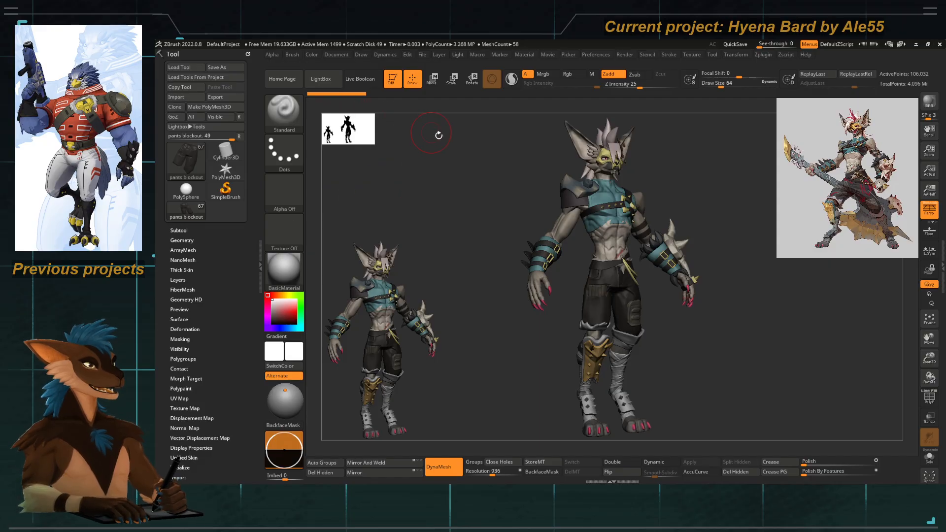
Add the axe paintover texture to Spotlight as a reference overlay on the canvas.
{"action": "left_click_drag", "start_coordinate": [460, 182], "coordinate": [445, 191]}
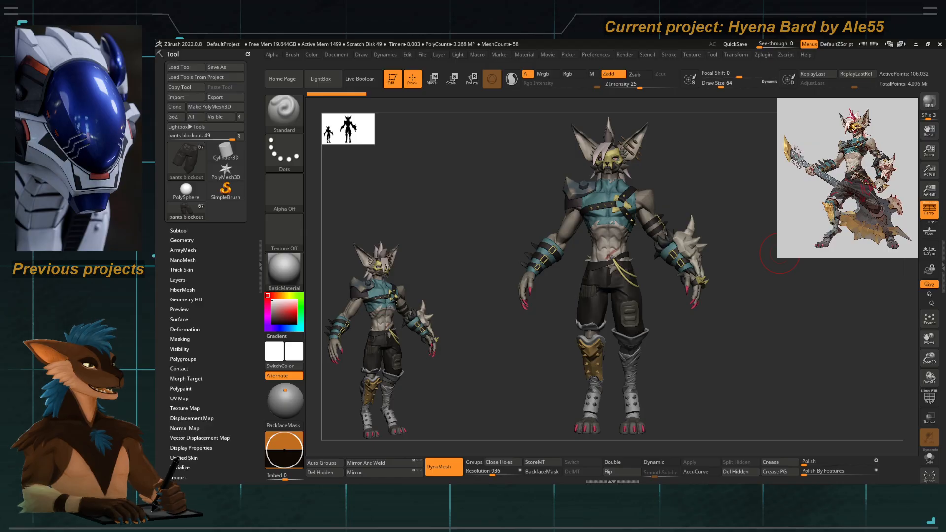
{"action": "left_click_drag", "start_coordinate": [508, 208], "coordinate": [524, 209]}
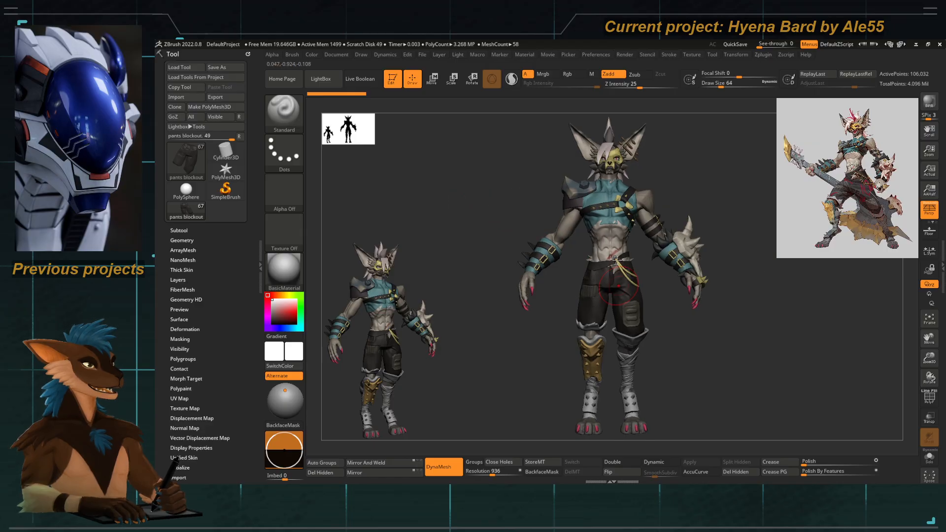
{"action": "left_click_drag", "start_coordinate": [504, 256], "coordinate": [466, 253], "text": "alt"}
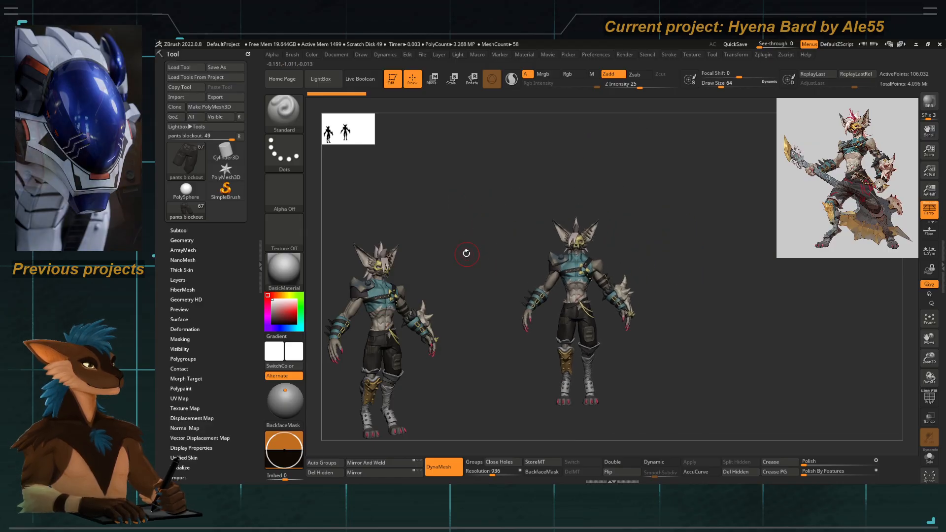
{"action": "left_click", "coordinate": [691, 56]}
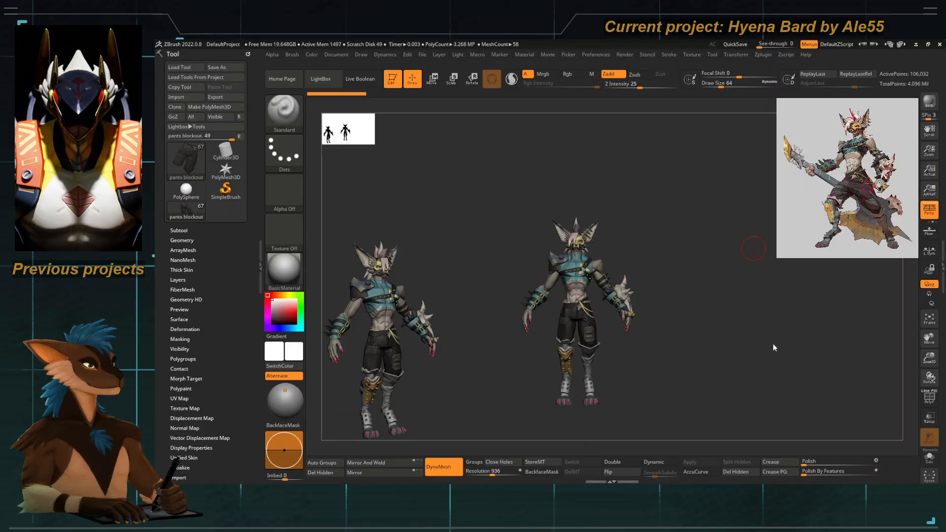
{"action": "left_click", "coordinate": [690, 55]}
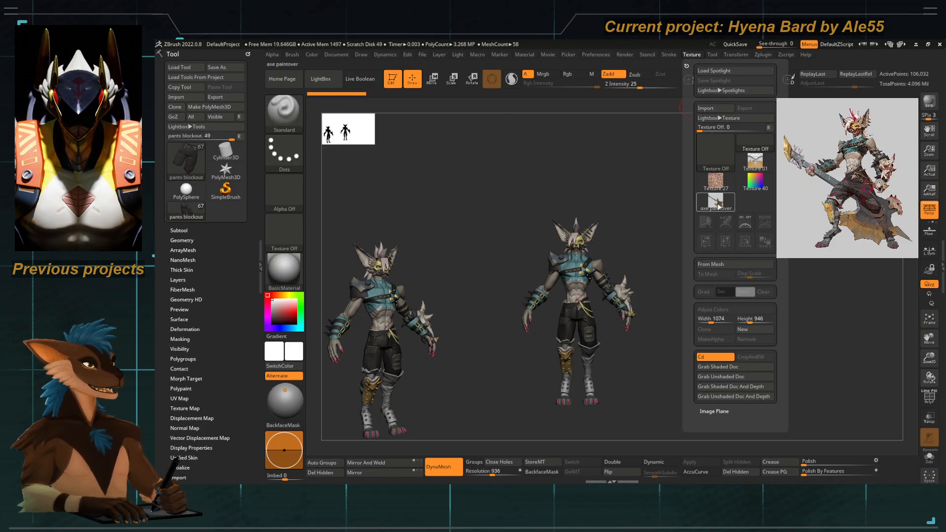
{"action": "mouse_move", "coordinate": [719, 205]}
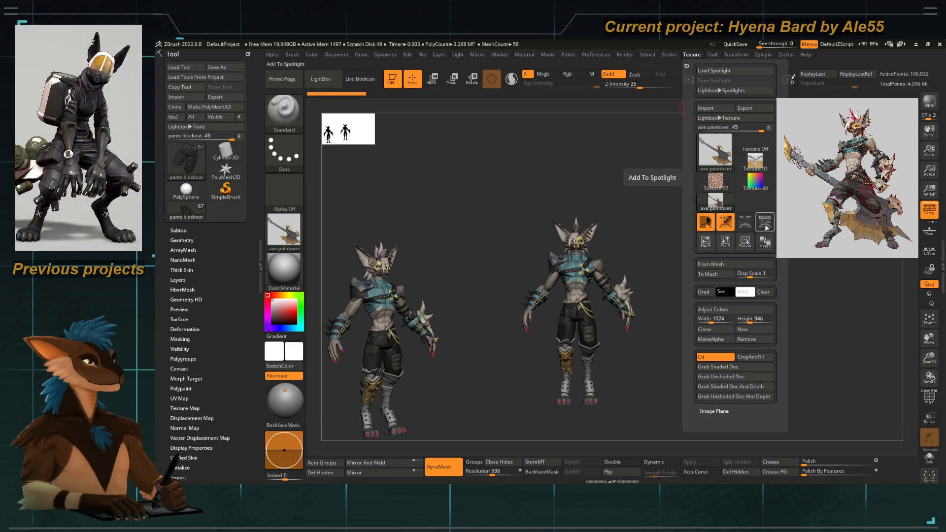
{"action": "left_click", "coordinate": [706, 223]}
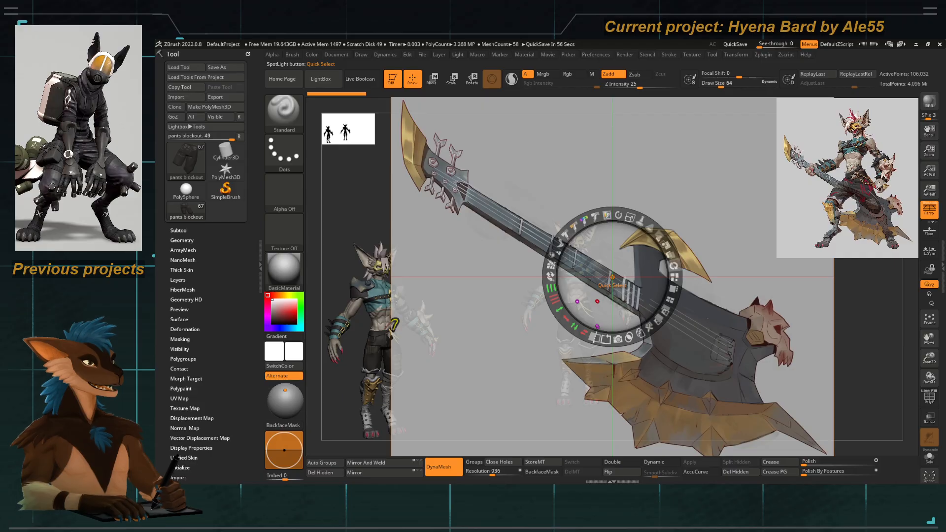
Shrink the axe reference image, rotate it until the guitar neck stands upright, and place it over the large character.
{"action": "left_click", "coordinate": [848, 262]}
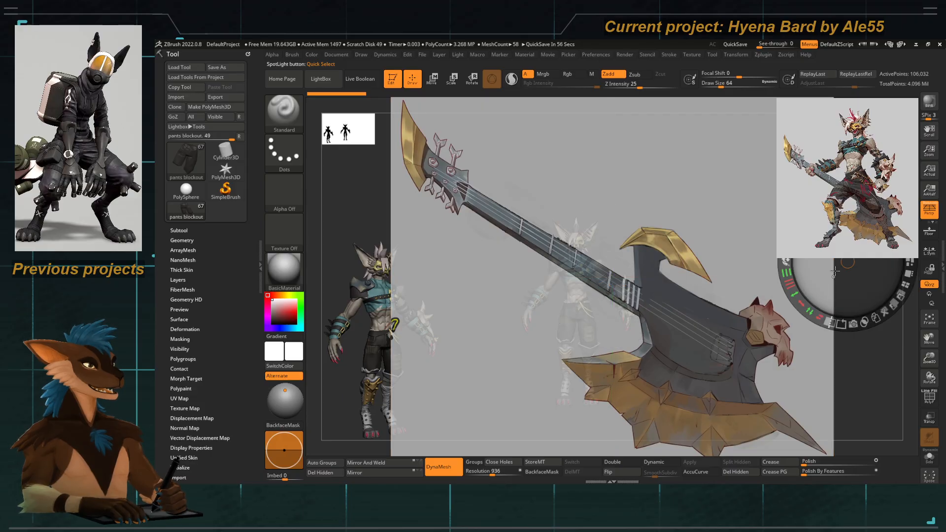
{"action": "left_click", "coordinate": [629, 233]}
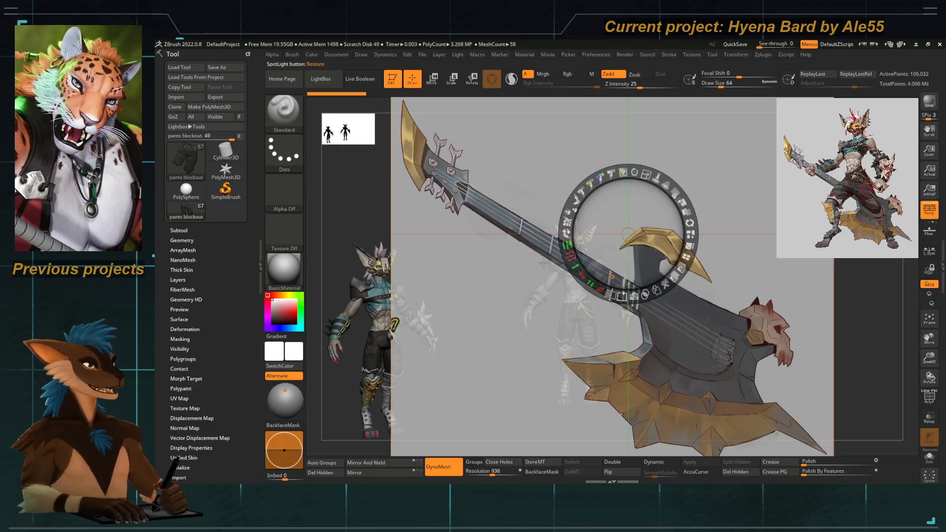
{"action": "left_click_drag", "start_coordinate": [543, 328], "coordinate": [555, 314]}
{"action": "left_click_drag", "start_coordinate": [626, 248], "coordinate": [622, 246]}
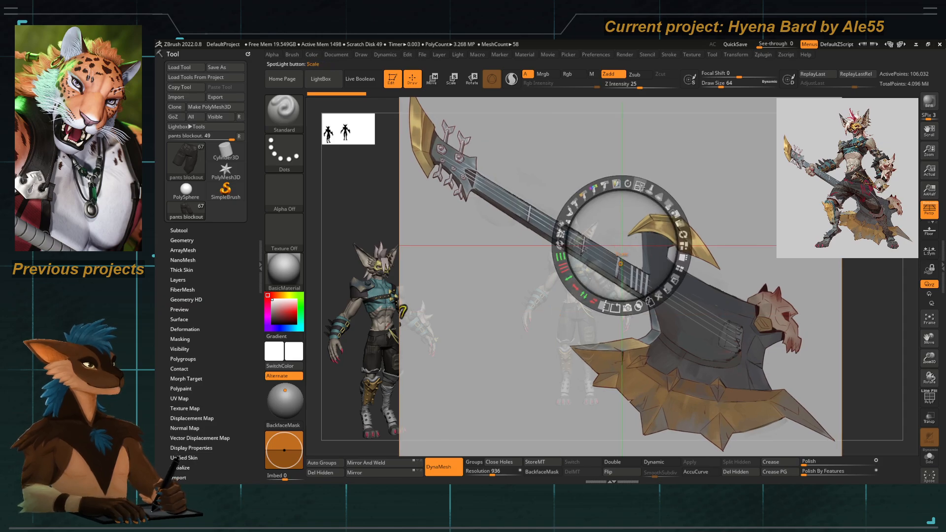
{"action": "left_click_drag", "start_coordinate": [639, 190], "coordinate": [629, 261]}
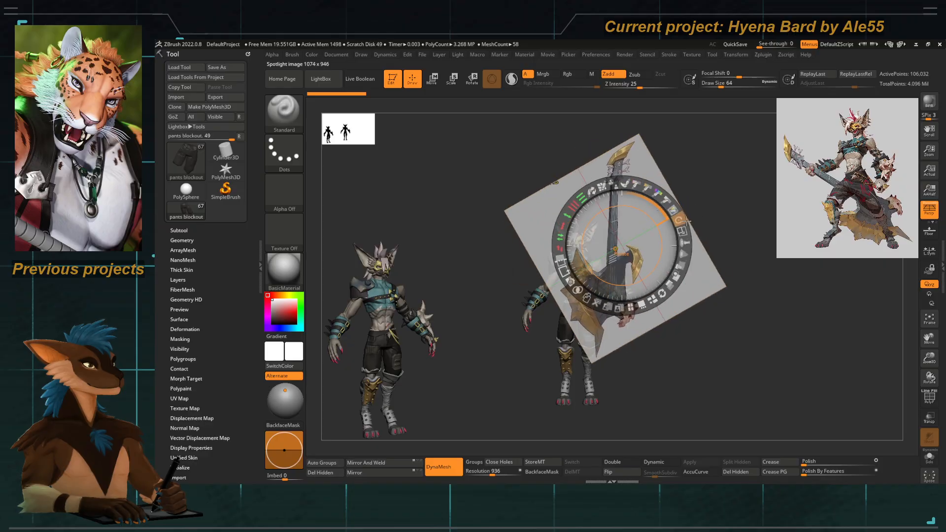
{"action": "left_click_drag", "start_coordinate": [502, 179], "coordinate": [459, 113]}
{"action": "left_click_drag", "start_coordinate": [517, 292], "coordinate": [517, 338]}
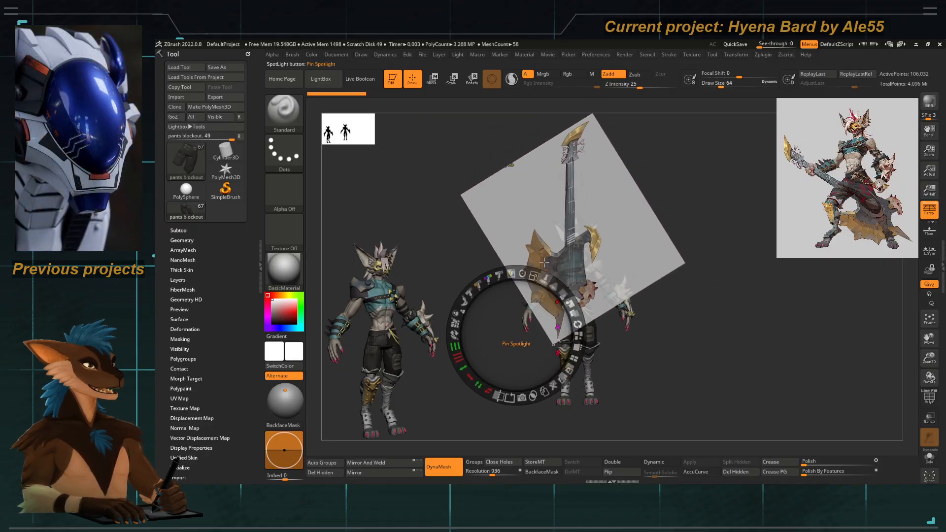
{"action": "left_click_drag", "start_coordinate": [539, 226], "coordinate": [544, 261]}
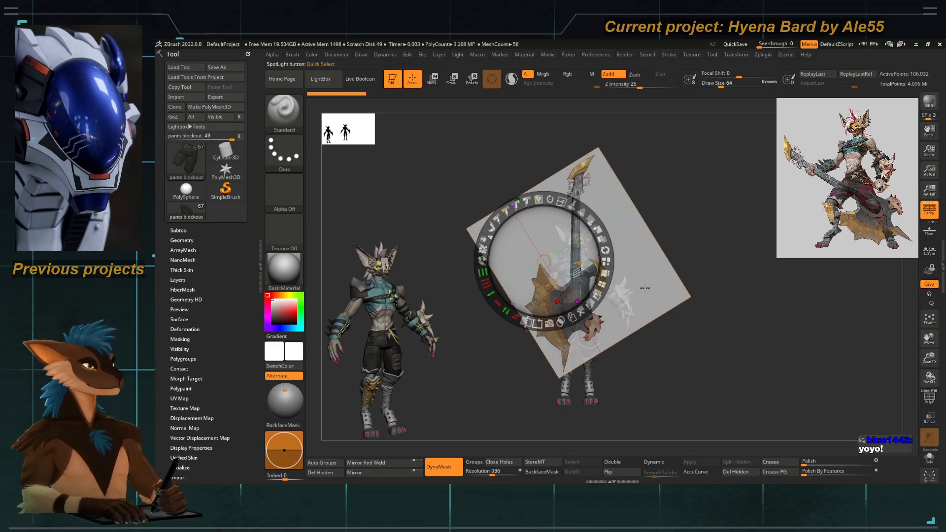
Enlarge the axe reference image to exceed the character's height and fine-tune its rotation so the neck is vertical.
{"action": "left_click", "coordinate": [677, 295]}
{"action": "left_click", "coordinate": [578, 259]}
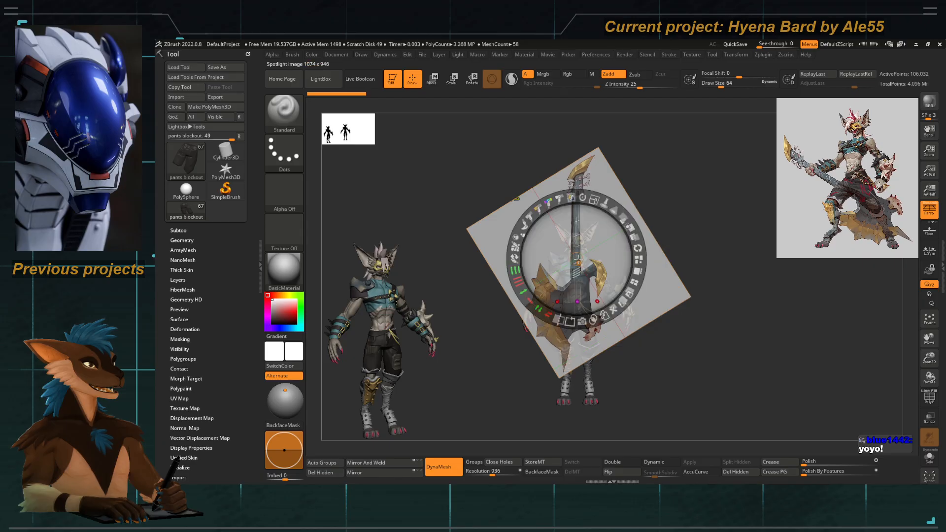
{"action": "left_click_drag", "start_coordinate": [594, 199], "coordinate": [599, 220]}
{"action": "left_click", "coordinate": [596, 182]}
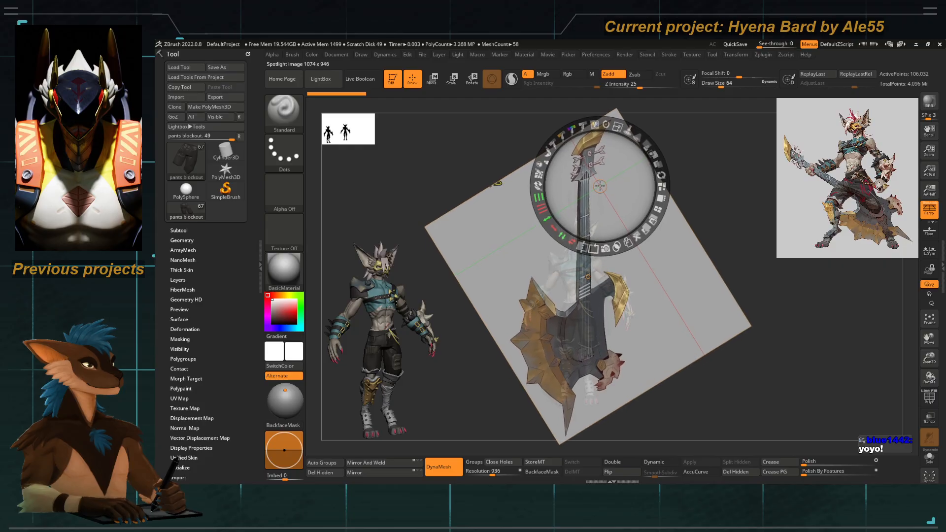
{"action": "left_click", "coordinate": [588, 269]}
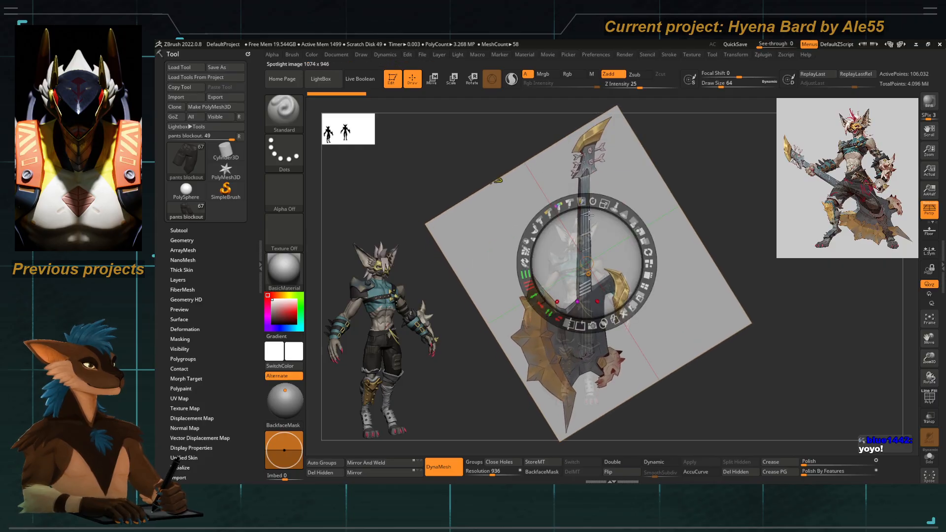
{"action": "left_click_drag", "start_coordinate": [593, 200], "coordinate": [591, 200]}
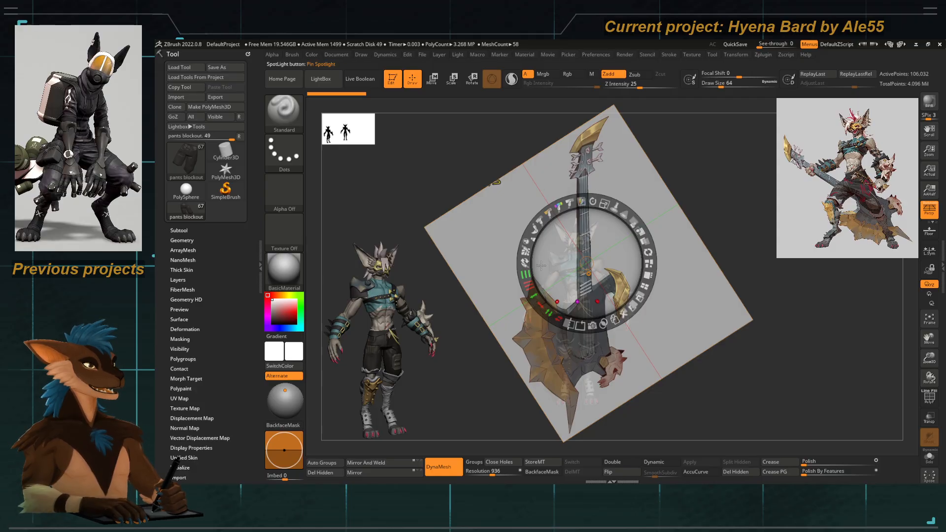
Leave Spotlight editing, expand the Subtool list, and frame the character at a matching scale behind the axe reference.
{"action": "key", "text": "z"}
{"action": "right_click", "coordinate": [491, 363]}
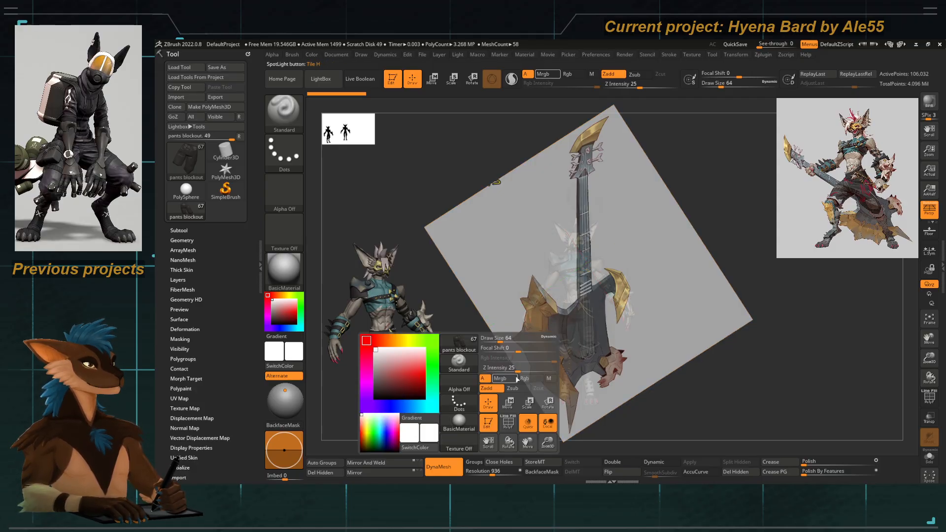
{"action": "right_click_drag", "start_coordinate": [503, 311], "coordinate": [511, 250], "text": "ctrl"}
{"action": "left_click", "coordinate": [172, 231]}
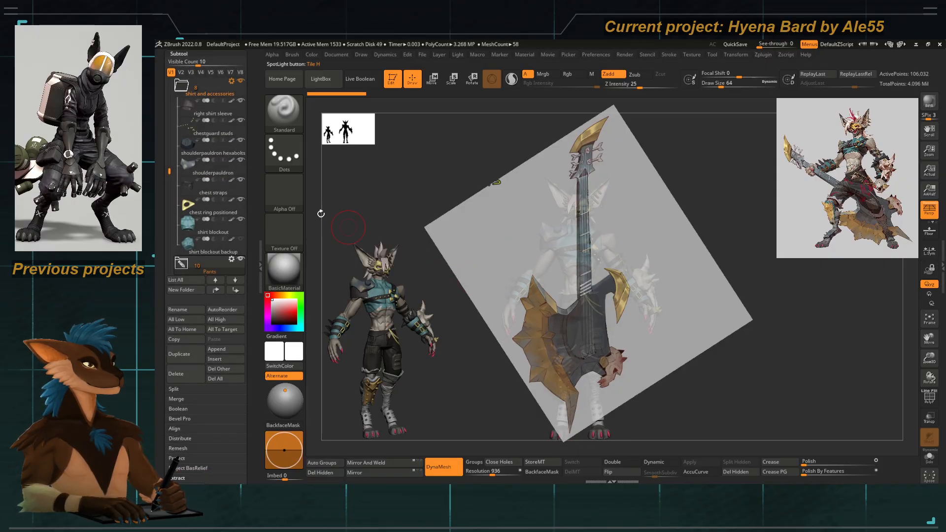
{"action": "left_click_drag", "start_coordinate": [169, 172], "coordinate": [169, 91]}
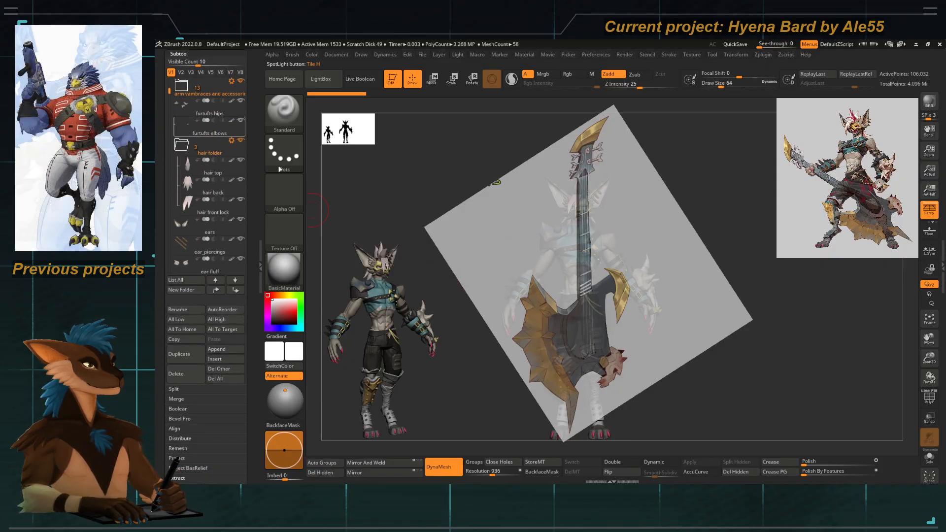
{"action": "mouse_move", "coordinate": [457, 168]}
{"action": "right_mouse_down", "text": "alt"}
{"action": "mouse_move", "coordinate": [462, 370]}
{"action": "mouse_move", "coordinate": [461, 169]}
{"action": "right_mouse_up", "text": "alt"}
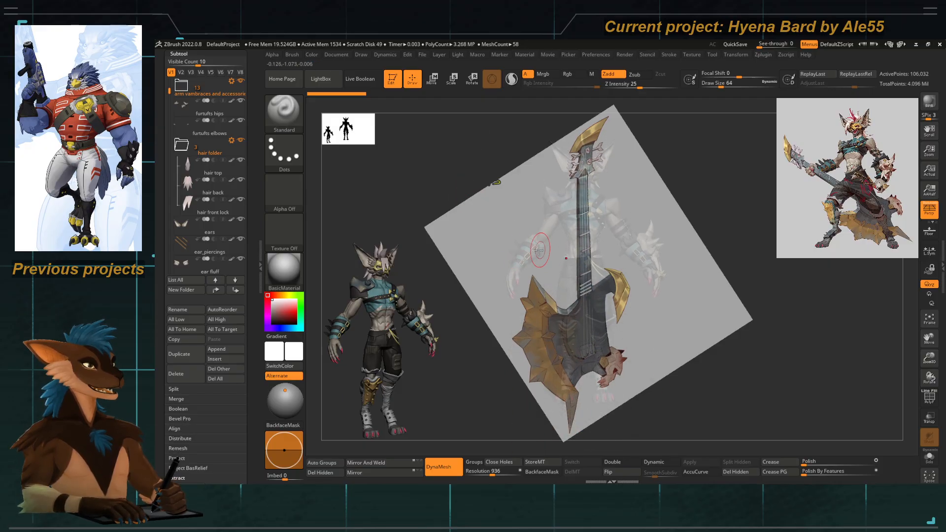
{"action": "mouse_move", "coordinate": [499, 298]}
{"action": "left_mouse_down", "text": "alt"}
{"action": "mouse_move", "coordinate": [683, 290]}
{"action": "mouse_move", "coordinate": [516, 281]}
{"action": "mouse_move", "coordinate": [517, 385]}
{"action": "mouse_move", "coordinate": [521, 304]}
{"action": "mouse_move", "coordinate": [487, 298]}
{"action": "left_mouse_up", "text": "alt"}
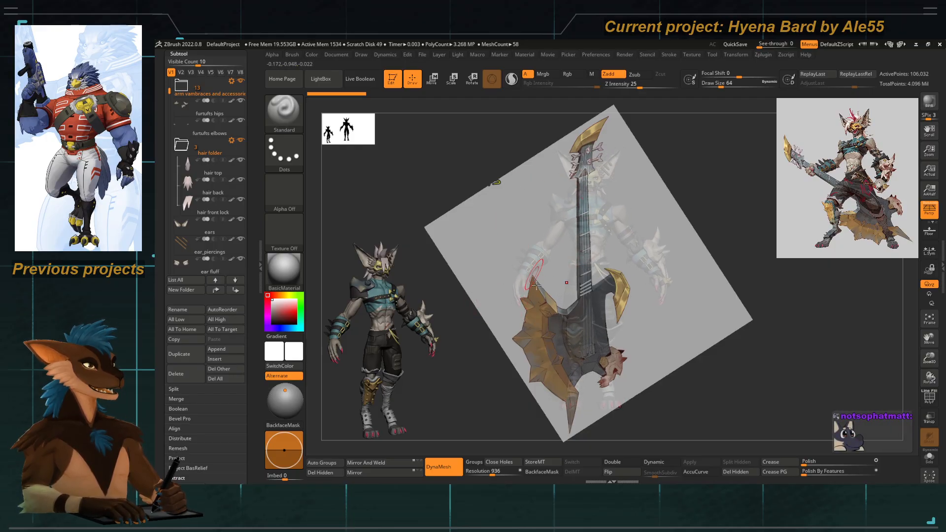
{"action": "left_click_drag", "start_coordinate": [499, 354], "coordinate": [456, 321]}
{"action": "left_click_drag", "start_coordinate": [474, 378], "coordinate": [467, 383], "text": "alt"}
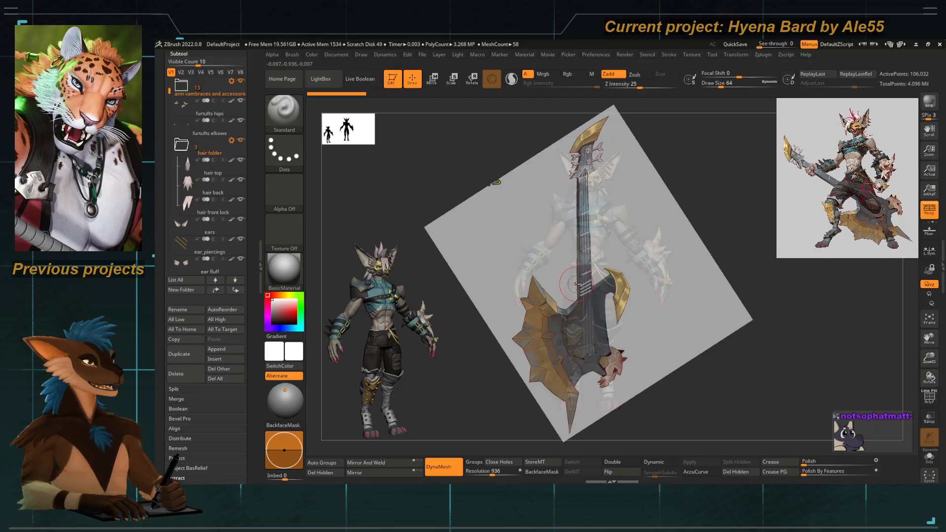
Reopen Spotlight editing, nudge the axe reference image slightly to the side, and return to sculpting mode.
{"action": "key", "text": "z"}
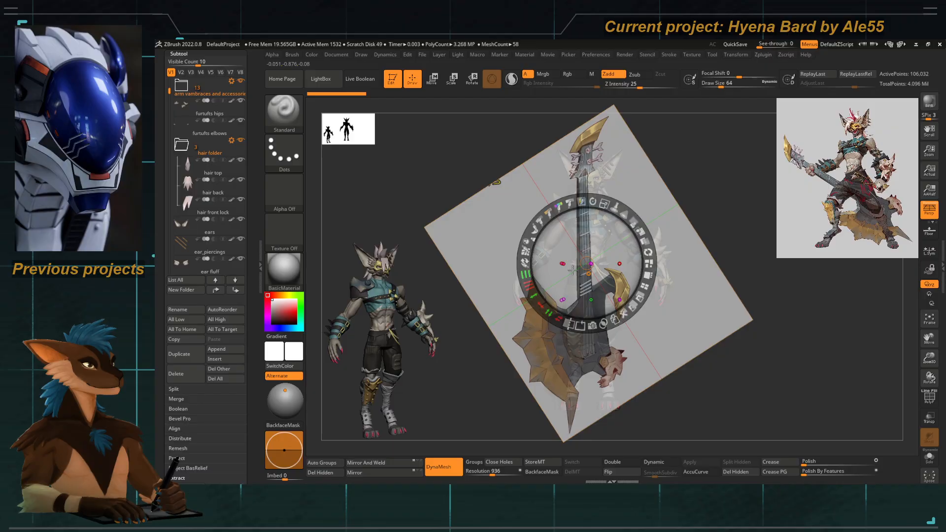
{"action": "key", "text": "z"}
{"action": "key", "text": "z"}
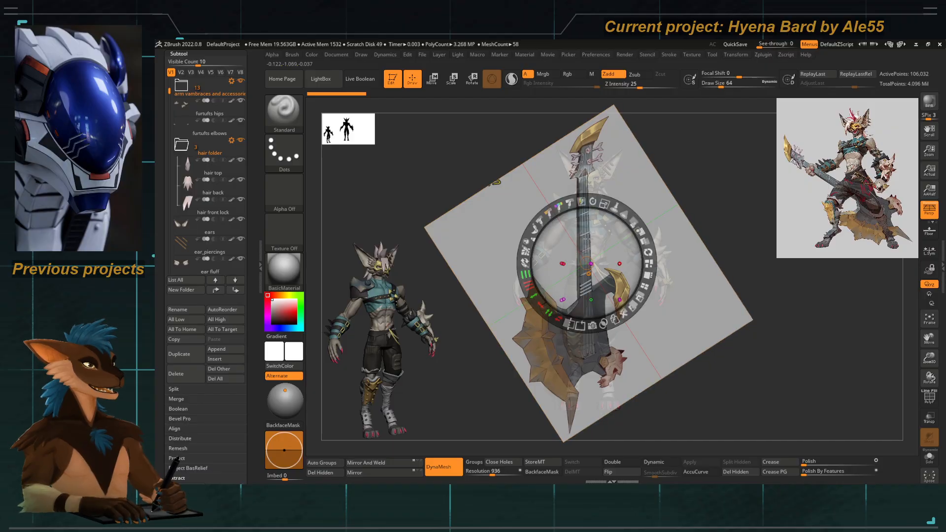
{"action": "mouse_move", "coordinate": [600, 233]}
{"action": "left_mouse_down"}
{"action": "mouse_move", "coordinate": [590, 223]}
{"action": "mouse_move", "coordinate": [592, 247]}
{"action": "left_mouse_up"}
{"action": "key", "text": "z"}
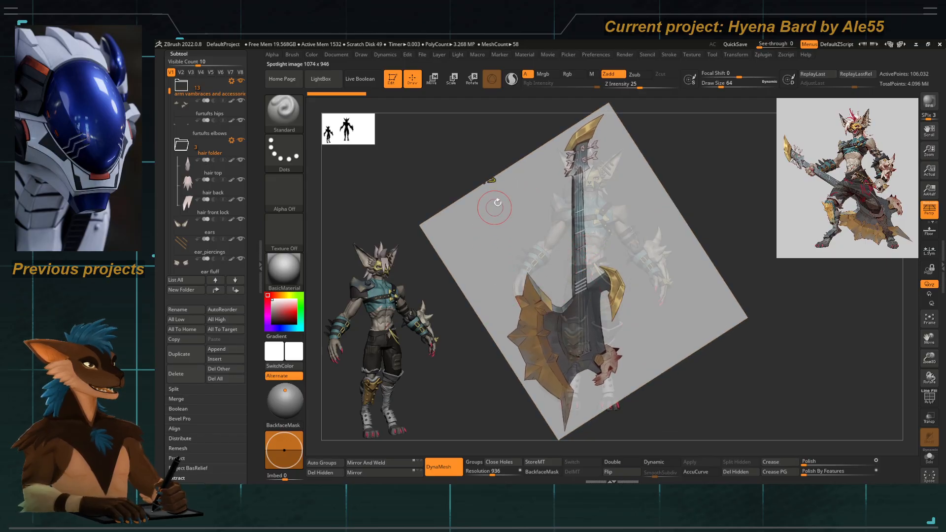
Append a Cube3D mesh as a new subtool at the end of the subtool list.
{"action": "left_click_drag", "start_coordinate": [497, 203], "coordinate": [492, 331], "text": "alt"}
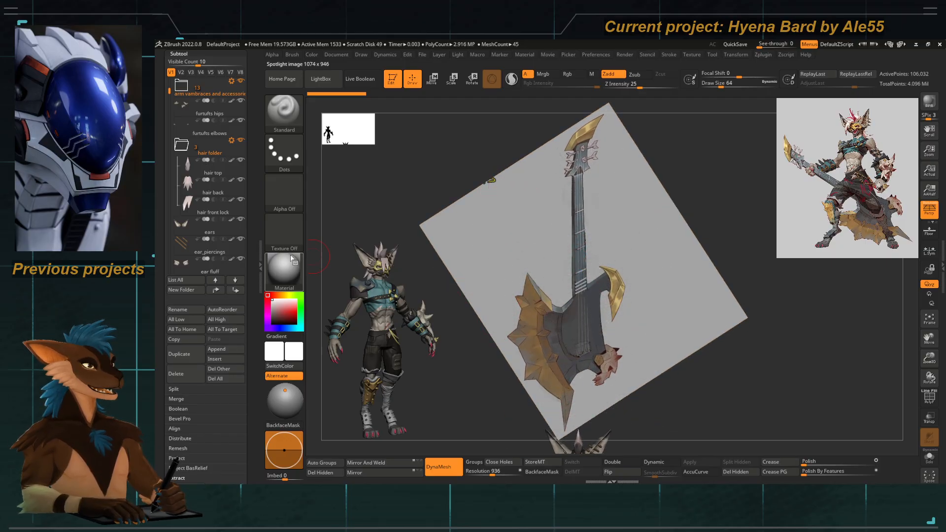
{"action": "left_click_drag", "start_coordinate": [252, 246], "coordinate": [250, 283]}
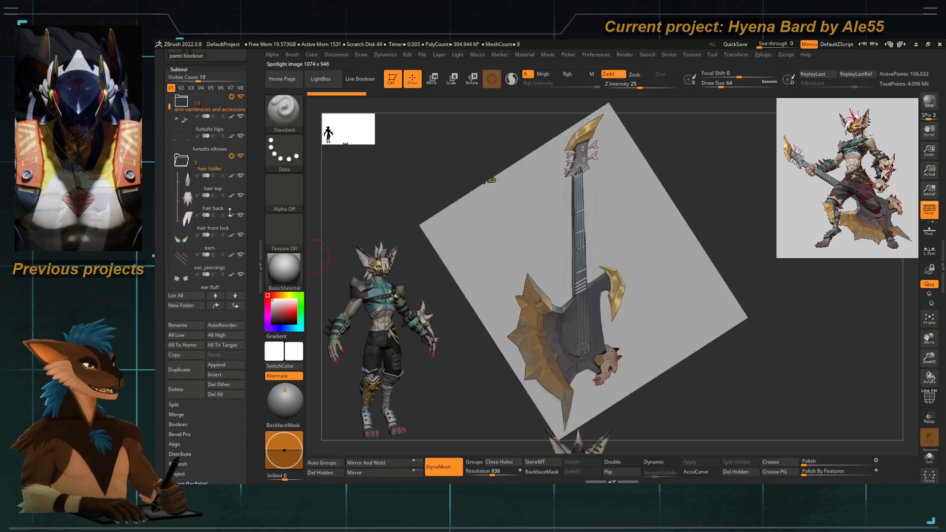
{"action": "left_click_drag", "start_coordinate": [166, 108], "coordinate": [168, 259]}
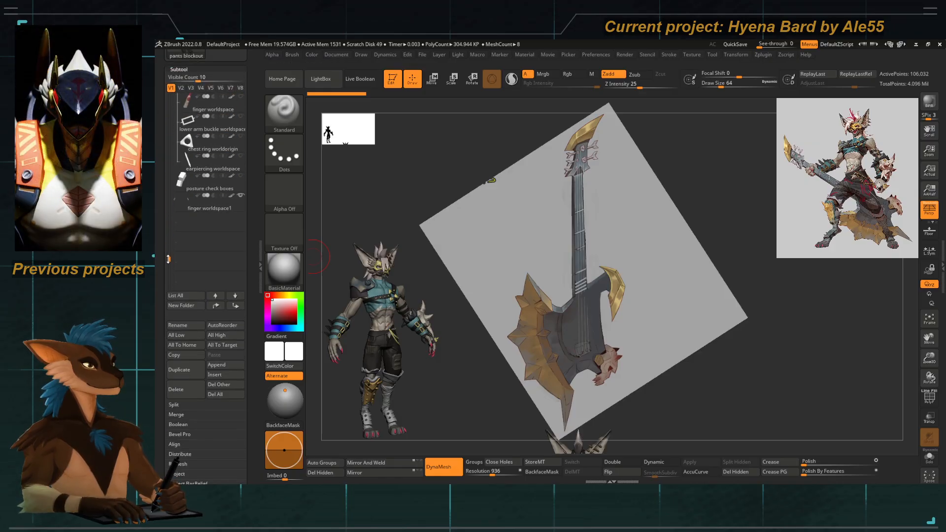
{"action": "left_click", "coordinate": [232, 364]}
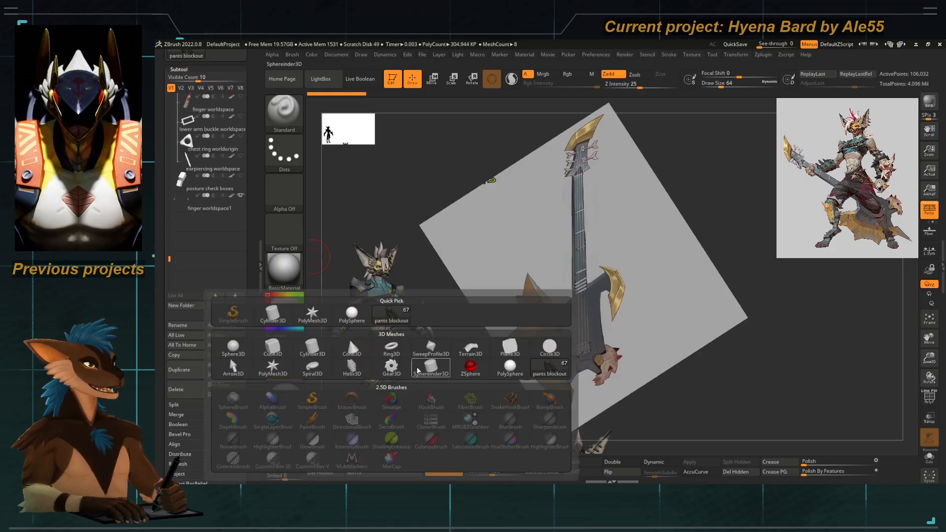
{"action": "left_click", "coordinate": [272, 351]}
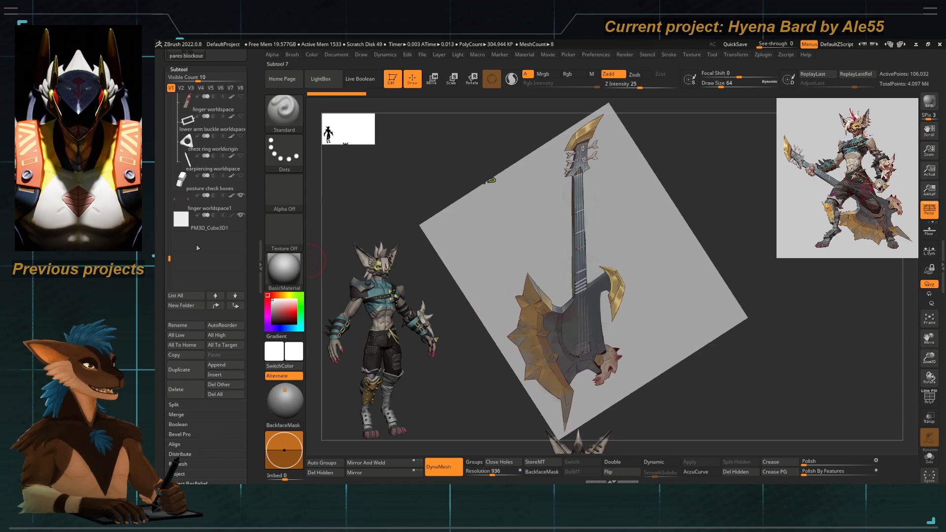
Select the new cube, move it onto the guitar neck in the reference, and narrow it into a thin upright bar.
{"action": "key", "text": "w"}
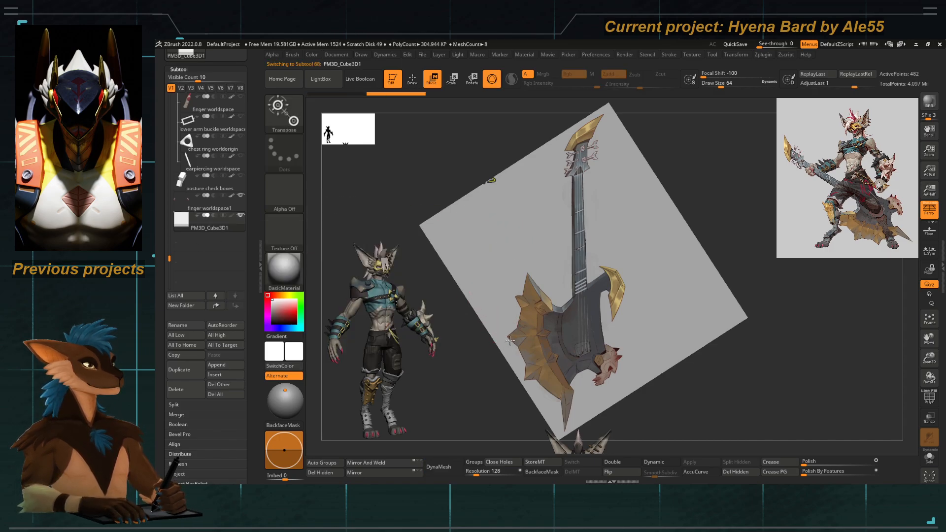
{"action": "left_click", "coordinate": [510, 326]}
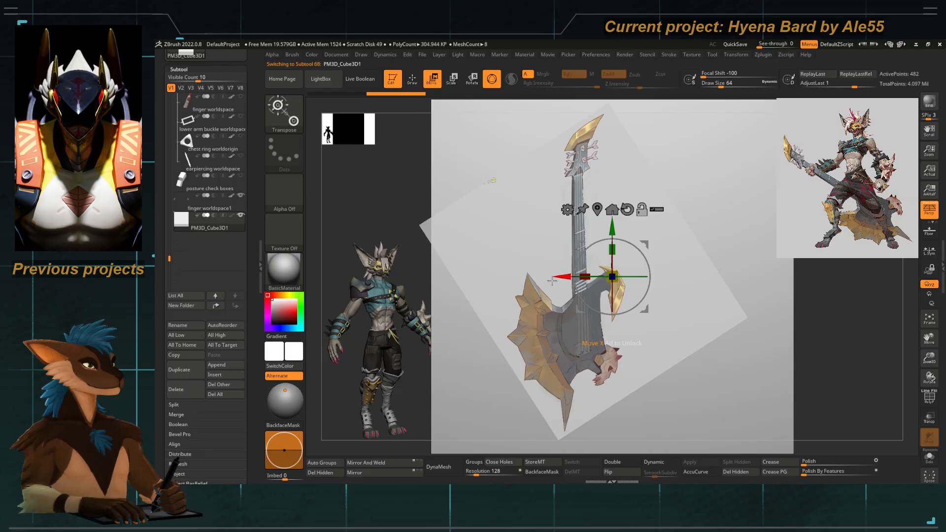
{"action": "left_click_drag", "start_coordinate": [552, 281], "coordinate": [533, 279]}
{"action": "left_click_drag", "start_coordinate": [561, 244], "coordinate": [556, 269]}
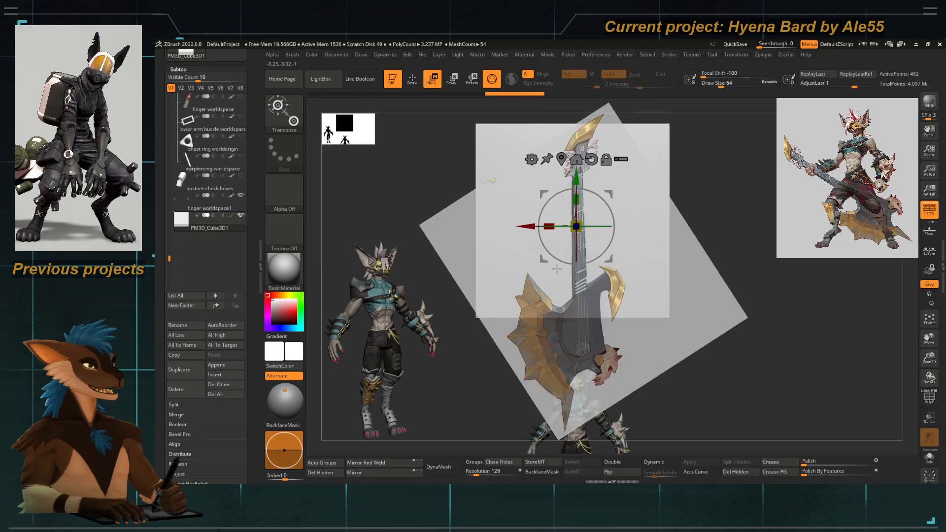
{"action": "right_click_drag", "start_coordinate": [557, 270], "coordinate": [565, 279], "text": "alt"}
{"action": "left_click_drag", "start_coordinate": [558, 237], "coordinate": [658, 229]}
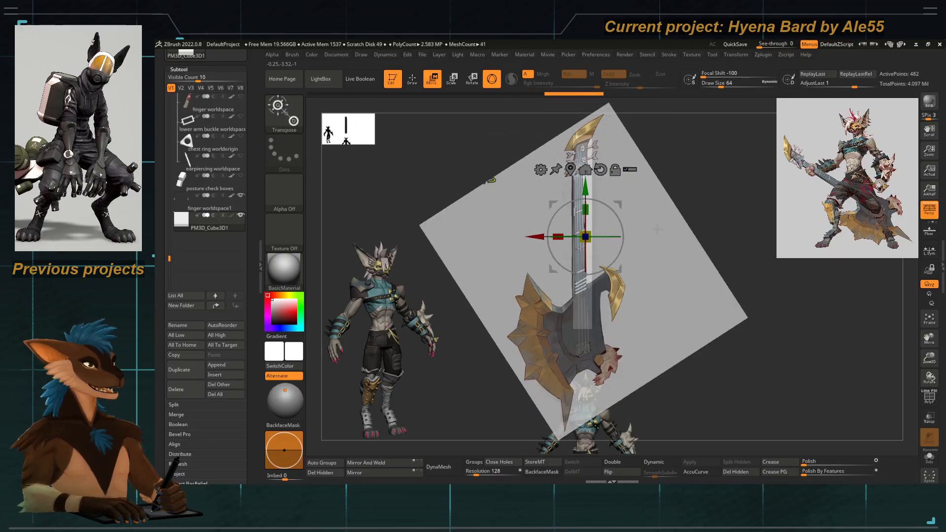
Reposition and slightly rescale the thin bar so it covers the guitar neck in the reference, and return to Draw mode.
{"action": "left_click_drag", "start_coordinate": [541, 237], "coordinate": [579, 231]}
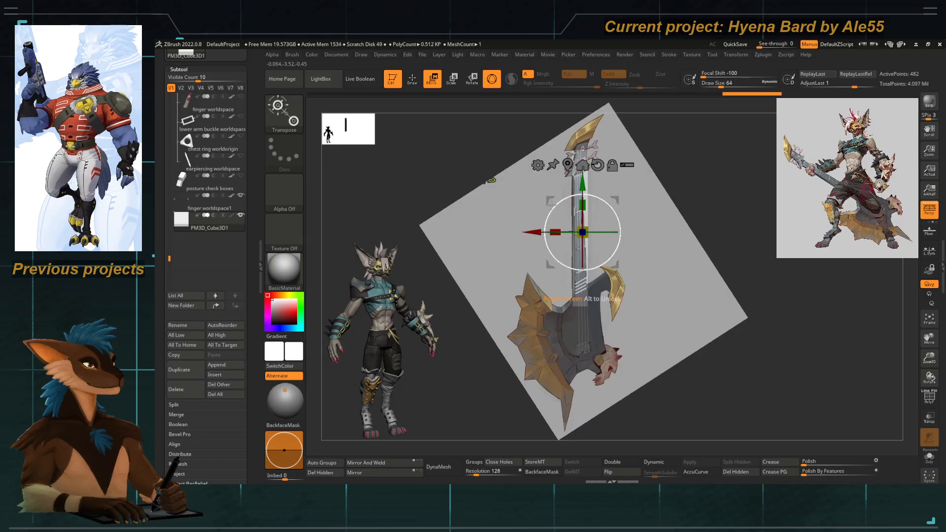
{"action": "left_click_drag", "start_coordinate": [544, 203], "coordinate": [546, 218]}
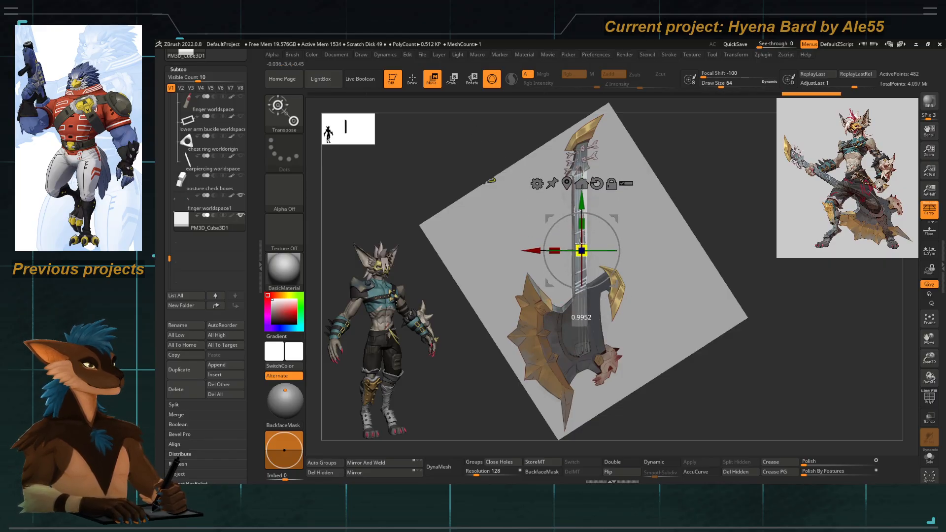
{"action": "left_click_drag", "start_coordinate": [546, 218], "coordinate": [544, 202]}
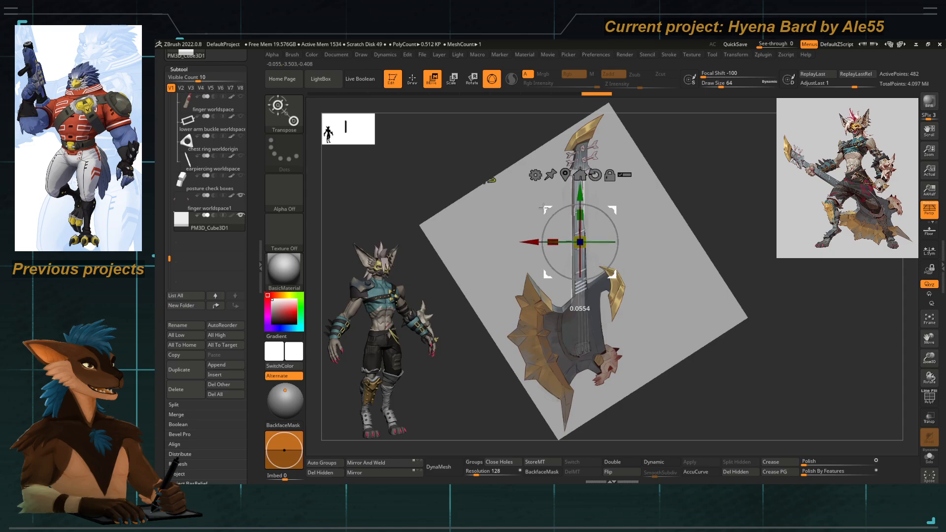
{"action": "key", "text": "q"}
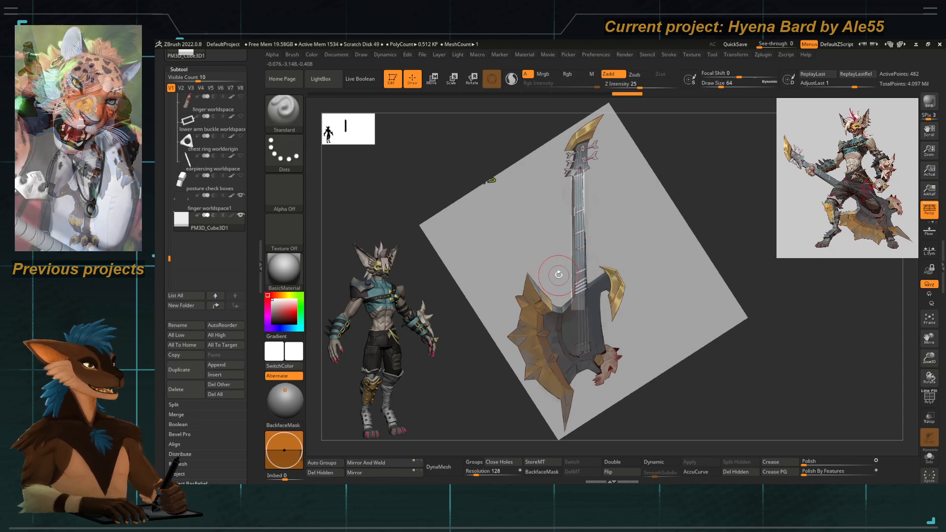
Rotate and nudge the axe reference in Spotlight until its neck stands upright behind the bar, and leave Spotlight editing.
{"action": "key", "text": "z"}
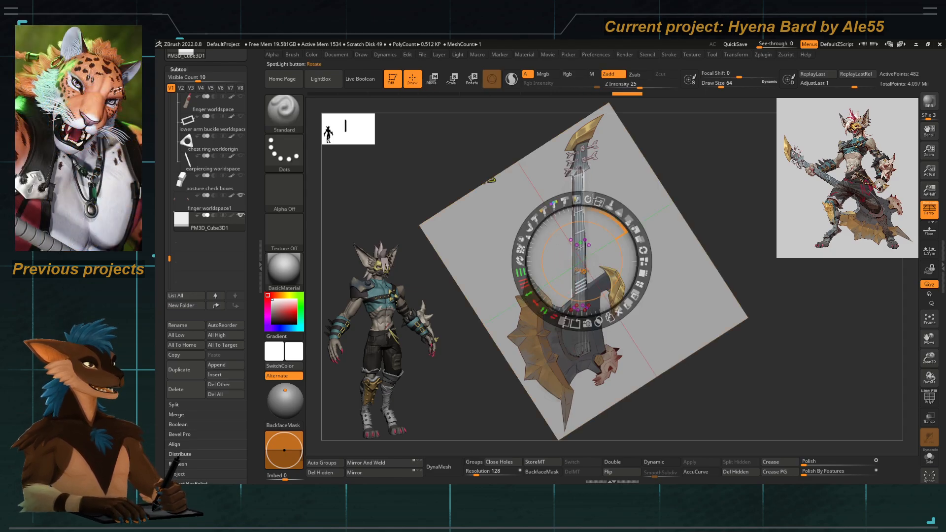
{"action": "left_click_drag", "start_coordinate": [589, 198], "coordinate": [595, 226]}
{"action": "left_click_drag", "start_coordinate": [602, 178], "coordinate": [595, 182]}
{"action": "left_click", "coordinate": [572, 267]}
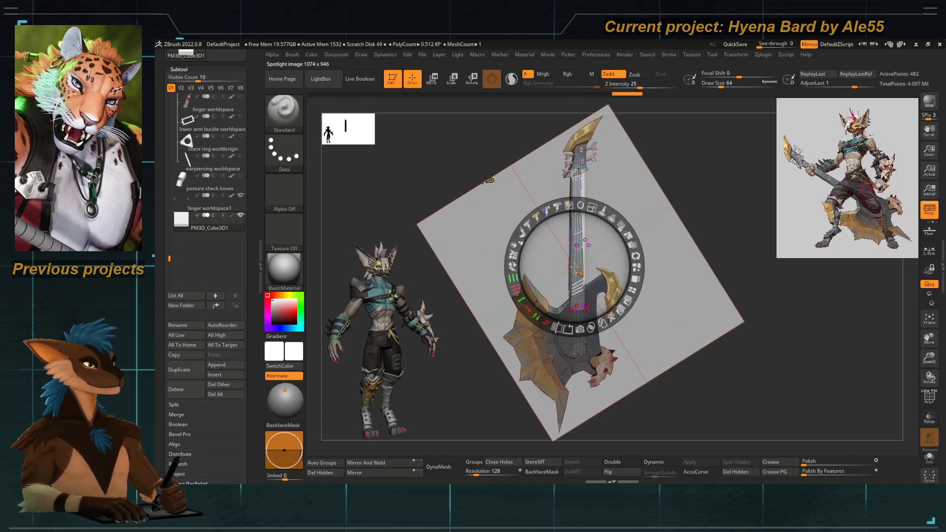
{"action": "left_click_drag", "start_coordinate": [584, 217], "coordinate": [586, 223]}
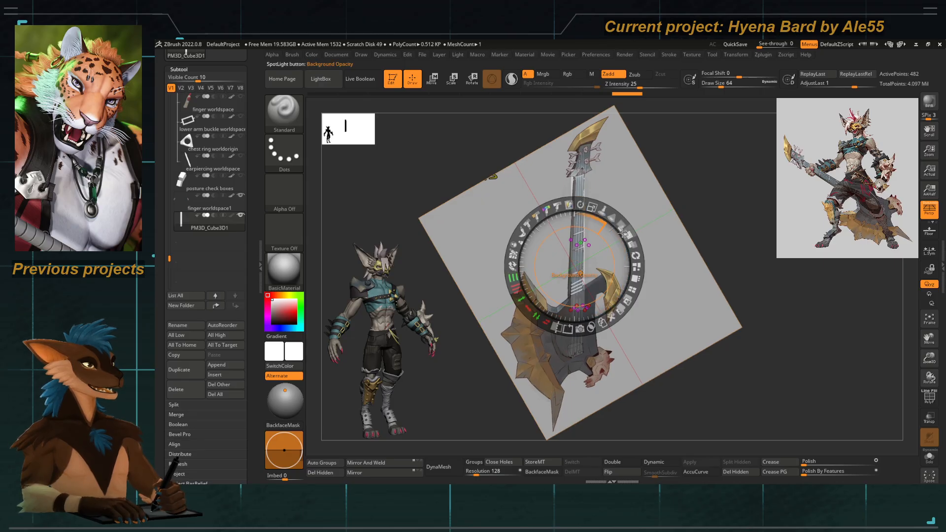
{"action": "mouse_move", "coordinate": [622, 234]}
{"action": "left_mouse_down"}
{"action": "mouse_move", "coordinate": [623, 259]}
{"action": "mouse_move", "coordinate": [596, 226]}
{"action": "mouse_move", "coordinate": [552, 235]}
{"action": "mouse_move", "coordinate": [582, 229]}
{"action": "mouse_move", "coordinate": [600, 244]}
{"action": "left_mouse_up"}
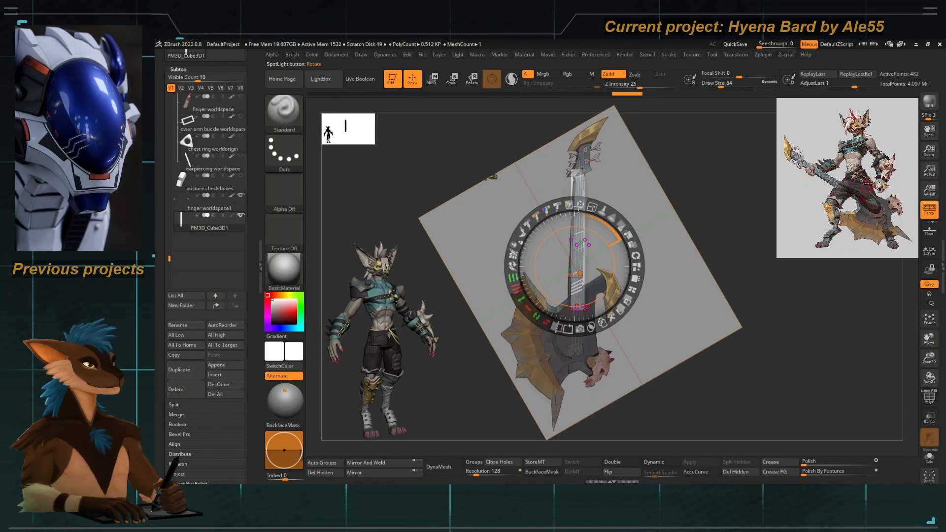
{"action": "left_click_drag", "start_coordinate": [580, 206], "coordinate": [578, 206]}
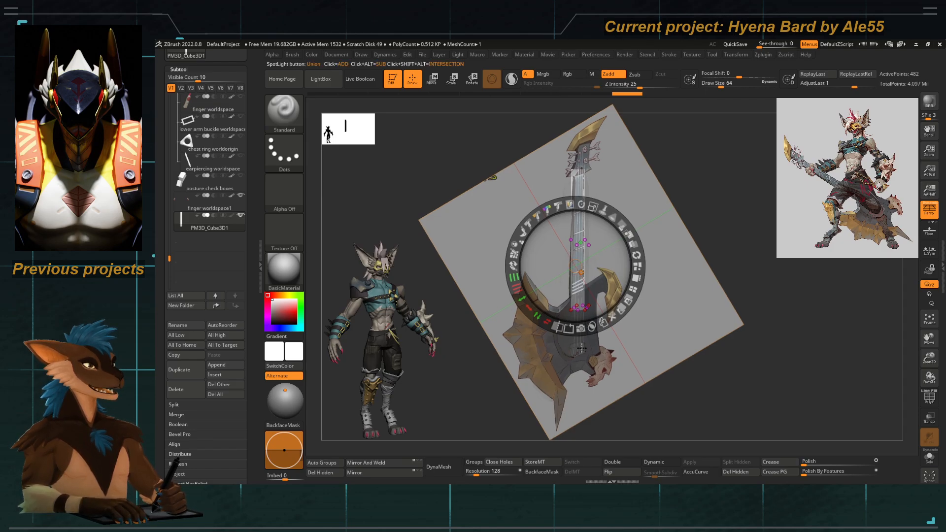
{"action": "key", "text": "w"}
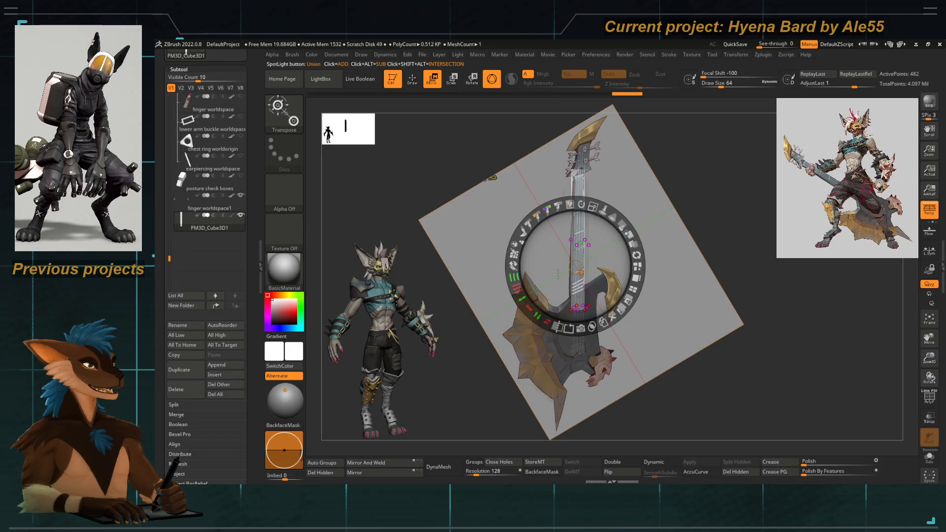
{"action": "key", "text": "shift+z"}
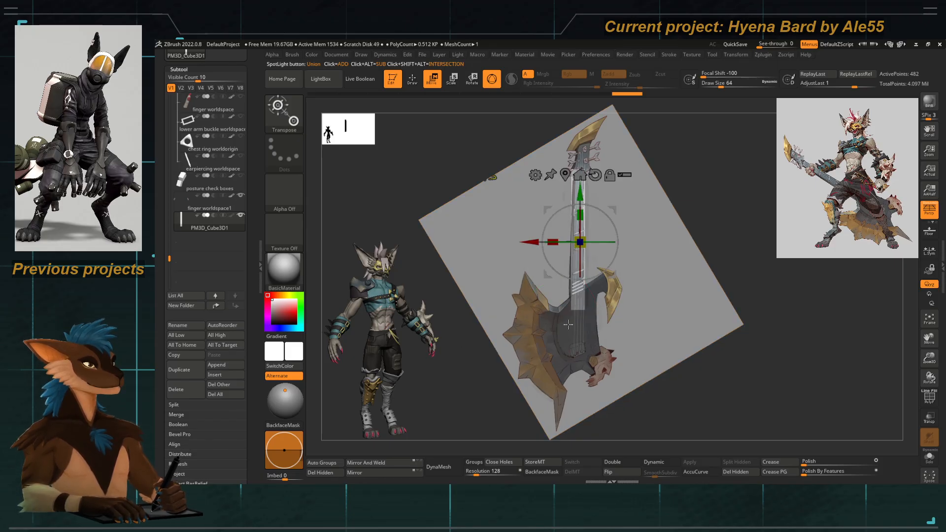
Clip the bar's lower end at the base of the guitar neck with a vertical transpose line, checking it with the reference hidden.
{"action": "key", "text": "y"}
{"action": "left_click_drag", "start_coordinate": [574, 293], "coordinate": [575, 386], "text": "shift"}
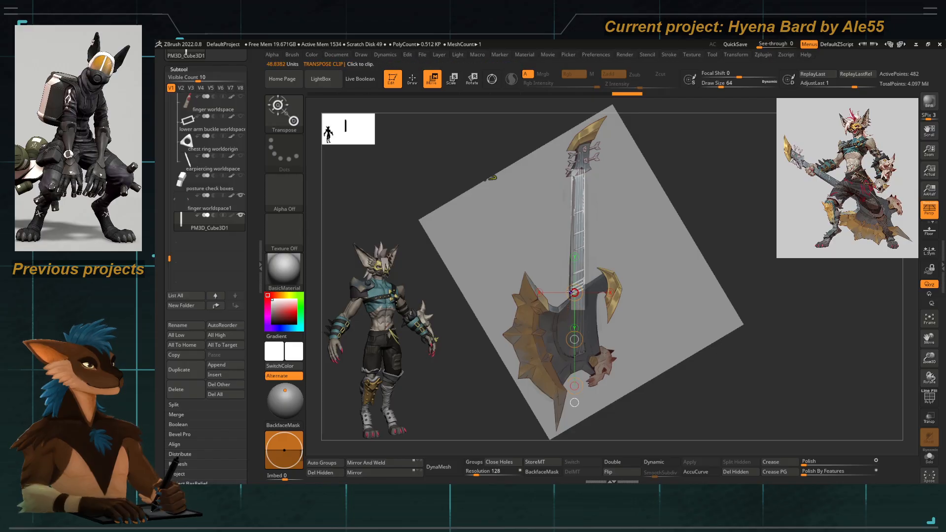
{"action": "left_click", "coordinate": [575, 293]}
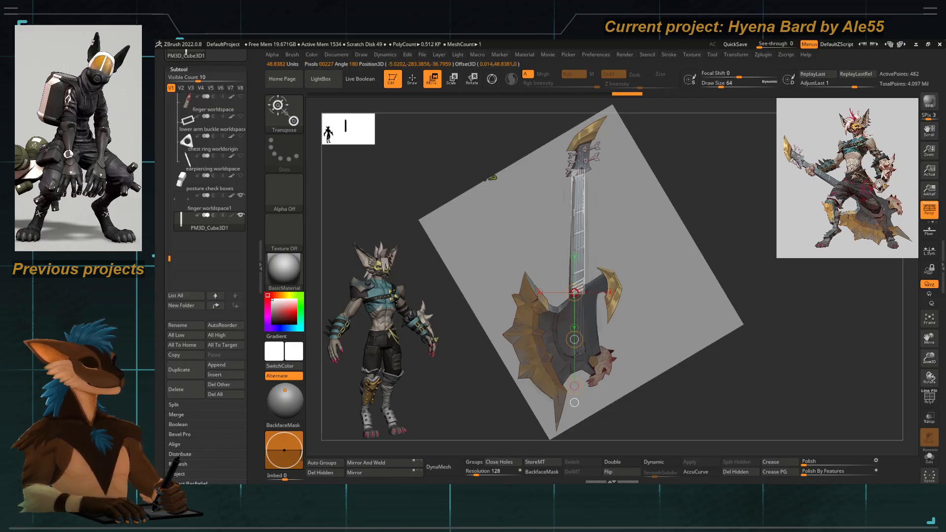
{"action": "key", "text": "shift+z"}
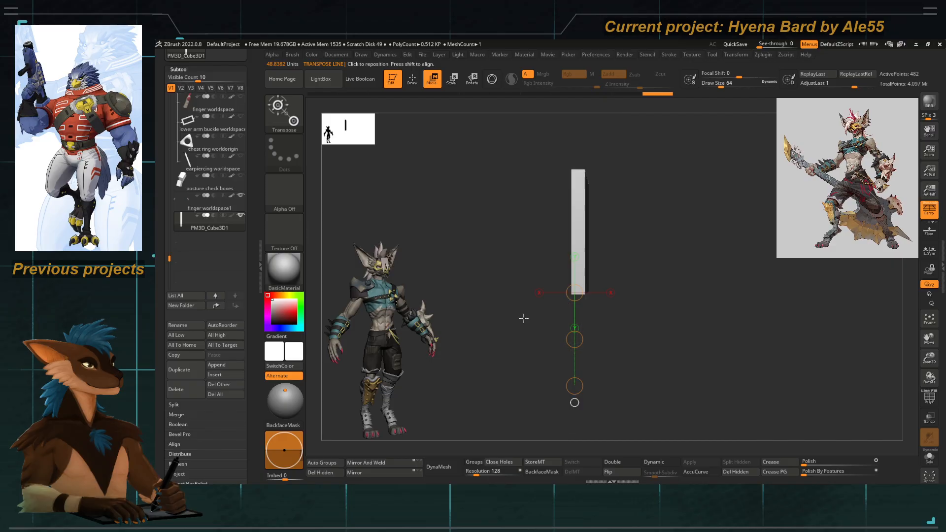
{"action": "key", "text": "shift+z"}
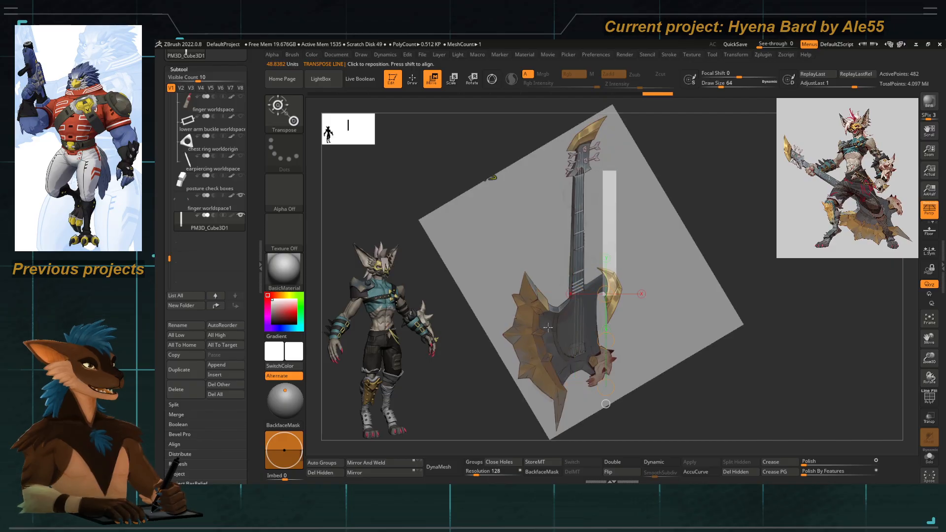
Reframe the bar, shift the axe reference sideways so its neck lines up with it again, and return to Draw mode.
{"action": "key", "text": "f"}
{"action": "key", "text": "f"}
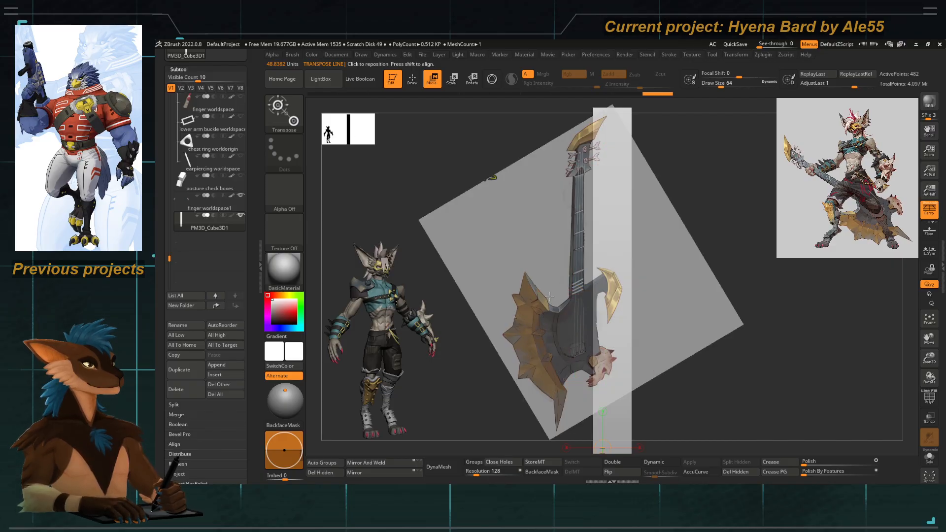
{"action": "key", "text": "z"}
{"action": "left_click_drag", "start_coordinate": [548, 276], "coordinate": [577, 145]}
{"action": "key", "text": "z"}
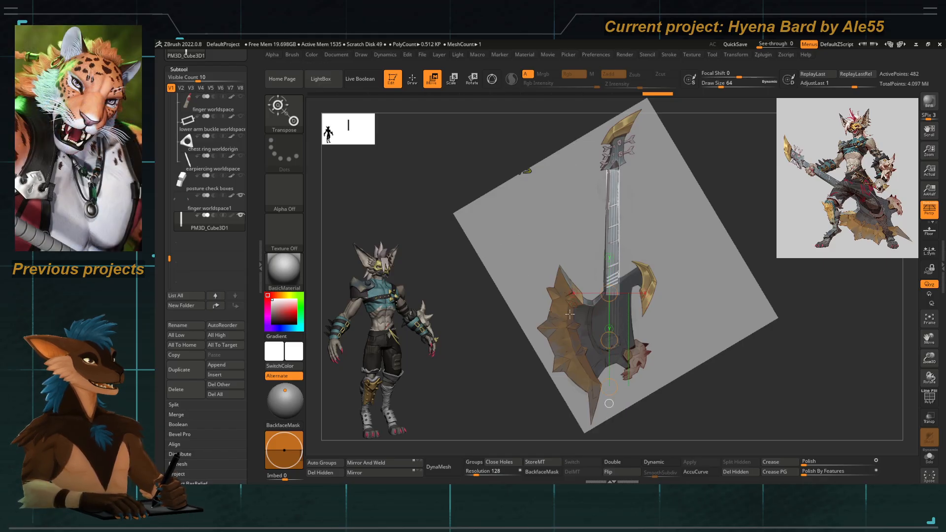
{"action": "key", "text": "z"}
{"action": "key", "text": "z"}
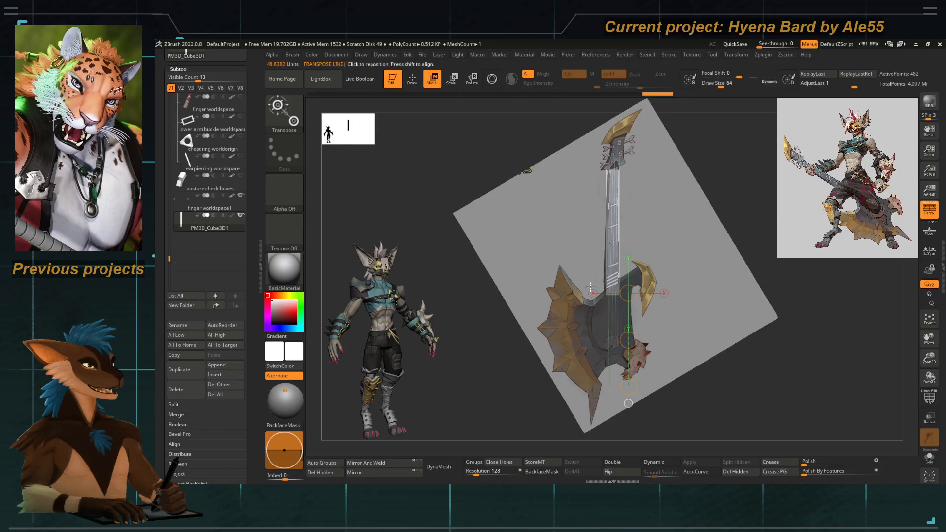
{"action": "key", "text": "q"}
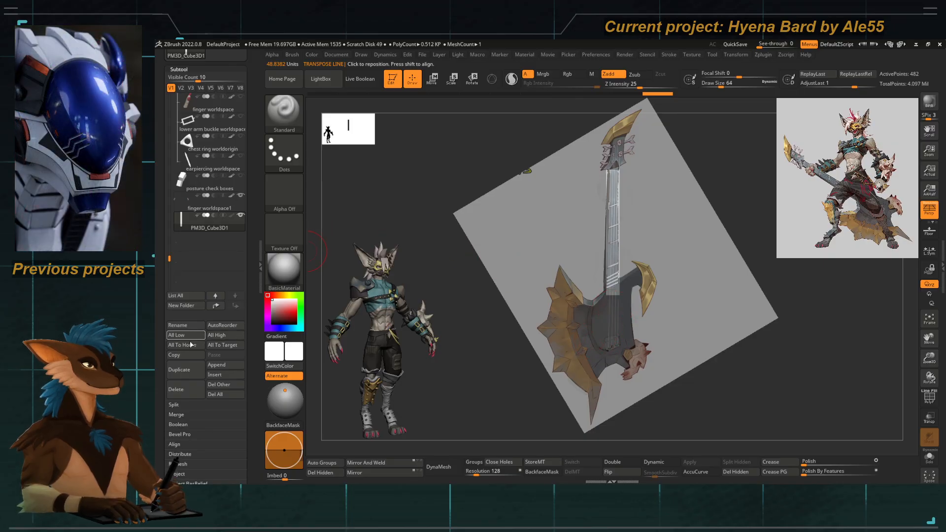
Duplicate the neck bar, move the copy down over the guitar body, and centre the gizmo on its unmasked mesh.
{"action": "left_click", "coordinate": [182, 370]}
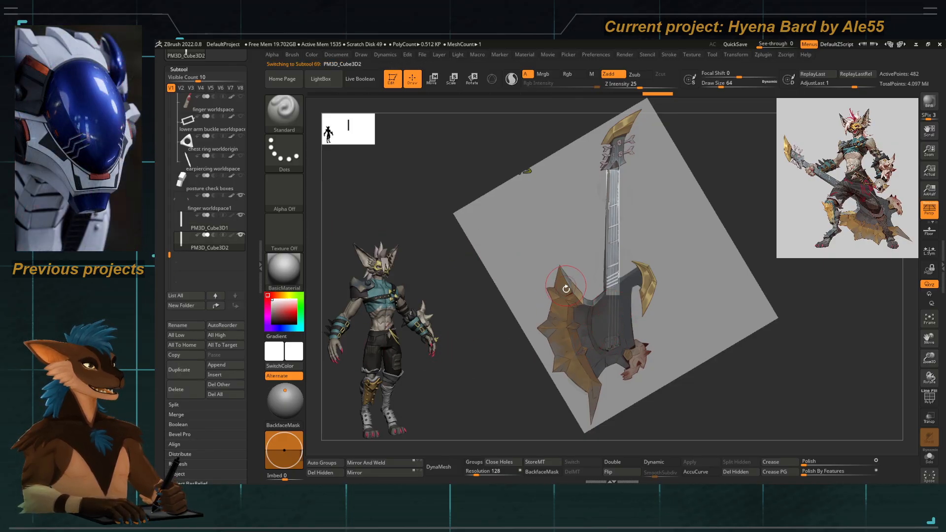
{"action": "key", "text": "w"}
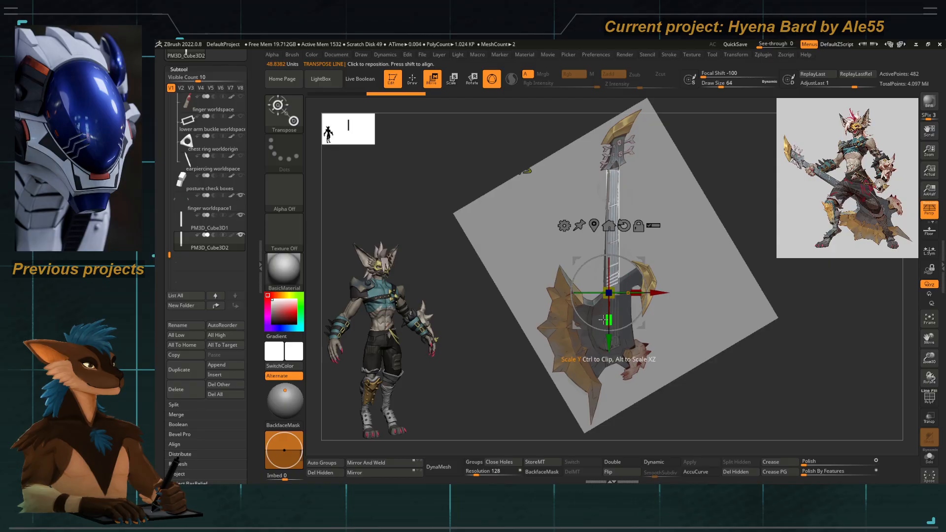
{"action": "left_click_drag", "start_coordinate": [609, 341], "coordinate": [659, 356]}
{"action": "key", "text": "ctrl+z"}
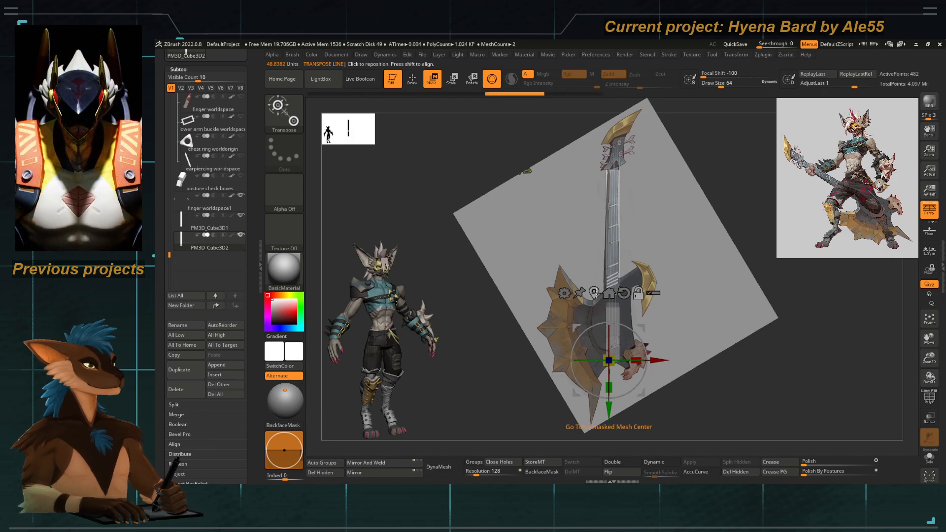
{"action": "left_click", "coordinate": [595, 292]}
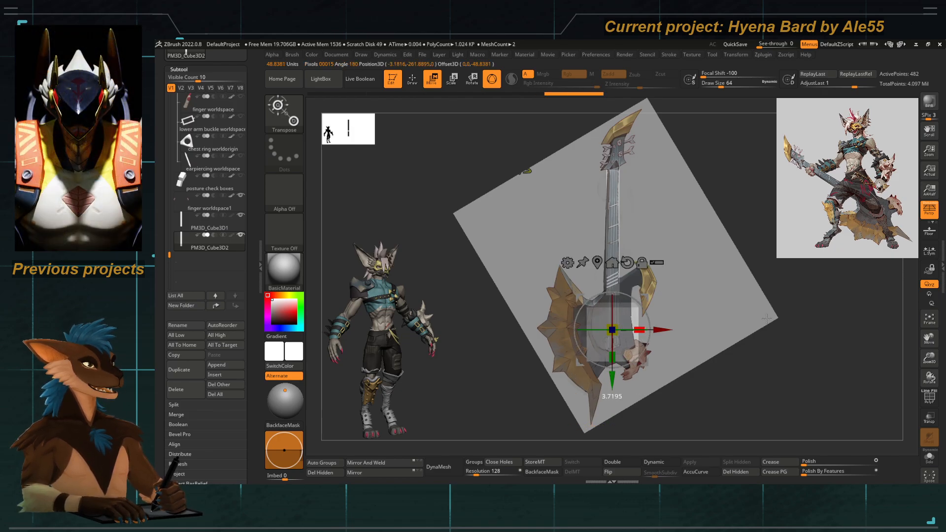
Scale the duplicated bar into a wide block over the guitar body and move it up to the neck's base.
{"action": "left_click_drag", "start_coordinate": [767, 319], "coordinate": [767, 319]}
{"action": "left_click_drag", "start_coordinate": [613, 381], "coordinate": [613, 370]}
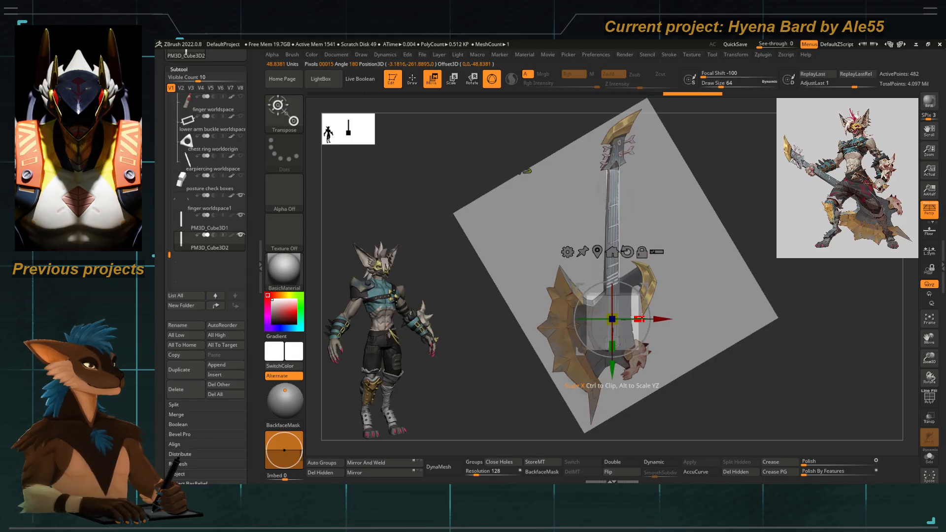
{"action": "left_click_drag", "start_coordinate": [641, 319], "coordinate": [633, 318]}
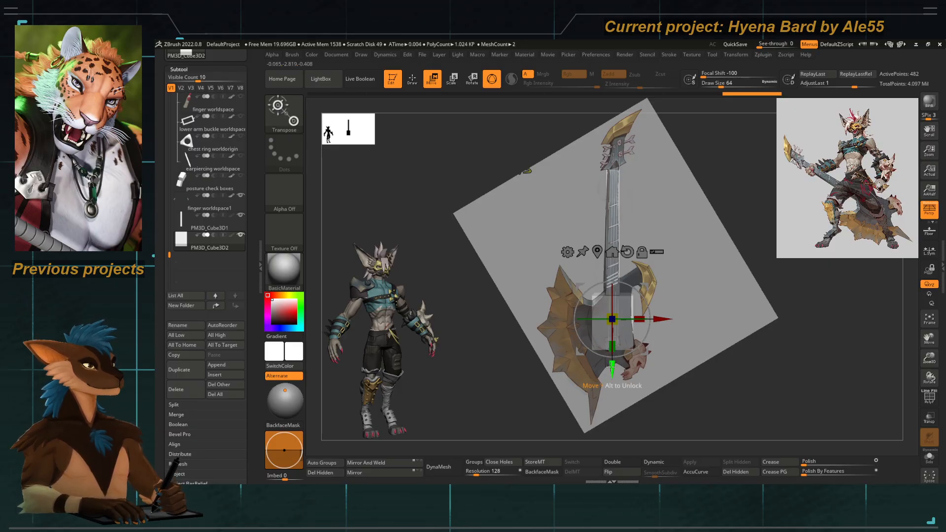
{"action": "left_click_drag", "start_coordinate": [612, 366], "coordinate": [612, 365]}
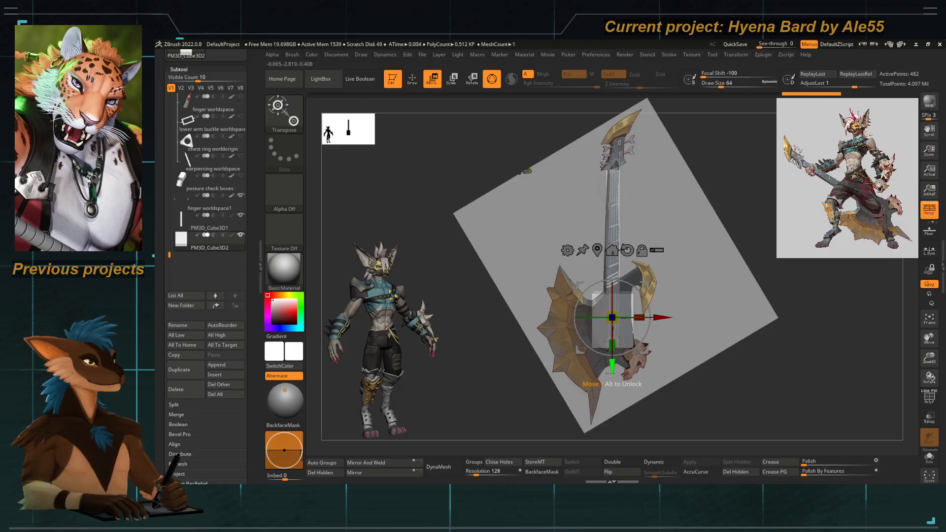
Choose the Move Topological brush and set its draw size to about 97.
{"action": "key", "text": "q"}
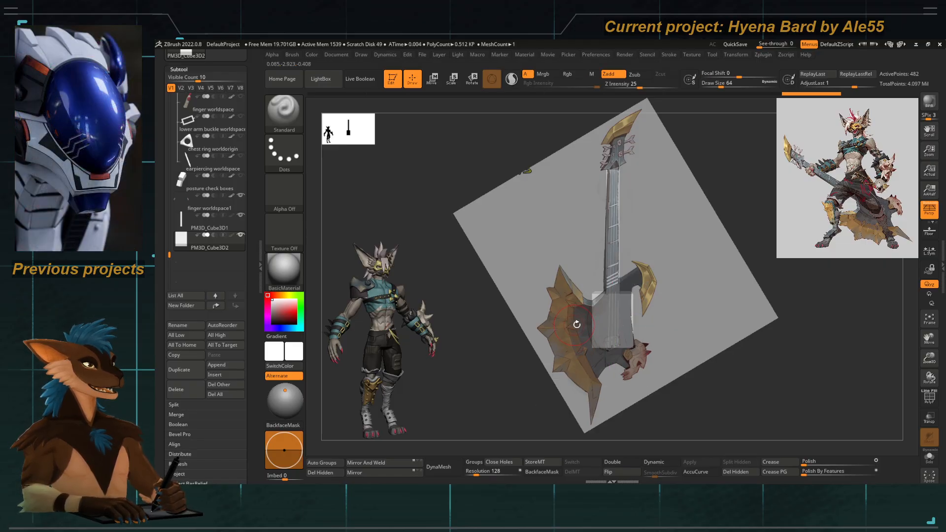
{"action": "key", "text": "b"}
{"action": "key", "text": "m"}
{"action": "key", "text": "t"}
{"action": "key", "text": "space"}
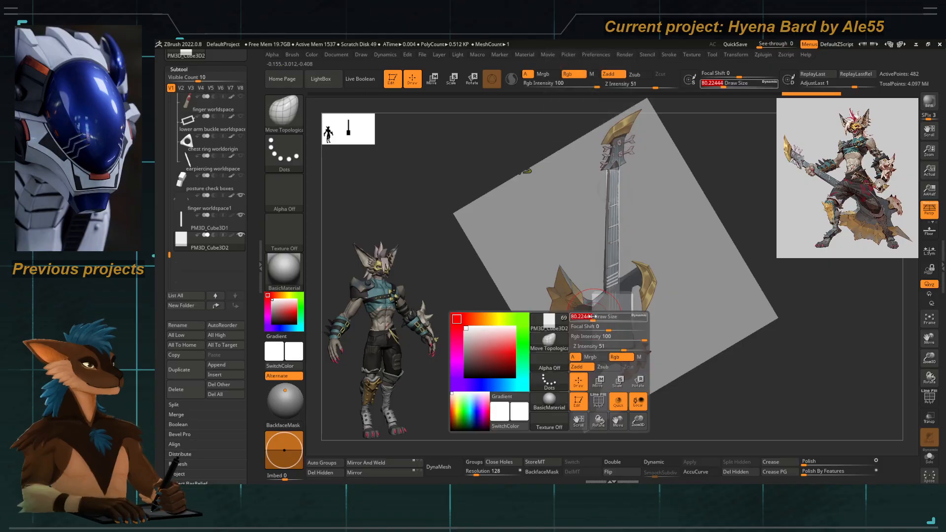
{"action": "key", "text": "space"}
{"action": "left_click_drag", "start_coordinate": [586, 313], "coordinate": [589, 313]}
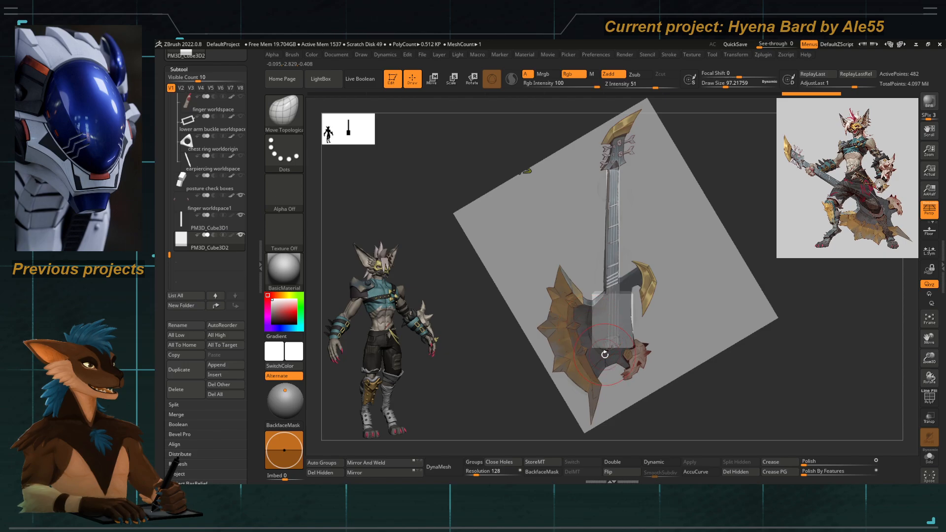
Extend the body block down over the lower guitar body, turn perspective off, and return to the brush.
{"action": "key", "text": "w"}
{"action": "left_click_drag", "start_coordinate": [611, 350], "coordinate": [614, 382]}
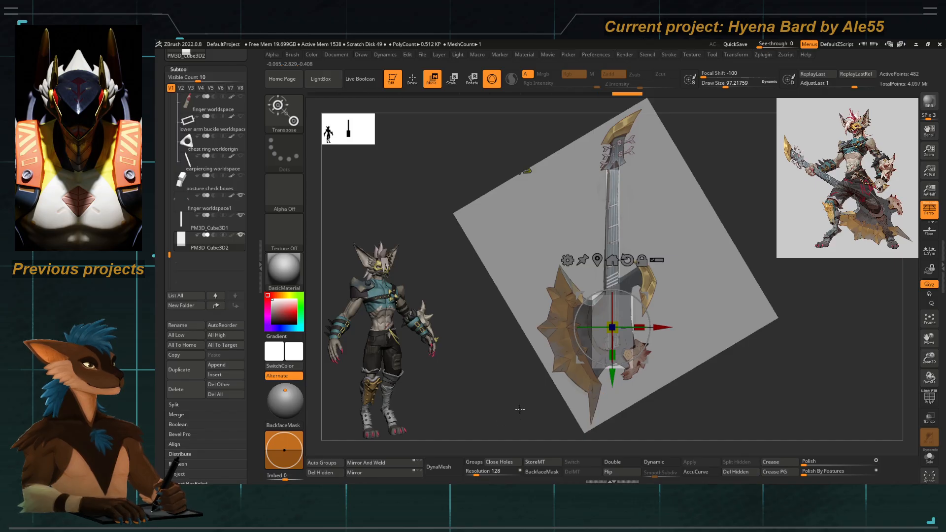
{"action": "key", "text": "p"}
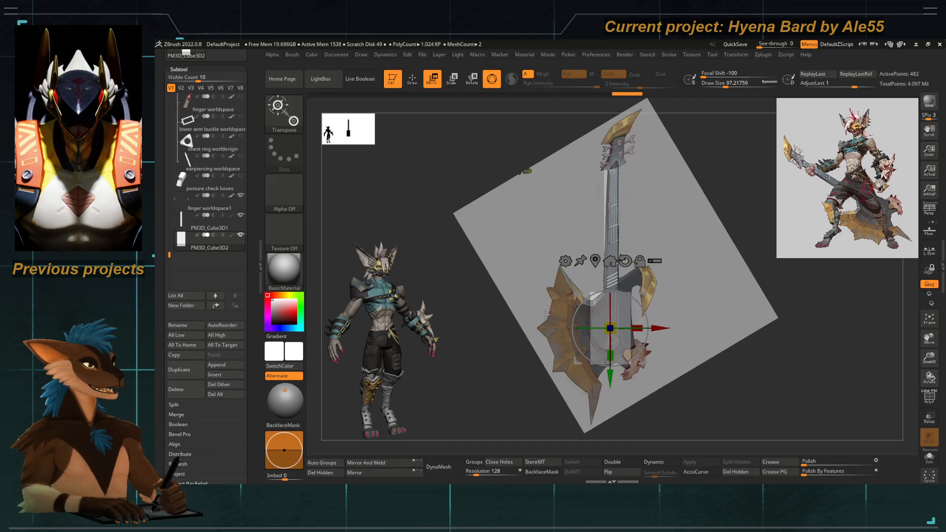
{"action": "key", "text": "q"}
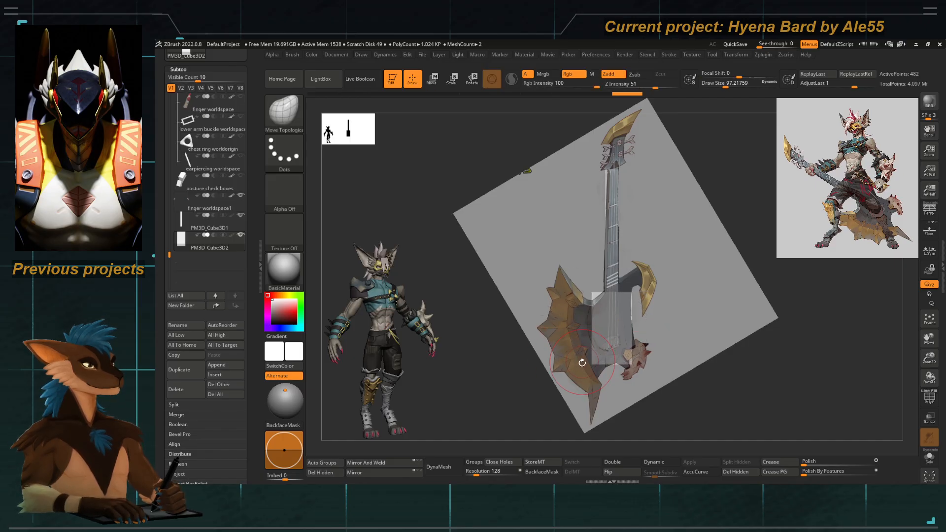
Set the draw size to about 136, push the block's edges toward the guitar body's outline, and undo the last stroke at its lower end.
{"action": "key", "text": "s"}
{"action": "left_click_drag", "start_coordinate": [580, 369], "coordinate": [597, 392]}
{"action": "left_click_drag", "start_coordinate": [592, 347], "coordinate": [580, 350]}
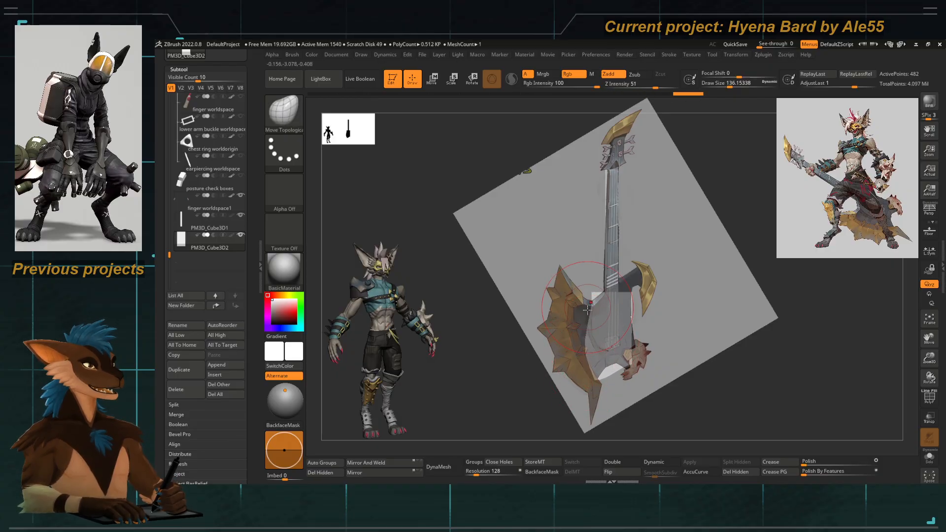
{"action": "mouse_move", "coordinate": [582, 314]}
{"action": "left_mouse_down"}
{"action": "mouse_move", "coordinate": [570, 314]}
{"action": "mouse_move", "coordinate": [585, 299]}
{"action": "mouse_move", "coordinate": [585, 308]}
{"action": "mouse_move", "coordinate": [632, 290]}
{"action": "mouse_move", "coordinate": [632, 275]}
{"action": "left_mouse_up"}
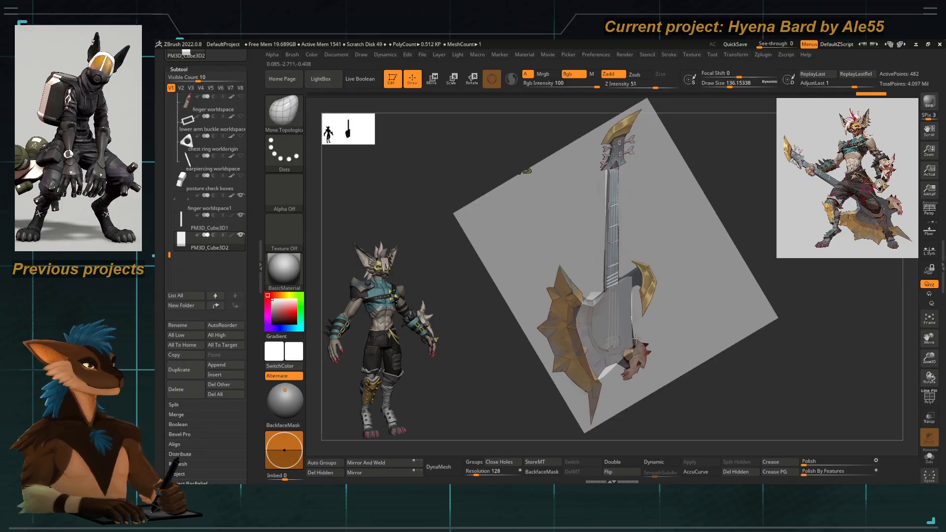
{"action": "left_click_drag", "start_coordinate": [608, 371], "coordinate": [606, 367]}
{"action": "key", "text": "ctrl+z"}
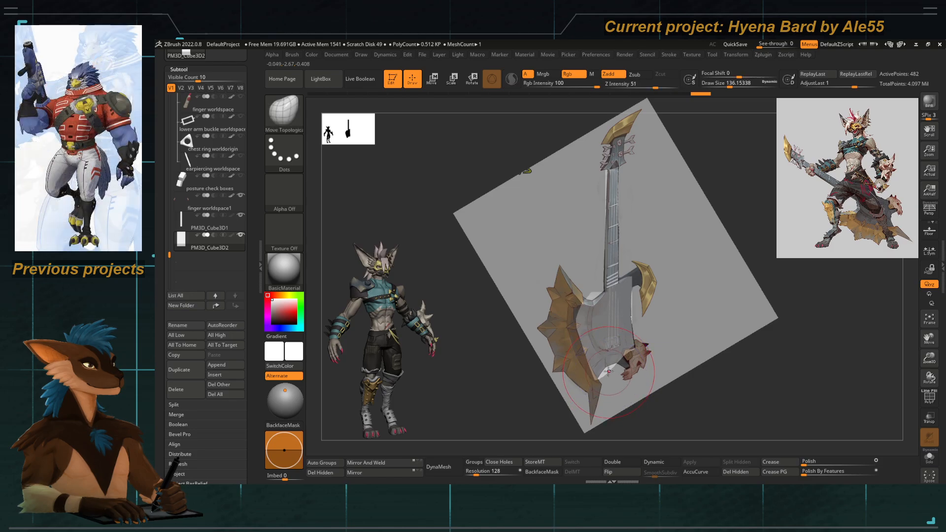
Push the body block's edges toward the lower guitar outline, reducing the draw size to about 101 and to about 71.
{"action": "key", "text": "space"}
{"action": "left_click_drag", "start_coordinate": [610, 327], "coordinate": [605, 328]}
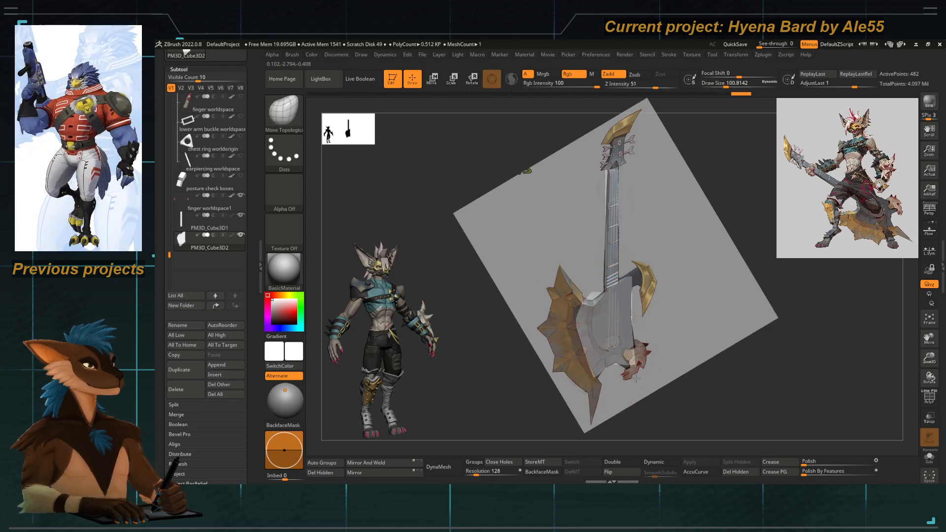
{"action": "key", "text": "space"}
{"action": "key", "text": "space"}
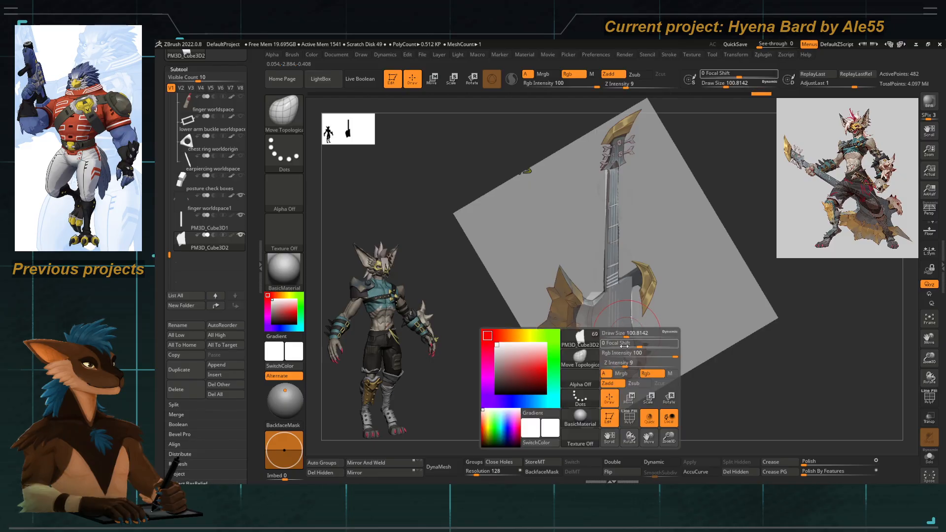
{"action": "mouse_move", "coordinate": [627, 363]}
{"action": "left_mouse_down"}
{"action": "mouse_move", "coordinate": [643, 362]}
{"action": "mouse_move", "coordinate": [622, 334]}
{"action": "left_mouse_up"}
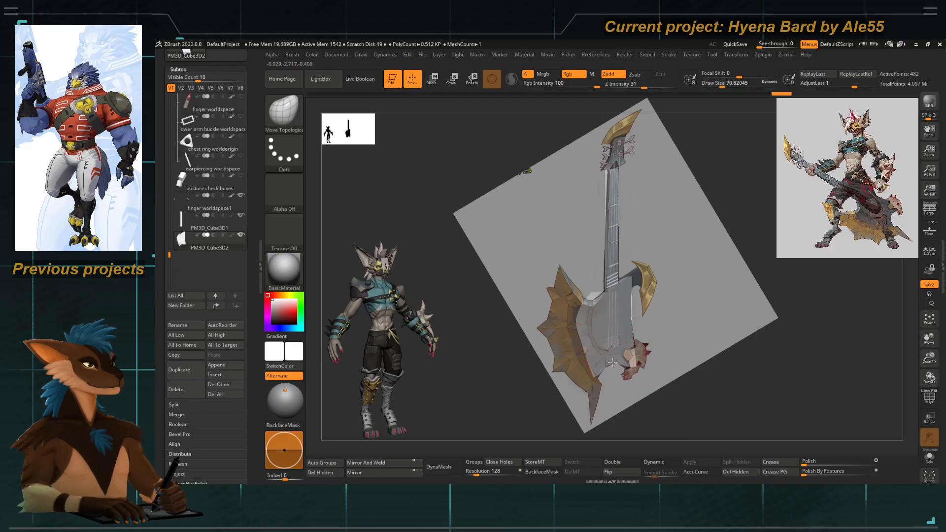
{"action": "left_click_drag", "start_coordinate": [599, 387], "coordinate": [600, 366]}
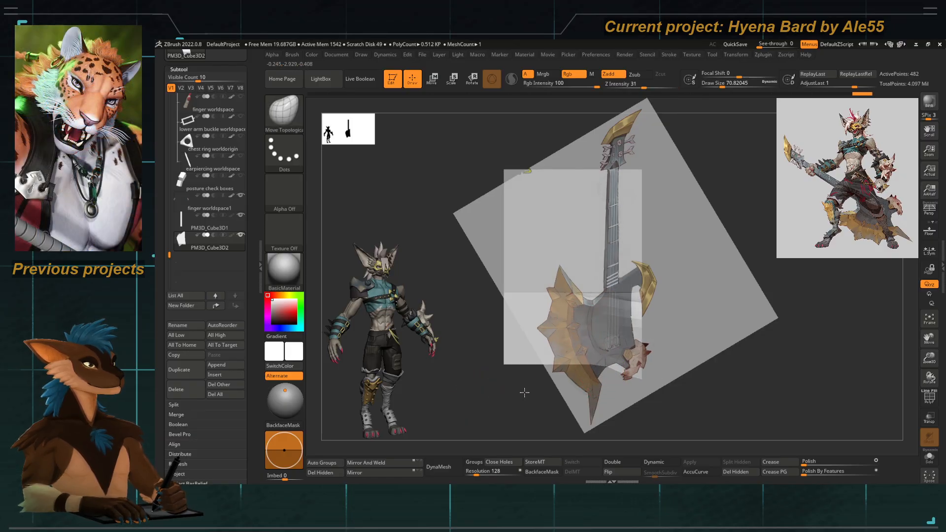
Scale the body block and the neck bar down in depth so both become thin slabs in the side view.
{"action": "key", "text": "e"}
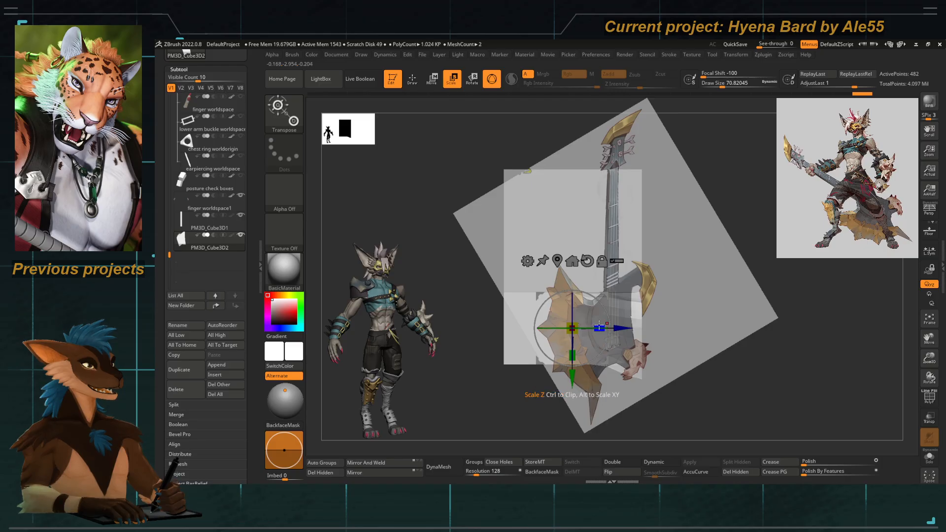
{"action": "left_click_drag", "start_coordinate": [592, 328], "coordinate": [560, 329], "text": "ctrl"}
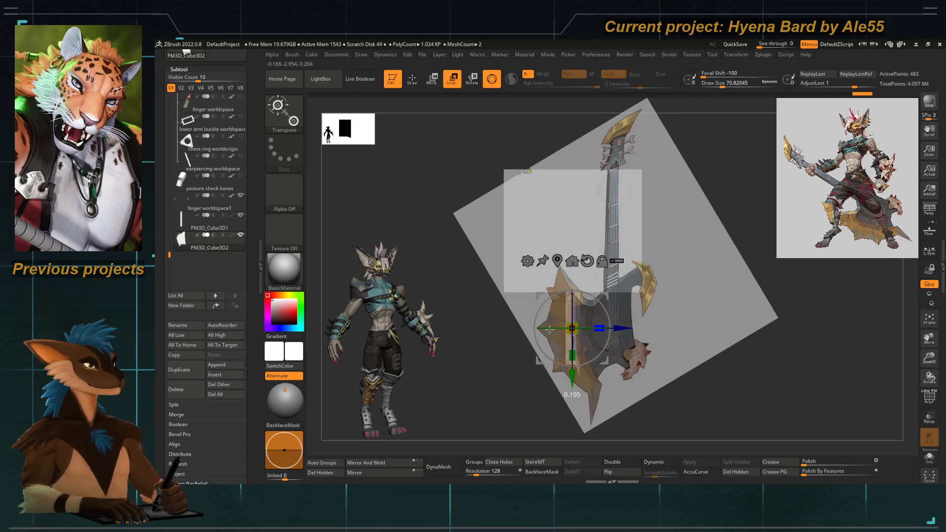
{"action": "key", "text": "ctrl+z"}
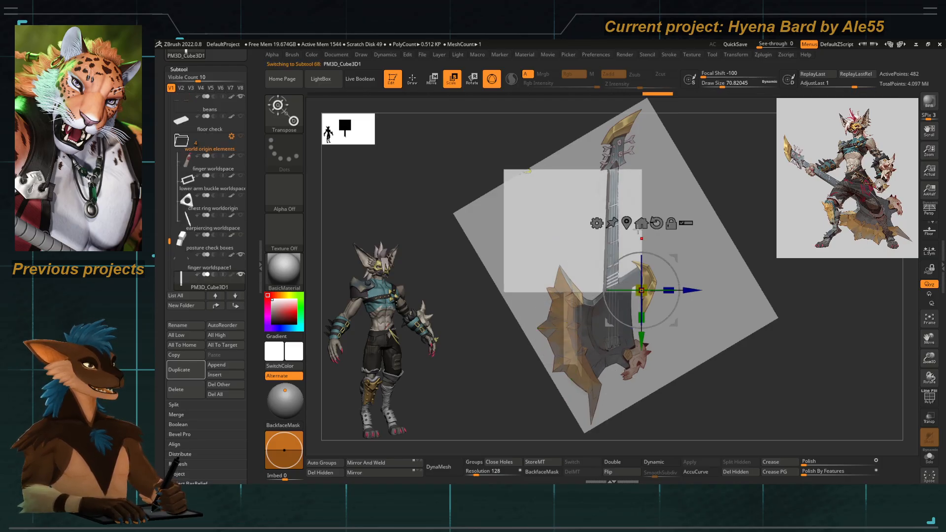
{"action": "left_click", "coordinate": [626, 224], "text": "alt"}
{"action": "left_click_drag", "start_coordinate": [599, 231], "coordinate": [573, 249]}
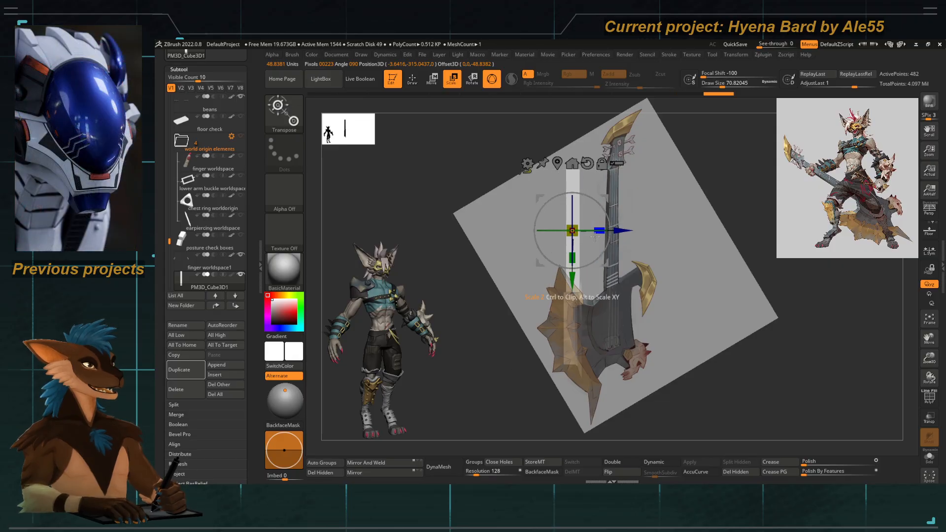
Reselect the body block with the brush and pull its upper corners to the guitar outline, reducing the draw size to about 62.
{"action": "key", "text": "q"}
{"action": "mouse_move", "coordinate": [509, 366]}
{"action": "left_mouse_down"}
{"action": "mouse_move", "coordinate": [477, 371]}
{"action": "mouse_move", "coordinate": [567, 362]}
{"action": "left_mouse_up"}
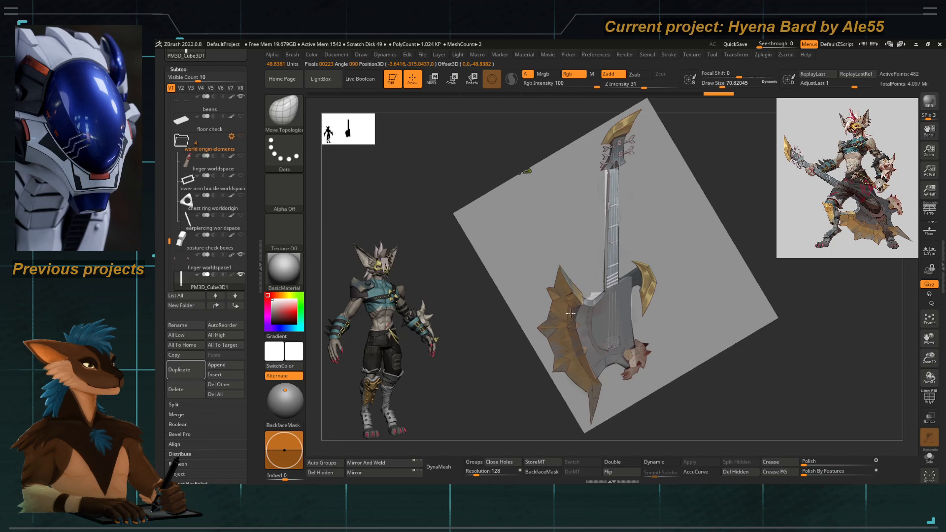
{"action": "left_click", "coordinate": [592, 326], "text": "alt"}
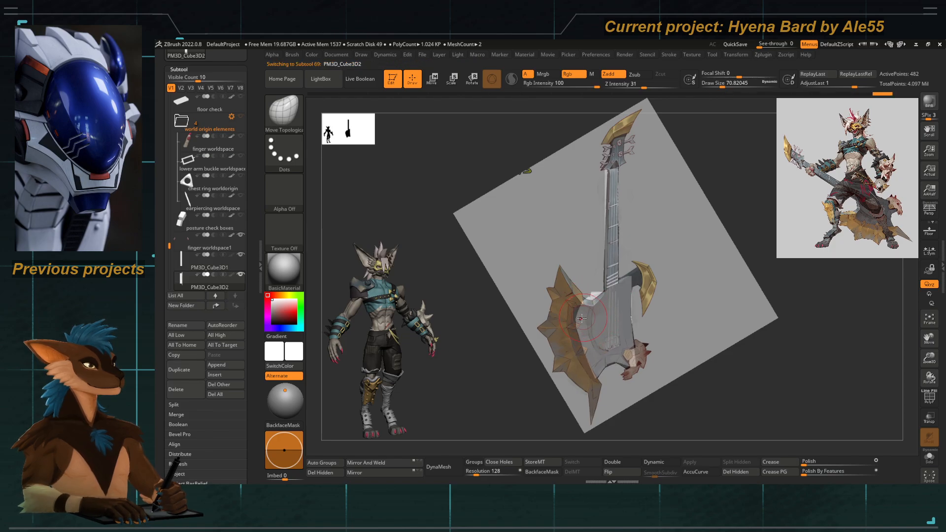
{"action": "left_click_drag", "start_coordinate": [581, 319], "coordinate": [588, 302]}
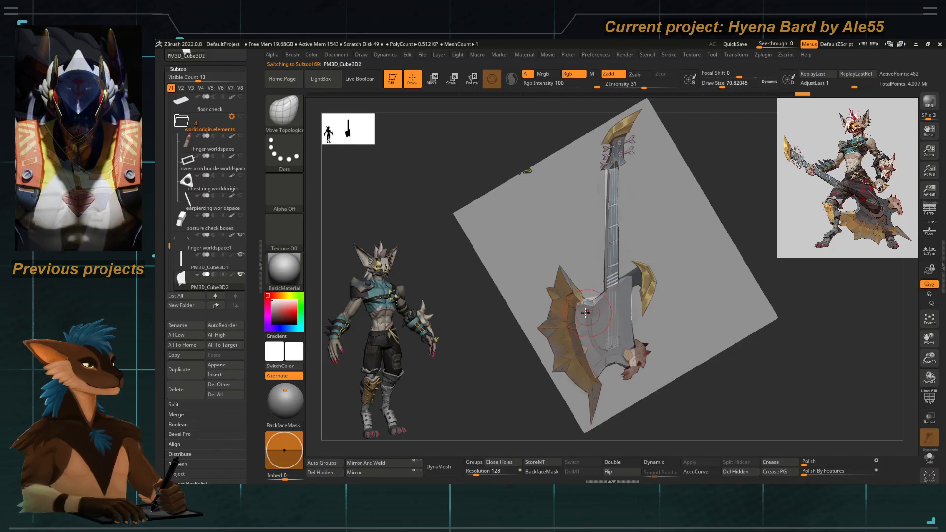
{"action": "left_click_drag", "start_coordinate": [552, 356], "coordinate": [542, 364], "text": "shift"}
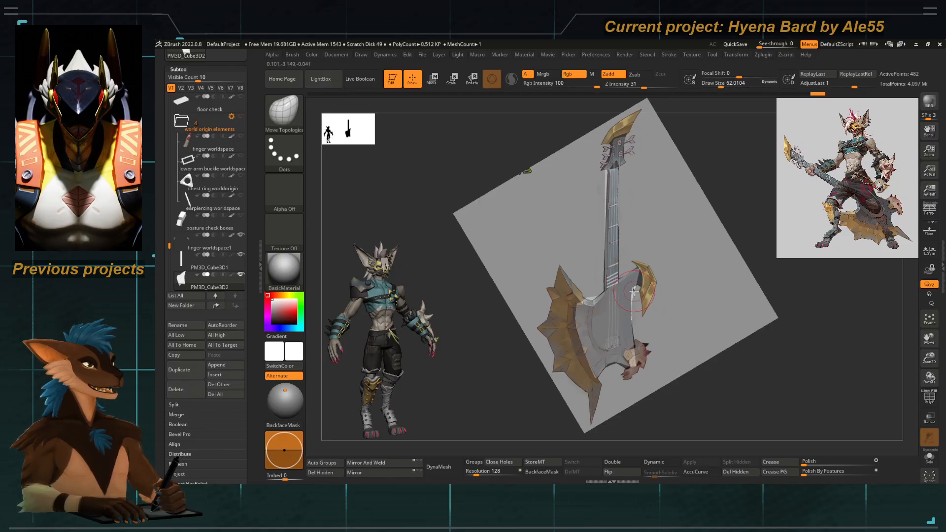
{"action": "left_click_drag", "start_coordinate": [633, 308], "coordinate": [627, 304]}
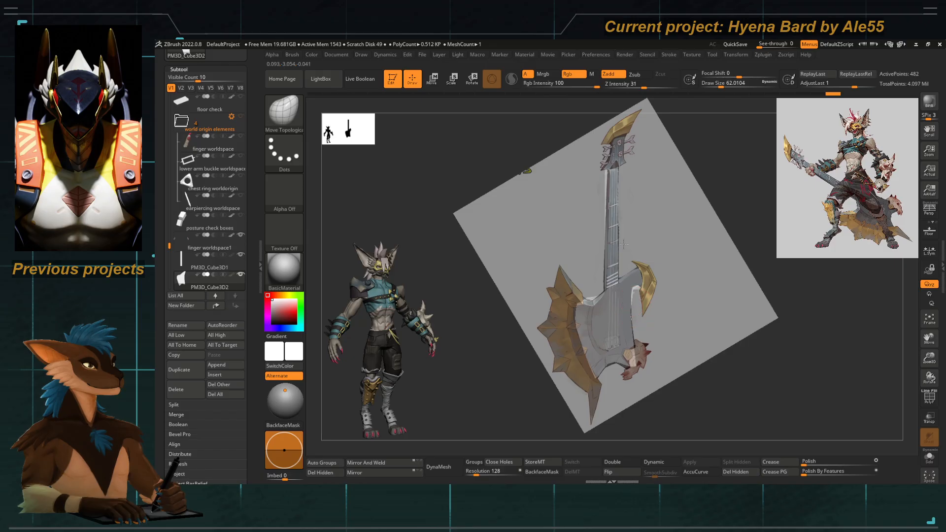
{"action": "left_click_drag", "start_coordinate": [622, 236], "coordinate": [623, 239]}
Hide the reference, show the polyframe, isolate the body block's front face from the side view, and delete the hidden polygons.
{"action": "key", "text": "shift+z"}
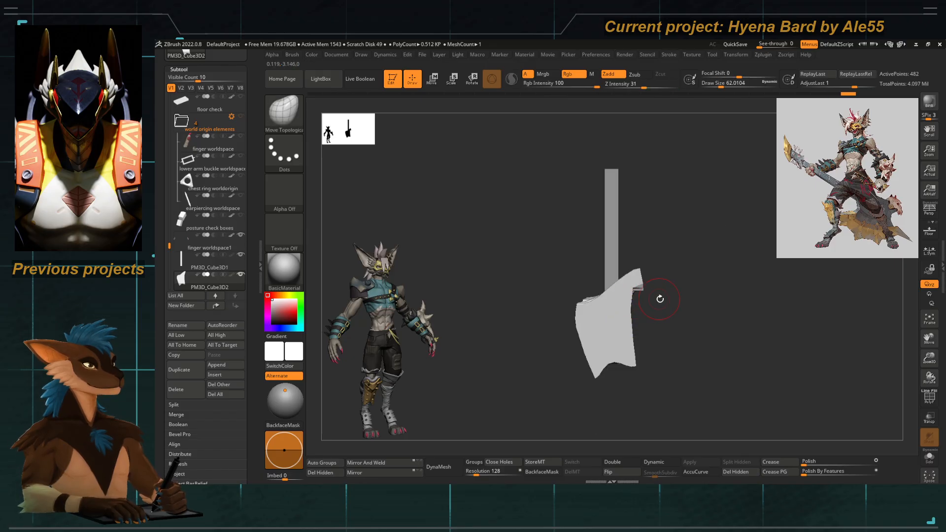
{"action": "mouse_move", "coordinate": [660, 299]}
{"action": "left_mouse_down", "text": "shift"}
{"action": "mouse_move", "coordinate": [618, 303]}
{"action": "mouse_move", "coordinate": [622, 317]}
{"action": "left_mouse_up", "text": "shift"}
{"action": "left_click_drag", "start_coordinate": [604, 276], "coordinate": [571, 327], "text": "alt"}
{"action": "key", "text": "shift+f"}
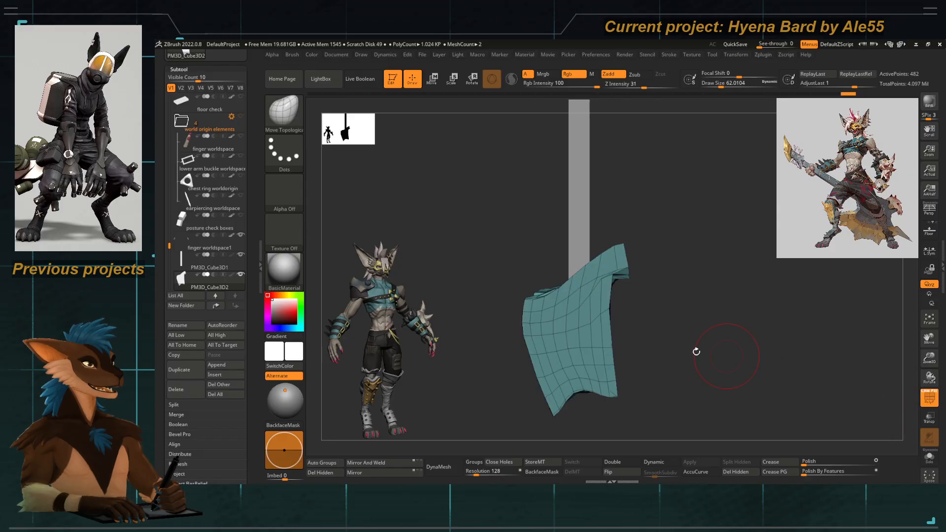
{"action": "left_click_drag", "start_coordinate": [695, 351], "coordinate": [681, 346]}
{"action": "left_click_drag", "start_coordinate": [496, 365], "coordinate": [586, 314]}
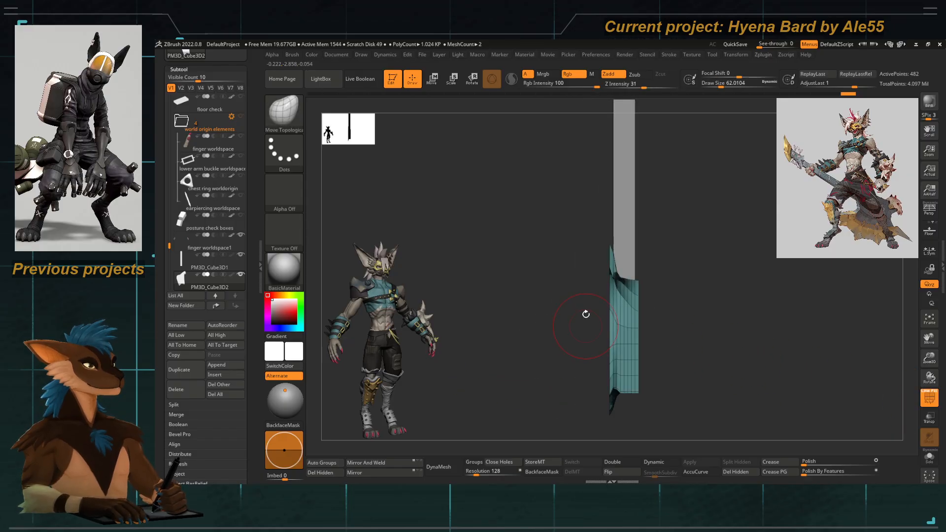
{"action": "left_click_drag", "start_coordinate": [672, 197], "coordinate": [610, 431], "text": "ctrl+shift"}
{"action": "left_click_drag", "start_coordinate": [535, 392], "coordinate": [636, 377]}
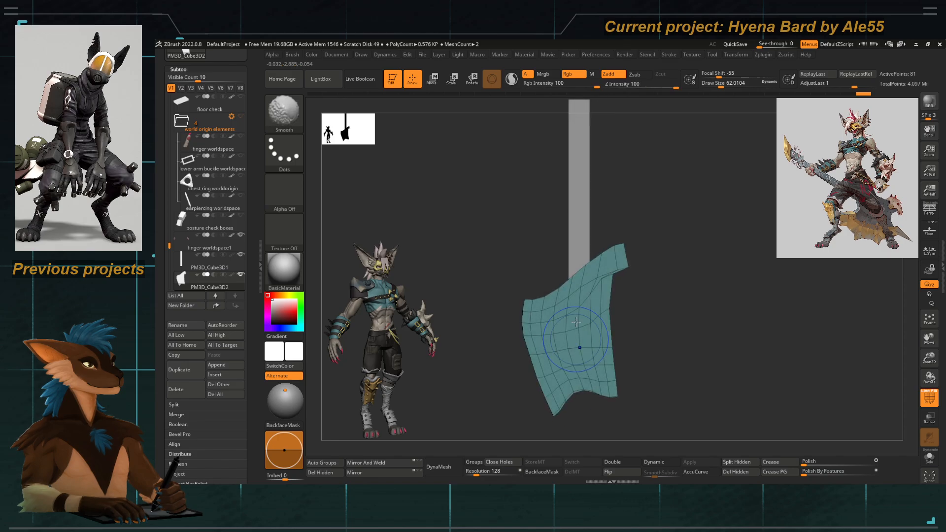
{"action": "left_click", "coordinate": [736, 472]}
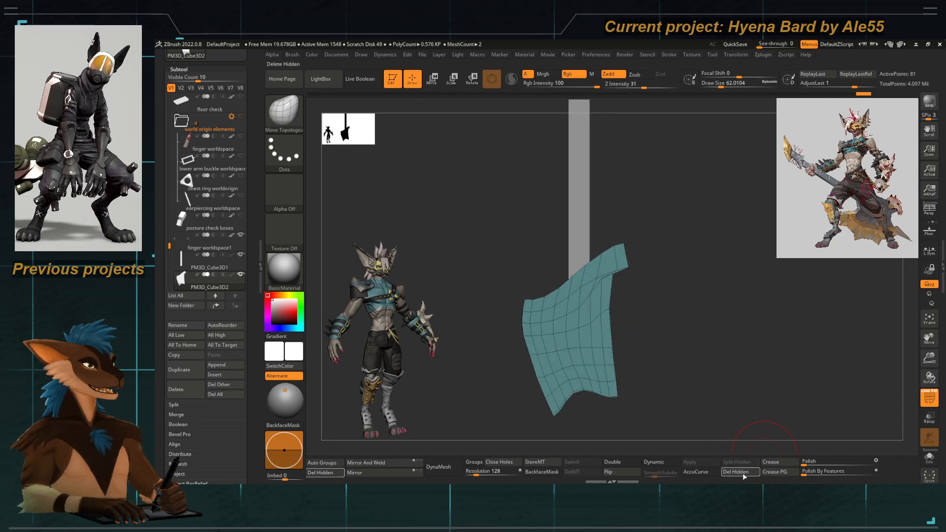
Bring back the reference with the polyframe on and refine the flat body's inner horn edge, using draw sizes of about 17 and 54.
{"action": "left_click", "coordinate": [929, 397]}
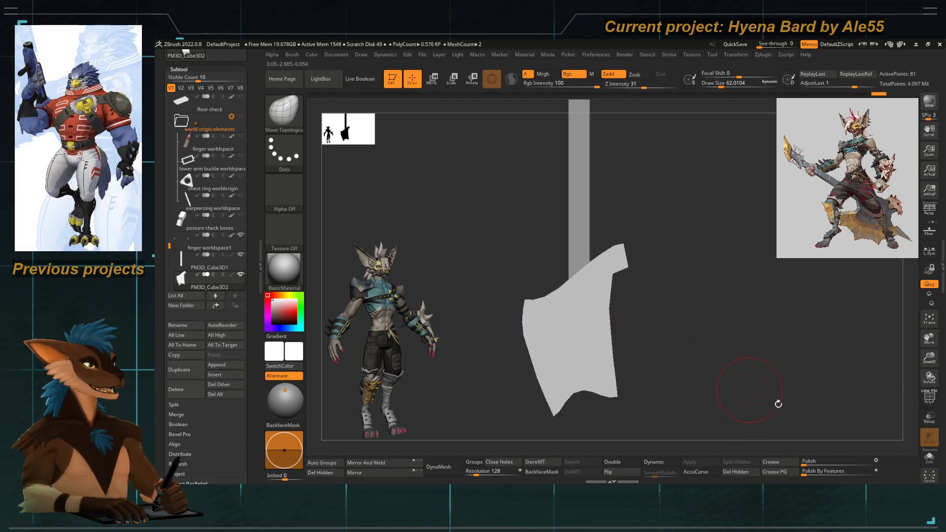
{"action": "left_click", "coordinate": [930, 399]}
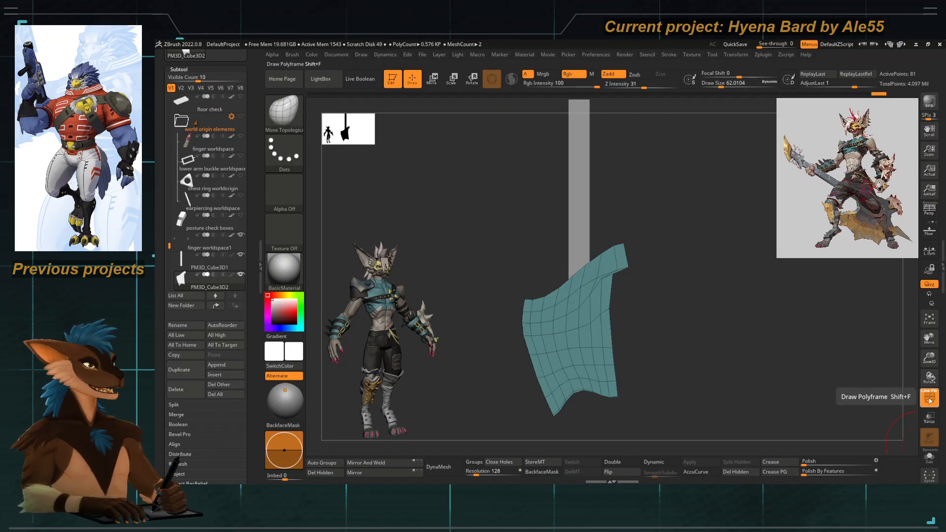
{"action": "key", "text": "shift+z"}
{"action": "mouse_move", "coordinate": [513, 346]}
{"action": "left_mouse_down", "text": "alt"}
{"action": "mouse_move", "coordinate": [497, 334]}
{"action": "mouse_move", "coordinate": [526, 347]}
{"action": "left_mouse_up", "text": "alt"}
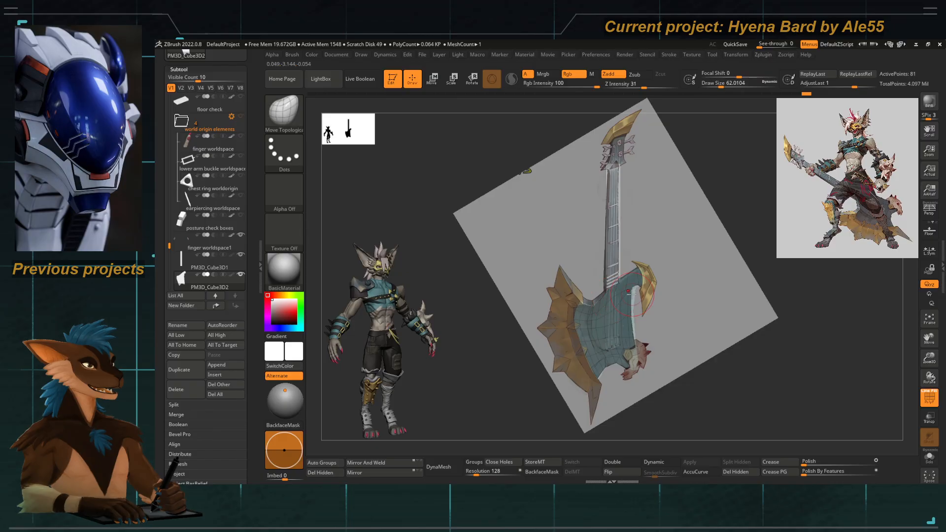
{"action": "left_click_drag", "start_coordinate": [629, 287], "coordinate": [628, 295]}
{"action": "key", "text": "space"}
{"action": "key", "text": "space"}
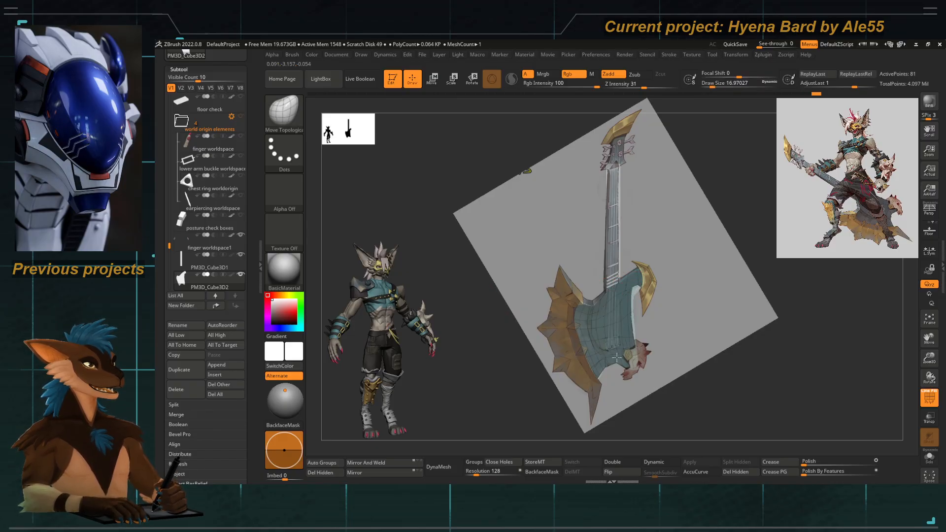
{"action": "mouse_move", "coordinate": [633, 306]}
{"action": "left_mouse_down"}
{"action": "mouse_move", "coordinate": [649, 278]}
{"action": "mouse_move", "coordinate": [620, 286]}
{"action": "mouse_move", "coordinate": [622, 277]}
{"action": "mouse_move", "coordinate": [635, 313]}
{"action": "left_mouse_up"}
{"action": "key", "text": "space"}
{"action": "key", "text": "space"}
{"action": "key", "text": "space"}
{"action": "key", "text": "space"}
Choose the ZModeler brush, set the edge action to Extrude with the Edge/EdgeLoop target, and extrude an edge at the body's upper horn.
{"action": "key", "text": "b"}
{"action": "key", "text": "z"}
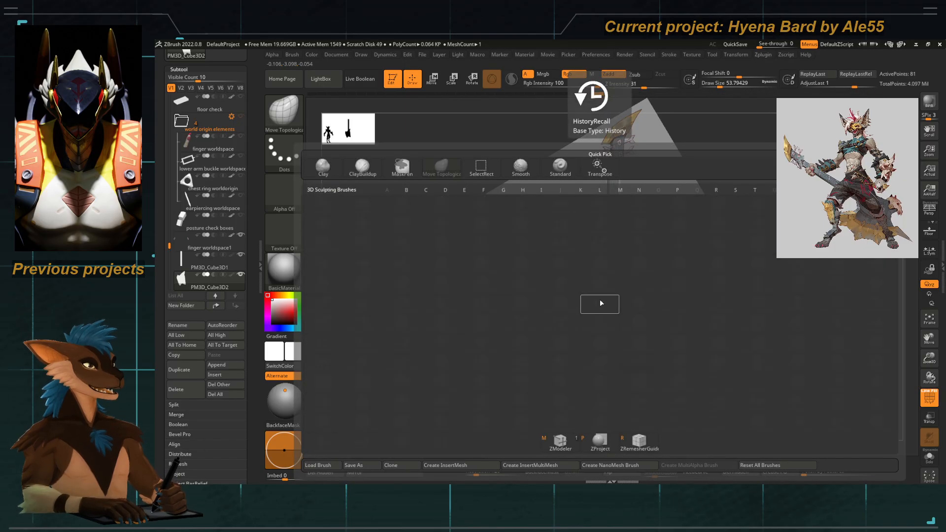
{"action": "key", "text": "m"}
{"action": "key", "text": "space"}
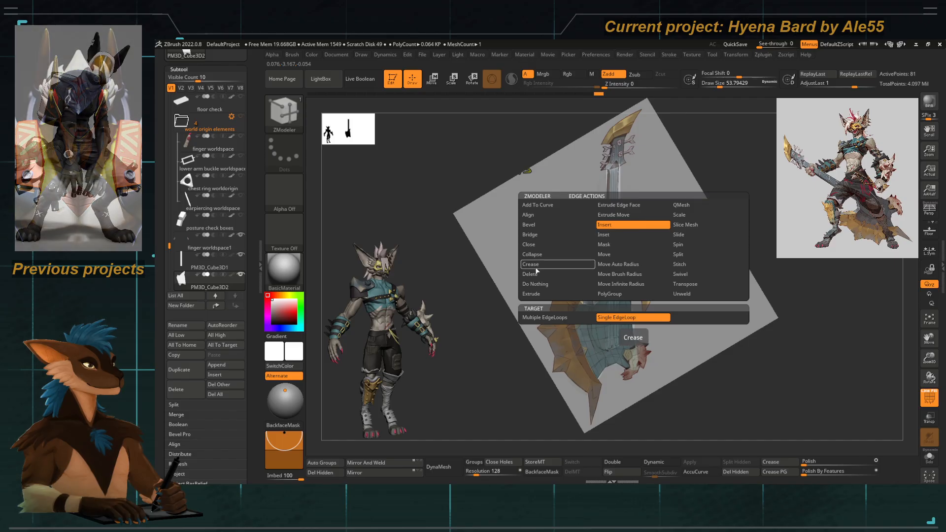
{"action": "left_click", "coordinate": [533, 294]}
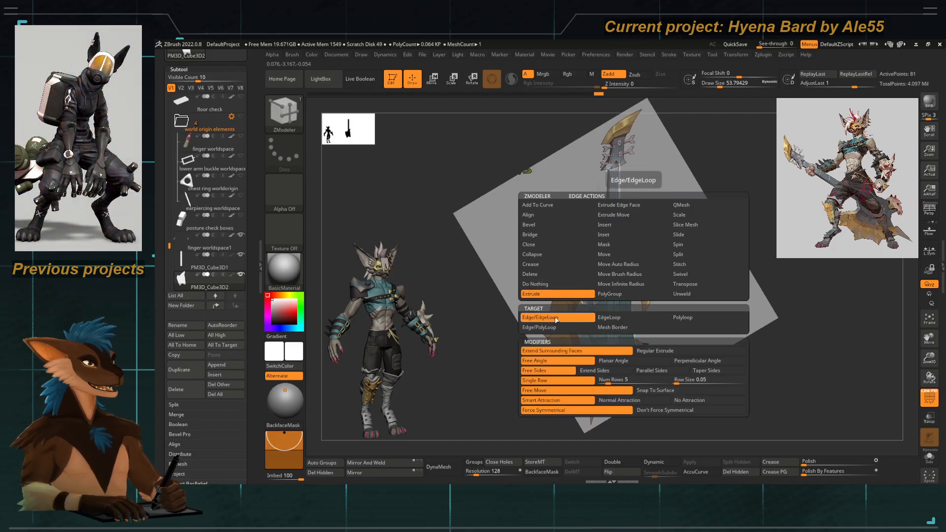
{"action": "left_click_drag", "start_coordinate": [632, 281], "coordinate": [633, 281]}
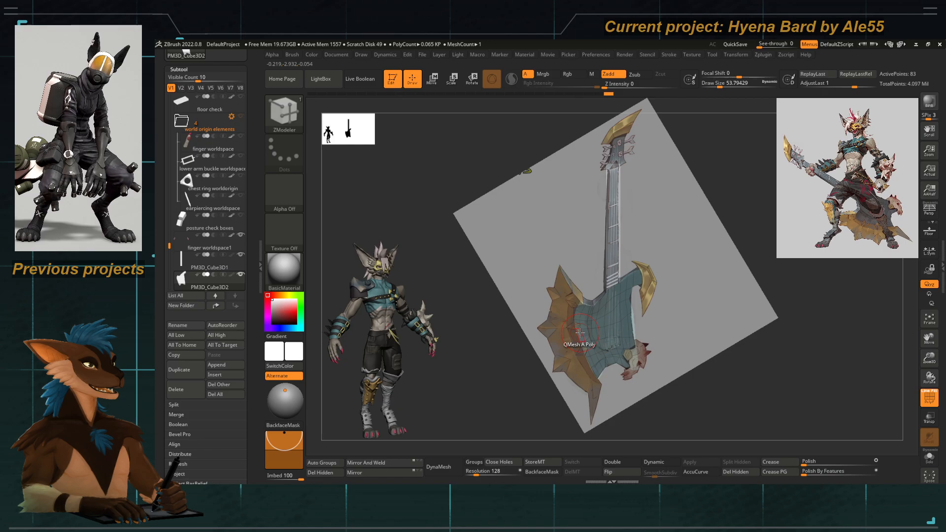
Return to Move Topological at a draw size of about 51, refine the flat body's outline, and check it with the reference hidden.
{"action": "key", "text": "b"}
{"action": "key", "text": "m"}
{"action": "key", "text": "t"}
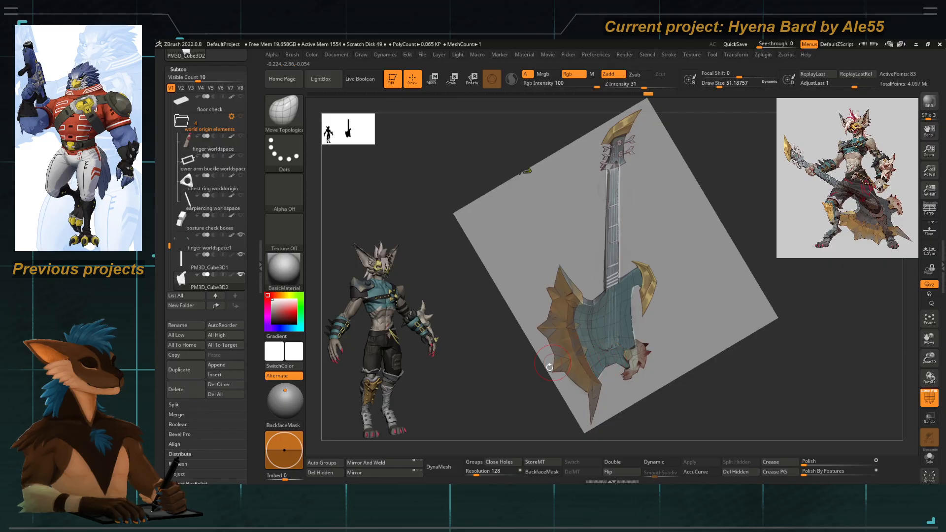
{"action": "key", "text": "shift+z"}
{"action": "mouse_move", "coordinate": [520, 382]}
{"action": "left_mouse_down"}
{"action": "mouse_move", "coordinate": [553, 379]}
{"action": "mouse_move", "coordinate": [506, 378]}
{"action": "left_mouse_up"}
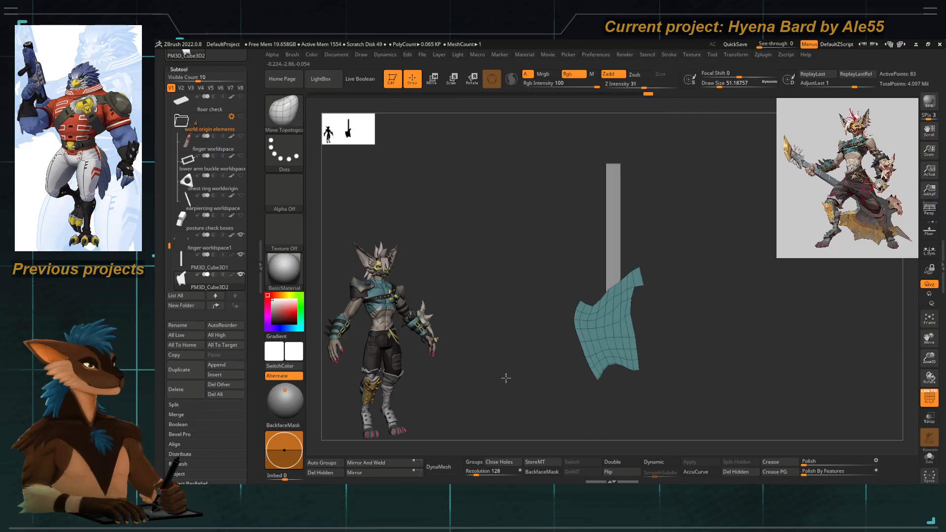
{"action": "key", "text": "shift+z"}
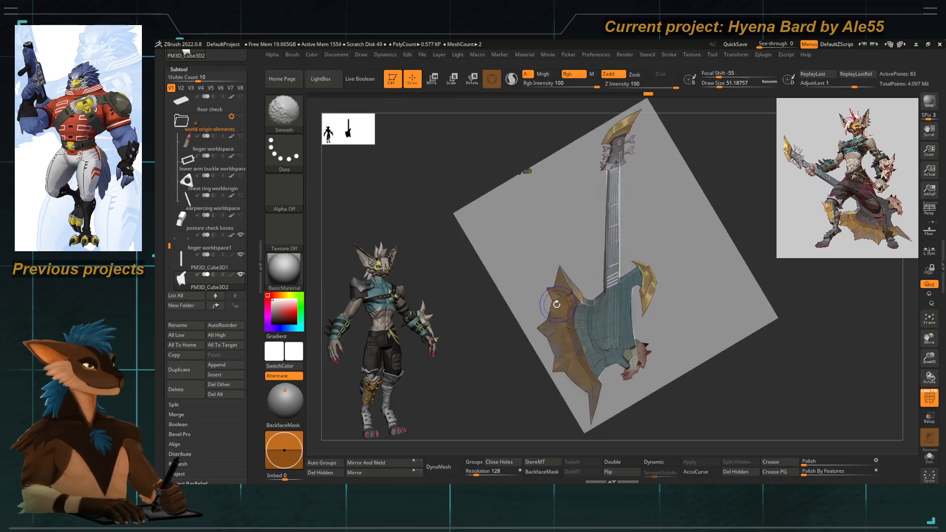
{"action": "key", "text": "shift+z"}
Enable Dynamic Subdiv on the flat body without smoothing and give it a thickness of about 0.085 with offset -100.
{"action": "left_click_drag", "start_coordinate": [252, 353], "coordinate": [249, 273]}
{"action": "left_click", "coordinate": [182, 235]}
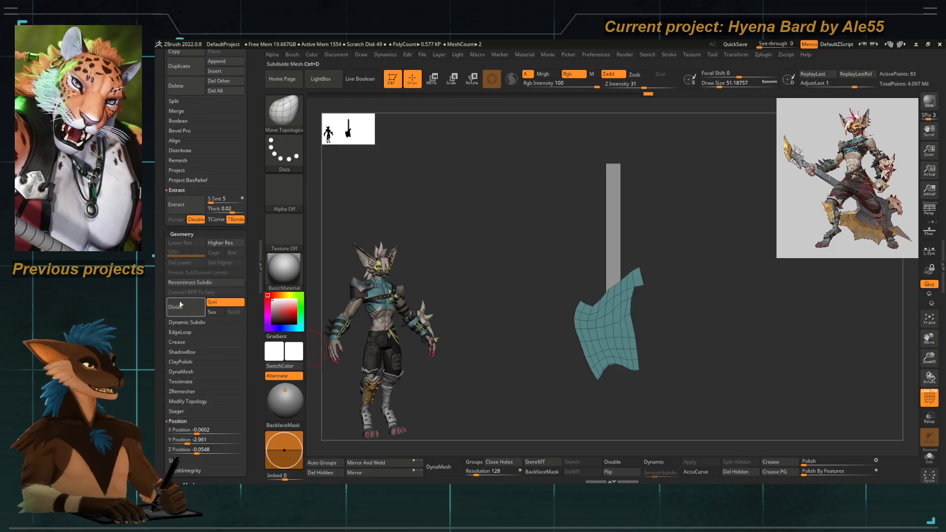
{"action": "left_click", "coordinate": [178, 323]}
{"action": "left_click", "coordinate": [182, 333]}
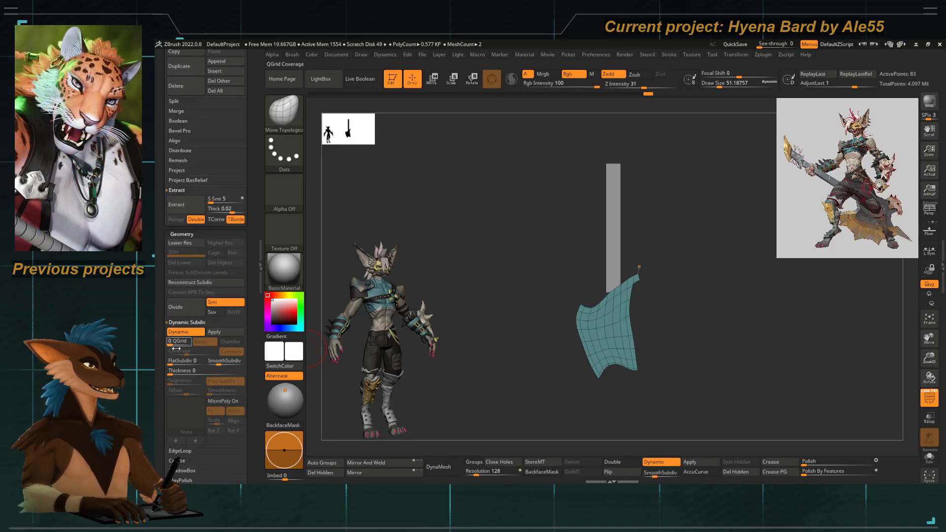
{"action": "left_click_drag", "start_coordinate": [219, 364], "coordinate": [166, 391]}
{"action": "left_click_drag", "start_coordinate": [498, 341], "coordinate": [535, 351]}
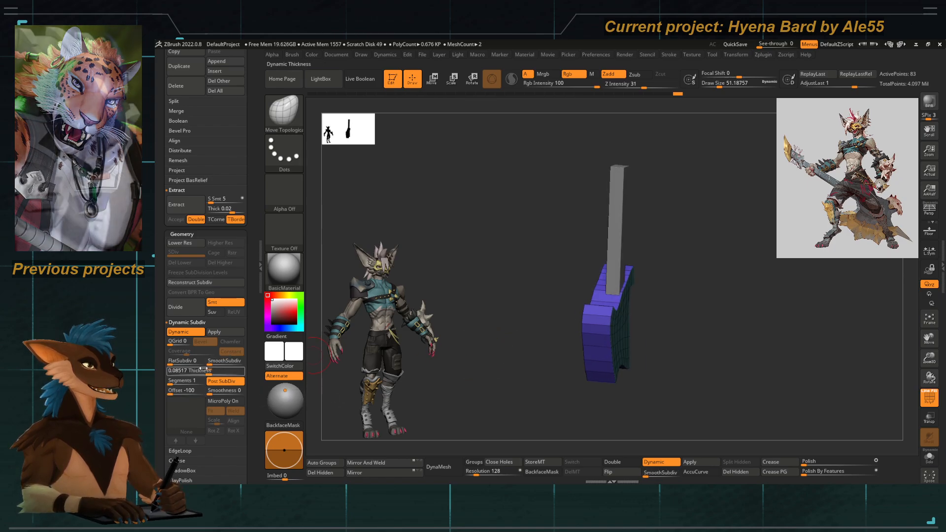
Set the body's dynamic thickness to 0.05 against the neck in the side view and switch to the Move gizmo.
{"action": "left_click_drag", "start_coordinate": [207, 373], "coordinate": [204, 373]}
{"action": "left_click_drag", "start_coordinate": [493, 349], "coordinate": [507, 353], "text": "shift"}
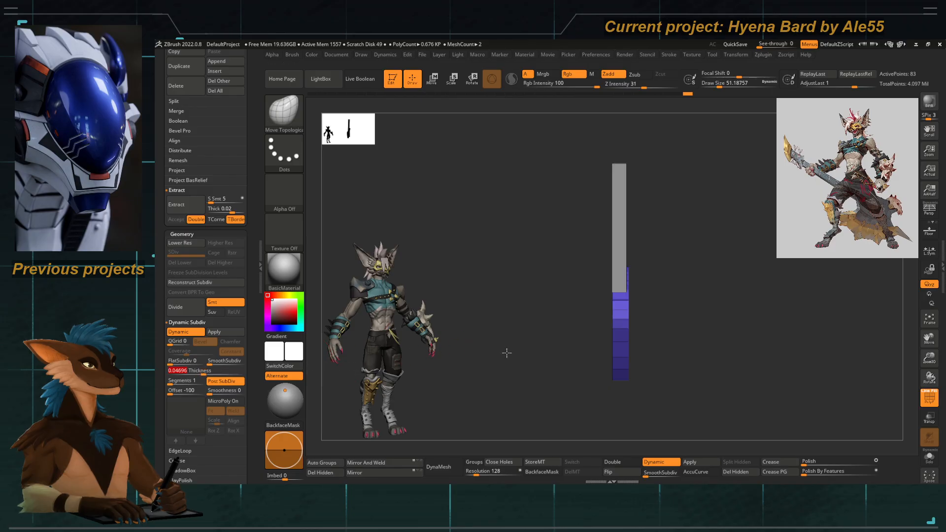
{"action": "left_click_drag", "start_coordinate": [205, 373], "coordinate": [205, 374]}
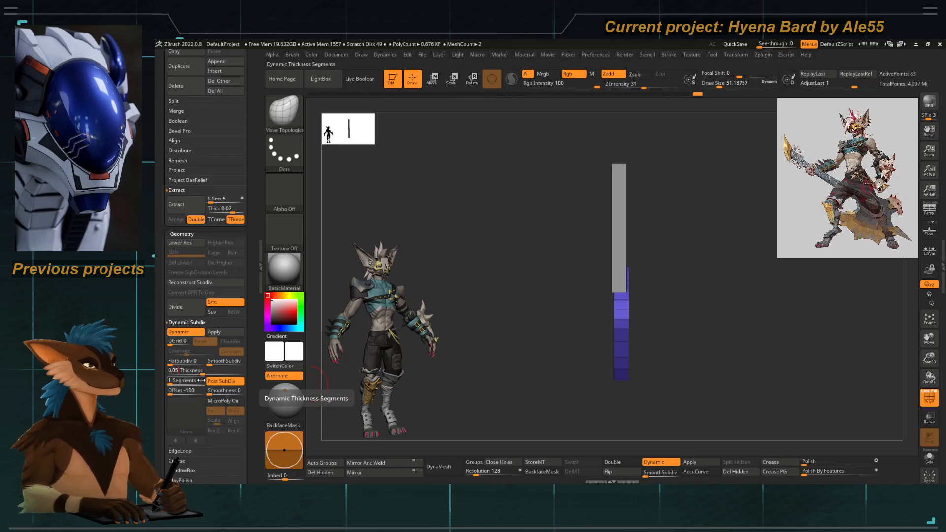
{"action": "key", "text": "w"}
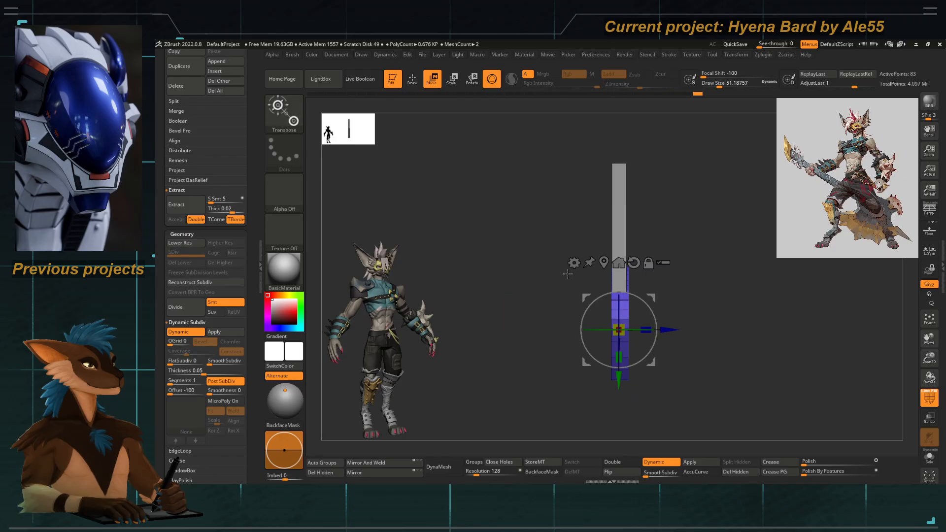
Select the neck subtool, isolate its flat face in the side view, and delete the hidden polygons to leave a flat sheet.
{"action": "left_click", "coordinate": [621, 219], "text": "alt"}
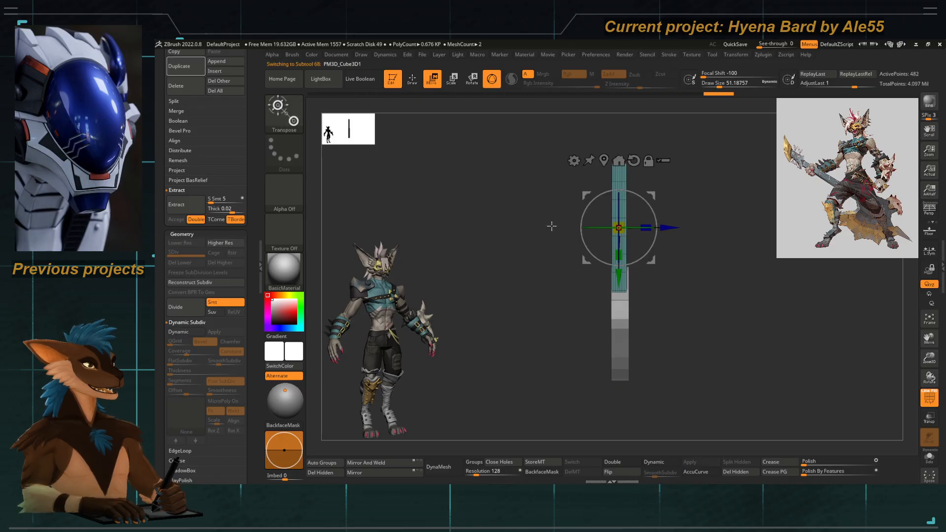
{"action": "key", "text": "q"}
{"action": "left_click_drag", "start_coordinate": [544, 128], "coordinate": [623, 334], "text": "ctrl+shift"}
{"action": "left_click_drag", "start_coordinate": [549, 342], "coordinate": [509, 340]}
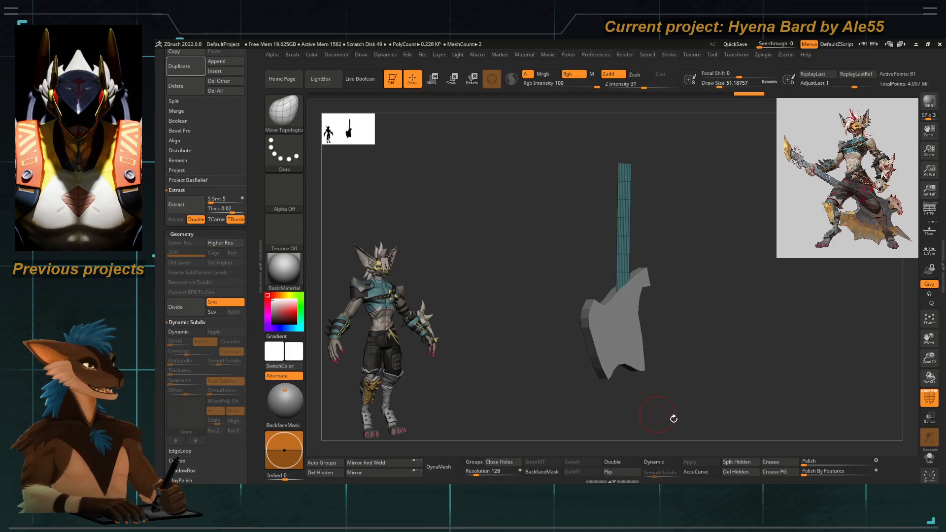
{"action": "left_click", "coordinate": [740, 472]}
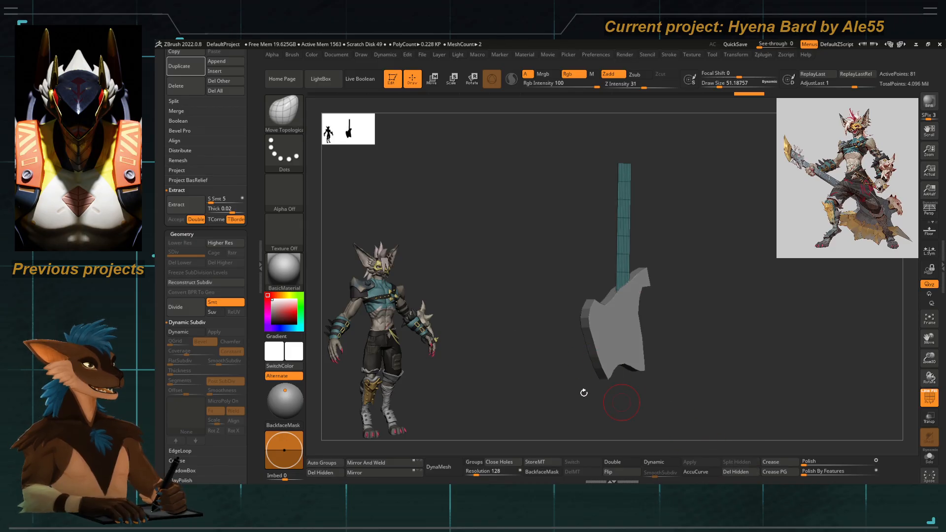
Enable Dynamic Subdiv on the flat neck sheet and give it a thickness of 0.045 with offset -100.
{"action": "left_click", "coordinate": [184, 332]}
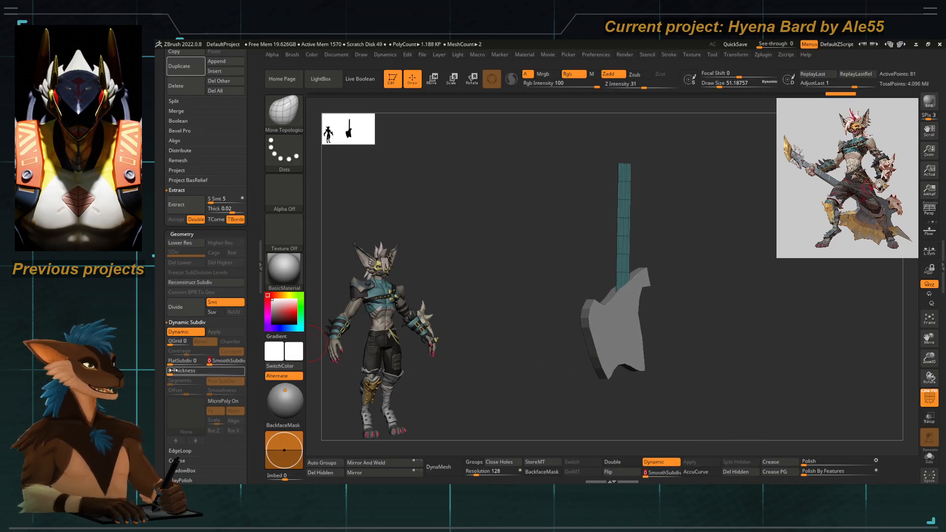
{"action": "left_click", "coordinate": [189, 370]}
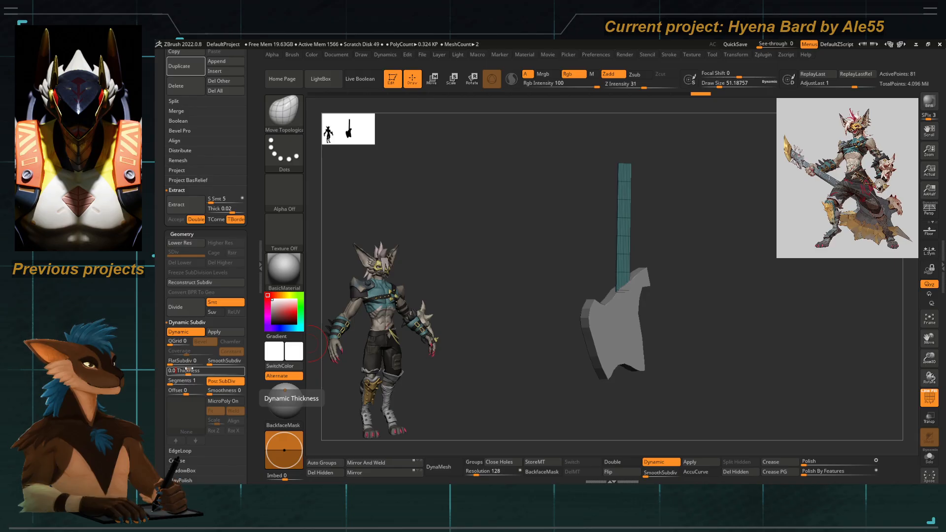
{"action": "type", "text": "0.045"}
{"action": "key", "text": "Return"}
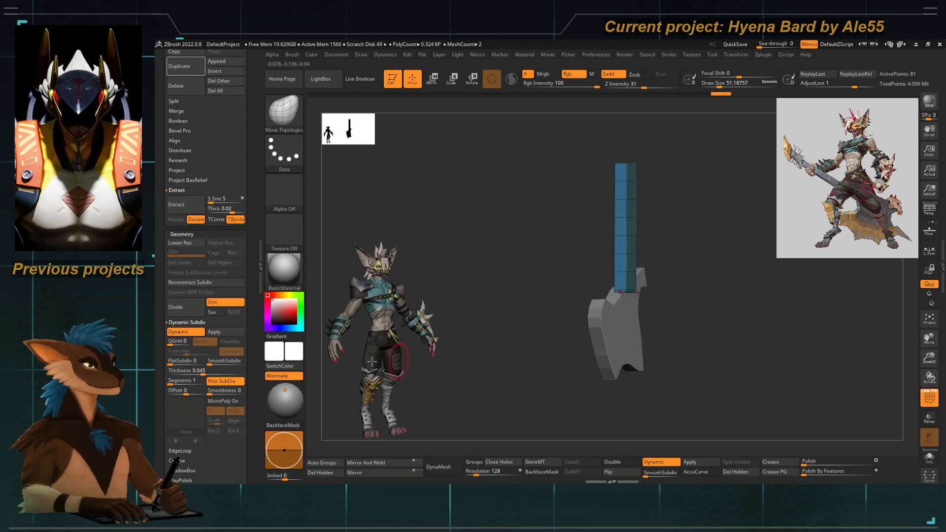
{"action": "left_click", "coordinate": [182, 389]}
{"action": "type", "text": "-100"}
{"action": "key", "text": "Return"}
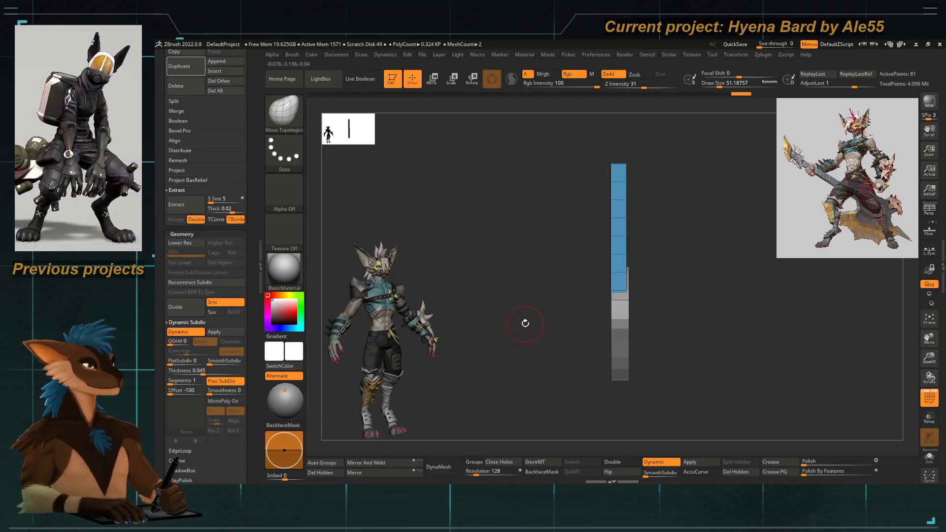
Set the neck's dynamic thickness to 0.05 and shift it about 0.007 in depth to line up with the body.
{"action": "left_click", "coordinate": [195, 371]}
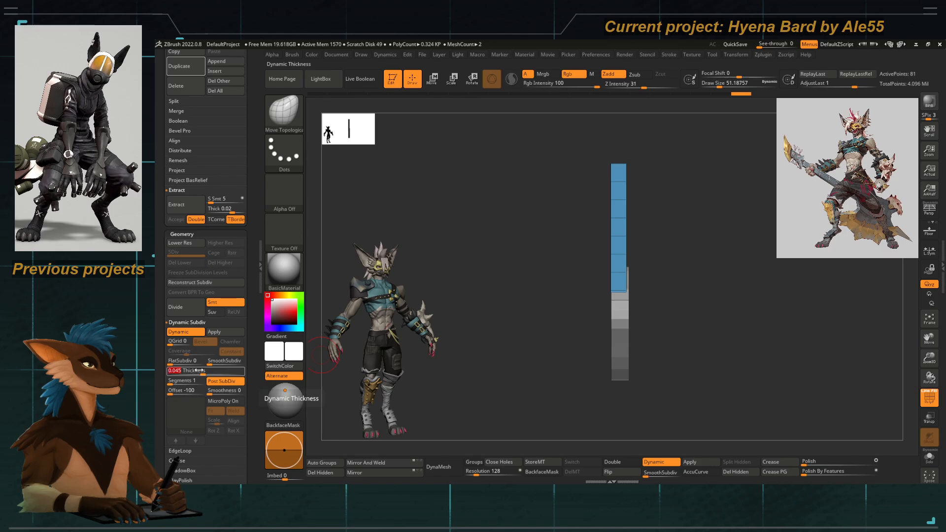
{"action": "type", "text": "0.0"}
{"action": "key", "text": "Return"}
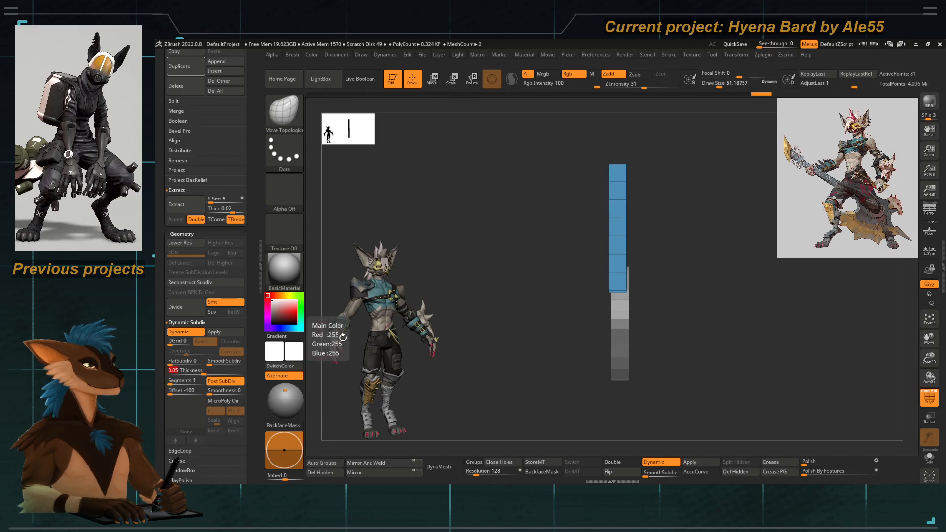
{"action": "key", "text": "w"}
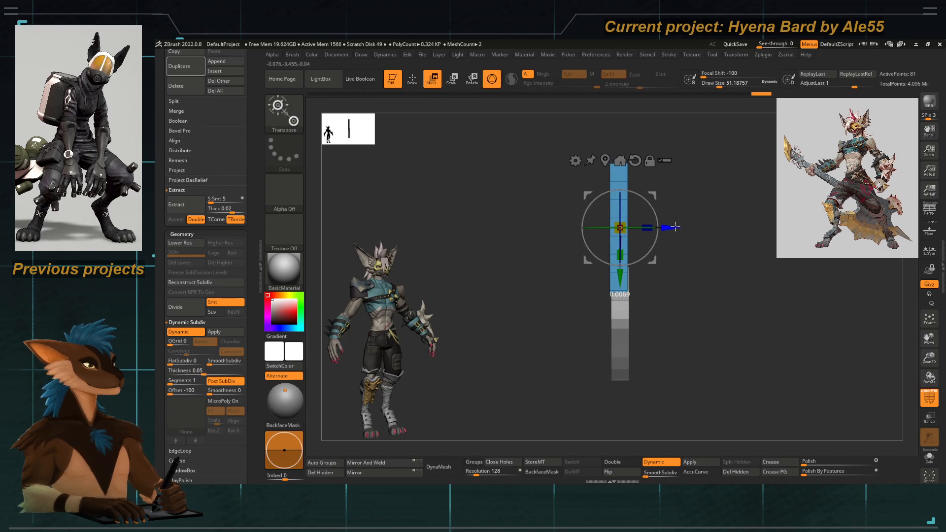
{"action": "key", "text": "q"}
Show the reference in the front view and fit the neck sheet to the painted neck with Move Topological.
{"action": "left_click_drag", "start_coordinate": [531, 332], "coordinate": [514, 356]}
{"action": "key", "text": "shift+z"}
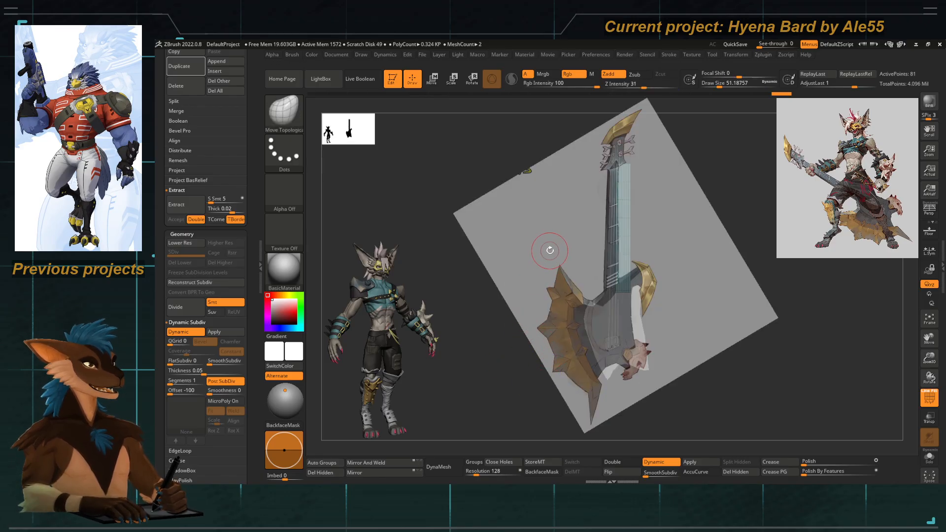
{"action": "mouse_move", "coordinate": [554, 237]}
{"action": "left_mouse_down", "text": "alt"}
{"action": "mouse_move", "coordinate": [532, 240]}
{"action": "mouse_move", "coordinate": [545, 233]}
{"action": "left_mouse_up", "text": "alt"}
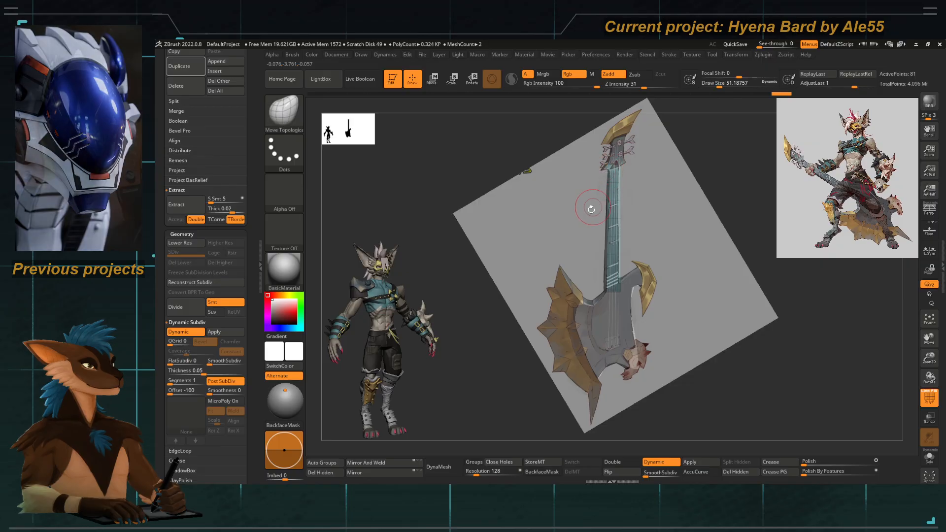
{"action": "key", "text": "shift+z"}
{"action": "left_click_drag", "start_coordinate": [597, 163], "coordinate": [595, 224], "text": "alt"}
{"action": "key", "text": "ctrl+z"}
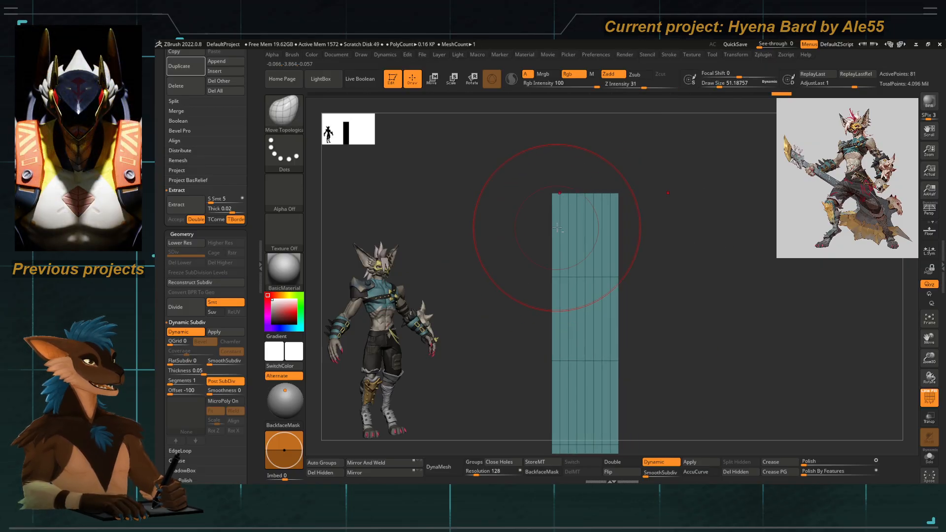
Use the ZModeler edge action Insert to delete the neck's extra lengthwise edge loops, leaving only the centre one.
{"action": "key", "text": "b"}
{"action": "key", "text": "z"}
{"action": "key", "text": "m"}
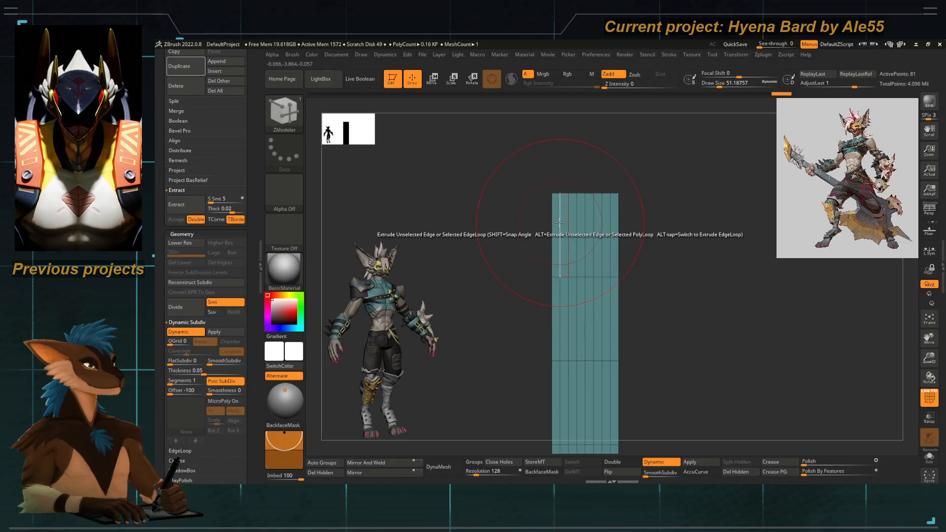
{"action": "key", "text": "space"}
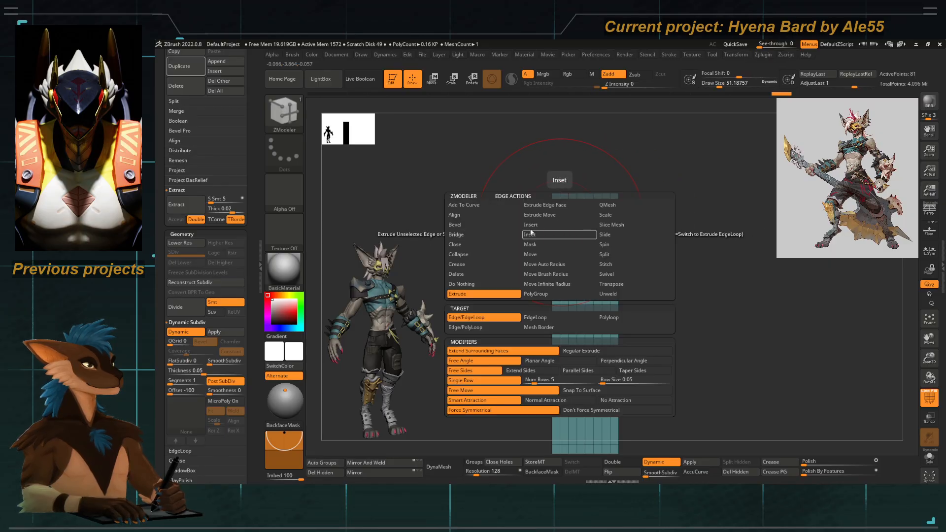
{"action": "left_click", "coordinate": [481, 274]}
{"action": "left_click", "coordinate": [561, 228], "text": "alt"}
{"action": "left_click", "coordinate": [568, 227], "text": "alt"}
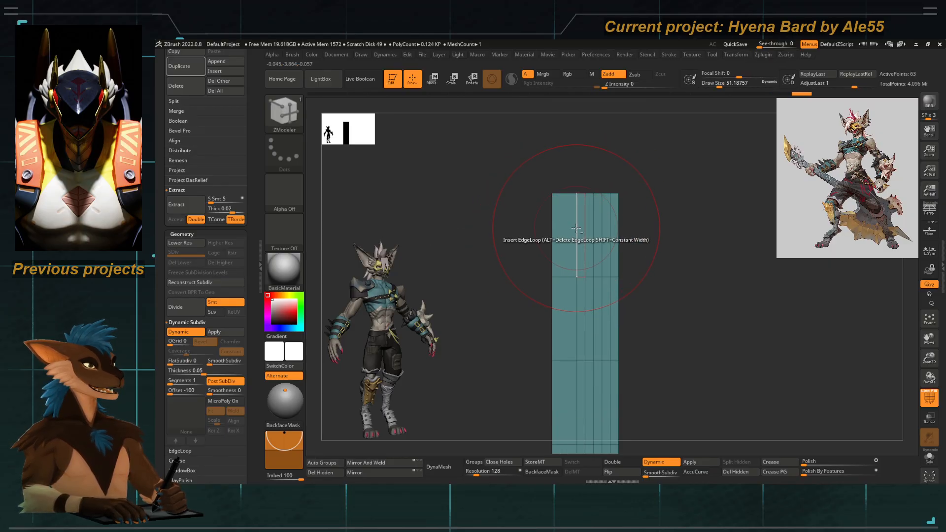
{"action": "left_click", "coordinate": [576, 228], "text": "alt"}
{"action": "left_click", "coordinate": [594, 227], "text": "alt"}
{"action": "left_click", "coordinate": [601, 227], "text": "alt"}
{"action": "left_click", "coordinate": [610, 227], "text": "alt"}
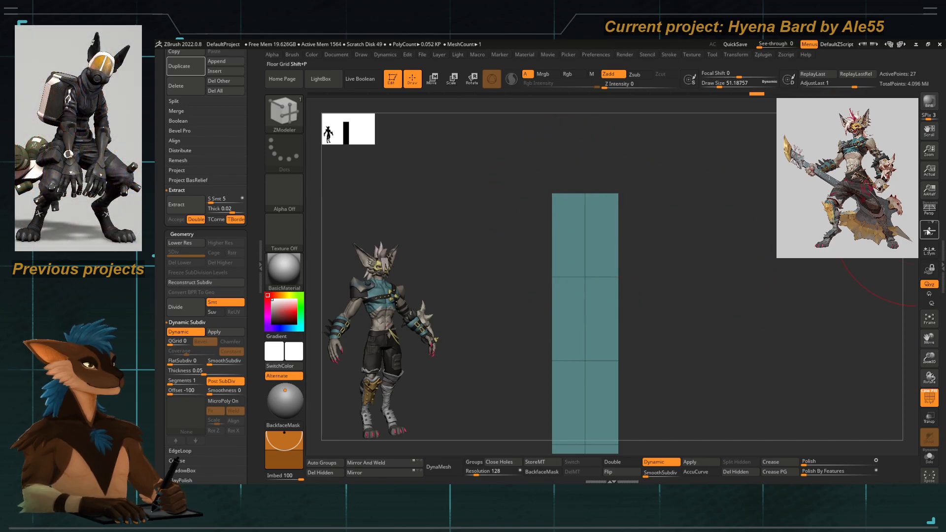
Turn on local symmetry and extend the neck's top edge upward by one segment with the Extrude Move edge action.
{"action": "left_click", "coordinate": [929, 252]}
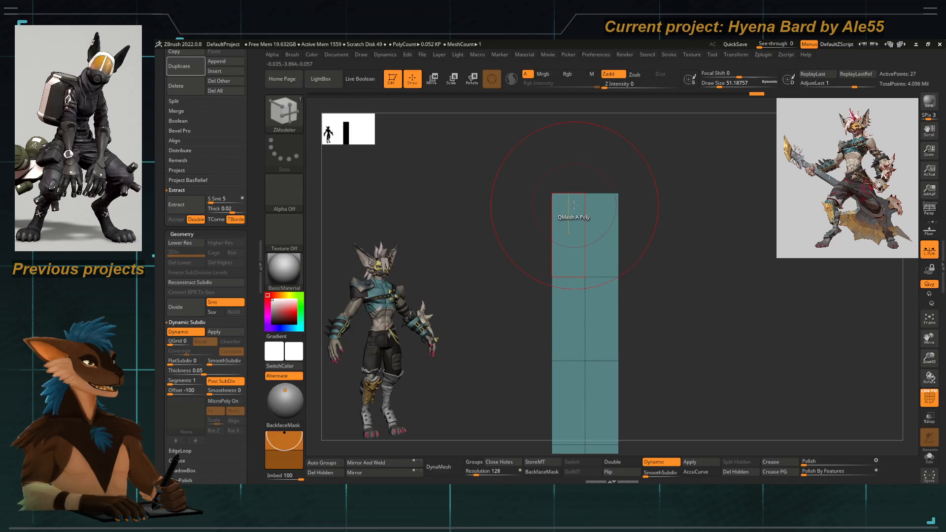
{"action": "key", "text": "space"}
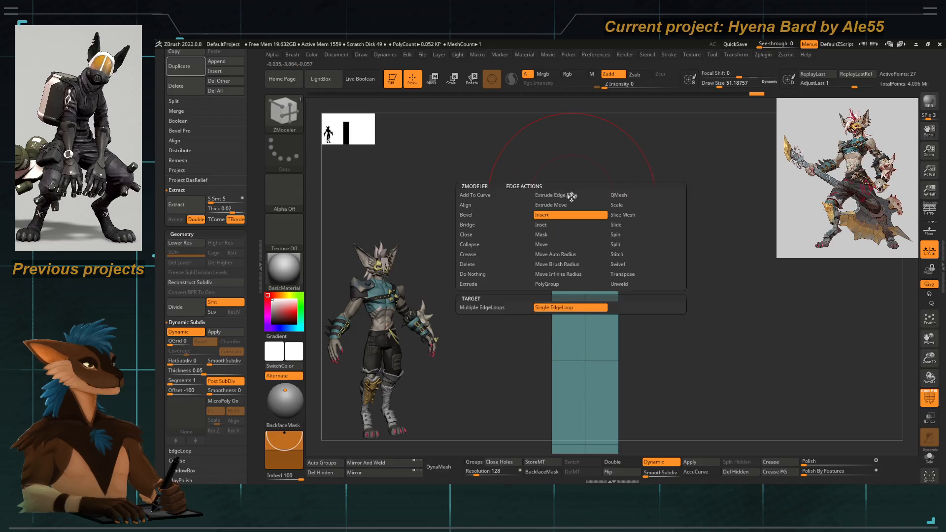
{"action": "left_click", "coordinate": [523, 242]}
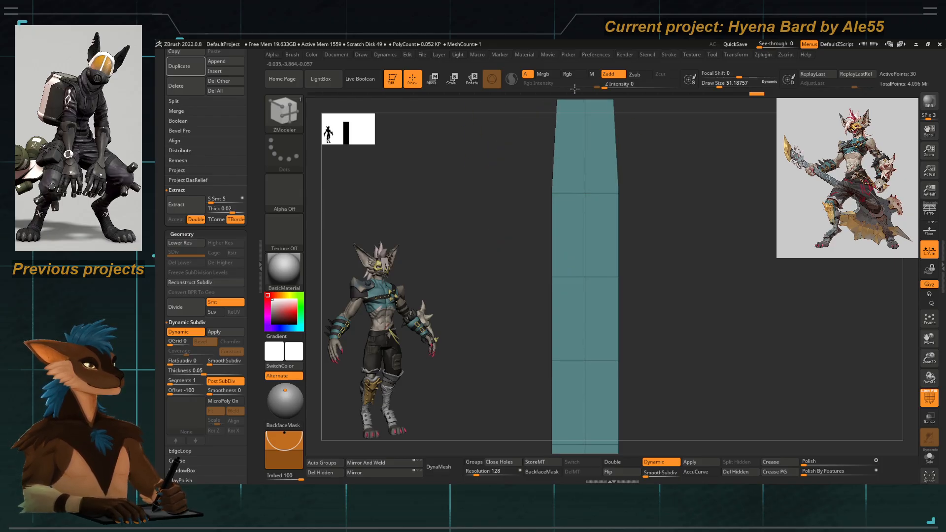
{"action": "left_click_drag", "start_coordinate": [575, 89], "coordinate": [573, 92]}
{"action": "key", "text": "shift+z"}
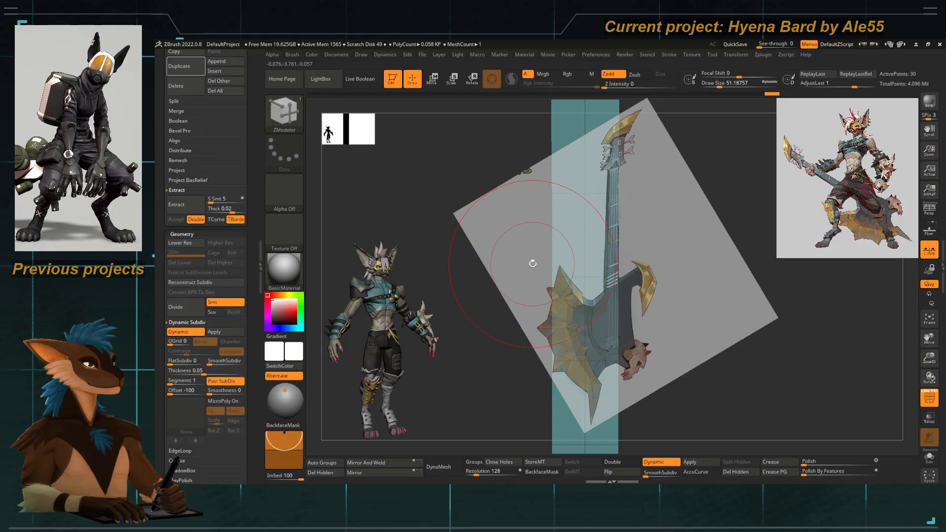
{"action": "key", "text": "shift"}
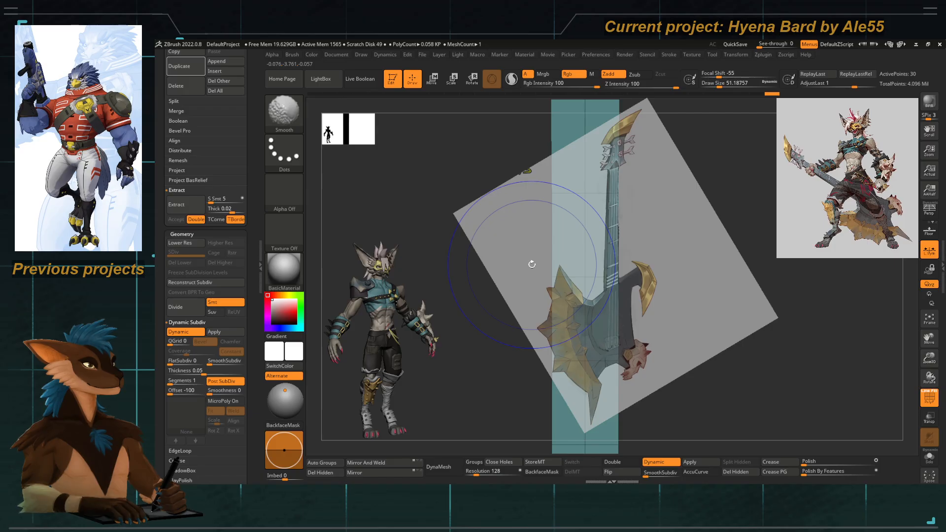
Extrude the side edges of the neck's top segment outward on both sides to form the headstock, checking against the reference.
{"action": "key", "text": "shift+z"}
{"action": "mouse_move", "coordinate": [529, 170]}
{"action": "left_mouse_down", "text": "alt"}
{"action": "mouse_move", "coordinate": [538, 238]}
{"action": "mouse_move", "coordinate": [534, 217]}
{"action": "mouse_move", "coordinate": [522, 235]}
{"action": "mouse_move", "coordinate": [554, 213]}
{"action": "mouse_move", "coordinate": [511, 214]}
{"action": "left_mouse_up", "text": "alt"}
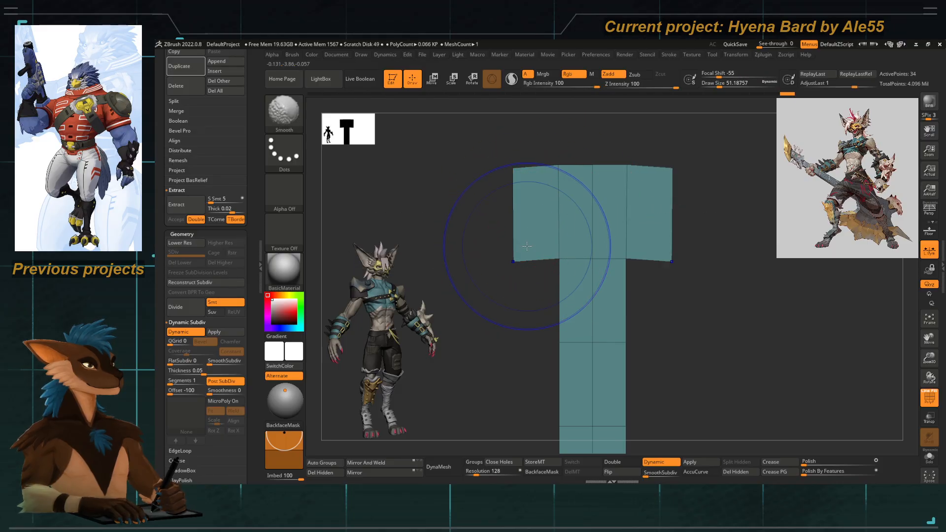
{"action": "key", "text": "alt+Tab"}
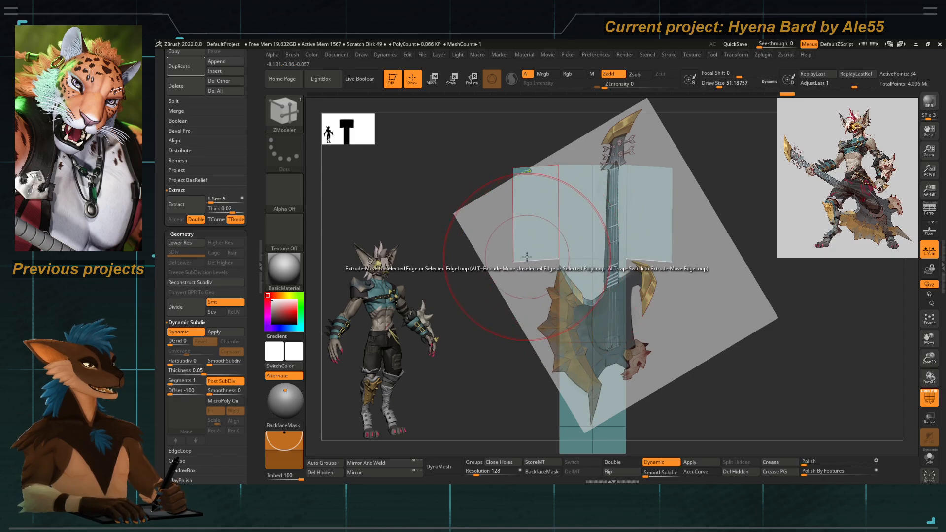
{"action": "key", "text": "shift+z"}
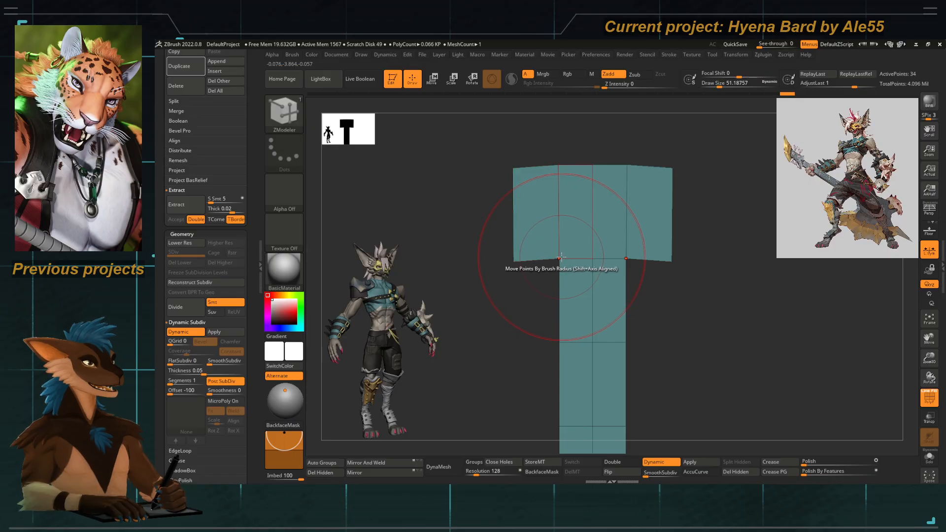
{"action": "left_click_drag", "start_coordinate": [528, 273], "coordinate": [524, 277], "text": "alt"}
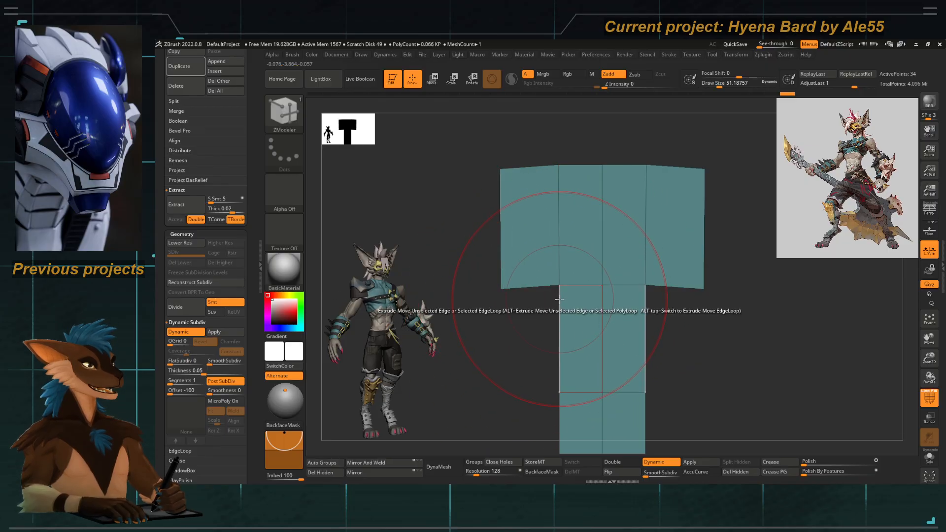
{"action": "key", "text": "shift+z"}
{"action": "left_click_drag", "start_coordinate": [558, 284], "coordinate": [537, 223], "text": "alt"}
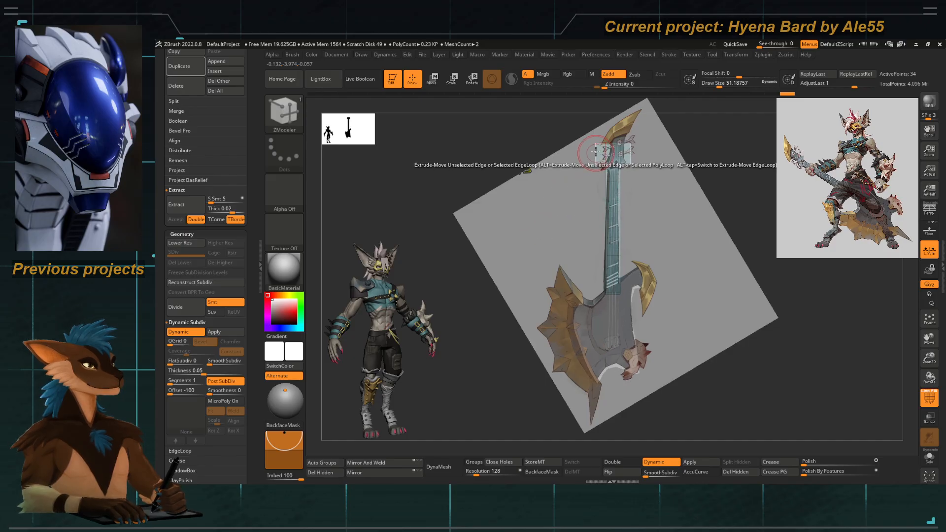
Switch to Move Topological at a draw size of about 71 and pull the headstock block onto the reference outline.
{"action": "key", "text": "b"}
{"action": "key", "text": "m"}
{"action": "key", "text": "t"}
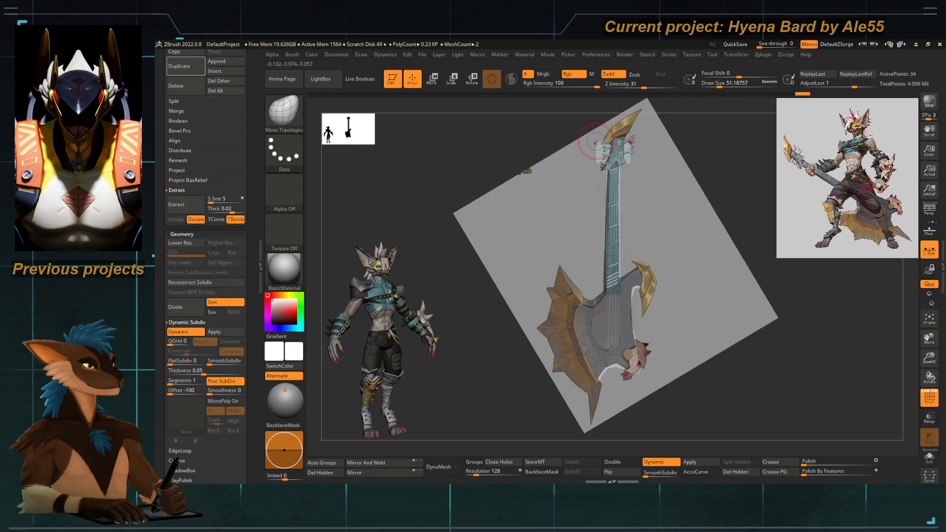
{"action": "key", "text": "space"}
{"action": "left_click_drag", "start_coordinate": [597, 141], "coordinate": [600, 143]}
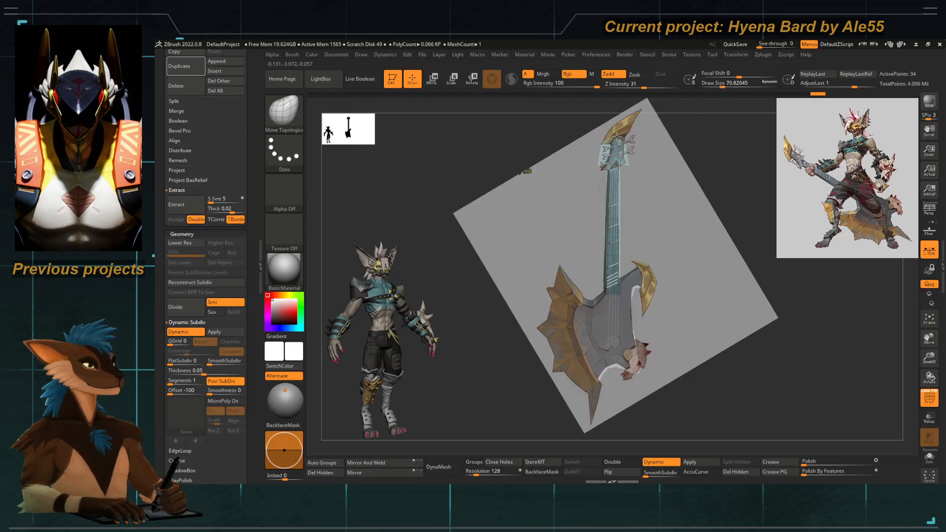
{"action": "key", "text": "space"}
{"action": "left_click_drag", "start_coordinate": [618, 137], "coordinate": [625, 142]}
Reduce the draw size to about 35 and then 22, and refine the headstock's outline where it meets the neck.
{"action": "key", "text": "space"}
{"action": "key", "text": "shift+d"}
{"action": "key", "text": "d"}
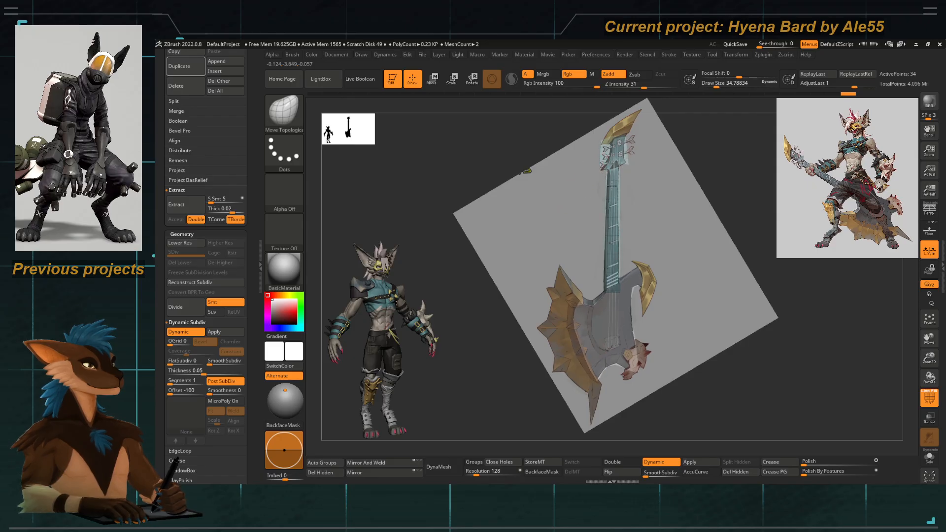
{"action": "key", "text": "space"}
{"action": "left_click_drag", "start_coordinate": [617, 200], "coordinate": [609, 167]}
{"action": "key", "text": "space"}
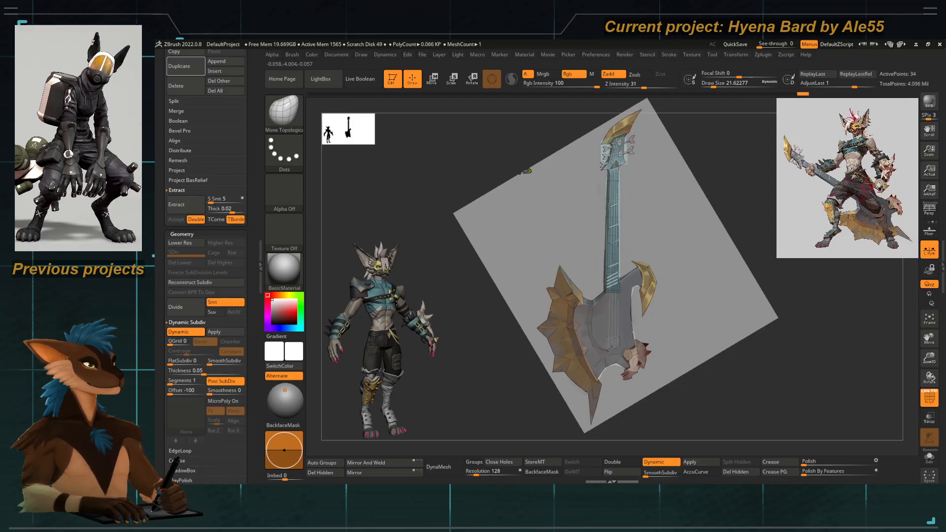
{"action": "left_click_drag", "start_coordinate": [607, 142], "coordinate": [601, 170]}
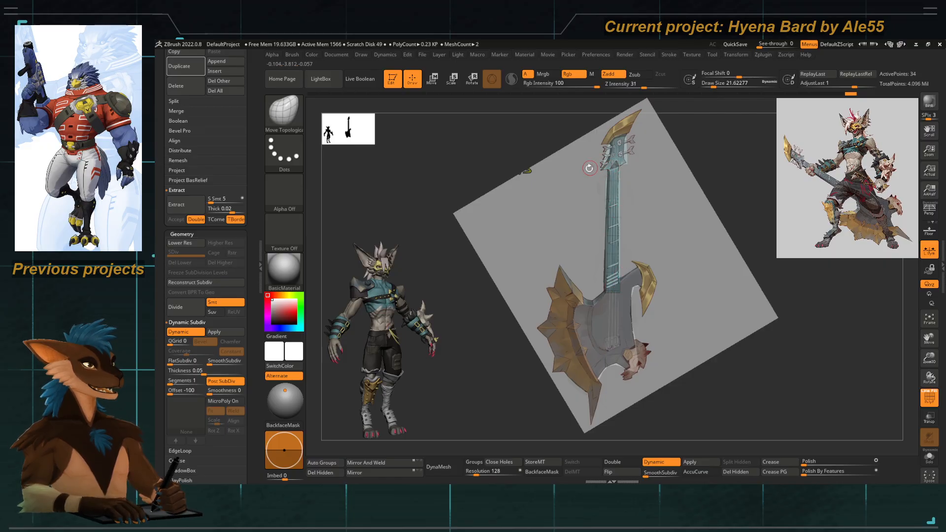
Return to ZModeler, set the edge action to Insert, and add an edge loop across the headstock.
{"action": "key", "text": "b"}
{"action": "key", "text": "z"}
{"action": "key", "text": "m"}
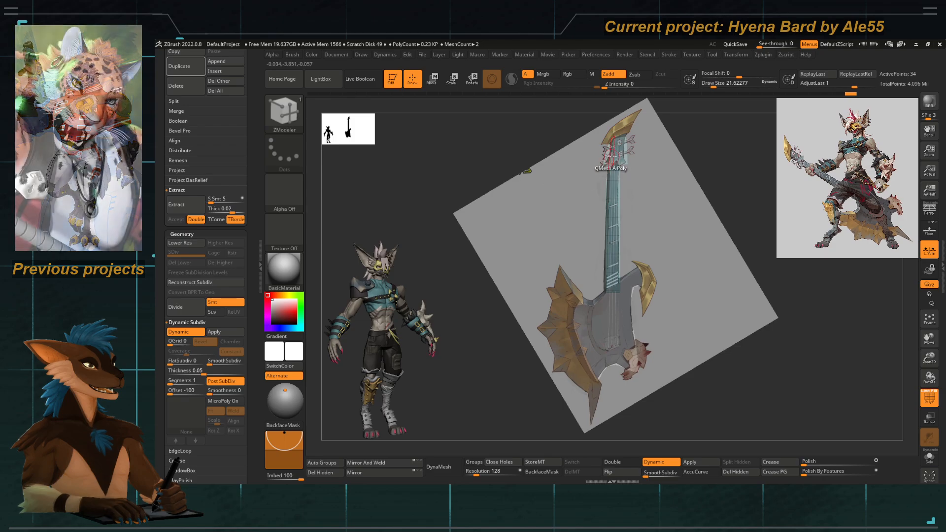
{"action": "key", "text": "space"}
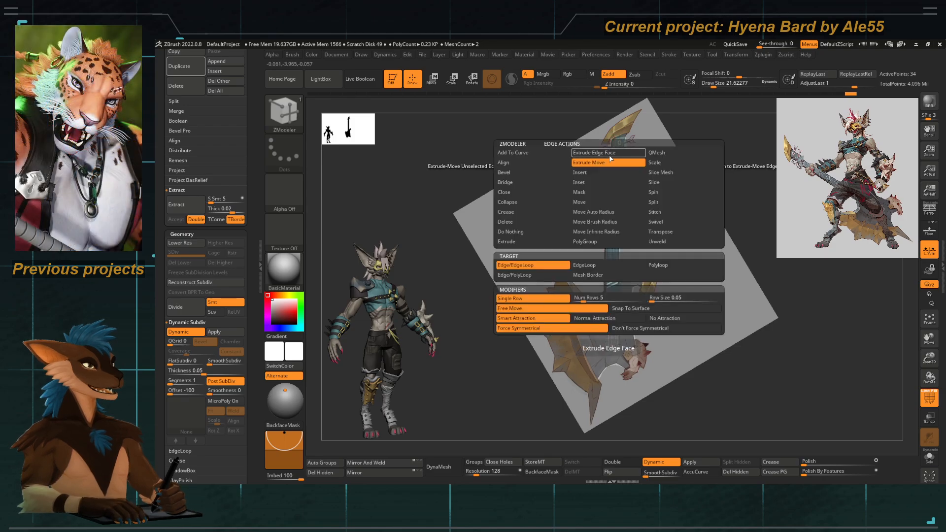
{"action": "left_click", "coordinate": [585, 182]}
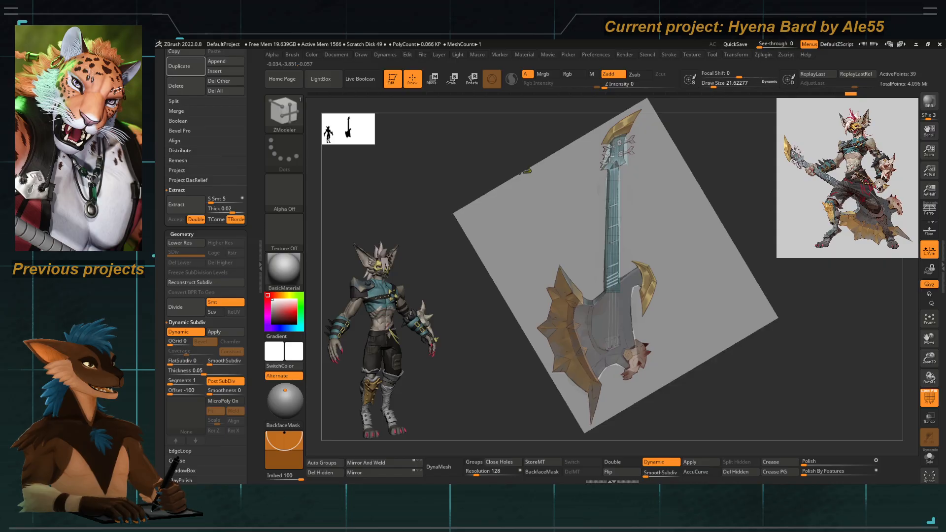
Switch to Move Topological at a draw size of about 25 and adjust the headstock's side points, reducing the size to about 6 for fine corrections.
{"action": "key", "text": "b"}
{"action": "key", "text": "m"}
{"action": "key", "text": "t"}
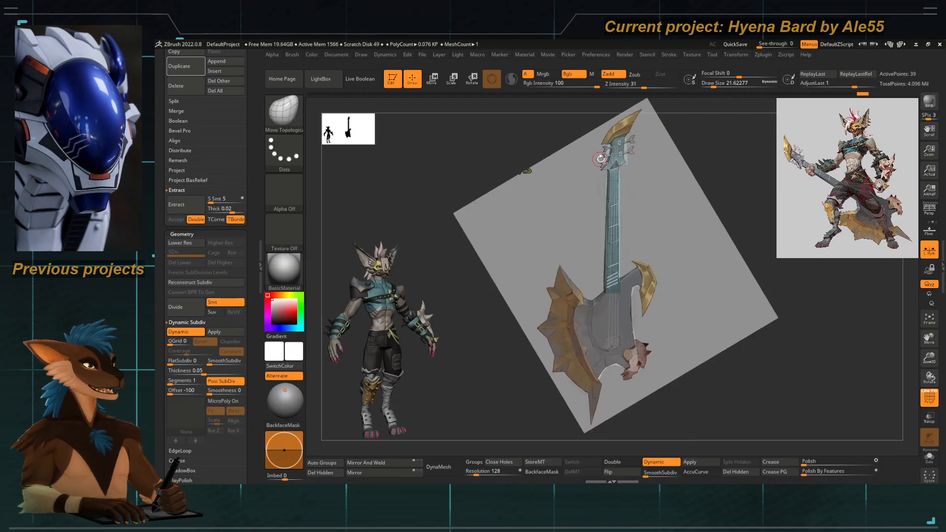
{"action": "key", "text": "space"}
{"action": "left_click_drag", "start_coordinate": [601, 156], "coordinate": [603, 155]}
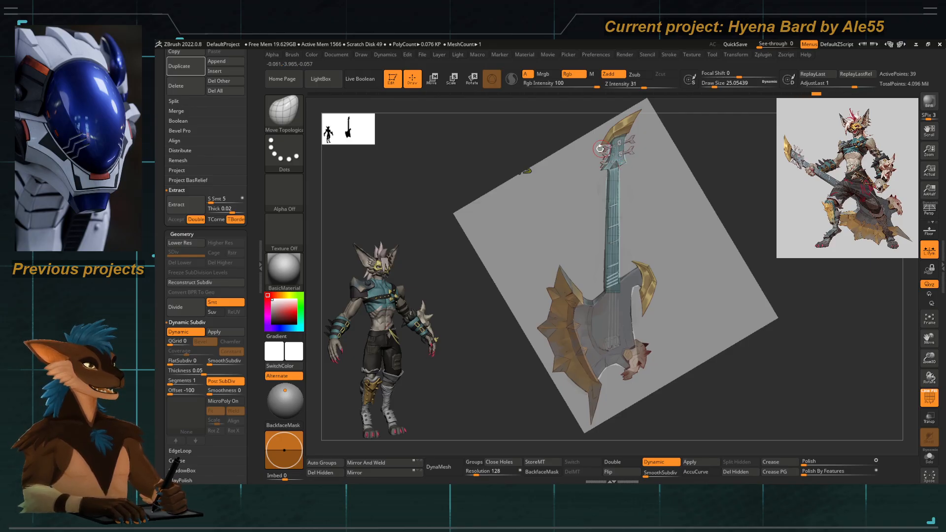
{"action": "left_click_drag", "start_coordinate": [604, 151], "coordinate": [662, 294], "text": "alt"}
{"action": "key", "text": "space"}
{"action": "left_click_drag", "start_coordinate": [604, 230], "coordinate": [595, 238]}
{"action": "key", "text": "space"}
{"action": "left_click_drag", "start_coordinate": [626, 203], "coordinate": [630, 222]}
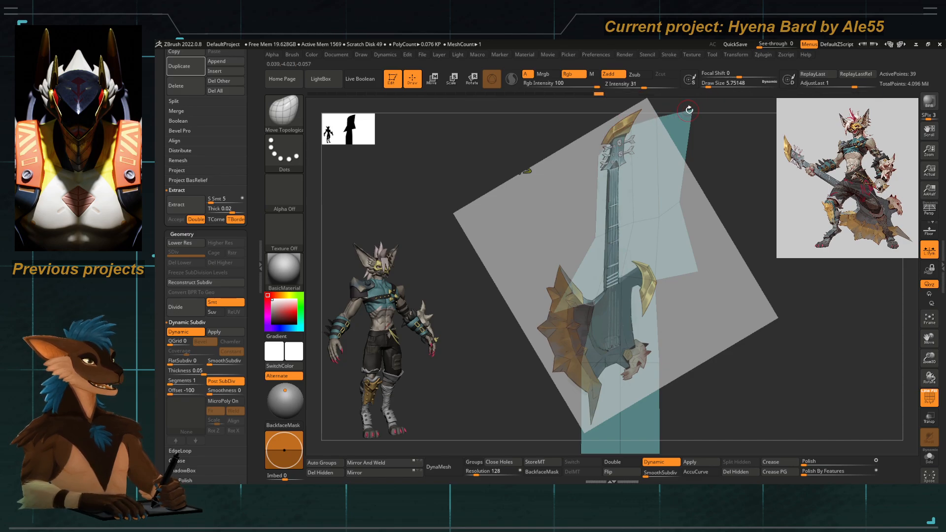
Step back through the last six headstock edits and redo them.
{"action": "key", "text": "ctrl+z"}
{"action": "key", "text": "ctrl+z"}
{"action": "key", "text": "ctrl+z"}
{"action": "key", "text": "ctrl+z"}
{"action": "key", "text": "ctrl+z"}
{"action": "key", "text": "ctrl+z"}
{"action": "key", "text": "ctrl+shift+z"}
{"action": "key", "text": "ctrl+shift+z"}
{"action": "key", "text": "ctrl+shift+z"}
{"action": "key", "text": "ctrl+shift+z"}
{"action": "key", "text": "ctrl+shift+z"}
{"action": "key", "text": "ctrl+shift+z"}
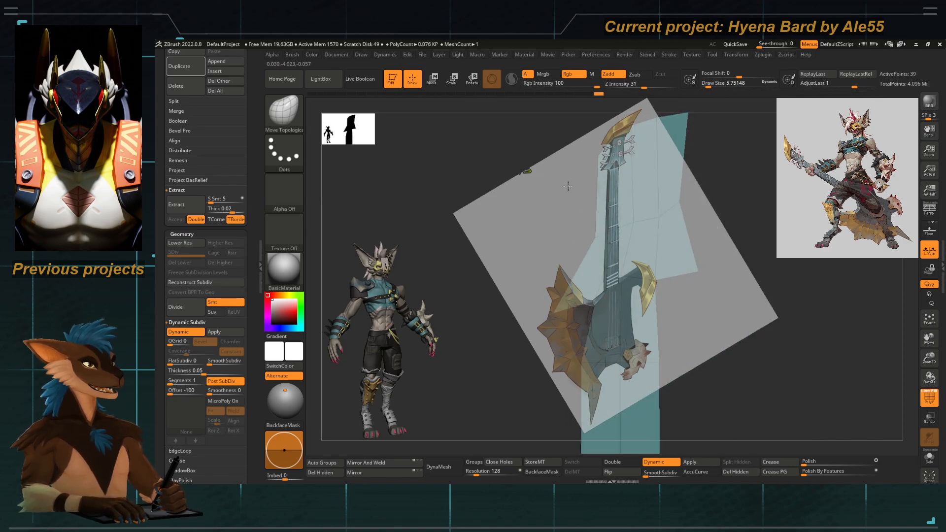
Realign the guitar with the Spotlight reference and refine the headstock outline with Move Topological at a draw size of about 22.
{"action": "key", "text": "f"}
{"action": "key", "text": "f"}
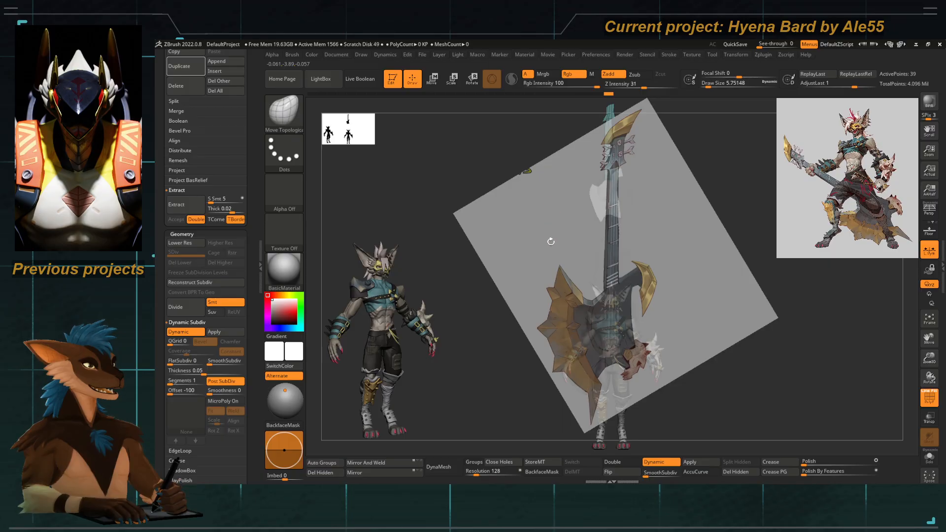
{"action": "left_click_drag", "start_coordinate": [562, 207], "coordinate": [572, 385], "text": "alt"}
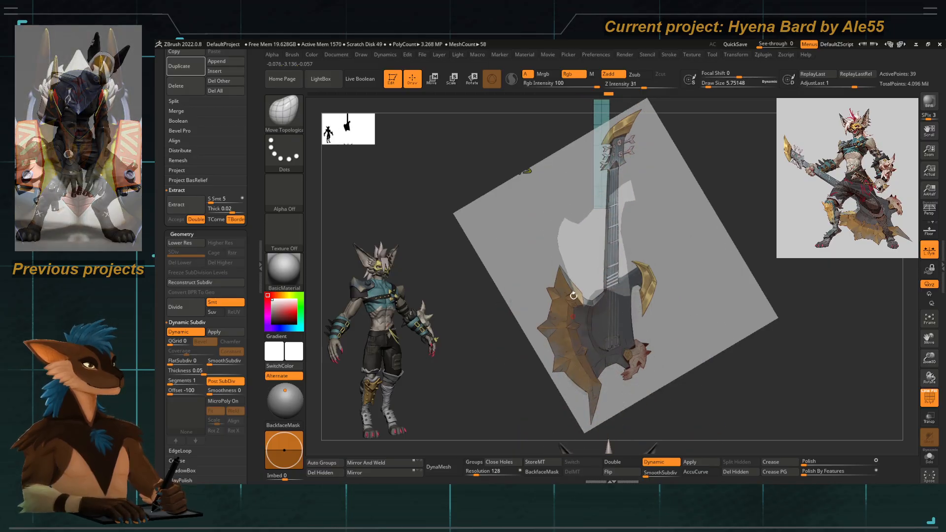
{"action": "left_click_drag", "start_coordinate": [572, 286], "coordinate": [576, 306], "text": "alt"}
{"action": "left_click", "coordinate": [577, 306], "text": "alt"}
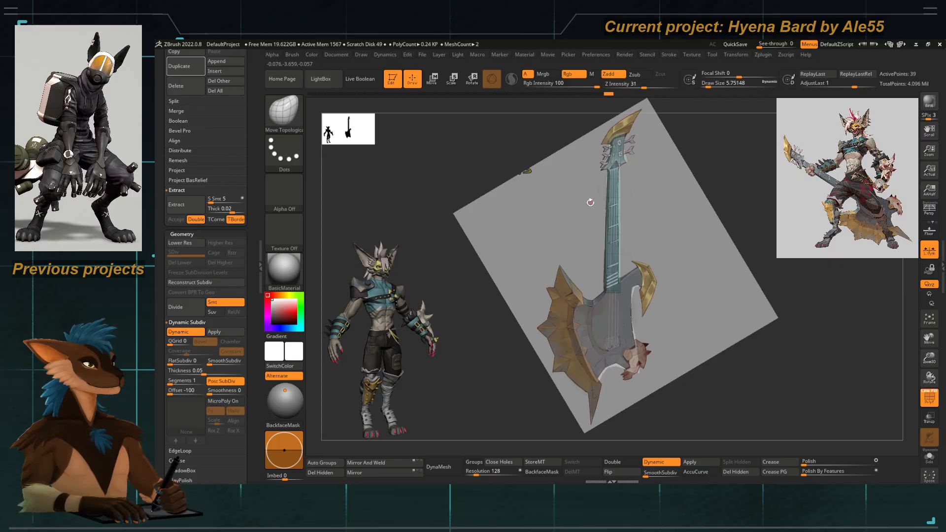
{"action": "key", "text": "space"}
{"action": "left_click_drag", "start_coordinate": [615, 162], "coordinate": [603, 167]}
{"action": "key", "text": "s"}
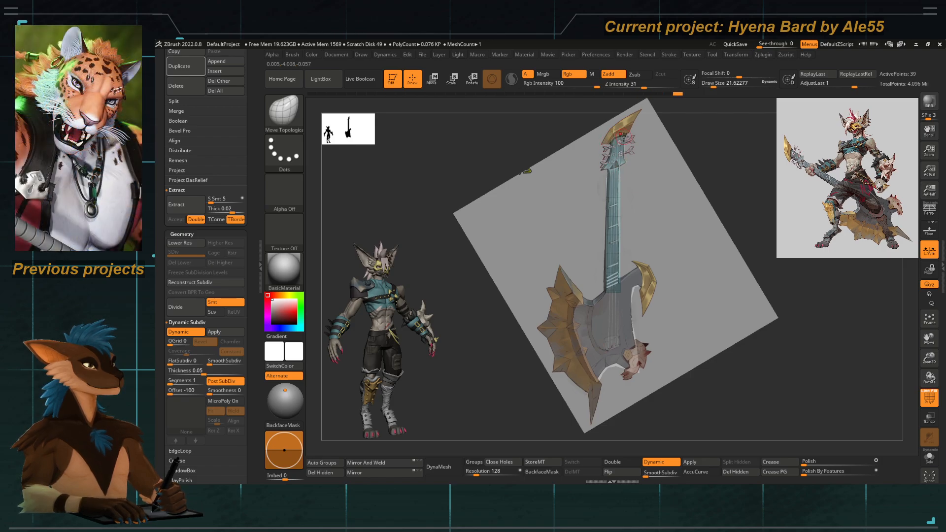
Toggle the Spotlight reference off and on to compare the guitar blockout with the concept.
{"action": "key", "text": "shift+z"}
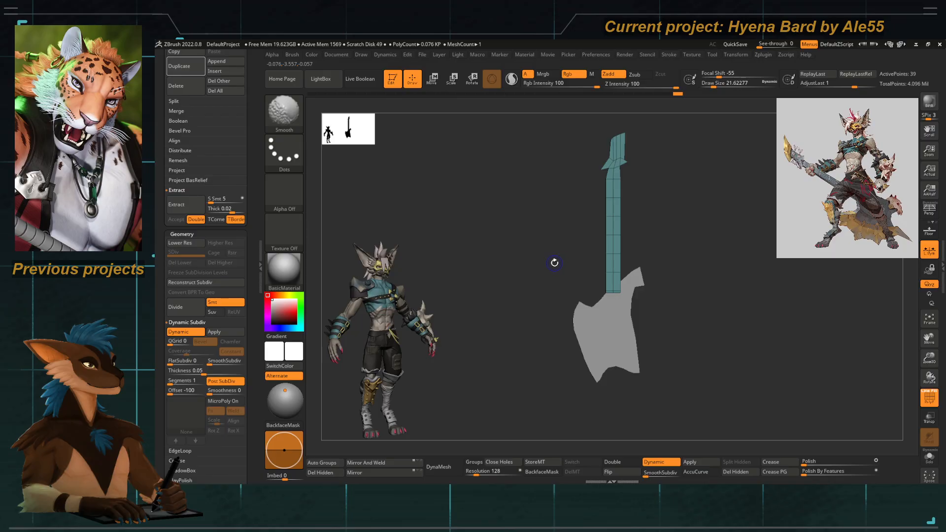
{"action": "key", "text": "shift+z"}
{"action": "key", "text": "shift+z"}
{"action": "key", "text": "shift+z"}
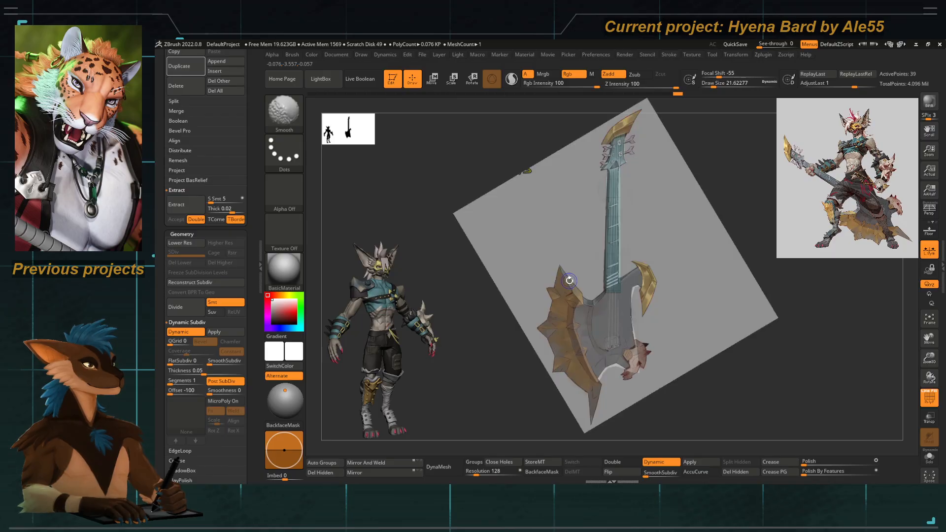
{"action": "key", "text": "shift+z"}
{"action": "key", "text": "shift+z"}
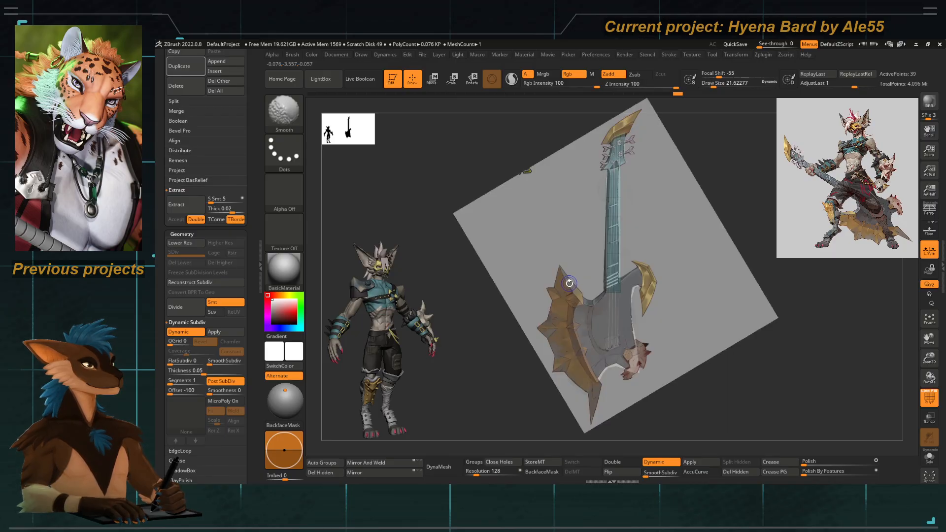
{"action": "key", "text": "shift+z"}
{"action": "key", "text": "shift+z"}
{"action": "key", "text": "shift+z"}
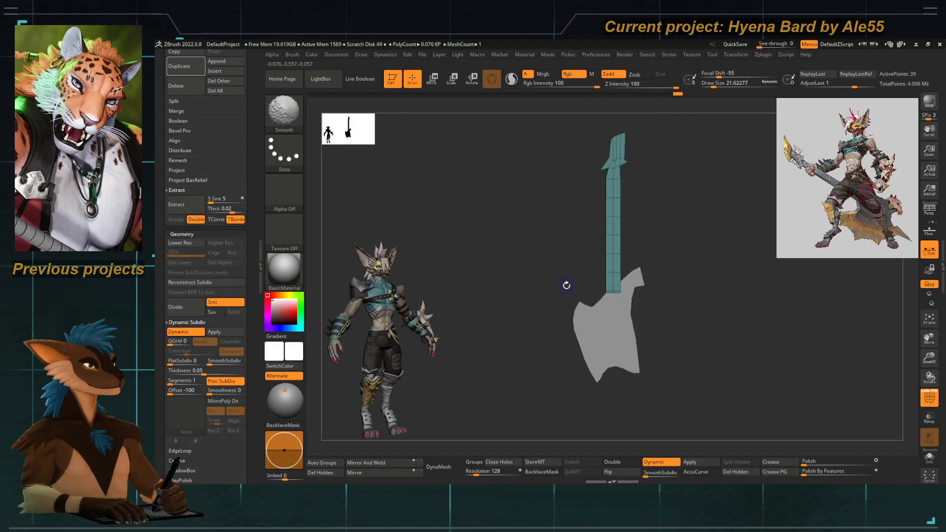
{"action": "key", "text": "shift+z"}
{"action": "key", "text": "shift+z"}
{"action": "key", "text": "shift+z"}
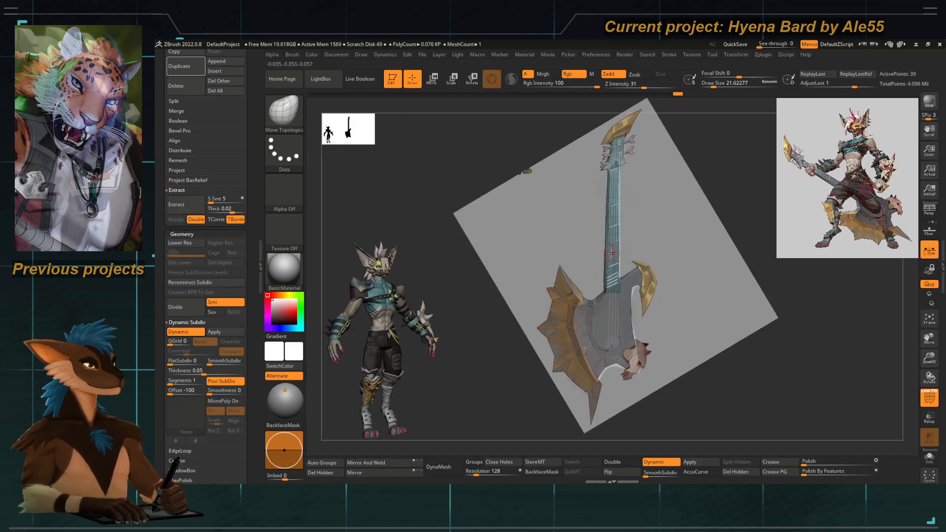
Append a Cube3D as a new subtool.
{"action": "scroll", "coordinate": [248, 244], "scroll_direction": "down", "scroll_amount": 2}
{"action": "scroll", "coordinate": [249, 244], "scroll_direction": "down", "scroll_amount": 3}
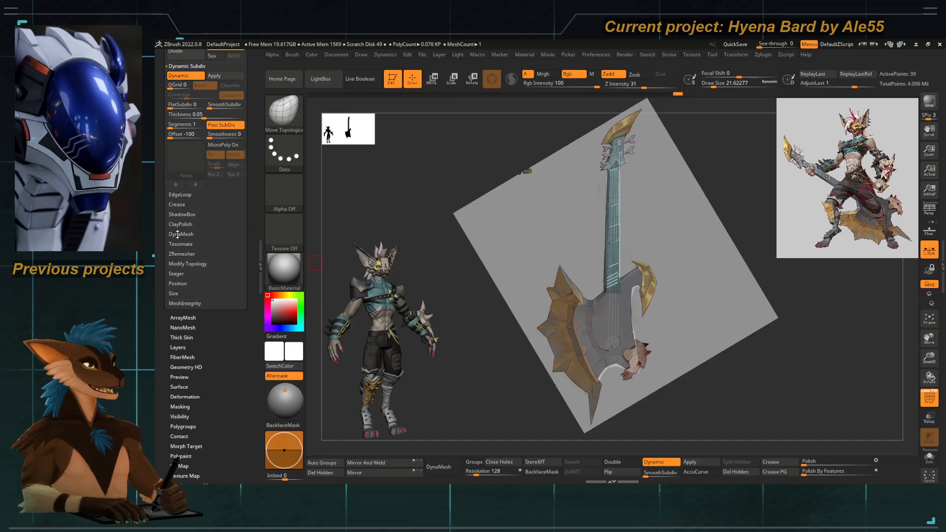
{"action": "scroll", "coordinate": [178, 235], "scroll_direction": "up", "scroll_amount": 5}
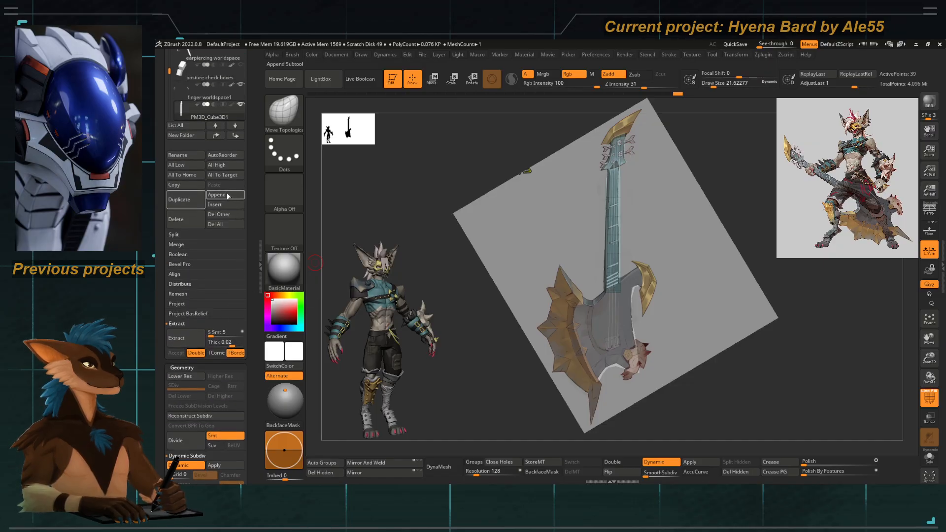
{"action": "left_click", "coordinate": [232, 197]}
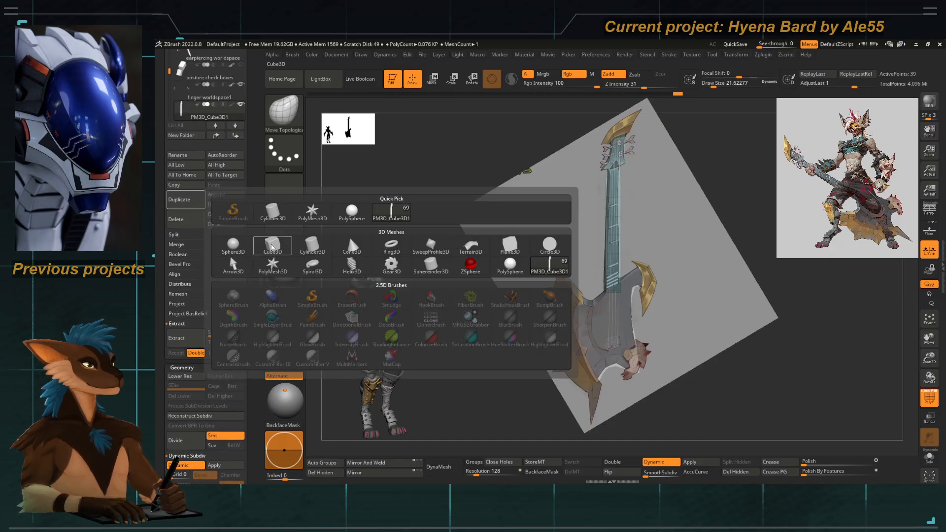
{"action": "left_click", "coordinate": [273, 247]}
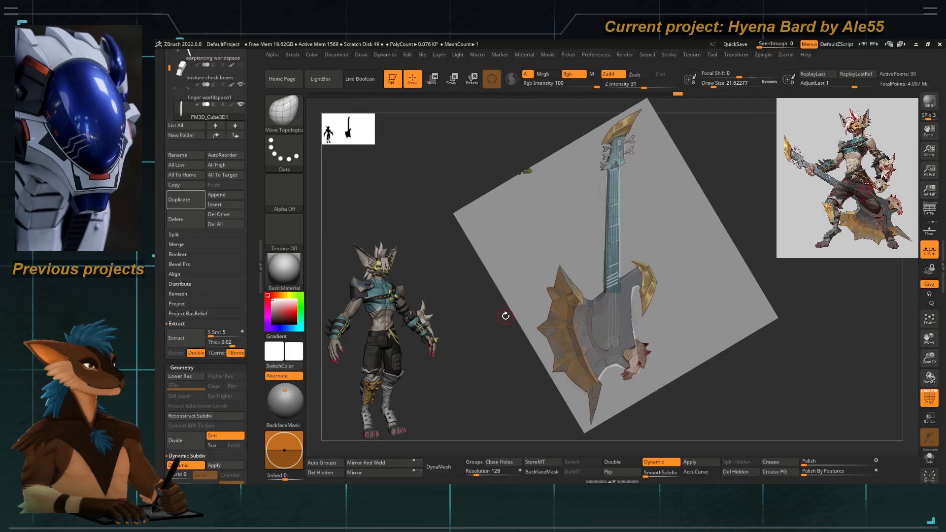
Try to store the current view as a camera.
{"action": "left_click", "coordinate": [311, 55]}
{"action": "left_click", "coordinate": [332, 55]}
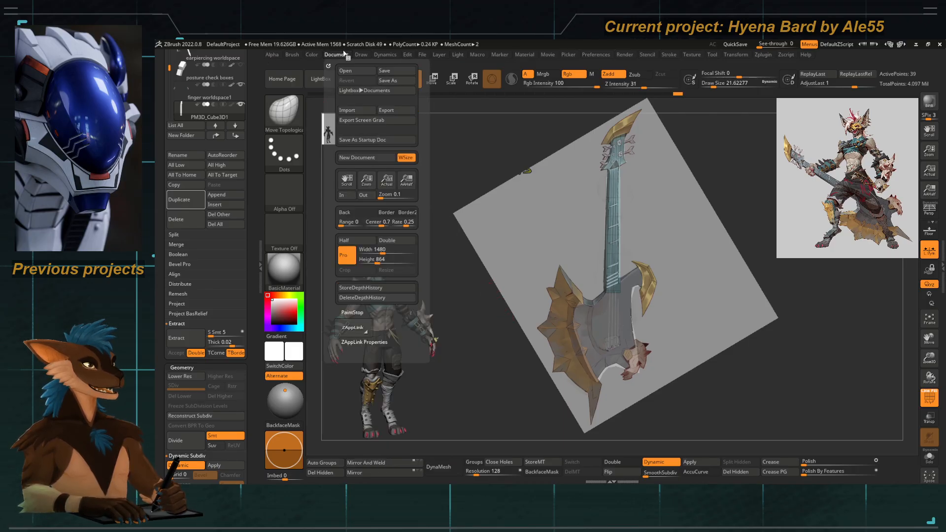
{"action": "mouse_move", "coordinate": [363, 56]}
{"action": "left_click_drag", "start_coordinate": [365, 177], "coordinate": [362, 173]}
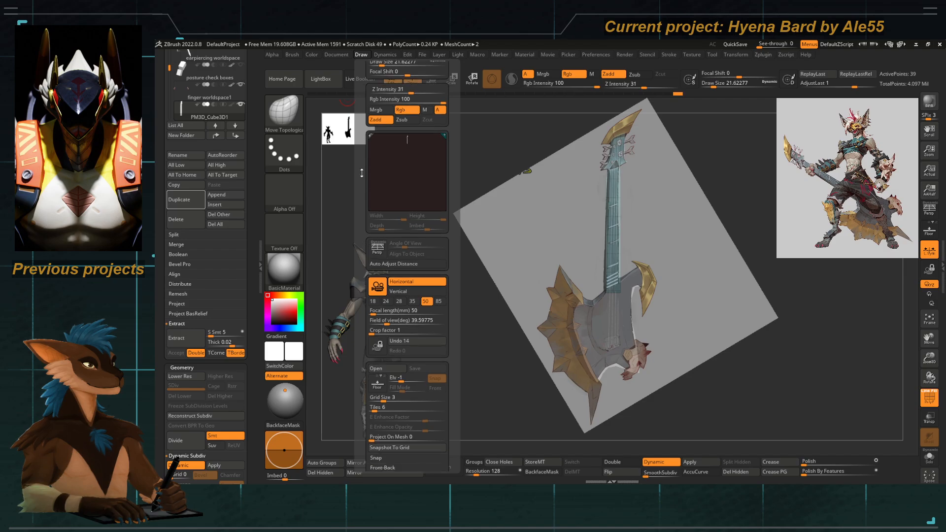
{"action": "scroll", "coordinate": [362, 173], "scroll_direction": "down", "scroll_amount": 5}
{"action": "left_click", "coordinate": [382, 265]}
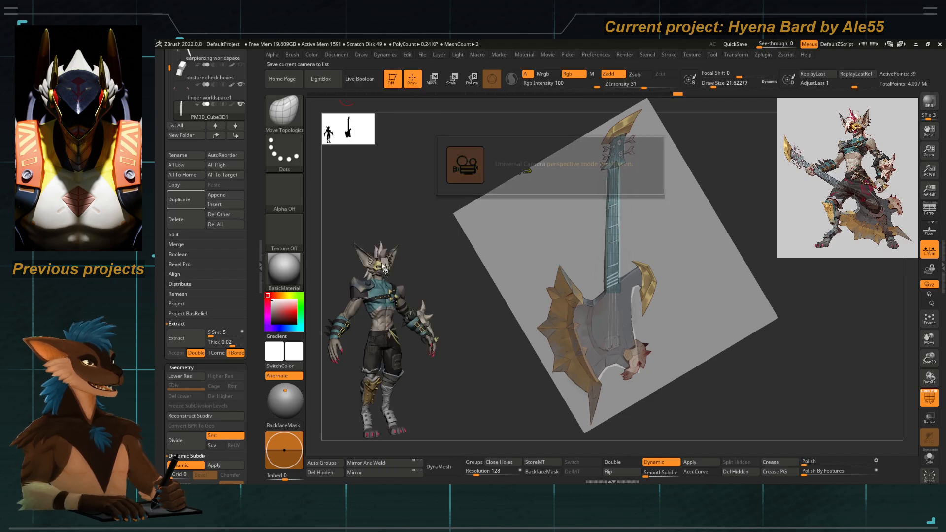
{"action": "left_click", "coordinate": [446, 249]}
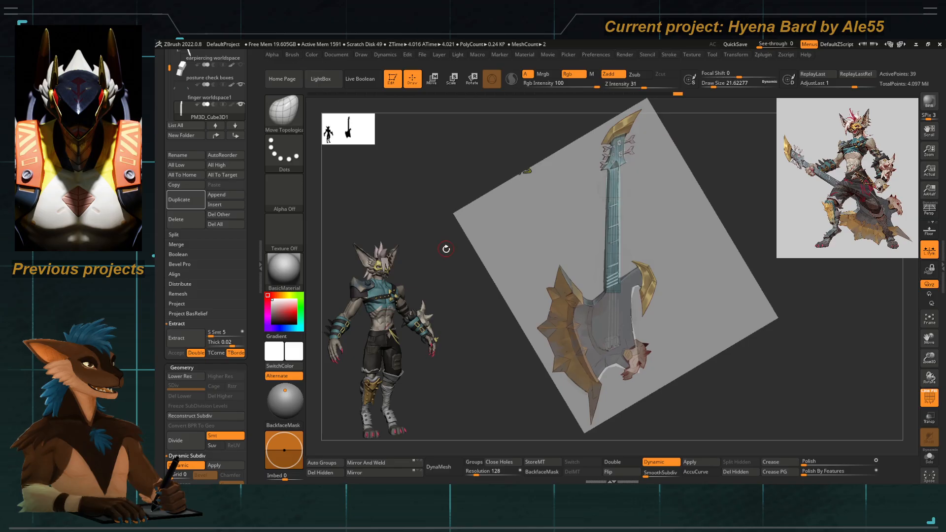
Turn on perspective and store the current view as a camera named "axe ref camera".
{"action": "left_click", "coordinate": [336, 54]}
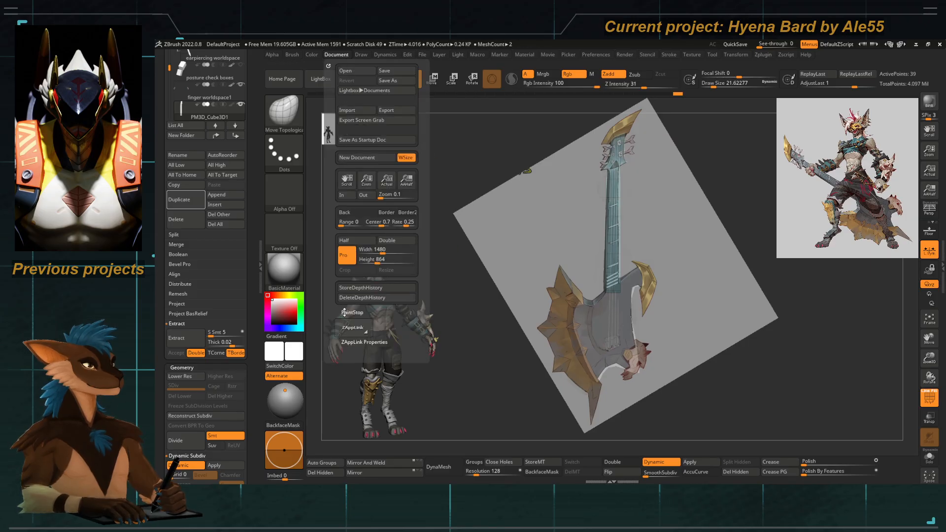
{"action": "left_click", "coordinate": [361, 55]}
{"action": "scroll", "coordinate": [362, 334], "scroll_direction": "down", "scroll_amount": 5}
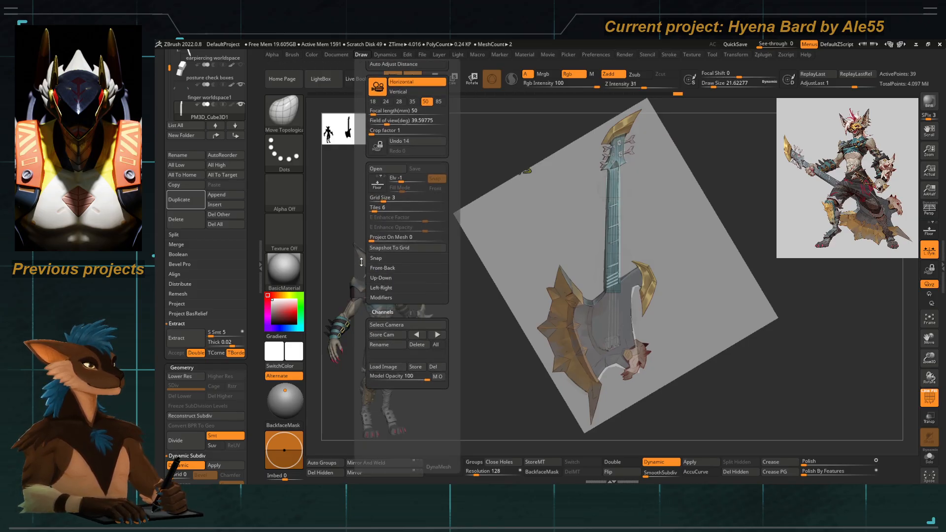
{"action": "key", "text": "p"}
{"action": "left_click", "coordinate": [375, 331]}
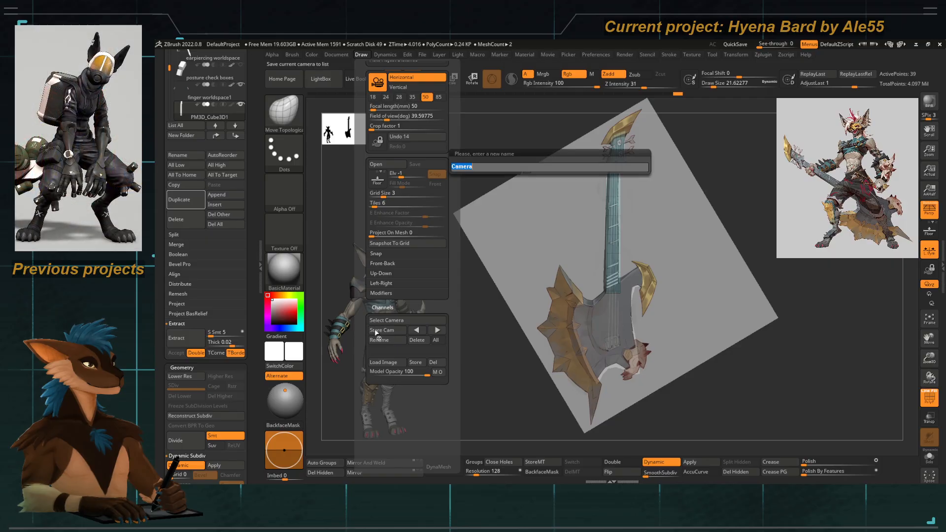
{"action": "type", "text": "axe"}
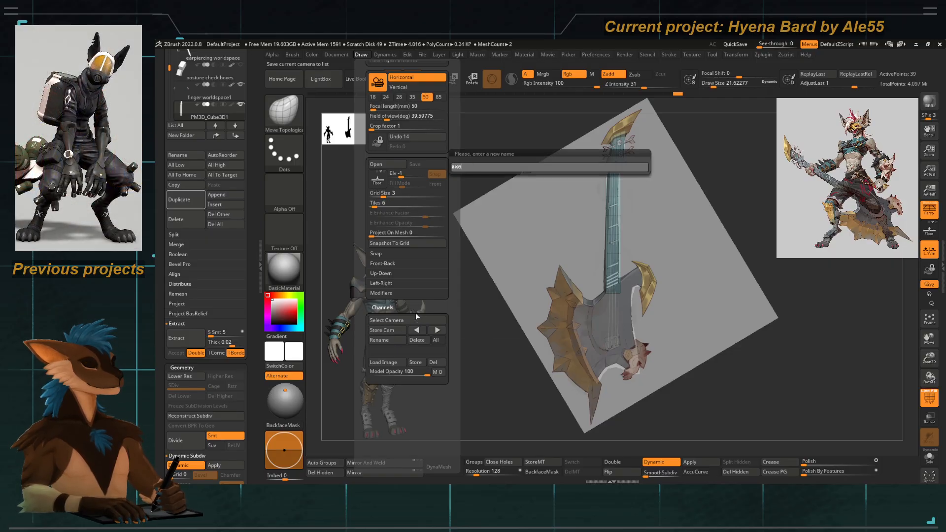
{"action": "type", "text": " ref camera"}
{"action": "key", "text": "Return"}
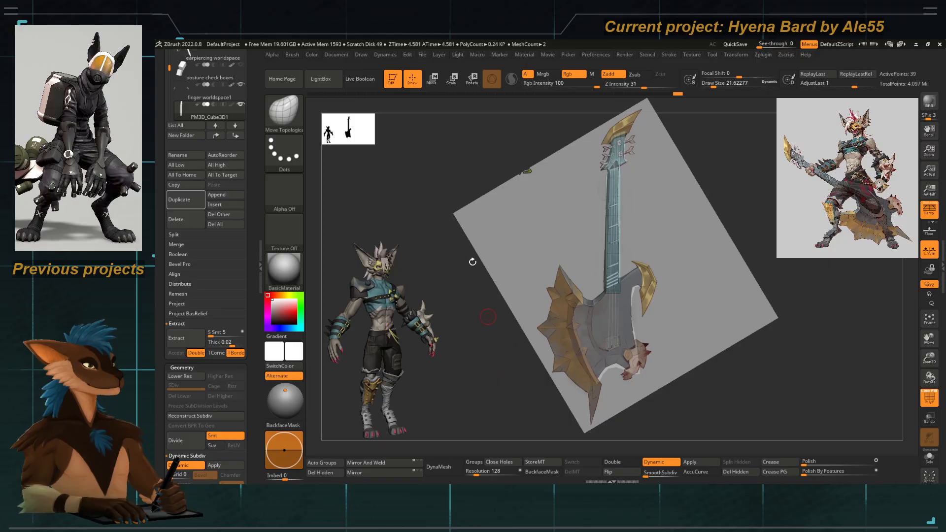
Dock the Draw palette in the side tray and recall the axe ref camera to line the guitar up with the reference.
{"action": "left_click", "coordinate": [360, 55]}
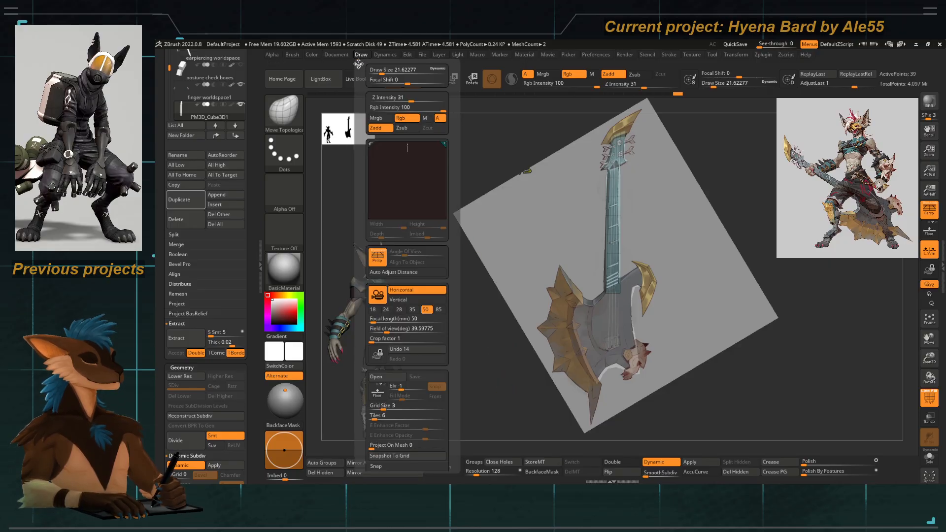
{"action": "left_click", "coordinate": [359, 64]}
{"action": "mouse_move", "coordinate": [482, 348]}
{"action": "left_mouse_down"}
{"action": "mouse_move", "coordinate": [506, 291]}
{"action": "mouse_move", "coordinate": [438, 363]}
{"action": "mouse_move", "coordinate": [604, 447]}
{"action": "mouse_move", "coordinate": [497, 306]}
{"action": "left_mouse_up"}
{"action": "left_click_drag", "start_coordinate": [251, 264], "coordinate": [252, 166]}
{"action": "left_click", "coordinate": [191, 276]}
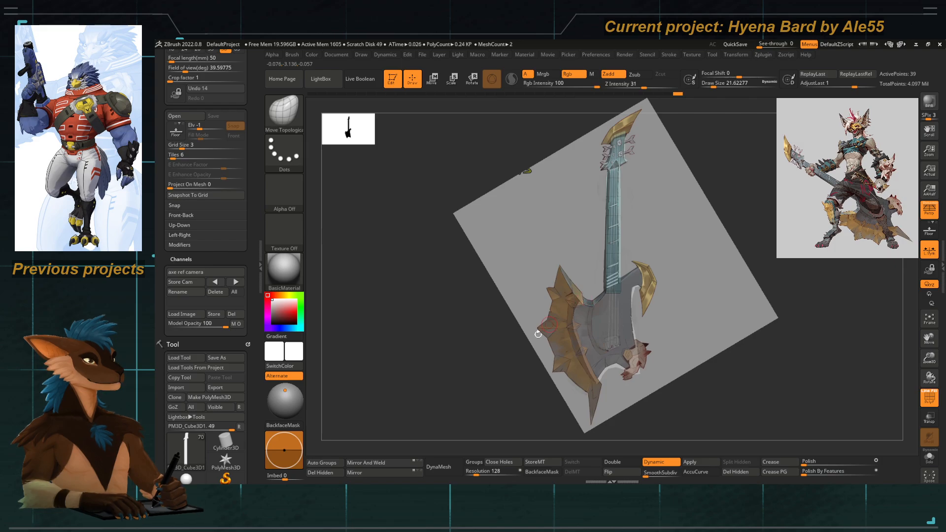
Rotate the view away from the reference and restore it with the stored axe ref camera to test the alignment.
{"action": "left_click_drag", "start_coordinate": [460, 363], "coordinate": [445, 383], "text": "shift"}
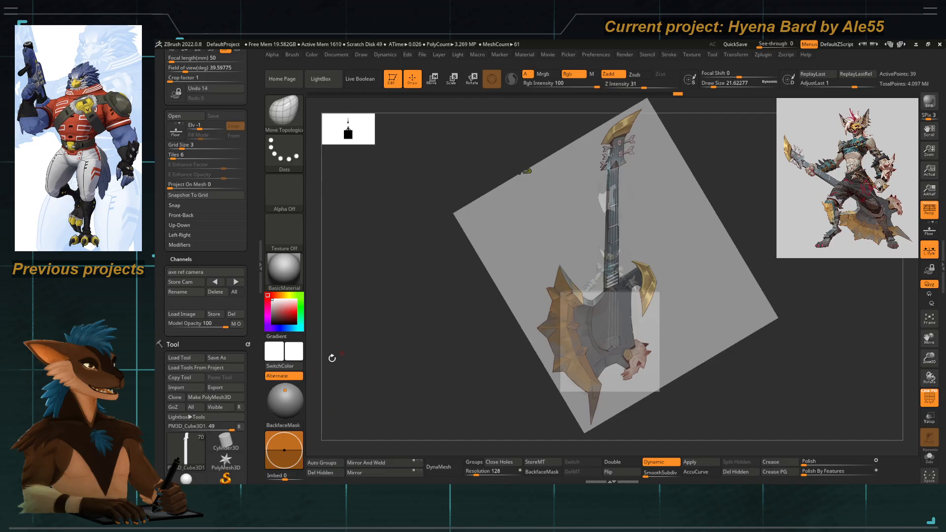
{"action": "left_click_drag", "start_coordinate": [510, 334], "coordinate": [509, 309], "text": "shift"}
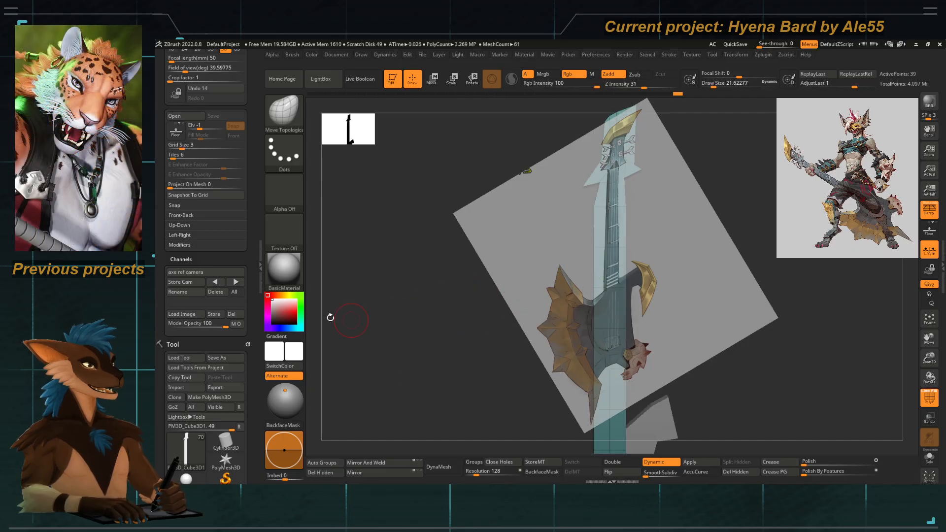
{"action": "left_click", "coordinate": [189, 272]}
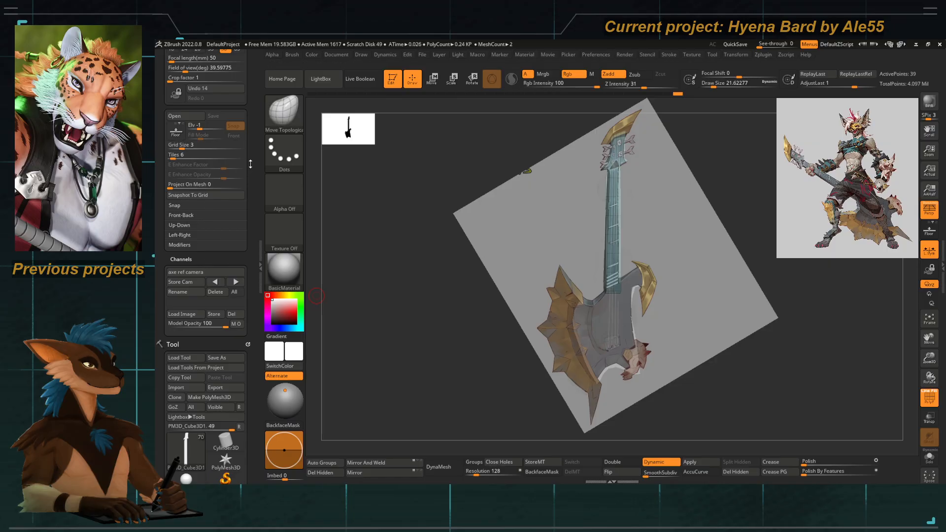
Rename the neck subtool PM3D_Cube3D1 as "guitar neck".
{"action": "left_click_drag", "start_coordinate": [250, 164], "coordinate": [256, 259]}
{"action": "mouse_move", "coordinate": [255, 219]}
{"action": "left_mouse_down"}
{"action": "mouse_move", "coordinate": [250, 122]}
{"action": "mouse_move", "coordinate": [256, 141]}
{"action": "left_mouse_up"}
{"action": "left_click_drag", "start_coordinate": [165, 303], "coordinate": [169, 318]}
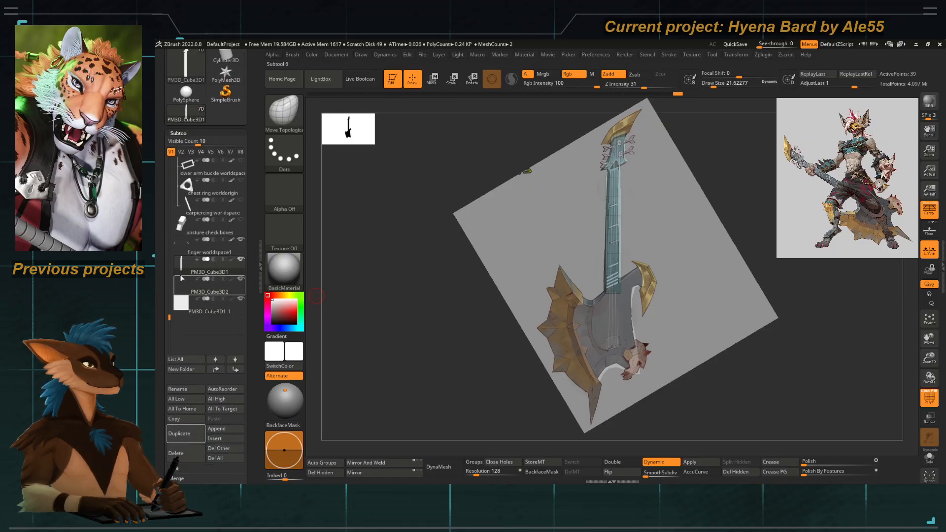
{"action": "mouse_move", "coordinate": [183, 287]}
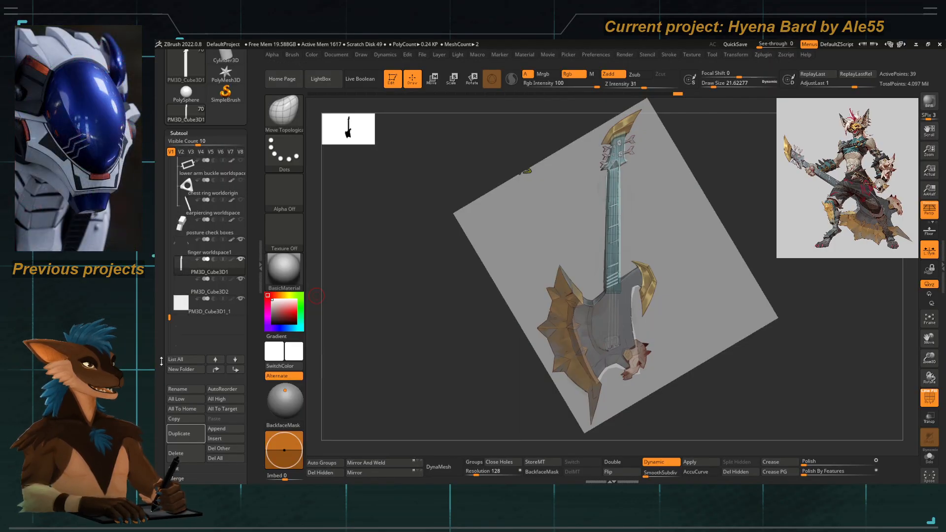
{"action": "left_click_drag", "start_coordinate": [161, 361], "coordinate": [162, 254]}
{"action": "left_click", "coordinate": [179, 282]}
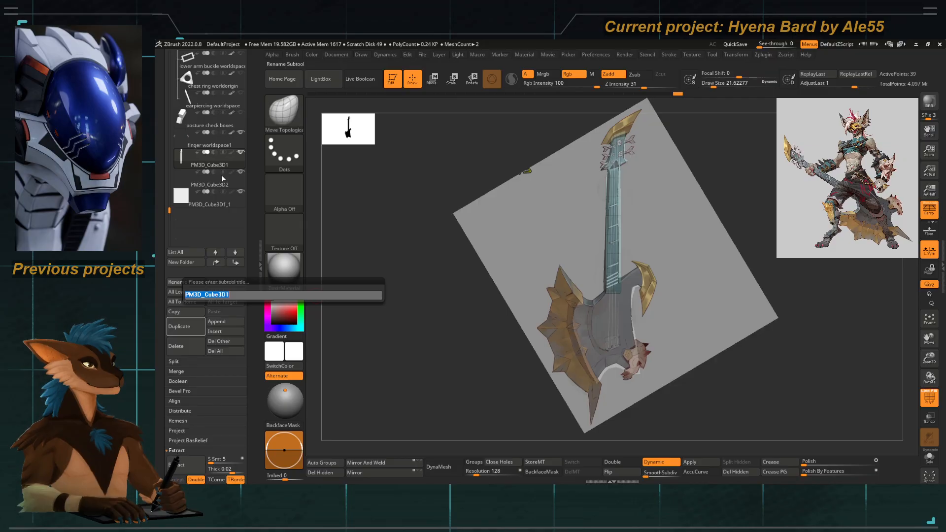
{"action": "type", "text": "guitar ne"}
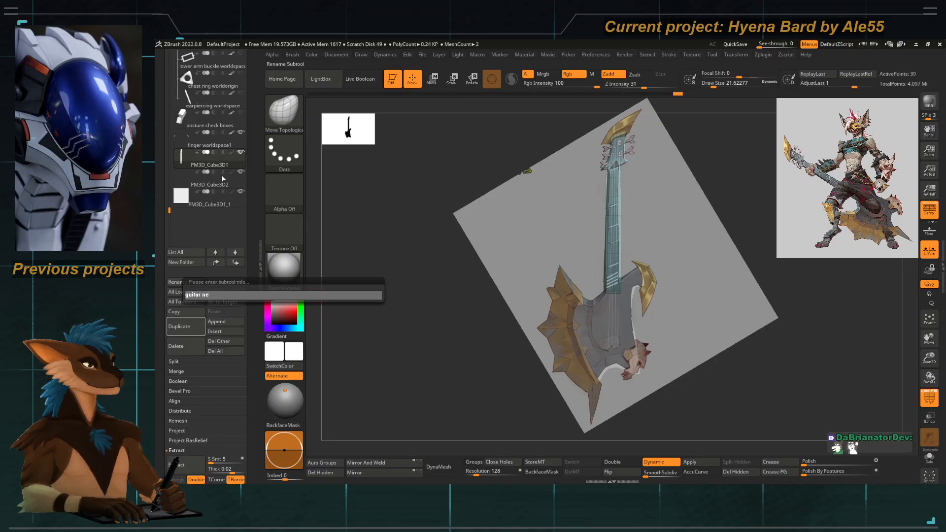
{"action": "type", "text": "ck"}
{"action": "key", "text": "Return"}
Select the guitar body subtool PM3D_Cube3D2 and rename it as "guitar base".
{"action": "left_click", "coordinate": [223, 179]}
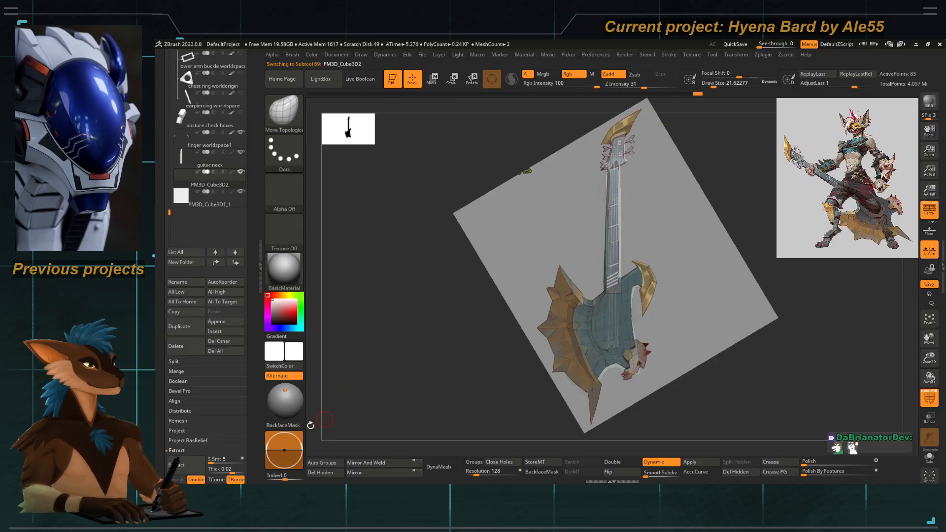
{"action": "left_click", "coordinate": [930, 460]}
{"action": "left_click", "coordinate": [183, 281]}
{"action": "type", "text": "g"}
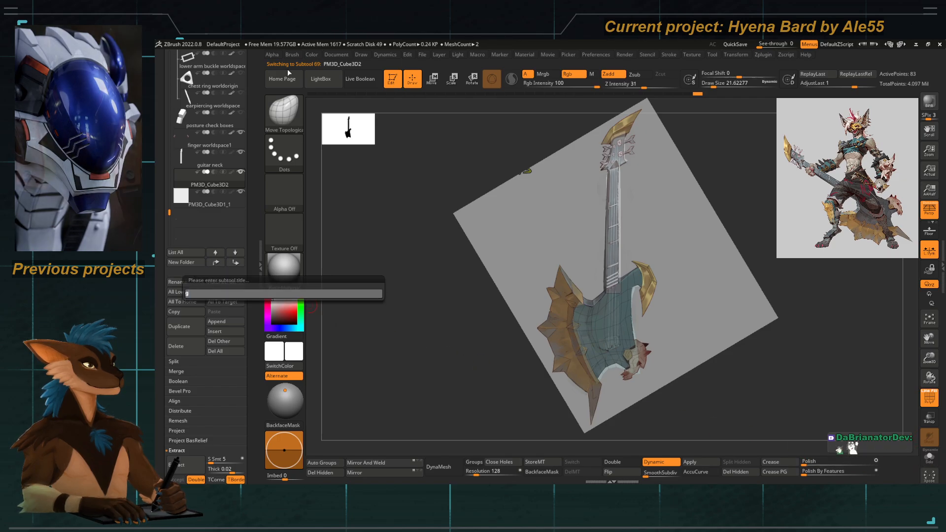
{"action": "type", "text": "uitar base"}
{"action": "key", "text": "Return"}
Select the cube subtool PM3D_Cube3D1_1 and rename it as "guitar head metalpiece".
{"action": "key", "text": "Down"}
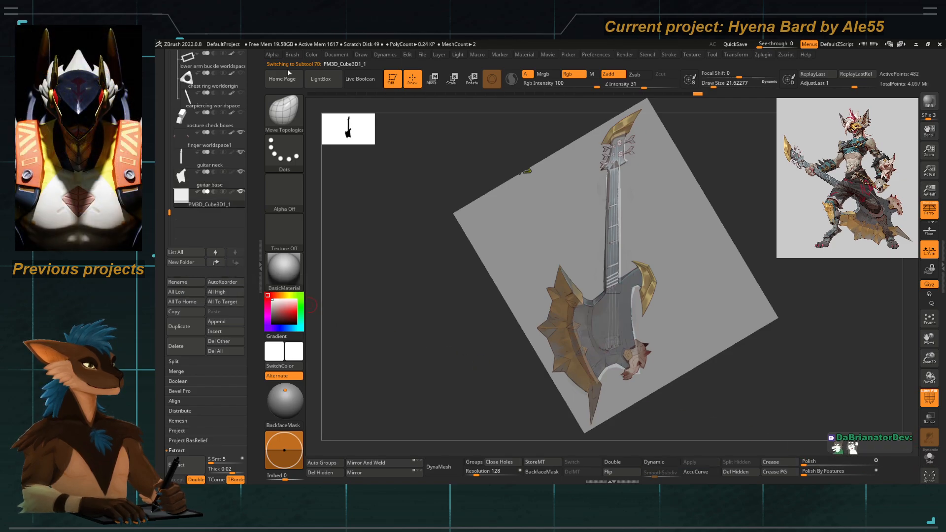
{"action": "left_click", "coordinate": [230, 323]}
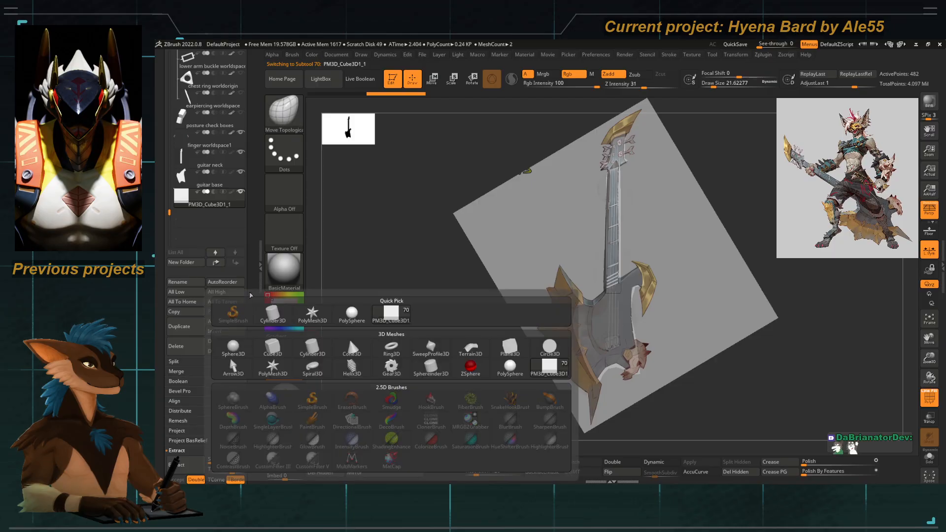
{"action": "left_click", "coordinate": [184, 284]}
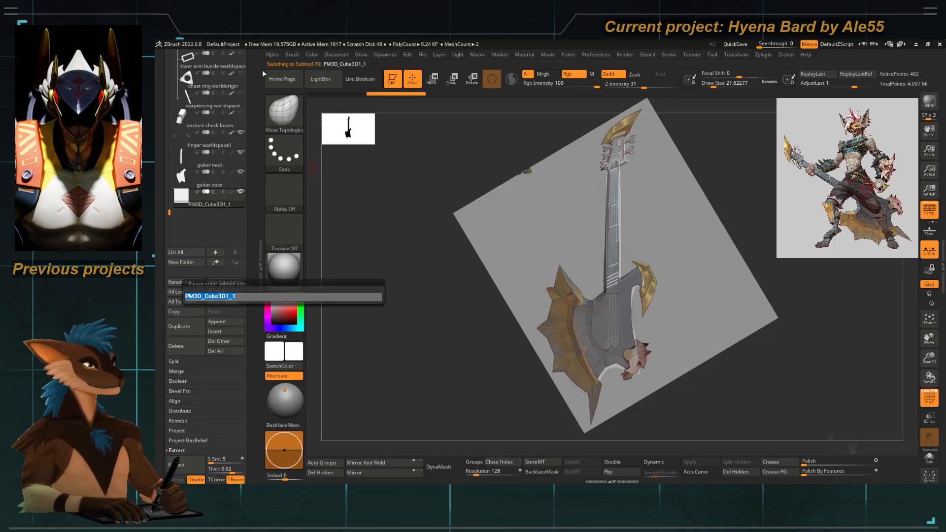
{"action": "type", "text": "guitar head"}
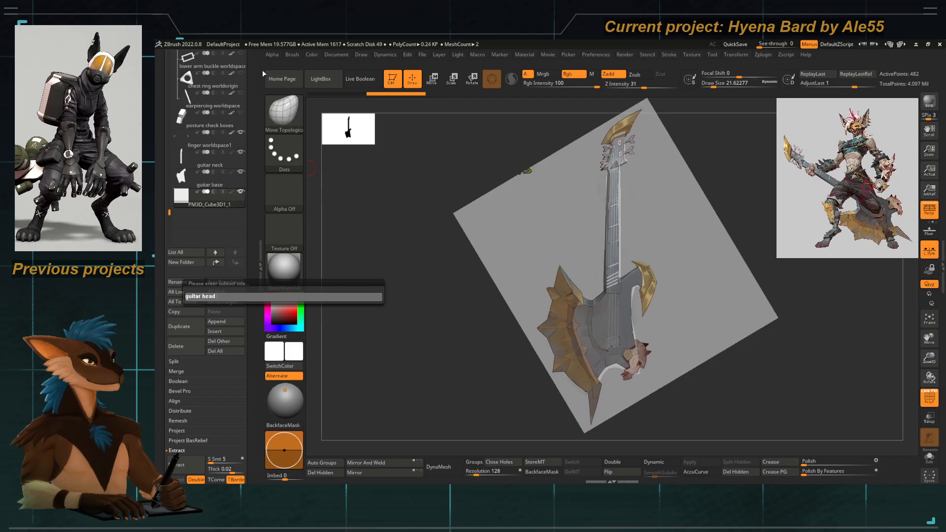
{"action": "type", "text": "metalpiece"}
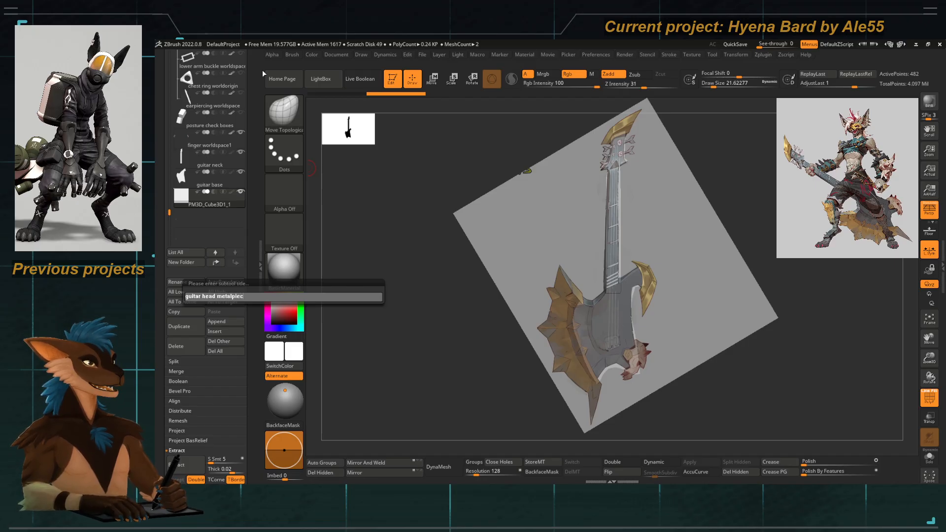
{"action": "key", "text": "Return"}
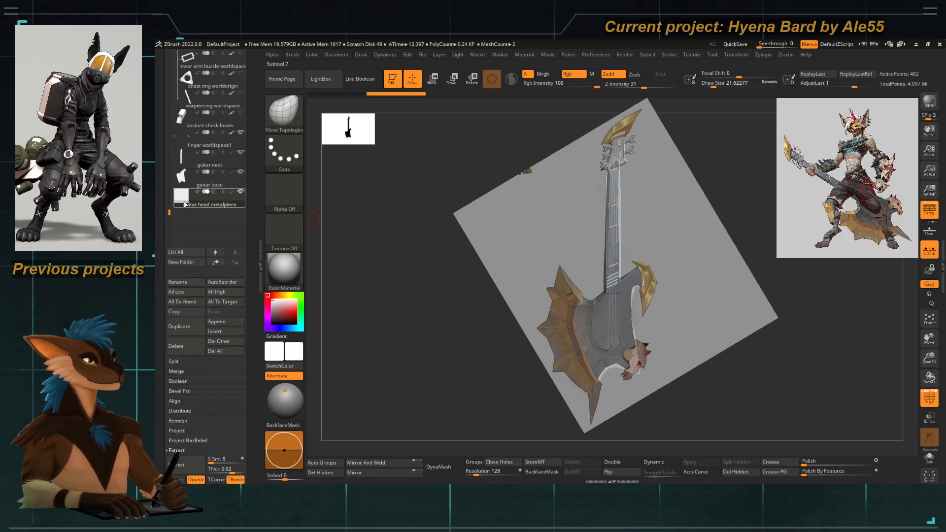
{"action": "mouse_move", "coordinate": [189, 209]}
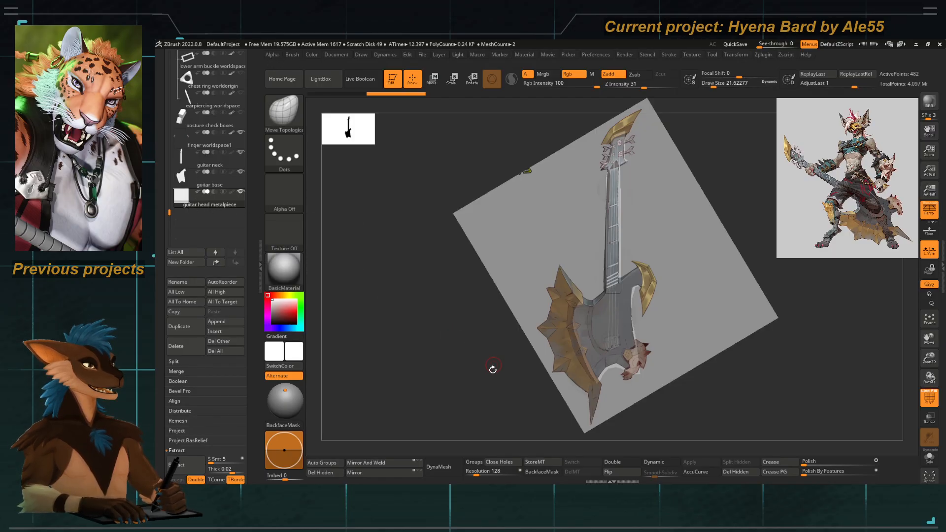
Scale the guitar head metalpiece cube down and move it up onto the headstock, checking the placement through the axe ref camera.
{"action": "key", "text": "w"}
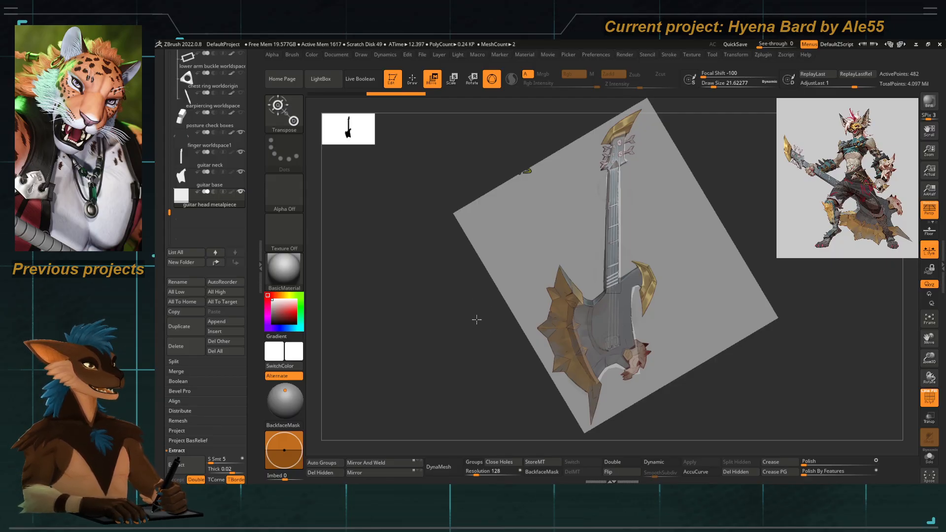
{"action": "key", "text": "y"}
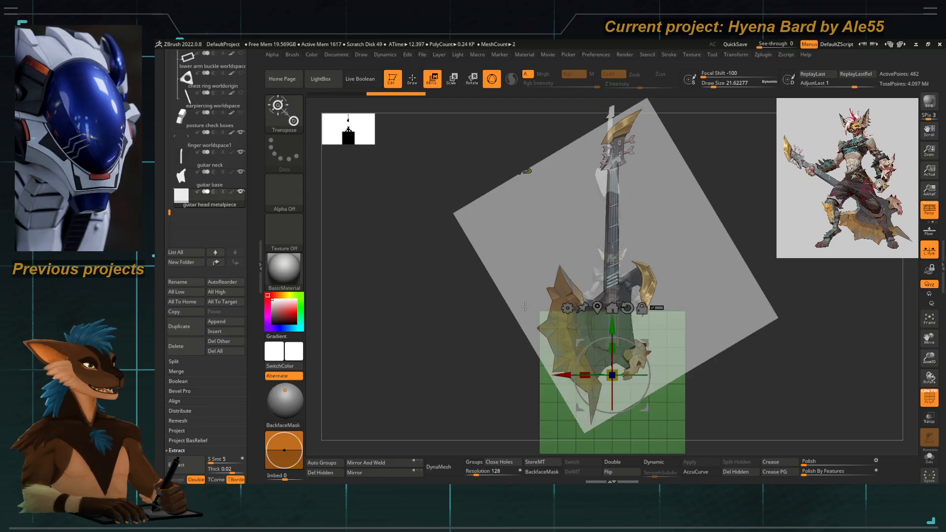
{"action": "left_click_drag", "start_coordinate": [618, 325], "coordinate": [617, 77]}
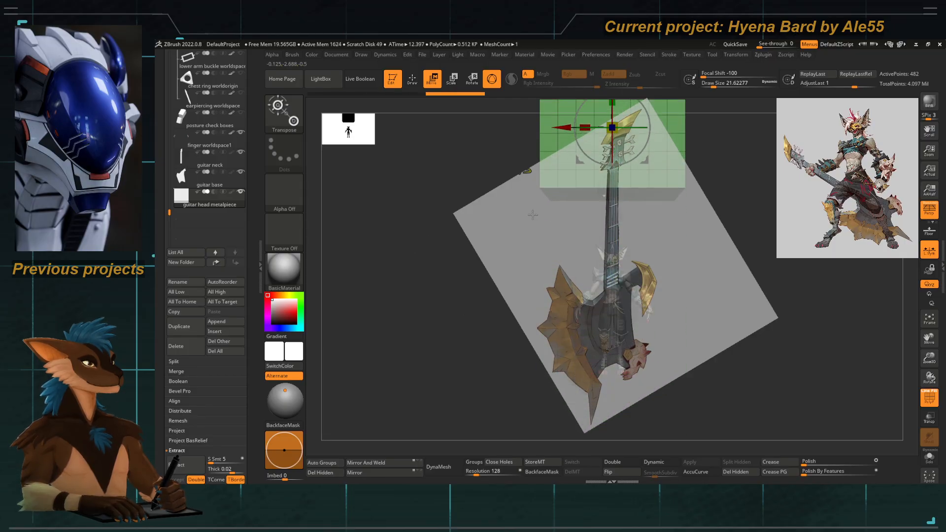
{"action": "right_click_drag", "start_coordinate": [534, 213], "coordinate": [508, 316], "text": "ctrl"}
{"action": "left_click_drag", "start_coordinate": [634, 177], "coordinate": [588, 197]}
{"action": "right_click_drag", "start_coordinate": [588, 197], "coordinate": [572, 284], "text": "ctrl"}
{"action": "left_click_drag", "start_coordinate": [607, 260], "coordinate": [592, 268]}
{"action": "left_click_drag", "start_coordinate": [607, 211], "coordinate": [607, 100]}
{"action": "right_click_drag", "start_coordinate": [604, 286], "coordinate": [517, 275]}
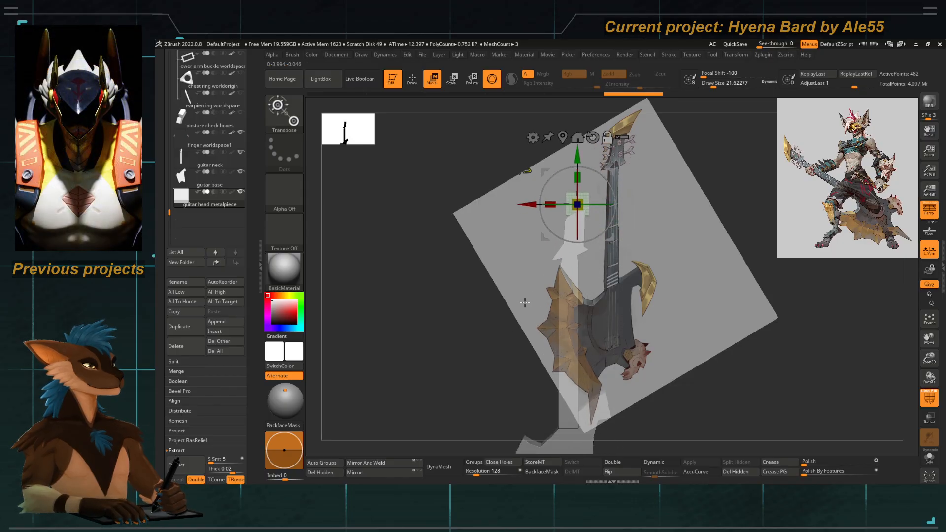
{"action": "scroll", "coordinate": [232, 266], "scroll_direction": "up", "scroll_amount": 10}
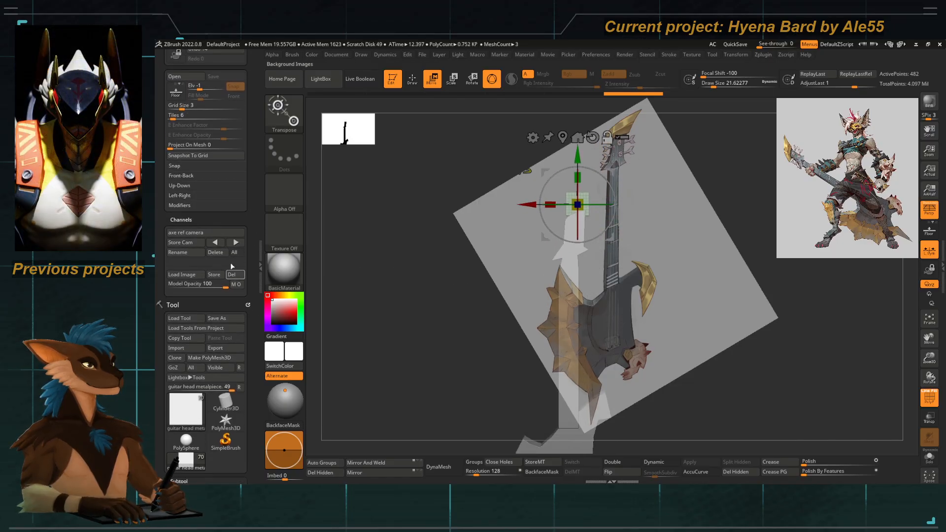
{"action": "left_click", "coordinate": [191, 234]}
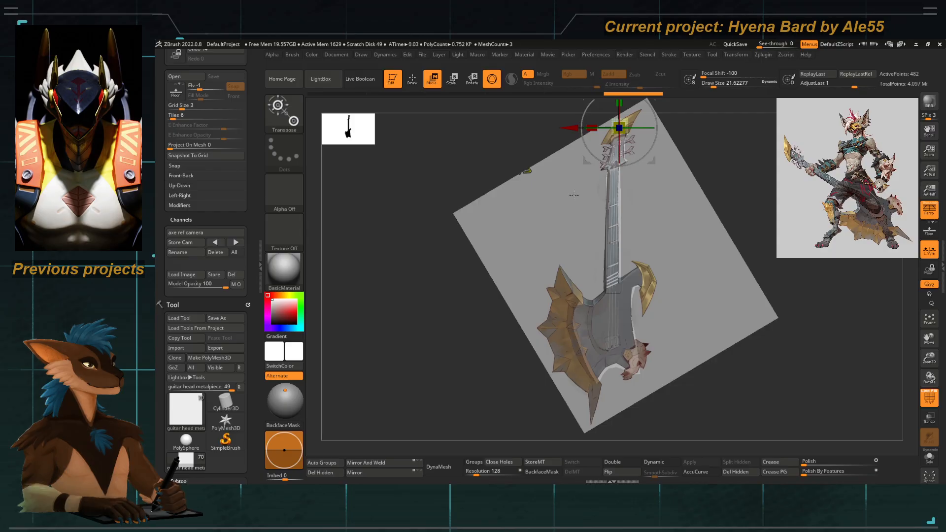
Examine the guitar blockout from the front, side and back to judge how the neck, base and head metalpiece are oriented.
{"action": "key", "text": "q"}
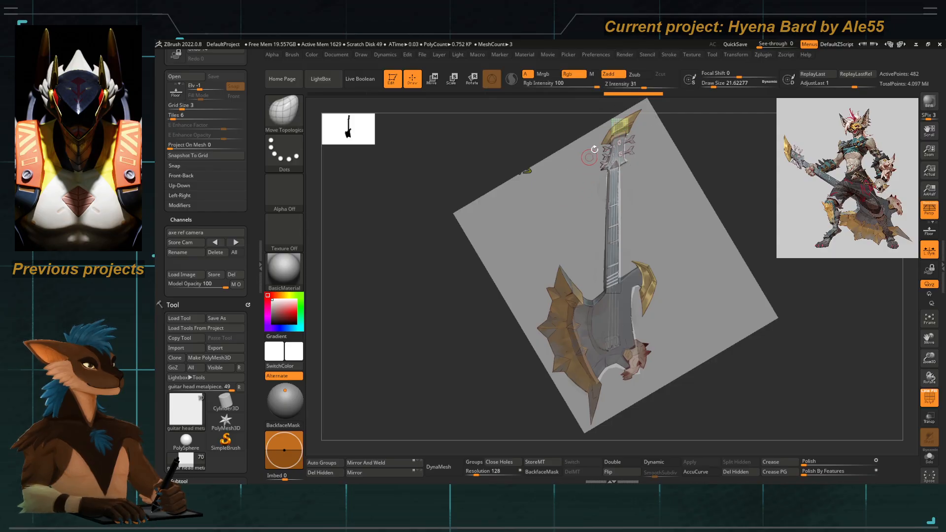
{"action": "left_click_drag", "start_coordinate": [509, 154], "coordinate": [587, 146], "text": "shift"}
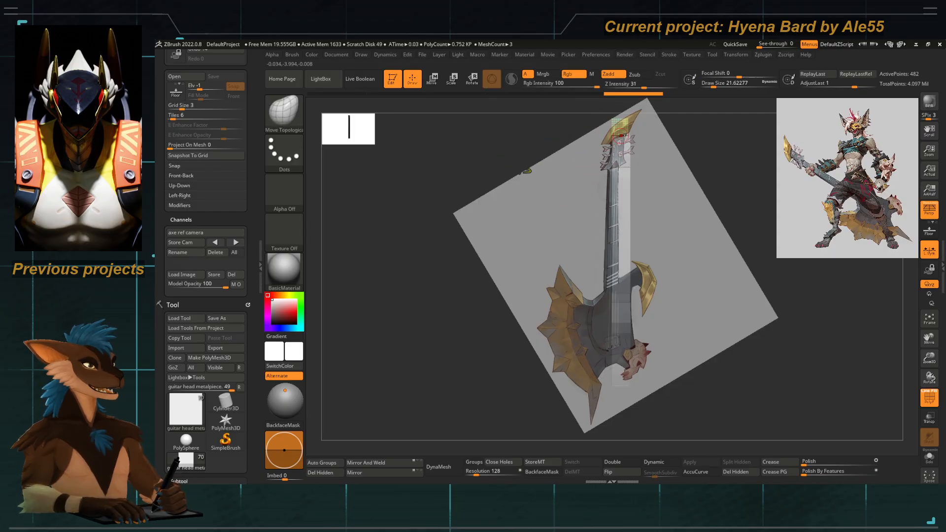
{"action": "left_click_drag", "start_coordinate": [720, 200], "coordinate": [642, 230], "text": "shift"}
{"action": "left_click_drag", "start_coordinate": [476, 237], "coordinate": [595, 212]}
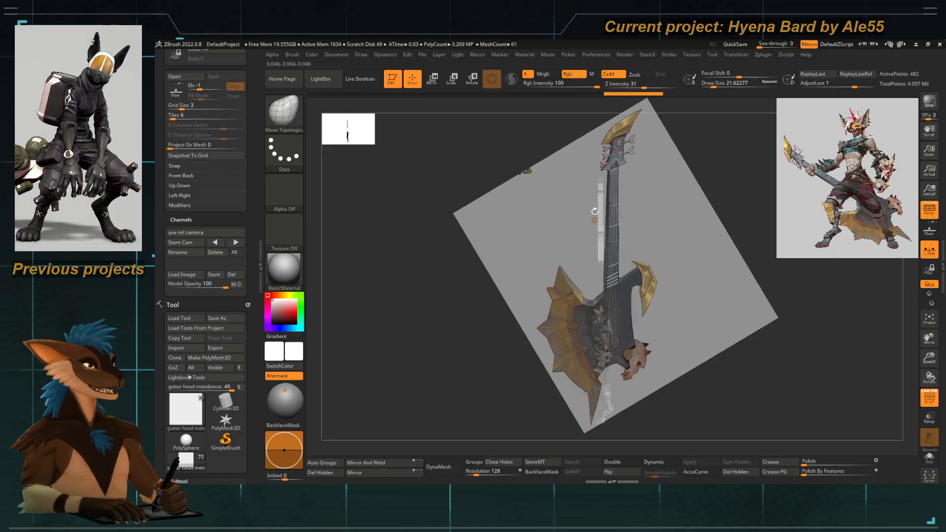
{"action": "left_click_drag", "start_coordinate": [575, 161], "coordinate": [533, 152], "text": "shift"}
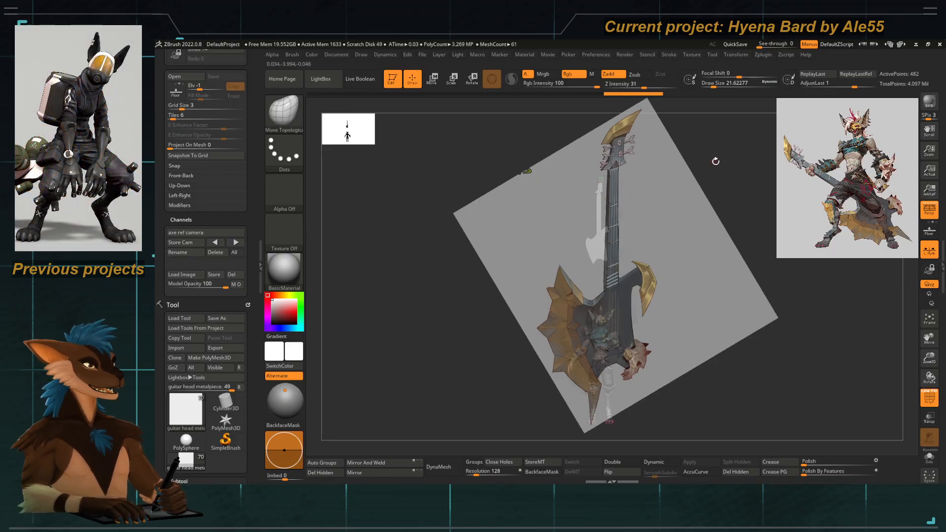
{"action": "left_click_drag", "start_coordinate": [716, 162], "coordinate": [593, 270], "text": "shift"}
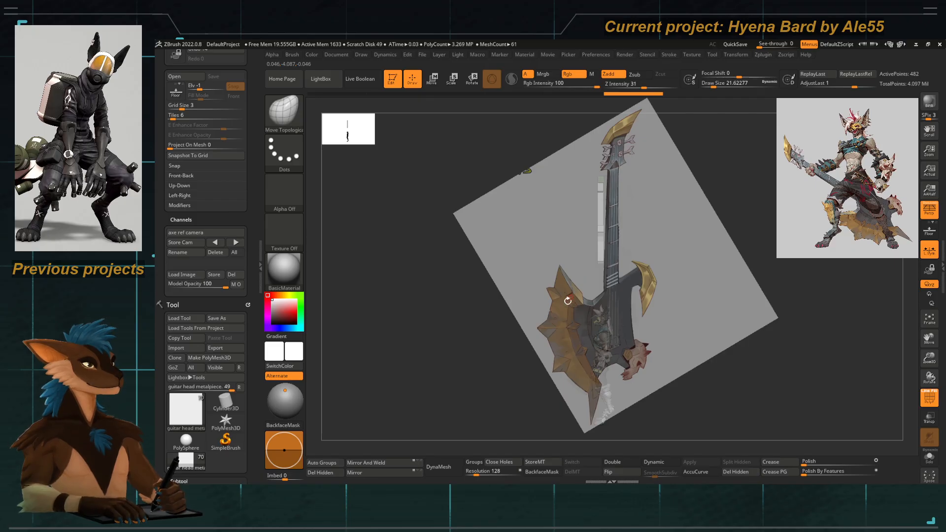
{"action": "left_click_drag", "start_coordinate": [482, 364], "coordinate": [576, 295], "text": "shift"}
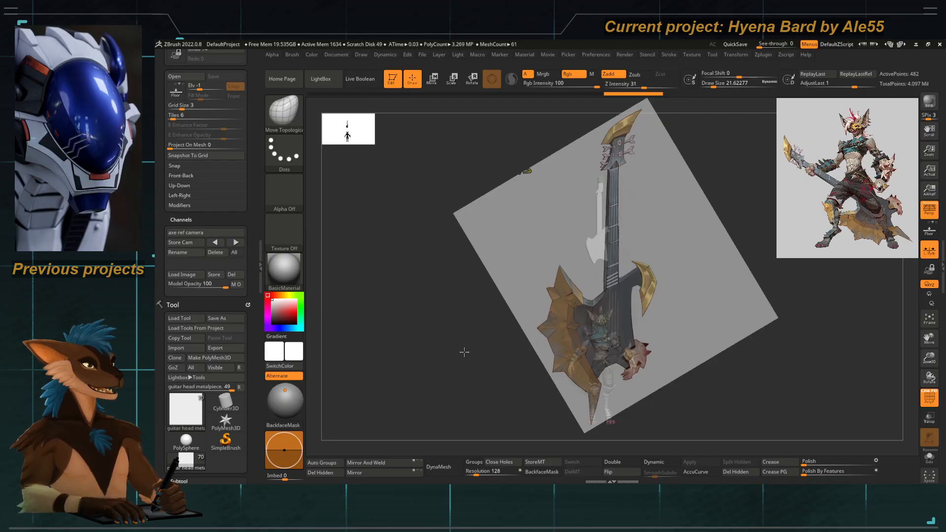
{"action": "left_click_drag", "start_coordinate": [550, 250], "coordinate": [596, 216], "text": "alt"}
{"action": "left_click_drag", "start_coordinate": [598, 173], "coordinate": [567, 184], "text": "alt"}
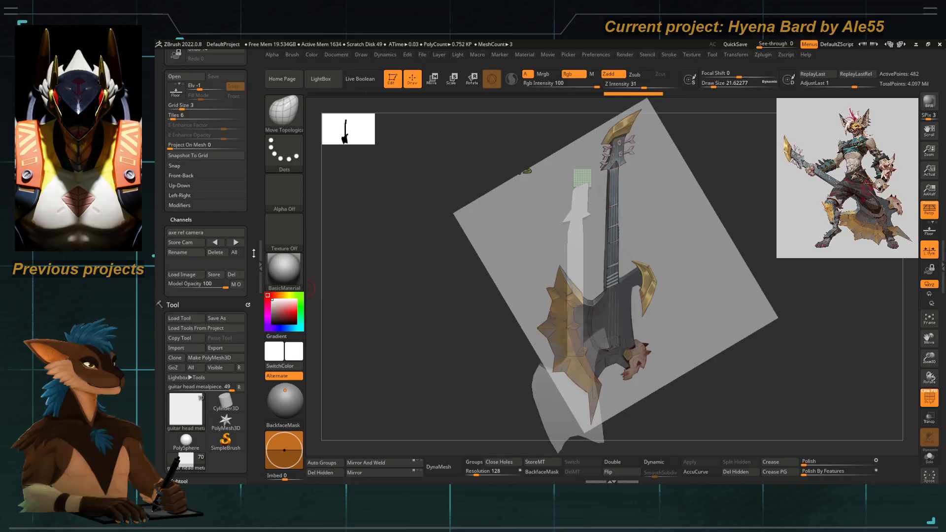
Select the guitar neck, centre the gizmo on its mesh and rotate the neck a quarter turn about its long axis.
{"action": "mouse_move", "coordinate": [253, 254]}
{"action": "left_mouse_down"}
{"action": "mouse_move", "coordinate": [258, 369]}
{"action": "mouse_move", "coordinate": [253, 167]}
{"action": "left_mouse_up"}
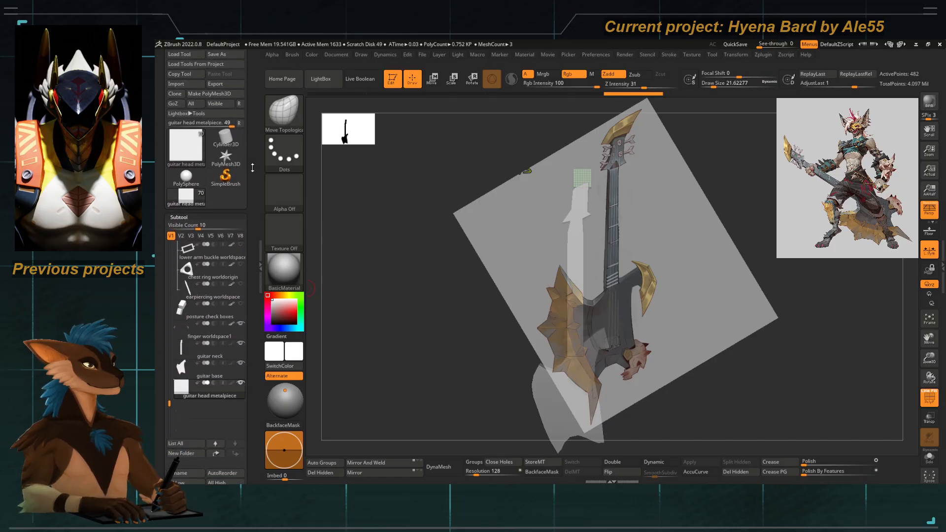
{"action": "left_click", "coordinate": [221, 348]}
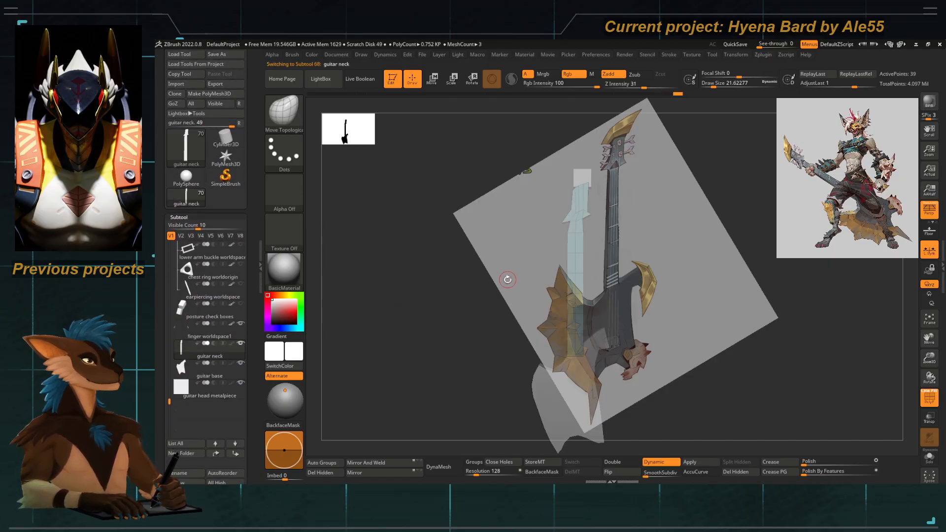
{"action": "key", "text": "w"}
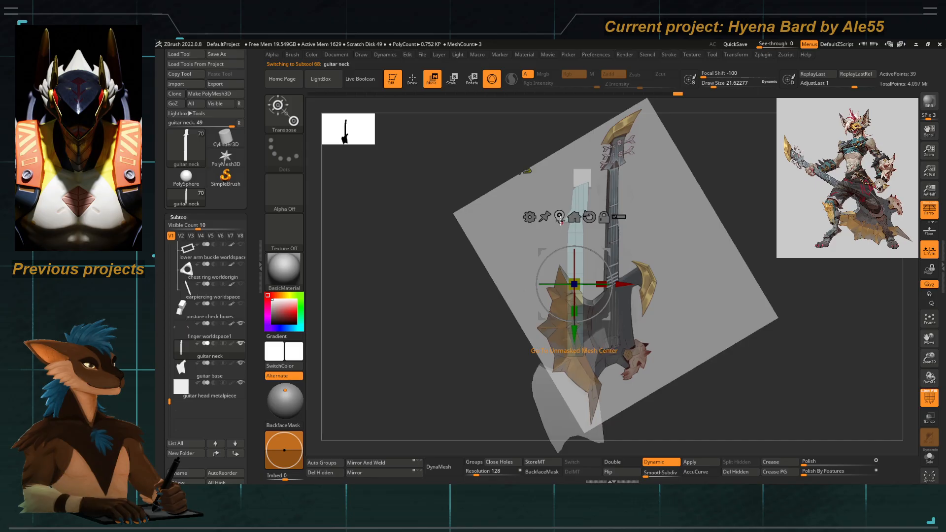
{"action": "left_click", "coordinate": [560, 218]}
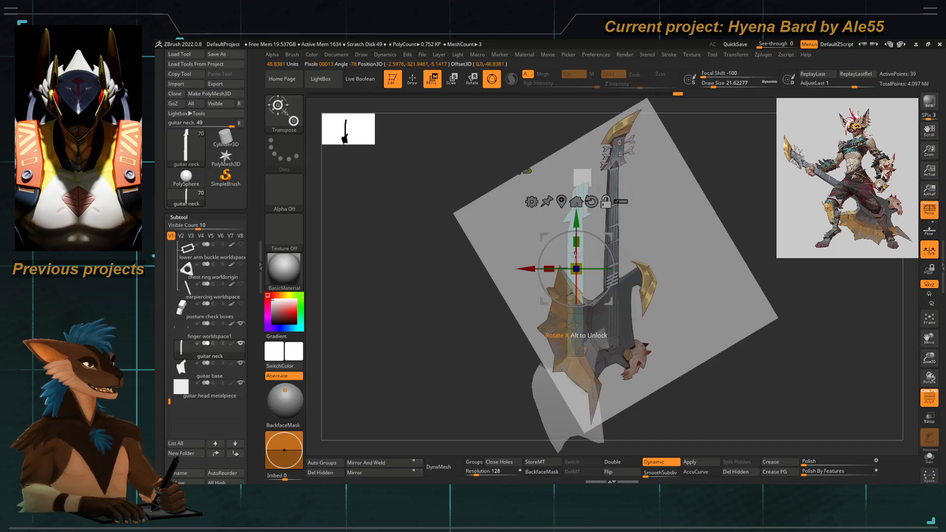
{"action": "left_click_drag", "start_coordinate": [591, 274], "coordinate": [599, 269]}
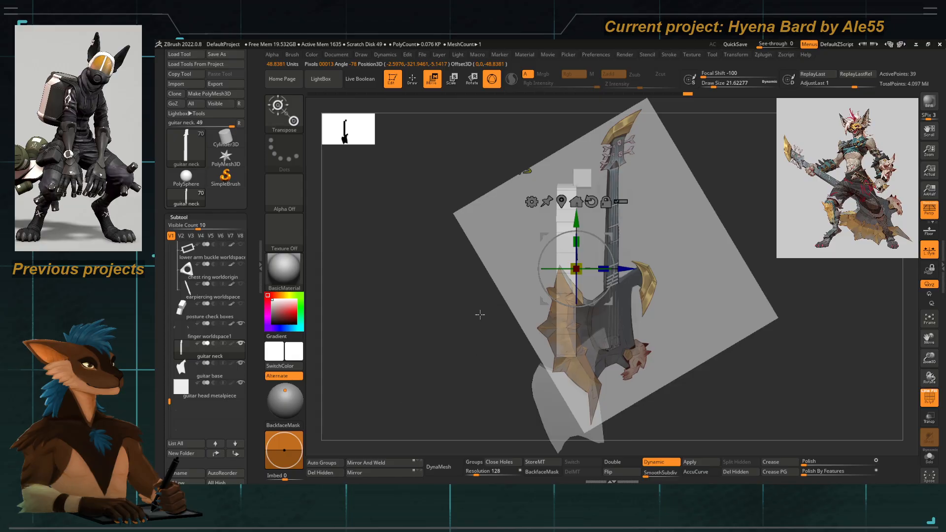
Select the guitar base and, with the gizmo centred and its orientation reset, rotate it a quarter turn about the vertical axis.
{"action": "left_click", "coordinate": [571, 377], "text": "alt"}
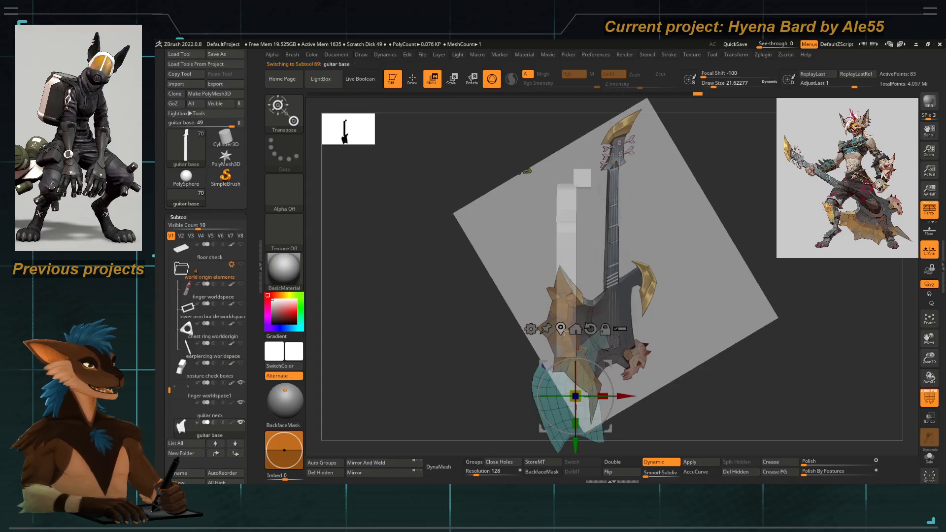
{"action": "left_click", "coordinate": [561, 327]}
{"action": "left_click", "coordinate": [585, 324]}
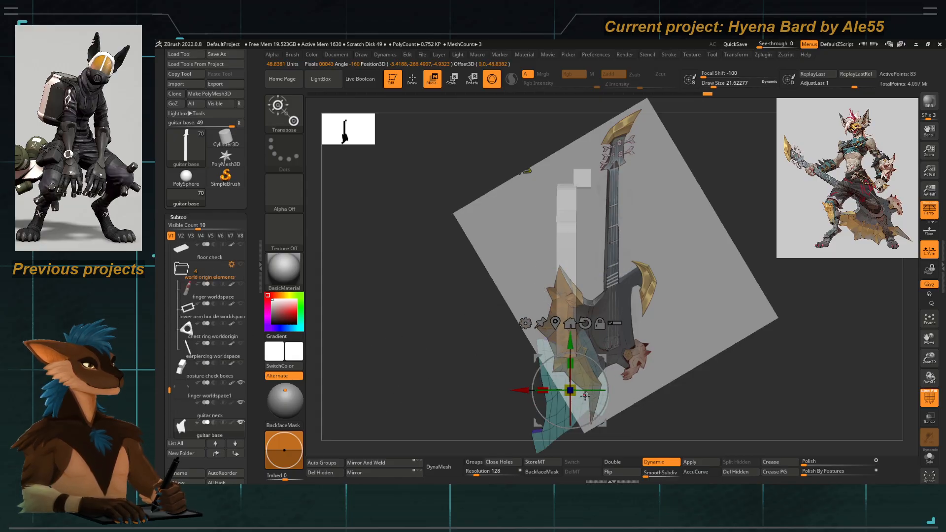
{"action": "key", "text": "ctrl+z"}
{"action": "left_click", "coordinate": [585, 324]}
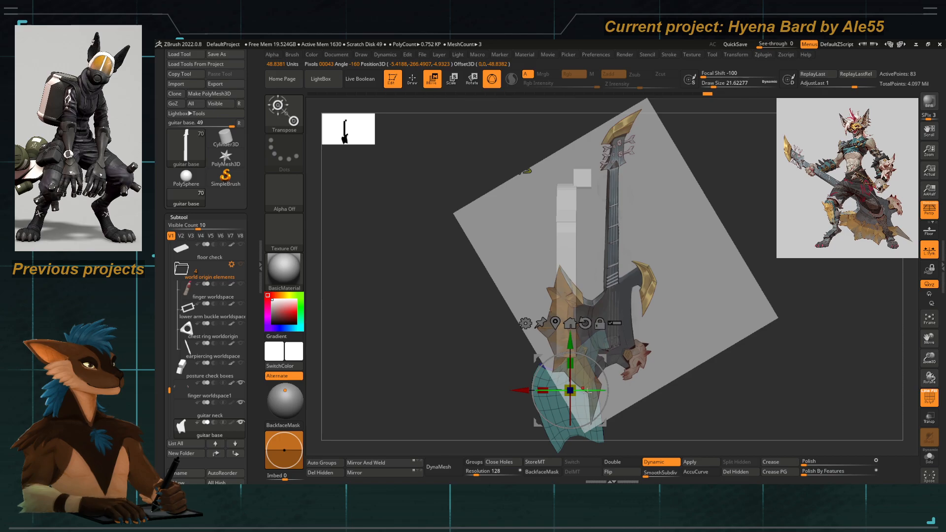
{"action": "left_click_drag", "start_coordinate": [590, 390], "coordinate": [647, 389]}
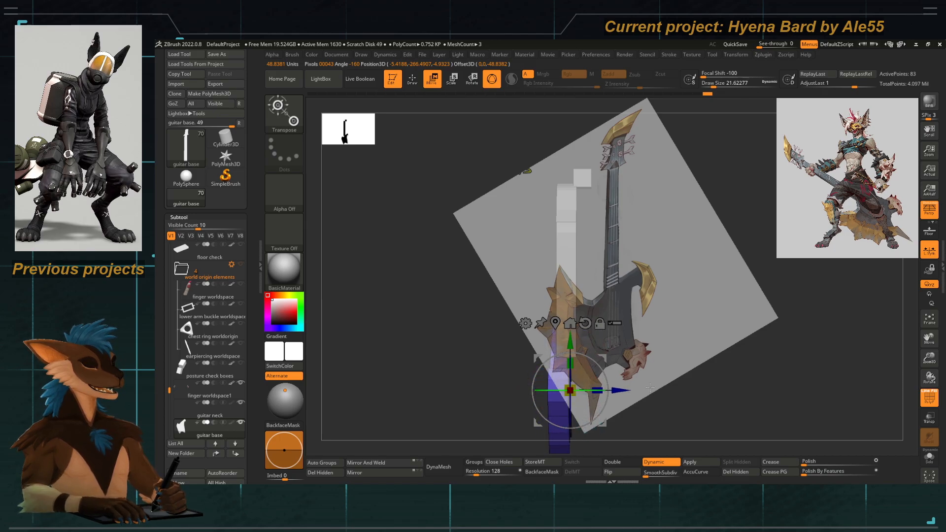
Centre the guitar base sideways by setting its geometry X Position to 0.
{"action": "left_click_drag", "start_coordinate": [651, 388], "coordinate": [652, 388]}
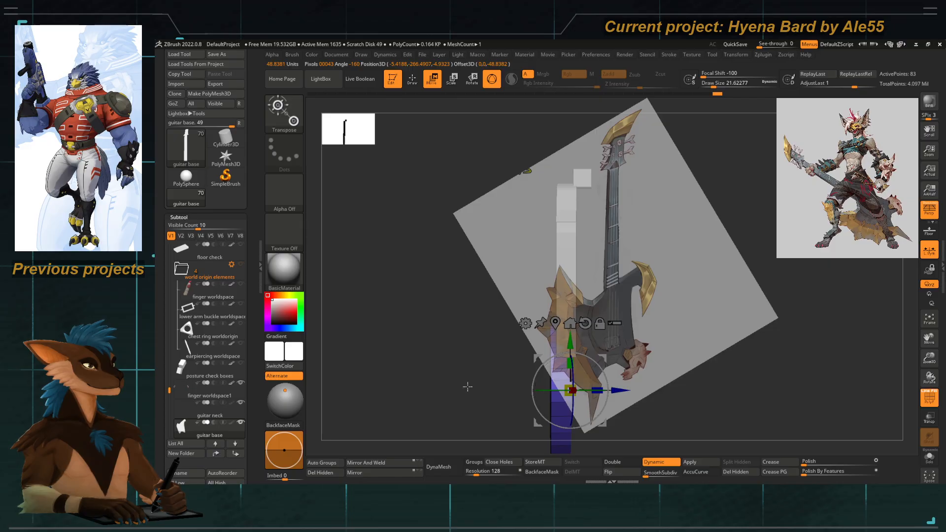
{"action": "left_click_drag", "start_coordinate": [468, 387], "coordinate": [475, 371], "text": "alt"}
{"action": "key", "text": "shift+z"}
{"action": "key", "text": "f"}
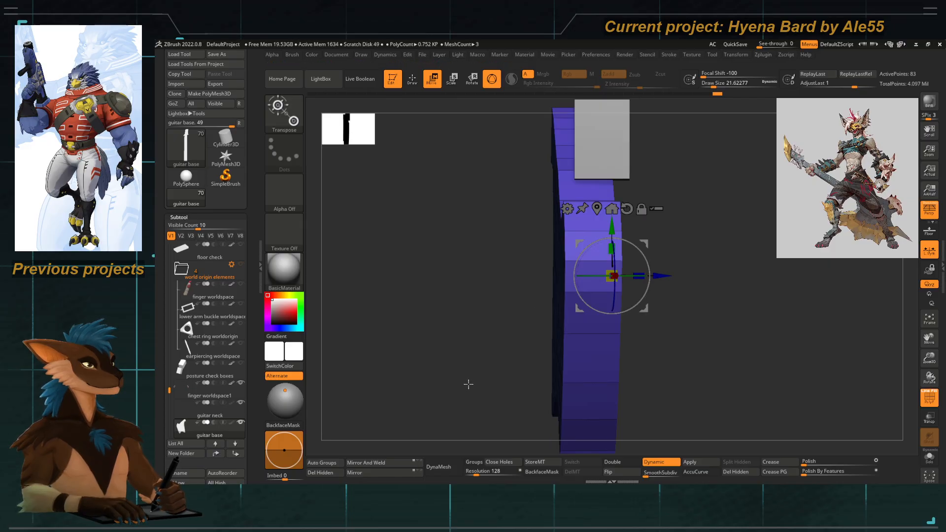
{"action": "left_click_drag", "start_coordinate": [609, 292], "coordinate": [592, 276]}
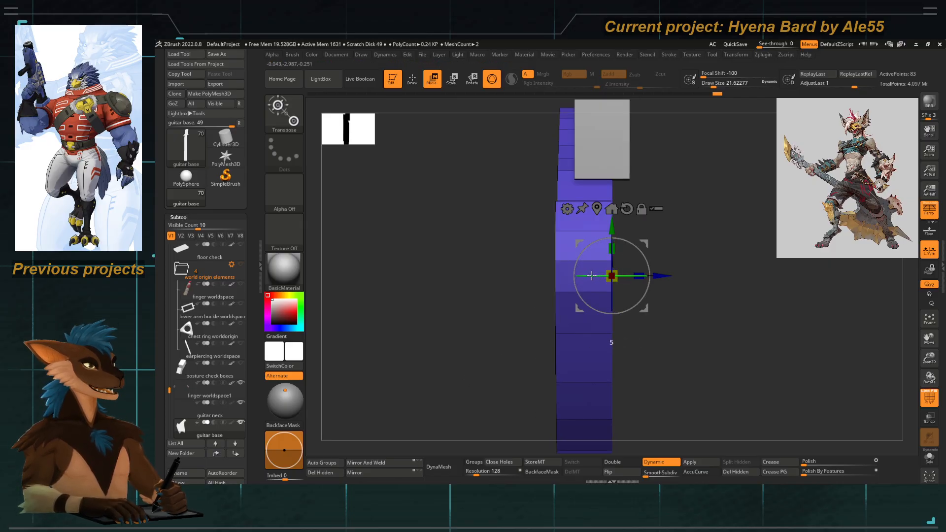
{"action": "left_click_drag", "start_coordinate": [506, 323], "coordinate": [457, 298], "text": "alt"}
{"action": "left_click_drag", "start_coordinate": [254, 373], "coordinate": [232, 226]}
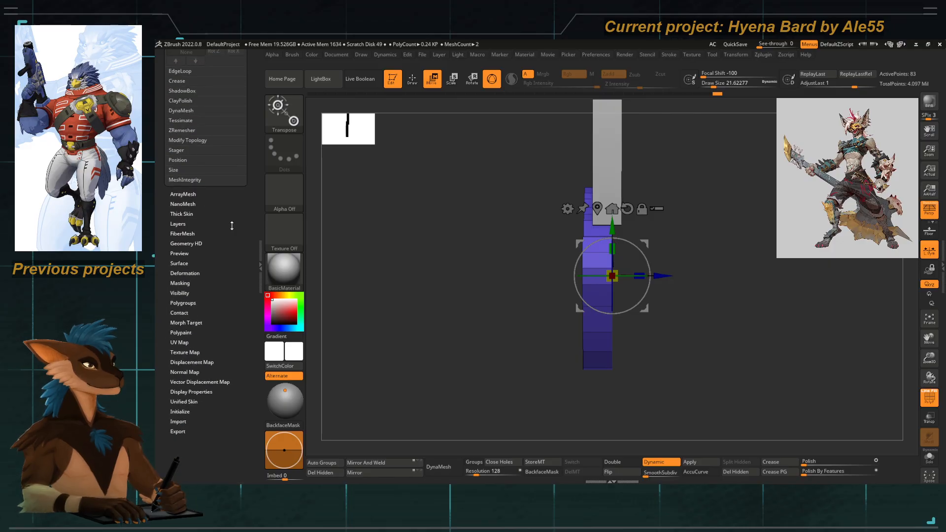
{"action": "left_click", "coordinate": [177, 159]}
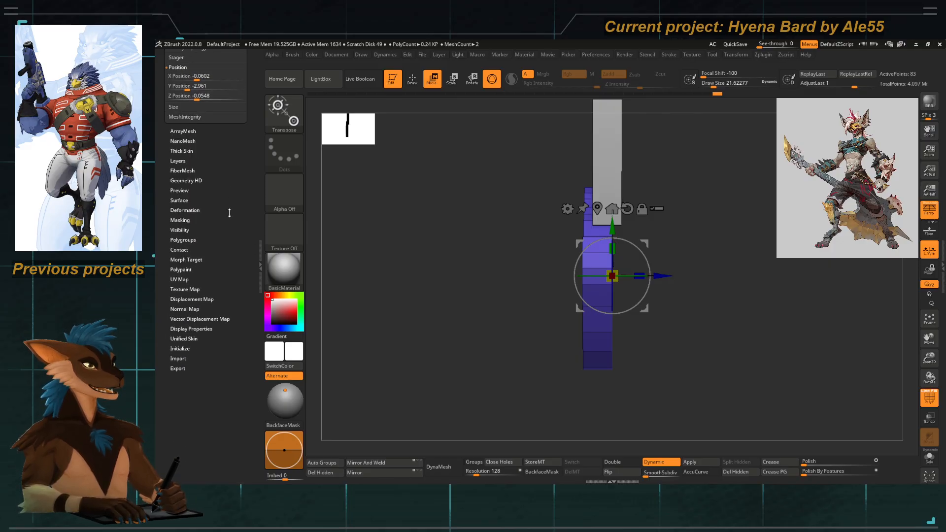
{"action": "left_click_drag", "start_coordinate": [196, 164], "coordinate": [207, 165]}
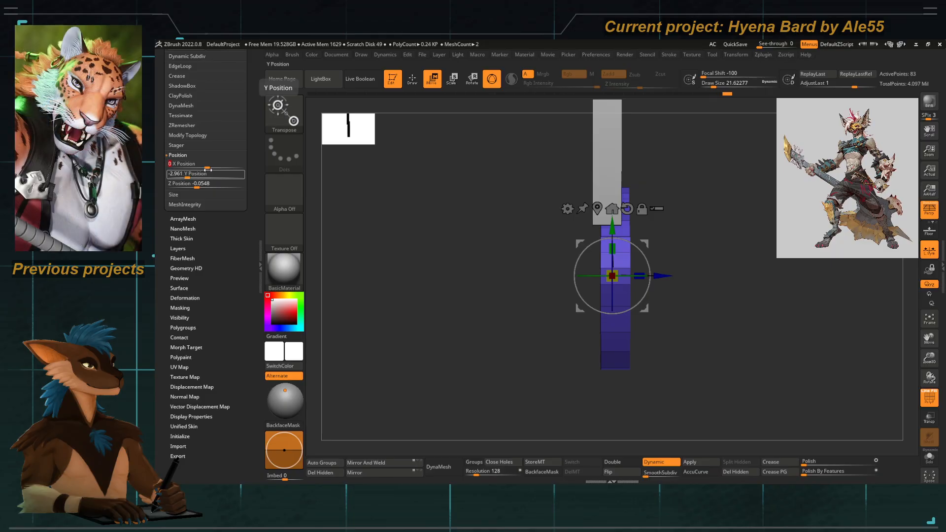
Set the guitar base's Dynamic Subdiv thickness Offset to 0 and compare the blockout with the Spotlight reference.
{"action": "left_click_drag", "start_coordinate": [258, 219], "coordinate": [261, 266]}
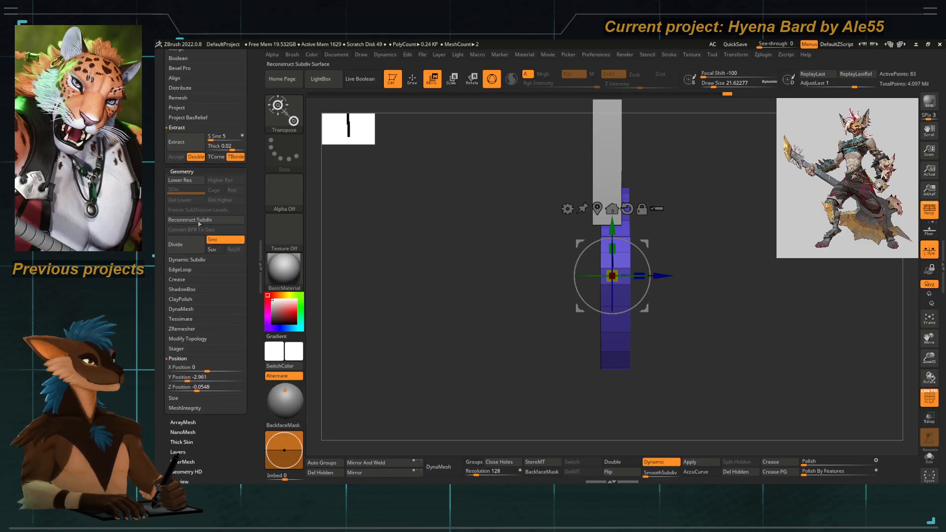
{"action": "left_click", "coordinate": [187, 260]}
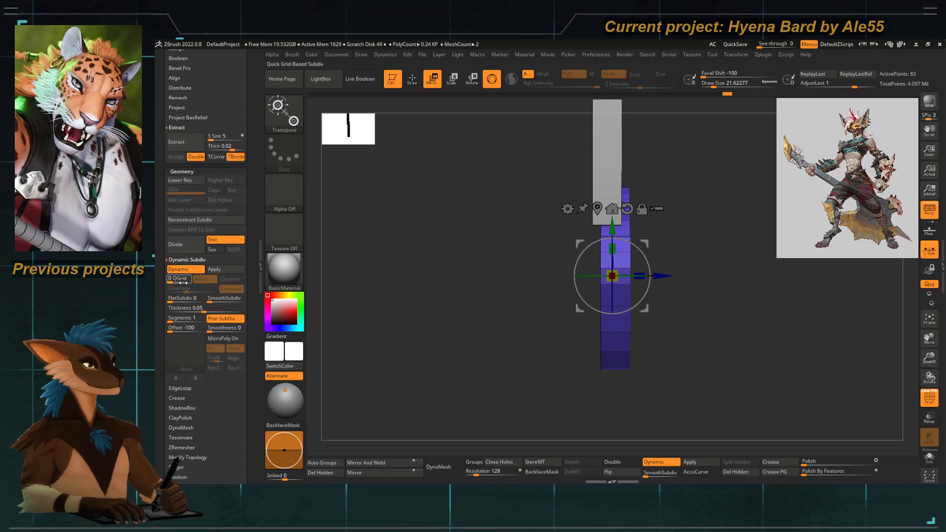
{"action": "left_click", "coordinate": [184, 327]}
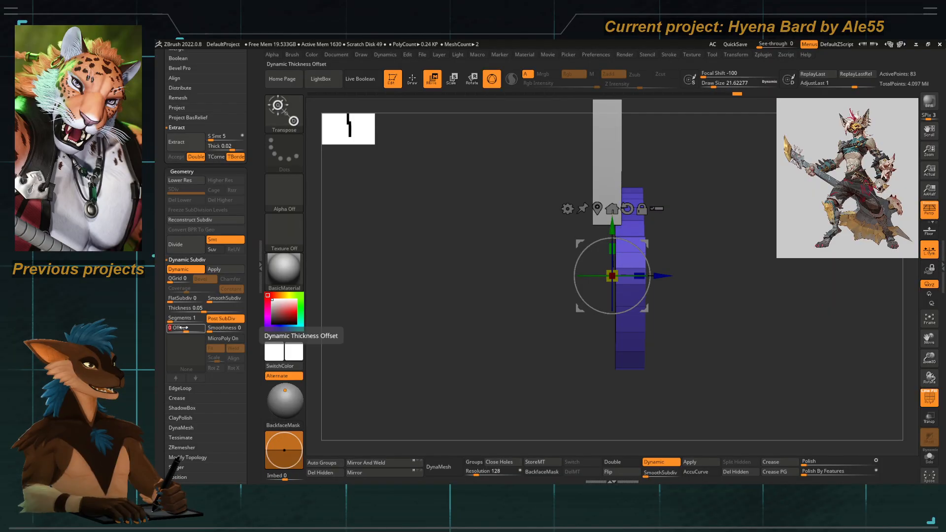
{"action": "mouse_move", "coordinate": [444, 363]}
{"action": "left_mouse_down"}
{"action": "mouse_move", "coordinate": [474, 350]}
{"action": "mouse_move", "coordinate": [450, 347]}
{"action": "left_mouse_up"}
{"action": "key", "text": "shift+z"}
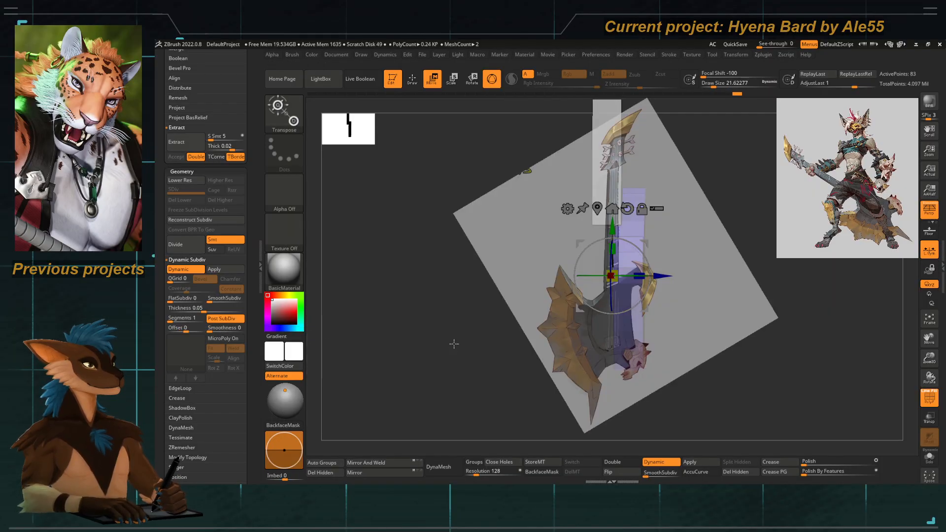
{"action": "key", "text": "shift+z"}
Turn off the guitar base's dynamic subdivision, centre the gizmo on its bare mesh and reapply X Position 0.
{"action": "key", "text": "shift+d"}
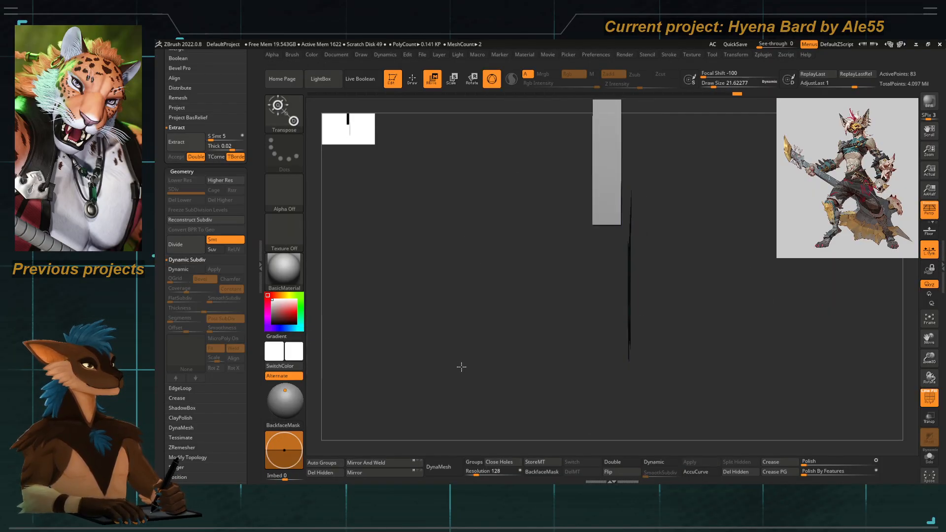
{"action": "left_click_drag", "start_coordinate": [592, 341], "coordinate": [630, 342], "text": "ctrl"}
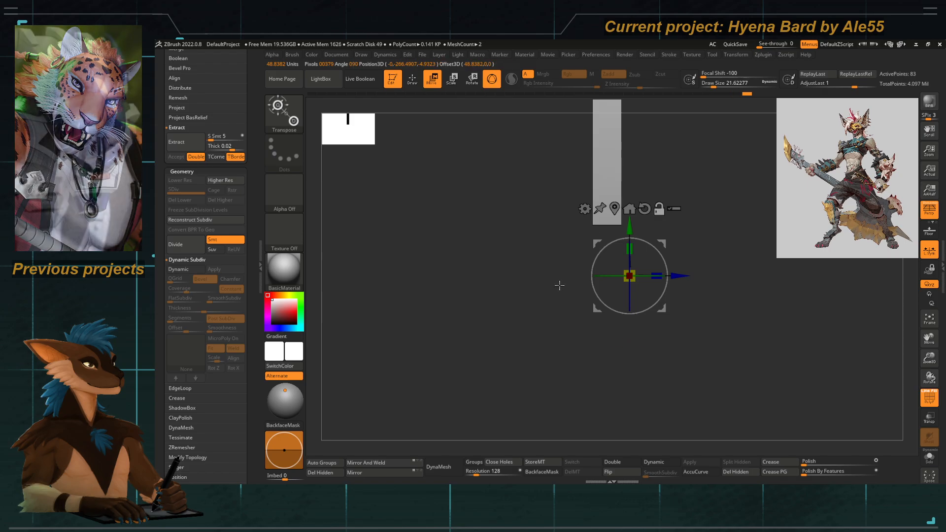
{"action": "left_click_drag", "start_coordinate": [253, 369], "coordinate": [244, 292]}
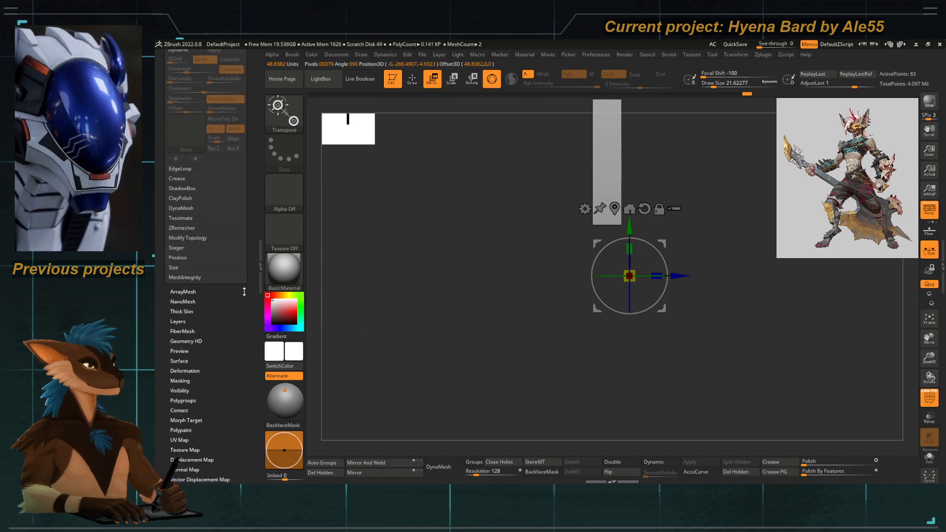
{"action": "left_click", "coordinate": [181, 258]}
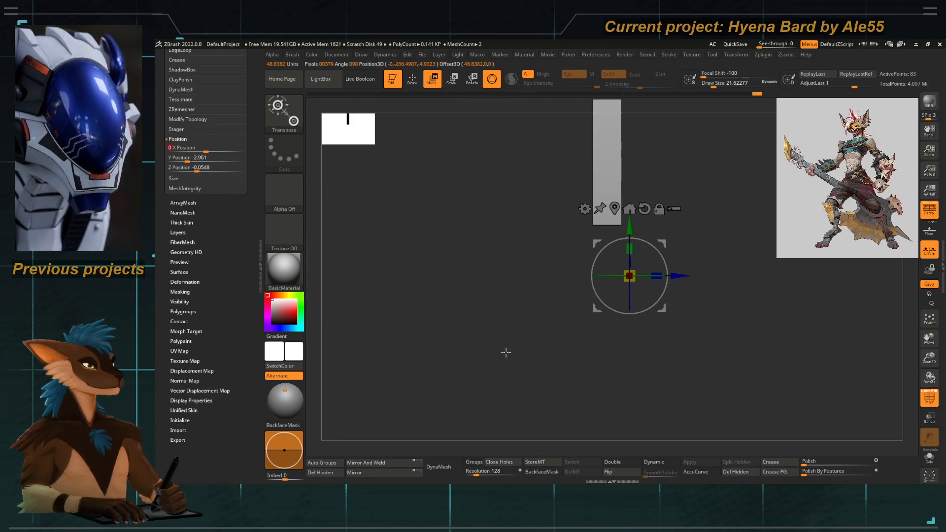
{"action": "key", "text": "Return"}
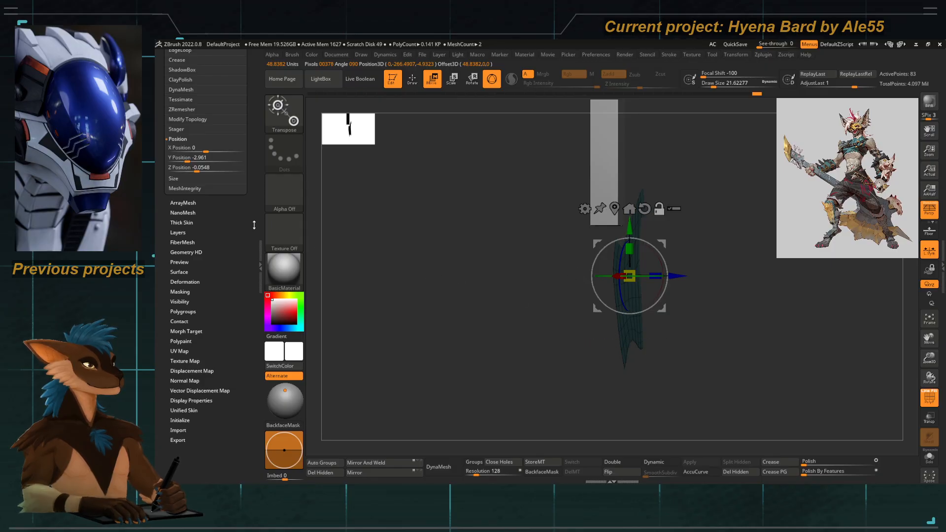
{"action": "scroll", "coordinate": [253, 208], "scroll_direction": "up", "scroll_amount": 10}
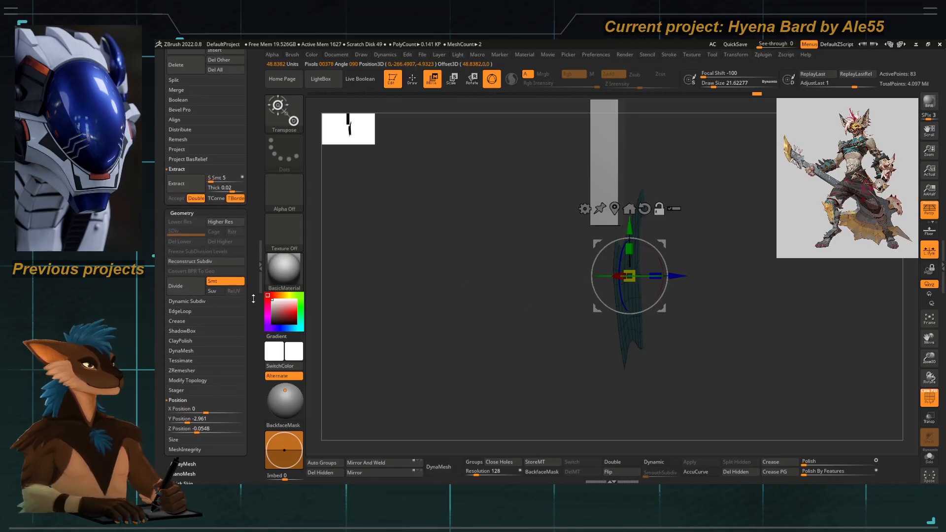
{"action": "left_click_drag", "start_coordinate": [465, 234], "coordinate": [429, 189], "text": "alt"}
{"action": "mouse_move", "coordinate": [481, 250]}
{"action": "left_mouse_down", "text": "shift"}
{"action": "mouse_move", "coordinate": [457, 260]}
{"action": "mouse_move", "coordinate": [484, 253]}
{"action": "left_mouse_up", "text": "shift"}
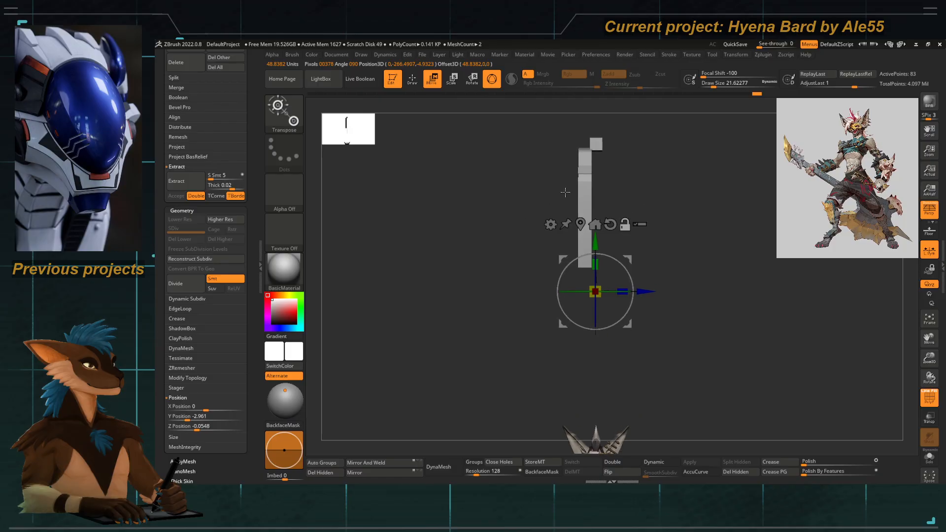
Select the guitar neck and set both its X Position and its Dynamic Subdiv thickness Offset to 0.
{"action": "left_click", "coordinate": [581, 186], "text": "alt"}
{"action": "left_click", "coordinate": [582, 186], "text": "alt"}
{"action": "scroll", "coordinate": [197, 335], "scroll_direction": "down", "scroll_amount": 3}
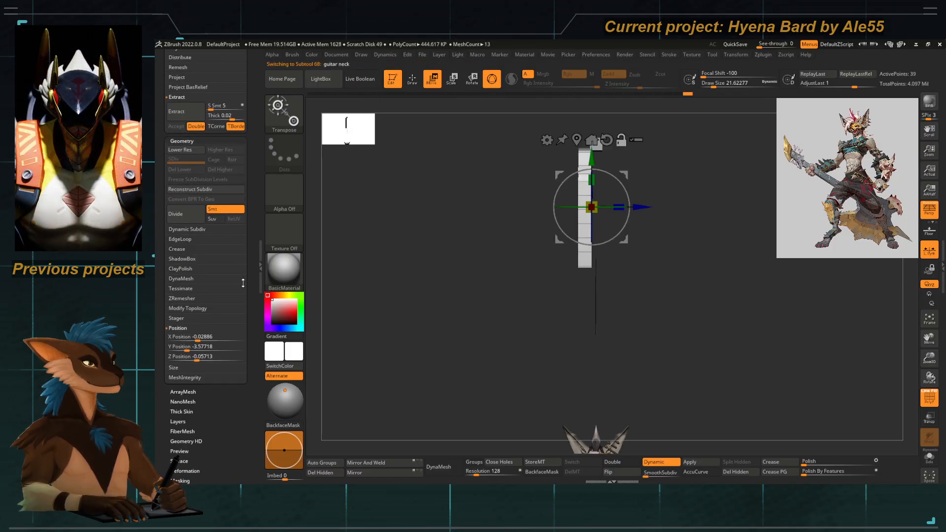
{"action": "left_click_drag", "start_coordinate": [196, 337], "coordinate": [211, 333]}
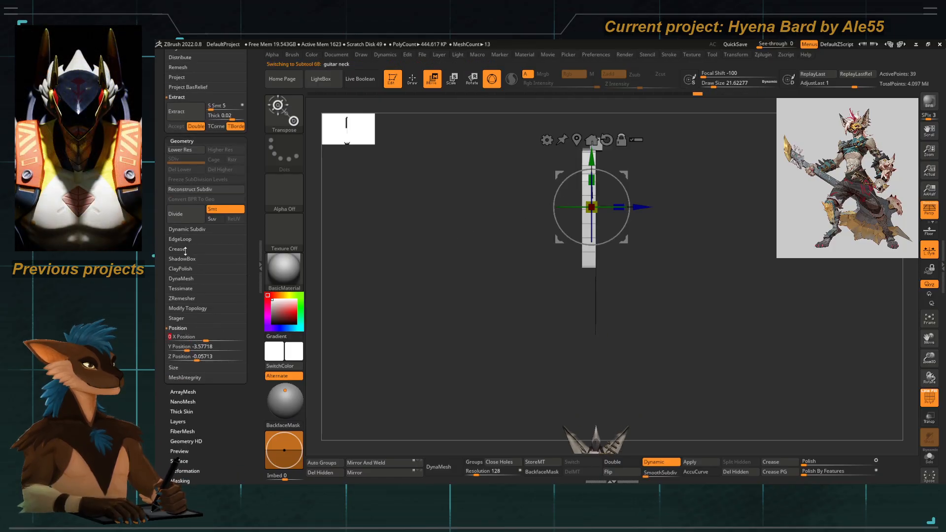
{"action": "left_click", "coordinate": [183, 229]}
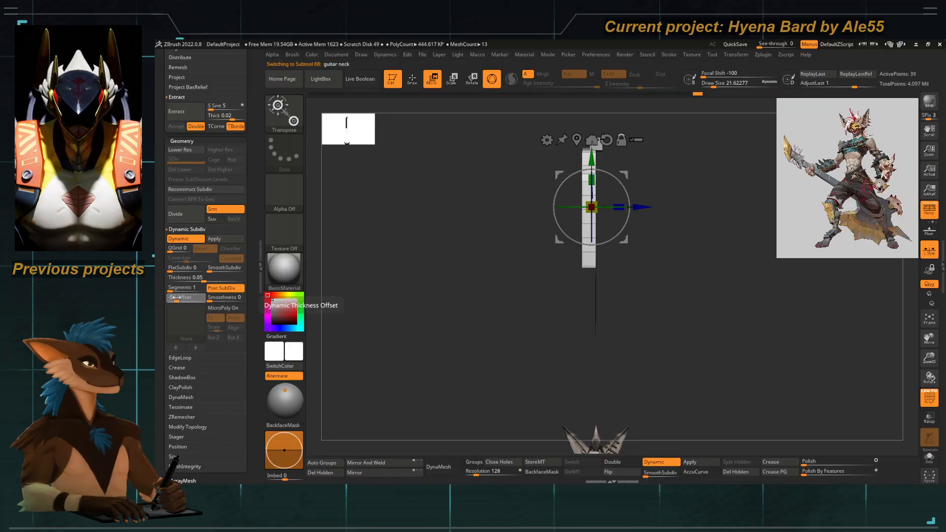
{"action": "left_click_drag", "start_coordinate": [176, 297], "coordinate": [186, 297]}
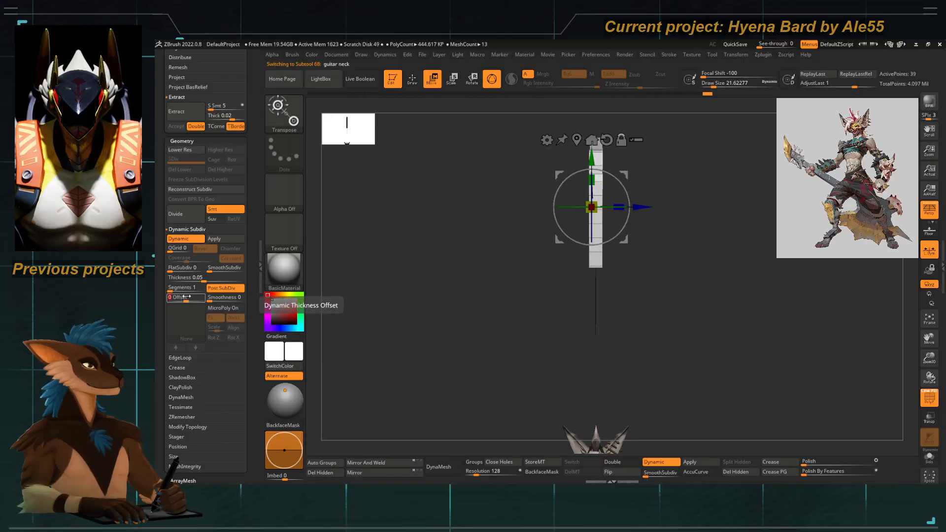
Select the guitar base and turn its dynamic subdivision back on.
{"action": "right_click_drag", "start_coordinate": [595, 311], "coordinate": [589, 309]}
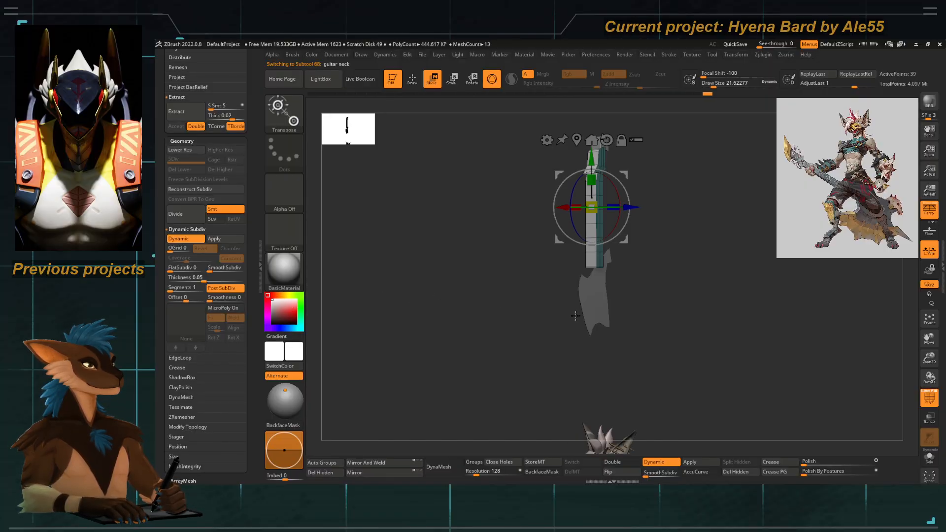
{"action": "left_click", "coordinate": [587, 308], "text": "alt"}
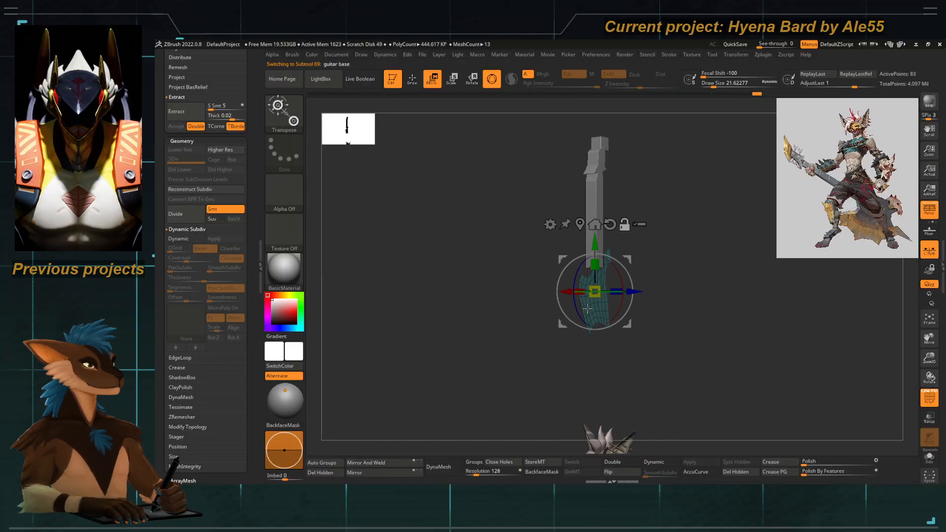
{"action": "left_click", "coordinate": [183, 239]}
Select the guitar neck, reduce its Dynamic Subdiv Thickness to 0.02931 and return to Draw mode.
{"action": "right_click_drag", "start_coordinate": [384, 328], "coordinate": [524, 317], "text": "shift"}
{"action": "left_click", "coordinate": [598, 205], "text": "alt"}
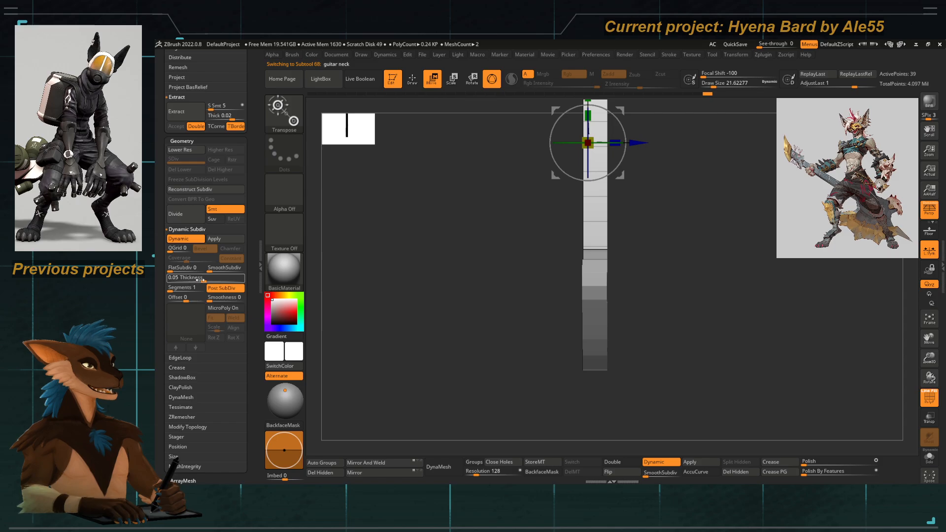
{"action": "left_click_drag", "start_coordinate": [186, 279], "coordinate": [199, 280]}
{"action": "mouse_move", "coordinate": [532, 286]}
{"action": "right_mouse_down"}
{"action": "mouse_move", "coordinate": [494, 287]}
{"action": "mouse_move", "coordinate": [469, 247]}
{"action": "mouse_move", "coordinate": [500, 243]}
{"action": "mouse_move", "coordinate": [484, 232]}
{"action": "mouse_move", "coordinate": [475, 321]}
{"action": "mouse_move", "coordinate": [449, 311]}
{"action": "mouse_move", "coordinate": [524, 321]}
{"action": "mouse_move", "coordinate": [435, 319]}
{"action": "right_mouse_up"}
{"action": "key", "text": "q"}
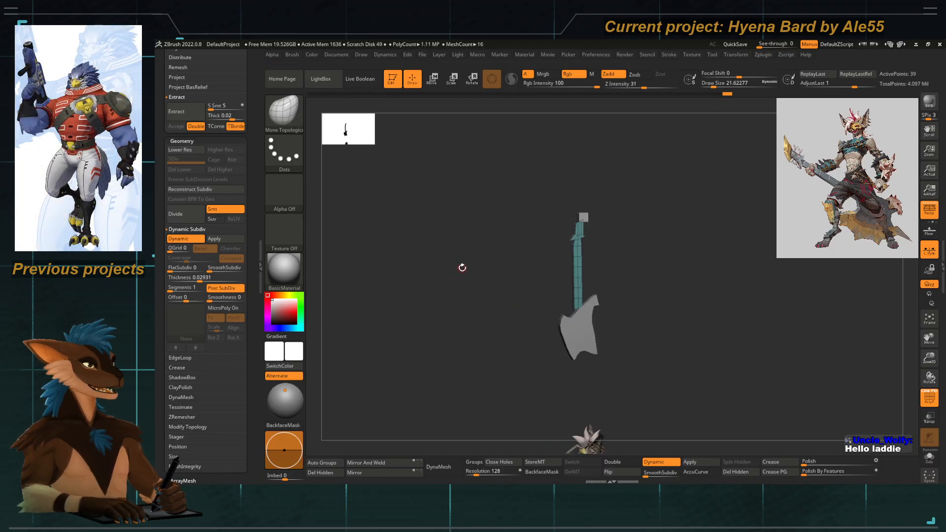
Select the guitar head metalpiece, show the Spotlight reference and line the guitar blockout up with it in the view.
{"action": "right_click_drag", "start_coordinate": [452, 332], "coordinate": [550, 242]}
{"action": "left_click", "coordinate": [558, 194], "text": "alt"}
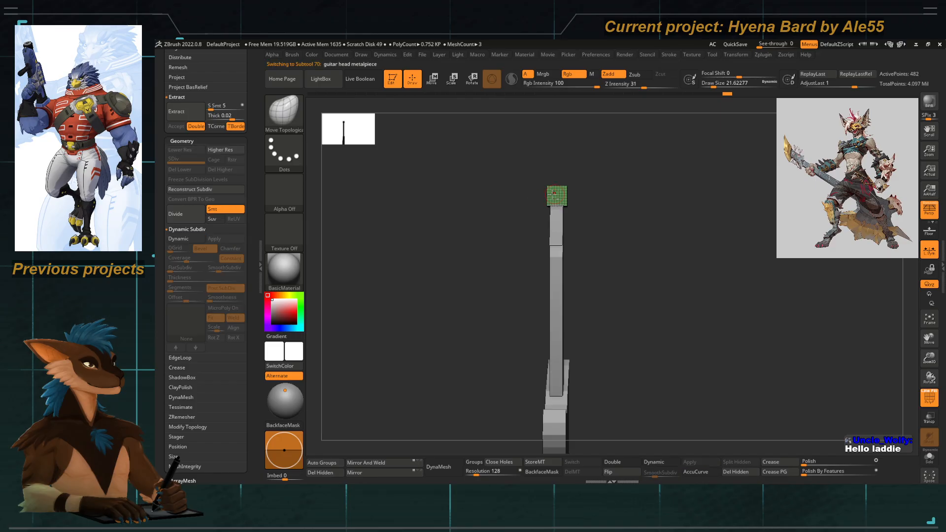
{"action": "left_click_drag", "start_coordinate": [493, 223], "coordinate": [485, 265]}
{"action": "key", "text": "shift+z"}
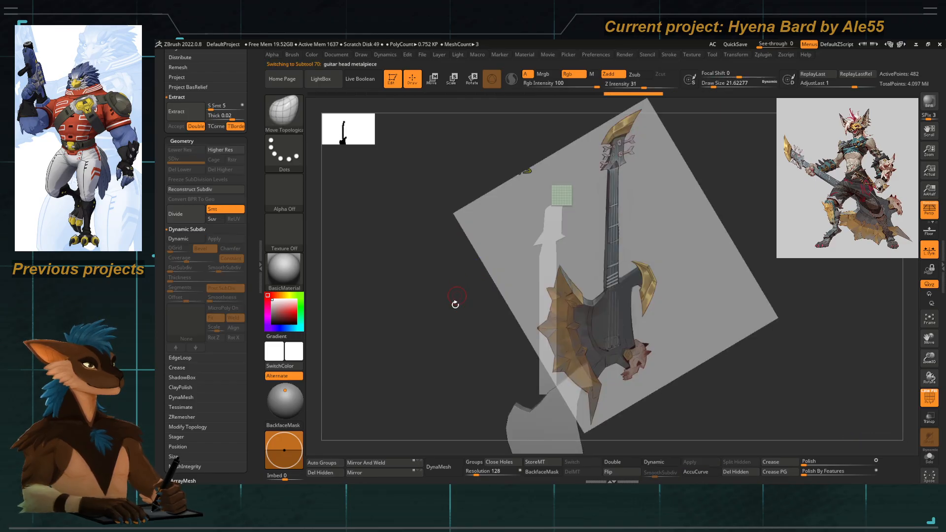
{"action": "key", "text": "f"}
{"action": "key", "text": "d"}
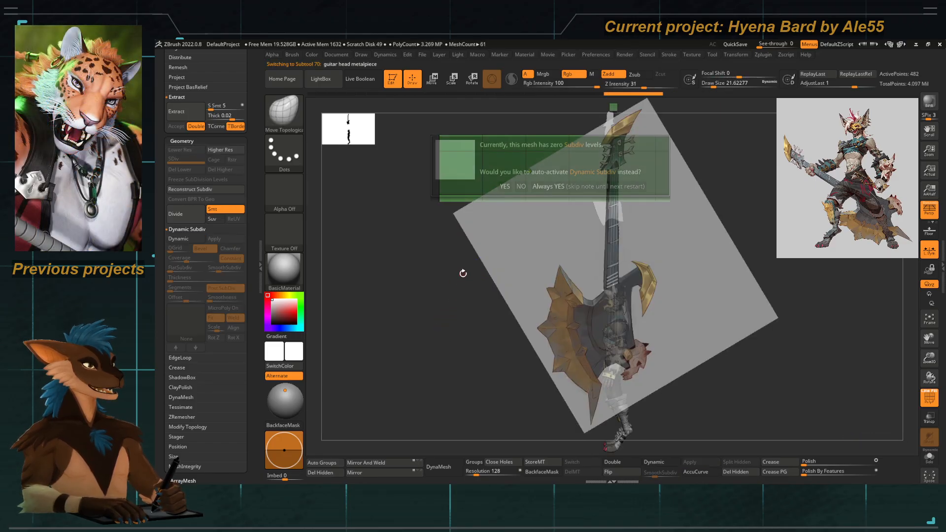
{"action": "key", "text": "f"}
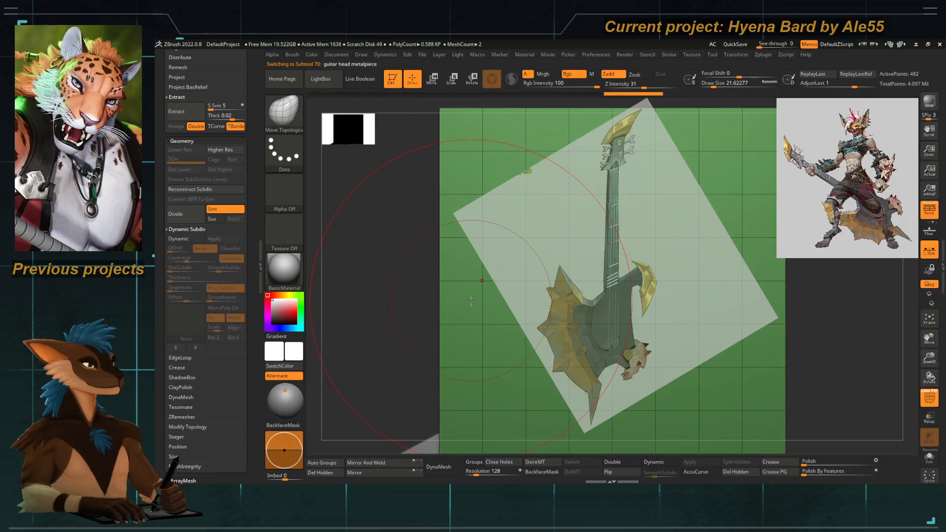
{"action": "key", "text": "f"}
{"action": "left_click_drag", "start_coordinate": [528, 216], "coordinate": [567, 249], "text": "alt"}
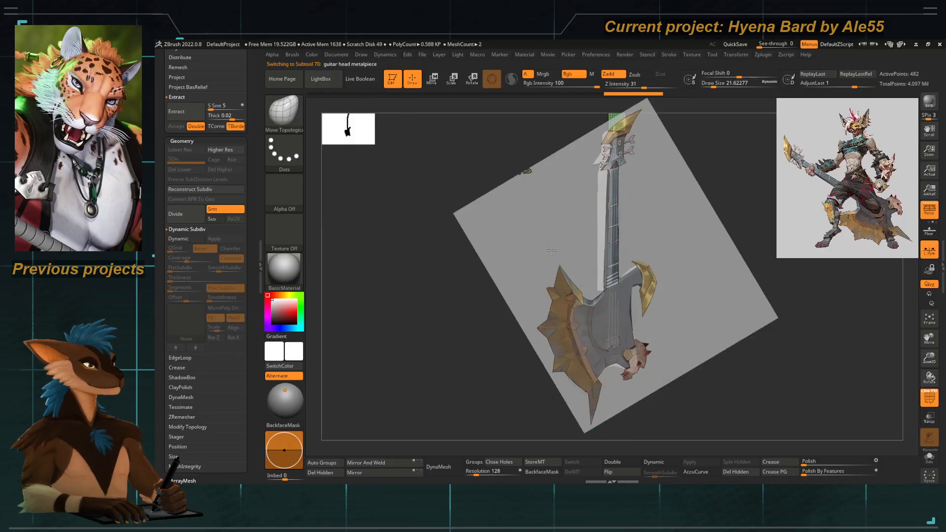
Turn off perspective and nudge the Spotlight reference image so it fits over the guitar blockout.
{"action": "key", "text": "p"}
{"action": "key", "text": "space"}
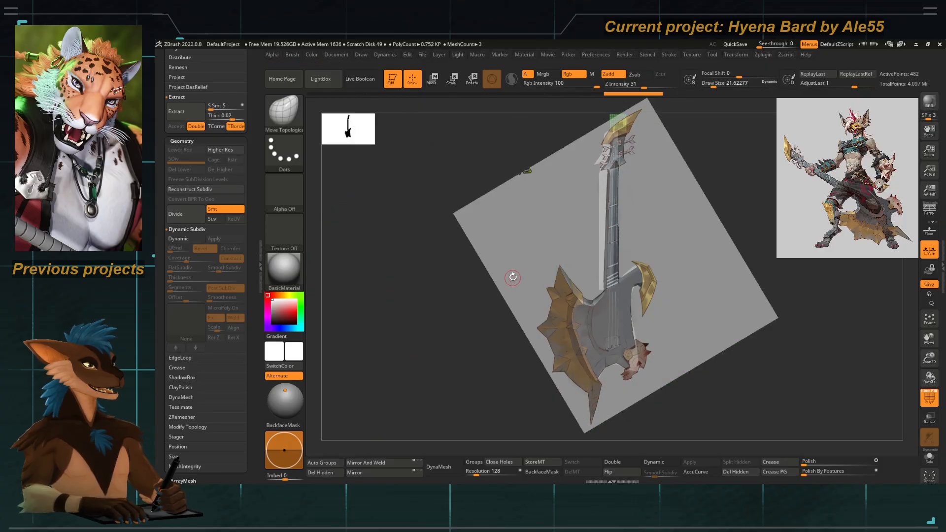
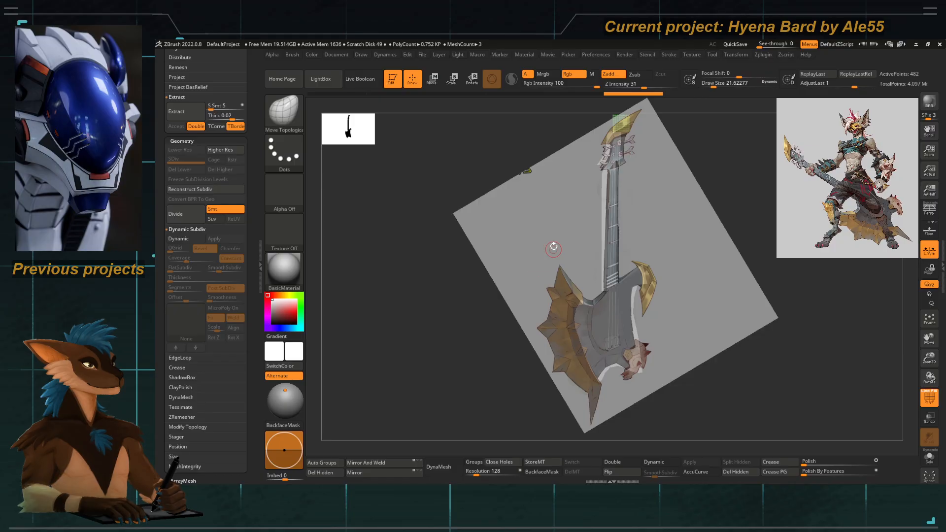
{"action": "key", "text": "shift+z"}
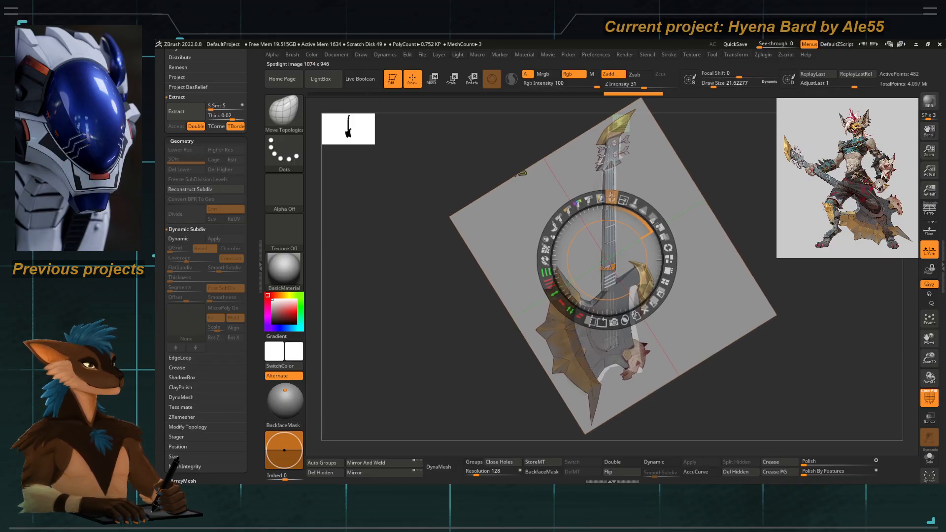
{"action": "key", "text": "shift+z"}
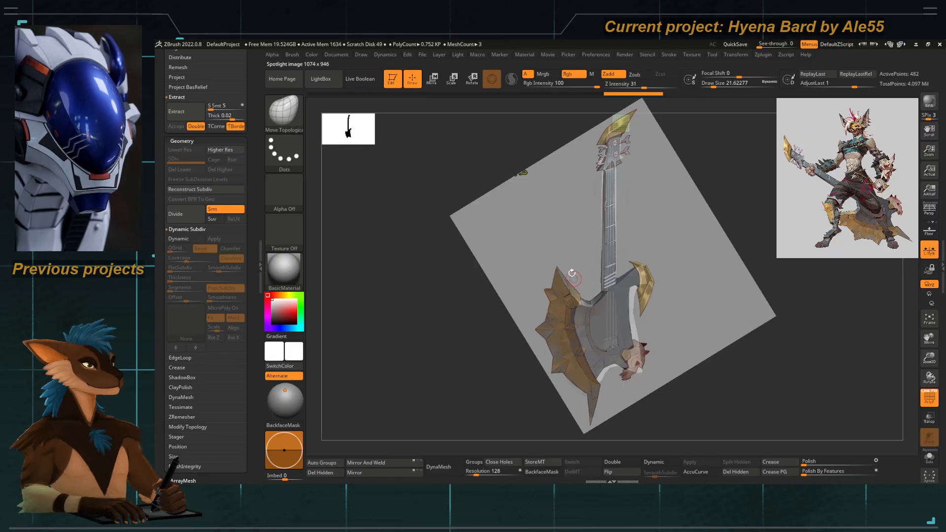
{"action": "mouse_move", "coordinate": [361, 57]}
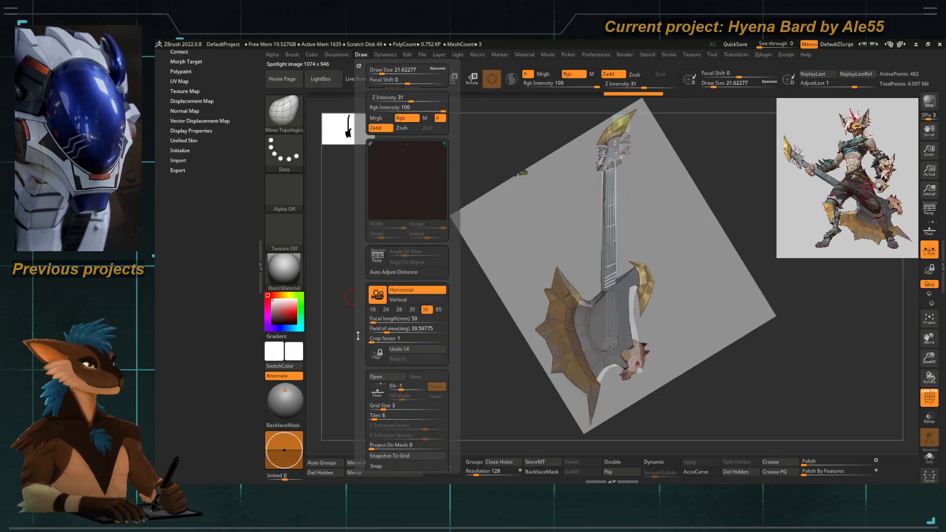
Delete the stored "axe ref camera" and store the current view as a camera named "axe reference camera".
{"action": "scroll", "coordinate": [355, 298], "scroll_direction": "down", "scroll_amount": 2}
{"action": "scroll", "coordinate": [360, 306], "scroll_direction": "down", "scroll_amount": 8}
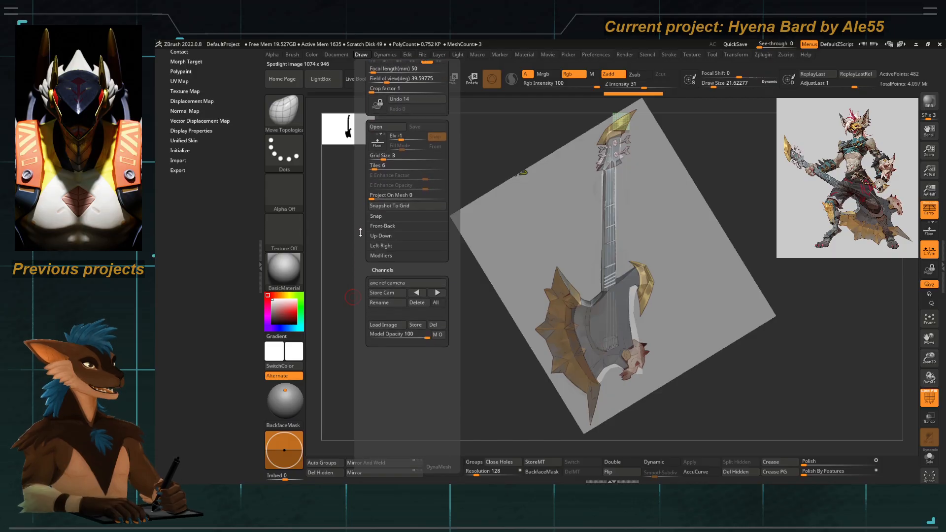
{"action": "left_click", "coordinate": [417, 298]}
{"action": "left_click", "coordinate": [389, 288]}
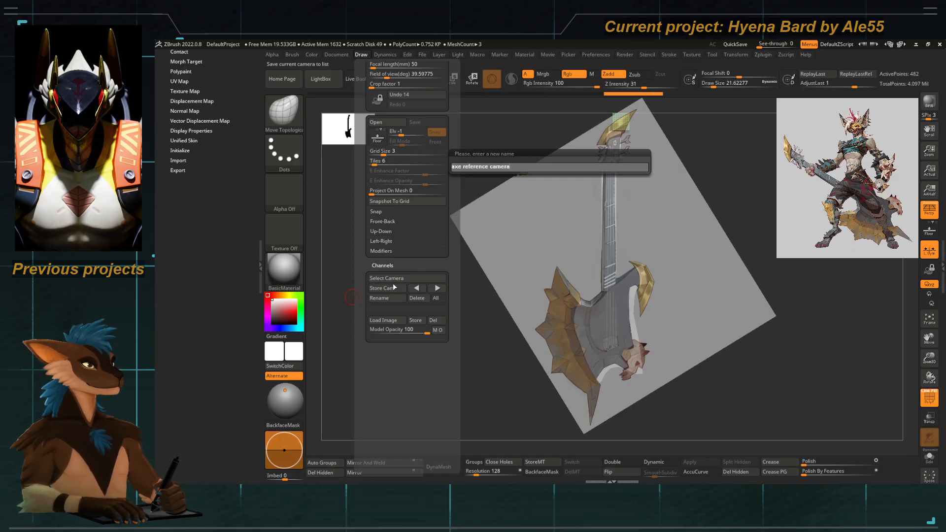
{"action": "key", "text": "Return"}
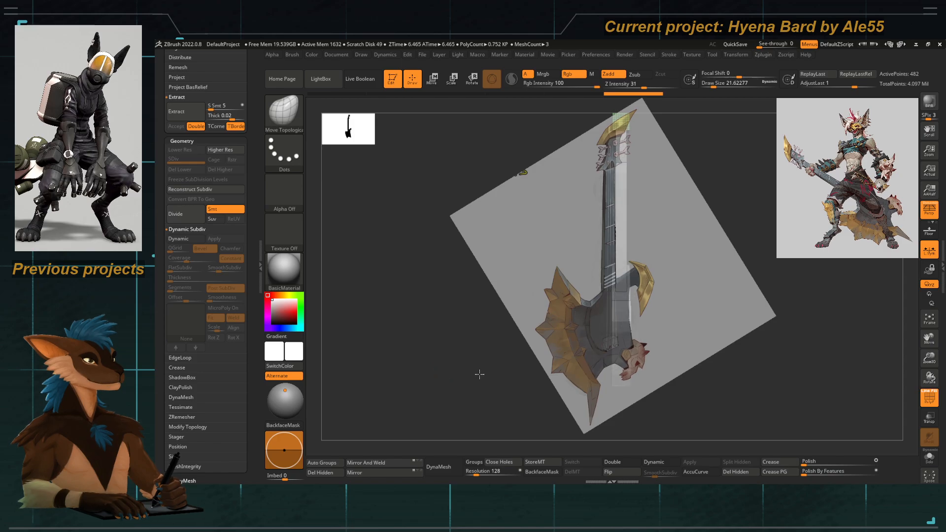
Test the stored camera by moving the view away from the guitar and recalling "axe reference camera" under the Spotlight reference.
{"action": "key", "text": "shift+z"}
{"action": "key", "text": "f"}
{"action": "key", "text": "f"}
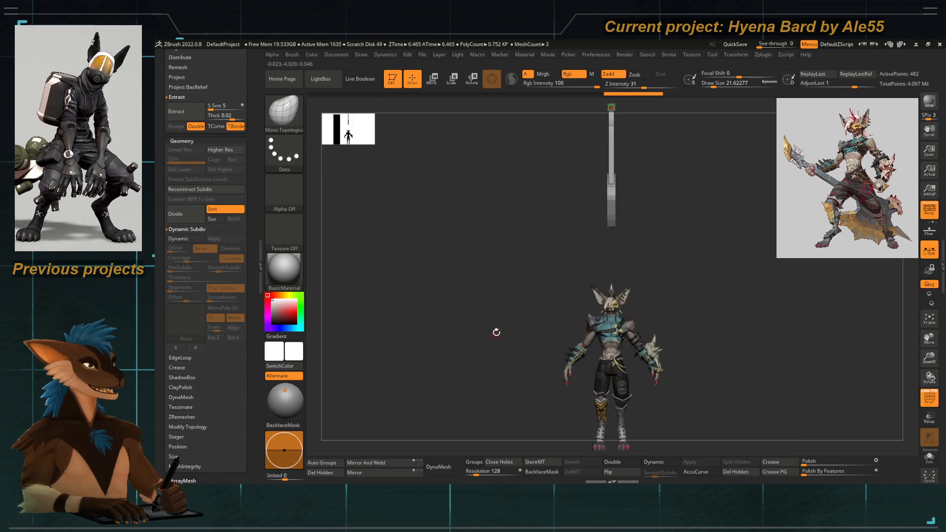
{"action": "mouse_move", "coordinate": [549, 238]}
{"action": "left_mouse_down"}
{"action": "mouse_move", "coordinate": [517, 235]}
{"action": "mouse_move", "coordinate": [541, 233]}
{"action": "left_mouse_up"}
{"action": "left_click_drag", "start_coordinate": [598, 147], "coordinate": [593, 284]}
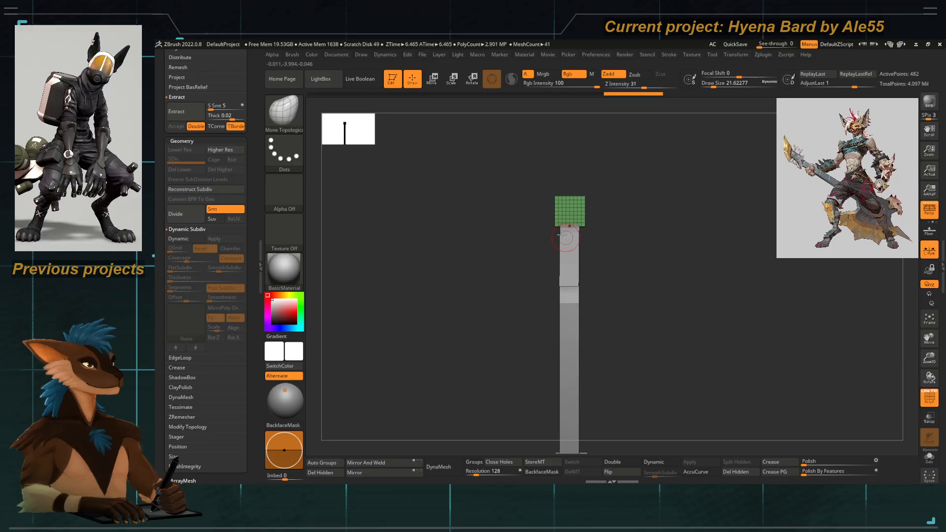
{"action": "left_click_drag", "start_coordinate": [520, 284], "coordinate": [503, 294]}
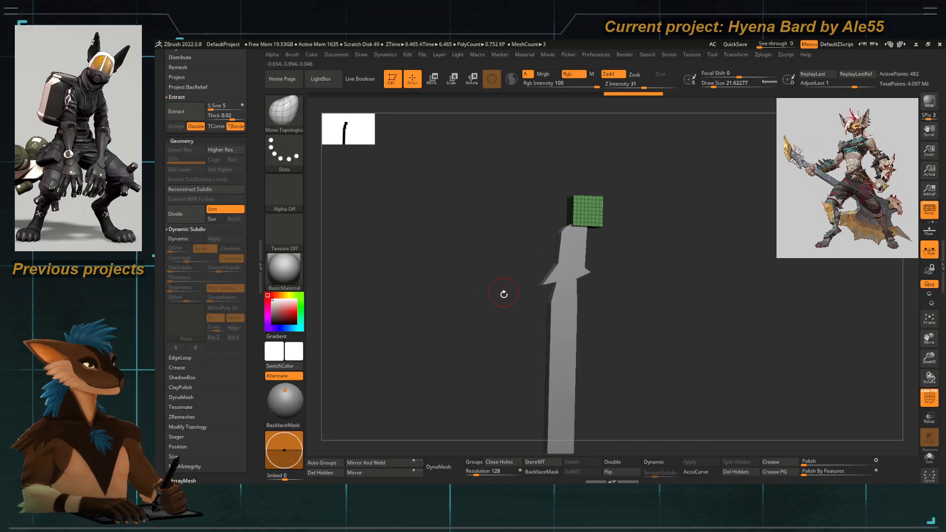
{"action": "key", "text": "shift+z"}
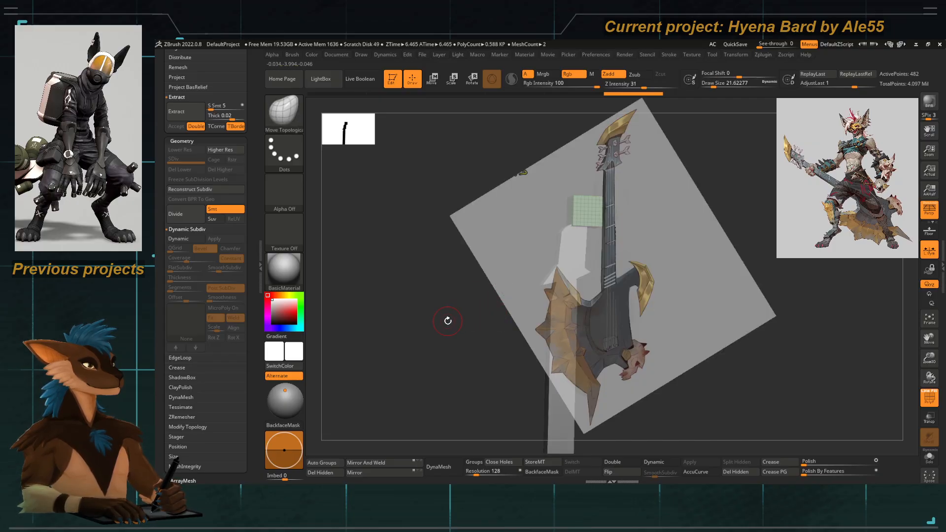
{"action": "key", "text": "f"}
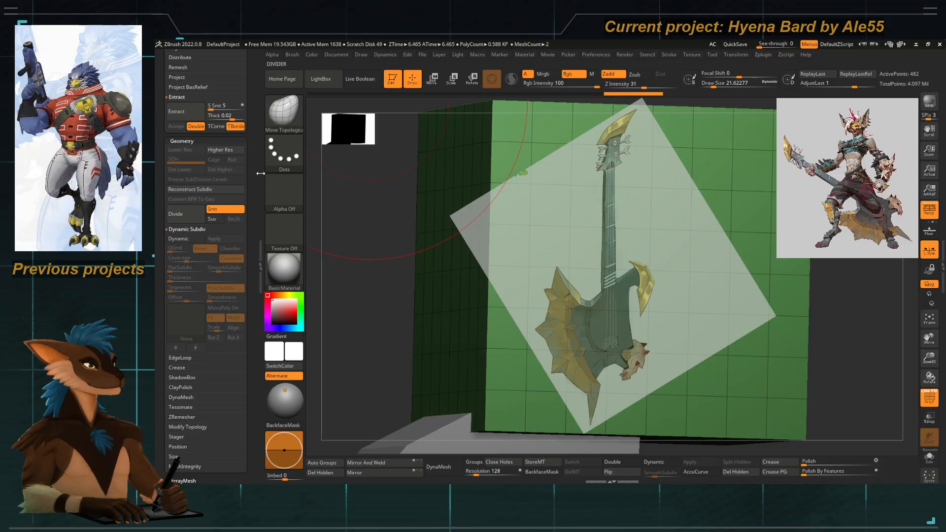
{"action": "scroll", "coordinate": [223, 232], "scroll_direction": "up", "scroll_amount": 10}
{"action": "scroll", "coordinate": [224, 232], "scroll_direction": "up", "scroll_amount": 10}
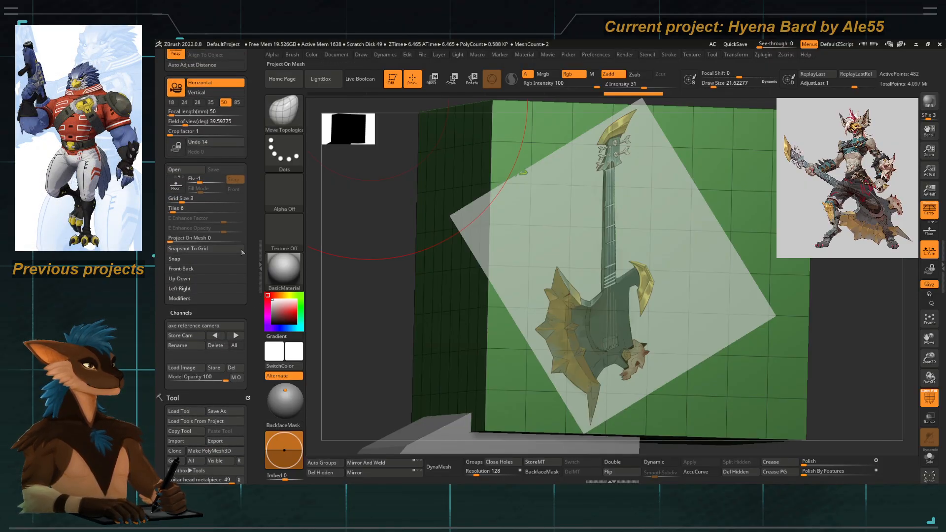
{"action": "left_click", "coordinate": [192, 327]}
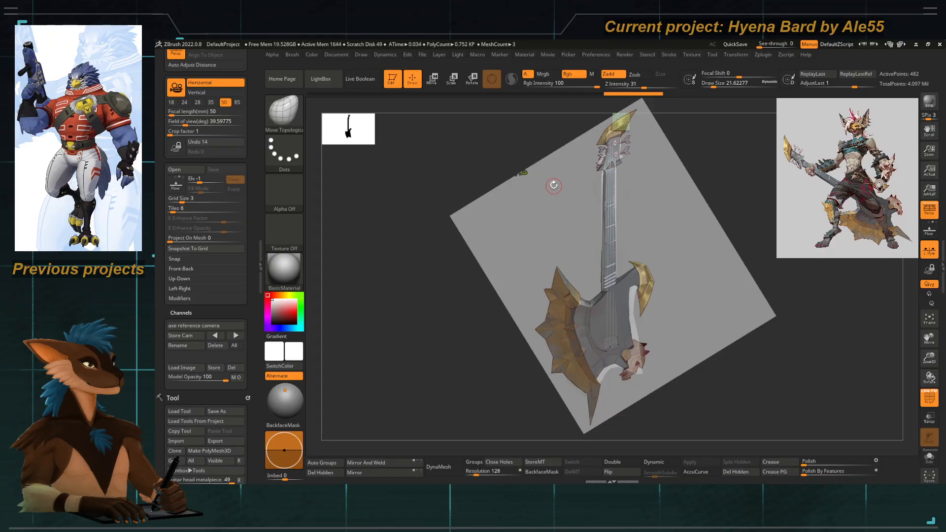
Shape the head metalpiece to the reference's golden blade with Move Topological, using draw sizes of about 163 and 51.
{"action": "key", "text": "space"}
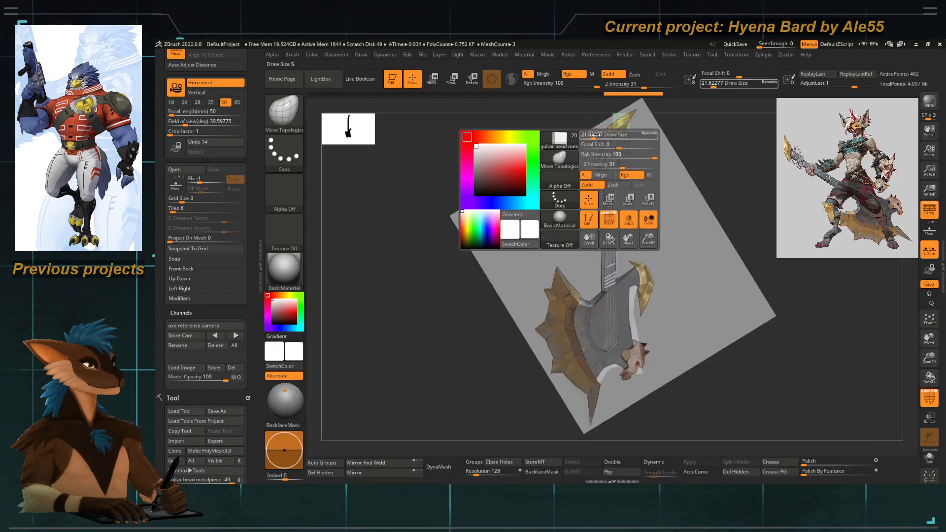
{"action": "mouse_move", "coordinate": [592, 156]}
{"action": "left_mouse_down"}
{"action": "mouse_move", "coordinate": [609, 155]}
{"action": "mouse_move", "coordinate": [590, 150]}
{"action": "left_mouse_up"}
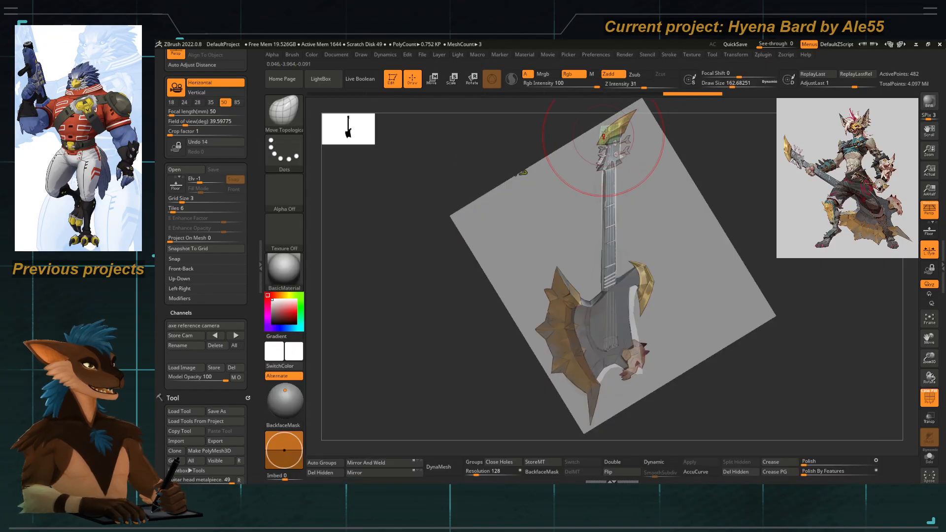
{"action": "key", "text": "space"}
{"action": "mouse_move", "coordinate": [630, 123]}
{"action": "left_mouse_down"}
{"action": "mouse_move", "coordinate": [621, 125]}
{"action": "mouse_move", "coordinate": [650, 99]}
{"action": "mouse_move", "coordinate": [604, 131]}
{"action": "mouse_move", "coordinate": [623, 135]}
{"action": "left_mouse_up"}
{"action": "key", "text": "space"}
{"action": "key", "text": "space"}
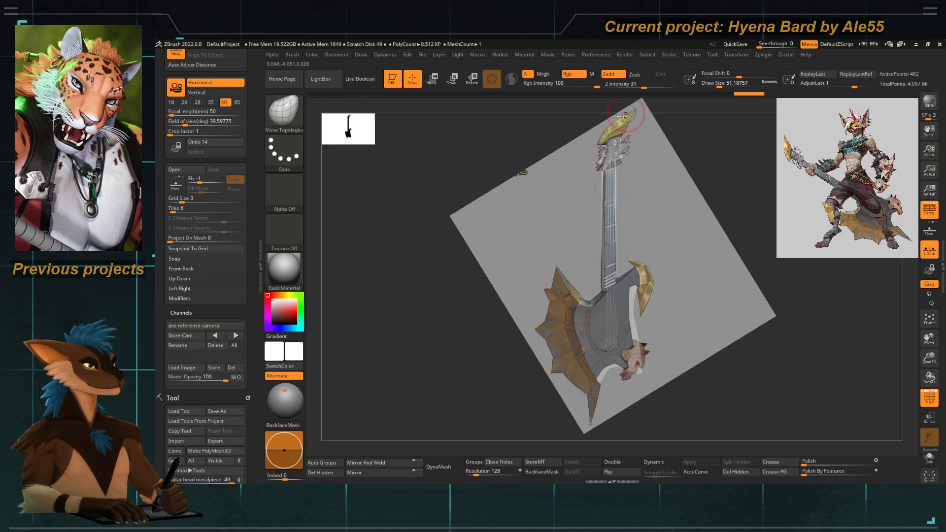
{"action": "left_click_drag", "start_coordinate": [625, 115], "coordinate": [629, 111]}
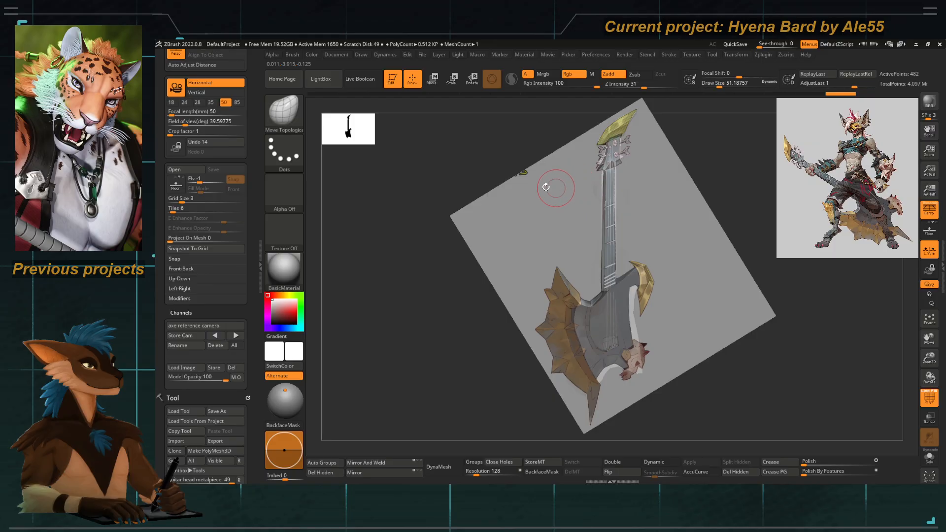
{"action": "left_click_drag", "start_coordinate": [477, 159], "coordinate": [521, 166], "text": "shift"}
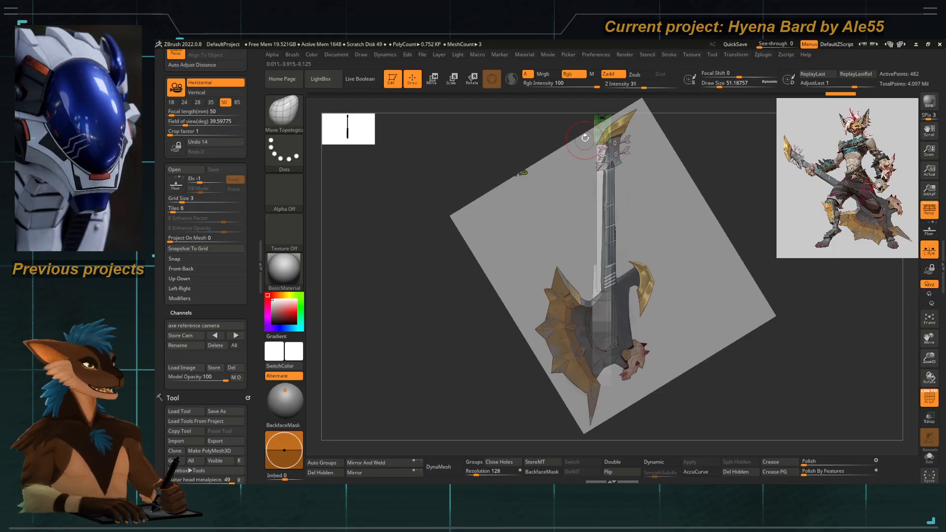
{"action": "left_click", "coordinate": [442, 467]}
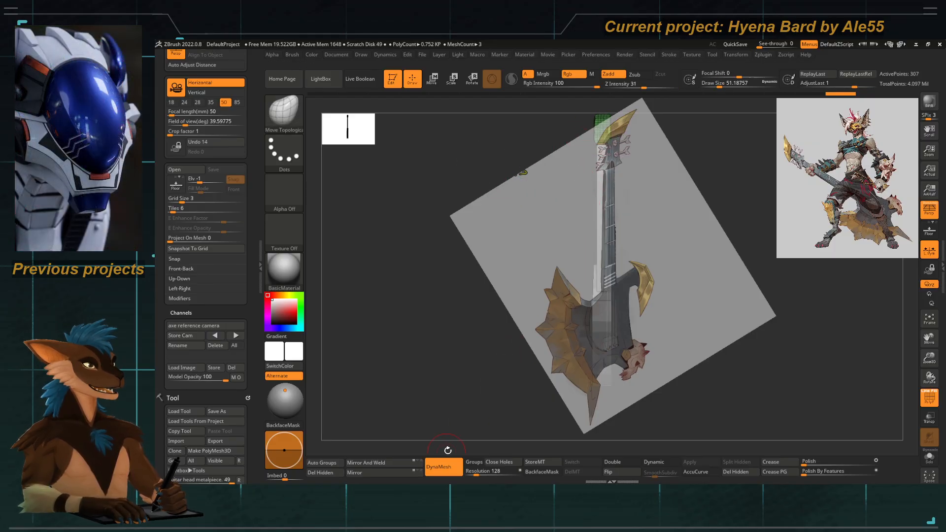
{"action": "left_click", "coordinate": [480, 471]}
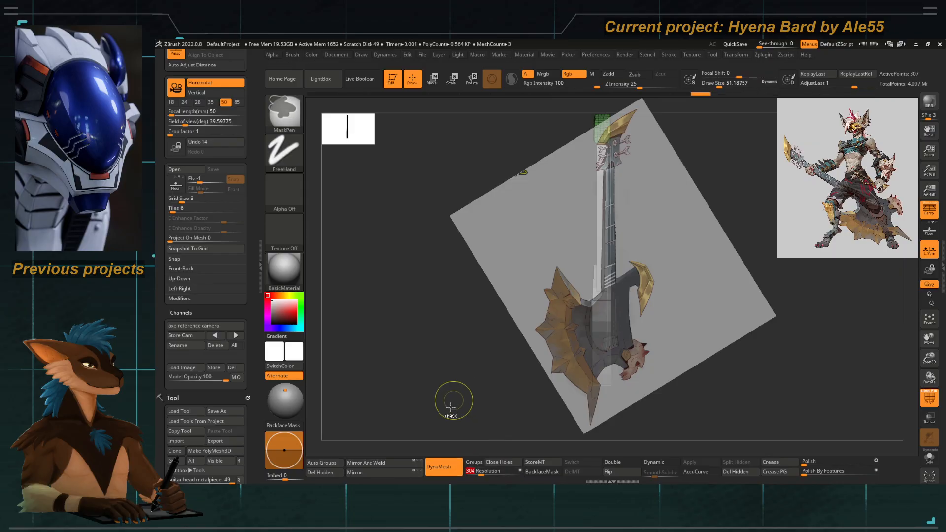
{"action": "key", "text": "ctrl+z"}
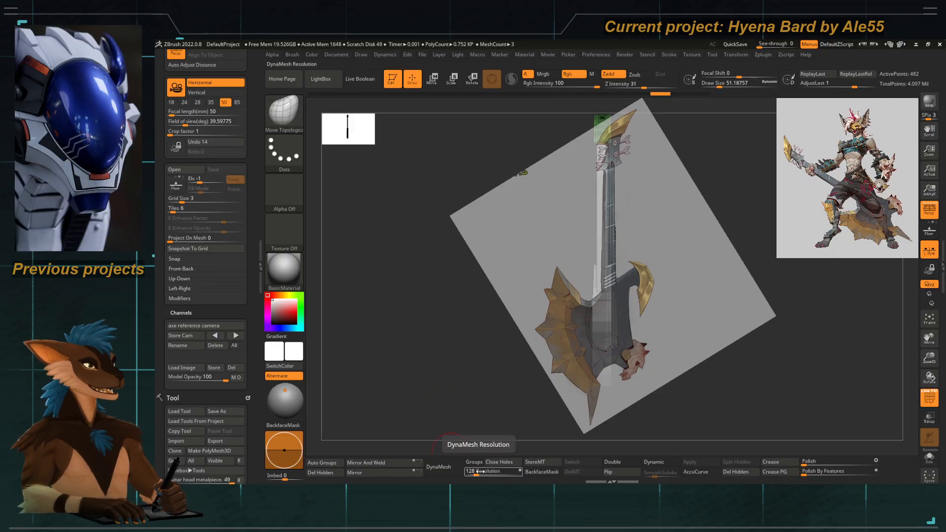
Remesh the head metalpiece with DynaMesh at resolution 256.
{"action": "left_click_drag", "start_coordinate": [479, 472], "coordinate": [482, 472]}
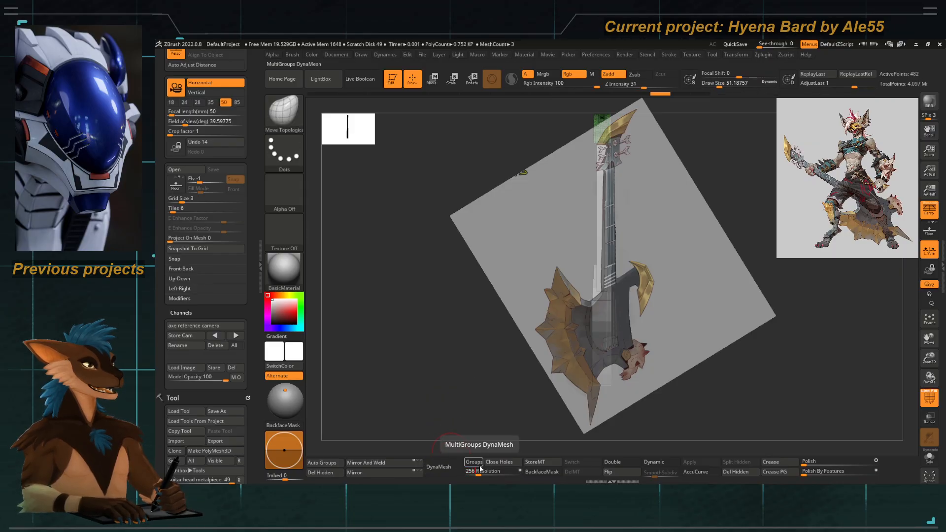
{"action": "left_click", "coordinate": [441, 467]}
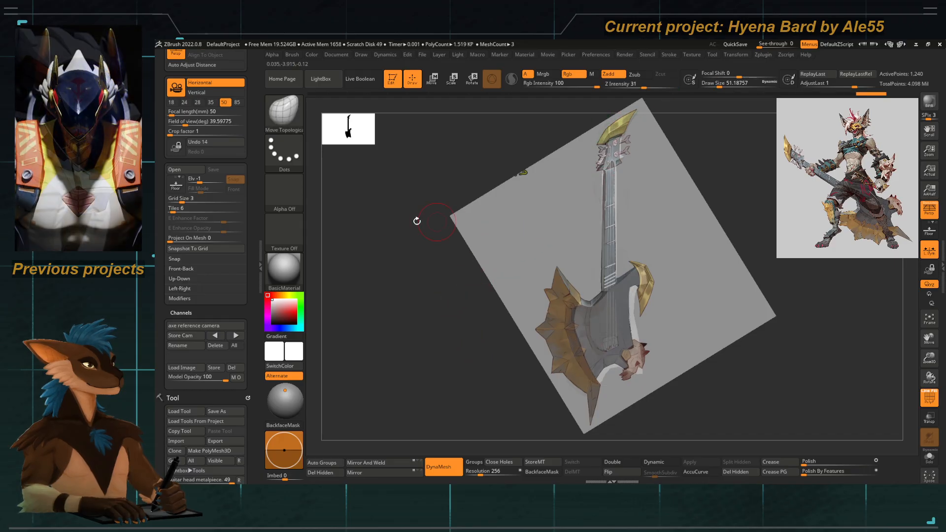
Choose the ClipCurve brush, clip the head metalpiece to the golden blade's outline and hide the Spotlight reference.
{"action": "key", "text": "ctrl+shift"}
{"action": "left_click", "coordinate": [283, 112]}
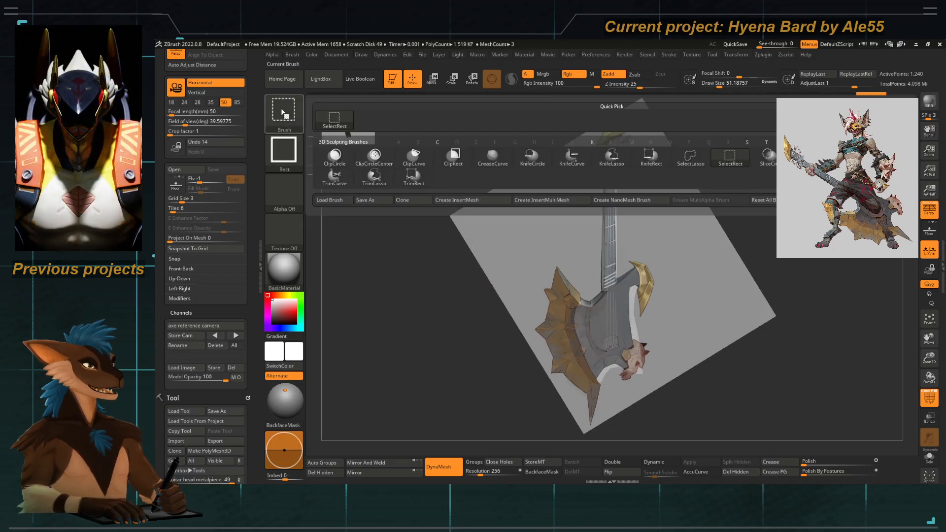
{"action": "left_click", "coordinate": [420, 163], "text": "ctrl+shift"}
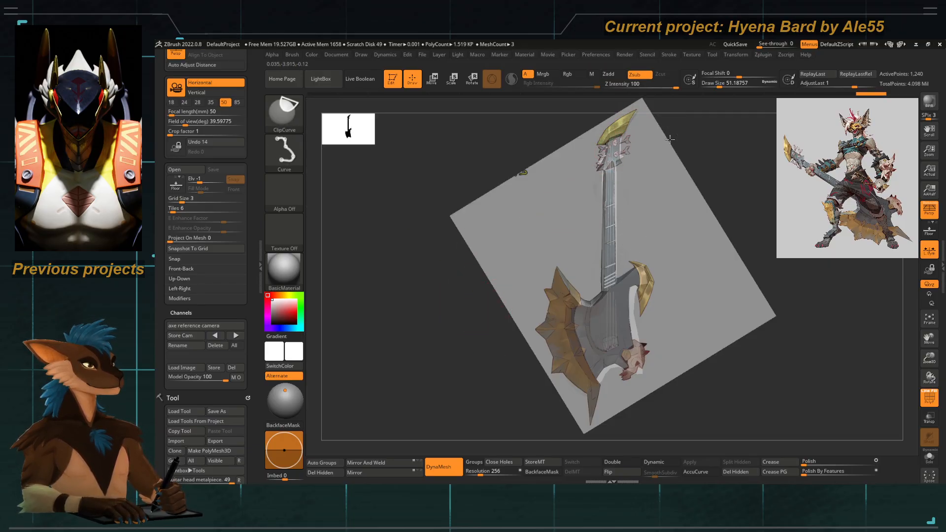
{"action": "mouse_move", "coordinate": [672, 140]}
{"action": "left_mouse_down", "text": "ctrl+shift"}
{"action": "mouse_move", "coordinate": [610, 279]}
{"action": "mouse_move", "coordinate": [649, 332]}
{"action": "mouse_move", "coordinate": [673, 335]}
{"action": "mouse_move", "coordinate": [675, 316]}
{"action": "left_mouse_up", "text": "ctrl+shift"}
{"action": "key", "text": "shift+z"}
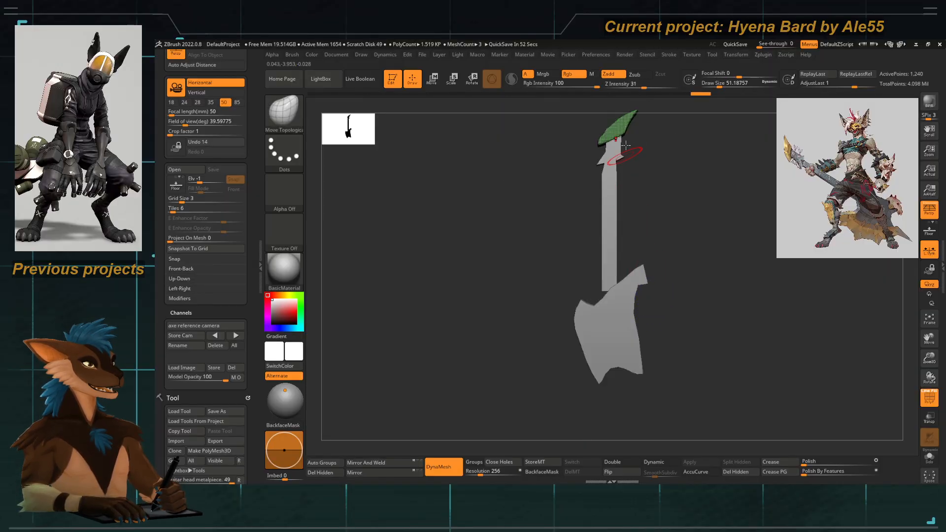
Turn off perspective, clip the metalpiece's inner edge from the tip down toward the neck and refresh its DynaMesh.
{"action": "key", "text": "ctrl+shift"}
{"action": "mouse_move", "coordinate": [615, 141]}
{"action": "left_mouse_down", "text": "alt"}
{"action": "mouse_move", "coordinate": [631, 215]}
{"action": "mouse_move", "coordinate": [627, 306]}
{"action": "mouse_move", "coordinate": [575, 306]}
{"action": "mouse_move", "coordinate": [623, 354]}
{"action": "left_mouse_up", "text": "alt"}
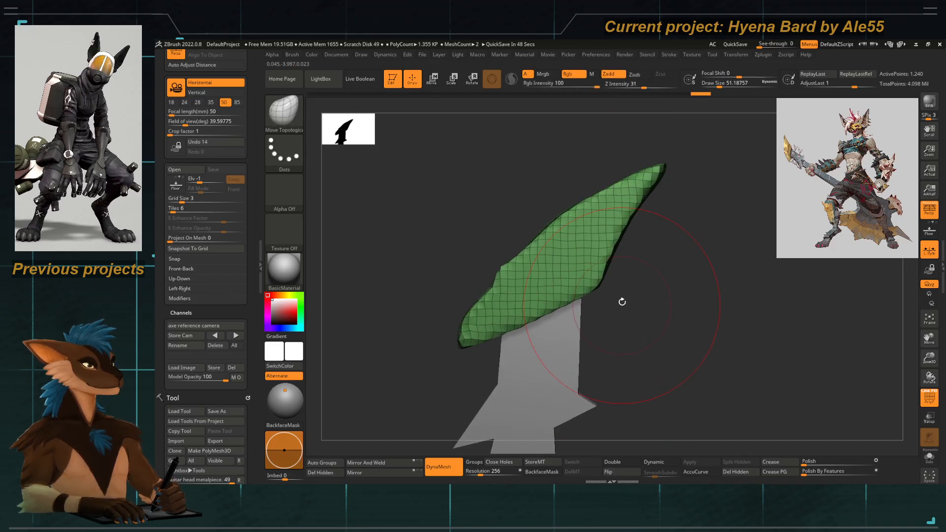
{"action": "mouse_move", "coordinate": [680, 144]}
{"action": "left_mouse_down", "text": "ctrl+shift"}
{"action": "mouse_move", "coordinate": [629, 213]}
{"action": "mouse_move", "coordinate": [581, 342]}
{"action": "left_mouse_up", "text": "ctrl+shift"}
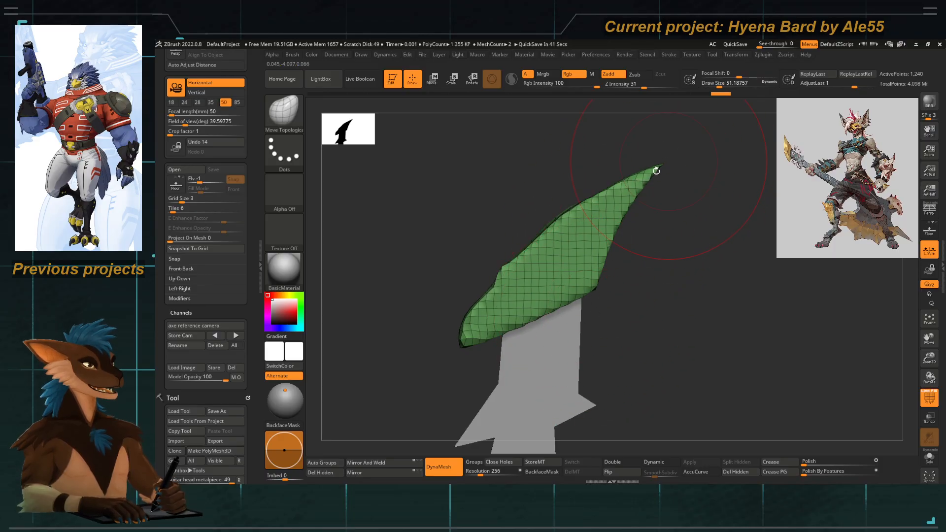
{"action": "left_click_drag", "start_coordinate": [621, 321], "coordinate": [606, 251]}
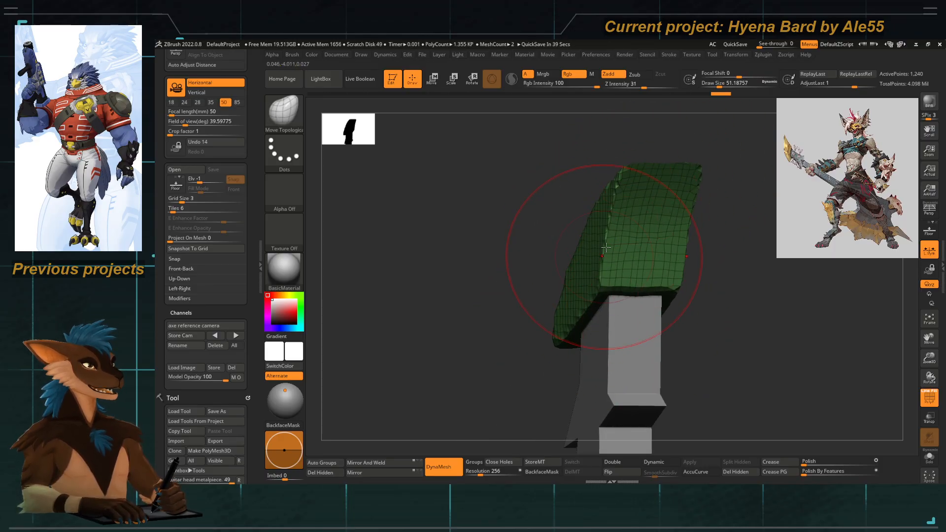
{"action": "left_click_drag", "start_coordinate": [404, 344], "coordinate": [437, 342]}
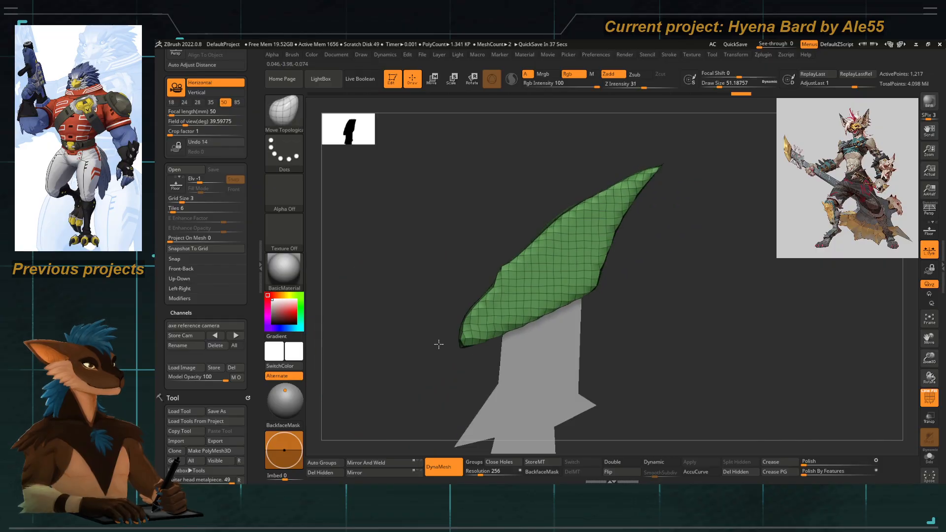
Check the metalpiece against the reference, scale it narrower across its width from the front and return to Draw mode.
{"action": "key", "text": "shift+z"}
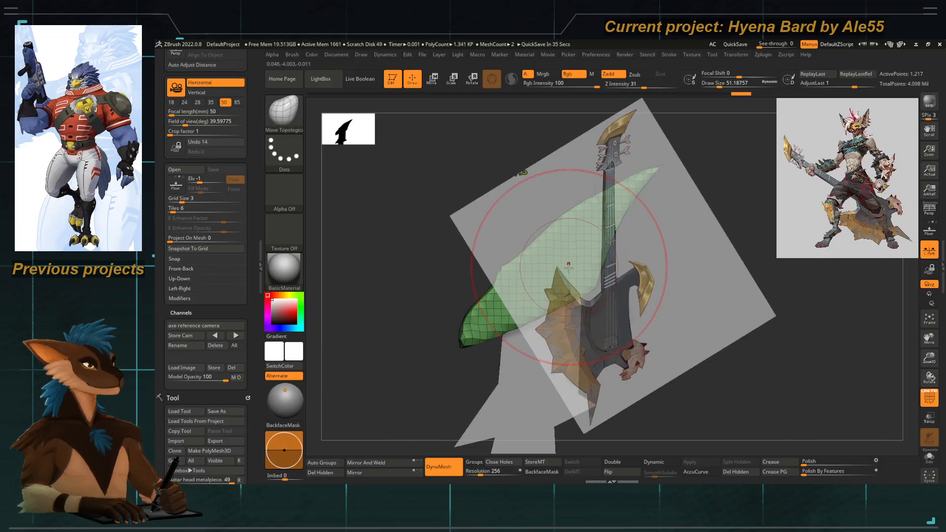
{"action": "key", "text": "shift+z"}
{"action": "left_click_drag", "start_coordinate": [440, 336], "coordinate": [488, 290], "text": "shift"}
{"action": "key", "text": "w"}
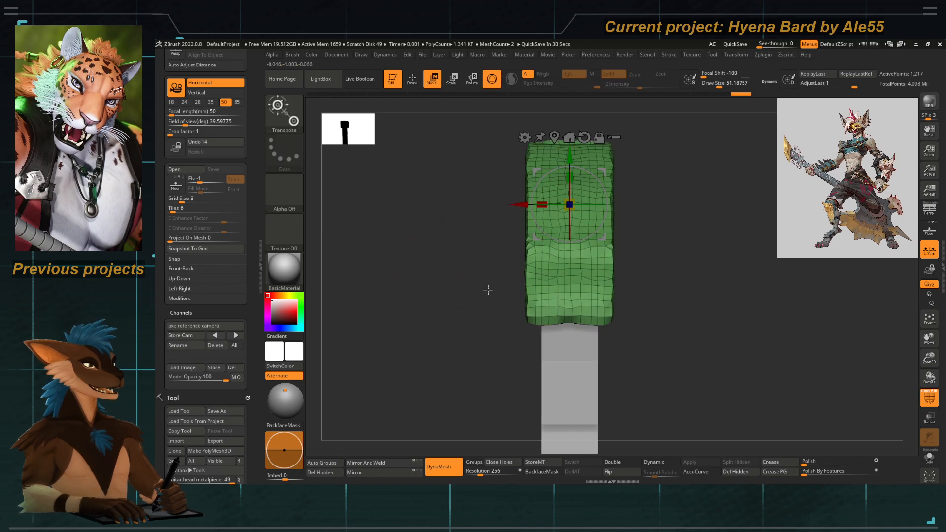
{"action": "left_click_drag", "start_coordinate": [542, 204], "coordinate": [553, 200]}
{"action": "key", "text": "q"}
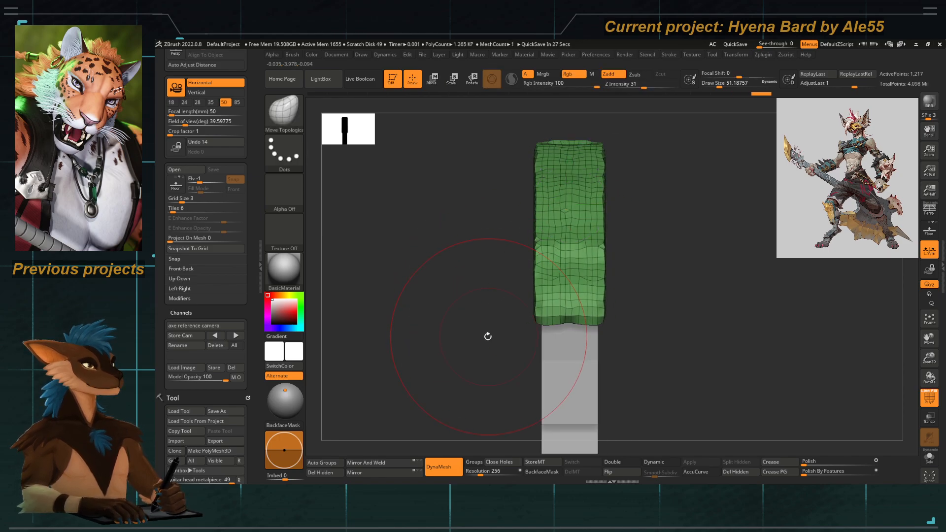
Bevel the metalpiece's long upper edges with ClipCurve and remesh it with DynaMesh at resolution 648.
{"action": "mouse_move", "coordinate": [488, 334]}
{"action": "left_mouse_down"}
{"action": "mouse_move", "coordinate": [488, 289]}
{"action": "mouse_move", "coordinate": [583, 174]}
{"action": "mouse_move", "coordinate": [629, 271]}
{"action": "mouse_move", "coordinate": [614, 198]}
{"action": "mouse_move", "coordinate": [608, 206]}
{"action": "mouse_move", "coordinate": [611, 192]}
{"action": "mouse_move", "coordinate": [621, 194]}
{"action": "mouse_move", "coordinate": [617, 185]}
{"action": "mouse_move", "coordinate": [623, 194]}
{"action": "mouse_move", "coordinate": [607, 194]}
{"action": "left_mouse_up"}
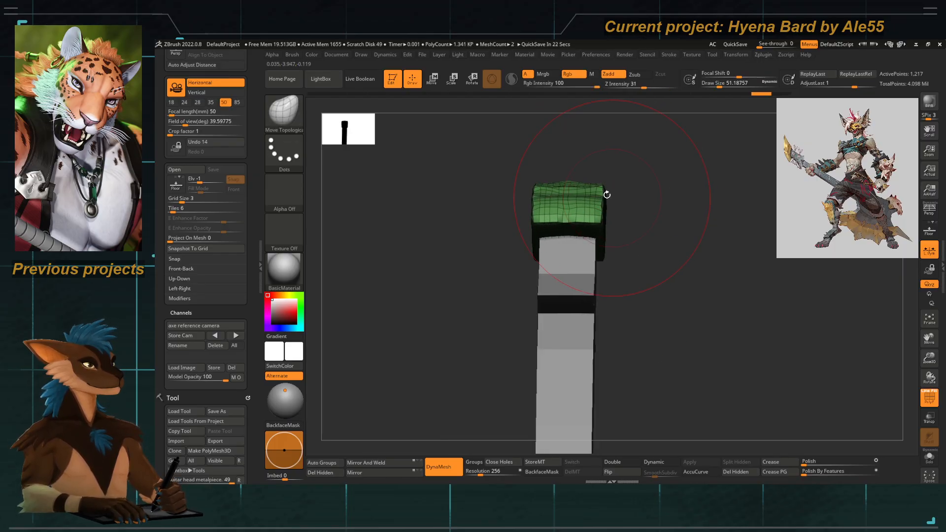
{"action": "mouse_move", "coordinate": [572, 152]}
{"action": "left_mouse_down", "text": "ctrl+shift"}
{"action": "mouse_move", "coordinate": [641, 271]}
{"action": "mouse_move", "coordinate": [613, 259]}
{"action": "mouse_move", "coordinate": [617, 275]}
{"action": "mouse_move", "coordinate": [635, 266]}
{"action": "mouse_move", "coordinate": [635, 248]}
{"action": "mouse_move", "coordinate": [611, 173]}
{"action": "mouse_move", "coordinate": [572, 190]}
{"action": "mouse_move", "coordinate": [634, 243]}
{"action": "mouse_move", "coordinate": [632, 235]}
{"action": "left_mouse_up", "text": "ctrl+shift"}
{"action": "left_click_drag", "start_coordinate": [632, 235], "coordinate": [599, 177]}
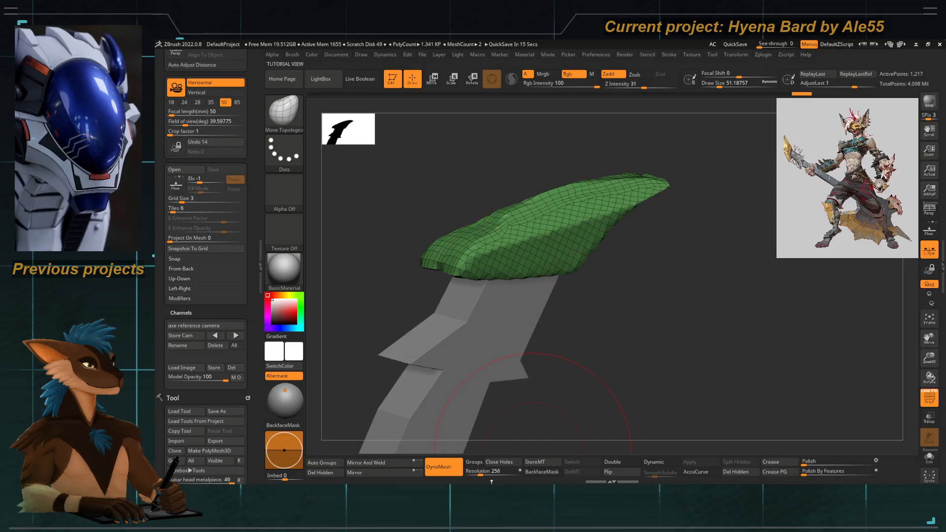
{"action": "left_click_drag", "start_coordinate": [648, 301], "coordinate": [631, 351], "text": "ctrl"}
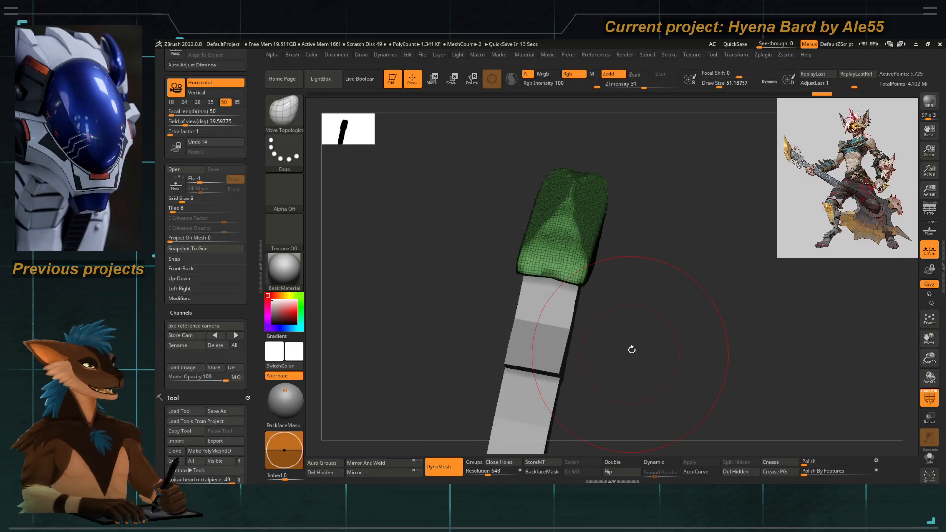
Turn off the PolyFrame display and inspect the head metalpiece's surface and tip from an angle.
{"action": "left_click", "coordinate": [924, 400]}
{"action": "left_click_drag", "start_coordinate": [703, 268], "coordinate": [687, 264]}
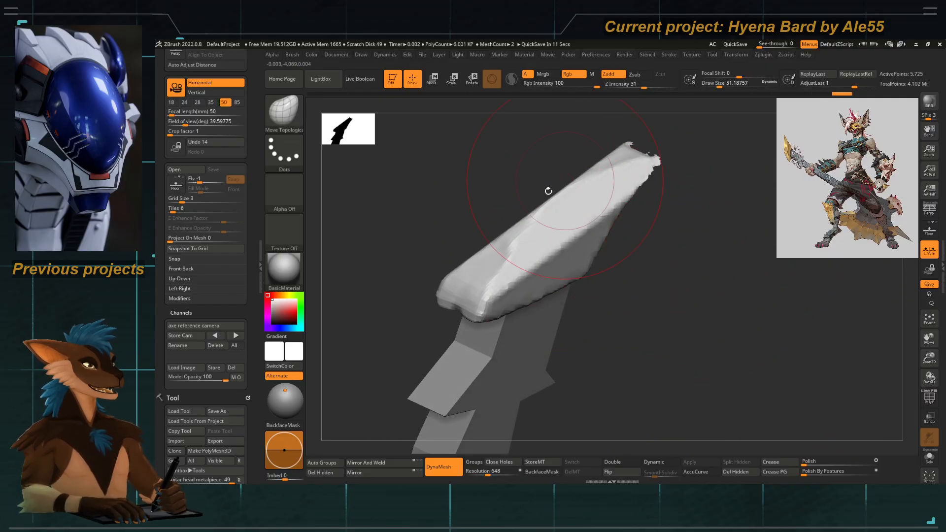
{"action": "left_click_drag", "start_coordinate": [523, 191], "coordinate": [542, 184]}
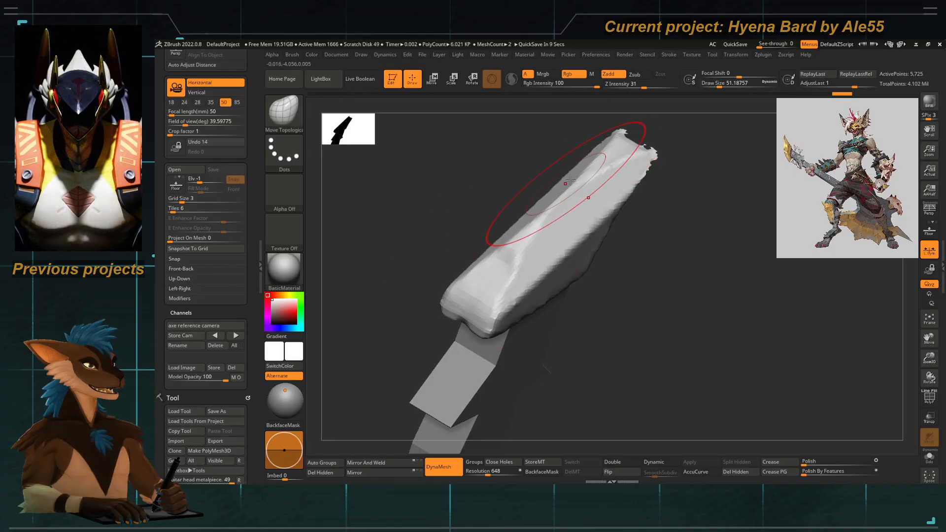
Define lengthwise ridges along the metalpiece's outer edge from the tip down to the neck using DamStandard strokes.
{"action": "key", "text": "b"}
{"action": "key", "text": "d"}
{"action": "key", "text": "s"}
{"action": "left_click_drag", "start_coordinate": [525, 266], "coordinate": [583, 177]}
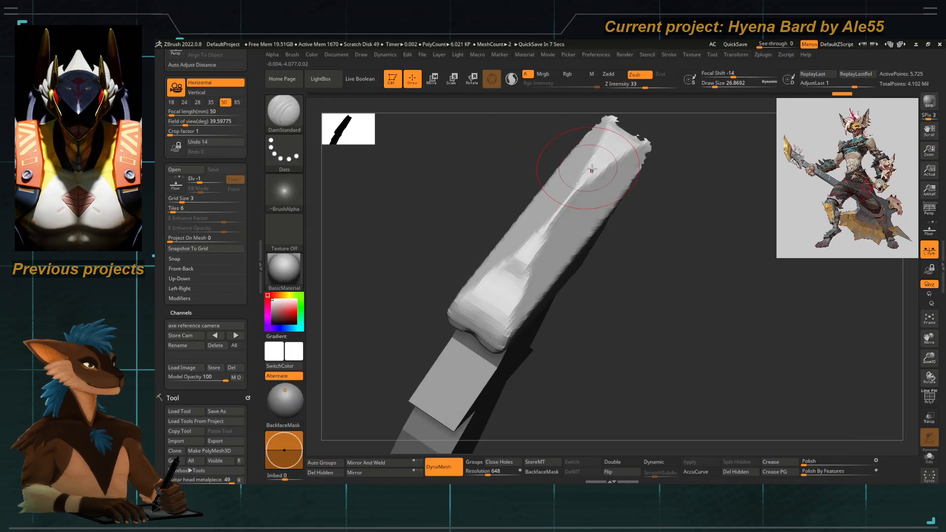
{"action": "key", "text": "b"}
{"action": "key", "text": "d"}
{"action": "key", "text": "s"}
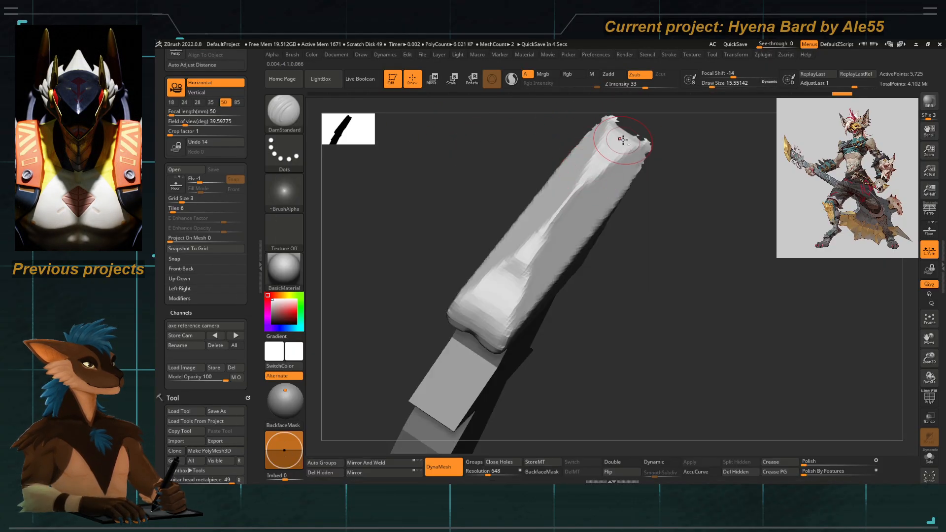
{"action": "mouse_move", "coordinate": [623, 140]}
{"action": "left_mouse_down"}
{"action": "mouse_move", "coordinate": [542, 228]}
{"action": "mouse_move", "coordinate": [533, 257]}
{"action": "left_mouse_up"}
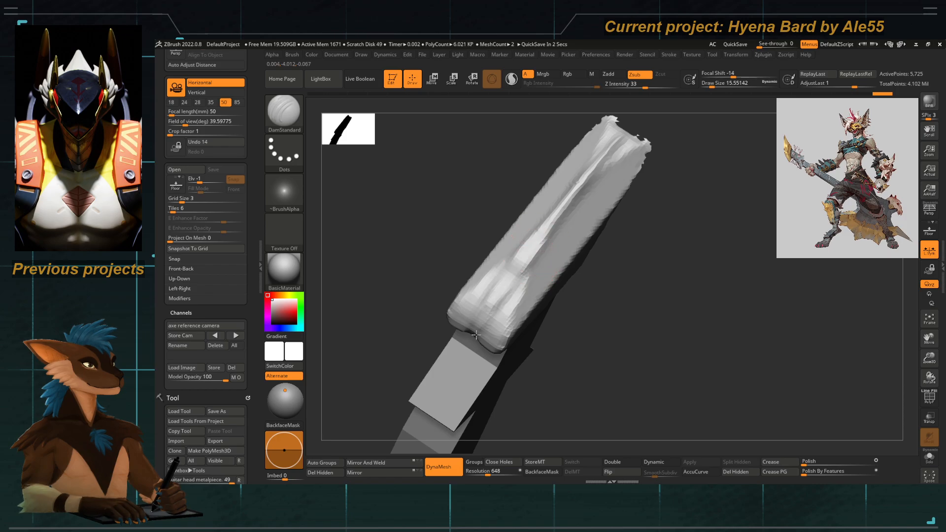
{"action": "left_click_drag", "start_coordinate": [476, 334], "coordinate": [602, 164]}
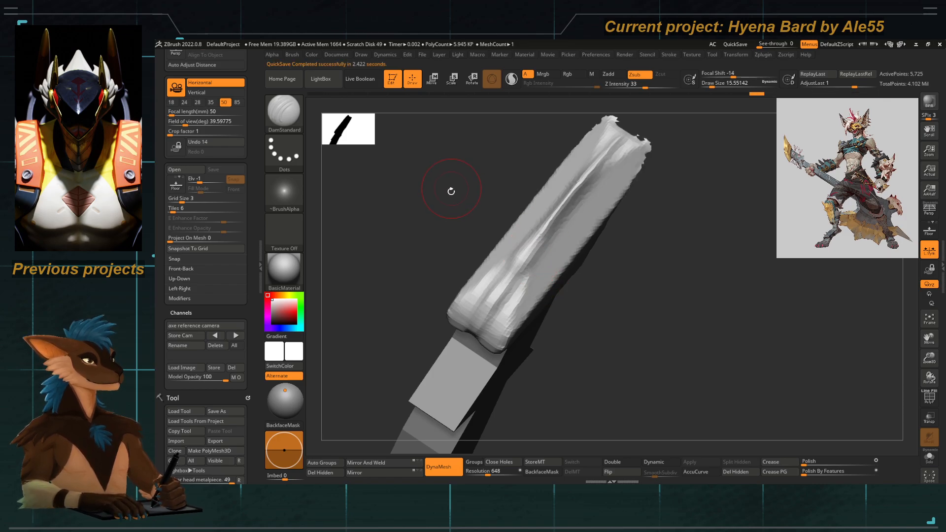
Turn to the metalpiece's side profile and adjust its silhouette with the Move Topological brush.
{"action": "mouse_move", "coordinate": [450, 191]}
{"action": "left_mouse_down"}
{"action": "mouse_move", "coordinate": [424, 211]}
{"action": "mouse_move", "coordinate": [433, 232]}
{"action": "mouse_move", "coordinate": [495, 274]}
{"action": "left_mouse_up"}
{"action": "key", "text": "b"}
{"action": "key", "text": "m"}
{"action": "key", "text": "t"}
{"action": "key", "text": "b"}
{"action": "key", "text": "m"}
{"action": "key", "text": "t"}
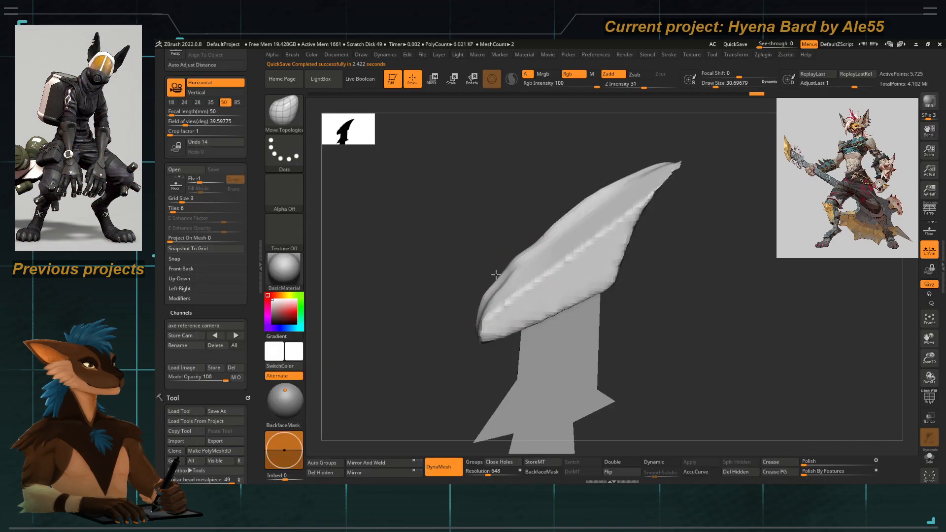
{"action": "mouse_move", "coordinate": [595, 193]}
{"action": "left_mouse_down"}
{"action": "mouse_move", "coordinate": [473, 252]}
{"action": "mouse_move", "coordinate": [524, 241]}
{"action": "mouse_move", "coordinate": [480, 230]}
{"action": "mouse_move", "coordinate": [520, 245]}
{"action": "left_mouse_up"}
Compare the metalpiece's profile with the guitar head in the Spotlight reference, with its control dial hidden, and close the overlay.
{"action": "key", "text": "z"}
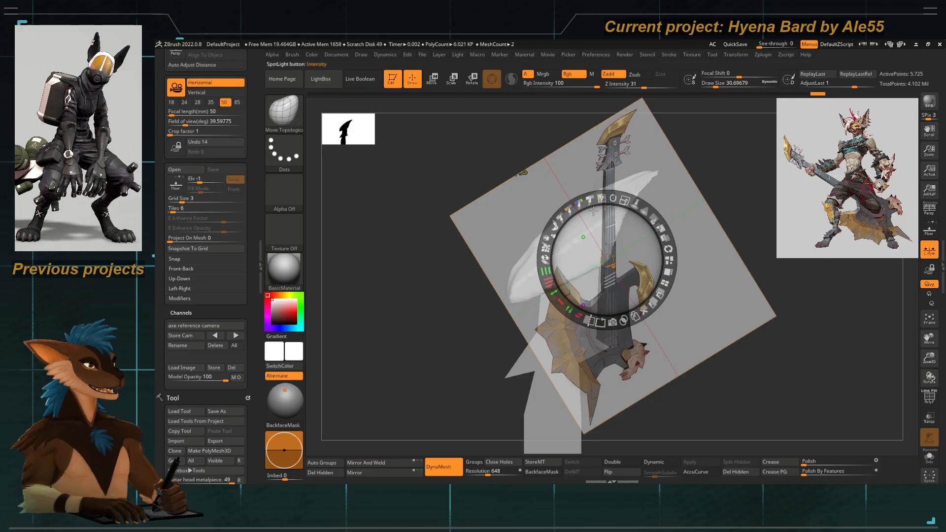
{"action": "key", "text": "z"}
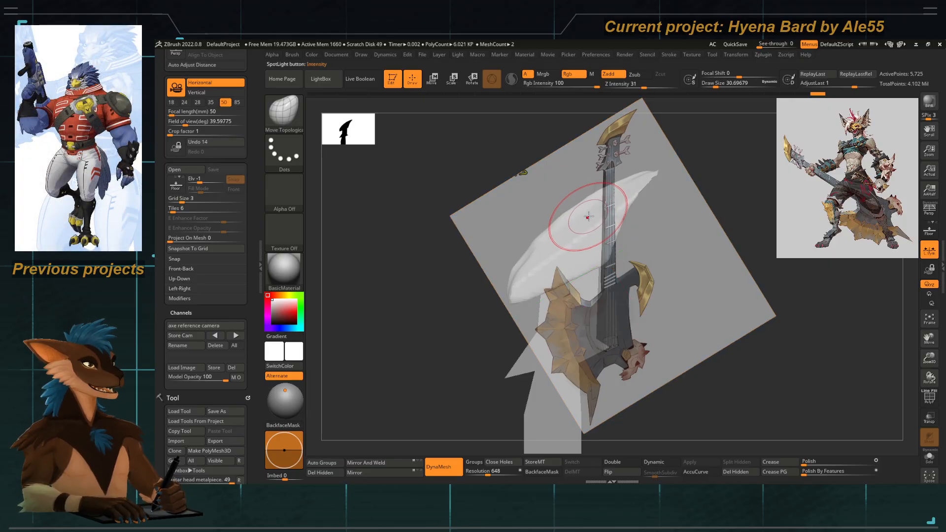
{"action": "key", "text": "z"}
{"action": "key", "text": "z"}
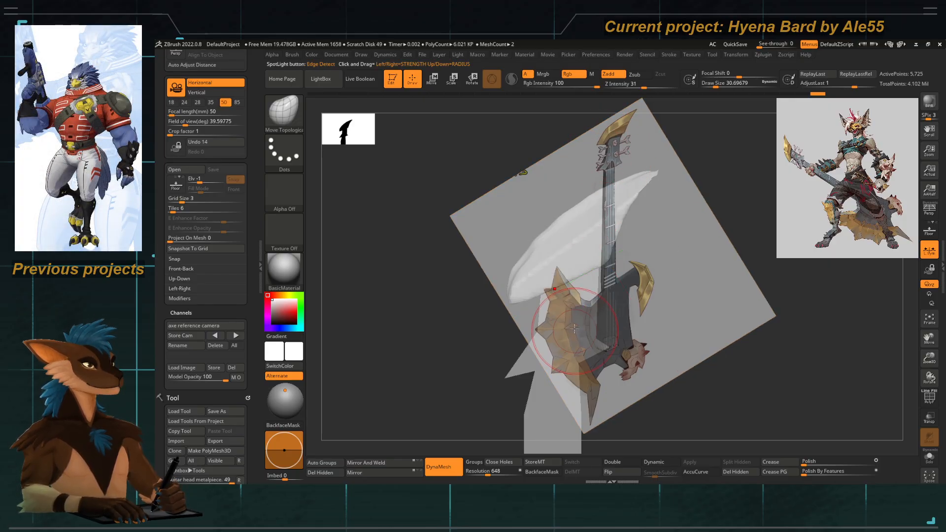
{"action": "key", "text": "z"}
{"action": "key", "text": "shift+z"}
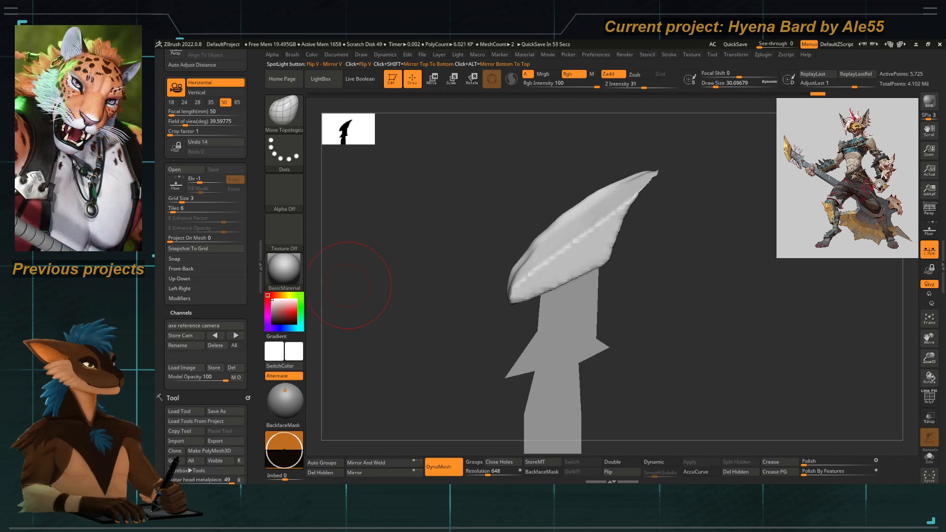
Strengthen the ridge on the metalpiece's side face from the inner edge down to the lower end with DamStandard.
{"action": "left_click_drag", "start_coordinate": [480, 225], "coordinate": [514, 230]}
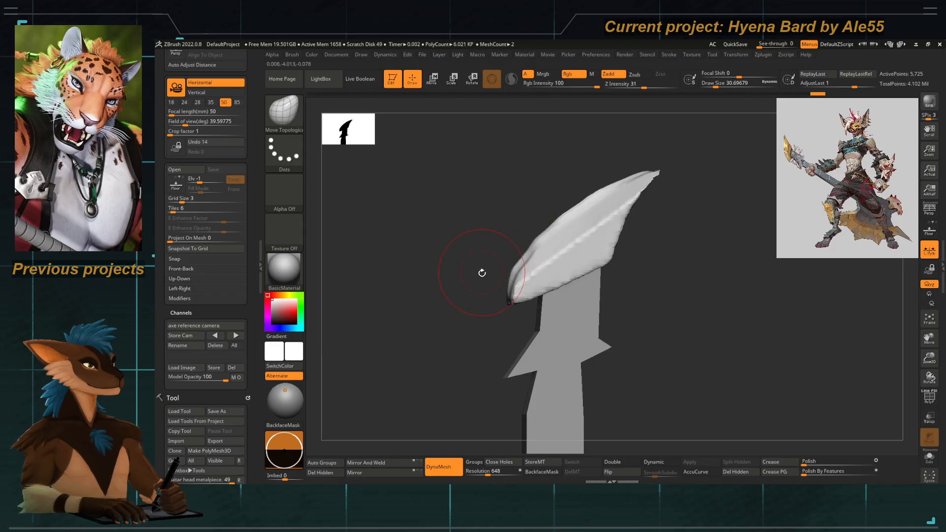
{"action": "key", "text": "b"}
{"action": "key", "text": "d"}
{"action": "key", "text": "s"}
{"action": "left_click_drag", "start_coordinate": [447, 277], "coordinate": [471, 275]}
{"action": "key", "text": "space"}
{"action": "left_click", "coordinate": [597, 222]}
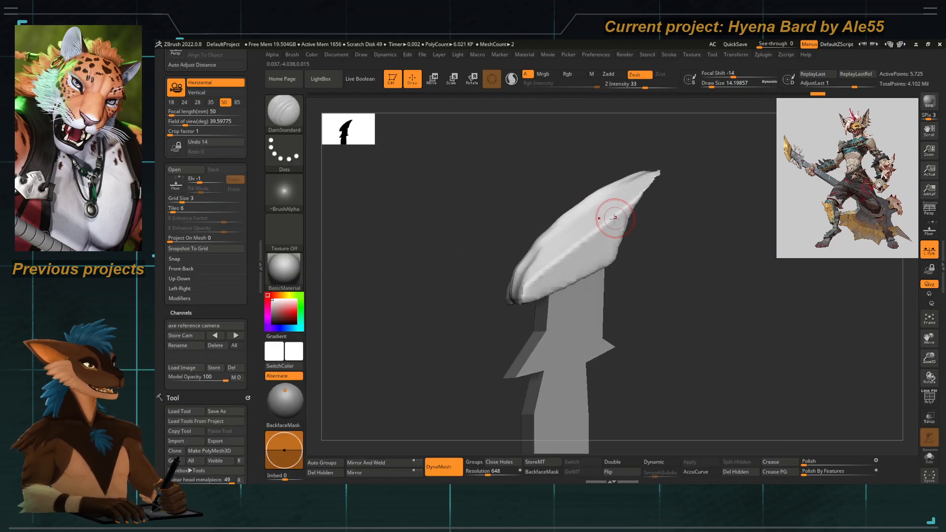
{"action": "mouse_move", "coordinate": [630, 207]}
{"action": "left_mouse_down"}
{"action": "mouse_move", "coordinate": [559, 247]}
{"action": "mouse_move", "coordinate": [525, 296]}
{"action": "left_mouse_up"}
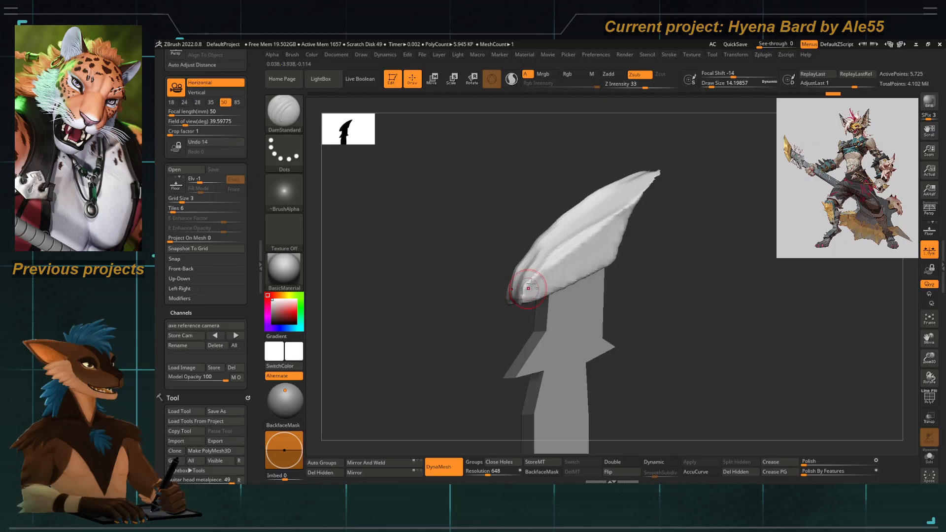
Pull the metalpiece's lower end downward into a pointed hook with the Move Topological brush.
{"action": "mouse_move", "coordinate": [520, 232]}
{"action": "left_mouse_down"}
{"action": "mouse_move", "coordinate": [534, 234]}
{"action": "mouse_move", "coordinate": [484, 230]}
{"action": "mouse_move", "coordinate": [501, 233]}
{"action": "mouse_move", "coordinate": [489, 295]}
{"action": "mouse_move", "coordinate": [446, 275]}
{"action": "mouse_move", "coordinate": [412, 279]}
{"action": "left_mouse_up"}
{"action": "key", "text": "b"}
{"action": "key", "text": "m"}
{"action": "key", "text": "t"}
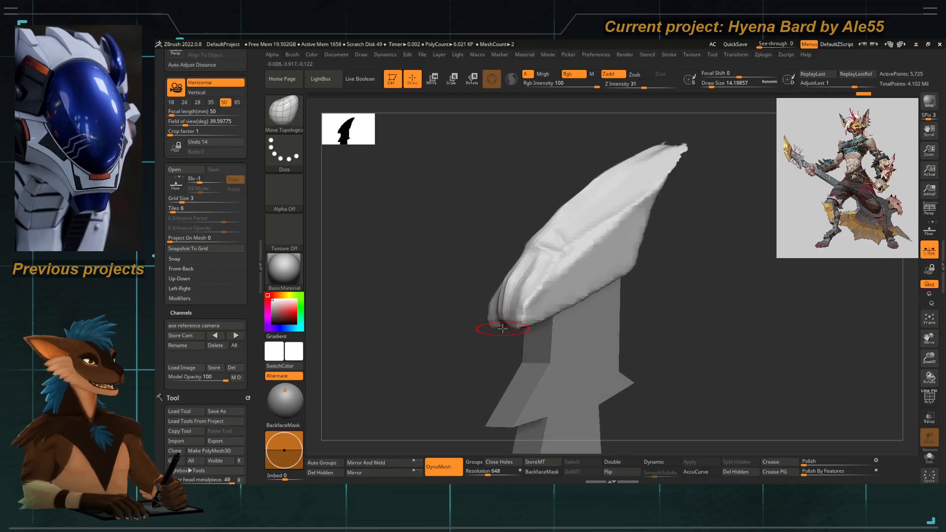
{"action": "left_click_drag", "start_coordinate": [499, 328], "coordinate": [488, 366]}
{"action": "mouse_move", "coordinate": [477, 331]}
{"action": "left_mouse_down"}
{"action": "mouse_move", "coordinate": [515, 330]}
{"action": "mouse_move", "coordinate": [470, 291]}
{"action": "mouse_move", "coordinate": [457, 224]}
{"action": "mouse_move", "coordinate": [454, 258]}
{"action": "mouse_move", "coordinate": [468, 266]}
{"action": "mouse_move", "coordinate": [430, 270]}
{"action": "mouse_move", "coordinate": [481, 309]}
{"action": "mouse_move", "coordinate": [465, 302]}
{"action": "mouse_move", "coordinate": [509, 275]}
{"action": "left_mouse_up"}
Build up the metalpiece's side face near the hook with ClayBuildup and smooth the surface up toward the tip.
{"action": "key", "text": "b"}
{"action": "key", "text": "c"}
{"action": "key", "text": "b"}
{"action": "key", "text": "space"}
{"action": "left_click_drag", "start_coordinate": [471, 325], "coordinate": [475, 287]}
{"action": "left_click_drag", "start_coordinate": [587, 211], "coordinate": [523, 231], "text": "shift"}
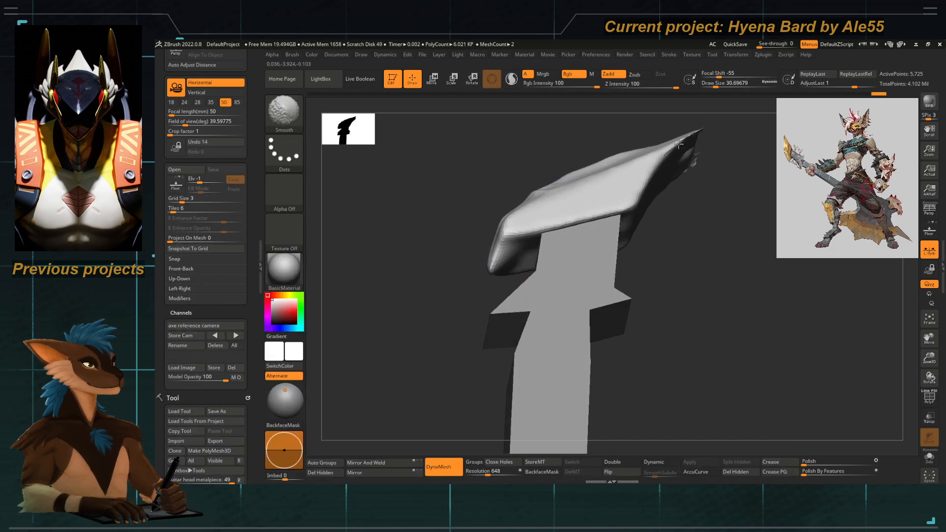
{"action": "left_click_drag", "start_coordinate": [522, 154], "coordinate": [522, 213]}
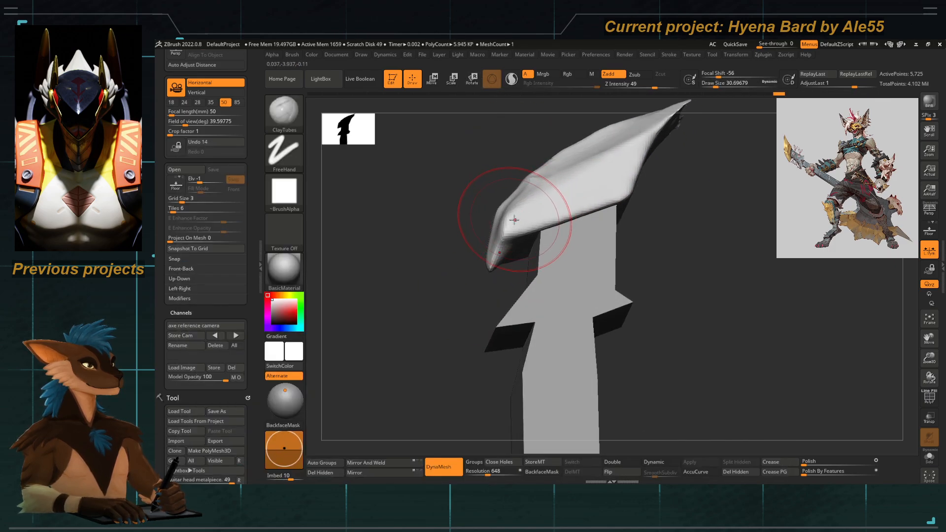
Add volume around the metalpiece's lower hook with the ClayTubes brush at draw size about 25.
{"action": "key", "text": "b"}
{"action": "key", "text": "c"}
{"action": "key", "text": "t"}
{"action": "left_click_drag", "start_coordinate": [475, 232], "coordinate": [480, 266]}
{"action": "key", "text": "space"}
{"action": "left_click_drag", "start_coordinate": [523, 218], "coordinate": [517, 218]}
Flatten the metalpiece's side faces on both sides of the central ridge with the hPolish brush.
{"action": "key", "text": "b"}
{"action": "key", "text": "h"}
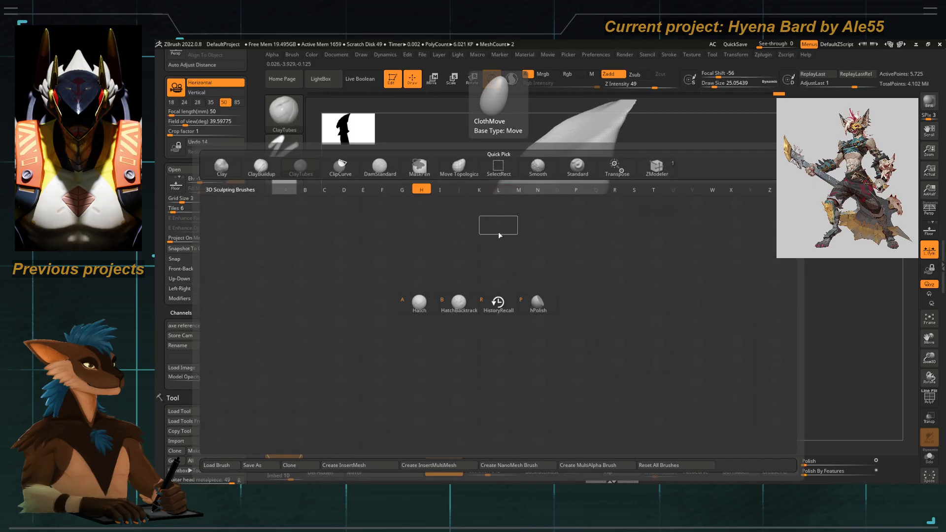
{"action": "key", "text": "p"}
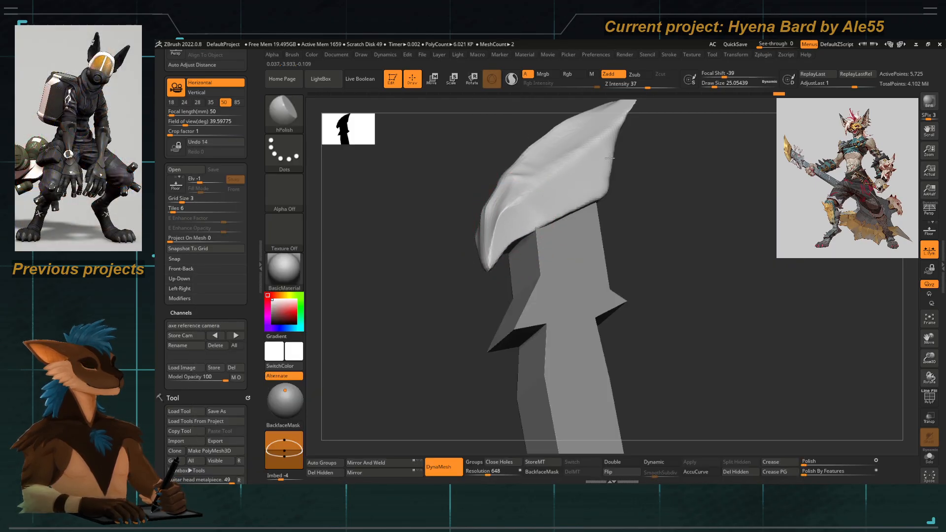
{"action": "left_click_drag", "start_coordinate": [600, 144], "coordinate": [587, 156]}
{"action": "left_click_drag", "start_coordinate": [419, 170], "coordinate": [440, 219]}
{"action": "mouse_move", "coordinate": [528, 190]}
{"action": "left_mouse_down"}
{"action": "mouse_move", "coordinate": [567, 117]}
{"action": "mouse_move", "coordinate": [518, 194]}
{"action": "left_mouse_up"}
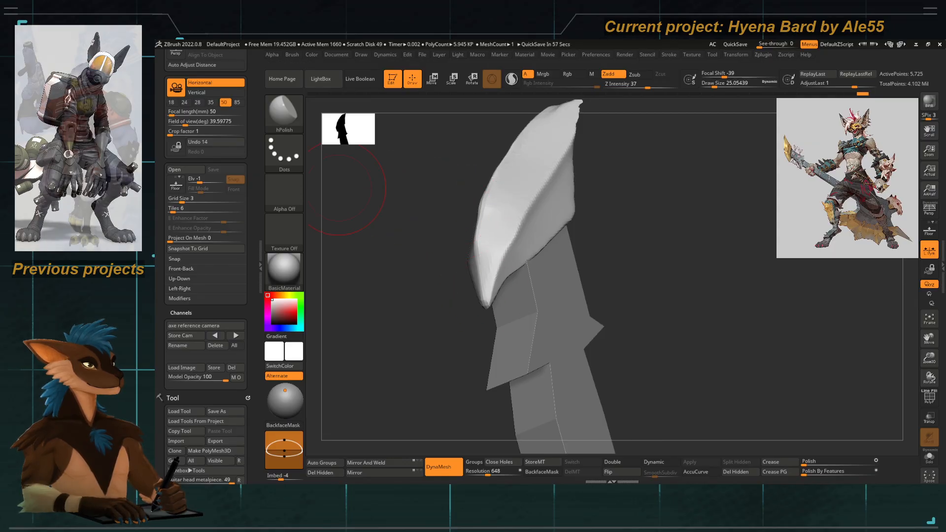
Refine the lower hook from the side with Move Topological and extend the ridge line into it with DamStandard.
{"action": "left_click_drag", "start_coordinate": [407, 289], "coordinate": [417, 279], "text": "shift"}
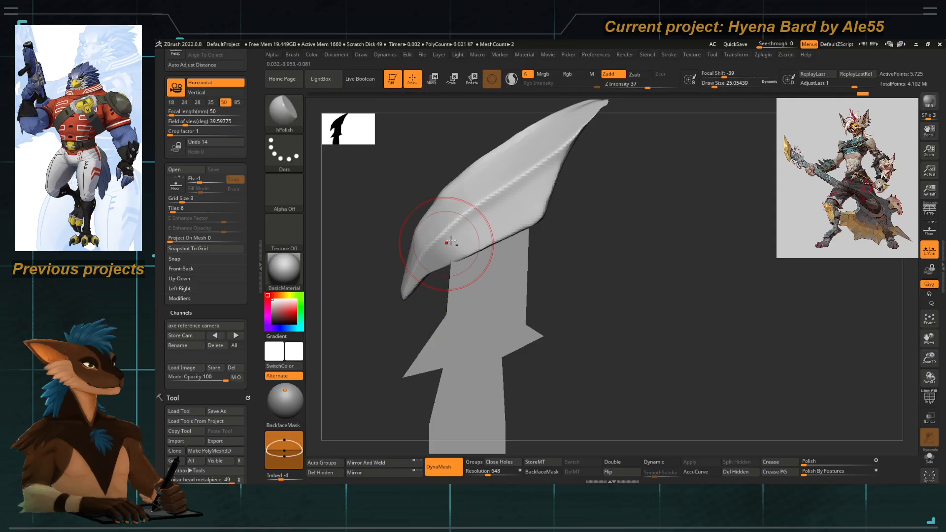
{"action": "right_click_drag", "start_coordinate": [446, 241], "coordinate": [462, 234], "text": "alt"}
{"action": "key", "text": "b"}
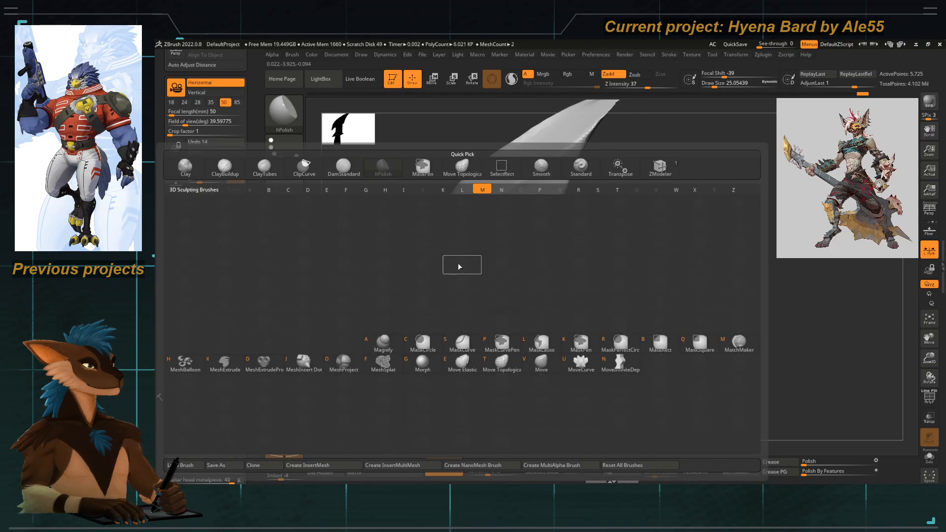
{"action": "key", "text": "m"}
{"action": "key", "text": "t"}
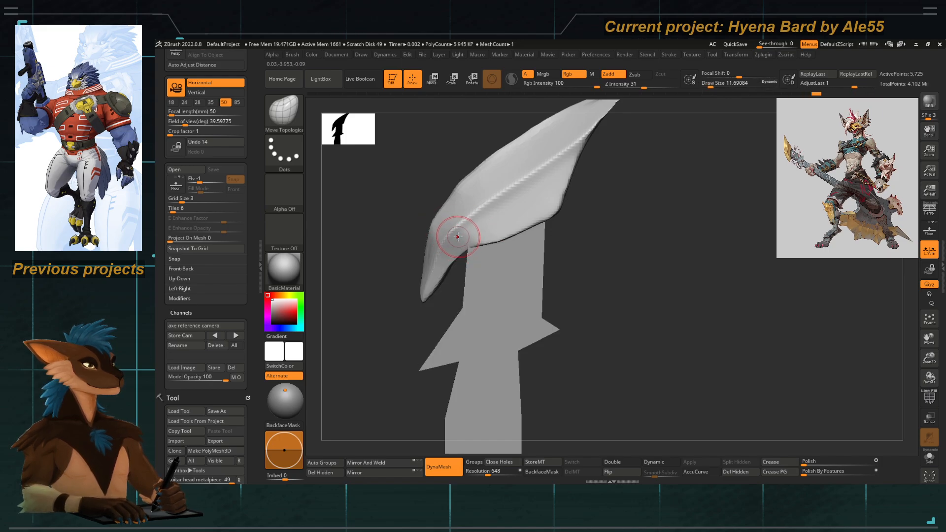
{"action": "key", "text": "b"}
{"action": "key", "text": "d"}
{"action": "key", "text": "s"}
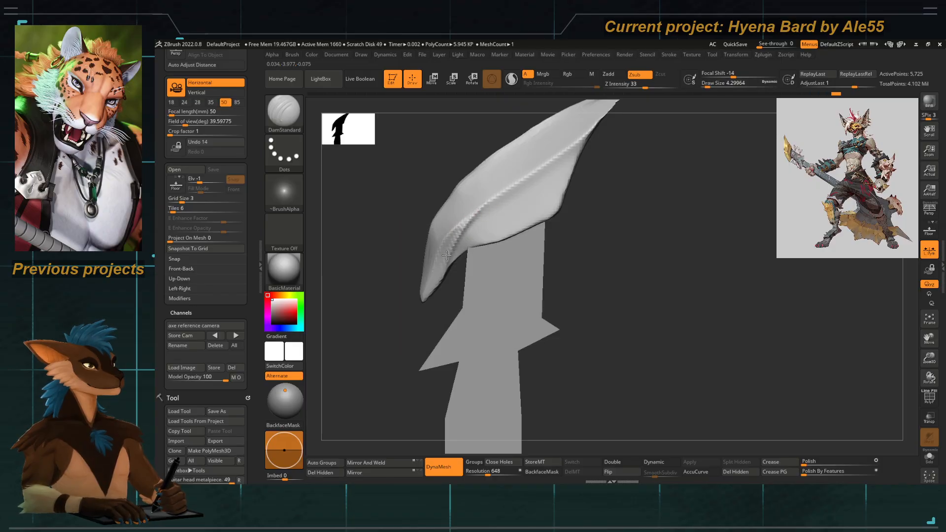
Polish the planes beside the extended ridge on the lower hook with hPolish at draw size about 13.
{"action": "key", "text": "b"}
{"action": "key", "text": "h"}
{"action": "key", "text": "p"}
{"action": "key", "text": "space"}
{"action": "left_click_drag", "start_coordinate": [446, 241], "coordinate": [449, 241]}
{"action": "right_click_drag", "start_coordinate": [438, 237], "coordinate": [451, 236]}
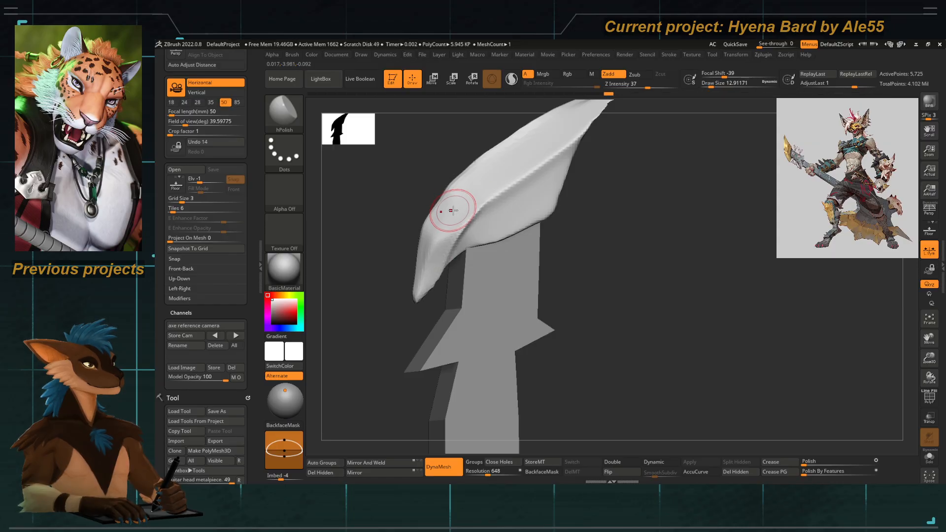
Polish the metalpiece's outer face with hPolish at draw size about 22 and smooth it from tip to hook.
{"action": "key", "text": "space"}
{"action": "key", "text": "space"}
{"action": "left_click_drag", "start_coordinate": [442, 212], "coordinate": [439, 226]}
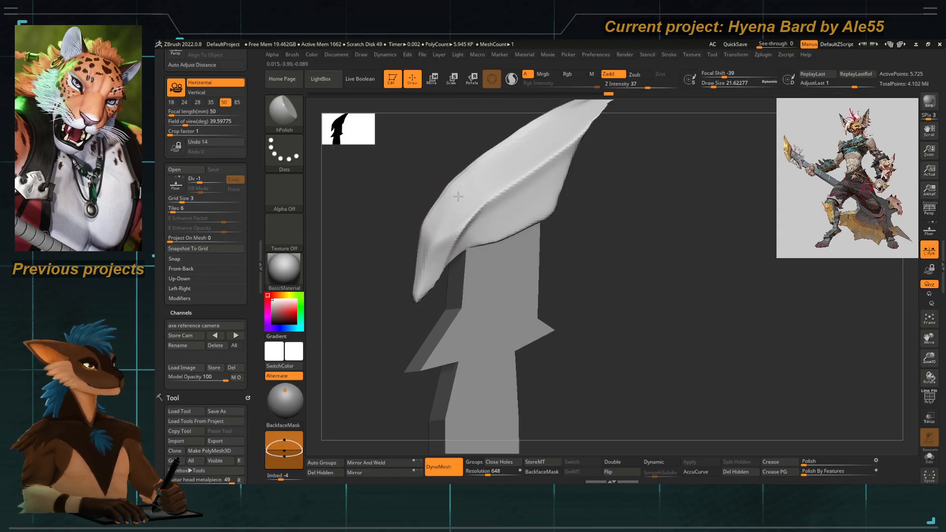
{"action": "right_click_drag", "start_coordinate": [499, 150], "coordinate": [480, 203]}
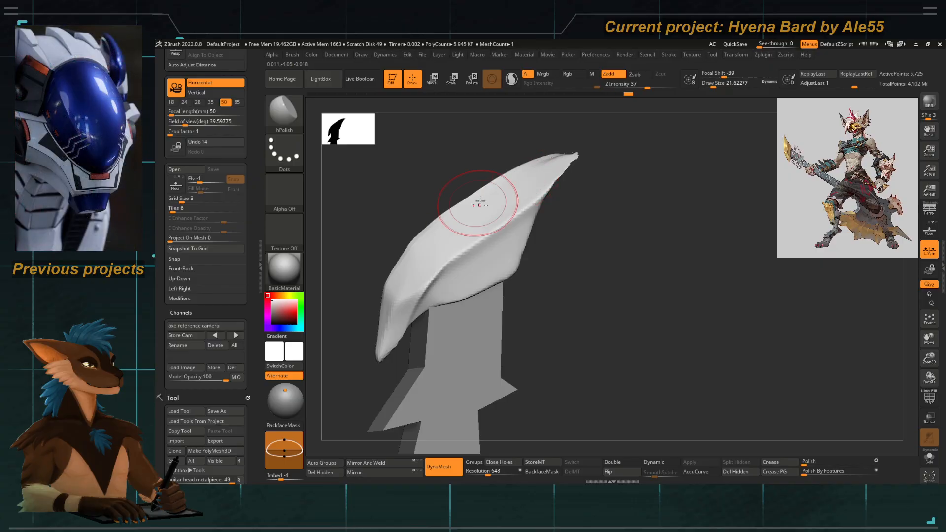
{"action": "mouse_move", "coordinate": [531, 184]}
{"action": "left_mouse_down", "text": "shift"}
{"action": "mouse_move", "coordinate": [431, 245]}
{"action": "mouse_move", "coordinate": [390, 315]}
{"action": "left_mouse_up", "text": "shift"}
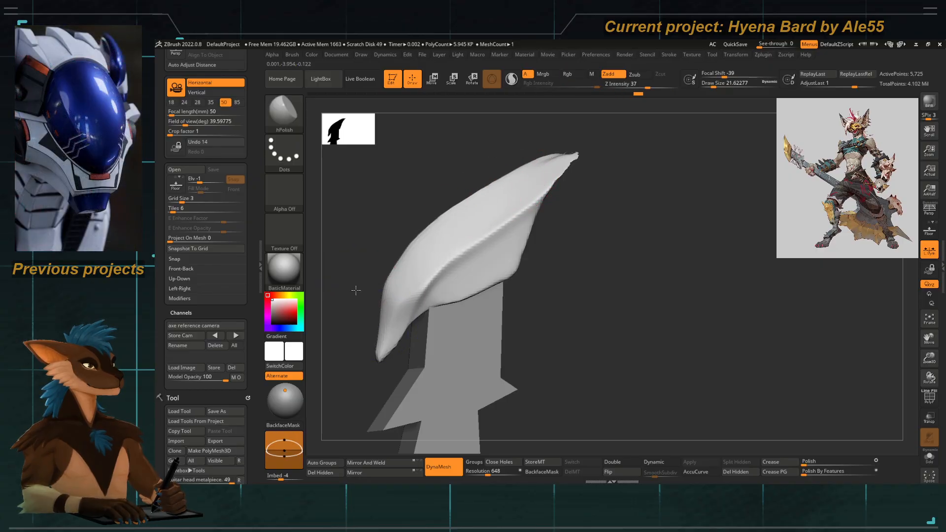
Clip the sides of the metalpiece's upper end with ClipCurve in the front view to taper the tip.
{"action": "mouse_move", "coordinate": [355, 289]}
{"action": "right_mouse_down", "text": "ctrl"}
{"action": "mouse_move", "coordinate": [348, 194]}
{"action": "mouse_move", "coordinate": [436, 162]}
{"action": "mouse_move", "coordinate": [454, 200]}
{"action": "mouse_move", "coordinate": [534, 252]}
{"action": "mouse_move", "coordinate": [468, 206]}
{"action": "mouse_move", "coordinate": [446, 245]}
{"action": "mouse_move", "coordinate": [436, 207]}
{"action": "mouse_move", "coordinate": [538, 288]}
{"action": "mouse_move", "coordinate": [542, 253]}
{"action": "mouse_move", "coordinate": [560, 275]}
{"action": "mouse_move", "coordinate": [394, 380]}
{"action": "mouse_move", "coordinate": [401, 226]}
{"action": "mouse_move", "coordinate": [469, 178]}
{"action": "mouse_move", "coordinate": [468, 224]}
{"action": "mouse_move", "coordinate": [560, 215]}
{"action": "right_mouse_up", "text": "ctrl"}
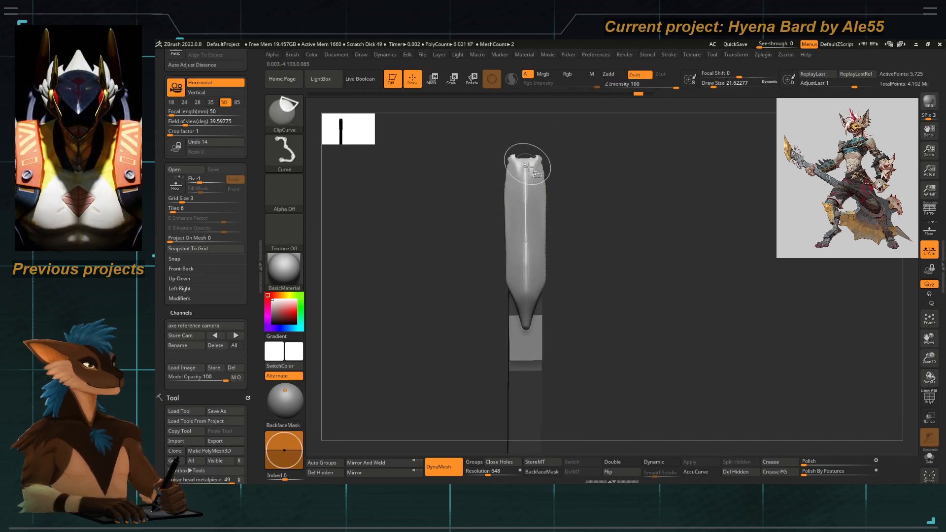
{"action": "left_click_drag", "start_coordinate": [554, 257], "coordinate": [555, 259], "text": "ctrl+shift"}
{"action": "right_click_drag", "start_coordinate": [580, 252], "coordinate": [485, 242]}
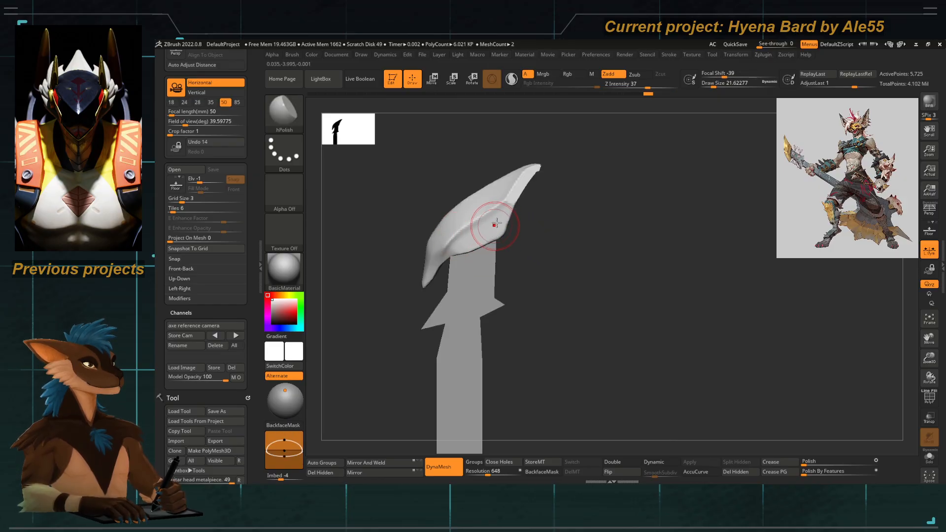
Clip the metalpiece's inner edge in the side view with a concave ClipCurve running from the tip down to the neck.
{"action": "key", "text": "ctrl+shift"}
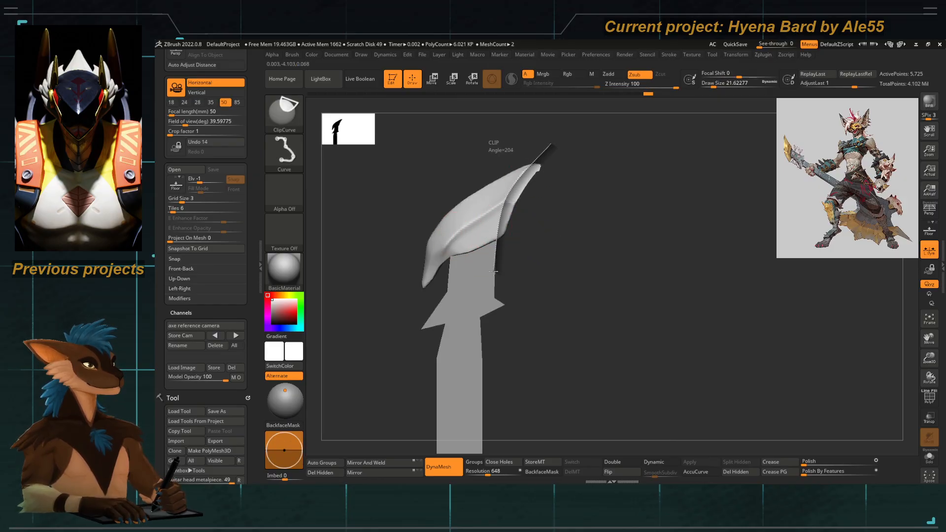
{"action": "left_click_drag", "start_coordinate": [494, 271], "coordinate": [496, 268], "text": "ctrl+shift"}
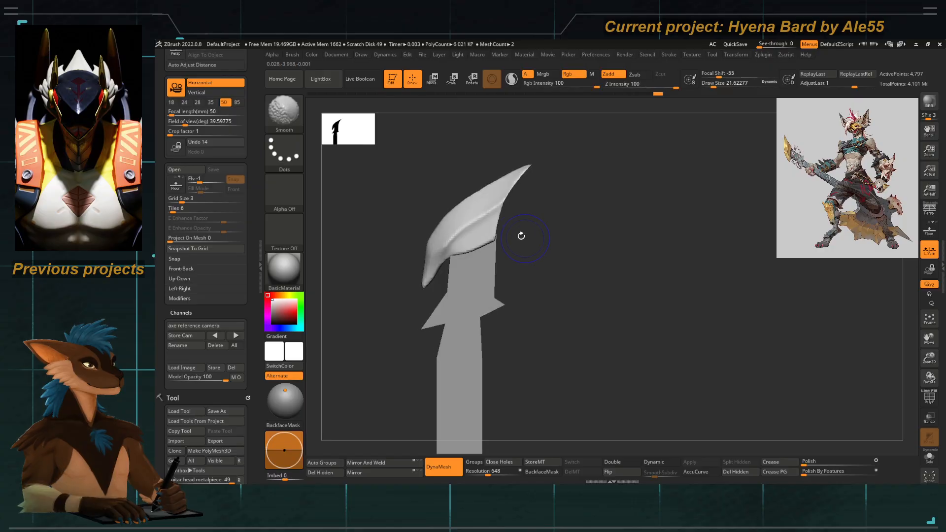
Pull the metalpiece's tip and inner edge outward and refine the lower hook with Move Topological at varying draw sizes.
{"action": "key", "text": "b"}
{"action": "key", "text": "m"}
{"action": "key", "text": "t"}
{"action": "key", "text": "space"}
{"action": "left_click_drag", "start_coordinate": [503, 190], "coordinate": [521, 184]}
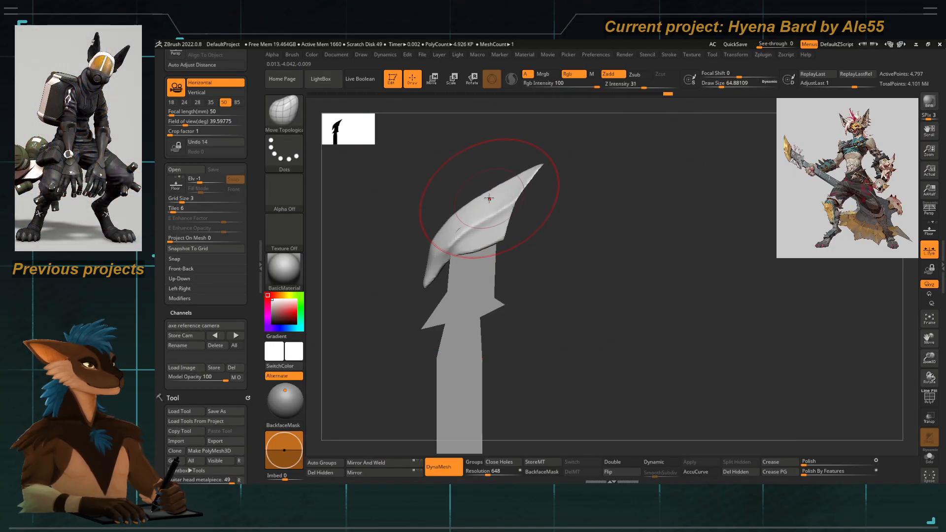
{"action": "key", "text": "space"}
{"action": "left_click_drag", "start_coordinate": [427, 255], "coordinate": [425, 265]}
{"action": "key", "text": "space"}
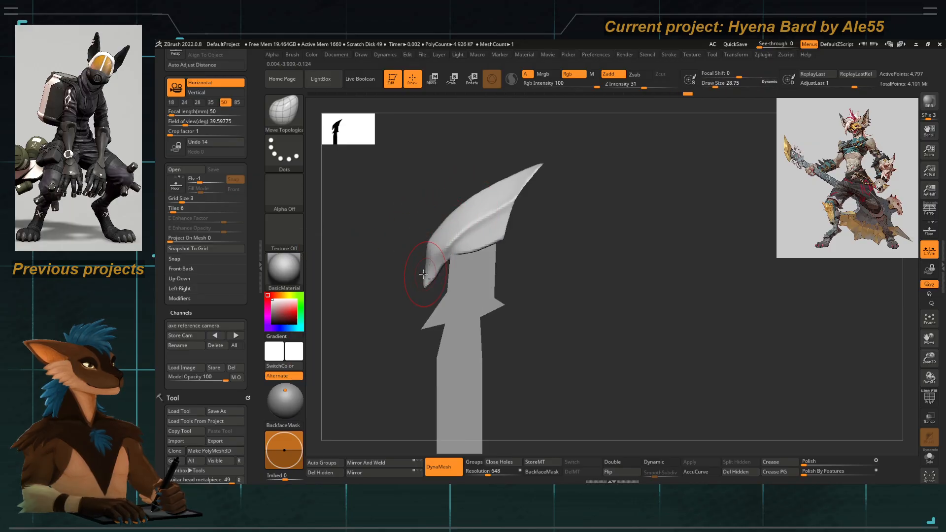
Clip the metalpiece's underside along the neck and around the lower hook with ClipCurve, and check the shape from the front.
{"action": "right_click_drag", "start_coordinate": [425, 277], "coordinate": [426, 291], "text": "ctrl"}
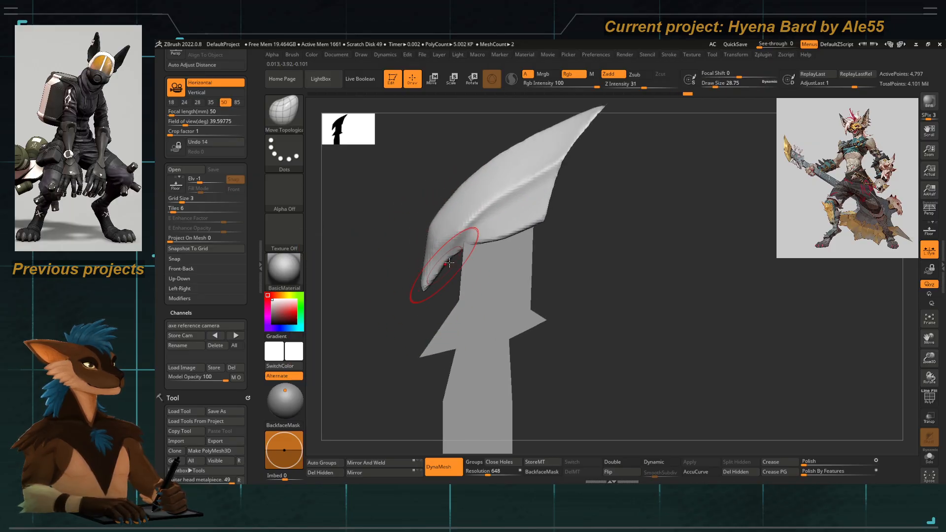
{"action": "key", "text": "ctrl+shift"}
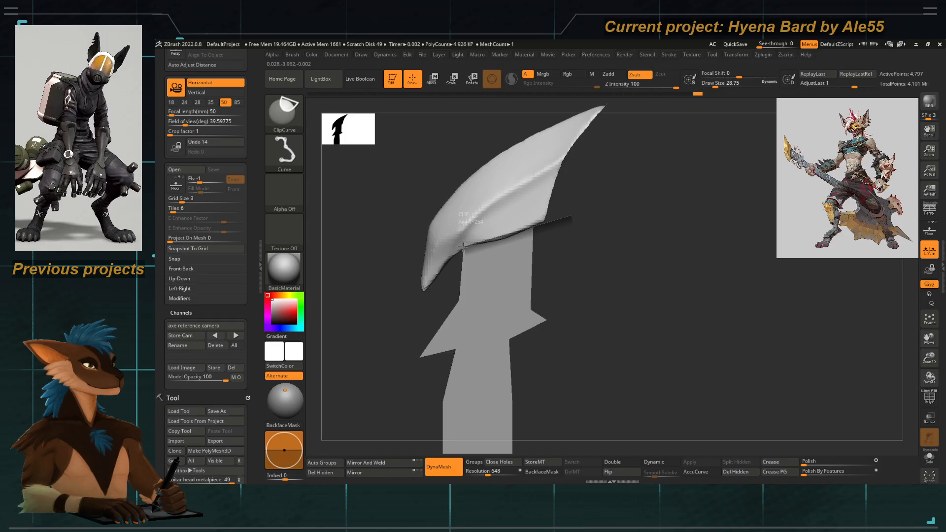
{"action": "left_click_drag", "start_coordinate": [403, 311], "coordinate": [412, 313], "text": "ctrl+shift"}
{"action": "right_click_drag", "start_coordinate": [421, 302], "coordinate": [498, 317], "text": "ctrl"}
{"action": "right_click_drag", "start_coordinate": [473, 269], "coordinate": [518, 305], "text": "alt"}
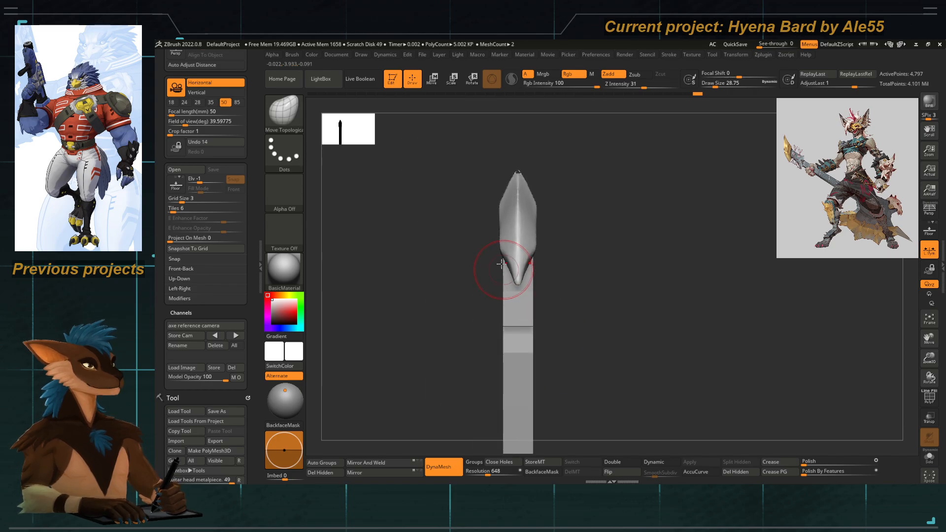
Widen the metalpiece's sides in the front view with the Move Topological brush.
{"action": "key", "text": "w"}
{"action": "left_click_drag", "start_coordinate": [491, 209], "coordinate": [486, 211]}
{"action": "key", "text": "q"}
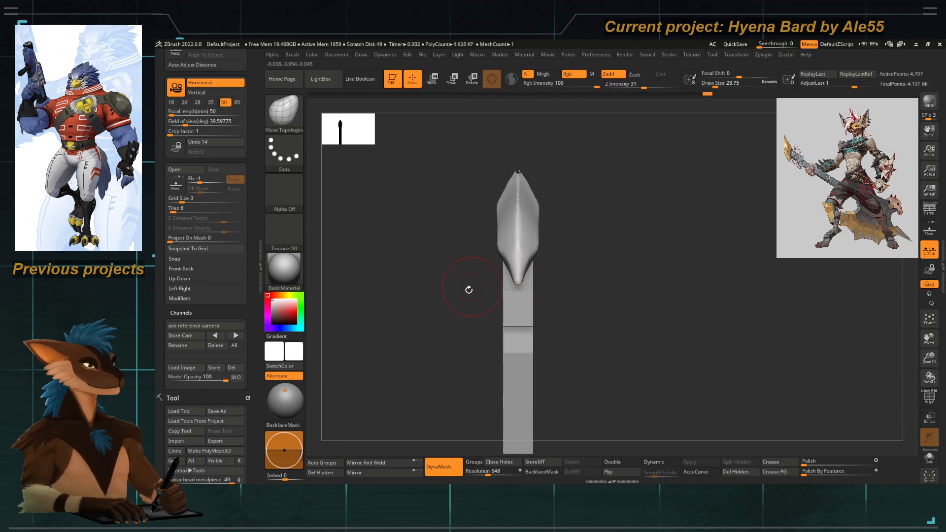
{"action": "mouse_move", "coordinate": [454, 281]}
{"action": "right_mouse_down", "text": "ctrl"}
{"action": "mouse_move", "coordinate": [435, 265]}
{"action": "mouse_move", "coordinate": [408, 269]}
{"action": "mouse_move", "coordinate": [447, 321]}
{"action": "right_mouse_up", "text": "ctrl"}
{"action": "mouse_move", "coordinate": [454, 279]}
{"action": "right_mouse_down", "text": "ctrl"}
{"action": "mouse_move", "coordinate": [478, 285]}
{"action": "mouse_move", "coordinate": [468, 256]}
{"action": "mouse_move", "coordinate": [514, 271]}
{"action": "mouse_move", "coordinate": [521, 227]}
{"action": "mouse_move", "coordinate": [510, 230]}
{"action": "mouse_move", "coordinate": [524, 232]}
{"action": "right_mouse_up", "text": "ctrl"}
Crease the metalpiece's lower hook with DamStandard and clip its side from an angled view with ClipCurve.
{"action": "key", "text": "b"}
{"action": "key", "text": "d"}
{"action": "key", "text": "s"}
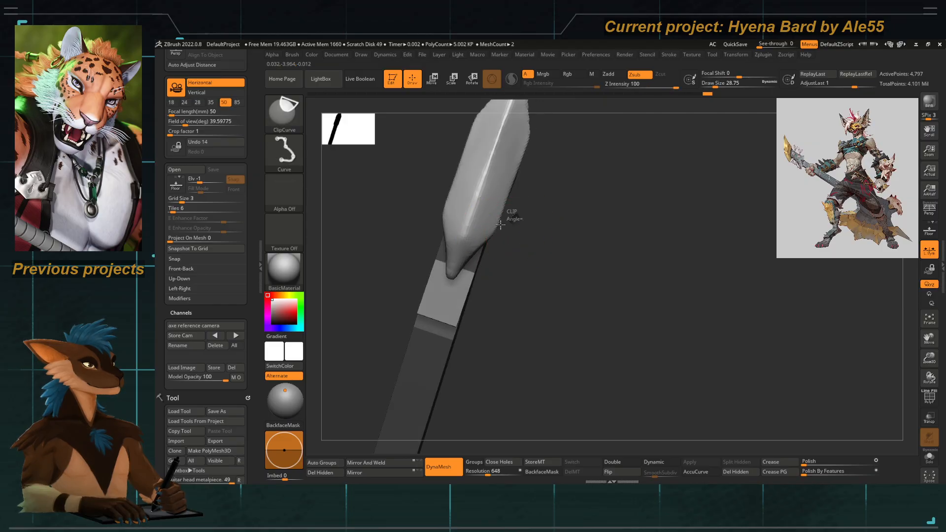
{"action": "left_click_drag", "start_coordinate": [444, 283], "coordinate": [446, 284]}
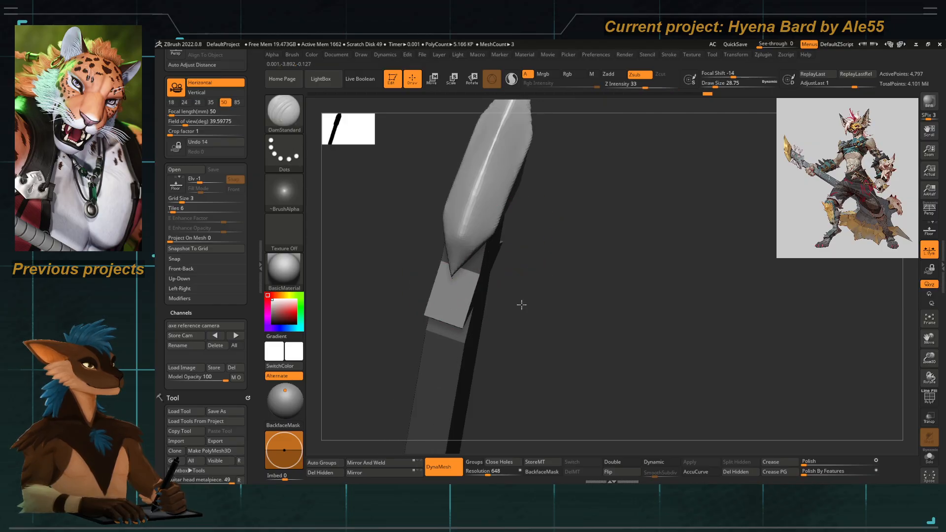
{"action": "mouse_move", "coordinate": [521, 304]}
{"action": "right_mouse_down"}
{"action": "mouse_move", "coordinate": [522, 235]}
{"action": "mouse_move", "coordinate": [501, 222]}
{"action": "right_mouse_up"}
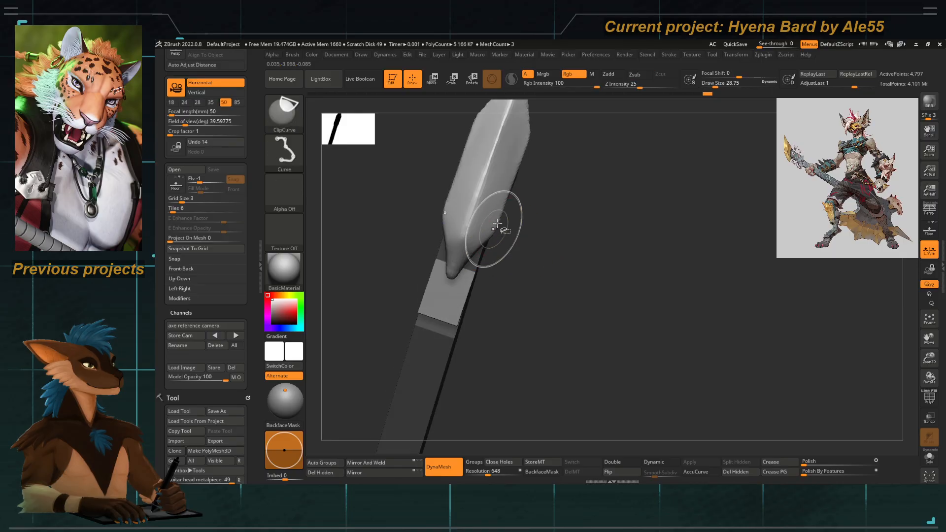
{"action": "left_click_drag", "start_coordinate": [525, 189], "coordinate": [444, 281], "text": "ctrl+shift"}
{"action": "right_click_drag", "start_coordinate": [534, 302], "coordinate": [507, 249]}
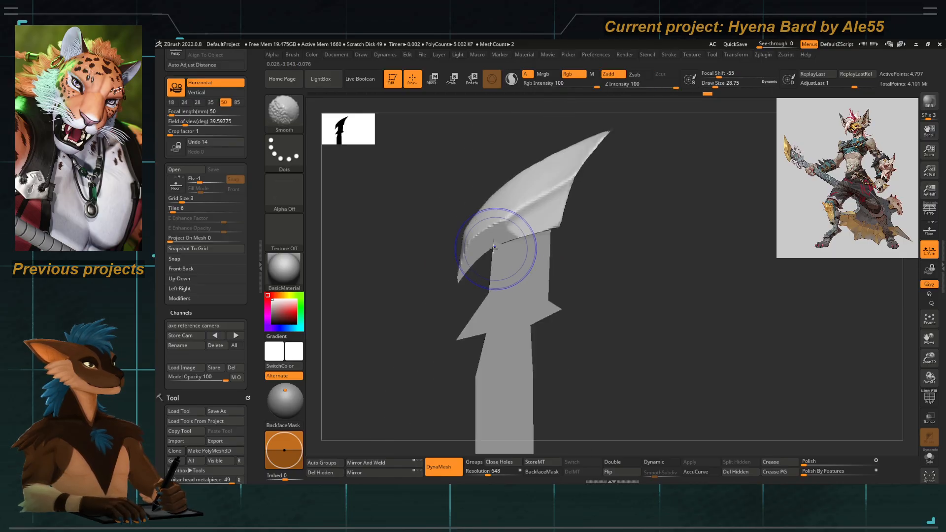
Clip the lower hook's inner edge with ClipCurve and adjust the corner beside the neck with Move Topological.
{"action": "key", "text": "b"}
{"action": "key", "text": "m"}
{"action": "key", "text": "t"}
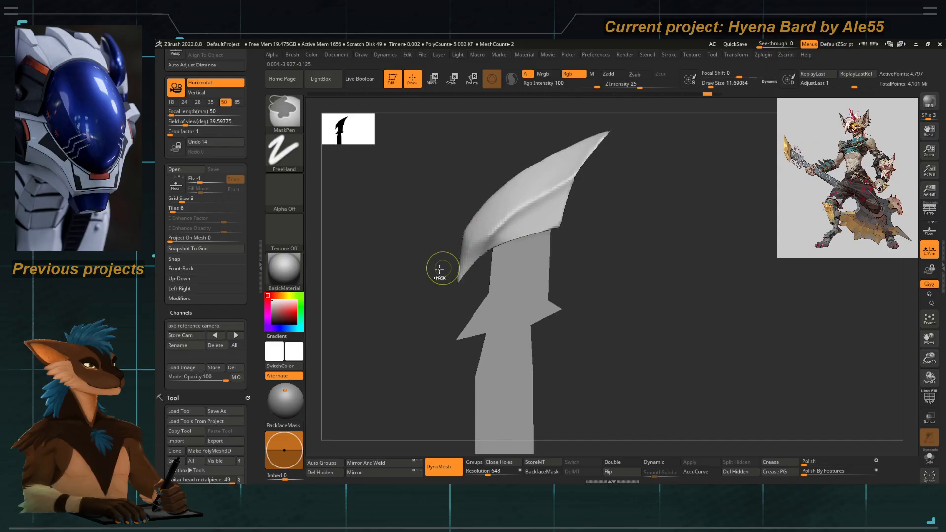
{"action": "right_click_drag", "start_coordinate": [439, 268], "coordinate": [491, 266]}
{"action": "left_click_drag", "start_coordinate": [531, 216], "coordinate": [452, 284], "text": "ctrl+shift"}
{"action": "right_click_drag", "start_coordinate": [453, 284], "coordinate": [495, 239]}
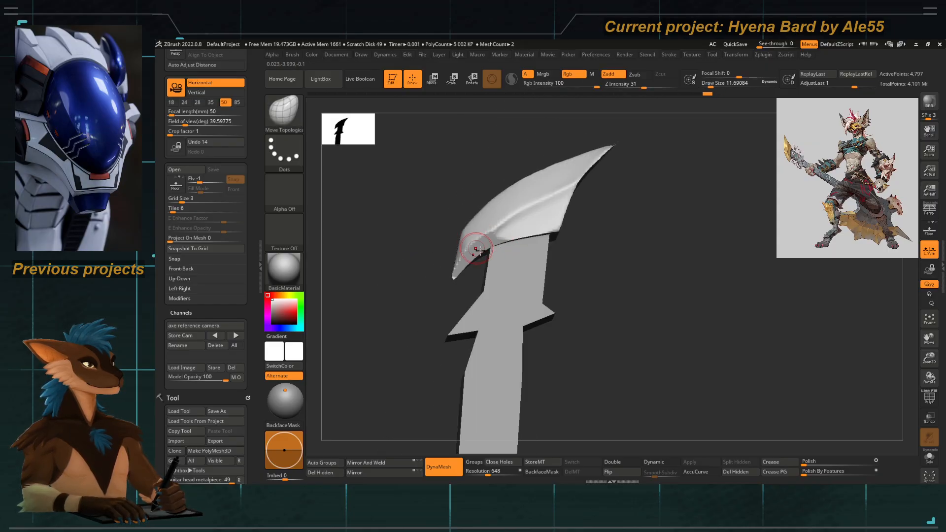
{"action": "mouse_move", "coordinate": [480, 249]}
{"action": "left_mouse_down"}
{"action": "mouse_move", "coordinate": [503, 247]}
{"action": "mouse_move", "coordinate": [493, 245]}
{"action": "left_mouse_up"}
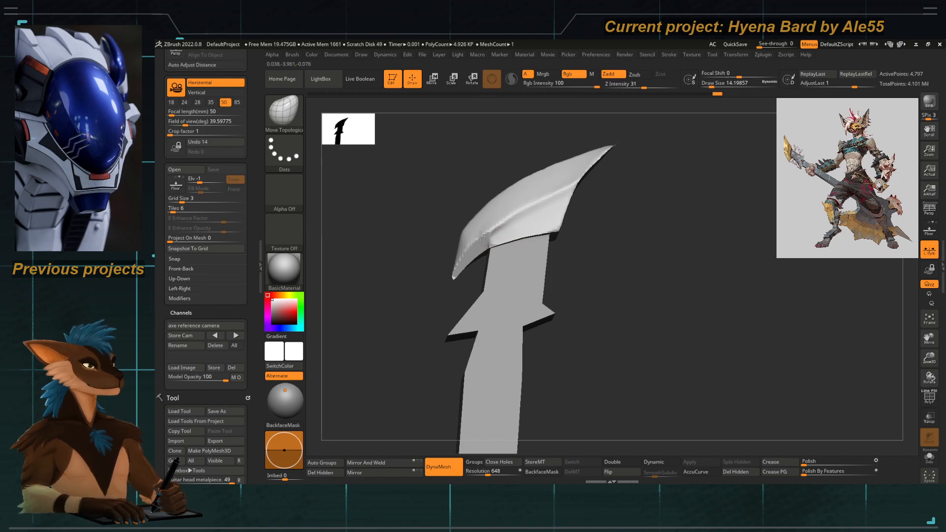
Carve creases across the metalpiece's side above the hook with DamStandard at a draw size of about 13.
{"action": "mouse_move", "coordinate": [436, 211]}
{"action": "left_mouse_down"}
{"action": "mouse_move", "coordinate": [450, 217]}
{"action": "mouse_move", "coordinate": [433, 201]}
{"action": "mouse_move", "coordinate": [449, 220]}
{"action": "mouse_move", "coordinate": [492, 236]}
{"action": "left_mouse_up"}
{"action": "key", "text": "b"}
{"action": "key", "text": "d"}
{"action": "key", "text": "s"}
{"action": "key", "text": "space"}
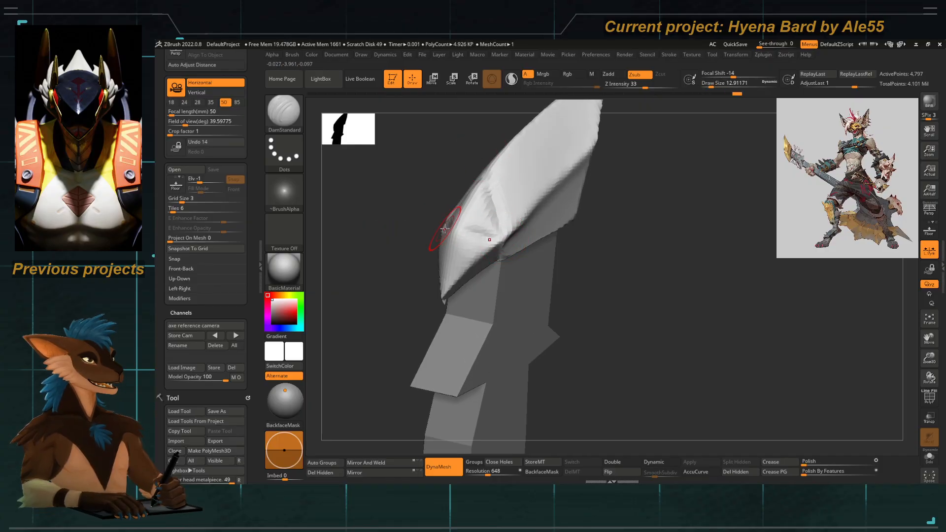
Flatten the facets above the lower hook with hPolish at a draw size of about 20.
{"action": "key", "text": "b"}
{"action": "key", "text": "h"}
{"action": "key", "text": "p"}
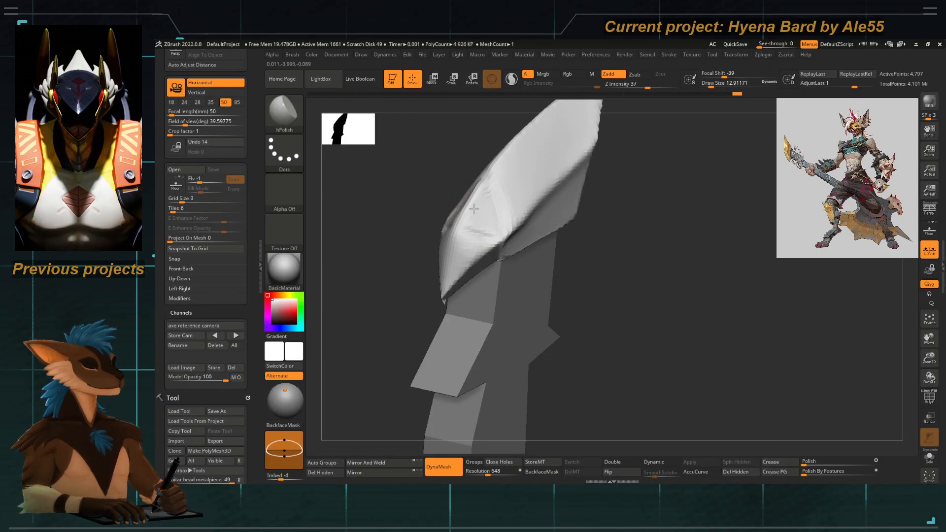
{"action": "key", "text": "bracketright"}
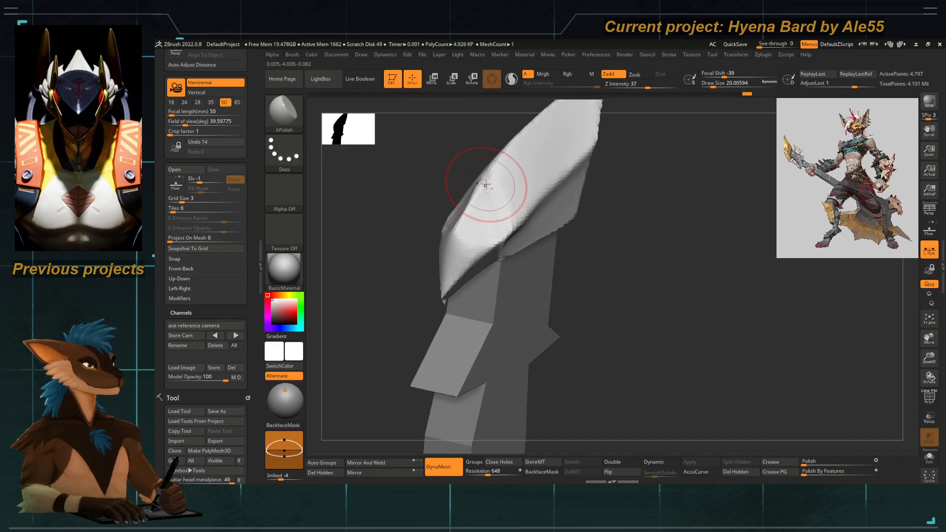
{"action": "left_click_drag", "start_coordinate": [414, 197], "coordinate": [450, 218]}
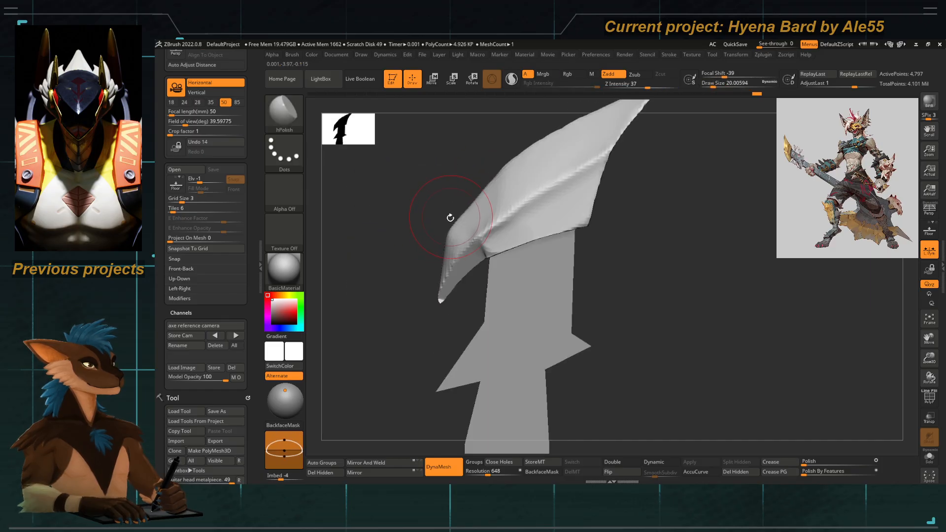
Define the facet ridges around the lower hook with DamStandard and subdivide the metalpiece twice.
{"action": "key", "text": "b"}
{"action": "key", "text": "d"}
{"action": "key", "text": "s"}
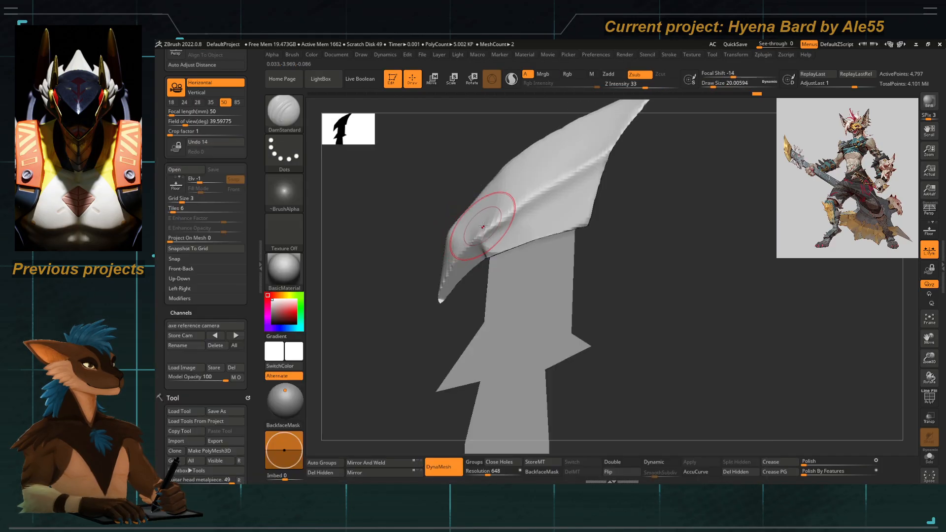
{"action": "left_click_drag", "start_coordinate": [413, 211], "coordinate": [365, 276]}
{"action": "key", "text": "ctrl+d"}
{"action": "key", "text": "ctrl+d"}
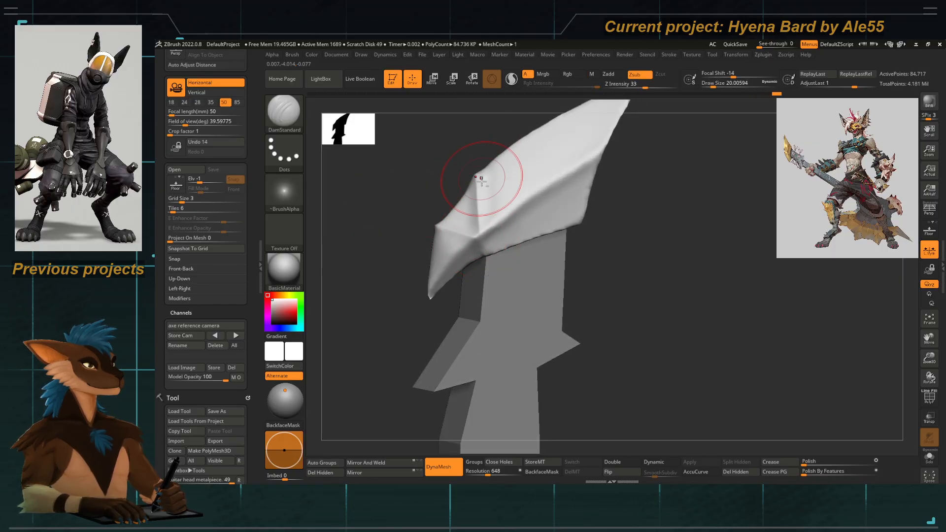
Sharpen the ridges meeting above the hook with DamStandard, undoing unwanted strokes and redrawing the one towards the hook's tip.
{"action": "left_click_drag", "start_coordinate": [481, 182], "coordinate": [566, 184]}
{"action": "left_click_drag", "start_coordinate": [479, 242], "coordinate": [547, 227]}
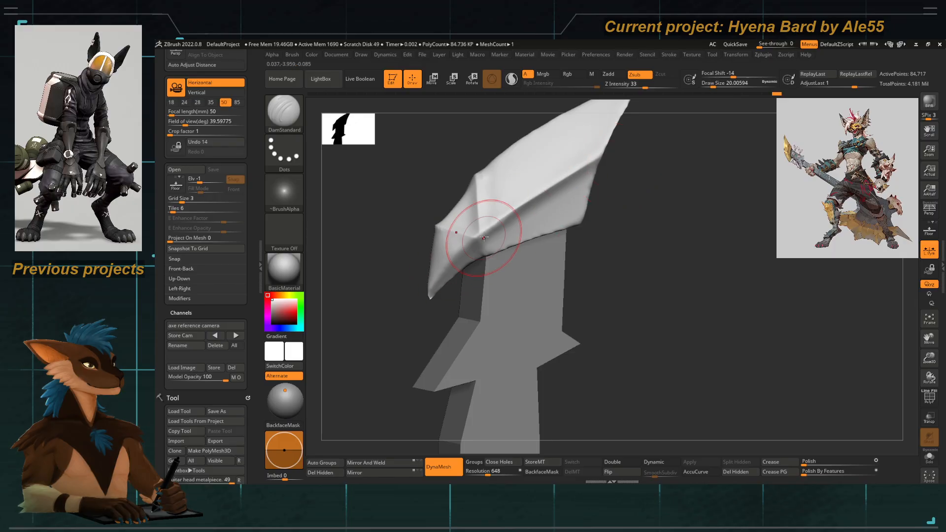
{"action": "key", "text": "ctrl+z"}
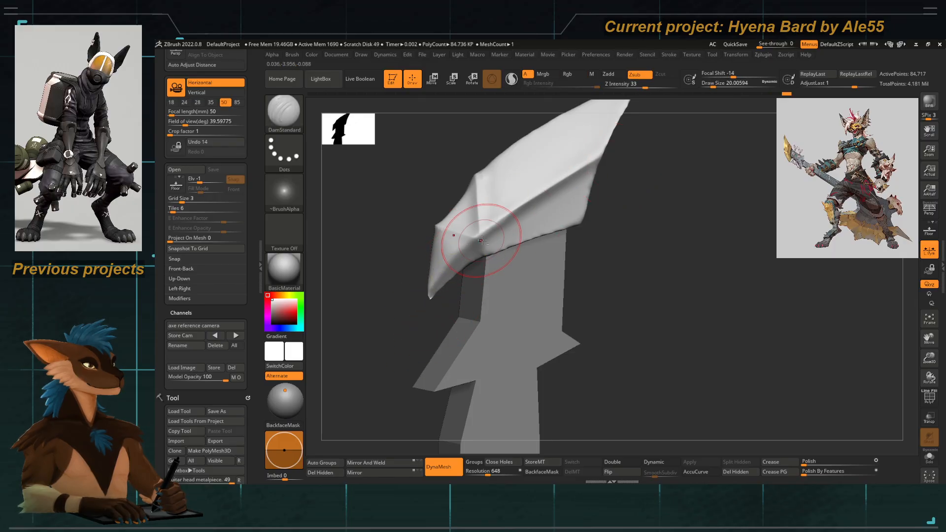
{"action": "key", "text": "ctrl+z"}
{"action": "left_click_drag", "start_coordinate": [478, 241], "coordinate": [442, 281]}
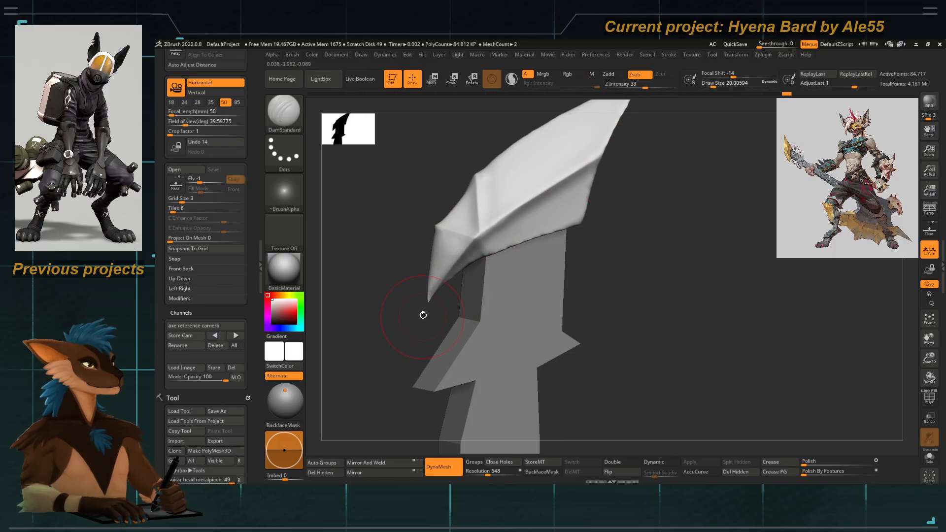
Shorten the lower hook with a slanted ClipCurve across its tip and reshape the cut end with Move Topological.
{"action": "left_click_drag", "start_coordinate": [391, 321], "coordinate": [479, 262]}
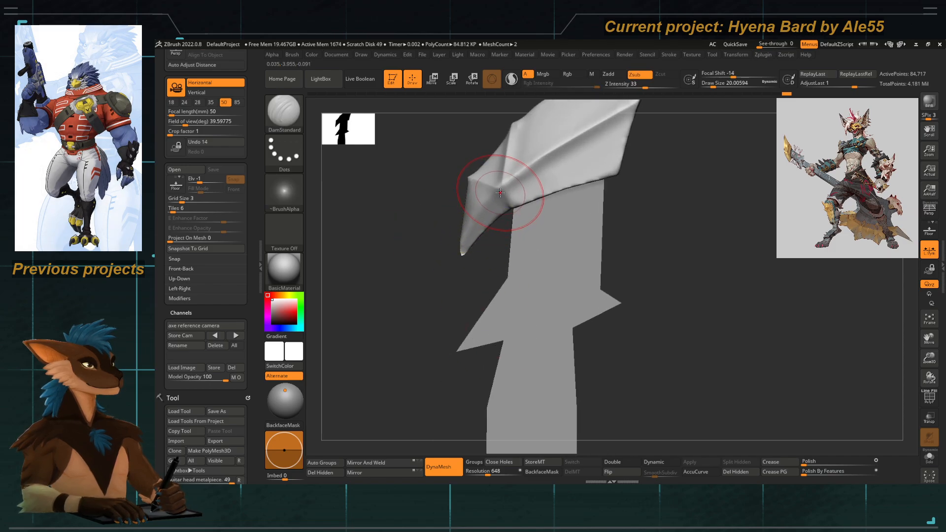
{"action": "mouse_move", "coordinate": [477, 236]}
{"action": "left_mouse_down", "text": "shift"}
{"action": "mouse_move", "coordinate": [485, 258]}
{"action": "mouse_move", "coordinate": [389, 207]}
{"action": "left_mouse_up", "text": "shift"}
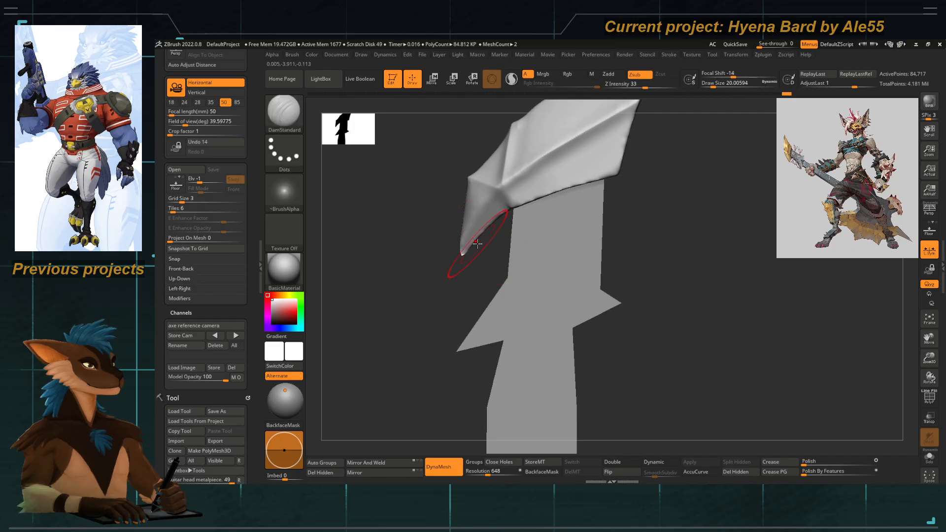
{"action": "left_click_drag", "start_coordinate": [494, 238], "coordinate": [384, 202], "text": "ctrl+shift"}
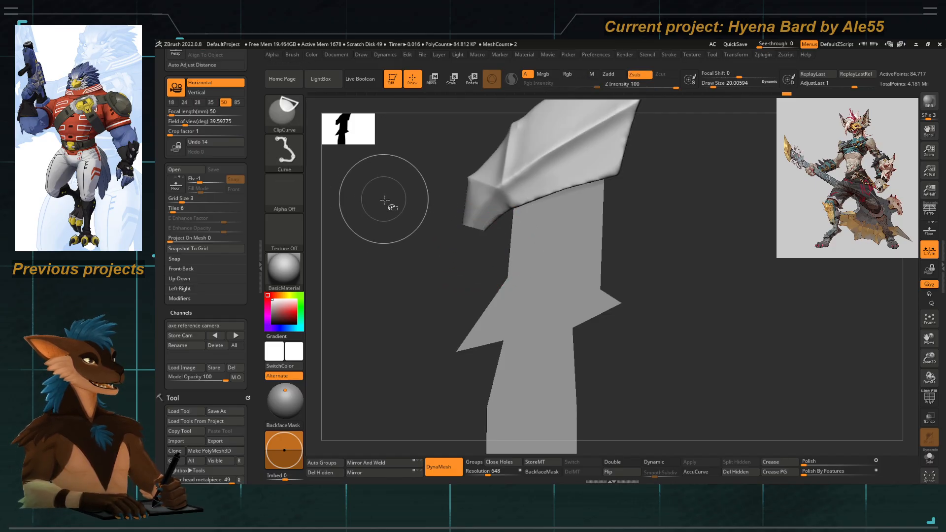
{"action": "key", "text": "b"}
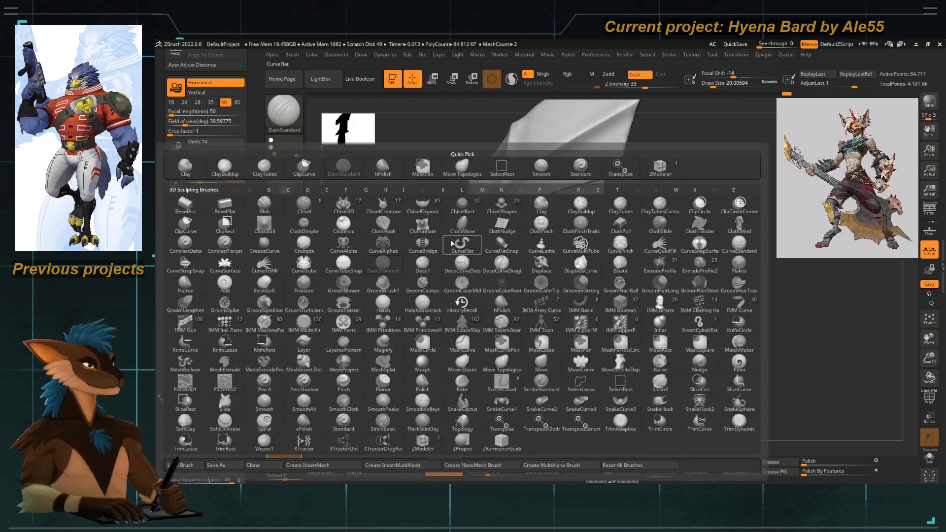
{"action": "key", "text": "m"}
{"action": "key", "text": "t"}
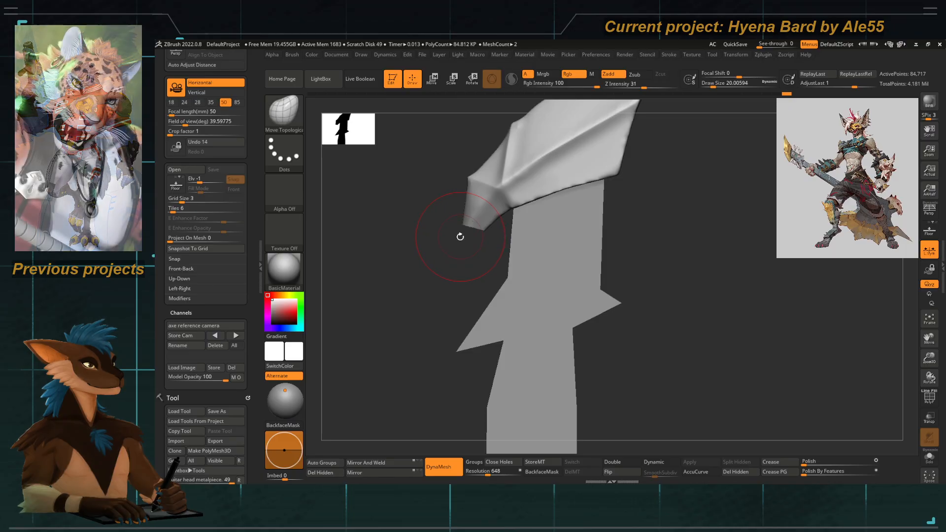
{"action": "key", "text": "space"}
{"action": "mouse_move", "coordinate": [463, 232]}
{"action": "left_mouse_down", "text": "alt"}
{"action": "mouse_move", "coordinate": [467, 246]}
{"action": "mouse_move", "coordinate": [491, 198]}
{"action": "left_mouse_up", "text": "alt"}
Refine the crease at the hook's cut end with DamStandard at draw size 4.3 and adjust its underside with a larger move brush.
{"action": "key", "text": "b"}
{"action": "key", "text": "d"}
{"action": "key", "text": "s"}
{"action": "key", "text": "space"}
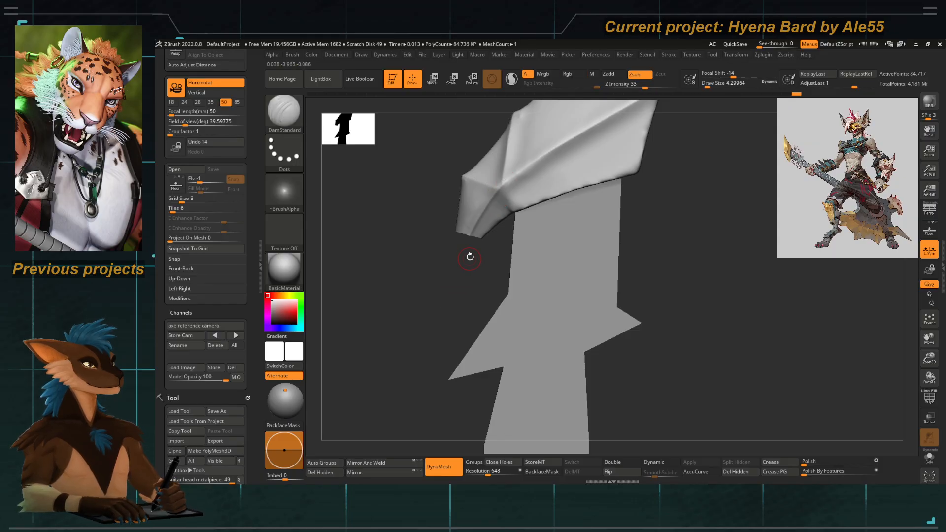
{"action": "key", "text": "b"}
{"action": "key", "text": "m"}
{"action": "key", "text": "v"}
{"action": "key", "text": "space"}
{"action": "left_click_drag", "start_coordinate": [468, 244], "coordinate": [495, 227]}
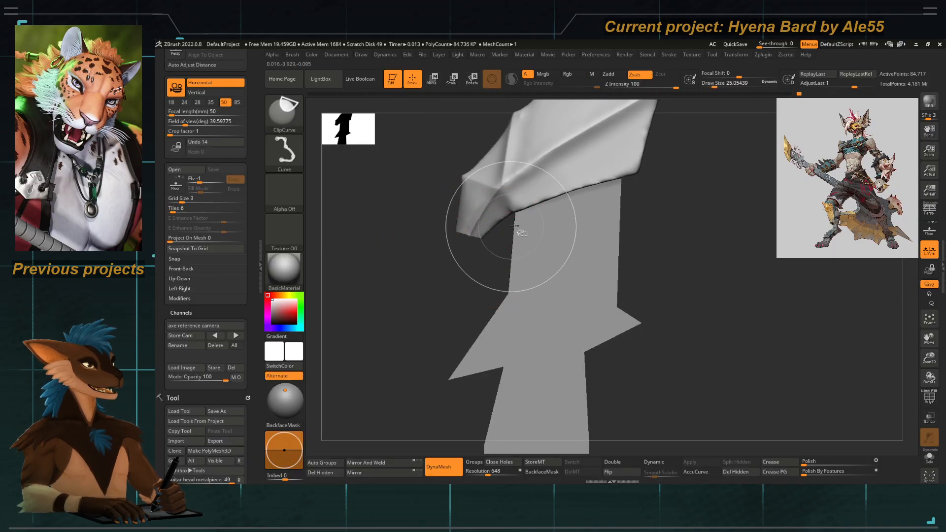
Undo the last change to the hook and clip its underside again with ClipCurve to form a slanted point.
{"action": "key", "text": "ctrl+z"}
{"action": "key", "text": "ctrl+shift+z"}
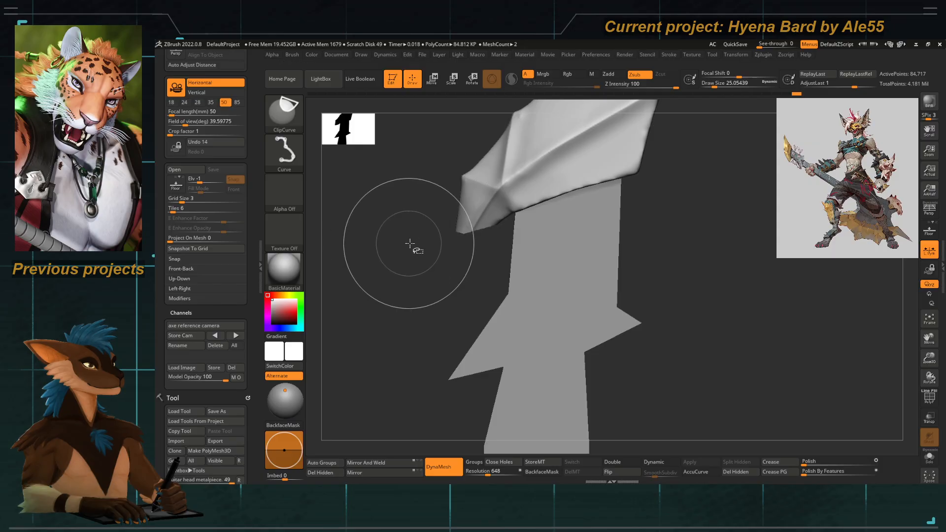
{"action": "key", "text": "ctrl+z"}
{"action": "left_click_drag", "start_coordinate": [518, 216], "coordinate": [423, 235], "text": "ctrl+shift"}
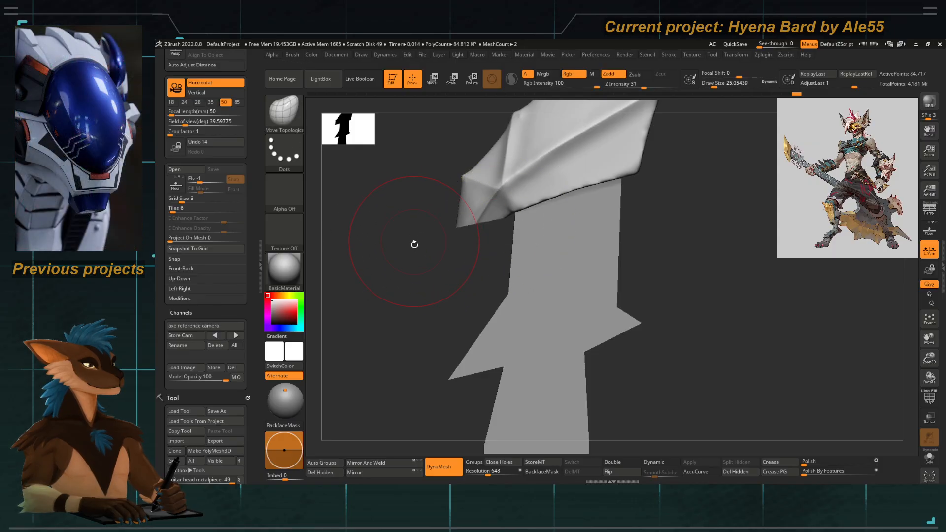
Pull the hook's tip downward and refine the corner at the neck with Move Topological at a draw size of about 17.
{"action": "left_click_drag", "start_coordinate": [471, 274], "coordinate": [457, 243], "text": "alt"}
{"action": "key", "text": "space"}
{"action": "left_click_drag", "start_coordinate": [511, 215], "coordinate": [504, 216]}
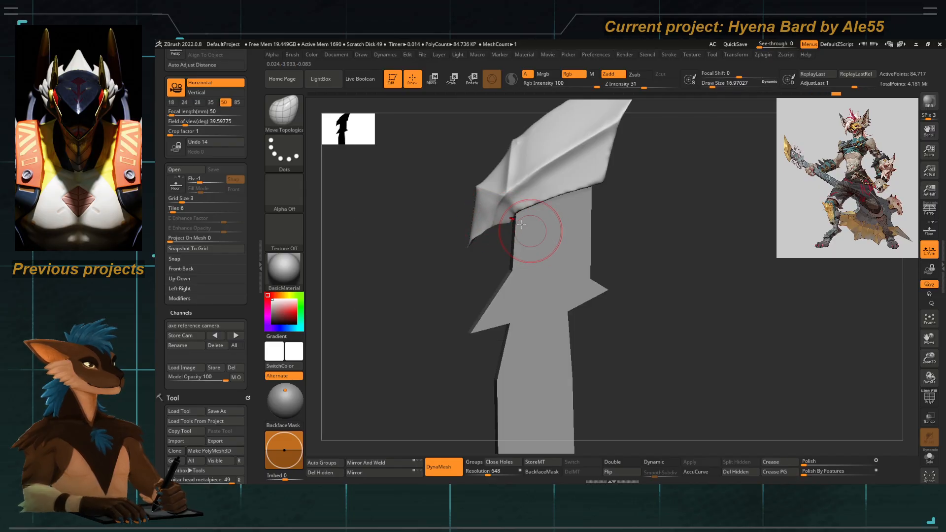
{"action": "mouse_move", "coordinate": [522, 224]}
{"action": "right_mouse_down"}
{"action": "mouse_move", "coordinate": [460, 211]}
{"action": "mouse_move", "coordinate": [469, 228]}
{"action": "right_mouse_up"}
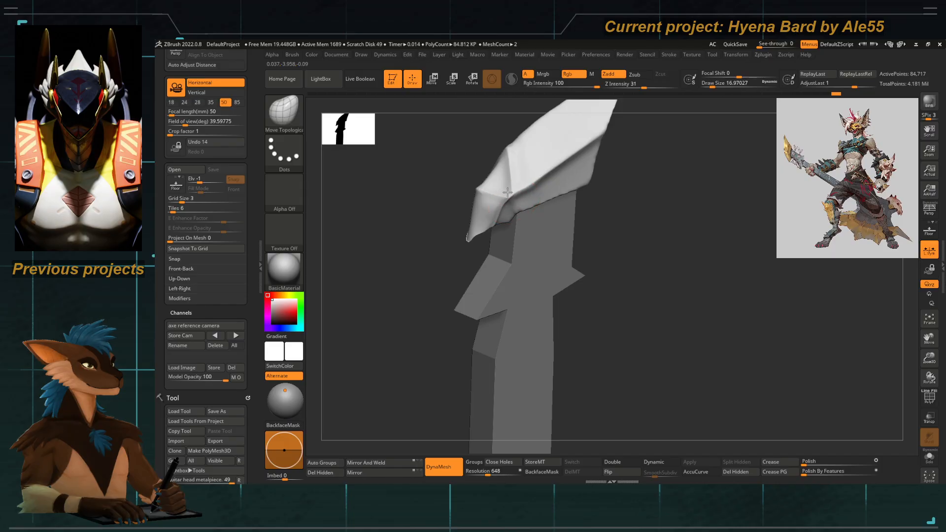
{"action": "right_click_drag", "start_coordinate": [468, 182], "coordinate": [457, 179], "text": "shift"}
Clip the metalpiece's underside along the neck and the hook's inner edge with ClipCurve in the side view.
{"action": "left_click_drag", "start_coordinate": [620, 184], "coordinate": [521, 214], "text": "ctrl+shift"}
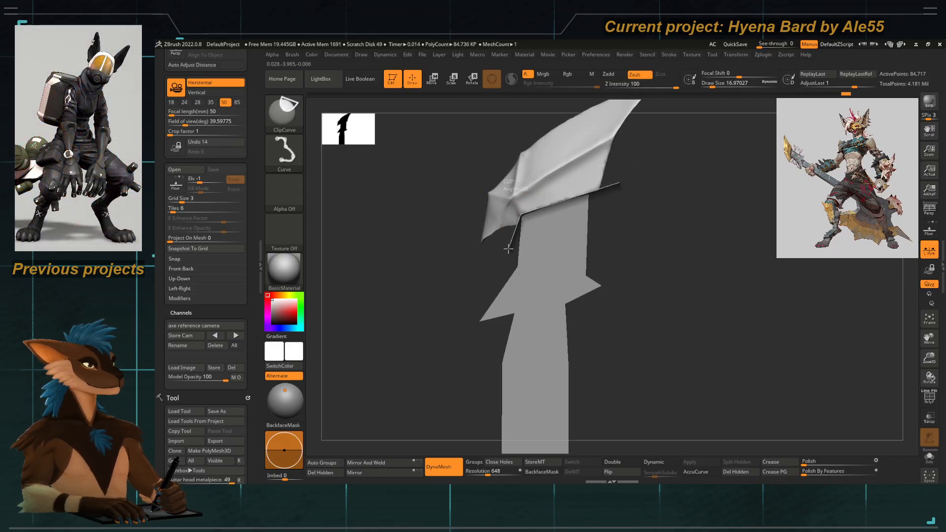
{"action": "left_click_drag", "start_coordinate": [509, 249], "coordinate": [455, 247], "text": "ctrl+shift"}
{"action": "left_click_drag", "start_coordinate": [514, 225], "coordinate": [512, 226], "text": "ctrl+shift"}
{"action": "mouse_move", "coordinate": [457, 243]}
{"action": "left_mouse_down", "text": "ctrl+shift"}
{"action": "mouse_move", "coordinate": [414, 243]}
{"action": "mouse_move", "coordinate": [414, 207]}
{"action": "mouse_move", "coordinate": [430, 229]}
{"action": "mouse_move", "coordinate": [409, 230]}
{"action": "mouse_move", "coordinate": [418, 249]}
{"action": "mouse_move", "coordinate": [475, 331]}
{"action": "mouse_move", "coordinate": [408, 260]}
{"action": "mouse_move", "coordinate": [527, 247]}
{"action": "left_mouse_up", "text": "ctrl+shift"}
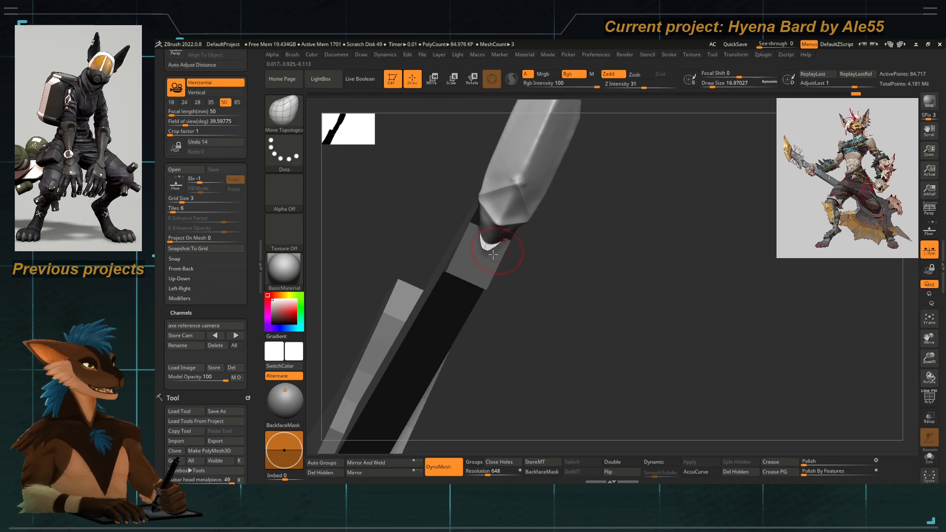
Narrow the lower hook's end to a centred point as seen from the front.
{"action": "right_click_drag", "start_coordinate": [491, 252], "coordinate": [517, 233]}
{"action": "right_click_drag", "start_coordinate": [462, 273], "coordinate": [497, 242]}
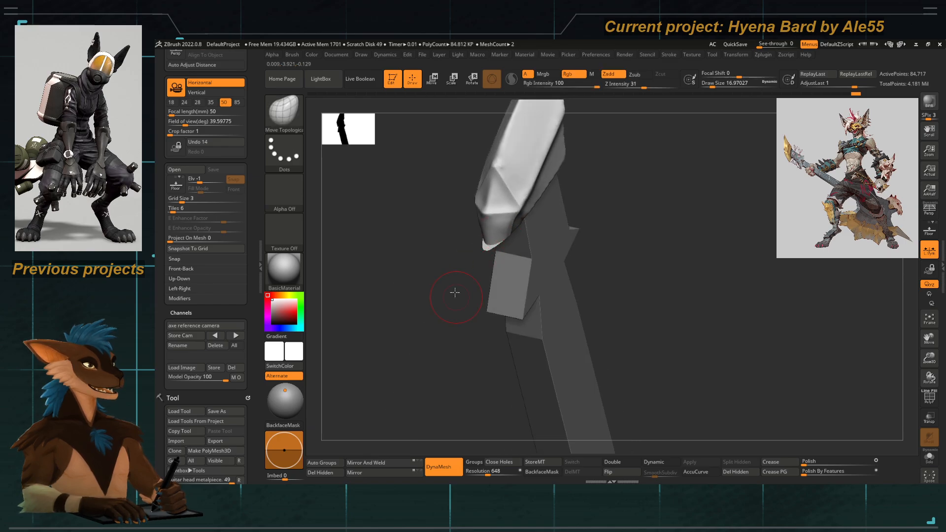
{"action": "mouse_move", "coordinate": [454, 293]}
{"action": "right_mouse_down"}
{"action": "mouse_move", "coordinate": [487, 230]}
{"action": "mouse_move", "coordinate": [469, 276]}
{"action": "mouse_move", "coordinate": [575, 228]}
{"action": "mouse_move", "coordinate": [517, 239]}
{"action": "right_mouse_up"}
{"action": "key", "text": "ctrl+shift"}
{"action": "left_click_drag", "start_coordinate": [491, 268], "coordinate": [498, 270]}
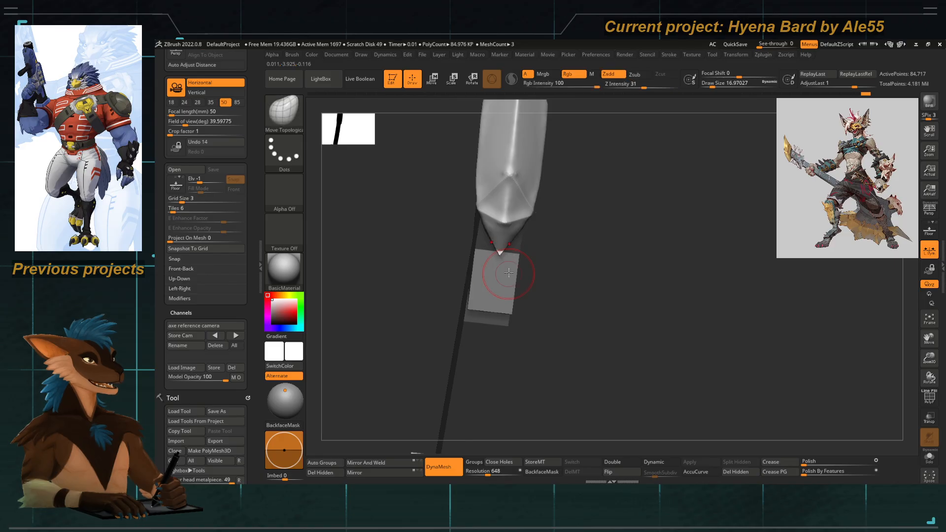
Undo the last edit, clip the hook's tip again with ClipCurve, and check the whole axe-guitar from several angles.
{"action": "mouse_move", "coordinate": [498, 270]}
{"action": "right_mouse_down"}
{"action": "mouse_move", "coordinate": [567, 222]}
{"action": "mouse_move", "coordinate": [477, 237]}
{"action": "mouse_move", "coordinate": [431, 226]}
{"action": "mouse_move", "coordinate": [467, 261]}
{"action": "right_mouse_up"}
{"action": "key", "text": "ctrl+shift"}
{"action": "key", "text": "ctrl+z"}
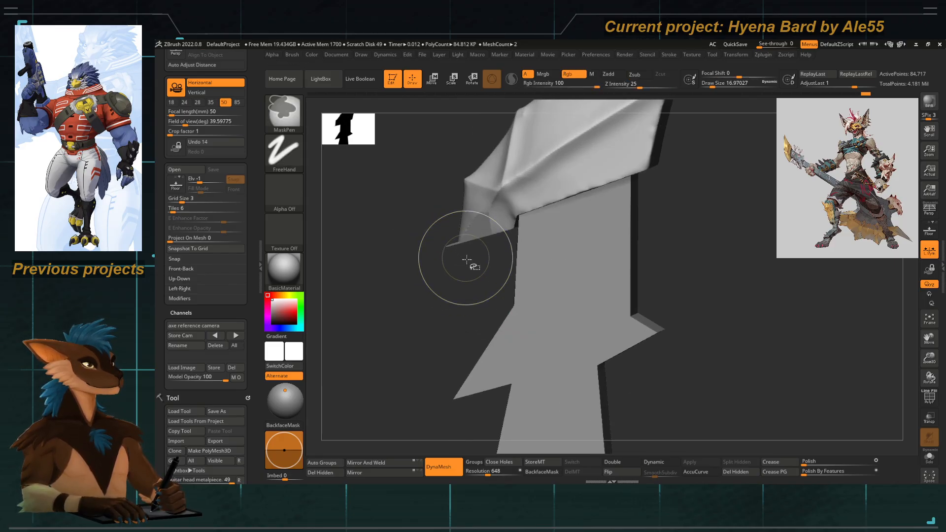
{"action": "left_click_drag", "start_coordinate": [480, 270], "coordinate": [432, 211], "text": "ctrl+shift"}
{"action": "mouse_move", "coordinate": [448, 259]}
{"action": "right_mouse_down"}
{"action": "mouse_move", "coordinate": [488, 251]}
{"action": "mouse_move", "coordinate": [374, 204]}
{"action": "mouse_move", "coordinate": [515, 256]}
{"action": "mouse_move", "coordinate": [424, 219]}
{"action": "mouse_move", "coordinate": [463, 192]}
{"action": "mouse_move", "coordinate": [448, 205]}
{"action": "mouse_move", "coordinate": [472, 209]}
{"action": "right_mouse_up"}
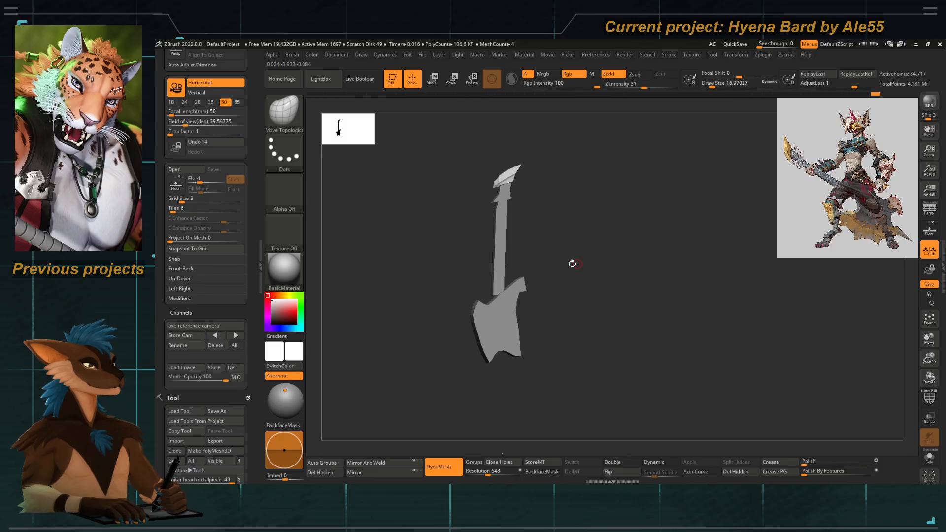
{"action": "right_click_drag", "start_coordinate": [541, 233], "coordinate": [559, 246]}
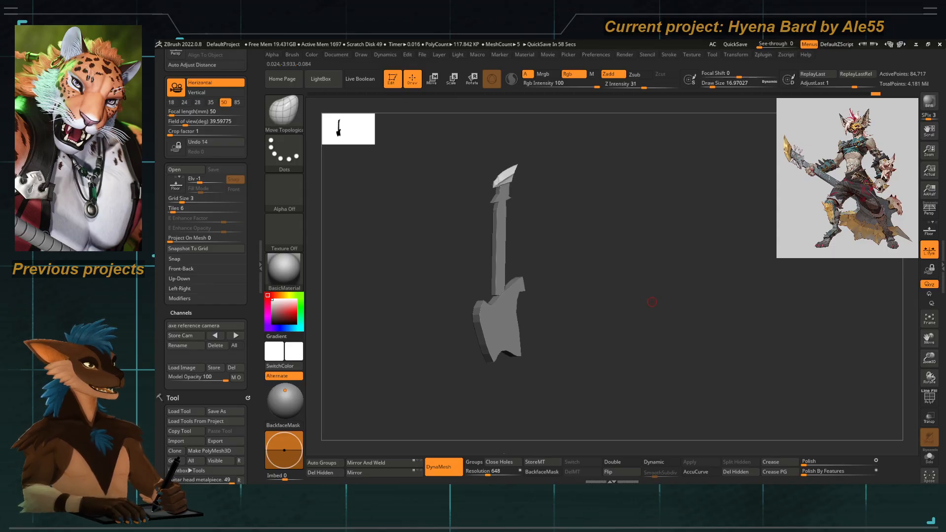
Match the head metalpiece's outline to the Spotlight reference with Move Topological, reducing the draw size from about 77 to 39.
{"action": "key", "text": "shift"}
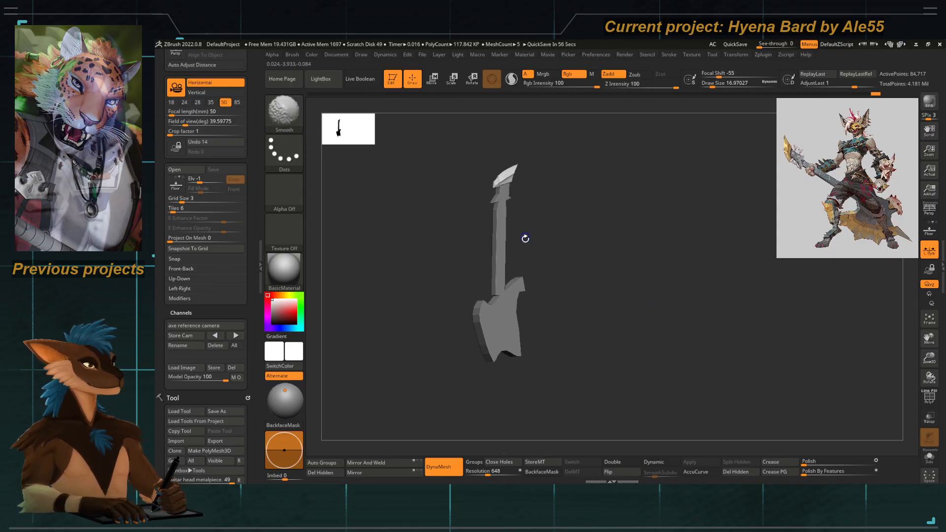
{"action": "key", "text": "shift+z"}
{"action": "left_click_drag", "start_coordinate": [406, 167], "coordinate": [385, 160], "text": "shift"}
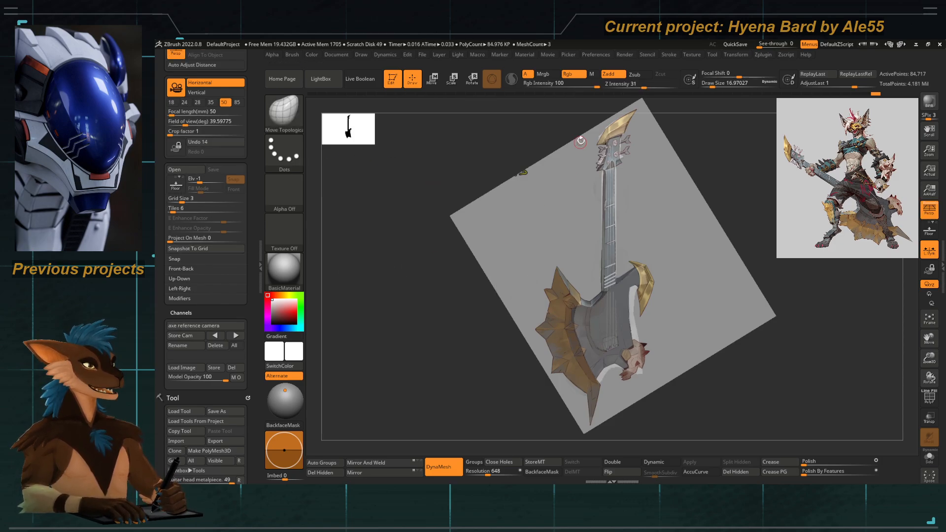
{"action": "key", "text": "b"}
{"action": "key", "text": "t"}
{"action": "key", "text": "space"}
{"action": "left_click", "coordinate": [622, 124]}
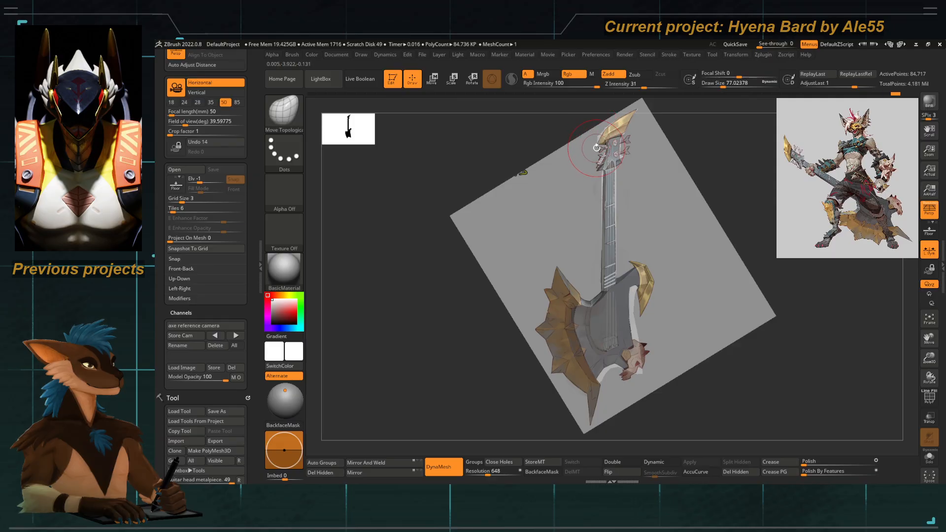
{"action": "key", "text": "space"}
{"action": "left_click_drag", "start_coordinate": [602, 136], "coordinate": [597, 138]}
{"action": "key", "text": "space"}
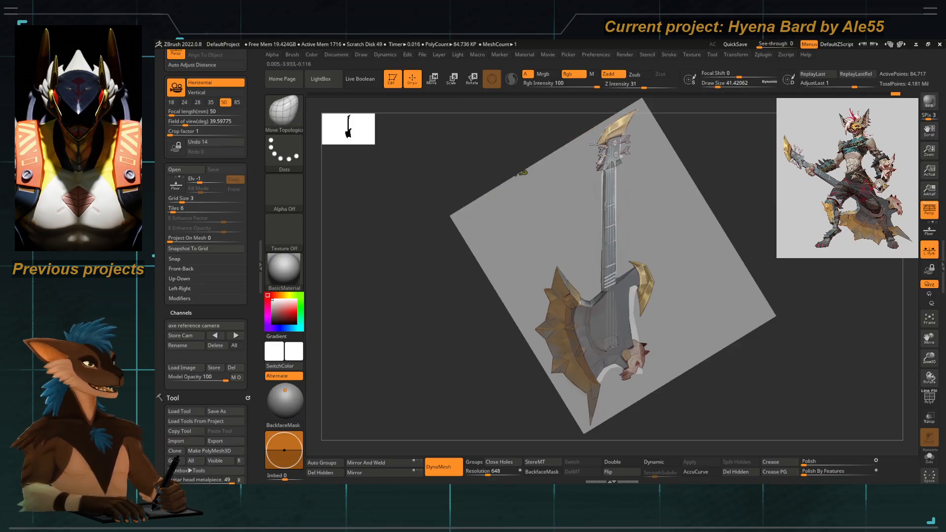
{"action": "key", "text": "space"}
{"action": "left_click_drag", "start_coordinate": [600, 134], "coordinate": [633, 114]}
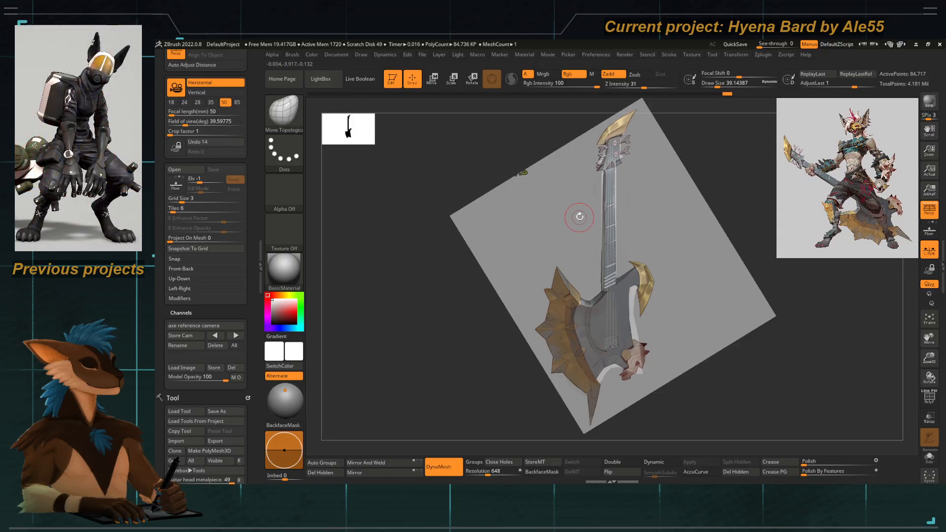
Compare the head metalpiece and the guitar silhouette with the concept art by repeatedly toggling the Spotlight reference.
{"action": "key", "text": "shift+z"}
{"action": "key", "text": "shift+z"}
{"action": "key", "text": "shift+z"}
{"action": "key", "text": "shift+z"}
{"action": "key", "text": "shift+z"}
{"action": "key", "text": "shift+z"}
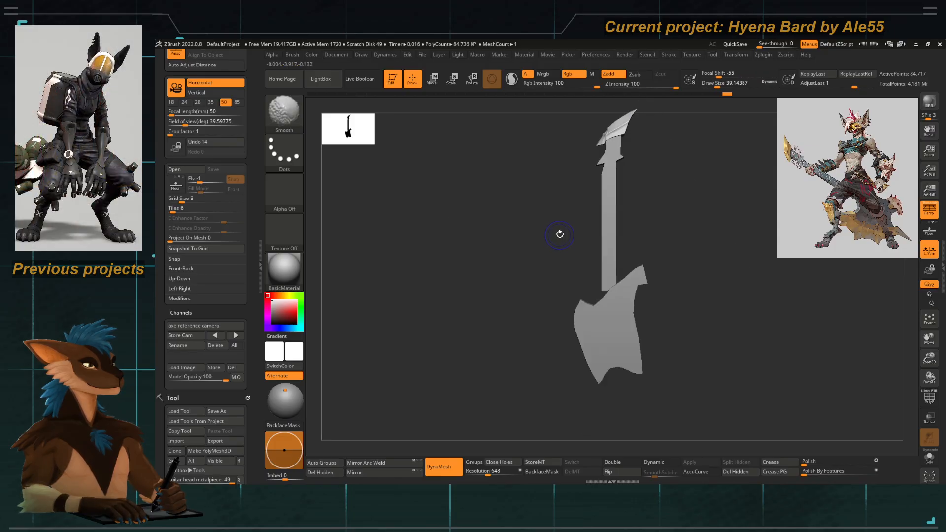
{"action": "key", "text": "shift+z"}
{"action": "key", "text": "shift+z"}
{"action": "key", "text": "shift+z"}
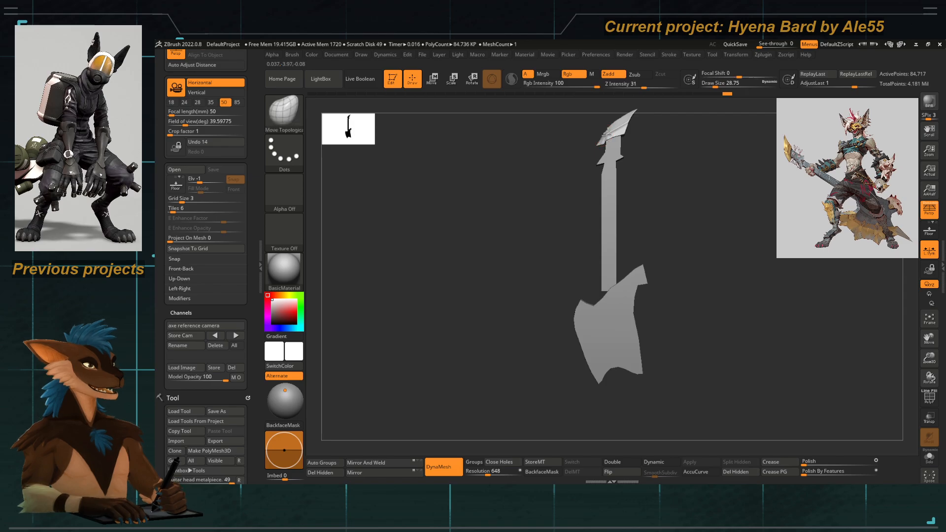
{"action": "key", "text": "shift+z"}
{"action": "key", "text": "shift+z"}
{"action": "key", "text": "shift+z"}
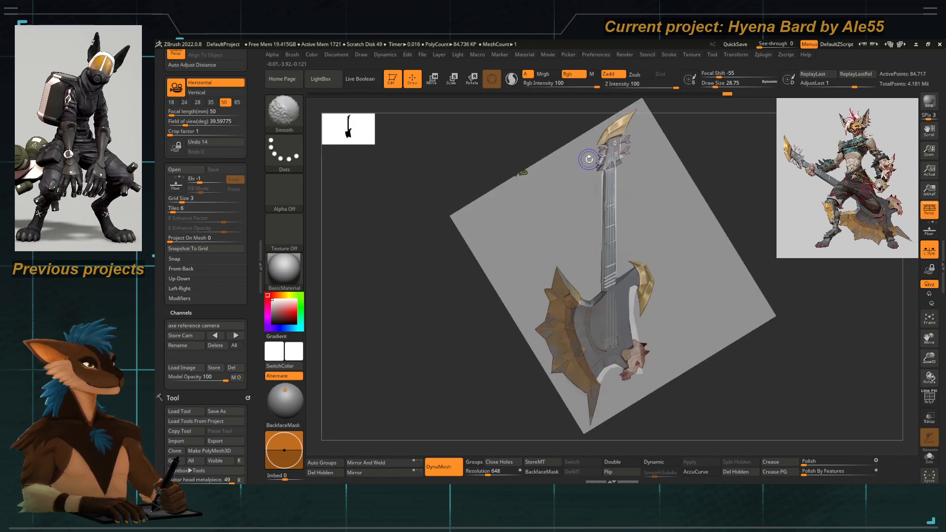
{"action": "key", "text": "shift+z"}
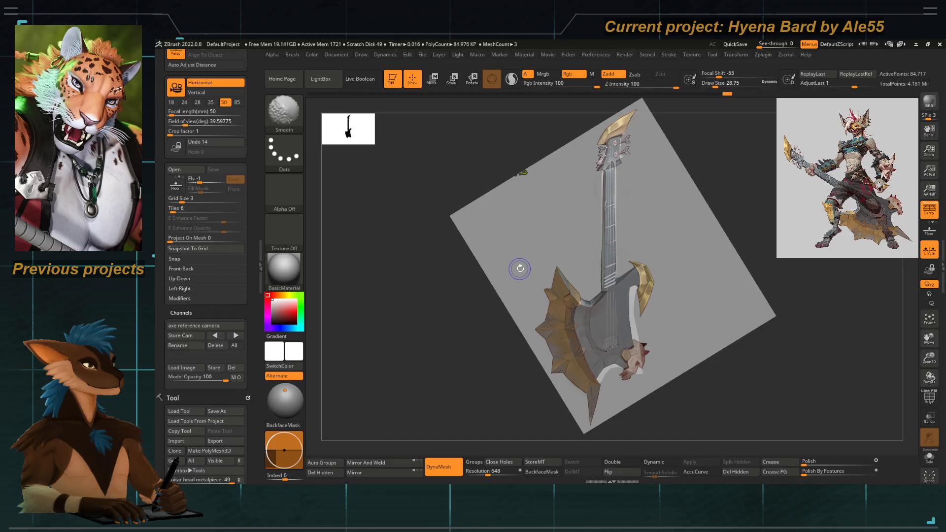
Make the guitar base the active subtool and locate it in the subtool list.
{"action": "left_click_drag", "start_coordinate": [478, 343], "coordinate": [473, 344]}
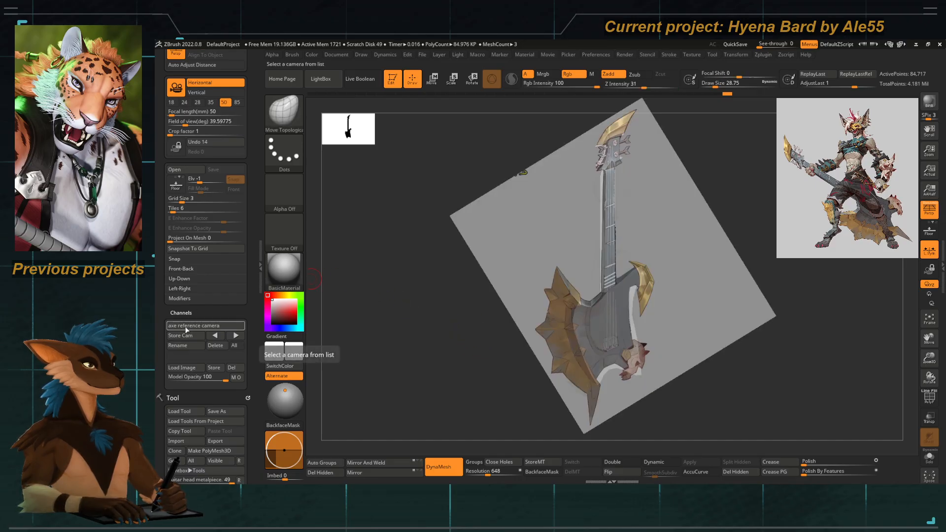
{"action": "left_click", "coordinate": [623, 321], "text": "alt"}
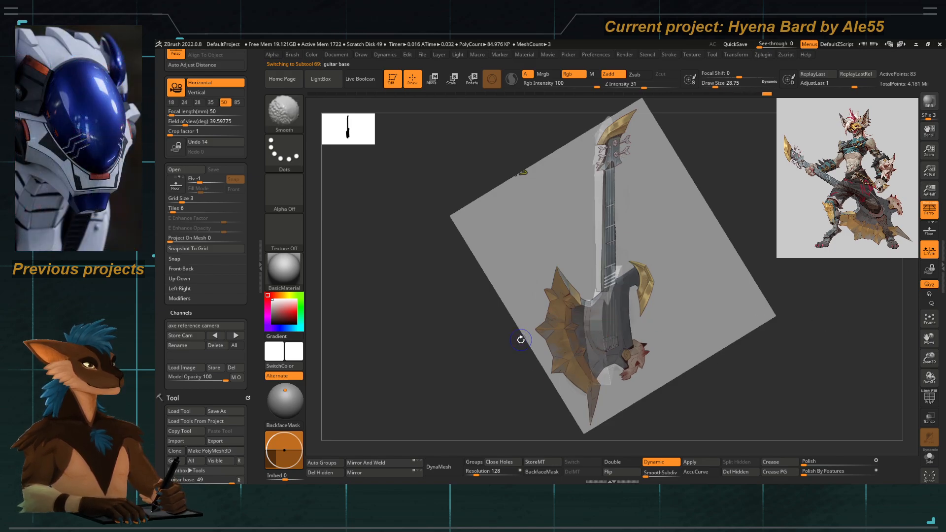
{"action": "left_click_drag", "start_coordinate": [520, 338], "coordinate": [598, 310], "text": "shift"}
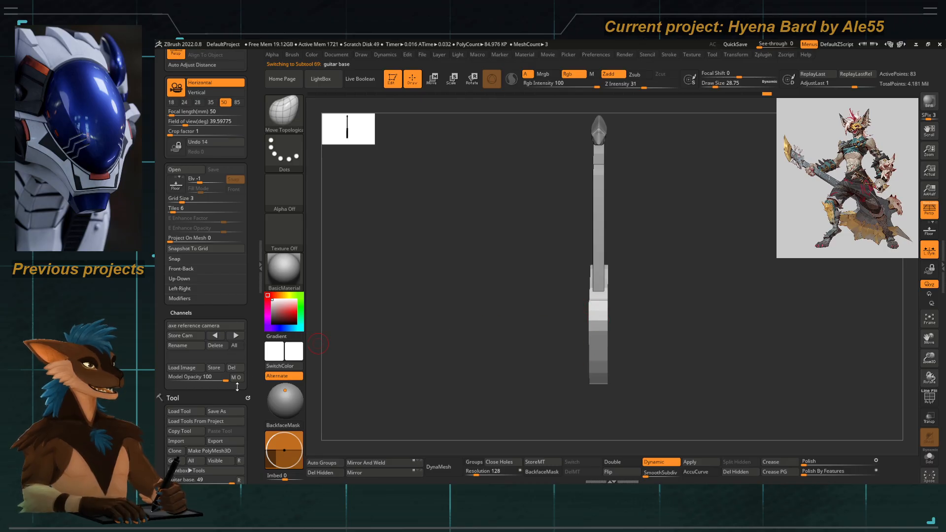
{"action": "scroll", "coordinate": [207, 345], "scroll_direction": "down", "scroll_amount": 10}
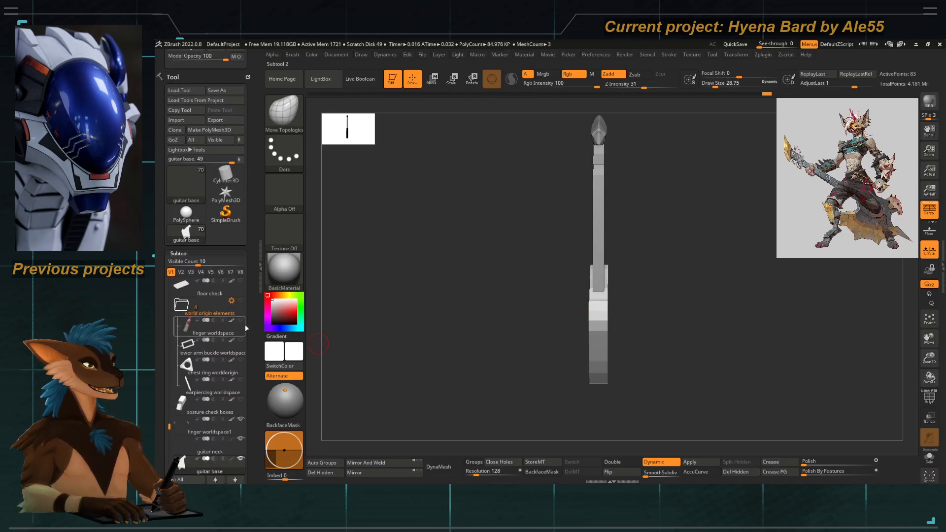
Apply the guitar base's dynamic subdivision as real geometry, show its wireframe, and mirror and weld the mesh.
{"action": "scroll", "coordinate": [232, 286], "scroll_direction": "down", "scroll_amount": 10}
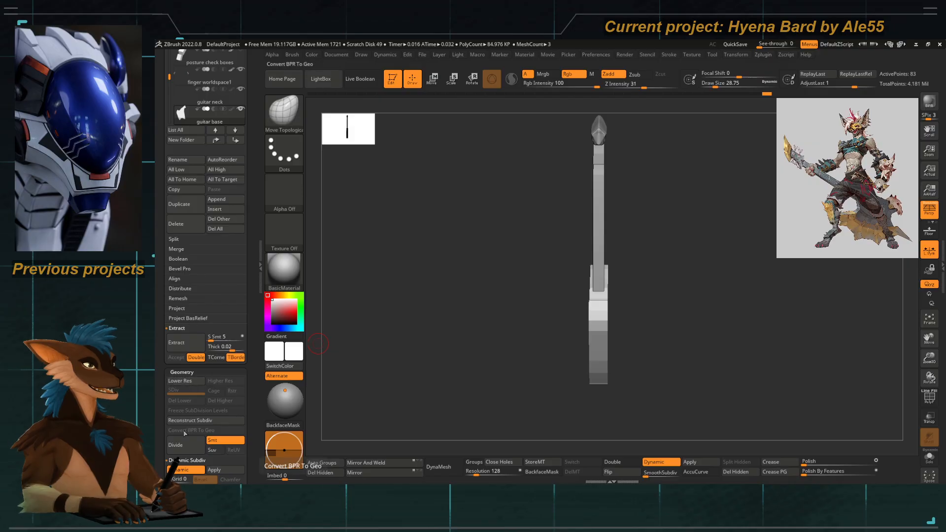
{"action": "scroll", "coordinate": [219, 344], "scroll_direction": "down", "scroll_amount": 3}
{"action": "left_click", "coordinate": [216, 330]}
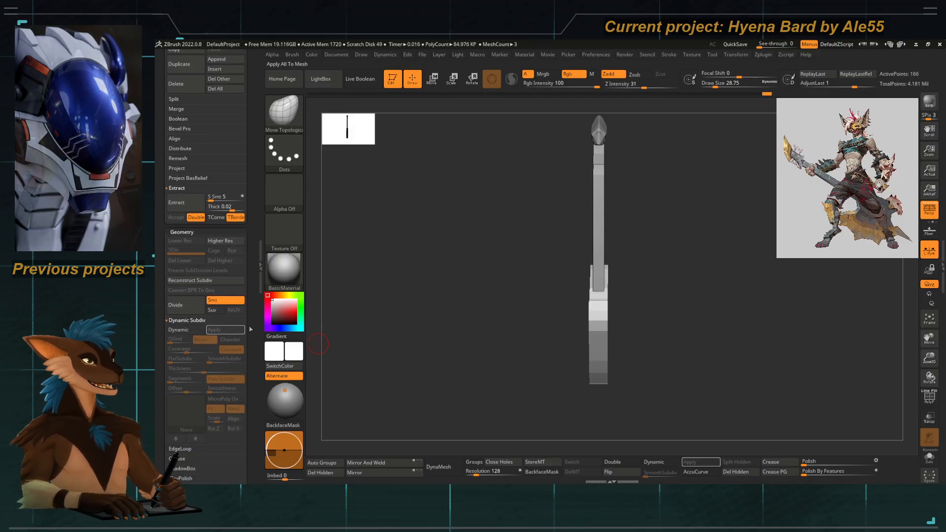
{"action": "left_click", "coordinate": [936, 405]}
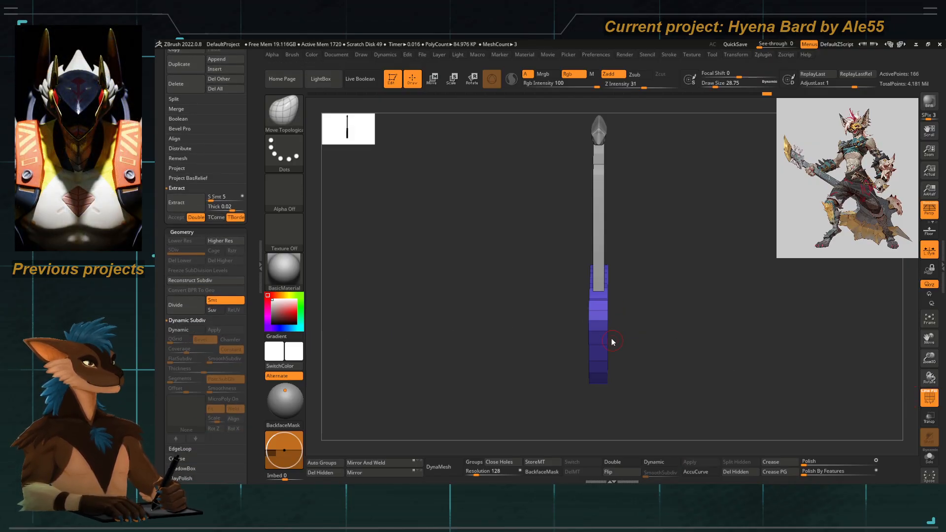
{"action": "left_click", "coordinate": [376, 464]}
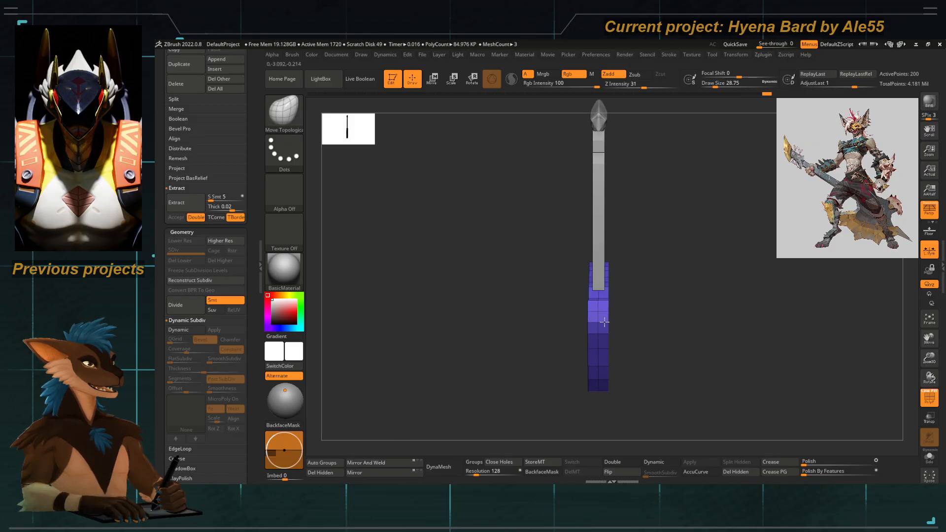
Select the guitar neck, apply its dynamic subdivision as real geometry, and mirror and weld it.
{"action": "left_click", "coordinate": [601, 267], "text": "alt"}
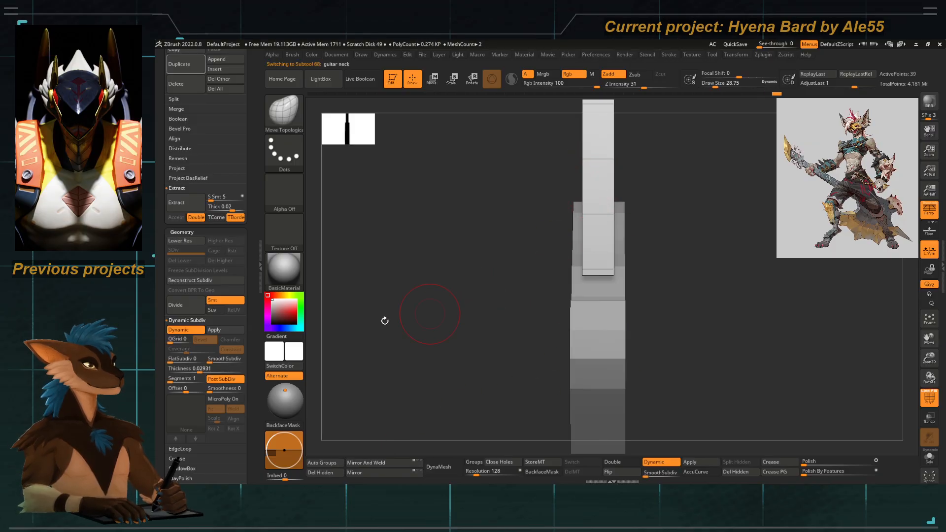
{"action": "left_click", "coordinate": [216, 331]}
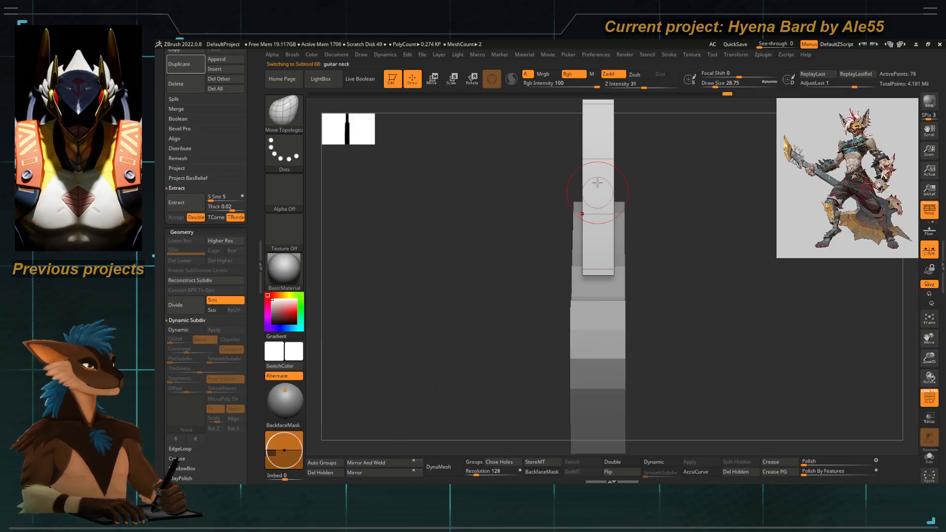
{"action": "left_click", "coordinate": [380, 466]}
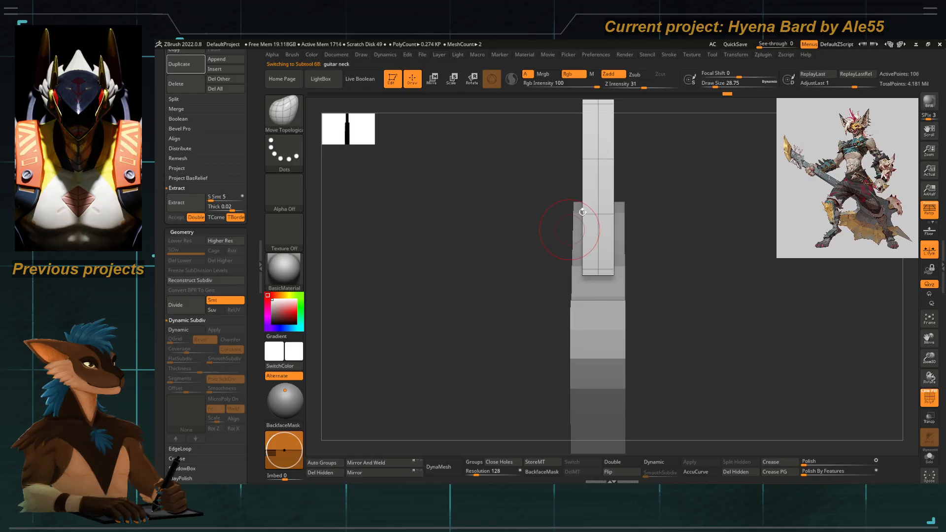
{"action": "left_click_drag", "start_coordinate": [582, 212], "coordinate": [562, 171]}
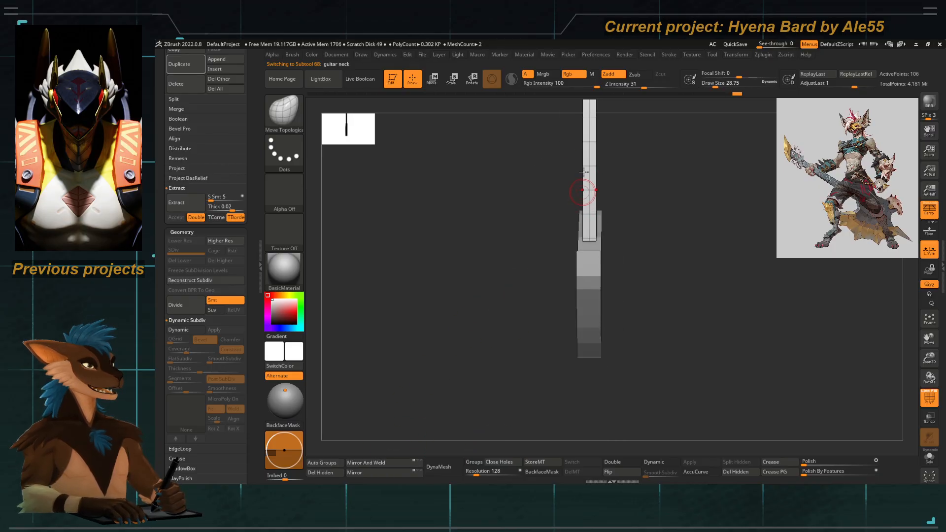
Select the guitar base, enlarge the brush to a draw size of about 108, and turn off the wireframe display.
{"action": "left_click", "coordinate": [583, 281], "text": "alt"}
{"action": "left_click_drag", "start_coordinate": [498, 326], "coordinate": [527, 327], "text": "shift"}
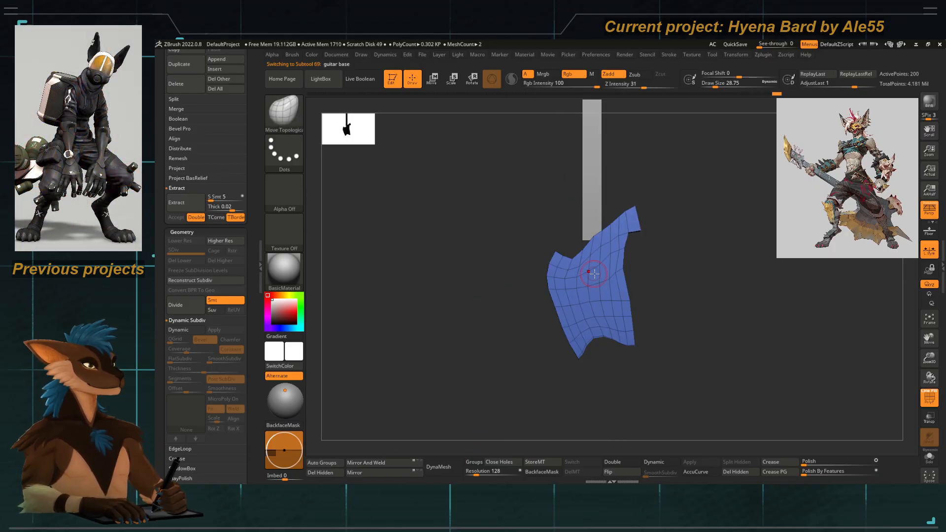
{"action": "key", "text": "s"}
{"action": "mouse_move", "coordinate": [609, 278]}
{"action": "left_mouse_down"}
{"action": "mouse_move", "coordinate": [622, 277]}
{"action": "mouse_move", "coordinate": [602, 276]}
{"action": "mouse_move", "coordinate": [622, 300]}
{"action": "mouse_move", "coordinate": [640, 299]}
{"action": "left_mouse_up"}
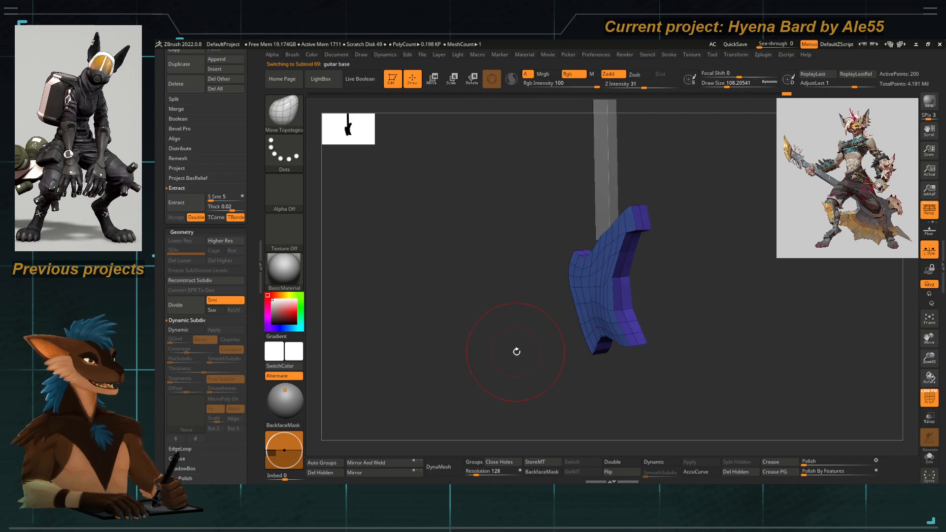
{"action": "left_click_drag", "start_coordinate": [509, 354], "coordinate": [570, 330]}
{"action": "key", "text": "shift+f"}
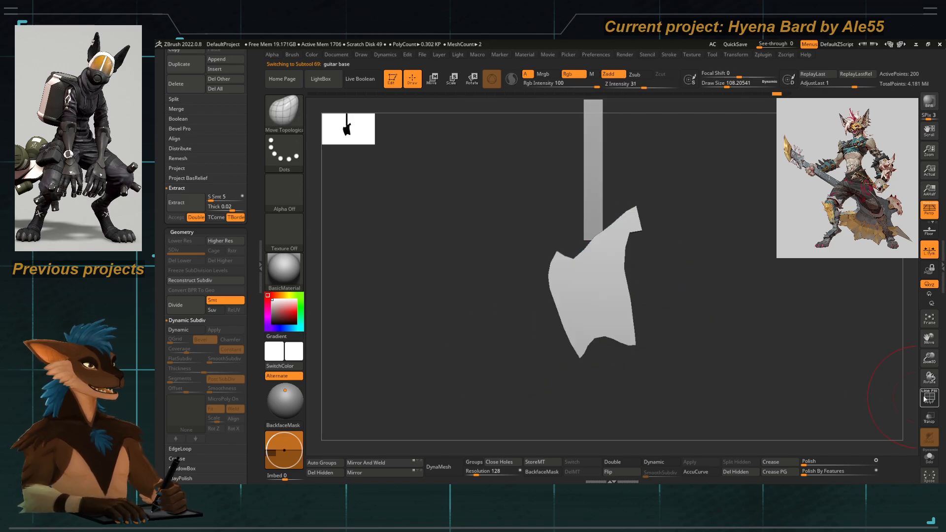
Show the guitar reference image and recall the stored "axe reference camera" view.
{"action": "key", "text": "shift+z"}
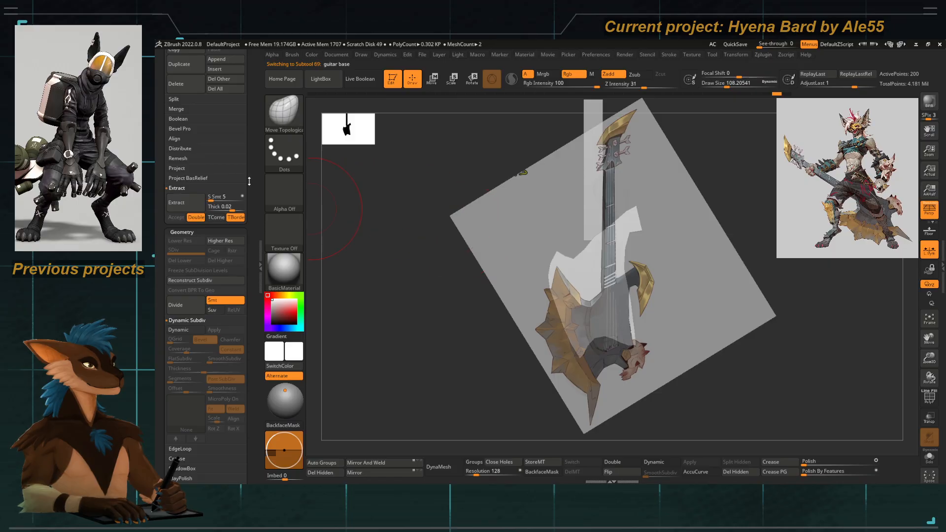
{"action": "scroll", "coordinate": [249, 182], "scroll_direction": "up", "scroll_amount": 10}
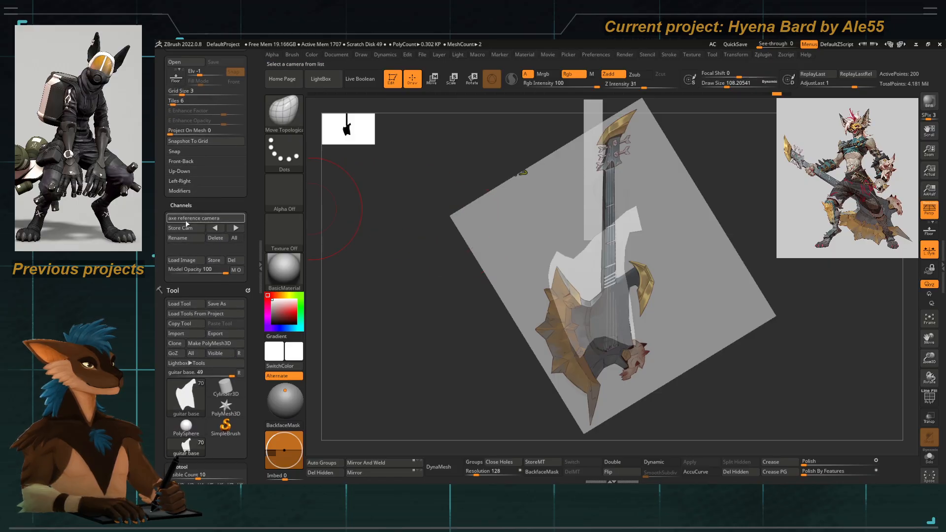
{"action": "left_click", "coordinate": [189, 219]}
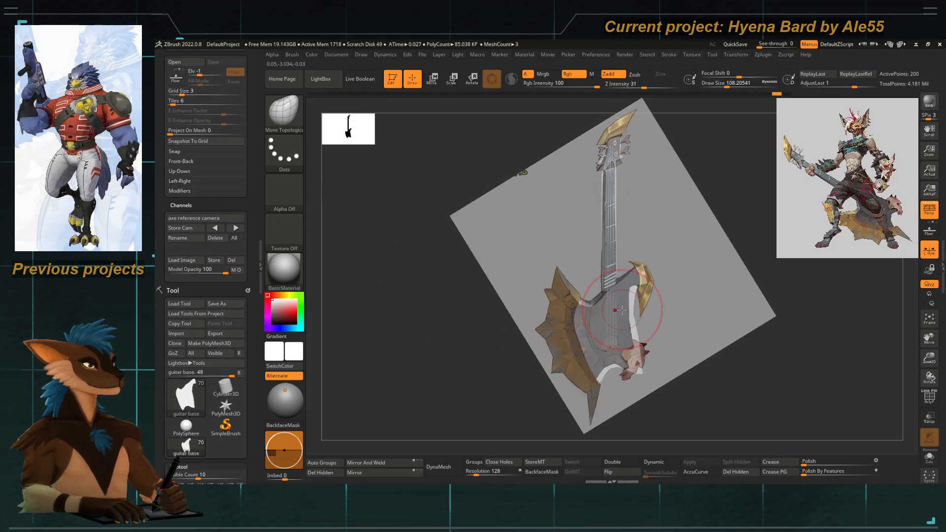
Reshape the guitar base's outline to match the reference with the Move Topological brush, at draw sizes of about 90 and 77.
{"action": "key", "text": "bracketleft"}
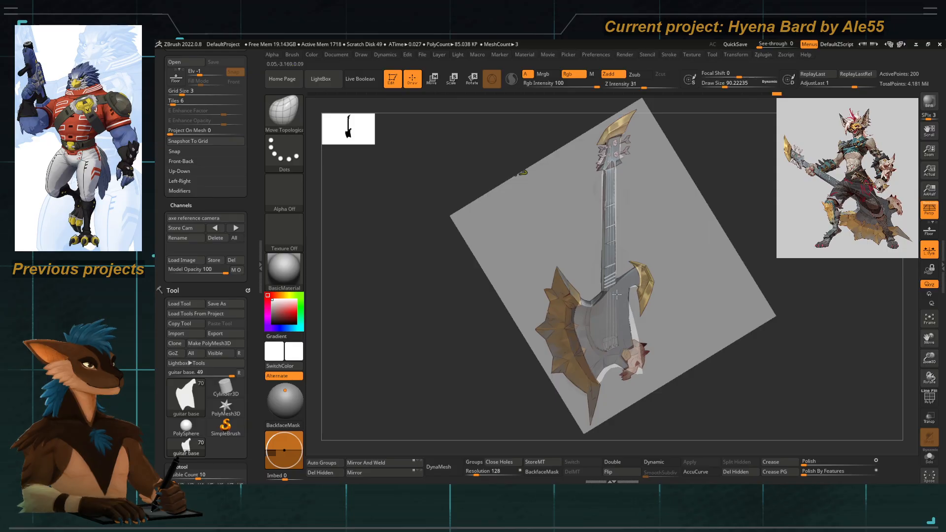
{"action": "key", "text": "p"}
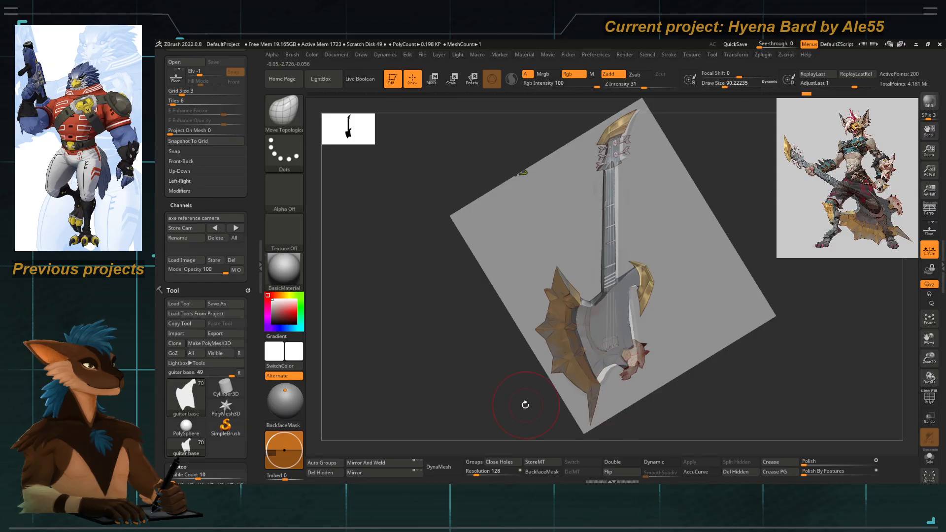
{"action": "key", "text": "p"}
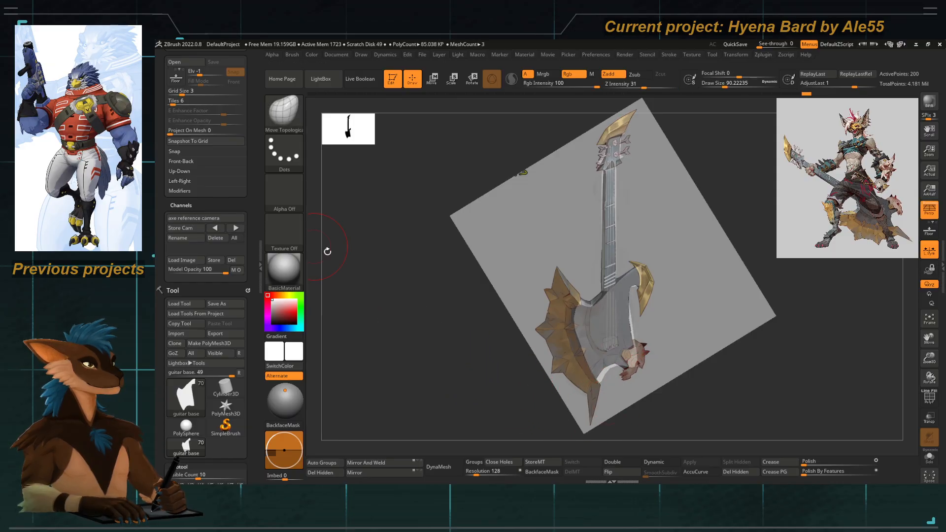
{"action": "left_click_drag", "start_coordinate": [576, 311], "coordinate": [569, 309]}
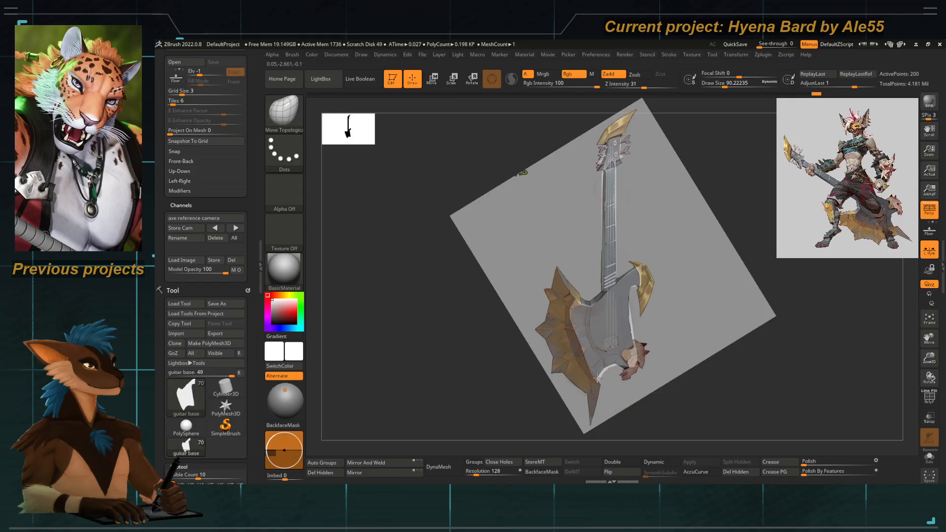
{"action": "key", "text": "space"}
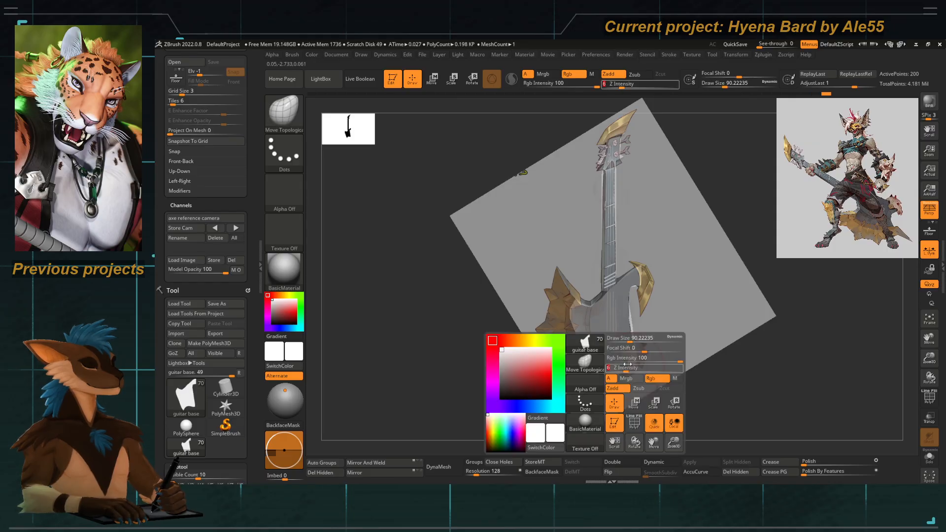
{"action": "left_click_drag", "start_coordinate": [638, 336], "coordinate": [633, 337]}
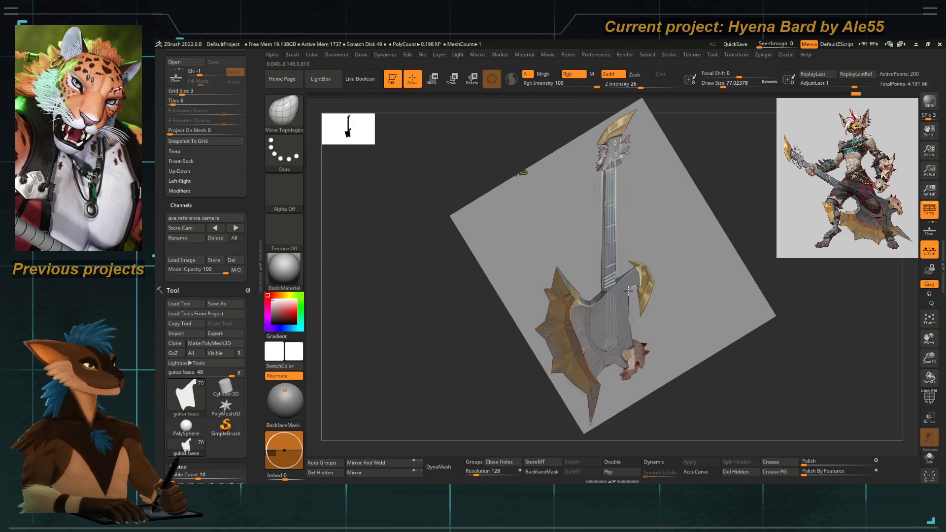
{"action": "left_click_drag", "start_coordinate": [636, 285], "coordinate": [642, 263]}
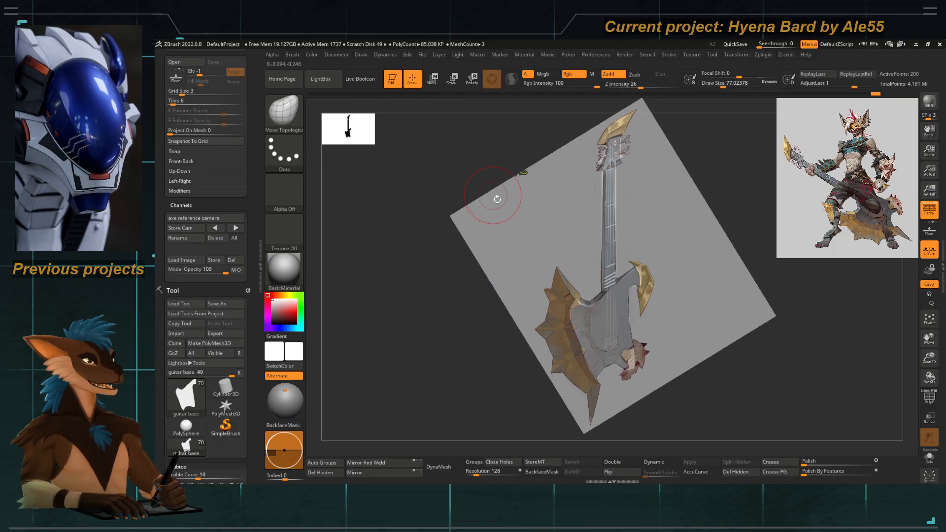
Select the "guitar head metalpiece" subtool and duplicate it.
{"action": "mouse_move", "coordinate": [253, 237]}
{"action": "left_mouse_down"}
{"action": "mouse_move", "coordinate": [257, 334]}
{"action": "mouse_move", "coordinate": [255, 184]}
{"action": "left_mouse_up"}
{"action": "left_click_drag", "start_coordinate": [170, 172], "coordinate": [171, 186]}
{"action": "left_click", "coordinate": [185, 170]}
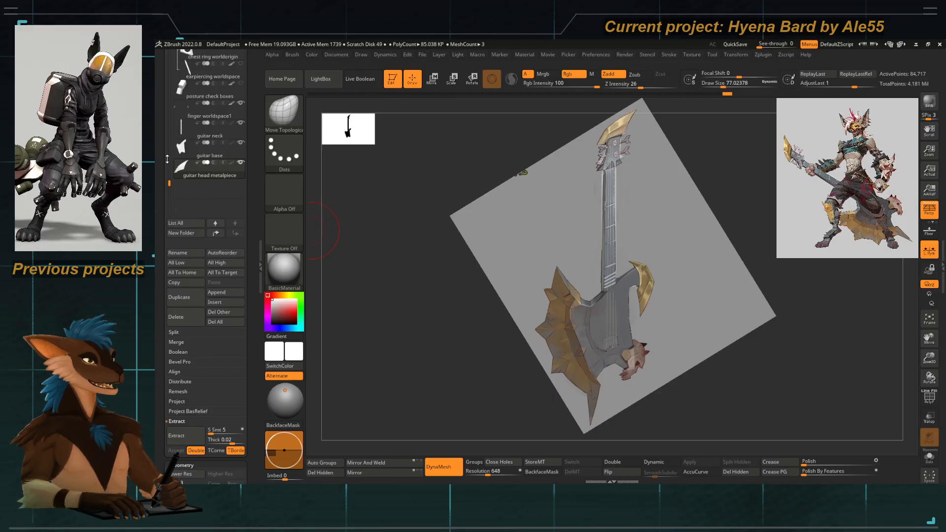
{"action": "left_click", "coordinate": [180, 297]}
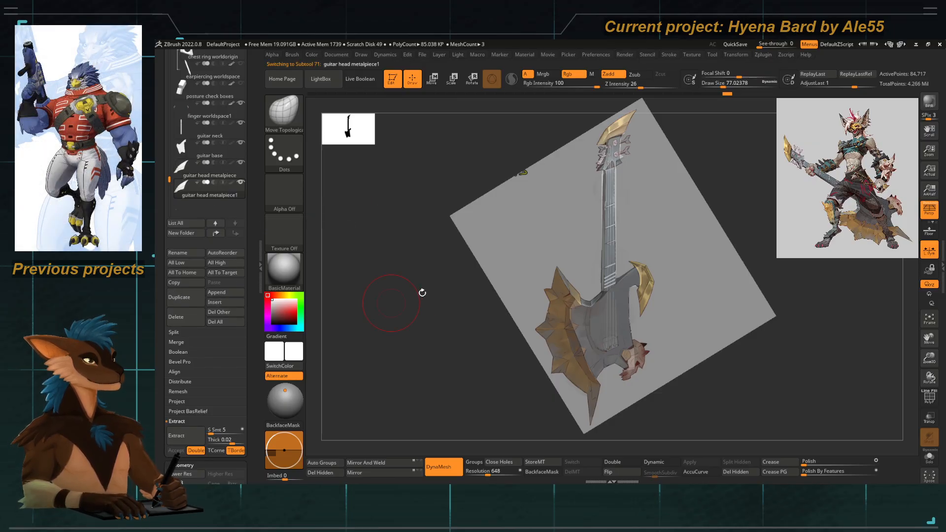
Move and rotate the duplicated metal piece onto the gold blade at the tip of the guitar body's upper horn.
{"action": "key", "text": "w"}
{"action": "left_click_drag", "start_coordinate": [589, 158], "coordinate": [615, 296]}
{"action": "left_click_drag", "start_coordinate": [666, 227], "coordinate": [662, 356]}
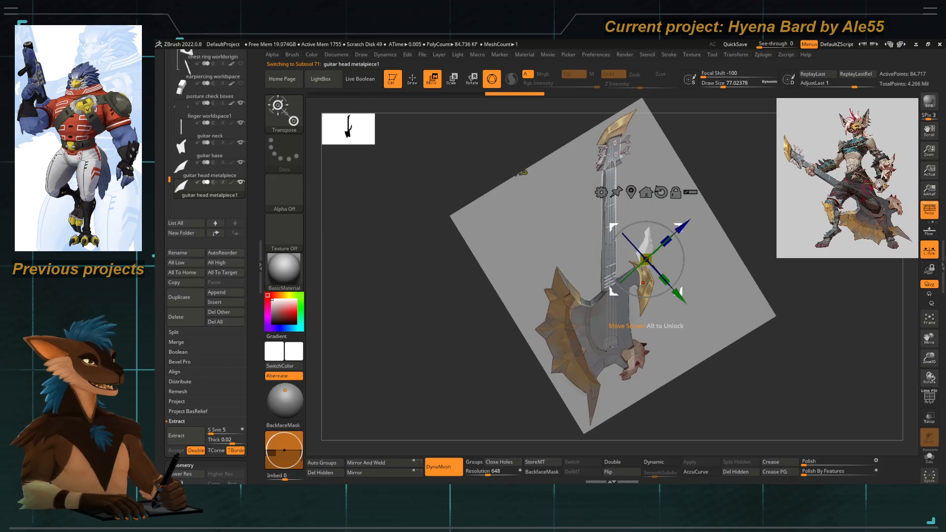
{"action": "left_click_drag", "start_coordinate": [612, 291], "coordinate": [609, 326]}
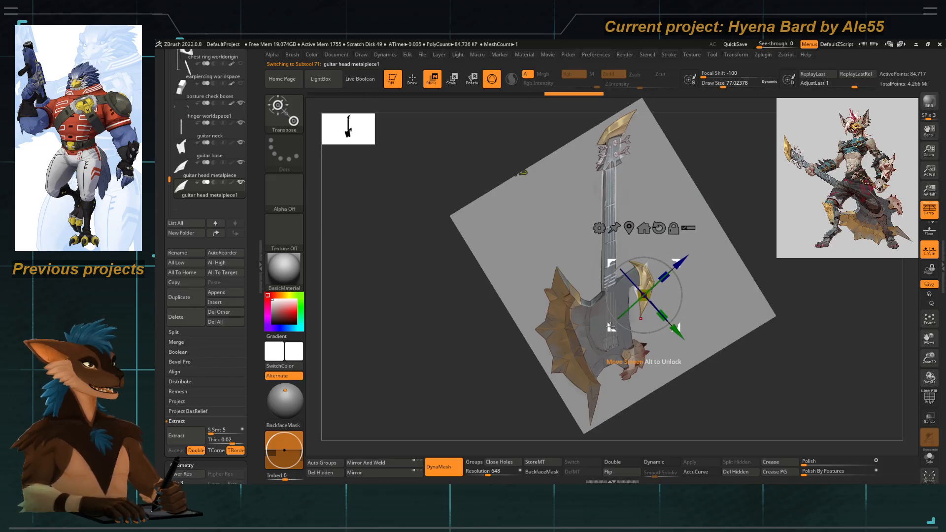
{"action": "key", "text": "q"}
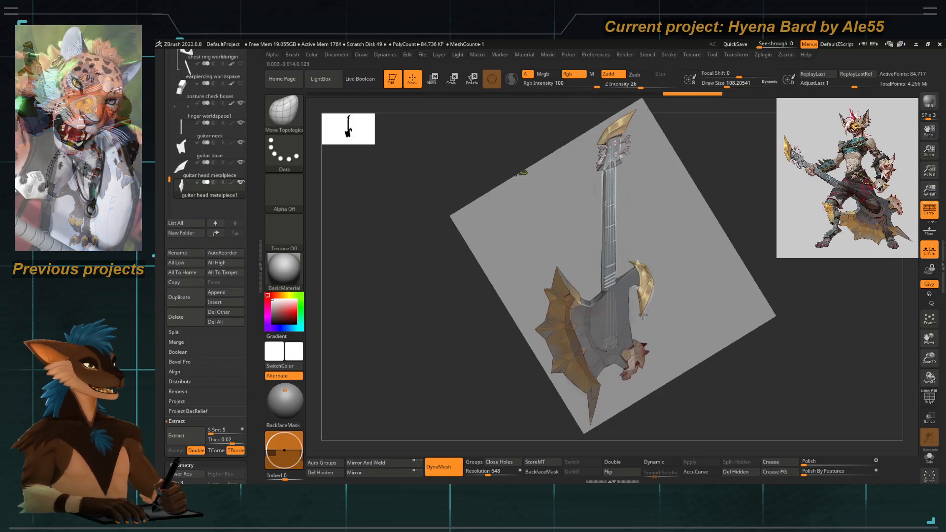
Reshape the duplicated metal piece to the reference blade with the Move Topological brush, reducing its draw size to about 71, and hide the reference.
{"action": "left_click_drag", "start_coordinate": [644, 316], "coordinate": [636, 291]}
{"action": "key", "text": "space"}
{"action": "left_click", "coordinate": [633, 258]}
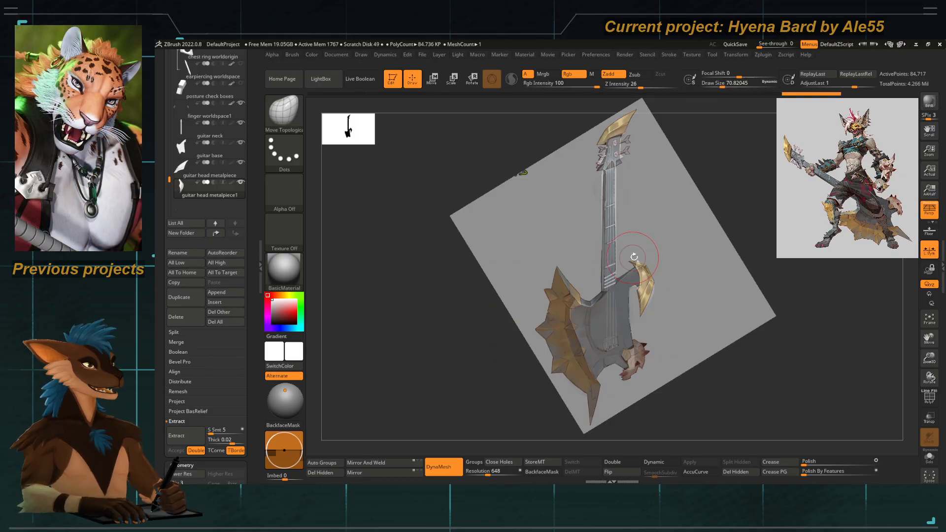
{"action": "mouse_move", "coordinate": [625, 258]}
{"action": "left_mouse_down"}
{"action": "mouse_move", "coordinate": [643, 269]}
{"action": "mouse_move", "coordinate": [600, 325]}
{"action": "left_mouse_up"}
{"action": "key", "text": "shift+z"}
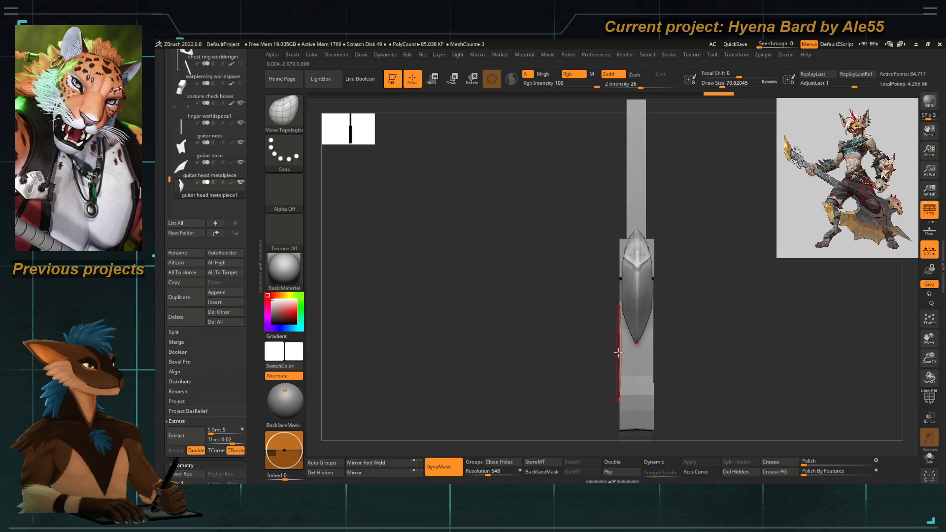
Scale the duplicated metal piece wider across the guitar's thickness by a factor of about 1.18.
{"action": "key", "text": "e"}
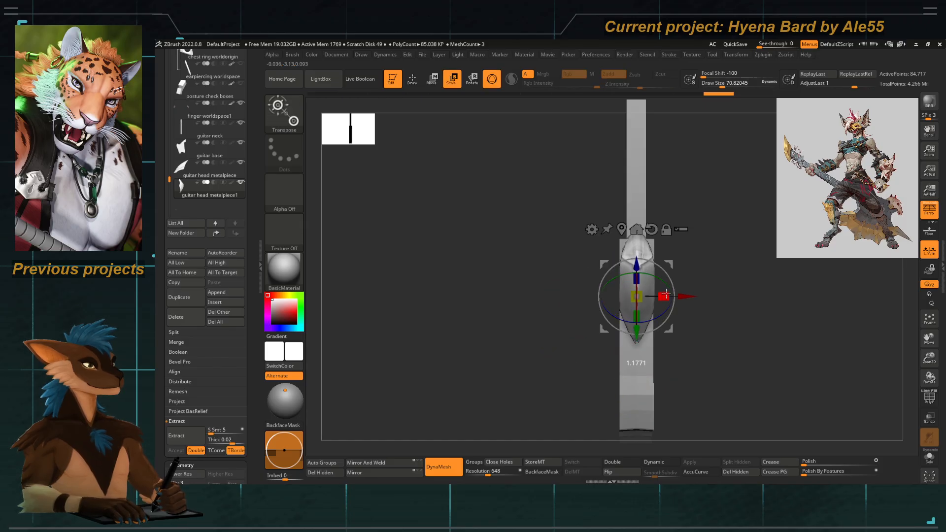
{"action": "left_click_drag", "start_coordinate": [667, 295], "coordinate": [670, 295]}
{"action": "left_click_drag", "start_coordinate": [549, 281], "coordinate": [595, 273]}
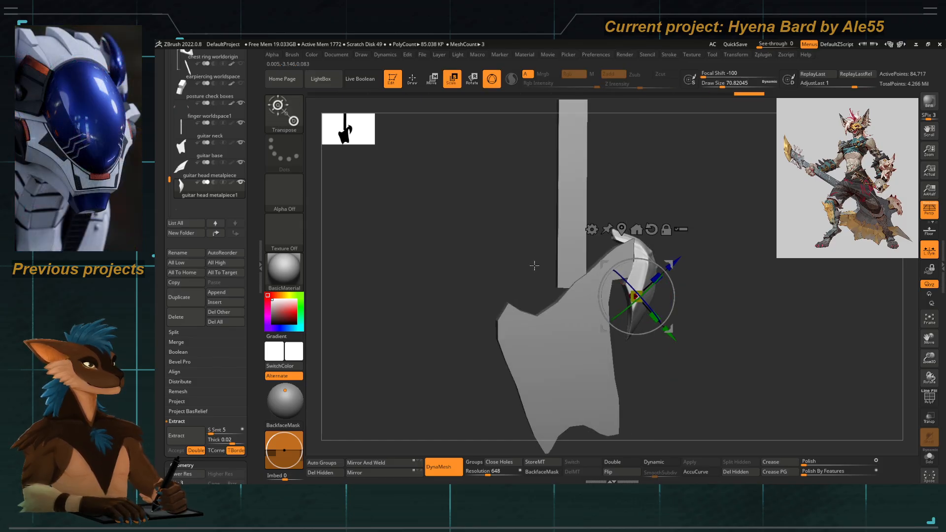
{"action": "left_click_drag", "start_coordinate": [524, 259], "coordinate": [478, 265]}
Select the guitar base and adjust its horn to fit inside the metal piece with the Move Topological brush at draw size about 41.
{"action": "left_click", "coordinate": [547, 328], "text": "alt"}
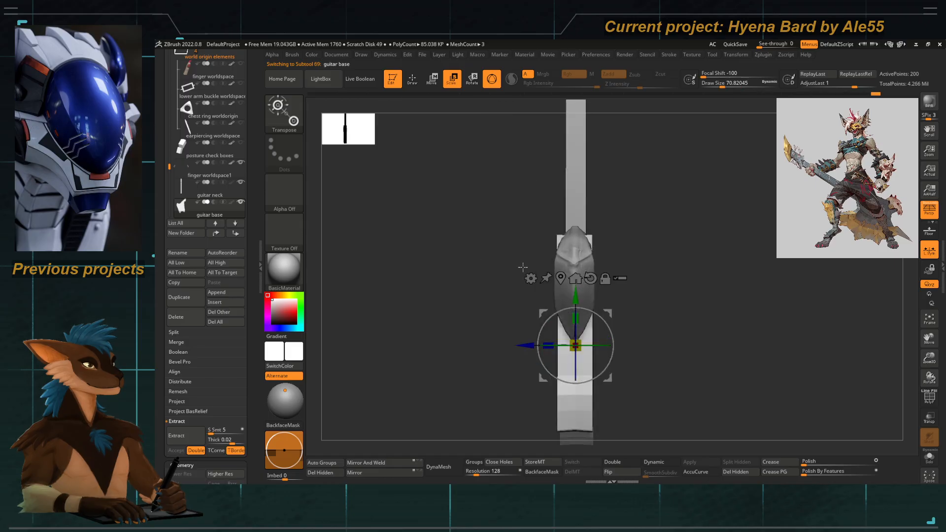
{"action": "key", "text": "b"}
{"action": "key", "text": "m"}
{"action": "key", "text": "t"}
{"action": "key", "text": "space"}
{"action": "left_click_drag", "start_coordinate": [557, 243], "coordinate": [566, 242]}
{"action": "mouse_move", "coordinate": [518, 261]}
{"action": "left_mouse_down"}
{"action": "mouse_move", "coordinate": [570, 301]}
{"action": "mouse_move", "coordinate": [592, 304]}
{"action": "mouse_move", "coordinate": [649, 258]}
{"action": "mouse_move", "coordinate": [555, 243]}
{"action": "mouse_move", "coordinate": [509, 253]}
{"action": "mouse_move", "coordinate": [587, 298]}
{"action": "mouse_move", "coordinate": [577, 269]}
{"action": "left_mouse_up"}
{"action": "key", "text": "space"}
{"action": "key", "text": "space"}
{"action": "left_click_drag", "start_coordinate": [570, 304], "coordinate": [563, 303]}
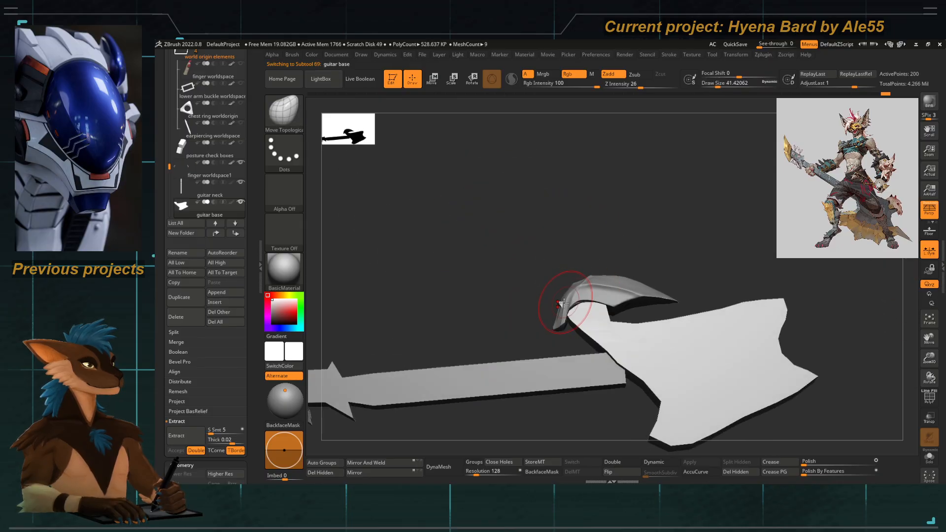
Select the metal piece on the guitar body's upper horn and polish its outer surface with the hPolish brush at draw size about 16.
{"action": "mouse_move", "coordinate": [518, 279]}
{"action": "left_mouse_down"}
{"action": "mouse_move", "coordinate": [503, 306]}
{"action": "mouse_move", "coordinate": [560, 333]}
{"action": "mouse_move", "coordinate": [516, 272]}
{"action": "mouse_move", "coordinate": [541, 290]}
{"action": "mouse_move", "coordinate": [534, 304]}
{"action": "left_mouse_up"}
{"action": "left_click", "coordinate": [588, 286], "text": "alt"}
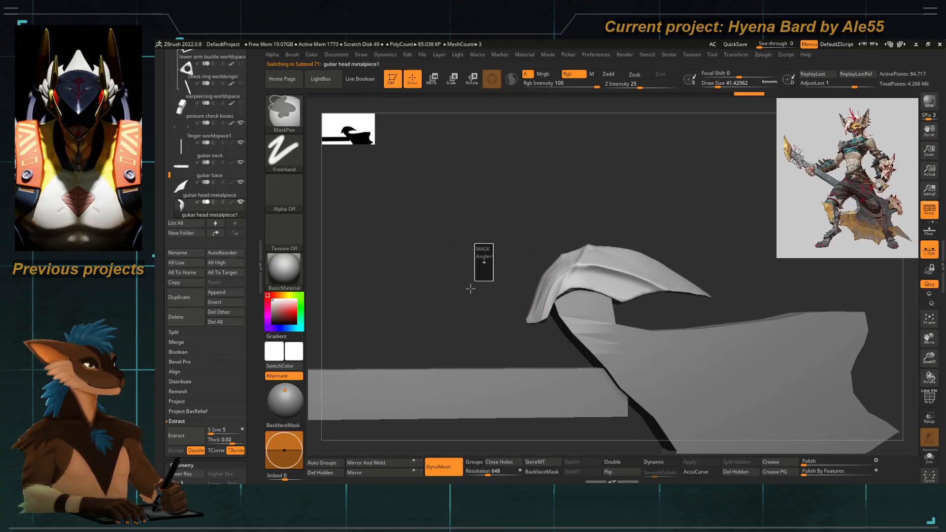
{"action": "key", "text": "b"}
{"action": "key", "text": "h"}
{"action": "key", "text": "p"}
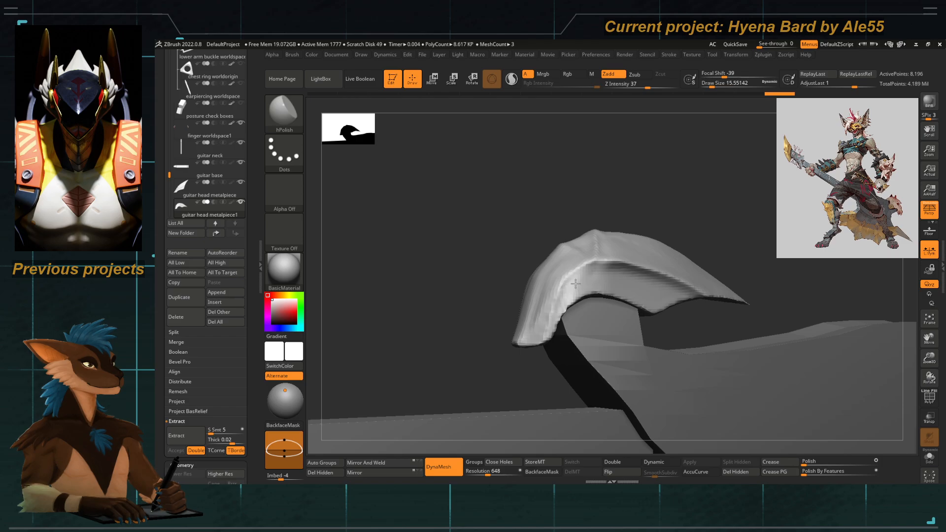
{"action": "left_click_drag", "start_coordinate": [505, 256], "coordinate": [540, 287]}
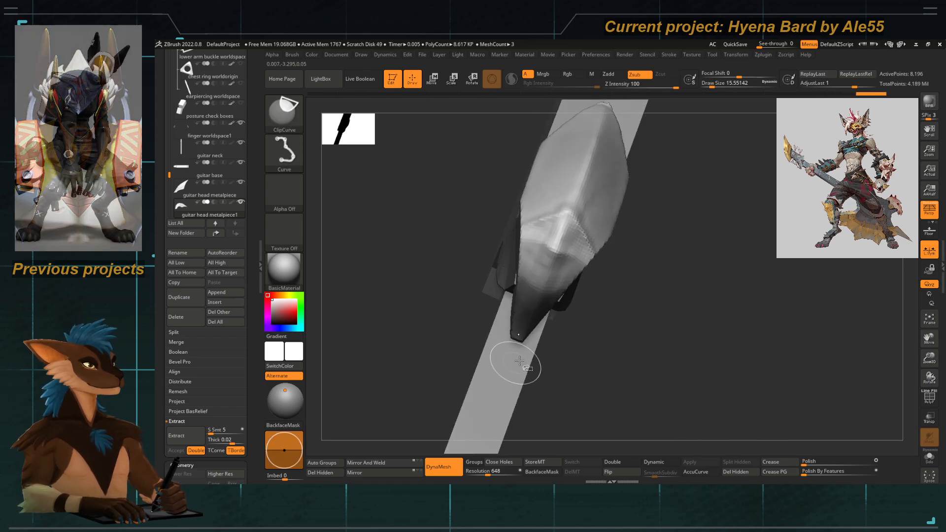
{"action": "mouse_move", "coordinate": [592, 363]}
{"action": "left_mouse_down"}
{"action": "mouse_move", "coordinate": [538, 295]}
{"action": "mouse_move", "coordinate": [478, 264]}
{"action": "mouse_move", "coordinate": [513, 276]}
{"action": "left_mouse_up"}
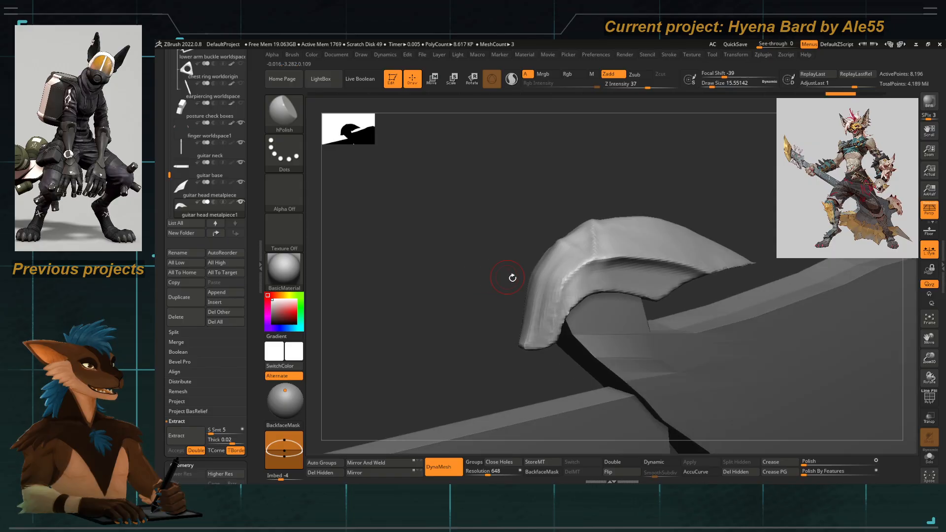
Polish the front edge and inner rim of the horn's metal piece with hPolish, raising the draw size to about 17.
{"action": "key", "text": "b"}
{"action": "key", "text": "h"}
{"action": "key", "text": "p"}
{"action": "left_click_drag", "start_coordinate": [586, 274], "coordinate": [580, 283], "text": "alt"}
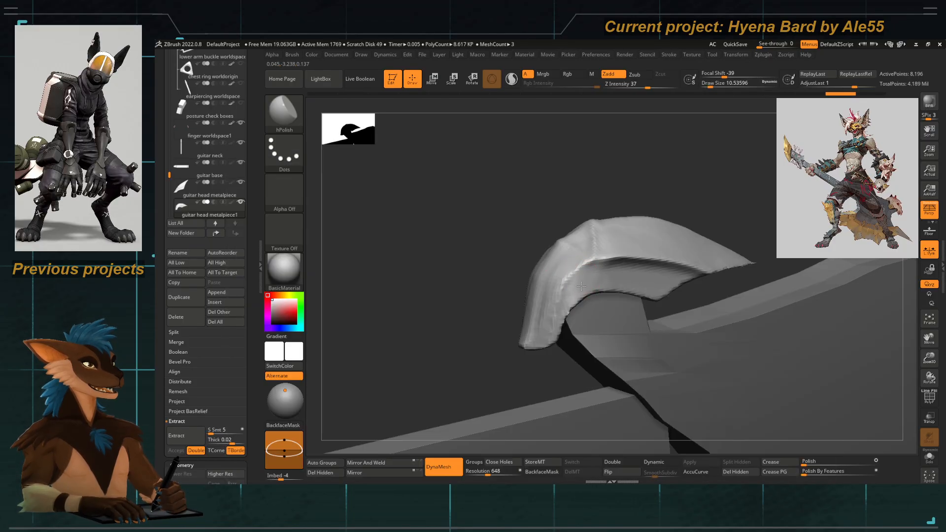
{"action": "key", "text": "s"}
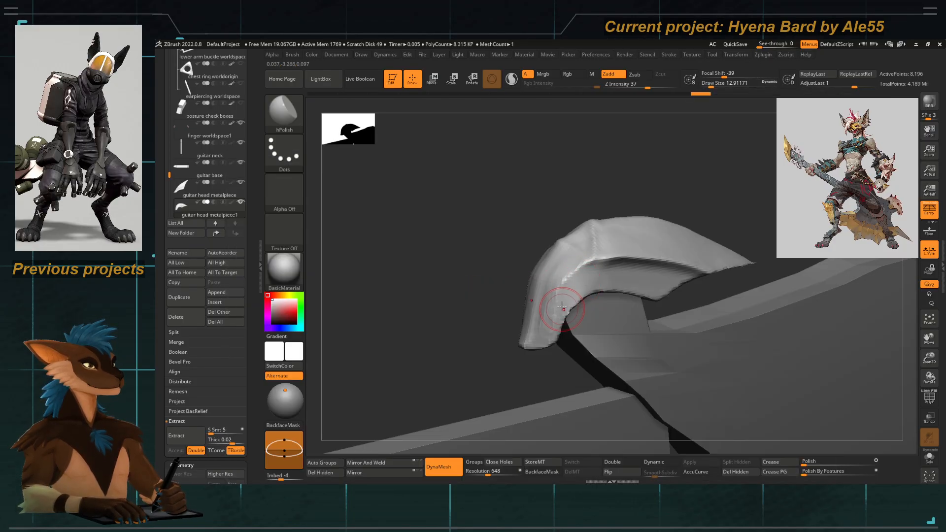
{"action": "left_click_drag", "start_coordinate": [554, 333], "coordinate": [559, 270]}
{"action": "left_click_drag", "start_coordinate": [540, 308], "coordinate": [563, 266]}
{"action": "key", "text": "s"}
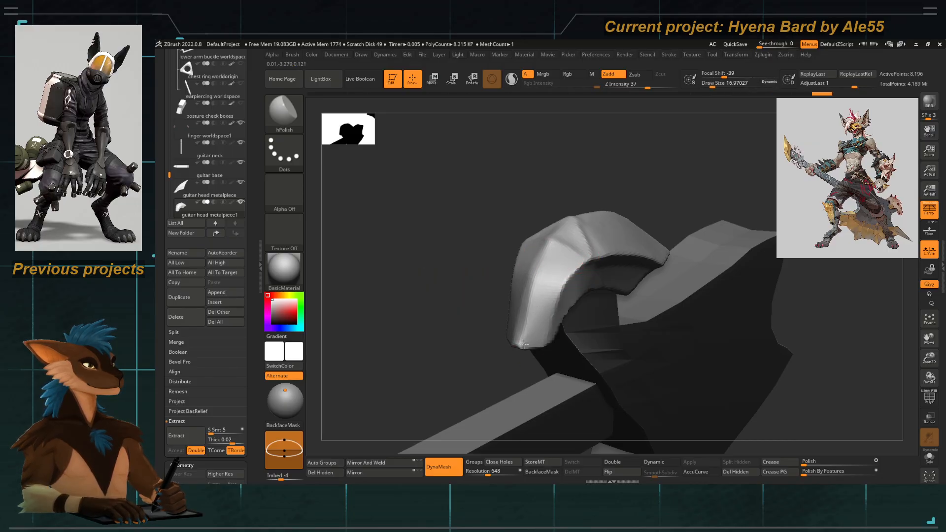
{"action": "left_click_drag", "start_coordinate": [524, 346], "coordinate": [562, 247]}
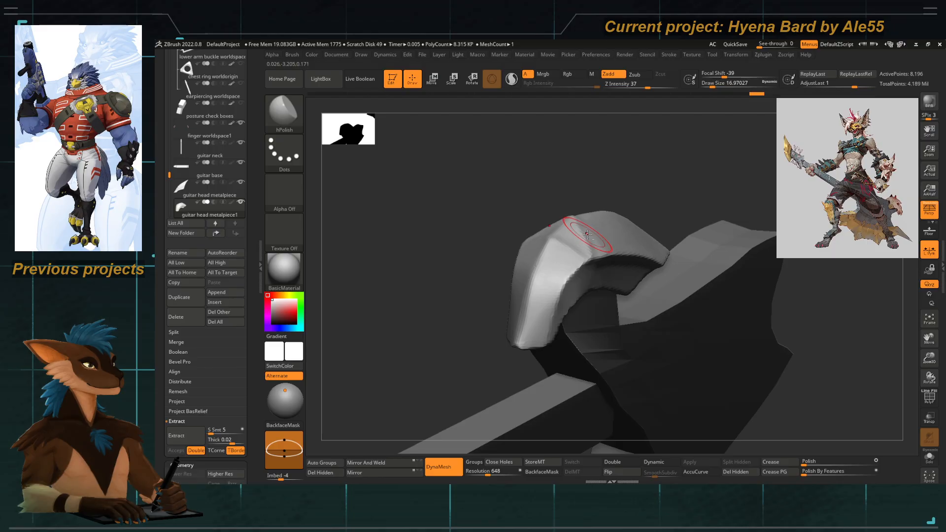
Flatten the upper side planes of the horn's metal piece with hPolish, increasing the draw size to about 29.
{"action": "key", "text": "bracketleft"}
{"action": "key", "text": "bracketright"}
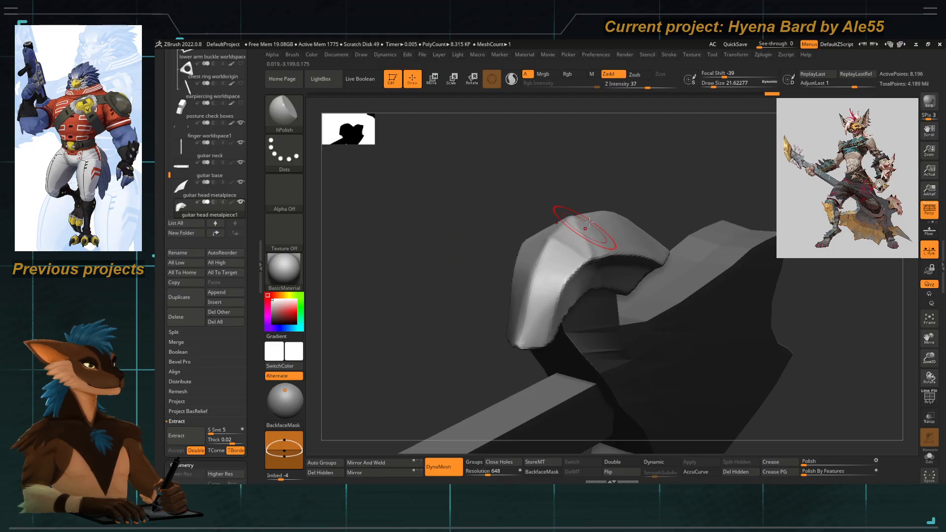
{"action": "left_click_drag", "start_coordinate": [473, 281], "coordinate": [561, 249]}
{"action": "key", "text": "space"}
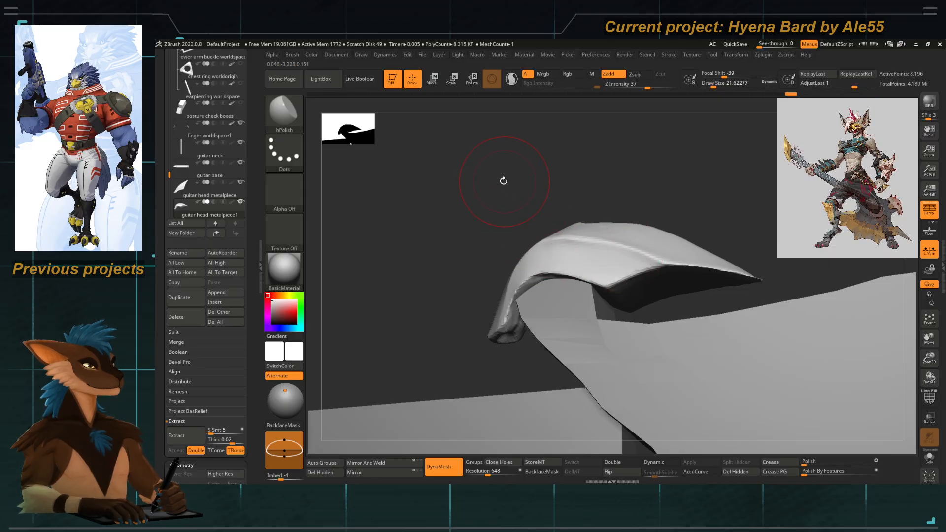
{"action": "left_click_drag", "start_coordinate": [504, 181], "coordinate": [448, 232]}
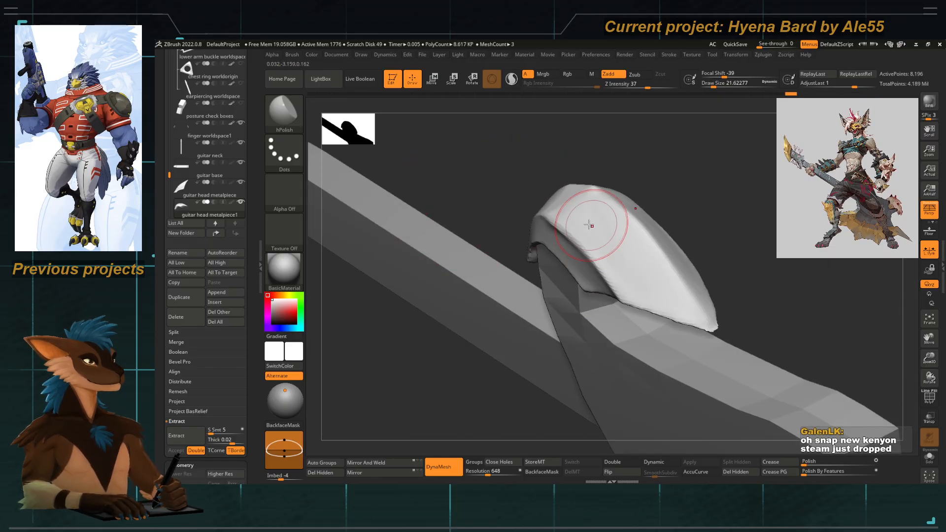
{"action": "right_click_drag", "start_coordinate": [589, 225], "coordinate": [550, 226], "text": "alt"}
{"action": "key", "text": "]"}
{"action": "mouse_move", "coordinate": [587, 268]}
{"action": "left_mouse_down"}
{"action": "mouse_move", "coordinate": [659, 317]}
{"action": "mouse_move", "coordinate": [592, 231]}
{"action": "left_mouse_up"}
{"action": "left_click_drag", "start_coordinate": [646, 197], "coordinate": [557, 203]}
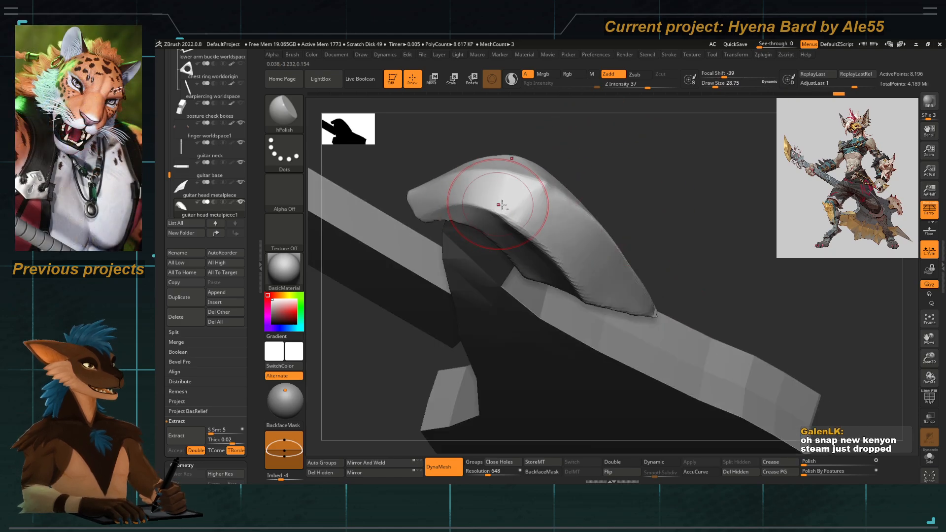
Polish a crisp flat facet at the bend of the horn's metal piece with hPolish, reducing the draw size to about 22.
{"action": "right_click_drag", "start_coordinate": [501, 205], "coordinate": [539, 217], "text": "alt"}
{"action": "right_click", "coordinate": [540, 208]}
{"action": "right_click", "coordinate": [558, 214]}
{"action": "key", "text": "bracketleft"}
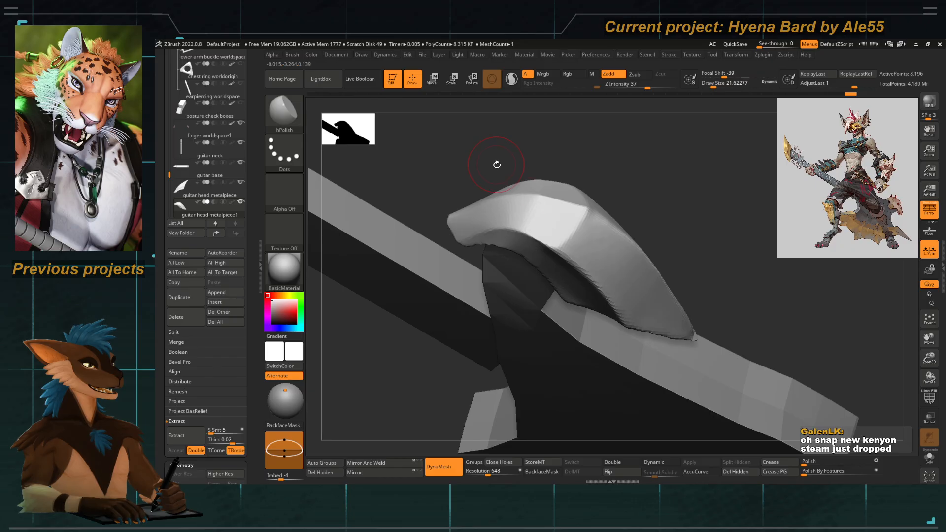
{"action": "left_click_drag", "start_coordinate": [497, 165], "coordinate": [460, 249]}
{"action": "mouse_move", "coordinate": [478, 182]}
{"action": "left_mouse_down"}
{"action": "mouse_move", "coordinate": [456, 175]}
{"action": "mouse_move", "coordinate": [500, 225]}
{"action": "left_mouse_up"}
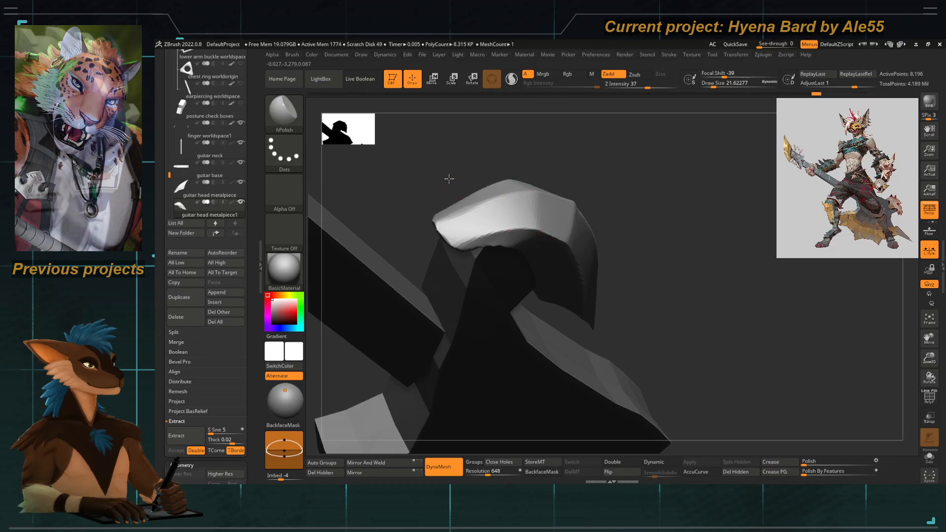
Polish the short hooked end of the horn's metal piece with hPolish at draw size about 22.
{"action": "left_click", "coordinate": [502, 210], "text": "ctrl+shift"}
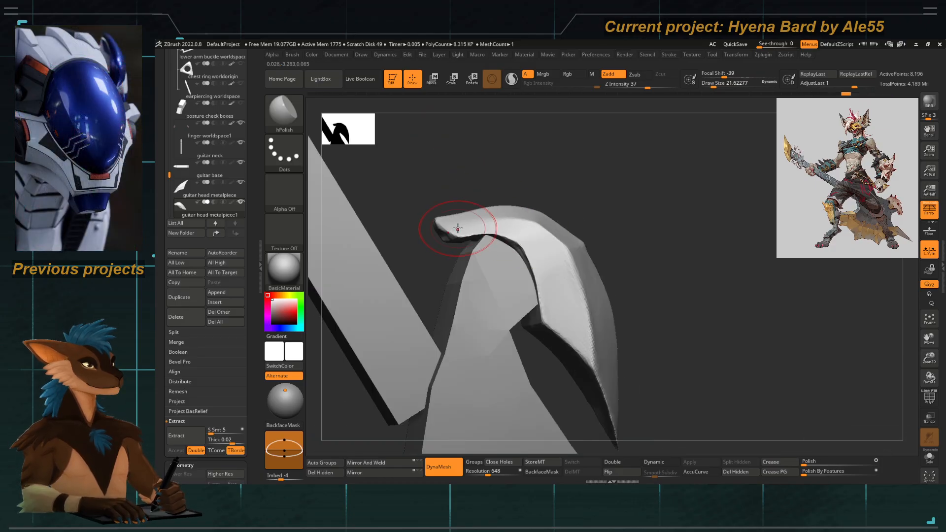
{"action": "mouse_move", "coordinate": [477, 164]}
{"action": "left_mouse_down"}
{"action": "mouse_move", "coordinate": [483, 143]}
{"action": "mouse_move", "coordinate": [463, 205]}
{"action": "mouse_move", "coordinate": [469, 240]}
{"action": "left_mouse_up"}
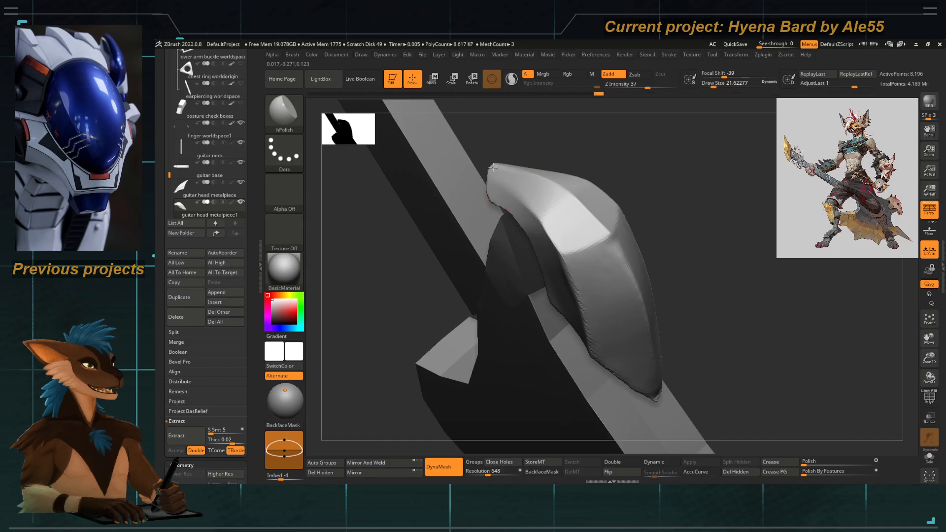
{"action": "left_click_drag", "start_coordinate": [493, 168], "coordinate": [538, 168]}
{"action": "mouse_move", "coordinate": [550, 139]}
{"action": "left_mouse_down"}
{"action": "mouse_move", "coordinate": [478, 153]}
{"action": "mouse_move", "coordinate": [490, 152]}
{"action": "left_mouse_up"}
{"action": "mouse_move", "coordinate": [466, 197]}
{"action": "left_mouse_down"}
{"action": "mouse_move", "coordinate": [402, 227]}
{"action": "mouse_move", "coordinate": [477, 179]}
{"action": "mouse_move", "coordinate": [457, 214]}
{"action": "mouse_move", "coordinate": [420, 177]}
{"action": "mouse_move", "coordinate": [487, 227]}
{"action": "left_mouse_up"}
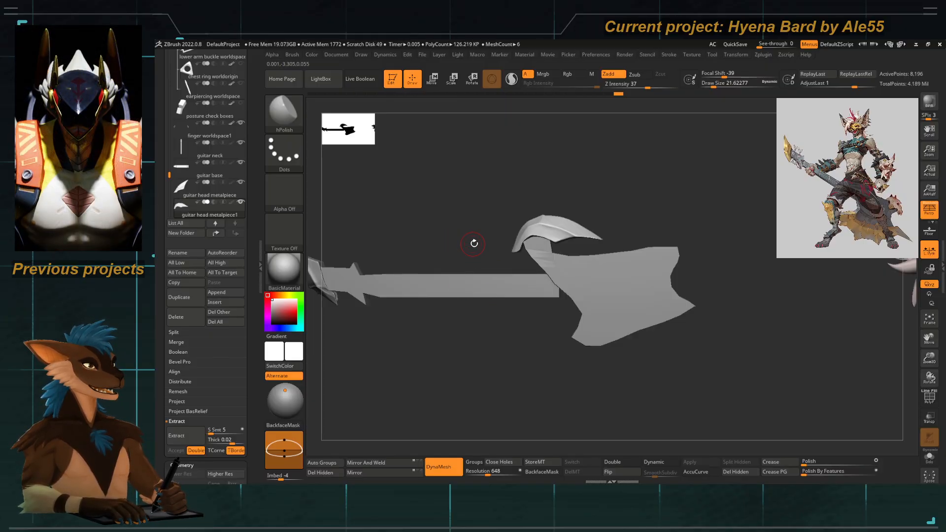
Show the guitar reference overlay and recall the stored "axe reference camera" view to line the model up with it.
{"action": "left_click_drag", "start_coordinate": [474, 243], "coordinate": [513, 300]}
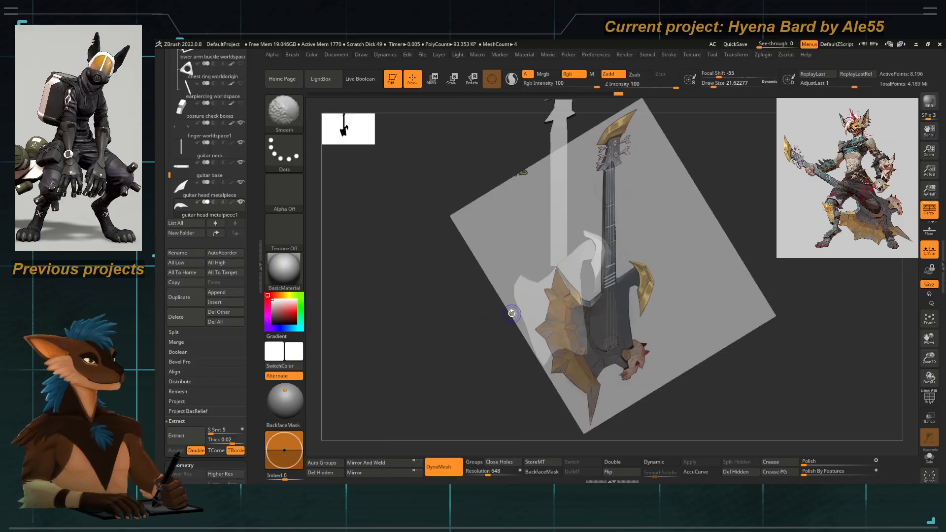
{"action": "key", "text": "alt+Tab"}
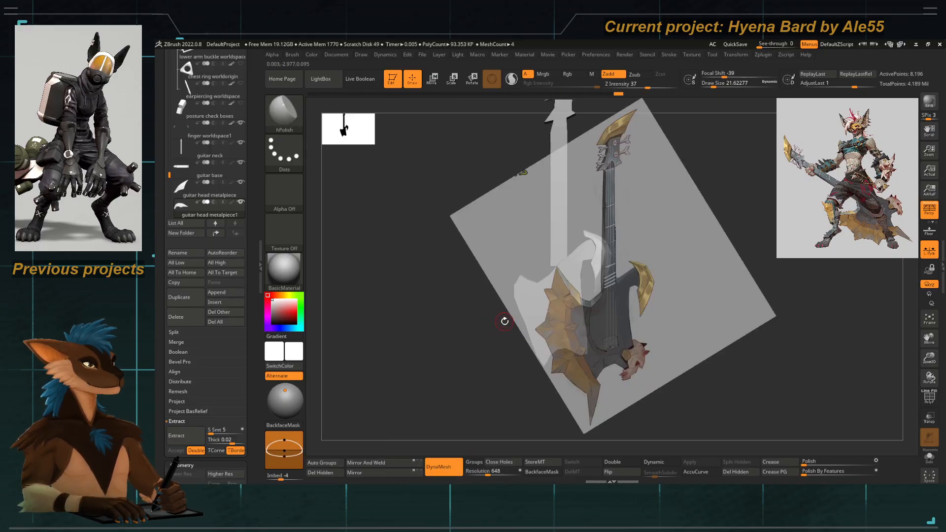
{"action": "scroll", "coordinate": [239, 246], "scroll_direction": "up", "scroll_amount": 10}
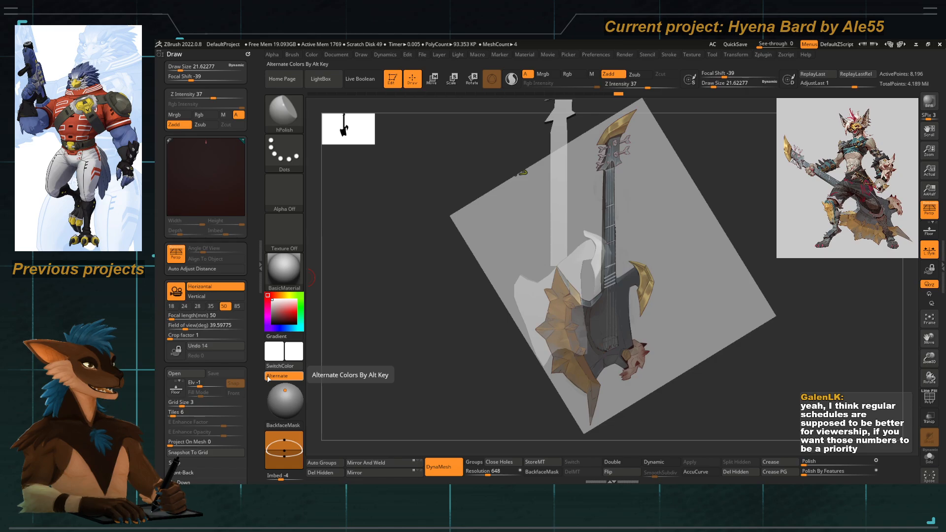
{"action": "scroll", "coordinate": [236, 335], "scroll_direction": "down", "scroll_amount": 5}
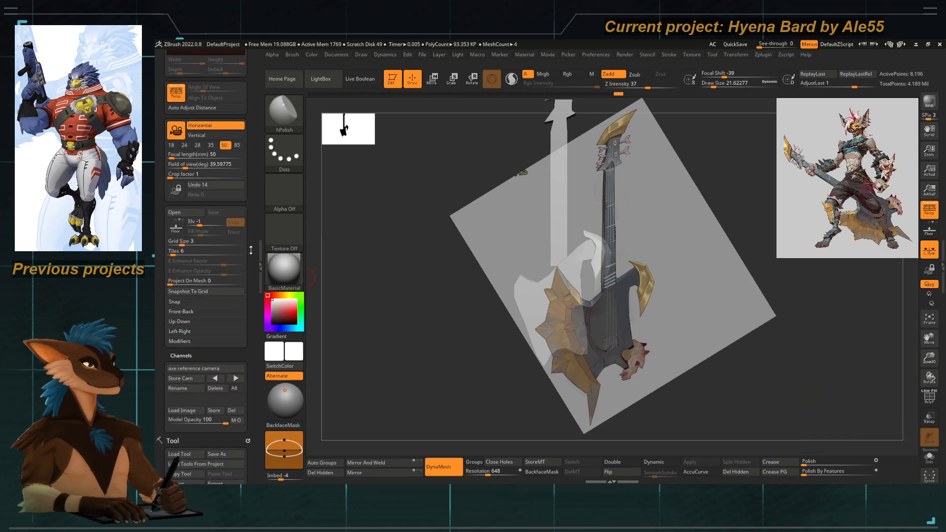
{"action": "left_click", "coordinate": [194, 371]}
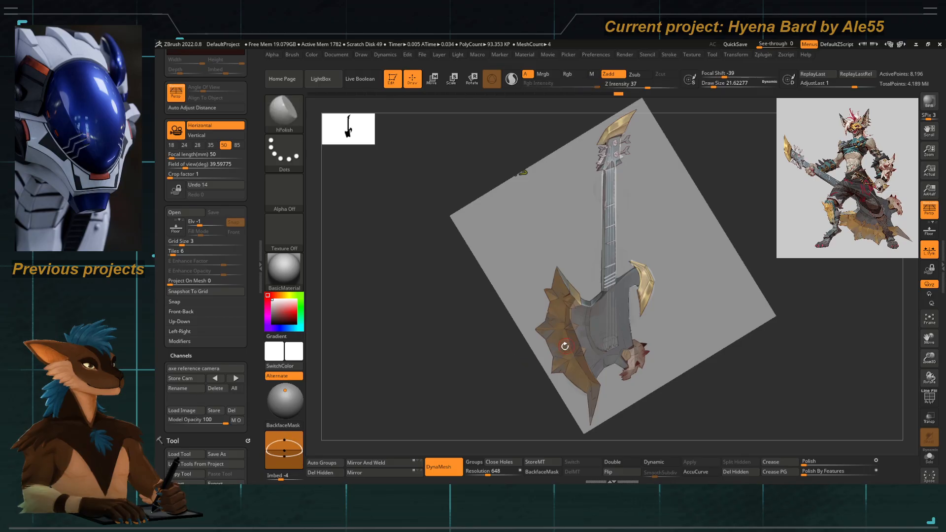
Select the guitar base and adjust its edge beside the large gold axe blade with Move Topological at draw size about 83.
{"action": "key", "text": "b"}
{"action": "key", "text": "m"}
{"action": "key", "text": "t"}
{"action": "left_click", "coordinate": [563, 328], "text": "alt"}
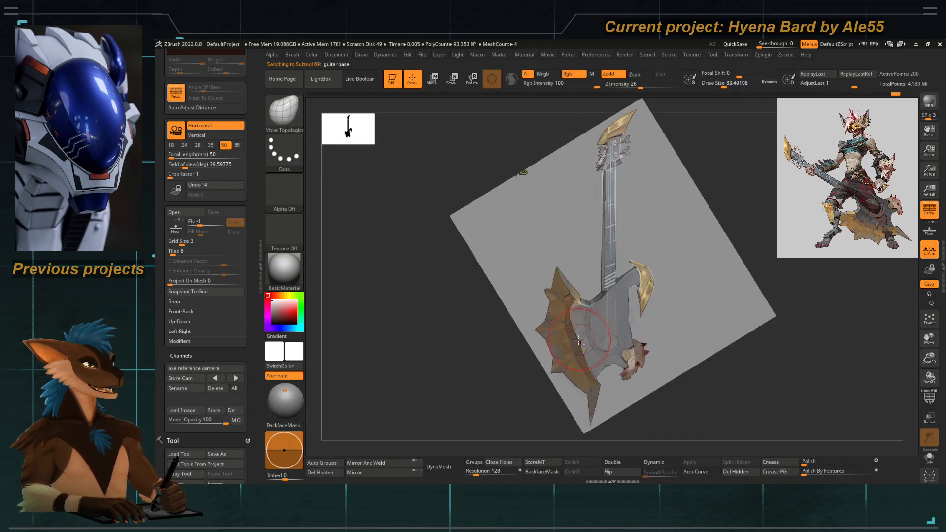
{"action": "left_click_drag", "start_coordinate": [590, 365], "coordinate": [583, 363]}
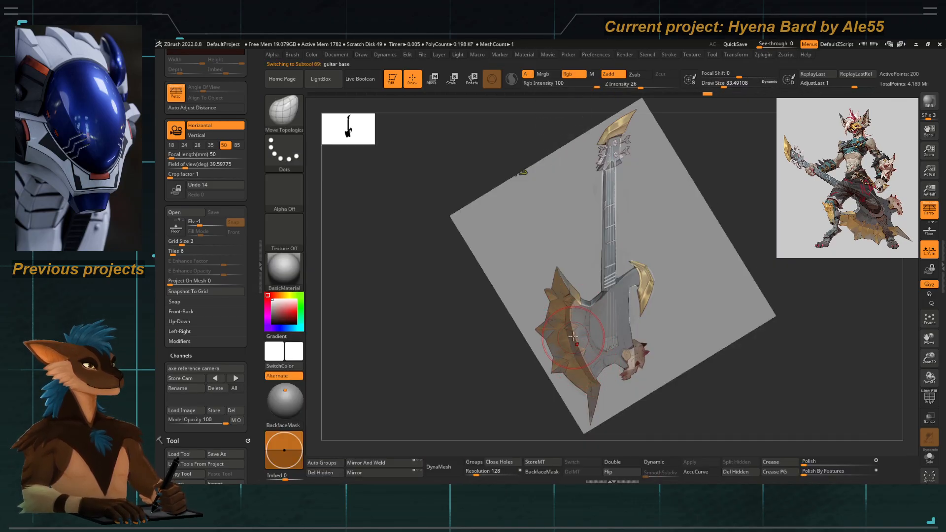
{"action": "left_click_drag", "start_coordinate": [576, 312], "coordinate": [572, 313]}
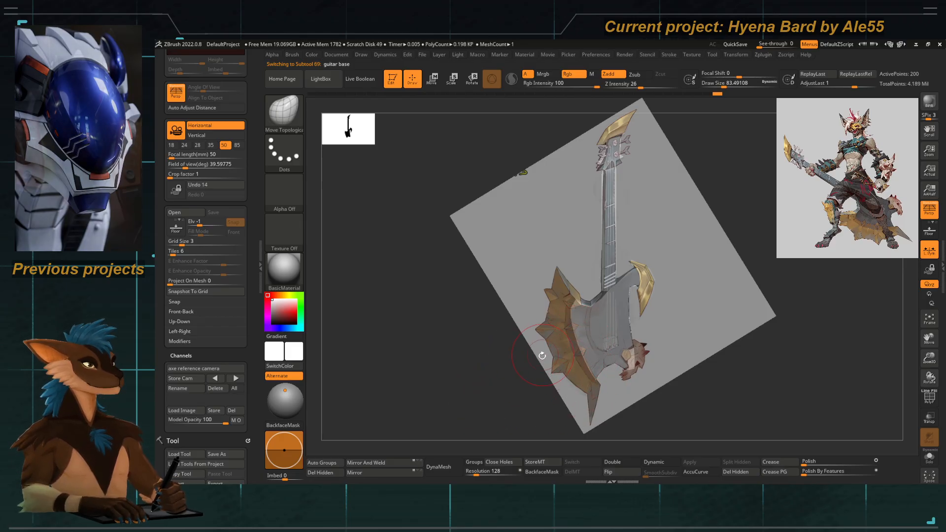
Select the guitar neck and adjust its outline to the reference with Move Topological, reducing the draw size to about 59 and undoing the last stroke.
{"action": "left_click", "coordinate": [603, 291], "text": "alt"}
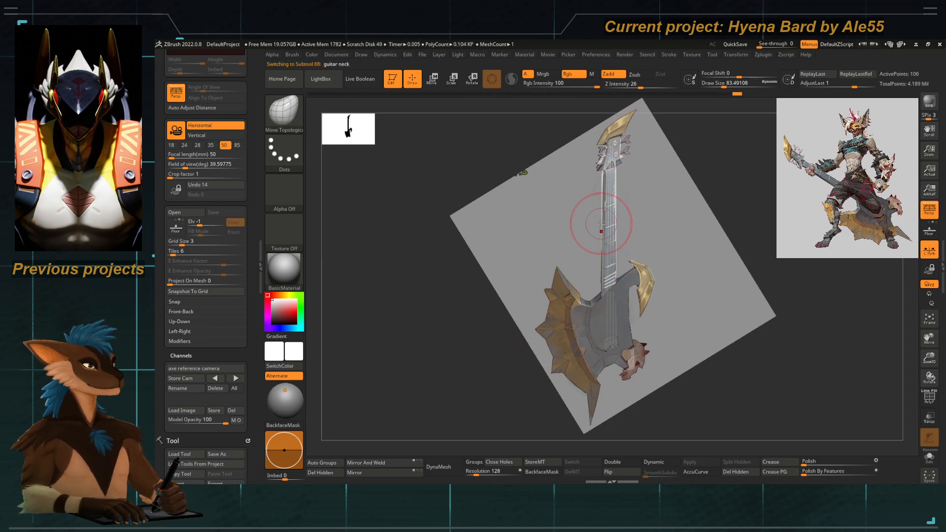
{"action": "key", "text": "shift"}
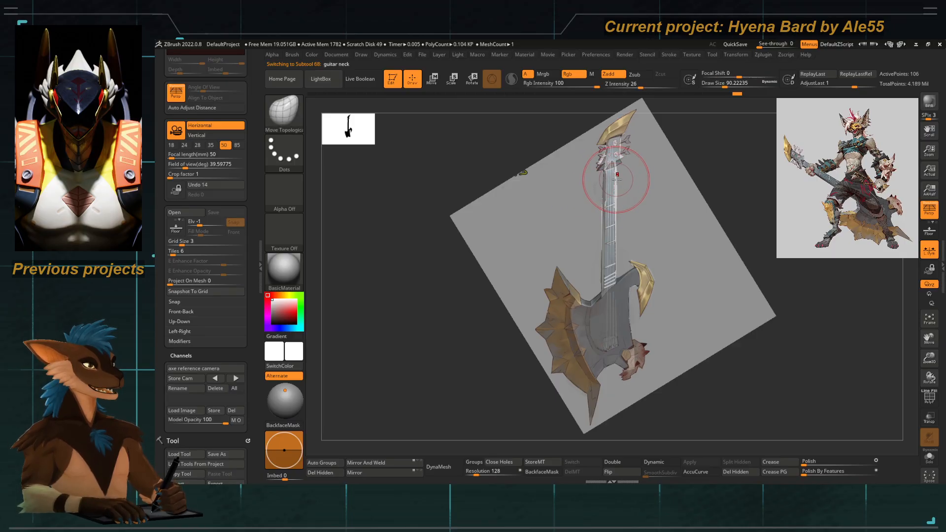
{"action": "key", "text": "space"}
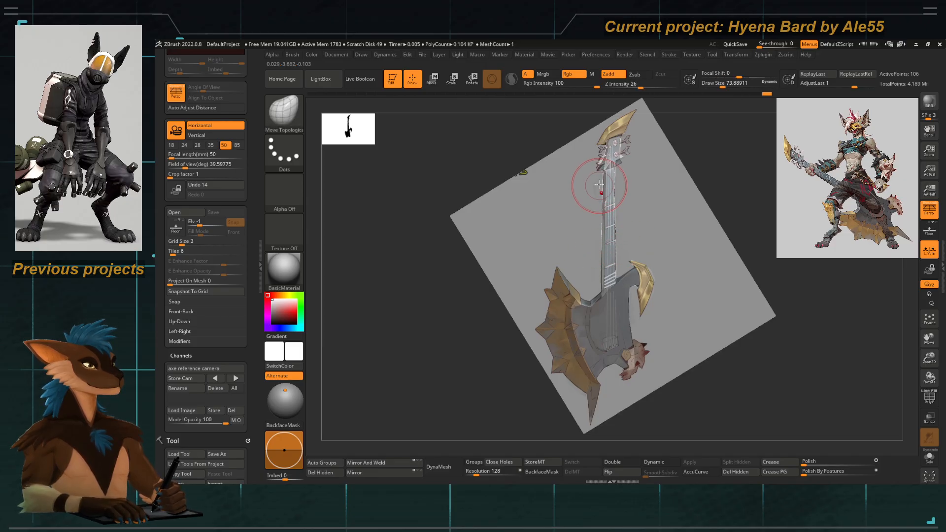
{"action": "key", "text": "space"}
{"action": "left_click", "coordinate": [602, 250]}
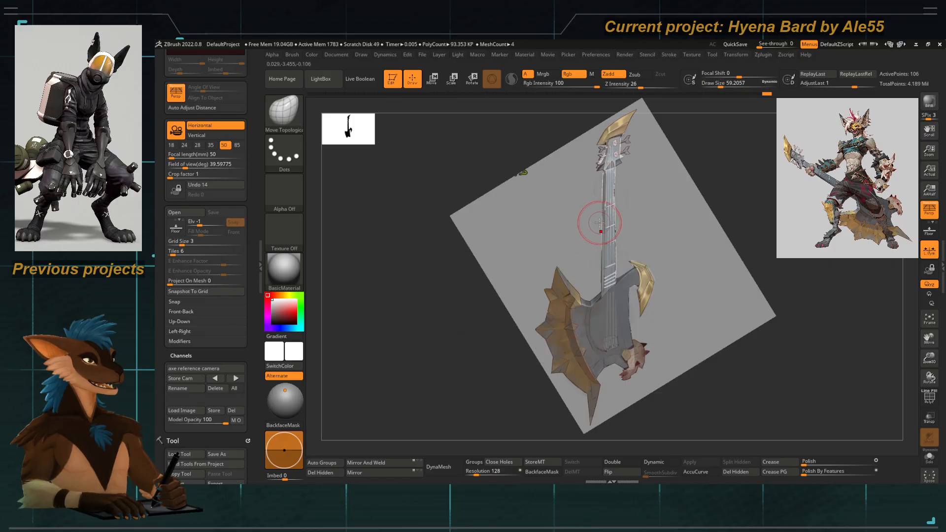
{"action": "left_click_drag", "start_coordinate": [601, 223], "coordinate": [611, 215]}
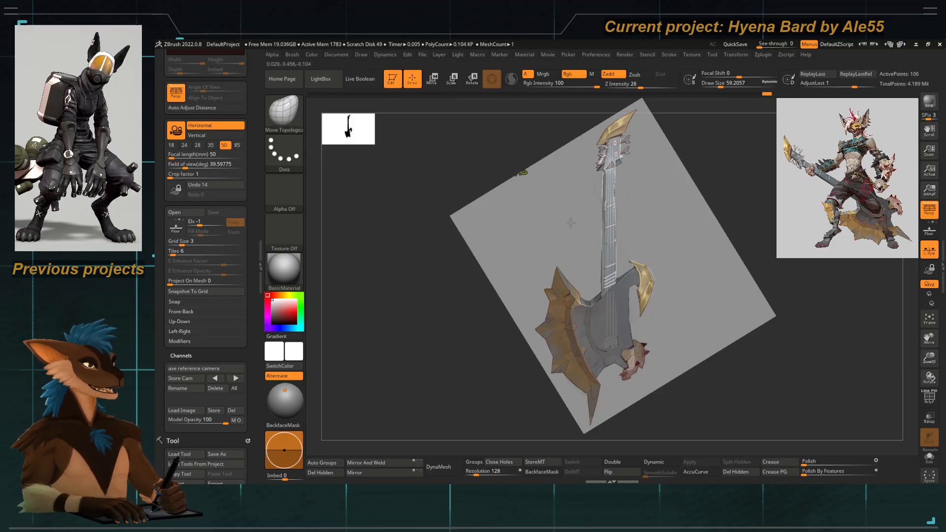
{"action": "key", "text": "ctrl+z"}
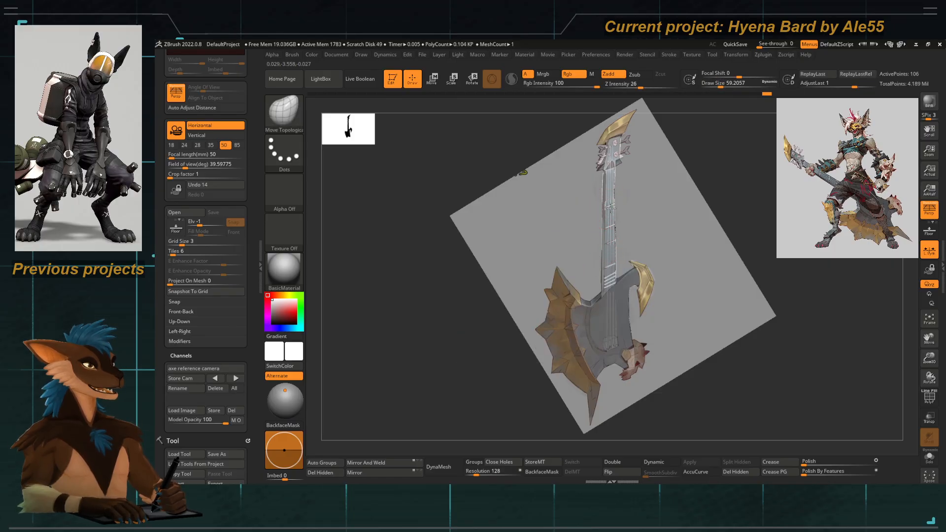
Select the guitar base, compare its outline with the reference image by toggling the overlay, and leave the reference hidden.
{"action": "left_click", "coordinate": [591, 333], "text": "alt"}
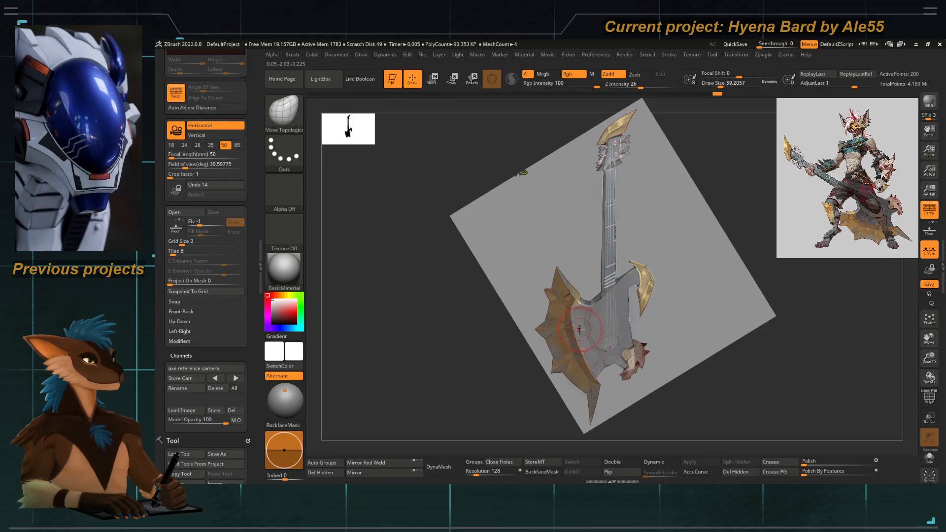
{"action": "key", "text": "shift+z"}
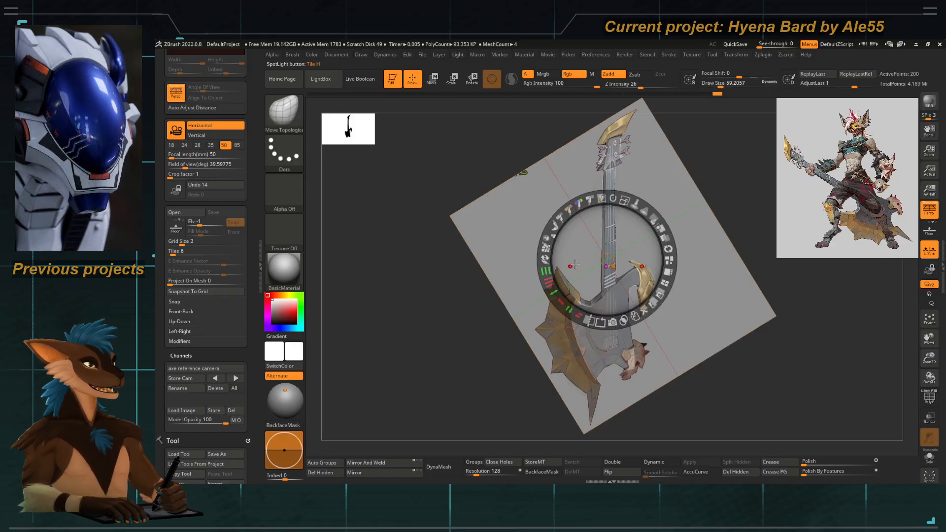
{"action": "key", "text": "shift+z"}
{"action": "left_click_drag", "start_coordinate": [575, 275], "coordinate": [545, 273]}
{"action": "key", "text": "shift+z"}
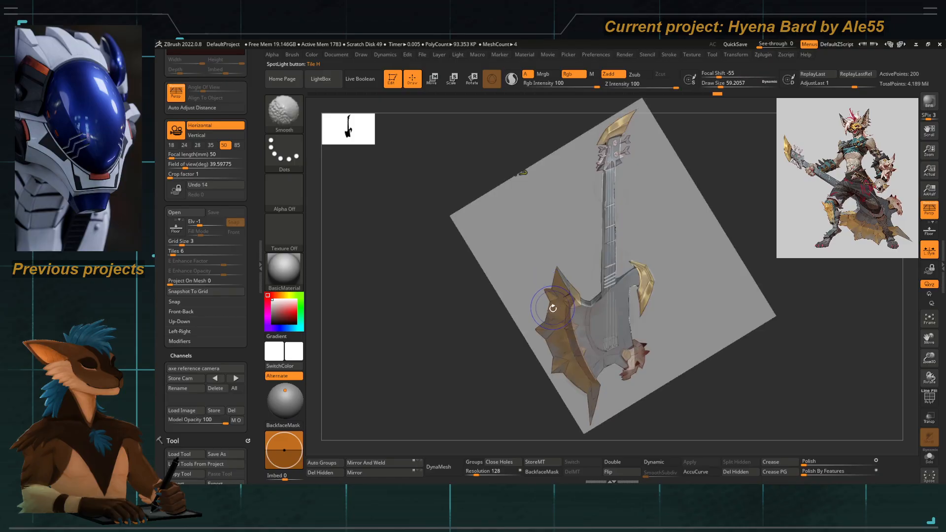
{"action": "key", "text": "shift+z"}
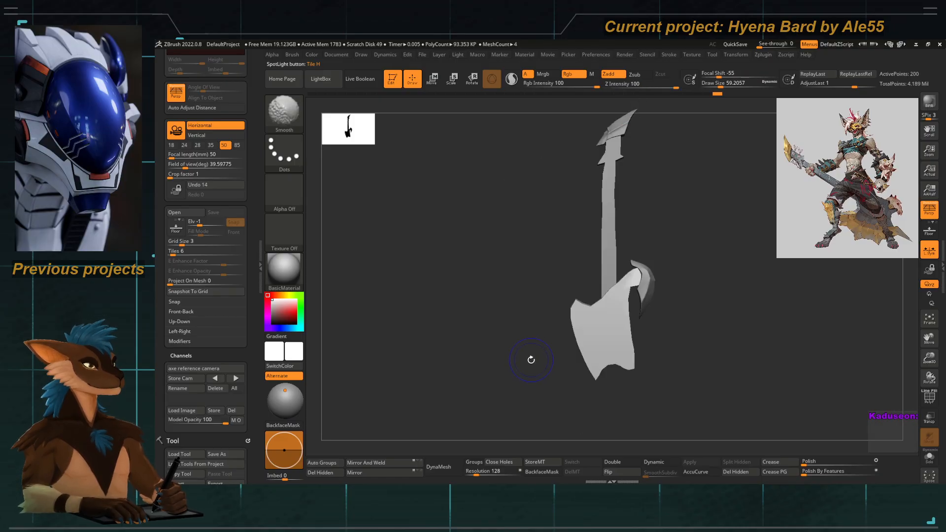
Select the guitar neck, center the transform gizmo on it with reset orientation, and scale down its thickness in side view.
{"action": "left_click_drag", "start_coordinate": [517, 364], "coordinate": [542, 363], "text": "shift"}
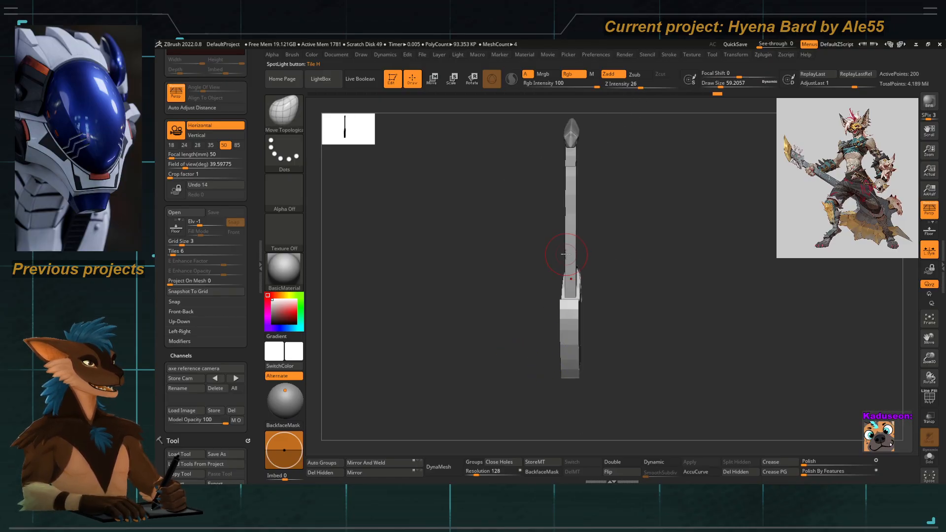
{"action": "left_click", "coordinate": [564, 272], "text": "alt"}
{"action": "key", "text": "w"}
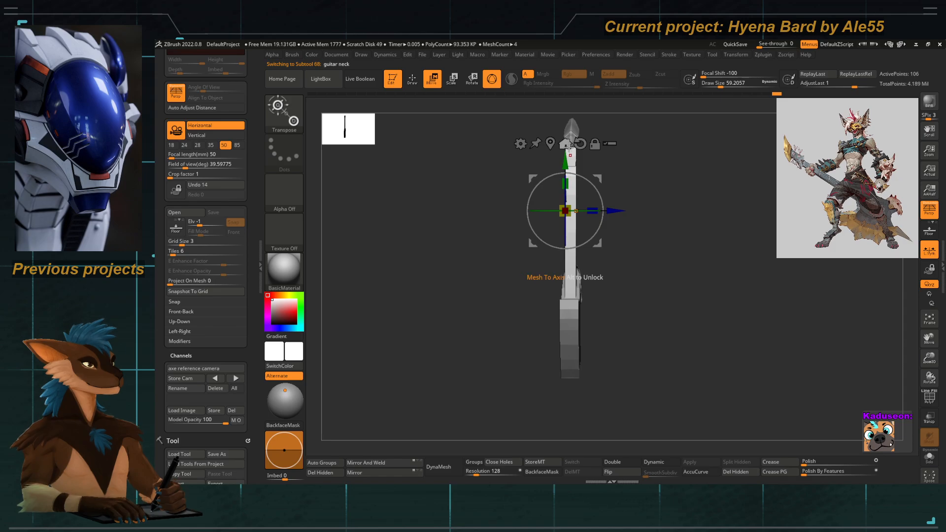
{"action": "left_click", "coordinate": [565, 143]}
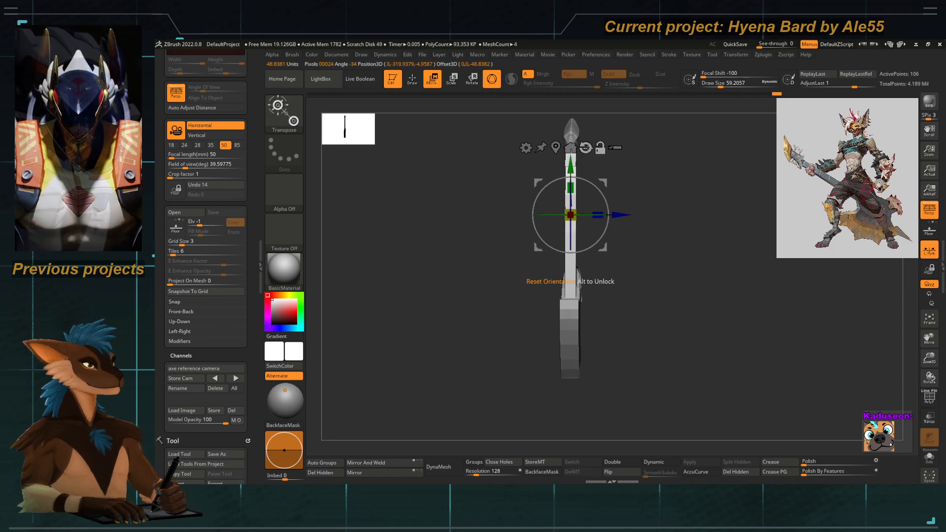
{"action": "left_click_drag", "start_coordinate": [594, 213], "coordinate": [584, 212]}
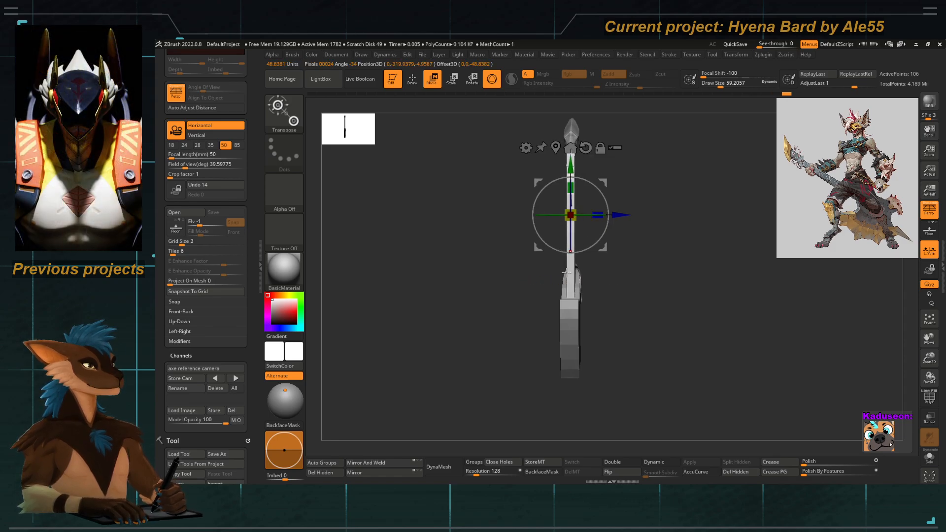
Select the guitar base, center the gizmo on it with reset orientation, and scale down its thickness in side view.
{"action": "left_click", "coordinate": [567, 304], "text": "alt"}
{"action": "left_click", "coordinate": [555, 255]}
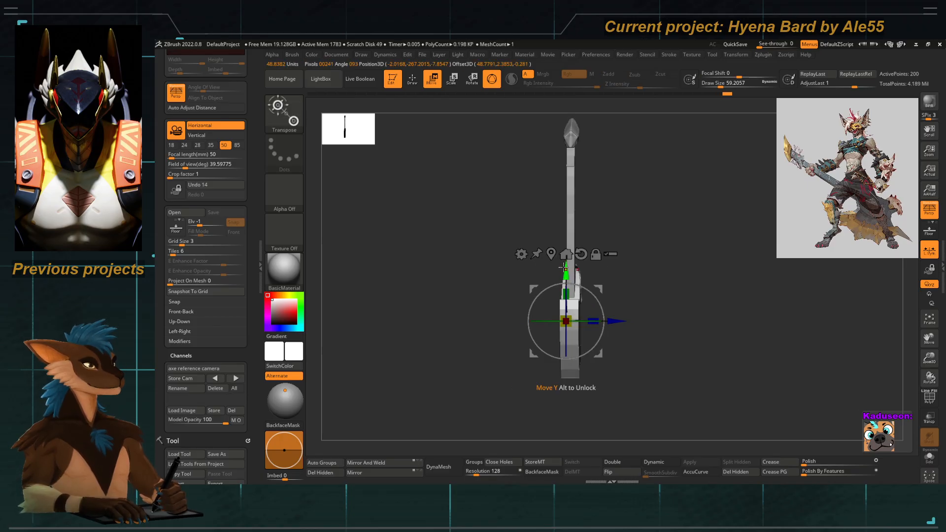
{"action": "left_click", "coordinate": [581, 255]}
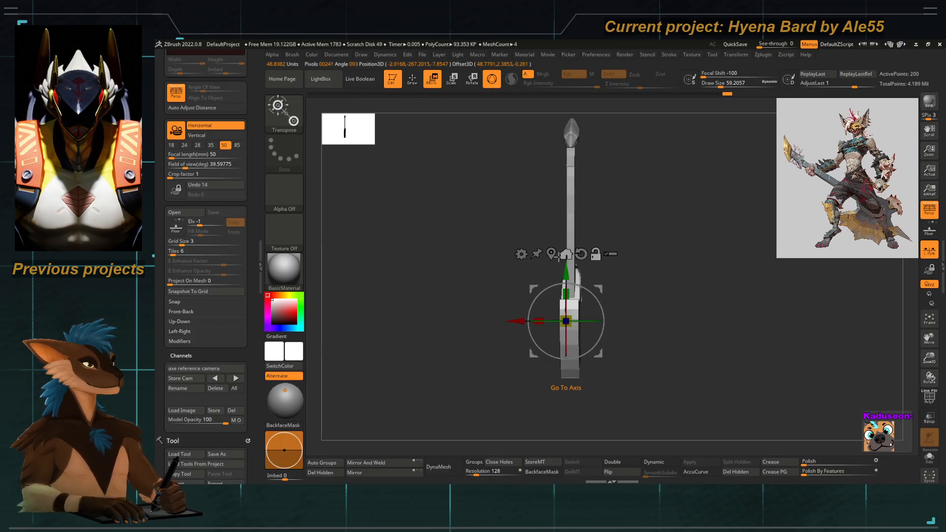
{"action": "left_click_drag", "start_coordinate": [540, 315], "coordinate": [550, 317]}
{"action": "mouse_move", "coordinate": [491, 277]}
{"action": "left_mouse_down"}
{"action": "mouse_move", "coordinate": [467, 273]}
{"action": "mouse_move", "coordinate": [480, 280]}
{"action": "left_mouse_up"}
{"action": "key", "text": "q"}
Bring back the guitar reference overlay and recall the stored "axe reference camera" view to align the model with it.
{"action": "key", "text": "alt+Tab"}
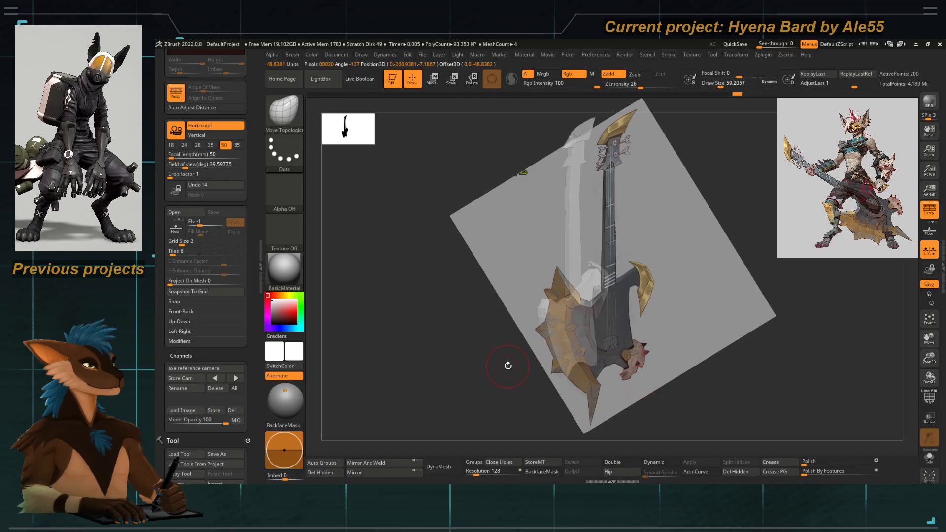
{"action": "mouse_move", "coordinate": [477, 380]}
{"action": "left_mouse_down", "text": "shift"}
{"action": "mouse_move", "coordinate": [466, 379]}
{"action": "mouse_move", "coordinate": [486, 368]}
{"action": "left_mouse_up", "text": "shift"}
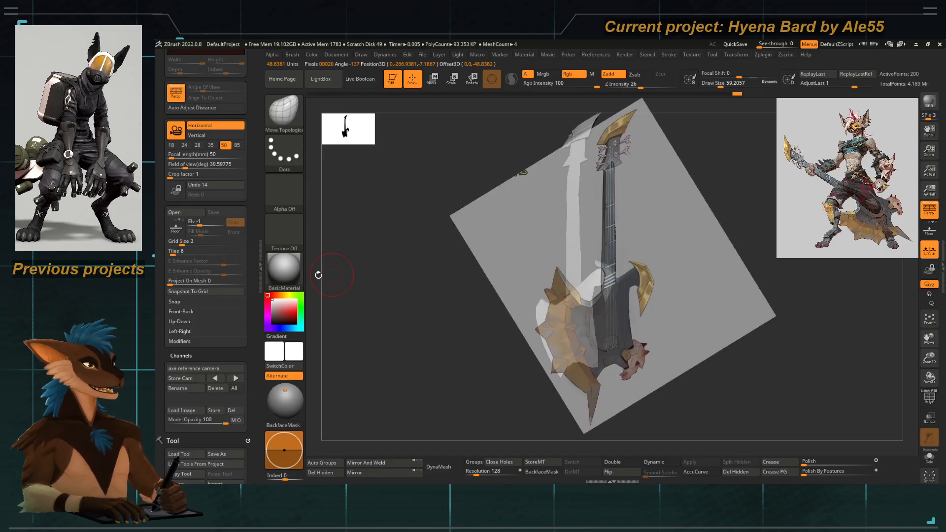
{"action": "left_click_drag", "start_coordinate": [253, 241], "coordinate": [249, 316]}
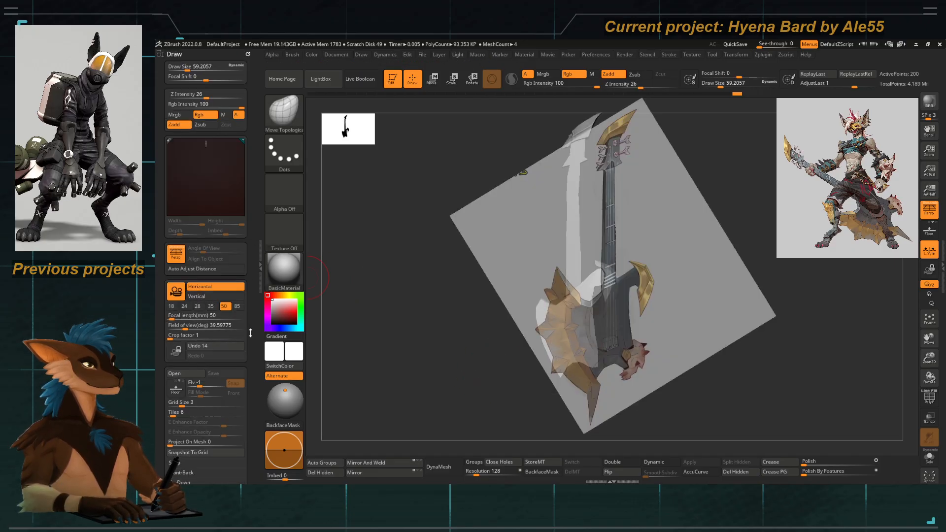
{"action": "scroll", "coordinate": [193, 316], "scroll_direction": "down", "scroll_amount": 5}
{"action": "left_click", "coordinate": [185, 341]}
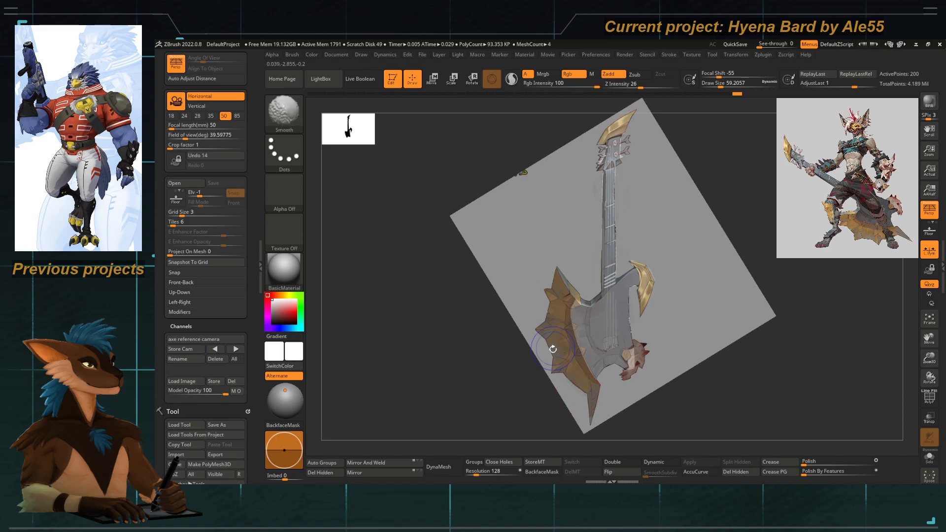
Toggle the reference overlay repeatedly to compare the guitar silhouette with the drawn gold axe blade, leaving the reference shown.
{"action": "key", "text": "shift+z"}
{"action": "key", "text": "shift+z"}
{"action": "key", "text": "shift+z"}
{"action": "key", "text": "shift+z"}
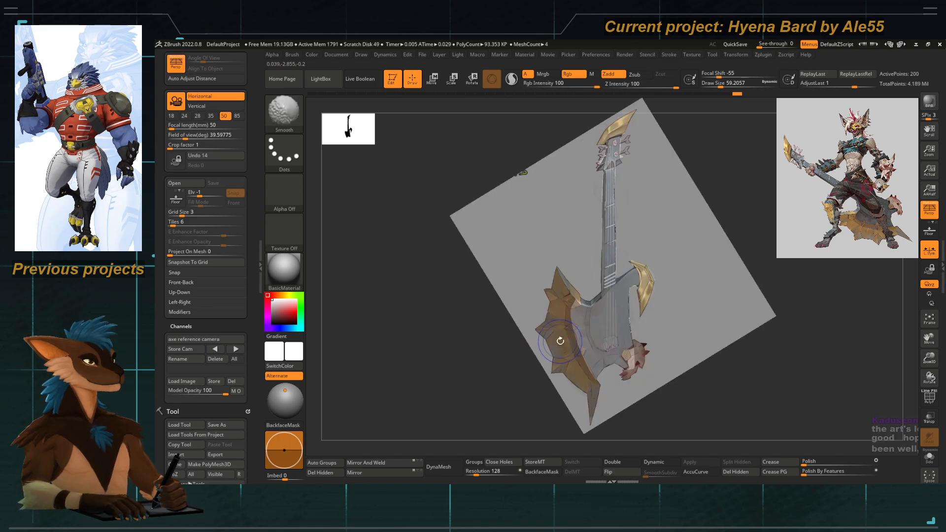
{"action": "key", "text": "shift+z"}
{"action": "key", "text": "shift+z"}
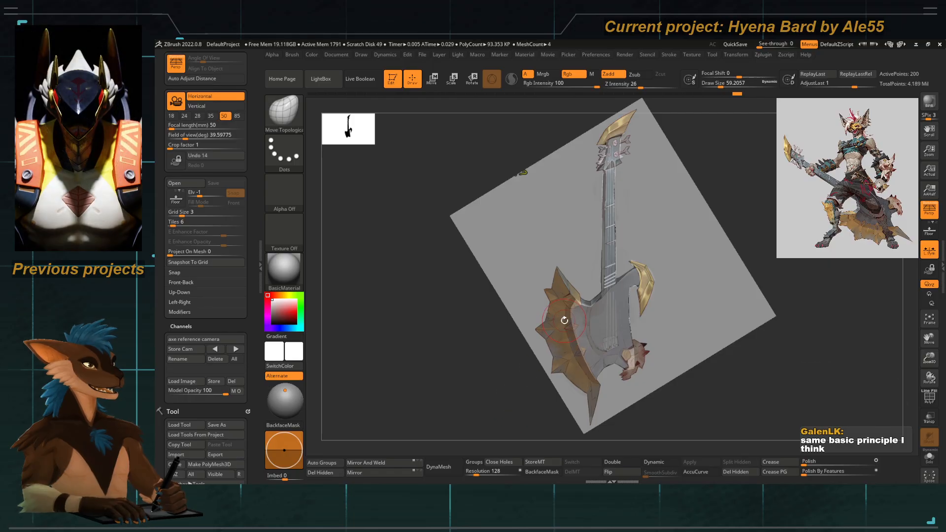
Select the subtool "guitar head metalpiece1" and rename it "guitar body metalpiece".
{"action": "scroll", "coordinate": [252, 200], "scroll_direction": "down", "scroll_amount": 8}
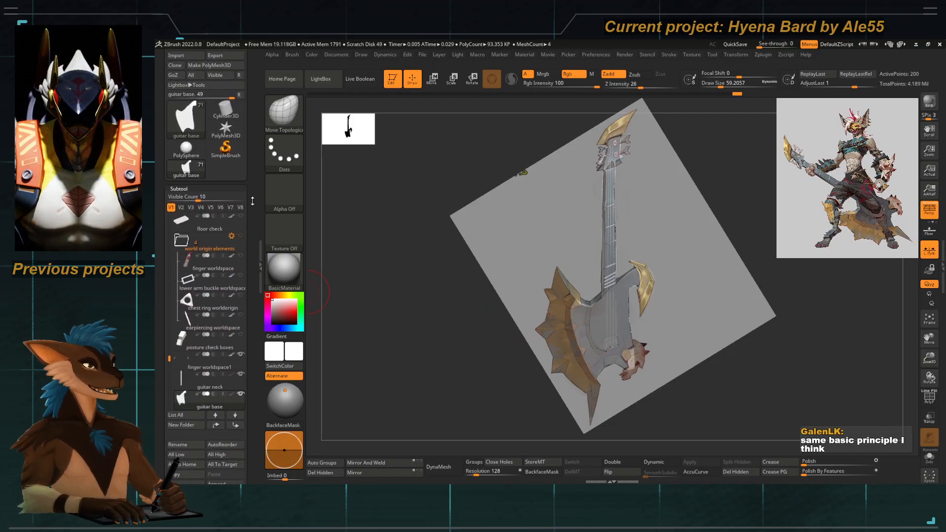
{"action": "scroll", "coordinate": [252, 200], "scroll_direction": "down", "scroll_amount": 2}
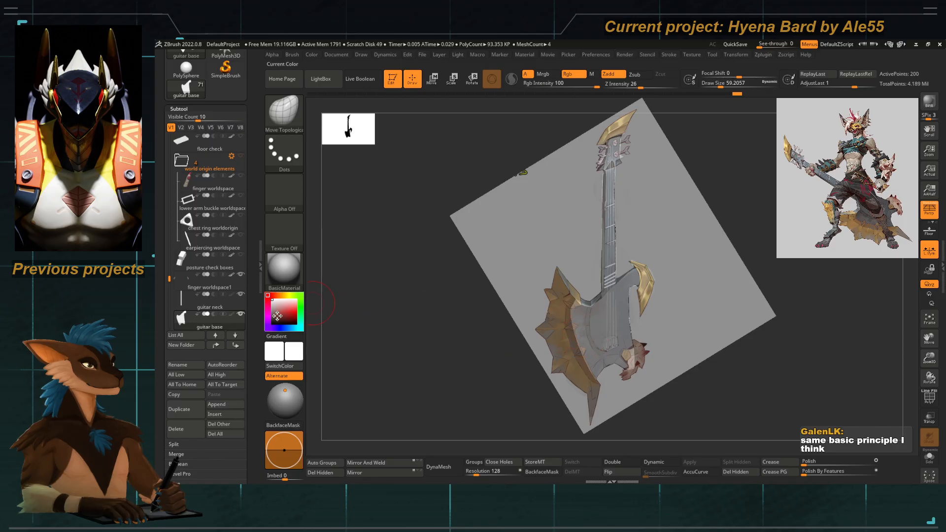
{"action": "scroll", "coordinate": [169, 250], "scroll_direction": "down", "scroll_amount": 1}
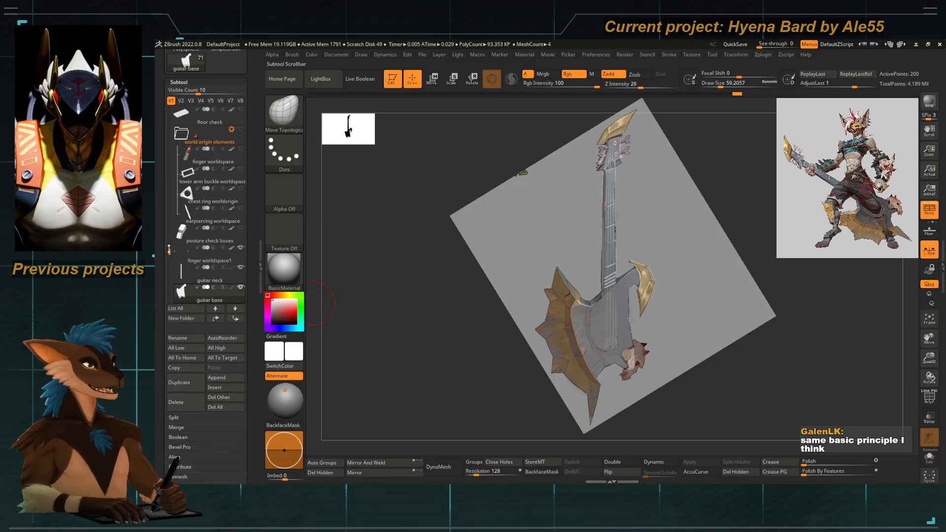
{"action": "scroll", "coordinate": [169, 249], "scroll_direction": "down", "scroll_amount": 2}
{"action": "left_click", "coordinate": [207, 276]}
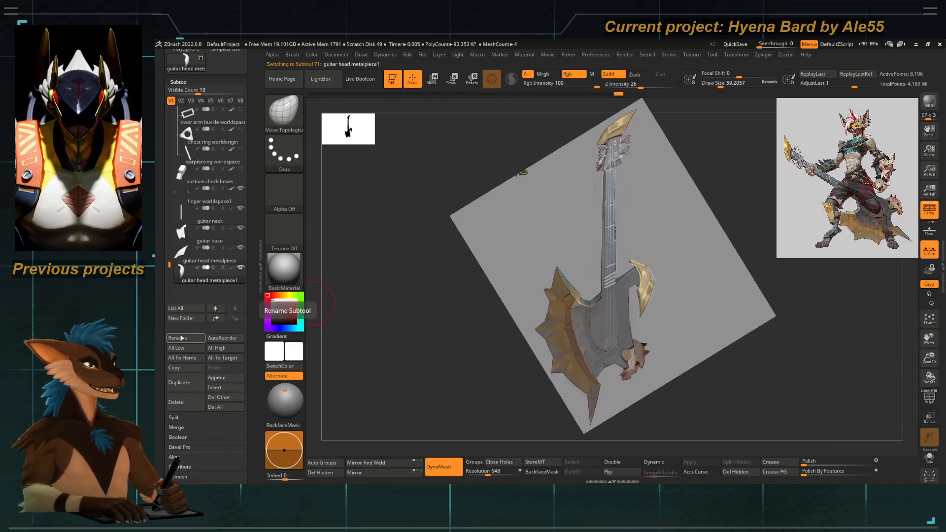
{"action": "left_click", "coordinate": [182, 338]}
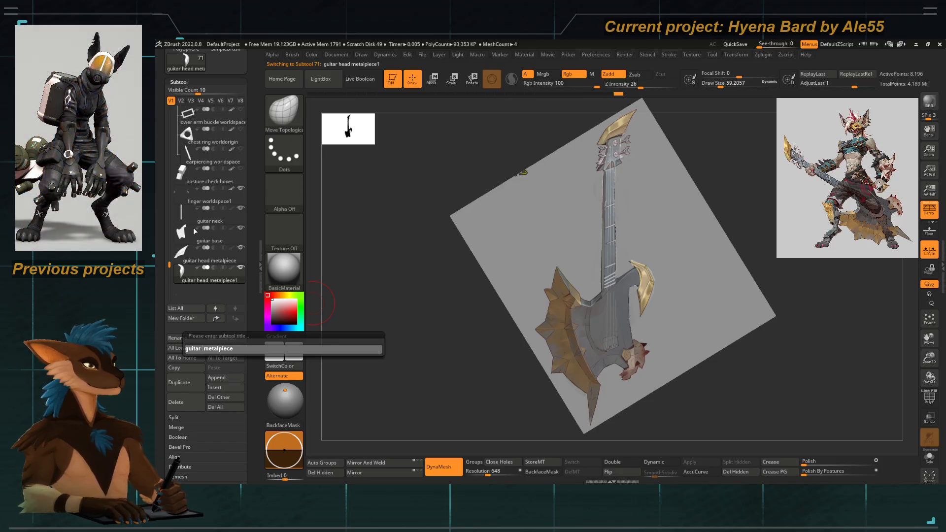
{"action": "key", "text": "Return"}
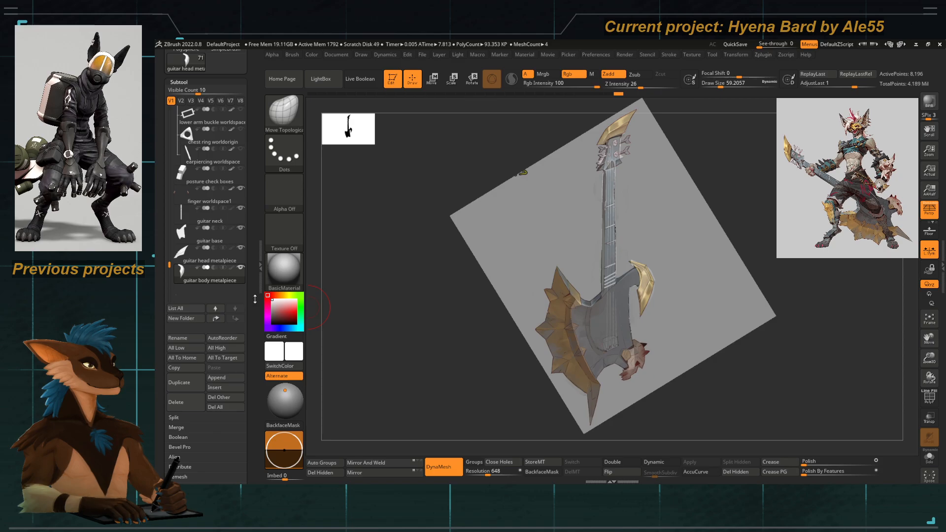
Duplicate the guitar body metalpiece and rename the copy "guitar blade metalpiece".
{"action": "key", "text": "w"}
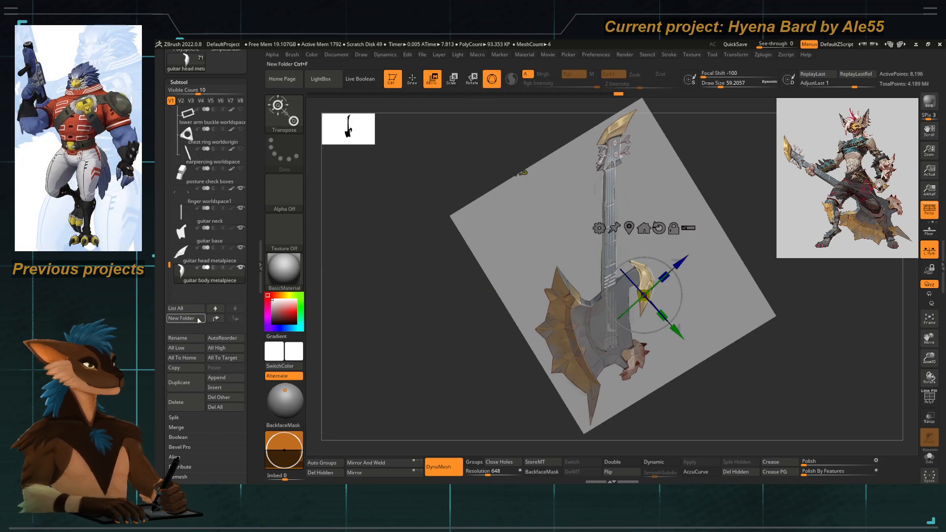
{"action": "left_click", "coordinate": [179, 382]}
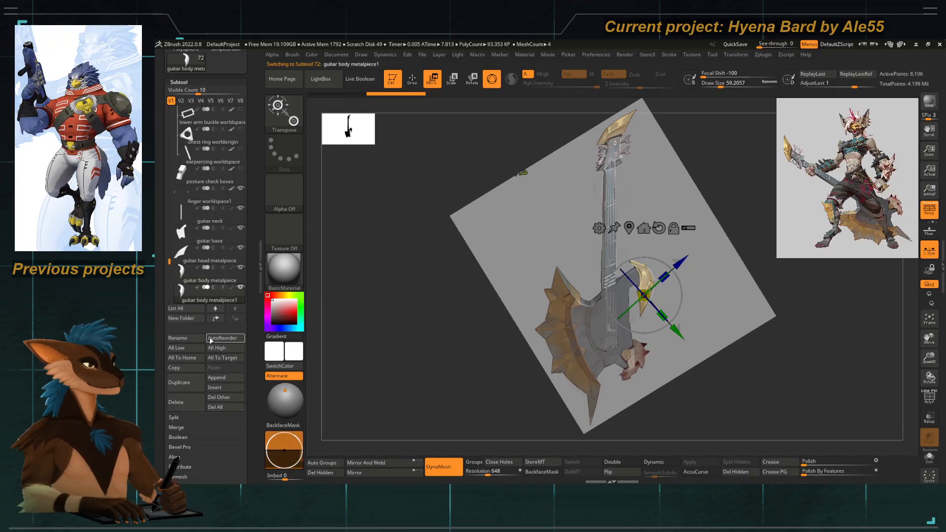
{"action": "left_click", "coordinate": [177, 338]}
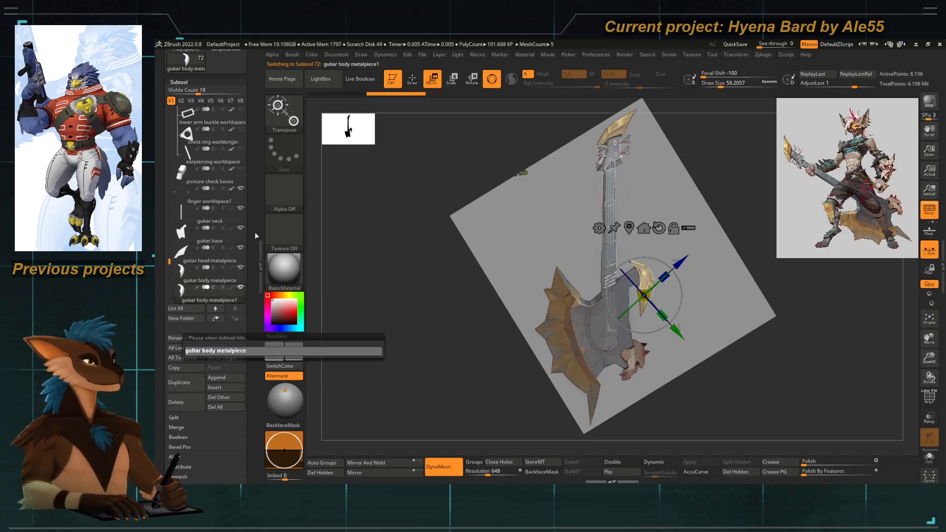
{"action": "key", "text": "BackSpace"}
{"action": "key", "text": "BackSpace"}
{"action": "key", "text": "BackSpace"}
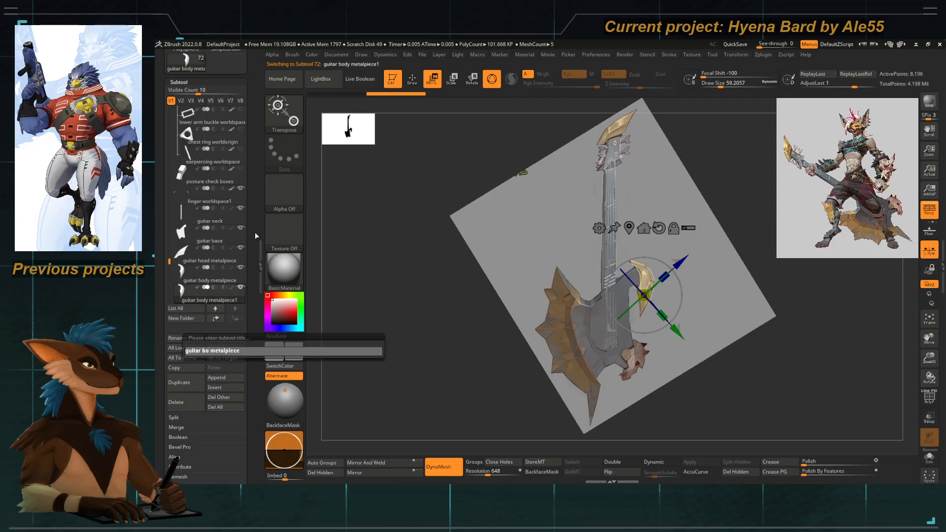
{"action": "type", "text": "lade"}
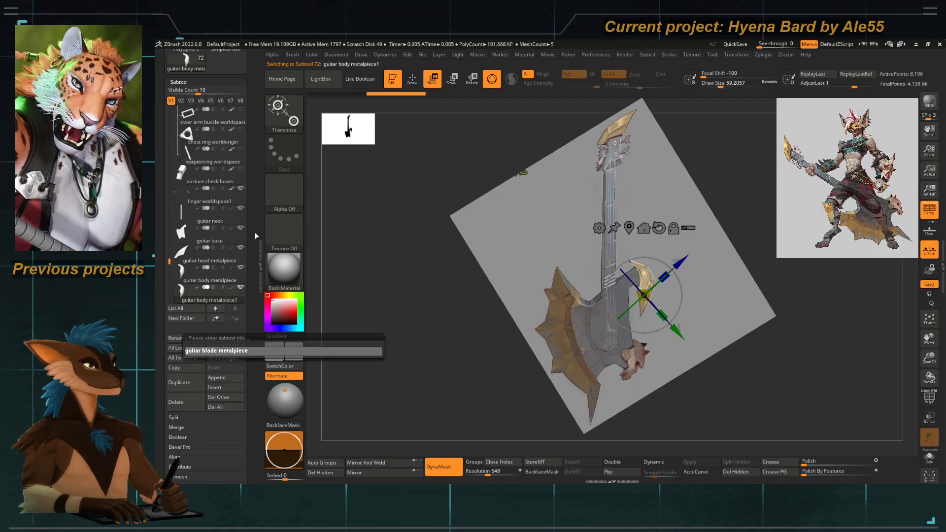
{"action": "key", "text": "Return"}
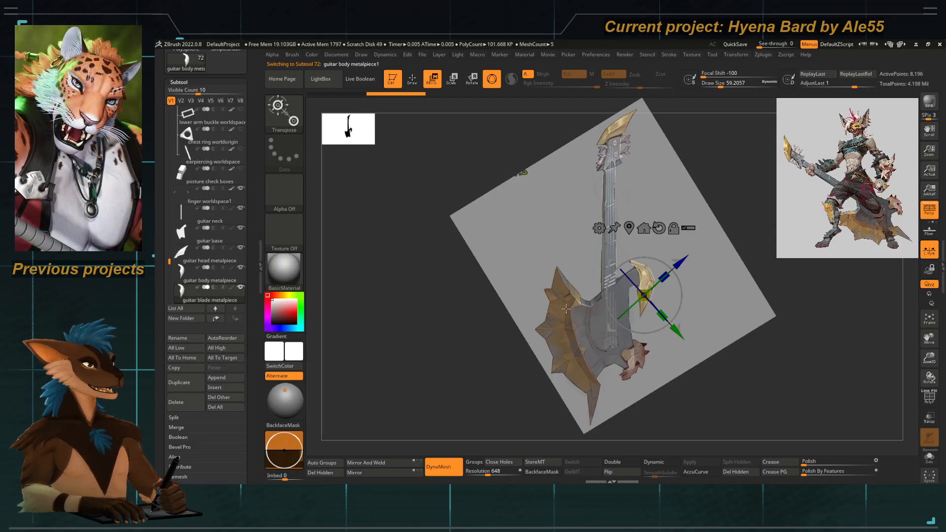
Move the blade metalpiece onto the large gold axe blade, recall the stored reference camera, and rotate and reposition the piece to follow the blade.
{"action": "left_click_drag", "start_coordinate": [612, 336], "coordinate": [476, 277]}
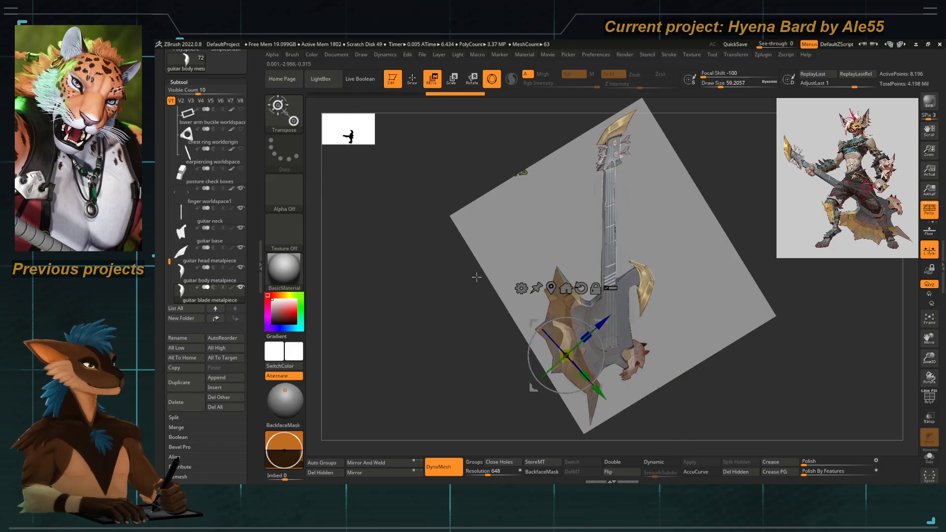
{"action": "left_click_drag", "start_coordinate": [249, 190], "coordinate": [245, 284]}
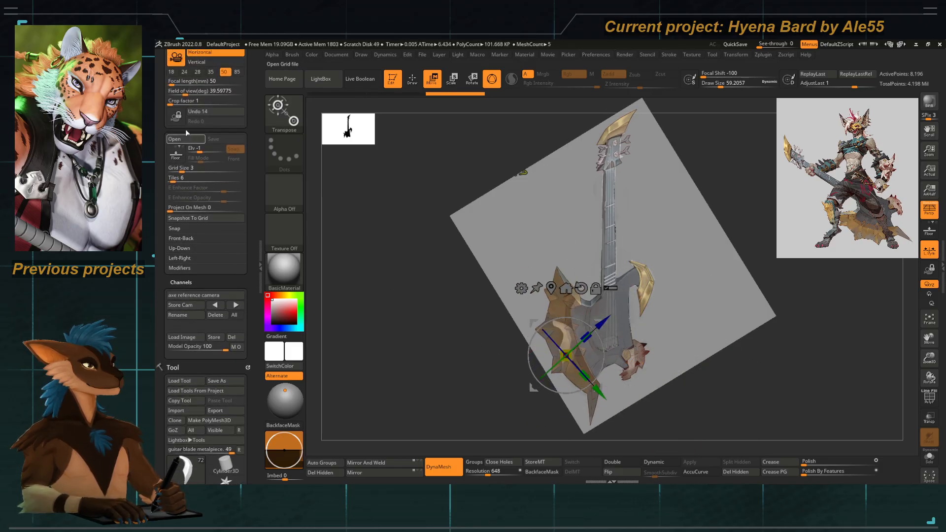
{"action": "left_click", "coordinate": [191, 299]}
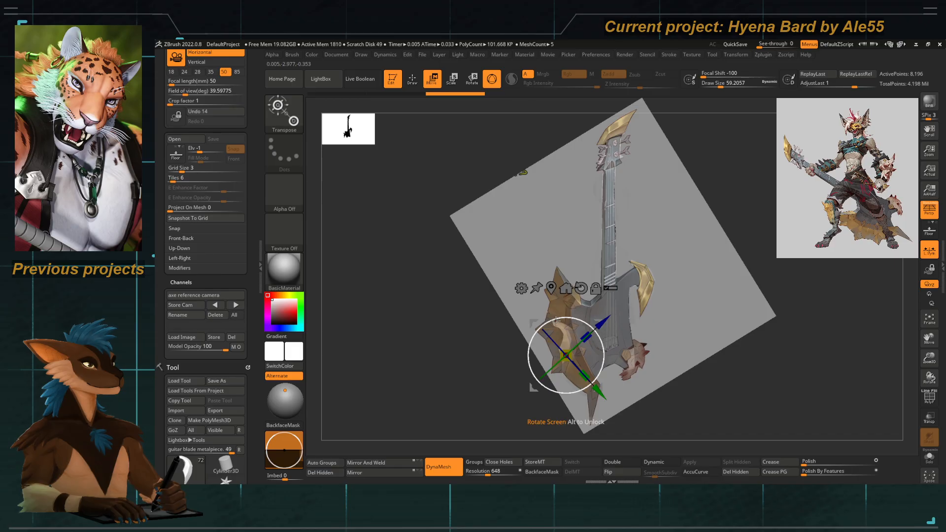
{"action": "left_click_drag", "start_coordinate": [556, 319], "coordinate": [565, 423]}
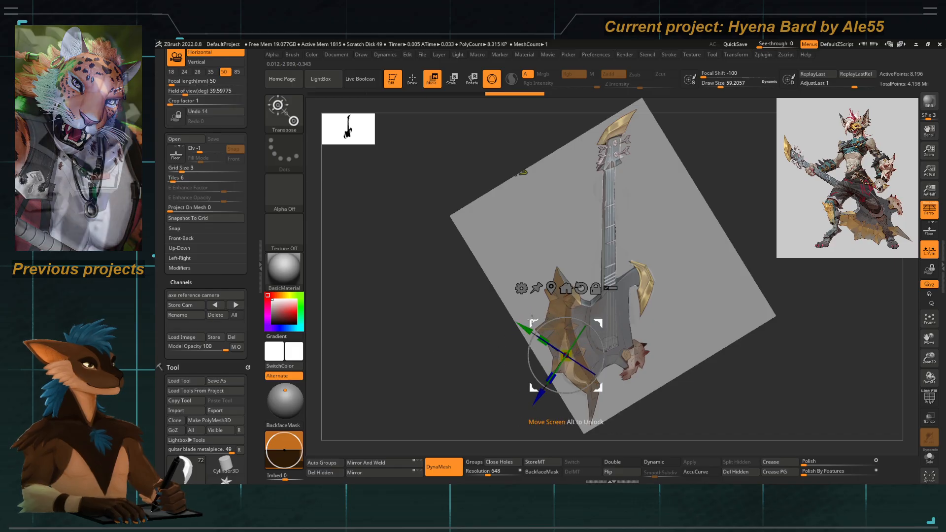
{"action": "mouse_move", "coordinate": [534, 323]}
{"action": "left_mouse_down"}
{"action": "mouse_move", "coordinate": [531, 276]}
{"action": "mouse_move", "coordinate": [571, 287]}
{"action": "mouse_move", "coordinate": [562, 257]}
{"action": "left_mouse_up"}
Reshape the blade metalpiece roughly along the large axe blade with Move Topological, reducing the draw size from about 257 to 163.
{"action": "key", "text": "q"}
{"action": "key", "text": "b"}
{"action": "key", "text": "m"}
{"action": "key", "text": "t"}
{"action": "key", "text": "space"}
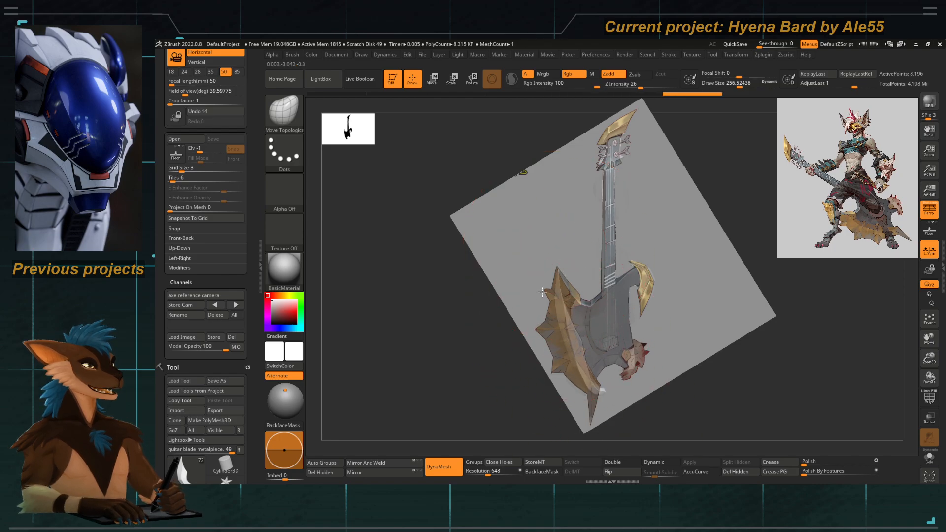
{"action": "key", "text": "space"}
{"action": "left_click_drag", "start_coordinate": [542, 292], "coordinate": [564, 303]}
{"action": "left_click_drag", "start_coordinate": [578, 338], "coordinate": [588, 337]}
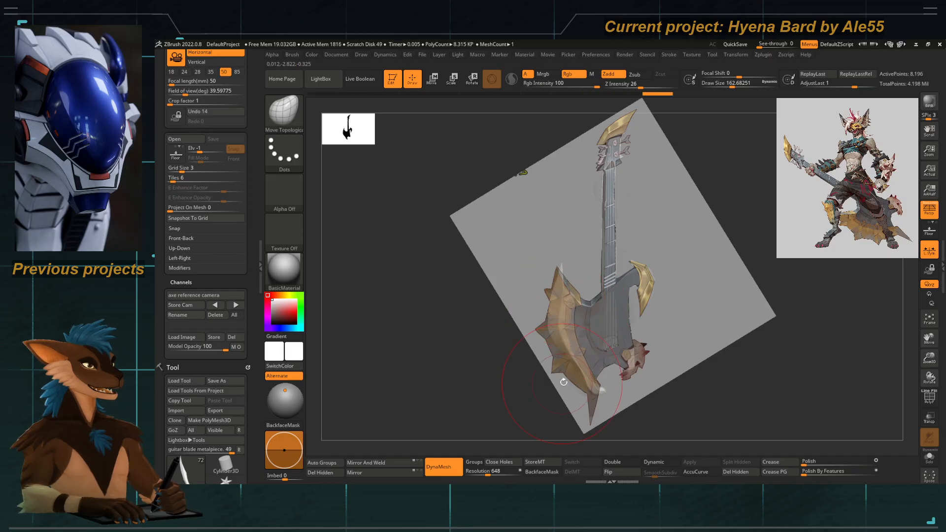
{"action": "left_click_drag", "start_coordinate": [565, 380], "coordinate": [561, 387]}
Refine the middle and lower part of the blade metalpiece with Move Topological at draw size about 120.
{"action": "key", "text": "space"}
{"action": "left_click_drag", "start_coordinate": [574, 328], "coordinate": [568, 329]}
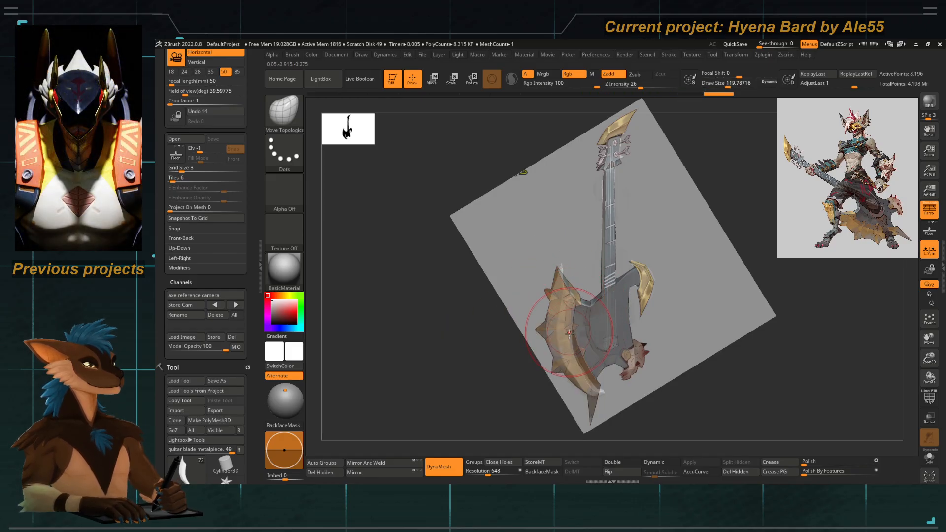
{"action": "left_click_drag", "start_coordinate": [576, 380], "coordinate": [572, 378]}
{"action": "key", "text": "space"}
{"action": "left_click", "coordinate": [571, 374]}
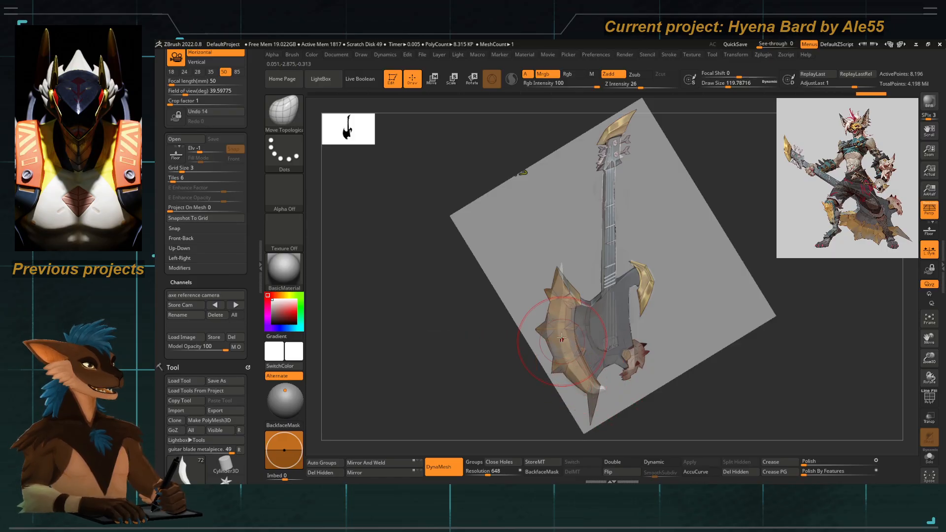
Fit the blade metalpiece's upper tip and inner and outer edges to the reference with Move Topological at draw size about 77.
{"action": "key", "text": "space"}
{"action": "left_click_drag", "start_coordinate": [562, 339], "coordinate": [544, 319]}
{"action": "mouse_move", "coordinate": [563, 264]}
{"action": "left_mouse_down"}
{"action": "mouse_move", "coordinate": [565, 287]}
{"action": "mouse_move", "coordinate": [571, 282]}
{"action": "left_mouse_up"}
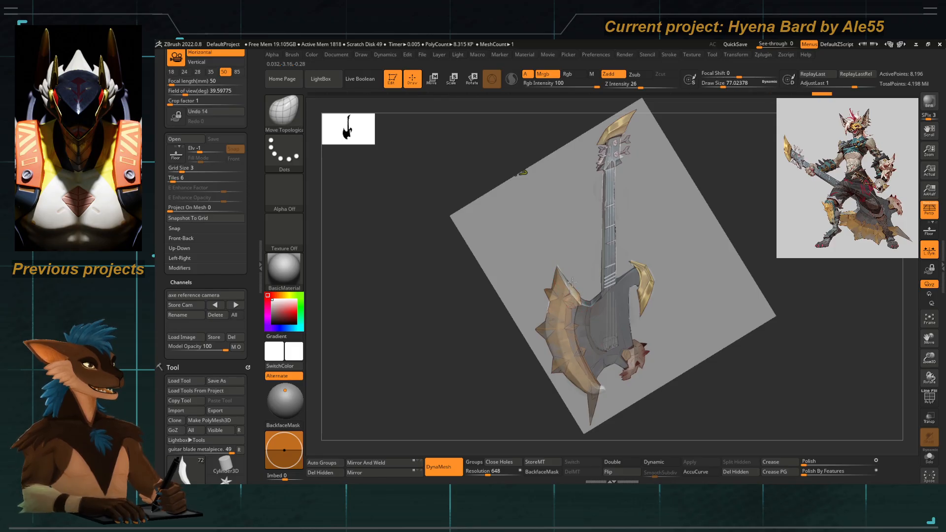
{"action": "mouse_move", "coordinate": [589, 368]}
{"action": "left_mouse_down"}
{"action": "mouse_move", "coordinate": [581, 347]}
{"action": "mouse_move", "coordinate": [573, 354]}
{"action": "left_mouse_up"}
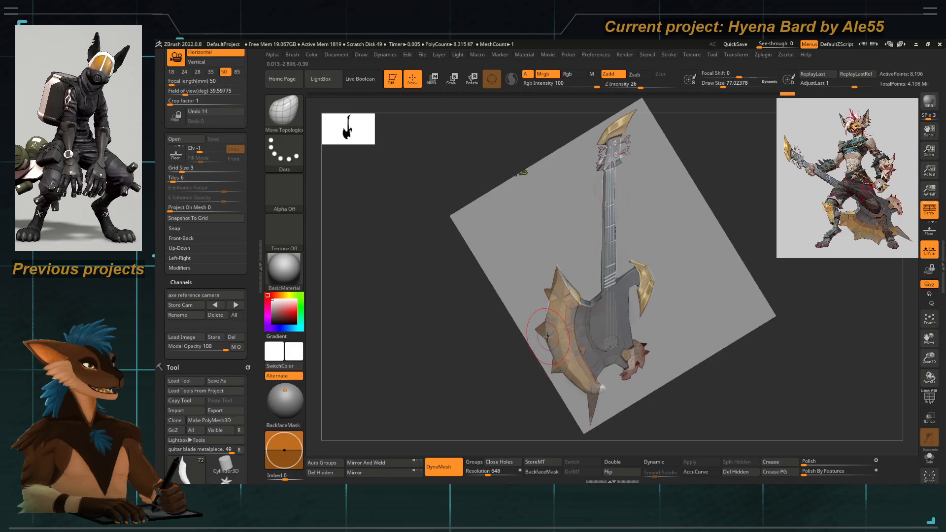
{"action": "left_click_drag", "start_coordinate": [554, 284], "coordinate": [557, 280]}
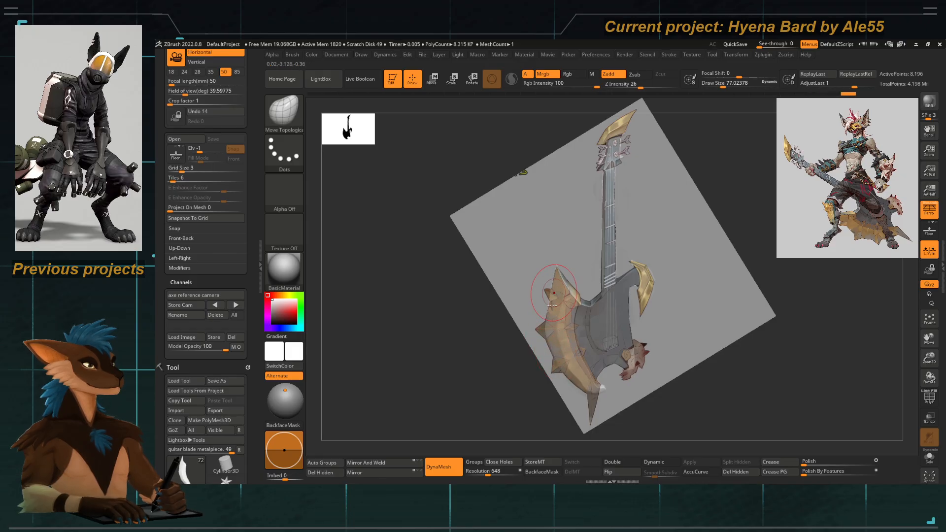
Compare the blade metalpiece with the reference and fit its lower end with Move Topological at draw size about 77.
{"action": "key", "text": "shift+z"}
{"action": "key", "text": "shift+z"}
{"action": "key", "text": "shift+z"}
{"action": "key", "text": "shift+z"}
{"action": "key", "text": "shift+z"}
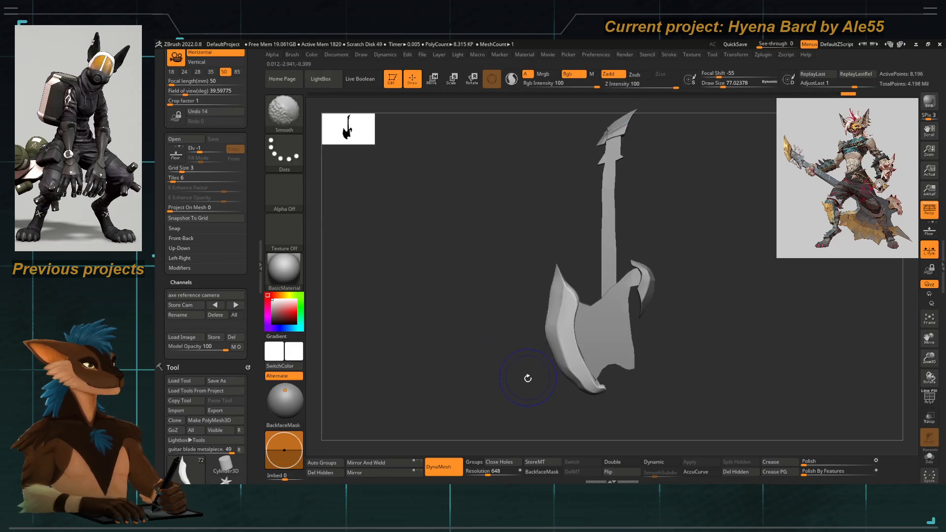
{"action": "key", "text": "shift+z"}
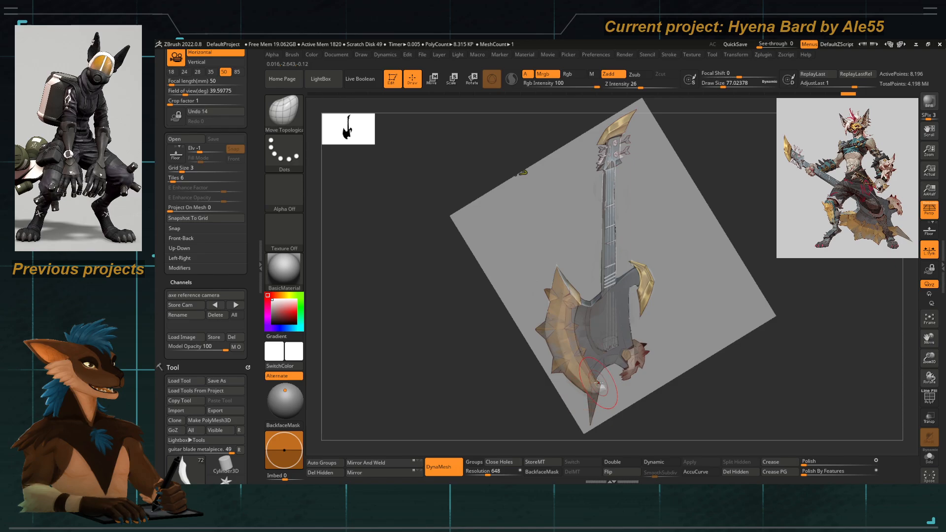
{"action": "left_click_drag", "start_coordinate": [598, 383], "coordinate": [595, 381]}
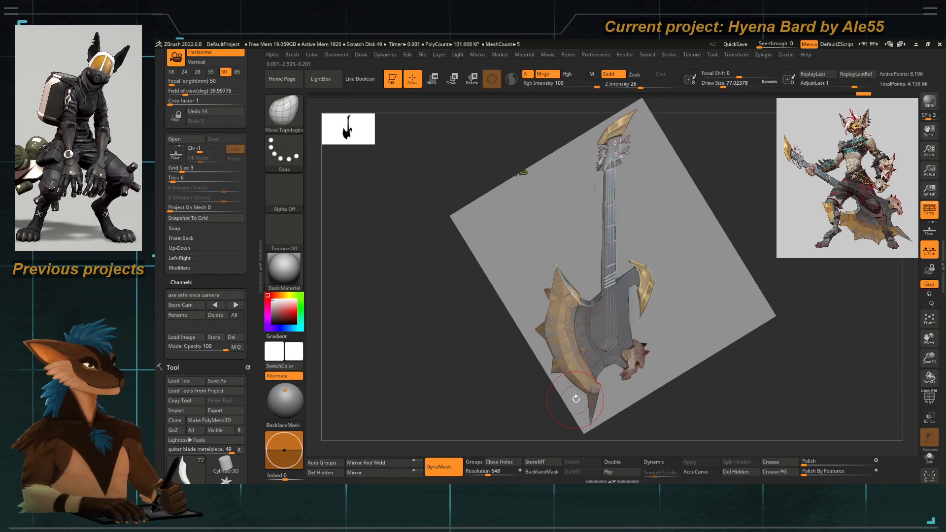
Try pulling the blade metalpiece's lower tip down to the reference with AccuCurve on and draw size about 44.
{"action": "left_click", "coordinate": [695, 472]}
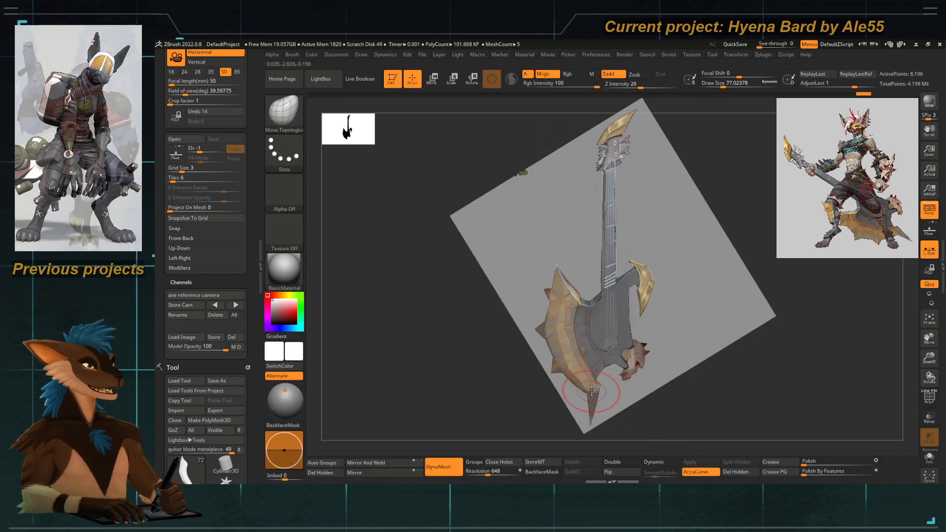
{"action": "key", "text": "space"}
{"action": "key", "text": "space"}
{"action": "left_click_drag", "start_coordinate": [588, 294], "coordinate": [582, 286]}
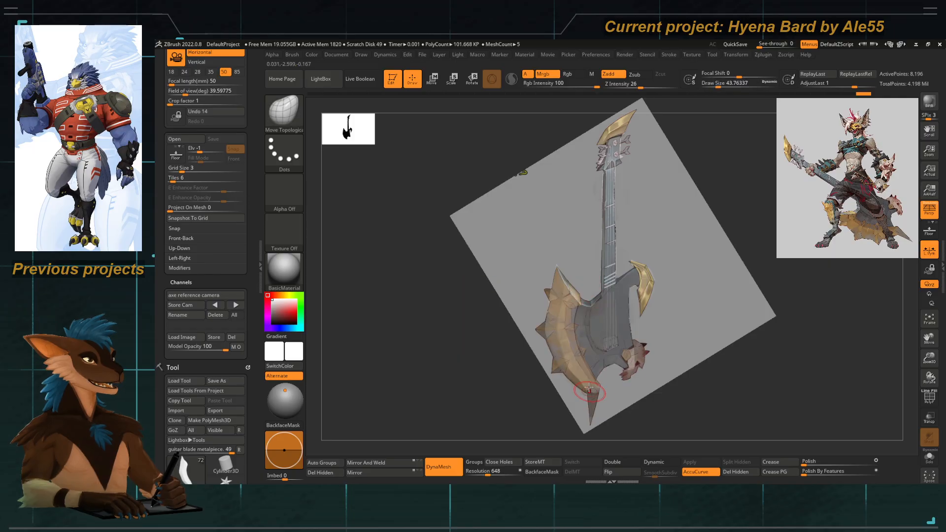
{"action": "left_click_drag", "start_coordinate": [582, 400], "coordinate": [550, 330]}
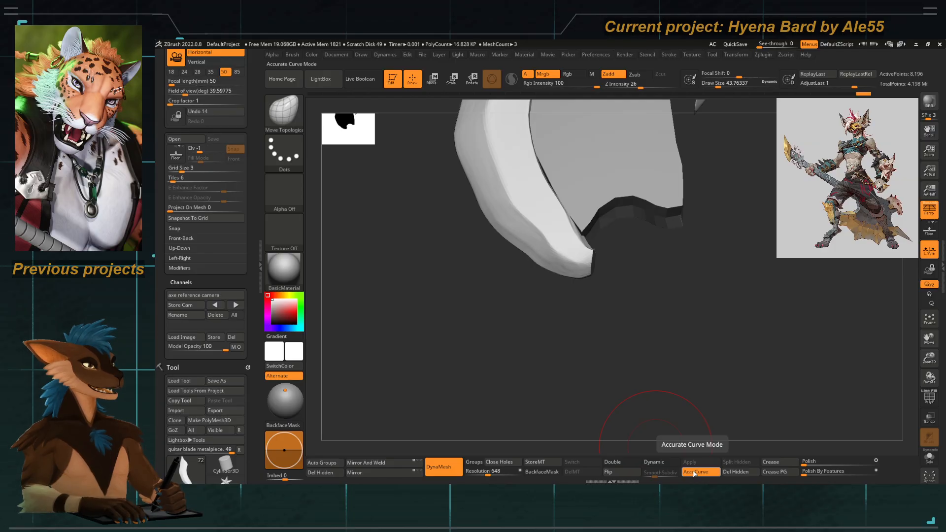
Pull a sharp spike down from the blade metalpiece's lower end using Move Topological with AccuCurve on and draw size 28.75.
{"action": "mouse_move", "coordinate": [466, 253]}
{"action": "left_mouse_down"}
{"action": "mouse_move", "coordinate": [502, 281]}
{"action": "mouse_move", "coordinate": [518, 310]}
{"action": "left_mouse_up"}
{"action": "key", "text": "space"}
{"action": "left_click", "coordinate": [552, 262]}
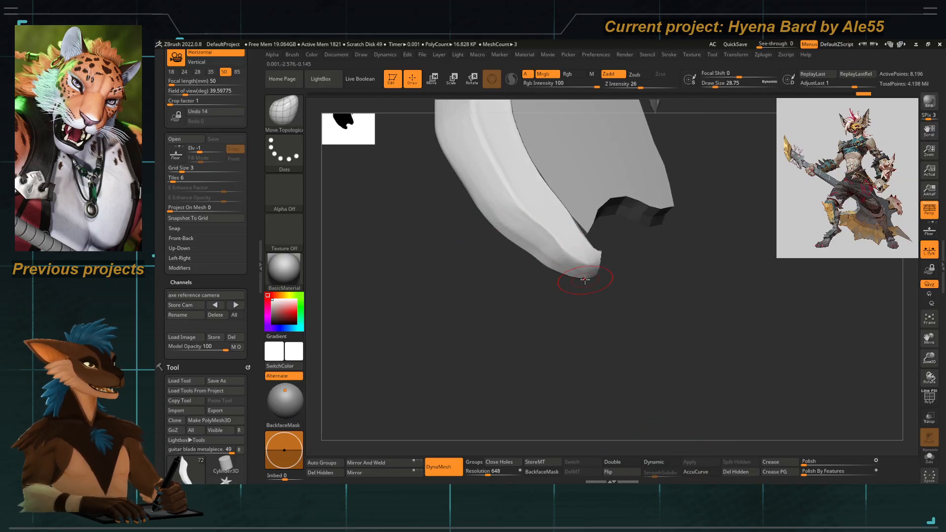
{"action": "left_click_drag", "start_coordinate": [585, 279], "coordinate": [582, 396]}
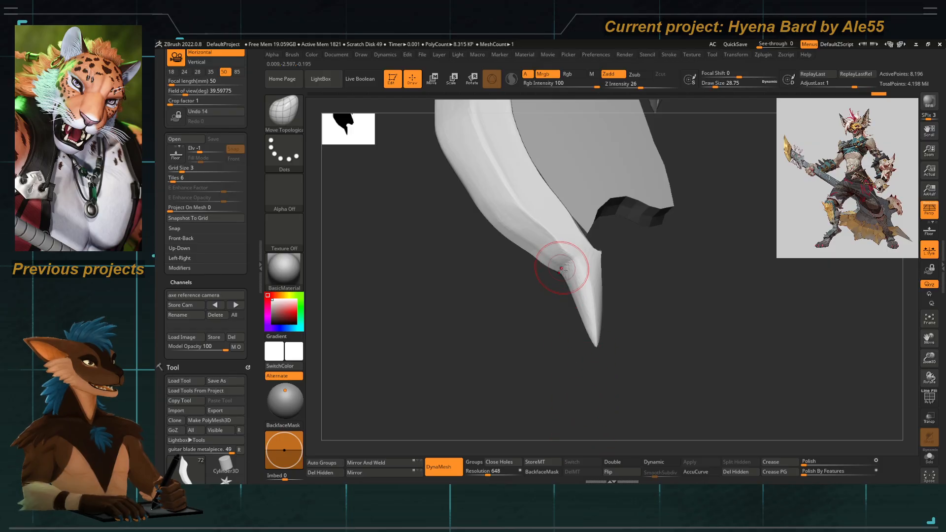
{"action": "left_click_drag", "start_coordinate": [606, 262], "coordinate": [546, 369]}
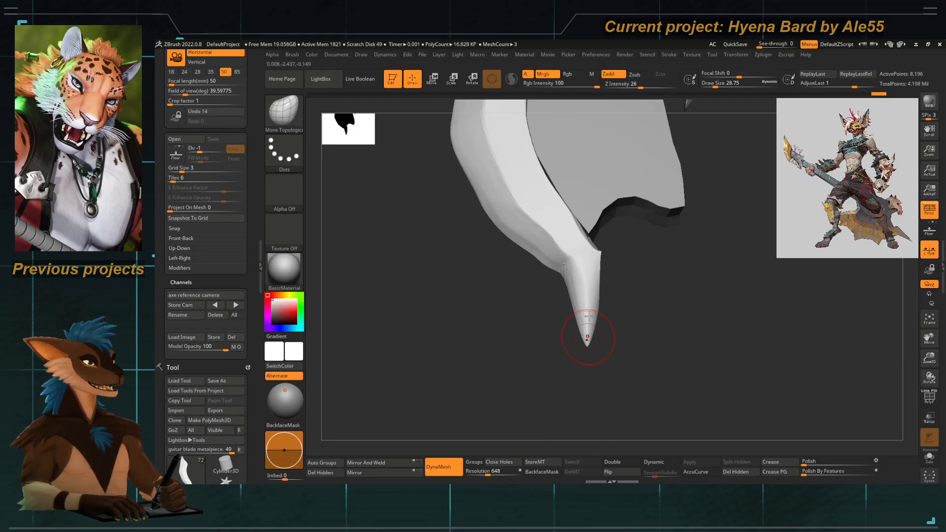
{"action": "key", "text": "ctrl+z"}
{"action": "left_click", "coordinate": [702, 473]}
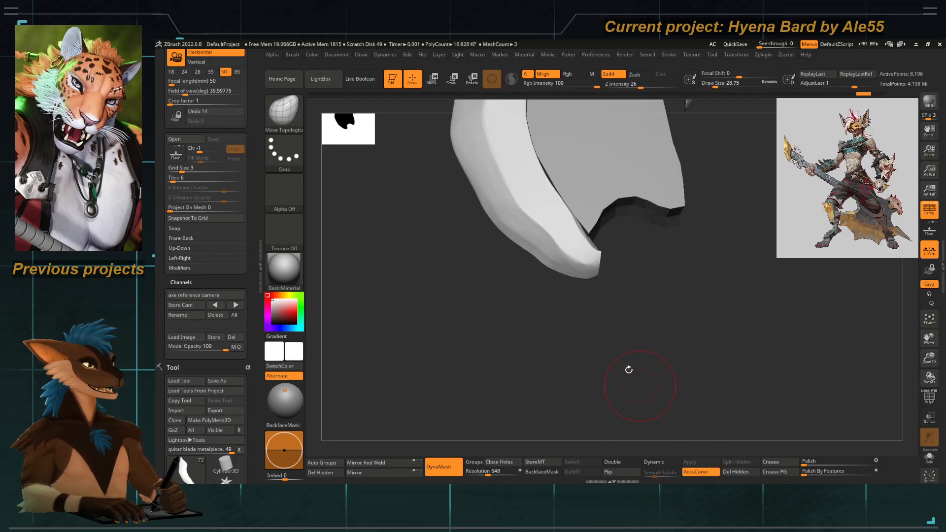
{"action": "mouse_move", "coordinate": [587, 282]}
{"action": "left_mouse_down"}
{"action": "mouse_move", "coordinate": [575, 321]}
{"action": "mouse_move", "coordinate": [589, 351]}
{"action": "left_mouse_up"}
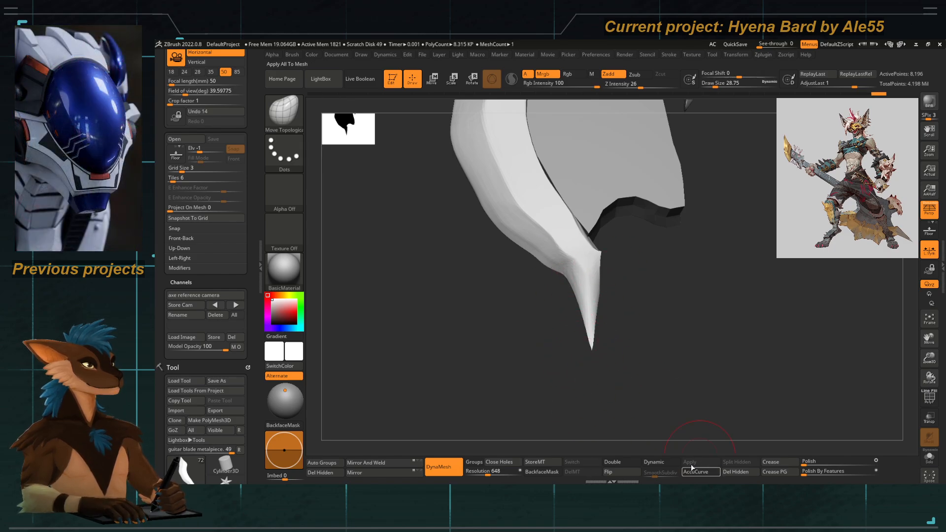
Try two more spikes on the blade's lower outer edge, one with AccuCurve off and one with it on, and undo them.
{"action": "left_click_drag", "start_coordinate": [539, 259], "coordinate": [476, 430]}
{"action": "left_click_drag", "start_coordinate": [519, 258], "coordinate": [508, 299]}
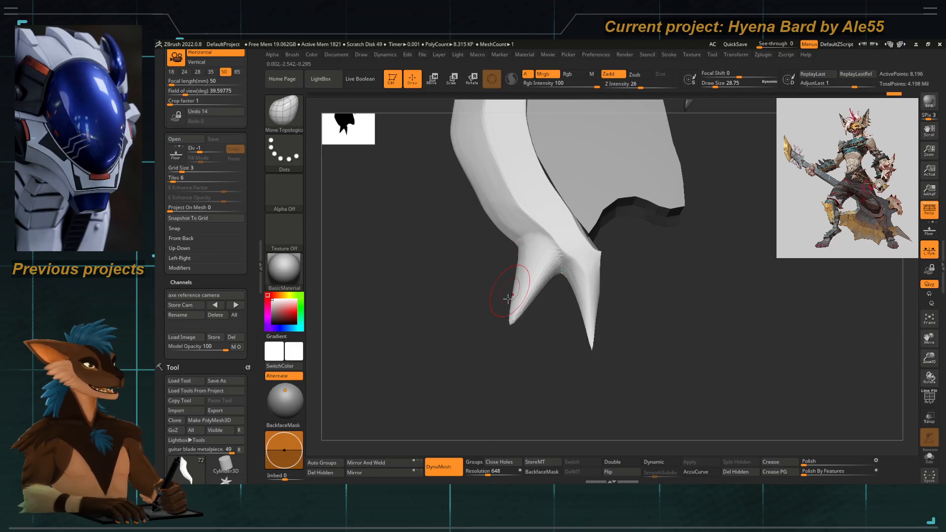
{"action": "left_click_drag", "start_coordinate": [557, 266], "coordinate": [522, 296]}
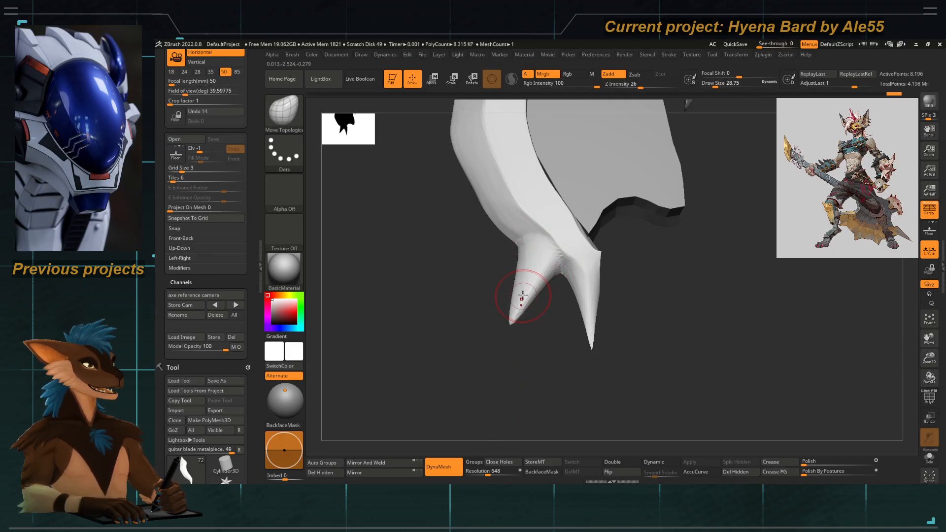
{"action": "left_click", "coordinate": [696, 472]}
{"action": "left_click_drag", "start_coordinate": [493, 225], "coordinate": [392, 383]}
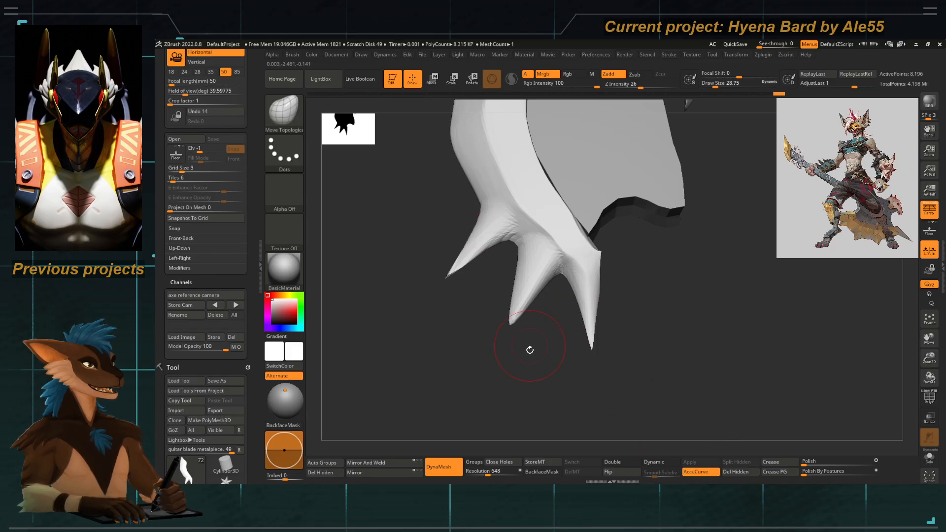
{"action": "key", "text": "ctrl+z"}
{"action": "key", "text": "ctrl+z"}
Show the reference image again and recall the stored axe reference camera.
{"action": "left_click_drag", "start_coordinate": [523, 313], "coordinate": [523, 345]}
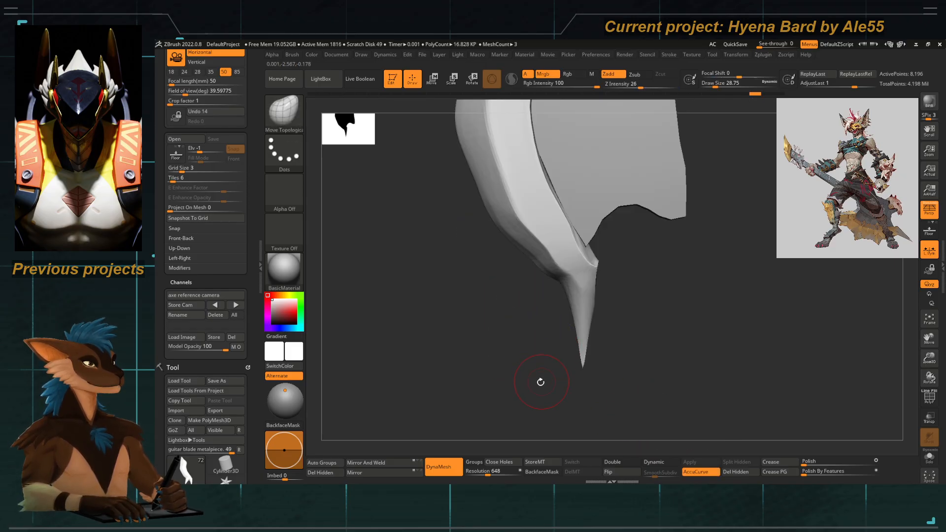
{"action": "key", "text": "shift+z"}
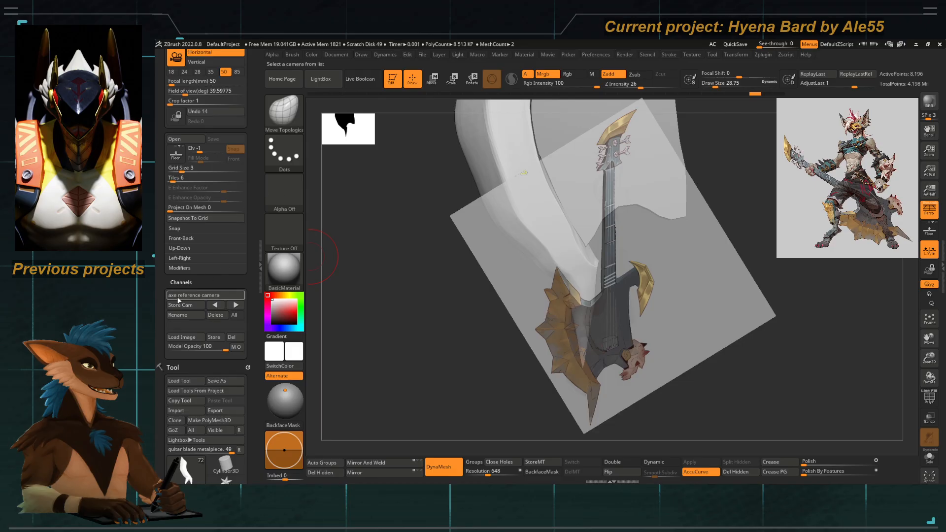
{"action": "left_click", "coordinate": [178, 298]}
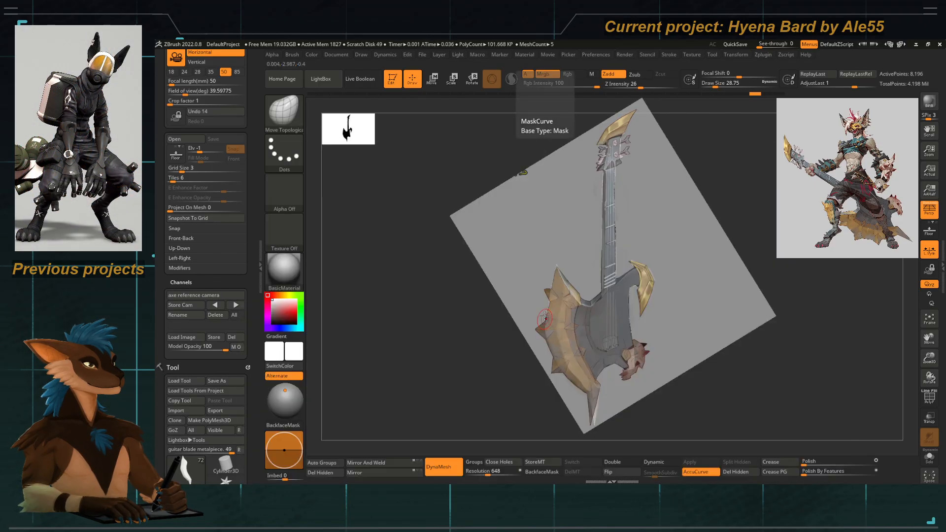
Pull spikes out along the blade metalpiece's outer edge to match the reference, reducing the Move Topological draw size to about 37.
{"action": "key", "text": "space"}
{"action": "left_click_drag", "start_coordinate": [537, 239], "coordinate": [547, 238]}
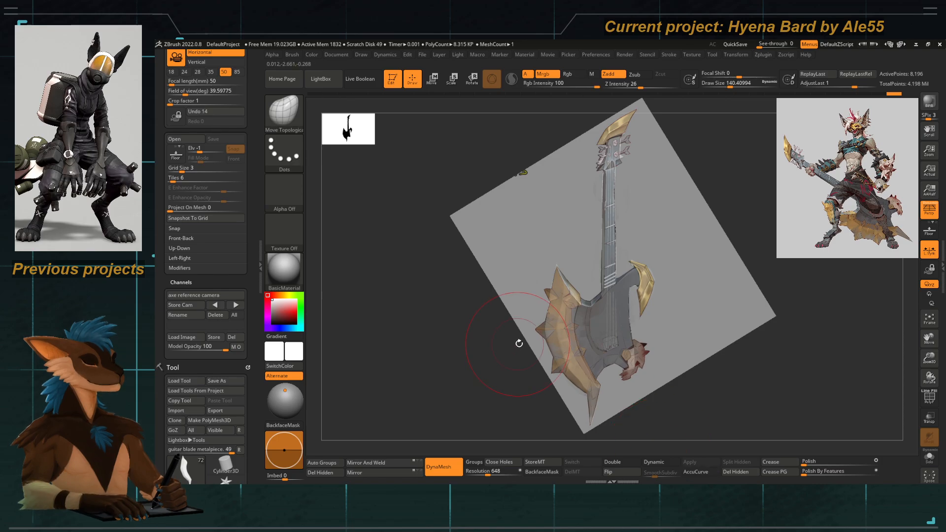
{"action": "left_click", "coordinate": [720, 473]}
{"action": "left_click", "coordinate": [720, 474]}
{"action": "key", "text": "space"}
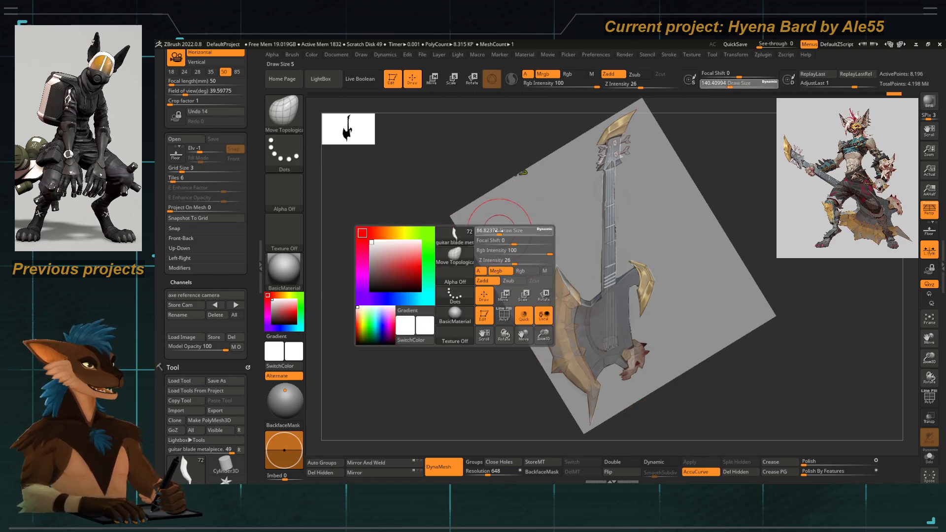
{"action": "mouse_move", "coordinate": [505, 231]}
{"action": "left_mouse_down"}
{"action": "mouse_move", "coordinate": [495, 230]}
{"action": "mouse_move", "coordinate": [532, 249]}
{"action": "left_mouse_up"}
{"action": "key", "text": "space"}
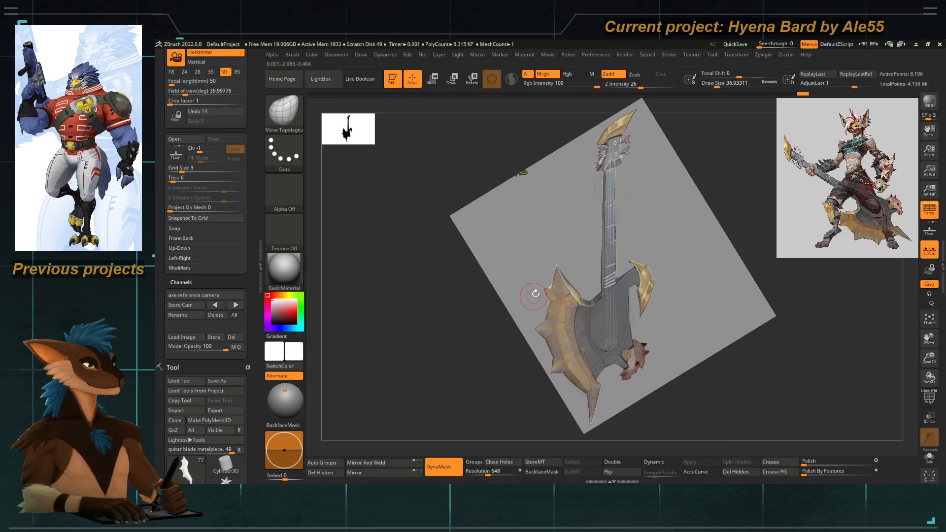
Clip the outer edge of the blade metalpiece around its upper spikes with ClipCurve.
{"action": "key", "text": "ctrl+shift"}
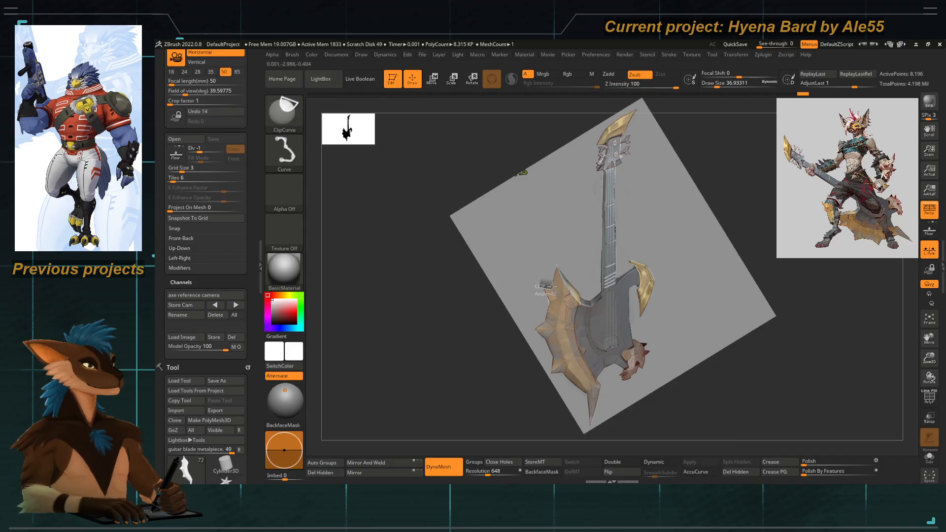
{"action": "left_click_drag", "start_coordinate": [553, 287], "coordinate": [554, 257], "text": "ctrl+shift"}
{"action": "key", "text": "ctrl+shift"}
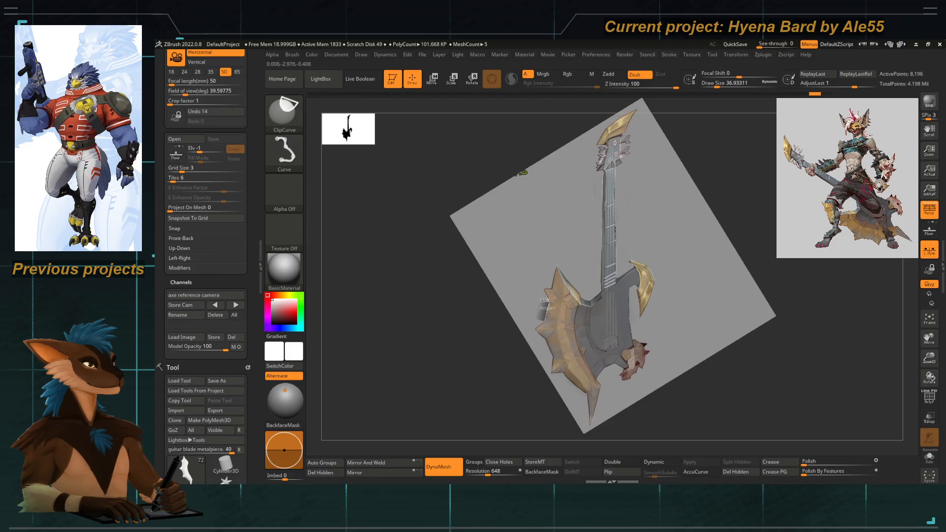
{"action": "left_click_drag", "start_coordinate": [540, 275], "coordinate": [540, 273], "text": "ctrl+shift"}
Compare the spiked blade silhouette with the reference image by repeatedly hiding and showing the overlay.
{"action": "key", "text": "shift+z"}
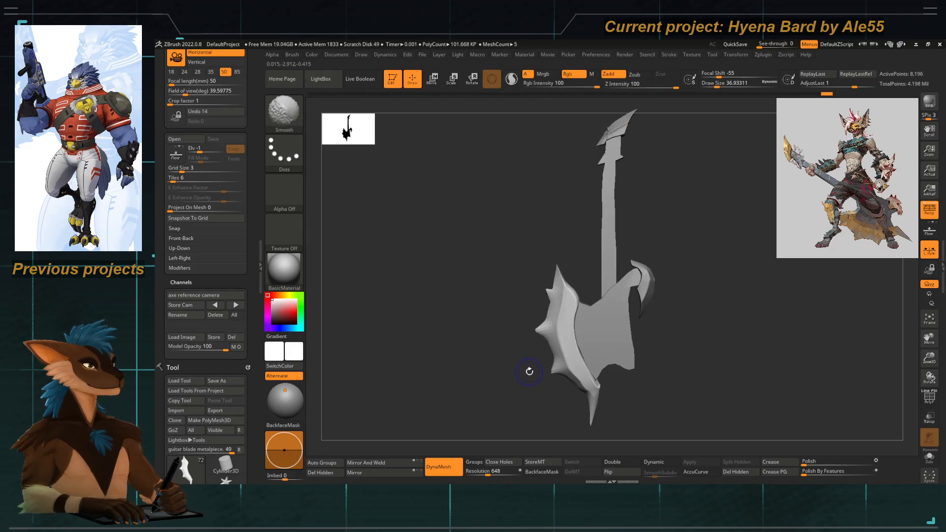
{"action": "key", "text": "shift+z"}
{"action": "key", "text": "shift+z"}
{"action": "key", "text": "shift+z"}
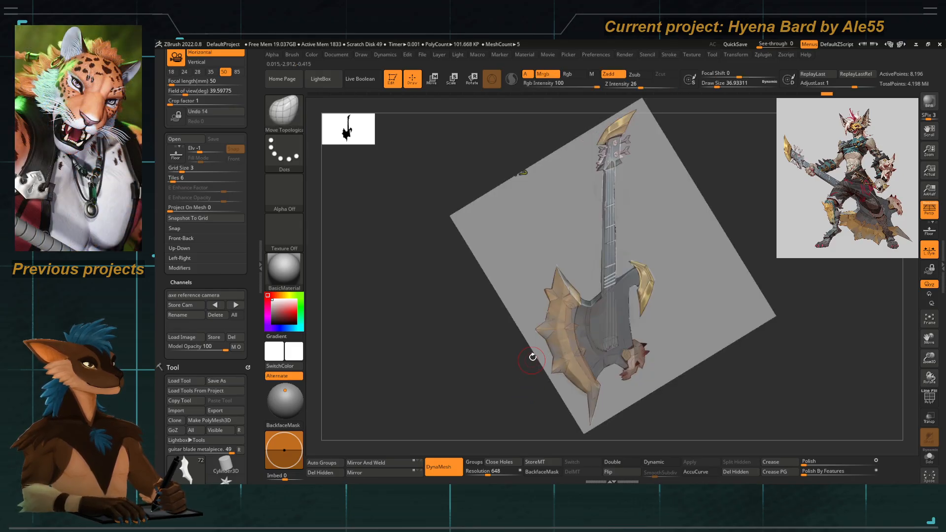
{"action": "key", "text": "shift+z"}
{"action": "key", "text": "shift+z"}
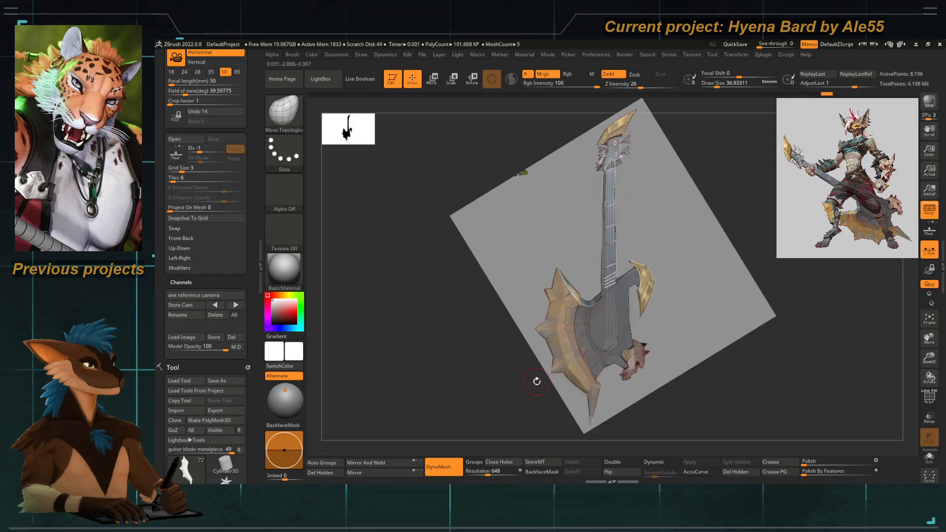
{"action": "key", "text": "shift+z"}
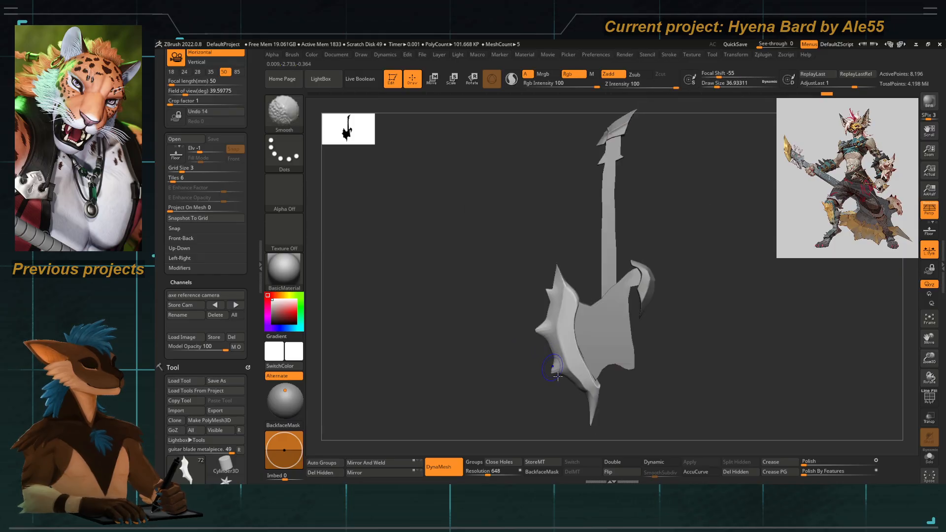
{"action": "key", "text": "shift+z"}
{"action": "key", "text": "shift+z"}
{"action": "key", "text": "shift+z"}
Set the draw size to about 56, apply Mirror And Weld to the blade metalpiece, and check it against the reference.
{"action": "key", "text": "space"}
{"action": "left_click_drag", "start_coordinate": [562, 295], "coordinate": [566, 295]}
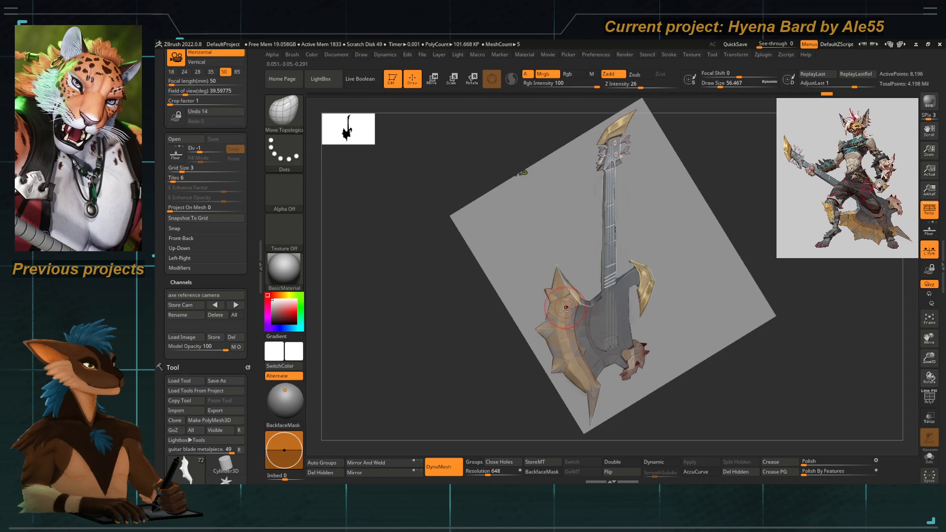
{"action": "left_click", "coordinate": [544, 312], "text": "alt"}
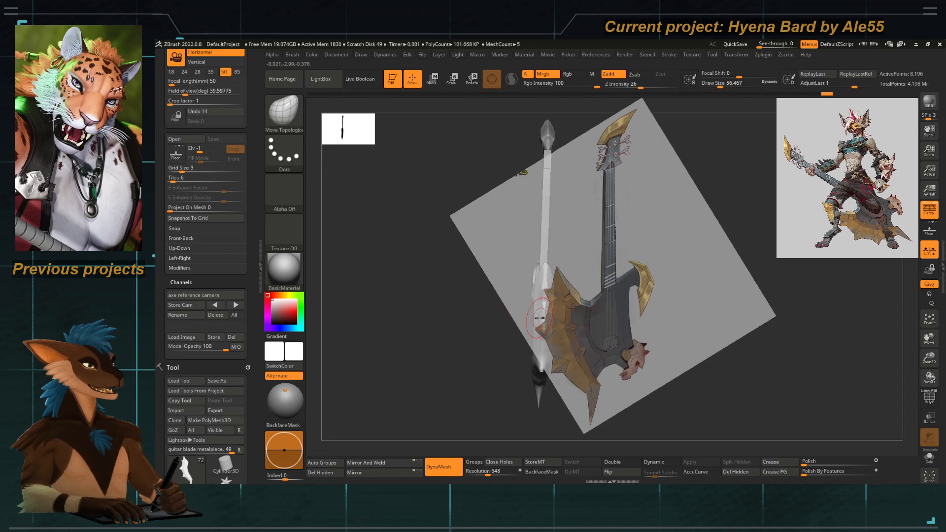
{"action": "left_click", "coordinate": [381, 463]}
{"action": "left_click_drag", "start_coordinate": [451, 380], "coordinate": [483, 347], "text": "shift"}
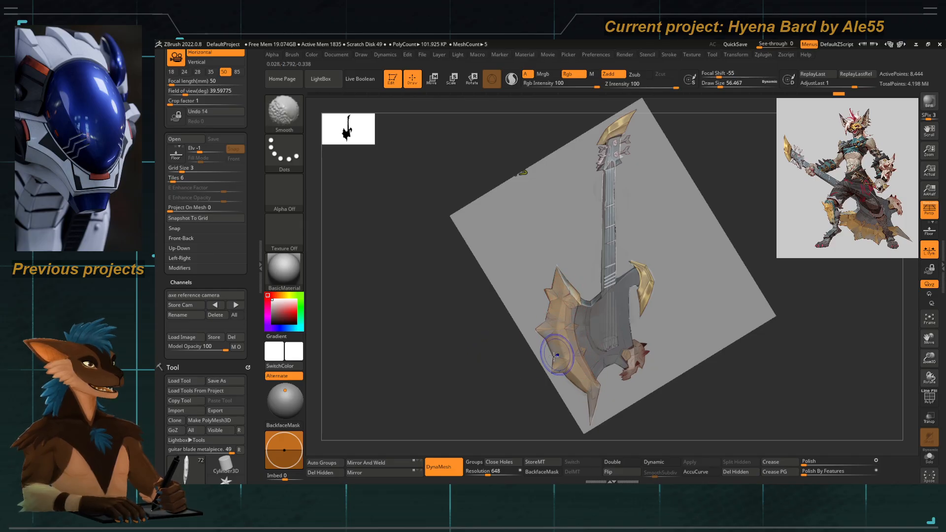
{"action": "key", "text": "shift+z"}
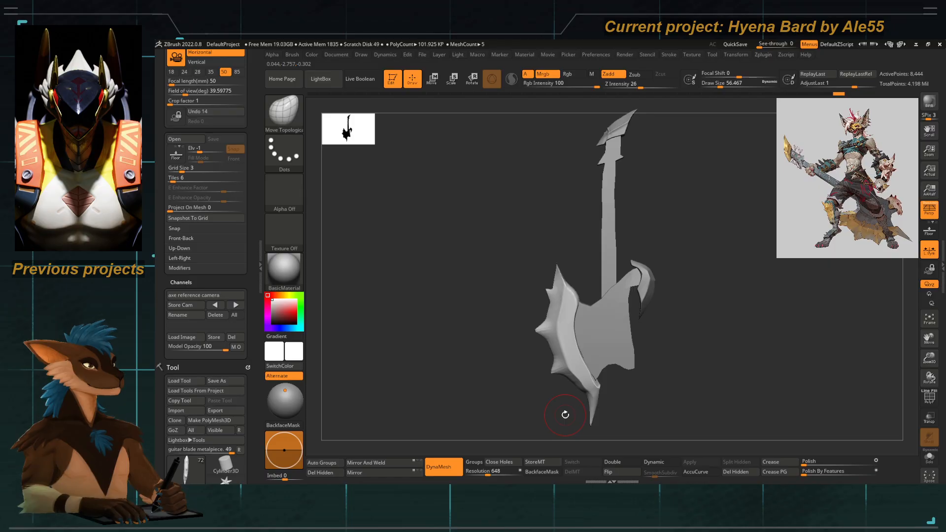
{"action": "key", "text": "shift+z"}
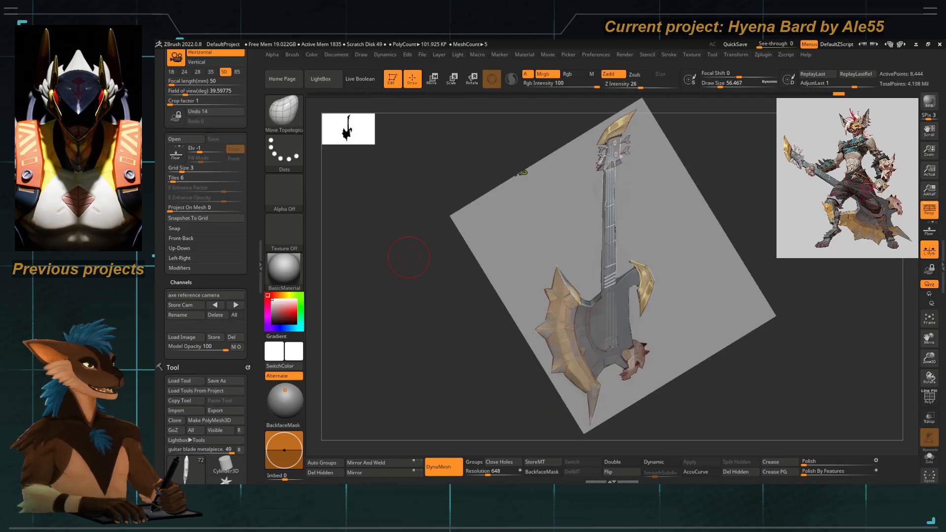
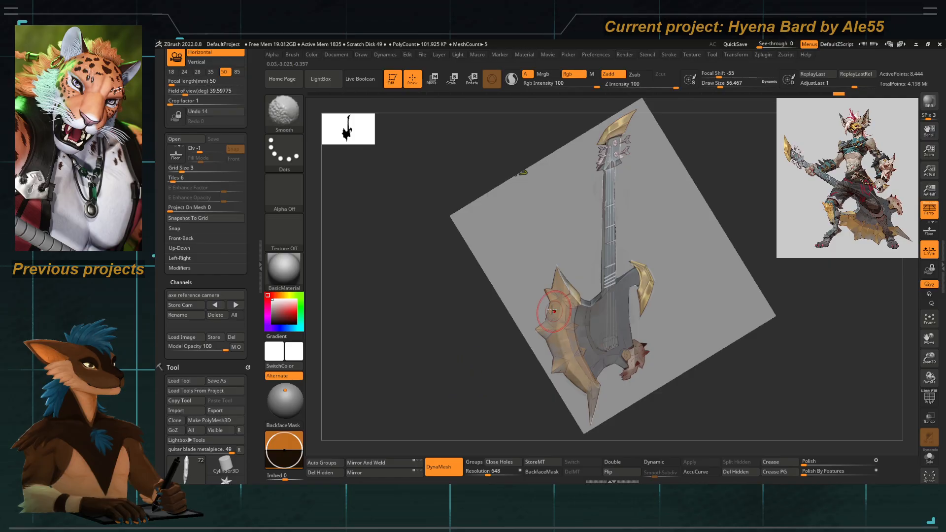
Refine the blade metalpiece's inner edge from the upper tip to the lower end with Move Topological at draw size about 56.
{"action": "key", "text": "b"}
{"action": "key", "text": "m"}
{"action": "key", "text": "t"}
{"action": "left_click_drag", "start_coordinate": [564, 285], "coordinate": [565, 285]}
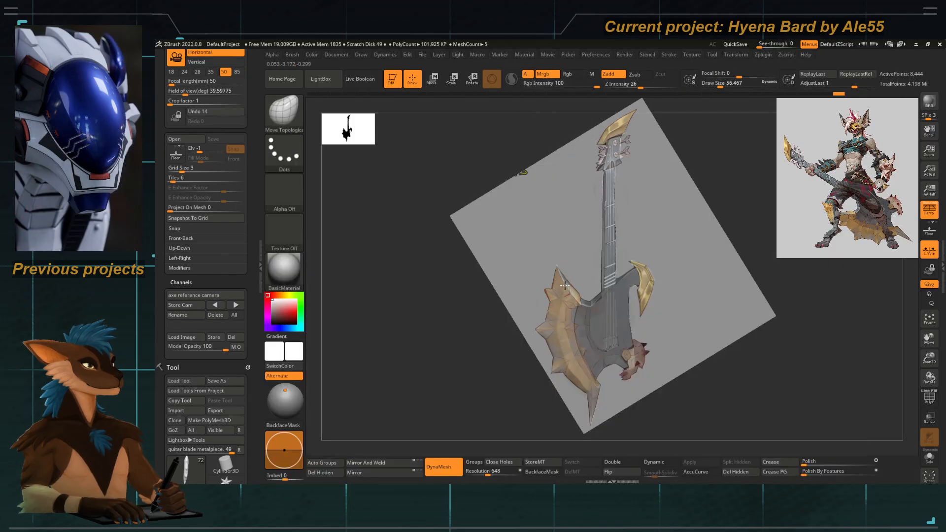
{"action": "mouse_move", "coordinate": [588, 316]}
{"action": "left_mouse_down"}
{"action": "mouse_move", "coordinate": [571, 310]}
{"action": "mouse_move", "coordinate": [566, 344]}
{"action": "mouse_move", "coordinate": [575, 373]}
{"action": "mouse_move", "coordinate": [593, 382]}
{"action": "left_mouse_up"}
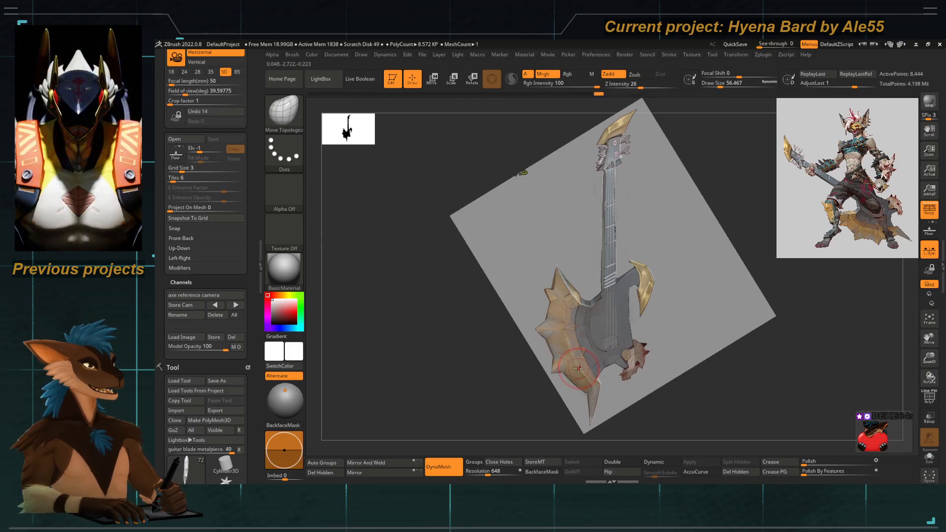
{"action": "left_click_drag", "start_coordinate": [576, 351], "coordinate": [603, 385]}
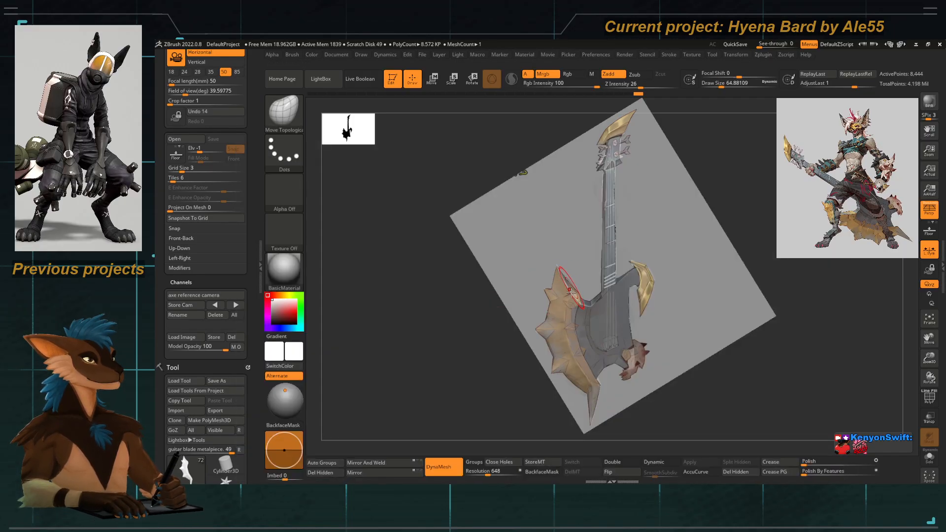
Compare the blade metalpiece's silhouette with the reference image by repeatedly hiding and showing the overlay.
{"action": "key", "text": "shift+z"}
{"action": "key", "text": "shift+z"}
{"action": "key", "text": "shift+z"}
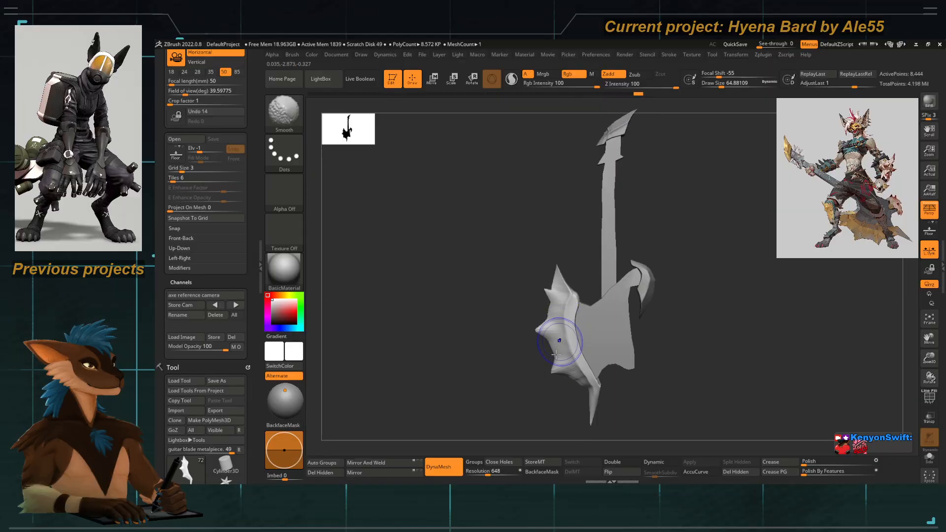
{"action": "key", "text": "shift+z"}
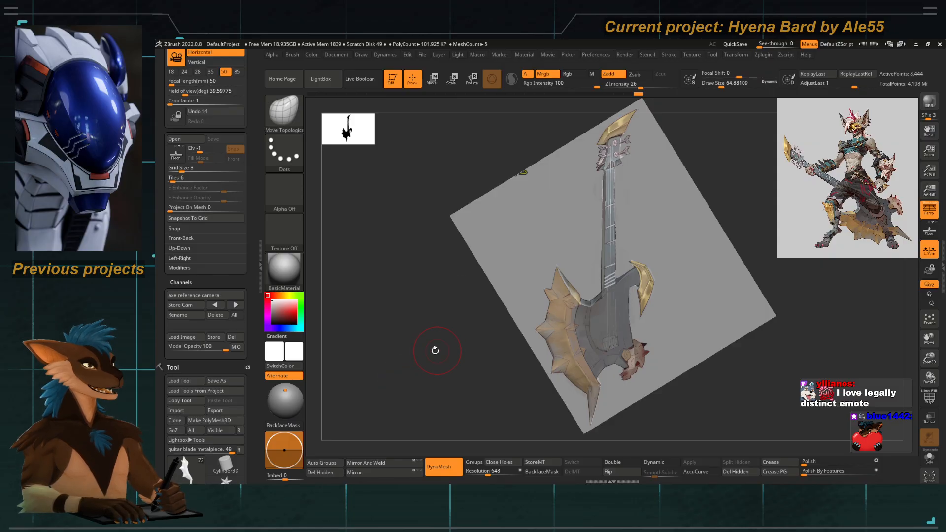
{"action": "key", "text": "shift+z"}
{"action": "key", "text": "shift+z"}
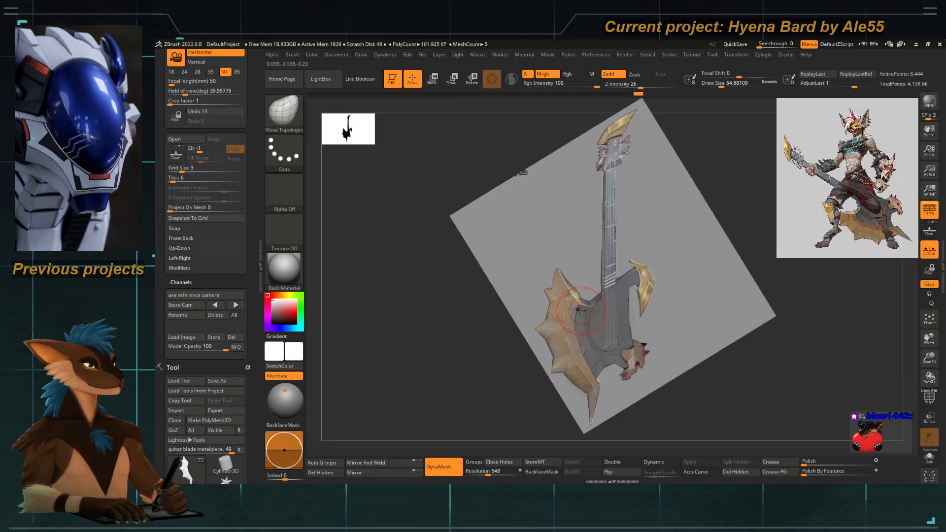
Adjust the top of the blade metalpiece's inner edge with Move Topological, reducing the draw size to about 49 and finally about 27.
{"action": "key", "text": "space"}
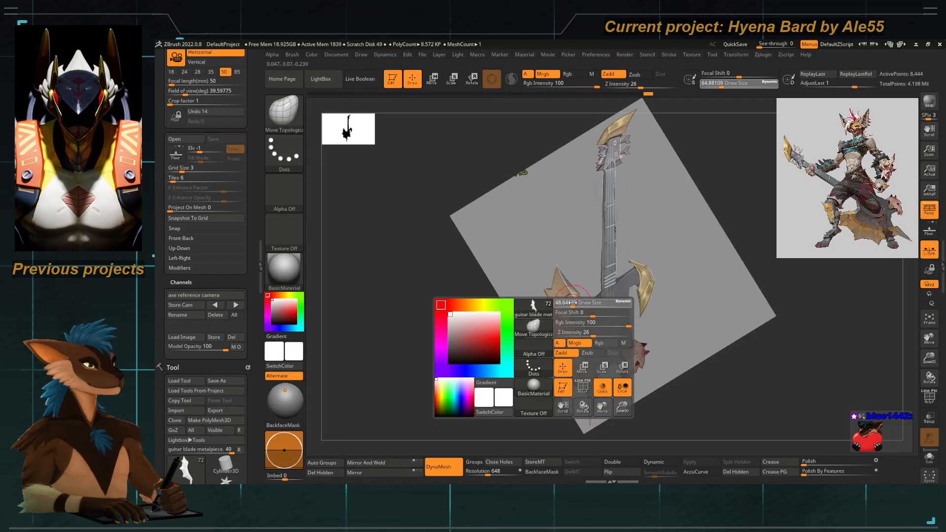
{"action": "left_click_drag", "start_coordinate": [581, 303], "coordinate": [577, 304]}
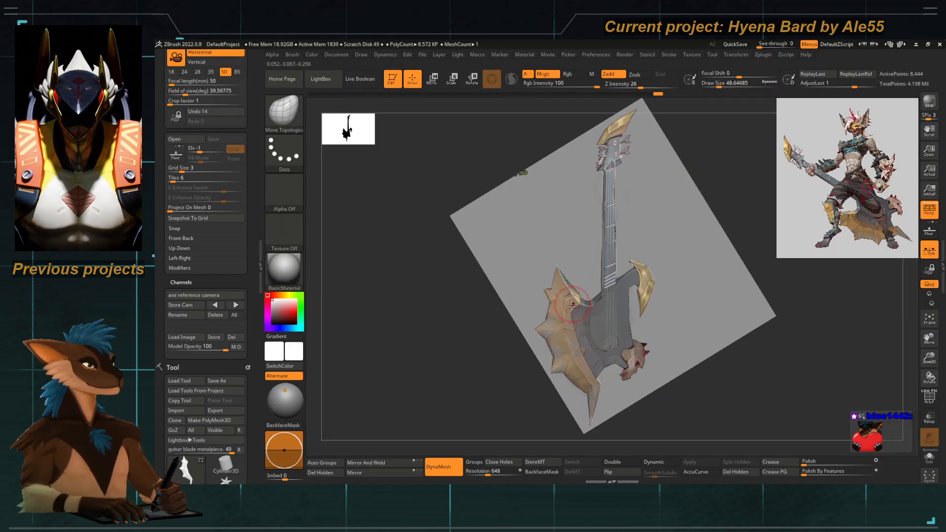
{"action": "right_click_drag", "start_coordinate": [571, 327], "coordinate": [560, 249], "text": "ctrl"}
{"action": "key", "text": "space"}
{"action": "mouse_move", "coordinate": [560, 262]}
{"action": "left_mouse_down"}
{"action": "mouse_move", "coordinate": [558, 245]}
{"action": "mouse_move", "coordinate": [597, 247]}
{"action": "left_mouse_up"}
{"action": "mouse_move", "coordinate": [615, 177]}
{"action": "right_mouse_down"}
{"action": "mouse_move", "coordinate": [572, 218]}
{"action": "mouse_move", "coordinate": [475, 188]}
{"action": "right_mouse_up"}
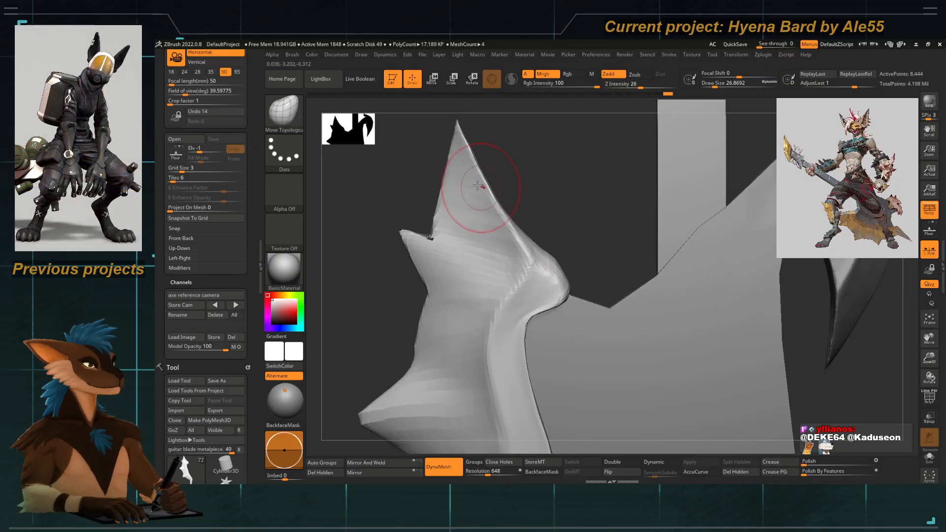
Clip along the top spike's inner edge from its tip down to the inner corner of the blade metalpiece.
{"action": "mouse_move", "coordinate": [457, 120]}
{"action": "left_mouse_down", "text": "ctrl+shift"}
{"action": "mouse_move", "coordinate": [512, 224]}
{"action": "mouse_move", "coordinate": [557, 270]}
{"action": "mouse_move", "coordinate": [562, 262]}
{"action": "left_mouse_up", "text": "ctrl+shift"}
{"action": "mouse_move", "coordinate": [562, 262]}
{"action": "right_mouse_down"}
{"action": "mouse_move", "coordinate": [517, 228]}
{"action": "mouse_move", "coordinate": [438, 241]}
{"action": "mouse_move", "coordinate": [444, 275]}
{"action": "mouse_move", "coordinate": [425, 247]}
{"action": "mouse_move", "coordinate": [404, 245]}
{"action": "mouse_move", "coordinate": [454, 271]}
{"action": "right_mouse_up"}
{"action": "right_click_drag", "start_coordinate": [454, 270], "coordinate": [486, 292], "text": "ctrl"}
{"action": "right_click_drag", "start_coordinate": [486, 291], "coordinate": [444, 264], "text": "alt"}
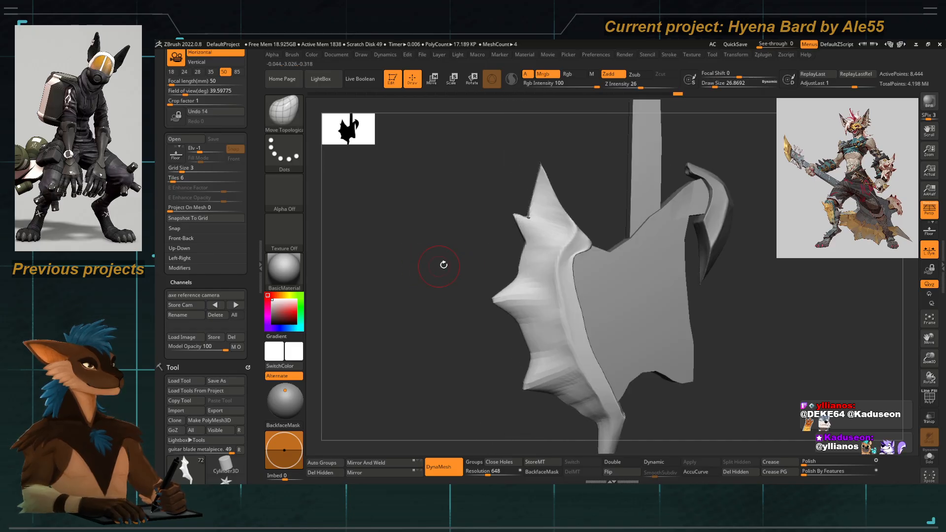
{"action": "key", "text": "shift+p"}
{"action": "key", "text": "shift+p"}
{"action": "right_click_drag", "start_coordinate": [505, 264], "coordinate": [529, 249], "text": "ctrl"}
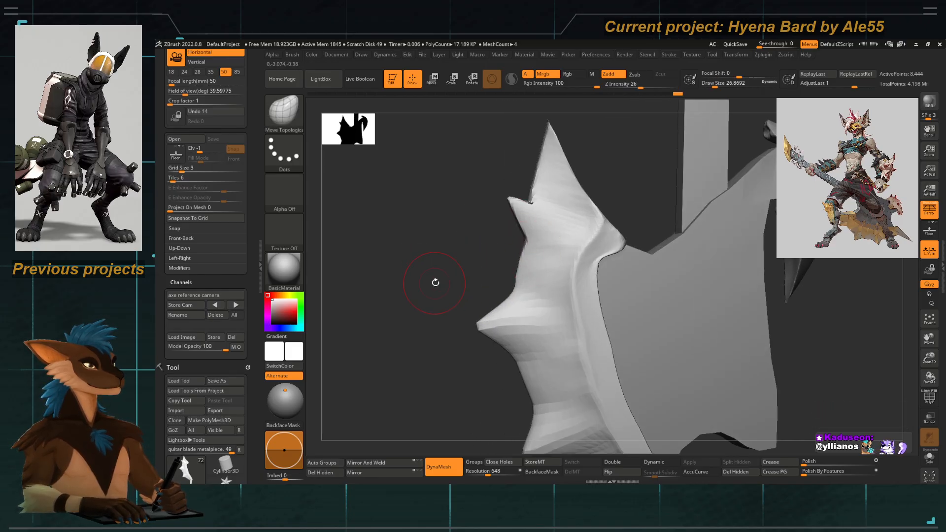
Carve a crease around the base of the upper outer spike with DamStandard at draw size about 11.
{"action": "key", "text": "b"}
{"action": "key", "text": "d"}
{"action": "key", "text": "s"}
{"action": "key", "text": "space"}
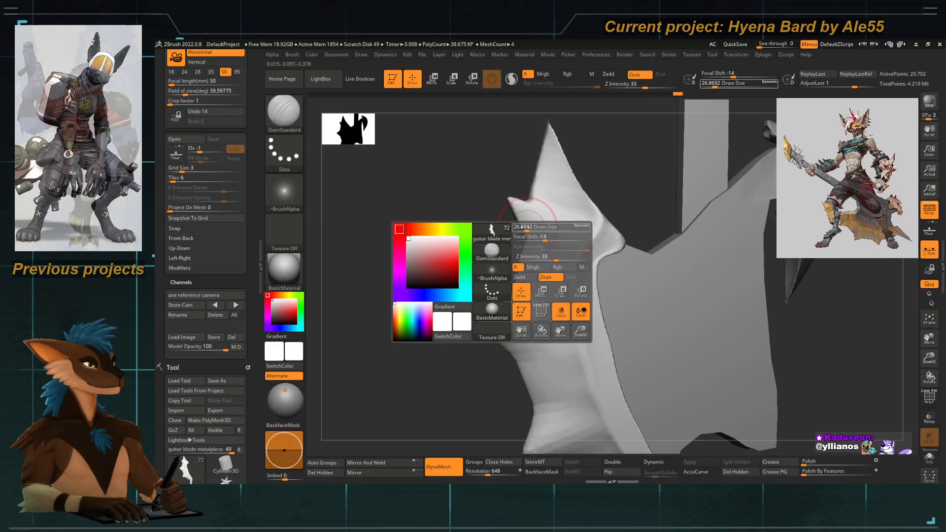
{"action": "left_click_drag", "start_coordinate": [533, 201], "coordinate": [522, 244]}
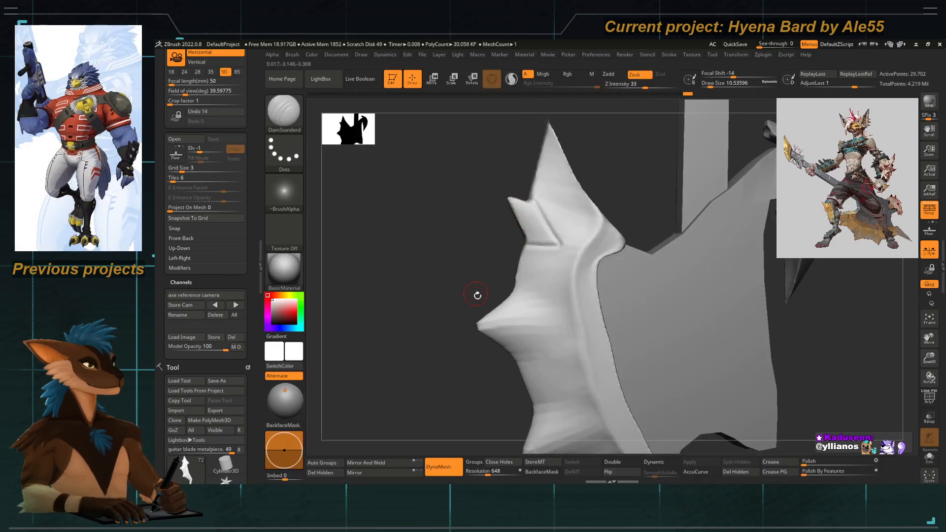
Carve matching DamStandard creases around the bases of the middle and lower outer spikes and at the root of the bottom spike.
{"action": "right_click_drag", "start_coordinate": [478, 296], "coordinate": [501, 235]}
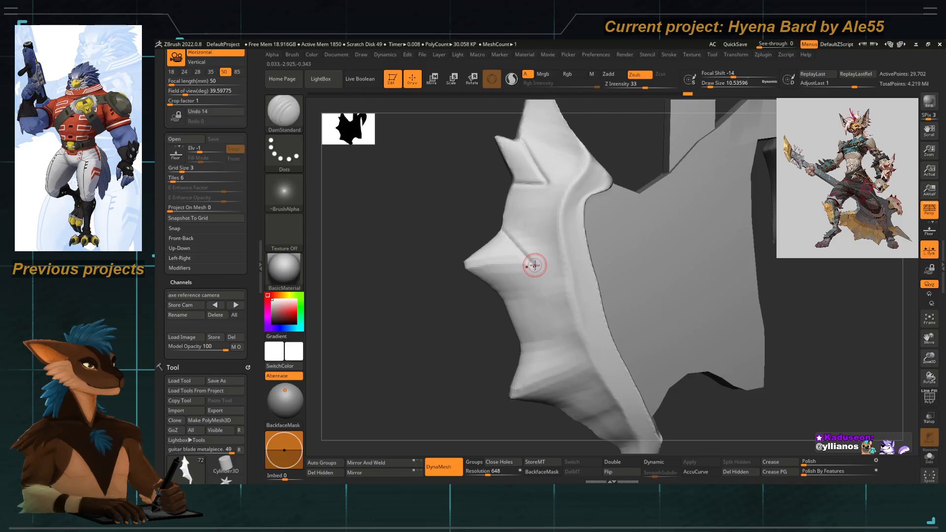
{"action": "right_click_drag", "start_coordinate": [501, 315], "coordinate": [469, 280]}
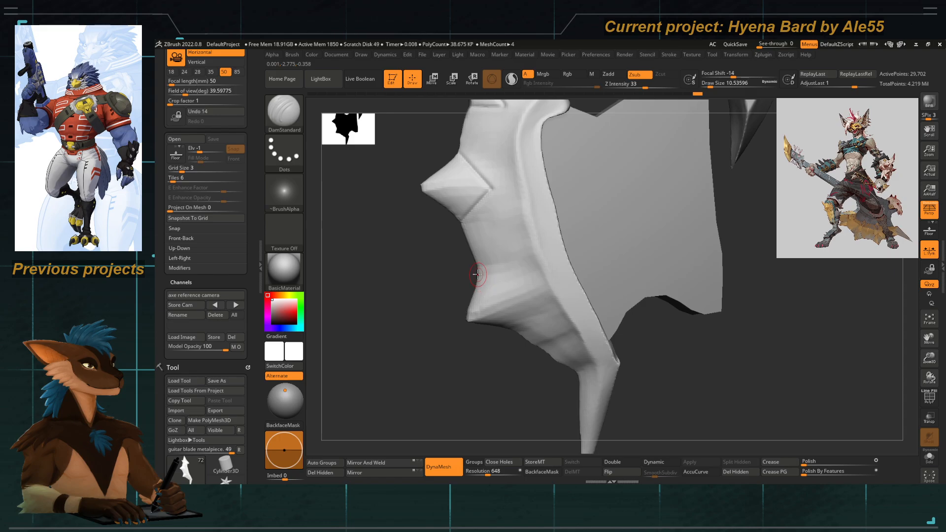
{"action": "right_click_drag", "start_coordinate": [512, 317], "coordinate": [449, 278]}
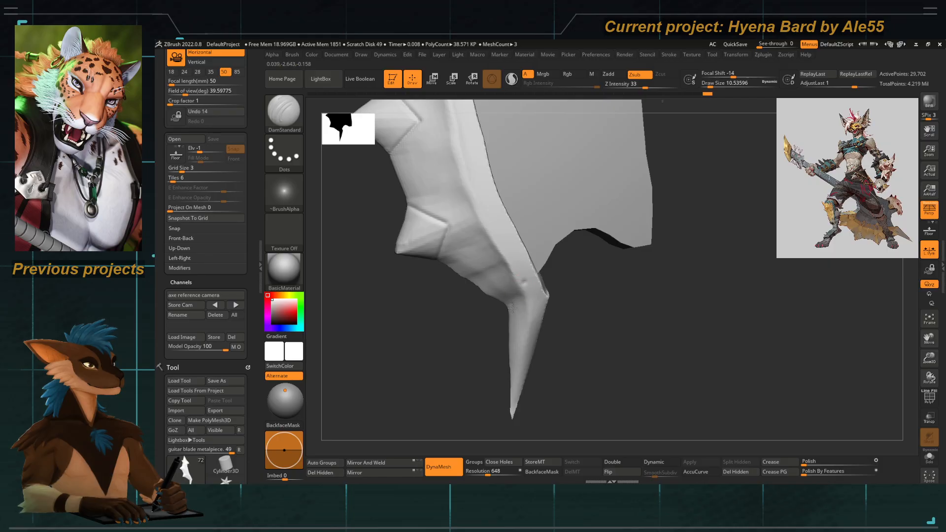
{"action": "right_click_drag", "start_coordinate": [575, 317], "coordinate": [528, 317]}
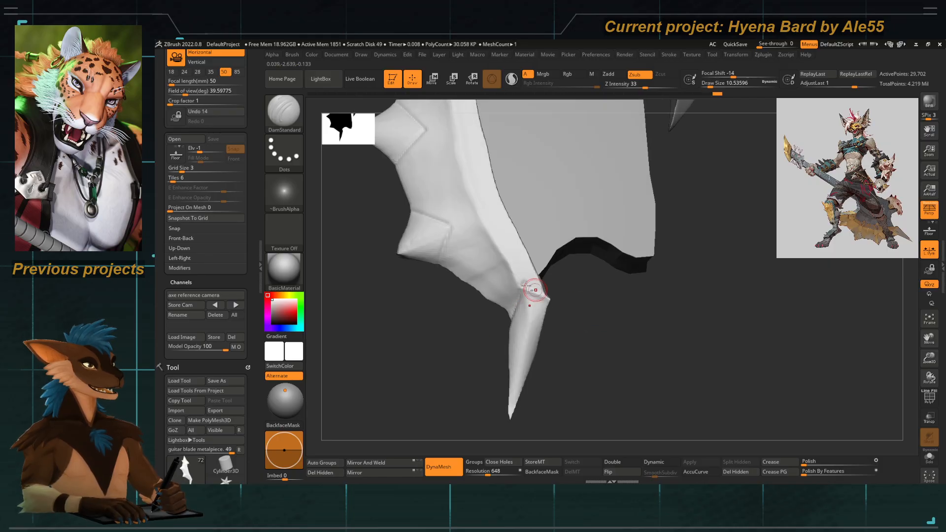
Flatten the lower part of the blade metalpiece's inner rim with hPolish at draw size about 20.
{"action": "key", "text": "b"}
{"action": "key", "text": "h"}
{"action": "key", "text": "p"}
{"action": "key", "text": "s"}
{"action": "left_click_drag", "start_coordinate": [508, 280], "coordinate": [526, 284]}
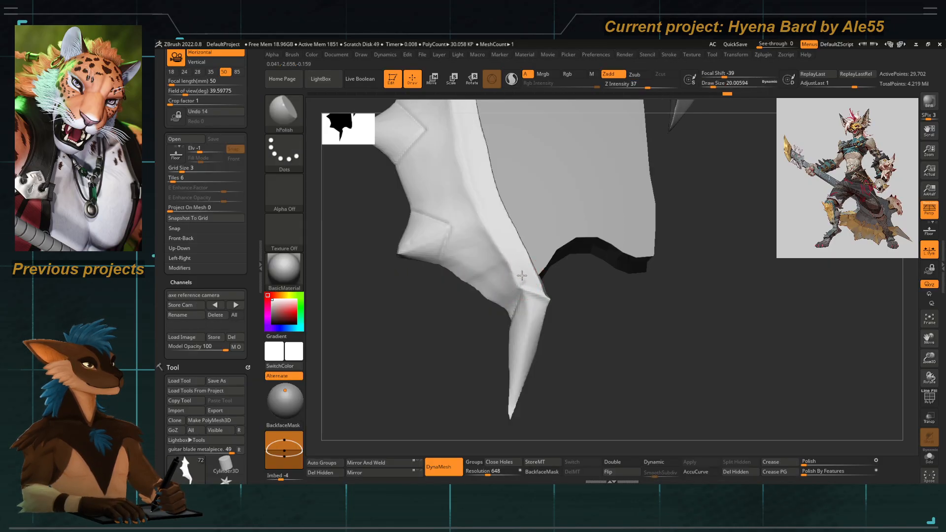
{"action": "left_click_drag", "start_coordinate": [494, 220], "coordinate": [480, 170]}
{"action": "right_click_drag", "start_coordinate": [480, 195], "coordinate": [489, 276], "text": "alt"}
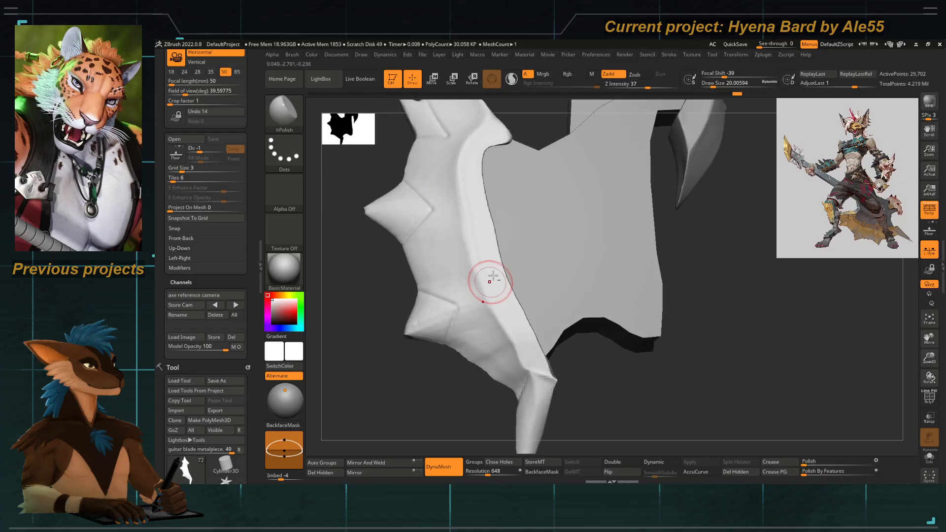
Isolate the blade metalpiece and flatten the side surface of its inner edge with hPolish.
{"action": "key", "text": "space"}
{"action": "left_click_drag", "start_coordinate": [456, 309], "coordinate": [467, 310]}
{"action": "right_click_drag", "start_coordinate": [393, 386], "coordinate": [345, 385]}
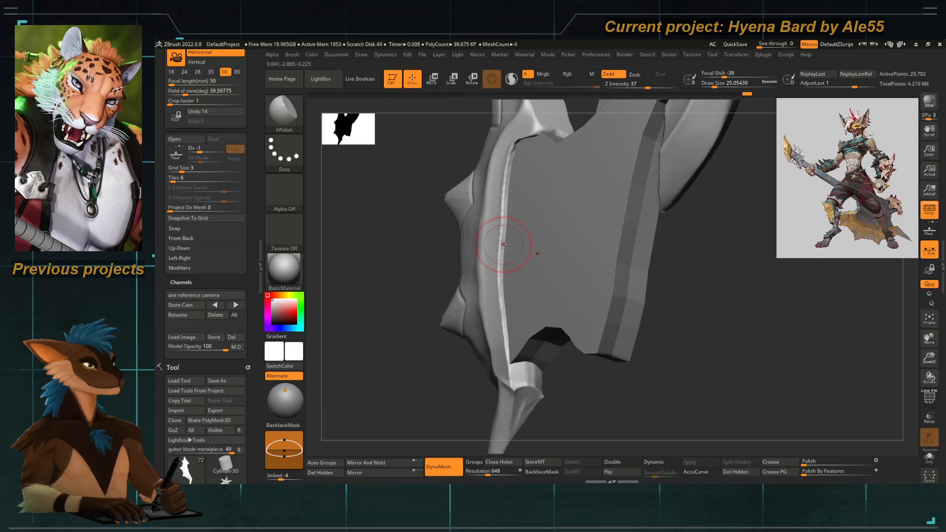
{"action": "left_click", "coordinate": [930, 457]}
{"action": "key", "text": "space"}
{"action": "mouse_move", "coordinate": [505, 213]}
{"action": "left_mouse_down"}
{"action": "mouse_move", "coordinate": [527, 163]}
{"action": "mouse_move", "coordinate": [515, 261]}
{"action": "mouse_move", "coordinate": [522, 356]}
{"action": "left_mouse_up"}
{"action": "mouse_move", "coordinate": [519, 322]}
{"action": "left_mouse_down"}
{"action": "mouse_move", "coordinate": [523, 190]}
{"action": "mouse_move", "coordinate": [527, 377]}
{"action": "left_mouse_up"}
{"action": "mouse_move", "coordinate": [524, 227]}
{"action": "left_mouse_down"}
{"action": "mouse_move", "coordinate": [526, 188]}
{"action": "mouse_move", "coordinate": [517, 340]}
{"action": "left_mouse_up"}
Flatten the front of the blade metalpiece's inner rim along its length with hPolish at draw size about 39.
{"action": "right_click_drag", "start_coordinate": [413, 268], "coordinate": [456, 273]}
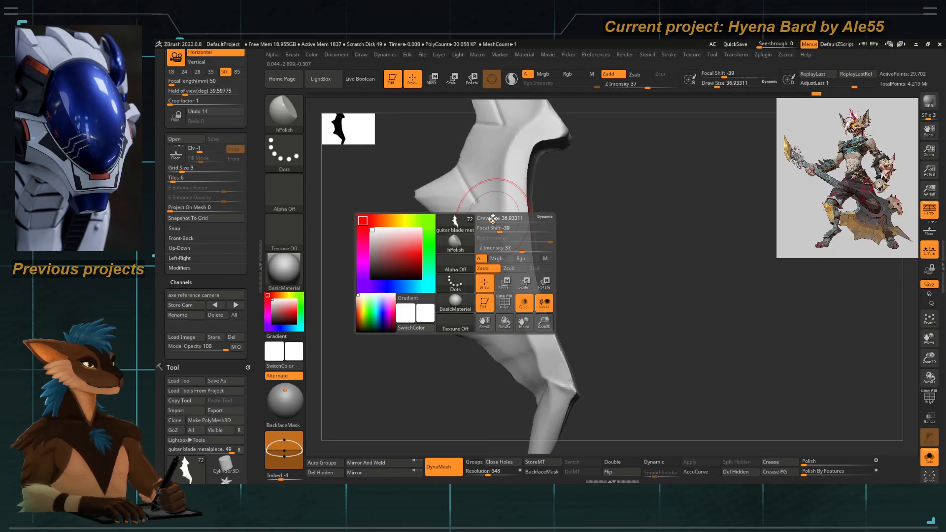
{"action": "left_click_drag", "start_coordinate": [515, 174], "coordinate": [524, 283]}
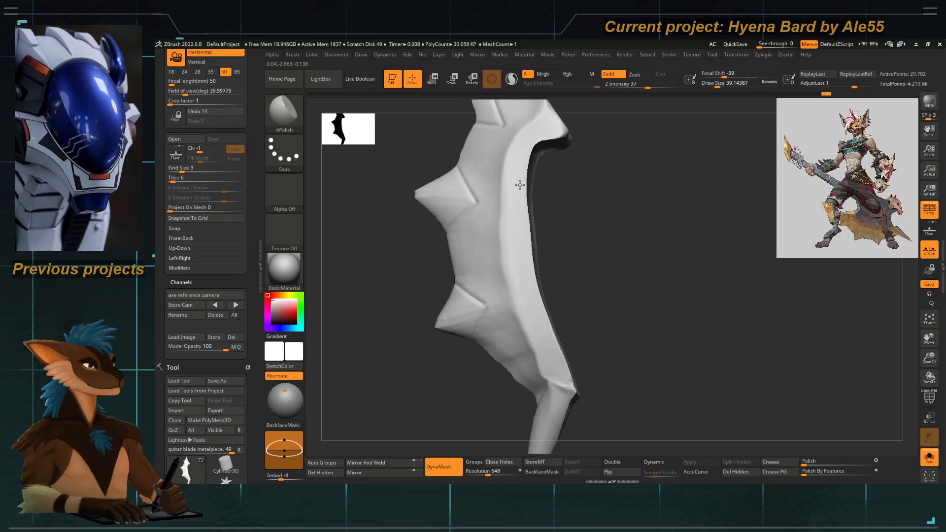
{"action": "key", "text": "space"}
{"action": "mouse_move", "coordinate": [485, 192]}
{"action": "left_mouse_down"}
{"action": "mouse_move", "coordinate": [499, 143]}
{"action": "mouse_move", "coordinate": [498, 249]}
{"action": "mouse_move", "coordinate": [521, 344]}
{"action": "left_mouse_up"}
{"action": "mouse_move", "coordinate": [499, 169]}
{"action": "left_mouse_down"}
{"action": "mouse_move", "coordinate": [511, 142]}
{"action": "mouse_move", "coordinate": [519, 259]}
{"action": "left_mouse_up"}
Polish the inner surface near the blade metalpiece's upper corner with hPolish at draw size about 25, and unhide the other guitar parts.
{"action": "left_click_drag", "start_coordinate": [591, 292], "coordinate": [538, 217]}
{"action": "key", "text": "space"}
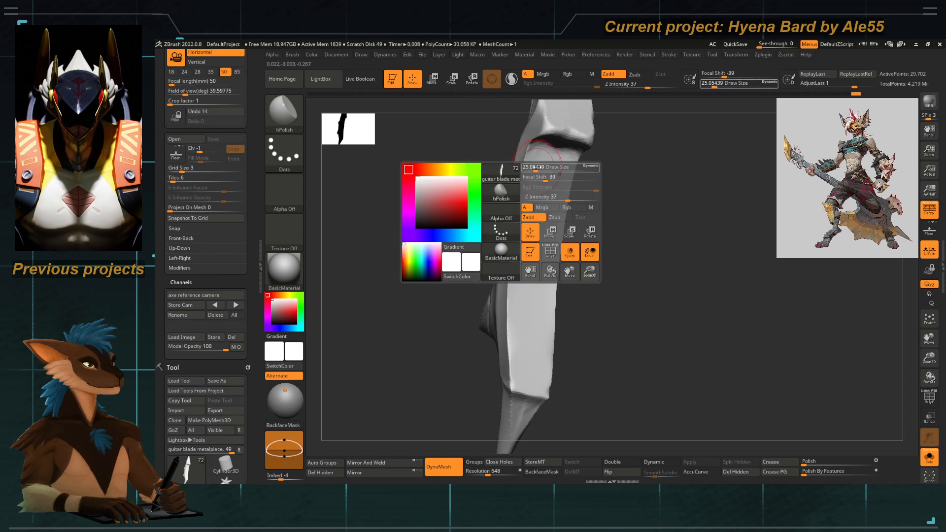
{"action": "left_click_drag", "start_coordinate": [481, 281], "coordinate": [464, 246]}
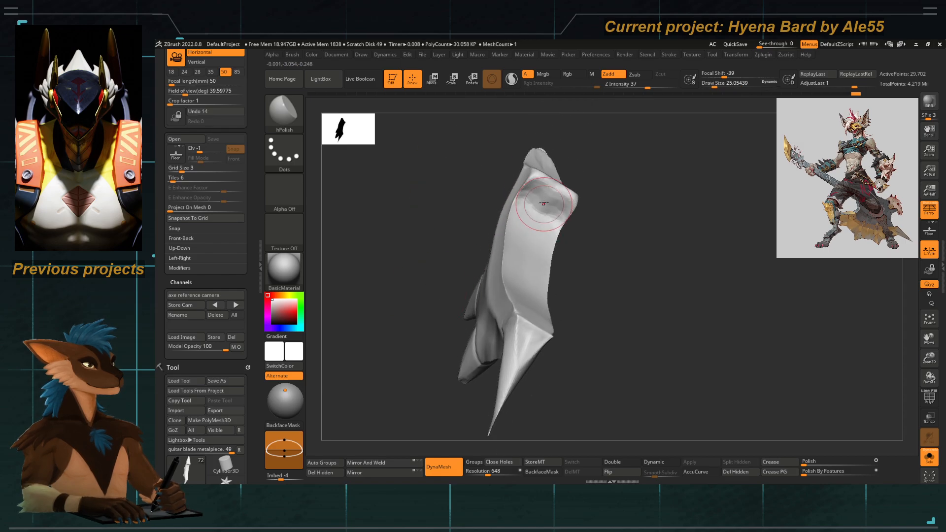
{"action": "left_click_drag", "start_coordinate": [544, 198], "coordinate": [550, 198]}
{"action": "mouse_move", "coordinate": [446, 183]}
{"action": "left_mouse_down"}
{"action": "mouse_move", "coordinate": [462, 269]}
{"action": "mouse_move", "coordinate": [518, 271]}
{"action": "left_mouse_up"}
{"action": "mouse_move", "coordinate": [443, 259]}
{"action": "left_mouse_down"}
{"action": "mouse_move", "coordinate": [489, 267]}
{"action": "mouse_move", "coordinate": [463, 284]}
{"action": "left_mouse_up"}
{"action": "mouse_move", "coordinate": [454, 289]}
{"action": "right_mouse_down", "text": "ctrl"}
{"action": "mouse_move", "coordinate": [394, 214]}
{"action": "mouse_move", "coordinate": [417, 259]}
{"action": "right_mouse_up", "text": "ctrl"}
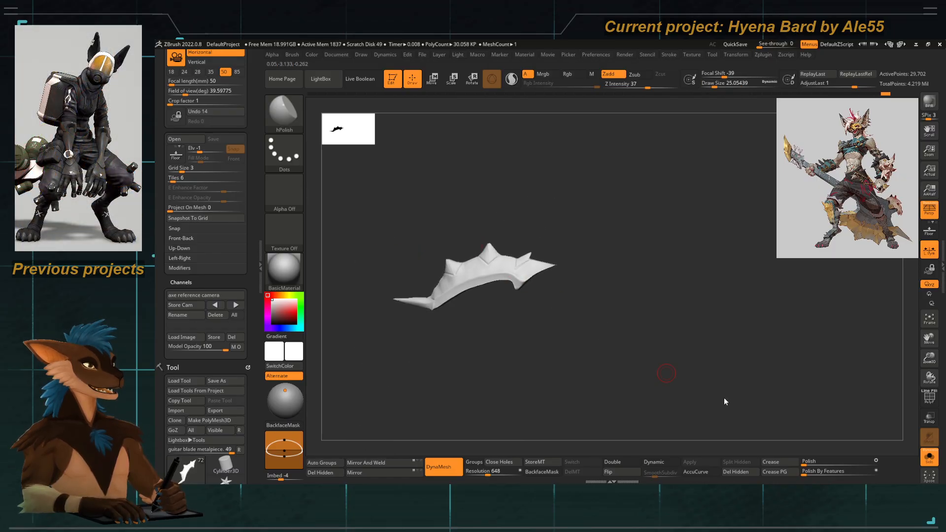
{"action": "left_click", "coordinate": [929, 458]}
Polish the blade metalpiece's front face around the outer spikes with hPolish at draw size about 27.
{"action": "scroll", "coordinate": [486, 278], "scroll_direction": "up", "scroll_amount": 3}
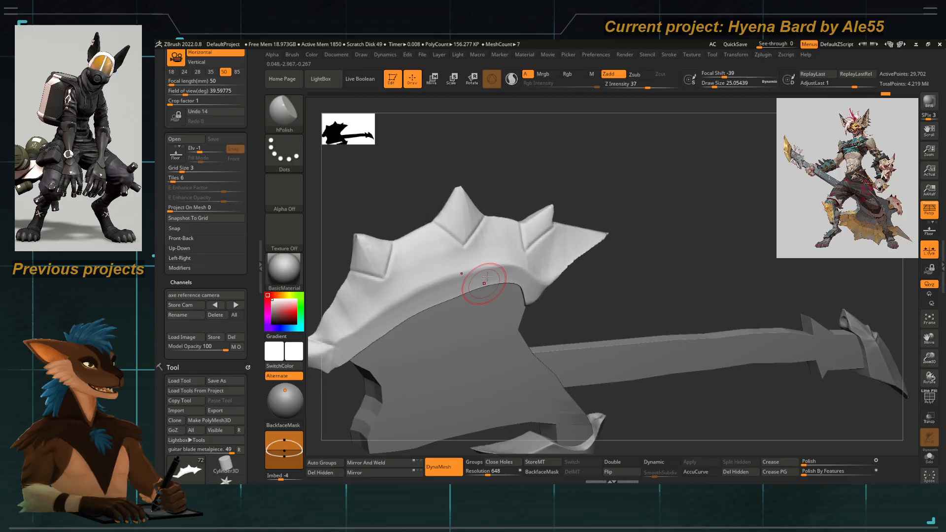
{"action": "scroll", "coordinate": [617, 261], "scroll_direction": "up", "scroll_amount": 3}
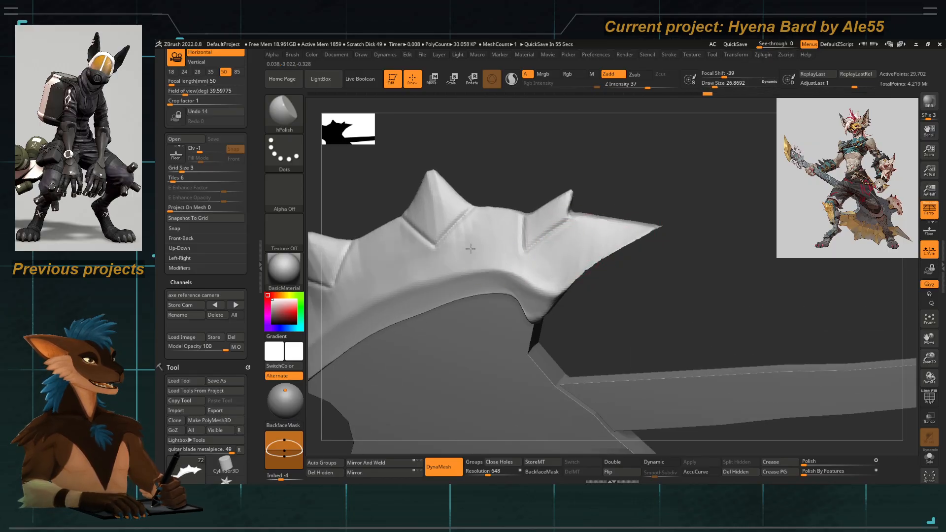
{"action": "right_click_drag", "start_coordinate": [432, 243], "coordinate": [486, 274], "text": "alt"}
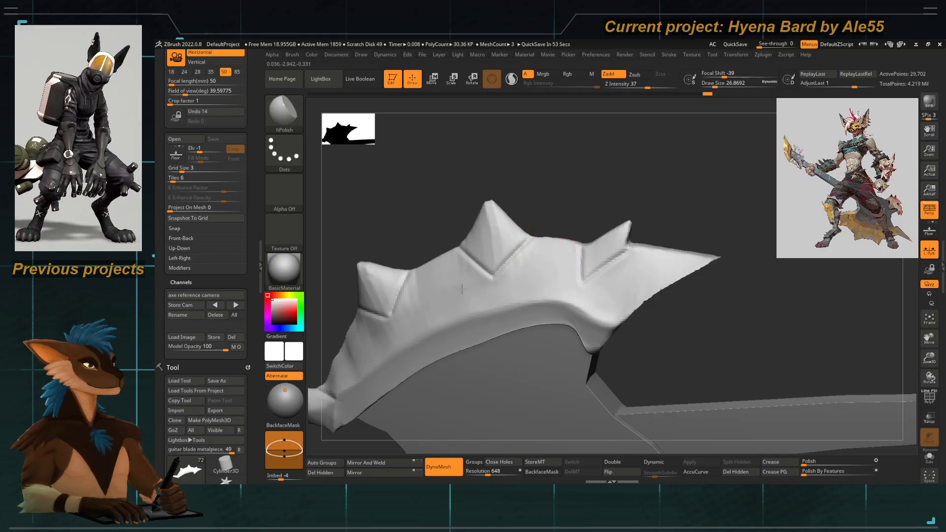
{"action": "mouse_move", "coordinate": [427, 281]}
{"action": "right_mouse_down"}
{"action": "mouse_move", "coordinate": [423, 198]}
{"action": "mouse_move", "coordinate": [405, 258]}
{"action": "right_mouse_up"}
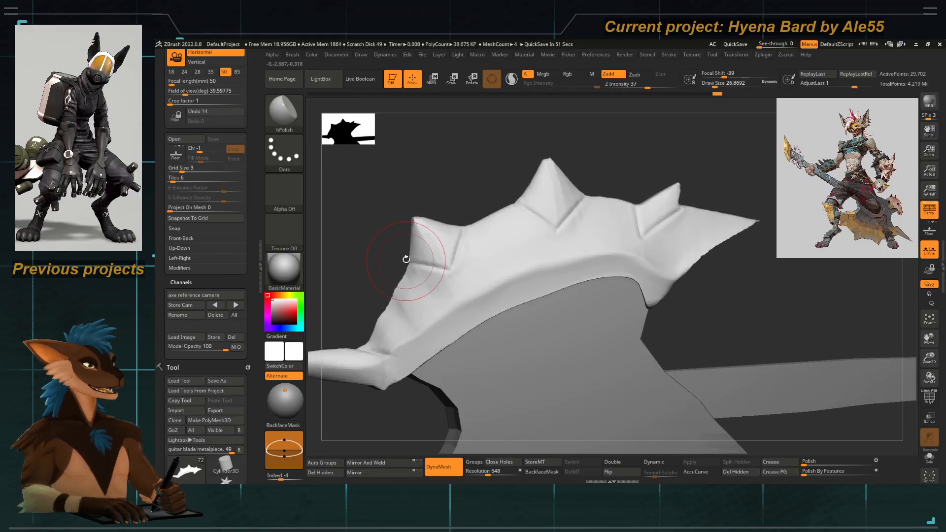
Sculpt a central ridge line on each of the three outer spikes with DamStandard at draw size about 22.
{"action": "key", "text": "b"}
{"action": "key", "text": "d"}
{"action": "key", "text": "s"}
{"action": "key", "text": "space"}
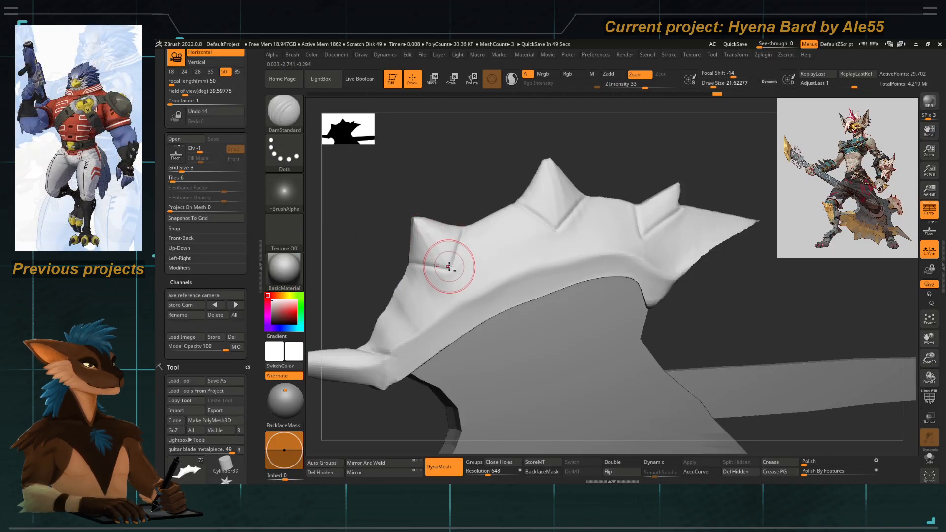
{"action": "right_click_drag", "start_coordinate": [560, 116], "coordinate": [576, 247]}
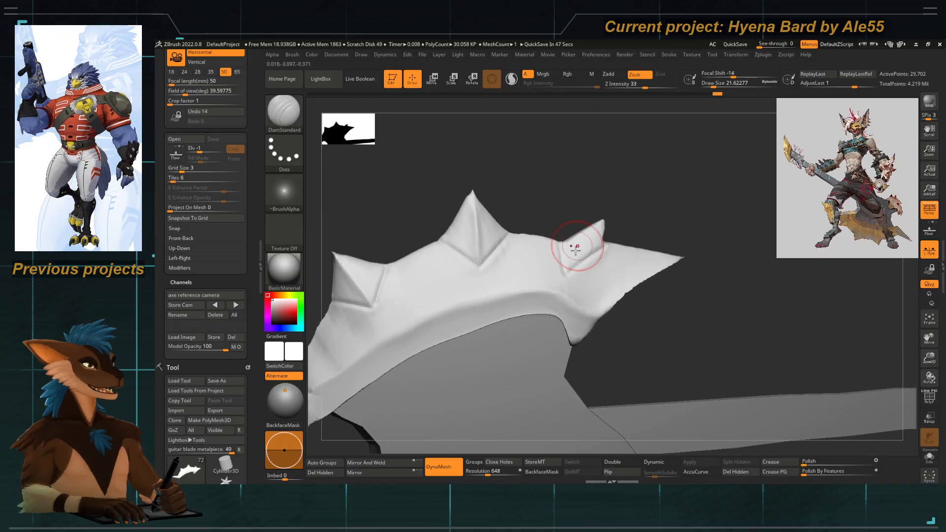
{"action": "key", "text": "ctrl"}
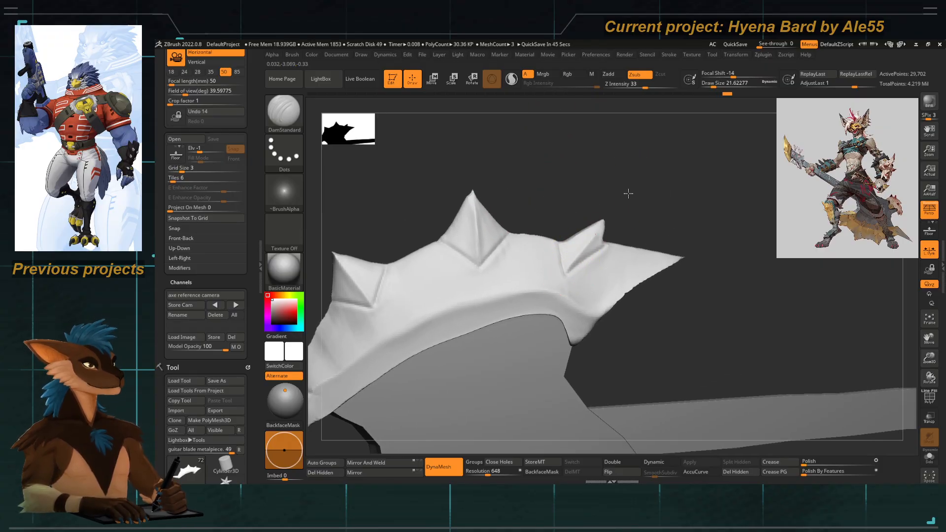
Check the blade metalpiece edge-on and adjust its upper inner corner with Move Topological at draw size about 29.
{"action": "mouse_move", "coordinate": [627, 192]}
{"action": "right_mouse_down"}
{"action": "mouse_move", "coordinate": [501, 184]}
{"action": "mouse_move", "coordinate": [424, 249]}
{"action": "mouse_move", "coordinate": [472, 251]}
{"action": "mouse_move", "coordinate": [458, 290]}
{"action": "mouse_move", "coordinate": [480, 316]}
{"action": "right_mouse_up"}
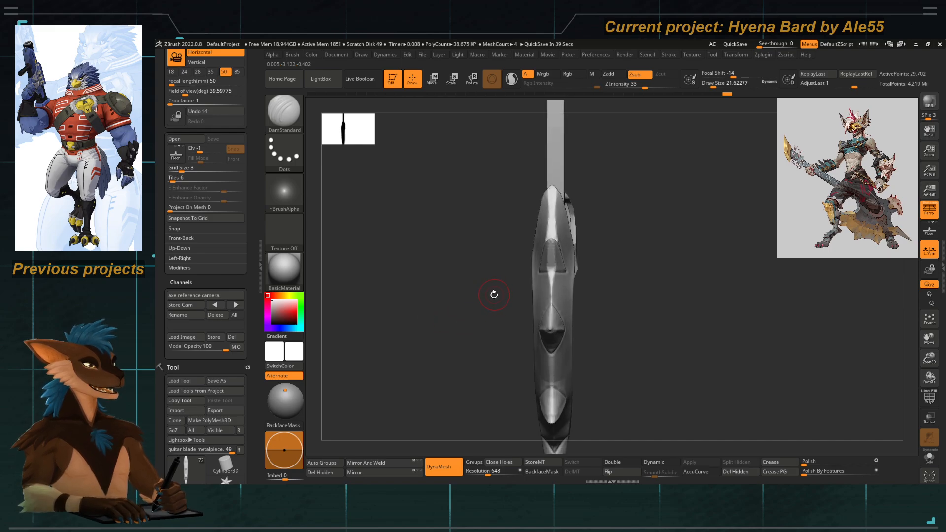
{"action": "right_click_drag", "start_coordinate": [492, 296], "coordinate": [420, 247]}
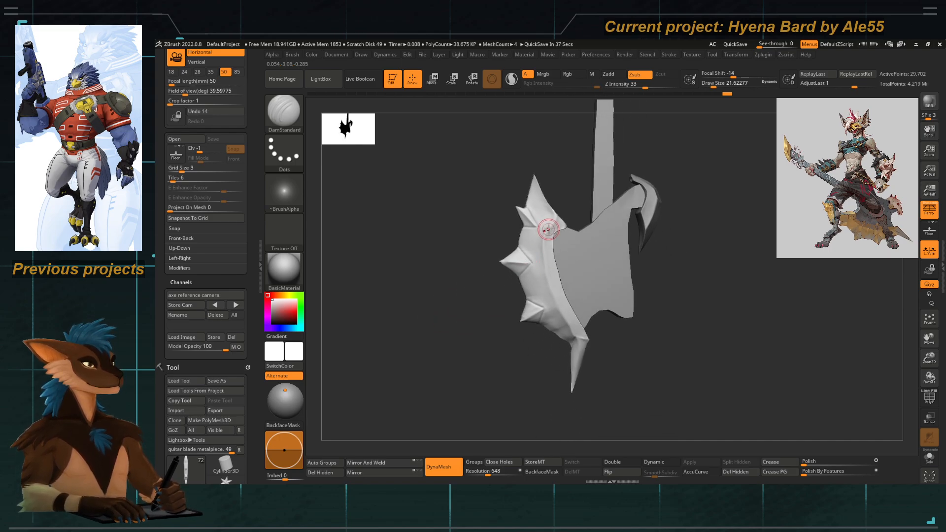
{"action": "mouse_move", "coordinate": [547, 232]}
{"action": "right_mouse_down", "text": "ctrl"}
{"action": "mouse_move", "coordinate": [581, 247]}
{"action": "mouse_move", "coordinate": [559, 242]}
{"action": "right_mouse_up", "text": "ctrl"}
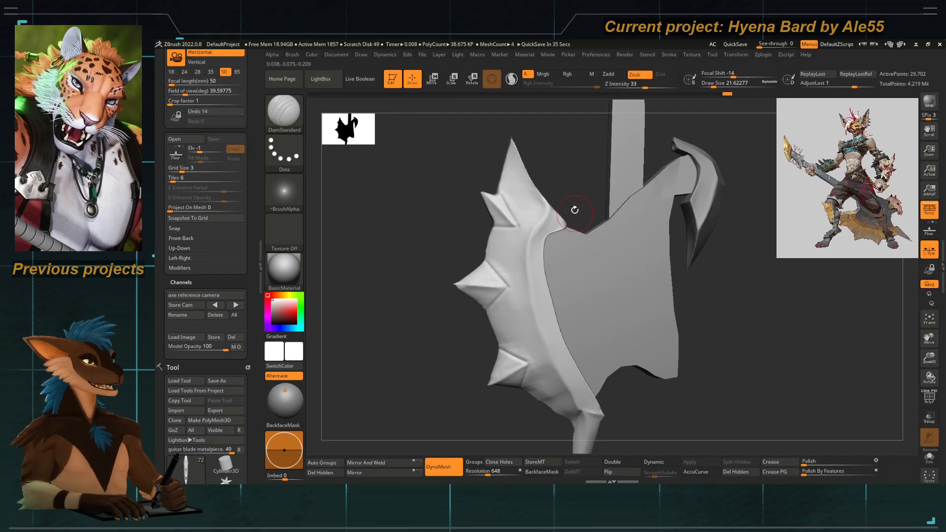
{"action": "right_click_drag", "start_coordinate": [575, 209], "coordinate": [581, 210]}
{"action": "key", "text": "b"}
{"action": "key", "text": "m"}
{"action": "key", "text": "t"}
{"action": "key", "text": "space"}
{"action": "left_click_drag", "start_coordinate": [530, 220], "coordinate": [543, 219]}
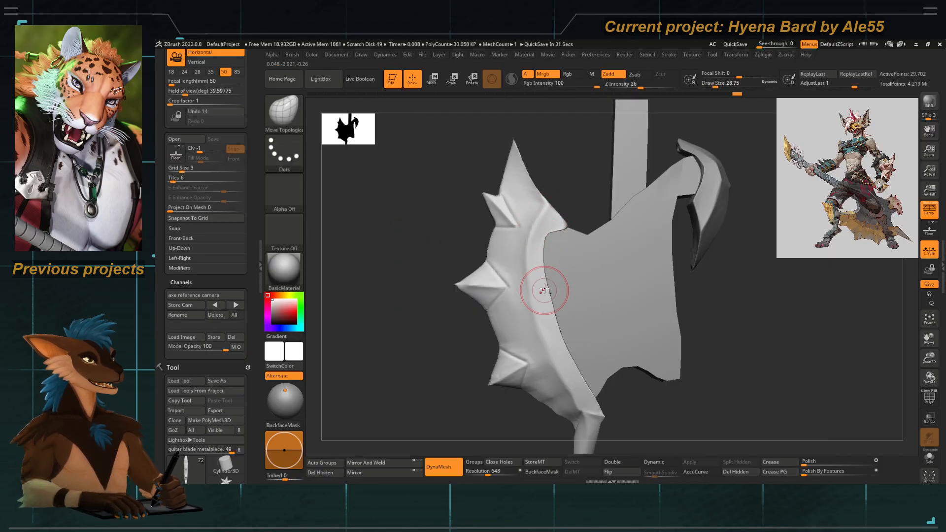
Nudge the blade metalpiece's inner edge with Move Topological at draw size about 54 and check it edge-on.
{"action": "right_click_drag", "start_coordinate": [545, 285], "coordinate": [513, 268]}
{"action": "key", "text": "b"}
{"action": "key", "text": "t"}
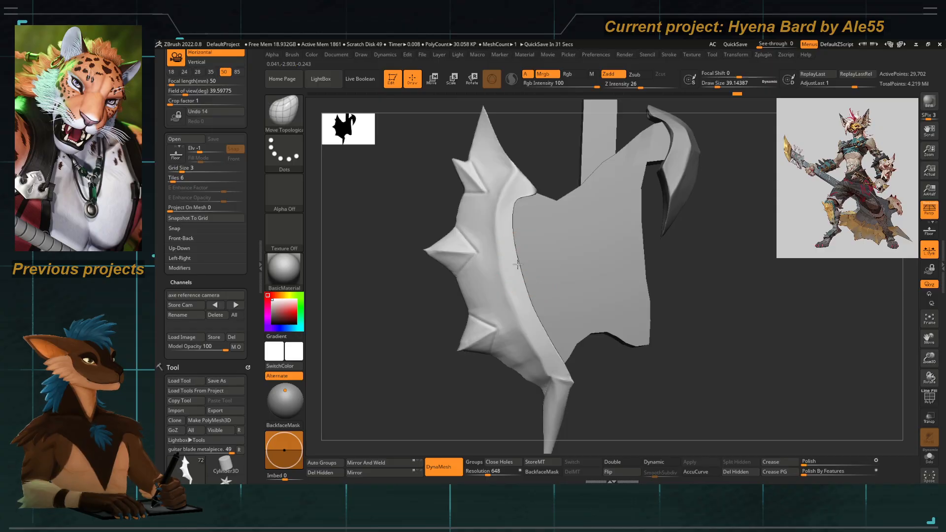
{"action": "key", "text": "space"}
{"action": "left_click_drag", "start_coordinate": [517, 261], "coordinate": [528, 258]}
{"action": "left_click_drag", "start_coordinate": [534, 308], "coordinate": [537, 307]}
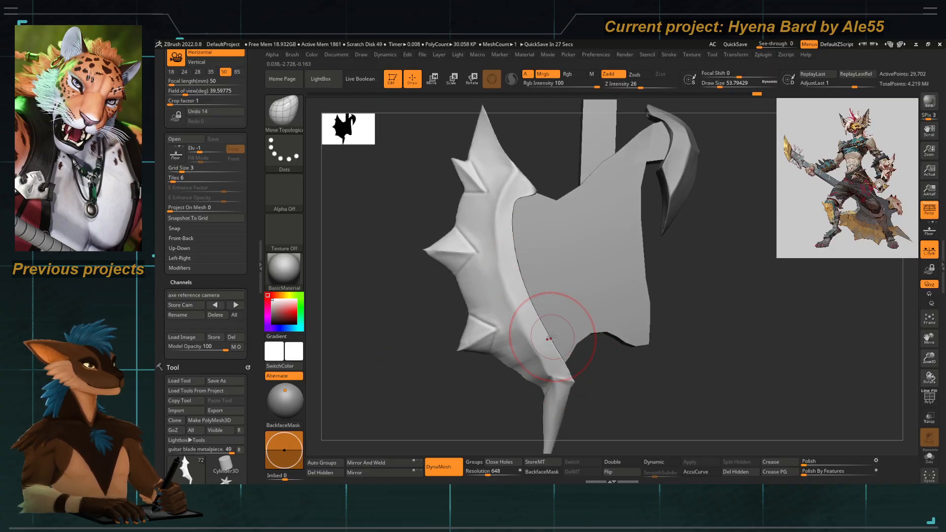
{"action": "right_click_drag", "start_coordinate": [563, 349], "coordinate": [509, 334]}
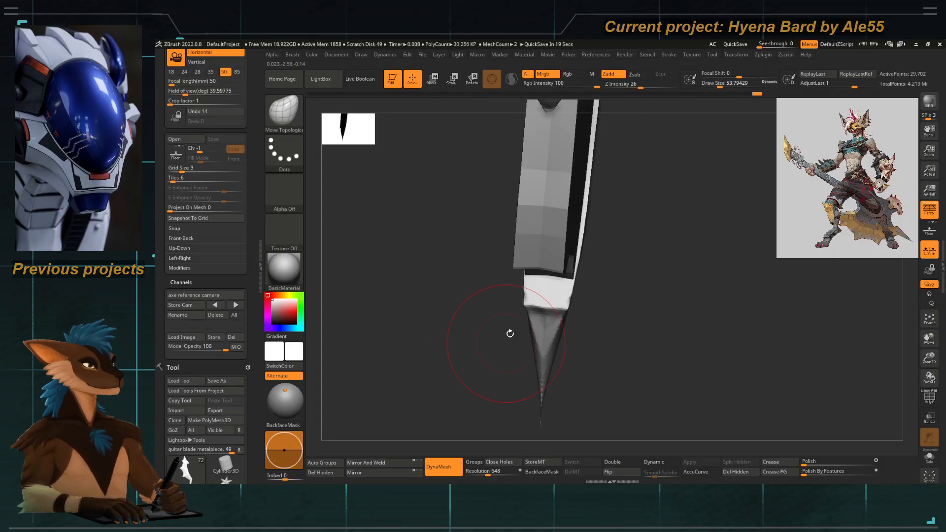
Clip the side of the blade metalpiece's long lower spike straight in the edge-on view with ClipCurve.
{"action": "key", "text": "ctrl+shift"}
{"action": "left_click_drag", "start_coordinate": [524, 271], "coordinate": [524, 267], "text": "ctrl+shift"}
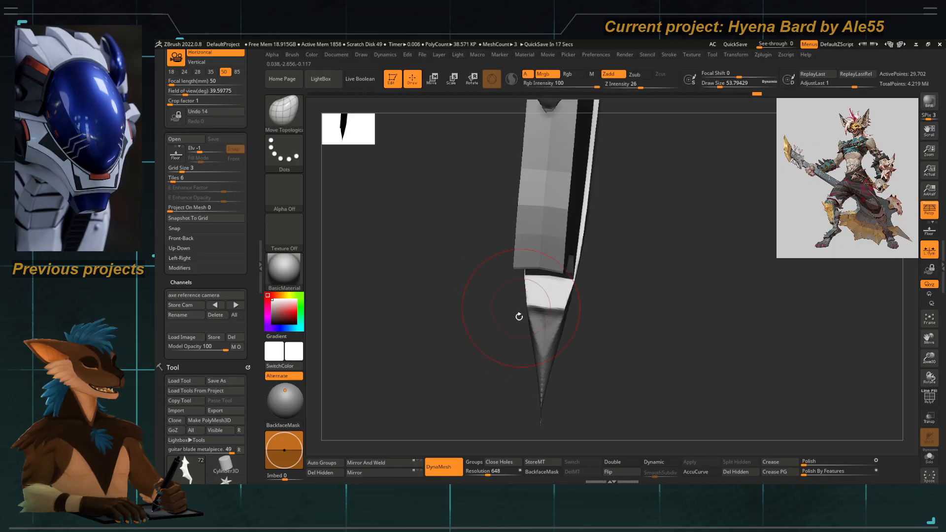
{"action": "right_click_drag", "start_coordinate": [518, 317], "coordinate": [488, 330]}
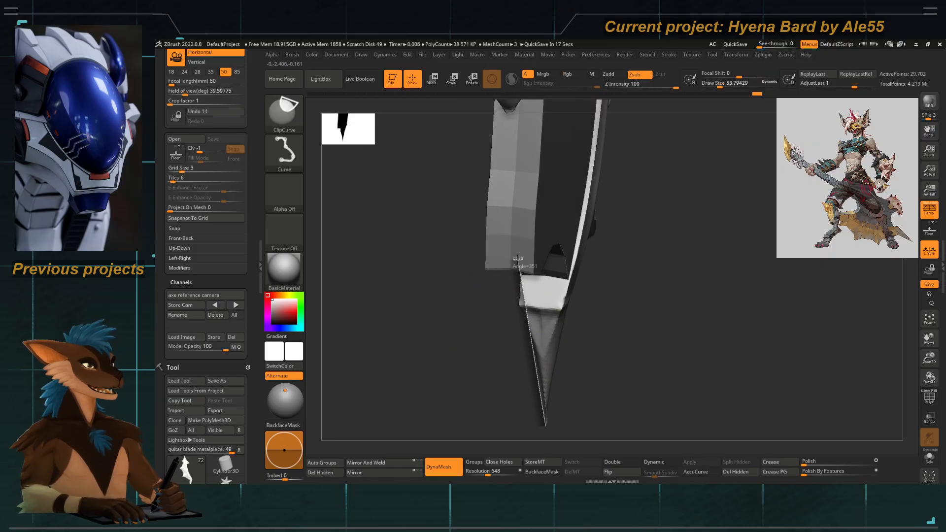
{"action": "left_click_drag", "start_coordinate": [518, 259], "coordinate": [518, 261], "text": "ctrl+shift"}
{"action": "right_click_drag", "start_coordinate": [476, 333], "coordinate": [507, 339]}
Polish the upper part of the blade metalpiece's lower spike with hPolish at draw size about 33.
{"action": "mouse_move", "coordinate": [600, 380]}
{"action": "right_mouse_down"}
{"action": "mouse_move", "coordinate": [596, 364]}
{"action": "mouse_move", "coordinate": [524, 348]}
{"action": "mouse_move", "coordinate": [505, 308]}
{"action": "right_mouse_up"}
{"action": "key", "text": "b"}
{"action": "key", "text": "h"}
{"action": "key", "text": "p"}
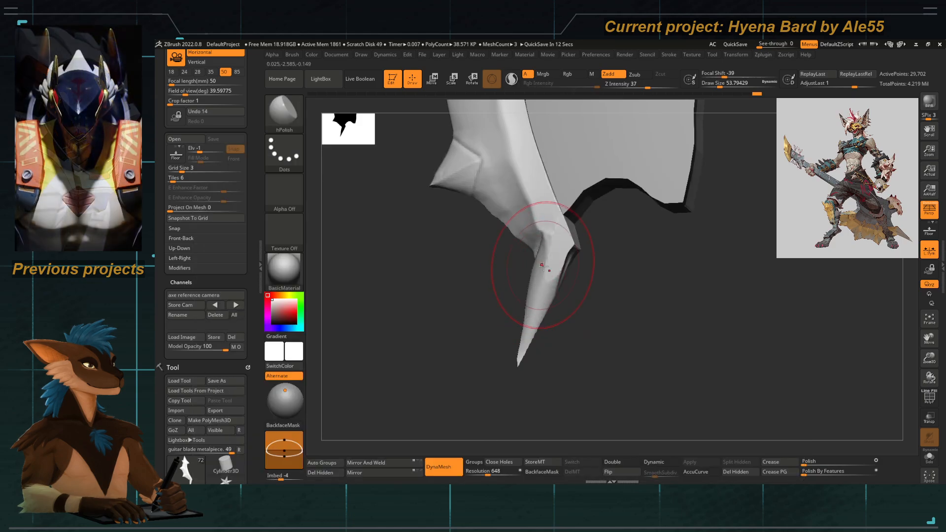
{"action": "key", "text": "space"}
{"action": "left_click_drag", "start_coordinate": [544, 269], "coordinate": [538, 269]}
{"action": "left_click_drag", "start_coordinate": [543, 249], "coordinate": [535, 303]}
{"action": "key", "text": "space"}
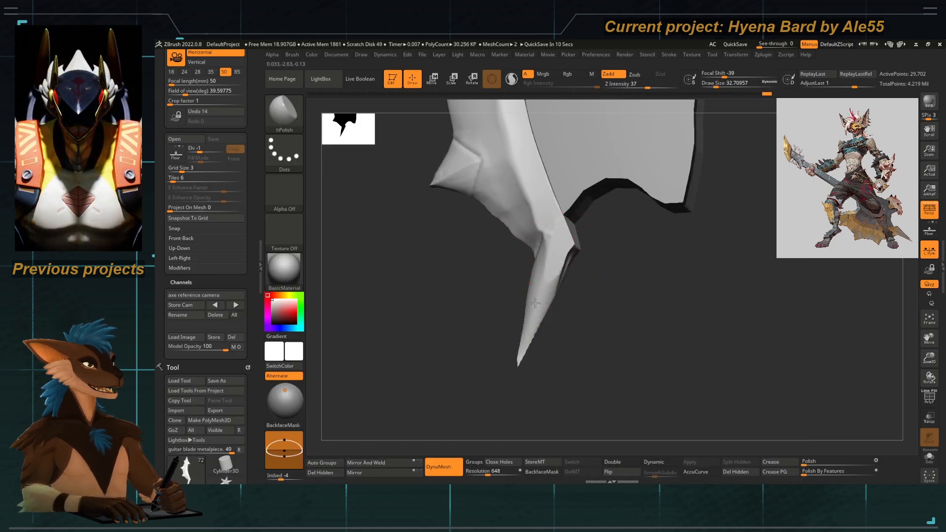
{"action": "right_click_drag", "start_coordinate": [550, 248], "coordinate": [486, 299]}
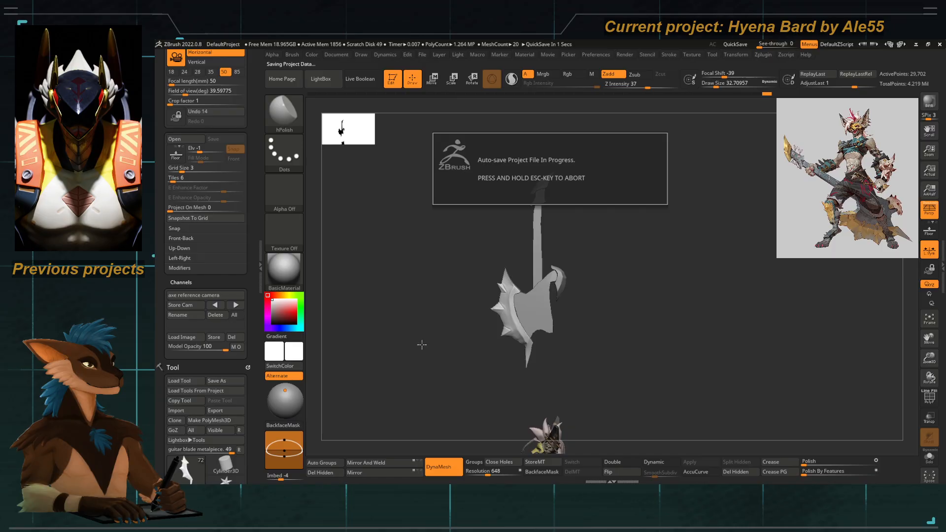
Recall the stored axe reference camera and compare the whole guitar with the reference image overlay.
{"action": "mouse_move", "coordinate": [463, 334]}
{"action": "right_mouse_down"}
{"action": "mouse_move", "coordinate": [384, 309]}
{"action": "mouse_move", "coordinate": [414, 297]}
{"action": "mouse_move", "coordinate": [432, 322]}
{"action": "mouse_move", "coordinate": [423, 339]}
{"action": "mouse_move", "coordinate": [462, 335]}
{"action": "mouse_move", "coordinate": [456, 327]}
{"action": "right_mouse_up"}
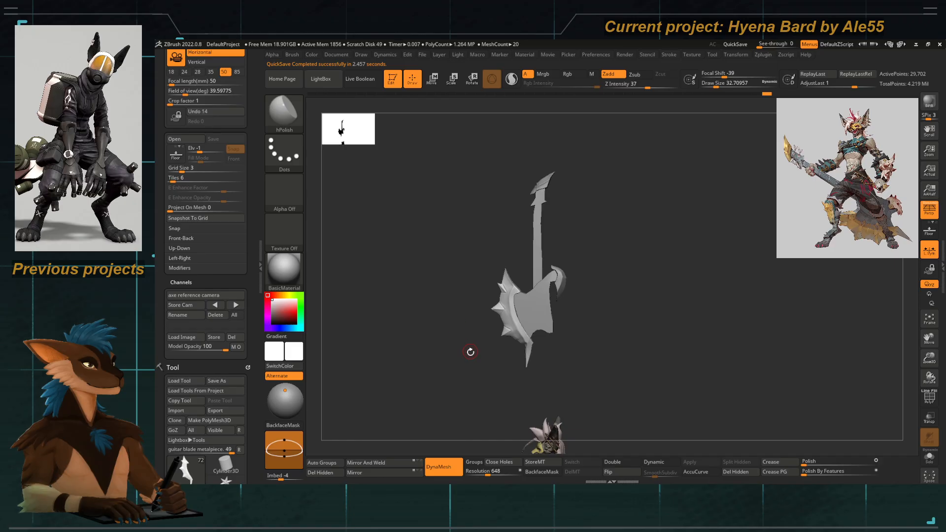
{"action": "key", "text": "shift+z"}
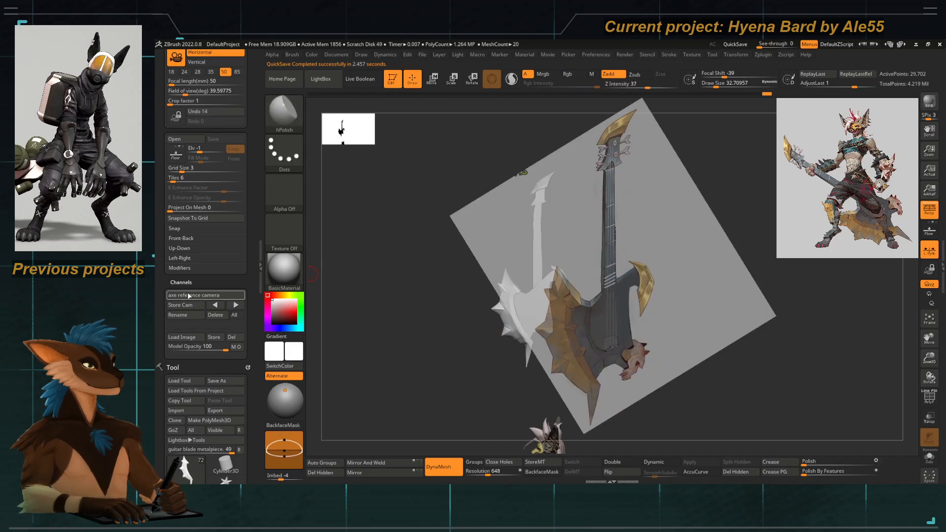
{"action": "left_click", "coordinate": [188, 296]}
{"action": "key", "text": "shift+z"}
{"action": "key", "text": "shift+z"}
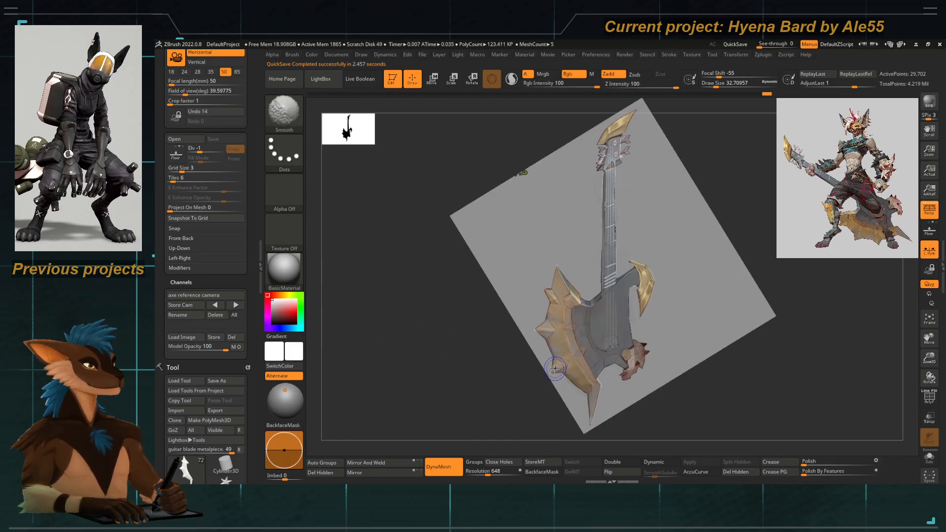
{"action": "key", "text": "shift+z"}
{"action": "key", "text": "shift+z"}
{"action": "key", "text": "shift+z"}
{"action": "key", "text": "shift+z"}
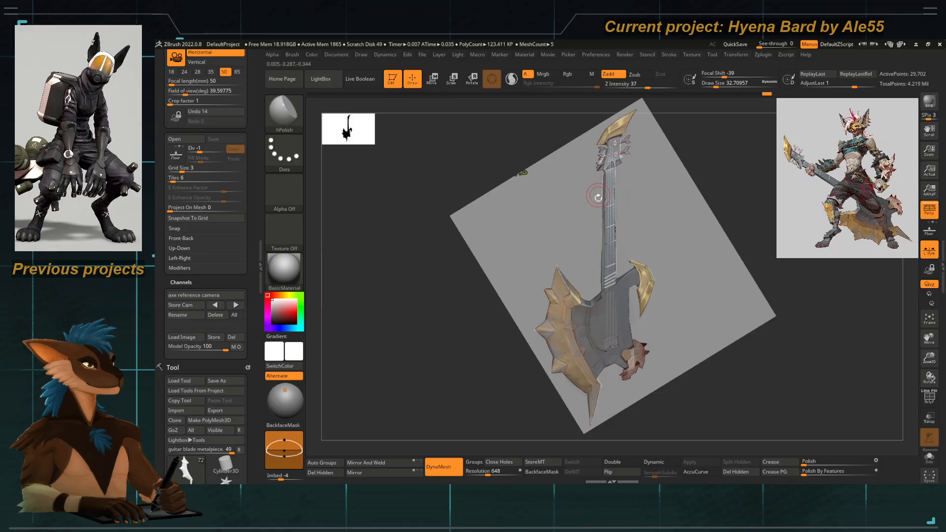
Adjust the upper end of the guitar neck to the reference with Move Topological at draw size about 80.
{"action": "left_click", "coordinate": [599, 191], "text": "alt"}
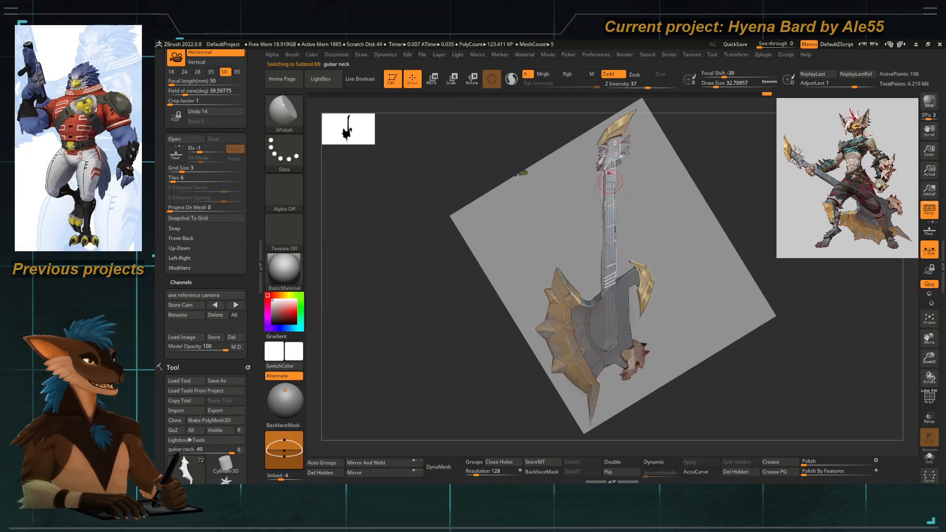
{"action": "key", "text": "b"}
{"action": "key", "text": "m"}
{"action": "key", "text": "t"}
{"action": "key", "text": "space"}
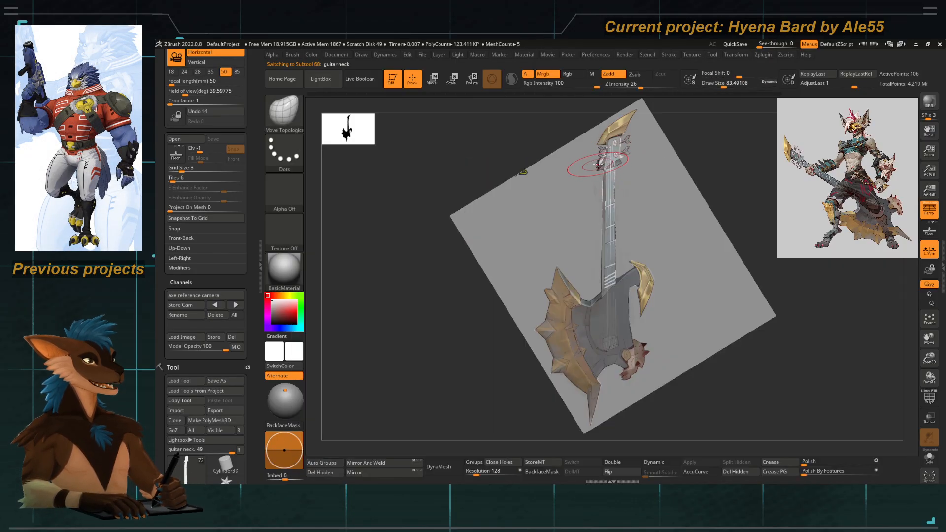
{"action": "left_click_drag", "start_coordinate": [600, 167], "coordinate": [599, 175]}
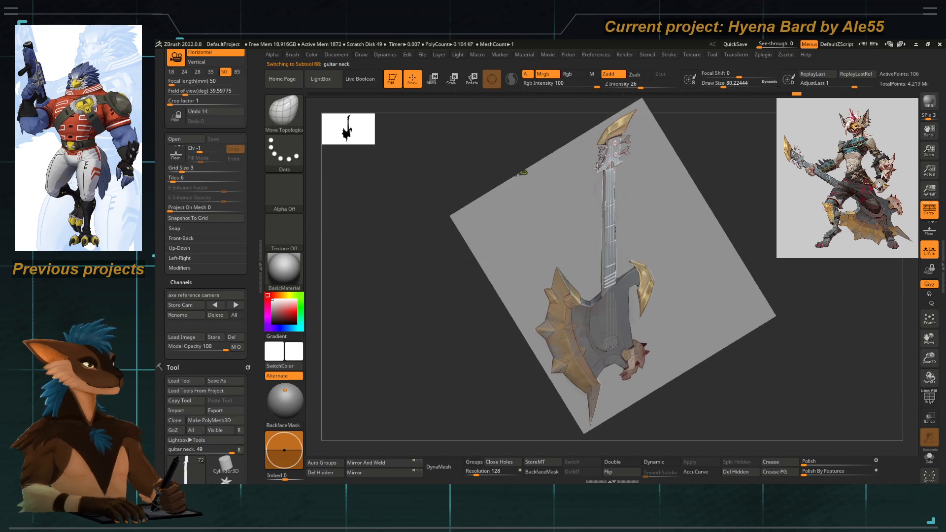
Clip the guitar body metalpiece's outer edge along a curve with ClipCurve and check it against the reference image.
{"action": "left_click", "coordinate": [606, 317], "text": "alt"}
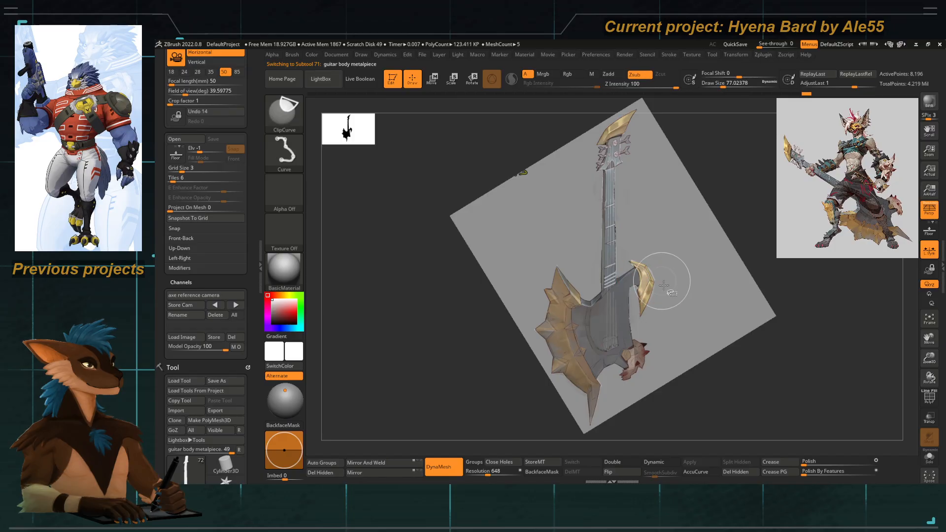
{"action": "mouse_move", "coordinate": [637, 242]}
{"action": "left_mouse_down", "text": "ctrl+shift"}
{"action": "mouse_move", "coordinate": [664, 310]}
{"action": "mouse_move", "coordinate": [660, 302]}
{"action": "left_mouse_up", "text": "ctrl+shift"}
{"action": "key", "text": "ctrl+shift"}
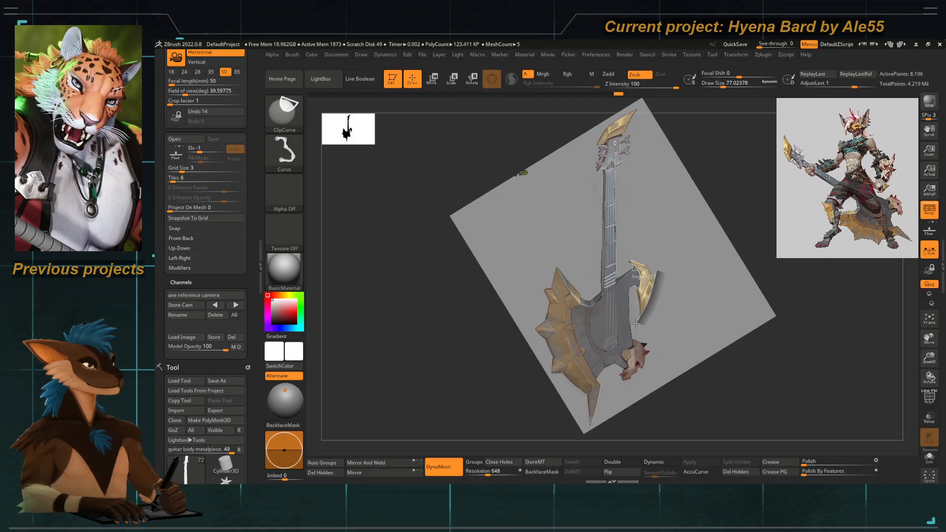
{"action": "left_click_drag", "start_coordinate": [634, 322], "coordinate": [637, 320], "text": "ctrl+shift"}
{"action": "key", "text": "shift+z"}
{"action": "key", "text": "shift+z"}
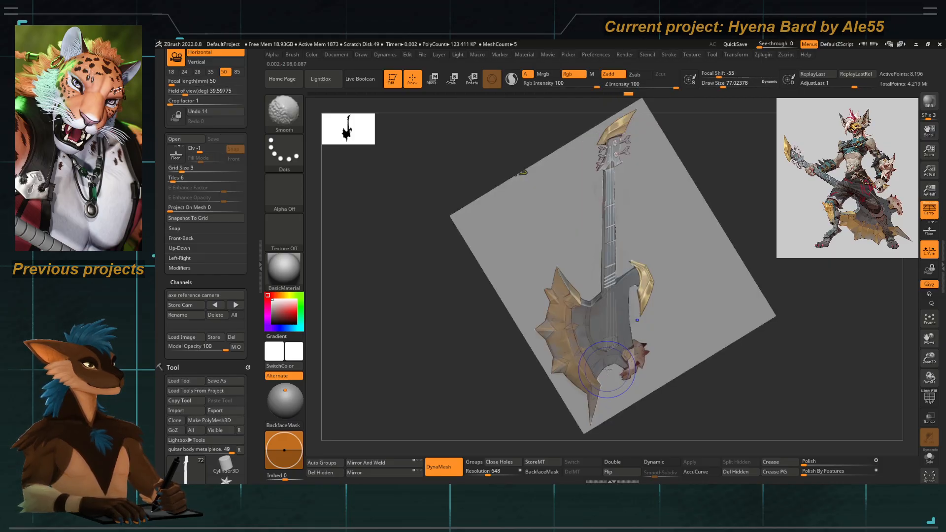
{"action": "key", "text": "shift+z"}
{"action": "key", "text": "shift+z"}
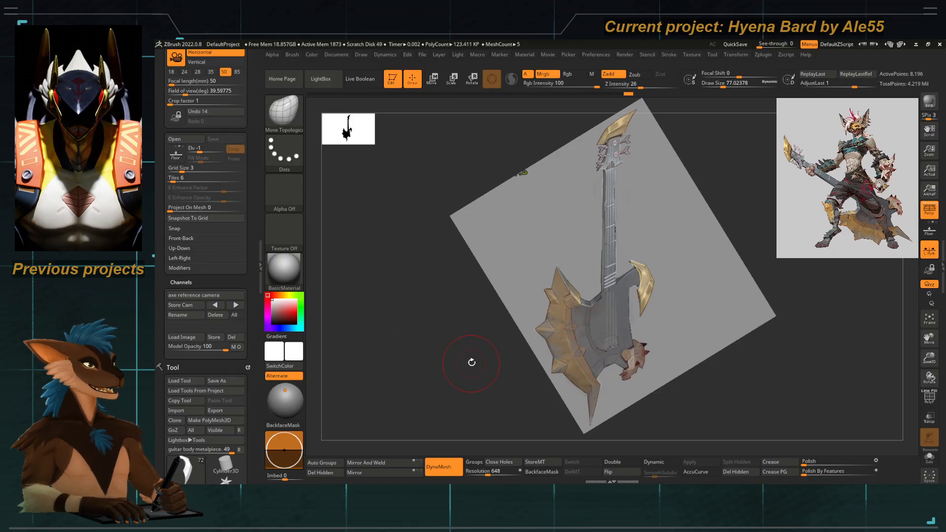
{"action": "key", "text": "shift"}
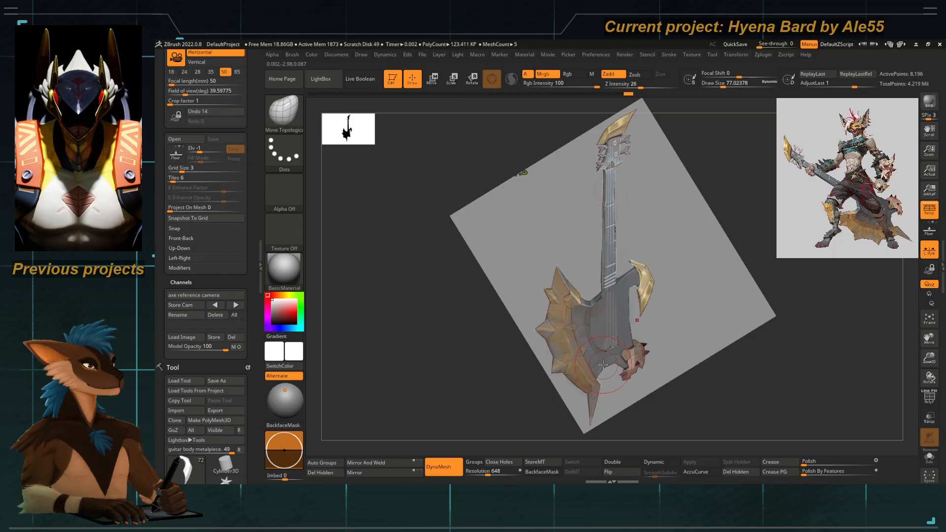
Convert the guitar base to a DynaMesh at resolution 680 and inspect its wireframe.
{"action": "left_click", "coordinate": [603, 359], "text": "alt"}
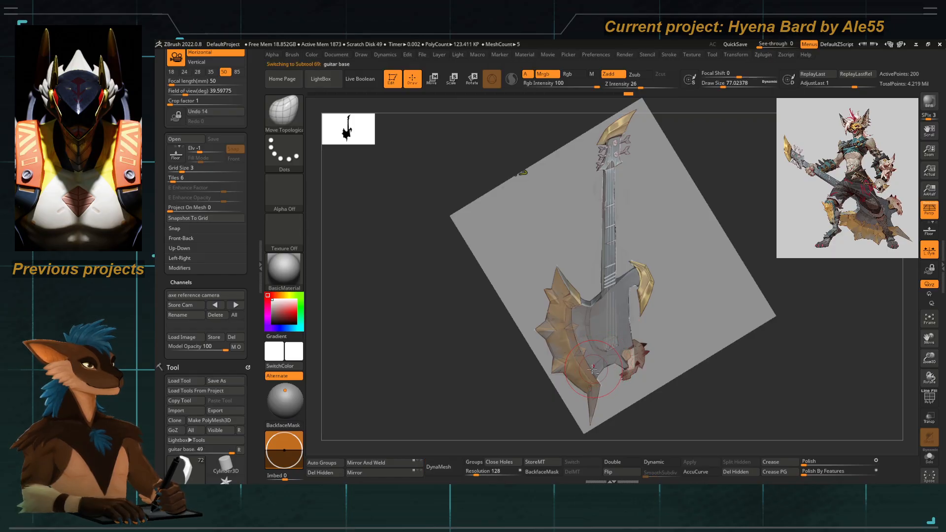
{"action": "key", "text": "shift+z"}
{"action": "key", "text": "shift+z"}
{"action": "key", "text": "shift+z"}
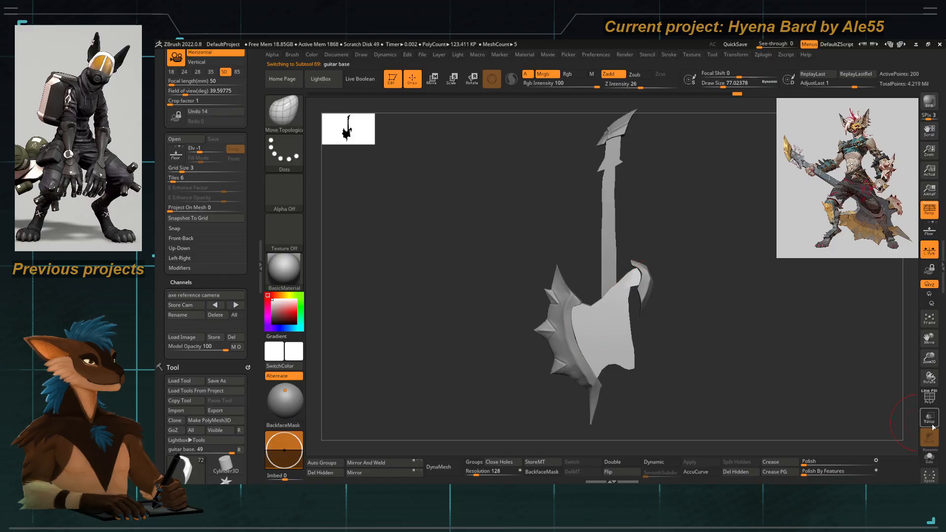
{"action": "key", "text": "shift+f"}
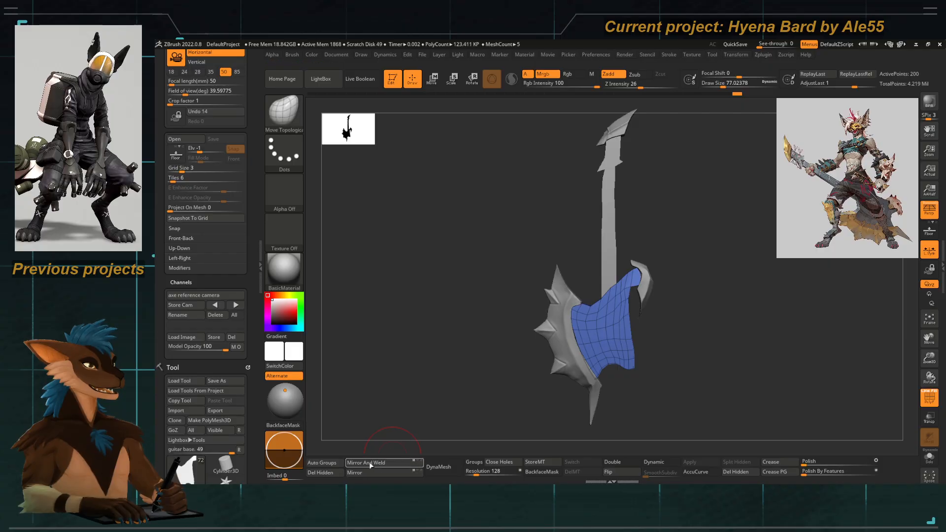
{"action": "left_click_drag", "start_coordinate": [429, 376], "coordinate": [567, 393]}
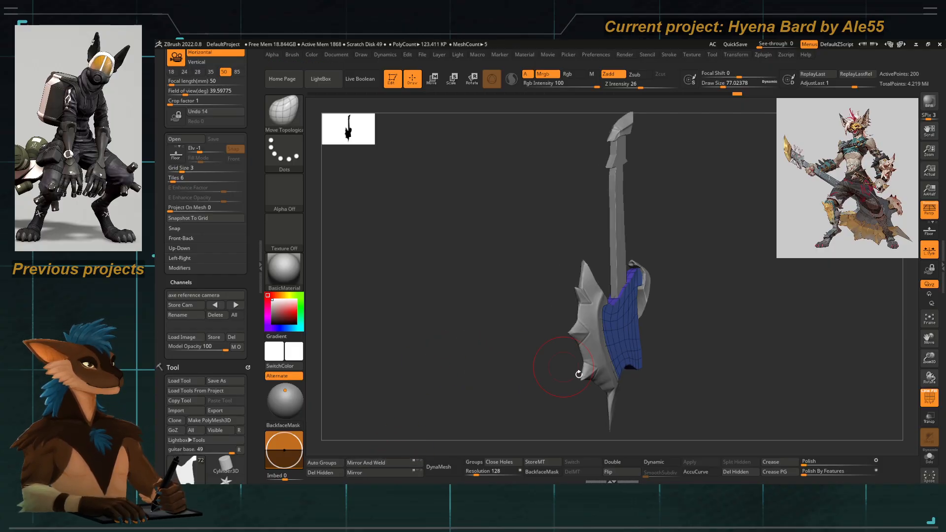
{"action": "left_click", "coordinate": [451, 468]}
{"action": "left_click_drag", "start_coordinate": [454, 429], "coordinate": [668, 379]}
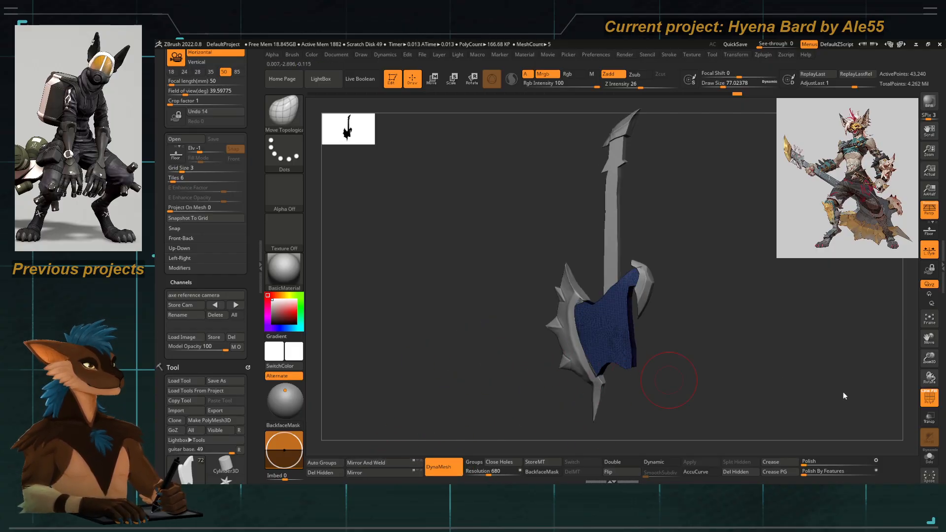
{"action": "left_click", "coordinate": [929, 398]}
{"action": "left_click_drag", "start_coordinate": [434, 389], "coordinate": [477, 387]}
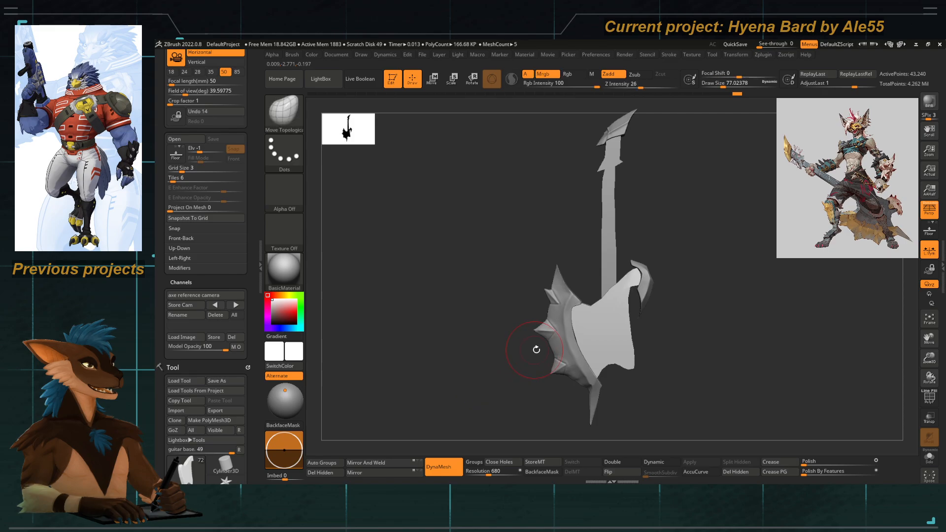
Compare the guitar base's outline with the reference image, with Move Topological set to draw size about 132.
{"action": "key", "text": "shift+z"}
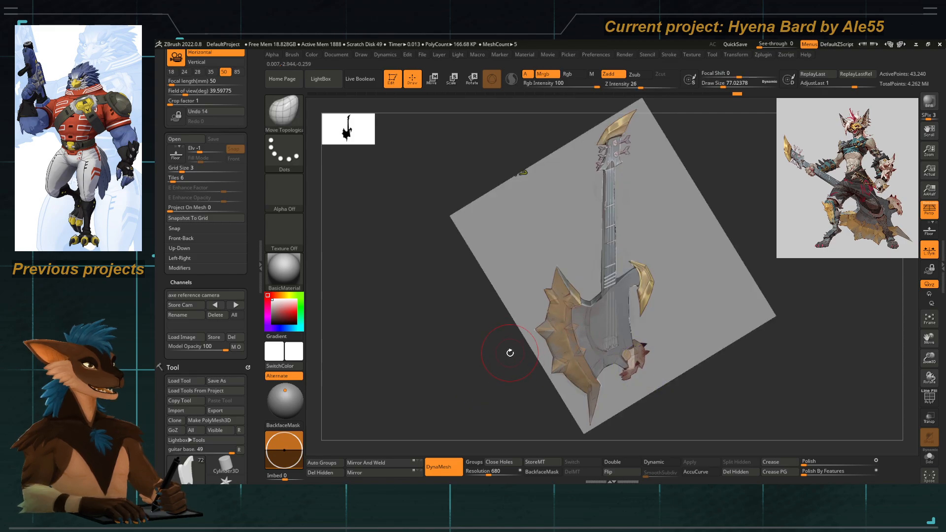
{"action": "key", "text": "space"}
{"action": "key", "text": "s"}
{"action": "left_click_drag", "start_coordinate": [532, 320], "coordinate": [538, 321]}
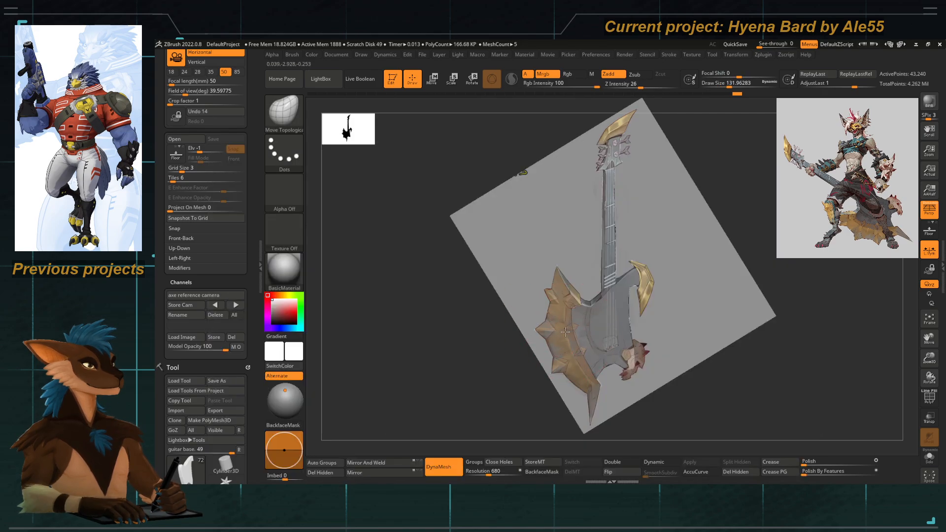
{"action": "key", "text": "shift+z"}
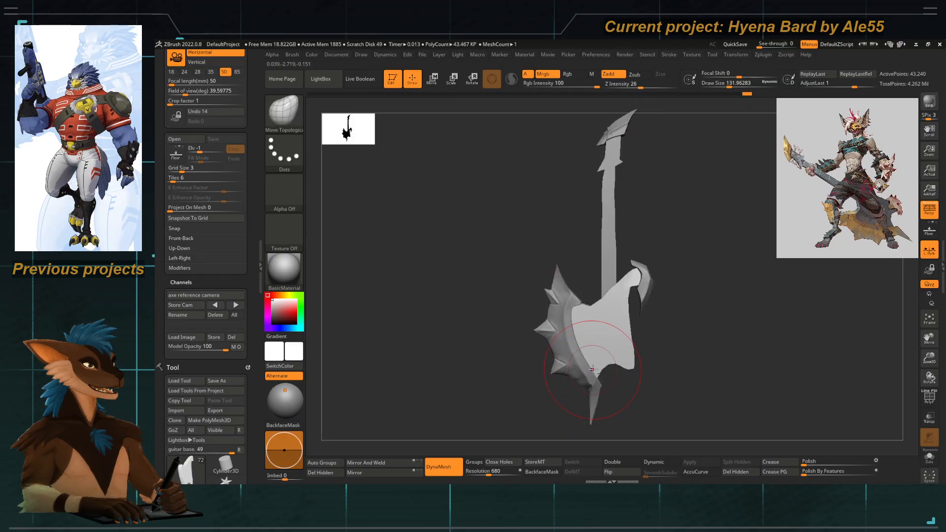
{"action": "key", "text": "shift+z"}
{"action": "key", "text": "shift+z"}
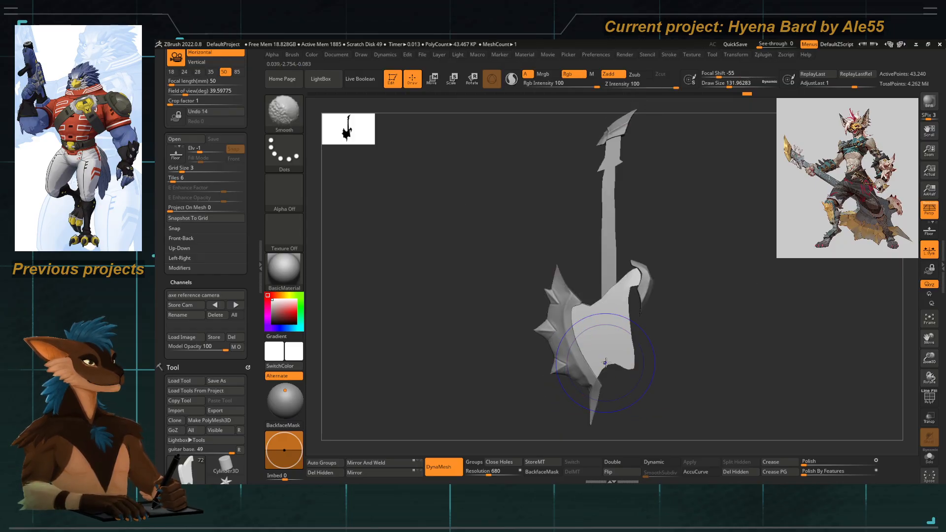
{"action": "key", "text": "shift+z"}
Switch to DamStandard at draw size about 44 and check the guitar base's details against the reference image.
{"action": "key", "text": "b"}
{"action": "key", "text": "d"}
{"action": "key", "text": "s"}
{"action": "key", "text": "space"}
{"action": "left_click_drag", "start_coordinate": [595, 312], "coordinate": [582, 312]}
{"action": "key", "text": "shift+z"}
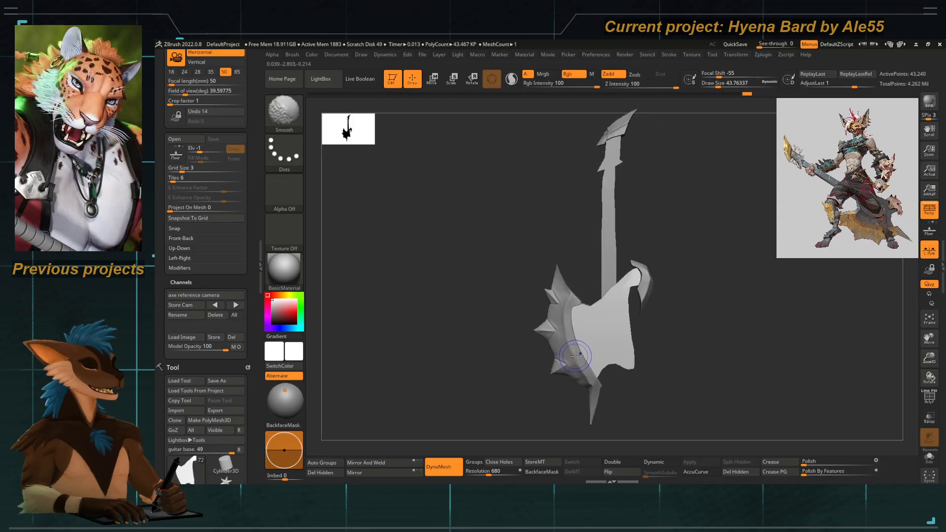
{"action": "key", "text": "shift+z"}
{"action": "key", "text": "shift+z"}
{"action": "key", "text": "shift+z"}
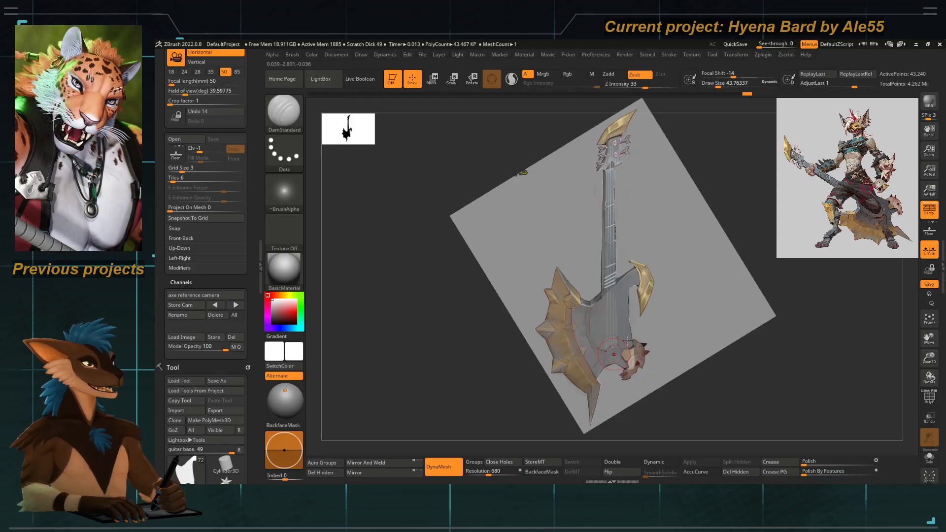
Project the reference image's colours onto the guitar base with the Standard brush in Rgb-only mode at draw size about 44.
{"action": "key", "text": "b"}
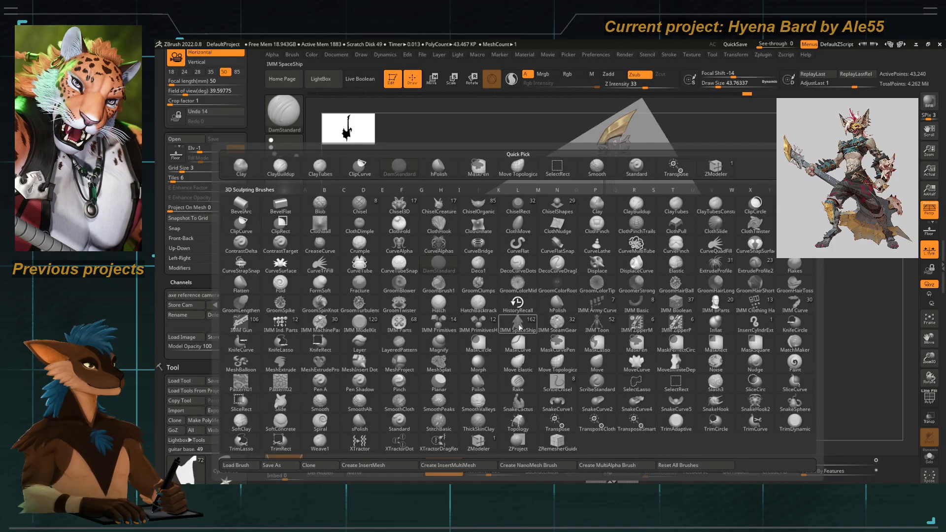
{"action": "key", "text": "s"}
{"action": "key", "text": "t"}
{"action": "left_click", "coordinate": [581, 76]}
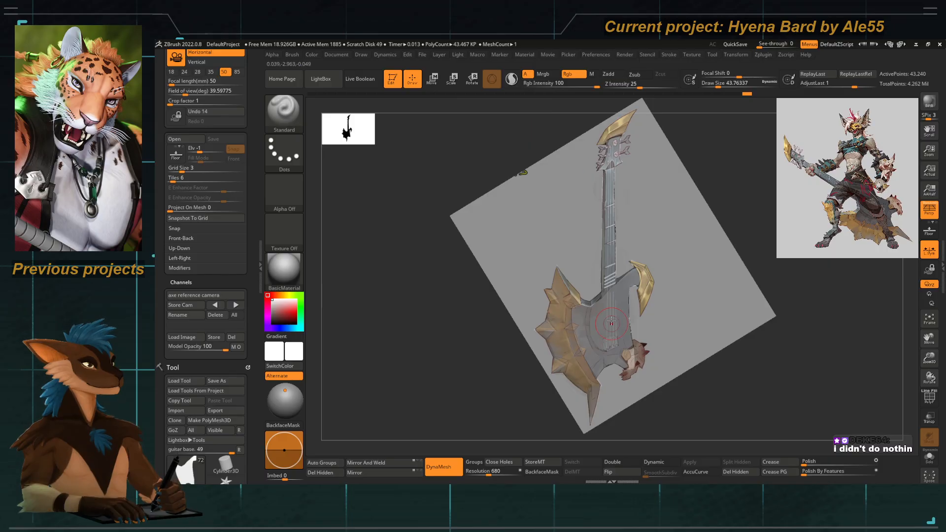
{"action": "left_click_drag", "start_coordinate": [616, 314], "coordinate": [589, 351]}
{"action": "key", "text": "shift+z"}
Switch to DamStandard at draw size about 8 and examine the guitar base's lower cutout where it meets the blade.
{"action": "left_click_drag", "start_coordinate": [494, 376], "coordinate": [394, 357]}
{"action": "mouse_move", "coordinate": [378, 412]}
{"action": "left_mouse_down"}
{"action": "mouse_move", "coordinate": [387, 372]}
{"action": "mouse_move", "coordinate": [392, 405]}
{"action": "left_mouse_up"}
{"action": "key", "text": "b"}
{"action": "key", "text": "d"}
{"action": "key", "text": "s"}
{"action": "key", "text": "space"}
{"action": "left_click", "coordinate": [584, 269]}
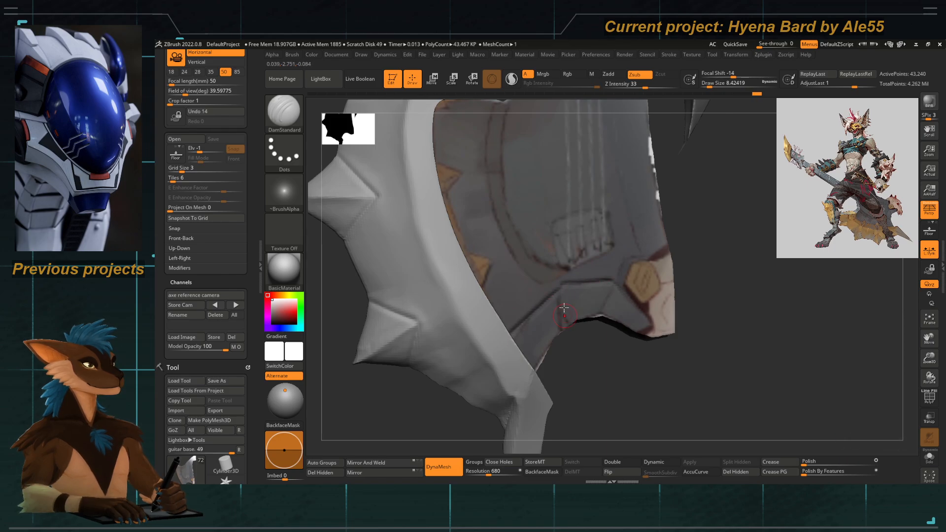
{"action": "left_click_drag", "start_coordinate": [592, 370], "coordinate": [542, 342]}
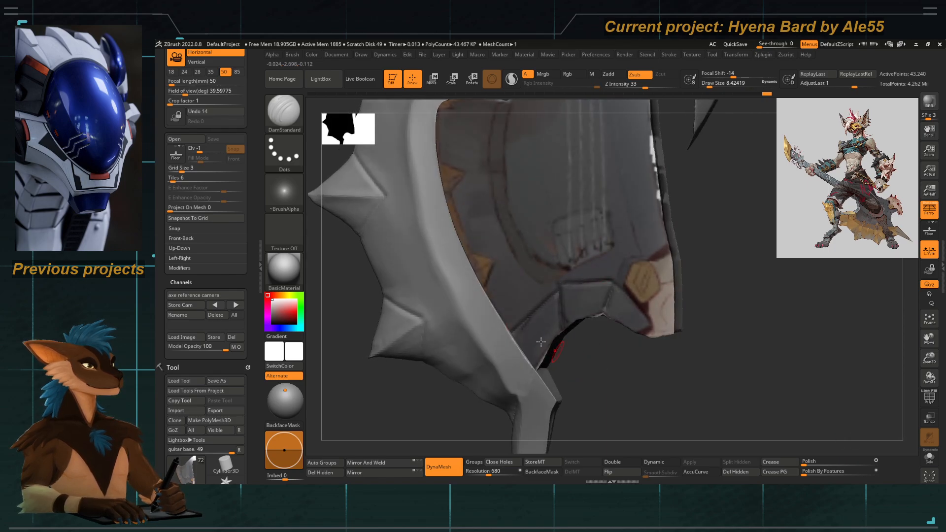
{"action": "left_click_drag", "start_coordinate": [362, 419], "coordinate": [384, 424]}
Pull two small spikes out of the blade metal piece's inner edge with Move Topological at draw size about 16, following the reference.
{"action": "left_click", "coordinate": [441, 308], "text": "alt"}
{"action": "right_click_drag", "start_coordinate": [474, 297], "coordinate": [558, 273], "text": "alt"}
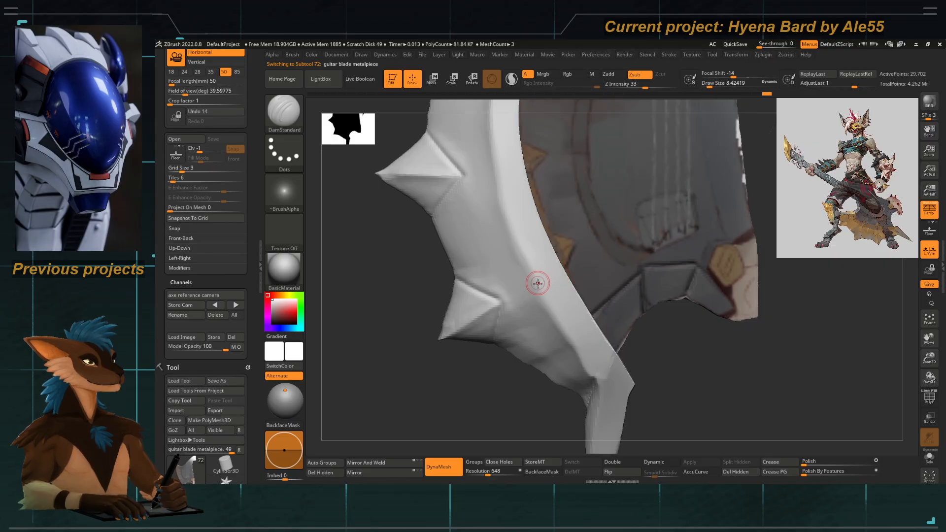
{"action": "key", "text": "b"}
{"action": "key", "text": "m"}
{"action": "key", "text": "t"}
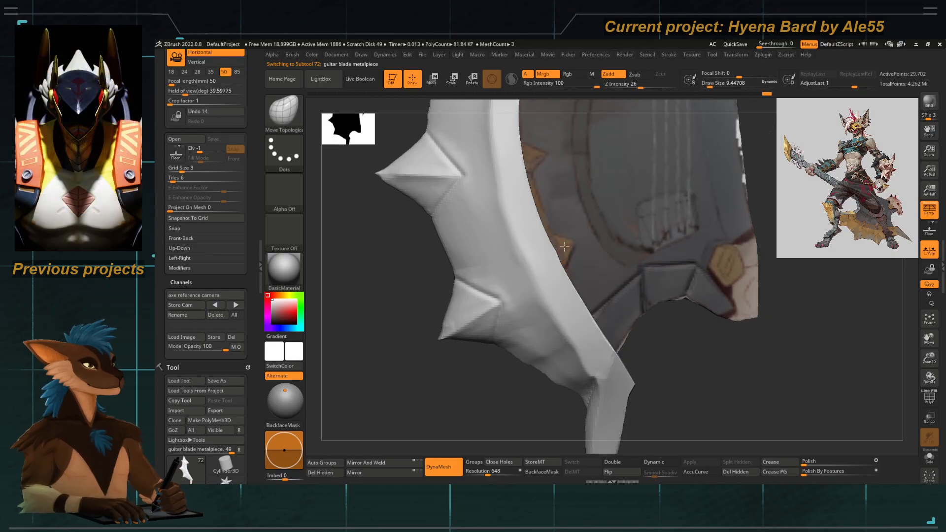
{"action": "key", "text": "ctrl+z"}
{"action": "key", "text": "space"}
{"action": "left_click", "coordinate": [555, 250]}
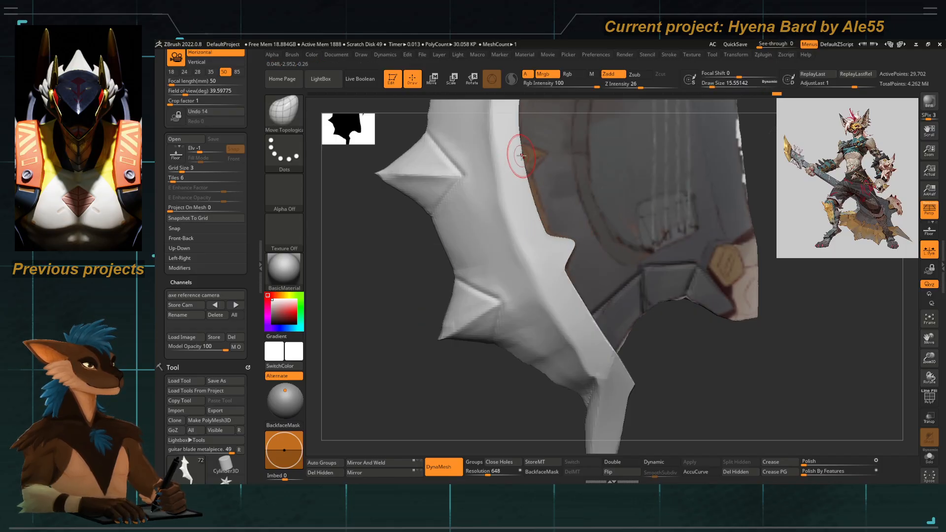
{"action": "right_click_drag", "start_coordinate": [494, 252], "coordinate": [540, 284], "text": "alt"}
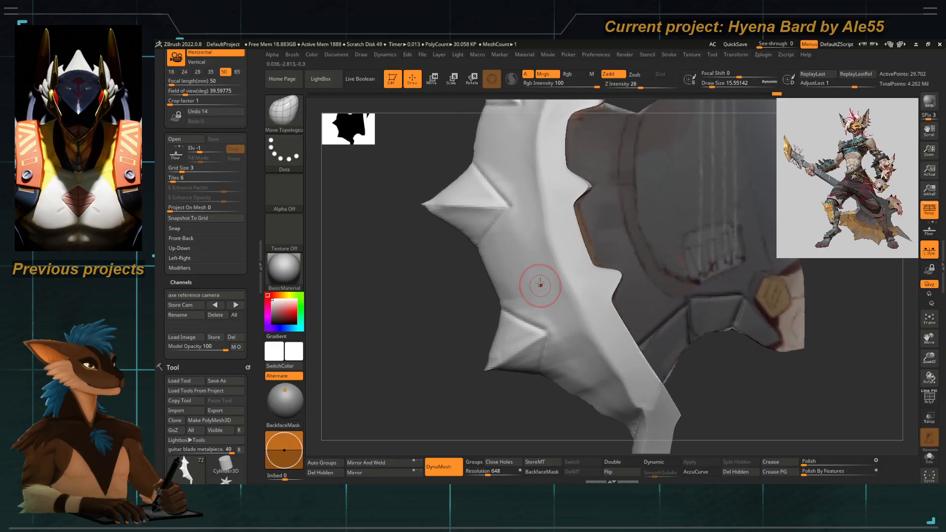
Carve creases along the blade's two inner spikes with DamStandard at draw size about 13.
{"action": "key", "text": "b"}
{"action": "key", "text": "d"}
{"action": "key", "text": "s"}
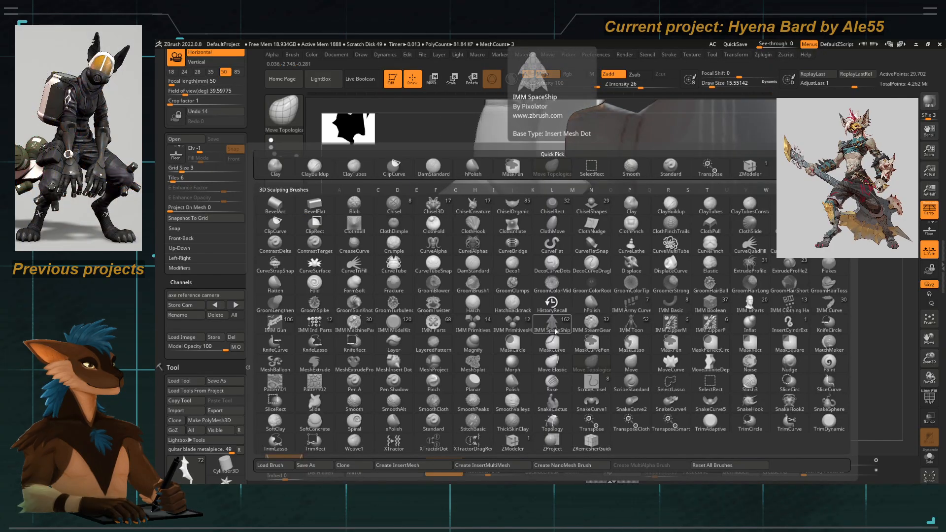
{"action": "key", "text": "space"}
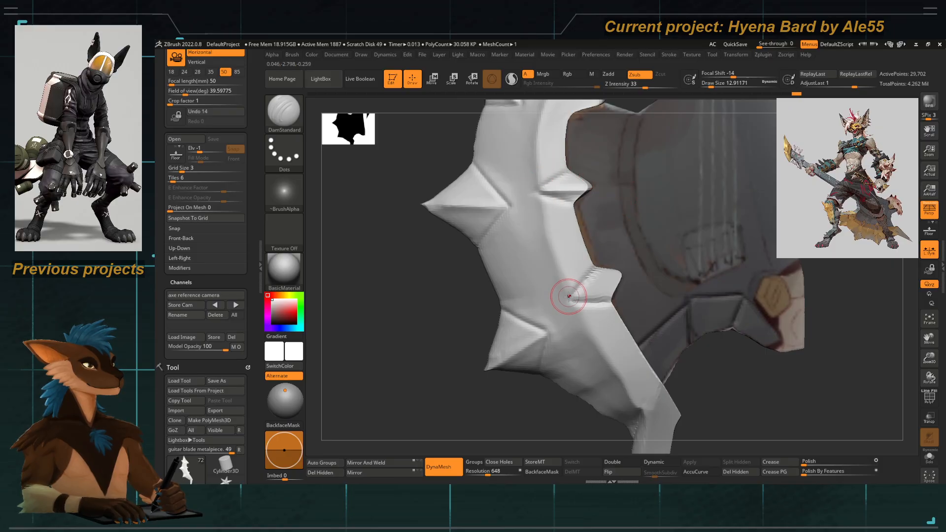
{"action": "left_click_drag", "start_coordinate": [412, 296], "coordinate": [517, 340], "text": "alt"}
Adjust the inner spikes' shape from an angled view with Move Topological at draw size about 18.
{"action": "left_click_drag", "start_coordinate": [463, 288], "coordinate": [537, 257]}
{"action": "key", "text": "t"}
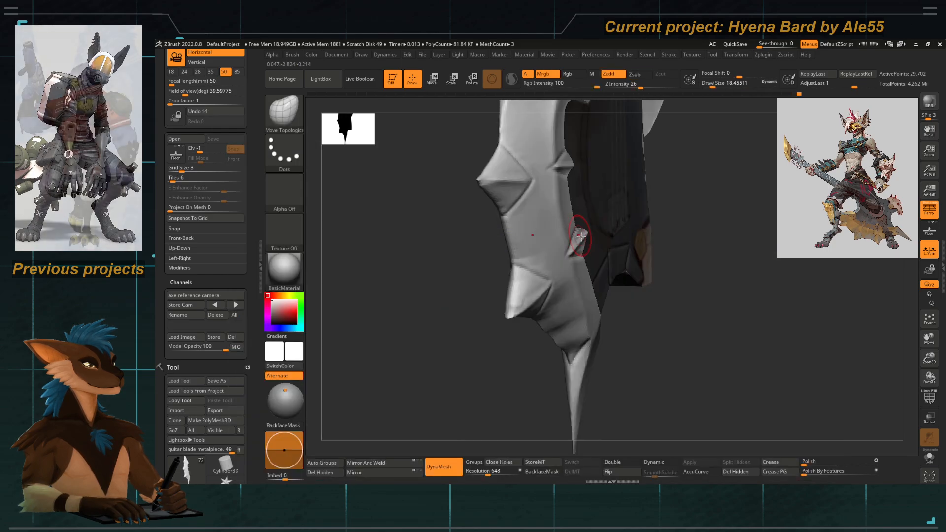
{"action": "key", "text": "space"}
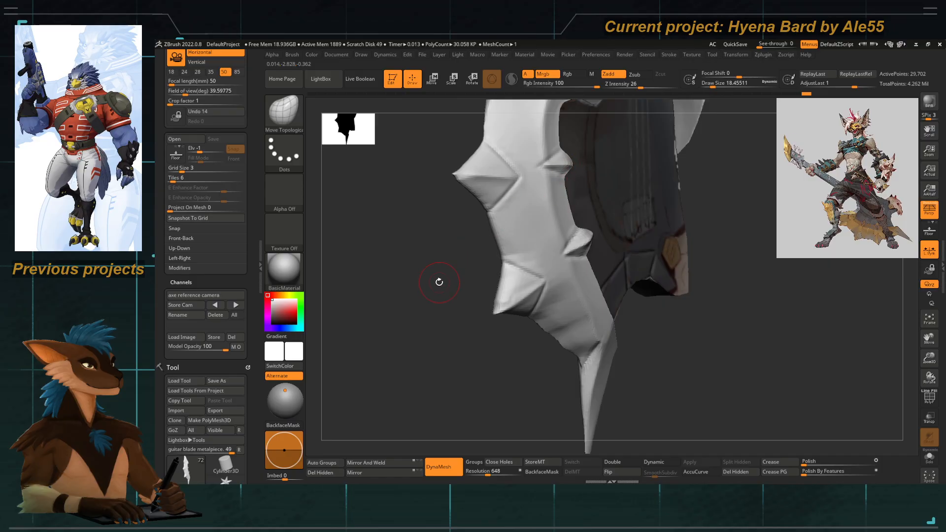
{"action": "mouse_move", "coordinate": [433, 284]}
{"action": "left_mouse_down"}
{"action": "mouse_move", "coordinate": [427, 302]}
{"action": "mouse_move", "coordinate": [438, 332]}
{"action": "mouse_move", "coordinate": [421, 298]}
{"action": "mouse_move", "coordinate": [408, 304]}
{"action": "mouse_move", "coordinate": [425, 311]}
{"action": "mouse_move", "coordinate": [425, 298]}
{"action": "mouse_move", "coordinate": [422, 306]}
{"action": "mouse_move", "coordinate": [416, 297]}
{"action": "mouse_move", "coordinate": [416, 330]}
{"action": "mouse_move", "coordinate": [455, 318]}
{"action": "mouse_move", "coordinate": [462, 260]}
{"action": "mouse_move", "coordinate": [492, 260]}
{"action": "mouse_move", "coordinate": [465, 243]}
{"action": "mouse_move", "coordinate": [466, 318]}
{"action": "left_mouse_up"}
Make the guitar base the active subtool, turn off perspective and inspect its lower cutout edge-on.
{"action": "left_click", "coordinate": [581, 258], "text": "alt"}
{"action": "key", "text": "f"}
{"action": "left_click_drag", "start_coordinate": [661, 433], "coordinate": [614, 380], "text": "alt"}
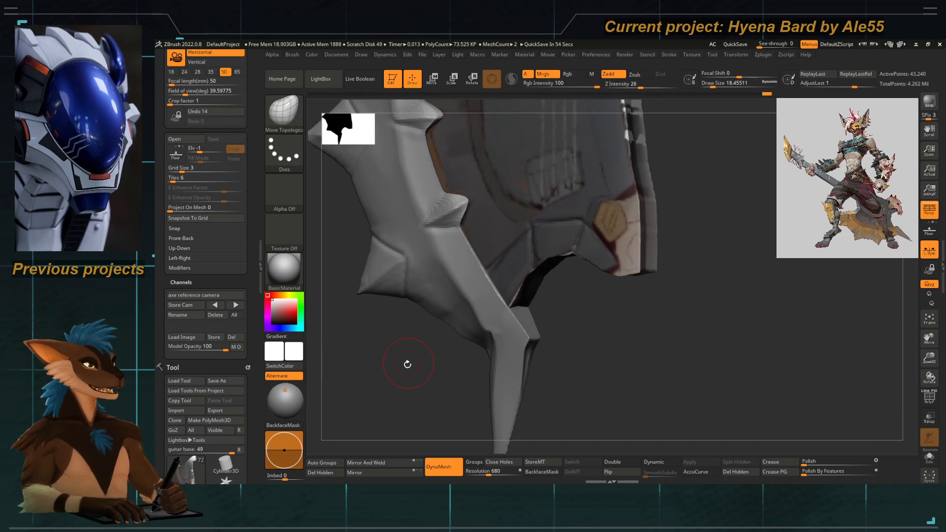
{"action": "mouse_move", "coordinate": [406, 363]}
{"action": "left_mouse_down"}
{"action": "mouse_move", "coordinate": [501, 377]}
{"action": "mouse_move", "coordinate": [587, 363]}
{"action": "mouse_move", "coordinate": [533, 354]}
{"action": "left_mouse_up"}
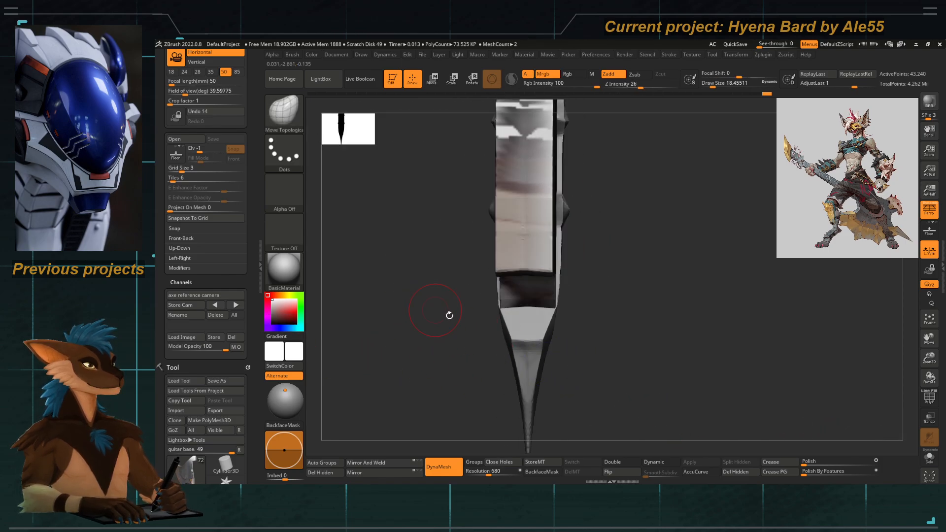
{"action": "key", "text": "p"}
{"action": "mouse_move", "coordinate": [427, 297]}
{"action": "left_mouse_down"}
{"action": "mouse_move", "coordinate": [453, 319]}
{"action": "mouse_move", "coordinate": [482, 262]}
{"action": "mouse_move", "coordinate": [469, 300]}
{"action": "mouse_move", "coordinate": [488, 315]}
{"action": "left_mouse_up"}
{"action": "mouse_move", "coordinate": [563, 364]}
{"action": "left_mouse_down", "text": "ctrl+shift"}
{"action": "mouse_move", "coordinate": [539, 265]}
{"action": "mouse_move", "coordinate": [543, 273]}
{"action": "mouse_move", "coordinate": [511, 238]}
{"action": "mouse_move", "coordinate": [447, 231]}
{"action": "left_mouse_up", "text": "ctrl+shift"}
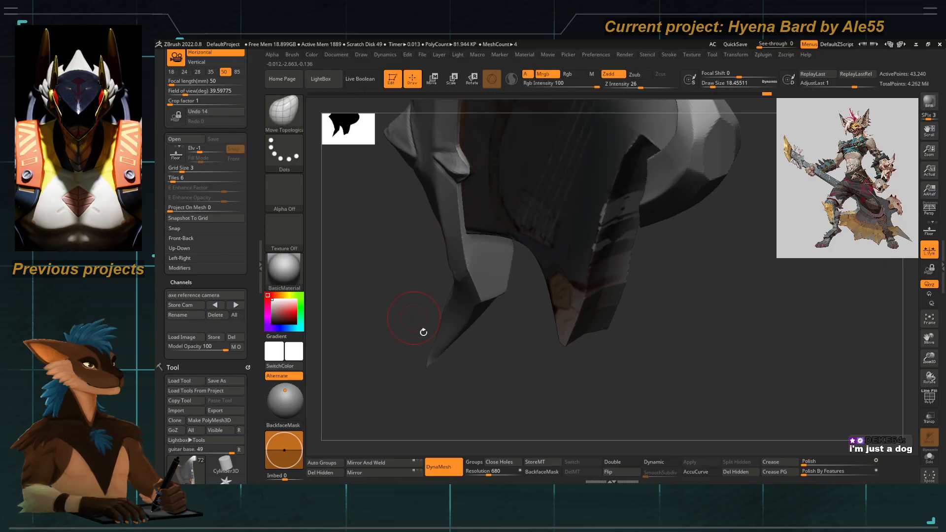
{"action": "mouse_move", "coordinate": [422, 331]}
{"action": "left_mouse_down"}
{"action": "mouse_move", "coordinate": [436, 286]}
{"action": "mouse_move", "coordinate": [362, 327]}
{"action": "mouse_move", "coordinate": [376, 289]}
{"action": "left_mouse_up"}
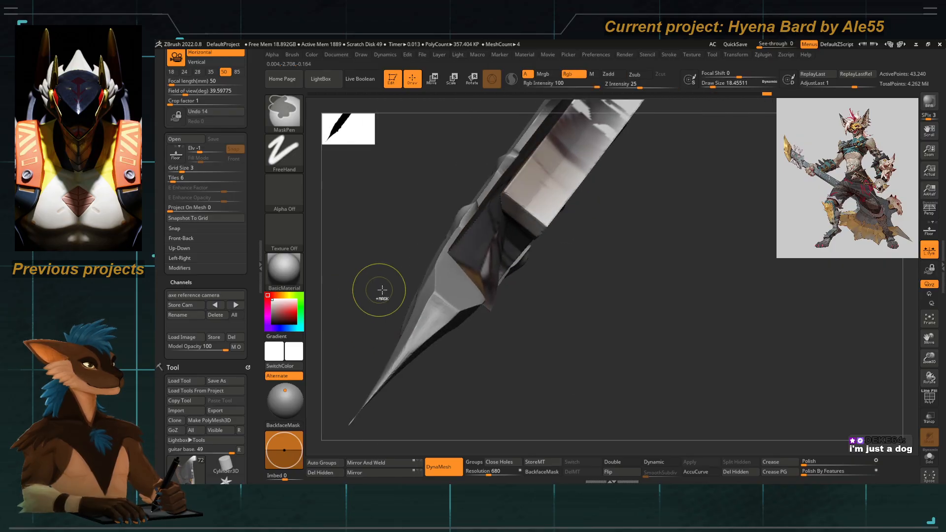
{"action": "left_click_drag", "start_coordinate": [384, 222], "coordinate": [376, 296], "text": "shift"}
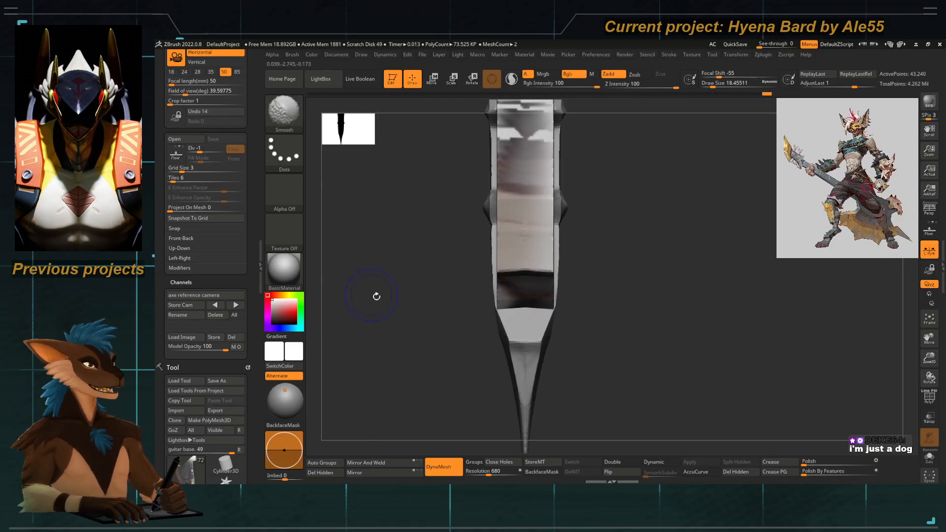
{"action": "left_click_drag", "start_coordinate": [435, 233], "coordinate": [444, 264]}
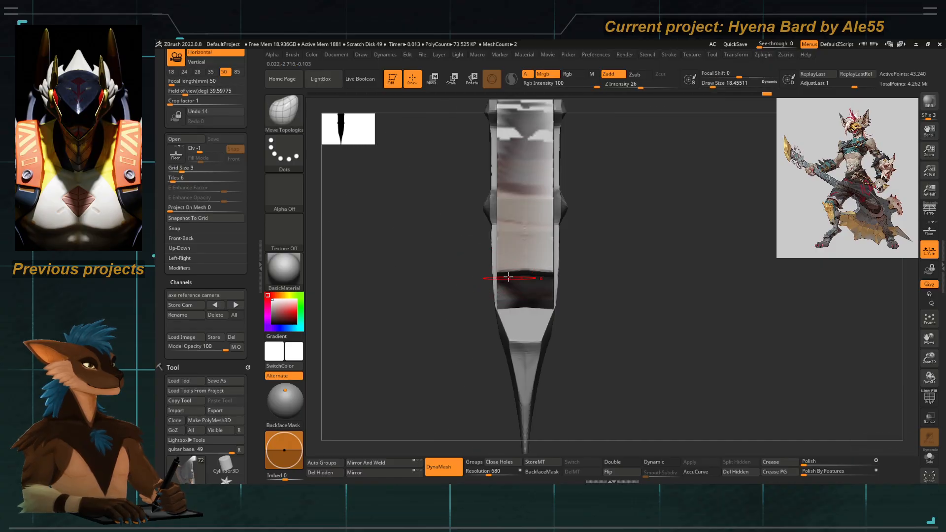
{"action": "left_click_drag", "start_coordinate": [495, 232], "coordinate": [522, 289], "text": "shift"}
{"action": "key", "text": "ctrl+z"}
{"action": "key", "text": "ctrl+shift"}
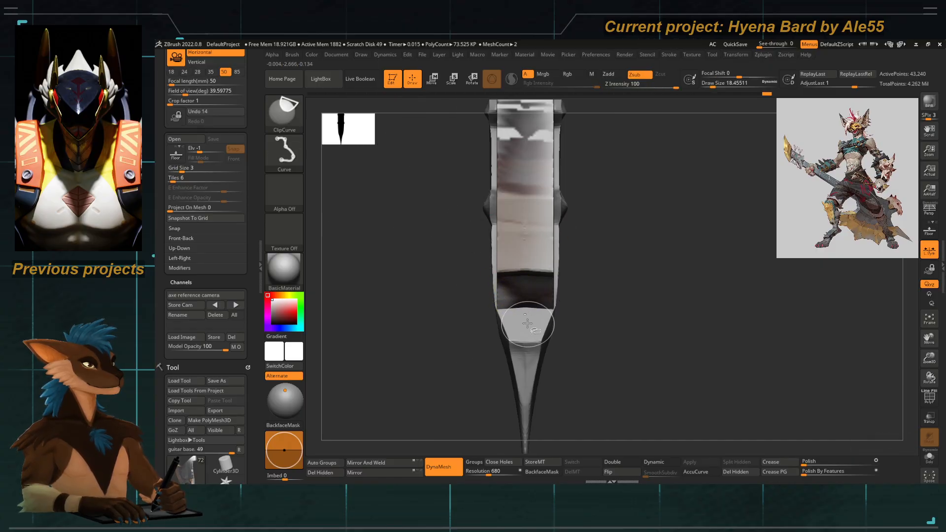
{"action": "key", "text": "ctrl+shift+z"}
{"action": "left_click_drag", "start_coordinate": [439, 226], "coordinate": [570, 330]}
{"action": "key", "text": "ctrl+z"}
Sculpt the plate segments around the guitar base's lower cutout with ClayTubes at draw size about 18, following the projected reference lines.
{"action": "key", "text": "b"}
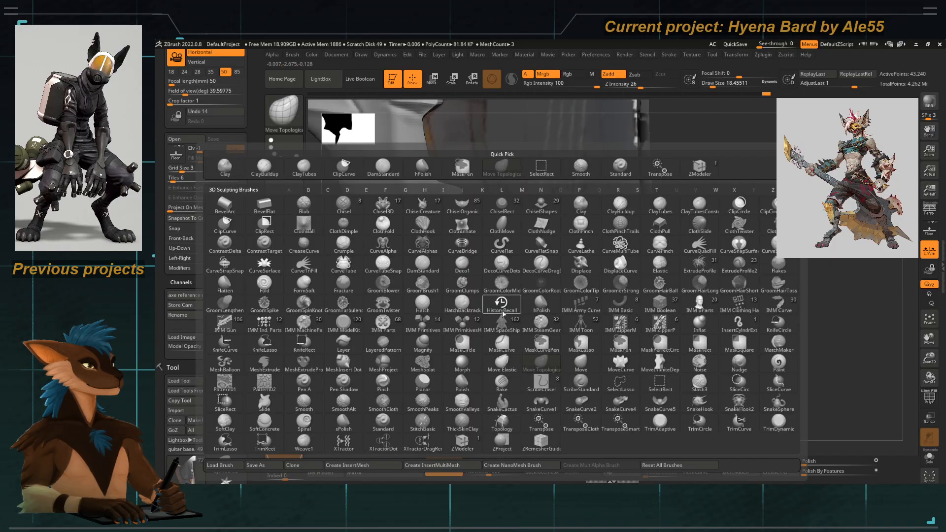
{"action": "key", "text": "c"}
{"action": "key", "text": "t"}
{"action": "mouse_move", "coordinate": [543, 285]}
{"action": "left_mouse_down", "text": "alt"}
{"action": "mouse_move", "coordinate": [571, 315]}
{"action": "mouse_move", "coordinate": [542, 296]}
{"action": "left_mouse_up", "text": "alt"}
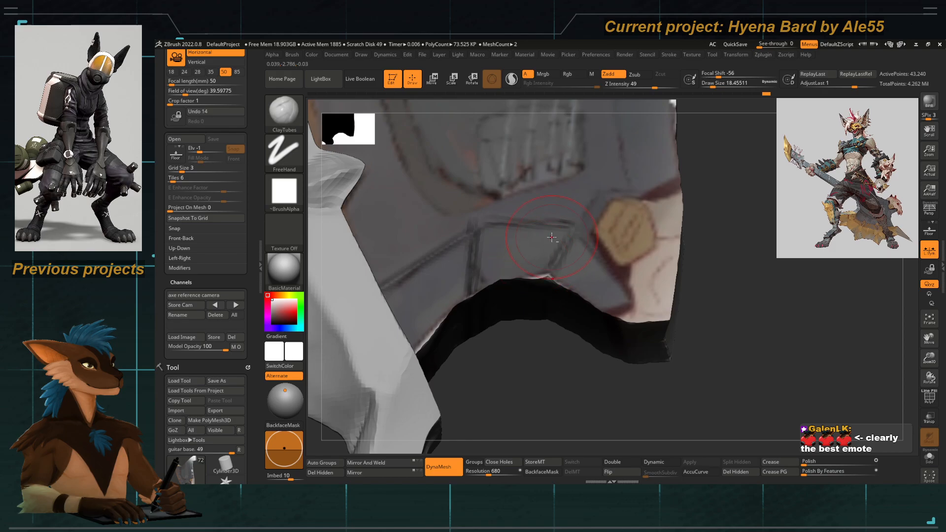
{"action": "mouse_move", "coordinate": [542, 284]}
{"action": "left_mouse_down"}
{"action": "mouse_move", "coordinate": [527, 246]}
{"action": "mouse_move", "coordinate": [515, 281]}
{"action": "left_mouse_up"}
{"action": "mouse_move", "coordinate": [508, 244]}
{"action": "left_mouse_down"}
{"action": "mouse_move", "coordinate": [498, 282]}
{"action": "mouse_move", "coordinate": [488, 286]}
{"action": "left_mouse_up"}
{"action": "mouse_move", "coordinate": [560, 279]}
{"action": "left_mouse_down"}
{"action": "mouse_move", "coordinate": [579, 264]}
{"action": "mouse_move", "coordinate": [570, 295]}
{"action": "mouse_move", "coordinate": [617, 298]}
{"action": "left_mouse_up"}
{"action": "mouse_move", "coordinate": [471, 250]}
{"action": "left_mouse_down"}
{"action": "mouse_move", "coordinate": [462, 292]}
{"action": "mouse_move", "coordinate": [410, 326]}
{"action": "mouse_move", "coordinate": [415, 340]}
{"action": "left_mouse_up"}
Polish the plate segments around the cutout with hPolish and hide the guitar base's projected colours.
{"action": "key", "text": "b"}
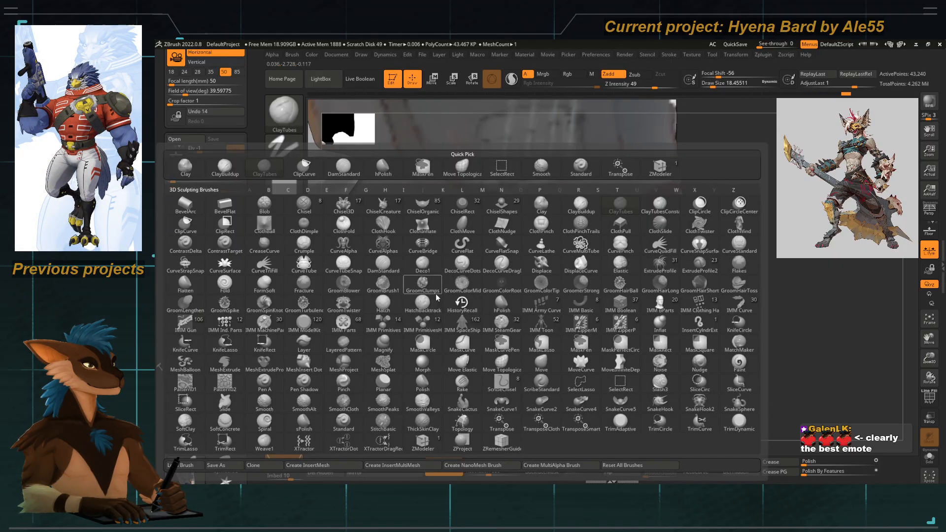
{"action": "key", "text": "h"}
{"action": "key", "text": "p"}
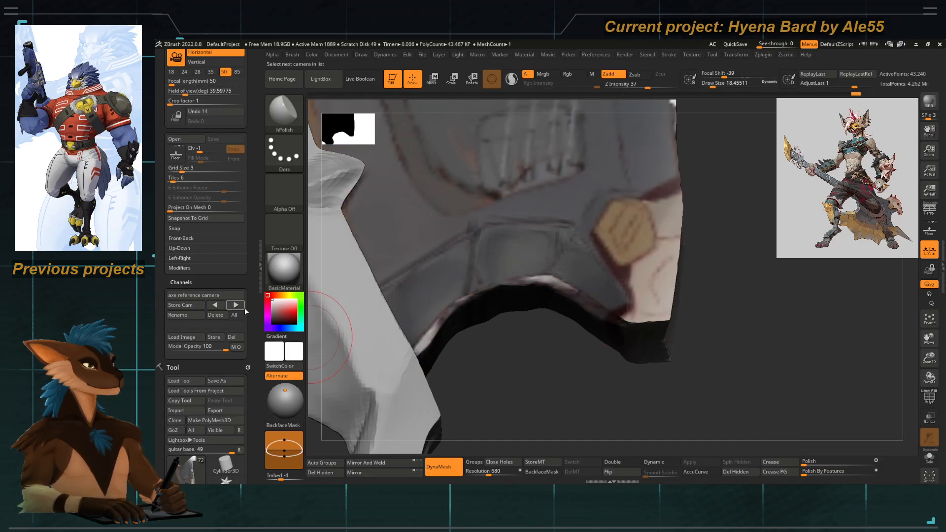
{"action": "left_click_drag", "start_coordinate": [250, 308], "coordinate": [251, 232]}
{"action": "left_click", "coordinate": [232, 375]}
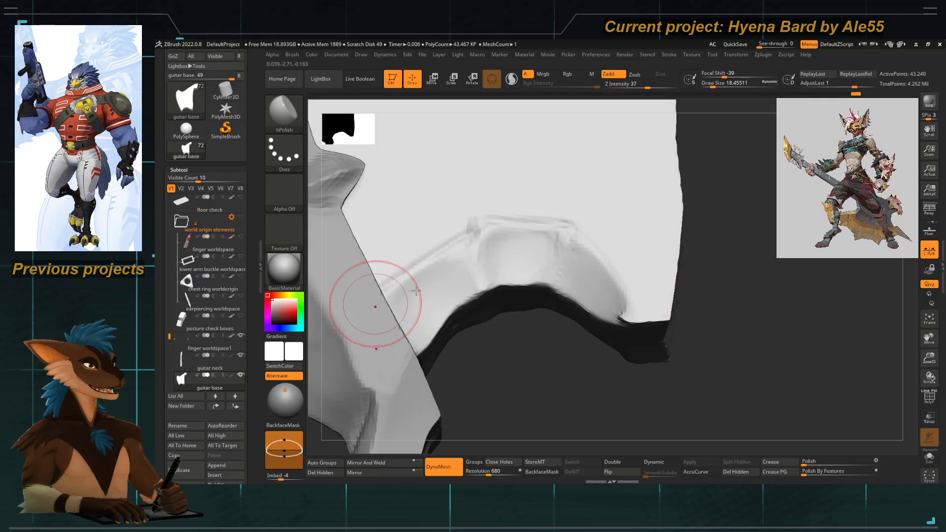
{"action": "mouse_move", "coordinate": [575, 237]}
{"action": "left_mouse_down"}
{"action": "mouse_move", "coordinate": [570, 270]}
{"action": "mouse_move", "coordinate": [634, 299]}
{"action": "left_mouse_up"}
Carve the plate segments' outer border with DamStandard at draw size about 7.
{"action": "key", "text": "b"}
{"action": "key", "text": "d"}
{"action": "key", "text": "s"}
{"action": "key", "text": "space"}
{"action": "left_click", "coordinate": [569, 253]}
{"action": "key", "text": "ctrl+z"}
{"action": "left_click_drag", "start_coordinate": [581, 241], "coordinate": [630, 314]}
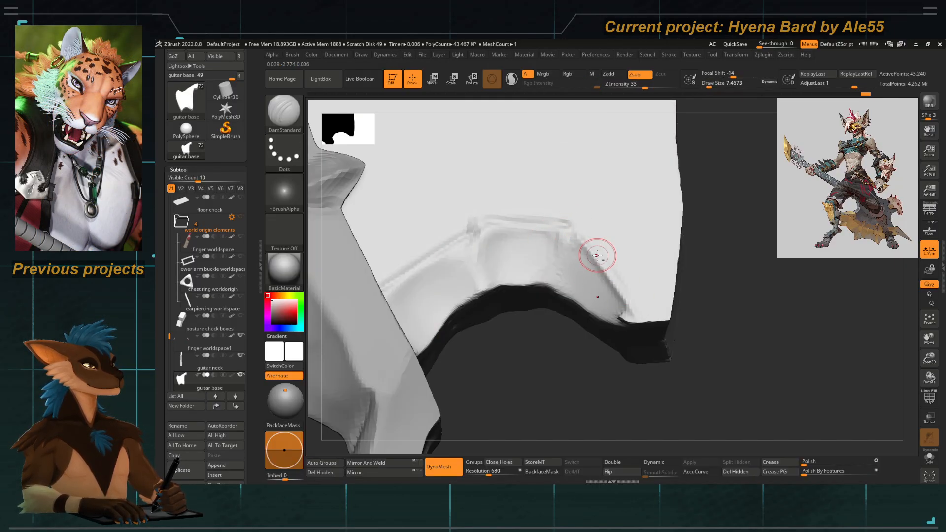
{"action": "mouse_move", "coordinate": [572, 229]}
{"action": "left_mouse_down"}
{"action": "mouse_move", "coordinate": [483, 220]}
{"action": "mouse_move", "coordinate": [385, 287]}
{"action": "left_mouse_up"}
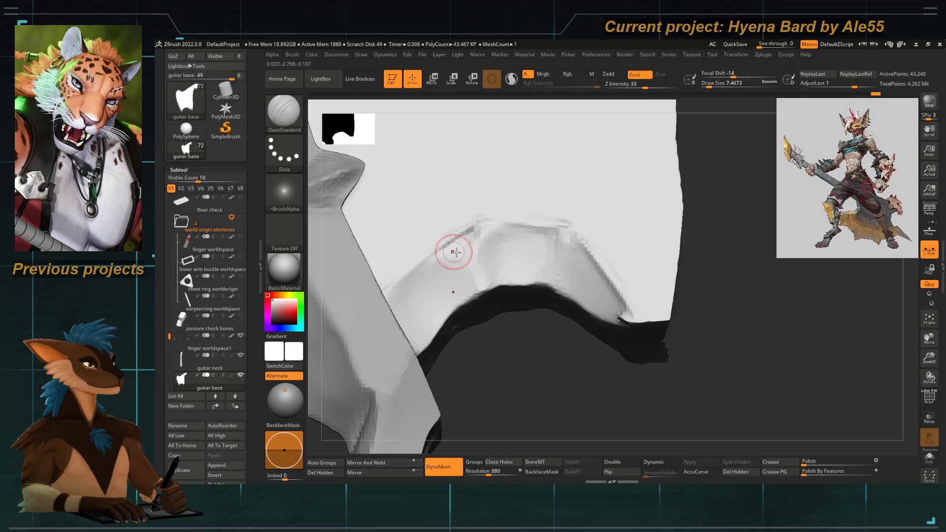
Cut the two dividing grooves between the plate segments with DamStandard at draw size about 11.
{"action": "key", "text": "space"}
{"action": "left_click", "coordinate": [467, 252]}
{"action": "left_click_drag", "start_coordinate": [471, 229], "coordinate": [477, 280]}
{"action": "left_click_drag", "start_coordinate": [561, 228], "coordinate": [550, 279]}
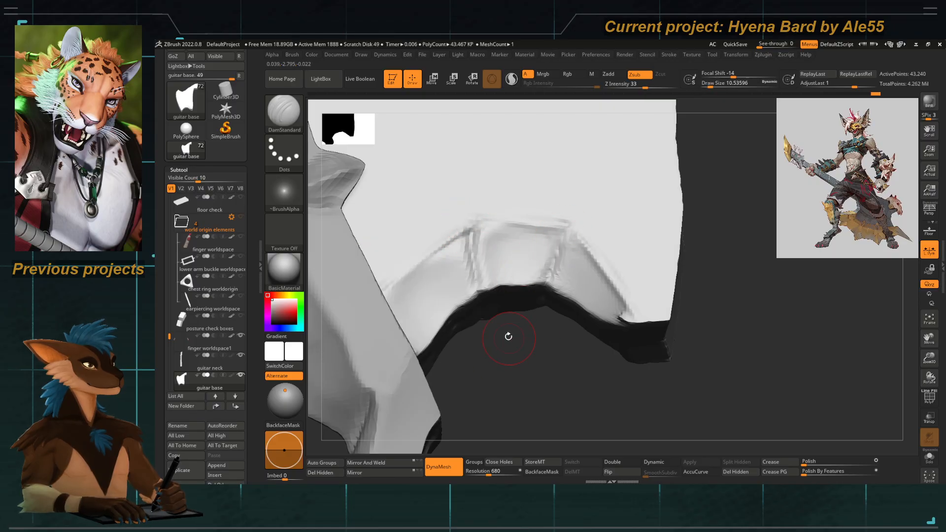
{"action": "key", "text": "b"}
{"action": "key", "text": "m"}
{"action": "key", "text": "o"}
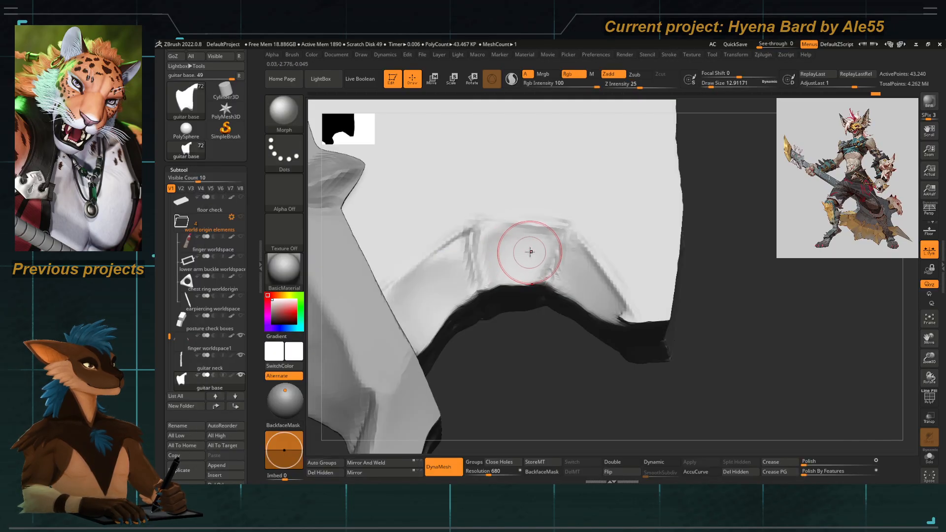
{"action": "left_click", "coordinate": [491, 265]}
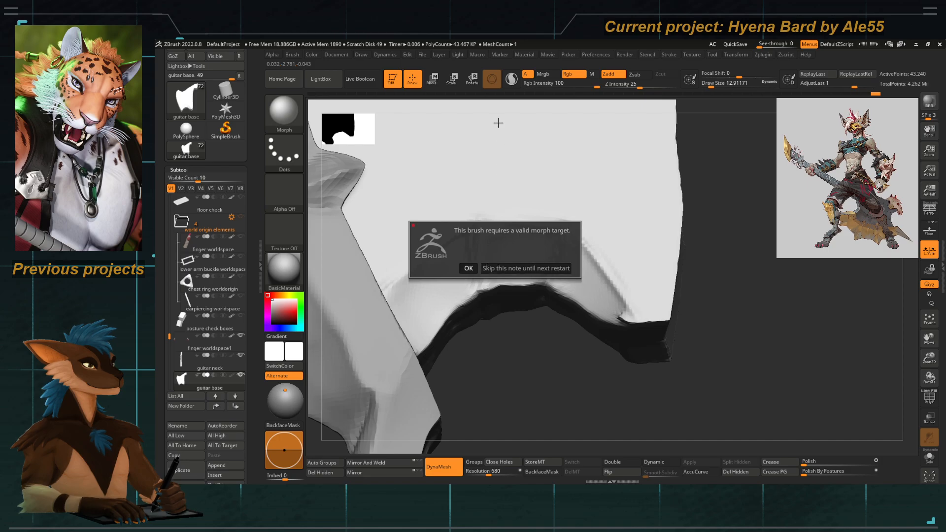
{"action": "key", "text": "Return"}
Flatten the plate segments' faces and the cutout's inner wall with the Flatten brush at draw size about 13, smoothing the wall.
{"action": "key", "text": "b"}
{"action": "key", "text": "f"}
{"action": "key", "text": "l"}
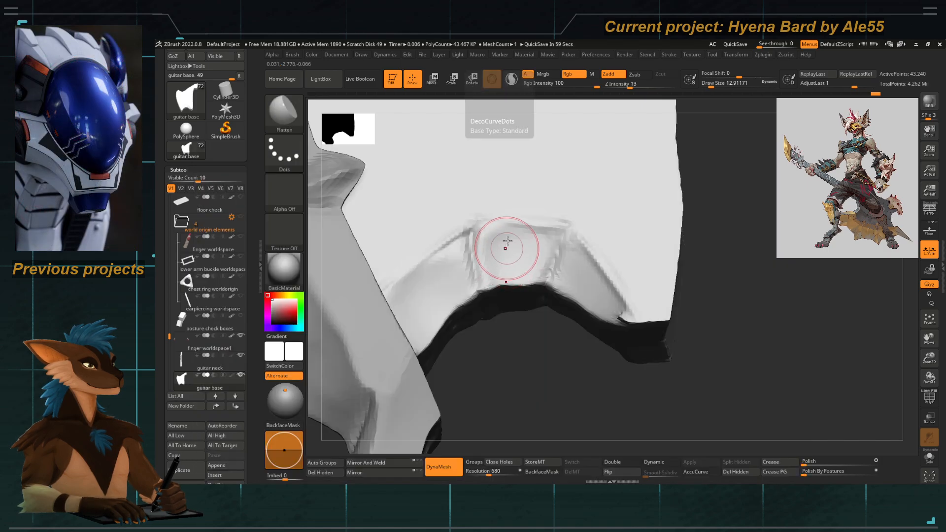
{"action": "key", "text": "space"}
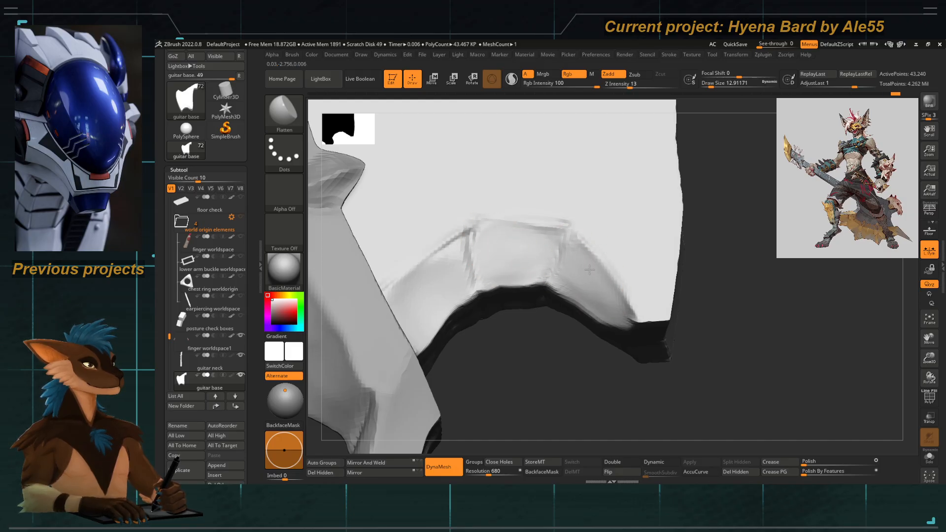
{"action": "left_click_drag", "start_coordinate": [547, 345], "coordinate": [529, 359]}
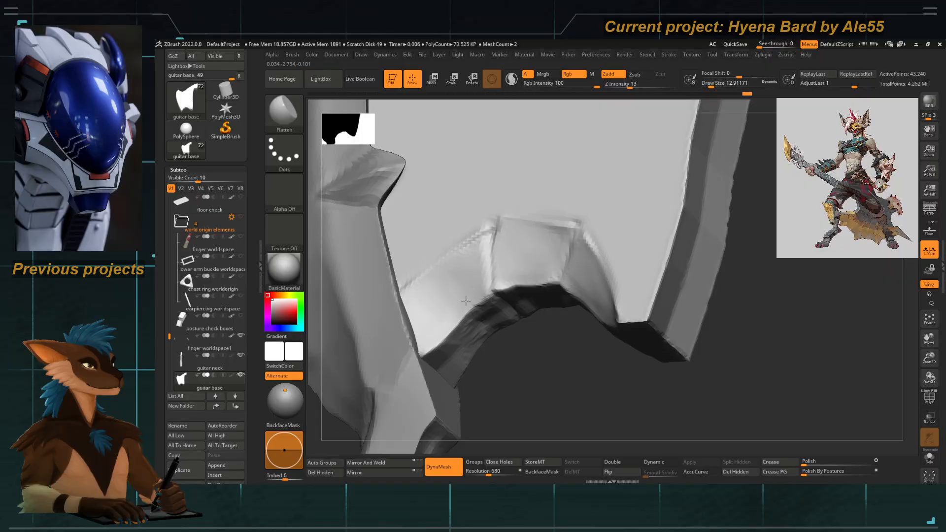
{"action": "left_click_drag", "start_coordinate": [466, 301], "coordinate": [487, 322]}
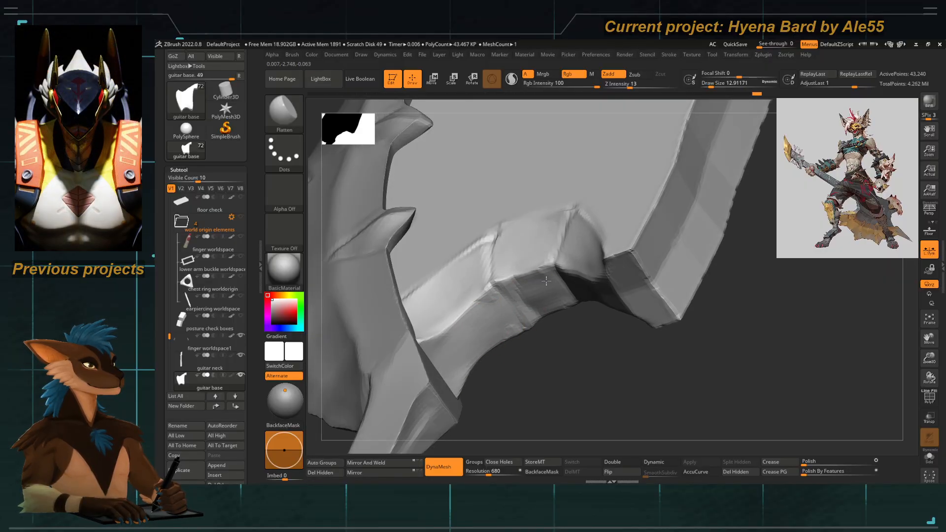
{"action": "left_click_drag", "start_coordinate": [544, 279], "coordinate": [534, 306], "text": "shift"}
Polish the planes and edges of the cutout's inner wall from both sides with hPolish at draw size about 13.
{"action": "key", "text": "b"}
{"action": "key", "text": "h"}
{"action": "key", "text": "p"}
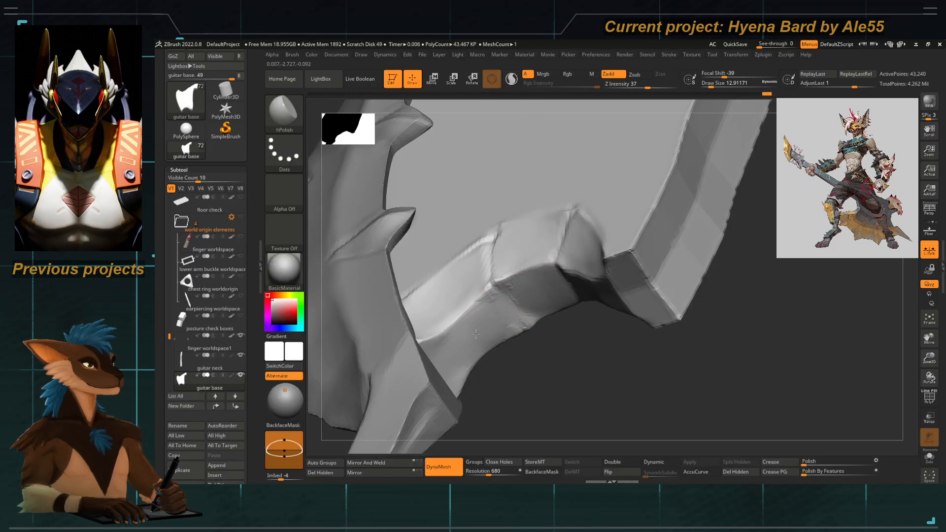
{"action": "left_click_drag", "start_coordinate": [445, 363], "coordinate": [437, 312]}
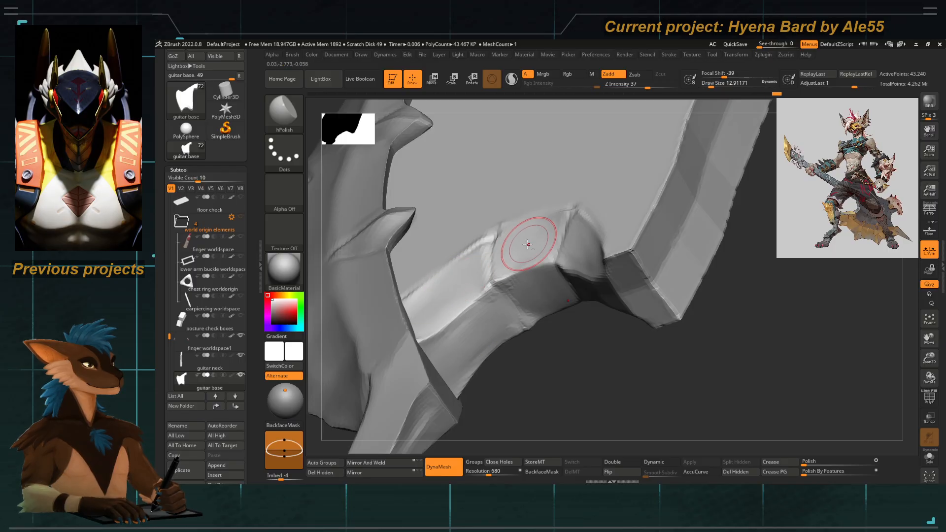
{"action": "left_click_drag", "start_coordinate": [528, 361], "coordinate": [589, 365]}
{"action": "left_click_drag", "start_coordinate": [605, 249], "coordinate": [657, 261]}
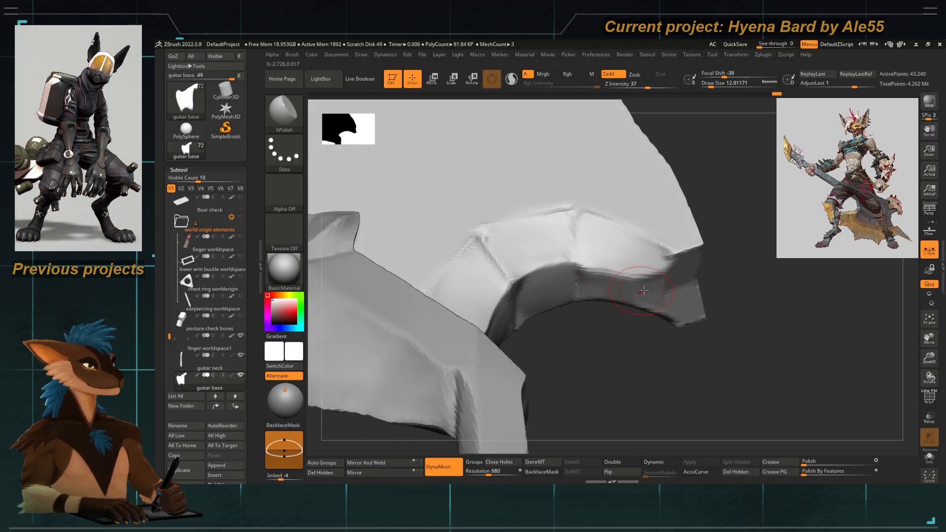
{"action": "left_click_drag", "start_coordinate": [615, 290], "coordinate": [592, 277]}
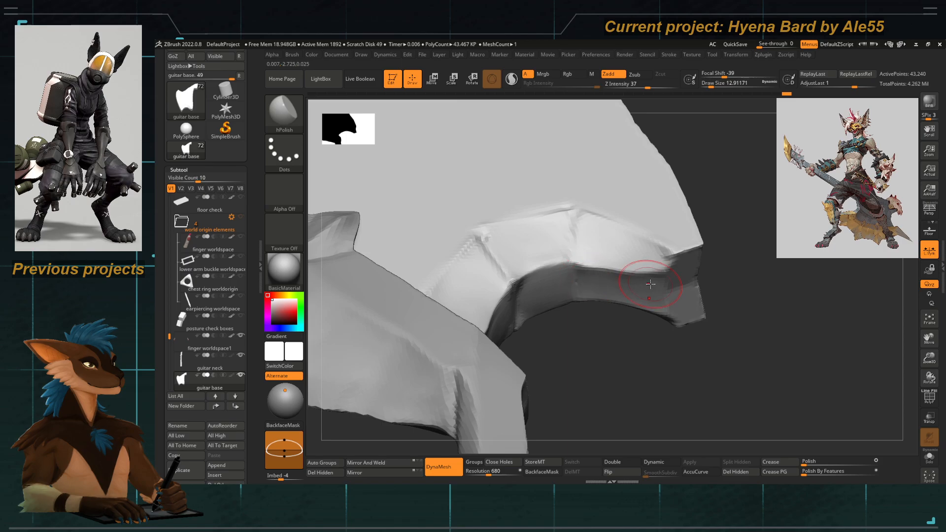
Recut the groove between the plate segments and the border towards the cutout's tip with DamStandard at draw size about 13.
{"action": "left_click_drag", "start_coordinate": [592, 394], "coordinate": [470, 251]}
{"action": "mouse_move", "coordinate": [375, 251]}
{"action": "left_mouse_down"}
{"action": "mouse_move", "coordinate": [390, 249]}
{"action": "mouse_move", "coordinate": [382, 228]}
{"action": "mouse_move", "coordinate": [408, 268]}
{"action": "left_mouse_up"}
{"action": "key", "text": "b"}
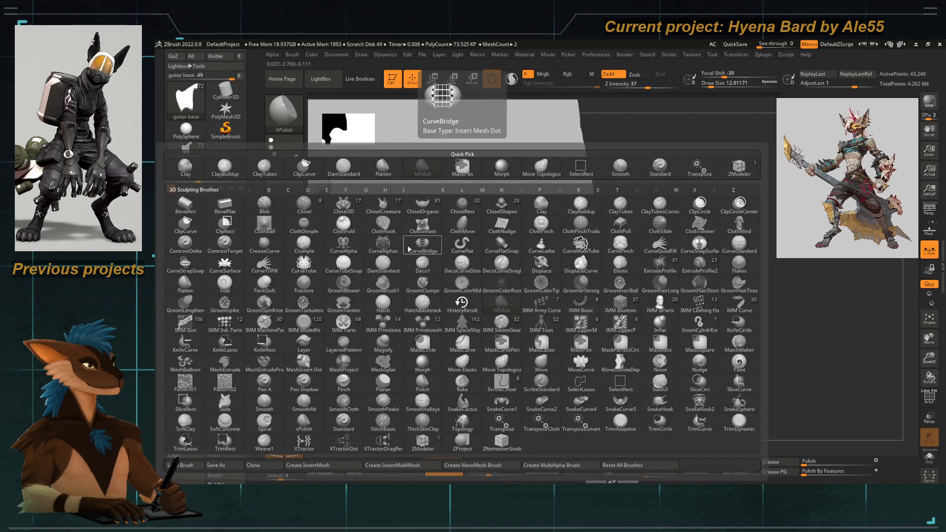
{"action": "key", "text": "d"}
{"action": "key", "text": "s"}
{"action": "key", "text": "space"}
{"action": "left_click_drag", "start_coordinate": [428, 238], "coordinate": [437, 264]}
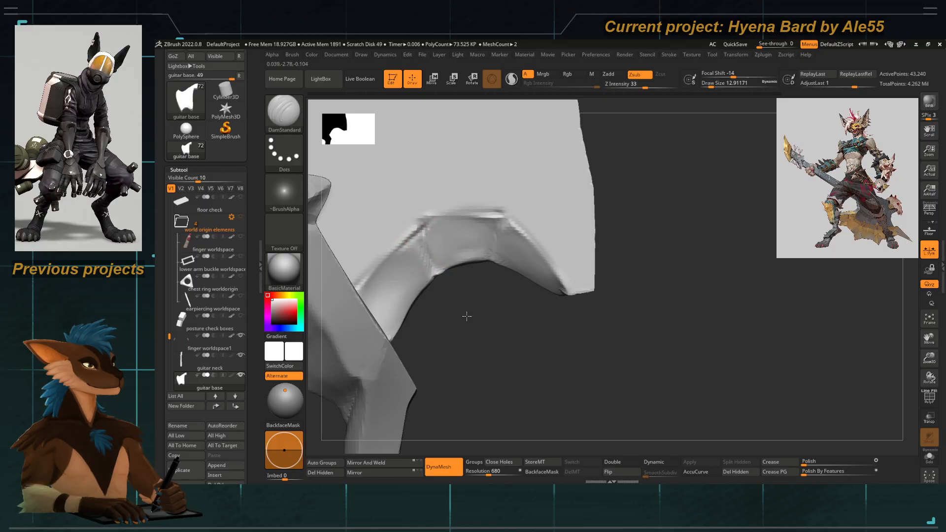
{"action": "left_click_drag", "start_coordinate": [500, 229], "coordinate": [494, 259]}
{"action": "left_click_drag", "start_coordinate": [505, 214], "coordinate": [568, 291]}
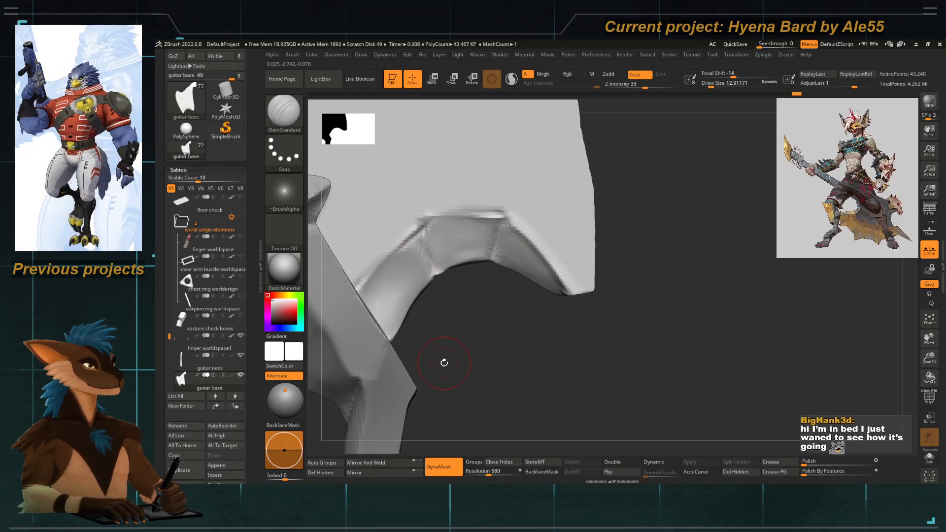
Deepen the remaining outer border of the plate segments along the cutout with the same DamStandard brush.
{"action": "mouse_move", "coordinate": [454, 338]}
{"action": "left_mouse_down"}
{"action": "mouse_move", "coordinate": [521, 340]}
{"action": "mouse_move", "coordinate": [524, 317]}
{"action": "left_mouse_up"}
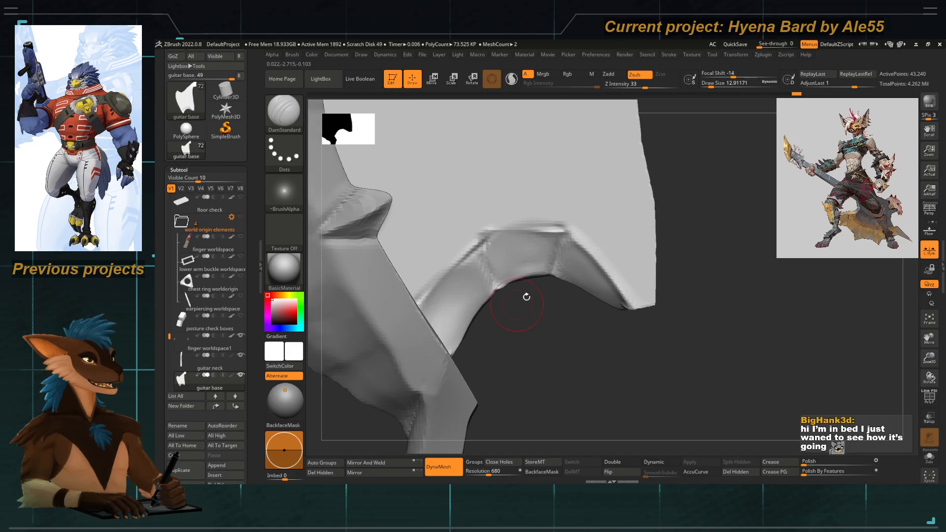
{"action": "mouse_move", "coordinate": [572, 229]}
{"action": "left_mouse_down"}
{"action": "mouse_move", "coordinate": [473, 242]}
{"action": "mouse_move", "coordinate": [446, 281]}
{"action": "left_mouse_up"}
{"action": "left_click_drag", "start_coordinate": [524, 350], "coordinate": [493, 313]}
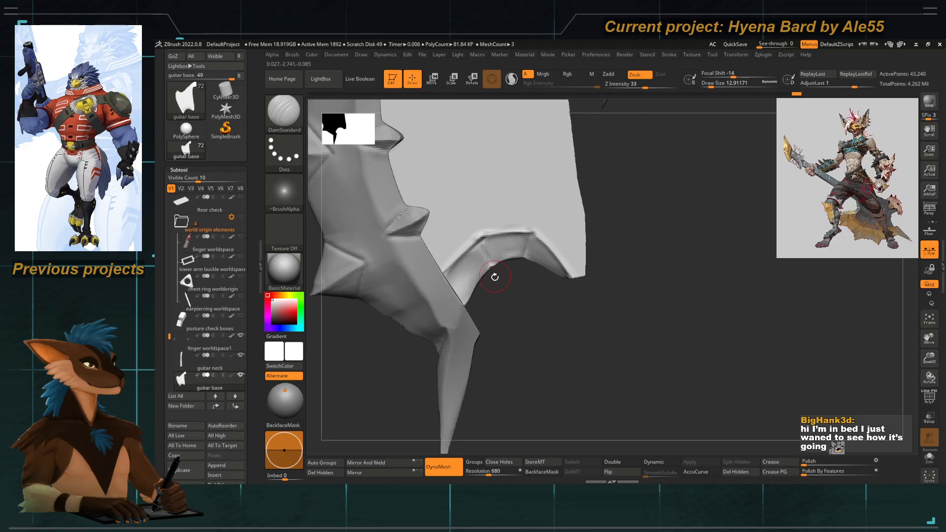
{"action": "left_click_drag", "start_coordinate": [495, 277], "coordinate": [499, 304]}
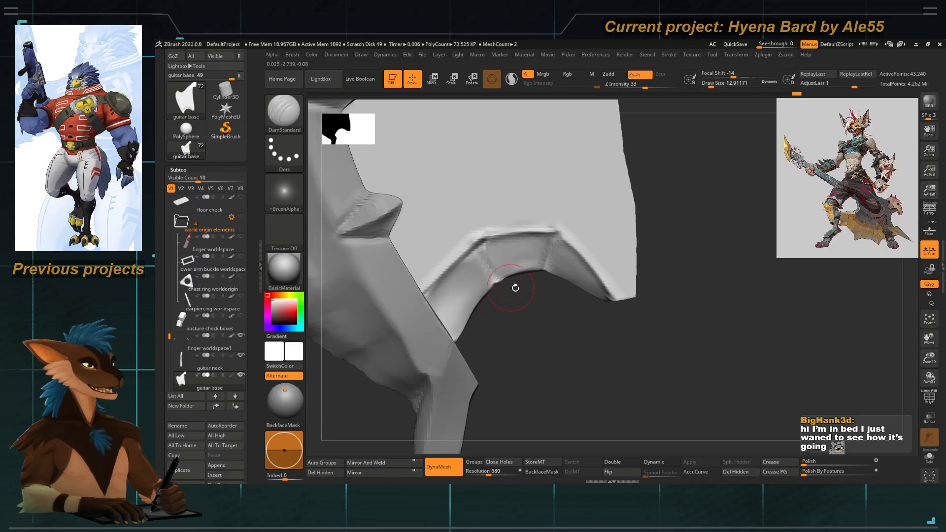
{"action": "mouse_move", "coordinate": [634, 314]}
{"action": "left_mouse_down", "text": "ctrl+shift"}
{"action": "mouse_move", "coordinate": [542, 268]}
{"action": "mouse_move", "coordinate": [496, 283]}
{"action": "left_mouse_up", "text": "ctrl+shift"}
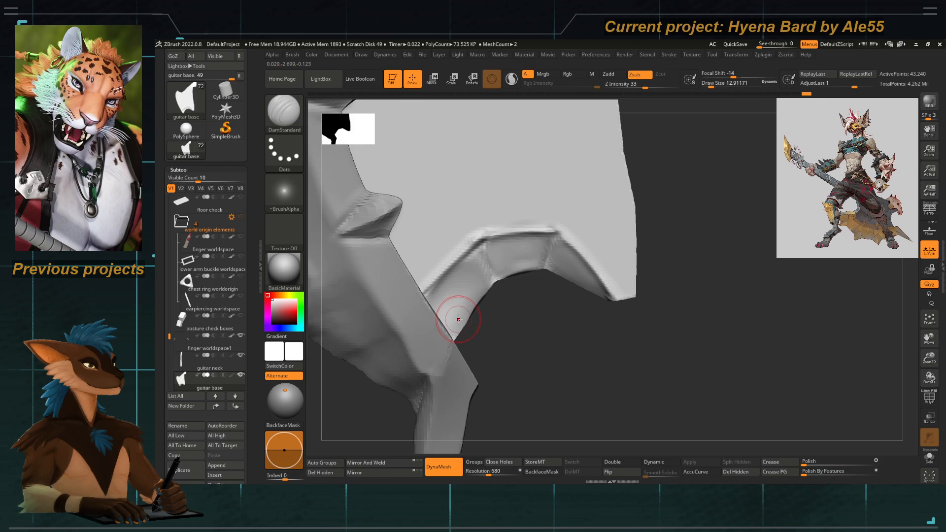
Recall the axe reference camera and toggle the reference image to compare the guitar body's panels with the sculpt.
{"action": "right_click_drag", "start_coordinate": [458, 320], "coordinate": [434, 249], "text": "ctrl"}
{"action": "right_click_drag", "start_coordinate": [434, 249], "coordinate": [493, 285], "text": "alt"}
{"action": "key", "text": "shift+z"}
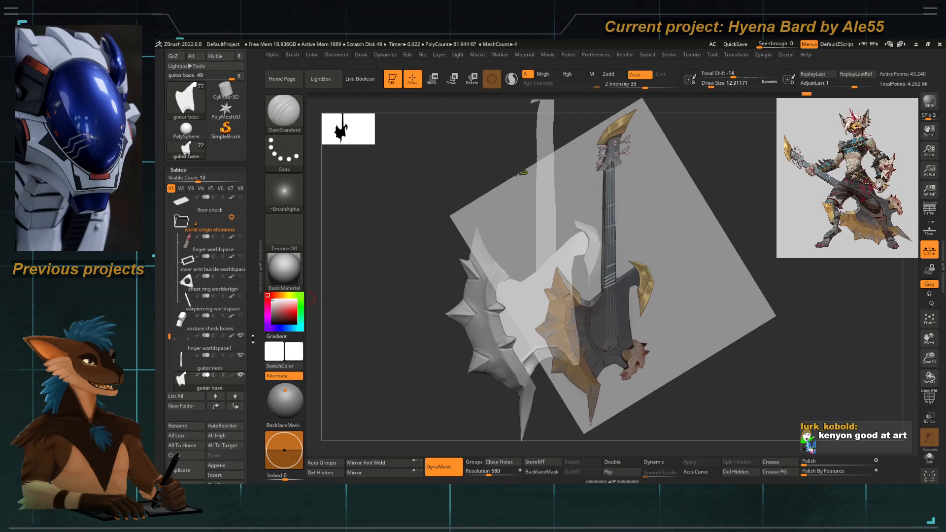
{"action": "left_click_drag", "start_coordinate": [250, 215], "coordinate": [251, 199]}
{"action": "scroll", "coordinate": [207, 283], "scroll_direction": "down", "scroll_amount": 5}
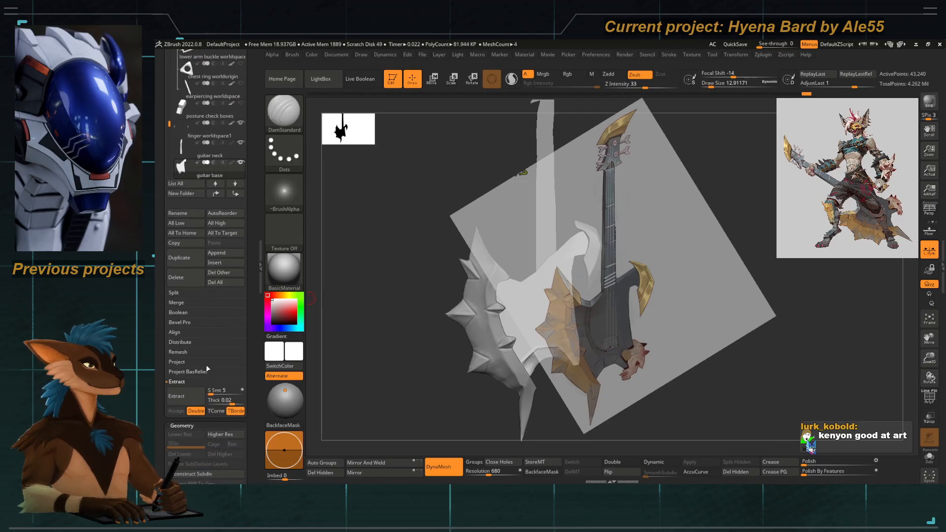
{"action": "scroll", "coordinate": [207, 369], "scroll_direction": "up", "scroll_amount": 10}
{"action": "left_click", "coordinate": [180, 112]}
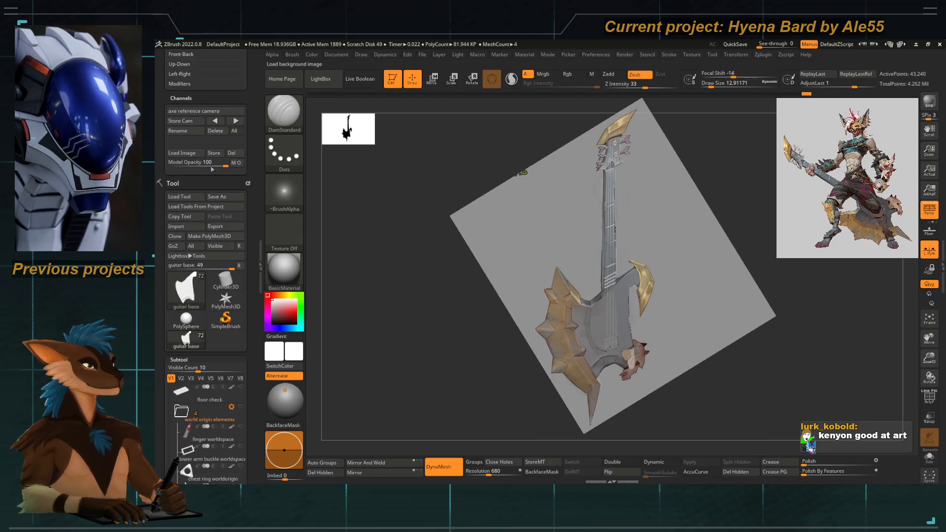
{"action": "key", "text": "shift+z"}
{"action": "key", "text": "shift+z"}
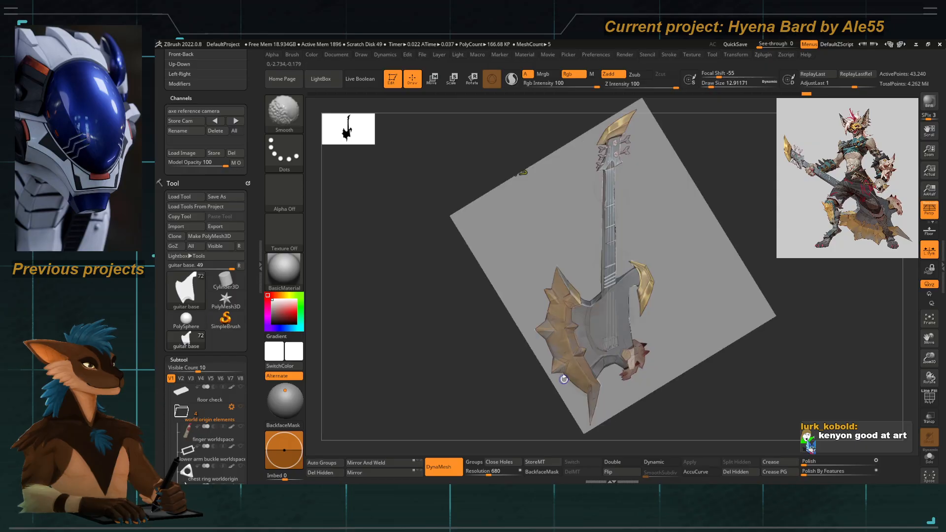
{"action": "key", "text": "shift+z"}
{"action": "key", "text": "shift+z"}
{"action": "key", "text": "shift+z"}
{"action": "key", "text": "shift+z"}
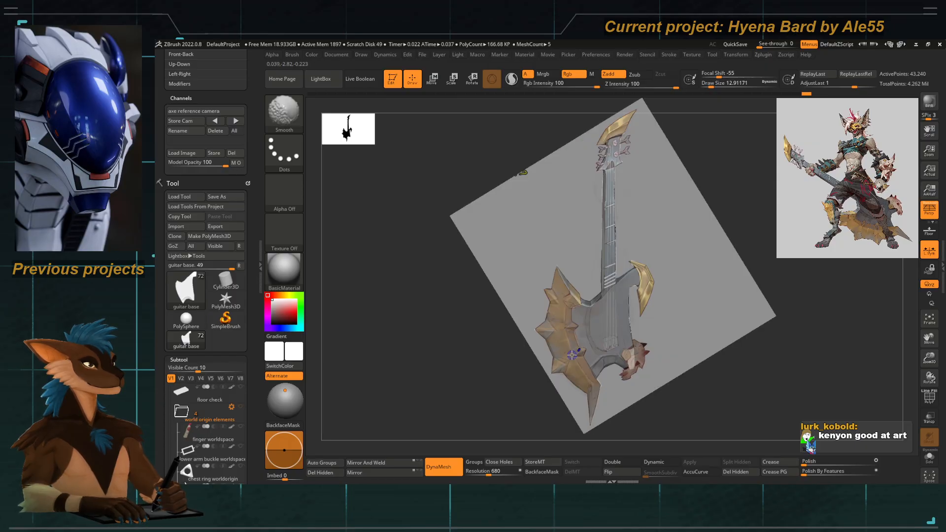
Turn on the painted colours of the guitar base subtool and hide the reference image overlay.
{"action": "key", "text": "b"}
{"action": "key", "text": "d"}
{"action": "key", "text": "s"}
{"action": "left_click_drag", "start_coordinate": [250, 342], "coordinate": [244, 236]}
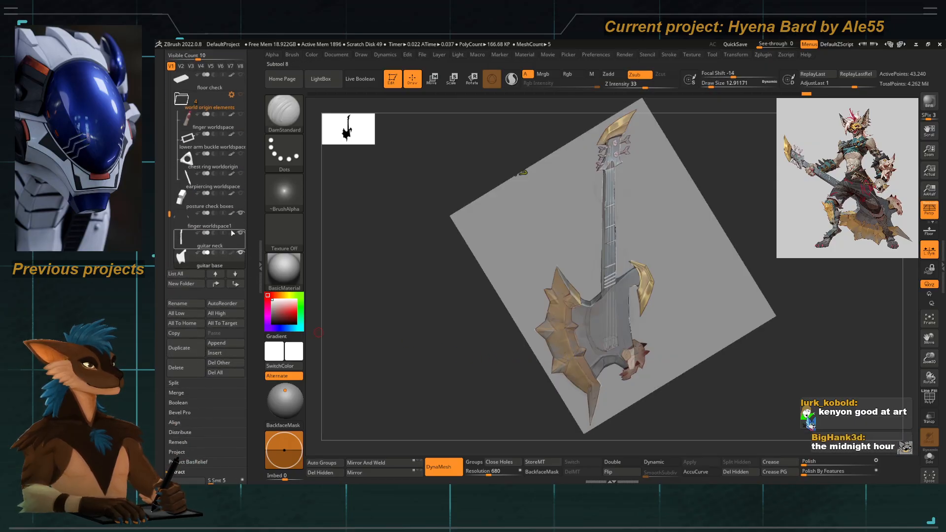
{"action": "left_click", "coordinate": [231, 253]}
{"action": "key", "text": "shift+z"}
Try masking the body strip beside the spiked blade at draw size about 18, then clear the mask.
{"action": "mouse_move", "coordinate": [423, 382]}
{"action": "right_mouse_down", "text": "ctrl"}
{"action": "mouse_move", "coordinate": [476, 266]}
{"action": "mouse_move", "coordinate": [522, 237]}
{"action": "mouse_move", "coordinate": [494, 152]}
{"action": "right_mouse_up", "text": "ctrl"}
{"action": "right_click_drag", "start_coordinate": [494, 152], "coordinate": [508, 184], "text": "ctrl"}
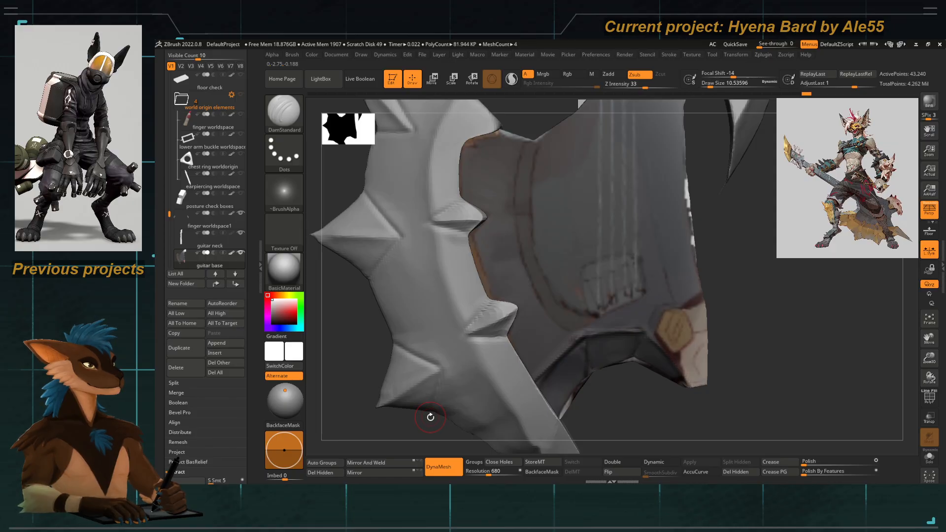
{"action": "right_click_drag", "start_coordinate": [516, 342], "coordinate": [504, 325], "text": "ctrl"}
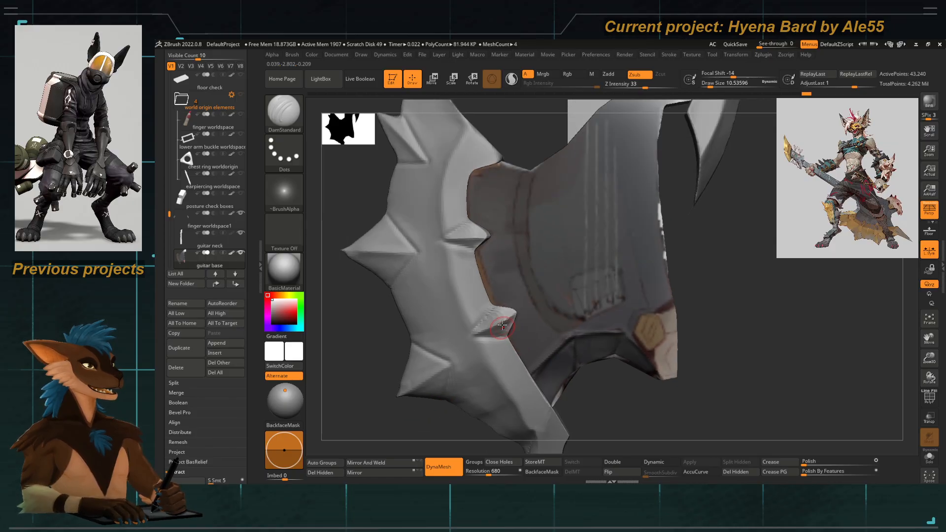
{"action": "key", "text": "space"}
{"action": "left_click", "coordinate": [465, 281]}
{"action": "key", "text": "ctrl"}
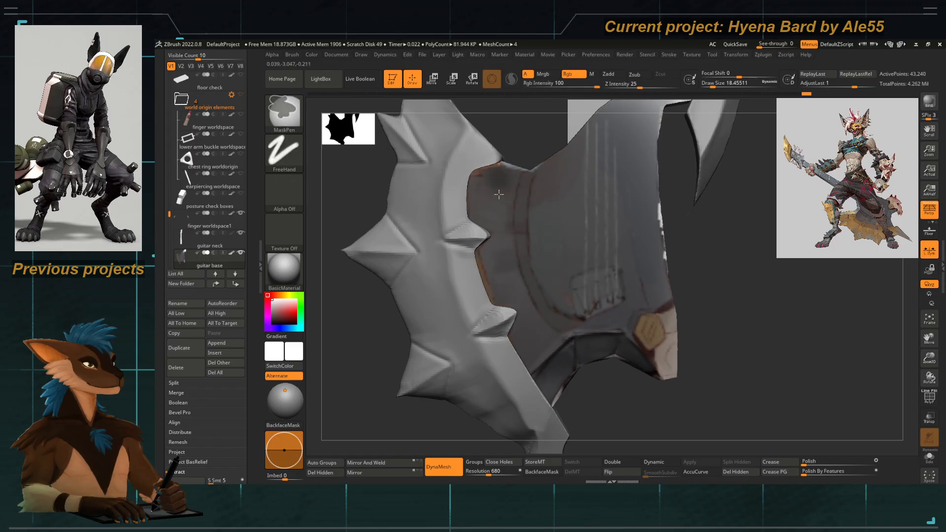
{"action": "mouse_move", "coordinate": [485, 232]}
{"action": "left_mouse_down", "text": "ctrl"}
{"action": "mouse_move", "coordinate": [504, 297]}
{"action": "mouse_move", "coordinate": [521, 334]}
{"action": "mouse_move", "coordinate": [547, 343]}
{"action": "mouse_move", "coordinate": [495, 247]}
{"action": "mouse_move", "coordinate": [537, 344]}
{"action": "left_mouse_up", "text": "ctrl"}
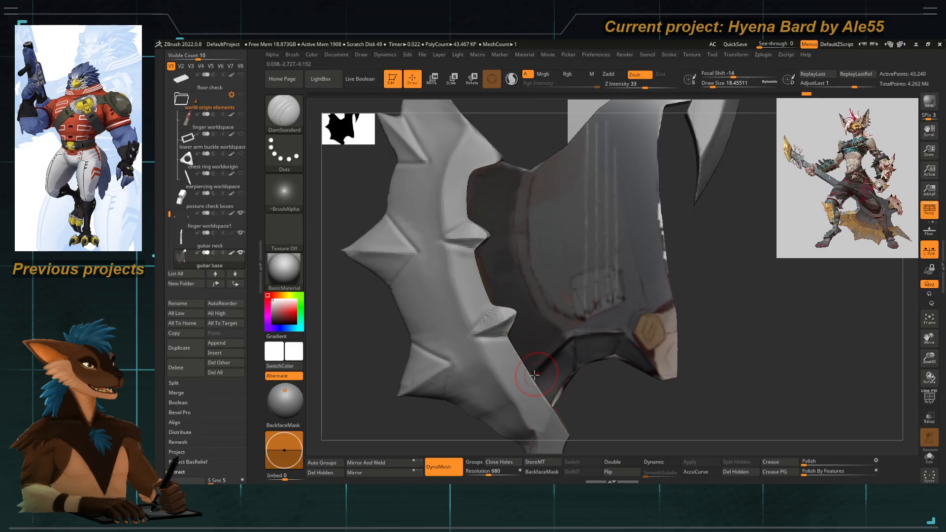
{"action": "right_click_drag", "start_coordinate": [571, 347], "coordinate": [544, 320], "text": "alt"}
{"action": "key", "text": "space"}
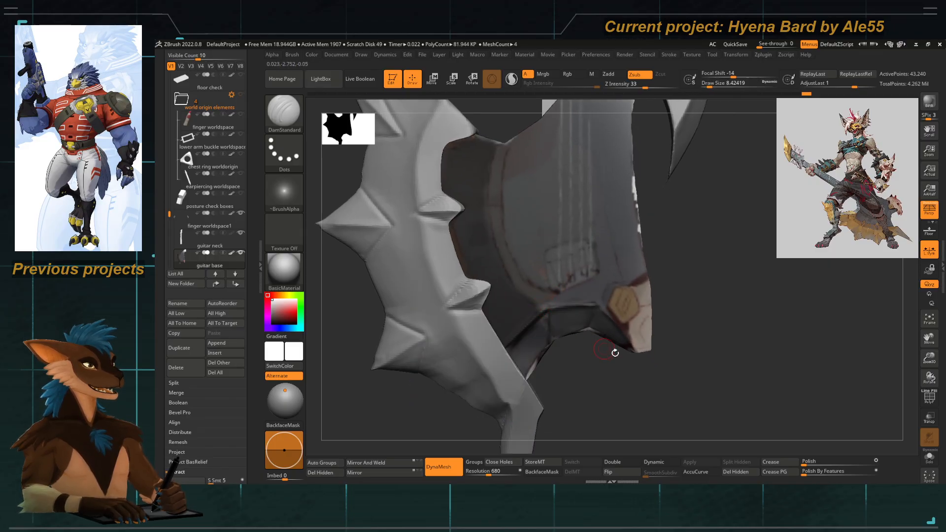
{"action": "left_click", "coordinate": [583, 383], "text": "ctrl"}
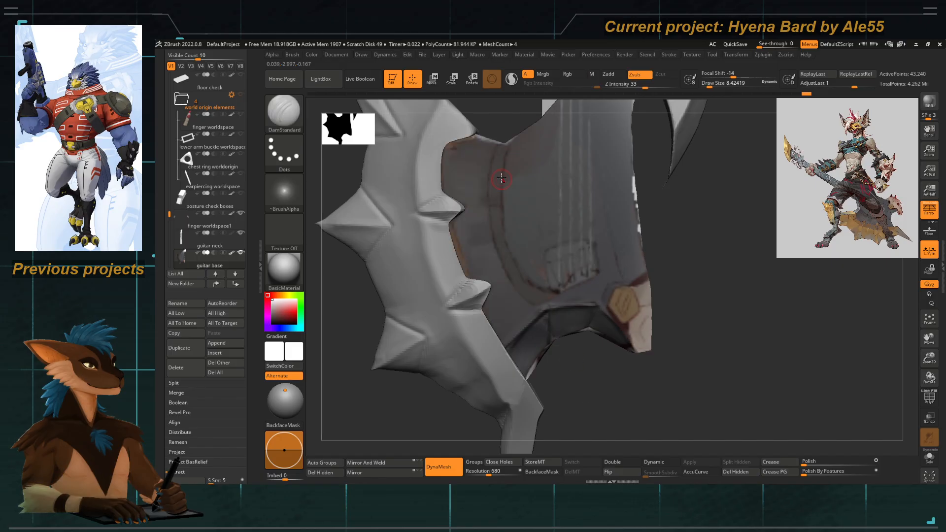
Mask the curved seam on the body at draw size about 7, marking the inner panel with an up arrow and the outer strip with a down arrow.
{"action": "left_click_drag", "start_coordinate": [494, 192], "coordinate": [496, 236], "text": "ctrl"}
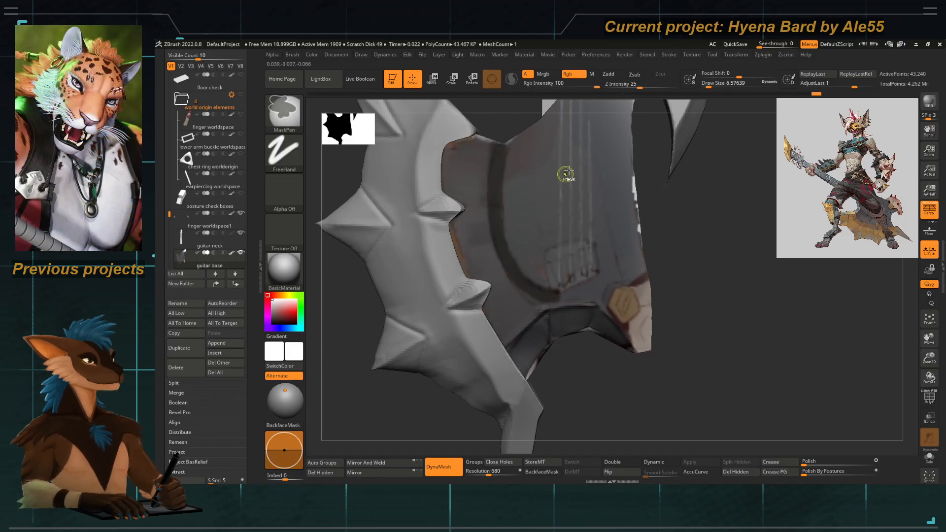
{"action": "left_click_drag", "start_coordinate": [574, 165], "coordinate": [539, 207], "text": "ctrl"}
{"action": "mouse_move", "coordinate": [528, 163]}
{"action": "left_mouse_down", "text": "ctrl"}
{"action": "mouse_move", "coordinate": [584, 204]}
{"action": "mouse_move", "coordinate": [562, 150]}
{"action": "mouse_move", "coordinate": [578, 179]}
{"action": "left_mouse_up", "text": "ctrl"}
{"action": "key", "text": "ctrl+z"}
{"action": "key", "text": "ctrl+z"}
{"action": "left_click", "coordinate": [567, 216], "text": "ctrl"}
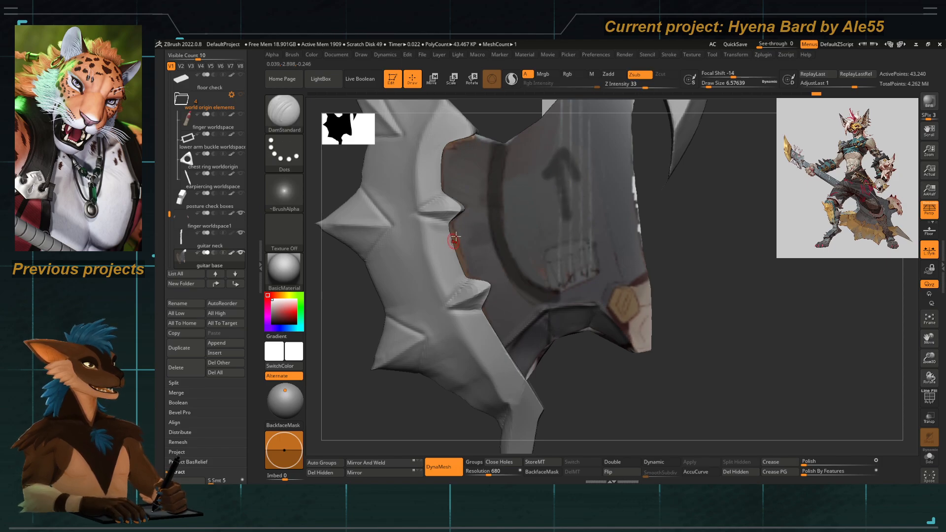
{"action": "mouse_move", "coordinate": [471, 201]}
{"action": "left_mouse_down", "text": "ctrl"}
{"action": "mouse_move", "coordinate": [471, 232]}
{"action": "mouse_move", "coordinate": [486, 232]}
{"action": "left_mouse_up", "text": "ctrl"}
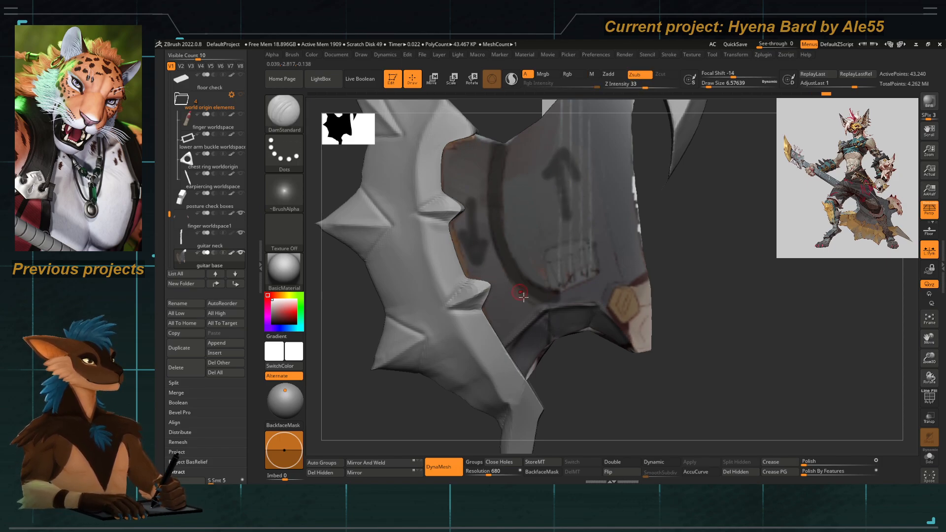
Try extra mask marks around the seam's lower end and down the inner panel, undoing them.
{"action": "key", "text": "ctrl"}
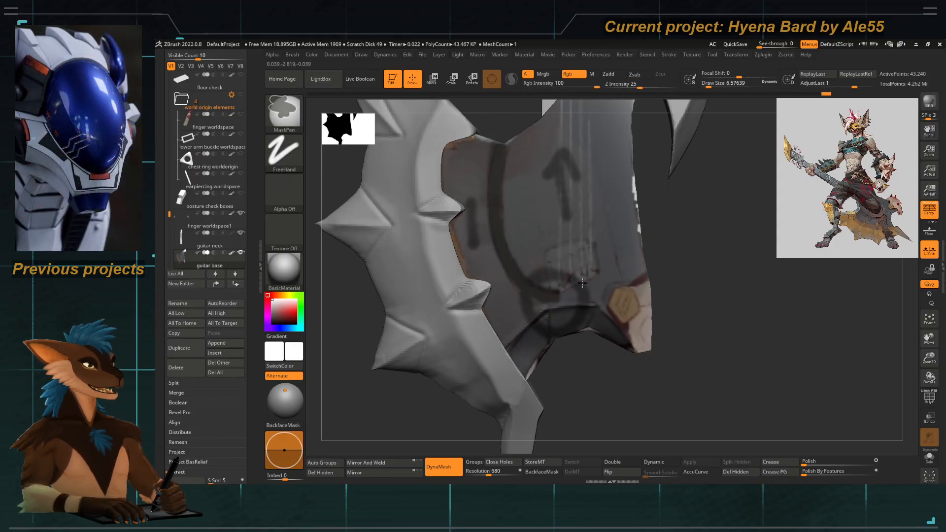
{"action": "left_click_drag", "start_coordinate": [583, 283], "coordinate": [559, 272], "text": "ctrl"}
{"action": "key", "text": "ctrl+z"}
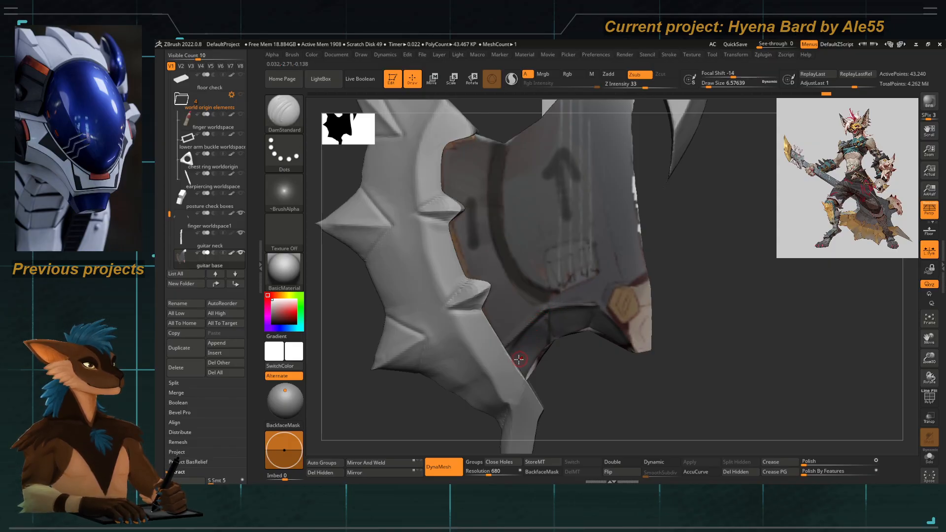
{"action": "key", "text": "ctrl"}
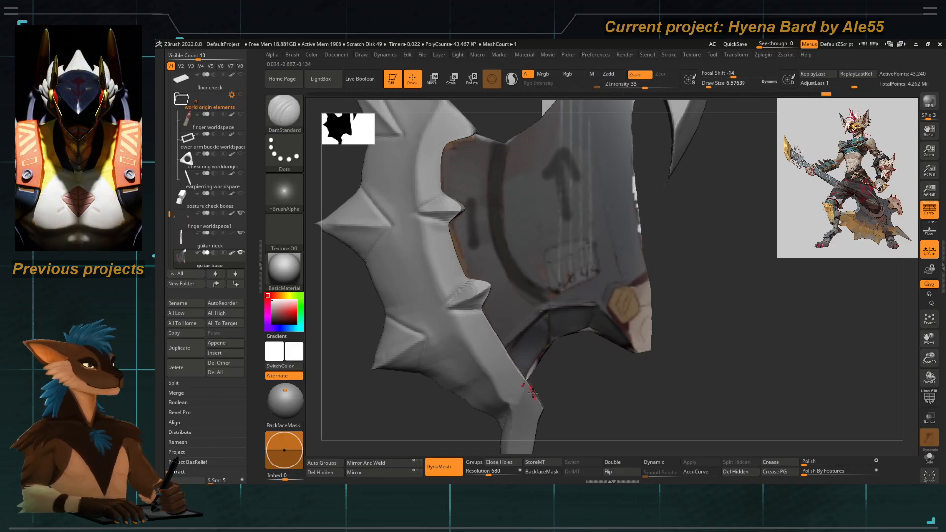
{"action": "key", "text": "ctrl"}
{"action": "right_click_drag", "start_coordinate": [586, 145], "coordinate": [557, 202], "text": "alt"}
{"action": "key", "text": "ctrl"}
{"action": "mouse_move", "coordinate": [576, 118]}
{"action": "left_mouse_down", "text": "ctrl"}
{"action": "mouse_move", "coordinate": [583, 309]}
{"action": "mouse_move", "coordinate": [528, 339]}
{"action": "left_mouse_up", "text": "ctrl"}
{"action": "key", "text": "ctrl+z"}
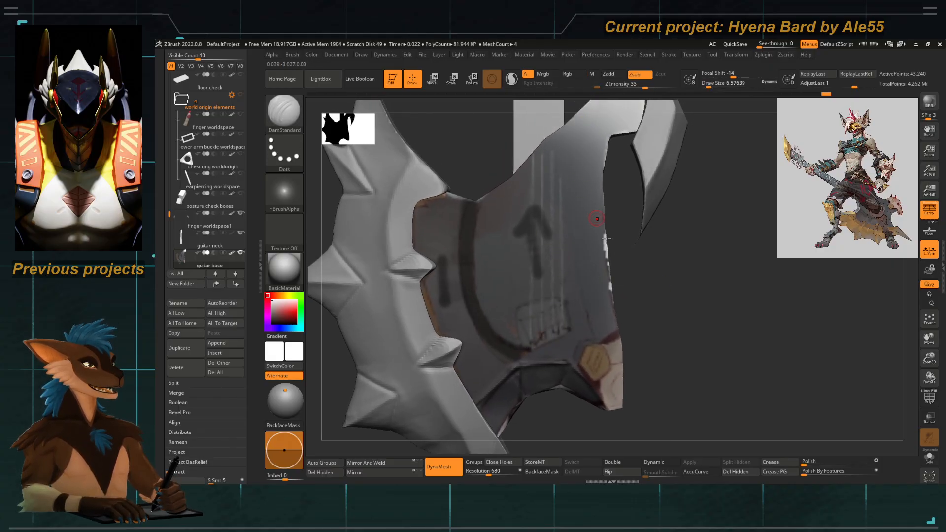
Outline the guitar body's inner panel with a MaskPen mask at draw size about 7, following the painted seam.
{"action": "left_click_drag", "start_coordinate": [503, 141], "coordinate": [535, 147], "text": "ctrl"}
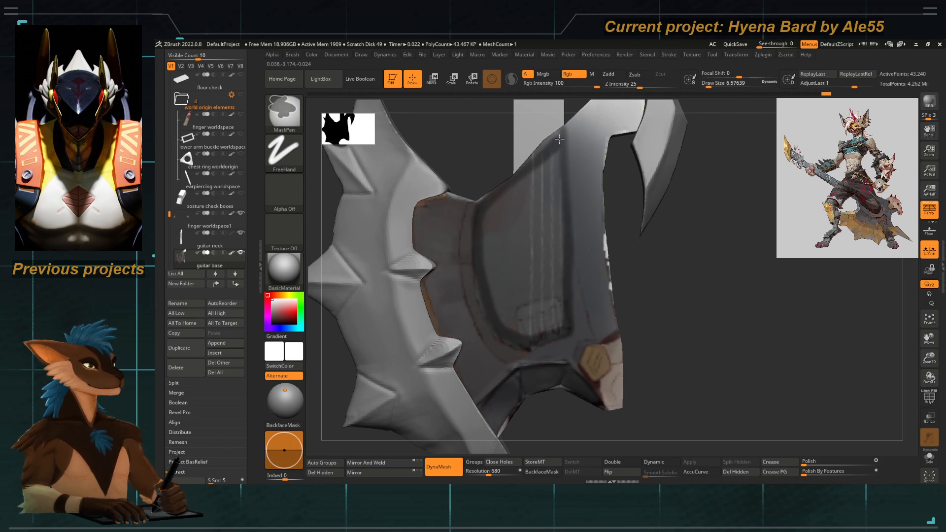
{"action": "key", "text": "space"}
{"action": "left_click_drag", "start_coordinate": [564, 129], "coordinate": [566, 181], "text": "ctrl"}
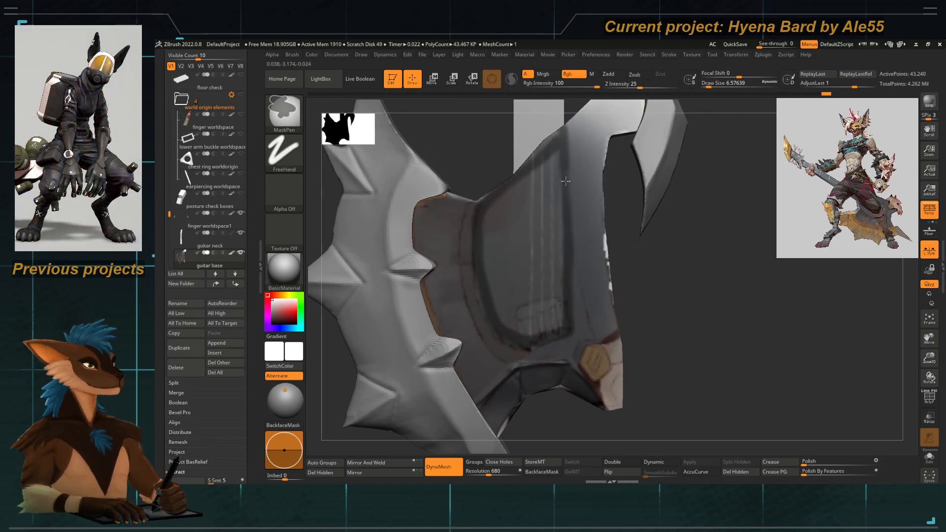
{"action": "left_click_drag", "start_coordinate": [557, 145], "coordinate": [560, 289], "text": "ctrl"}
Fill the outlined inner panel with mask at draw size about 17.
{"action": "key", "text": "space"}
{"action": "left_click_drag", "start_coordinate": [552, 197], "coordinate": [557, 197]}
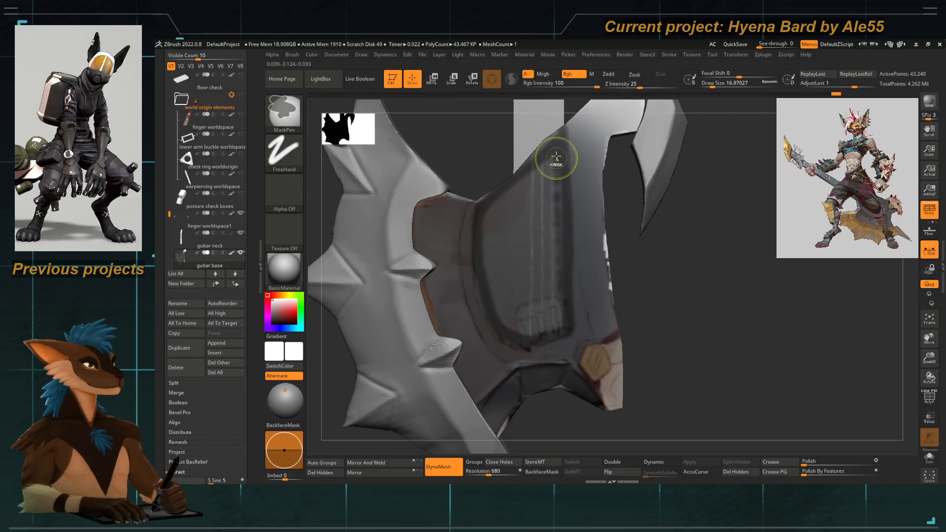
{"action": "mouse_move", "coordinate": [556, 161]}
{"action": "left_mouse_down", "text": "ctrl"}
{"action": "mouse_move", "coordinate": [547, 217]}
{"action": "mouse_move", "coordinate": [525, 189]}
{"action": "mouse_move", "coordinate": [505, 229]}
{"action": "mouse_move", "coordinate": [499, 298]}
{"action": "left_mouse_up", "text": "ctrl"}
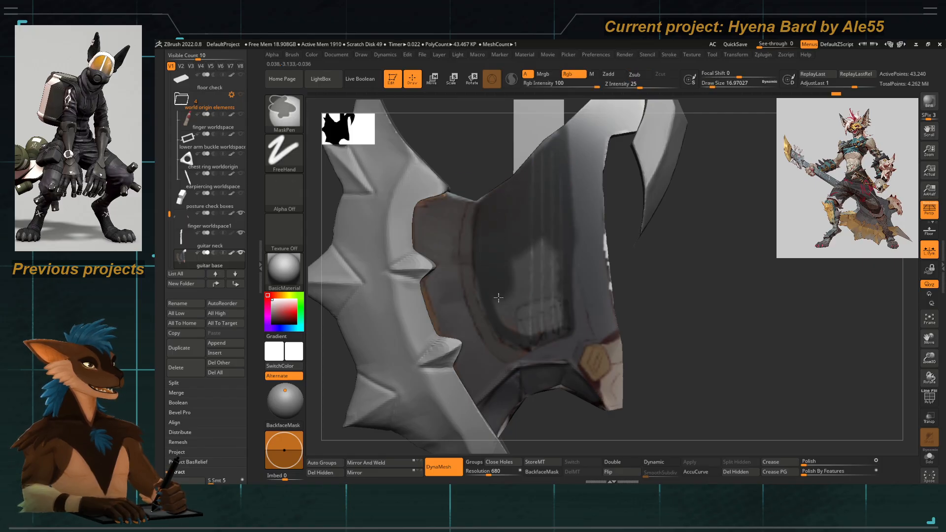
{"action": "mouse_move", "coordinate": [540, 329]}
{"action": "left_mouse_down", "text": "ctrl"}
{"action": "mouse_move", "coordinate": [554, 231]}
{"action": "mouse_move", "coordinate": [521, 250]}
{"action": "left_mouse_up", "text": "ctrl"}
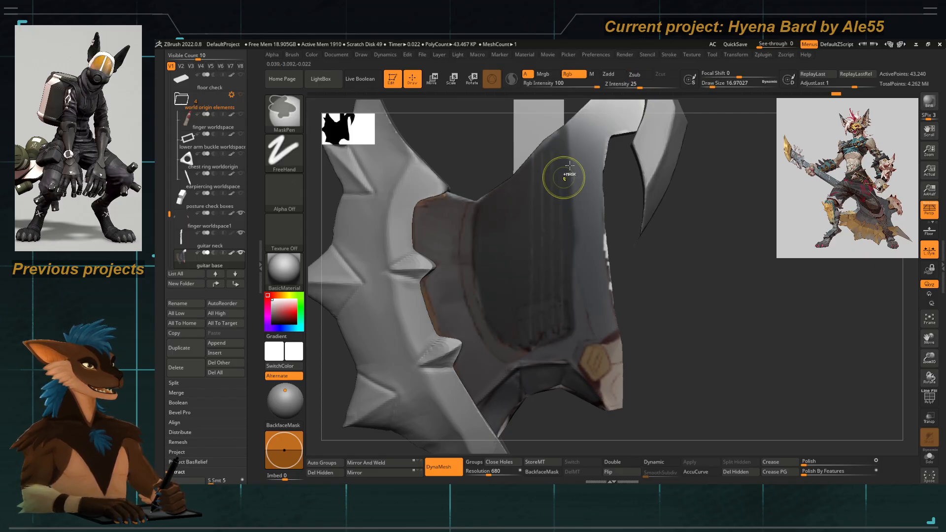
{"action": "mouse_move", "coordinate": [581, 297]}
{"action": "right_mouse_down", "text": "ctrl"}
{"action": "mouse_move", "coordinate": [424, 331]}
{"action": "mouse_move", "coordinate": [498, 333]}
{"action": "mouse_move", "coordinate": [534, 366]}
{"action": "right_mouse_up", "text": "ctrl"}
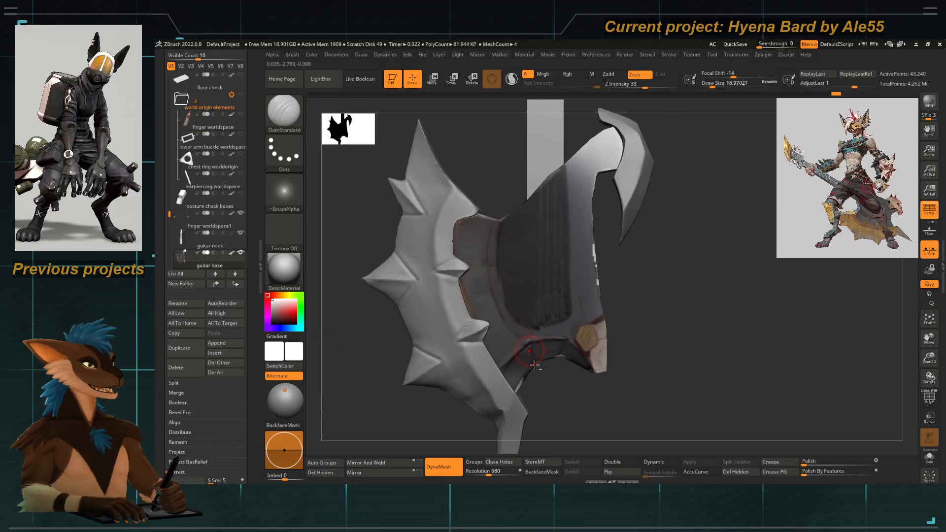
Scale the unmasked outer part of the guitar body thinner across its thickness, around the masked inner panel.
{"action": "right_click_drag", "start_coordinate": [549, 397], "coordinate": [562, 407]}
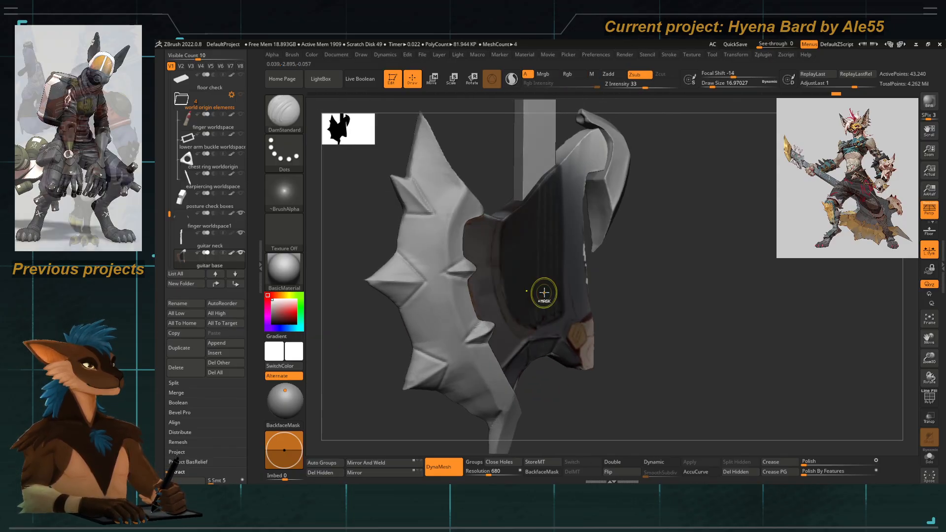
{"action": "key", "text": "ctrl+i"}
{"action": "key", "text": "ctrl+i"}
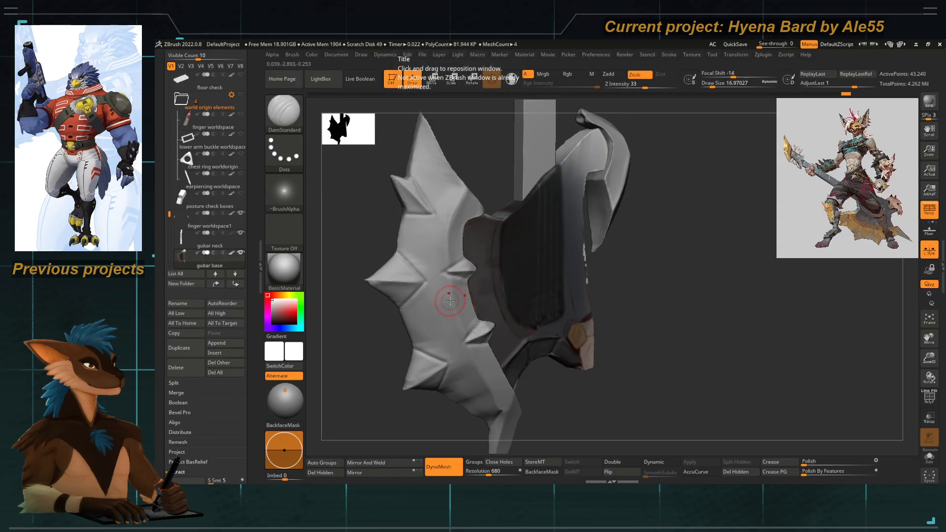
{"action": "key", "text": "w"}
{"action": "right_click_drag", "start_coordinate": [357, 384], "coordinate": [446, 378], "text": "shift"}
{"action": "key", "text": "shift+z"}
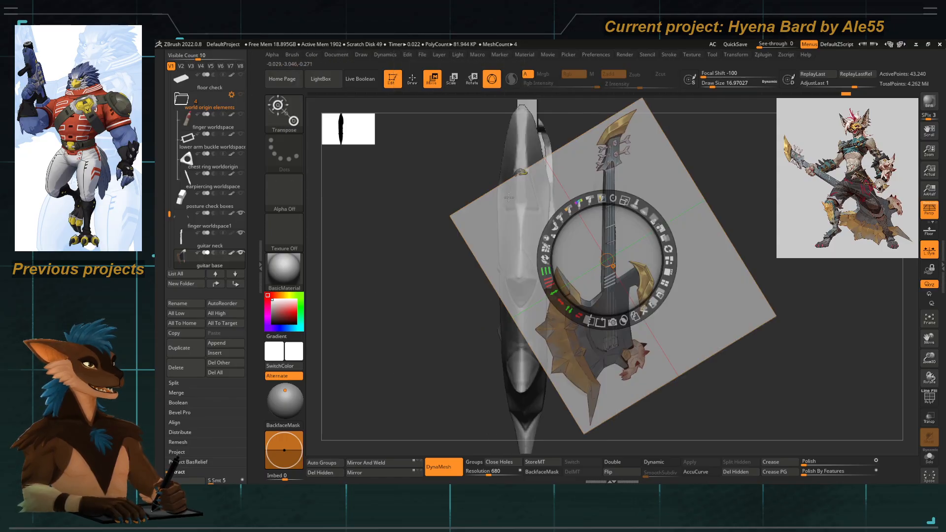
{"action": "key", "text": "shift+z"}
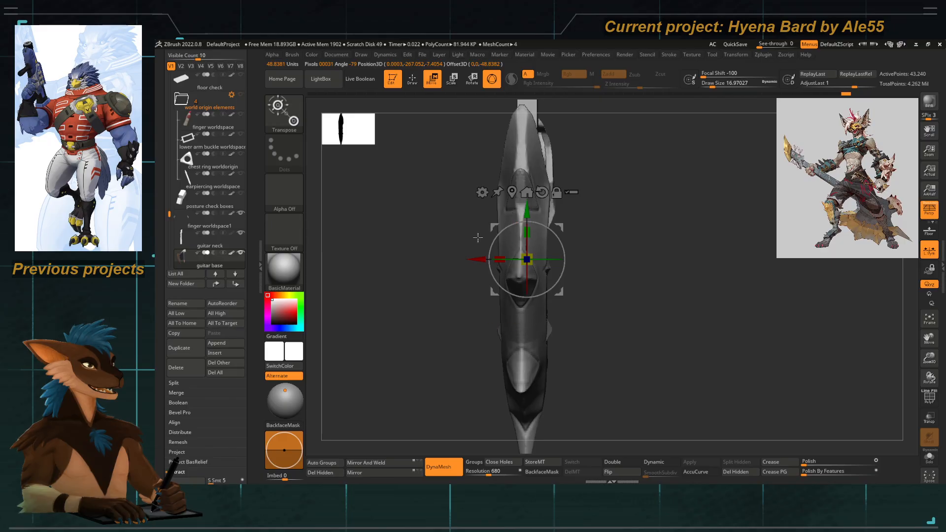
{"action": "key", "text": "y"}
{"action": "right_click_drag", "start_coordinate": [420, 345], "coordinate": [363, 344]}
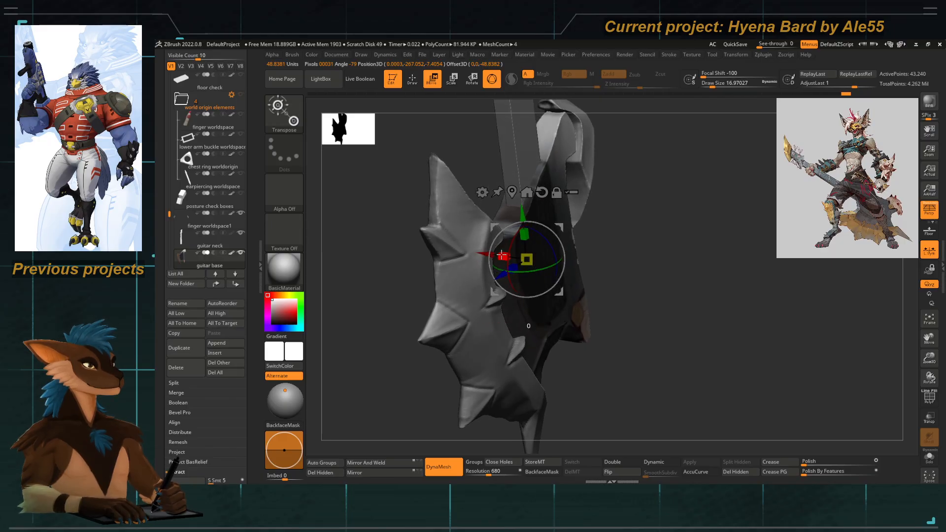
{"action": "left_click_drag", "start_coordinate": [503, 256], "coordinate": [513, 253]}
{"action": "right_click_drag", "start_coordinate": [535, 379], "coordinate": [614, 392]}
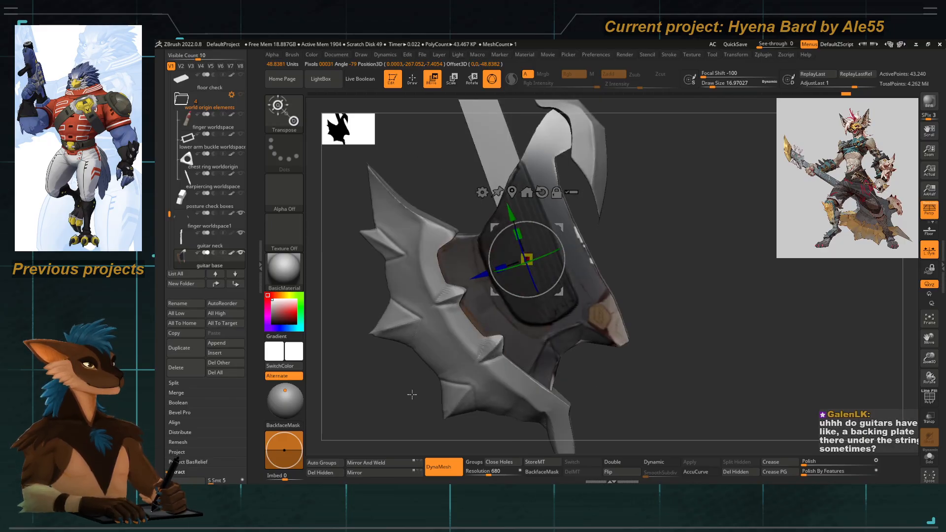
Invert and clear the guitar base's mask, and turn off its polypaint display.
{"action": "left_click", "coordinate": [392, 177], "text": "ctrl"}
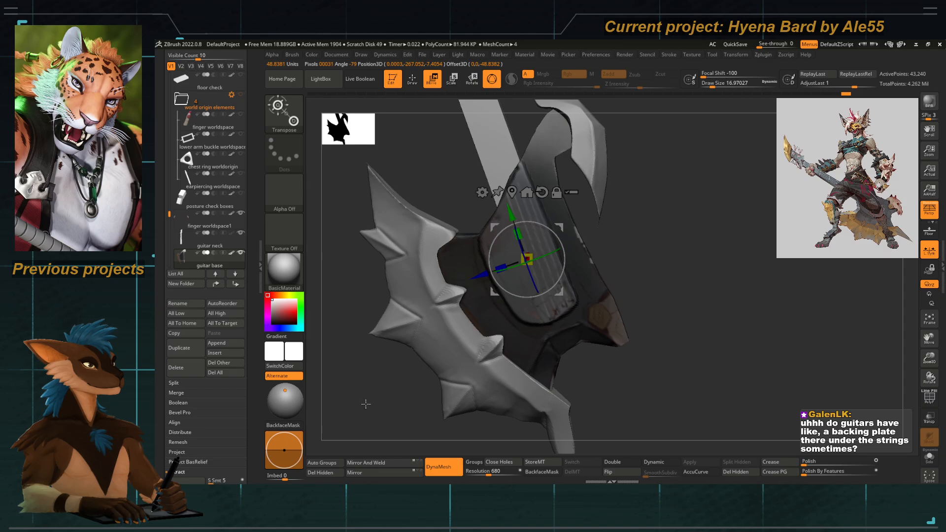
{"action": "right_click_drag", "start_coordinate": [365, 404], "coordinate": [310, 397]}
{"action": "key", "text": "q"}
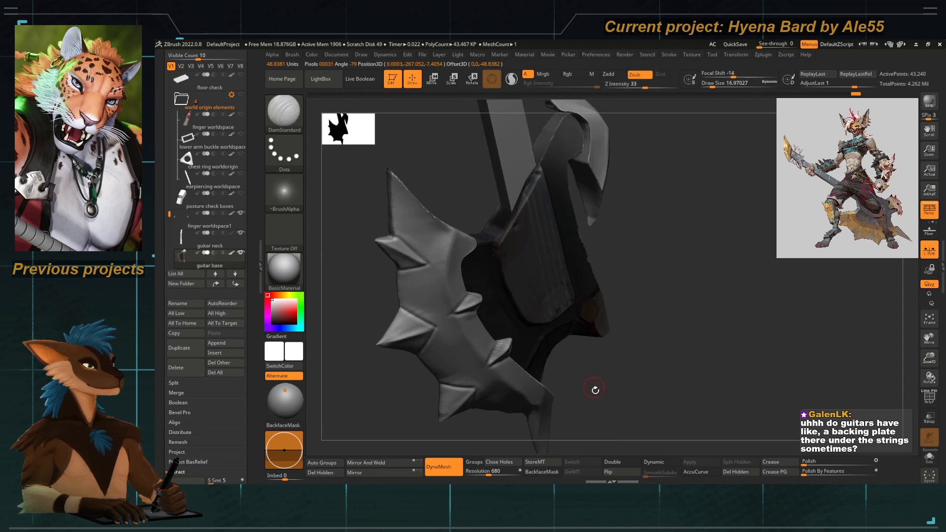
{"action": "mouse_move", "coordinate": [596, 391]}
{"action": "left_mouse_down", "text": "ctrl"}
{"action": "mouse_move", "coordinate": [623, 416]}
{"action": "mouse_move", "coordinate": [446, 309]}
{"action": "mouse_move", "coordinate": [436, 378]}
{"action": "left_mouse_up", "text": "ctrl"}
{"action": "key", "text": "shift+z"}
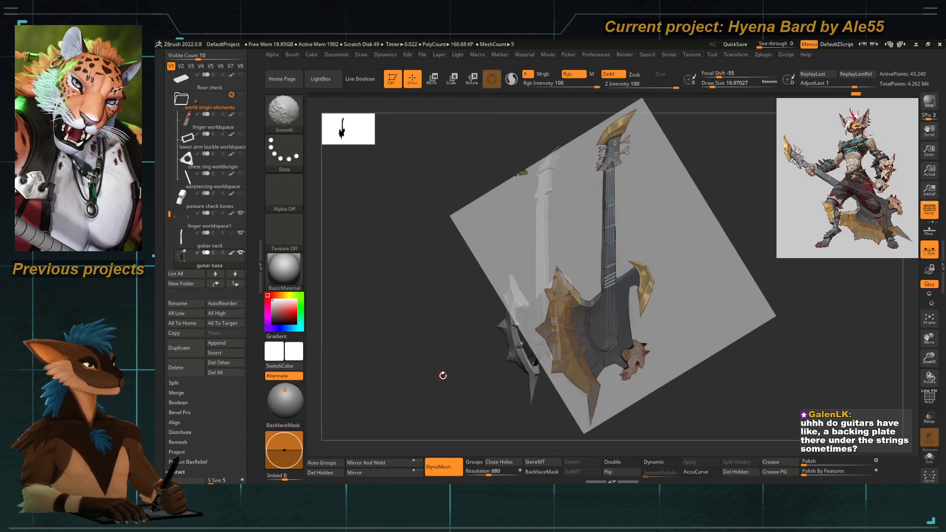
{"action": "key", "text": "shift+z"}
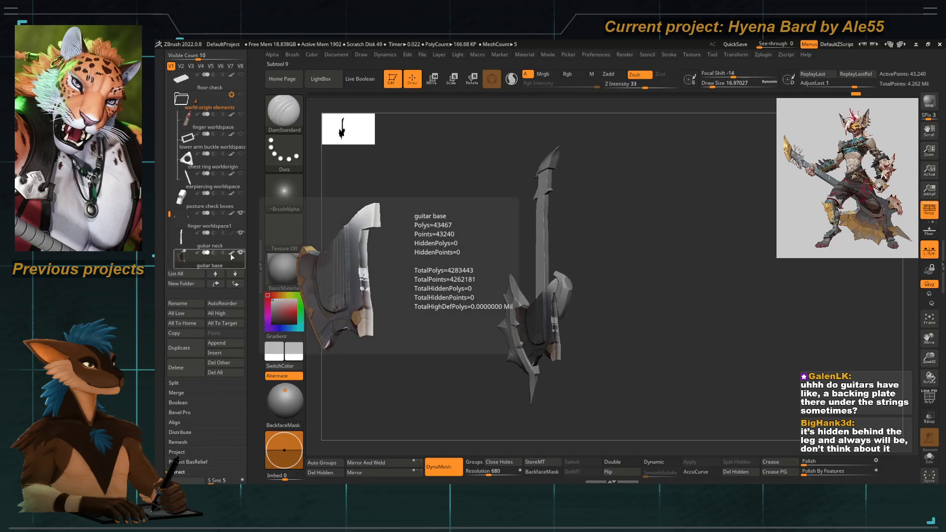
{"action": "left_click", "coordinate": [232, 254]}
Try MaskPen strokes from the horn's base down the body's narrow edge strip beside the inner panel, at draw size about 17.
{"action": "mouse_move", "coordinate": [427, 395]}
{"action": "left_mouse_down"}
{"action": "mouse_move", "coordinate": [443, 370]}
{"action": "mouse_move", "coordinate": [404, 347]}
{"action": "mouse_move", "coordinate": [418, 327]}
{"action": "mouse_move", "coordinate": [477, 404]}
{"action": "mouse_move", "coordinate": [474, 350]}
{"action": "left_mouse_up"}
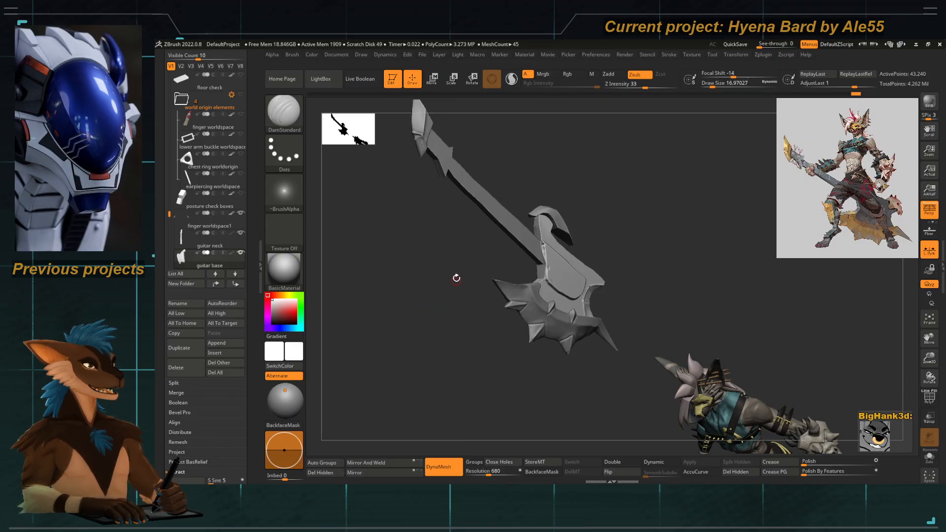
{"action": "left_click_drag", "start_coordinate": [457, 279], "coordinate": [434, 270], "text": "alt"}
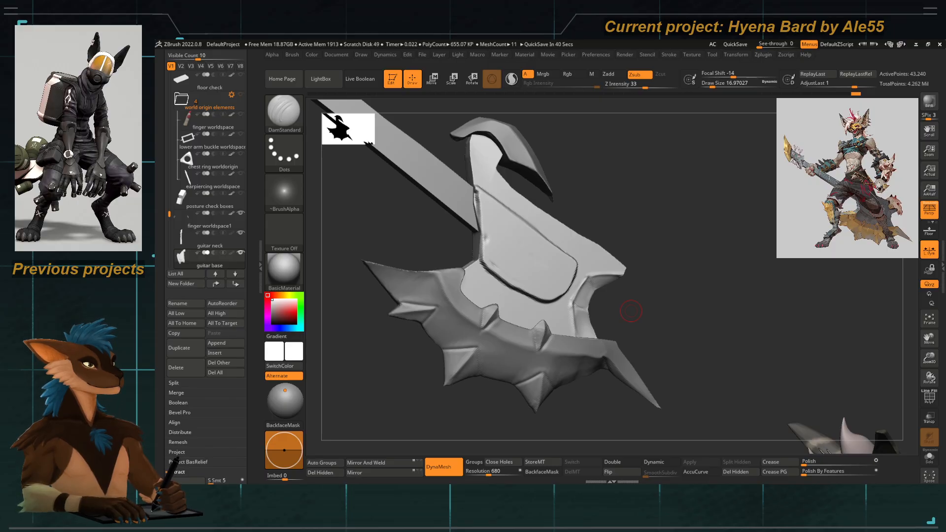
{"action": "left_click_drag", "start_coordinate": [632, 311], "coordinate": [708, 194]}
{"action": "left_click_drag", "start_coordinate": [453, 351], "coordinate": [553, 298]}
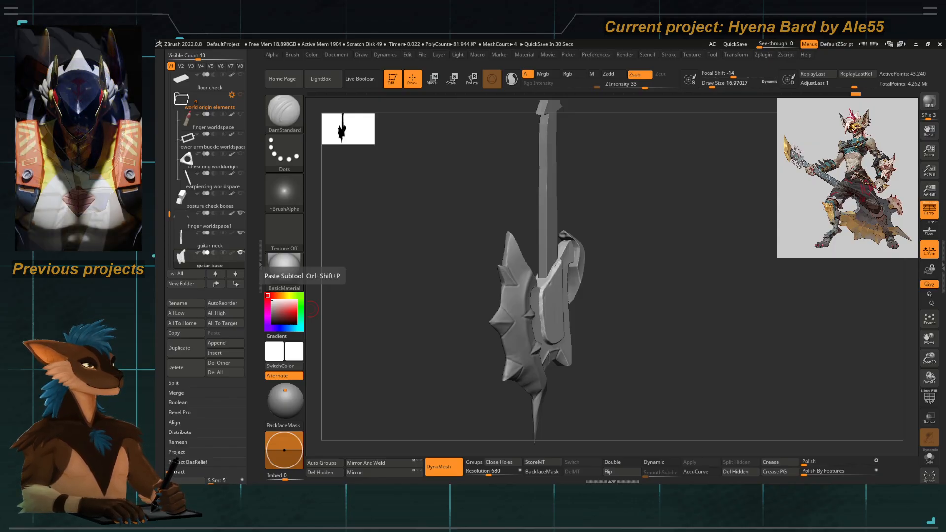
{"action": "left_click_drag", "start_coordinate": [406, 369], "coordinate": [547, 218], "text": "shift"}
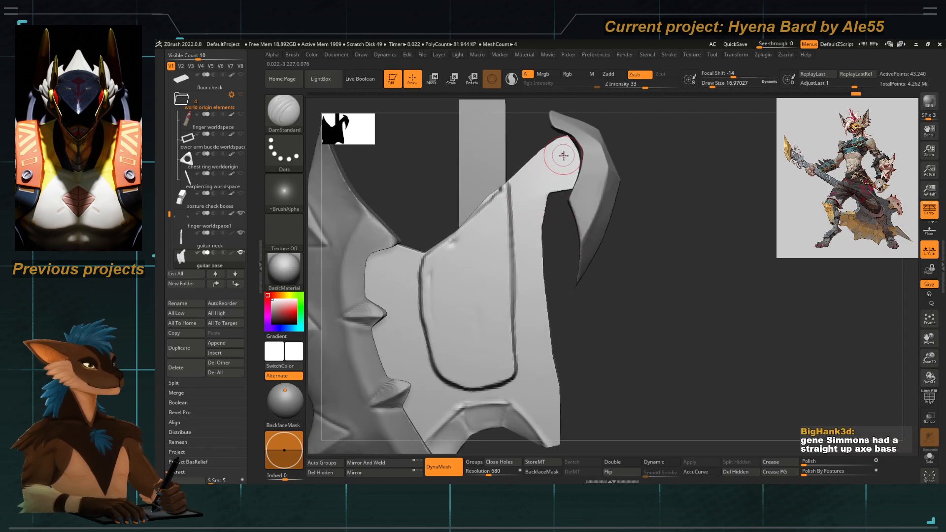
{"action": "key", "text": "b"}
{"action": "left_click", "coordinate": [527, 196]}
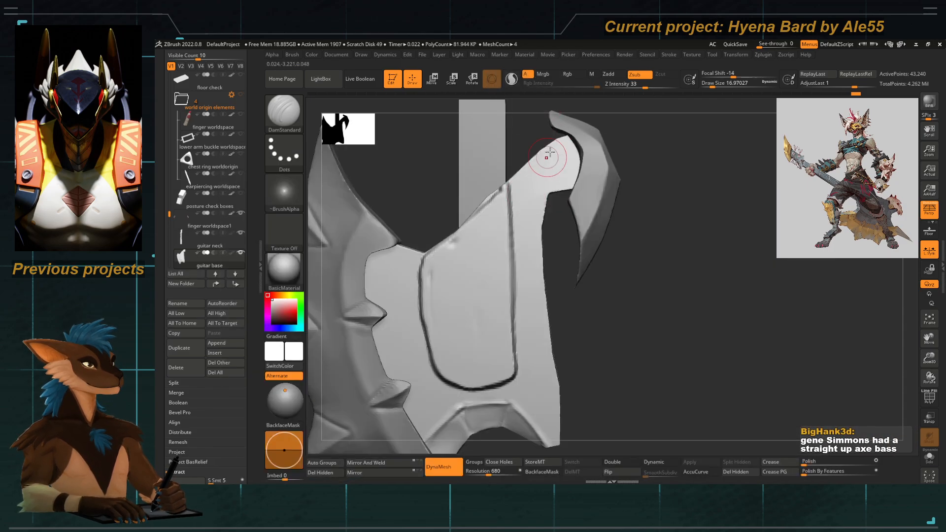
{"action": "mouse_move", "coordinate": [567, 148]}
{"action": "left_mouse_down", "text": "ctrl"}
{"action": "mouse_move", "coordinate": [532, 192]}
{"action": "mouse_move", "coordinate": [523, 305]}
{"action": "left_mouse_up", "text": "ctrl"}
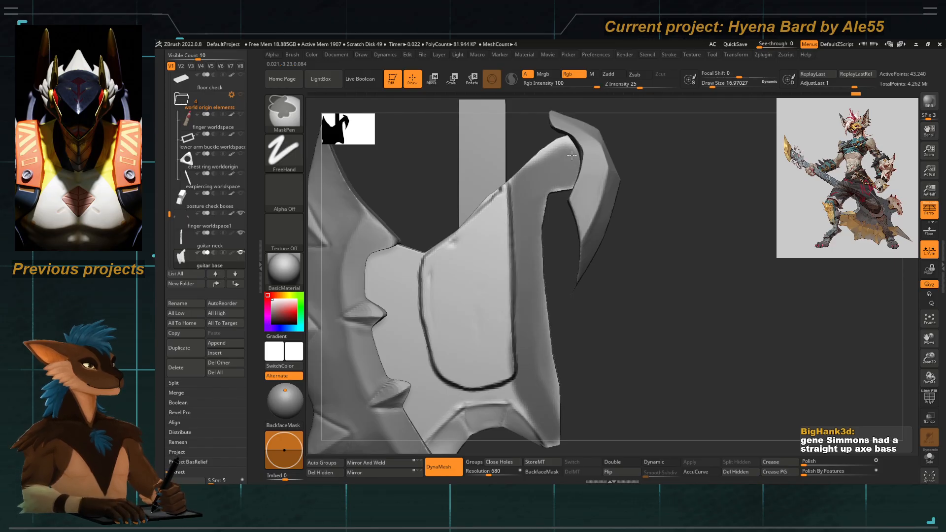
{"action": "mouse_move", "coordinate": [569, 149]}
{"action": "left_mouse_down", "text": "ctrl"}
{"action": "mouse_move", "coordinate": [514, 252]}
{"action": "mouse_move", "coordinate": [519, 353]}
{"action": "left_mouse_up", "text": "ctrl"}
{"action": "left_click_drag", "start_coordinate": [494, 203], "coordinate": [498, 306], "text": "ctrl+alt"}
Isolate the guitar base in Solo mode and turn off perspective for an edge-on view of its thickness.
{"action": "key", "text": "f"}
{"action": "left_click_drag", "start_coordinate": [565, 340], "coordinate": [485, 321]}
{"action": "right_click_drag", "start_coordinate": [485, 321], "coordinate": [506, 297], "text": "ctrl"}
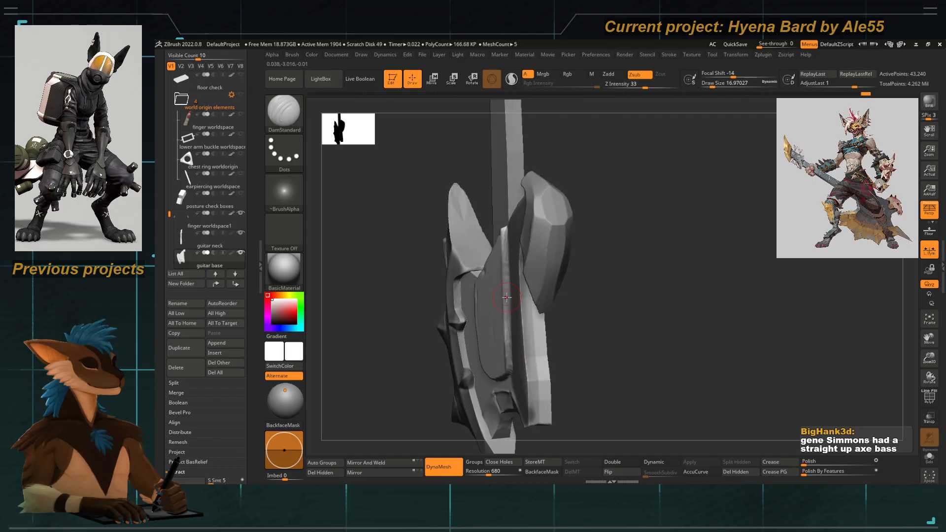
{"action": "left_click_drag", "start_coordinate": [343, 345], "coordinate": [465, 333]}
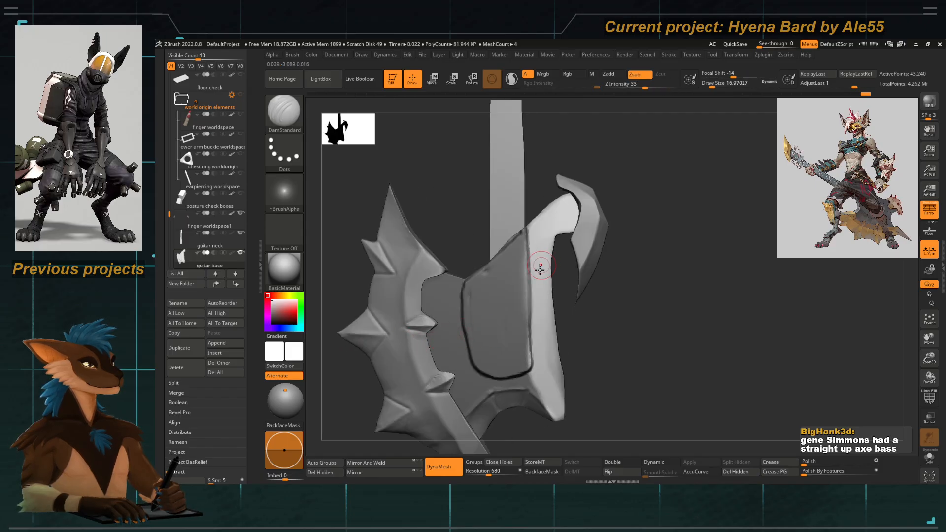
{"action": "left_click_drag", "start_coordinate": [574, 313], "coordinate": [624, 327]}
{"action": "left_click_drag", "start_coordinate": [496, 276], "coordinate": [504, 262], "text": "shift"}
{"action": "left_click_drag", "start_coordinate": [562, 301], "coordinate": [606, 321]}
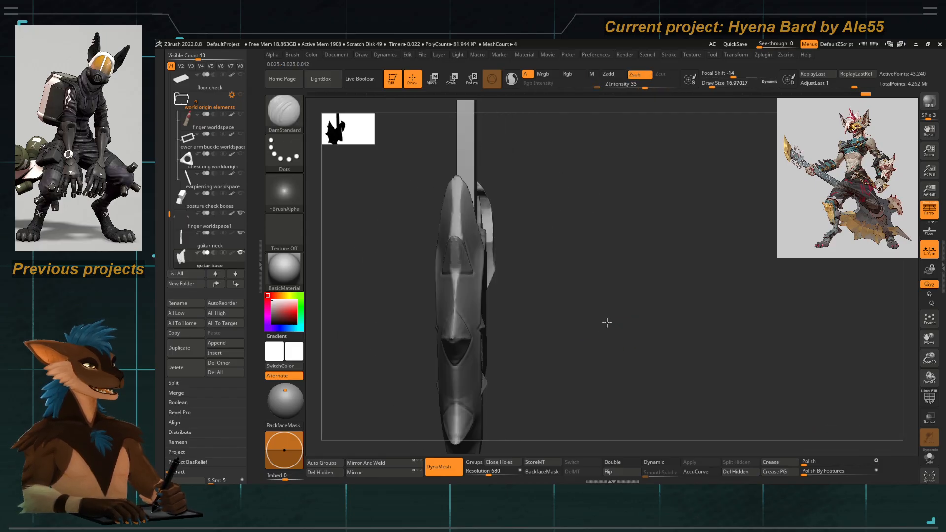
{"action": "left_click", "coordinate": [929, 459]}
{"action": "left_click_drag", "start_coordinate": [562, 297], "coordinate": [583, 254], "text": "alt"}
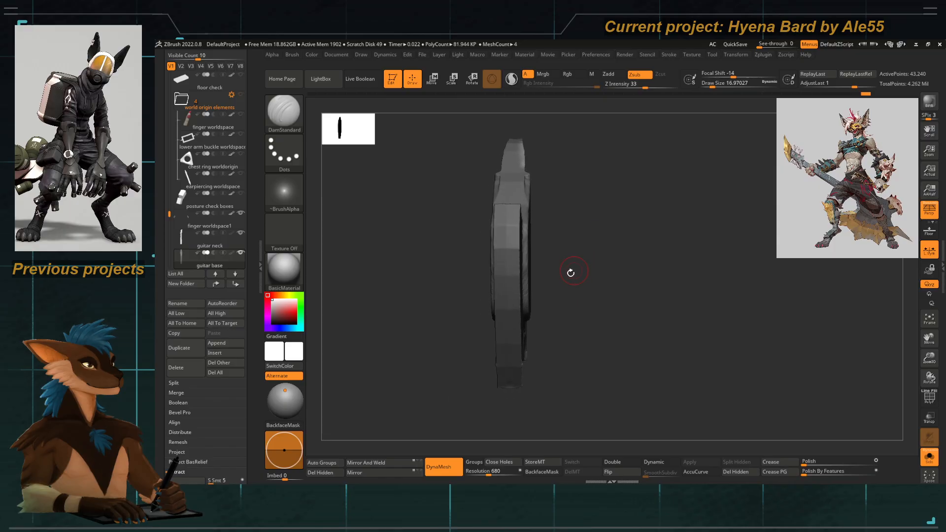
{"action": "key", "text": "p"}
Try straight ClipCurve cuts along one face of the edge-on guitar base, and roll the undo history back to the polypainted body.
{"action": "mouse_move", "coordinate": [559, 125]}
{"action": "left_mouse_down", "text": "ctrl"}
{"action": "mouse_move", "coordinate": [537, 360]}
{"action": "mouse_move", "coordinate": [526, 350]}
{"action": "left_mouse_up", "text": "ctrl"}
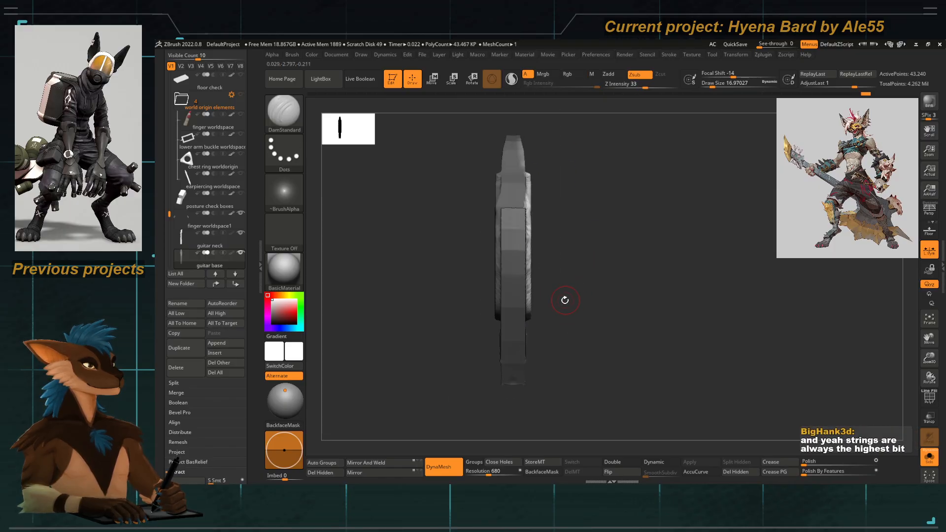
{"action": "left_click_drag", "start_coordinate": [561, 139], "coordinate": [542, 333], "text": "ctrl+shift"}
{"action": "left_click_drag", "start_coordinate": [539, 121], "coordinate": [544, 338], "text": "ctrl+shift"}
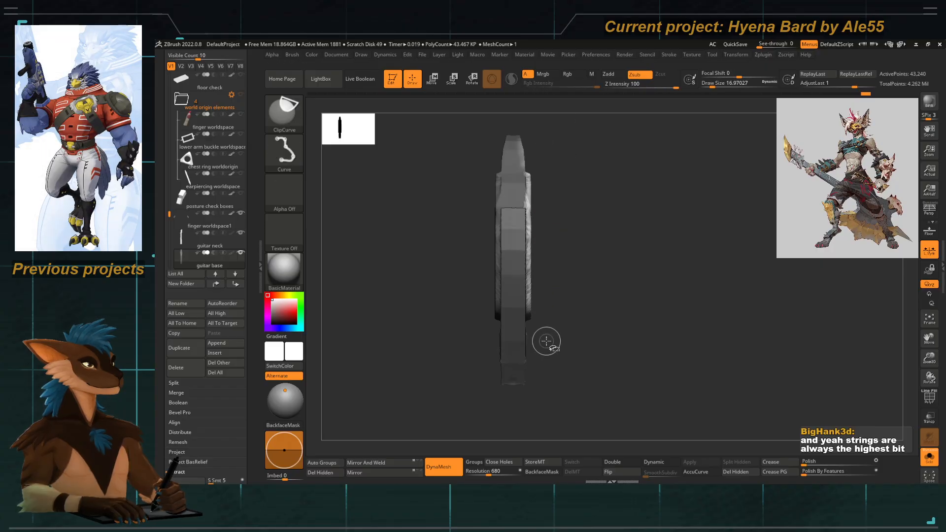
{"action": "key", "text": "ctrl+shift"}
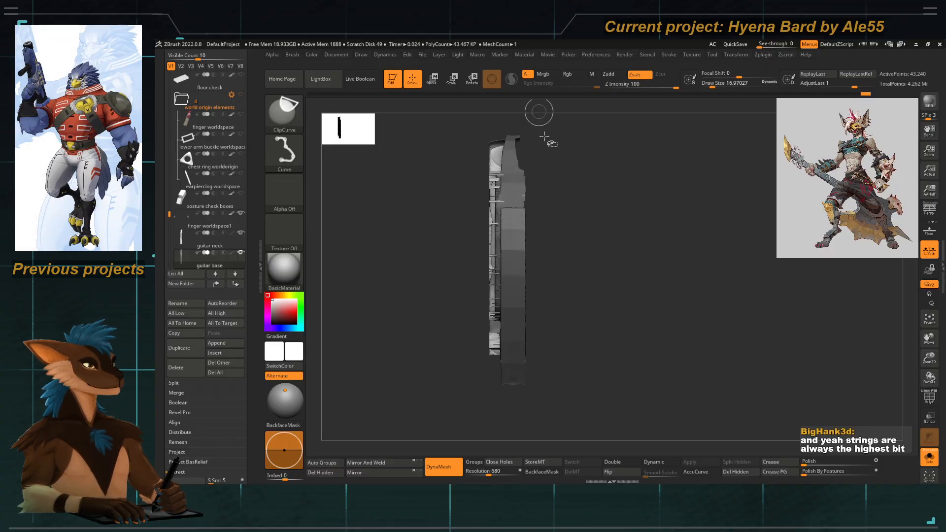
{"action": "mouse_move", "coordinate": [533, 130]}
{"action": "left_mouse_down", "text": "ctrl+shift"}
{"action": "mouse_move", "coordinate": [538, 365]}
{"action": "mouse_move", "coordinate": [535, 348]}
{"action": "mouse_move", "coordinate": [548, 345]}
{"action": "left_mouse_up", "text": "ctrl+shift"}
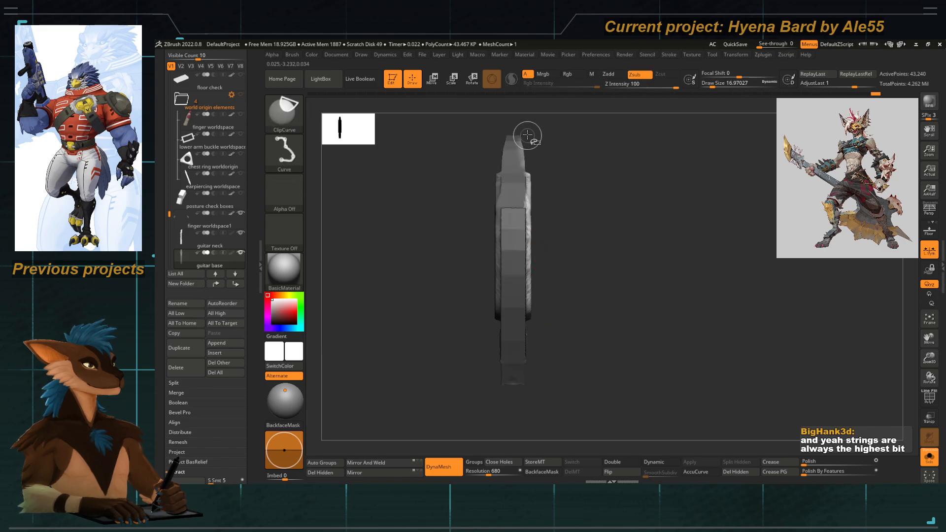
{"action": "left_click_drag", "start_coordinate": [528, 136], "coordinate": [540, 342], "text": "ctrl+shift"}
{"action": "key", "text": "ctrl"}
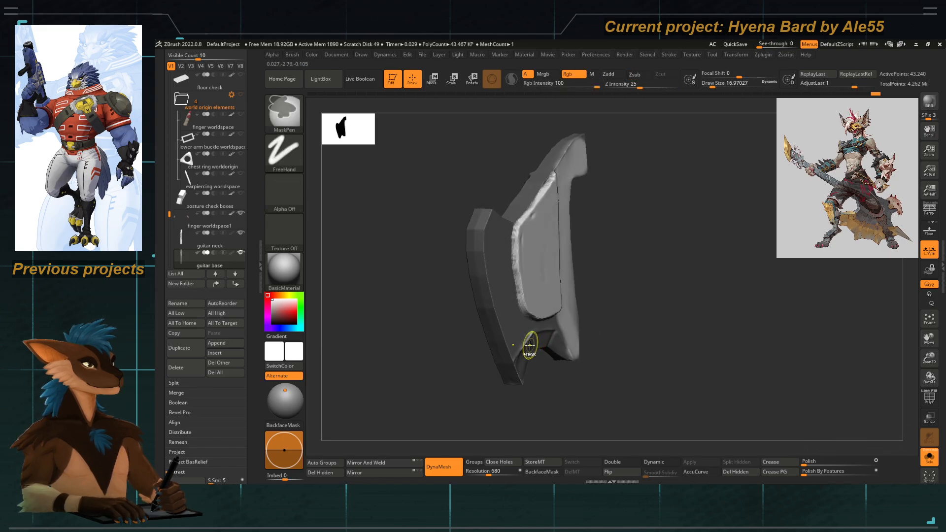
{"action": "mouse_move", "coordinate": [876, 94]}
{"action": "left_mouse_down"}
{"action": "mouse_move", "coordinate": [834, 95]}
{"action": "mouse_move", "coordinate": [847, 94]}
{"action": "left_mouse_up"}
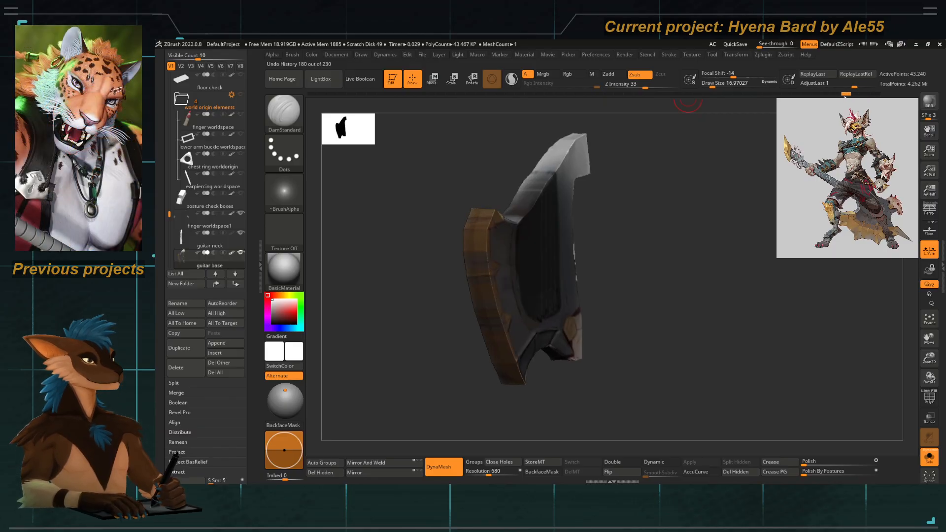
Mask the guitar body's inner area along the painted seam and into the lower corner, using MaskPen at draw size about 5.
{"action": "left_click_drag", "start_coordinate": [694, 181], "coordinate": [633, 192], "text": "shift"}
{"action": "right_click_drag", "start_coordinate": [575, 250], "coordinate": [574, 298], "text": "ctrl"}
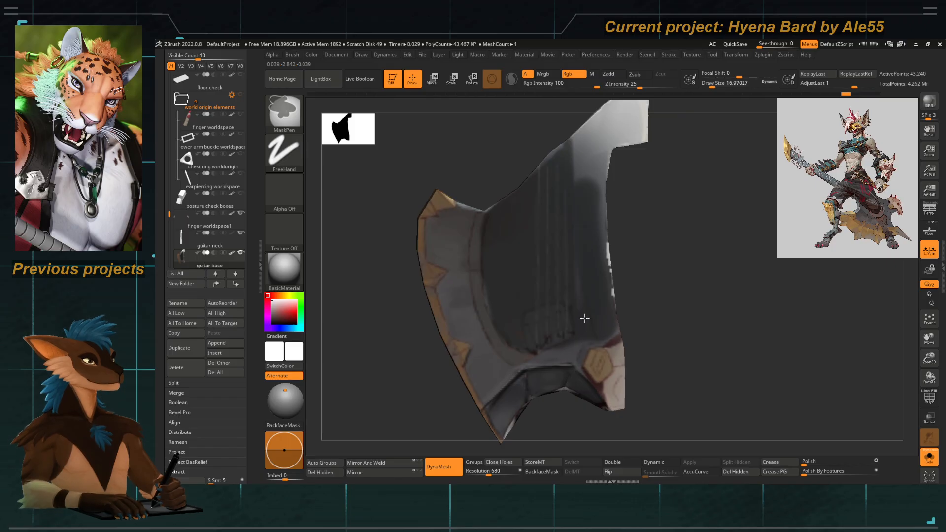
{"action": "mouse_move", "coordinate": [599, 283]}
{"action": "left_mouse_down"}
{"action": "mouse_move", "coordinate": [589, 171]}
{"action": "mouse_move", "coordinate": [636, 101]}
{"action": "mouse_move", "coordinate": [576, 169]}
{"action": "left_mouse_up"}
{"action": "right_click_drag", "start_coordinate": [579, 163], "coordinate": [569, 194], "text": "alt"}
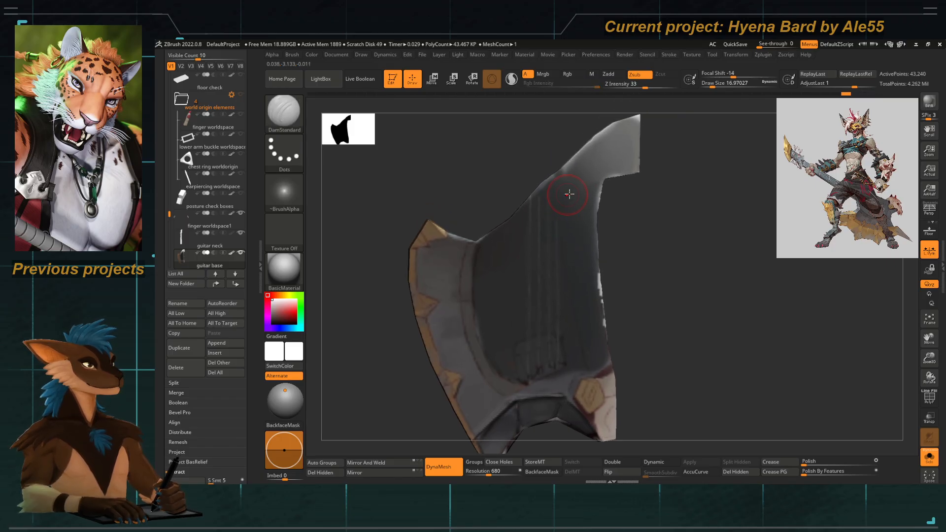
{"action": "mouse_move", "coordinate": [513, 158]}
{"action": "right_mouse_down"}
{"action": "mouse_move", "coordinate": [537, 195]}
{"action": "mouse_move", "coordinate": [524, 161]}
{"action": "mouse_move", "coordinate": [542, 304]}
{"action": "mouse_move", "coordinate": [534, 232]}
{"action": "right_mouse_up"}
{"action": "right_click", "coordinate": [502, 309]}
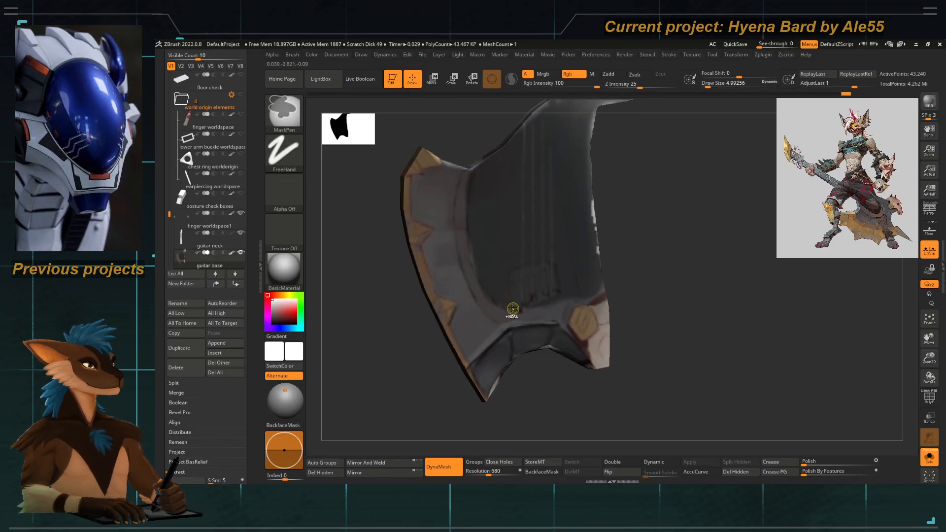
{"action": "mouse_move", "coordinate": [512, 312]}
{"action": "left_mouse_down", "text": "ctrl"}
{"action": "mouse_move", "coordinate": [576, 317]}
{"action": "mouse_move", "coordinate": [589, 236]}
{"action": "mouse_move", "coordinate": [581, 186]}
{"action": "left_mouse_up", "text": "ctrl"}
{"action": "key", "text": "bracketright"}
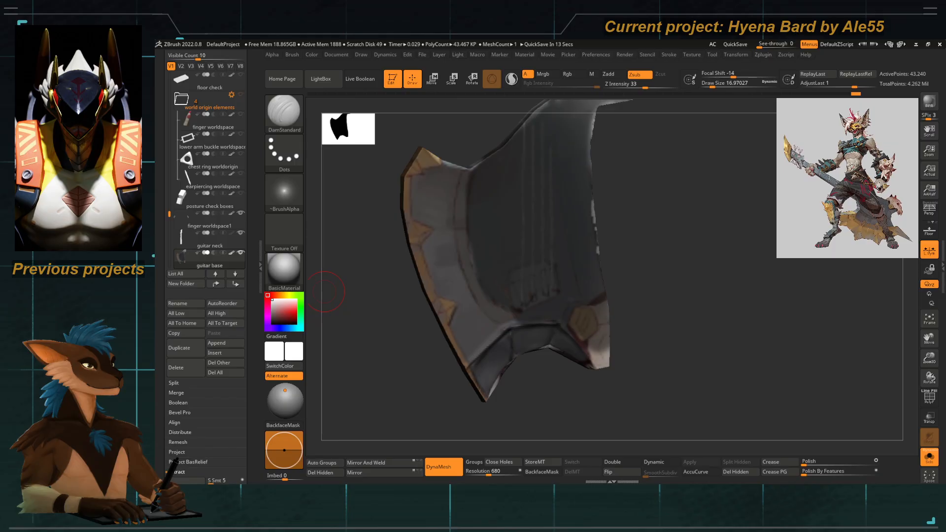
Try clipping the unmasked outer strip thinner with a straight ClipCurve cut along the edge-on guitar base, and undo it.
{"action": "left_click_drag", "start_coordinate": [387, 384], "coordinate": [384, 384], "text": "shift"}
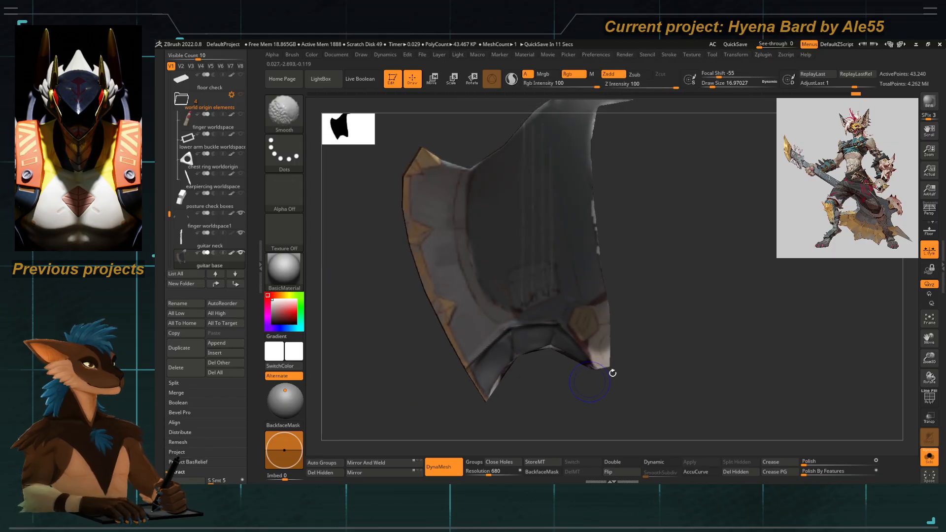
{"action": "left_click_drag", "start_coordinate": [384, 343], "coordinate": [463, 361], "text": "alt"}
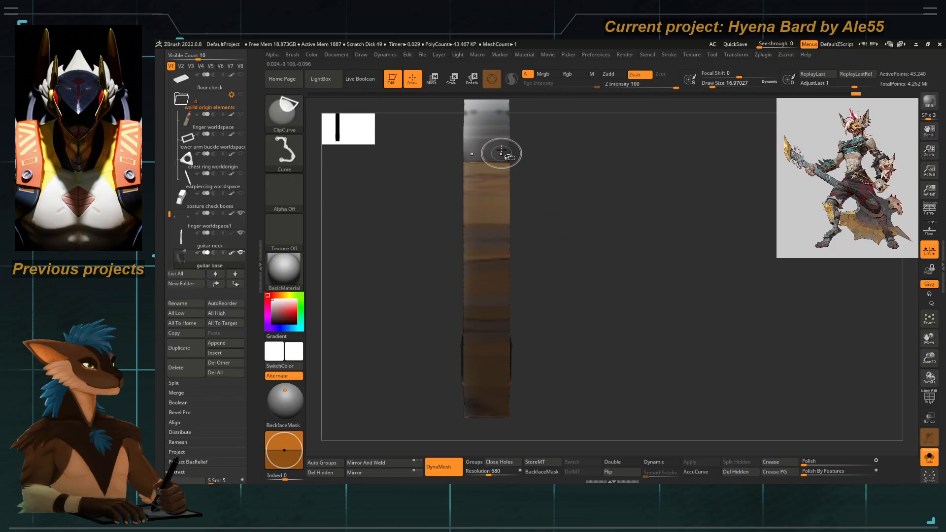
{"action": "left_click_drag", "start_coordinate": [511, 343], "coordinate": [439, 294]}
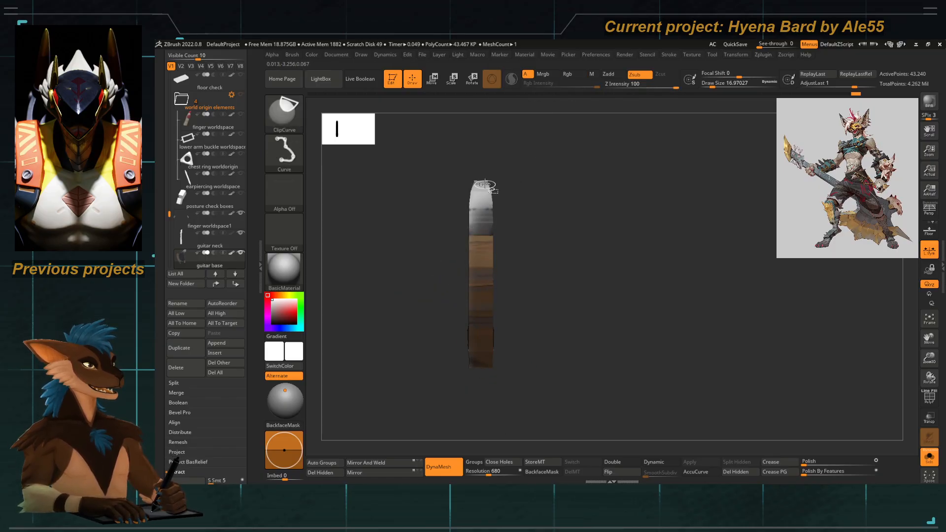
{"action": "left_click_drag", "start_coordinate": [486, 173], "coordinate": [487, 405], "text": "ctrl+shift"}
{"action": "mouse_move", "coordinate": [510, 362]}
{"action": "left_mouse_down"}
{"action": "mouse_move", "coordinate": [473, 343]}
{"action": "mouse_move", "coordinate": [400, 376]}
{"action": "mouse_move", "coordinate": [531, 362]}
{"action": "left_mouse_up"}
{"action": "key", "text": "ctrl+z"}
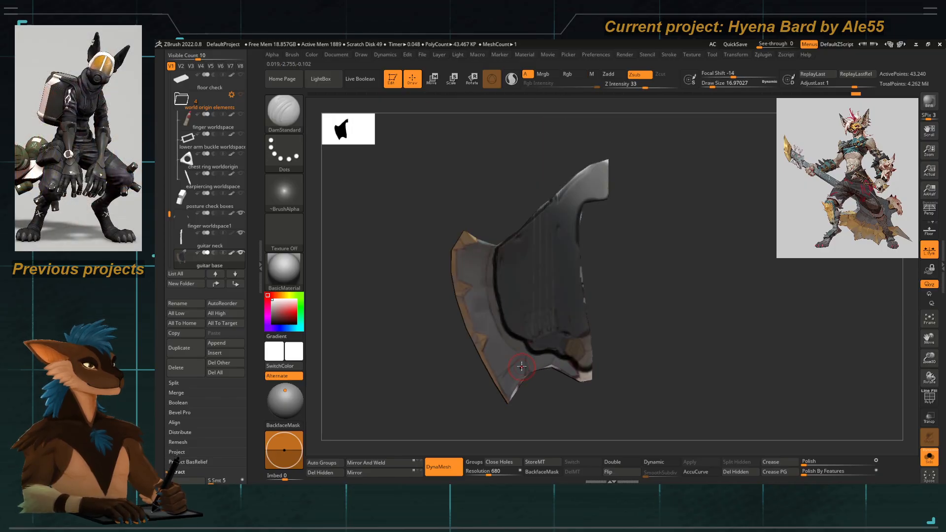
{"action": "mouse_move", "coordinate": [429, 362]}
{"action": "left_mouse_down"}
{"action": "mouse_move", "coordinate": [444, 345]}
{"action": "mouse_move", "coordinate": [456, 237]}
{"action": "mouse_move", "coordinate": [468, 303]}
{"action": "mouse_move", "coordinate": [452, 257]}
{"action": "left_mouse_up"}
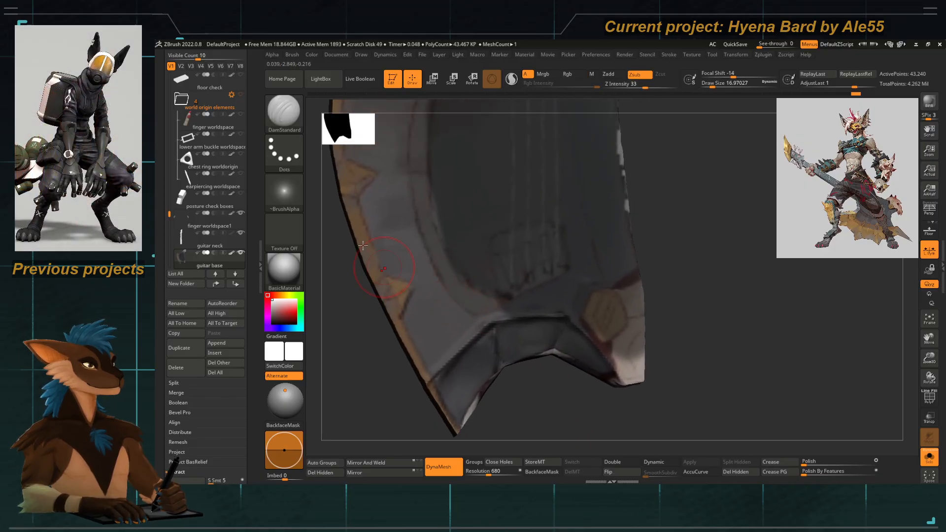
Mask the lower part of the guitar body's inner panel with a MaskLasso selection and turn the body edge-on.
{"action": "left_click", "coordinate": [285, 113], "text": "ctrl"}
{"action": "left_click", "coordinate": [453, 158]}
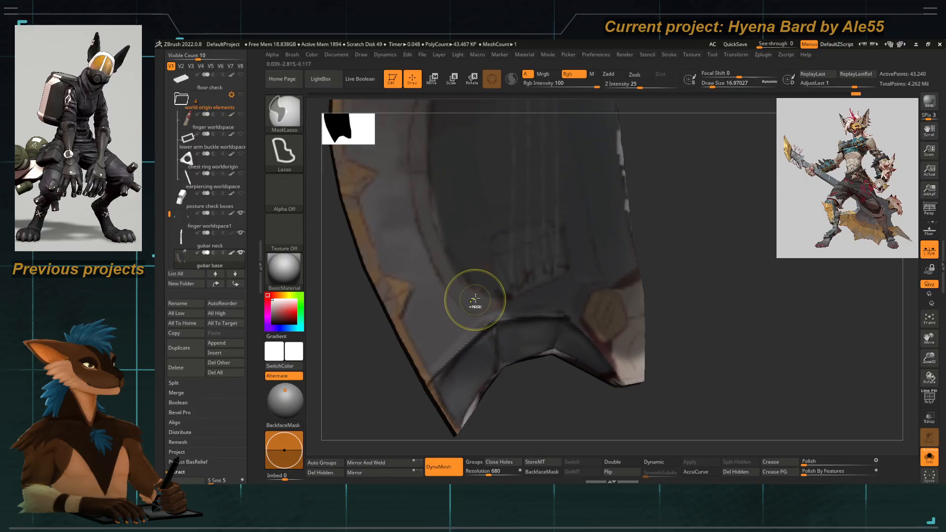
{"action": "mouse_move", "coordinate": [471, 290]}
{"action": "left_mouse_down", "text": "ctrl"}
{"action": "mouse_move", "coordinate": [480, 387]}
{"action": "mouse_move", "coordinate": [671, 368]}
{"action": "left_mouse_up", "text": "ctrl"}
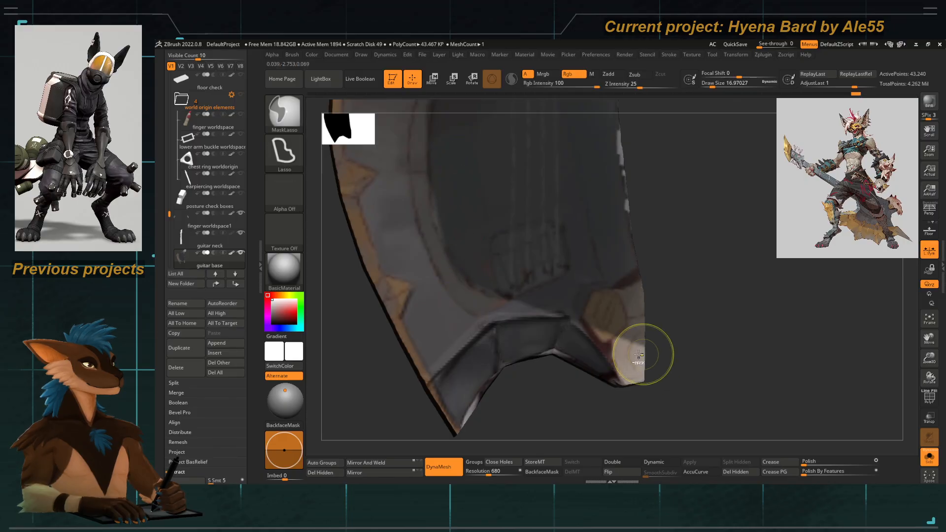
{"action": "left_click_drag", "start_coordinate": [390, 403], "coordinate": [401, 402]}
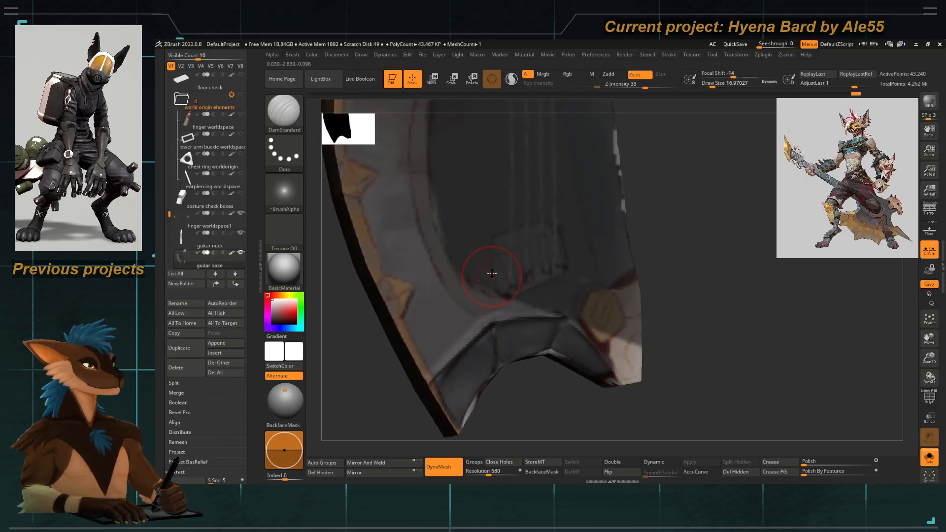
{"action": "left_click_drag", "start_coordinate": [570, 393], "coordinate": [527, 374], "text": "shift"}
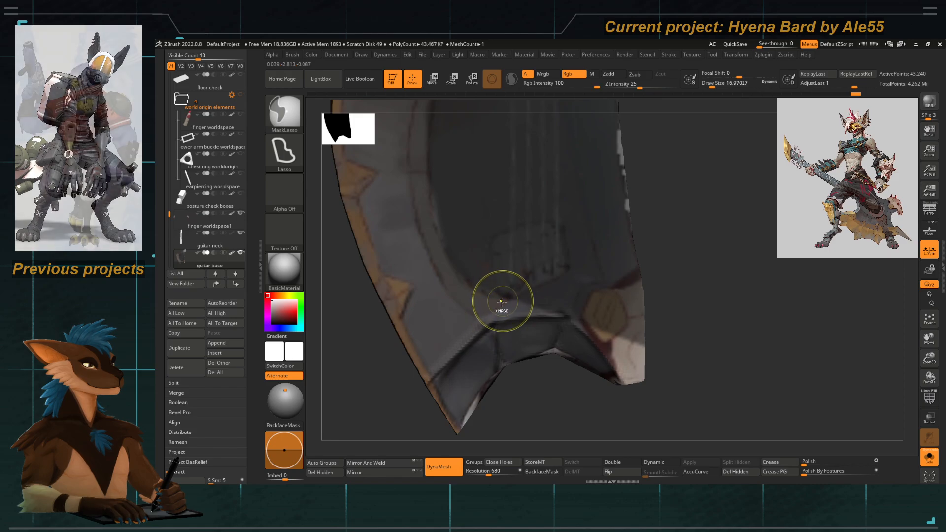
{"action": "right_click_drag", "start_coordinate": [521, 343], "coordinate": [433, 338], "text": "shift"}
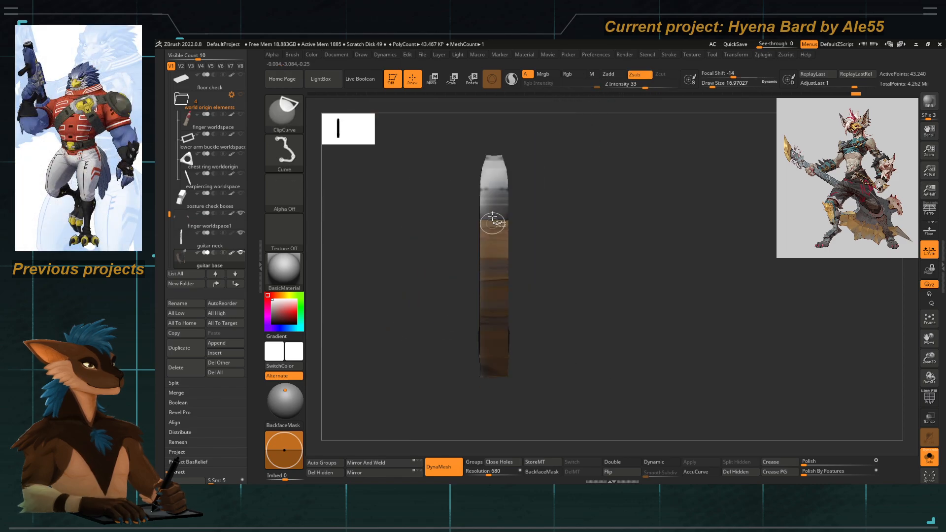
Clip the unmasked outer strip thinner with a straight ClipCurve cut along the length of the edge-on guitar base.
{"action": "left_click_drag", "start_coordinate": [498, 145], "coordinate": [505, 401], "text": "ctrl+shift"}
{"action": "key", "text": "ctrl+z"}
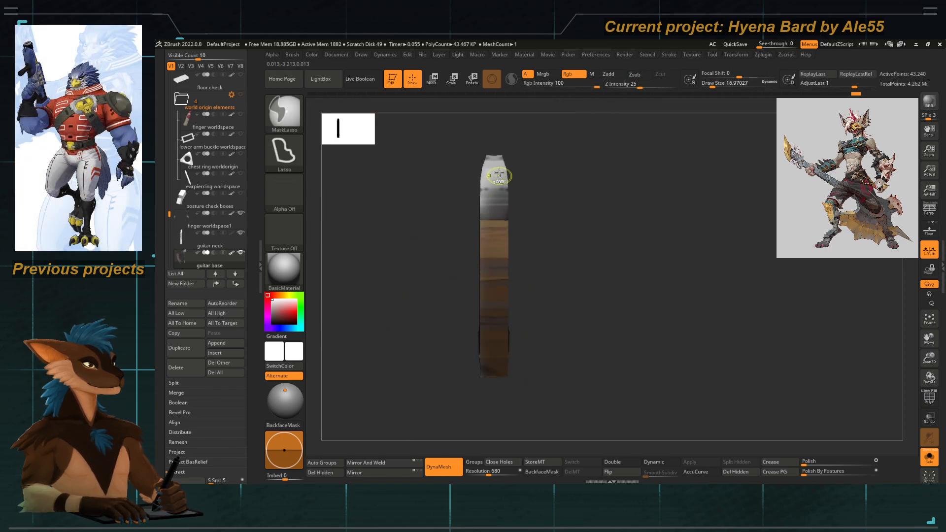
{"action": "left_click_drag", "start_coordinate": [502, 148], "coordinate": [502, 385], "text": "ctrl+shift"}
{"action": "mouse_move", "coordinate": [567, 355]}
{"action": "left_mouse_down"}
{"action": "mouse_move", "coordinate": [412, 345]}
{"action": "mouse_move", "coordinate": [452, 340]}
{"action": "left_mouse_up"}
{"action": "left_click_drag", "start_coordinate": [551, 314], "coordinate": [486, 301], "text": "shift"}
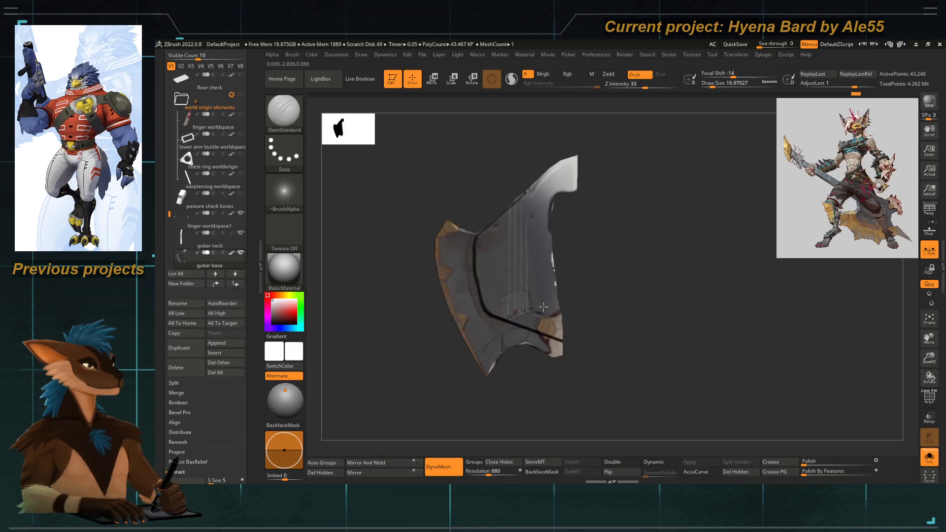
{"action": "mouse_move", "coordinate": [399, 300]}
{"action": "left_mouse_down", "text": "alt"}
{"action": "mouse_move", "coordinate": [416, 328]}
{"action": "mouse_move", "coordinate": [456, 321]}
{"action": "left_mouse_up", "text": "alt"}
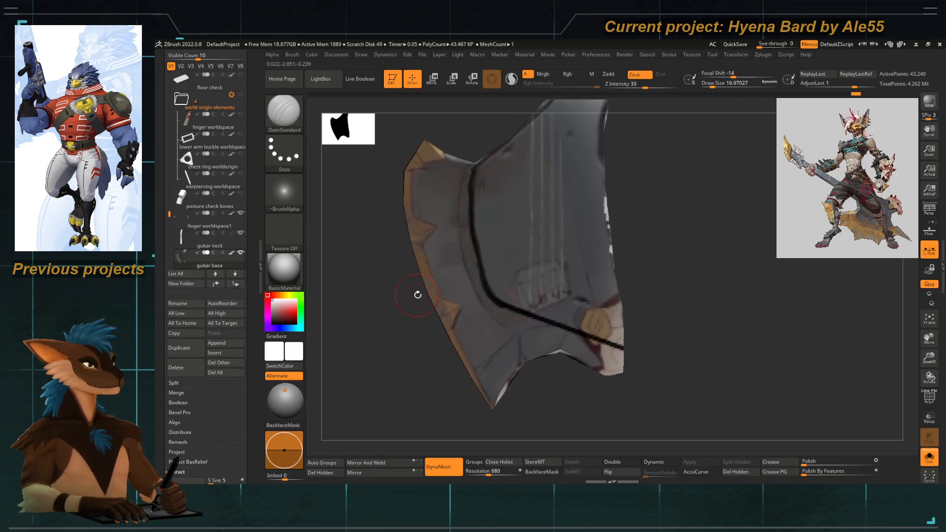
Nudge the seam between the guitar body's inner panel and outer strip into a smoother curve with the Move Topological brush.
{"action": "key", "text": "b"}
{"action": "key", "text": "m"}
{"action": "key", "text": "t"}
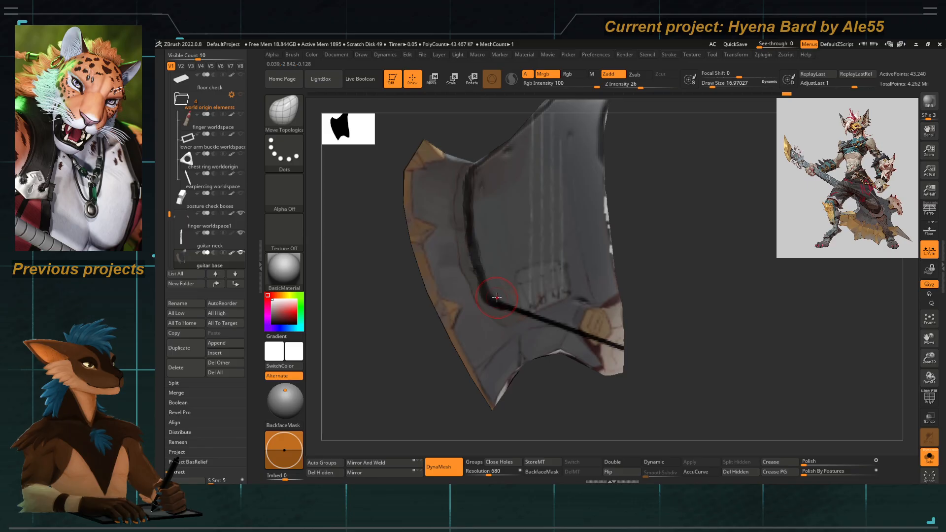
{"action": "left_click_drag", "start_coordinate": [497, 297], "coordinate": [486, 264]}
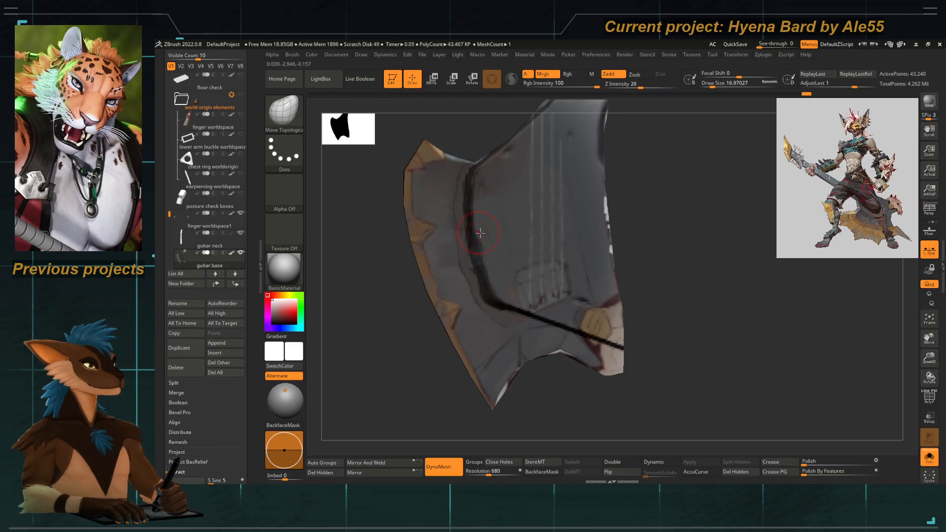
{"action": "left_click_drag", "start_coordinate": [480, 233], "coordinate": [484, 196]}
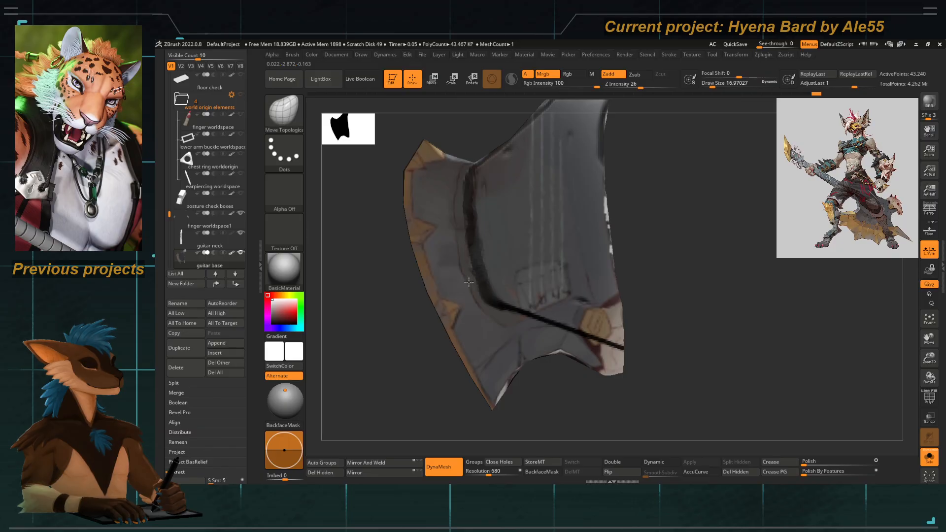
Carve along the upper curve of the guitar body's seam with the DamStandard brush.
{"action": "key", "text": "b"}
{"action": "key", "text": "d"}
{"action": "key", "text": "s"}
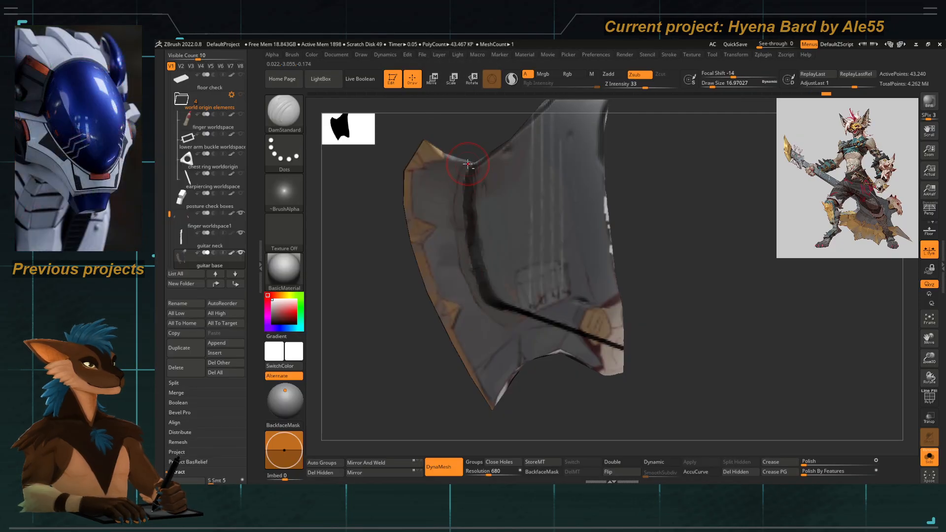
{"action": "left_click_drag", "start_coordinate": [477, 168], "coordinate": [488, 286]}
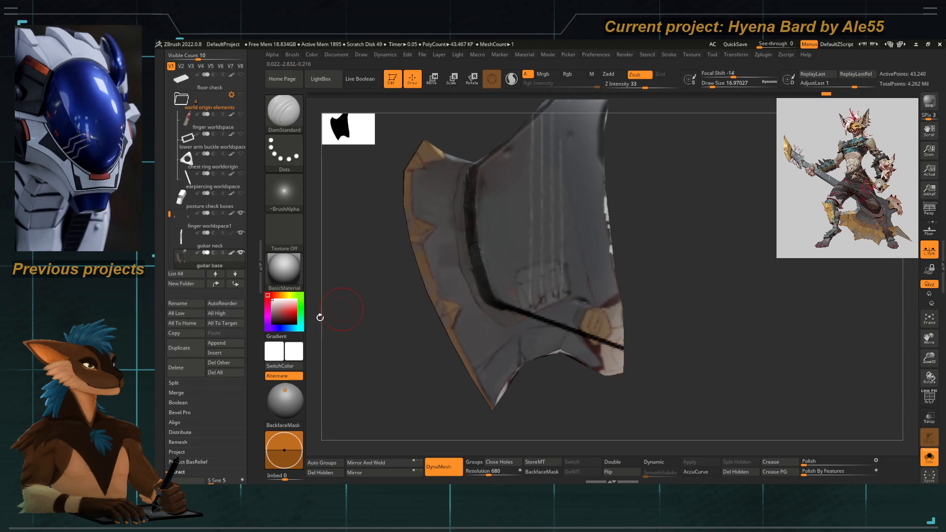
Turn off the guitar base's polypaint and check the stepped surface edge-on and from the front.
{"action": "left_click", "coordinate": [231, 252]}
{"action": "left_click_drag", "start_coordinate": [389, 370], "coordinate": [468, 350]}
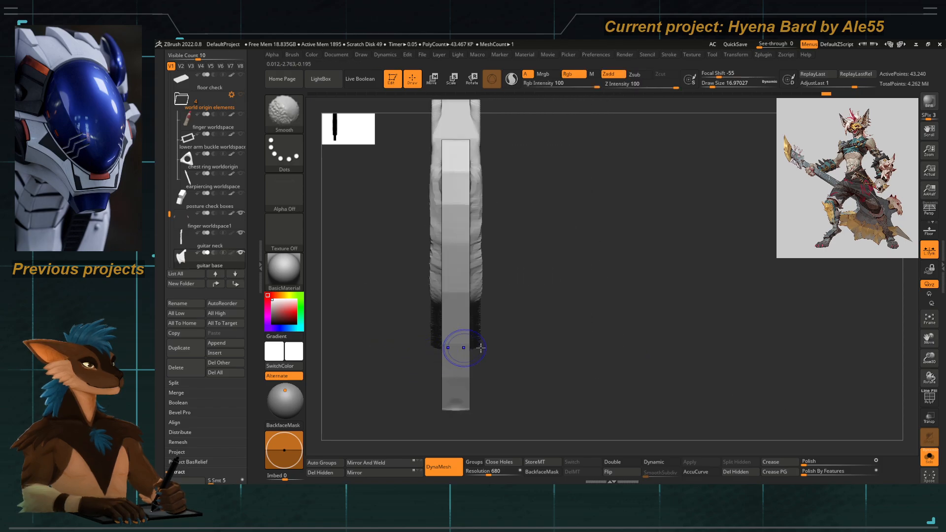
{"action": "left_click_drag", "start_coordinate": [596, 338], "coordinate": [545, 328]}
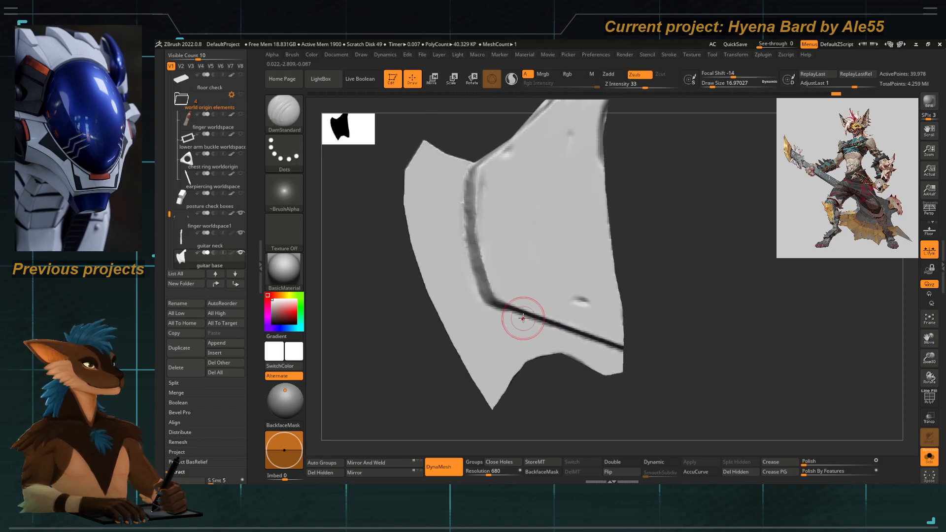
Flatten the inner panel's raised face with a straight ClipCurve cut on the edge-on base, and exit Solo mode to show the whole guitar.
{"action": "left_click_drag", "start_coordinate": [414, 373], "coordinate": [433, 304]}
{"action": "left_click_drag", "start_coordinate": [427, 268], "coordinate": [482, 238], "text": "alt"}
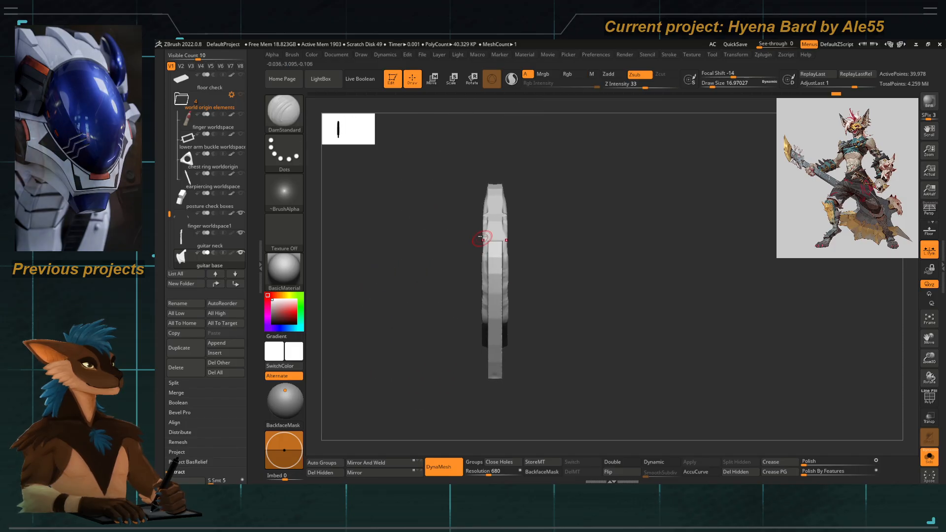
{"action": "left_click_drag", "start_coordinate": [507, 168], "coordinate": [508, 387], "text": "ctrl+shift"}
{"action": "left_click_drag", "start_coordinate": [547, 320], "coordinate": [421, 338]}
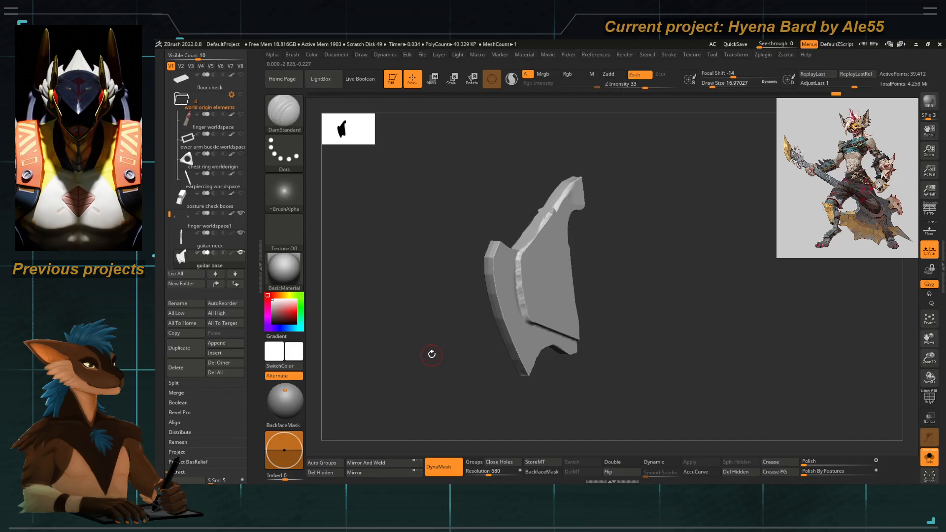
{"action": "left_click", "coordinate": [930, 457]}
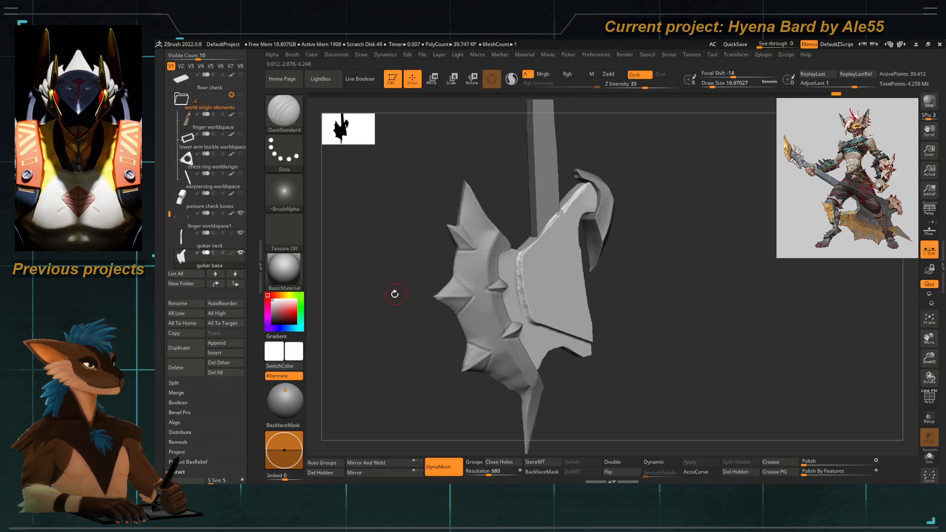
{"action": "left_click_drag", "start_coordinate": [393, 294], "coordinate": [429, 308], "text": "shift"}
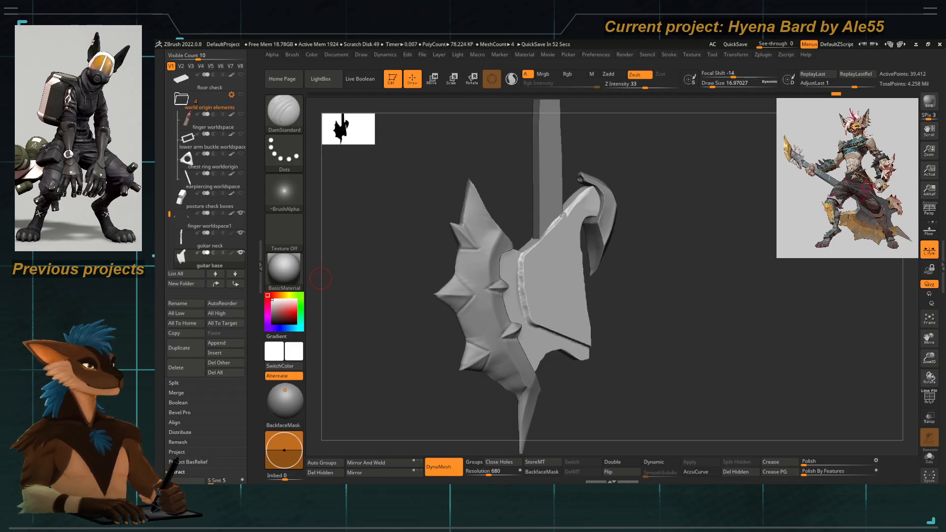
{"action": "left_click_drag", "start_coordinate": [383, 367], "coordinate": [370, 358], "text": "shift"}
Bring up the reference image overlay and recall the stored axe reference camera.
{"action": "key", "text": "shift+z"}
{"action": "left_click_drag", "start_coordinate": [252, 210], "coordinate": [252, 296]}
{"action": "left_click", "coordinate": [186, 176]}
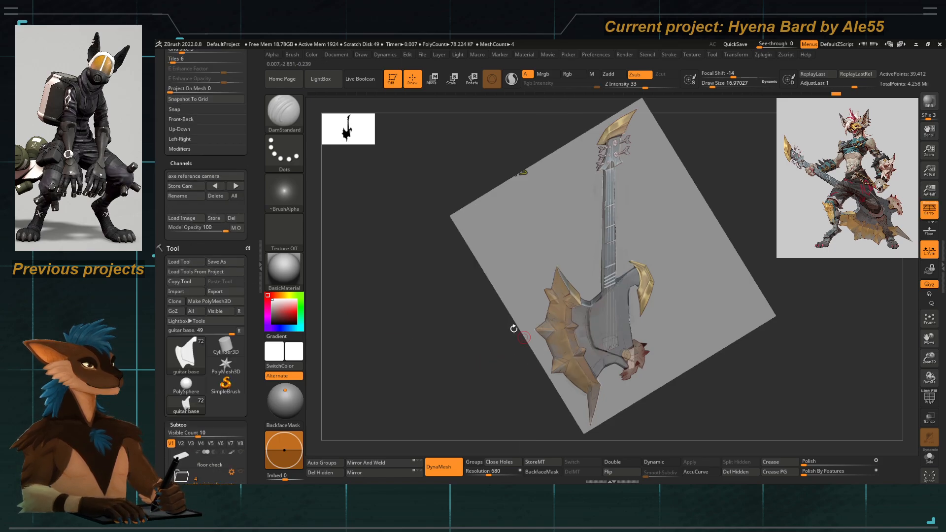
Project the reference colours onto the guitar base using the Standard brush with Rgb at 100, and compare with the overlay switched off.
{"action": "key", "text": "b"}
{"action": "key", "text": "s"}
{"action": "key", "text": "t"}
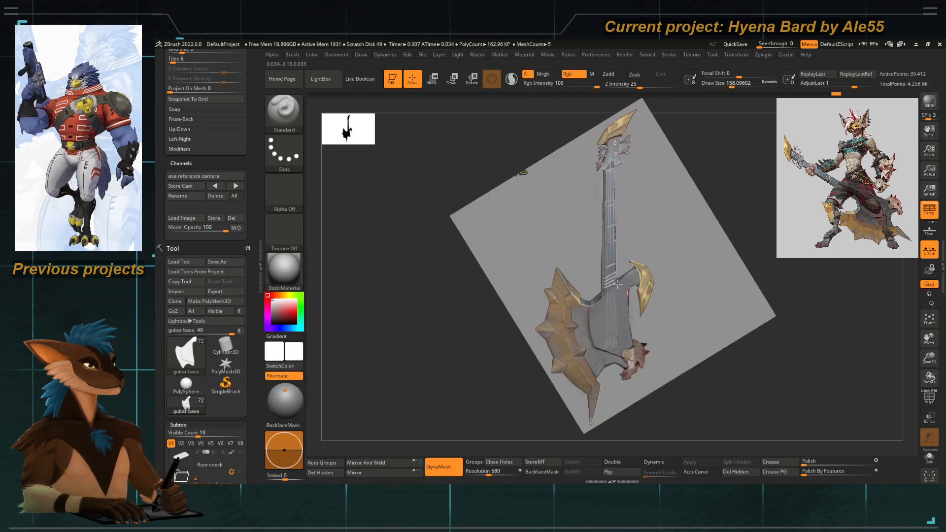
{"action": "mouse_move", "coordinate": [617, 284]}
{"action": "left_mouse_down"}
{"action": "mouse_move", "coordinate": [594, 335]}
{"action": "mouse_move", "coordinate": [606, 367]}
{"action": "left_mouse_up"}
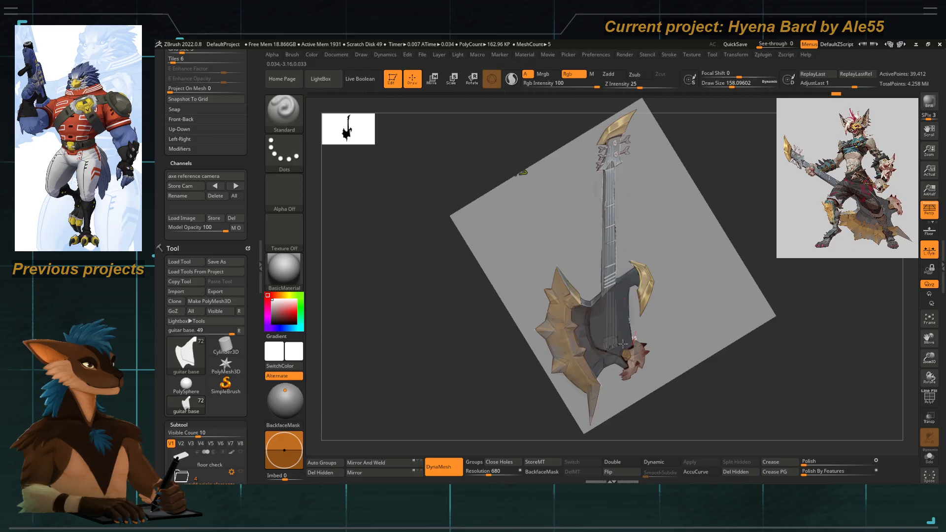
{"action": "key", "text": "shift+z"}
{"action": "key", "text": "shift+z"}
{"action": "key", "text": "shift+z"}
{"action": "key", "text": "shift+z"}
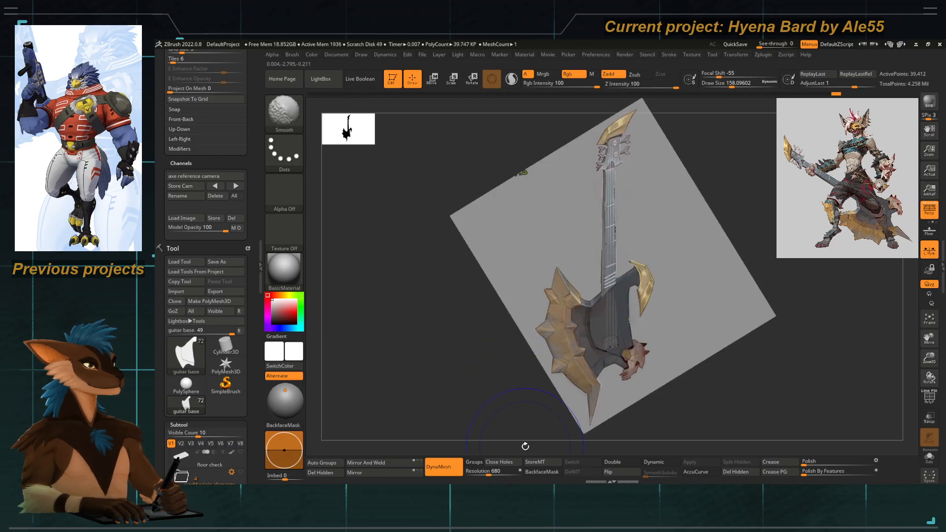
{"action": "key", "text": "shift+z"}
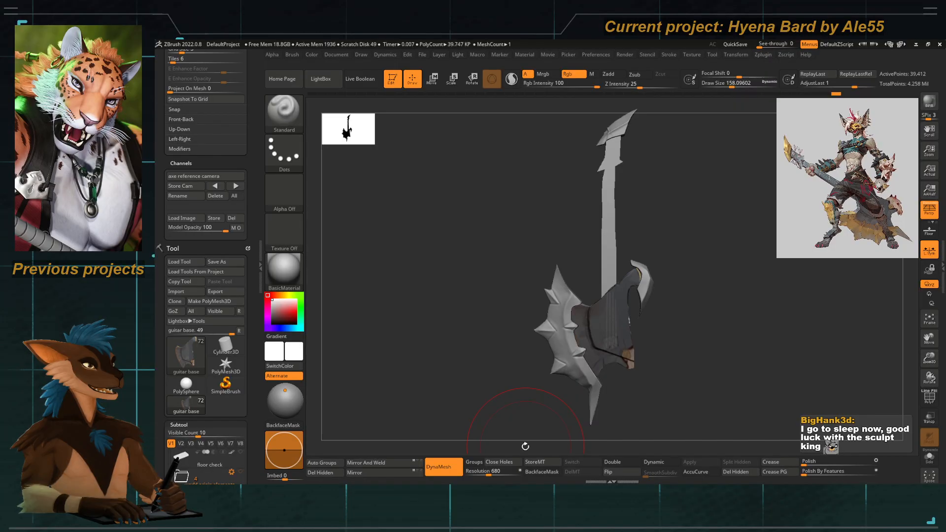
Adjust the guitar body's shape towards the reference overlay with the Move Topological brush at draw size about 77.
{"action": "key", "text": "b"}
{"action": "key", "text": "m"}
{"action": "key", "text": "t"}
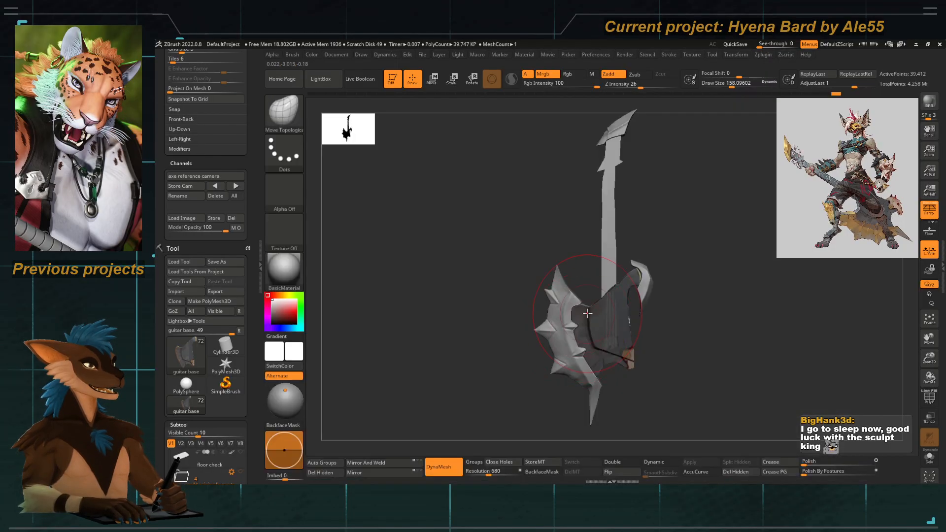
{"action": "key", "text": "space"}
{"action": "left_click_drag", "start_coordinate": [587, 316], "coordinate": [586, 324]}
{"action": "key", "text": "space"}
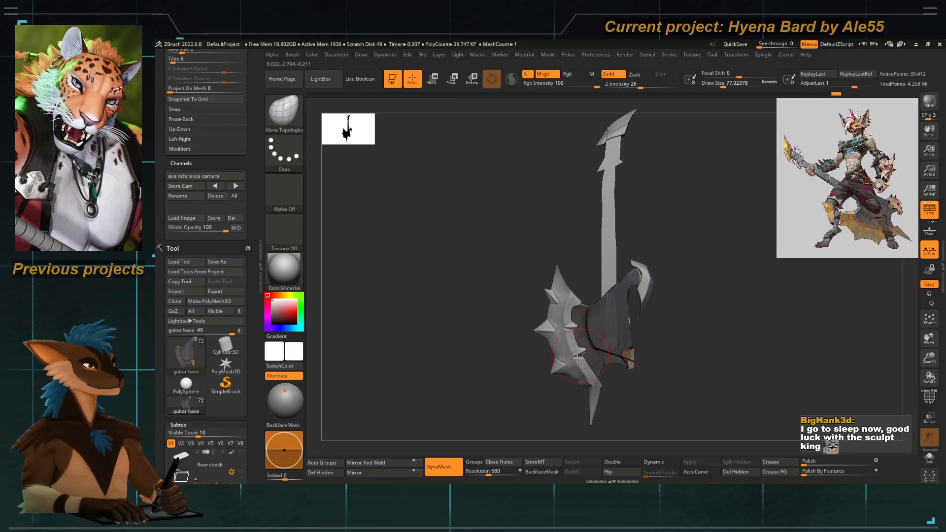
{"action": "key", "text": "shift+z"}
{"action": "key", "text": "shift+z"}
{"action": "key", "text": "shift+z"}
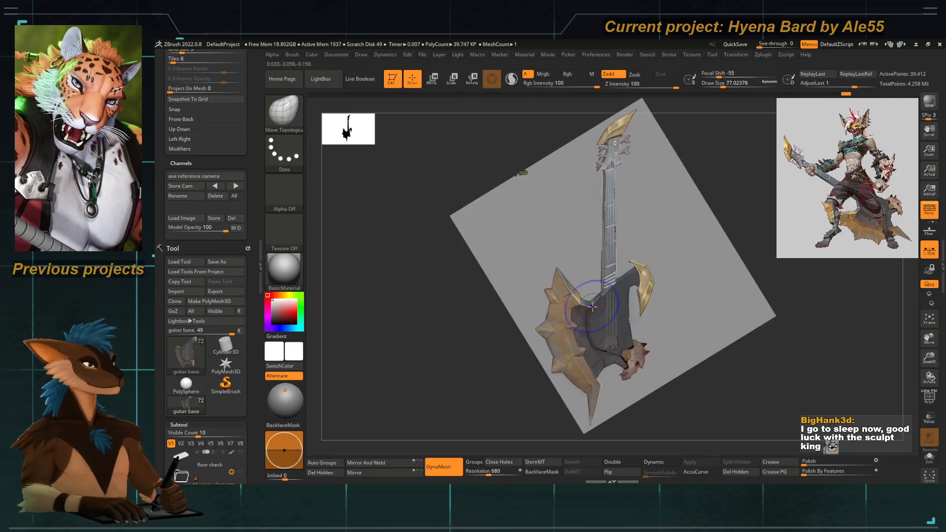
Compare the guitar body's seam and silhouette with the reference by switching the image overlay on and off.
{"action": "key", "text": "shift+z"}
{"action": "key", "text": "shift+z"}
{"action": "key", "text": "shift+z"}
{"action": "key", "text": "shift+z"}
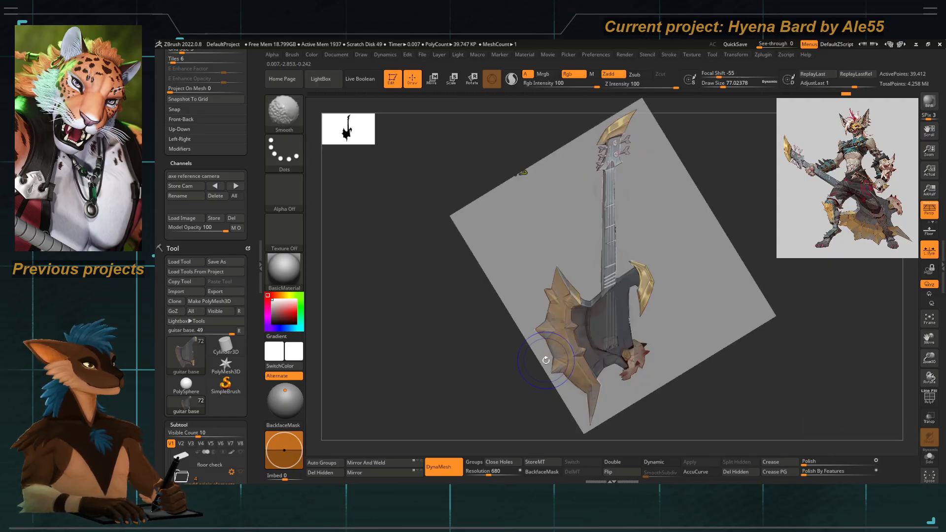
{"action": "key", "text": "shift+z"}
{"action": "key", "text": "shift+z"}
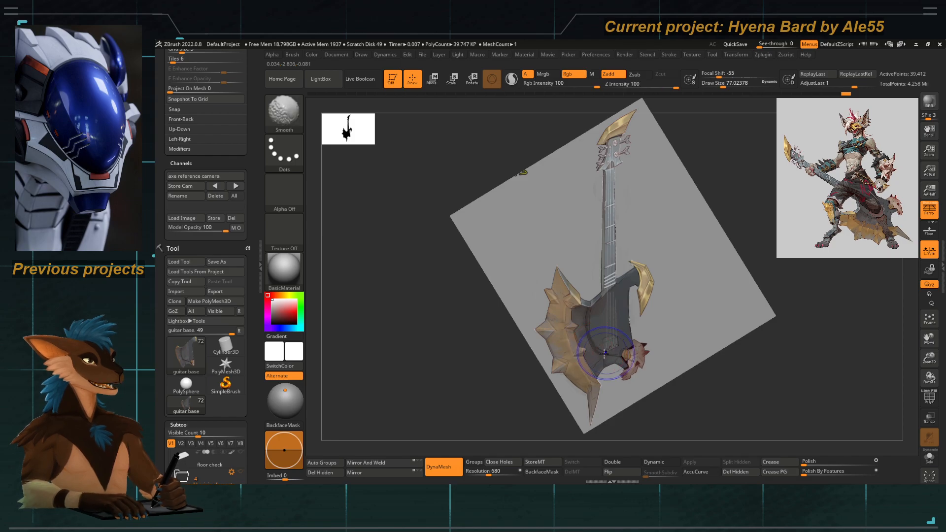
{"action": "key", "text": "shift"}
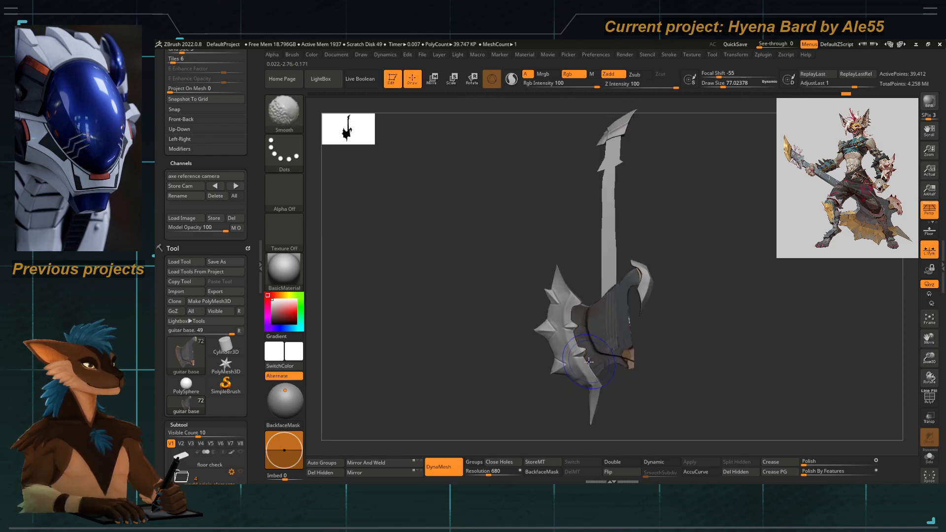
{"action": "mouse_move", "coordinate": [589, 360]}
{"action": "left_mouse_down", "text": "shift"}
{"action": "mouse_move", "coordinate": [575, 368]}
{"action": "mouse_move", "coordinate": [575, 407]}
{"action": "left_mouse_up", "text": "shift"}
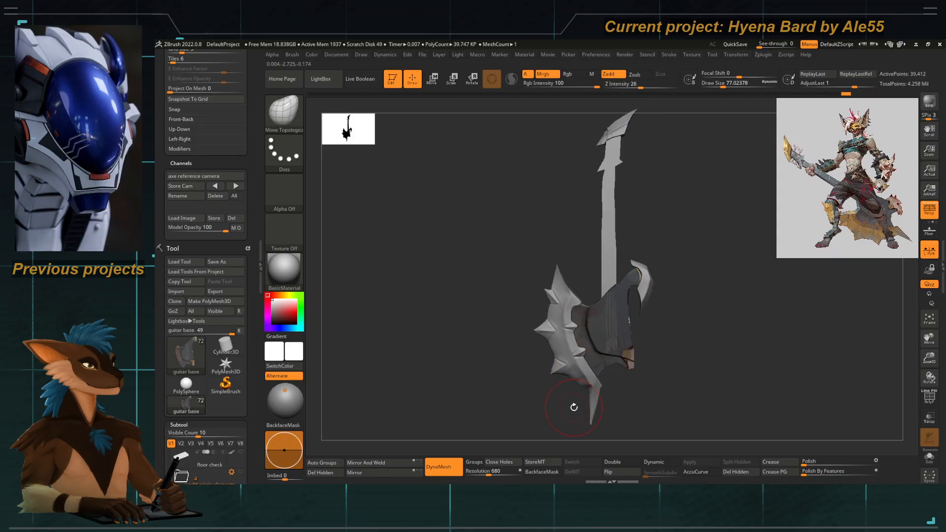
{"action": "key", "text": "shift"}
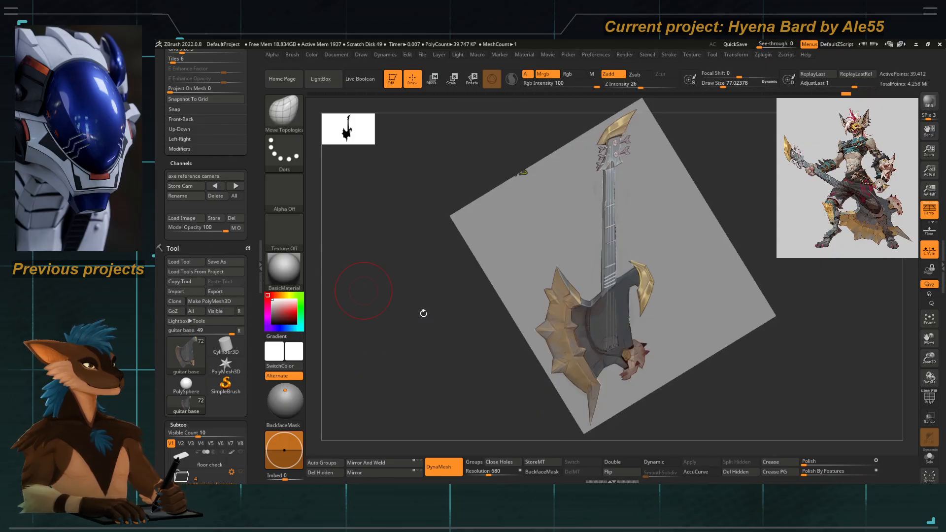
Select the Standard brush, inspect the guitar body up close, and realign it with the overlay using the axe reference camera.
{"action": "key", "text": "b"}
{"action": "key", "text": "s"}
{"action": "key", "text": "t"}
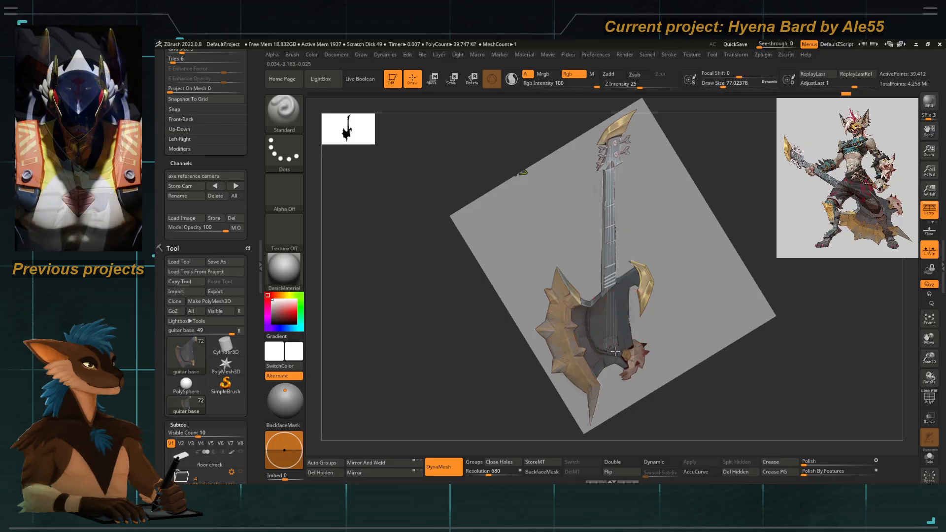
{"action": "key", "text": "shift+z"}
{"action": "left_click_drag", "start_coordinate": [517, 395], "coordinate": [485, 263]}
{"action": "left_click_drag", "start_coordinate": [517, 294], "coordinate": [506, 262], "text": "alt"}
{"action": "left_click_drag", "start_coordinate": [602, 365], "coordinate": [444, 310]}
{"action": "key", "text": "shift+z"}
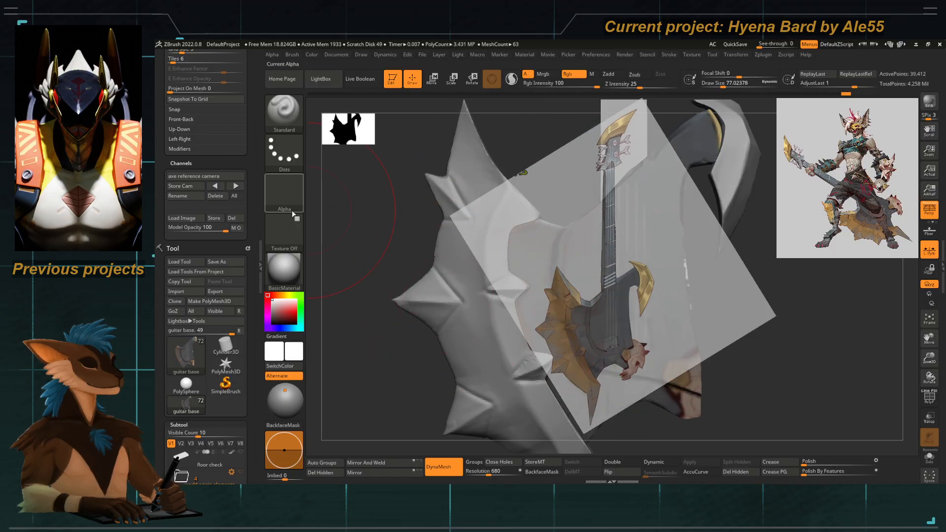
{"action": "left_click", "coordinate": [197, 177]}
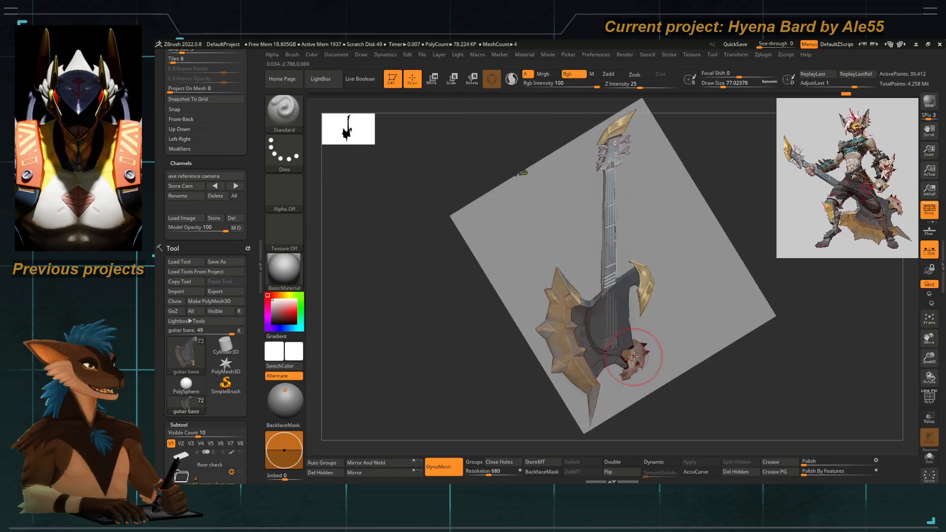
Compare the guitar body and blade with the reference by switching the image overlay on and off.
{"action": "key", "text": "shift"}
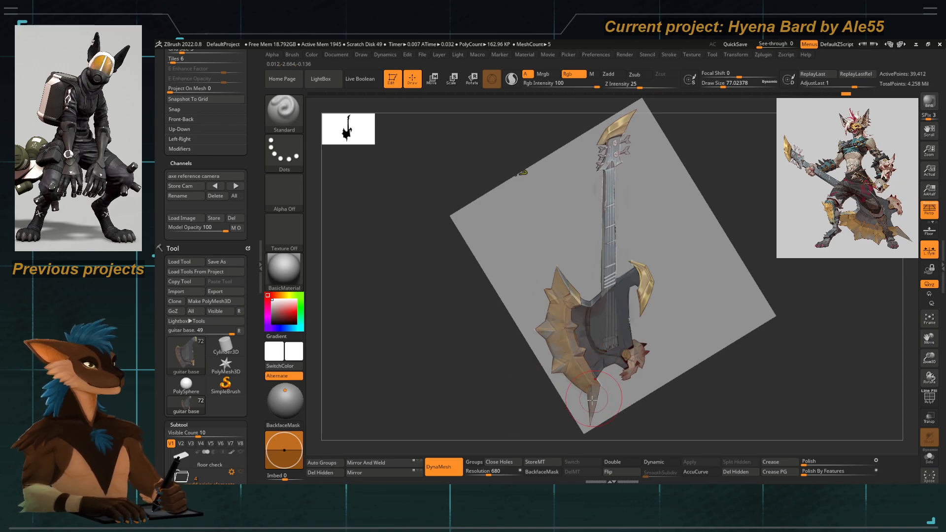
{"action": "key", "text": "shift+z"}
{"action": "key", "text": "shift+z"}
{"action": "key", "text": "shift+z"}
{"action": "key", "text": "shift+z"}
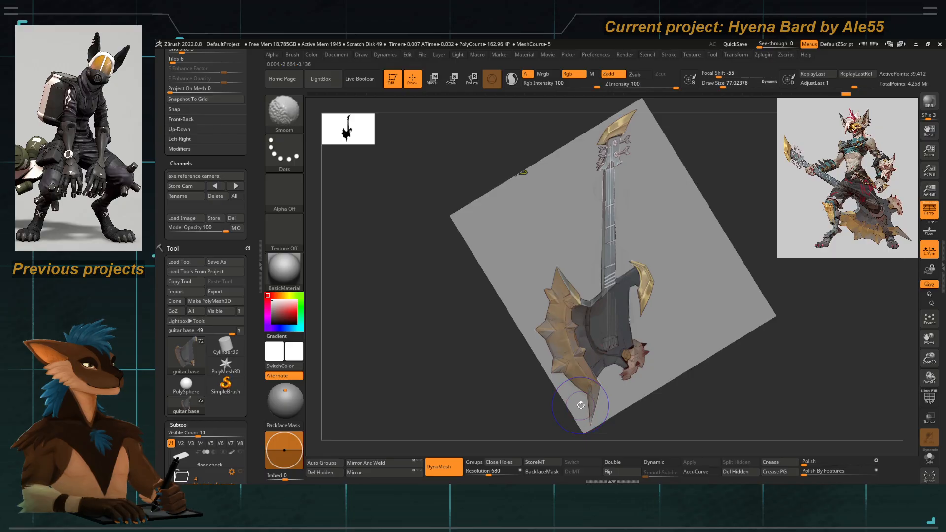
{"action": "key", "text": "shift+z"}
{"action": "key", "text": "shift+z"}
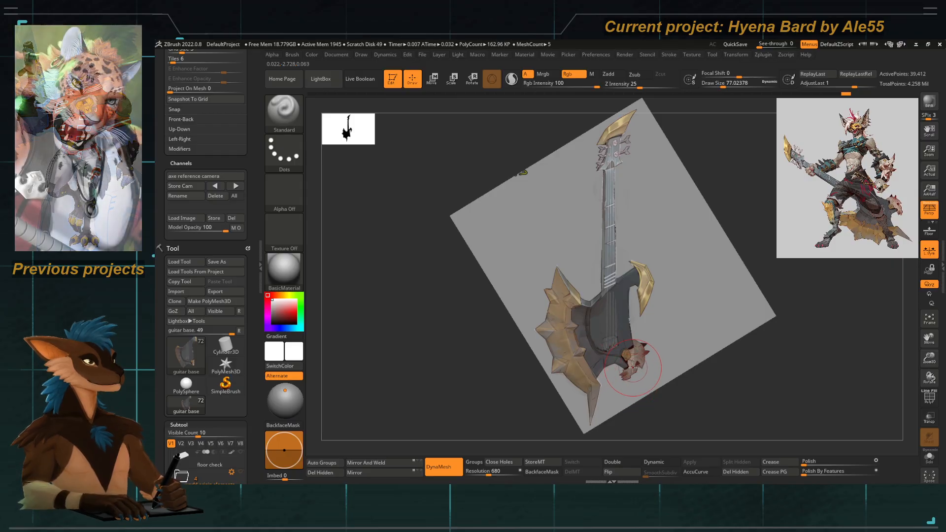
Append a sphere subtool below the guitar blade metalpiece and select it.
{"action": "mouse_move", "coordinate": [471, 367]}
{"action": "left_mouse_down"}
{"action": "mouse_move", "coordinate": [444, 382]}
{"action": "mouse_move", "coordinate": [454, 382]}
{"action": "mouse_move", "coordinate": [451, 254]}
{"action": "mouse_move", "coordinate": [439, 287]}
{"action": "mouse_move", "coordinate": [473, 351]}
{"action": "left_mouse_up"}
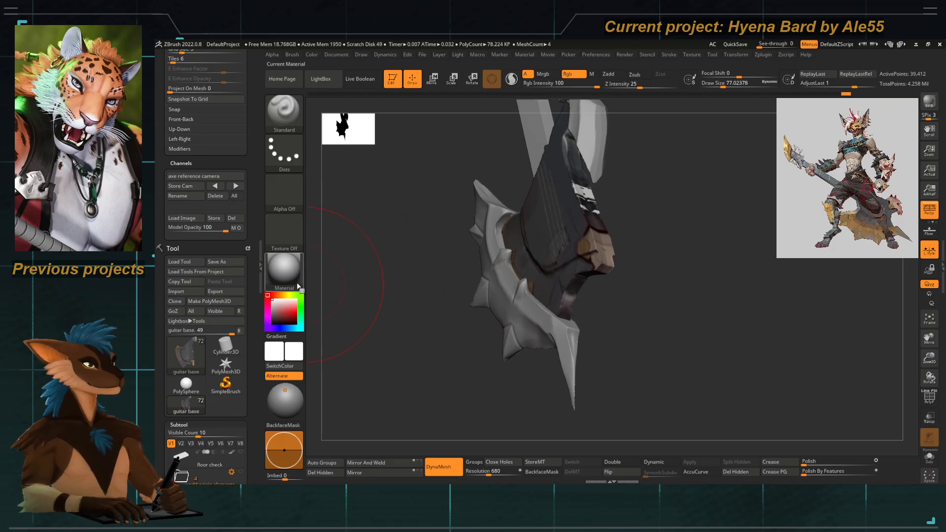
{"action": "left_click_drag", "start_coordinate": [382, 336], "coordinate": [442, 348], "text": "shift"}
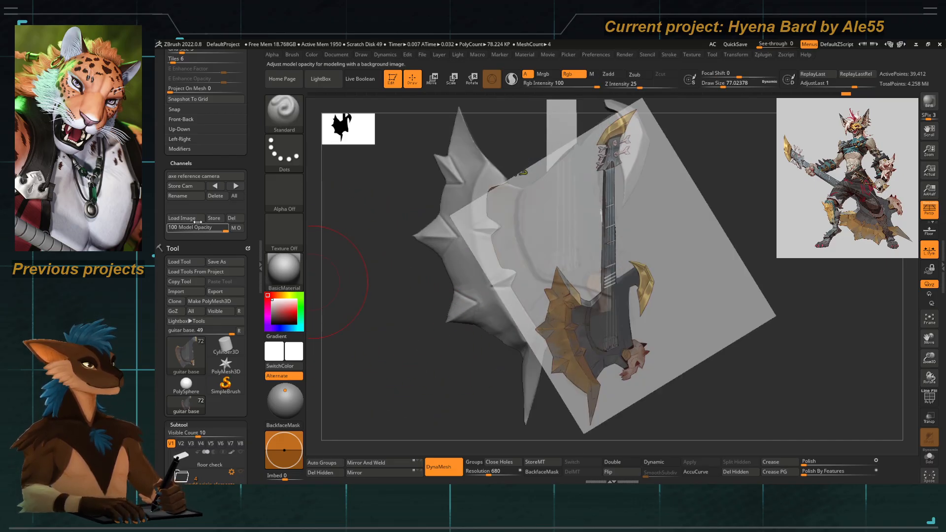
{"action": "left_click", "coordinate": [187, 177]}
{"action": "left_click_drag", "start_coordinate": [251, 479], "coordinate": [252, 192]}
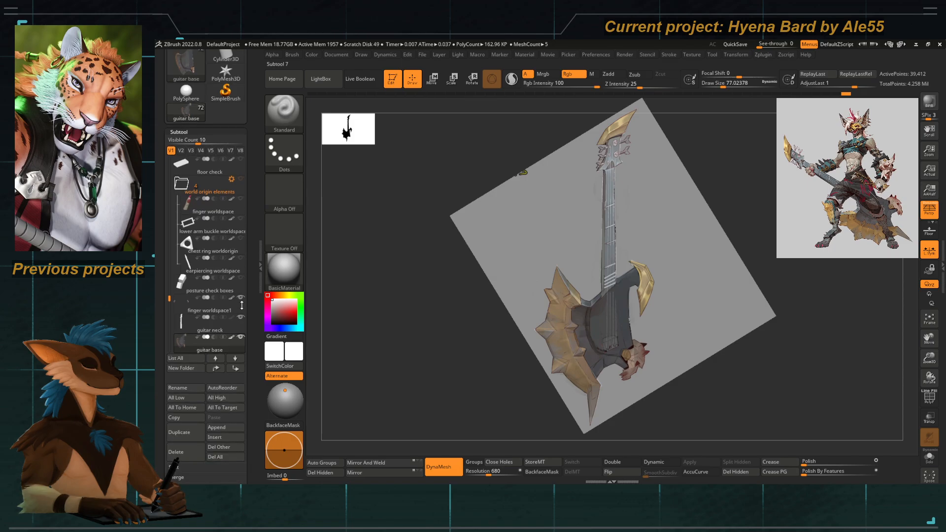
{"action": "left_click_drag", "start_coordinate": [169, 290], "coordinate": [183, 327]}
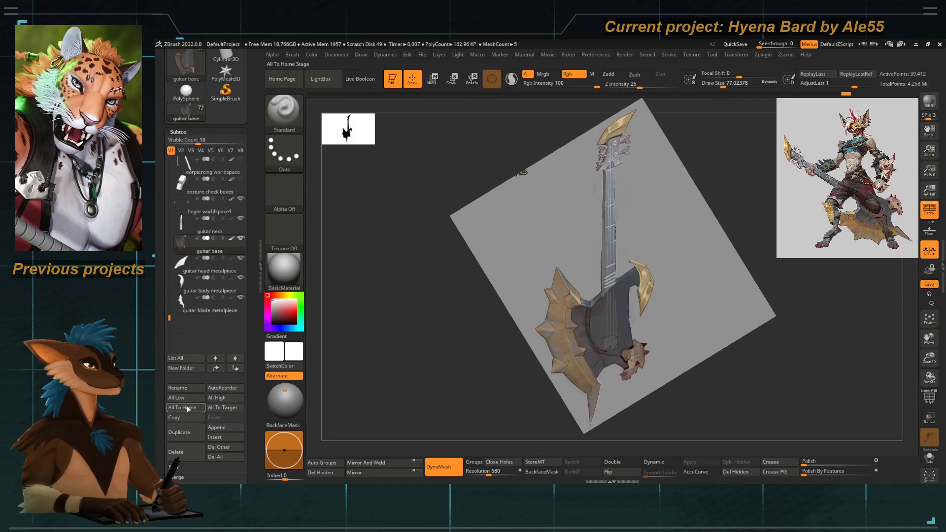
{"action": "left_click", "coordinate": [225, 428]}
{"action": "left_click", "coordinate": [231, 345]}
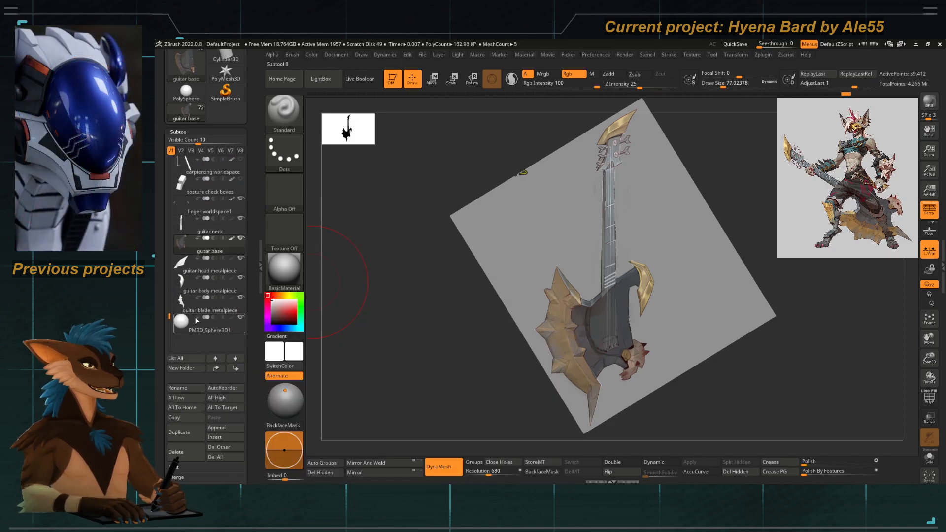
{"action": "left_click", "coordinate": [197, 321]}
With the overlay off, scale the sphere down and move it to the lower end of the guitar body, centred on its thickness.
{"action": "key", "text": "w"}
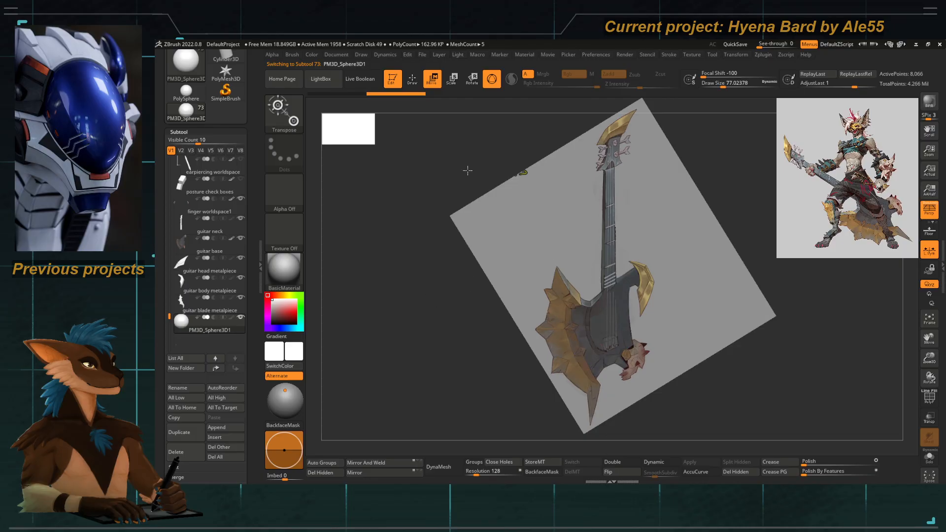
{"action": "key", "text": "shift+z"}
{"action": "key", "text": "f"}
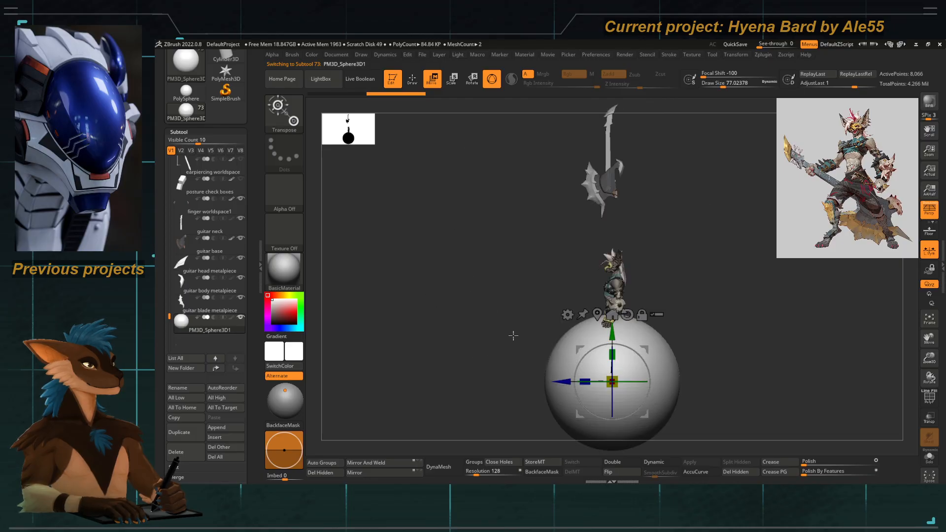
{"action": "left_click_drag", "start_coordinate": [513, 336], "coordinate": [490, 314], "text": "alt"}
{"action": "left_click_drag", "start_coordinate": [579, 350], "coordinate": [590, 229]}
{"action": "left_click_drag", "start_coordinate": [624, 261], "coordinate": [657, 285]}
{"action": "key", "text": "f"}
{"action": "left_click_drag", "start_coordinate": [600, 246], "coordinate": [569, 263]}
{"action": "left_click_drag", "start_coordinate": [616, 395], "coordinate": [542, 434]}
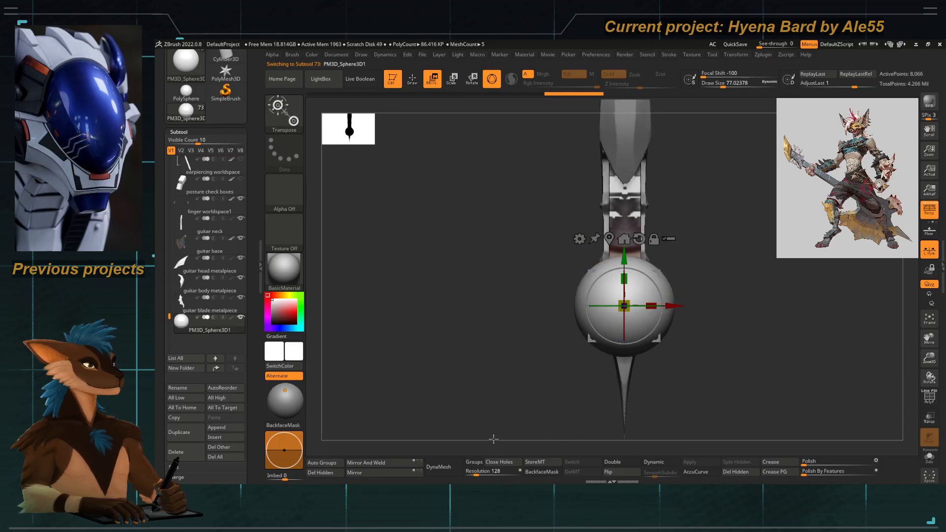
DynaMesh the sphere at resolution 128 and realign the guitar with the overlay using the axe reference camera.
{"action": "left_click", "coordinate": [436, 466]}
{"action": "key", "text": "q"}
{"action": "left_click_drag", "start_coordinate": [488, 382], "coordinate": [565, 353]}
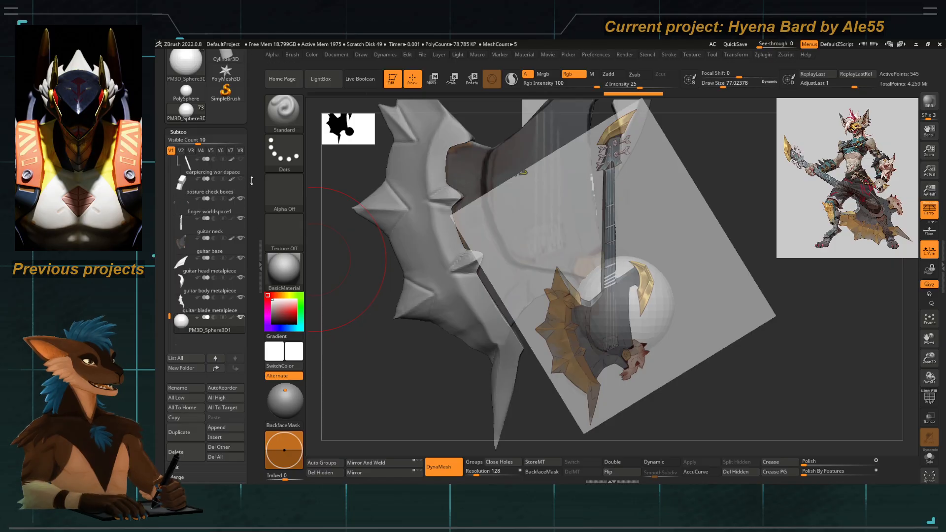
{"action": "scroll", "coordinate": [207, 197], "scroll_direction": "up", "scroll_amount": 5}
{"action": "left_click", "coordinate": [205, 105]}
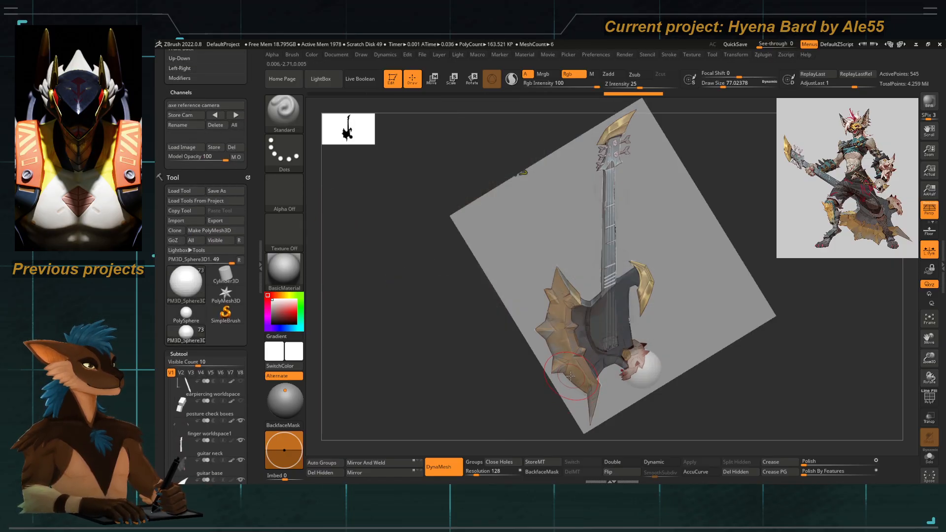
Shape the sphere into an elongated blob matching the ornament at the body's lower corner, using Move Topological at draw size about 120.
{"action": "key", "text": "b"}
{"action": "key", "text": "m"}
{"action": "key", "text": "t"}
{"action": "key", "text": "space"}
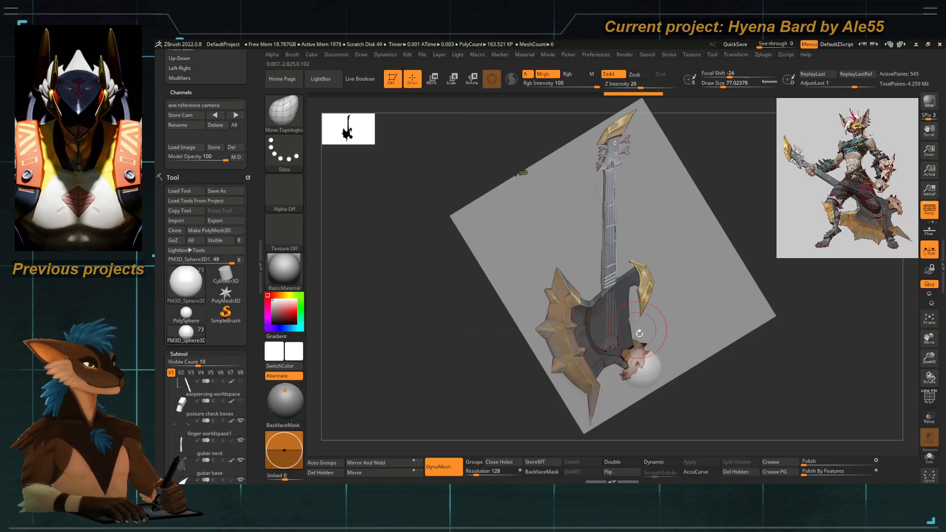
{"action": "left_click_drag", "start_coordinate": [670, 325], "coordinate": [651, 324]}
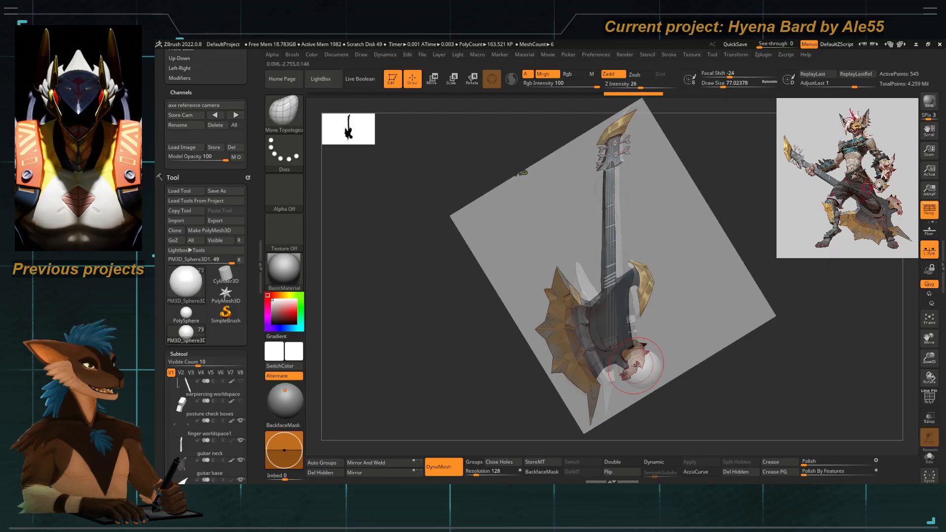
{"action": "left_click_drag", "start_coordinate": [504, 396], "coordinate": [500, 397], "text": "shift"}
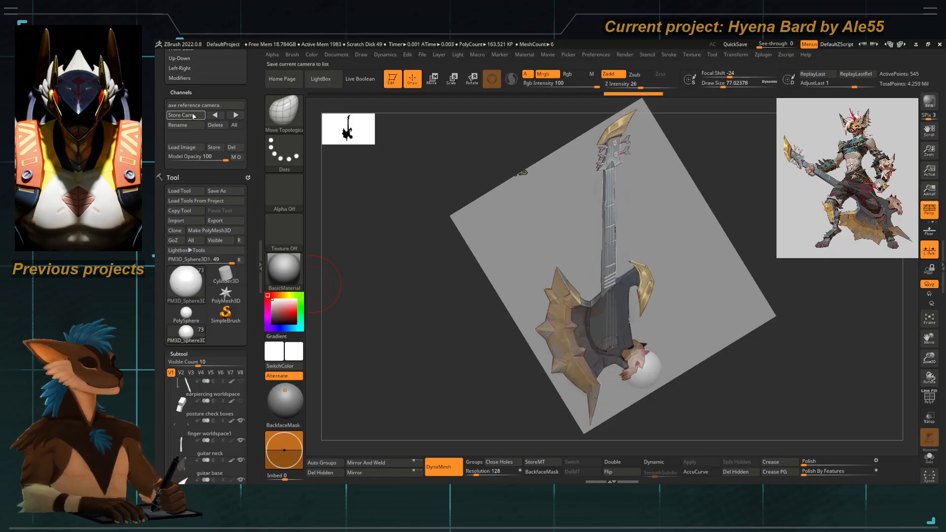
{"action": "mouse_move", "coordinate": [640, 349]}
{"action": "left_mouse_down"}
{"action": "mouse_move", "coordinate": [641, 340]}
{"action": "mouse_move", "coordinate": [662, 362]}
{"action": "mouse_move", "coordinate": [647, 362]}
{"action": "left_mouse_up"}
{"action": "key", "text": "space"}
{"action": "key", "text": "space"}
{"action": "left_click", "coordinate": [645, 359]}
{"action": "key", "text": "space"}
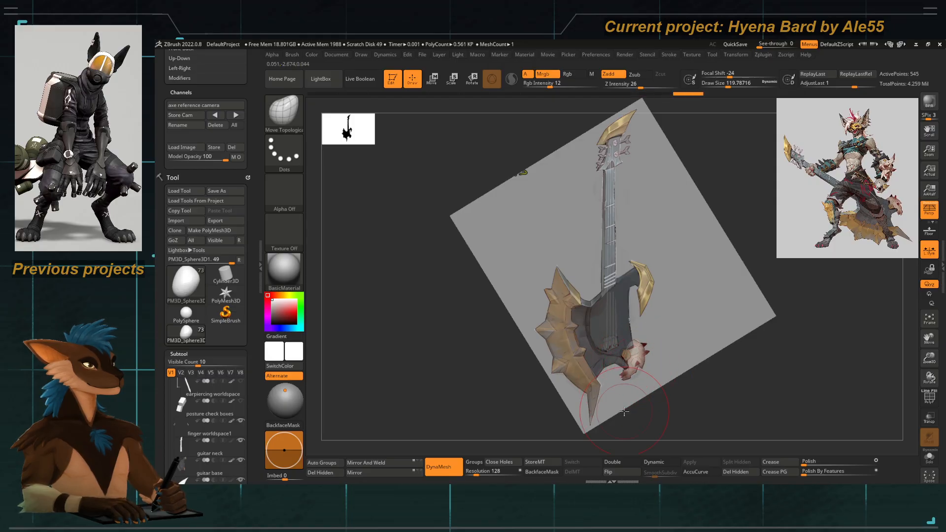
{"action": "key", "text": "shift+z"}
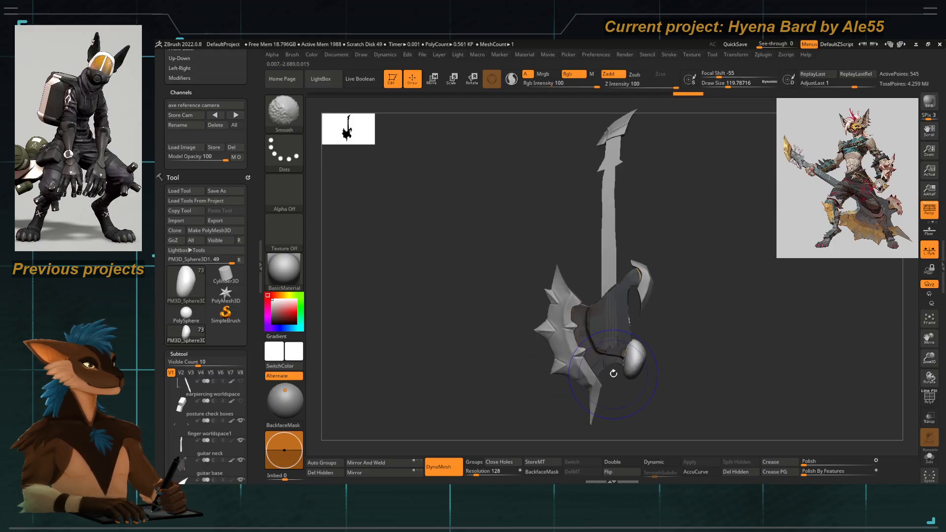
Clip the egg-shaped sphere on the guitar body with ClipCurve cuts, forming a hollow underside and a notched face profile.
{"action": "key", "text": "shift+z"}
{"action": "key", "text": "shift+z"}
{"action": "right_click_drag", "start_coordinate": [620, 373], "coordinate": [434, 323], "text": "ctrl"}
{"action": "key", "text": "shift+z"}
{"action": "key", "text": "shift+z"}
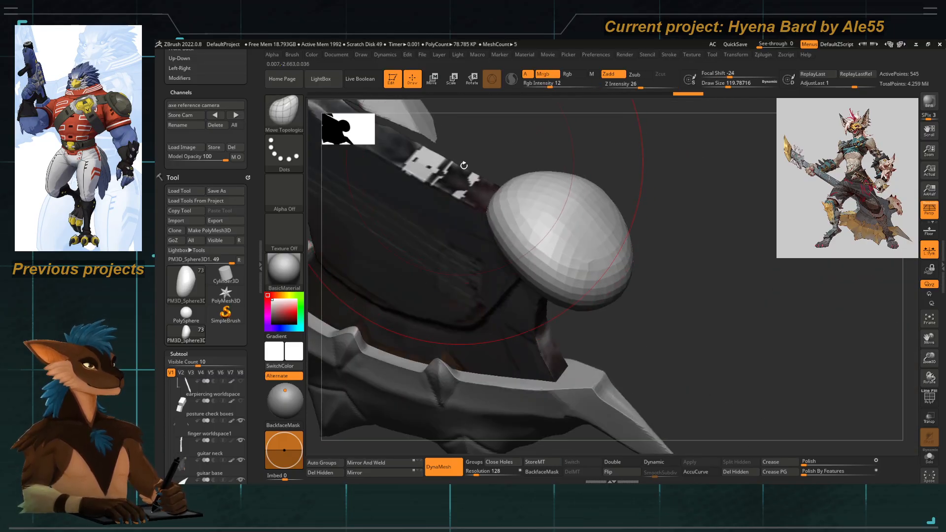
{"action": "mouse_move", "coordinate": [542, 222]}
{"action": "right_mouse_down"}
{"action": "mouse_move", "coordinate": [570, 201]}
{"action": "mouse_move", "coordinate": [437, 312]}
{"action": "mouse_move", "coordinate": [419, 366]}
{"action": "mouse_move", "coordinate": [454, 325]}
{"action": "right_mouse_up"}
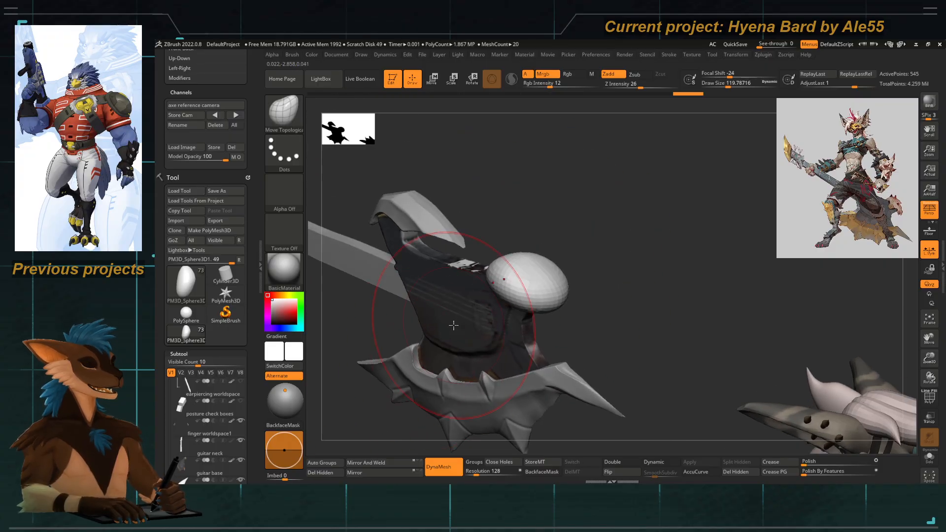
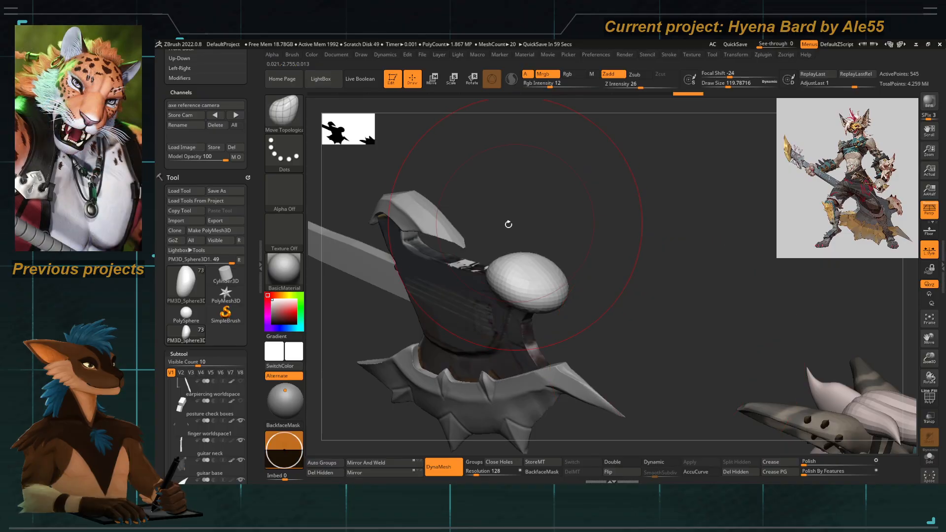
{"action": "mouse_move", "coordinate": [507, 222]}
{"action": "right_mouse_down"}
{"action": "mouse_move", "coordinate": [475, 262]}
{"action": "mouse_move", "coordinate": [465, 239]}
{"action": "mouse_move", "coordinate": [469, 261]}
{"action": "right_mouse_up"}
{"action": "left_click_drag", "start_coordinate": [485, 333], "coordinate": [483, 247], "text": "ctrl+shift"}
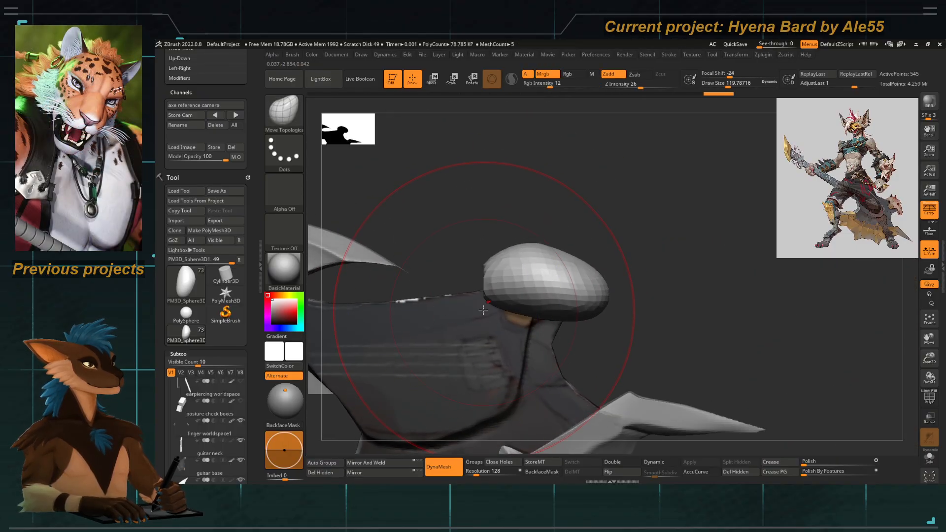
{"action": "mouse_move", "coordinate": [568, 314]}
{"action": "left_mouse_down", "text": "ctrl+shift"}
{"action": "mouse_move", "coordinate": [573, 304]}
{"action": "mouse_move", "coordinate": [526, 338]}
{"action": "left_mouse_up", "text": "ctrl+shift"}
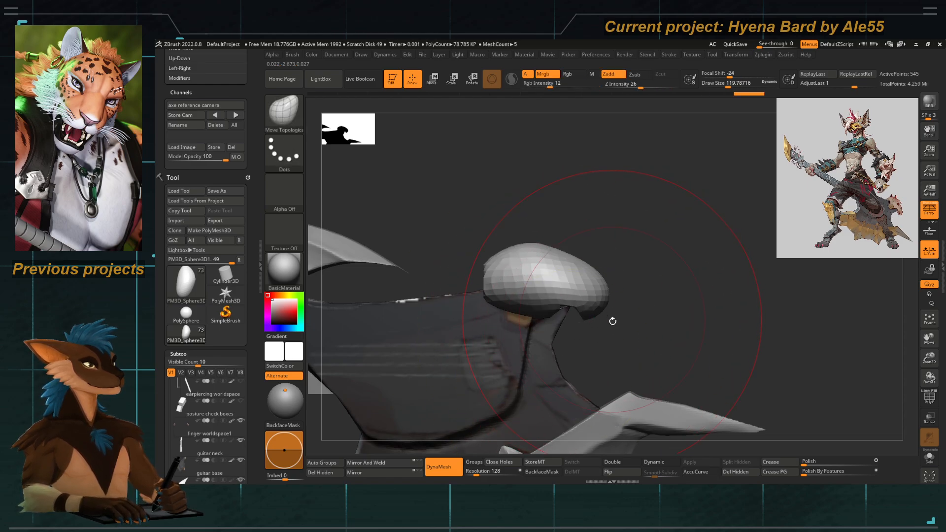
{"action": "mouse_move", "coordinate": [615, 328]}
{"action": "left_mouse_down", "text": "ctrl+shift"}
{"action": "mouse_move", "coordinate": [601, 284]}
{"action": "mouse_move", "coordinate": [568, 266]}
{"action": "left_mouse_up", "text": "ctrl+shift"}
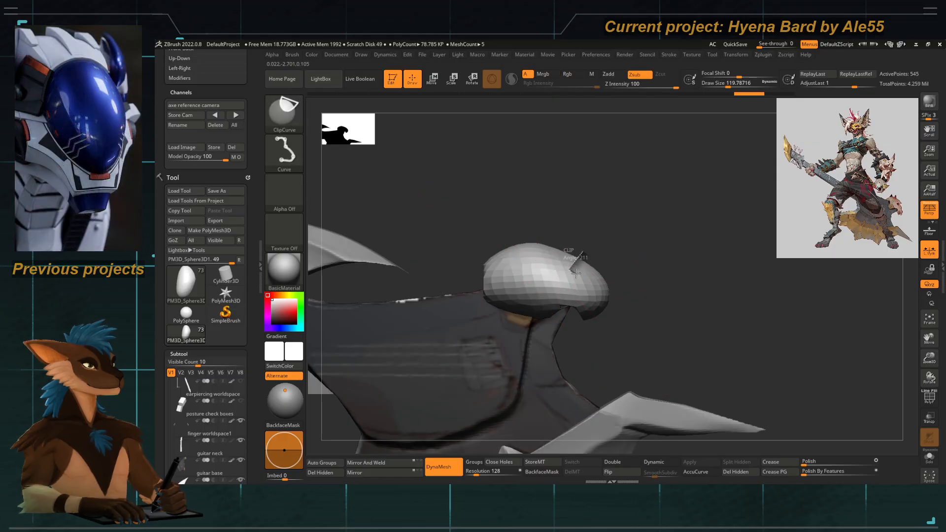
{"action": "left_click_drag", "start_coordinate": [625, 318], "coordinate": [624, 317], "text": "ctrl+shift"}
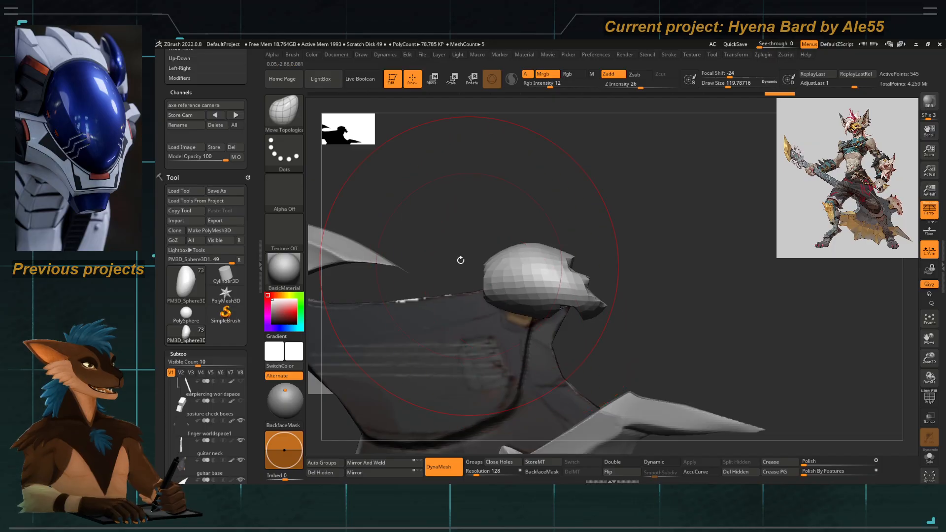
Set the DynaMesh resolution to 704 and remesh the clipped sphere.
{"action": "left_click_drag", "start_coordinate": [461, 261], "coordinate": [412, 303]}
{"action": "key", "text": "w"}
{"action": "left_click_drag", "start_coordinate": [588, 295], "coordinate": [561, 304]}
{"action": "left_click_drag", "start_coordinate": [482, 472], "coordinate": [488, 472]}
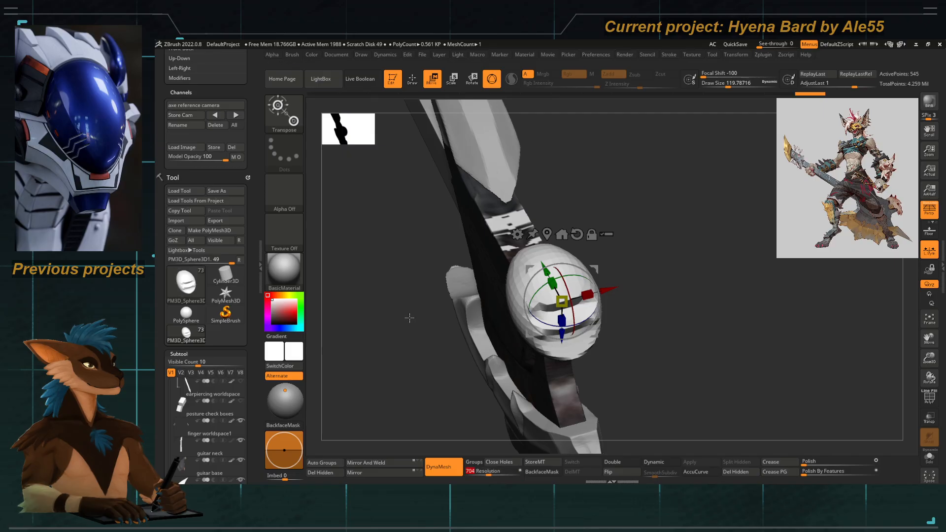
{"action": "left_click_drag", "start_coordinate": [409, 317], "coordinate": [499, 323], "text": "ctrl"}
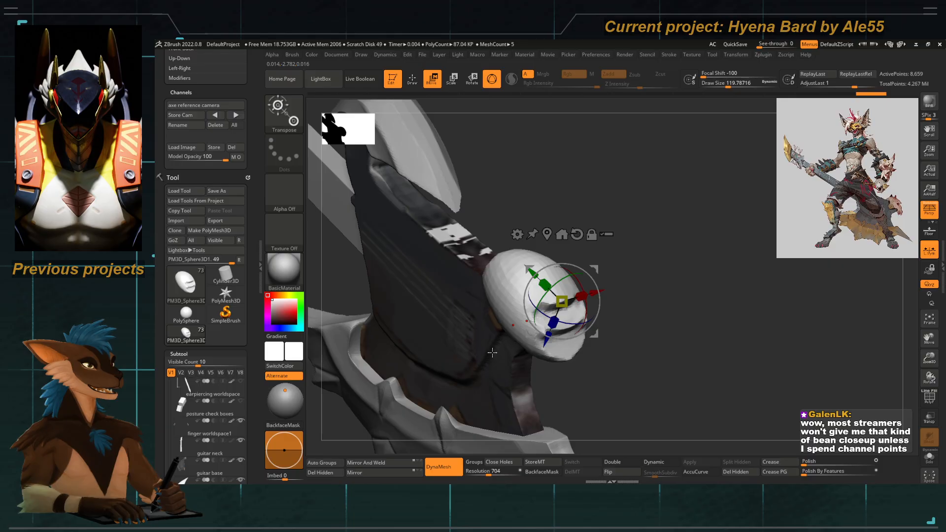
Shape the skull's underside and jaw with the Move Topological brush at a draw size of about 37.
{"action": "key", "text": "q"}
{"action": "left_click_drag", "start_coordinate": [578, 240], "coordinate": [514, 283]}
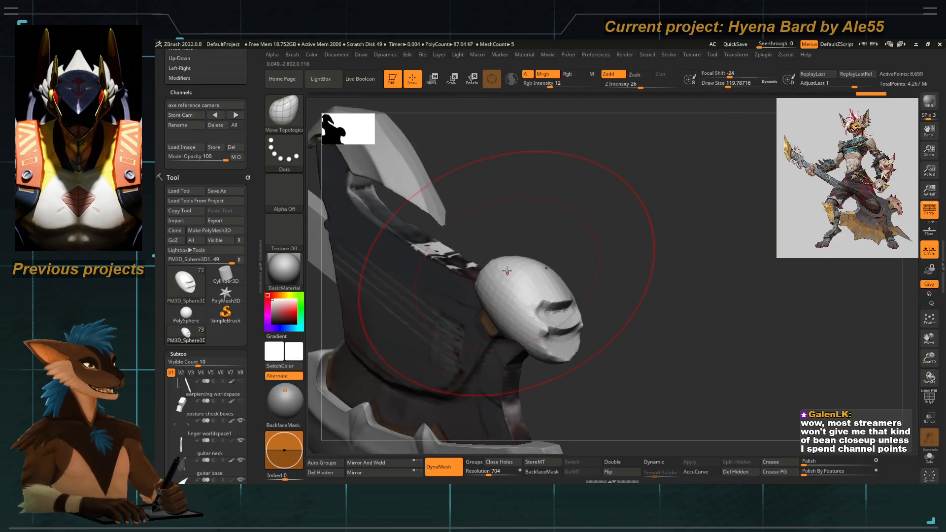
{"action": "right_click_drag", "start_coordinate": [507, 270], "coordinate": [553, 268]}
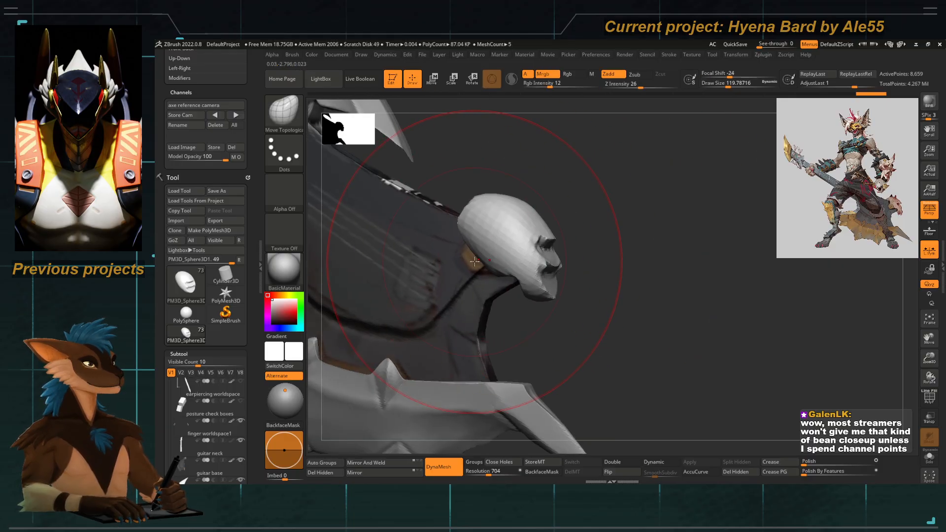
{"action": "scroll", "coordinate": [475, 262], "scroll_direction": "up", "scroll_amount": 5}
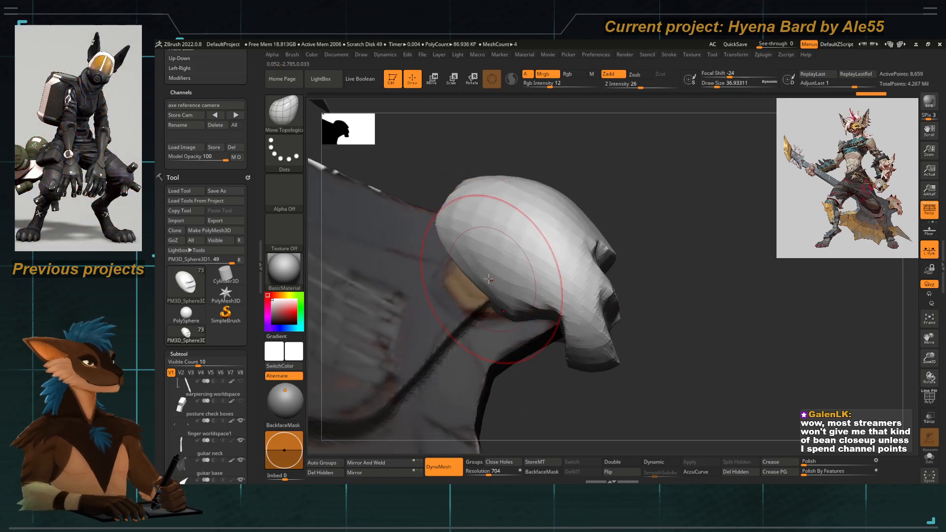
{"action": "left_click_drag", "start_coordinate": [812, 191], "coordinate": [740, 212]}
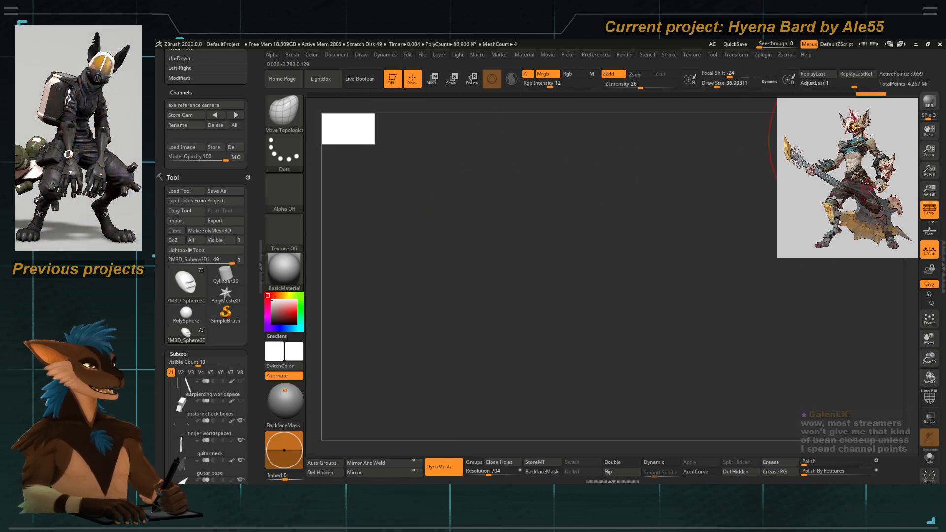
{"action": "left_click_drag", "start_coordinate": [614, 235], "coordinate": [461, 276]}
{"action": "left_click_drag", "start_coordinate": [503, 327], "coordinate": [450, 325], "text": "alt"}
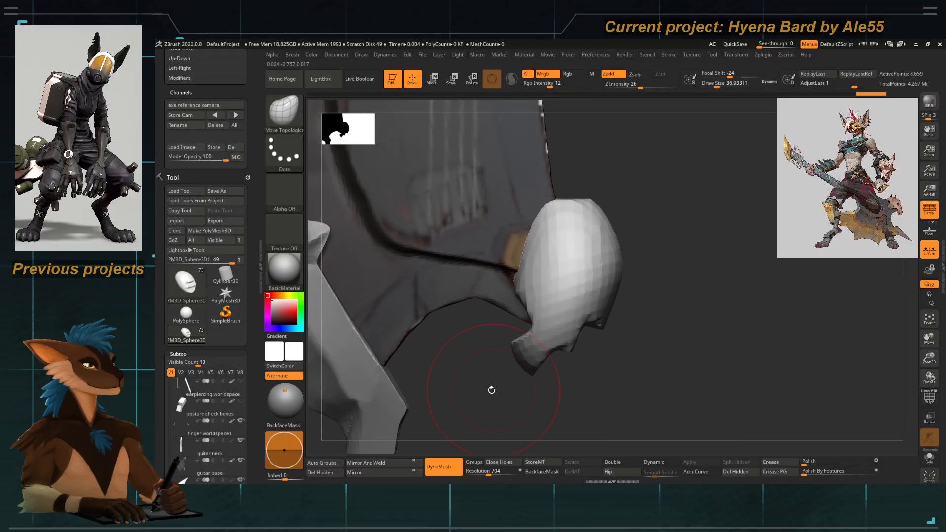
{"action": "mouse_move", "coordinate": [492, 390]}
{"action": "left_mouse_down"}
{"action": "mouse_move", "coordinate": [463, 332]}
{"action": "mouse_move", "coordinate": [435, 312]}
{"action": "mouse_move", "coordinate": [512, 324]}
{"action": "left_mouse_up"}
{"action": "mouse_move", "coordinate": [496, 366]}
{"action": "left_mouse_down"}
{"action": "mouse_move", "coordinate": [564, 363]}
{"action": "mouse_move", "coordinate": [609, 340]}
{"action": "mouse_move", "coordinate": [574, 362]}
{"action": "mouse_move", "coordinate": [547, 338]}
{"action": "left_mouse_up"}
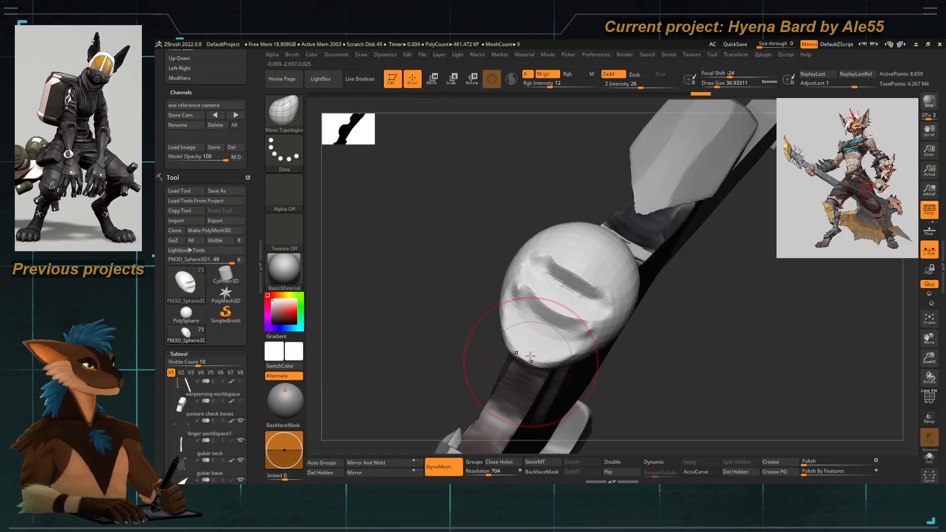
Isolate the head and carve the brow line and eye sockets with the DamStandard brush at a draw size of about 21.6.
{"action": "key", "text": "b"}
{"action": "key", "text": "d"}
{"action": "key", "text": "s"}
{"action": "key", "text": "space"}
{"action": "key", "text": "bracketleft"}
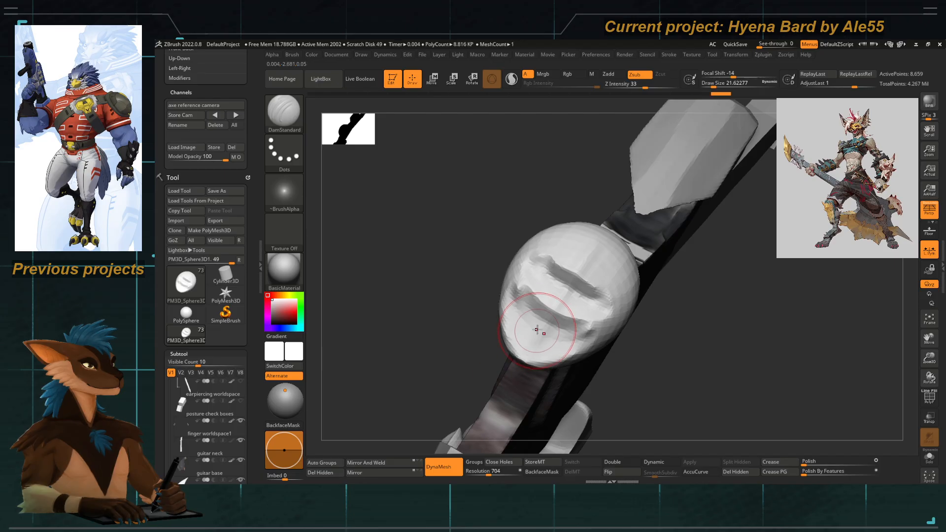
{"action": "mouse_move", "coordinate": [486, 301]}
{"action": "left_mouse_down"}
{"action": "mouse_move", "coordinate": [570, 274]}
{"action": "mouse_move", "coordinate": [473, 244]}
{"action": "mouse_move", "coordinate": [488, 274]}
{"action": "mouse_move", "coordinate": [461, 239]}
{"action": "mouse_move", "coordinate": [479, 310]}
{"action": "mouse_move", "coordinate": [482, 283]}
{"action": "mouse_move", "coordinate": [735, 401]}
{"action": "left_mouse_up"}
{"action": "left_click", "coordinate": [929, 459]}
{"action": "mouse_move", "coordinate": [501, 348]}
{"action": "left_mouse_down"}
{"action": "mouse_move", "coordinate": [571, 359]}
{"action": "mouse_move", "coordinate": [507, 279]}
{"action": "mouse_move", "coordinate": [518, 284]}
{"action": "mouse_move", "coordinate": [488, 279]}
{"action": "mouse_move", "coordinate": [492, 315]}
{"action": "left_mouse_up"}
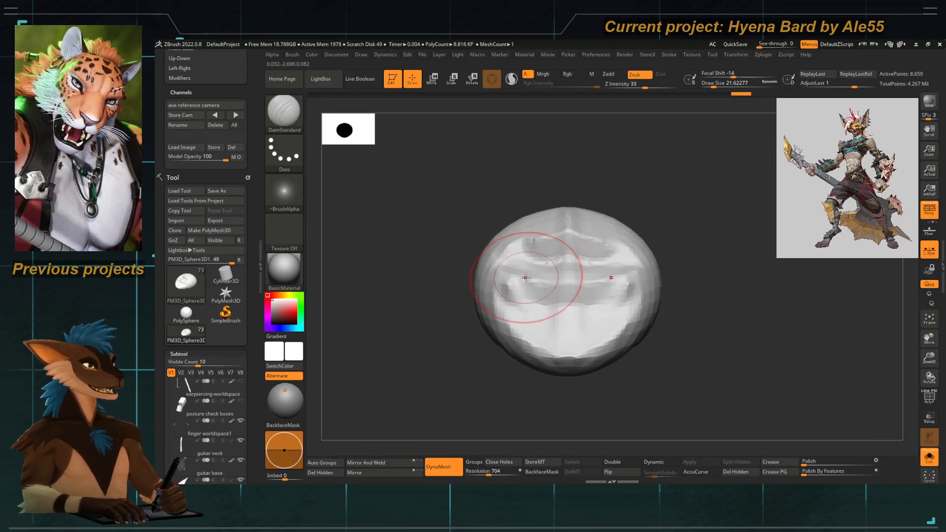
Build up the brow ridge and eye area with ClayTubes, and refine their shape with Move Topological.
{"action": "key", "text": "b"}
{"action": "key", "text": "c"}
{"action": "key", "text": "t"}
{"action": "key", "text": "bracketleft"}
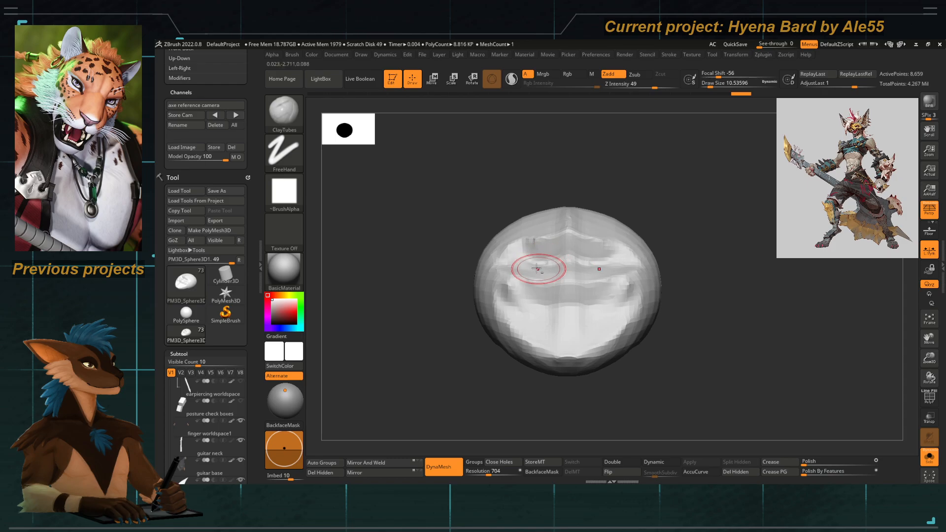
{"action": "key", "text": "b"}
{"action": "key", "text": "m"}
{"action": "key", "text": "t"}
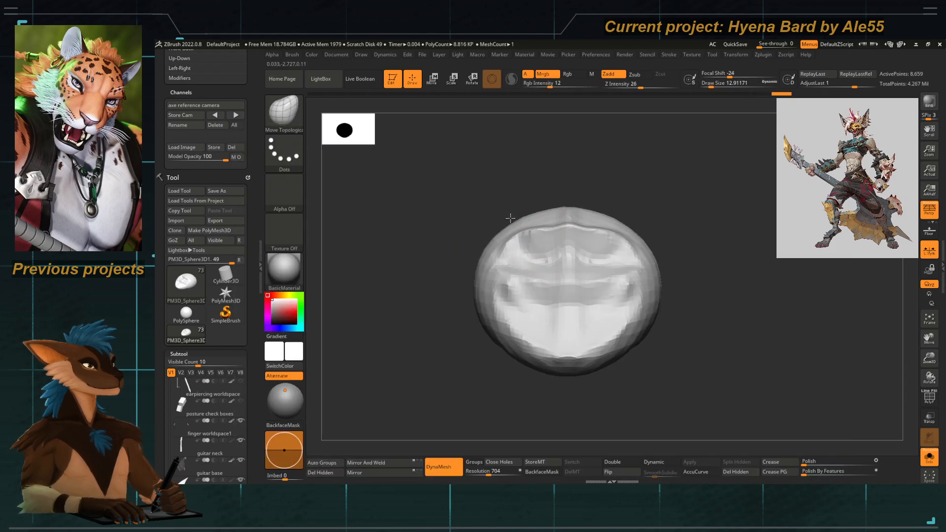
{"action": "key", "text": "b"}
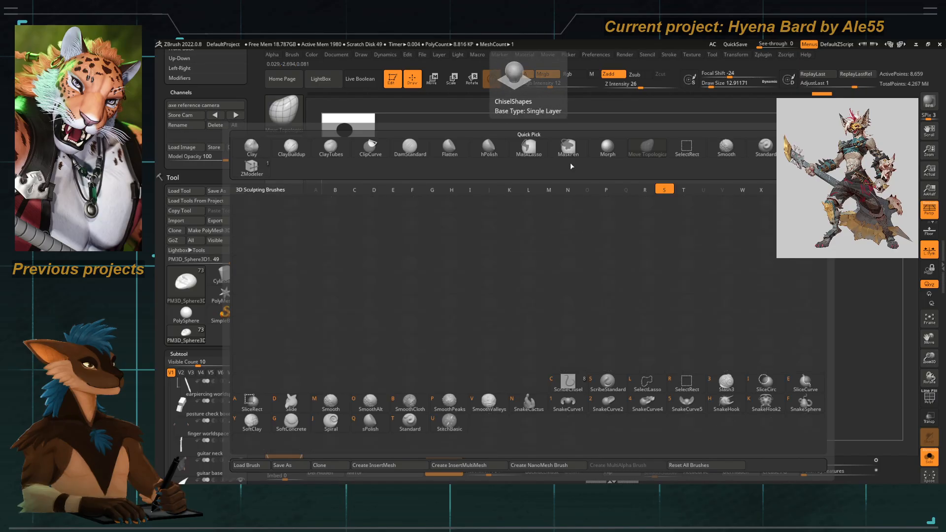
{"action": "key", "text": "m"}
{"action": "key", "text": "t"}
Carve fine nose detail with DamStandard at a draw size of about 6.6, undoing the stroke below the nose.
{"action": "key", "text": "b"}
{"action": "key", "text": "d"}
{"action": "key", "text": "s"}
{"action": "key", "text": "space"}
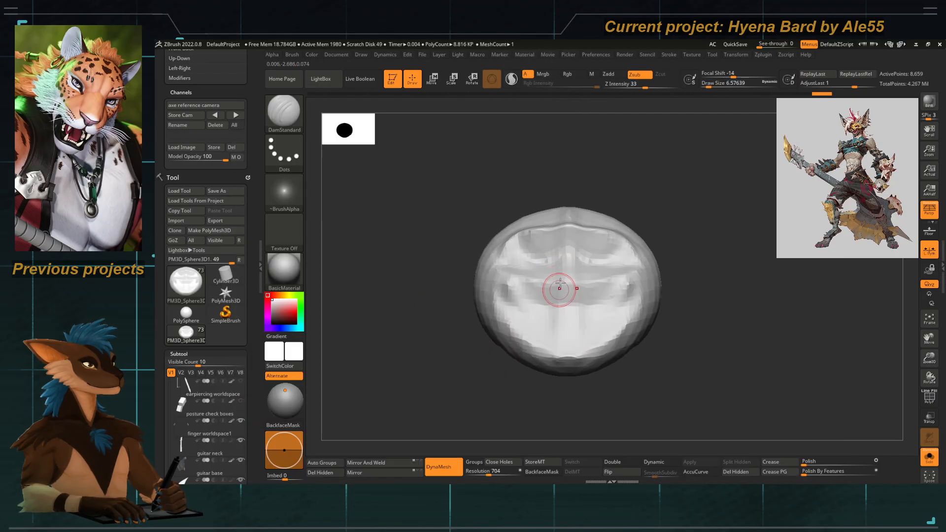
{"action": "left_click_drag", "start_coordinate": [546, 300], "coordinate": [567, 344]}
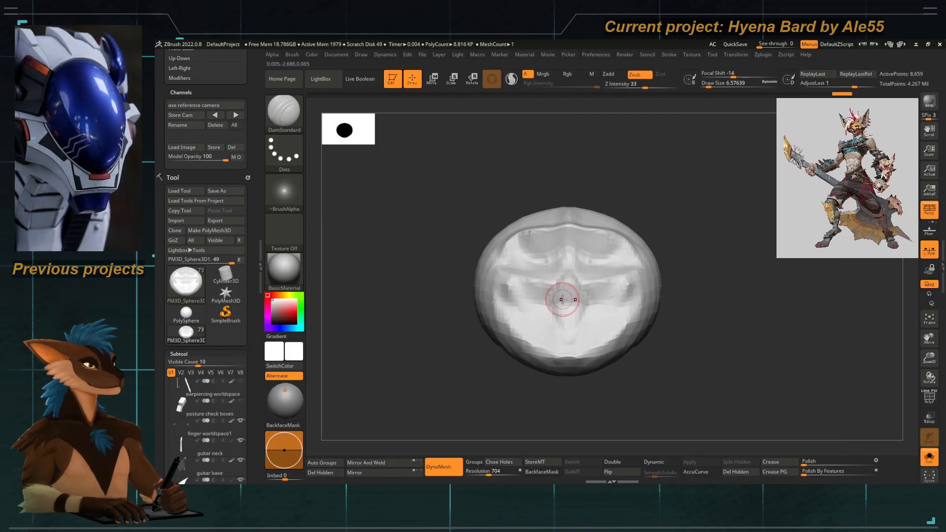
{"action": "key", "text": "ctrl+z"}
{"action": "left_click_drag", "start_coordinate": [570, 261], "coordinate": [569, 263]}
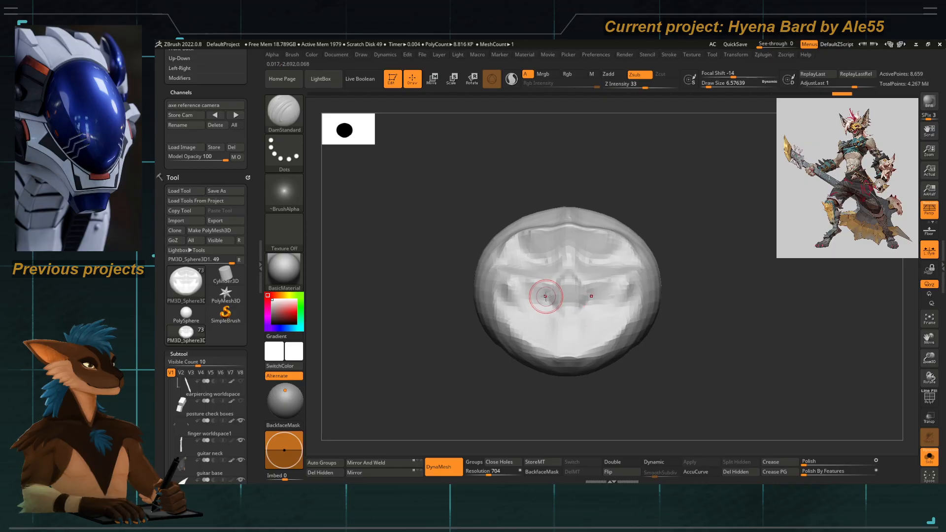
Build a blocky nose in the middle of the face and sculpt slanted angry eyes with the ClayTubes brush.
{"action": "key", "text": "b"}
{"action": "key", "text": "c"}
{"action": "key", "text": "t"}
{"action": "left_click_drag", "start_coordinate": [569, 308], "coordinate": [566, 279]}
{"action": "key", "text": "ctrl+z"}
{"action": "key", "text": "space"}
{"action": "left_click_drag", "start_coordinate": [568, 280], "coordinate": [569, 306]}
{"action": "key", "text": "space"}
{"action": "mouse_move", "coordinate": [602, 251]}
{"action": "left_mouse_down"}
{"action": "mouse_move", "coordinate": [592, 262]}
{"action": "mouse_move", "coordinate": [601, 266]}
{"action": "left_mouse_up"}
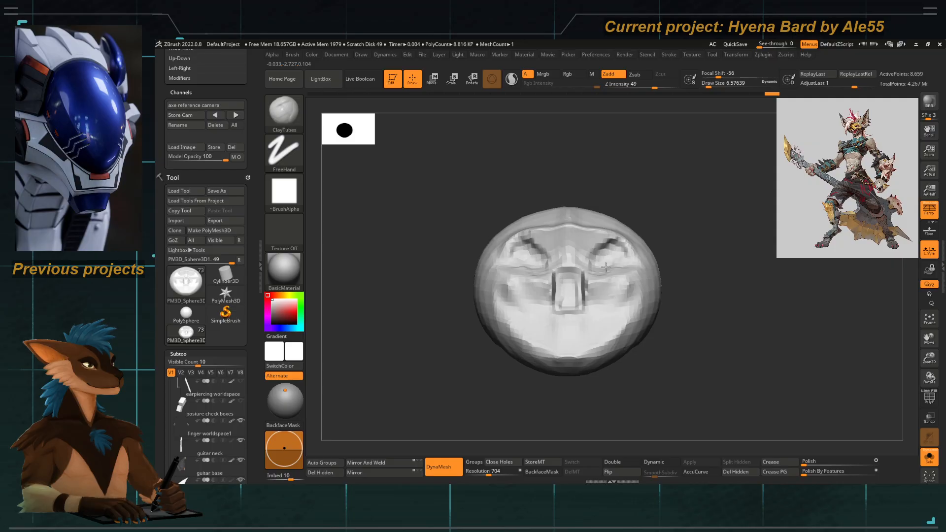
Reshape the brow and nose profile with Move Topological at a draw size of about 15.6.
{"action": "left_click_drag", "start_coordinate": [444, 212], "coordinate": [503, 225]}
{"action": "key", "text": "b"}
{"action": "left_click_drag", "start_coordinate": [513, 218], "coordinate": [539, 225]}
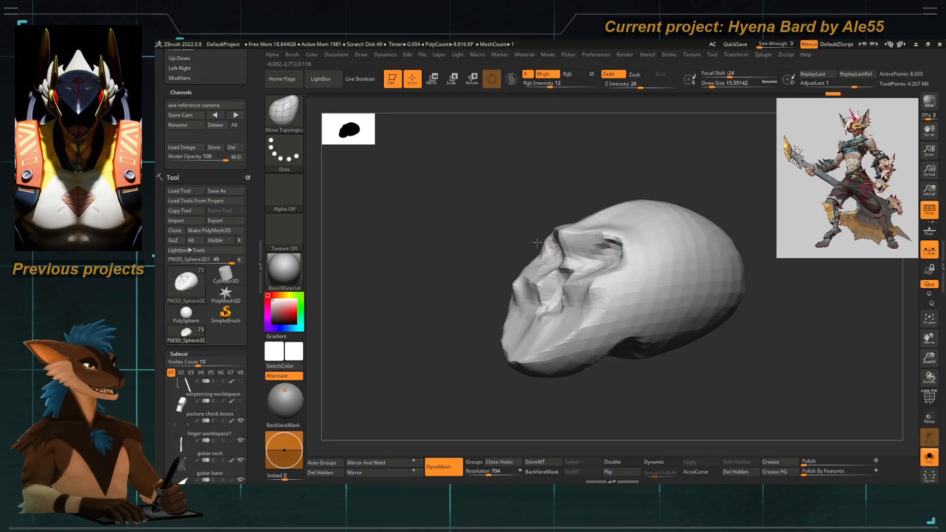
{"action": "mouse_move", "coordinate": [542, 240]}
{"action": "left_mouse_down"}
{"action": "mouse_move", "coordinate": [603, 229]}
{"action": "mouse_move", "coordinate": [528, 238]}
{"action": "left_mouse_up"}
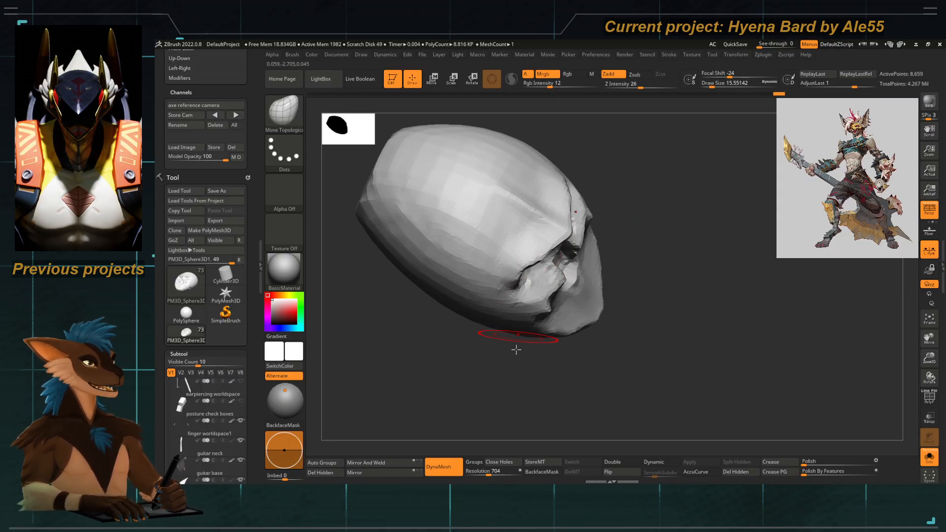
Build up the outer rims of the eye sockets and the cheekbones with the ClayTubes brush.
{"action": "left_click_drag", "start_coordinate": [513, 349], "coordinate": [491, 330]}
{"action": "key", "text": "b"}
{"action": "key", "text": "c"}
{"action": "key", "text": "t"}
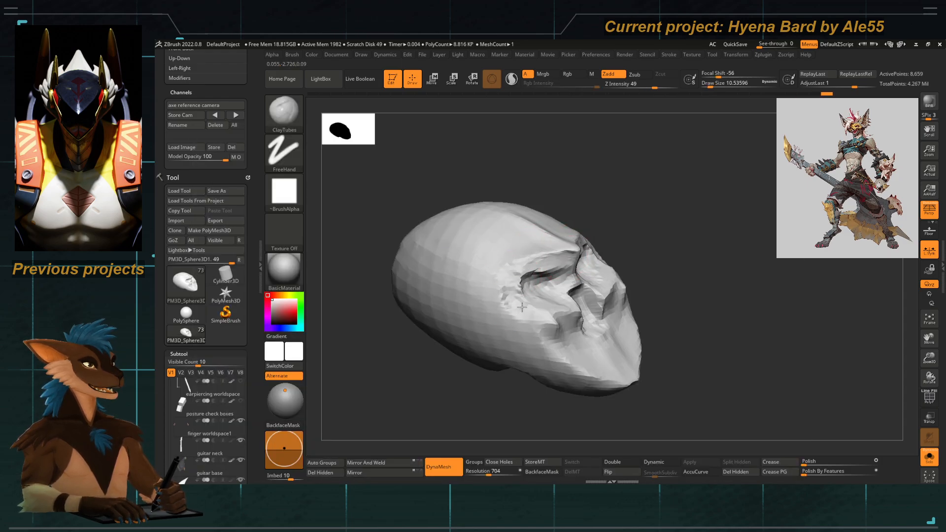
{"action": "left_click_drag", "start_coordinate": [521, 306], "coordinate": [565, 340]}
{"action": "left_click_drag", "start_coordinate": [535, 412], "coordinate": [526, 367]}
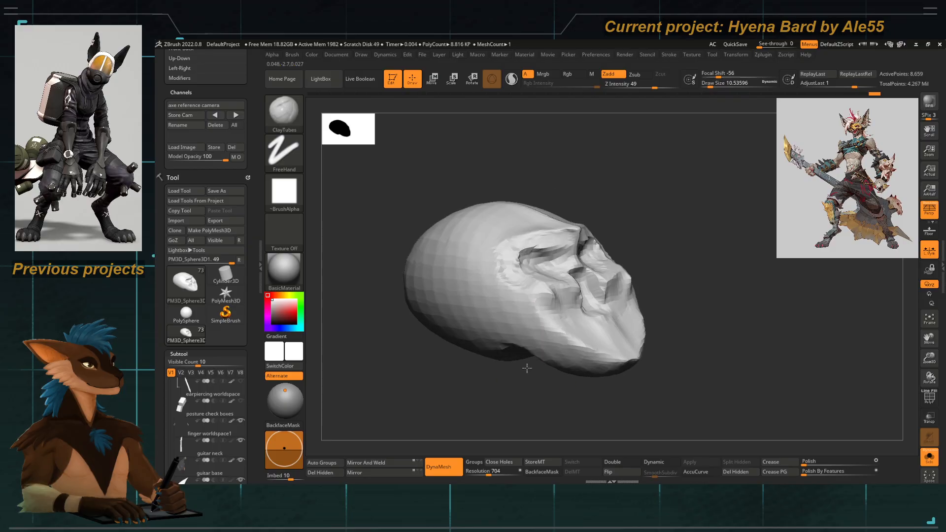
{"action": "mouse_move", "coordinate": [557, 333]}
{"action": "left_mouse_down"}
{"action": "mouse_move", "coordinate": [531, 376]}
{"action": "mouse_move", "coordinate": [553, 363]}
{"action": "left_mouse_up"}
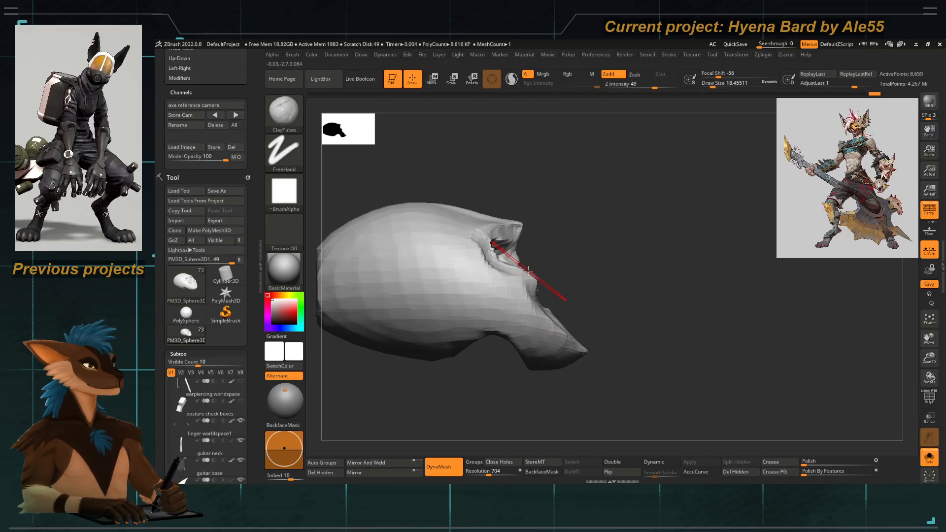
Pull the tip of the brow ridge forward with the Move Topological brush, and undo the last pull.
{"action": "key", "text": "b"}
{"action": "key", "text": "m"}
{"action": "key", "text": "t"}
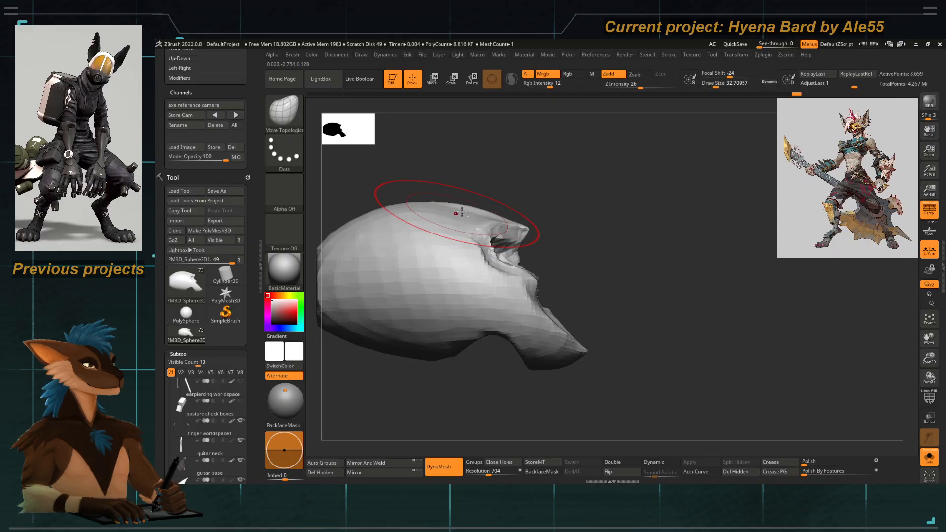
{"action": "mouse_move", "coordinate": [532, 181]}
{"action": "left_mouse_down"}
{"action": "mouse_move", "coordinate": [486, 186]}
{"action": "mouse_move", "coordinate": [452, 213]}
{"action": "mouse_move", "coordinate": [465, 223]}
{"action": "mouse_move", "coordinate": [453, 222]}
{"action": "mouse_move", "coordinate": [449, 187]}
{"action": "left_mouse_up"}
{"action": "key", "text": "space"}
{"action": "key", "text": "ctrl+z"}
Enable AccuCurve and pull two symmetrical pointed ears out of the top of the head.
{"action": "left_click", "coordinate": [696, 471]}
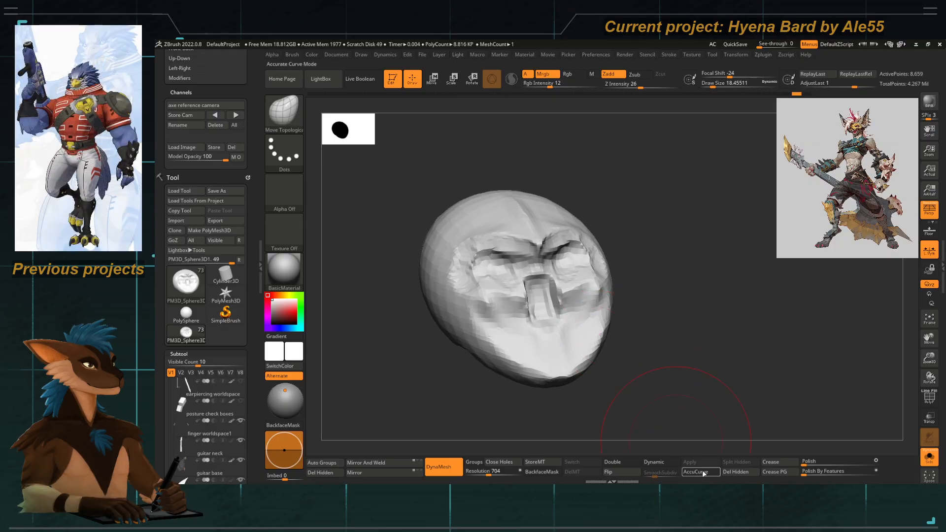
{"action": "left_click_drag", "start_coordinate": [445, 191], "coordinate": [443, 168]}
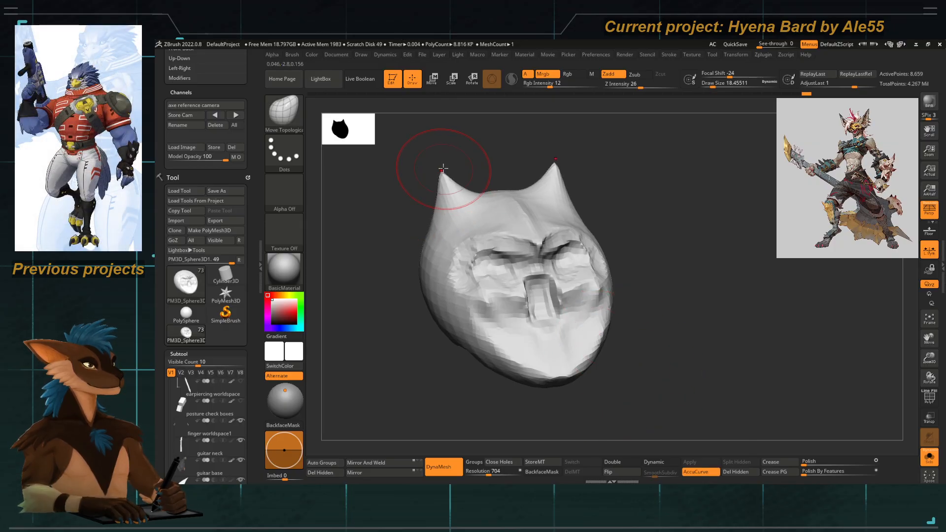
{"action": "mouse_move", "coordinate": [430, 101]}
{"action": "left_mouse_down"}
{"action": "mouse_move", "coordinate": [397, 297]}
{"action": "mouse_move", "coordinate": [461, 320]}
{"action": "mouse_move", "coordinate": [443, 318]}
{"action": "mouse_move", "coordinate": [544, 305]}
{"action": "left_mouse_up"}
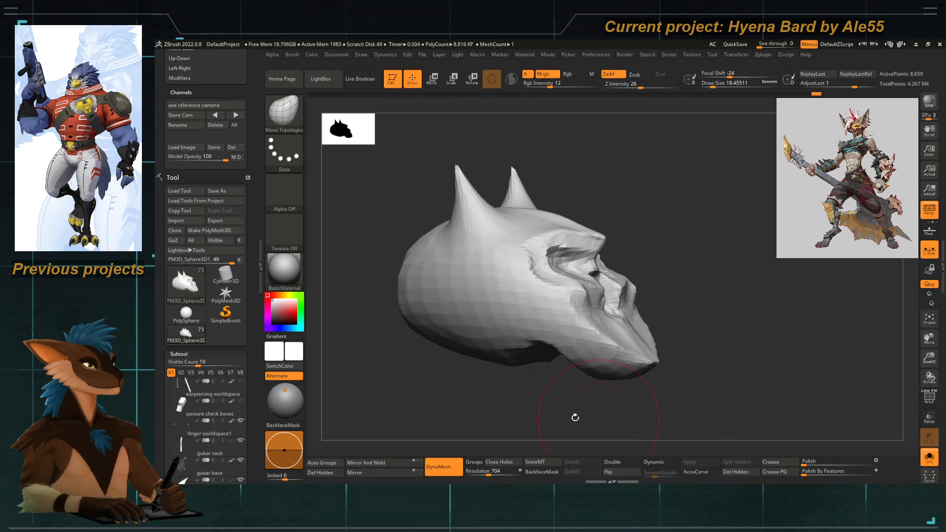
Reshape the base of the ears and the back of the skull with Move Topological at draw size 28.75.
{"action": "left_click_drag", "start_coordinate": [575, 417], "coordinate": [469, 384]}
{"action": "key", "text": "space"}
{"action": "left_click_drag", "start_coordinate": [443, 224], "coordinate": [447, 224]}
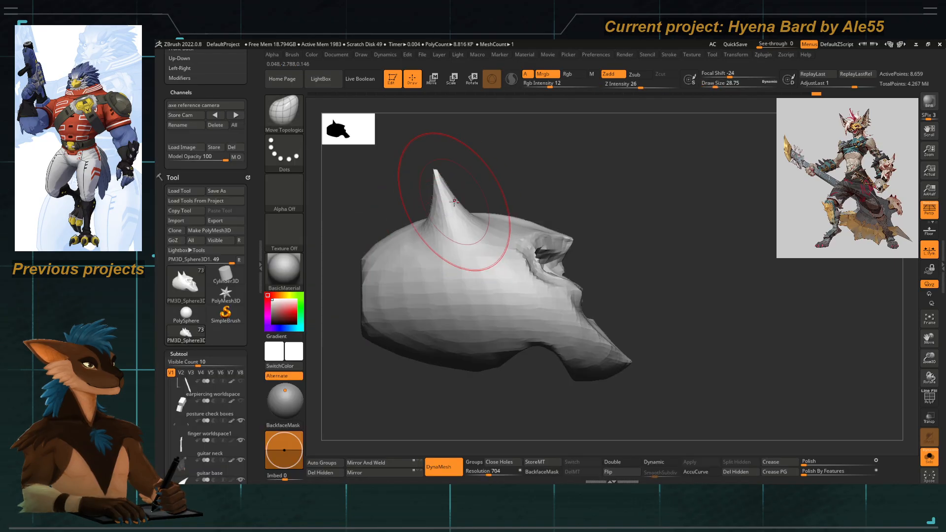
{"action": "left_click_drag", "start_coordinate": [367, 377], "coordinate": [467, 300], "text": "alt"}
{"action": "left_click_drag", "start_coordinate": [500, 359], "coordinate": [415, 206], "text": "ctrl+shift"}
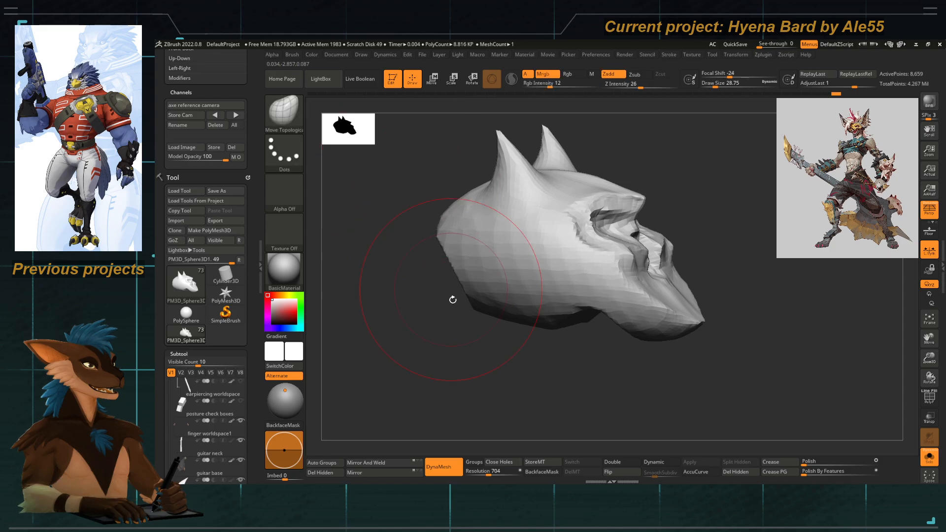
{"action": "mouse_move", "coordinate": [444, 305]}
{"action": "left_mouse_down"}
{"action": "mouse_move", "coordinate": [513, 286]}
{"action": "mouse_move", "coordinate": [439, 294]}
{"action": "left_mouse_up"}
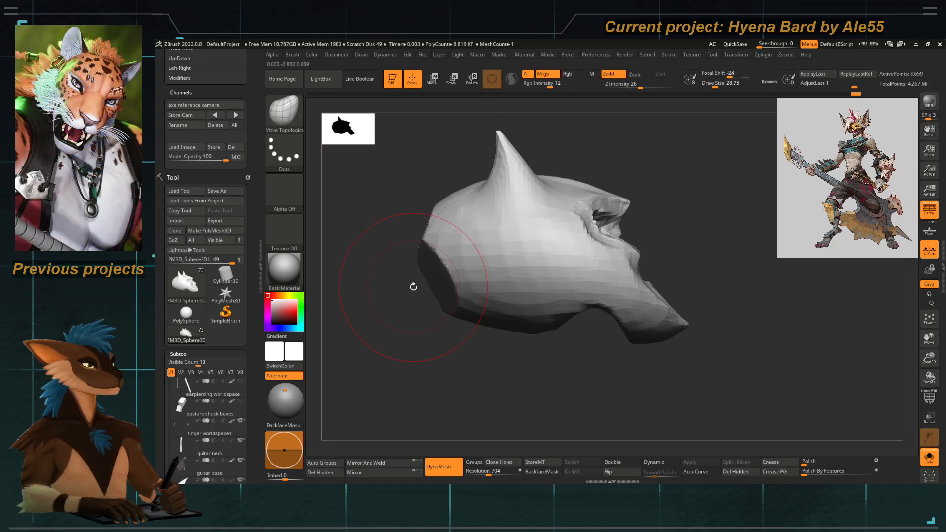
{"action": "left_click_drag", "start_coordinate": [597, 324], "coordinate": [556, 302], "text": "ctrl+shift"}
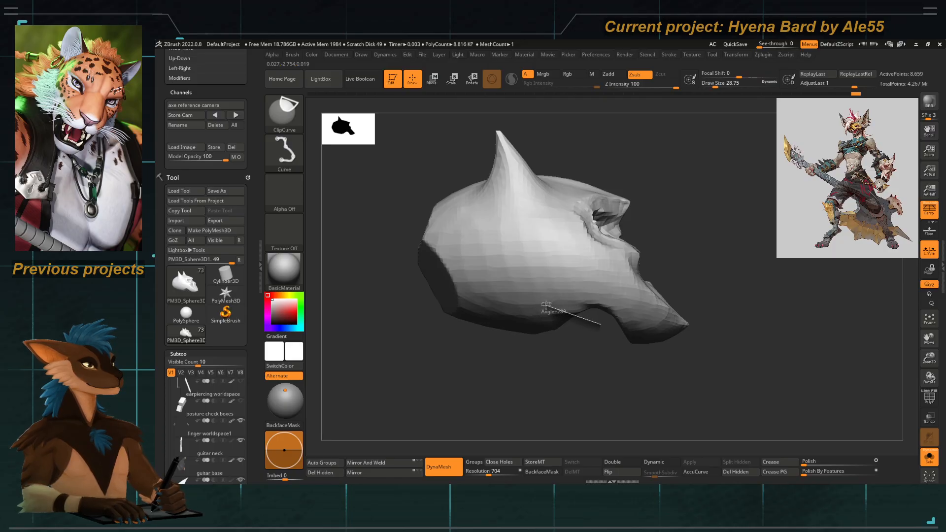
{"action": "left_click_drag", "start_coordinate": [529, 310], "coordinate": [529, 311], "text": "ctrl+shift"}
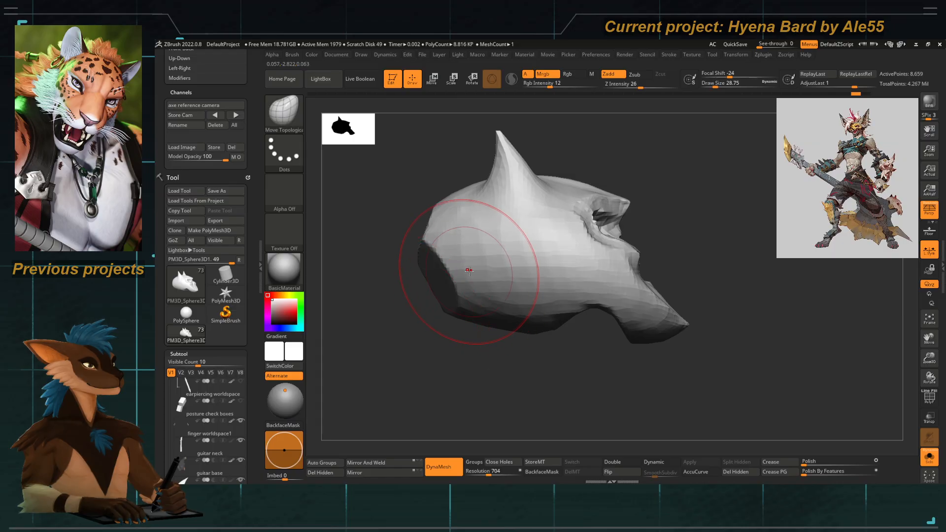
{"action": "key", "text": "b"}
{"action": "key", "text": "Escape"}
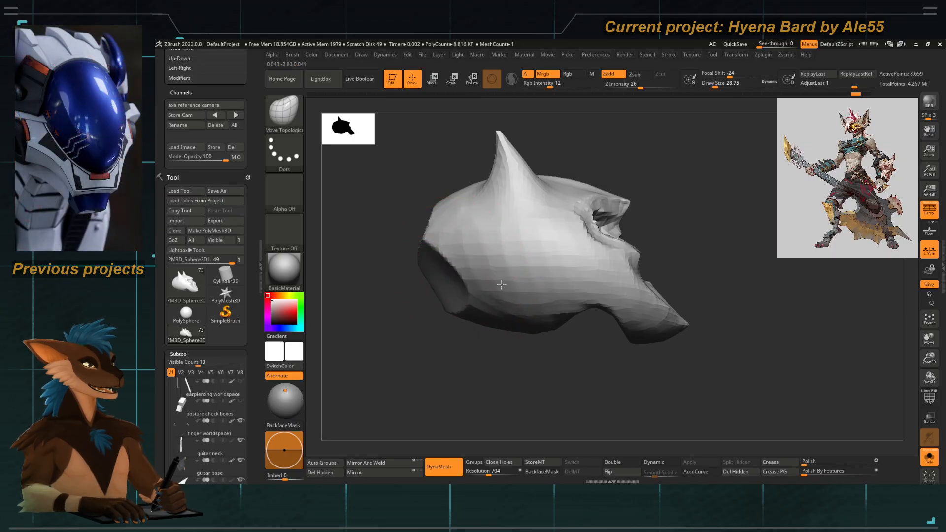
Reshape the back and underside of the skull with the Move Topological brush, raising the draw size to about 30.7.
{"action": "key", "text": "space"}
{"action": "mouse_move", "coordinate": [458, 265]}
{"action": "left_mouse_down"}
{"action": "mouse_move", "coordinate": [430, 250]}
{"action": "mouse_move", "coordinate": [438, 229]}
{"action": "mouse_move", "coordinate": [456, 245]}
{"action": "left_mouse_up"}
{"action": "key", "text": "space"}
{"action": "mouse_move", "coordinate": [391, 250]}
{"action": "left_mouse_down"}
{"action": "mouse_move", "coordinate": [430, 262]}
{"action": "mouse_move", "coordinate": [447, 254]}
{"action": "left_mouse_up"}
{"action": "left_click_drag", "start_coordinate": [473, 376], "coordinate": [433, 362], "text": "shift"}
{"action": "left_click_drag", "start_coordinate": [458, 327], "coordinate": [507, 261], "text": "alt"}
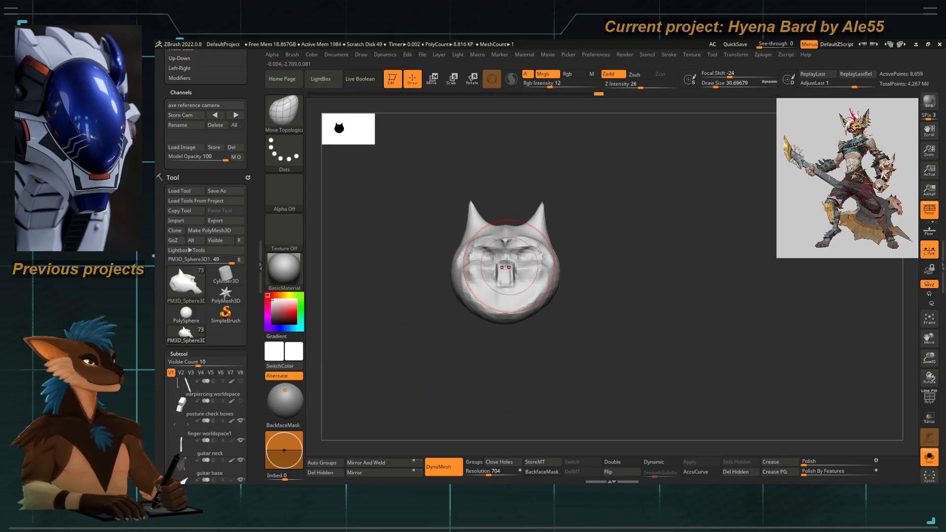
Flatten the sides of the head with the ClipCurve brush from the front, undoing the first cut and repeating it.
{"action": "left_click_drag", "start_coordinate": [479, 341], "coordinate": [421, 198], "text": "ctrl+shift"}
{"action": "mouse_move", "coordinate": [397, 315]}
{"action": "left_mouse_down"}
{"action": "mouse_move", "coordinate": [451, 316]}
{"action": "mouse_move", "coordinate": [437, 315]}
{"action": "mouse_move", "coordinate": [442, 329]}
{"action": "mouse_move", "coordinate": [436, 211]}
{"action": "left_mouse_up"}
{"action": "key", "text": "ctrl+z"}
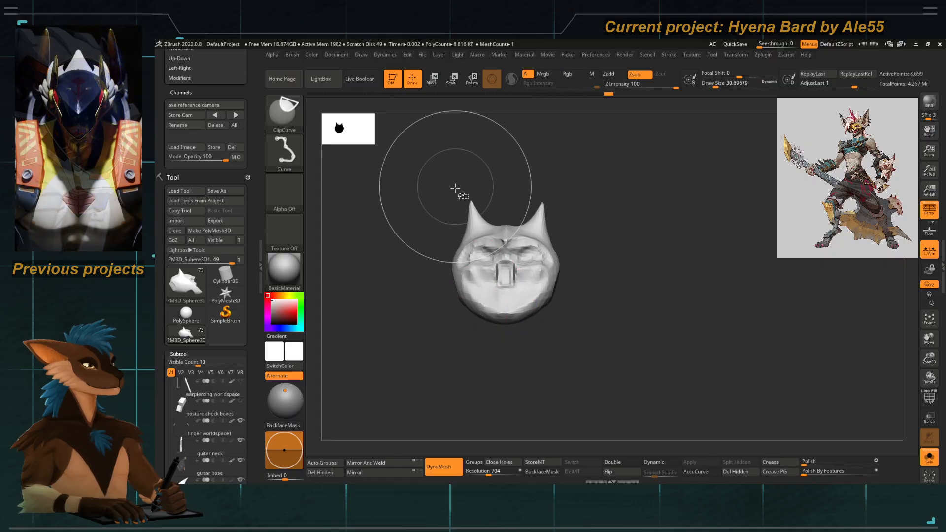
{"action": "left_click_drag", "start_coordinate": [452, 299], "coordinate": [452, 190], "text": "ctrl+shift"}
{"action": "mouse_move", "coordinate": [427, 296]}
{"action": "left_mouse_down"}
{"action": "mouse_move", "coordinate": [477, 292]}
{"action": "mouse_move", "coordinate": [465, 344]}
{"action": "mouse_move", "coordinate": [457, 342]}
{"action": "mouse_move", "coordinate": [466, 352]}
{"action": "mouse_move", "coordinate": [449, 353]}
{"action": "mouse_move", "coordinate": [469, 264]}
{"action": "mouse_move", "coordinate": [459, 221]}
{"action": "mouse_move", "coordinate": [465, 200]}
{"action": "left_mouse_up"}
Pull two long symmetrical fangs down from the outer corners of the upper jaw with the Move Topological brush.
{"action": "key", "text": "b"}
{"action": "key", "text": "m"}
{"action": "key", "text": "t"}
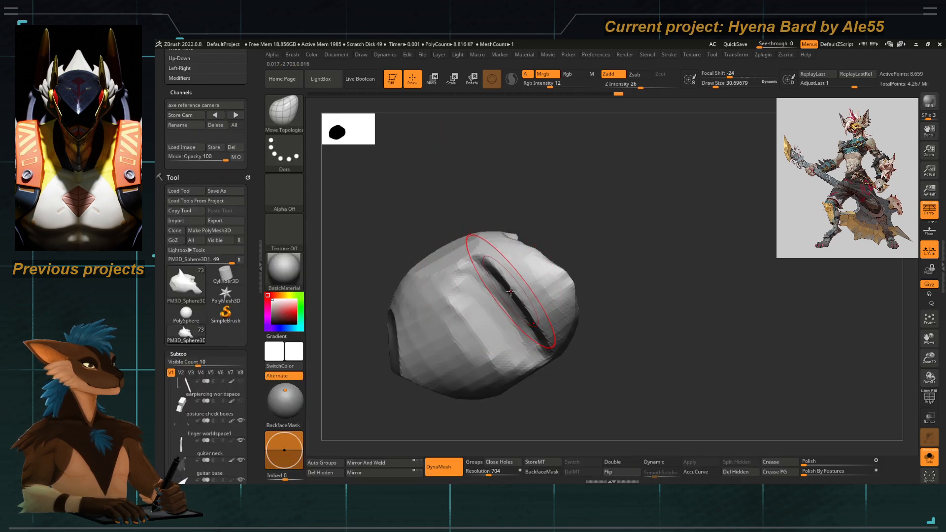
{"action": "key", "text": "space"}
{"action": "left_click_drag", "start_coordinate": [534, 299], "coordinate": [527, 300]}
{"action": "mouse_move", "coordinate": [524, 202]}
{"action": "left_mouse_down"}
{"action": "mouse_move", "coordinate": [516, 238]}
{"action": "mouse_move", "coordinate": [542, 284]}
{"action": "left_mouse_up"}
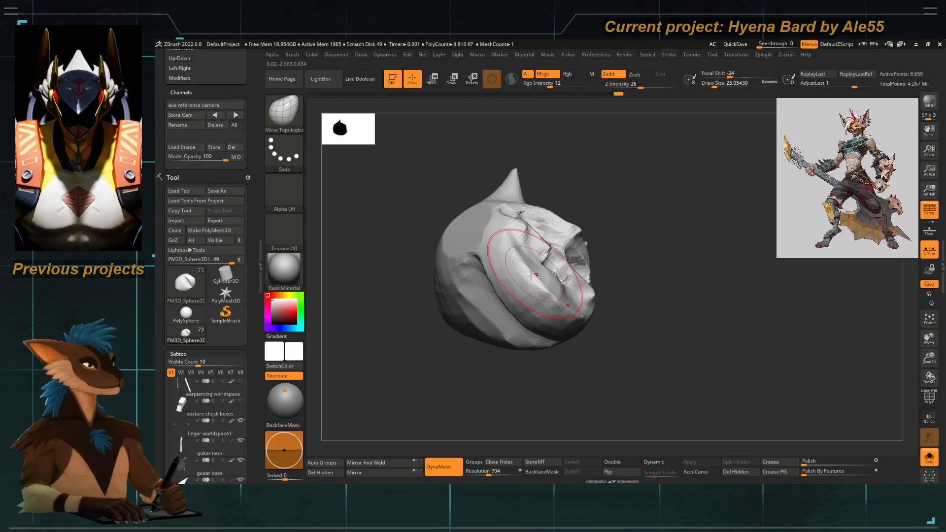
{"action": "mouse_move", "coordinate": [476, 371]}
{"action": "left_mouse_down"}
{"action": "mouse_move", "coordinate": [429, 364]}
{"action": "mouse_move", "coordinate": [401, 345]}
{"action": "left_mouse_up"}
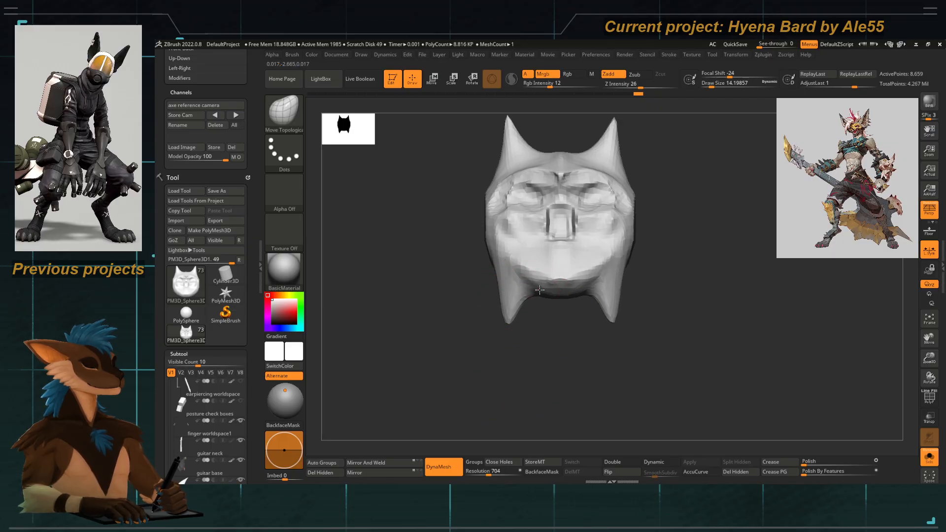
Pull a pair of smaller teeth down between the long fangs with Move Topological at draw size about 10.5.
{"action": "key", "text": "space"}
{"action": "left_click_drag", "start_coordinate": [536, 304], "coordinate": [534, 288]}
{"action": "left_click_drag", "start_coordinate": [537, 295], "coordinate": [537, 299]}
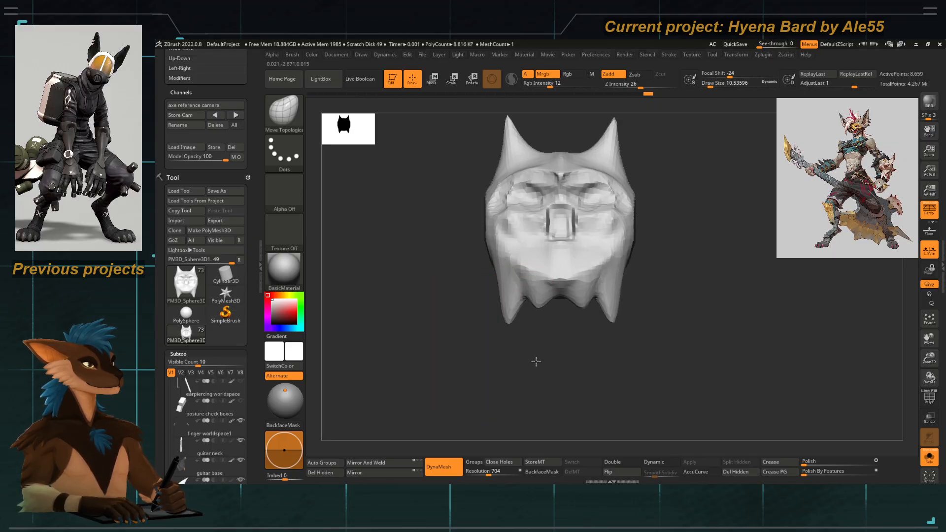
Refine the profile of the snout with the Move Topological brush, enlarging the draw size to about 34.8.
{"action": "left_click_drag", "start_coordinate": [533, 336], "coordinate": [523, 292]}
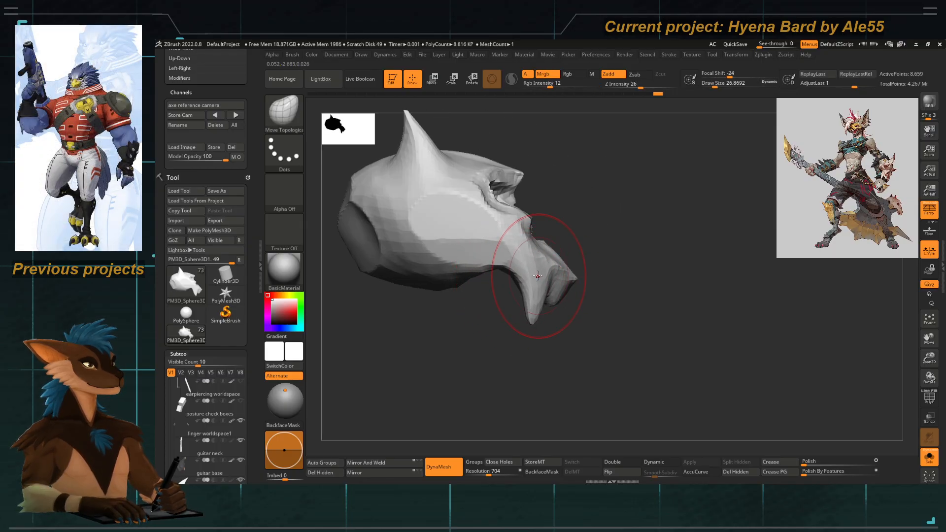
{"action": "key", "text": "space"}
{"action": "left_click_drag", "start_coordinate": [511, 257], "coordinate": [515, 257]}
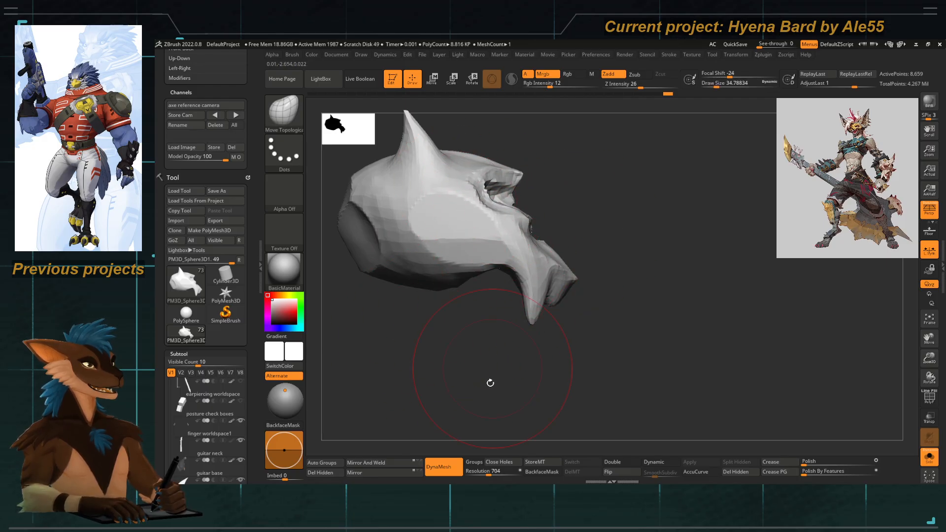
{"action": "left_click_drag", "start_coordinate": [488, 383], "coordinate": [446, 302]}
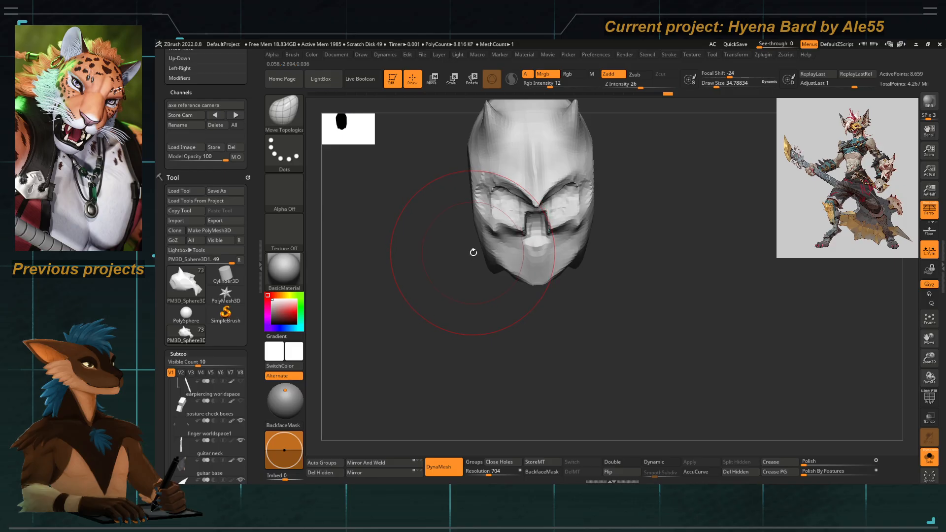
Build up the cheekbones and the areas under the eyes with the ClayTubes brush at draw size about 8.4.
{"action": "key", "text": "b"}
{"action": "key", "text": "c"}
{"action": "key", "text": "t"}
{"action": "mouse_move", "coordinate": [452, 245]}
{"action": "left_mouse_down"}
{"action": "mouse_move", "coordinate": [462, 228]}
{"action": "mouse_move", "coordinate": [468, 256]}
{"action": "left_mouse_up"}
{"action": "key", "text": "space"}
{"action": "left_click_drag", "start_coordinate": [511, 225], "coordinate": [502, 225]}
{"action": "mouse_move", "coordinate": [419, 283]}
{"action": "left_mouse_down"}
{"action": "mouse_move", "coordinate": [434, 268]}
{"action": "mouse_move", "coordinate": [457, 275]}
{"action": "left_mouse_up"}
{"action": "key", "text": "space"}
{"action": "left_click_drag", "start_coordinate": [433, 306], "coordinate": [418, 305]}
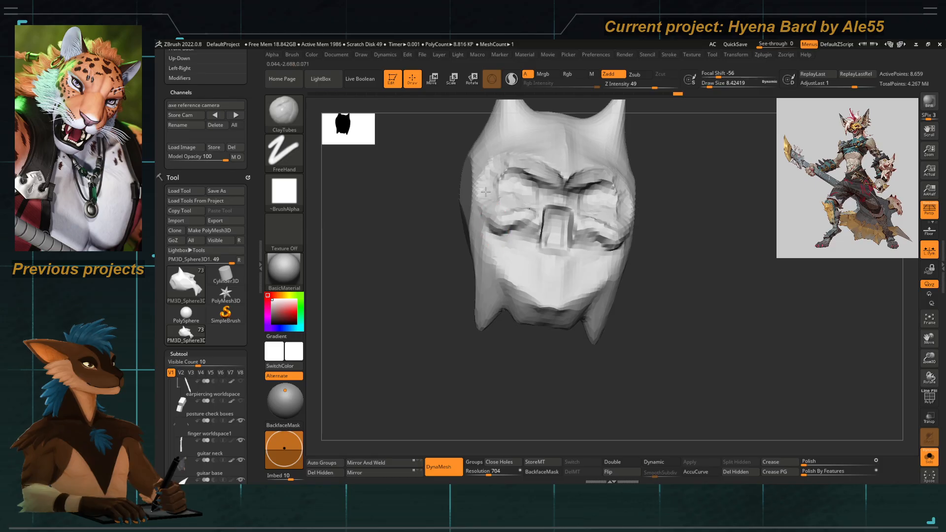
Remesh the head with DynaMesh and build up the lower eye socket rims with ClayTubes at draw size about 11.7.
{"action": "key", "text": "space"}
{"action": "left_click_drag", "start_coordinate": [410, 306], "coordinate": [424, 298], "text": "ctrl"}
{"action": "key", "text": "space"}
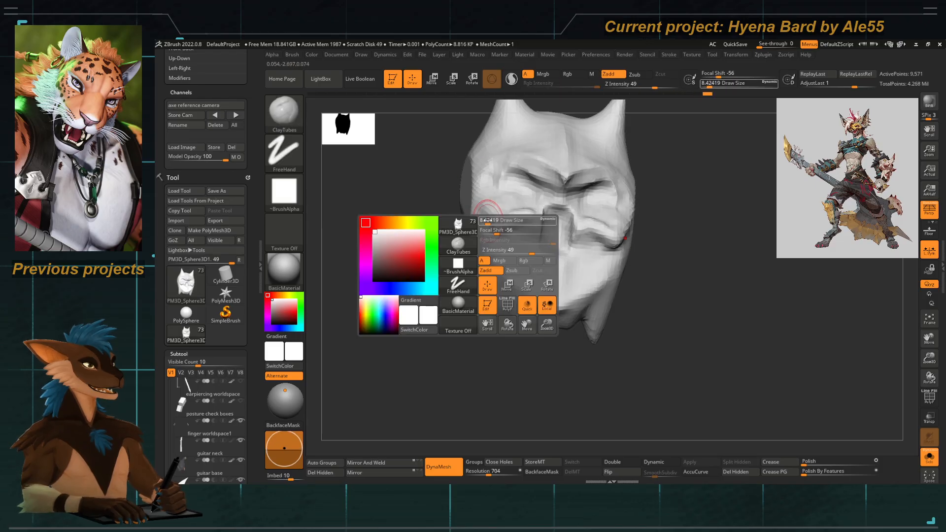
{"action": "left_click_drag", "start_coordinate": [486, 220], "coordinate": [491, 220]}
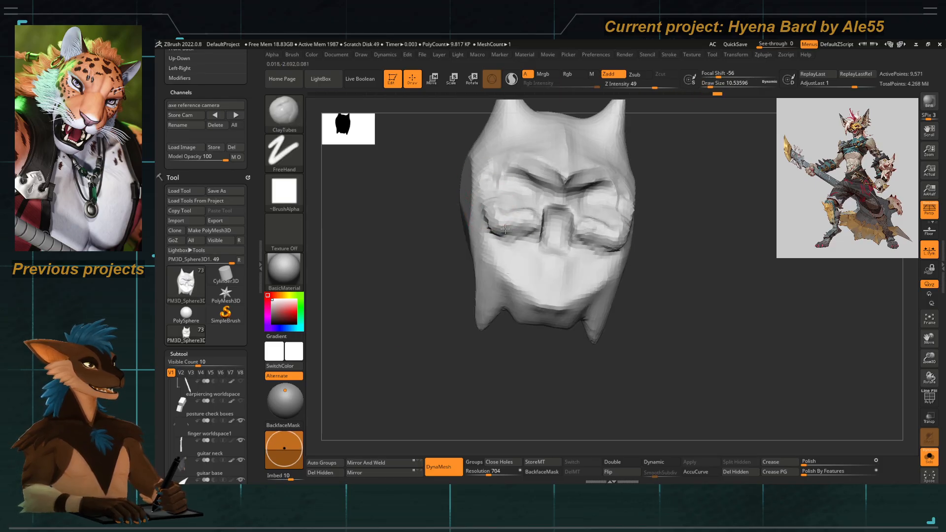
{"action": "left_click_drag", "start_coordinate": [437, 257], "coordinate": [476, 232]}
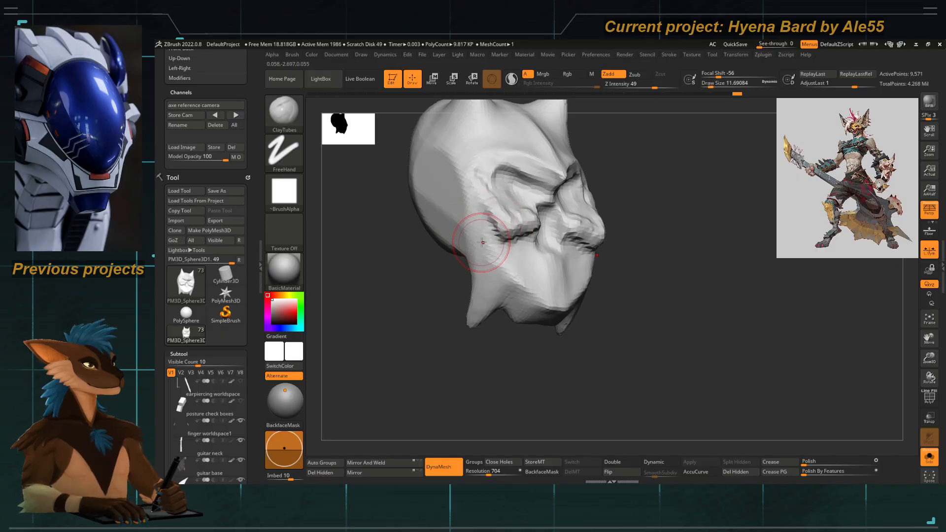
{"action": "key", "text": "space"}
{"action": "left_click_drag", "start_coordinate": [431, 339], "coordinate": [435, 301]}
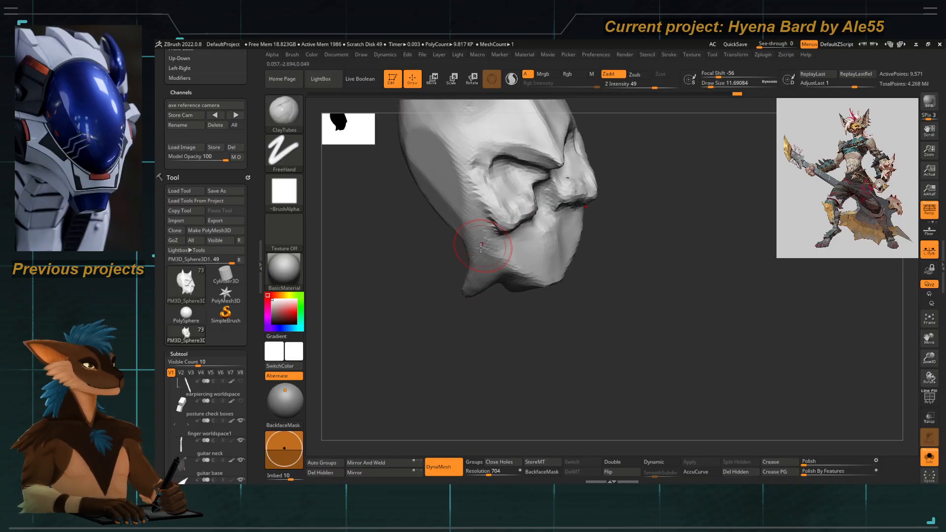
Reshape the lower eye sockets and the base of the long fangs with Move Topological at draw size about 11.7.
{"action": "key", "text": "b"}
{"action": "key", "text": "m"}
{"action": "key", "text": "t"}
{"action": "key", "text": "space"}
{"action": "mouse_move", "coordinate": [488, 232]}
{"action": "left_mouse_down"}
{"action": "mouse_move", "coordinate": [497, 230]}
{"action": "mouse_move", "coordinate": [491, 211]}
{"action": "mouse_move", "coordinate": [505, 223]}
{"action": "left_mouse_up"}
{"action": "key", "text": "space"}
{"action": "left_click_drag", "start_coordinate": [510, 223], "coordinate": [511, 229]}
{"action": "mouse_move", "coordinate": [448, 276]}
{"action": "left_mouse_down"}
{"action": "mouse_move", "coordinate": [430, 268]}
{"action": "mouse_move", "coordinate": [450, 261]}
{"action": "left_mouse_up"}
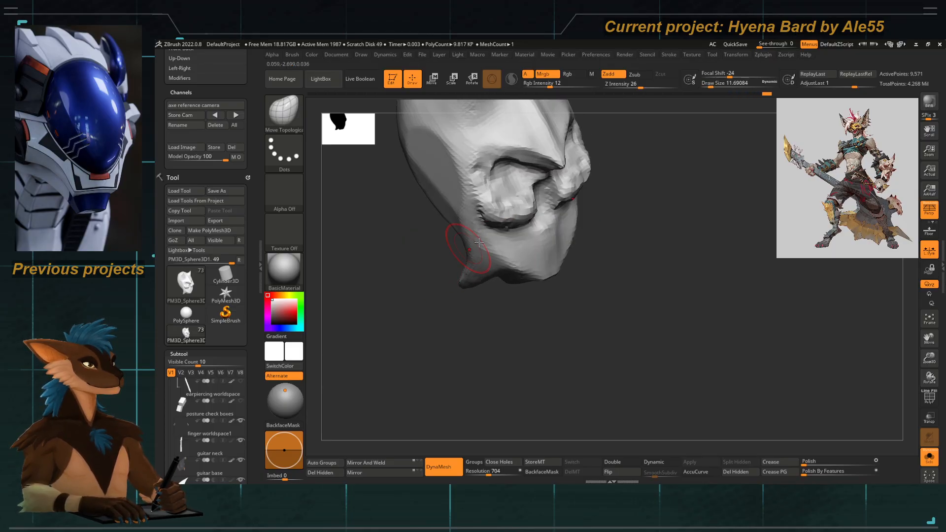
{"action": "mouse_move", "coordinate": [503, 324]}
{"action": "left_mouse_down"}
{"action": "mouse_move", "coordinate": [467, 279]}
{"action": "mouse_move", "coordinate": [466, 298]}
{"action": "mouse_move", "coordinate": [454, 302]}
{"action": "mouse_move", "coordinate": [469, 264]}
{"action": "left_mouse_up"}
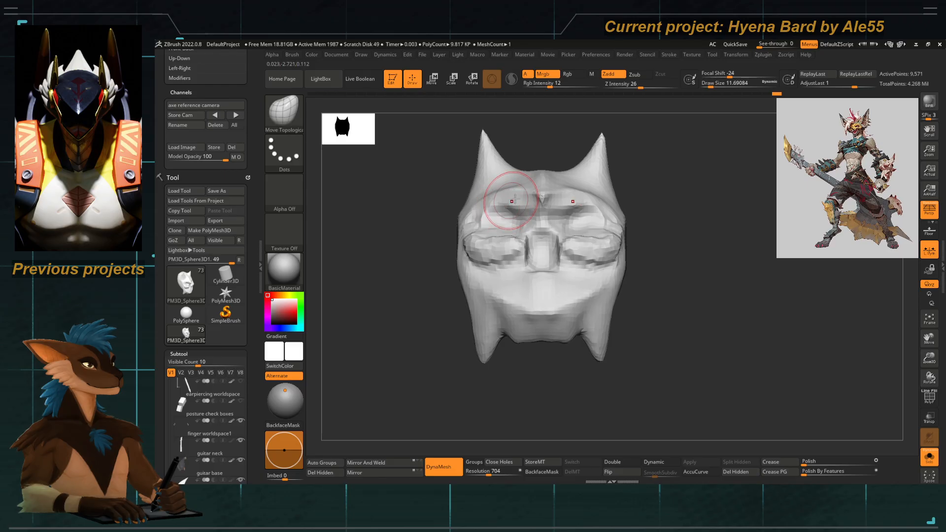
Adjust the brow ridge and the snout with the Move Topological brush, enlarging the draw size to about 32.7.
{"action": "left_click_drag", "start_coordinate": [537, 195], "coordinate": [538, 197]}
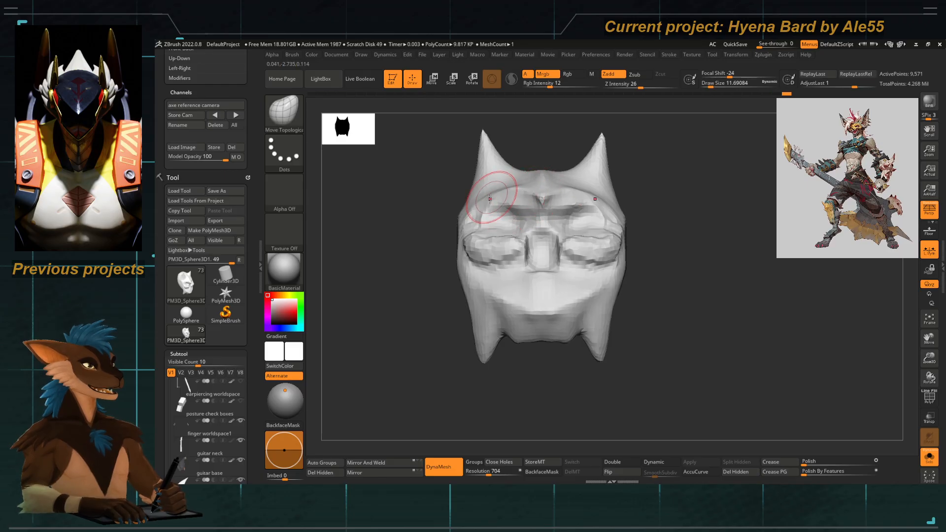
{"action": "key", "text": "space"}
{"action": "left_click_drag", "start_coordinate": [471, 212], "coordinate": [419, 264]}
{"action": "key", "text": "space"}
{"action": "mouse_move", "coordinate": [450, 220]}
{"action": "left_mouse_down"}
{"action": "mouse_move", "coordinate": [439, 298]}
{"action": "mouse_move", "coordinate": [433, 247]}
{"action": "mouse_move", "coordinate": [465, 296]}
{"action": "mouse_move", "coordinate": [505, 287]}
{"action": "left_mouse_up"}
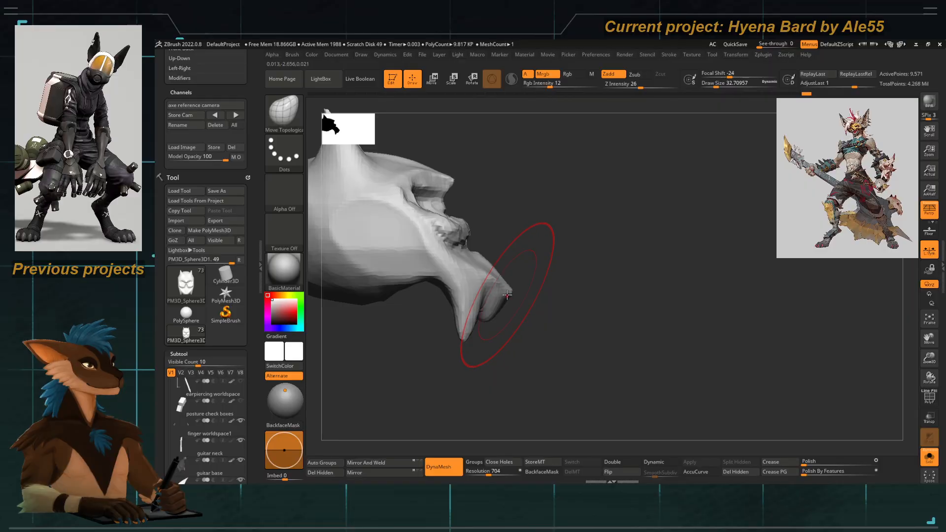
{"action": "left_click_drag", "start_coordinate": [471, 248], "coordinate": [425, 233]}
Build up the bridge and sides of the nose with the ClayTubes brush at draw size about 15.6.
{"action": "key", "text": "s"}
{"action": "mouse_move", "coordinate": [479, 231]}
{"action": "left_mouse_down"}
{"action": "mouse_move", "coordinate": [447, 246]}
{"action": "mouse_move", "coordinate": [447, 232]}
{"action": "left_mouse_up"}
{"action": "key", "text": "b"}
{"action": "key", "text": "c"}
{"action": "key", "text": "t"}
{"action": "key", "text": "space"}
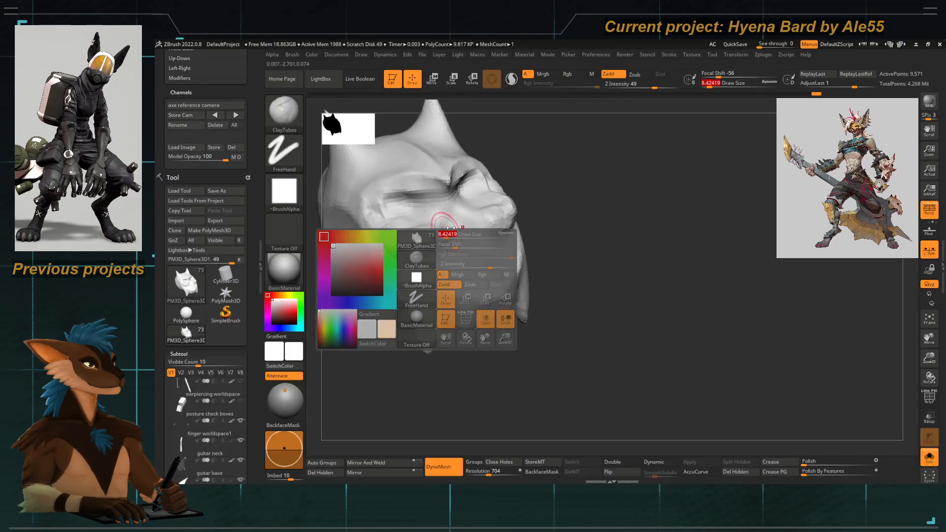
{"action": "key", "text": "space"}
{"action": "left_click_drag", "start_coordinate": [545, 208], "coordinate": [517, 238], "text": "shift"}
{"action": "key", "text": "s"}
{"action": "left_click_drag", "start_coordinate": [459, 260], "coordinate": [462, 259]}
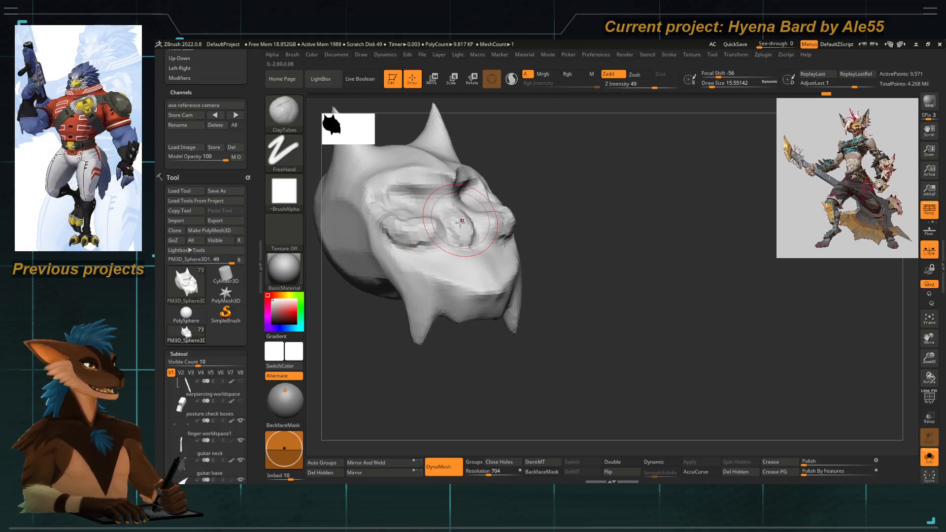
{"action": "left_click_drag", "start_coordinate": [577, 232], "coordinate": [598, 233], "text": "shift"}
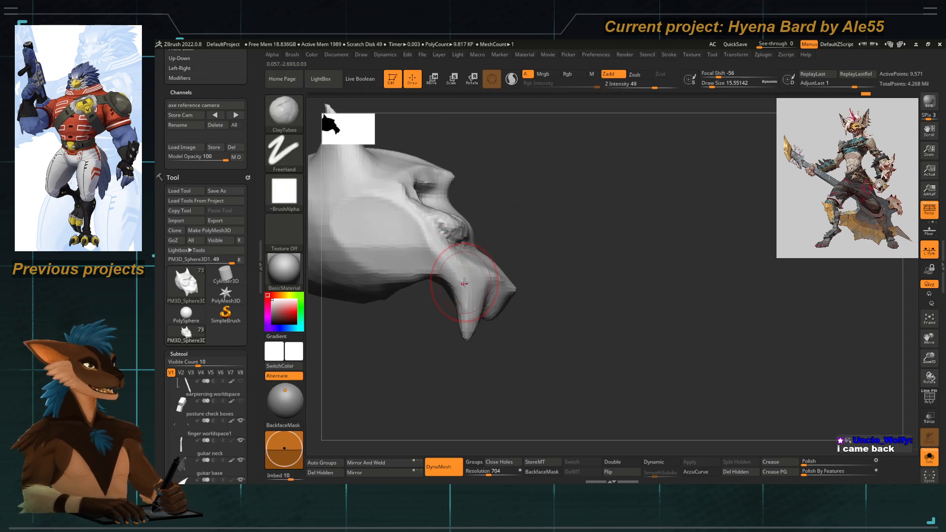
Push the tip of the snout back and adjust the nose profile with the Move Topological brush.
{"action": "key", "text": "b"}
{"action": "key", "text": "m"}
{"action": "key", "text": "t"}
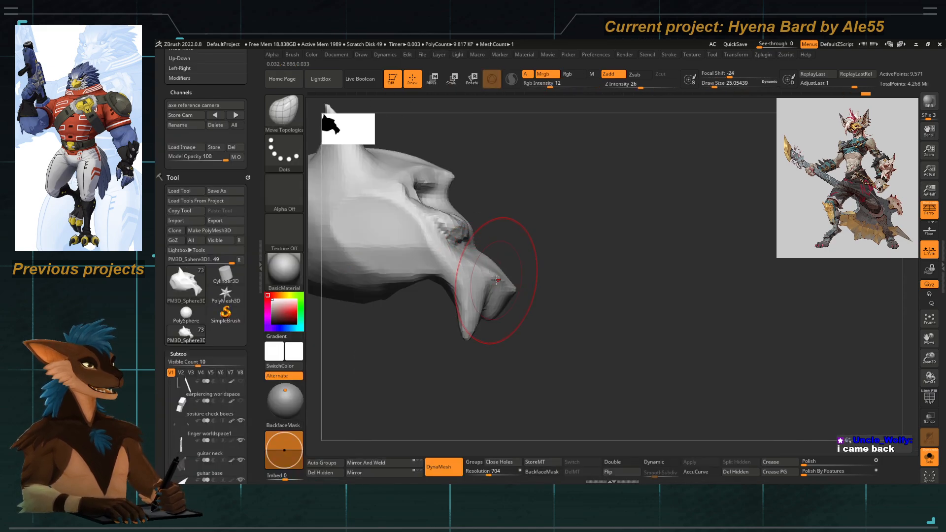
{"action": "left_click_drag", "start_coordinate": [503, 270], "coordinate": [469, 268]}
{"action": "key", "text": "["}
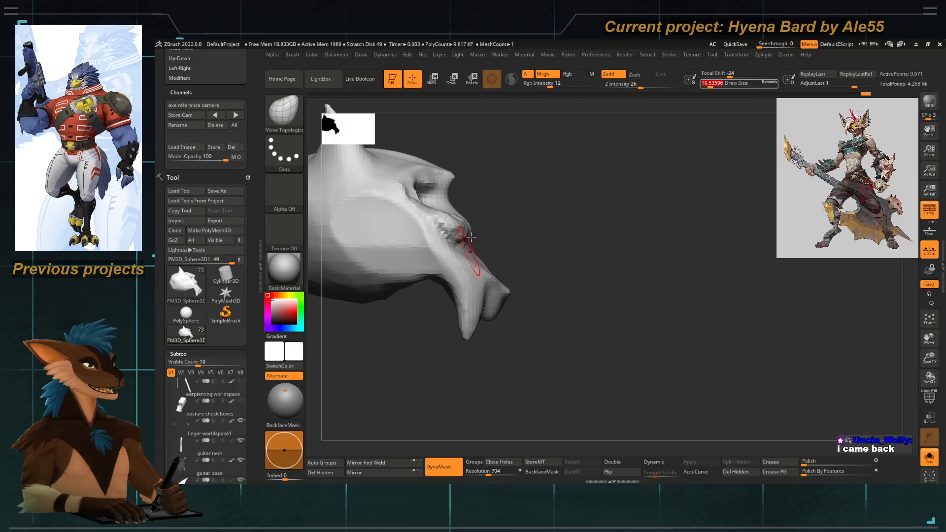
{"action": "left_click_drag", "start_coordinate": [468, 229], "coordinate": [504, 246]}
Carve creases around the base of the nose with the DamStandard brush, reducing the draw size to about 14.2.
{"action": "key", "text": "b"}
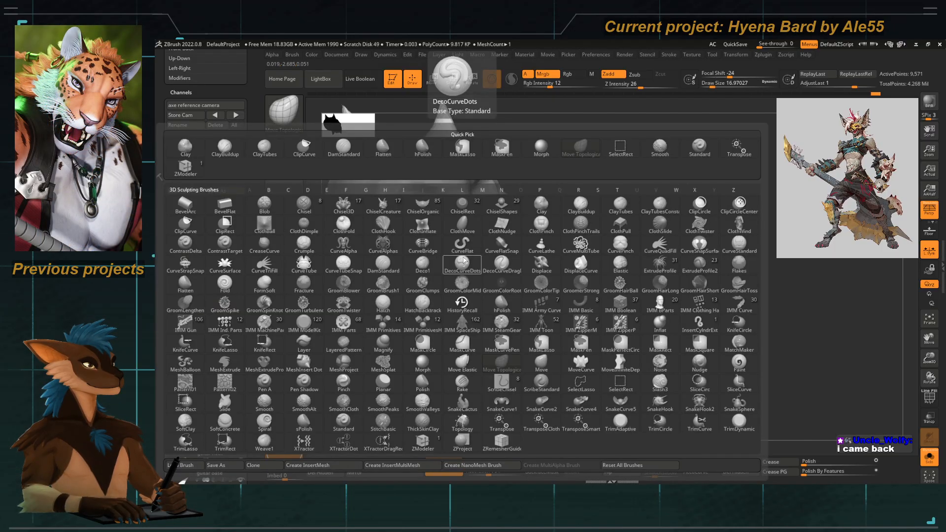
{"action": "key", "text": "d"}
{"action": "key", "text": "s"}
{"action": "left_click_drag", "start_coordinate": [499, 393], "coordinate": [469, 246], "text": "shift"}
{"action": "key", "text": "b"}
{"action": "key", "text": "d"}
{"action": "key", "text": "s"}
{"action": "key", "text": "space"}
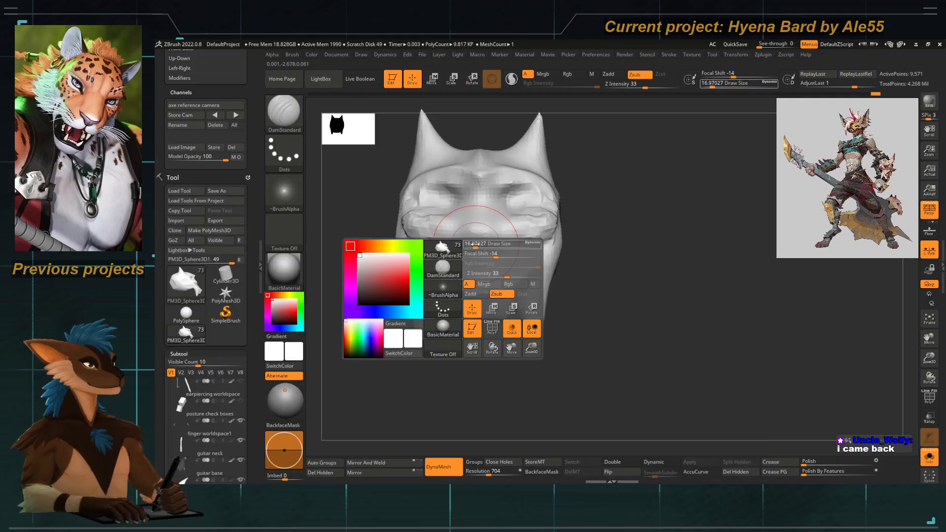
{"action": "left_click", "coordinate": [471, 245]}
{"action": "key", "text": "space"}
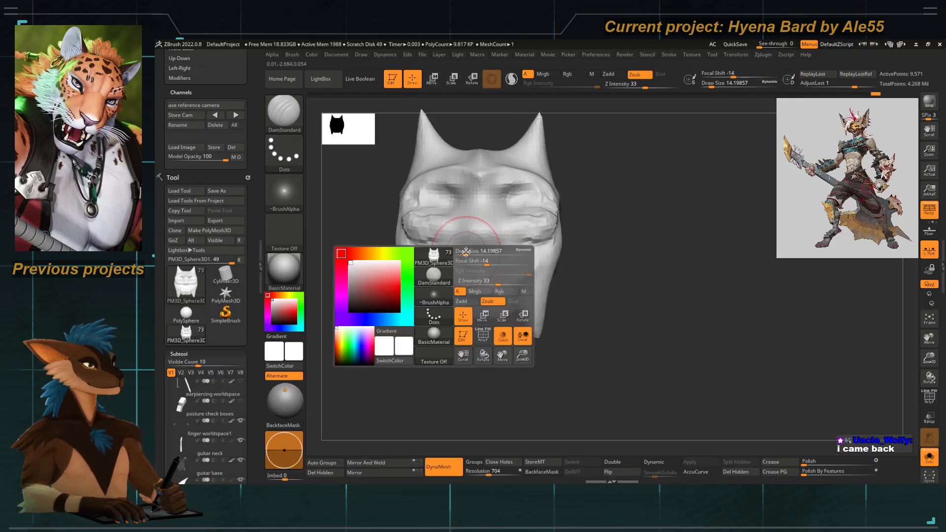
{"action": "left_click", "coordinate": [463, 250]}
Rework the nose and the upper muzzle with the ClayTubes brush at draw size about 9.4.
{"action": "key", "text": "b"}
{"action": "key", "text": "c"}
{"action": "key", "text": "t"}
{"action": "key", "text": "space"}
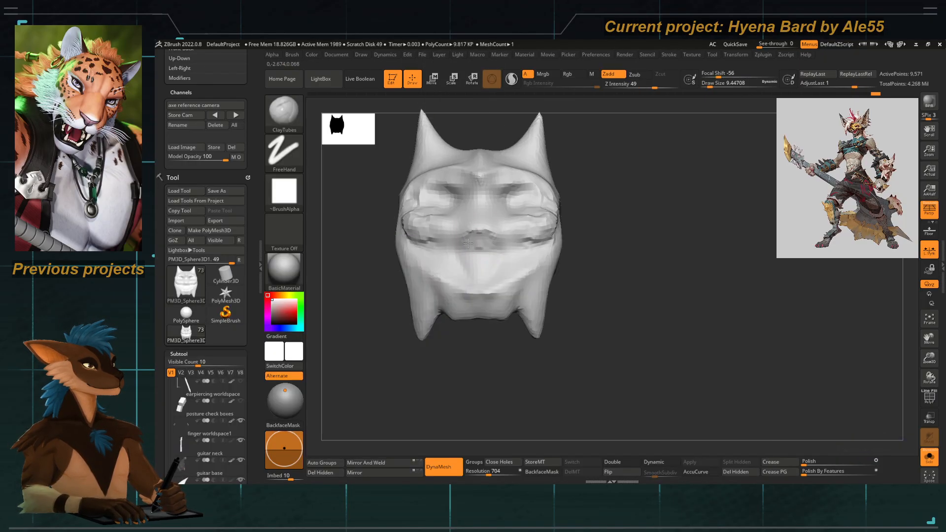
{"action": "mouse_move", "coordinate": [471, 265]}
{"action": "left_mouse_down"}
{"action": "mouse_move", "coordinate": [476, 248]}
{"action": "mouse_move", "coordinate": [480, 264]}
{"action": "left_mouse_up"}
{"action": "mouse_move", "coordinate": [479, 246]}
{"action": "right_mouse_down"}
{"action": "mouse_move", "coordinate": [446, 229]}
{"action": "mouse_move", "coordinate": [401, 353]}
{"action": "mouse_move", "coordinate": [454, 236]}
{"action": "mouse_move", "coordinate": [485, 243]}
{"action": "right_mouse_up"}
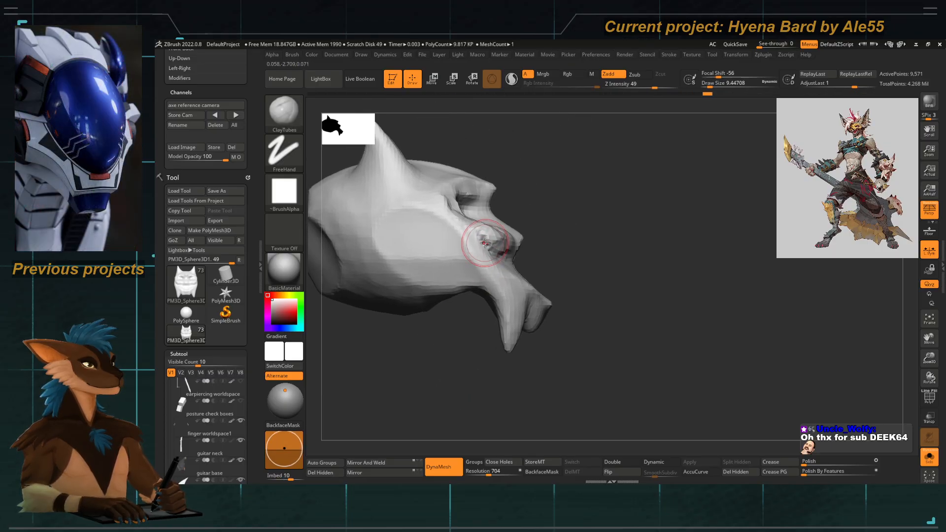
Pull the brow ridge into shape from the side and from above with Move Topological at draw sizes 12.9 and 25.05.
{"action": "key", "text": "b"}
{"action": "key", "text": "m"}
{"action": "key", "text": "t"}
{"action": "key", "text": "space"}
{"action": "left_click_drag", "start_coordinate": [490, 193], "coordinate": [486, 188]}
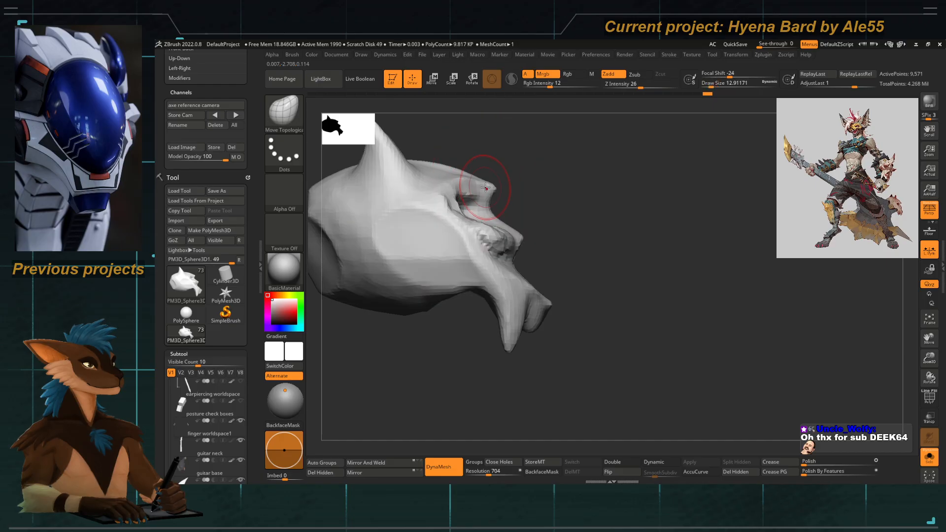
{"action": "mouse_move", "coordinate": [500, 171]}
{"action": "right_mouse_down"}
{"action": "mouse_move", "coordinate": [486, 201]}
{"action": "mouse_move", "coordinate": [499, 229]}
{"action": "mouse_move", "coordinate": [466, 209]}
{"action": "right_mouse_up"}
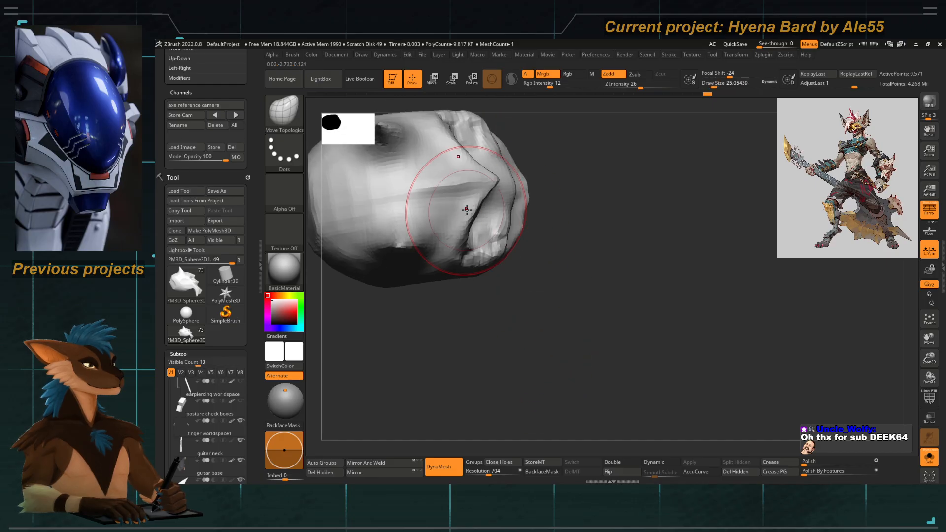
{"action": "left_click_drag", "start_coordinate": [473, 221], "coordinate": [502, 228]}
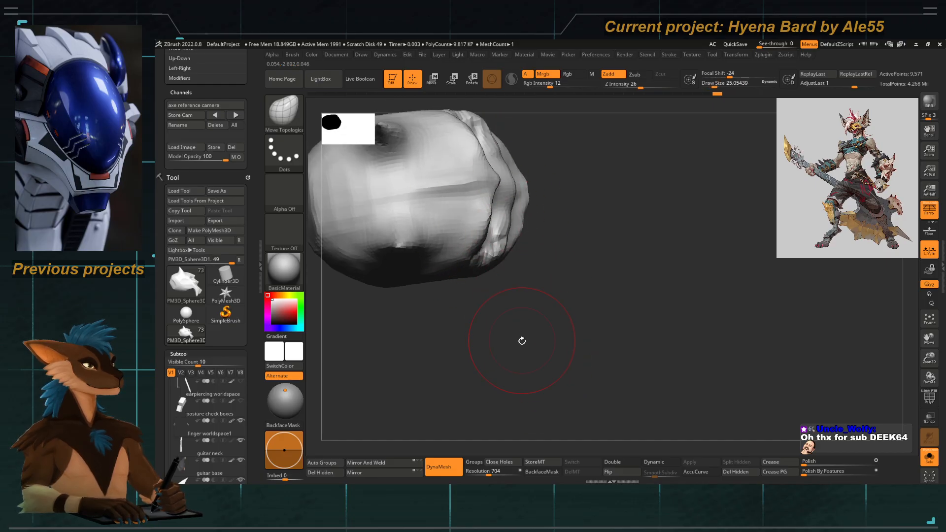
Set the DynaMesh resolution to 1000 and remesh the skull-like head.
{"action": "mouse_move", "coordinate": [522, 341]}
{"action": "right_mouse_down"}
{"action": "mouse_move", "coordinate": [585, 229]}
{"action": "mouse_move", "coordinate": [530, 207]}
{"action": "right_mouse_up"}
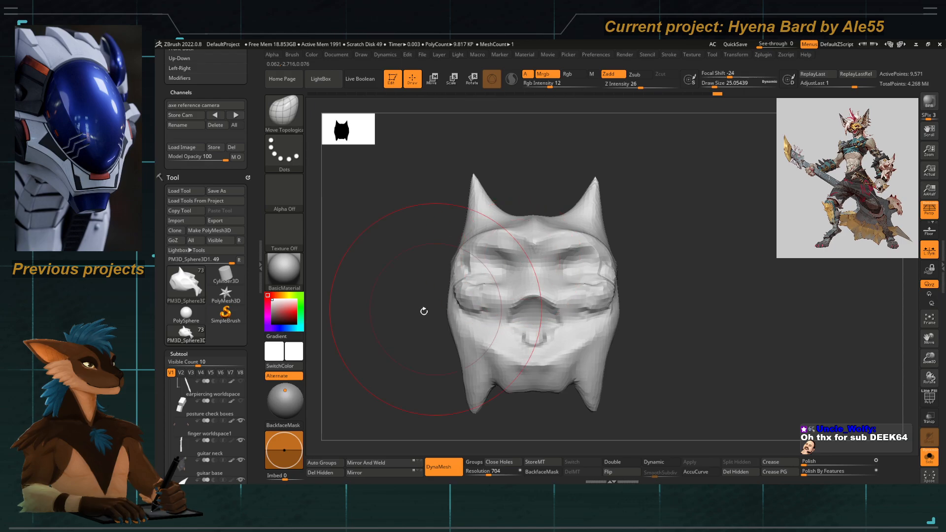
{"action": "mouse_move", "coordinate": [424, 311]}
{"action": "right_mouse_down"}
{"action": "mouse_move", "coordinate": [439, 335]}
{"action": "mouse_move", "coordinate": [410, 321]}
{"action": "mouse_move", "coordinate": [411, 300]}
{"action": "right_mouse_up"}
{"action": "key", "text": "space"}
{"action": "left_click", "coordinate": [483, 282]}
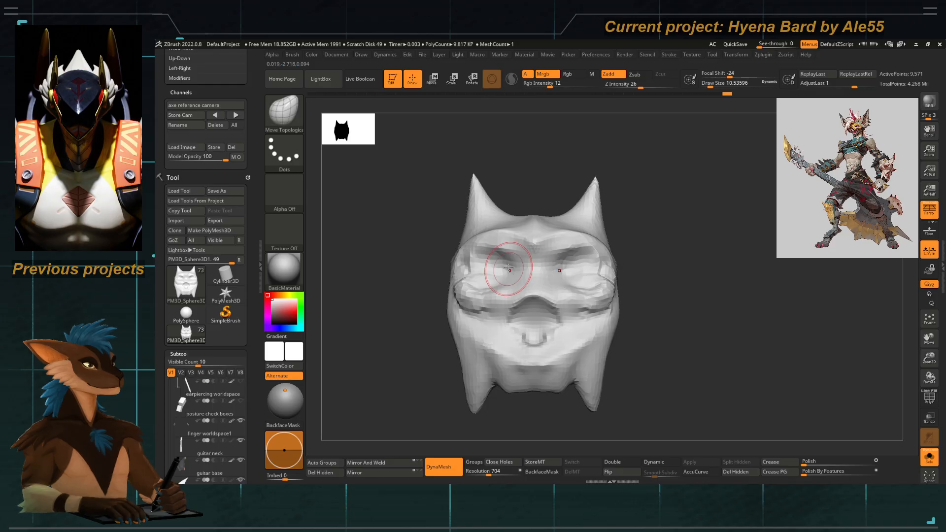
{"action": "left_click", "coordinate": [488, 471]}
{"action": "type", "text": "1000"}
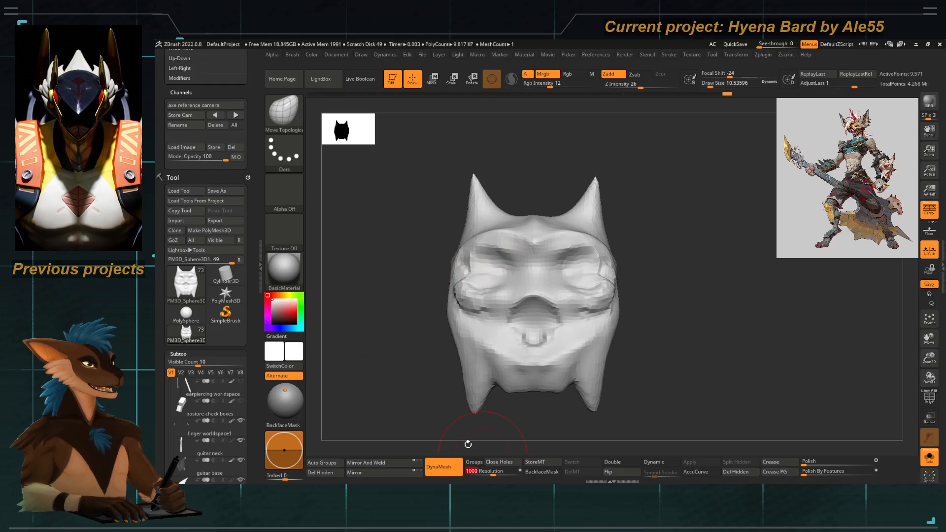
{"action": "key", "text": "Return"}
{"action": "left_click_drag", "start_coordinate": [390, 330], "coordinate": [385, 348], "text": "ctrl"}
Carve creases under the brow ridge and along the cheeks with the DamStandard brush at draw size about 6.6.
{"action": "key", "text": "b"}
{"action": "key", "text": "d"}
{"action": "key", "text": "s"}
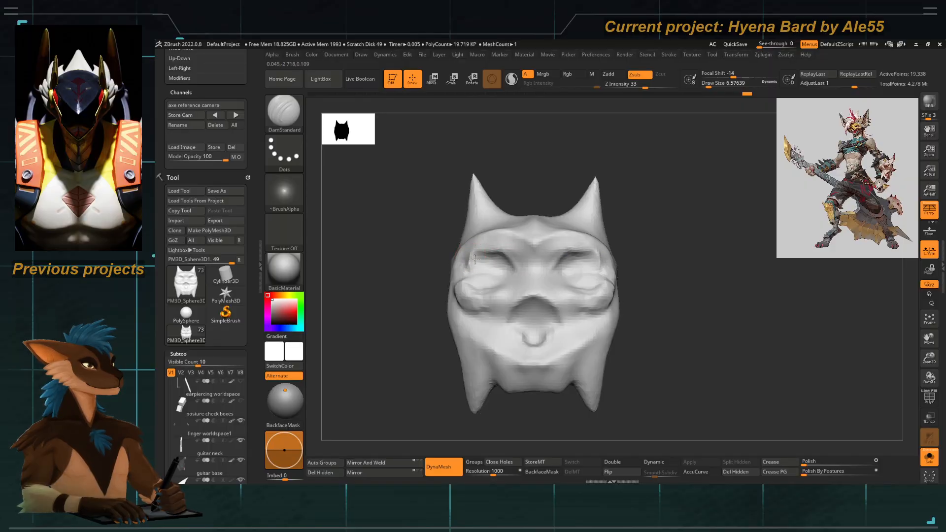
{"action": "left_click_drag", "start_coordinate": [446, 281], "coordinate": [456, 305]}
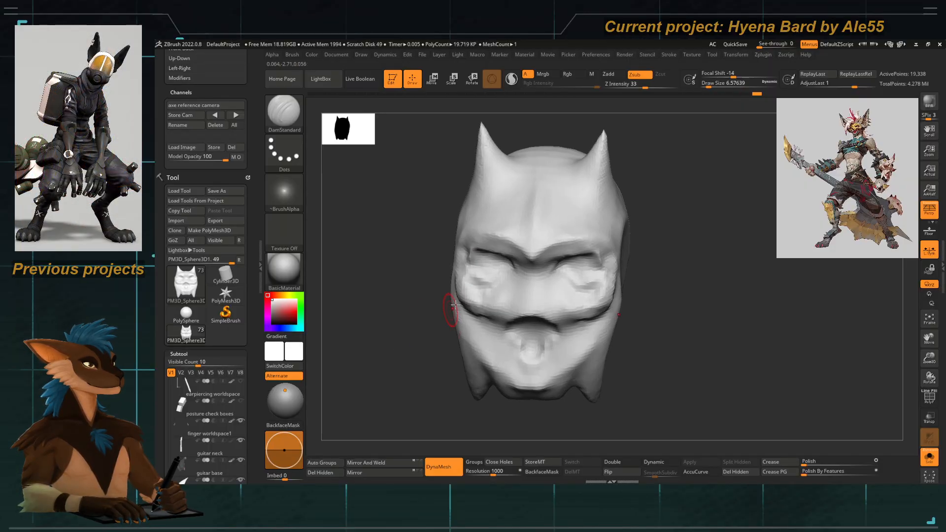
{"action": "mouse_move", "coordinate": [417, 331]}
{"action": "left_mouse_down"}
{"action": "mouse_move", "coordinate": [414, 383]}
{"action": "mouse_move", "coordinate": [437, 349]}
{"action": "mouse_move", "coordinate": [438, 317]}
{"action": "left_mouse_up"}
Rework the cheeks below the eyes and the sides of the muzzle with ClayTubes at draw sizes 16.97 and 21.62.
{"action": "key", "text": "b"}
{"action": "key", "text": "c"}
{"action": "key", "text": "t"}
{"action": "key", "text": "space"}
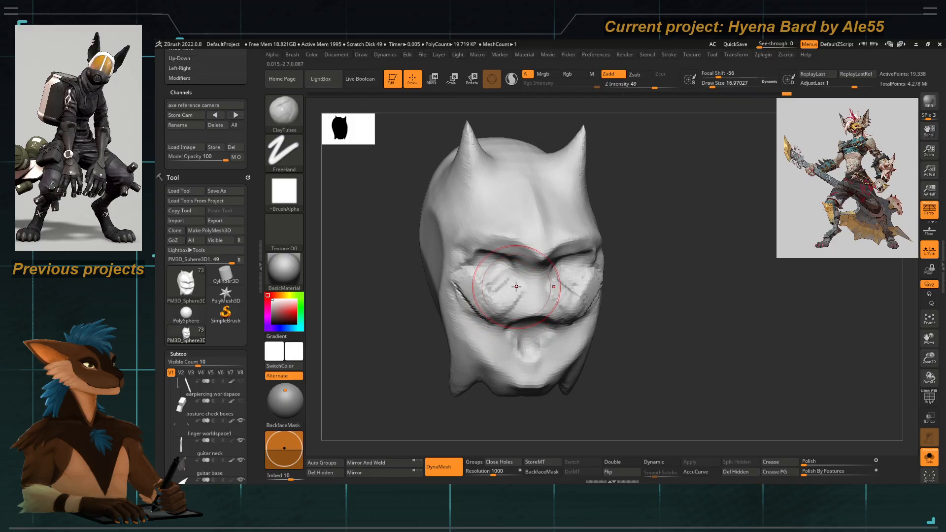
{"action": "key", "text": "space"}
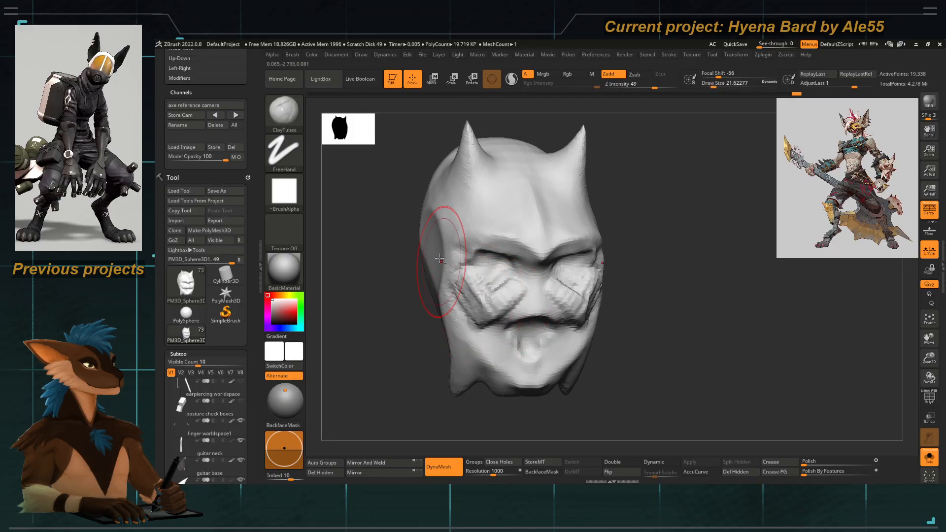
{"action": "left_click_drag", "start_coordinate": [458, 302], "coordinate": [451, 340]}
{"action": "left_click_drag", "start_coordinate": [446, 276], "coordinate": [451, 350]}
{"action": "mouse_move", "coordinate": [449, 296]}
{"action": "left_mouse_down"}
{"action": "mouse_move", "coordinate": [454, 359]}
{"action": "mouse_move", "coordinate": [466, 249]}
{"action": "left_mouse_up"}
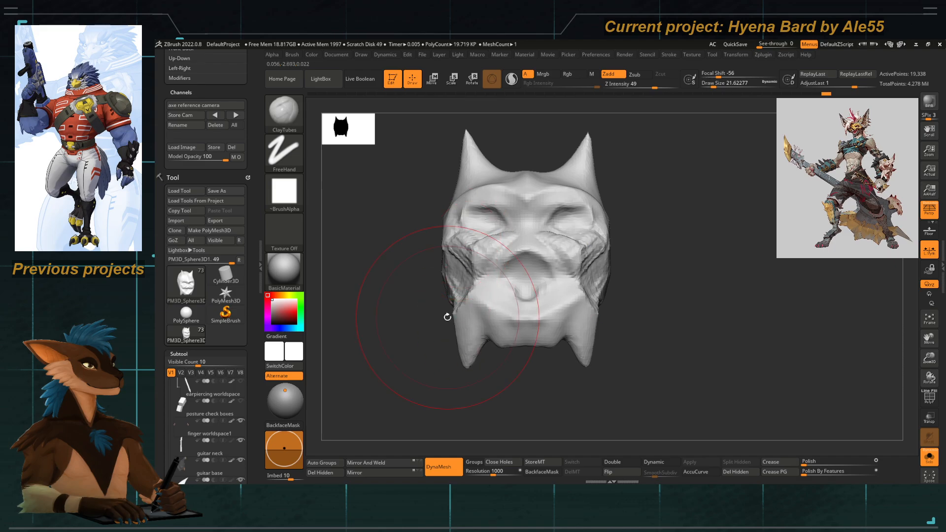
Pull the cheeks and the sides of the jaw into shape from the front with Move Topological at draw size about 30.7.
{"action": "key", "text": "b"}
{"action": "key", "text": "m"}
{"action": "key", "text": "t"}
{"action": "key", "text": "space"}
{"action": "mouse_move", "coordinate": [448, 318]}
{"action": "left_mouse_down"}
{"action": "mouse_move", "coordinate": [457, 296]}
{"action": "mouse_move", "coordinate": [473, 309]}
{"action": "left_mouse_up"}
{"action": "key", "text": "space"}
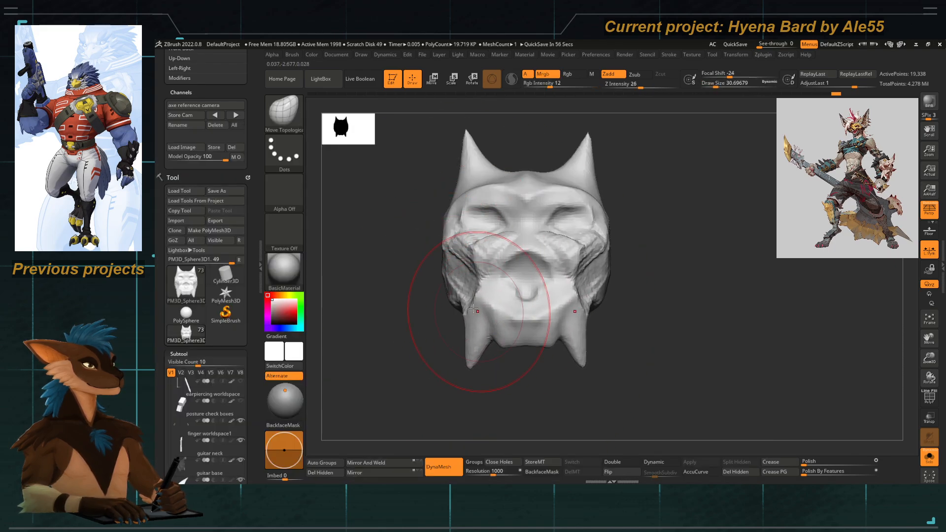
{"action": "left_click_drag", "start_coordinate": [460, 257], "coordinate": [463, 254]}
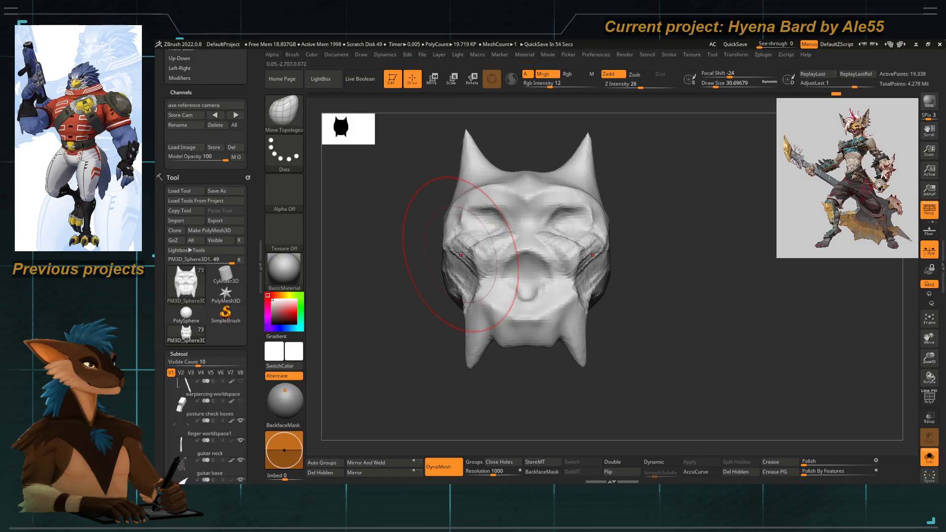
{"action": "key", "text": "bracketleft"}
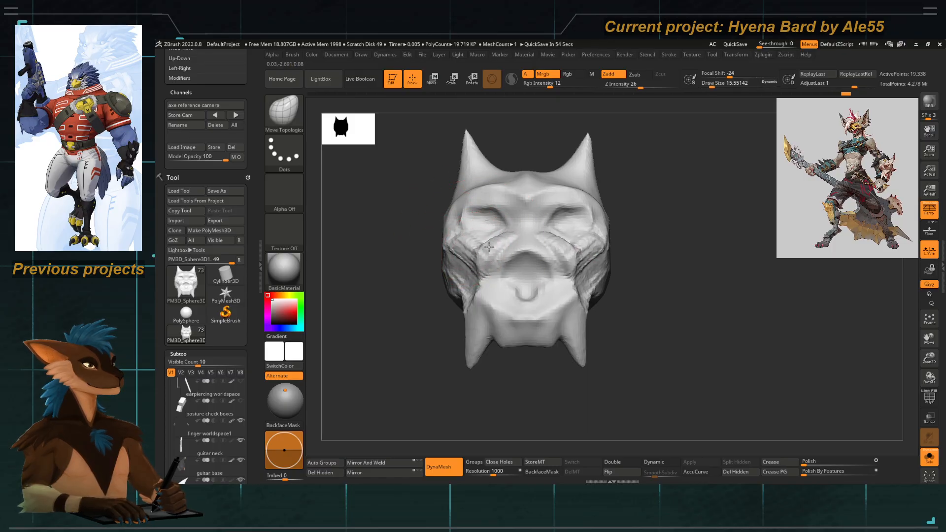
Sculpt and smooth the cheek areas beside the nose with ClayTubes at draw size about 10.5, and remesh the head.
{"action": "key", "text": "b"}
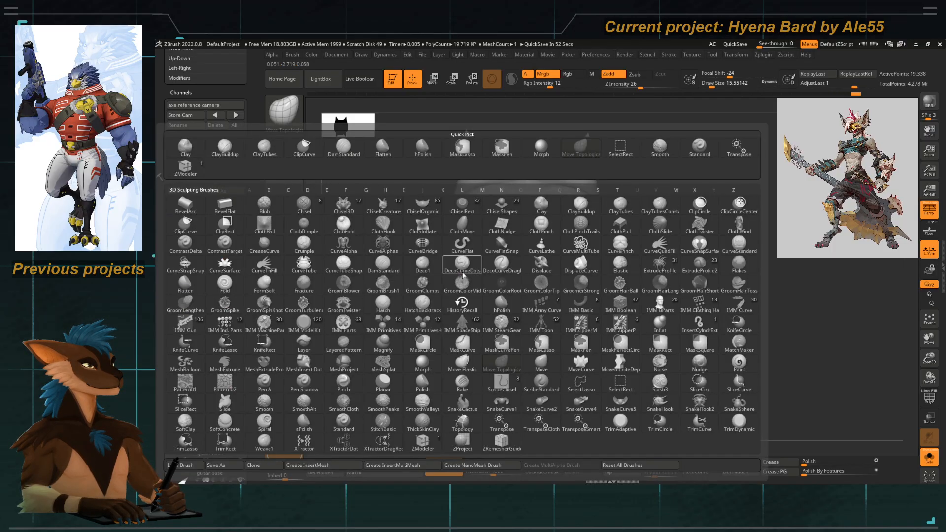
{"action": "key", "text": "c"}
{"action": "key", "text": "t"}
{"action": "key", "text": "bracketleft"}
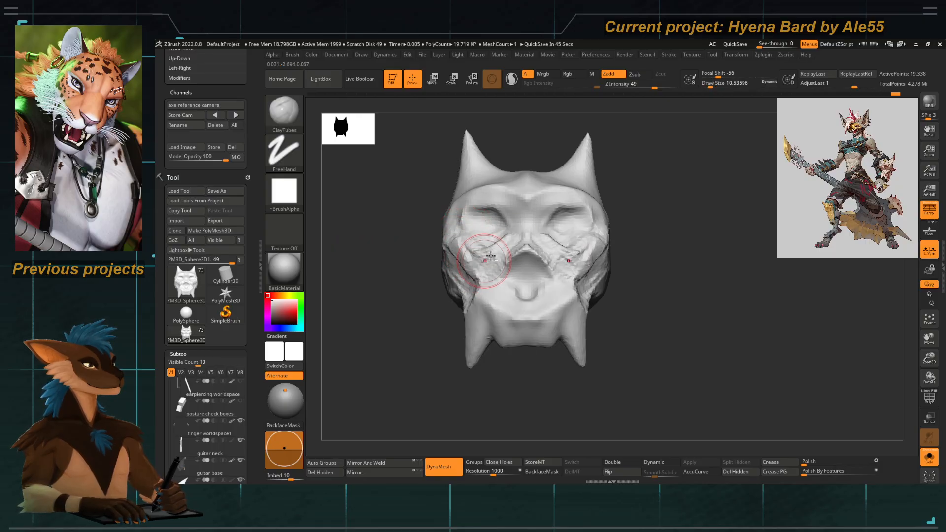
{"action": "left_click_drag", "start_coordinate": [482, 270], "coordinate": [481, 272], "text": "shift"}
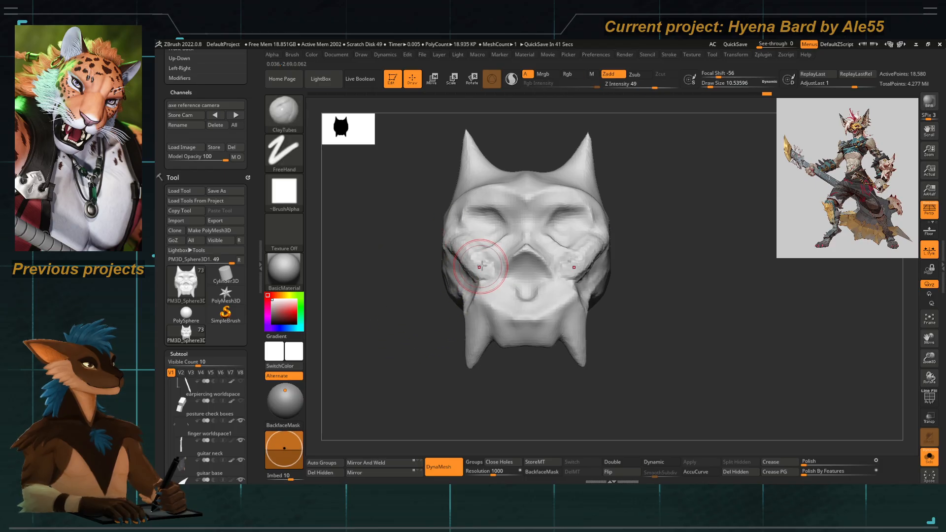
Build up the gum and tooth ridges of the upper jaw between the fangs with ClayTubes at draw size about 15.6.
{"action": "right_click_drag", "start_coordinate": [482, 267], "coordinate": [477, 308]}
{"action": "mouse_move", "coordinate": [426, 352]}
{"action": "right_mouse_down", "text": "shift"}
{"action": "mouse_move", "coordinate": [418, 360]}
{"action": "mouse_move", "coordinate": [401, 328]}
{"action": "mouse_move", "coordinate": [535, 295]}
{"action": "mouse_move", "coordinate": [617, 326]}
{"action": "mouse_move", "coordinate": [573, 315]}
{"action": "right_mouse_up", "text": "shift"}
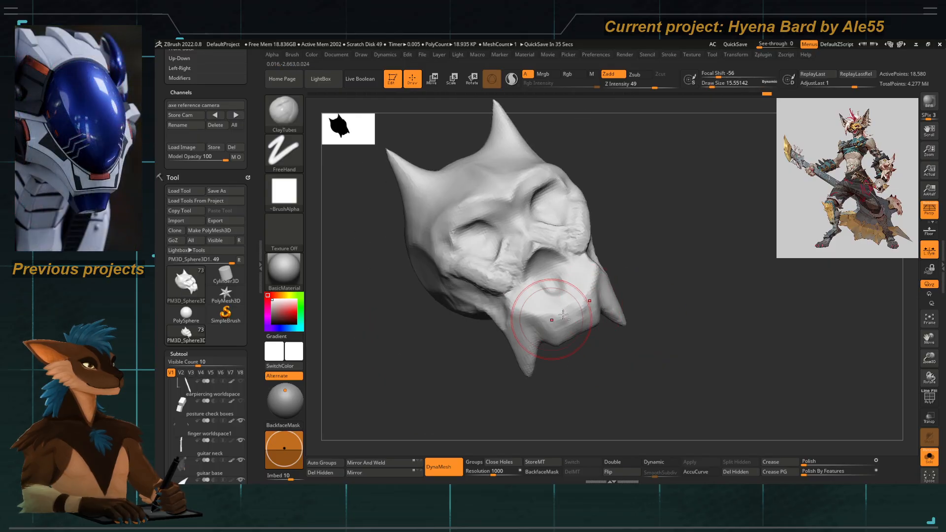
{"action": "left_click_drag", "start_coordinate": [547, 309], "coordinate": [504, 309]}
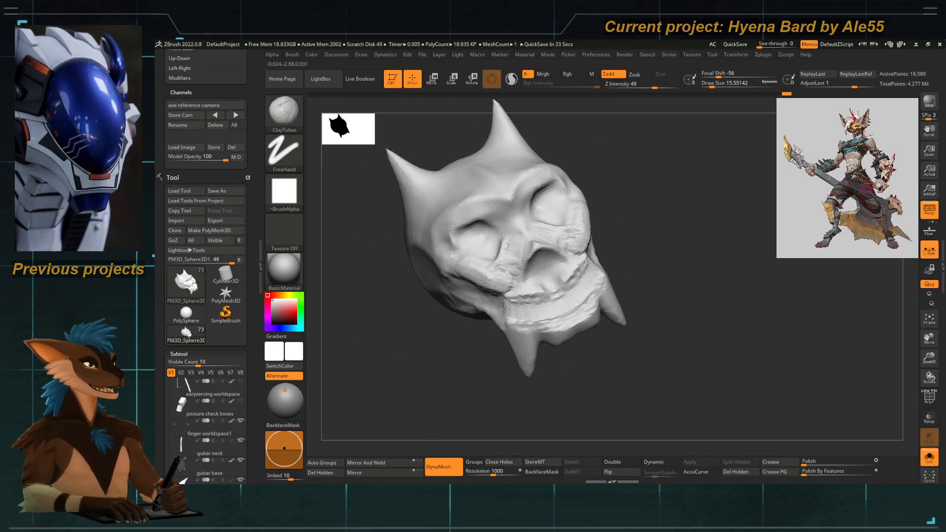
{"action": "left_click_drag", "start_coordinate": [569, 391], "coordinate": [553, 285]}
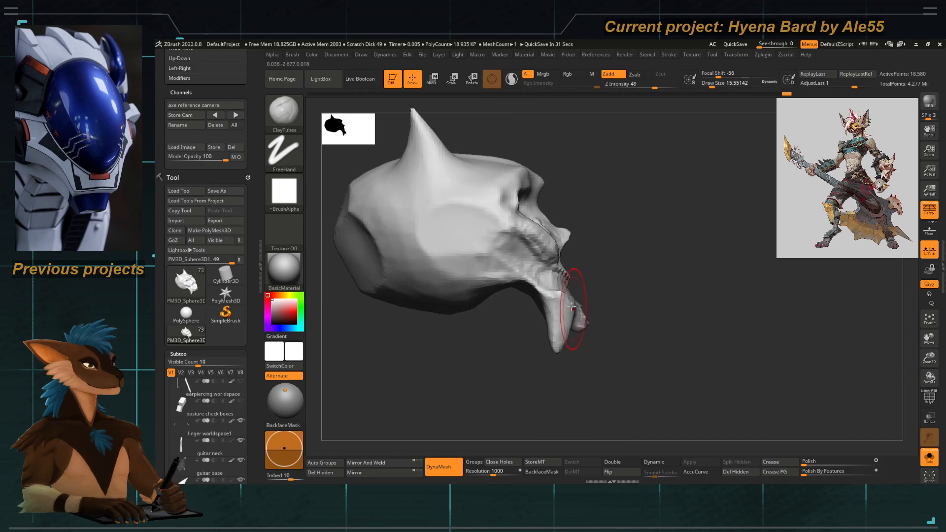
Push the upper jaw back in profile and adjust the fangs with Move Topological at draw sizes 32.7 and 20.
{"action": "key", "text": "b"}
{"action": "key", "text": "m"}
{"action": "key", "text": "t"}
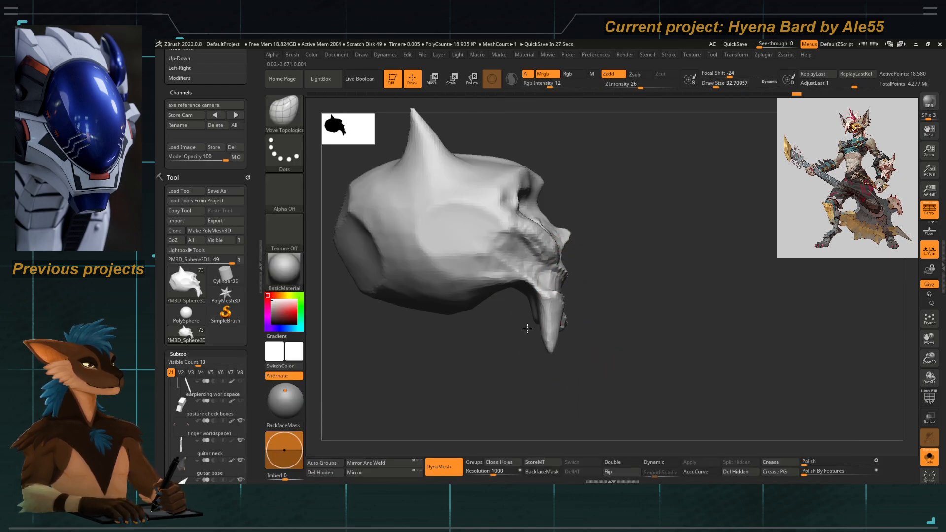
{"action": "key", "text": "space"}
{"action": "left_click", "coordinate": [543, 295]}
{"action": "left_click_drag", "start_coordinate": [527, 328], "coordinate": [534, 353]}
{"action": "left_click_drag", "start_coordinate": [604, 291], "coordinate": [567, 307]}
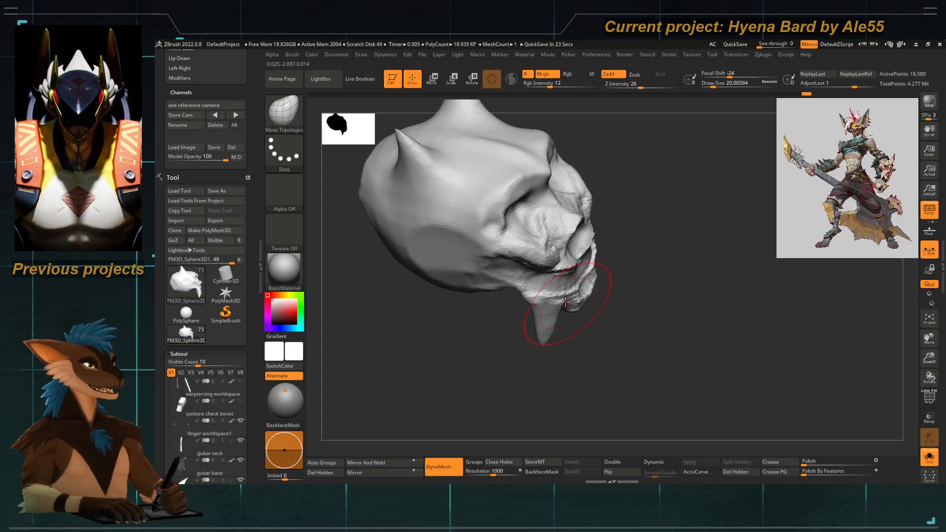
Adjust the front of the muzzle below the nose with Move Topological at draw size about 12.9.
{"action": "key", "text": "space"}
{"action": "left_click", "coordinate": [564, 302]}
{"action": "mouse_move", "coordinate": [586, 256]}
{"action": "left_mouse_down"}
{"action": "mouse_move", "coordinate": [594, 253]}
{"action": "mouse_move", "coordinate": [588, 281]}
{"action": "left_mouse_up"}
{"action": "mouse_move", "coordinate": [636, 296]}
{"action": "left_mouse_down"}
{"action": "mouse_move", "coordinate": [621, 304]}
{"action": "mouse_move", "coordinate": [481, 241]}
{"action": "mouse_move", "coordinate": [479, 231]}
{"action": "left_mouse_up"}
{"action": "left_click_drag", "start_coordinate": [493, 324], "coordinate": [543, 375], "text": "alt"}
{"action": "left_click_drag", "start_coordinate": [543, 375], "coordinate": [514, 384]}
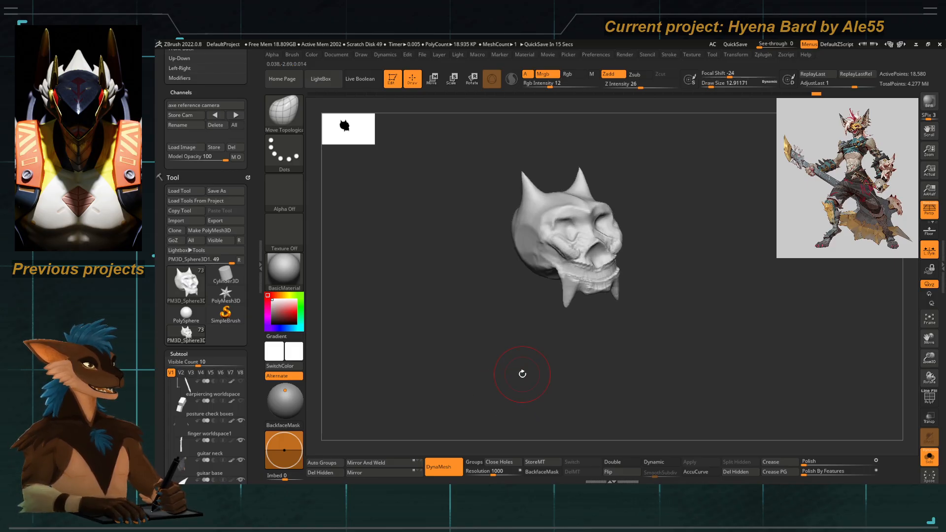
{"action": "mouse_move", "coordinate": [523, 374]}
{"action": "left_mouse_down"}
{"action": "mouse_move", "coordinate": [462, 399]}
{"action": "mouse_move", "coordinate": [460, 351]}
{"action": "mouse_move", "coordinate": [499, 275]}
{"action": "left_mouse_up"}
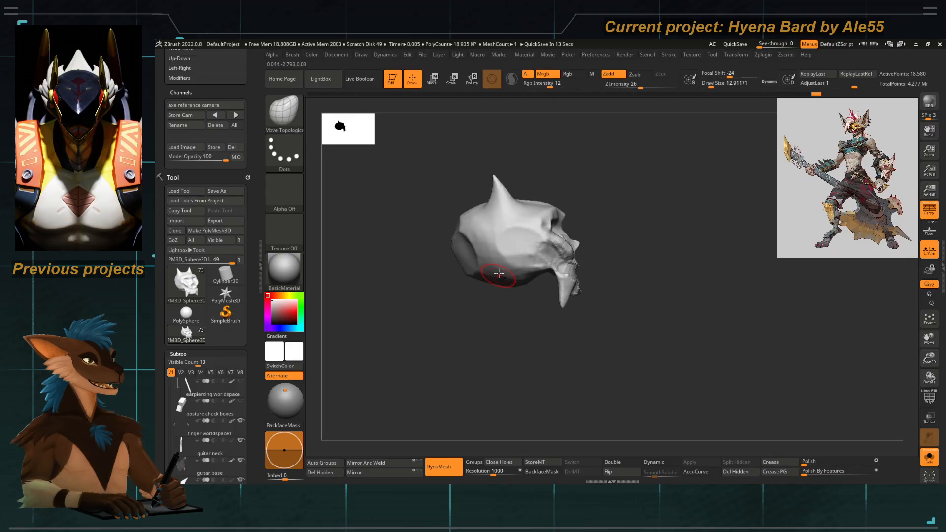
{"action": "left_click_drag", "start_coordinate": [488, 321], "coordinate": [397, 361], "text": "alt"}
Push the cheekbone and lower eye socket back in side view with Move Topological at draw size about 20.
{"action": "key", "text": "b"}
{"action": "key", "text": "m"}
{"action": "key", "text": "v"}
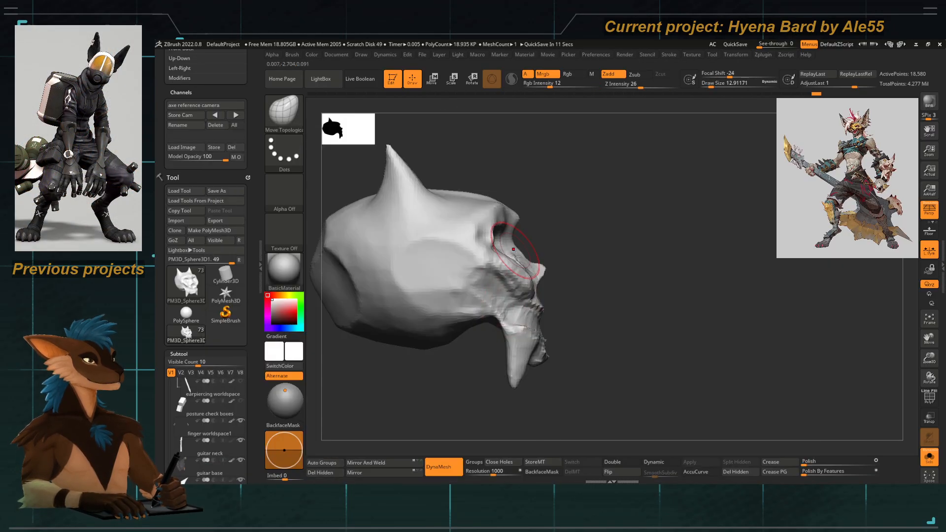
{"action": "key", "text": "b"}
{"action": "key", "text": "m"}
{"action": "key", "text": "t"}
{"action": "key", "text": "bracketright"}
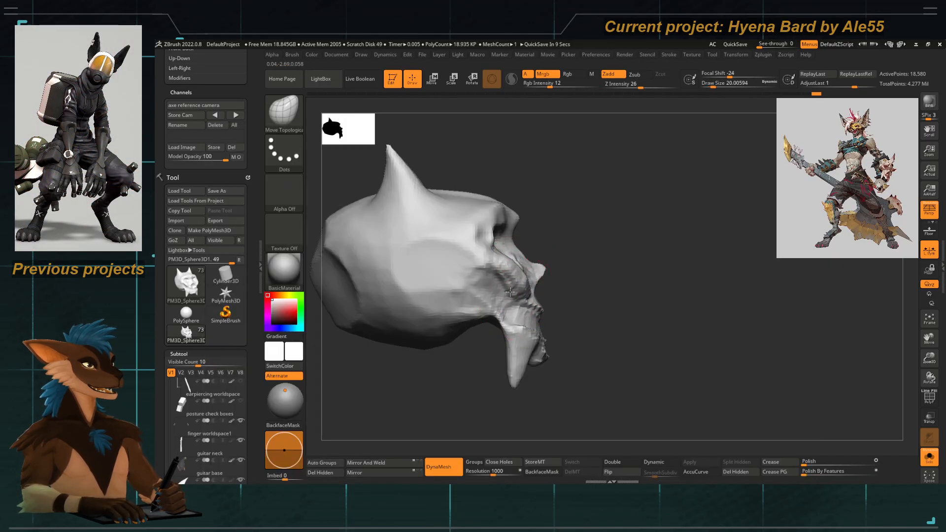
{"action": "mouse_move", "coordinate": [511, 292]}
{"action": "left_mouse_down"}
{"action": "mouse_move", "coordinate": [525, 287]}
{"action": "mouse_move", "coordinate": [464, 282]}
{"action": "left_mouse_up"}
{"action": "mouse_move", "coordinate": [558, 266]}
{"action": "left_mouse_down"}
{"action": "mouse_move", "coordinate": [570, 273]}
{"action": "mouse_move", "coordinate": [542, 283]}
{"action": "mouse_move", "coordinate": [540, 272]}
{"action": "left_mouse_up"}
Refine the nose profile with Move Topological at draw sizes 8.4 and 14.2, and remesh the head.
{"action": "key", "text": "s"}
{"action": "key", "text": "space"}
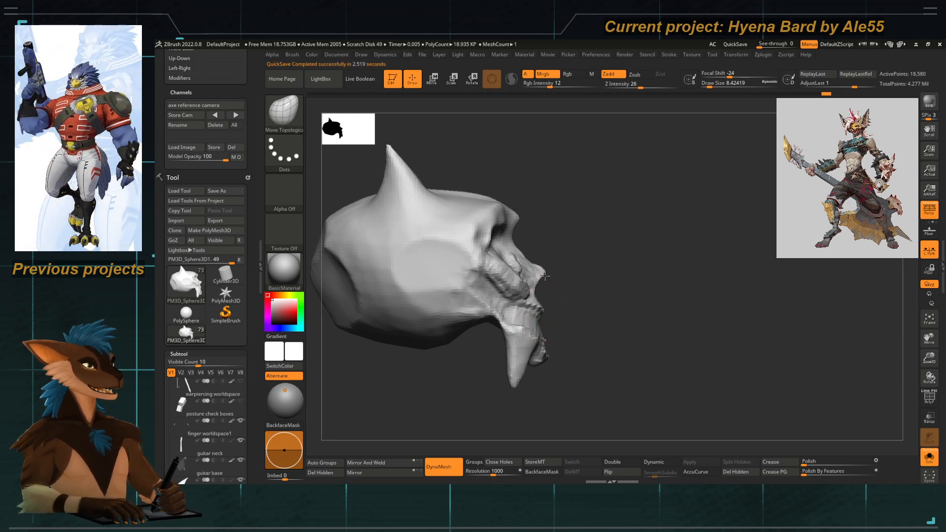
{"action": "left_click_drag", "start_coordinate": [545, 276], "coordinate": [538, 266]}
{"action": "key", "text": "space"}
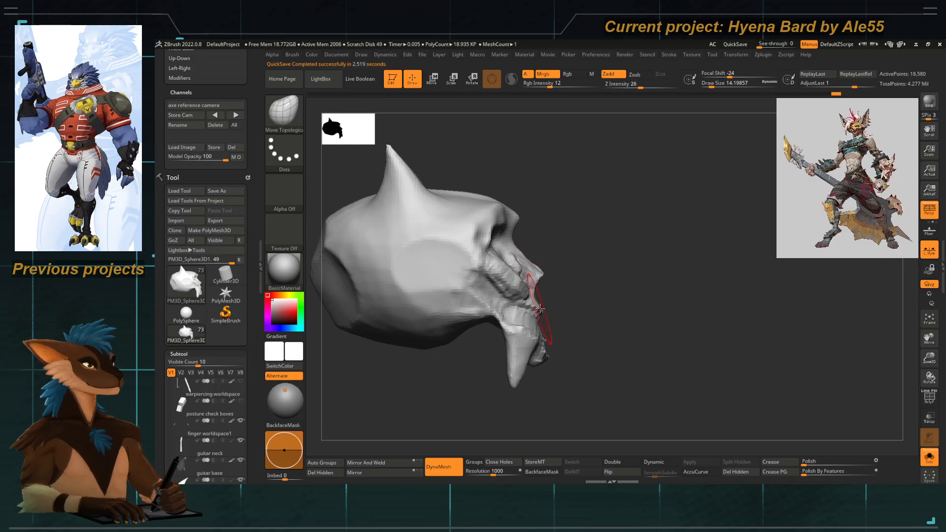
{"action": "left_click_drag", "start_coordinate": [580, 295], "coordinate": [450, 222], "text": "alt"}
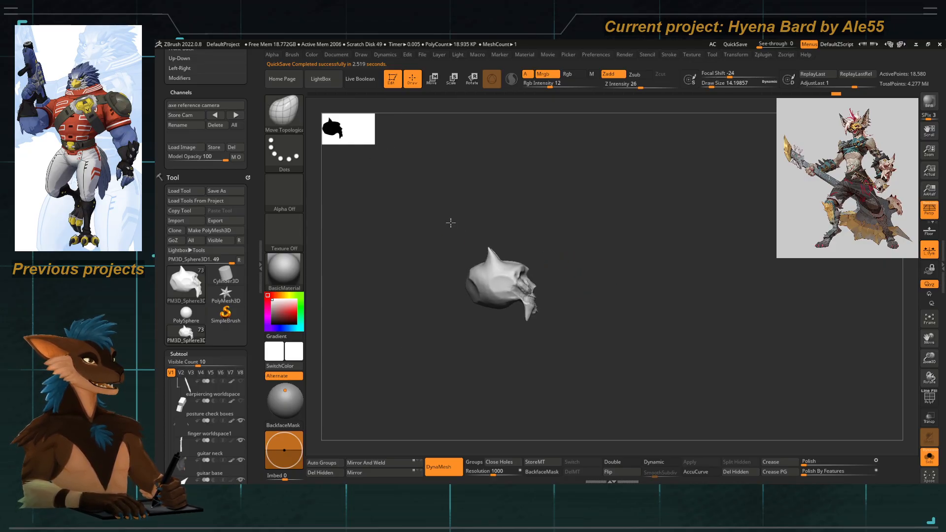
{"action": "left_click_drag", "start_coordinate": [548, 362], "coordinate": [424, 362]}
{"action": "left_click_drag", "start_coordinate": [435, 332], "coordinate": [524, 329], "text": "ctrl"}
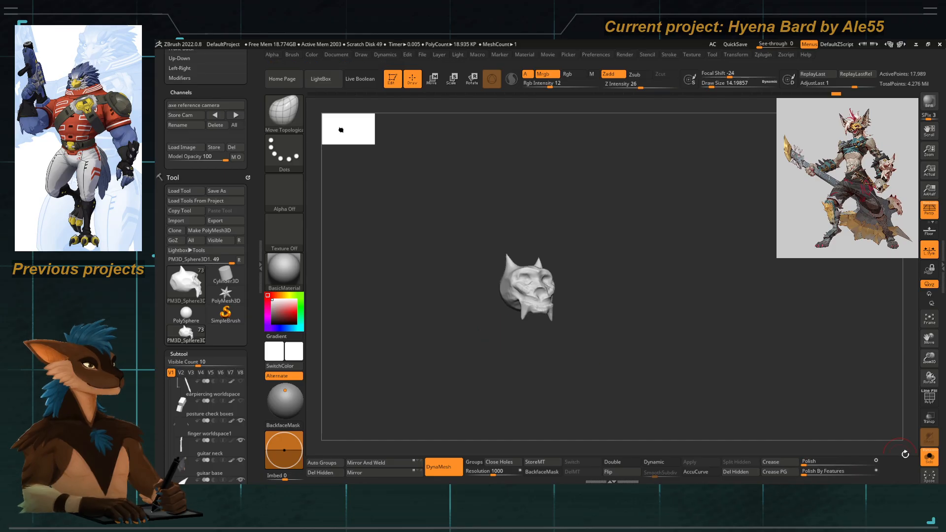
Show the other subtools again and check the head ornament against the guitar from several angles.
{"action": "left_click", "coordinate": [929, 457]}
{"action": "left_click_drag", "start_coordinate": [398, 239], "coordinate": [453, 317]}
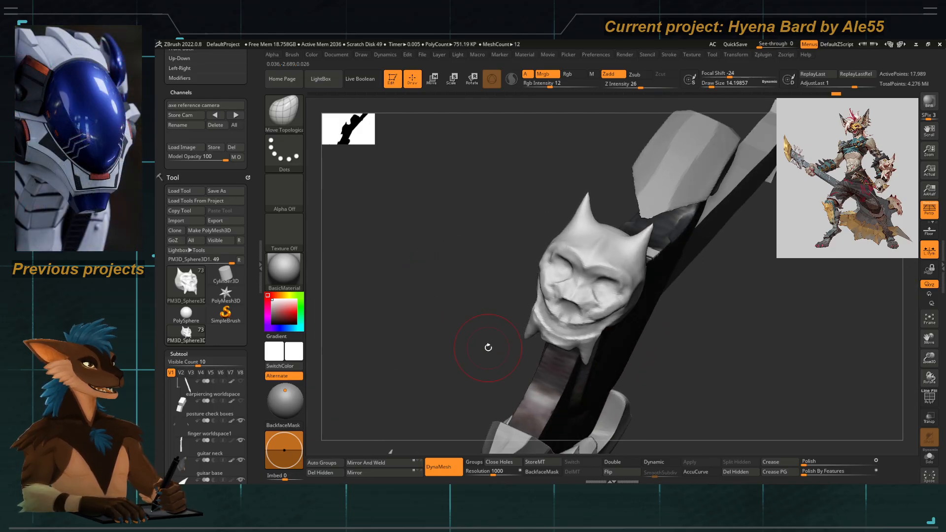
{"action": "left_click_drag", "start_coordinate": [416, 251], "coordinate": [522, 401], "text": "shift"}
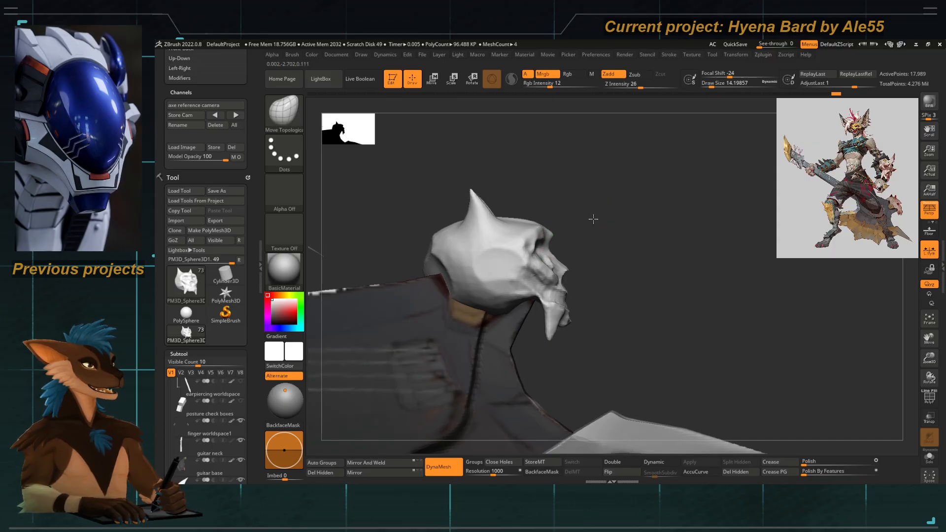
{"action": "left_click_drag", "start_coordinate": [594, 220], "coordinate": [544, 310], "text": "shift"}
Isolate the head again and clip flat planes along the cheeks and the outer sides of the fangs.
{"action": "key", "text": "b"}
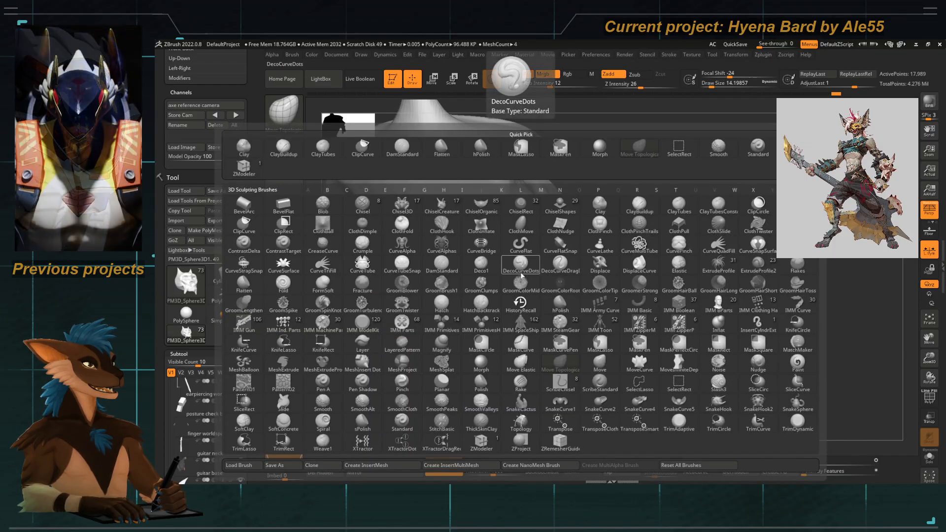
{"action": "key", "text": "c"}
{"action": "key", "text": "t"}
{"action": "mouse_move", "coordinate": [614, 262]}
{"action": "left_mouse_down"}
{"action": "mouse_move", "coordinate": [566, 266]}
{"action": "mouse_move", "coordinate": [604, 254]}
{"action": "left_mouse_up"}
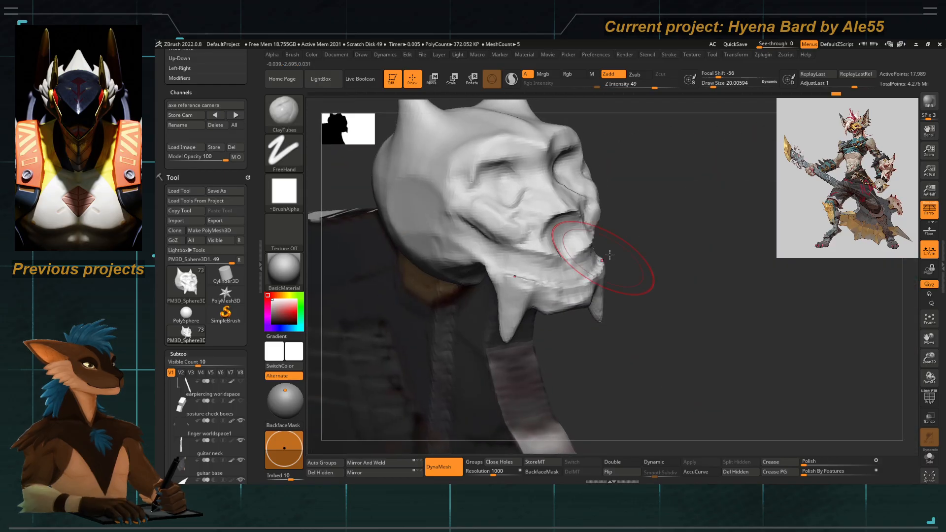
{"action": "left_click", "coordinate": [928, 462]}
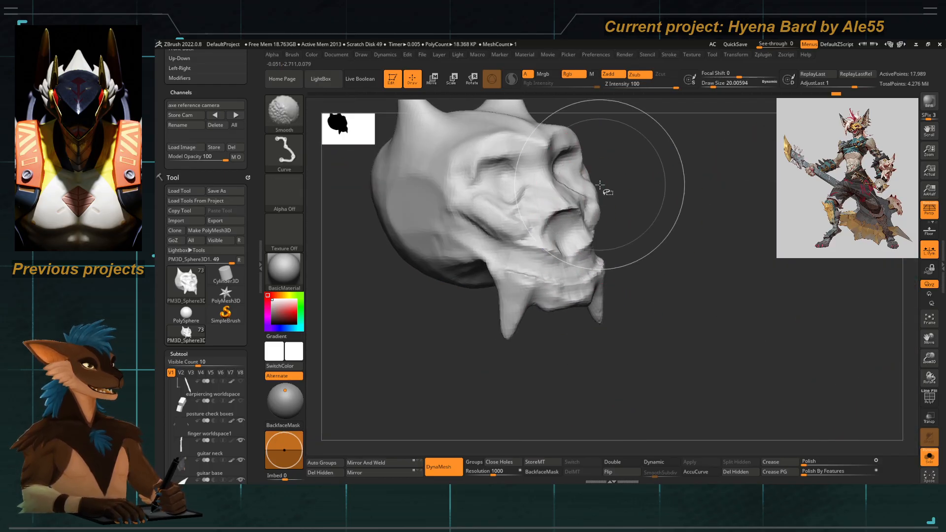
{"action": "left_click_drag", "start_coordinate": [597, 172], "coordinate": [602, 311], "text": "ctrl+shift"}
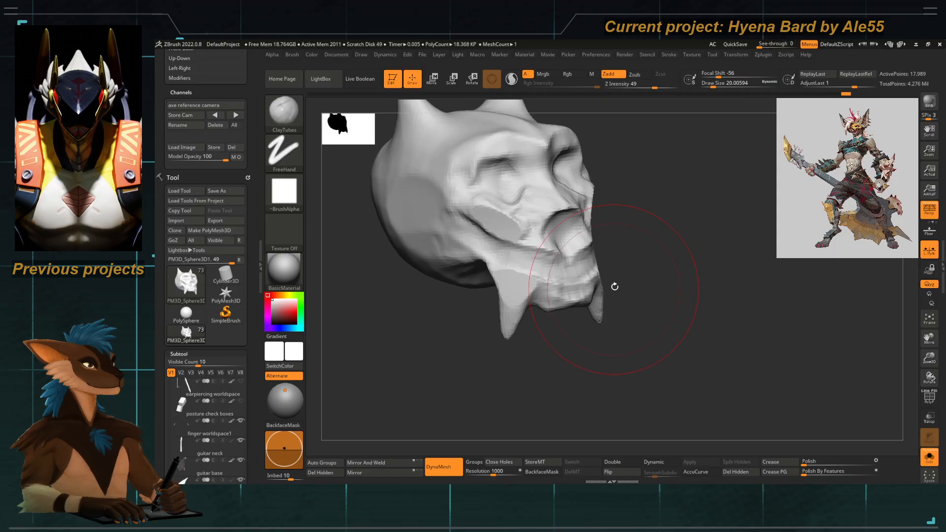
{"action": "left_click_drag", "start_coordinate": [622, 257], "coordinate": [600, 258]}
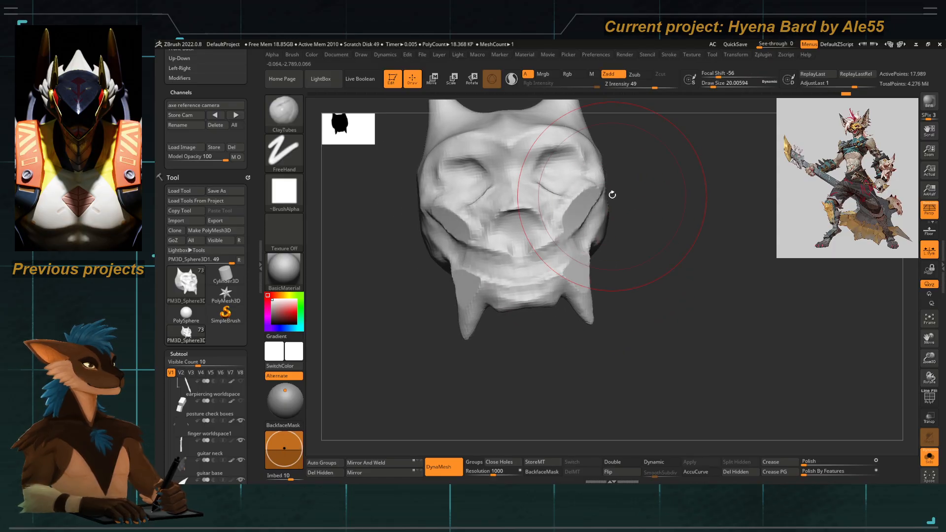
{"action": "left_click_drag", "start_coordinate": [622, 167], "coordinate": [596, 208], "text": "ctrl+shift"}
{"action": "left_click_drag", "start_coordinate": [600, 293], "coordinate": [602, 296], "text": "ctrl+shift"}
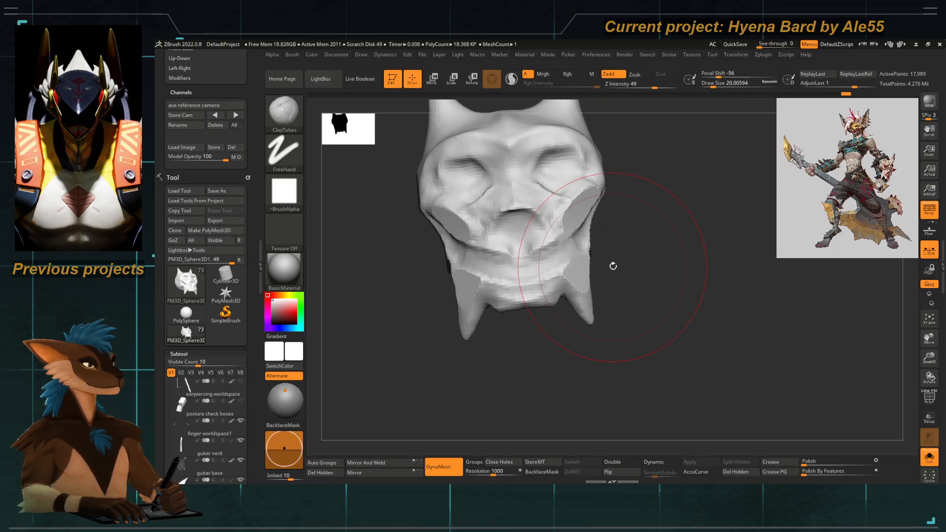
Build up the side of the skull between horn and eye socket with ClayTubes at draw size about 14.
{"action": "left_click_drag", "start_coordinate": [613, 264], "coordinate": [597, 259]}
{"action": "right_click_drag", "start_coordinate": [523, 256], "coordinate": [496, 245], "text": "ctrl"}
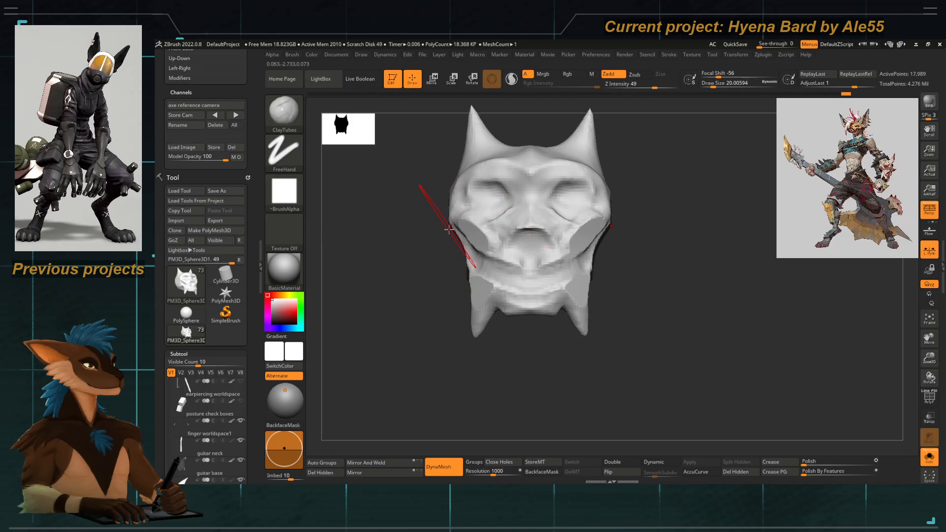
{"action": "left_click_drag", "start_coordinate": [426, 238], "coordinate": [451, 250]}
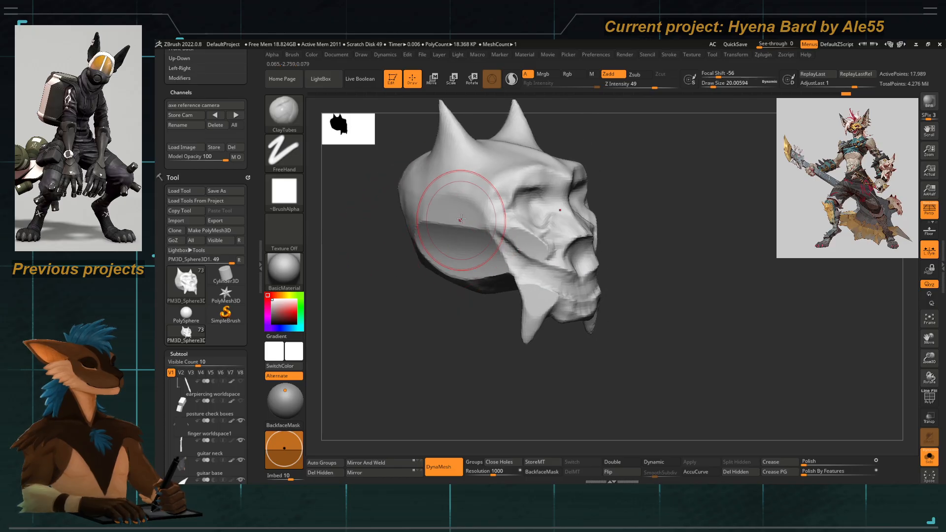
{"action": "key", "text": "b"}
{"action": "key", "text": "c"}
{"action": "key", "text": "t"}
{"action": "key", "text": "bracketleft"}
{"action": "mouse_move", "coordinate": [475, 186]}
{"action": "left_mouse_down"}
{"action": "mouse_move", "coordinate": [454, 158]}
{"action": "mouse_move", "coordinate": [491, 227]}
{"action": "mouse_move", "coordinate": [459, 197]}
{"action": "mouse_move", "coordinate": [468, 221]}
{"action": "left_mouse_up"}
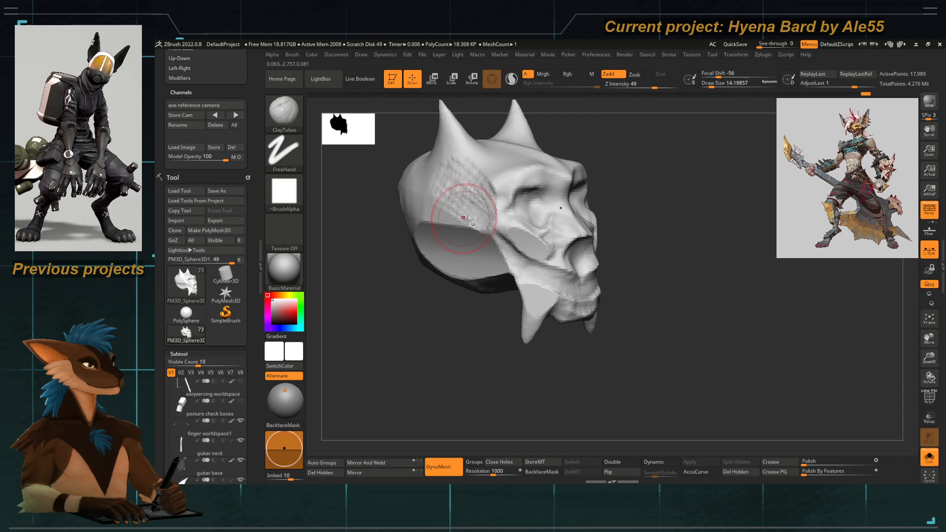
Trim the underside and lower back of the skull flat in side view with ClipCurve, and remesh the head.
{"action": "left_click_drag", "start_coordinate": [453, 322], "coordinate": [470, 337]}
{"action": "key", "text": "space"}
{"action": "left_click_drag", "start_coordinate": [474, 281], "coordinate": [490, 287]}
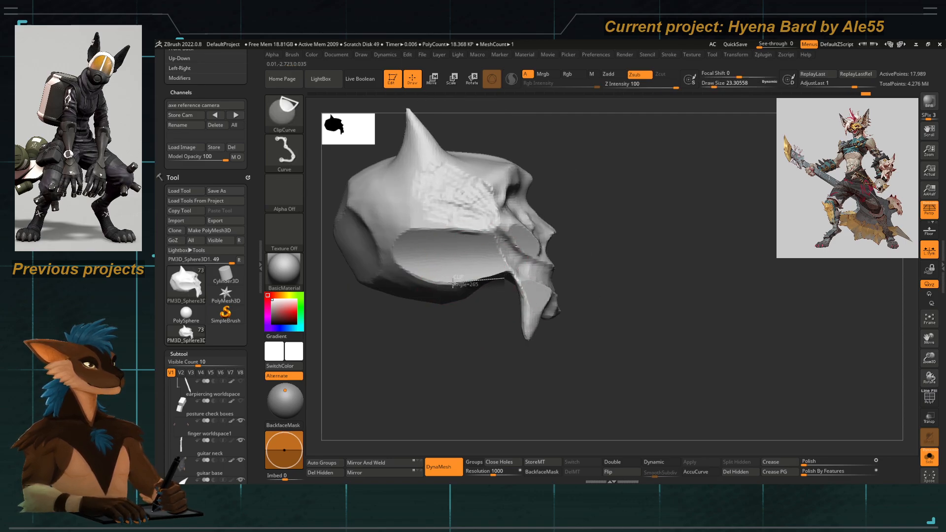
{"action": "mouse_move", "coordinate": [433, 283]}
{"action": "left_mouse_down", "text": "ctrl+shift"}
{"action": "mouse_move", "coordinate": [422, 277]}
{"action": "mouse_move", "coordinate": [423, 291]}
{"action": "mouse_move", "coordinate": [324, 228]}
{"action": "left_mouse_up", "text": "ctrl+shift"}
{"action": "mouse_move", "coordinate": [440, 295]}
{"action": "left_mouse_down", "text": "ctrl"}
{"action": "mouse_move", "coordinate": [429, 336]}
{"action": "mouse_move", "coordinate": [431, 326]}
{"action": "left_mouse_up", "text": "ctrl"}
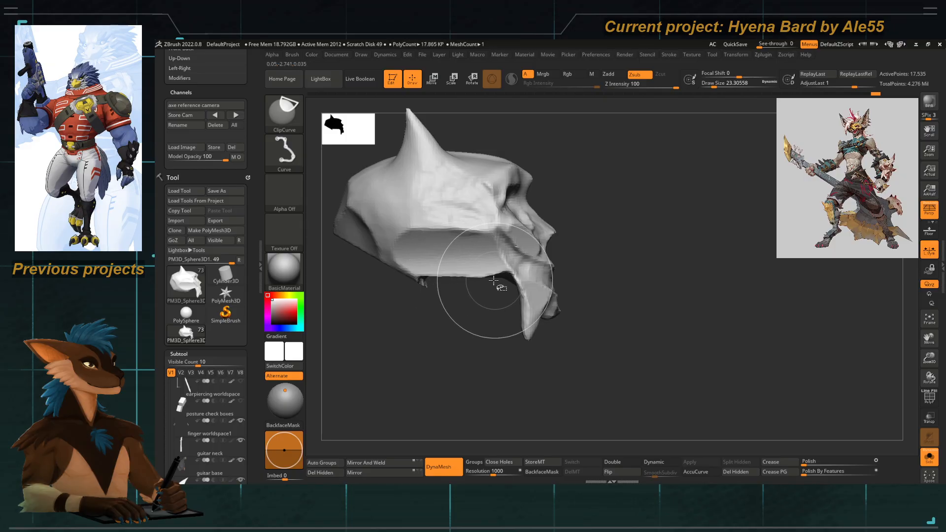
{"action": "left_click_drag", "start_coordinate": [494, 281], "coordinate": [366, 279], "text": "ctrl+shift"}
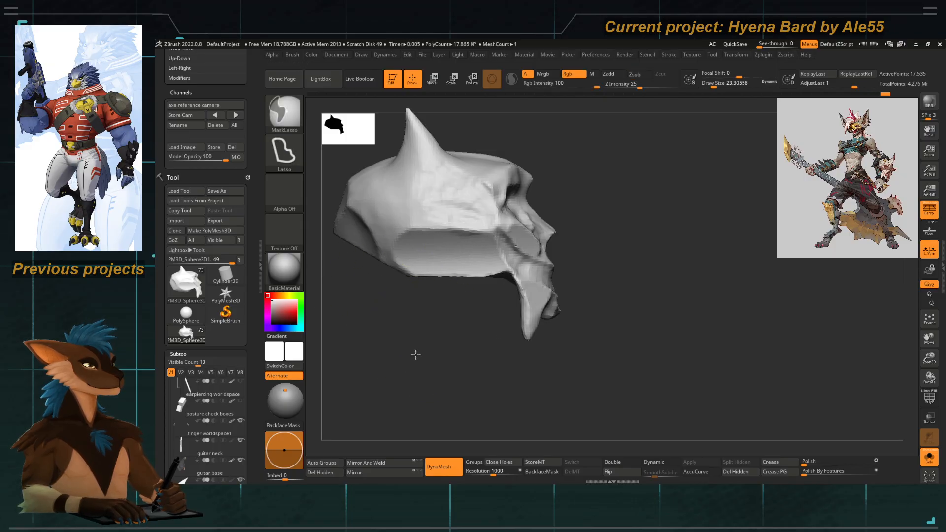
{"action": "mouse_move", "coordinate": [459, 332]}
{"action": "left_mouse_down"}
{"action": "mouse_move", "coordinate": [407, 275]}
{"action": "mouse_move", "coordinate": [549, 376]}
{"action": "mouse_move", "coordinate": [457, 302]}
{"action": "mouse_move", "coordinate": [520, 276]}
{"action": "left_mouse_up"}
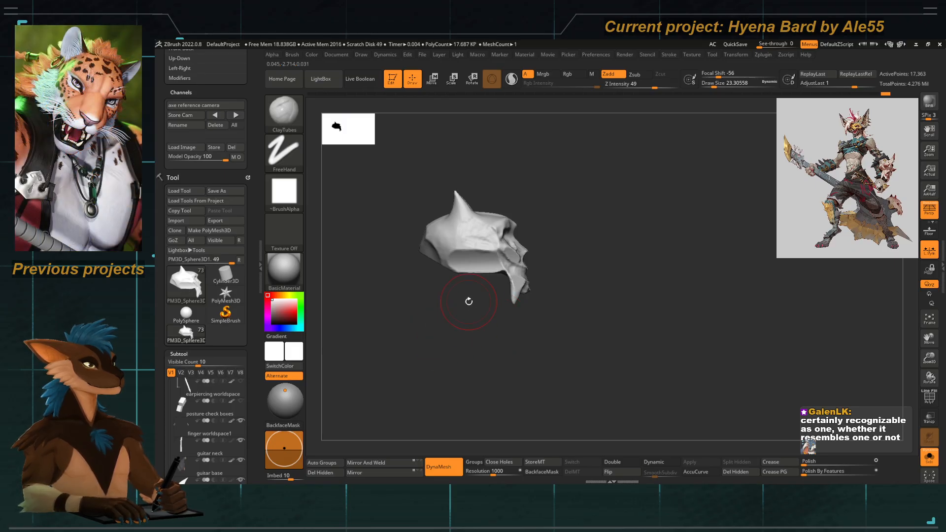
Turn off solo display and compare the trimmed head with the guitar from the side and front.
{"action": "left_click_drag", "start_coordinate": [454, 297], "coordinate": [503, 321]}
{"action": "left_click", "coordinate": [929, 457]}
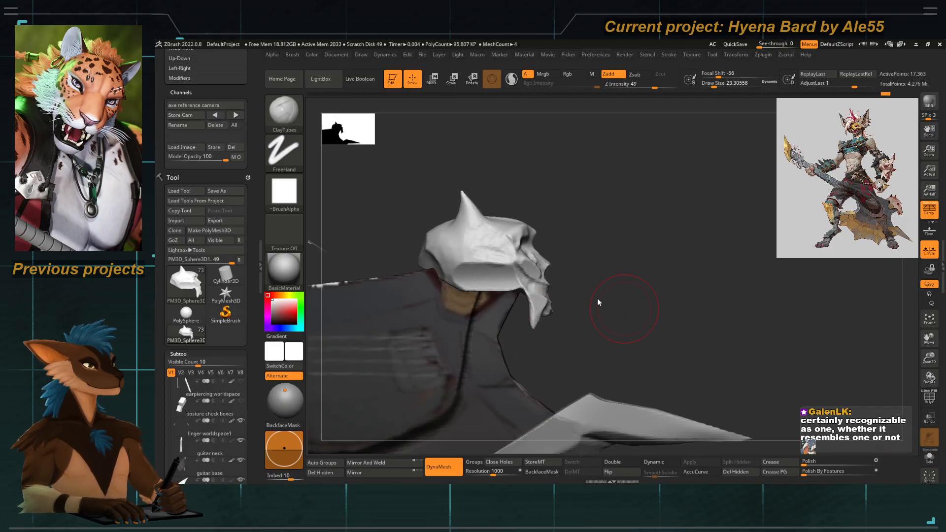
{"action": "mouse_move", "coordinate": [597, 298]}
{"action": "left_mouse_down"}
{"action": "mouse_move", "coordinate": [429, 236]}
{"action": "mouse_move", "coordinate": [409, 289]}
{"action": "mouse_move", "coordinate": [430, 393]}
{"action": "mouse_move", "coordinate": [414, 406]}
{"action": "mouse_move", "coordinate": [414, 349]}
{"action": "mouse_move", "coordinate": [460, 291]}
{"action": "mouse_move", "coordinate": [499, 263]}
{"action": "mouse_move", "coordinate": [495, 316]}
{"action": "mouse_move", "coordinate": [484, 348]}
{"action": "mouse_move", "coordinate": [484, 285]}
{"action": "mouse_move", "coordinate": [459, 286]}
{"action": "mouse_move", "coordinate": [462, 307]}
{"action": "mouse_move", "coordinate": [454, 270]}
{"action": "mouse_move", "coordinate": [460, 317]}
{"action": "mouse_move", "coordinate": [421, 337]}
{"action": "mouse_move", "coordinate": [493, 305]}
{"action": "mouse_move", "coordinate": [640, 271]}
{"action": "mouse_move", "coordinate": [482, 286]}
{"action": "mouse_move", "coordinate": [463, 315]}
{"action": "left_mouse_up"}
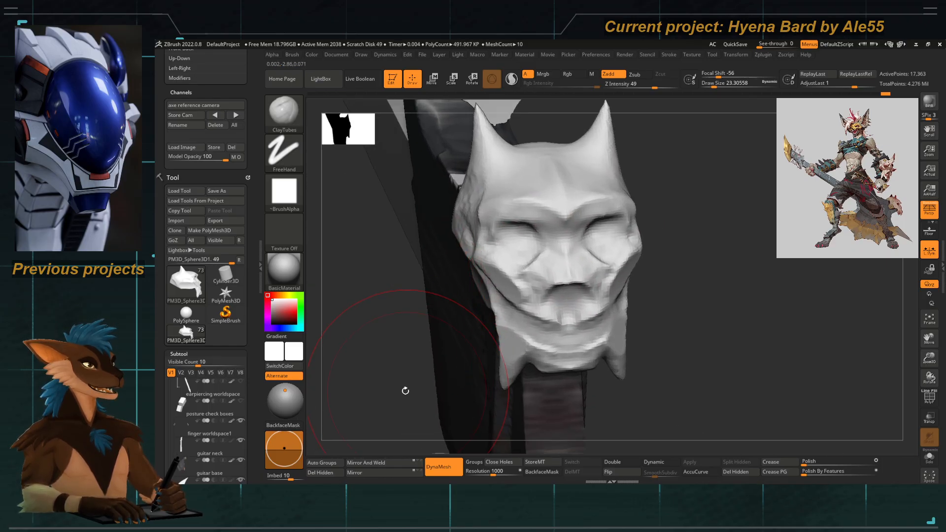
{"action": "left_click_drag", "start_coordinate": [406, 389], "coordinate": [572, 359]}
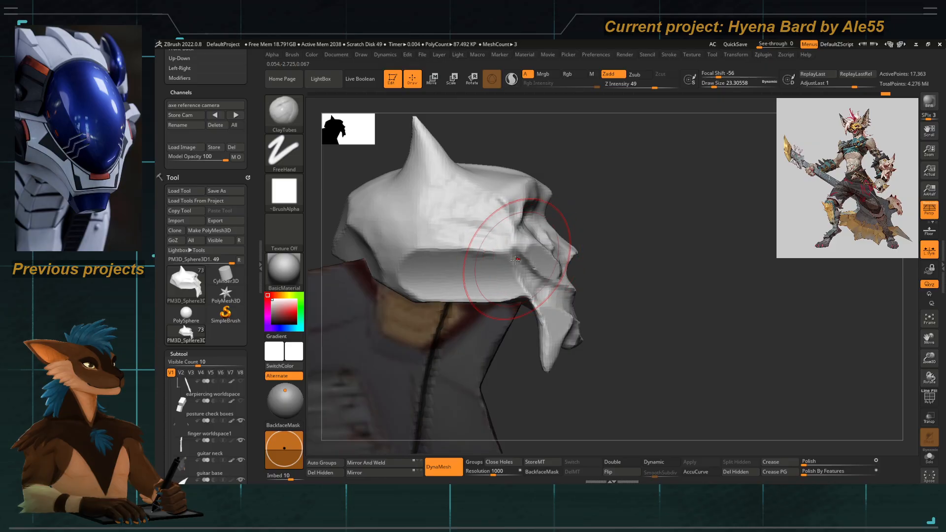
Reshape the temple behind the eye socket in side view with Move Topological at draw size about 15.5.
{"action": "key", "text": "b"}
{"action": "key", "text": "m"}
{"action": "key", "text": "t"}
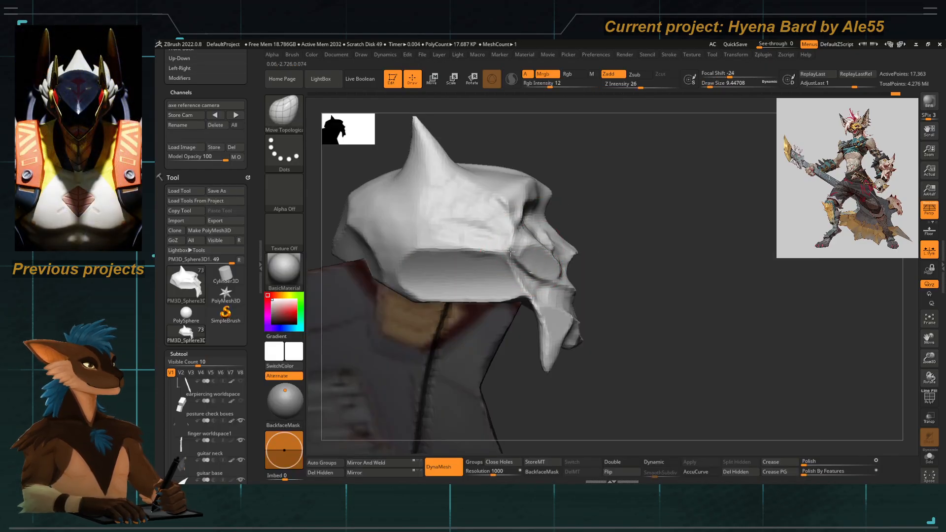
{"action": "key", "text": "space"}
{"action": "left_click_drag", "start_coordinate": [503, 238], "coordinate": [459, 220]}
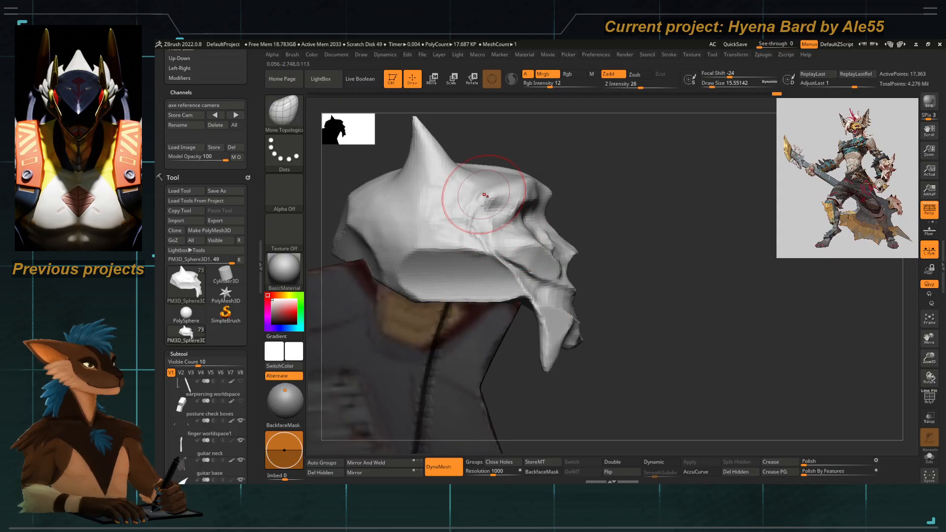
Define the outer eye socket rim with DamStandard and hPolish at draw size about 9.4, and remesh the head.
{"action": "key", "text": "b"}
{"action": "key", "text": "d"}
{"action": "key", "text": "s"}
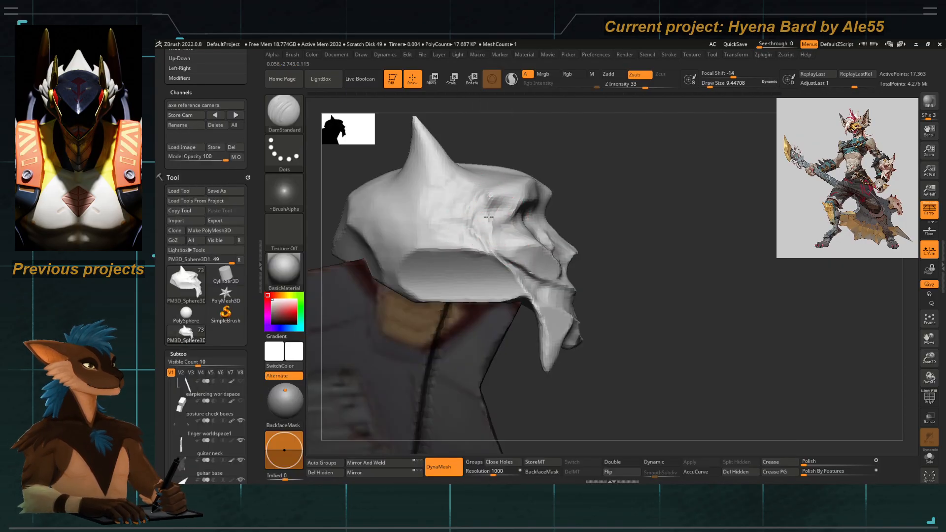
{"action": "key", "text": "b"}
{"action": "key", "text": "h"}
{"action": "key", "text": "p"}
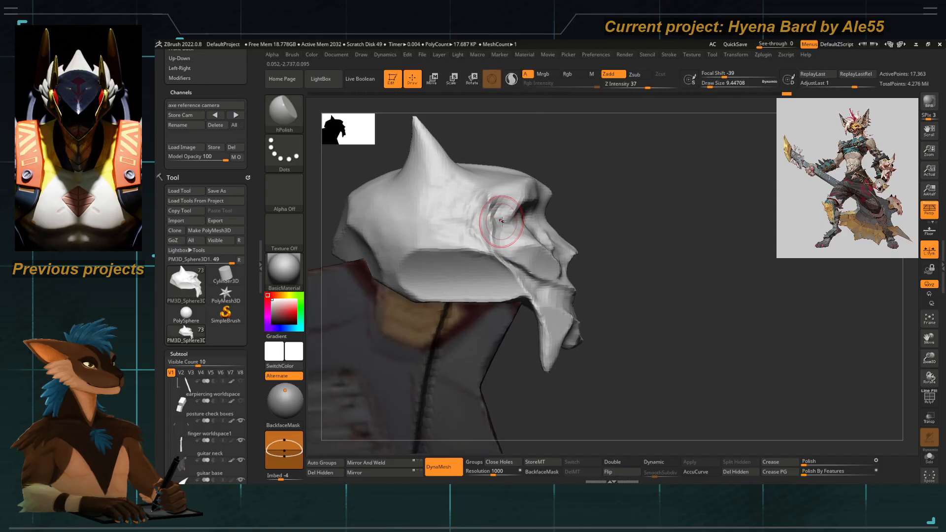
{"action": "left_click_drag", "start_coordinate": [621, 232], "coordinate": [641, 251], "text": "ctrl"}
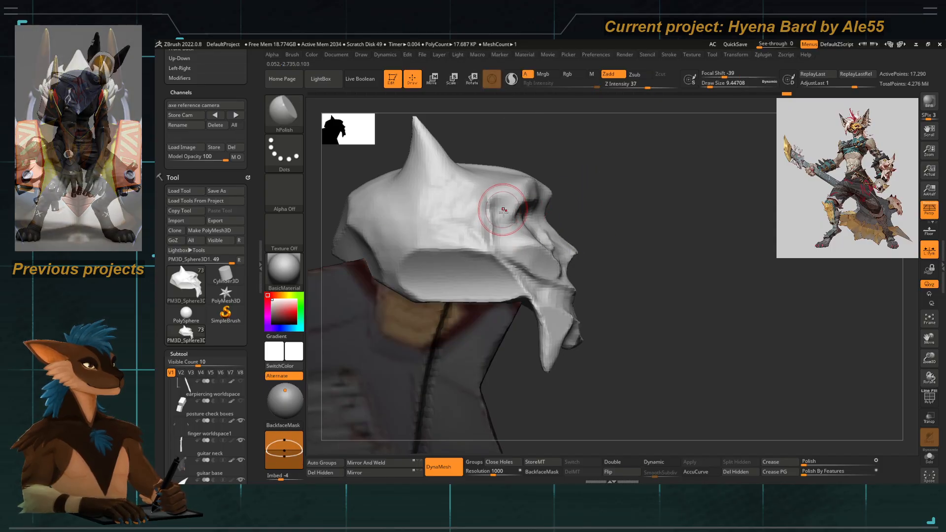
Set ClayTubes to Z Intensity 16 and fill the outer edge of the eye socket with soft strokes.
{"action": "key", "text": "b"}
{"action": "key", "text": "c"}
{"action": "key", "text": "t"}
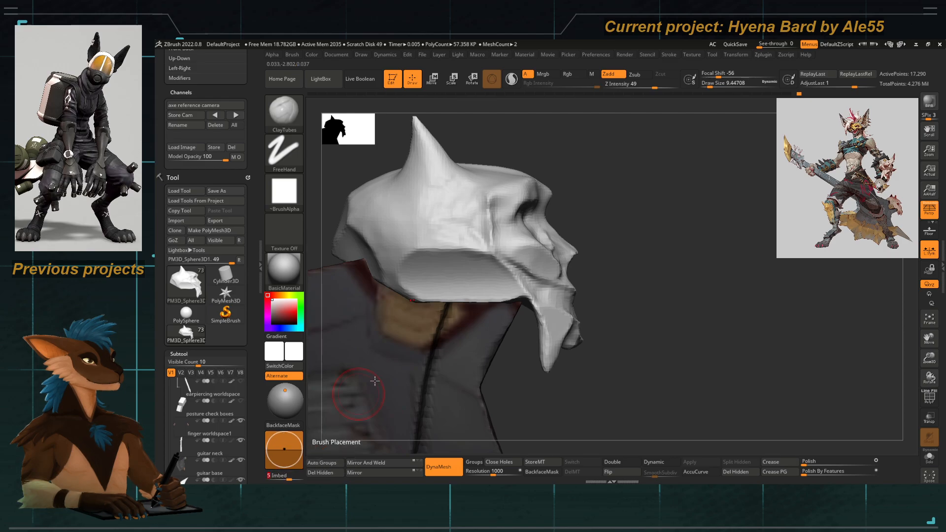
{"action": "key", "text": "space"}
{"action": "left_click", "coordinate": [524, 304]}
{"action": "key", "text": "Return"}
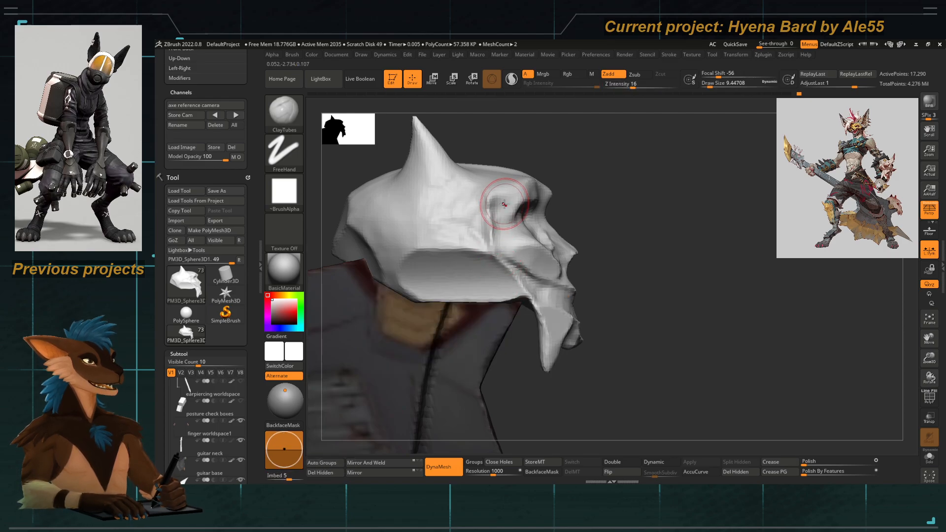
{"action": "left_click_drag", "start_coordinate": [497, 204], "coordinate": [502, 226]}
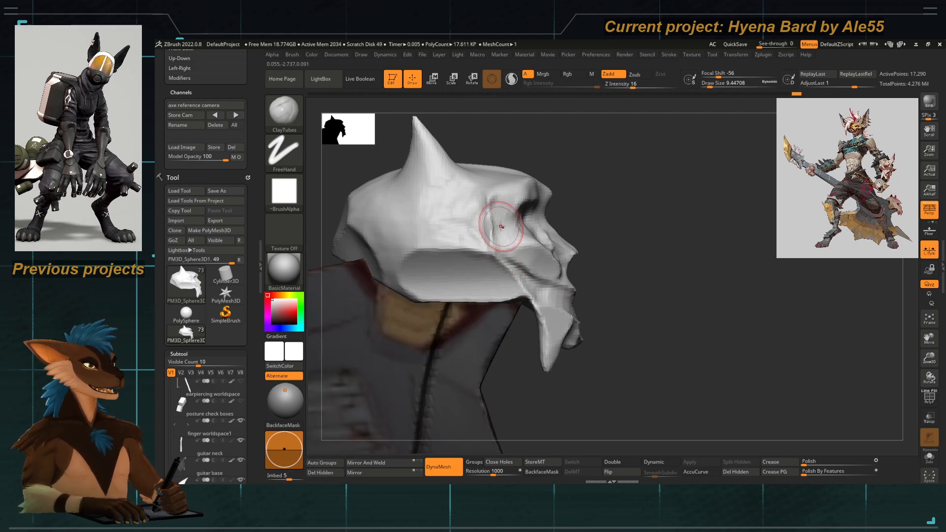
Carve the eye sockets into deep round hollows with ClayTubes at draw size about 6.6, and remesh the head.
{"action": "mouse_move", "coordinate": [502, 226]}
{"action": "right_mouse_down", "text": "ctrl"}
{"action": "mouse_move", "coordinate": [513, 244]}
{"action": "mouse_move", "coordinate": [567, 211]}
{"action": "right_mouse_up", "text": "ctrl"}
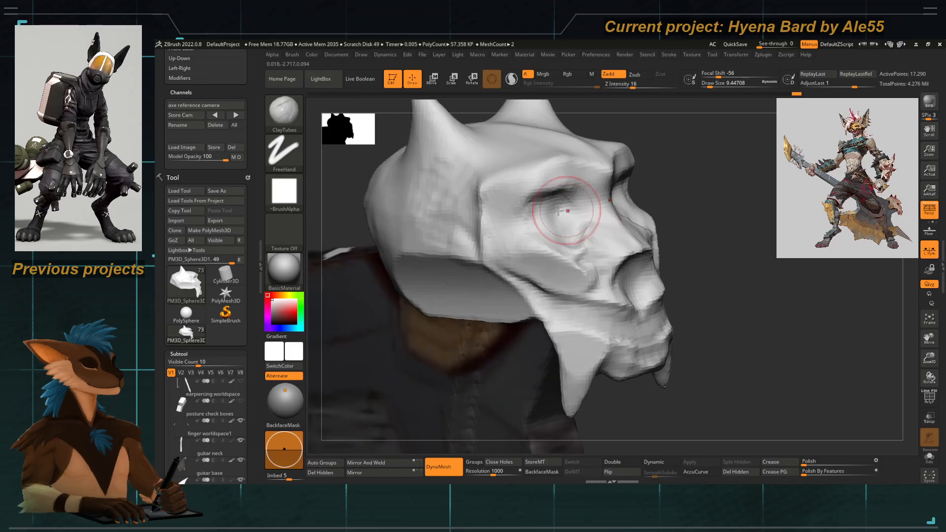
{"action": "mouse_move", "coordinate": [565, 222]}
{"action": "left_mouse_down", "text": "alt"}
{"action": "mouse_move", "coordinate": [548, 199]}
{"action": "mouse_move", "coordinate": [570, 197]}
{"action": "mouse_move", "coordinate": [553, 222]}
{"action": "mouse_move", "coordinate": [551, 197]}
{"action": "left_mouse_up", "text": "alt"}
{"action": "mouse_move", "coordinate": [585, 163]}
{"action": "right_mouse_down"}
{"action": "mouse_move", "coordinate": [562, 172]}
{"action": "mouse_move", "coordinate": [542, 199]}
{"action": "right_mouse_up"}
{"action": "key", "text": "space"}
{"action": "left_click_drag", "start_coordinate": [560, 206], "coordinate": [542, 204]}
{"action": "key", "text": "space"}
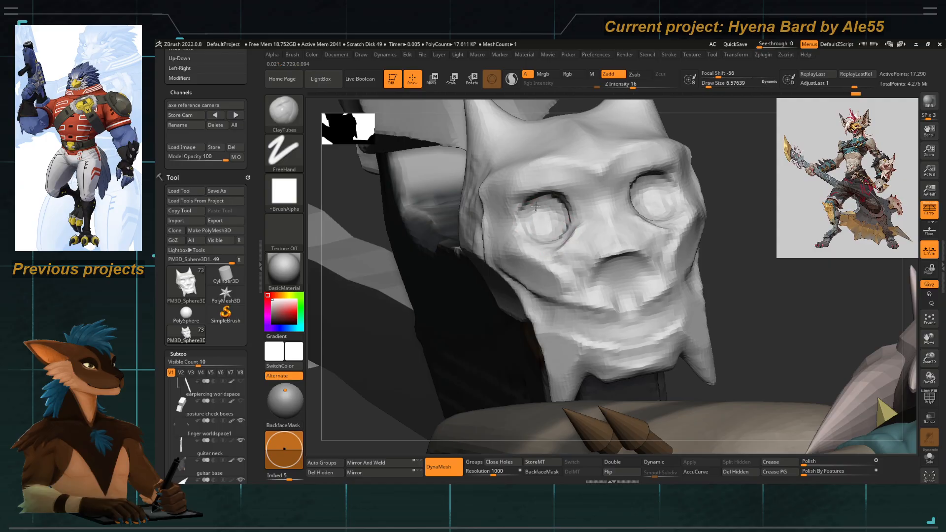
{"action": "left_click_drag", "start_coordinate": [538, 211], "coordinate": [548, 202]}
{"action": "right_click_drag", "start_coordinate": [543, 207], "coordinate": [582, 160], "text": "ctrl"}
{"action": "left_click_drag", "start_coordinate": [651, 159], "coordinate": [663, 169], "text": "ctrl"}
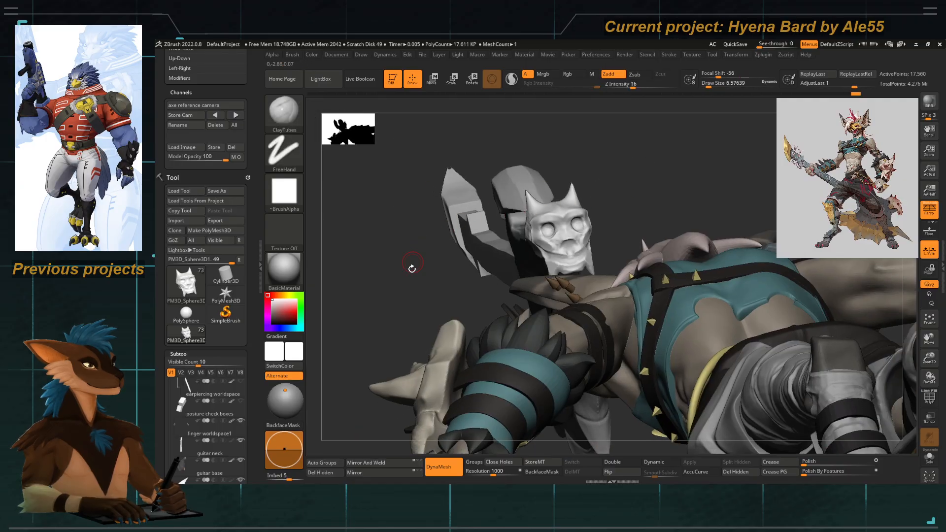
Build up the cheekbone below the eye socket and the fang's base with ClayTubes at draw size about 10.5.
{"action": "right_click_drag", "start_coordinate": [413, 268], "coordinate": [439, 277]}
{"action": "right_click_drag", "start_coordinate": [505, 237], "coordinate": [522, 254]}
{"action": "right_click_drag", "start_coordinate": [557, 227], "coordinate": [529, 238]}
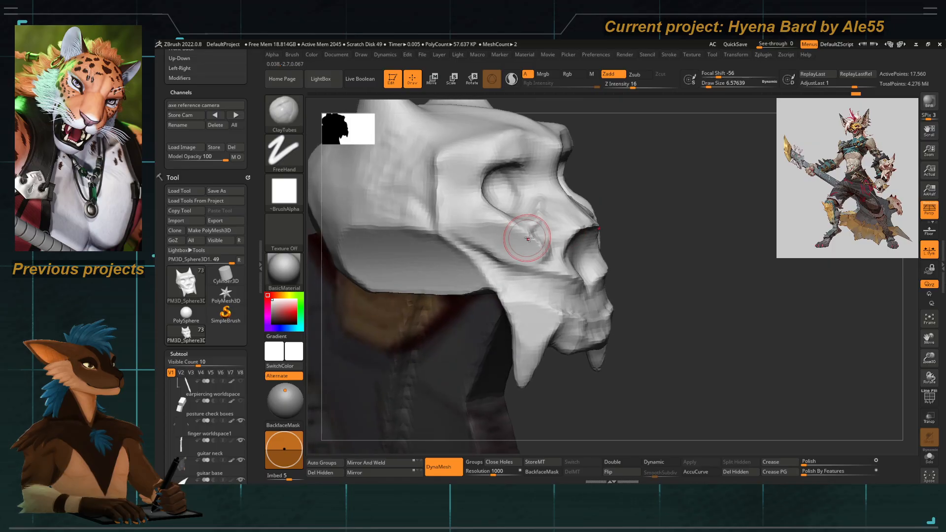
{"action": "left_click_drag", "start_coordinate": [532, 240], "coordinate": [536, 239]}
{"action": "key", "text": "bracketright"}
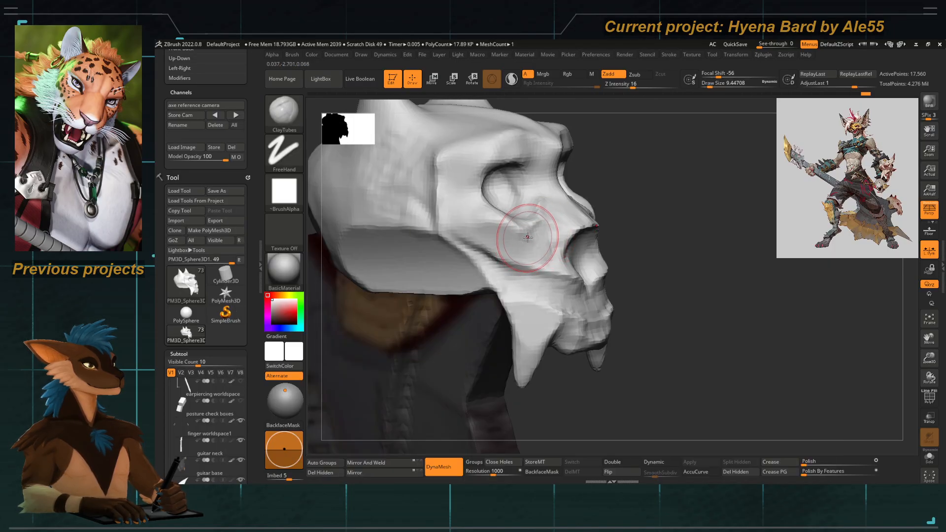
{"action": "key", "text": "space"}
{"action": "left_click_drag", "start_coordinate": [528, 238], "coordinate": [535, 238]}
{"action": "key", "text": "space"}
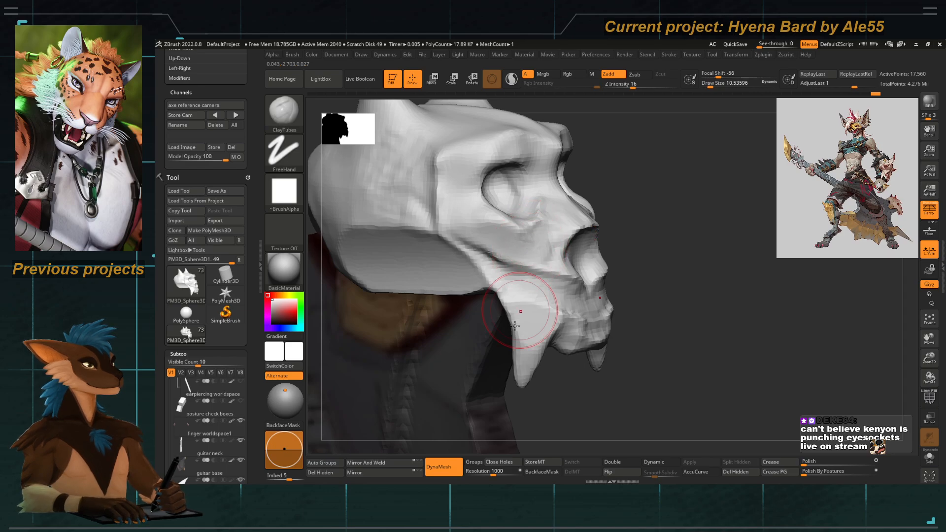
{"action": "left_click_drag", "start_coordinate": [515, 325], "coordinate": [502, 360]}
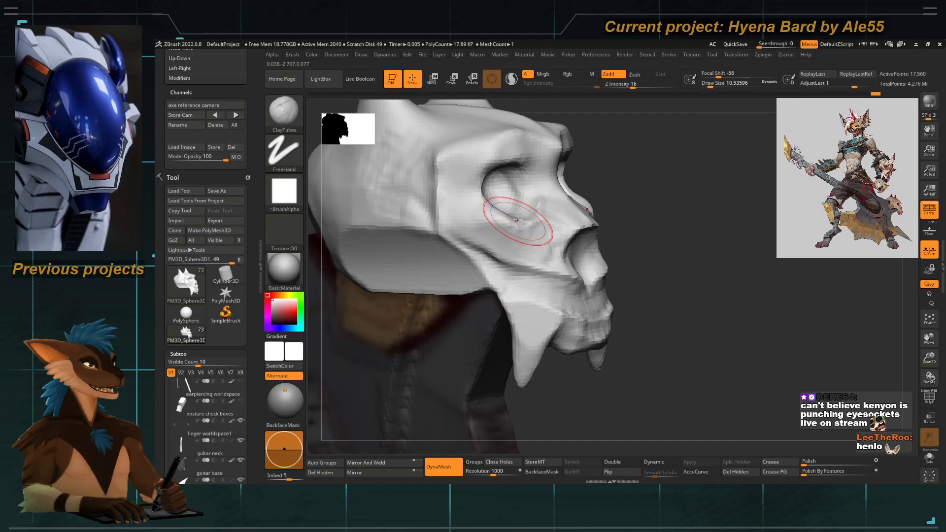
{"action": "left_click_drag", "start_coordinate": [490, 236], "coordinate": [515, 236]}
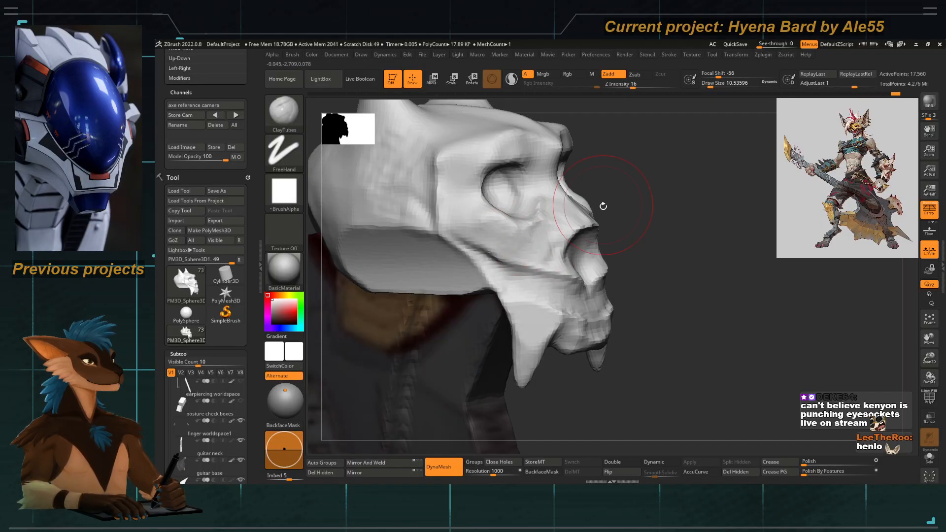
Reshape the muzzle below the nose with Move Topological at draw size about 10.5.
{"action": "mouse_move", "coordinate": [602, 205]}
{"action": "left_mouse_down"}
{"action": "mouse_move", "coordinate": [619, 201]}
{"action": "mouse_move", "coordinate": [574, 244]}
{"action": "mouse_move", "coordinate": [550, 229]}
{"action": "left_mouse_up"}
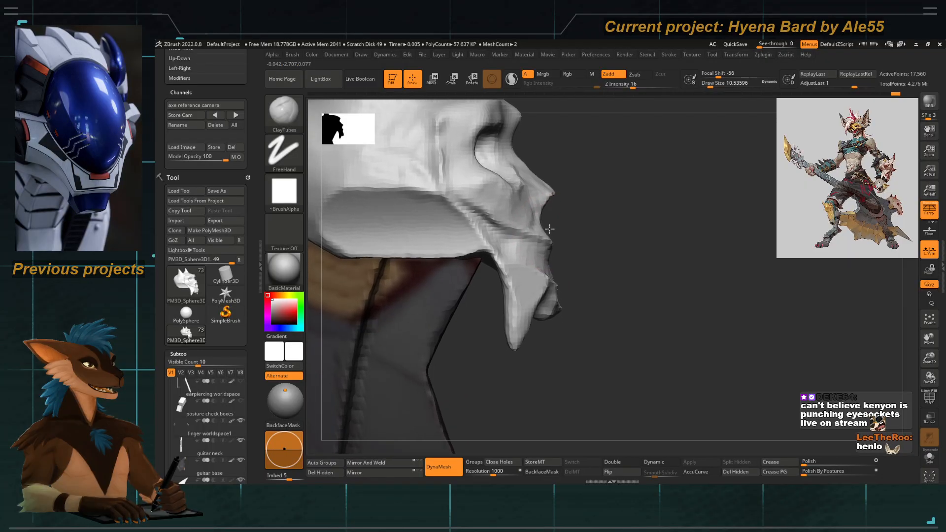
{"action": "left_click_drag", "start_coordinate": [584, 257], "coordinate": [529, 265]}
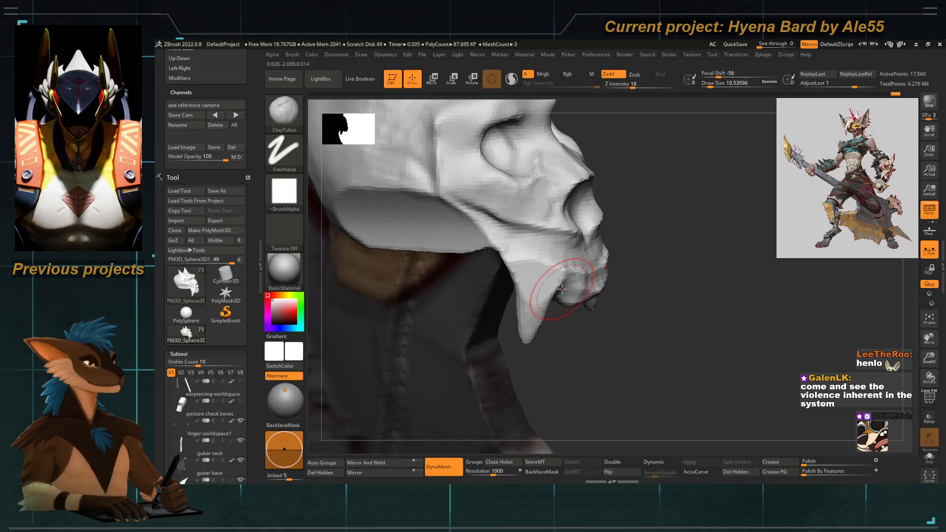
{"action": "left_click_drag", "start_coordinate": [620, 205], "coordinate": [599, 220]}
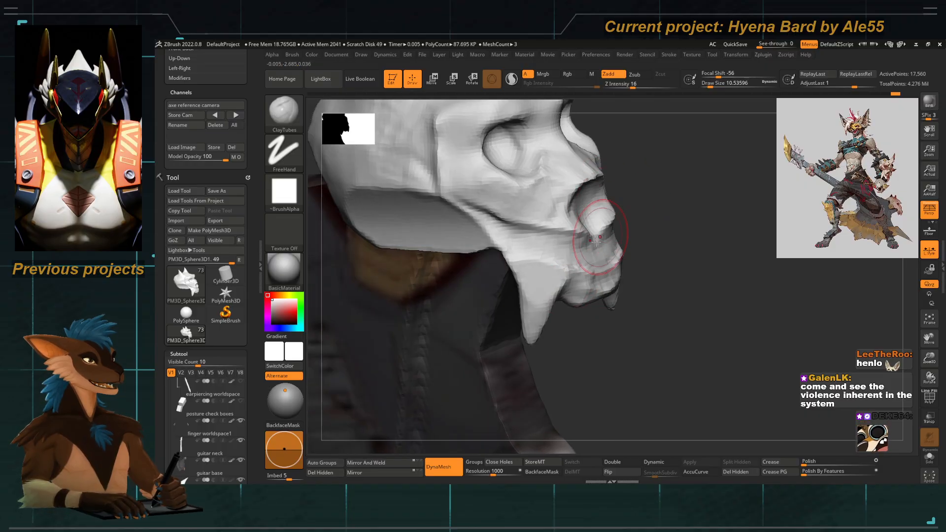
{"action": "key", "text": "b"}
{"action": "key", "text": "m"}
{"action": "key", "text": "t"}
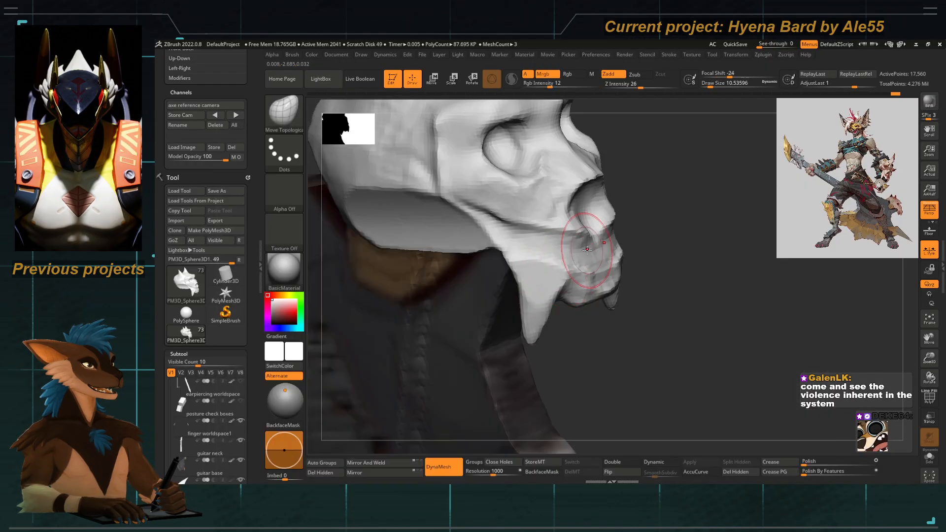
{"action": "left_click_drag", "start_coordinate": [653, 209], "coordinate": [574, 246]}
{"action": "left_click_drag", "start_coordinate": [665, 229], "coordinate": [624, 238]}
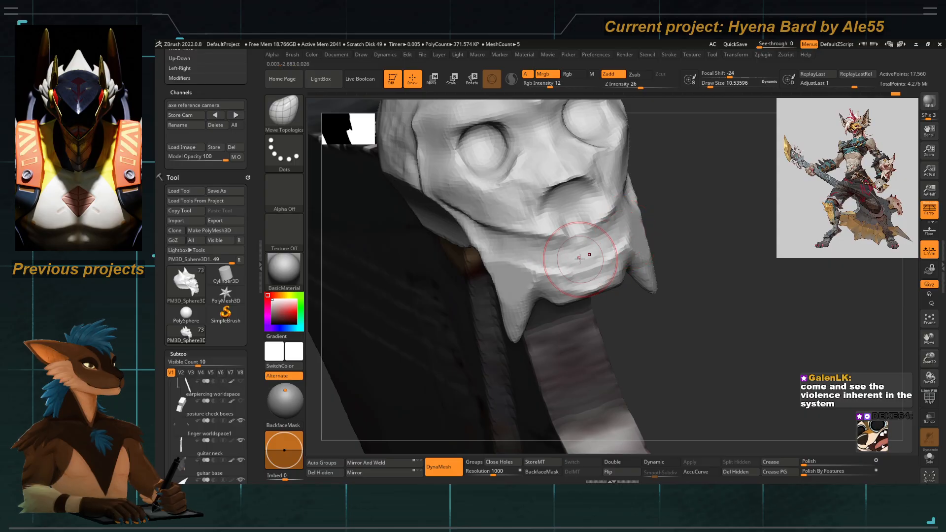
{"action": "key", "text": "ctrl"}
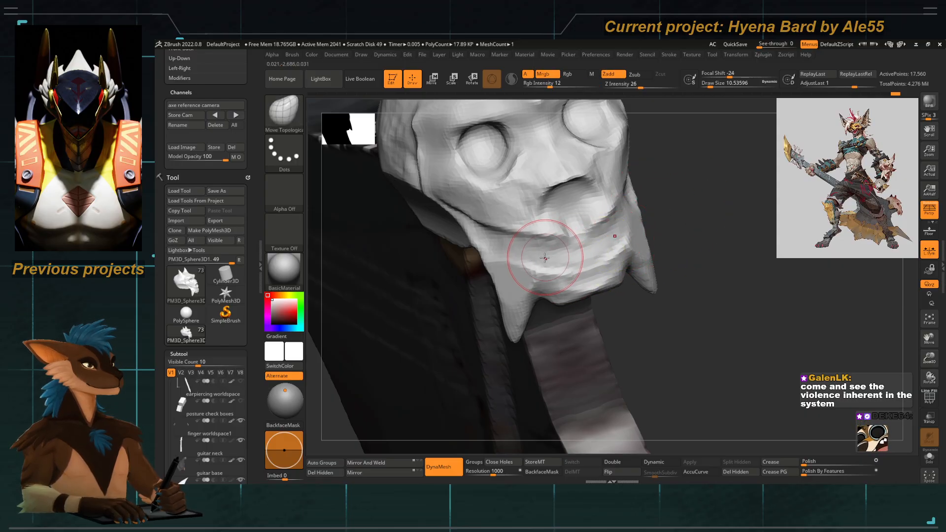
Fill out the upper jaw between nose and fangs with ClayTubes at Z Intensity 16.
{"action": "key", "text": "b"}
{"action": "key", "text": "c"}
{"action": "key", "text": "t"}
{"action": "left_click_drag", "start_coordinate": [646, 200], "coordinate": [691, 192]}
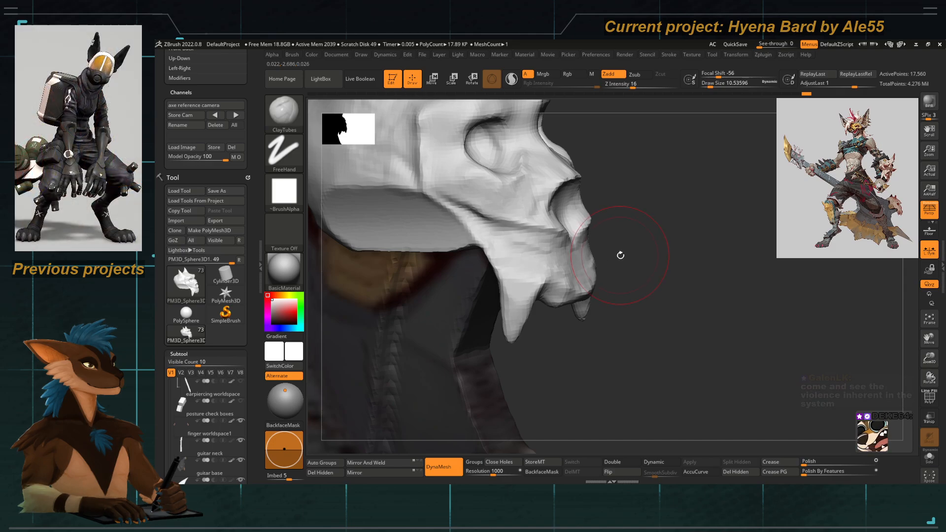
Straighten the front profile of the muzzle below the nose with Move Topological at draw size about 10.5.
{"action": "left_click_drag", "start_coordinate": [620, 253], "coordinate": [528, 265]}
{"action": "key", "text": "b"}
{"action": "key", "text": "m"}
{"action": "key", "text": "t"}
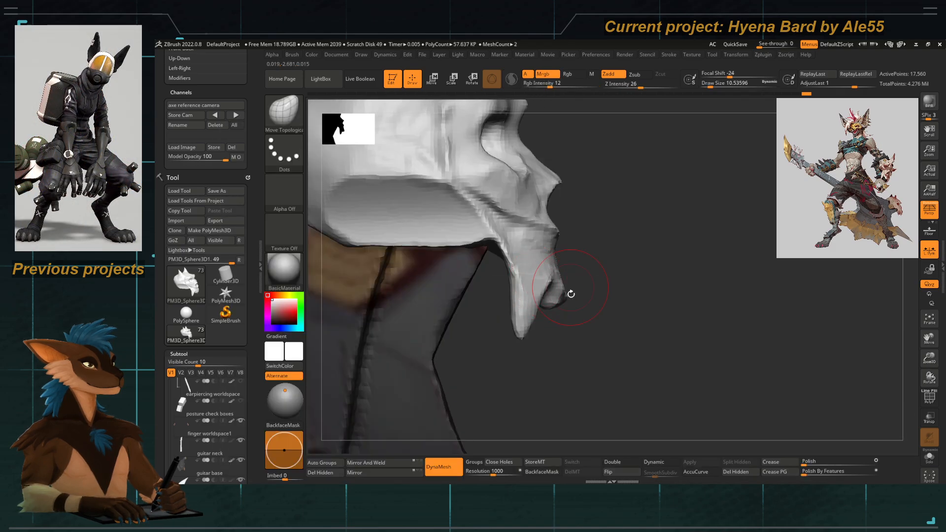
{"action": "key", "text": "ctrl+shift"}
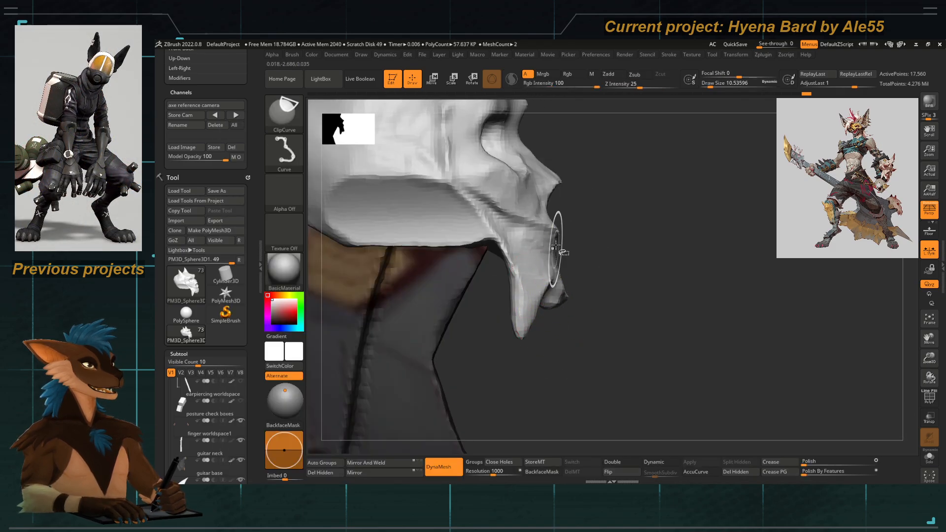
{"action": "mouse_move", "coordinate": [575, 324]}
{"action": "left_mouse_down"}
{"action": "mouse_move", "coordinate": [549, 332]}
{"action": "mouse_move", "coordinate": [566, 342]}
{"action": "mouse_move", "coordinate": [575, 380]}
{"action": "mouse_move", "coordinate": [520, 314]}
{"action": "left_mouse_up"}
{"action": "left_click_drag", "start_coordinate": [559, 413], "coordinate": [560, 359]}
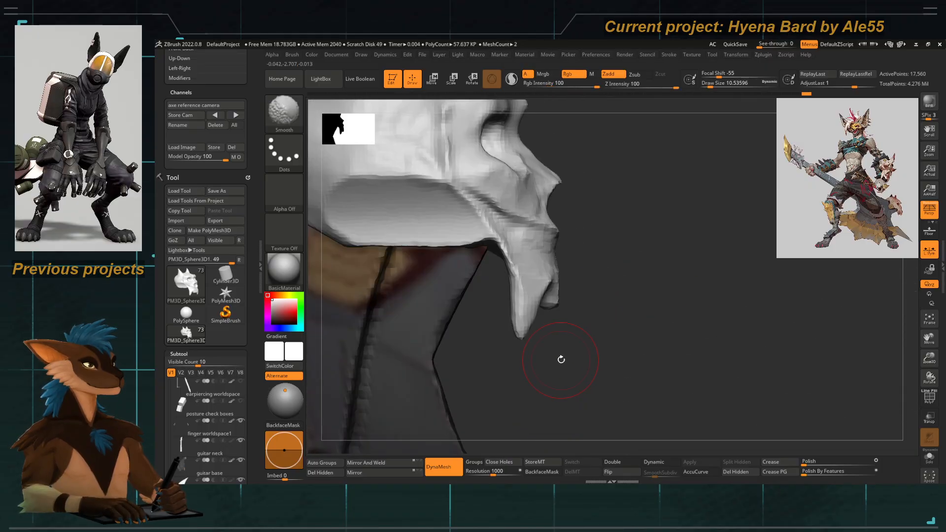
Refine the jaw edge and fang shape with Move Topological at draw size about 8.4.
{"action": "left_click_drag", "start_coordinate": [556, 302], "coordinate": [553, 298]}
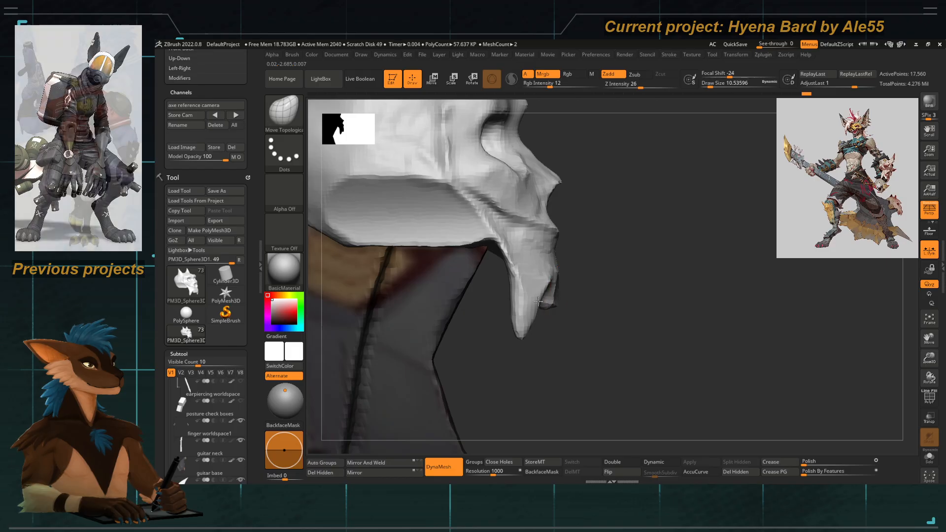
{"action": "key", "text": "space"}
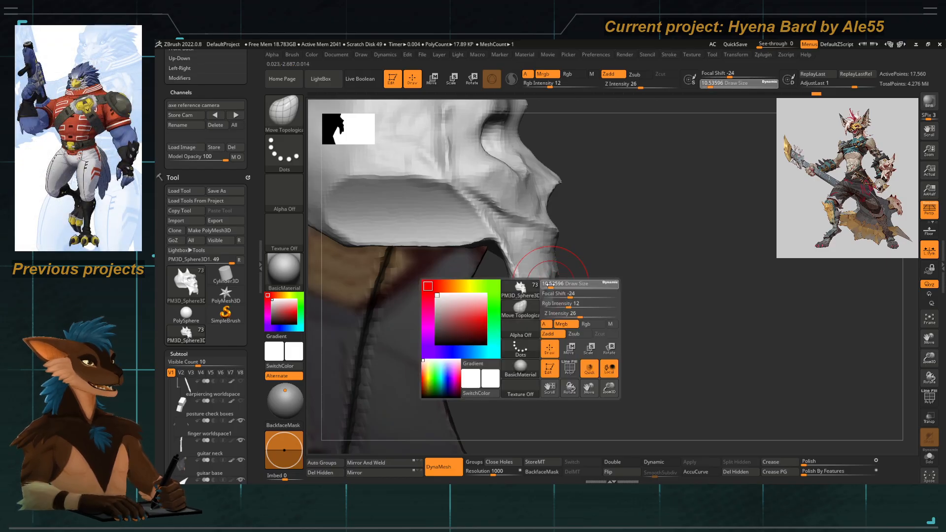
{"action": "left_click", "coordinate": [553, 283]}
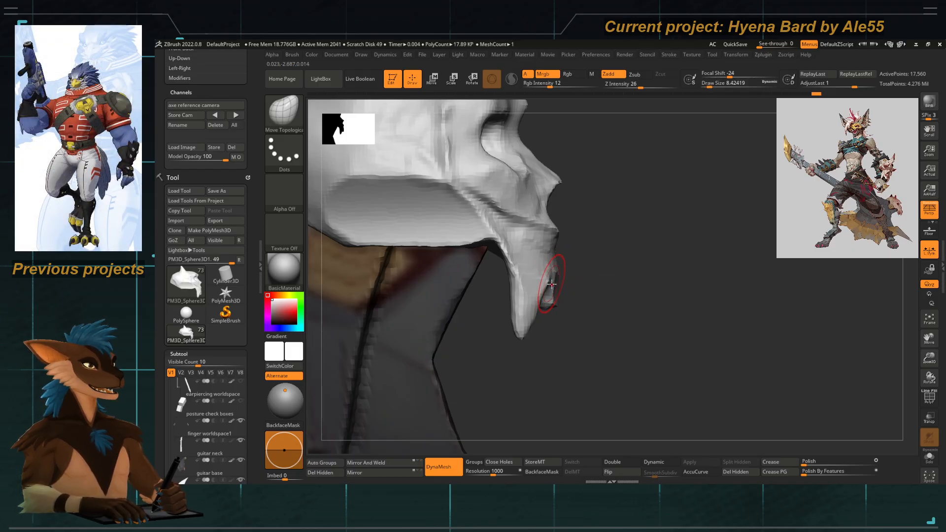
{"action": "mouse_move", "coordinate": [551, 285]}
{"action": "left_mouse_down"}
{"action": "mouse_move", "coordinate": [571, 363]}
{"action": "mouse_move", "coordinate": [552, 337]}
{"action": "left_mouse_up"}
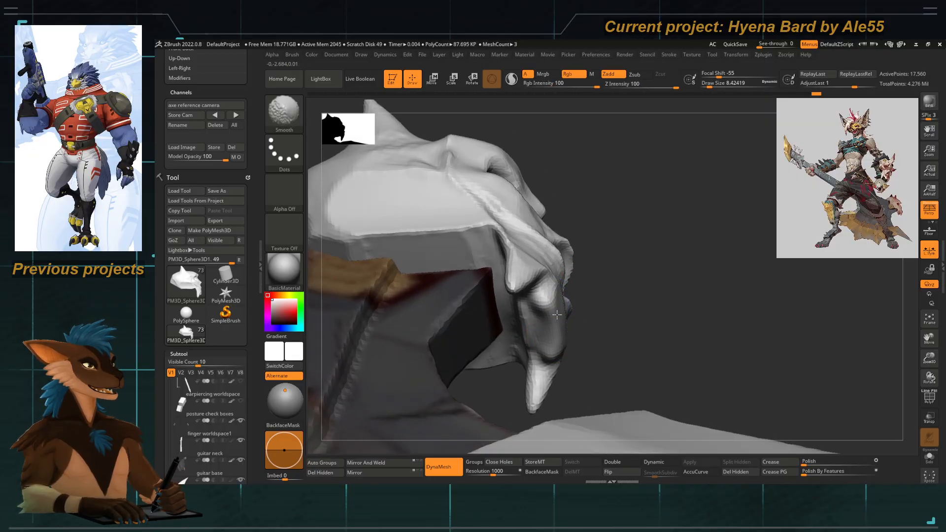
Show only the skull head in Solo mode and touch up its jaw with ClayTubes at draw size about 8.4.
{"action": "mouse_move", "coordinate": [614, 265]}
{"action": "left_mouse_down"}
{"action": "mouse_move", "coordinate": [597, 298]}
{"action": "mouse_move", "coordinate": [613, 275]}
{"action": "mouse_move", "coordinate": [611, 297]}
{"action": "mouse_move", "coordinate": [613, 271]}
{"action": "mouse_move", "coordinate": [575, 254]}
{"action": "mouse_move", "coordinate": [595, 235]}
{"action": "mouse_move", "coordinate": [646, 229]}
{"action": "mouse_move", "coordinate": [617, 222]}
{"action": "left_mouse_up"}
{"action": "key", "text": "b"}
{"action": "key", "text": "c"}
{"action": "key", "text": "t"}
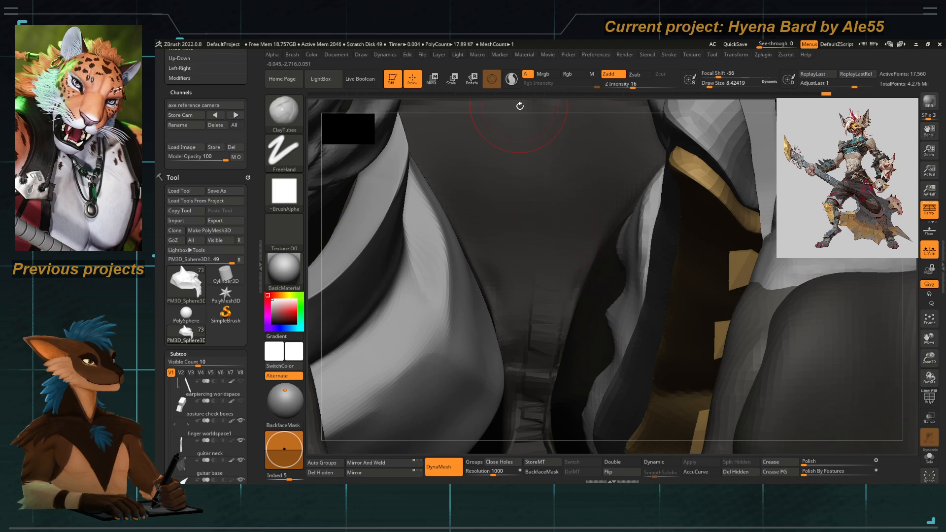
{"action": "left_click_drag", "start_coordinate": [520, 106], "coordinate": [538, 133]}
{"action": "left_click", "coordinate": [927, 458]}
{"action": "mouse_move", "coordinate": [664, 352]}
{"action": "left_mouse_down"}
{"action": "mouse_move", "coordinate": [545, 349]}
{"action": "mouse_move", "coordinate": [435, 366]}
{"action": "mouse_move", "coordinate": [609, 302]}
{"action": "mouse_move", "coordinate": [590, 304]}
{"action": "left_mouse_up"}
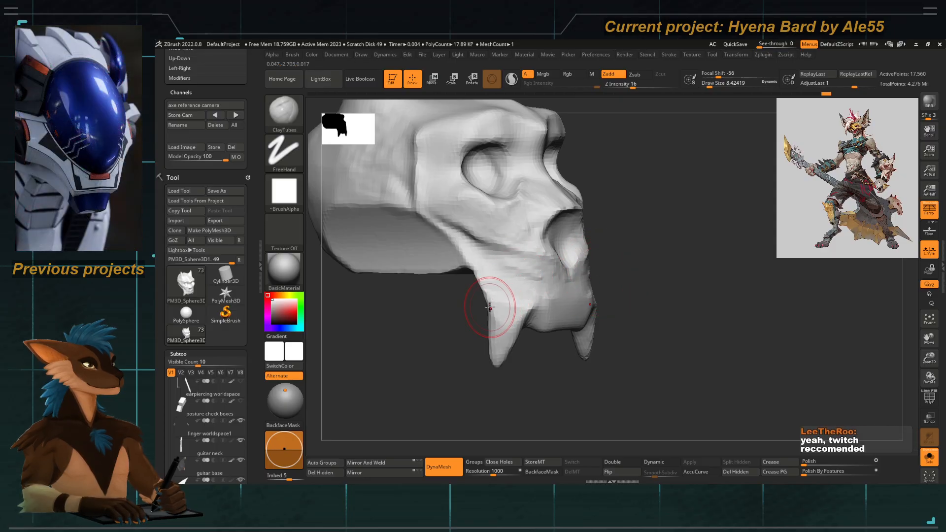
Carve converging grooves into the nose cavity with DamStandard at draw size about 5 and Z Intensity 33.
{"action": "key", "text": "b"}
{"action": "key", "text": "d"}
{"action": "key", "text": "s"}
{"action": "mouse_move", "coordinate": [503, 387]}
{"action": "left_mouse_down"}
{"action": "mouse_move", "coordinate": [383, 395]}
{"action": "mouse_move", "coordinate": [368, 380]}
{"action": "left_mouse_up"}
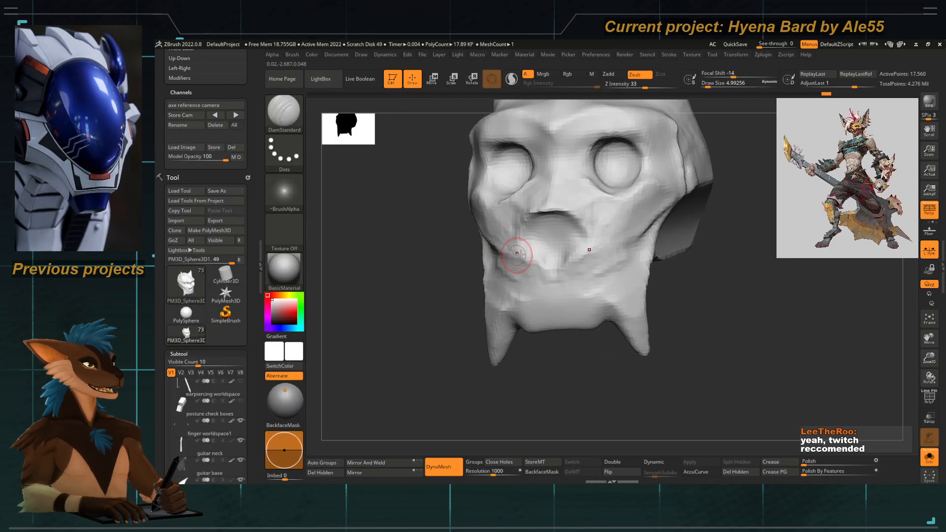
{"action": "left_click_drag", "start_coordinate": [582, 238], "coordinate": [550, 284]}
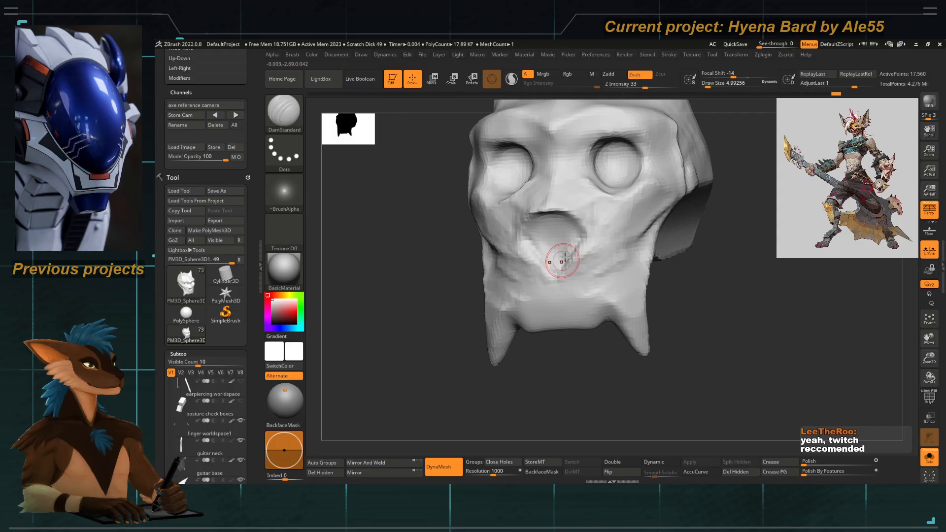
{"action": "left_click_drag", "start_coordinate": [556, 218], "coordinate": [562, 264]}
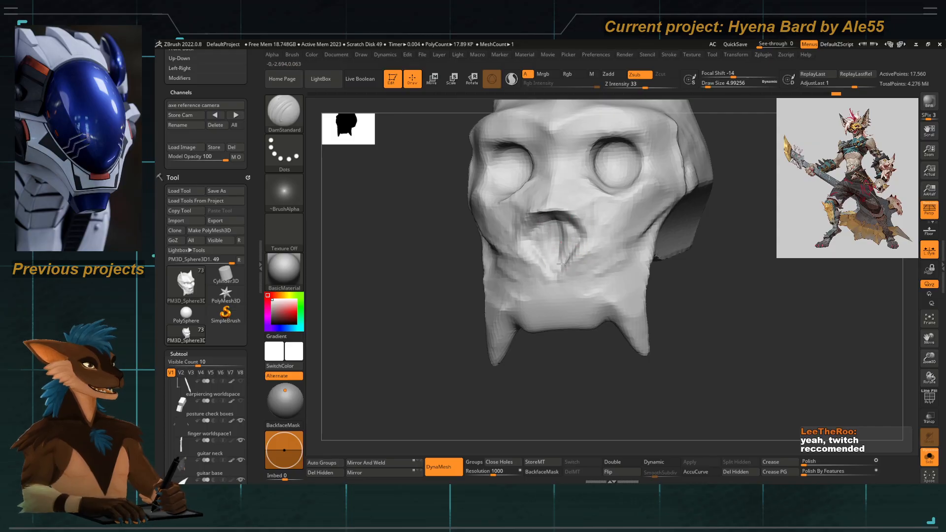
Deepen the rim and lower edges of the nose cavity with DamStandard at draw size about 5.
{"action": "left_click_drag", "start_coordinate": [395, 377], "coordinate": [472, 366]}
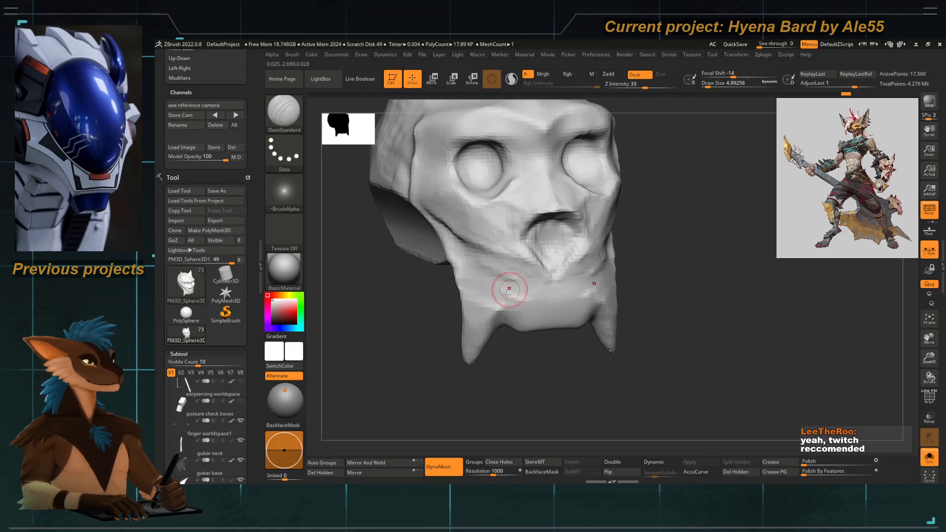
{"action": "left_click_drag", "start_coordinate": [486, 409], "coordinate": [456, 410]}
{"action": "key", "text": "b"}
{"action": "key", "text": "d"}
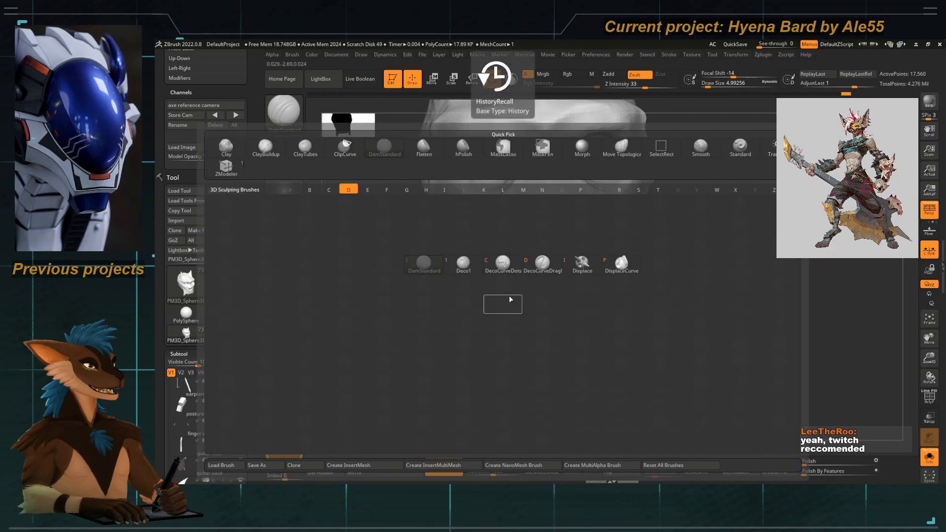
{"action": "key", "text": "s"}
{"action": "left_click_drag", "start_coordinate": [540, 362], "coordinate": [534, 405], "text": "alt"}
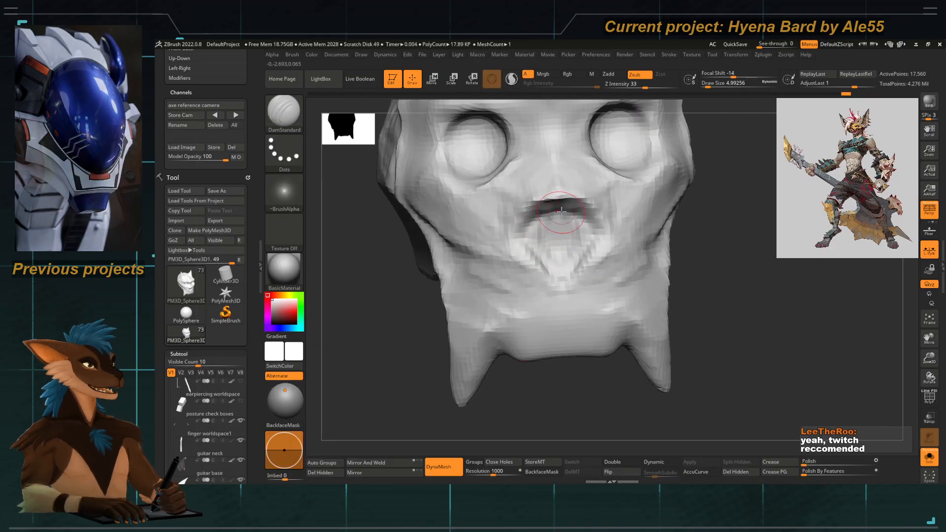
{"action": "left_click_drag", "start_coordinate": [540, 220], "coordinate": [547, 272]}
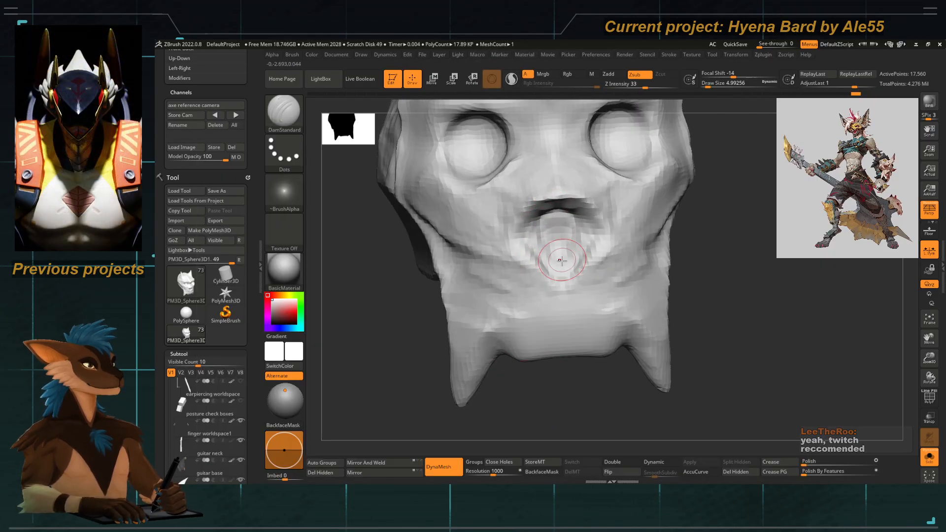
{"action": "left_click_drag", "start_coordinate": [532, 241], "coordinate": [547, 271]}
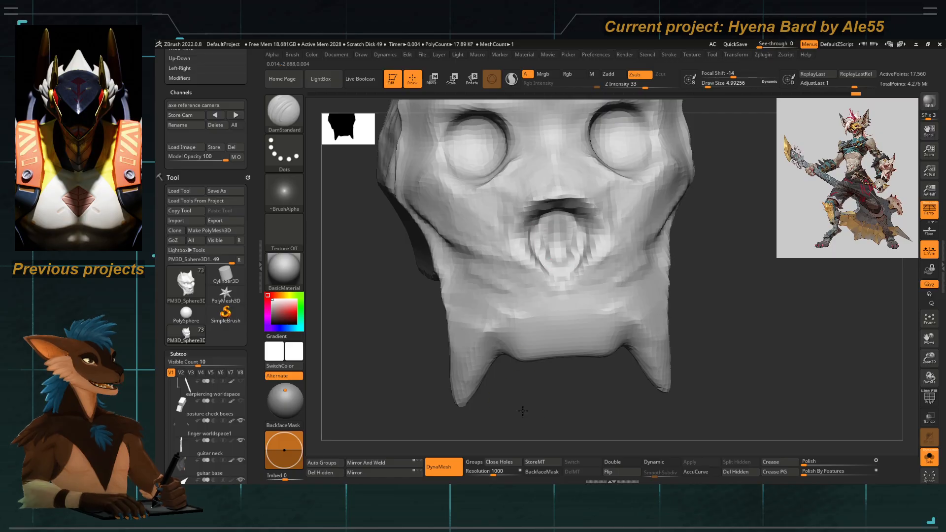
{"action": "left_click_drag", "start_coordinate": [524, 412], "coordinate": [494, 409]}
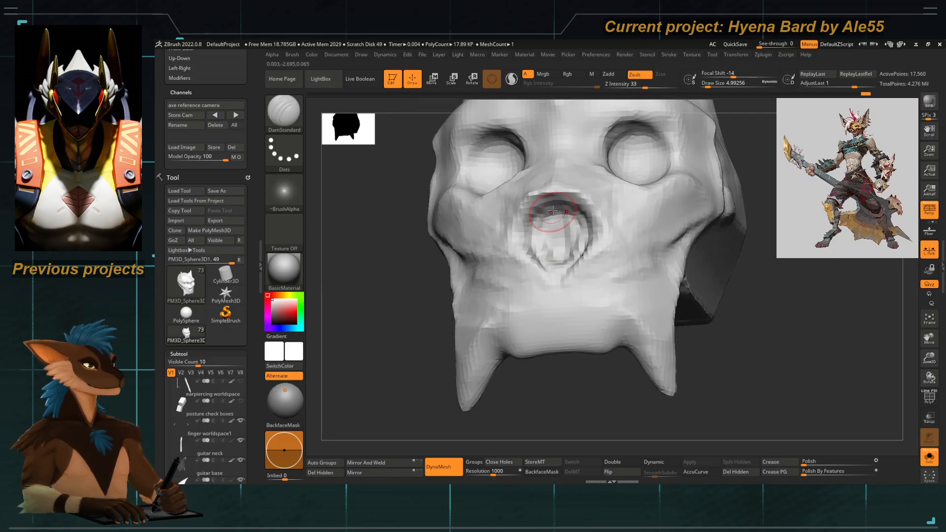
Cut the nose cavity deeper around its central ridge with DamStandard at draw size about 6.6, and remesh the head.
{"action": "key", "text": "space"}
{"action": "key", "text": "space"}
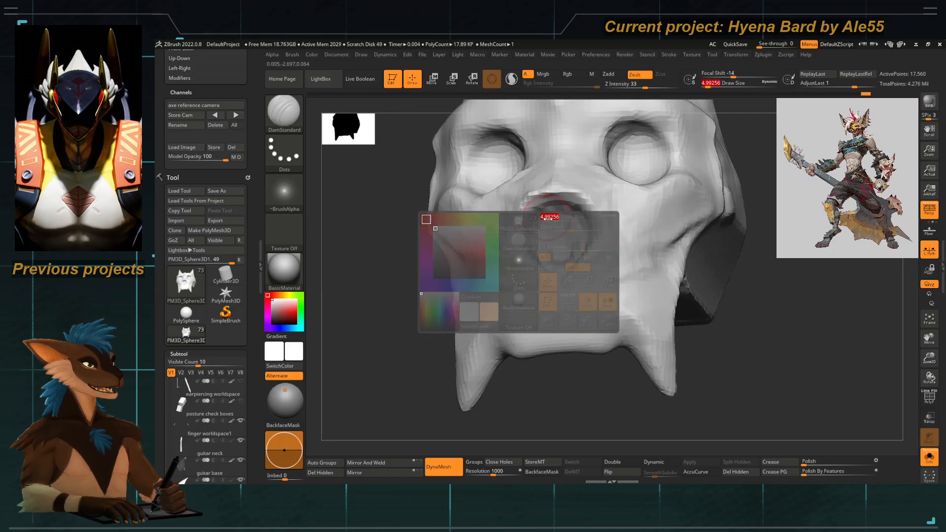
{"action": "left_click_drag", "start_coordinate": [372, 327], "coordinate": [412, 340]}
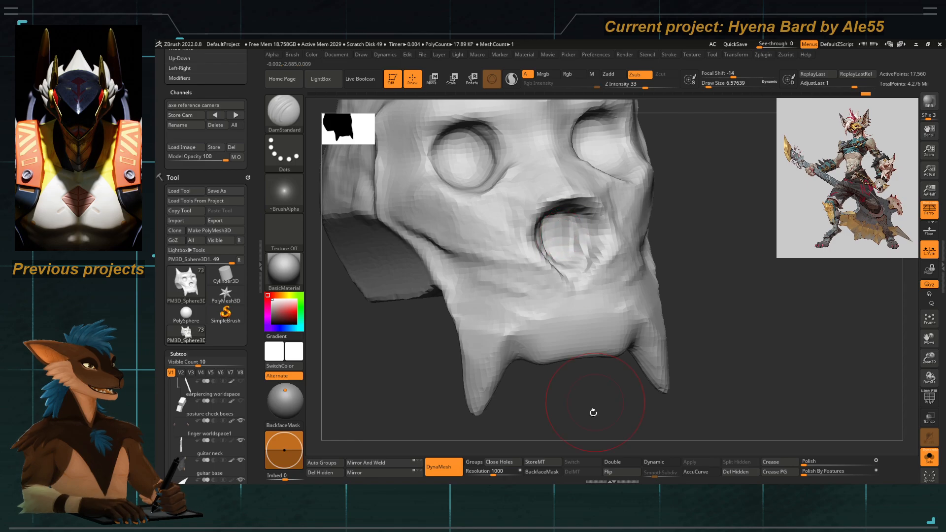
{"action": "left_click_drag", "start_coordinate": [594, 412], "coordinate": [560, 410]}
{"action": "left_click_drag", "start_coordinate": [561, 244], "coordinate": [563, 280]}
{"action": "mouse_move", "coordinate": [429, 316]}
{"action": "left_mouse_down", "text": "alt"}
{"action": "mouse_move", "coordinate": [458, 235]}
{"action": "mouse_move", "coordinate": [407, 335]}
{"action": "mouse_move", "coordinate": [418, 315]}
{"action": "mouse_move", "coordinate": [458, 384]}
{"action": "mouse_move", "coordinate": [433, 377]}
{"action": "left_mouse_up", "text": "alt"}
{"action": "left_click_drag", "start_coordinate": [525, 281], "coordinate": [511, 272], "text": "alt"}
Taper the nose cavity to a point at its lower end with Move Topological at draw size about 5.8, and remesh the head.
{"action": "key", "text": "b"}
{"action": "key", "text": "m"}
{"action": "key", "text": "t"}
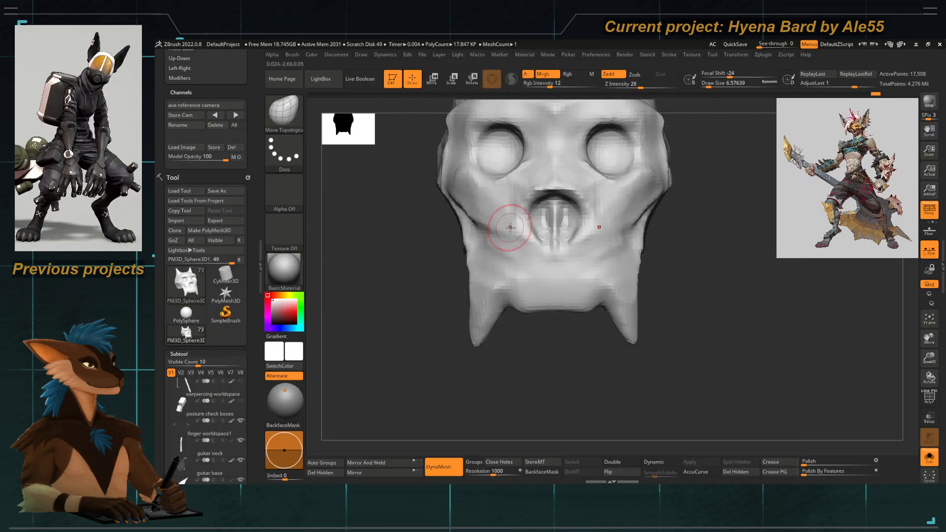
{"action": "key", "text": "bracketright"}
{"action": "key", "text": "bracketright"}
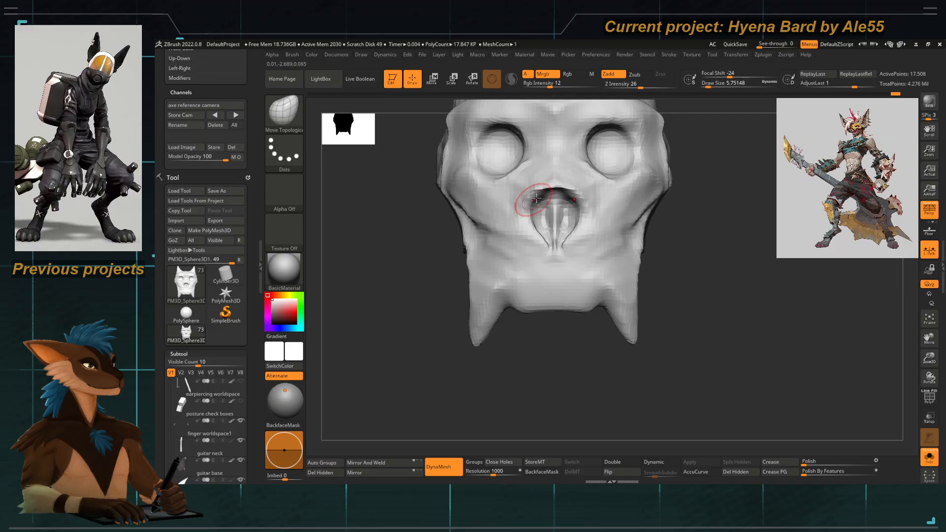
{"action": "mouse_move", "coordinate": [424, 330]}
{"action": "left_mouse_down", "text": "alt"}
{"action": "mouse_move", "coordinate": [414, 251]}
{"action": "mouse_move", "coordinate": [442, 263]}
{"action": "left_mouse_up", "text": "alt"}
{"action": "left_click_drag", "start_coordinate": [412, 291], "coordinate": [387, 337], "text": "ctrl"}
{"action": "mouse_move", "coordinate": [439, 304]}
{"action": "left_mouse_down", "text": "alt"}
{"action": "mouse_move", "coordinate": [479, 355]}
{"action": "mouse_move", "coordinate": [505, 336]}
{"action": "left_mouse_up", "text": "alt"}
Build up the upper jaw around the fang base and nose with ClayTubes at draw sizes about 9.4 and 6.6.
{"action": "key", "text": "b"}
{"action": "key", "text": "c"}
{"action": "key", "text": "t"}
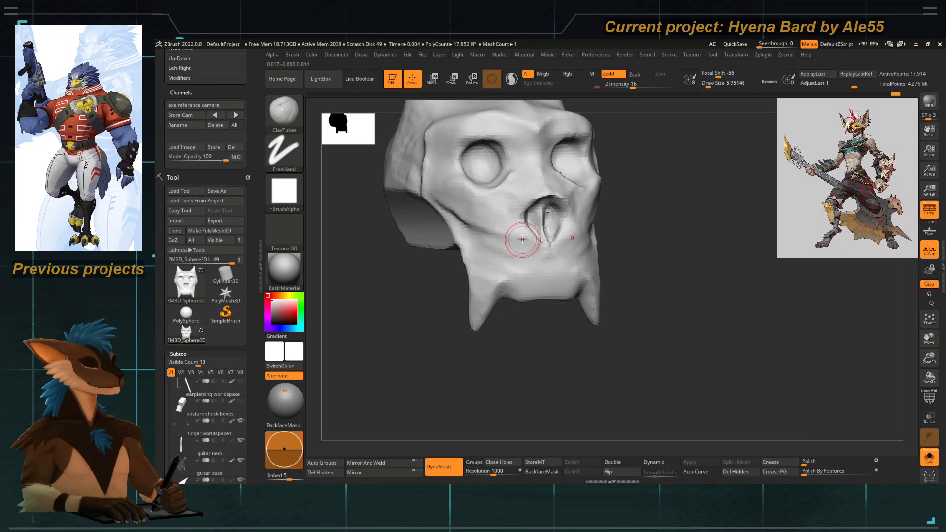
{"action": "key", "text": "space"}
{"action": "left_click_drag", "start_coordinate": [522, 236], "coordinate": [525, 239]}
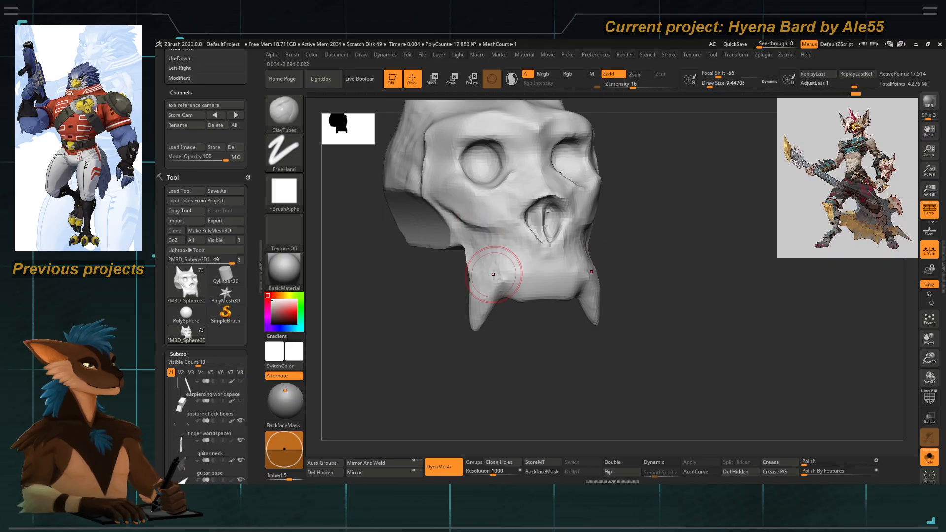
{"action": "key", "text": "space"}
{"action": "left_click_drag", "start_coordinate": [494, 220], "coordinate": [492, 220]}
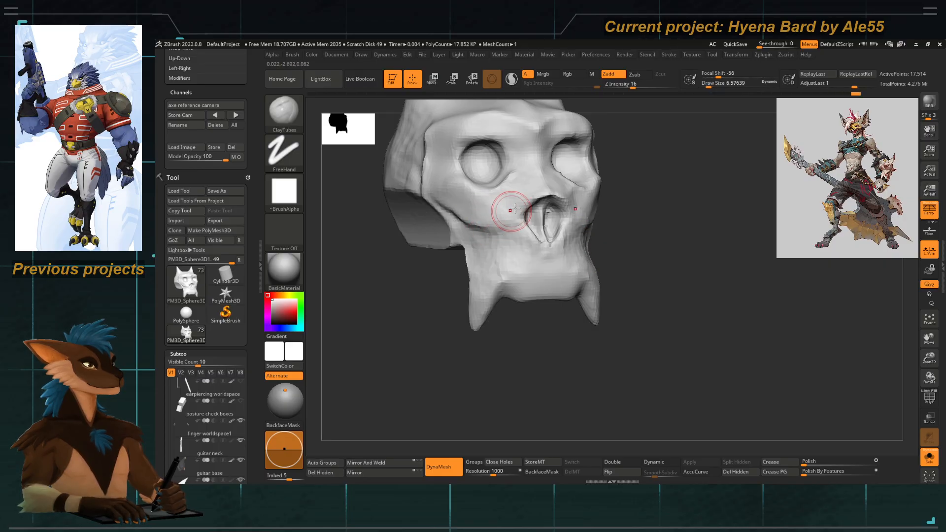
Reshape the cheekbones with Move Topological at draw sizes about 8.4 and 12.9.
{"action": "key", "text": "b"}
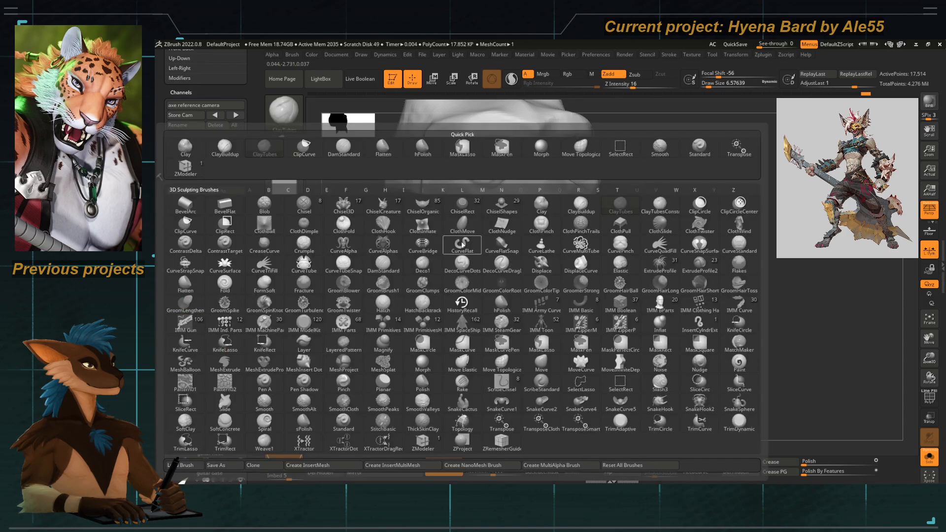
{"action": "key", "text": "m"}
{"action": "key", "text": "t"}
{"action": "left_click_drag", "start_coordinate": [457, 277], "coordinate": [428, 275]}
{"action": "key", "text": "space"}
{"action": "left_click_drag", "start_coordinate": [474, 231], "coordinate": [456, 231]}
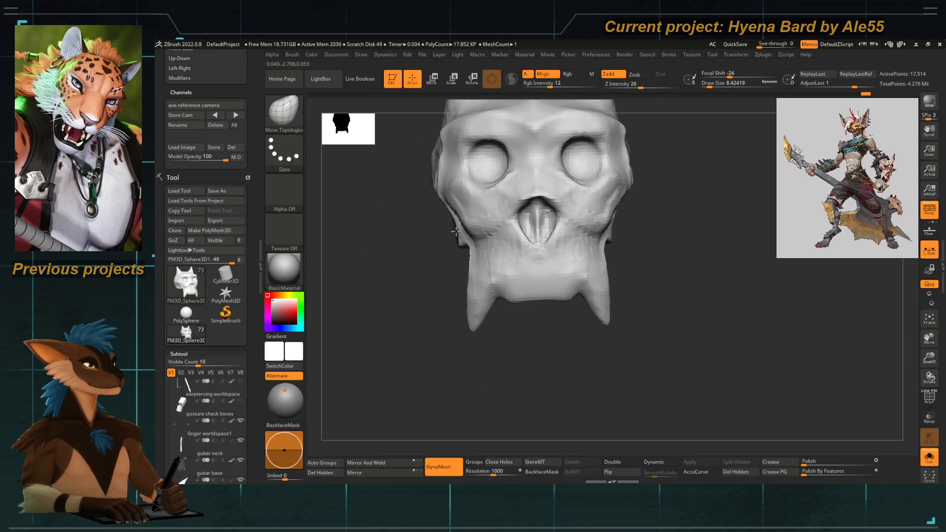
{"action": "left_click_drag", "start_coordinate": [428, 273], "coordinate": [429, 315]}
{"action": "left_click_drag", "start_coordinate": [441, 232], "coordinate": [465, 220]}
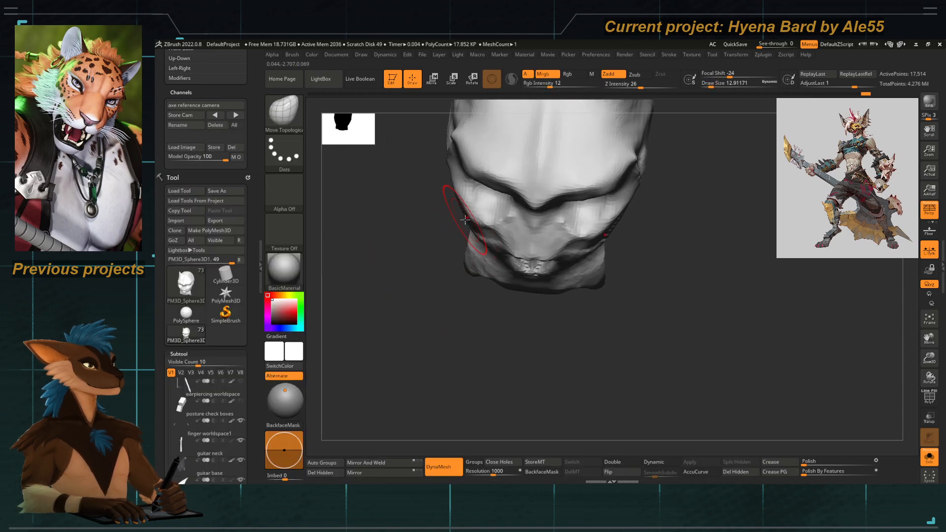
Adjust the nose bridge between the eye sockets with Move Topological at draw size about 8.4, and remesh the head.
{"action": "key", "text": "bracketleft"}
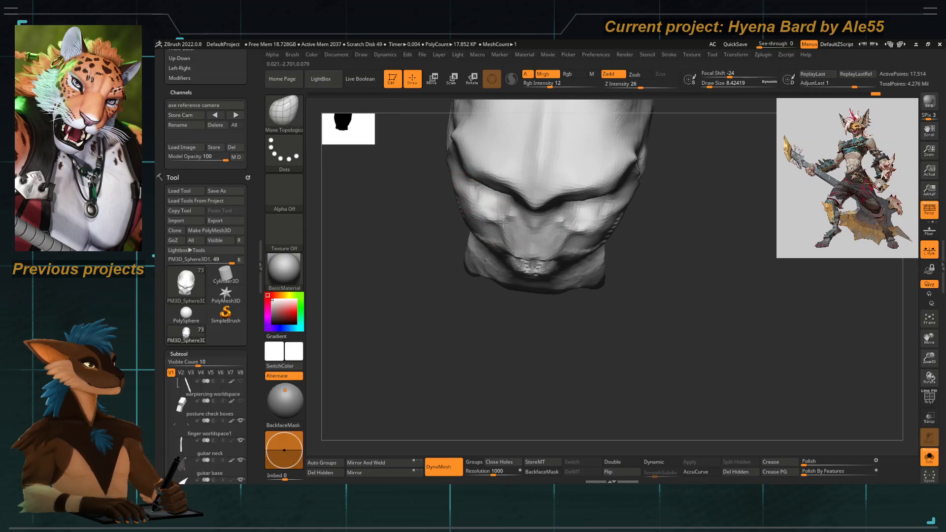
{"action": "left_click_drag", "start_coordinate": [504, 226], "coordinate": [516, 238]}
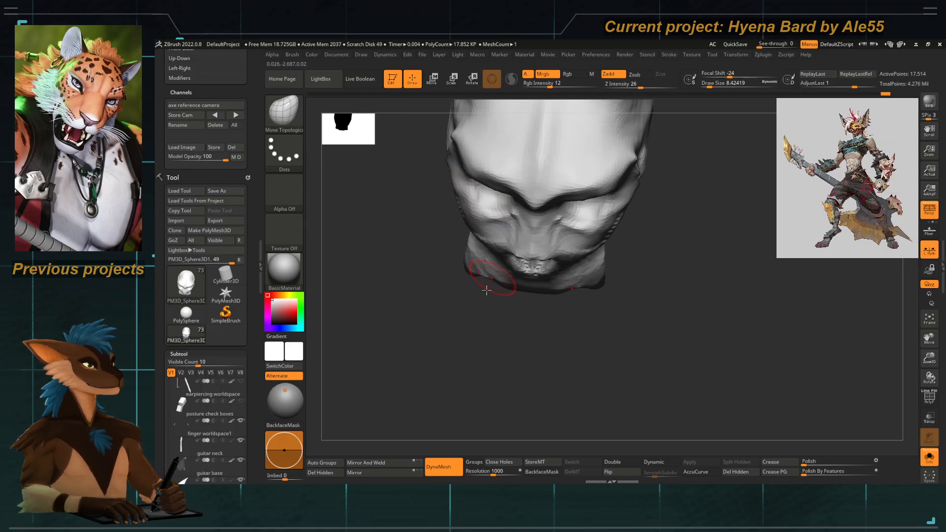
{"action": "mouse_move", "coordinate": [486, 290]}
{"action": "left_mouse_down"}
{"action": "mouse_move", "coordinate": [437, 275]}
{"action": "mouse_move", "coordinate": [390, 363]}
{"action": "mouse_move", "coordinate": [387, 348]}
{"action": "mouse_move", "coordinate": [465, 311]}
{"action": "left_mouse_up"}
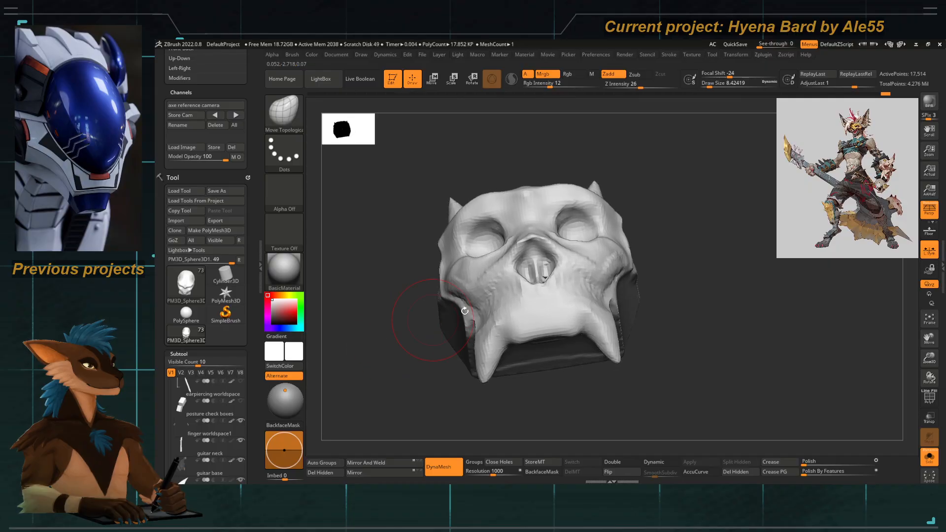
{"action": "mouse_move", "coordinate": [643, 243]}
{"action": "left_mouse_down"}
{"action": "mouse_move", "coordinate": [646, 232]}
{"action": "mouse_move", "coordinate": [633, 240]}
{"action": "mouse_move", "coordinate": [647, 276]}
{"action": "mouse_move", "coordinate": [592, 212]}
{"action": "left_mouse_up"}
{"action": "left_click_drag", "start_coordinate": [469, 227], "coordinate": [458, 292], "text": "ctrl"}
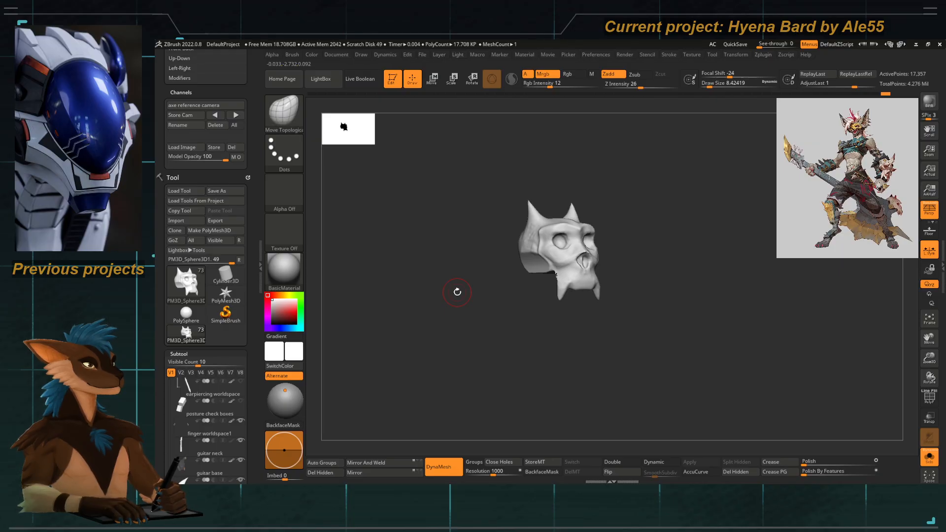
Check the skull's silhouette from the side and front, and remesh it again with DynaMesh.
{"action": "left_click_drag", "start_coordinate": [492, 379], "coordinate": [661, 410]}
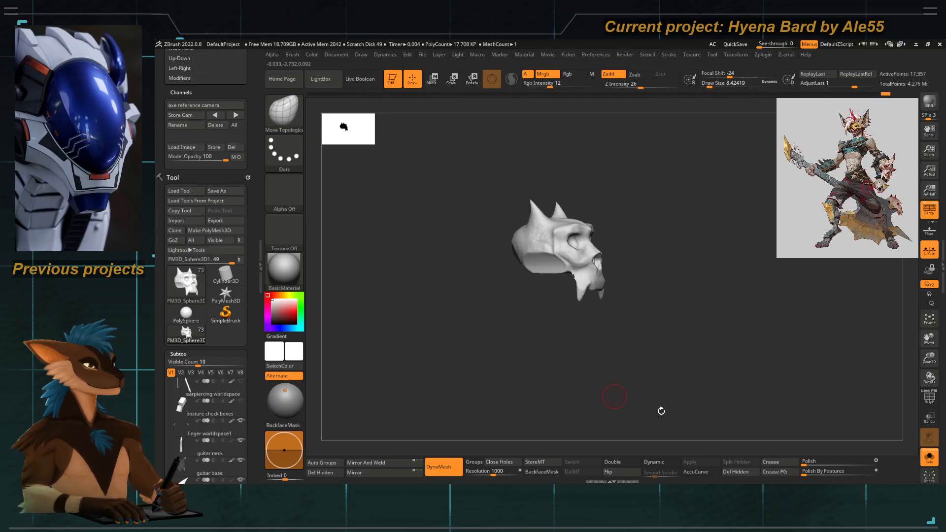
{"action": "left_click_drag", "start_coordinate": [530, 374], "coordinate": [547, 377], "text": "shift"}
{"action": "left_click_drag", "start_coordinate": [547, 377], "coordinate": [562, 331], "text": "alt"}
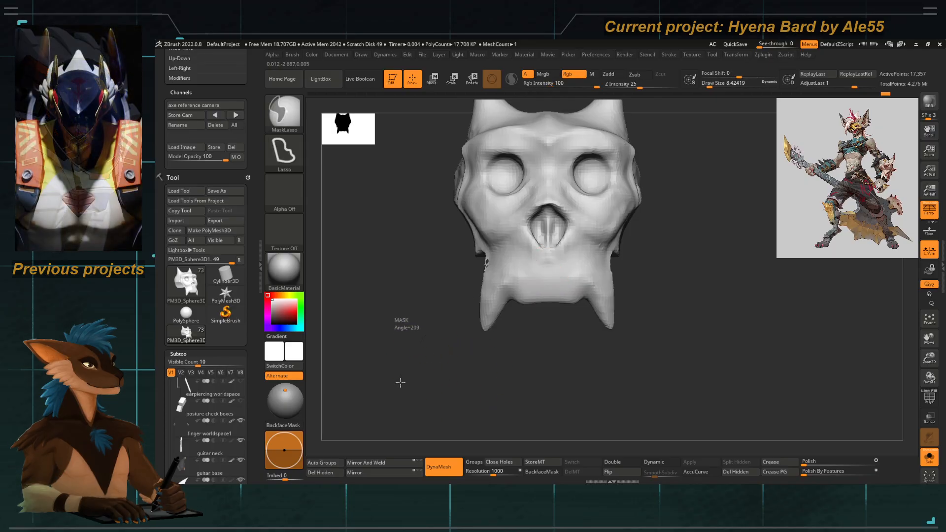
{"action": "left_click_drag", "start_coordinate": [397, 383], "coordinate": [431, 377], "text": "ctrl"}
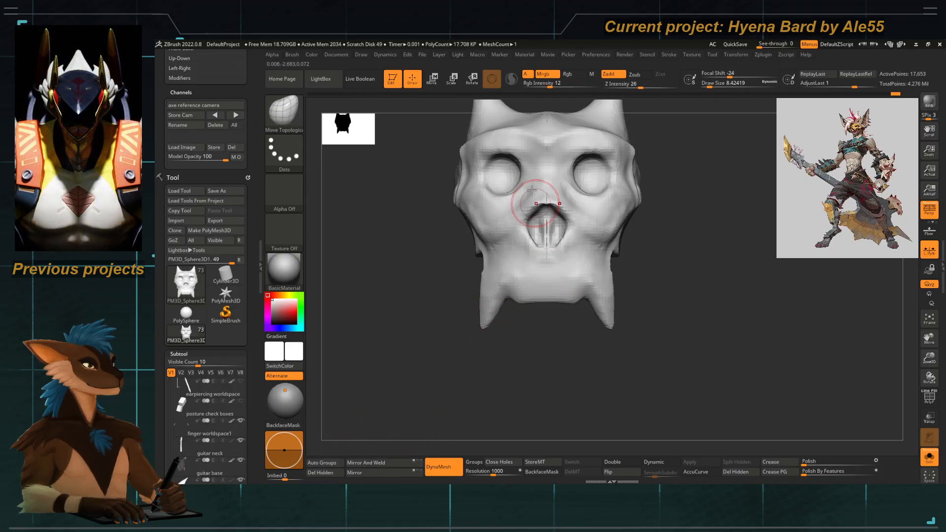
Smooth the nose bridge between the eye sockets and the nose cavity, and ready Move Topological for the fangs.
{"action": "left_click_drag", "start_coordinate": [546, 126], "coordinate": [547, 254], "text": "shift"}
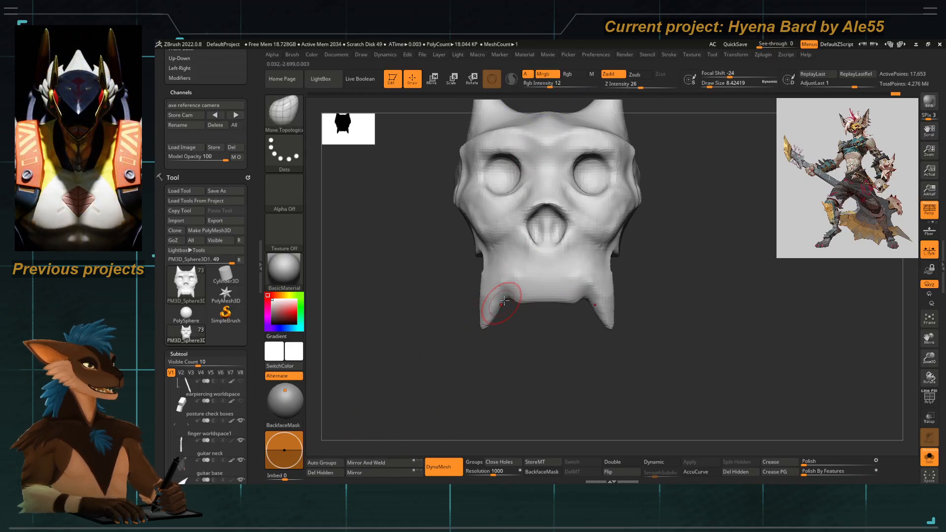
{"action": "key", "text": "b"}
{"action": "key", "text": "m"}
{"action": "key", "text": "t"}
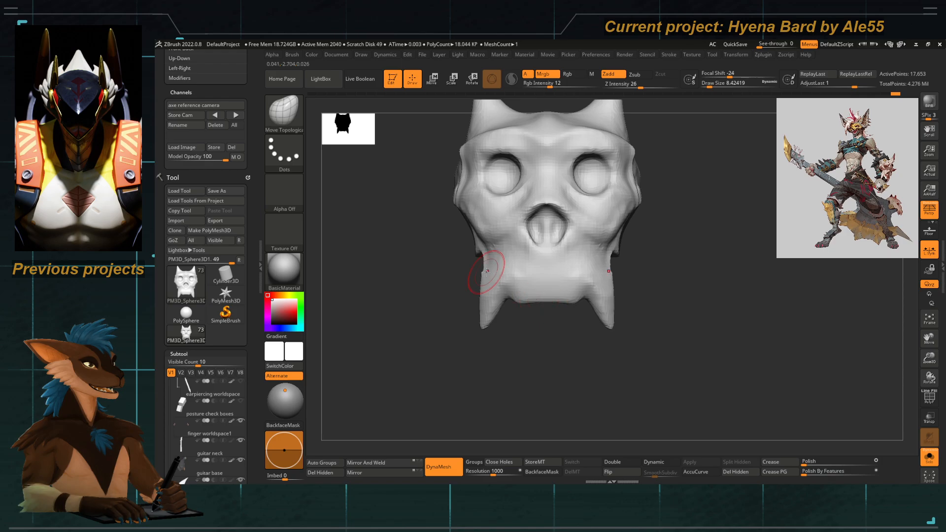
Carve tooth grooves across the upper jaw between the fangs with DamStandard at draw sizes about 4.3 and 3.7.
{"action": "key", "text": "b"}
{"action": "key", "text": "d"}
{"action": "key", "text": "s"}
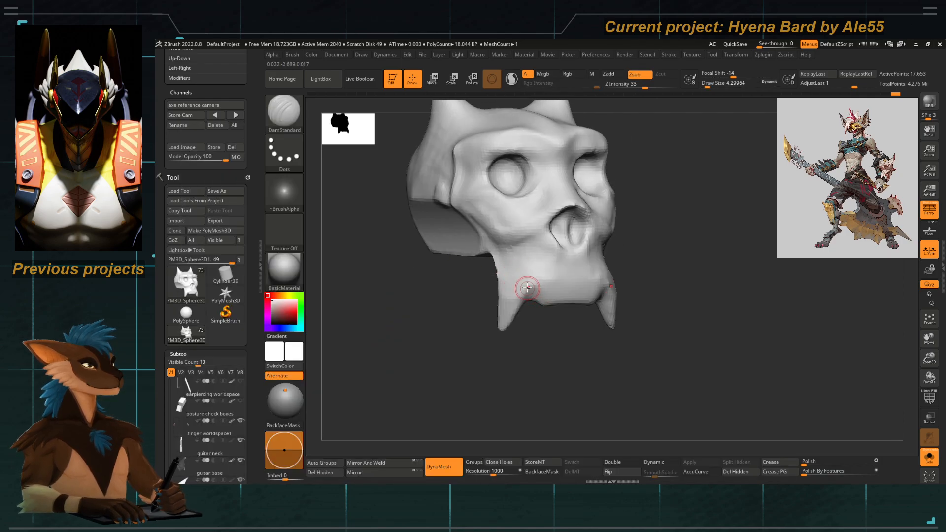
{"action": "right_click_drag", "start_coordinate": [527, 288], "coordinate": [532, 304], "text": "ctrl"}
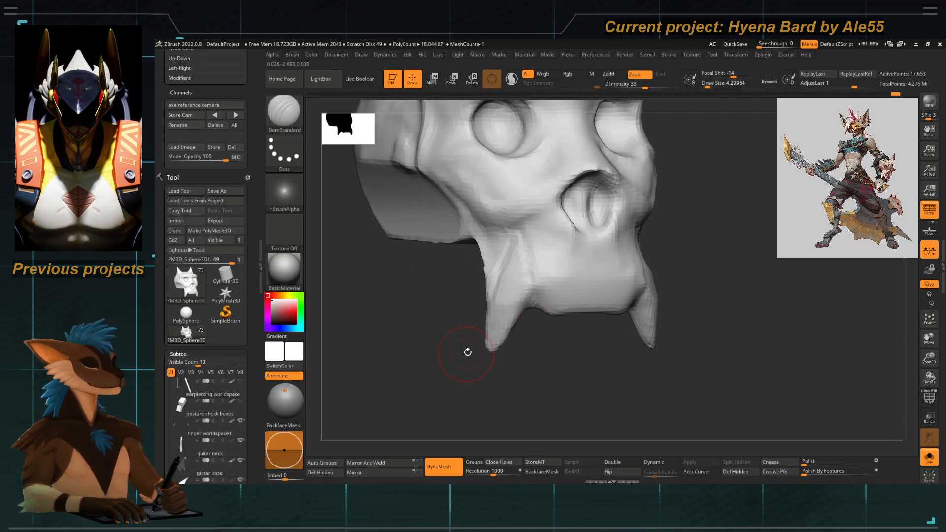
{"action": "mouse_move", "coordinate": [595, 275]}
{"action": "left_mouse_down"}
{"action": "mouse_move", "coordinate": [589, 266]}
{"action": "mouse_move", "coordinate": [576, 286]}
{"action": "mouse_move", "coordinate": [557, 254]}
{"action": "left_mouse_up"}
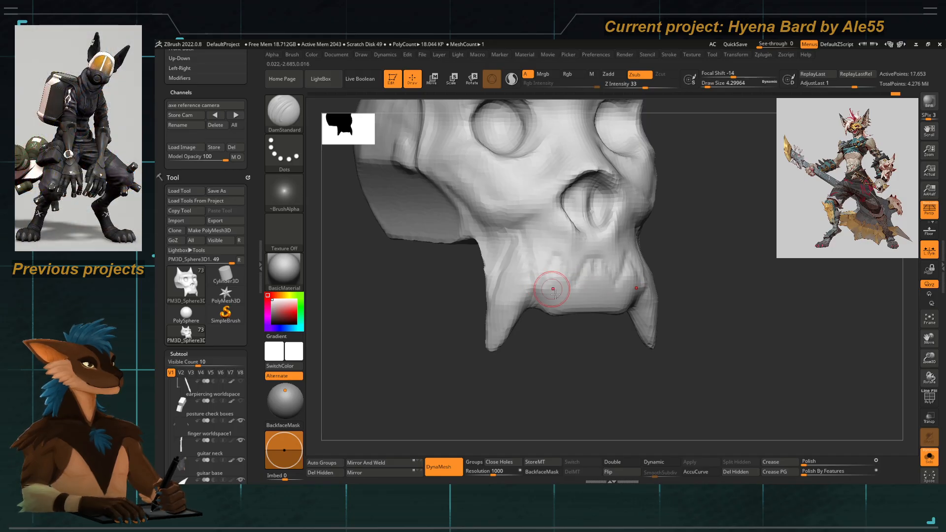
{"action": "key", "text": "ctrl+z"}
{"action": "key", "text": "space"}
{"action": "left_click_drag", "start_coordinate": [576, 287], "coordinate": [568, 312]}
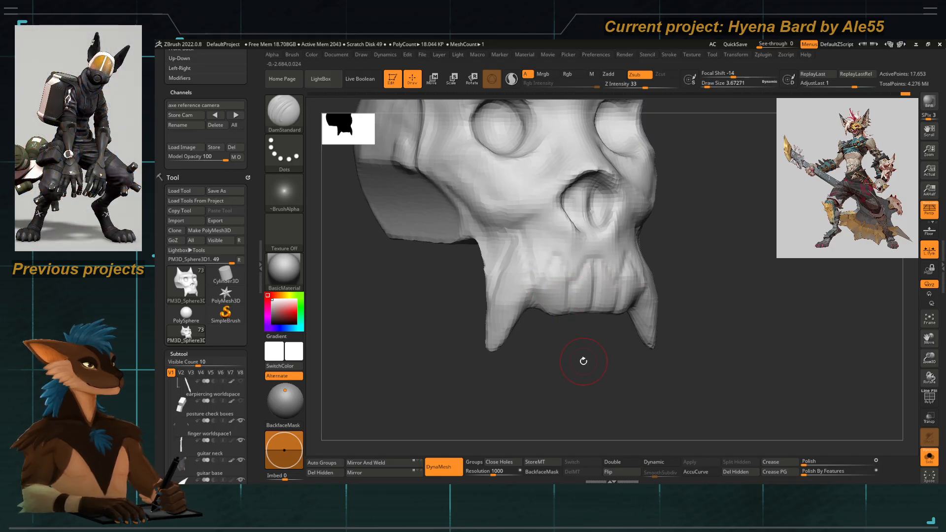
Pull small pointed teeth down from the upper jaw's edge beside the fangs with Move Topological at draw size about 3.7.
{"action": "left_click_drag", "start_coordinate": [584, 361], "coordinate": [494, 273], "text": "shift"}
{"action": "key", "text": "space"}
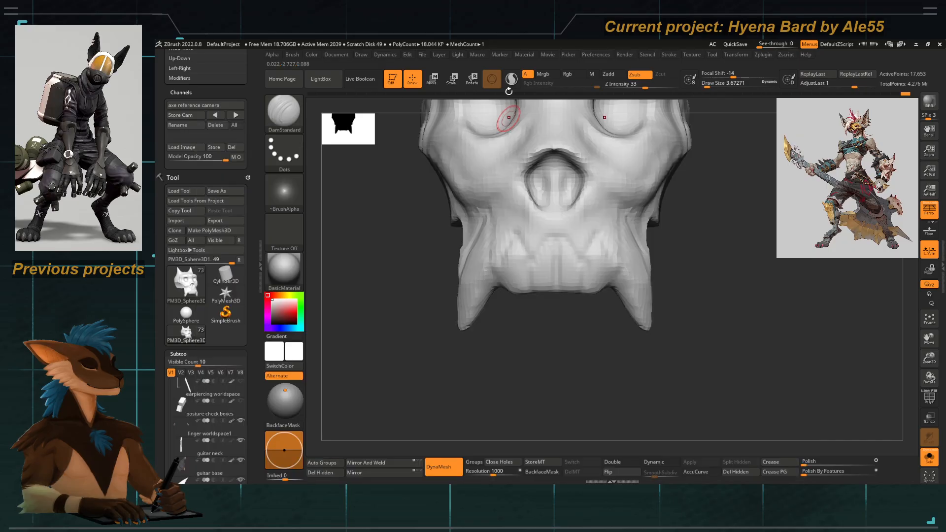
{"action": "key", "text": "b"}
{"action": "key", "text": "m"}
{"action": "key", "text": "t"}
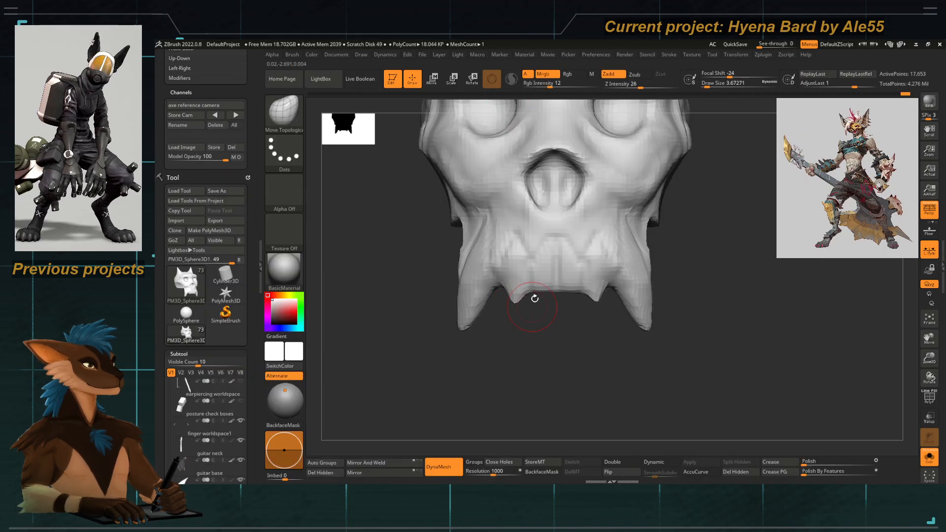
{"action": "mouse_move", "coordinate": [542, 340]}
{"action": "left_mouse_down", "text": "alt"}
{"action": "mouse_move", "coordinate": [424, 281]}
{"action": "mouse_move", "coordinate": [467, 362]}
{"action": "mouse_move", "coordinate": [446, 309]}
{"action": "mouse_move", "coordinate": [469, 268]}
{"action": "mouse_move", "coordinate": [521, 242]}
{"action": "mouse_move", "coordinate": [503, 249]}
{"action": "mouse_move", "coordinate": [492, 318]}
{"action": "left_mouse_up", "text": "alt"}
Curve the tooth row and fangs around the jaw from below with Move Topological at draw sizes about 34.8 and 10.5.
{"action": "key", "text": "space"}
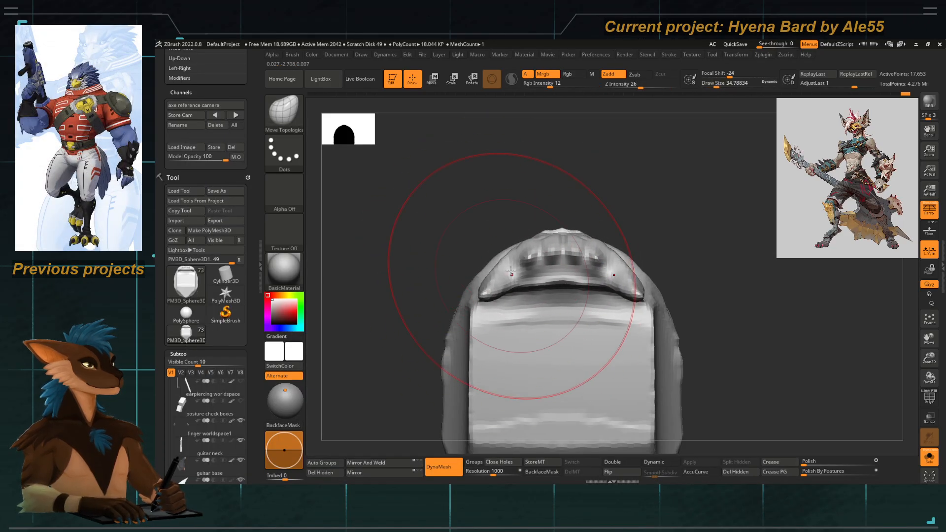
{"action": "key", "text": "s"}
{"action": "left_click_drag", "start_coordinate": [557, 275], "coordinate": [485, 262]}
{"action": "key", "text": "s"}
{"action": "mouse_move", "coordinate": [463, 226]}
{"action": "left_mouse_down"}
{"action": "mouse_move", "coordinate": [485, 231]}
{"action": "mouse_move", "coordinate": [471, 232]}
{"action": "mouse_move", "coordinate": [465, 207]}
{"action": "left_mouse_up"}
{"action": "key", "text": "s"}
{"action": "left_click_drag", "start_coordinate": [491, 298], "coordinate": [480, 297]}
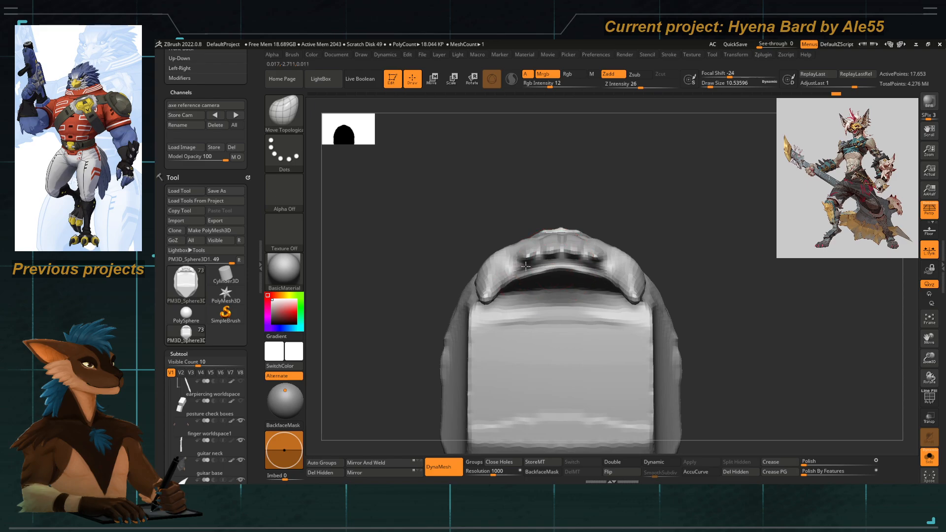
Turn off Solo mode and adjust the upper jaw's side profile with Move Topological at draw size about 14.2.
{"action": "left_click_drag", "start_coordinate": [428, 231], "coordinate": [446, 340], "text": "alt"}
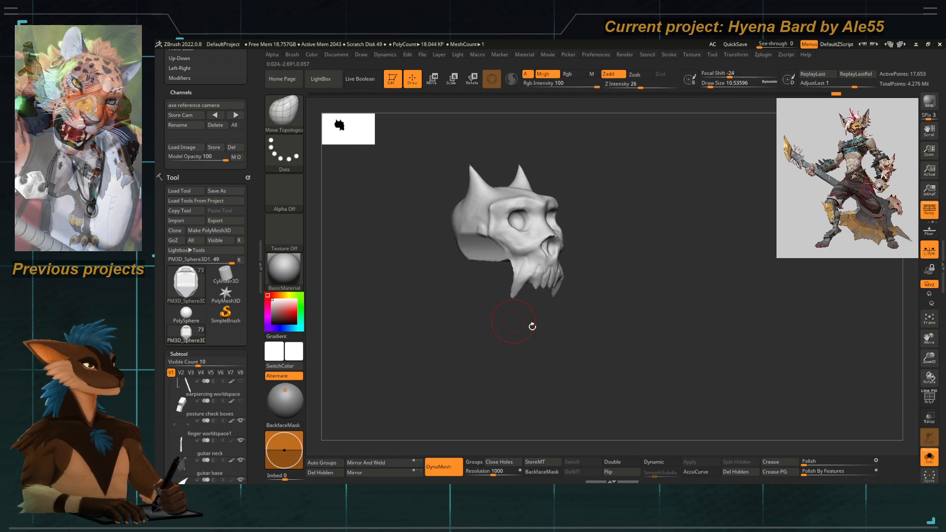
{"action": "left_click", "coordinate": [930, 458]}
{"action": "mouse_move", "coordinate": [616, 167]}
{"action": "left_mouse_down", "text": "shift"}
{"action": "mouse_move", "coordinate": [604, 199]}
{"action": "mouse_move", "coordinate": [500, 231]}
{"action": "mouse_move", "coordinate": [573, 254]}
{"action": "mouse_move", "coordinate": [548, 250]}
{"action": "left_mouse_up", "text": "shift"}
{"action": "key", "text": "space"}
{"action": "key", "text": "space"}
{"action": "left_click_drag", "start_coordinate": [585, 259], "coordinate": [589, 259]}
{"action": "left_click_drag", "start_coordinate": [569, 240], "coordinate": [563, 240]}
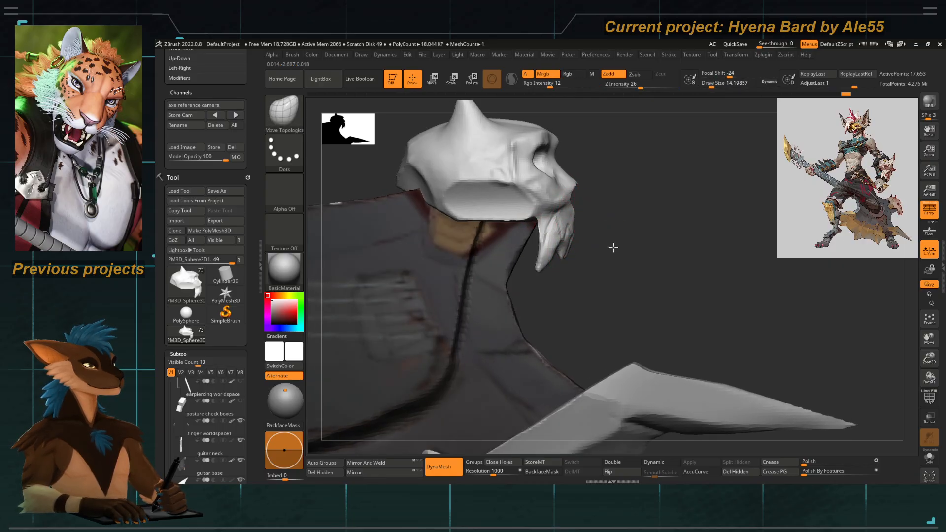
Reshape the skull's overall profile and extend its back over the guitar body with Move Topological at draw sizes about 30.7 and 62.
{"action": "key", "text": "space"}
{"action": "left_click_drag", "start_coordinate": [556, 200], "coordinate": [564, 196]}
{"action": "key", "text": "space"}
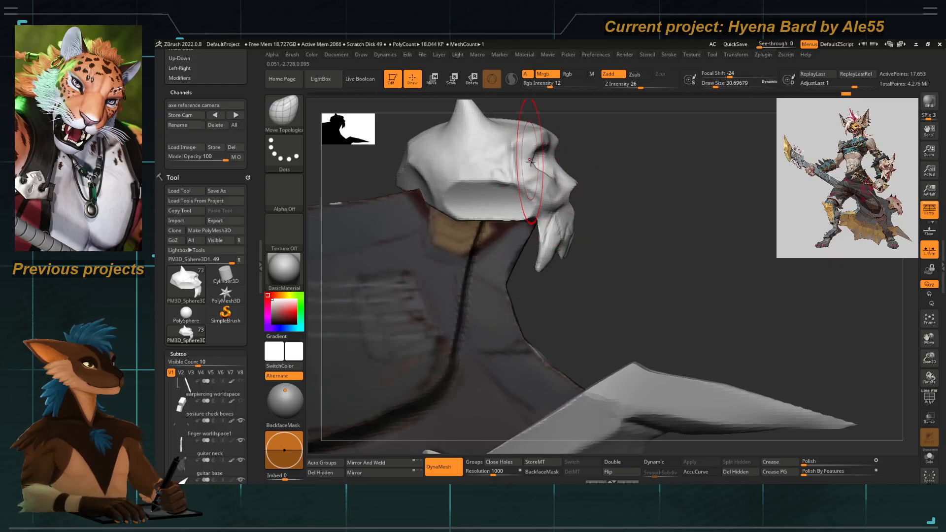
{"action": "key", "text": "space"}
{"action": "left_click_drag", "start_coordinate": [517, 170], "coordinate": [530, 171]}
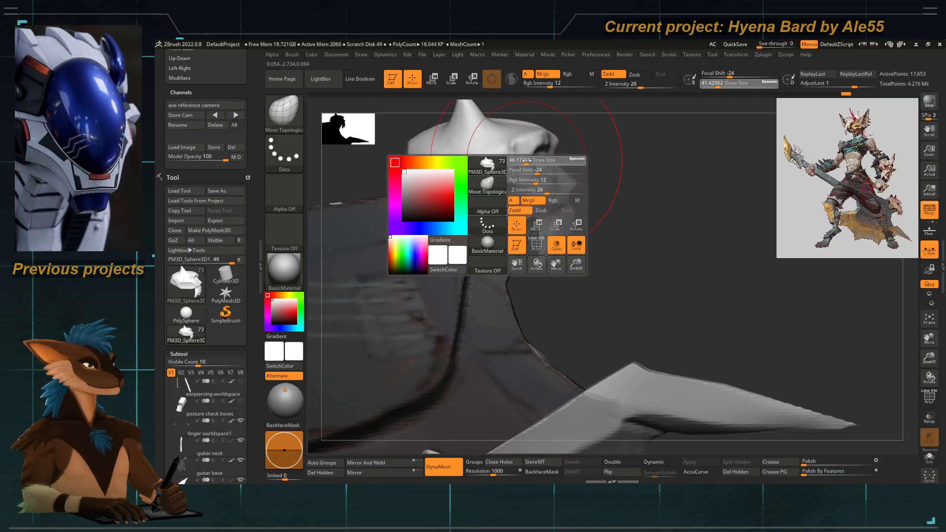
{"action": "mouse_move", "coordinate": [465, 158]}
{"action": "right_mouse_down", "text": "ctrl"}
{"action": "mouse_move", "coordinate": [444, 179]}
{"action": "mouse_move", "coordinate": [552, 228]}
{"action": "right_mouse_up", "text": "ctrl"}
{"action": "key", "text": "space"}
{"action": "left_click_drag", "start_coordinate": [551, 228], "coordinate": [545, 228]}
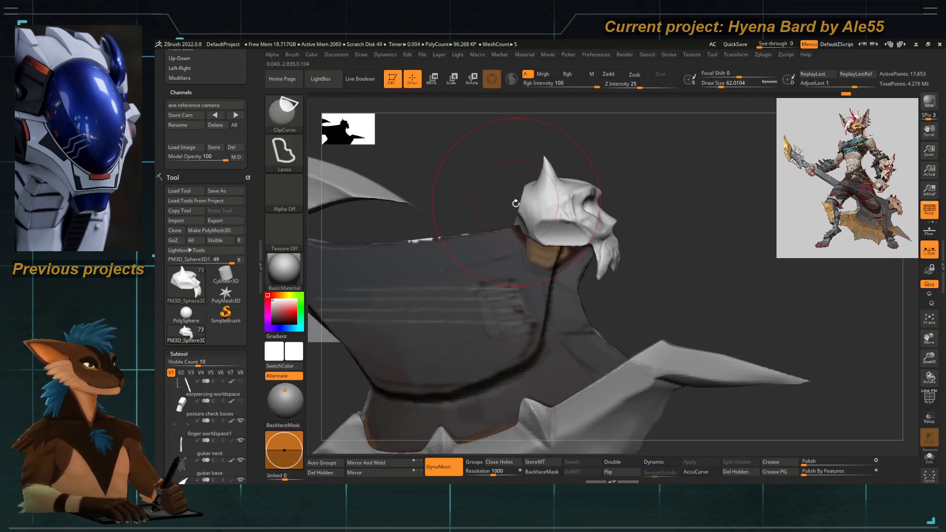
Trim the back of the skull above the guitar body with a ClipCurve cut.
{"action": "mouse_move", "coordinate": [495, 180]}
{"action": "right_mouse_down"}
{"action": "mouse_move", "coordinate": [484, 144]}
{"action": "mouse_move", "coordinate": [510, 236]}
{"action": "right_mouse_up"}
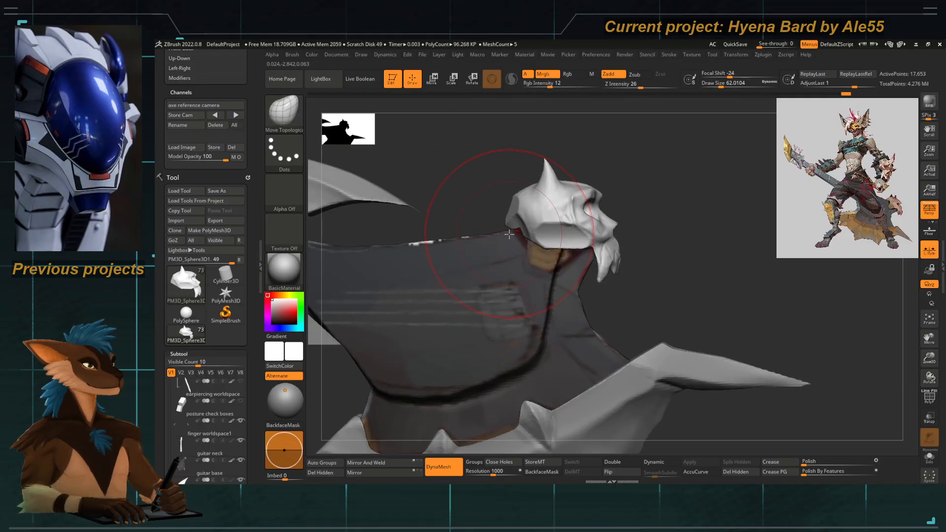
{"action": "key", "text": "ctrl+shift"}
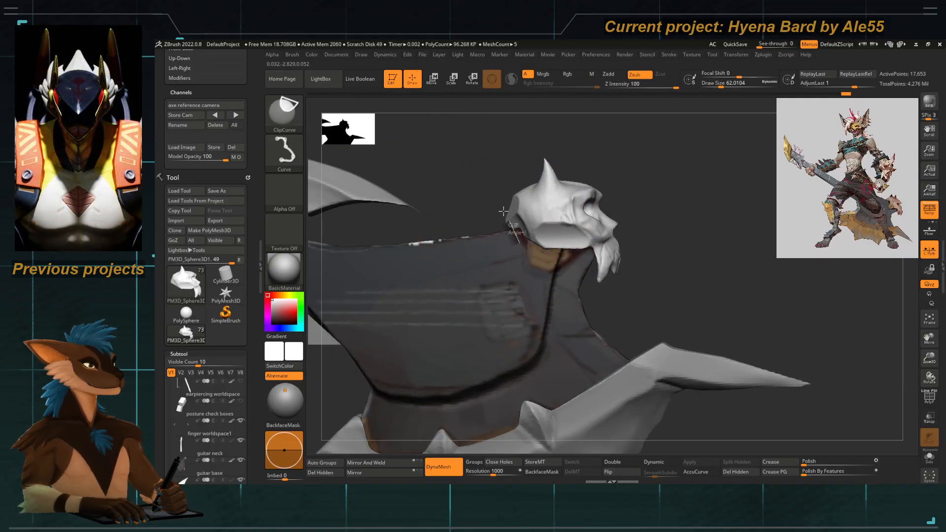
{"action": "left_click_drag", "start_coordinate": [504, 211], "coordinate": [448, 135], "text": "ctrl+shift"}
Refine the snout and nose profile from the side with Move Topological at draw size about 12.9.
{"action": "mouse_move", "coordinate": [516, 227]}
{"action": "right_mouse_down", "text": "ctrl"}
{"action": "mouse_move", "coordinate": [508, 166]}
{"action": "mouse_move", "coordinate": [512, 201]}
{"action": "right_mouse_up", "text": "ctrl"}
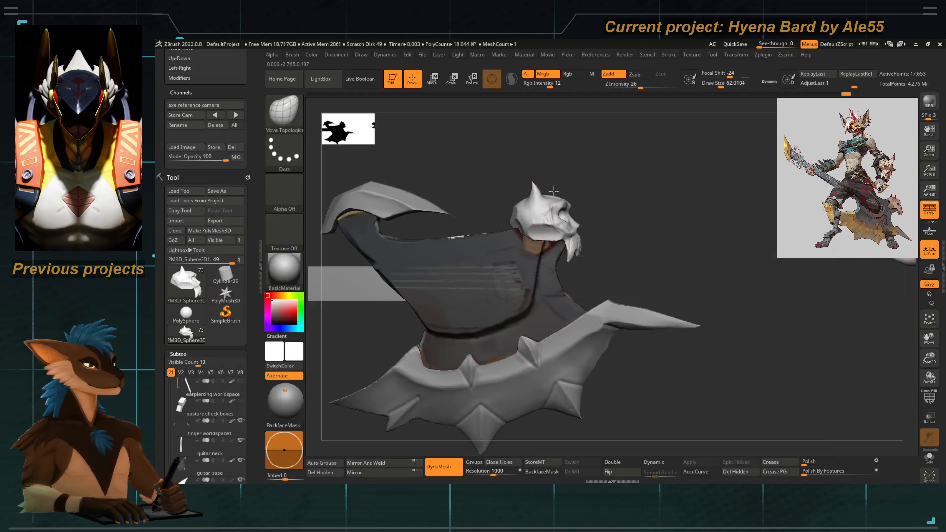
{"action": "right_click_drag", "start_coordinate": [565, 193], "coordinate": [542, 214], "text": "ctrl"}
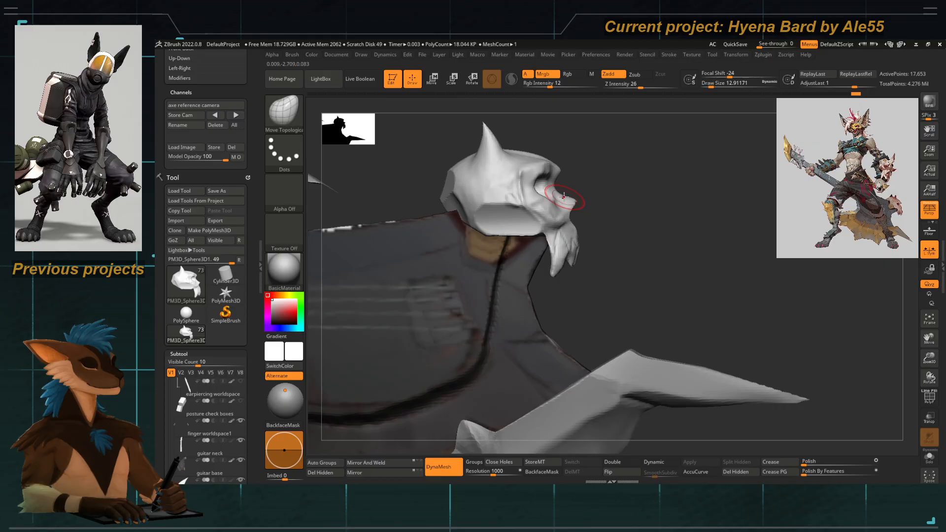
{"action": "mouse_move", "coordinate": [570, 151]}
{"action": "right_mouse_down"}
{"action": "mouse_move", "coordinate": [551, 184]}
{"action": "mouse_move", "coordinate": [593, 112]}
{"action": "mouse_move", "coordinate": [575, 182]}
{"action": "mouse_move", "coordinate": [620, 189]}
{"action": "mouse_move", "coordinate": [525, 196]}
{"action": "right_mouse_up"}
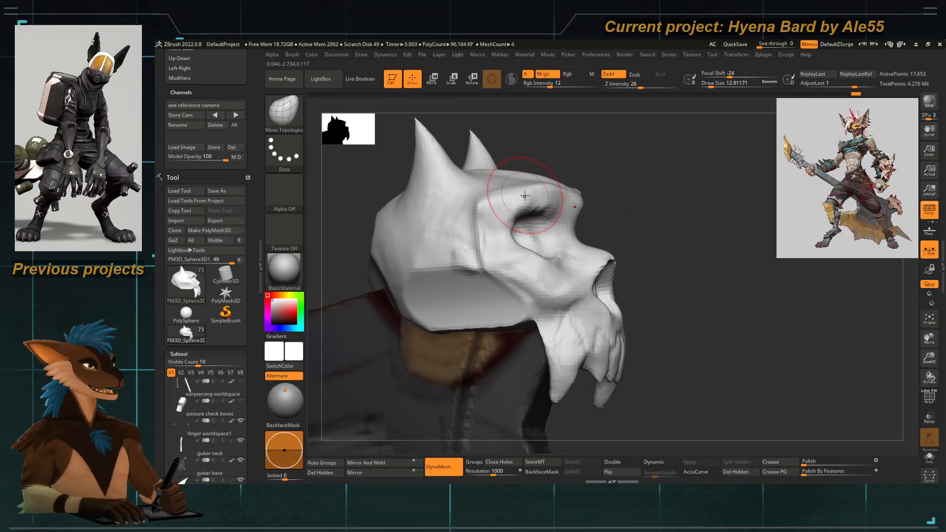
Deepen the creases around the eye sockets with DamStandard at draw size about 4.3.
{"action": "key", "text": "b"}
{"action": "key", "text": "d"}
{"action": "key", "text": "s"}
{"action": "mouse_move", "coordinate": [624, 229]}
{"action": "right_mouse_down"}
{"action": "mouse_move", "coordinate": [557, 212]}
{"action": "mouse_move", "coordinate": [638, 190]}
{"action": "right_mouse_up"}
{"action": "key", "text": "space"}
{"action": "left_click", "coordinate": [551, 225]}
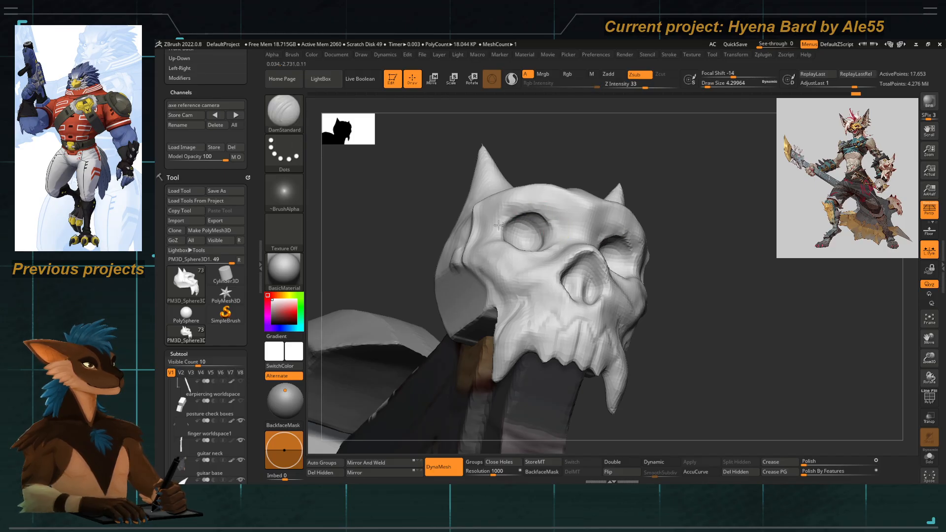
{"action": "right_click_drag", "start_coordinate": [490, 226], "coordinate": [462, 226], "text": "shift"}
{"action": "right_click_drag", "start_coordinate": [486, 103], "coordinate": [527, 227]}
{"action": "mouse_move", "coordinate": [687, 193]}
{"action": "right_mouse_down"}
{"action": "mouse_move", "coordinate": [701, 181]}
{"action": "mouse_move", "coordinate": [656, 185]}
{"action": "right_mouse_up"}
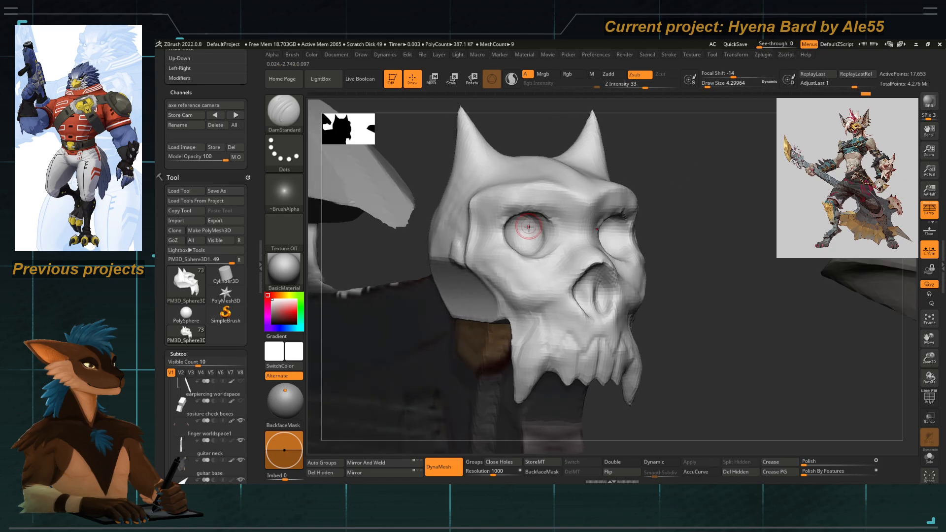
Reshape the brow ridge and inner eye-socket edges with Move Topological at draw size about 8.4.
{"action": "key", "text": "b"}
{"action": "key", "text": "m"}
{"action": "key", "text": "t"}
{"action": "key", "text": "space"}
{"action": "left_click_drag", "start_coordinate": [548, 223], "coordinate": [551, 224]}
{"action": "key", "text": "space"}
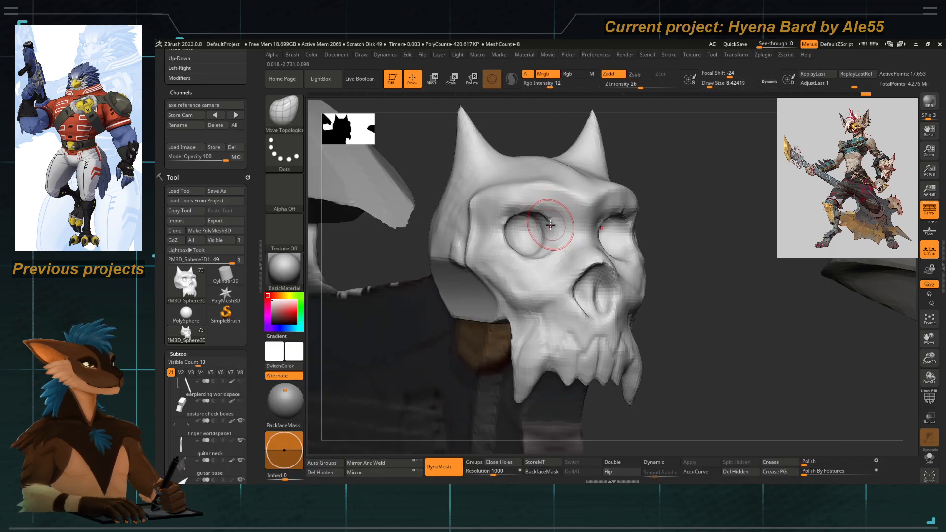
{"action": "mouse_move", "coordinate": [632, 194]}
{"action": "right_mouse_down"}
{"action": "mouse_move", "coordinate": [619, 160]}
{"action": "mouse_move", "coordinate": [655, 201]}
{"action": "mouse_move", "coordinate": [640, 246]}
{"action": "right_mouse_up"}
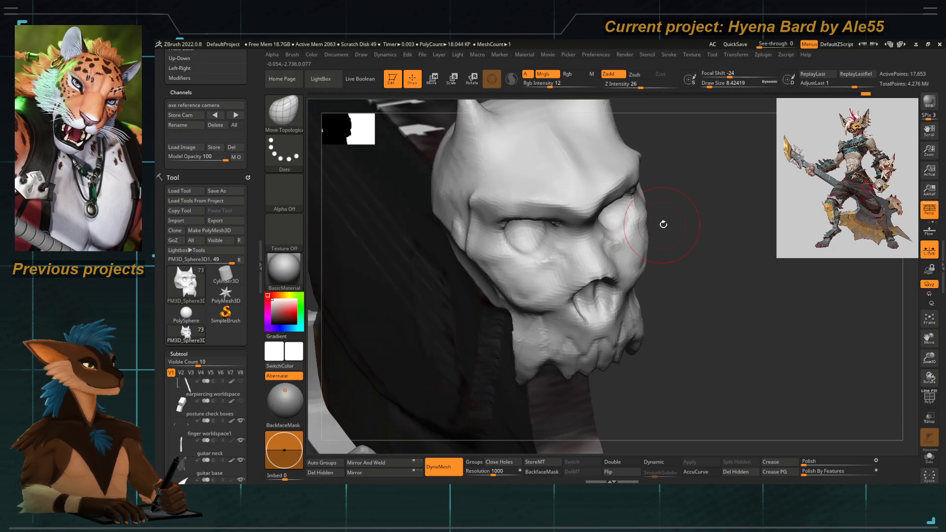
Adjust the cheekbones from above and from the side with Move Topological at draw sizes about 12.9, 7.5 and 9.4.
{"action": "mouse_move", "coordinate": [663, 224]}
{"action": "right_mouse_down"}
{"action": "mouse_move", "coordinate": [640, 233]}
{"action": "mouse_move", "coordinate": [622, 269]}
{"action": "mouse_move", "coordinate": [630, 279]}
{"action": "mouse_move", "coordinate": [634, 272]}
{"action": "right_mouse_up"}
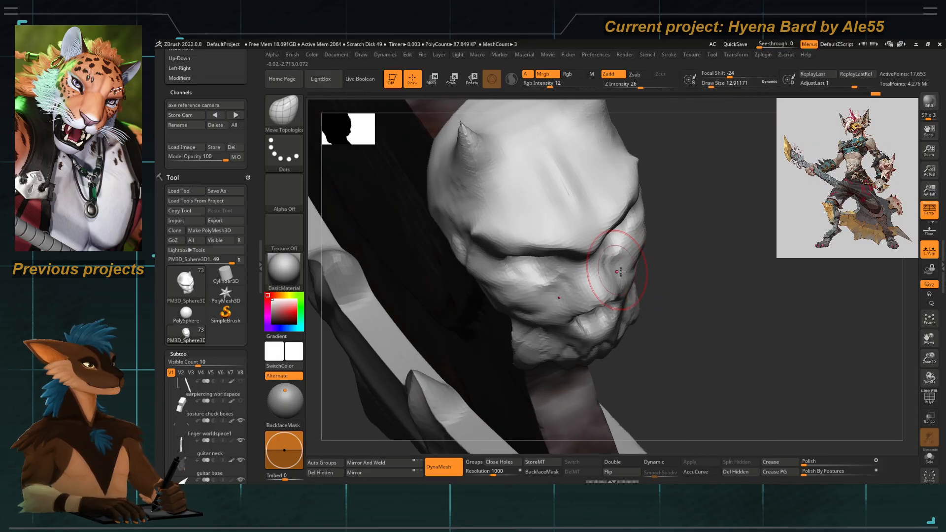
{"action": "mouse_move", "coordinate": [623, 269]}
{"action": "left_mouse_down"}
{"action": "mouse_move", "coordinate": [610, 266]}
{"action": "mouse_move", "coordinate": [604, 284]}
{"action": "mouse_move", "coordinate": [616, 262]}
{"action": "left_mouse_up"}
{"action": "key", "text": "space"}
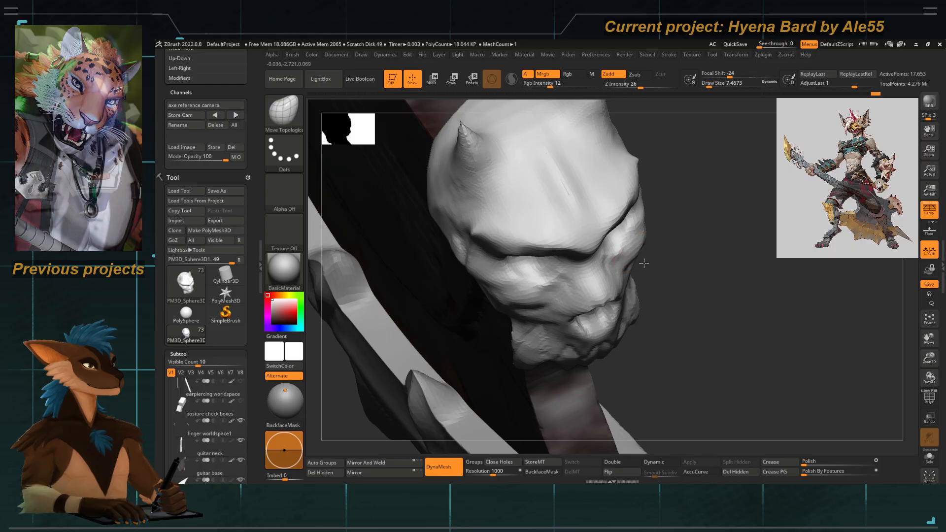
{"action": "mouse_move", "coordinate": [651, 247]}
{"action": "right_mouse_down"}
{"action": "mouse_move", "coordinate": [611, 222]}
{"action": "mouse_move", "coordinate": [557, 266]}
{"action": "mouse_move", "coordinate": [537, 336]}
{"action": "mouse_move", "coordinate": [545, 323]}
{"action": "right_mouse_up"}
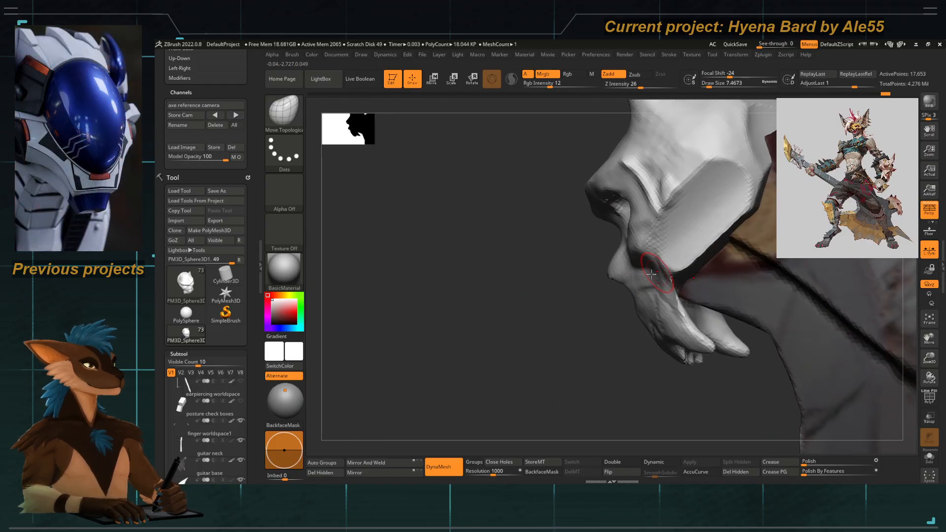
{"action": "right_click_drag", "start_coordinate": [652, 274], "coordinate": [521, 238]}
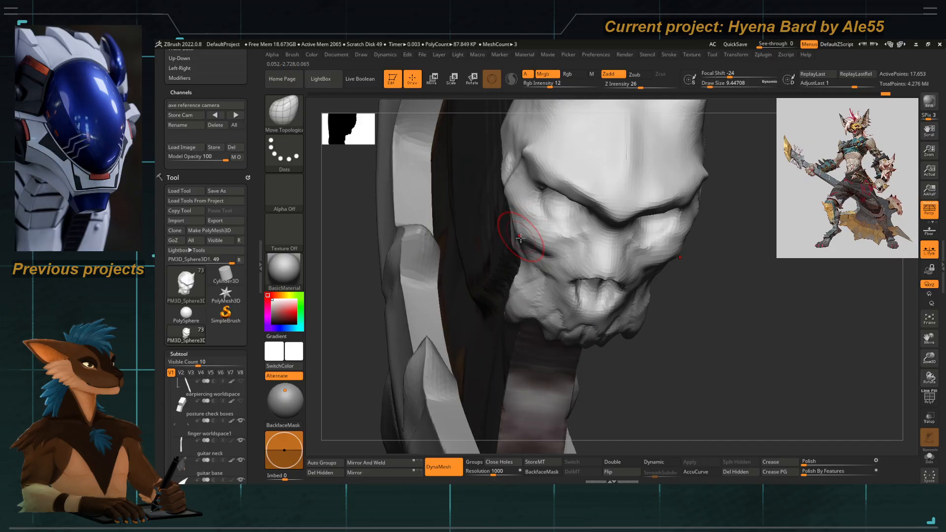
Check the skull ornament against the whole axe guitar and the full hyena character.
{"action": "mouse_move", "coordinate": [361, 301]}
{"action": "right_mouse_down"}
{"action": "mouse_move", "coordinate": [374, 324]}
{"action": "mouse_move", "coordinate": [551, 264]}
{"action": "mouse_move", "coordinate": [438, 294]}
{"action": "mouse_move", "coordinate": [412, 287]}
{"action": "mouse_move", "coordinate": [433, 253]}
{"action": "mouse_move", "coordinate": [429, 312]}
{"action": "mouse_move", "coordinate": [453, 326]}
{"action": "mouse_move", "coordinate": [482, 254]}
{"action": "mouse_move", "coordinate": [560, 321]}
{"action": "mouse_move", "coordinate": [574, 347]}
{"action": "mouse_move", "coordinate": [571, 306]}
{"action": "mouse_move", "coordinate": [597, 393]}
{"action": "mouse_move", "coordinate": [585, 395]}
{"action": "mouse_move", "coordinate": [613, 368]}
{"action": "mouse_move", "coordinate": [570, 351]}
{"action": "mouse_move", "coordinate": [596, 352]}
{"action": "right_mouse_up"}
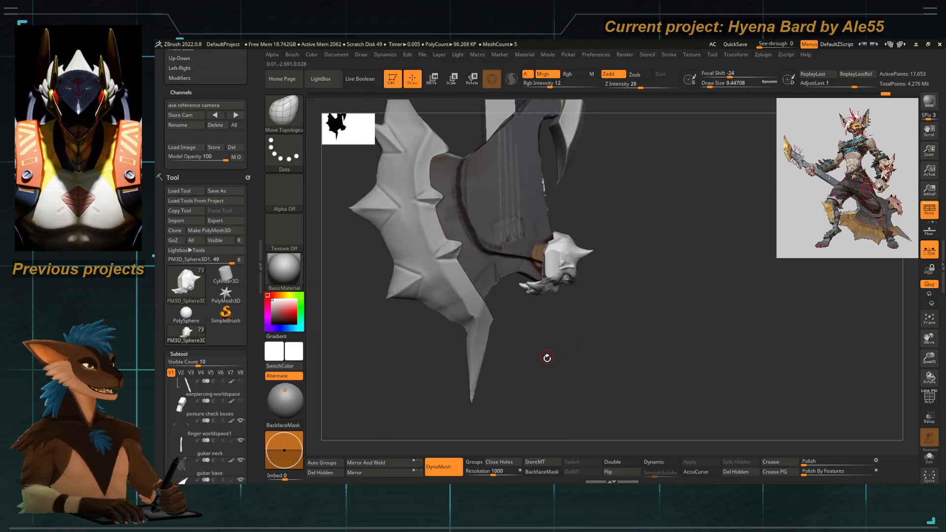
{"action": "mouse_move", "coordinate": [547, 358]}
{"action": "right_mouse_down"}
{"action": "mouse_move", "coordinate": [549, 343]}
{"action": "mouse_move", "coordinate": [534, 355]}
{"action": "mouse_move", "coordinate": [463, 315]}
{"action": "mouse_move", "coordinate": [531, 356]}
{"action": "right_mouse_up"}
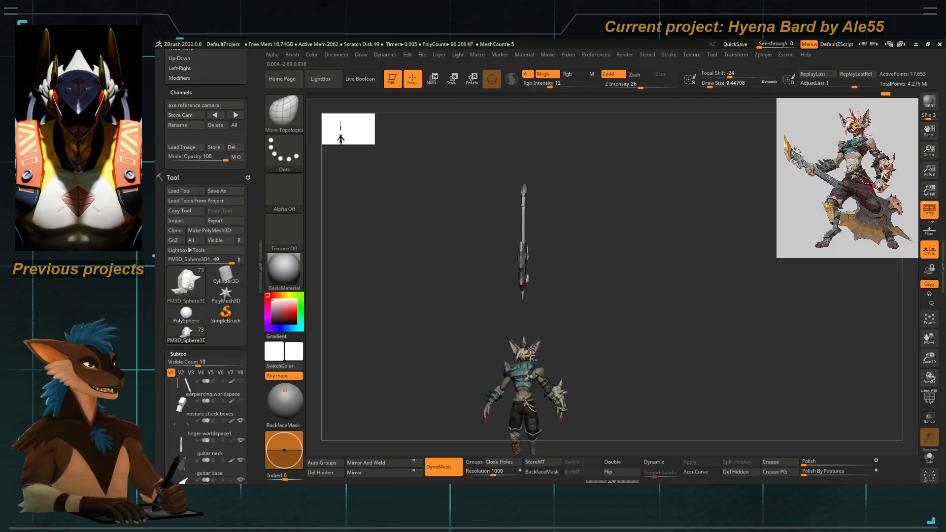
{"action": "right_click_drag", "start_coordinate": [483, 297], "coordinate": [522, 133], "text": "alt"}
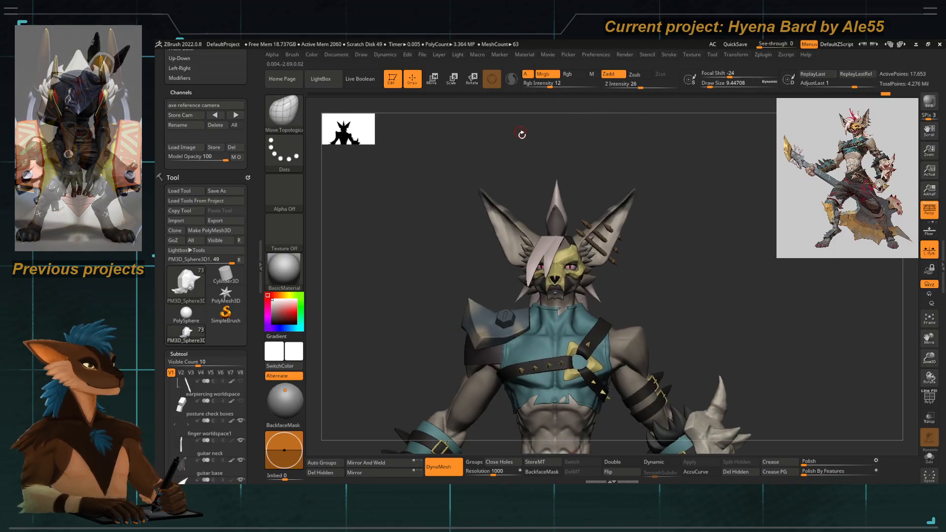
Duplicate the shoulder pauldron hex bolts subtool and place the copy at the end of the subtool list, below the skull.
{"action": "left_click", "coordinate": [508, 324], "text": "alt"}
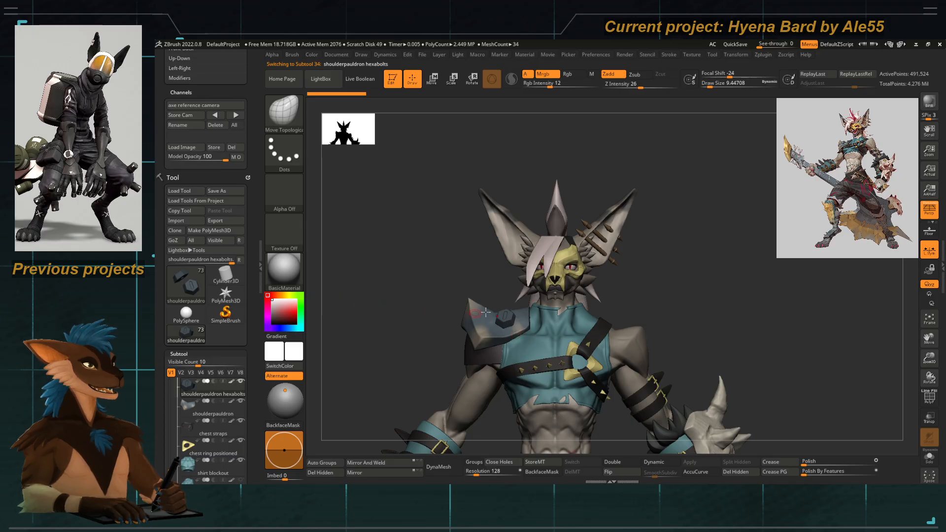
{"action": "right_click_drag", "start_coordinate": [504, 321], "coordinate": [597, 239], "text": "ctrl"}
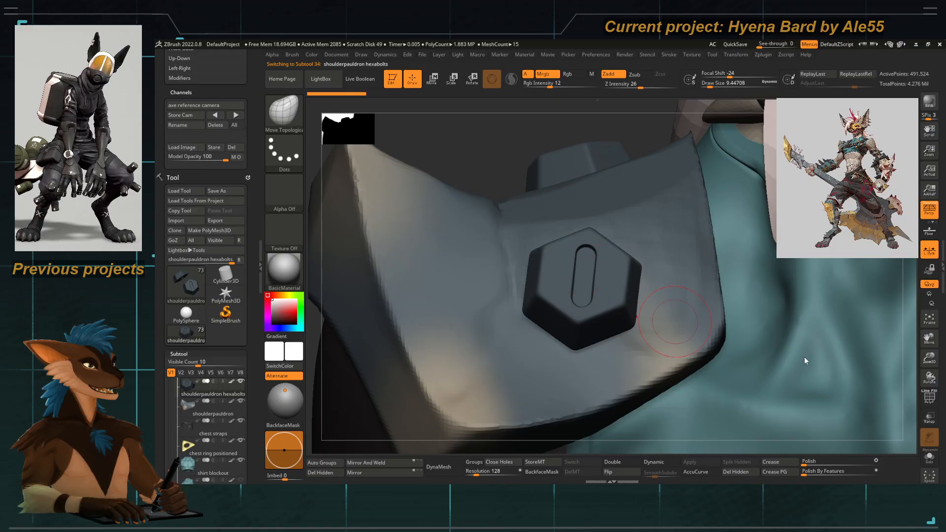
{"action": "right_click_drag", "start_coordinate": [522, 328], "coordinate": [453, 246], "text": "ctrl"}
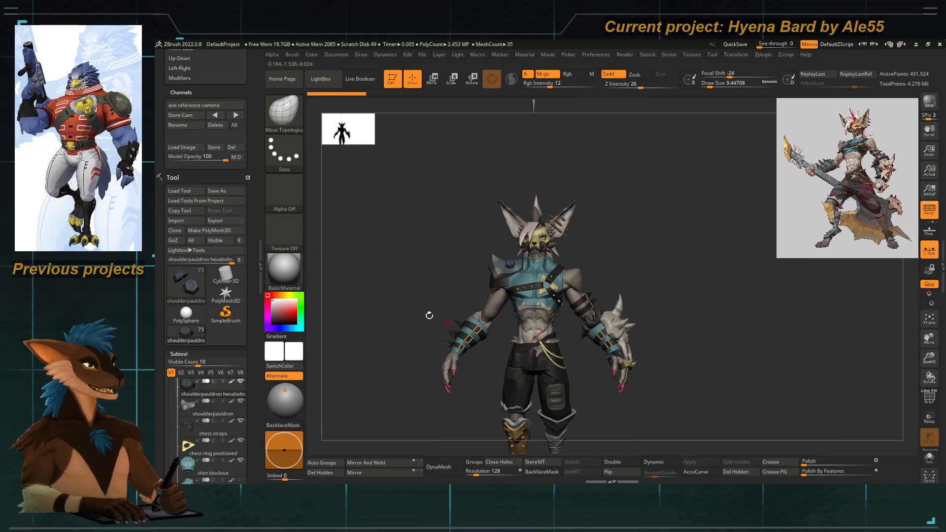
{"action": "scroll", "coordinate": [243, 338], "scroll_direction": "down", "scroll_amount": 10}
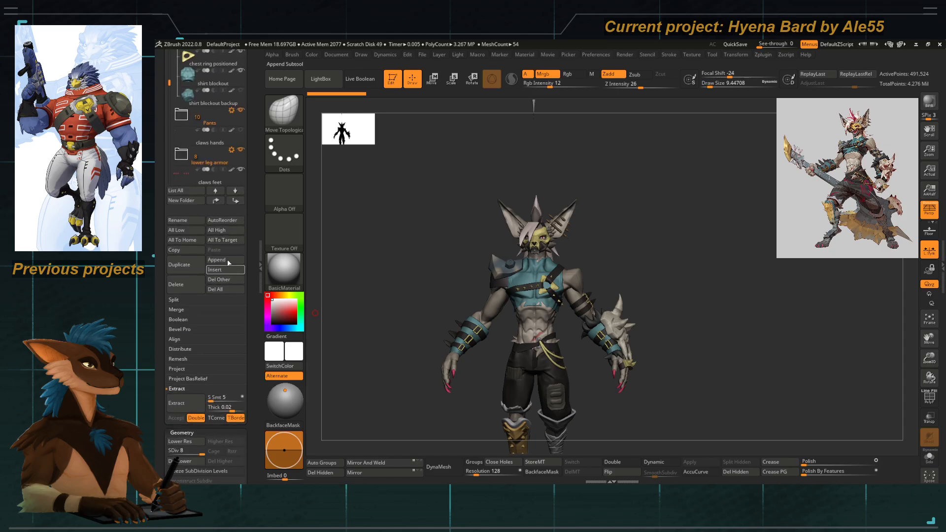
{"action": "left_click", "coordinate": [184, 261]}
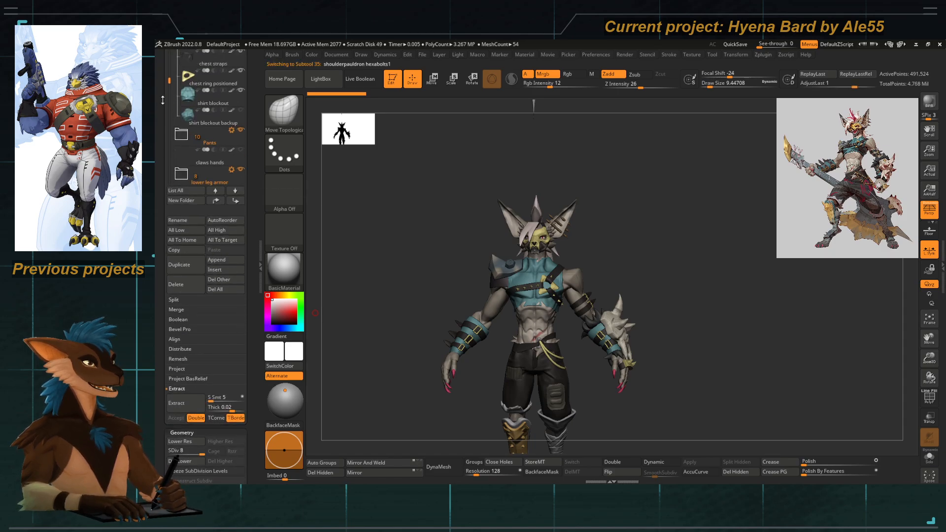
{"action": "scroll", "coordinate": [235, 314], "scroll_direction": "up", "scroll_amount": 3}
{"action": "left_click", "coordinate": [235, 314]}
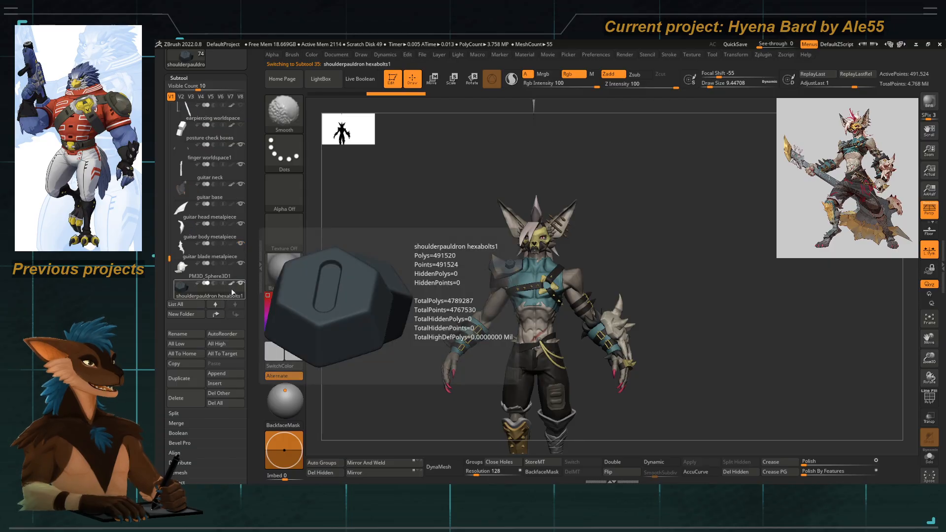
Move the copied hex bolts down beside the skull ornament on the axe guitar, comparing with the guitar reference image.
{"action": "key", "text": "w"}
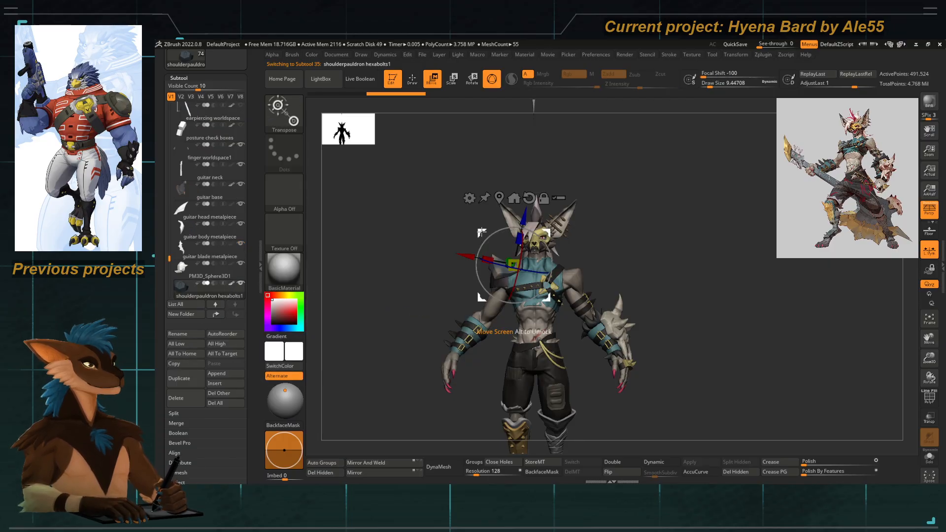
{"action": "left_click_drag", "start_coordinate": [483, 233], "coordinate": [507, 97], "text": "alt"}
{"action": "left_click_drag", "start_coordinate": [490, 179], "coordinate": [473, 319], "text": "alt"}
{"action": "left_click_drag", "start_coordinate": [488, 233], "coordinate": [504, 190]}
{"action": "left_click_drag", "start_coordinate": [567, 276], "coordinate": [581, 341], "text": "alt"}
{"action": "mouse_move", "coordinate": [521, 320]}
{"action": "left_mouse_down", "text": "alt"}
{"action": "mouse_move", "coordinate": [530, 406]}
{"action": "mouse_move", "coordinate": [455, 319]}
{"action": "left_mouse_up", "text": "alt"}
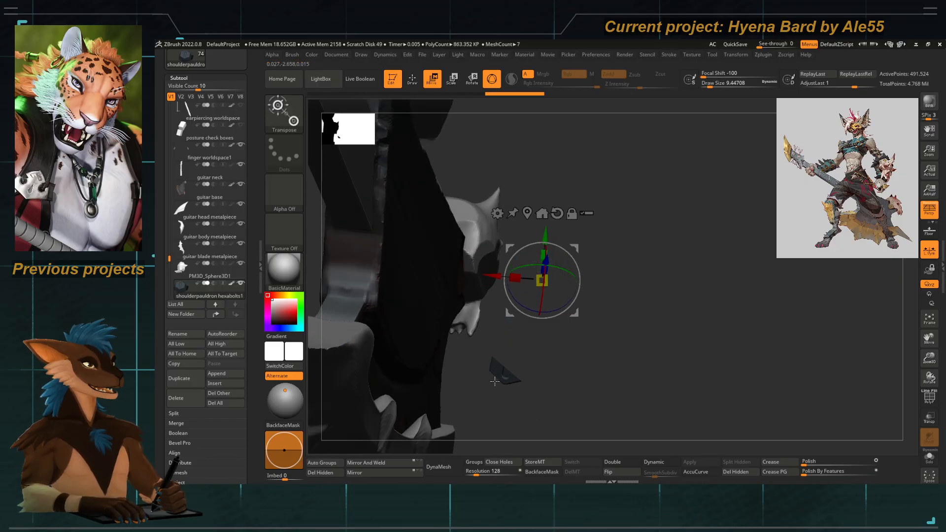
{"action": "key", "text": "shift+z"}
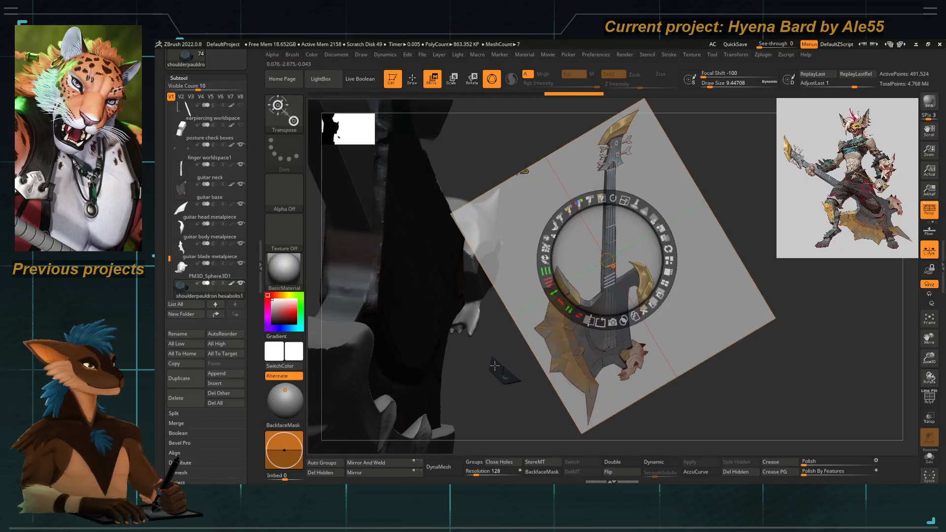
{"action": "key", "text": "shift+z"}
{"action": "key", "text": "shift+z"}
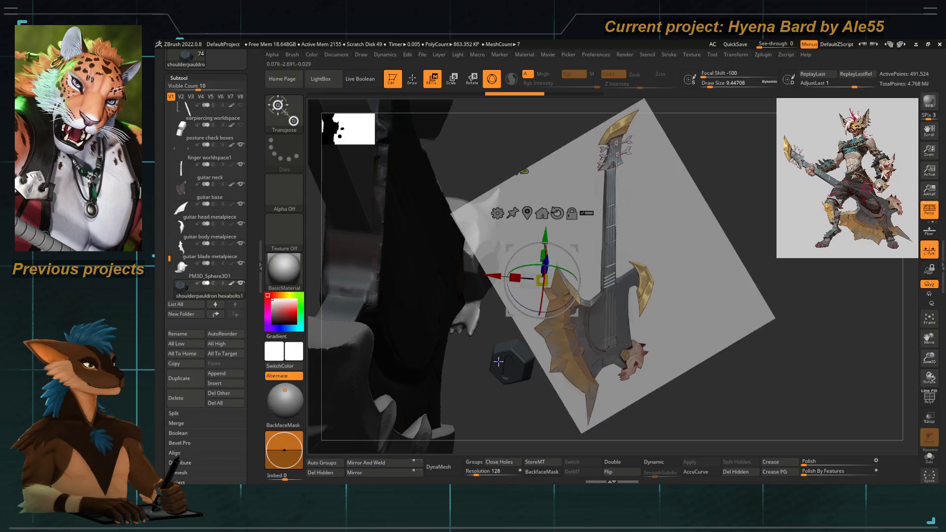
{"action": "key", "text": "shift+z"}
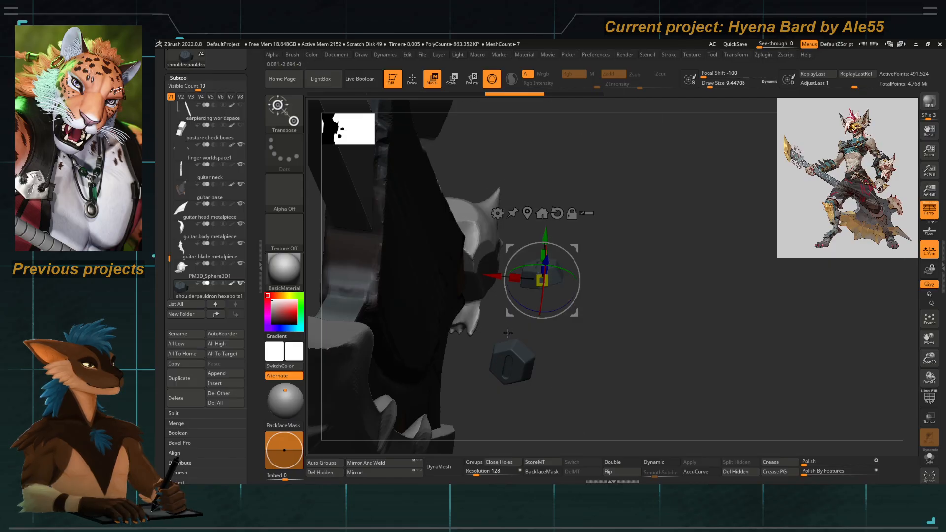
Isolate one hex bolt with SelectRect and delete the hidden one at the lowest subdivision level.
{"action": "key", "text": "ctrl+shift+b"}
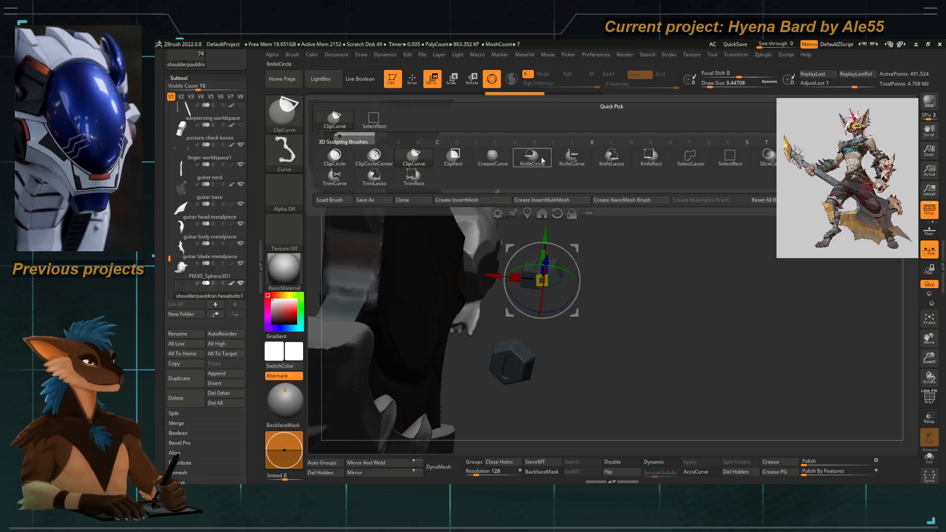
{"action": "left_click", "coordinate": [730, 159]}
{"action": "left_click_drag", "start_coordinate": [571, 414], "coordinate": [425, 311], "text": "ctrl+shift"}
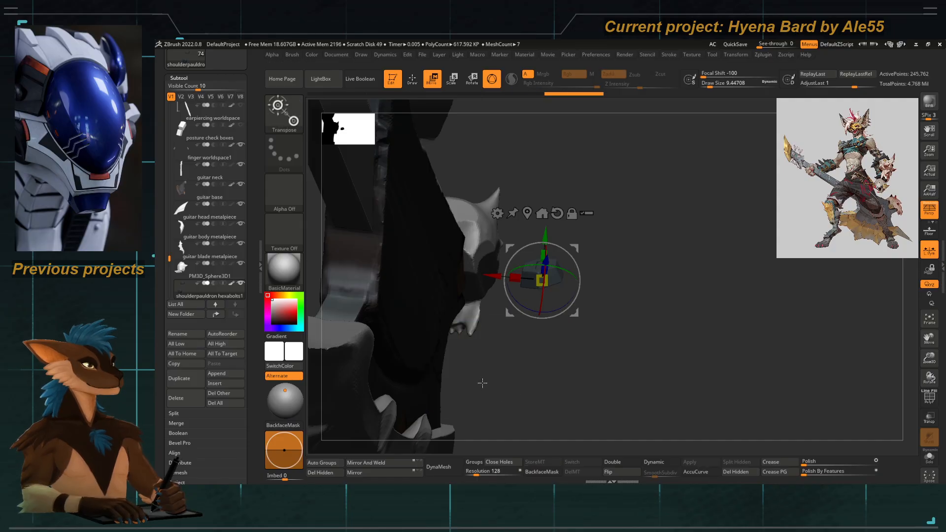
{"action": "left_click_drag", "start_coordinate": [482, 383], "coordinate": [488, 400]}
{"action": "left_click", "coordinate": [737, 472]}
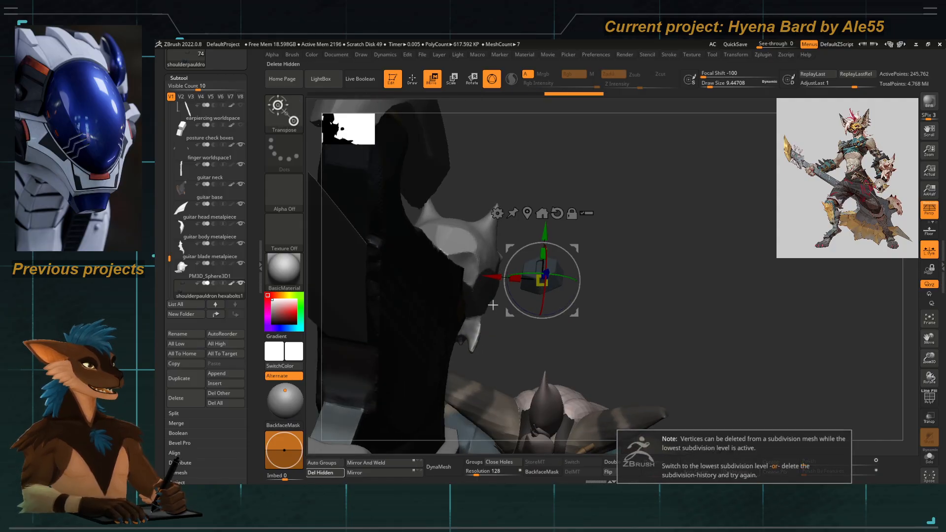
{"action": "key", "text": "shift+d"}
{"action": "key", "text": "shift+d"}
{"action": "key", "text": "shift+d"}
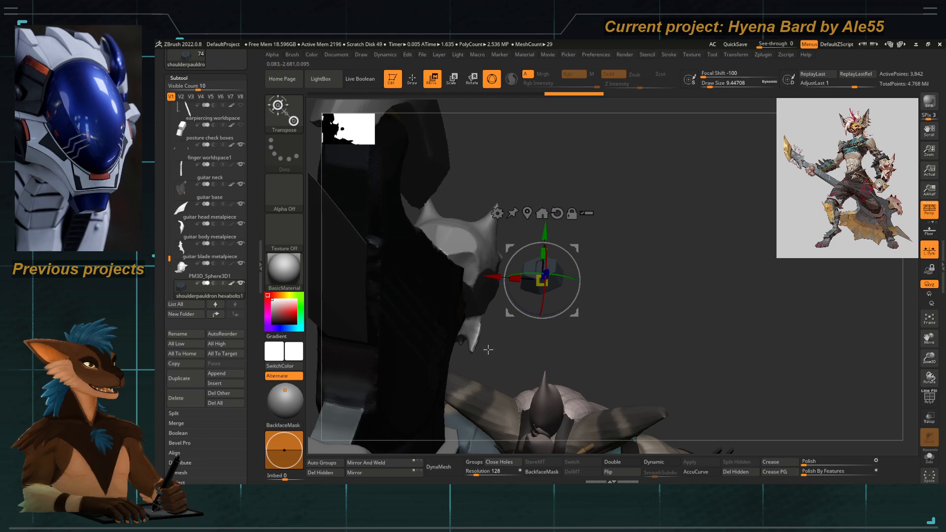
{"action": "left_click", "coordinate": [745, 475]}
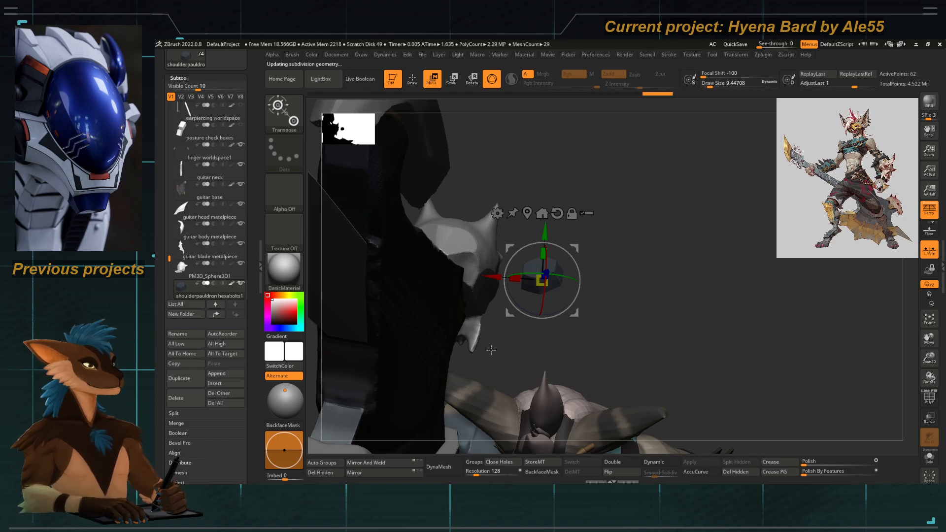
Rotate the remaining hex bolt next to the skull so its slotted face turns towards the guitar's side.
{"action": "mouse_move", "coordinate": [507, 357]}
{"action": "left_mouse_down"}
{"action": "mouse_move", "coordinate": [494, 292]}
{"action": "mouse_move", "coordinate": [474, 366]}
{"action": "mouse_move", "coordinate": [485, 359]}
{"action": "mouse_move", "coordinate": [582, 377]}
{"action": "mouse_move", "coordinate": [519, 298]}
{"action": "mouse_move", "coordinate": [477, 287]}
{"action": "mouse_move", "coordinate": [513, 319]}
{"action": "mouse_move", "coordinate": [518, 357]}
{"action": "left_mouse_up"}
{"action": "left_click_drag", "start_coordinate": [570, 342], "coordinate": [524, 328]}
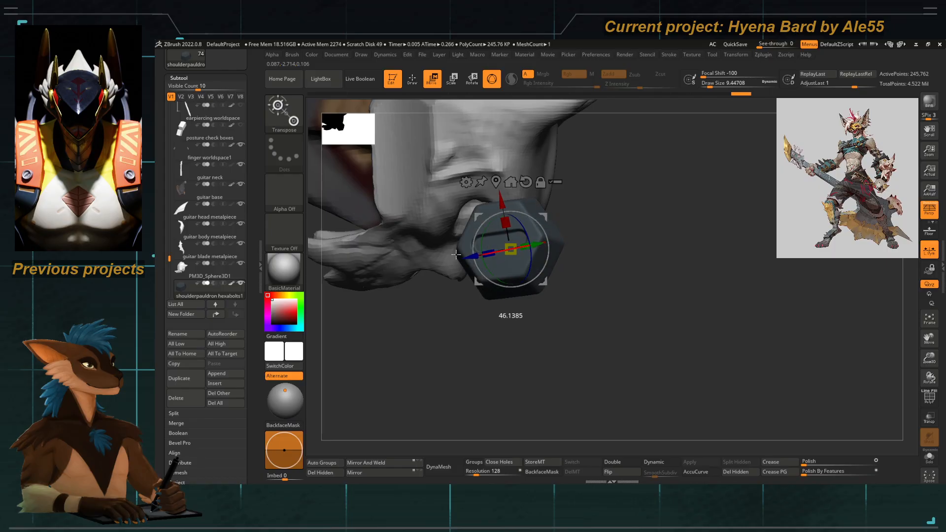
{"action": "left_click_drag", "start_coordinate": [456, 255], "coordinate": [465, 257]}
{"action": "left_click_drag", "start_coordinate": [499, 313], "coordinate": [534, 365], "text": "alt"}
Reposition the gizmo on the bolt's slotted face and turn the bolt to line up with the guitar's flat side.
{"action": "left_click", "coordinate": [490, 244], "text": "alt"}
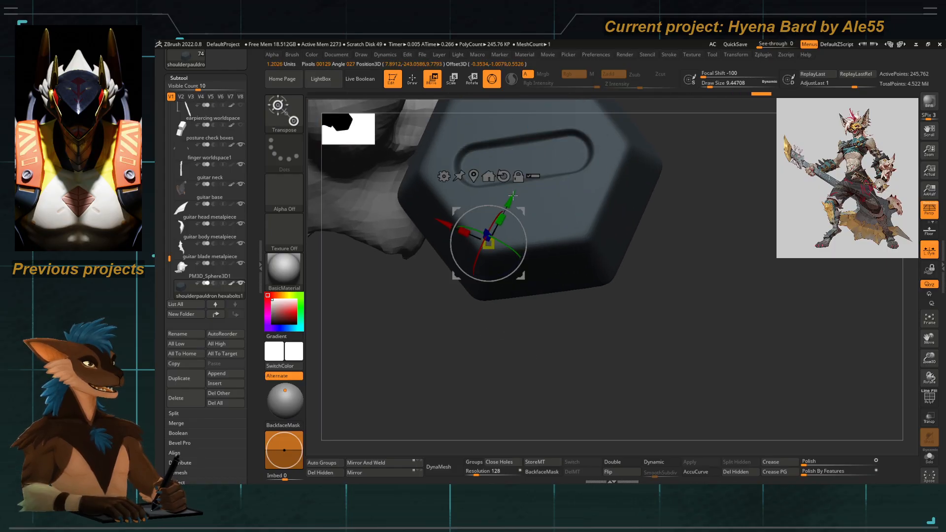
{"action": "right_click_drag", "start_coordinate": [503, 219], "coordinate": [505, 294], "text": "alt"}
{"action": "left_click", "coordinate": [514, 185], "text": "alt"}
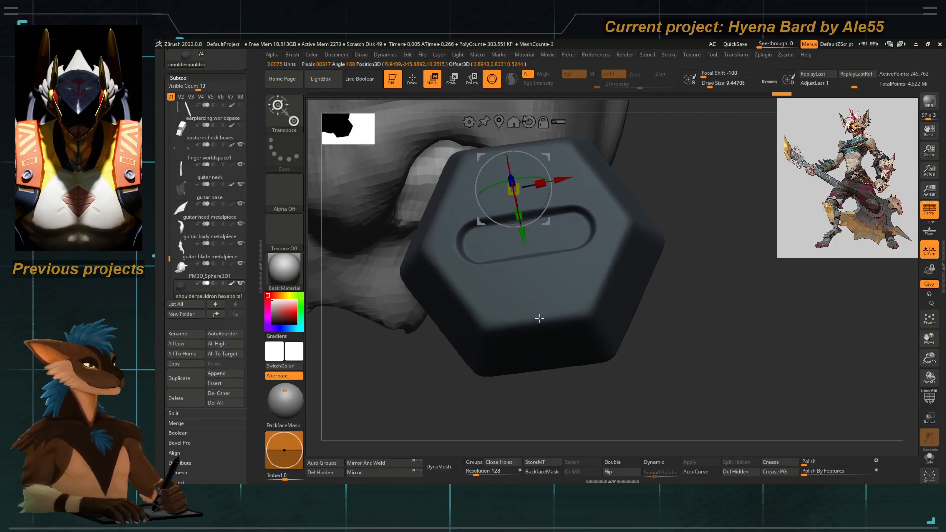
{"action": "left_click_drag", "start_coordinate": [418, 402], "coordinate": [489, 405]}
{"action": "left_click_drag", "start_coordinate": [512, 367], "coordinate": [514, 405], "text": "alt"}
{"action": "left_click_drag", "start_coordinate": [529, 292], "coordinate": [484, 260]}
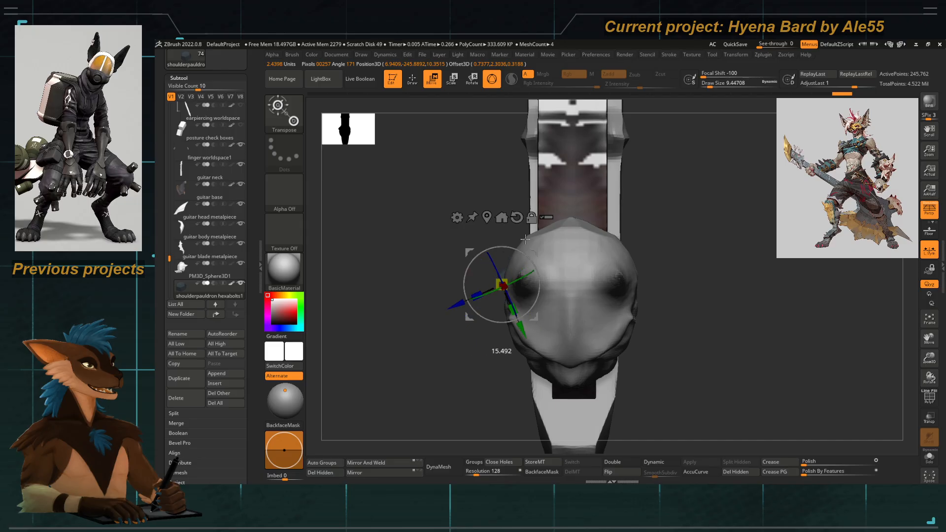
{"action": "left_click_drag", "start_coordinate": [455, 318], "coordinate": [473, 235]}
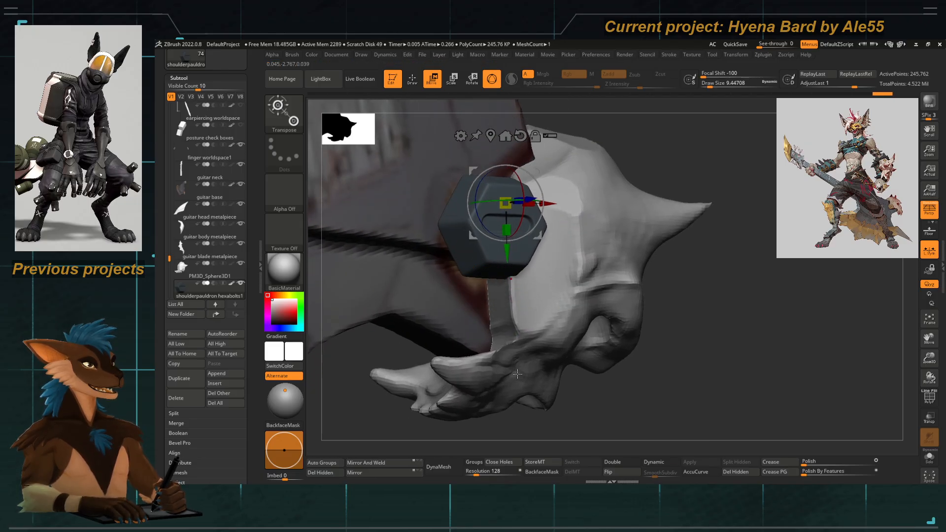
Scale the bolt down slightly and move it onto the guitar body just behind the skull.
{"action": "left_click_drag", "start_coordinate": [517, 374], "coordinate": [479, 395]}
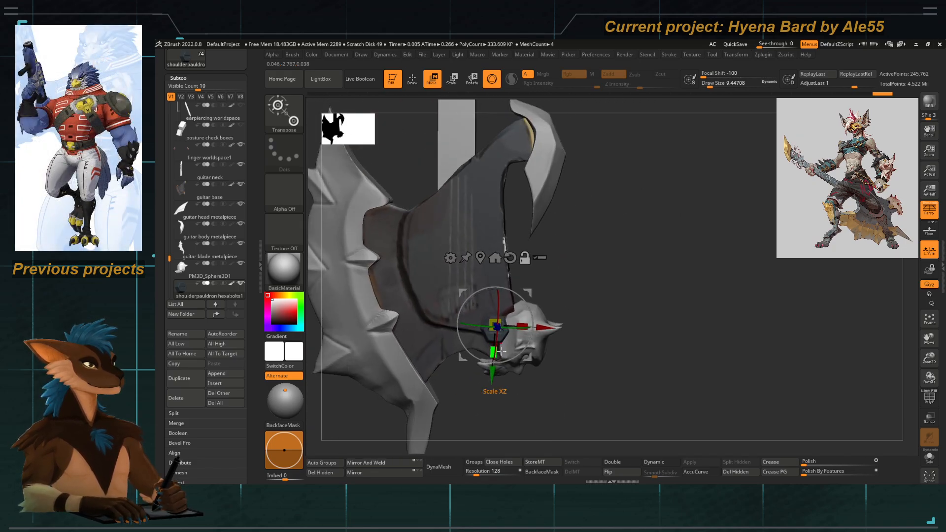
{"action": "left_click_drag", "start_coordinate": [546, 359], "coordinate": [551, 283], "text": "alt"}
{"action": "left_click_drag", "start_coordinate": [463, 254], "coordinate": [466, 241]}
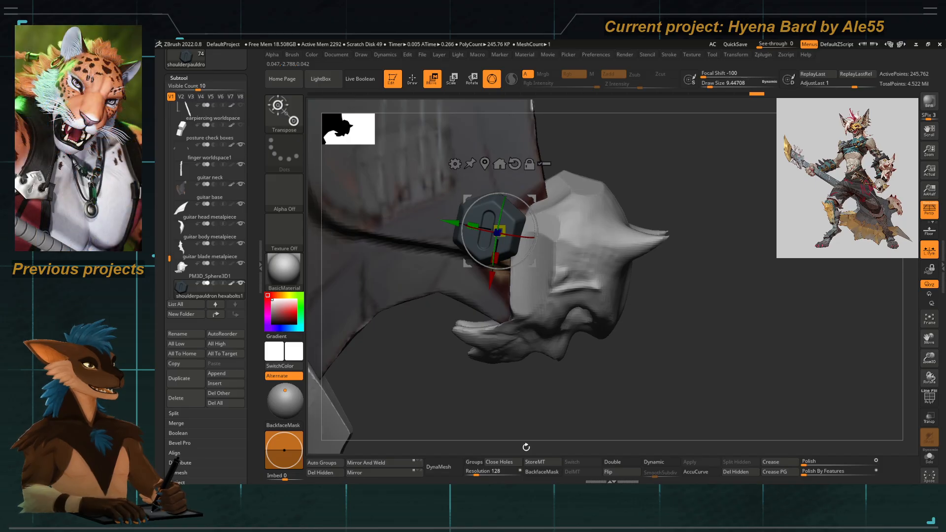
{"action": "left_click_drag", "start_coordinate": [460, 421], "coordinate": [532, 261]}
{"action": "left_click_drag", "start_coordinate": [521, 429], "coordinate": [491, 400]}
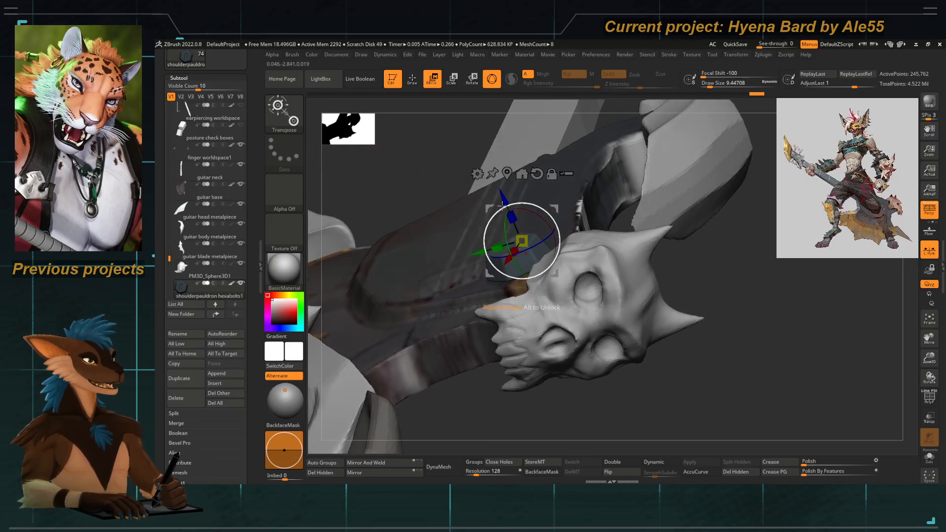
Nudge the bolt outward and fine-tune its rotation so it sits flat on the guitar body against the skull.
{"action": "left_click_drag", "start_coordinate": [504, 197], "coordinate": [516, 230]}
{"action": "left_click_drag", "start_coordinate": [474, 420], "coordinate": [520, 355]}
{"action": "left_click_drag", "start_coordinate": [541, 198], "coordinate": [551, 176]}
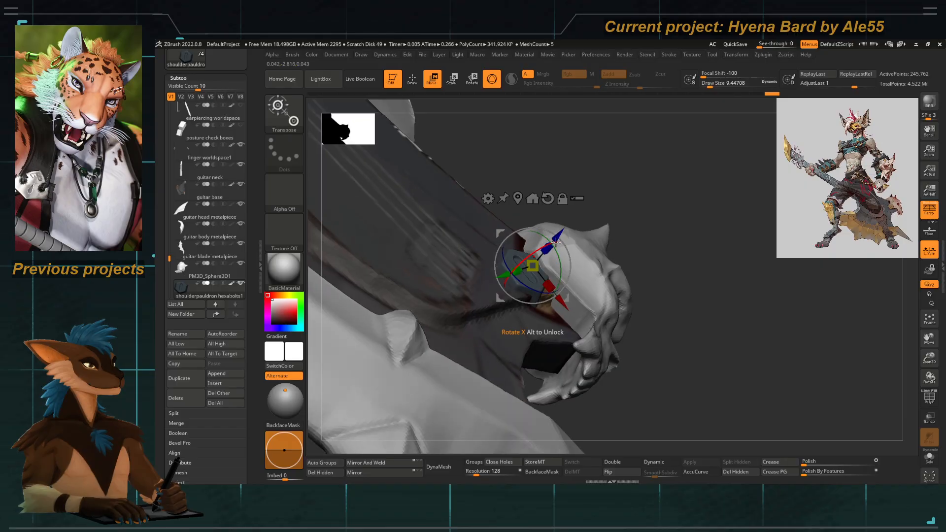
{"action": "left_click_drag", "start_coordinate": [556, 236], "coordinate": [562, 226]}
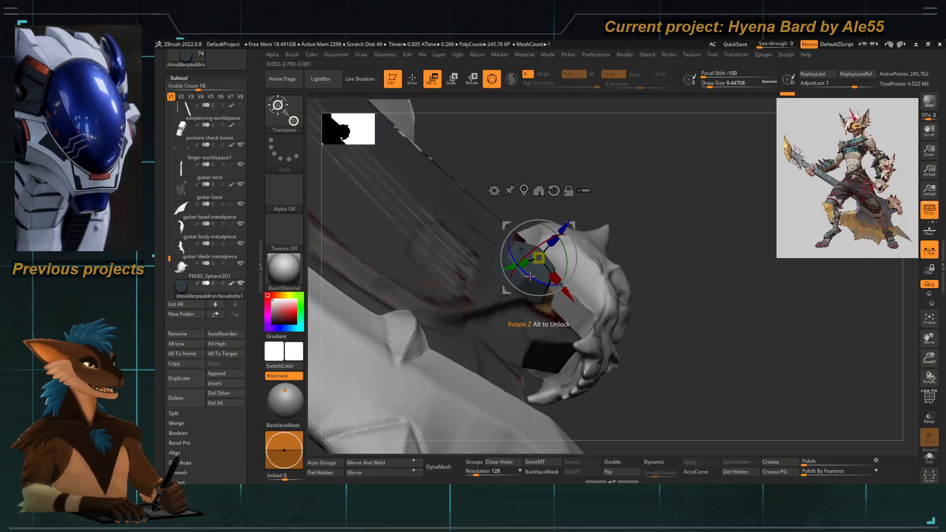
{"action": "left_click_drag", "start_coordinate": [530, 277], "coordinate": [508, 158]}
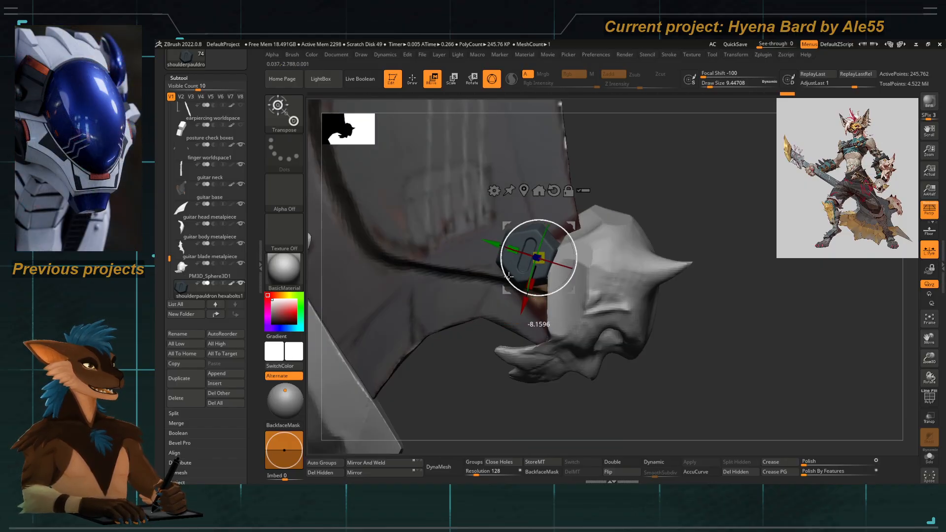
{"action": "left_click_drag", "start_coordinate": [509, 279], "coordinate": [525, 283]}
Examine the bolt's placement beside the skull up close and against the whole axe guitar.
{"action": "key", "text": "q"}
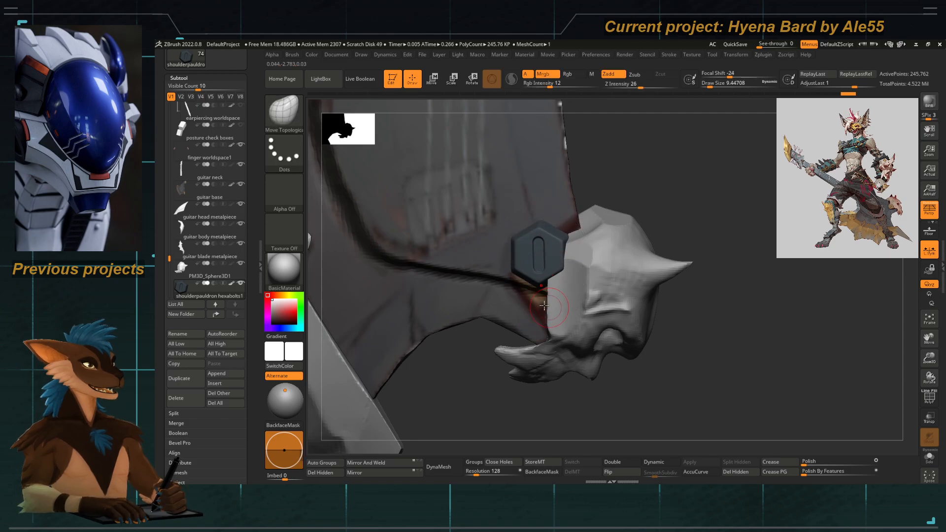
{"action": "mouse_move", "coordinate": [528, 394]}
{"action": "left_mouse_down"}
{"action": "mouse_move", "coordinate": [524, 374]}
{"action": "mouse_move", "coordinate": [548, 370]}
{"action": "mouse_move", "coordinate": [578, 414]}
{"action": "mouse_move", "coordinate": [575, 395]}
{"action": "left_mouse_up"}
{"action": "left_click", "coordinate": [551, 290], "text": "alt"}
{"action": "left_click", "coordinate": [521, 268], "text": "alt"}
{"action": "left_click_drag", "start_coordinate": [425, 385], "coordinate": [411, 305], "text": "alt"}
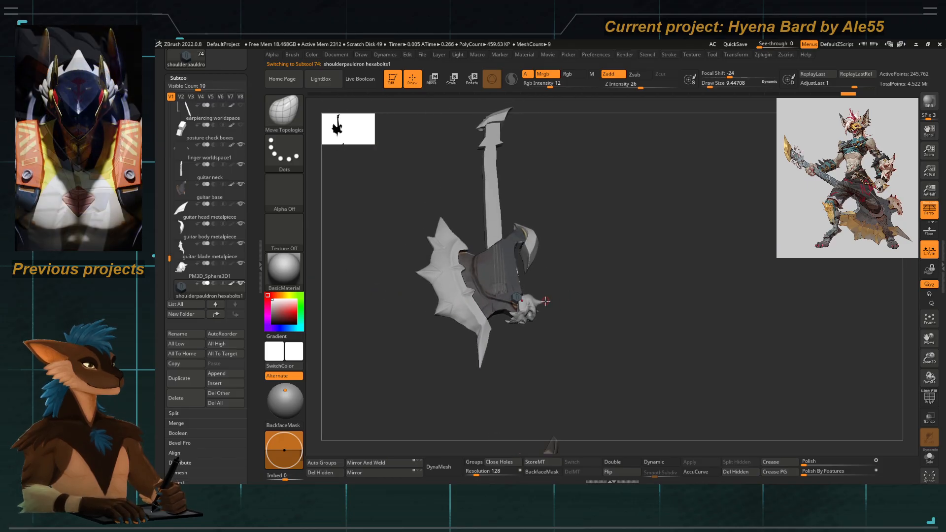
{"action": "left_click_drag", "start_coordinate": [558, 294], "coordinate": [540, 155], "text": "alt"}
{"action": "left_click_drag", "start_coordinate": [528, 236], "coordinate": [518, 357], "text": "alt"}
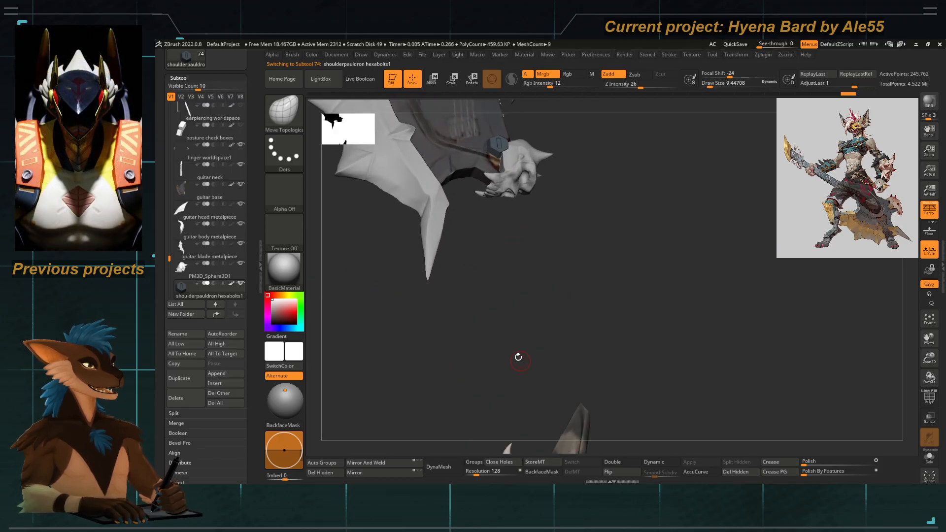
Colour the guitar's blade, metal pieces and skull ornament yellow-gold.
{"action": "left_click_drag", "start_coordinate": [502, 271], "coordinate": [491, 158], "text": "alt"}
{"action": "left_click_drag", "start_coordinate": [444, 291], "coordinate": [502, 316], "text": "shift"}
{"action": "left_click_drag", "start_coordinate": [509, 384], "coordinate": [457, 404], "text": "alt"}
{"action": "left_click_drag", "start_coordinate": [506, 314], "coordinate": [475, 308]}
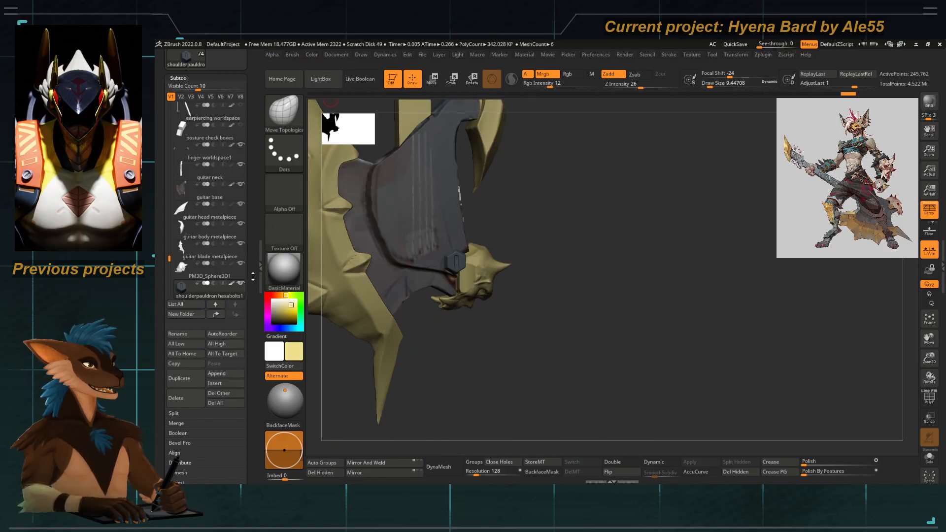
Rename the bolt subtool as "guitard skull bolt".
{"action": "left_click", "coordinate": [177, 334]}
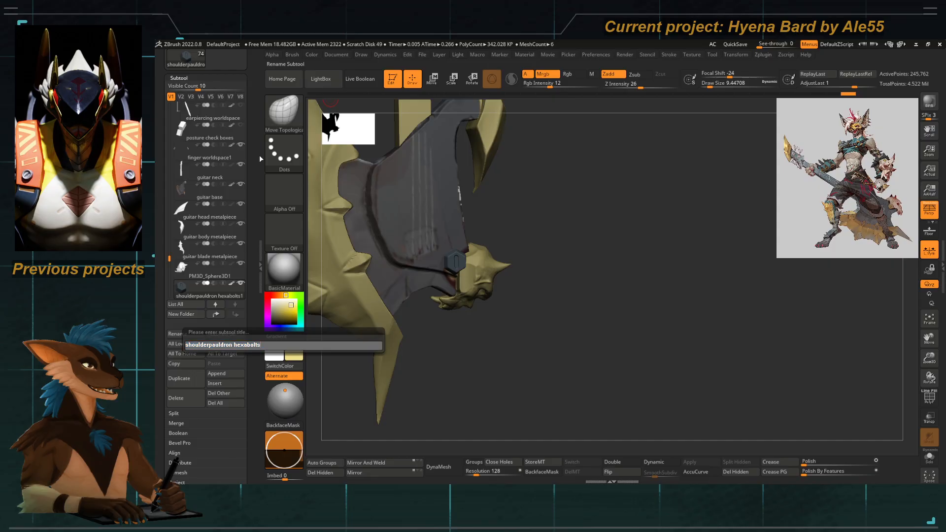
{"action": "key", "text": "BackSpace"}
{"action": "key", "text": "BackSpace"}
{"action": "key", "text": "BackSpace"}
{"action": "key", "text": "BackSpace"}
{"action": "key", "text": "BackSpace"}
{"action": "key", "text": "BackSpace"}
{"action": "key", "text": "BackSpace"}
{"action": "key", "text": "BackSpace"}
{"action": "key", "text": "BackSpace"}
{"action": "key", "text": "BackSpace"}
{"action": "key", "text": "BackSpace"}
{"action": "key", "text": "BackSpace"}
{"action": "key", "text": "BackSpace"}
{"action": "key", "text": "BackSpace"}
{"action": "key", "text": "BackSpace"}
{"action": "key", "text": "BackSpace"}
{"action": "key", "text": "BackSpace"}
{"action": "key", "text": "BackSpace"}
{"action": "key", "text": "BackSpace"}
{"action": "key", "text": "BackSpace"}
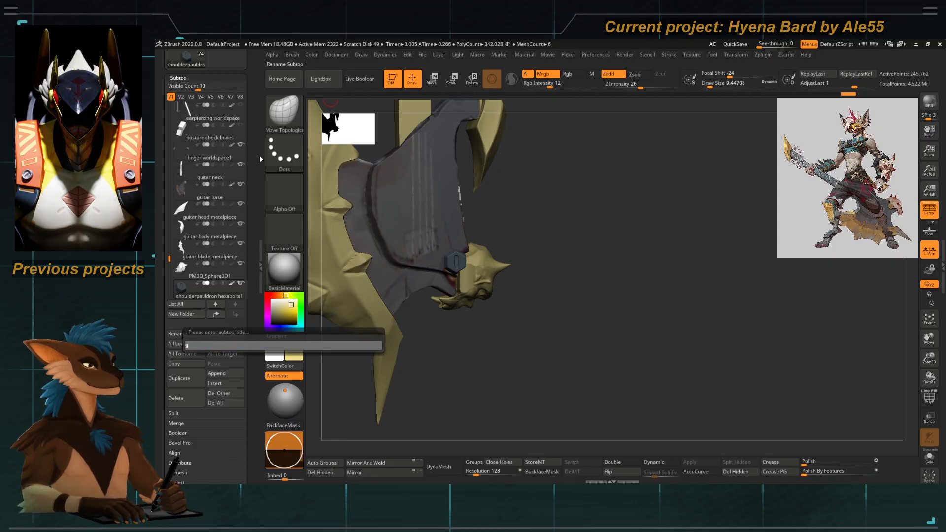
{"action": "type", "text": "hu"}
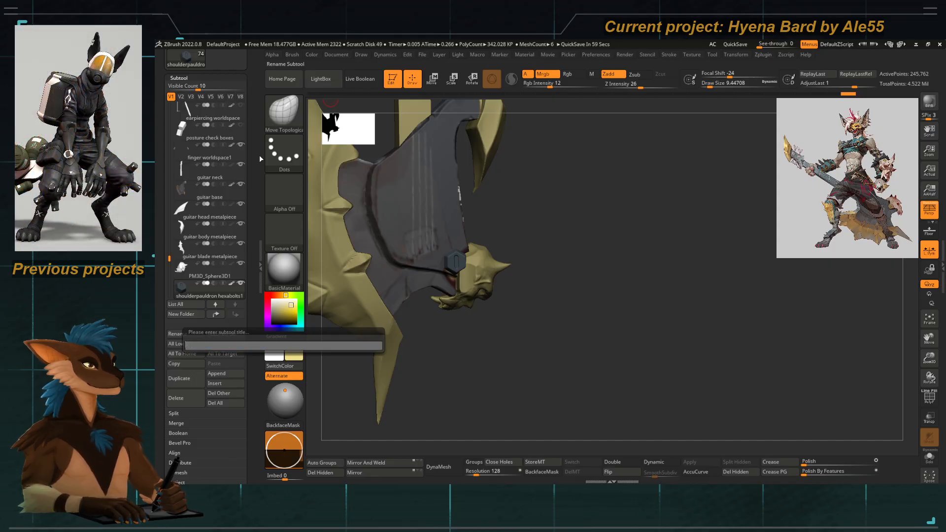
{"action": "type", "text": "guitar"}
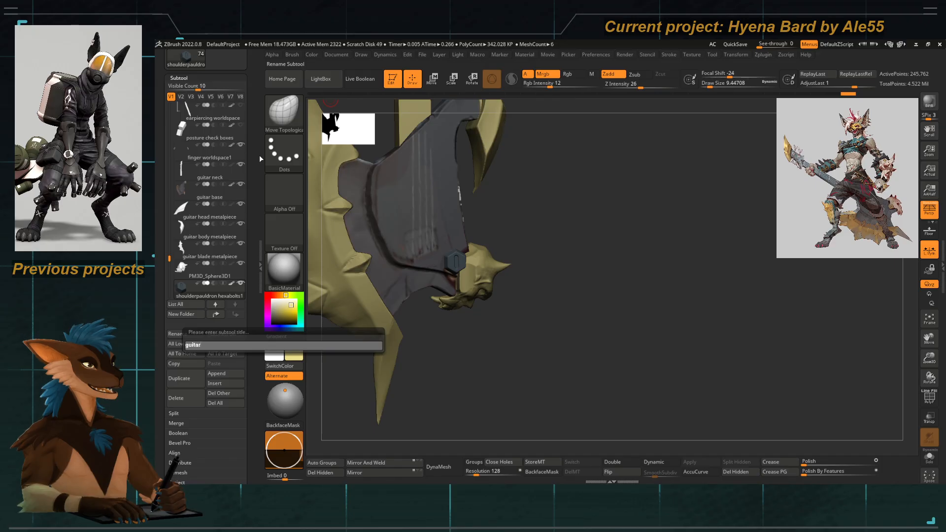
{"action": "type", "text": "d sku"}
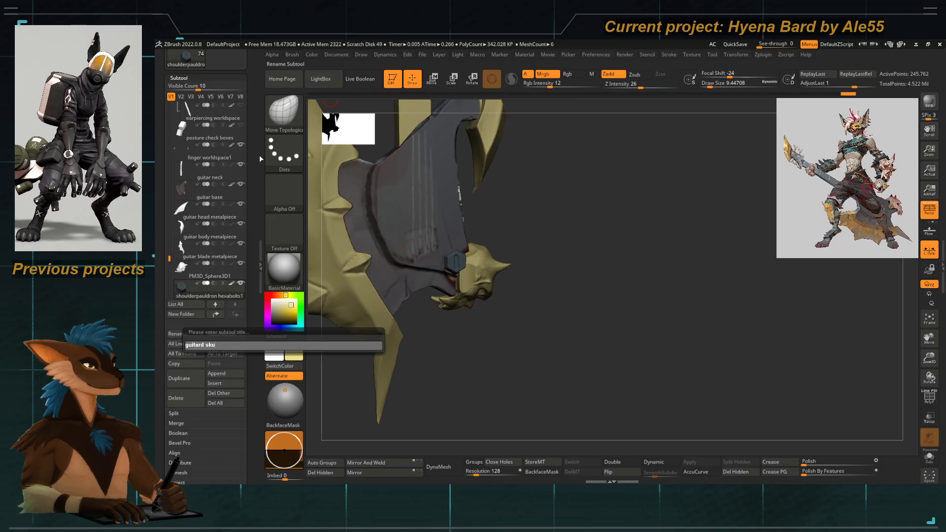
{"action": "type", "text": "ll bolt"}
{"action": "key", "text": "Return"}
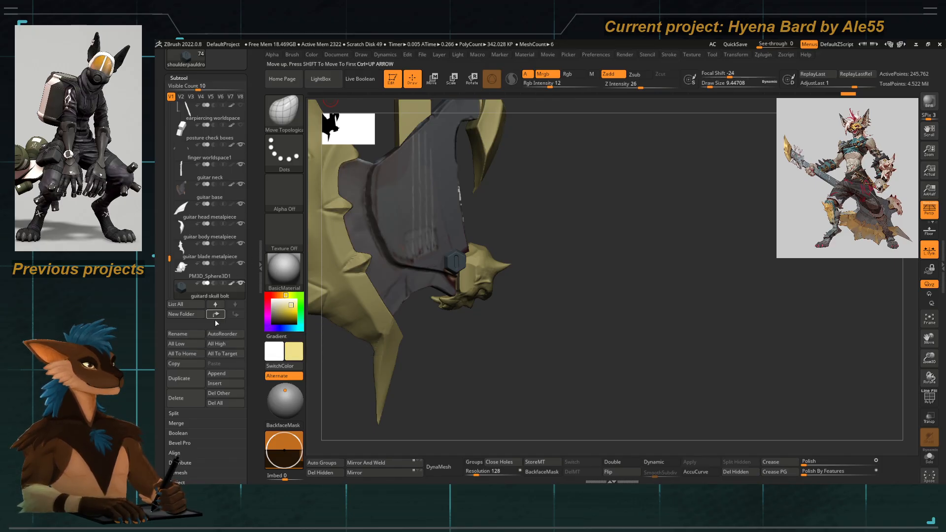
Try to mirror and weld the bolt at its lowest subdivision level, and return it to its highest level.
{"action": "scroll", "coordinate": [245, 272], "scroll_direction": "down", "scroll_amount": 5}
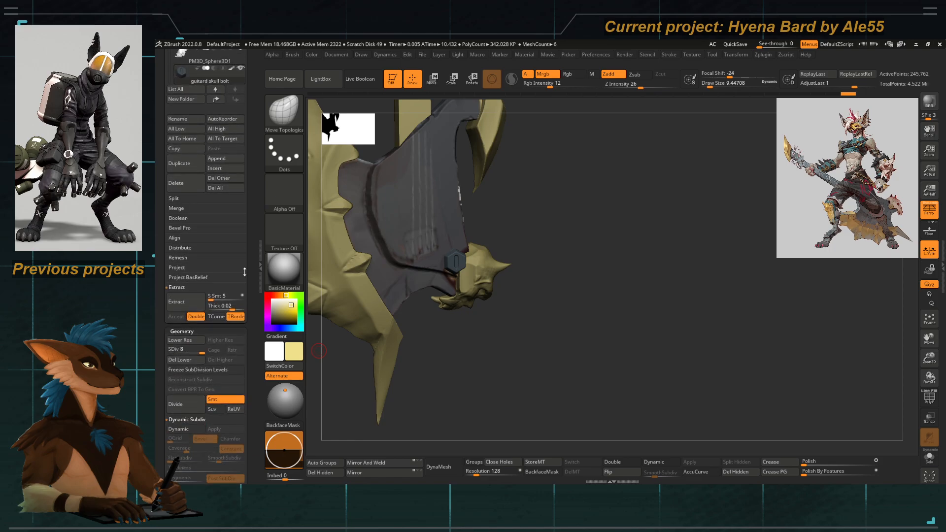
{"action": "left_click", "coordinate": [183, 361]}
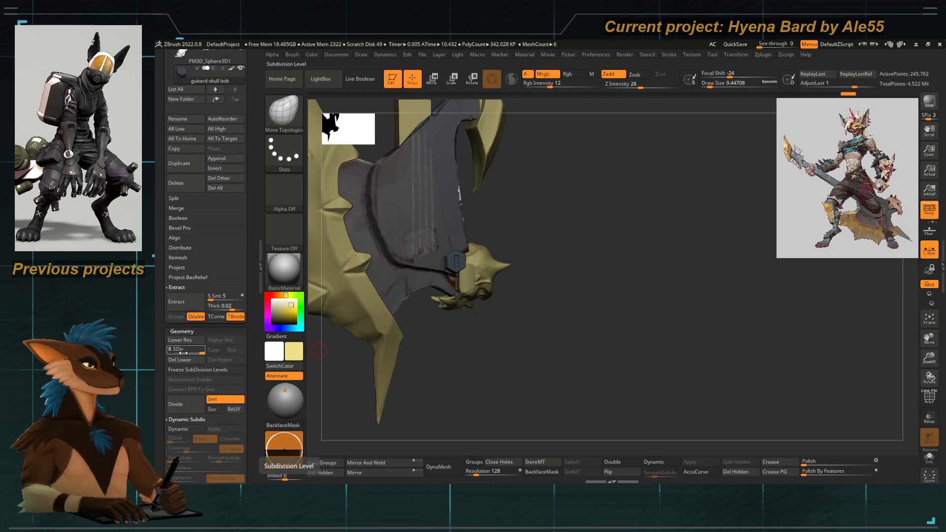
{"action": "left_click", "coordinate": [384, 464]}
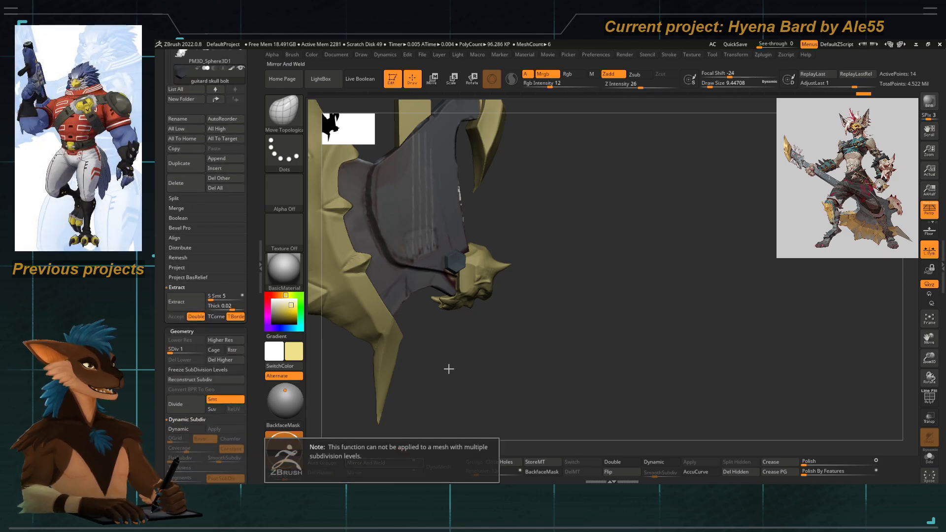
{"action": "left_click_drag", "start_coordinate": [192, 351], "coordinate": [216, 367]}
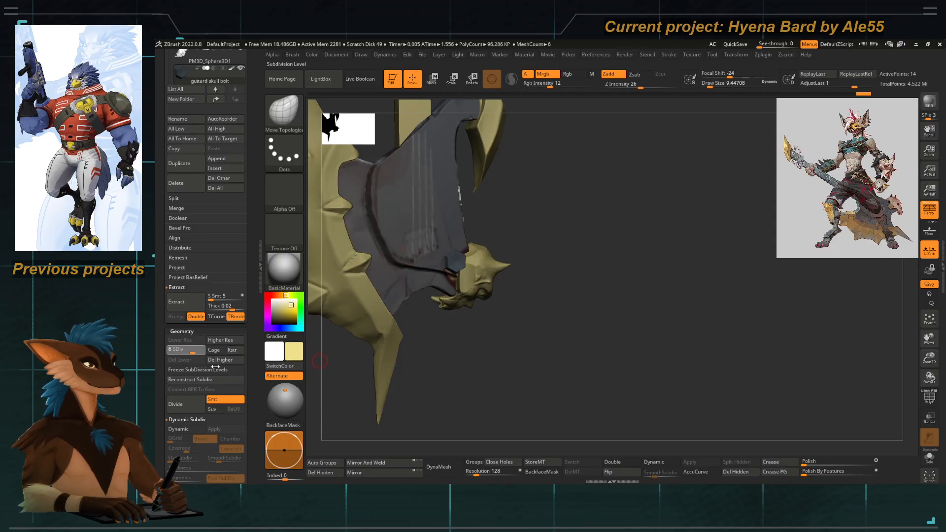
{"action": "left_click_drag", "start_coordinate": [354, 359], "coordinate": [434, 375]}
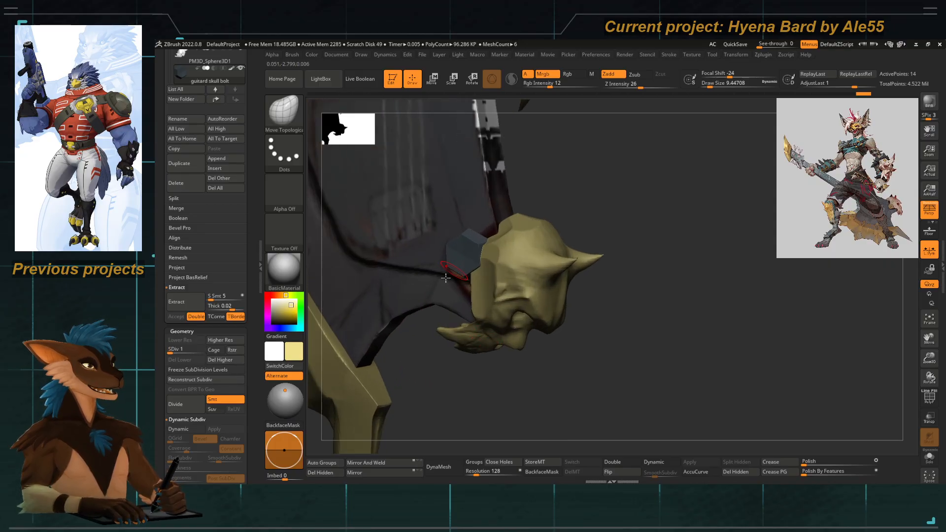
{"action": "left_click_drag", "start_coordinate": [199, 351], "coordinate": [204, 351]}
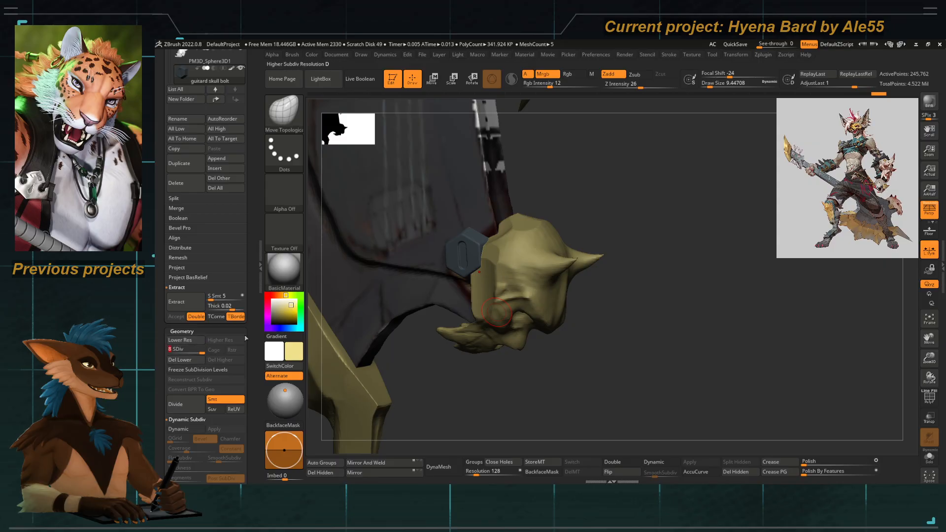
Turn off local symmetry, delete the bolt's lower subdivision levels and mirror and weld it onto the guitar's opposite face.
{"action": "left_click_drag", "start_coordinate": [453, 394], "coordinate": [414, 402]}
{"action": "left_click_drag", "start_coordinate": [510, 388], "coordinate": [500, 387]}
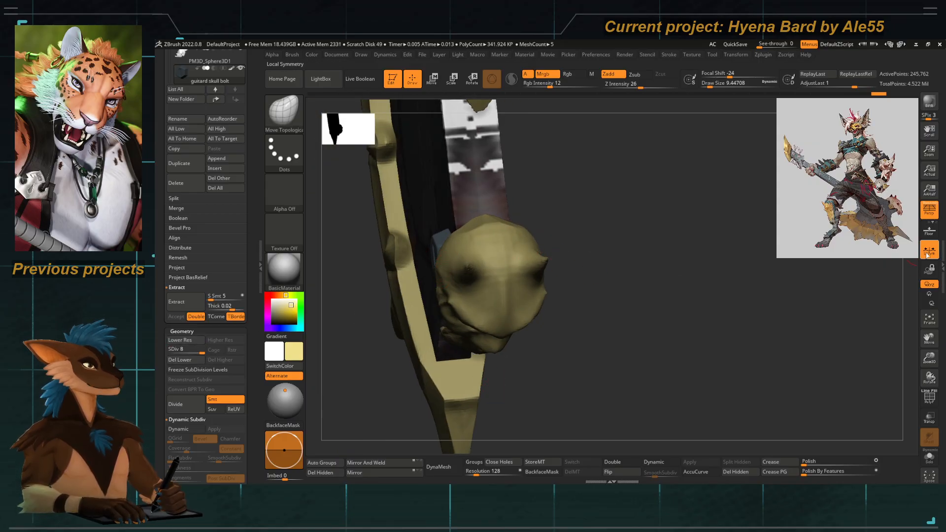
{"action": "left_click", "coordinate": [180, 360]}
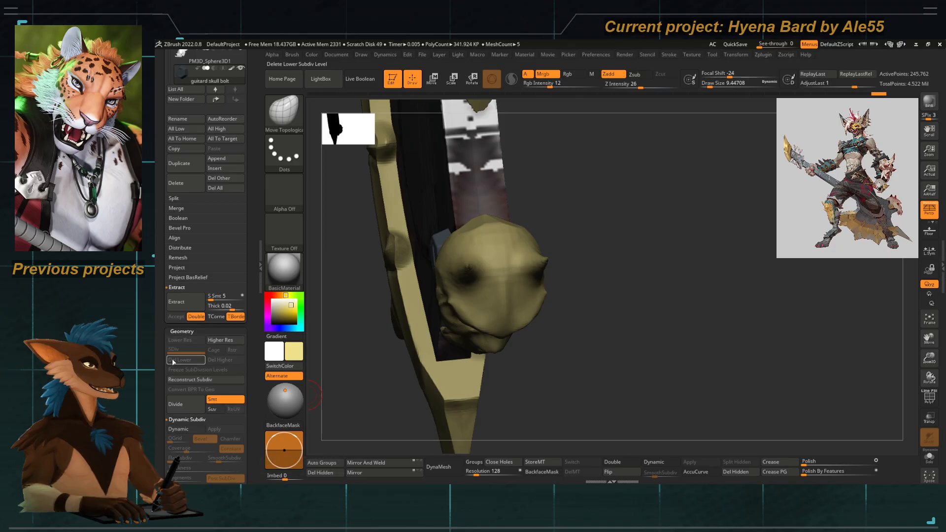
{"action": "left_click_drag", "start_coordinate": [380, 431], "coordinate": [436, 419]}
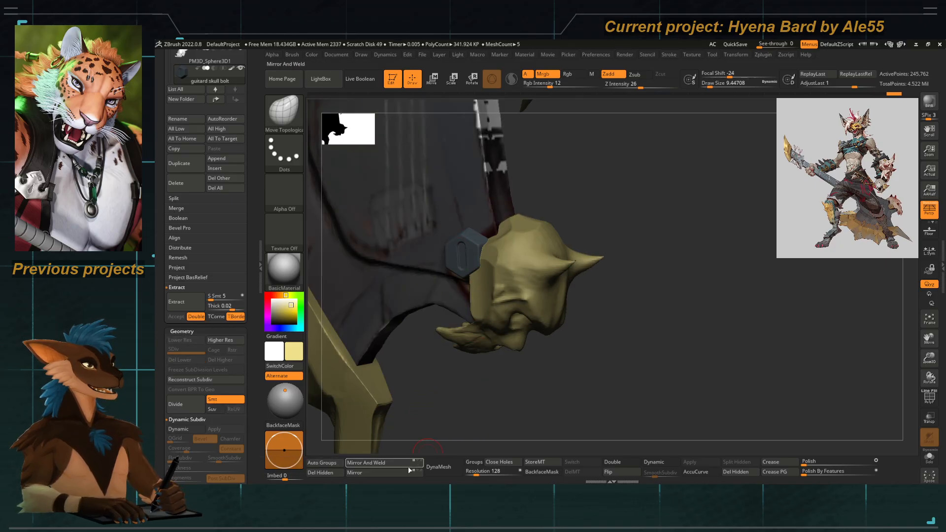
{"action": "left_click", "coordinate": [386, 462]}
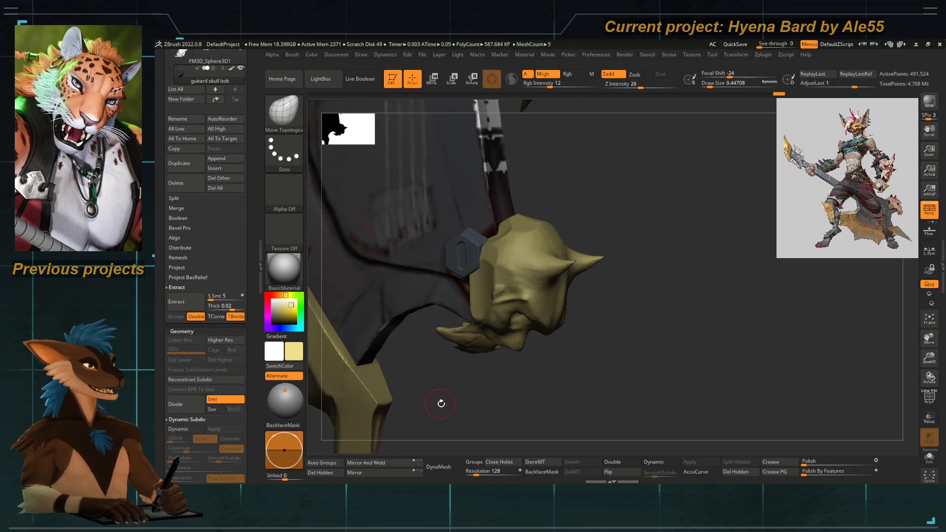
{"action": "left_click_drag", "start_coordinate": [442, 401], "coordinate": [409, 374]}
{"action": "left_click_drag", "start_coordinate": [379, 427], "coordinate": [325, 414]}
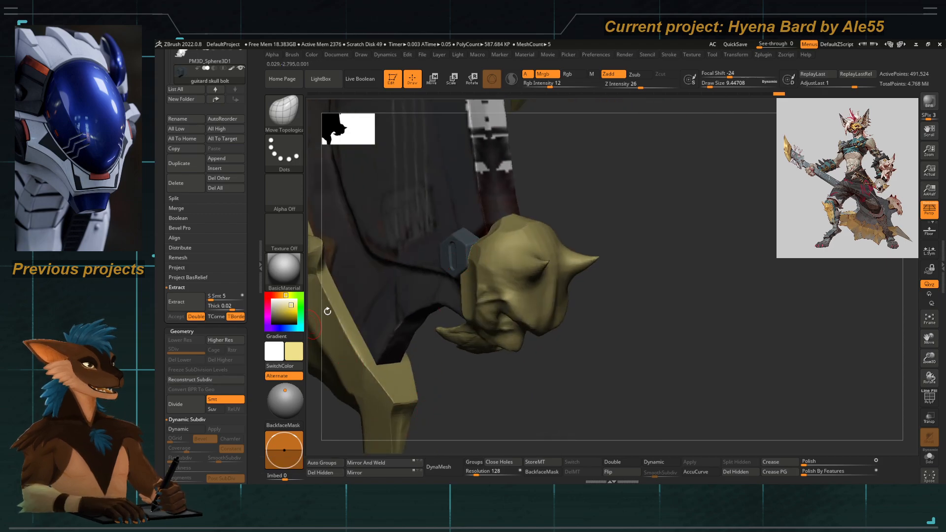
Reconstruct the mirrored bolt's lower subdivision levels down to its basic hexagonal shape.
{"action": "left_click", "coordinate": [197, 382]}
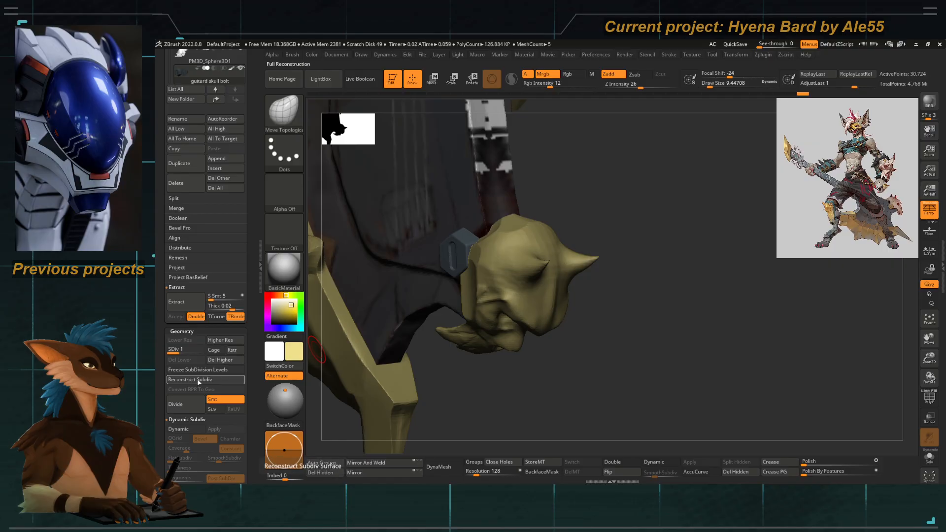
{"action": "left_click", "coordinate": [199, 382]}
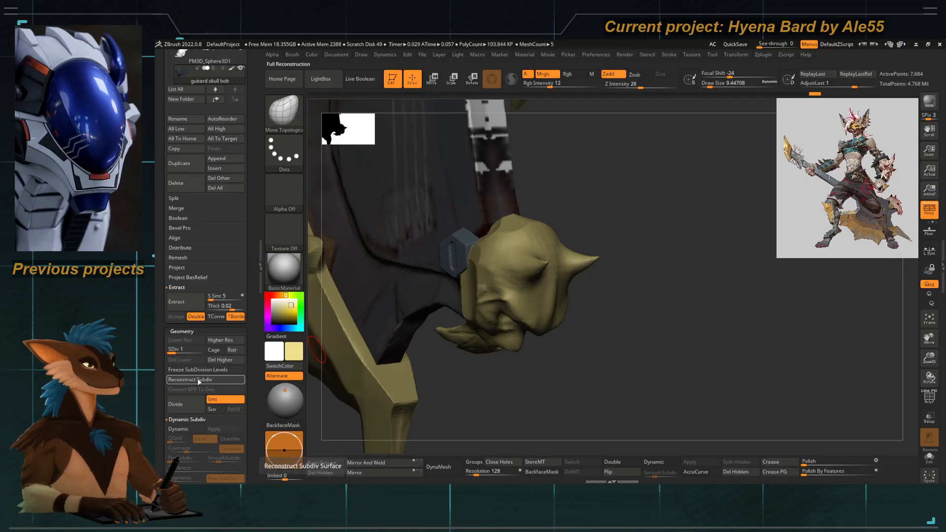
{"action": "left_click", "coordinate": [199, 382]}
{"action": "right_click_drag", "start_coordinate": [445, 257], "coordinate": [476, 268], "text": "ctrl"}
{"action": "left_click", "coordinate": [211, 381]}
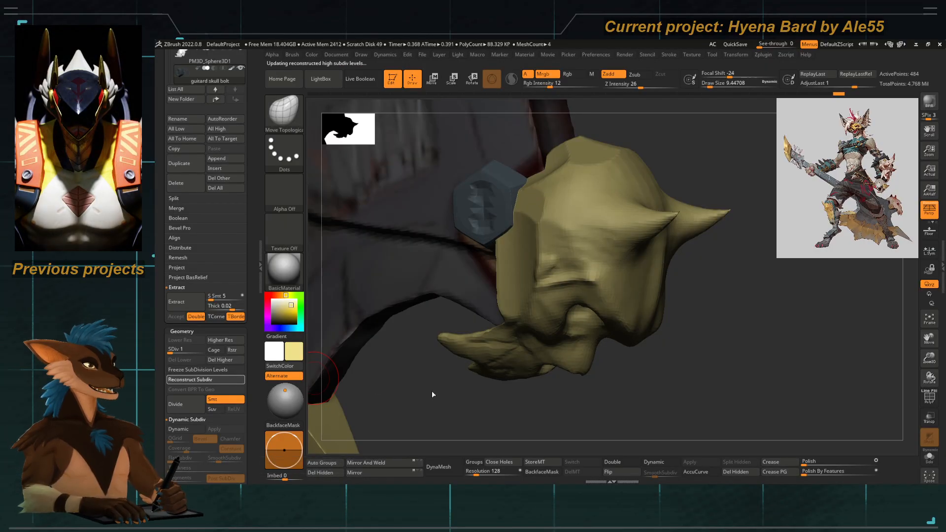
{"action": "left_click", "coordinate": [215, 380]}
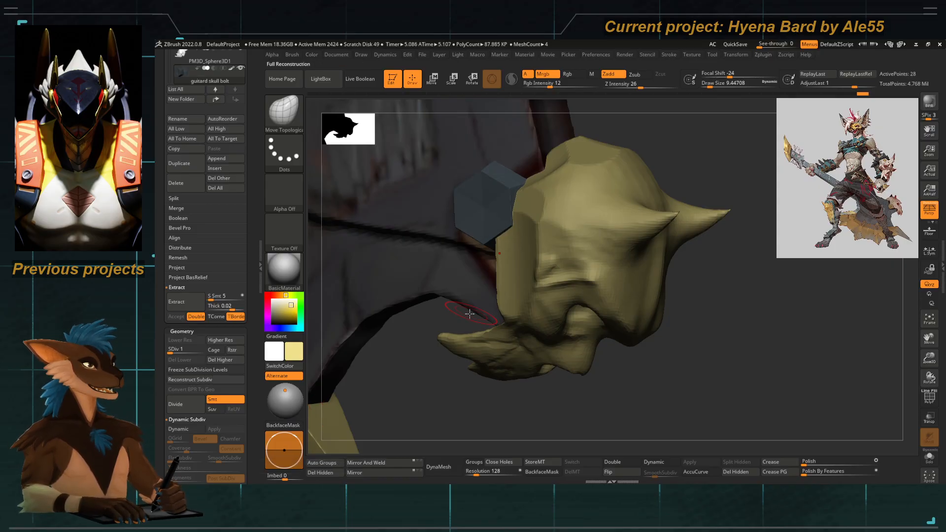
Check the mirrored bolt's polygroups with PolyFrame and bring the bolt back to subdivision level 8.
{"action": "left_click_drag", "start_coordinate": [486, 402], "coordinate": [446, 372]}
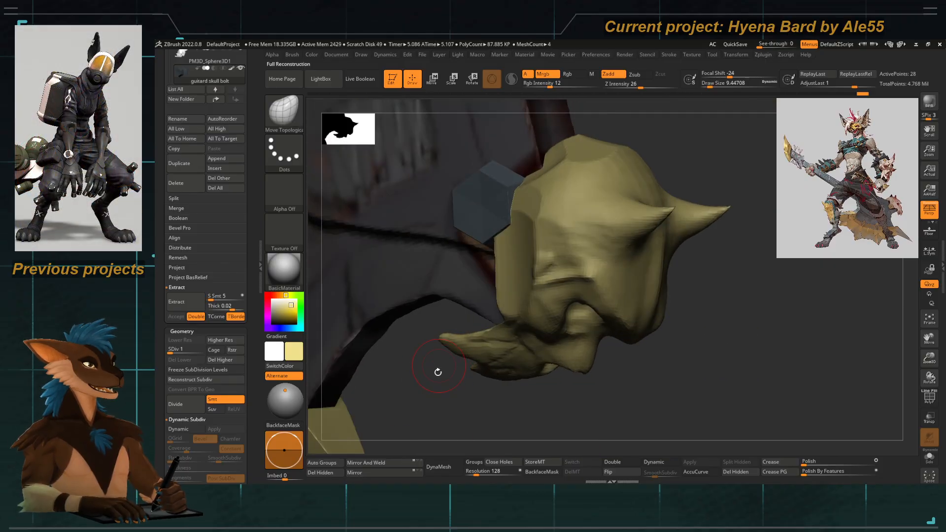
{"action": "left_click_drag", "start_coordinate": [423, 379], "coordinate": [383, 363]}
{"action": "left_click", "coordinate": [930, 397]}
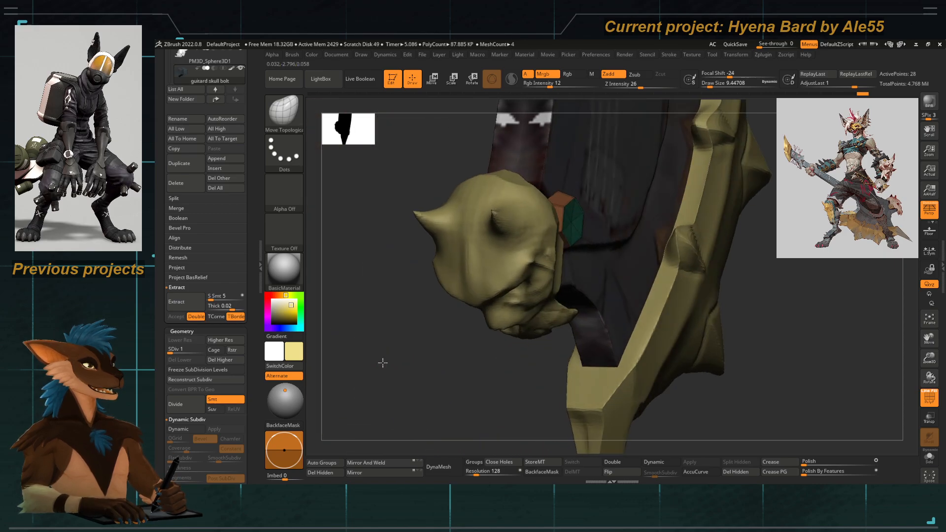
{"action": "left_click", "coordinate": [555, 258], "text": "alt"}
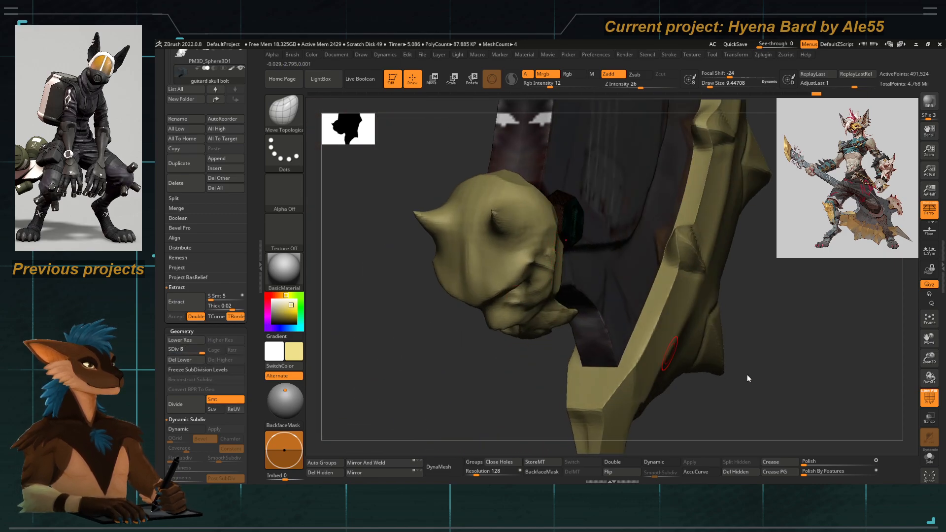
{"action": "left_click", "coordinate": [930, 400]}
{"action": "left_click_drag", "start_coordinate": [513, 357], "coordinate": [437, 340]}
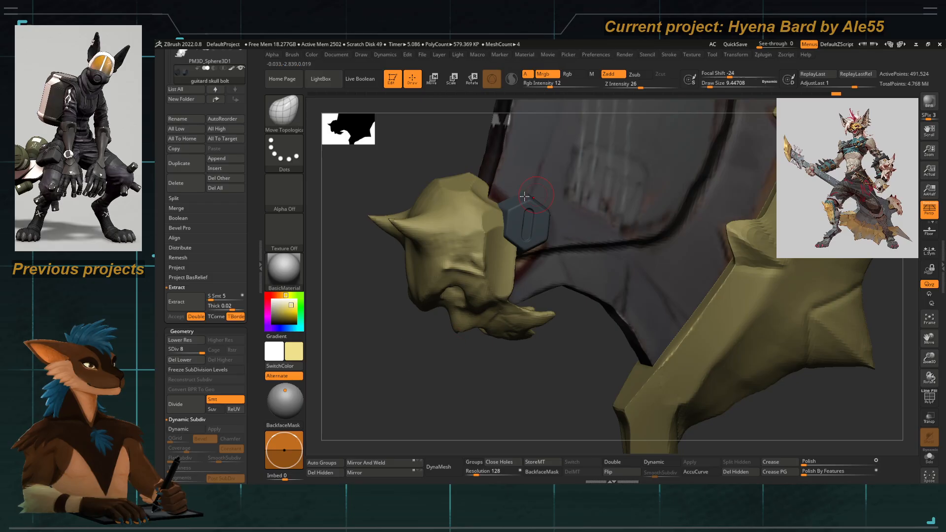
Sample colours from the character and the guitar and fill the skull bolt object with colour.
{"action": "left_click_drag", "start_coordinate": [376, 393], "coordinate": [444, 305]}
{"action": "key", "text": "c"}
{"action": "left_click_drag", "start_coordinate": [428, 389], "coordinate": [504, 302], "text": "alt"}
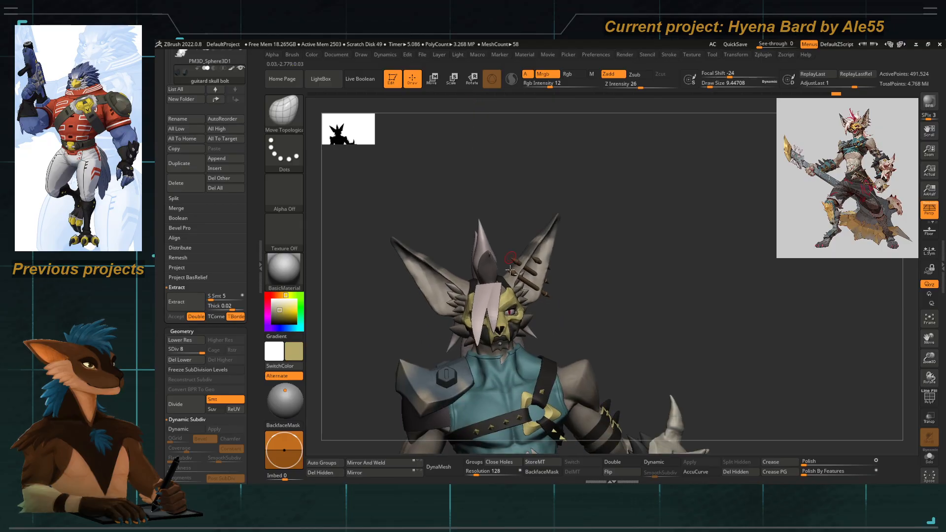
{"action": "key", "text": "c"}
{"action": "left_click_drag", "start_coordinate": [486, 143], "coordinate": [512, 283], "text": "alt"}
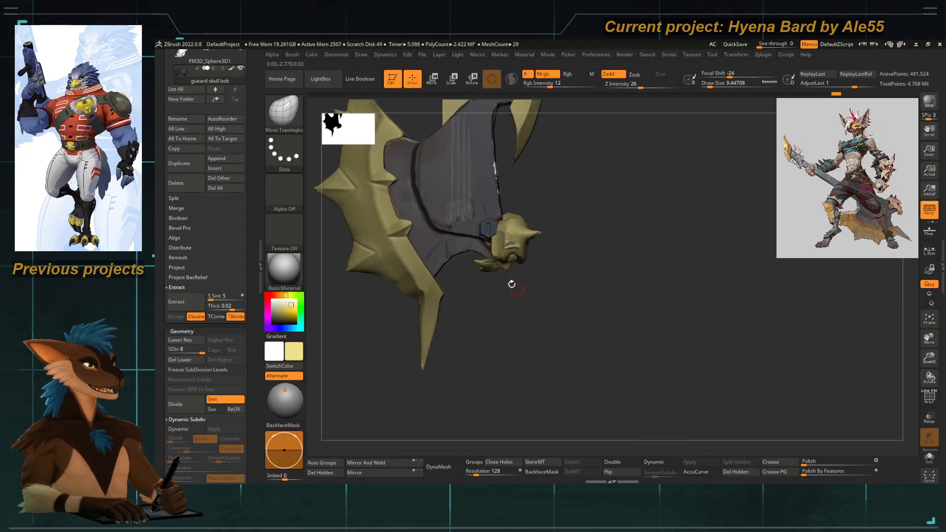
{"action": "left_click", "coordinate": [312, 55]}
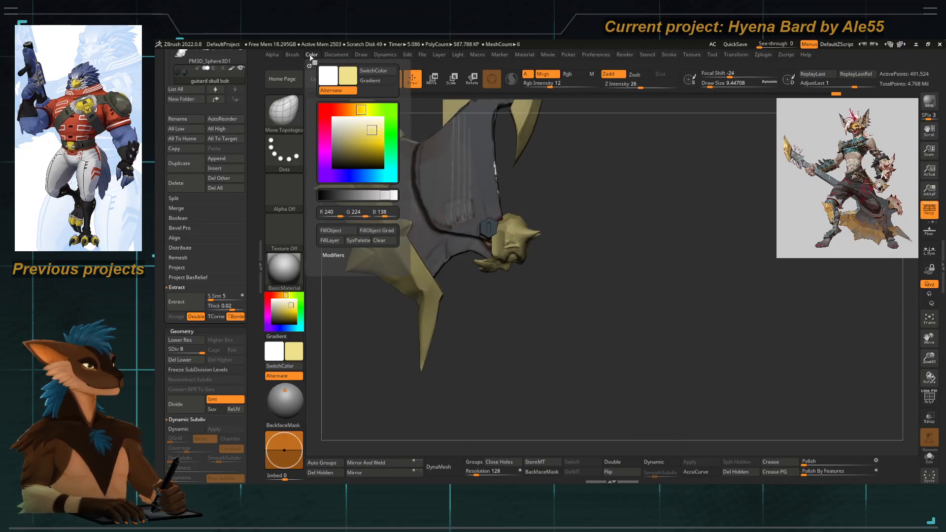
{"action": "left_click", "coordinate": [340, 232]}
{"action": "left_click_drag", "start_coordinate": [520, 363], "coordinate": [536, 335], "text": "alt"}
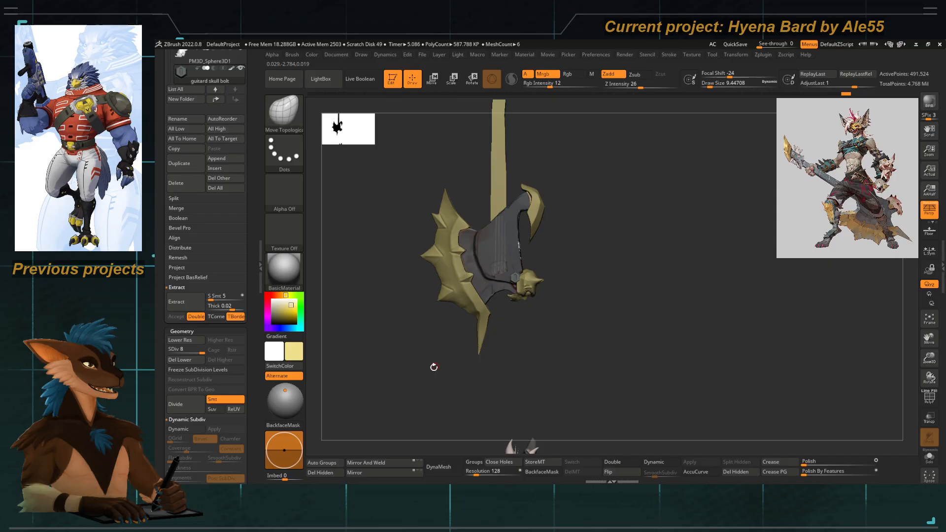
Try to fill the guitar blade metalpiece with the current colour and material.
{"action": "left_click", "coordinate": [453, 291], "text": "alt"}
{"action": "left_click", "coordinate": [293, 54]}
{"action": "left_click", "coordinate": [311, 55]}
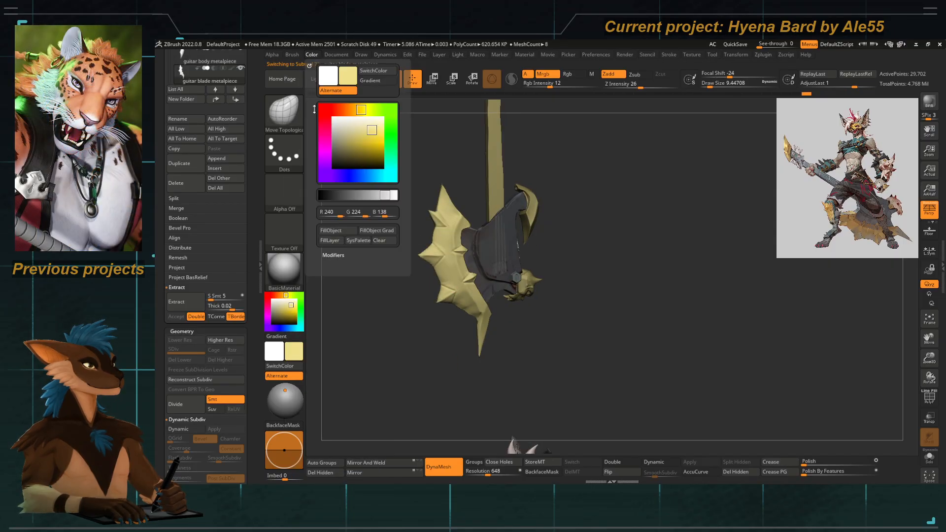
{"action": "left_click", "coordinate": [339, 231]}
Switch the colouring mode from Mrgb to Rgb and bring back the guitar blade's yellow-gold colour.
{"action": "left_click", "coordinate": [533, 209], "text": "alt"}
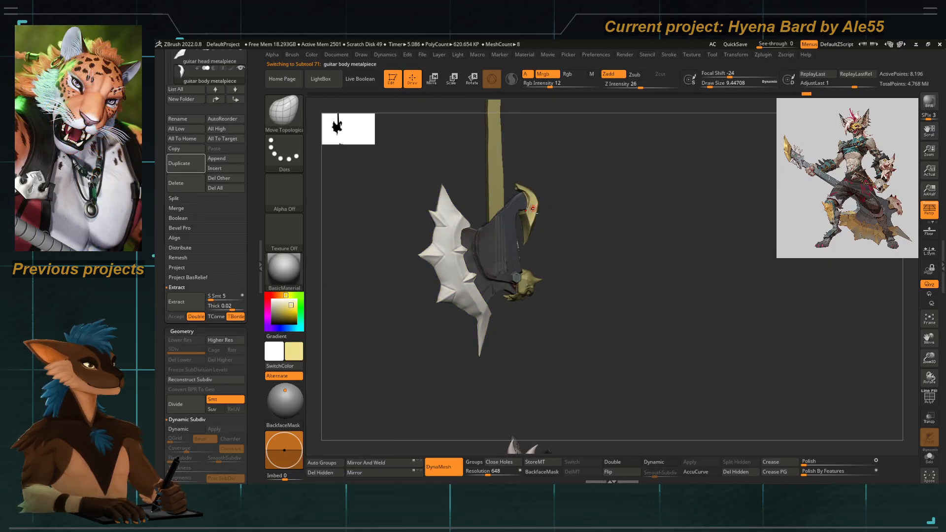
{"action": "left_click", "coordinate": [311, 55]}
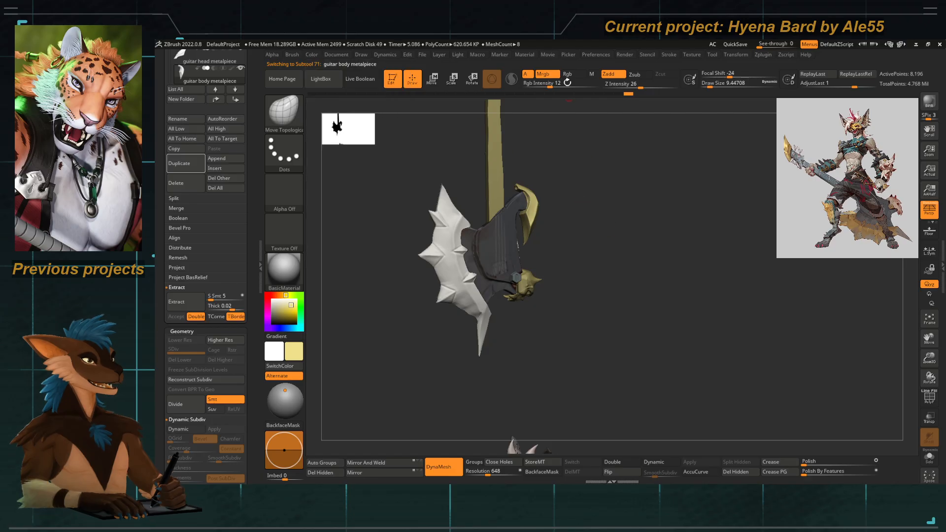
{"action": "left_click", "coordinate": [573, 74]}
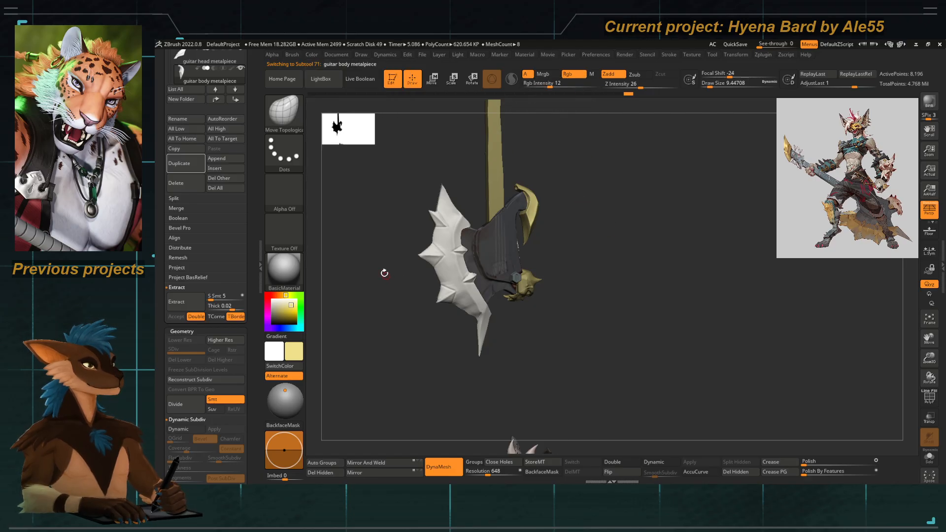
{"action": "left_click", "coordinate": [428, 290], "text": "alt"}
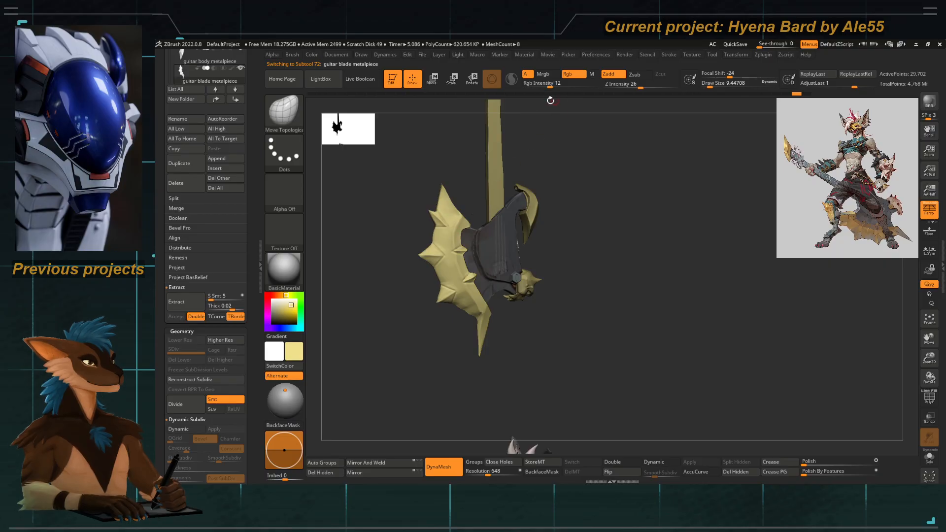
{"action": "left_click_drag", "start_coordinate": [387, 184], "coordinate": [439, 263]}
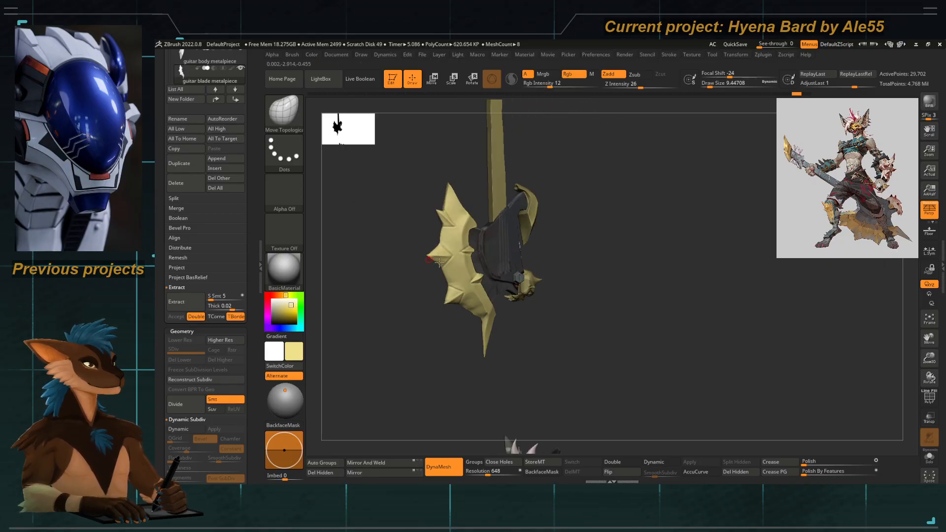
Set the RGB intensity to 100 and fill the guitar blade metalpiece with the yellow-gold colour (240, 224, 138).
{"action": "left_click", "coordinate": [314, 56]}
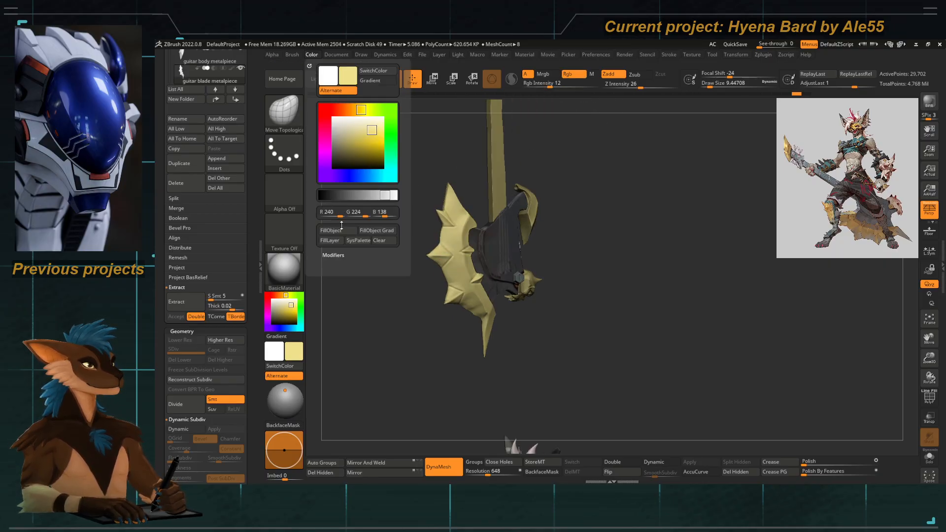
{"action": "left_click", "coordinate": [339, 231]}
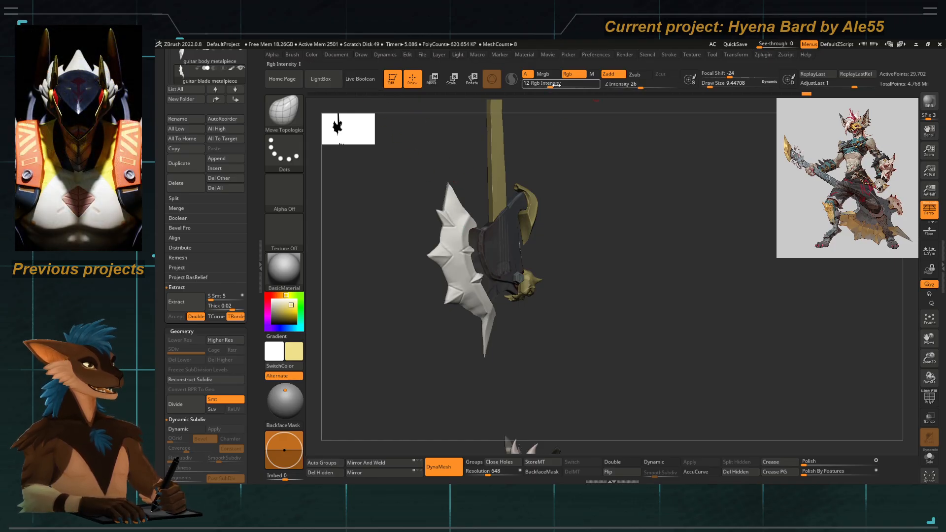
{"action": "left_click", "coordinate": [311, 55]}
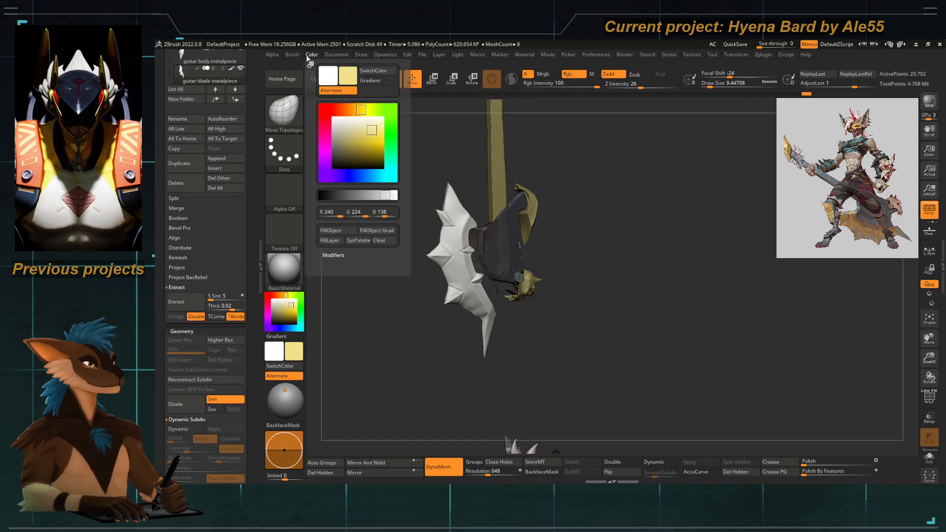
{"action": "left_click", "coordinate": [338, 230]}
{"action": "key", "text": "Up"}
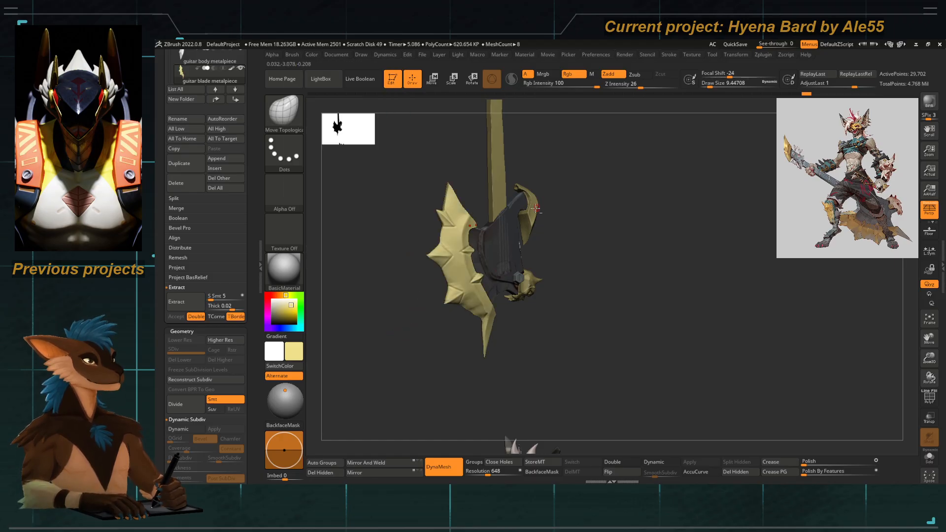
Fill the guitar body metalpiece and the guitar head metalpiece with the same yellow-gold colour.
{"action": "left_click", "coordinate": [312, 56]}
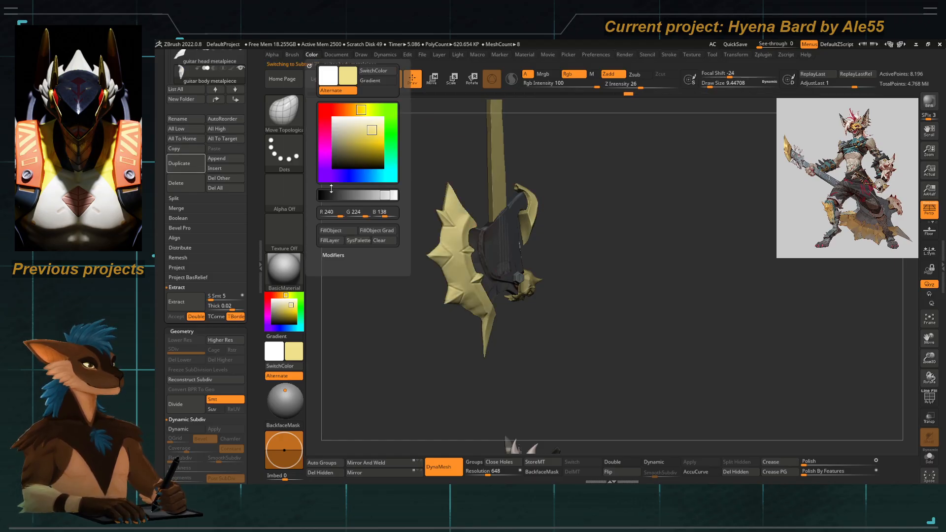
{"action": "left_click", "coordinate": [338, 231]}
{"action": "left_click_drag", "start_coordinate": [452, 119], "coordinate": [454, 335], "text": "alt"}
{"action": "left_click", "coordinate": [497, 261], "text": "alt"}
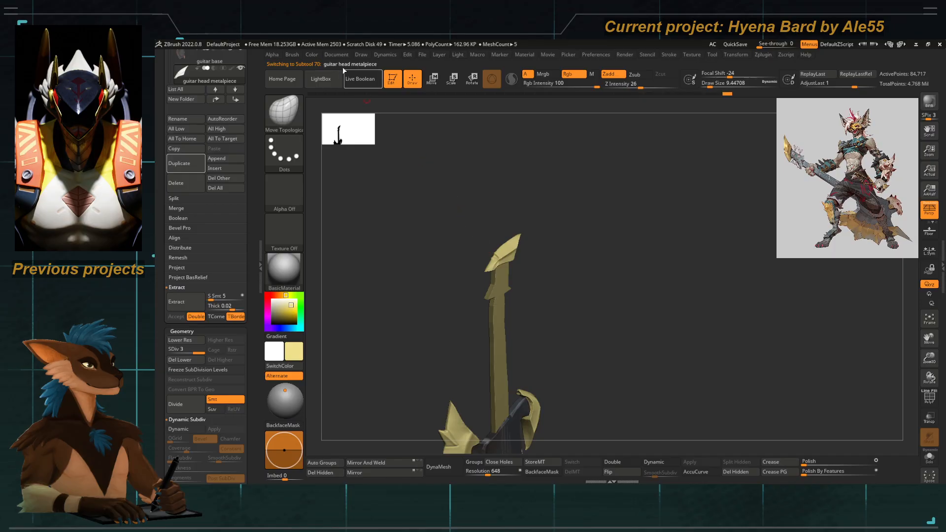
{"action": "left_click", "coordinate": [312, 56]}
{"action": "left_click", "coordinate": [341, 232]}
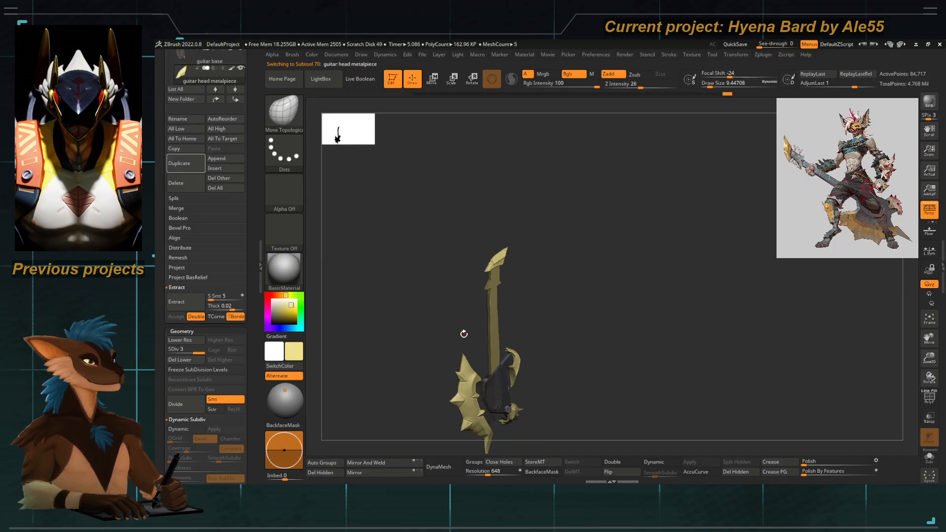
Sample a pale bone colour (209, 200, 180) from the character and fill the guitar's skull ornament with it.
{"action": "left_click_drag", "start_coordinate": [463, 332], "coordinate": [328, 337]}
{"action": "left_click", "coordinate": [272, 320]}
{"action": "left_click_drag", "start_coordinate": [410, 300], "coordinate": [422, 185]}
{"action": "left_click_drag", "start_coordinate": [491, 342], "coordinate": [483, 197], "text": "alt"}
{"action": "left_click_drag", "start_coordinate": [403, 302], "coordinate": [446, 302]}
{"action": "key", "text": "c"}
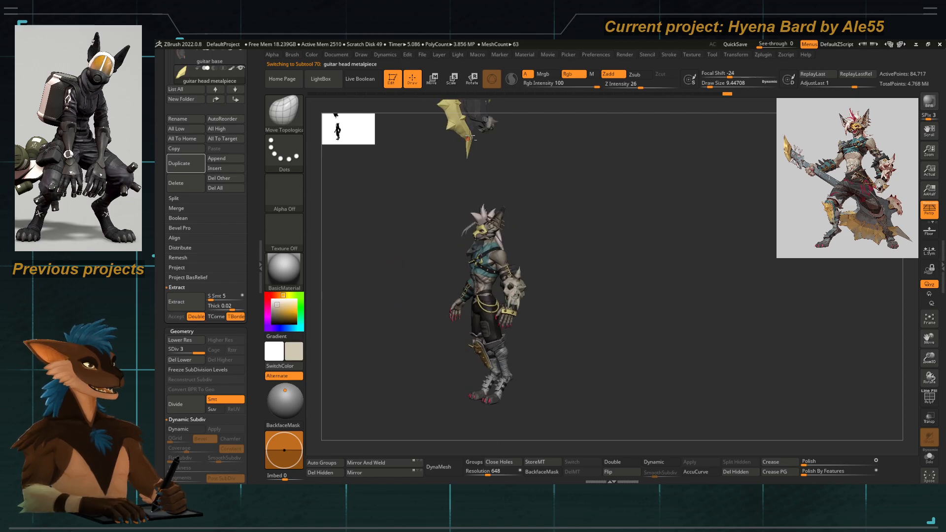
{"action": "left_click_drag", "start_coordinate": [485, 178], "coordinate": [484, 289], "text": "alt"}
{"action": "left_click_drag", "start_coordinate": [427, 184], "coordinate": [470, 233], "text": "alt"}
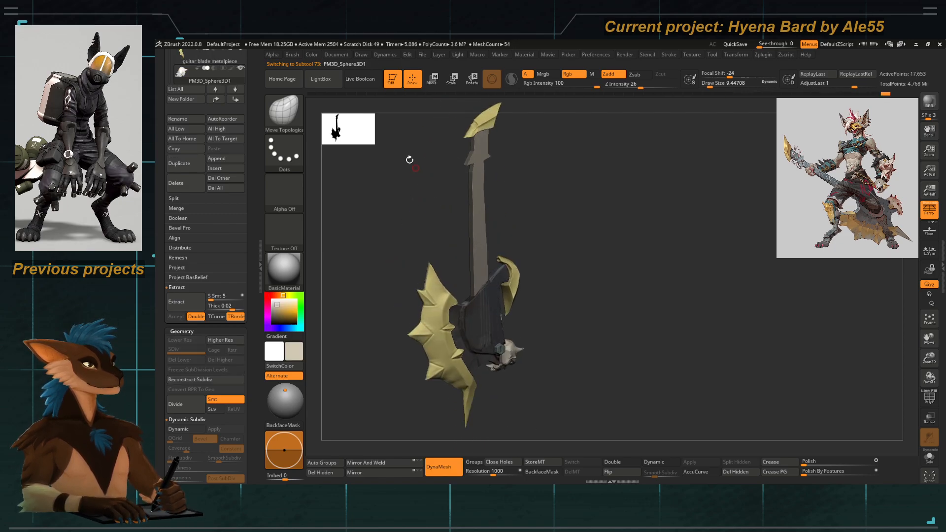
{"action": "left_click", "coordinate": [312, 54]}
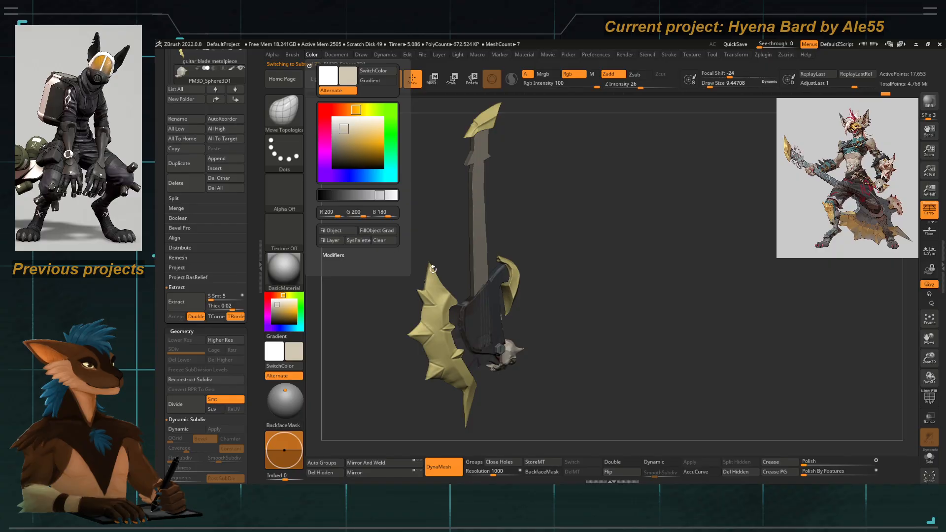
Select the skull bolt, sample the yellow-gold from the guitar's metal parts and fill the bolt with it.
{"action": "left_click_drag", "start_coordinate": [439, 276], "coordinate": [498, 360], "text": "alt"}
{"action": "left_click_drag", "start_coordinate": [532, 424], "coordinate": [469, 207], "text": "alt"}
{"action": "left_click", "coordinate": [470, 364], "text": "alt"}
{"action": "left_click_drag", "start_coordinate": [452, 347], "coordinate": [512, 333], "text": "alt"}
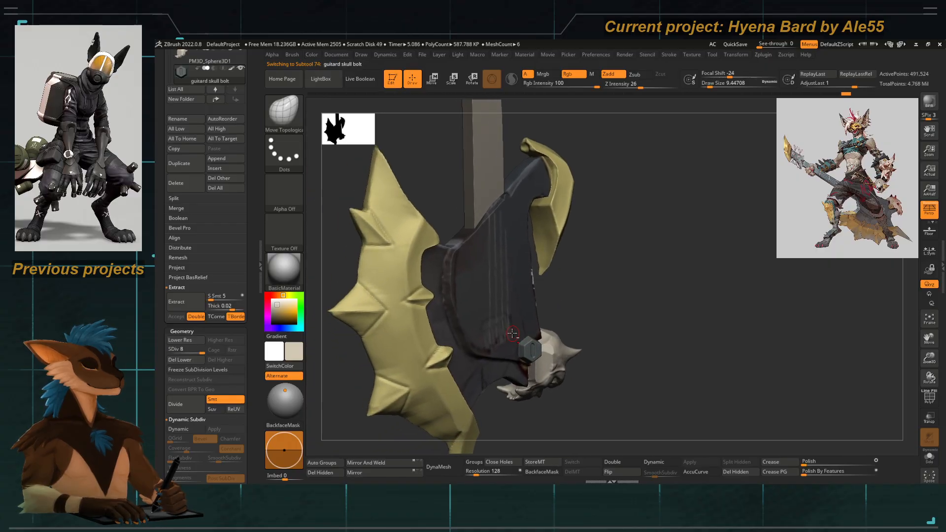
{"action": "key", "text": "c"}
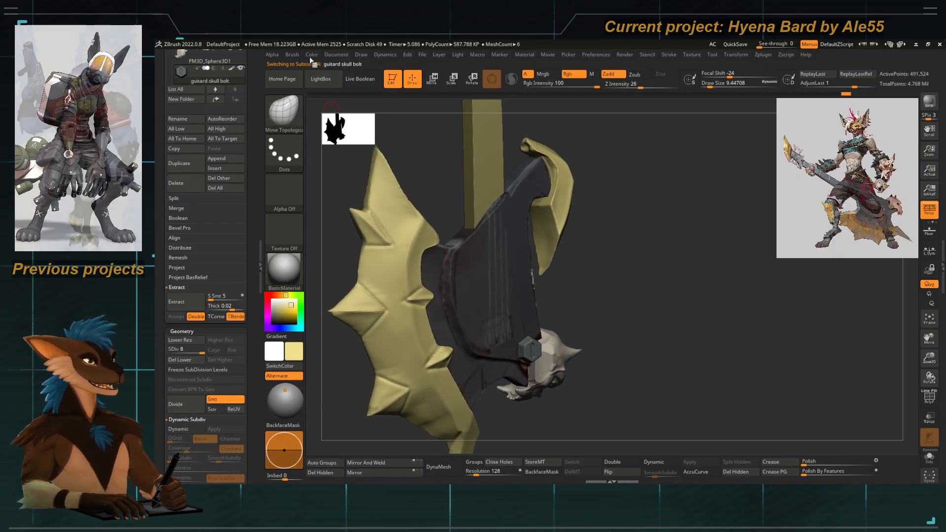
{"action": "left_click", "coordinate": [312, 56]}
{"action": "left_click", "coordinate": [329, 231]}
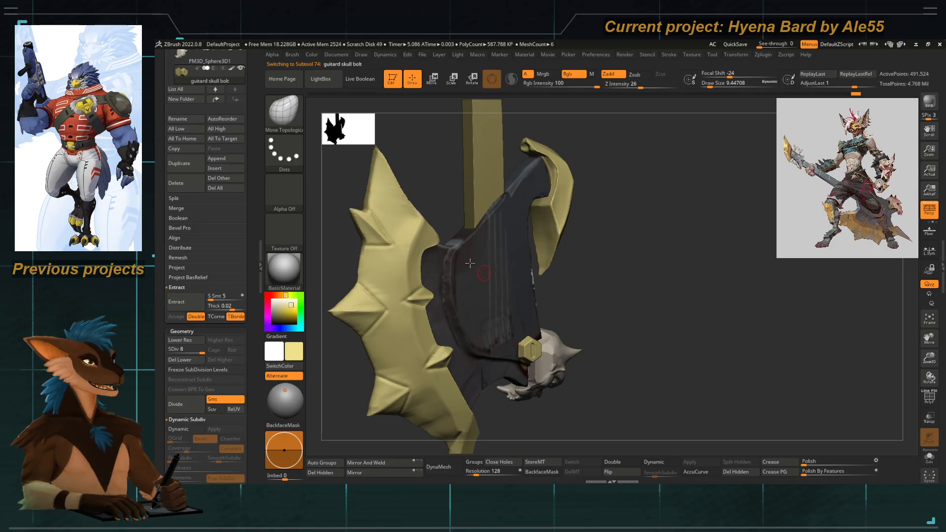
{"action": "scroll", "coordinate": [155, 186], "scroll_direction": "down", "scroll_amount": 3}
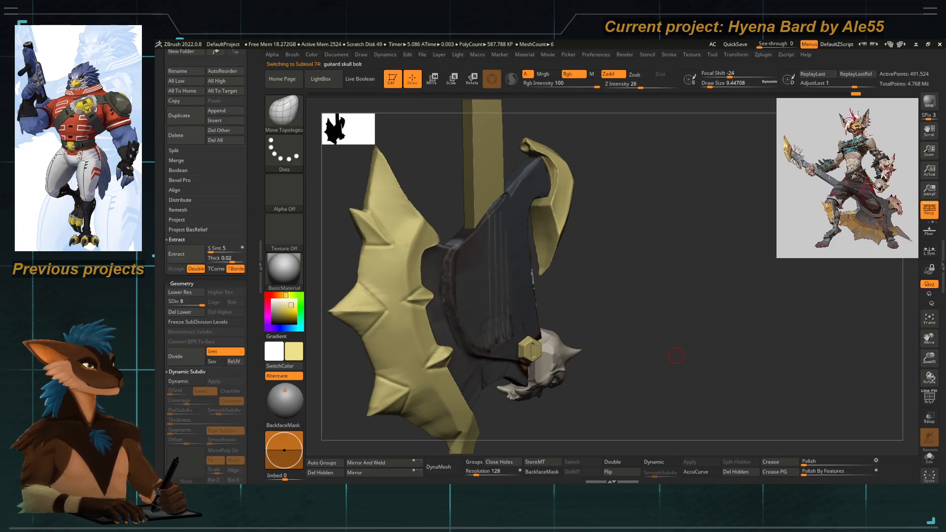
Sample a blue-grey from the character's shoulder for the guitar neck and make the guitar base the active subtool.
{"action": "left_click_drag", "start_coordinate": [327, 205], "coordinate": [462, 302]}
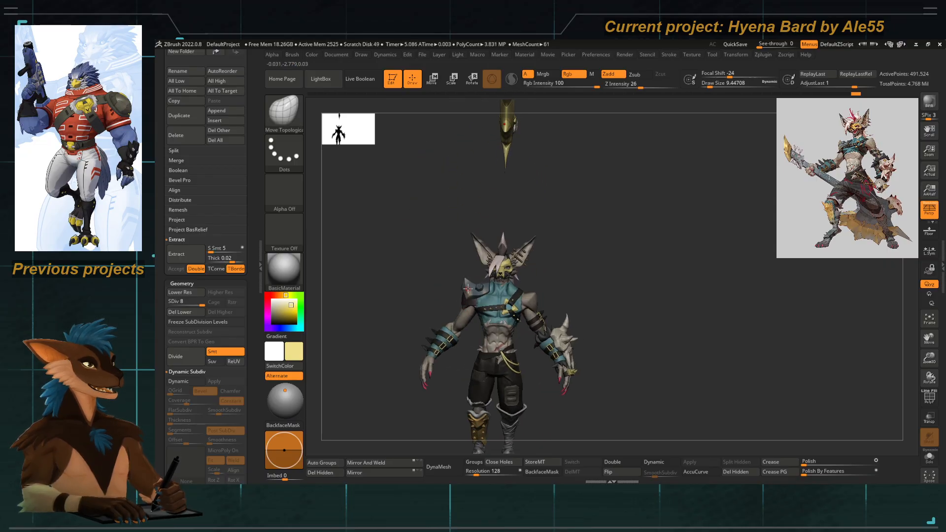
{"action": "left_click_drag", "start_coordinate": [467, 143], "coordinate": [448, 248], "text": "alt"}
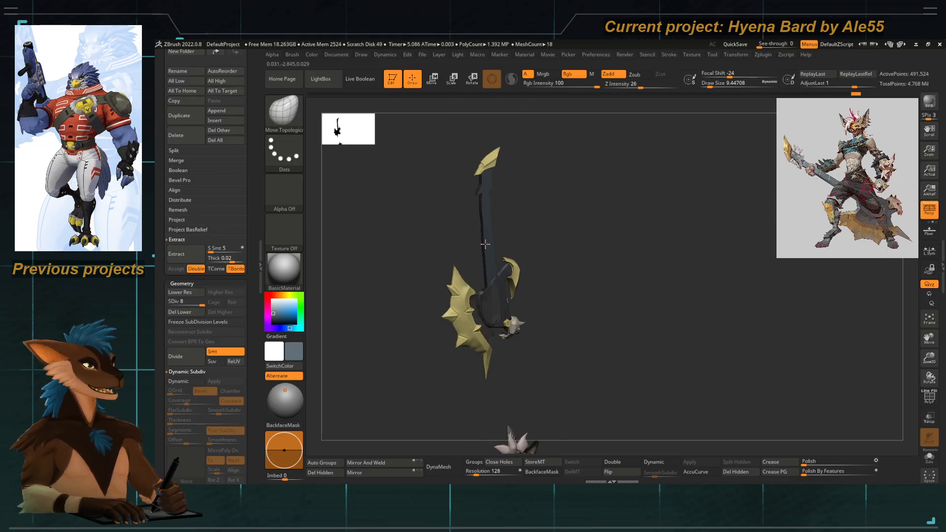
{"action": "left_click", "coordinate": [486, 244], "text": "alt"}
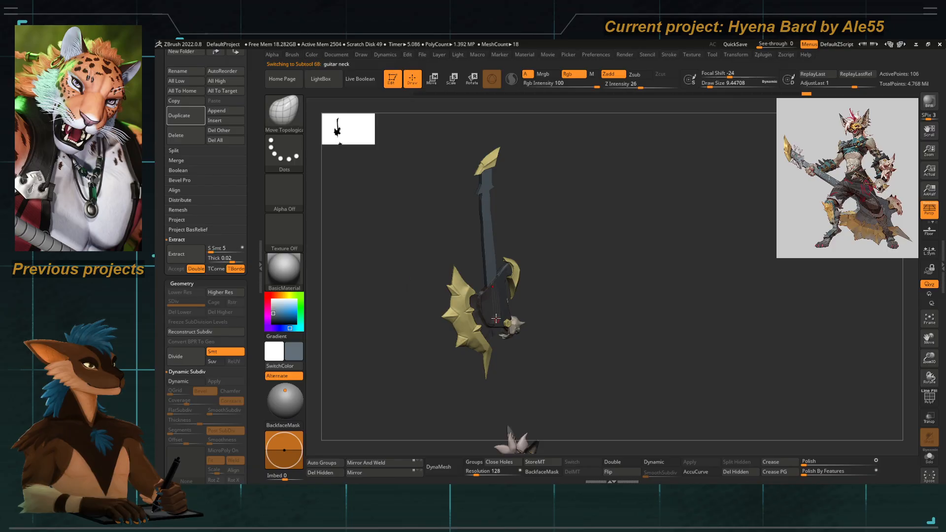
{"action": "left_click", "coordinate": [490, 314], "text": "alt"}
{"action": "left_click", "coordinate": [312, 56]}
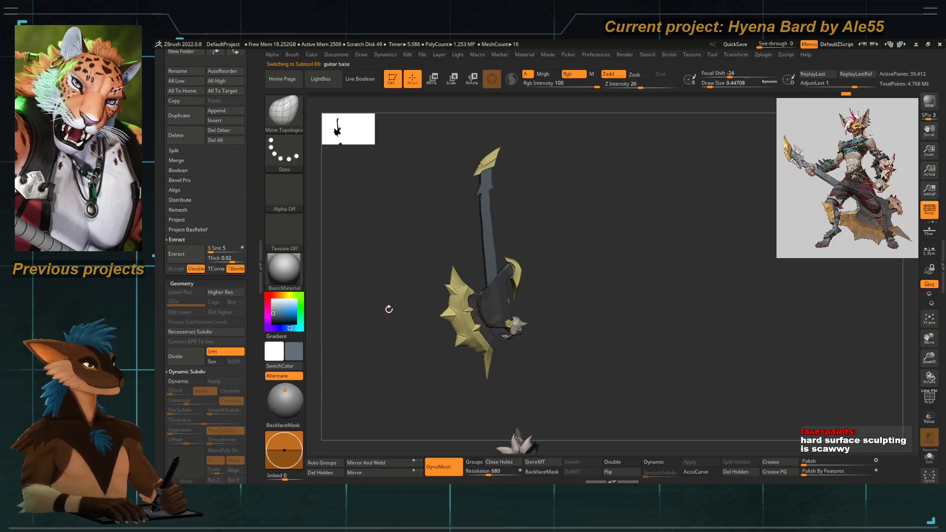
Examine the guitar body, its string lines, the blade and the skull ornament from several angles and distances.
{"action": "mouse_move", "coordinate": [389, 309]}
{"action": "left_mouse_down", "text": "alt"}
{"action": "mouse_move", "coordinate": [389, 375]}
{"action": "mouse_move", "coordinate": [400, 294]}
{"action": "left_mouse_up", "text": "alt"}
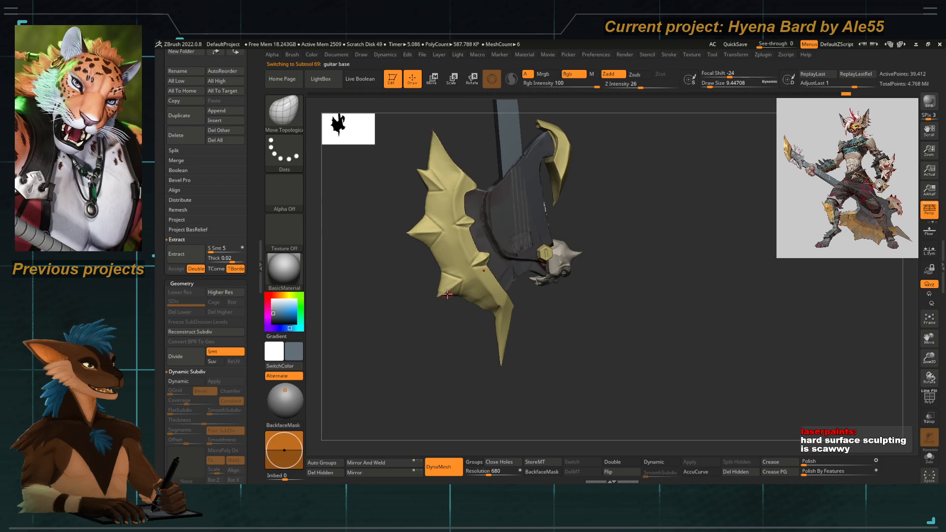
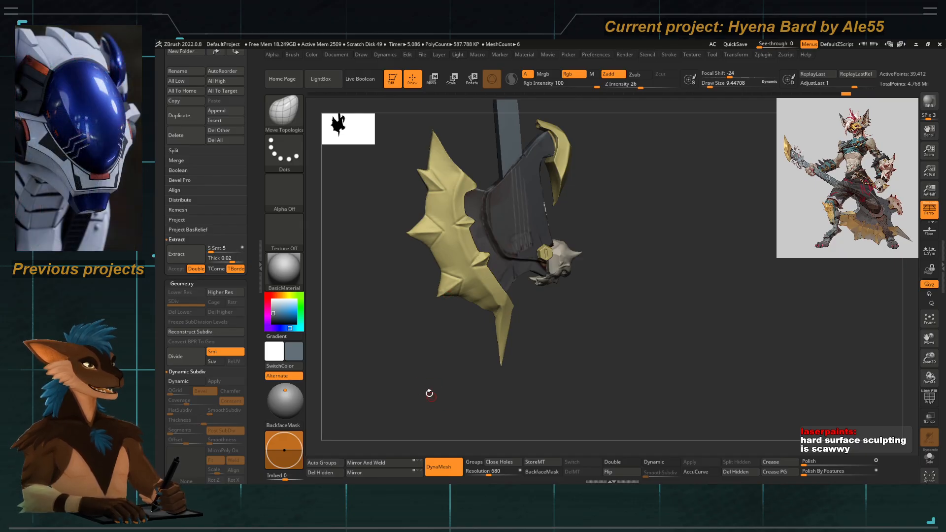
{"action": "left_click_drag", "start_coordinate": [429, 393], "coordinate": [384, 380]}
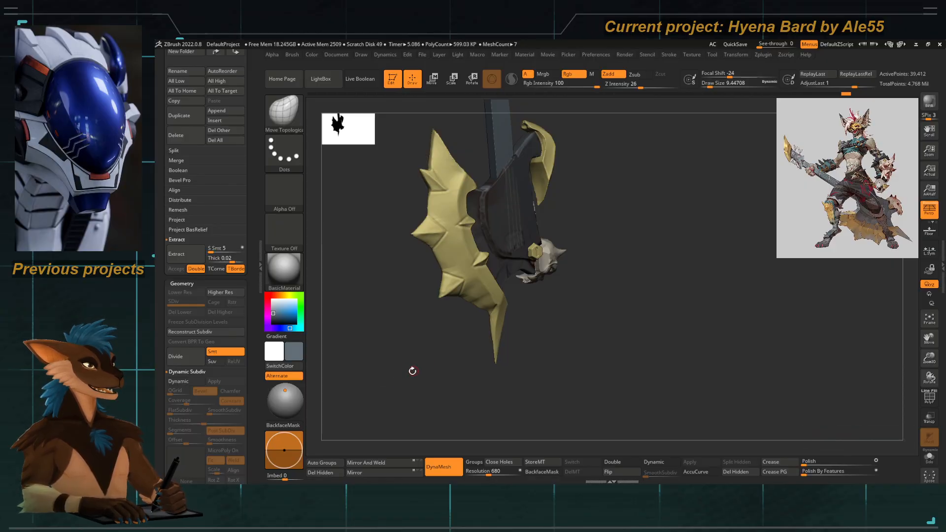
{"action": "mouse_move", "coordinate": [413, 371]}
{"action": "left_mouse_down"}
{"action": "mouse_move", "coordinate": [395, 374]}
{"action": "mouse_move", "coordinate": [416, 357]}
{"action": "mouse_move", "coordinate": [388, 292]}
{"action": "mouse_move", "coordinate": [443, 355]}
{"action": "left_mouse_up"}
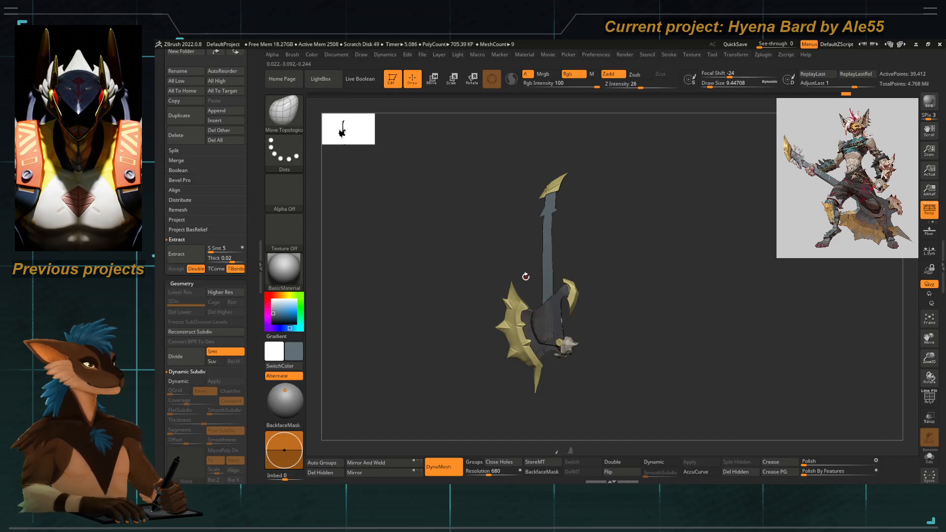
{"action": "scroll", "coordinate": [467, 321], "scroll_direction": "up", "scroll_amount": 5}
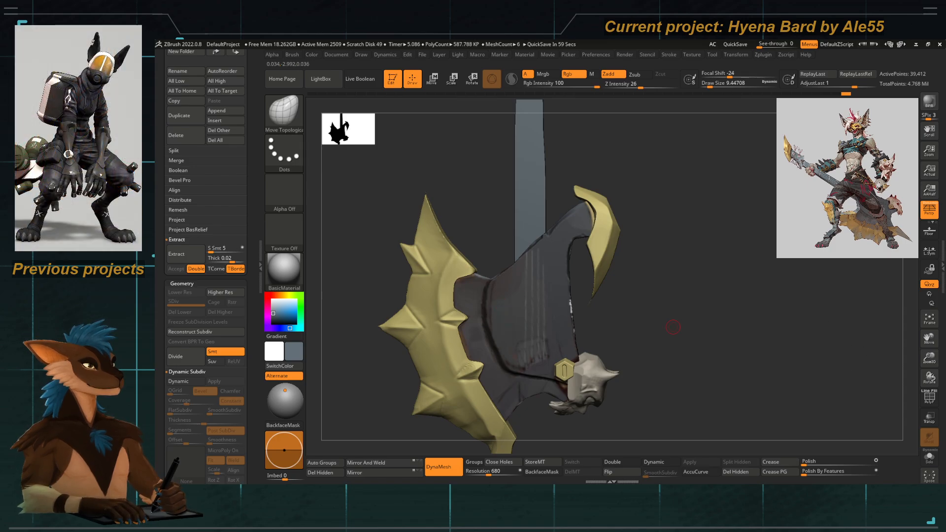
{"action": "scroll", "coordinate": [542, 294], "scroll_direction": "up", "scroll_amount": 5}
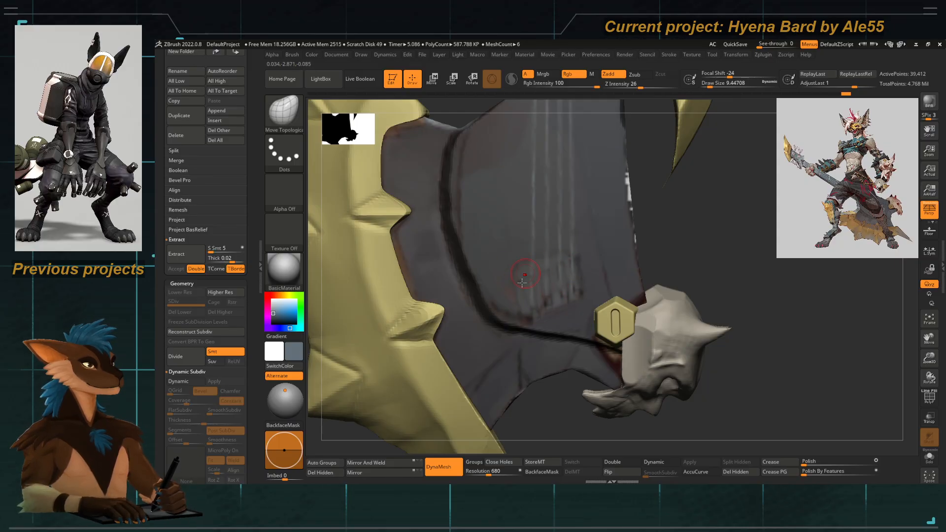
{"action": "scroll", "coordinate": [523, 225], "scroll_direction": "down", "scroll_amount": 5}
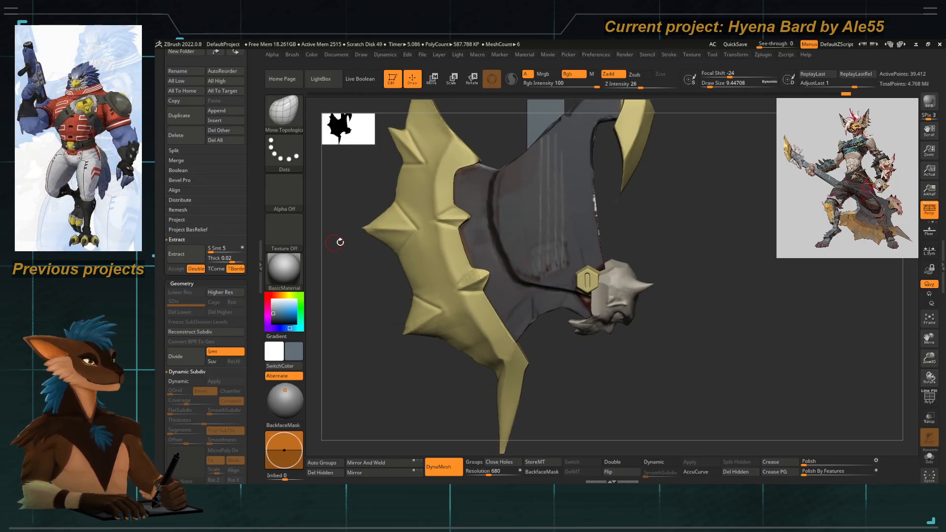
{"action": "scroll", "coordinate": [253, 294], "scroll_direction": "down", "scroll_amount": 5}
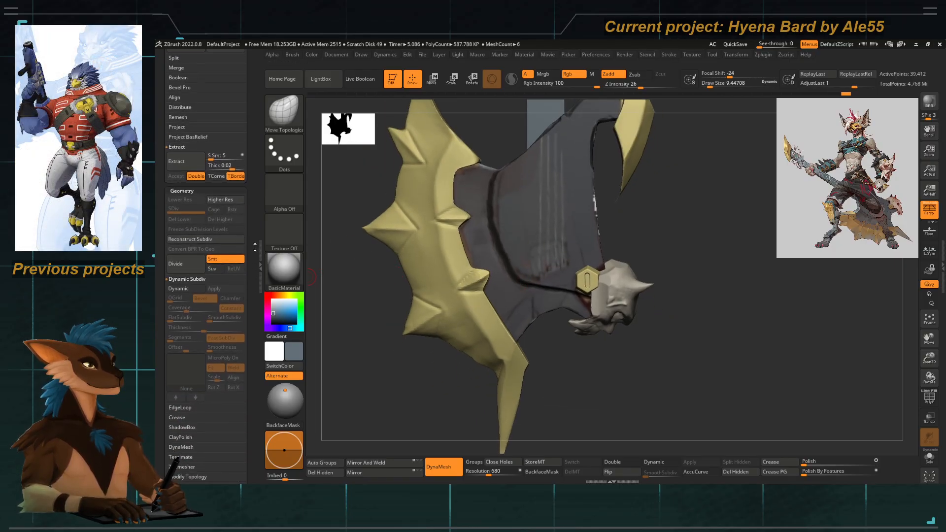
{"action": "mouse_move", "coordinate": [421, 353]}
{"action": "left_mouse_down"}
{"action": "mouse_move", "coordinate": [358, 356]}
{"action": "mouse_move", "coordinate": [424, 356]}
{"action": "left_mouse_up"}
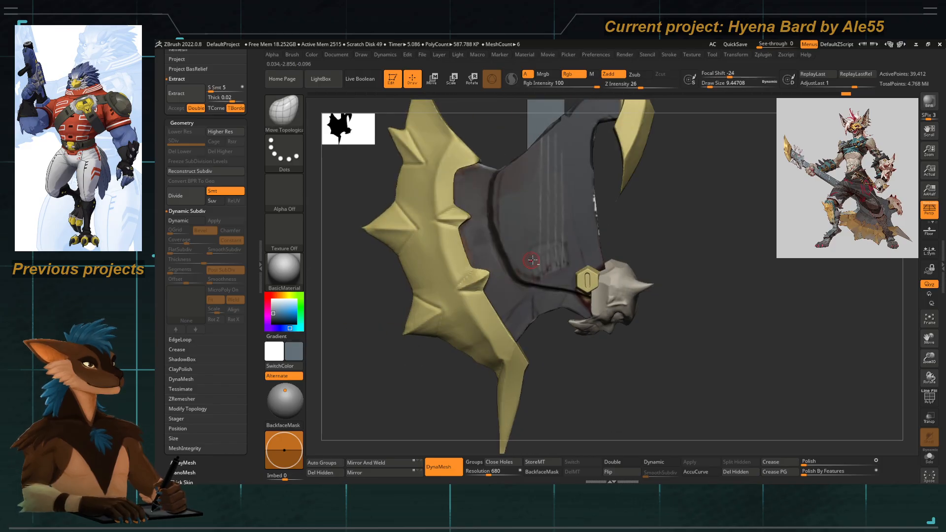
Mask the four-sided bridge area below the string lines on the guitar base with the MaskLasso brush.
{"action": "right_click_drag", "start_coordinate": [534, 260], "coordinate": [585, 290], "text": "ctrl"}
{"action": "left_click_drag", "start_coordinate": [583, 242], "coordinate": [587, 269], "text": "ctrl"}
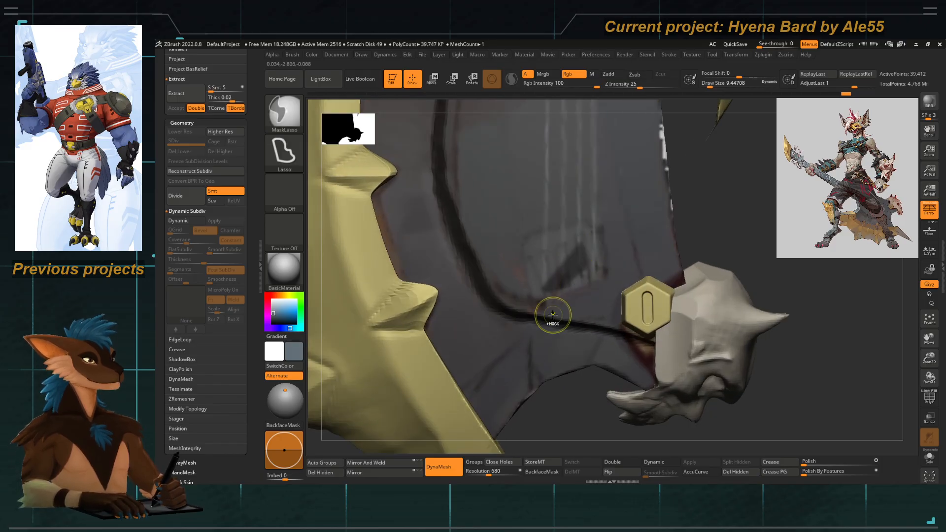
{"action": "mouse_move", "coordinate": [599, 228]}
{"action": "left_mouse_down", "text": "ctrl"}
{"action": "mouse_move", "coordinate": [600, 279]}
{"action": "mouse_move", "coordinate": [541, 305]}
{"action": "mouse_move", "coordinate": [573, 225]}
{"action": "left_mouse_up", "text": "ctrl"}
{"action": "mouse_move", "coordinate": [526, 276]}
{"action": "right_mouse_down", "text": "alt"}
{"action": "mouse_move", "coordinate": [511, 264]}
{"action": "mouse_move", "coordinate": [539, 384]}
{"action": "right_mouse_up", "text": "alt"}
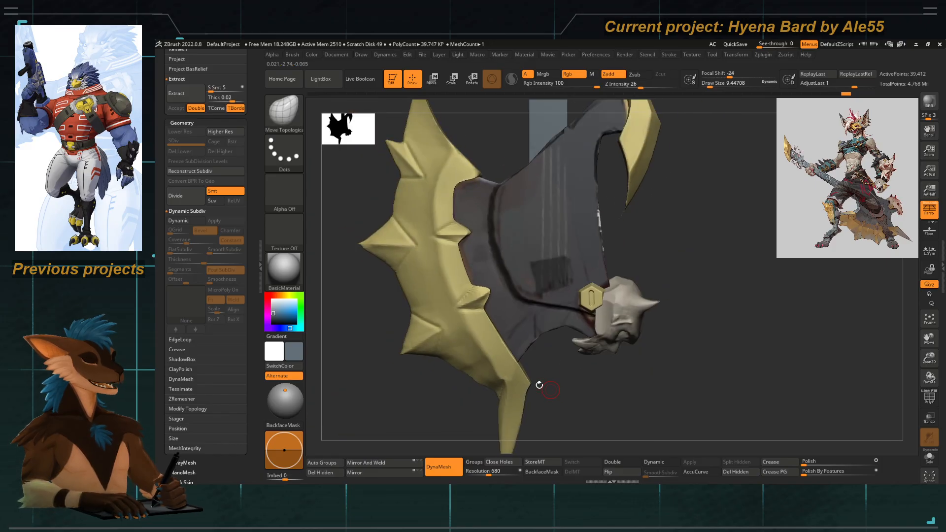
Extract the masked bridge area as a new subtool with thickness 0, then isolate it in Solo and view it edge-on.
{"action": "left_click_drag", "start_coordinate": [258, 338], "coordinate": [251, 268]}
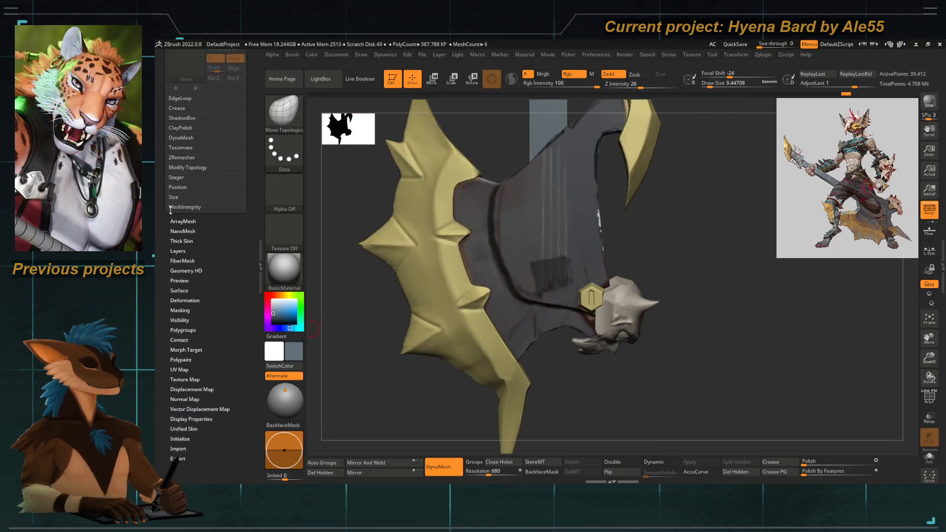
{"action": "left_click_drag", "start_coordinate": [162, 183], "coordinate": [164, 267]}
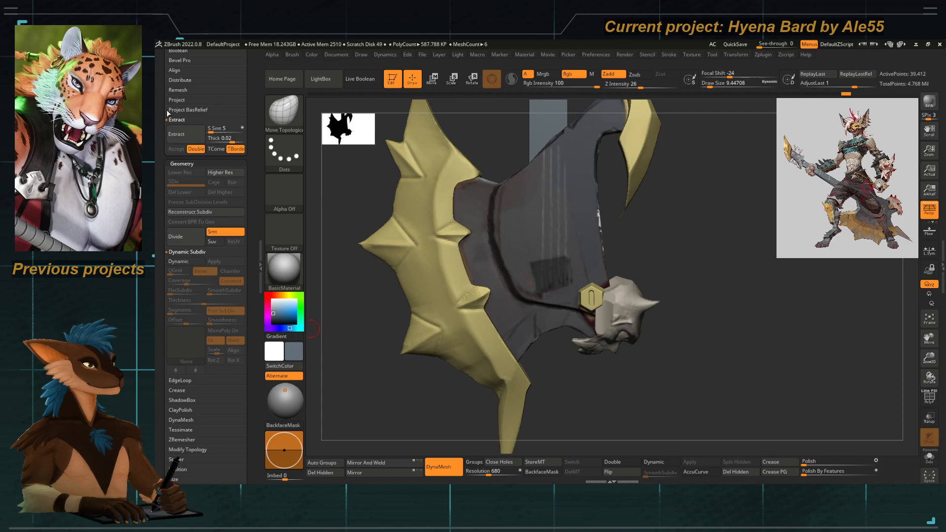
{"action": "left_click", "coordinate": [227, 141]}
{"action": "type", "text": "0"}
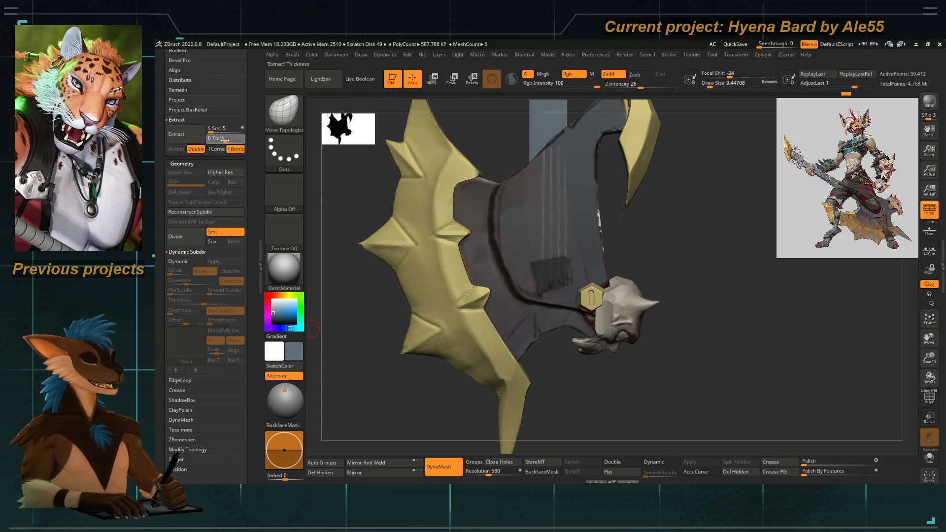
{"action": "left_click", "coordinate": [177, 134]}
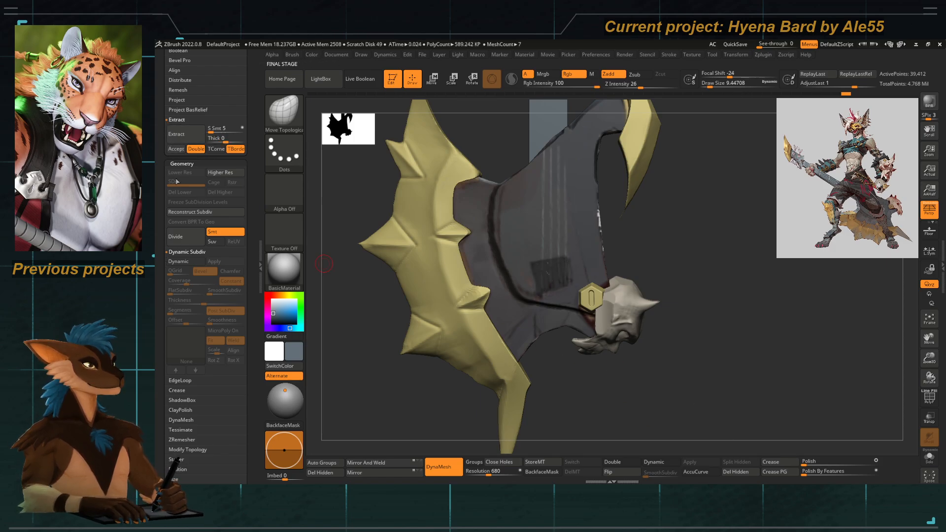
{"action": "left_click", "coordinate": [176, 149]}
{"action": "left_click", "coordinate": [930, 457]}
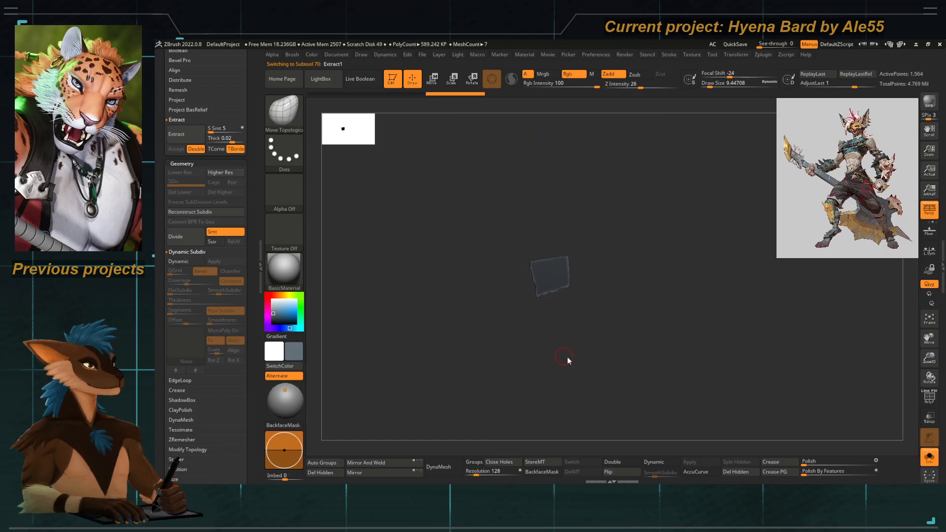
{"action": "left_click_drag", "start_coordinate": [567, 357], "coordinate": [622, 430]}
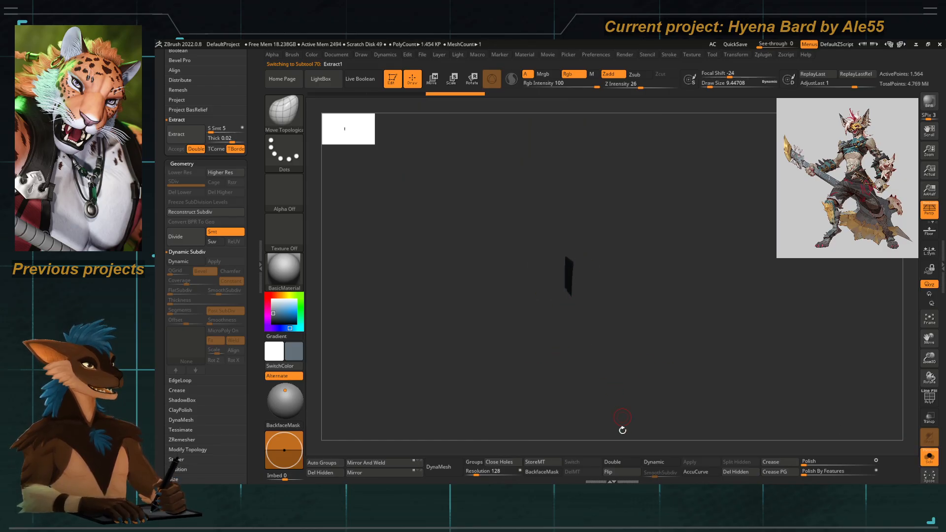
Turn on double-sided display for the extracted bridge piece and check its placement on the whole guitar.
{"action": "left_click", "coordinate": [616, 463]}
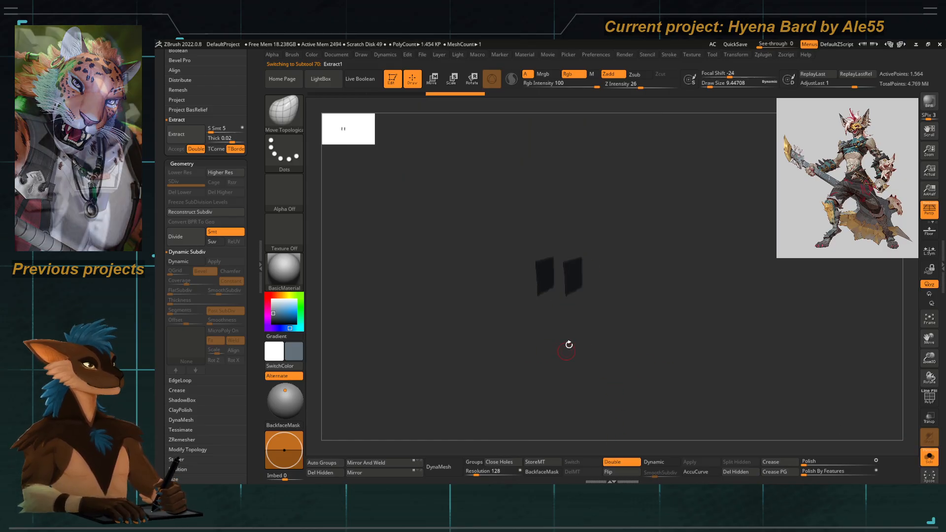
{"action": "left_click", "coordinate": [933, 463]}
{"action": "left_click_drag", "start_coordinate": [448, 327], "coordinate": [453, 244]}
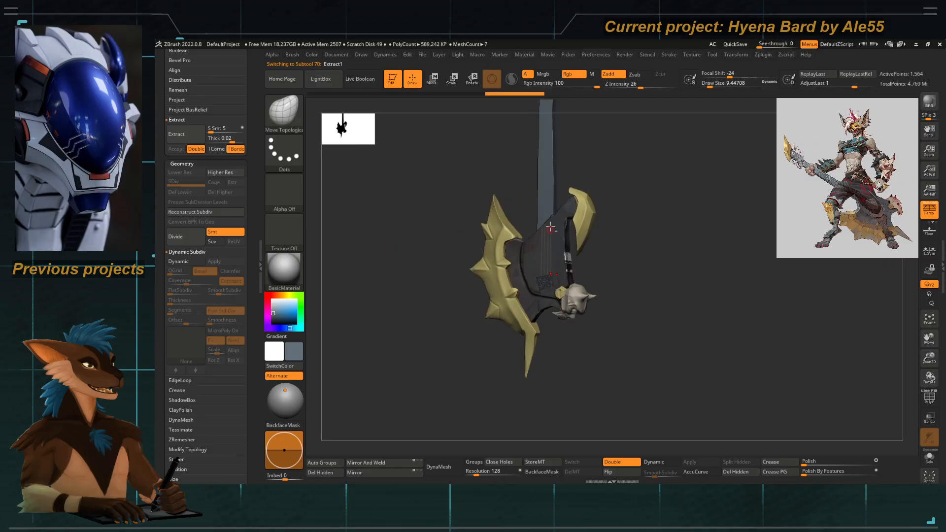
{"action": "left_click_drag", "start_coordinate": [551, 228], "coordinate": [540, 157]}
{"action": "left_click_drag", "start_coordinate": [467, 291], "coordinate": [486, 344], "text": "alt"}
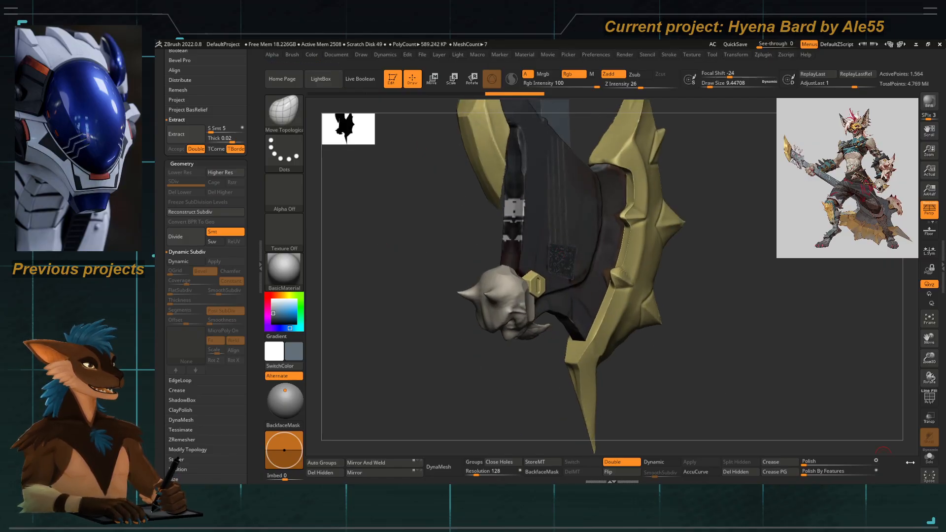
Isolate the extracted bridge piece and delete one of its two parallel sheets, keeping a single surface.
{"action": "left_click", "coordinate": [929, 457]}
{"action": "mouse_move", "coordinate": [570, 384]}
{"action": "left_mouse_down"}
{"action": "mouse_move", "coordinate": [581, 387]}
{"action": "mouse_move", "coordinate": [574, 384]}
{"action": "left_mouse_up"}
{"action": "left_click_drag", "start_coordinate": [533, 217], "coordinate": [576, 317], "text": "ctrl+alt+shift"}
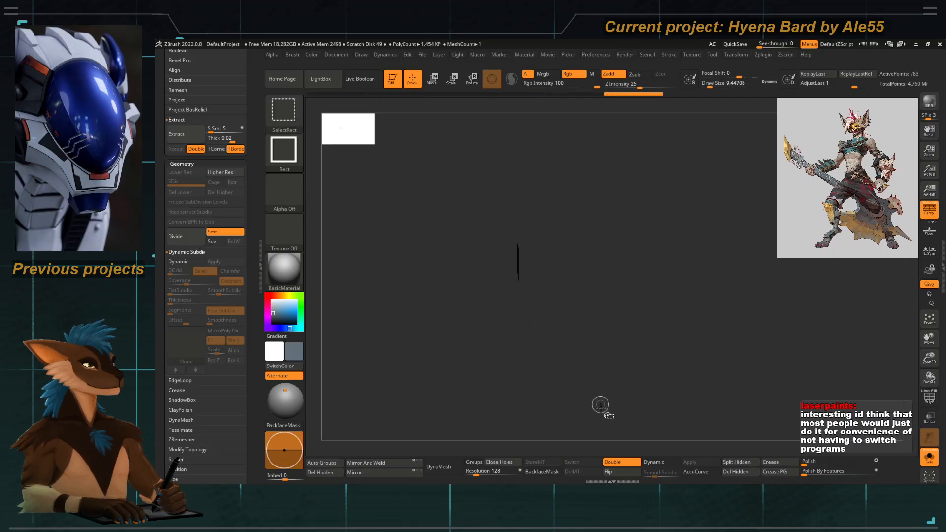
{"action": "left_click_drag", "start_coordinate": [636, 432], "coordinate": [503, 334]}
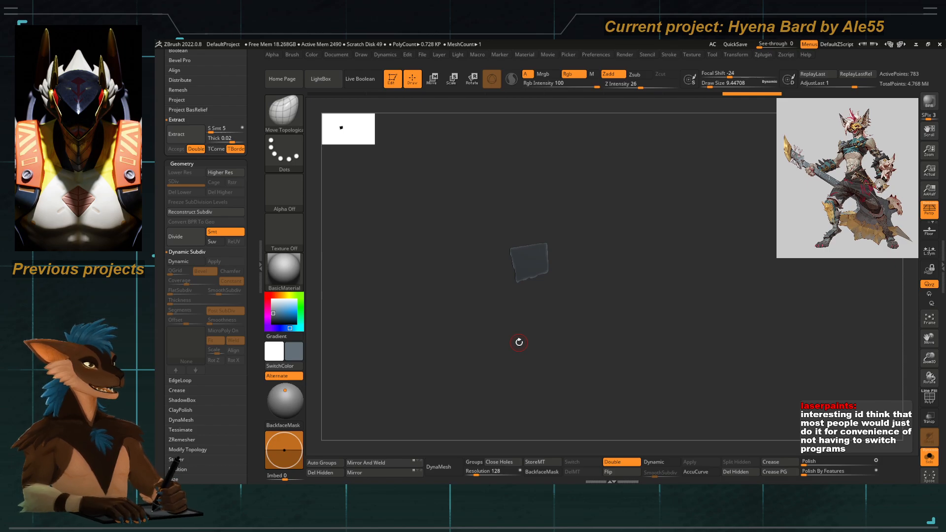
{"action": "left_click", "coordinate": [930, 456]}
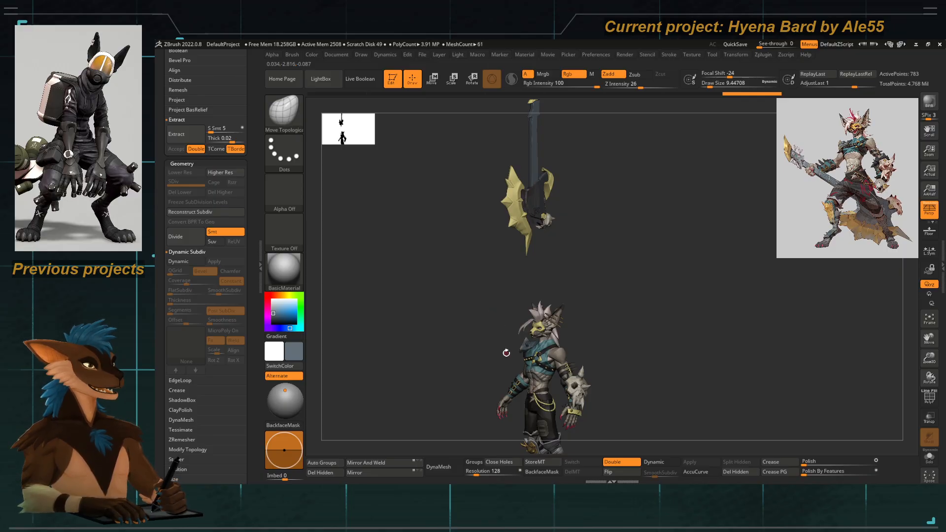
Examine how the bridge sheet sits on the guitar body below the strings from several angles, checking its wireframe.
{"action": "left_click_drag", "start_coordinate": [443, 228], "coordinate": [433, 386], "text": "alt"}
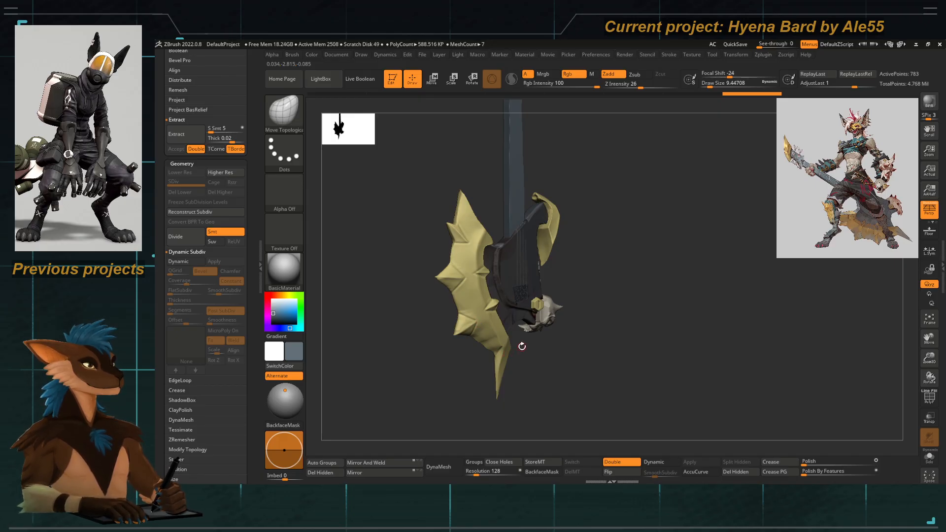
{"action": "right_click_drag", "start_coordinate": [484, 307], "coordinate": [529, 323], "text": "ctrl"}
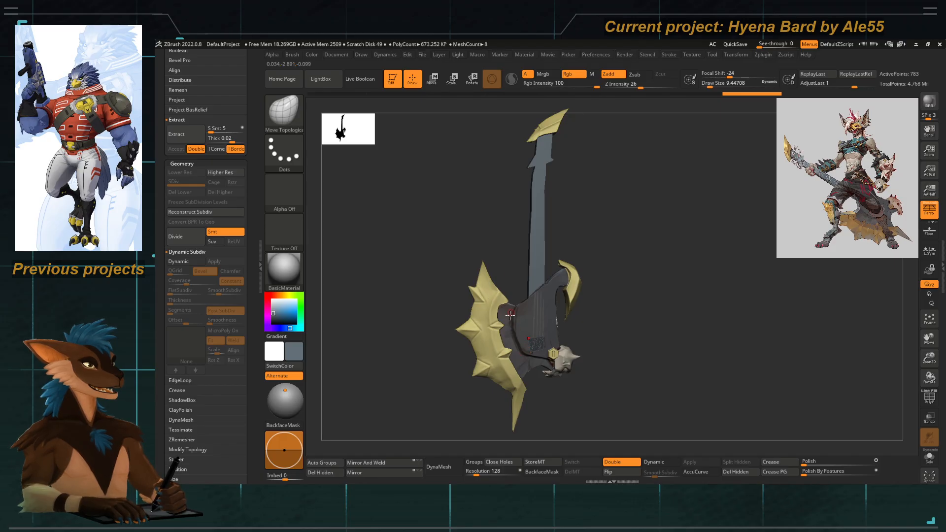
{"action": "right_click_drag", "start_coordinate": [493, 244], "coordinate": [525, 261]}
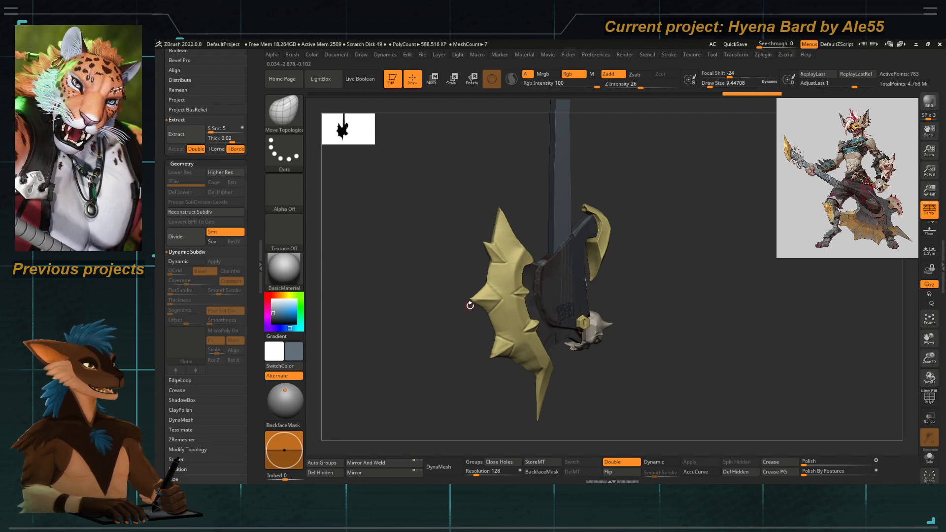
{"action": "right_click_drag", "start_coordinate": [414, 321], "coordinate": [486, 338]}
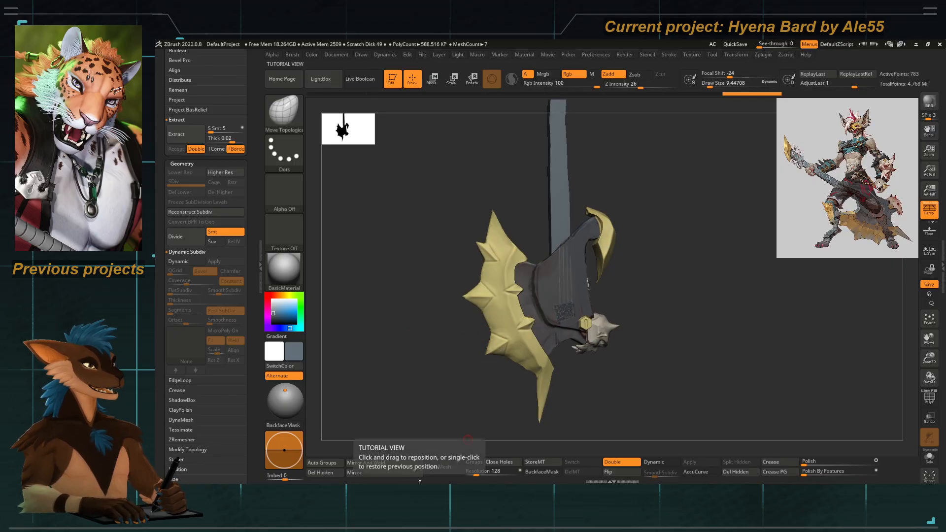
{"action": "right_click_drag", "start_coordinate": [408, 313], "coordinate": [441, 311]}
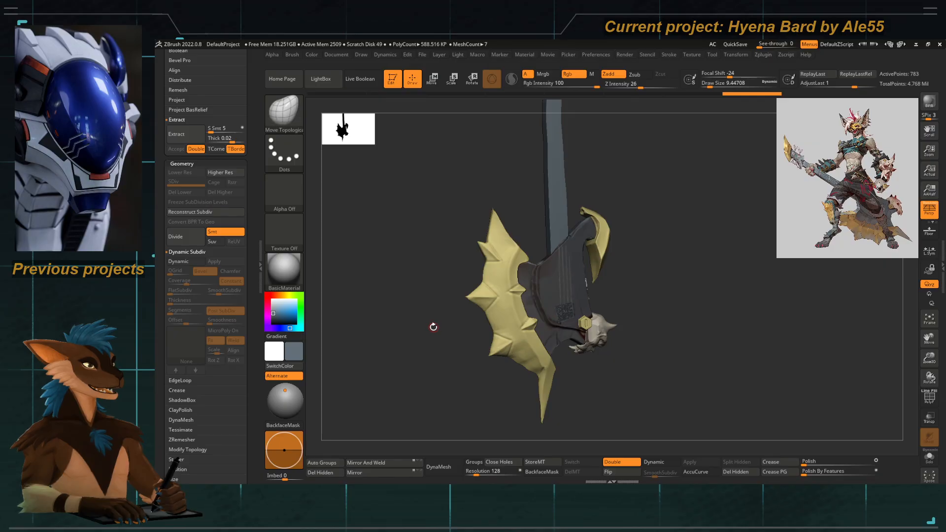
{"action": "right_click_drag", "start_coordinate": [434, 327], "coordinate": [413, 329]}
{"action": "right_click_drag", "start_coordinate": [508, 283], "coordinate": [526, 304], "text": "alt"}
{"action": "left_click_drag", "start_coordinate": [619, 277], "coordinate": [608, 271], "text": "ctrl"}
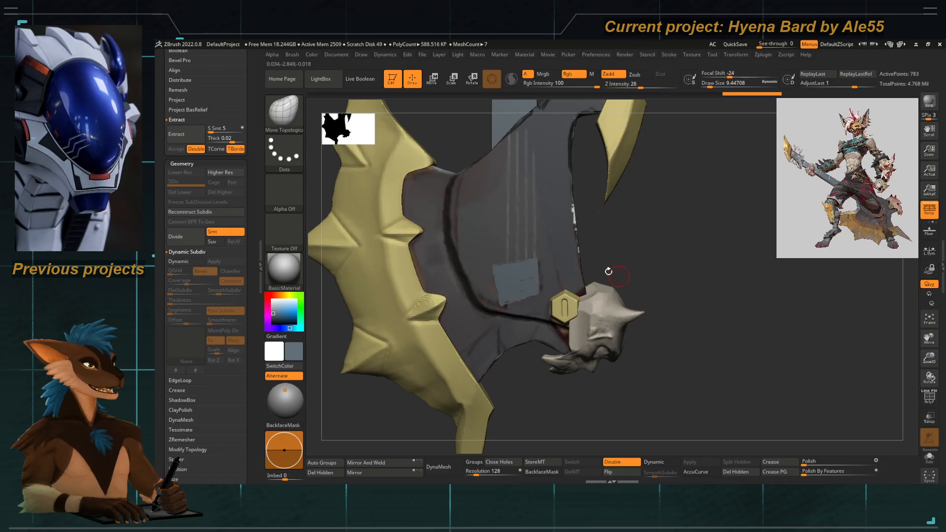
{"action": "right_click_drag", "start_coordinate": [511, 302], "coordinate": [543, 311], "text": "ctrl"}
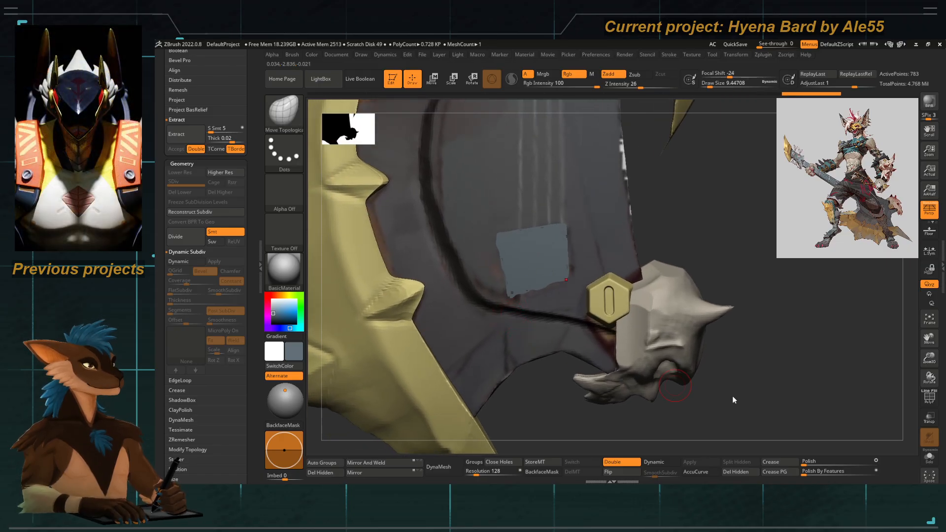
{"action": "key", "text": "shift+f"}
{"action": "key", "text": "shift+f"}
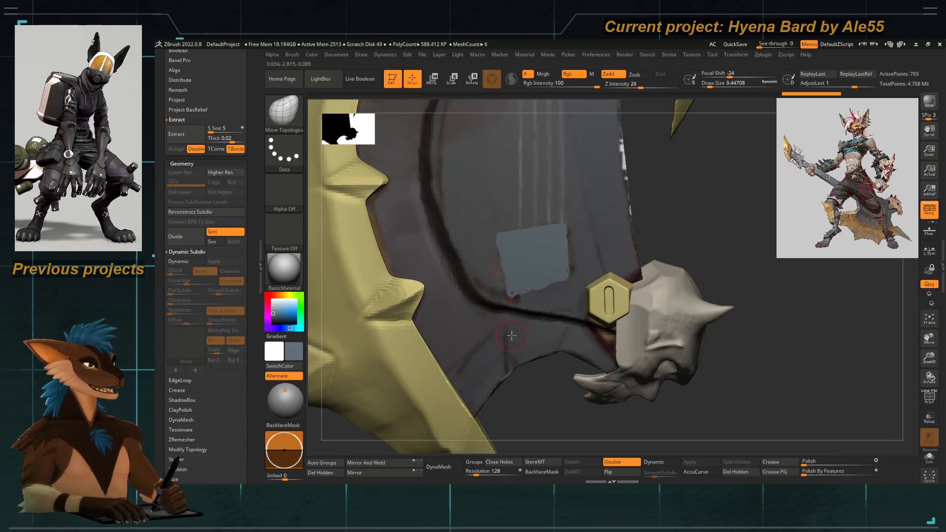
{"action": "mouse_move", "coordinate": [522, 320]}
{"action": "right_mouse_down", "text": "alt"}
{"action": "mouse_move", "coordinate": [477, 272]}
{"action": "mouse_move", "coordinate": [509, 283]}
{"action": "right_mouse_up", "text": "alt"}
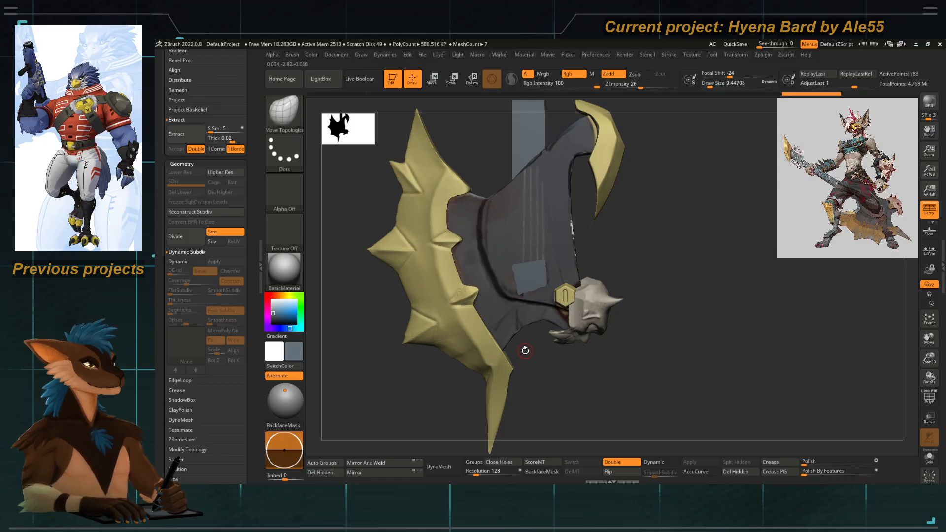
{"action": "left_click_drag", "start_coordinate": [532, 351], "coordinate": [552, 358], "text": "alt"}
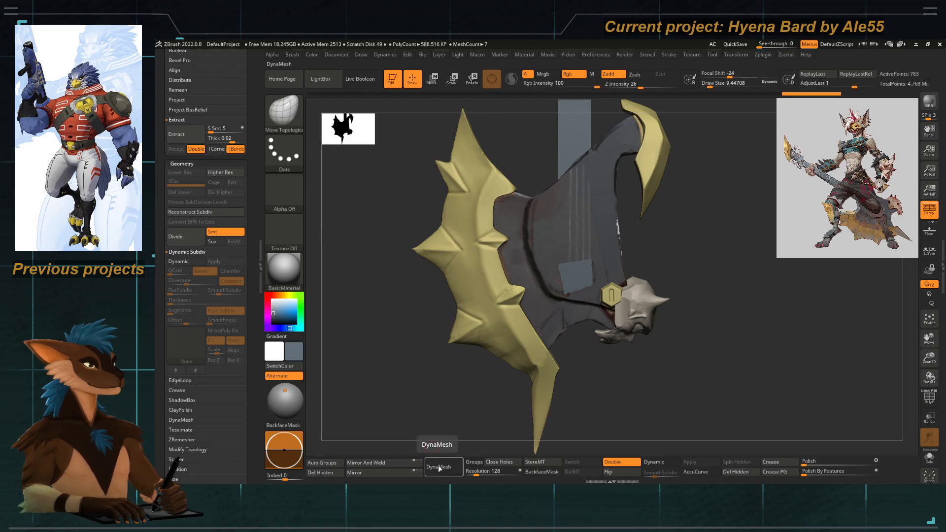
{"action": "left_click_drag", "start_coordinate": [562, 302], "coordinate": [571, 334], "text": "alt"}
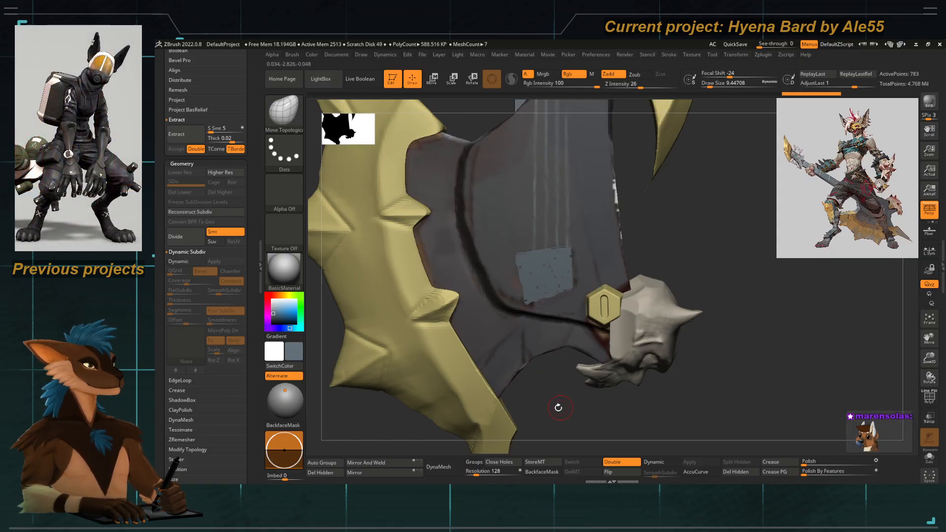
{"action": "right_click_drag", "start_coordinate": [559, 296], "coordinate": [566, 311], "text": "ctrl"}
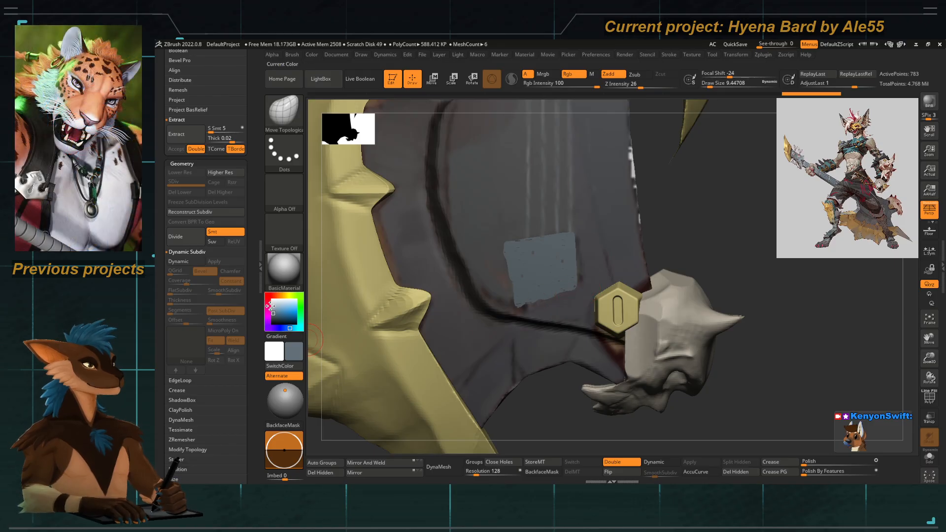
Remesh the bridge sheet with ZRemesher at a target polygon count of 5, then again with the Half option.
{"action": "scroll", "coordinate": [199, 338], "scroll_direction": "down", "scroll_amount": 5}
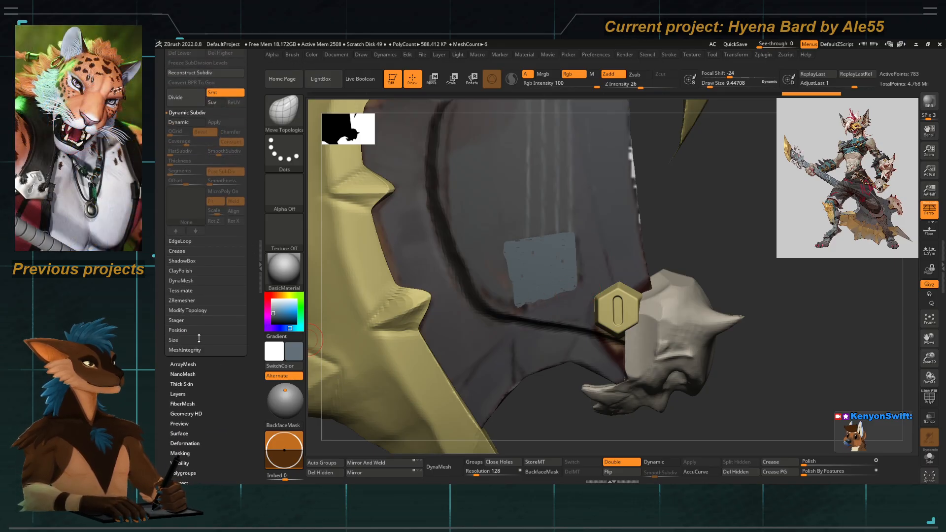
{"action": "left_click", "coordinate": [185, 310]}
{"action": "left_click", "coordinate": [181, 194]}
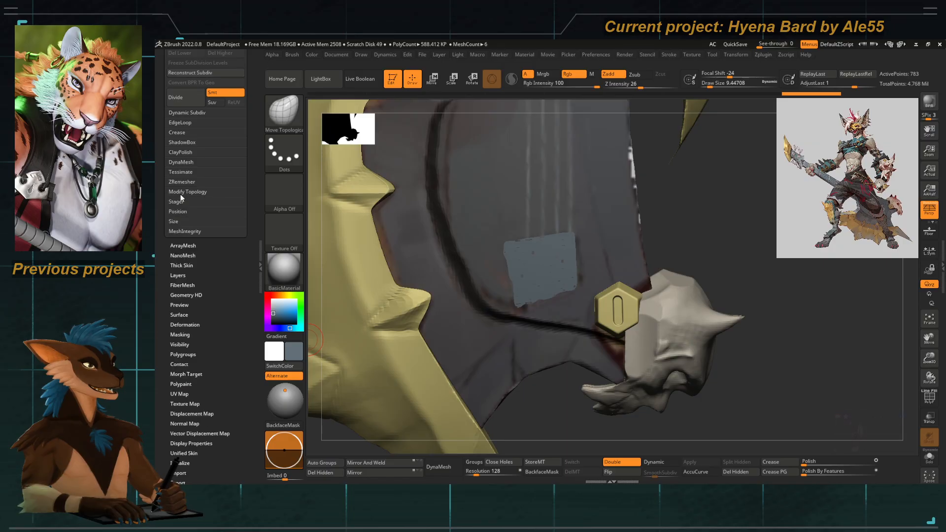
{"action": "left_click", "coordinate": [181, 182]}
{"action": "left_click", "coordinate": [181, 198]}
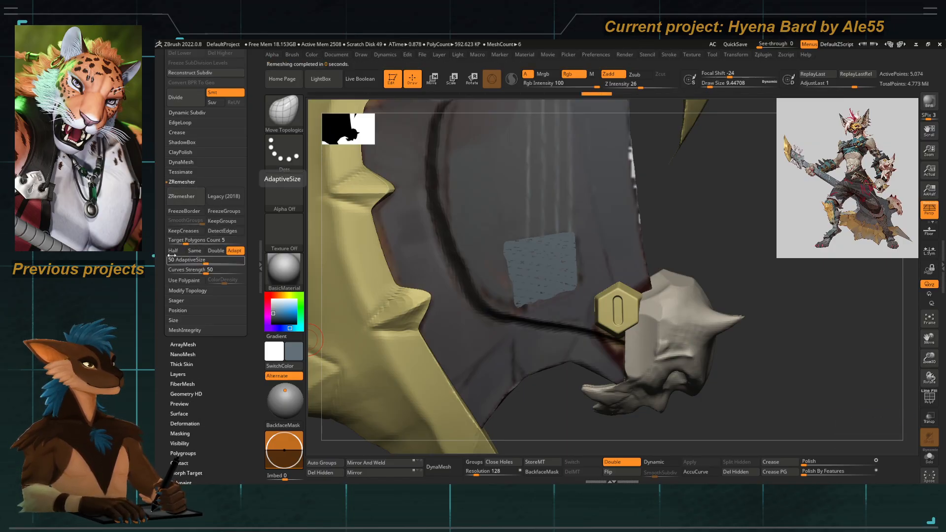
{"action": "left_click", "coordinate": [173, 250]}
{"action": "left_click", "coordinate": [187, 196]}
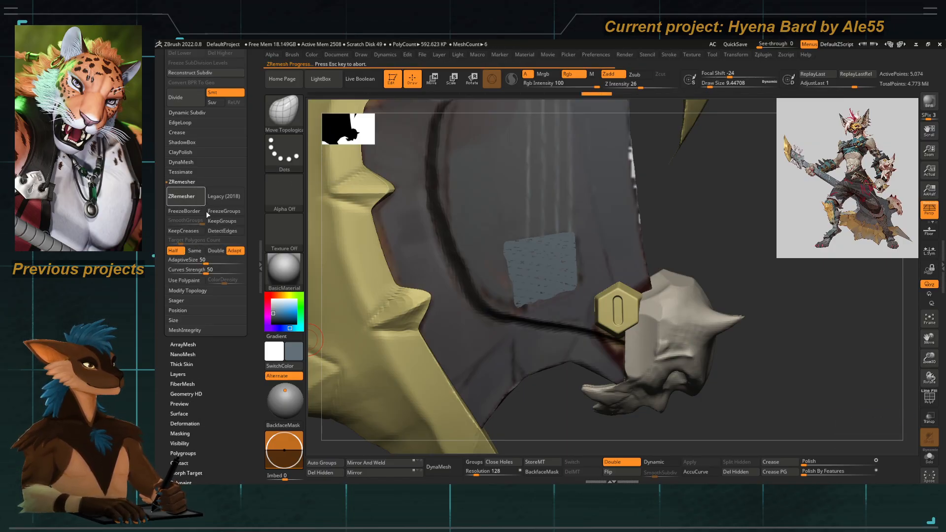
Show the wireframe, repeat the Half ZRemesher pass down to a coarse grid, and smooth it with Polish By Features.
{"action": "left_click", "coordinate": [930, 399]}
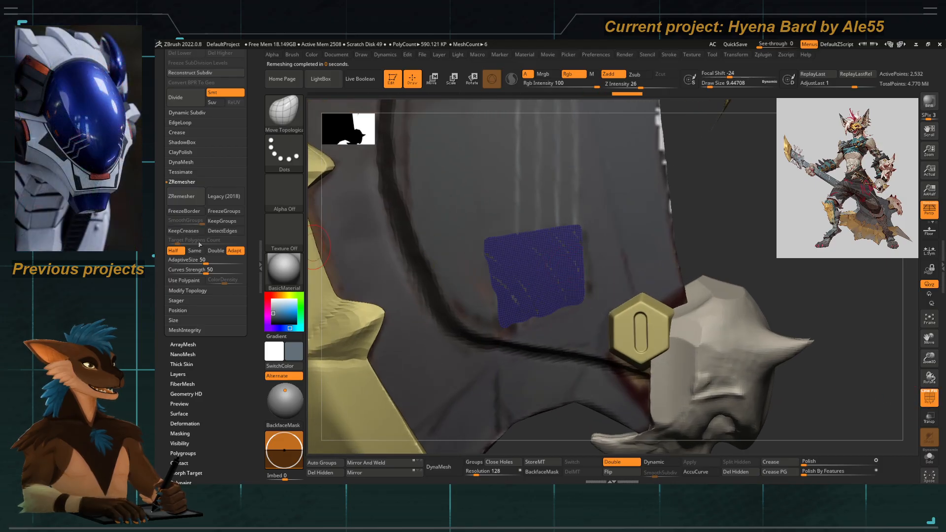
{"action": "left_click", "coordinate": [190, 199]}
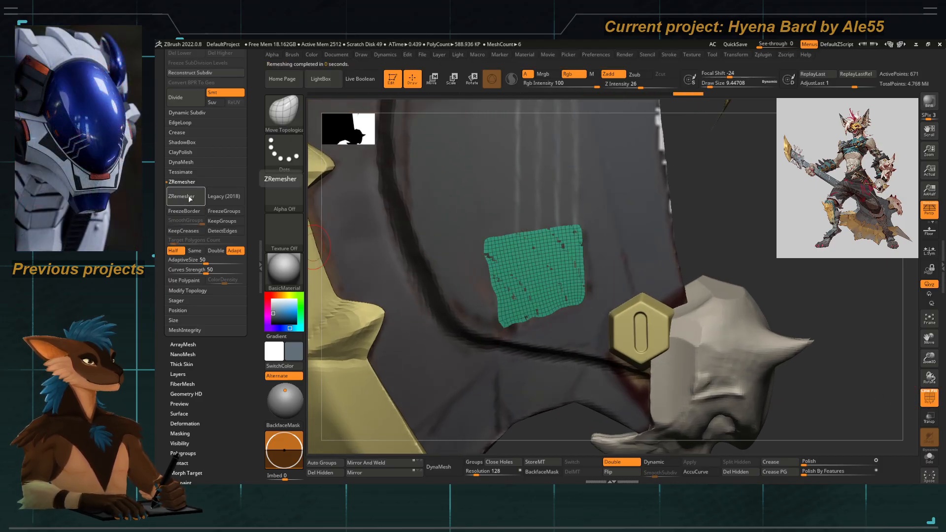
{"action": "left_click", "coordinate": [191, 198]}
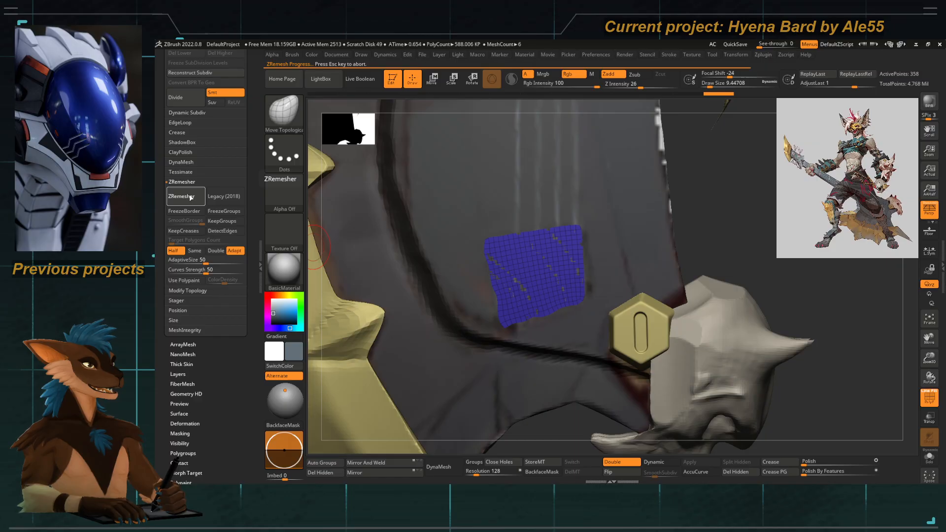
{"action": "left_click", "coordinate": [191, 198]}
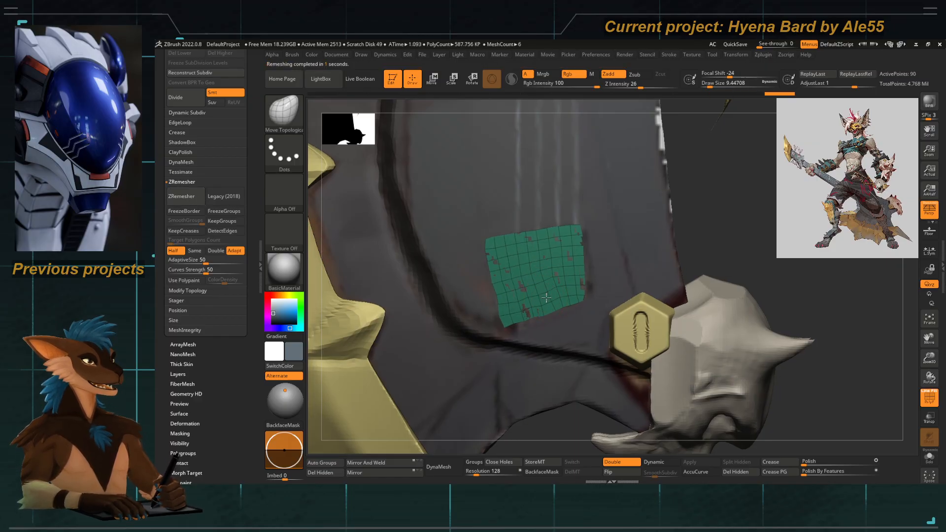
{"action": "right_click_drag", "start_coordinate": [543, 297], "coordinate": [546, 271], "text": "alt"}
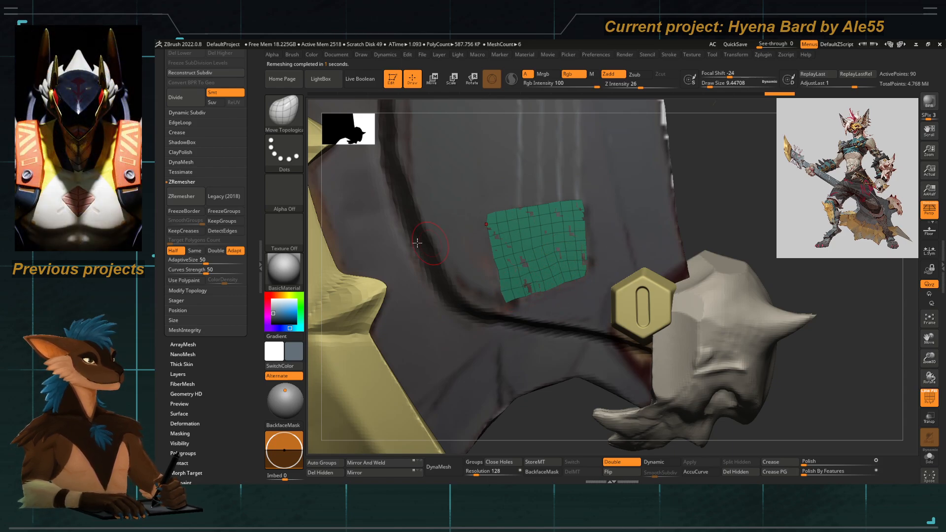
{"action": "left_click", "coordinate": [191, 195]}
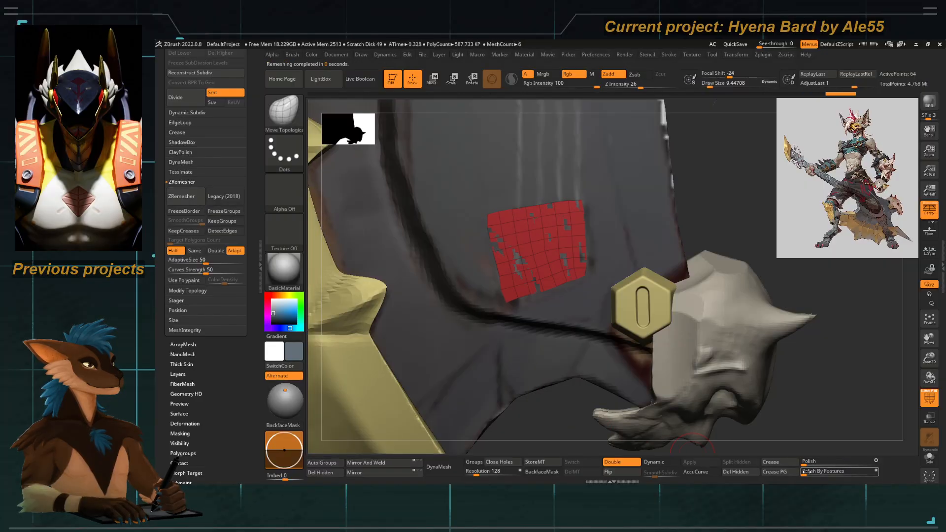
{"action": "left_click_drag", "start_coordinate": [812, 472], "coordinate": [822, 471]}
Extrude all polygons of the bridge sheet with the ZModeler brush to give it thickness above the guitar body.
{"action": "right_click_drag", "start_coordinate": [641, 419], "coordinate": [533, 348], "text": "ctrl"}
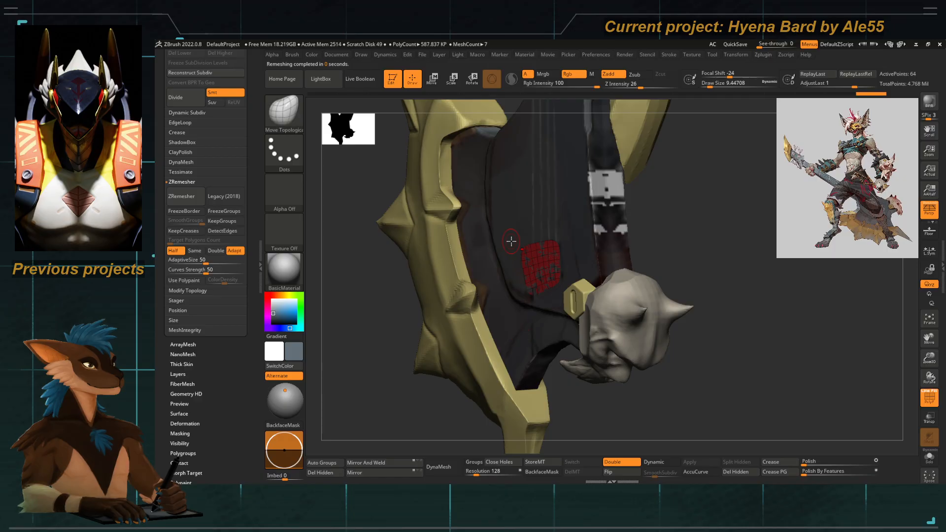
{"action": "right_click_drag", "start_coordinate": [537, 260], "coordinate": [554, 297], "text": "ctrl"}
{"action": "key", "text": "b"}
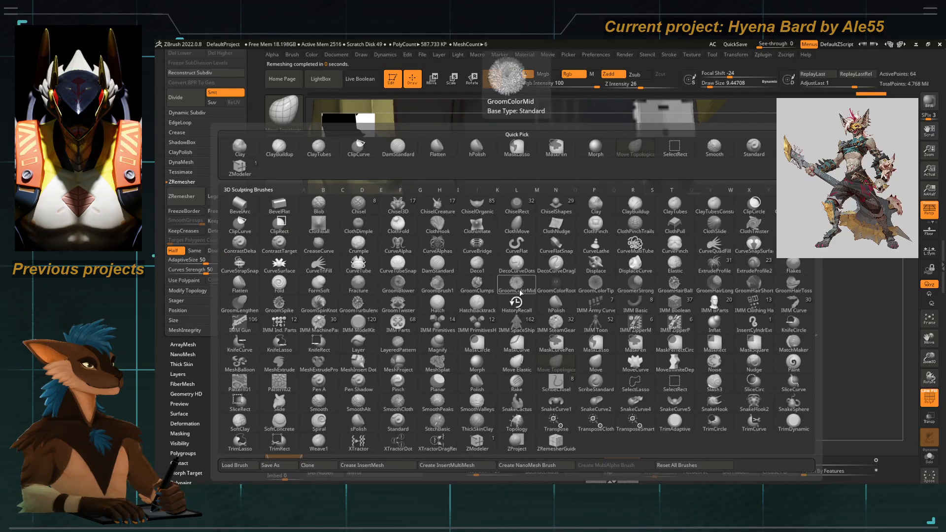
{"action": "key", "text": "z"}
{"action": "key", "text": "m"}
{"action": "key", "text": "space"}
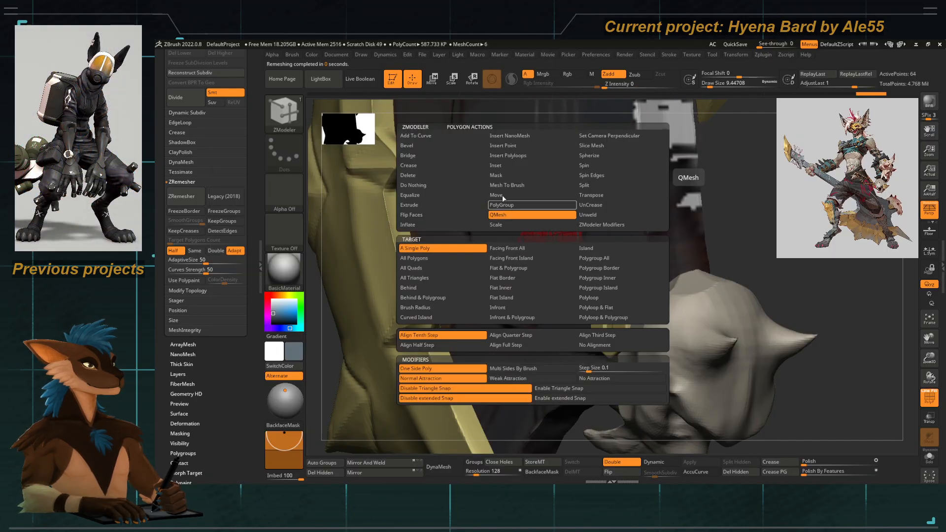
{"action": "left_click", "coordinate": [431, 207]}
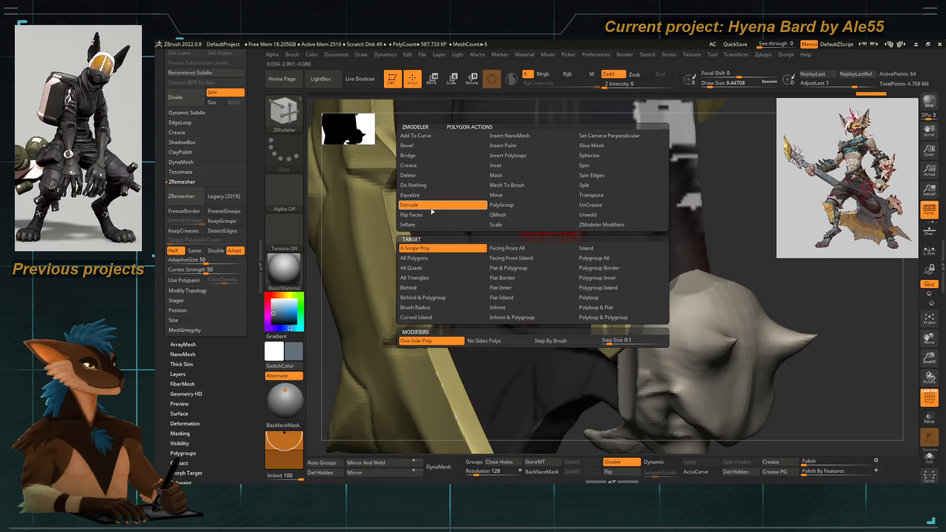
{"action": "left_click", "coordinate": [429, 260]}
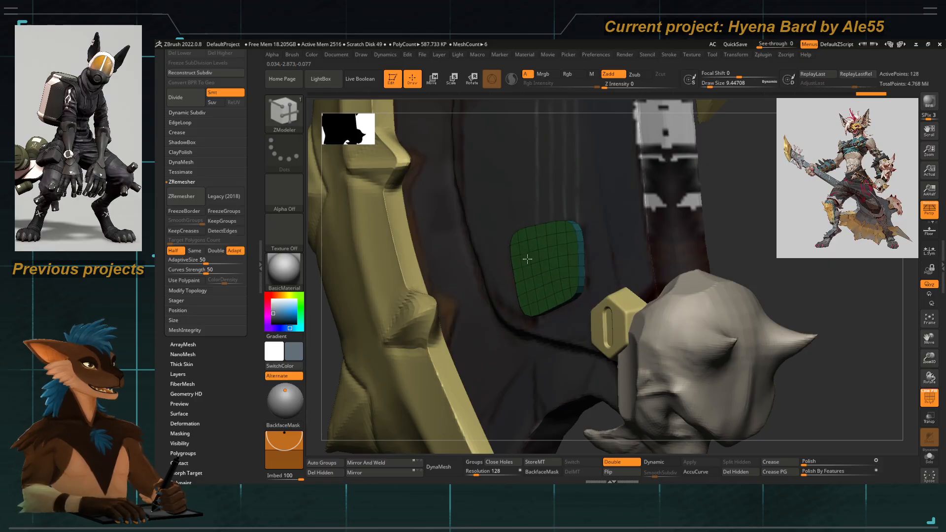
{"action": "left_click", "coordinate": [526, 258]}
{"action": "right_click_drag", "start_coordinate": [526, 259], "coordinate": [567, 283], "text": "shift"}
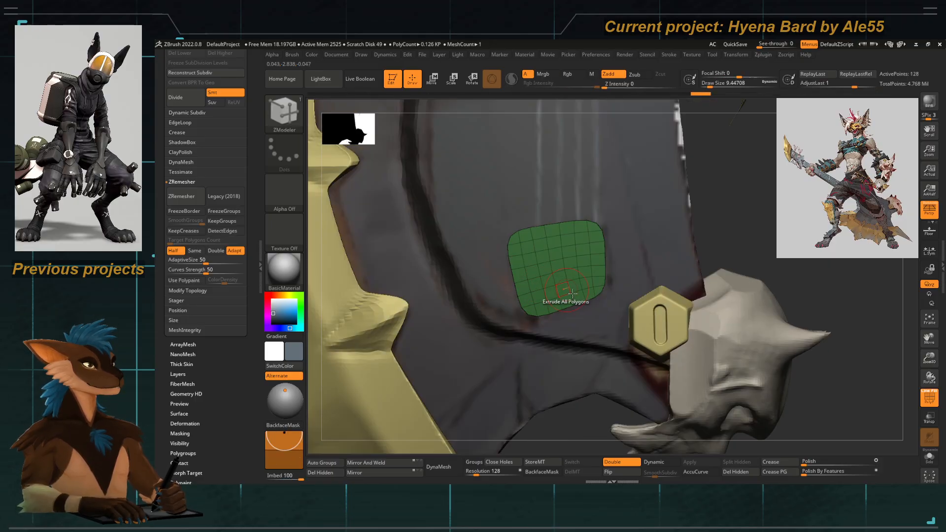
Pull the rounded corners of the bridge plate outward with the Move Topological brush.
{"action": "key", "text": "b"}
{"action": "key", "text": "m"}
{"action": "key", "text": "t"}
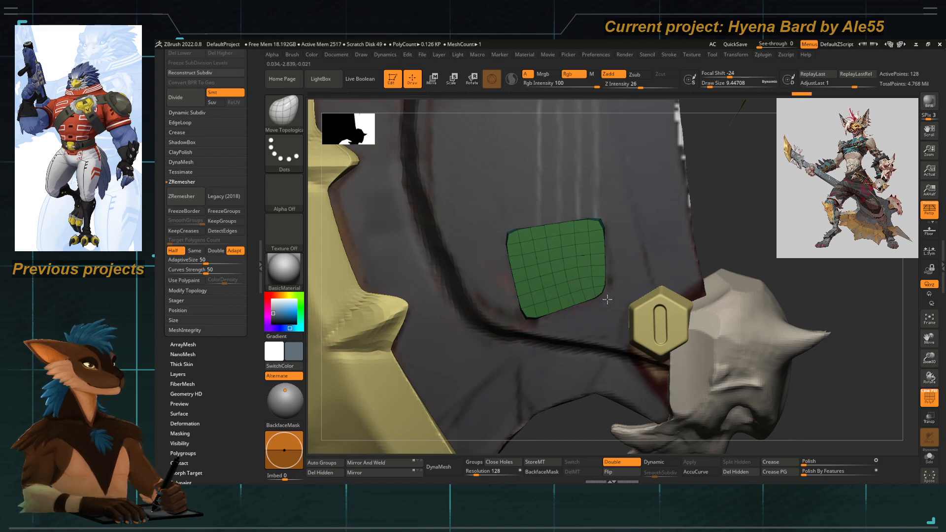
Set the ZModeler edge action to Delete with the EdgeLoop Complete target and remove most of the edge loops running across the bridge plate.
{"action": "key", "text": "b"}
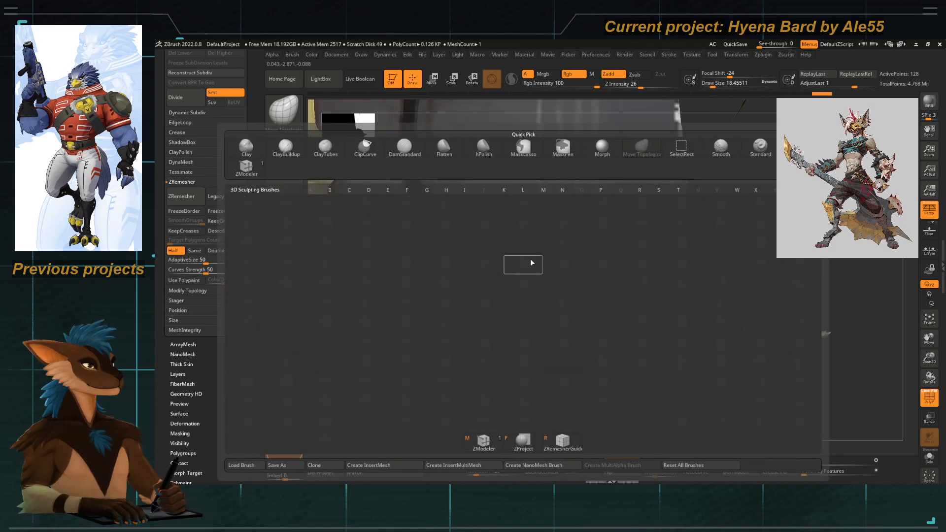
{"action": "key", "text": "z"}
{"action": "key", "text": "m"}
{"action": "key", "text": "space"}
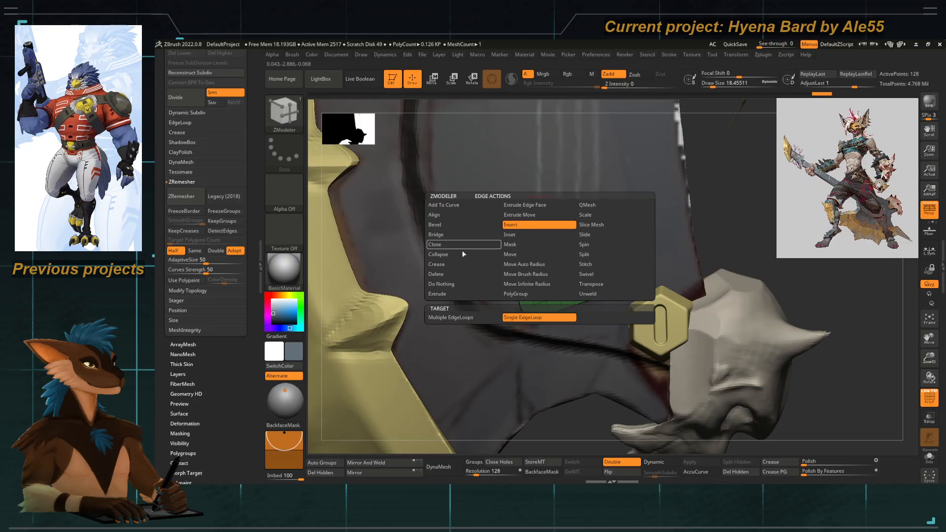
{"action": "left_click", "coordinate": [455, 274]}
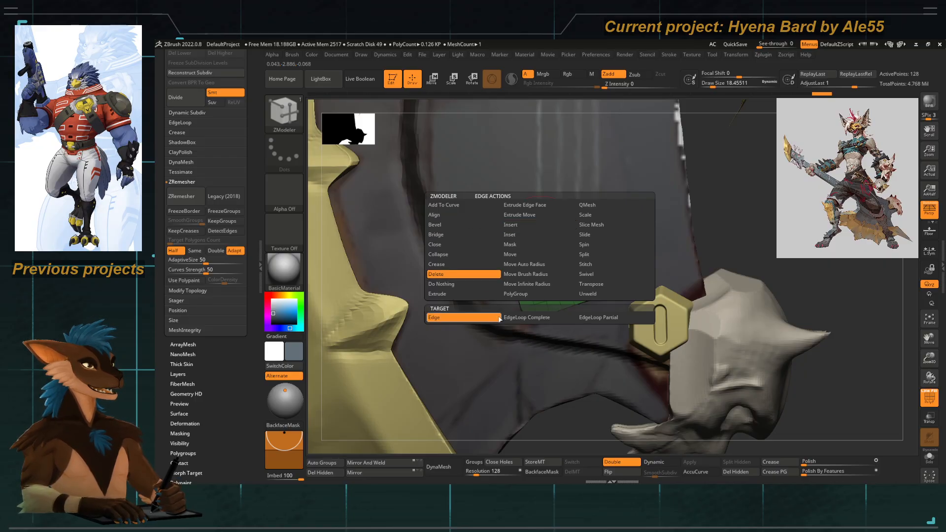
{"action": "key", "text": "ctrl"}
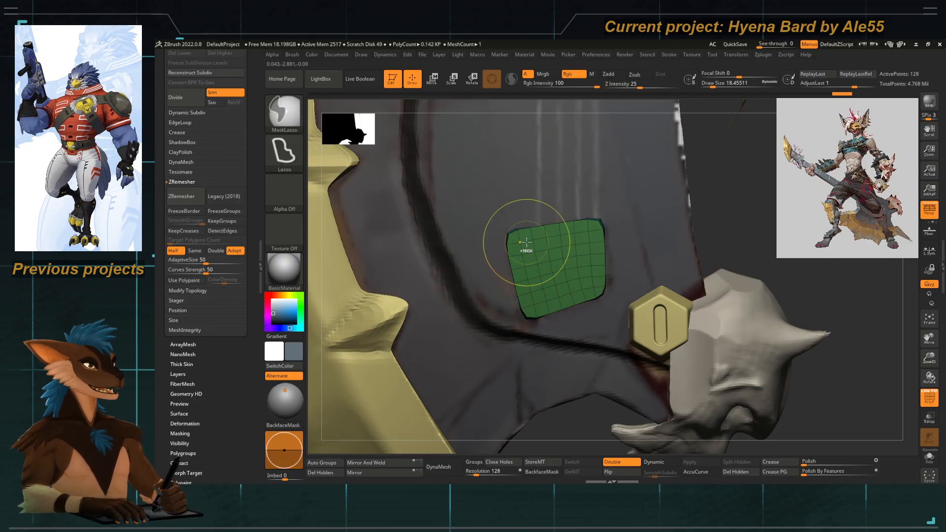
{"action": "key", "text": "ctrl+z"}
{"action": "left_click", "coordinate": [527, 243]}
{"action": "left_click", "coordinate": [528, 255]}
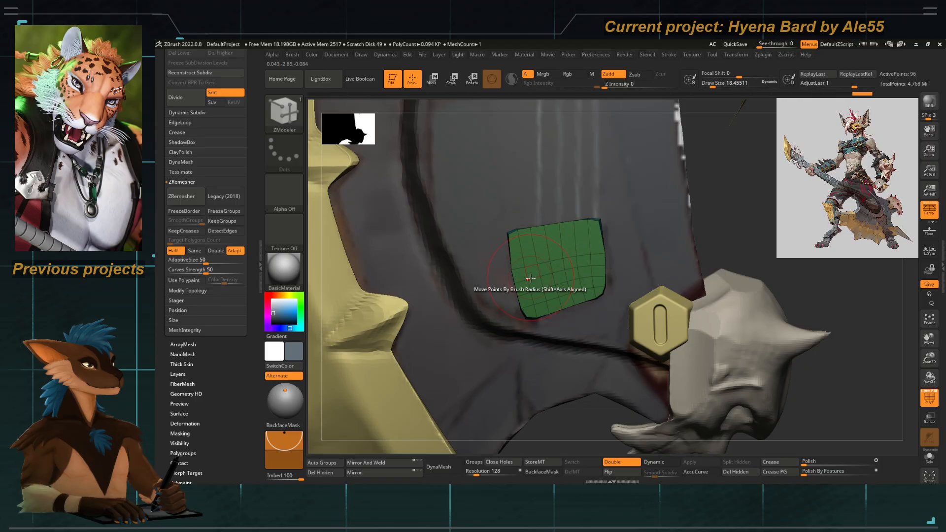
{"action": "left_click", "coordinate": [534, 280]}
{"action": "left_click", "coordinate": [537, 293]}
{"action": "left_click", "coordinate": [540, 304]}
{"action": "left_click", "coordinate": [532, 291]}
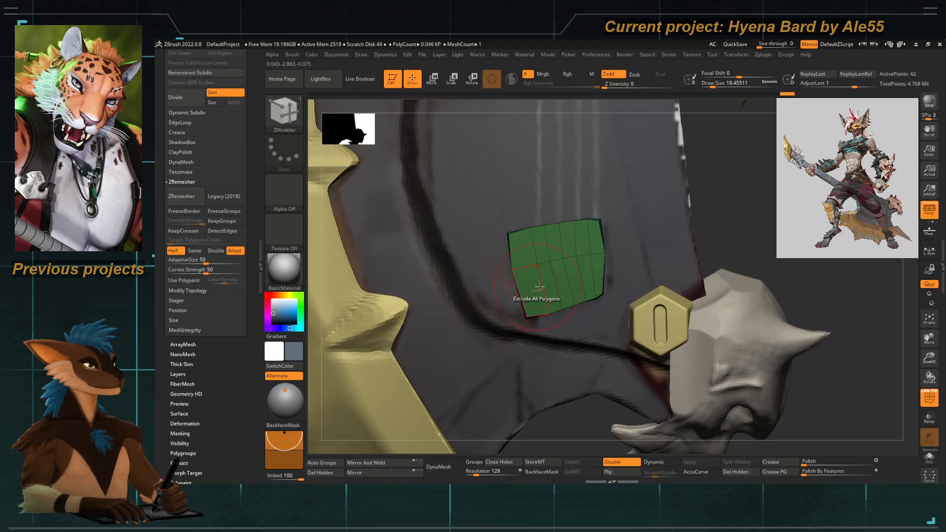
Delete the remaining edge loops so the bridge plate becomes a plain four-cornered box.
{"action": "left_click", "coordinate": [544, 285]}
{"action": "left_click", "coordinate": [582, 273]}
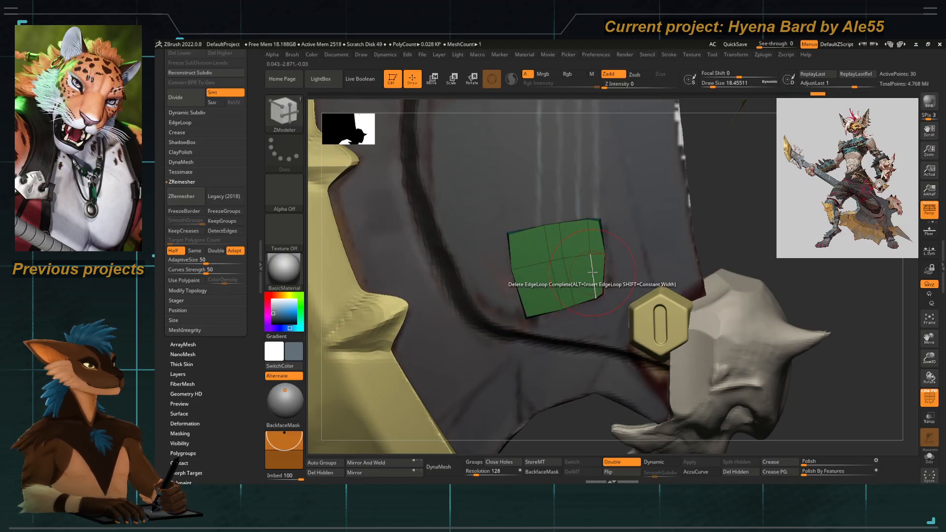
{"action": "left_click", "coordinate": [592, 273]}
{"action": "left_click", "coordinate": [566, 275]}
{"action": "left_click", "coordinate": [554, 274]}
{"action": "left_click", "coordinate": [555, 266]}
Reposition the plate's two lower corners with the Move Topological brush to straighten its slanted lower edge.
{"action": "right_click_drag", "start_coordinate": [552, 295], "coordinate": [537, 235], "text": "ctrl"}
{"action": "key", "text": "b"}
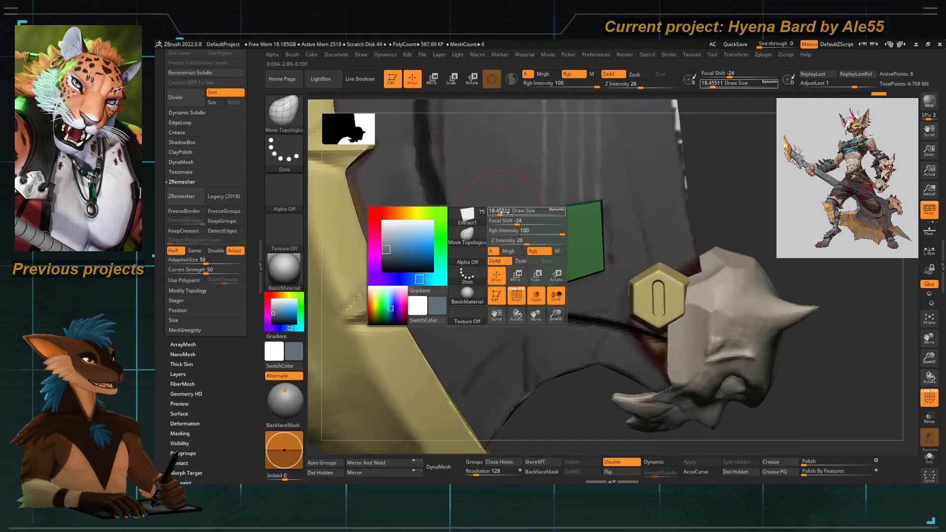
{"action": "key", "text": "m"}
{"action": "key", "text": "t"}
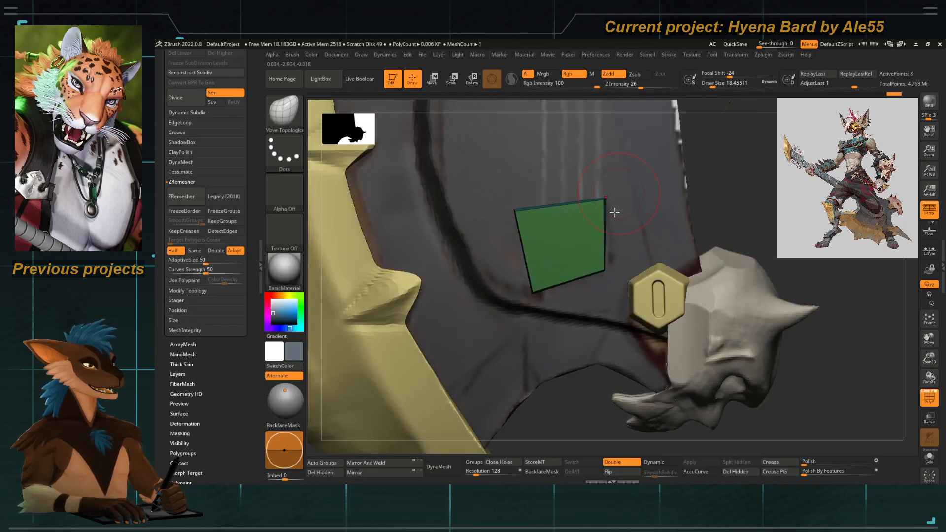
{"action": "left_click_drag", "start_coordinate": [612, 273], "coordinate": [615, 277]}
{"action": "left_click_drag", "start_coordinate": [533, 294], "coordinate": [532, 285]}
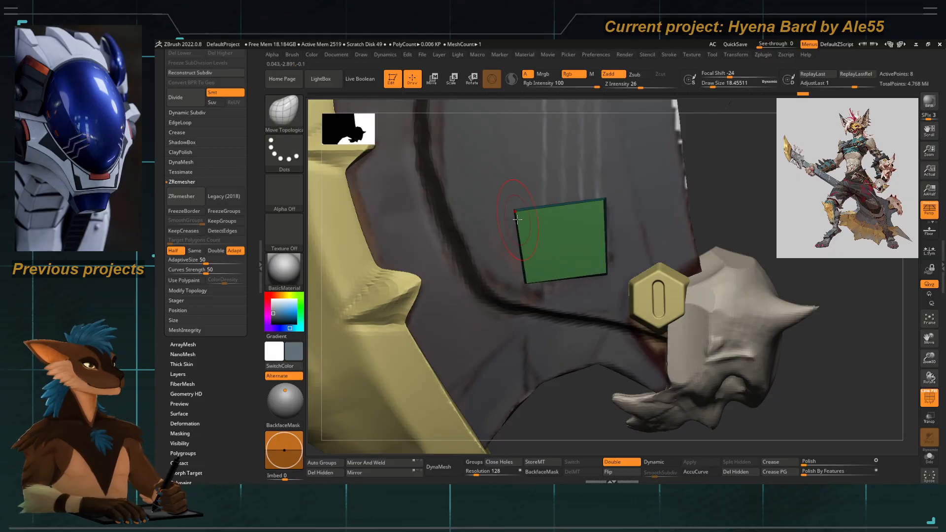
Adjust the brush size and shift the two left corners of the plate to make its left side more upright.
{"action": "key", "text": "bracketleft"}
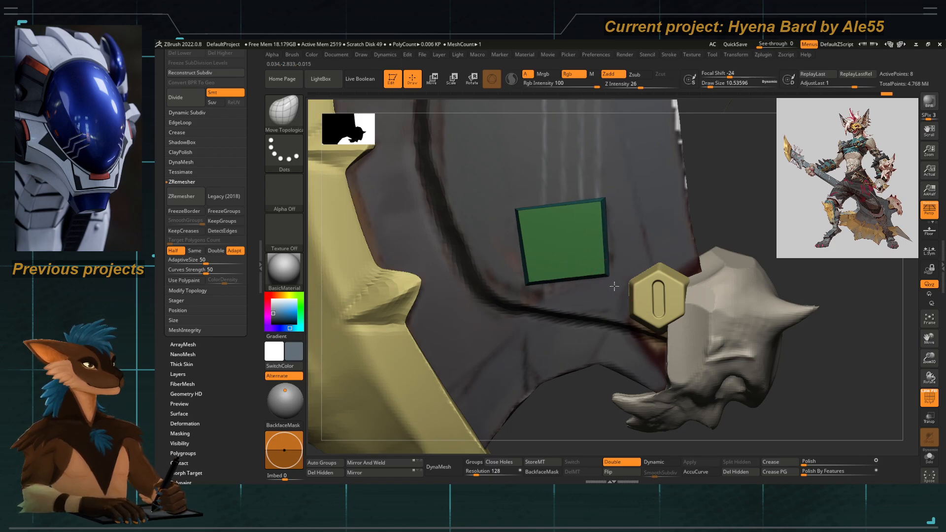
{"action": "key", "text": "space"}
{"action": "left_click", "coordinate": [531, 291]}
{"action": "left_click_drag", "start_coordinate": [527, 287], "coordinate": [522, 283]}
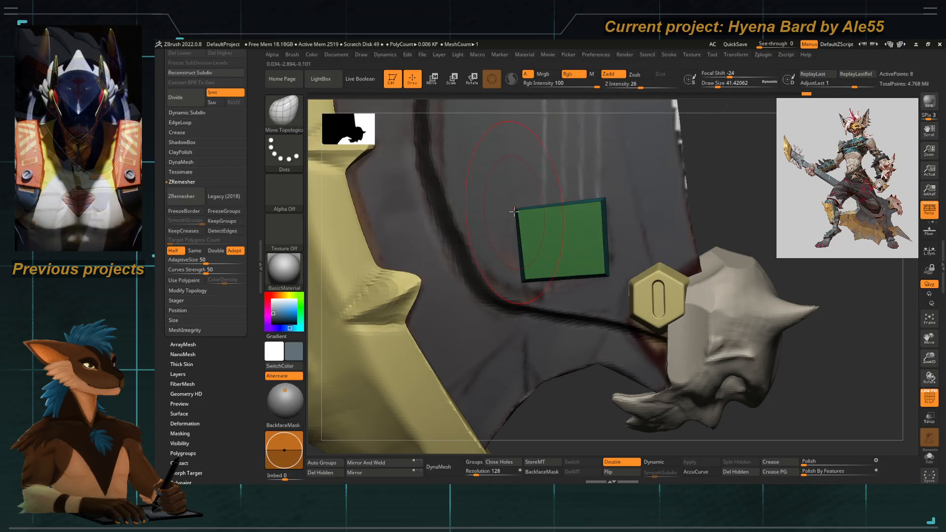
{"action": "left_click_drag", "start_coordinate": [514, 212], "coordinate": [521, 208]}
Level the plate's upper edge by moving its top corners with the Move Topological brush at adjusted draw sizes.
{"action": "mouse_move", "coordinate": [552, 221]}
{"action": "right_mouse_down", "text": "ctrl"}
{"action": "mouse_move", "coordinate": [546, 163]}
{"action": "mouse_move", "coordinate": [555, 153]}
{"action": "mouse_move", "coordinate": [507, 301]}
{"action": "right_mouse_up", "text": "ctrl"}
{"action": "key", "text": "space"}
{"action": "left_click", "coordinate": [538, 255]}
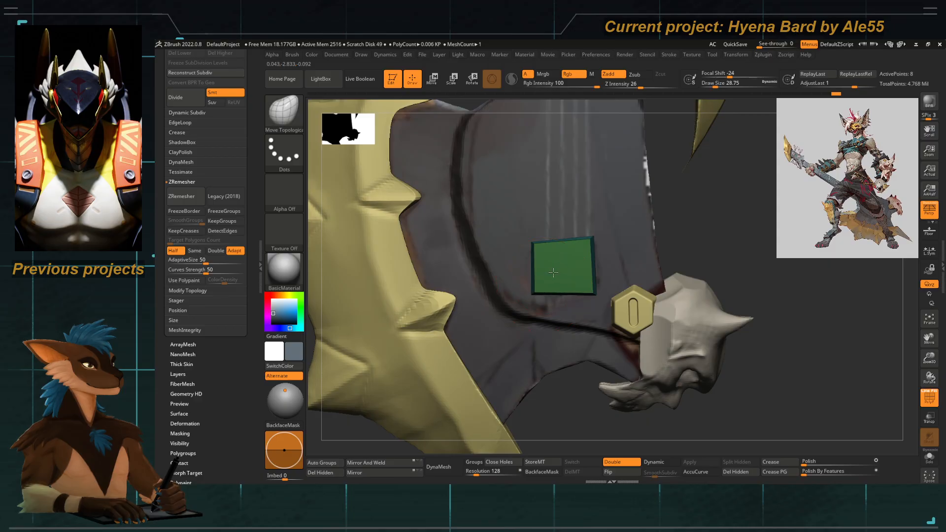
{"action": "left_click_drag", "start_coordinate": [584, 285], "coordinate": [584, 282]}
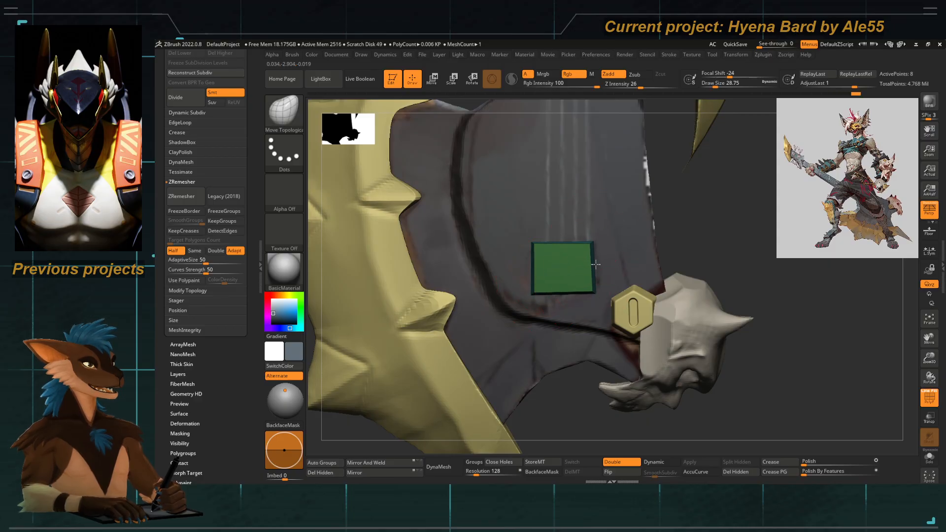
{"action": "key", "text": "space"}
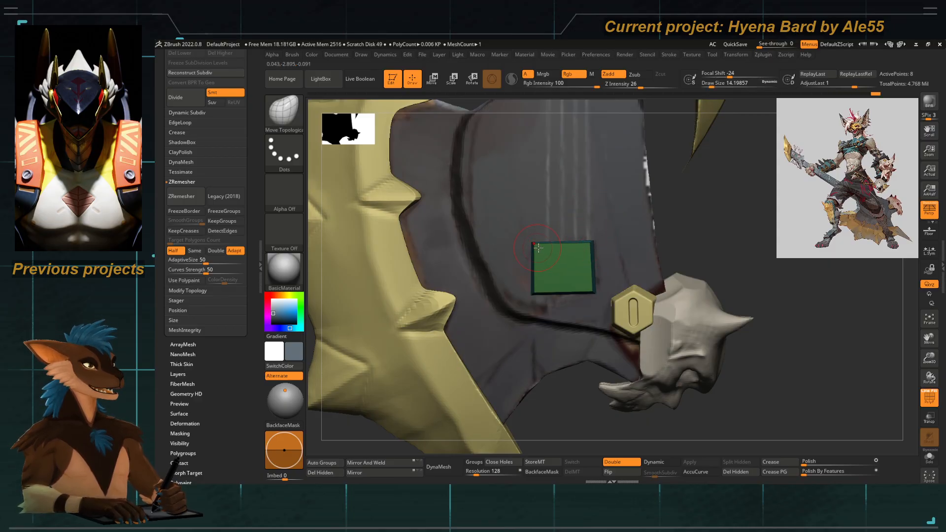
{"action": "key", "text": "space"}
{"action": "left_click", "coordinate": [539, 253]}
{"action": "left_click_drag", "start_coordinate": [536, 248], "coordinate": [537, 242]}
Enlarge the brush to a draw size of about 44 and nudge the plate's lower-right corner into a clean rectangle.
{"action": "mouse_move", "coordinate": [497, 214]}
{"action": "right_mouse_down", "text": "ctrl"}
{"action": "mouse_move", "coordinate": [518, 247]}
{"action": "mouse_move", "coordinate": [567, 276]}
{"action": "right_mouse_up", "text": "ctrl"}
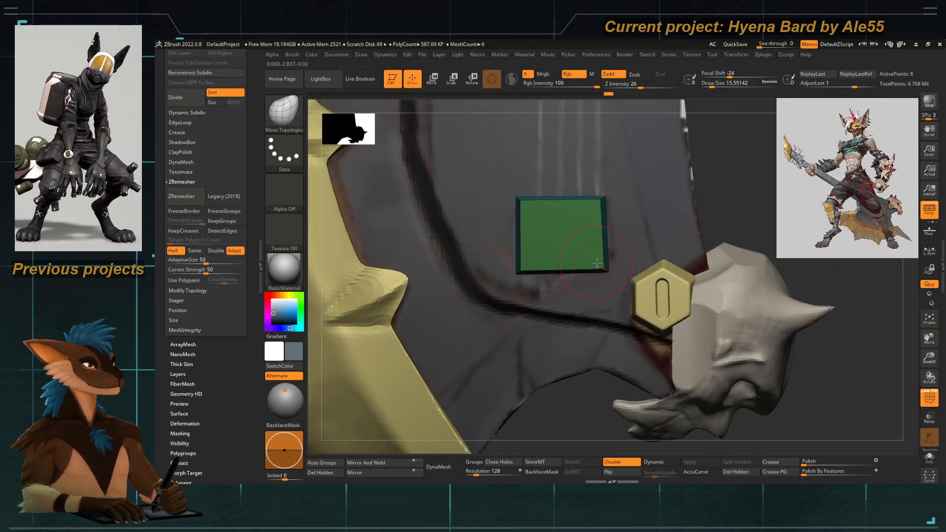
{"action": "key", "text": "space"}
{"action": "left_click", "coordinate": [570, 319]}
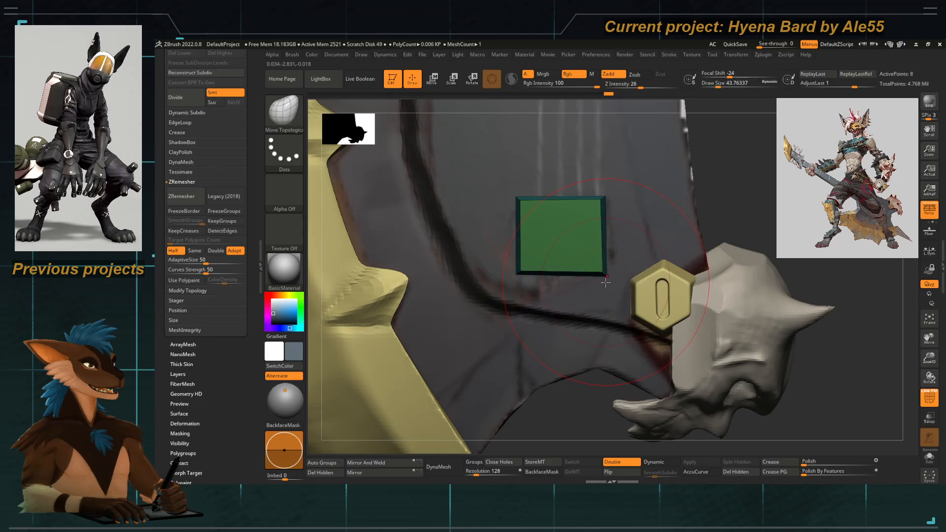
{"action": "left_click_drag", "start_coordinate": [606, 276], "coordinate": [608, 273]}
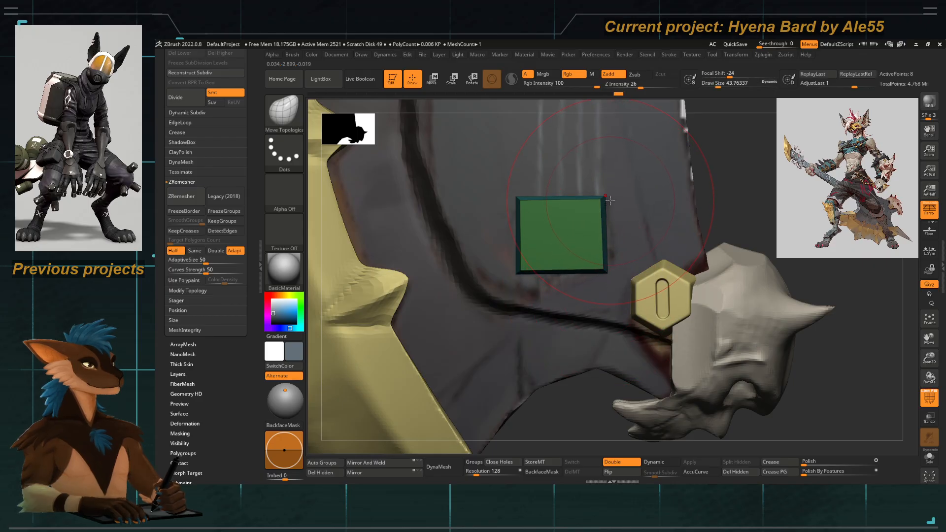
{"action": "key", "text": "b"}
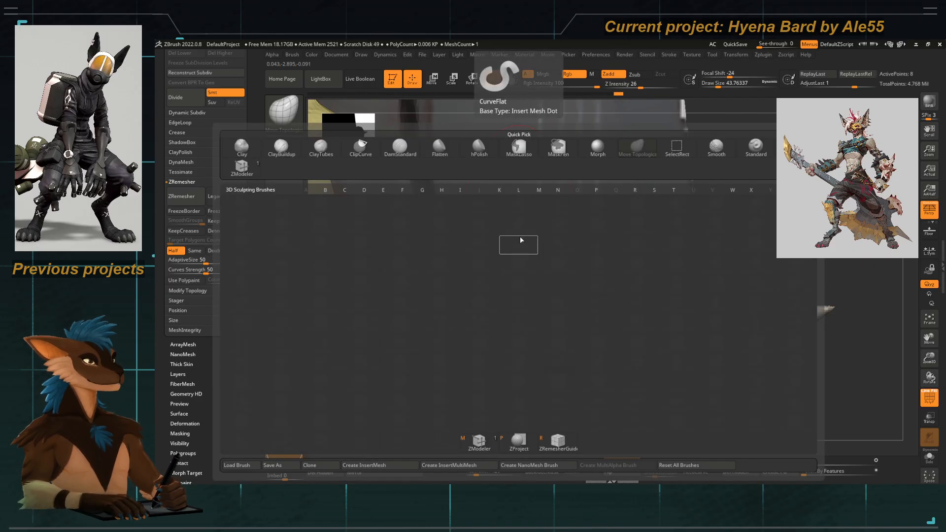
With the ZModeler brush, insert one vertical and one horizontal edge loop through the middle of the rectangular block.
{"action": "key", "text": "z"}
{"action": "key", "text": "m"}
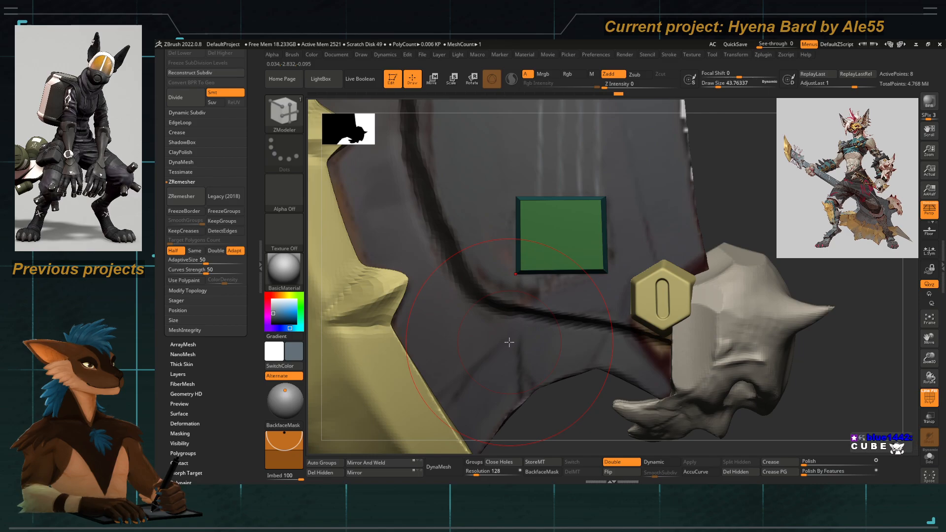
{"action": "left_click", "coordinate": [561, 202]}
{"action": "left_click", "coordinate": [562, 234]}
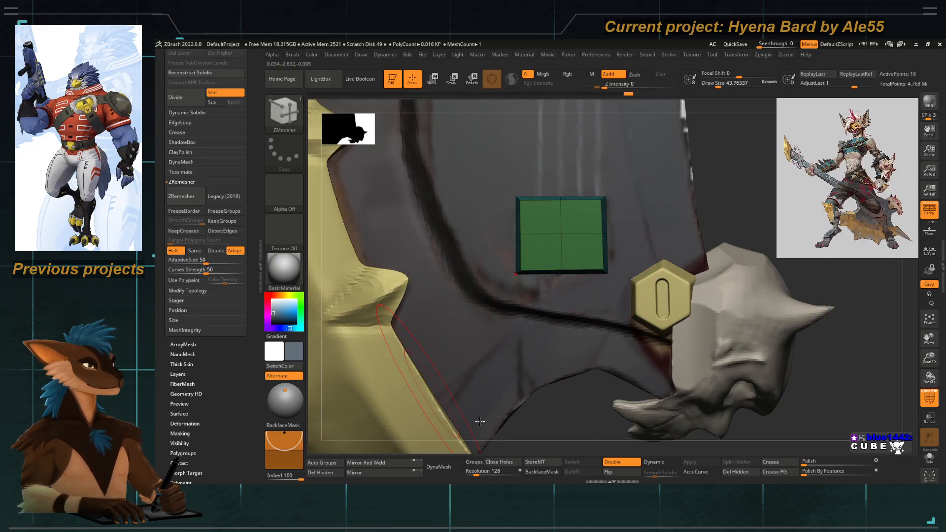
Nudge the rectangular block slightly along its depth axis relative to the guitar body.
{"action": "mouse_move", "coordinate": [480, 421]}
{"action": "left_mouse_down"}
{"action": "mouse_move", "coordinate": [547, 387]}
{"action": "mouse_move", "coordinate": [560, 354]}
{"action": "left_mouse_up"}
{"action": "key", "text": "w"}
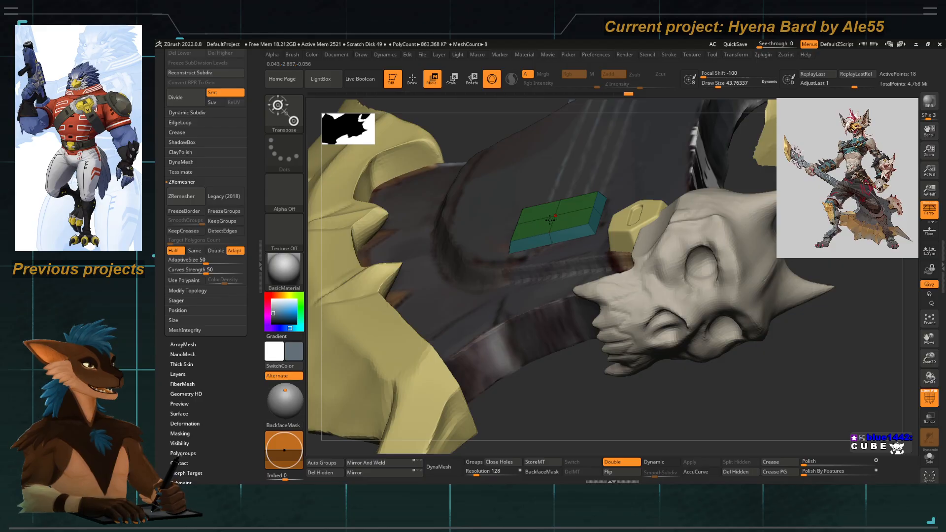
{"action": "left_click", "coordinate": [550, 220]}
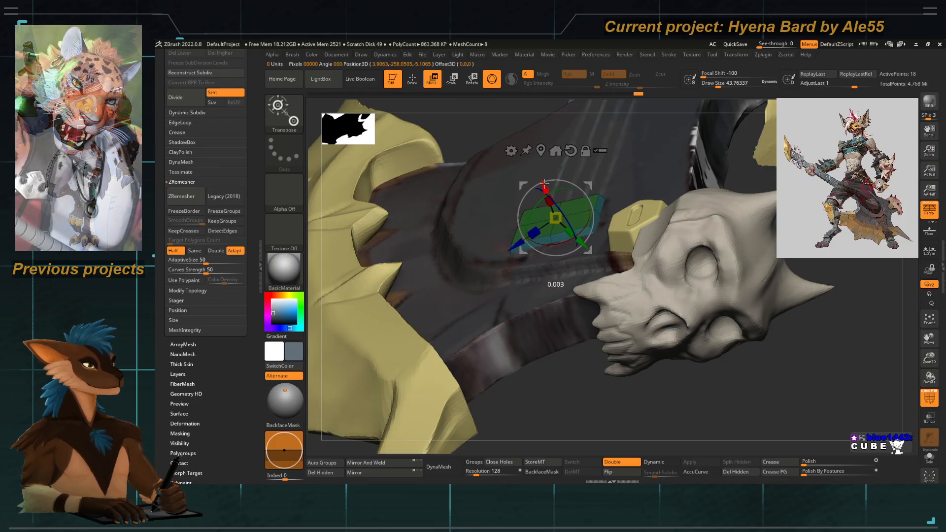
{"action": "key", "text": "q"}
{"action": "mouse_move", "coordinate": [554, 399]}
{"action": "left_mouse_down"}
{"action": "mouse_move", "coordinate": [566, 279]}
{"action": "mouse_move", "coordinate": [439, 175]}
{"action": "mouse_move", "coordinate": [445, 339]}
{"action": "mouse_move", "coordinate": [473, 345]}
{"action": "mouse_move", "coordinate": [575, 133]}
{"action": "mouse_move", "coordinate": [636, 143]}
{"action": "left_mouse_up"}
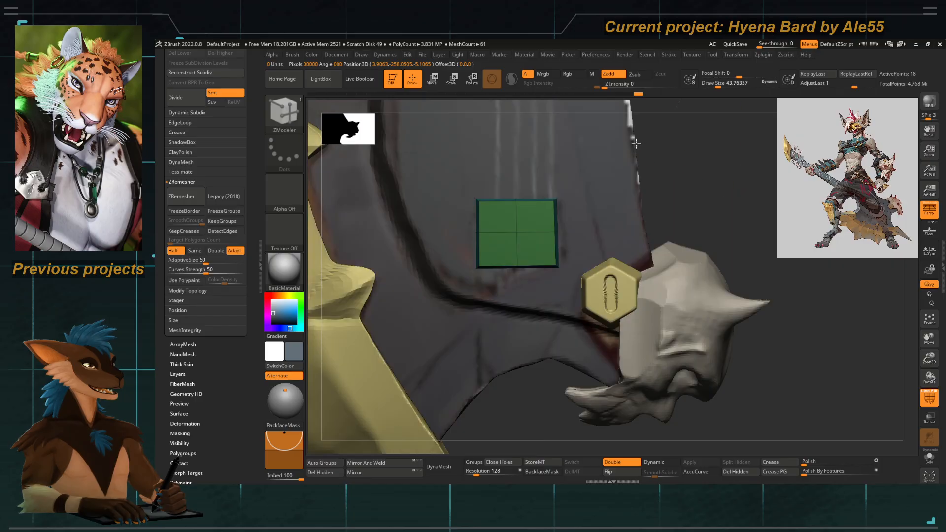
{"action": "right_click_drag", "start_coordinate": [507, 227], "coordinate": [518, 257], "text": "ctrl"}
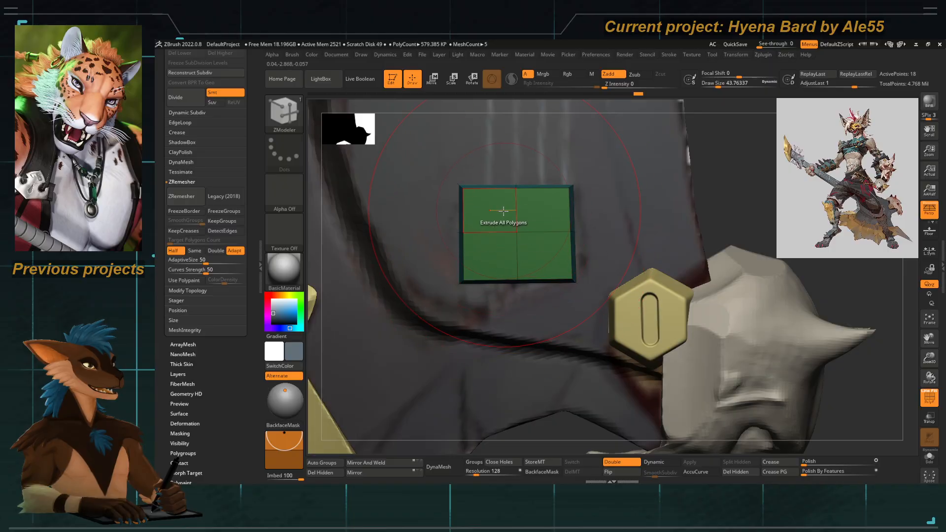
Enable dynamic subdivision on the block, with the Move Topological brush selected and the crease settings open.
{"action": "key", "text": "b"}
{"action": "key", "text": "m"}
{"action": "key", "text": "t"}
{"action": "key", "text": "space"}
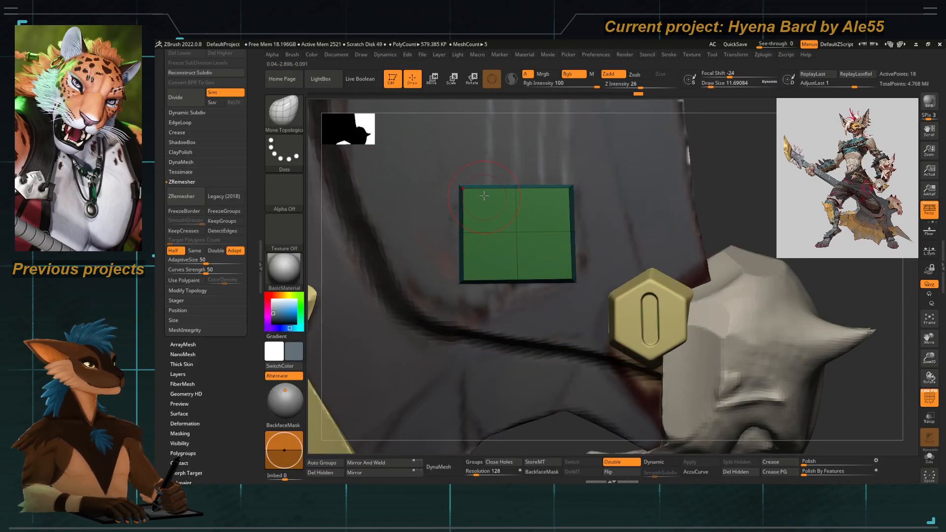
{"action": "left_click", "coordinate": [176, 133]}
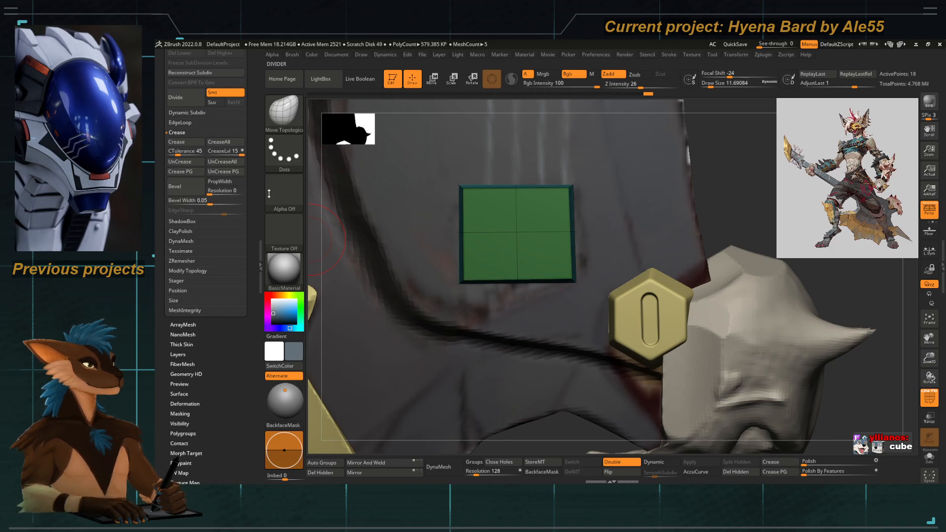
{"action": "key", "text": "d"}
{"action": "left_click", "coordinate": [546, 187]}
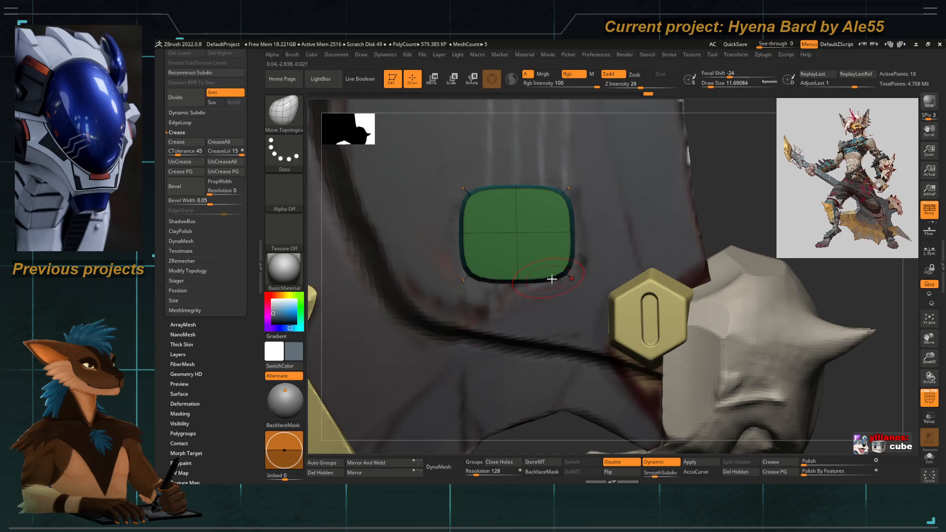
Examine the rounded block on the guitar body with the polyframe hidden, and check its crease level setting.
{"action": "left_click", "coordinate": [929, 398]}
{"action": "left_click_drag", "start_coordinate": [868, 376], "coordinate": [659, 193], "text": "alt"}
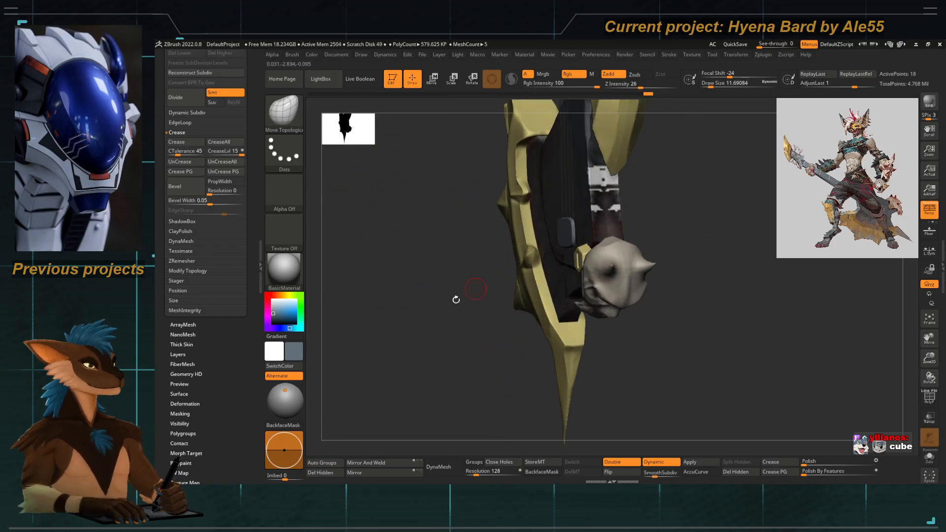
{"action": "left_click_drag", "start_coordinate": [456, 300], "coordinate": [542, 137]}
{"action": "right_click_drag", "start_coordinate": [541, 209], "coordinate": [528, 256]}
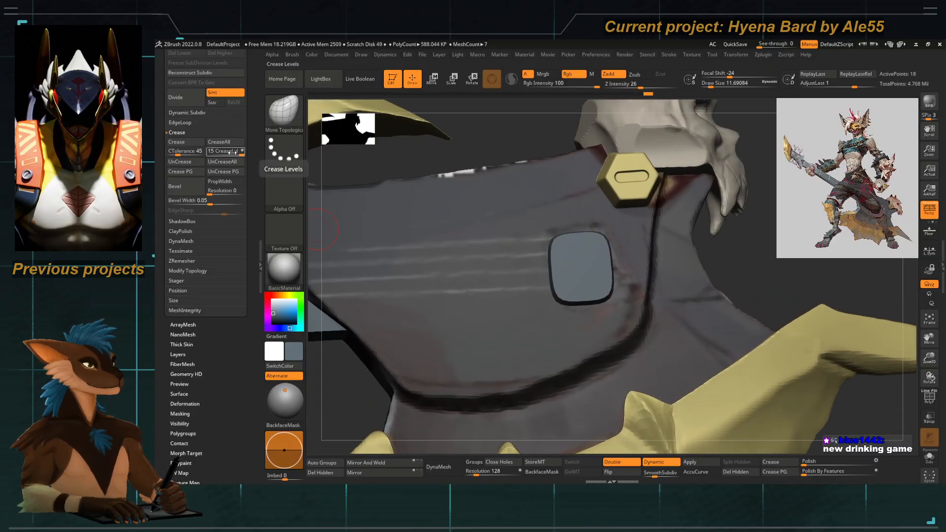
{"action": "mouse_move", "coordinate": [230, 152]}
{"action": "left_mouse_down"}
{"action": "mouse_move", "coordinate": [217, 150]}
{"action": "mouse_move", "coordinate": [243, 151]}
{"action": "left_mouse_up"}
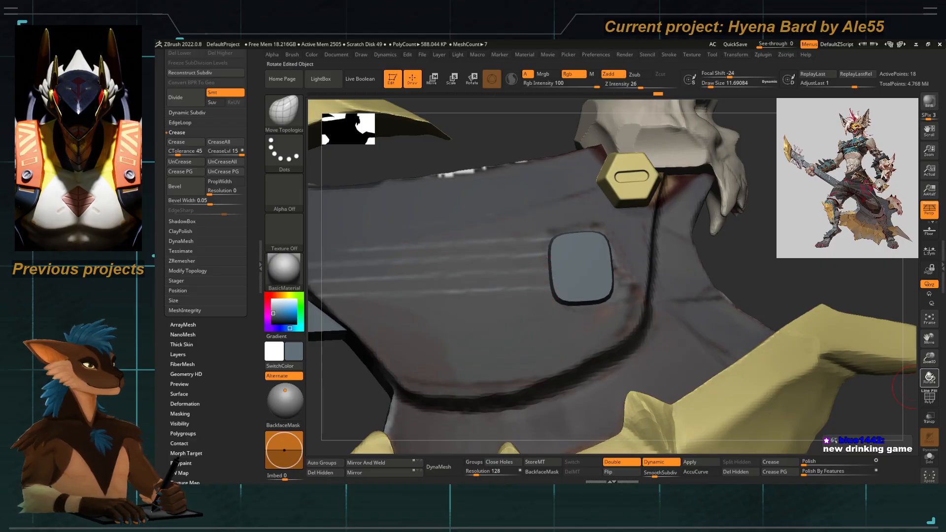
{"action": "left_click", "coordinate": [925, 398]}
{"action": "right_click_drag", "start_coordinate": [577, 252], "coordinate": [560, 281], "text": "ctrl"}
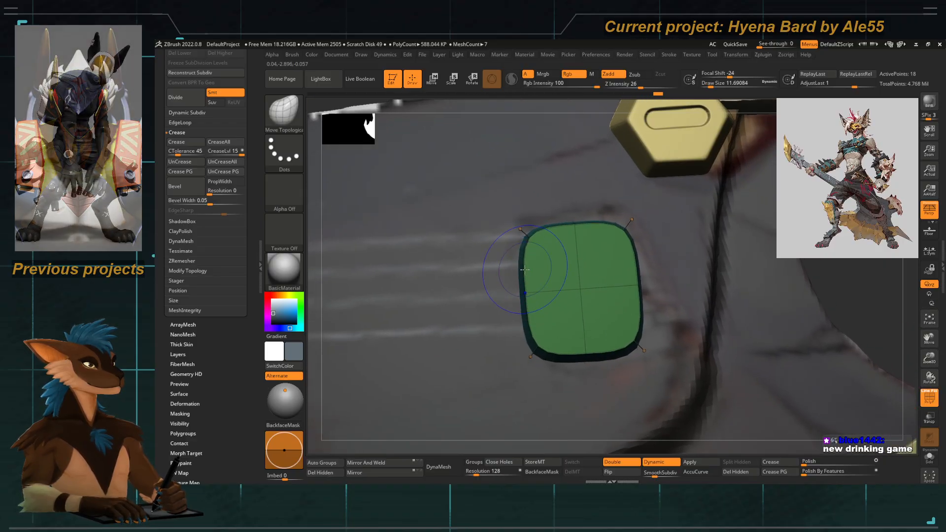
With ZModeler, insert extra edge loops on both sides of the block's centre lines, two horizontal and two vertical, to tighten its corners.
{"action": "key", "text": "shift+z"}
{"action": "key", "text": "shift+z"}
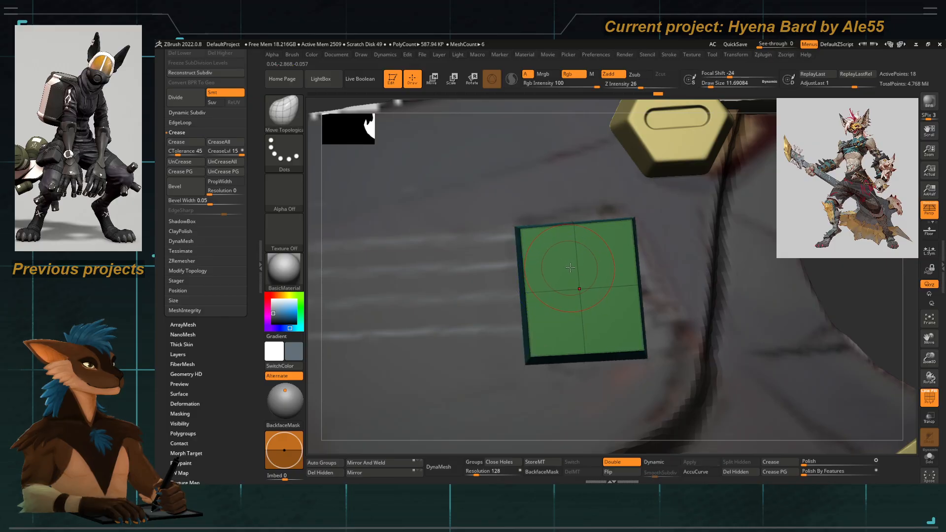
{"action": "key", "text": "b"}
{"action": "key", "text": "z"}
{"action": "key", "text": "m"}
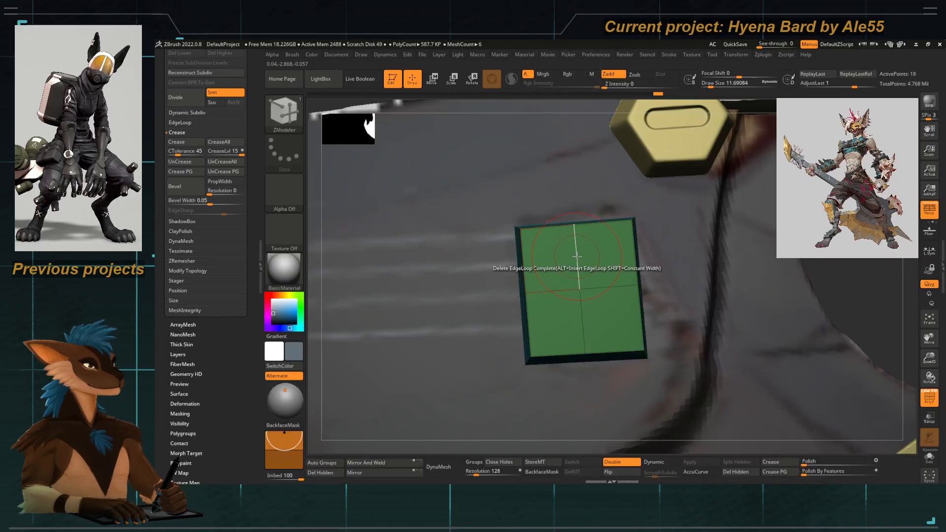
{"action": "key", "text": "d"}
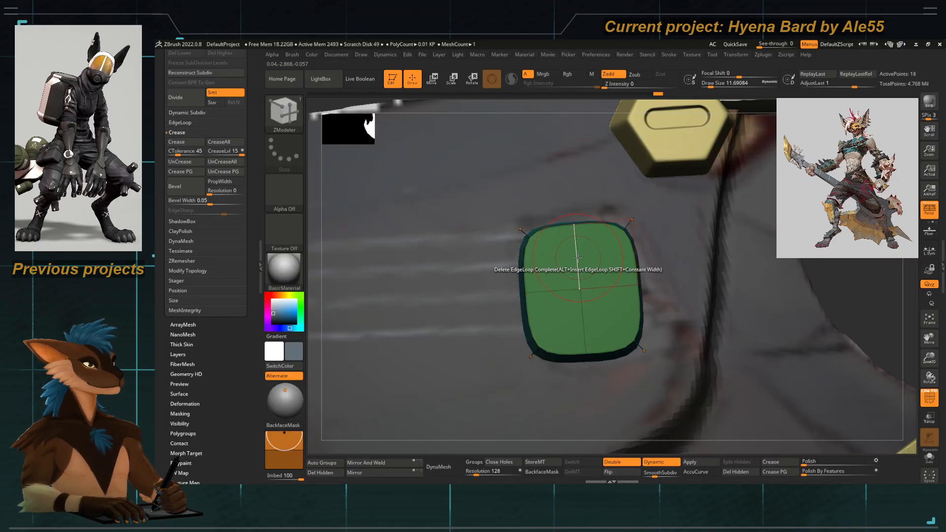
{"action": "left_click", "coordinate": [579, 257], "text": "alt"}
{"action": "left_click", "coordinate": [583, 326], "text": "alt"}
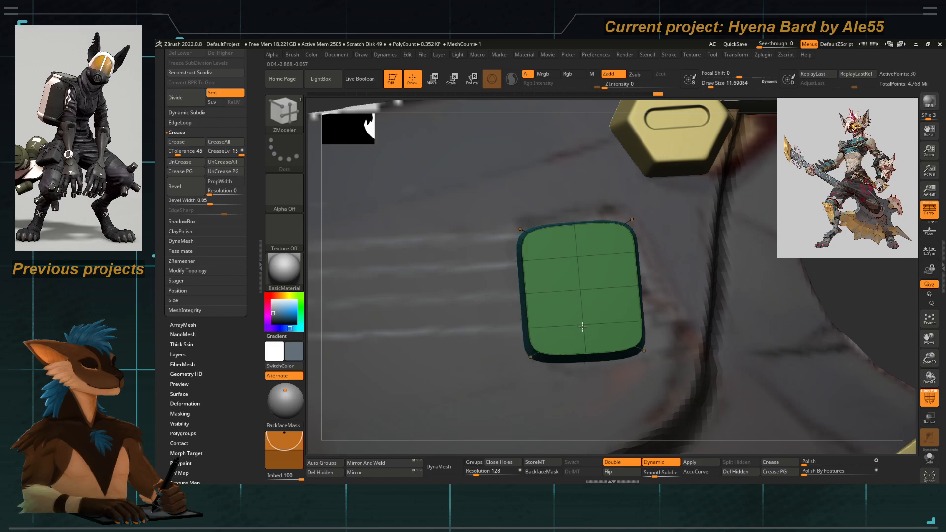
{"action": "left_click", "coordinate": [542, 294], "text": "alt"}
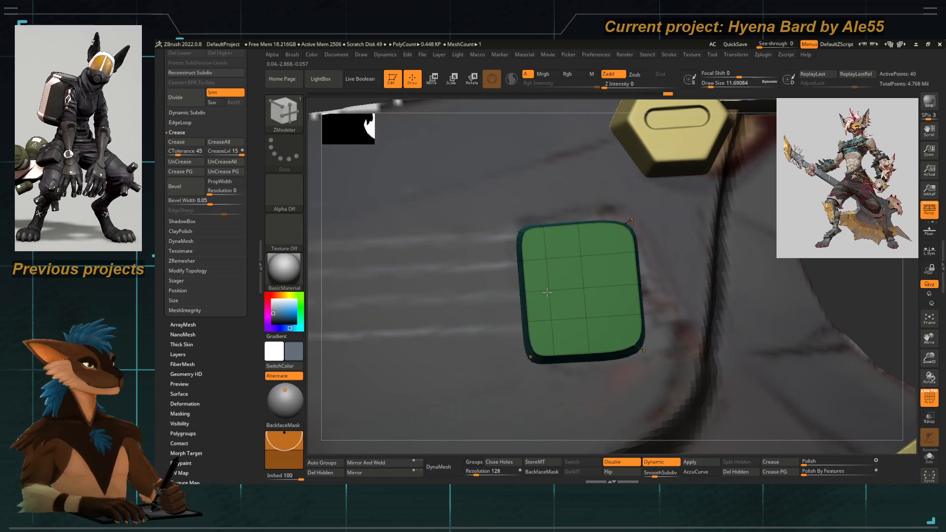
{"action": "left_click", "coordinate": [614, 285], "text": "alt"}
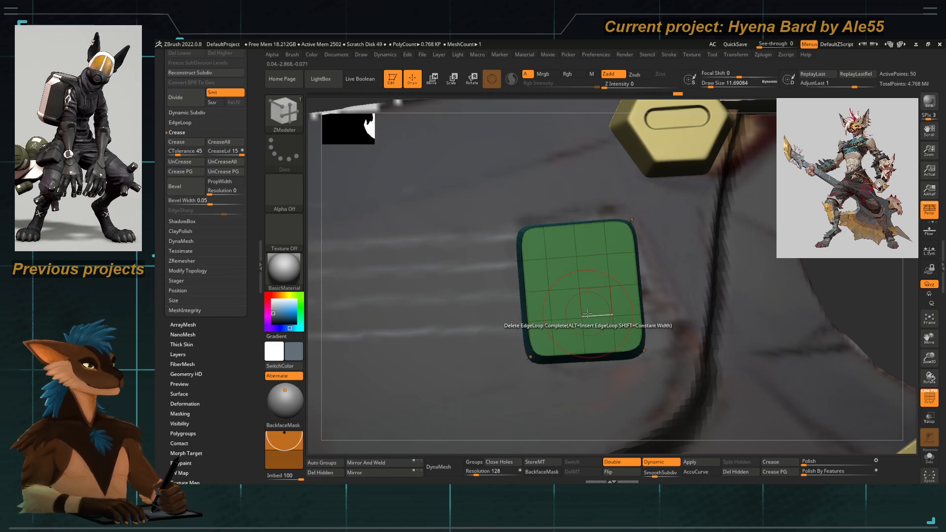
Compare the block with and without dynamic subdivision, then hide the polyframe to view it on the guitar body.
{"action": "key", "text": "shift"}
{"action": "key", "text": "shift+d"}
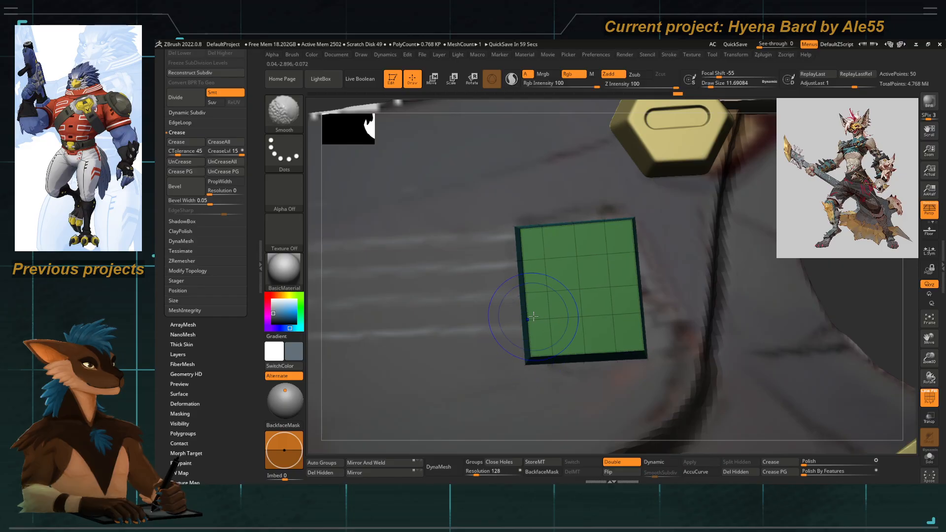
{"action": "key", "text": "d"}
{"action": "mouse_move", "coordinate": [528, 319]}
{"action": "right_mouse_down", "text": "ctrl"}
{"action": "mouse_move", "coordinate": [476, 198]}
{"action": "mouse_move", "coordinate": [498, 207]}
{"action": "right_mouse_up", "text": "ctrl"}
{"action": "key", "text": "shift+f"}
{"action": "right_click_drag", "start_coordinate": [518, 317], "coordinate": [530, 251], "text": "alt"}
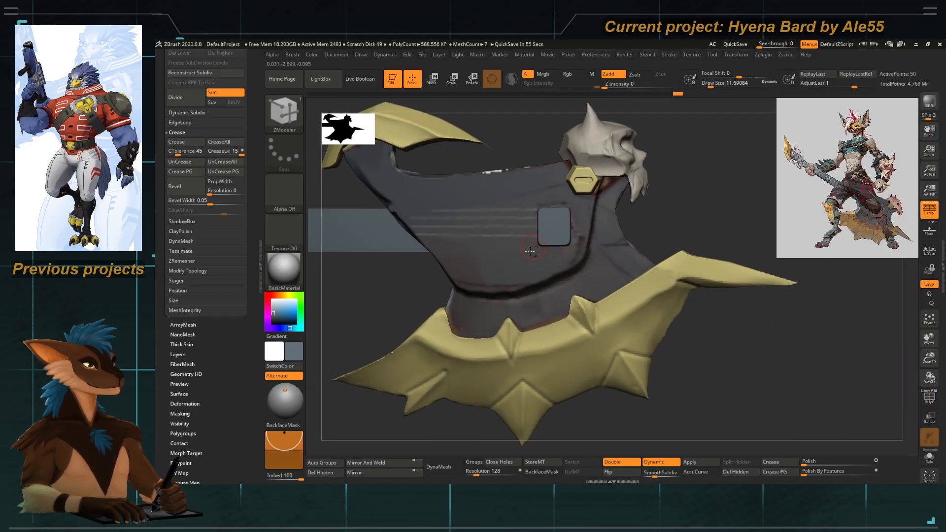
{"action": "key", "text": "w"}
{"action": "right_click_drag", "start_coordinate": [582, 159], "coordinate": [559, 212], "text": "ctrl"}
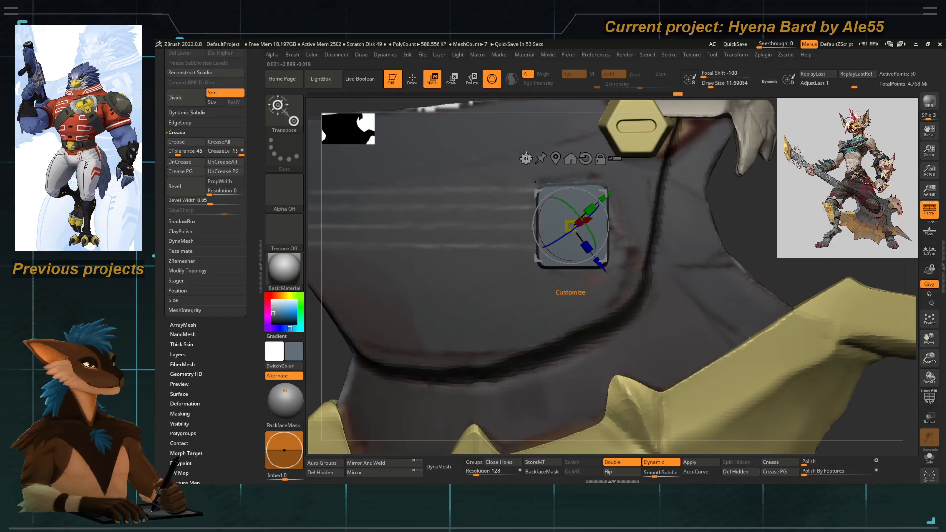
{"action": "left_click", "coordinate": [525, 158]}
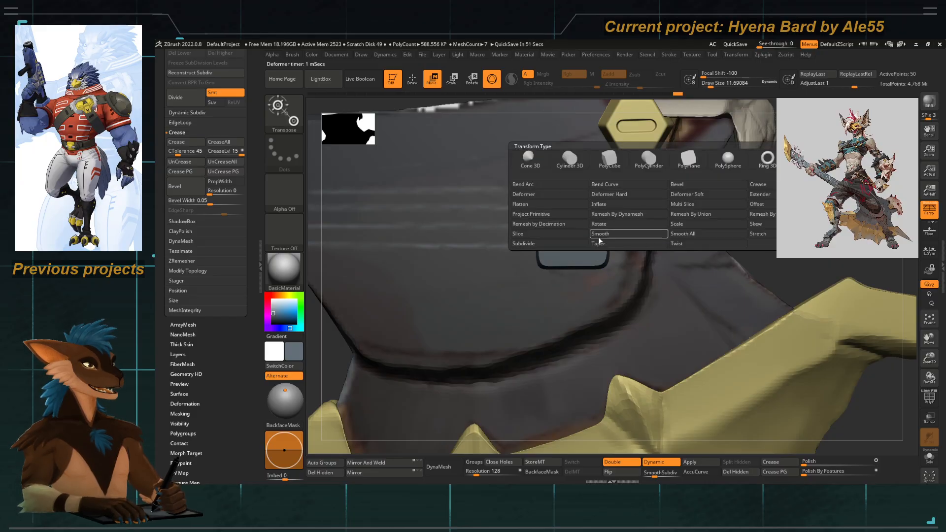
{"action": "left_click", "coordinate": [627, 244]}
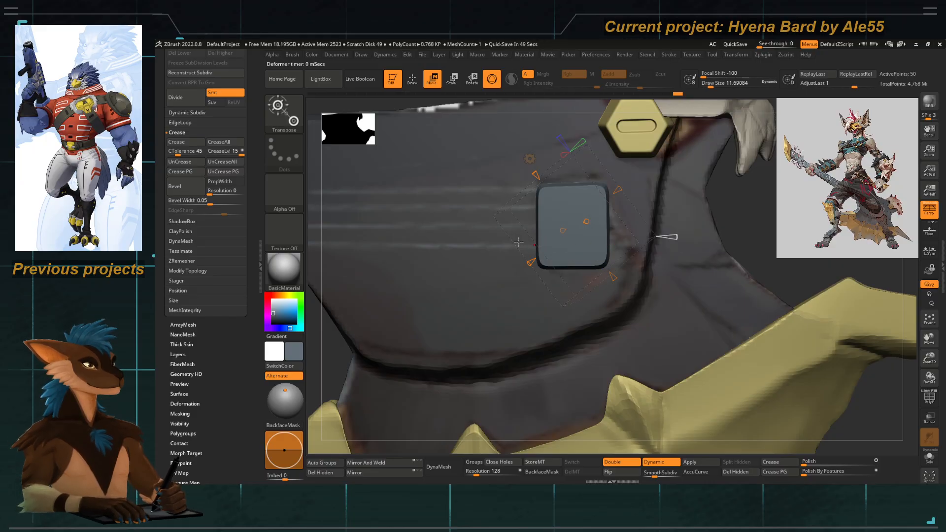
{"action": "right_click_drag", "start_coordinate": [526, 237], "coordinate": [510, 248], "text": "alt"}
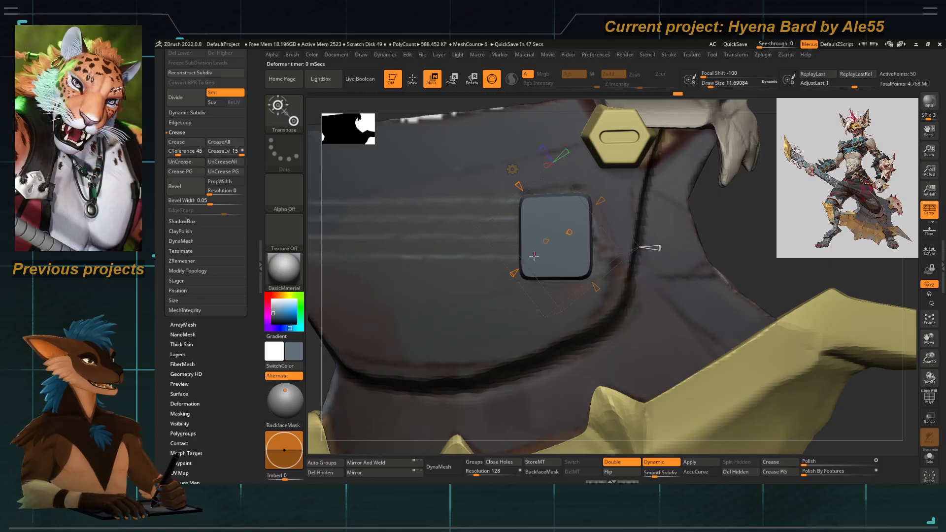
Leave the deformer and reorient the transform gizmo so its axes align with the block's front face.
{"action": "key", "text": "w"}
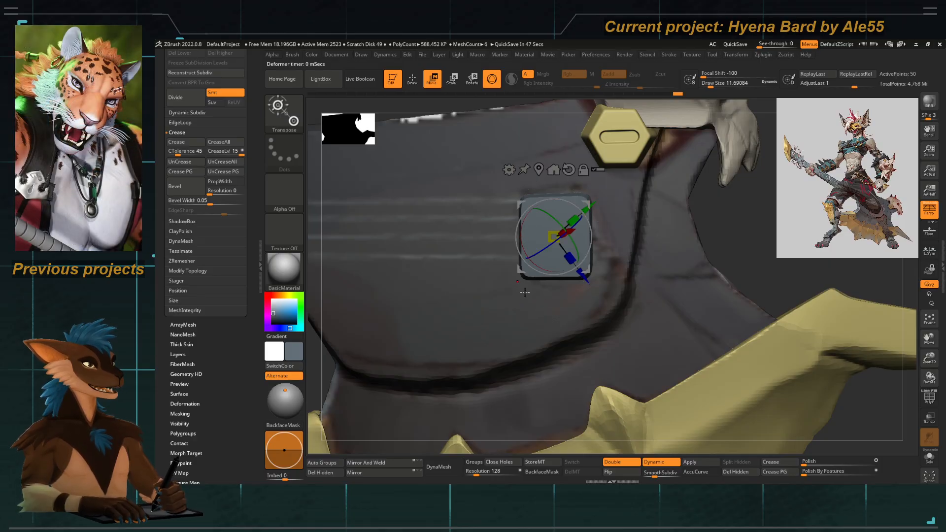
{"action": "right_click_drag", "start_coordinate": [521, 274], "coordinate": [542, 241], "text": "ctrl"}
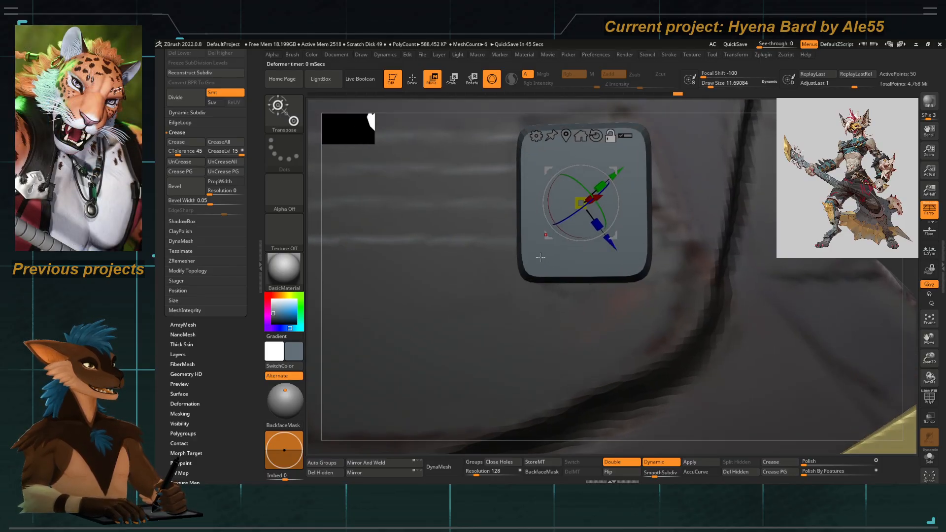
{"action": "left_click", "coordinate": [538, 262], "text": "alt"}
{"action": "left_click", "coordinate": [615, 203], "text": "alt"}
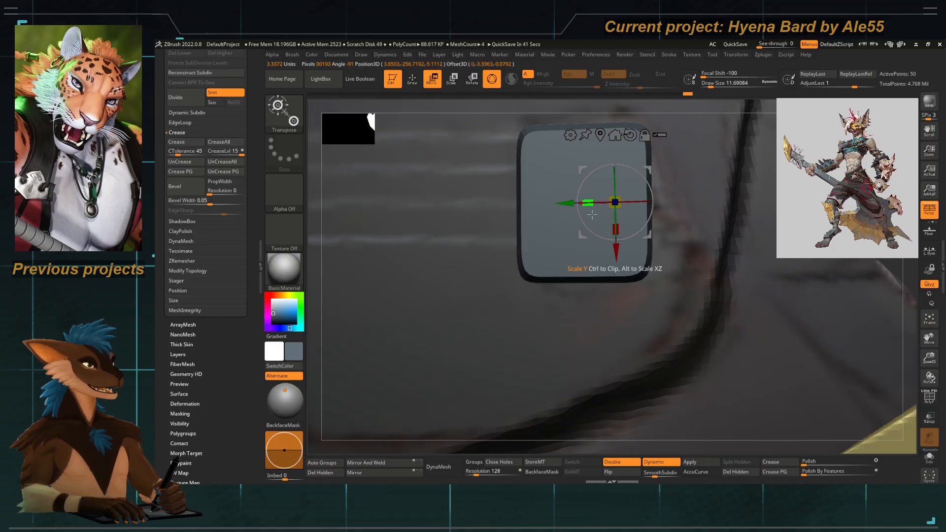
Apply a Taper deformer to the block so it narrows towards the string side.
{"action": "left_click", "coordinate": [571, 135]}
{"action": "left_click", "coordinate": [650, 221]}
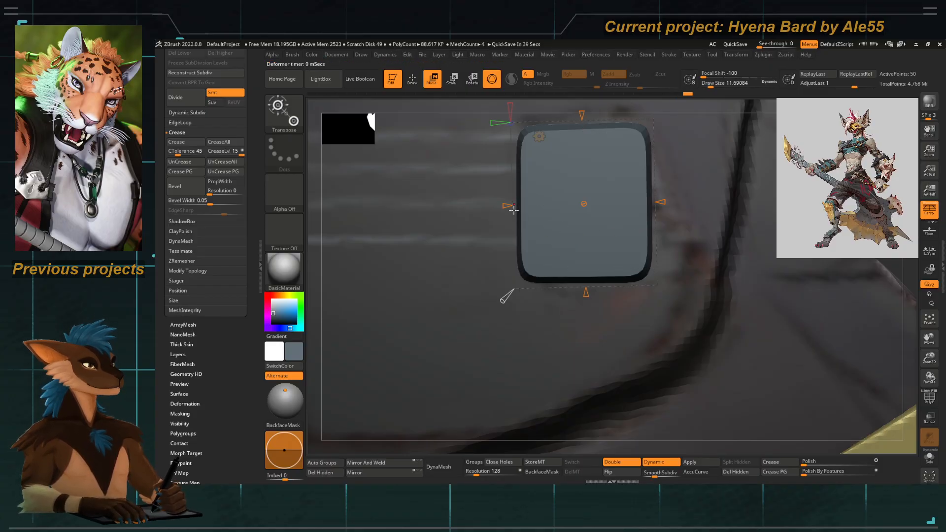
{"action": "mouse_move", "coordinate": [586, 291]}
{"action": "left_mouse_down"}
{"action": "mouse_move", "coordinate": [586, 307]}
{"action": "mouse_move", "coordinate": [586, 292]}
{"action": "left_mouse_up"}
{"action": "left_click_drag", "start_coordinate": [511, 207], "coordinate": [526, 205]}
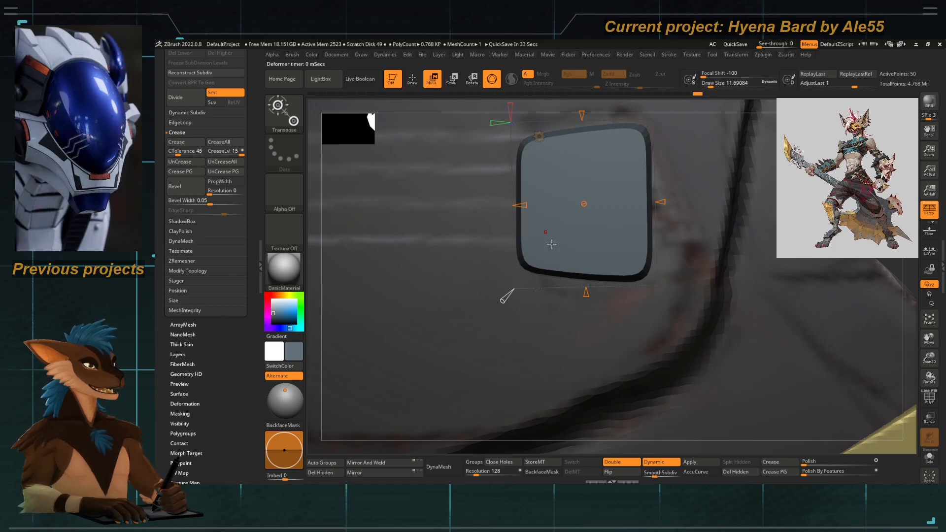
{"action": "right_click_drag", "start_coordinate": [551, 244], "coordinate": [548, 143], "text": "ctrl"}
{"action": "key", "text": "q"}
Examine the tapered block against the whole guitar from several angles and distances.
{"action": "mouse_move", "coordinate": [543, 270]}
{"action": "right_mouse_down", "text": "ctrl"}
{"action": "mouse_move", "coordinate": [492, 160]}
{"action": "mouse_move", "coordinate": [545, 274]}
{"action": "mouse_move", "coordinate": [678, 345]}
{"action": "mouse_move", "coordinate": [476, 229]}
{"action": "right_mouse_up", "text": "ctrl"}
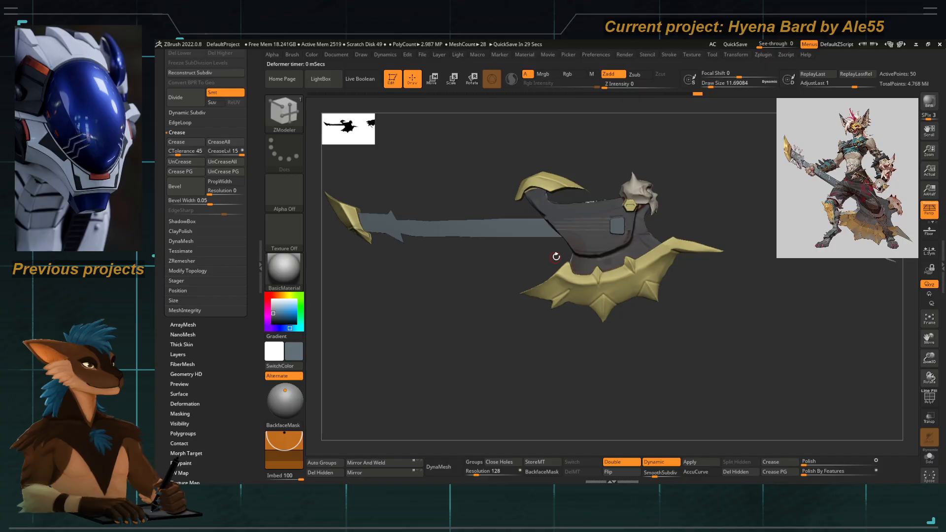
{"action": "right_click_drag", "start_coordinate": [585, 269], "coordinate": [588, 285], "text": "ctrl"}
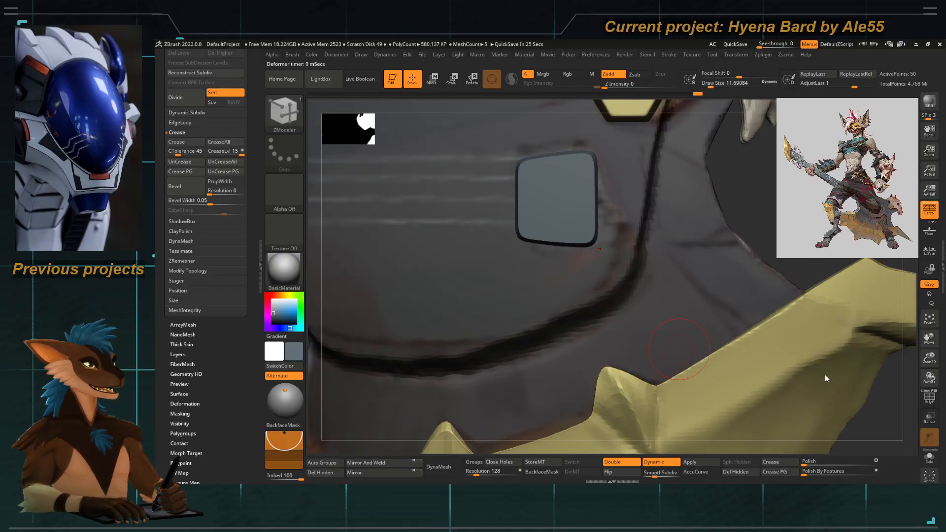
{"action": "right_click_drag", "start_coordinate": [774, 198], "coordinate": [729, 256]}
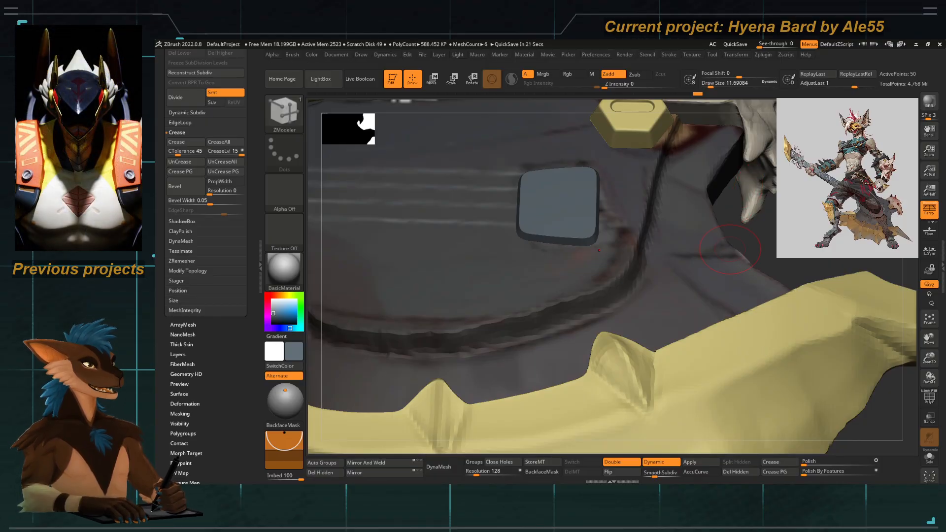
{"action": "right_click_drag", "start_coordinate": [730, 249], "coordinate": [710, 173]}
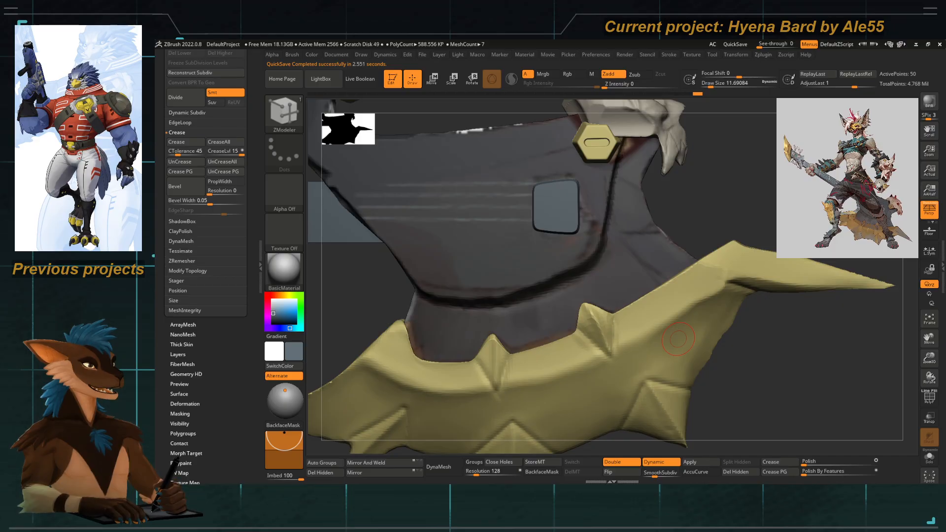
{"action": "left_click_drag", "start_coordinate": [337, 316], "coordinate": [355, 260]}
{"action": "left_click_drag", "start_coordinate": [530, 111], "coordinate": [516, 181]}
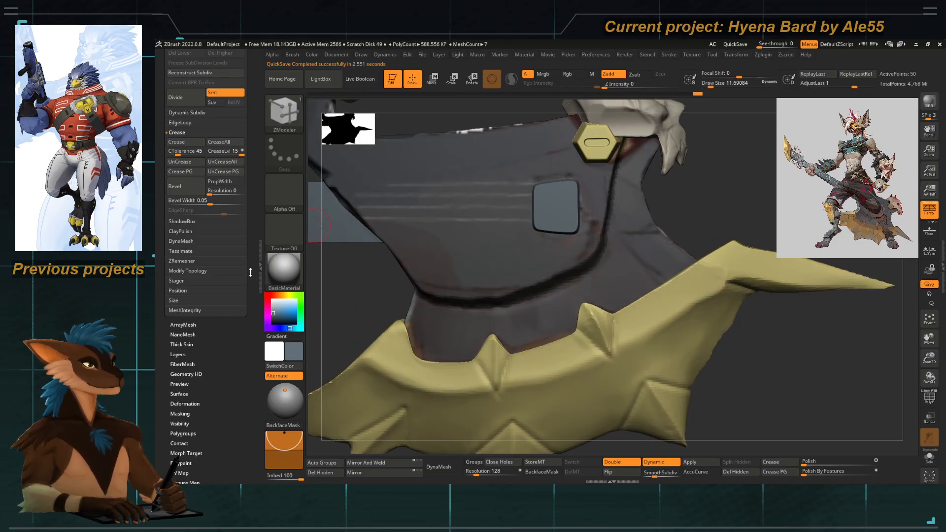
Append a Cylinder3D as a new subtool and frame the view around it and the guitar.
{"action": "scroll", "coordinate": [251, 276], "scroll_direction": "up", "scroll_amount": 10}
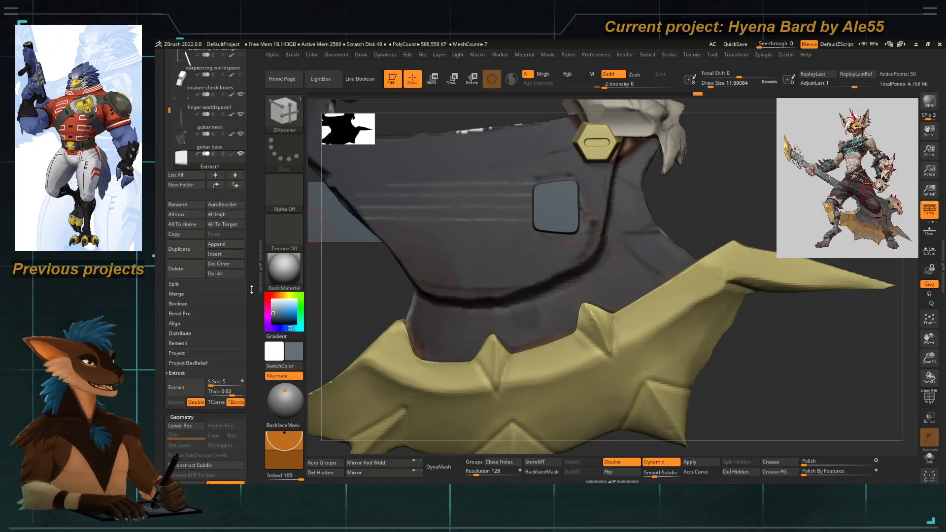
{"action": "scroll", "coordinate": [251, 290], "scroll_direction": "up", "scroll_amount": 5}
{"action": "left_click", "coordinate": [232, 356]}
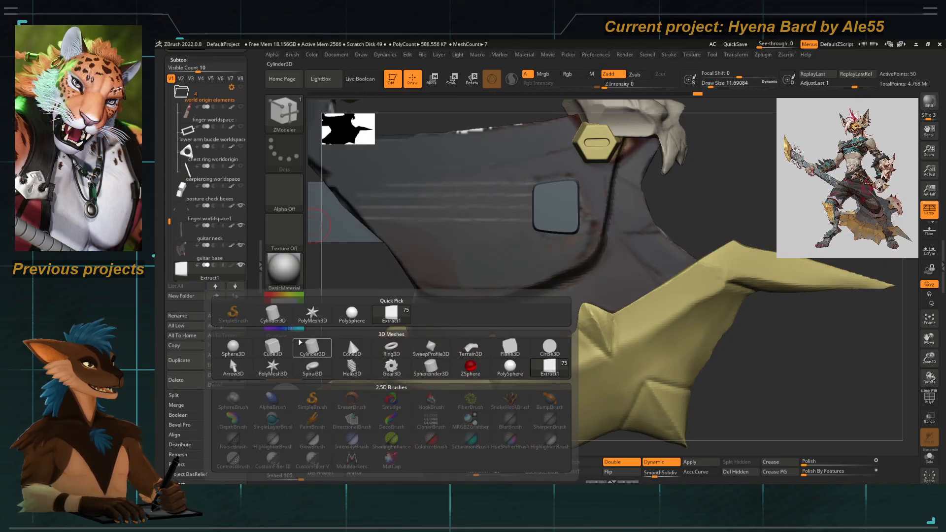
{"action": "mouse_move", "coordinate": [310, 350]}
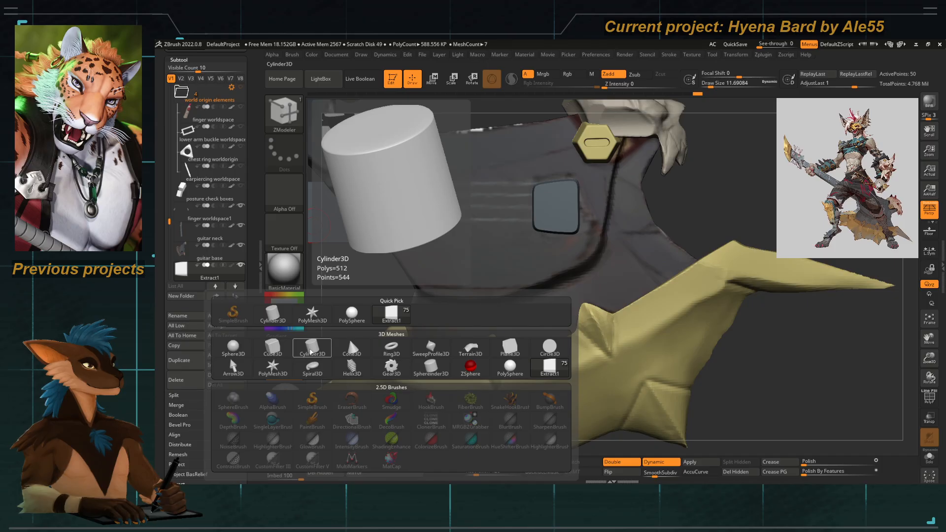
{"action": "left_click", "coordinate": [310, 351]}
{"action": "key", "text": "f"}
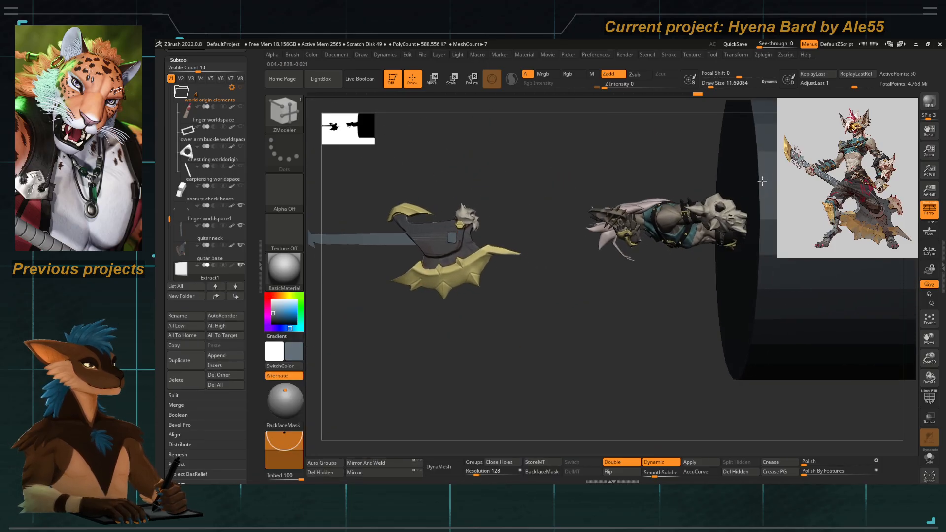
Shrink the new cylinder and move it from the character over to the axe-guitar's body.
{"action": "key", "text": "w"}
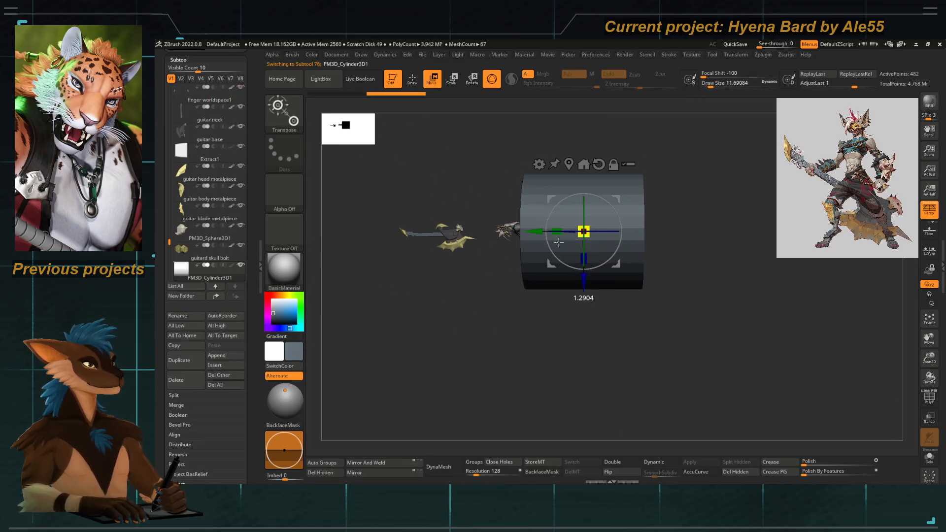
{"action": "left_click_drag", "start_coordinate": [559, 243], "coordinate": [387, 232]}
{"action": "left_click_drag", "start_coordinate": [453, 350], "coordinate": [516, 398], "text": "alt"}
{"action": "left_click_drag", "start_coordinate": [539, 212], "coordinate": [569, 212]}
{"action": "left_click_drag", "start_coordinate": [478, 288], "coordinate": [459, 265], "text": "alt"}
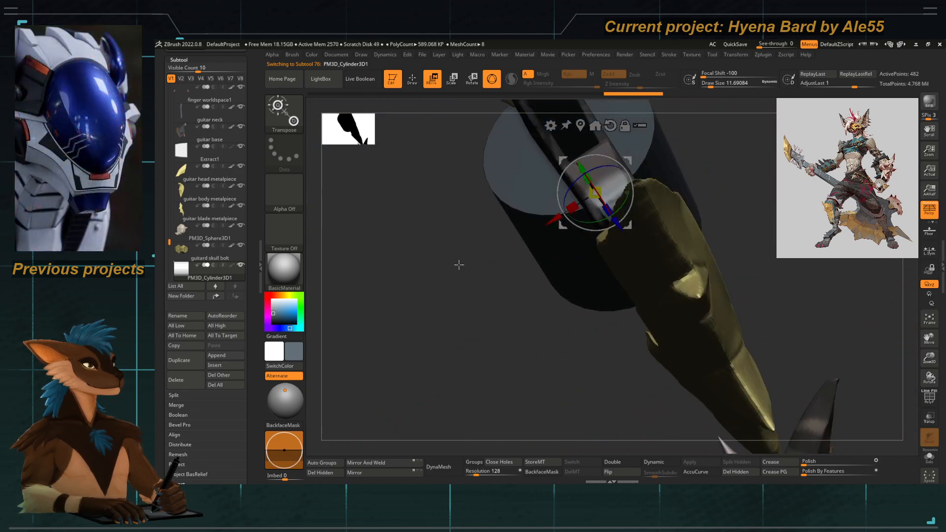
{"action": "left_click_drag", "start_coordinate": [439, 306], "coordinate": [367, 321], "text": "alt"}
{"action": "left_click_drag", "start_coordinate": [367, 321], "coordinate": [481, 300], "text": "shift"}
{"action": "left_click_drag", "start_coordinate": [481, 252], "coordinate": [508, 304], "text": "alt"}
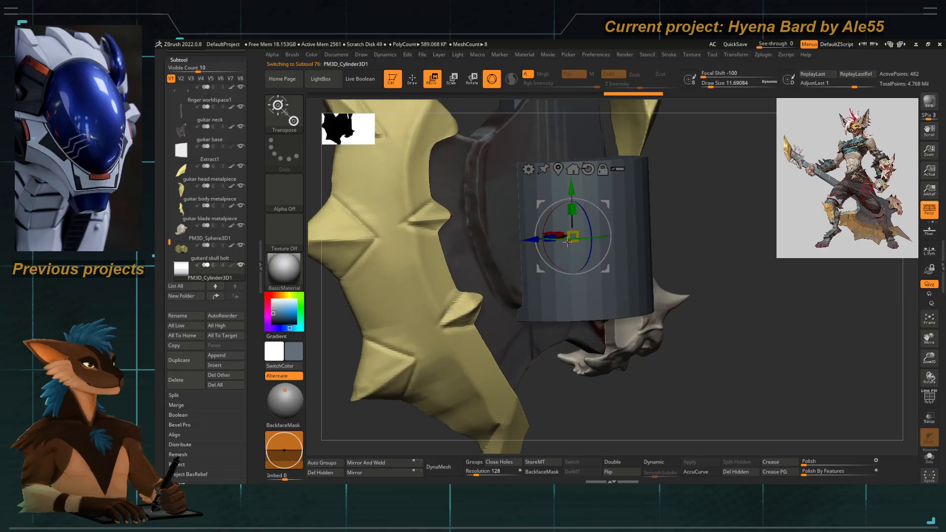
Scale the cylinder down to roughly the small plate's size and bring it beside the plate.
{"action": "left_click_drag", "start_coordinate": [582, 231], "coordinate": [682, 236]}
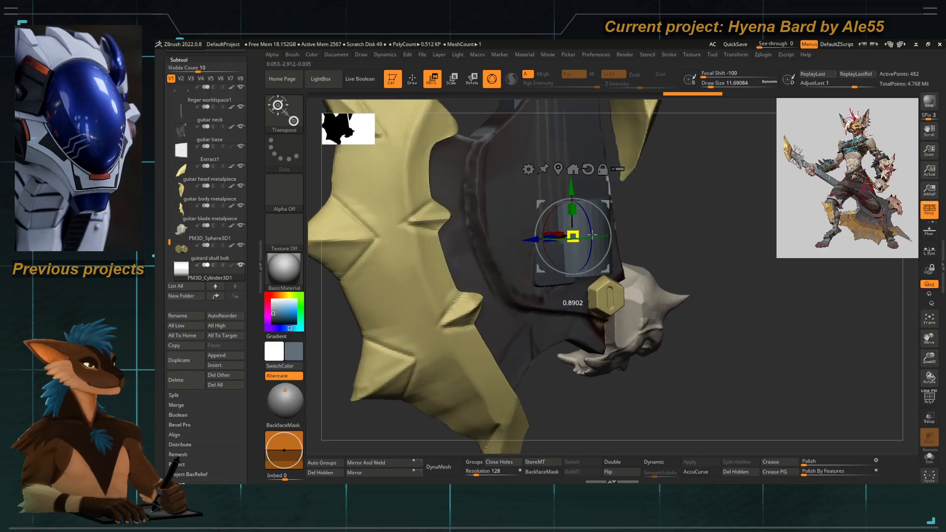
{"action": "left_click_drag", "start_coordinate": [592, 234], "coordinate": [636, 234]}
{"action": "left_click_drag", "start_coordinate": [671, 218], "coordinate": [659, 209], "text": "shift"}
{"action": "left_click_drag", "start_coordinate": [592, 241], "coordinate": [509, 277]}
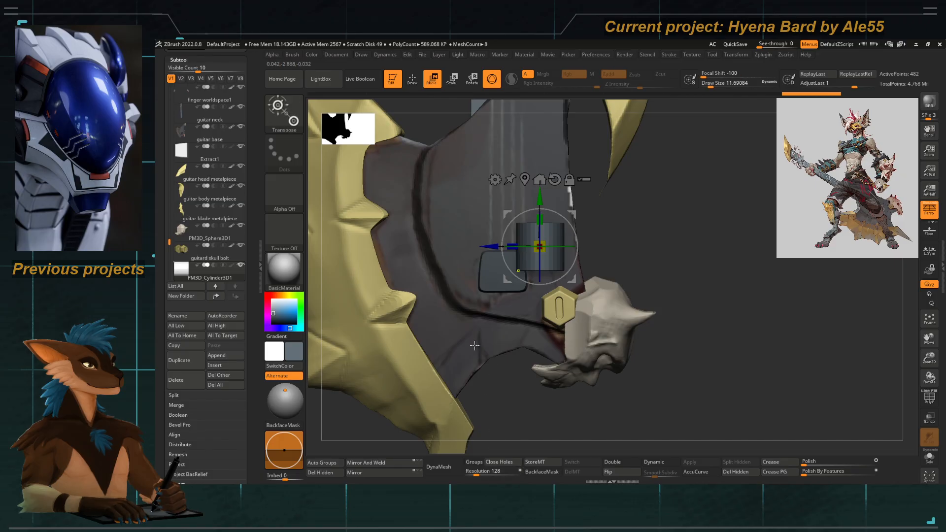
Reshape the subdivided cylinder into a slim upright rod and place it over the small plate.
{"action": "left_click_drag", "start_coordinate": [657, 204], "coordinate": [698, 290]}
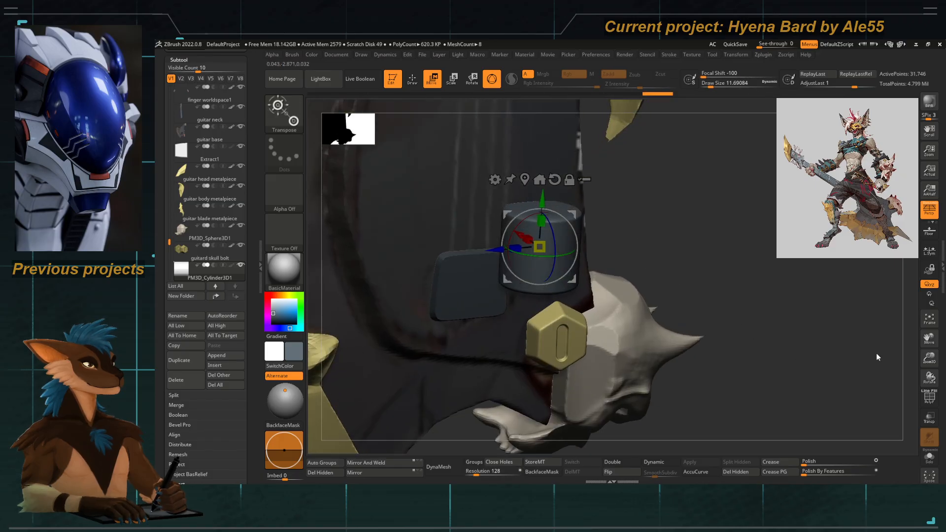
{"action": "left_click_drag", "start_coordinate": [542, 220], "coordinate": [575, 105]}
{"action": "left_click_drag", "start_coordinate": [663, 192], "coordinate": [594, 229], "text": "shift"}
{"action": "left_click_drag", "start_coordinate": [592, 196], "coordinate": [516, 282]}
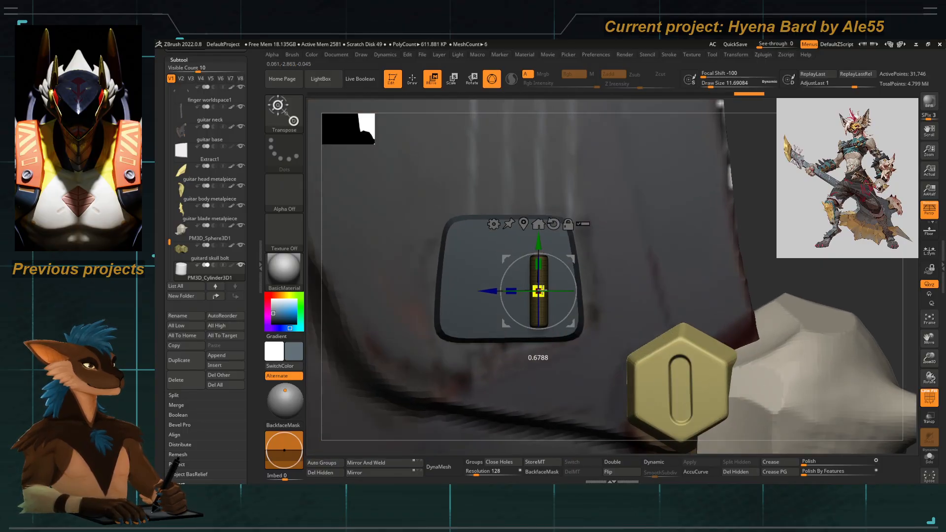
Shift the rod in depth relative to the plate, hide the polyframe and check its placement on the guitar body.
{"action": "key", "text": "q"}
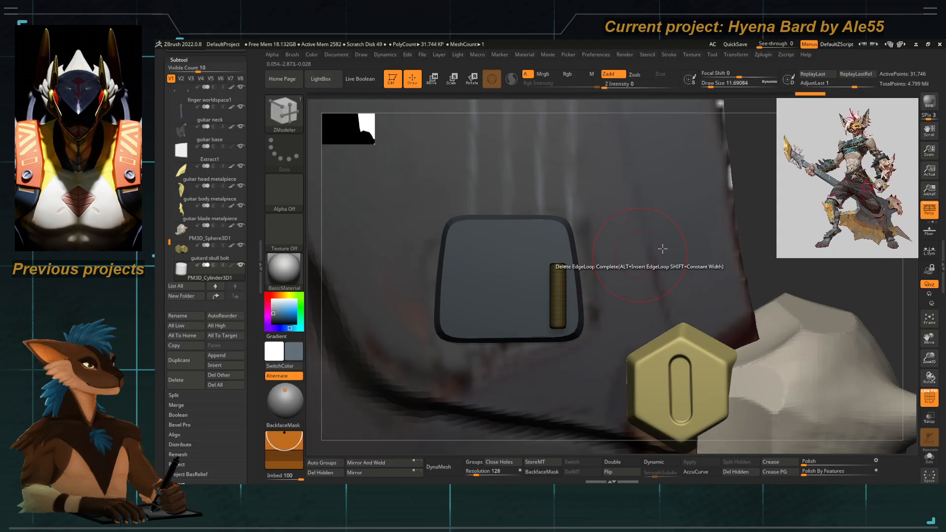
{"action": "left_click_drag", "start_coordinate": [828, 247], "coordinate": [759, 226]}
{"action": "key", "text": "w"}
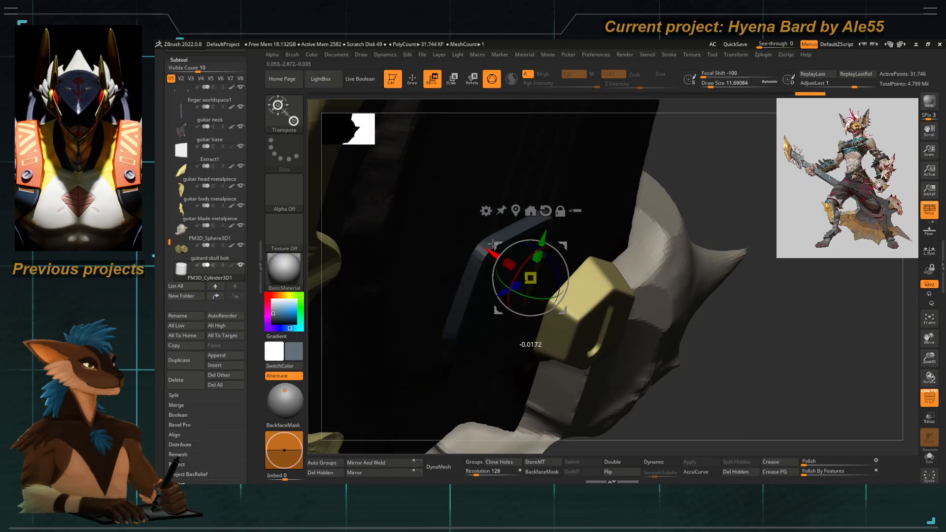
{"action": "key", "text": "q"}
{"action": "left_click", "coordinate": [935, 401]}
{"action": "left_click_drag", "start_coordinate": [774, 170], "coordinate": [685, 123]}
{"action": "right_click_drag", "start_coordinate": [531, 256], "coordinate": [593, 214], "text": "ctrl"}
{"action": "left_click_drag", "start_coordinate": [594, 214], "coordinate": [543, 185]}
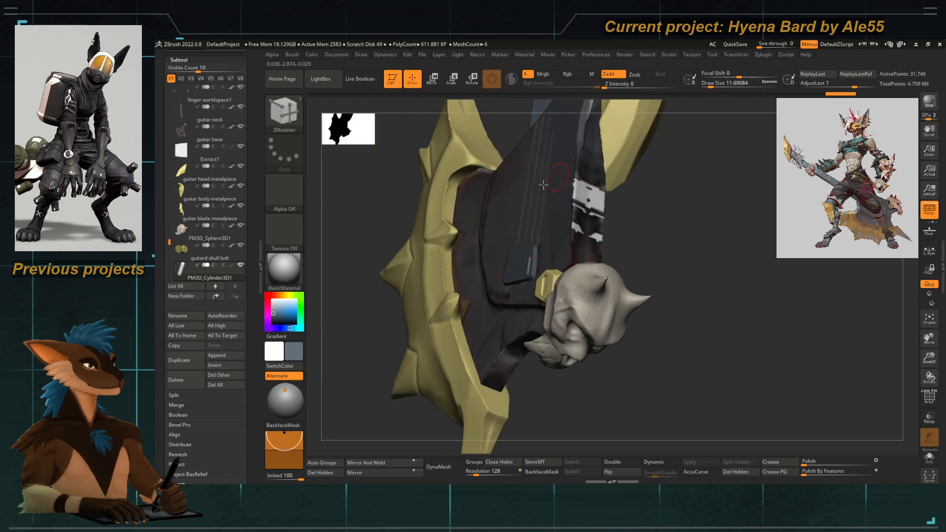
Adjust the rod's depth from the side so it rests on the plate's front face.
{"action": "left_click_drag", "start_coordinate": [362, 242], "coordinate": [405, 231]}
{"action": "left_click_drag", "start_coordinate": [567, 202], "coordinate": [588, 226]}
{"action": "mouse_move", "coordinate": [587, 226]}
{"action": "right_mouse_down", "text": "ctrl"}
{"action": "mouse_move", "coordinate": [566, 276]}
{"action": "mouse_move", "coordinate": [535, 303]}
{"action": "right_mouse_up", "text": "ctrl"}
{"action": "key", "text": "w"}
{"action": "left_click_drag", "start_coordinate": [616, 123], "coordinate": [664, 117], "text": "shift"}
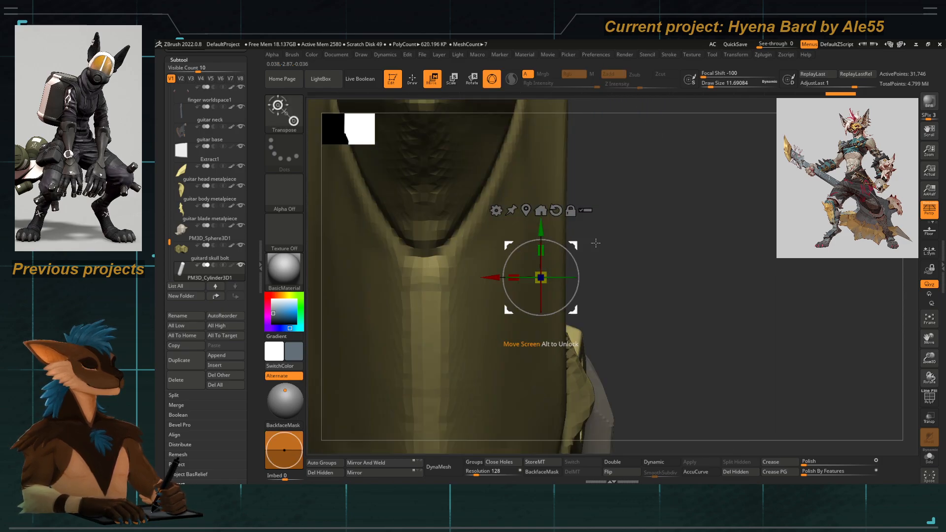
{"action": "left_click_drag", "start_coordinate": [596, 243], "coordinate": [537, 254]}
{"action": "key", "text": "q"}
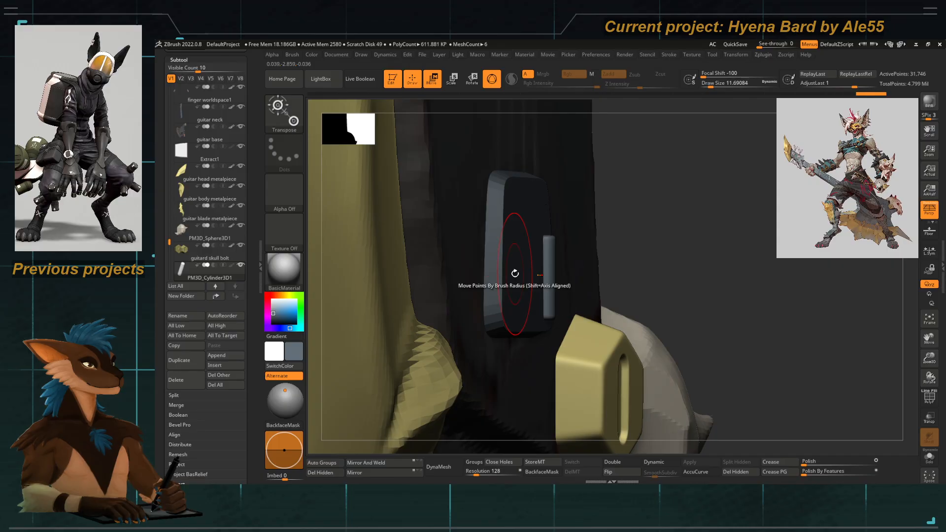
Try to duplicate the subdivided rod sideways across the plate, and undo the shift.
{"action": "mouse_move", "coordinate": [692, 207]}
{"action": "left_mouse_down"}
{"action": "mouse_move", "coordinate": [666, 184]}
{"action": "mouse_move", "coordinate": [643, 194]}
{"action": "left_mouse_up"}
{"action": "key", "text": "w"}
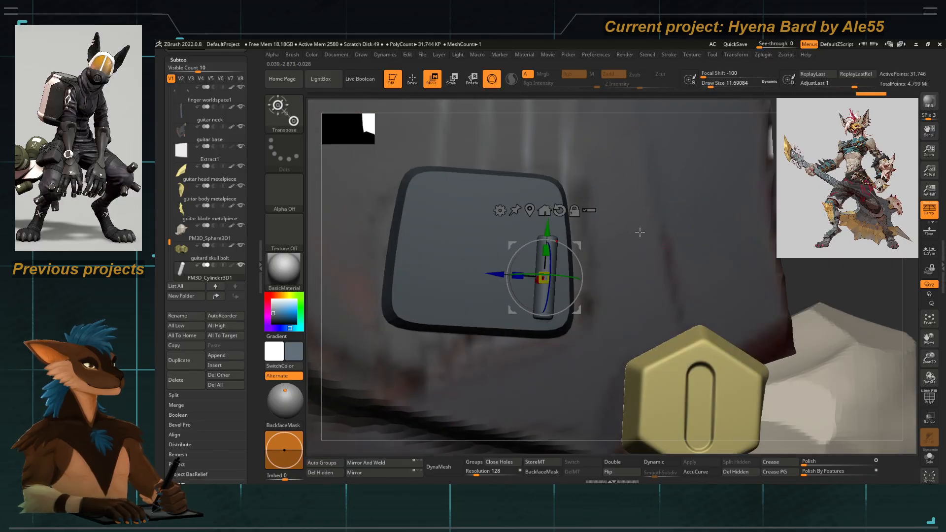
{"action": "left_click_drag", "start_coordinate": [640, 232], "coordinate": [653, 231], "text": "shift"}
{"action": "left_click_drag", "start_coordinate": [495, 281], "coordinate": [456, 281]}
{"action": "key", "text": "ctrl+z"}
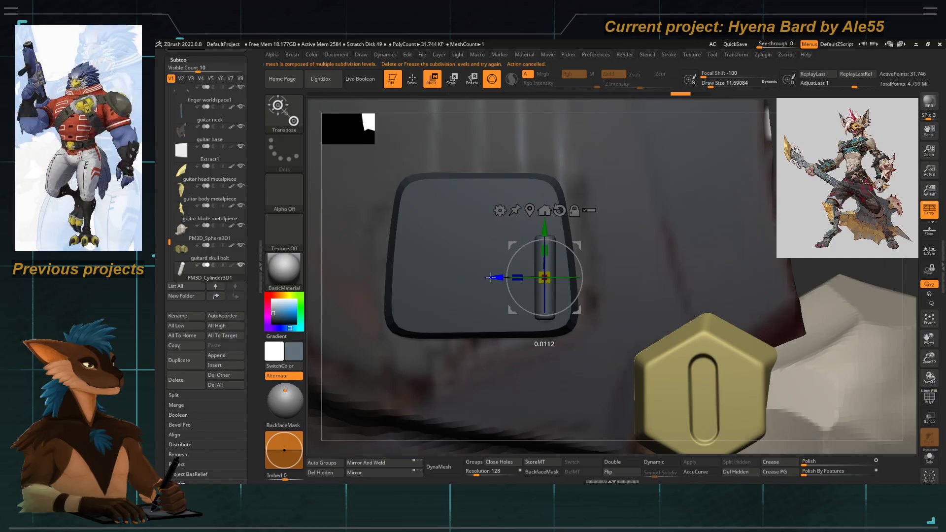
Drop the rod to its lowest subdivision level and delete the higher levels.
{"action": "left_click_drag", "start_coordinate": [245, 302], "coordinate": [248, 170]}
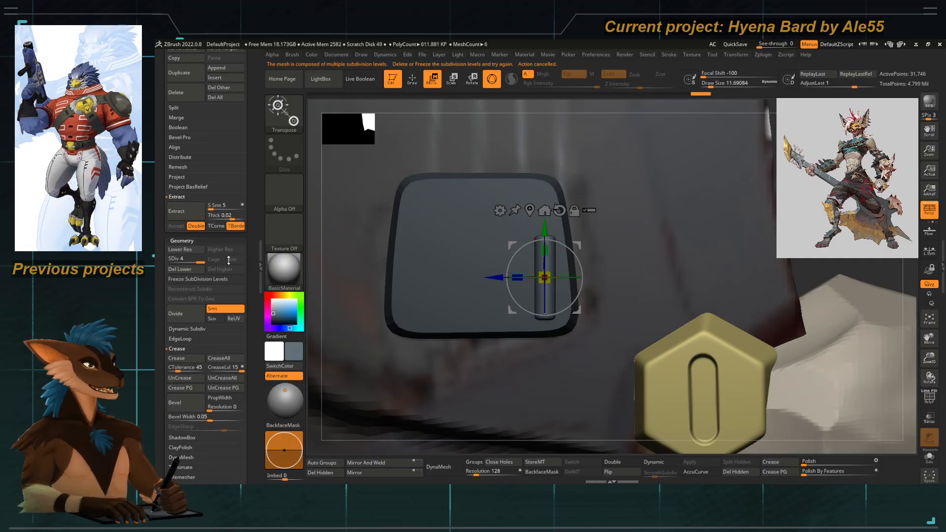
{"action": "left_click", "coordinate": [173, 260]}
{"action": "left_click", "coordinate": [220, 270]}
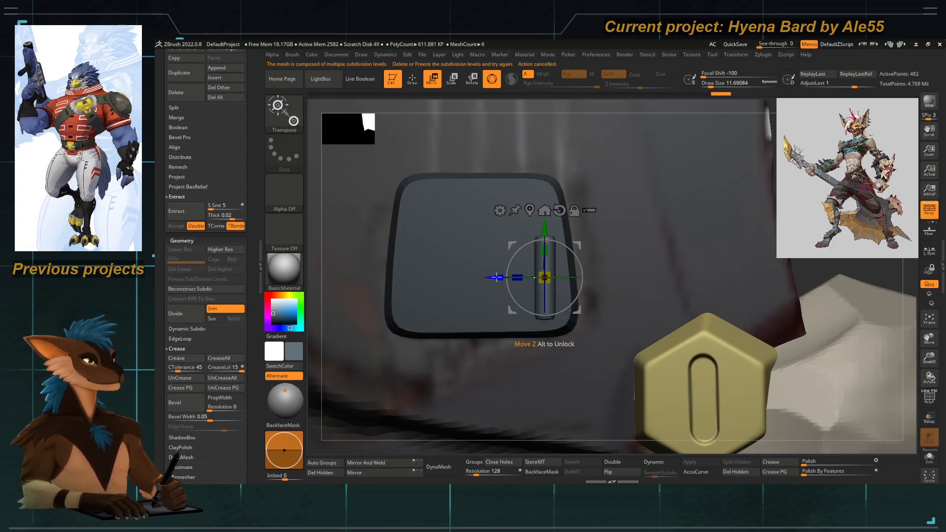
Try duplicating the rod once beside itself on the plate, then undo the copy.
{"action": "left_click_drag", "start_coordinate": [494, 277], "coordinate": [463, 280], "text": "ctrl"}
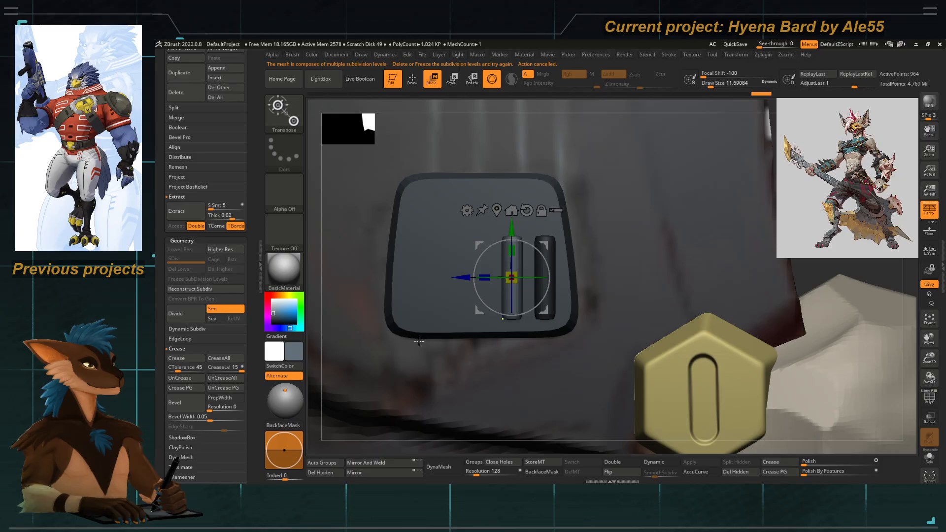
{"action": "key", "text": "ctrl+z"}
{"action": "mouse_move", "coordinate": [487, 305]}
{"action": "right_mouse_down", "text": "alt"}
{"action": "mouse_move", "coordinate": [475, 275]}
{"action": "mouse_move", "coordinate": [482, 306]}
{"action": "right_mouse_up", "text": "alt"}
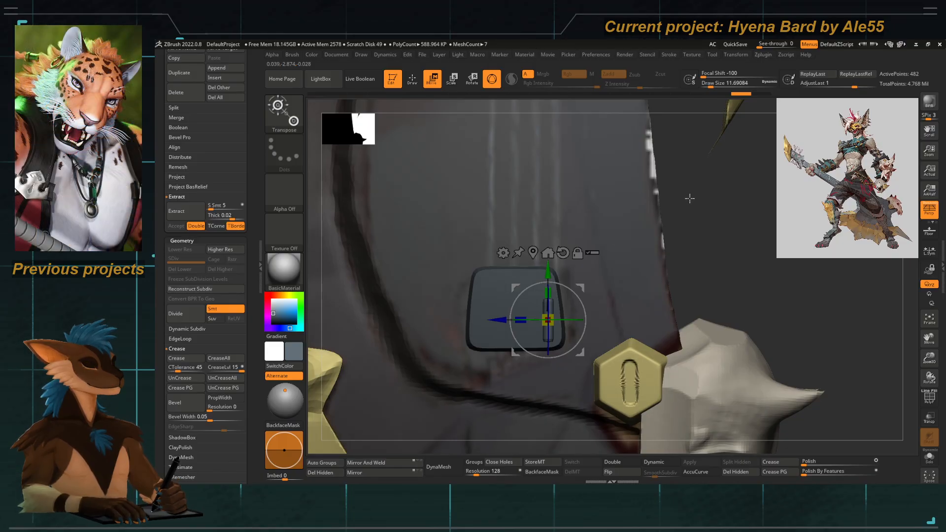
Select the tapered plate and widen it slightly across the string direction.
{"action": "mouse_move", "coordinate": [552, 294]}
{"action": "right_mouse_down", "text": "ctrl"}
{"action": "mouse_move", "coordinate": [547, 276]}
{"action": "mouse_move", "coordinate": [581, 280]}
{"action": "right_mouse_up", "text": "ctrl"}
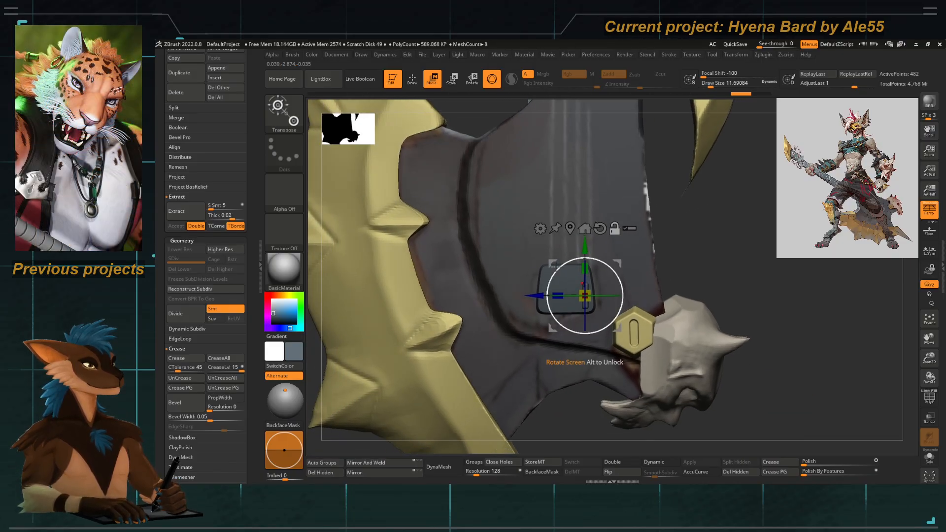
{"action": "key", "text": "q"}
{"action": "key", "text": "w"}
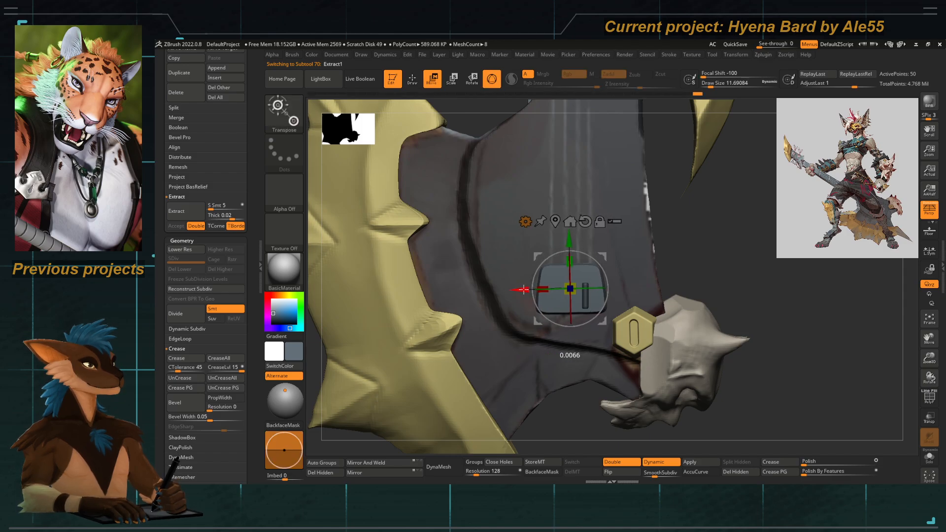
{"action": "key", "text": "q"}
Reselect the rod and move it sideways, closer to the plate's side edge next to the hexagonal bolt.
{"action": "left_click", "coordinate": [581, 294], "text": "alt"}
{"action": "mouse_move", "coordinate": [581, 293]}
{"action": "right_mouse_down", "text": "ctrl"}
{"action": "mouse_move", "coordinate": [593, 334]}
{"action": "mouse_move", "coordinate": [577, 323]}
{"action": "right_mouse_up", "text": "ctrl"}
{"action": "key", "text": "w"}
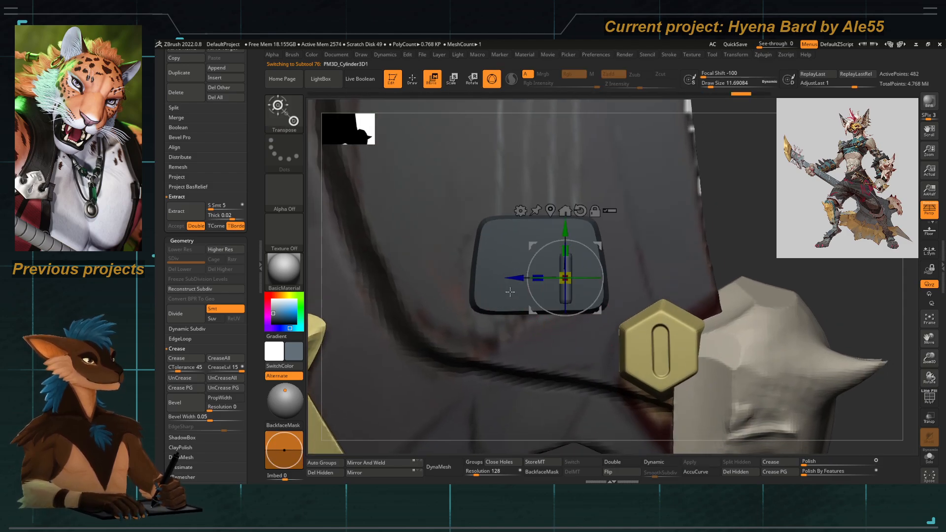
{"action": "left_click_drag", "start_coordinate": [513, 279], "coordinate": [523, 278]}
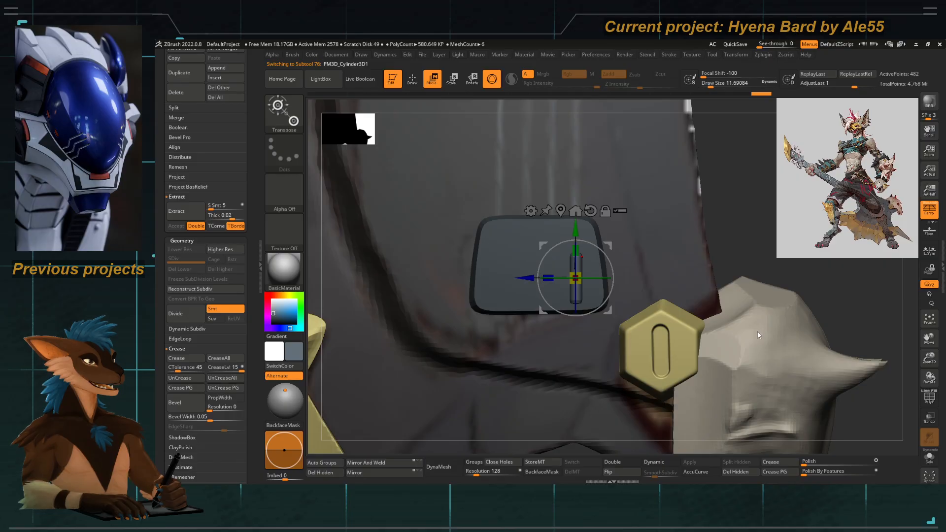
Turn on Array Mesh for the rod and bring up its Repeat setting.
{"action": "key", "text": "space"}
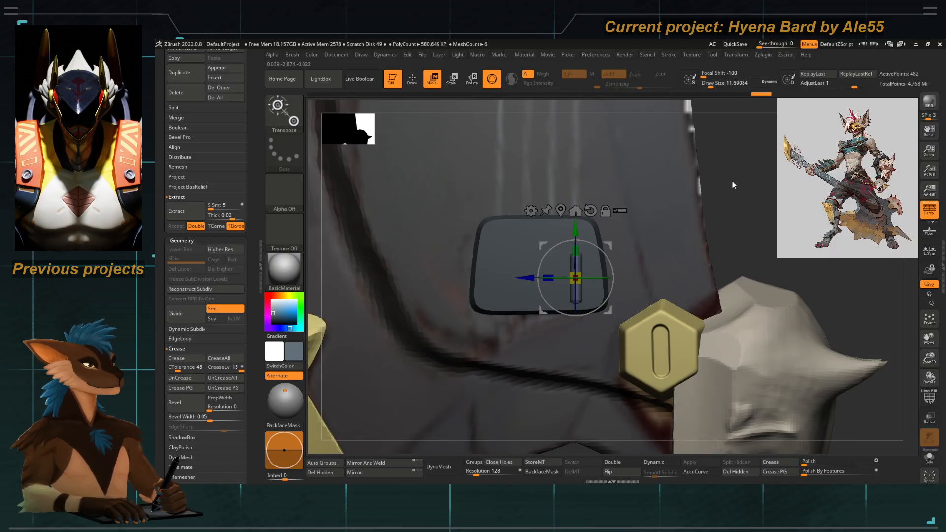
{"action": "key", "text": "q"}
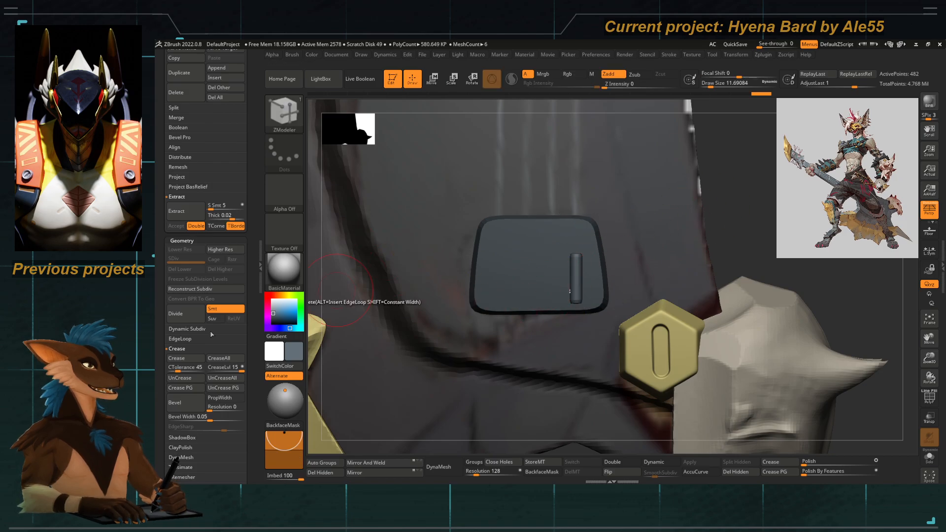
{"action": "scroll", "coordinate": [254, 220], "scroll_direction": "down", "scroll_amount": 10}
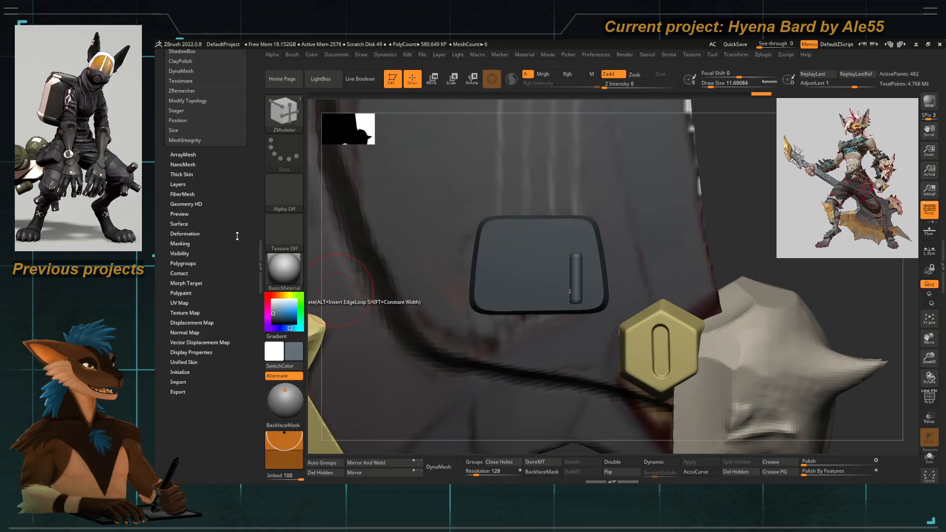
{"action": "left_click", "coordinate": [183, 155]}
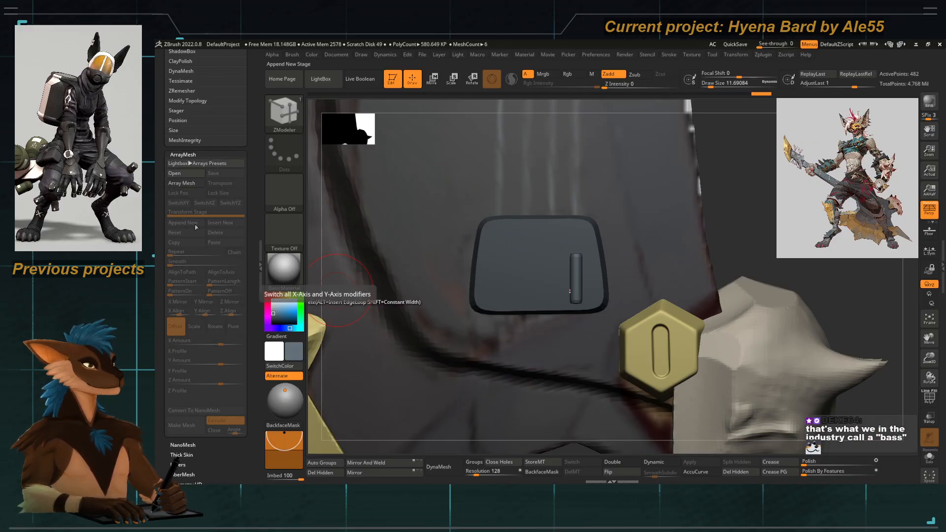
{"action": "left_click", "coordinate": [182, 184]}
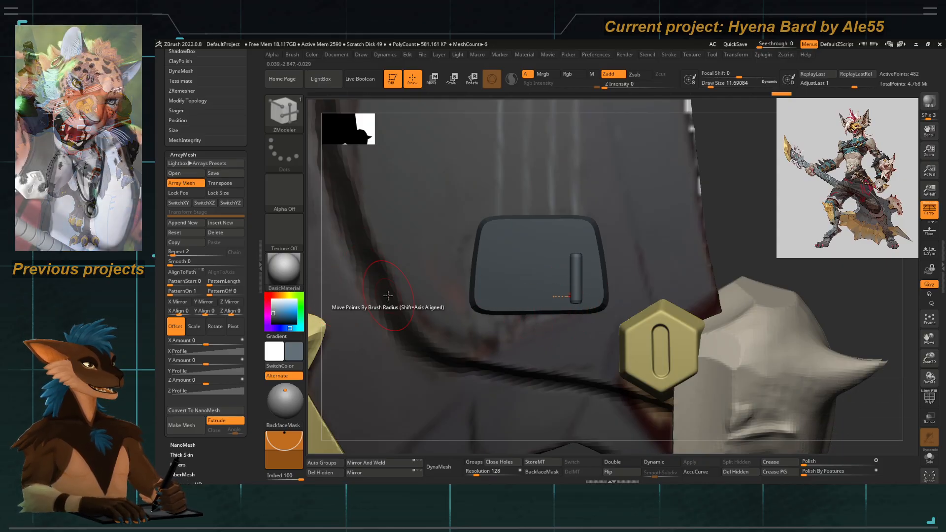
{"action": "left_click", "coordinate": [179, 252]}
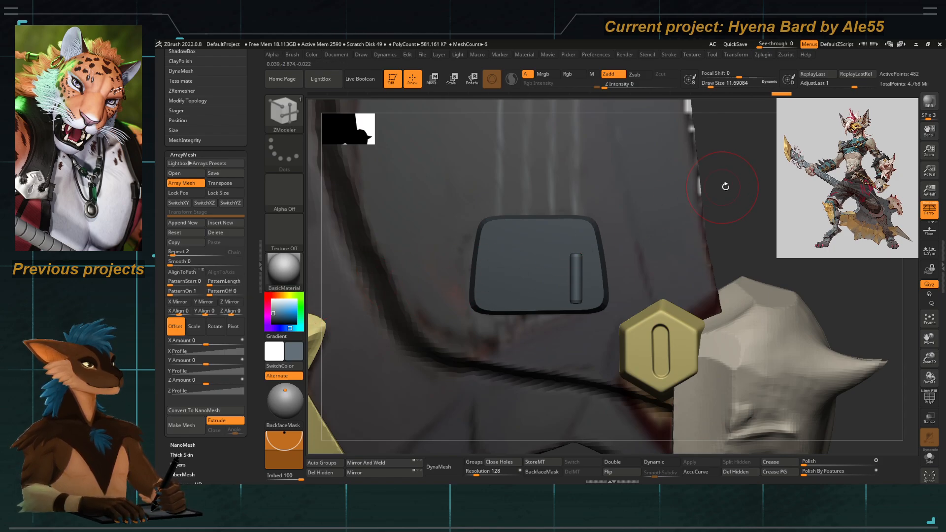
Try out the rod array's X Align setting, up to a value of 100.
{"action": "left_click_drag", "start_coordinate": [726, 186], "coordinate": [688, 208]}
{"action": "key", "text": "w"}
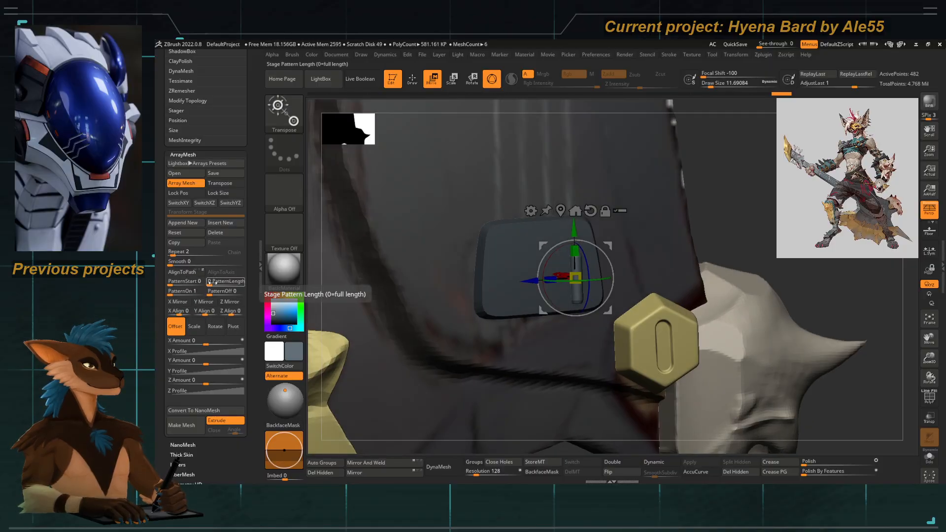
{"action": "left_click", "coordinate": [179, 313]}
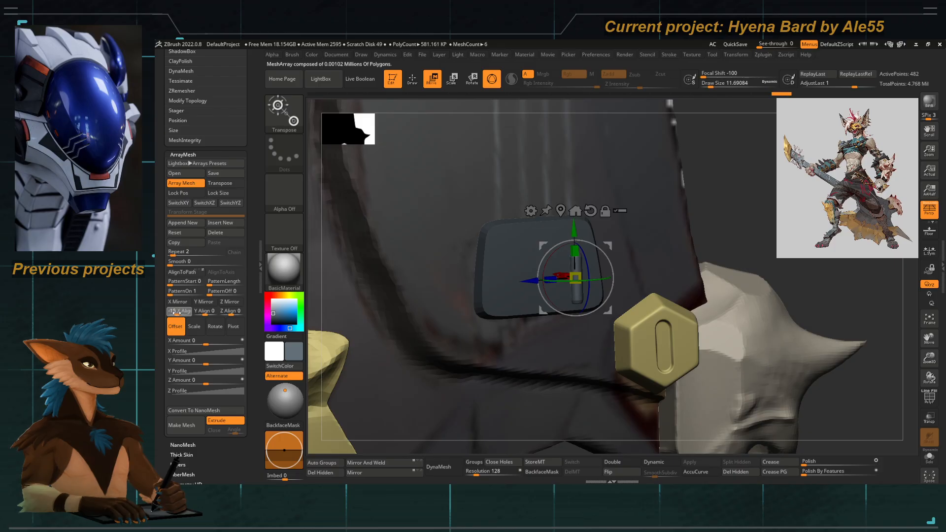
{"action": "left_click", "coordinate": [171, 253]}
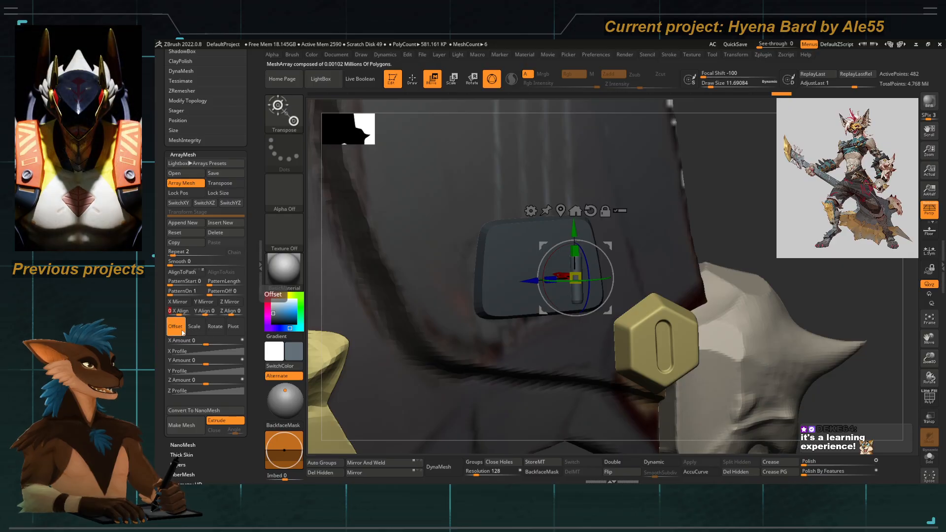
{"action": "left_click", "coordinate": [170, 293]}
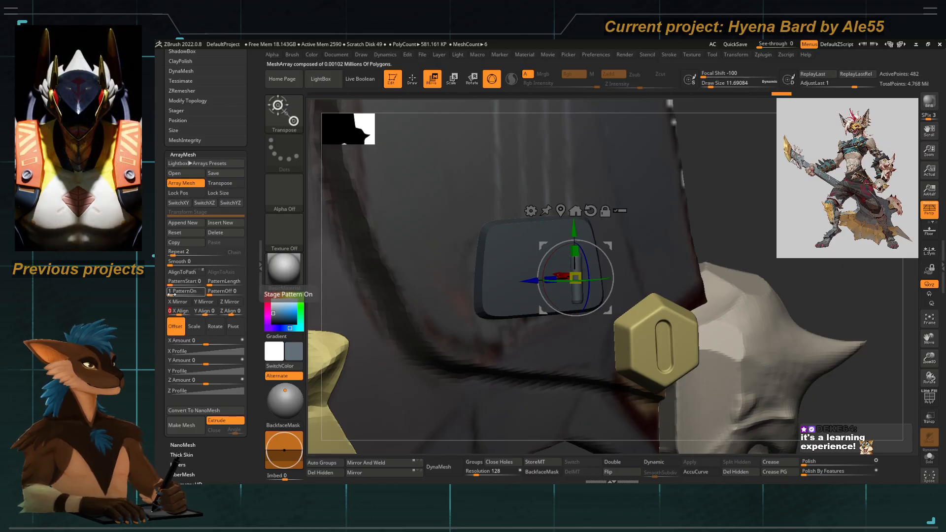
{"action": "left_click", "coordinate": [179, 313]}
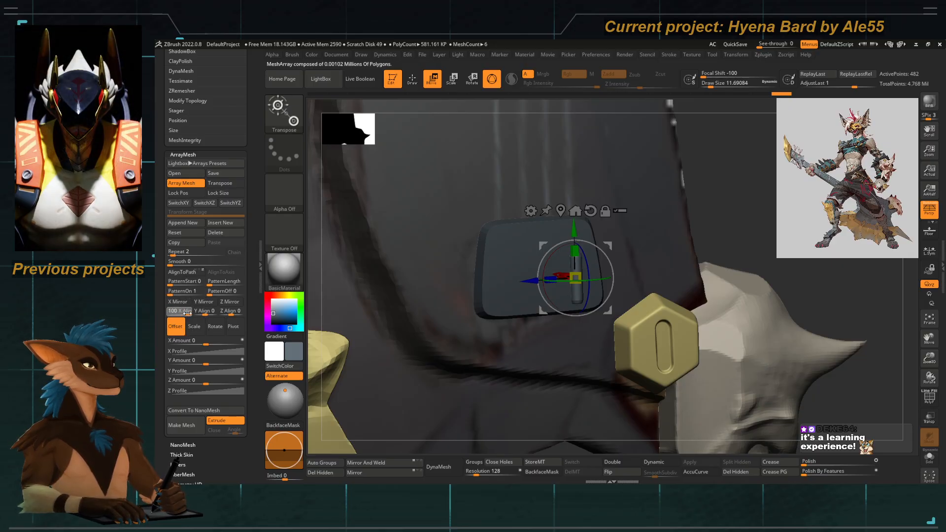
{"action": "key", "text": "q"}
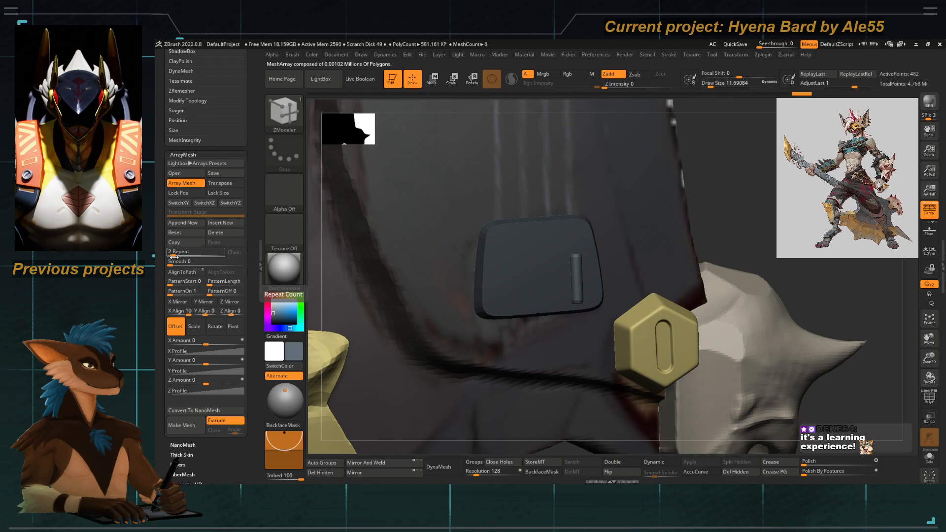
Set the rod array to 13 repeats and try spreading the copies with an X offset of about 35.
{"action": "left_click_drag", "start_coordinate": [175, 258], "coordinate": [176, 256]}
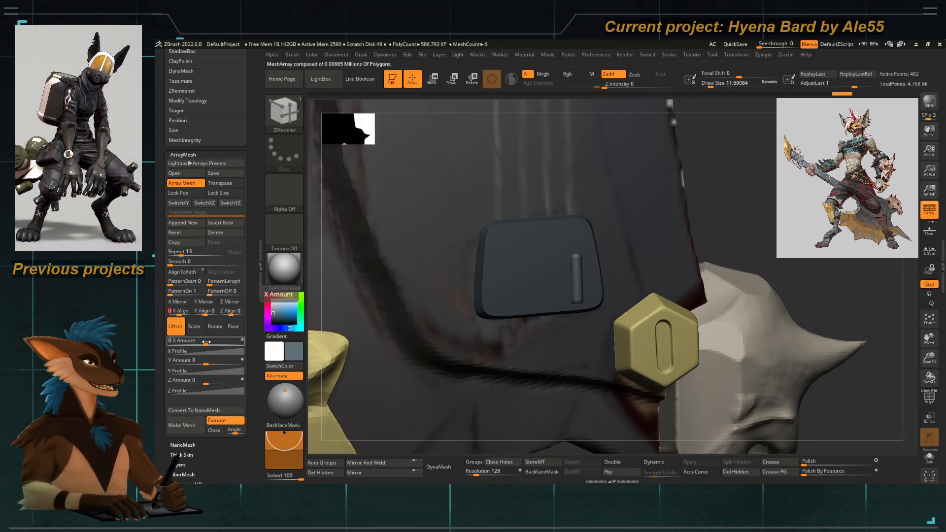
{"action": "left_click_drag", "start_coordinate": [207, 342], "coordinate": [235, 340]}
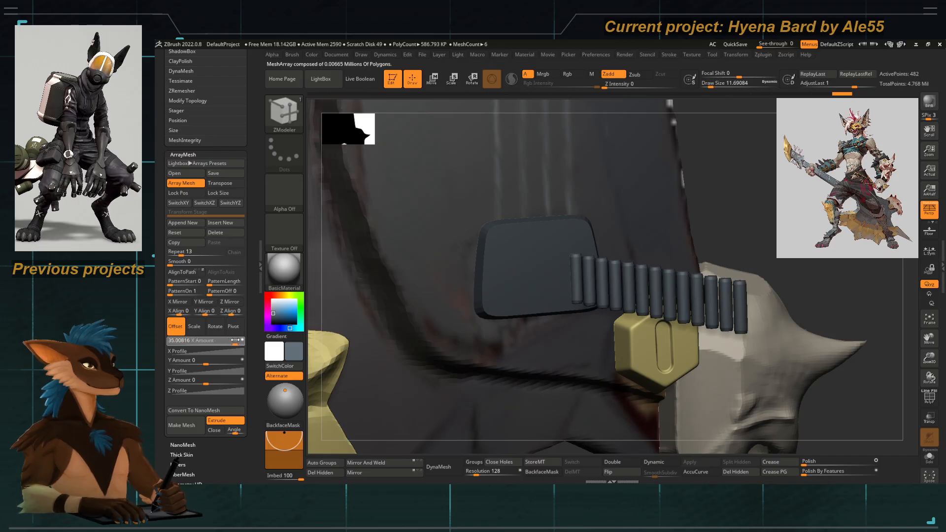
{"action": "left_click_drag", "start_coordinate": [714, 182], "coordinate": [569, 187], "text": "shift"}
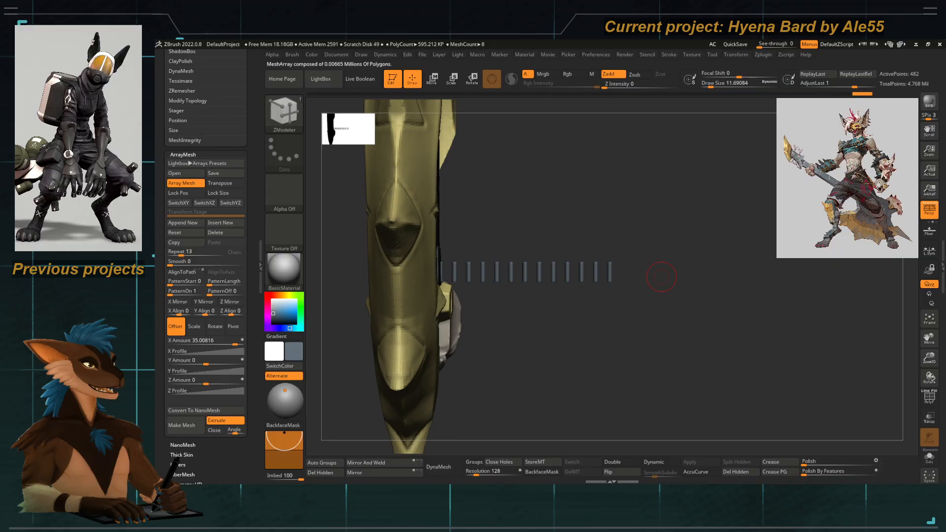
{"action": "left_click_drag", "start_coordinate": [671, 318], "coordinate": [643, 327]}
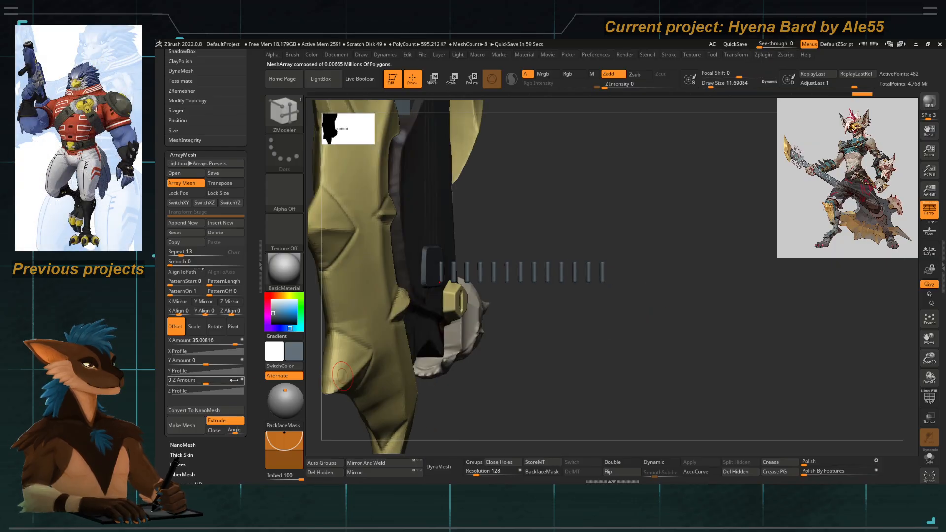
Reset the array's X offset to 0 and spread the rods across the plate with a Z offset of about -35.
{"action": "left_click", "coordinate": [209, 342]}
{"action": "type", "text": "0"}
{"action": "key", "text": "Return"}
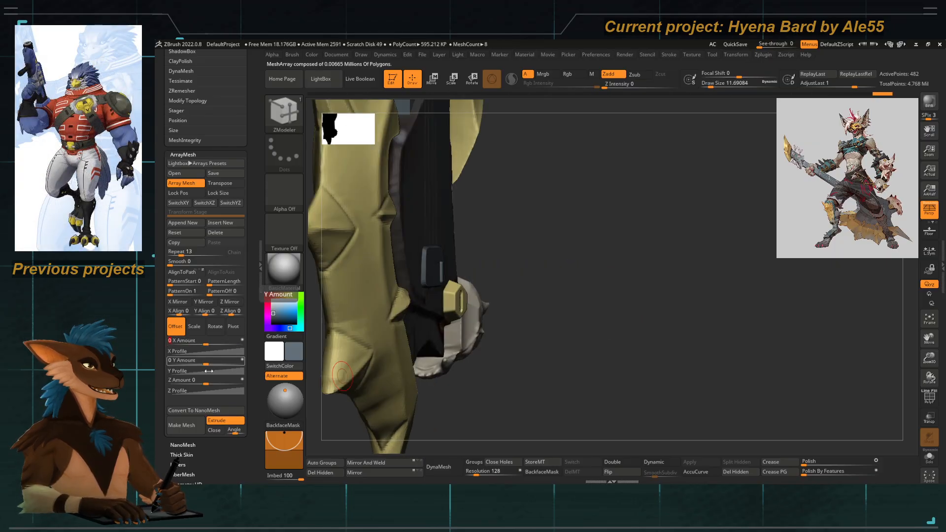
{"action": "left_click_drag", "start_coordinate": [209, 380], "coordinate": [176, 377]}
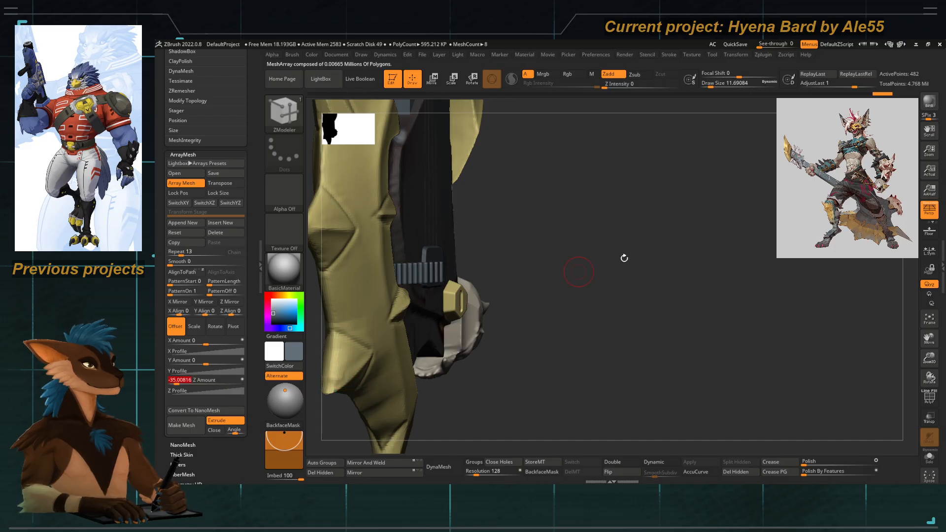
{"action": "left_click_drag", "start_coordinate": [623, 258], "coordinate": [723, 230], "text": "shift"}
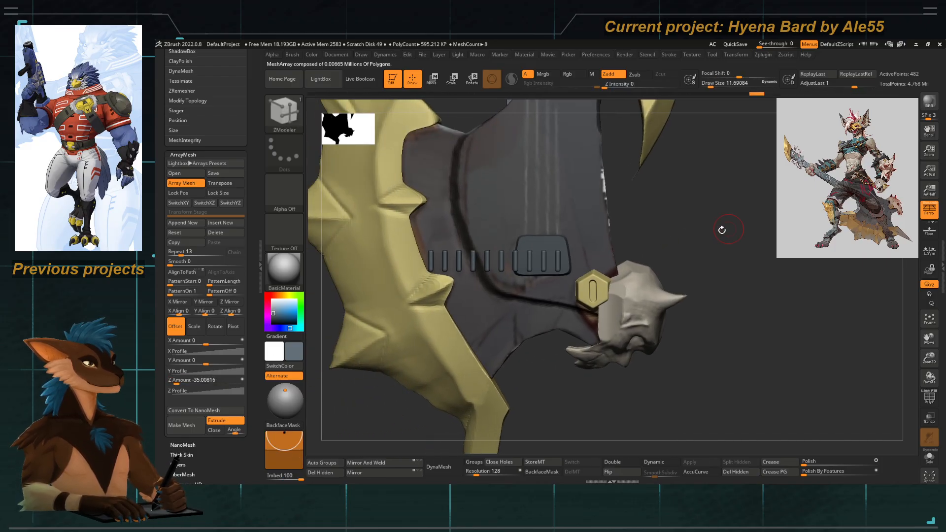
Reduce the rod array to 4 repeats and tighten its Z offset to about -8.4 so the rods fit on the plate.
{"action": "left_click", "coordinate": [179, 253]}
{"action": "type", "text": "4"}
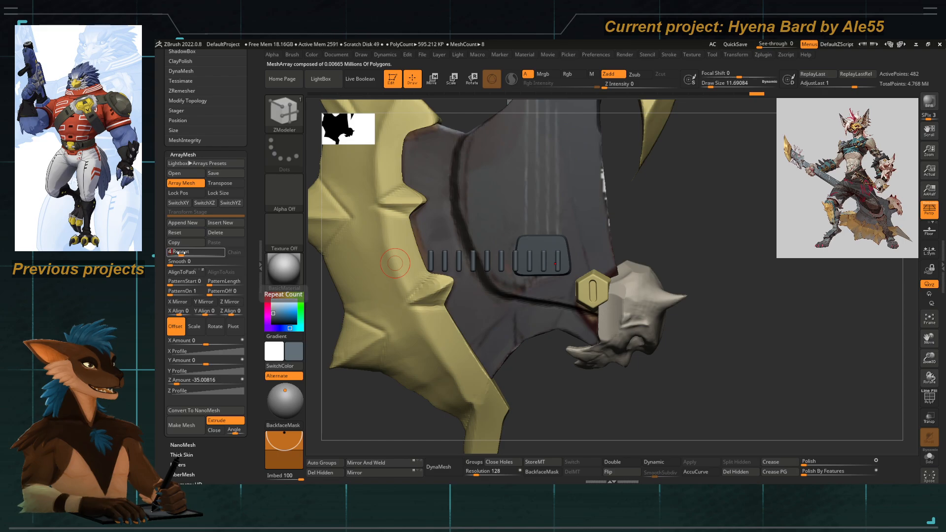
{"action": "key", "text": "Return"}
{"action": "left_click_drag", "start_coordinate": [178, 381], "coordinate": [182, 383]}
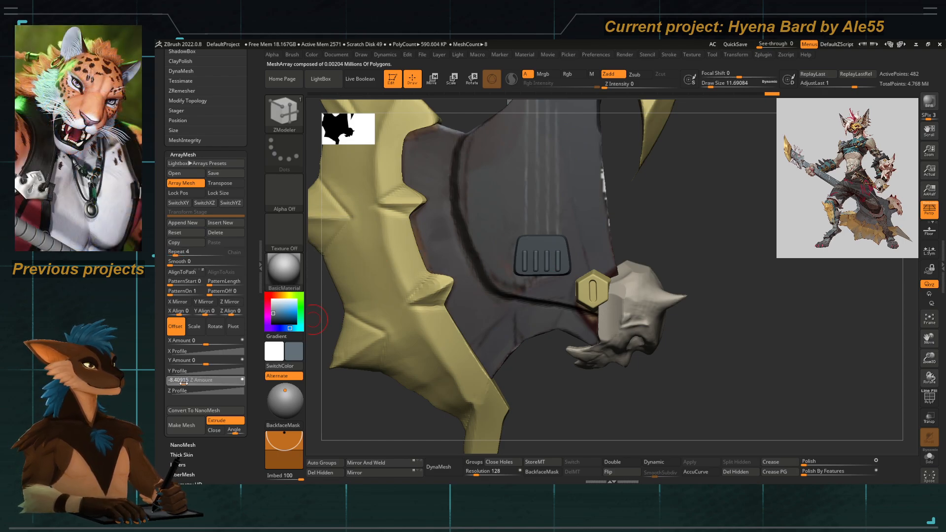
Examine the spacing of the rods on the plate up close and in proportion to the whole axe-guitar.
{"action": "left_click_drag", "start_coordinate": [740, 220], "coordinate": [804, 259], "text": "alt"}
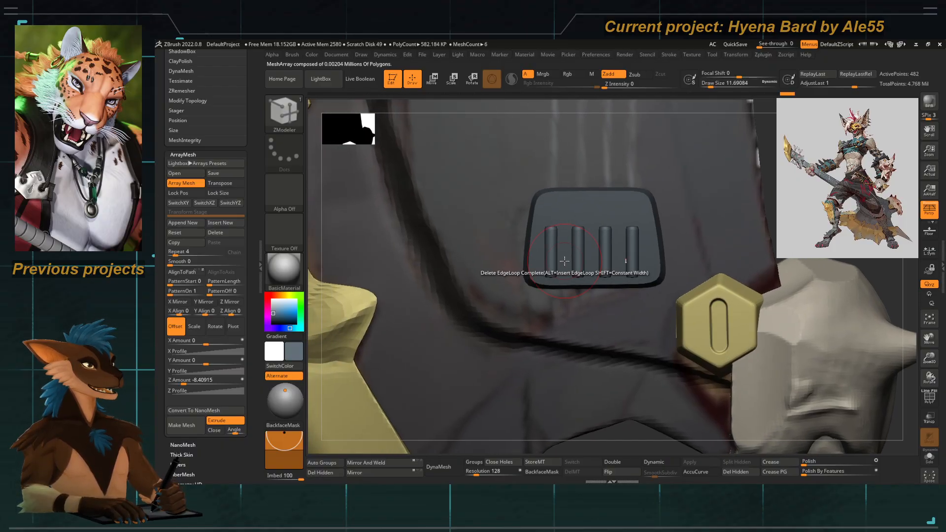
{"action": "left_click_drag", "start_coordinate": [765, 202], "coordinate": [726, 235], "text": "alt"}
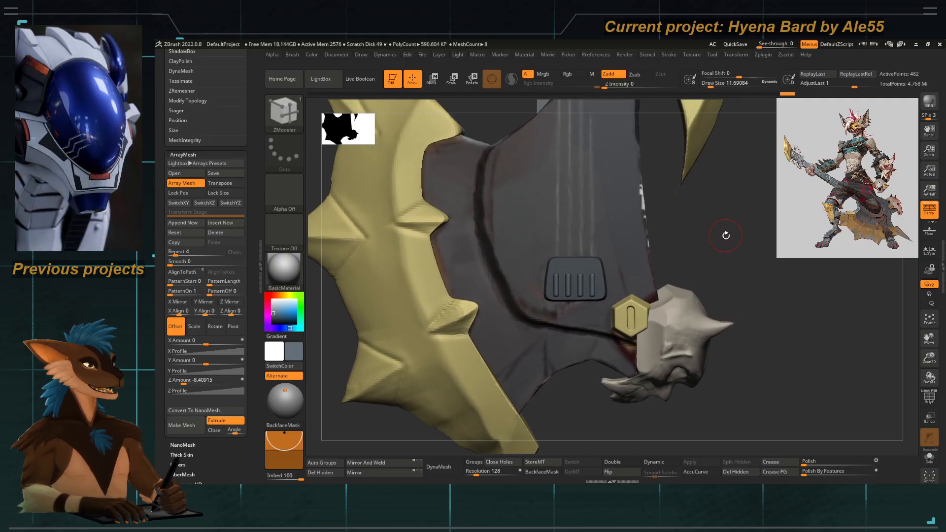
{"action": "left_click_drag", "start_coordinate": [723, 234], "coordinate": [744, 238]}
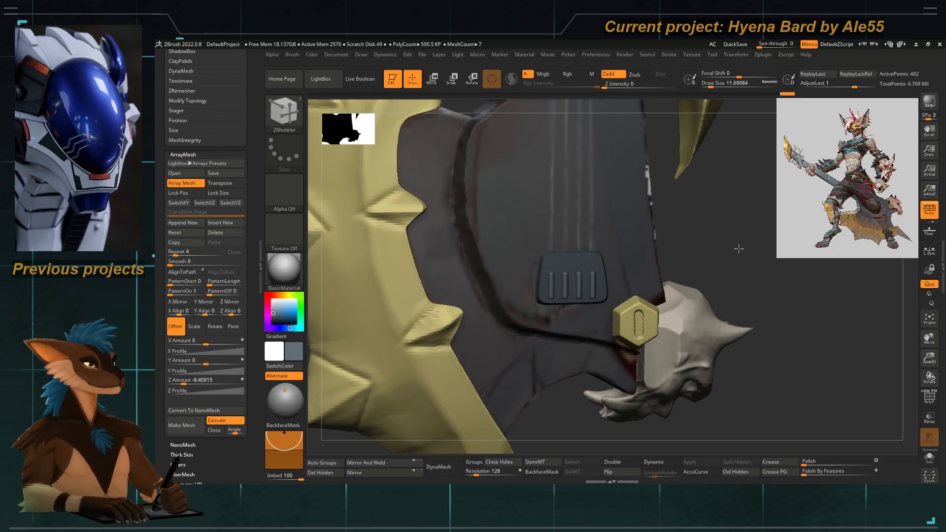
{"action": "scroll", "coordinate": [212, 345], "scroll_direction": "down", "scroll_amount": 1}
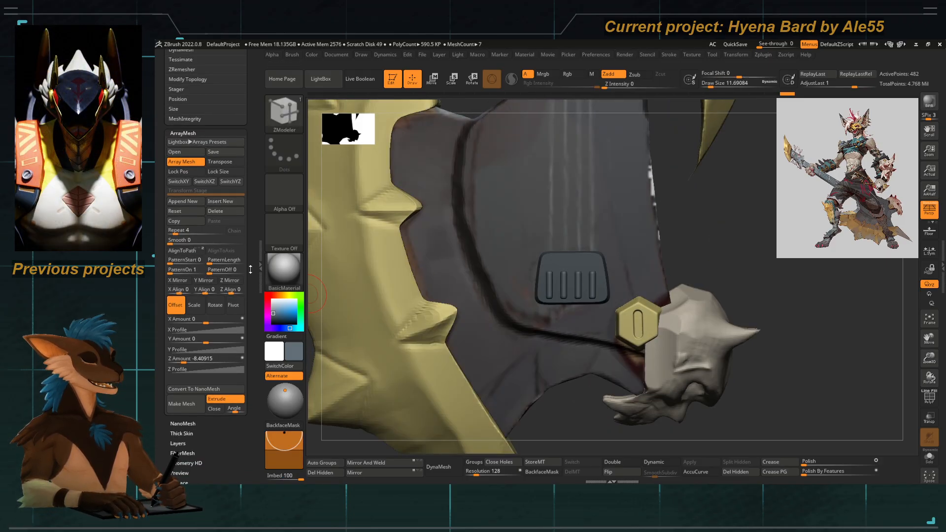
{"action": "left_click", "coordinate": [207, 359]}
{"action": "left_click_drag", "start_coordinate": [760, 217], "coordinate": [759, 277]}
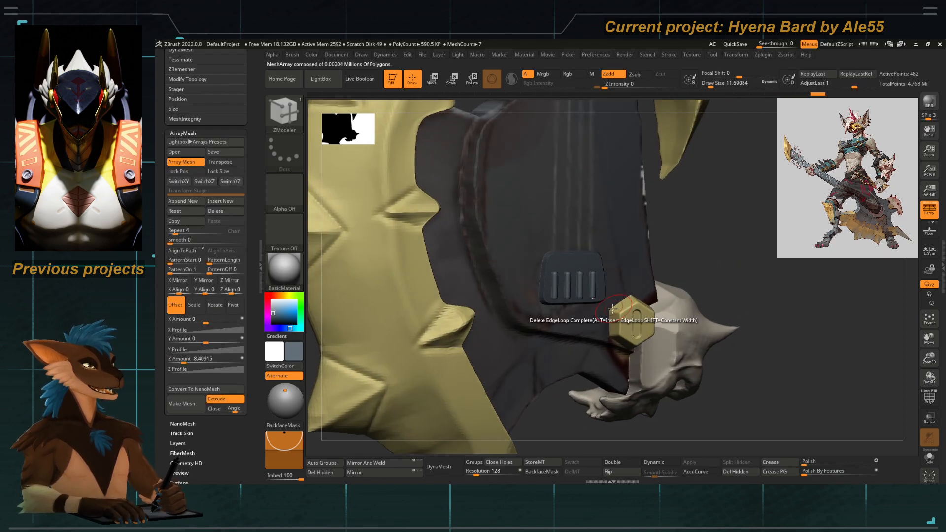
{"action": "left_click_drag", "start_coordinate": [702, 254], "coordinate": [690, 302]}
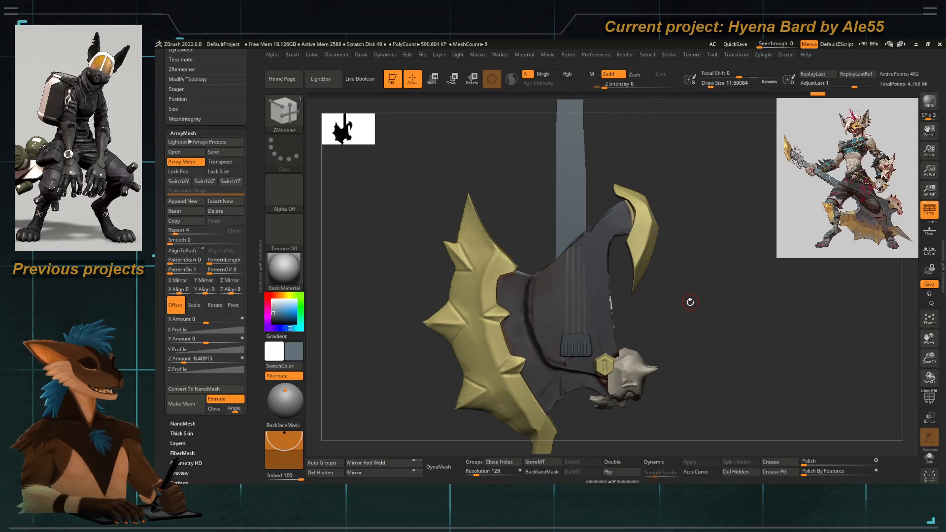
{"action": "left_click_drag", "start_coordinate": [716, 303], "coordinate": [523, 279], "text": "alt"}
{"action": "left_click_drag", "start_coordinate": [680, 292], "coordinate": [783, 333], "text": "alt"}
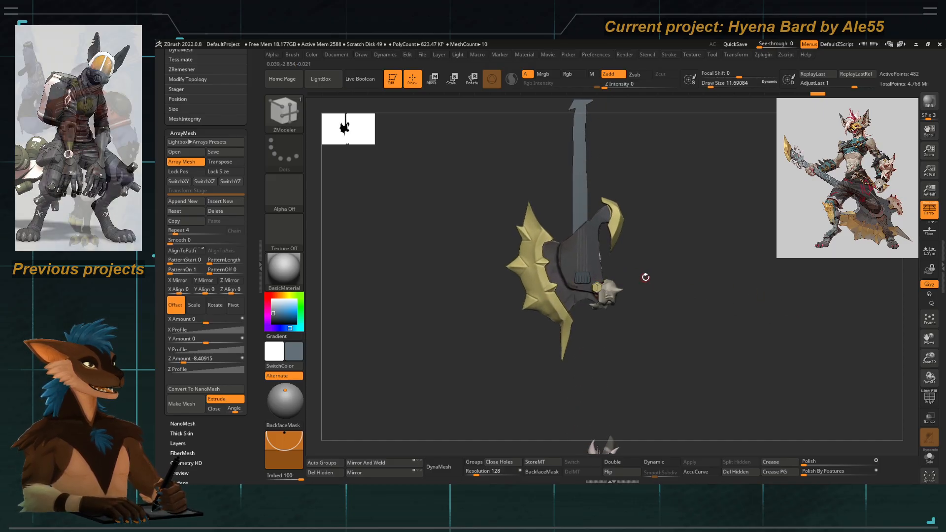
{"action": "left_click_drag", "start_coordinate": [644, 273], "coordinate": [746, 283], "text": "alt"}
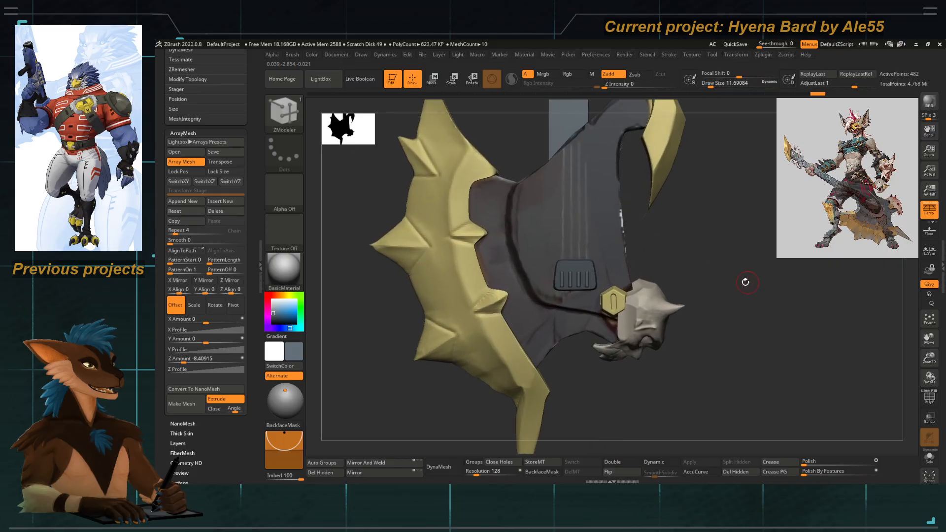
Set the rod array's Z offset to -8.3.
{"action": "left_click_drag", "start_coordinate": [203, 359], "coordinate": [183, 361]}
{"action": "left_click", "coordinate": [183, 361]}
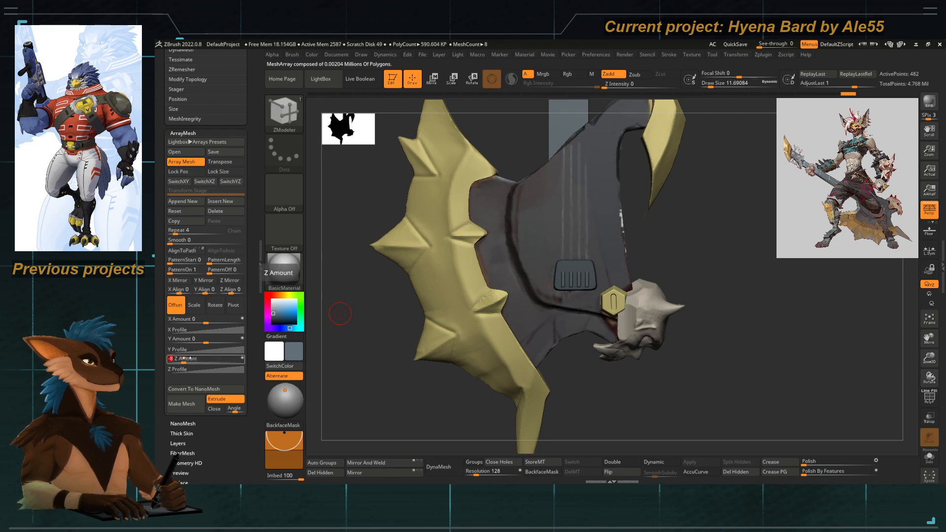
{"action": "type", "text": "-"}
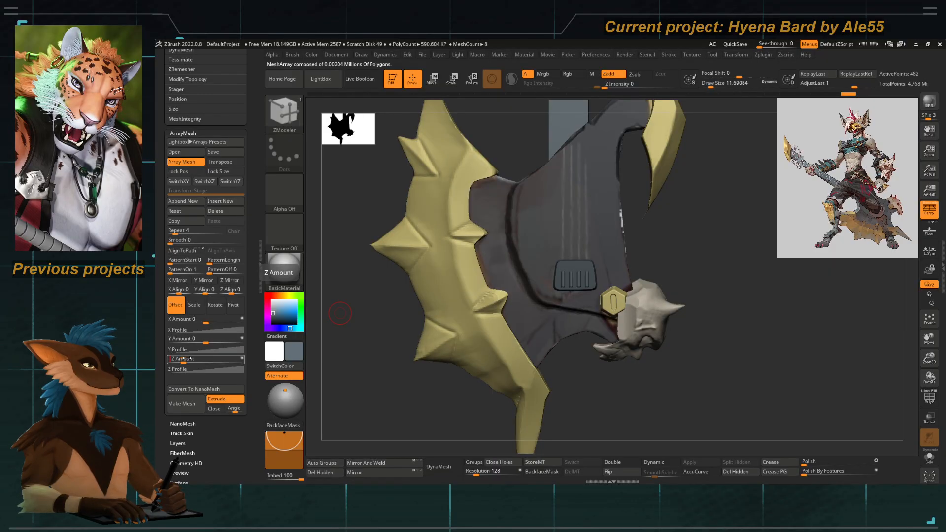
{"action": "type", "text": "8.3"}
{"action": "key", "text": "Return"}
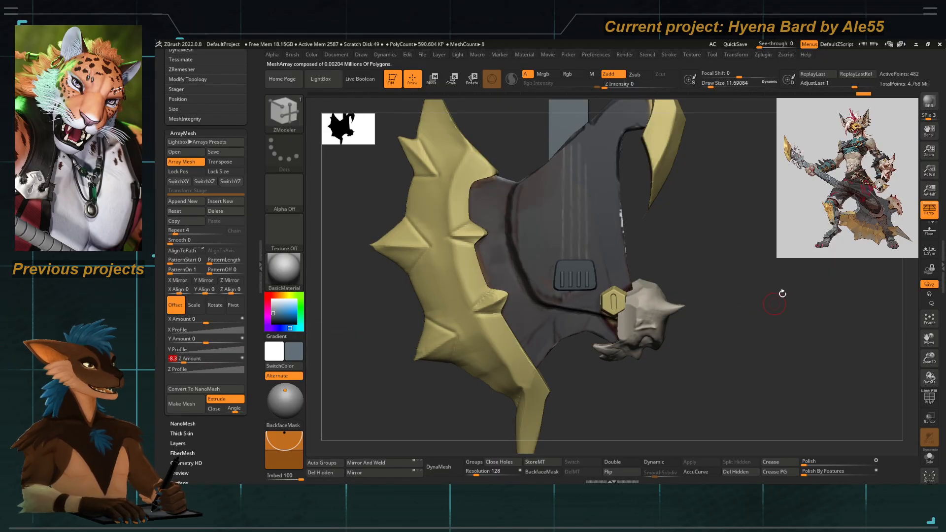
Fine-tune the position of the row of rods on the tapered plate with the Move gizmo.
{"action": "left_click_drag", "start_coordinate": [732, 277], "coordinate": [773, 262]}
{"action": "key", "text": "w"}
{"action": "left_click_drag", "start_coordinate": [691, 265], "coordinate": [710, 321], "text": "alt"}
{"action": "mouse_move", "coordinate": [605, 293]}
{"action": "left_mouse_down"}
{"action": "mouse_move", "coordinate": [605, 310]}
{"action": "mouse_move", "coordinate": [612, 299]}
{"action": "left_mouse_up"}
{"action": "left_click_drag", "start_coordinate": [764, 241], "coordinate": [754, 237]}
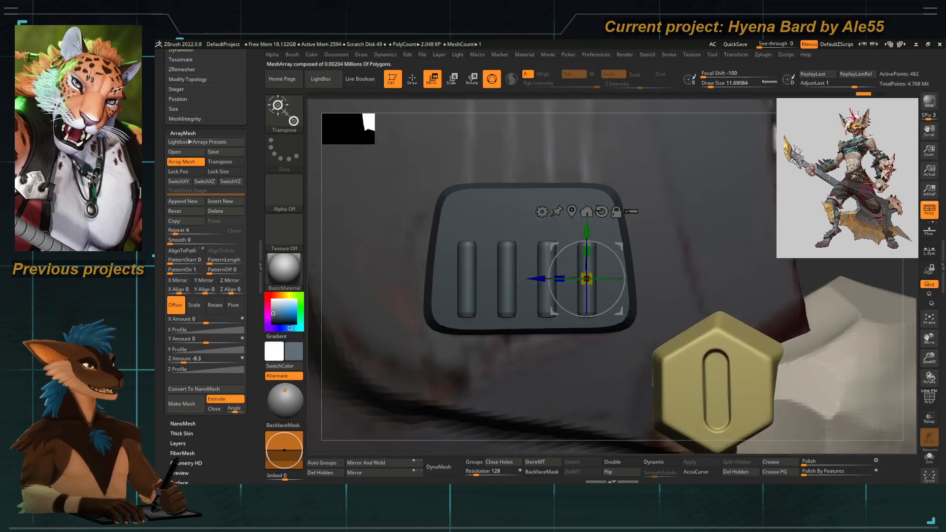
{"action": "key", "text": "q"}
{"action": "left_click_drag", "start_coordinate": [752, 281], "coordinate": [742, 231], "text": "alt"}
{"action": "key", "text": "w"}
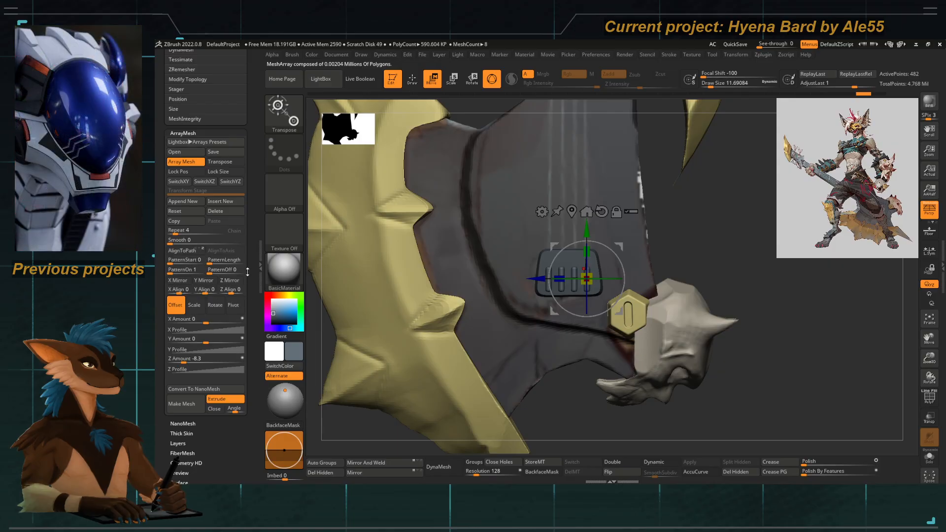
Select the tapered plate and rename its subtool to "guitar base stringpatch".
{"action": "left_click_drag", "start_coordinate": [258, 270], "coordinate": [255, 460]}
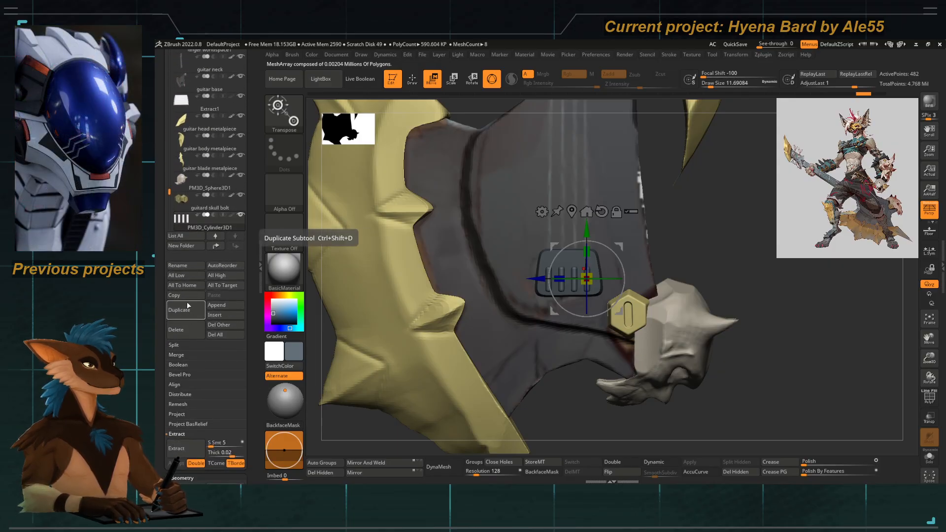
{"action": "left_click_drag", "start_coordinate": [164, 323], "coordinate": [164, 300]}
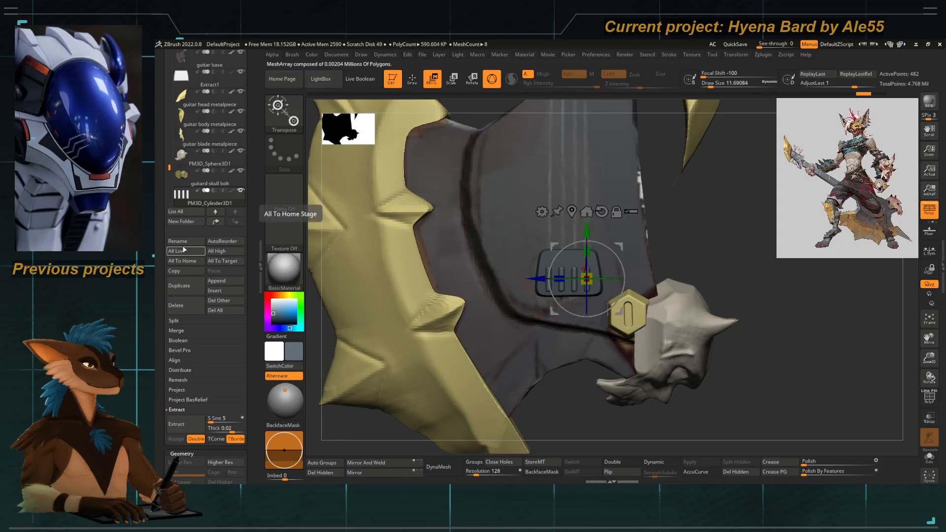
{"action": "left_click", "coordinate": [184, 245]}
{"action": "key", "text": "Escape"}
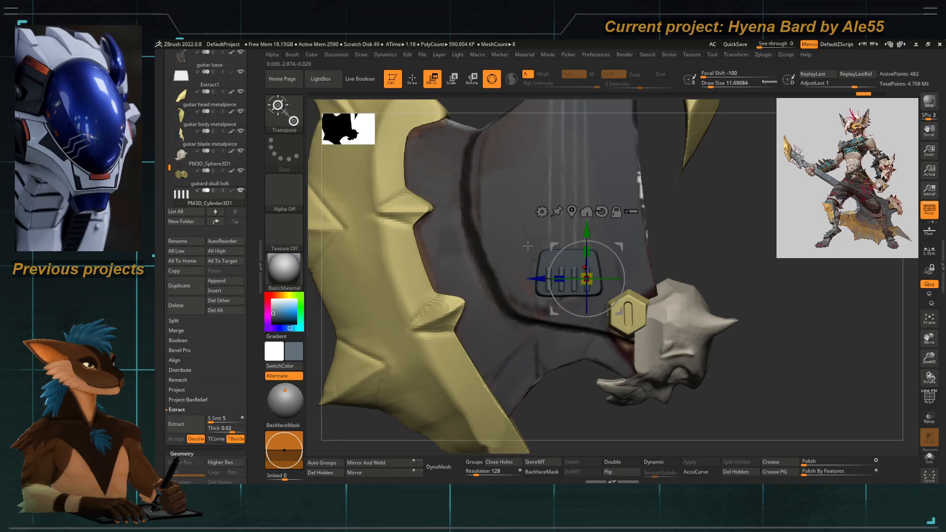
{"action": "left_click_drag", "start_coordinate": [746, 236], "coordinate": [764, 233]}
{"action": "key", "text": "q"}
{"action": "left_click", "coordinate": [547, 261], "text": "alt"}
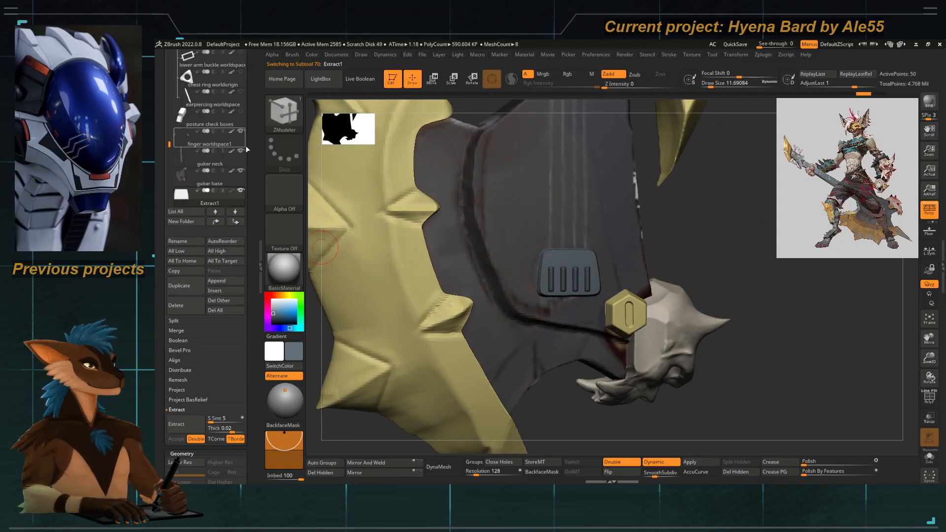
{"action": "left_click", "coordinate": [187, 242]}
{"action": "type", "text": "guitar"}
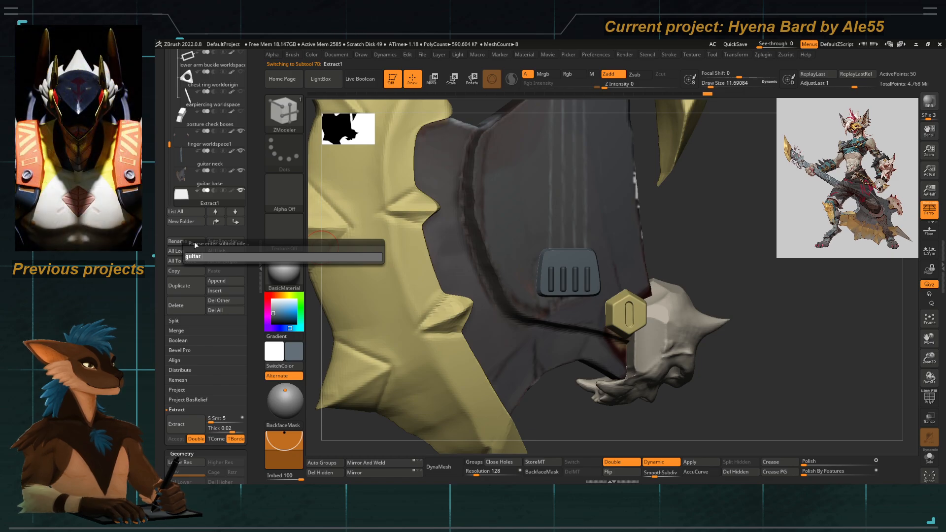
{"action": "type", "text": " base stri"}
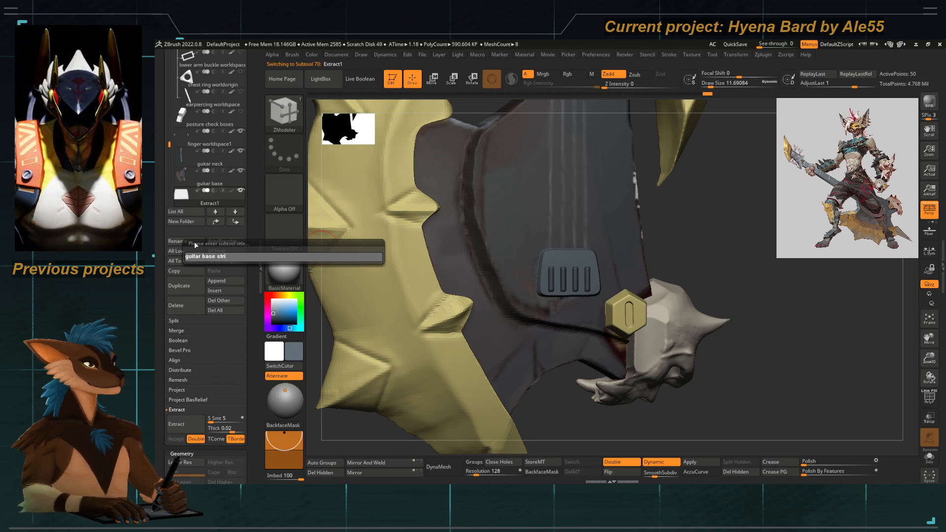
{"action": "type", "text": "ngpatch"}
{"action": "key", "text": "Return"}
{"action": "key", "text": "Down"}
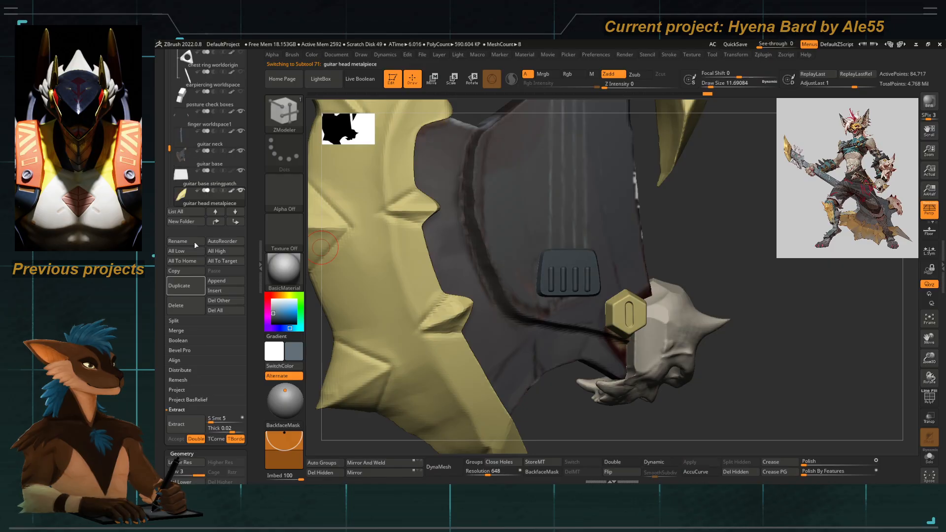
Move the guitar base stringpatch subtool down the subtool list to directly below the row of rods.
{"action": "left_click", "coordinate": [182, 176]}
{"action": "left_click", "coordinate": [230, 225], "text": "shift"}
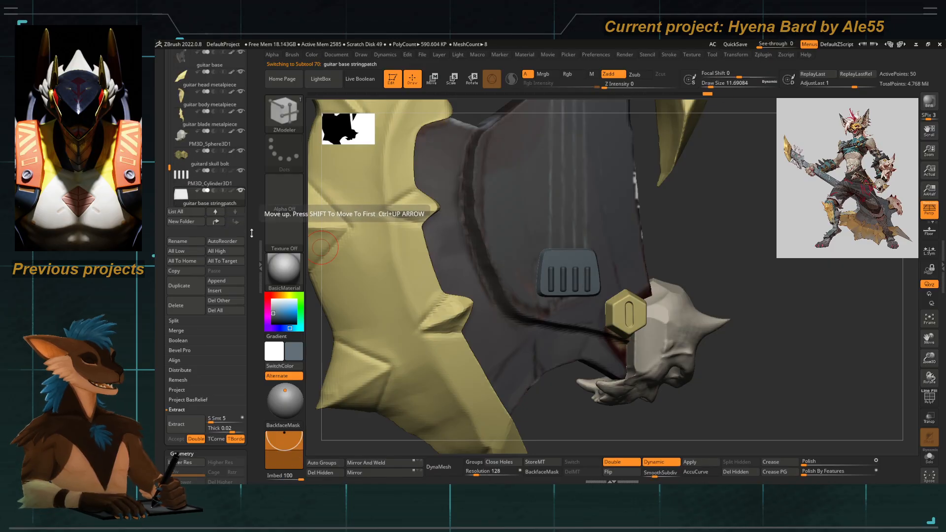
{"action": "mouse_move", "coordinate": [768, 218]}
{"action": "left_mouse_down"}
{"action": "mouse_move", "coordinate": [776, 223]}
{"action": "mouse_move", "coordinate": [769, 229]}
{"action": "left_mouse_up"}
Select the rod array on the string plate and rename its subtool to "guitar string anchor base".
{"action": "left_click", "coordinate": [173, 179]}
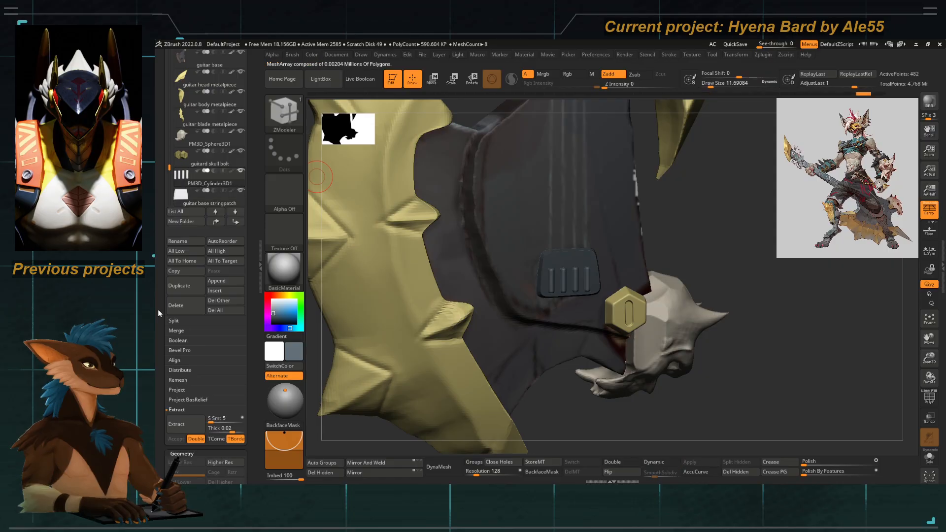
{"action": "left_click", "coordinate": [178, 242]}
{"action": "type", "text": "gui"}
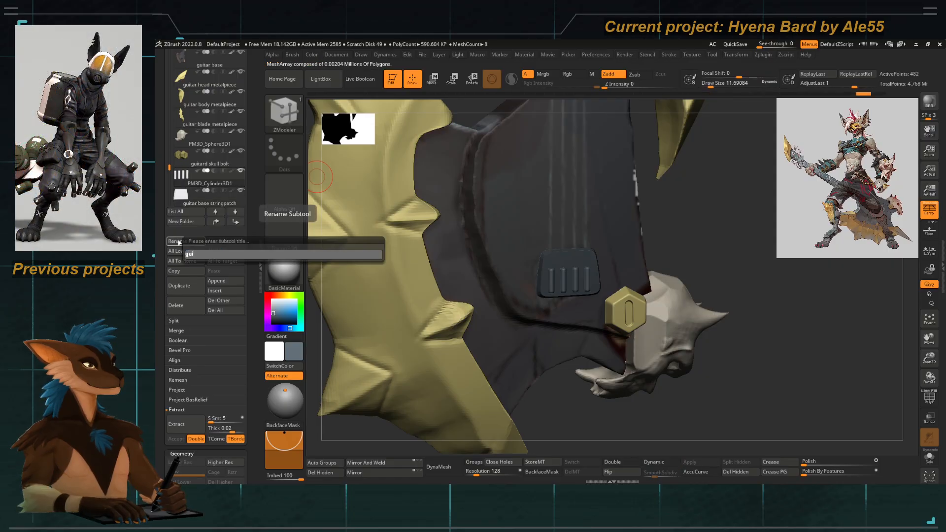
{"action": "type", "text": "tar string ancho"}
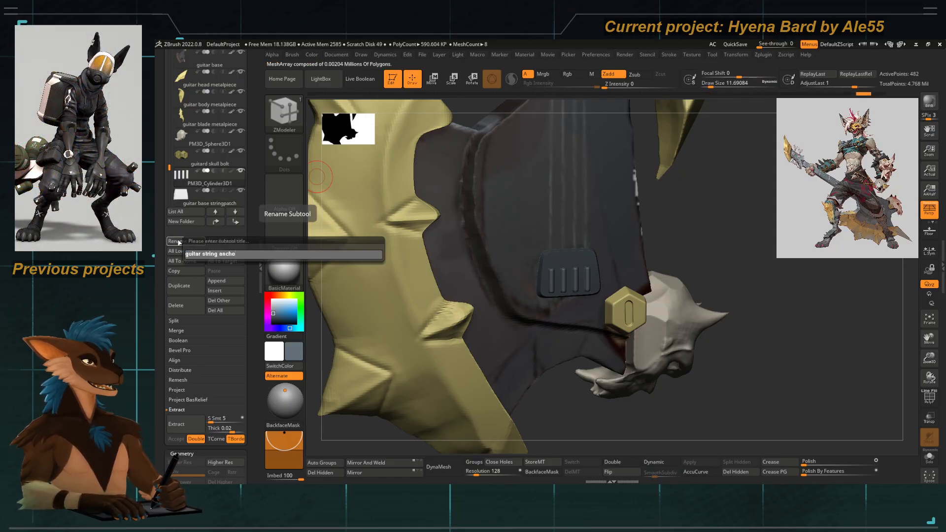
{"action": "type", "text": "r base"}
{"action": "key", "text": "Return"}
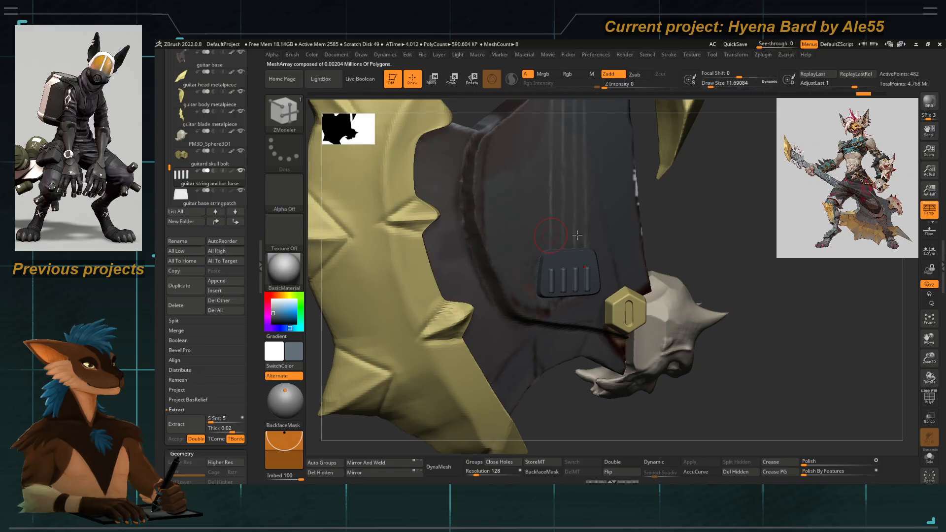
Duplicate the guitar string anchor base subtool and shift the copied rods along Y toward the neck.
{"action": "left_click_drag", "start_coordinate": [778, 236], "coordinate": [773, 236], "text": "shift"}
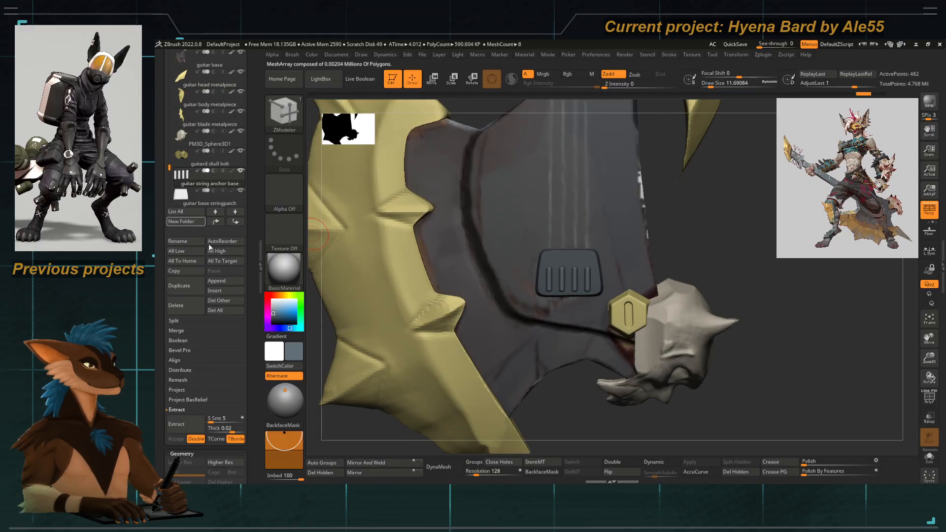
{"action": "key", "text": "w"}
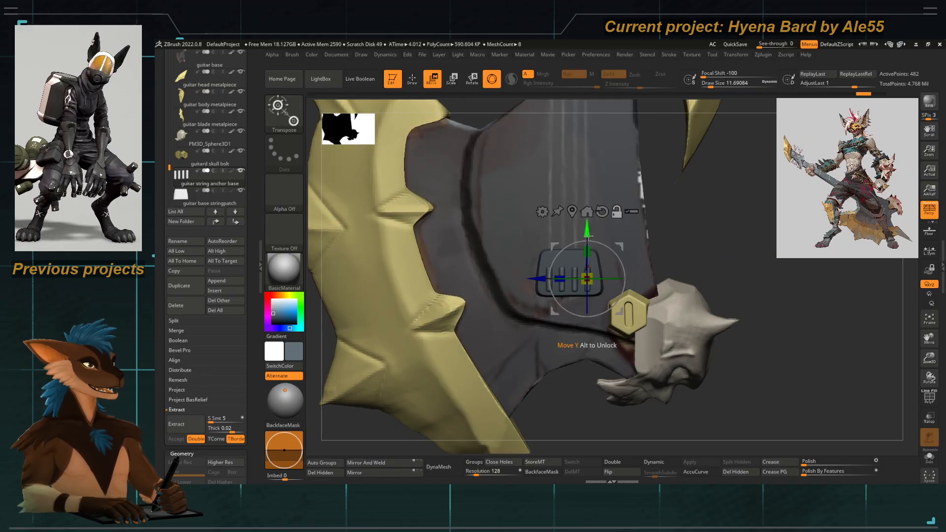
{"action": "left_click", "coordinate": [182, 289]}
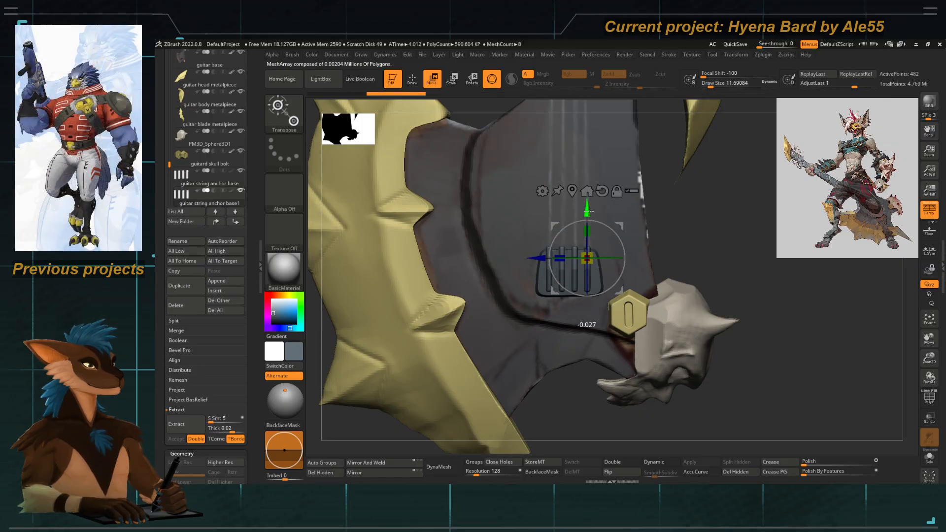
{"action": "key", "text": "b"}
{"action": "key", "text": "z"}
{"action": "key", "text": "m"}
{"action": "key", "text": "f"}
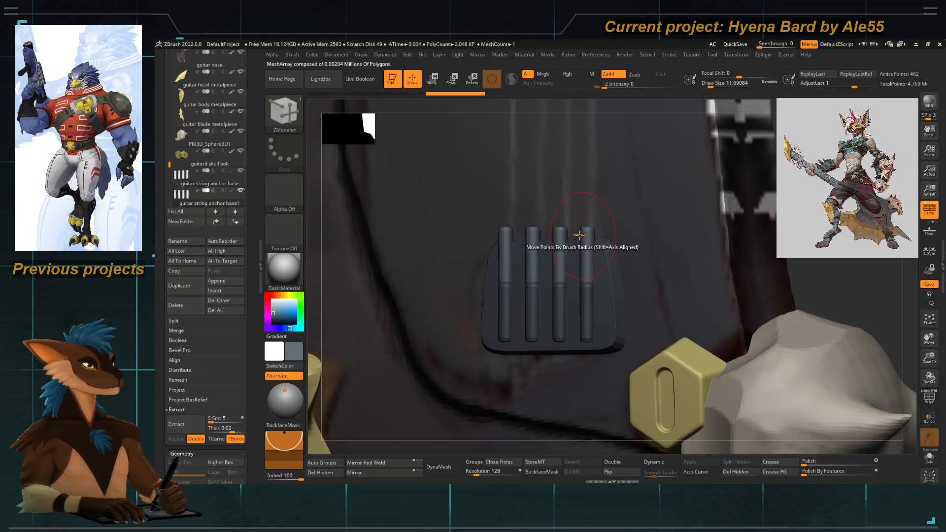
Try to scale the copied rods down uniformly on the plate.
{"action": "key", "text": "r"}
{"action": "right_click_drag", "start_coordinate": [566, 290], "coordinate": [568, 309]}
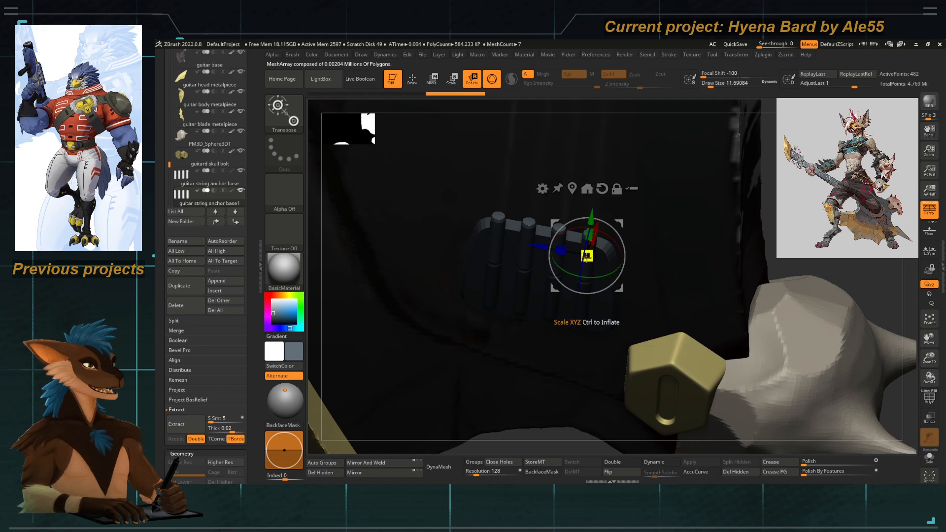
{"action": "left_click_drag", "start_coordinate": [588, 255], "coordinate": [582, 258]}
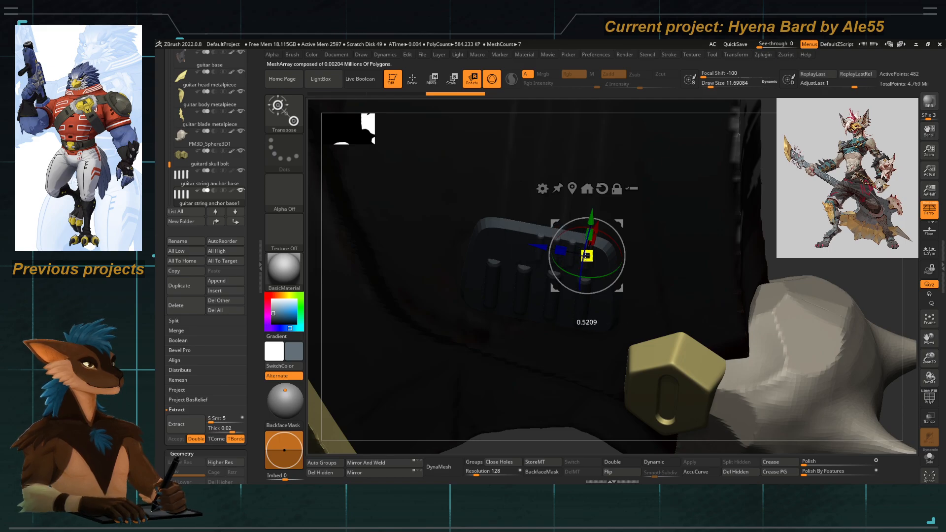
{"action": "right_click_drag", "start_coordinate": [587, 256], "coordinate": [561, 254]}
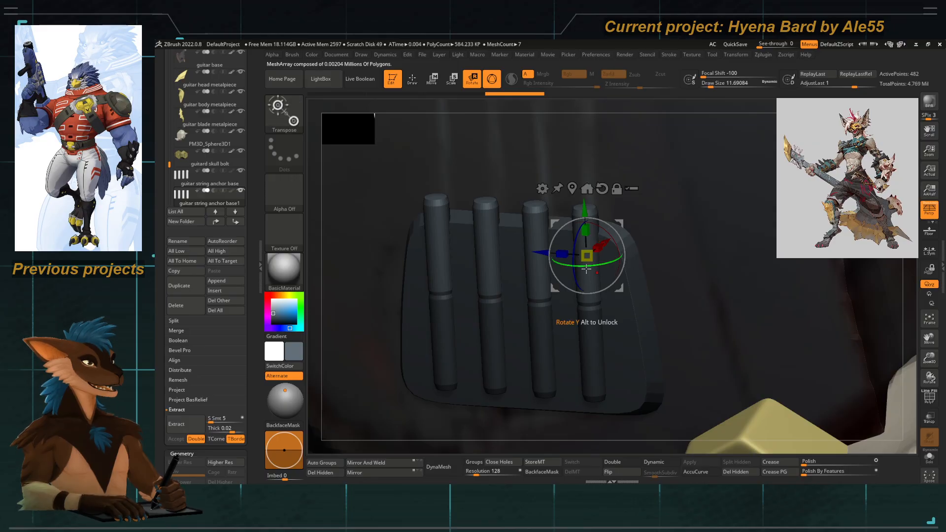
{"action": "left_click_drag", "start_coordinate": [561, 254], "coordinate": [568, 254]}
{"action": "key", "text": "ctrl+z"}
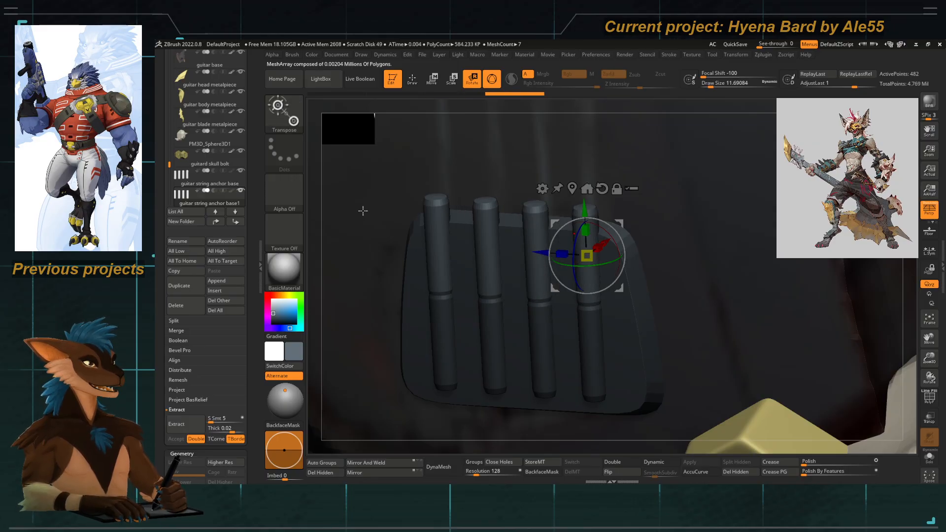
Scale the copied rods down to thin strings and stretch them lengthwise along Y toward the neck.
{"action": "right_click_drag", "start_coordinate": [315, 215], "coordinate": [647, 337]}
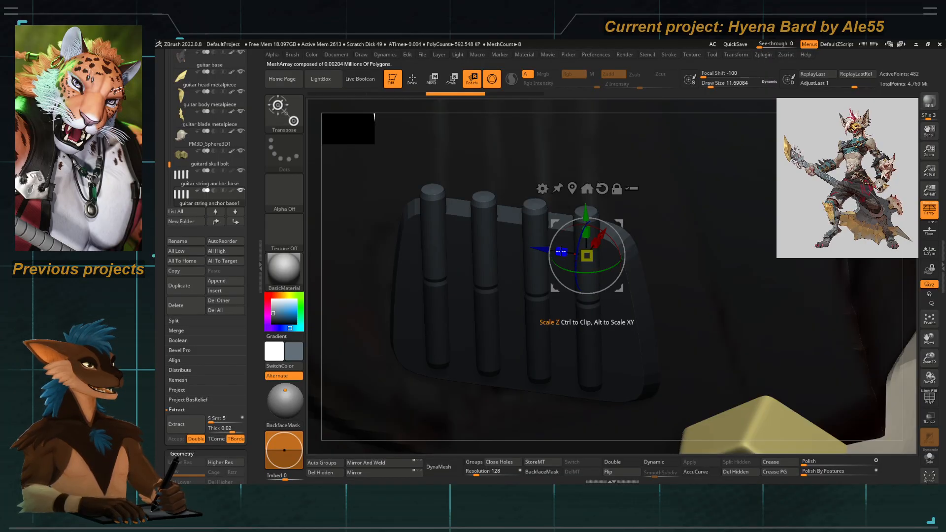
{"action": "left_click_drag", "start_coordinate": [587, 256], "coordinate": [526, 98]}
{"action": "left_click_drag", "start_coordinate": [587, 206], "coordinate": [589, 224]}
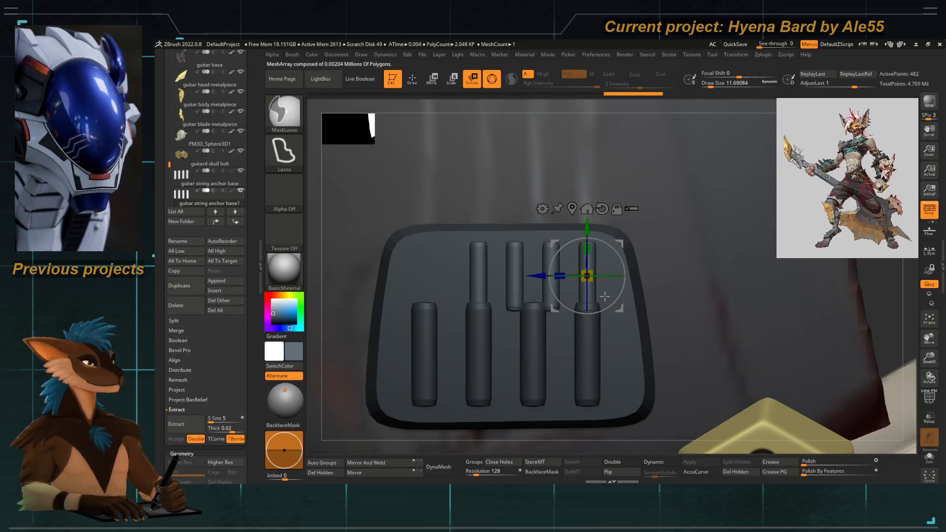
{"action": "left_click", "coordinate": [592, 282]}
{"action": "left_click_drag", "start_coordinate": [591, 283], "coordinate": [582, 298]}
{"action": "left_click_drag", "start_coordinate": [587, 249], "coordinate": [587, 141]}
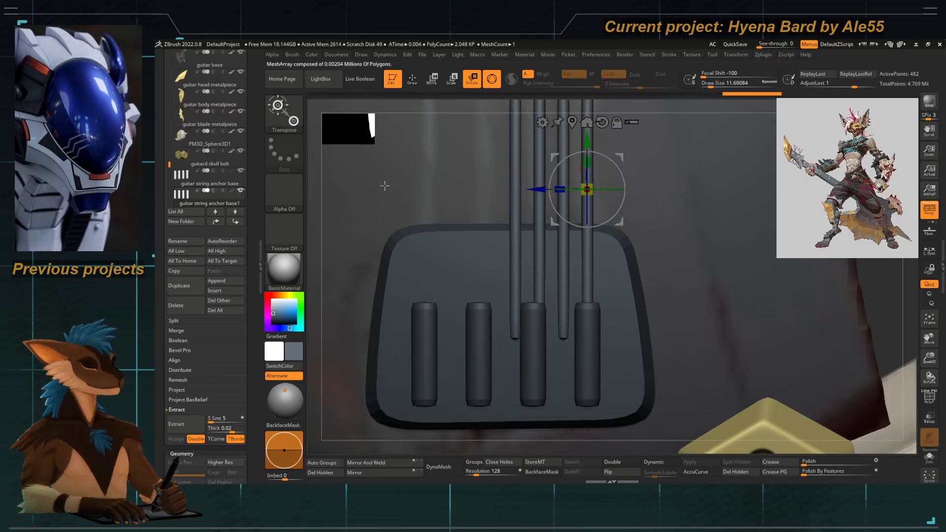
Set the string array's Z offset amount to -19 to match the spacing of the anchor rods.
{"action": "left_click_drag", "start_coordinate": [252, 302], "coordinate": [253, 156]}
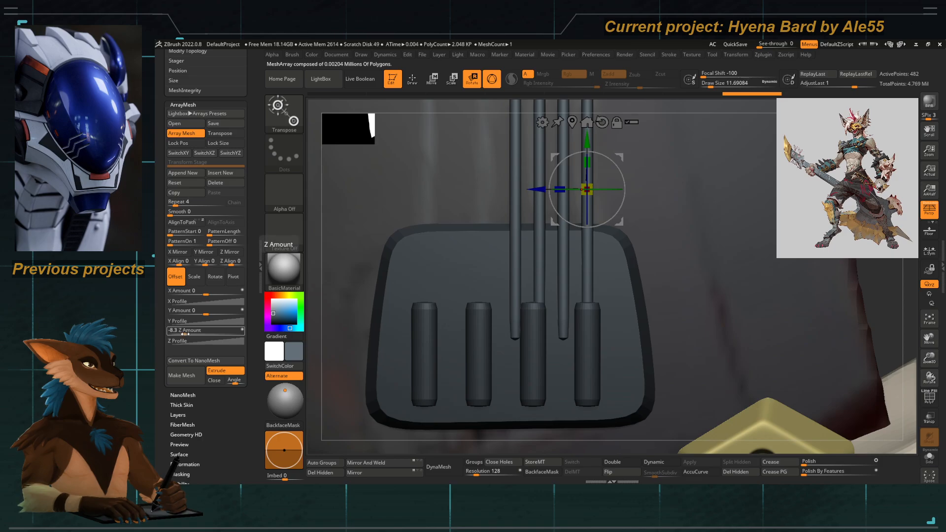
{"action": "left_click_drag", "start_coordinate": [185, 334], "coordinate": [179, 332]}
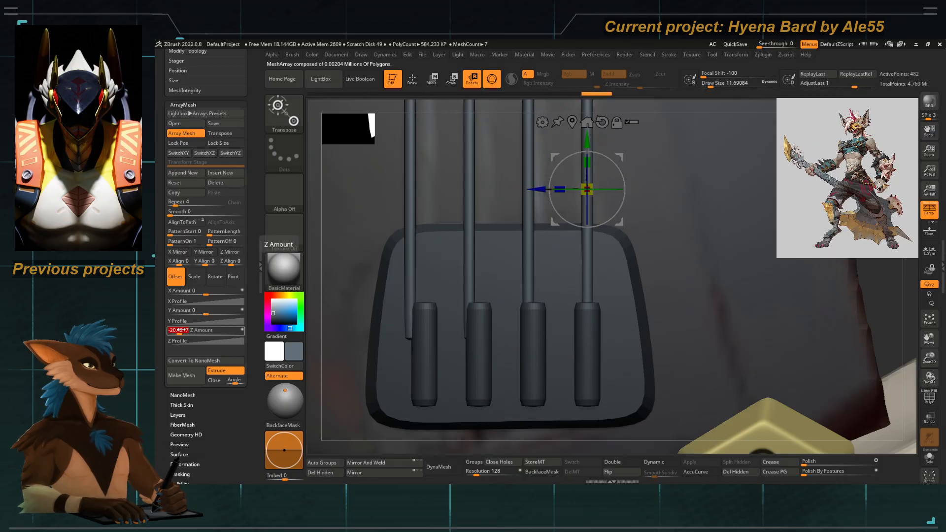
{"action": "type", "text": "9"}
{"action": "key", "text": "Return"}
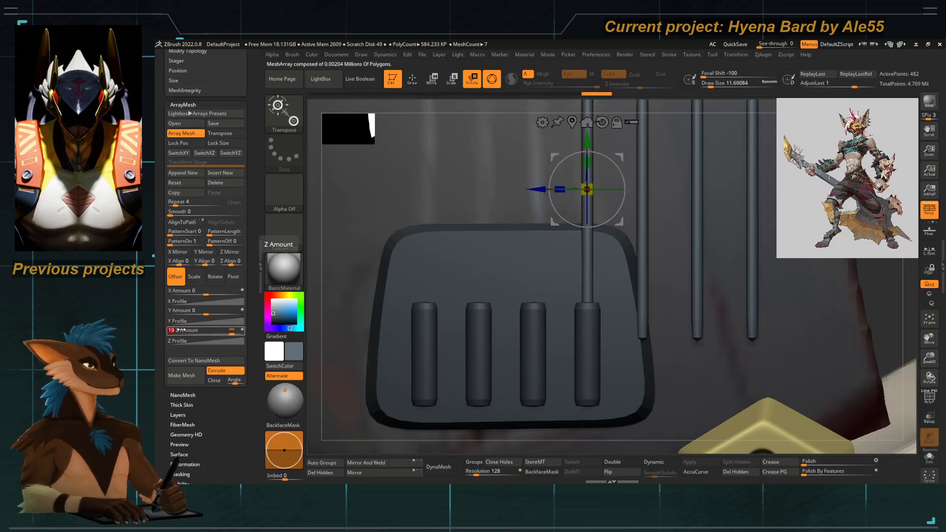
{"action": "type", "text": "-19"}
{"action": "key", "text": "Return"}
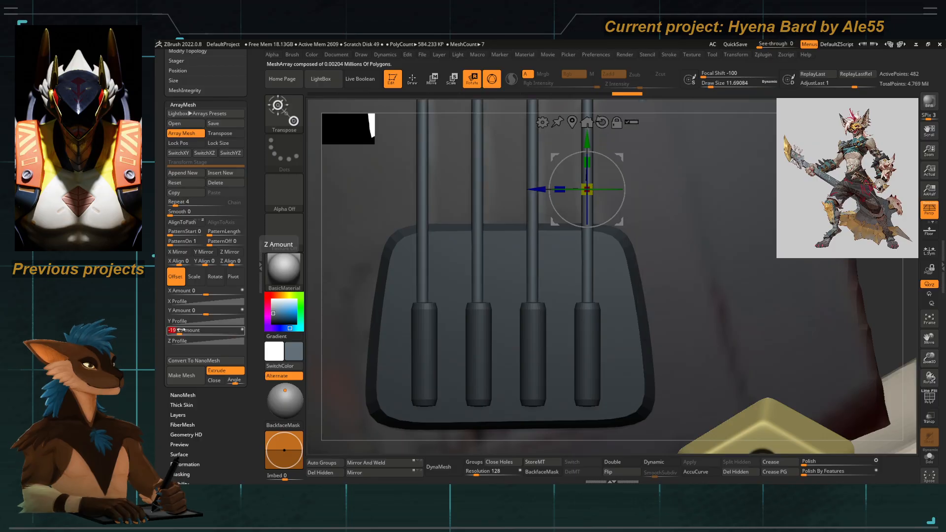
Stretch the four strings further along Y up the guitar neck, keeping their lower ends at the anchor rods.
{"action": "mouse_move", "coordinate": [907, 340]}
{"action": "left_mouse_down", "text": "alt"}
{"action": "mouse_move", "coordinate": [808, 213]}
{"action": "mouse_move", "coordinate": [782, 338]}
{"action": "mouse_move", "coordinate": [746, 352]}
{"action": "left_mouse_up", "text": "alt"}
{"action": "key", "text": "q"}
{"action": "key", "text": "w"}
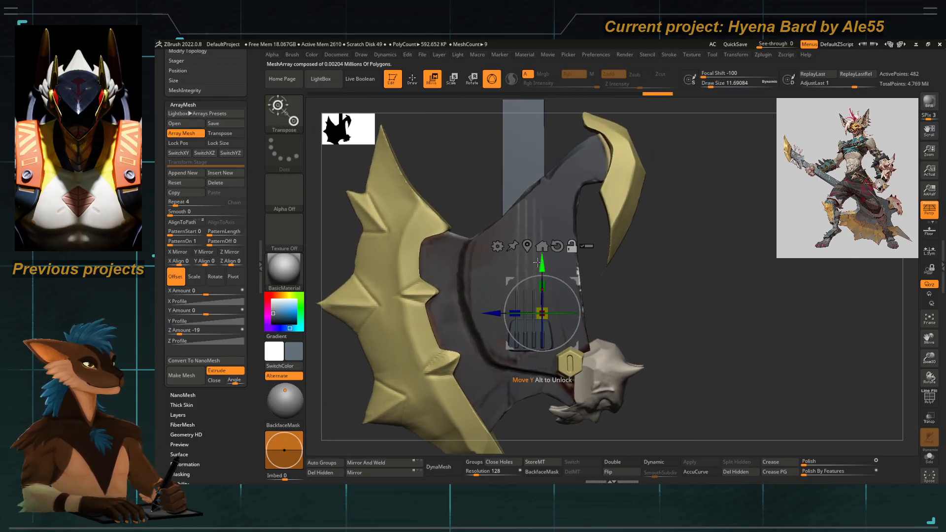
{"action": "left_click_drag", "start_coordinate": [543, 308], "coordinate": [548, 235]}
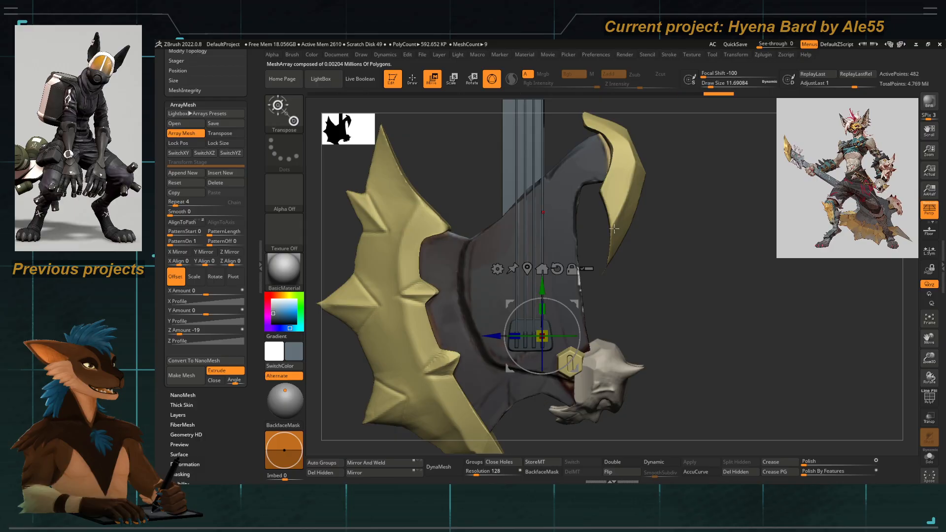
{"action": "left_click_drag", "start_coordinate": [646, 281], "coordinate": [725, 270], "text": "alt"}
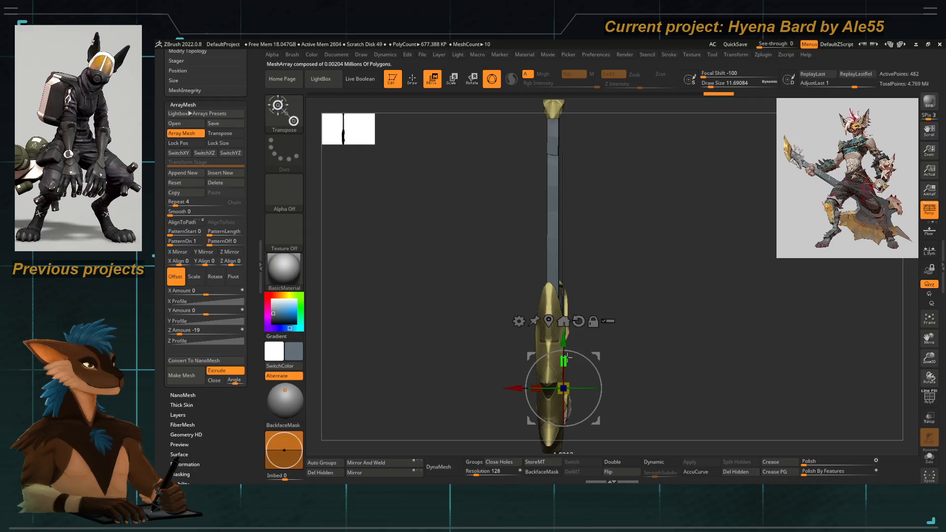
{"action": "key", "text": "q"}
Turn on the polyframe and isolate the strings subtool around its pointed lower ends.
{"action": "mouse_move", "coordinate": [670, 355]}
{"action": "left_mouse_down"}
{"action": "mouse_move", "coordinate": [615, 353]}
{"action": "mouse_move", "coordinate": [735, 355]}
{"action": "mouse_move", "coordinate": [683, 358]}
{"action": "mouse_move", "coordinate": [810, 393]}
{"action": "left_mouse_up"}
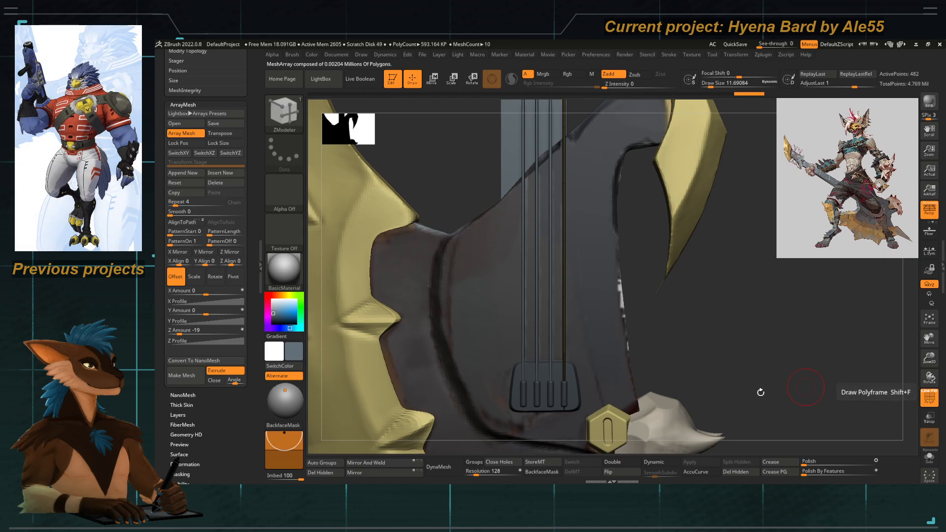
{"action": "mouse_move", "coordinate": [729, 393]}
{"action": "left_mouse_down"}
{"action": "mouse_move", "coordinate": [687, 281]}
{"action": "mouse_move", "coordinate": [818, 322]}
{"action": "left_mouse_up"}
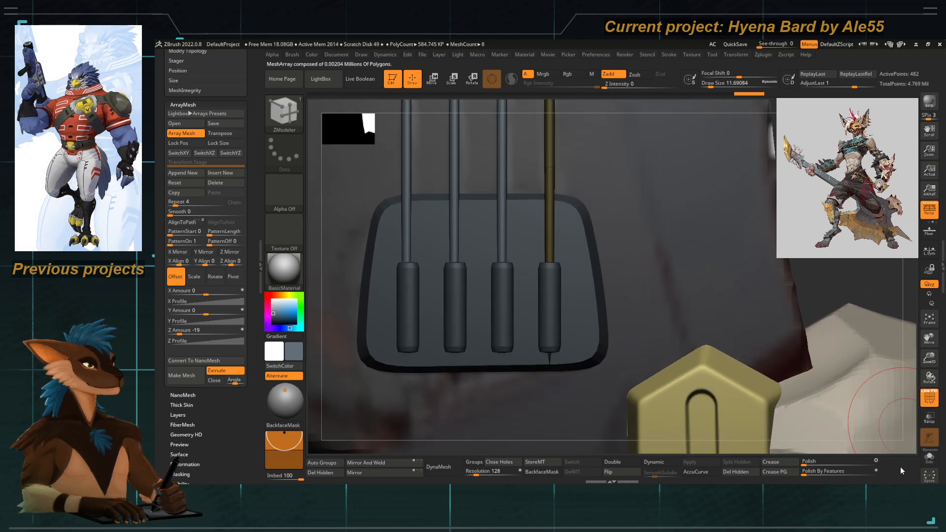
{"action": "left_click", "coordinate": [931, 457]}
{"action": "left_click", "coordinate": [931, 457]}
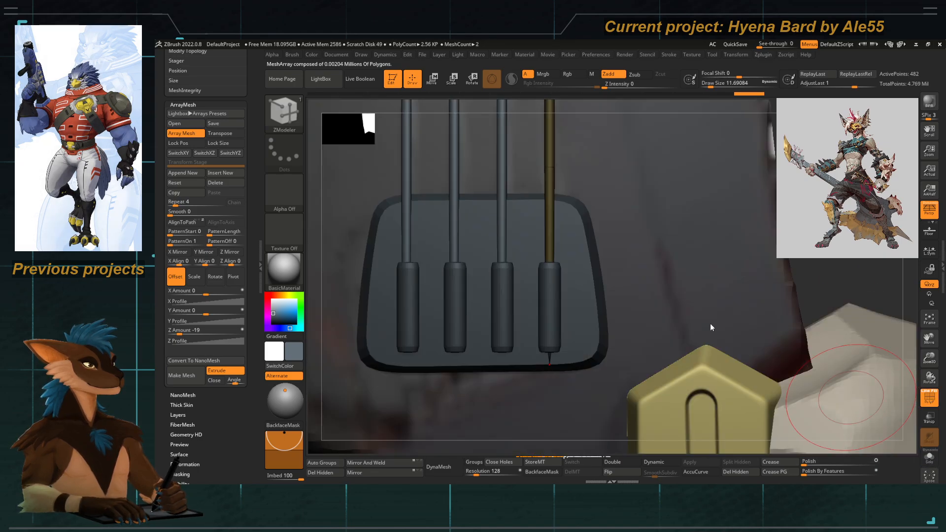
{"action": "left_click", "coordinate": [930, 457]}
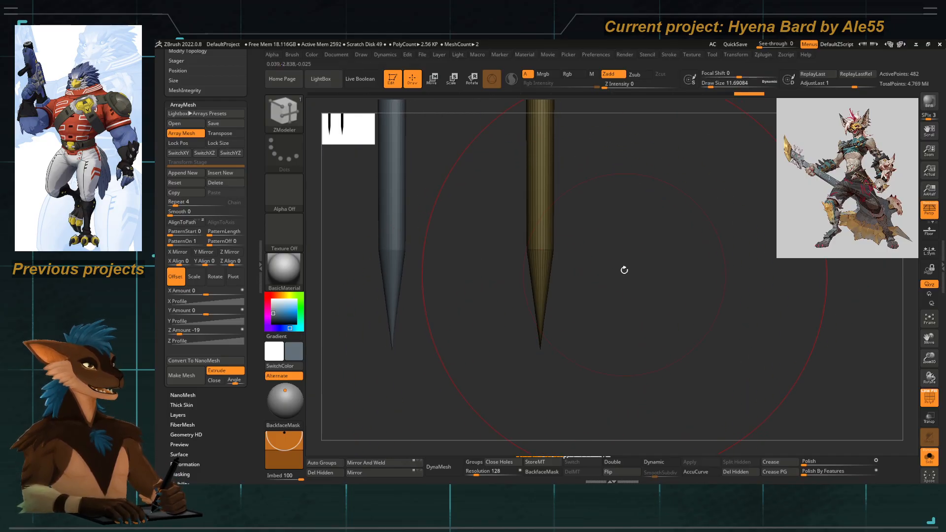
Try to clip the pointed lower tips off the isolated strings.
{"action": "key", "text": "ctrl+shift"}
{"action": "left_click_drag", "start_coordinate": [601, 220], "coordinate": [488, 226], "text": "ctrl+shift"}
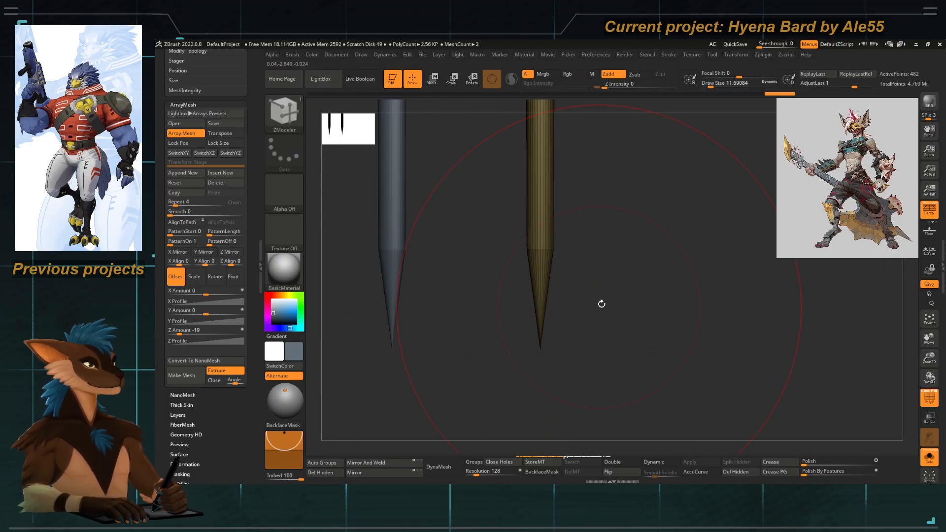
{"action": "key", "text": "w"}
{"action": "left_click_drag", "start_coordinate": [605, 285], "coordinate": [592, 207]}
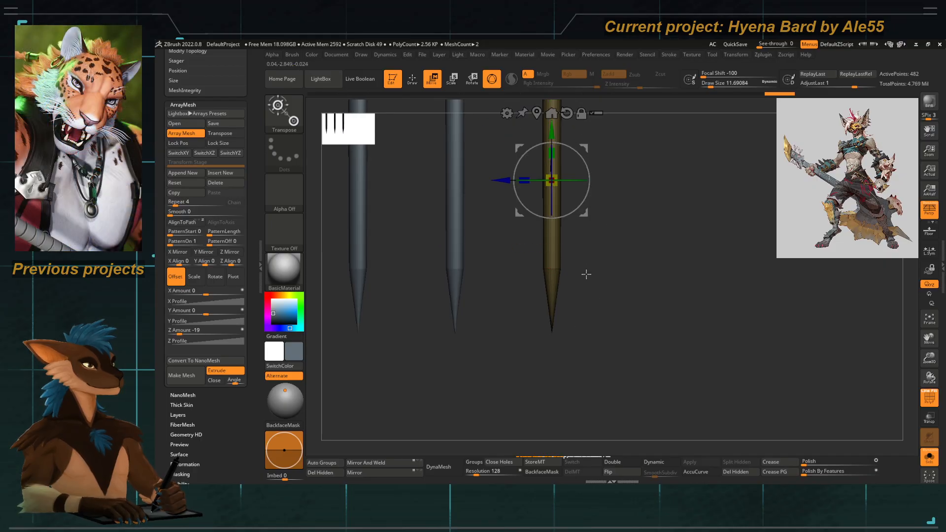
{"action": "key", "text": "b"}
{"action": "key", "text": "c"}
{"action": "key", "text": "c"}
{"action": "left_click", "coordinate": [567, 290]}
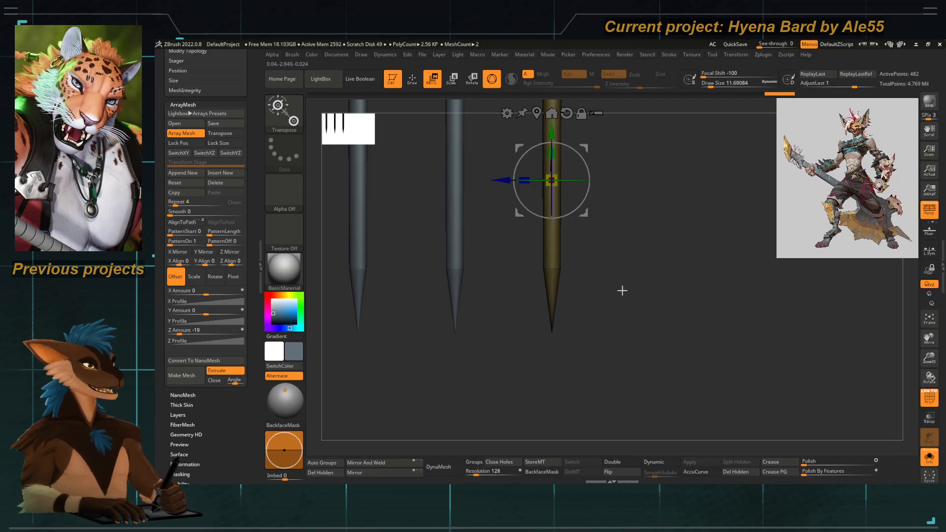
{"action": "mouse_move", "coordinate": [507, 284]}
{"action": "left_mouse_down", "text": "ctrl+shift"}
{"action": "mouse_move", "coordinate": [601, 289]}
{"action": "mouse_move", "coordinate": [616, 262]}
{"action": "left_mouse_up", "text": "ctrl+shift"}
{"action": "key", "text": "ctrl+z"}
{"action": "key", "text": "ctrl+z"}
{"action": "key", "text": "ctrl+z"}
Tuck the strings' pointed lower tips inside the anchor rods and show the whole guitar again.
{"action": "left_click_drag", "start_coordinate": [536, 315], "coordinate": [547, 269], "text": "alt"}
{"action": "left_click", "coordinate": [930, 458]}
{"action": "key", "text": "q"}
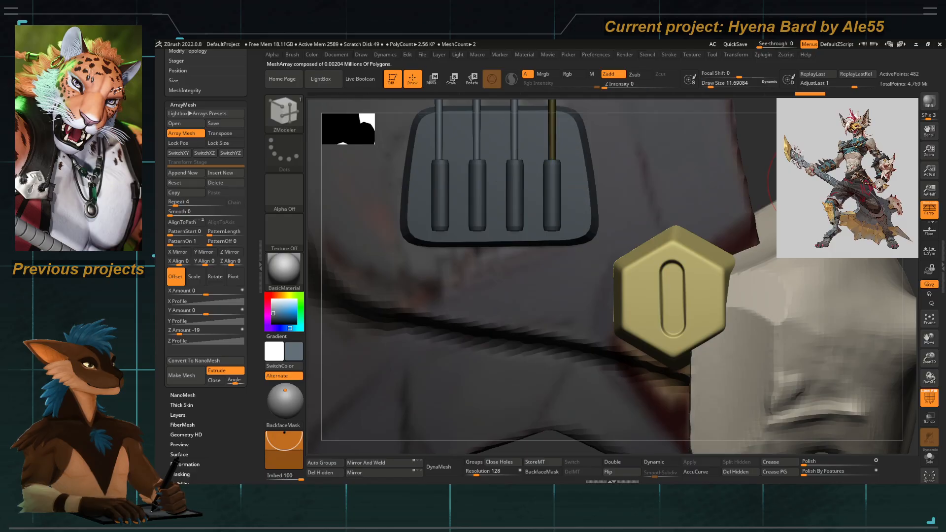
Select the guitar neck subtool and delete the extra edge loops along its long shaft with ZModeler.
{"action": "mouse_move", "coordinate": [754, 197]}
{"action": "left_mouse_down", "text": "alt"}
{"action": "mouse_move", "coordinate": [714, 152]}
{"action": "mouse_move", "coordinate": [695, 278]}
{"action": "mouse_move", "coordinate": [714, 269]}
{"action": "mouse_move", "coordinate": [672, 186]}
{"action": "mouse_move", "coordinate": [651, 236]}
{"action": "mouse_move", "coordinate": [665, 270]}
{"action": "mouse_move", "coordinate": [658, 263]}
{"action": "left_mouse_up", "text": "alt"}
{"action": "left_click_drag", "start_coordinate": [601, 268], "coordinate": [627, 225]}
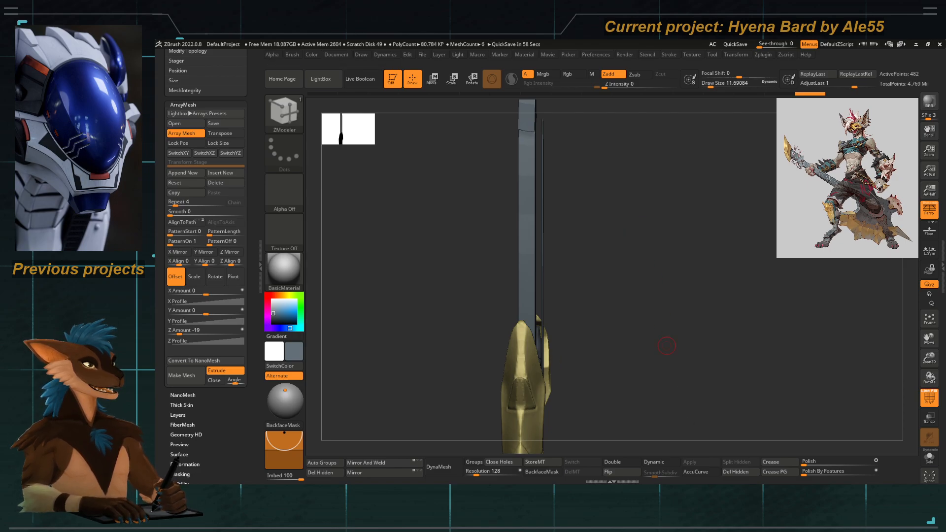
{"action": "left_click_drag", "start_coordinate": [663, 209], "coordinate": [645, 223]}
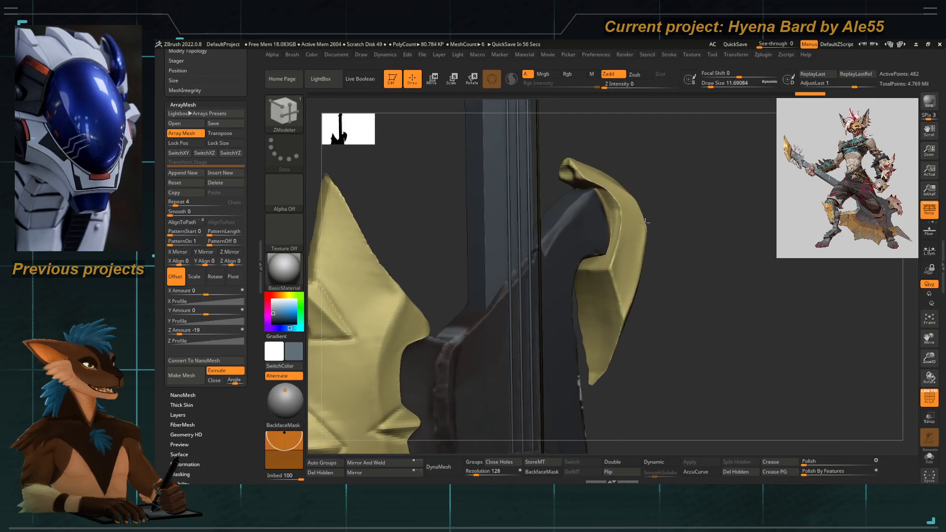
{"action": "left_click", "coordinate": [471, 176], "text": "alt"}
{"action": "mouse_move", "coordinate": [663, 170]}
{"action": "left_mouse_down"}
{"action": "mouse_move", "coordinate": [693, 165]}
{"action": "mouse_move", "coordinate": [680, 155]}
{"action": "mouse_move", "coordinate": [659, 238]}
{"action": "mouse_move", "coordinate": [638, 222]}
{"action": "mouse_move", "coordinate": [647, 191]}
{"action": "mouse_move", "coordinate": [623, 179]}
{"action": "mouse_move", "coordinate": [635, 197]}
{"action": "mouse_move", "coordinate": [422, 232]}
{"action": "left_mouse_up"}
{"action": "right_click", "coordinate": [638, 222]}
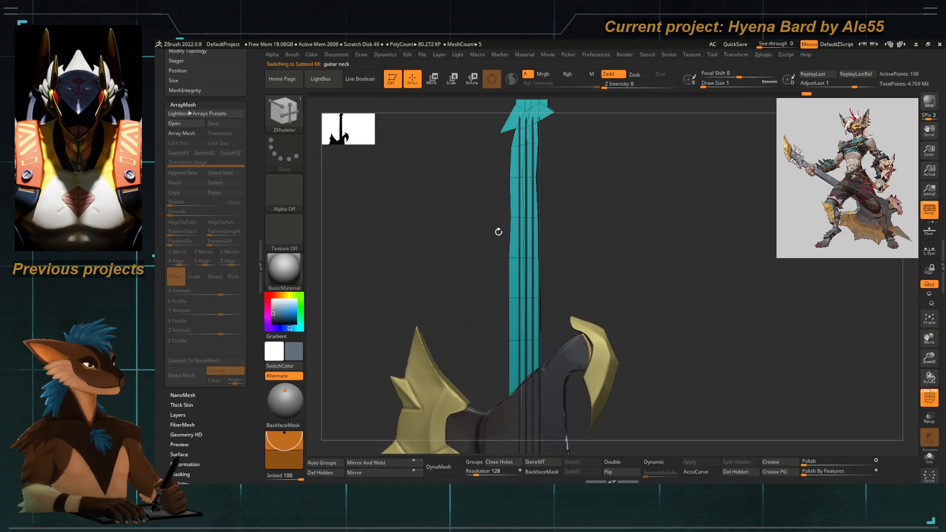
{"action": "left_click_drag", "start_coordinate": [503, 179], "coordinate": [524, 177]}
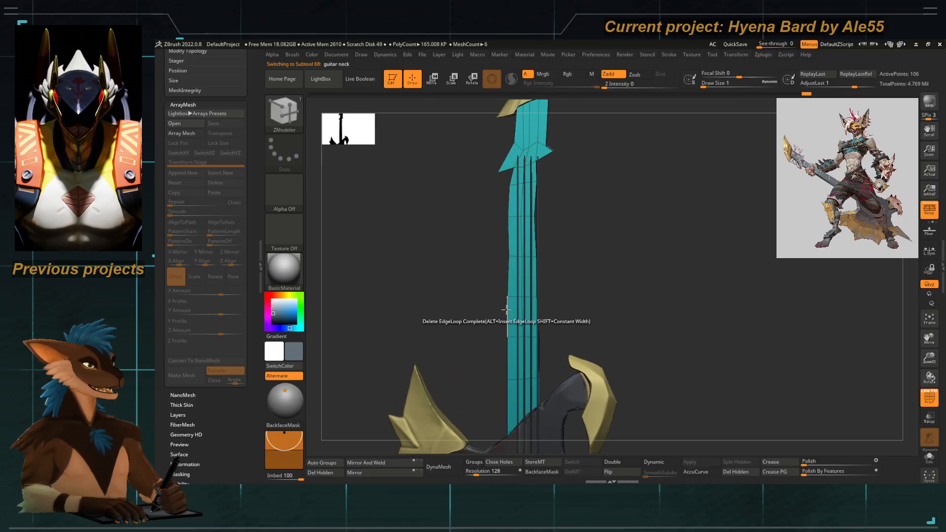
{"action": "key", "text": "b"}
{"action": "key", "text": "z"}
{"action": "key", "text": "m"}
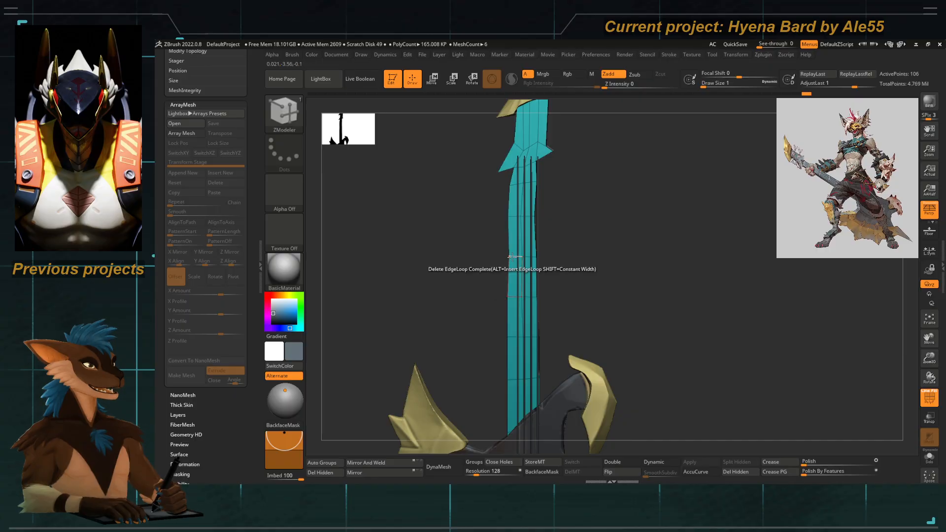
{"action": "left_click", "coordinate": [514, 236]}
{"action": "key", "text": "ctrl+z"}
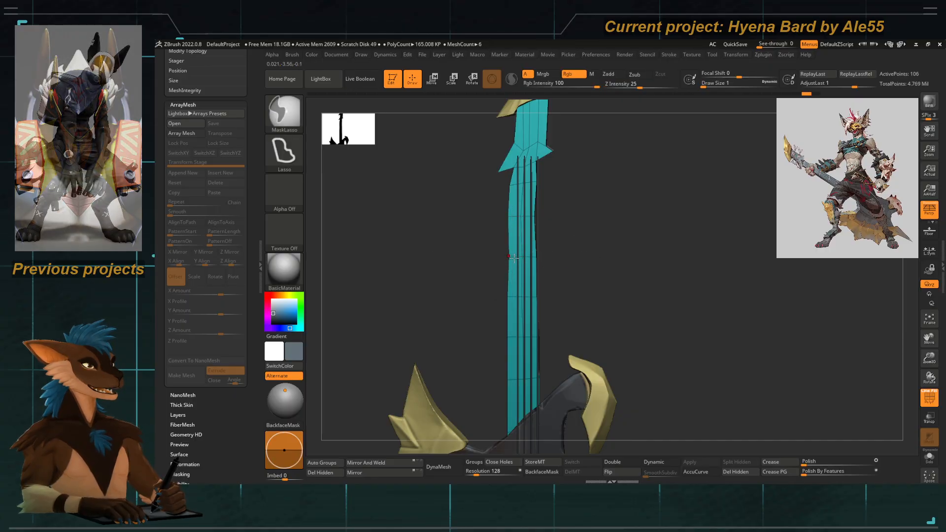
{"action": "left_click", "coordinate": [513, 255]}
{"action": "left_click", "coordinate": [514, 218]}
{"action": "left_click", "coordinate": [512, 300]}
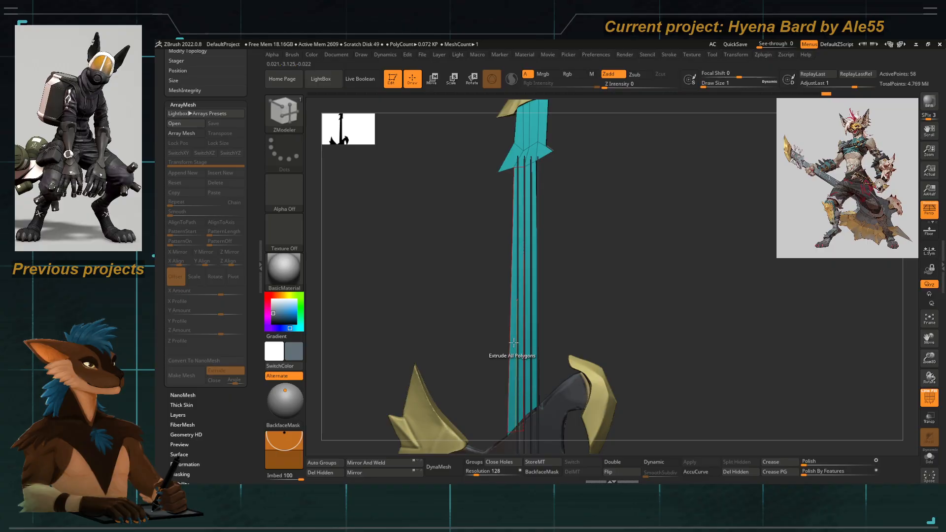
Nudge the topology at the base of the neck's pointed flare with the Move Topological brush.
{"action": "right_click_drag", "start_coordinate": [514, 342], "coordinate": [497, 363], "text": "ctrl"}
{"action": "right_click_drag", "start_coordinate": [497, 362], "coordinate": [523, 357], "text": "alt"}
{"action": "right_click_drag", "start_coordinate": [501, 217], "coordinate": [516, 298], "text": "alt"}
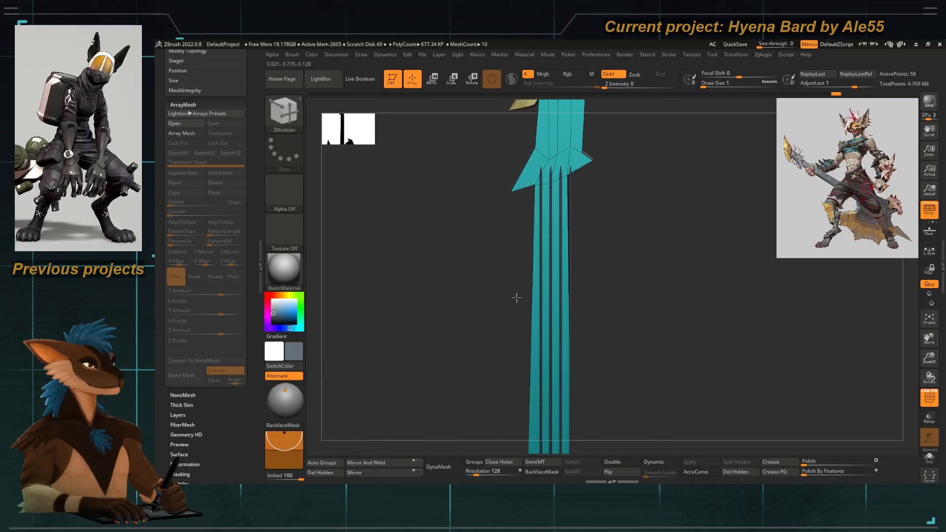
{"action": "right_click_drag", "start_coordinate": [510, 257], "coordinate": [529, 286], "text": "ctrl"}
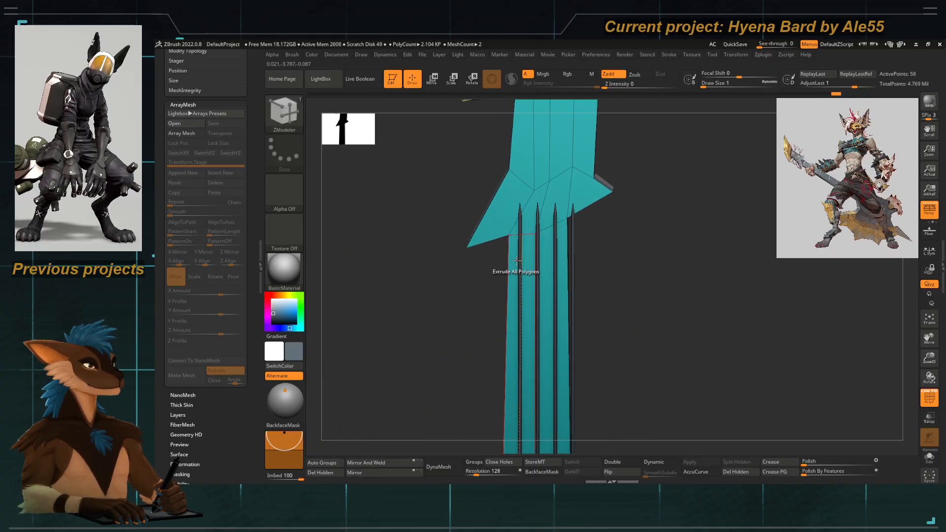
{"action": "key", "text": "b"}
{"action": "key", "text": "m"}
{"action": "key", "text": "t"}
{"action": "left_click_drag", "start_coordinate": [538, 217], "coordinate": [539, 226]}
{"action": "key", "text": "ctrl+z"}
{"action": "key", "text": "space"}
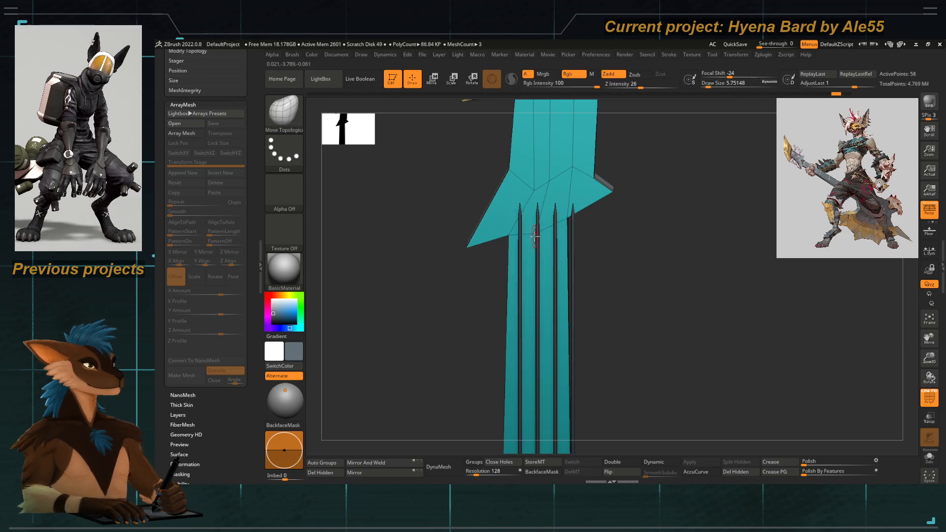
{"action": "left_click_drag", "start_coordinate": [560, 170], "coordinate": [555, 172]}
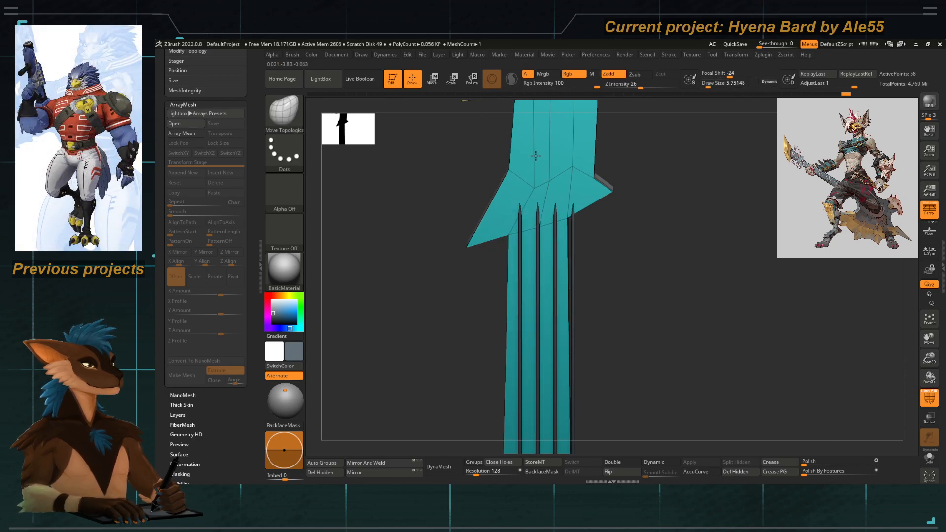
Duplicate the string anchor rods subtool and turn off Array Mesh on the copy to leave a single rod.
{"action": "mouse_move", "coordinate": [466, 264]}
{"action": "left_mouse_down", "text": "alt"}
{"action": "mouse_move", "coordinate": [491, 220]}
{"action": "mouse_move", "coordinate": [480, 254]}
{"action": "mouse_move", "coordinate": [509, 257]}
{"action": "mouse_move", "coordinate": [475, 258]}
{"action": "left_mouse_up", "text": "alt"}
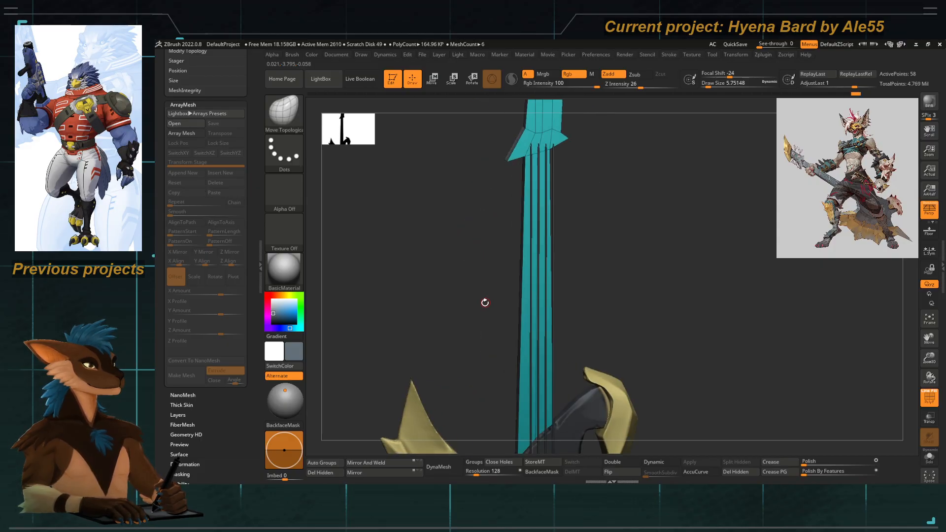
{"action": "left_click_drag", "start_coordinate": [485, 302], "coordinate": [493, 222], "text": "alt"}
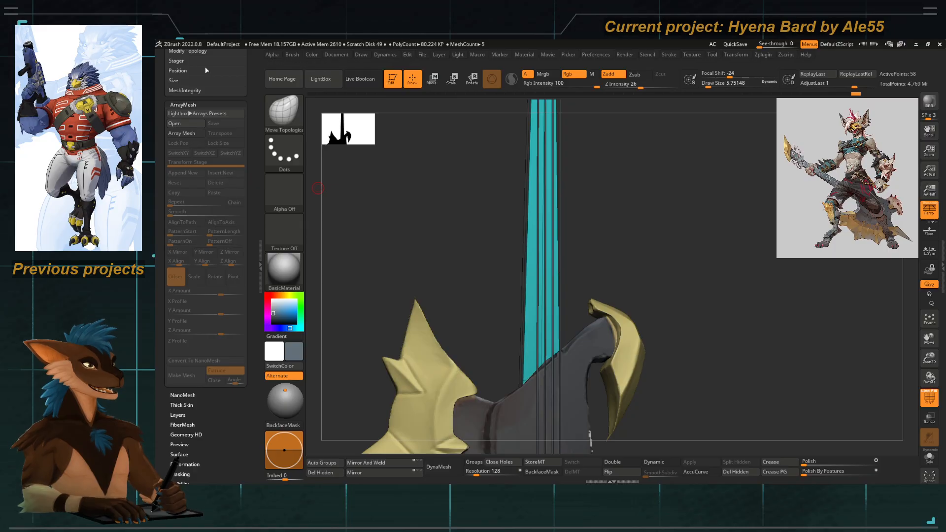
{"action": "left_click_drag", "start_coordinate": [256, 274], "coordinate": [247, 364]}
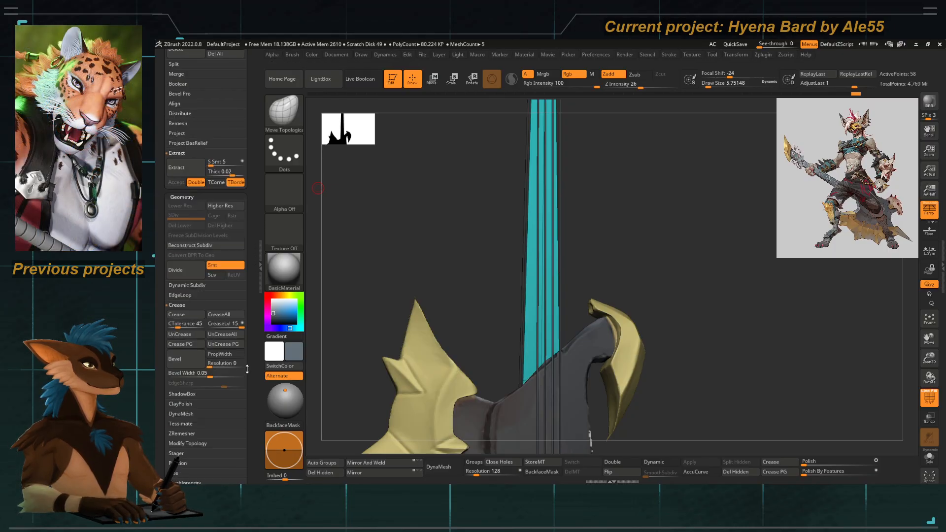
{"action": "left_click_drag", "start_coordinate": [446, 283], "coordinate": [425, 172], "text": "alt"}
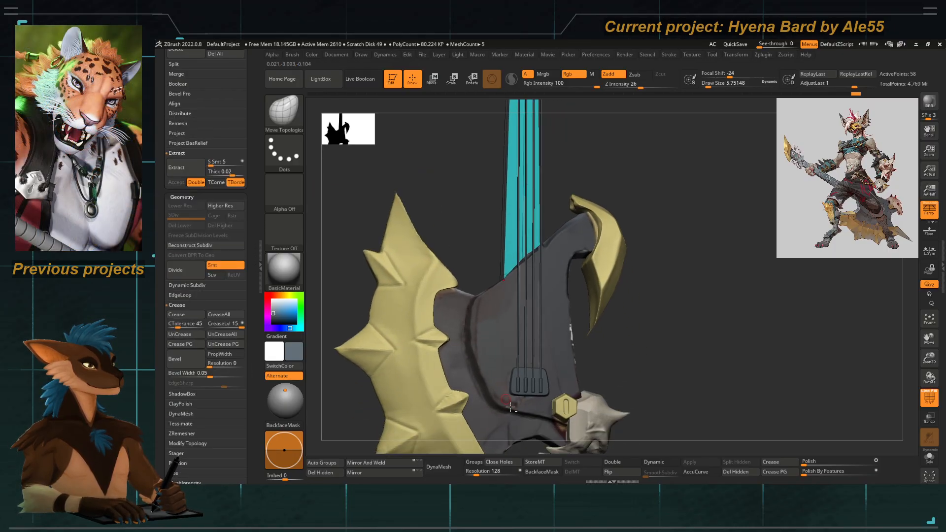
{"action": "left_click", "coordinate": [541, 387], "text": "alt"}
{"action": "mouse_move", "coordinate": [626, 326]}
{"action": "left_mouse_down"}
{"action": "mouse_move", "coordinate": [625, 319]}
{"action": "mouse_move", "coordinate": [623, 330]}
{"action": "left_mouse_up"}
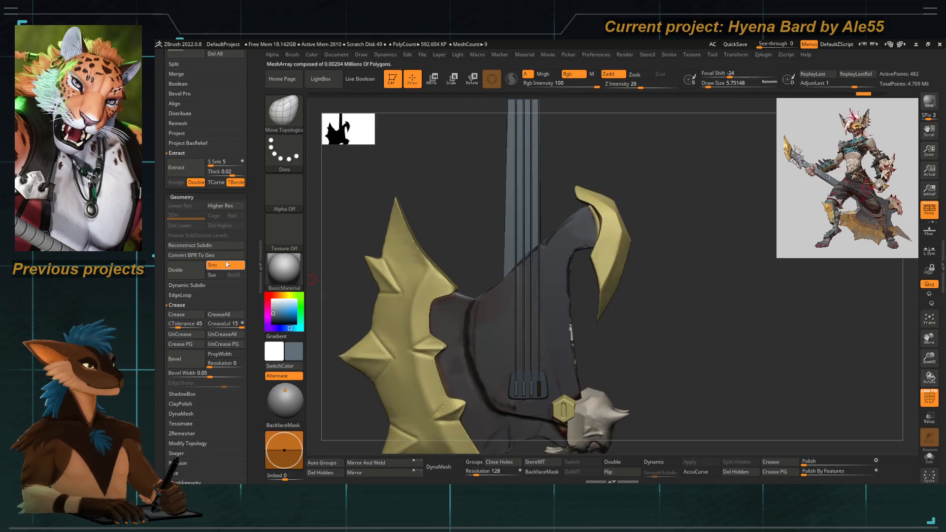
{"action": "scroll", "coordinate": [254, 295], "scroll_direction": "up", "scroll_amount": 5}
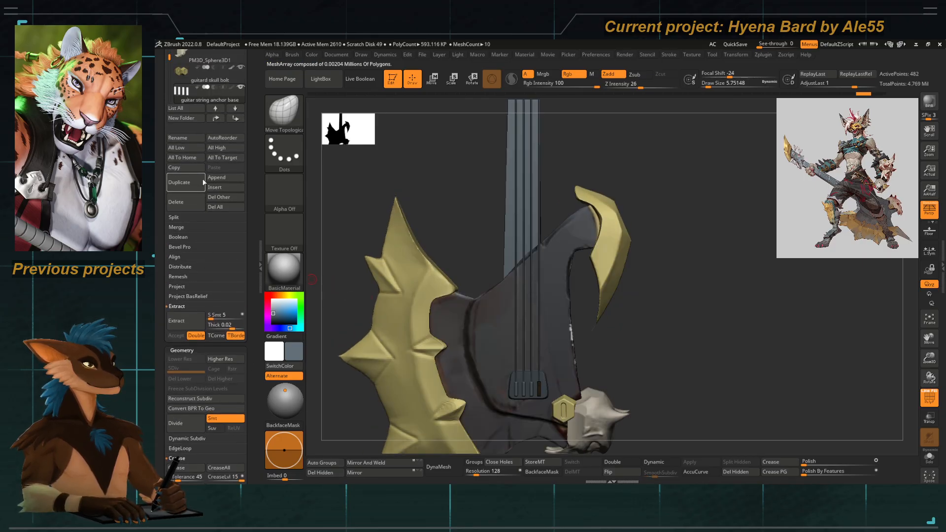
{"action": "scroll", "coordinate": [207, 295], "scroll_direction": "down", "scroll_amount": 13}
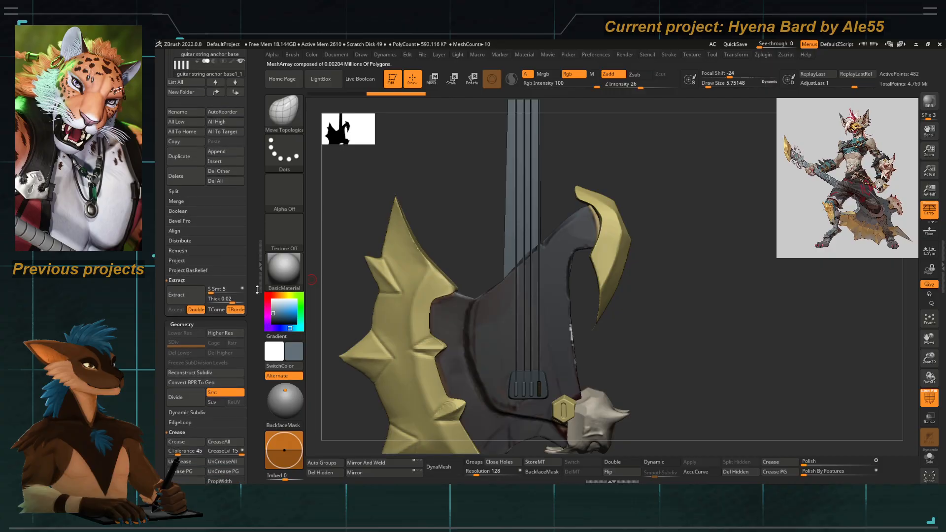
{"action": "left_click", "coordinate": [195, 267]}
{"action": "left_click", "coordinate": [191, 269]}
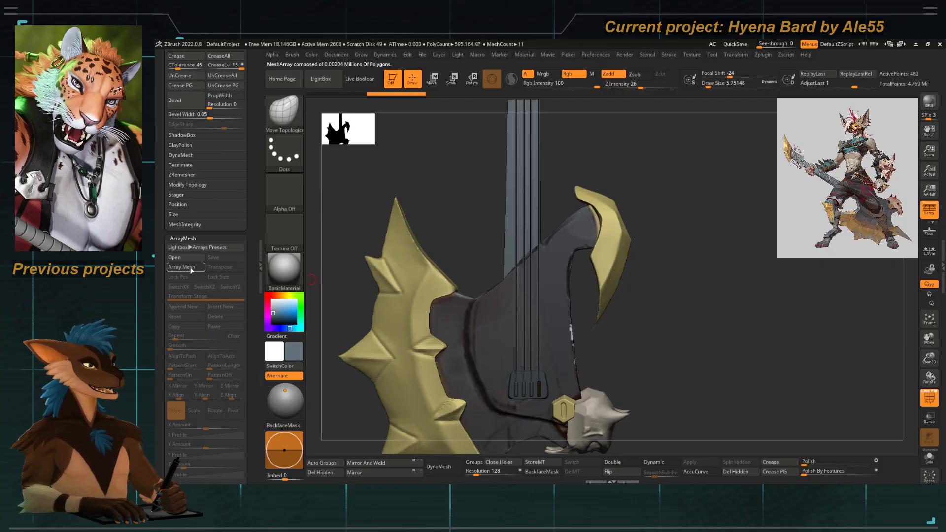
Place the single rod horizontally across the lower part of the neck, shortened to roughly the neck's width.
{"action": "key", "text": "w"}
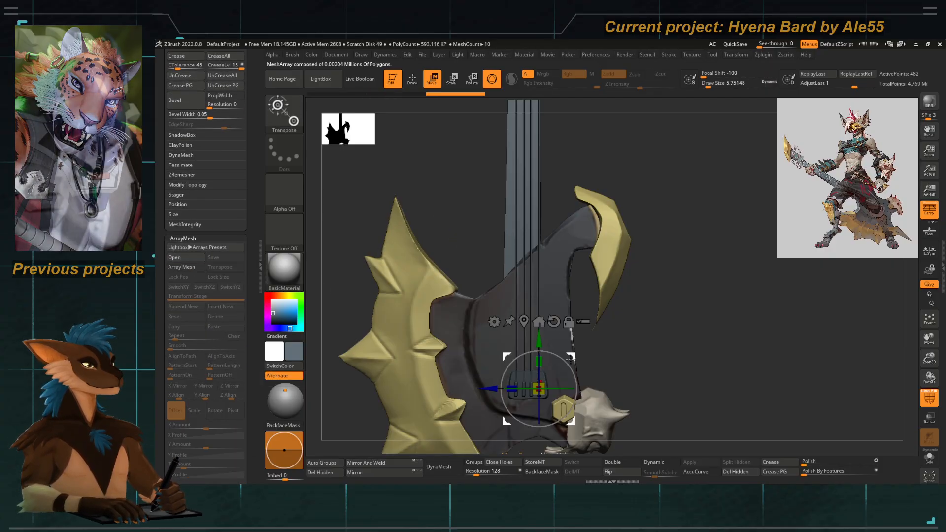
{"action": "left_click_drag", "start_coordinate": [572, 359], "coordinate": [479, 159], "text": "alt"}
{"action": "left_click_drag", "start_coordinate": [355, 165], "coordinate": [451, 163]}
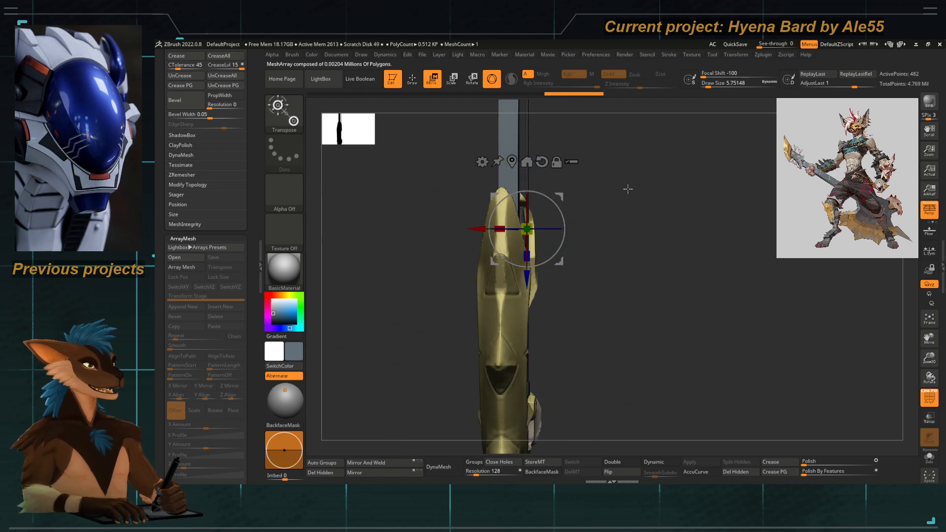
{"action": "left_click_drag", "start_coordinate": [628, 188], "coordinate": [647, 247], "text": "alt"}
{"action": "left_click_drag", "start_coordinate": [479, 228], "coordinate": [461, 227], "text": "alt"}
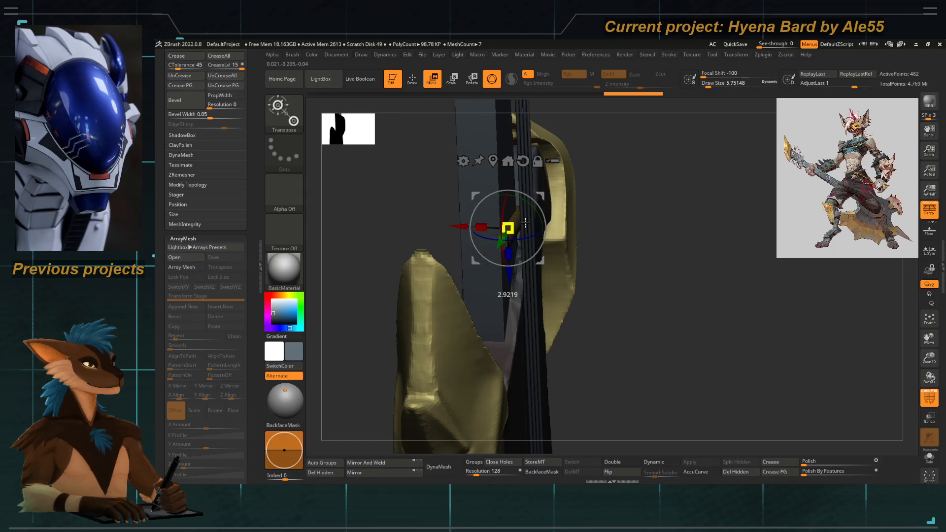
{"action": "left_click_drag", "start_coordinate": [690, 192], "coordinate": [616, 201]}
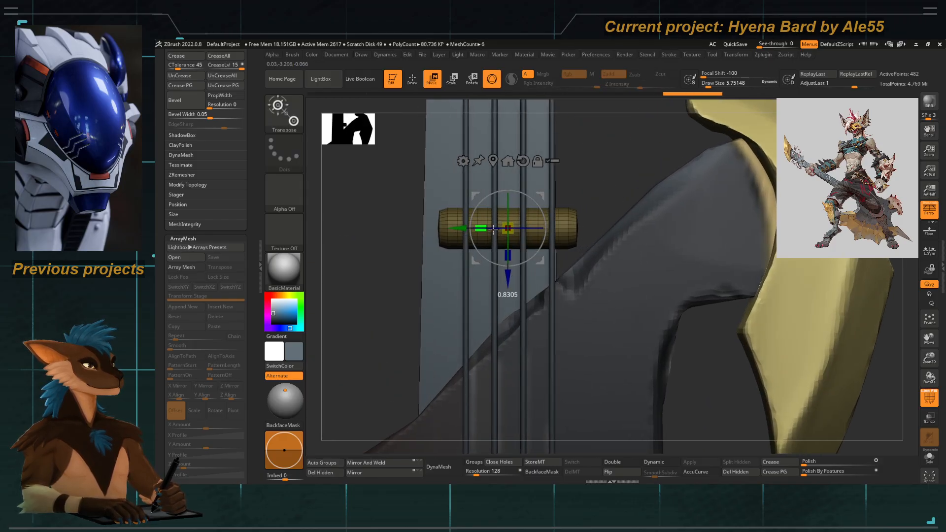
{"action": "left_click_drag", "start_coordinate": [493, 229], "coordinate": [431, 227]}
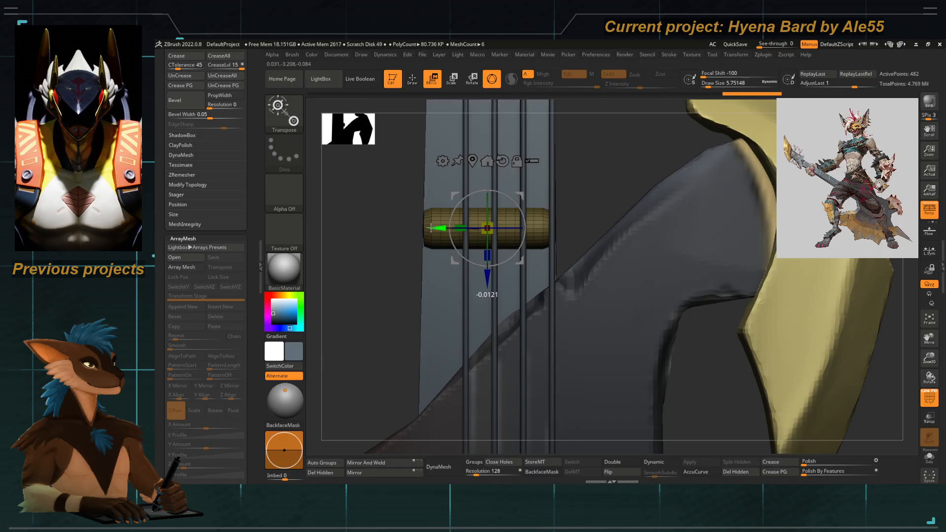
Adjust the horizontal rod's depth along X relative to the neck and the strings.
{"action": "left_click_drag", "start_coordinate": [358, 283], "coordinate": [391, 300]}
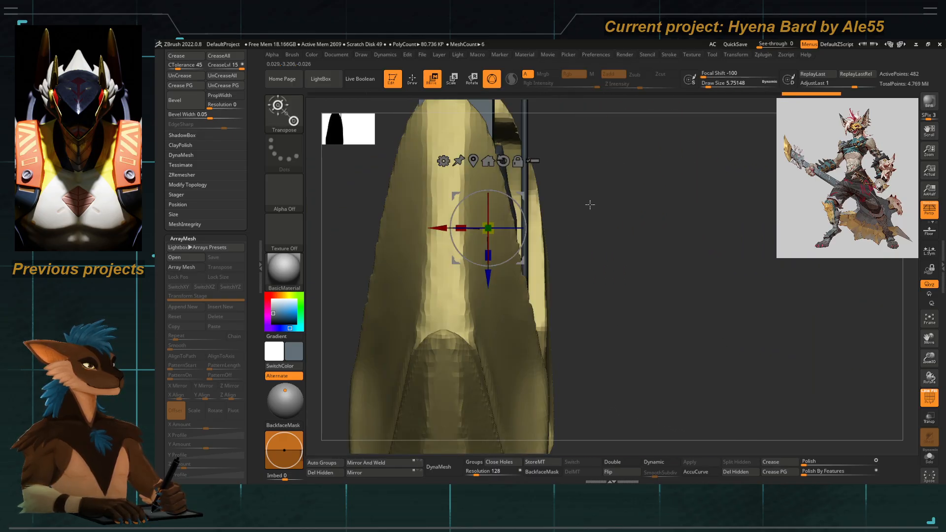
{"action": "left_click_drag", "start_coordinate": [590, 205], "coordinate": [450, 226]}
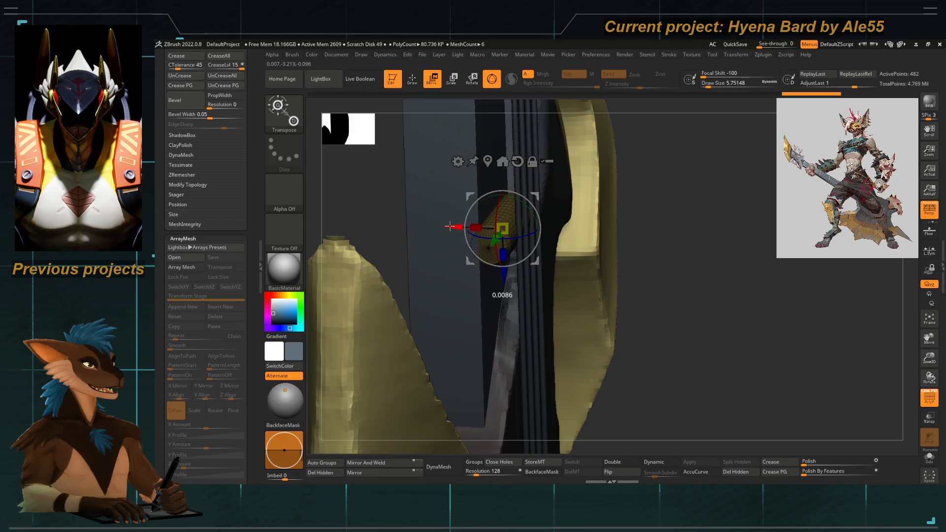
{"action": "key", "text": "q"}
{"action": "mouse_move", "coordinate": [685, 224]}
{"action": "left_mouse_down"}
{"action": "mouse_move", "coordinate": [639, 119]}
{"action": "mouse_move", "coordinate": [679, 153]}
{"action": "mouse_move", "coordinate": [704, 239]}
{"action": "mouse_move", "coordinate": [649, 156]}
{"action": "mouse_move", "coordinate": [625, 197]}
{"action": "mouse_move", "coordinate": [623, 226]}
{"action": "mouse_move", "coordinate": [632, 222]}
{"action": "mouse_move", "coordinate": [534, 258]}
{"action": "left_mouse_up"}
{"action": "left_click_drag", "start_coordinate": [572, 297], "coordinate": [534, 227]}
{"action": "left_click_drag", "start_coordinate": [597, 180], "coordinate": [581, 164]}
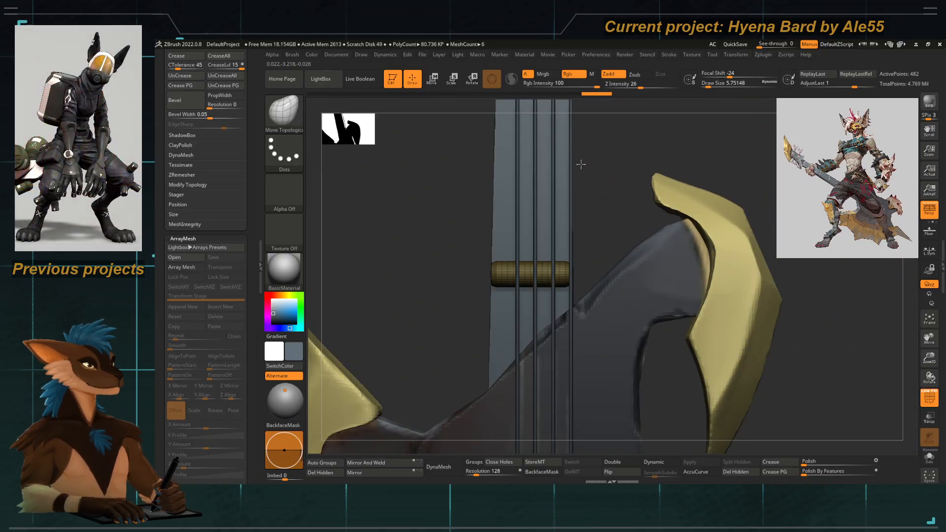
Shift the rod sideways towards the middle of the strings and lower it slightly along the neck.
{"action": "key", "text": "w"}
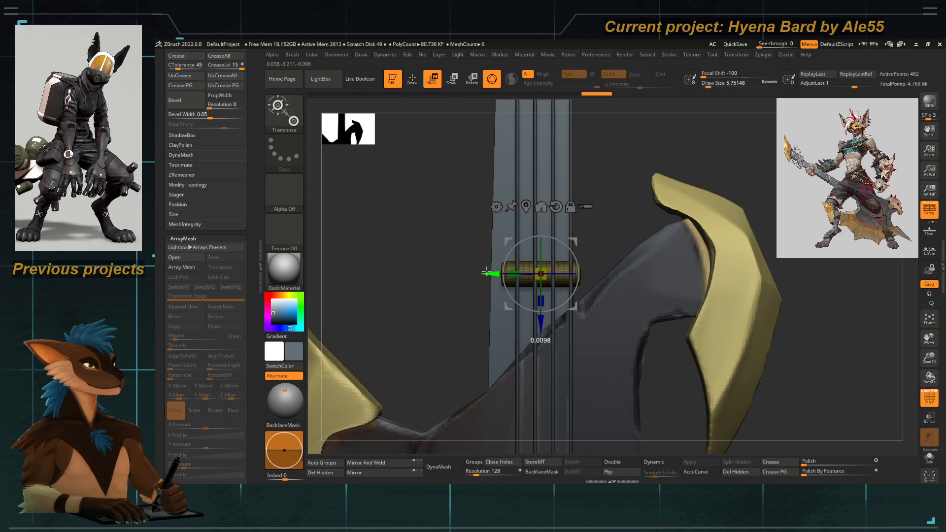
{"action": "key", "text": "q"}
{"action": "left_click_drag", "start_coordinate": [443, 286], "coordinate": [460, 290]}
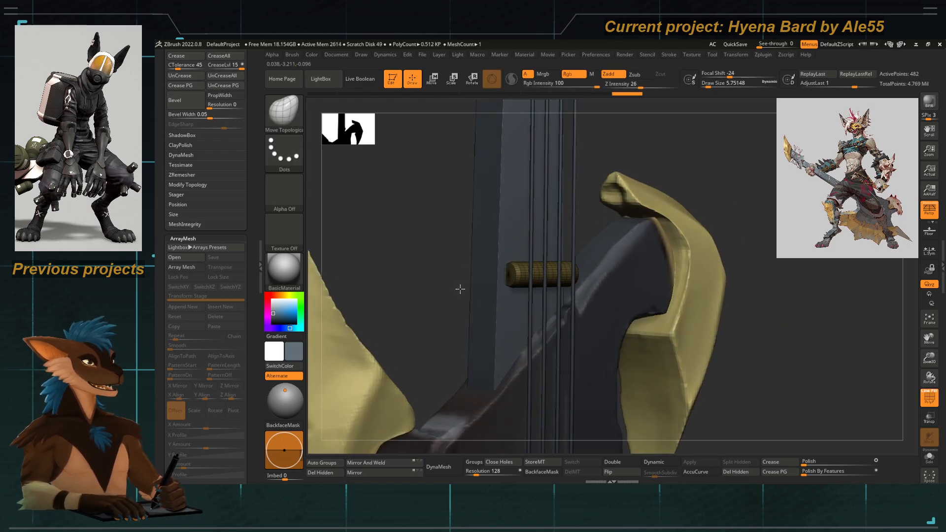
{"action": "key", "text": "w"}
{"action": "left_click_drag", "start_coordinate": [542, 349], "coordinate": [539, 318]}
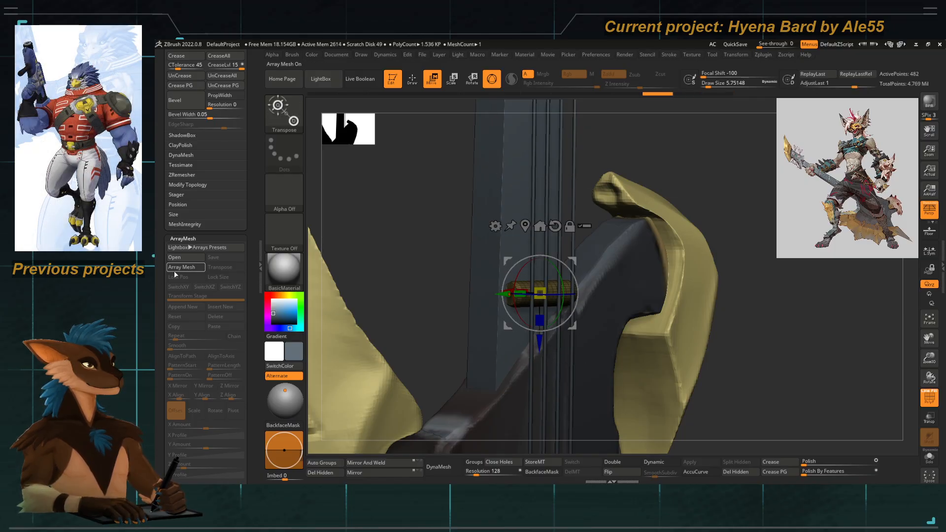
Turn on Array Mesh for the rod with Z Amount 0, and make the rod thinner.
{"action": "left_click", "coordinate": [177, 269]}
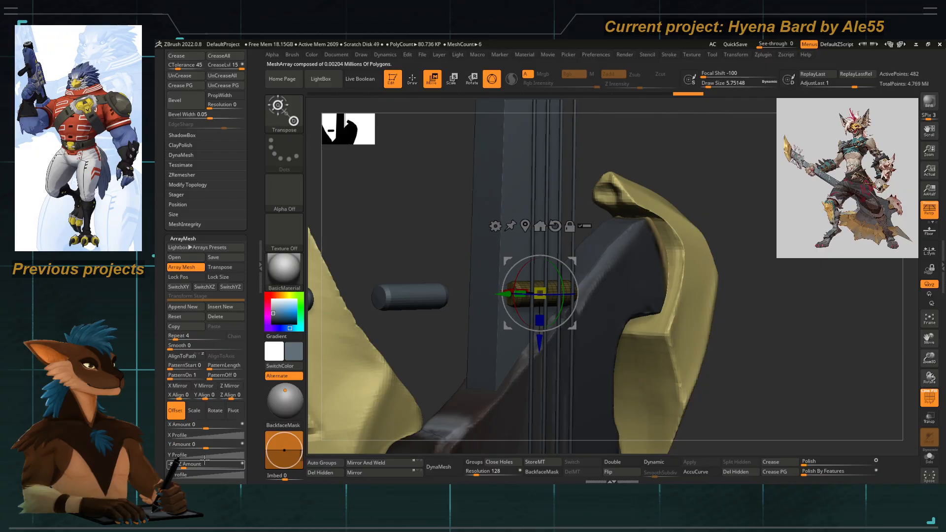
{"action": "left_click_drag", "start_coordinate": [204, 464], "coordinate": [208, 465]}
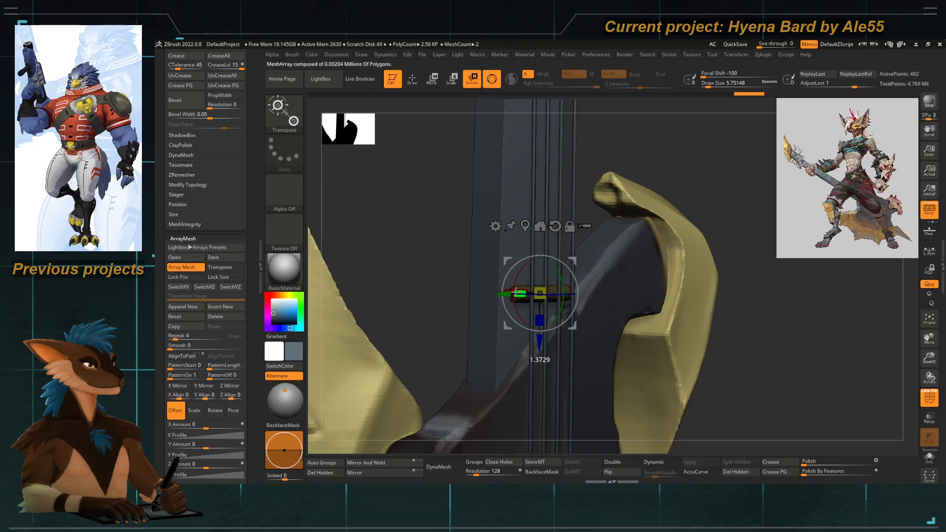
{"action": "left_click_drag", "start_coordinate": [389, 237], "coordinate": [424, 300]}
{"action": "left_click_drag", "start_coordinate": [499, 283], "coordinate": [501, 283]}
{"action": "key", "text": "q"}
{"action": "left_click_drag", "start_coordinate": [372, 262], "coordinate": [451, 259]}
{"action": "mouse_move", "coordinate": [598, 239]}
{"action": "left_mouse_down"}
{"action": "mouse_move", "coordinate": [603, 220]}
{"action": "mouse_move", "coordinate": [624, 211]}
{"action": "mouse_move", "coordinate": [486, 201]}
{"action": "mouse_move", "coordinate": [463, 213]}
{"action": "left_mouse_up"}
Space the four arrayed rods up the neck as frets with a Y Amount of -9.25791, and frame the whole guitar.
{"action": "key", "text": "w"}
{"action": "left_click_drag", "start_coordinate": [251, 412], "coordinate": [251, 343]}
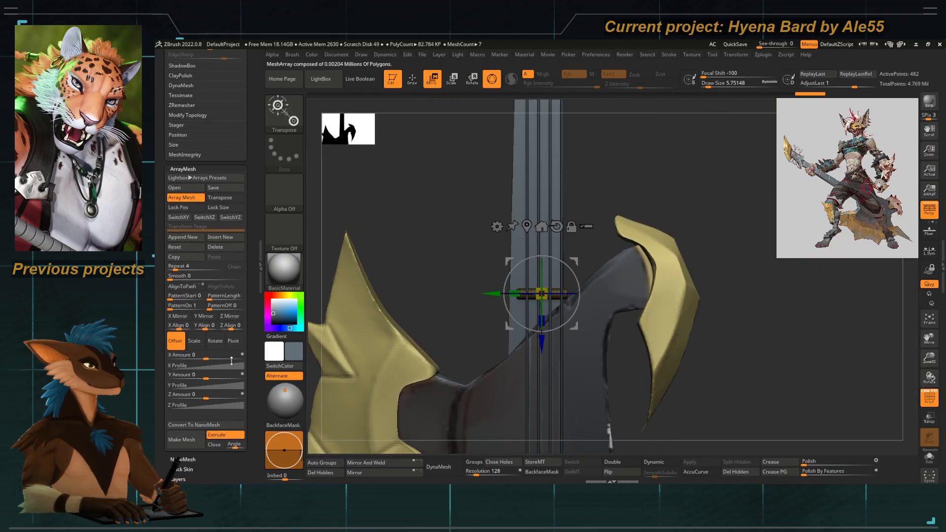
{"action": "mouse_move", "coordinate": [214, 377]}
{"action": "left_mouse_down"}
{"action": "mouse_move", "coordinate": [228, 376]}
{"action": "mouse_move", "coordinate": [191, 375]}
{"action": "left_mouse_up"}
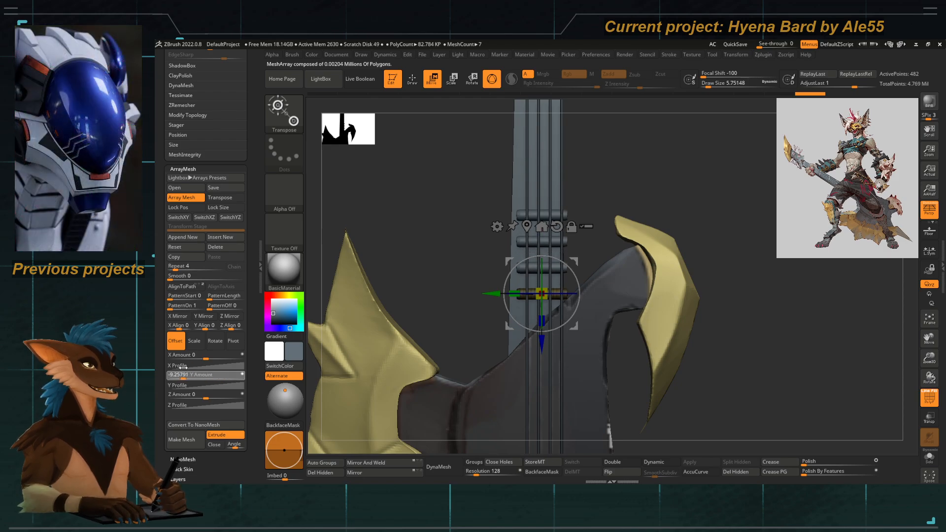
{"action": "key", "text": "q"}
{"action": "key", "text": "f"}
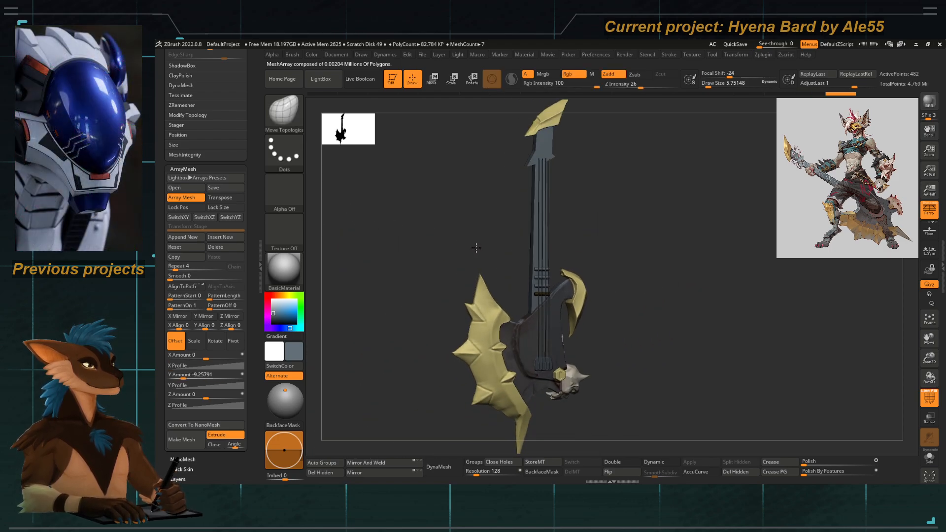
Spread the fret array along the whole neck with a Y Amount of -43.37571 and raise its Repeat to 13.
{"action": "left_click_drag", "start_coordinate": [478, 251], "coordinate": [416, 302], "text": "alt"}
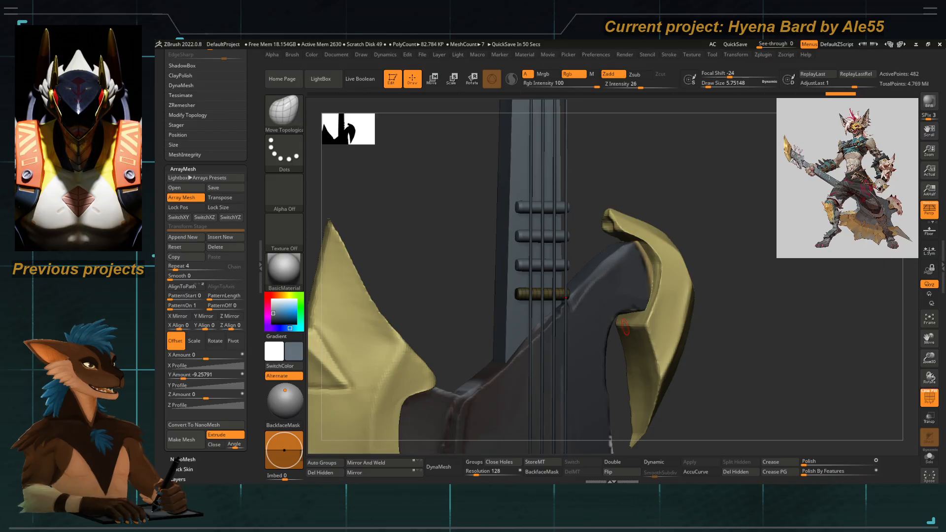
{"action": "key", "text": "f"}
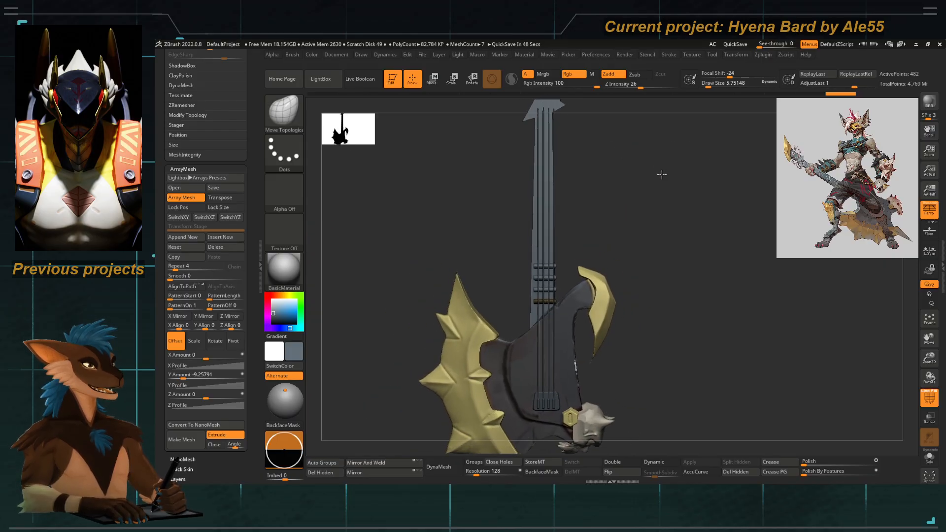
{"action": "key", "text": "w"}
{"action": "left_click_drag", "start_coordinate": [338, 320], "coordinate": [323, 308]}
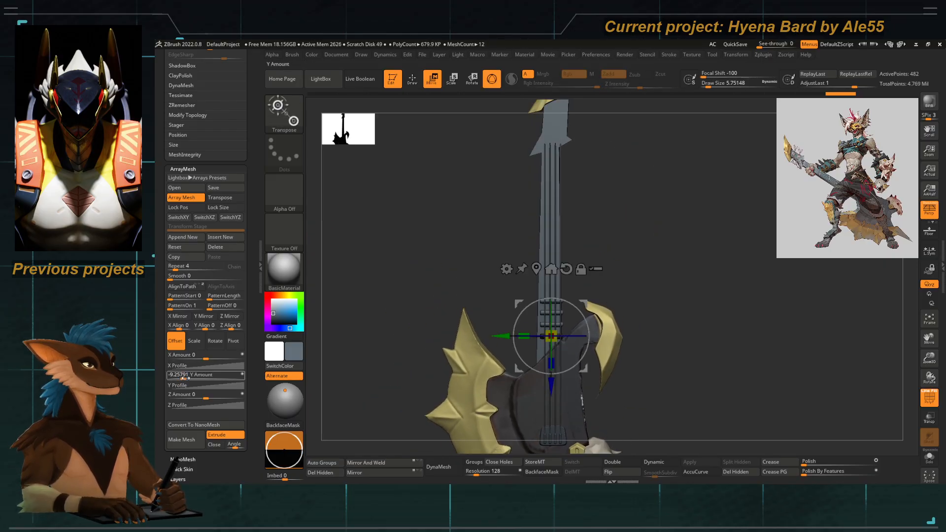
{"action": "left_click_drag", "start_coordinate": [184, 377], "coordinate": [171, 375]}
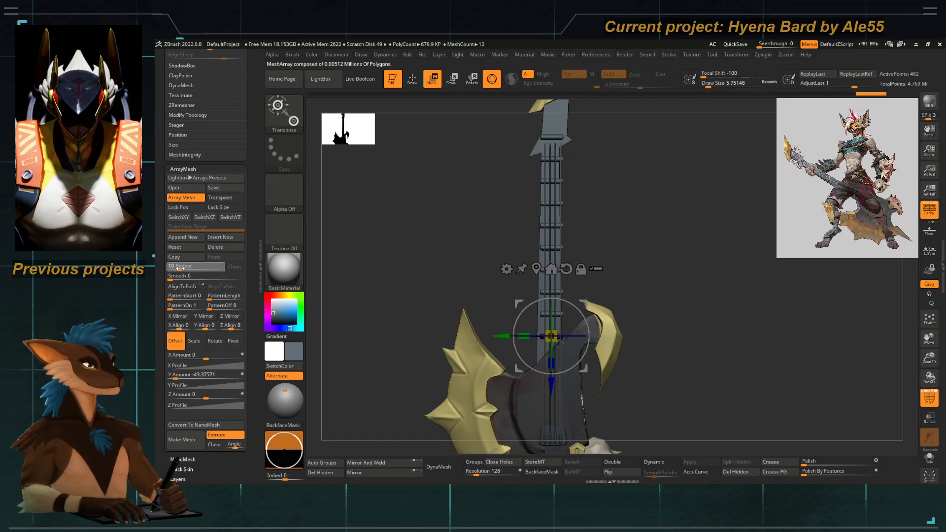
{"action": "left_click_drag", "start_coordinate": [180, 268], "coordinate": [182, 268]}
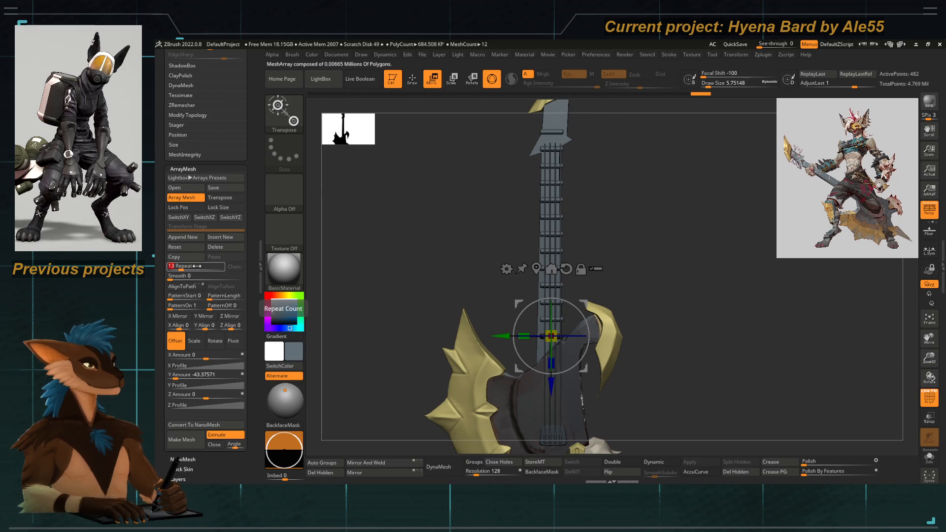
{"action": "key", "text": "Return"}
Bend the array's Y Profile curve into a downward sag so the frets crowd together near the guitar body.
{"action": "left_click_drag", "start_coordinate": [618, 194], "coordinate": [637, 233]}
{"action": "left_click", "coordinate": [202, 385]}
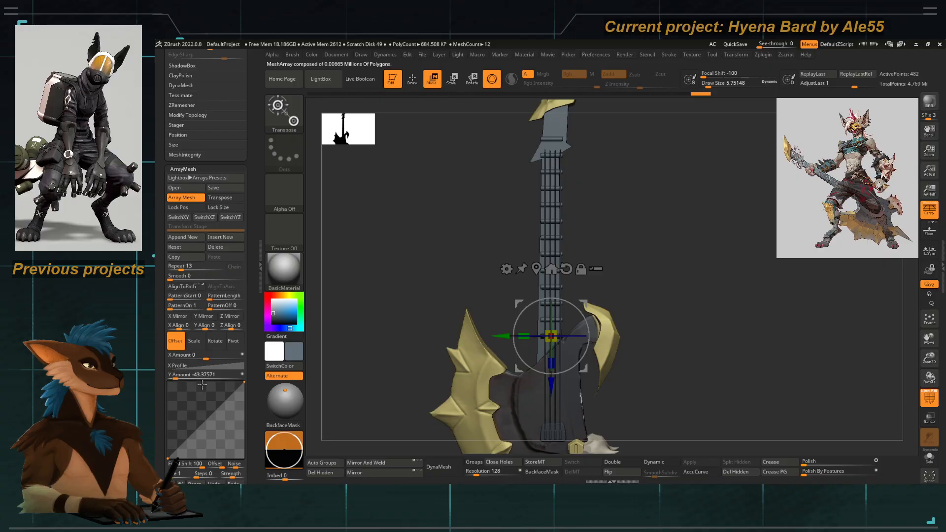
{"action": "left_click_drag", "start_coordinate": [222, 418], "coordinate": [219, 418]}
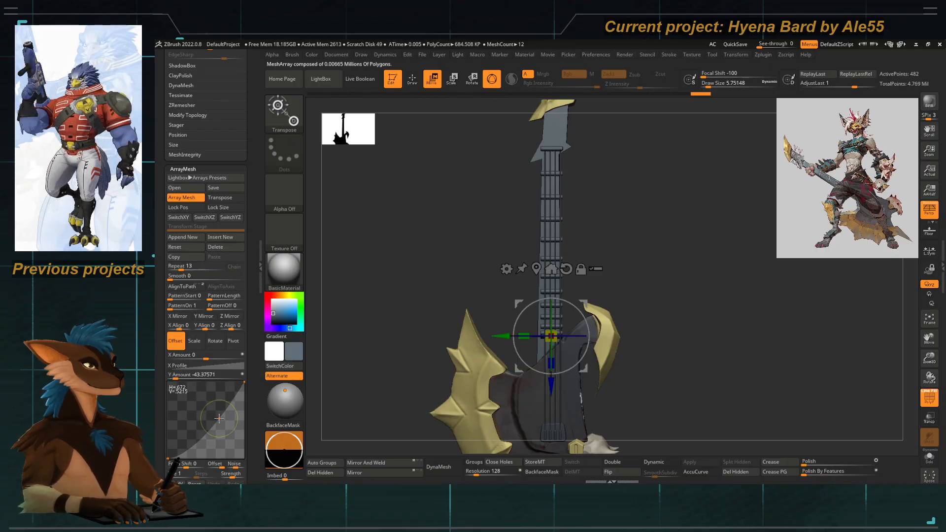
{"action": "key", "text": "q"}
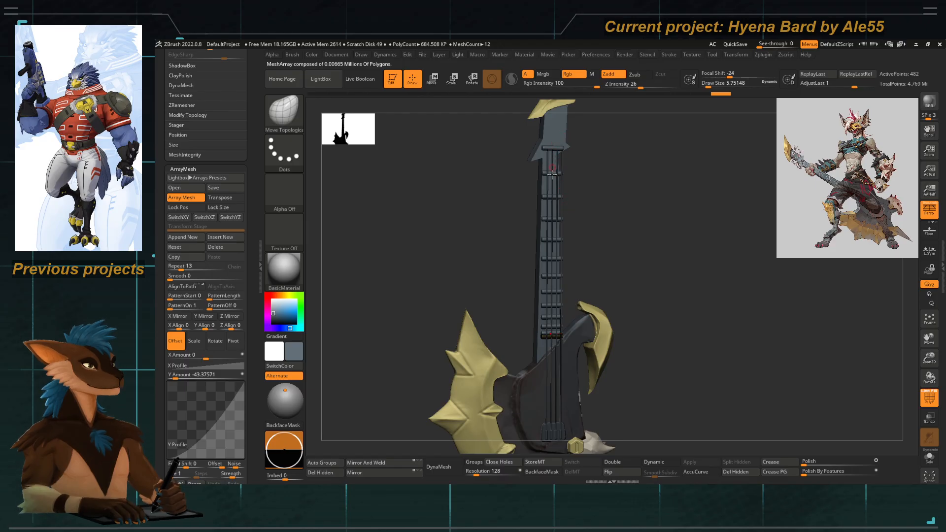
{"action": "left_click_drag", "start_coordinate": [628, 216], "coordinate": [622, 213]}
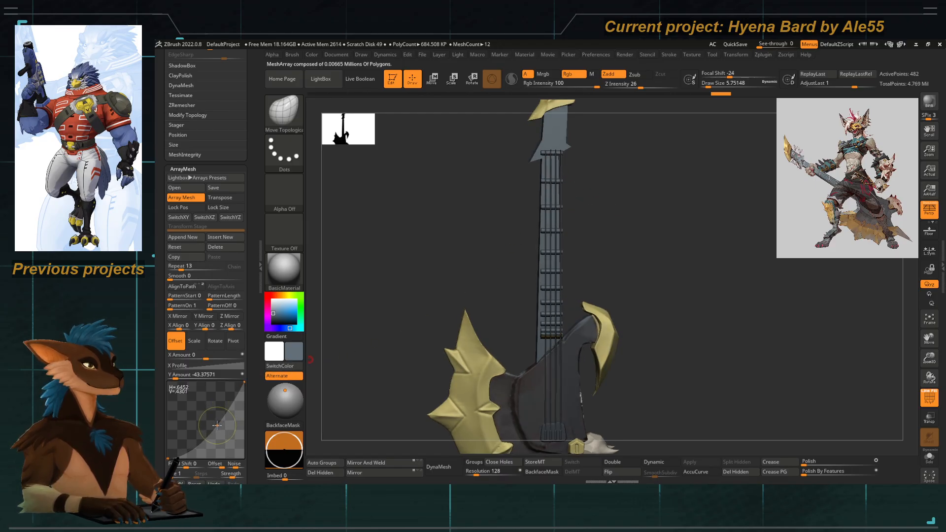
{"action": "left_click_drag", "start_coordinate": [217, 425], "coordinate": [190, 444]}
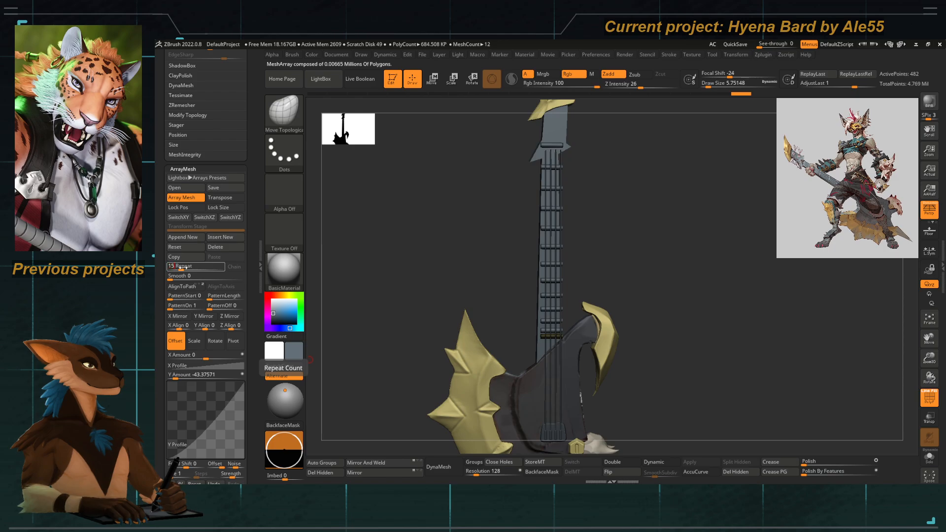
Set the fret array's Repeat to 15 and shift the source rod slightly down the neck.
{"action": "key", "text": "Return"}
{"action": "left_click_drag", "start_coordinate": [408, 256], "coordinate": [437, 282]}
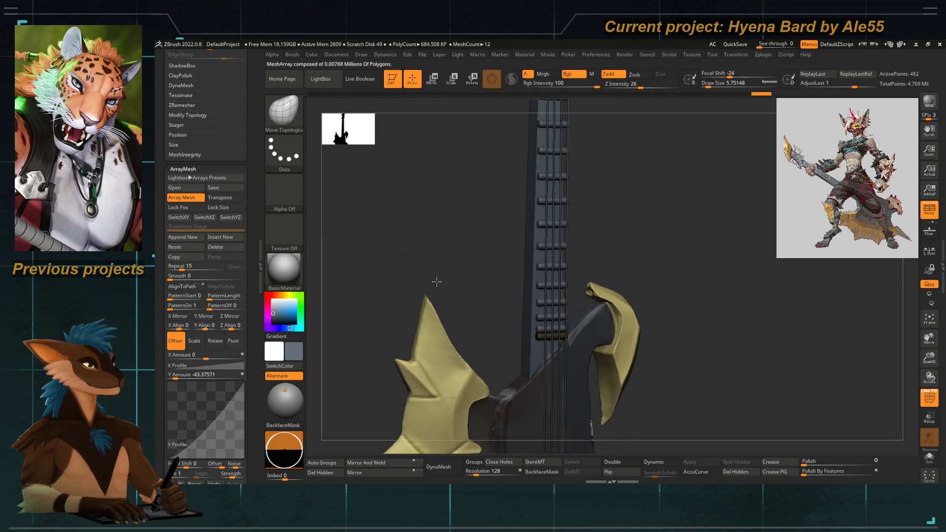
{"action": "key", "text": "w"}
{"action": "left_click_drag", "start_coordinate": [551, 388], "coordinate": [549, 395]}
{"action": "left_click_drag", "start_coordinate": [449, 256], "coordinate": [412, 220]}
{"action": "key", "text": "q"}
{"action": "left_click_drag", "start_coordinate": [488, 264], "coordinate": [547, 295]}
{"action": "left_click_drag", "start_coordinate": [626, 255], "coordinate": [655, 281]}
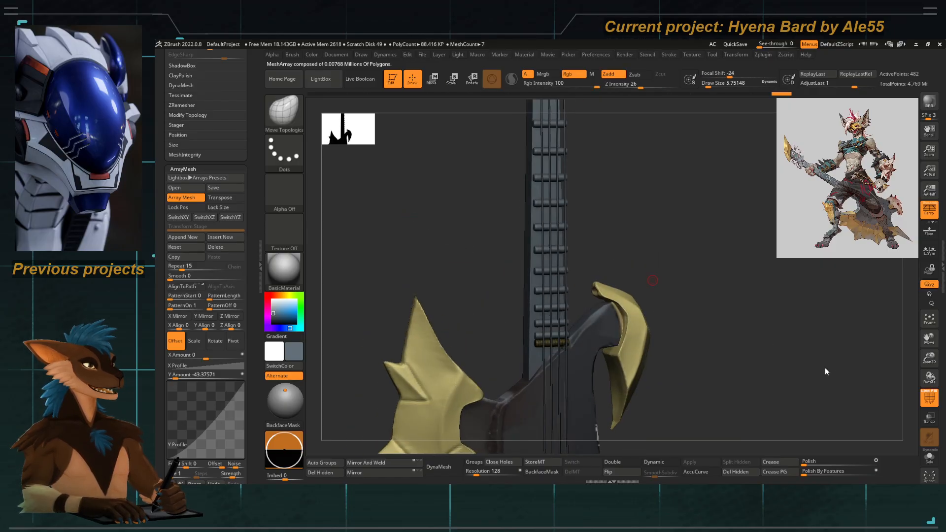
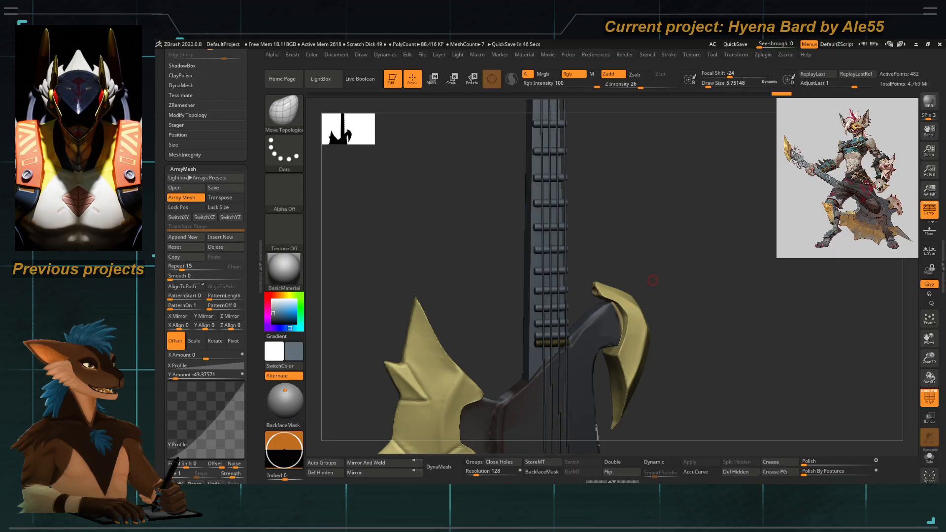
Set the array's Repeat to 1 so only the single source rod remains on the neck.
{"action": "left_click_drag", "start_coordinate": [633, 162], "coordinate": [611, 239]}
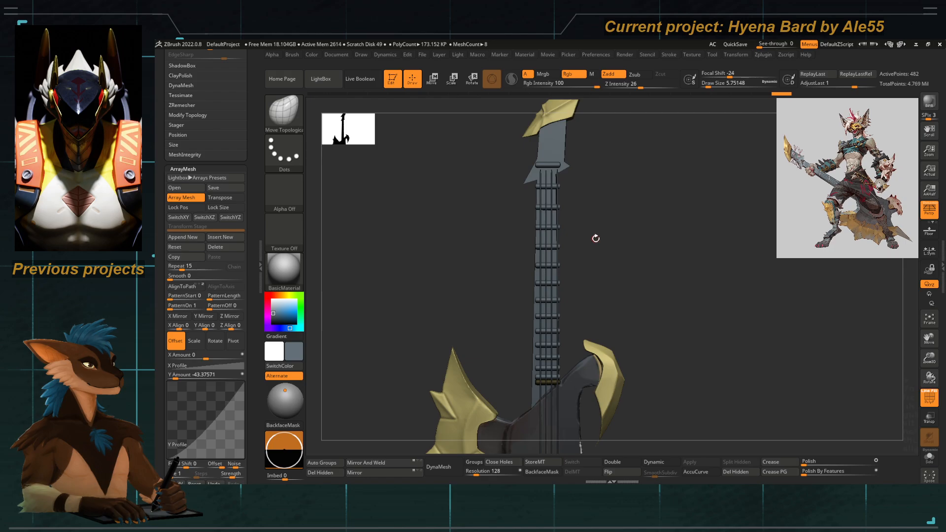
{"action": "left_click", "coordinate": [189, 266]}
{"action": "type", "text": "1"}
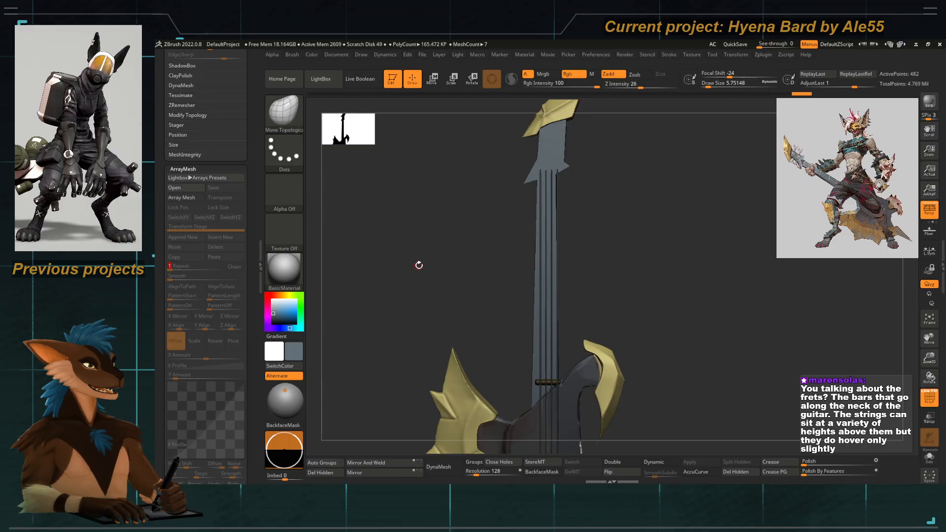
Adjust the single rod's depth along X so it rests on the neck's front face clear of the strings.
{"action": "left_click_drag", "start_coordinate": [419, 265], "coordinate": [648, 331]}
{"action": "key", "text": "w"}
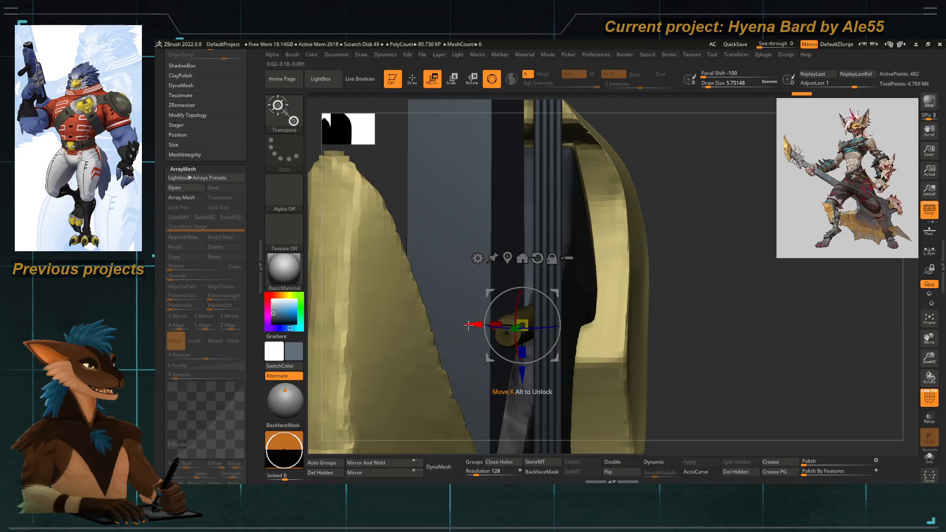
{"action": "left_click_drag", "start_coordinate": [468, 324], "coordinate": [462, 325]}
{"action": "key", "text": "q"}
{"action": "mouse_move", "coordinate": [657, 214]}
{"action": "left_mouse_down"}
{"action": "mouse_move", "coordinate": [676, 205]}
{"action": "mouse_move", "coordinate": [679, 222]}
{"action": "mouse_move", "coordinate": [615, 247]}
{"action": "left_mouse_up"}
{"action": "key", "text": "w"}
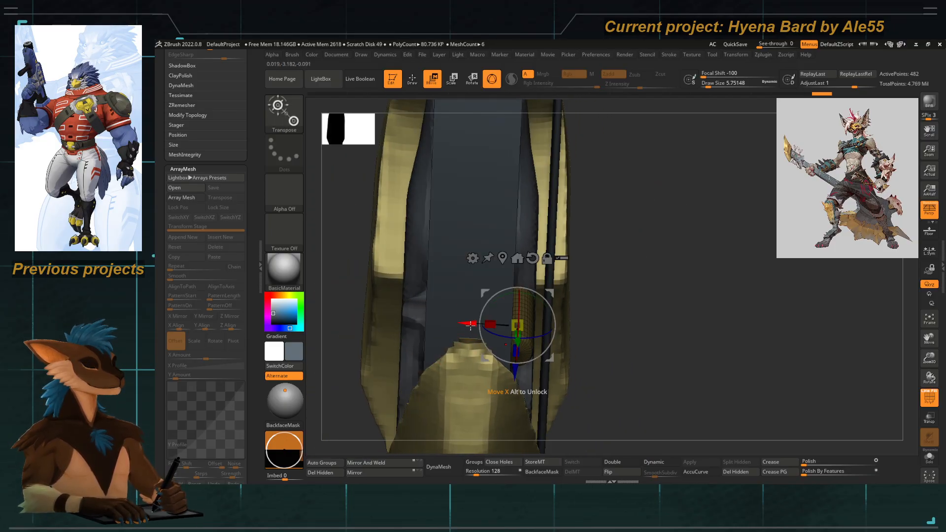
{"action": "left_click_drag", "start_coordinate": [471, 325], "coordinate": [476, 325]}
{"action": "key", "text": "q"}
{"action": "mouse_move", "coordinate": [624, 284]}
{"action": "left_mouse_down"}
{"action": "mouse_move", "coordinate": [598, 263]}
{"action": "mouse_move", "coordinate": [448, 243]}
{"action": "mouse_move", "coordinate": [465, 266]}
{"action": "left_mouse_up"}
Duplicate the rod along Z up the neck to place eight frets at varying spacings.
{"action": "key", "text": "w"}
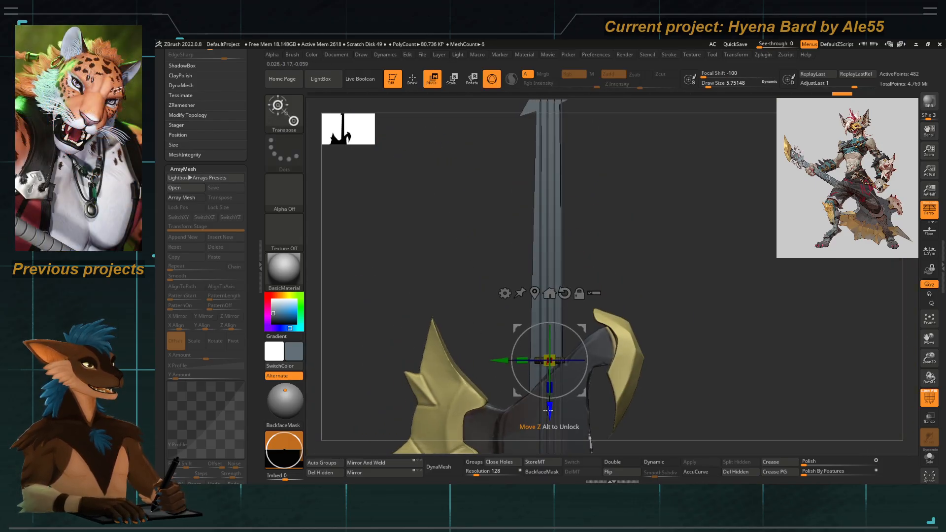
{"action": "left_click_drag", "start_coordinate": [548, 410], "coordinate": [551, 383]}
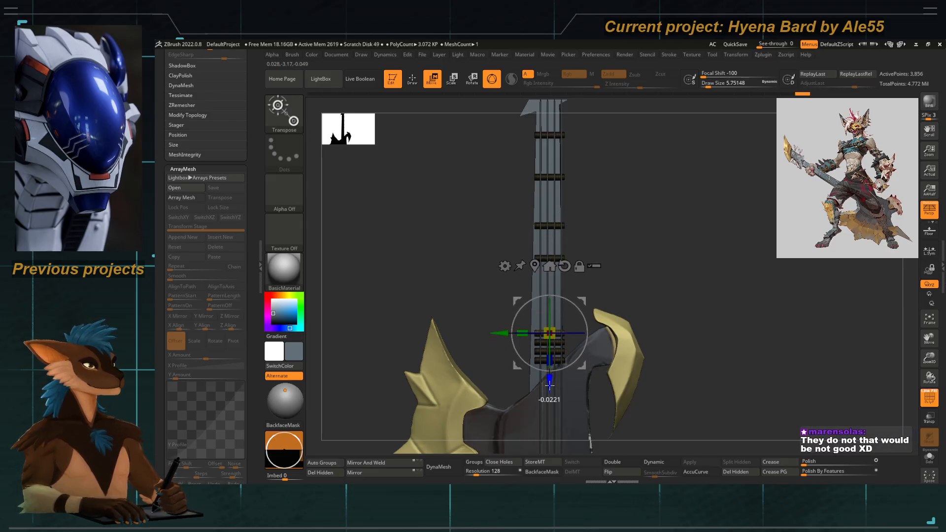
{"action": "key", "text": "q"}
{"action": "left_click_drag", "start_coordinate": [472, 291], "coordinate": [479, 292]}
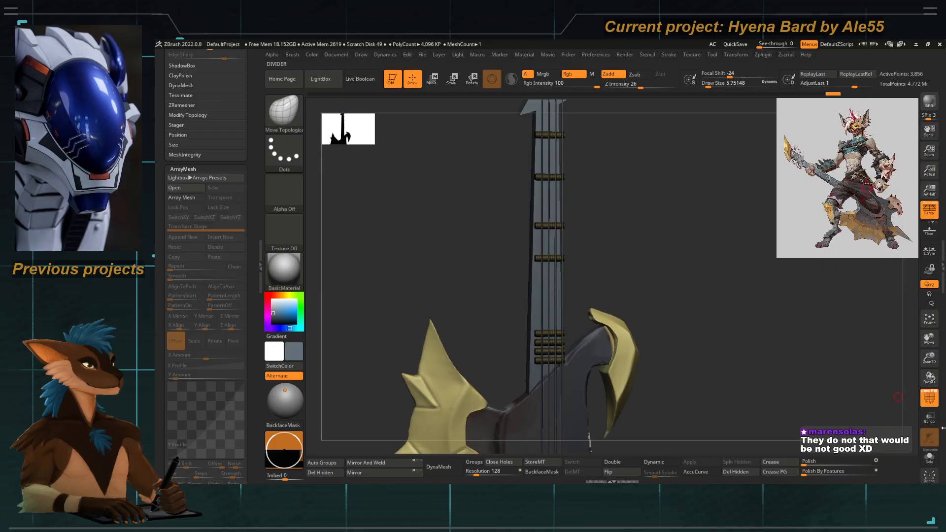
Turn off the PolyFrame display and thicken the guitar neck along Z by about 1.18 so it reaches the frets.
{"action": "left_click", "coordinate": [926, 400]}
{"action": "key", "text": "f"}
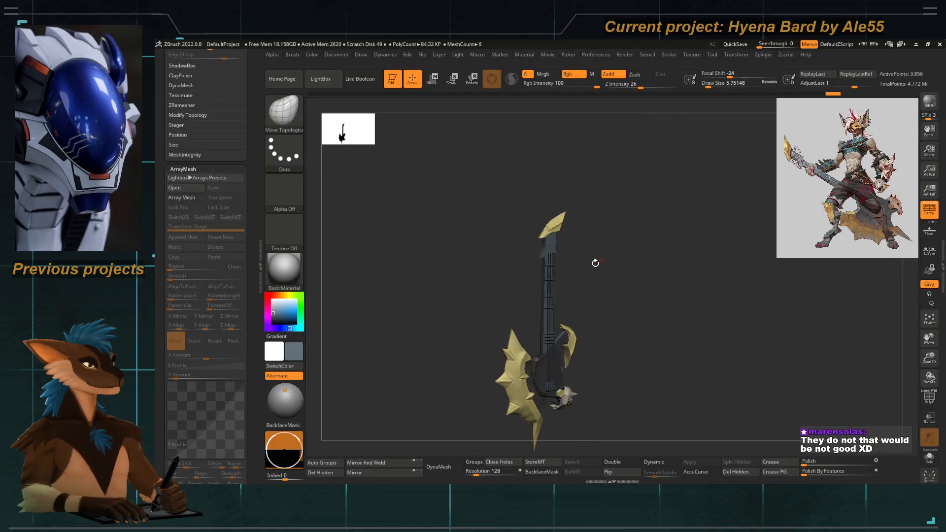
{"action": "left_click_drag", "start_coordinate": [597, 271], "coordinate": [621, 254], "text": "alt"}
{"action": "left_click", "coordinate": [535, 286], "text": "alt"}
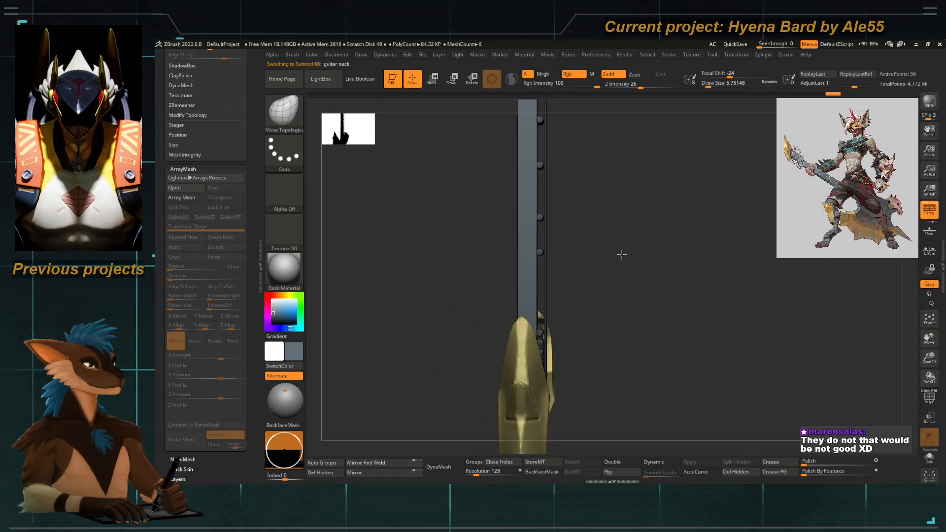
{"action": "key", "text": "w"}
{"action": "left_click_drag", "start_coordinate": [556, 195], "coordinate": [563, 196]}
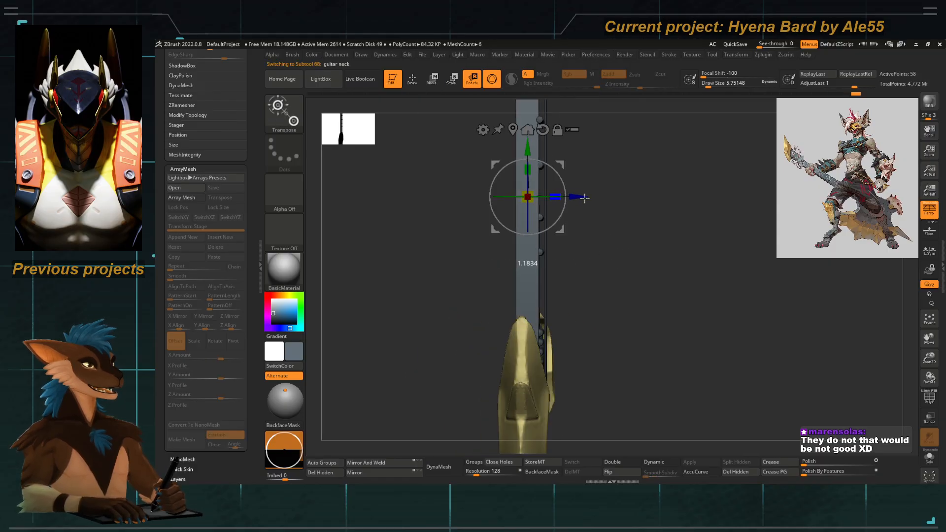
{"action": "key", "text": "q"}
{"action": "mouse_move", "coordinate": [605, 226]}
{"action": "left_mouse_down"}
{"action": "mouse_move", "coordinate": [602, 239]}
{"action": "mouse_move", "coordinate": [584, 237]}
{"action": "mouse_move", "coordinate": [589, 232]}
{"action": "mouse_move", "coordinate": [600, 250]}
{"action": "mouse_move", "coordinate": [625, 244]}
{"action": "mouse_move", "coordinate": [610, 274]}
{"action": "mouse_move", "coordinate": [610, 264]}
{"action": "mouse_move", "coordinate": [582, 257]}
{"action": "mouse_move", "coordinate": [613, 260]}
{"action": "mouse_move", "coordinate": [614, 242]}
{"action": "mouse_move", "coordinate": [623, 241]}
{"action": "left_mouse_up"}
{"action": "key", "text": "w"}
{"action": "key", "text": "q"}
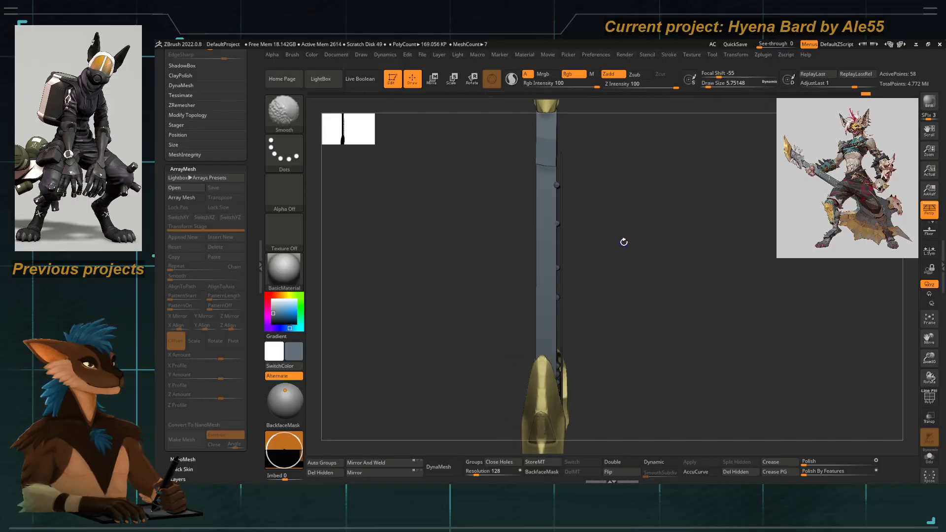
{"action": "key", "text": "w"}
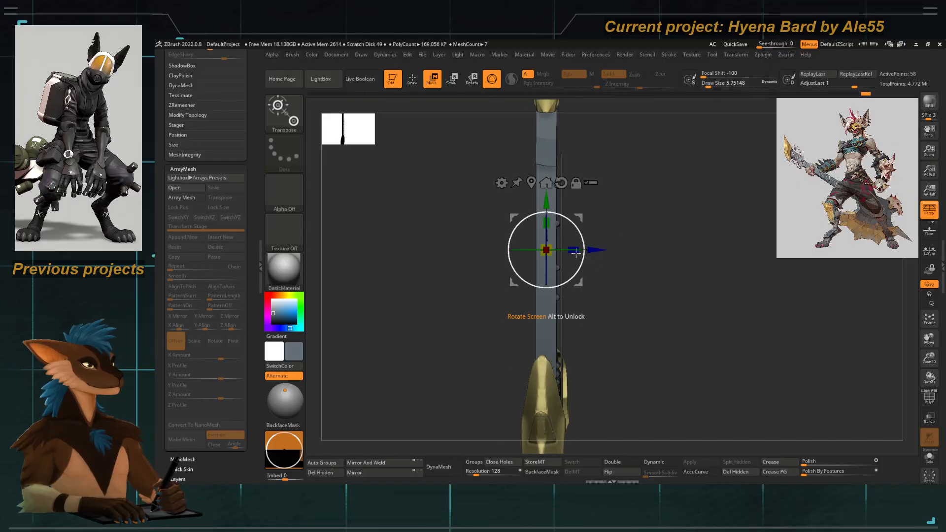
{"action": "left_click", "coordinate": [501, 183]}
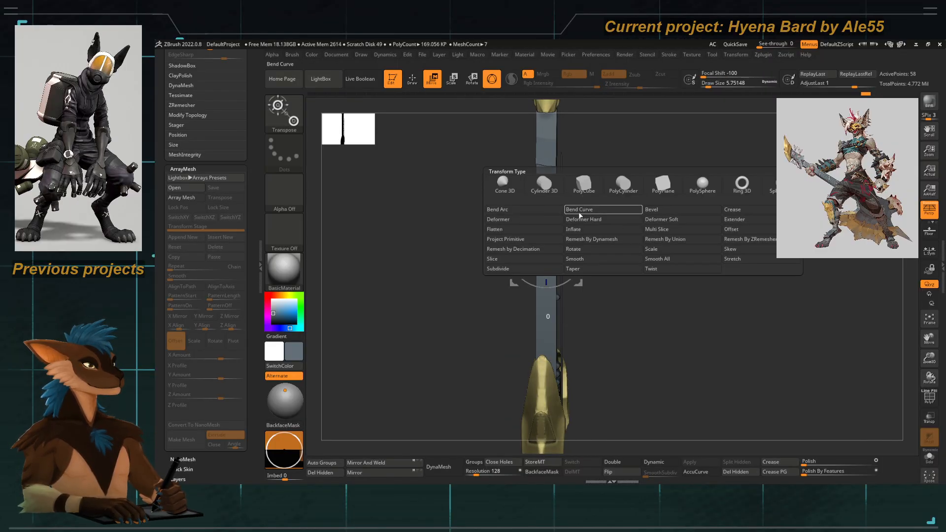
{"action": "left_click_drag", "start_coordinate": [636, 132], "coordinate": [524, 148], "text": "alt"}
{"action": "key", "text": "q"}
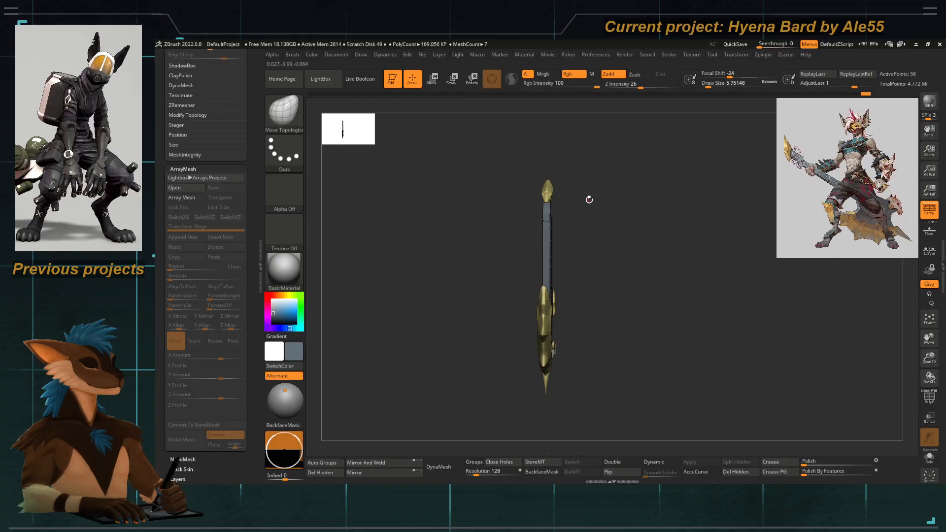
{"action": "mouse_move", "coordinate": [590, 201]}
{"action": "left_mouse_down"}
{"action": "mouse_move", "coordinate": [590, 257]}
{"action": "mouse_move", "coordinate": [600, 217]}
{"action": "mouse_move", "coordinate": [634, 255]}
{"action": "mouse_move", "coordinate": [561, 257]}
{"action": "mouse_move", "coordinate": [634, 256]}
{"action": "mouse_move", "coordinate": [616, 253]}
{"action": "mouse_move", "coordinate": [601, 297]}
{"action": "left_mouse_up"}
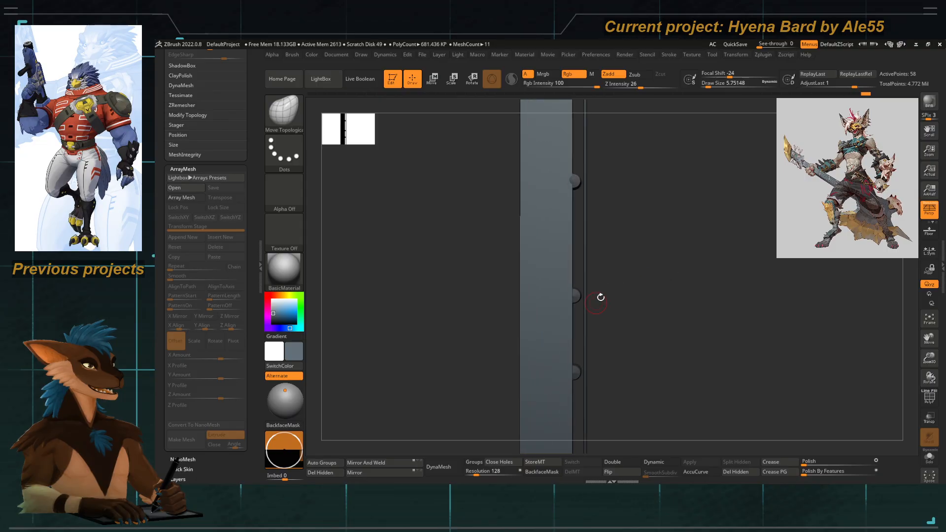
{"action": "left_click_drag", "start_coordinate": [617, 264], "coordinate": [512, 235]}
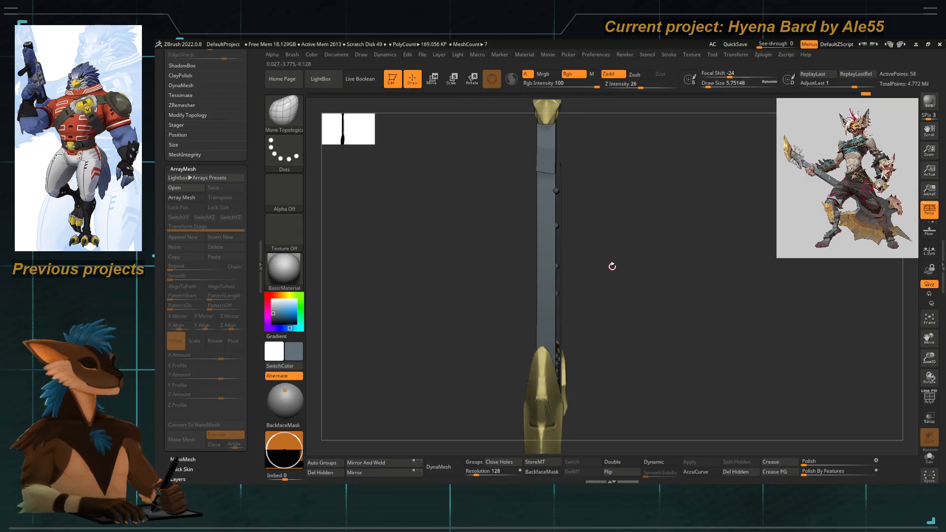
{"action": "left_click_drag", "start_coordinate": [613, 267], "coordinate": [612, 254], "text": "alt"}
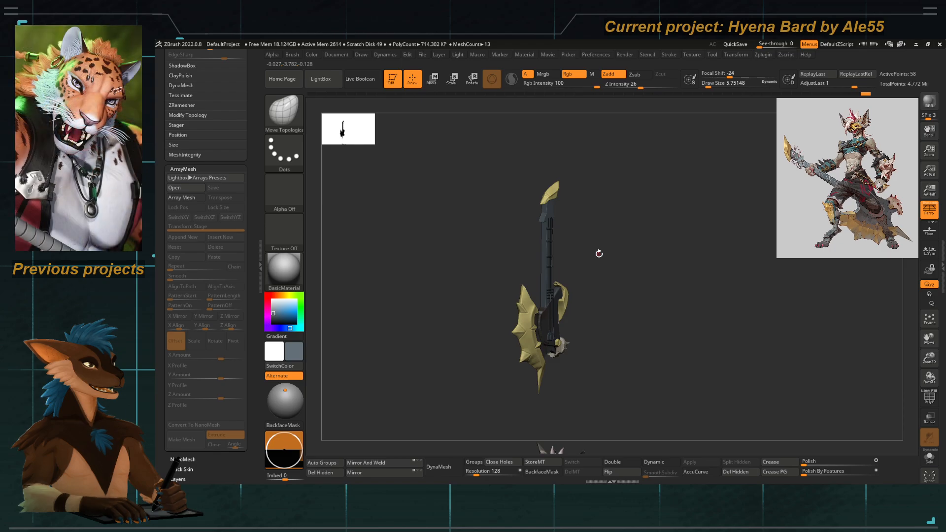
{"action": "left_click_drag", "start_coordinate": [599, 253], "coordinate": [635, 220]}
Taper the guitar neck's thickness toward its head end with the Taper deformer and accept the result.
{"action": "key", "text": "w"}
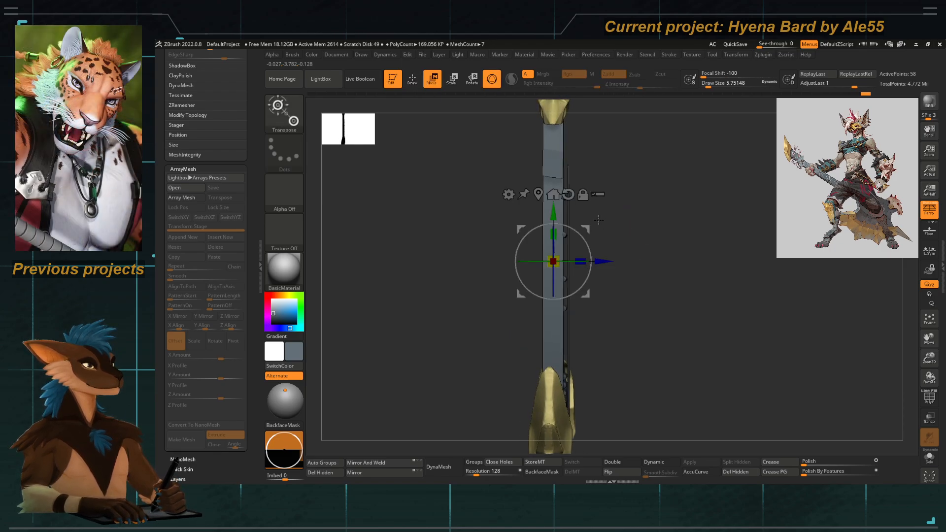
{"action": "left_click", "coordinate": [508, 193]}
{"action": "left_click", "coordinate": [590, 279]}
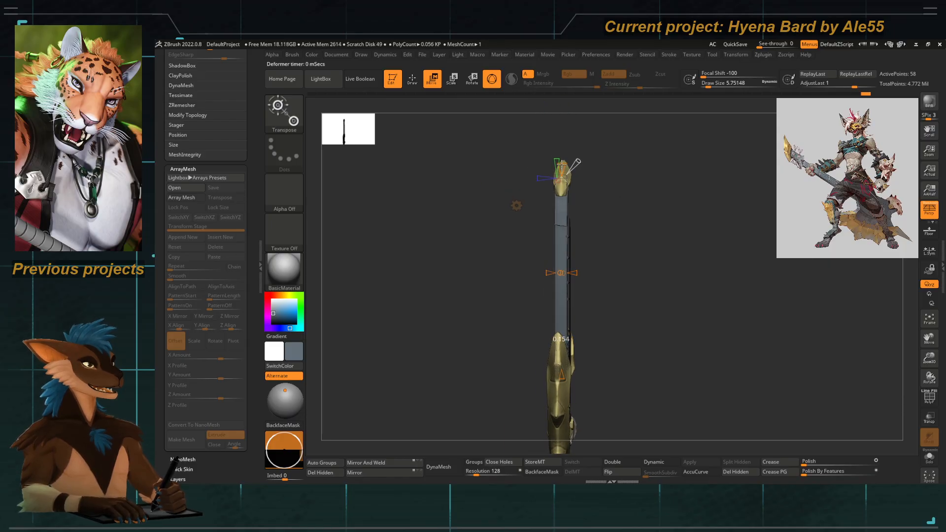
{"action": "left_click_drag", "start_coordinate": [552, 188], "coordinate": [548, 206]}
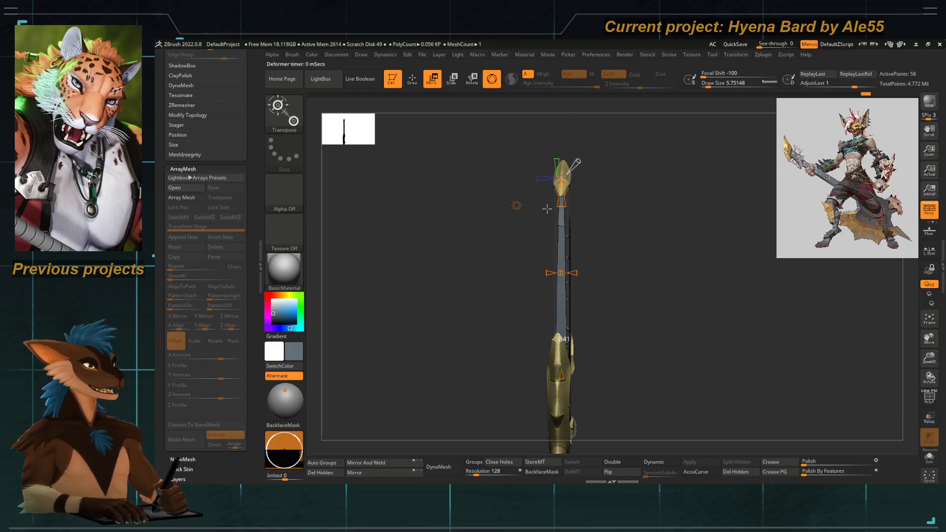
{"action": "key", "text": "q"}
{"action": "mouse_move", "coordinate": [623, 236]}
{"action": "left_mouse_down"}
{"action": "mouse_move", "coordinate": [545, 234]}
{"action": "mouse_move", "coordinate": [616, 234]}
{"action": "mouse_move", "coordinate": [662, 259]}
{"action": "left_mouse_up"}
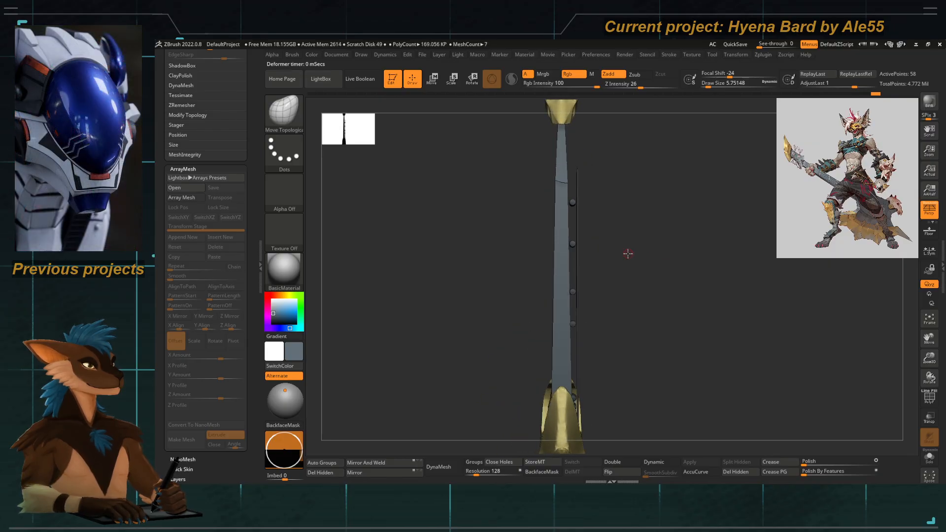
{"action": "left_click_drag", "start_coordinate": [624, 253], "coordinate": [608, 264]}
{"action": "key", "text": "w"}
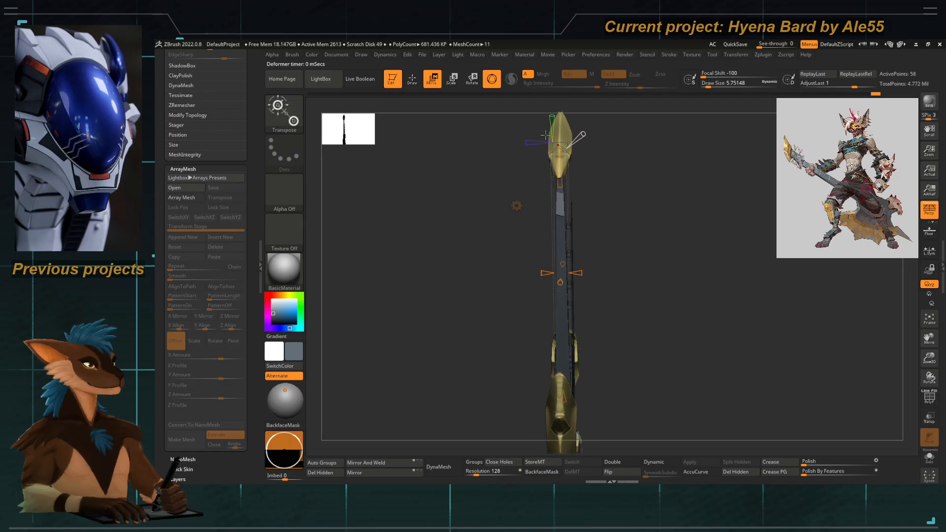
{"action": "left_click", "coordinate": [517, 206]}
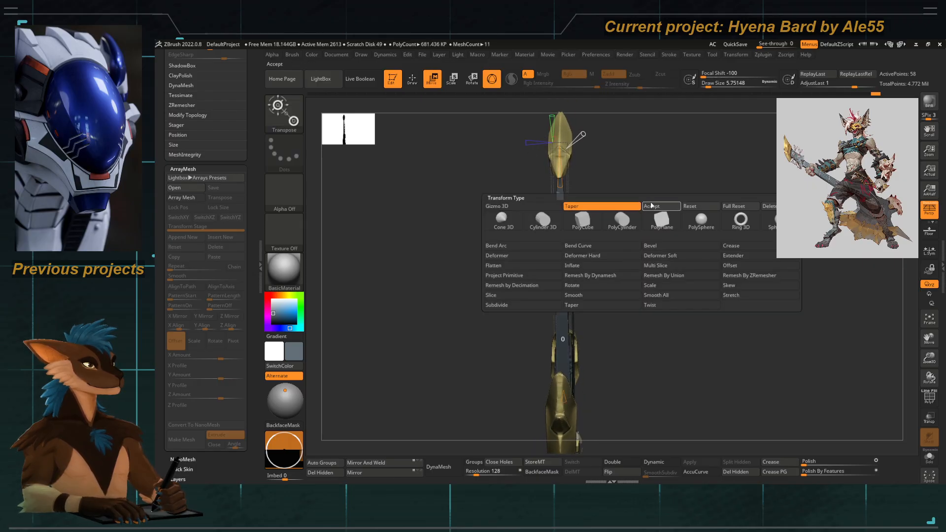
{"action": "left_click", "coordinate": [652, 206]}
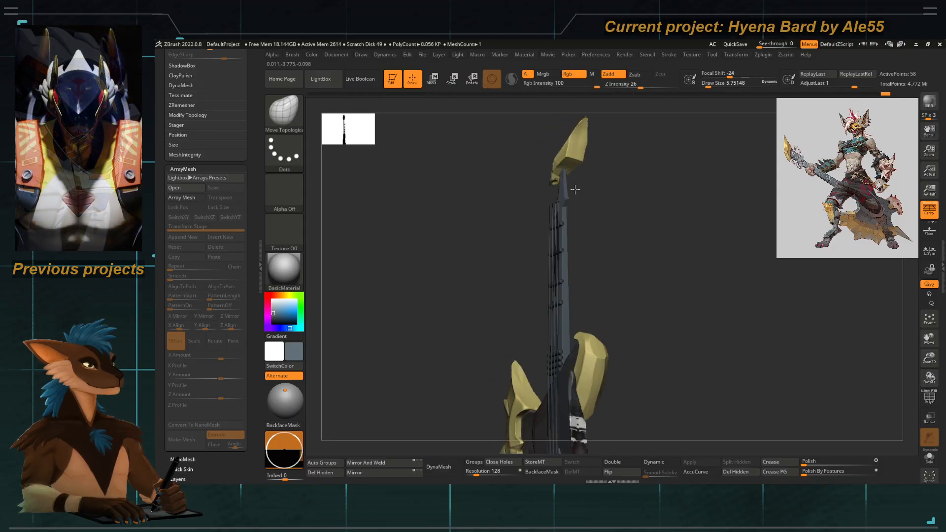
Check the tapered neck against the frets and strings, reselect the guitar neck and undo the taper.
{"action": "mouse_move", "coordinate": [543, 207]}
{"action": "left_mouse_down"}
{"action": "mouse_move", "coordinate": [553, 192]}
{"action": "mouse_move", "coordinate": [561, 235]}
{"action": "left_mouse_up"}
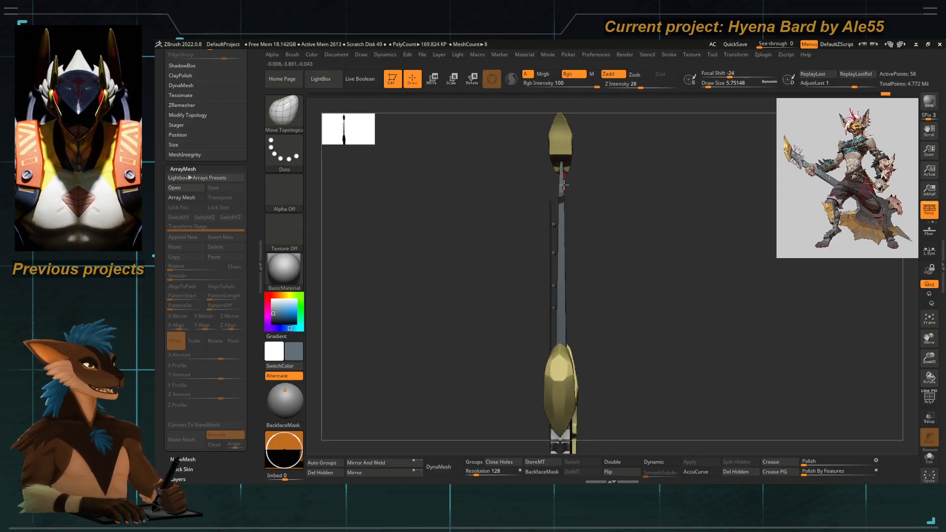
{"action": "left_click_drag", "start_coordinate": [571, 305], "coordinate": [624, 315]}
{"action": "left_click", "coordinate": [572, 215], "text": "alt"}
{"action": "key", "text": "w"}
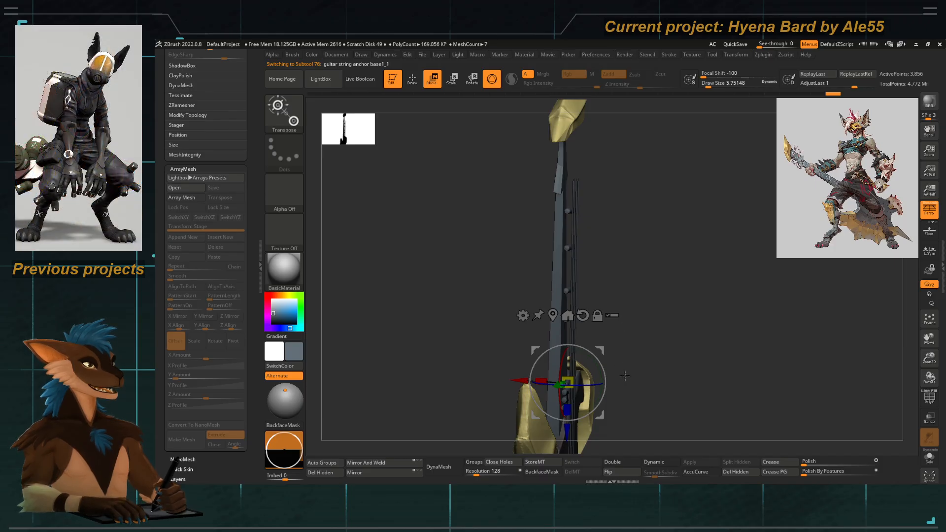
{"action": "mouse_move", "coordinate": [629, 357]}
{"action": "left_mouse_down"}
{"action": "mouse_move", "coordinate": [622, 350]}
{"action": "mouse_move", "coordinate": [636, 362]}
{"action": "left_mouse_up"}
{"action": "left_click_drag", "start_coordinate": [617, 242], "coordinate": [618, 274], "text": "alt"}
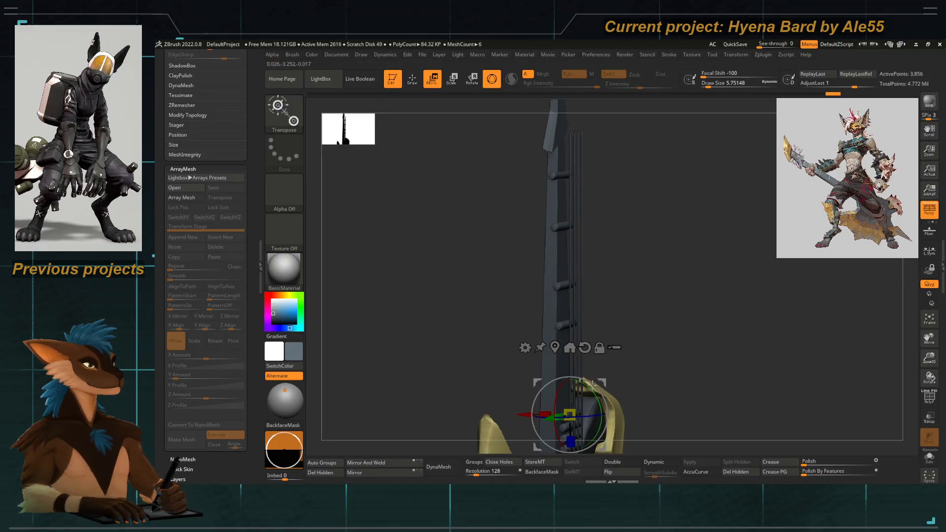
{"action": "left_click_drag", "start_coordinate": [620, 272], "coordinate": [592, 257]}
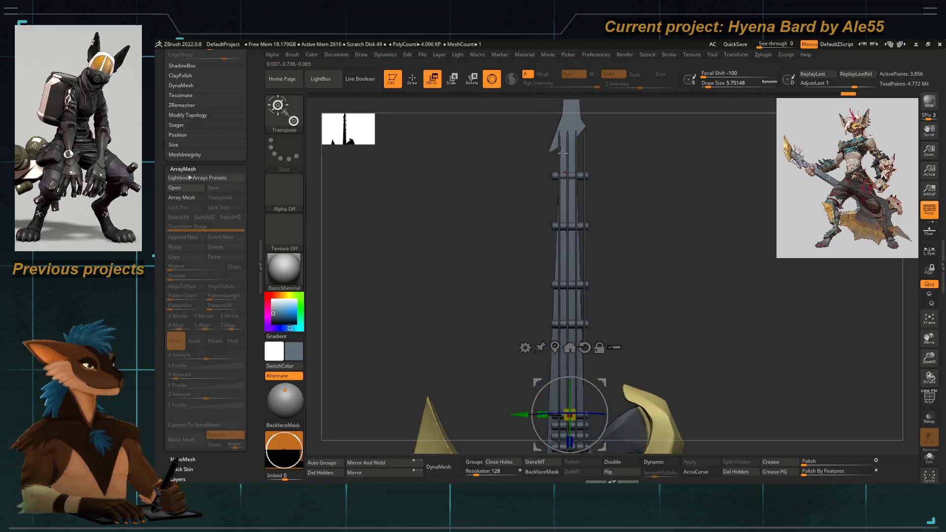
{"action": "left_click_drag", "start_coordinate": [526, 184], "coordinate": [530, 160], "text": "alt"}
{"action": "left_click", "coordinate": [572, 187], "text": "alt"}
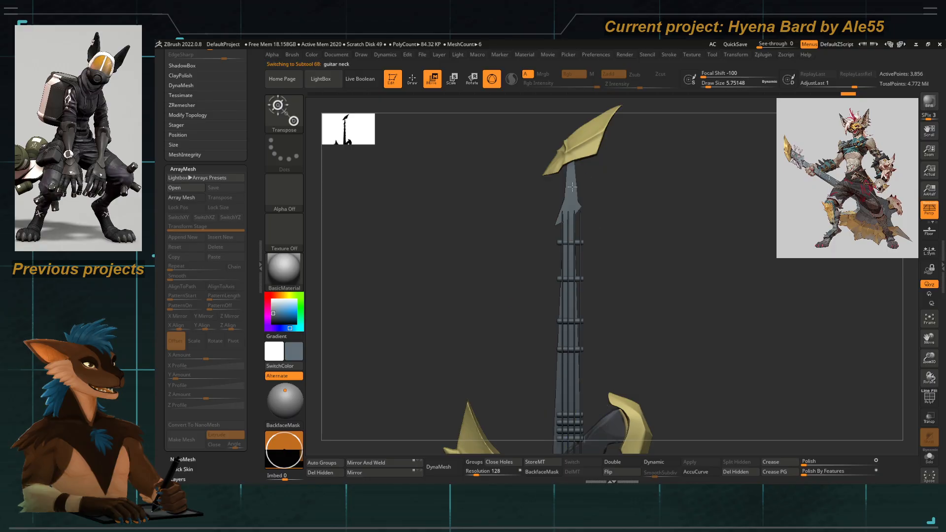
{"action": "key", "text": "ctrl+z"}
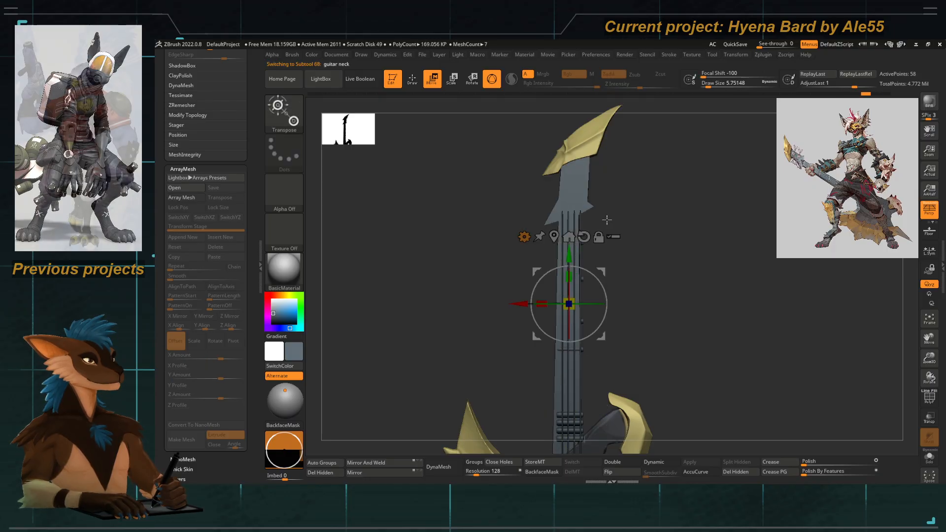
Try a slighter taper of the guitar neck's thickness toward the head with the Taper deformer, and undo it.
{"action": "left_click_drag", "start_coordinate": [607, 220], "coordinate": [645, 222], "text": "shift"}
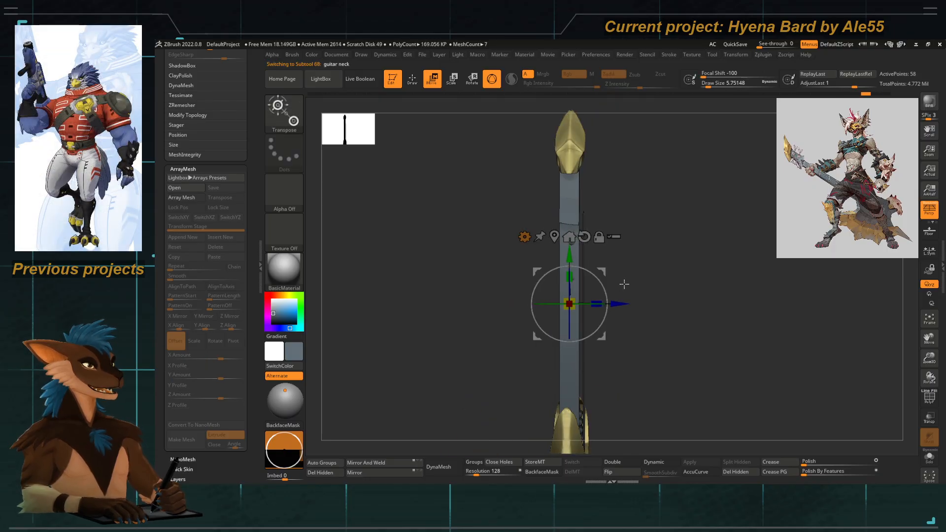
{"action": "left_click", "coordinate": [526, 237]}
{"action": "left_click", "coordinate": [590, 332]}
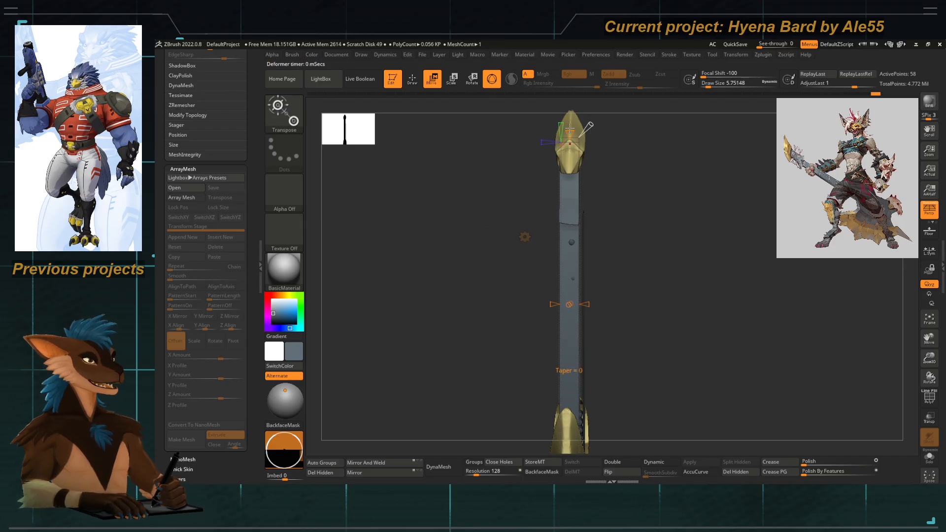
{"action": "left_click_drag", "start_coordinate": [570, 132], "coordinate": [573, 167]}
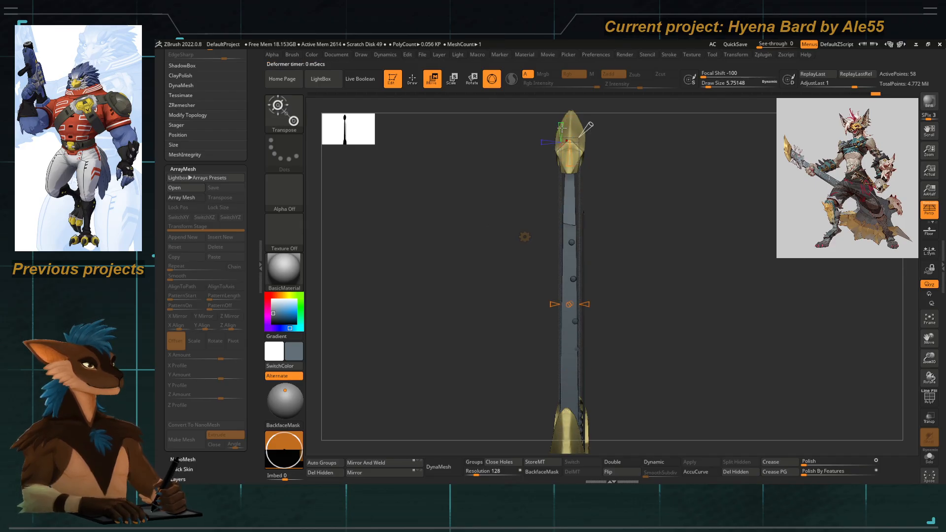
{"action": "key", "text": "ctrl+z"}
{"action": "left_click_drag", "start_coordinate": [598, 211], "coordinate": [606, 187]}
{"action": "mouse_move", "coordinate": [590, 132]}
{"action": "left_mouse_down"}
{"action": "mouse_move", "coordinate": [587, 112]}
{"action": "mouse_move", "coordinate": [591, 131]}
{"action": "left_mouse_up"}
{"action": "key", "text": "ctrl+z"}
Try adjusting the Taper from the middle of the guitar neck, and leave the deformer without keeping it.
{"action": "left_click_drag", "start_coordinate": [559, 187], "coordinate": [511, 213], "text": "shift"}
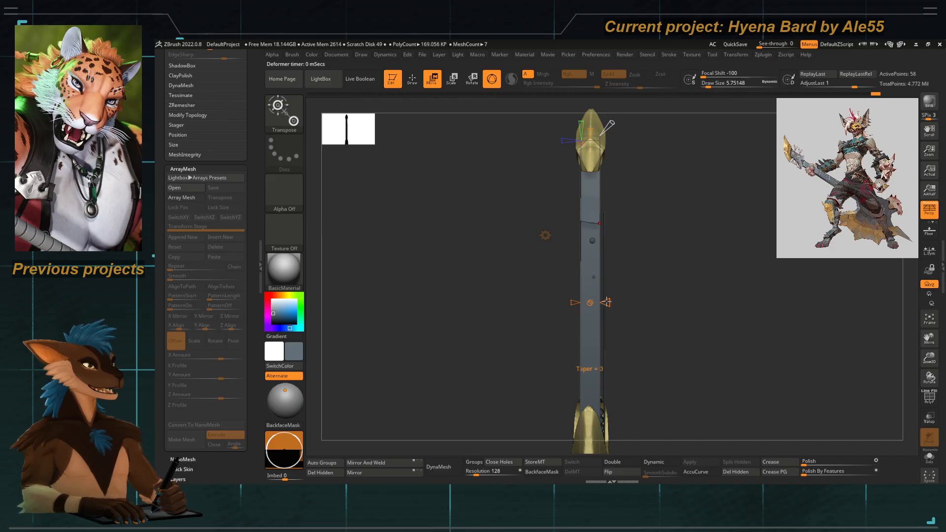
{"action": "left_click_drag", "start_coordinate": [597, 298], "coordinate": [583, 294]}
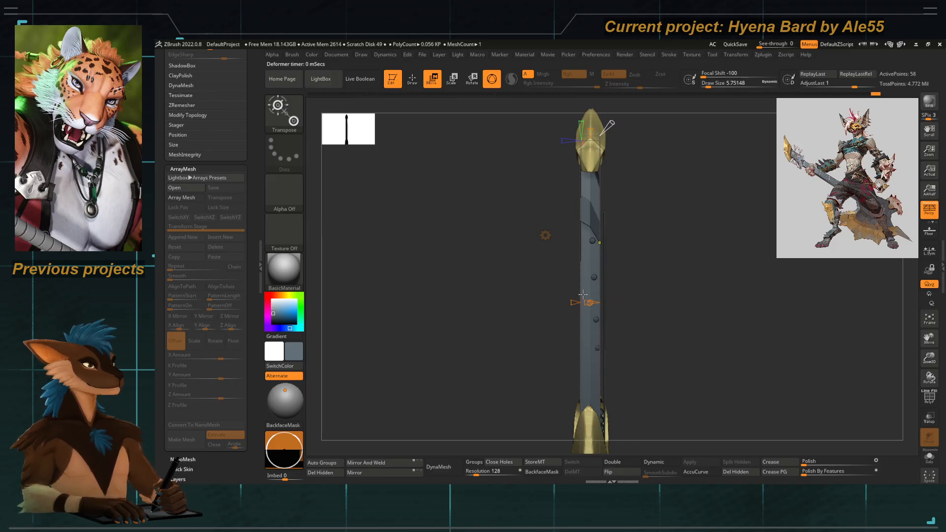
{"action": "left_click", "coordinate": [545, 235]}
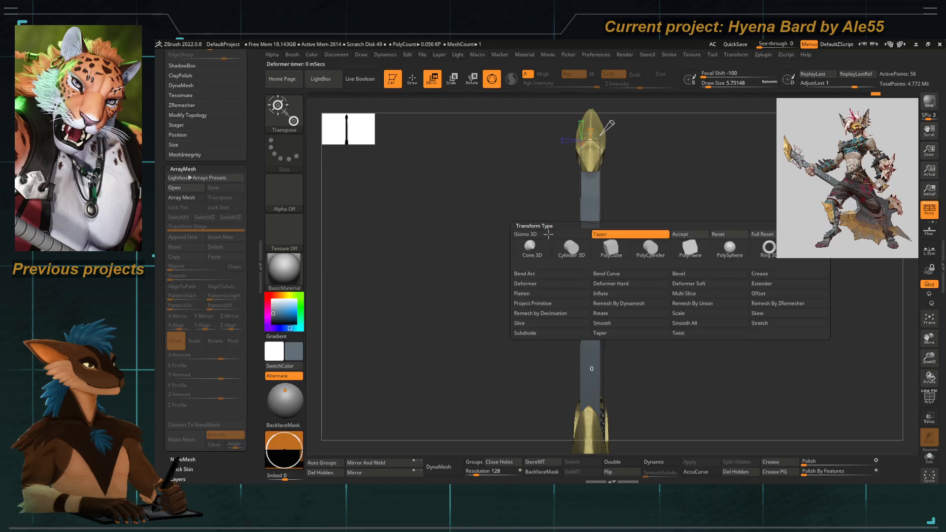
{"action": "left_click", "coordinate": [545, 235]}
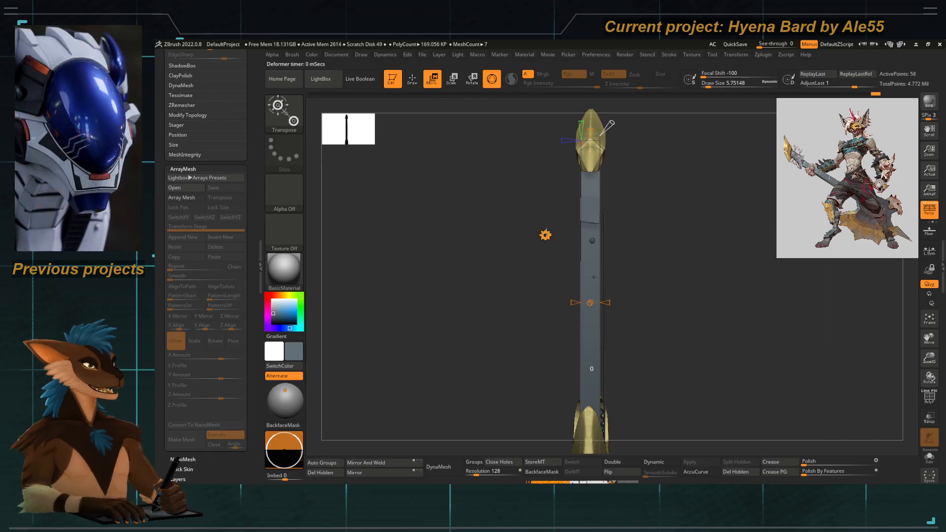
{"action": "left_click", "coordinate": [545, 234]}
{"action": "left_click", "coordinate": [741, 233]}
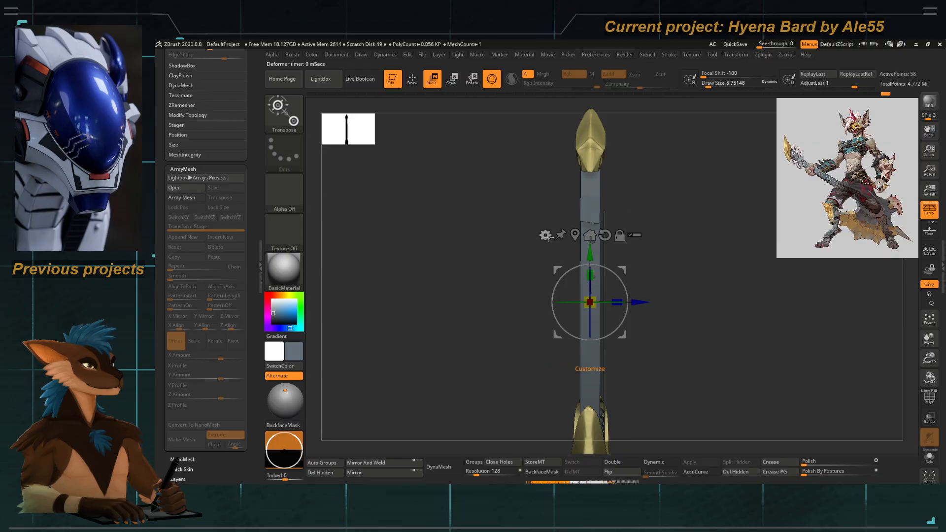
Try slanting the guitar neck with the Skew deformer, and return to the Gizmo without keeping it.
{"action": "left_click", "coordinate": [545, 235]}
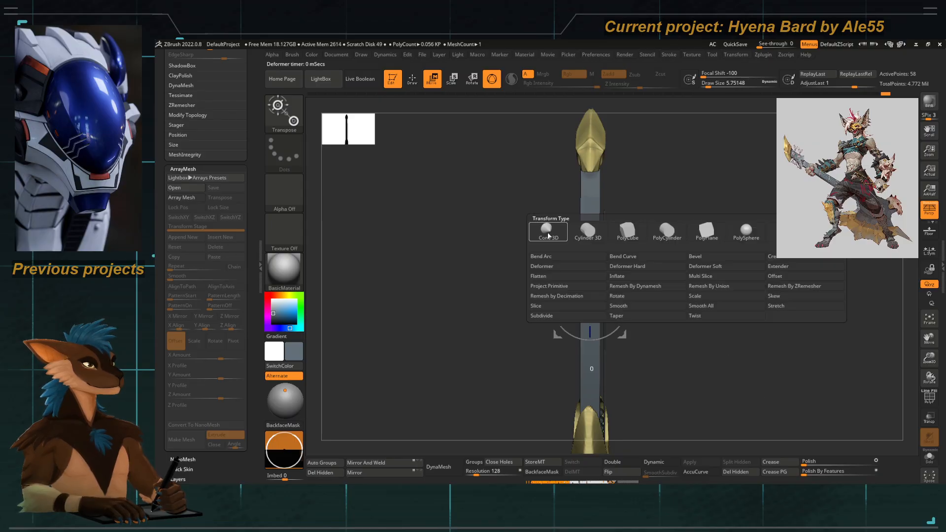
{"action": "left_click", "coordinate": [774, 307]}
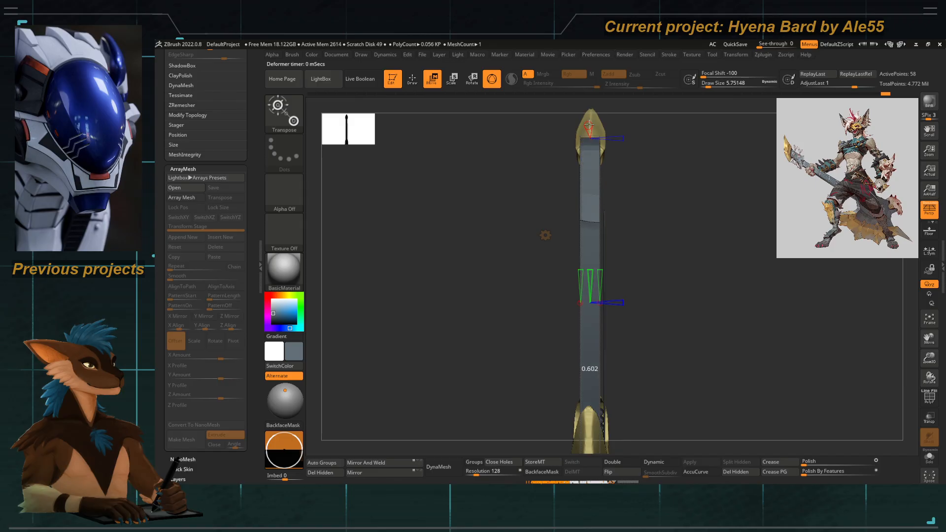
{"action": "left_click_drag", "start_coordinate": [725, 239], "coordinate": [698, 239]}
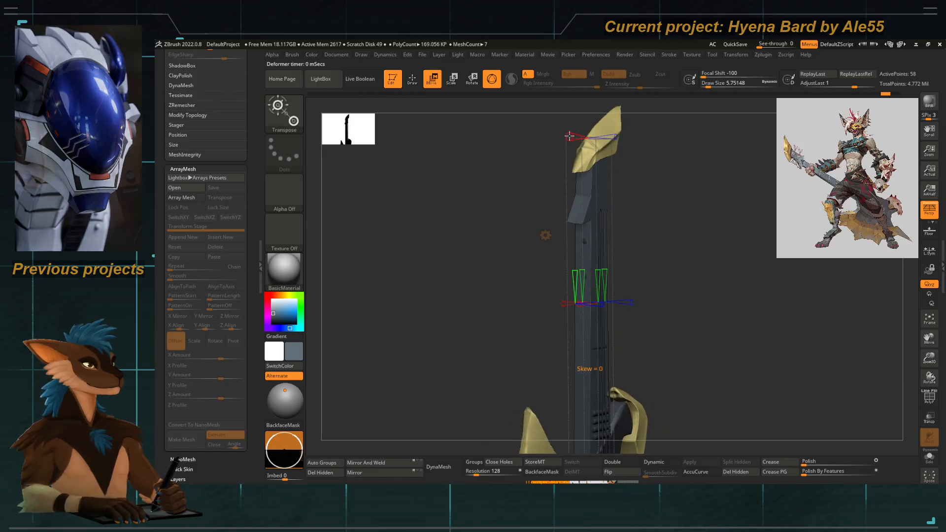
{"action": "mouse_move", "coordinate": [573, 195]}
{"action": "left_mouse_down"}
{"action": "mouse_move", "coordinate": [680, 312]}
{"action": "mouse_move", "coordinate": [711, 269]}
{"action": "mouse_move", "coordinate": [684, 263]}
{"action": "mouse_move", "coordinate": [718, 270]}
{"action": "mouse_move", "coordinate": [690, 270]}
{"action": "left_mouse_up"}
{"action": "mouse_move", "coordinate": [589, 269]}
{"action": "left_mouse_down"}
{"action": "mouse_move", "coordinate": [586, 261]}
{"action": "mouse_move", "coordinate": [584, 274]}
{"action": "left_mouse_up"}
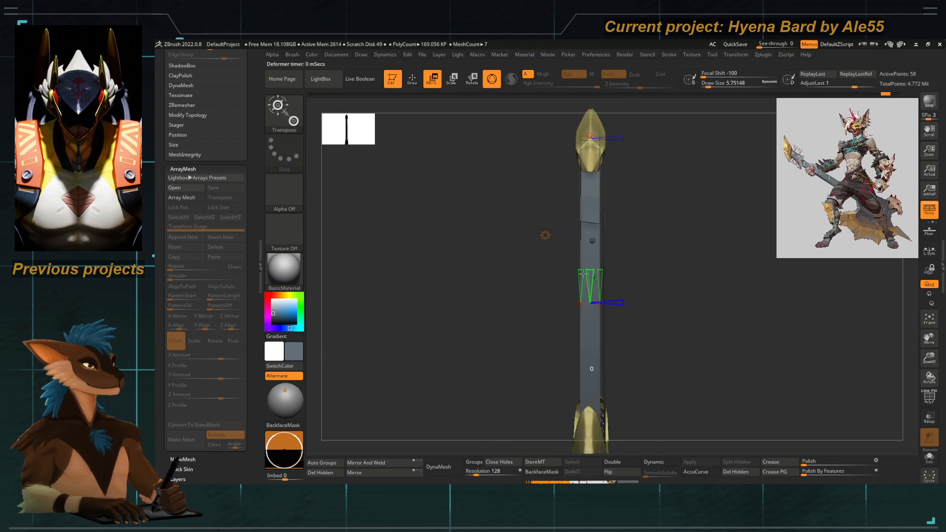
{"action": "left_click_drag", "start_coordinate": [568, 329], "coordinate": [509, 308]}
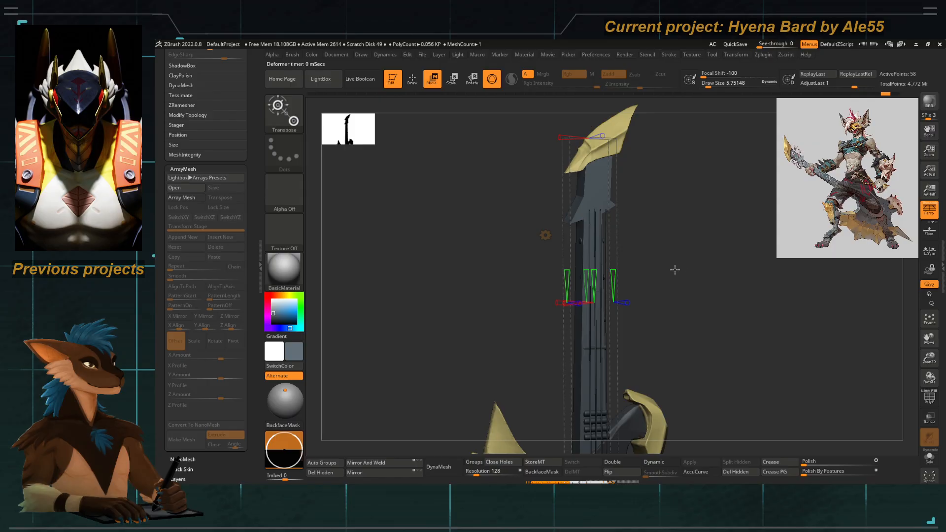
{"action": "left_click_drag", "start_coordinate": [675, 269], "coordinate": [687, 292]}
{"action": "mouse_move", "coordinate": [634, 310]}
{"action": "left_mouse_down"}
{"action": "mouse_move", "coordinate": [682, 328]}
{"action": "mouse_move", "coordinate": [539, 236]}
{"action": "mouse_move", "coordinate": [646, 292]}
{"action": "left_mouse_up"}
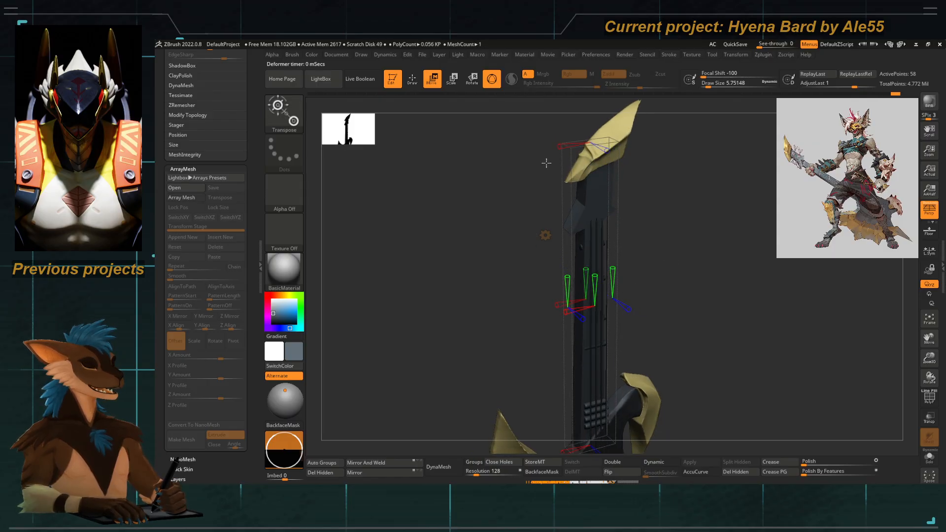
{"action": "left_click", "coordinate": [546, 235]}
{"action": "left_click", "coordinate": [530, 242]}
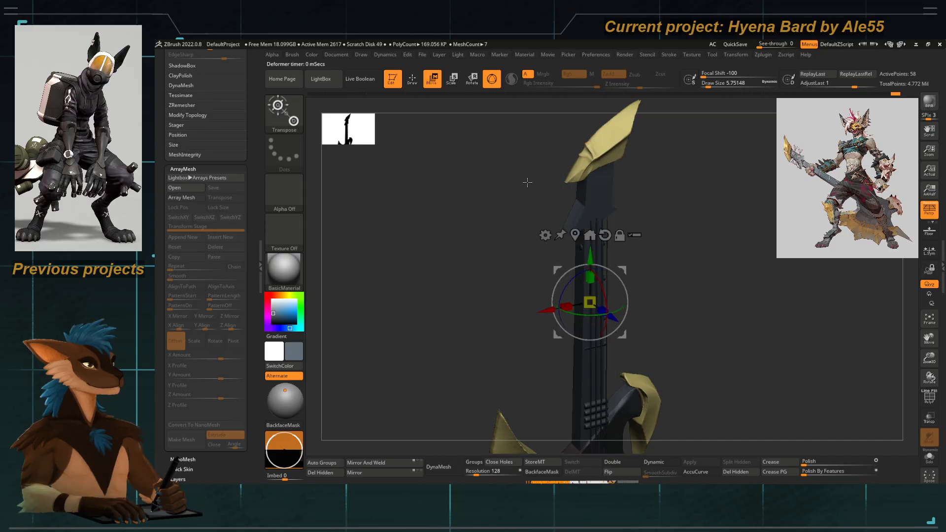
Apply the Deformer to the guitar neck and reduce its control cage's Z divisions.
{"action": "left_click", "coordinate": [546, 235]}
{"action": "left_click", "coordinate": [546, 235]}
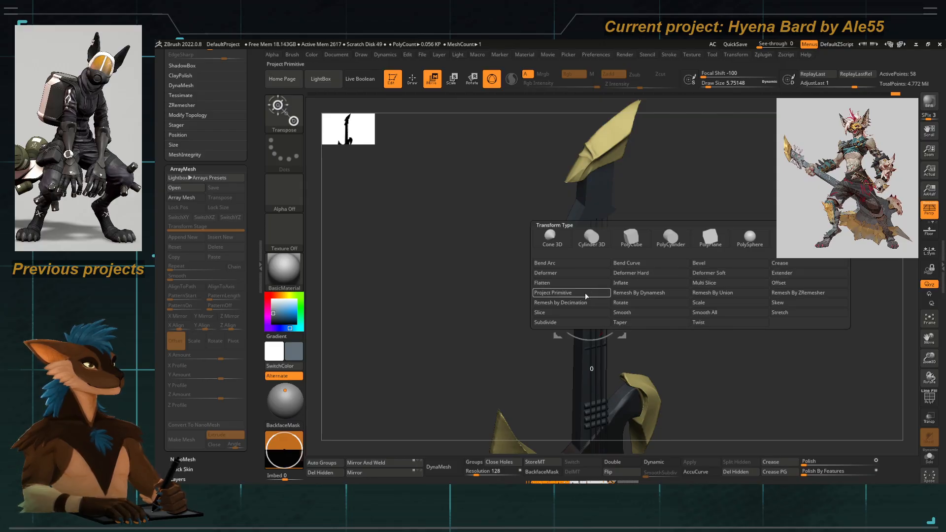
{"action": "left_click", "coordinate": [575, 274]}
{"action": "left_click_drag", "start_coordinate": [461, 234], "coordinate": [470, 240]}
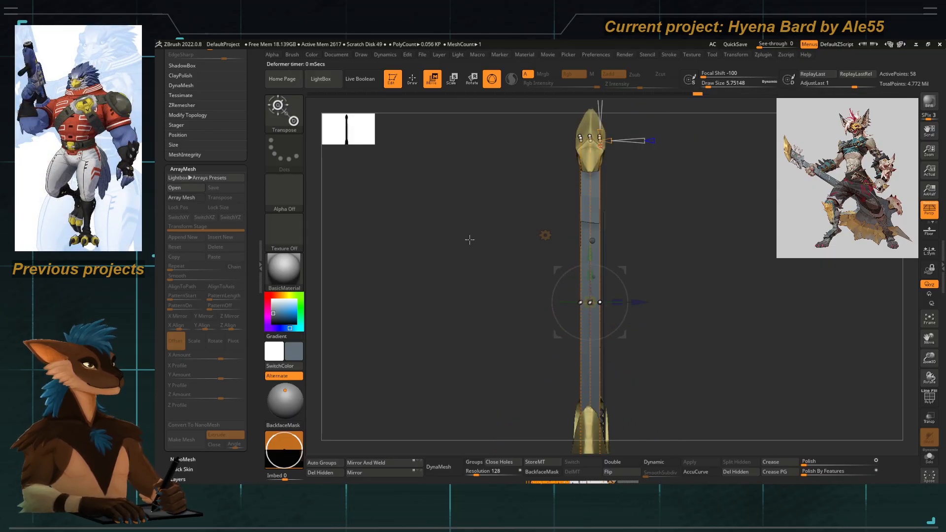
{"action": "left_click_drag", "start_coordinate": [496, 148], "coordinate": [484, 218], "text": "alt"}
{"action": "left_click_drag", "start_coordinate": [495, 292], "coordinate": [478, 214], "text": "alt"}
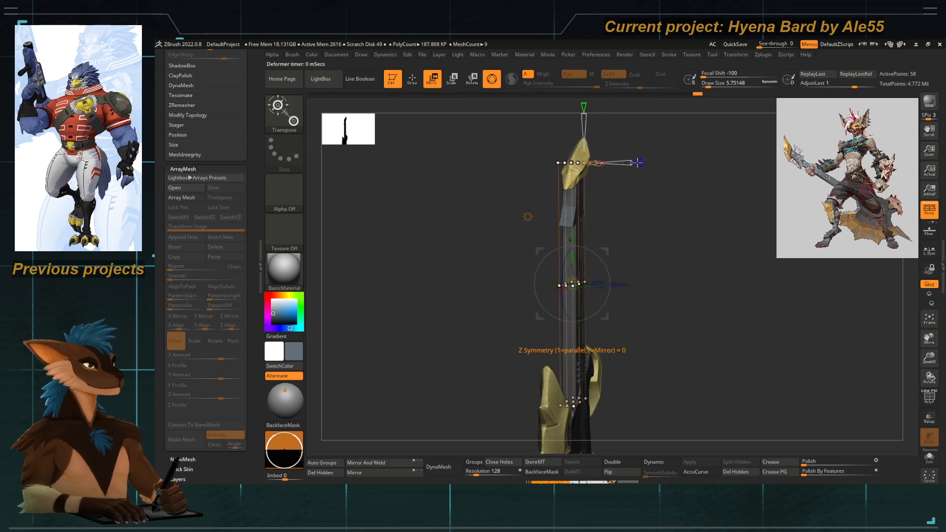
{"action": "left_click_drag", "start_coordinate": [605, 162], "coordinate": [643, 174]}
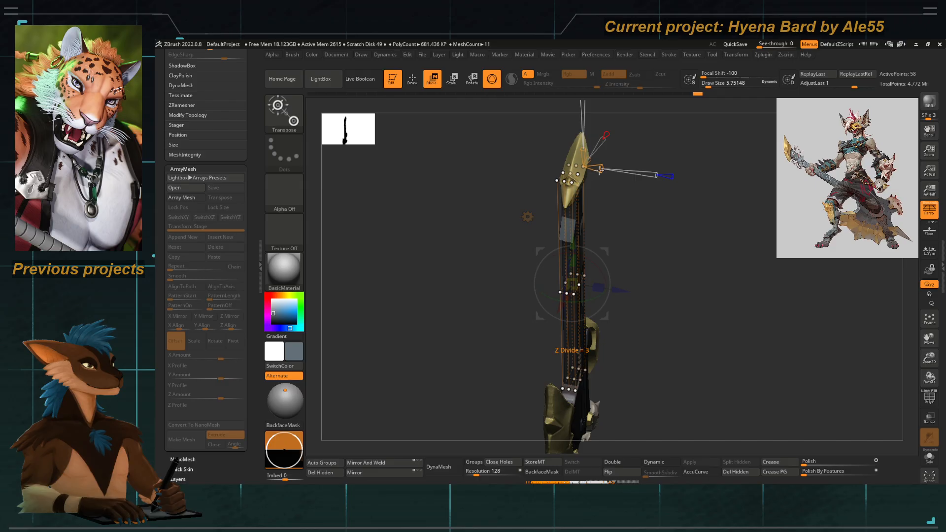
{"action": "left_click_drag", "start_coordinate": [600, 171], "coordinate": [591, 160]}
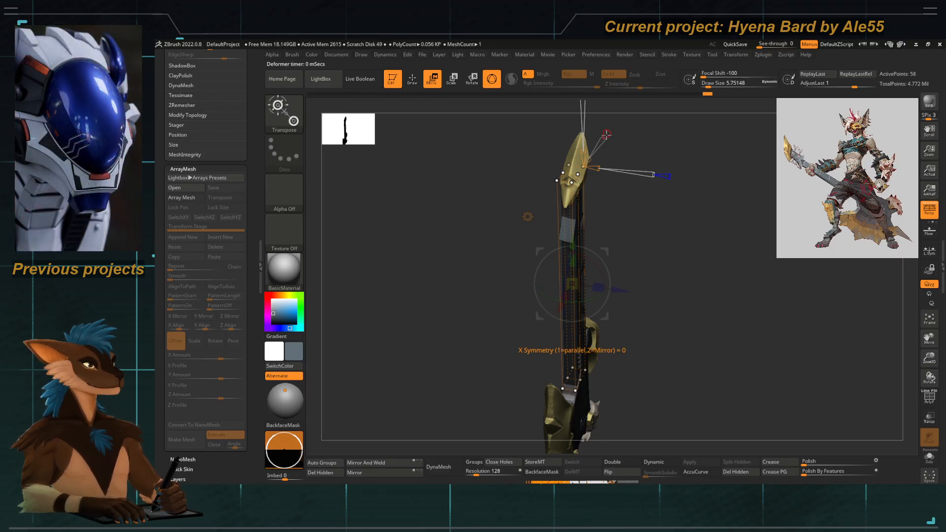
Try shifting the Deformer cage points at the head end of the guitar neck, and leave the deformer without keeping it.
{"action": "left_click_drag", "start_coordinate": [641, 220], "coordinate": [673, 279]}
{"action": "left_click_drag", "start_coordinate": [622, 197], "coordinate": [582, 205]}
{"action": "key", "text": "ctrl+z"}
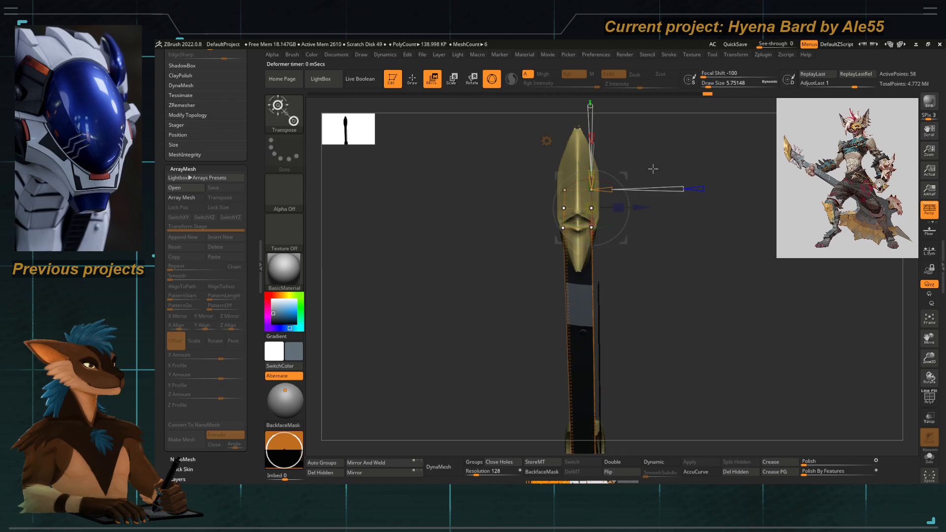
{"action": "mouse_move", "coordinate": [653, 167]}
{"action": "left_mouse_down"}
{"action": "mouse_move", "coordinate": [631, 164]}
{"action": "mouse_move", "coordinate": [631, 128]}
{"action": "left_mouse_up"}
{"action": "left_click_drag", "start_coordinate": [641, 167], "coordinate": [673, 252]}
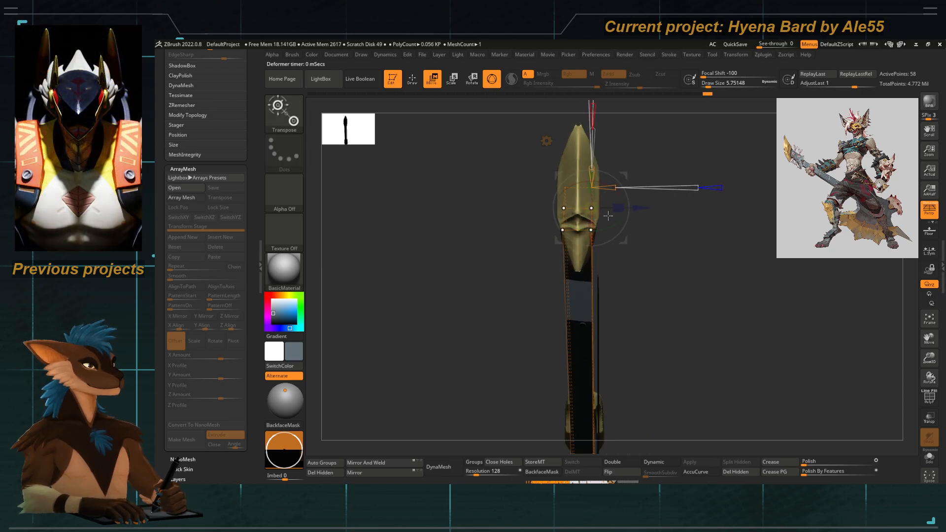
{"action": "left_click_drag", "start_coordinate": [640, 208], "coordinate": [626, 207]}
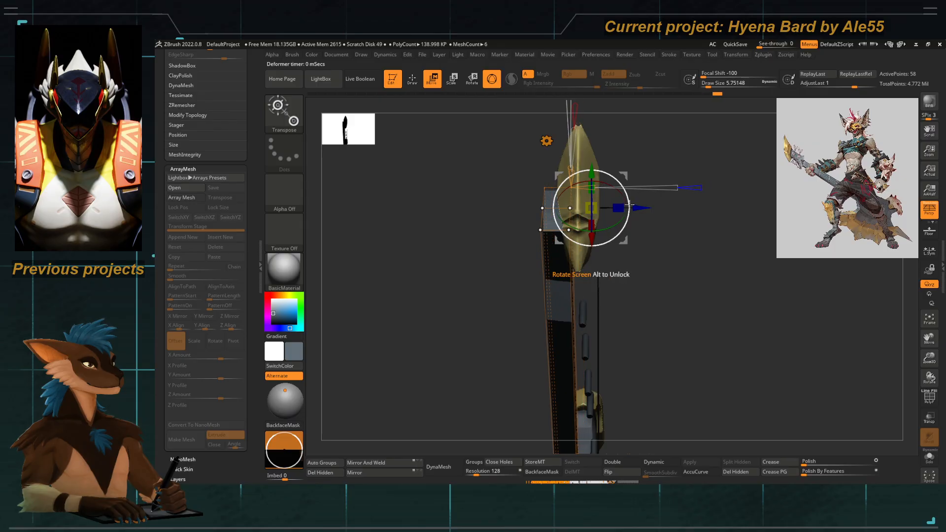
{"action": "key", "text": "ctrl+z"}
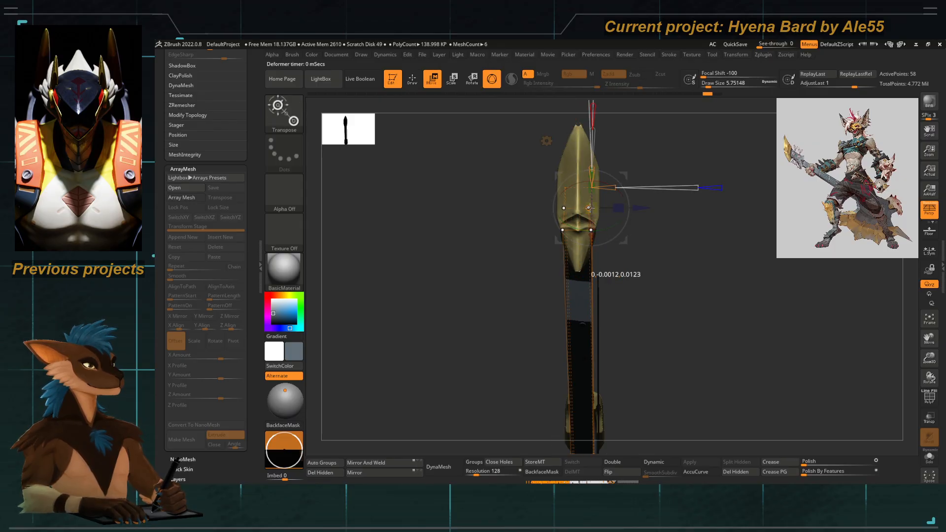
{"action": "left_click_drag", "start_coordinate": [582, 208], "coordinate": [583, 208]}
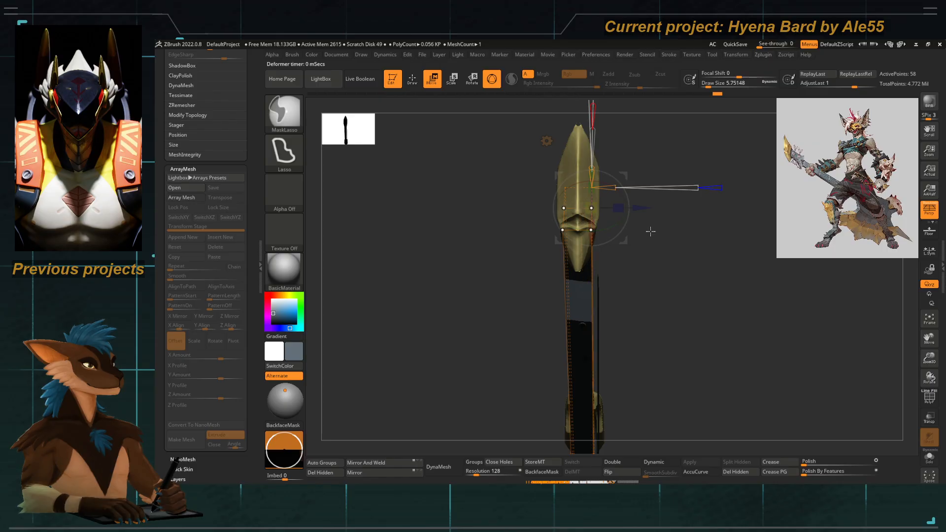
{"action": "left_click", "coordinate": [521, 143]}
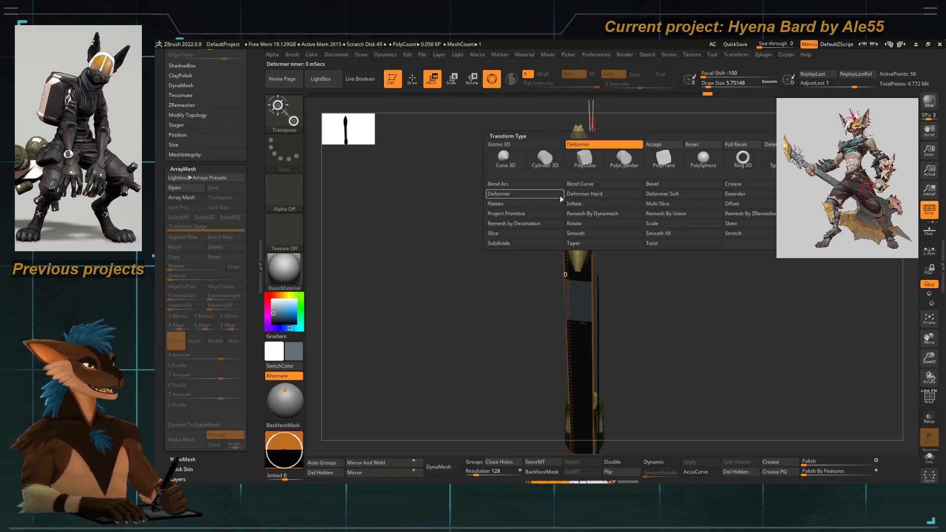
{"action": "left_click", "coordinate": [772, 144]}
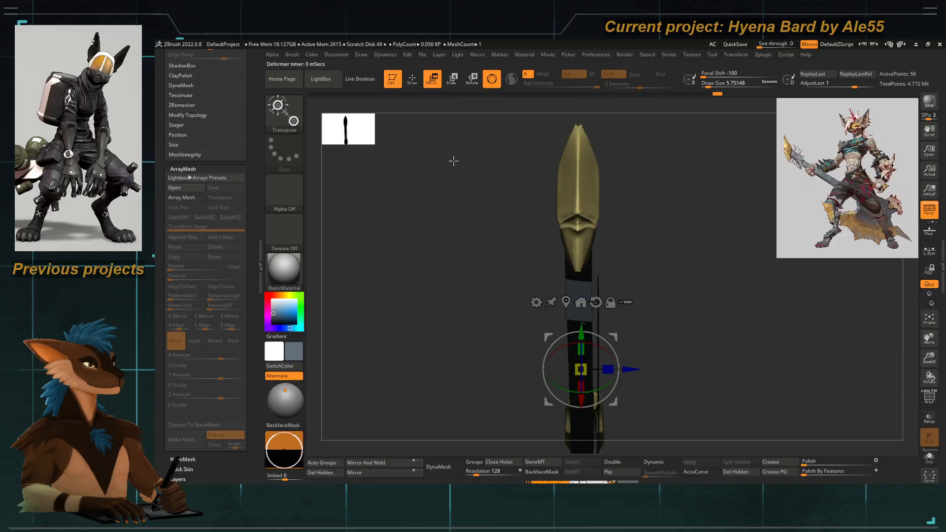
Apply the Taper deformer to the guitar neck and try slimming its thickness toward the head.
{"action": "left_click", "coordinate": [536, 302]}
{"action": "left_click", "coordinate": [607, 385]}
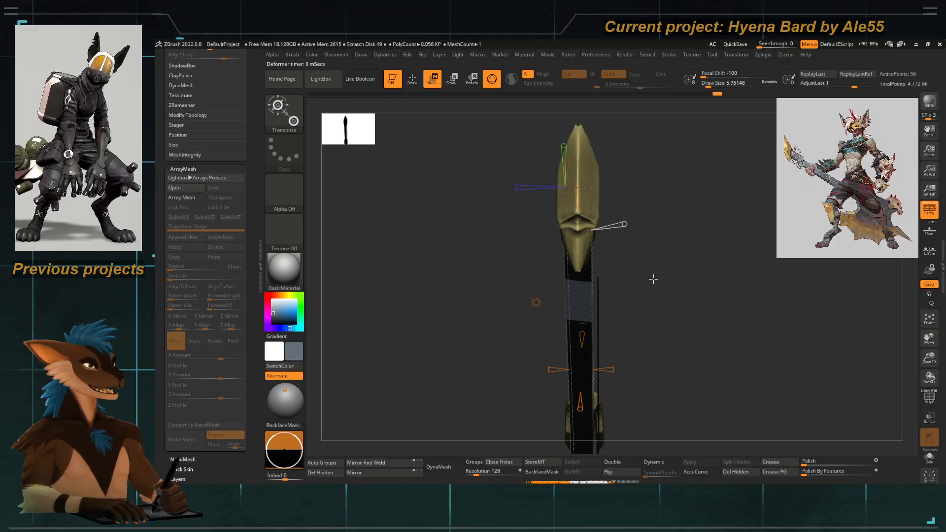
{"action": "left_click_drag", "start_coordinate": [646, 259], "coordinate": [666, 214], "text": "alt"}
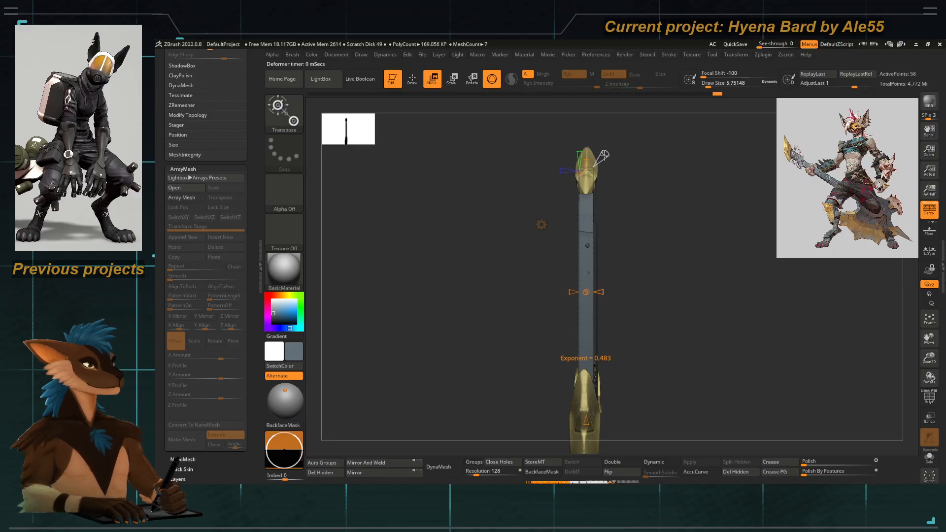
{"action": "left_click_drag", "start_coordinate": [626, 271], "coordinate": [607, 271]}
{"action": "left_click_drag", "start_coordinate": [589, 420], "coordinate": [594, 443]}
{"action": "left_click_drag", "start_coordinate": [686, 312], "coordinate": [718, 320]}
{"action": "key", "text": "ctrl+z"}
{"action": "left_click_drag", "start_coordinate": [586, 165], "coordinate": [585, 134]}
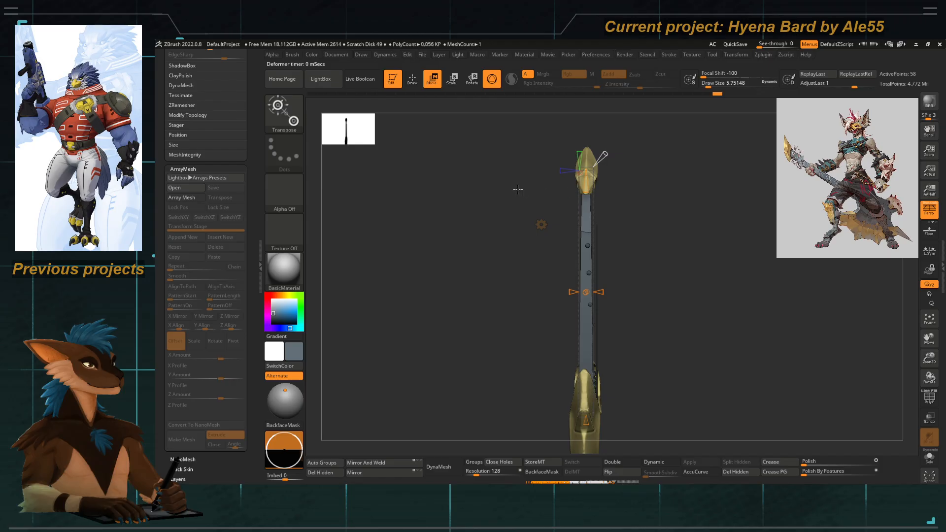
Check the taper from the front, try adjusting it further, and undo the Taper changes.
{"action": "left_click_drag", "start_coordinate": [518, 190], "coordinate": [462, 189], "text": "shift"}
{"action": "mouse_move", "coordinate": [586, 192]}
{"action": "left_mouse_down"}
{"action": "mouse_move", "coordinate": [553, 170]}
{"action": "mouse_move", "coordinate": [553, 132]}
{"action": "mouse_move", "coordinate": [548, 212]}
{"action": "mouse_move", "coordinate": [553, 128]}
{"action": "mouse_move", "coordinate": [545, 187]}
{"action": "left_mouse_up"}
{"action": "key", "text": "ctrl+z"}
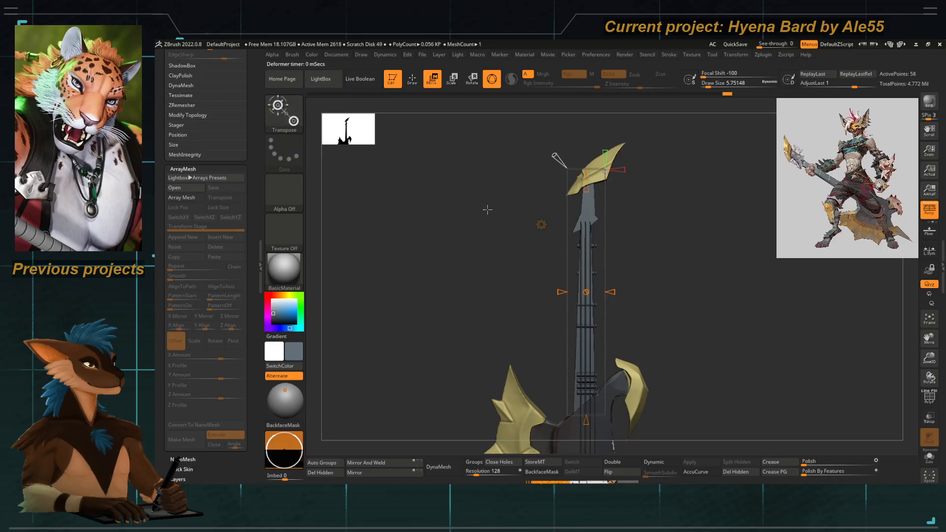
{"action": "left_click_drag", "start_coordinate": [486, 209], "coordinate": [536, 213], "text": "shift"}
{"action": "key", "text": "ctrl+z"}
{"action": "left_click_drag", "start_coordinate": [703, 237], "coordinate": [692, 235], "text": "shift"}
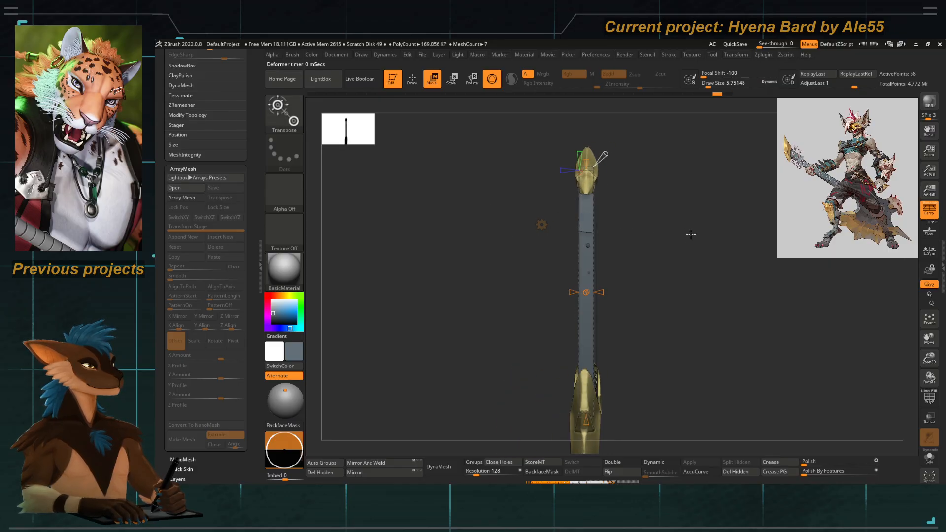
Inspect the neck's polyframe, reapply the Taper deformer, and slim the neck's thickness toward the head.
{"action": "left_click", "coordinate": [929, 400]}
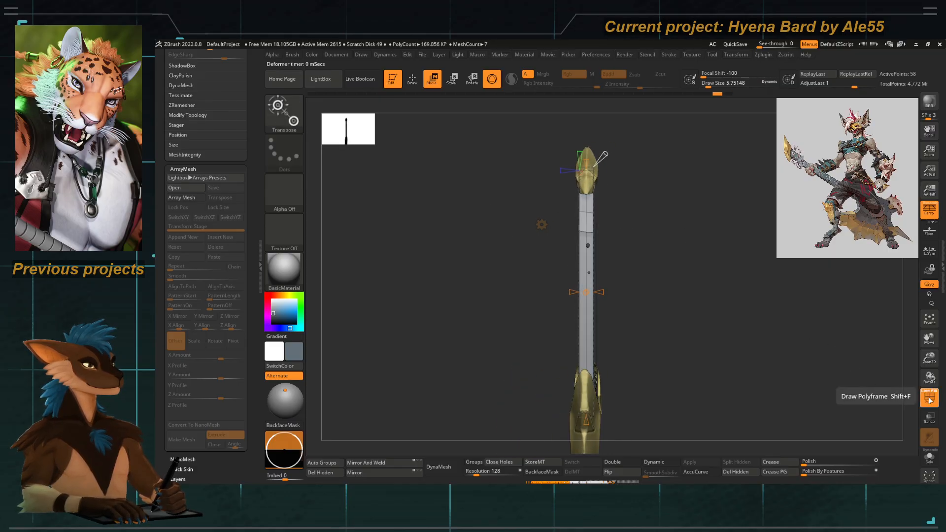
{"action": "left_click", "coordinate": [930, 399]}
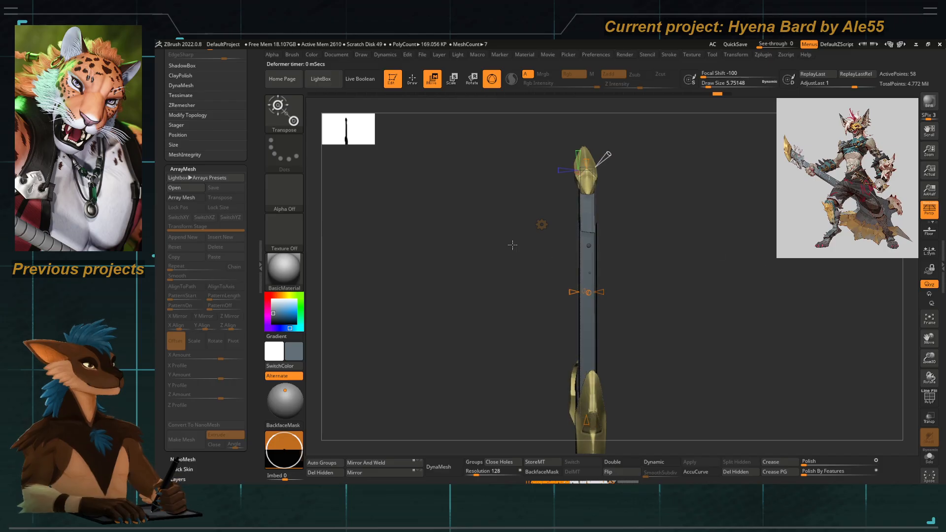
{"action": "left_click", "coordinate": [542, 224]}
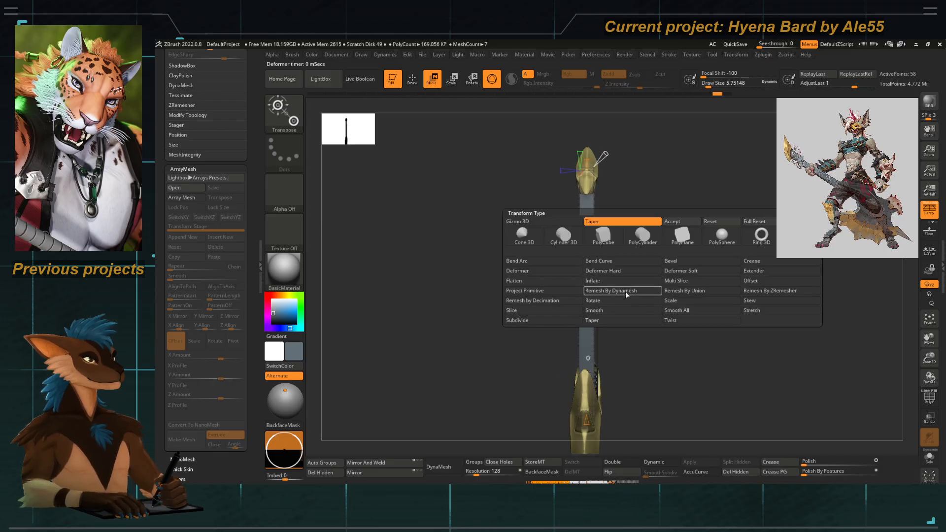
{"action": "left_click", "coordinate": [616, 320]}
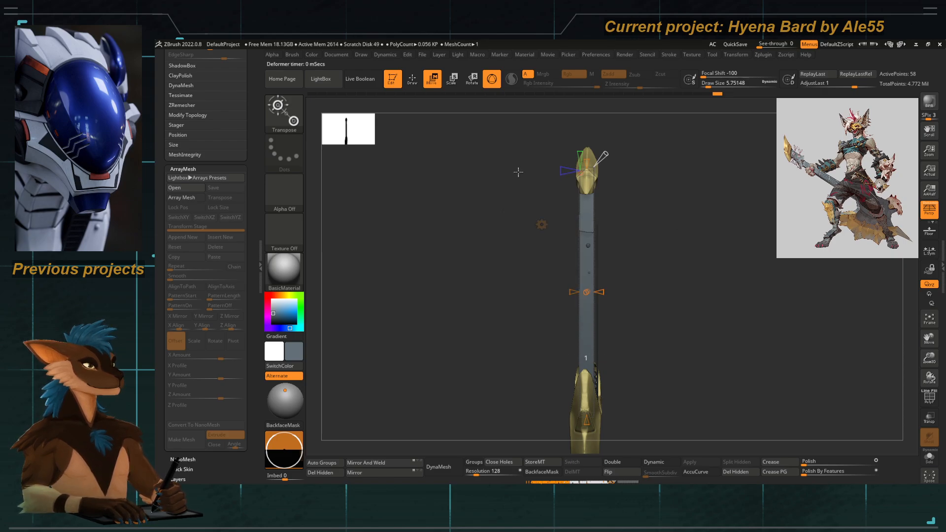
{"action": "mouse_move", "coordinate": [573, 292]}
{"action": "left_mouse_down"}
{"action": "mouse_move", "coordinate": [557, 290]}
{"action": "mouse_move", "coordinate": [585, 291]}
{"action": "left_mouse_up"}
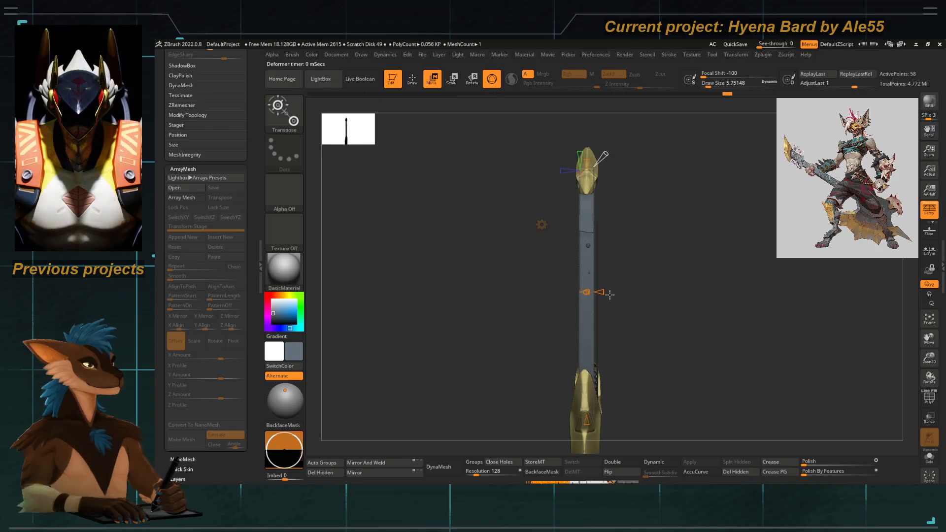
{"action": "left_click_drag", "start_coordinate": [606, 166], "coordinate": [631, 191]}
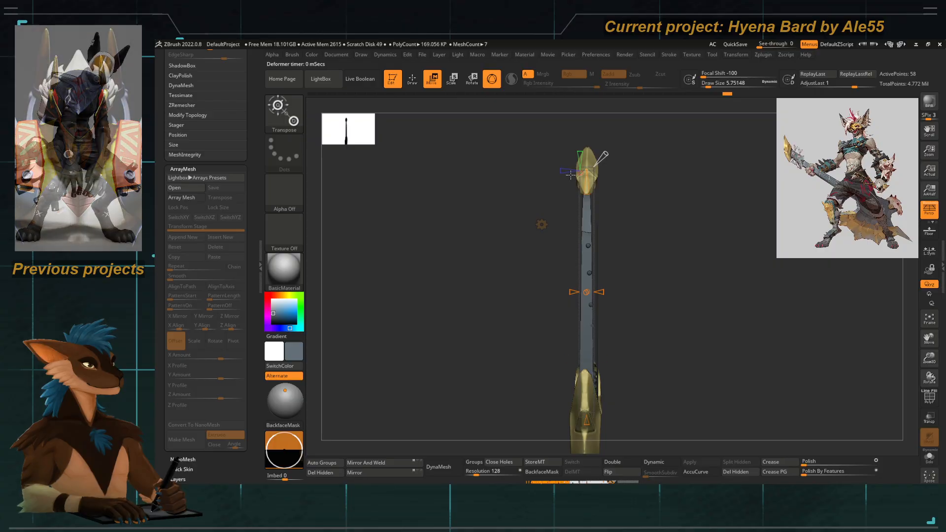
{"action": "left_click_drag", "start_coordinate": [580, 152], "coordinate": [580, 161]}
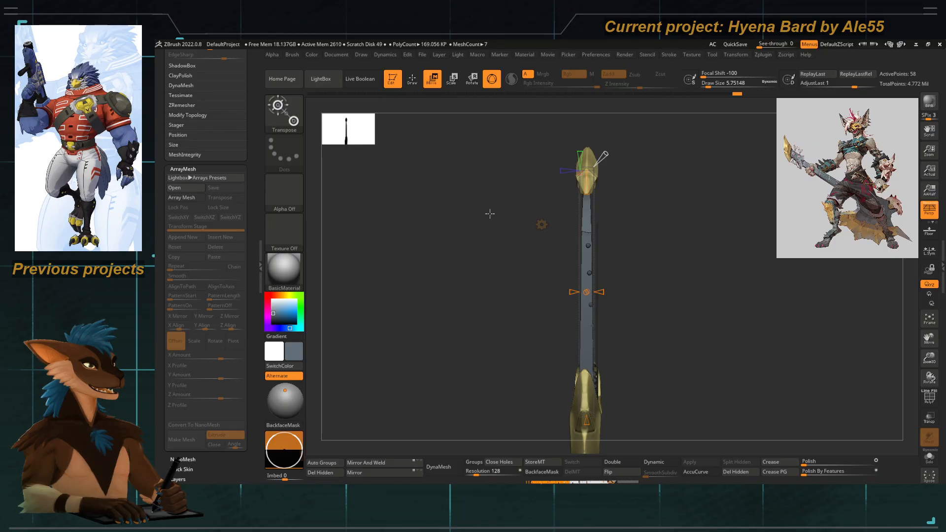
{"action": "left_click_drag", "start_coordinate": [605, 154], "coordinate": [610, 166]}
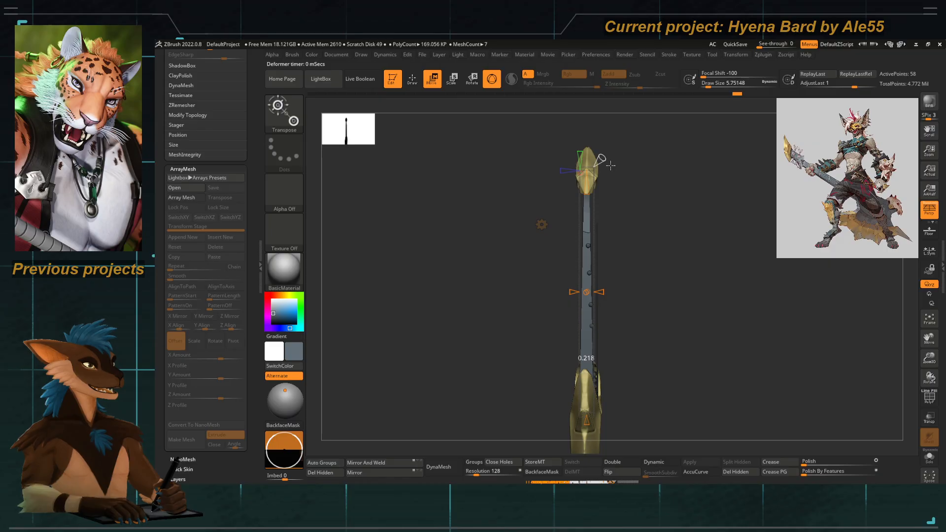
Lower the Taper's X Opacity so the neck narrows only slightly in width toward the head.
{"action": "left_click_drag", "start_coordinate": [663, 238], "coordinate": [620, 217]}
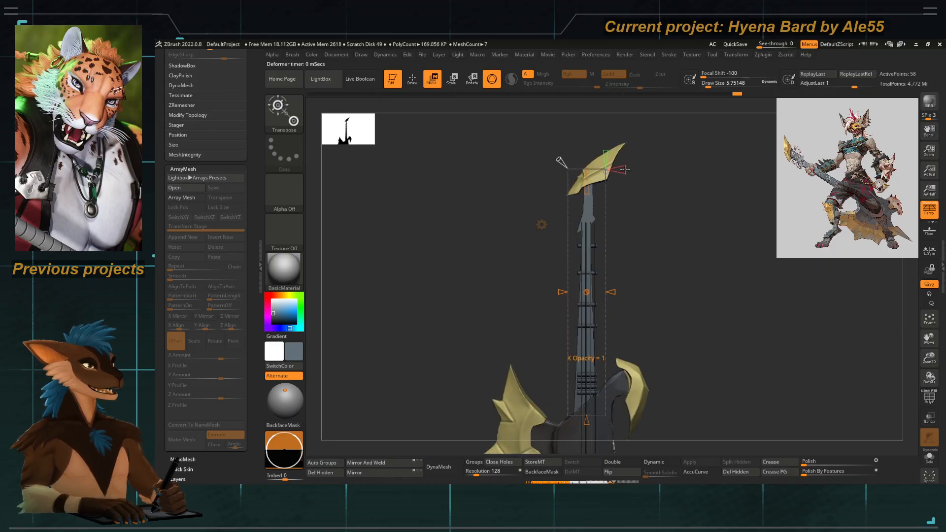
{"action": "left_click_drag", "start_coordinate": [625, 170], "coordinate": [653, 186]}
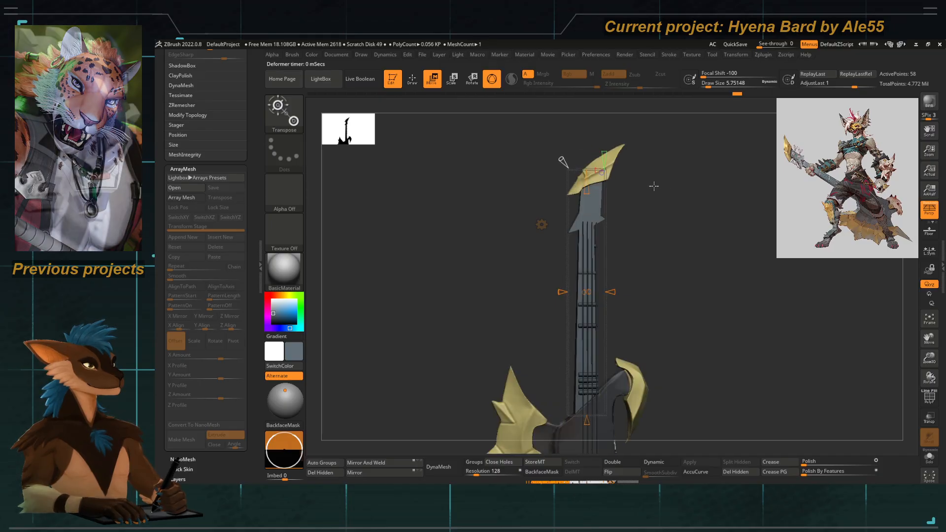
{"action": "left_click_drag", "start_coordinate": [592, 171], "coordinate": [737, 209]}
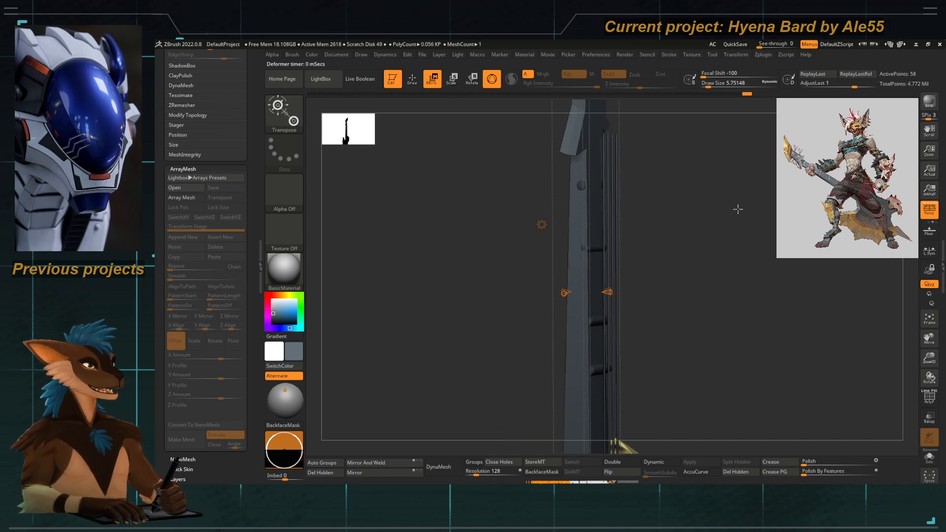
{"action": "left_click_drag", "start_coordinate": [714, 162], "coordinate": [706, 313], "text": "alt"}
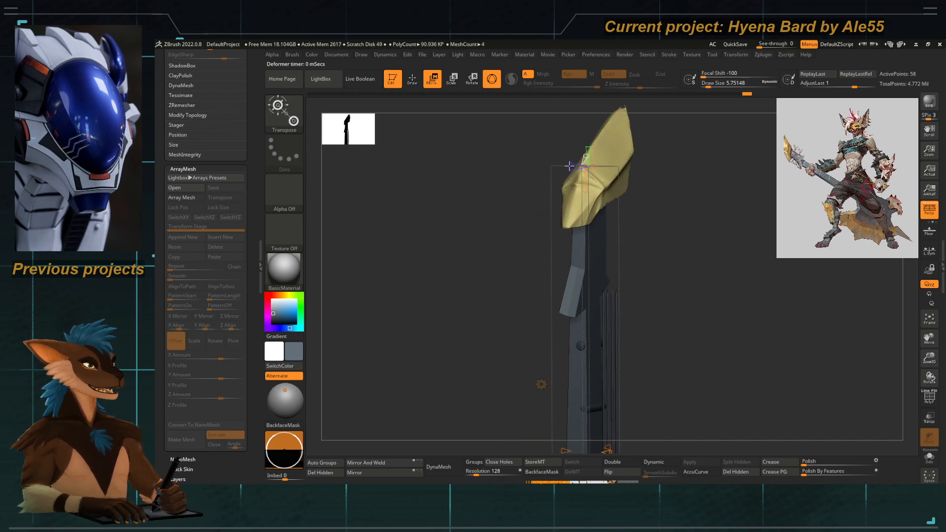
{"action": "left_click_drag", "start_coordinate": [567, 165], "coordinate": [483, 196]}
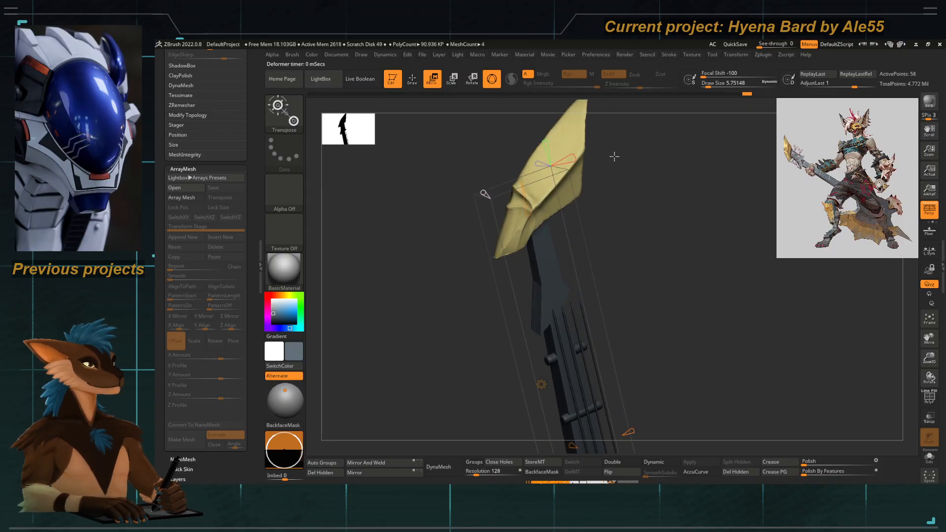
{"action": "left_click_drag", "start_coordinate": [620, 155], "coordinate": [643, 212]}
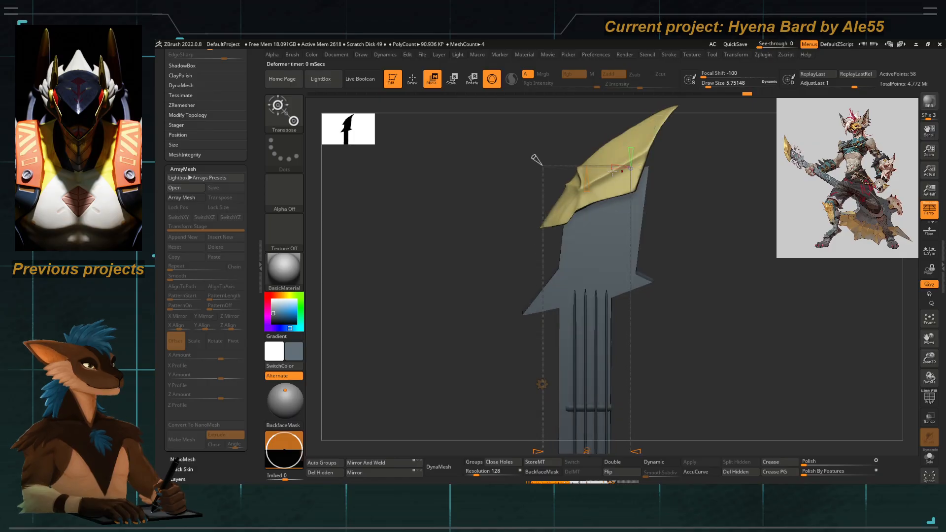
{"action": "left_click_drag", "start_coordinate": [612, 168], "coordinate": [622, 168]}
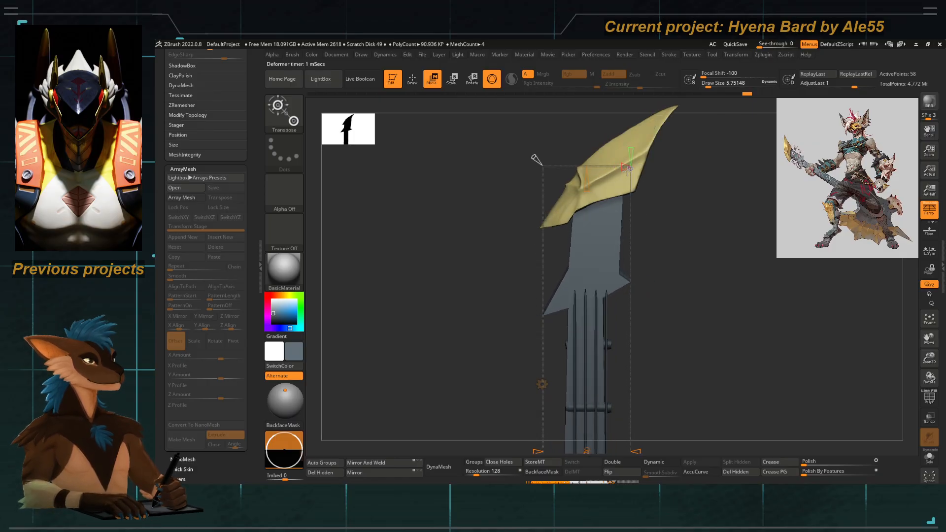
{"action": "left_click_drag", "start_coordinate": [665, 203], "coordinate": [671, 144]}
{"action": "left_click_drag", "start_coordinate": [695, 224], "coordinate": [663, 221]}
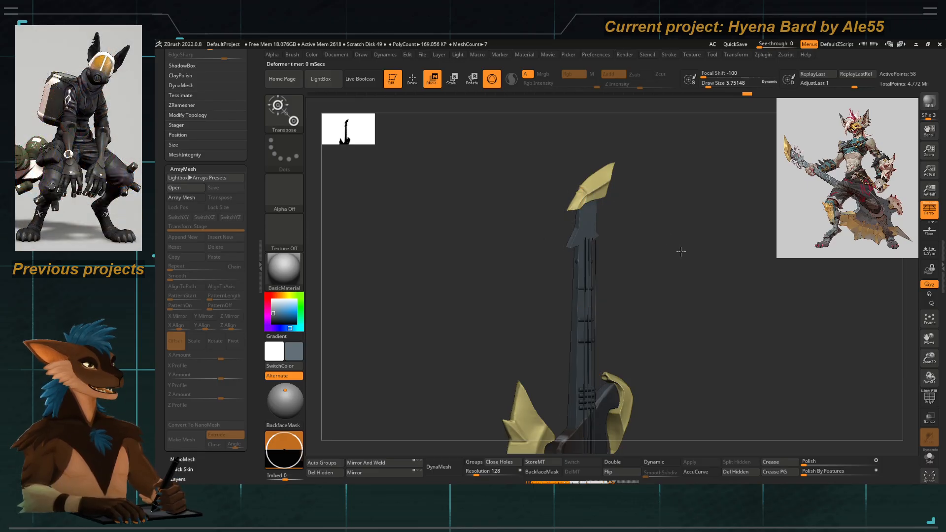
Fine-tune the Taper's X Opacity to the neck's width at the head, accept the deformation, and return to Draw mode.
{"action": "left_click_drag", "start_coordinate": [680, 250], "coordinate": [553, 202]}
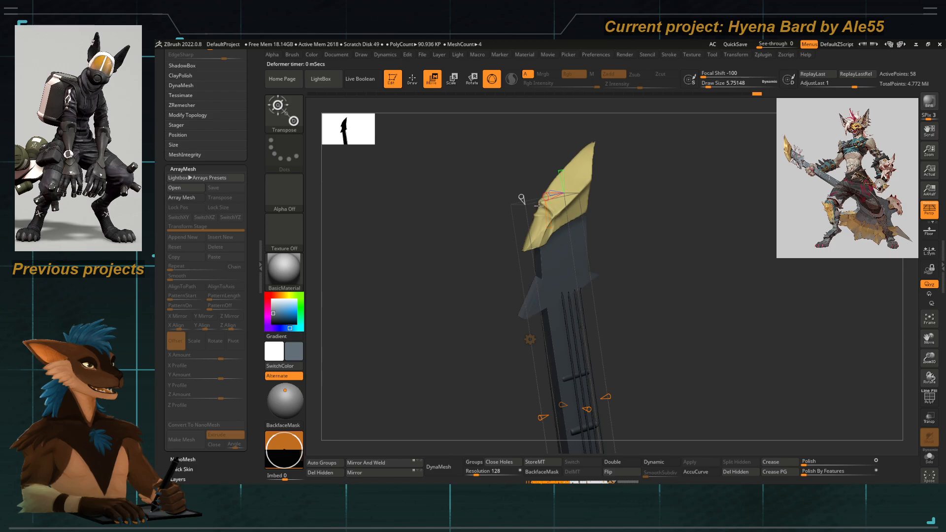
{"action": "left_click_drag", "start_coordinate": [539, 206], "coordinate": [566, 201]}
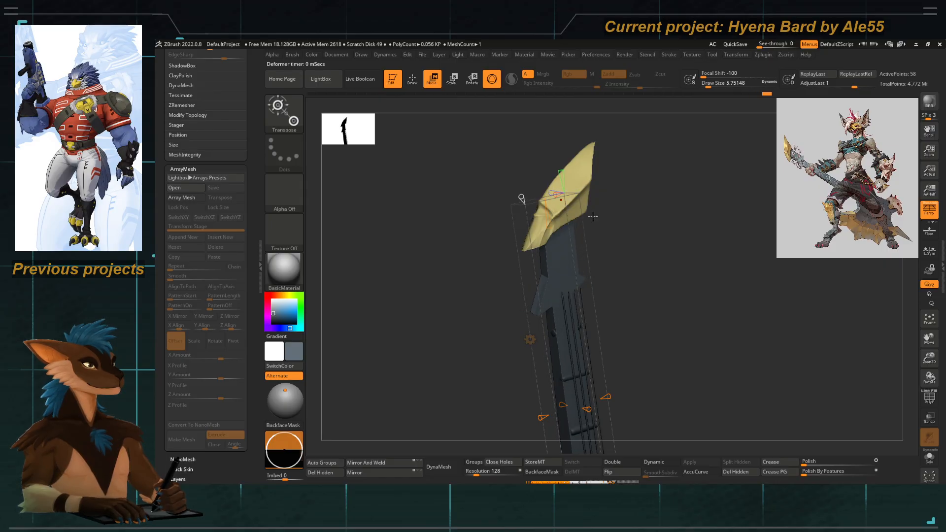
{"action": "left_click_drag", "start_coordinate": [593, 217], "coordinate": [651, 211], "text": "shift"}
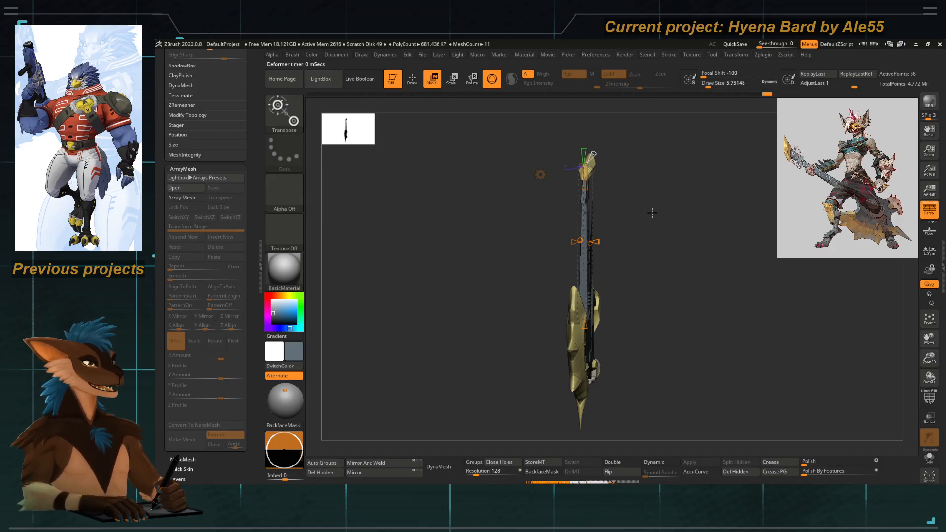
{"action": "mouse_move", "coordinate": [652, 213]}
{"action": "left_mouse_down"}
{"action": "mouse_move", "coordinate": [623, 210]}
{"action": "mouse_move", "coordinate": [675, 238]}
{"action": "mouse_move", "coordinate": [673, 215]}
{"action": "mouse_move", "coordinate": [669, 225]}
{"action": "left_mouse_up"}
{"action": "left_click", "coordinate": [541, 175]}
{"action": "left_click", "coordinate": [691, 179]}
{"action": "key", "text": "q"}
{"action": "mouse_move", "coordinate": [680, 227]}
{"action": "left_mouse_down", "text": "alt"}
{"action": "mouse_move", "coordinate": [704, 237]}
{"action": "mouse_move", "coordinate": [701, 250]}
{"action": "left_mouse_up", "text": "alt"}
{"action": "left_click", "coordinate": [585, 212], "text": "alt"}
{"action": "key", "text": "e"}
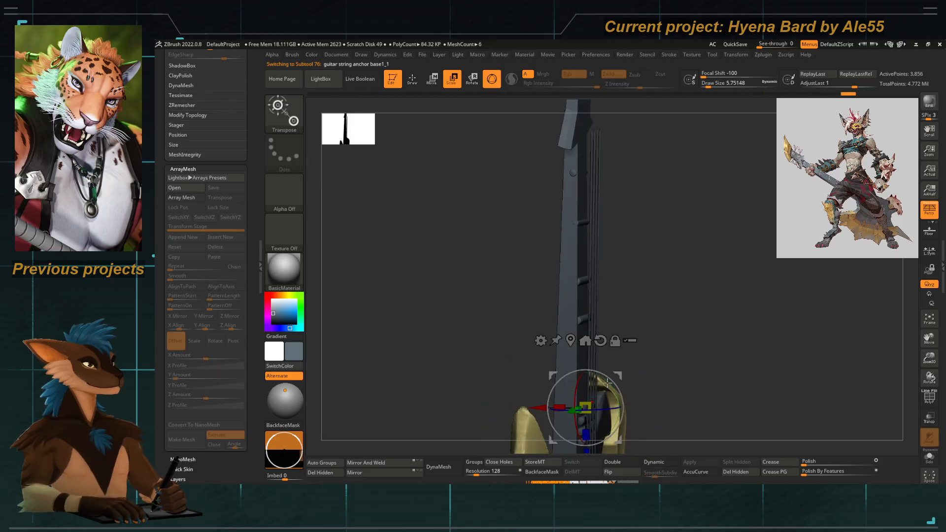
{"action": "mouse_move", "coordinate": [682, 269]}
{"action": "left_mouse_down", "text": "shift"}
{"action": "mouse_move", "coordinate": [648, 269]}
{"action": "mouse_move", "coordinate": [655, 232]}
{"action": "mouse_move", "coordinate": [670, 249]}
{"action": "mouse_move", "coordinate": [645, 251]}
{"action": "left_mouse_up", "text": "shift"}
Select the guitar neck and widen its pointed section above the strings with Move Topological, reducing the draw size to about 83.
{"action": "key", "text": "q"}
{"action": "left_click", "coordinate": [559, 259], "text": "alt"}
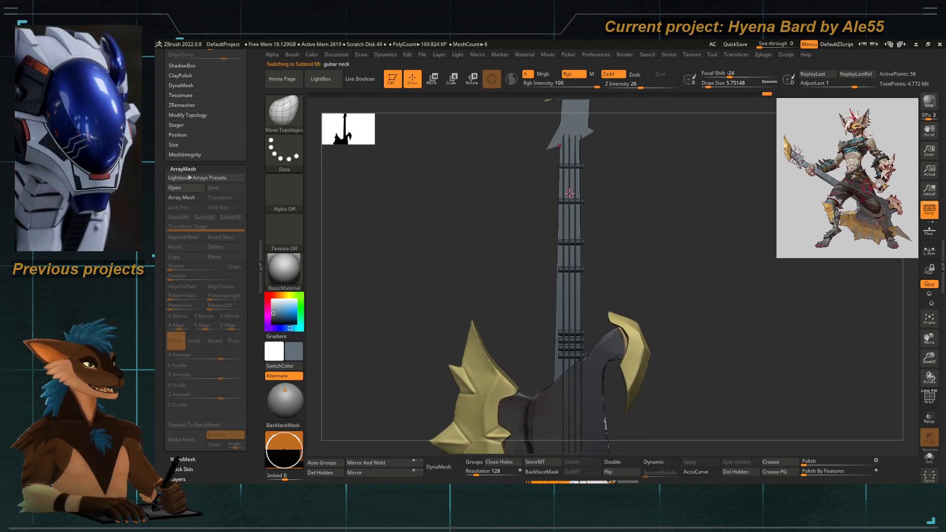
{"action": "key", "text": "space"}
{"action": "left_click_drag", "start_coordinate": [485, 150], "coordinate": [509, 150]}
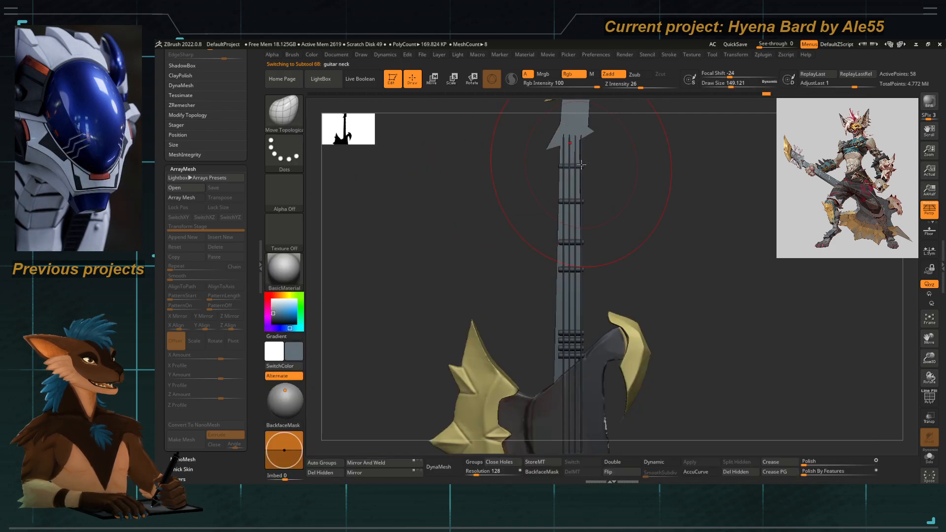
{"action": "left_click_drag", "start_coordinate": [582, 141], "coordinate": [603, 140]}
{"action": "key", "text": "space"}
{"action": "mouse_move", "coordinate": [508, 150]}
{"action": "left_mouse_down"}
{"action": "mouse_move", "coordinate": [555, 143]}
{"action": "mouse_move", "coordinate": [508, 150]}
{"action": "left_mouse_up"}
{"action": "key", "text": "space"}
{"action": "key", "text": "space"}
{"action": "mouse_move", "coordinate": [585, 137]}
{"action": "left_mouse_down"}
{"action": "mouse_move", "coordinate": [601, 135]}
{"action": "mouse_move", "coordinate": [550, 142]}
{"action": "left_mouse_up"}
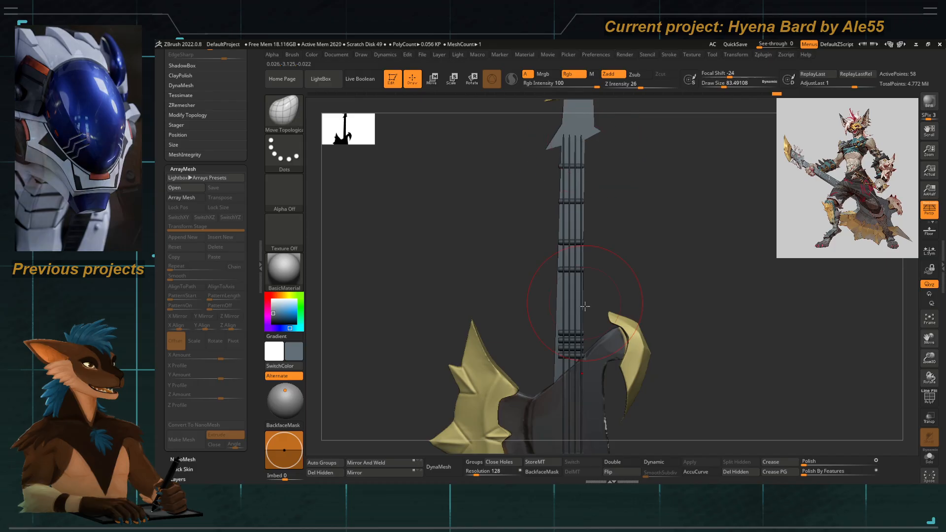
Shift the neck's outline beside the strings at the body joint and at the pointed head section with Move Topological.
{"action": "left_click_drag", "start_coordinate": [583, 361], "coordinate": [607, 369]}
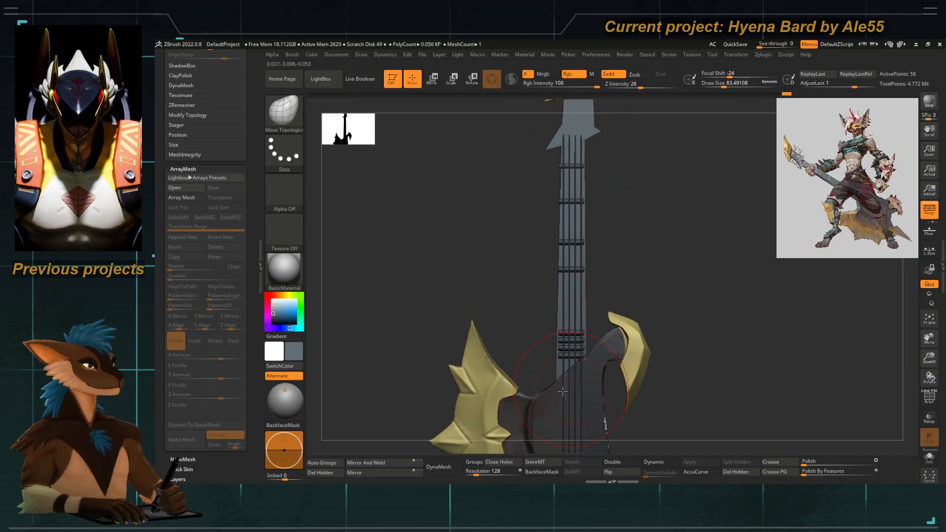
{"action": "left_click_drag", "start_coordinate": [547, 387], "coordinate": [541, 389]}
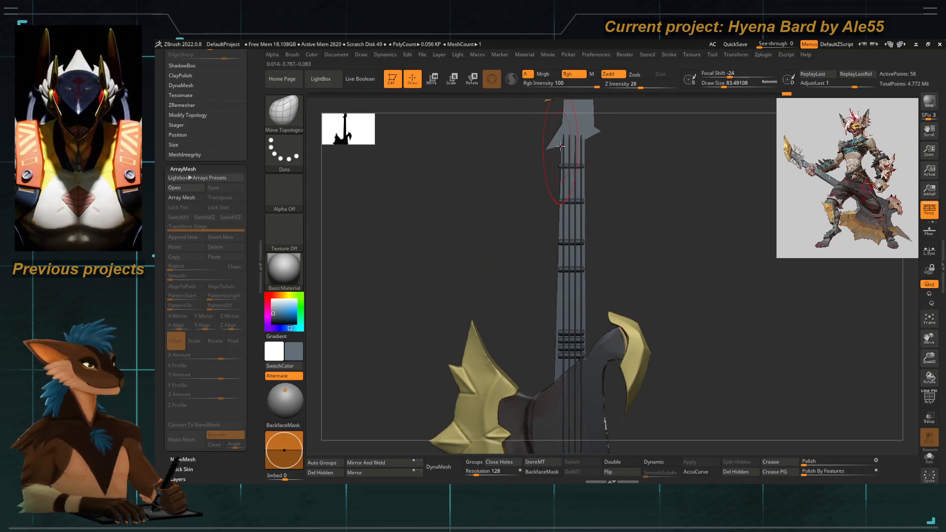
{"action": "mouse_move", "coordinate": [560, 146]}
{"action": "left_mouse_down"}
{"action": "mouse_move", "coordinate": [548, 147]}
{"action": "mouse_move", "coordinate": [599, 140]}
{"action": "mouse_move", "coordinate": [549, 147]}
{"action": "mouse_move", "coordinate": [582, 142]}
{"action": "left_mouse_up"}
Reduce the draw size to about 51, pull the neck's lower edge closer to the strings, and mirror and weld the neck.
{"action": "key", "text": "space"}
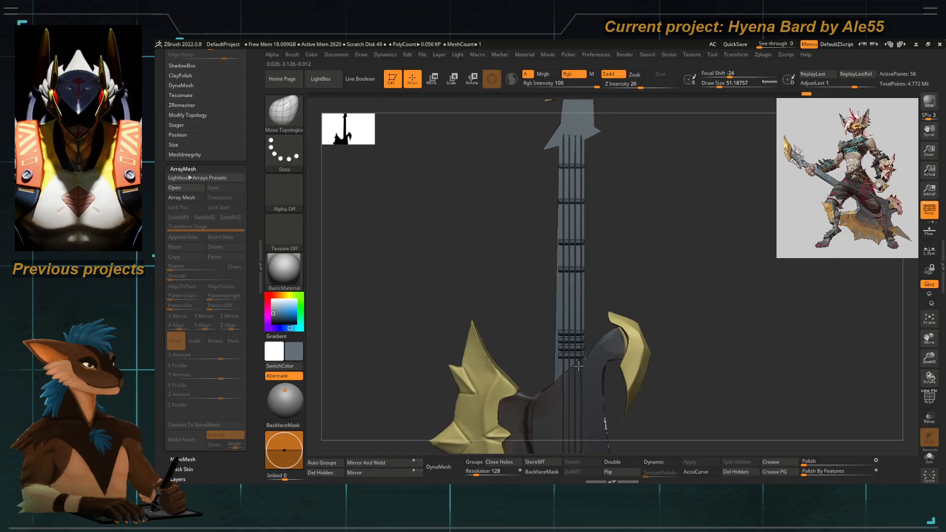
{"action": "left_click_drag", "start_coordinate": [556, 383], "coordinate": [575, 380]}
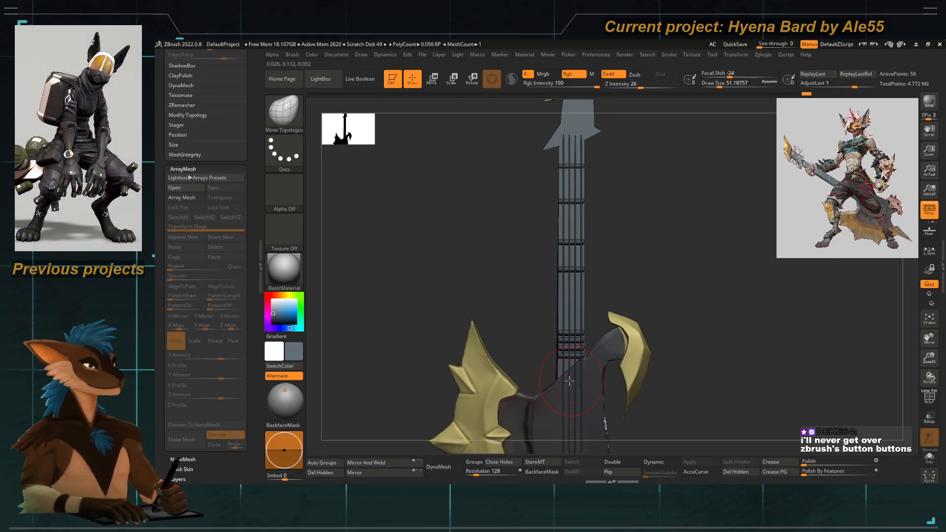
{"action": "left_click_drag", "start_coordinate": [512, 341], "coordinate": [551, 342]}
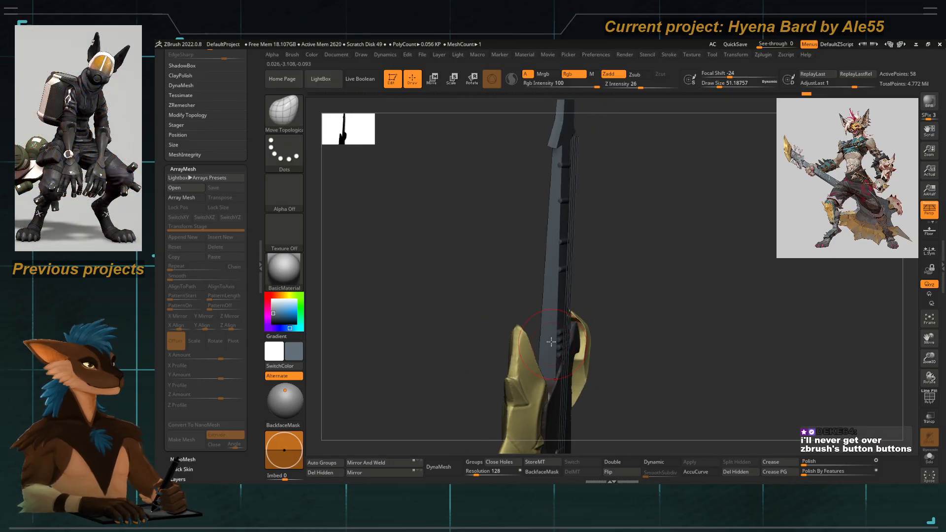
{"action": "left_click", "coordinate": [382, 465]}
{"action": "left_click_drag", "start_coordinate": [473, 295], "coordinate": [454, 292], "text": "shift"}
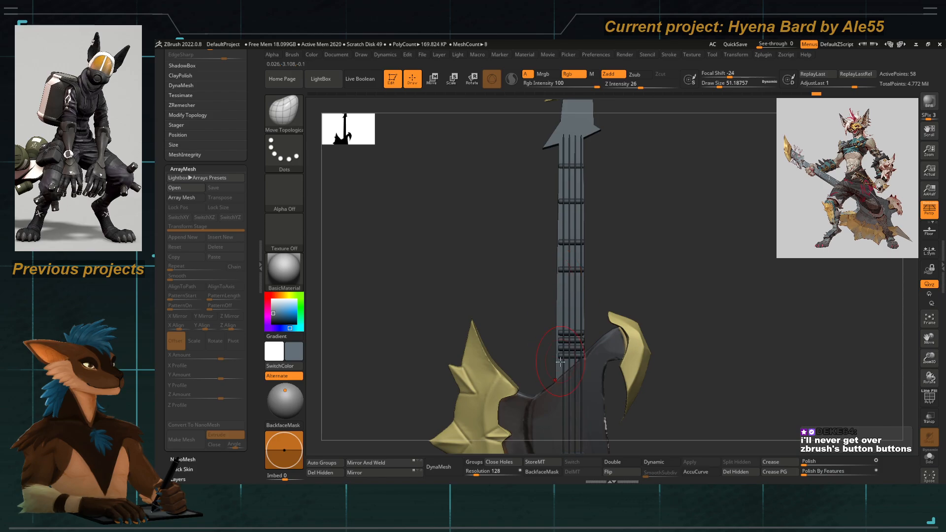
Examine the neck's outline and thickness against the strings and frets from the front and the side.
{"action": "left_click_drag", "start_coordinate": [546, 326], "coordinate": [511, 330]}
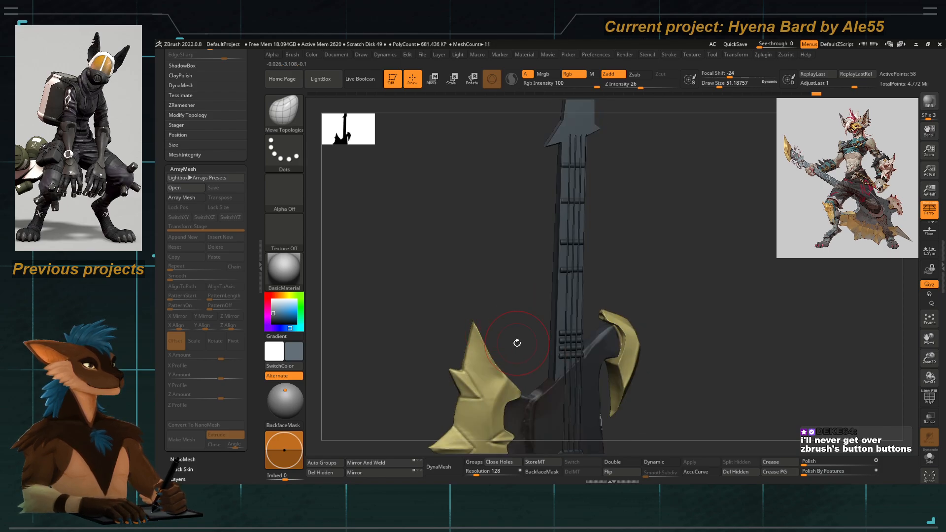
{"action": "left_click_drag", "start_coordinate": [477, 289], "coordinate": [461, 273], "text": "shift"}
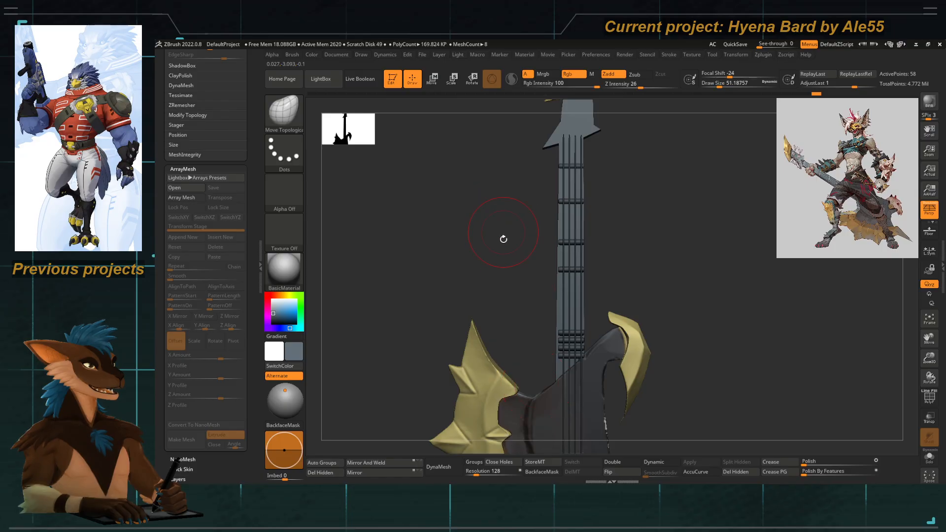
{"action": "key", "text": "space"}
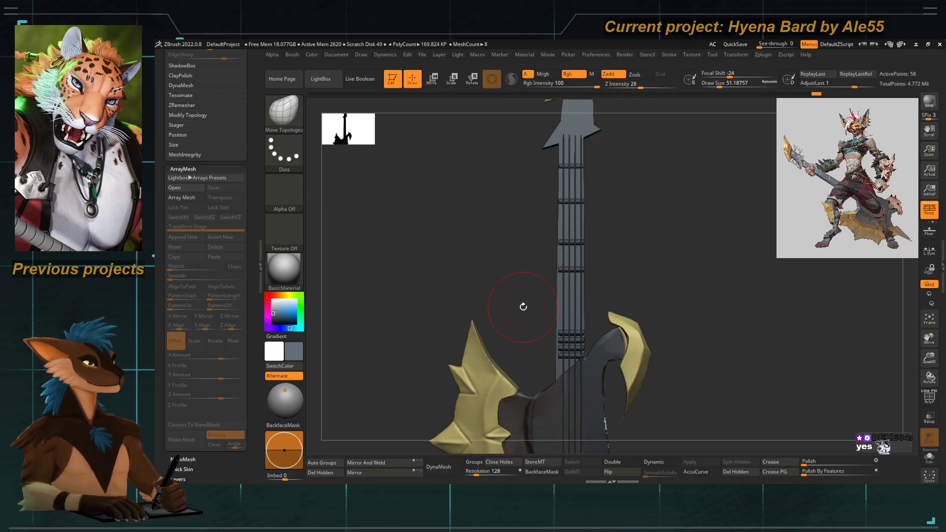
{"action": "left_click_drag", "start_coordinate": [250, 253], "coordinate": [250, 269]}
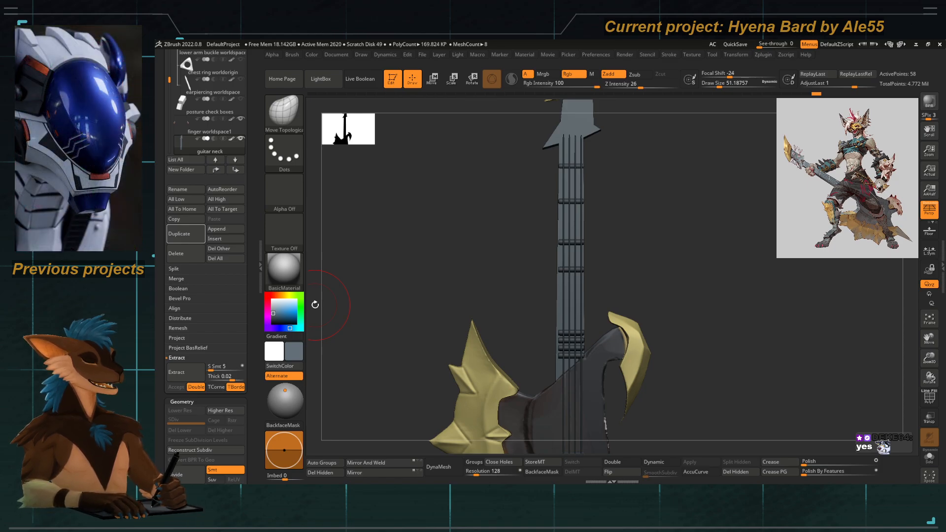
{"action": "left_click_drag", "start_coordinate": [553, 153], "coordinate": [555, 189]}
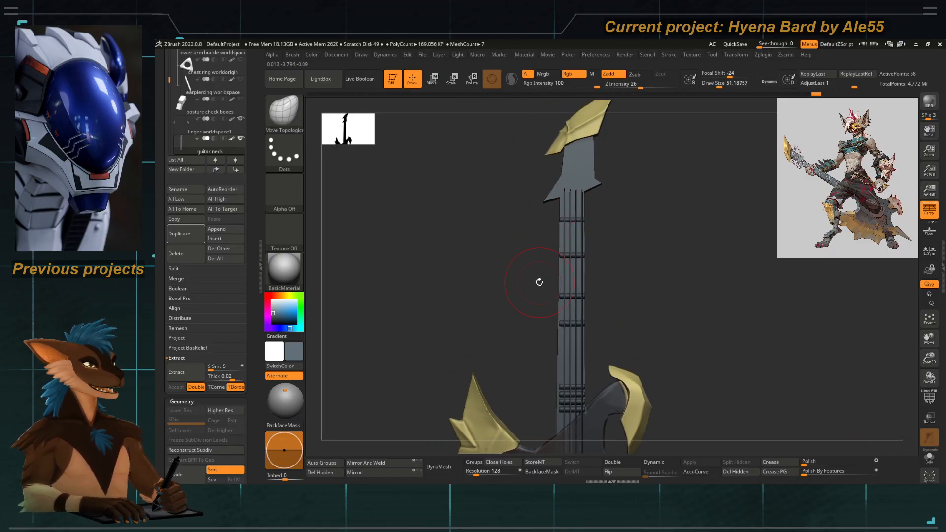
{"action": "left_click_drag", "start_coordinate": [254, 165], "coordinate": [255, 209]}
{"action": "scroll", "coordinate": [251, 149], "scroll_direction": "down", "scroll_amount": 10}
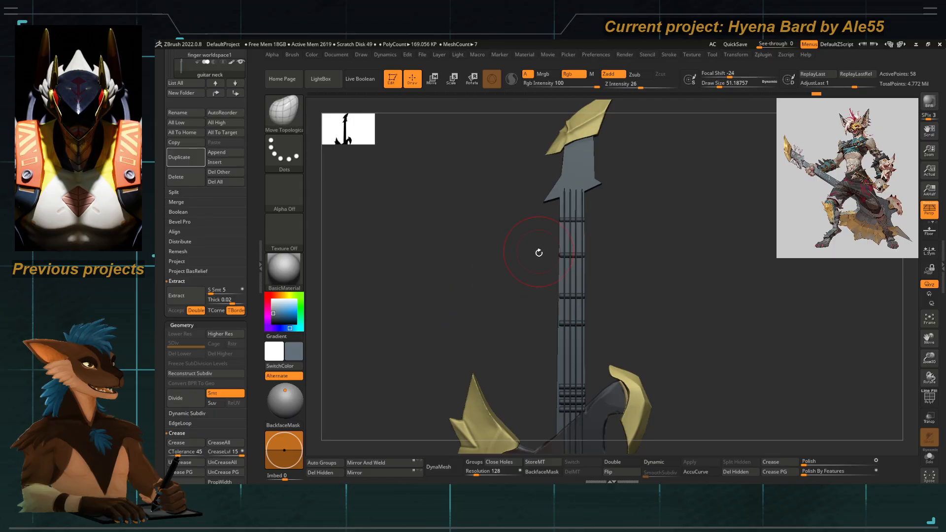
{"action": "left_click_drag", "start_coordinate": [539, 254], "coordinate": [549, 371]}
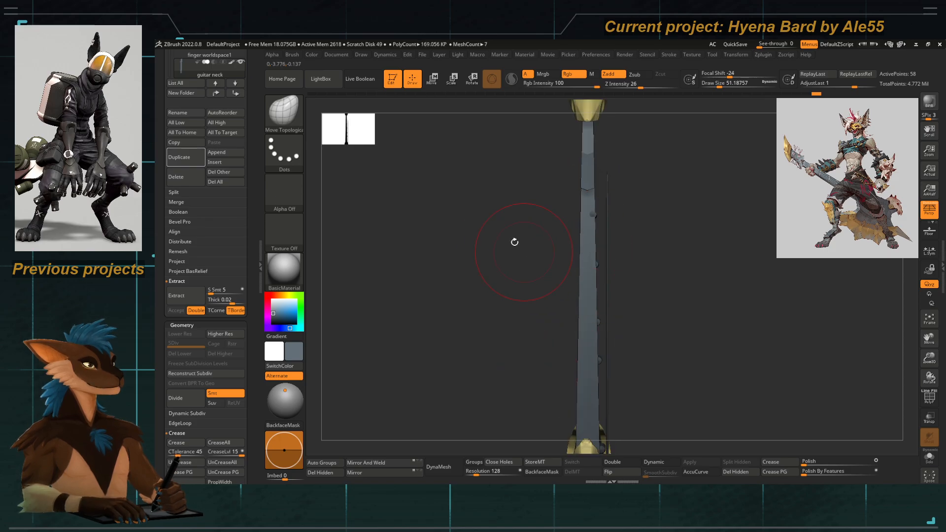
{"action": "left_click_drag", "start_coordinate": [515, 242], "coordinate": [497, 242]}
{"action": "left_click_drag", "start_coordinate": [553, 262], "coordinate": [600, 257]}
Isolate the guitar neck with its polyframe shown and delete the surplus edge looping with ZModeler.
{"action": "left_click", "coordinate": [613, 263], "text": "alt"}
{"action": "left_click", "coordinate": [600, 252], "text": "alt"}
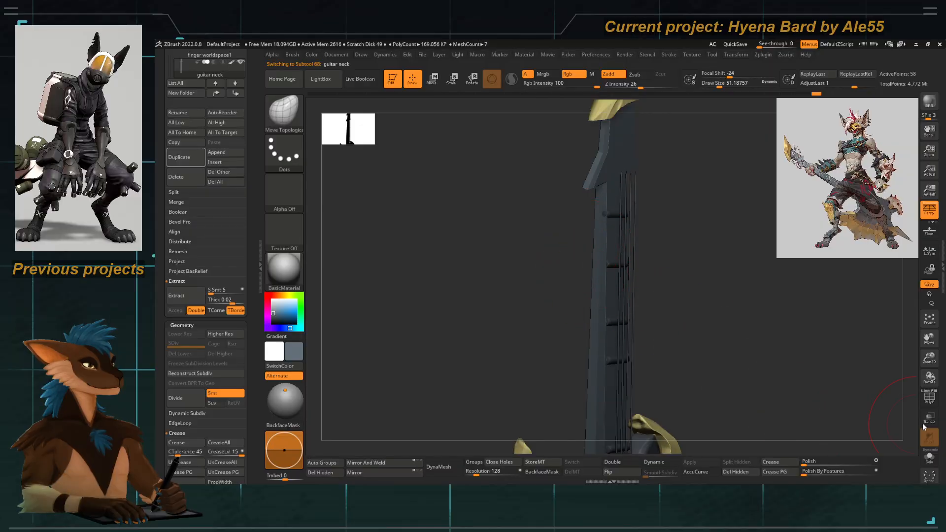
{"action": "left_click", "coordinate": [930, 397]}
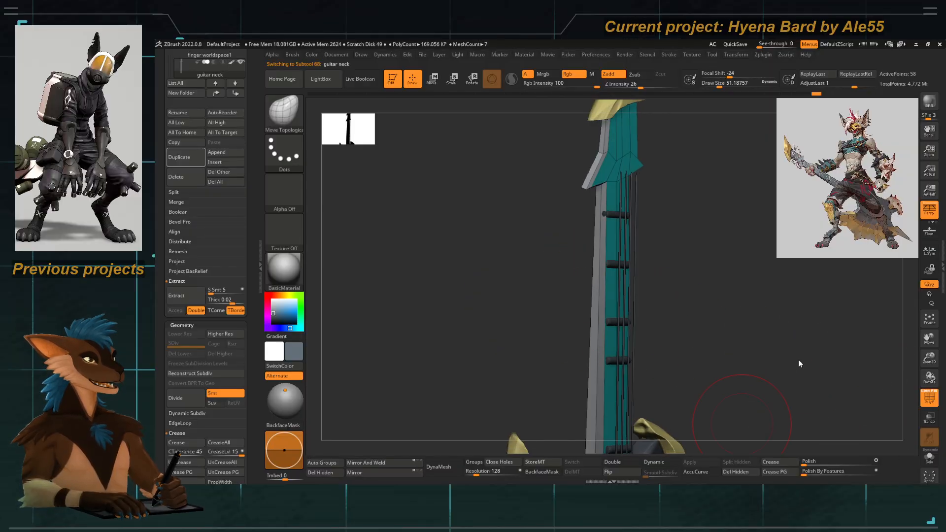
{"action": "key", "text": "alt+s"}
{"action": "left_click_drag", "start_coordinate": [480, 374], "coordinate": [531, 153], "text": "alt"}
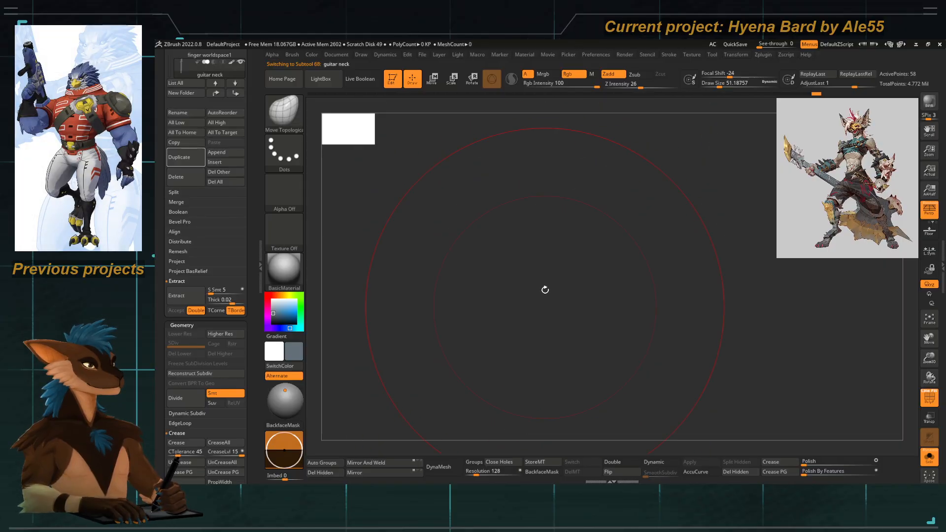
{"action": "mouse_move", "coordinate": [545, 289]}
{"action": "left_mouse_down"}
{"action": "mouse_move", "coordinate": [522, 235]}
{"action": "mouse_move", "coordinate": [454, 256]}
{"action": "mouse_move", "coordinate": [564, 249]}
{"action": "mouse_move", "coordinate": [496, 306]}
{"action": "mouse_move", "coordinate": [621, 287]}
{"action": "mouse_move", "coordinate": [581, 302]}
{"action": "left_mouse_up"}
{"action": "key", "text": "b"}
{"action": "key", "text": "z"}
{"action": "key", "text": "m"}
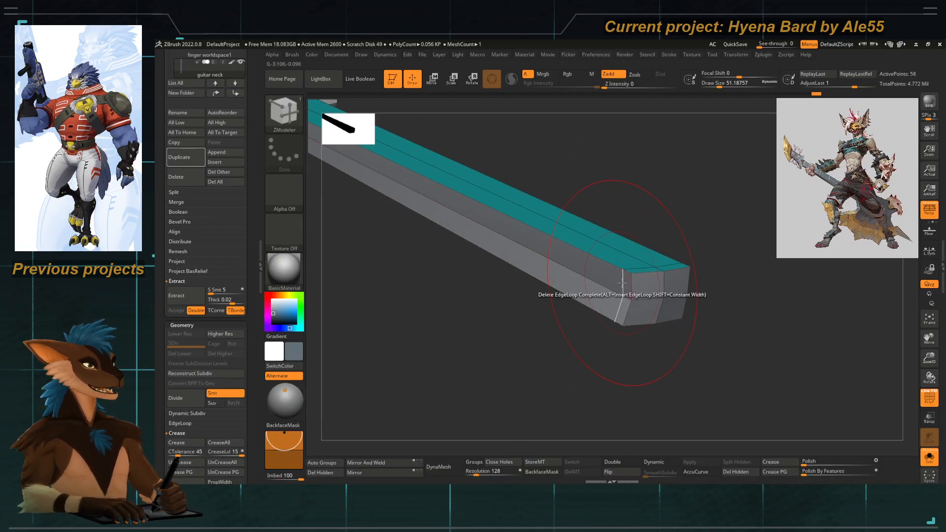
{"action": "left_click_drag", "start_coordinate": [596, 359], "coordinate": [575, 332]}
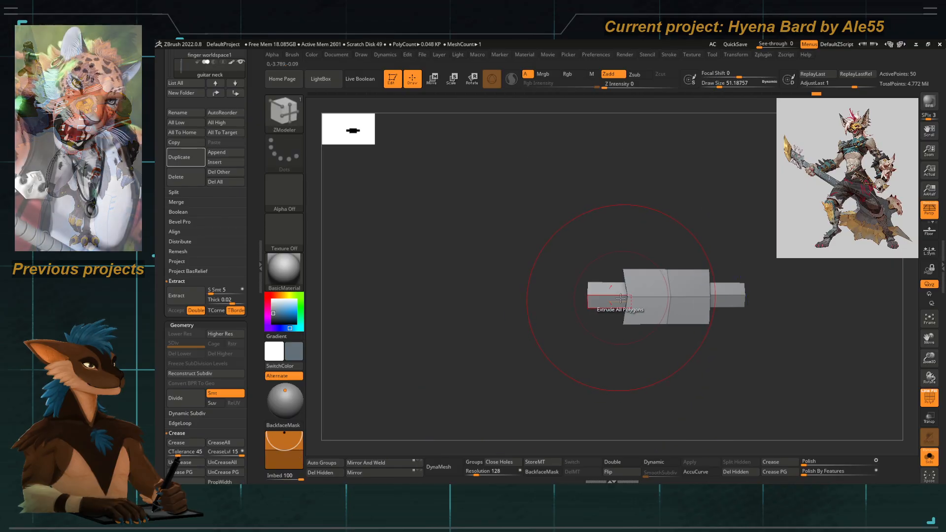
Adjust the vertices at the neck's body end with Move Topological at a draw size of about 18, and show all subtools again.
{"action": "key", "text": "b"}
{"action": "key", "text": "m"}
{"action": "key", "text": "t"}
{"action": "key", "text": "space"}
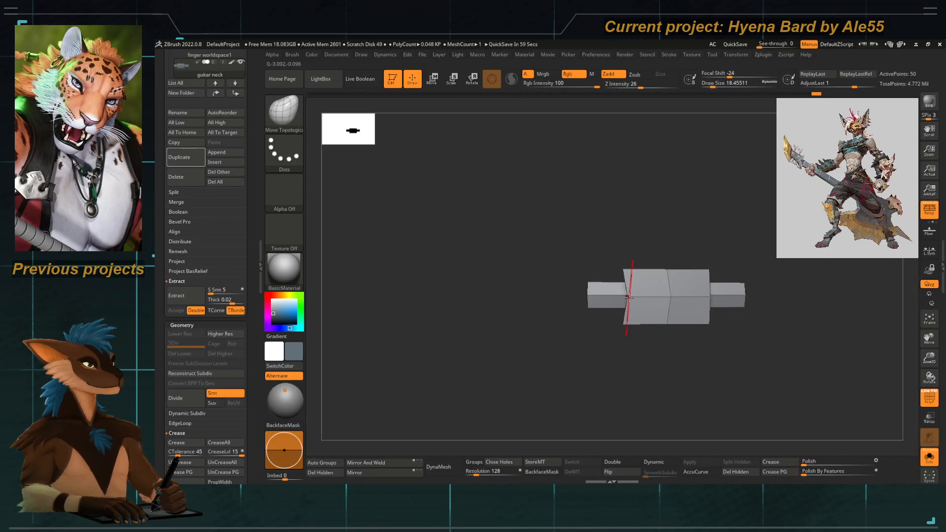
{"action": "left_click_drag", "start_coordinate": [607, 299], "coordinate": [537, 294]}
{"action": "left_click", "coordinate": [930, 456]}
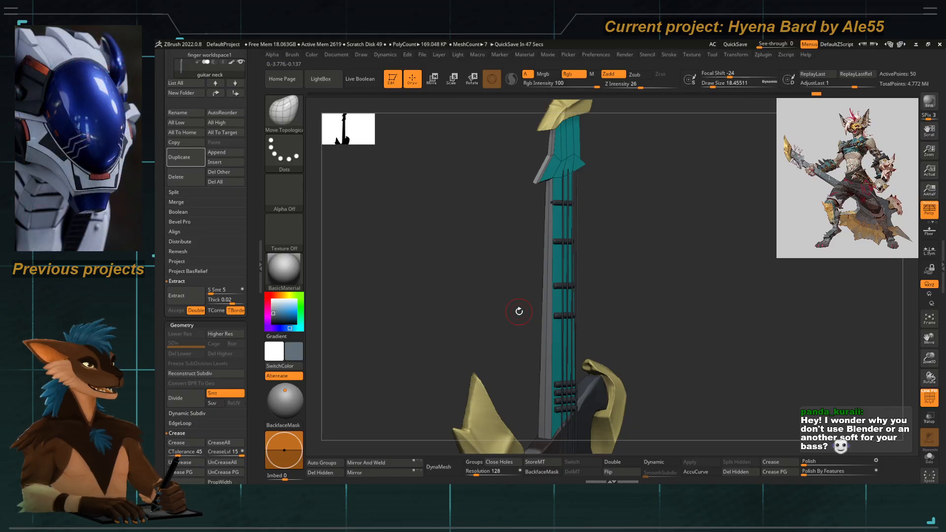
Hide the polyframe and examine the whole axe-guitar's proportions, its fretted neck and its pointed head section.
{"action": "left_click_drag", "start_coordinate": [473, 278], "coordinate": [464, 208], "text": "alt"}
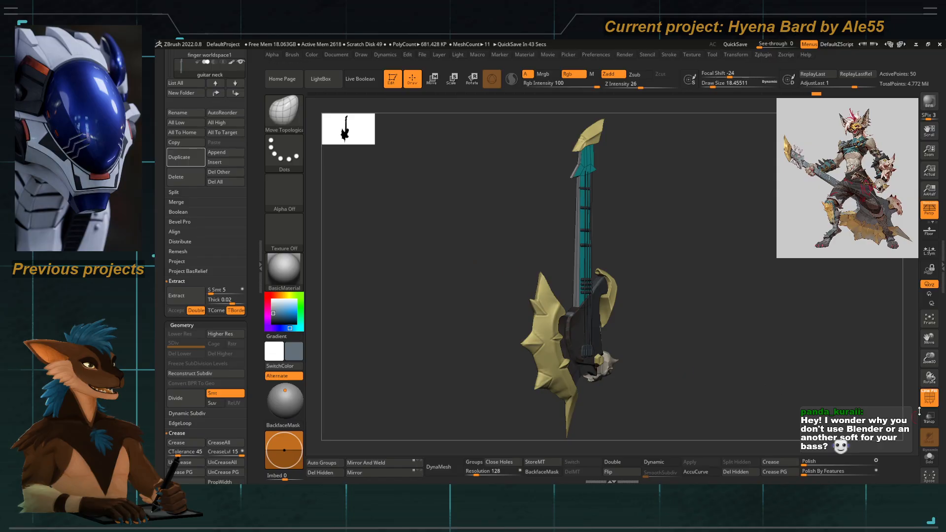
{"action": "key", "text": "shift+f"}
{"action": "left_click_drag", "start_coordinate": [456, 251], "coordinate": [469, 311]}
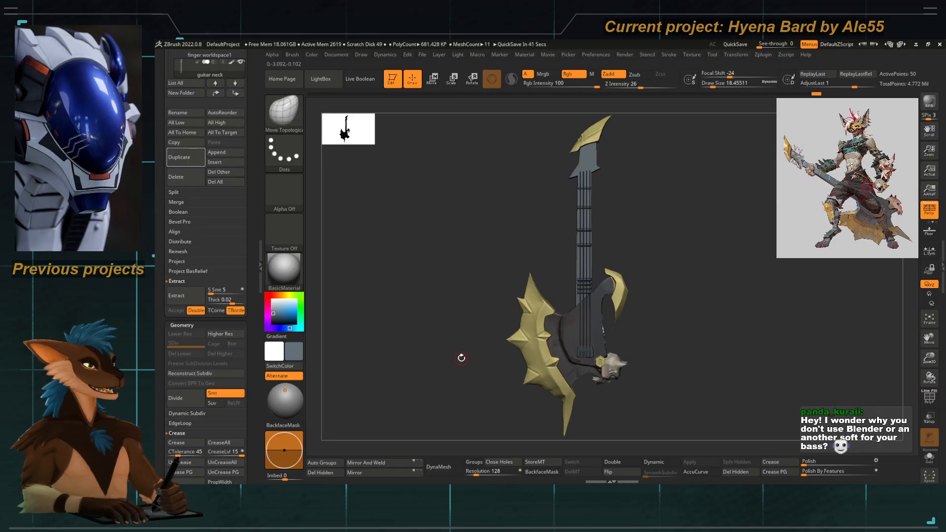
{"action": "left_click_drag", "start_coordinate": [431, 262], "coordinate": [442, 295]}
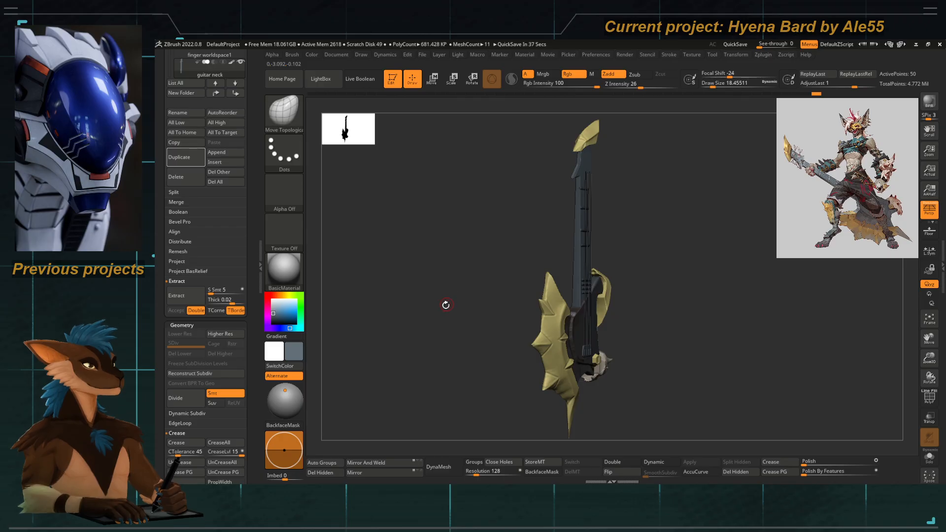
{"action": "left_click_drag", "start_coordinate": [433, 298], "coordinate": [454, 289]}
{"action": "key", "text": "space"}
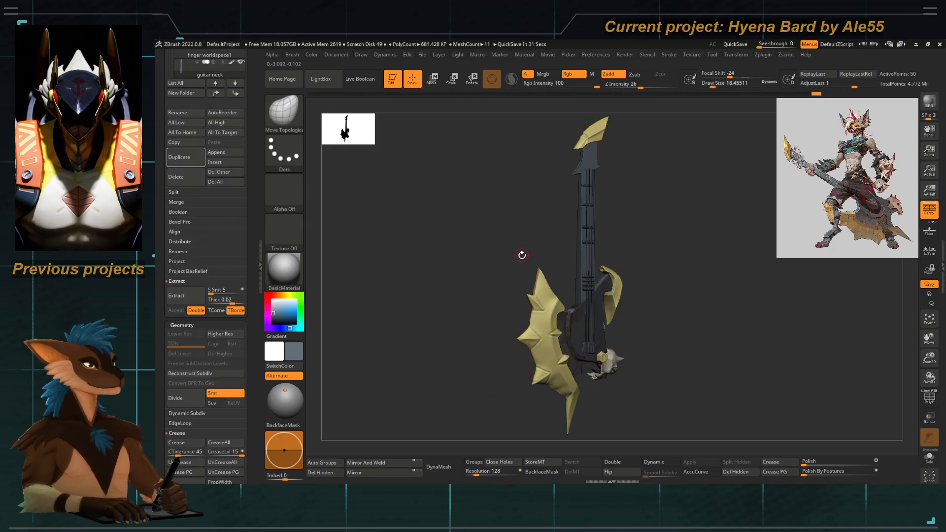
{"action": "left_click_drag", "start_coordinate": [501, 199], "coordinate": [471, 268]}
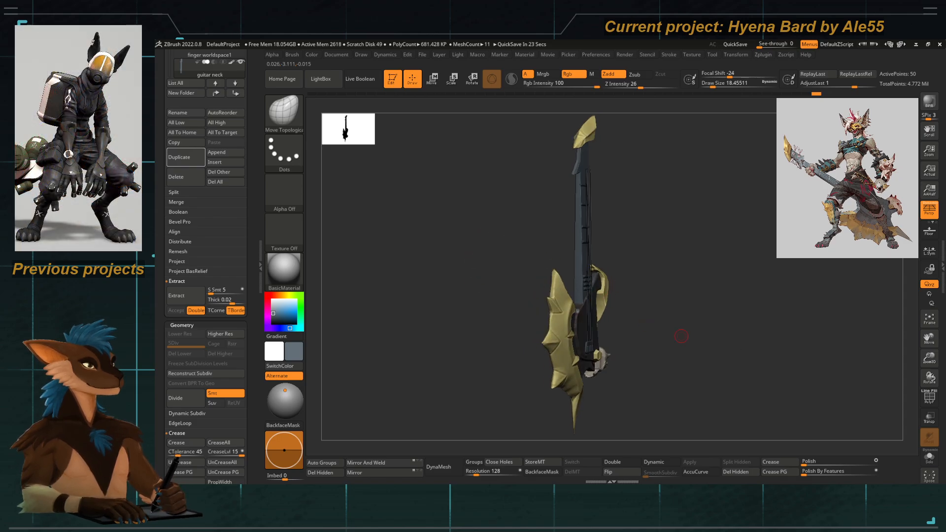
{"action": "left_click_drag", "start_coordinate": [443, 216], "coordinate": [509, 274]}
{"action": "left_click_drag", "start_coordinate": [536, 138], "coordinate": [524, 243], "text": "alt"}
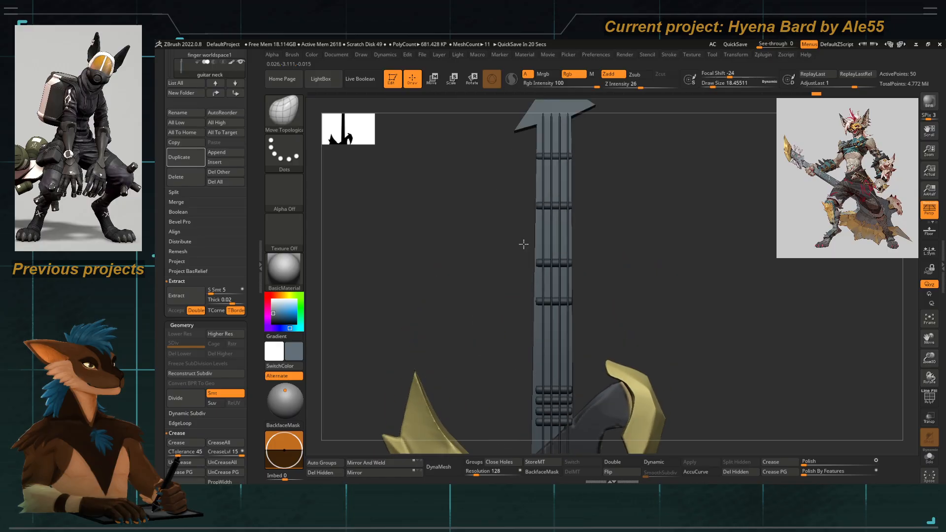
{"action": "left_click_drag", "start_coordinate": [528, 106], "coordinate": [544, 279], "text": "alt"}
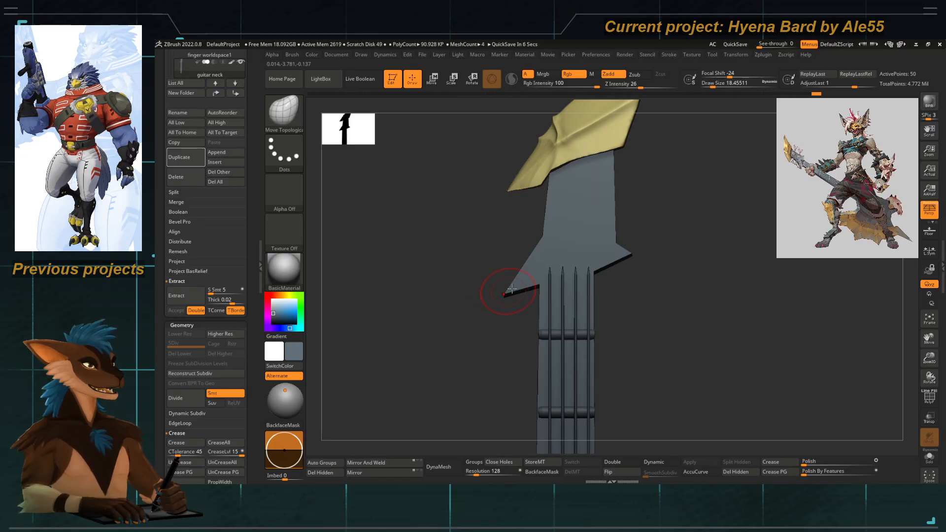
Examine the hyena character from several angles and compare its proportions with the axe-guitar above it.
{"action": "left_click_drag", "start_coordinate": [492, 320], "coordinate": [456, 197], "text": "alt"}
{"action": "left_click_drag", "start_coordinate": [467, 289], "coordinate": [495, 146], "text": "alt"}
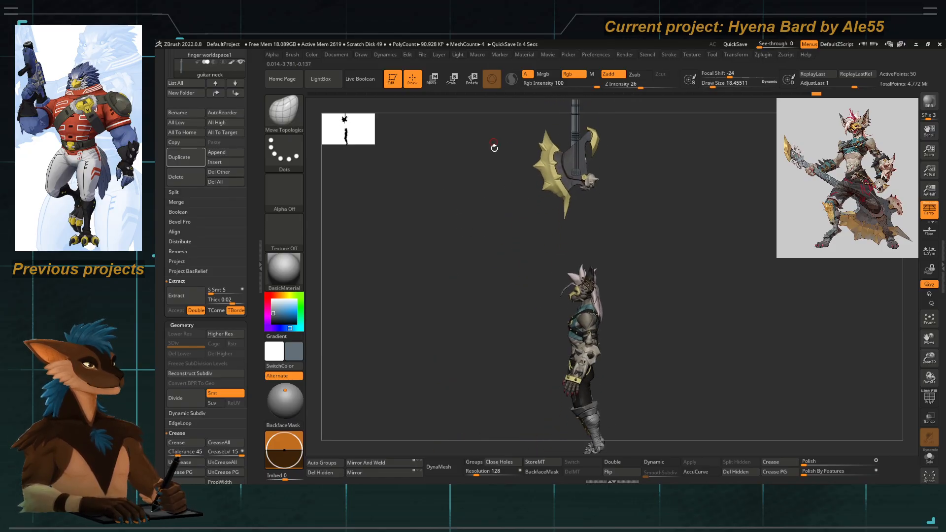
{"action": "left_click_drag", "start_coordinate": [493, 320], "coordinate": [598, 317]}
{"action": "left_click_drag", "start_coordinate": [582, 429], "coordinate": [523, 241], "text": "alt"}
{"action": "left_click_drag", "start_coordinate": [514, 336], "coordinate": [542, 160], "text": "alt"}
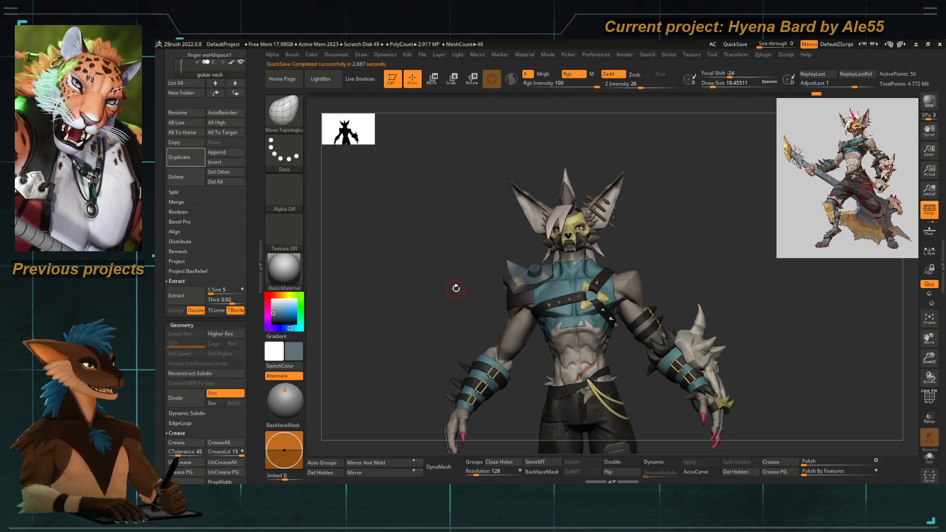
{"action": "left_click_drag", "start_coordinate": [460, 281], "coordinate": [433, 294]}
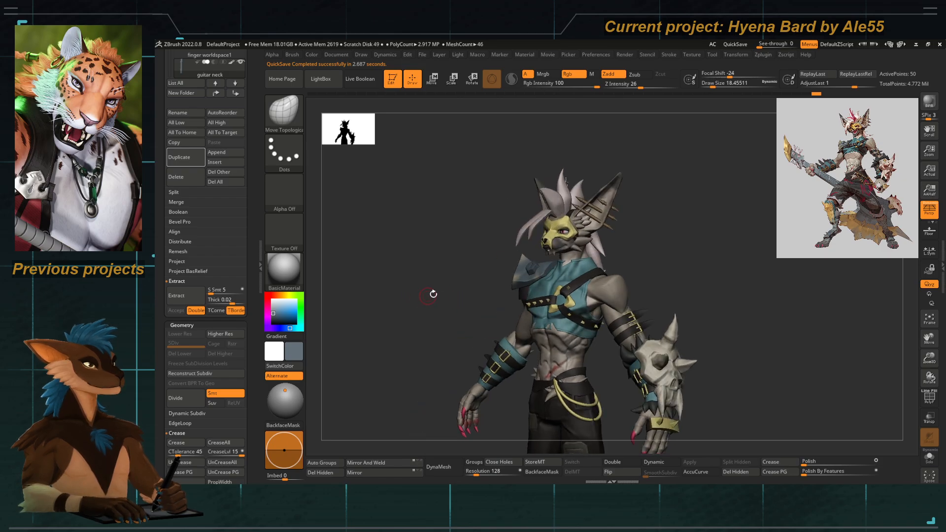
{"action": "left_click_drag", "start_coordinate": [487, 274], "coordinate": [458, 364], "text": "alt"}
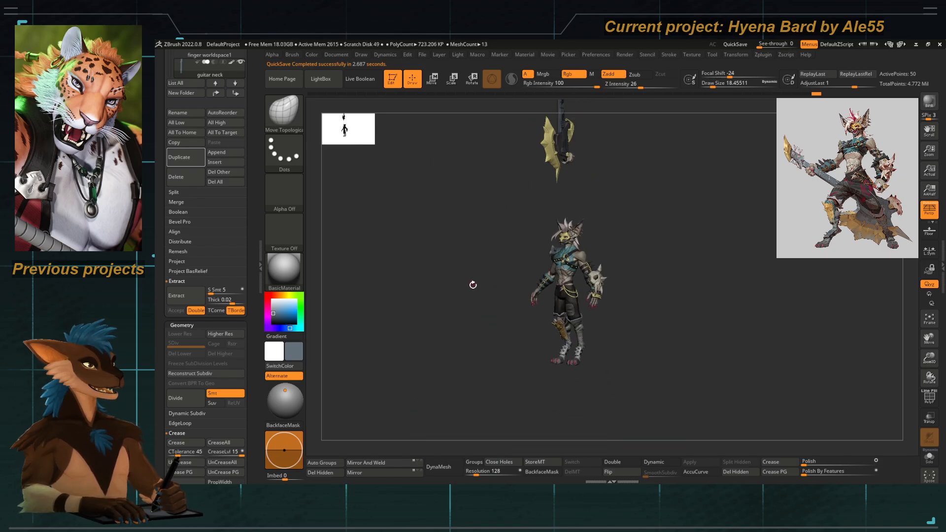
{"action": "left_click_drag", "start_coordinate": [500, 243], "coordinate": [503, 333], "text": "alt"}
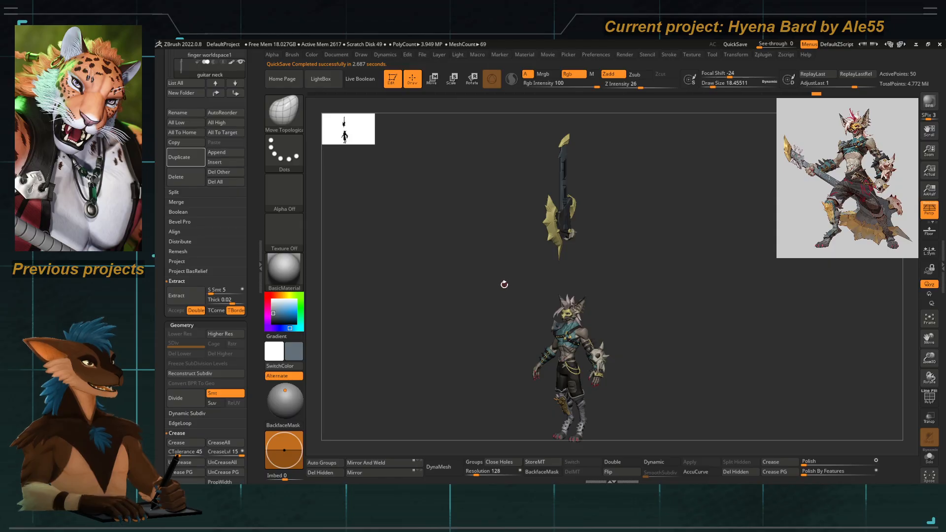
{"action": "left_click_drag", "start_coordinate": [504, 284], "coordinate": [491, 283]}
Check the frets, string anchors and string ends at the guitar's head, and make the guitar neck the active subtool.
{"action": "left_click_drag", "start_coordinate": [553, 199], "coordinate": [587, 356], "text": "alt"}
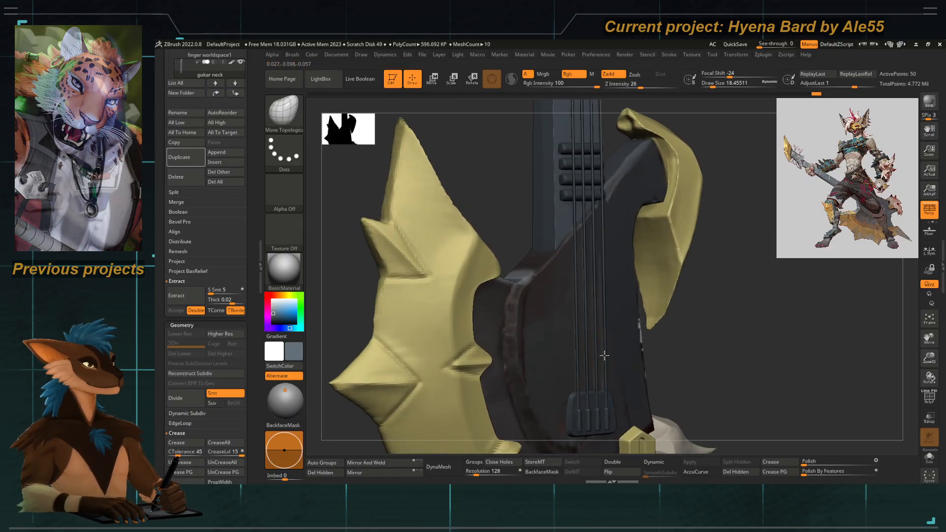
{"action": "left_click", "coordinate": [582, 180], "text": "alt"}
{"action": "left_click_drag", "start_coordinate": [562, 276], "coordinate": [566, 398], "text": "alt"}
{"action": "left_click_drag", "start_coordinate": [478, 274], "coordinate": [475, 348], "text": "alt"}
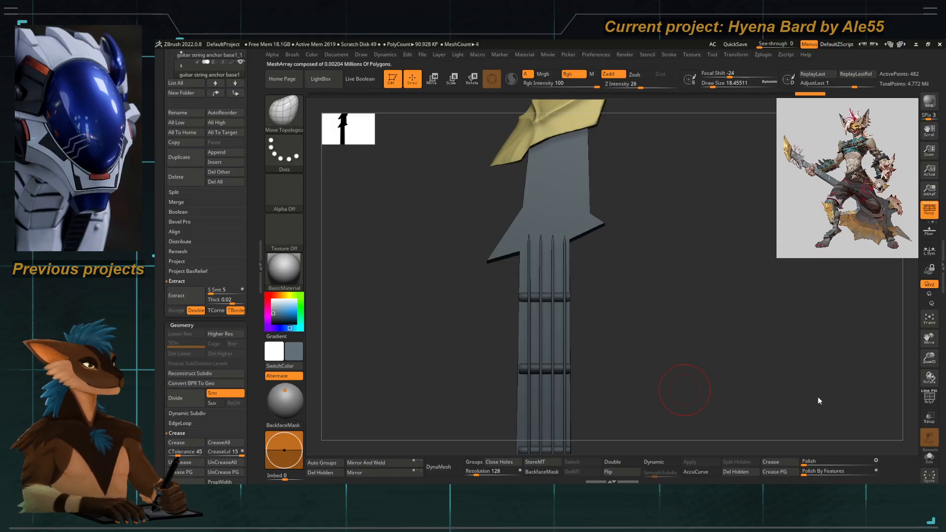
{"action": "left_click_drag", "start_coordinate": [475, 233], "coordinate": [455, 302], "text": "alt"}
{"action": "left_click", "coordinate": [515, 256], "text": "alt"}
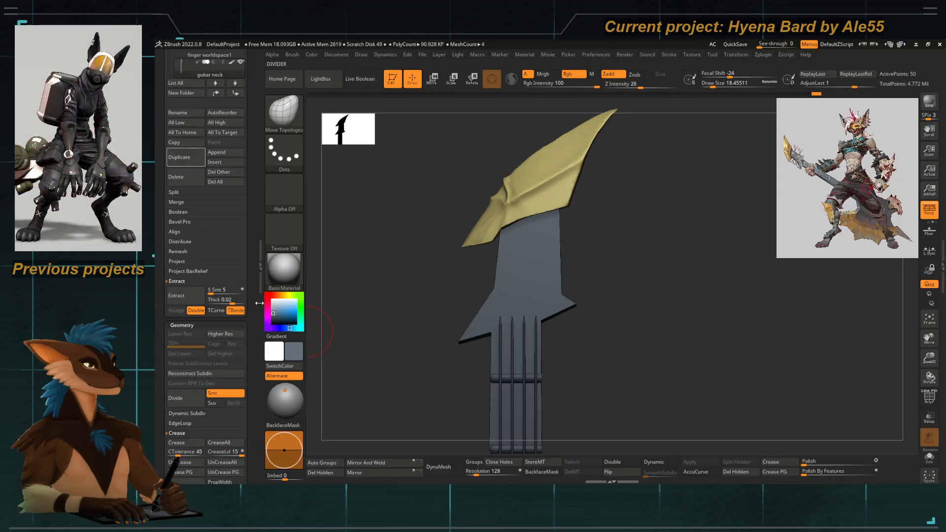
Switch the active tool from the guitar neck to the Cylinder3D primitive and open its Initialize settings.
{"action": "scroll", "coordinate": [251, 222], "scroll_direction": "down", "scroll_amount": 10}
{"action": "scroll", "coordinate": [251, 222], "scroll_direction": "up", "scroll_amount": 10}
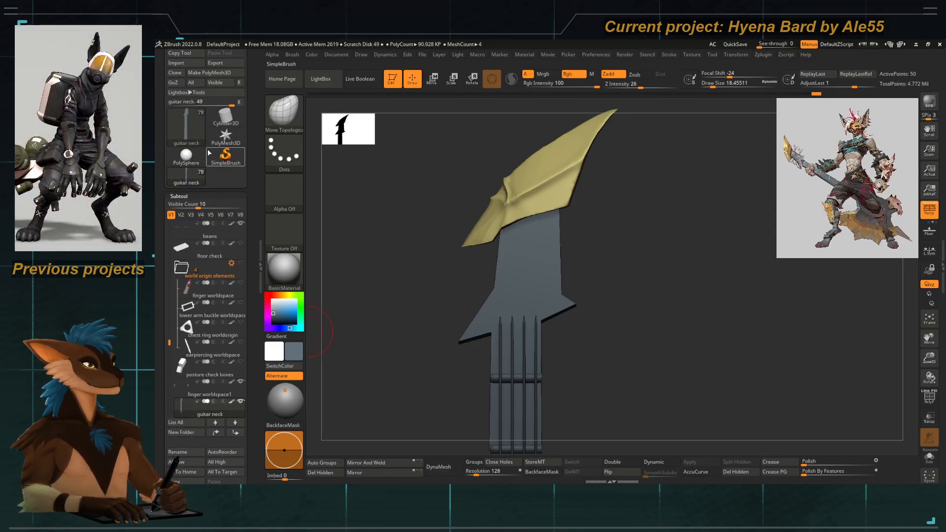
{"action": "left_click_drag", "start_coordinate": [214, 102], "coordinate": [212, 101]}
{"action": "key", "text": "f"}
{"action": "left_click_drag", "start_coordinate": [367, 297], "coordinate": [424, 326]}
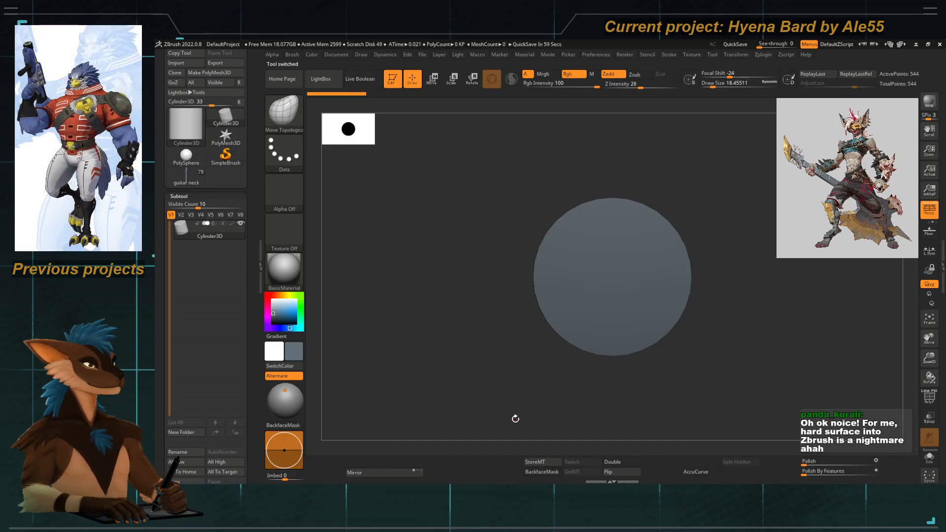
{"action": "left_click_drag", "start_coordinate": [407, 370], "coordinate": [361, 402]}
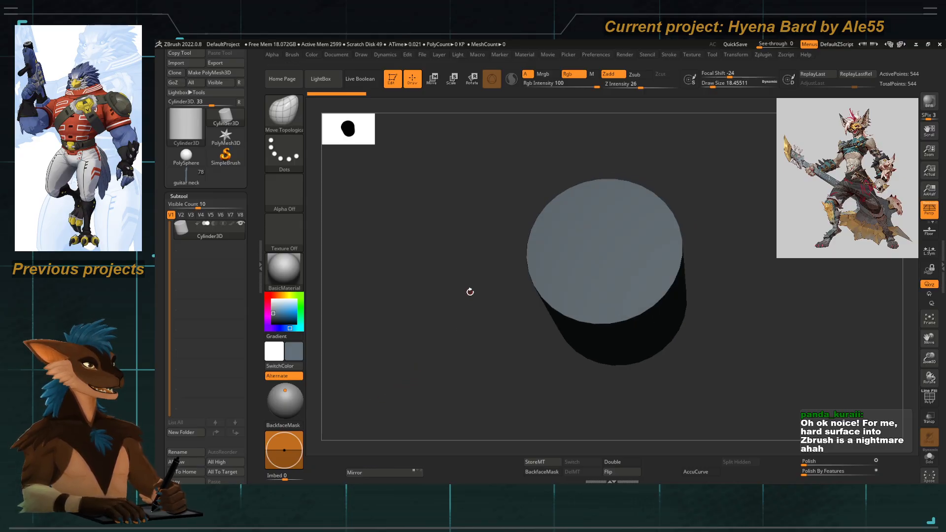
{"action": "left_click_drag", "start_coordinate": [435, 334], "coordinate": [417, 353]}
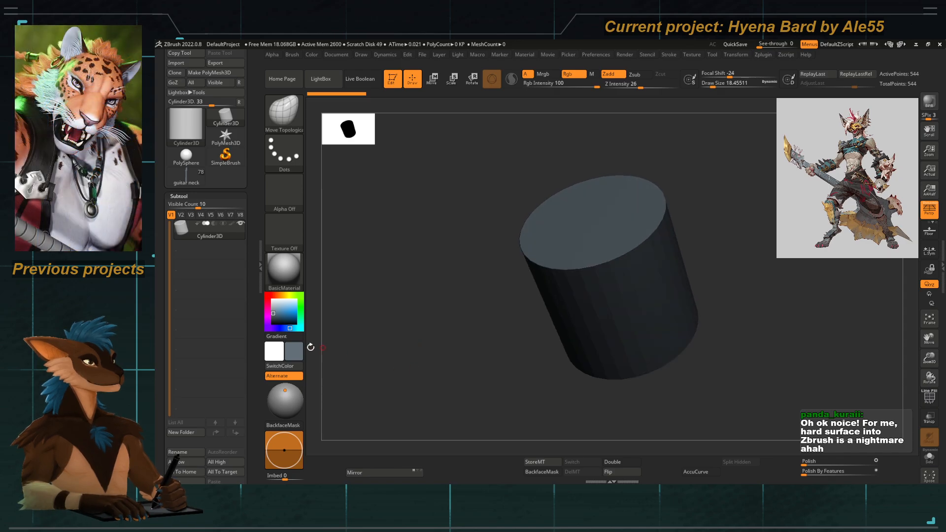
{"action": "left_click_drag", "start_coordinate": [251, 349], "coordinate": [189, 309]}
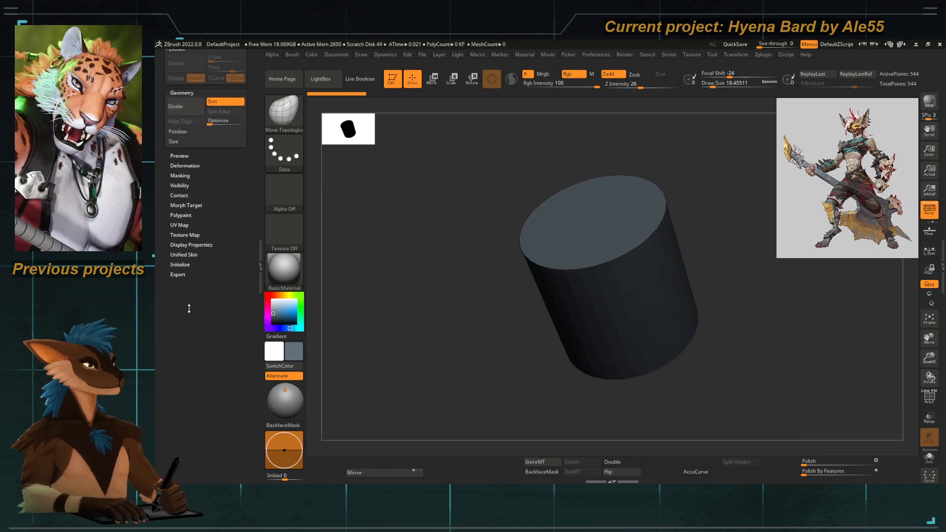
{"action": "left_click_drag", "start_coordinate": [402, 324], "coordinate": [412, 348]}
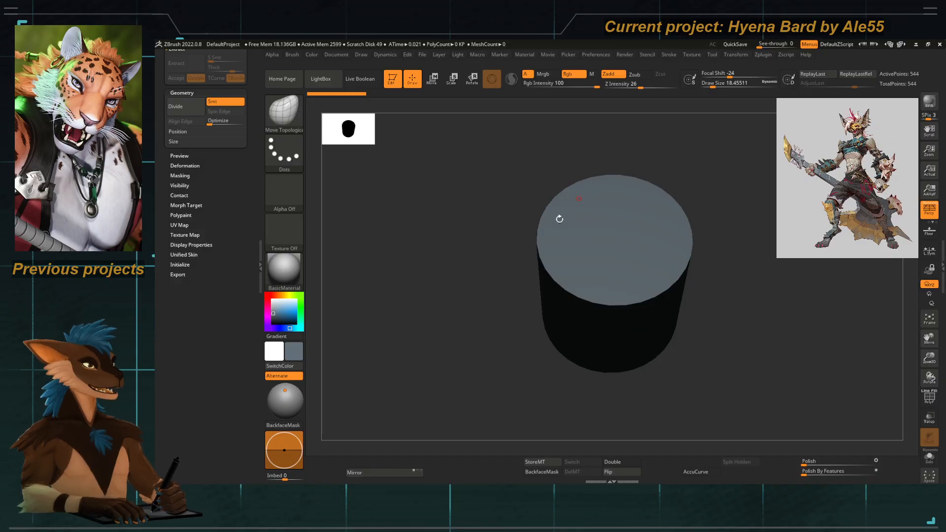
{"action": "scroll", "coordinate": [232, 208], "scroll_direction": "up", "scroll_amount": 8}
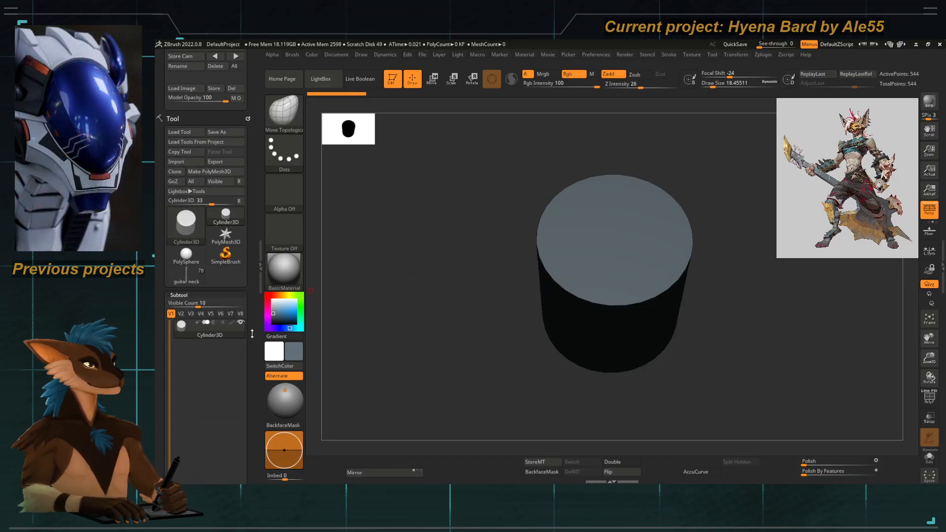
{"action": "scroll", "coordinate": [206, 348], "scroll_direction": "down", "scroll_amount": 8}
{"action": "left_click", "coordinate": [180, 357]}
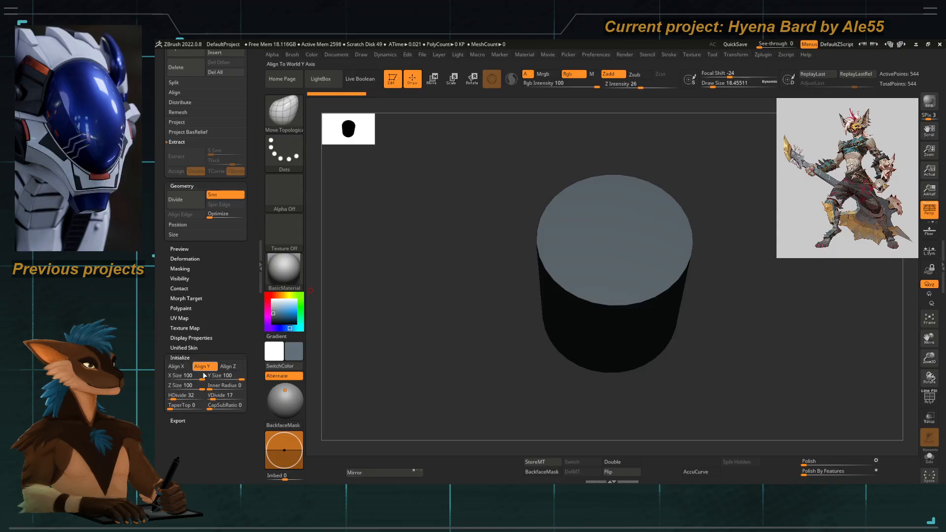
{"action": "left_click_drag", "start_coordinate": [184, 375], "coordinate": [190, 373]}
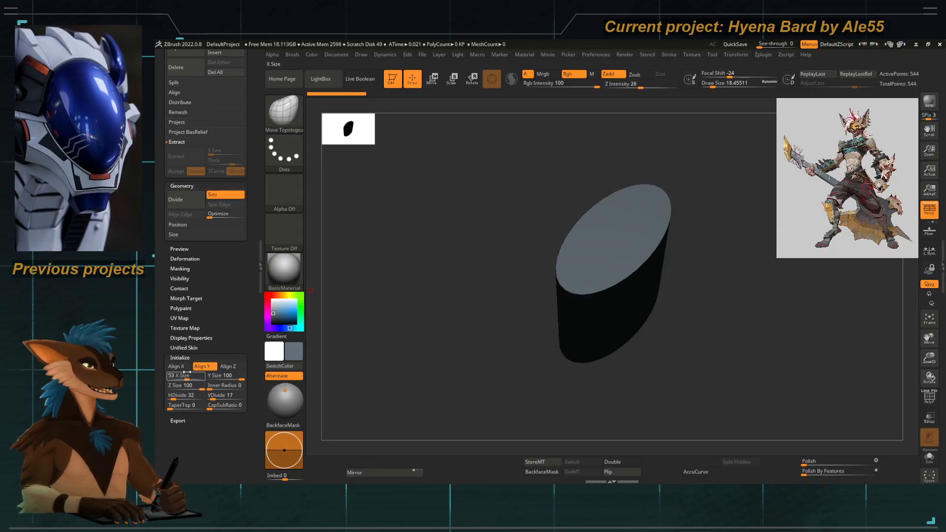
{"action": "left_click", "coordinate": [172, 376]}
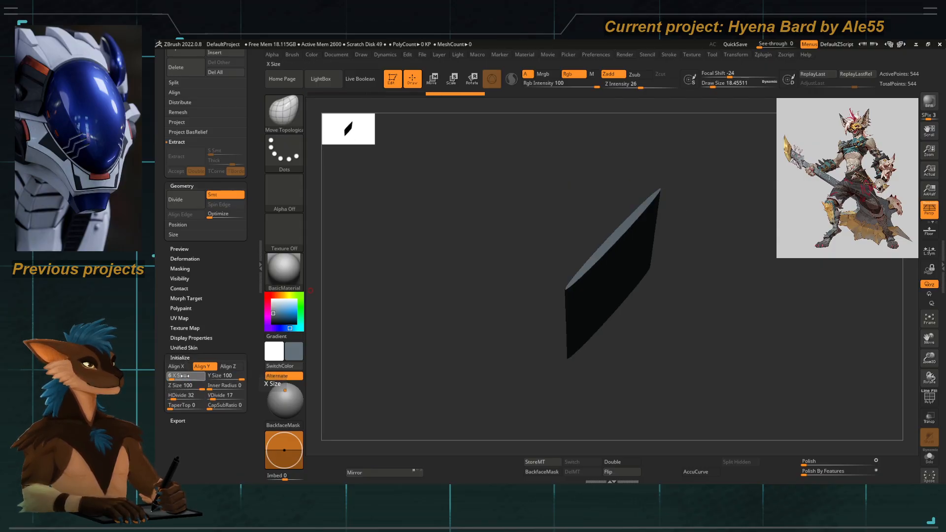
{"action": "left_click", "coordinate": [186, 377]}
{"action": "left_click", "coordinate": [202, 377]}
Reshape the cylinder primitive into a simple hexagonal prism with HDivide at 6 and fewer vertical divisions.
{"action": "left_click_drag", "start_coordinate": [183, 396], "coordinate": [170, 396]}
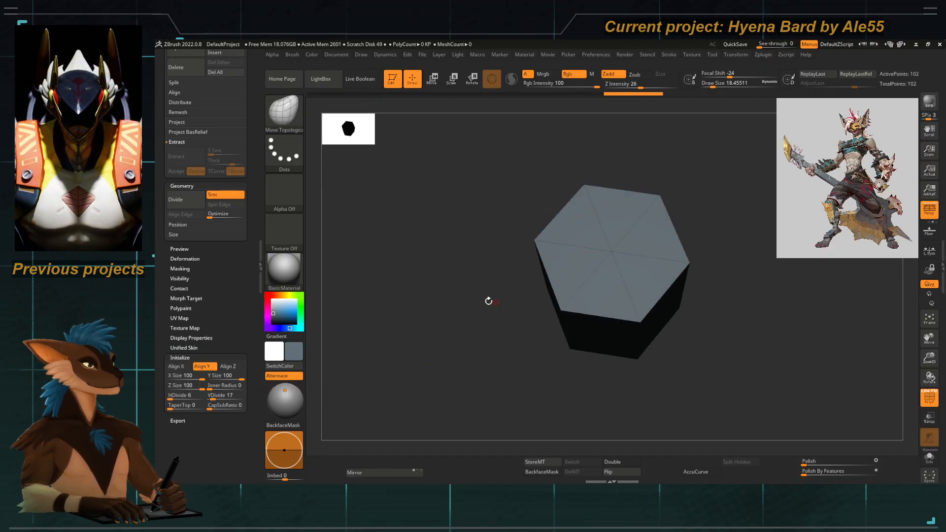
{"action": "right_click_drag", "start_coordinate": [489, 301], "coordinate": [434, 345], "text": "ctrl"}
{"action": "left_click_drag", "start_coordinate": [215, 395], "coordinate": [208, 395]}
{"action": "left_click_drag", "start_coordinate": [402, 324], "coordinate": [334, 261]}
Return to the guitar neck tool and append the hexagonal Cylinder3D_1 as a new subtool.
{"action": "left_click_drag", "start_coordinate": [251, 224], "coordinate": [224, 257]}
{"action": "mouse_move", "coordinate": [231, 307]}
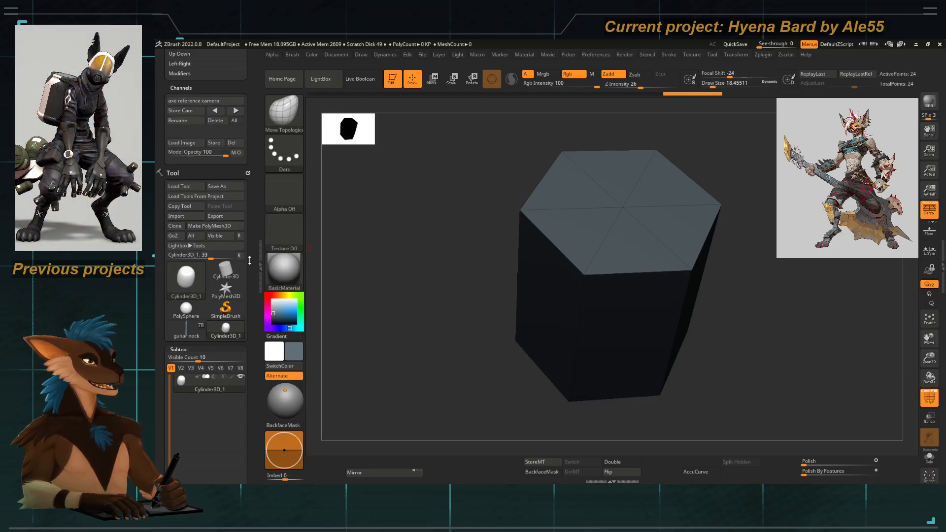
{"action": "left_click_drag", "start_coordinate": [250, 254], "coordinate": [250, 261]}
{"action": "left_click", "coordinate": [187, 337]}
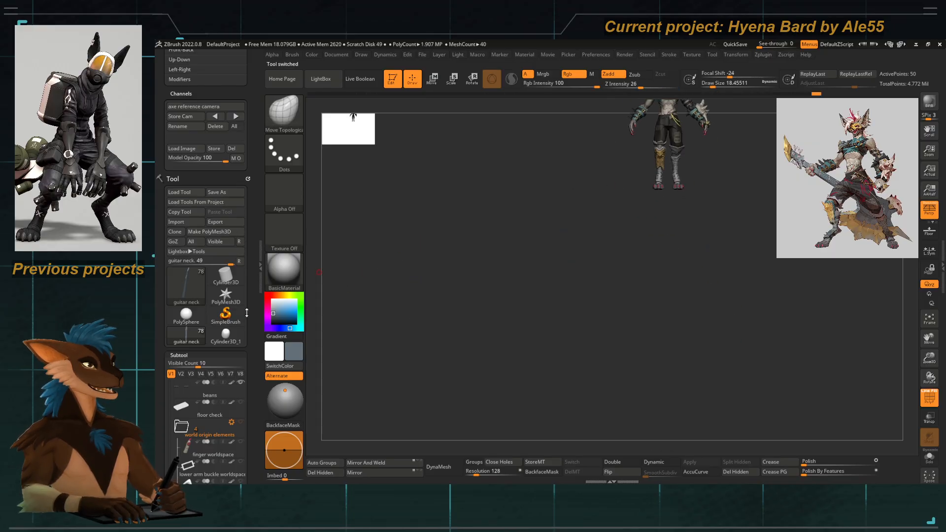
{"action": "scroll", "coordinate": [221, 253], "scroll_direction": "down", "scroll_amount": 10}
{"action": "left_click_drag", "start_coordinate": [253, 264], "coordinate": [254, 247]}
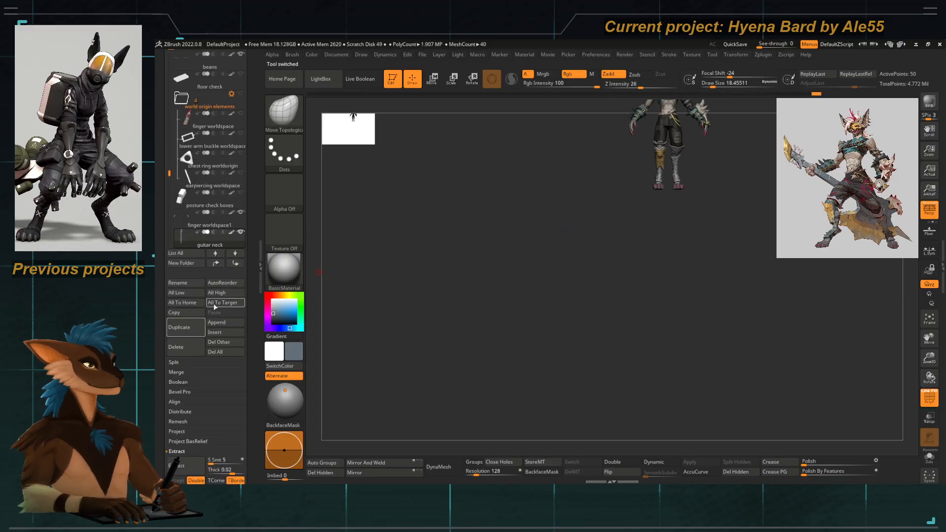
{"action": "left_click", "coordinate": [222, 323]}
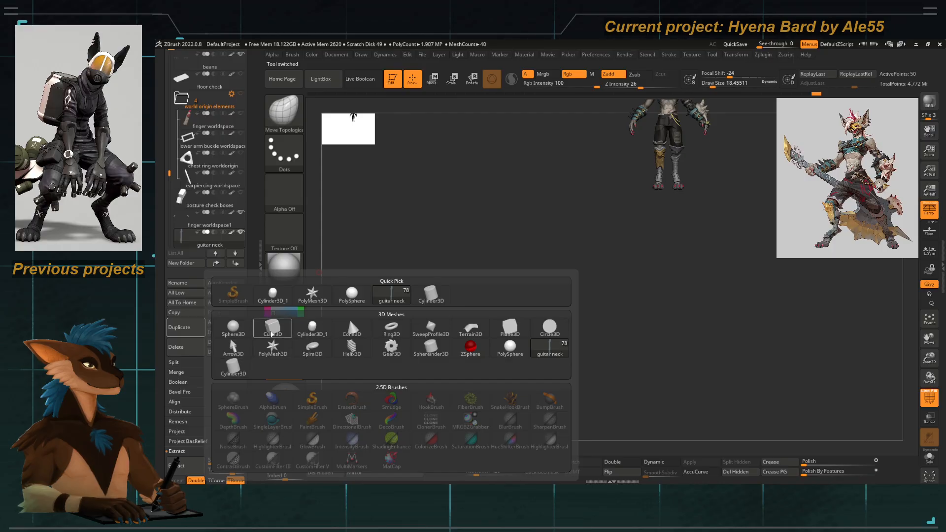
{"action": "mouse_move", "coordinate": [362, 327]}
{"action": "left_click", "coordinate": [312, 329]}
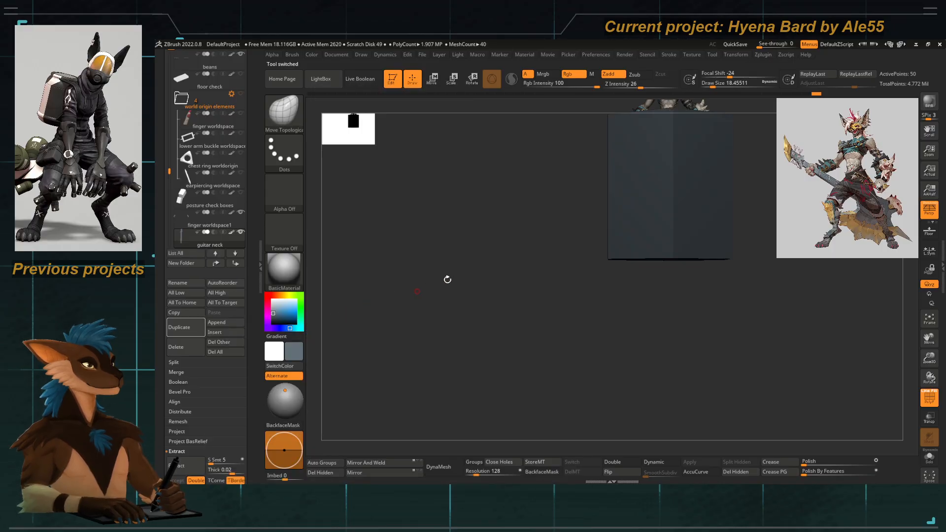
Make the appended hexagonal prism the active subtool and reduce its height into a low block under the character's feet.
{"action": "left_click", "coordinate": [544, 340], "text": "alt"}
{"action": "left_click_drag", "start_coordinate": [528, 270], "coordinate": [572, 259]}
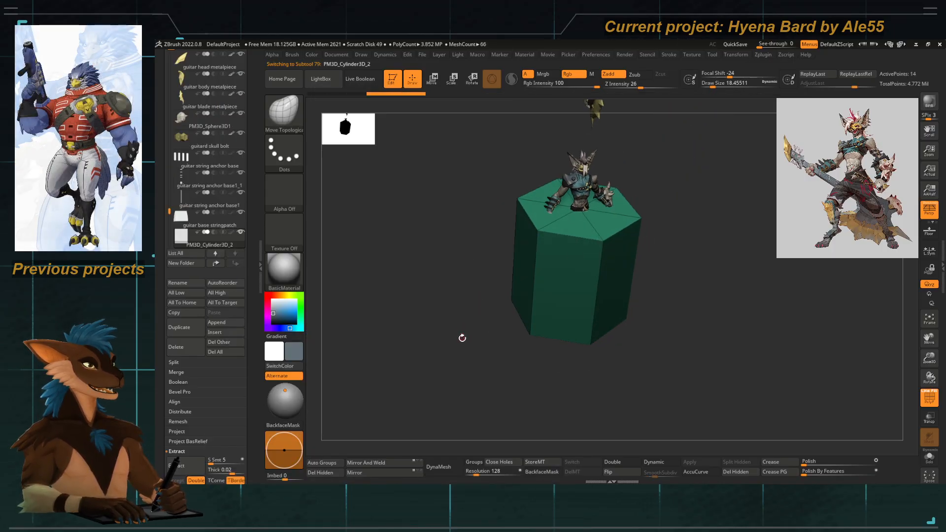
{"action": "key", "text": "w"}
{"action": "left_click_drag", "start_coordinate": [448, 333], "coordinate": [459, 329], "text": "shift"}
{"action": "left_click_drag", "start_coordinate": [572, 233], "coordinate": [572, 259]}
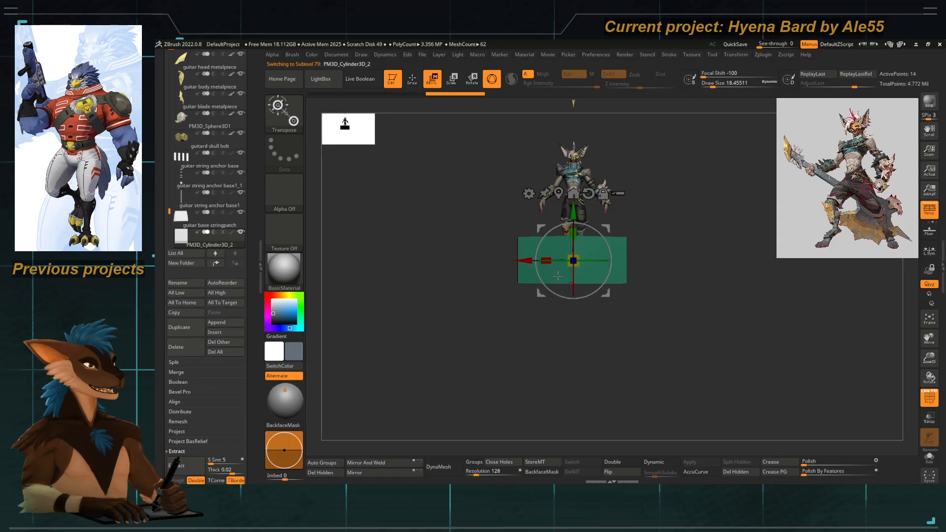
{"action": "left_click_drag", "start_coordinate": [517, 276], "coordinate": [473, 341], "text": "alt"}
{"action": "left_click_drag", "start_coordinate": [533, 391], "coordinate": [461, 340], "text": "alt"}
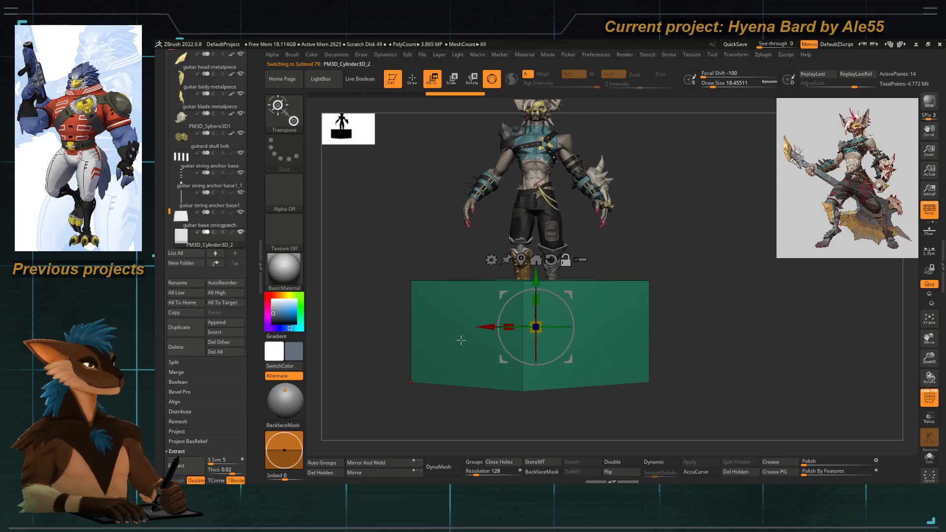
Apply the Taper deformer to the hexagonal block so its upper face is slightly narrower than its base.
{"action": "left_click", "coordinate": [491, 260]}
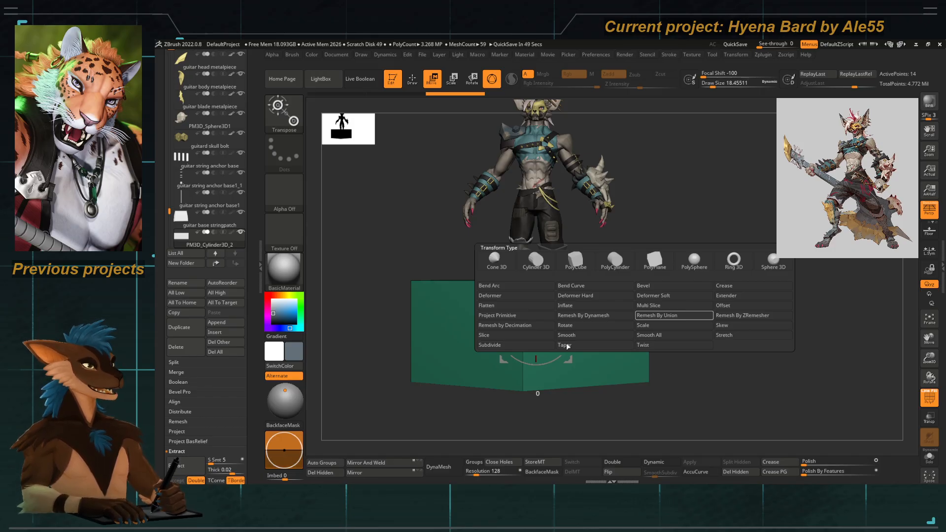
{"action": "left_click", "coordinate": [505, 341]}
{"action": "left_click_drag", "start_coordinate": [409, 206], "coordinate": [418, 267]}
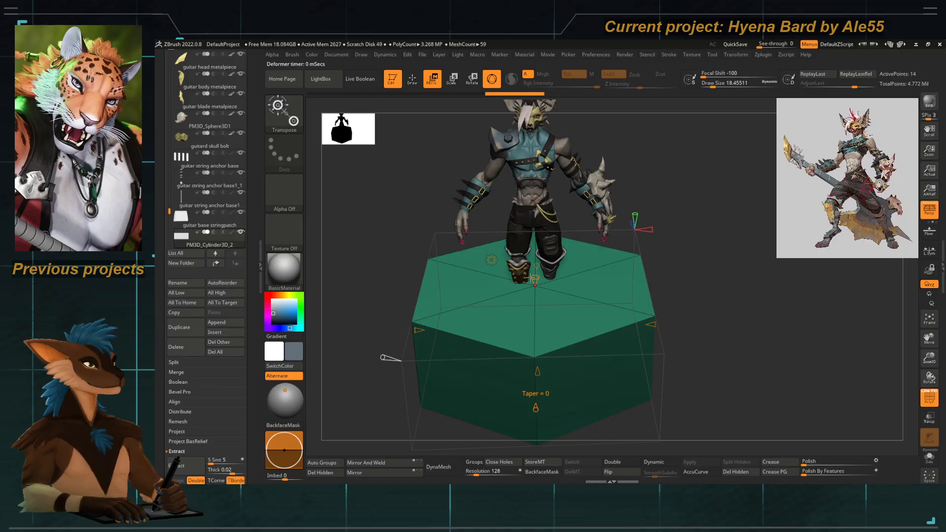
{"action": "left_click_drag", "start_coordinate": [446, 222], "coordinate": [449, 193], "text": "shift"}
{"action": "mouse_move", "coordinate": [537, 292]}
{"action": "left_mouse_down"}
{"action": "mouse_move", "coordinate": [536, 316]}
{"action": "mouse_move", "coordinate": [539, 290]}
{"action": "left_mouse_up"}
{"action": "key", "text": "ctrl+z"}
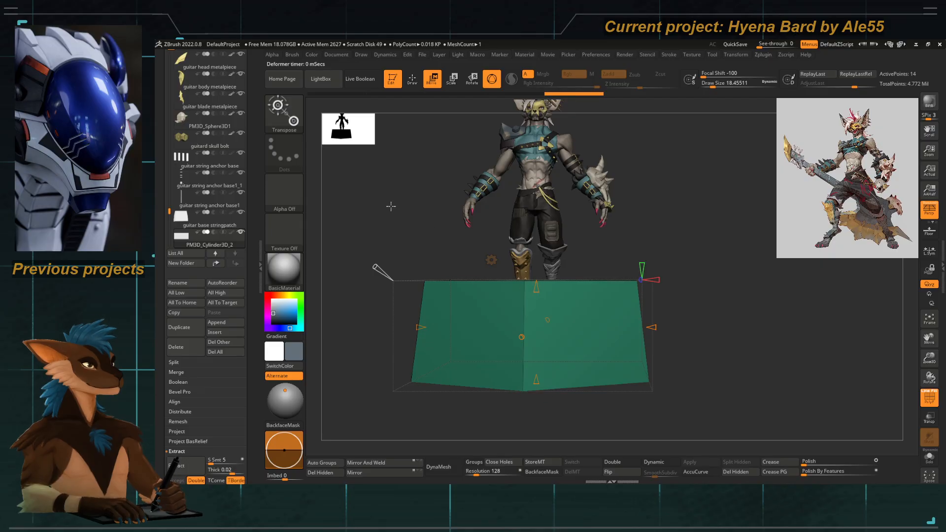
{"action": "key", "text": "w"}
{"action": "mouse_move", "coordinate": [416, 237]}
{"action": "left_mouse_down"}
{"action": "mouse_move", "coordinate": [425, 265]}
{"action": "mouse_move", "coordinate": [395, 209]}
{"action": "left_mouse_up"}
{"action": "key", "text": "q"}
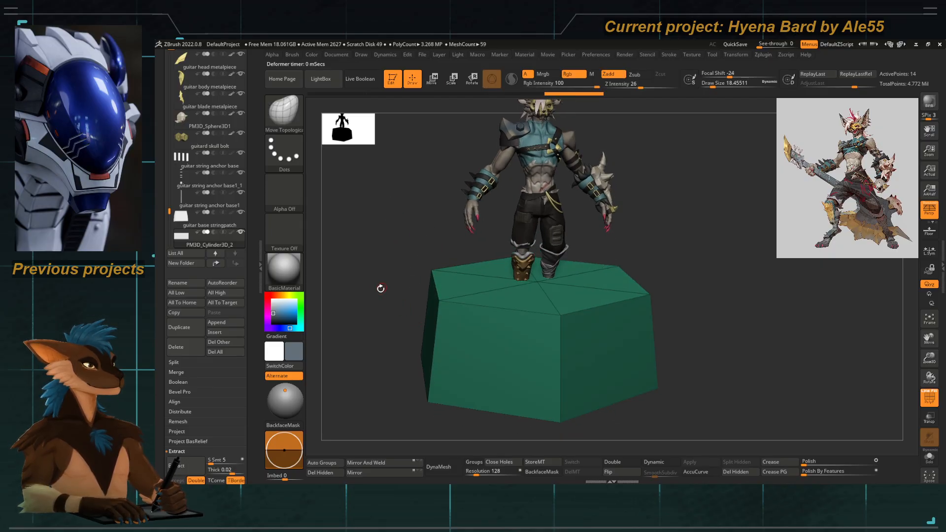
Scale down the tapered hexagonal block and move it up between the character's head and the axe-guitar's lower end.
{"action": "left_click_drag", "start_coordinate": [381, 288], "coordinate": [458, 303], "text": "shift"}
{"action": "key", "text": "e"}
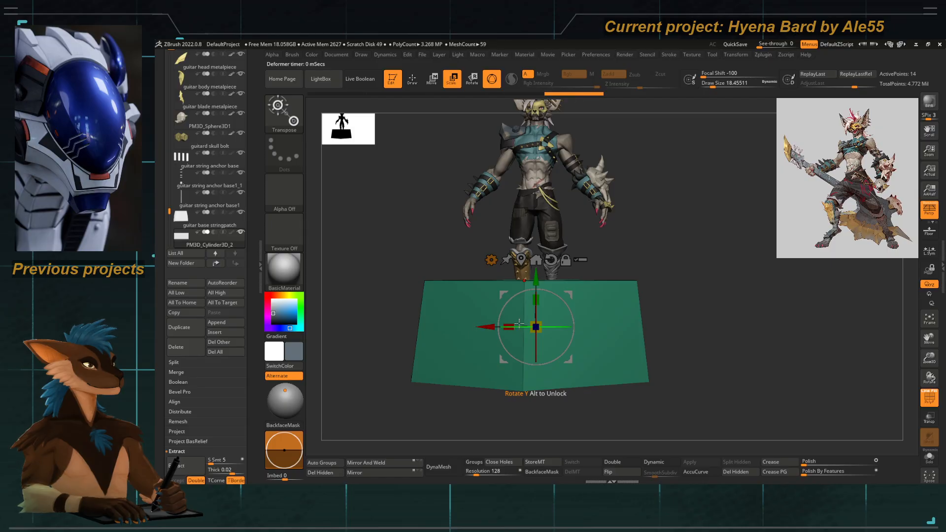
{"action": "left_click_drag", "start_coordinate": [519, 323], "coordinate": [536, 105]}
{"action": "right_click_drag", "start_coordinate": [521, 114], "coordinate": [523, 331], "text": "alt"}
{"action": "left_click_drag", "start_coordinate": [542, 325], "coordinate": [541, 212]}
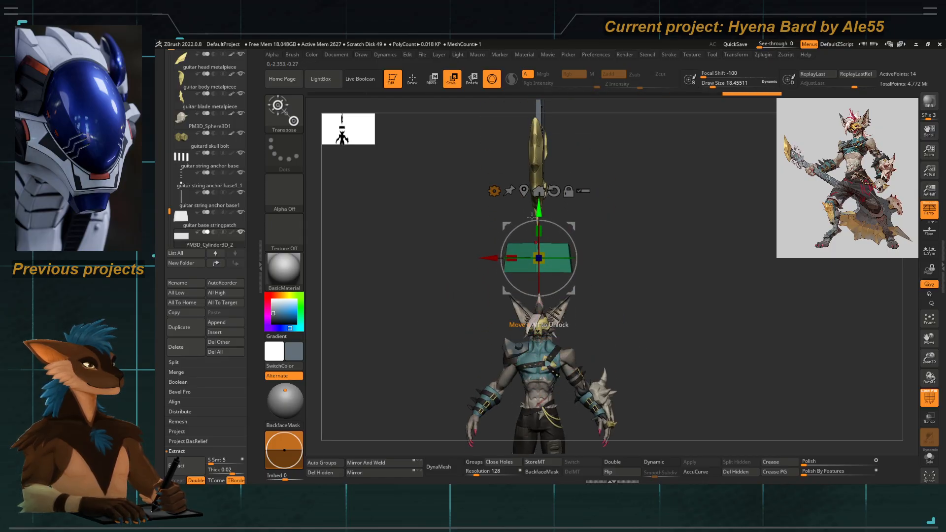
{"action": "right_click_drag", "start_coordinate": [540, 212], "coordinate": [533, 264], "text": "ctrl"}
{"action": "left_click_drag", "start_coordinate": [534, 250], "coordinate": [629, 310]}
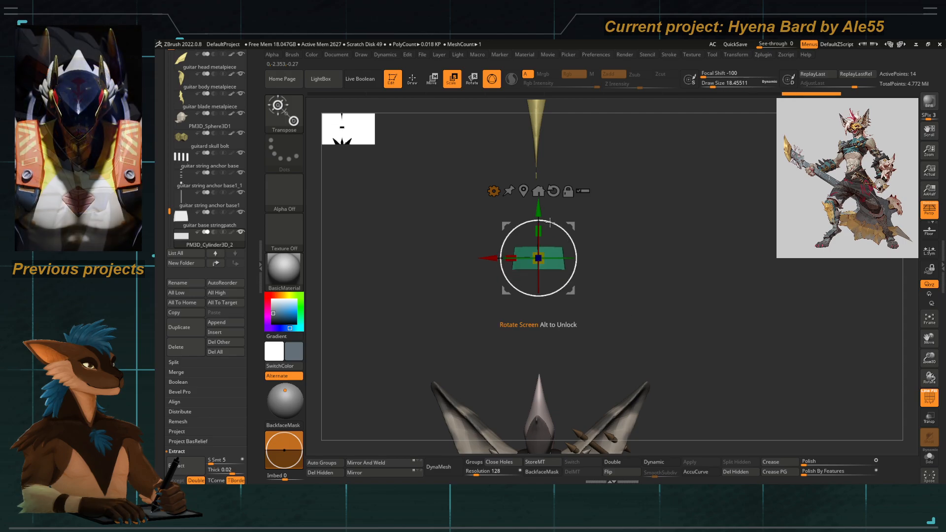
{"action": "left_click_drag", "start_coordinate": [538, 212], "coordinate": [538, 240]}
{"action": "right_click_drag", "start_coordinate": [507, 261], "coordinate": [463, 292], "text": "ctrl"}
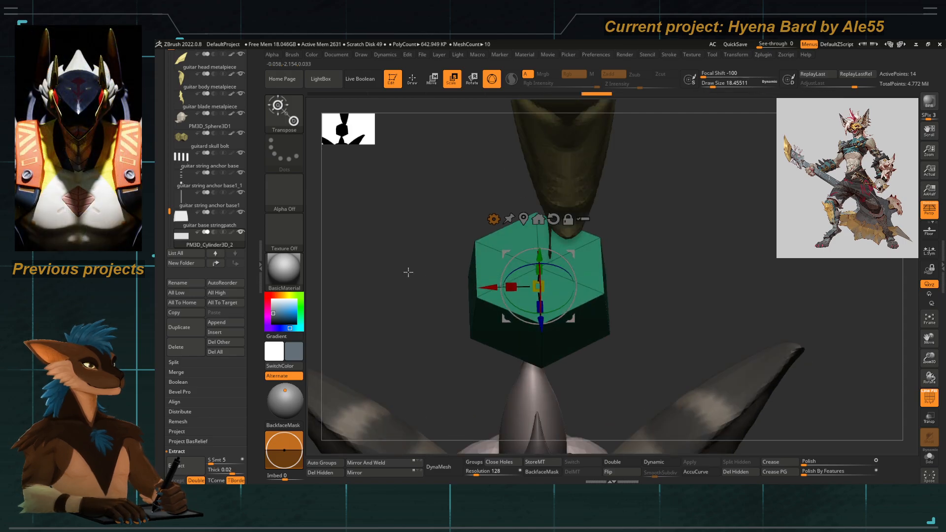
Flatten the small tapered hexagonal block further along its vertical axis.
{"action": "key", "text": "q"}
{"action": "mouse_move", "coordinate": [408, 272]}
{"action": "right_mouse_down"}
{"action": "mouse_move", "coordinate": [473, 301]}
{"action": "mouse_move", "coordinate": [431, 300]}
{"action": "mouse_move", "coordinate": [433, 329]}
{"action": "right_mouse_up"}
{"action": "key", "text": "w"}
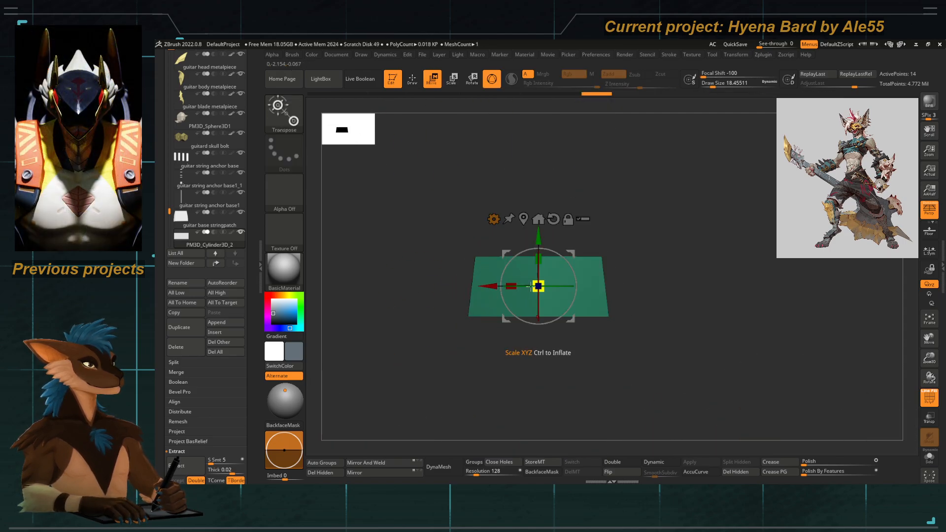
{"action": "left_click_drag", "start_coordinate": [534, 265], "coordinate": [536, 277]}
{"action": "left_click", "coordinate": [494, 219]}
{"action": "left_click", "coordinate": [457, 291]}
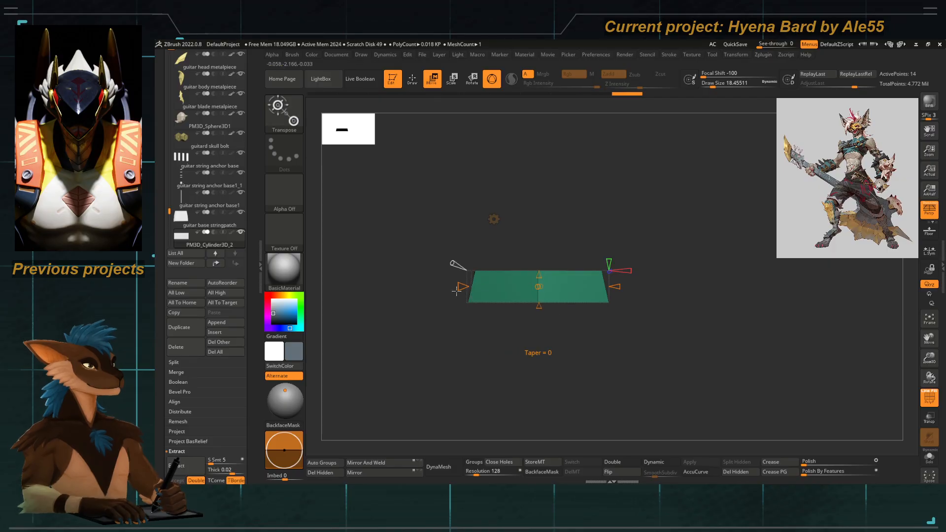
{"action": "right_click_drag", "start_coordinate": [393, 281], "coordinate": [406, 314]}
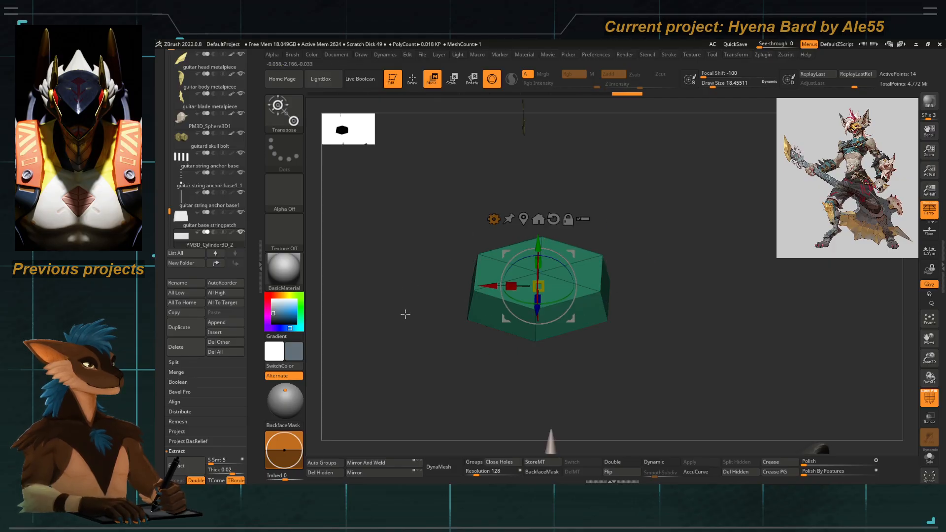
{"action": "left_click", "coordinate": [494, 219]}
{"action": "left_click", "coordinate": [640, 222]}
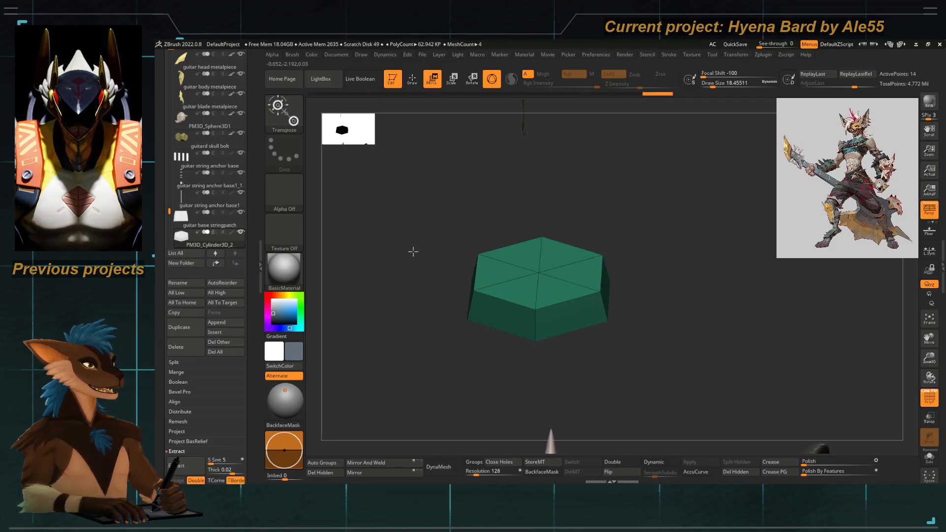
Isolate the hexagonal block's upper cap with SelectRect, assign it its own polygroup, and show the whole block again.
{"action": "right_click_drag", "start_coordinate": [412, 252], "coordinate": [468, 264]}
{"action": "left_click_drag", "start_coordinate": [420, 226], "coordinate": [632, 275], "text": "ctrl+shift"}
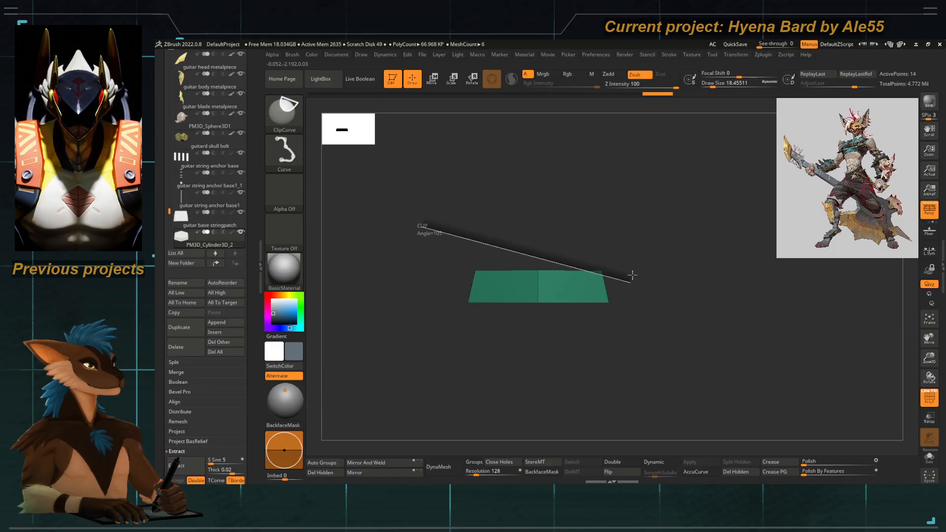
{"action": "left_click", "coordinate": [278, 135], "text": "ctrl+shift"}
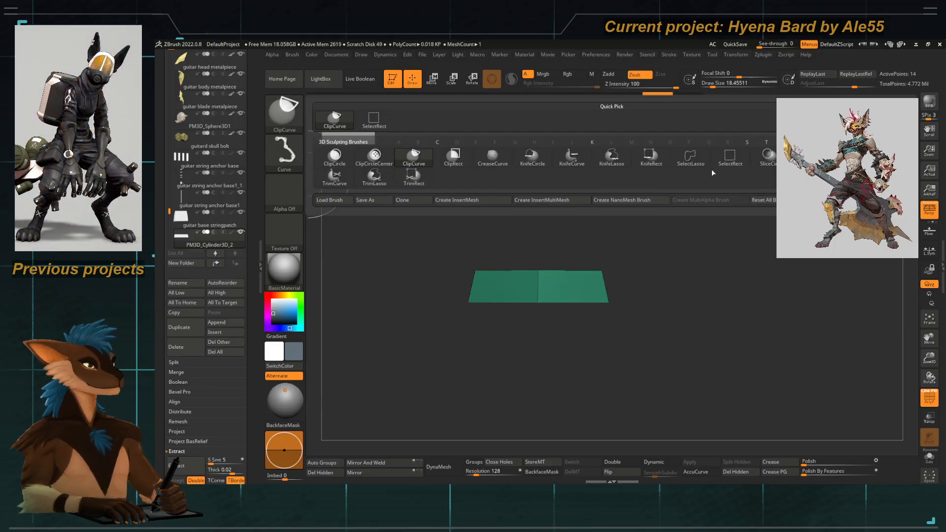
{"action": "left_click", "coordinate": [736, 163]}
{"action": "left_click_drag", "start_coordinate": [416, 213], "coordinate": [634, 271], "text": "ctrl+shift"}
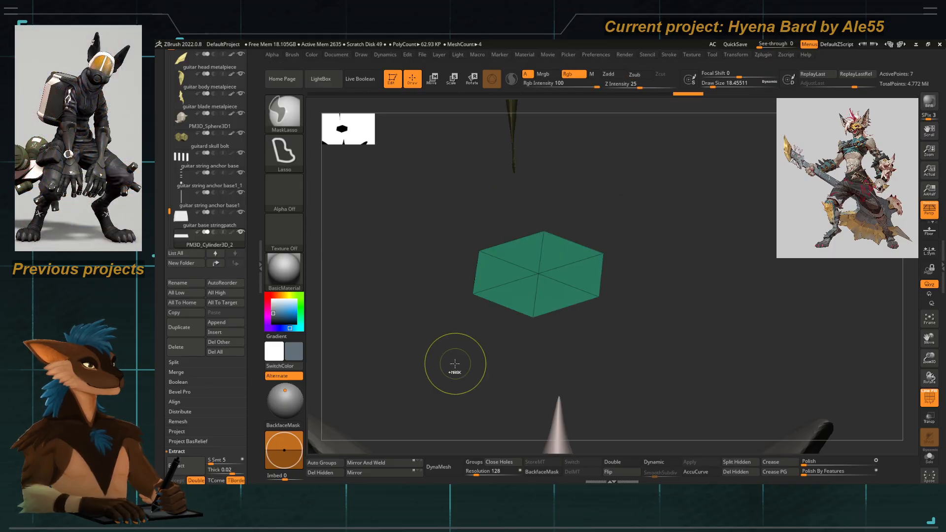
{"action": "key", "text": "ctrl+w"}
{"action": "left_click", "coordinate": [419, 315], "text": "ctrl+shift"}
{"action": "left_click_drag", "start_coordinate": [418, 317], "coordinate": [428, 300]}
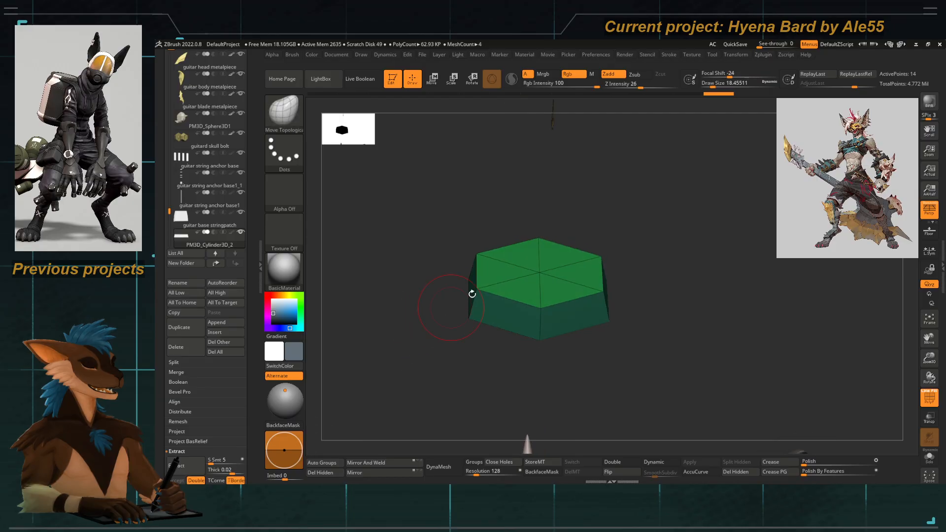
Inset the hexagonal block's upper cap with ZModeler, using Inset on Polygroup All to form a smaller concentric hexagon.
{"action": "left_click_drag", "start_coordinate": [422, 377], "coordinate": [408, 245]}
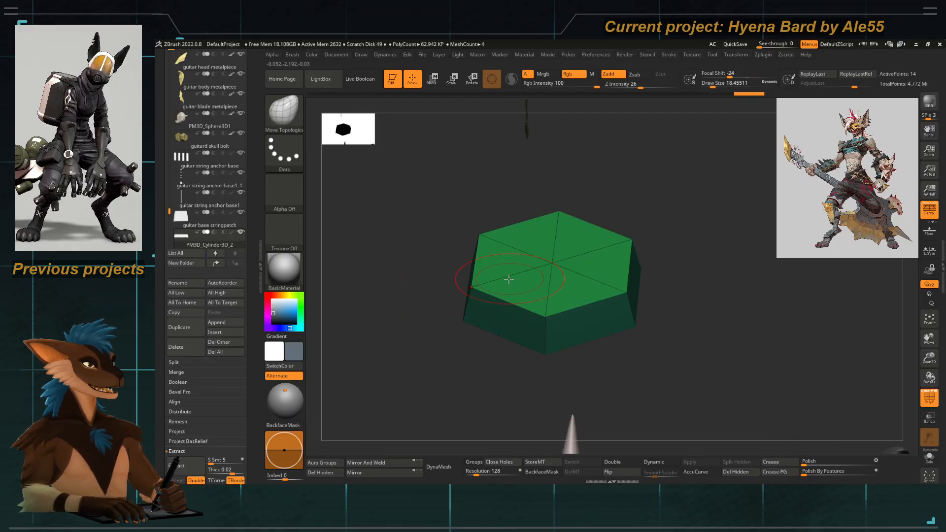
{"action": "key", "text": "b"}
{"action": "key", "text": "z"}
{"action": "key", "text": "m"}
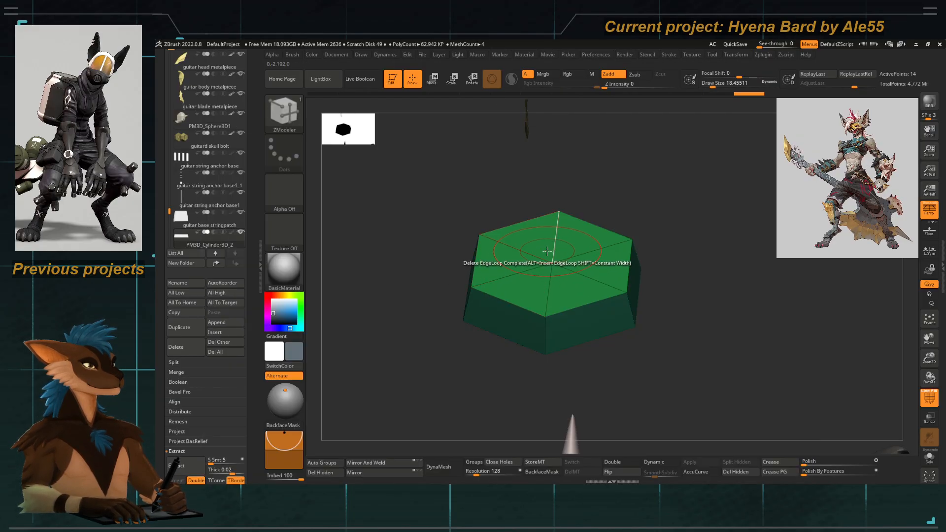
{"action": "key", "text": "space"}
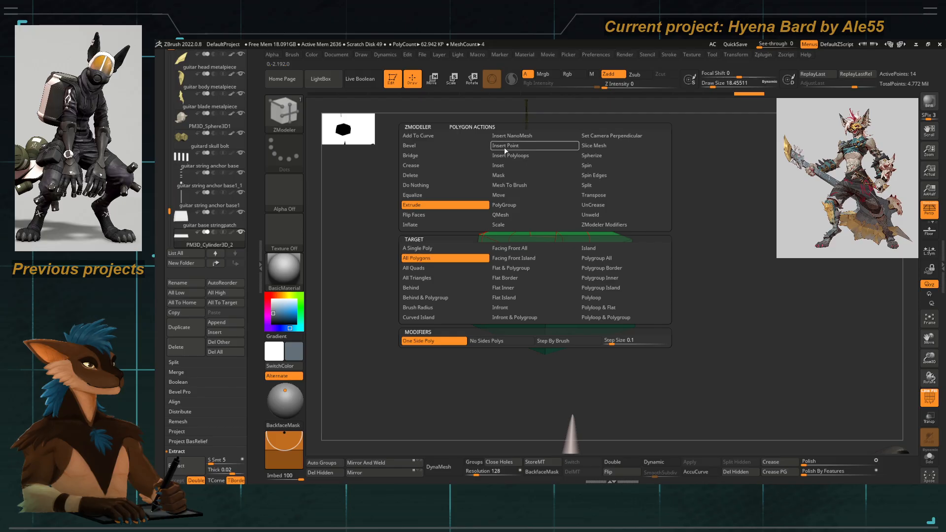
{"action": "left_click", "coordinate": [499, 167]}
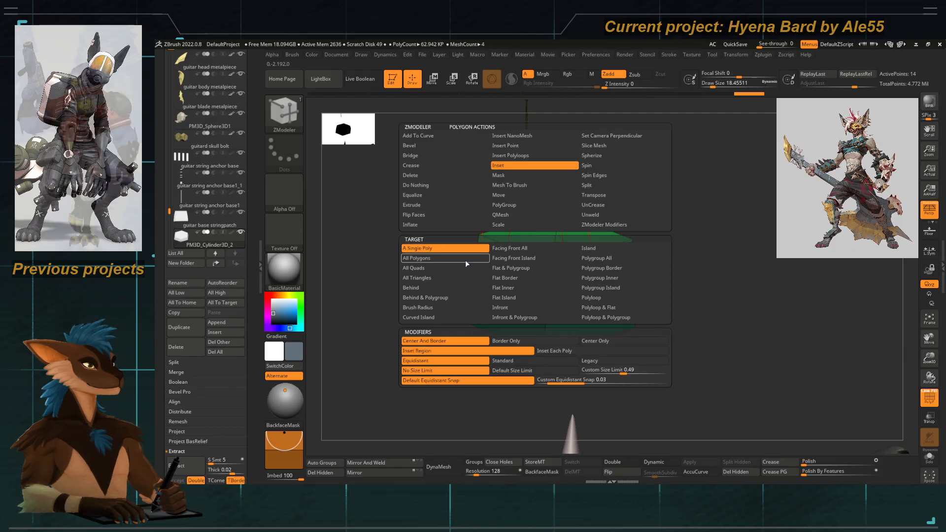
{"action": "left_click", "coordinate": [599, 261]}
{"action": "left_click_drag", "start_coordinate": [526, 230], "coordinate": [555, 253]}
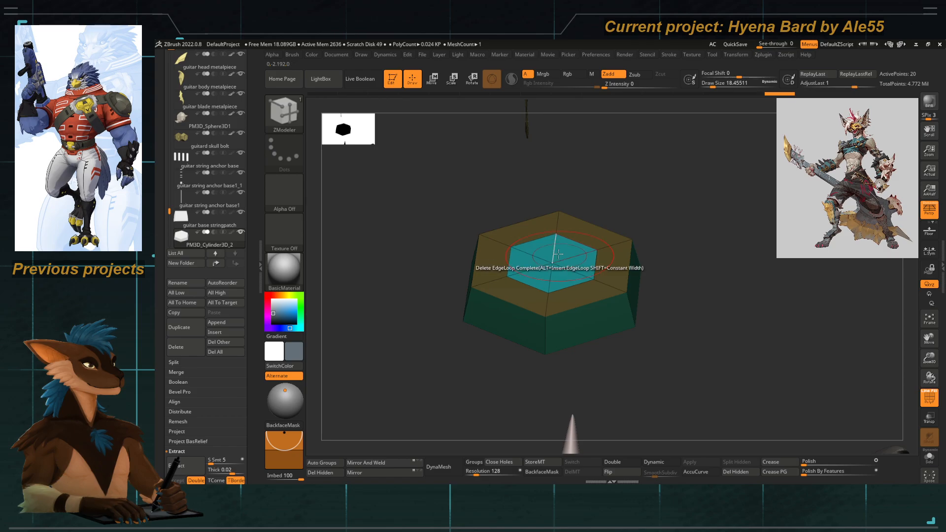
Extrude the inset inner hexagon upward with ZModeler's Extrude on Polygroup All, forming a tall narrower tier above the base.
{"action": "key", "text": "space"}
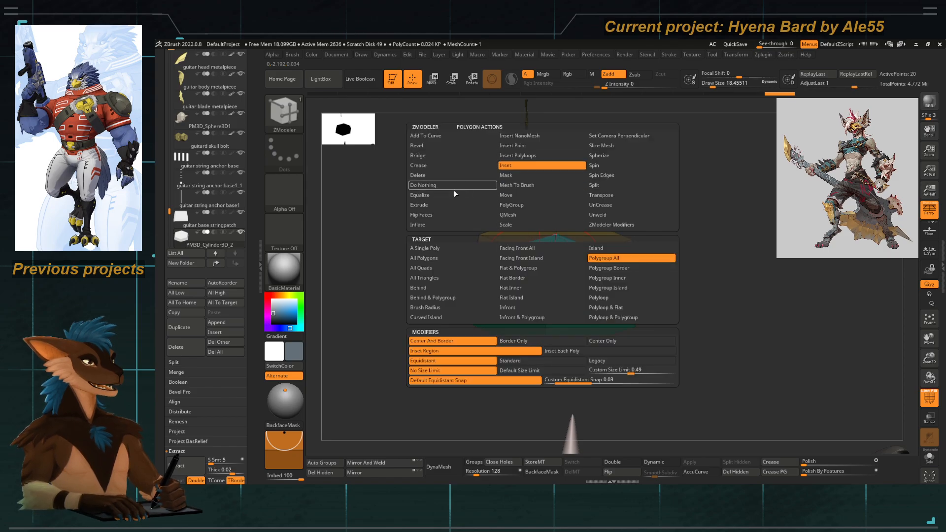
{"action": "left_click", "coordinate": [457, 207]}
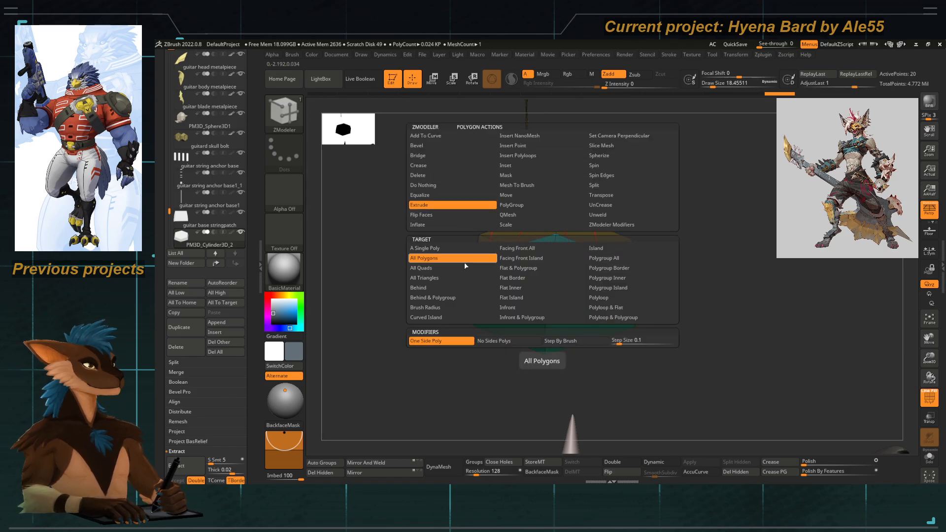
{"action": "left_click_drag", "start_coordinate": [389, 209], "coordinate": [400, 202]}
{"action": "key", "text": "space"}
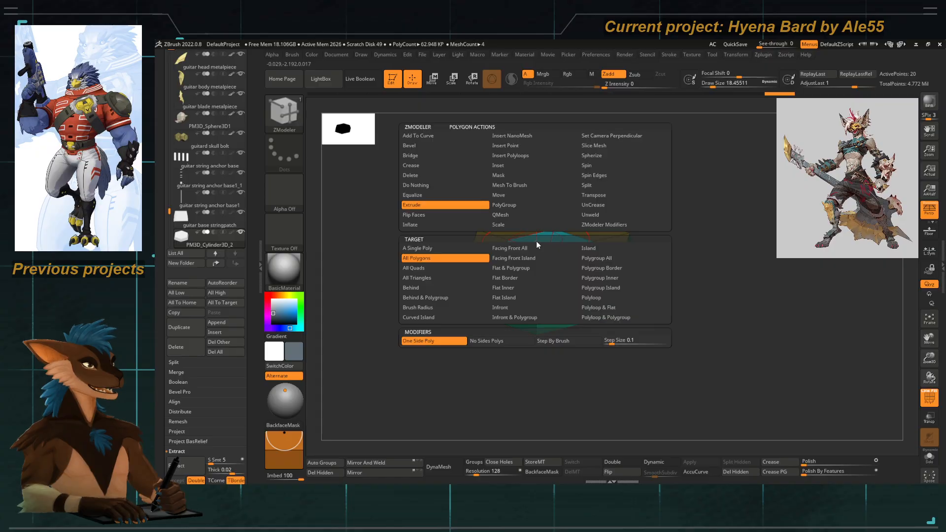
{"action": "left_click", "coordinate": [598, 259]}
{"action": "left_click_drag", "start_coordinate": [540, 249], "coordinate": [534, 199]}
{"action": "left_click_drag", "start_coordinate": [469, 207], "coordinate": [448, 205]}
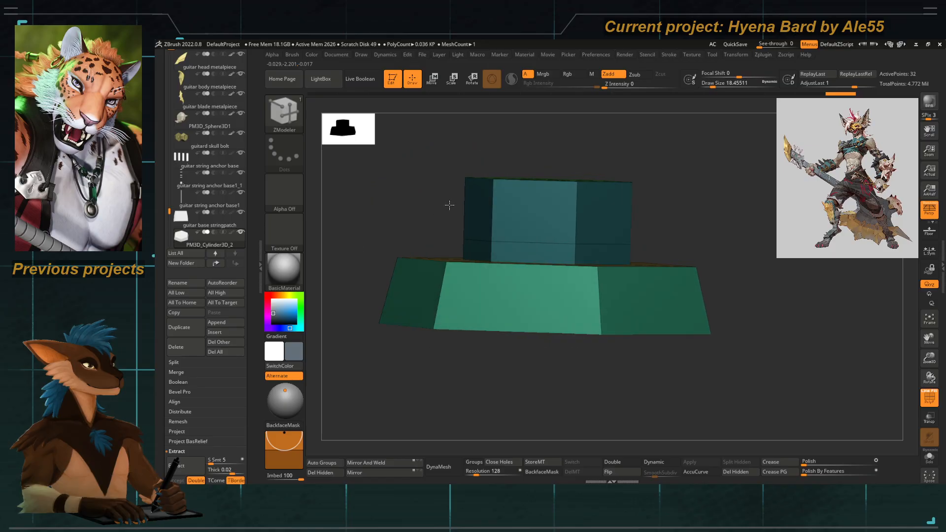
Extrude the upper band of side faces outward as a Polyloop, leaving a recessed neck above the hexagonal base.
{"action": "key", "text": "space"}
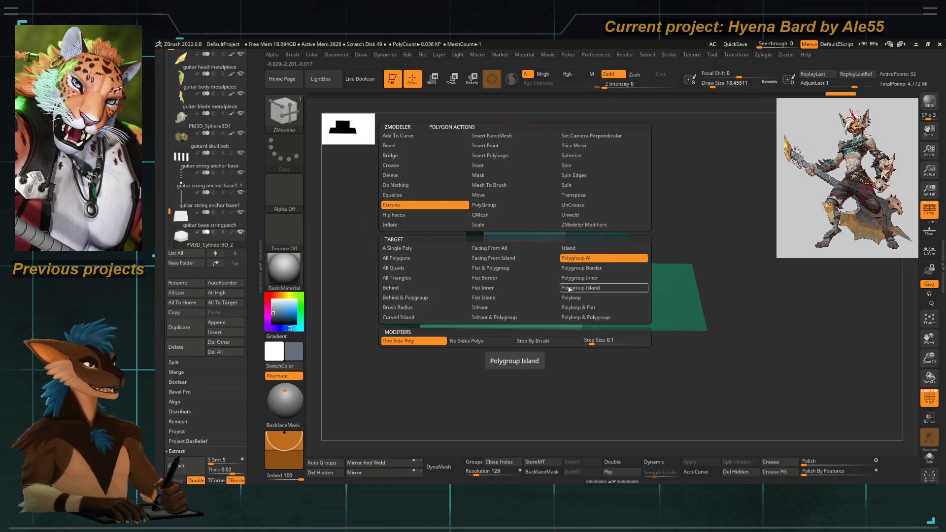
{"action": "left_click", "coordinate": [567, 297]}
{"action": "right_click_drag", "start_coordinate": [512, 200], "coordinate": [499, 223]}
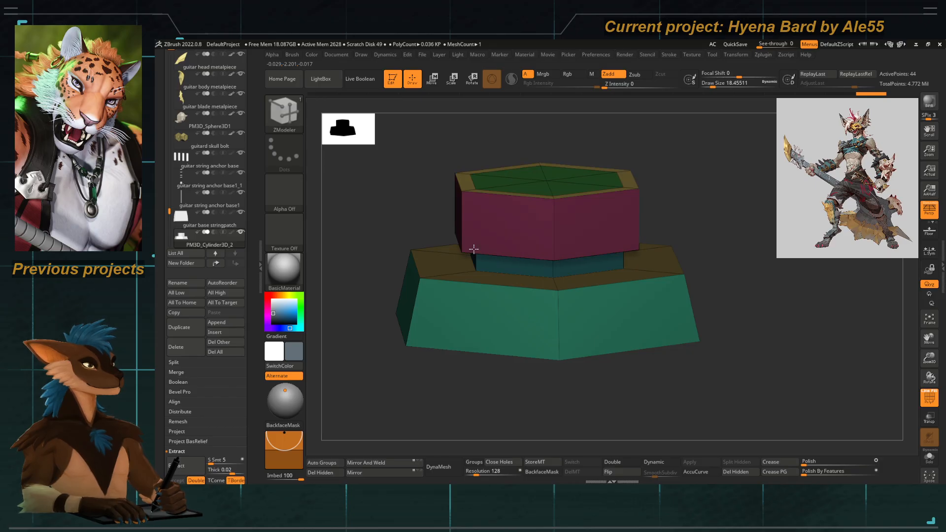
{"action": "left_click_drag", "start_coordinate": [474, 249], "coordinate": [474, 251]}
{"action": "right_click_drag", "start_coordinate": [410, 180], "coordinate": [424, 207]}
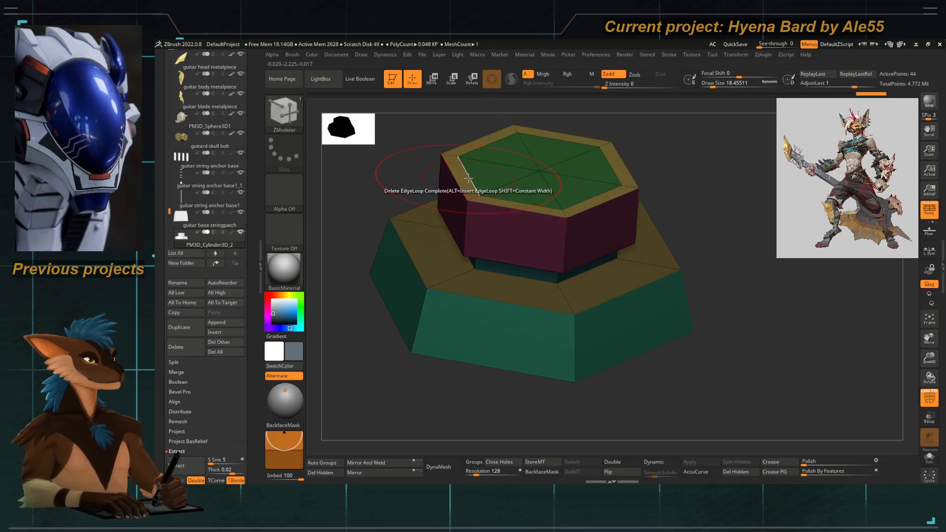
Delete the inner hexagonal edge loop on the top face of the upper tier and align the piece to a front view.
{"action": "key", "text": "space"}
{"action": "left_click", "coordinate": [462, 288]}
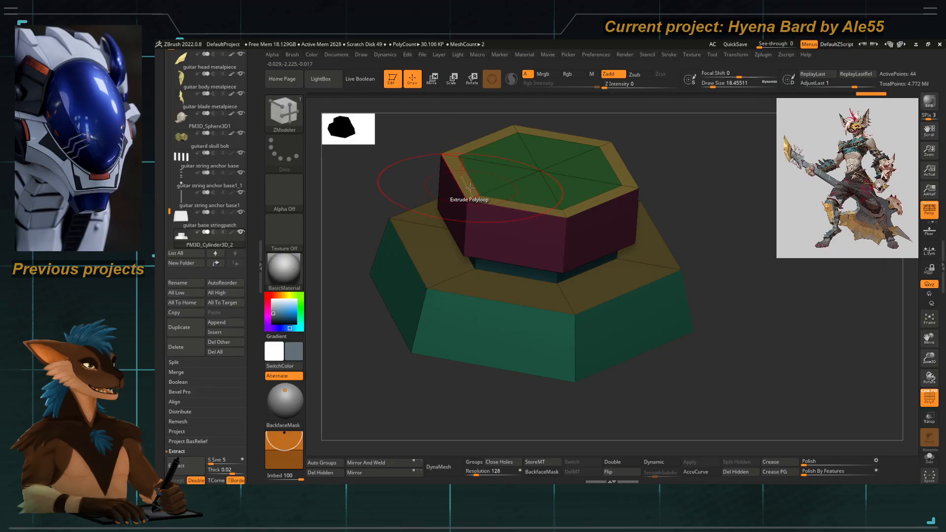
{"action": "left_click", "coordinate": [472, 185]}
{"action": "left_click_drag", "start_coordinate": [399, 154], "coordinate": [398, 142], "text": "shift"}
{"action": "left_click_drag", "start_coordinate": [446, 202], "coordinate": [433, 254], "text": "alt"}
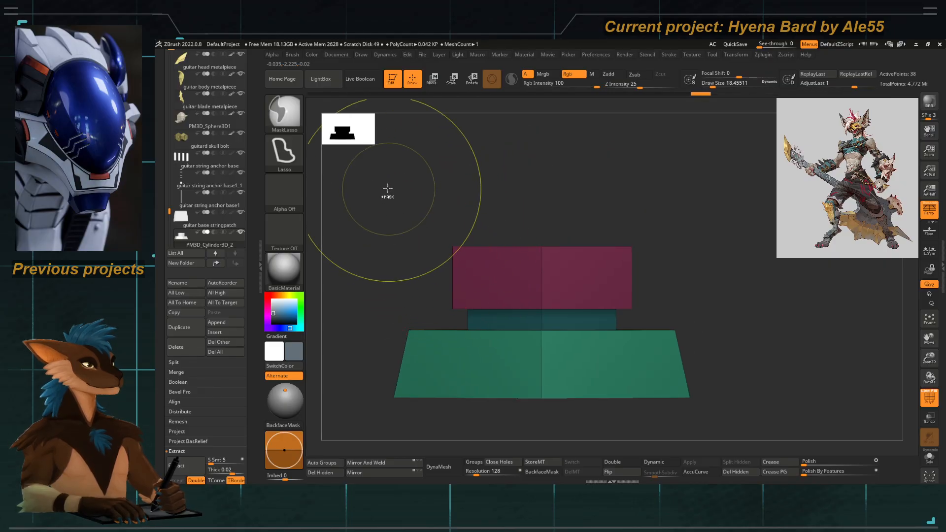
Taper the upper hexagonal tier by masking everything except its top vertices, scaling them inward, and clearing the mask.
{"action": "left_click_drag", "start_coordinate": [415, 199], "coordinate": [662, 269], "text": "ctrl"}
{"action": "mouse_move", "coordinate": [440, 227]}
{"action": "left_mouse_down", "text": "ctrl"}
{"action": "mouse_move", "coordinate": [417, 234]}
{"action": "mouse_move", "coordinate": [680, 205]}
{"action": "mouse_move", "coordinate": [688, 222]}
{"action": "left_mouse_up", "text": "ctrl"}
{"action": "key", "text": "ctrl+i"}
{"action": "key", "text": "w"}
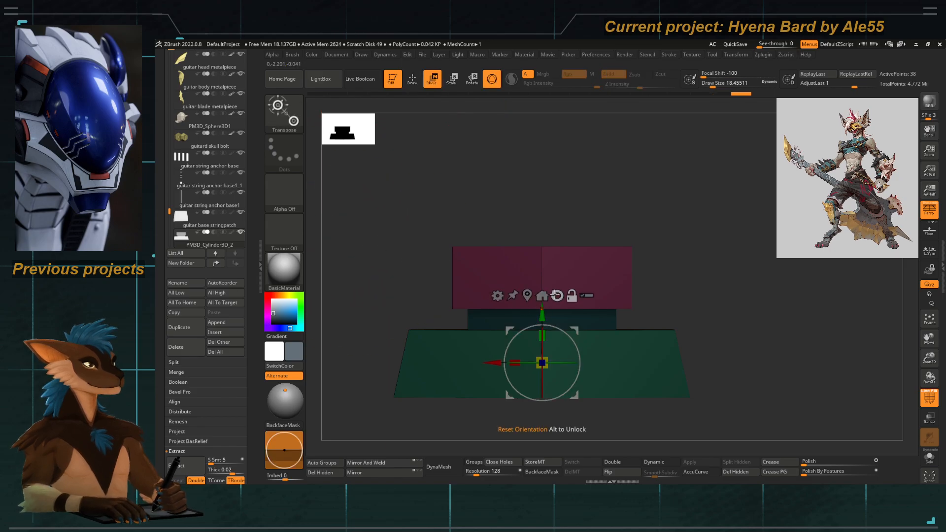
{"action": "left_click", "coordinate": [527, 294]}
{"action": "left_click_drag", "start_coordinate": [474, 165], "coordinate": [488, 203]}
{"action": "left_click_drag", "start_coordinate": [543, 246], "coordinate": [547, 241]}
{"action": "mouse_move", "coordinate": [382, 213]}
{"action": "left_mouse_down", "text": "ctrl"}
{"action": "mouse_move", "coordinate": [421, 245]}
{"action": "mouse_move", "coordinate": [414, 268]}
{"action": "mouse_move", "coordinate": [469, 322]}
{"action": "mouse_move", "coordinate": [517, 292]}
{"action": "left_mouse_up", "text": "ctrl"}
{"action": "key", "text": "q"}
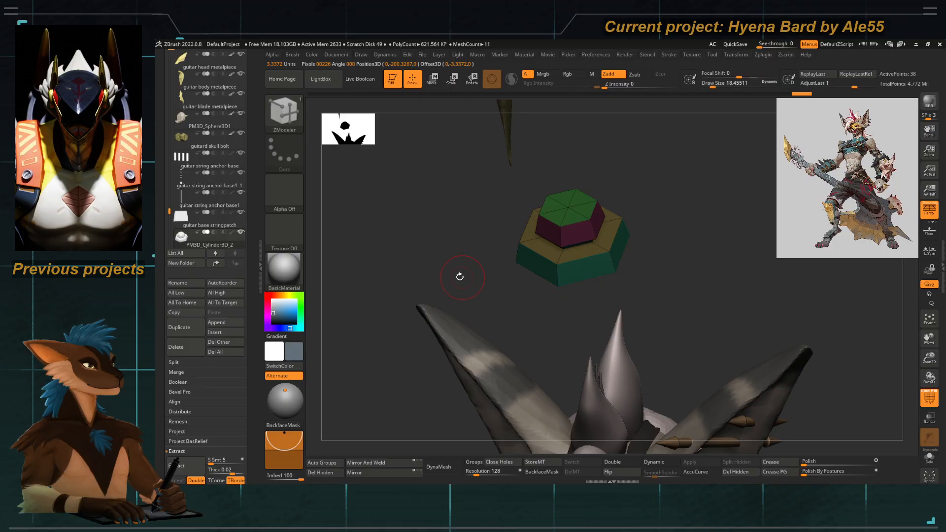
Preview the stepped hexagonal piece with dynamic subdivision and the polyframe hidden.
{"action": "left_click_drag", "start_coordinate": [460, 277], "coordinate": [458, 299]}
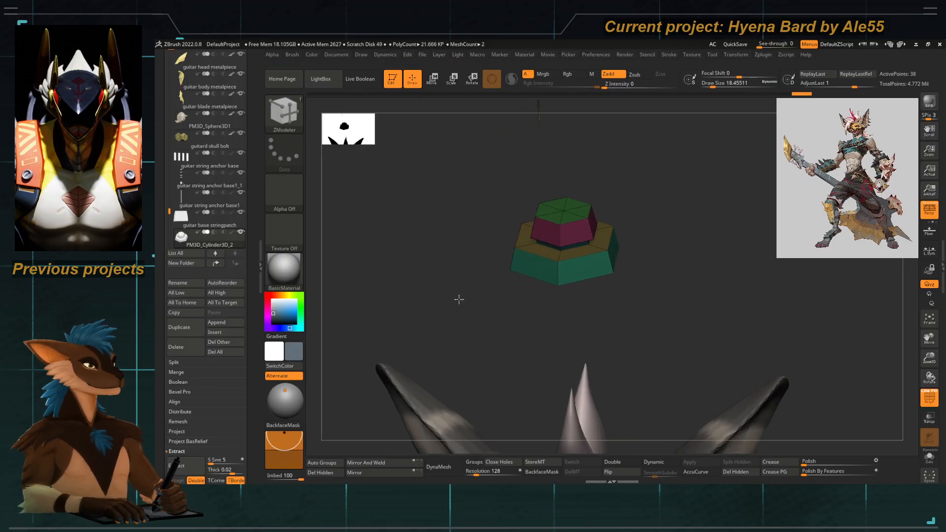
{"action": "key", "text": "d"}
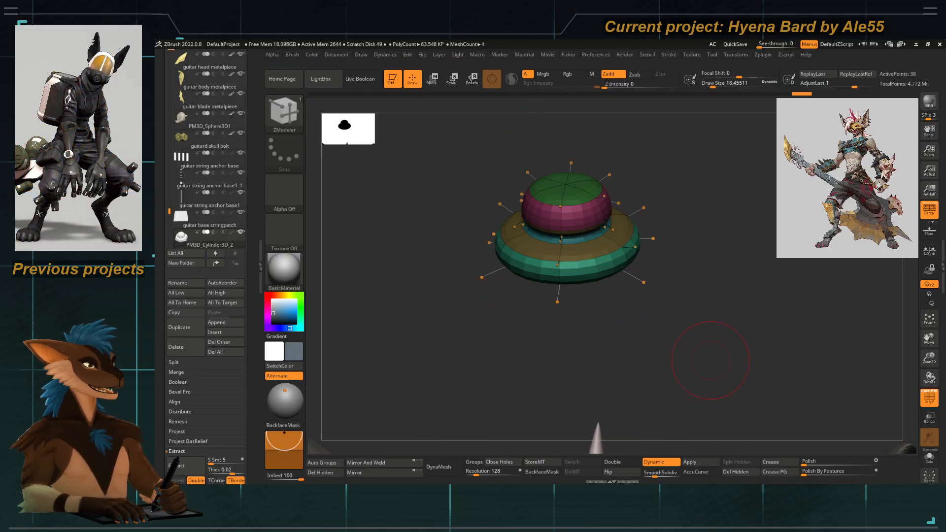
{"action": "key", "text": "shift+f"}
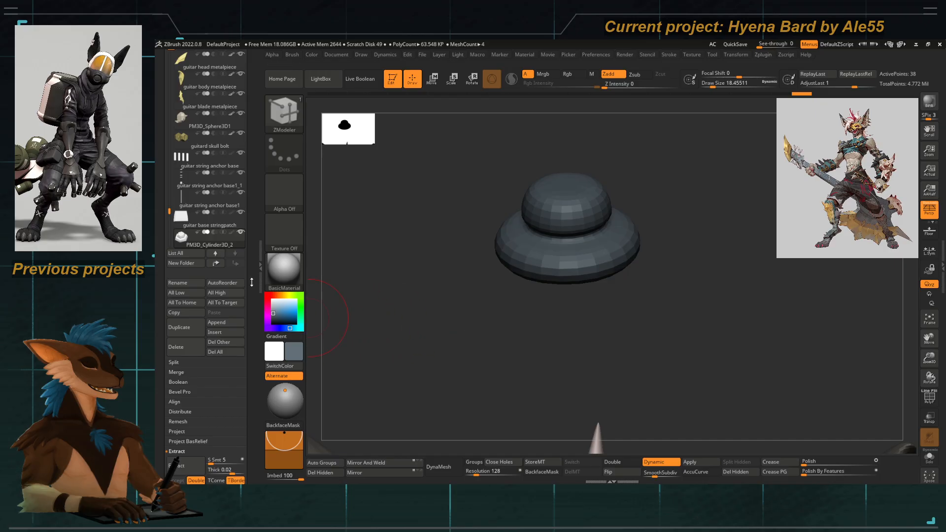
Crease the polygroup borders and the remaining hard edges of the stepped piece, checking its hexagonal shape with dynamic subdivision and polyframe on.
{"action": "left_click_drag", "start_coordinate": [252, 282], "coordinate": [247, 184]}
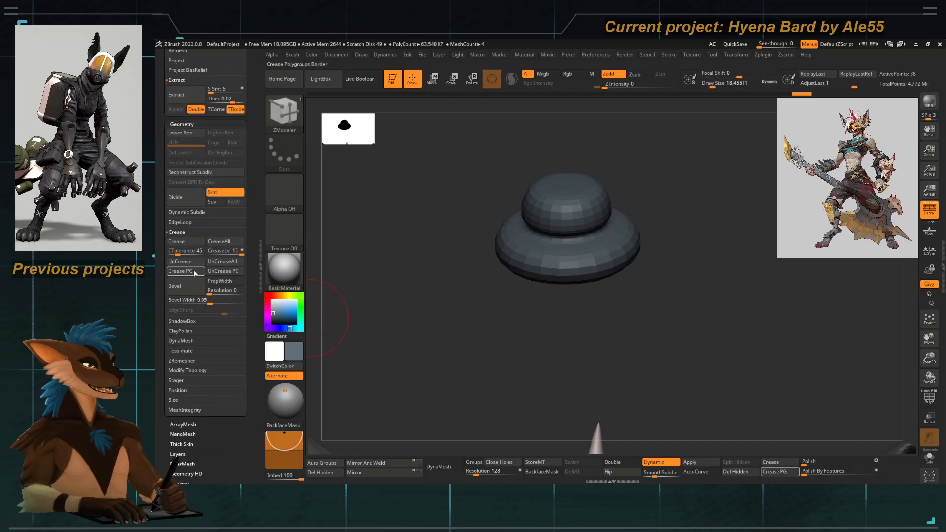
{"action": "key", "text": "shift+d"}
{"action": "mouse_move", "coordinate": [445, 304]}
{"action": "left_mouse_down"}
{"action": "mouse_move", "coordinate": [426, 273]}
{"action": "mouse_move", "coordinate": [437, 300]}
{"action": "mouse_move", "coordinate": [477, 253]}
{"action": "mouse_move", "coordinate": [454, 295]}
{"action": "left_mouse_up"}
{"action": "left_click", "coordinate": [930, 398]}
{"action": "key", "text": "d"}
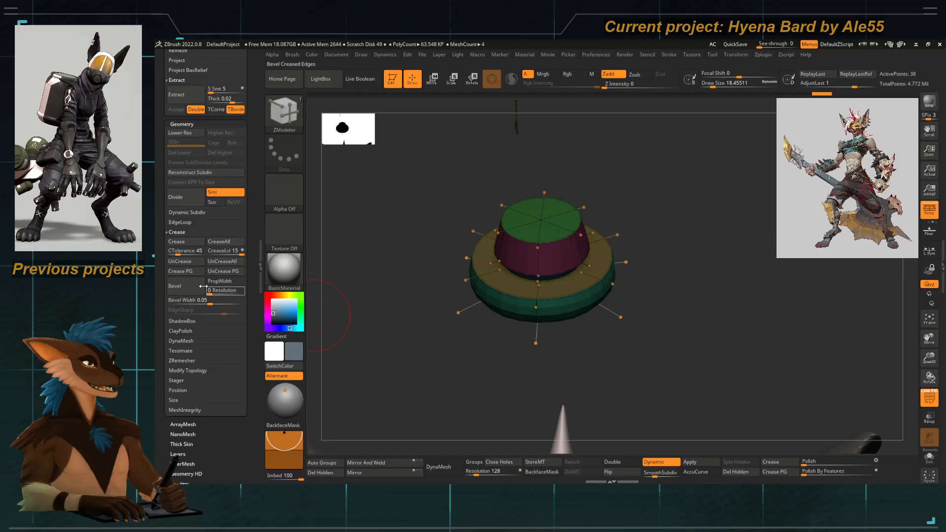
{"action": "left_click", "coordinate": [194, 242]}
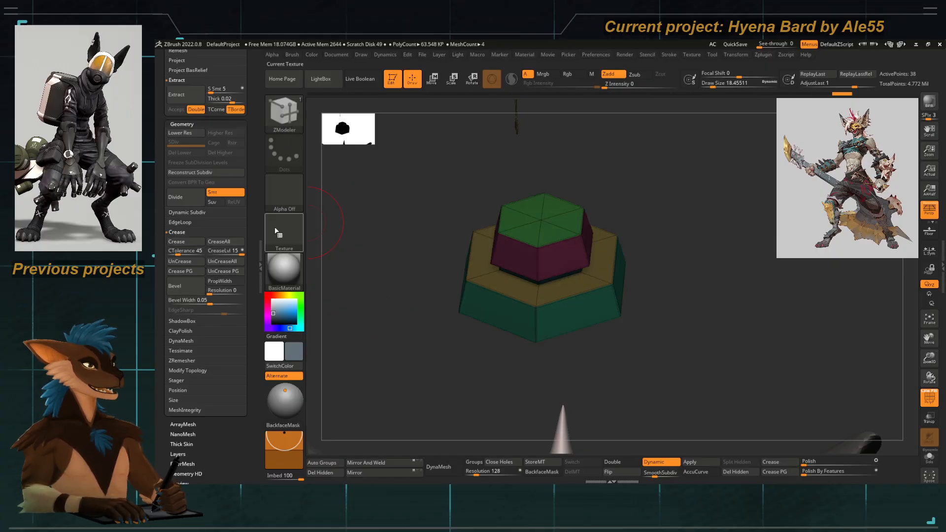
{"action": "left_click_drag", "start_coordinate": [413, 340], "coordinate": [410, 321]}
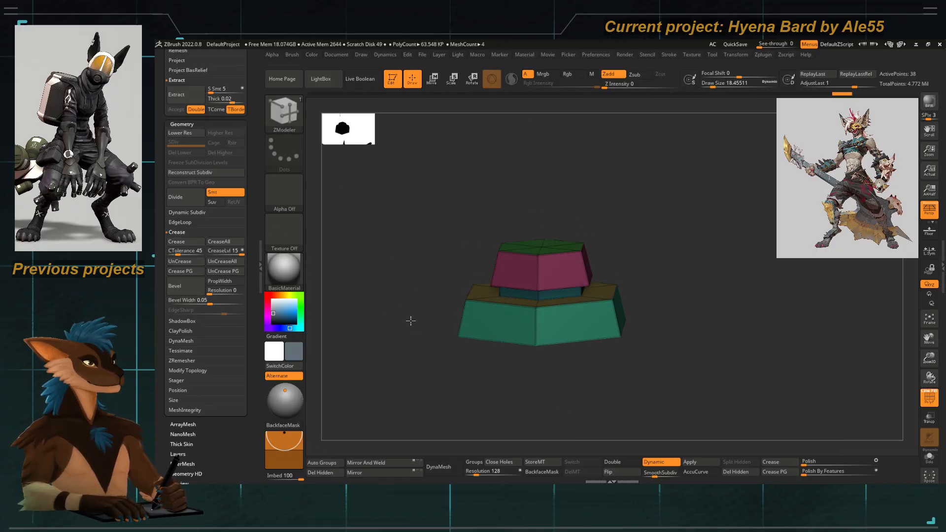
Lower the stepped hexagonal bolt's crease level and turn off the polyframe display to check its softened edges.
{"action": "left_click", "coordinate": [220, 252]}
{"action": "left_click_drag", "start_coordinate": [217, 251], "coordinate": [223, 252]}
{"action": "left_click", "coordinate": [185, 213]}
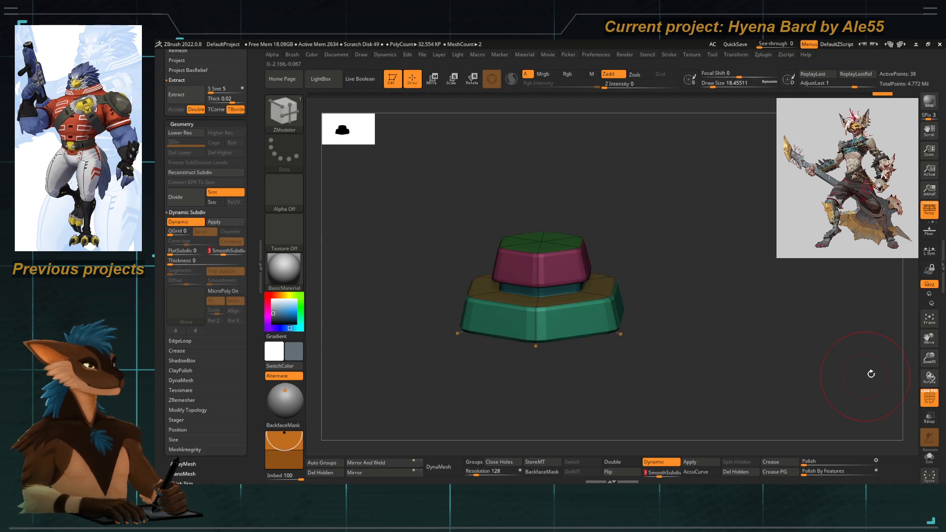
{"action": "left_click", "coordinate": [932, 400]}
{"action": "left_click_drag", "start_coordinate": [439, 277], "coordinate": [422, 247], "text": "alt"}
{"action": "left_click_drag", "start_coordinate": [414, 252], "coordinate": [439, 331]}
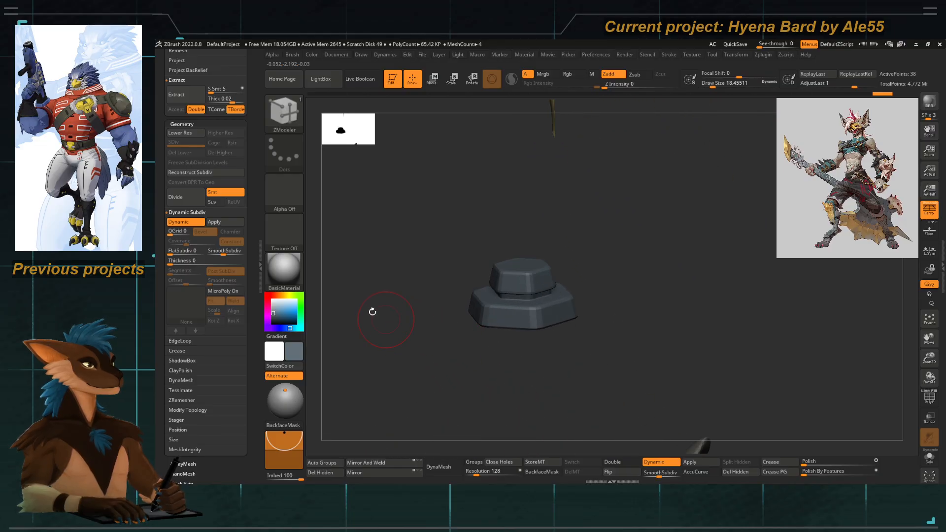
{"action": "left_click_drag", "start_coordinate": [428, 292], "coordinate": [430, 333]}
Set the bolt's smooth subdivision level to 5 and its crease level to 3.
{"action": "left_click_drag", "start_coordinate": [221, 249], "coordinate": [231, 250]}
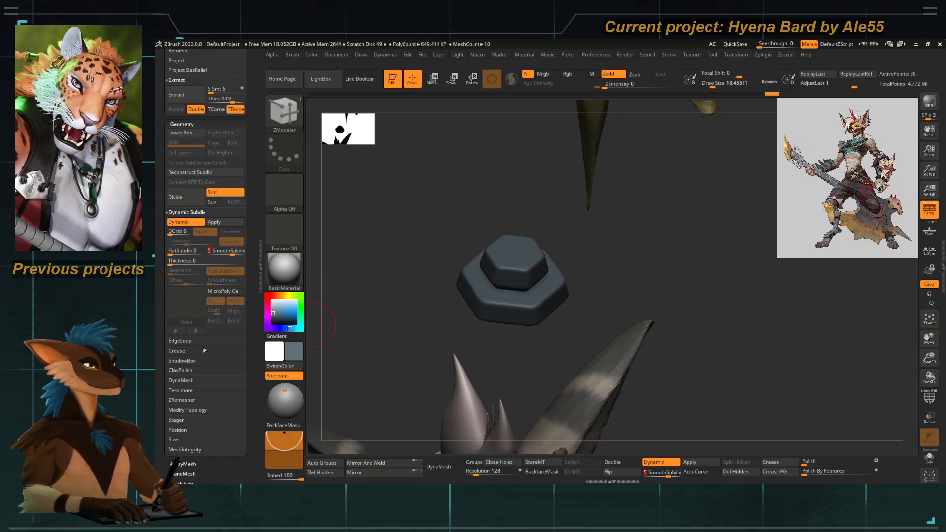
{"action": "left_click", "coordinate": [178, 352]}
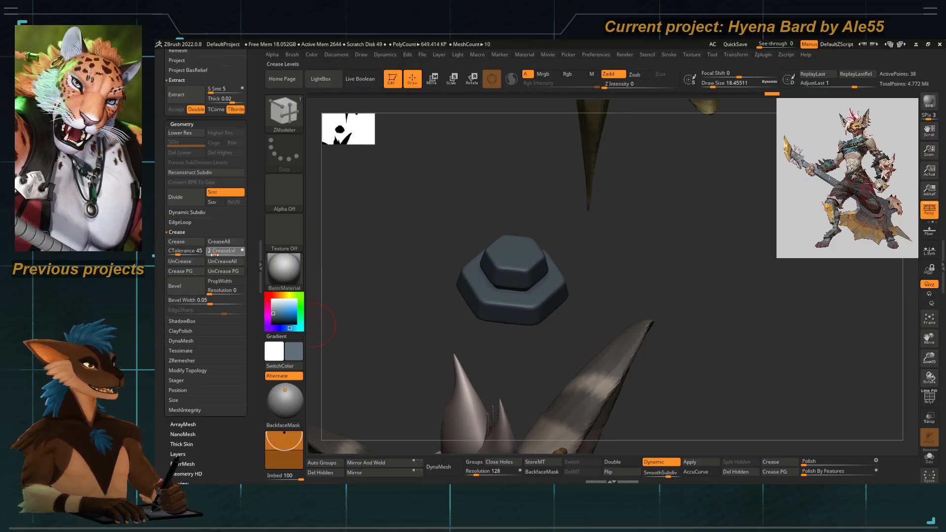
{"action": "mouse_move", "coordinate": [457, 306]}
{"action": "left_mouse_down"}
{"action": "mouse_move", "coordinate": [423, 286]}
{"action": "mouse_move", "coordinate": [422, 271]}
{"action": "mouse_move", "coordinate": [462, 312]}
{"action": "left_mouse_up"}
Rename the PM3D_Cylinder3D_2 subtool as "guitar head bolt worldspace".
{"action": "key", "text": "w"}
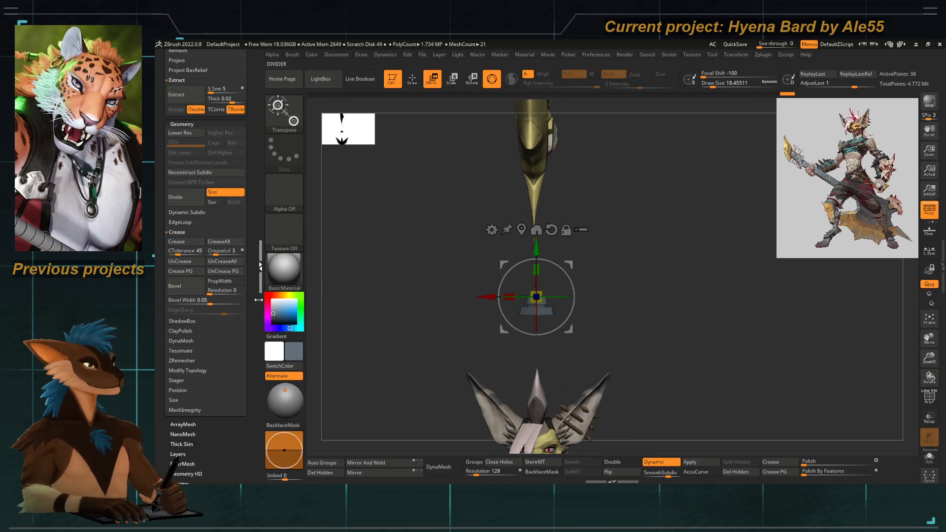
{"action": "left_click_drag", "start_coordinate": [259, 300], "coordinate": [252, 325]}
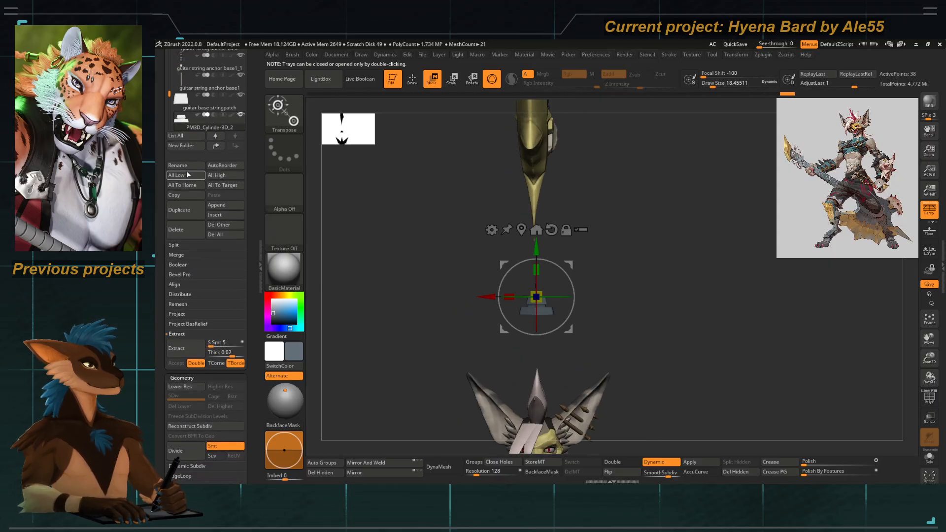
{"action": "left_click", "coordinate": [181, 166]}
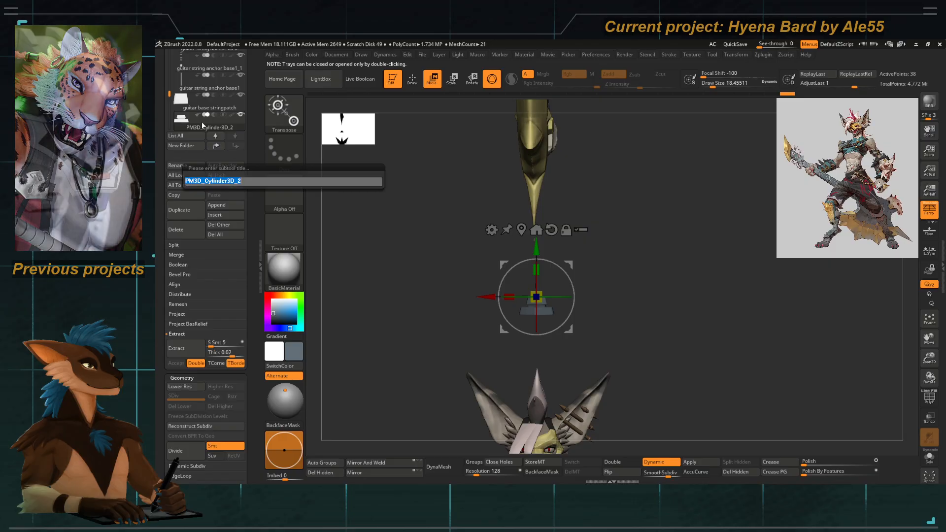
{"action": "type", "text": "gu"}
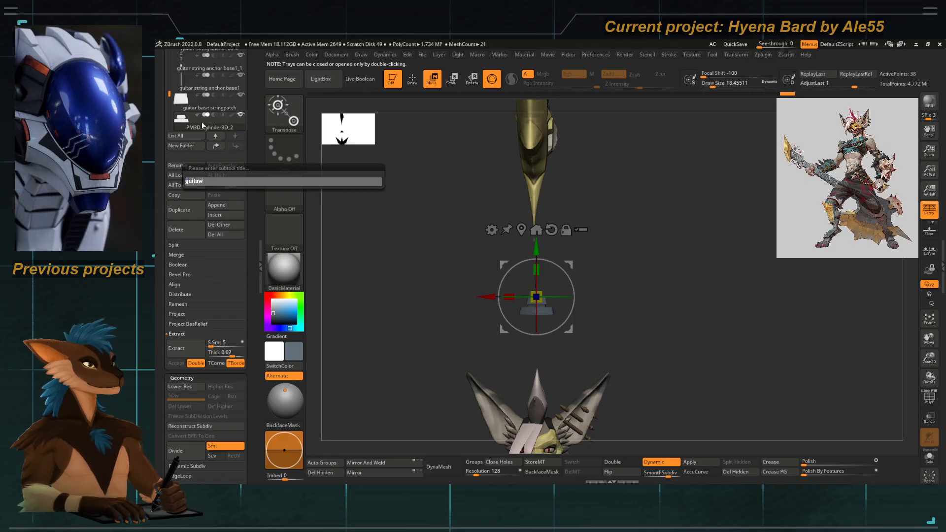
{"action": "type", "text": "itar"}
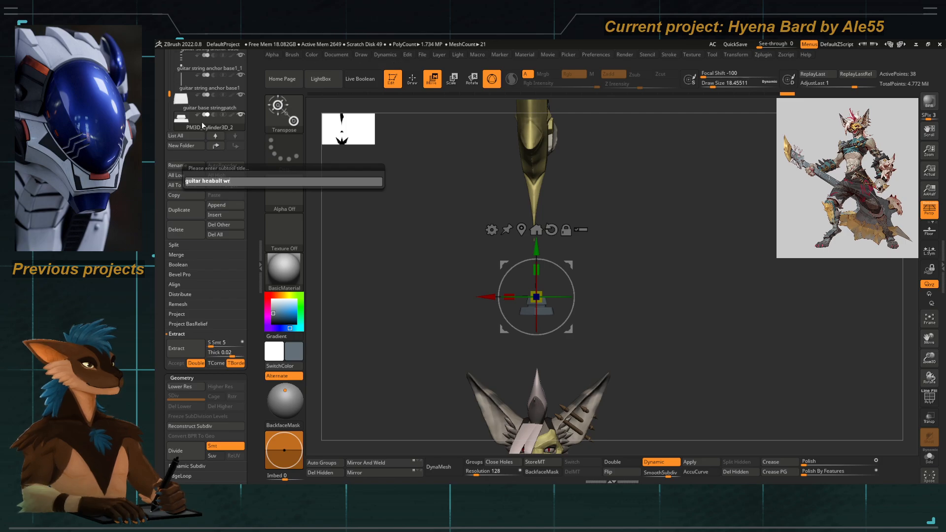
{"action": "type", "text": "heabolt worldspace"}
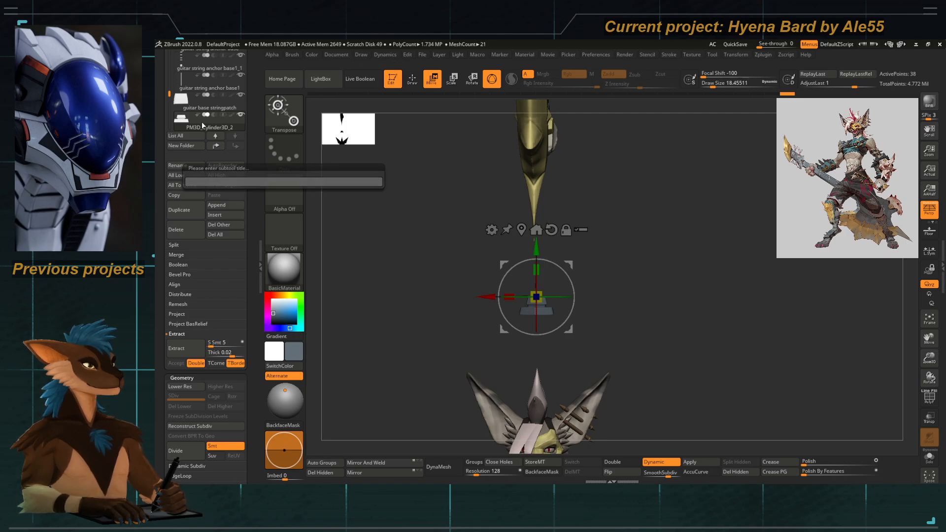
{"action": "key", "text": "Return"}
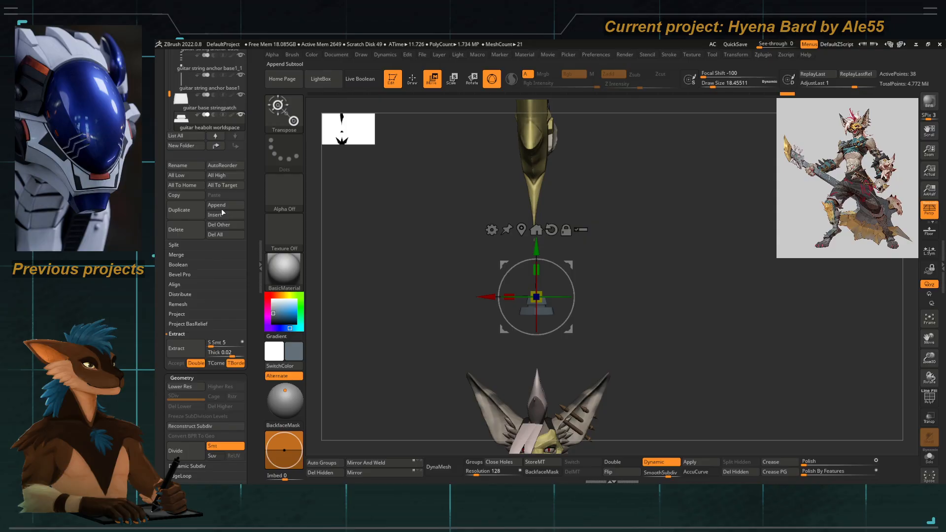
{"action": "left_click", "coordinate": [178, 165]}
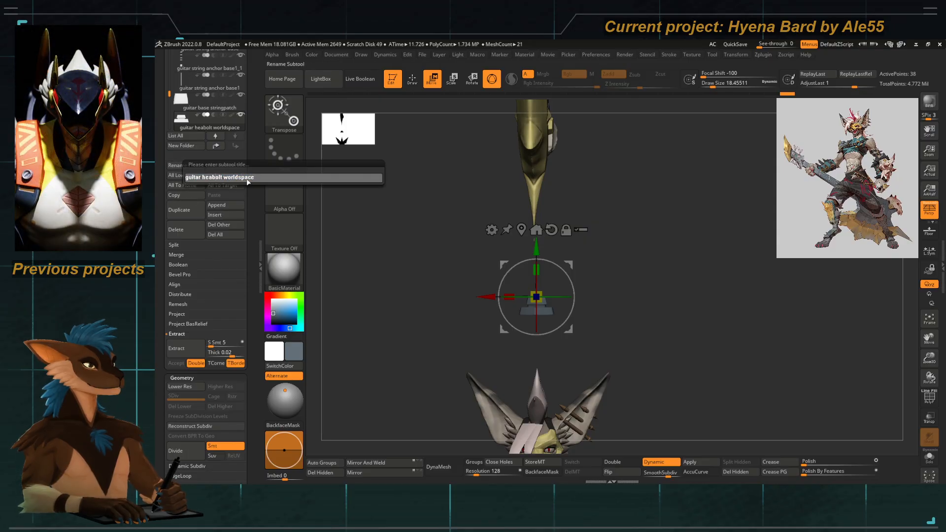
{"action": "key", "text": "Return"}
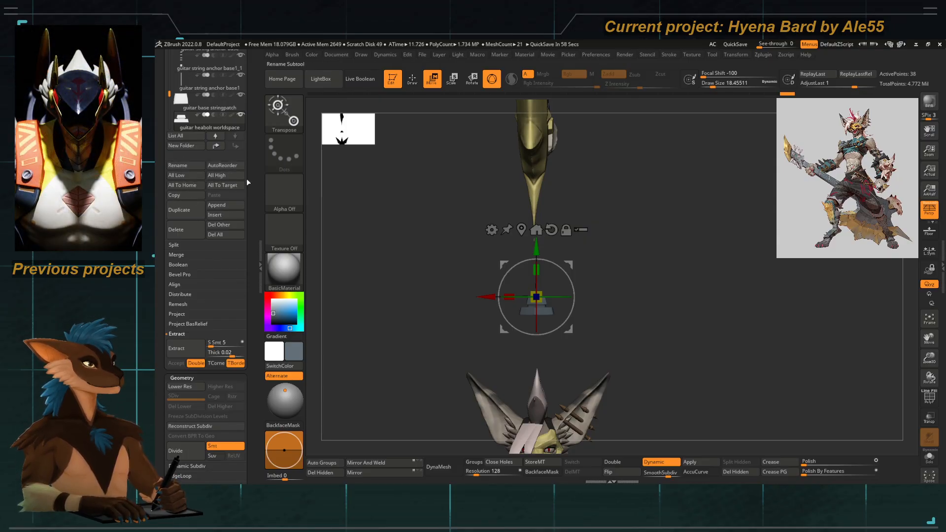
Duplicate the guitar head bolt subtool, move the original into the world origin elements folder and collapse that folder.
{"action": "scroll", "coordinate": [230, 240], "scroll_direction": "up", "scroll_amount": 5}
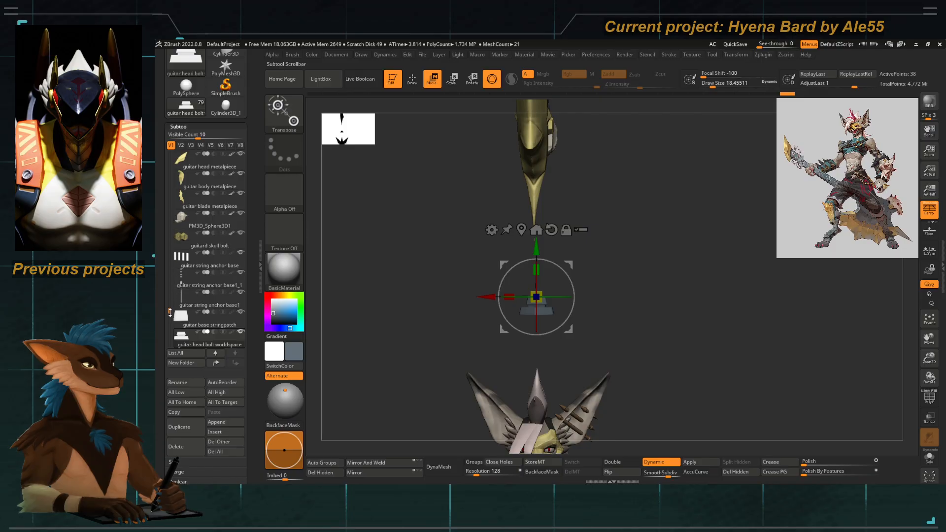
{"action": "mouse_move", "coordinate": [170, 313]}
{"action": "left_mouse_down"}
{"action": "mouse_move", "coordinate": [168, 266]}
{"action": "mouse_move", "coordinate": [169, 312]}
{"action": "left_mouse_up"}
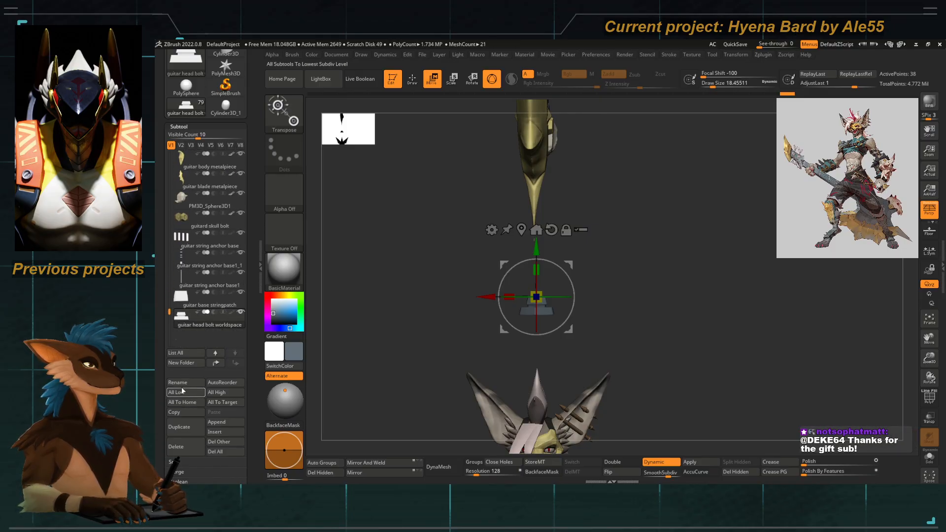
{"action": "left_click", "coordinate": [180, 426]}
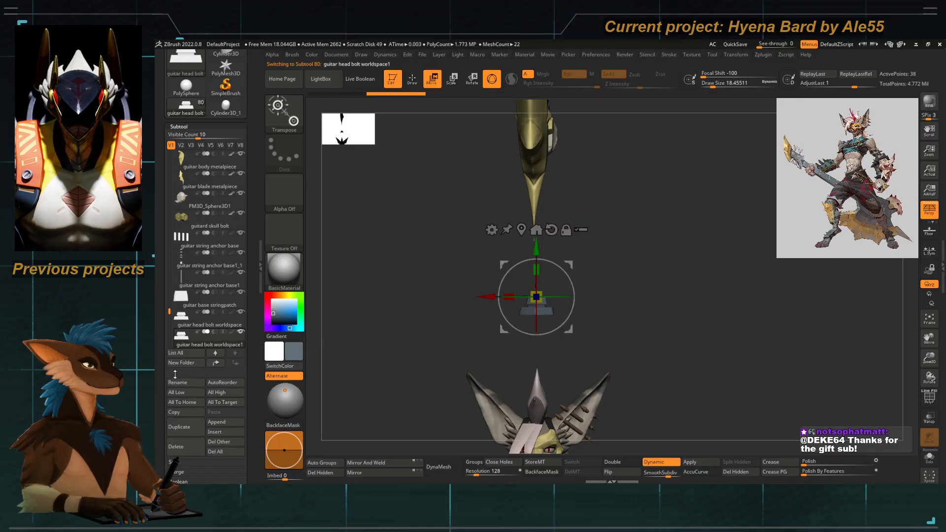
{"action": "left_click_drag", "start_coordinate": [181, 316], "coordinate": [179, 148]}
{"action": "left_click_drag", "start_coordinate": [182, 145], "coordinate": [186, 254]}
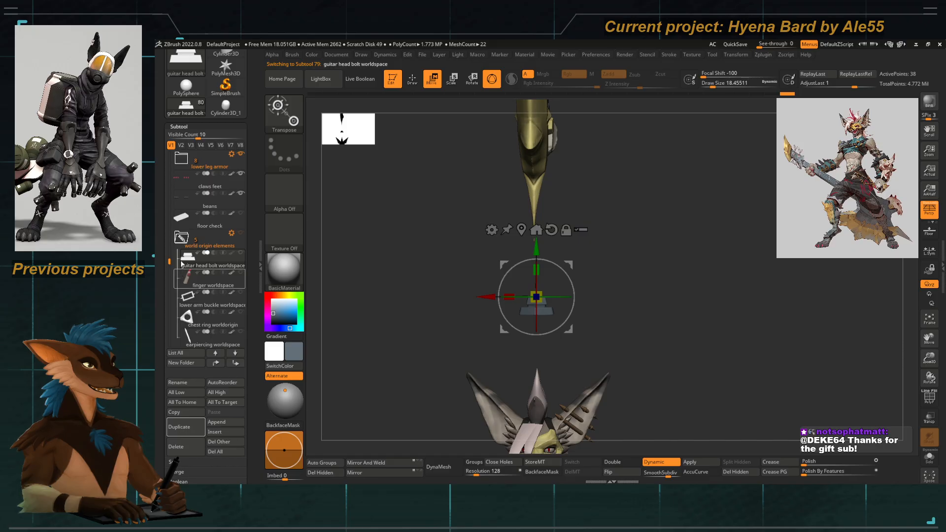
{"action": "left_click", "coordinate": [181, 241]}
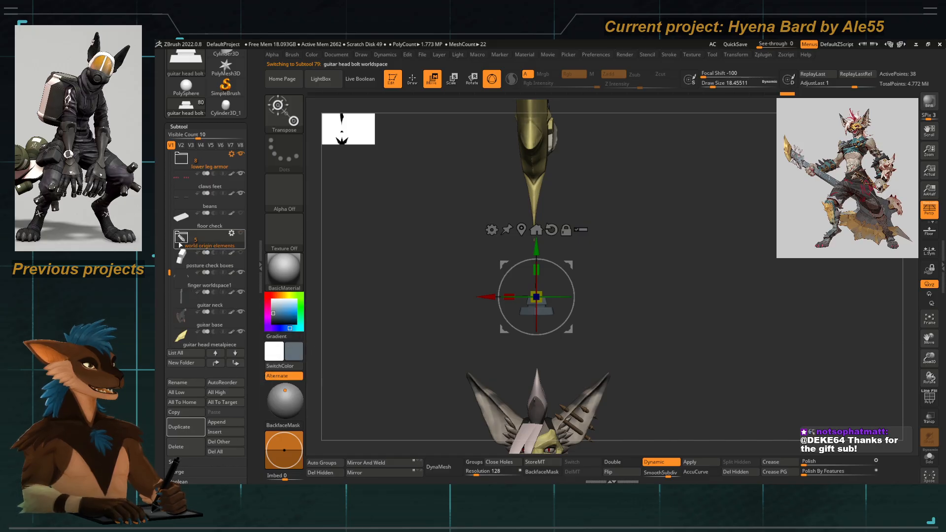
Select the duplicated bolt, guitar head bolt worldspace1, and place it face-on against the guitar's headstock below the metal piece.
{"action": "left_click_drag", "start_coordinate": [168, 271], "coordinate": [169, 316]}
{"action": "left_click", "coordinate": [221, 306]}
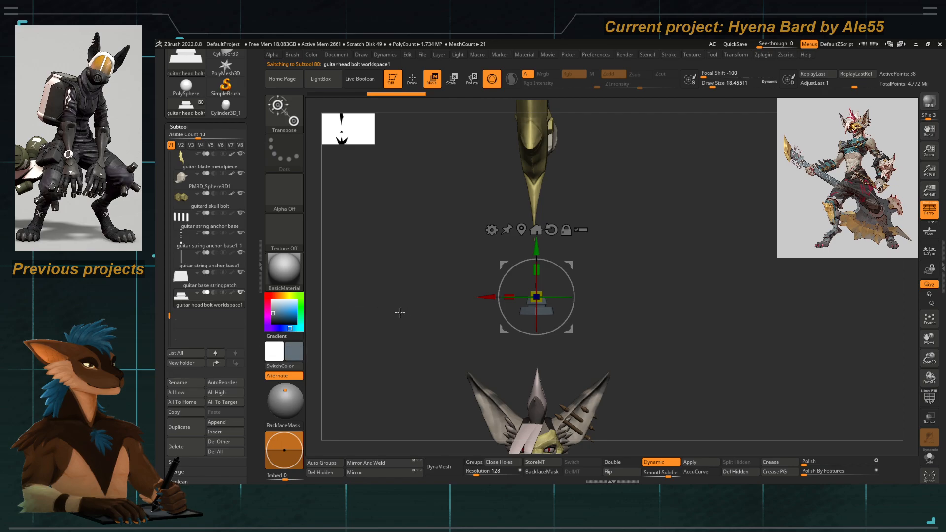
{"action": "key", "text": "q"}
{"action": "key", "text": "w"}
{"action": "left_click_drag", "start_coordinate": [469, 309], "coordinate": [467, 281]}
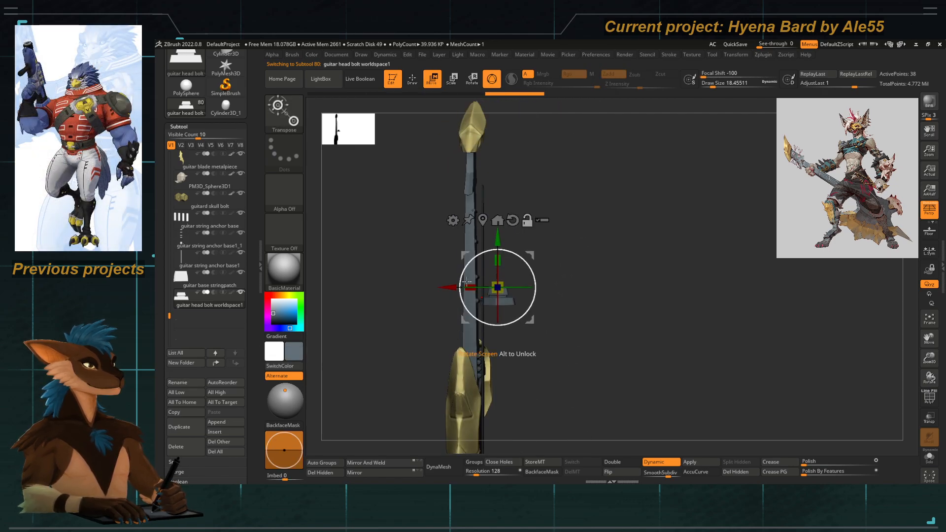
{"action": "left_click_drag", "start_coordinate": [521, 257], "coordinate": [512, 212]}
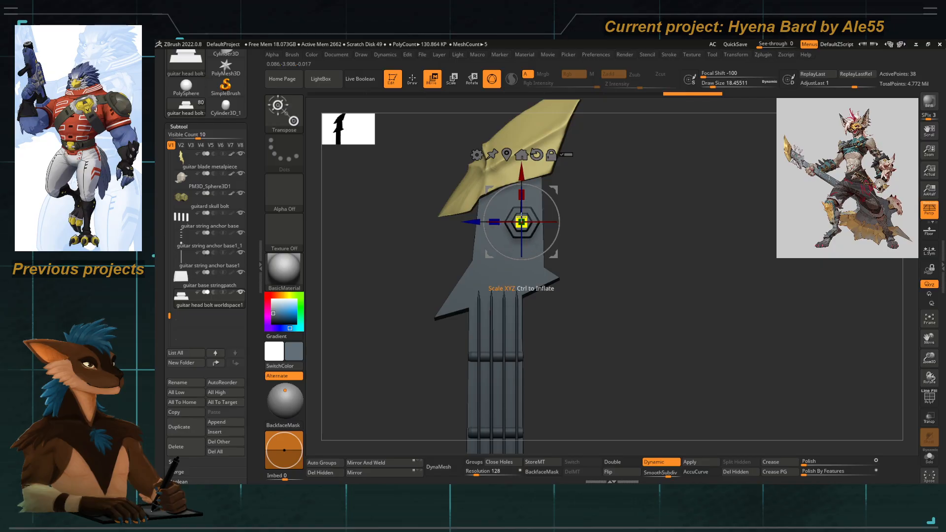
Seat the bolt on the headstock surface near its outer edge and rotate it 30 degrees.
{"action": "left_click_drag", "start_coordinate": [581, 266], "coordinate": [511, 251]}
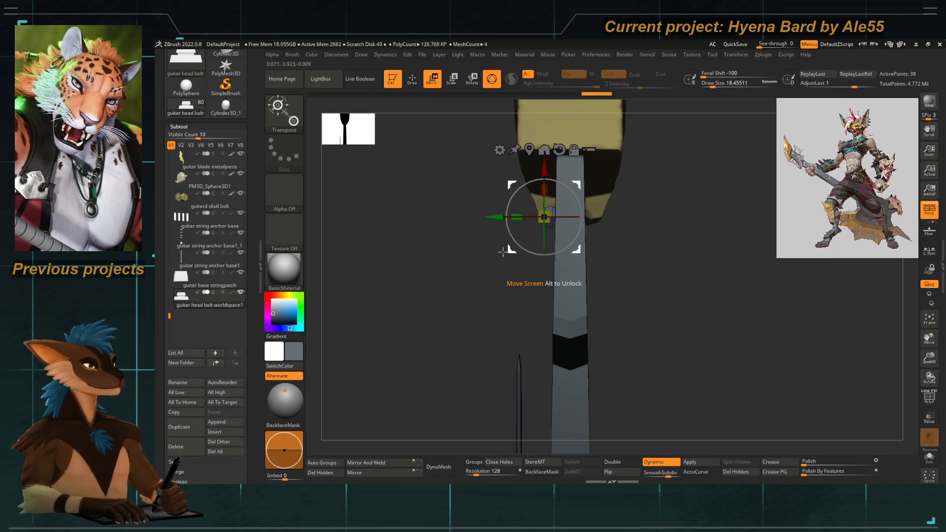
{"action": "left_click_drag", "start_coordinate": [458, 272], "coordinate": [474, 312]}
{"action": "left_click_drag", "start_coordinate": [580, 252], "coordinate": [491, 220]}
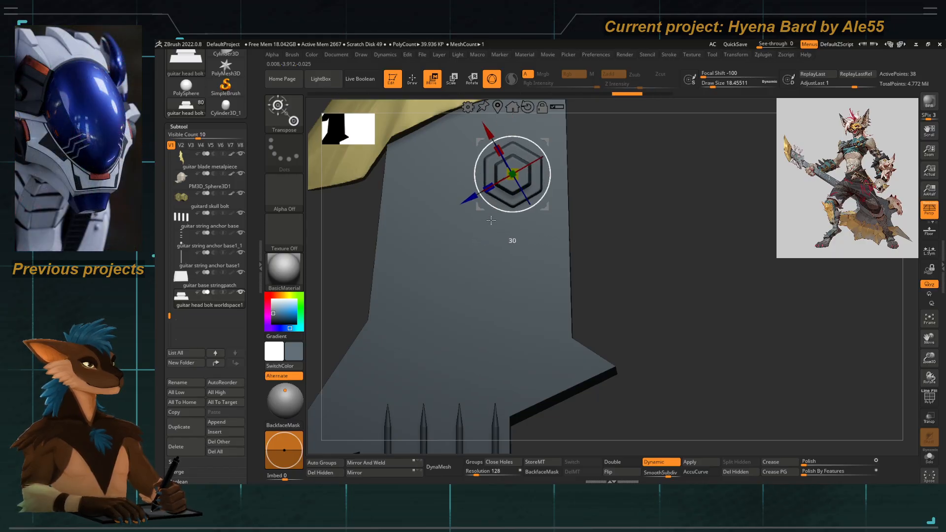
Copy the bolt straight down the headstock to form a second large bolt below the first.
{"action": "key", "text": "q"}
{"action": "mouse_move", "coordinate": [470, 280]}
{"action": "right_mouse_down", "text": "ctrl"}
{"action": "mouse_move", "coordinate": [398, 175]}
{"action": "mouse_move", "coordinate": [419, 199]}
{"action": "mouse_move", "coordinate": [436, 271]}
{"action": "mouse_move", "coordinate": [426, 290]}
{"action": "right_mouse_up", "text": "ctrl"}
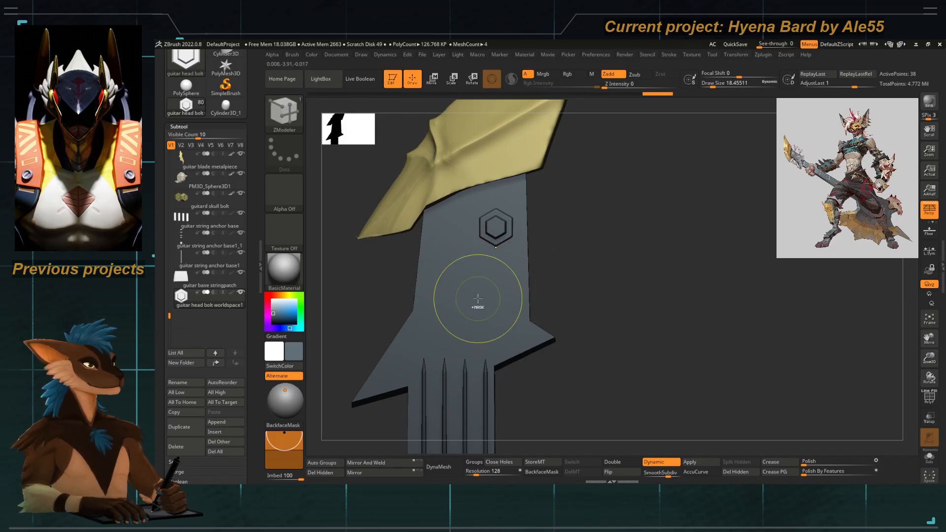
{"action": "key", "text": "w"}
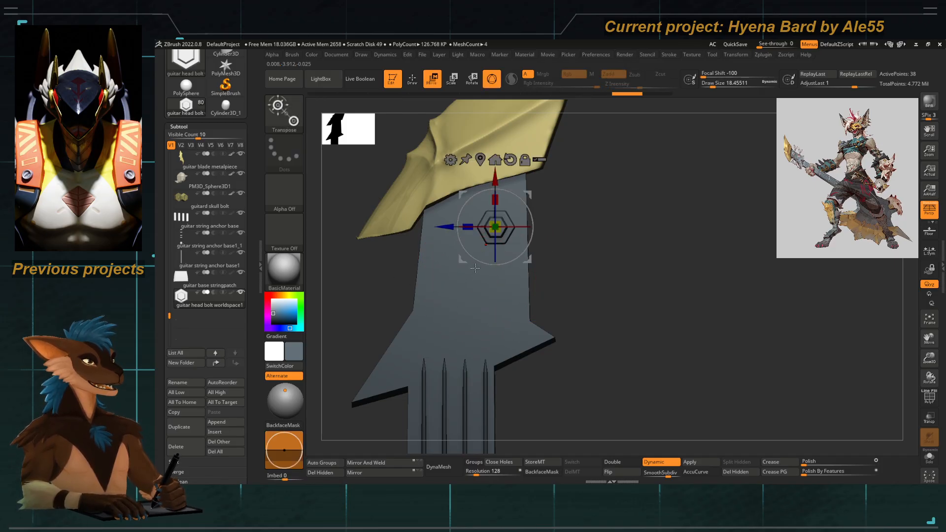
{"action": "left_click_drag", "start_coordinate": [495, 177], "coordinate": [494, 231]}
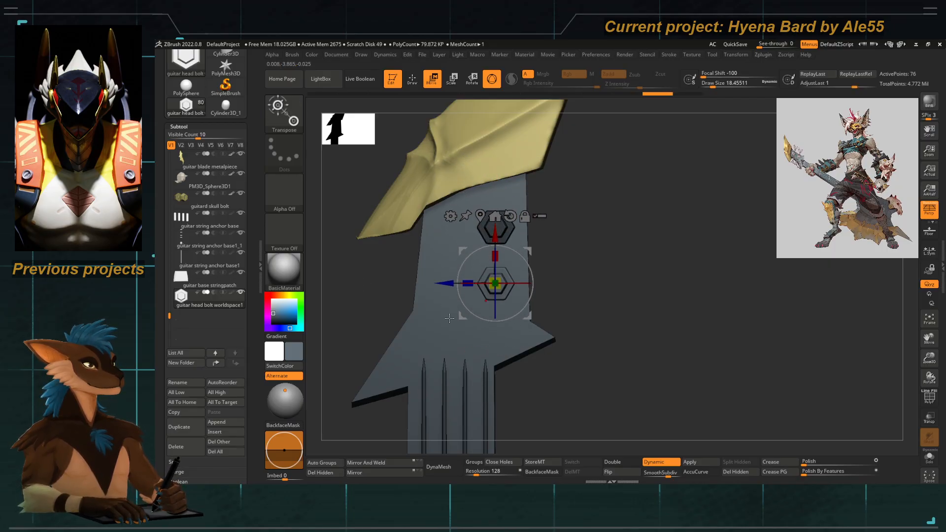
Add three smaller copies of the bolt in a slanted column along the headstock's opposite edge.
{"action": "left_click_drag", "start_coordinate": [464, 320], "coordinate": [408, 285], "text": "ctrl"}
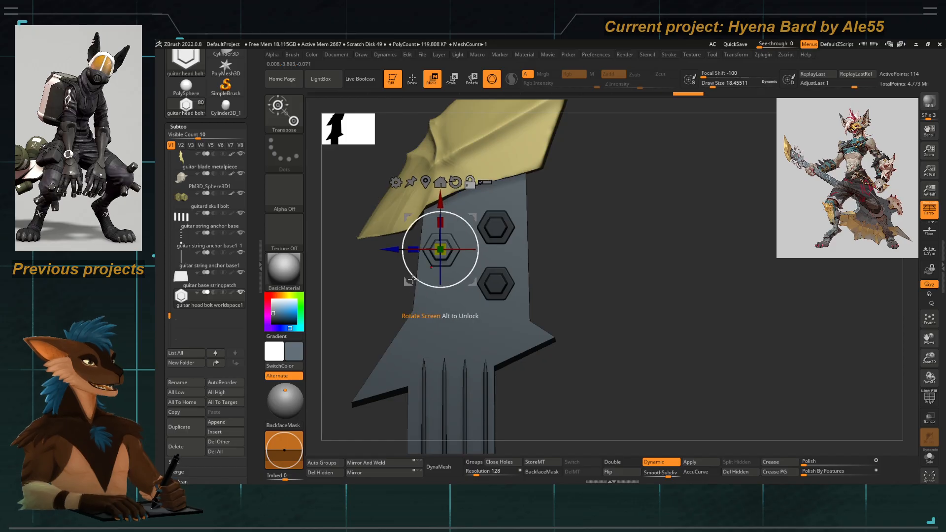
{"action": "right_click_drag", "start_coordinate": [431, 267], "coordinate": [446, 275], "text": "ctrl"}
{"action": "left_click_drag", "start_coordinate": [448, 237], "coordinate": [446, 237], "text": "ctrl"}
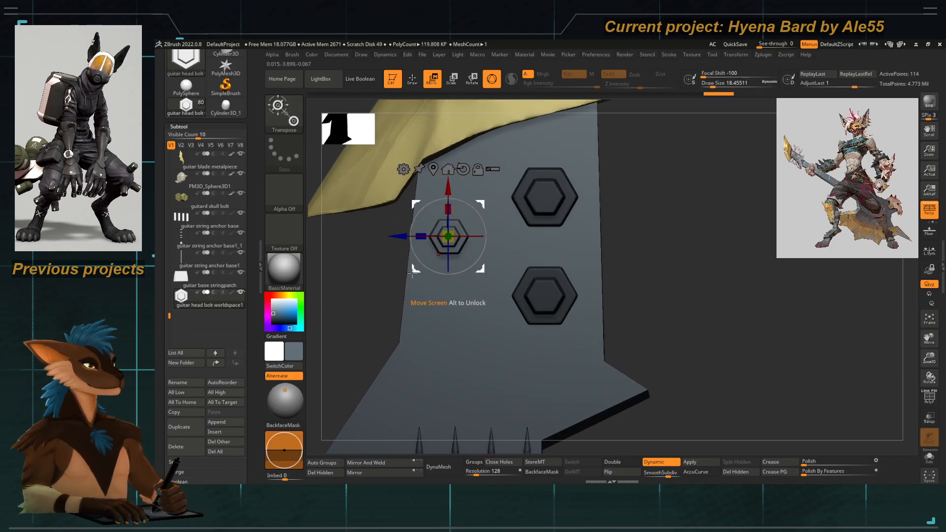
{"action": "left_click_drag", "start_coordinate": [413, 274], "coordinate": [384, 377]}
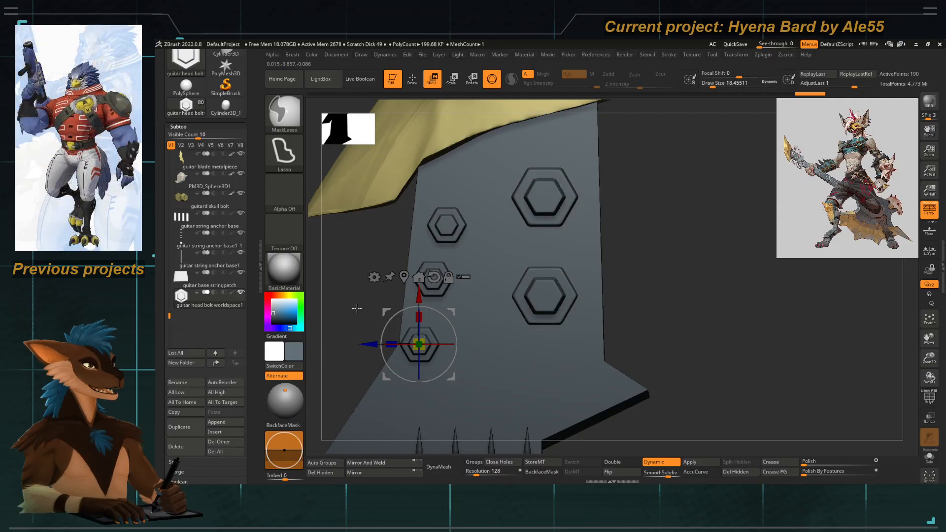
Mask the two large bolts and shift the three small bolts slightly up and inward on the headstock.
{"action": "left_click_drag", "start_coordinate": [357, 308], "coordinate": [385, 280], "text": "alt"}
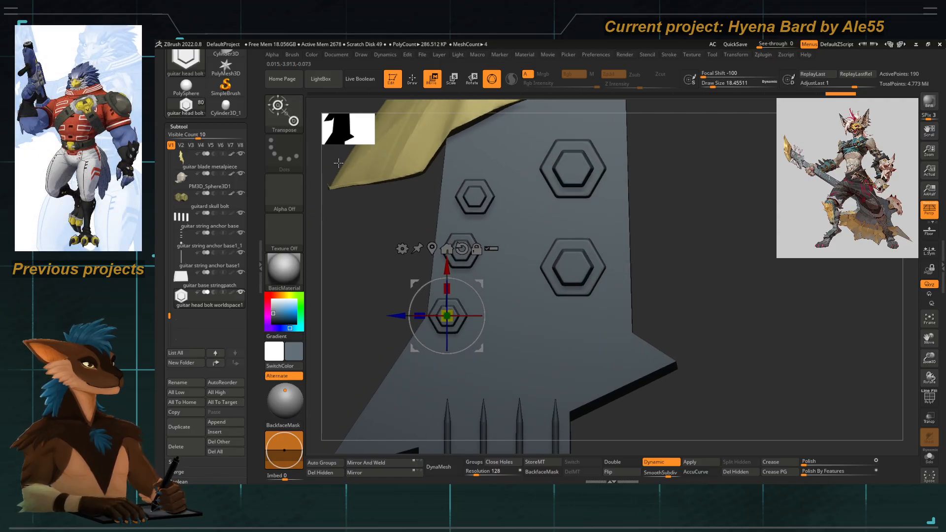
{"action": "left_click_drag", "start_coordinate": [328, 156], "coordinate": [502, 375], "text": "ctrl"}
{"action": "left_click_drag", "start_coordinate": [368, 269], "coordinate": [496, 303], "text": "ctrl"}
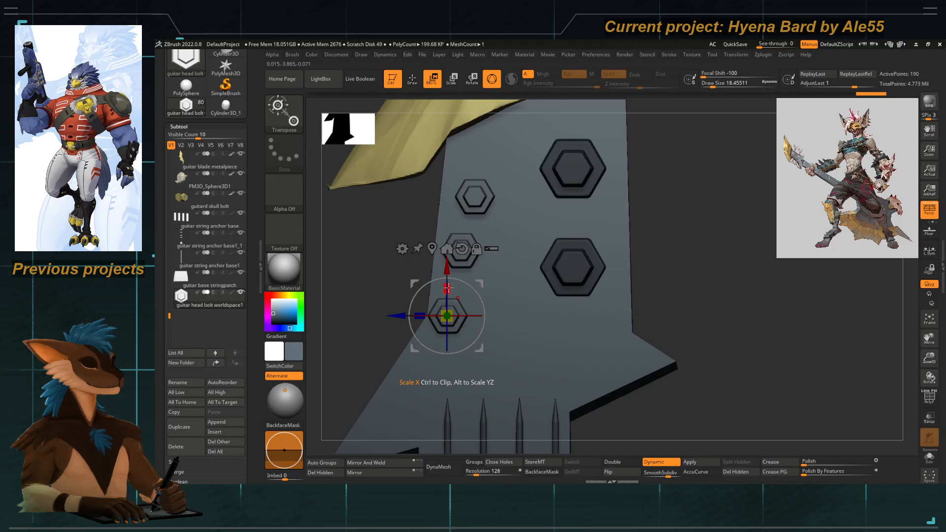
{"action": "left_click_drag", "start_coordinate": [412, 350], "coordinate": [415, 340]}
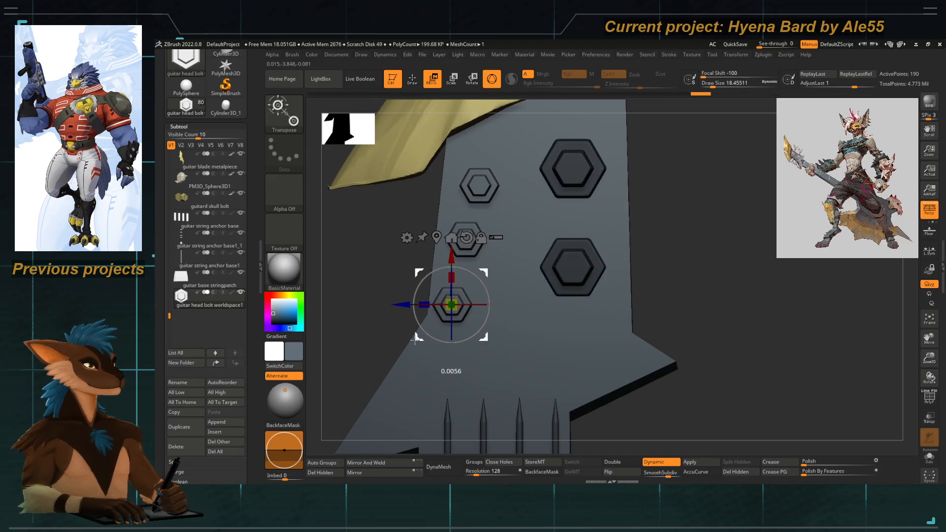
{"action": "left_click_drag", "start_coordinate": [369, 221], "coordinate": [384, 246], "text": "ctrl"}
{"action": "mouse_move", "coordinate": [644, 136]}
{"action": "left_mouse_down", "text": "ctrl"}
{"action": "mouse_move", "coordinate": [578, 104]}
{"action": "mouse_move", "coordinate": [630, 186]}
{"action": "mouse_move", "coordinate": [674, 188]}
{"action": "left_mouse_up", "text": "ctrl"}
{"action": "right_click_drag", "start_coordinate": [593, 219], "coordinate": [565, 204], "text": "alt"}
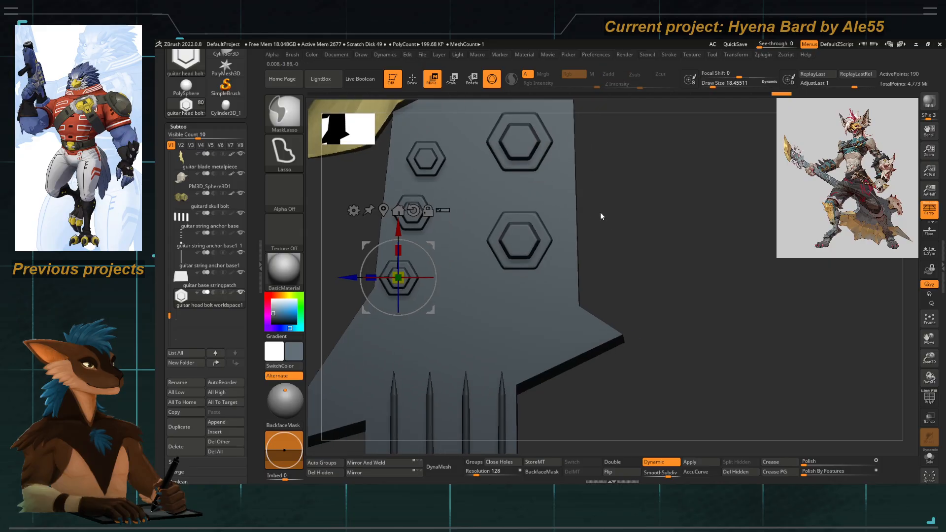
{"action": "mouse_move", "coordinate": [602, 213]}
{"action": "left_mouse_down", "text": "ctrl"}
{"action": "mouse_move", "coordinate": [486, 274]}
{"action": "mouse_move", "coordinate": [500, 302]}
{"action": "left_mouse_up", "text": "ctrl"}
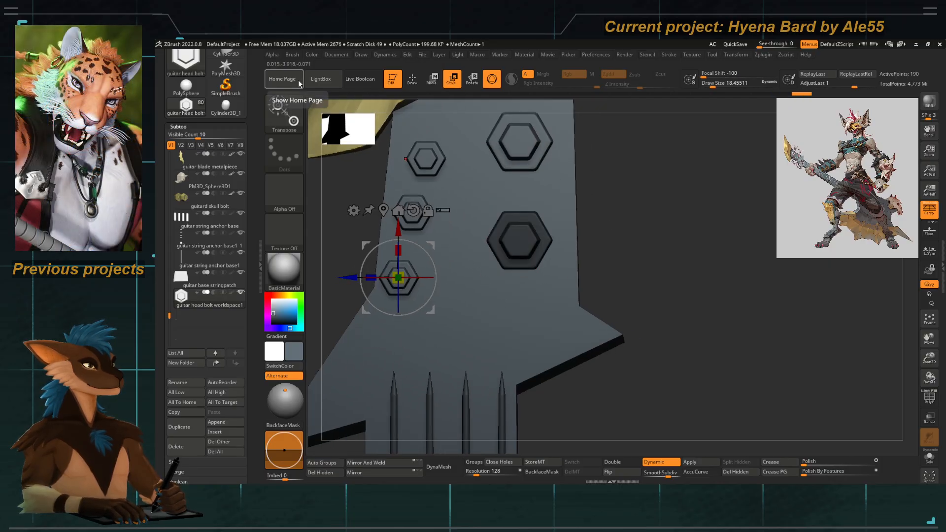
{"action": "key", "text": "ctrl+i"}
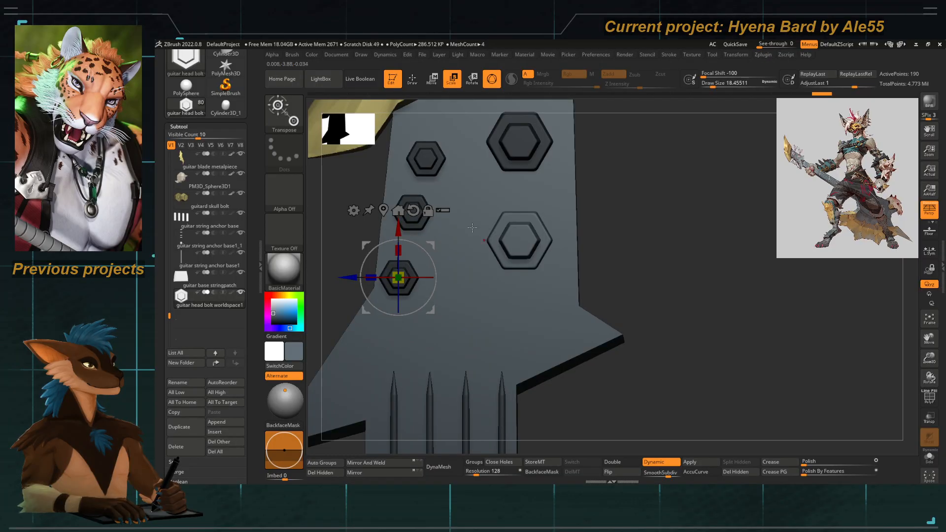
{"action": "right_click_drag", "start_coordinate": [577, 129], "coordinate": [564, 168], "text": "alt"}
{"action": "left_click_drag", "start_coordinate": [565, 169], "coordinate": [572, 188], "text": "ctrl"}
{"action": "mouse_move", "coordinate": [591, 146]}
{"action": "left_mouse_down", "text": "ctrl"}
{"action": "mouse_move", "coordinate": [453, 183]}
{"action": "mouse_move", "coordinate": [567, 207]}
{"action": "left_mouse_up", "text": "ctrl"}
{"action": "right_click_drag", "start_coordinate": [562, 143], "coordinate": [568, 176], "text": "alt"}
{"action": "right_click_drag", "start_coordinate": [508, 285], "coordinate": [496, 270]}
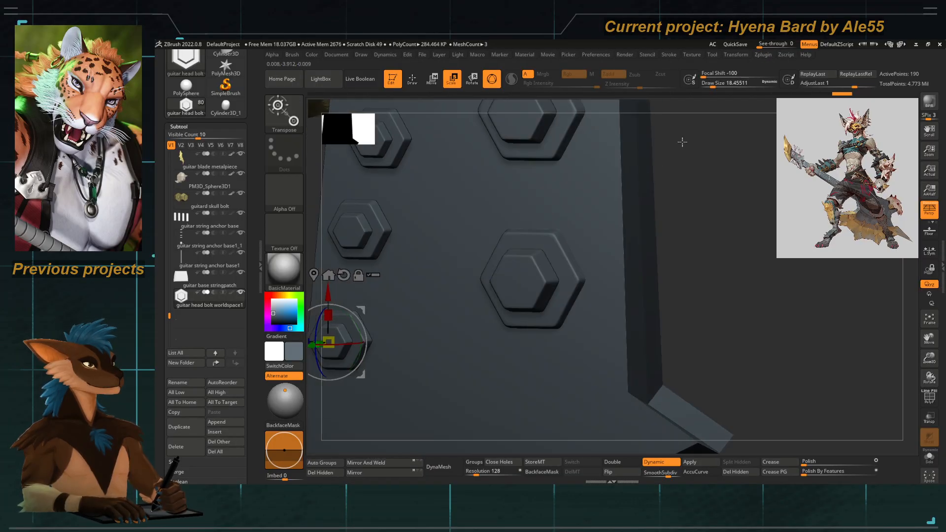
Mask every bolt except the upper large one and move it inward across the headstock toward the small bolts.
{"action": "right_click_drag", "start_coordinate": [683, 142], "coordinate": [676, 144], "text": "shift"}
{"action": "right_click_drag", "start_coordinate": [676, 143], "coordinate": [570, 165], "text": "alt"}
{"action": "mouse_move", "coordinate": [606, 165]}
{"action": "left_mouse_down", "text": "ctrl"}
{"action": "mouse_move", "coordinate": [490, 192]}
{"action": "mouse_move", "coordinate": [606, 170]}
{"action": "left_mouse_up", "text": "ctrl"}
{"action": "left_click", "coordinate": [583, 149], "text": "ctrl"}
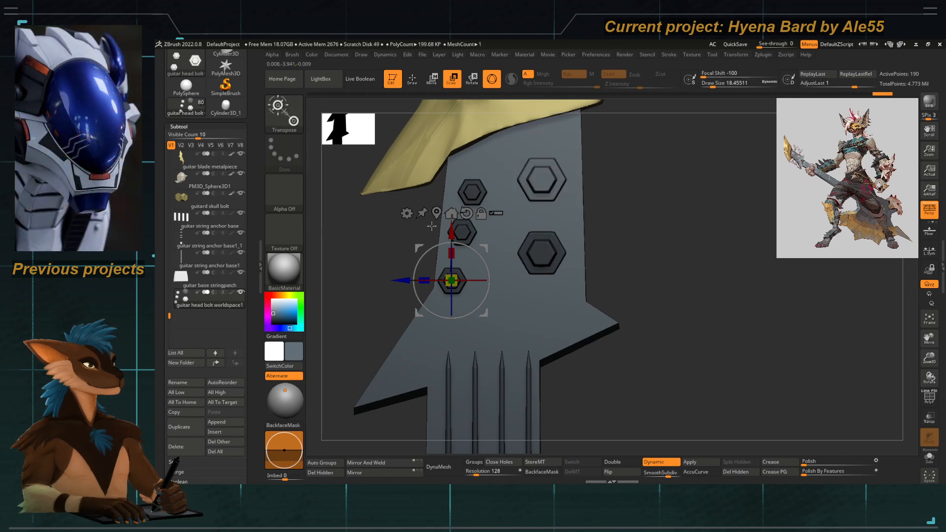
{"action": "left_click", "coordinate": [436, 214], "text": "alt"}
{"action": "left_click_drag", "start_coordinate": [488, 182], "coordinate": [472, 182]}
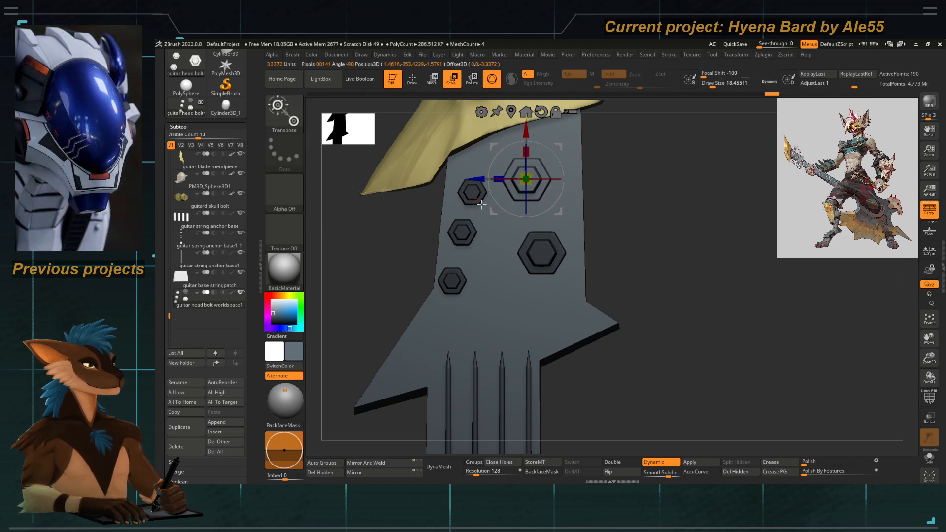
{"action": "key", "text": "q"}
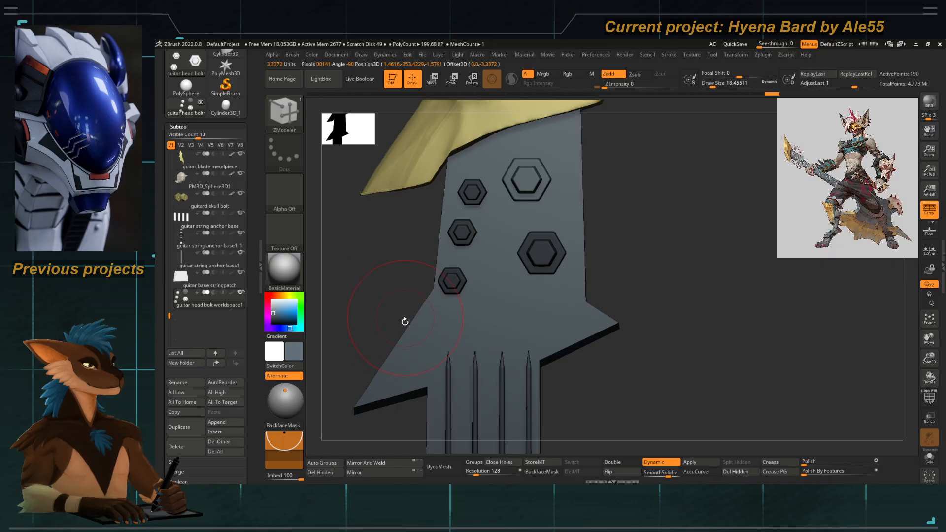
Make the guitar neck the active subtool and switch to the Move Topological brush.
{"action": "key", "text": "f"}
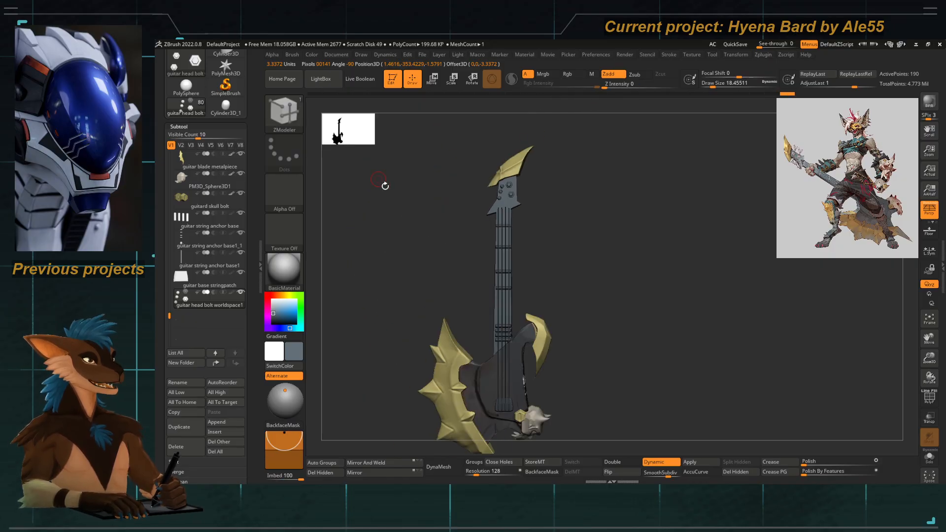
{"action": "mouse_move", "coordinate": [386, 186]}
{"action": "right_mouse_down"}
{"action": "mouse_move", "coordinate": [428, 232]}
{"action": "mouse_move", "coordinate": [433, 245]}
{"action": "mouse_move", "coordinate": [420, 260]}
{"action": "mouse_move", "coordinate": [491, 354]}
{"action": "mouse_move", "coordinate": [477, 413]}
{"action": "right_mouse_up"}
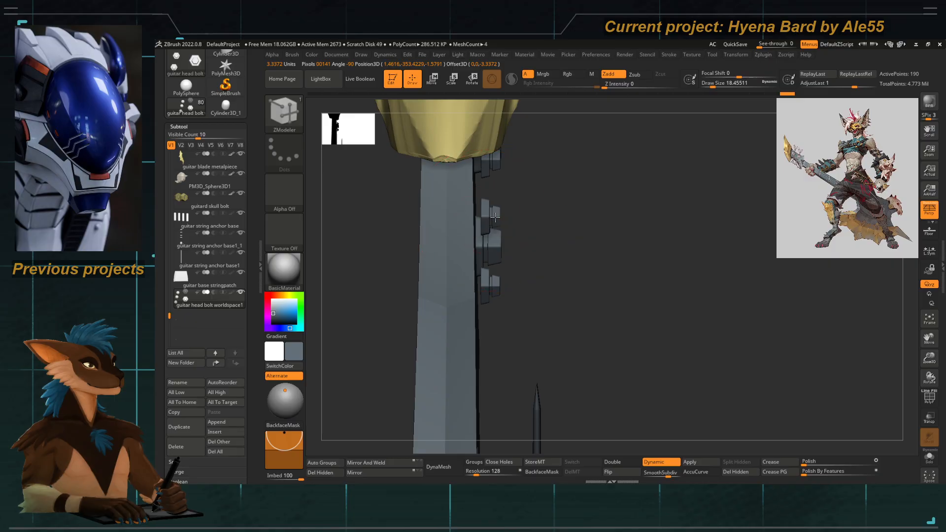
{"action": "left_click", "coordinate": [461, 348], "text": "alt"}
{"action": "right_click_drag", "start_coordinate": [461, 349], "coordinate": [473, 251], "text": "ctrl"}
{"action": "right_click_drag", "start_coordinate": [476, 209], "coordinate": [508, 239], "text": "ctrl"}
{"action": "key", "text": "b"}
{"action": "key", "text": "t"}
{"action": "key", "text": "Escape"}
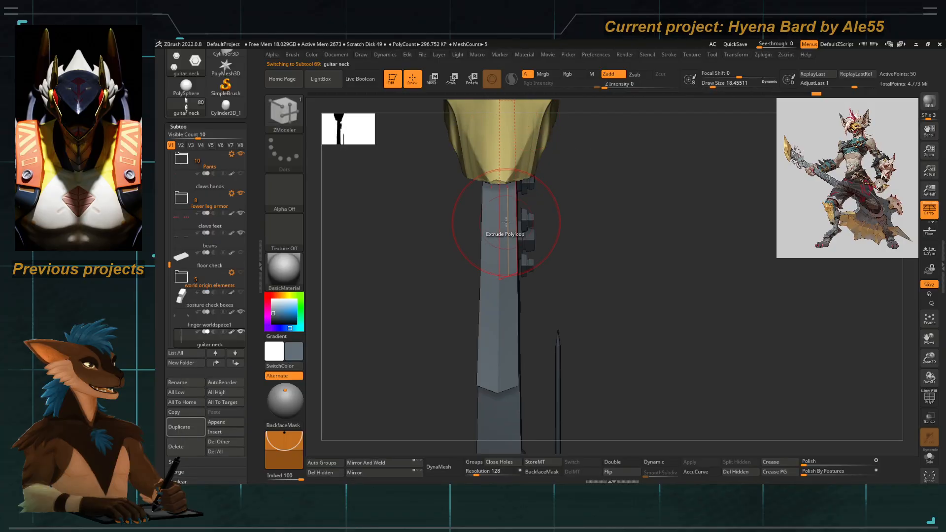
{"action": "key", "text": "b"}
{"action": "key", "text": "m"}
{"action": "key", "text": "t"}
Isolate the neck, thicken the headstock's upper end so its side profile runs straight, and show the other parts again.
{"action": "mouse_move", "coordinate": [507, 190]}
{"action": "right_mouse_down", "text": "ctrl"}
{"action": "mouse_move", "coordinate": [484, 142]}
{"action": "mouse_move", "coordinate": [501, 174]}
{"action": "right_mouse_up", "text": "ctrl"}
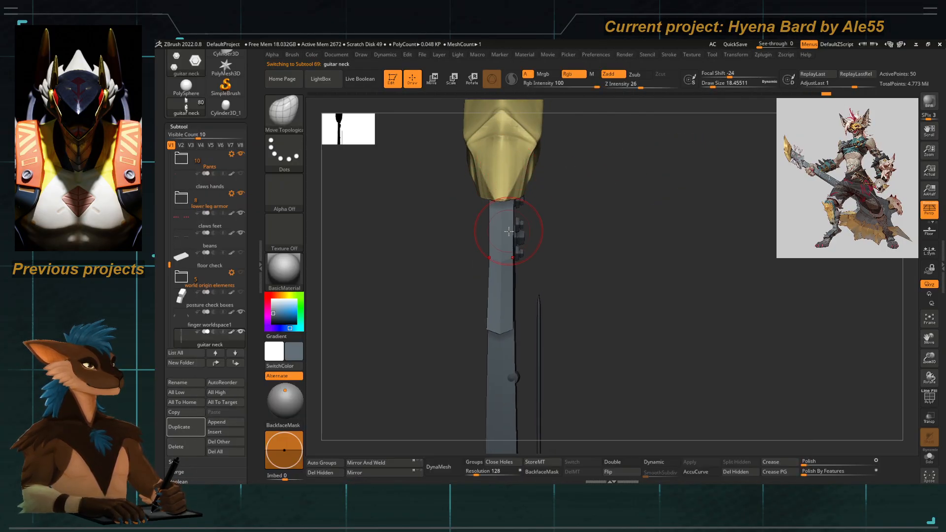
{"action": "mouse_move", "coordinate": [521, 303]}
{"action": "right_mouse_down", "text": "alt"}
{"action": "mouse_move", "coordinate": [525, 202]}
{"action": "mouse_move", "coordinate": [534, 226]}
{"action": "right_mouse_up", "text": "alt"}
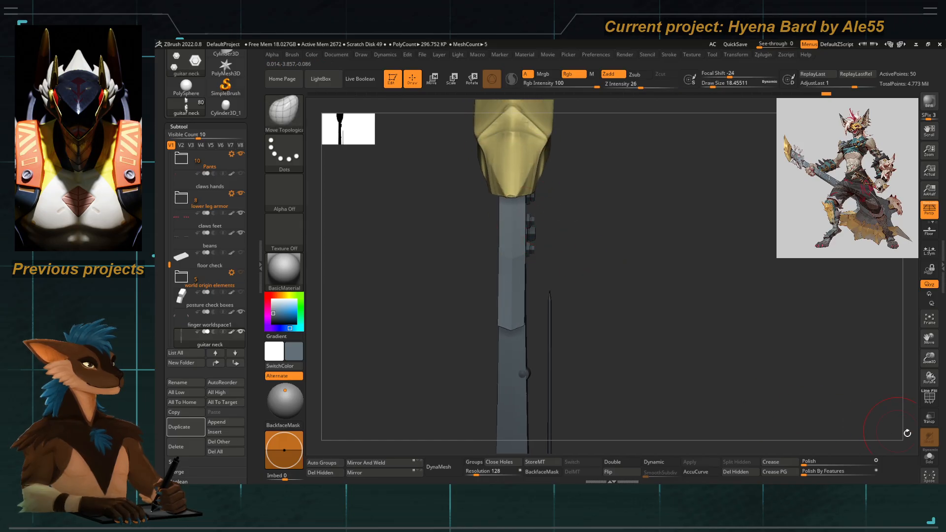
{"action": "left_click", "coordinate": [930, 456]}
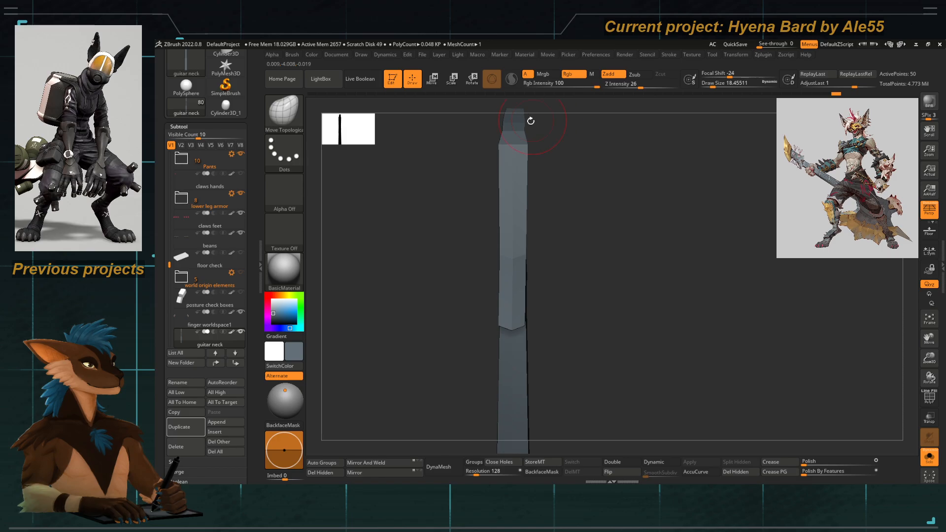
{"action": "mouse_move", "coordinate": [542, 133]}
{"action": "left_mouse_down"}
{"action": "mouse_move", "coordinate": [503, 158]}
{"action": "mouse_move", "coordinate": [521, 146]}
{"action": "mouse_move", "coordinate": [533, 159]}
{"action": "left_mouse_up"}
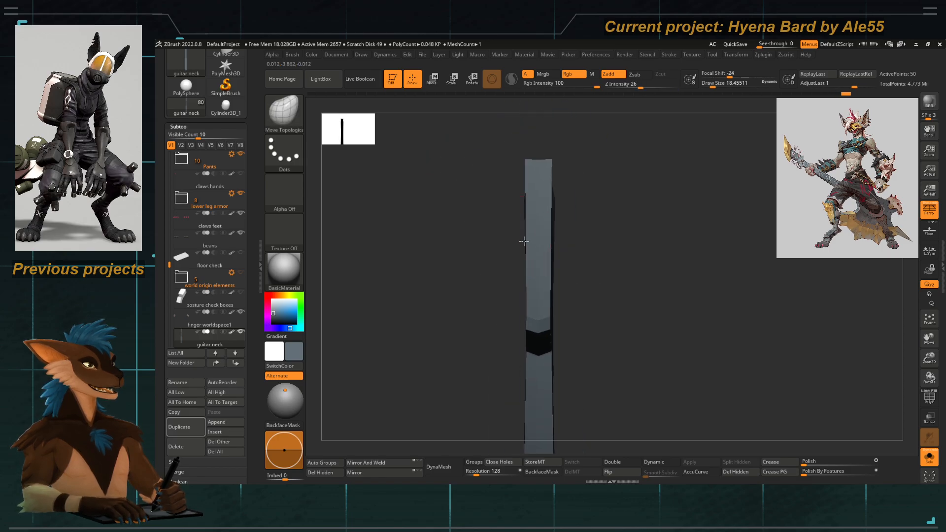
{"action": "mouse_move", "coordinate": [524, 241]}
{"action": "left_mouse_down"}
{"action": "mouse_move", "coordinate": [543, 171]}
{"action": "mouse_move", "coordinate": [462, 248]}
{"action": "mouse_move", "coordinate": [453, 196]}
{"action": "mouse_move", "coordinate": [513, 162]}
{"action": "left_mouse_up"}
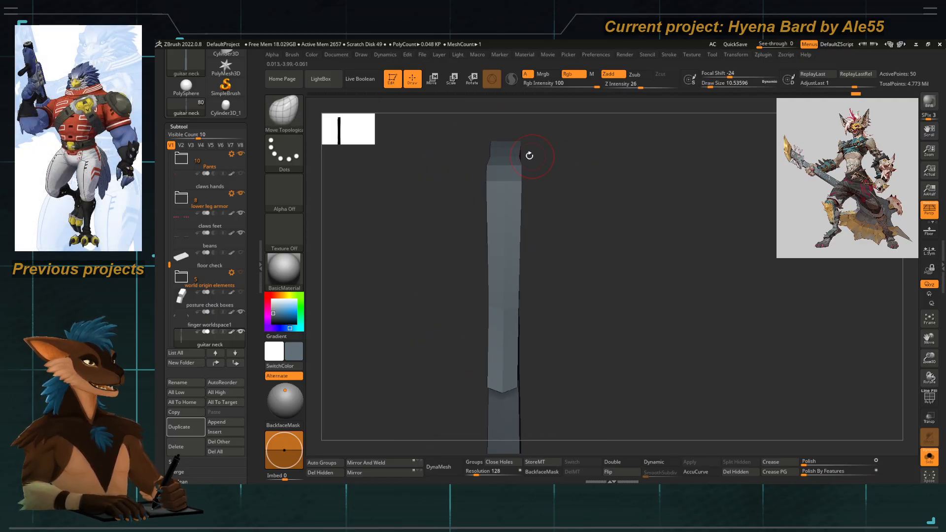
{"action": "left_click", "coordinate": [929, 457]}
Make the headstock bolts the active subtool and isolate them in a side view.
{"action": "left_click_drag", "start_coordinate": [629, 170], "coordinate": [565, 187]}
{"action": "left_click", "coordinate": [538, 278], "text": "alt"}
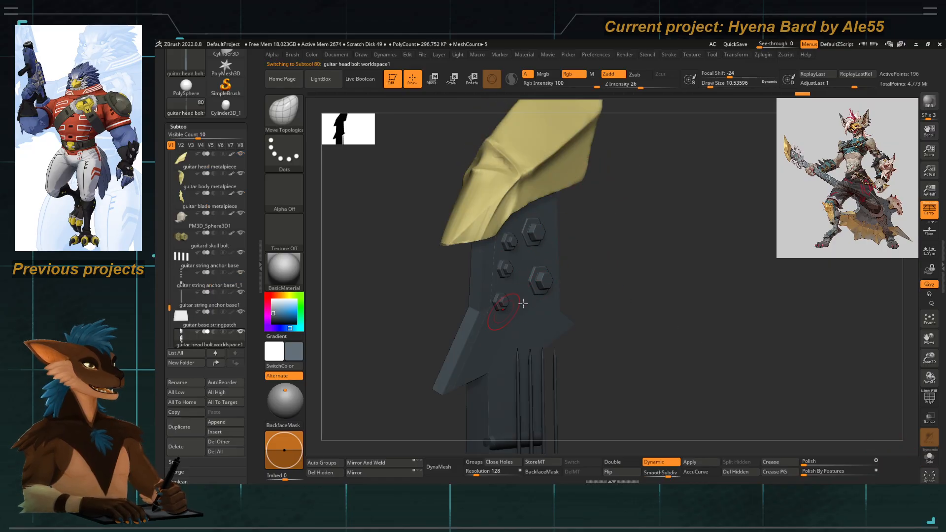
{"action": "left_click_drag", "start_coordinate": [406, 300], "coordinate": [523, 188]}
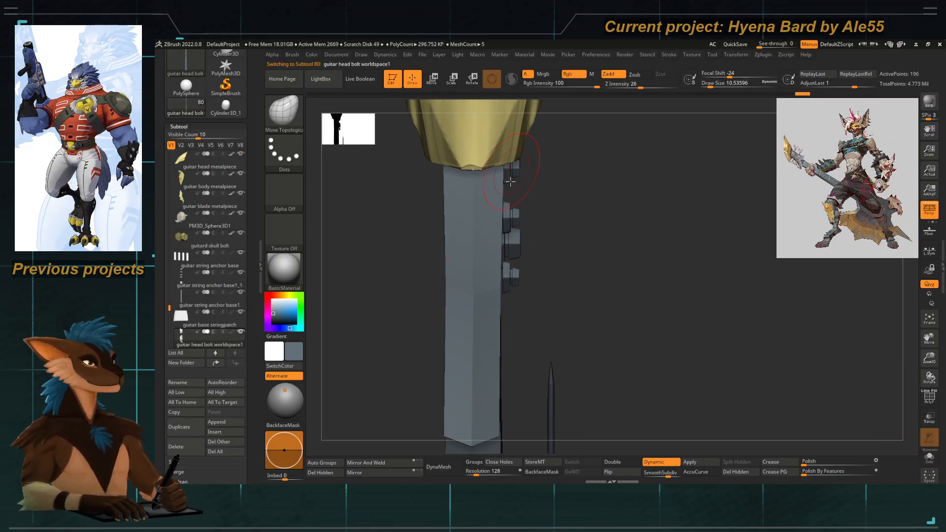
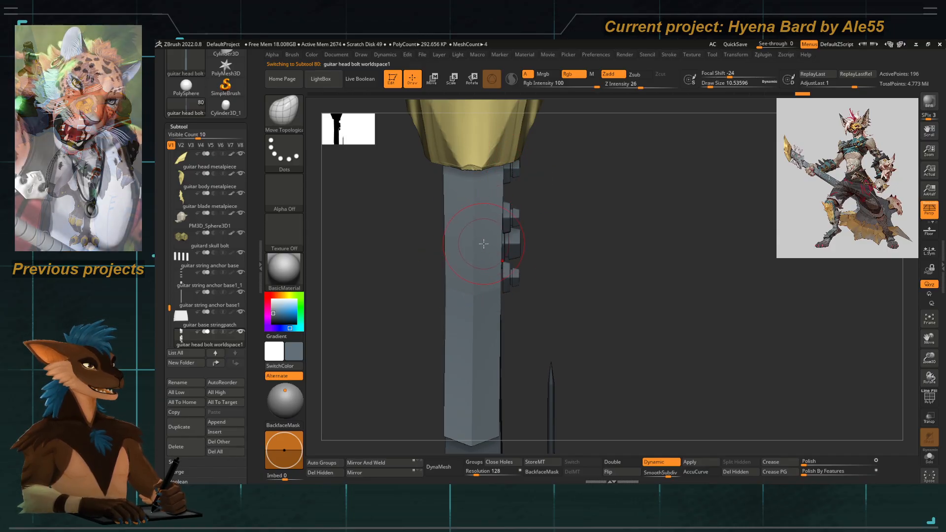
{"action": "right_click_drag", "start_coordinate": [507, 257], "coordinate": [539, 446], "text": "ctrl"}
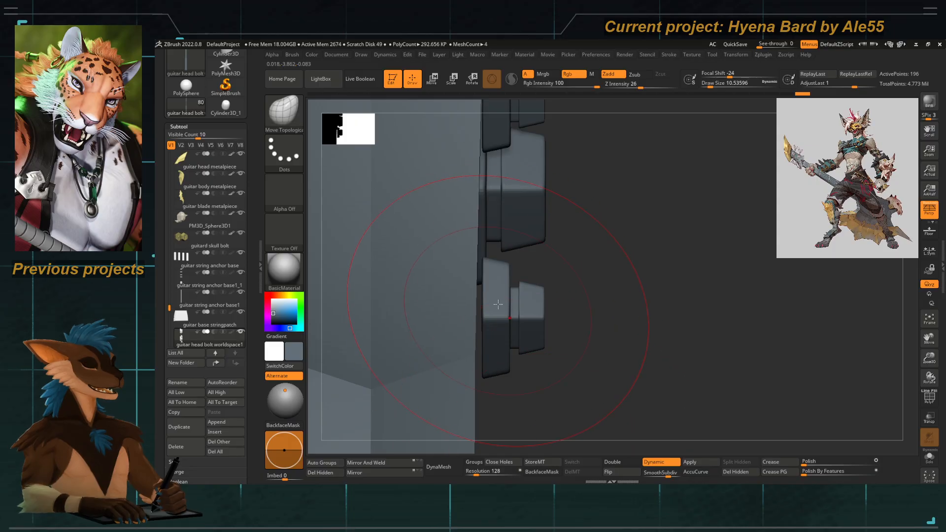
{"action": "right_click_drag", "start_coordinate": [498, 304], "coordinate": [535, 251], "text": "ctrl"}
{"action": "left_click", "coordinate": [929, 459]}
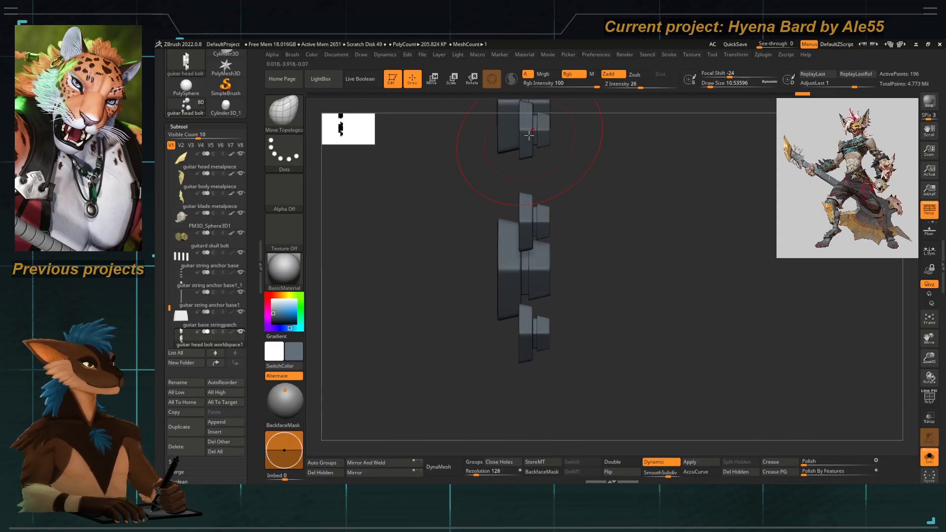
{"action": "right_click_drag", "start_coordinate": [535, 198], "coordinate": [529, 243], "text": "alt"}
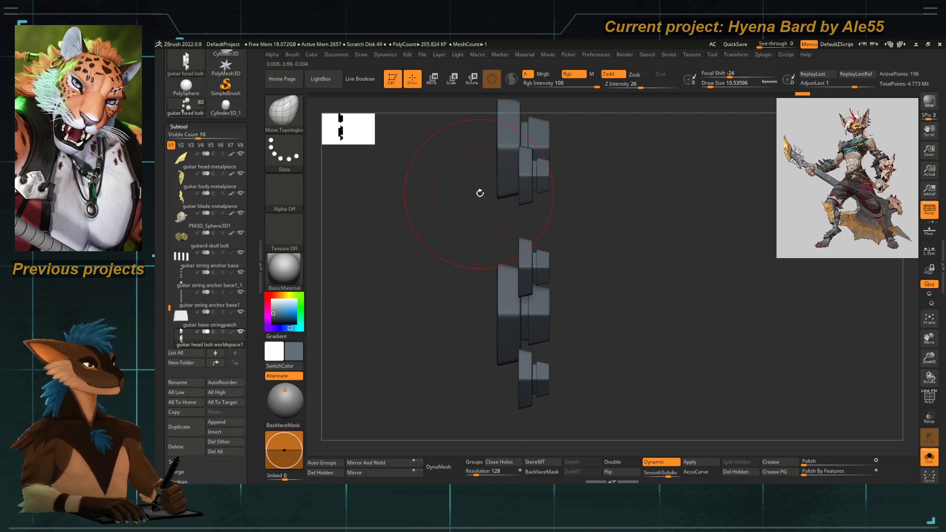
{"action": "right_click_drag", "start_coordinate": [488, 168], "coordinate": [490, 223], "text": "alt"}
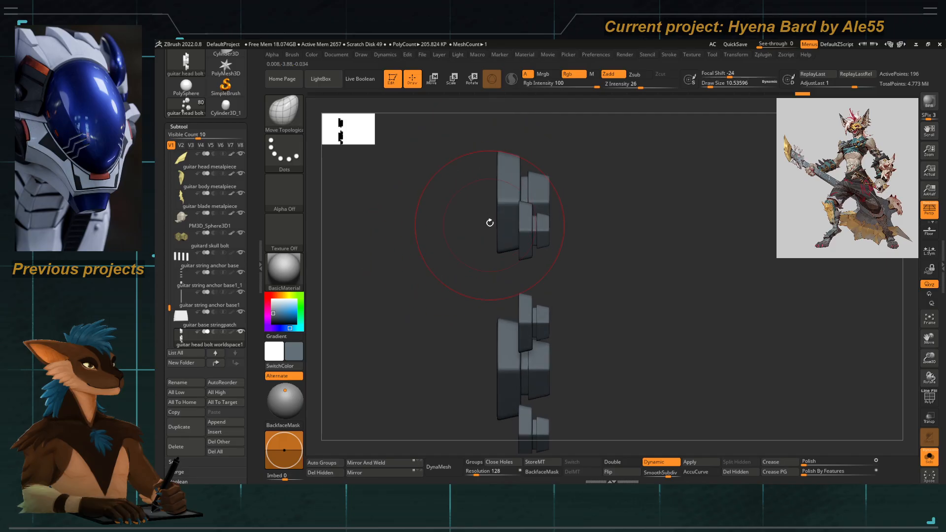
Mask all bolts except the top small one and move it back toward the headstock surface.
{"action": "key", "text": "w"}
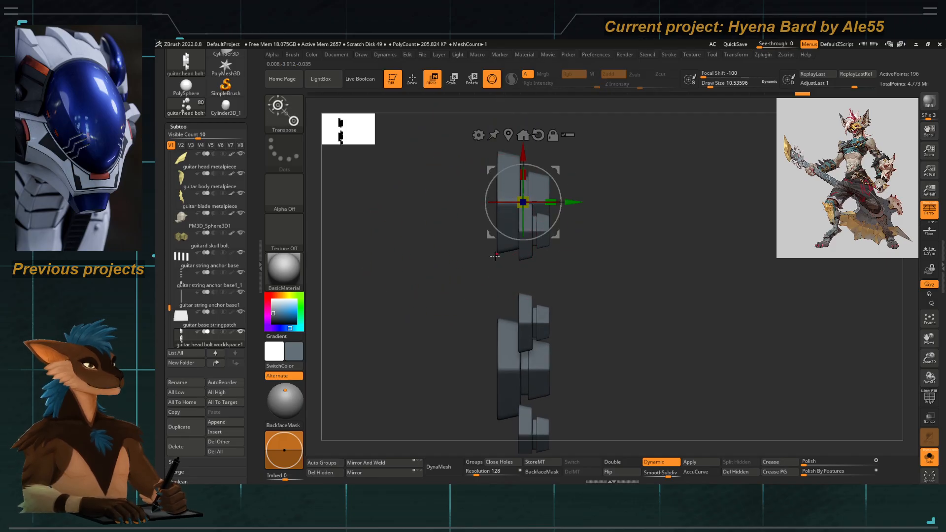
{"action": "left_click_drag", "start_coordinate": [454, 313], "coordinate": [401, 317], "text": "shift"}
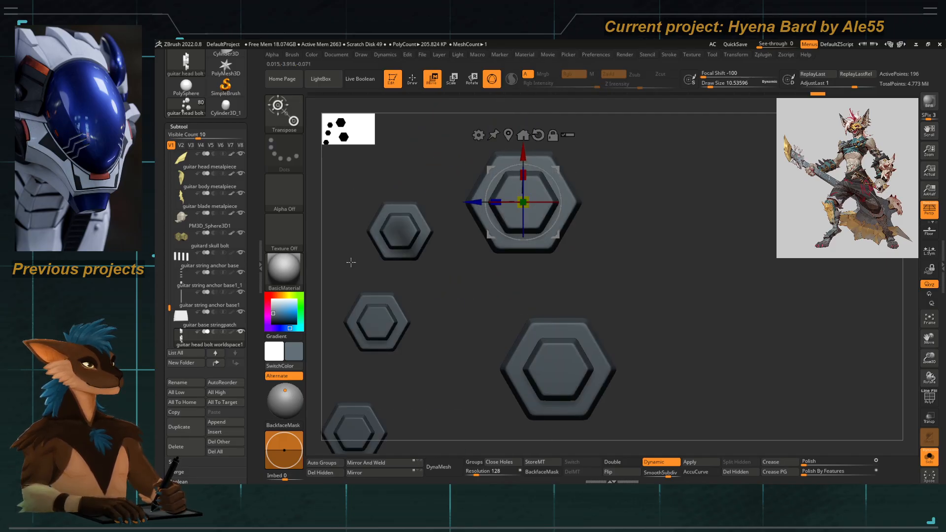
{"action": "mouse_move", "coordinate": [342, 239]}
{"action": "left_mouse_down", "text": "ctrl+shift"}
{"action": "mouse_move", "coordinate": [445, 264]}
{"action": "mouse_move", "coordinate": [336, 271]}
{"action": "mouse_move", "coordinate": [412, 290]}
{"action": "left_mouse_up", "text": "ctrl+shift"}
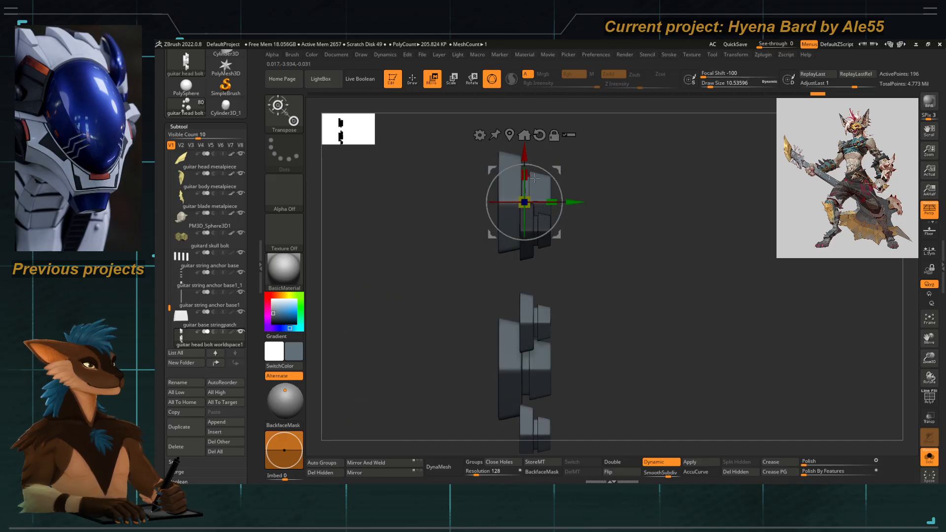
{"action": "key", "text": "ctrl+i"}
{"action": "left_click_drag", "start_coordinate": [576, 202], "coordinate": [564, 201]}
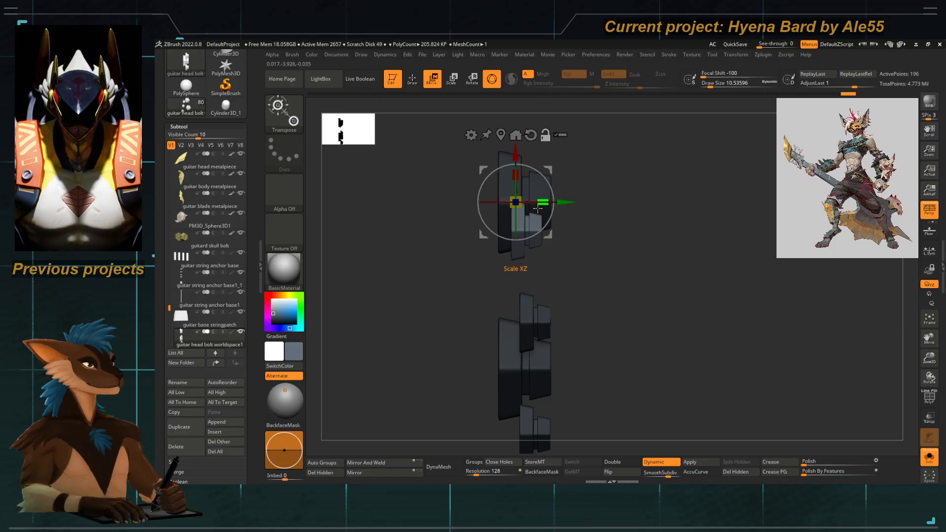
Rework the mask around the top small bolt and nudge the bolt slightly deeper toward the headstock.
{"action": "right_click_drag", "start_coordinate": [543, 202], "coordinate": [523, 259], "text": "alt"}
{"action": "key", "text": "ctrl"}
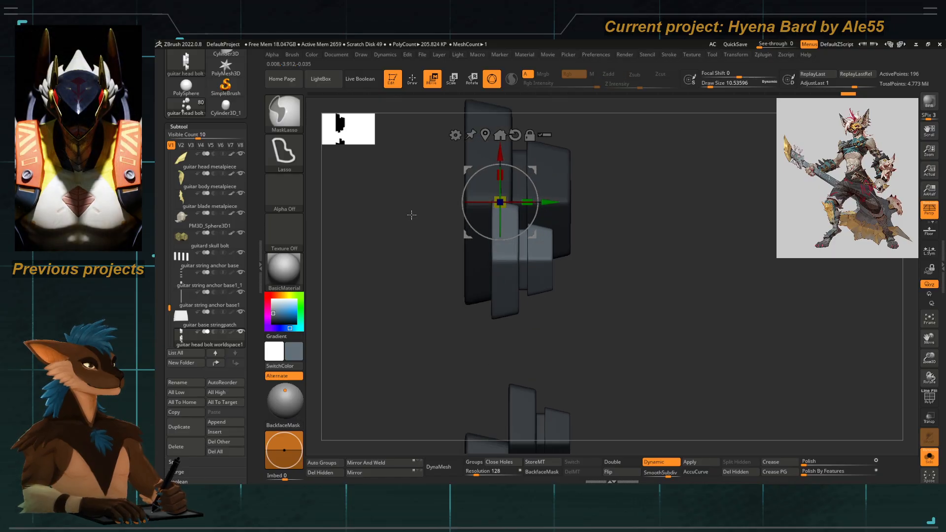
{"action": "mouse_move", "coordinate": [455, 145]}
{"action": "left_mouse_down", "text": "ctrl"}
{"action": "mouse_move", "coordinate": [515, 197]}
{"action": "mouse_move", "coordinate": [522, 220]}
{"action": "mouse_move", "coordinate": [493, 321]}
{"action": "mouse_move", "coordinate": [464, 306]}
{"action": "left_mouse_up", "text": "ctrl"}
{"action": "left_click", "coordinate": [464, 272], "text": "ctrl"}
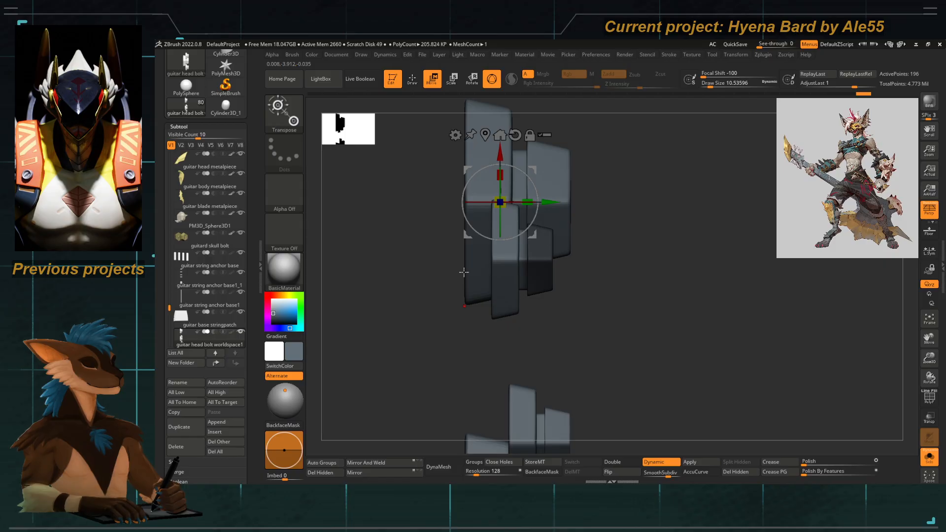
{"action": "left_click", "coordinate": [464, 272], "text": "ctrl"}
{"action": "left_click", "coordinate": [408, 353], "text": "ctrl"}
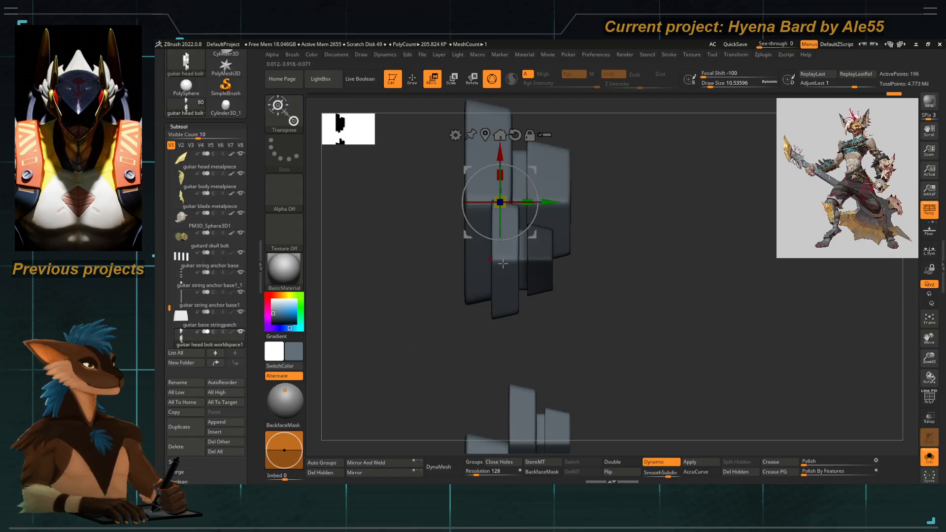
{"action": "left_click_drag", "start_coordinate": [566, 351], "coordinate": [581, 364], "text": "ctrl"}
{"action": "left_click", "coordinate": [541, 264], "text": "ctrl"}
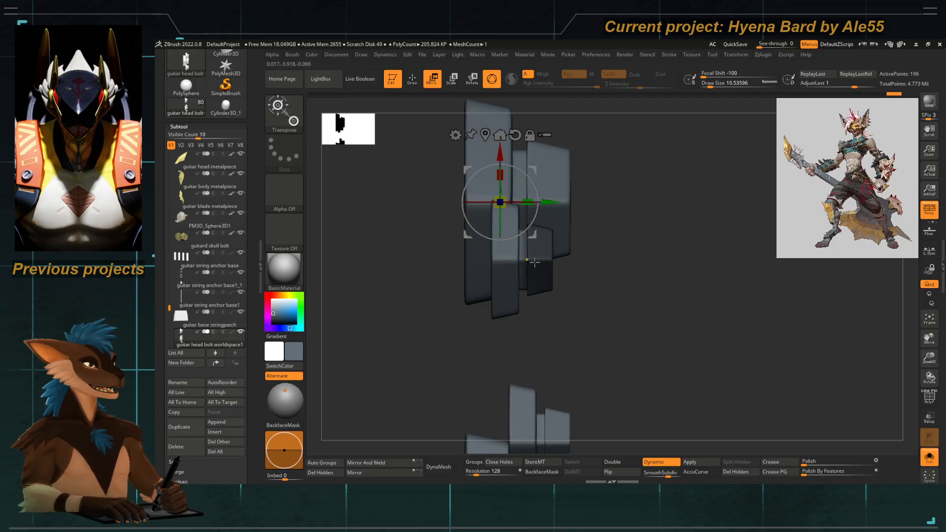
{"action": "left_click", "coordinate": [556, 291], "text": "ctrl"}
{"action": "left_click", "coordinate": [510, 276], "text": "ctrl"}
{"action": "left_click_drag", "start_coordinate": [549, 203], "coordinate": [542, 203]}
{"action": "mouse_move", "coordinate": [563, 343]}
{"action": "left_mouse_down", "text": "alt"}
{"action": "mouse_move", "coordinate": [488, 244]}
{"action": "mouse_move", "coordinate": [497, 241]}
{"action": "left_mouse_up", "text": "alt"}
{"action": "left_click", "coordinate": [516, 232], "text": "ctrl"}
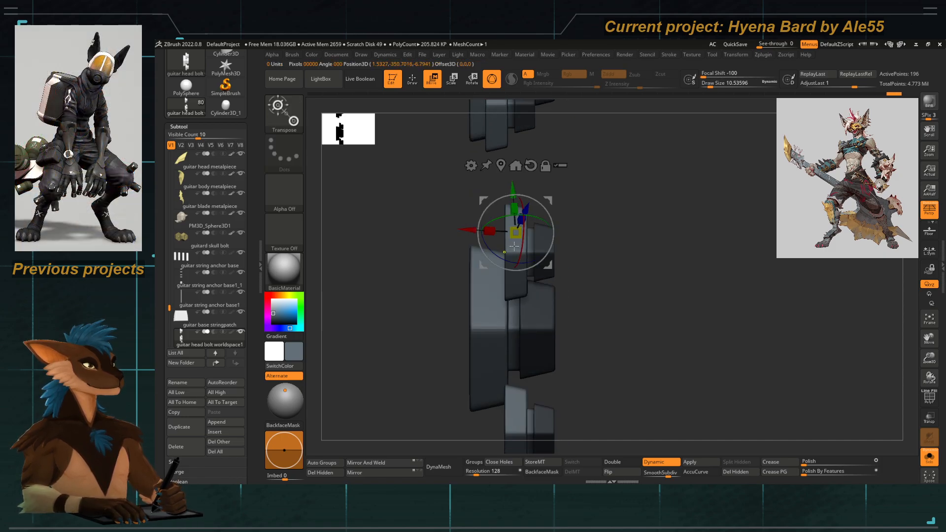
{"action": "key", "text": "ctrl+z"}
Isolate the middle small bolt with an inverted mask and move it back to the same depth as the top small bolt.
{"action": "mouse_move", "coordinate": [438, 224]}
{"action": "left_mouse_down", "text": "alt"}
{"action": "mouse_move", "coordinate": [402, 191]}
{"action": "mouse_move", "coordinate": [450, 254]}
{"action": "mouse_move", "coordinate": [395, 257]}
{"action": "mouse_move", "coordinate": [521, 288]}
{"action": "left_mouse_up", "text": "alt"}
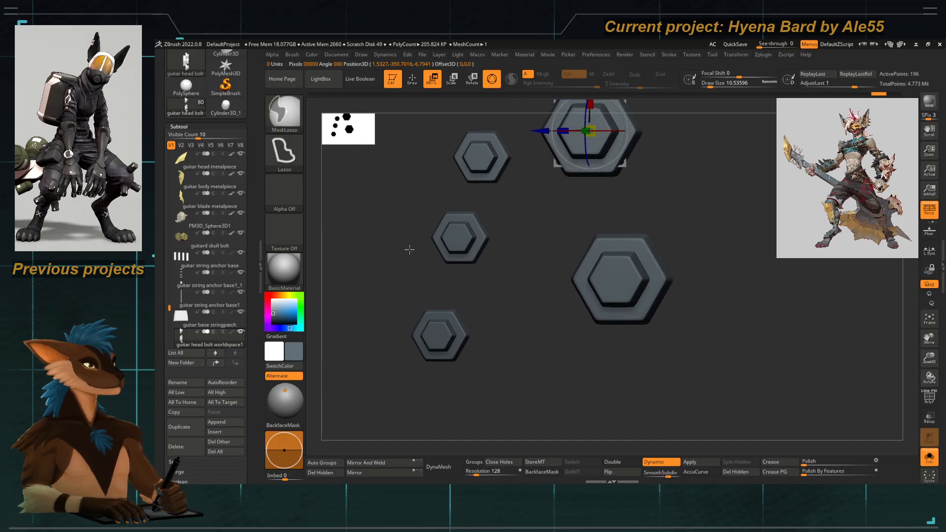
{"action": "mouse_move", "coordinate": [410, 249]}
{"action": "left_mouse_down", "text": "ctrl"}
{"action": "mouse_move", "coordinate": [507, 252]}
{"action": "mouse_move", "coordinate": [425, 275]}
{"action": "mouse_move", "coordinate": [465, 265]}
{"action": "mouse_move", "coordinate": [549, 266]}
{"action": "left_mouse_up", "text": "ctrl"}
{"action": "left_click_drag", "start_coordinate": [548, 265], "coordinate": [450, 298], "text": "alt"}
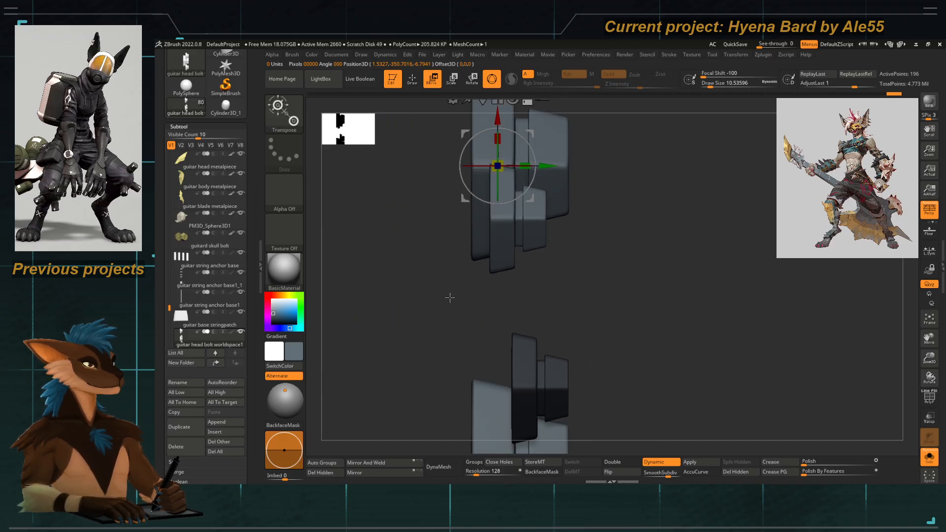
{"action": "left_click_drag", "start_coordinate": [506, 316], "coordinate": [506, 267], "text": "alt"}
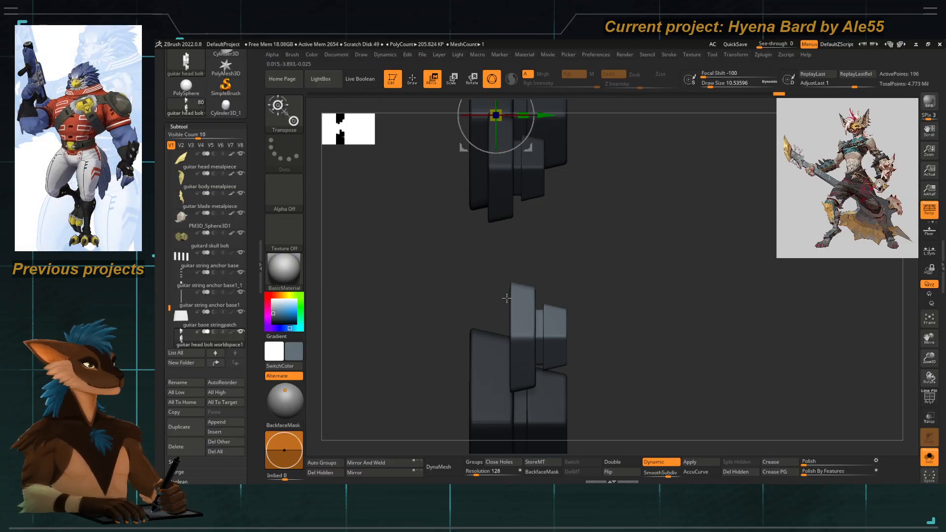
{"action": "left_click_drag", "start_coordinate": [472, 302], "coordinate": [486, 245], "text": "alt"}
{"action": "left_click", "coordinate": [483, 156]}
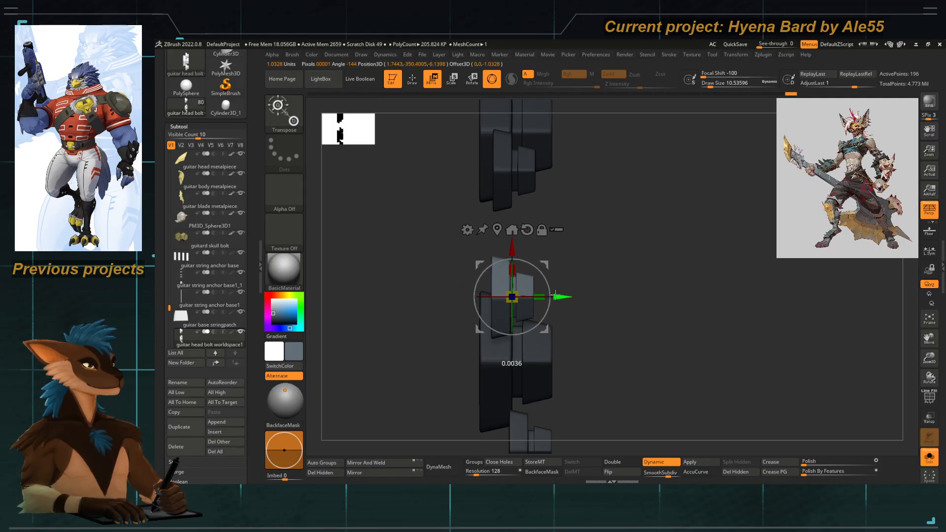
Match the middle small bolt's depth to the top small bolt while they overlap, and lower it back to its own spot.
{"action": "left_click_drag", "start_coordinate": [509, 163], "coordinate": [540, 241], "text": "alt"}
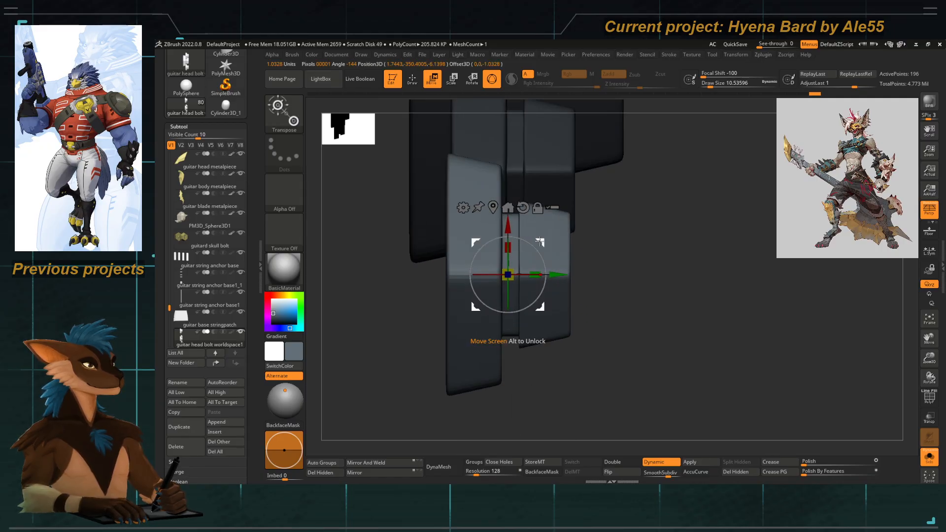
{"action": "left_click_drag", "start_coordinate": [518, 331], "coordinate": [503, 284], "text": "alt"}
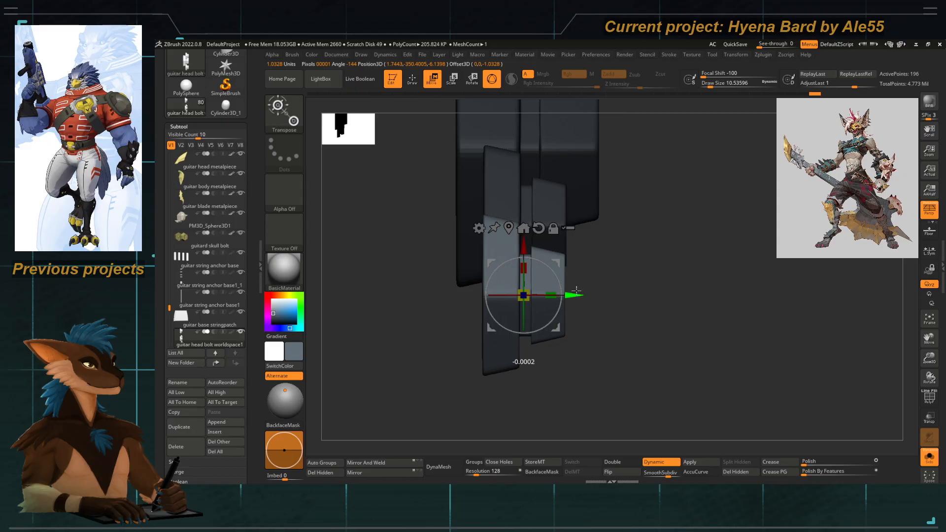
{"action": "left_click_drag", "start_coordinate": [575, 320], "coordinate": [520, 256]}
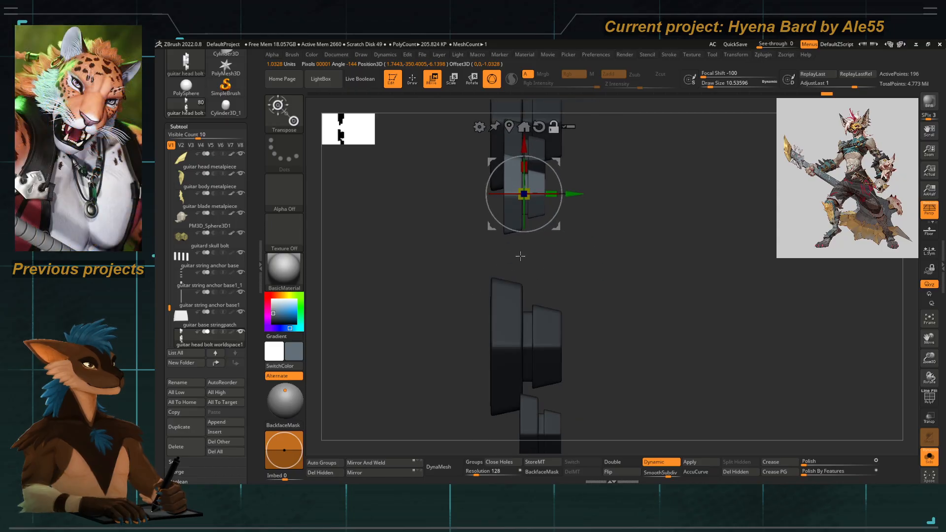
{"action": "left_click_drag", "start_coordinate": [521, 156], "coordinate": [523, 226]}
{"action": "right_click_drag", "start_coordinate": [535, 284], "coordinate": [535, 225], "text": "alt"}
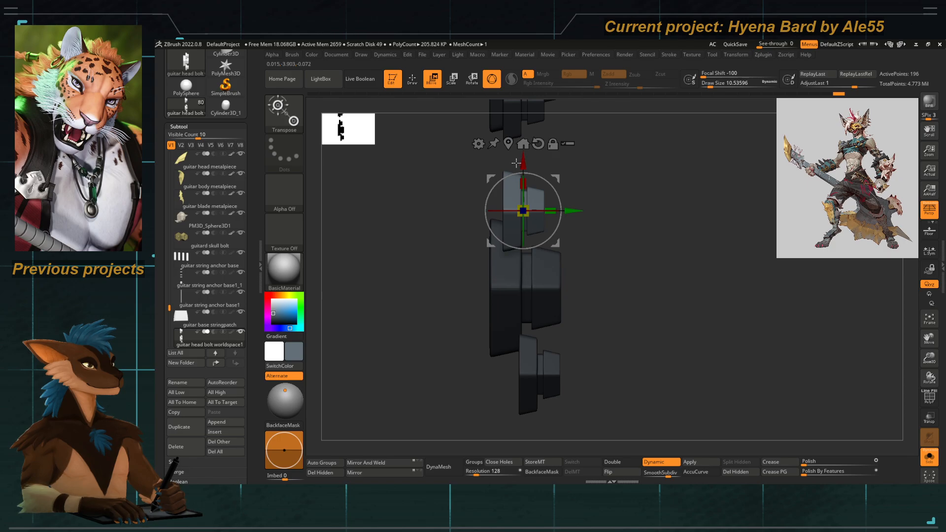
Duplicate the middle small bolt straight down onto the bottom small bolt's position.
{"action": "left_click_drag", "start_coordinate": [522, 163], "coordinate": [527, 321]}
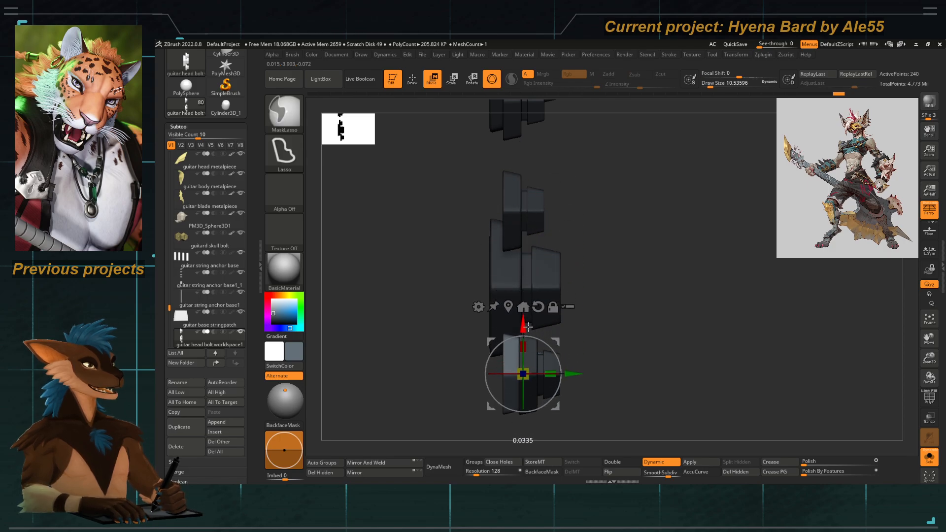
{"action": "right_click_drag", "start_coordinate": [444, 348], "coordinate": [400, 339]}
{"action": "right_click_drag", "start_coordinate": [399, 339], "coordinate": [398, 233], "text": "alt"}
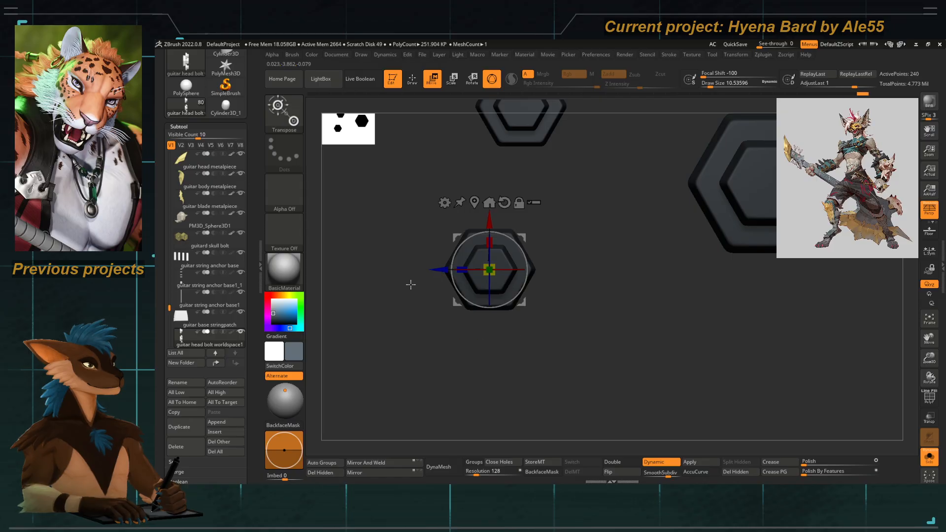
{"action": "right_click_drag", "start_coordinate": [411, 284], "coordinate": [473, 291], "text": "shift"}
Clear the mask and isolate the head polygroup of the original bottom small bolt that overlaps the new copy.
{"action": "key", "text": "q"}
{"action": "left_click_drag", "start_coordinate": [543, 303], "coordinate": [513, 338], "text": "ctrl"}
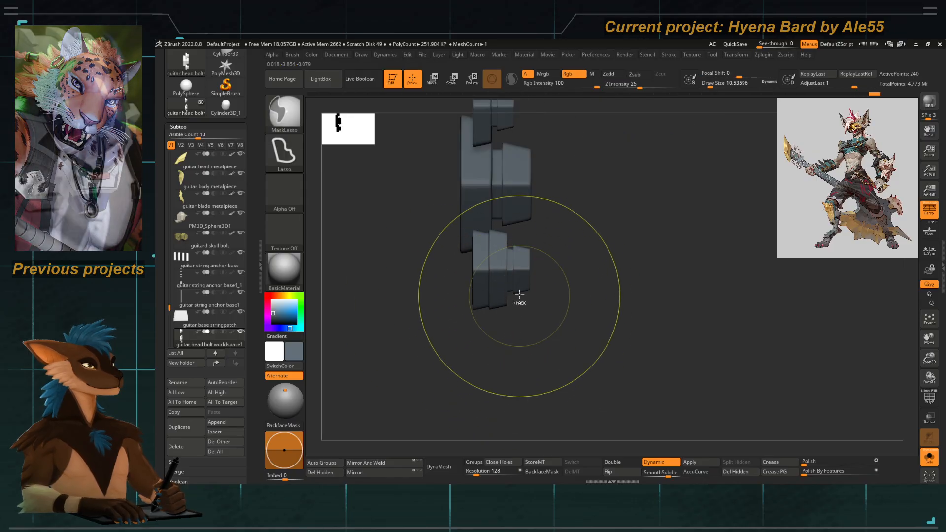
{"action": "left_click", "coordinate": [522, 279], "text": "ctrl+shift"}
{"action": "left_click", "coordinate": [523, 281], "text": "ctrl+shift"}
{"action": "left_click", "coordinate": [532, 320], "text": "ctrl+shift"}
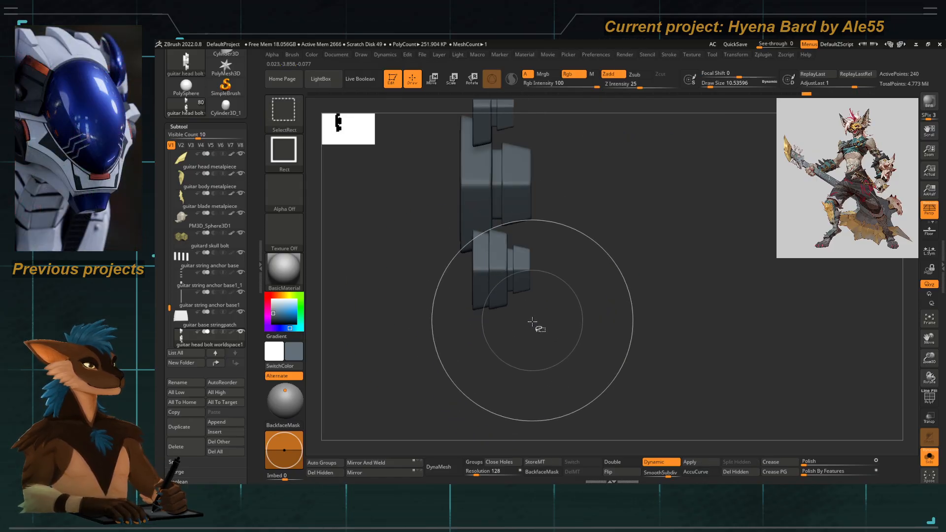
{"action": "mouse_move", "coordinate": [532, 322]}
{"action": "right_mouse_down"}
{"action": "mouse_move", "coordinate": [501, 334]}
{"action": "mouse_move", "coordinate": [526, 347]}
{"action": "mouse_move", "coordinate": [544, 290]}
{"action": "right_mouse_up"}
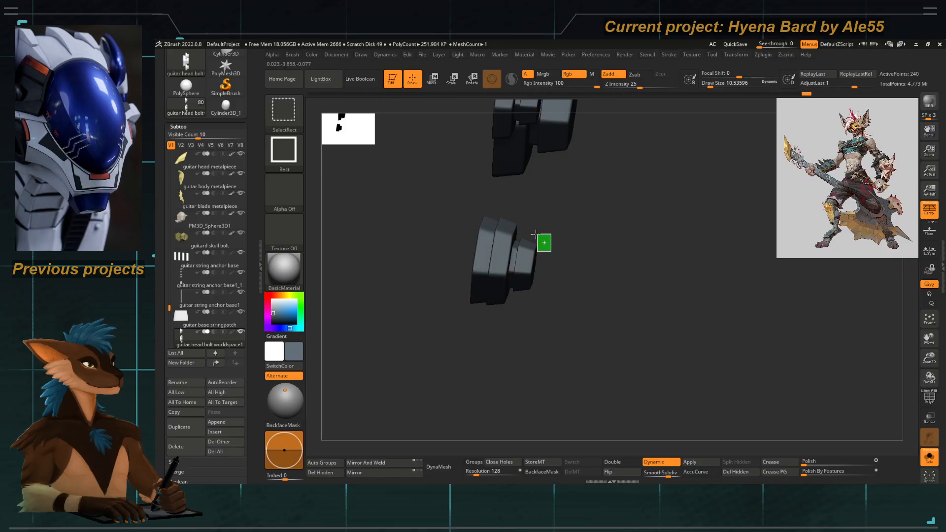
{"action": "left_click", "coordinate": [535, 234], "text": "ctrl+shift"}
{"action": "left_click", "coordinate": [526, 275], "text": "ctrl+shift"}
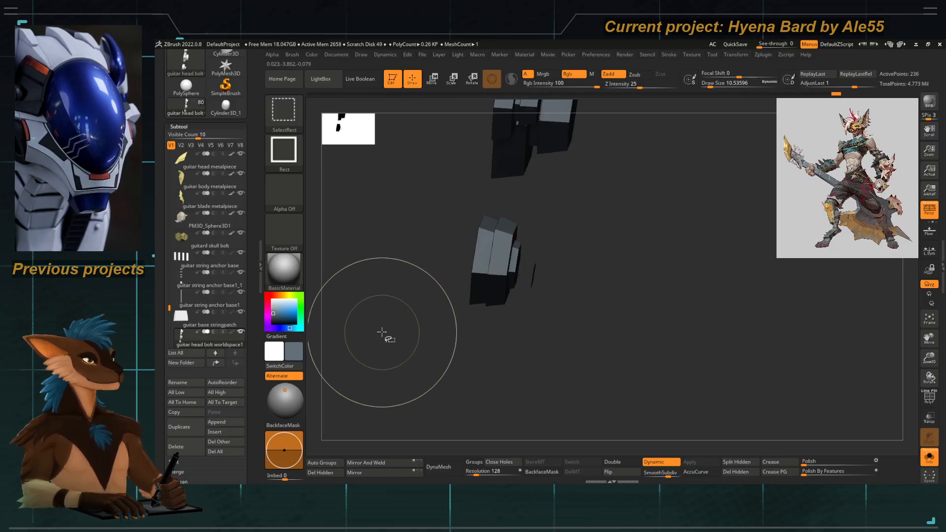
{"action": "left_click", "coordinate": [389, 315], "text": "ctrl+shift"}
Grow the visible area to the whole original bottom bolt, reverse the visibility and delete the hidden bolt.
{"action": "key", "text": "ctrl+shift+x"}
{"action": "key", "text": "ctrl+shift+x"}
{"action": "key", "text": "ctrl+shift+x"}
{"action": "key", "text": "ctrl+shift+x"}
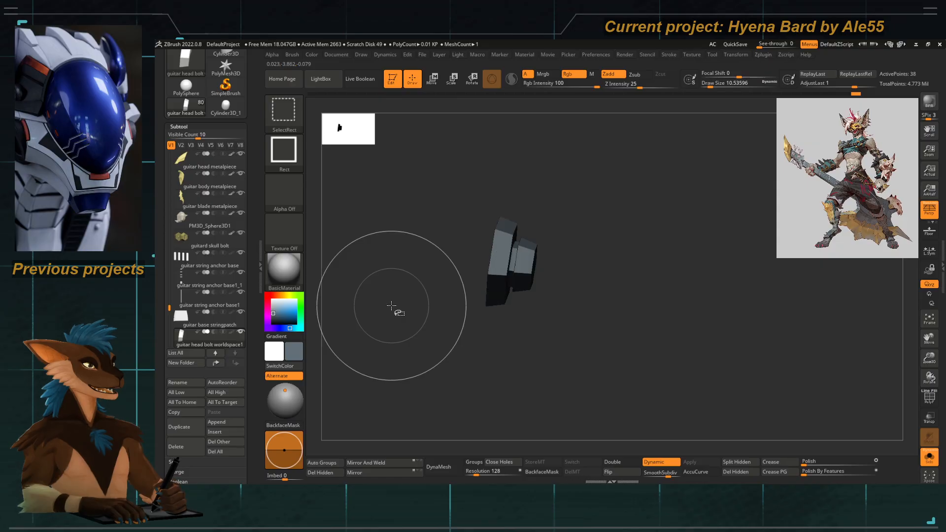
{"action": "mouse_move", "coordinate": [402, 355]}
{"action": "left_mouse_down", "text": "ctrl+shift"}
{"action": "mouse_move", "coordinate": [461, 355]}
{"action": "mouse_move", "coordinate": [460, 262]}
{"action": "mouse_move", "coordinate": [507, 286]}
{"action": "mouse_move", "coordinate": [508, 322]}
{"action": "left_mouse_up", "text": "ctrl+shift"}
{"action": "left_click", "coordinate": [730, 471]}
Check the depth of the bolts in side view, both isolated and against the full headstock.
{"action": "left_click_drag", "start_coordinate": [523, 193], "coordinate": [536, 261], "text": "alt"}
{"action": "right_click_drag", "start_coordinate": [540, 143], "coordinate": [546, 191], "text": "ctrl"}
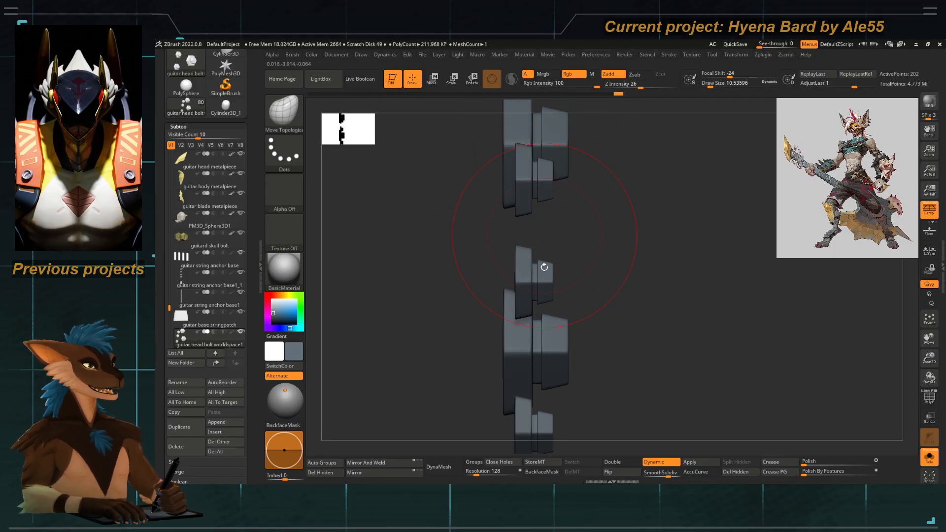
{"action": "right_click_drag", "start_coordinate": [497, 320], "coordinate": [486, 217], "text": "ctrl"}
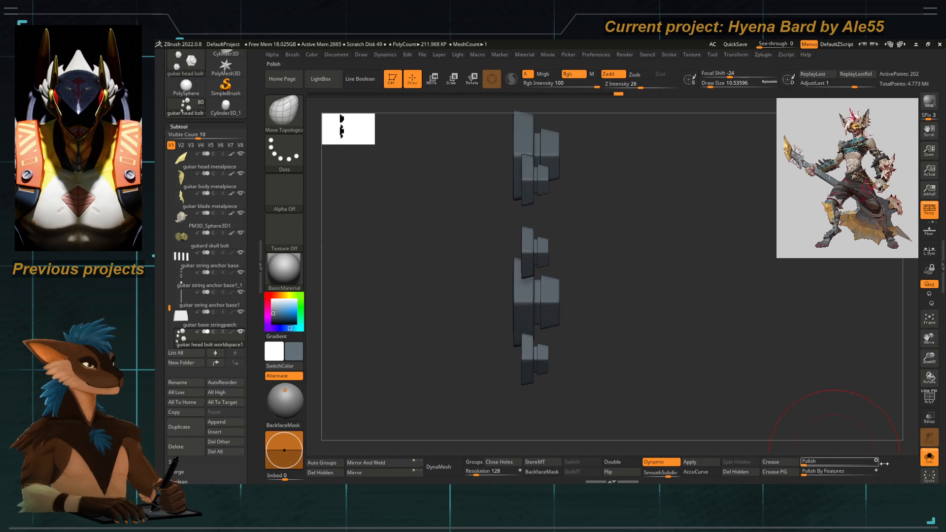
{"action": "left_click", "coordinate": [929, 456]}
{"action": "right_click_drag", "start_coordinate": [580, 230], "coordinate": [626, 217]}
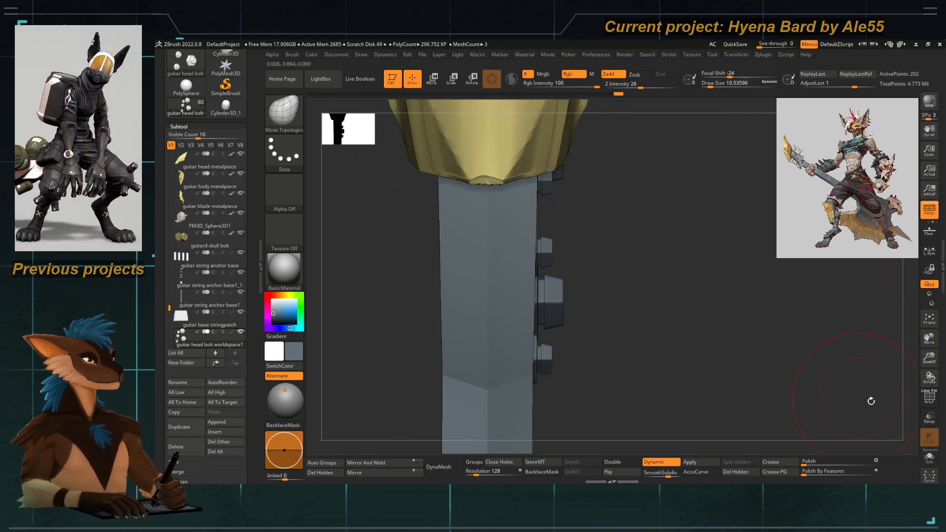
Show polygroups on the isolated bolts and delete the extra edge loop around the middle small bolt's head with ZModeler.
{"action": "left_click", "coordinate": [930, 399]}
{"action": "left_click", "coordinate": [930, 456]}
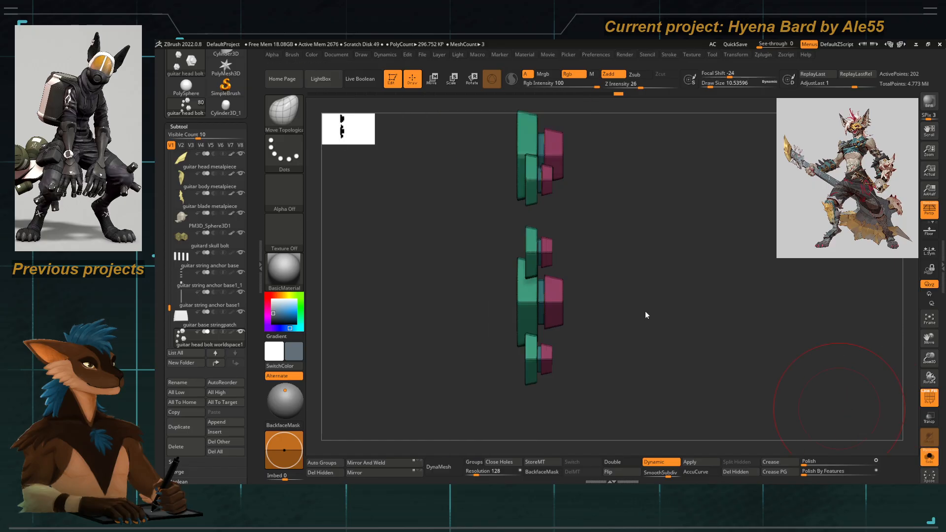
{"action": "right_click_drag", "start_coordinate": [553, 225], "coordinate": [550, 232], "text": "ctrl"}
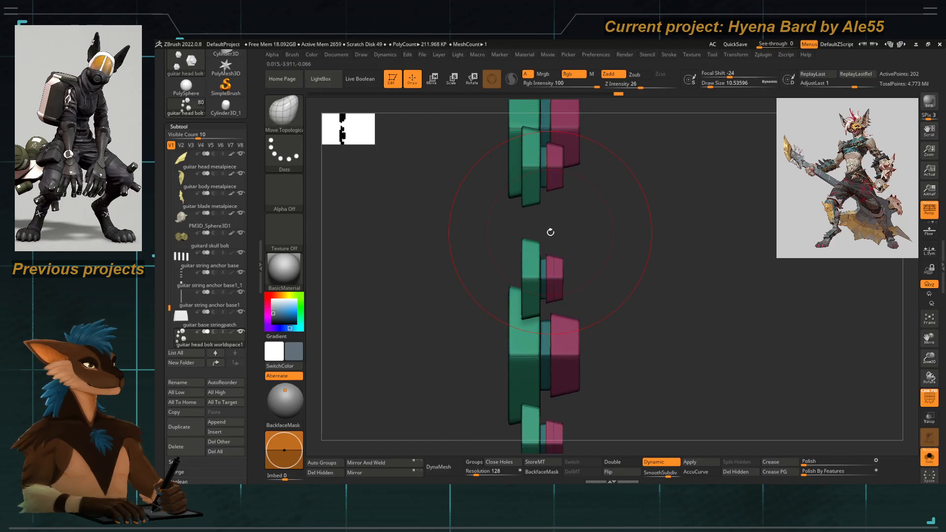
{"action": "key", "text": "ctrl"}
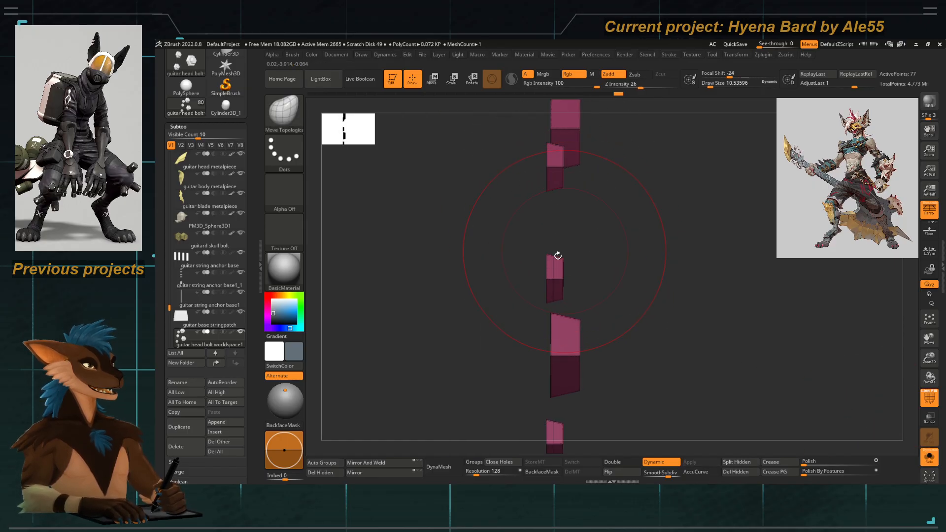
{"action": "mouse_move", "coordinate": [554, 275]}
{"action": "right_mouse_down", "text": "ctrl"}
{"action": "mouse_move", "coordinate": [547, 281]}
{"action": "mouse_move", "coordinate": [530, 251]}
{"action": "right_mouse_up", "text": "ctrl"}
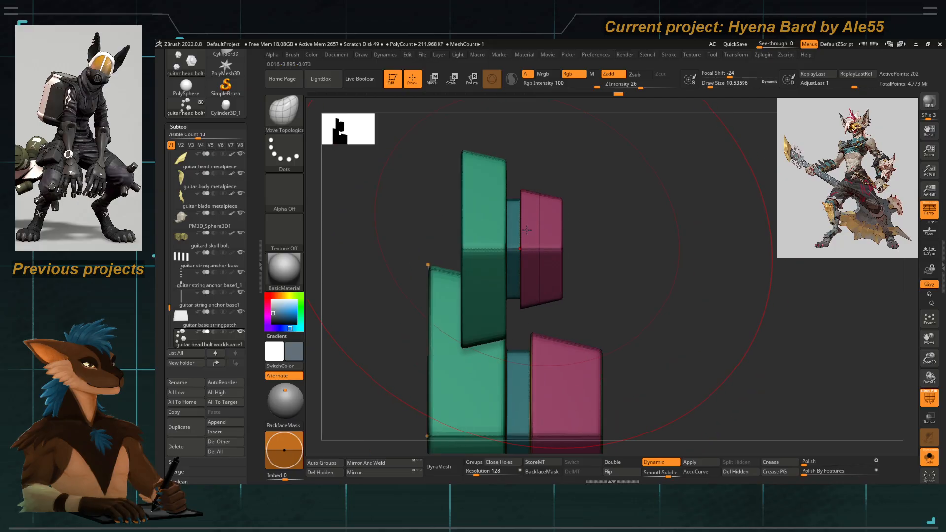
{"action": "key", "text": "b"}
{"action": "key", "text": "z"}
{"action": "key", "text": "m"}
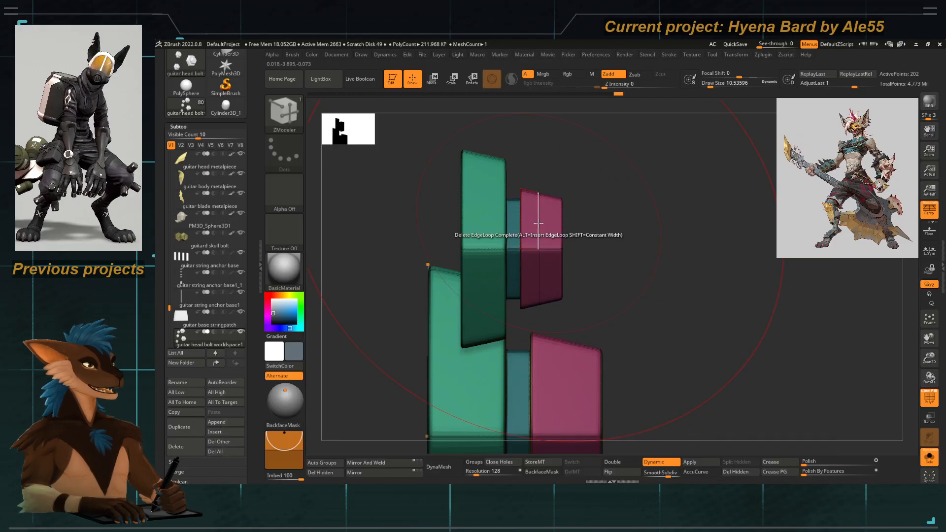
{"action": "left_click", "coordinate": [538, 223]}
Isolate the raised hexagonal heads of all bolts and view them from the front.
{"action": "right_click_drag", "start_coordinate": [537, 223], "coordinate": [508, 215], "text": "ctrl"}
{"action": "left_click", "coordinate": [506, 216], "text": "ctrl+shift"}
{"action": "left_click", "coordinate": [523, 236], "text": "ctrl+shift"}
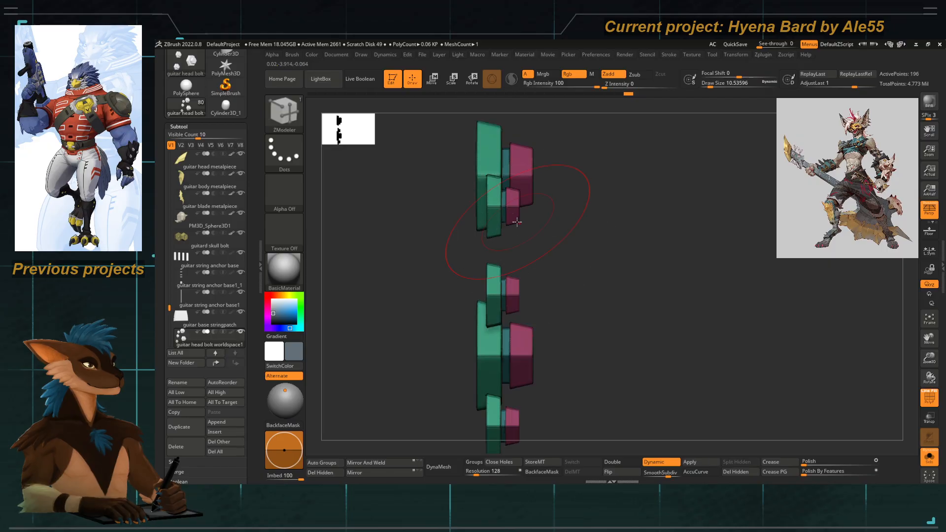
{"action": "left_click", "coordinate": [516, 220], "text": "ctrl+shift"}
{"action": "right_click_drag", "start_coordinate": [543, 247], "coordinate": [503, 251]}
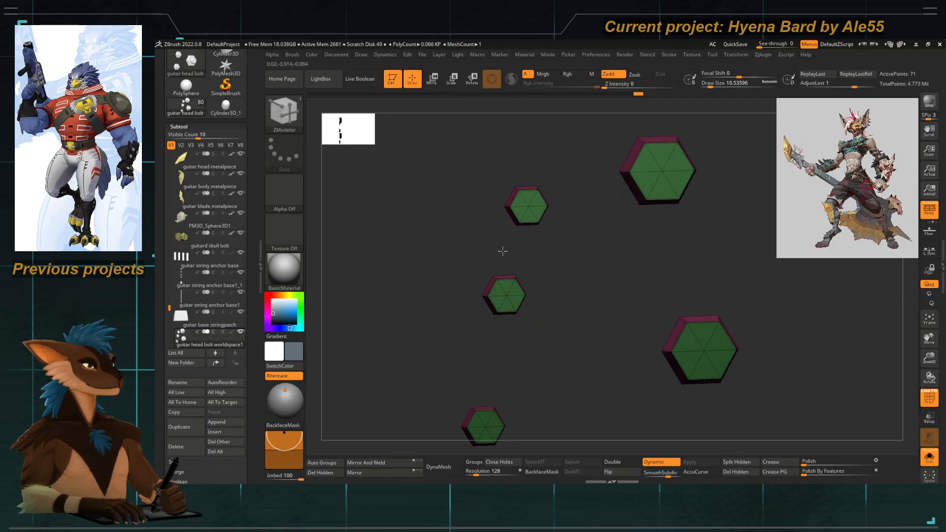
{"action": "right_click_drag", "start_coordinate": [518, 185], "coordinate": [485, 171]}
{"action": "right_click_drag", "start_coordinate": [398, 205], "coordinate": [480, 188], "text": "alt"}
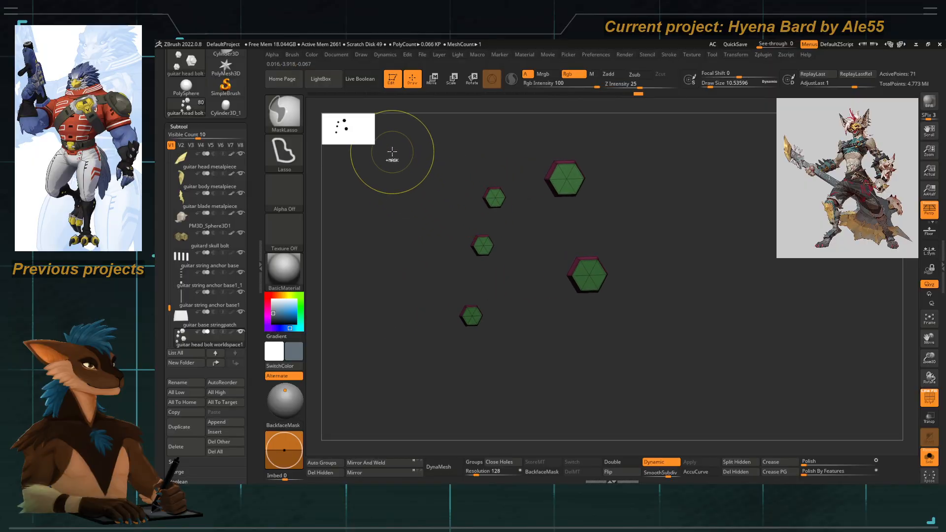
Mask the three small bolts' heads, reveal the remaining bolt parts and invert the mask.
{"action": "mouse_move", "coordinate": [396, 154]}
{"action": "left_mouse_down", "text": "ctrl"}
{"action": "mouse_move", "coordinate": [458, 360]}
{"action": "mouse_move", "coordinate": [444, 340]}
{"action": "left_mouse_up", "text": "ctrl"}
{"action": "mouse_move", "coordinate": [394, 215]}
{"action": "left_mouse_down", "text": "ctrl"}
{"action": "mouse_move", "coordinate": [430, 172]}
{"action": "mouse_move", "coordinate": [467, 359]}
{"action": "mouse_move", "coordinate": [449, 356]}
{"action": "left_mouse_up", "text": "ctrl"}
{"action": "left_click", "coordinate": [401, 349], "text": "ctrl+shift"}
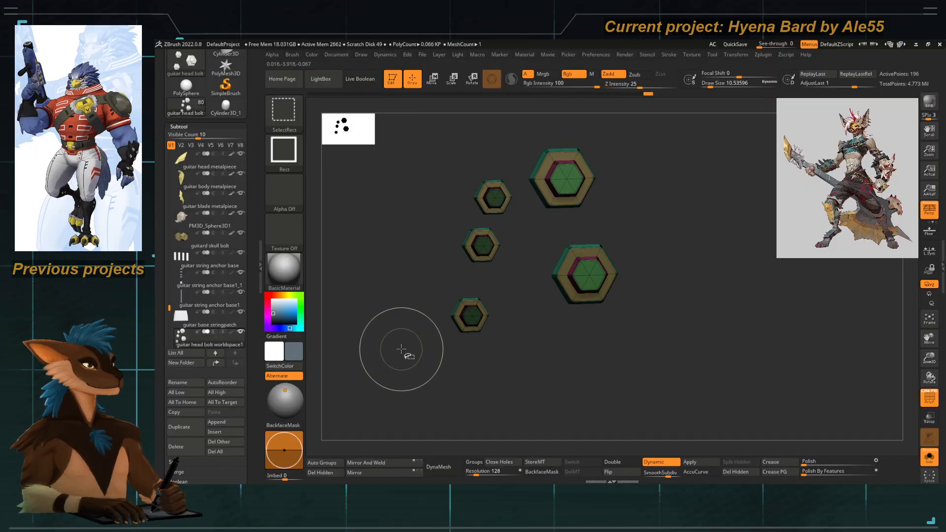
{"action": "right_click_drag", "start_coordinate": [402, 350], "coordinate": [424, 364]}
{"action": "left_click", "coordinate": [453, 312], "text": "ctrl"}
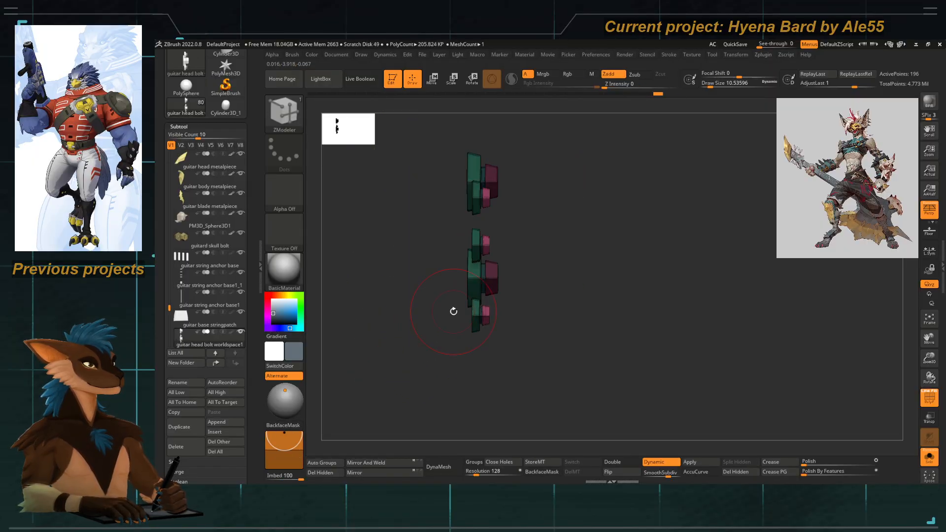
Try to slide the small bolts' heads along their depth axis from a repositioned gizmo, and undo the move.
{"action": "key", "text": "w"}
{"action": "right_click_drag", "start_coordinate": [473, 264], "coordinate": [516, 356], "text": "ctrl"}
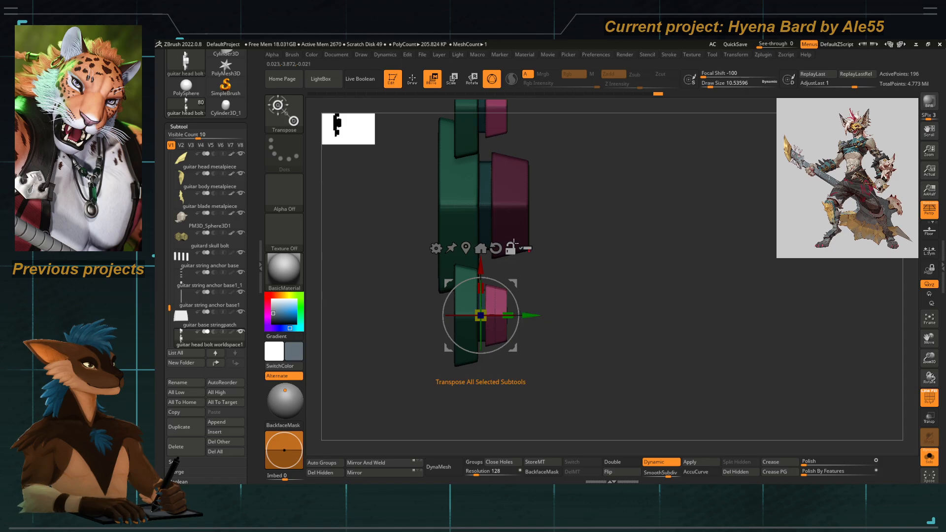
{"action": "right_click_drag", "start_coordinate": [514, 243], "coordinate": [513, 281], "text": "alt"}
{"action": "left_click", "coordinate": [505, 230], "text": "alt"}
{"action": "right_click_drag", "start_coordinate": [507, 230], "coordinate": [526, 186], "text": "ctrl"}
{"action": "left_click", "coordinate": [486, 164]}
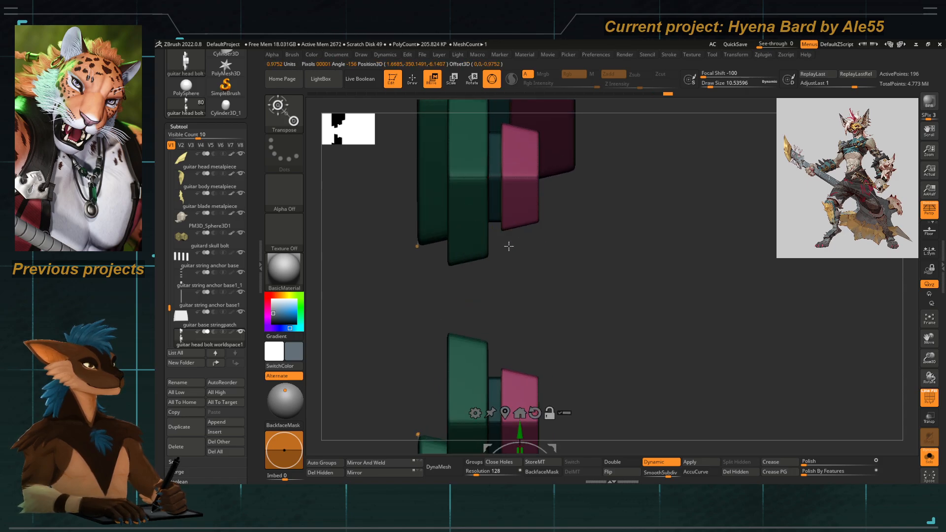
{"action": "left_click", "coordinate": [505, 230], "text": "alt"}
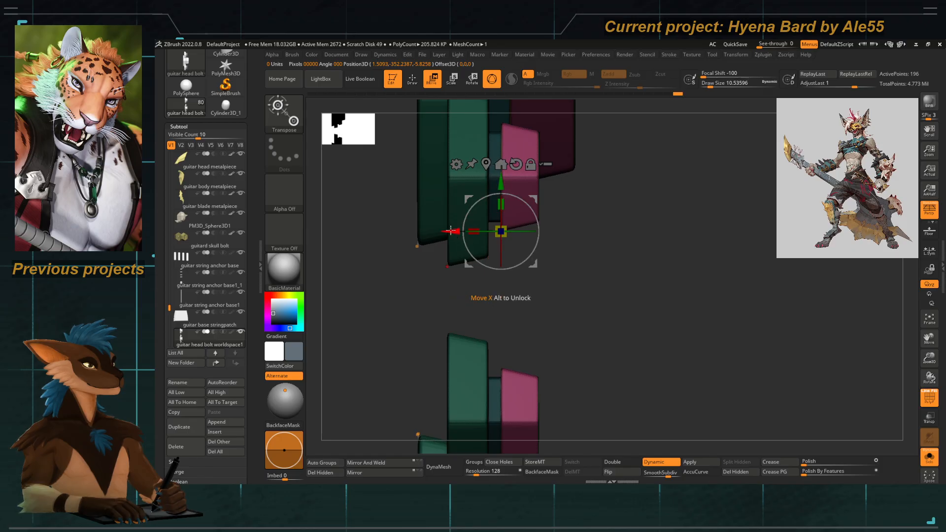
{"action": "left_click_drag", "start_coordinate": [450, 231], "coordinate": [461, 228]}
{"action": "key", "text": "ctrl+z"}
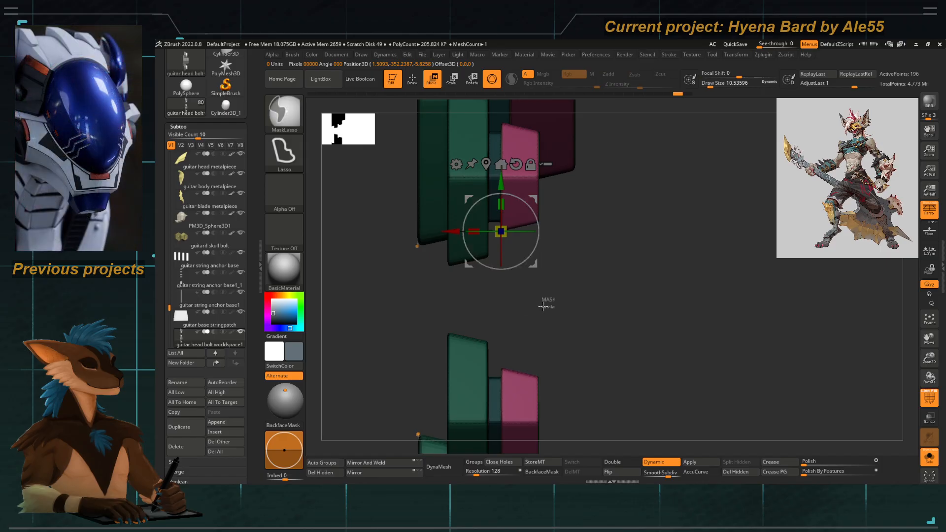
Clear the mask and isolate the head walls and necks of the bolts in a straight side view.
{"action": "key", "text": "q"}
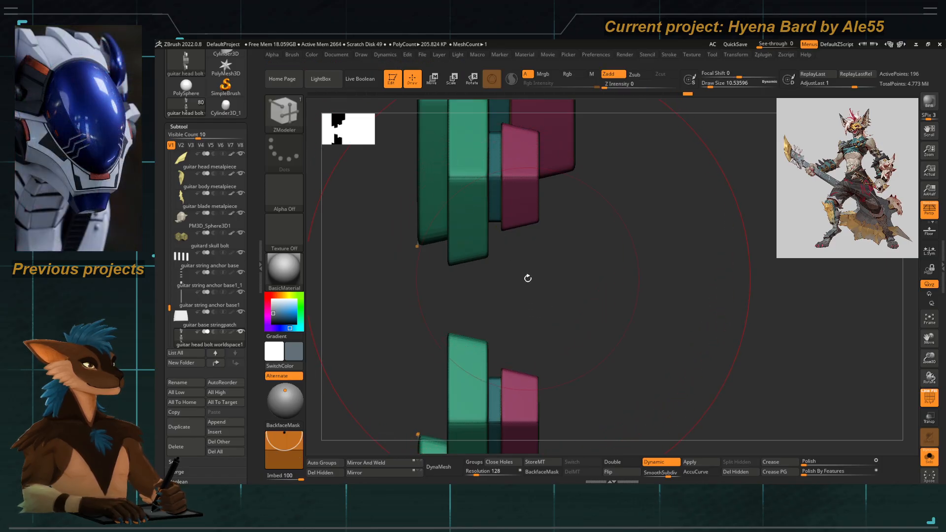
{"action": "left_click_drag", "start_coordinate": [528, 278], "coordinate": [535, 290]}
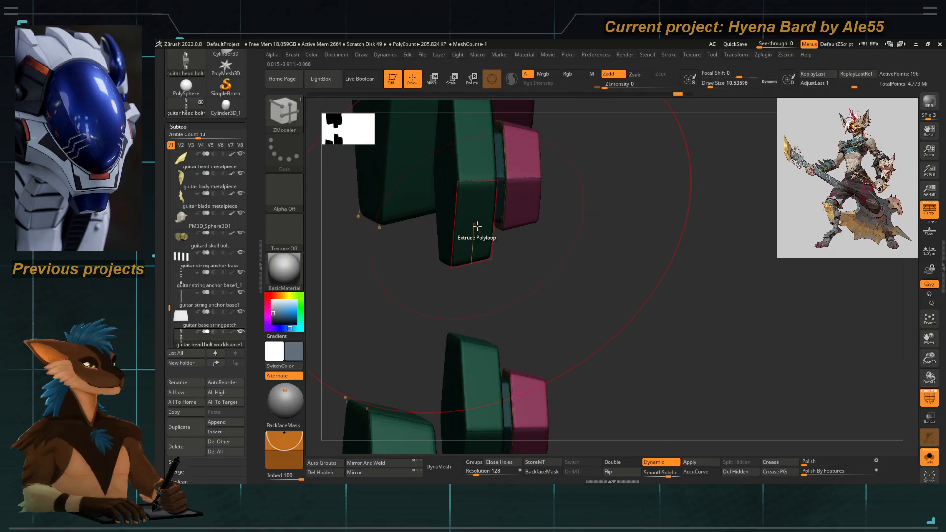
{"action": "left_click", "coordinate": [529, 270], "text": "ctrl"}
{"action": "left_click", "coordinate": [506, 183], "text": "ctrl+shift"}
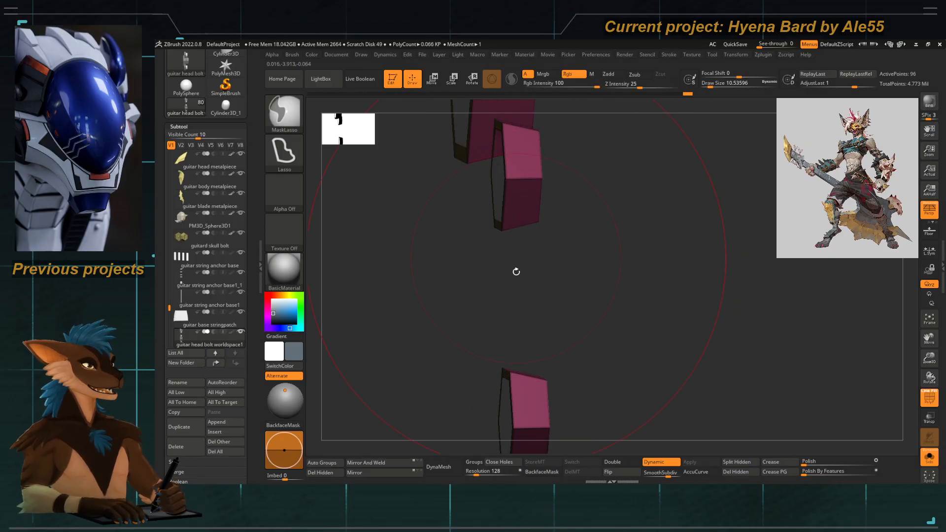
{"action": "left_click_drag", "start_coordinate": [516, 271], "coordinate": [483, 211]}
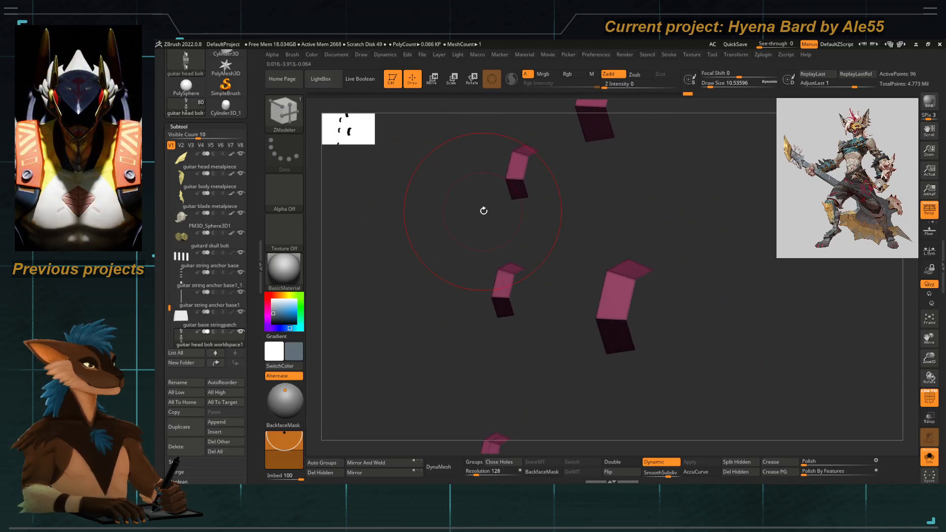
{"action": "left_click", "coordinate": [457, 138], "text": "ctrl+shift"}
{"action": "left_click_drag", "start_coordinate": [460, 264], "coordinate": [441, 200], "text": "shift"}
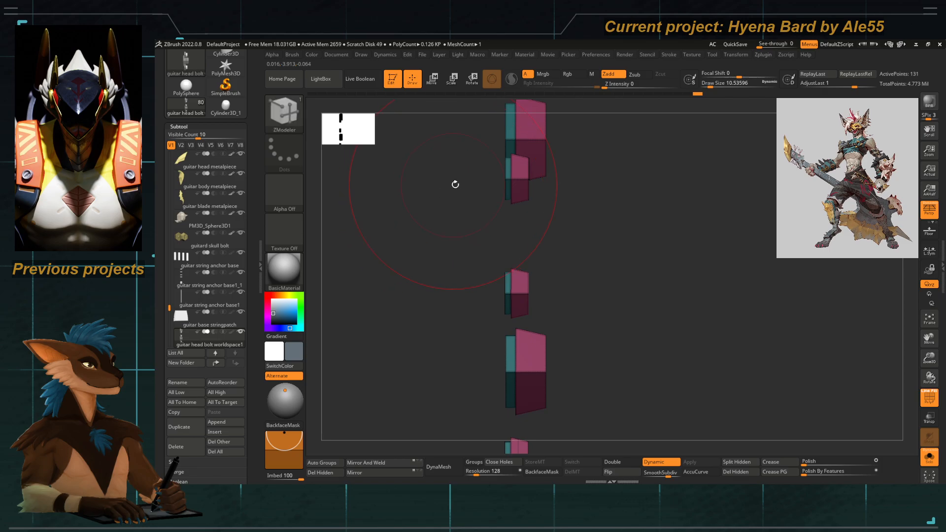
Hide the bolts' necks in the side view so that only the hexagonal head walls stay visible.
{"action": "right_click_drag", "start_coordinate": [468, 163], "coordinate": [437, 164], "text": "ctrl"}
{"action": "left_click_drag", "start_coordinate": [464, 172], "coordinate": [482, 117], "text": "ctrl+alt+shift"}
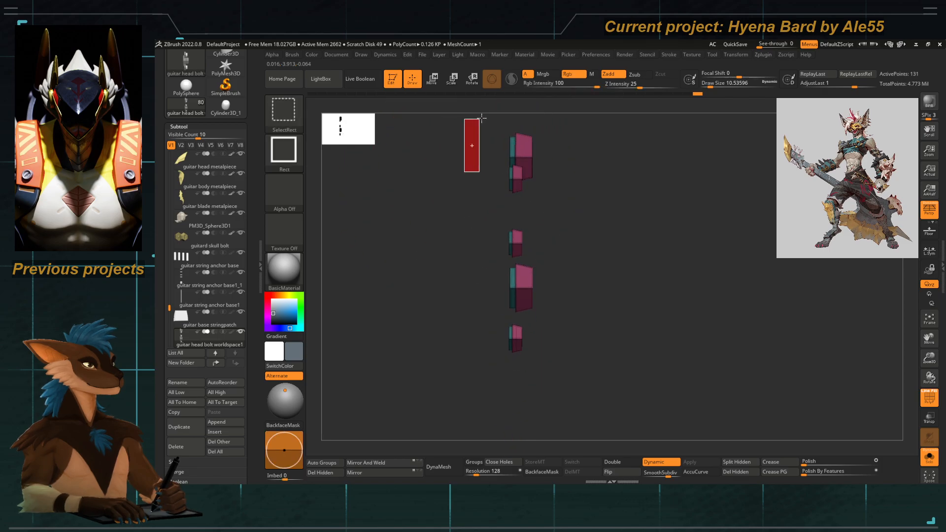
{"action": "left_click_drag", "start_coordinate": [455, 195], "coordinate": [497, 336], "text": "ctrl+alt+shift"}
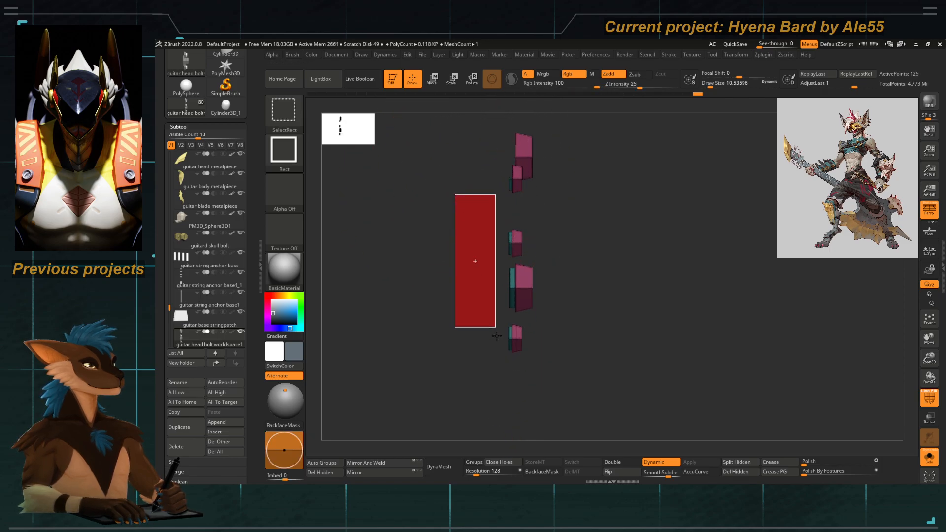
{"action": "left_click_drag", "start_coordinate": [510, 370], "coordinate": [510, 372], "text": "ctrl+alt+shift"}
{"action": "right_click_drag", "start_coordinate": [477, 281], "coordinate": [483, 191], "text": "ctrl"}
{"action": "left_click_drag", "start_coordinate": [480, 156], "coordinate": [501, 207], "text": "ctrl+alt+shift"}
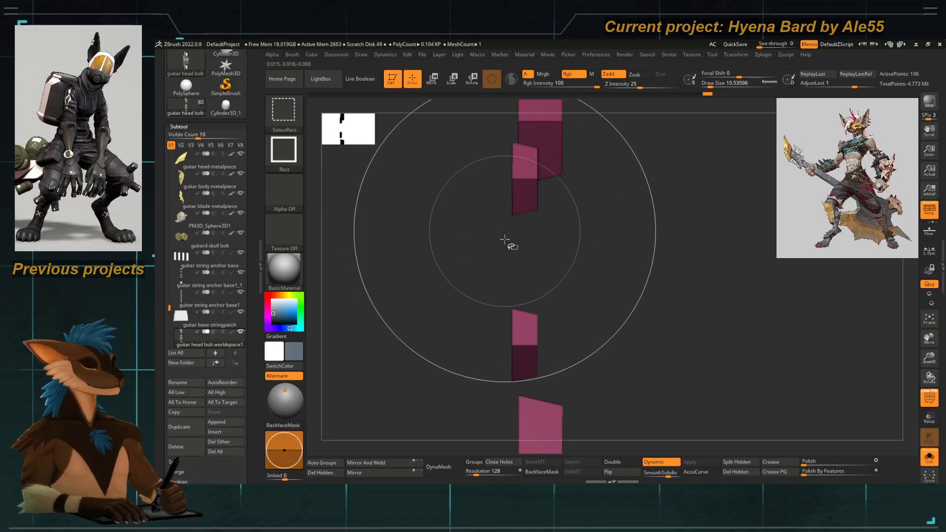
Mask the small bolts' head walls, reveal the complete bolts and invert the mask.
{"action": "mouse_move", "coordinate": [439, 246]}
{"action": "right_mouse_down", "text": "ctrl"}
{"action": "mouse_move", "coordinate": [428, 220]}
{"action": "mouse_move", "coordinate": [428, 236]}
{"action": "right_mouse_up", "text": "ctrl"}
{"action": "mouse_move", "coordinate": [439, 209]}
{"action": "left_mouse_down", "text": "ctrl"}
{"action": "mouse_move", "coordinate": [552, 164]}
{"action": "mouse_move", "coordinate": [436, 340]}
{"action": "left_mouse_up", "text": "ctrl"}
{"action": "left_click", "coordinate": [409, 336], "text": "ctrl+shift"}
{"action": "mouse_move", "coordinate": [385, 363]}
{"action": "right_mouse_down"}
{"action": "mouse_move", "coordinate": [435, 365]}
{"action": "mouse_move", "coordinate": [418, 369]}
{"action": "right_mouse_up"}
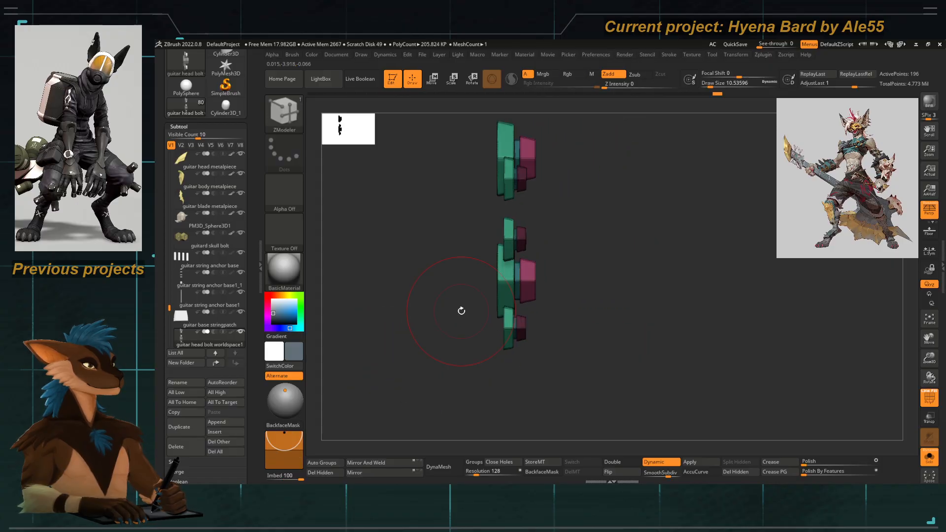
{"action": "right_click_drag", "start_coordinate": [540, 241], "coordinate": [539, 280], "text": "ctrl"}
Slide the small bolts' heads outward by about 0.0007 along their depth axis and clear the mask.
{"action": "key", "text": "w"}
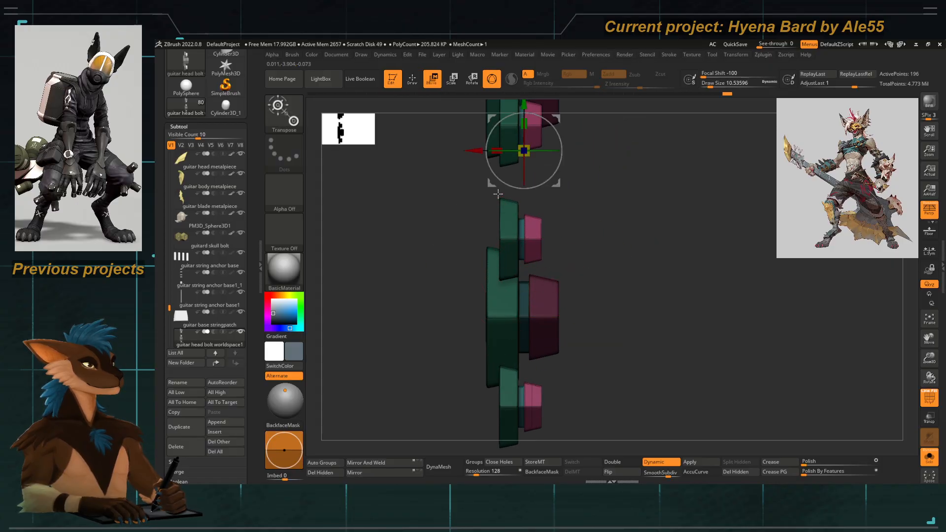
{"action": "right_click_drag", "start_coordinate": [510, 198], "coordinate": [500, 309], "text": "alt"}
{"action": "right_click_drag", "start_coordinate": [501, 276], "coordinate": [493, 306], "text": "ctrl"}
{"action": "left_click_drag", "start_coordinate": [501, 256], "coordinate": [509, 255]}
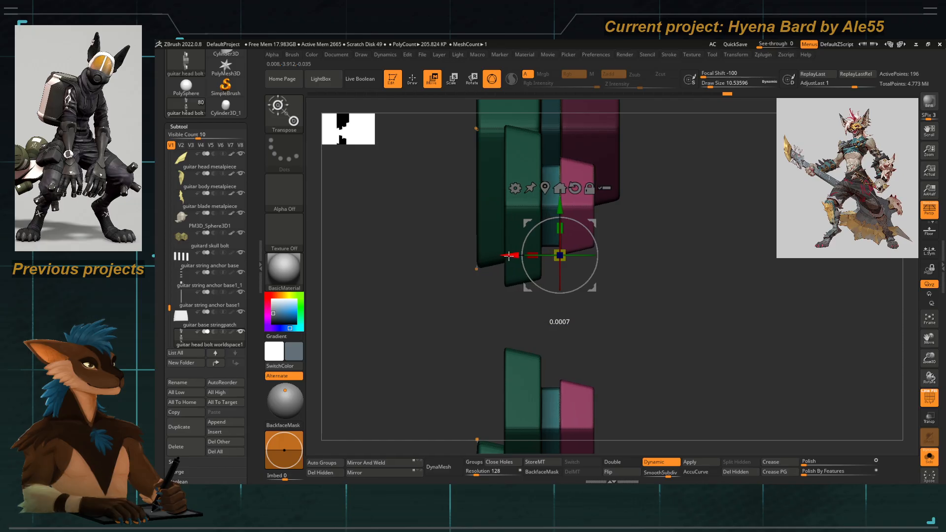
{"action": "right_click_drag", "start_coordinate": [523, 344], "coordinate": [446, 178], "text": "alt"}
{"action": "right_click_drag", "start_coordinate": [462, 322], "coordinate": [488, 185], "text": "alt"}
{"action": "right_click_drag", "start_coordinate": [499, 434], "coordinate": [519, 288], "text": "alt"}
{"action": "left_click_drag", "start_coordinate": [424, 332], "coordinate": [406, 360], "text": "ctrl"}
{"action": "right_click_drag", "start_coordinate": [406, 360], "coordinate": [464, 459], "text": "ctrl"}
{"action": "right_click_drag", "start_coordinate": [460, 261], "coordinate": [453, 187], "text": "ctrl"}
{"action": "right_click_drag", "start_coordinate": [469, 151], "coordinate": [422, 249], "text": "alt"}
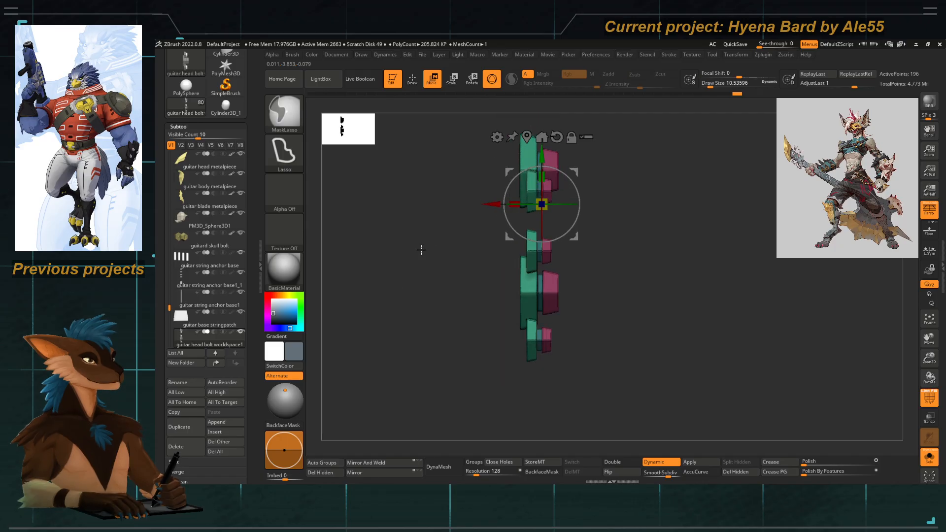
Mask the heads and necks of all bolts and flatten their base plates to about 0.61 along the depth axis.
{"action": "key", "text": "q"}
{"action": "left_click_drag", "start_coordinate": [446, 159], "coordinate": [526, 117], "text": "ctrl"}
{"action": "left_click_drag", "start_coordinate": [533, 237], "coordinate": [520, 391], "text": "ctrl"}
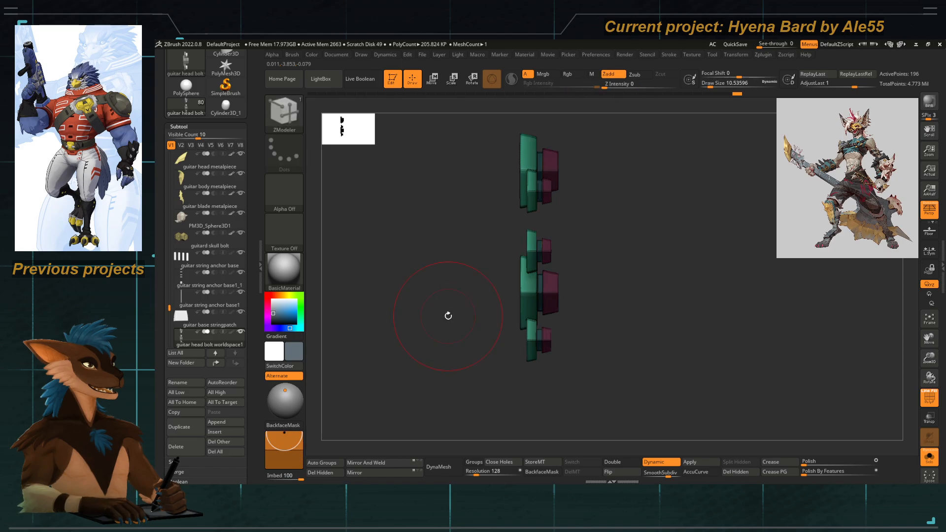
{"action": "key", "text": "w"}
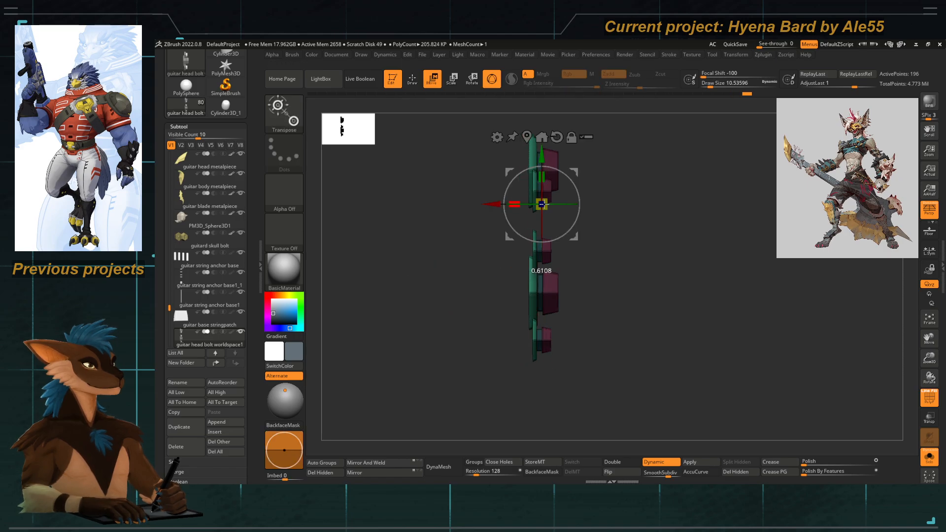
{"action": "left_click_drag", "start_coordinate": [514, 204], "coordinate": [462, 205]}
Show the whole guitar again, slide the unmasked bolts about 0.0017 outward from the headstock and turn off the wireframe display.
{"action": "left_click", "coordinate": [926, 459]}
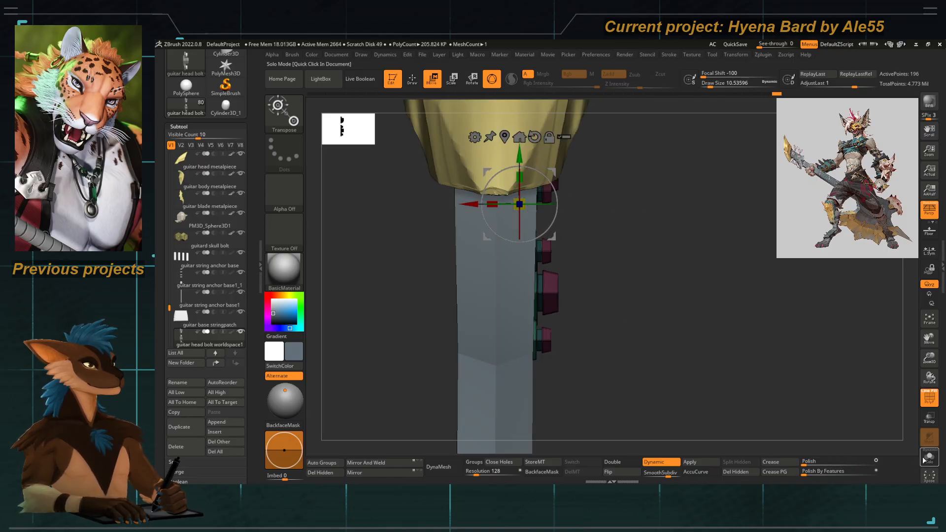
{"action": "left_click_drag", "start_coordinate": [563, 217], "coordinate": [571, 217]}
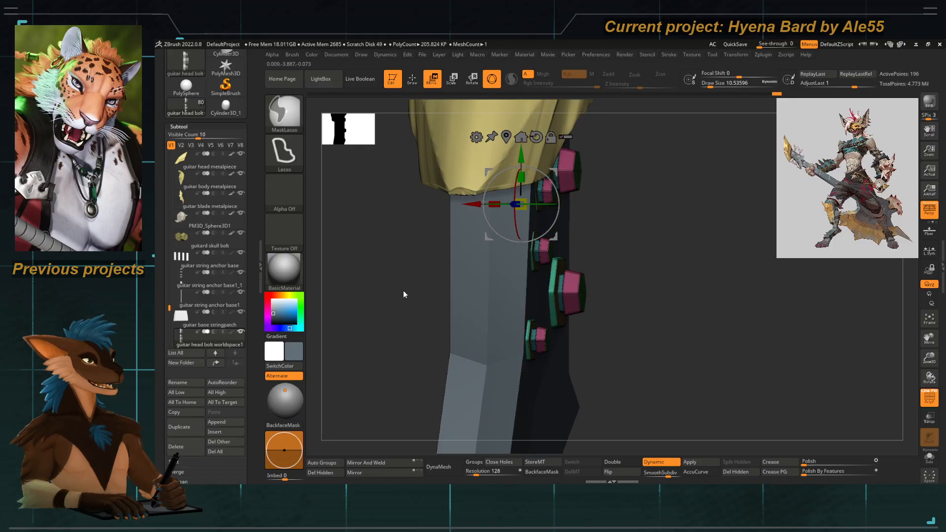
{"action": "left_click_drag", "start_coordinate": [401, 268], "coordinate": [413, 269], "text": "shift"}
{"action": "left_click_drag", "start_coordinate": [474, 205], "coordinate": [481, 205]}
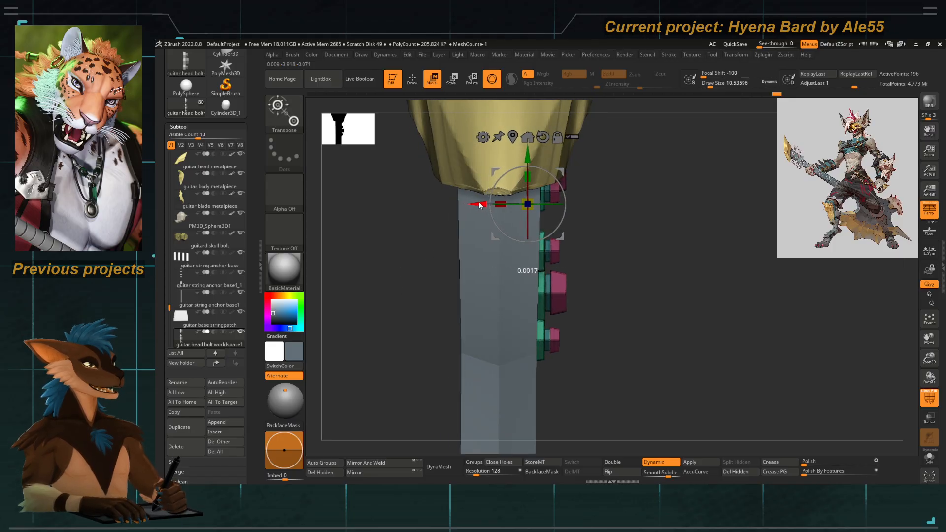
{"action": "key", "text": "q"}
{"action": "mouse_move", "coordinate": [444, 252]}
{"action": "left_mouse_down"}
{"action": "mouse_move", "coordinate": [387, 304]}
{"action": "mouse_move", "coordinate": [395, 279]}
{"action": "mouse_move", "coordinate": [451, 269]}
{"action": "left_mouse_up"}
{"action": "left_click", "coordinate": [928, 395]}
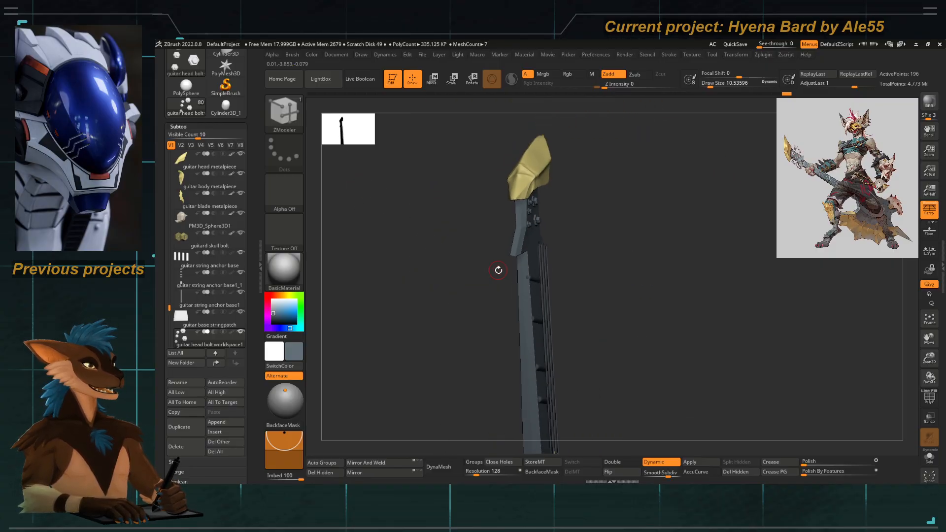
Select the guitar strings subtool and activate its Rotate gizmo in a straight front view of the string anchors.
{"action": "left_click_drag", "start_coordinate": [447, 300], "coordinate": [473, 304]}
{"action": "left_click_drag", "start_coordinate": [570, 281], "coordinate": [479, 194], "text": "alt"}
{"action": "left_click_drag", "start_coordinate": [542, 296], "coordinate": [524, 236], "text": "alt"}
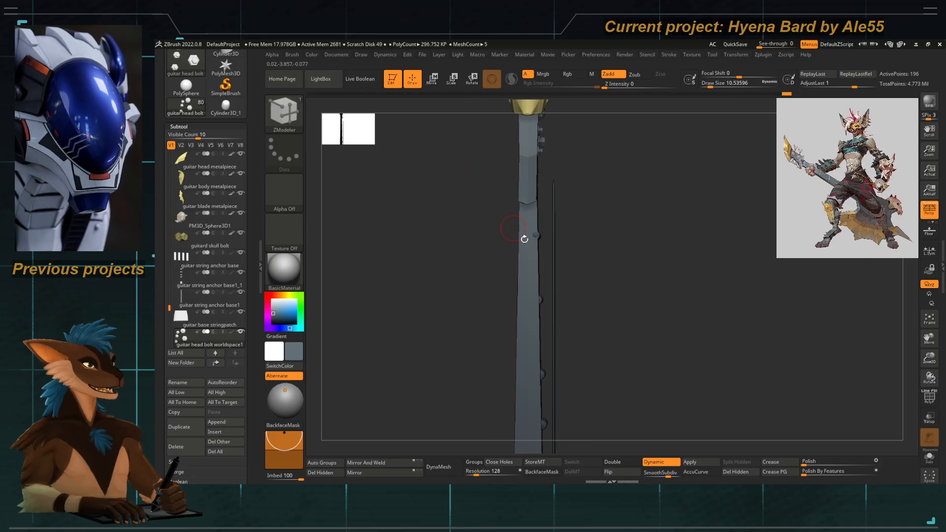
{"action": "left_click", "coordinate": [554, 241], "text": "alt"}
{"action": "left_click_drag", "start_coordinate": [535, 272], "coordinate": [481, 306], "text": "alt"}
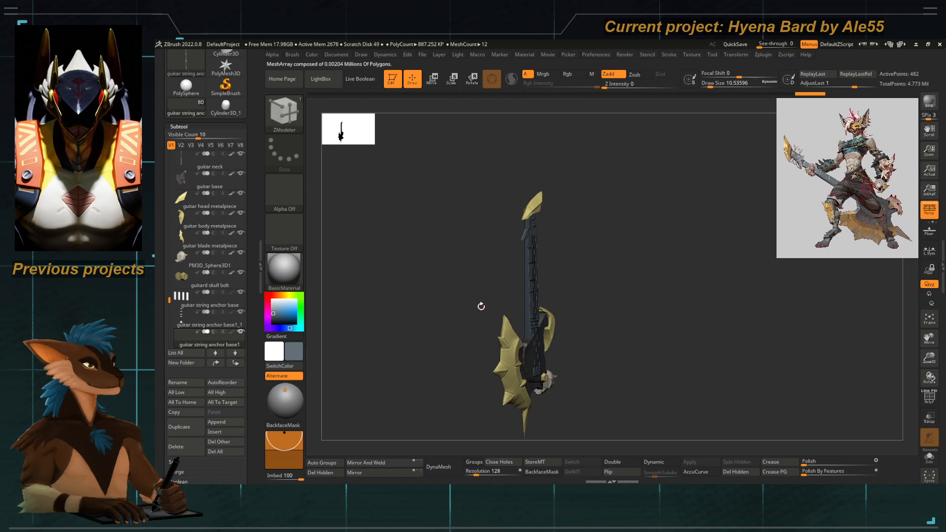
{"action": "left_click_drag", "start_coordinate": [494, 291], "coordinate": [438, 313], "text": "shift"}
{"action": "key", "text": "r"}
{"action": "left_click_drag", "start_coordinate": [547, 231], "coordinate": [510, 264], "text": "alt"}
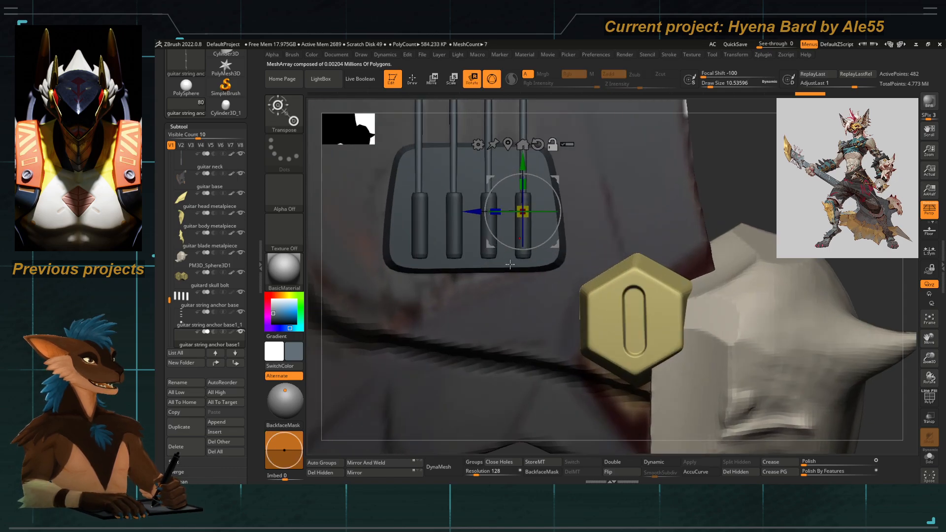
Examine how the strings run from their anchors along the neck, using temporary transparency in front and side views.
{"action": "left_click", "coordinate": [931, 421]}
{"action": "left_click_drag", "start_coordinate": [559, 234], "coordinate": [571, 296], "text": "alt"}
{"action": "left_click_drag", "start_coordinate": [524, 169], "coordinate": [525, 228], "text": "alt"}
{"action": "left_click_drag", "start_coordinate": [474, 281], "coordinate": [473, 324], "text": "alt"}
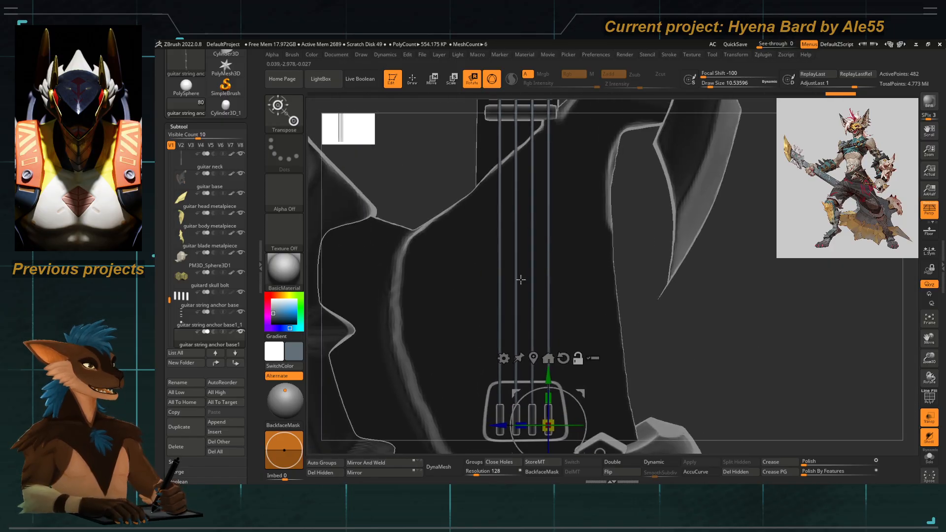
{"action": "left_click_drag", "start_coordinate": [521, 280], "coordinate": [518, 170], "text": "alt"}
{"action": "left_click_drag", "start_coordinate": [629, 153], "coordinate": [505, 154]}
{"action": "left_click_drag", "start_coordinate": [506, 154], "coordinate": [582, 286], "text": "alt"}
{"action": "left_click_drag", "start_coordinate": [503, 279], "coordinate": [479, 212], "text": "alt"}
{"action": "left_click_drag", "start_coordinate": [443, 246], "coordinate": [477, 196]}
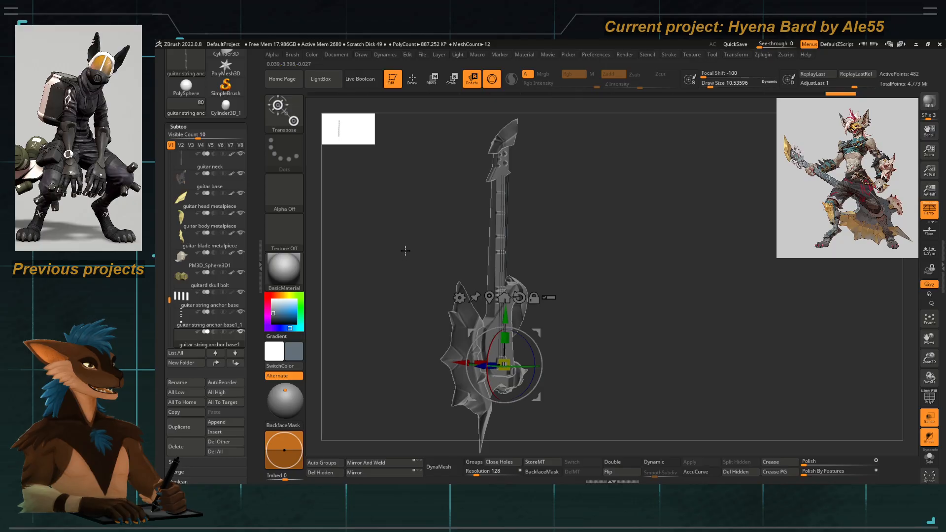
{"action": "left_click_drag", "start_coordinate": [406, 251], "coordinate": [383, 226]}
{"action": "left_click_drag", "start_coordinate": [401, 290], "coordinate": [415, 290], "text": "shift"}
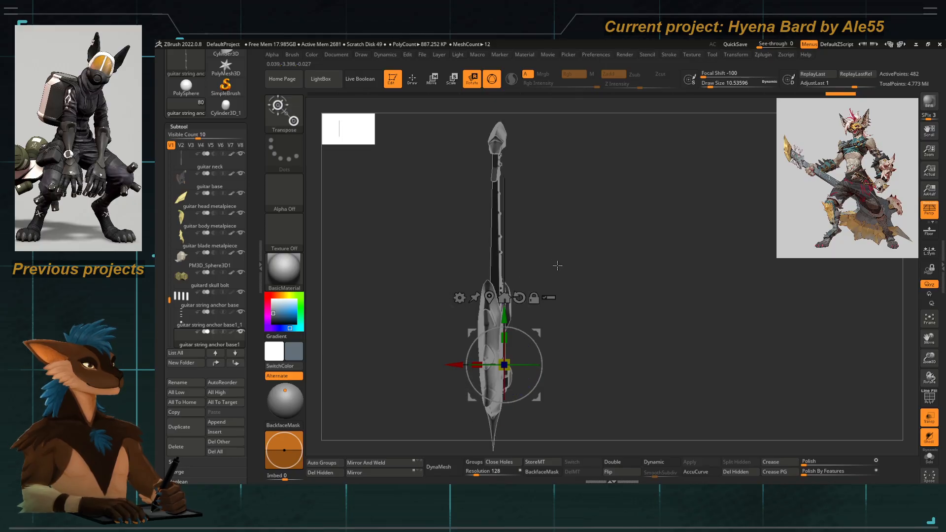
{"action": "left_click_drag", "start_coordinate": [557, 266], "coordinate": [504, 337]}
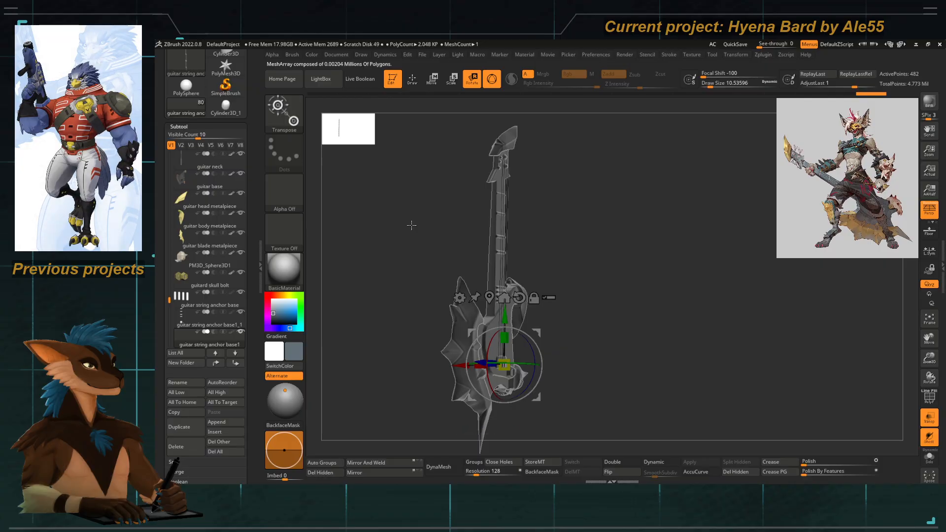
{"action": "left_click_drag", "start_coordinate": [411, 224], "coordinate": [470, 202]}
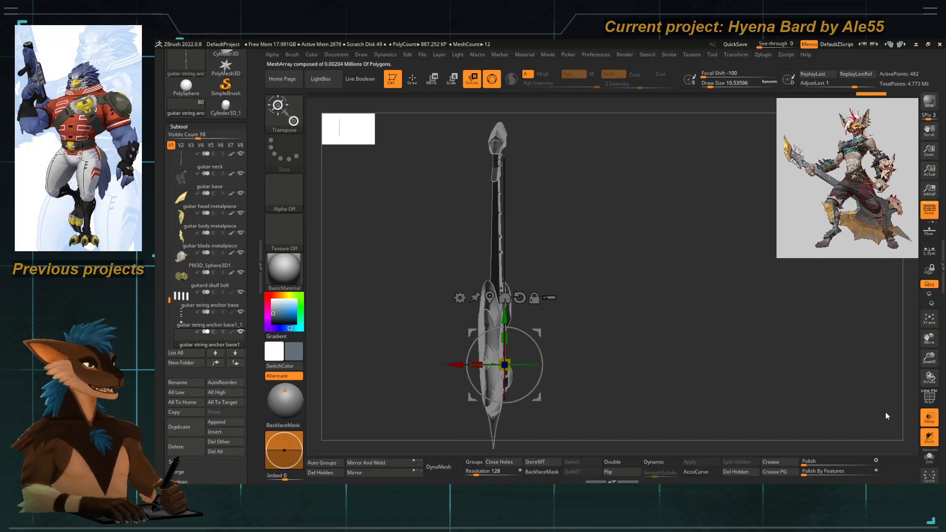
{"action": "left_click", "coordinate": [929, 418]}
Convert the string ArrayMesh into real geometry with Make Mesh.
{"action": "left_click_drag", "start_coordinate": [451, 236], "coordinate": [525, 325], "text": "alt"}
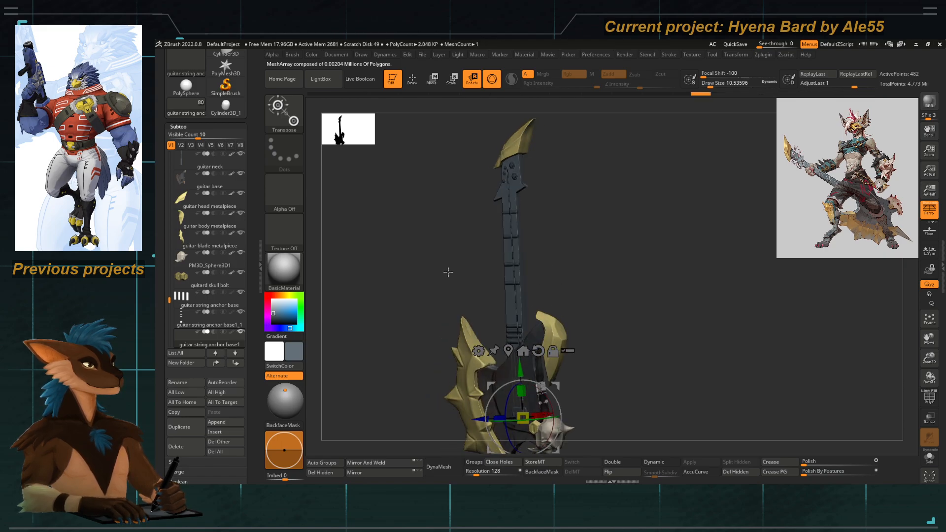
{"action": "mouse_move", "coordinate": [480, 294]}
{"action": "left_mouse_down"}
{"action": "mouse_move", "coordinate": [463, 279]}
{"action": "mouse_move", "coordinate": [450, 298]}
{"action": "mouse_move", "coordinate": [471, 310]}
{"action": "left_mouse_up"}
{"action": "left_click_drag", "start_coordinate": [344, 321], "coordinate": [354, 312], "text": "alt"}
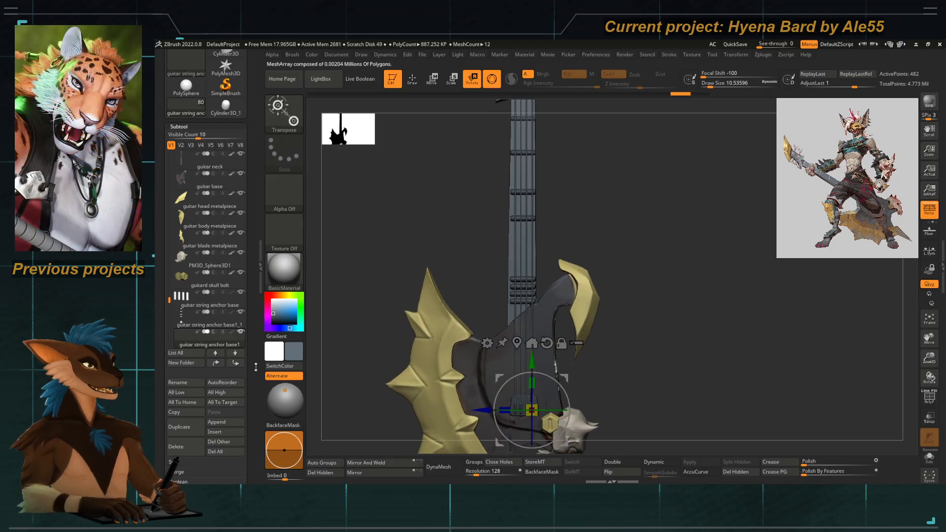
{"action": "scroll", "coordinate": [242, 360], "scroll_direction": "down", "scroll_amount": 7}
{"action": "scroll", "coordinate": [241, 359], "scroll_direction": "down", "scroll_amount": 6}
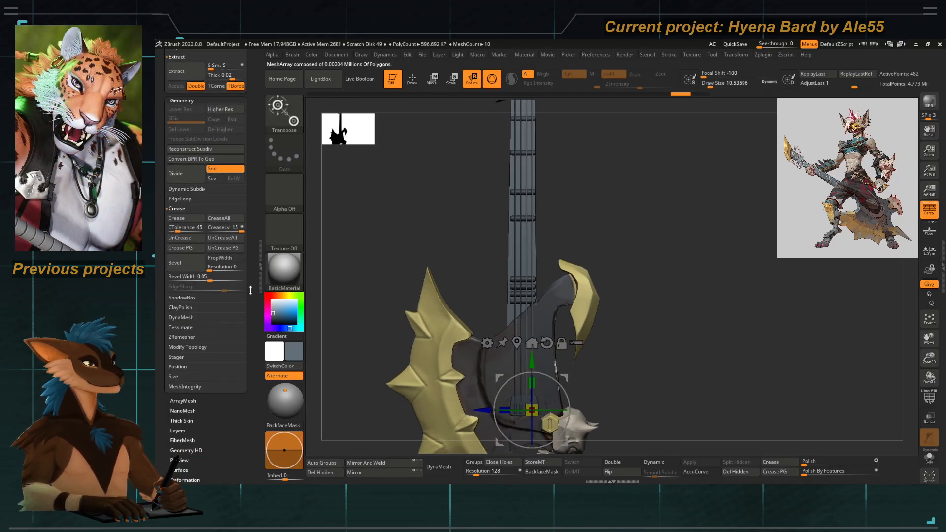
{"action": "left_click", "coordinate": [176, 321]}
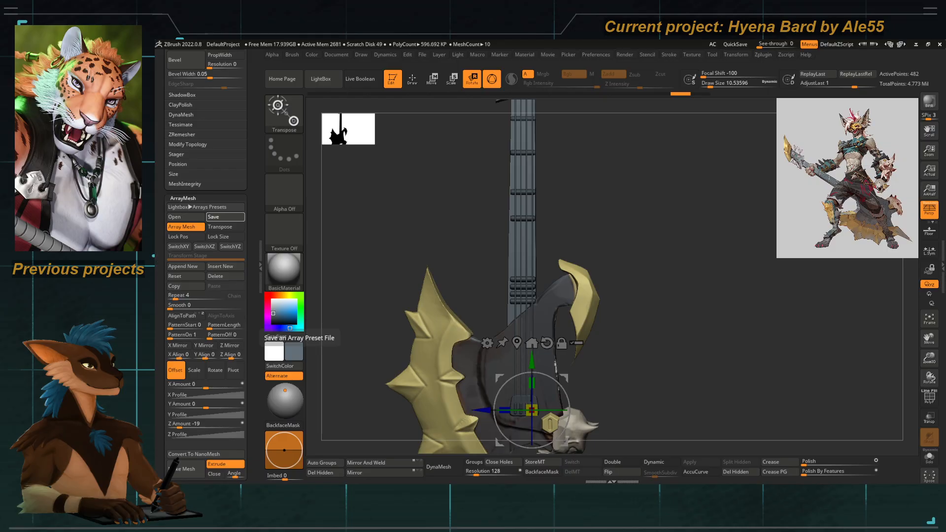
{"action": "scroll", "coordinate": [179, 336], "scroll_direction": "down", "scroll_amount": 5}
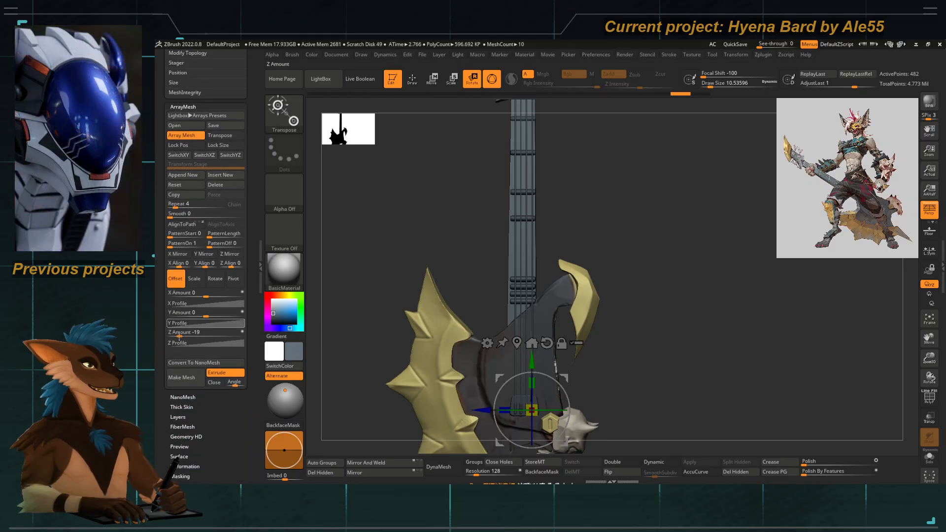
{"action": "left_click", "coordinate": [178, 378]}
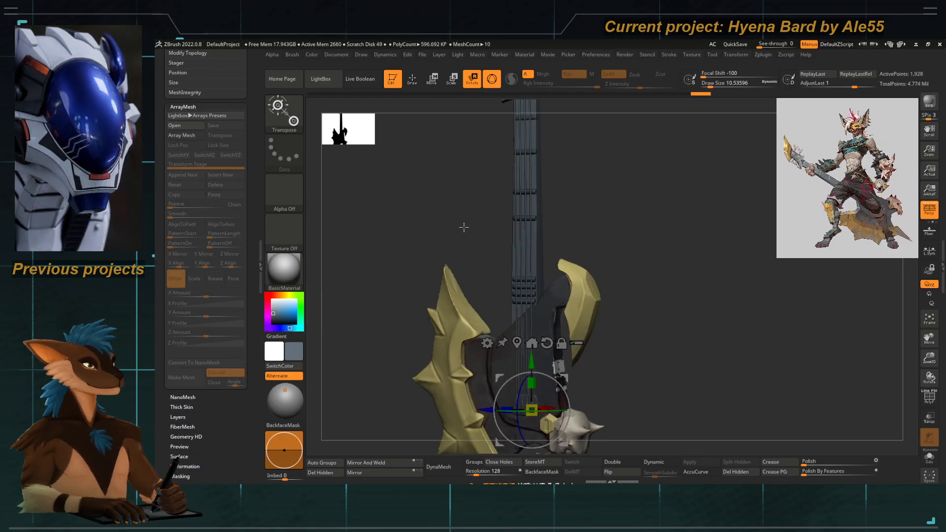
Show the polygroup wireframe and examine the converted strings' spacing above the frets.
{"action": "right_click_drag", "start_coordinate": [464, 228], "coordinate": [507, 357], "text": "ctrl"}
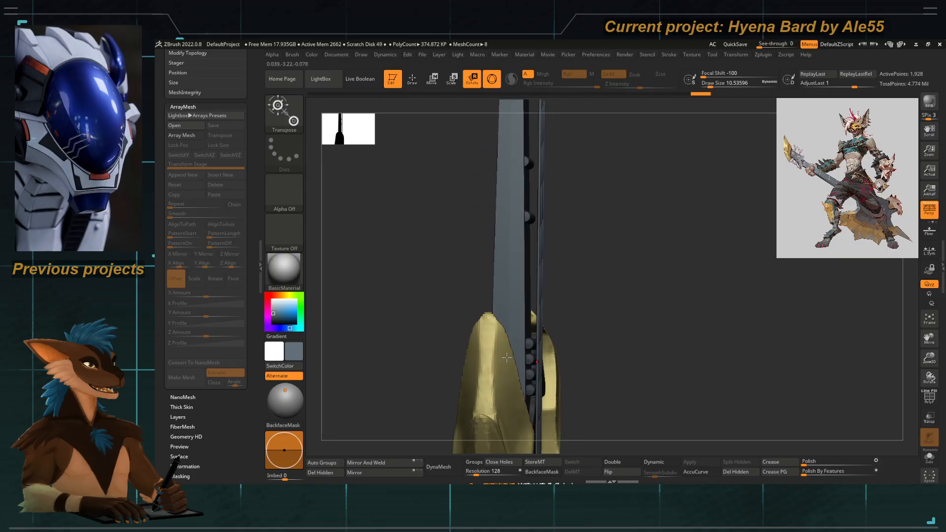
{"action": "right_click_drag", "start_coordinate": [576, 186], "coordinate": [479, 233]}
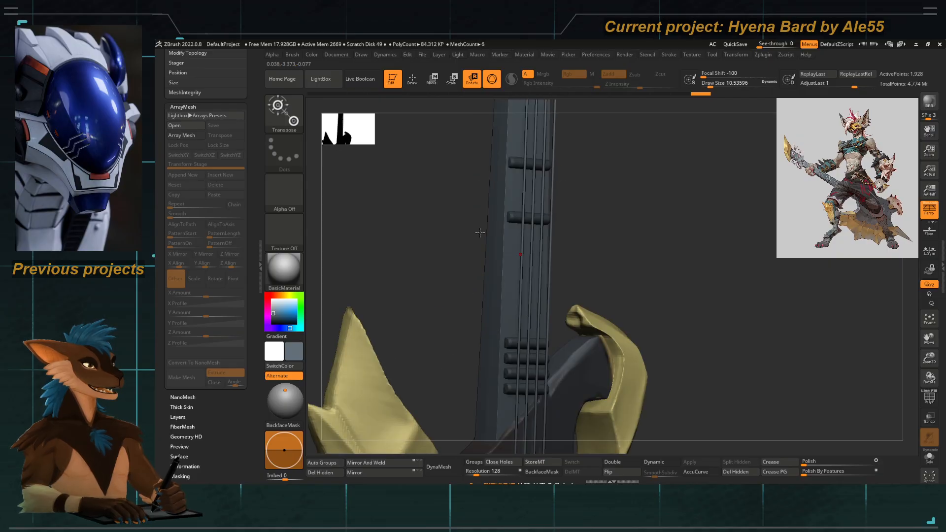
{"action": "left_click", "coordinate": [930, 398]}
{"action": "right_click_drag", "start_coordinate": [587, 234], "coordinate": [573, 321], "text": "ctrl"}
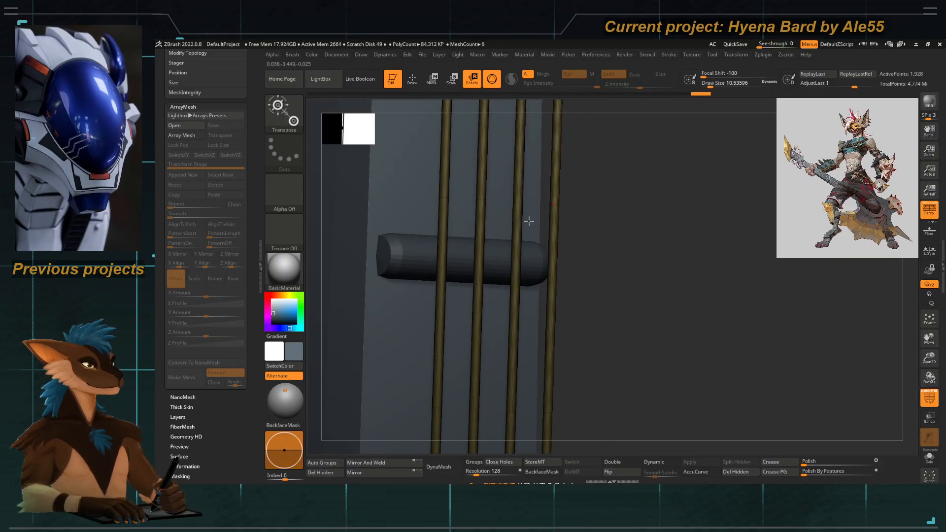
{"action": "right_click_drag", "start_coordinate": [529, 222], "coordinate": [461, 212], "text": "ctrl"}
{"action": "left_click", "coordinate": [926, 392]}
{"action": "right_click_drag", "start_coordinate": [460, 212], "coordinate": [439, 166], "text": "ctrl"}
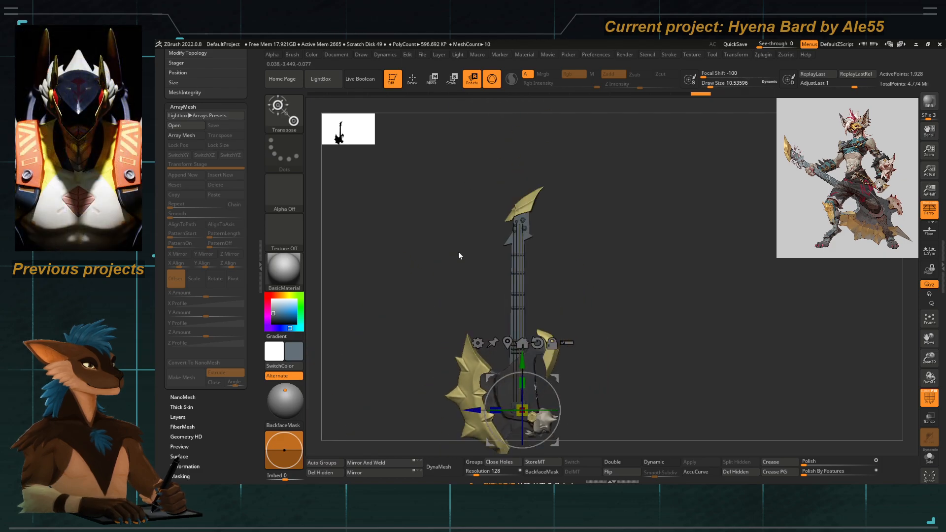
Examine the upper ends of the strings against the hexagonal bolts on the headstock.
{"action": "right_click_drag", "start_coordinate": [459, 251], "coordinate": [480, 257]}
{"action": "right_click_drag", "start_coordinate": [481, 256], "coordinate": [521, 310], "text": "ctrl"}
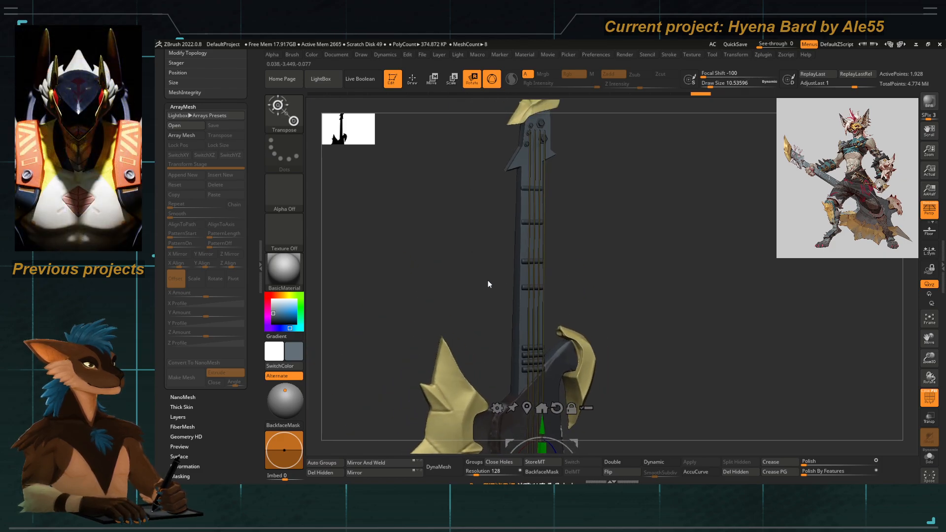
{"action": "right_click_drag", "start_coordinate": [488, 281], "coordinate": [463, 245]}
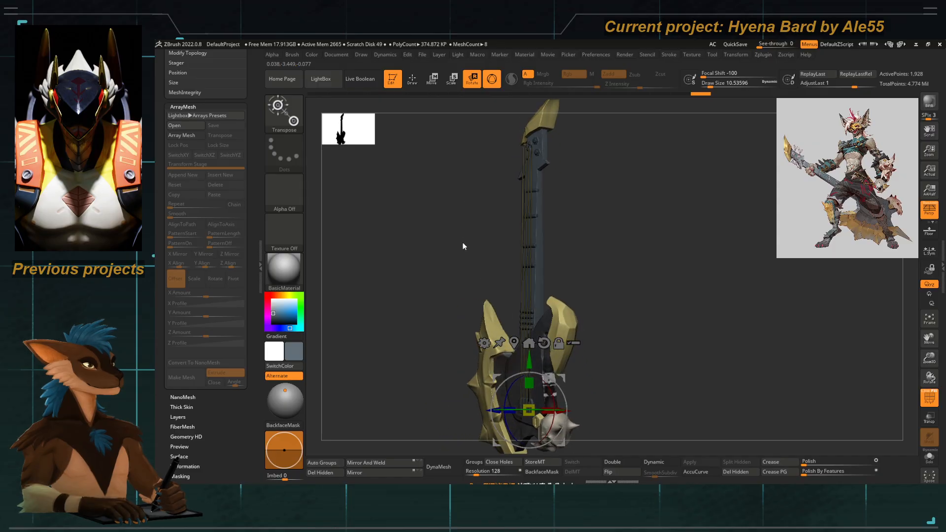
{"action": "left_click", "coordinate": [510, 390]}
{"action": "mouse_move", "coordinate": [456, 238]}
{"action": "right_mouse_down"}
{"action": "mouse_move", "coordinate": [497, 236]}
{"action": "mouse_move", "coordinate": [532, 199]}
{"action": "mouse_move", "coordinate": [524, 444]}
{"action": "right_mouse_up"}
{"action": "right_click_drag", "start_coordinate": [527, 193], "coordinate": [511, 354], "text": "alt"}
{"action": "right_click_drag", "start_coordinate": [505, 177], "coordinate": [542, 306], "text": "alt"}
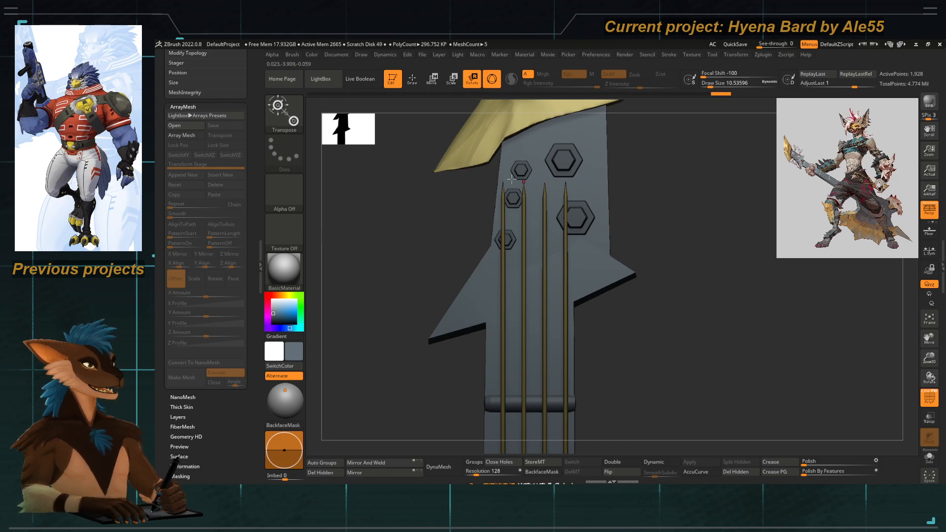
{"action": "right_click_drag", "start_coordinate": [498, 285], "coordinate": [493, 256], "text": "alt"}
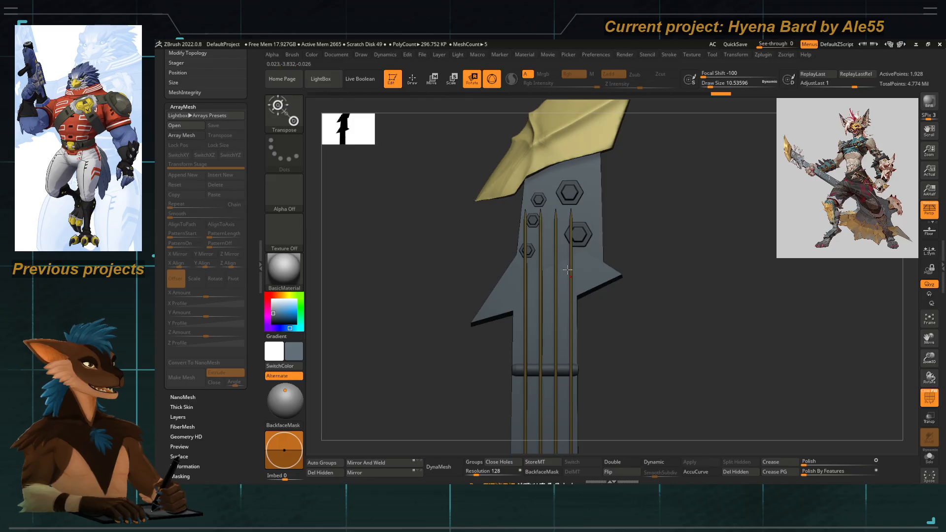
Try to bend the upper ends of the strings towards the headstock bolts with the Move Topological brush.
{"action": "key", "text": "q"}
{"action": "key", "text": "space"}
{"action": "left_click_drag", "start_coordinate": [574, 242], "coordinate": [582, 243]}
{"action": "left_click_drag", "start_coordinate": [571, 211], "coordinate": [567, 181]}
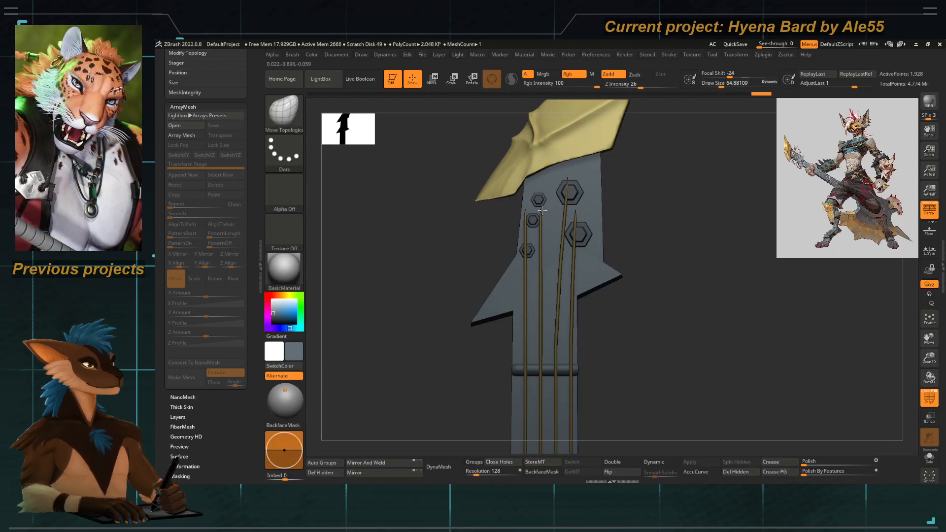
{"action": "mouse_move", "coordinate": [541, 212]}
{"action": "left_mouse_down"}
{"action": "mouse_move", "coordinate": [542, 191]}
{"action": "mouse_move", "coordinate": [535, 214]}
{"action": "left_mouse_up"}
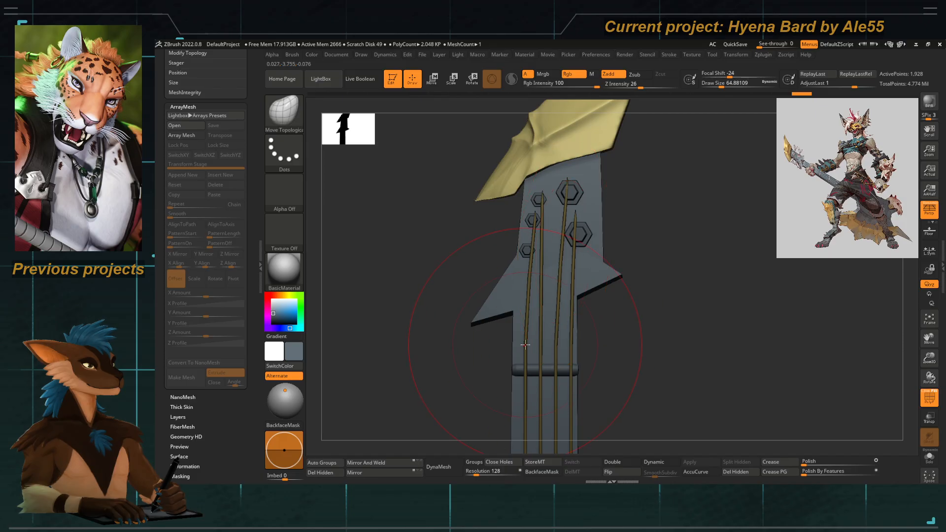
{"action": "key", "text": "ctrl+z"}
{"action": "key", "text": "ctrl+z"}
{"action": "key", "text": "ctrl+z"}
{"action": "key", "text": "ctrl+z"}
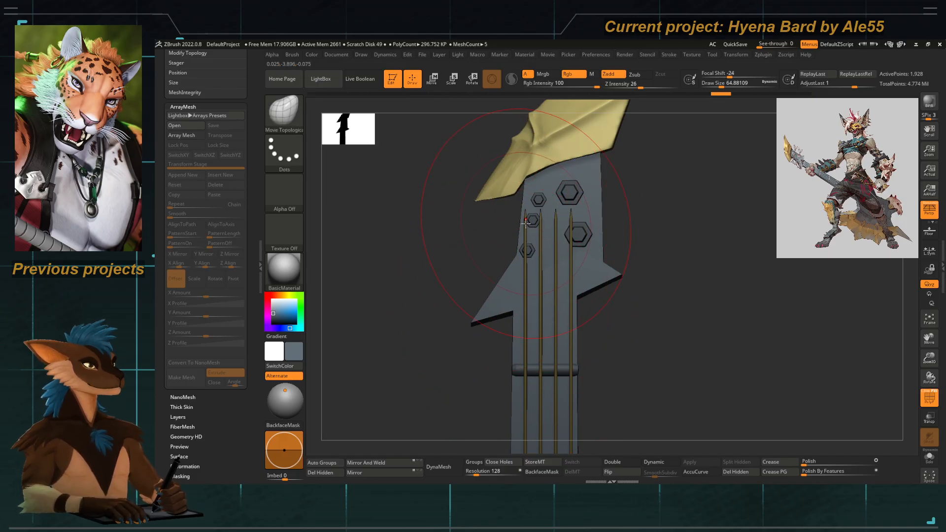
Pull the guitar neck's upper corner outward beneath the metal headpiece with the Move Topological brush to widen the headstock.
{"action": "key", "text": "space"}
{"action": "left_click_drag", "start_coordinate": [527, 221], "coordinate": [526, 219]}
{"action": "key", "text": "space"}
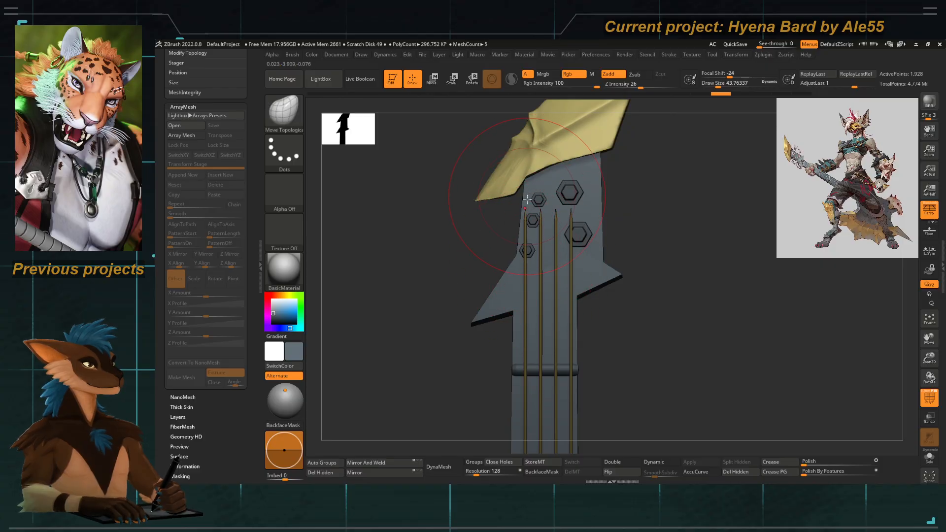
{"action": "left_click", "coordinate": [515, 282], "text": "alt"}
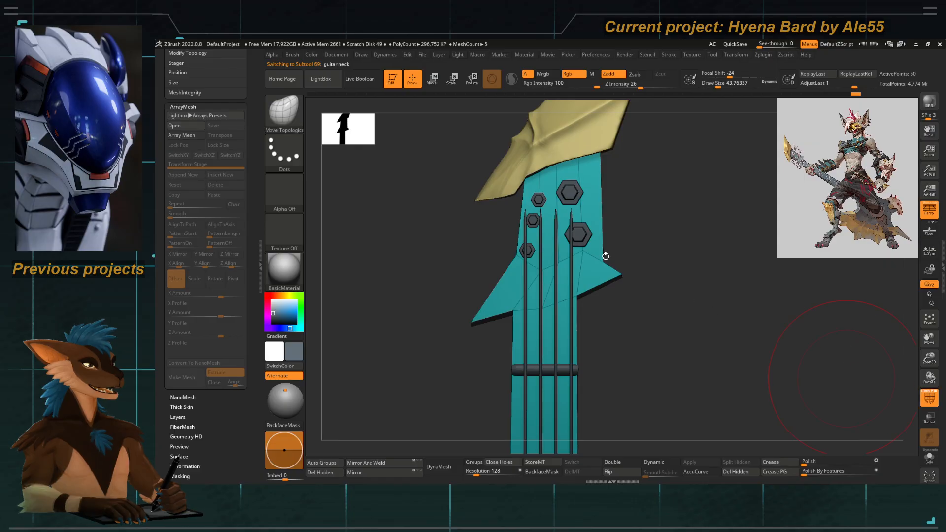
{"action": "key", "text": "b"}
{"action": "key", "text": "m"}
{"action": "key", "text": "t"}
{"action": "key", "text": "space"}
{"action": "left_click_drag", "start_coordinate": [513, 219], "coordinate": [520, 219]}
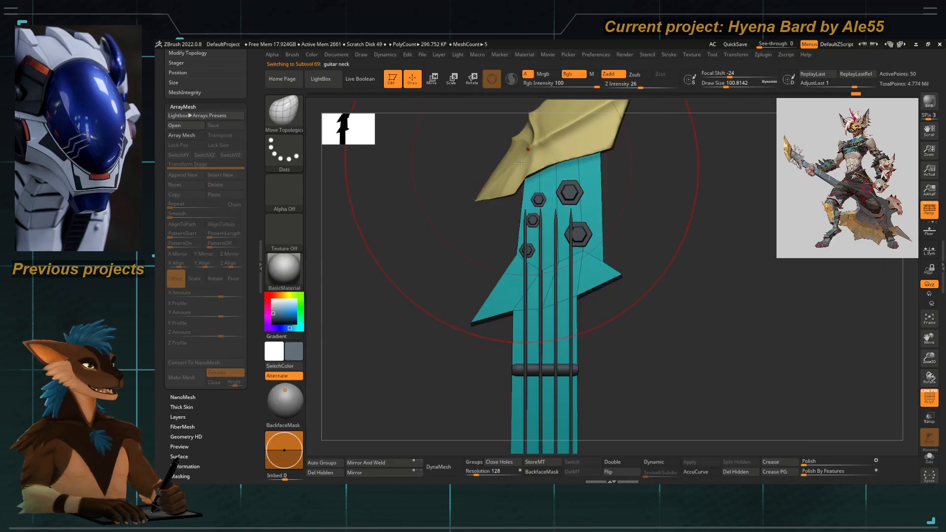
{"action": "mouse_move", "coordinate": [521, 162]}
{"action": "left_mouse_down"}
{"action": "mouse_move", "coordinate": [487, 173]}
{"action": "mouse_move", "coordinate": [536, 165]}
{"action": "mouse_move", "coordinate": [504, 141]}
{"action": "left_mouse_up"}
{"action": "left_click", "coordinate": [538, 158], "text": "alt"}
{"action": "key", "text": "space"}
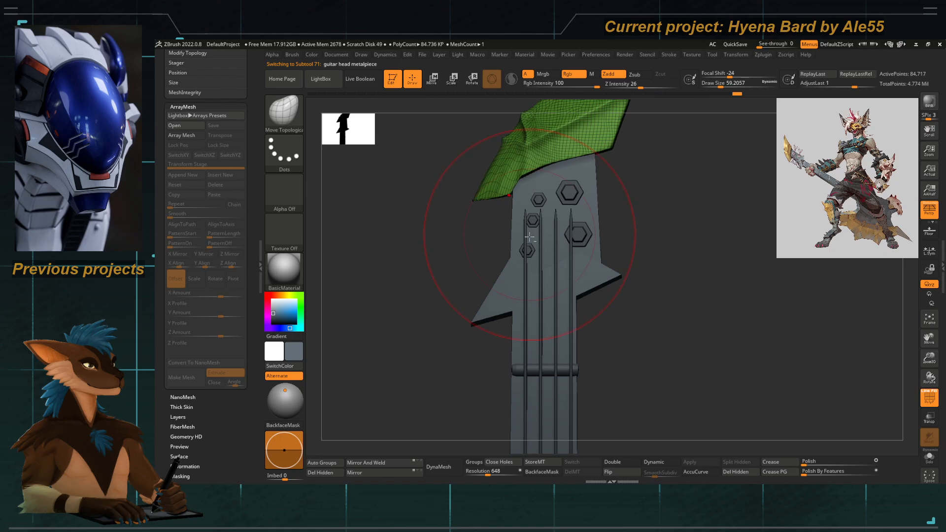
Select the hexagonal headstock bolts and examine their positions against the string tips.
{"action": "left_click", "coordinate": [529, 251], "text": "alt"}
{"action": "left_click_drag", "start_coordinate": [455, 252], "coordinate": [437, 283], "text": "ctrl"}
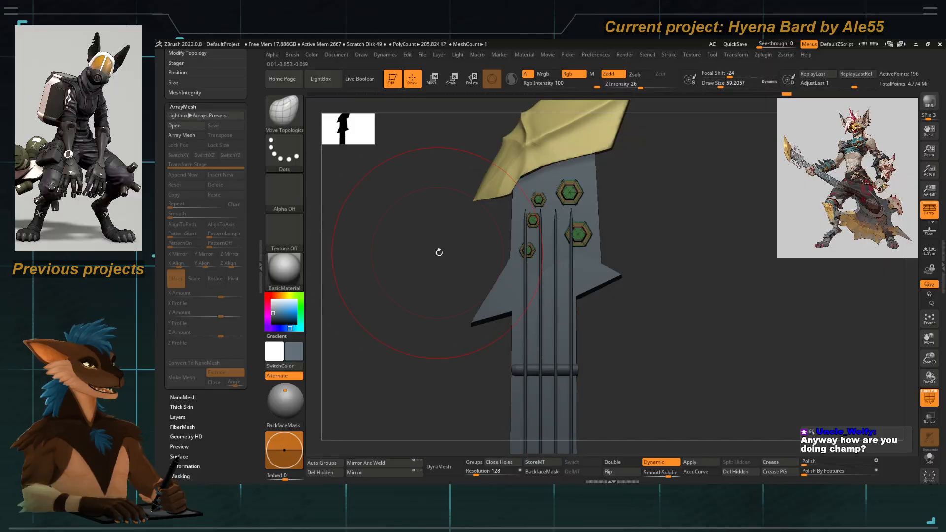
{"action": "left_click_drag", "start_coordinate": [494, 226], "coordinate": [549, 282], "text": "alt"}
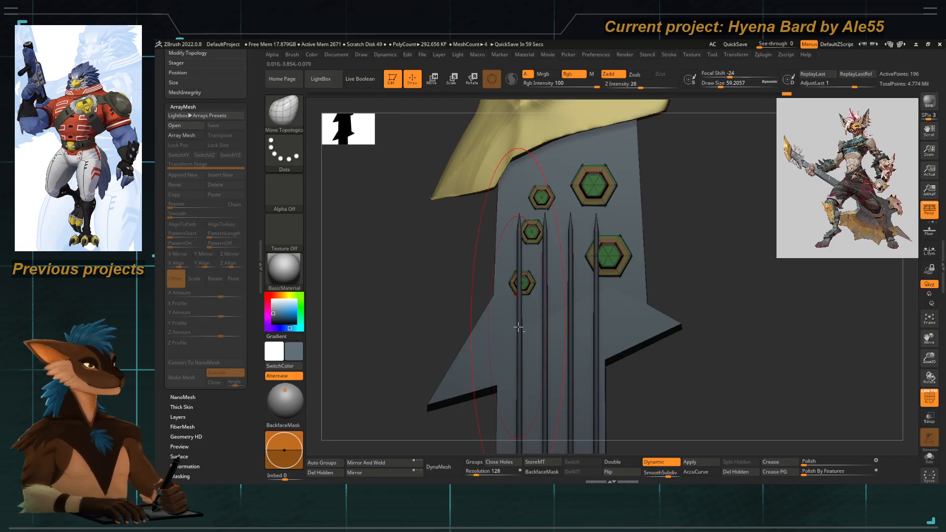
{"action": "right_click_drag", "start_coordinate": [517, 327], "coordinate": [519, 252], "text": "ctrl"}
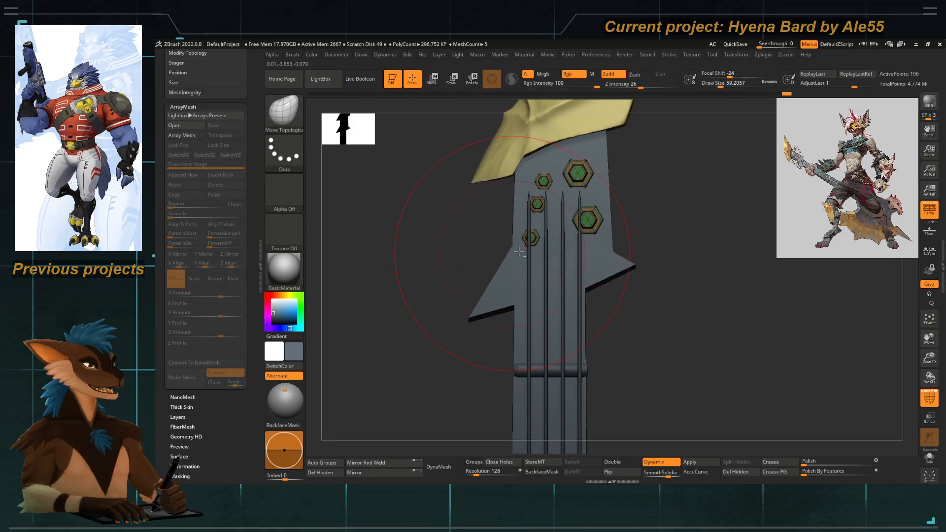
Isolate the third string's upper end with a mask, extend it upward beside the upper large bolt, and clear the mask.
{"action": "left_click", "coordinate": [563, 235], "text": "alt"}
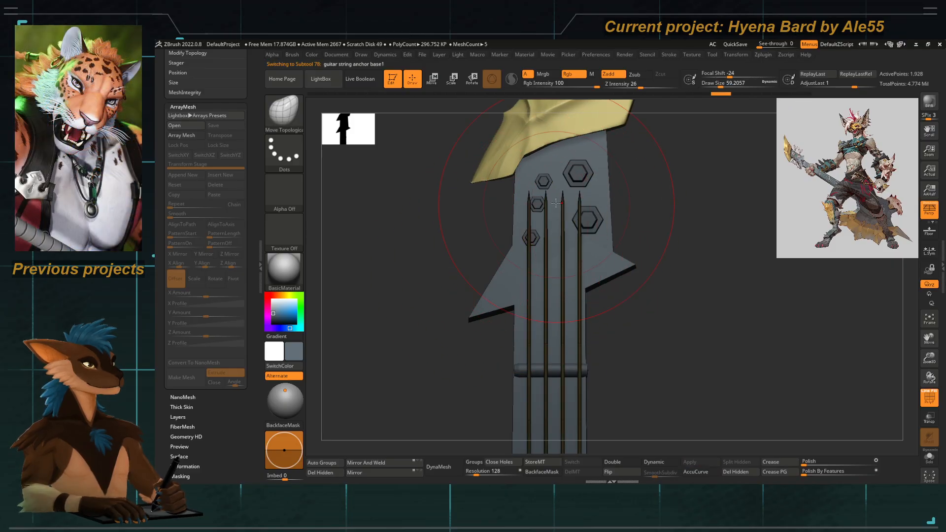
{"action": "left_click_drag", "start_coordinate": [555, 184], "coordinate": [558, 209], "text": "ctrl"}
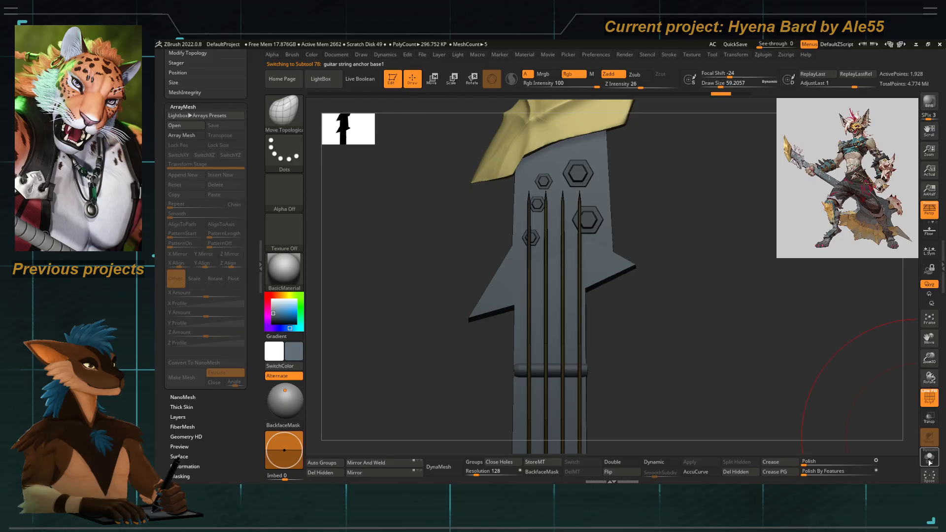
{"action": "left_click_drag", "start_coordinate": [395, 277], "coordinate": [426, 291]}
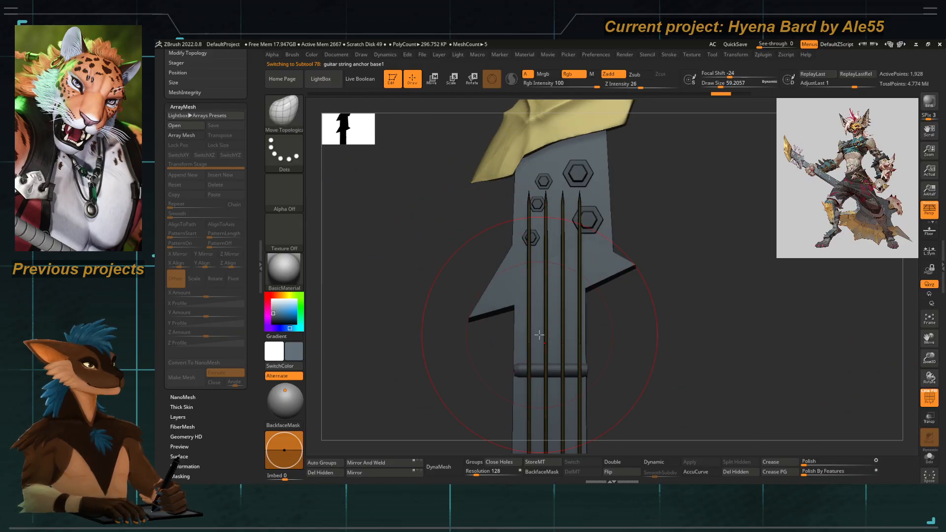
{"action": "right_click_drag", "start_coordinate": [566, 262], "coordinate": [602, 419], "text": "ctrl"}
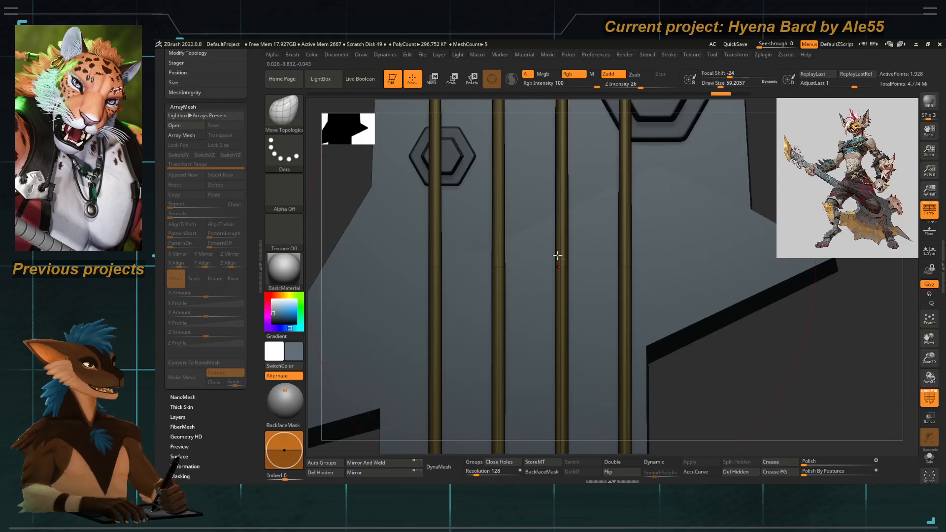
{"action": "right_click_drag", "start_coordinate": [558, 256], "coordinate": [444, 204], "text": "ctrl"}
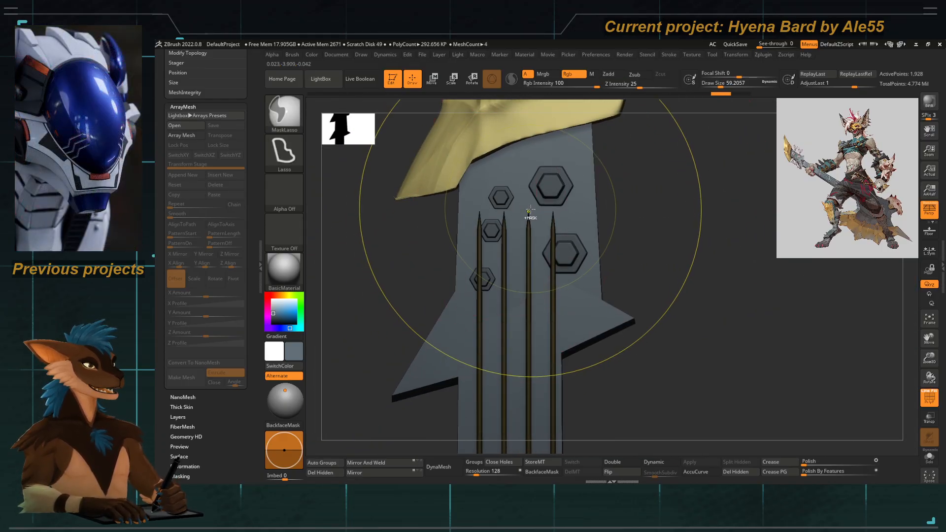
{"action": "mouse_move", "coordinate": [540, 213]}
{"action": "left_mouse_down", "text": "ctrl"}
{"action": "mouse_move", "coordinate": [517, 198]}
{"action": "mouse_move", "coordinate": [539, 221]}
{"action": "left_mouse_up", "text": "ctrl"}
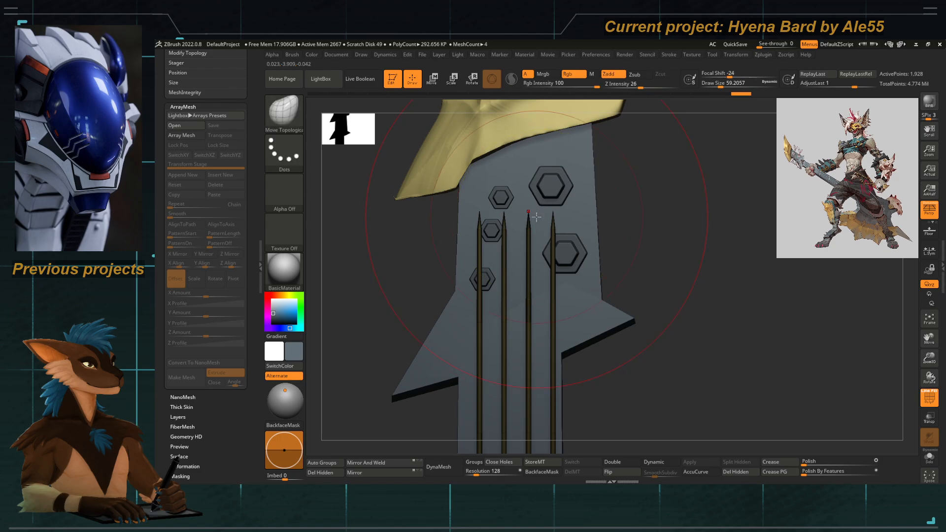
{"action": "key", "text": "w"}
{"action": "right_click_drag", "start_coordinate": [526, 231], "coordinate": [535, 262], "text": "ctrl"}
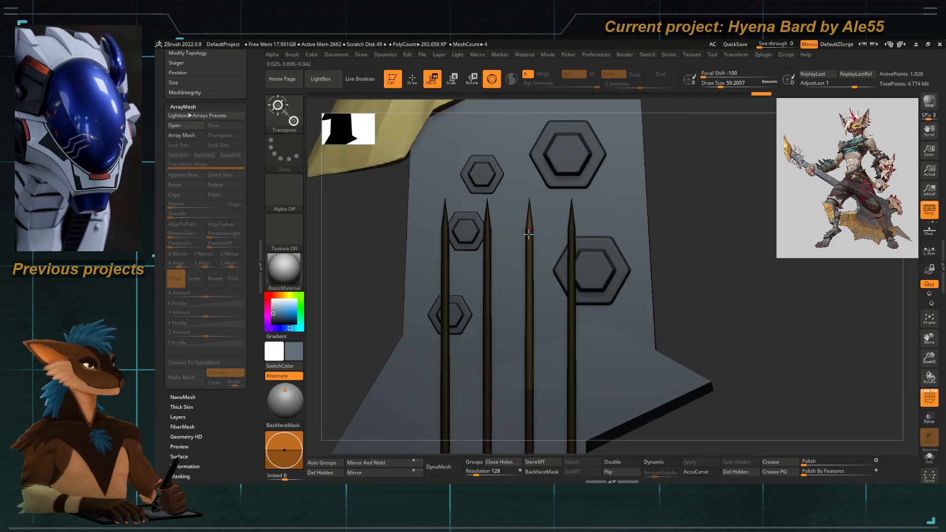
{"action": "left_click", "coordinate": [528, 229], "text": "alt"}
{"action": "left_click", "coordinate": [543, 162]}
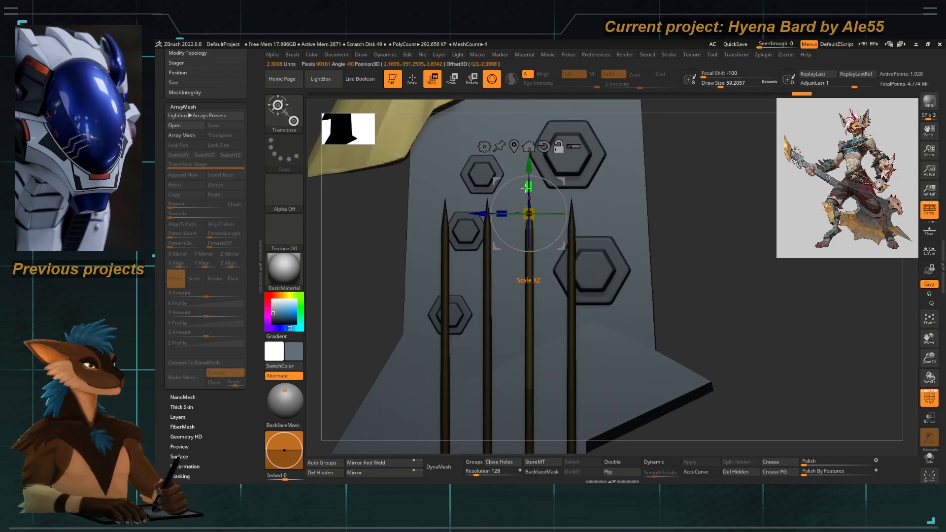
{"action": "left_click_drag", "start_coordinate": [530, 185], "coordinate": [533, 95]}
{"action": "right_click_drag", "start_coordinate": [489, 256], "coordinate": [524, 264], "text": "alt"}
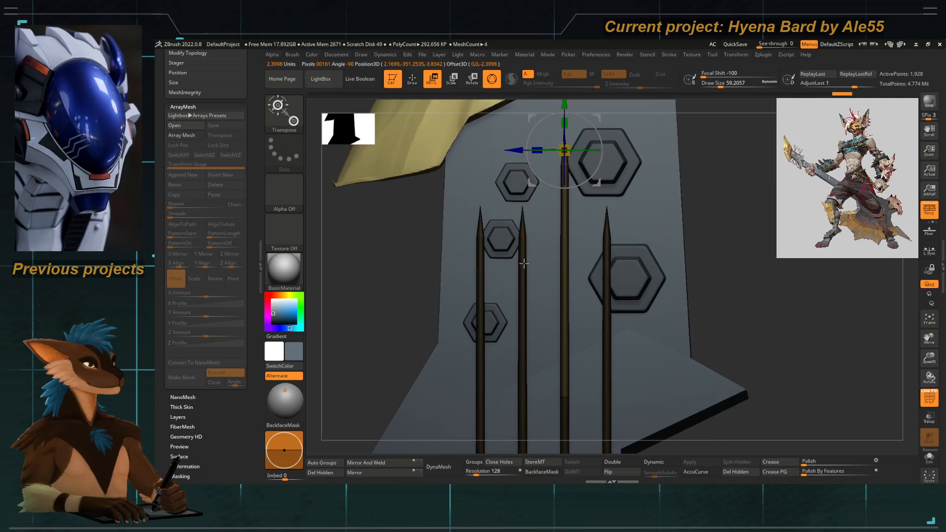
{"action": "left_click_drag", "start_coordinate": [408, 312], "coordinate": [400, 308], "text": "ctrl"}
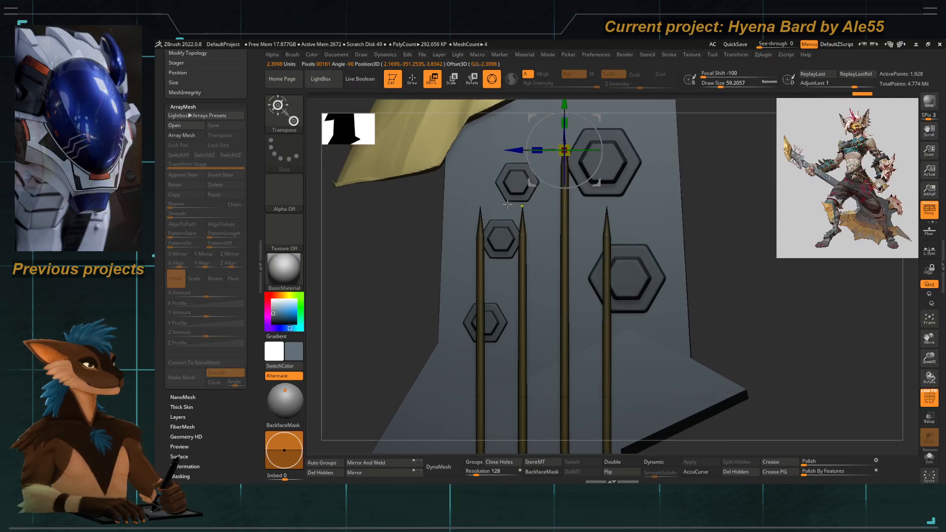
Isolate the second string's upper end with a mask and extend it upward to the topmost small bolt.
{"action": "left_click_drag", "start_coordinate": [524, 195], "coordinate": [515, 256], "text": "ctrl"}
{"action": "key", "text": "q"}
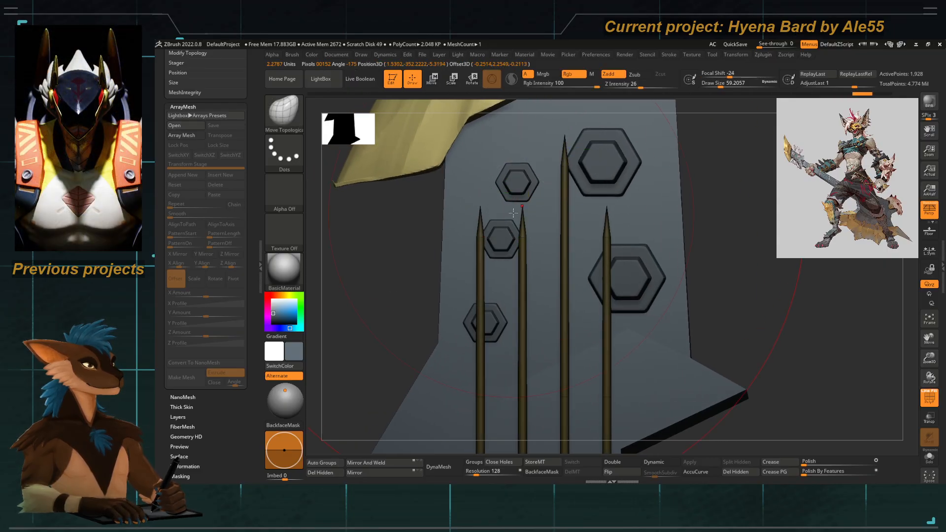
{"action": "key", "text": "b"}
{"action": "key", "text": "m"}
{"action": "key", "text": "t"}
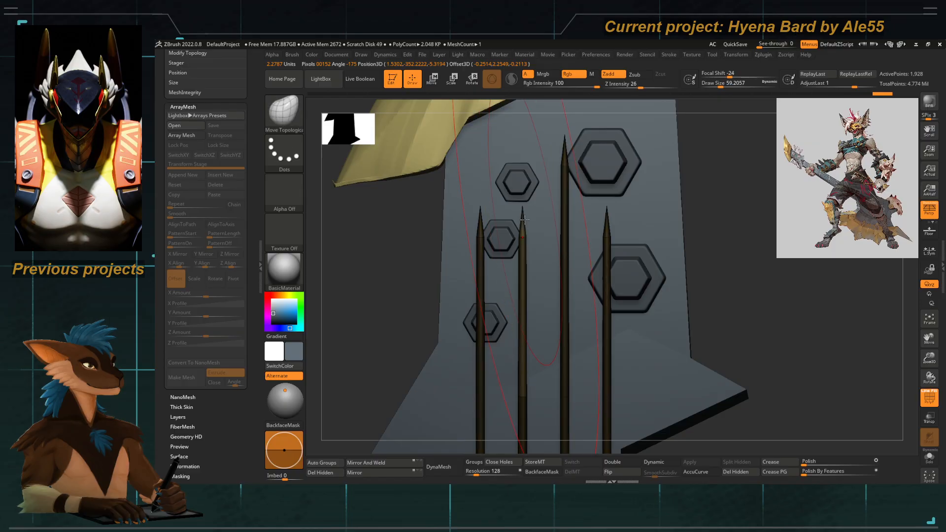
{"action": "key", "text": "w"}
{"action": "right_click_drag", "start_coordinate": [515, 154], "coordinate": [511, 203], "text": "alt"}
{"action": "left_click", "coordinate": [543, 134]}
{"action": "left_click_drag", "start_coordinate": [517, 220], "coordinate": [518, 180]}
{"action": "right_click_drag", "start_coordinate": [444, 317], "coordinate": [459, 283], "text": "alt"}
{"action": "key", "text": "q"}
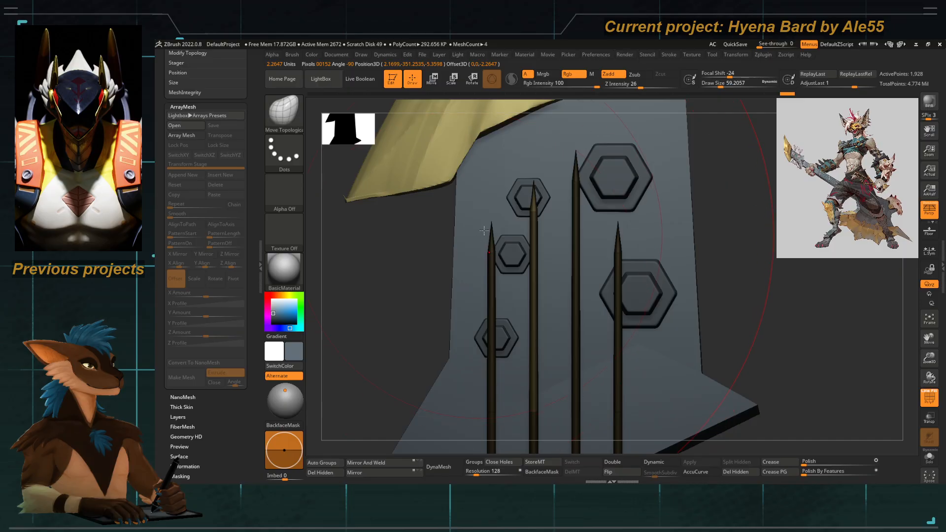
Mask everything except the topmost small bolt and shift it slightly sideways towards the headstock's outer edge.
{"action": "left_click", "coordinate": [517, 201], "text": "alt"}
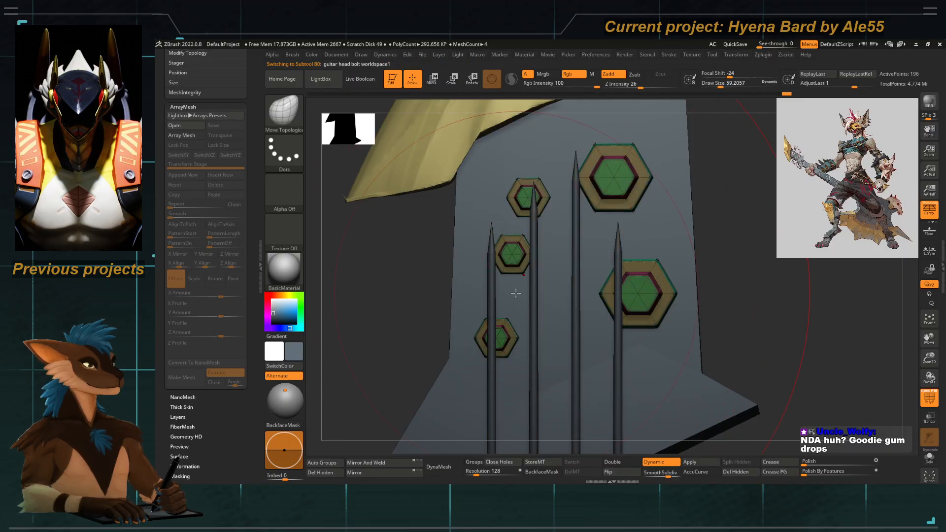
{"action": "key", "text": "ctrl"}
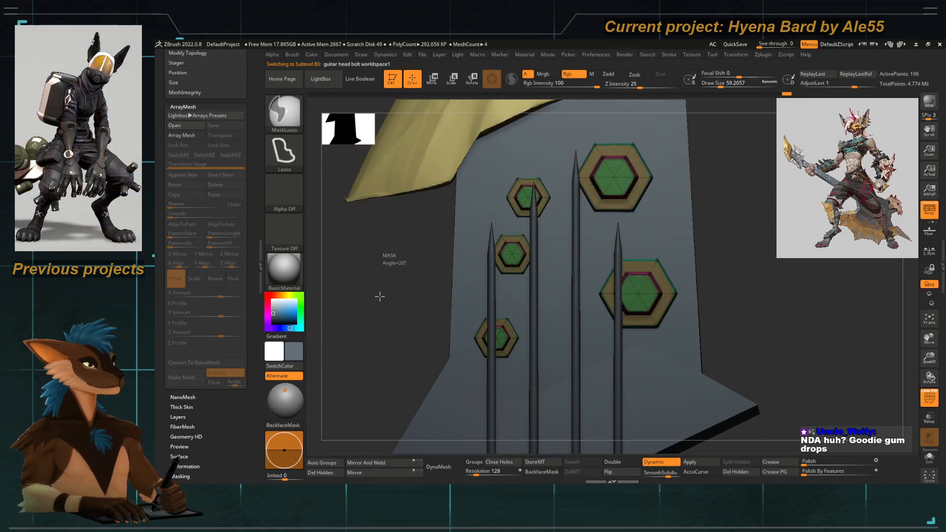
{"action": "mouse_move", "coordinate": [423, 241]}
{"action": "left_mouse_down", "text": "ctrl"}
{"action": "mouse_move", "coordinate": [537, 131]}
{"action": "mouse_move", "coordinate": [557, 153]}
{"action": "mouse_move", "coordinate": [562, 237]}
{"action": "mouse_move", "coordinate": [457, 227]}
{"action": "left_mouse_up", "text": "ctrl"}
{"action": "left_click", "coordinate": [456, 223], "text": "ctrl"}
{"action": "key", "text": "w"}
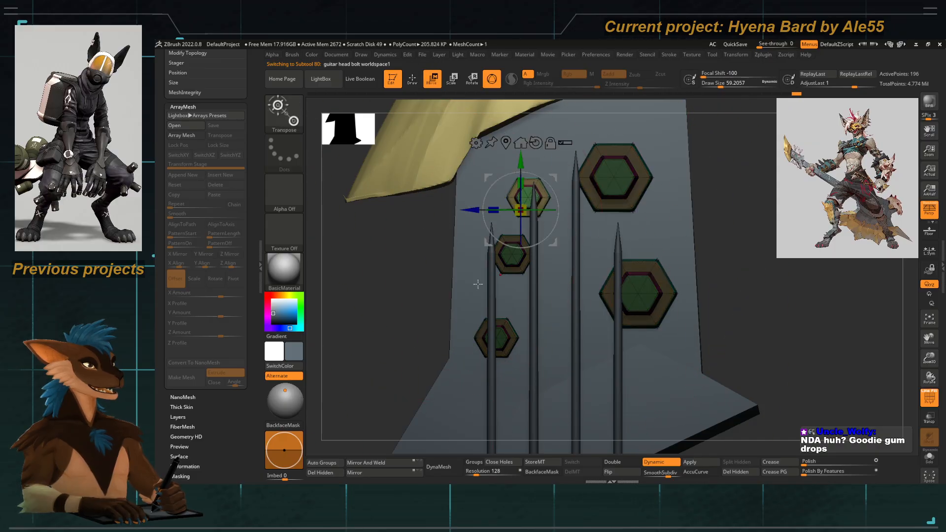
{"action": "left_click_drag", "start_coordinate": [468, 210], "coordinate": [459, 210]}
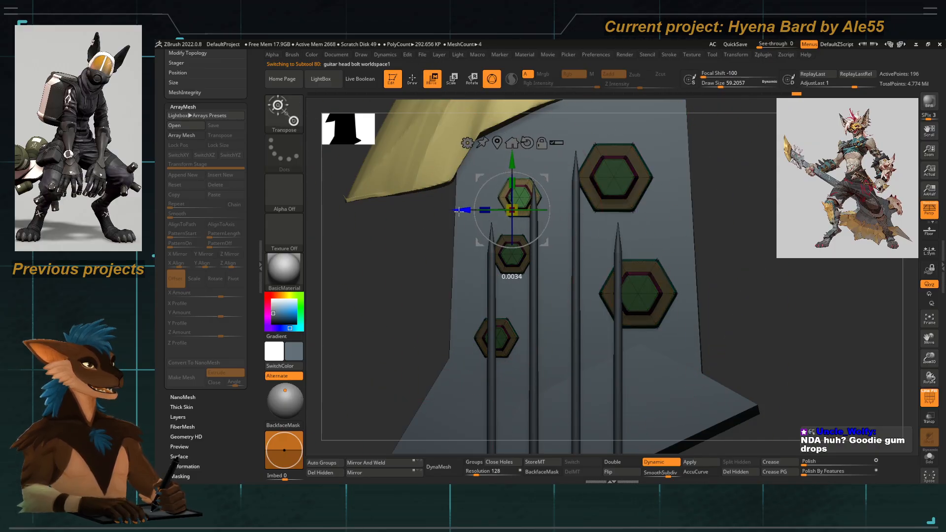
{"action": "left_click_drag", "start_coordinate": [393, 302], "coordinate": [449, 296]}
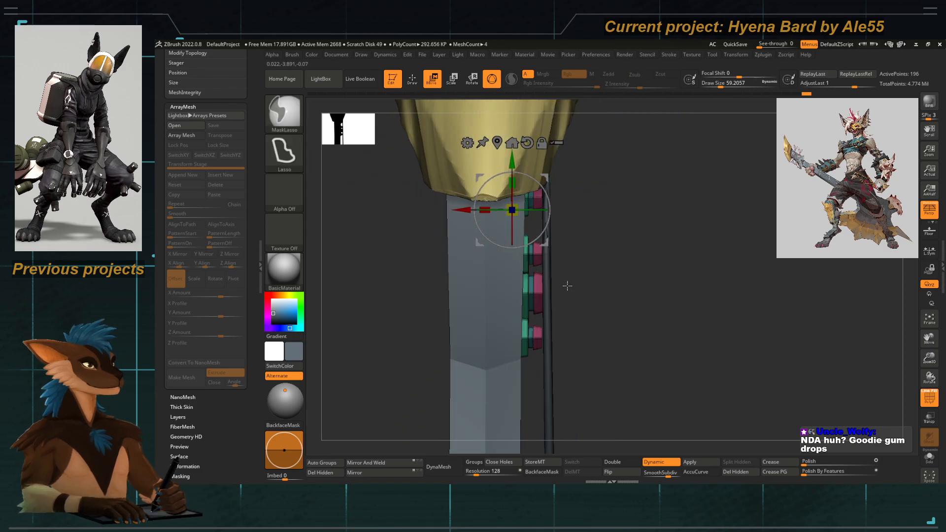
{"action": "left_click_drag", "start_coordinate": [567, 287], "coordinate": [442, 307]}
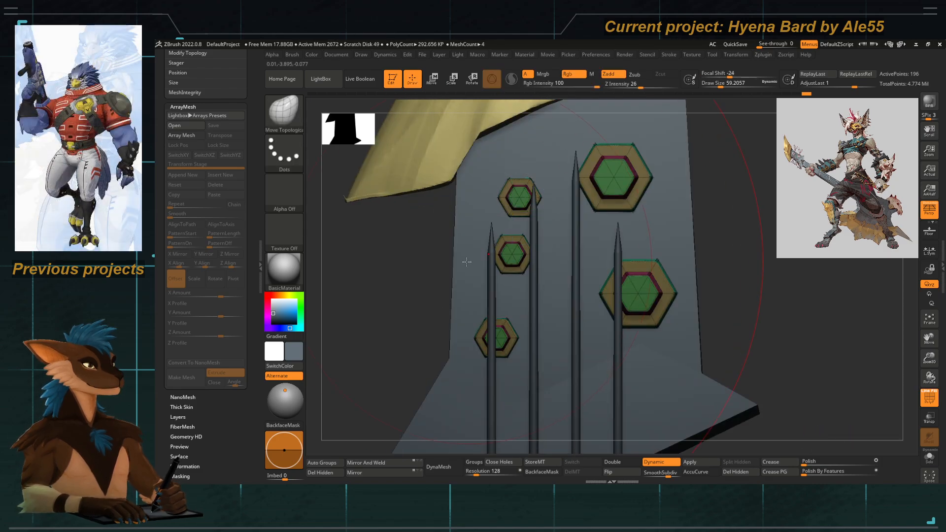
Mask everything except the middle small bolt and move it sideways to the headstock's outer edge.
{"action": "mouse_move", "coordinate": [424, 258]}
{"action": "left_mouse_down", "text": "ctrl"}
{"action": "mouse_move", "coordinate": [530, 227]}
{"action": "mouse_move", "coordinate": [427, 272]}
{"action": "left_mouse_up", "text": "ctrl"}
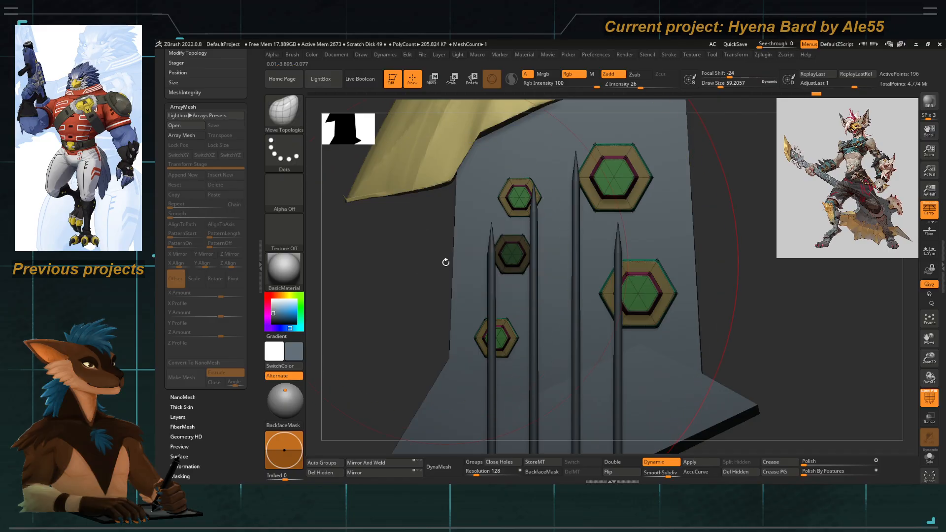
{"action": "left_click", "coordinate": [445, 266], "text": "ctrl"}
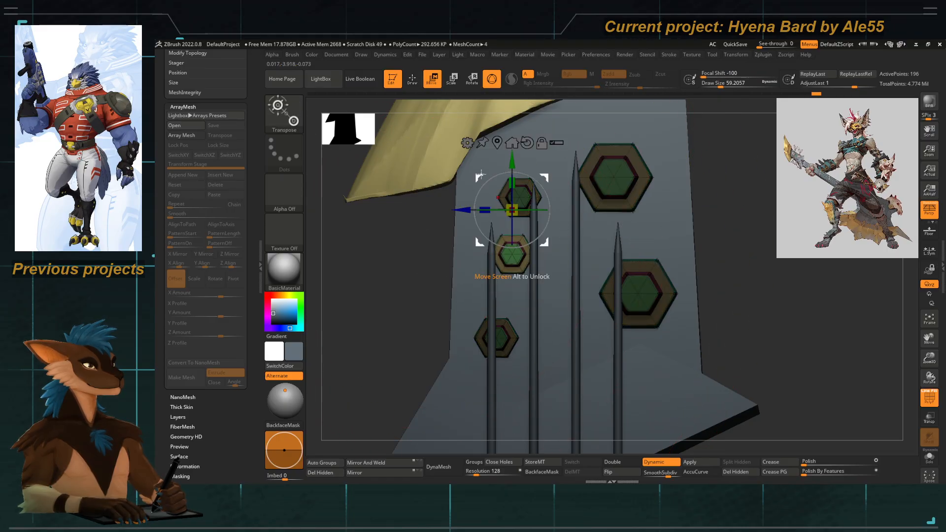
{"action": "left_click_drag", "start_coordinate": [463, 210], "coordinate": [425, 252], "text": "ctrl"}
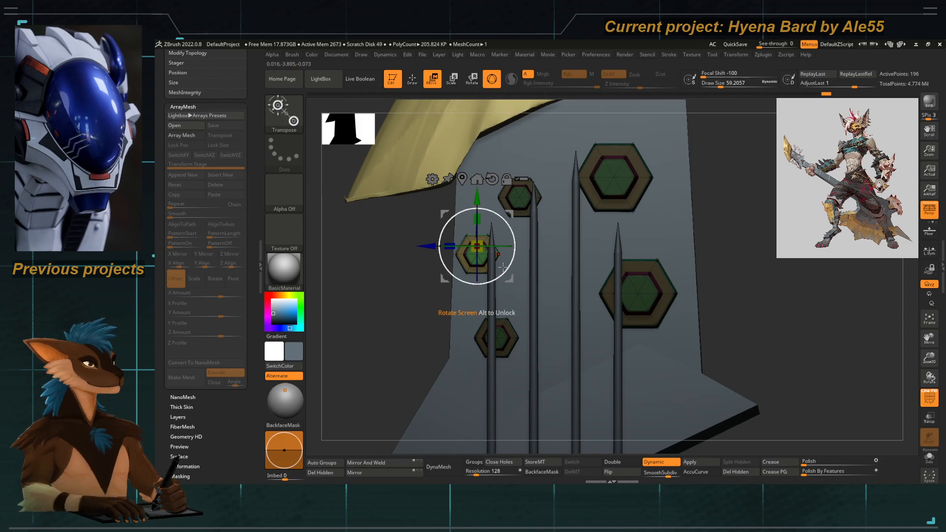
{"action": "key", "text": "q"}
Mask everything except the upper large bolt and move it sideways over the third string's upper end.
{"action": "mouse_move", "coordinate": [502, 316]}
{"action": "right_mouse_down", "text": "ctrl"}
{"action": "mouse_move", "coordinate": [473, 291]}
{"action": "mouse_move", "coordinate": [463, 201]}
{"action": "right_mouse_up", "text": "ctrl"}
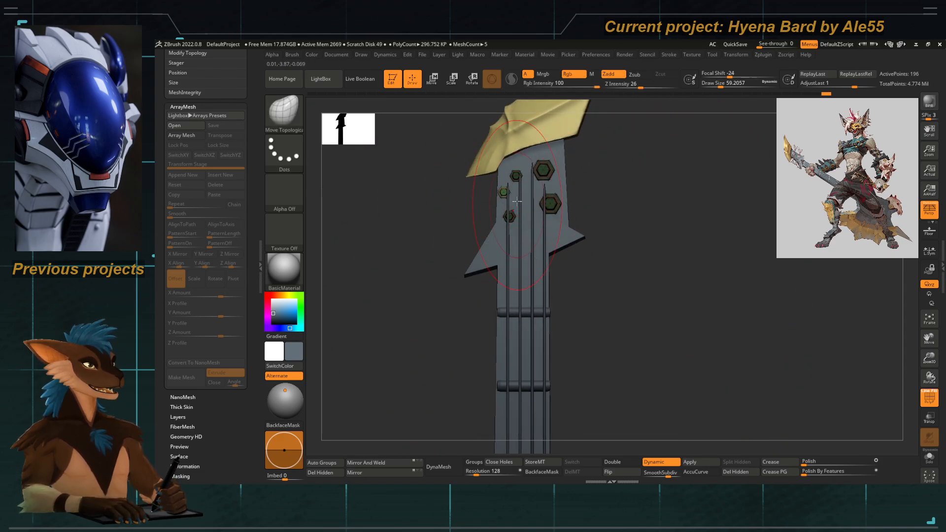
{"action": "right_click_drag", "start_coordinate": [541, 169], "coordinate": [547, 212], "text": "ctrl"}
{"action": "key", "text": "ctrl"}
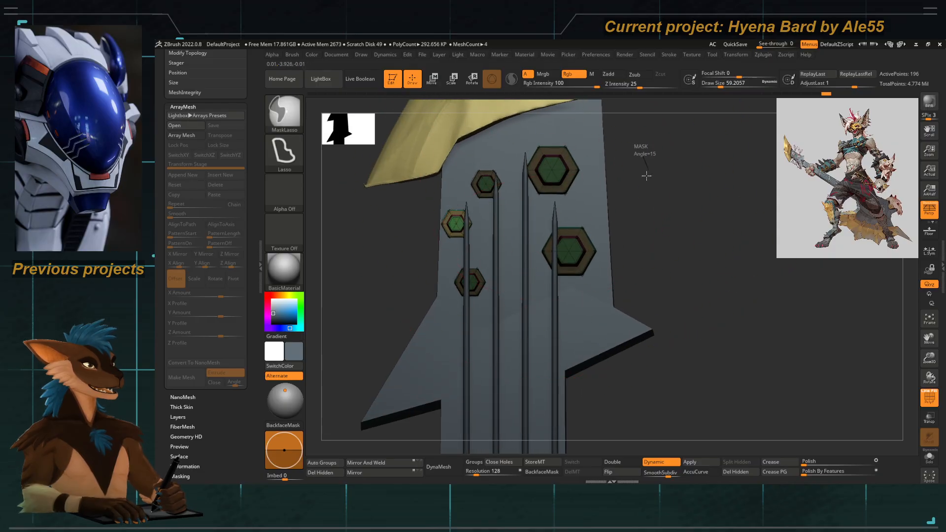
{"action": "mouse_move", "coordinate": [617, 125]}
{"action": "left_mouse_down", "text": "ctrl"}
{"action": "mouse_move", "coordinate": [511, 152]}
{"action": "mouse_move", "coordinate": [580, 213]}
{"action": "mouse_move", "coordinate": [608, 197]}
{"action": "left_mouse_up", "text": "ctrl"}
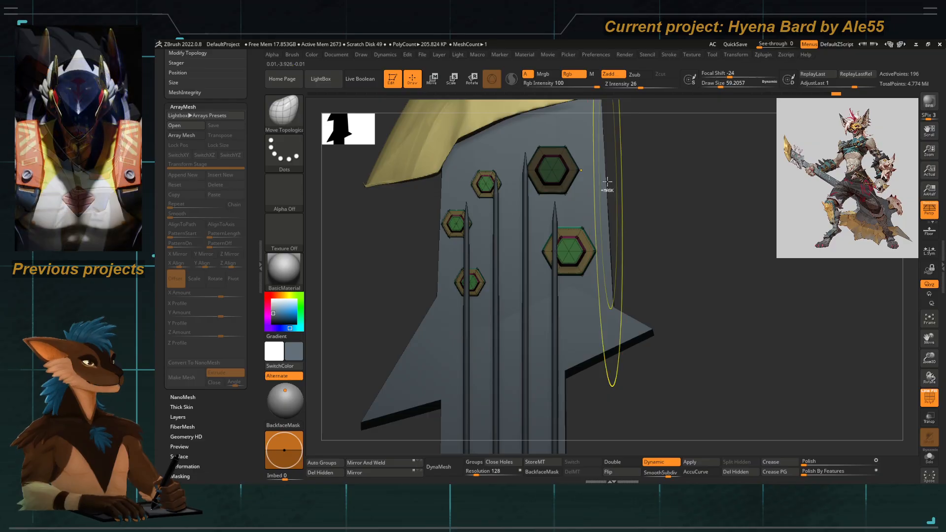
{"action": "key", "text": "w"}
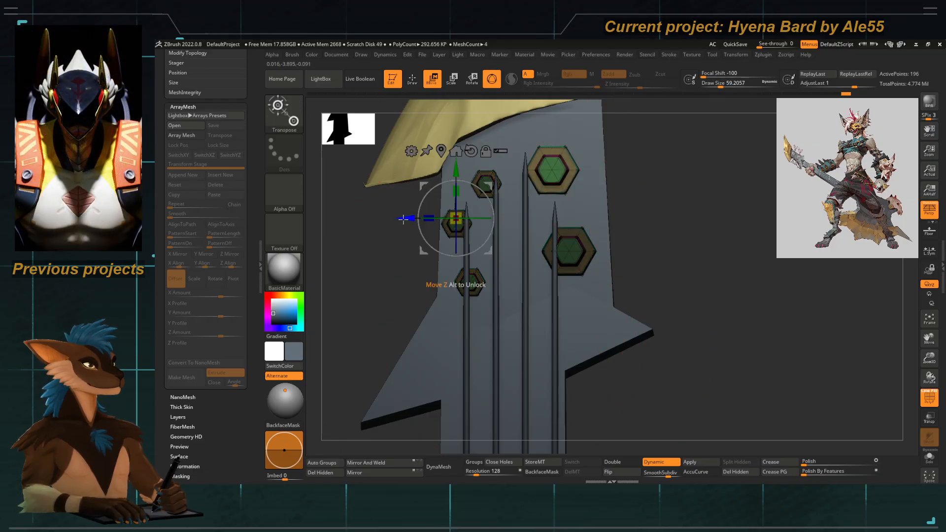
{"action": "left_click_drag", "start_coordinate": [403, 219], "coordinate": [385, 225]}
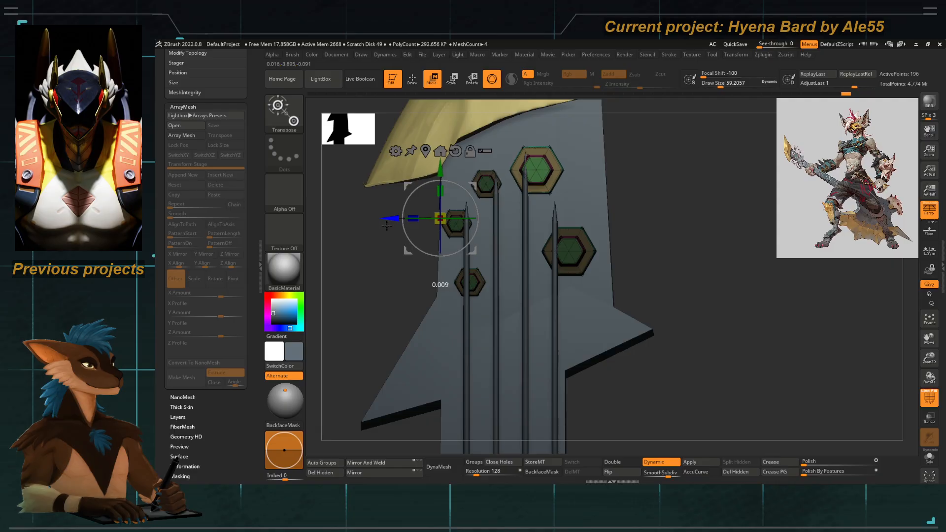
{"action": "mouse_move", "coordinate": [383, 302]}
{"action": "left_mouse_down"}
{"action": "mouse_move", "coordinate": [382, 273]}
{"action": "mouse_move", "coordinate": [389, 290]}
{"action": "mouse_move", "coordinate": [437, 286]}
{"action": "mouse_move", "coordinate": [417, 186]}
{"action": "left_mouse_up"}
{"action": "key", "text": "q"}
Examine from the side how the strings sit above the neck, from the headstock down to the guitar body.
{"action": "mouse_move", "coordinate": [422, 296]}
{"action": "left_mouse_down"}
{"action": "mouse_move", "coordinate": [380, 302]}
{"action": "mouse_move", "coordinate": [387, 292]}
{"action": "mouse_move", "coordinate": [472, 303]}
{"action": "left_mouse_up"}
{"action": "left_click", "coordinate": [486, 326], "text": "alt"}
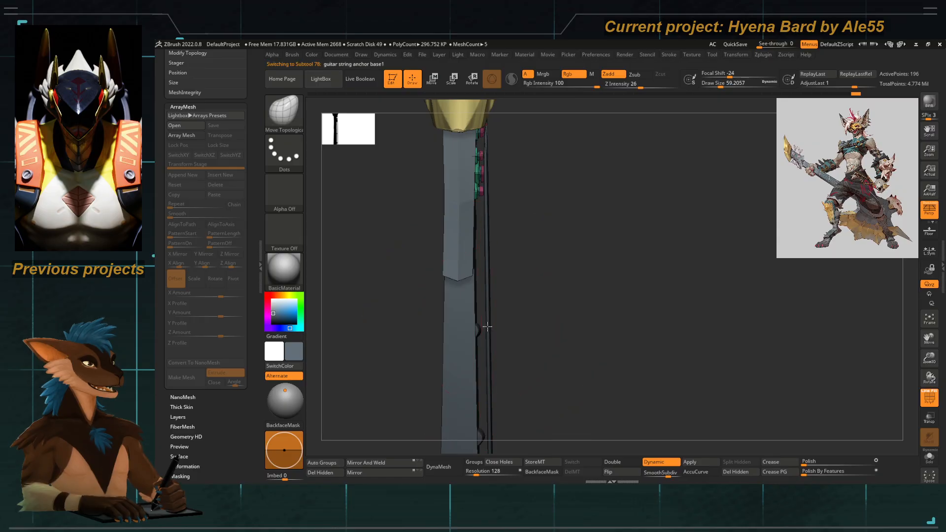
{"action": "key", "text": "w"}
{"action": "mouse_move", "coordinate": [433, 264]}
{"action": "left_mouse_down", "text": "alt"}
{"action": "mouse_move", "coordinate": [469, 289]}
{"action": "mouse_move", "coordinate": [467, 278]}
{"action": "mouse_move", "coordinate": [415, 268]}
{"action": "left_mouse_up", "text": "alt"}
{"action": "left_click_drag", "start_coordinate": [418, 314], "coordinate": [463, 297], "text": "alt"}
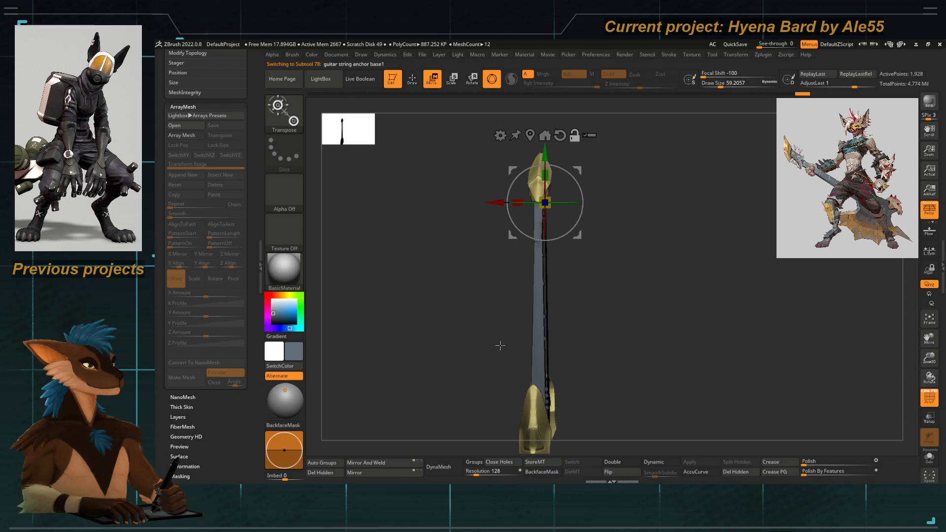
{"action": "key", "text": "q"}
{"action": "left_click_drag", "start_coordinate": [501, 336], "coordinate": [508, 153], "text": "alt"}
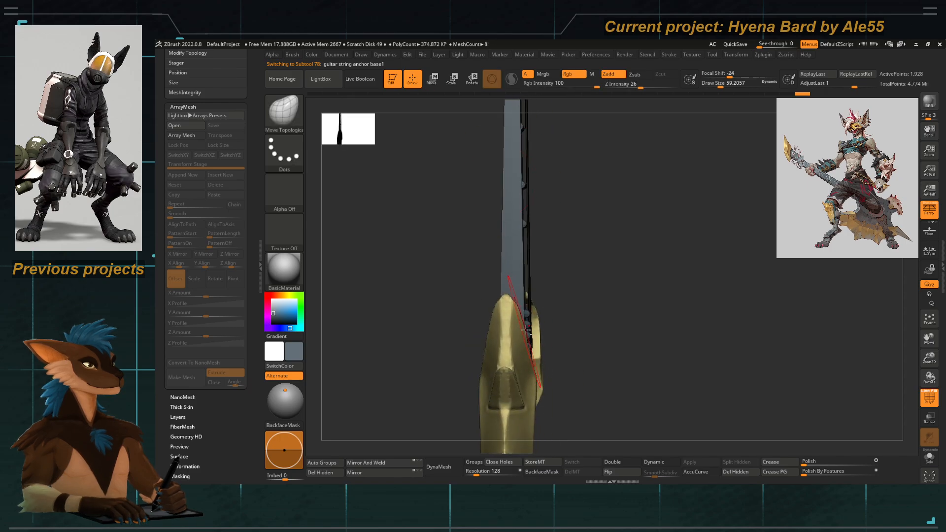
{"action": "left_click_drag", "start_coordinate": [508, 276], "coordinate": [523, 335], "text": "alt"}
{"action": "left_click_drag", "start_coordinate": [611, 232], "coordinate": [476, 197]}
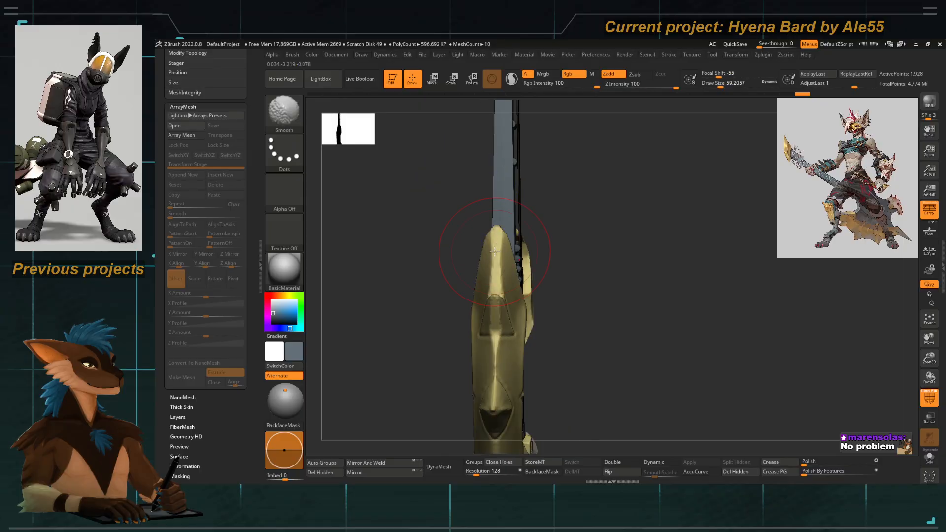
{"action": "left_click_drag", "start_coordinate": [489, 106], "coordinate": [470, 212], "text": "alt"}
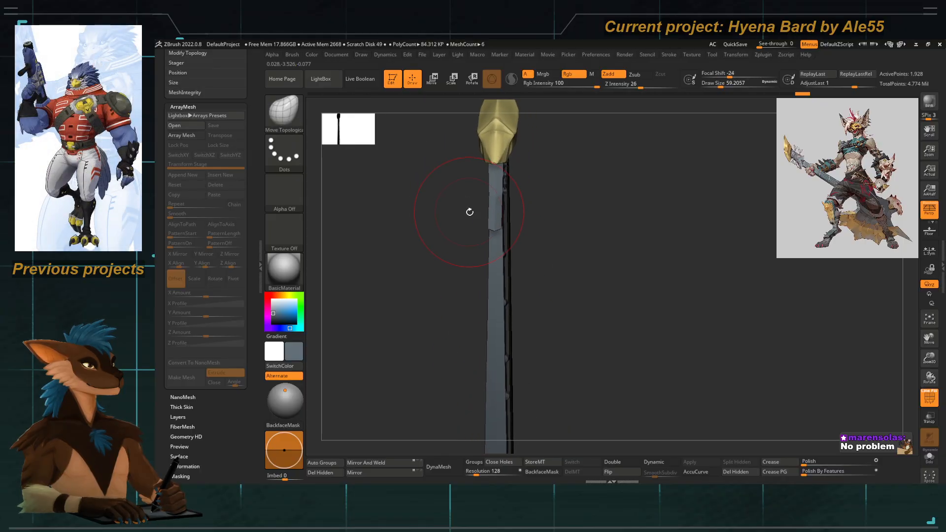
{"action": "left_click_drag", "start_coordinate": [475, 322], "coordinate": [527, 276]}
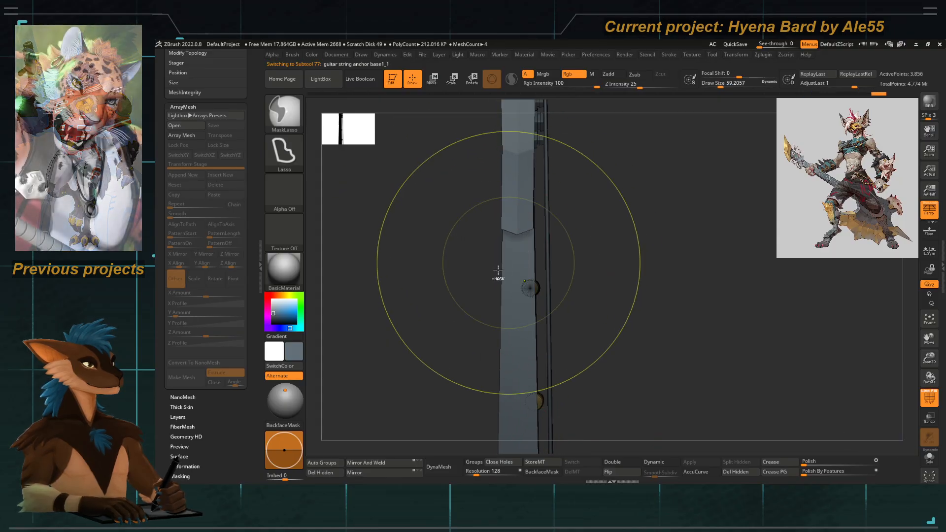
Select the row of frets and nudge it slightly towards the neck's surface.
{"action": "left_click_drag", "start_coordinate": [469, 322], "coordinate": [416, 270], "text": "alt"}
{"action": "left_click_drag", "start_coordinate": [447, 357], "coordinate": [426, 253], "text": "alt"}
{"action": "key", "text": "w"}
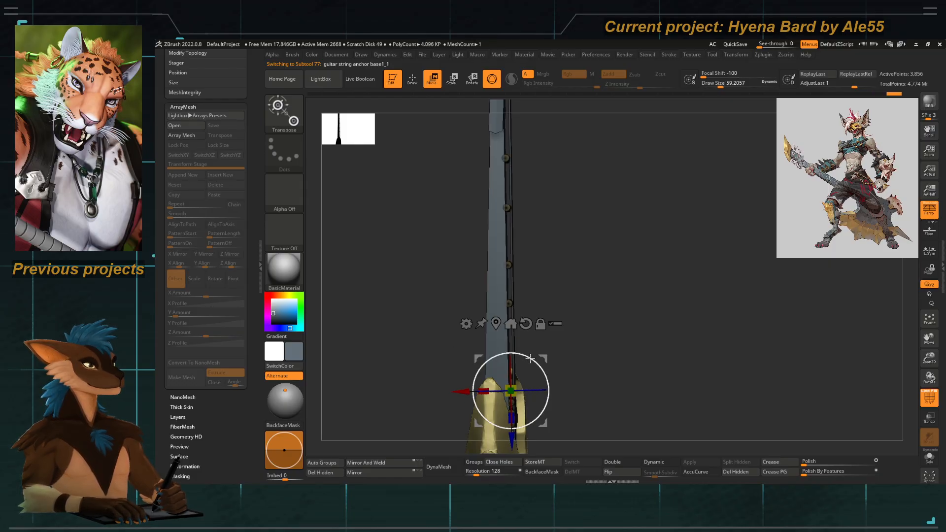
{"action": "left_click_drag", "start_coordinate": [531, 359], "coordinate": [639, 99]}
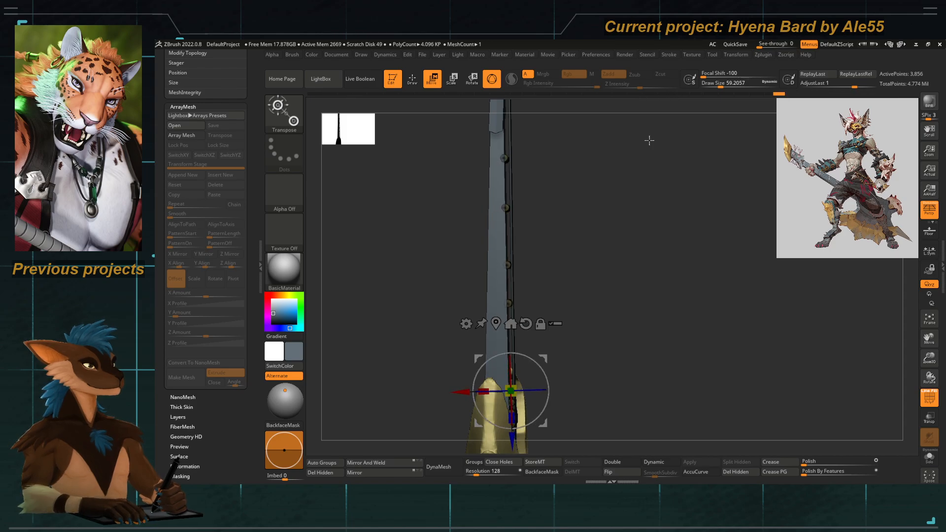
{"action": "key", "text": "q"}
{"action": "mouse_move", "coordinate": [650, 140]}
{"action": "left_mouse_down"}
{"action": "mouse_move", "coordinate": [596, 179]}
{"action": "mouse_move", "coordinate": [580, 224]}
{"action": "left_mouse_up"}
{"action": "mouse_move", "coordinate": [551, 304]}
{"action": "left_mouse_down"}
{"action": "mouse_move", "coordinate": [561, 315]}
{"action": "mouse_move", "coordinate": [558, 230]}
{"action": "mouse_move", "coordinate": [566, 268]}
{"action": "mouse_move", "coordinate": [513, 374]}
{"action": "mouse_move", "coordinate": [568, 228]}
{"action": "left_mouse_up"}
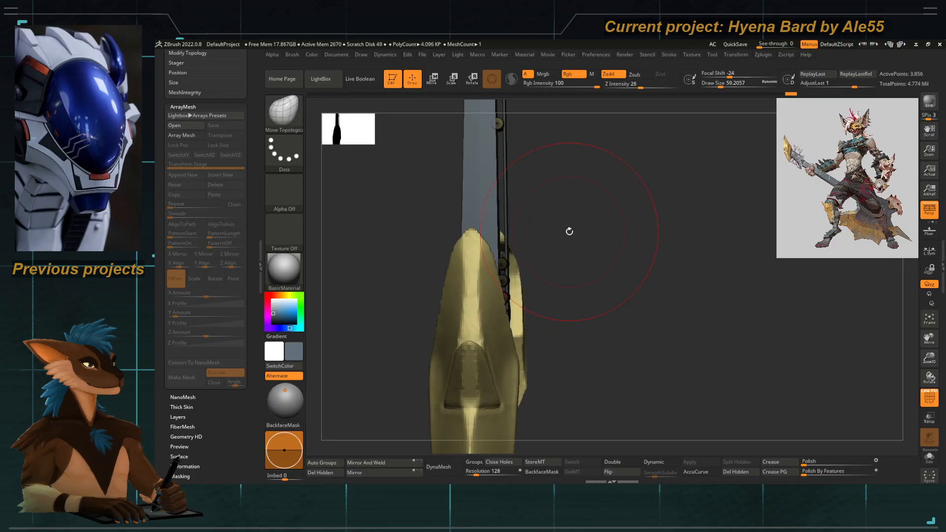
Fine-tune the frets' depth along X between the neck and the strings, checking them in isolation.
{"action": "key", "text": "w"}
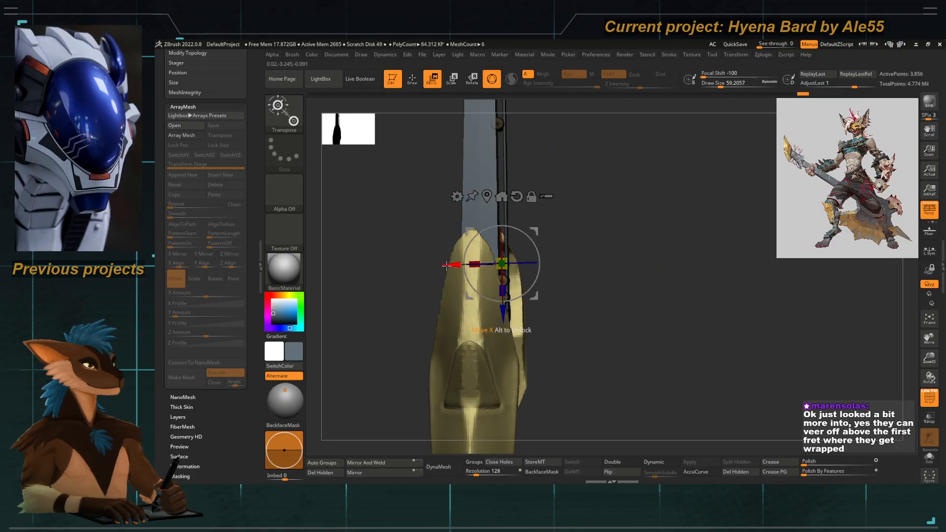
{"action": "left_click_drag", "start_coordinate": [447, 265], "coordinate": [531, 261]}
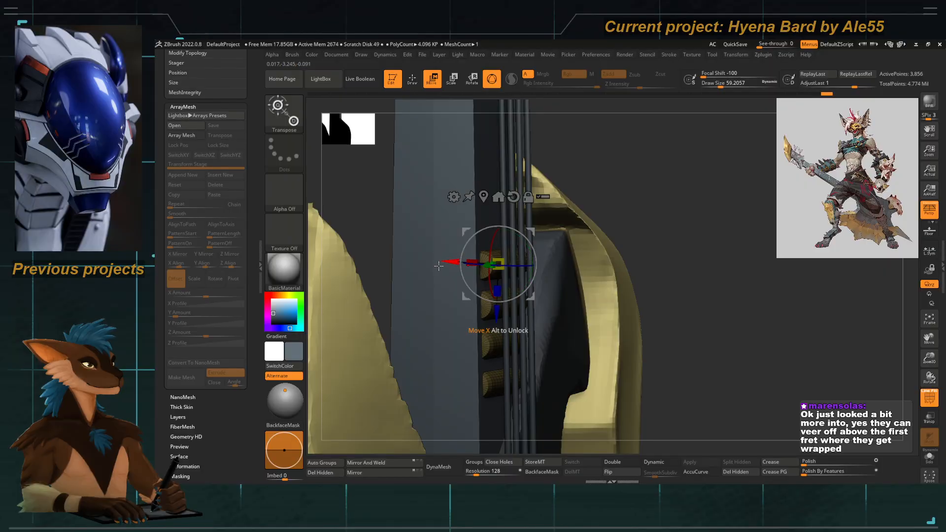
{"action": "left_click_drag", "start_coordinate": [439, 266], "coordinate": [445, 262]}
{"action": "key", "text": "q"}
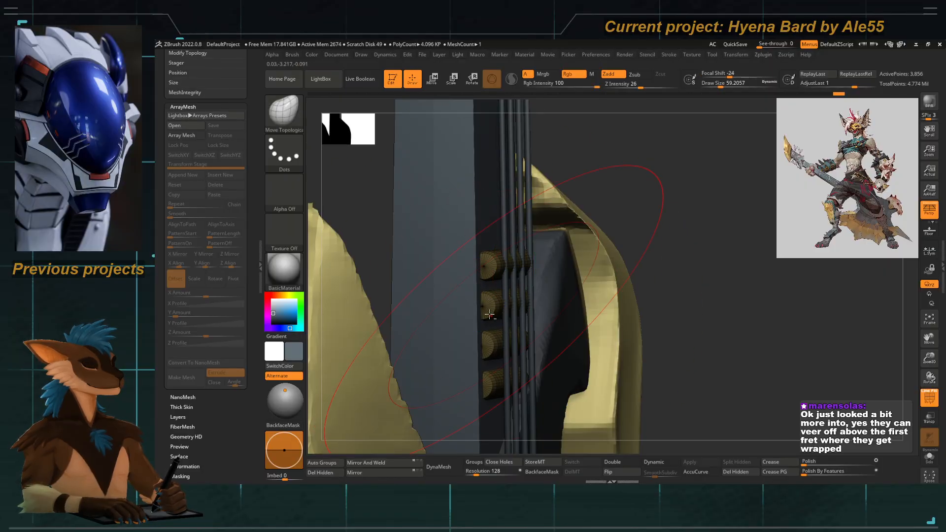
{"action": "mouse_move", "coordinate": [570, 229]}
{"action": "right_mouse_down", "text": "ctrl"}
{"action": "mouse_move", "coordinate": [446, 255]}
{"action": "mouse_move", "coordinate": [582, 242]}
{"action": "right_mouse_up", "text": "ctrl"}
{"action": "key", "text": "w"}
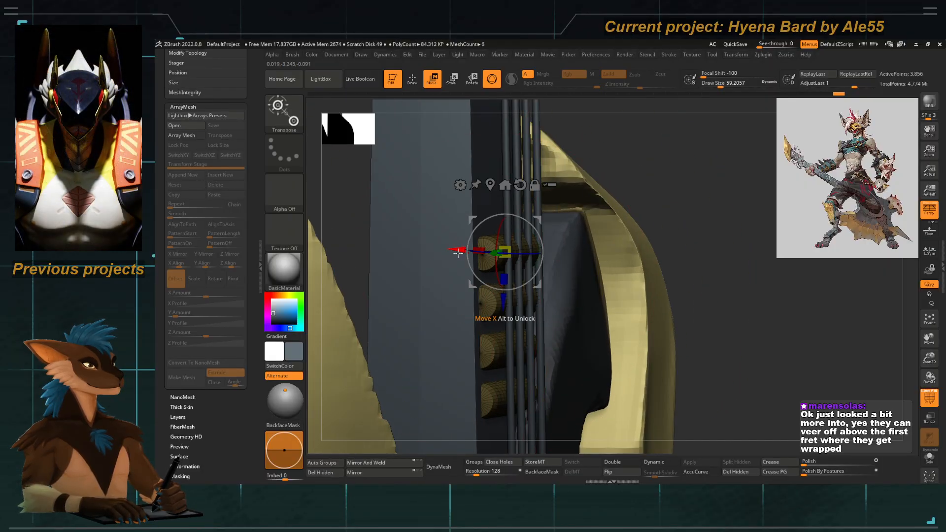
{"action": "left_click_drag", "start_coordinate": [456, 251], "coordinate": [453, 251]}
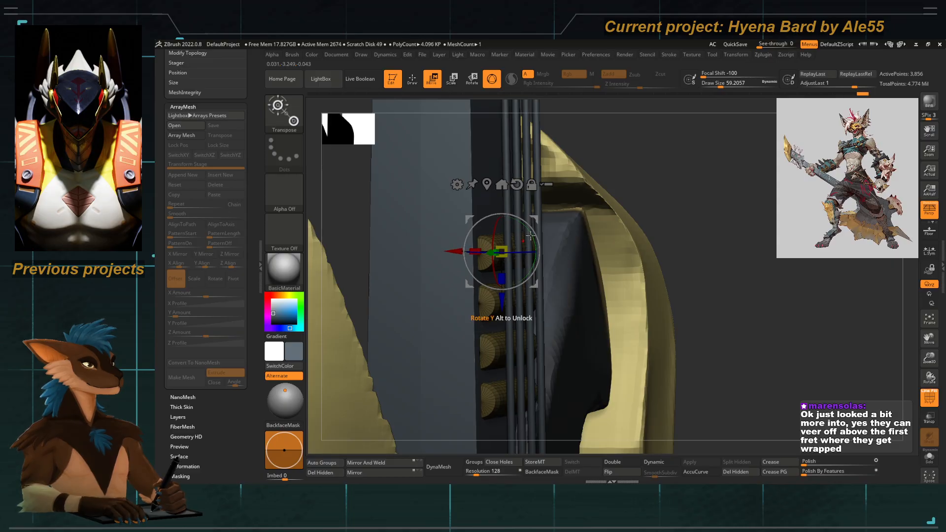
{"action": "left_click_drag", "start_coordinate": [347, 208], "coordinate": [394, 217], "text": "shift"}
{"action": "left_click", "coordinate": [930, 456]}
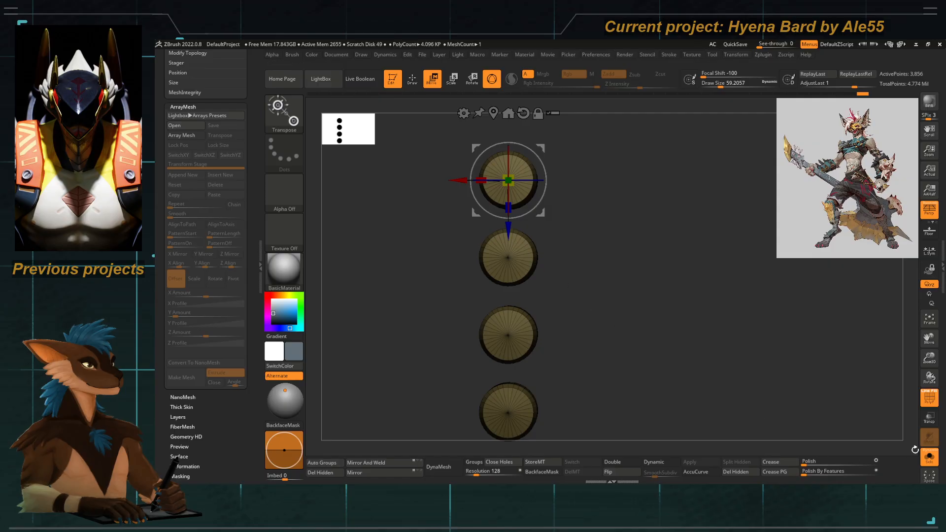
{"action": "left_click", "coordinate": [930, 456]}
{"action": "key", "text": "q"}
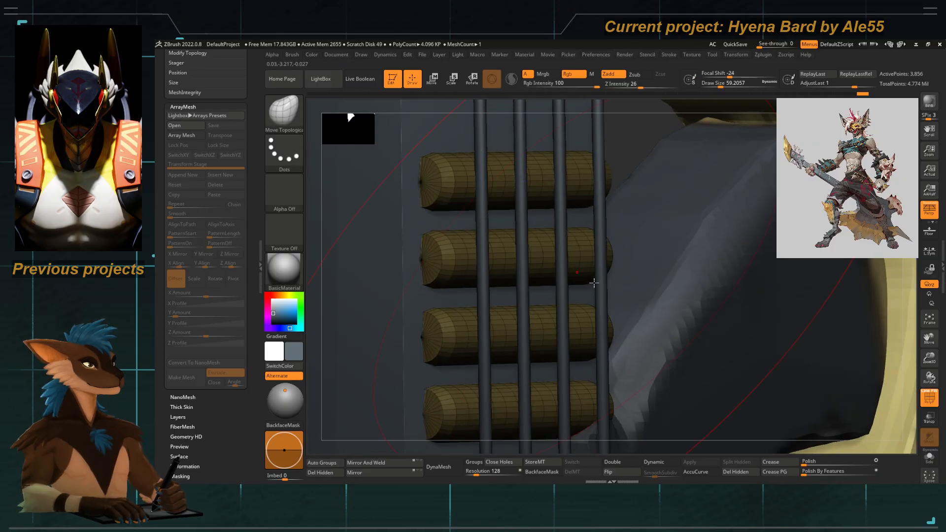
Hide the wireframe display and inspect the frets and strings along the whole neck up to the headstock.
{"action": "left_click", "coordinate": [930, 403]}
{"action": "right_click_drag", "start_coordinate": [554, 264], "coordinate": [444, 187], "text": "ctrl"}
{"action": "left_click_drag", "start_coordinate": [444, 188], "coordinate": [450, 212]}
{"action": "right_click_drag", "start_coordinate": [450, 212], "coordinate": [434, 192], "text": "ctrl"}
{"action": "left_click_drag", "start_coordinate": [434, 193], "coordinate": [433, 268]}
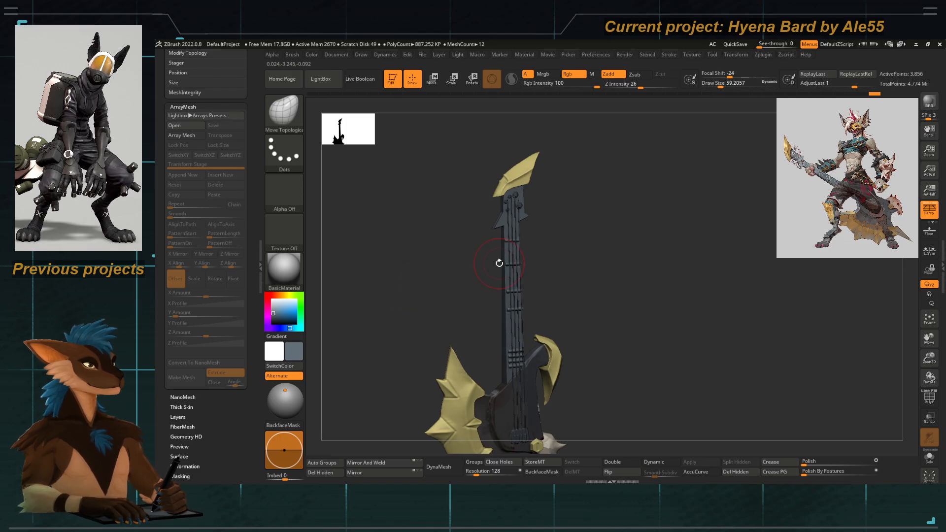
{"action": "left_click_drag", "start_coordinate": [397, 201], "coordinate": [427, 220]}
{"action": "right_click_drag", "start_coordinate": [452, 198], "coordinate": [456, 228], "text": "ctrl"}
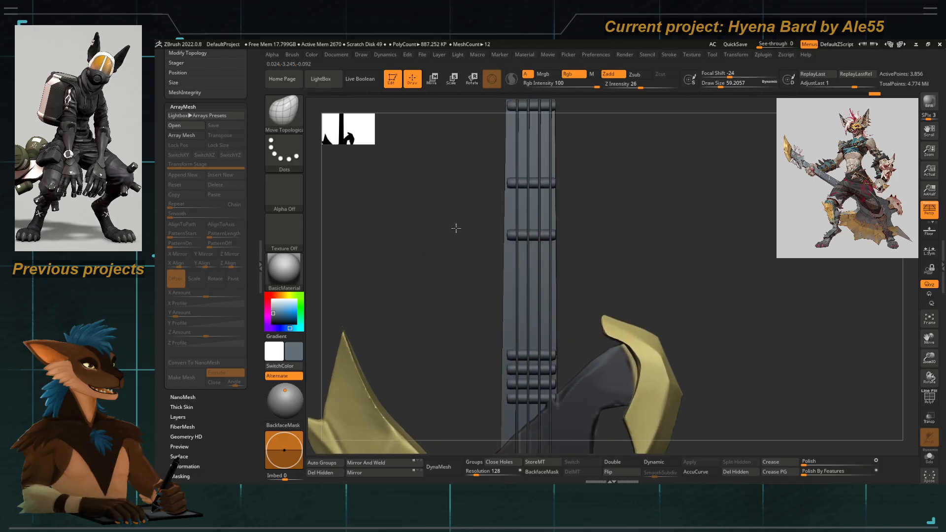
{"action": "right_click_drag", "start_coordinate": [454, 118], "coordinate": [464, 365], "text": "alt"}
{"action": "right_click_drag", "start_coordinate": [479, 241], "coordinate": [498, 318], "text": "ctrl"}
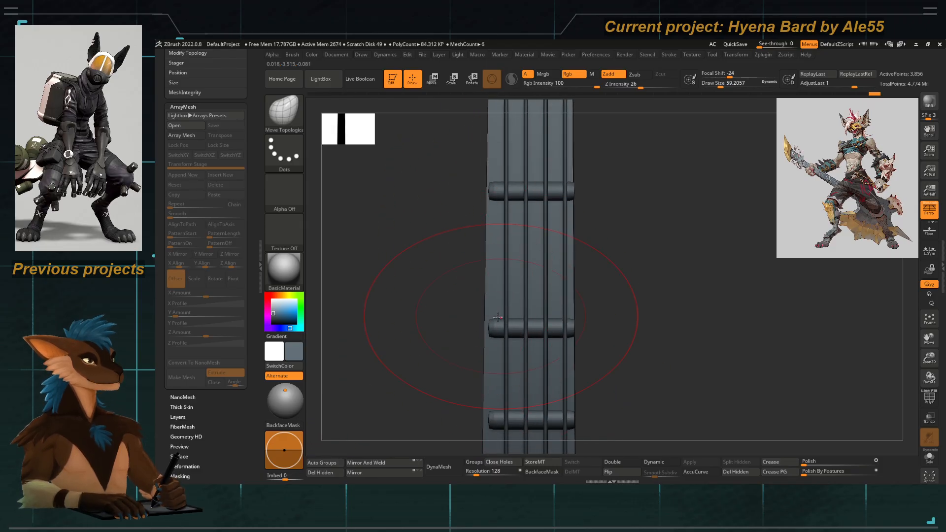
{"action": "right_click_drag", "start_coordinate": [519, 259], "coordinate": [507, 328], "text": "alt"}
{"action": "right_click_drag", "start_coordinate": [513, 219], "coordinate": [501, 341], "text": "alt"}
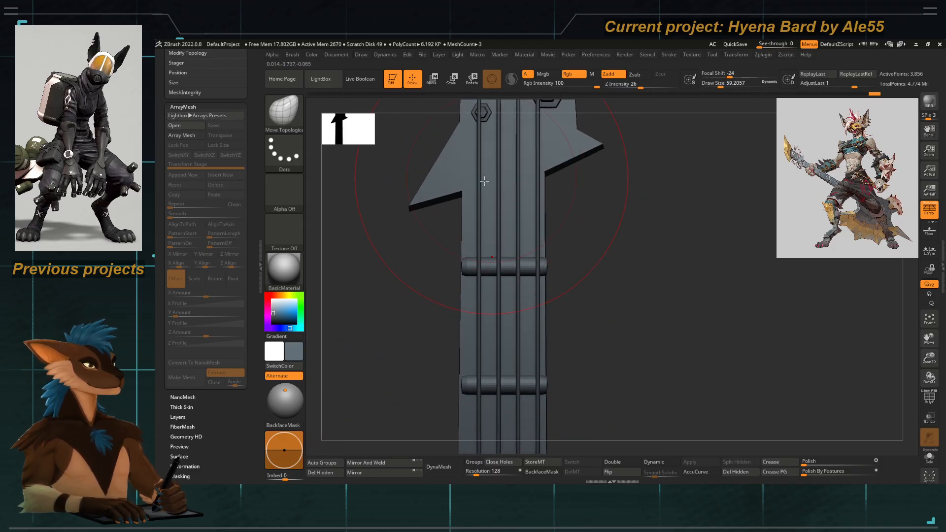
{"action": "right_click_drag", "start_coordinate": [485, 182], "coordinate": [500, 305], "text": "alt"}
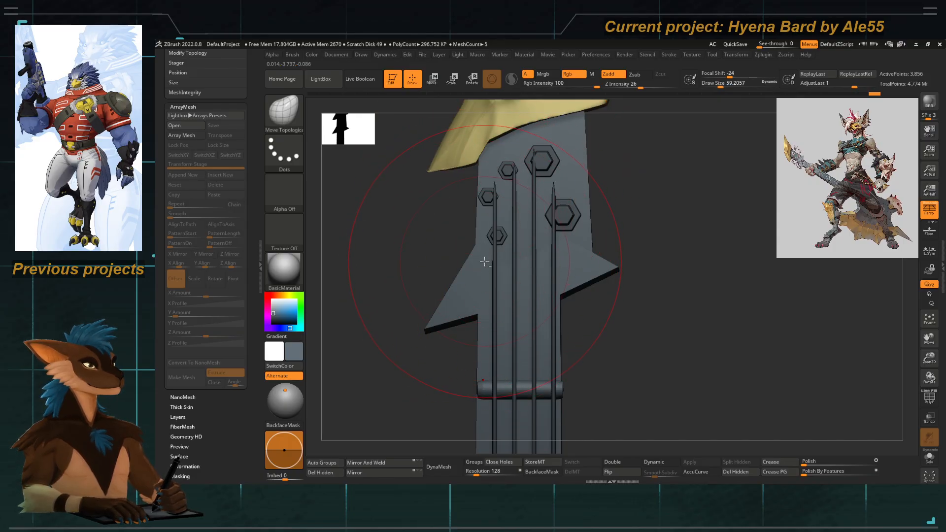
Isolate the lowest small headstock bolt with a mask and move it down and outward beside the first string.
{"action": "left_click", "coordinate": [495, 241], "text": "alt"}
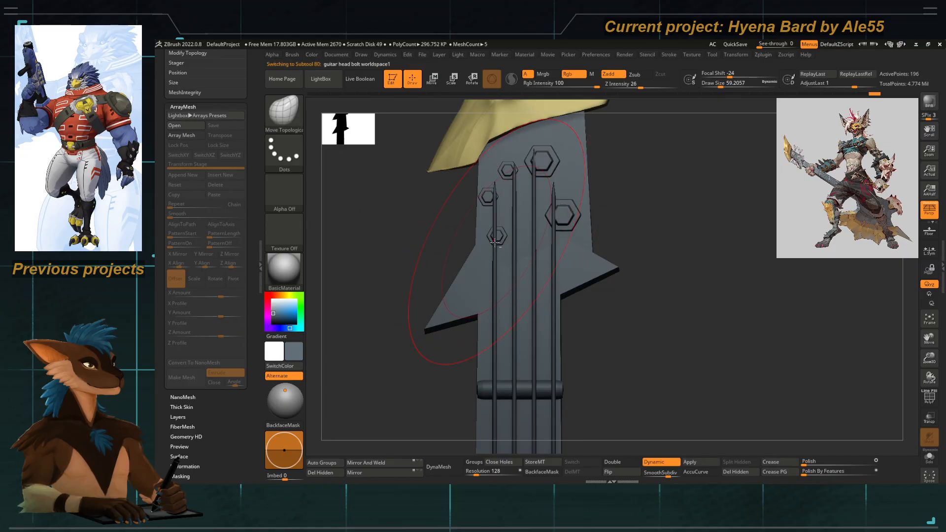
{"action": "left_click_drag", "start_coordinate": [450, 220], "coordinate": [432, 244], "text": "ctrl"}
{"action": "left_click", "coordinate": [450, 228], "text": "ctrl"}
{"action": "key", "text": "w"}
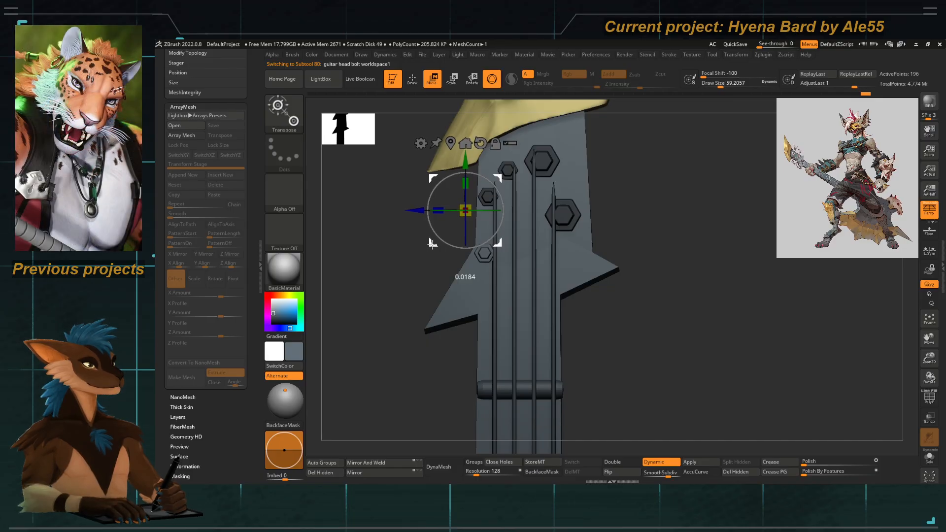
{"action": "left_click_drag", "start_coordinate": [433, 243], "coordinate": [433, 242]}
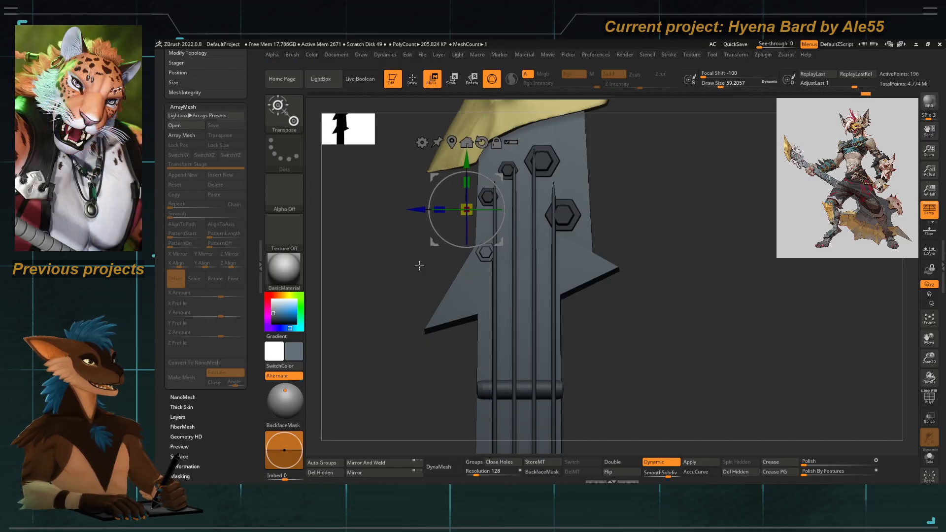
{"action": "key", "text": "ctrl"}
{"action": "key", "text": "q"}
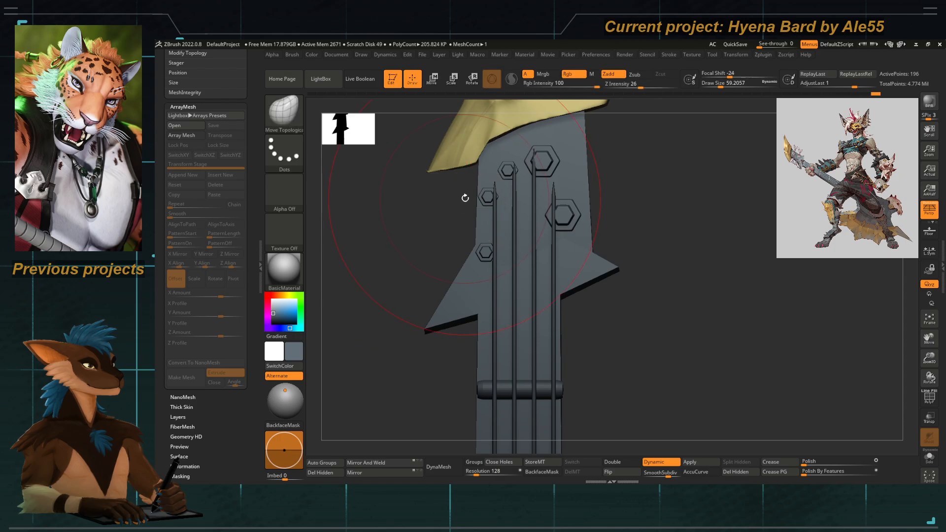
Mask everything except the middle small bolt and move it slightly down along the headstock's edge.
{"action": "mouse_move", "coordinate": [451, 190]}
{"action": "left_mouse_down", "text": "ctrl"}
{"action": "mouse_move", "coordinate": [508, 212]}
{"action": "mouse_move", "coordinate": [397, 194]}
{"action": "left_mouse_up", "text": "ctrl"}
{"action": "key", "text": "w"}
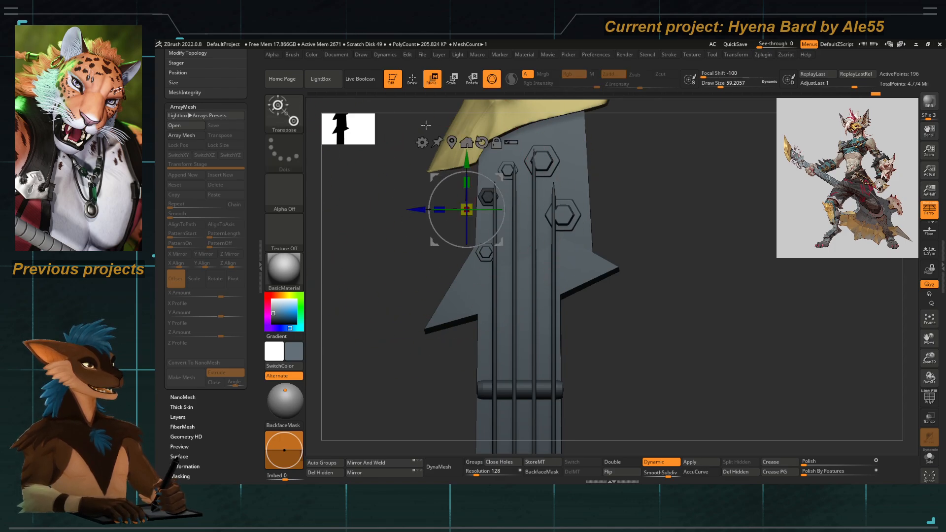
{"action": "left_click_drag", "start_coordinate": [467, 155], "coordinate": [464, 171]}
{"action": "key", "text": "q"}
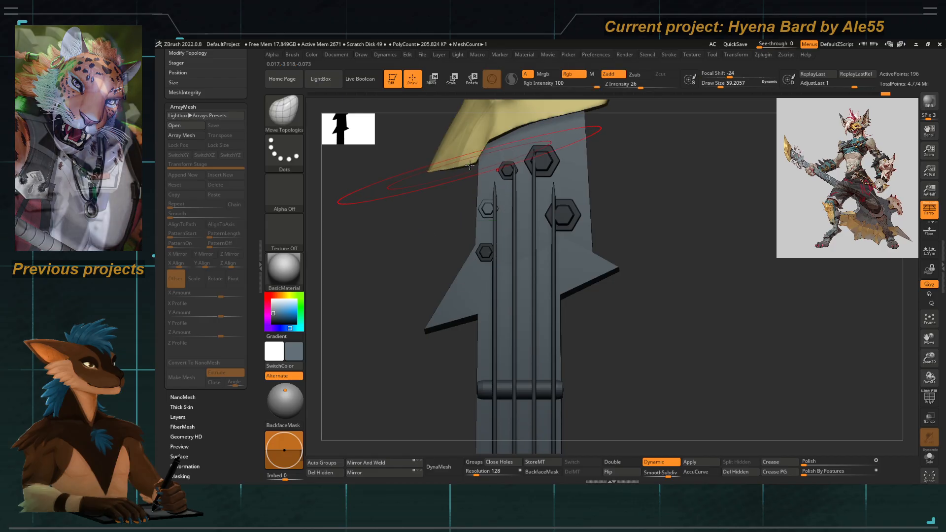
Mask everything except the uppermost small bolt and move it slightly down along Y on the headstock.
{"action": "left_click_drag", "start_coordinate": [449, 204], "coordinate": [515, 153], "text": "ctrl"}
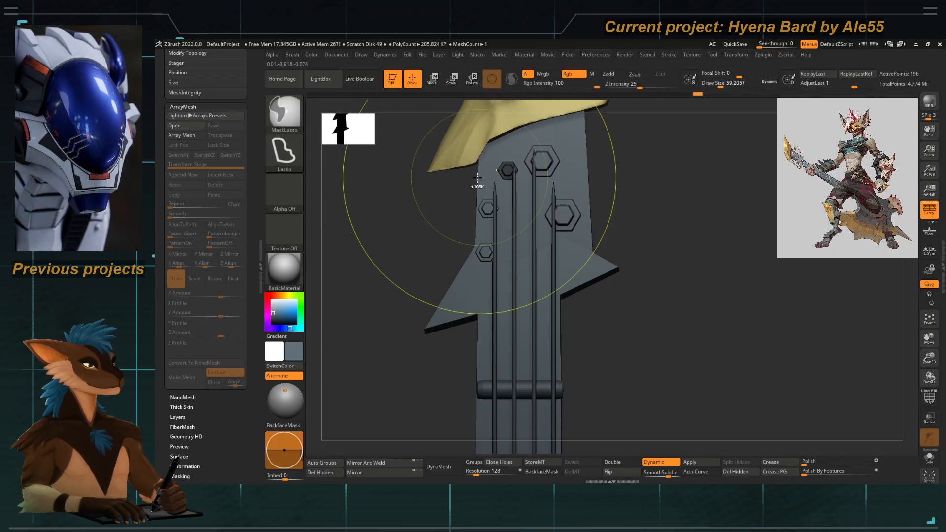
{"action": "key", "text": "ctrl+w"}
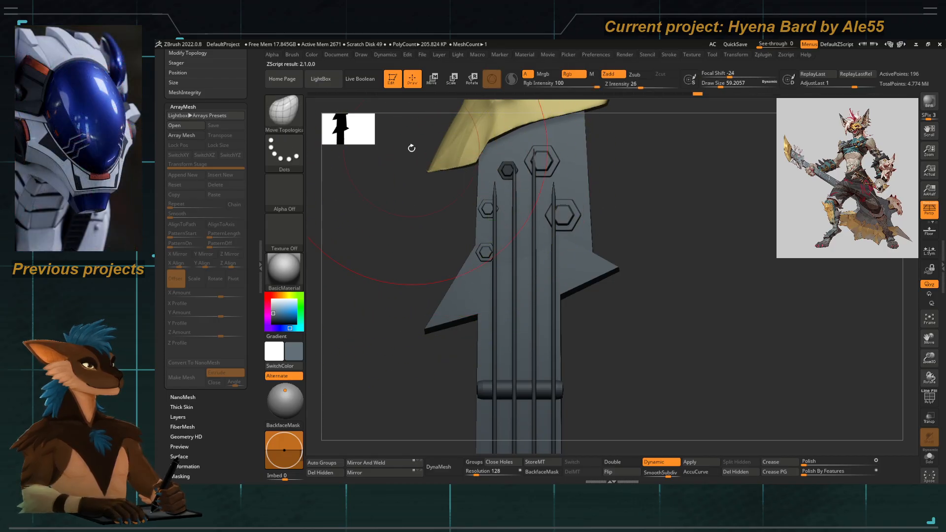
{"action": "key", "text": "w"}
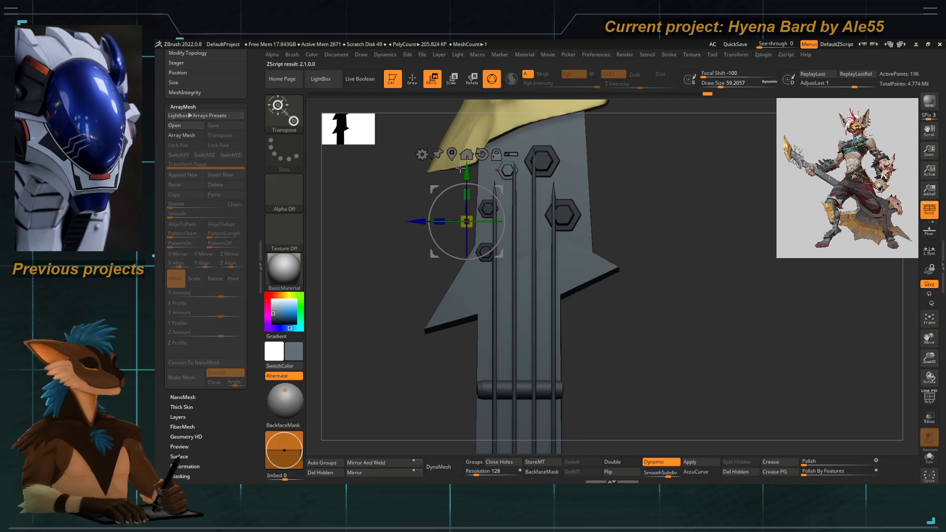
{"action": "left_click_drag", "start_coordinate": [460, 169], "coordinate": [460, 181], "text": "ctrl"}
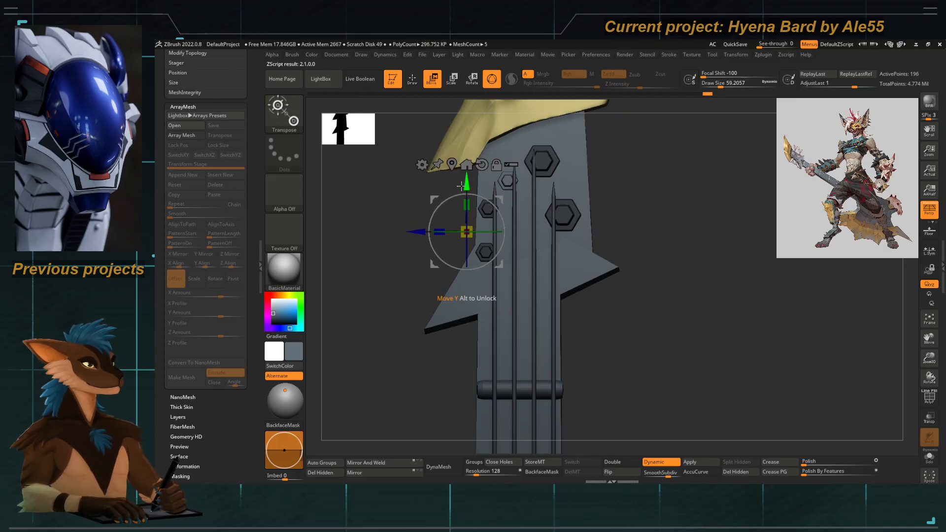
{"action": "key", "text": "q"}
Show only the headstock bolts from the side and turn off perspective.
{"action": "mouse_move", "coordinate": [417, 275]}
{"action": "left_mouse_down", "text": "alt"}
{"action": "mouse_move", "coordinate": [410, 241]}
{"action": "mouse_move", "coordinate": [410, 279]}
{"action": "mouse_move", "coordinate": [437, 265]}
{"action": "mouse_move", "coordinate": [531, 332]}
{"action": "left_mouse_up", "text": "alt"}
{"action": "mouse_move", "coordinate": [521, 233]}
{"action": "left_mouse_down", "text": "alt"}
{"action": "mouse_move", "coordinate": [530, 292]}
{"action": "mouse_move", "coordinate": [553, 300]}
{"action": "mouse_move", "coordinate": [490, 255]}
{"action": "mouse_move", "coordinate": [479, 182]}
{"action": "left_mouse_up", "text": "alt"}
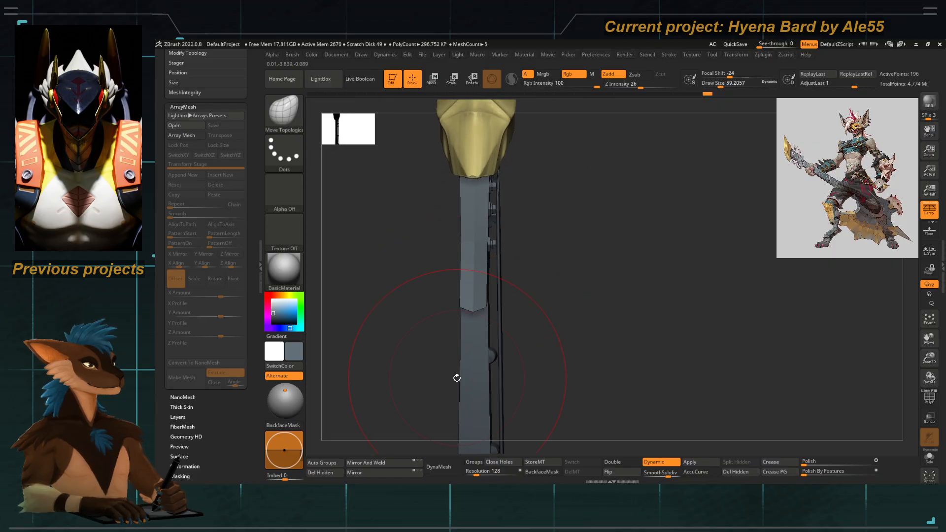
{"action": "left_click_drag", "start_coordinate": [426, 291], "coordinate": [495, 277]}
{"action": "left_click_drag", "start_coordinate": [440, 189], "coordinate": [462, 144], "text": "ctrl"}
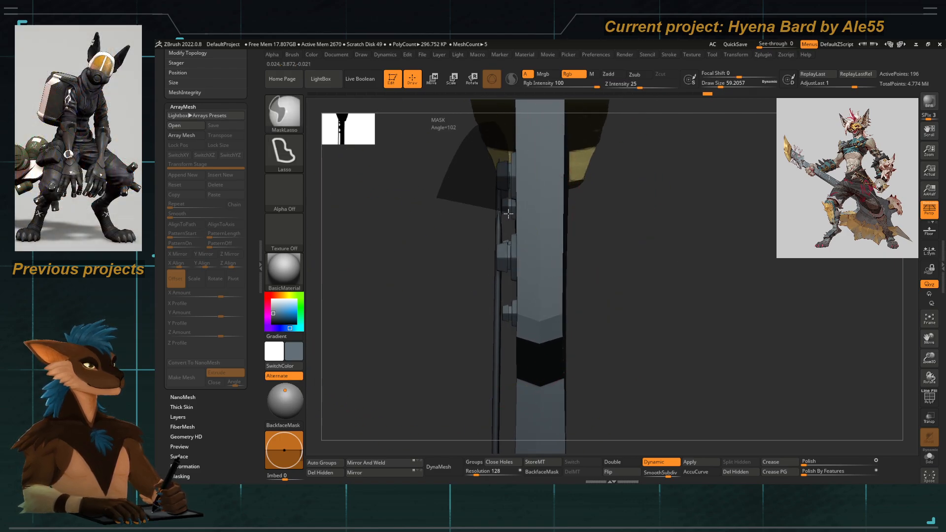
{"action": "mouse_move", "coordinate": [511, 293]}
{"action": "left_mouse_down", "text": "ctrl"}
{"action": "mouse_move", "coordinate": [475, 365]}
{"action": "mouse_move", "coordinate": [416, 323]}
{"action": "left_mouse_up", "text": "ctrl"}
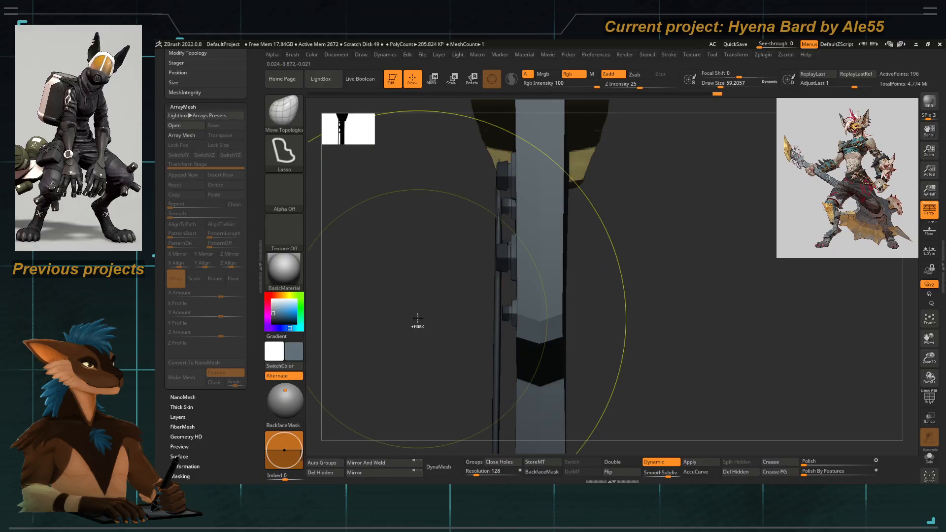
{"action": "left_click", "coordinate": [930, 456]}
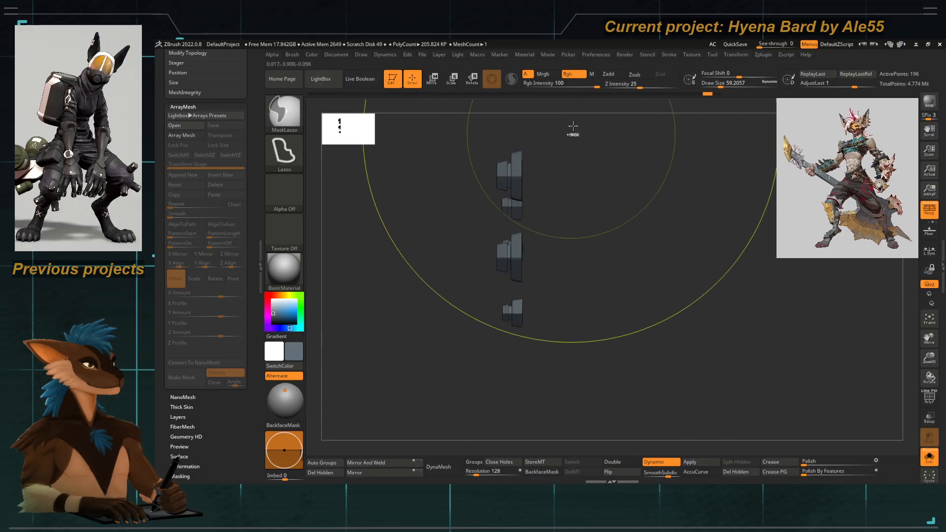
{"action": "key", "text": "p"}
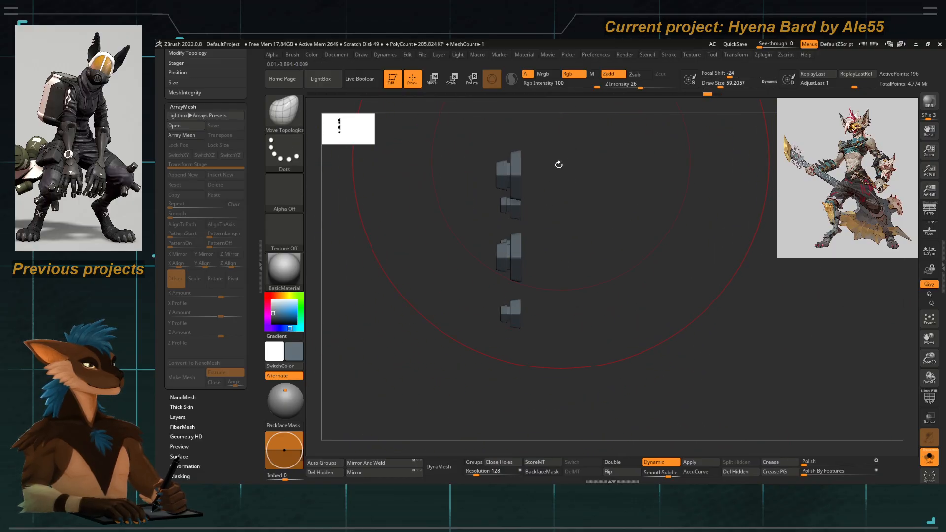
Mask the bolts' wide bases with the MaskCurvePen brush and move the hexagonal heads outward along X.
{"action": "left_click", "coordinate": [288, 118], "text": "ctrl"}
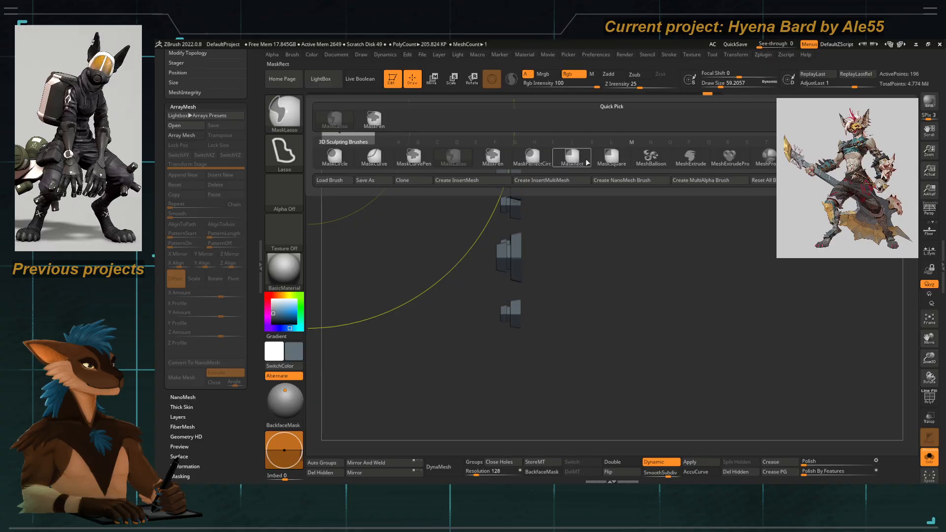
{"action": "left_click", "coordinate": [567, 160]}
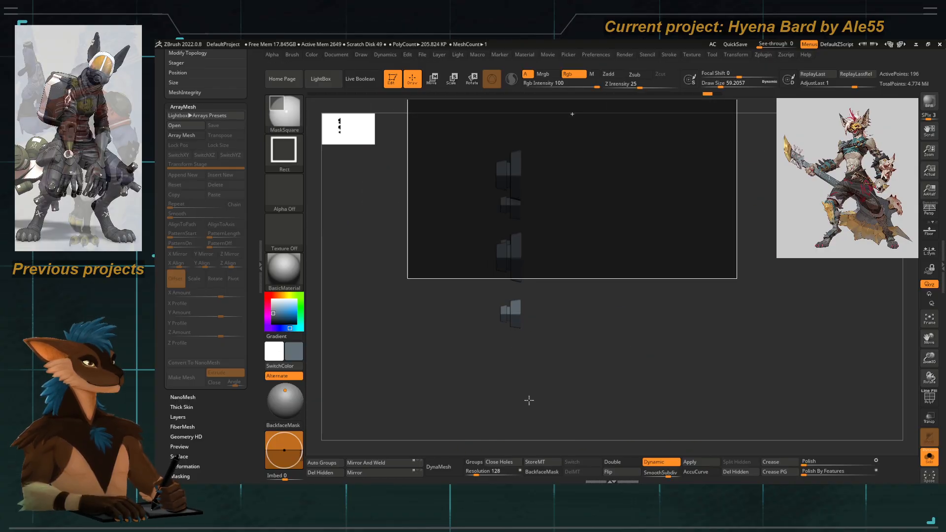
{"action": "left_click", "coordinate": [284, 116], "text": "ctrl"}
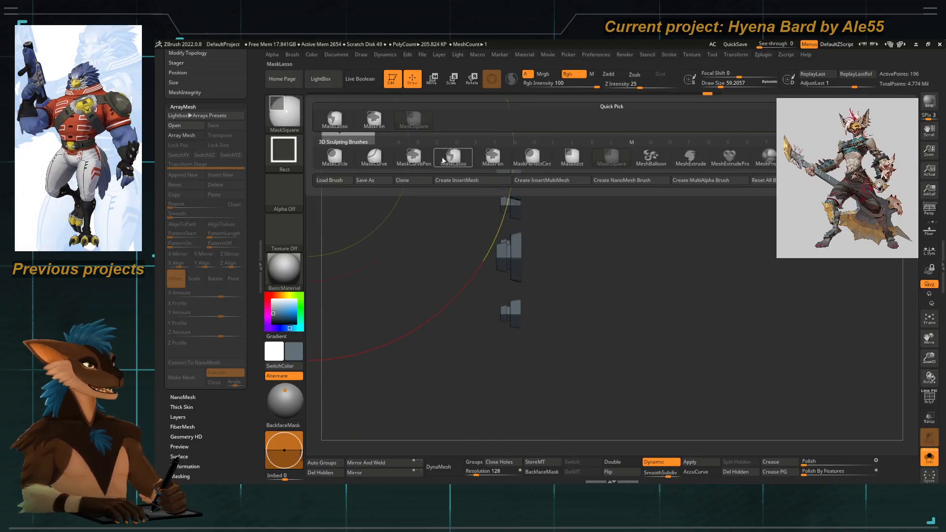
{"action": "left_click", "coordinate": [400, 163]}
{"action": "mouse_move", "coordinate": [582, 125]}
{"action": "left_mouse_down"}
{"action": "mouse_move", "coordinate": [540, 374]}
{"action": "mouse_move", "coordinate": [510, 364]}
{"action": "left_mouse_up"}
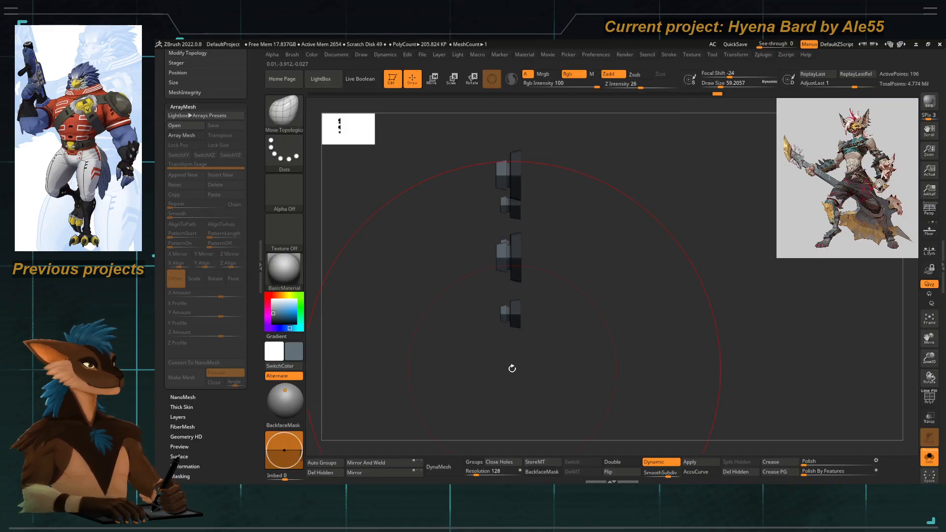
{"action": "key", "text": "w"}
{"action": "left_click_drag", "start_coordinate": [562, 283], "coordinate": [554, 283]}
{"action": "left_click", "coordinate": [930, 458]}
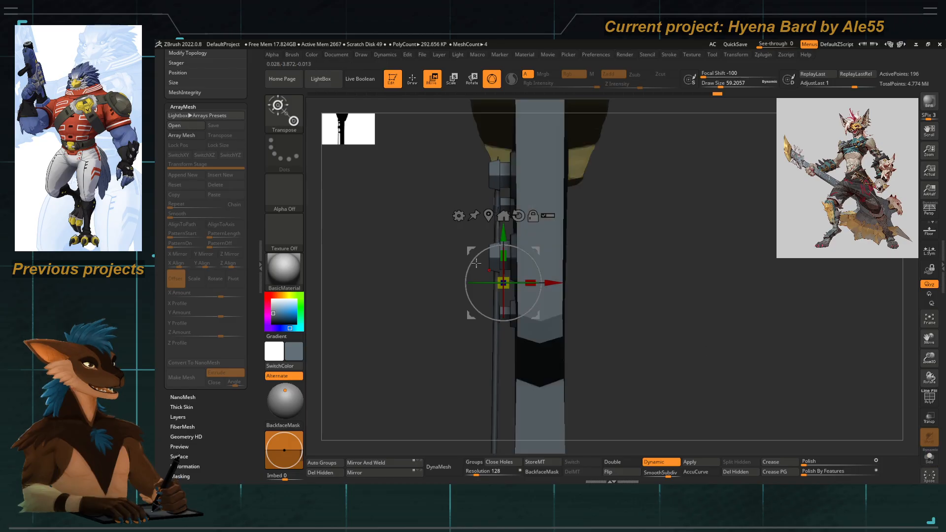
Fine-tune the bolt heads' depth closer to the headstock and check their fit against the strings.
{"action": "mouse_move", "coordinate": [412, 313]}
{"action": "left_mouse_down"}
{"action": "mouse_move", "coordinate": [446, 323]}
{"action": "mouse_move", "coordinate": [396, 328]}
{"action": "mouse_move", "coordinate": [500, 257]}
{"action": "mouse_move", "coordinate": [473, 266]}
{"action": "mouse_move", "coordinate": [518, 302]}
{"action": "mouse_move", "coordinate": [526, 329]}
{"action": "mouse_move", "coordinate": [533, 266]}
{"action": "left_mouse_up"}
{"action": "key", "text": "q"}
{"action": "key", "text": "ctrl"}
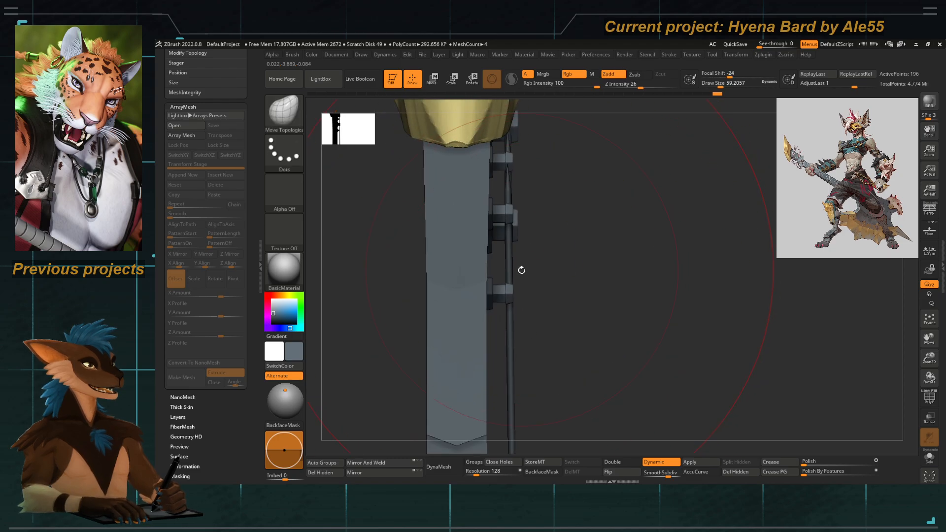
{"action": "key", "text": "w"}
{"action": "key", "text": "q"}
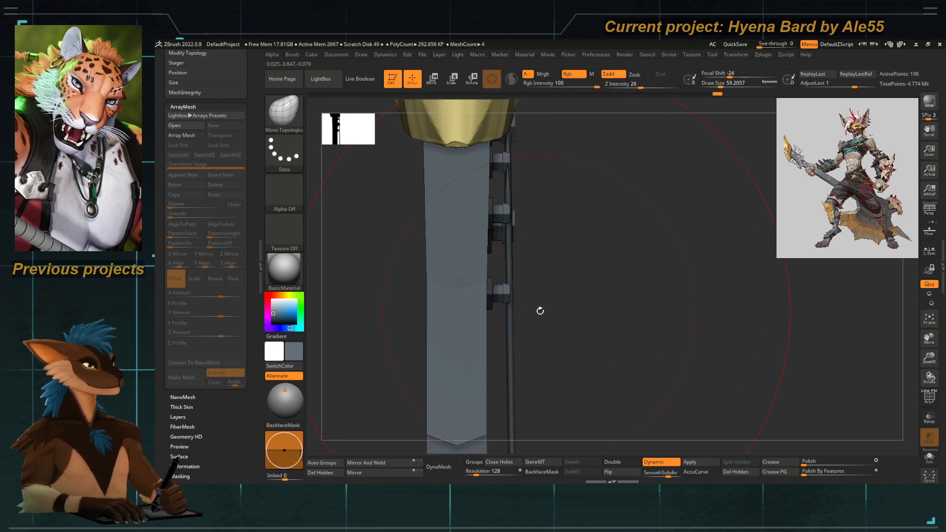
{"action": "mouse_move", "coordinate": [541, 296]}
{"action": "left_mouse_down"}
{"action": "mouse_move", "coordinate": [433, 262]}
{"action": "mouse_move", "coordinate": [469, 259]}
{"action": "mouse_move", "coordinate": [456, 268]}
{"action": "mouse_move", "coordinate": [541, 330]}
{"action": "mouse_move", "coordinate": [566, 287]}
{"action": "mouse_move", "coordinate": [472, 402]}
{"action": "left_mouse_up"}
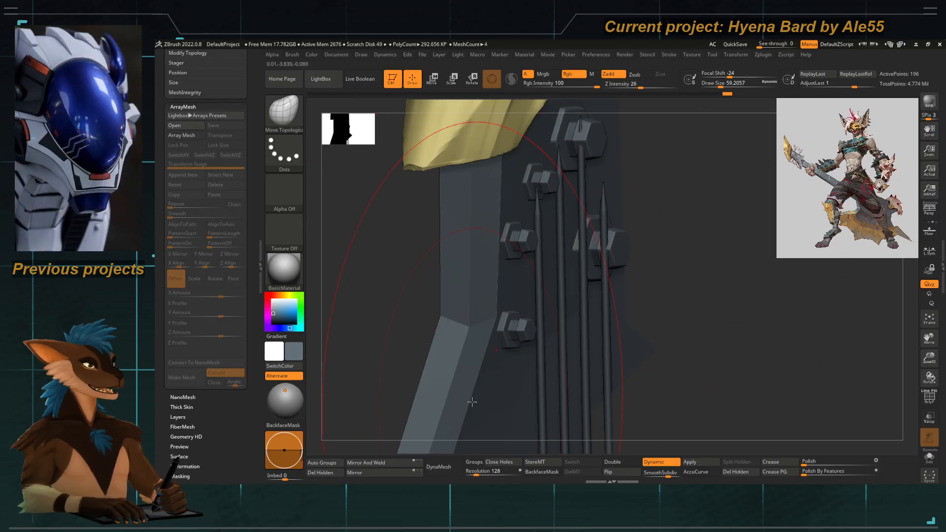
{"action": "left_click_drag", "start_coordinate": [408, 333], "coordinate": [443, 340]}
Select the guitar neck and nudge the headstock's edge below the gold blade using a draw size of 18.45511.
{"action": "left_click", "coordinate": [494, 308], "text": "alt"}
{"action": "left_click_drag", "start_coordinate": [481, 287], "coordinate": [460, 224], "text": "alt"}
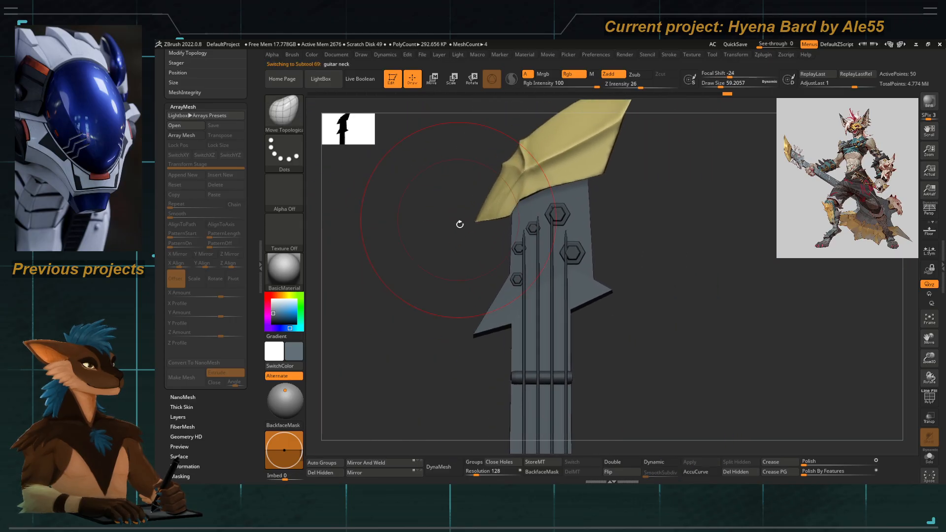
{"action": "key", "text": "b"}
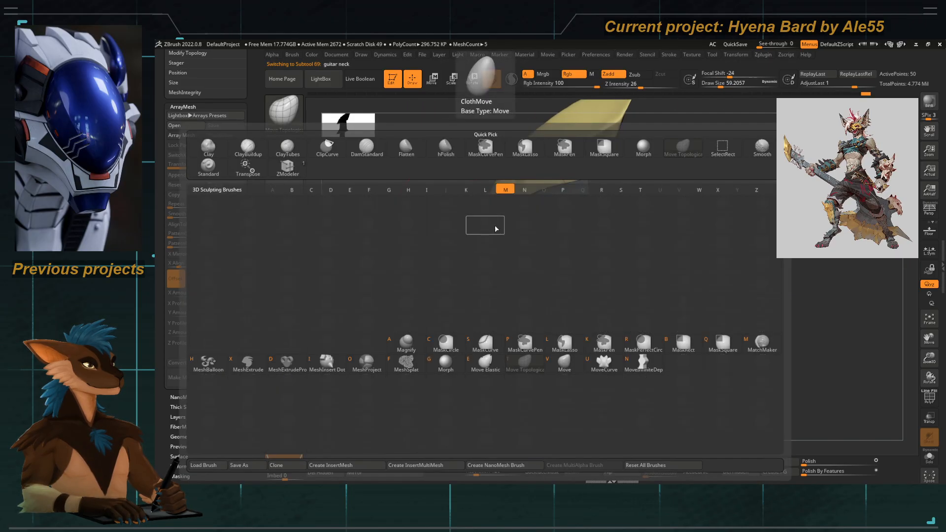
{"action": "key", "text": "Escape"}
{"action": "key", "text": "space"}
{"action": "left_click_drag", "start_coordinate": [513, 206], "coordinate": [507, 200]}
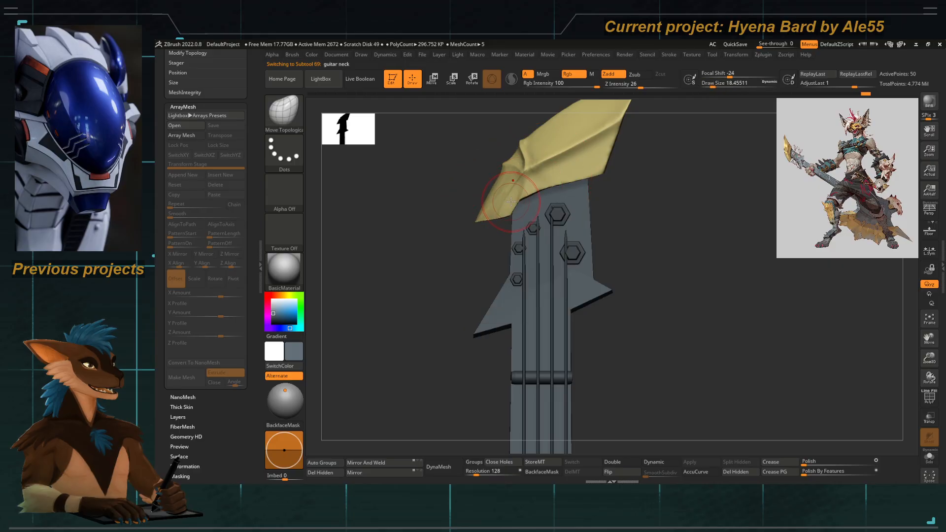
Insert two edge loops across the headstock with ZModeler and display its wireframe.
{"action": "left_click", "coordinate": [930, 399]}
{"action": "left_click", "coordinate": [930, 398]}
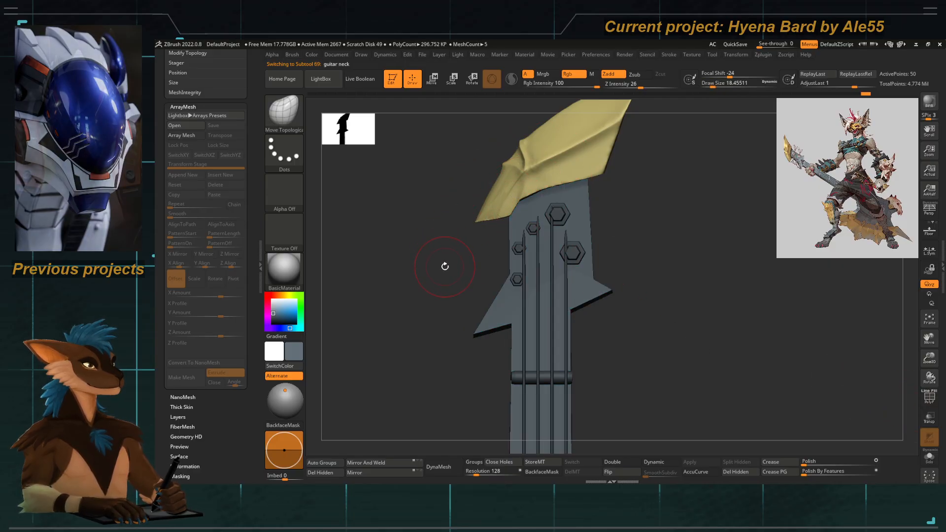
{"action": "key", "text": "b"}
{"action": "key", "text": "z"}
{"action": "key", "text": "m"}
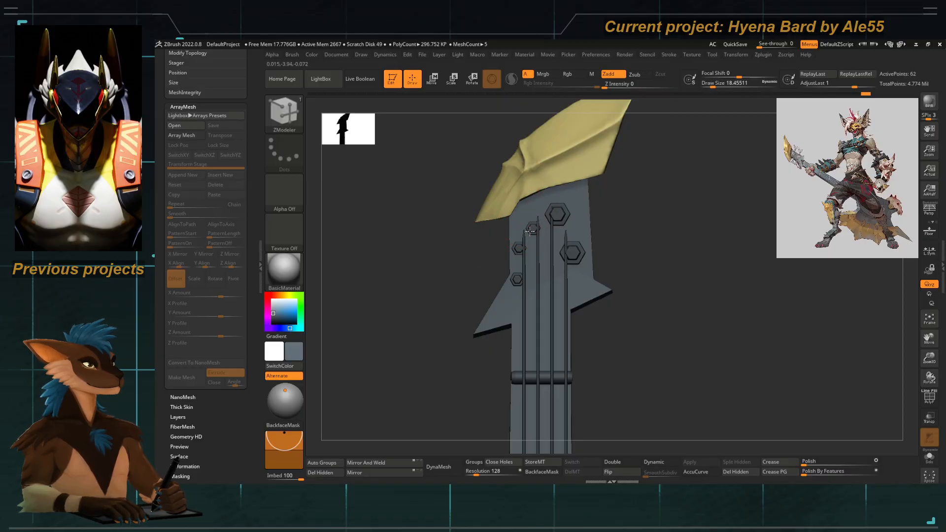
{"action": "left_click", "coordinate": [531, 246]}
{"action": "left_click", "coordinate": [929, 398]}
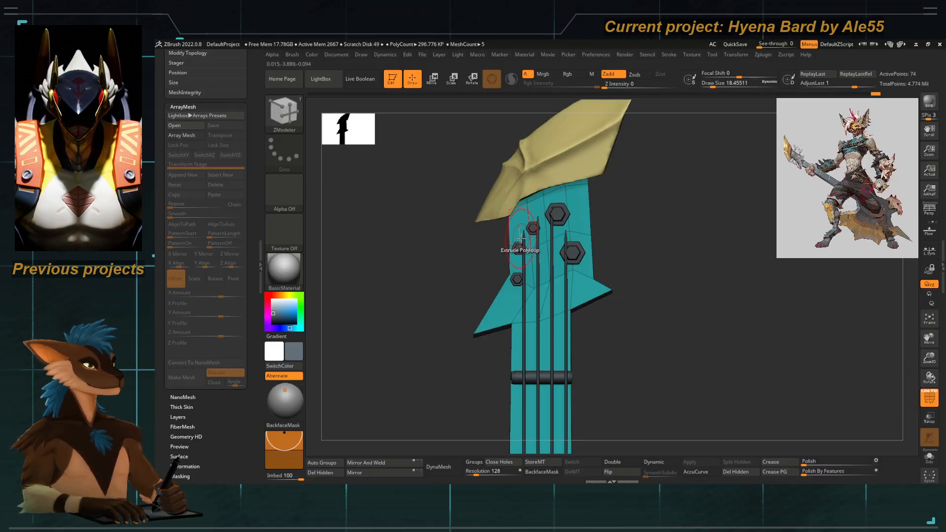
Curve the headstock's upper side edges with the Move Topological brush at a draw size of 20.00594.
{"action": "key", "text": "b"}
{"action": "key", "text": "m"}
{"action": "key", "text": "t"}
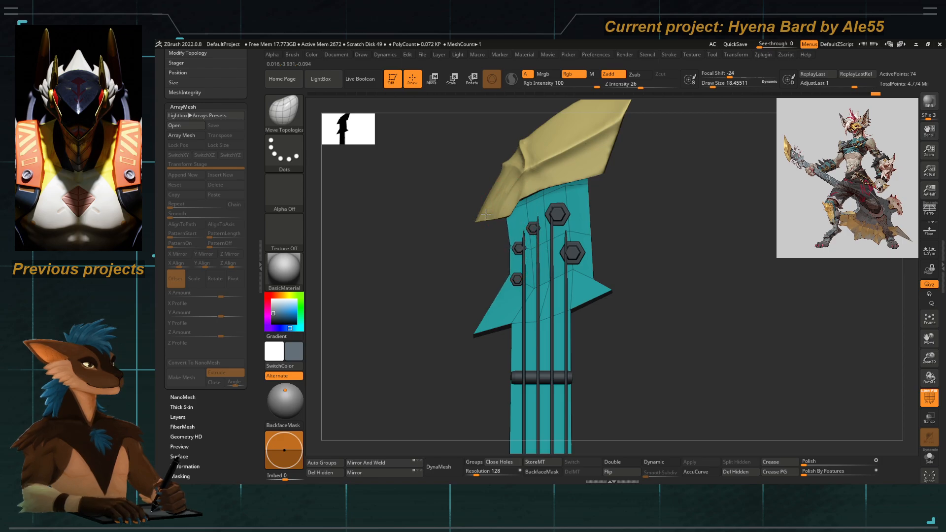
{"action": "key", "text": "space"}
{"action": "left_click", "coordinate": [560, 239]}
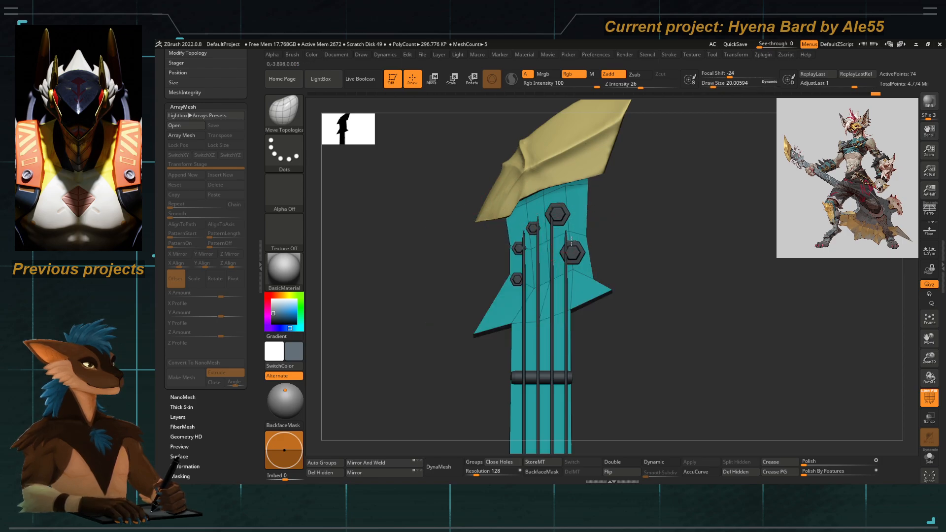
{"action": "left_click_drag", "start_coordinate": [588, 185], "coordinate": [583, 185]}
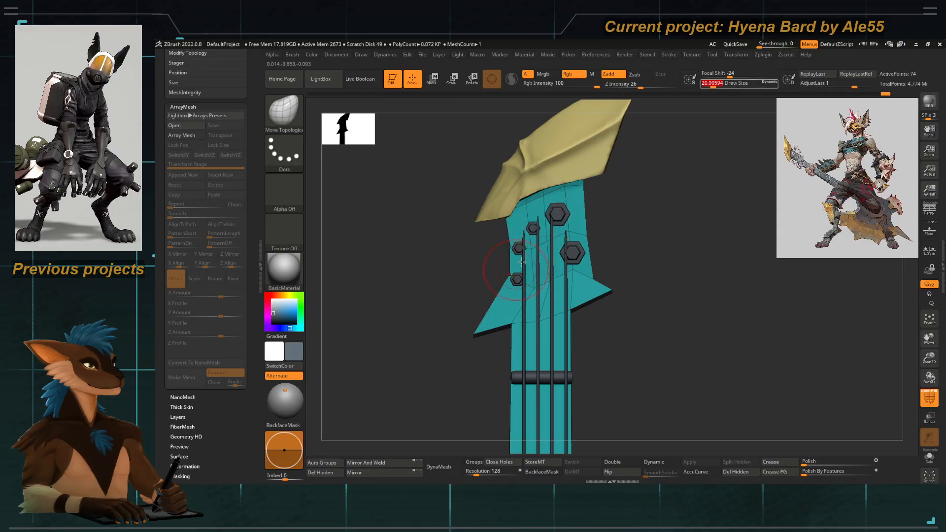
Enable dynamic subdivision on the guitar neck with SmoothSubdiv at 4 and check the smoothed headstock outline.
{"action": "key", "text": "d"}
{"action": "key", "text": "shift+d"}
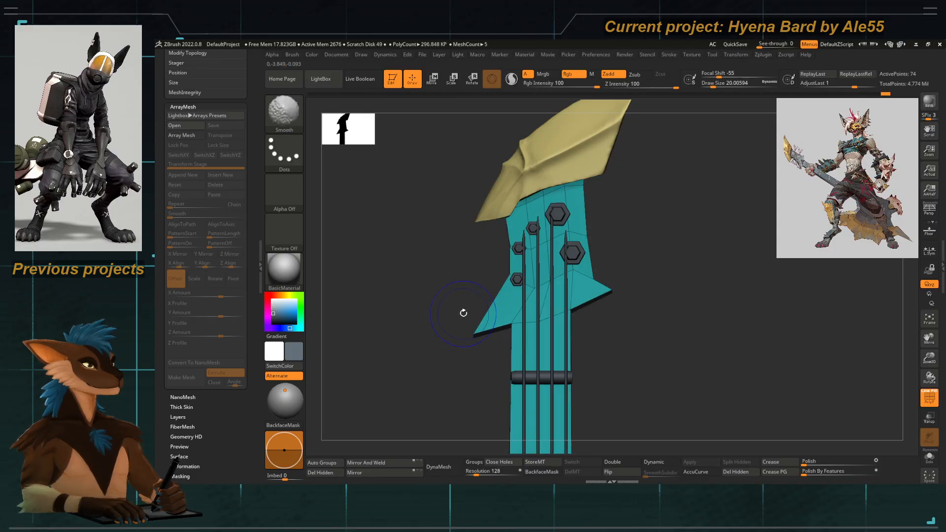
{"action": "key", "text": "d"}
{"action": "left_click_drag", "start_coordinate": [202, 325], "coordinate": [199, 181]}
{"action": "left_click_drag", "start_coordinate": [225, 133], "coordinate": [187, 357]}
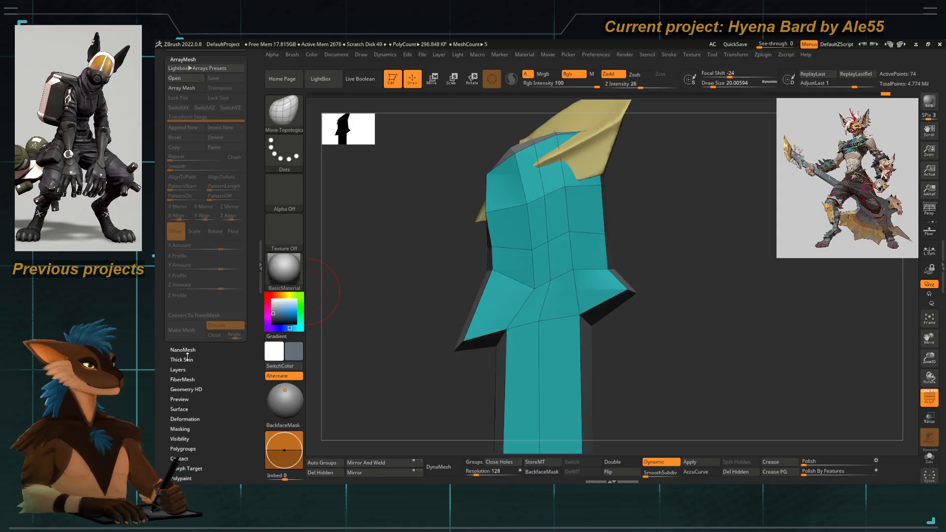
{"action": "left_click", "coordinate": [261, 112]}
{"action": "left_click_drag", "start_coordinate": [245, 175], "coordinate": [252, 220]}
{"action": "left_click", "coordinate": [173, 179]}
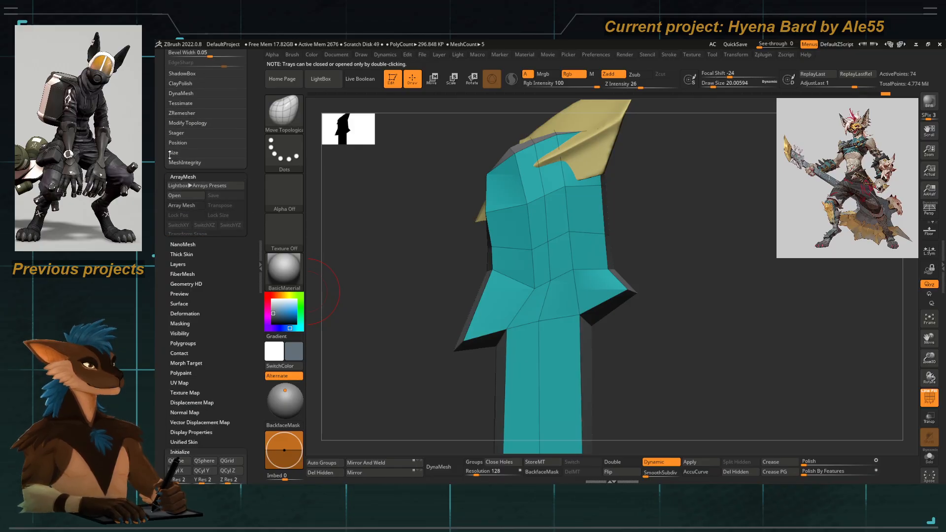
{"action": "left_click_drag", "start_coordinate": [169, 154], "coordinate": [228, 225]}
{"action": "left_click", "coordinate": [178, 182]}
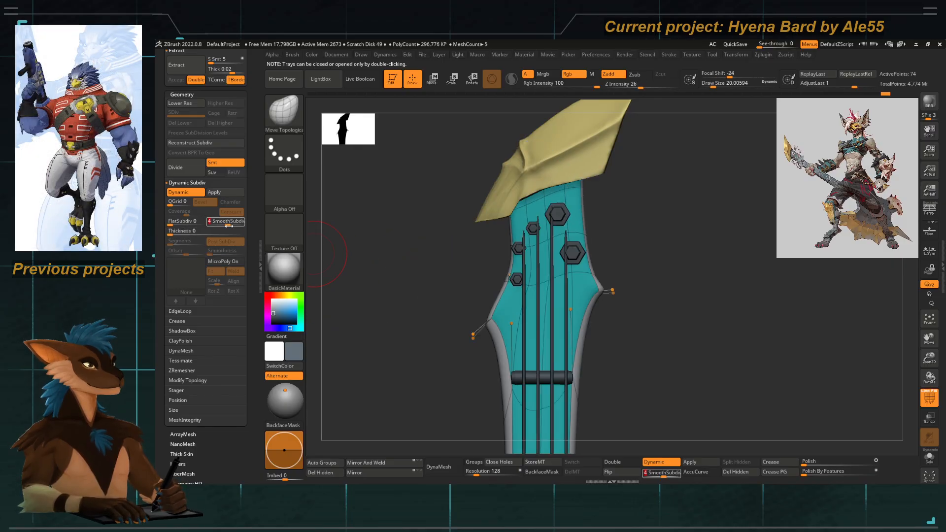
{"action": "left_click_drag", "start_coordinate": [380, 292], "coordinate": [407, 303]}
{"action": "left_click_drag", "start_coordinate": [332, 258], "coordinate": [436, 285]}
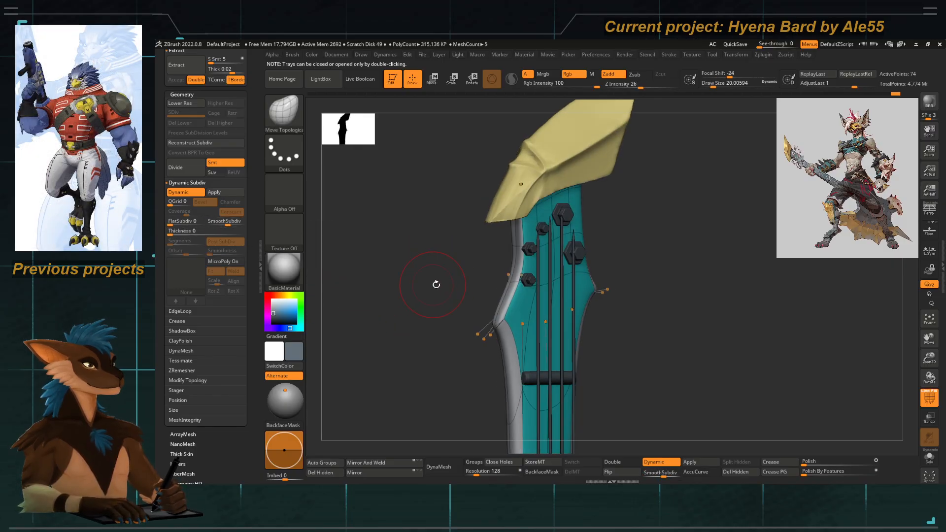
Crease the guitar neck's polygroup borders and check the edges along the neck with and without the wireframe.
{"action": "left_click", "coordinate": [178, 321]}
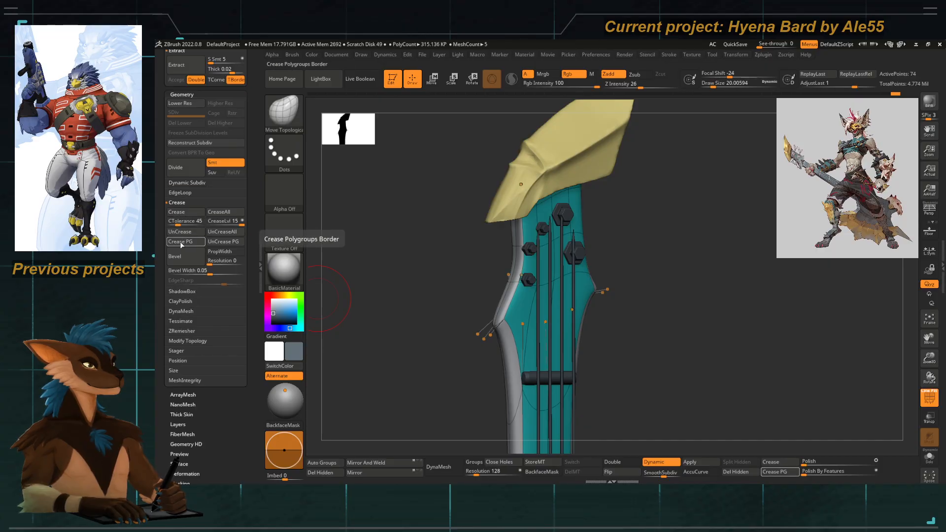
{"action": "left_click", "coordinate": [185, 232]}
{"action": "left_click_drag", "start_coordinate": [436, 316], "coordinate": [471, 291]}
{"action": "left_click", "coordinate": [929, 397]}
{"action": "left_click_drag", "start_coordinate": [868, 344], "coordinate": [494, 295]}
{"action": "left_click", "coordinate": [927, 397]}
{"action": "mouse_move", "coordinate": [508, 252]}
{"action": "left_mouse_down", "text": "alt"}
{"action": "mouse_move", "coordinate": [432, 327]}
{"action": "mouse_move", "coordinate": [465, 281]}
{"action": "left_mouse_up", "text": "alt"}
Disable dynamic subdivision and insert edge loops around the inner corners where the neck meets the headstock with ZModeler.
{"action": "key", "text": "shift+d"}
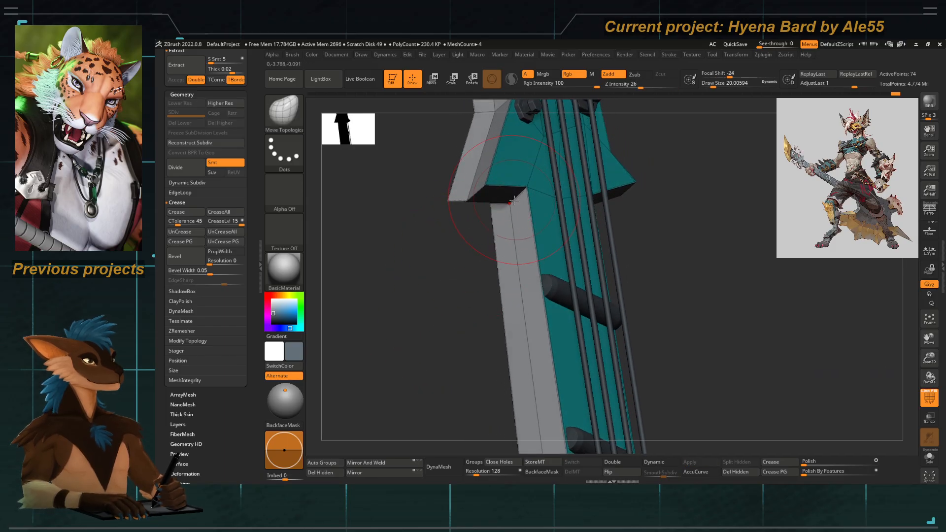
{"action": "key", "text": "b"}
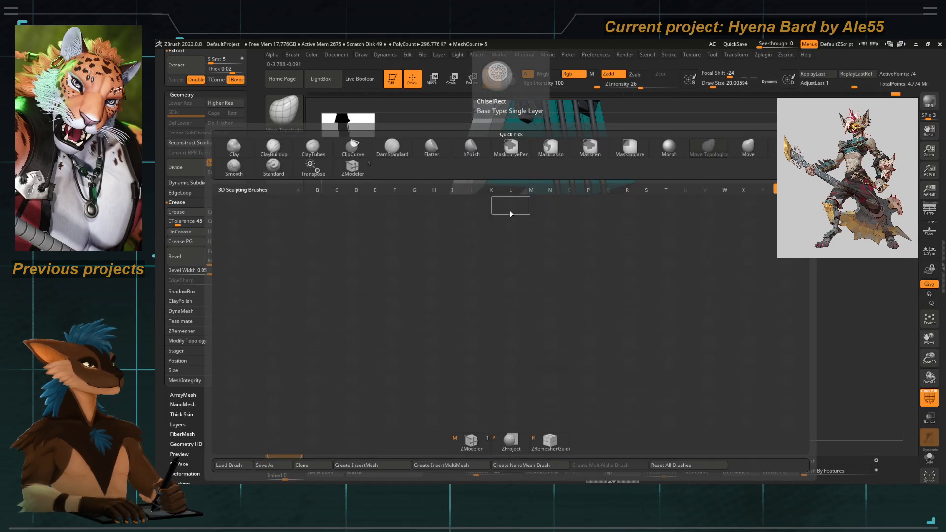
{"action": "key", "text": "z"}
{"action": "key", "text": "m"}
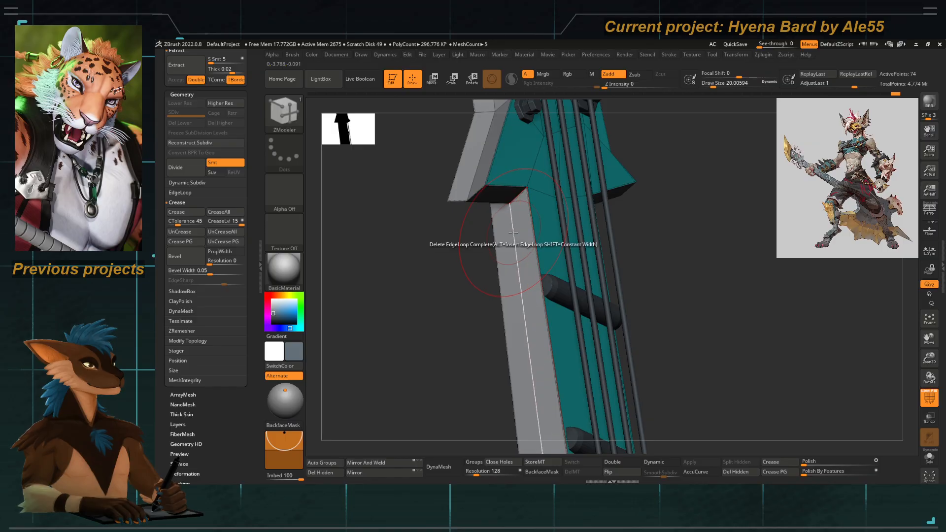
{"action": "left_click", "coordinate": [512, 224], "text": "alt"}
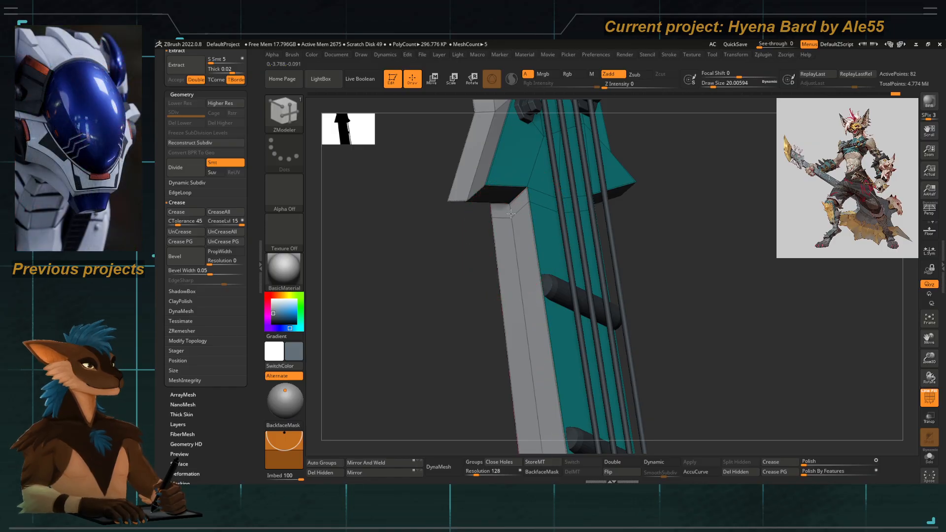
{"action": "left_click_drag", "start_coordinate": [467, 262], "coordinate": [490, 182]}
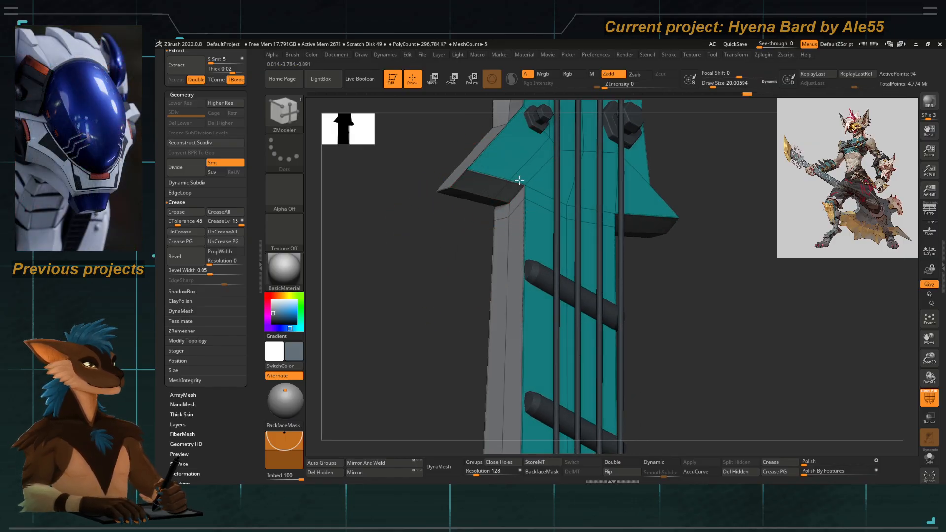
{"action": "left_click_drag", "start_coordinate": [465, 278], "coordinate": [545, 215]}
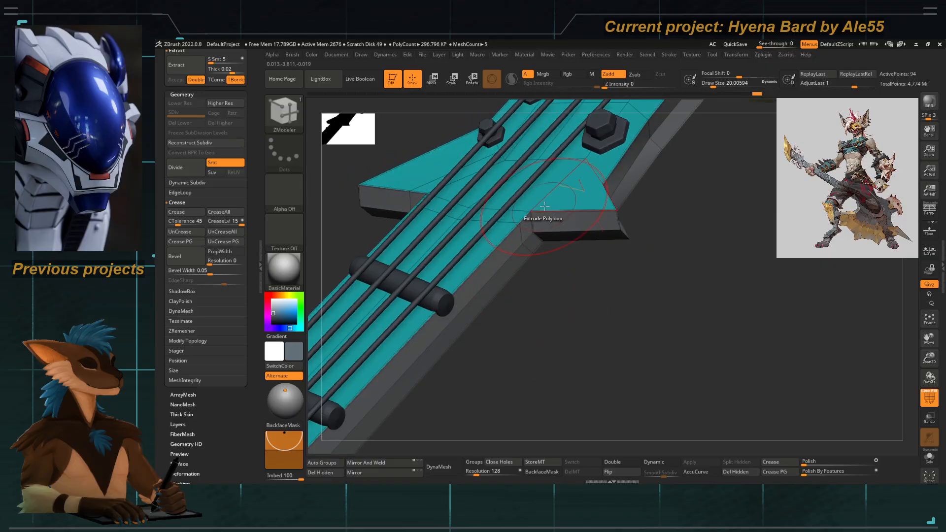
{"action": "left_click_drag", "start_coordinate": [536, 291], "coordinate": [532, 275]}
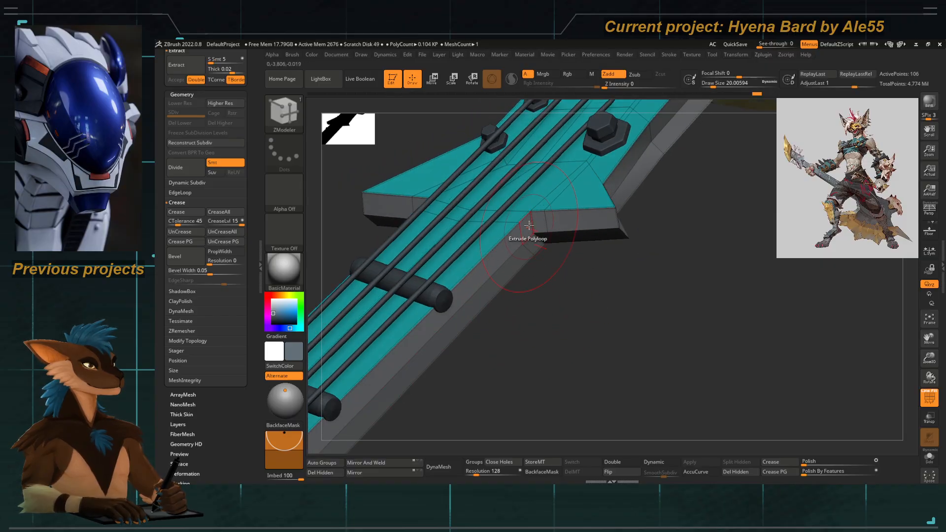
Crease single edges at the headstock's inner shoulder corners with ZModeler and check the dynamic subdivision result without the wireframe.
{"action": "key", "text": "space"}
{"action": "left_click", "coordinate": [457, 266]}
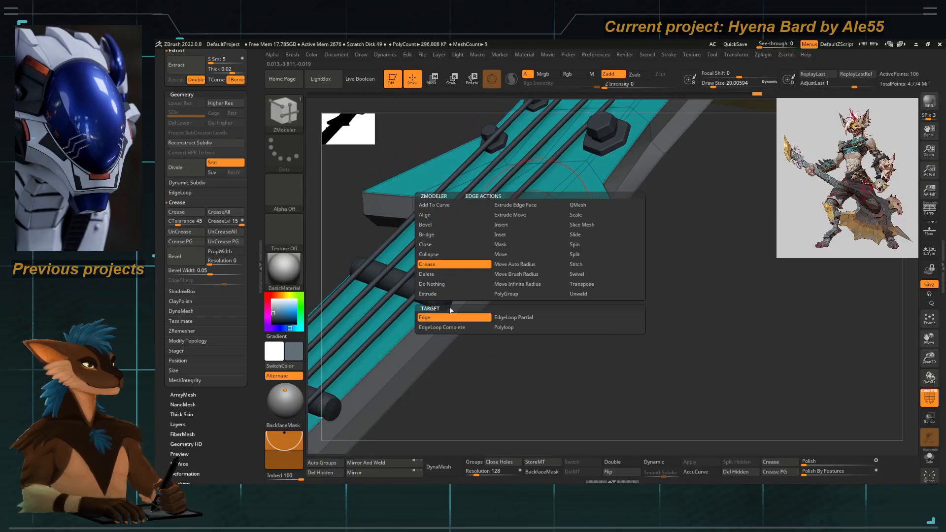
{"action": "left_click", "coordinate": [453, 320]}
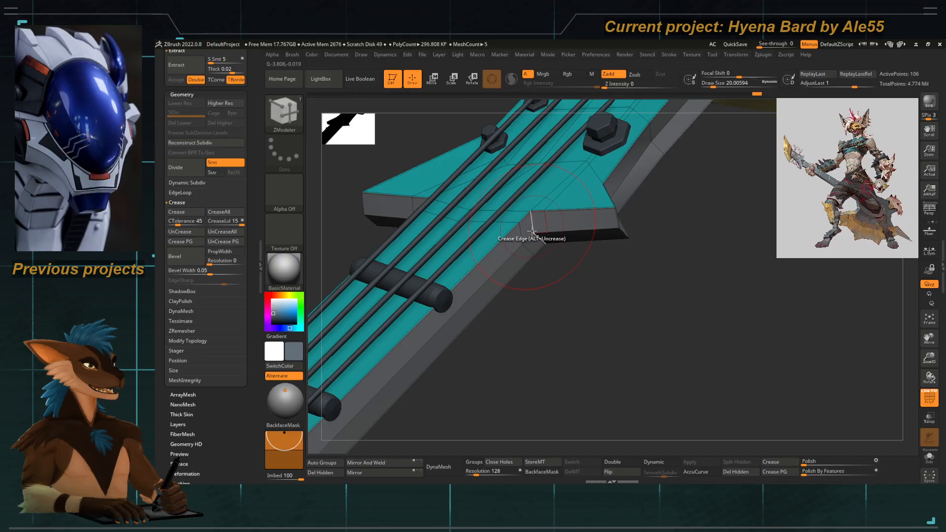
{"action": "left_click_drag", "start_coordinate": [545, 306], "coordinate": [584, 328]}
{"action": "key", "text": "d"}
{"action": "left_click_drag", "start_coordinate": [444, 309], "coordinate": [475, 255]}
{"action": "left_click", "coordinate": [929, 398]}
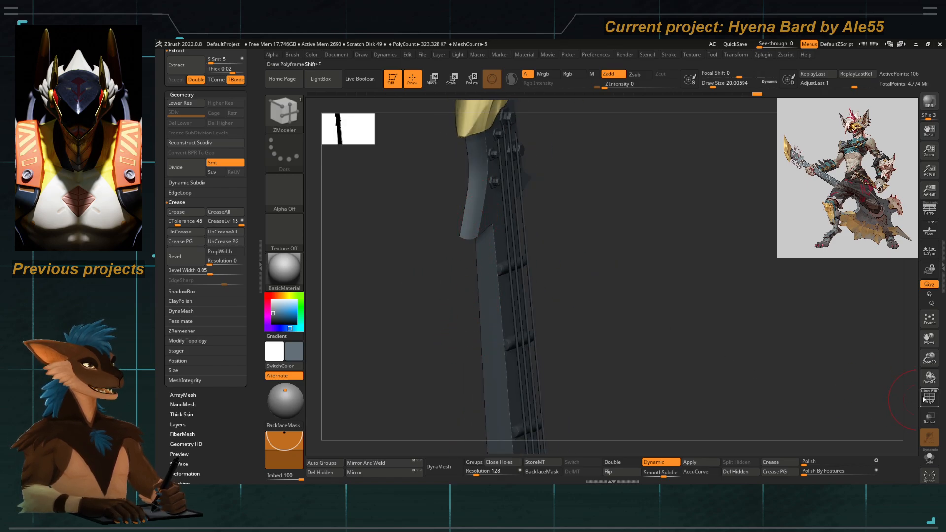
Delete the surplus complete edge loops around the headstock shoulders with ZModeler and check the smoothed shape from several angles.
{"action": "key", "text": "shift+f"}
{"action": "key", "text": "space"}
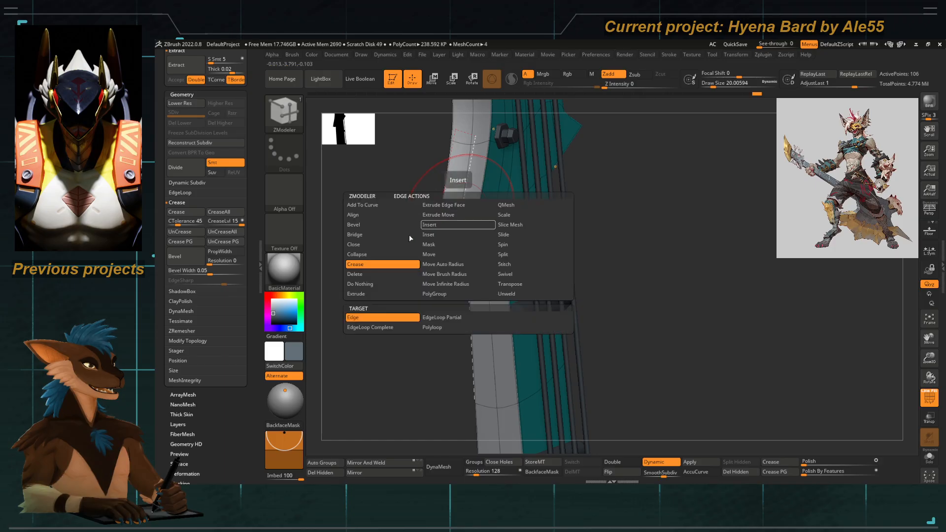
{"action": "left_click", "coordinate": [355, 274]}
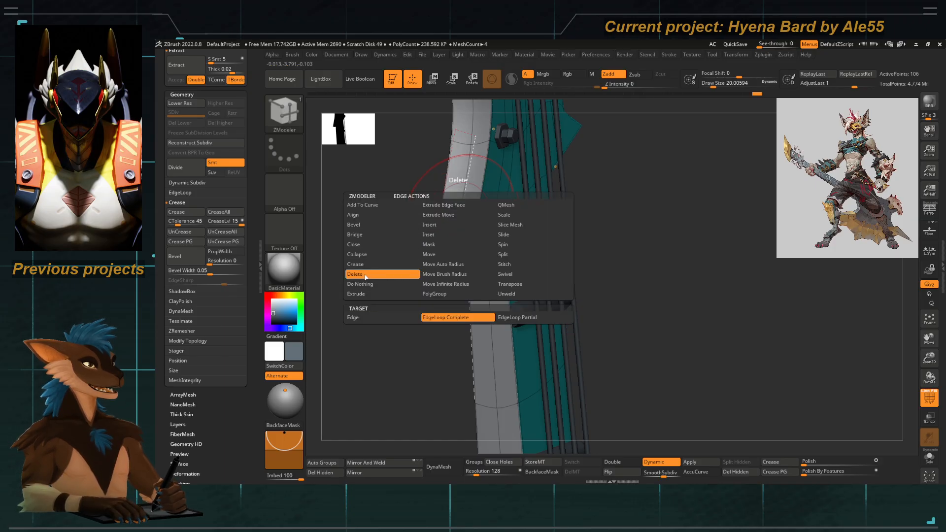
{"action": "left_click", "coordinate": [441, 317]}
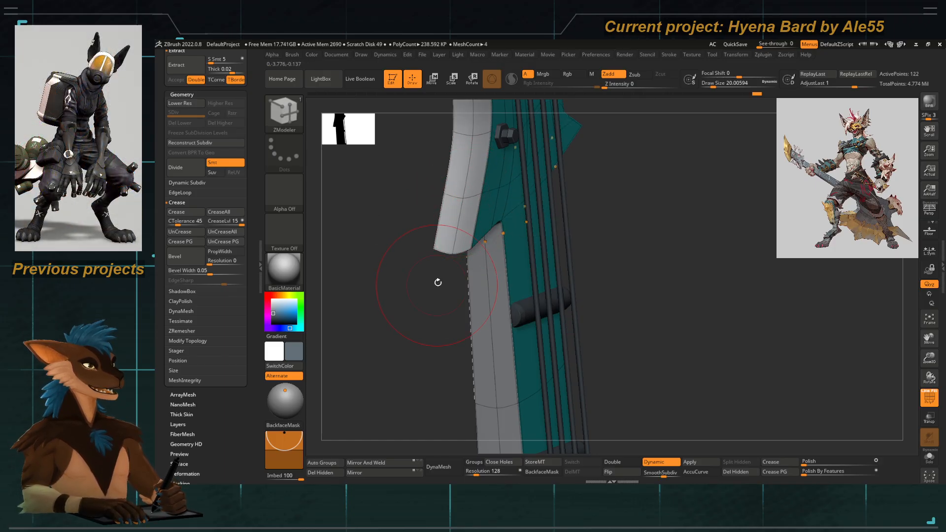
{"action": "key", "text": "shift+d"}
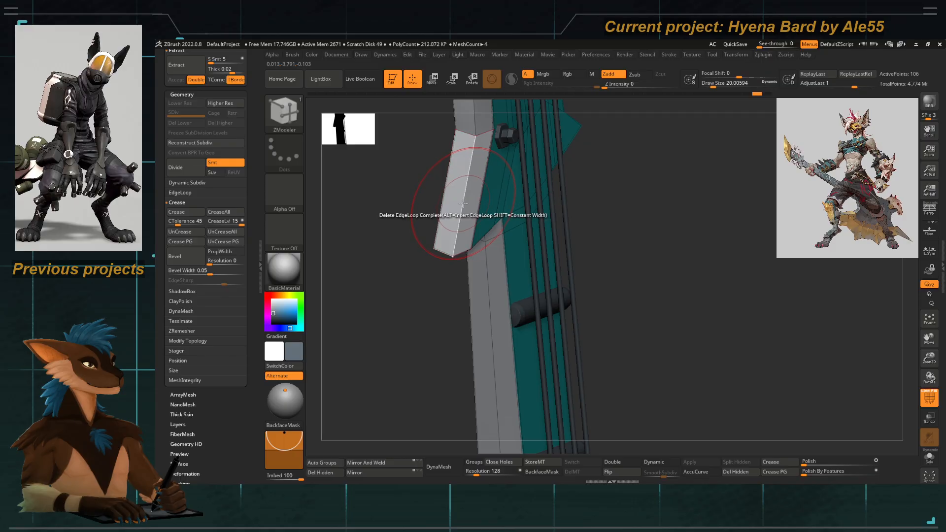
{"action": "left_click", "coordinate": [463, 204]}
{"action": "left_click_drag", "start_coordinate": [437, 271], "coordinate": [409, 289]}
{"action": "key", "text": "d"}
{"action": "left_click", "coordinate": [931, 397]}
{"action": "left_click_drag", "start_coordinate": [464, 276], "coordinate": [476, 197], "text": "alt"}
{"action": "left_click_drag", "start_coordinate": [513, 268], "coordinate": [518, 162], "text": "alt"}
{"action": "left_click_drag", "start_coordinate": [477, 256], "coordinate": [463, 345]}
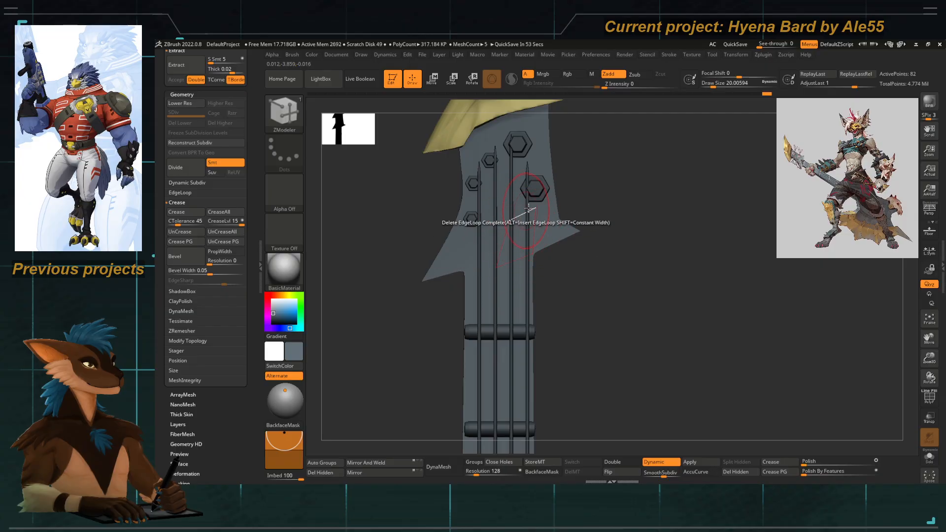
Pull the headstock's upper right corner outward below the blade with Move Topological at draw size 36.93311 and show the wireframe.
{"action": "key", "text": "b"}
{"action": "key", "text": "m"}
{"action": "key", "text": "t"}
{"action": "left_click_drag", "start_coordinate": [562, 173], "coordinate": [534, 246], "text": "alt"}
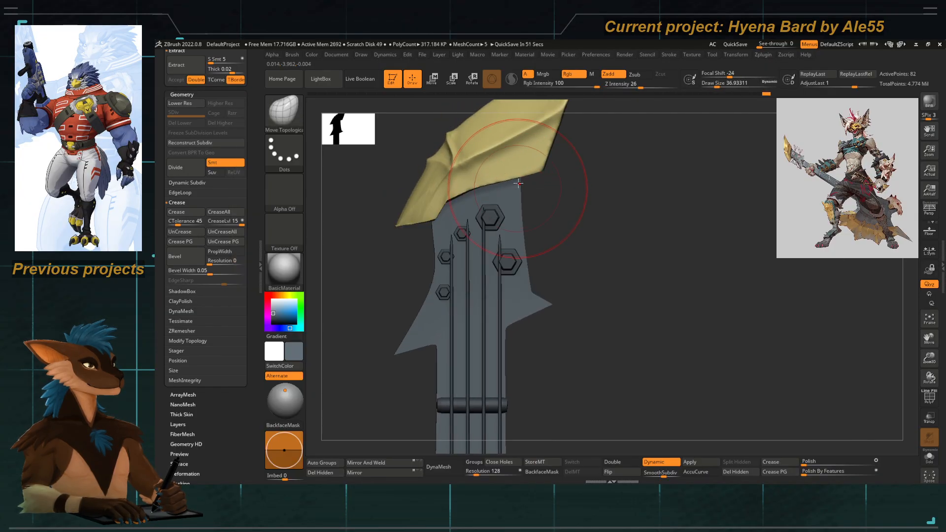
{"action": "left_click_drag", "start_coordinate": [518, 183], "coordinate": [523, 162]}
{"action": "left_click_drag", "start_coordinate": [590, 152], "coordinate": [641, 149]}
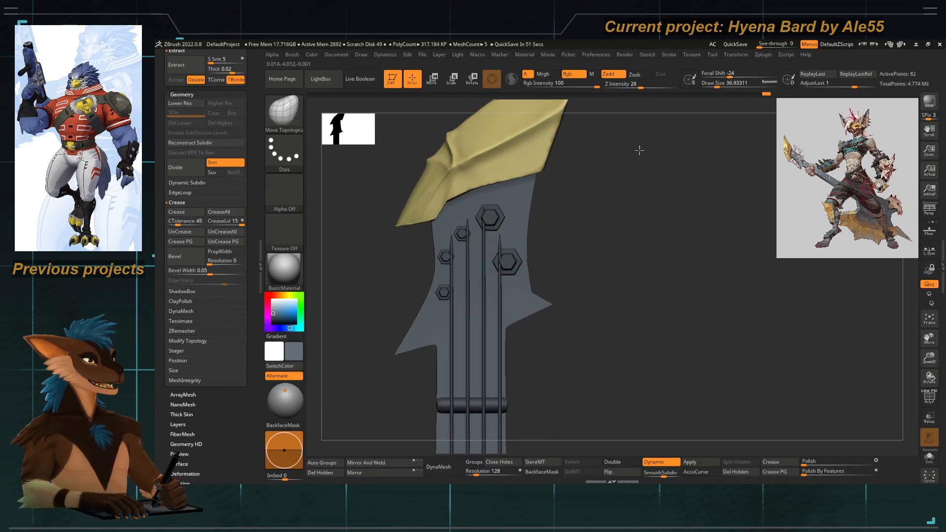
{"action": "left_click", "coordinate": [935, 395]}
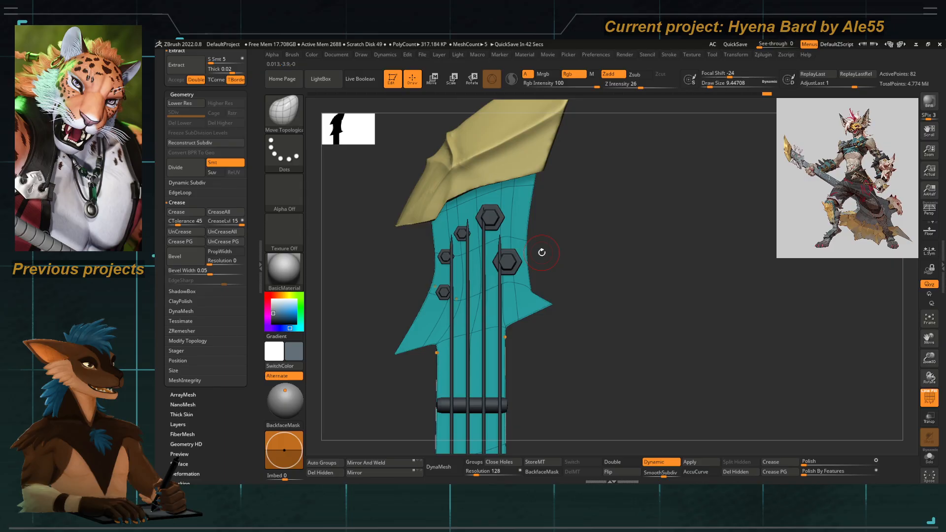
{"action": "key", "text": "space"}
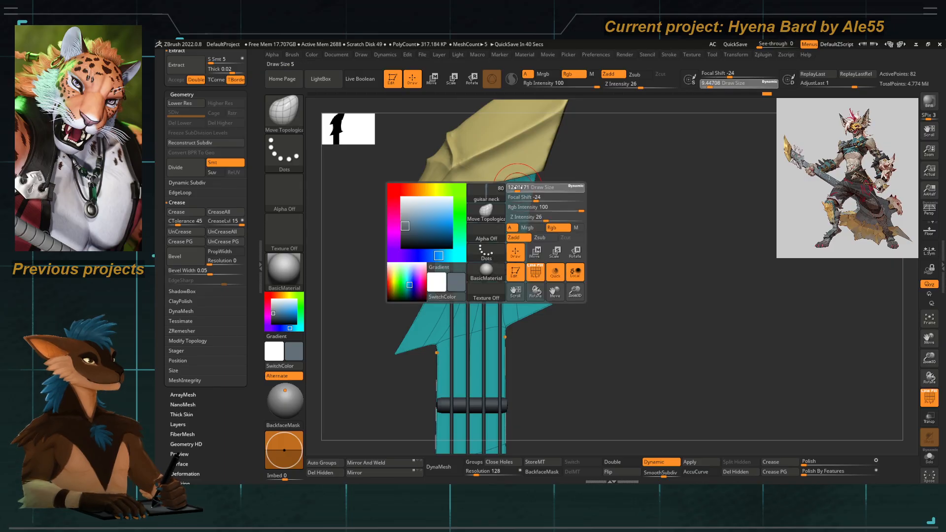
{"action": "left_click", "coordinate": [521, 196]}
{"action": "mouse_move", "coordinate": [534, 192]}
{"action": "left_mouse_down"}
{"action": "mouse_move", "coordinate": [526, 193]}
{"action": "mouse_move", "coordinate": [569, 171]}
{"action": "mouse_move", "coordinate": [554, 153]}
{"action": "mouse_move", "coordinate": [566, 156]}
{"action": "left_mouse_up"}
{"action": "key", "text": "ctrl+z"}
Curve the headstock's right side edge with Move Topological at draw sizes 23.30558 and 28.75, checking it with and without dynamic subdivision.
{"action": "key", "text": "space"}
{"action": "left_click", "coordinate": [519, 171]}
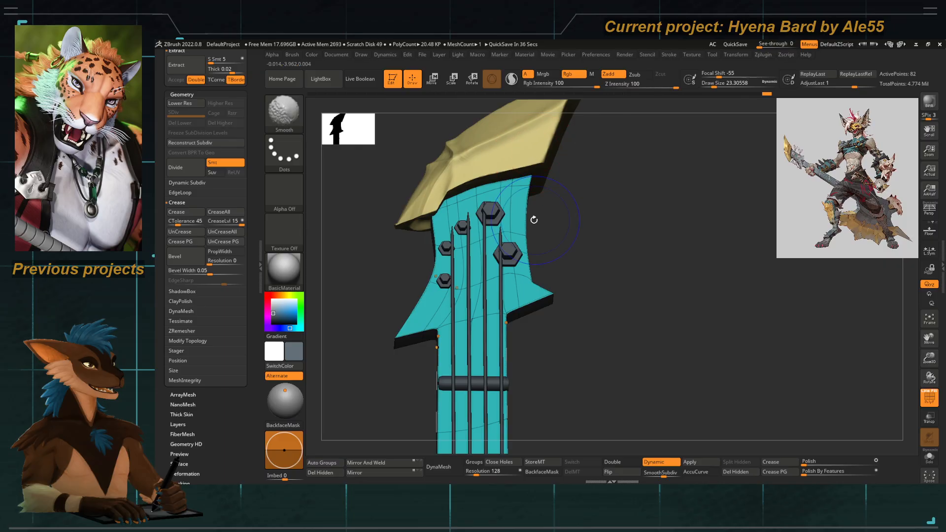
{"action": "key", "text": "shift+d"}
{"action": "left_click_drag", "start_coordinate": [553, 232], "coordinate": [534, 212]}
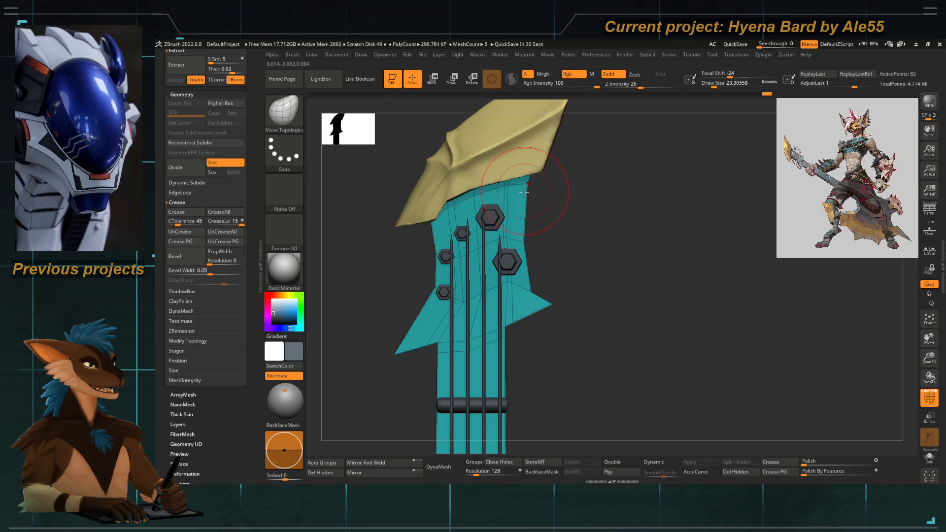
{"action": "key", "text": "d"}
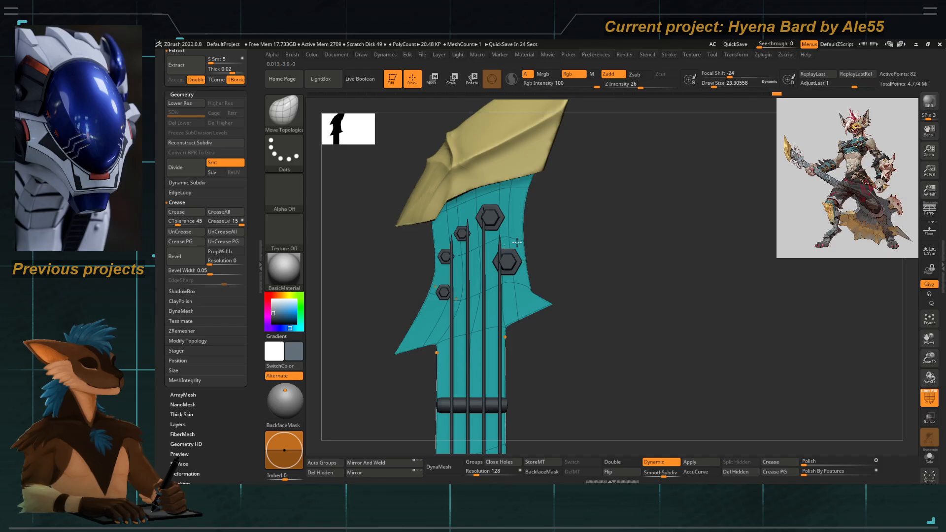
{"action": "left_click_drag", "start_coordinate": [557, 277], "coordinate": [590, 242]}
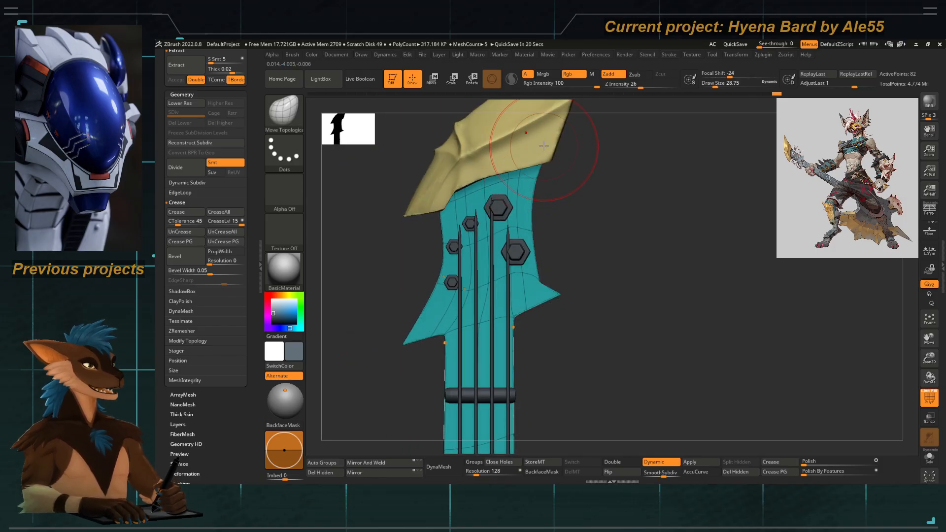
{"action": "mouse_move", "coordinate": [576, 132]}
{"action": "left_mouse_down"}
{"action": "mouse_move", "coordinate": [536, 134]}
{"action": "mouse_move", "coordinate": [572, 134]}
{"action": "left_mouse_up"}
{"action": "left_click_drag", "start_coordinate": [580, 201], "coordinate": [541, 180]}
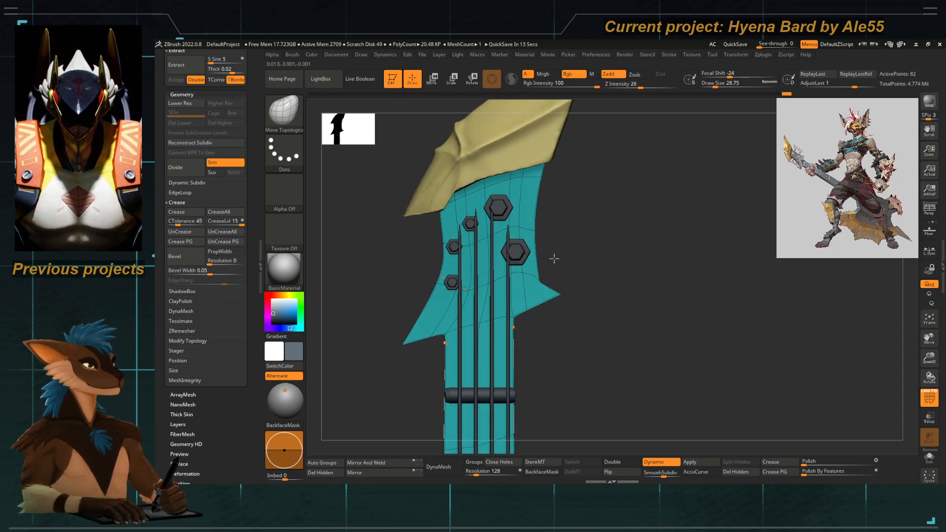
Enable transparency and reshape the headstock's top end hidden beneath the blade with the Move Topological brush.
{"action": "mouse_move", "coordinate": [438, 220]}
{"action": "left_mouse_down", "text": "alt"}
{"action": "mouse_move", "coordinate": [474, 219]}
{"action": "mouse_move", "coordinate": [473, 203]}
{"action": "left_mouse_up", "text": "alt"}
{"action": "key", "text": "space"}
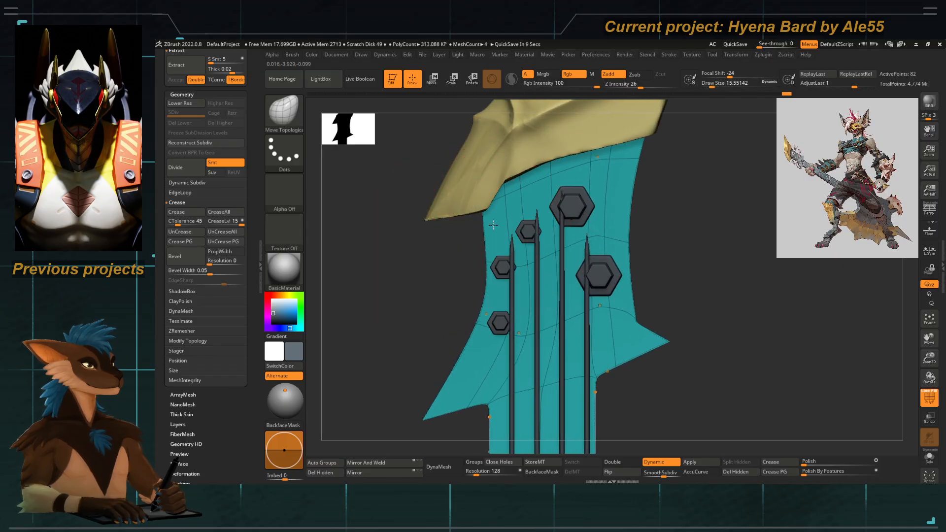
{"action": "left_click", "coordinate": [928, 418]}
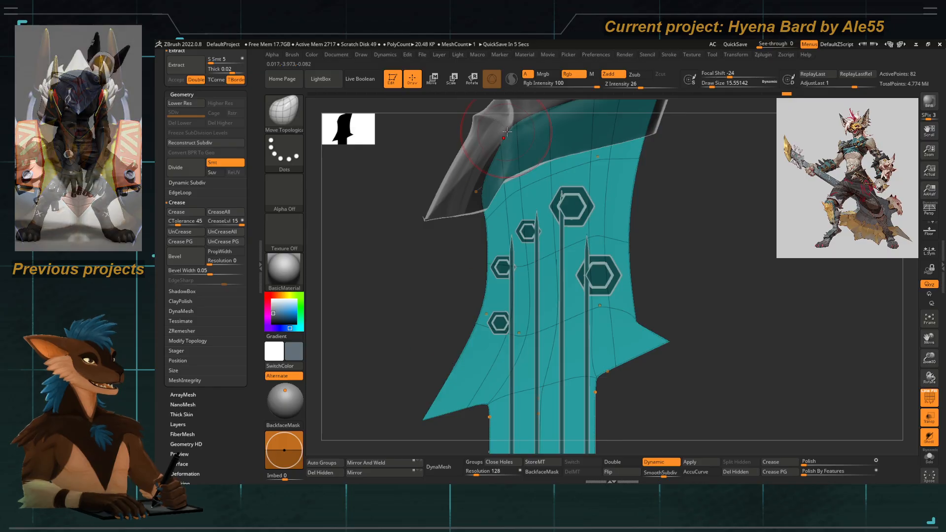
{"action": "right_click_drag", "start_coordinate": [530, 165], "coordinate": [486, 208], "text": "alt"}
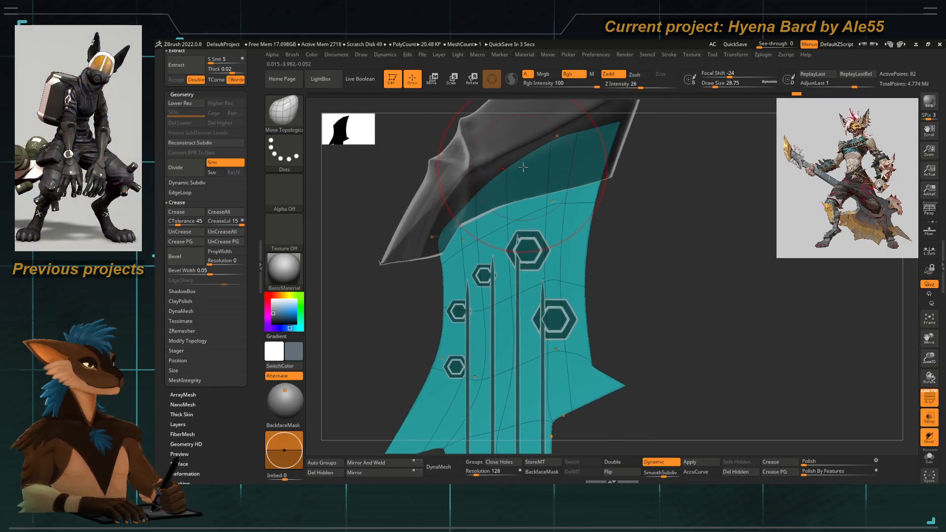
{"action": "key", "text": "space"}
{"action": "left_click_drag", "start_coordinate": [487, 209], "coordinate": [486, 209]}
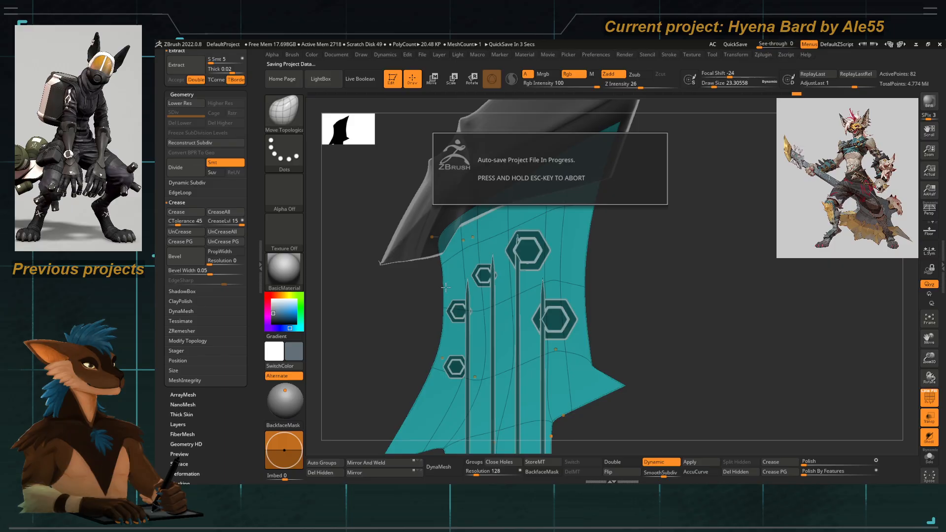
Refine the headstock's left edge just below the blade at a draw size of 11.69084 and check it without the wireframe.
{"action": "mouse_move", "coordinate": [450, 277]}
{"action": "right_mouse_down", "text": "ctrl"}
{"action": "mouse_move", "coordinate": [448, 261]}
{"action": "mouse_move", "coordinate": [476, 235]}
{"action": "right_mouse_up", "text": "ctrl"}
{"action": "key", "text": "space"}
{"action": "left_click_drag", "start_coordinate": [476, 234], "coordinate": [472, 234]}
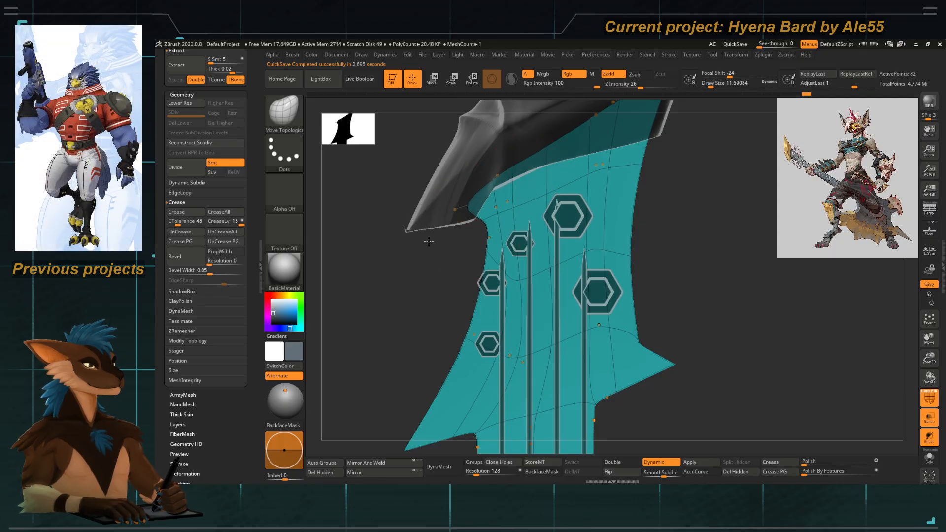
{"action": "left_click", "coordinate": [933, 406]}
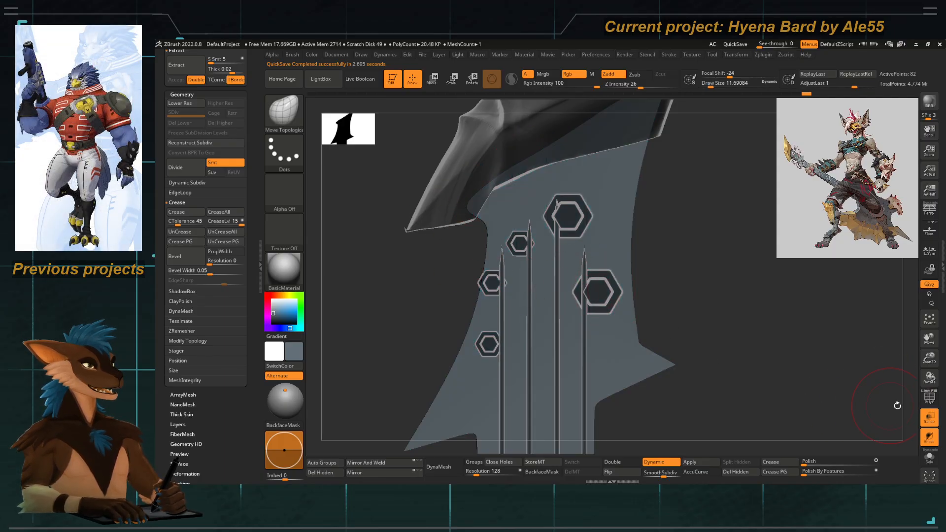
{"action": "left_click", "coordinate": [926, 401]}
Adjust the curve of the headstock's left edge beside the lowest bolt, down towards the pointed shoulder.
{"action": "right_click_drag", "start_coordinate": [505, 260], "coordinate": [491, 214], "text": "ctrl"}
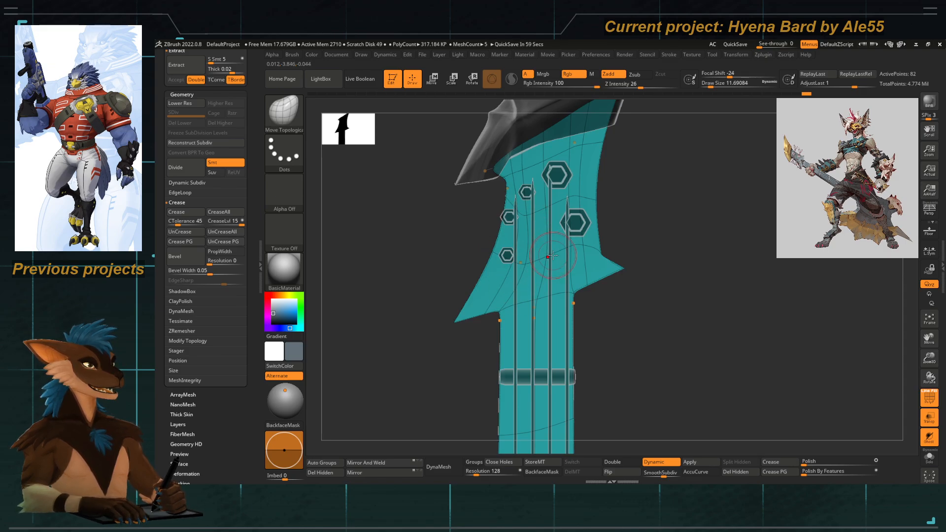
{"action": "left_click_drag", "start_coordinate": [443, 222], "coordinate": [501, 220]}
{"action": "left_click_drag", "start_coordinate": [450, 275], "coordinate": [412, 281]}
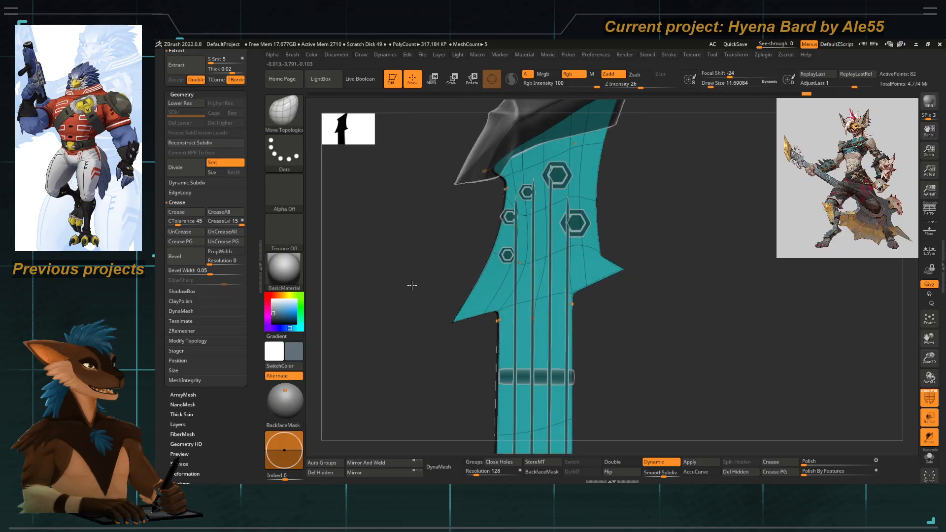
{"action": "left_click_drag", "start_coordinate": [488, 249], "coordinate": [486, 283], "text": "alt"}
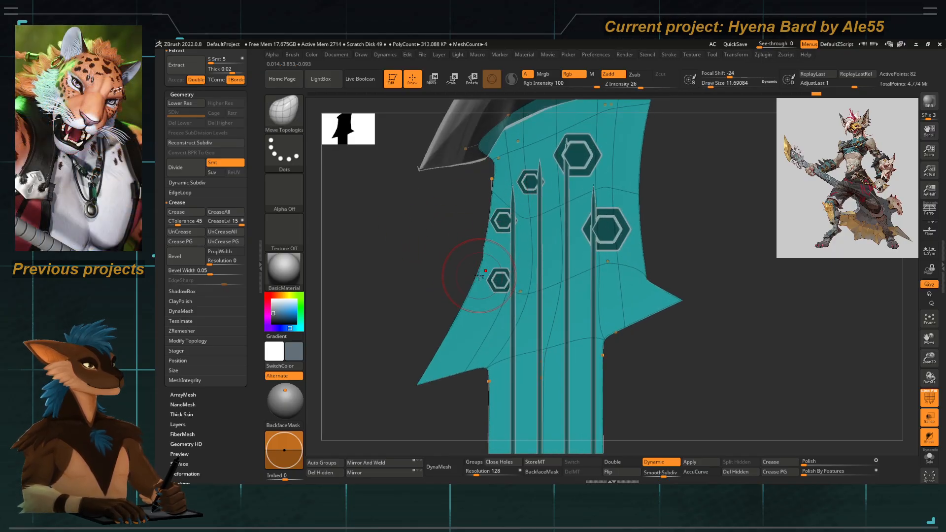
{"action": "mouse_move", "coordinate": [419, 277]}
{"action": "left_mouse_down"}
{"action": "mouse_move", "coordinate": [448, 291]}
{"action": "mouse_move", "coordinate": [452, 243]}
{"action": "mouse_move", "coordinate": [454, 272]}
{"action": "left_mouse_up"}
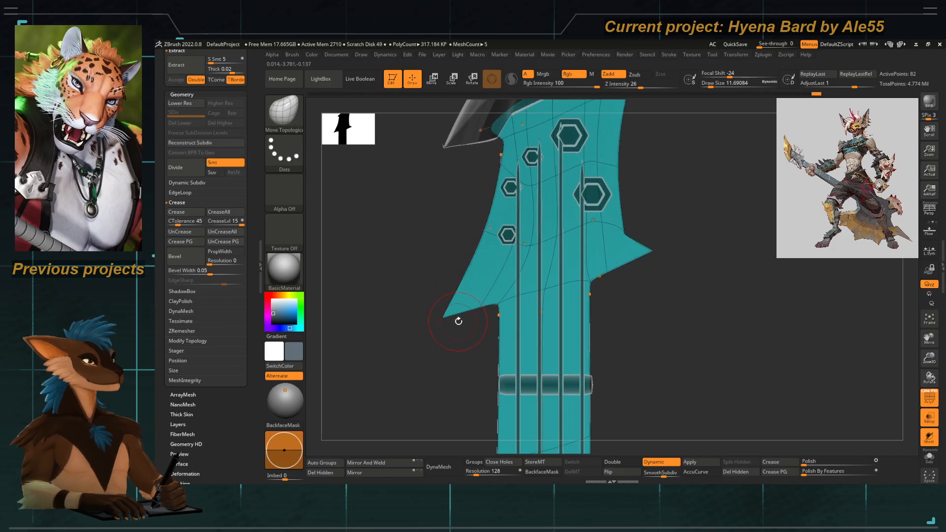
{"action": "left_click_drag", "start_coordinate": [405, 257], "coordinate": [395, 266], "text": "ctrl"}
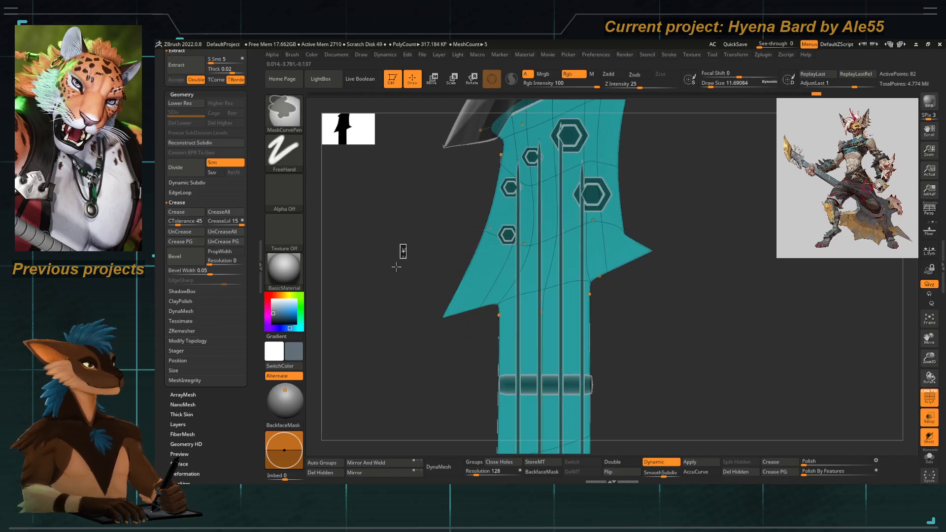
Turn off the wireframe and transparency display and check the headstock's shape against the rest of the guitar.
{"action": "left_click", "coordinate": [929, 397]}
{"action": "mouse_move", "coordinate": [418, 307]}
{"action": "left_mouse_down", "text": "alt"}
{"action": "mouse_move", "coordinate": [420, 260]}
{"action": "mouse_move", "coordinate": [601, 322]}
{"action": "left_mouse_up", "text": "alt"}
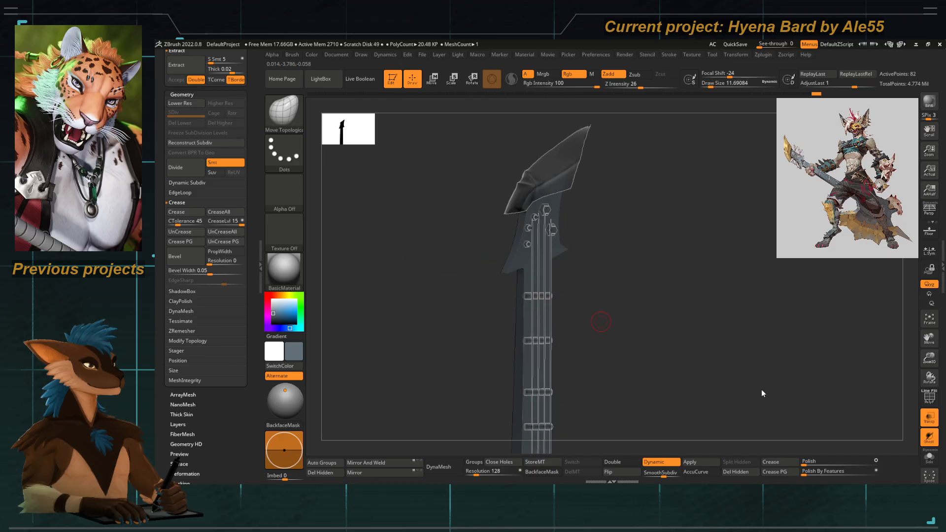
{"action": "left_click", "coordinate": [929, 417]}
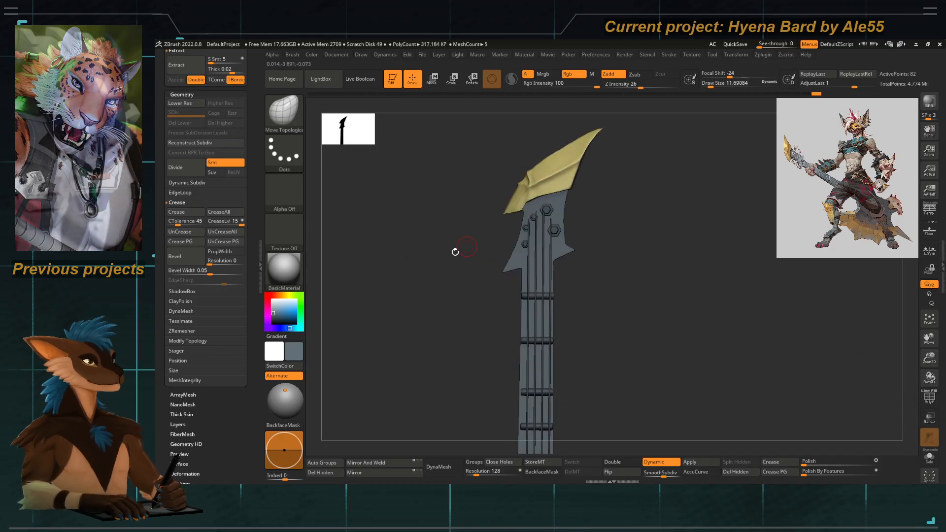
{"action": "left_click_drag", "start_coordinate": [454, 250], "coordinate": [496, 272]}
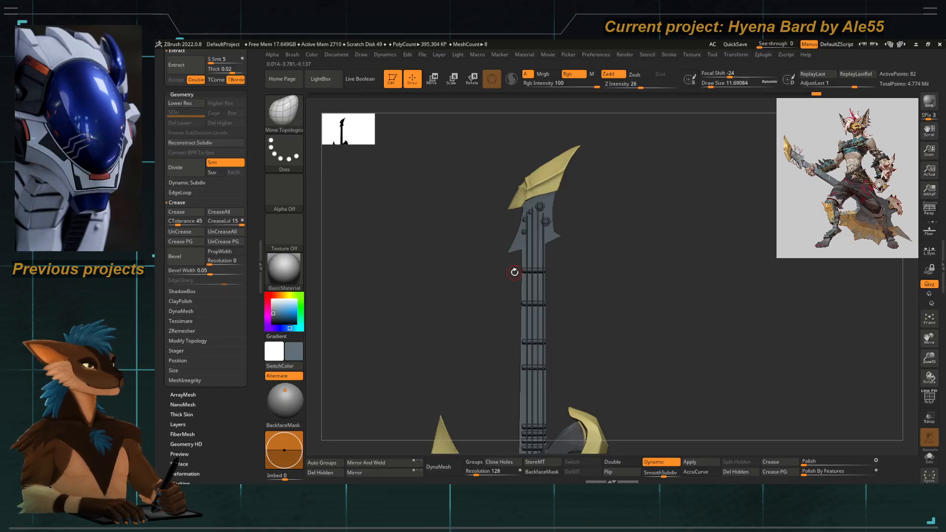
{"action": "left_click_drag", "start_coordinate": [514, 266], "coordinate": [484, 189], "text": "alt"}
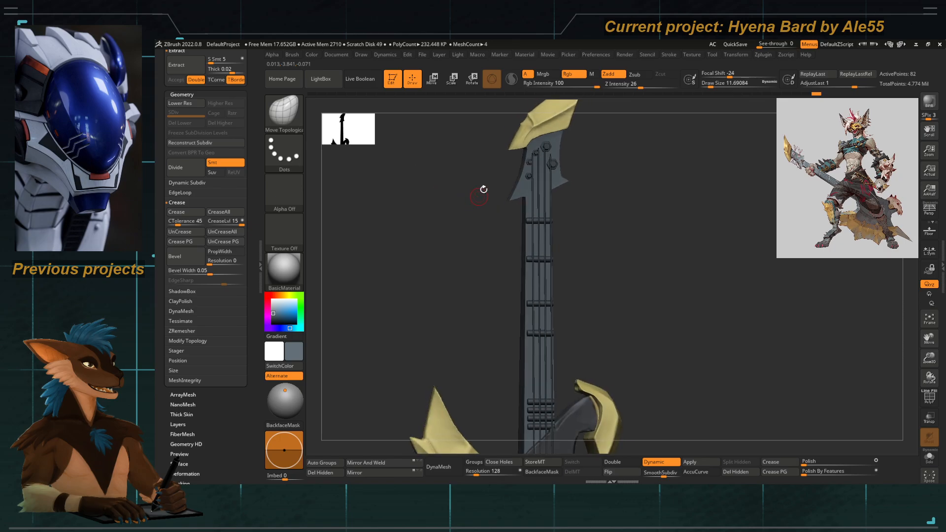
{"action": "left_click_drag", "start_coordinate": [530, 157], "coordinate": [516, 237], "text": "alt"}
{"action": "left_click_drag", "start_coordinate": [491, 173], "coordinate": [499, 213], "text": "alt"}
Isolate the headstock's upper small bolt with a lasso mask and move it slightly up towards the blade.
{"action": "left_click_drag", "start_coordinate": [528, 156], "coordinate": [528, 227], "text": "alt"}
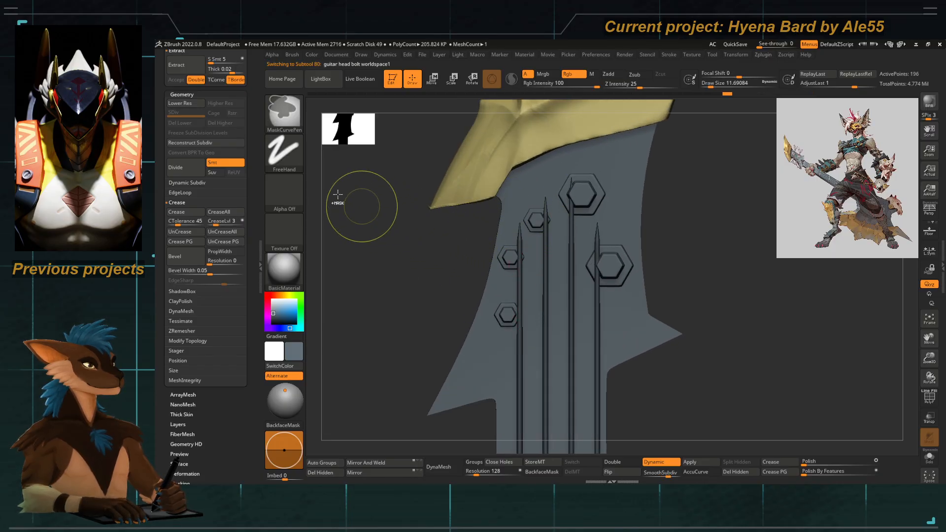
{"action": "left_click", "coordinate": [271, 117]}
{"action": "mouse_move", "coordinate": [471, 228]}
{"action": "left_mouse_down", "text": "ctrl"}
{"action": "mouse_move", "coordinate": [532, 194]}
{"action": "mouse_move", "coordinate": [529, 240]}
{"action": "left_mouse_up", "text": "ctrl"}
{"action": "left_click", "coordinate": [456, 223], "text": "ctrl"}
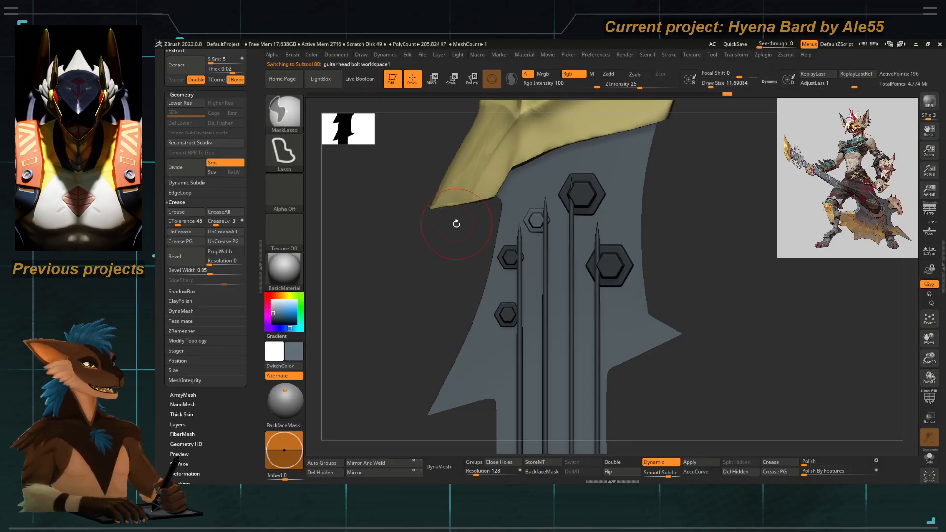
{"action": "key", "text": "w"}
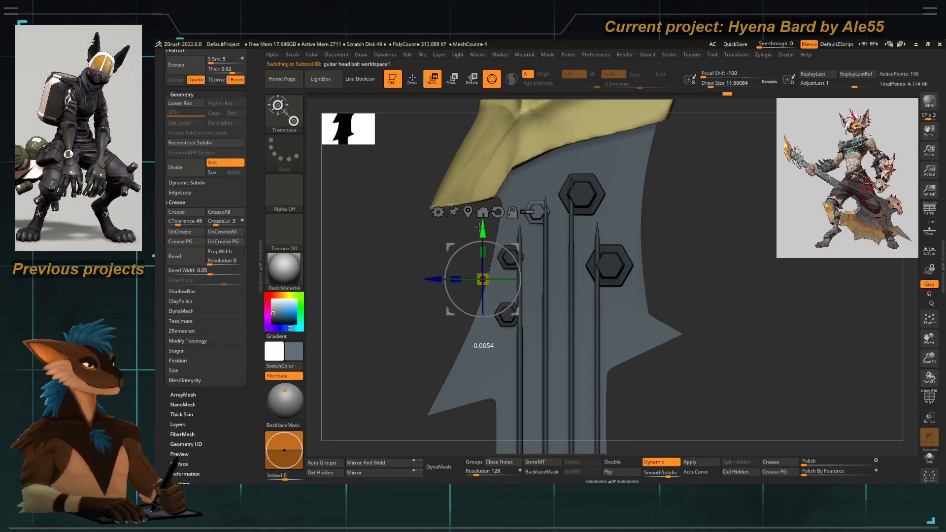
{"action": "left_click_drag", "start_coordinate": [478, 223], "coordinate": [477, 223]}
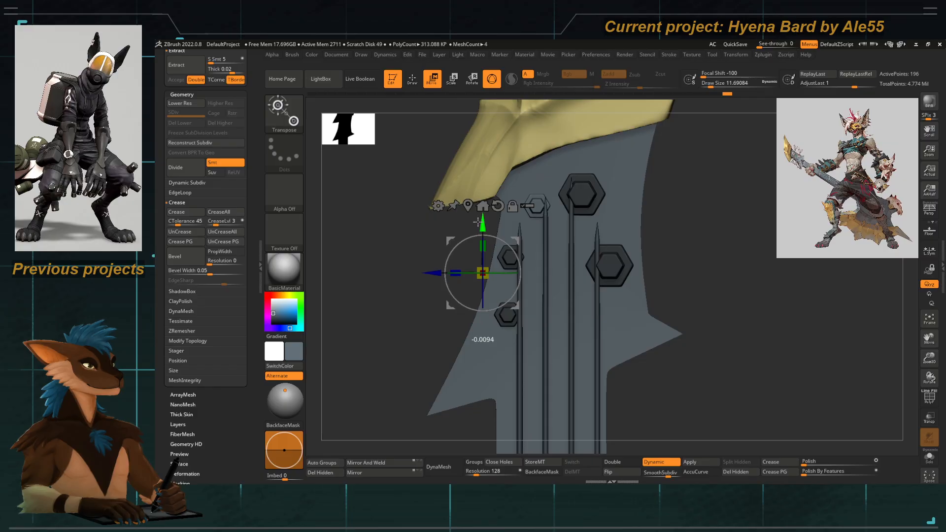
Clear the mask, isolate the lowest small bolt with the lasso mask and move it slightly down and outward.
{"action": "left_click", "coordinate": [437, 330], "text": "ctrl"}
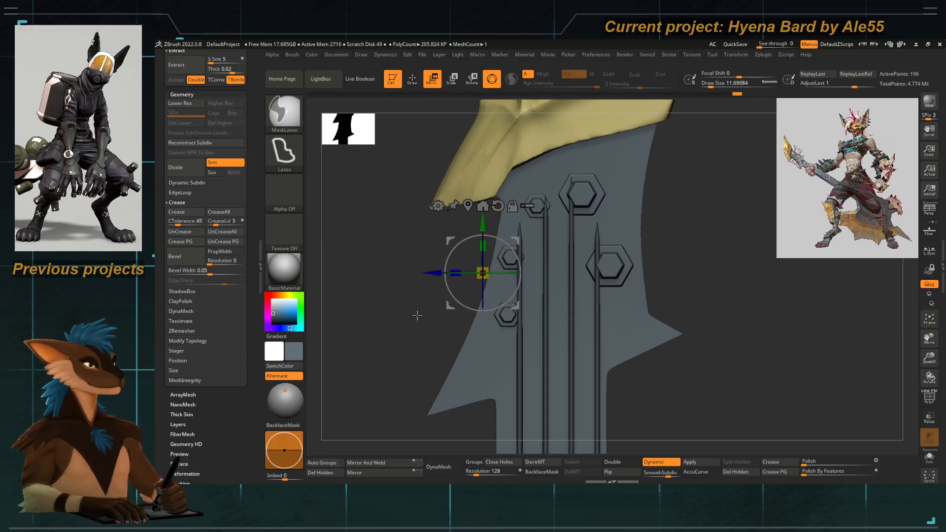
{"action": "left_click_drag", "start_coordinate": [542, 310], "coordinate": [541, 310], "text": "ctrl"}
{"action": "key", "text": "e"}
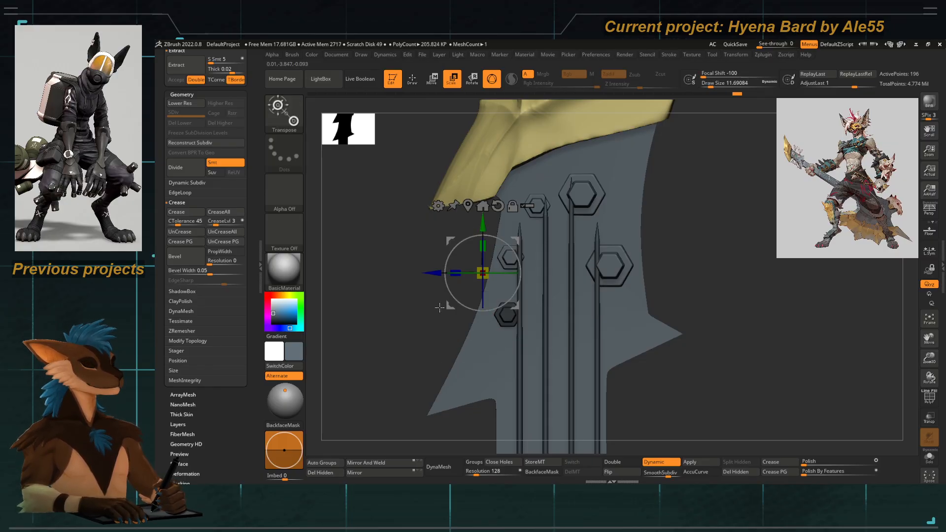
{"action": "key", "text": "ctrl"}
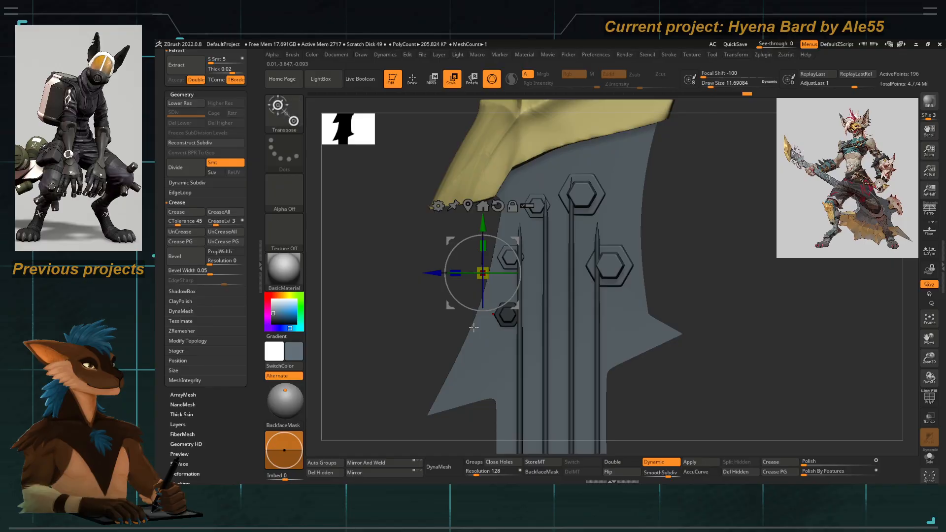
{"action": "mouse_move", "coordinate": [394, 343]}
{"action": "left_mouse_down", "text": "ctrl"}
{"action": "mouse_move", "coordinate": [449, 297]}
{"action": "mouse_move", "coordinate": [435, 336]}
{"action": "mouse_move", "coordinate": [434, 311]}
{"action": "mouse_move", "coordinate": [373, 325]}
{"action": "left_mouse_up", "text": "ctrl"}
{"action": "key", "text": "ctrl"}
{"action": "right_click_drag", "start_coordinate": [548, 221], "coordinate": [493, 233], "text": "alt"}
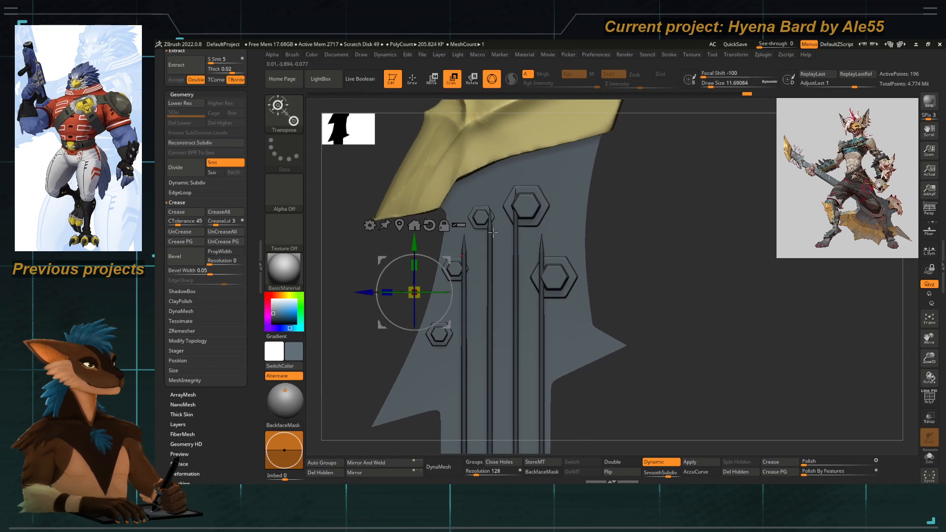
Isolate the upper large bolt with an inverted lasso mask and move it slightly up towards the blade.
{"action": "mouse_move", "coordinate": [611, 183]}
{"action": "left_mouse_down", "text": "ctrl"}
{"action": "mouse_move", "coordinate": [520, 164]}
{"action": "mouse_move", "coordinate": [530, 238]}
{"action": "mouse_move", "coordinate": [584, 210]}
{"action": "left_mouse_up", "text": "ctrl"}
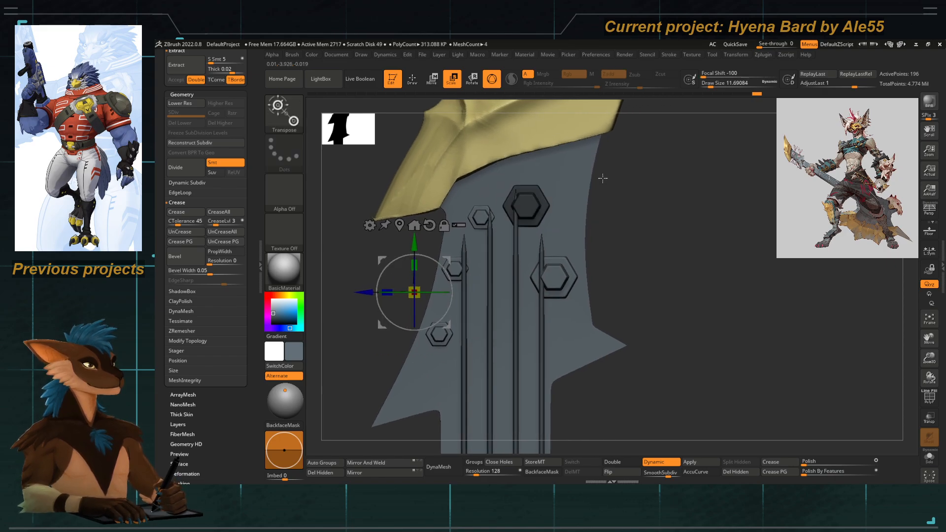
{"action": "left_click", "coordinate": [603, 178], "text": "ctrl"}
{"action": "left_click_drag", "start_coordinate": [413, 243], "coordinate": [412, 230]}
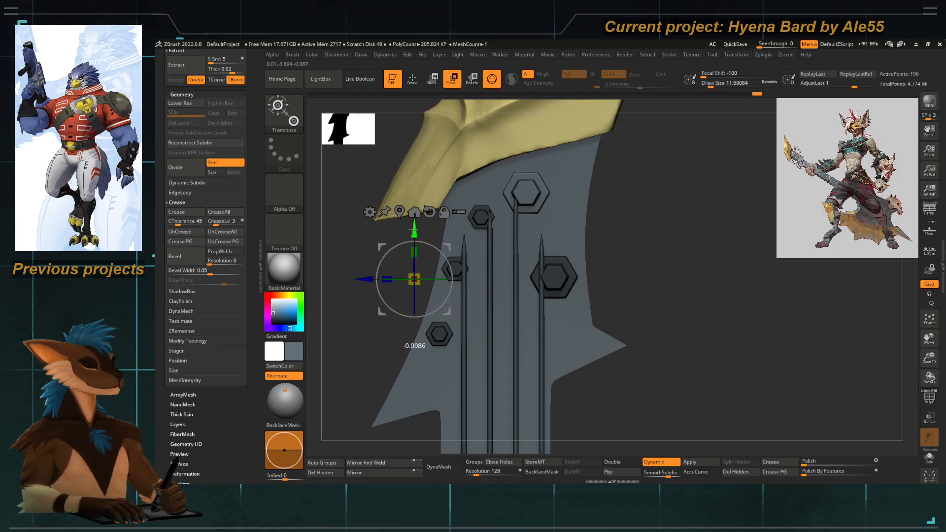
Select the headstock's metal blade piece and move it slightly up along the neck's direction.
{"action": "left_click_drag", "start_coordinate": [364, 333], "coordinate": [455, 253]}
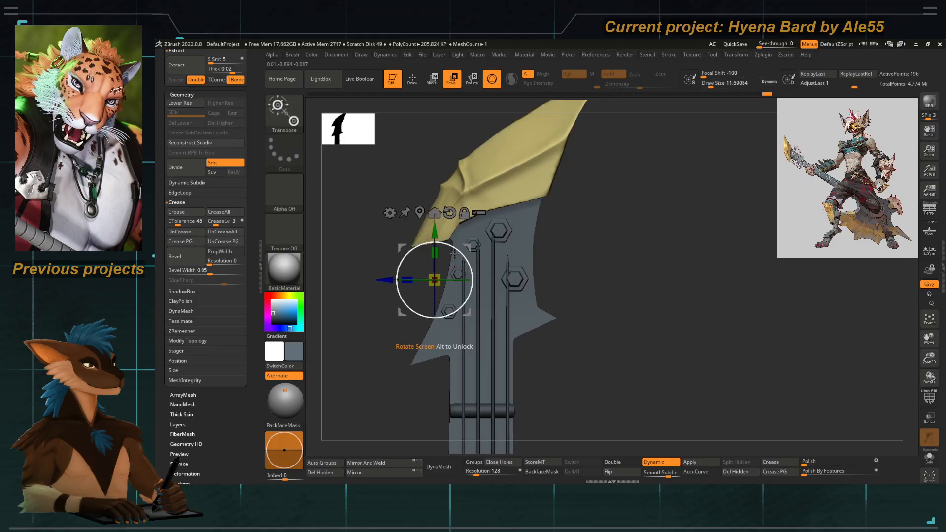
{"action": "key", "text": "q"}
{"action": "left_click", "coordinate": [466, 206], "text": "alt"}
{"action": "key", "text": "w"}
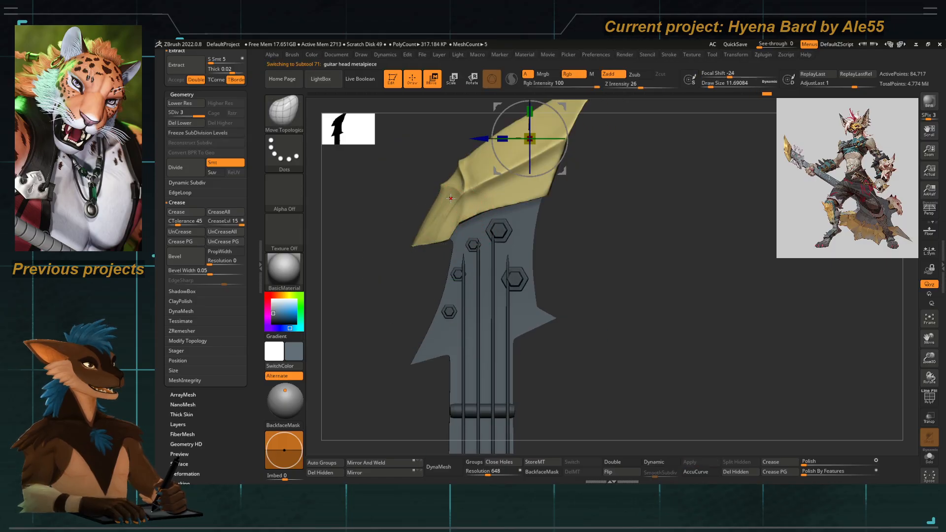
{"action": "right_click_drag", "start_coordinate": [496, 179], "coordinate": [492, 220], "text": "alt"}
{"action": "left_click_drag", "start_coordinate": [525, 132], "coordinate": [526, 119]}
Smooth the guitar neck's upper left corner just below the blade with Move Topological at draw size 26.8692.
{"action": "left_click", "coordinate": [437, 274], "text": "alt"}
{"action": "right_click_drag", "start_coordinate": [436, 274], "coordinate": [462, 208], "text": "alt"}
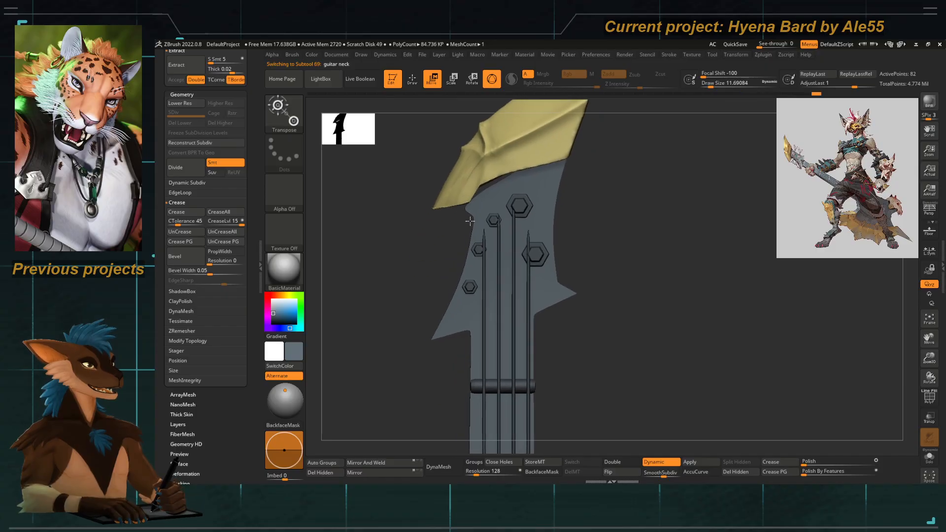
{"action": "key", "text": "b"}
{"action": "key", "text": "m"}
{"action": "key", "text": "t"}
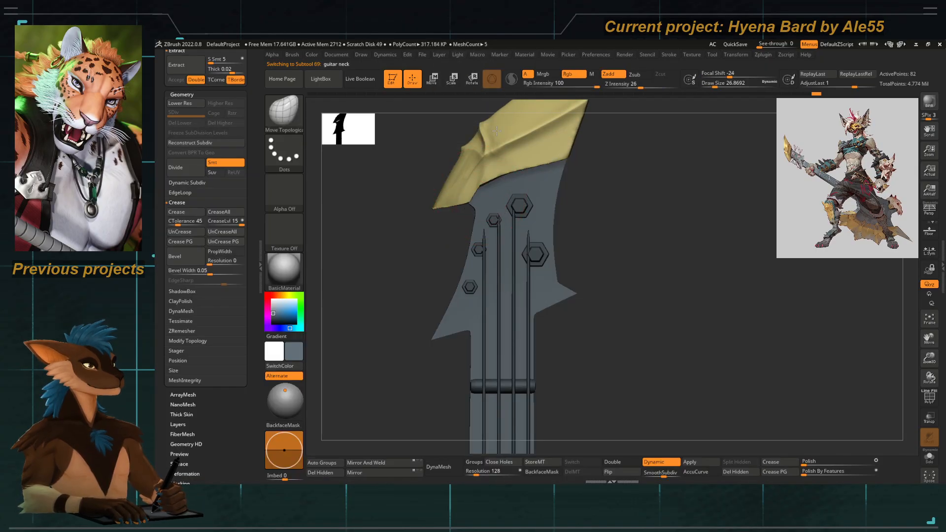
{"action": "right_click_drag", "start_coordinate": [472, 269], "coordinate": [453, 244], "text": "ctrl"}
Examine the reshaped headstock, its bolts and side edges from several angles and as part of the whole guitar.
{"action": "right_click_drag", "start_coordinate": [453, 244], "coordinate": [473, 199], "text": "alt"}
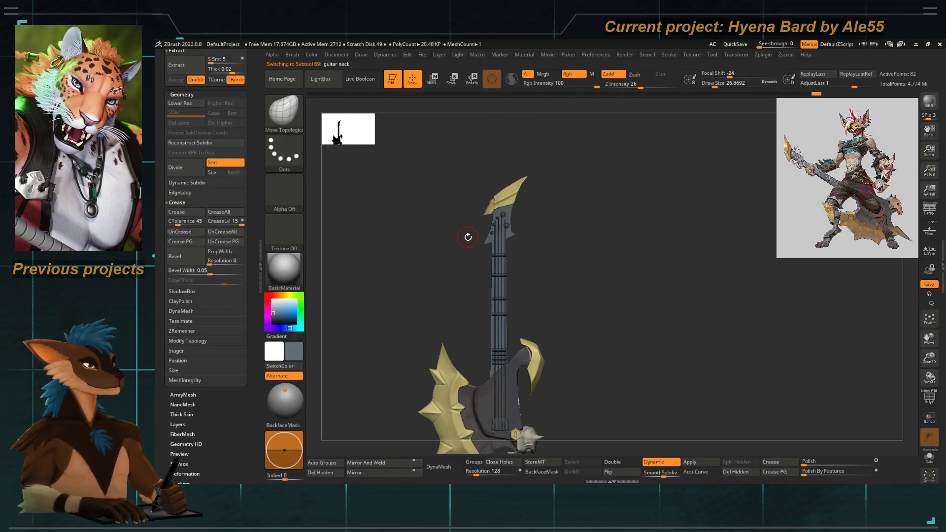
{"action": "right_click_drag", "start_coordinate": [469, 235], "coordinate": [483, 257], "text": "ctrl"}
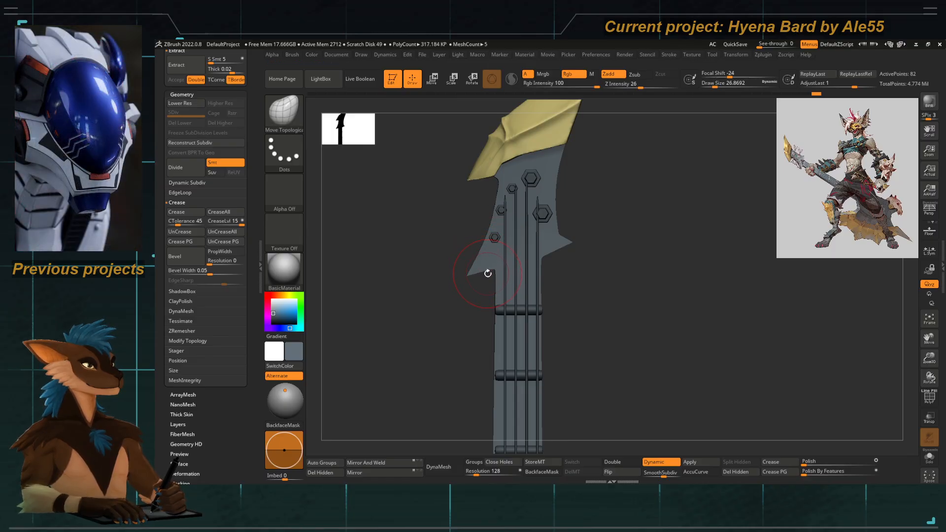
{"action": "right_click_drag", "start_coordinate": [489, 277], "coordinate": [456, 262], "text": "ctrl"}
{"action": "right_click_drag", "start_coordinate": [401, 270], "coordinate": [464, 257]}
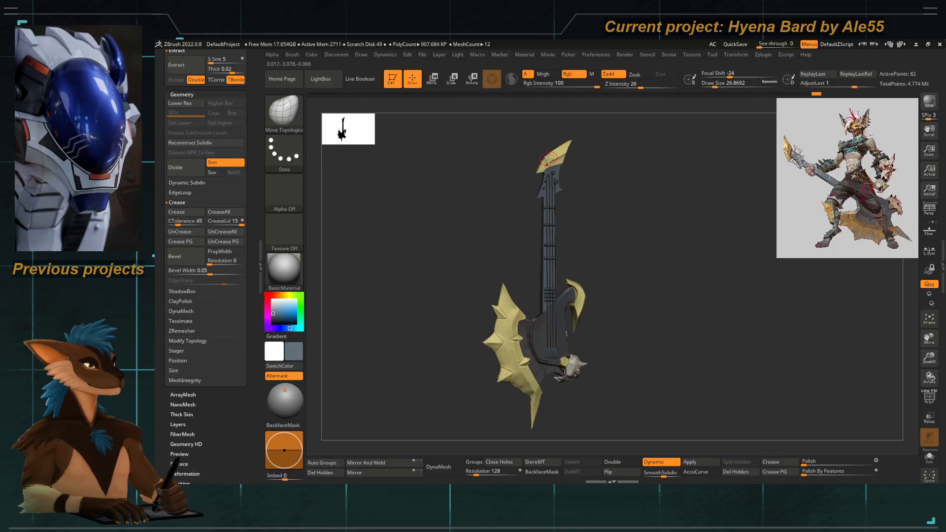
{"action": "right_click_drag", "start_coordinate": [550, 172], "coordinate": [519, 236], "text": "ctrl"}
{"action": "right_click_drag", "start_coordinate": [432, 320], "coordinate": [467, 287]}
{"action": "right_click_drag", "start_coordinate": [583, 204], "coordinate": [565, 234], "text": "ctrl"}
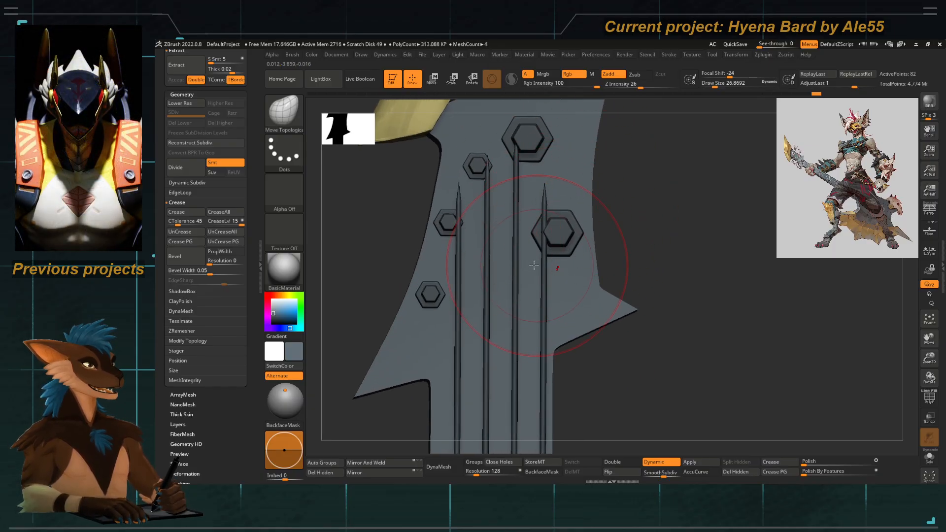
{"action": "right_click_drag", "start_coordinate": [562, 251], "coordinate": [588, 203]}
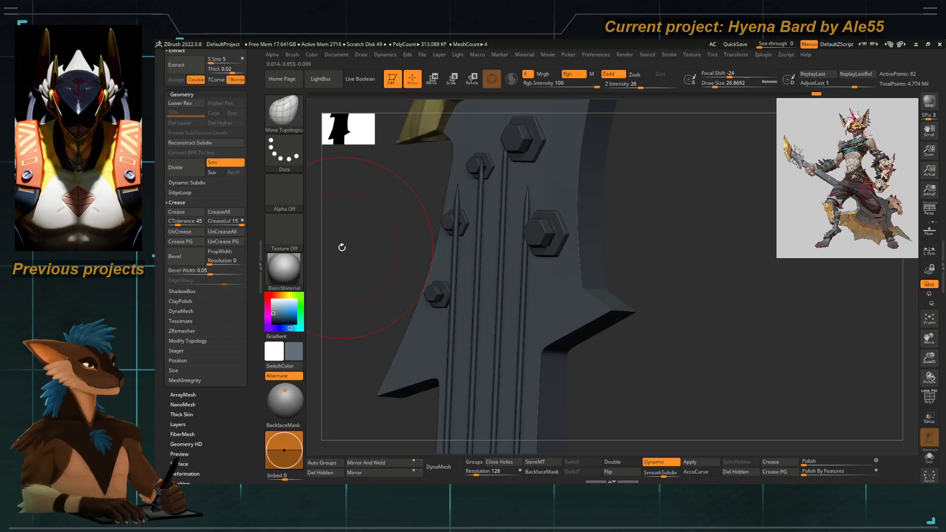
{"action": "right_click_drag", "start_coordinate": [342, 247], "coordinate": [377, 260]}
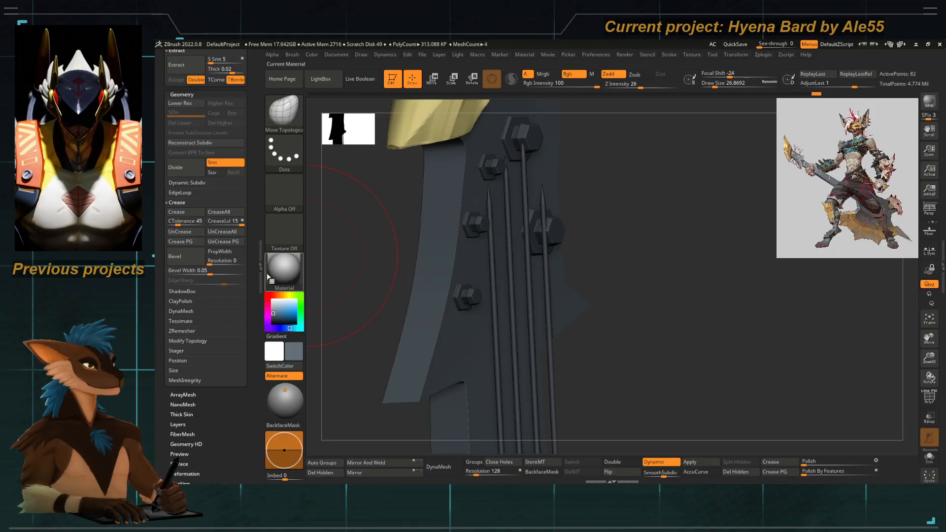
{"action": "left_click_drag", "start_coordinate": [254, 291], "coordinate": [253, 473]}
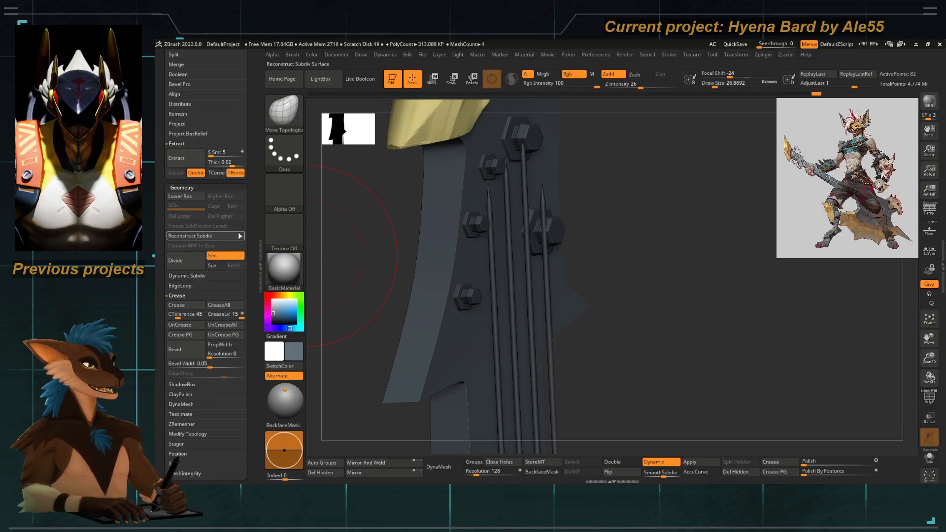
{"action": "left_click_drag", "start_coordinate": [252, 213], "coordinate": [254, 296]}
{"action": "right_click_drag", "start_coordinate": [486, 249], "coordinate": [434, 252]}
{"action": "right_click_drag", "start_coordinate": [433, 252], "coordinate": [414, 258], "text": "ctrl"}
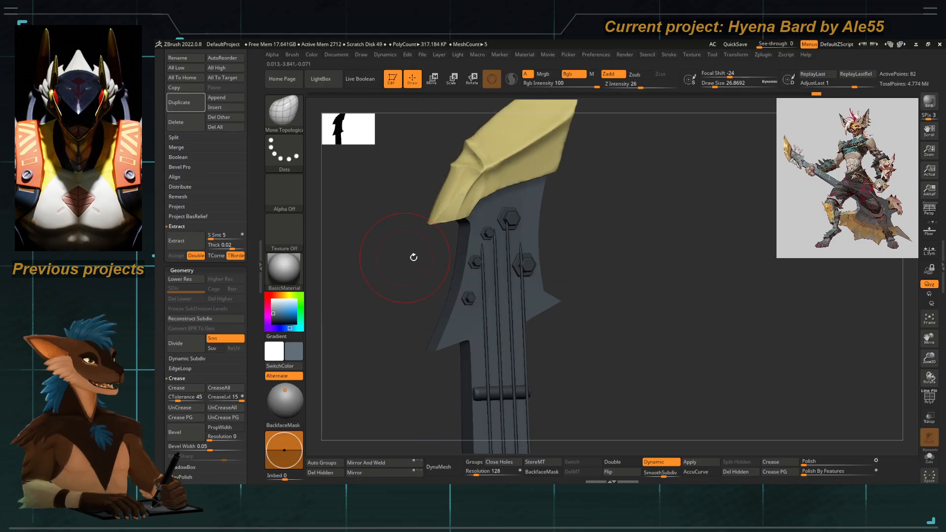
Select the headstock bolts and sample a light grey (RGB 178, 178, 178) from the character figure.
{"action": "left_click", "coordinate": [524, 265], "text": "alt"}
{"action": "right_click_drag", "start_coordinate": [374, 203], "coordinate": [445, 230], "text": "ctrl"}
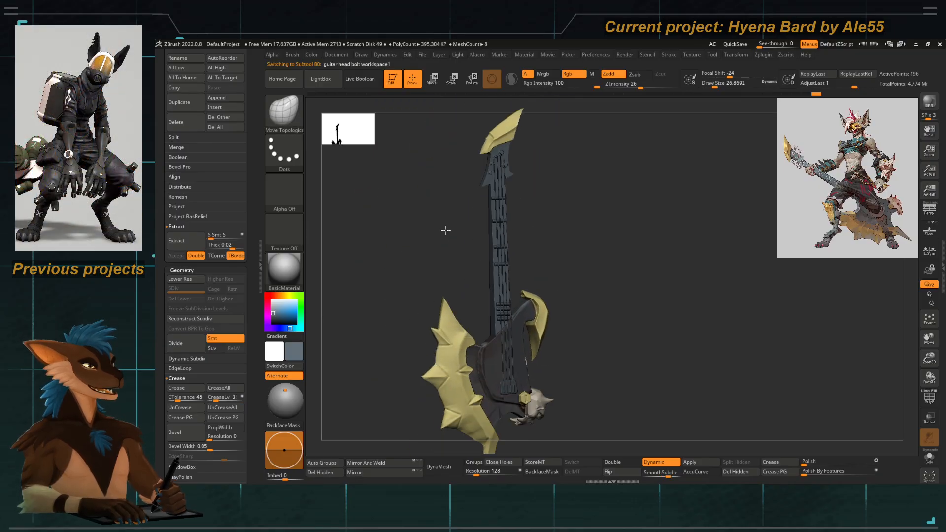
{"action": "right_click_drag", "start_coordinate": [413, 395], "coordinate": [413, 266], "text": "alt"}
{"action": "right_click_drag", "start_coordinate": [413, 266], "coordinate": [420, 290]}
{"action": "right_click_drag", "start_coordinate": [479, 361], "coordinate": [565, 264]}
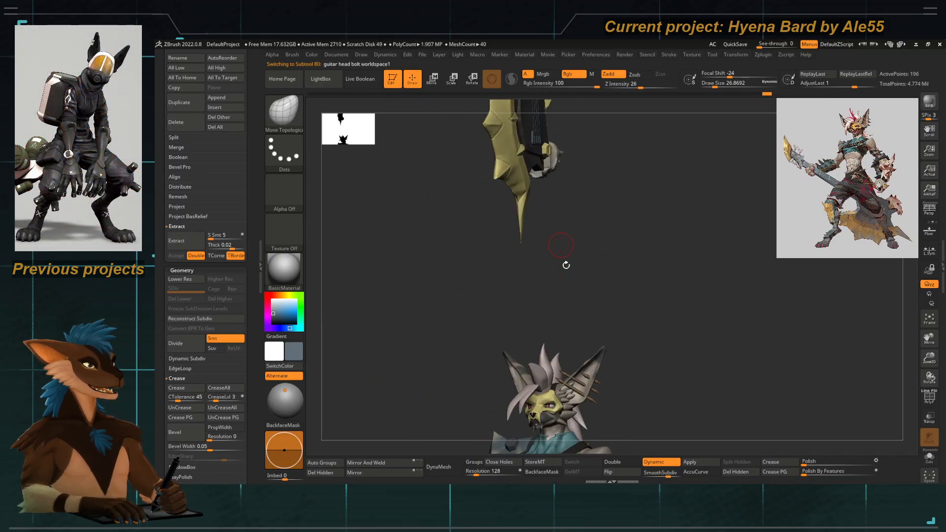
{"action": "right_click_drag", "start_coordinate": [539, 297], "coordinate": [533, 361], "text": "alt"}
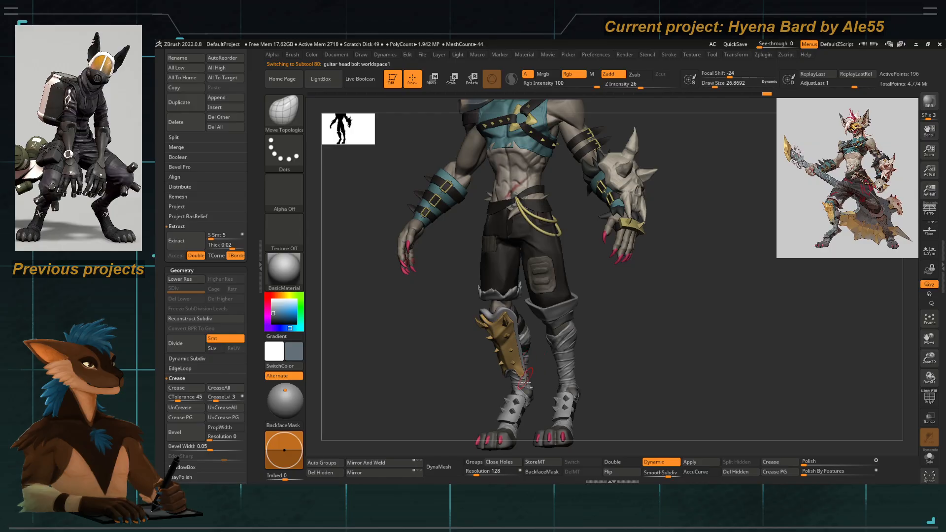
{"action": "right_click_drag", "start_coordinate": [440, 127], "coordinate": [456, 374], "text": "alt"}
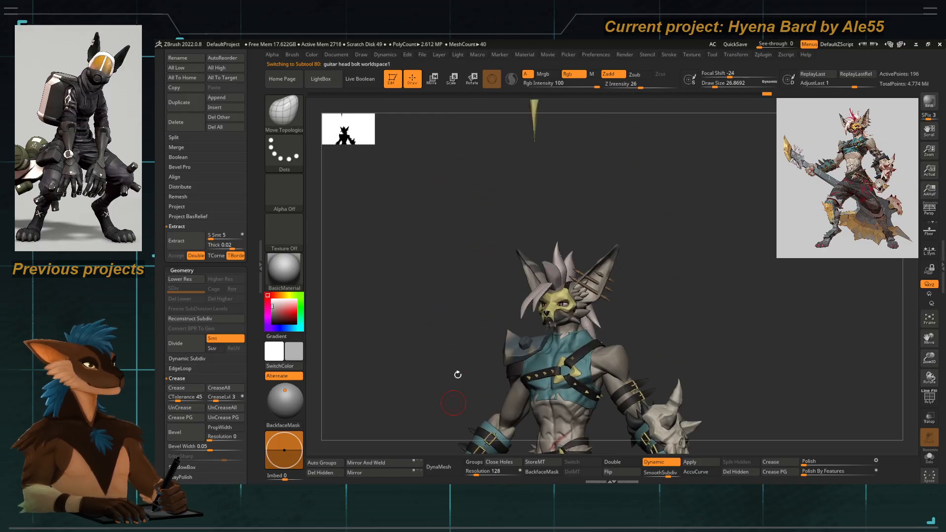
Fill the headstock bolts with the sampled light grey.
{"action": "right_click_drag", "start_coordinate": [448, 187], "coordinate": [446, 397], "text": "alt"}
{"action": "right_click_drag", "start_coordinate": [449, 291], "coordinate": [510, 290]}
{"action": "right_click_drag", "start_coordinate": [460, 191], "coordinate": [464, 334], "text": "alt"}
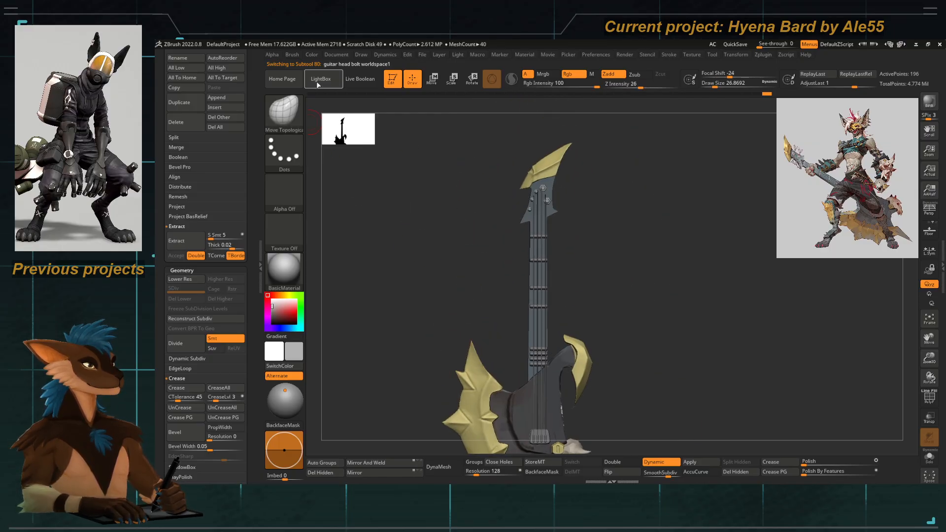
{"action": "left_click", "coordinate": [311, 54]}
{"action": "left_click", "coordinate": [326, 233]}
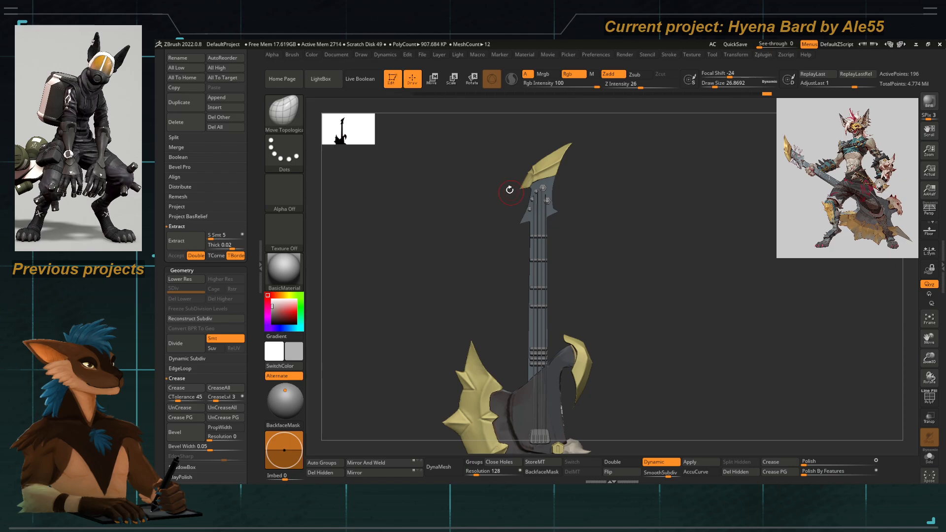
Fill the guitar strings with the same light grey and follow them down to the anchor on the body.
{"action": "right_click_drag", "start_coordinate": [509, 190], "coordinate": [476, 287], "text": "ctrl"}
{"action": "left_click", "coordinate": [546, 248], "text": "alt"}
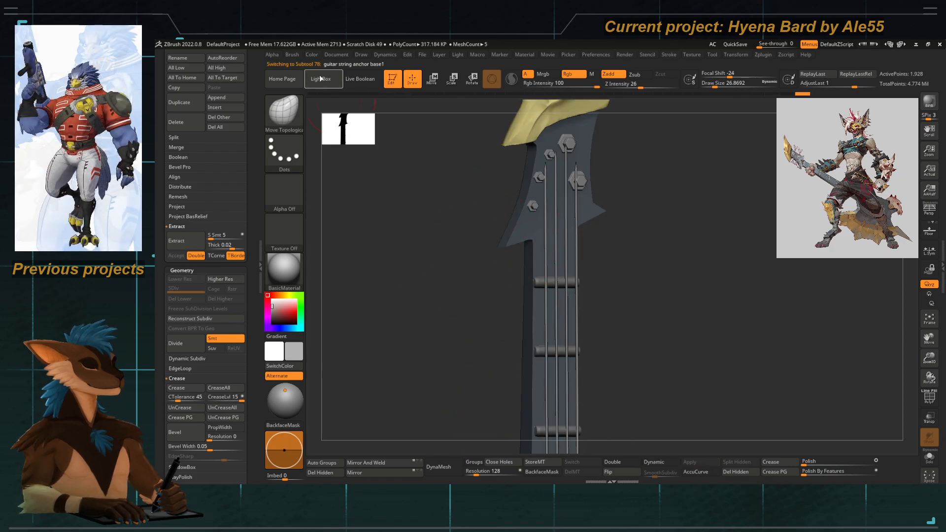
{"action": "left_click", "coordinate": [297, 56]}
{"action": "left_click", "coordinate": [319, 54]}
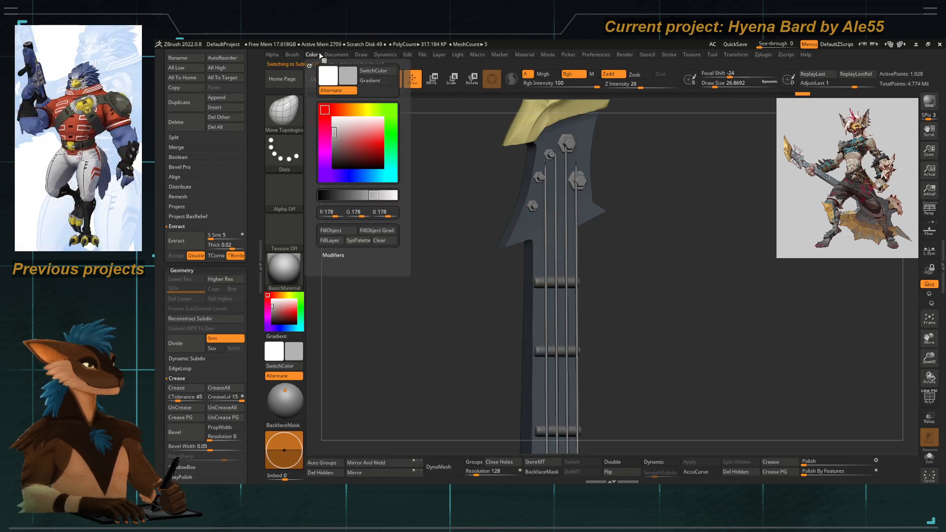
{"action": "left_click", "coordinate": [329, 230]}
{"action": "right_click_drag", "start_coordinate": [454, 363], "coordinate": [438, 131], "text": "alt"}
{"action": "right_click_drag", "start_coordinate": [488, 318], "coordinate": [481, 104], "text": "alt"}
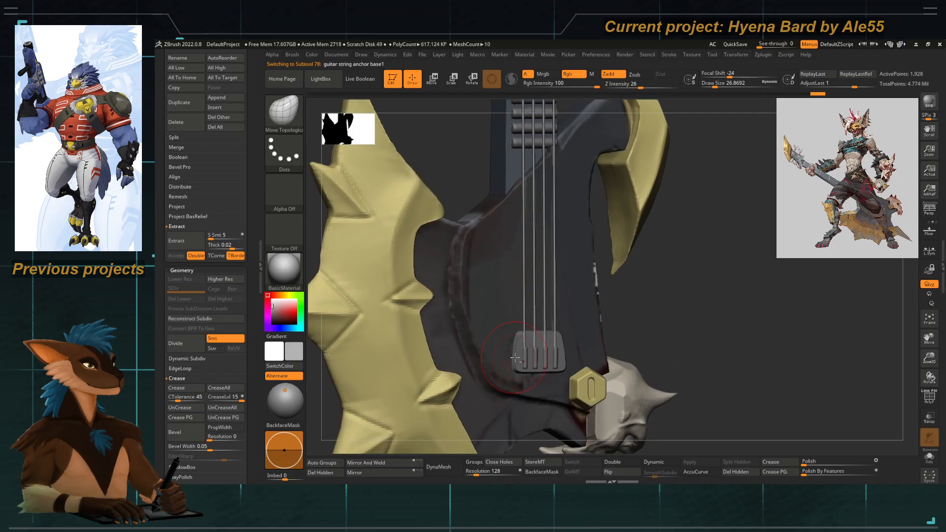
Fill the string posts and the anchor plate on the guitar body with the light grey (RGB 178, 178, 178).
{"action": "left_click", "coordinate": [318, 56]}
{"action": "left_click", "coordinate": [348, 232]}
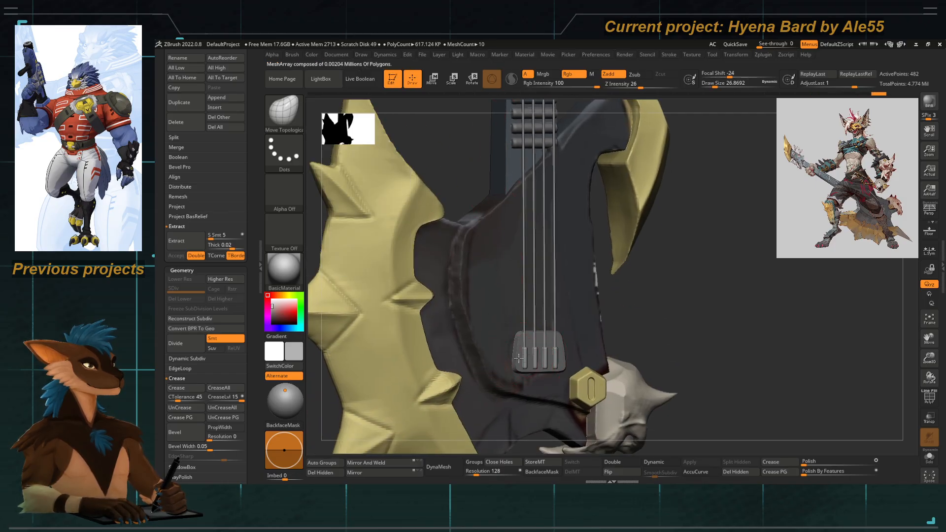
{"action": "left_click", "coordinate": [519, 359], "text": "alt"}
{"action": "left_click", "coordinate": [313, 55]}
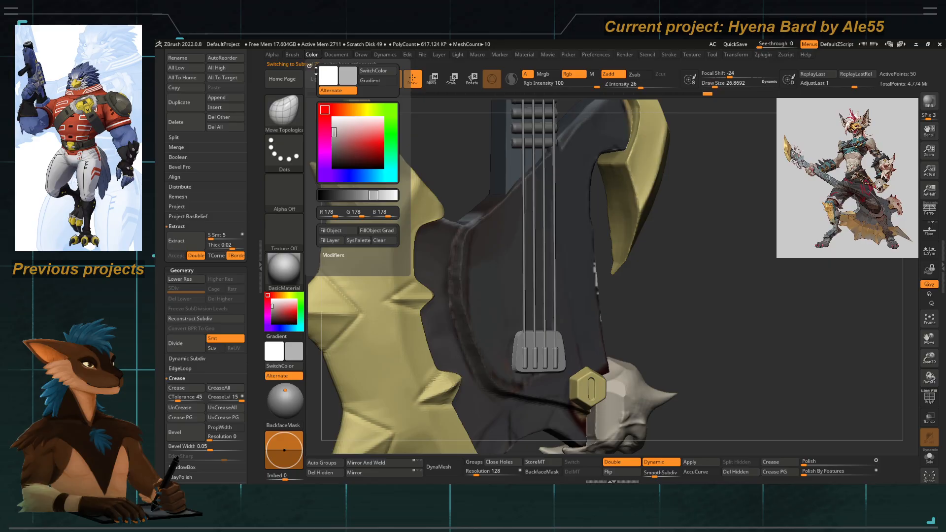
{"action": "left_click", "coordinate": [333, 231]}
{"action": "key", "text": "f"}
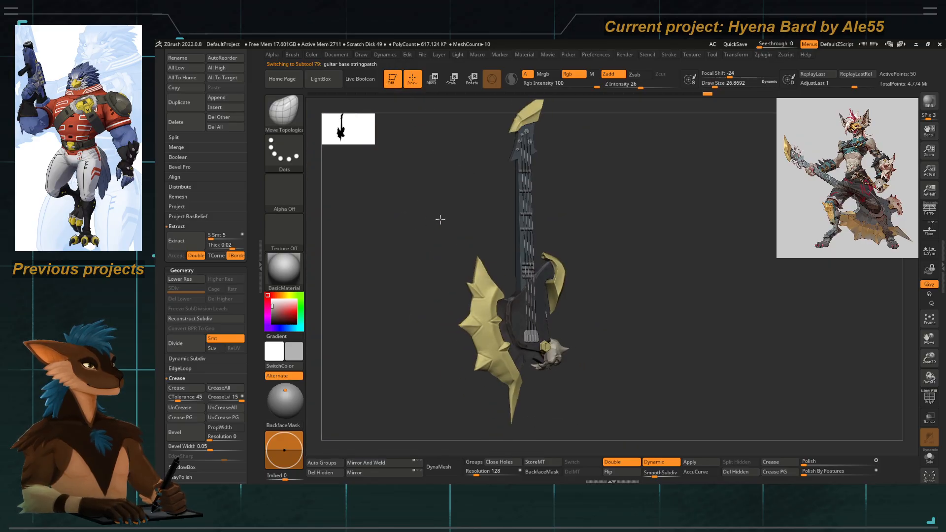
Select the fret bars across the guitar neck and fill them with the same light grey.
{"action": "left_click_drag", "start_coordinate": [441, 220], "coordinate": [504, 373]}
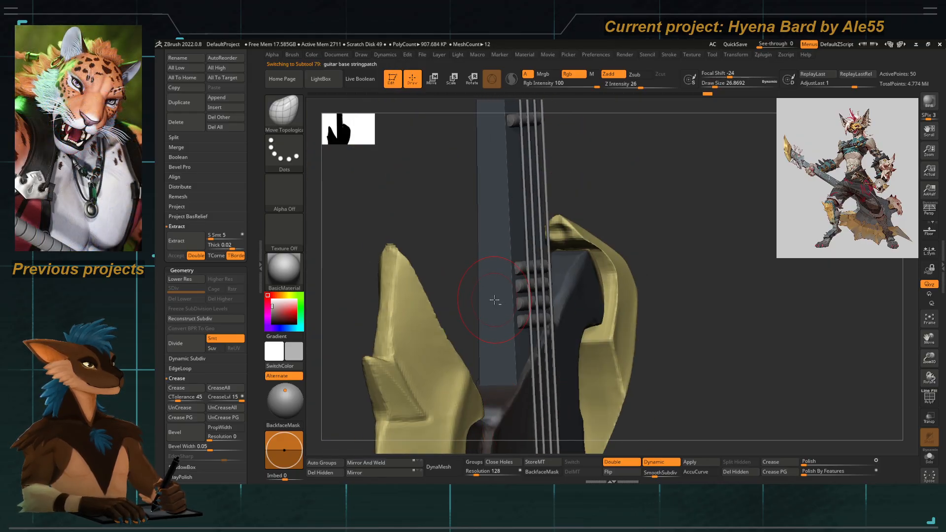
{"action": "left_click", "coordinate": [522, 269], "text": "alt"}
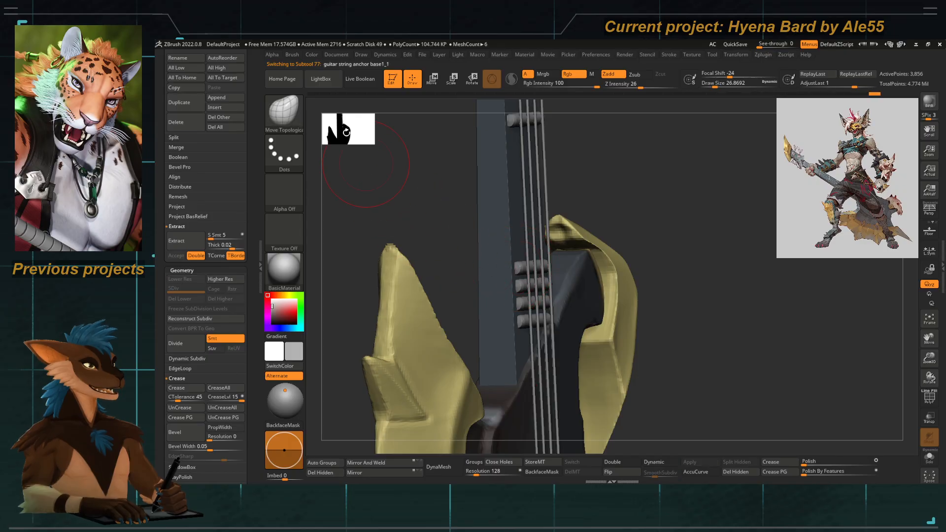
{"action": "left_click", "coordinate": [311, 56]}
{"action": "left_click", "coordinate": [326, 232]}
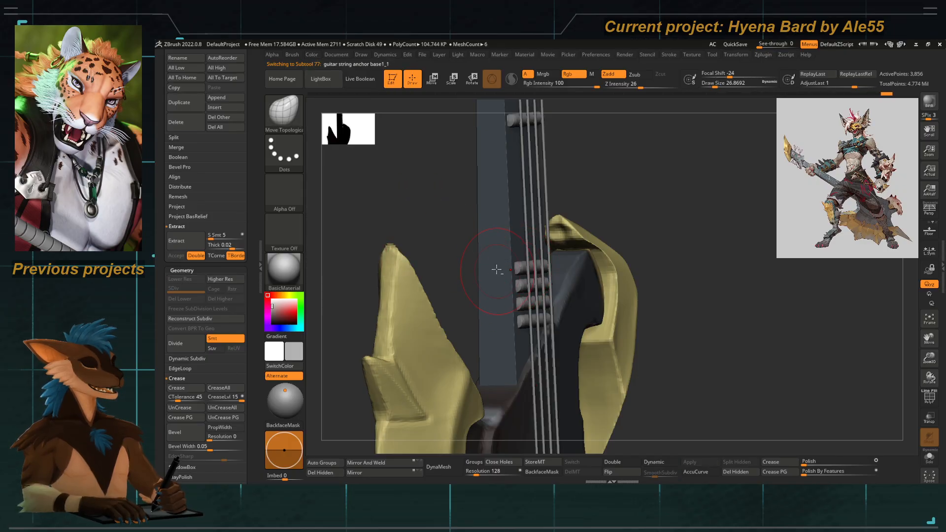
In side view, centre the Move gizmo on the lowest unmasked fret bar and shift it to sit against the neck.
{"action": "left_click_drag", "start_coordinate": [496, 268], "coordinate": [472, 214], "text": "alt"}
{"action": "right_click_drag", "start_coordinate": [472, 214], "coordinate": [520, 397], "text": "ctrl"}
{"action": "right_click_drag", "start_coordinate": [508, 146], "coordinate": [507, 266], "text": "alt"}
{"action": "mouse_move", "coordinate": [507, 221]}
{"action": "right_mouse_down", "text": "alt"}
{"action": "mouse_move", "coordinate": [509, 355]}
{"action": "mouse_move", "coordinate": [502, 170]}
{"action": "right_mouse_up", "text": "alt"}
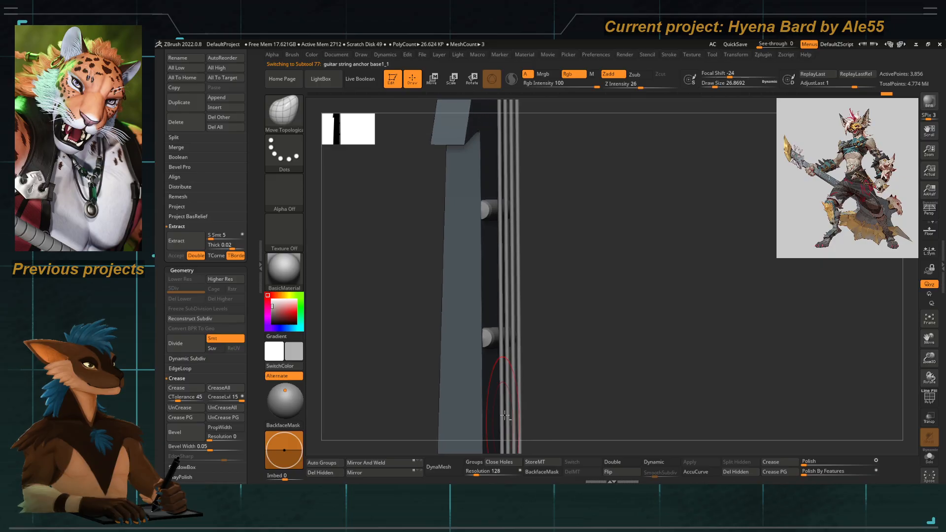
{"action": "mouse_move", "coordinate": [497, 382]}
{"action": "right_mouse_down", "text": "alt"}
{"action": "mouse_move", "coordinate": [502, 218]}
{"action": "mouse_move", "coordinate": [513, 256]}
{"action": "right_mouse_up", "text": "alt"}
{"action": "mouse_move", "coordinate": [447, 390]}
{"action": "right_mouse_down", "text": "alt"}
{"action": "mouse_move", "coordinate": [458, 227]}
{"action": "mouse_move", "coordinate": [499, 228]}
{"action": "right_mouse_up", "text": "alt"}
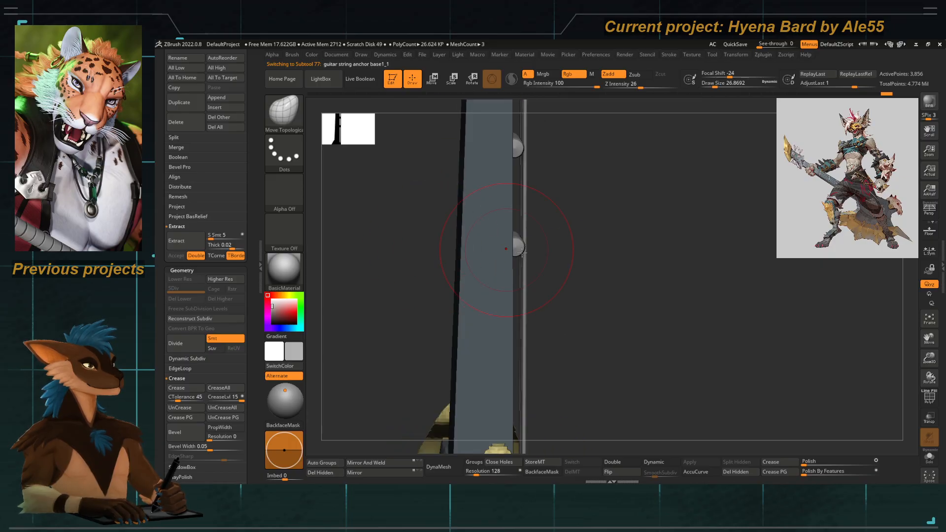
{"action": "right_click_drag", "start_coordinate": [558, 248], "coordinate": [532, 254], "text": "shift"}
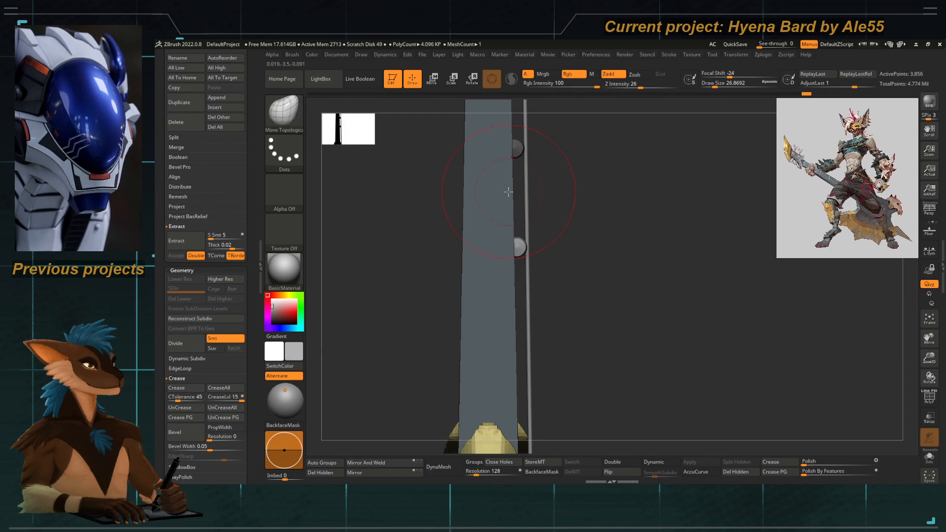
{"action": "key", "text": "w"}
{"action": "right_click_drag", "start_coordinate": [558, 316], "coordinate": [541, 193], "text": "alt"}
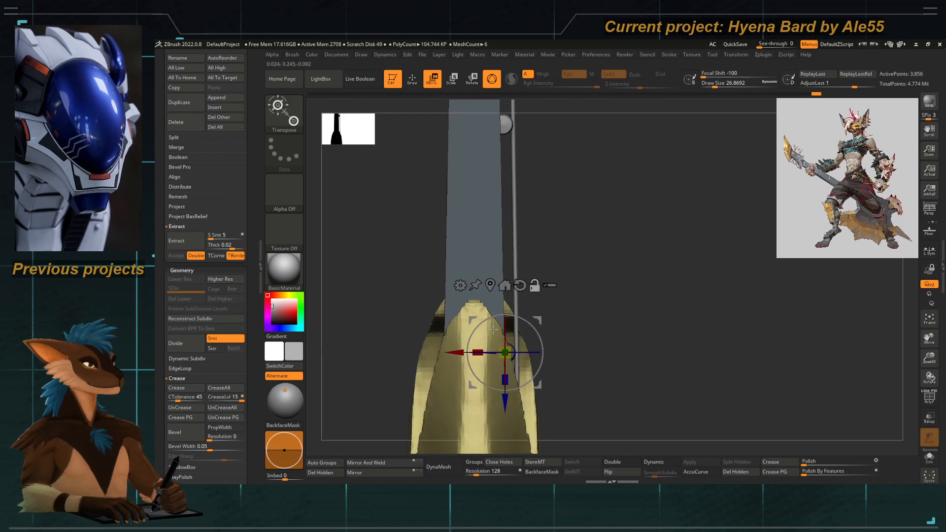
{"action": "left_click", "coordinate": [487, 284]}
{"action": "right_click_drag", "start_coordinate": [488, 133], "coordinate": [458, 300], "text": "alt"}
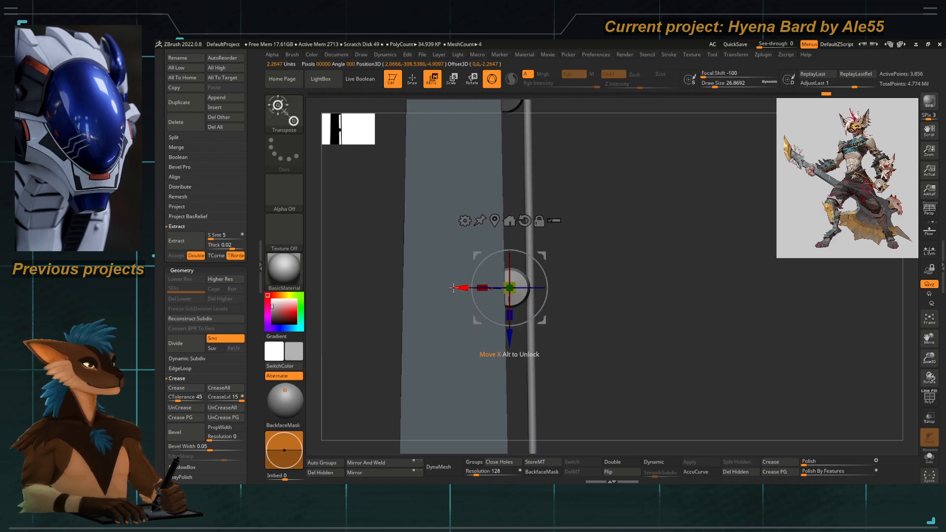
Work up the neck, masking off each finished fret bar and shifting the next one to follow the neck's sloping edge.
{"action": "right_click_drag", "start_coordinate": [487, 167], "coordinate": [507, 352], "text": "alt"}
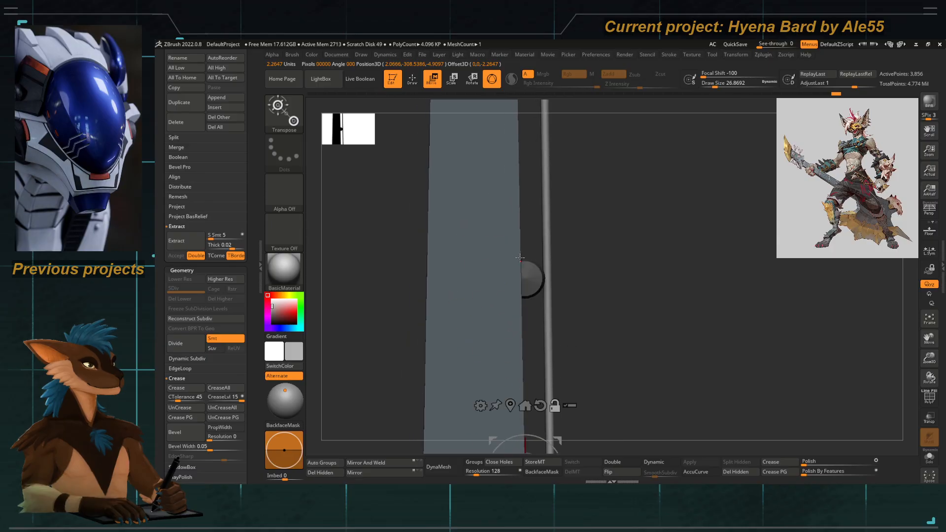
{"action": "left_click_drag", "start_coordinate": [581, 266], "coordinate": [552, 340], "text": "ctrl"}
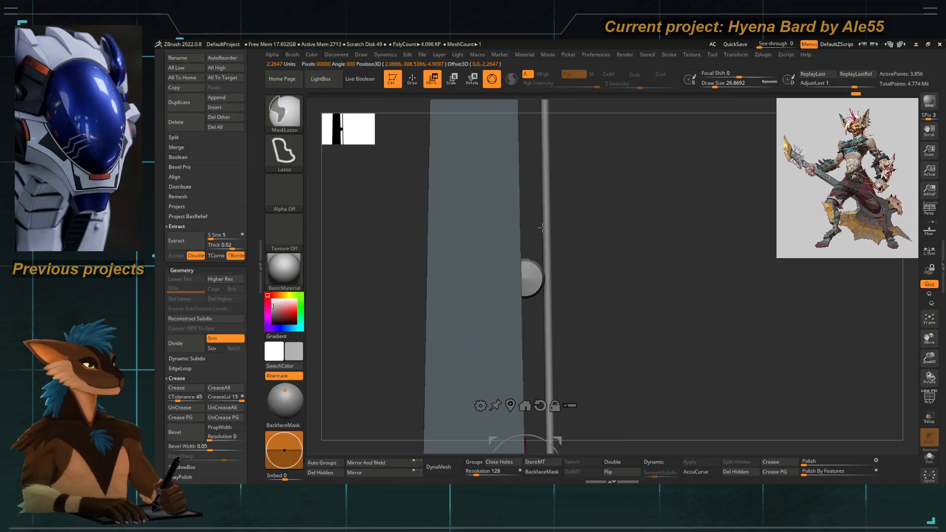
{"action": "left_click", "coordinate": [510, 406]}
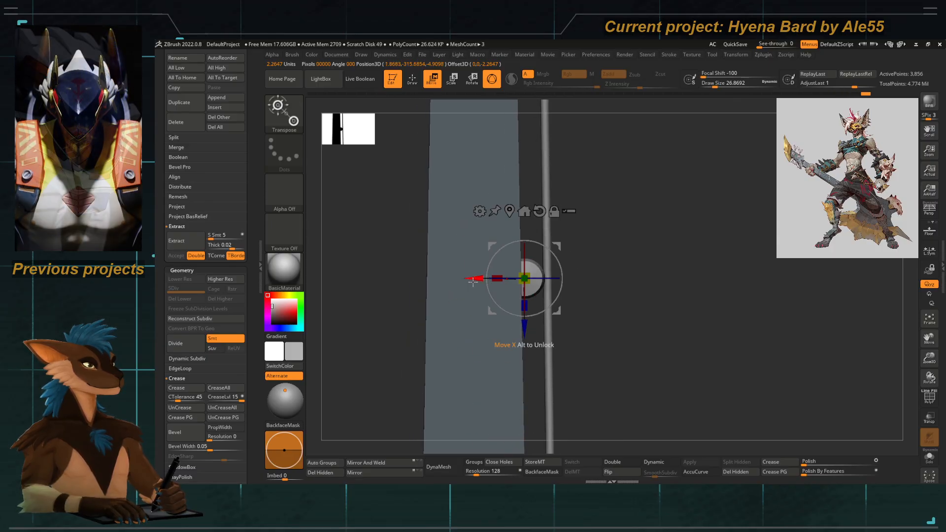
{"action": "left_click_drag", "start_coordinate": [473, 280], "coordinate": [471, 281]}
{"action": "right_click_drag", "start_coordinate": [473, 136], "coordinate": [486, 260], "text": "alt"}
{"action": "left_click_drag", "start_coordinate": [593, 278], "coordinate": [591, 246], "text": "ctrl"}
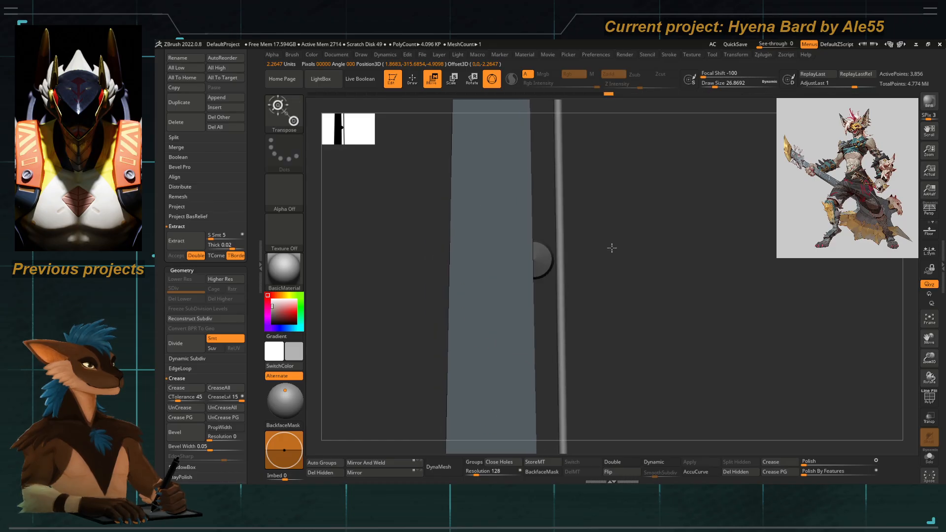
{"action": "left_click", "coordinate": [612, 248], "text": "ctrl"}
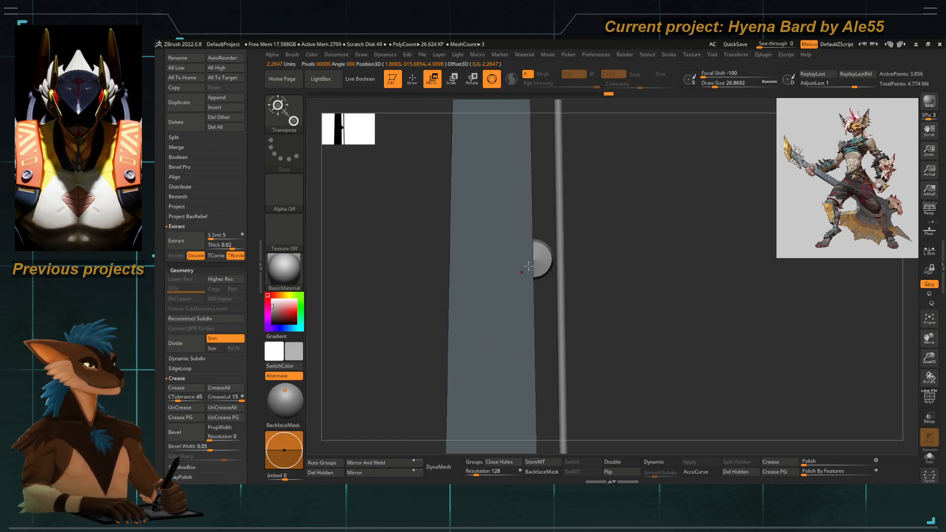
{"action": "left_click_drag", "start_coordinate": [529, 266], "coordinate": [537, 261]}
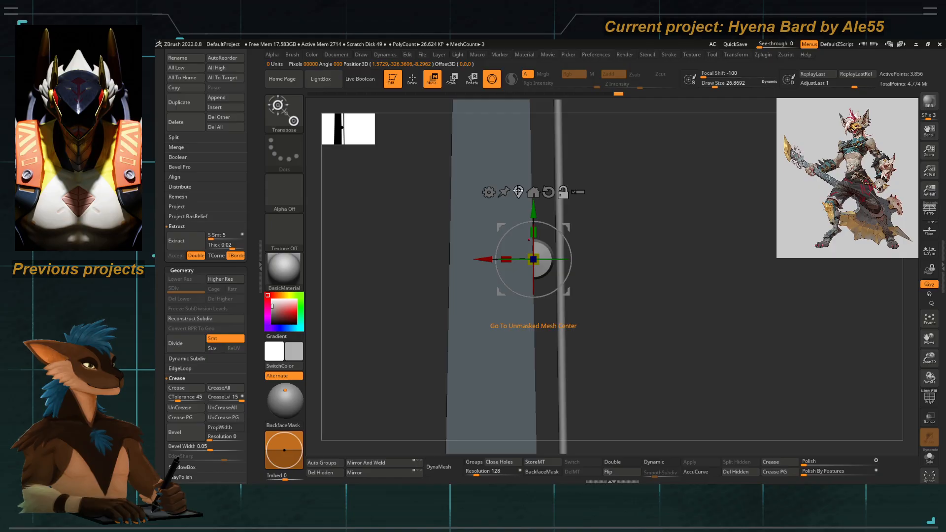
{"action": "right_click_drag", "start_coordinate": [484, 148], "coordinate": [499, 262], "text": "alt"}
{"action": "left_click_drag", "start_coordinate": [595, 252], "coordinate": [561, 303], "text": "ctrl"}
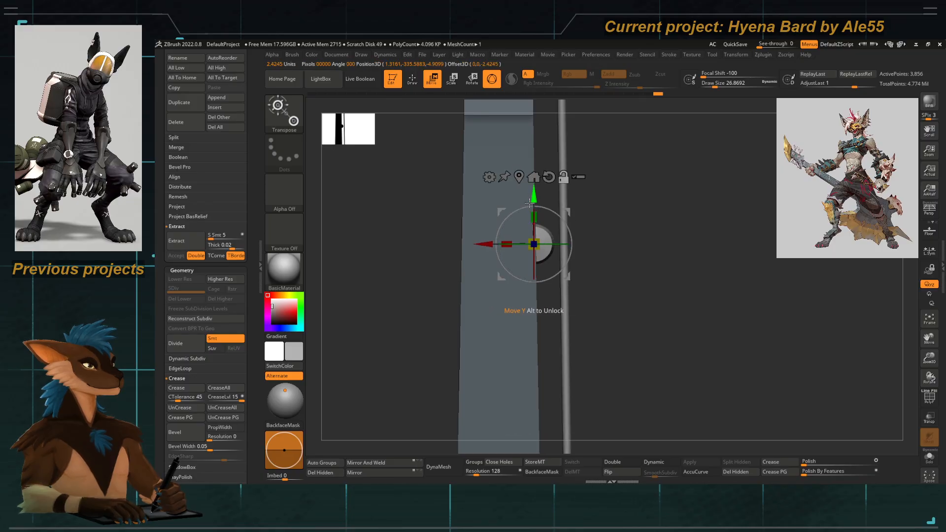
Check the repositioned fret bars along the neck and follow the strings down to the anchor plate on the body.
{"action": "right_click_drag", "start_coordinate": [491, 199], "coordinate": [512, 280], "text": "alt"}
{"action": "right_click_drag", "start_coordinate": [510, 241], "coordinate": [522, 373], "text": "alt"}
{"action": "right_click_drag", "start_coordinate": [509, 182], "coordinate": [498, 253], "text": "ctrl"}
{"action": "right_click_drag", "start_coordinate": [498, 254], "coordinate": [506, 286], "text": "alt"}
{"action": "right_click_drag", "start_coordinate": [506, 286], "coordinate": [498, 149], "text": "alt"}
{"action": "right_click_drag", "start_coordinate": [506, 316], "coordinate": [502, 185], "text": "alt"}
{"action": "right_click_drag", "start_coordinate": [520, 286], "coordinate": [505, 315], "text": "ctrl"}
{"action": "right_click_drag", "start_coordinate": [505, 404], "coordinate": [517, 130], "text": "alt"}
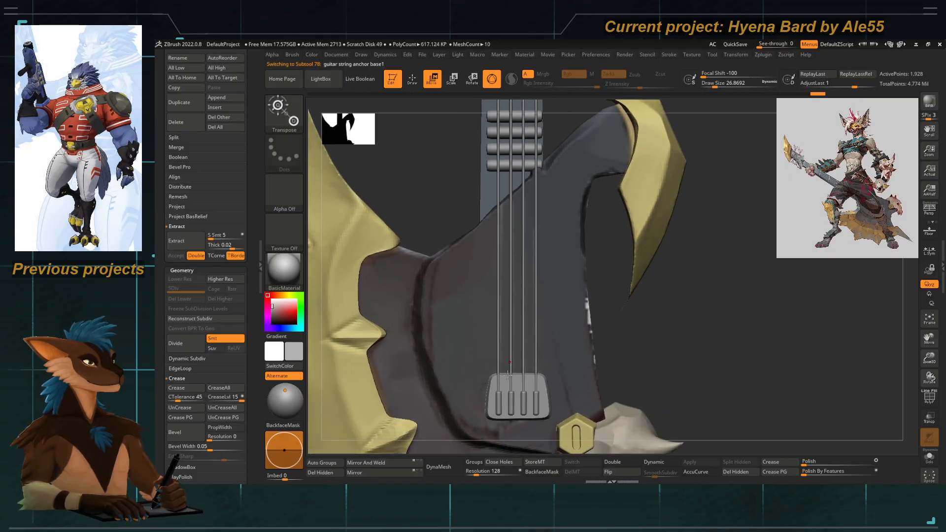
Examine from the side how the strings align with the neck, the headstock bolts and the blade.
{"action": "right_click_drag", "start_coordinate": [510, 377], "coordinate": [501, 279], "text": "ctrl"}
{"action": "right_click_drag", "start_coordinate": [480, 148], "coordinate": [496, 323], "text": "alt"}
{"action": "right_click_drag", "start_coordinate": [496, 271], "coordinate": [498, 55], "text": "alt"}
{"action": "right_click_drag", "start_coordinate": [508, 190], "coordinate": [487, 96], "text": "alt"}
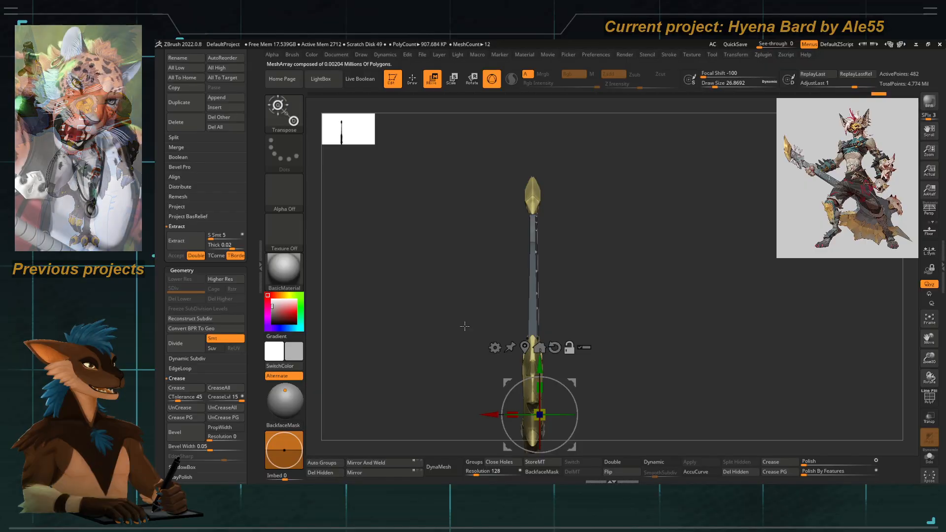
{"action": "right_click_drag", "start_coordinate": [507, 276], "coordinate": [521, 377], "text": "ctrl"}
{"action": "right_click_drag", "start_coordinate": [513, 128], "coordinate": [503, 450], "text": "alt"}
{"action": "right_click_drag", "start_coordinate": [511, 197], "coordinate": [513, 352], "text": "alt"}
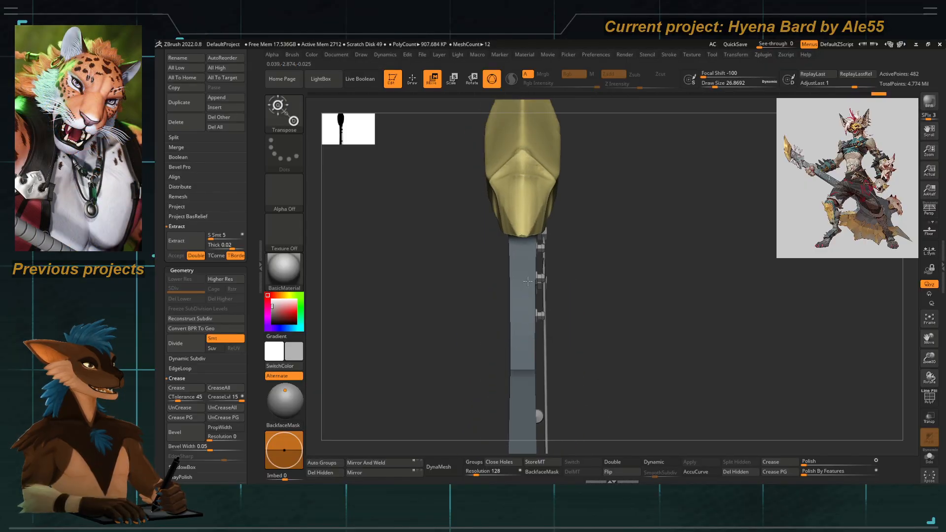
{"action": "right_click_drag", "start_coordinate": [540, 247], "coordinate": [555, 306], "text": "ctrl"}
{"action": "right_click_drag", "start_coordinate": [520, 143], "coordinate": [506, 410], "text": "alt"}
{"action": "right_click_drag", "start_coordinate": [495, 259], "coordinate": [411, 422], "text": "alt"}
{"action": "right_click_drag", "start_coordinate": [391, 371], "coordinate": [492, 267], "text": "alt"}
{"action": "key", "text": "f"}
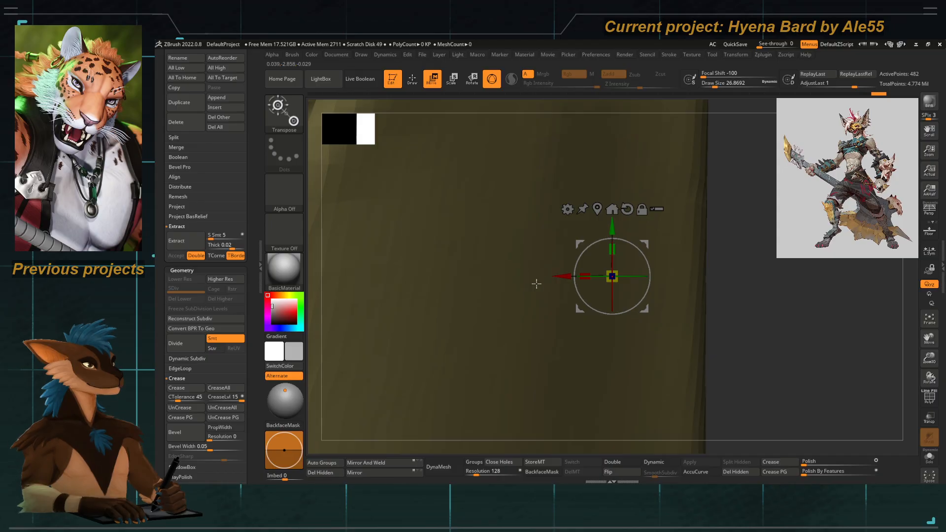
{"action": "key", "text": "f"}
{"action": "right_click_drag", "start_coordinate": [539, 252], "coordinate": [523, 298], "text": "alt"}
{"action": "right_click_drag", "start_coordinate": [526, 215], "coordinate": [555, 314], "text": "alt"}
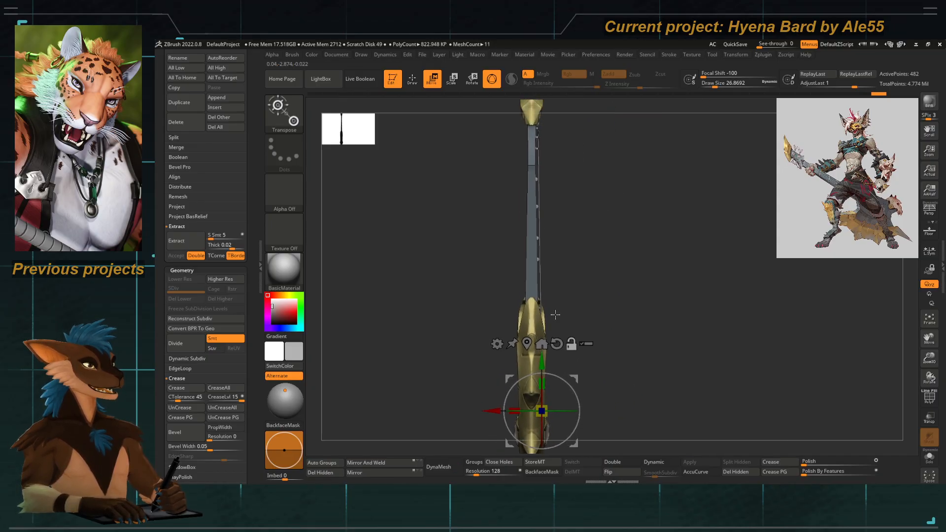
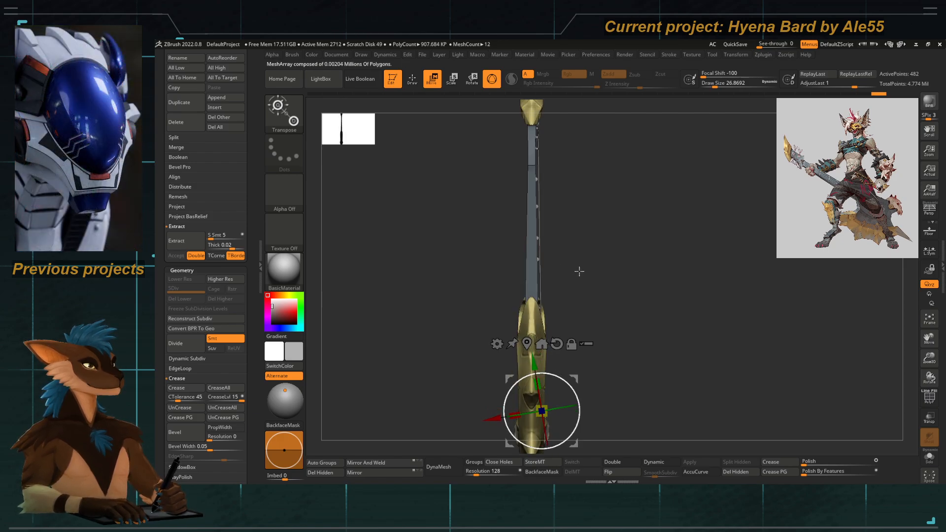
Try to rotate the string posts on the guitar body in side view, and undo the change.
{"action": "key", "text": "ctrl"}
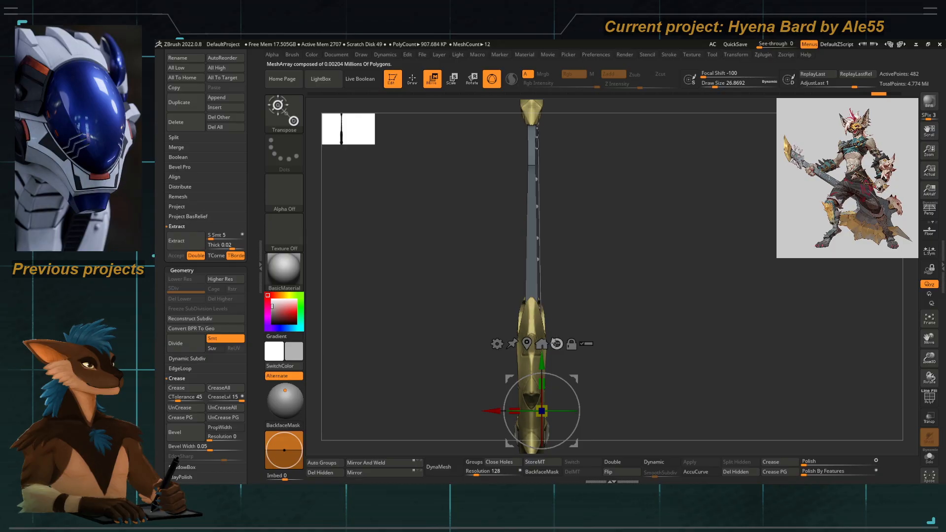
{"action": "left_click_drag", "start_coordinate": [549, 359], "coordinate": [528, 370]}
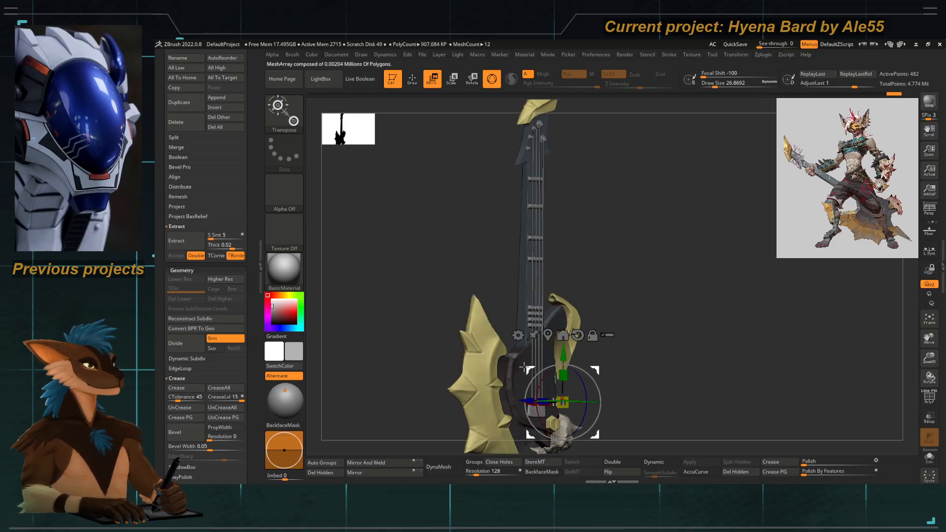
{"action": "key", "text": "ctrl+z"}
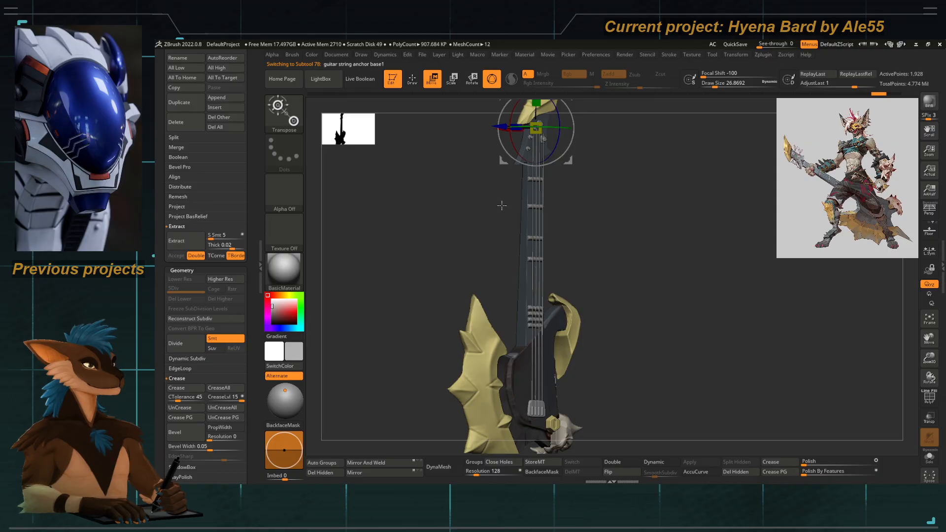
Select the strings, place their pivot at the body end in side view, and tilt them toward the neck.
{"action": "left_click_drag", "start_coordinate": [501, 205], "coordinate": [451, 263], "text": "shift"}
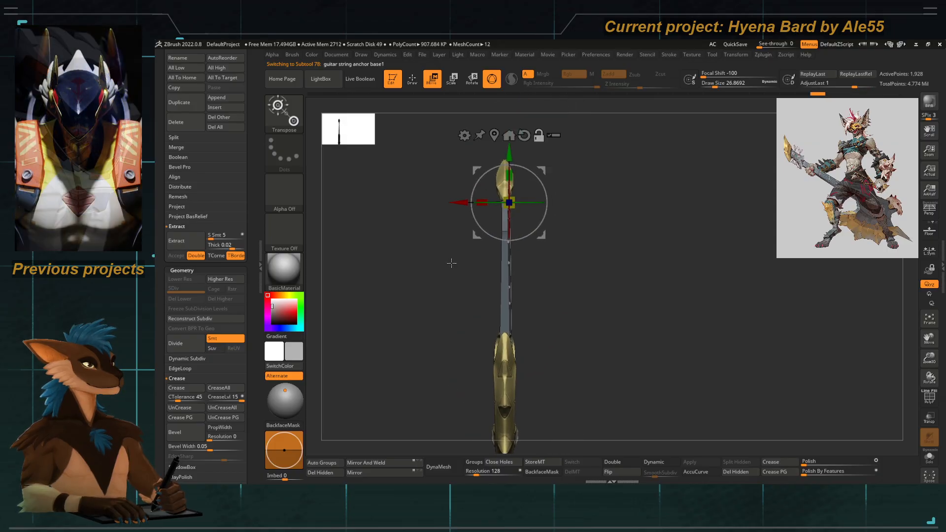
{"action": "left_click", "coordinate": [495, 136]}
{"action": "left_click_drag", "start_coordinate": [494, 333], "coordinate": [519, 305], "text": "alt"}
{"action": "left_click_drag", "start_coordinate": [564, 231], "coordinate": [498, 233]}
{"action": "left_click_drag", "start_coordinate": [518, 310], "coordinate": [518, 401]}
{"action": "left_click_drag", "start_coordinate": [436, 267], "coordinate": [475, 222], "text": "shift"}
{"action": "left_click_drag", "start_coordinate": [541, 350], "coordinate": [532, 285], "text": "alt"}
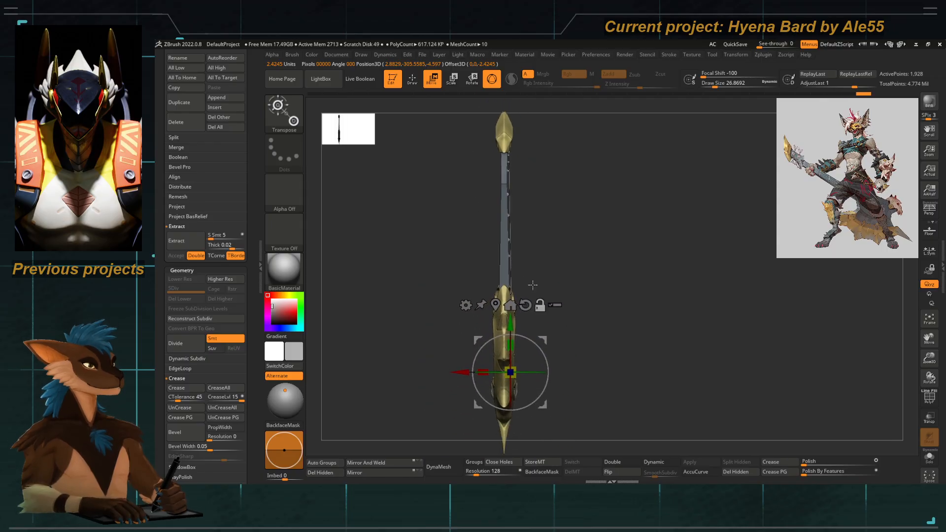
{"action": "left_click_drag", "start_coordinate": [621, 156], "coordinate": [683, 159]}
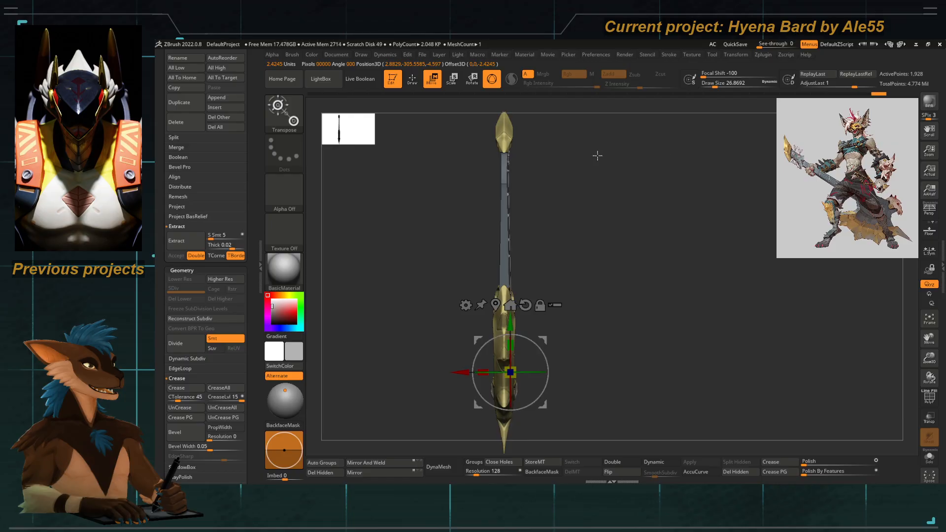
Examine how the tilted strings meet the headstock bolts and pass over the upper fret bars.
{"action": "right_click_drag", "start_coordinate": [523, 153], "coordinate": [553, 332], "text": "ctrl"}
{"action": "right_click_drag", "start_coordinate": [538, 232], "coordinate": [547, 310], "text": "ctrl"}
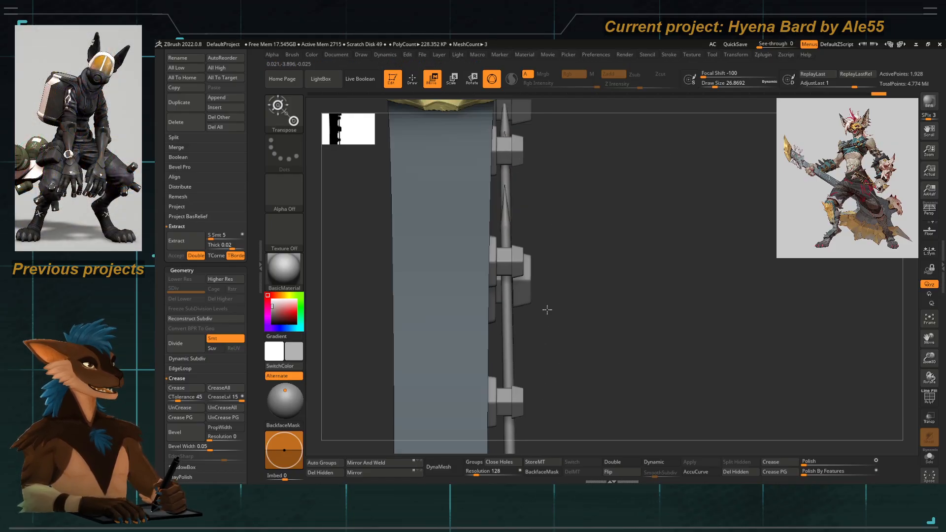
{"action": "mouse_move", "coordinate": [568, 240]}
{"action": "right_mouse_down"}
{"action": "mouse_move", "coordinate": [446, 240]}
{"action": "mouse_move", "coordinate": [567, 237]}
{"action": "right_mouse_up"}
{"action": "right_click_drag", "start_coordinate": [526, 264], "coordinate": [509, 246], "text": "ctrl"}
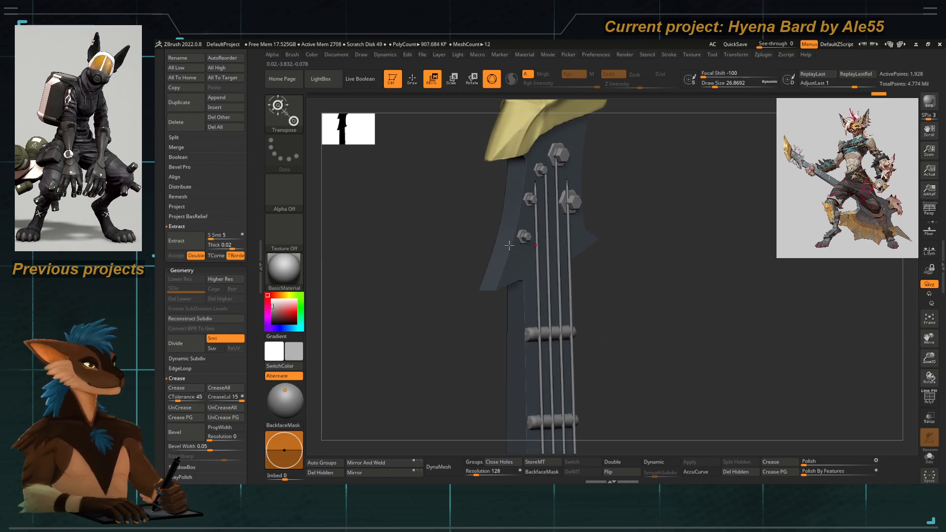
{"action": "right_click_drag", "start_coordinate": [483, 341], "coordinate": [478, 256]}
{"action": "right_click_drag", "start_coordinate": [478, 256], "coordinate": [484, 308], "text": "ctrl"}
{"action": "mouse_move", "coordinate": [518, 168]}
{"action": "right_mouse_down", "text": "alt"}
{"action": "mouse_move", "coordinate": [528, 288]}
{"action": "mouse_move", "coordinate": [518, 443]}
{"action": "right_mouse_up", "text": "alt"}
{"action": "right_click_drag", "start_coordinate": [537, 180], "coordinate": [549, 280], "text": "alt"}
{"action": "right_click_drag", "start_coordinate": [558, 222], "coordinate": [564, 402], "text": "alt"}
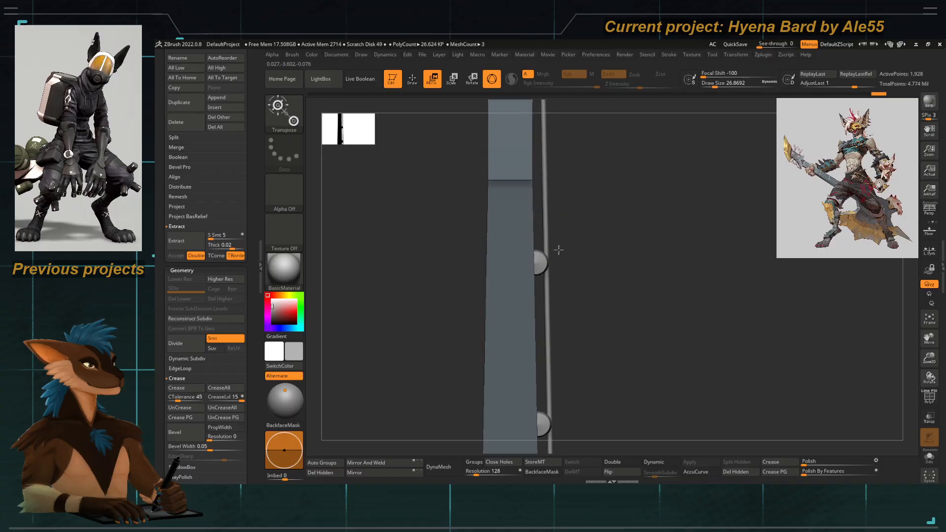
Select the fret bars, mask all but the one nearest the headstock, and move that bar slightly into the neck.
{"action": "mouse_move", "coordinate": [559, 251]}
{"action": "right_mouse_down", "text": "alt"}
{"action": "mouse_move", "coordinate": [553, 351]}
{"action": "mouse_move", "coordinate": [565, 294]}
{"action": "right_mouse_up", "text": "alt"}
{"action": "left_click_drag", "start_coordinate": [572, 311], "coordinate": [587, 296], "text": "ctrl"}
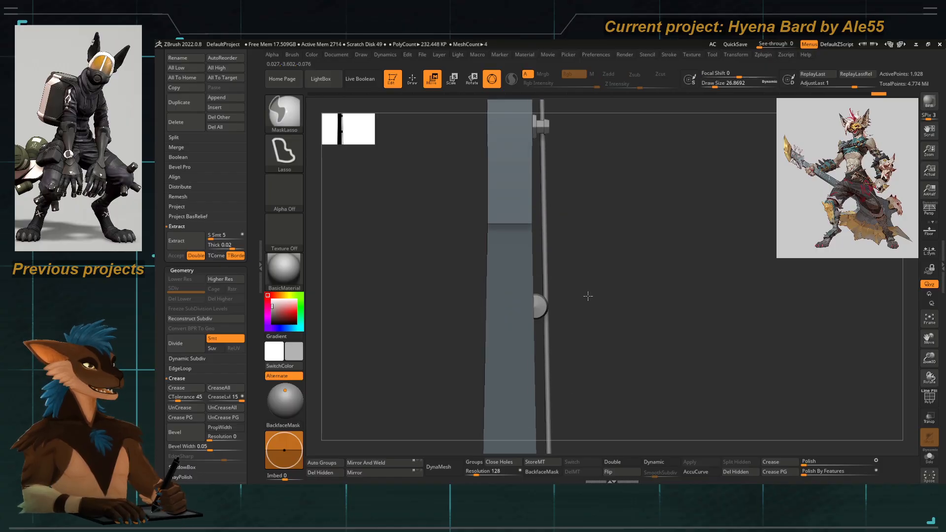
{"action": "left_click", "coordinate": [535, 301], "text": "alt"}
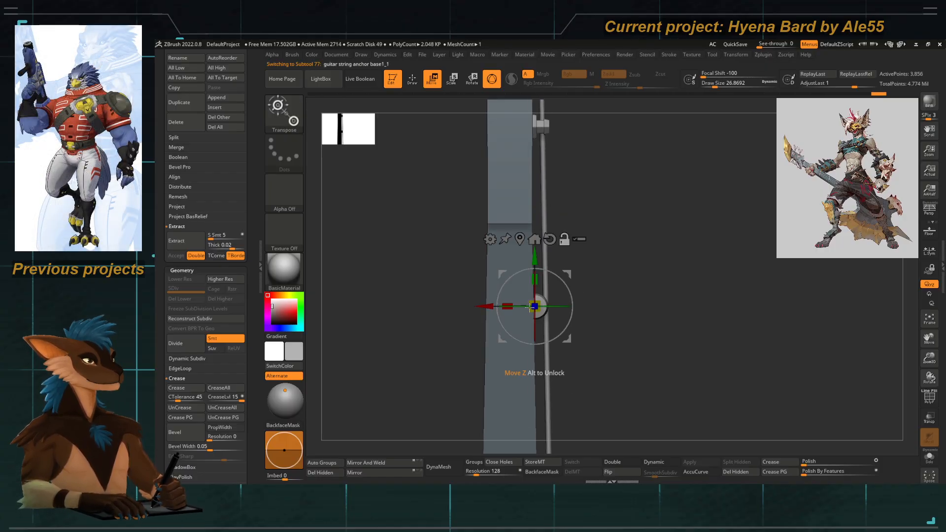
{"action": "mouse_move", "coordinate": [588, 327]}
{"action": "left_mouse_down", "text": "ctrl"}
{"action": "mouse_move", "coordinate": [572, 368]}
{"action": "mouse_move", "coordinate": [586, 340]}
{"action": "left_mouse_up", "text": "ctrl"}
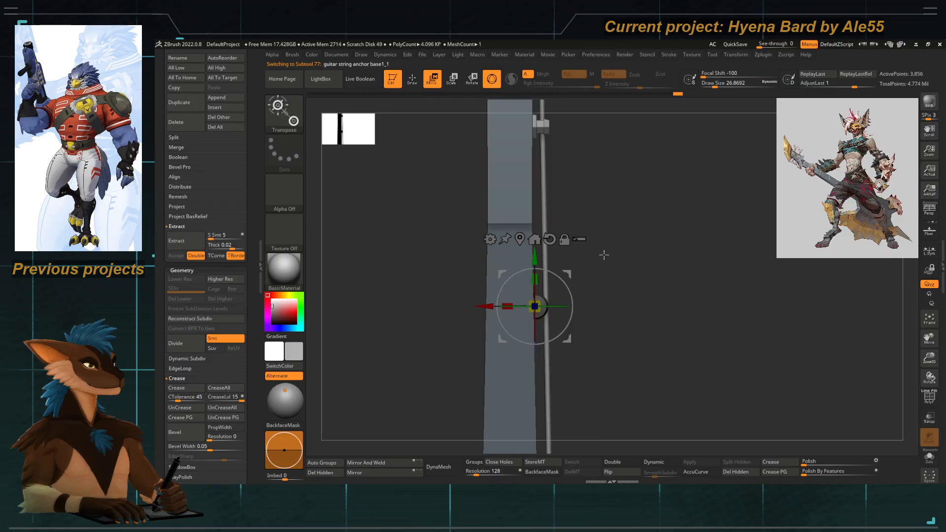
{"action": "left_click_drag", "start_coordinate": [485, 307], "coordinate": [479, 307]}
Isolate the second fret bar from the headstock with an inverted mask and move it slightly into the neck.
{"action": "left_click_drag", "start_coordinate": [470, 344], "coordinate": [442, 120], "text": "alt"}
{"action": "left_click_drag", "start_coordinate": [408, 238], "coordinate": [414, 247], "text": "ctrl"}
{"action": "mouse_move", "coordinate": [403, 262]}
{"action": "left_mouse_down", "text": "ctrl"}
{"action": "mouse_move", "coordinate": [459, 220]}
{"action": "mouse_move", "coordinate": [517, 345]}
{"action": "left_mouse_up", "text": "ctrl"}
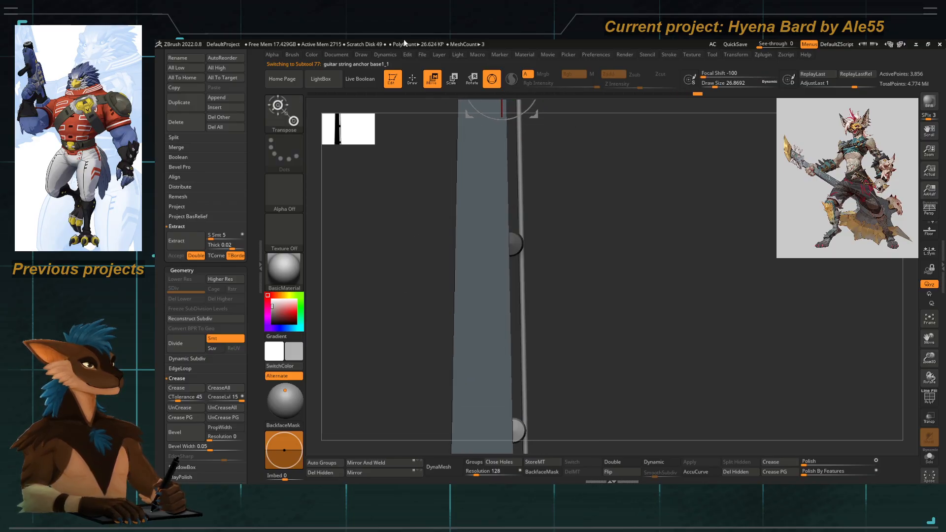
{"action": "key", "text": "ctrl+i"}
{"action": "left_click", "coordinate": [512, 242]}
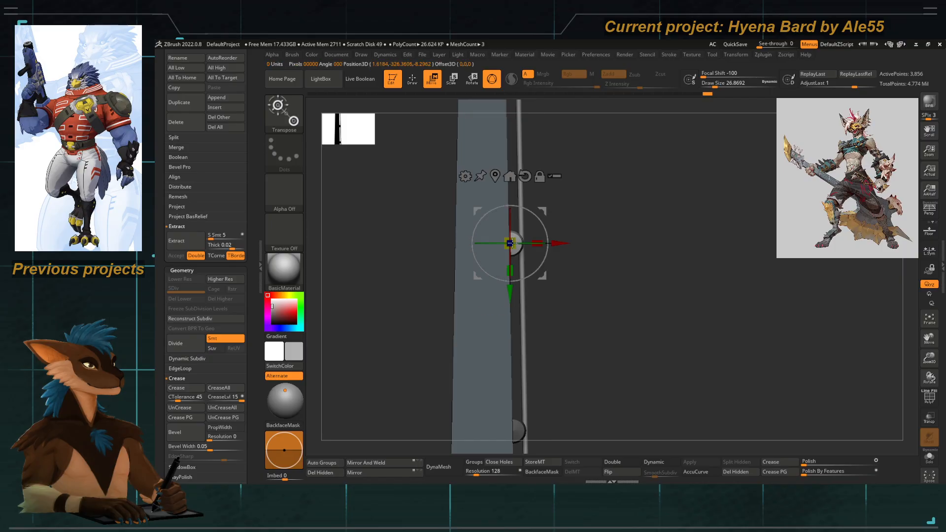
{"action": "left_click", "coordinate": [496, 165], "text": "alt"}
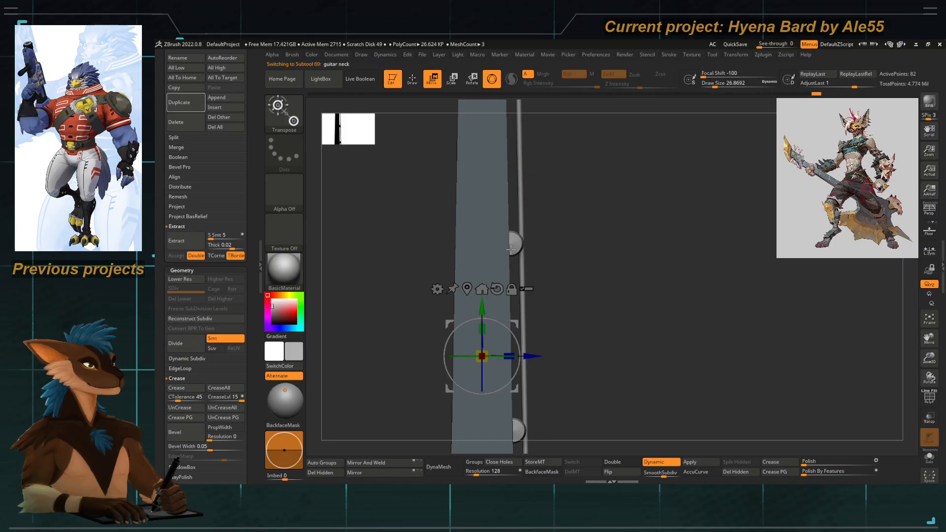
{"action": "left_click", "coordinate": [517, 244], "text": "alt"}
{"action": "left_click", "coordinate": [516, 244]}
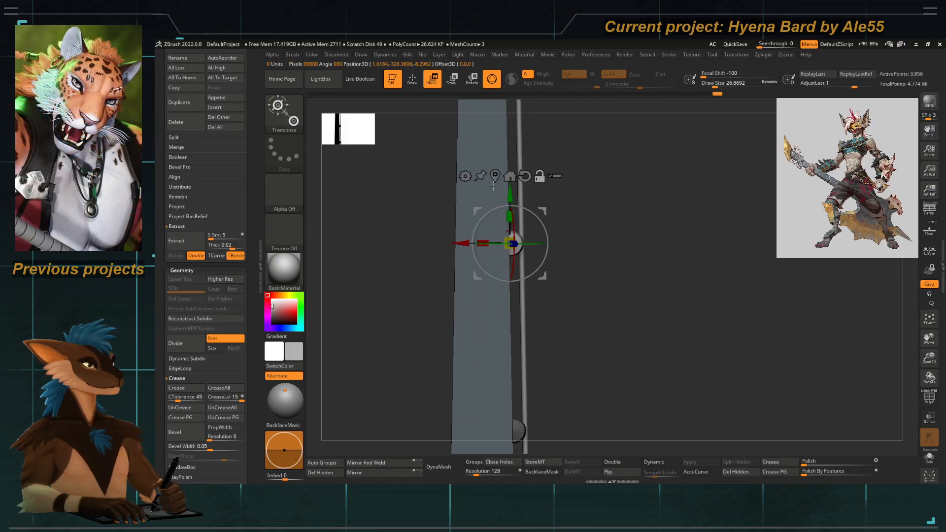
{"action": "left_click_drag", "start_coordinate": [455, 243], "coordinate": [450, 243]}
Isolate the third fret bar from the headstock and sink it slightly into the neck in side view.
{"action": "left_click_drag", "start_coordinate": [448, 357], "coordinate": [446, 141], "text": "alt"}
{"action": "mouse_move", "coordinate": [415, 232]}
{"action": "left_mouse_down", "text": "ctrl"}
{"action": "mouse_move", "coordinate": [408, 245]}
{"action": "mouse_move", "coordinate": [415, 198]}
{"action": "left_mouse_up", "text": "ctrl"}
{"action": "key", "text": "ctrl+i"}
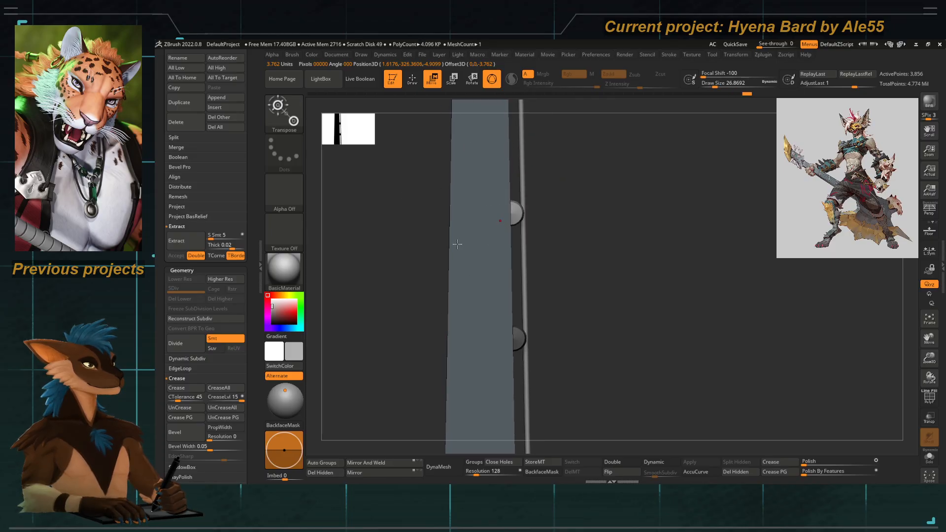
{"action": "left_click", "coordinate": [514, 213]}
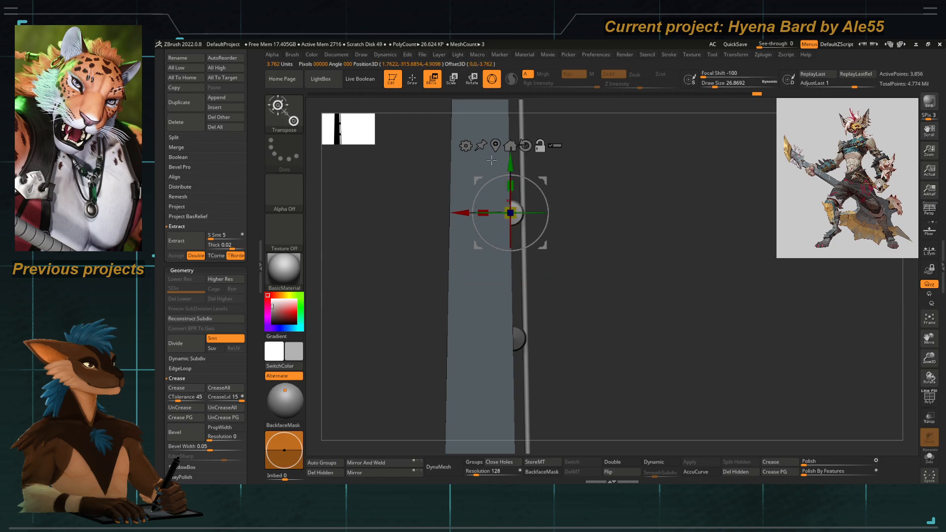
{"action": "left_click_drag", "start_coordinate": [458, 217], "coordinate": [458, 219]}
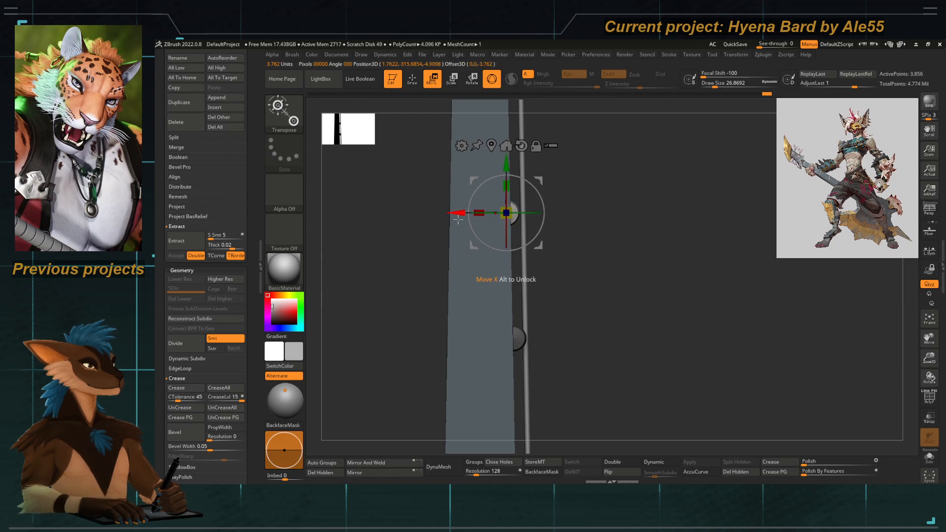
Isolate the fourth fret bar from the headstock, reset the gizmo's orientation, and move the bar slightly into the neck.
{"action": "left_click", "coordinate": [516, 349]}
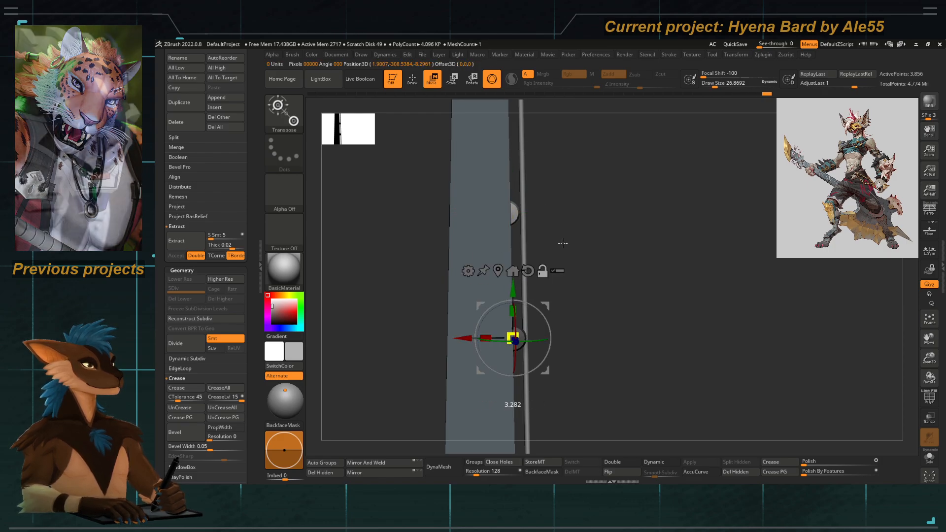
{"action": "left_click", "coordinate": [516, 223]}
{"action": "left_click", "coordinate": [521, 335]}
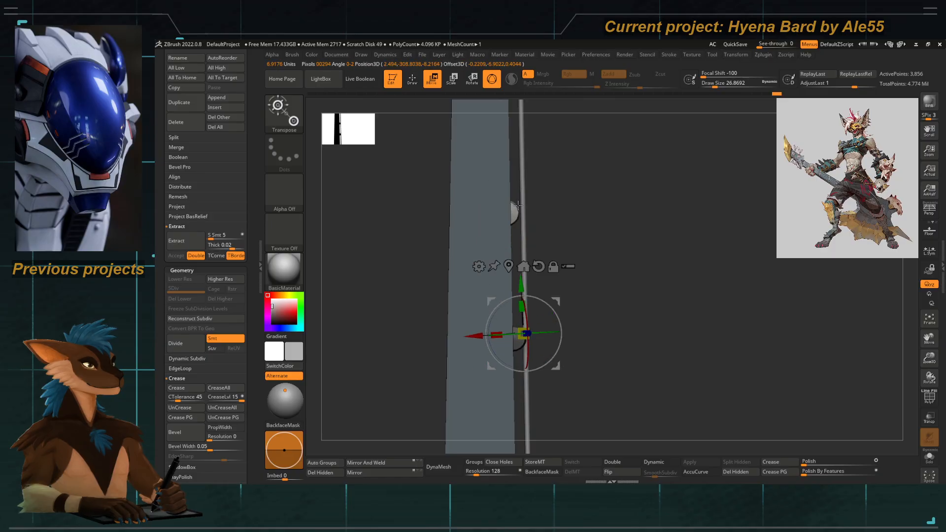
{"action": "left_click", "coordinate": [519, 346], "text": "alt"}
{"action": "left_click_drag", "start_coordinate": [562, 304], "coordinate": [553, 203], "text": "alt"}
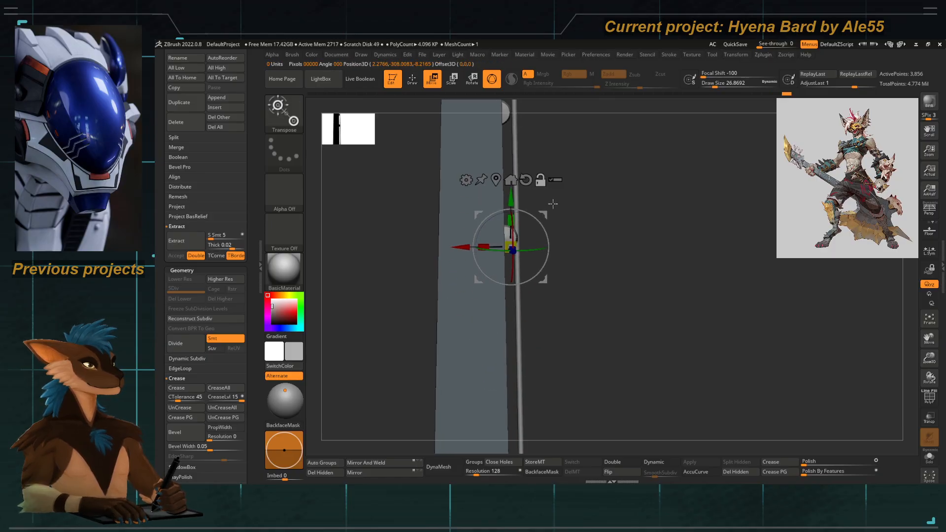
{"action": "left_click_drag", "start_coordinate": [564, 327], "coordinate": [439, 180], "text": "ctrl"}
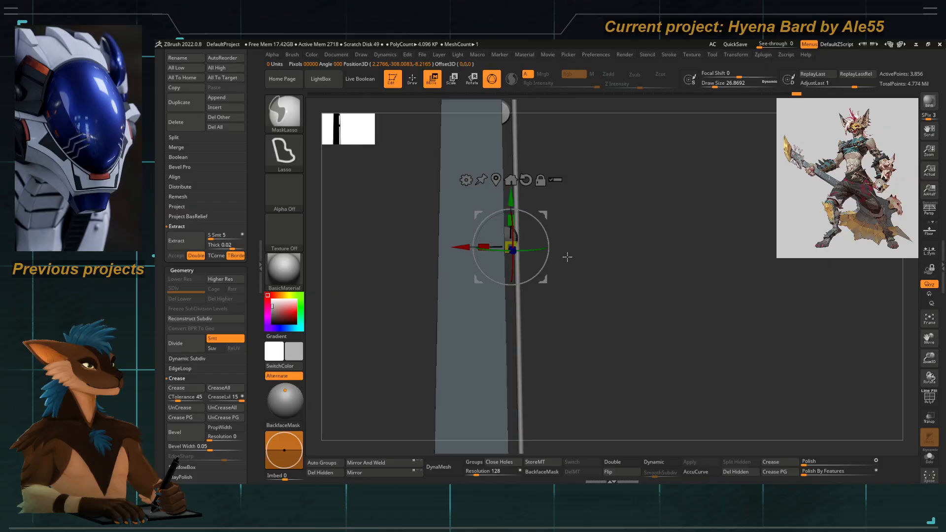
{"action": "left_click", "coordinate": [496, 180]}
{"action": "left_click", "coordinate": [520, 171]}
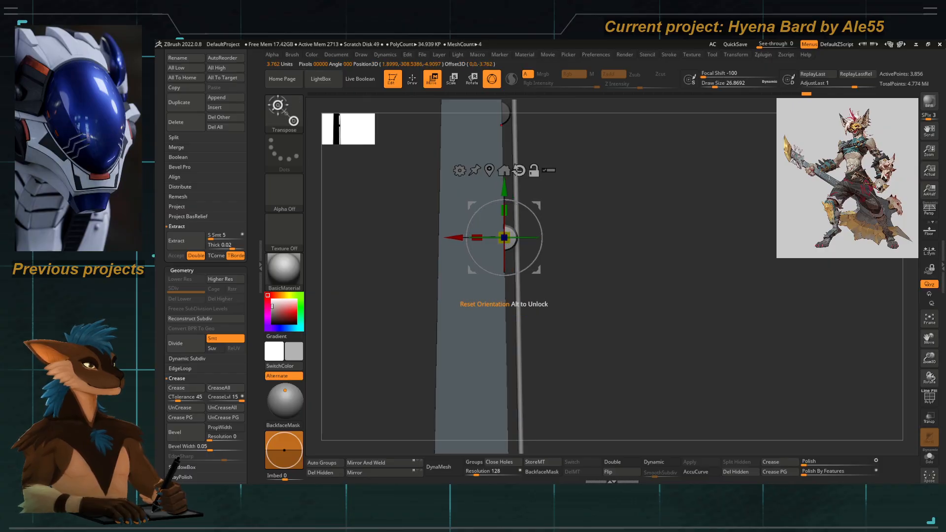
{"action": "left_click_drag", "start_coordinate": [453, 238], "coordinate": [449, 238]}
Isolate the group of four fret bars near the guitar body and move them together slightly toward the neck.
{"action": "right_click_drag", "start_coordinate": [446, 327], "coordinate": [445, 112], "text": "alt"}
{"action": "right_click_drag", "start_coordinate": [572, 258], "coordinate": [583, 209]}
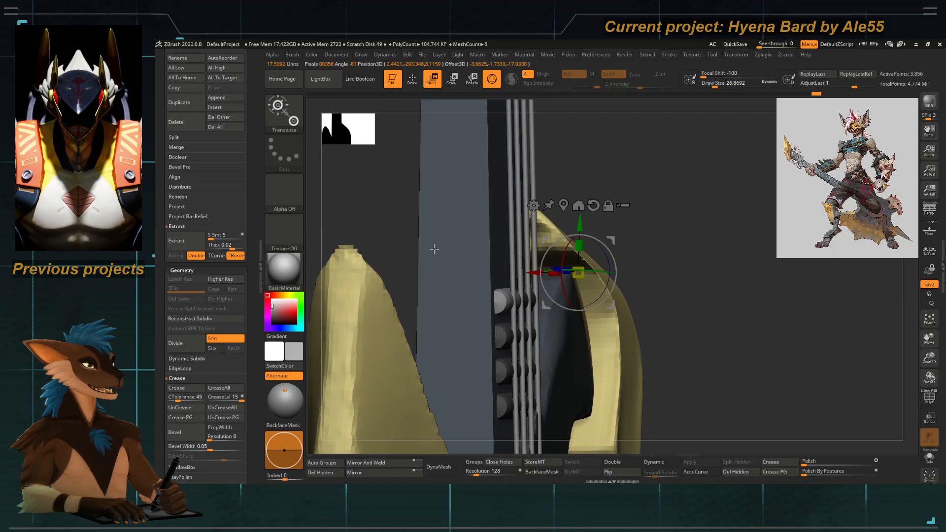
{"action": "left_click_drag", "start_coordinate": [402, 244], "coordinate": [516, 220], "text": "ctrl"}
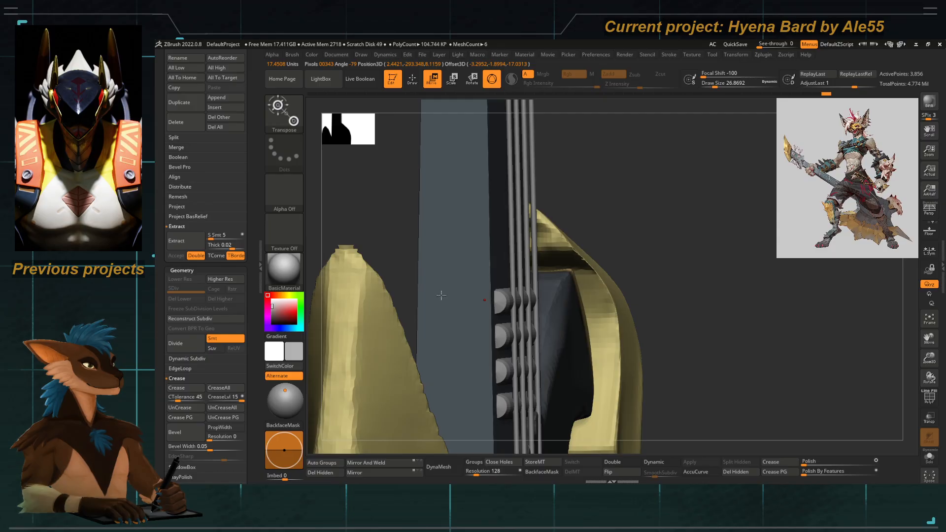
{"action": "right_click_drag", "start_coordinate": [441, 295], "coordinate": [424, 225], "text": "ctrl"}
{"action": "mouse_move", "coordinate": [464, 266]}
{"action": "right_mouse_down", "text": "alt"}
{"action": "mouse_move", "coordinate": [450, 306]}
{"action": "mouse_move", "coordinate": [456, 373]}
{"action": "mouse_move", "coordinate": [453, 281]}
{"action": "right_mouse_up", "text": "alt"}
{"action": "left_click", "coordinate": [463, 134]}
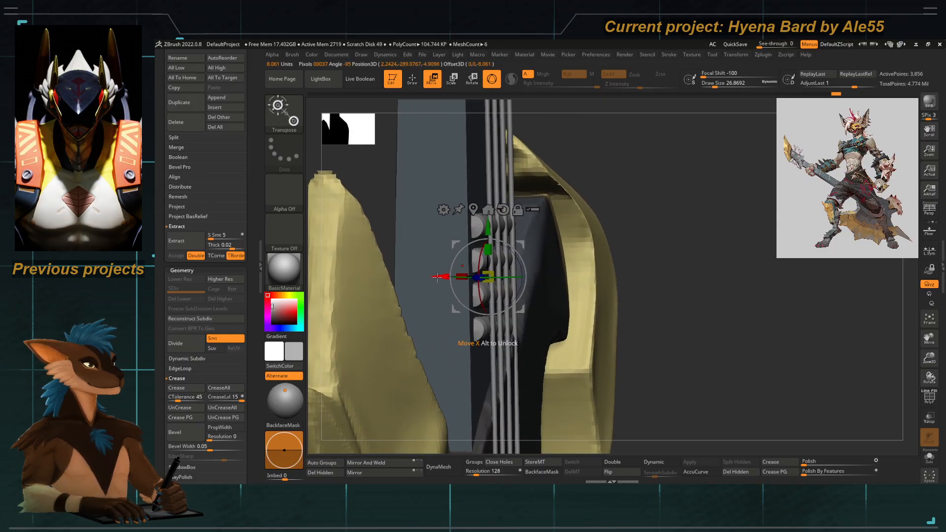
{"action": "left_click_drag", "start_coordinate": [437, 277], "coordinate": [434, 277]}
Leave the move gizmo and examine how the lower fret bars and strings sit against the neck.
{"action": "right_click_drag", "start_coordinate": [436, 269], "coordinate": [444, 320], "text": "ctrl"}
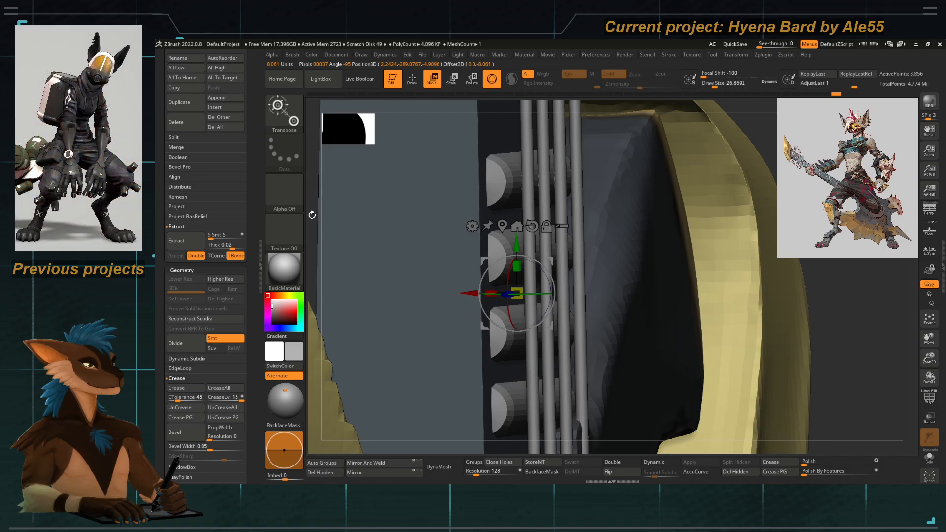
{"action": "right_click_drag", "start_coordinate": [311, 215], "coordinate": [355, 216], "text": "shift"}
{"action": "right_click_drag", "start_coordinate": [387, 296], "coordinate": [377, 222], "text": "ctrl"}
{"action": "key", "text": "q"}
{"action": "right_click_drag", "start_coordinate": [580, 209], "coordinate": [518, 209]}
{"action": "mouse_move", "coordinate": [424, 247]}
{"action": "right_mouse_down", "text": "ctrl"}
{"action": "mouse_move", "coordinate": [425, 144]}
{"action": "mouse_move", "coordinate": [425, 235]}
{"action": "mouse_move", "coordinate": [445, 211]}
{"action": "mouse_move", "coordinate": [468, 271]}
{"action": "mouse_move", "coordinate": [449, 273]}
{"action": "mouse_move", "coordinate": [476, 272]}
{"action": "right_mouse_up", "text": "ctrl"}
{"action": "mouse_move", "coordinate": [496, 150]}
{"action": "right_mouse_down", "text": "alt"}
{"action": "mouse_move", "coordinate": [492, 272]}
{"action": "mouse_move", "coordinate": [446, 227]}
{"action": "right_mouse_up", "text": "alt"}
Select the guitar neck and compare it with dynamic subdivision off and on.
{"action": "left_click", "coordinate": [489, 254], "text": "alt"}
{"action": "mouse_move", "coordinate": [446, 227]}
{"action": "right_mouse_down", "text": "shift"}
{"action": "mouse_move", "coordinate": [434, 252]}
{"action": "mouse_move", "coordinate": [433, 183]}
{"action": "mouse_move", "coordinate": [475, 314]}
{"action": "mouse_move", "coordinate": [489, 251]}
{"action": "mouse_move", "coordinate": [513, 290]}
{"action": "right_mouse_up", "text": "shift"}
{"action": "mouse_move", "coordinate": [512, 249]}
{"action": "right_mouse_down", "text": "alt"}
{"action": "mouse_move", "coordinate": [513, 300]}
{"action": "mouse_move", "coordinate": [467, 272]}
{"action": "mouse_move", "coordinate": [497, 281]}
{"action": "right_mouse_up", "text": "alt"}
{"action": "key", "text": "shift+d"}
{"action": "key", "text": "d"}
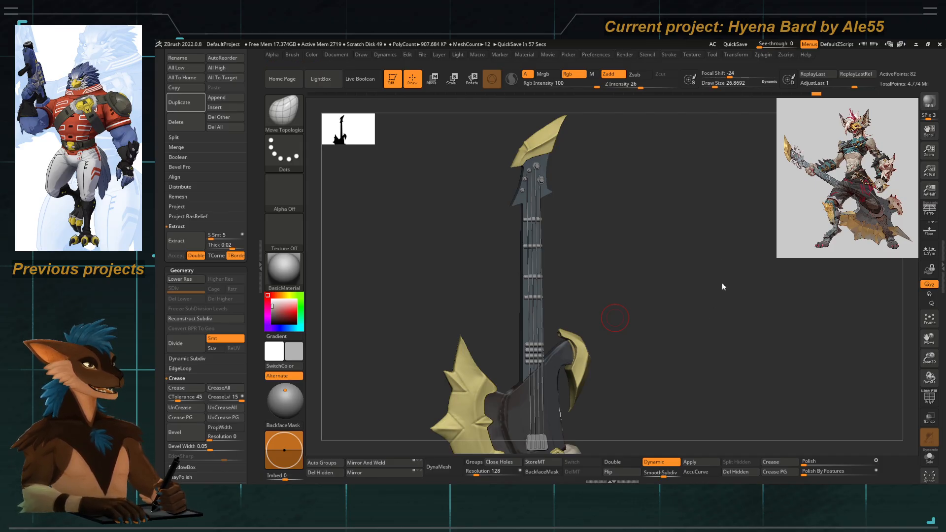
Examine how the string ends line up with the hexagonal headstock bolts and the fret bars along the neck.
{"action": "left_click_drag", "start_coordinate": [430, 259], "coordinate": [470, 261]}
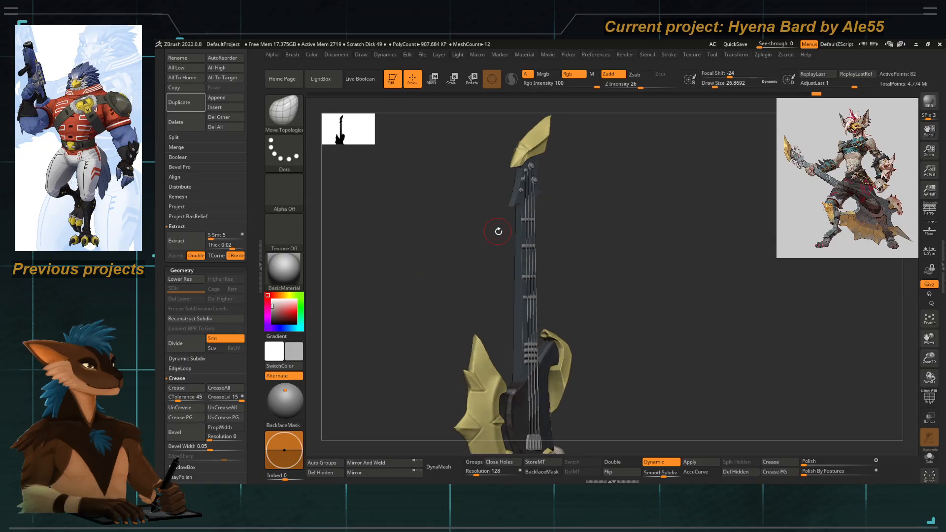
{"action": "right_click_drag", "start_coordinate": [525, 185], "coordinate": [395, 266], "text": "ctrl"}
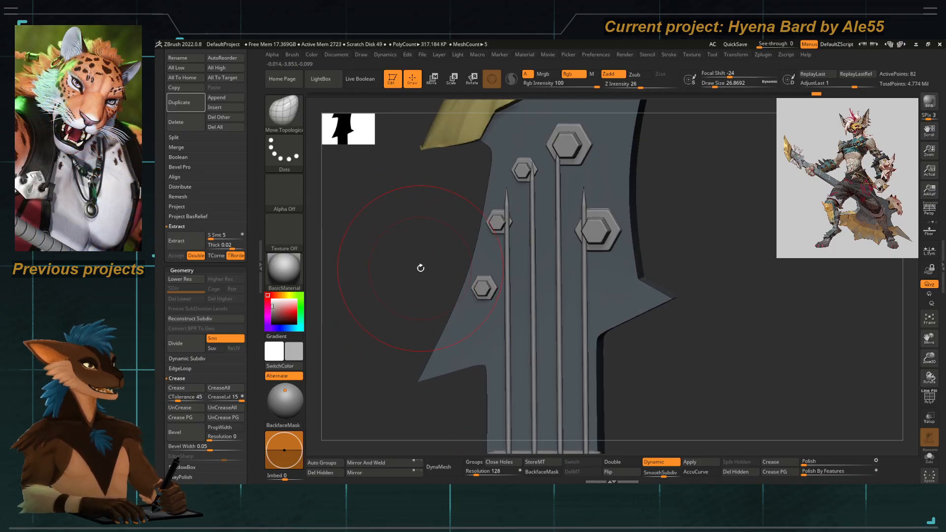
{"action": "right_click_drag", "start_coordinate": [434, 268], "coordinate": [456, 275]}
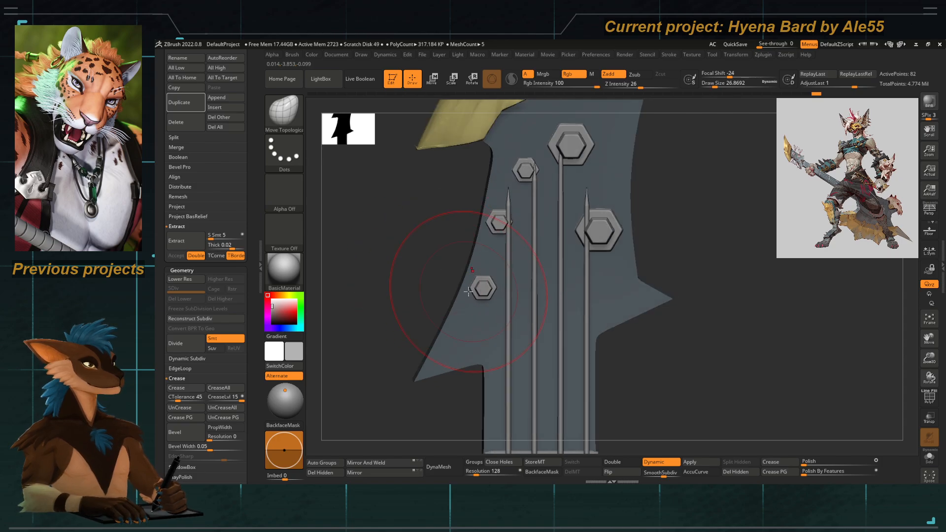
{"action": "right_click_drag", "start_coordinate": [410, 255], "coordinate": [411, 207]}
{"action": "right_click_drag", "start_coordinate": [450, 338], "coordinate": [461, 279], "text": "alt"}
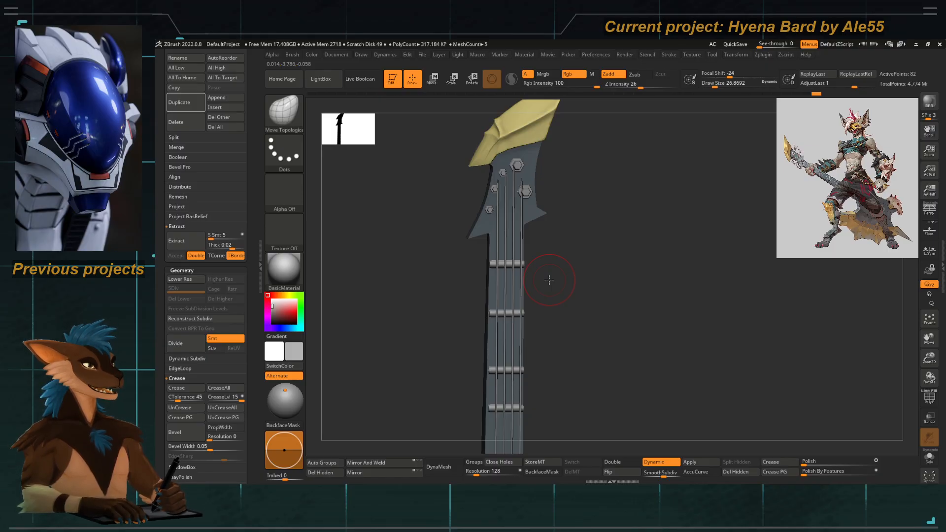
{"action": "left_click_drag", "start_coordinate": [397, 345], "coordinate": [478, 297]}
Open the mesh picker for adding a new subtool after the guitar neck.
{"action": "scroll", "coordinate": [256, 224], "scroll_direction": "up", "scroll_amount": 10}
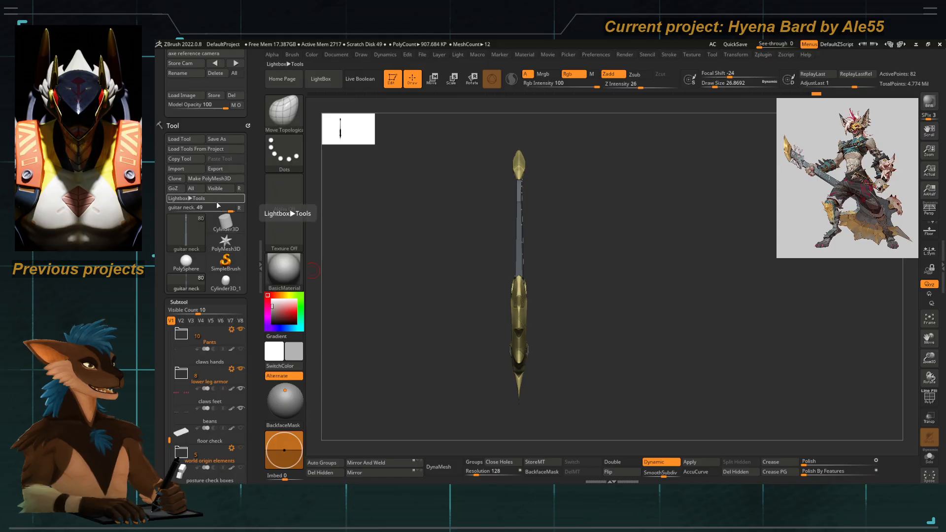
{"action": "scroll", "coordinate": [227, 276], "scroll_direction": "down", "scroll_amount": 8}
{"action": "left_click", "coordinate": [221, 312]}
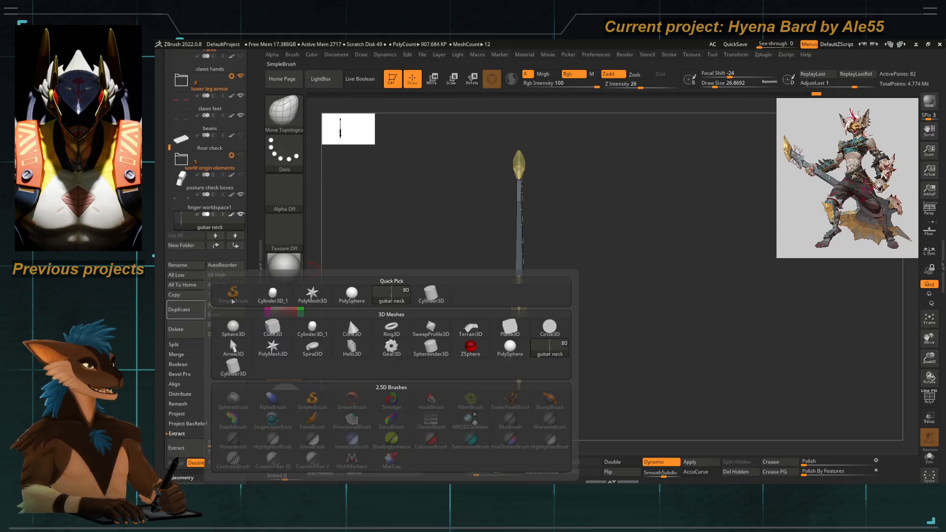
Append a Cylinder3D mesh as a new subtool to the character.
{"action": "left_click", "coordinate": [217, 305]}
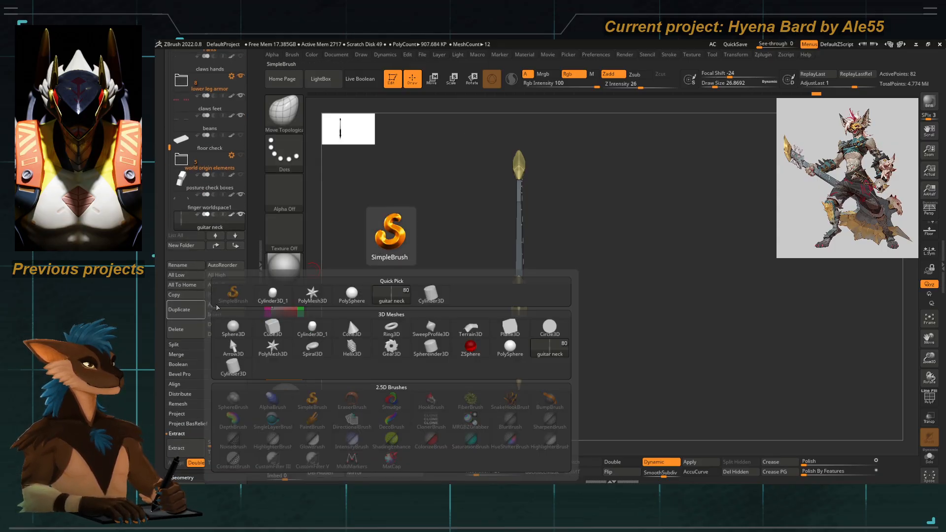
{"action": "mouse_move", "coordinate": [312, 332]}
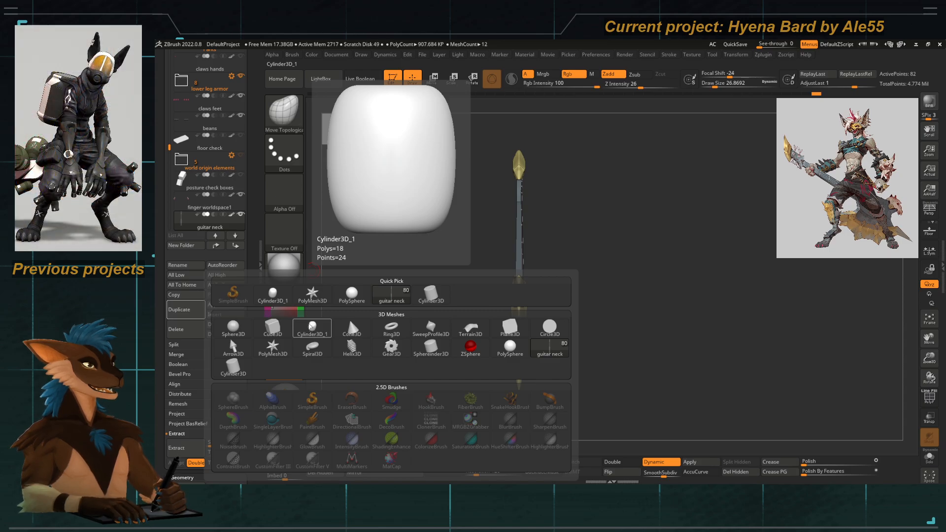
{"action": "left_click", "coordinate": [234, 374]}
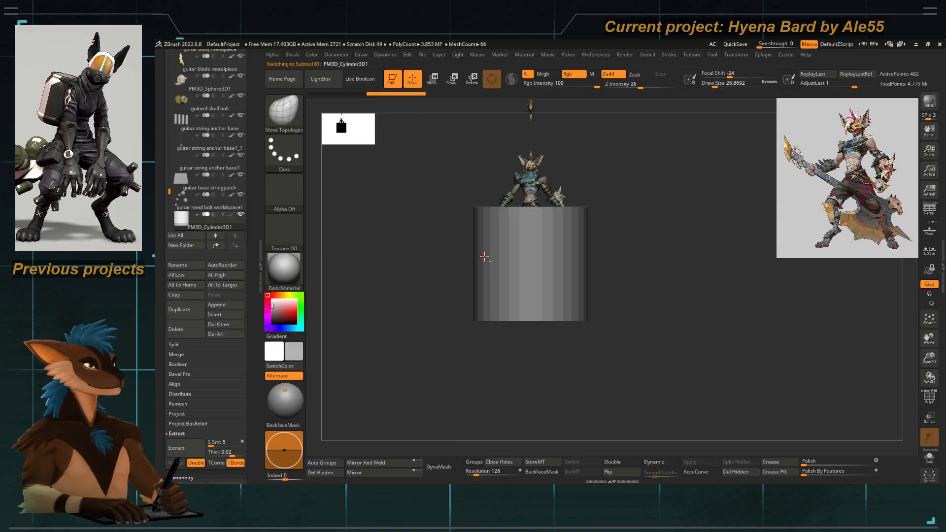
Scale the new cylinder down and move it up above the character's head.
{"action": "key", "text": "e"}
{"action": "left_click_drag", "start_coordinate": [530, 264], "coordinate": [510, 294]}
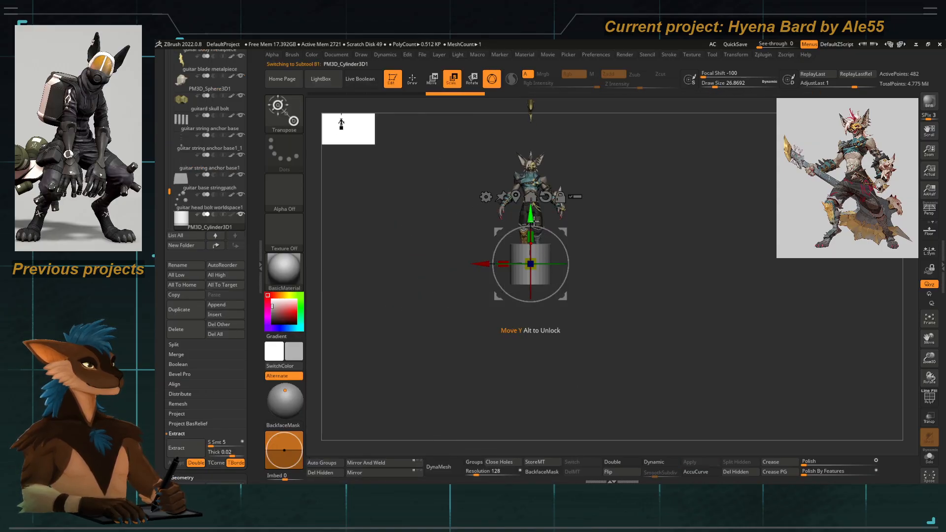
{"action": "left_click_drag", "start_coordinate": [530, 215], "coordinate": [530, 102]}
{"action": "right_click_drag", "start_coordinate": [530, 102], "coordinate": [521, 336], "text": "ctrl"}
{"action": "left_click_drag", "start_coordinate": [513, 227], "coordinate": [510, 255]}
{"action": "left_click_drag", "start_coordinate": [516, 177], "coordinate": [516, 156]}
{"action": "right_click_drag", "start_coordinate": [515, 156], "coordinate": [514, 206], "text": "ctrl"}
{"action": "left_click_drag", "start_coordinate": [513, 207], "coordinate": [512, 216]}
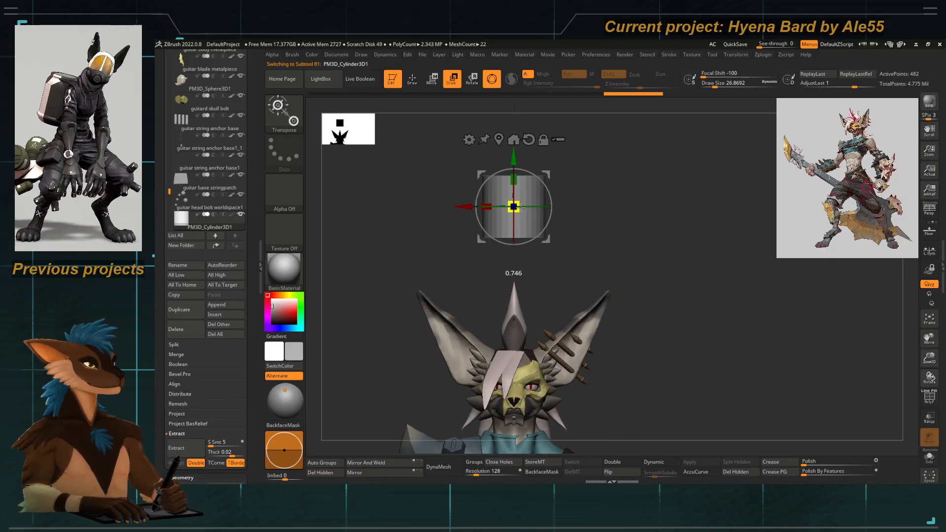
Reshape the cylinder into a thin vertical rod between the head and the floating guitar.
{"action": "left_click_drag", "start_coordinate": [514, 179], "coordinate": [513, 156]}
{"action": "left_click_drag", "start_coordinate": [514, 207], "coordinate": [513, 234]}
{"action": "right_click_drag", "start_coordinate": [501, 199], "coordinate": [511, 227], "text": "ctrl"}
{"action": "right_click_drag", "start_coordinate": [510, 226], "coordinate": [514, 279], "text": "alt"}
{"action": "left_click_drag", "start_coordinate": [516, 232], "coordinate": [514, 192]}
{"action": "right_click_drag", "start_coordinate": [472, 282], "coordinate": [406, 317]}
{"action": "key", "text": "q"}
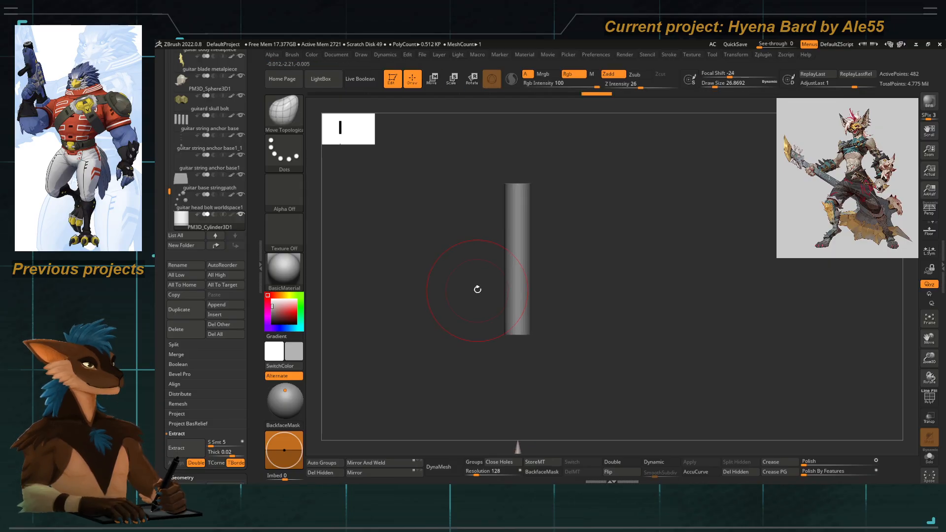
{"action": "mouse_move", "coordinate": [477, 288]}
{"action": "right_mouse_down", "text": "ctrl"}
{"action": "mouse_move", "coordinate": [439, 238]}
{"action": "mouse_move", "coordinate": [448, 256]}
{"action": "right_mouse_up", "text": "ctrl"}
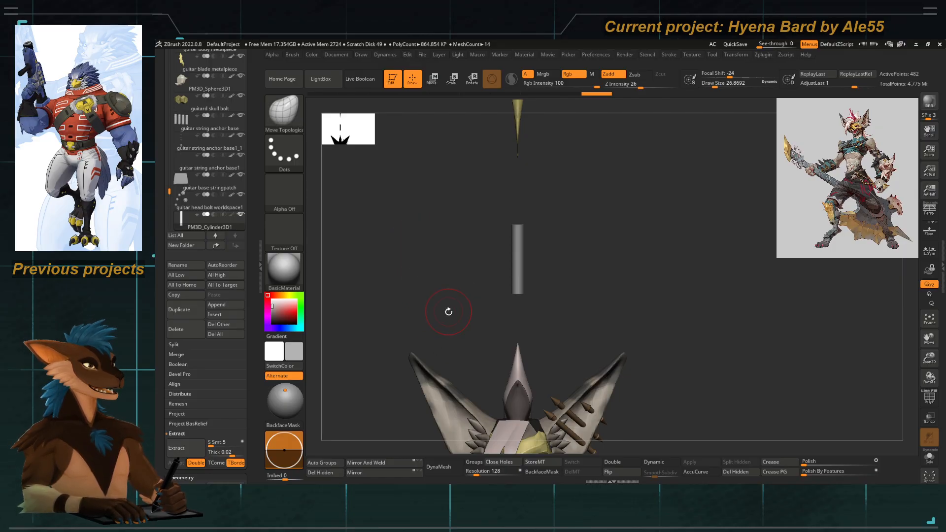
Append a cube as a new subtool and turn on its PolyFrame display.
{"action": "key", "text": "shift"}
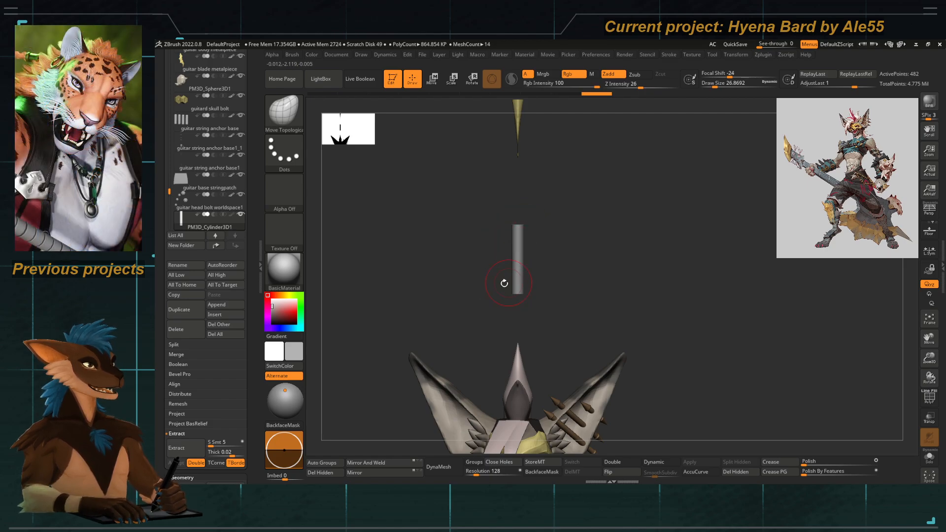
{"action": "scroll", "coordinate": [252, 306], "scroll_direction": "up", "scroll_amount": 5}
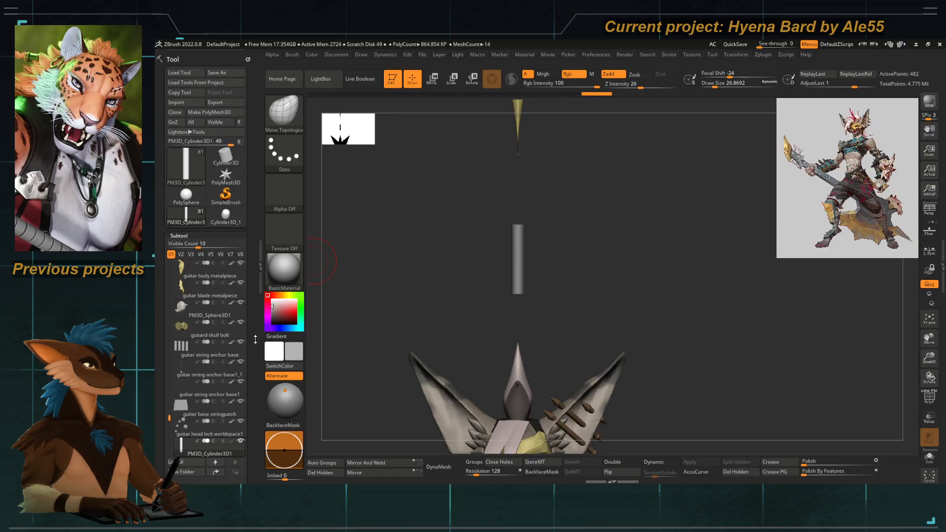
{"action": "scroll", "coordinate": [255, 346], "scroll_direction": "down", "scroll_amount": 6}
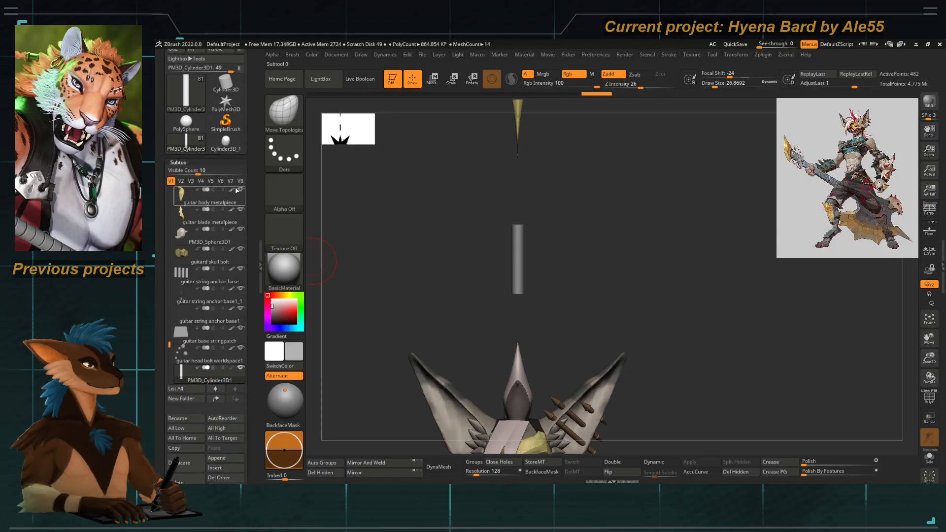
{"action": "scroll", "coordinate": [248, 283], "scroll_direction": "down", "scroll_amount": 7}
{"action": "left_click", "coordinate": [224, 326]}
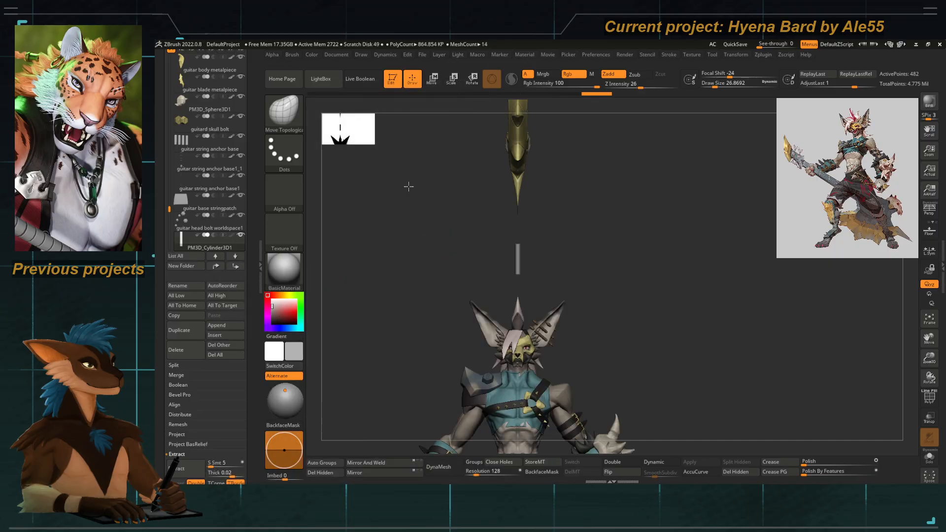
{"action": "left_click", "coordinate": [433, 340], "text": "alt"}
{"action": "right_click_drag", "start_coordinate": [433, 340], "coordinate": [448, 174], "text": "ctrl"}
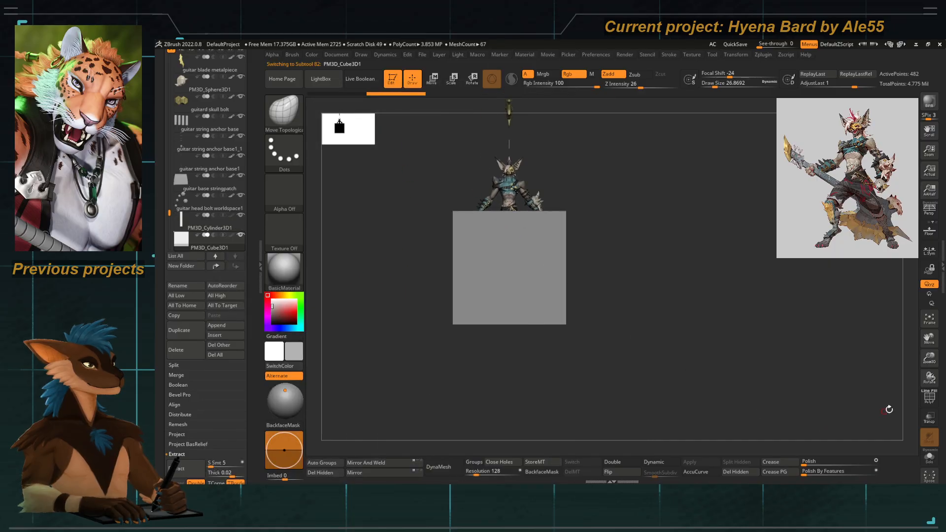
{"action": "left_click", "coordinate": [930, 398]}
{"action": "right_click_drag", "start_coordinate": [481, 255], "coordinate": [501, 302], "text": "ctrl"}
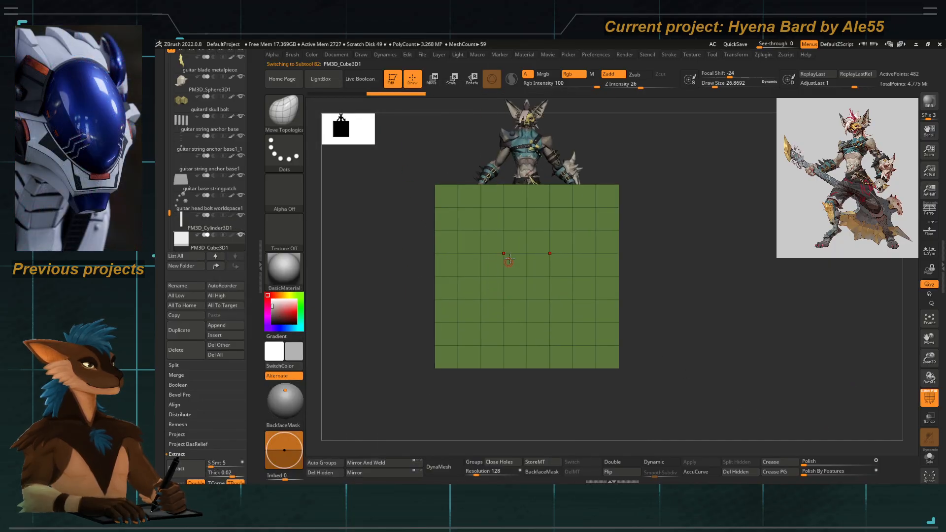
Mask a vertical strip in the middle of the cube's front face with MaskPen and make it its own polygroup.
{"action": "key", "text": "space"}
{"action": "mouse_move", "coordinate": [510, 259]}
{"action": "left_mouse_down"}
{"action": "mouse_move", "coordinate": [521, 254]}
{"action": "mouse_move", "coordinate": [521, 223]}
{"action": "mouse_move", "coordinate": [538, 253]}
{"action": "mouse_move", "coordinate": [522, 303]}
{"action": "left_mouse_up"}
{"action": "key", "text": "ctrl+z"}
{"action": "left_click", "coordinate": [291, 129], "text": "ctrl"}
{"action": "left_click", "coordinate": [442, 128], "text": "ctrl"}
{"action": "key", "text": "space"}
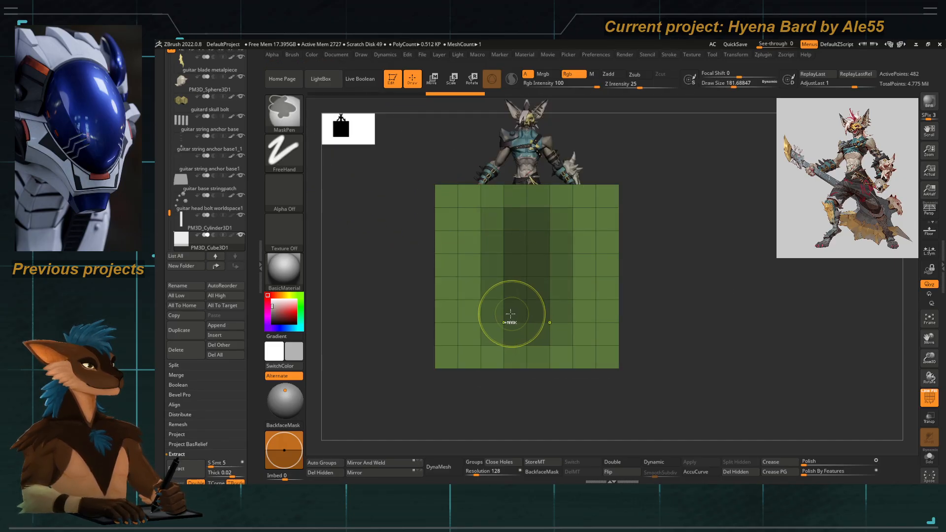
{"action": "key", "text": "ctrl+w"}
Isolate the strip's polygroup and delete the hidden rest of the cube.
{"action": "left_click", "coordinate": [525, 273], "text": "ctrl+shift"}
{"action": "left_click_drag", "start_coordinate": [486, 295], "coordinate": [484, 313], "text": "alt"}
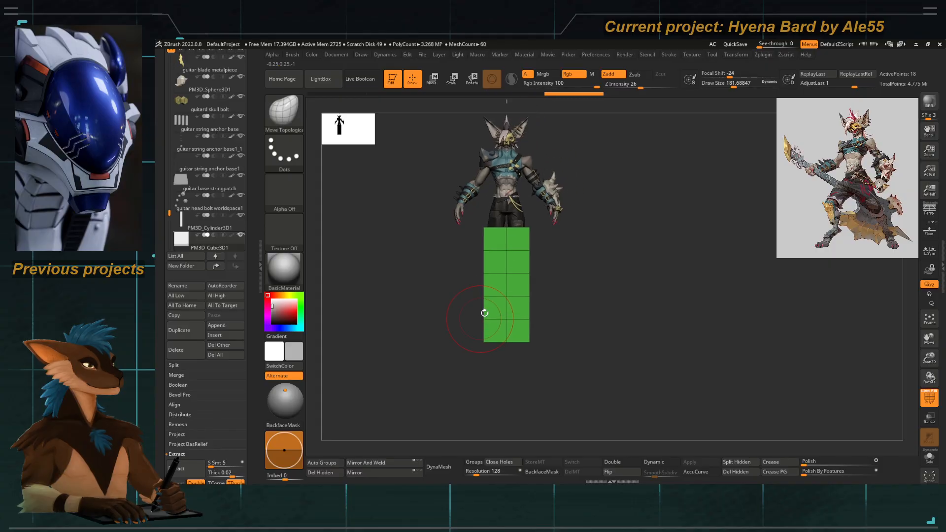
{"action": "left_click", "coordinate": [733, 472]}
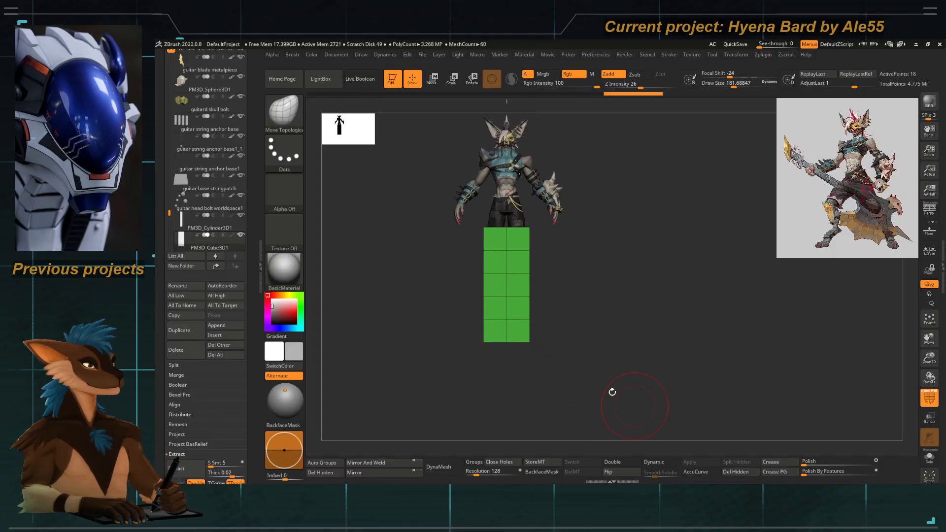
Move the flat strip back and up above the character's head, and scale it down to the top of the rod.
{"action": "left_click_drag", "start_coordinate": [476, 292], "coordinate": [467, 311], "text": "alt"}
{"action": "mouse_move", "coordinate": [471, 357]}
{"action": "left_mouse_down"}
{"action": "mouse_move", "coordinate": [444, 364]}
{"action": "mouse_move", "coordinate": [485, 353]}
{"action": "left_mouse_up"}
{"action": "key", "text": "w"}
{"action": "left_click", "coordinate": [558, 260], "text": "alt"}
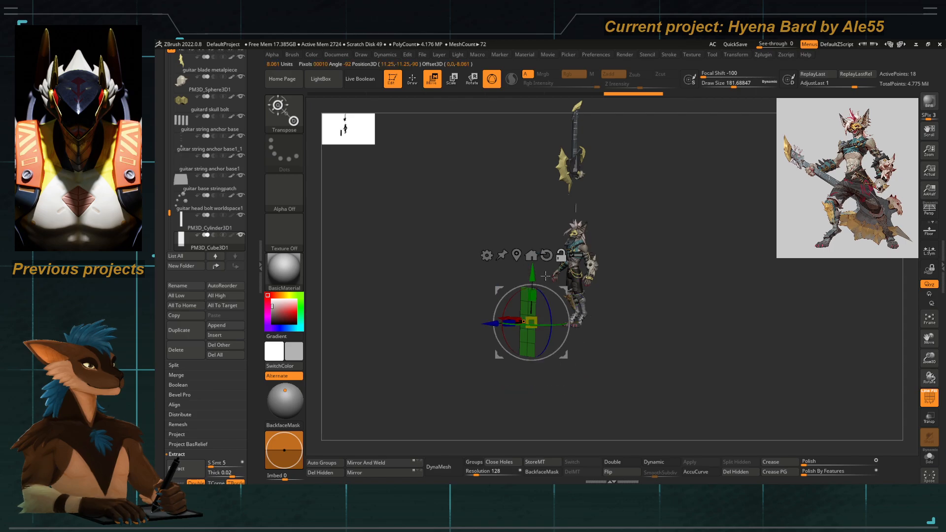
{"action": "left_click_drag", "start_coordinate": [488, 322], "coordinate": [537, 322]}
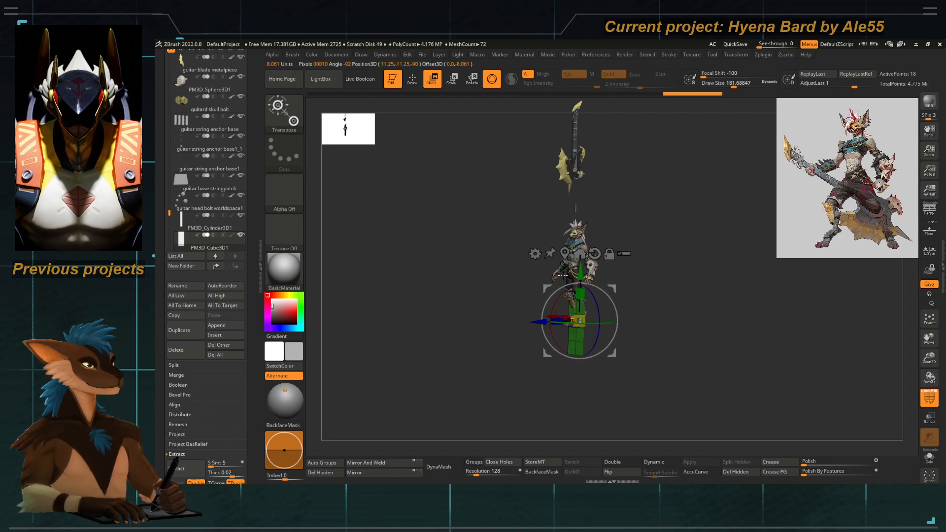
{"action": "left_click_drag", "start_coordinate": [582, 272], "coordinate": [583, 150]}
{"action": "left_click_drag", "start_coordinate": [501, 226], "coordinate": [530, 230], "text": "shift"}
{"action": "left_click_drag", "start_coordinate": [548, 276], "coordinate": [541, 379], "text": "alt"}
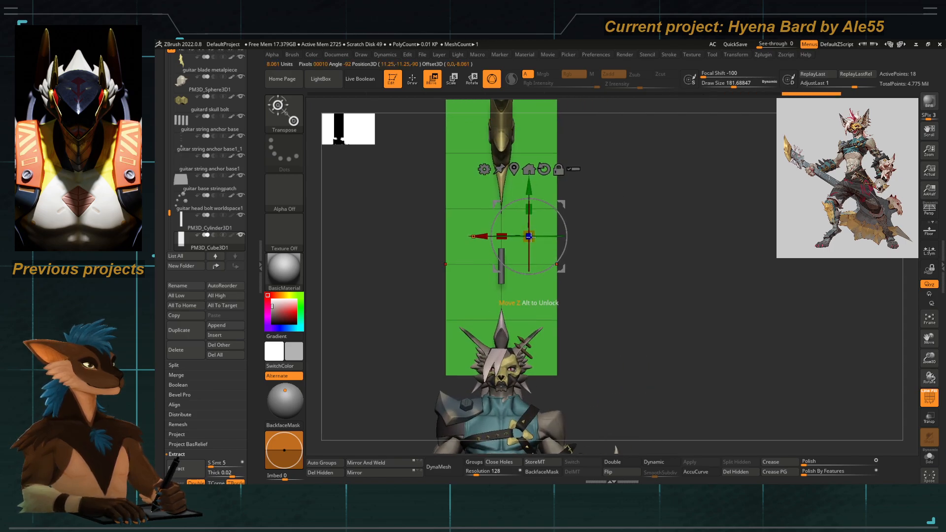
{"action": "left_click_drag", "start_coordinate": [527, 233], "coordinate": [514, 384]}
Recentre the gizmo on the flat strip, then shorten and widen it into a plate across the rod's upper end.
{"action": "left_click_drag", "start_coordinate": [505, 298], "coordinate": [575, 299], "text": "alt"}
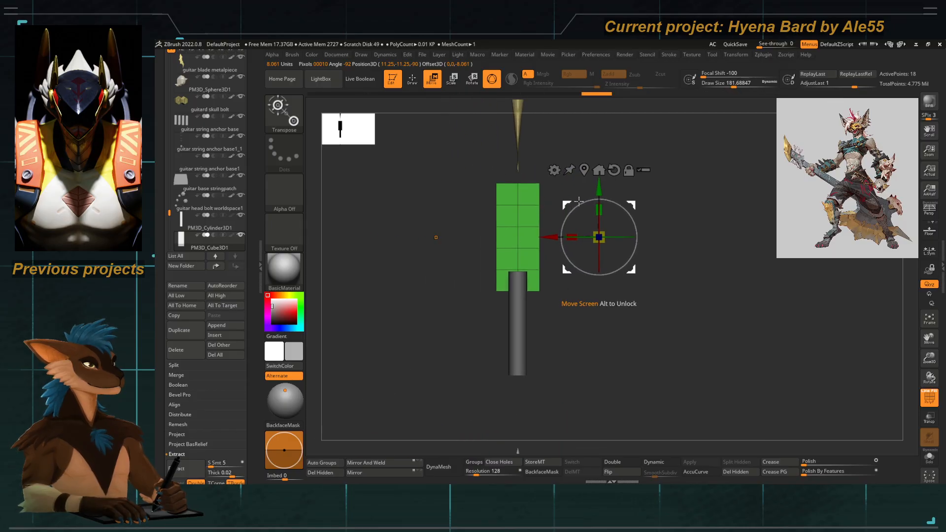
{"action": "left_click", "coordinate": [584, 171]}
{"action": "left_click_drag", "start_coordinate": [483, 250], "coordinate": [533, 245], "text": "alt"}
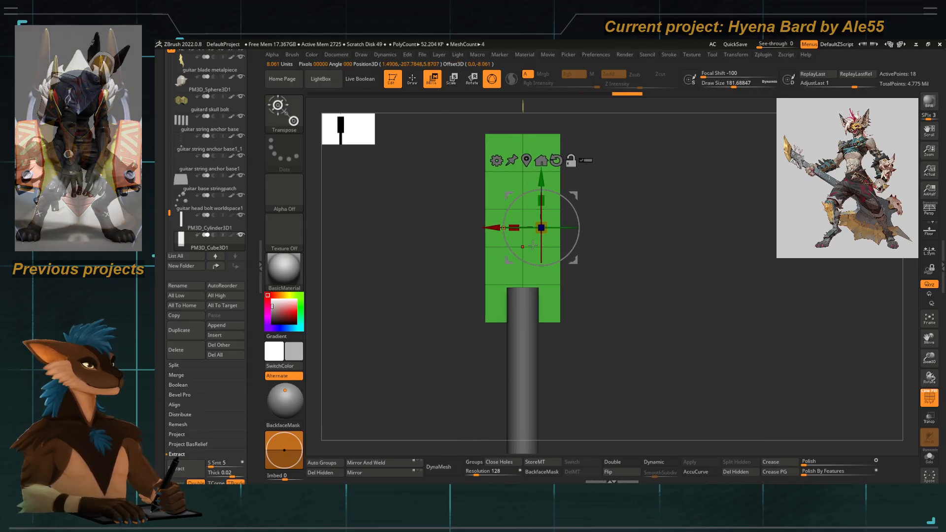
{"action": "left_click_drag", "start_coordinate": [541, 201], "coordinate": [541, 224]}
{"action": "left_click_drag", "start_coordinate": [541, 180], "coordinate": [542, 234]}
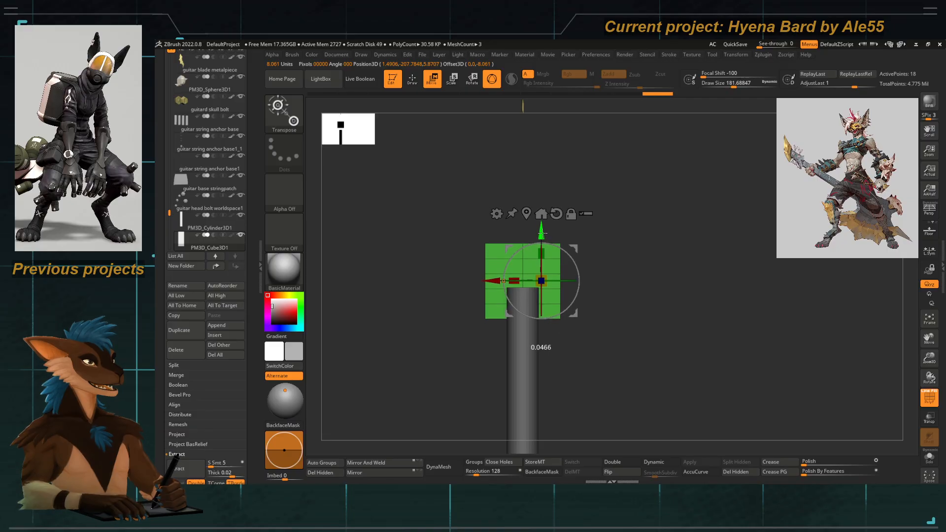
{"action": "left_click_drag", "start_coordinate": [472, 246], "coordinate": [508, 262], "text": "alt"}
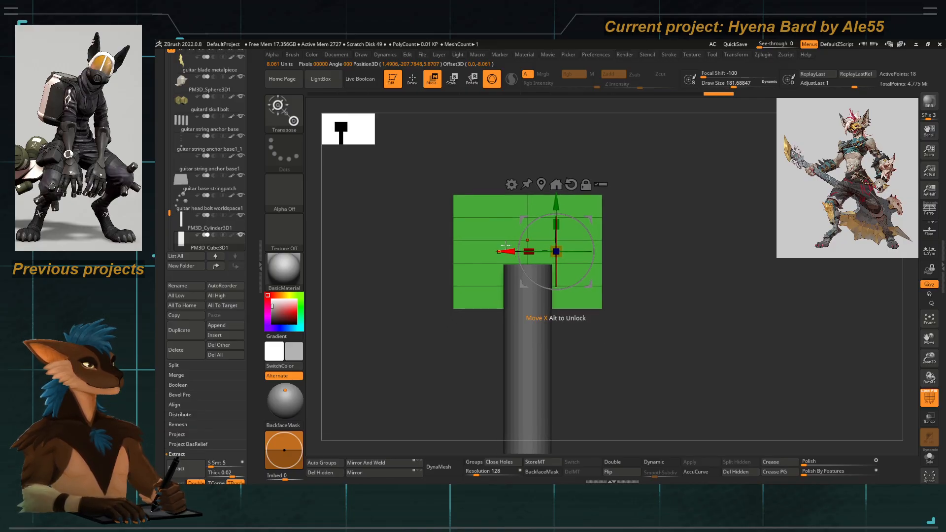
Delete the plate's horizontal edge loops with ZModeler, keeping only the vertical centre edge.
{"action": "key", "text": "b"}
{"action": "key", "text": "z"}
{"action": "key", "text": "m"}
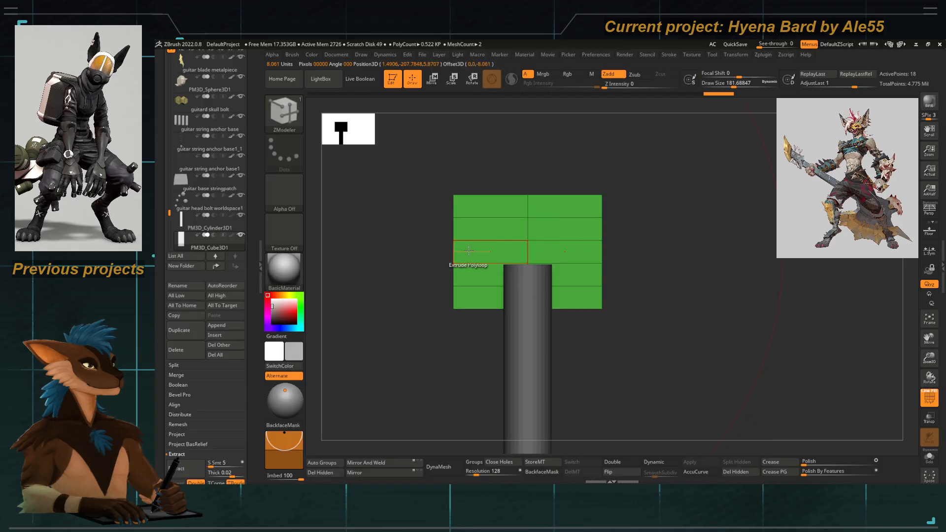
{"action": "left_click", "coordinate": [477, 216]}
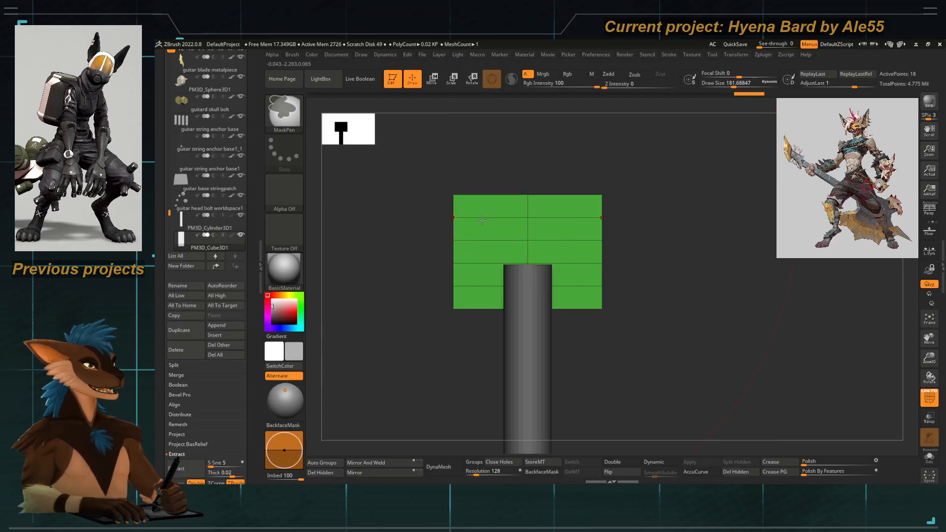
{"action": "left_click", "coordinate": [482, 240]}
{"action": "left_click", "coordinate": [480, 289]}
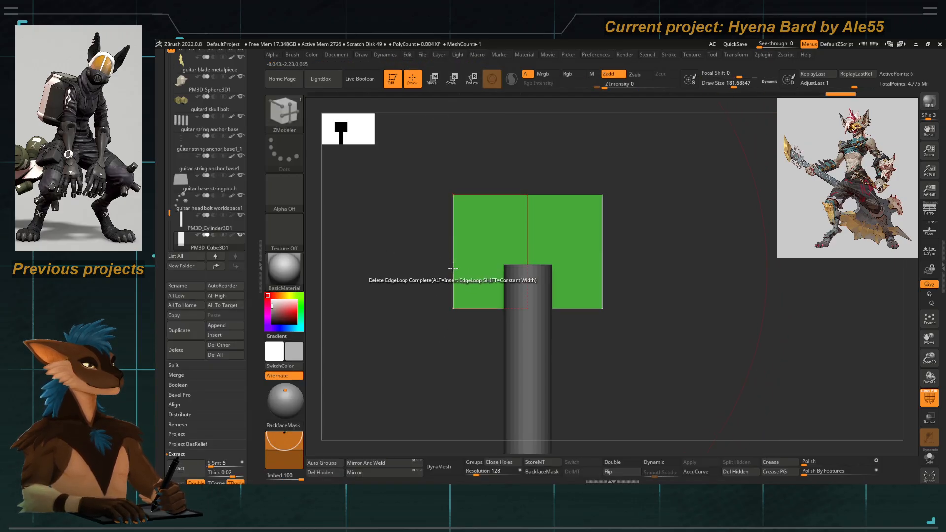
Reshape the plate into a symmetrical V with Move Topological, lowering the upper centre point and raising the lower outer corners.
{"action": "key", "text": "b"}
{"action": "key", "text": "m"}
{"action": "key", "text": "t"}
{"action": "key", "text": "space"}
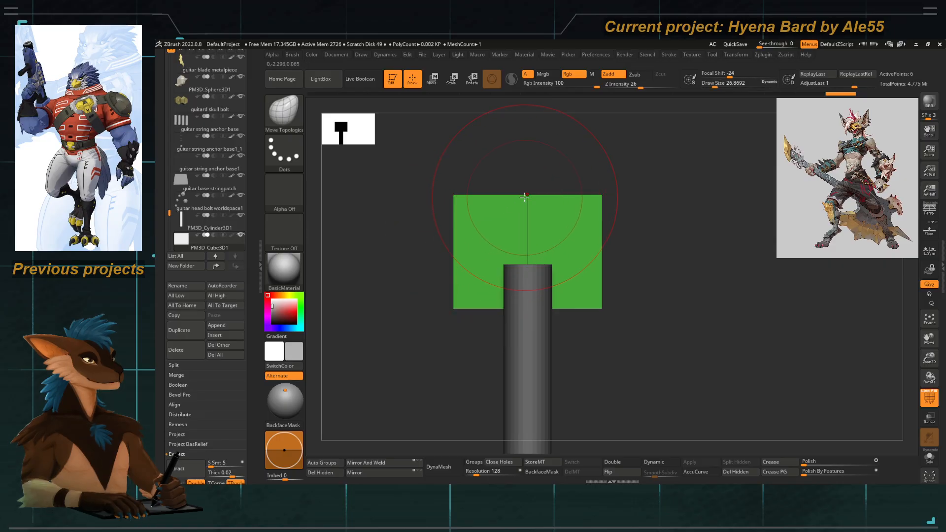
{"action": "left_click_drag", "start_coordinate": [528, 195], "coordinate": [508, 348]}
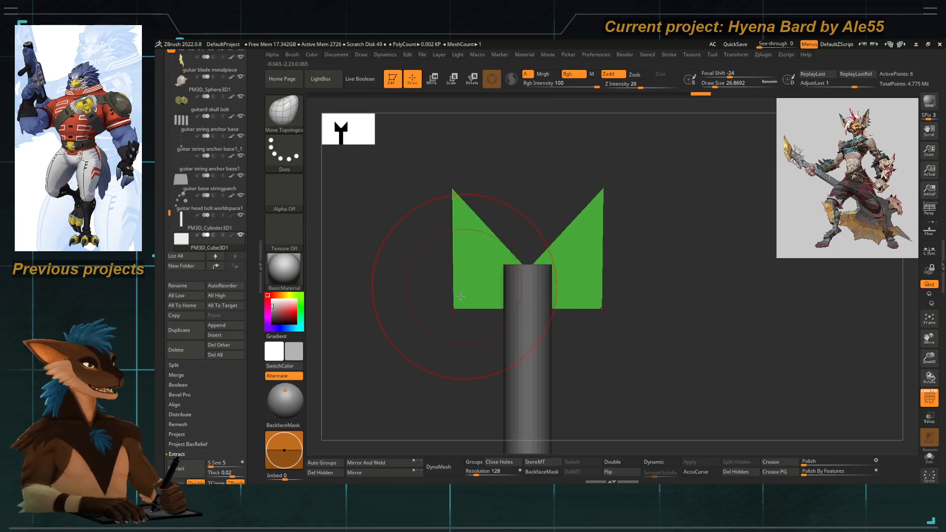
{"action": "left_click_drag", "start_coordinate": [452, 308], "coordinate": [441, 229]}
{"action": "key", "text": "space"}
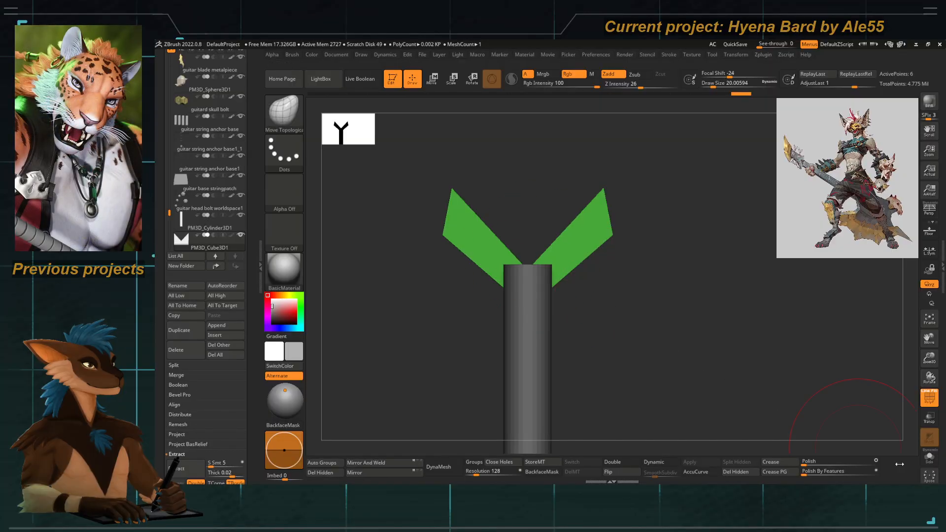
Turn off PolyFrame and pull the V plate's outer corners inward and down to make wider, shorter prongs.
{"action": "left_click", "coordinate": [929, 419]}
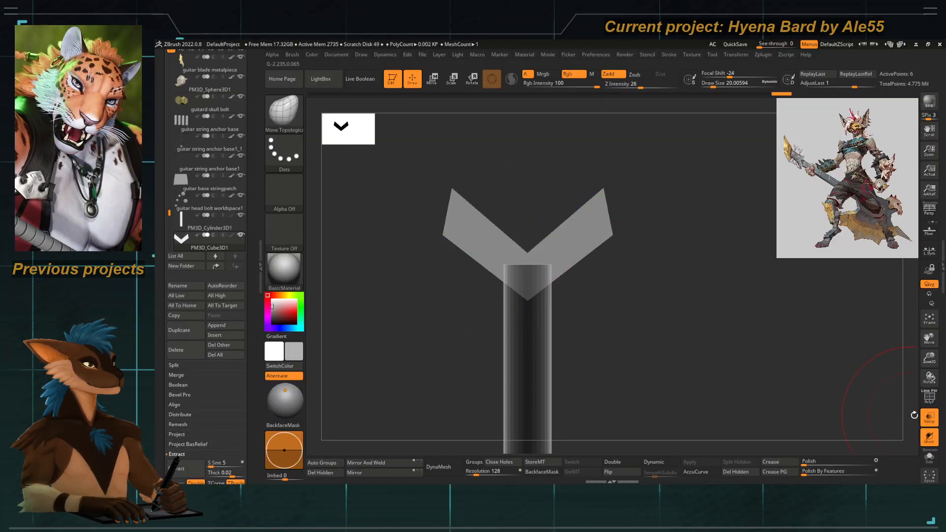
{"action": "left_click", "coordinate": [929, 419]}
{"action": "left_click", "coordinate": [929, 397]}
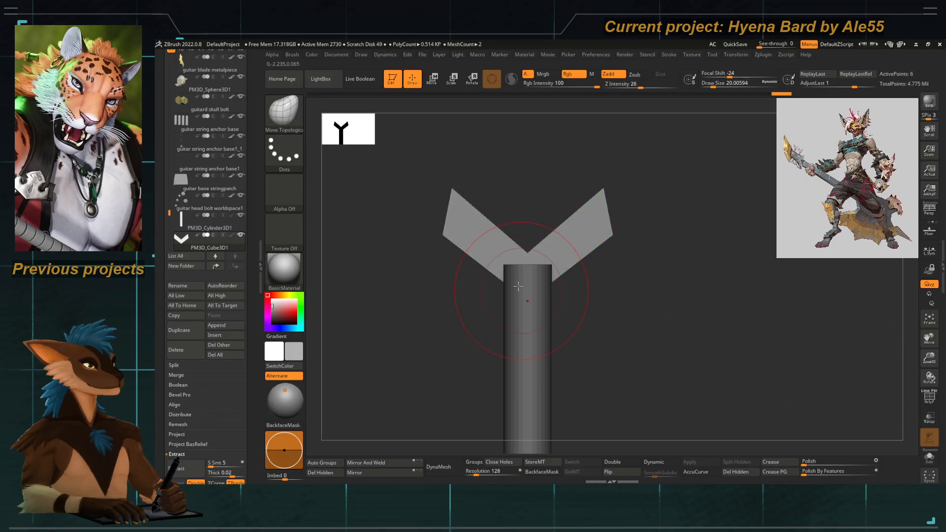
{"action": "mouse_move", "coordinate": [457, 207]}
{"action": "right_mouse_down"}
{"action": "mouse_move", "coordinate": [490, 215]}
{"action": "mouse_move", "coordinate": [460, 194]}
{"action": "right_mouse_up"}
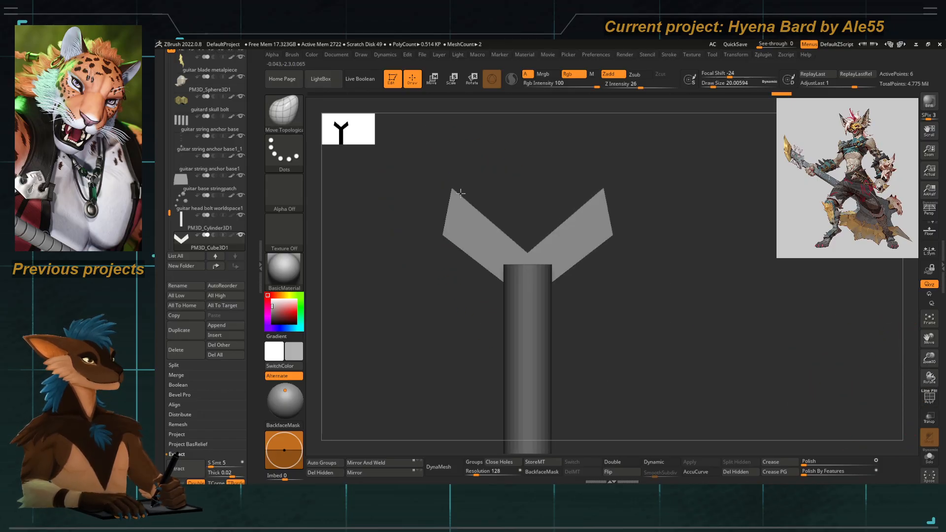
{"action": "mouse_move", "coordinate": [442, 234]}
{"action": "left_mouse_down"}
{"action": "mouse_move", "coordinate": [498, 331]}
{"action": "mouse_move", "coordinate": [501, 381]}
{"action": "left_mouse_up"}
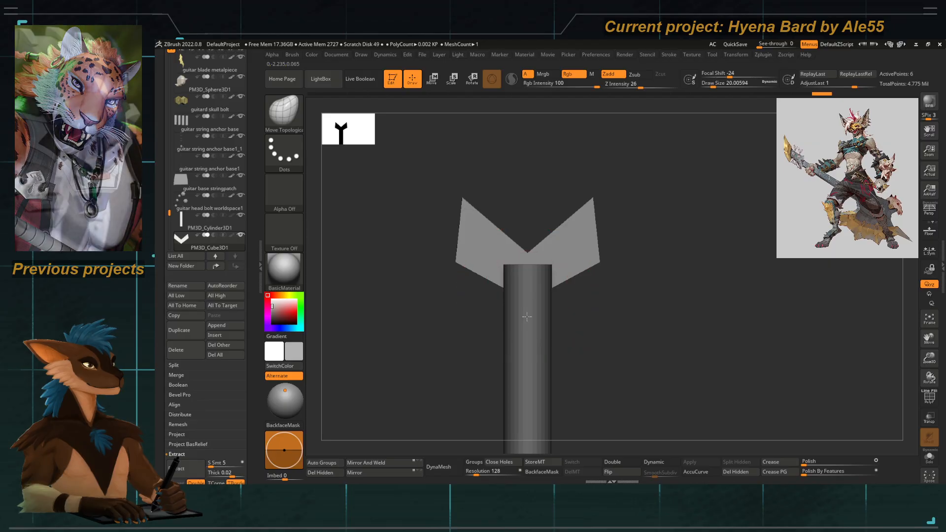
Move the V plate in depth to line it up with the centre of the rod.
{"action": "right_click_drag", "start_coordinate": [526, 295], "coordinate": [456, 344]}
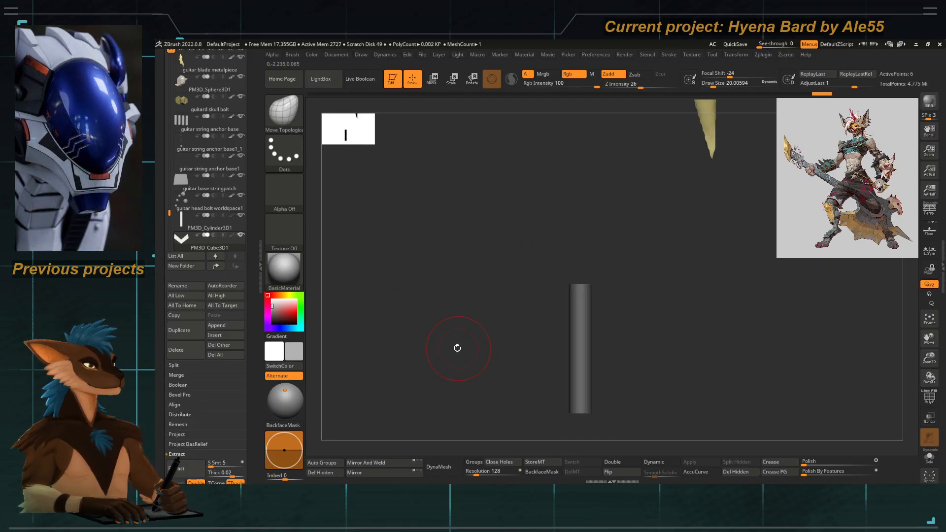
{"action": "key", "text": "w"}
{"action": "left_click_drag", "start_coordinate": [599, 277], "coordinate": [613, 279]}
{"action": "key", "text": "q"}
{"action": "mouse_move", "coordinate": [509, 339]}
{"action": "right_mouse_down", "text": "shift"}
{"action": "mouse_move", "coordinate": [498, 311]}
{"action": "mouse_move", "coordinate": [434, 347]}
{"action": "mouse_move", "coordinate": [418, 344]}
{"action": "mouse_move", "coordinate": [520, 336]}
{"action": "right_mouse_up", "text": "shift"}
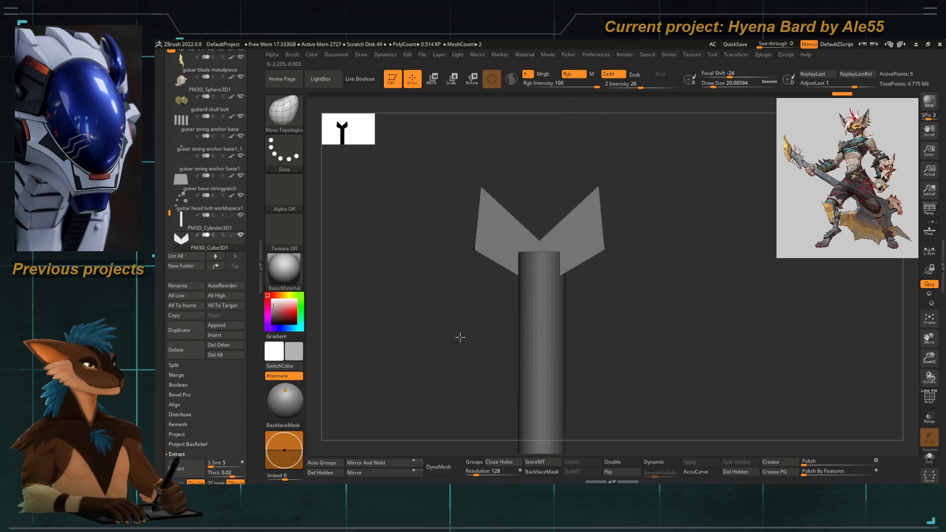
Select the Move Topological brush and enlarge its draw size to 28.75 for reshaping the V plate.
{"action": "right_click_drag", "start_coordinate": [460, 337], "coordinate": [486, 310]}
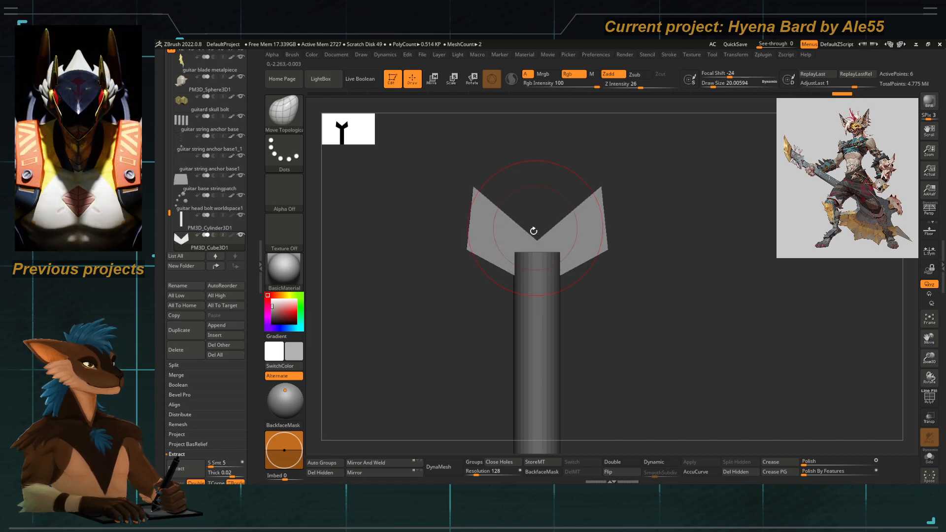
{"action": "key", "text": "b"}
{"action": "key", "text": "m"}
{"action": "key", "text": "t"}
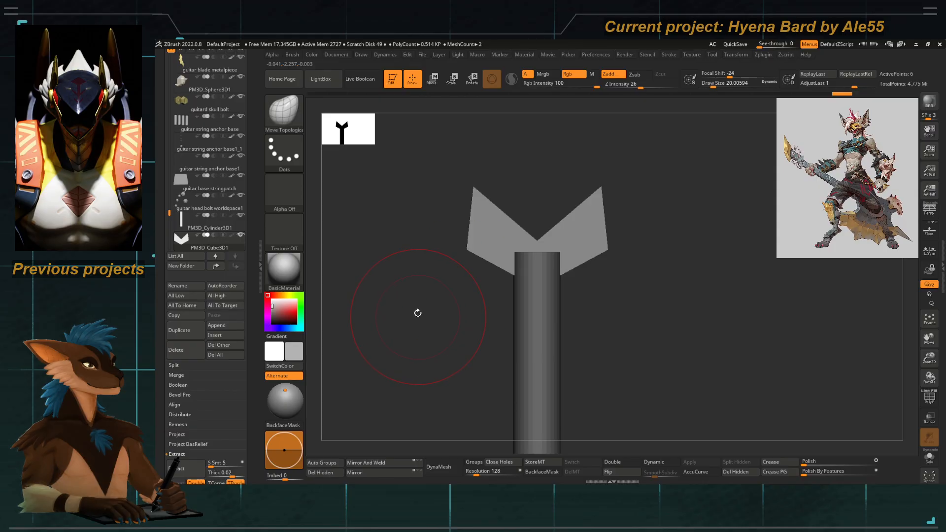
{"action": "right_click_drag", "start_coordinate": [460, 310], "coordinate": [448, 309]}
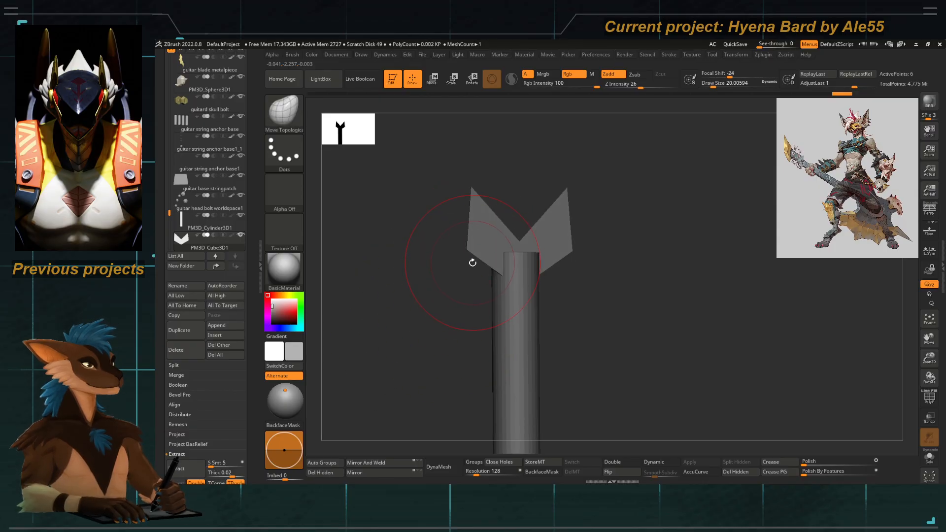
{"action": "right_click_drag", "start_coordinate": [472, 262], "coordinate": [428, 306]}
{"action": "key", "text": "b"}
{"action": "key", "text": "m"}
{"action": "key", "text": "t"}
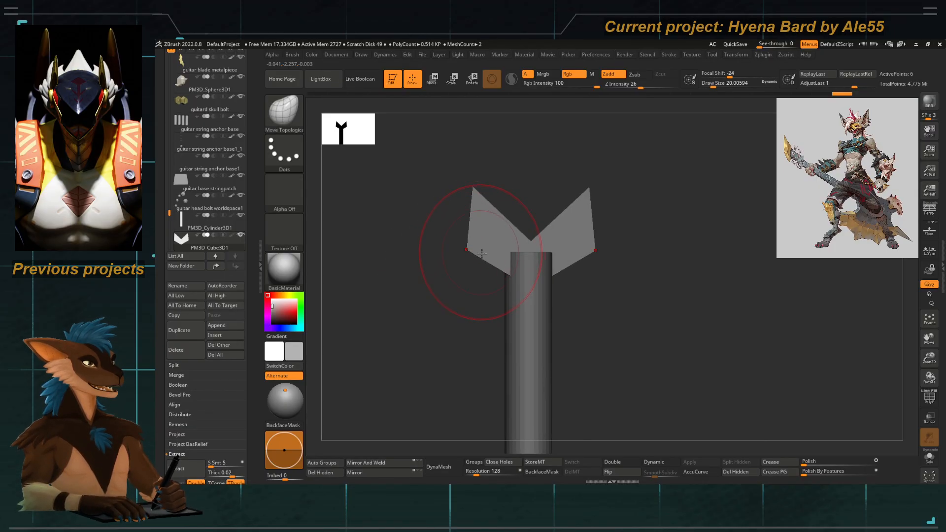
{"action": "right_click_drag", "start_coordinate": [480, 258], "coordinate": [472, 250], "text": "ctrl"}
{"action": "key", "text": "space"}
{"action": "left_click_drag", "start_coordinate": [475, 249], "coordinate": [479, 249]}
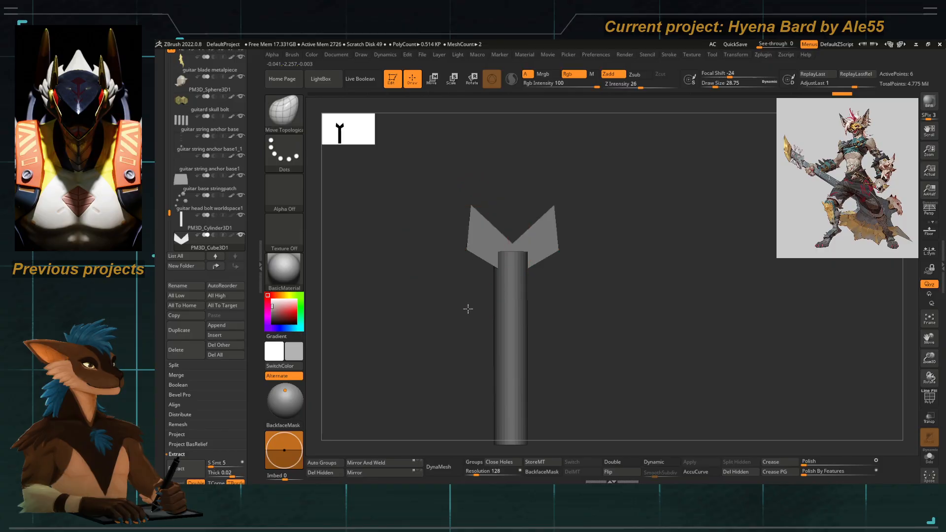
Reposition the V plate in depth against the rod's upper end with the Move gizmo.
{"action": "right_click_drag", "start_coordinate": [468, 309], "coordinate": [528, 240]}
{"action": "key", "text": "w"}
{"action": "left_click_drag", "start_coordinate": [491, 191], "coordinate": [491, 186]}
{"action": "right_click_drag", "start_coordinate": [518, 252], "coordinate": [470, 265]}
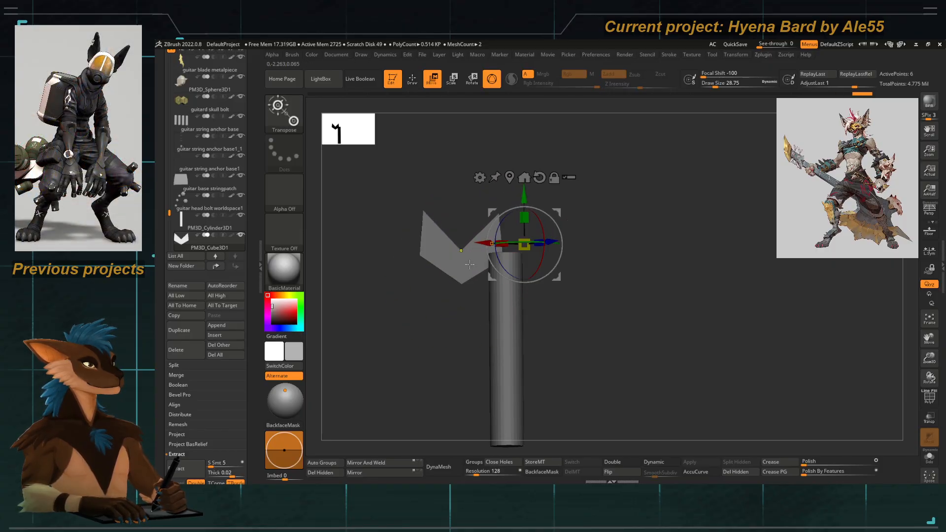
{"action": "right_click_drag", "start_coordinate": [443, 307], "coordinate": [461, 330]}
{"action": "left_click_drag", "start_coordinate": [570, 256], "coordinate": [642, 293]}
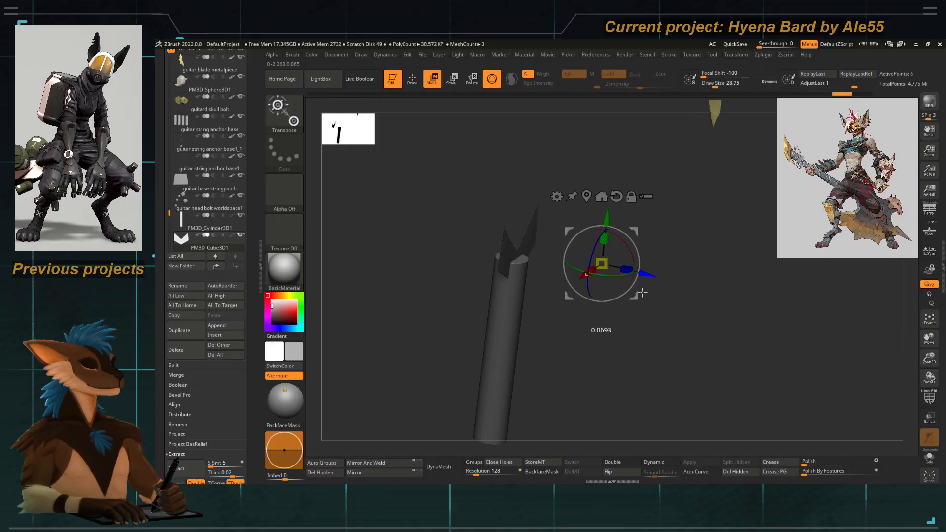
Reshape the V plate with Move Topological, adjusting its lower outer corners and raising and spreading the prong tips, then reduce the draw size to 15.55.
{"action": "key", "text": "q"}
{"action": "right_click_drag", "start_coordinate": [420, 315], "coordinate": [490, 281], "text": "shift"}
{"action": "key", "text": "b"}
{"action": "key", "text": "m"}
{"action": "key", "text": "t"}
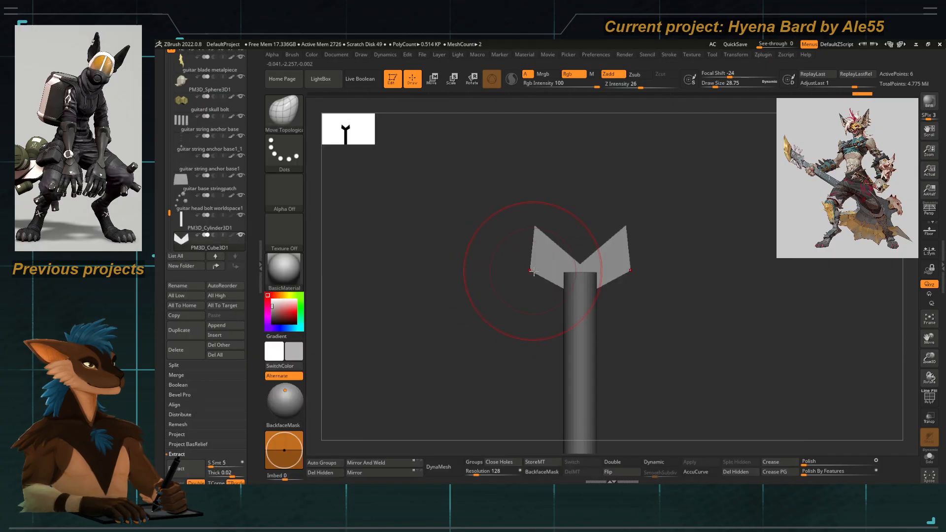
{"action": "mouse_move", "coordinate": [534, 272]}
{"action": "left_mouse_down"}
{"action": "mouse_move", "coordinate": [531, 321]}
{"action": "mouse_move", "coordinate": [537, 285]}
{"action": "left_mouse_up"}
{"action": "right_click_drag", "start_coordinate": [519, 267], "coordinate": [491, 215], "text": "alt"}
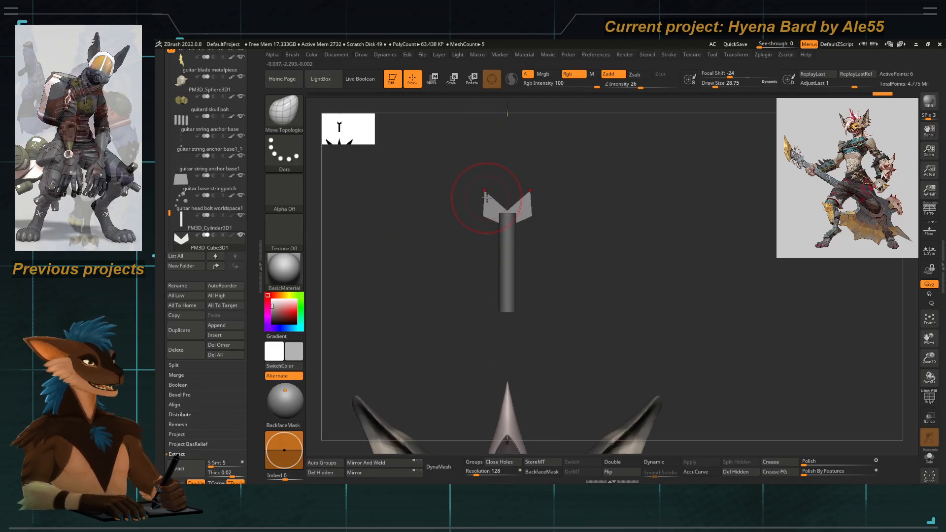
{"action": "left_click_drag", "start_coordinate": [486, 194], "coordinate": [480, 176]}
{"action": "left_click_drag", "start_coordinate": [481, 216], "coordinate": [474, 186]}
{"action": "key", "text": "space"}
{"action": "left_click_drag", "start_coordinate": [468, 261], "coordinate": [462, 261]}
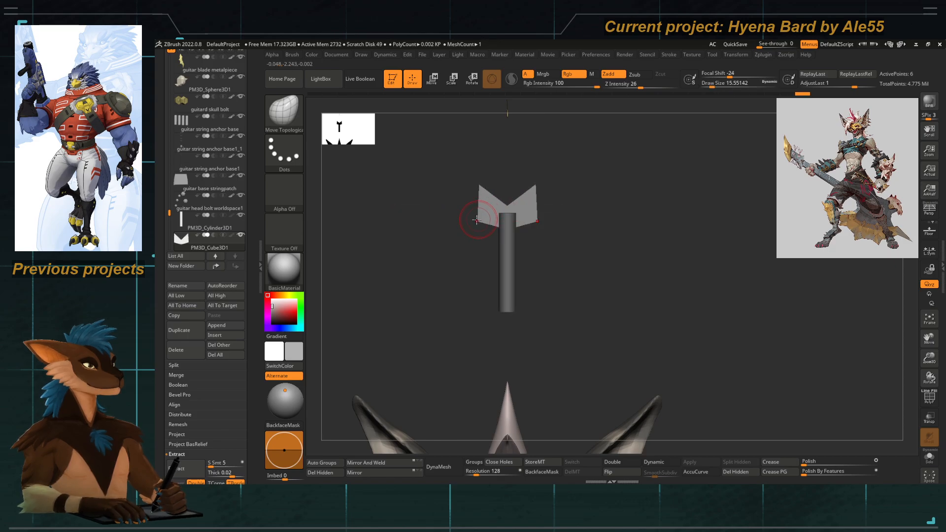
Select the cylinder rod and shorten it by scaling it along its length with the gizmo.
{"action": "left_click_drag", "start_coordinate": [484, 300], "coordinate": [495, 272]}
{"action": "left_click", "coordinate": [504, 271], "text": "alt"}
{"action": "key", "text": "w"}
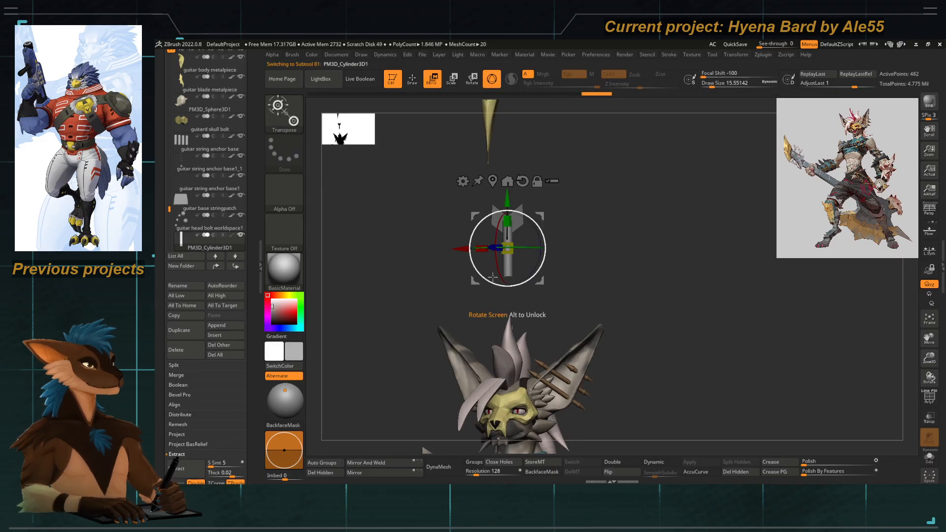
{"action": "left_click_drag", "start_coordinate": [507, 222], "coordinate": [507, 231]}
{"action": "key", "text": "q"}
{"action": "key", "text": "w"}
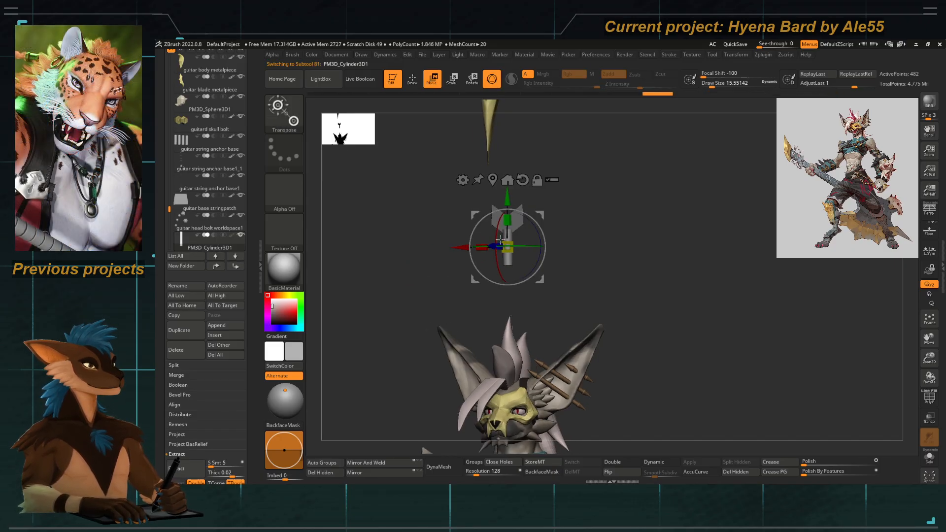
{"action": "key", "text": "q"}
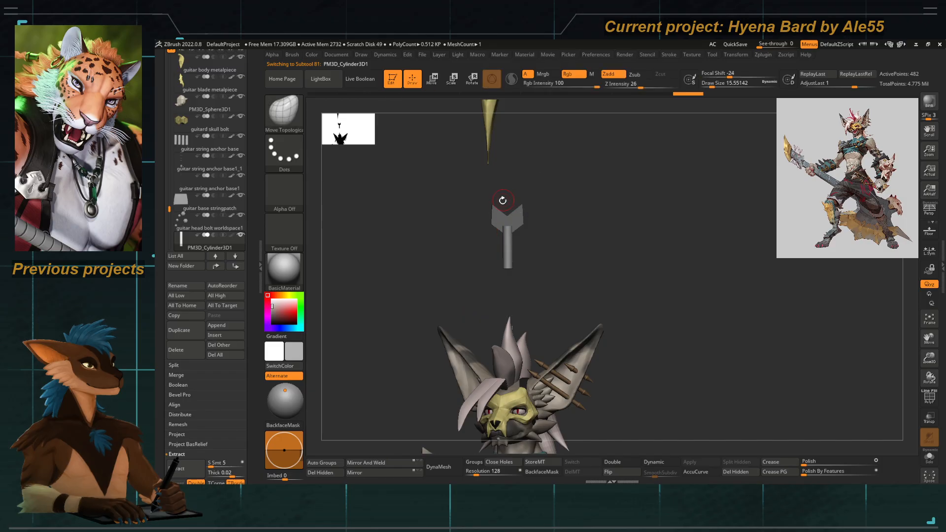
{"action": "key", "text": "w"}
{"action": "key", "text": "q"}
{"action": "left_click_drag", "start_coordinate": [465, 241], "coordinate": [470, 296]}
Give the V plate thickness with a ZModeler polygon Extrude targeting All Polygons.
{"action": "left_click", "coordinate": [496, 222], "text": "alt"}
{"action": "left_click_drag", "start_coordinate": [254, 323], "coordinate": [264, 268]}
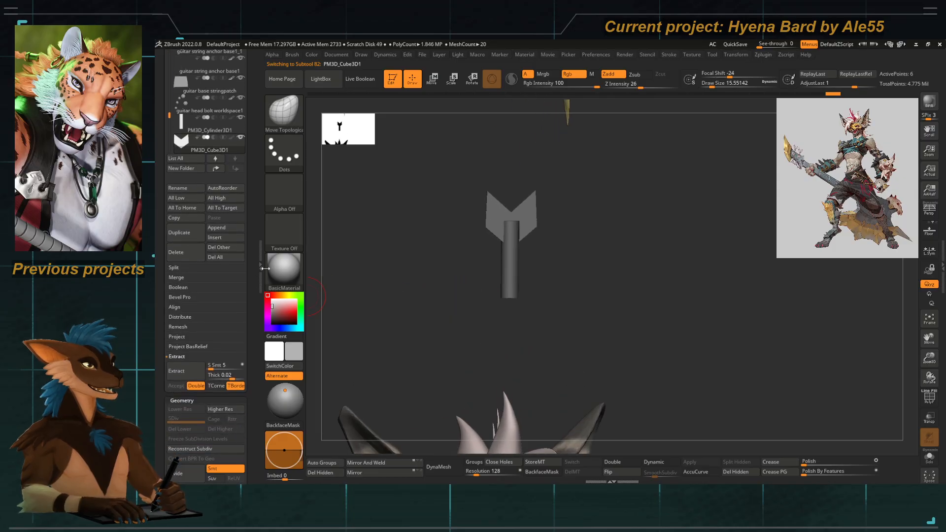
{"action": "left_click_drag", "start_coordinate": [414, 286], "coordinate": [408, 287]}
{"action": "scroll", "coordinate": [253, 329], "scroll_direction": "down", "scroll_amount": 1}
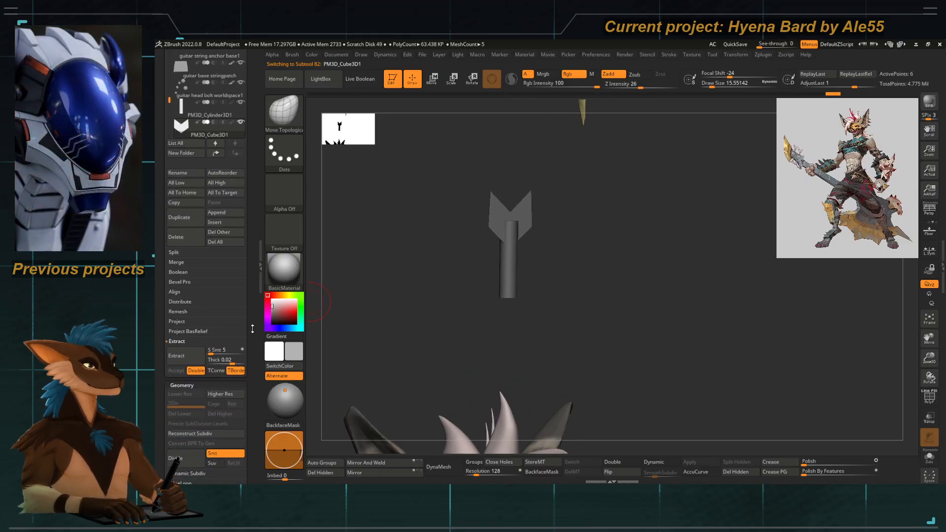
{"action": "left_click_drag", "start_coordinate": [459, 274], "coordinate": [435, 258]}
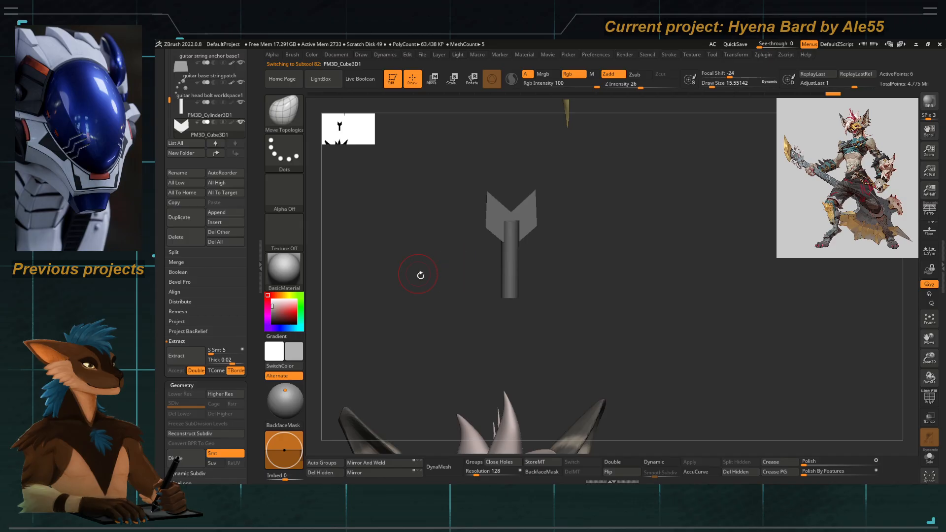
{"action": "key", "text": "b"}
{"action": "key", "text": "z"}
{"action": "key", "text": "m"}
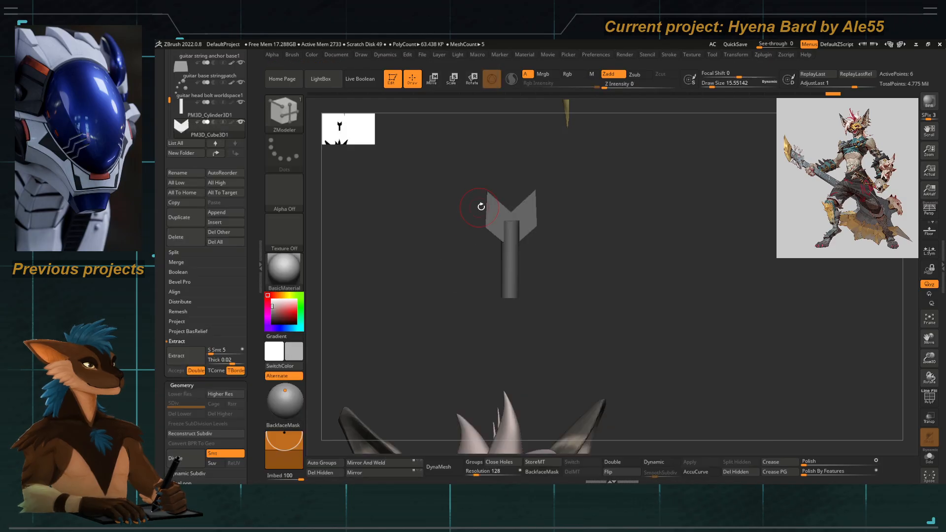
{"action": "key", "text": "space"}
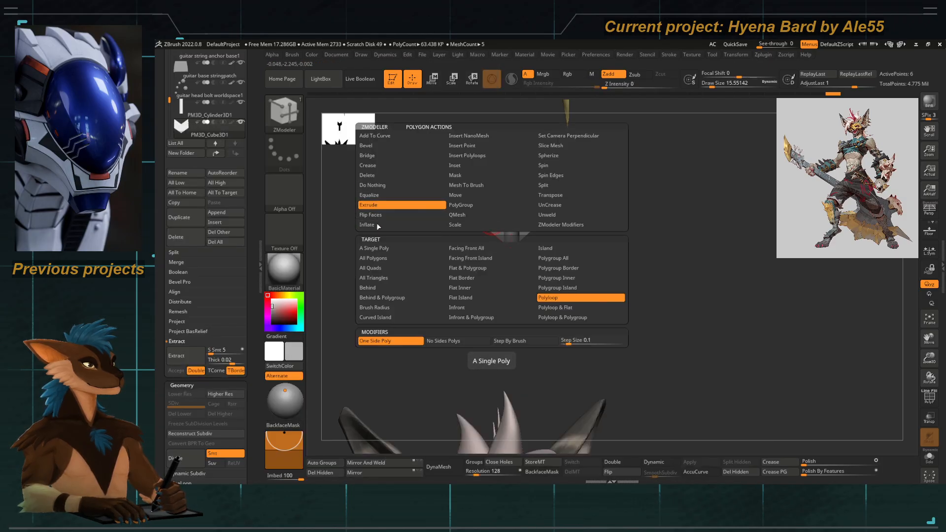
{"action": "left_click", "coordinate": [381, 260]}
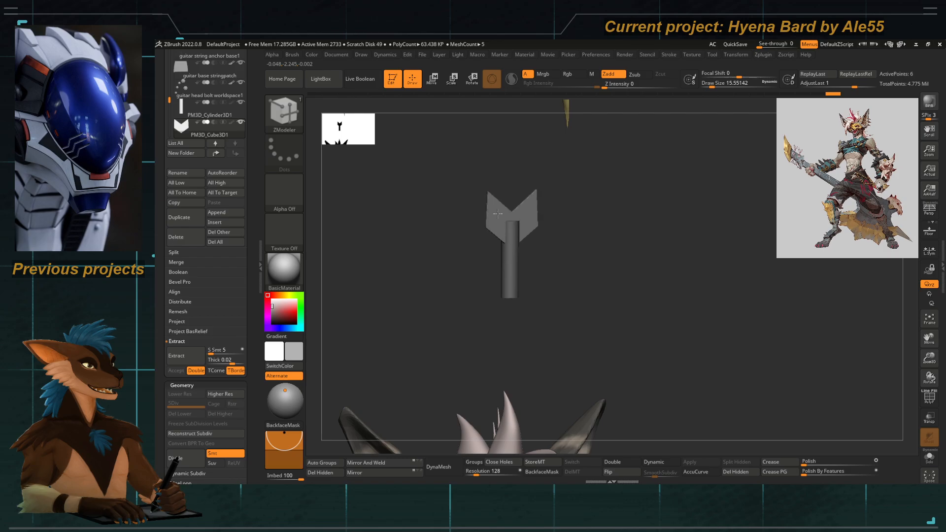
{"action": "left_click_drag", "start_coordinate": [498, 213], "coordinate": [451, 281]}
Set the V plate's Z Position to 0 and compare its depth alignment with the rod.
{"action": "key", "text": "w"}
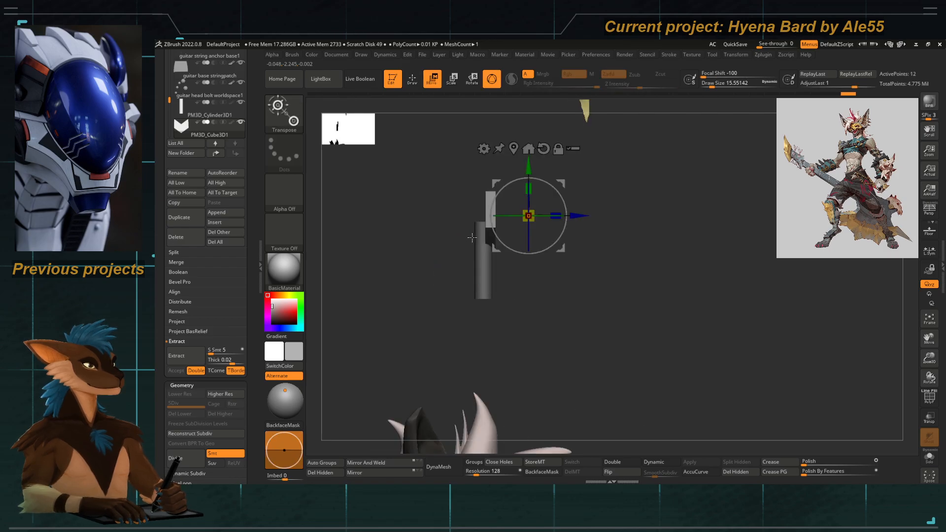
{"action": "scroll", "coordinate": [197, 380], "scroll_direction": "down", "scroll_amount": 5}
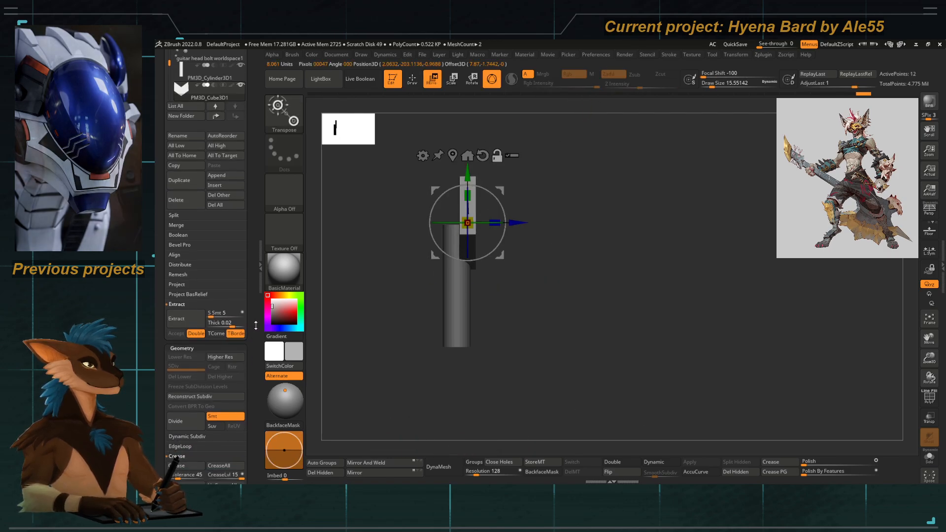
{"action": "left_click", "coordinate": [178, 387]}
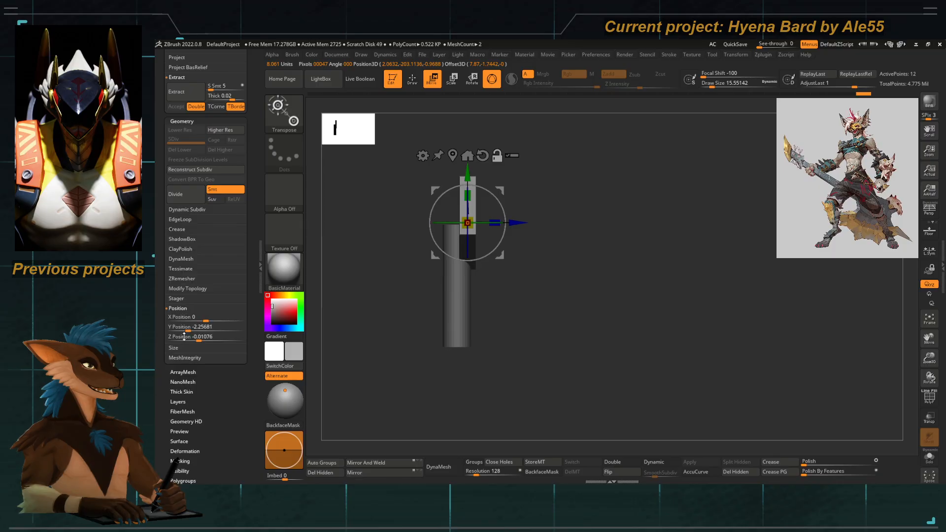
{"action": "key", "text": "Return"}
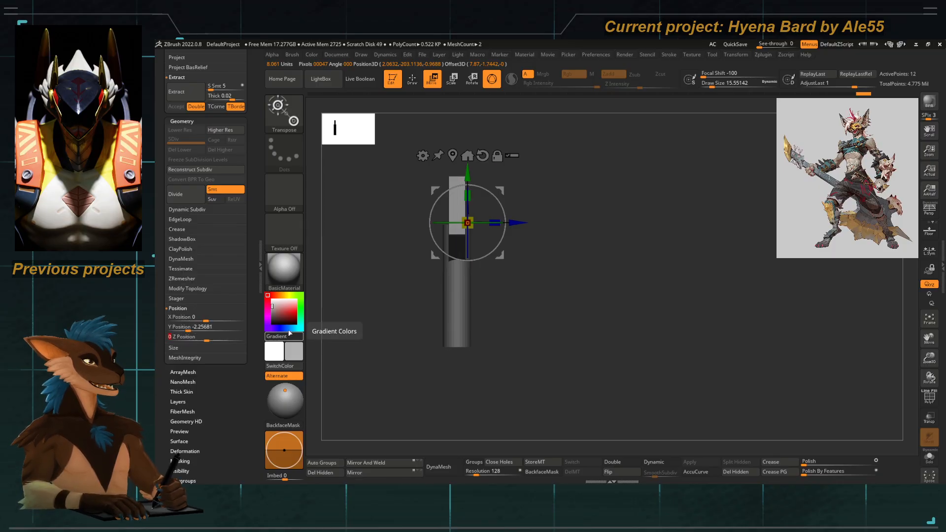
{"action": "left_click", "coordinate": [447, 310], "text": "alt"}
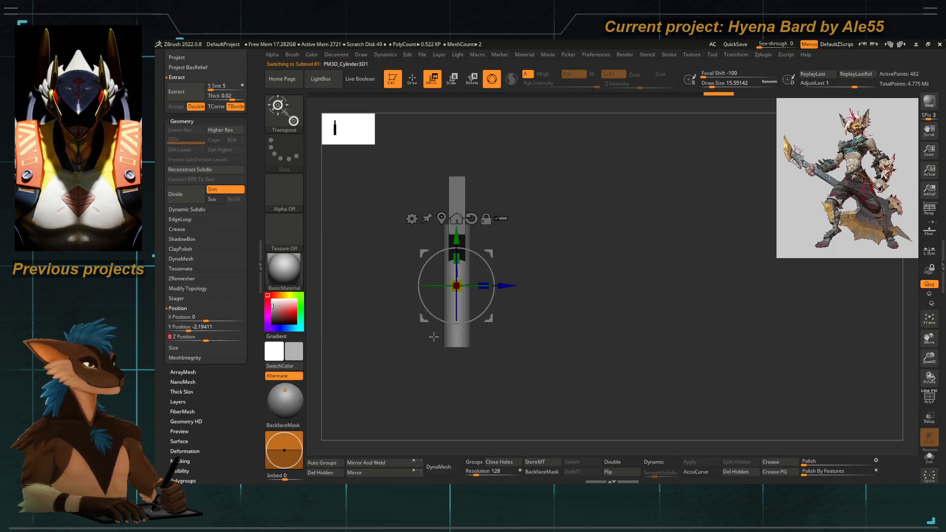
{"action": "key", "text": "q"}
{"action": "left_click", "coordinate": [446, 210], "text": "alt"}
{"action": "left_click_drag", "start_coordinate": [375, 276], "coordinate": [387, 306]}
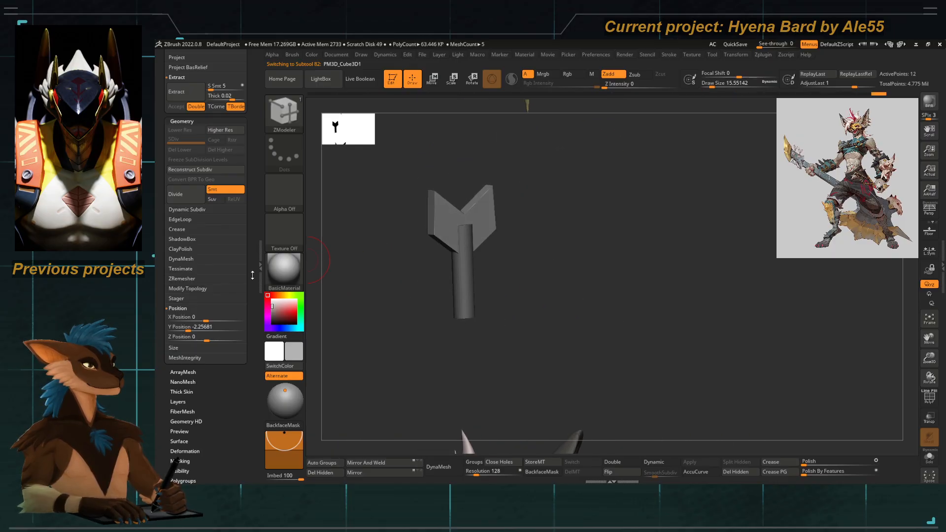
Mask the V plate's central edge, centre the gizmo on the mesh and adjust the plate's depth with it.
{"action": "left_click_drag", "start_coordinate": [272, 283], "coordinate": [399, 298]}
{"action": "left_click", "coordinate": [926, 400]}
{"action": "left_click", "coordinate": [926, 400]}
{"action": "key", "text": "ctrl"}
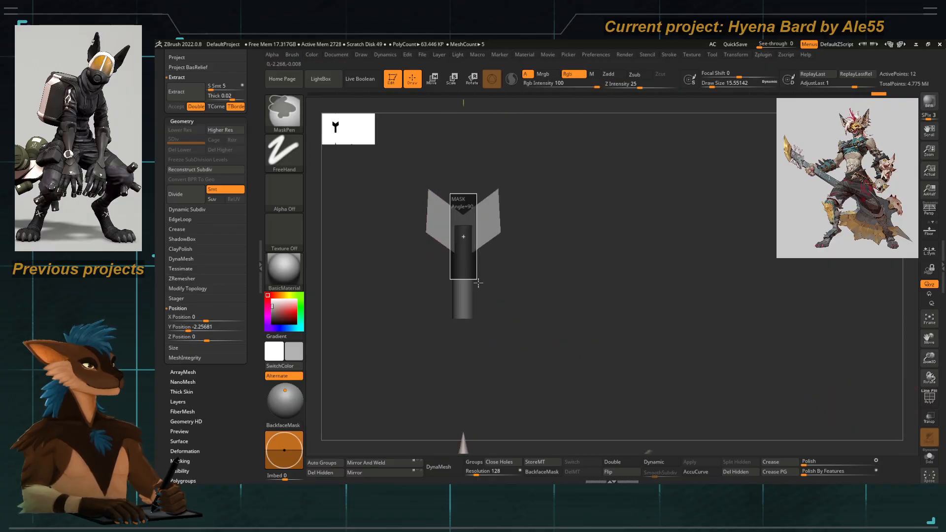
{"action": "left_click_drag", "start_coordinate": [478, 283], "coordinate": [479, 285], "text": "ctrl"}
{"action": "key", "text": "w"}
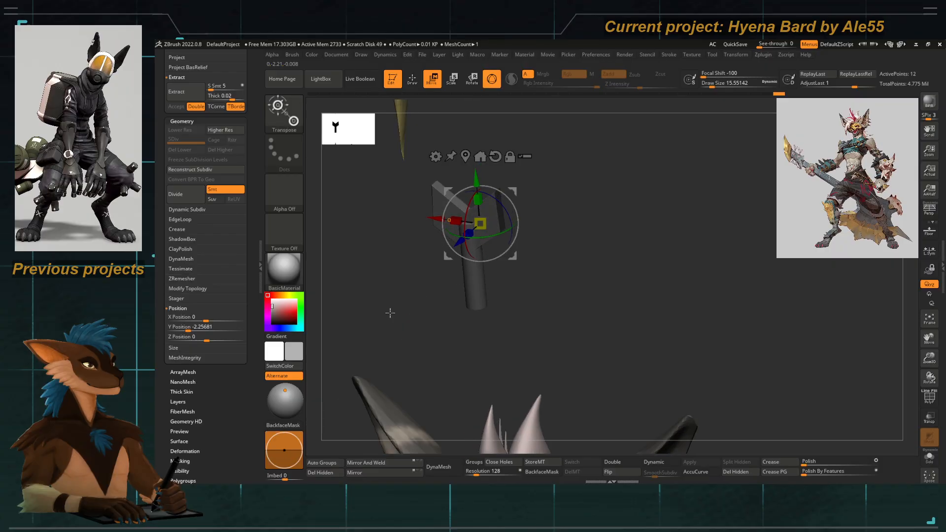
{"action": "left_click_drag", "start_coordinate": [484, 217], "coordinate": [485, 217]}
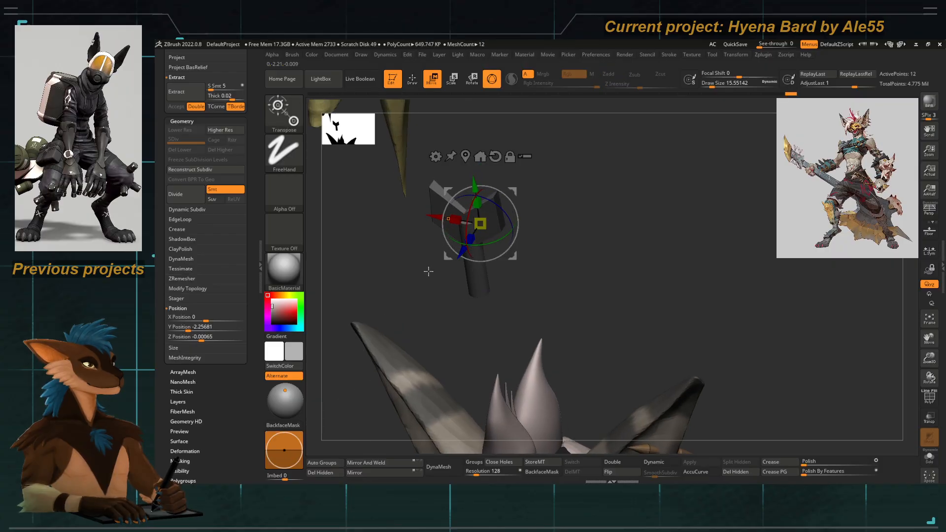
{"action": "left_click_drag", "start_coordinate": [427, 270], "coordinate": [432, 276], "text": "ctrl"}
{"action": "left_click", "coordinate": [466, 156]}
{"action": "right_click_drag", "start_coordinate": [480, 256], "coordinate": [374, 305], "text": "ctrl"}
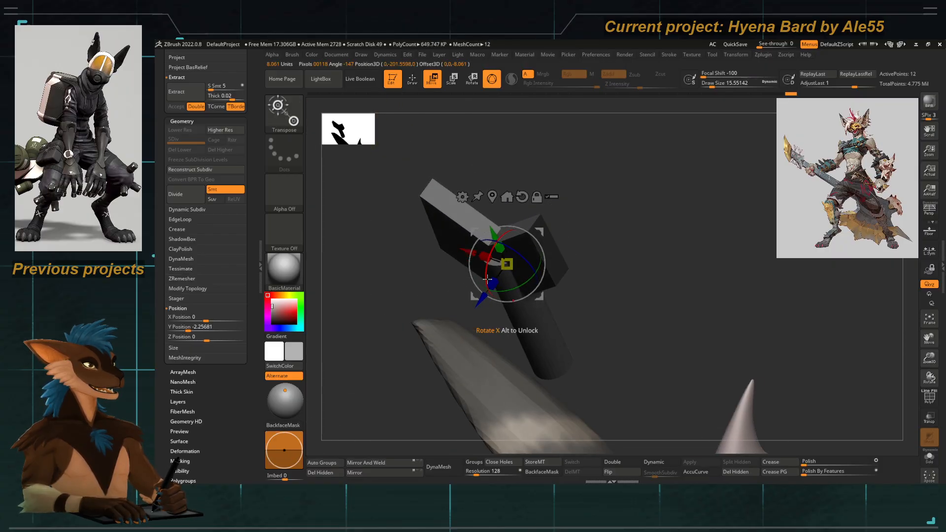
{"action": "left_click_drag", "start_coordinate": [500, 272], "coordinate": [496, 278]}
{"action": "right_click_drag", "start_coordinate": [423, 249], "coordinate": [383, 312]}
{"action": "left_click_drag", "start_coordinate": [420, 334], "coordinate": [455, 323], "text": "alt"}
Merge the V plate down into the cylinder rod as one subtool, accepting the non-undoable operation.
{"action": "left_click_drag", "start_coordinate": [253, 201], "coordinate": [252, 353]}
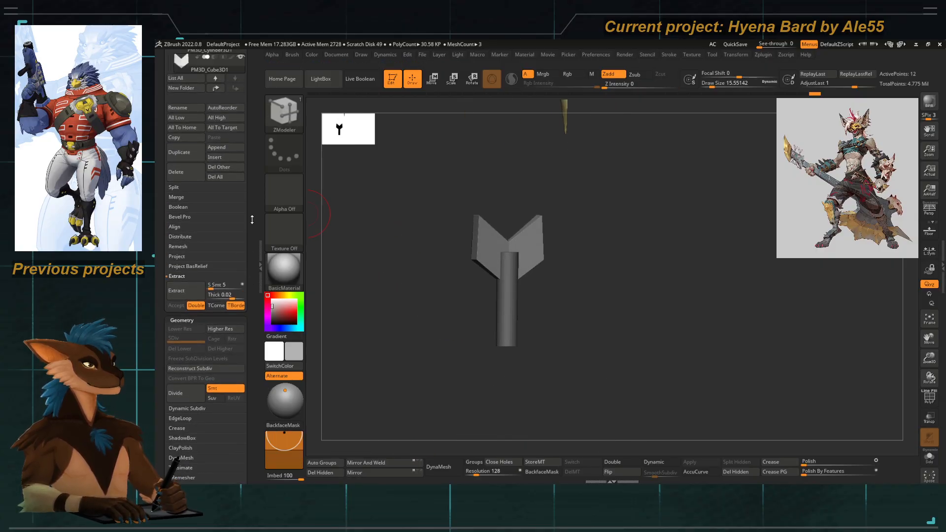
{"action": "left_click_drag", "start_coordinate": [252, 218], "coordinate": [249, 358]}
{"action": "left_click", "coordinate": [197, 184]}
{"action": "left_click_drag", "start_coordinate": [251, 317], "coordinate": [249, 251]}
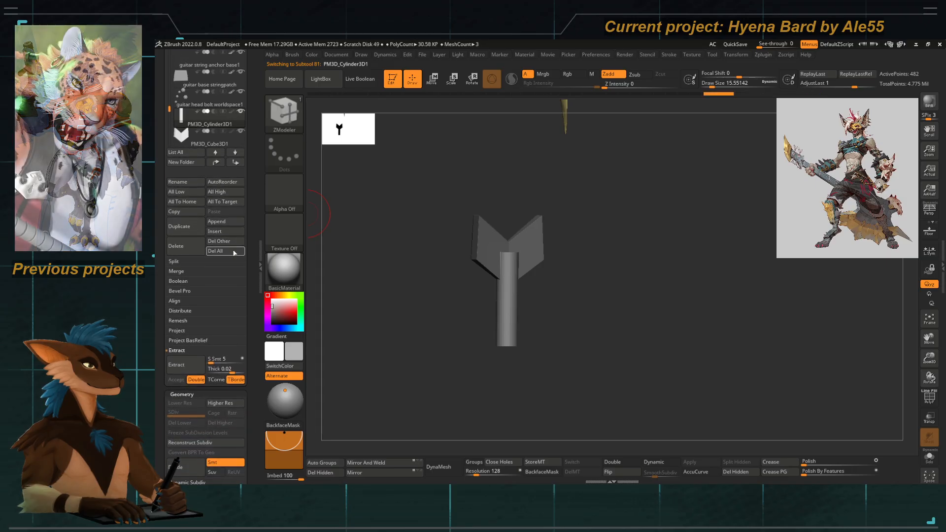
{"action": "left_click", "coordinate": [174, 272]}
{"action": "left_click", "coordinate": [180, 283]}
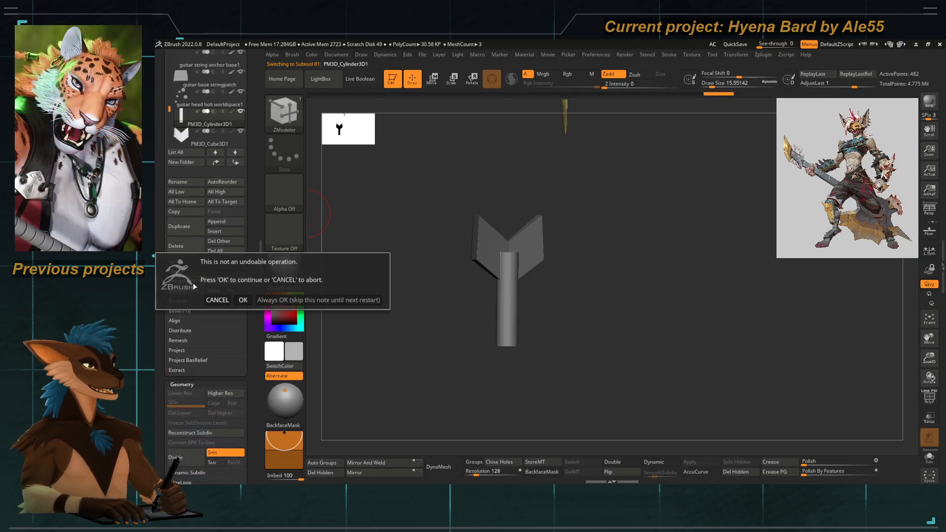
{"action": "left_click", "coordinate": [237, 298]}
Crease the merged fork part's edges with a tolerance of 45 and turn on the dynamic subdivision preview.
{"action": "left_click_drag", "start_coordinate": [419, 342], "coordinate": [460, 312]}
{"action": "left_click", "coordinate": [930, 397]}
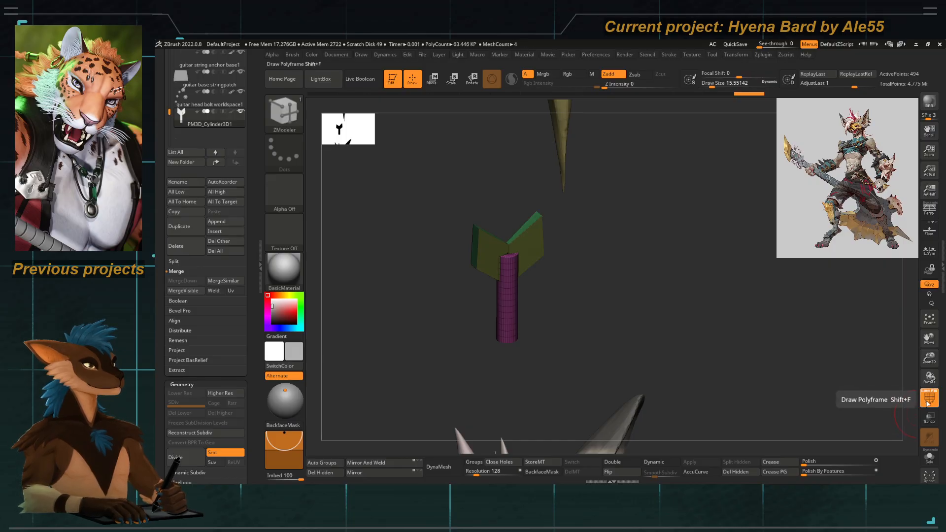
{"action": "left_click", "coordinate": [929, 400]}
{"action": "left_click_drag", "start_coordinate": [403, 310], "coordinate": [423, 350]}
{"action": "left_click_drag", "start_coordinate": [394, 307], "coordinate": [402, 314]}
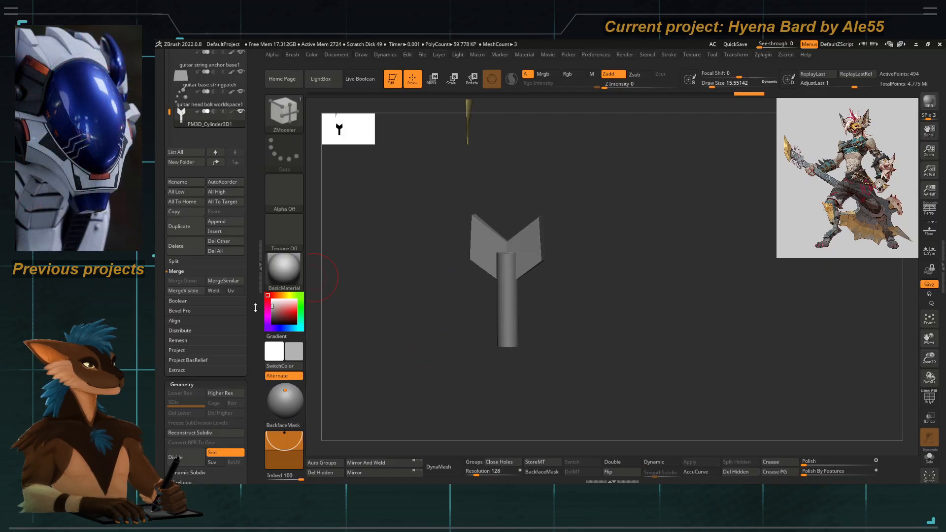
{"action": "left_click_drag", "start_coordinate": [256, 308], "coordinate": [256, 243]}
{"action": "left_click", "coordinate": [178, 294]}
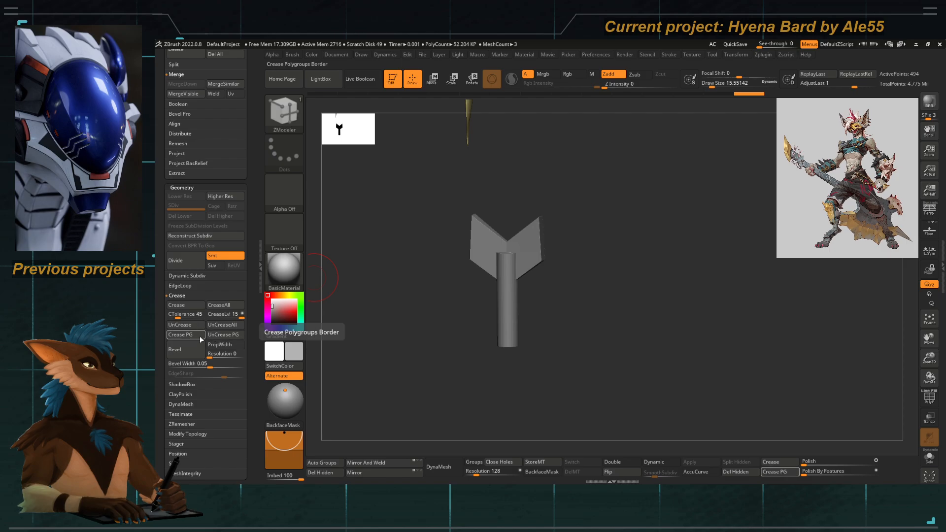
{"action": "left_click", "coordinate": [190, 307]}
{"action": "key", "text": "d"}
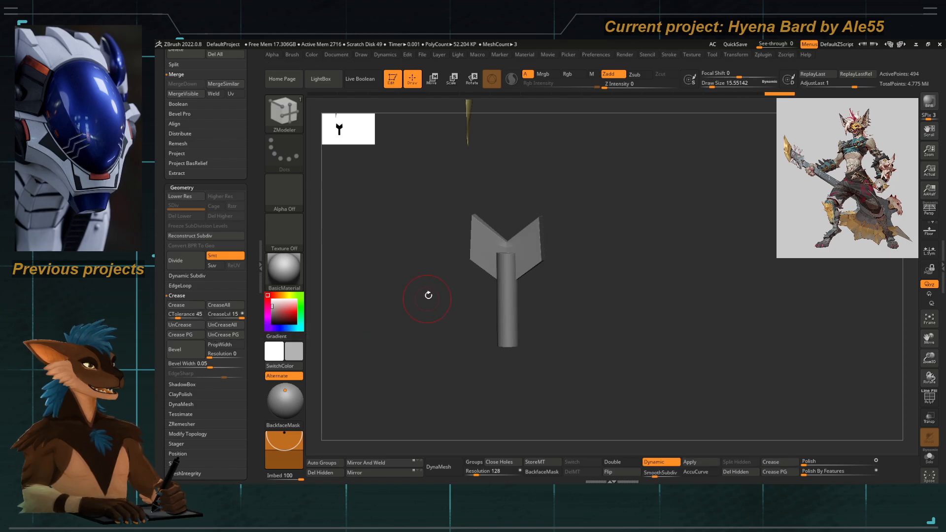
Insert an edge loop running along both arms of the V plate with the ZModeler edge Insert action.
{"action": "left_click_drag", "start_coordinate": [429, 296], "coordinate": [422, 234]}
{"action": "left_click", "coordinate": [929, 399]}
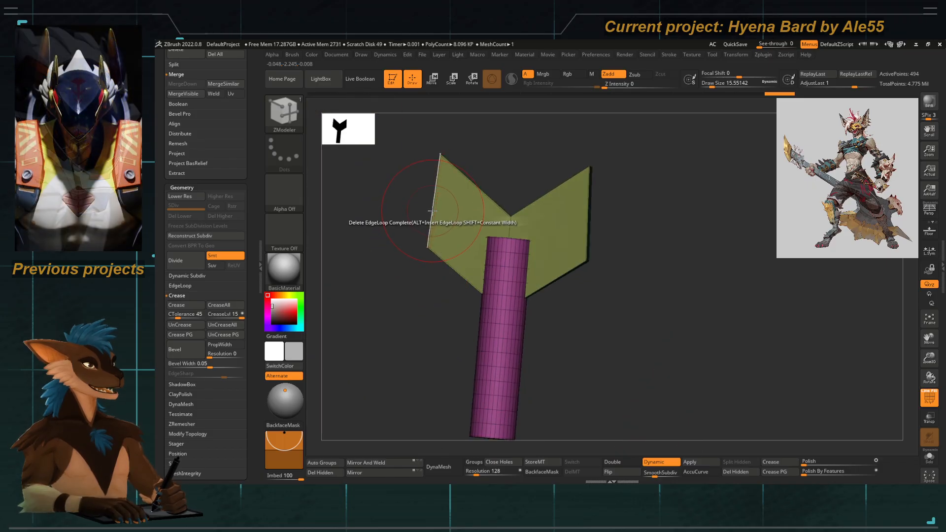
{"action": "key", "text": "space"}
{"action": "left_click", "coordinate": [413, 225]}
{"action": "left_click", "coordinate": [436, 193]}
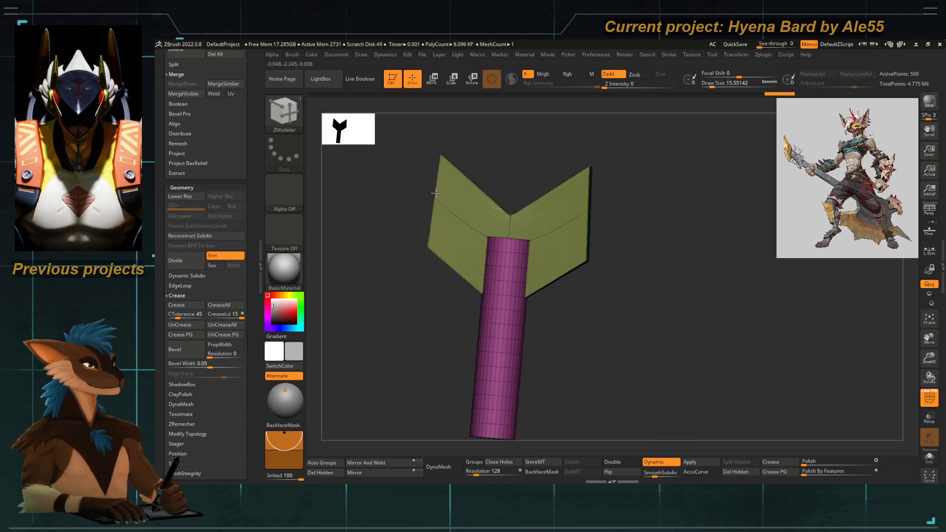
Turn off the subdivision preview and insert further edge loops along the V plate's arms, undoing the misplaced edits.
{"action": "key", "text": "shift+d"}
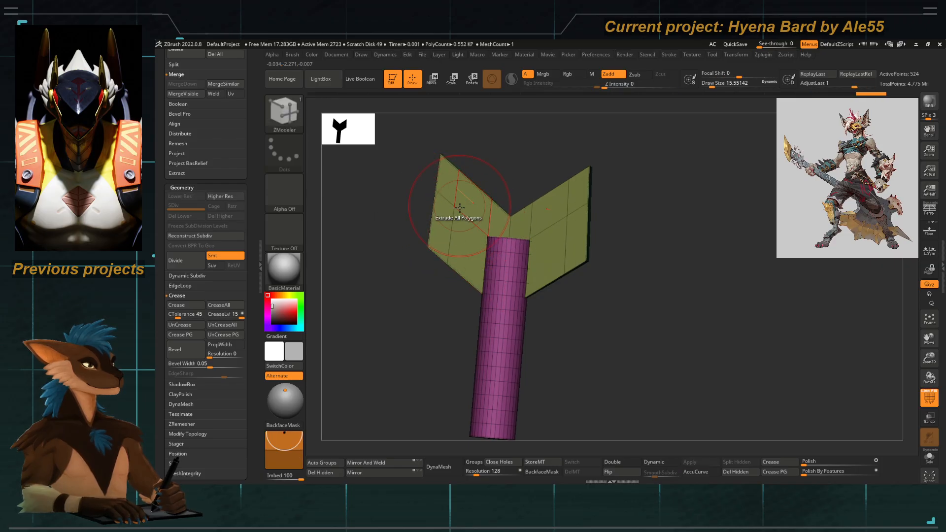
{"action": "left_click_drag", "start_coordinate": [450, 245], "coordinate": [456, 189]}
{"action": "left_click", "coordinate": [453, 210]}
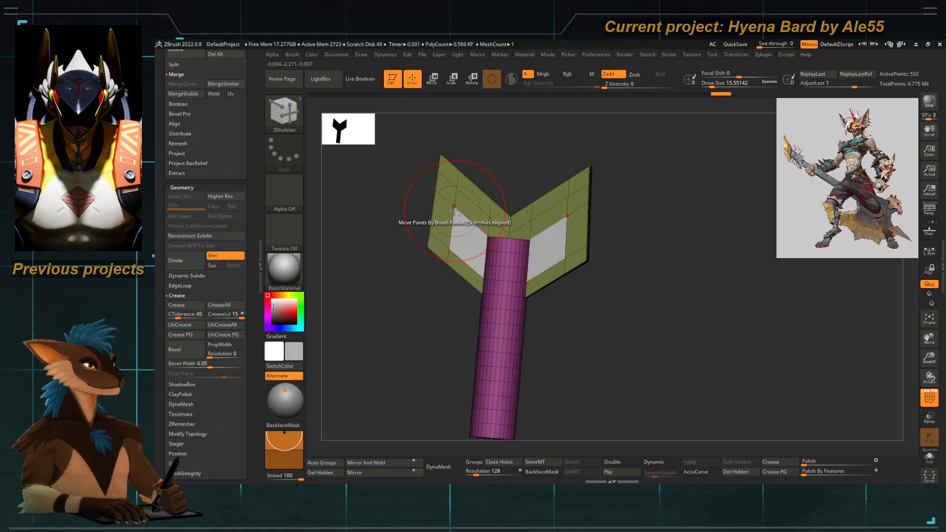
{"action": "key", "text": "ctrl+z"}
{"action": "key", "text": "ctrl+z"}
{"action": "left_click", "coordinate": [453, 217]}
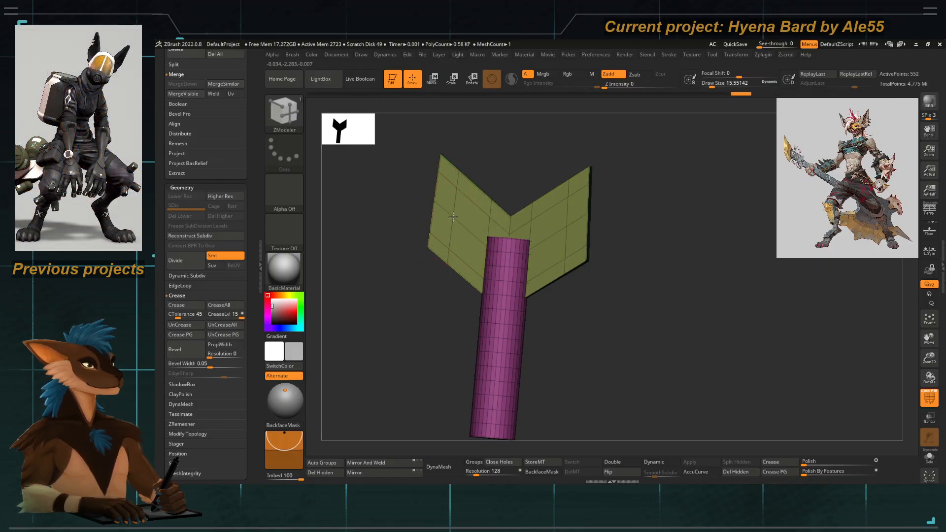
Compare the fork part with dynamic subdivision on and off, with and without its wireframe, to check the plate's edges.
{"action": "left_click_drag", "start_coordinate": [403, 297], "coordinate": [432, 291]}
{"action": "key", "text": "d"}
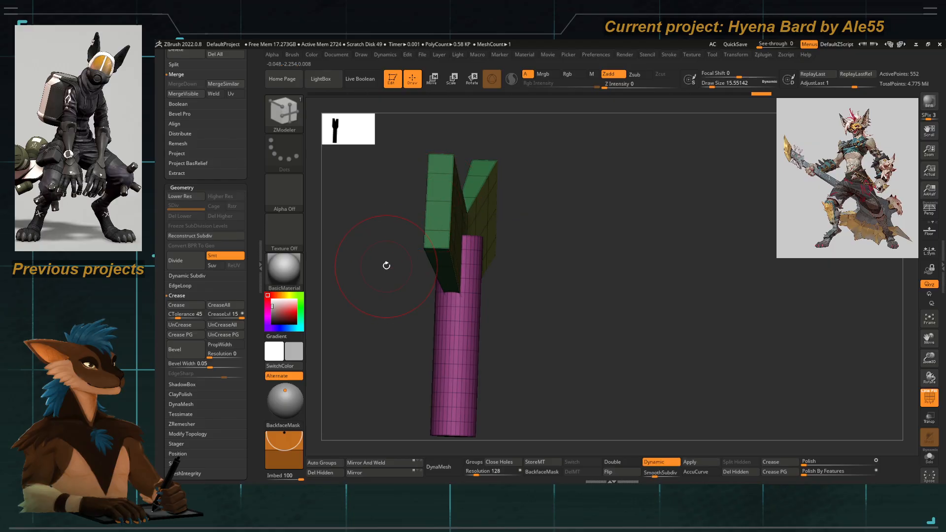
{"action": "left_click_drag", "start_coordinate": [387, 267], "coordinate": [392, 271]}
{"action": "left_click", "coordinate": [929, 398]}
{"action": "left_click_drag", "start_coordinate": [412, 316], "coordinate": [444, 353], "text": "alt"}
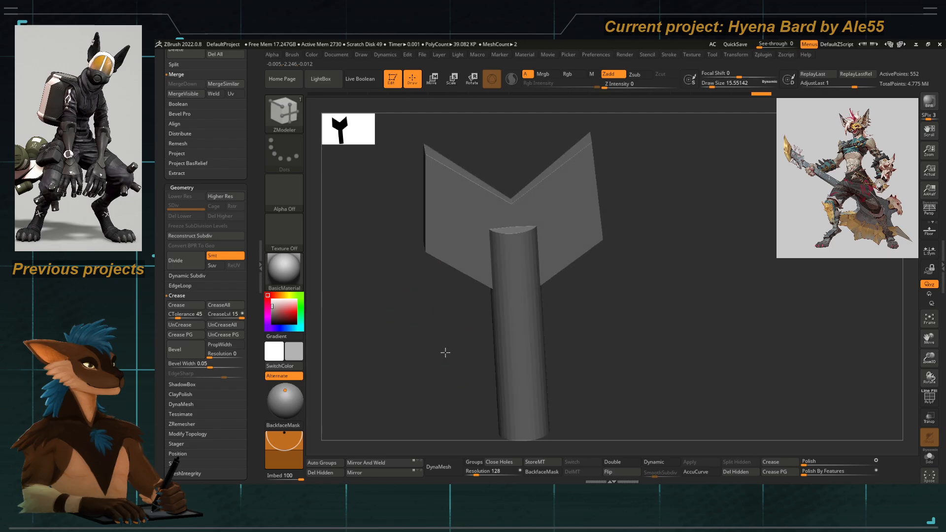
{"action": "left_click", "coordinate": [929, 398]}
{"action": "key", "text": "shift+d"}
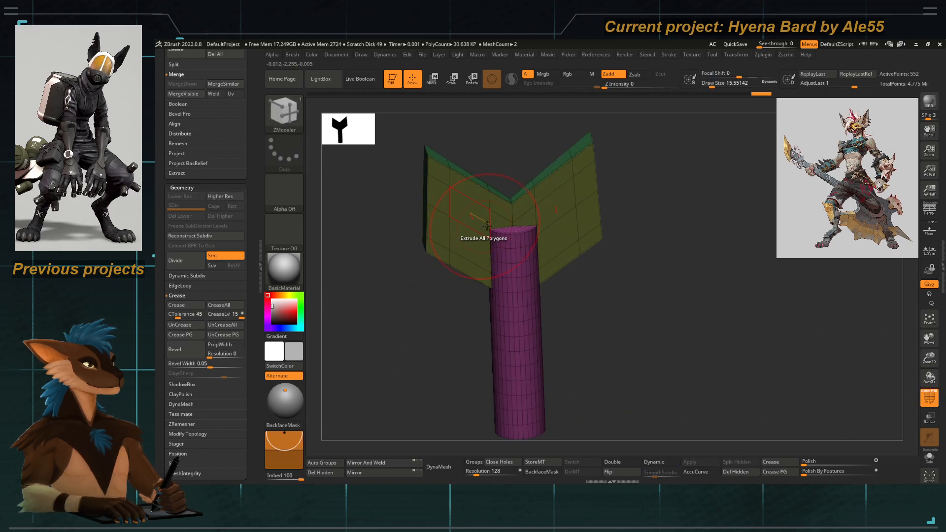
Set the ZModeler edge action to Crease targeting EdgeLoop Complete and preview the part with dynamic subdivision.
{"action": "key", "text": "space"}
{"action": "left_click", "coordinate": [414, 265]}
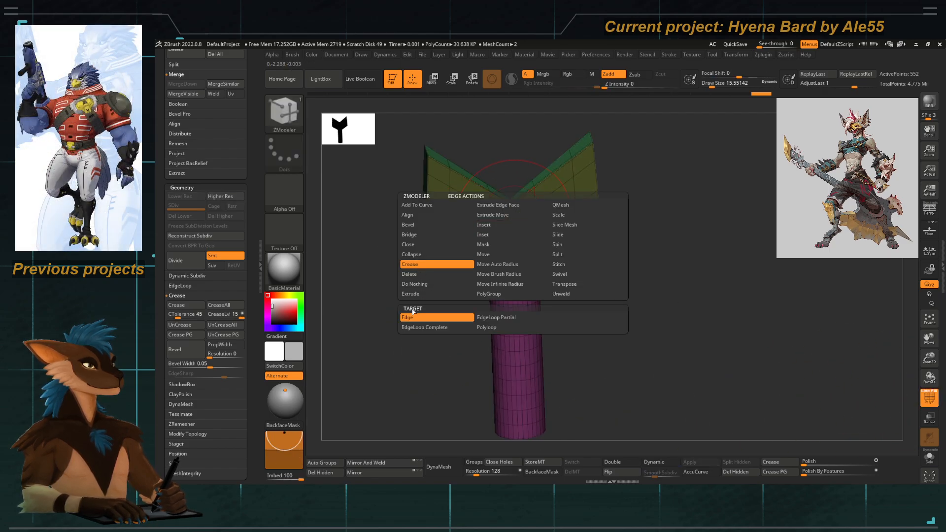
{"action": "key", "text": "space"}
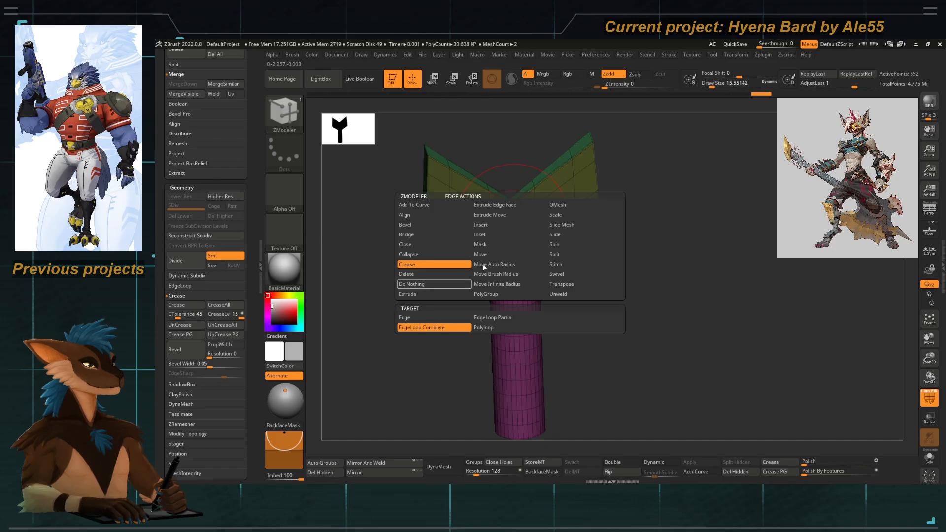
{"action": "left_click", "coordinate": [428, 327]}
{"action": "key", "text": "d"}
{"action": "left_click_drag", "start_coordinate": [418, 321], "coordinate": [525, 414]}
{"action": "left_click", "coordinate": [924, 403]}
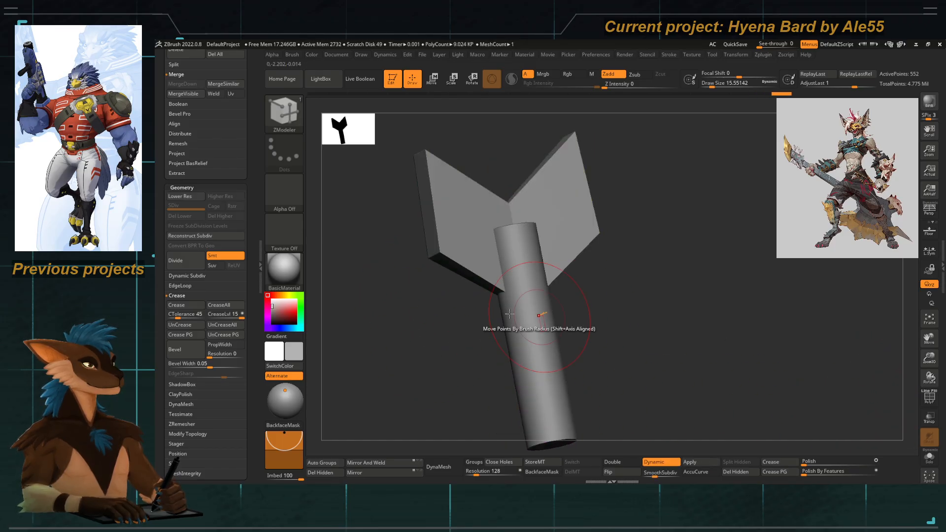
{"action": "left_click_drag", "start_coordinate": [434, 370], "coordinate": [481, 362], "text": "alt"}
{"action": "right_click", "coordinate": [480, 362]}
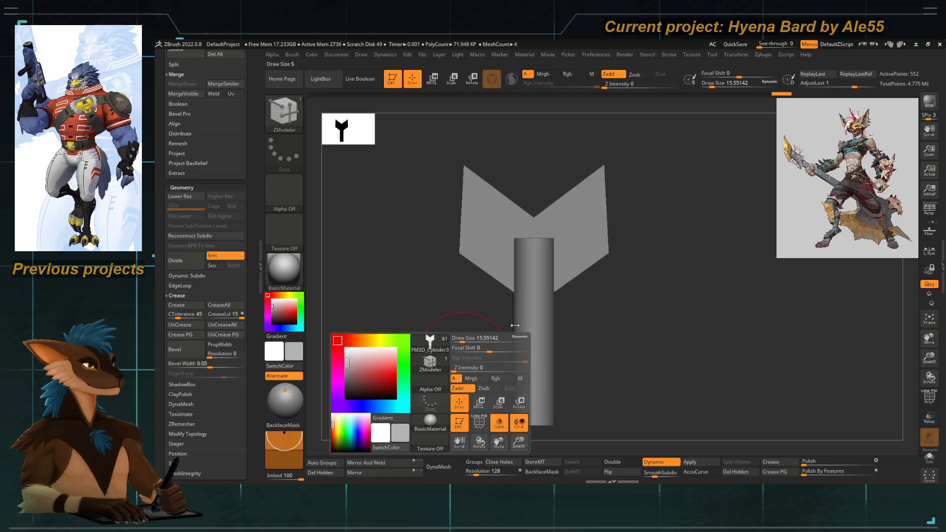
{"action": "left_click", "coordinate": [927, 403]}
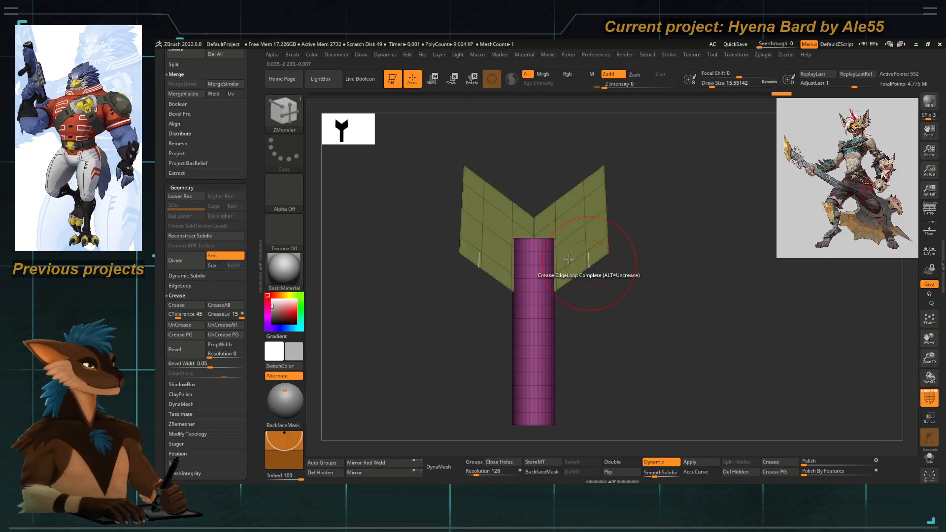
Delete the complete edge loop around the rod's upper end with ZModeler to round its tip, and inspect the shape.
{"action": "left_click_drag", "start_coordinate": [488, 312], "coordinate": [518, 328], "text": "alt"}
{"action": "left_click", "coordinate": [537, 175]}
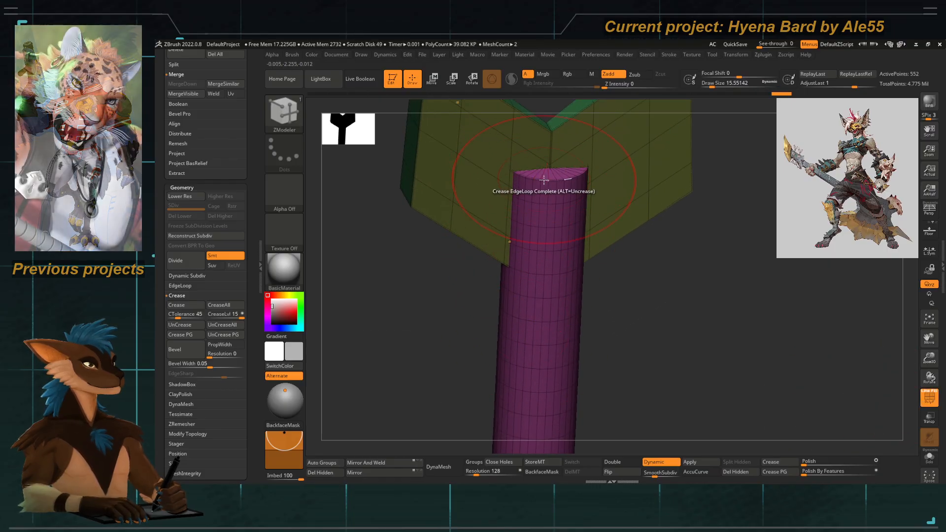
{"action": "key", "text": "space"}
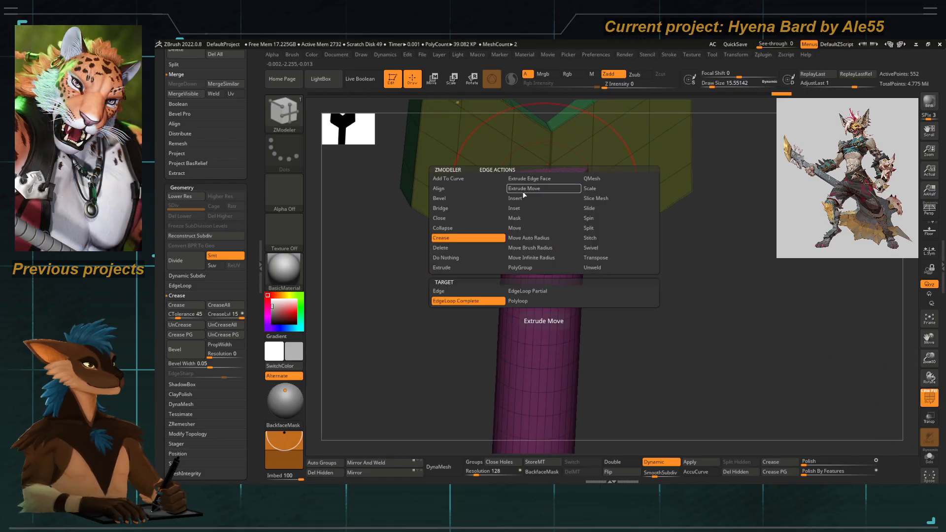
{"action": "left_click", "coordinate": [447, 249]}
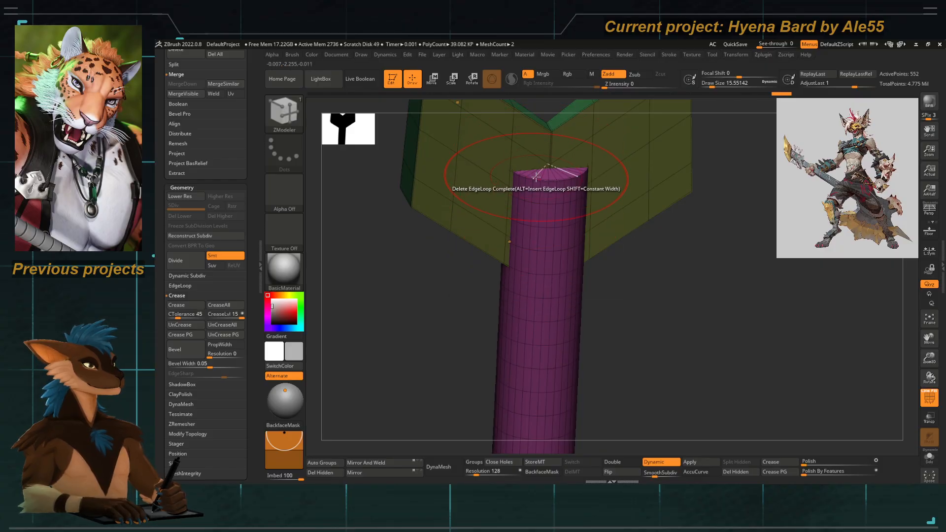
{"action": "left_click", "coordinate": [538, 179]}
{"action": "left_click_drag", "start_coordinate": [467, 293], "coordinate": [450, 294], "text": "shift"}
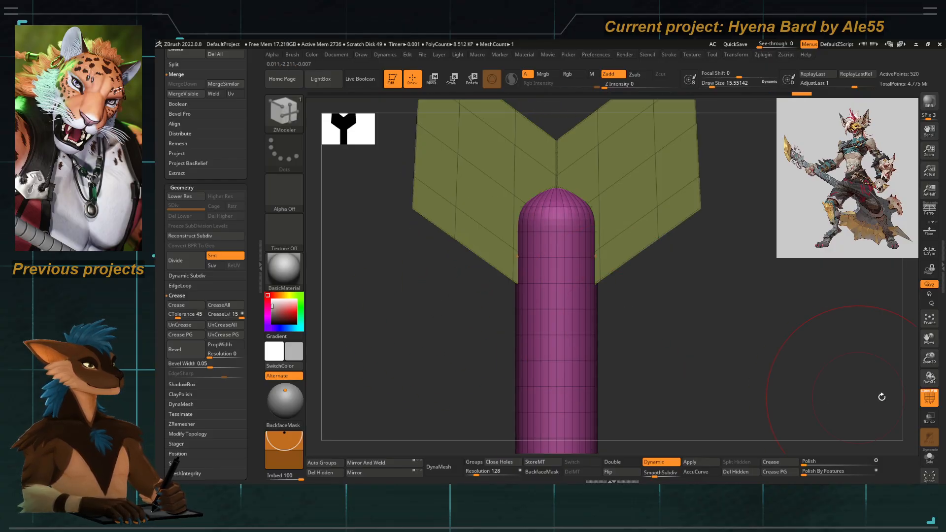
{"action": "left_click", "coordinate": [930, 399]}
{"action": "left_click_drag", "start_coordinate": [427, 340], "coordinate": [440, 247], "text": "alt"}
{"action": "left_click_drag", "start_coordinate": [444, 250], "coordinate": [567, 407]}
{"action": "left_click_drag", "start_coordinate": [571, 412], "coordinate": [573, 386]}
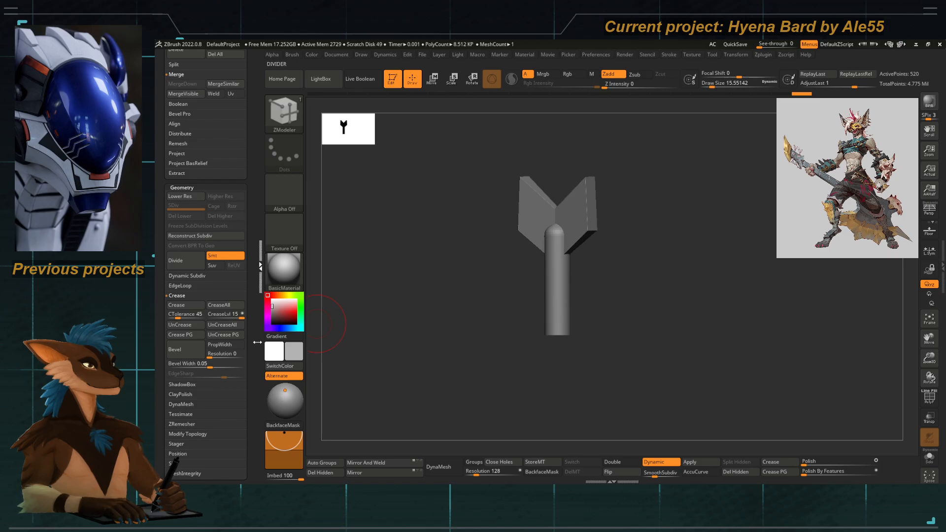
Set the part's dynamic smooth subdivision level to 4 and check it against the character.
{"action": "scroll", "coordinate": [213, 275], "scroll_direction": "down", "scroll_amount": 5}
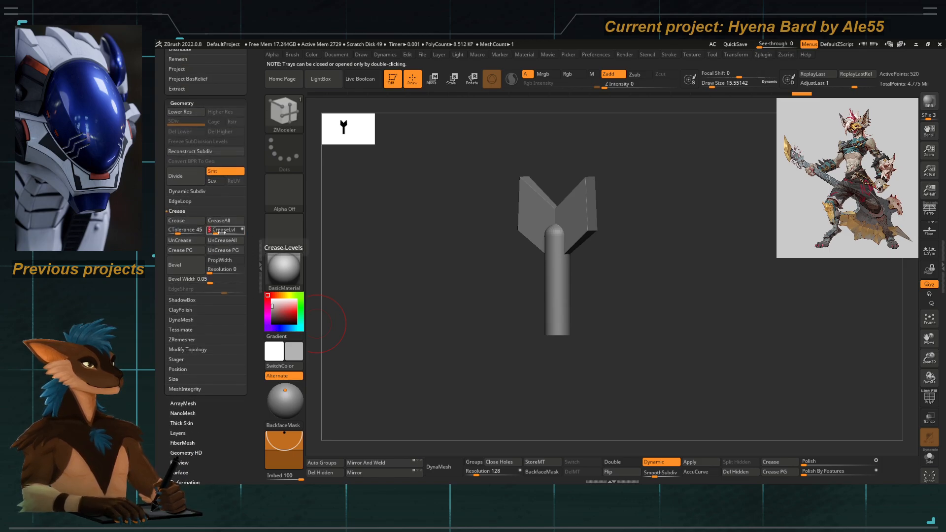
{"action": "left_click", "coordinate": [197, 192]}
{"action": "left_click", "coordinate": [225, 230]}
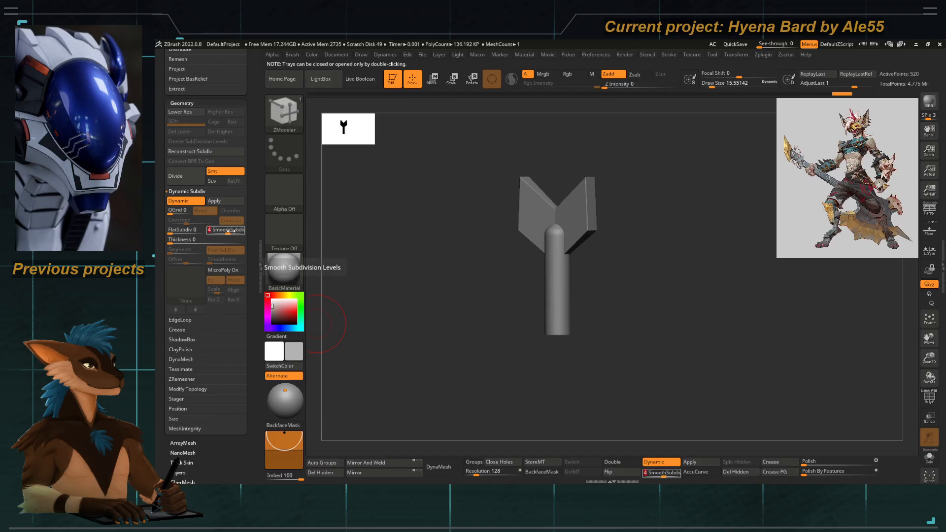
{"action": "left_click_drag", "start_coordinate": [404, 321], "coordinate": [451, 281], "text": "shift"}
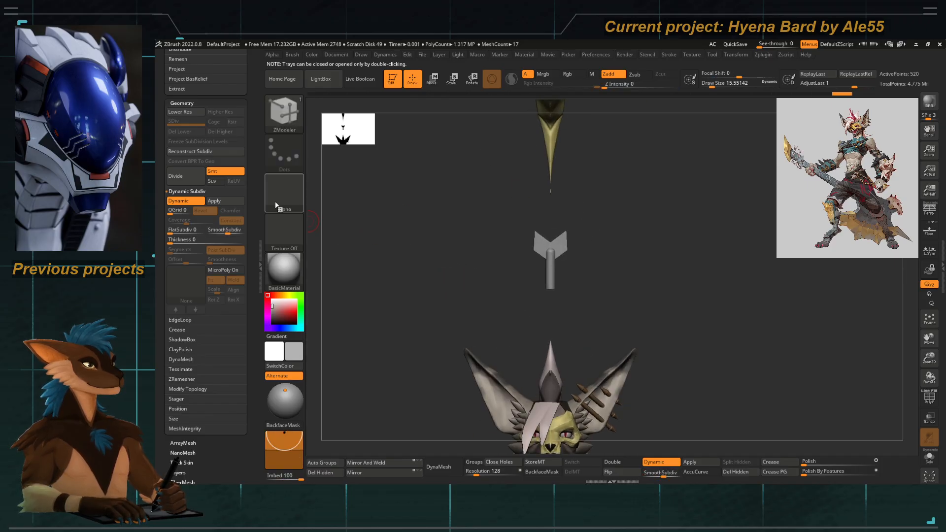
Rename the fork part's subtool as "guitar wiretightener worldspace" and recheck the full name.
{"action": "left_click_drag", "start_coordinate": [255, 219], "coordinate": [244, 308]}
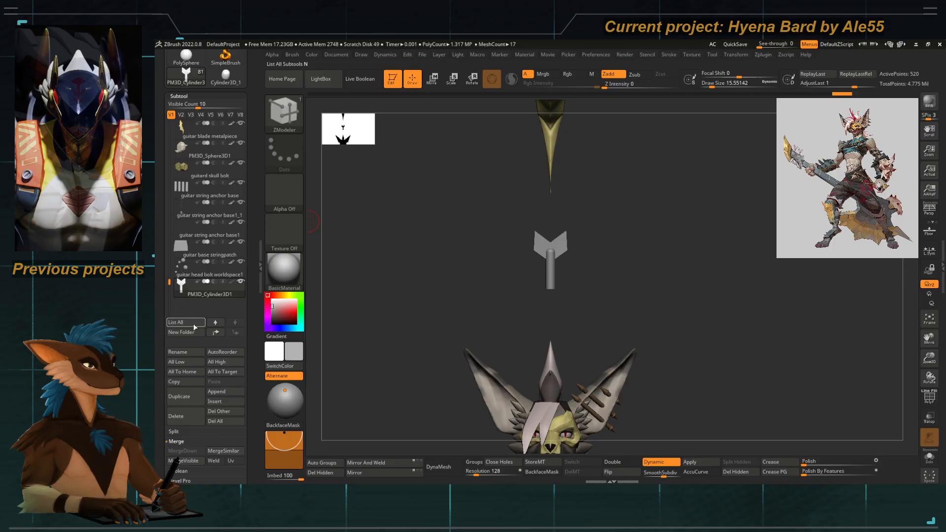
{"action": "left_click", "coordinate": [177, 352]}
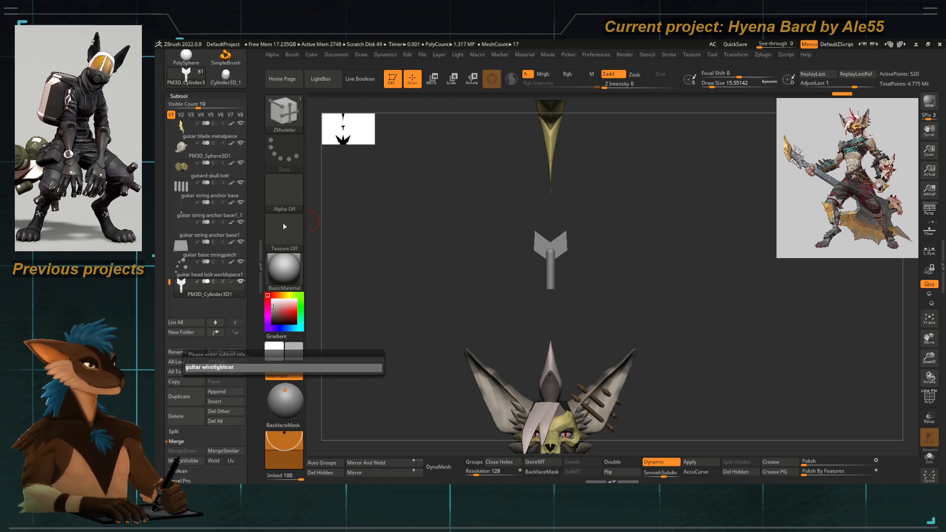
{"action": "key", "text": "BackSpace"}
{"action": "type", "text": "er word"}
{"action": "key", "text": "BackSpace"}
{"action": "type", "text": "ldspace"}
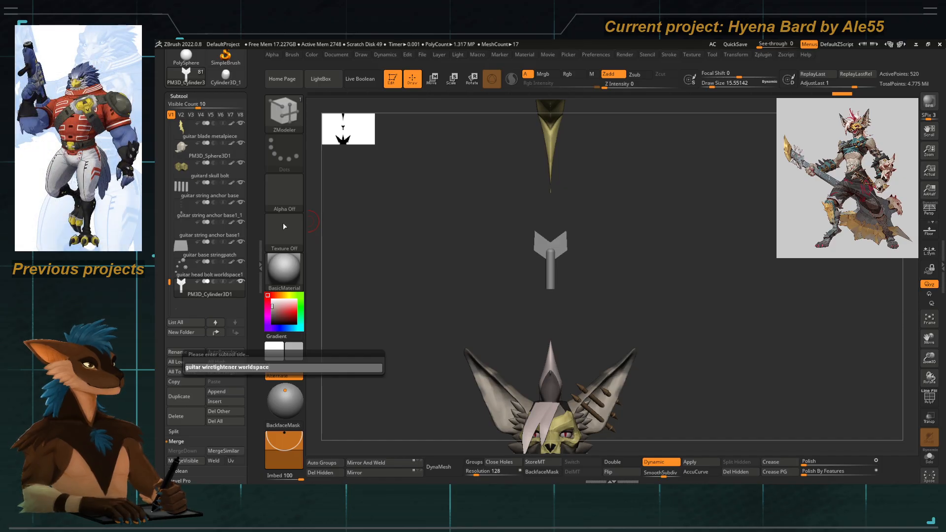
{"action": "key", "text": "Return"}
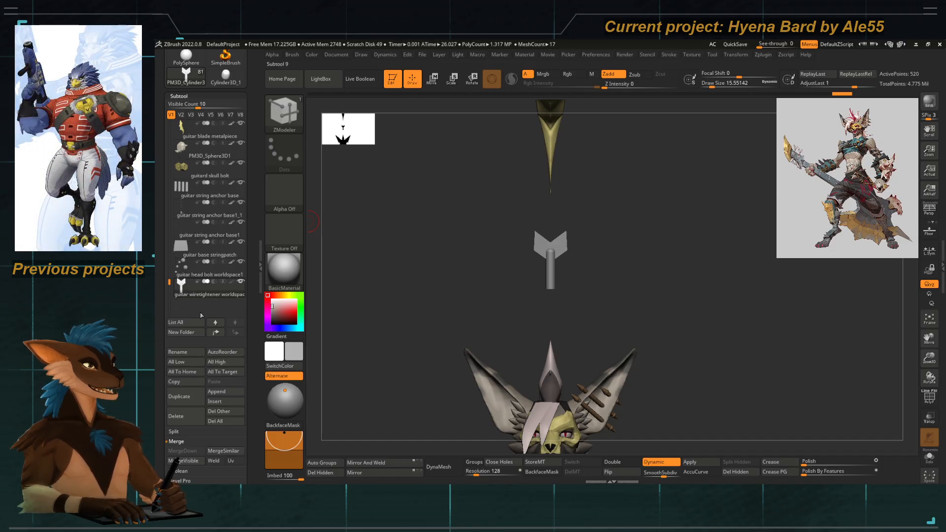
{"action": "left_click", "coordinate": [197, 352]}
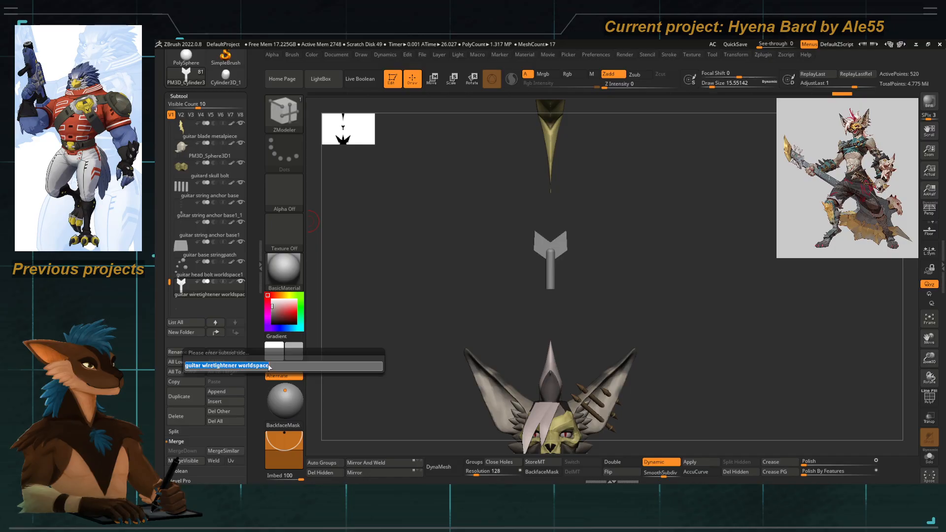
{"action": "key", "text": "Return"}
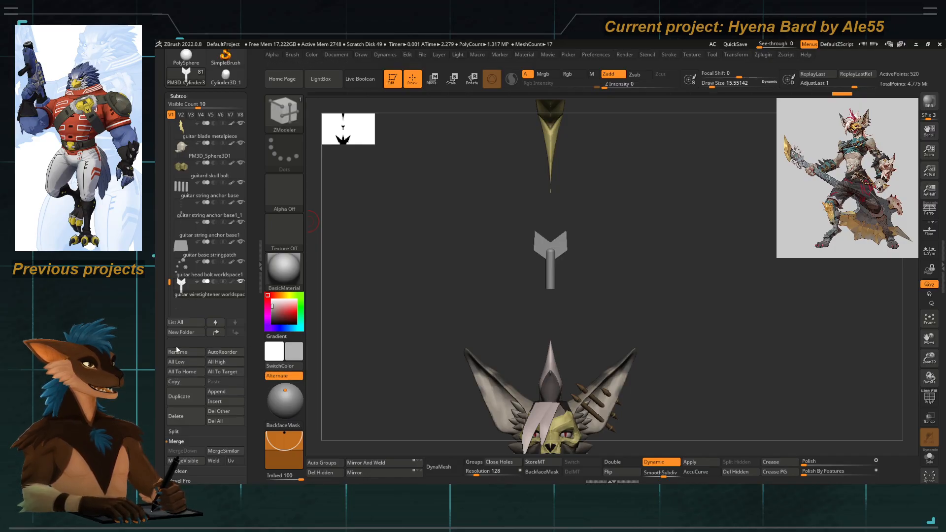
Duplicate the guitar wiretightener worldspace subtool and make the copy the active subtool.
{"action": "left_click", "coordinate": [176, 395]}
{"action": "left_click", "coordinate": [180, 301]}
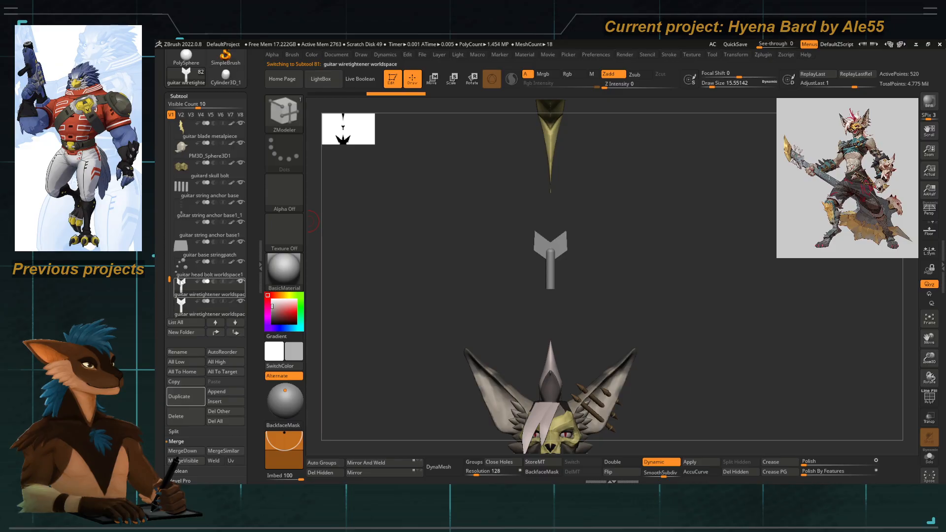
{"action": "left_click_drag", "start_coordinate": [182, 285], "coordinate": [170, 262]}
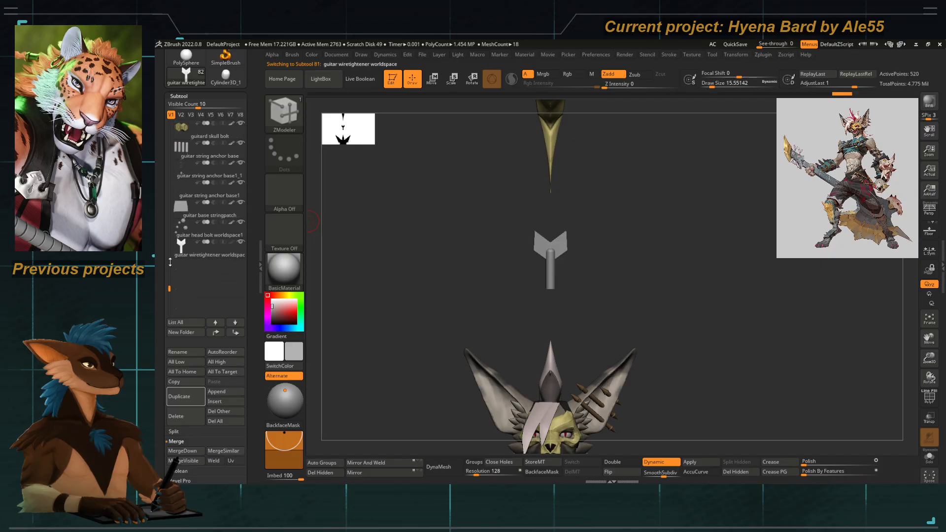
Move the wire tightener copy up beside the guitar's headstock with the gizmo, undoing the last unwanted change.
{"action": "left_click_drag", "start_coordinate": [427, 258], "coordinate": [435, 302], "text": "alt"}
{"action": "key", "text": "w"}
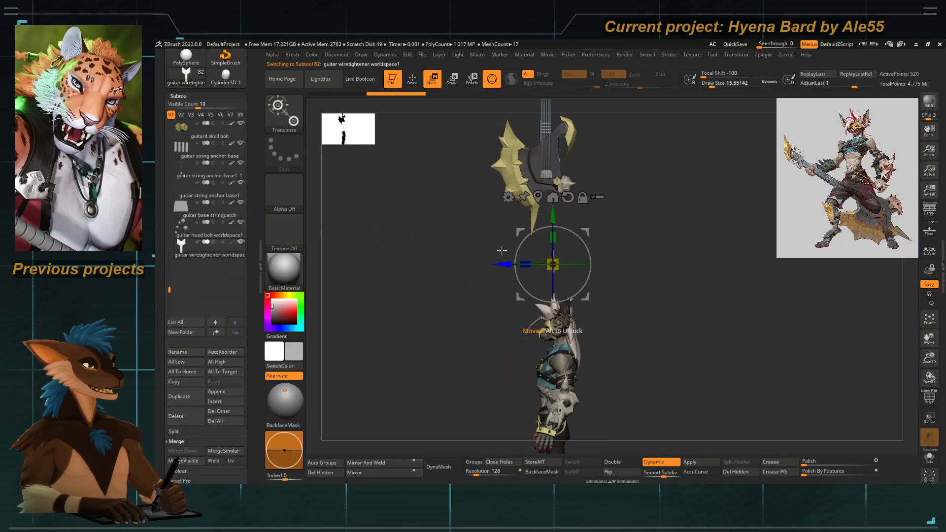
{"action": "left_click_drag", "start_coordinate": [516, 224], "coordinate": [539, 68]}
{"action": "right_click_drag", "start_coordinate": [529, 132], "coordinate": [487, 265], "text": "alt"}
{"action": "left_click_drag", "start_coordinate": [499, 206], "coordinate": [493, 133]}
{"action": "right_click_drag", "start_coordinate": [512, 135], "coordinate": [535, 249], "text": "ctrl"}
{"action": "left_click_drag", "start_coordinate": [561, 215], "coordinate": [621, 208], "text": "shift"}
{"action": "key", "text": "ctrl+z"}
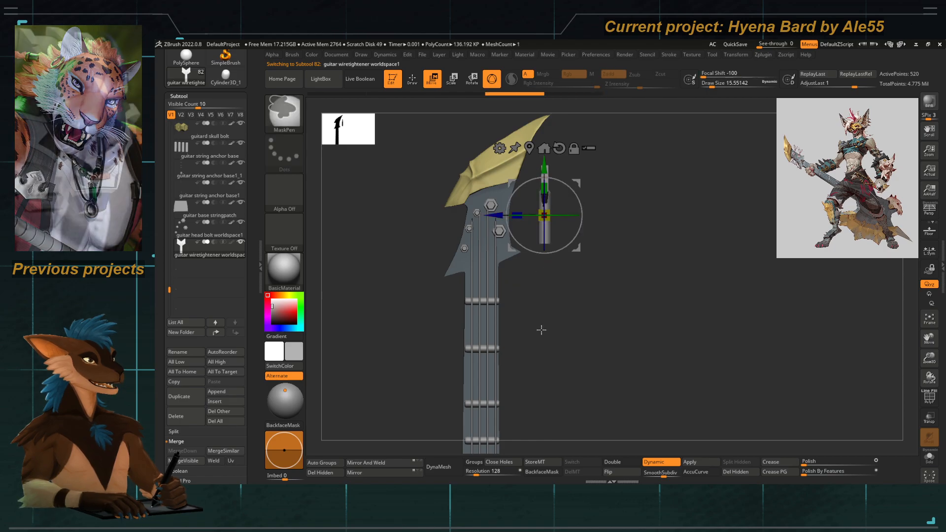
Rotate the wire tightener copy a quarter turn so its fork points outward from the guitar's headstock, undoing the unwanted attempt.
{"action": "left_click_drag", "start_coordinate": [561, 215], "coordinate": [620, 214], "text": "shift"}
{"action": "right_click_drag", "start_coordinate": [572, 268], "coordinate": [538, 276]}
{"action": "key", "text": "ctrl+z"}
{"action": "left_click_drag", "start_coordinate": [600, 209], "coordinate": [590, 303], "text": "shift"}
{"action": "right_click_drag", "start_coordinate": [589, 305], "coordinate": [540, 282], "text": "ctrl"}
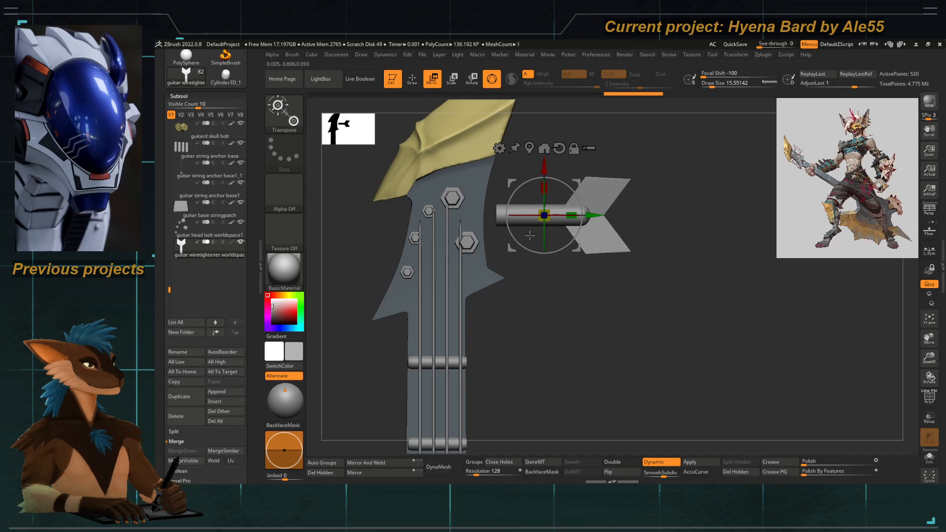
Scale down the wire tightener and place it beside the upper large head bolt, with a copy beside the lower large bolt.
{"action": "left_click_drag", "start_coordinate": [538, 219], "coordinate": [506, 247]}
{"action": "mouse_move", "coordinate": [505, 249]}
{"action": "right_mouse_down"}
{"action": "mouse_move", "coordinate": [463, 243]}
{"action": "mouse_move", "coordinate": [501, 244]}
{"action": "right_mouse_up"}
{"action": "left_click_drag", "start_coordinate": [511, 248], "coordinate": [462, 231]}
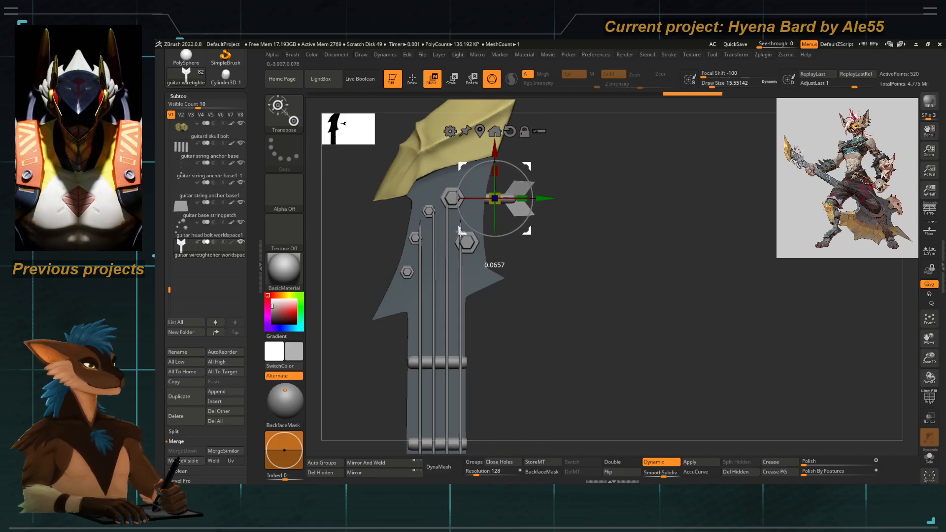
{"action": "right_click_drag", "start_coordinate": [463, 231], "coordinate": [462, 248], "text": "ctrl"}
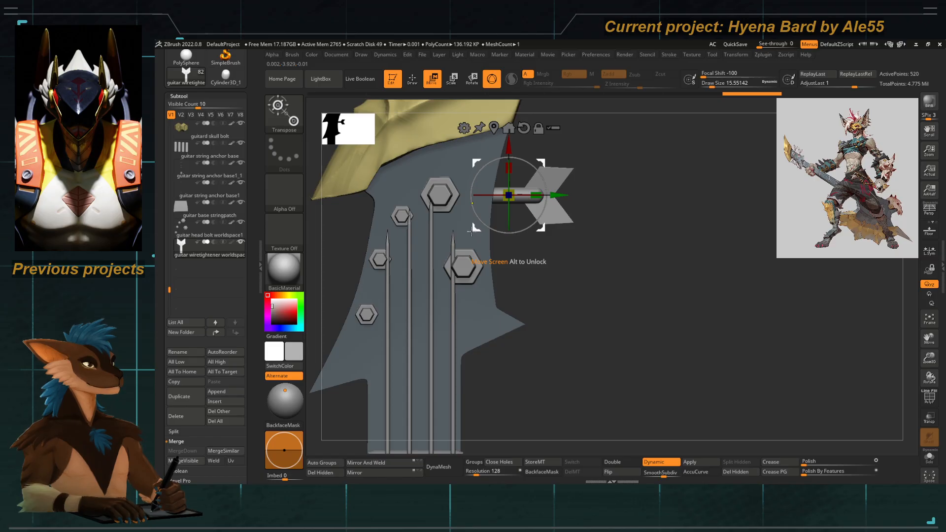
{"action": "left_click_drag", "start_coordinate": [474, 228], "coordinate": [471, 308], "text": "ctrl"}
{"action": "right_click_drag", "start_coordinate": [468, 321], "coordinate": [503, 276], "text": "alt"}
Copy a wire tightener to the opposite side of the headstock, turn it outward, and fit it smaller beside the top small bolt.
{"action": "left_click_drag", "start_coordinate": [516, 282], "coordinate": [328, 278], "text": "ctrl"}
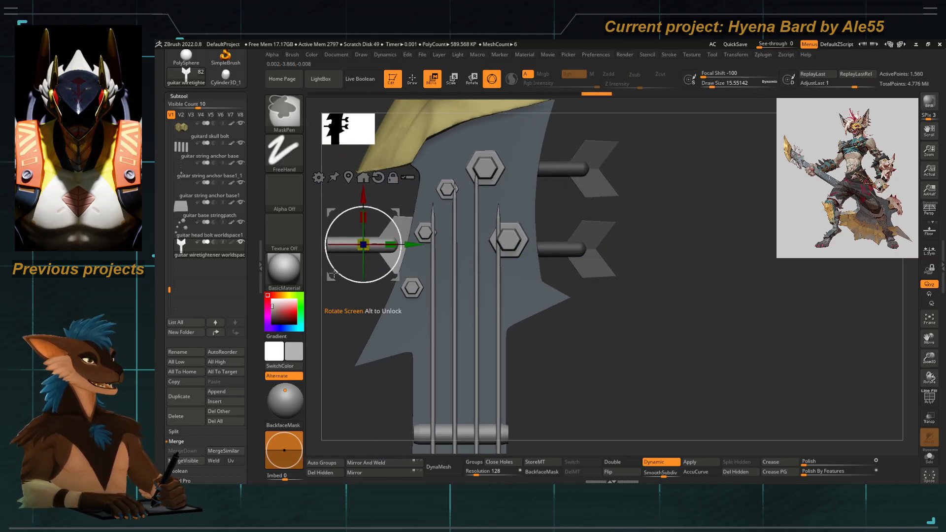
{"action": "right_click_drag", "start_coordinate": [369, 208], "coordinate": [456, 194], "text": "alt"}
{"action": "left_click_drag", "start_coordinate": [457, 194], "coordinate": [414, 324], "text": "shift"}
{"action": "left_click_drag", "start_coordinate": [445, 237], "coordinate": [450, 231]}
Copy the small wire tightener down the headstock edge to line up with the middle and lowest small bolts.
{"action": "mouse_move", "coordinate": [416, 266]}
{"action": "left_mouse_down"}
{"action": "mouse_move", "coordinate": [461, 213]}
{"action": "mouse_move", "coordinate": [423, 310]}
{"action": "left_mouse_up"}
{"action": "key", "text": "ctrl+z"}
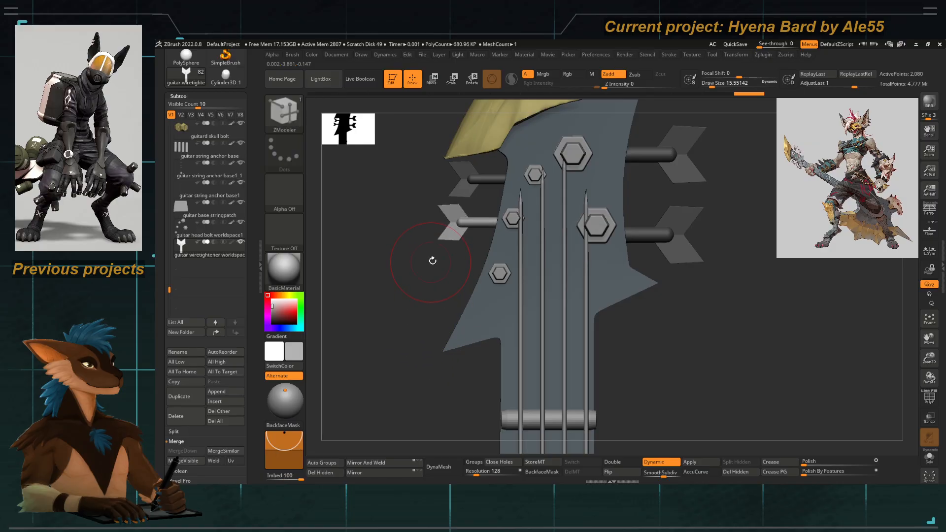
{"action": "left_click_drag", "start_coordinate": [440, 257], "coordinate": [432, 306]}
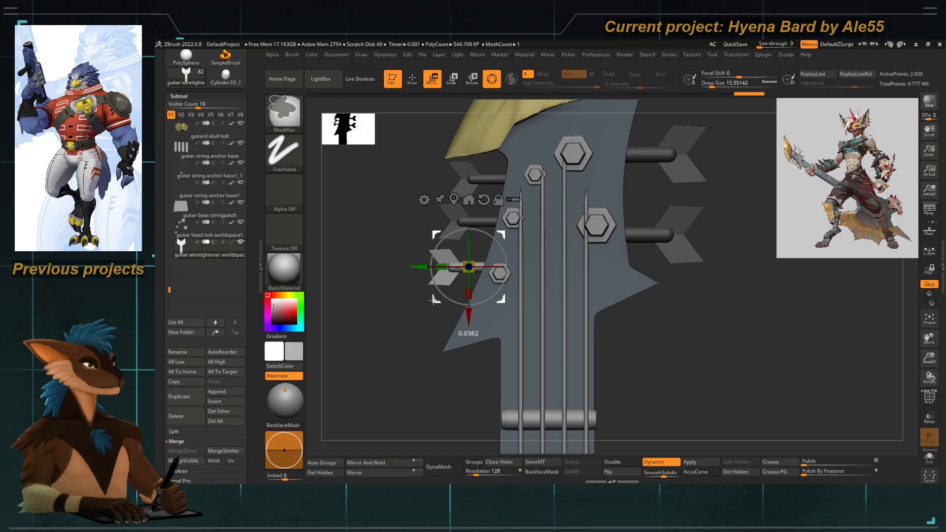
{"action": "key", "text": "q"}
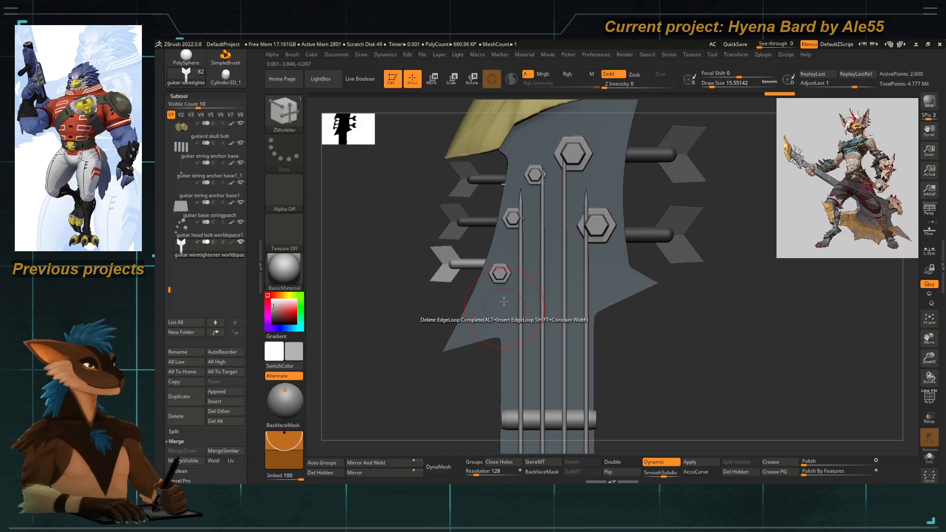
Mask all guitar head bolts except the lowest small one and move that bolt slightly up and toward the strings.
{"action": "left_click", "coordinate": [499, 276], "text": "alt"}
{"action": "left_click_drag", "start_coordinate": [413, 318], "coordinate": [534, 254], "text": "ctrl"}
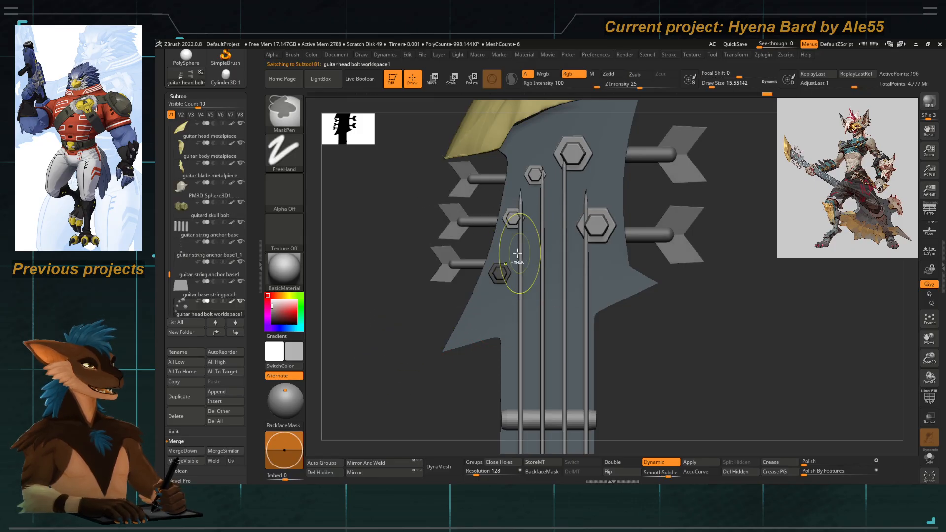
{"action": "key", "text": "w"}
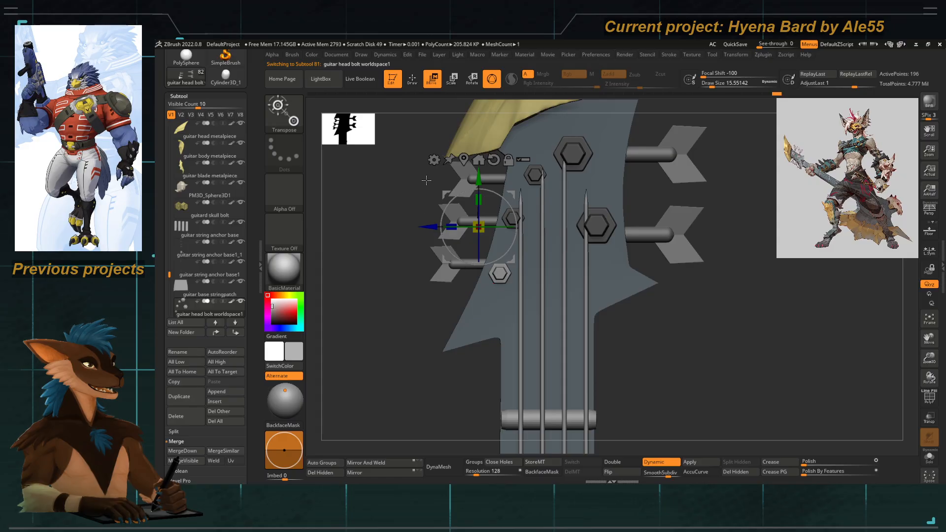
{"action": "left_click_drag", "start_coordinate": [440, 193], "coordinate": [446, 184]}
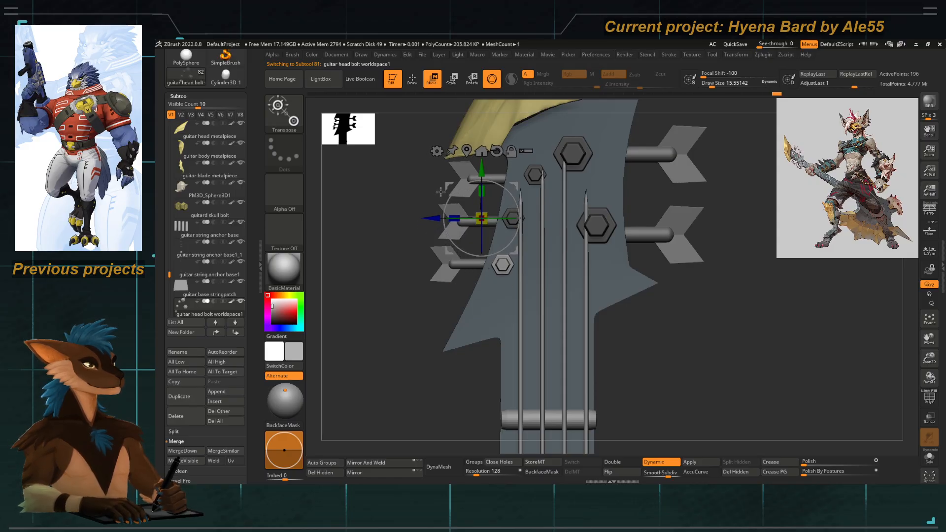
{"action": "key", "text": "q"}
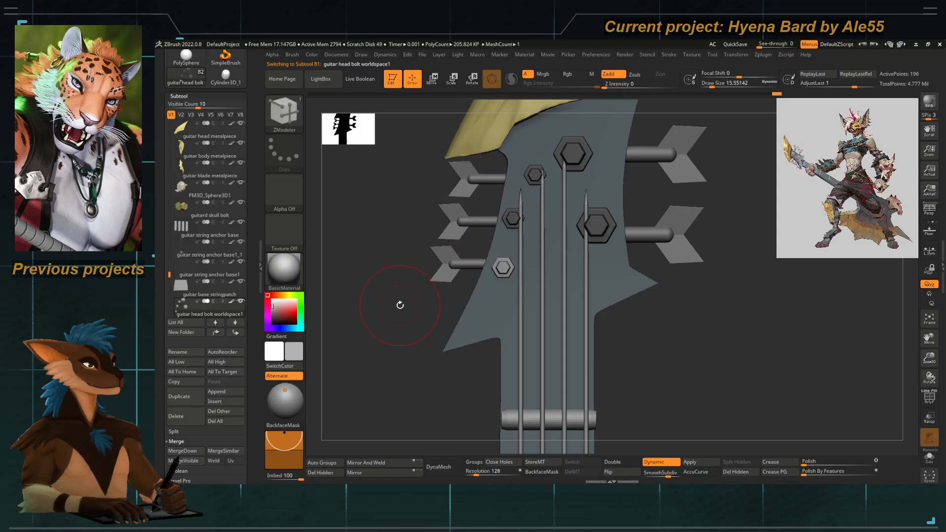
{"action": "mouse_move", "coordinate": [403, 310]}
{"action": "left_mouse_down"}
{"action": "mouse_move", "coordinate": [408, 317]}
{"action": "mouse_move", "coordinate": [406, 289]}
{"action": "mouse_move", "coordinate": [434, 287]}
{"action": "mouse_move", "coordinate": [398, 281]}
{"action": "mouse_move", "coordinate": [407, 209]}
{"action": "mouse_move", "coordinate": [424, 198]}
{"action": "mouse_move", "coordinate": [438, 256]}
{"action": "mouse_move", "coordinate": [527, 309]}
{"action": "left_mouse_up"}
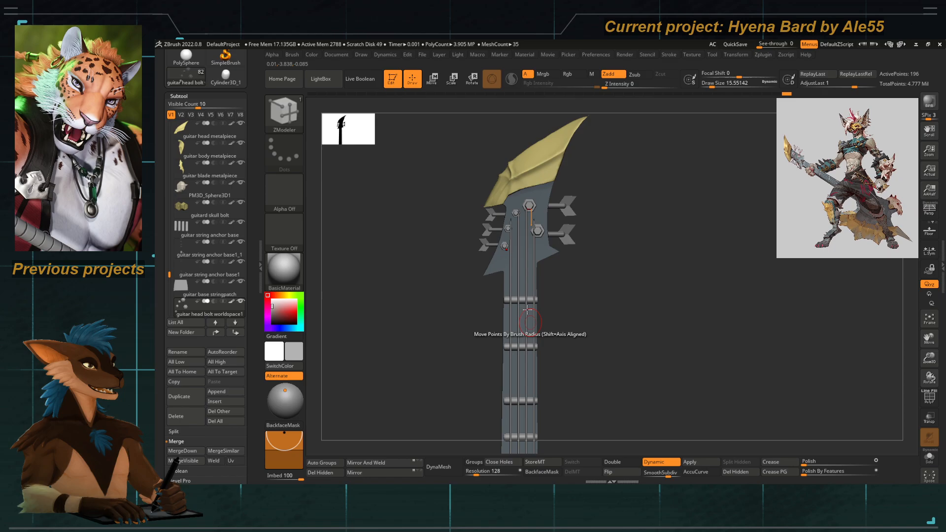
Slightly reshape the lower edge of the guitar head metalpiece with the Move Topological brush at a draw size of about 54.
{"action": "left_click", "coordinate": [508, 180], "text": "alt"}
{"action": "key", "text": "b"}
{"action": "key", "text": "m"}
{"action": "key", "text": "t"}
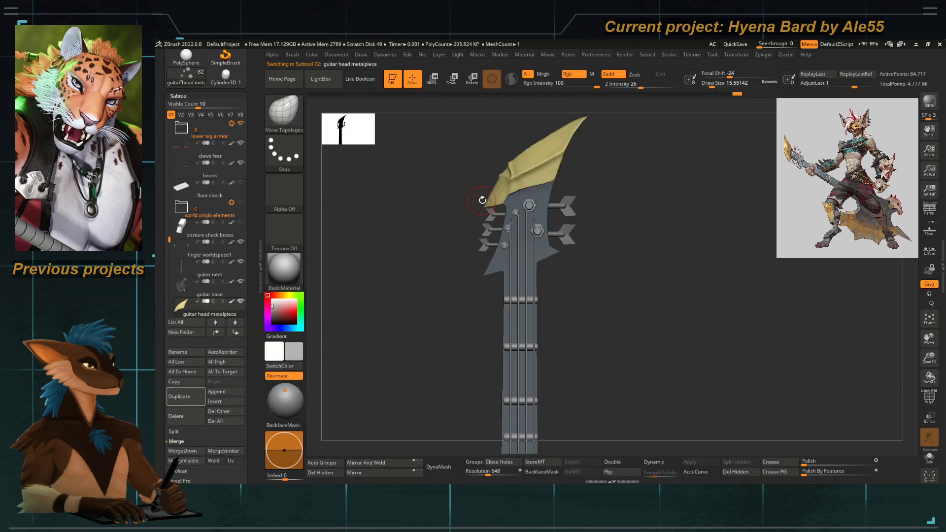
{"action": "key", "text": "s"}
{"action": "left_click", "coordinate": [482, 200]}
{"action": "left_click_drag", "start_coordinate": [498, 193], "coordinate": [530, 184]}
{"action": "key", "text": "space"}
{"action": "key", "text": "space"}
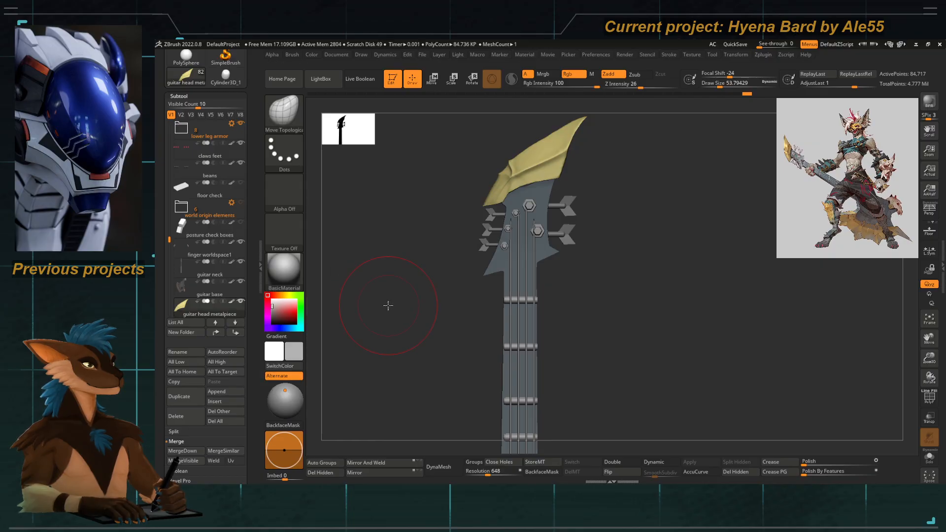
{"action": "left_click_drag", "start_coordinate": [419, 277], "coordinate": [512, 317], "text": "alt"}
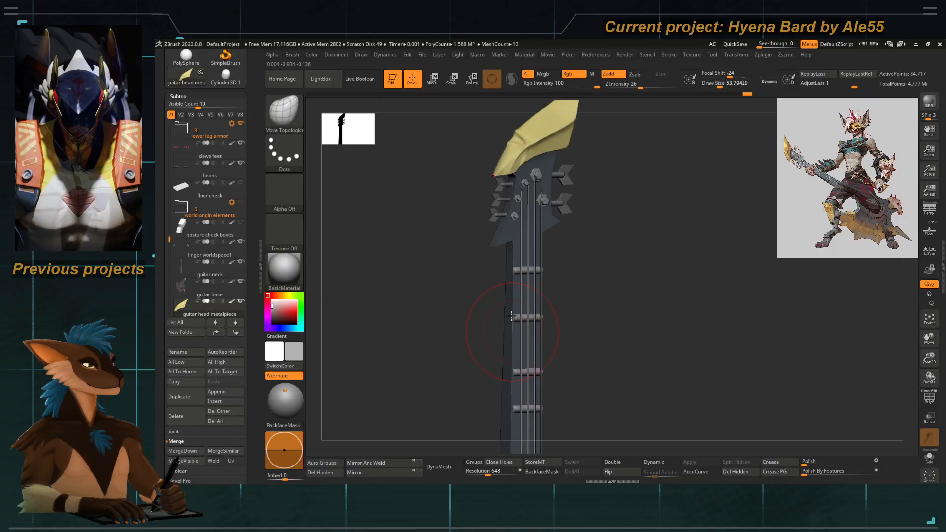
{"action": "mouse_move", "coordinate": [474, 208]}
{"action": "left_mouse_down", "text": "alt"}
{"action": "mouse_move", "coordinate": [425, 361]}
{"action": "mouse_move", "coordinate": [437, 364]}
{"action": "mouse_move", "coordinate": [410, 363]}
{"action": "mouse_move", "coordinate": [451, 340]}
{"action": "mouse_move", "coordinate": [433, 298]}
{"action": "mouse_move", "coordinate": [416, 203]}
{"action": "mouse_move", "coordinate": [431, 253]}
{"action": "mouse_move", "coordinate": [444, 255]}
{"action": "mouse_move", "coordinate": [431, 259]}
{"action": "left_mouse_up", "text": "alt"}
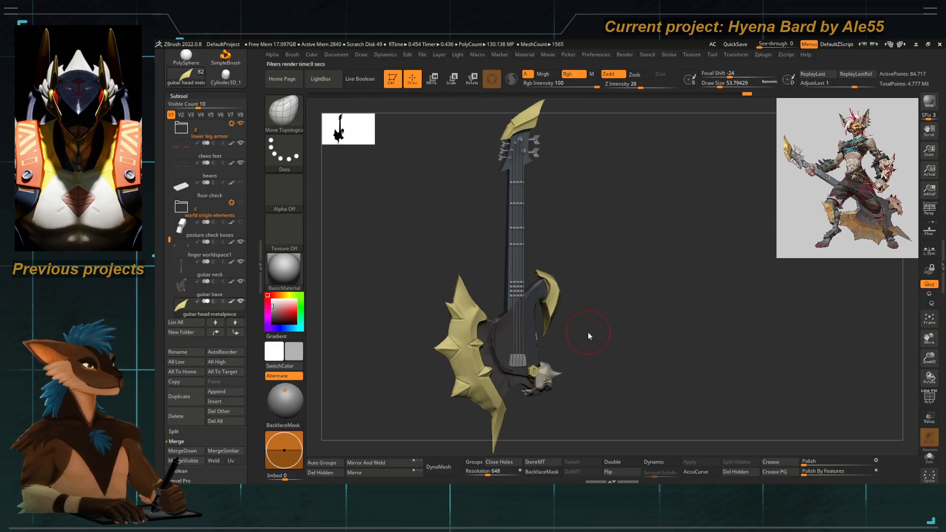
{"action": "left_click_drag", "start_coordinate": [471, 209], "coordinate": [504, 237]}
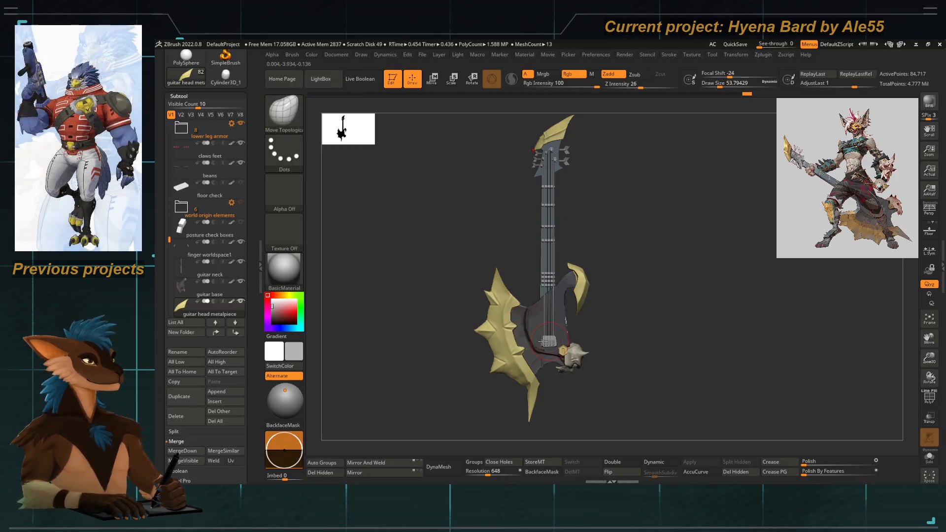
Pick the grey-blue color R 100, G 112, B 120 from the guitar neck and make the neck the active subtool.
{"action": "left_click", "coordinate": [477, 323], "text": "alt"}
{"action": "right_click_drag", "start_coordinate": [476, 323], "coordinate": [485, 176], "text": "ctrl"}
{"action": "key", "text": "c"}
{"action": "left_click", "coordinate": [528, 290], "text": "alt"}
{"action": "right_click_drag", "start_coordinate": [527, 290], "coordinate": [451, 253], "text": "ctrl"}
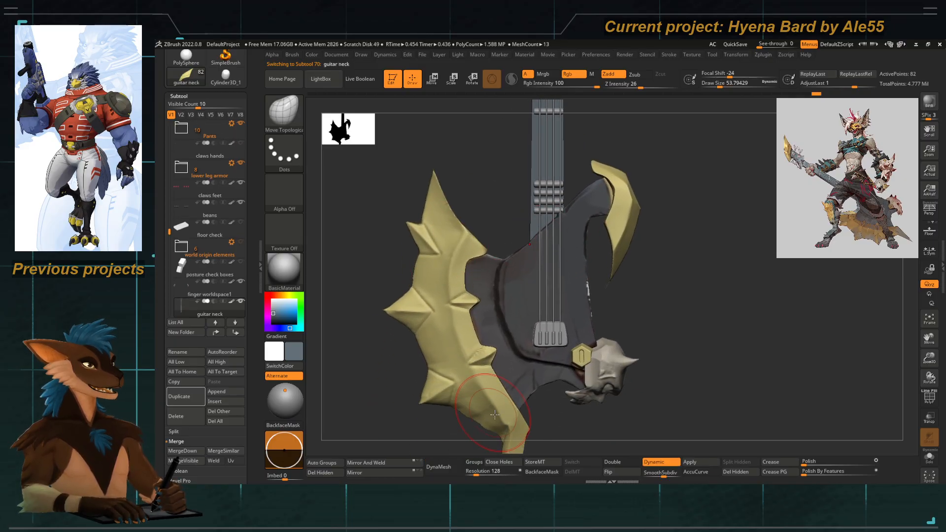
{"action": "right_click_drag", "start_coordinate": [509, 275], "coordinate": [472, 269], "text": "ctrl"}
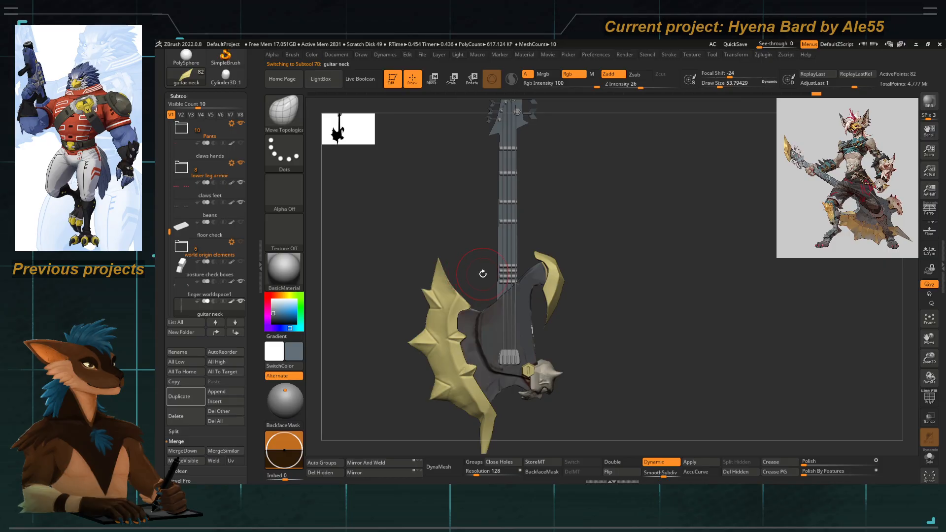
Adjust the lower part of the guitar neck with the Move Topological brush and set the draw size to about 68.
{"action": "key", "text": "b"}
{"action": "key", "text": "m"}
{"action": "key", "text": "t"}
{"action": "key", "text": "s"}
{"action": "left_click_drag", "start_coordinate": [481, 279], "coordinate": [491, 280]}
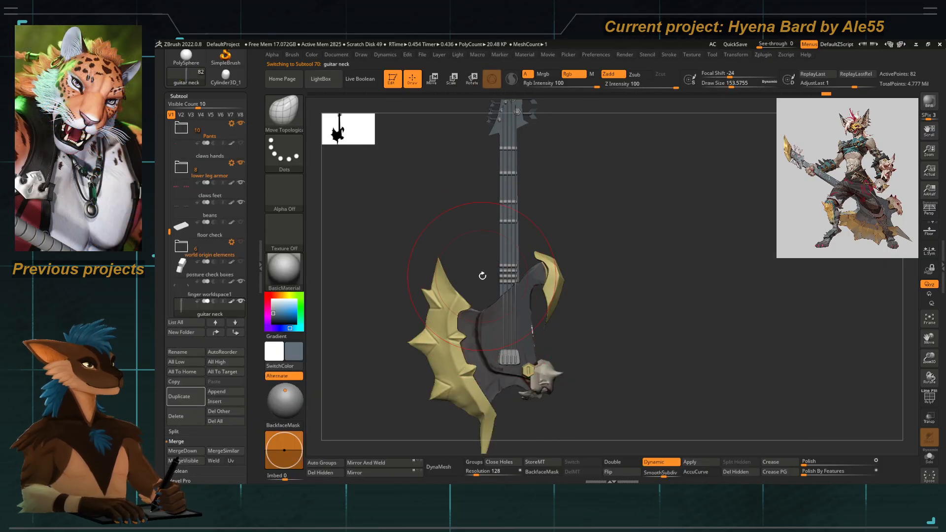
{"action": "key", "text": "space"}
{"action": "left_click_drag", "start_coordinate": [527, 284], "coordinate": [528, 294]}
{"action": "key", "text": "space"}
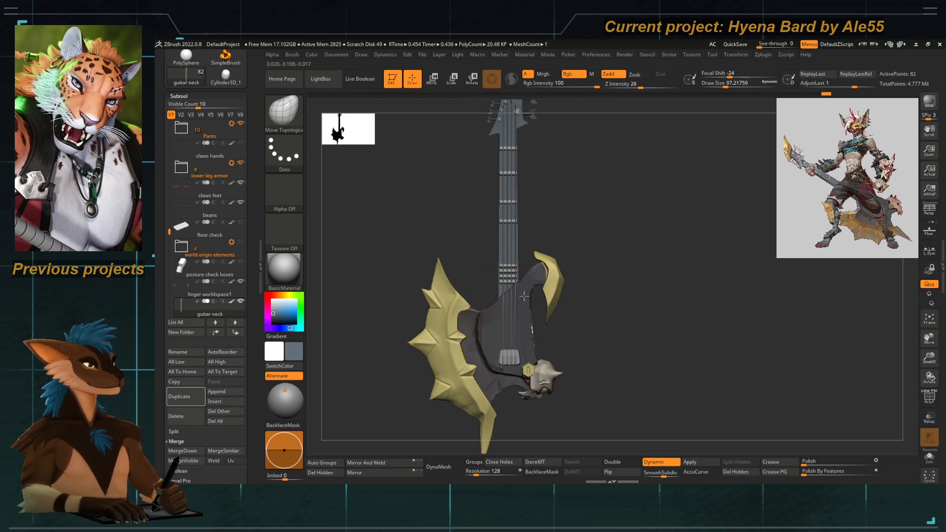
{"action": "right_click_drag", "start_coordinate": [490, 296], "coordinate": [526, 297], "text": "ctrl"}
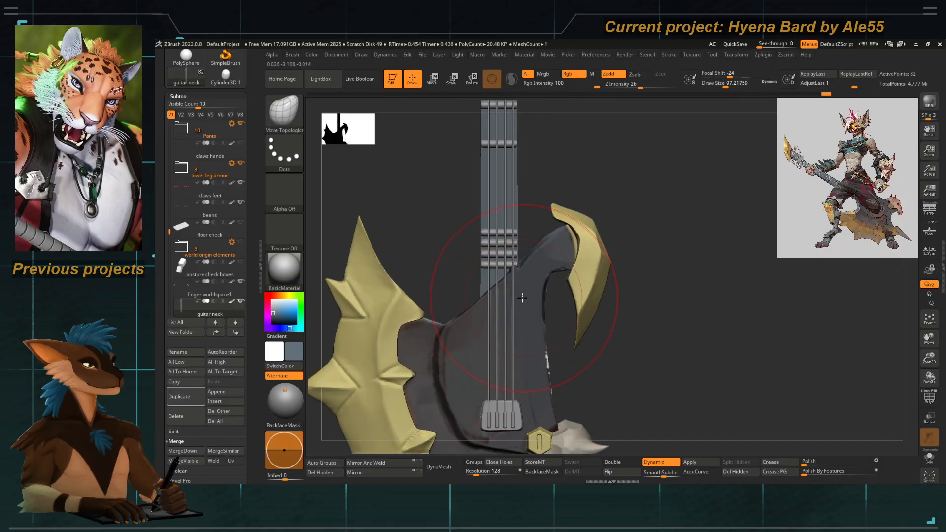
{"action": "key", "text": "space"}
{"action": "left_click_drag", "start_coordinate": [527, 293], "coordinate": [524, 292]}
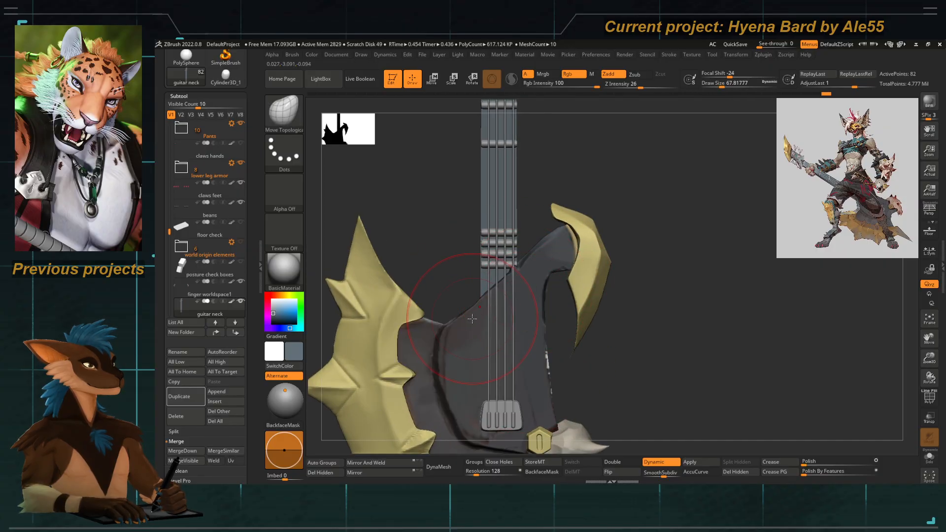
Select the guitar base and fill it with the grey-blue color R 100, G 112, B 120.
{"action": "right_click_drag", "start_coordinate": [474, 282], "coordinate": [421, 186], "text": "ctrl"}
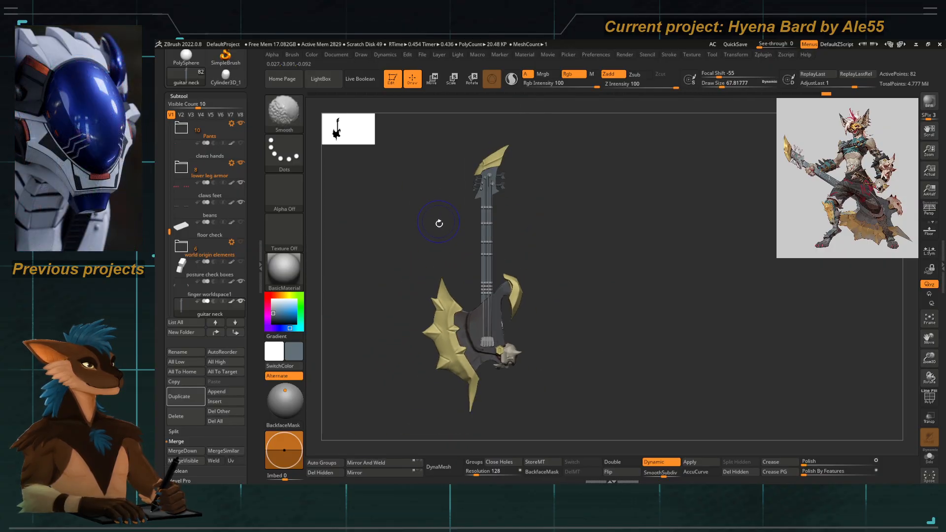
{"action": "mouse_move", "coordinate": [439, 224]}
{"action": "right_mouse_down", "text": "ctrl"}
{"action": "mouse_move", "coordinate": [437, 237]}
{"action": "mouse_move", "coordinate": [478, 247]}
{"action": "mouse_move", "coordinate": [450, 252]}
{"action": "mouse_move", "coordinate": [537, 349]}
{"action": "mouse_move", "coordinate": [522, 236]}
{"action": "mouse_move", "coordinate": [428, 207]}
{"action": "right_mouse_up", "text": "ctrl"}
{"action": "right_click_drag", "start_coordinate": [428, 207], "coordinate": [490, 258], "text": "ctrl"}
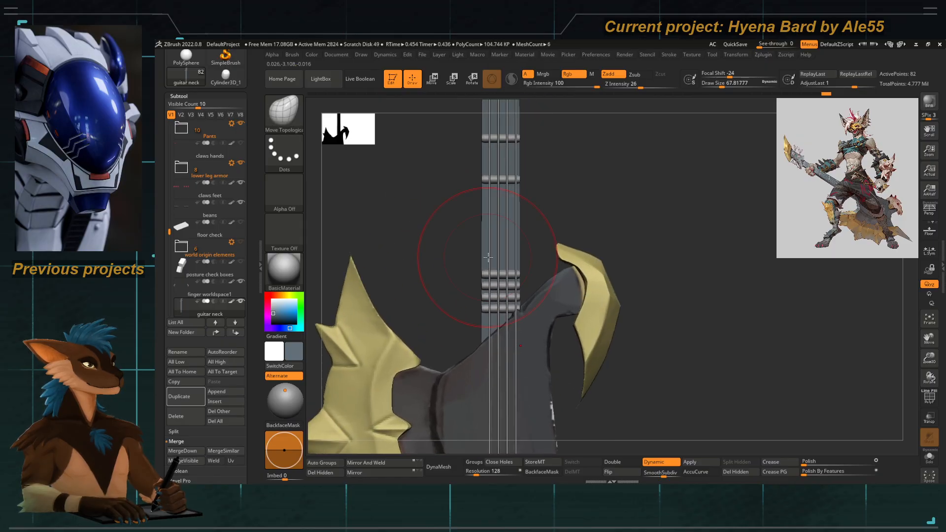
{"action": "right_click_drag", "start_coordinate": [487, 224], "coordinate": [437, 251], "text": "alt"}
{"action": "right_click_drag", "start_coordinate": [474, 223], "coordinate": [497, 270]}
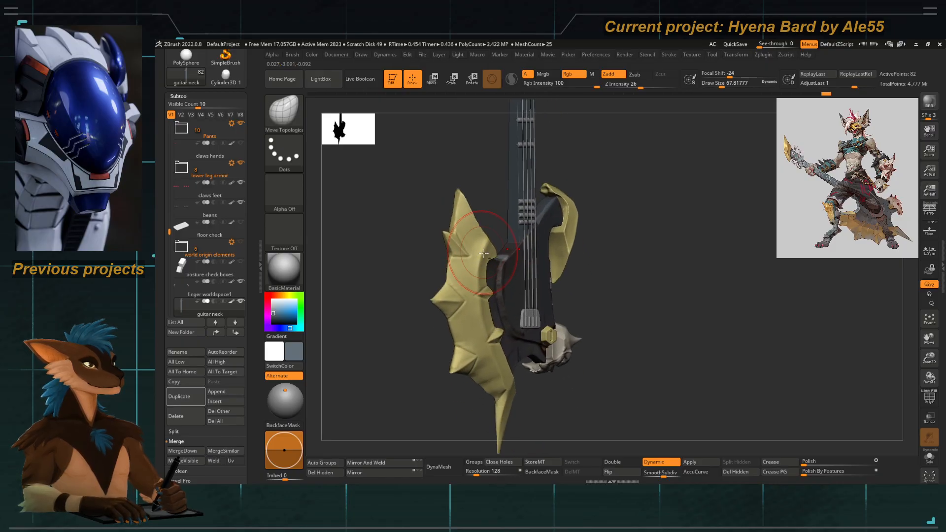
{"action": "left_click", "coordinate": [502, 288], "text": "alt"}
{"action": "right_click_drag", "start_coordinate": [418, 353], "coordinate": [387, 350]}
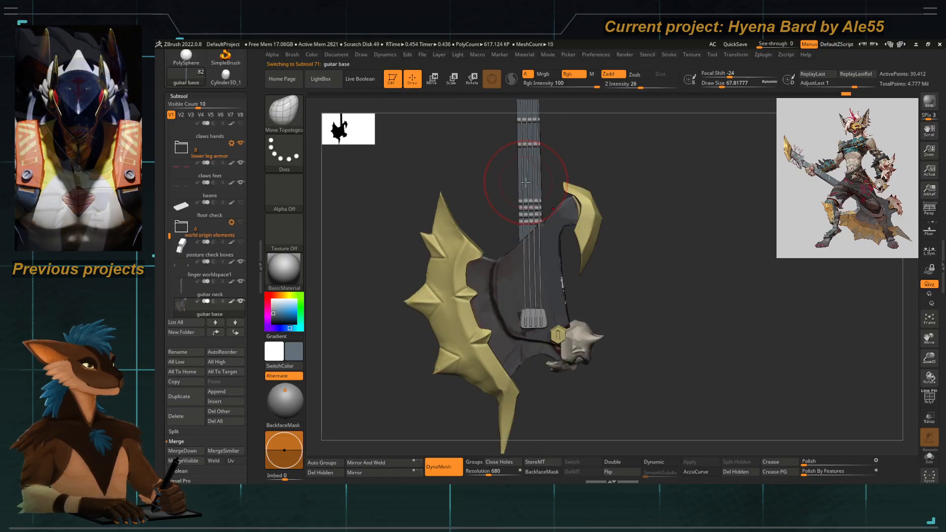
{"action": "left_click", "coordinate": [311, 55]}
{"action": "left_click", "coordinate": [336, 230]}
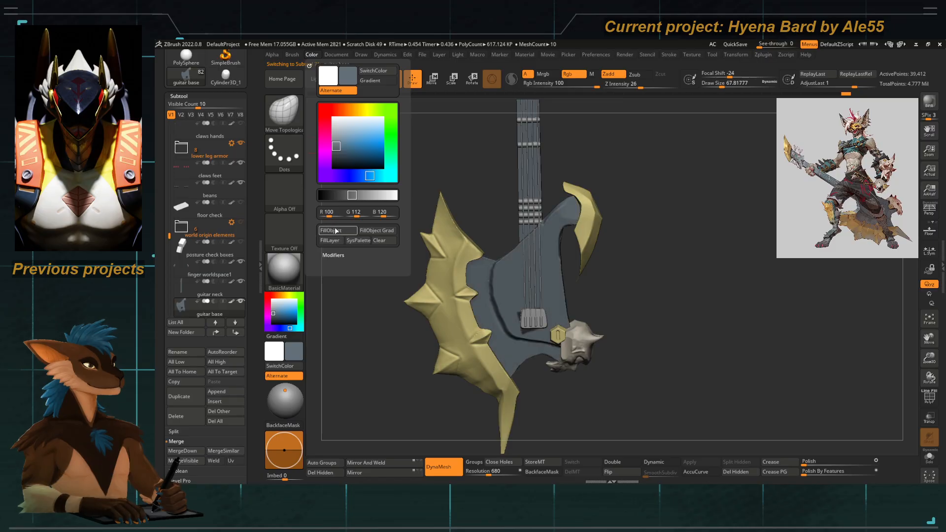
{"action": "right_click_drag", "start_coordinate": [398, 368], "coordinate": [391, 328]}
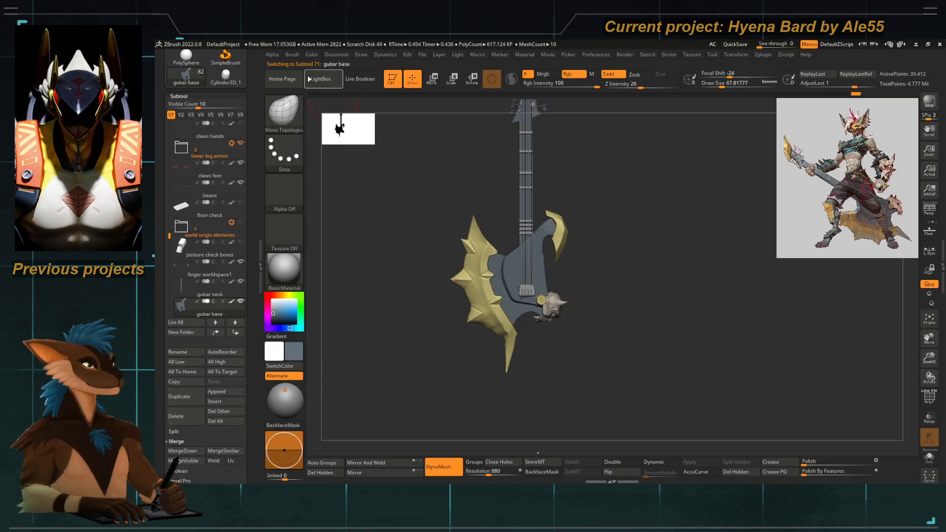
{"action": "left_click", "coordinate": [312, 55]}
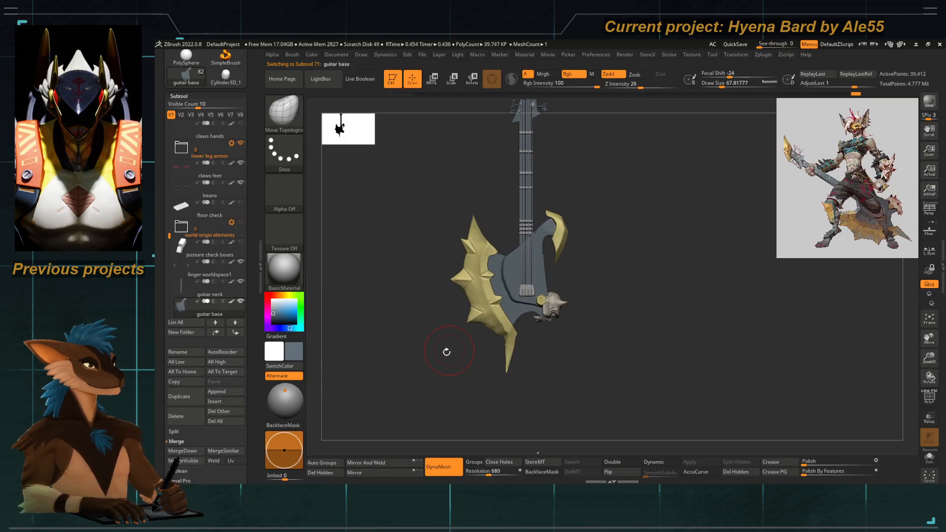
{"action": "right_click_drag", "start_coordinate": [445, 353], "coordinate": [408, 308]}
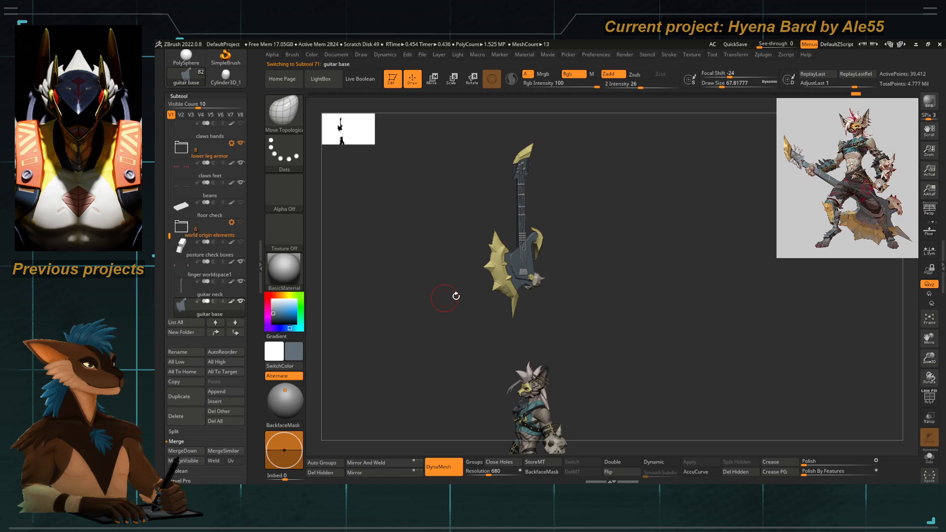
Select the headstock wire tighteners, clear their mask, and fill them with the color picked from the head bolts.
{"action": "left_click", "coordinate": [493, 278], "text": "alt"}
{"action": "right_click_drag", "start_coordinate": [493, 278], "coordinate": [493, 407], "text": "alt"}
{"action": "right_click_drag", "start_coordinate": [476, 237], "coordinate": [414, 332], "text": "alt"}
{"action": "left_click", "coordinate": [546, 247], "text": "alt"}
{"action": "right_click_drag", "start_coordinate": [537, 237], "coordinate": [492, 260], "text": "ctrl"}
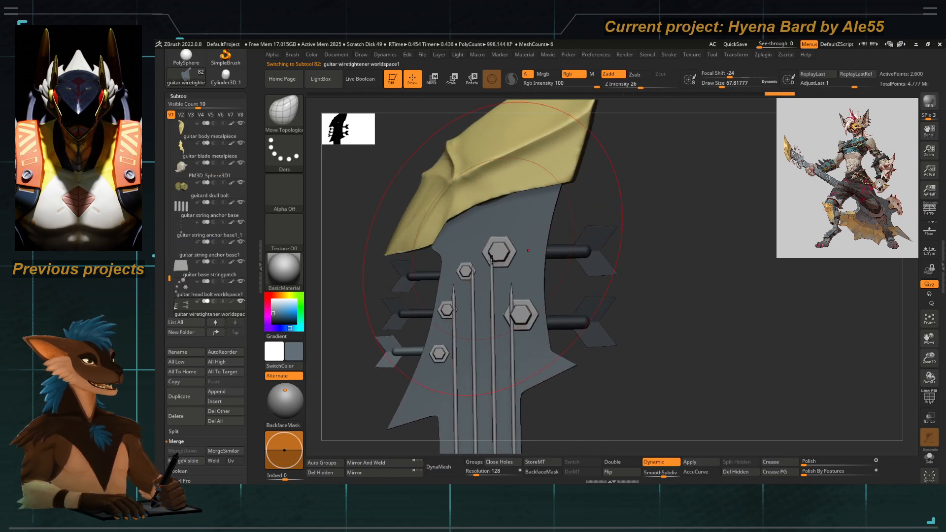
{"action": "key", "text": "c"}
{"action": "left_click_drag", "start_coordinate": [355, 308], "coordinate": [339, 340], "text": "ctrl"}
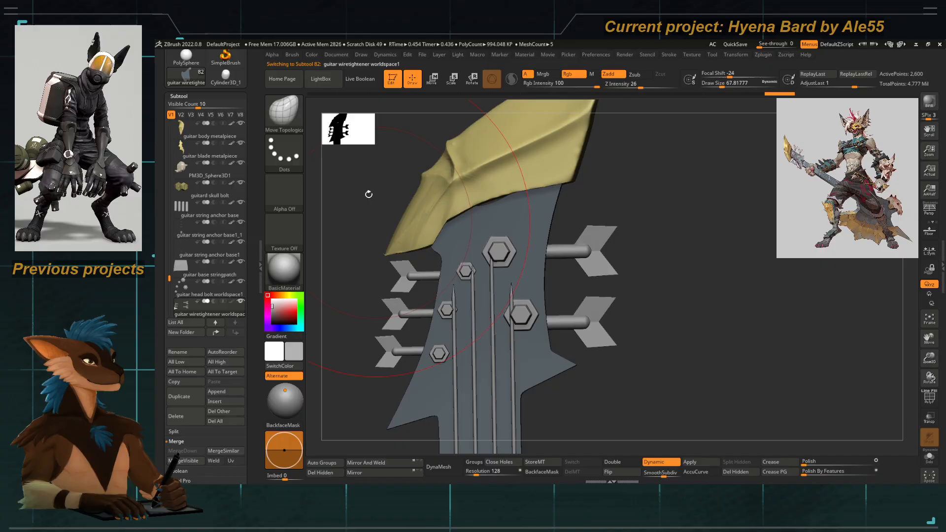
{"action": "left_click", "coordinate": [313, 55]}
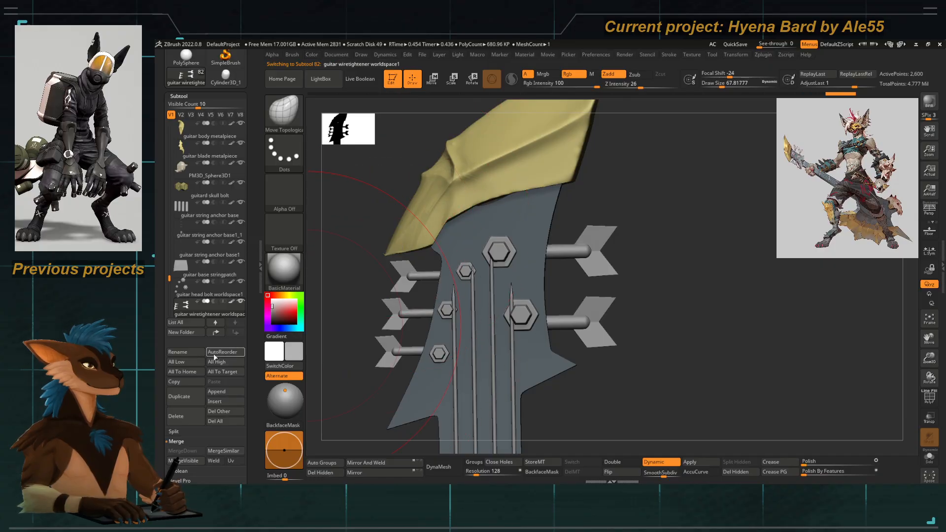
Rename the headstock wire tightener subtool as guitar wiretighteners.
{"action": "left_click", "coordinate": [196, 354]}
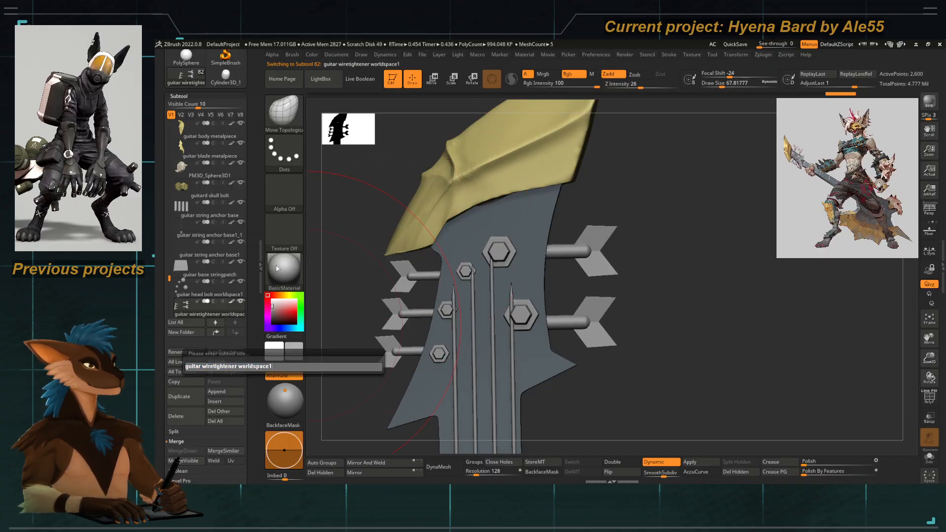
{"action": "type", "text": "s"}
{"action": "key", "text": "Return"}
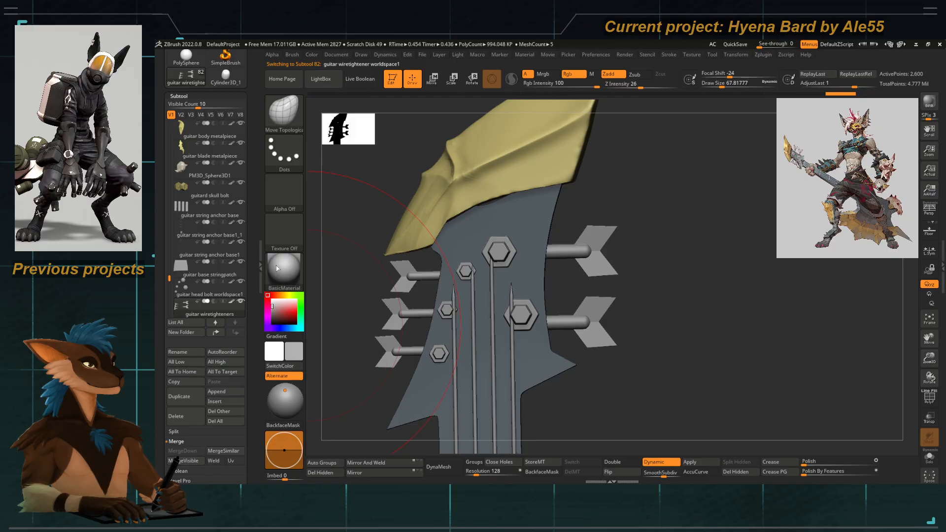
Select the guitar neck subtool and create a folder named guitar worldspace for it.
{"action": "left_click_drag", "start_coordinate": [333, 266], "coordinate": [316, 214], "text": "alt"}
{"action": "left_click_drag", "start_coordinate": [254, 180], "coordinate": [254, 260]}
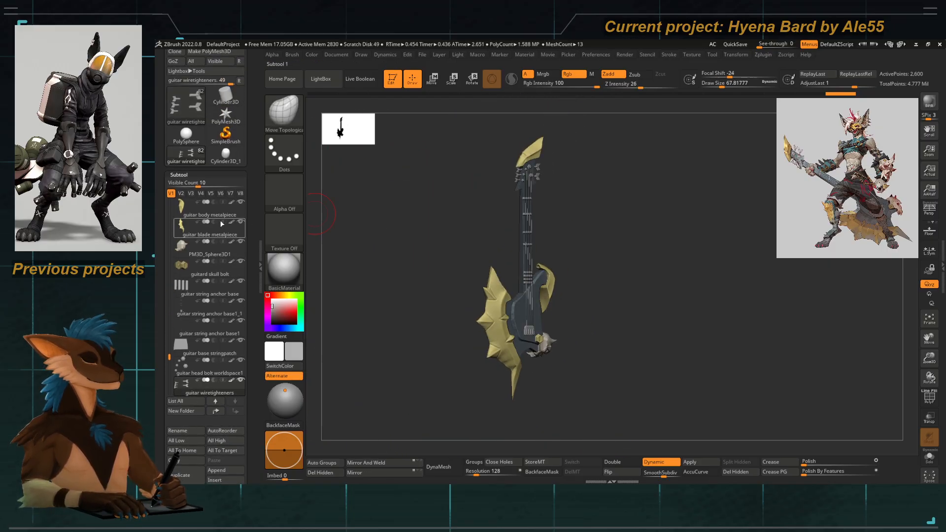
{"action": "mouse_move", "coordinate": [169, 358]}
{"action": "left_mouse_down"}
{"action": "mouse_move", "coordinate": [168, 308]}
{"action": "mouse_move", "coordinate": [168, 346]}
{"action": "left_mouse_up"}
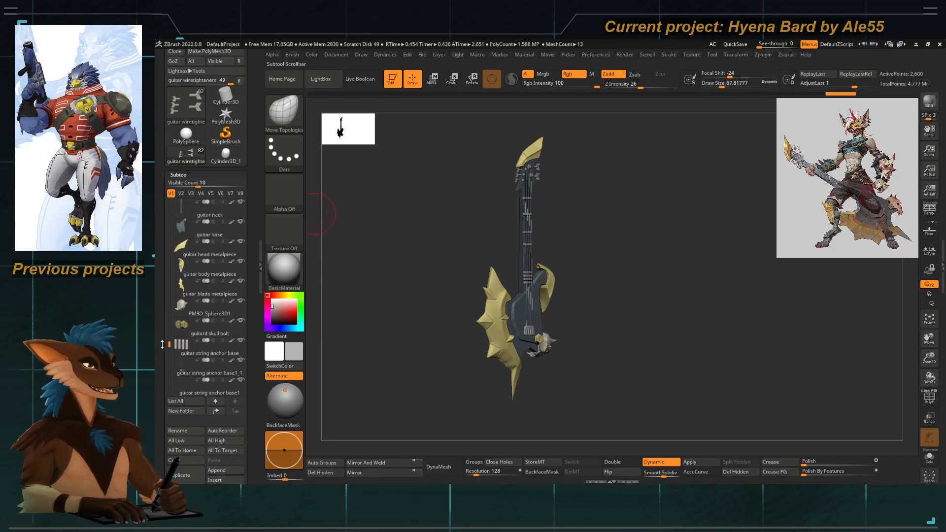
{"action": "left_click", "coordinate": [178, 212]}
{"action": "scroll", "coordinate": [180, 236], "scroll_direction": "down", "scroll_amount": 5}
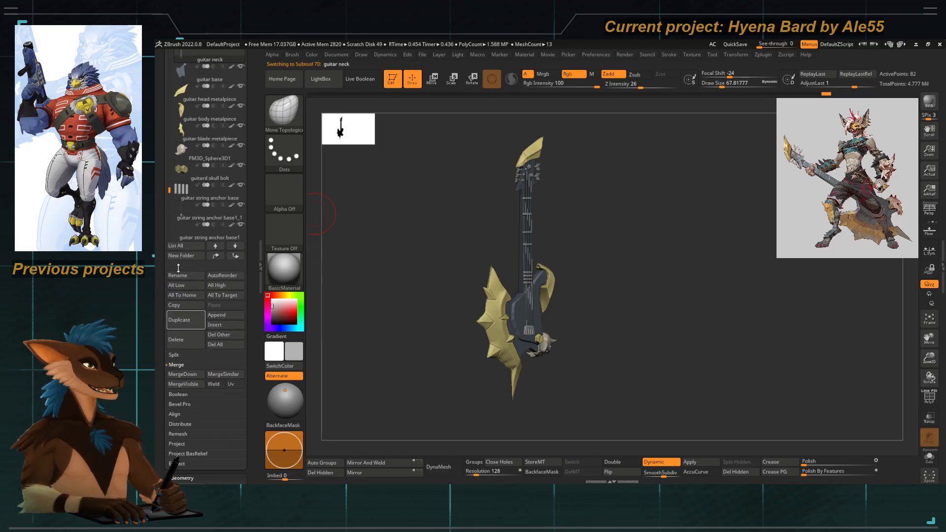
{"action": "left_click", "coordinate": [181, 254]}
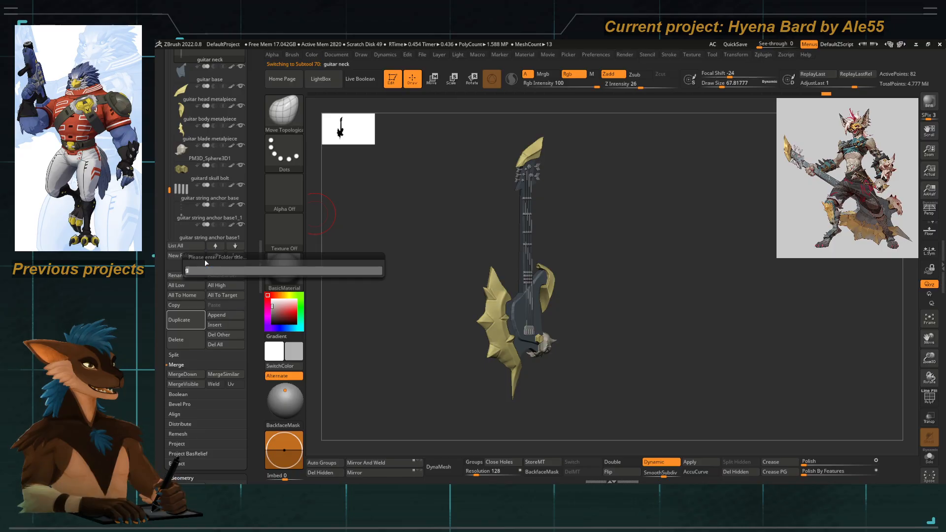
{"action": "type", "text": "guitar worldspace"}
{"action": "key", "text": "Return"}
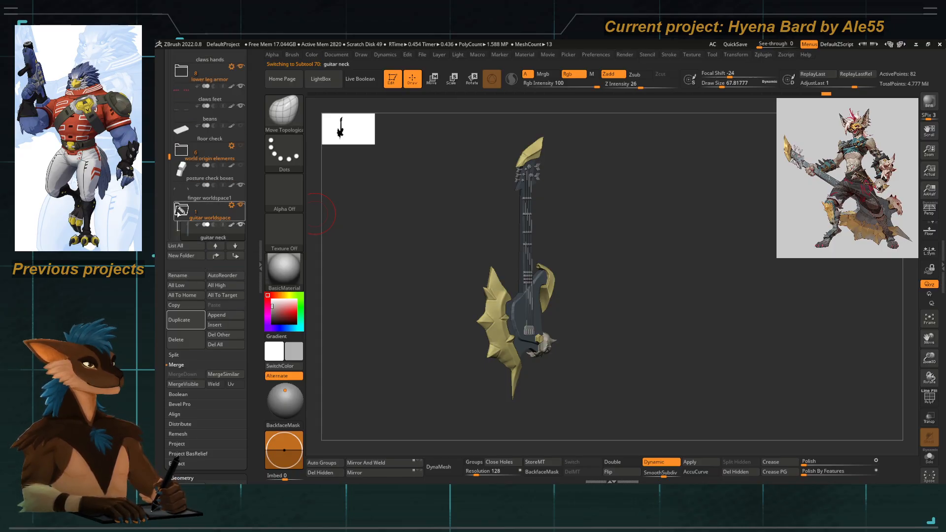
Move the guitar base, metal pieces, skull bolt, string anchors, head bolts and wire tighteners into the guitar worldspace folder.
{"action": "scroll", "coordinate": [180, 168], "scroll_direction": "down", "scroll_amount": 4}
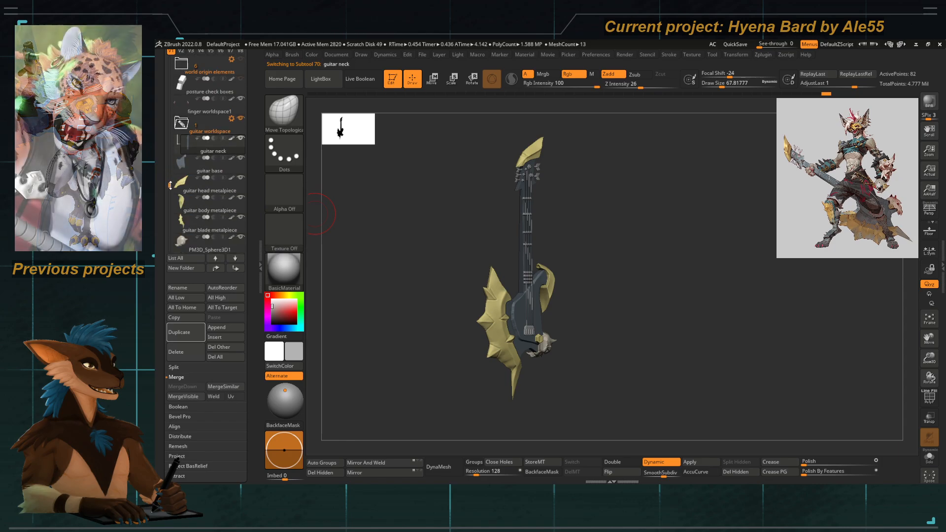
{"action": "left_click_drag", "start_coordinate": [187, 156], "coordinate": [187, 193]}
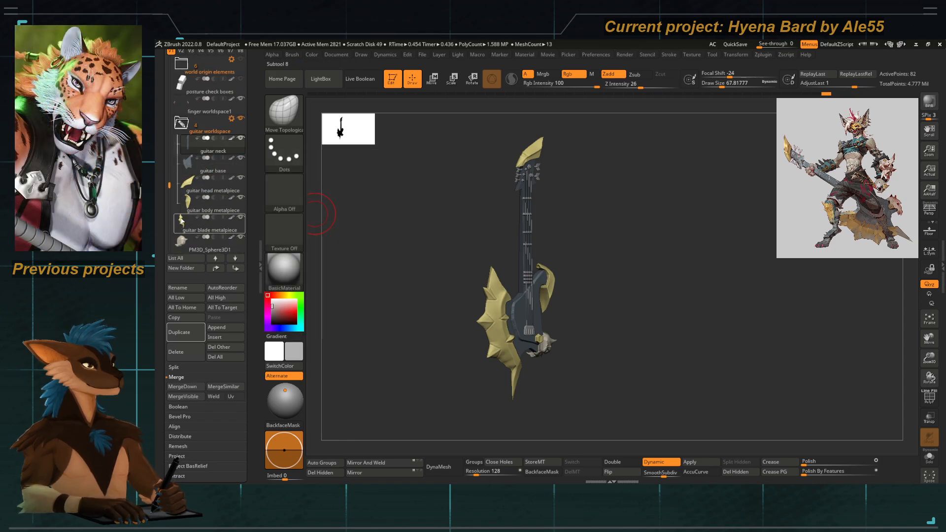
{"action": "scroll", "coordinate": [169, 184], "scroll_direction": "down", "scroll_amount": 4}
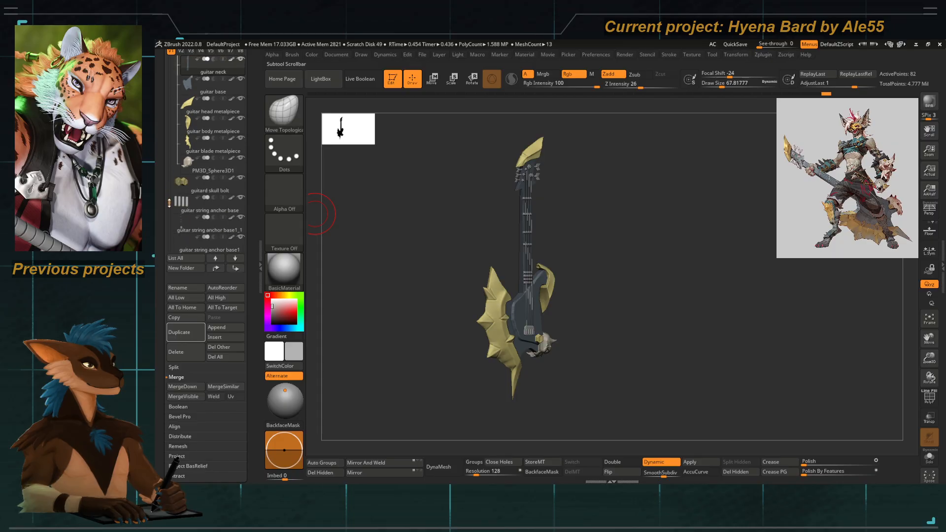
{"action": "left_click_drag", "start_coordinate": [183, 181], "coordinate": [178, 156]}
Save the tool to disk and show the full character together with the guitar.
{"action": "left_click_drag", "start_coordinate": [254, 169], "coordinate": [250, 116]}
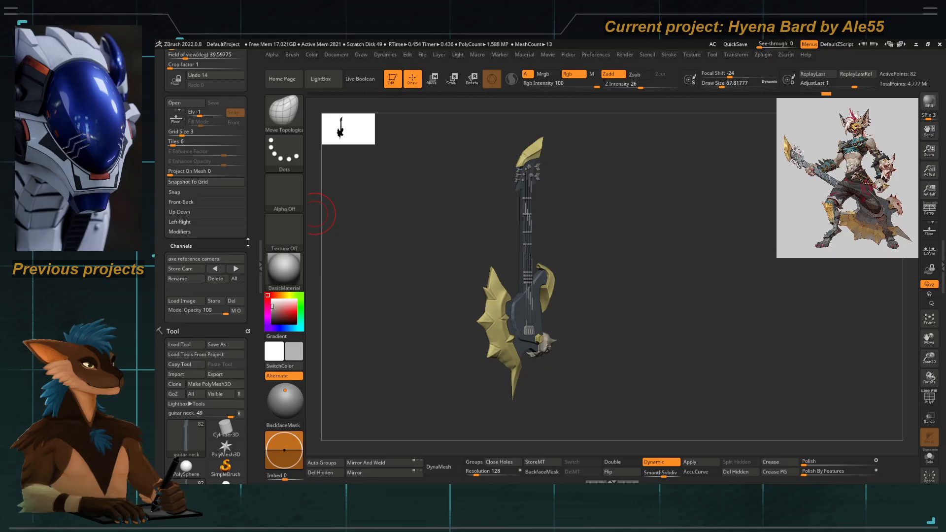
{"action": "left_click", "coordinate": [239, 347]}
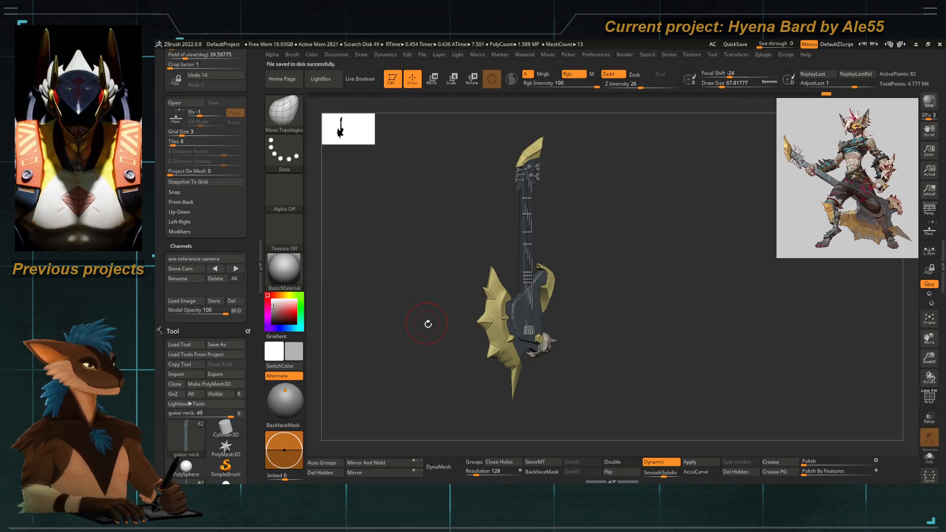
{"action": "left_click_drag", "start_coordinate": [428, 324], "coordinate": [556, 252], "text": "shift"}
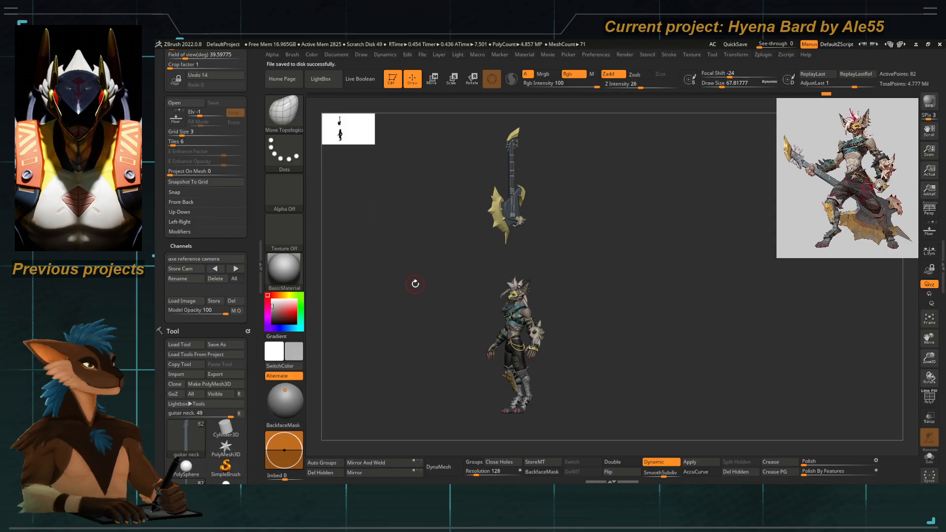
{"action": "mouse_move", "coordinate": [415, 284]}
{"action": "left_mouse_down"}
{"action": "mouse_move", "coordinate": [435, 294]}
{"action": "mouse_move", "coordinate": [452, 276]}
{"action": "mouse_move", "coordinate": [416, 277]}
{"action": "left_mouse_up"}
{"action": "scroll", "coordinate": [254, 208], "scroll_direction": "down", "scroll_amount": 1}
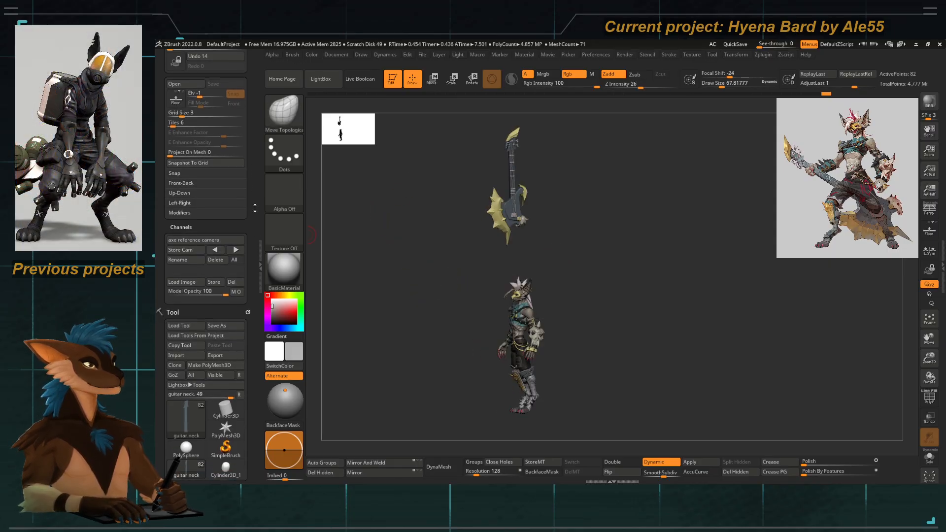
Merge the guitar worldspace folder into a single copy and make the merged guitar the active subtool.
{"action": "left_click_drag", "start_coordinate": [255, 208], "coordinate": [256, 65]}
{"action": "left_click_drag", "start_coordinate": [361, 308], "coordinate": [388, 315], "text": "shift"}
{"action": "left_click_drag", "start_coordinate": [445, 264], "coordinate": [364, 252]}
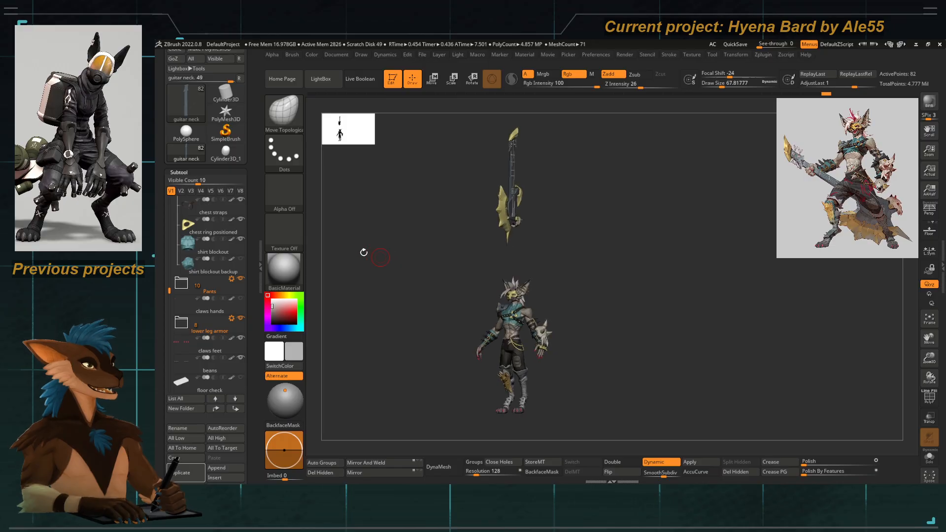
{"action": "left_click_drag", "start_coordinate": [252, 269], "coordinate": [252, 157]}
{"action": "left_click_drag", "start_coordinate": [168, 179], "coordinate": [168, 214]}
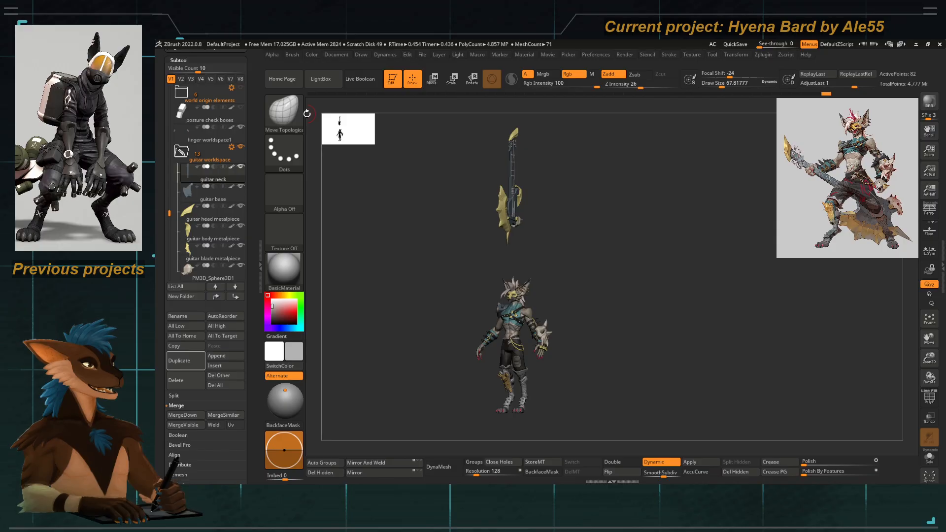
{"action": "left_click", "coordinate": [231, 147]}
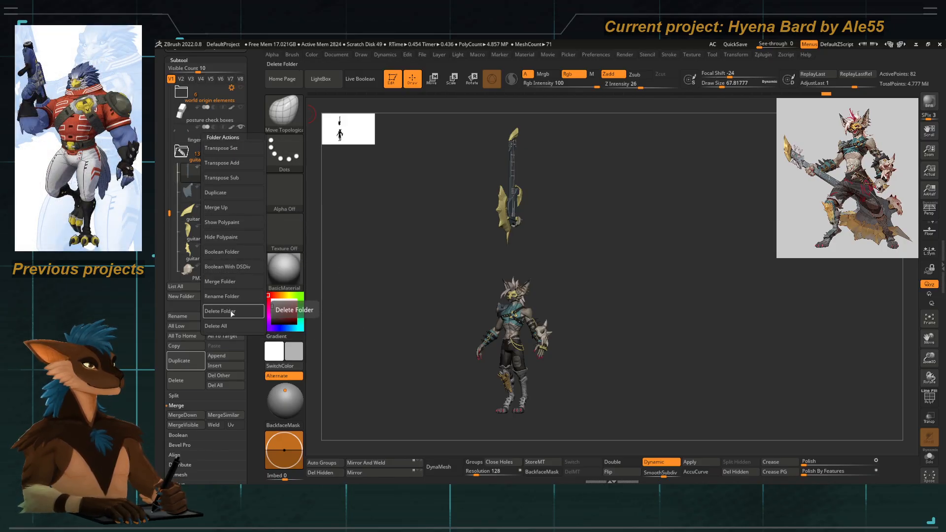
{"action": "left_click", "coordinate": [228, 283]}
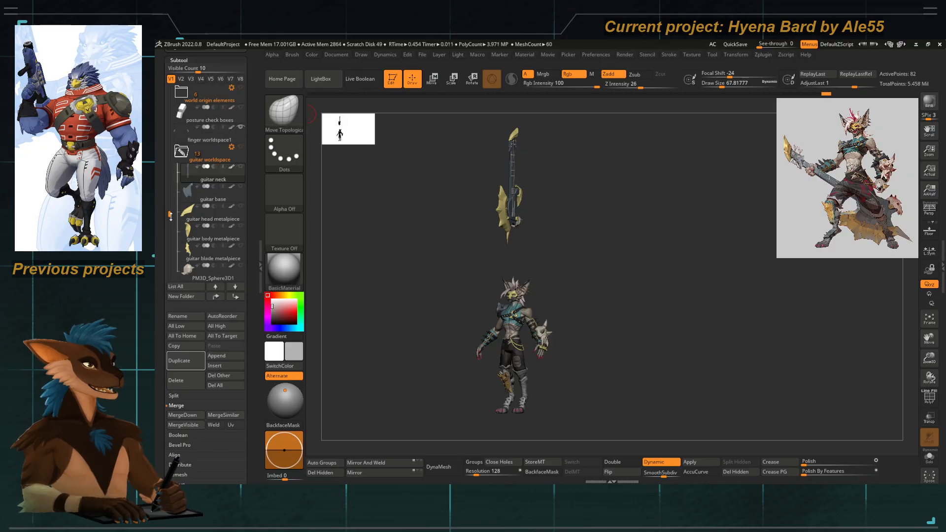
{"action": "left_click", "coordinate": [183, 225]}
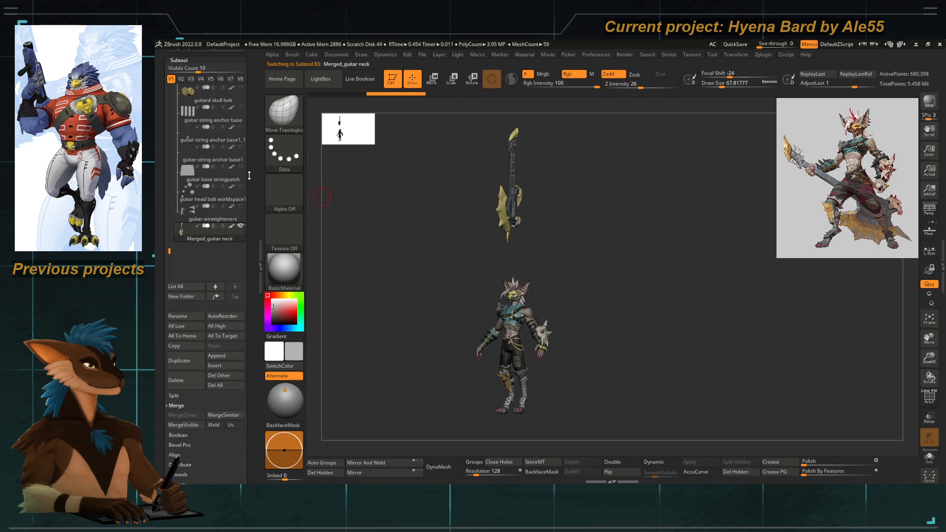
Set the subtool list's visible count to 18 and collapse the guitar worldspace folder.
{"action": "scroll", "coordinate": [221, 236], "scroll_direction": "up", "scroll_amount": 3}
{"action": "left_click_drag", "start_coordinate": [169, 326], "coordinate": [169, 308]}
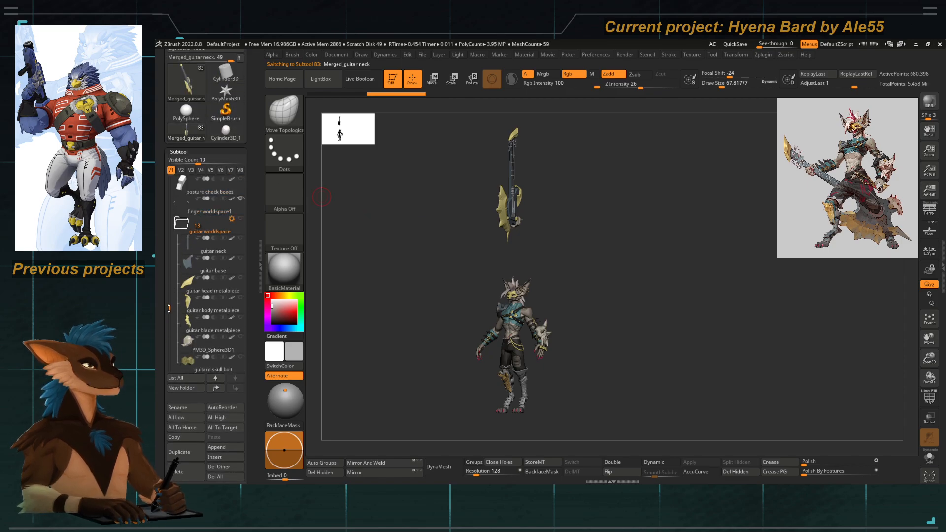
{"action": "left_click_drag", "start_coordinate": [198, 161], "coordinate": [213, 162]}
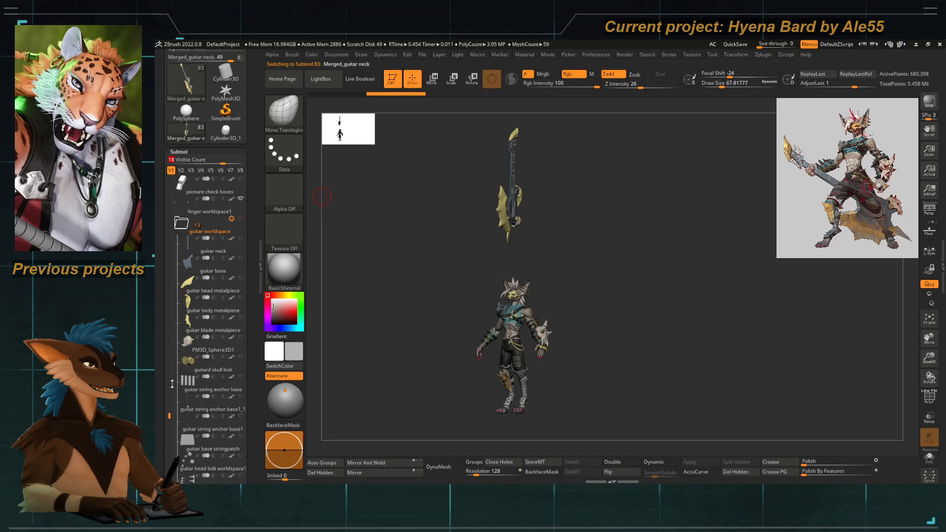
{"action": "left_click_drag", "start_coordinate": [163, 261], "coordinate": [163, 231]}
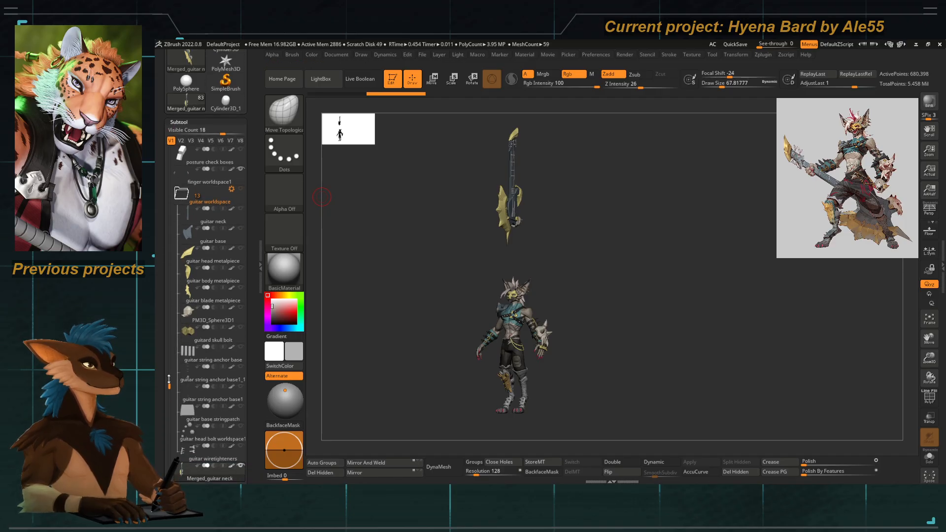
{"action": "scroll", "coordinate": [170, 388], "scroll_direction": "down", "scroll_amount": 1}
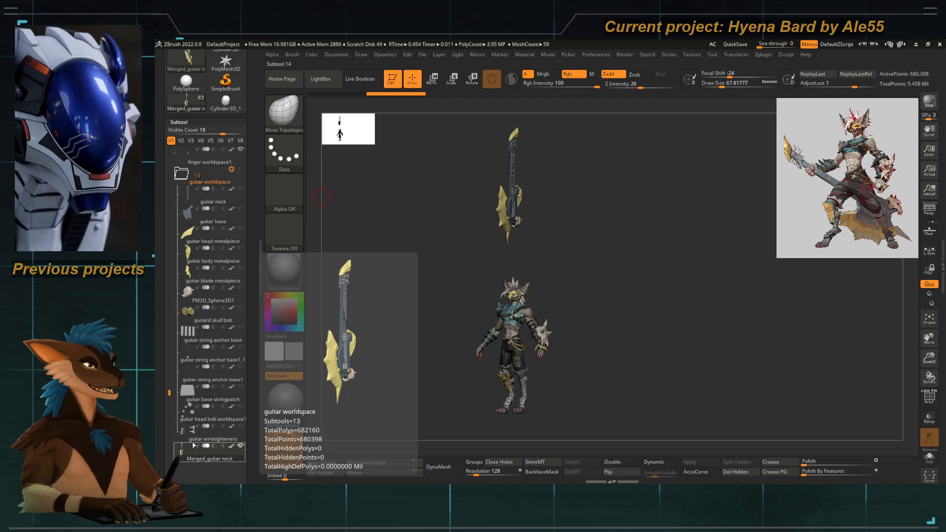
{"action": "left_click", "coordinate": [182, 173]}
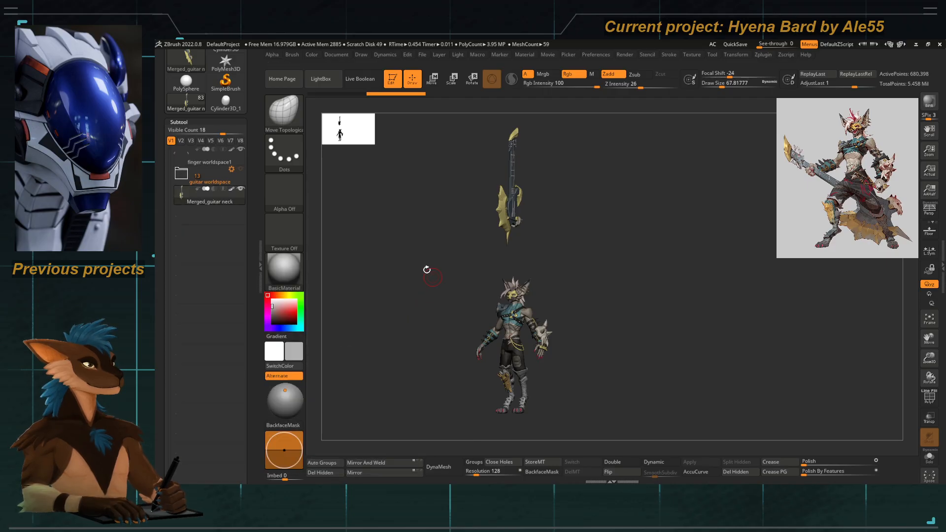
{"action": "mouse_move", "coordinate": [427, 269]}
{"action": "left_mouse_down"}
{"action": "mouse_move", "coordinate": [419, 276]}
{"action": "mouse_move", "coordinate": [433, 285]}
{"action": "left_mouse_up"}
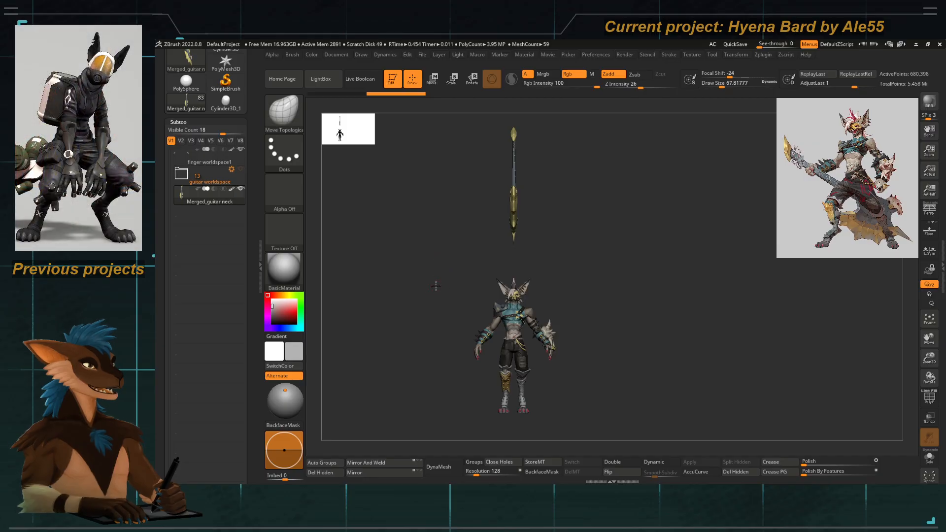
{"action": "left_click", "coordinate": [181, 175]}
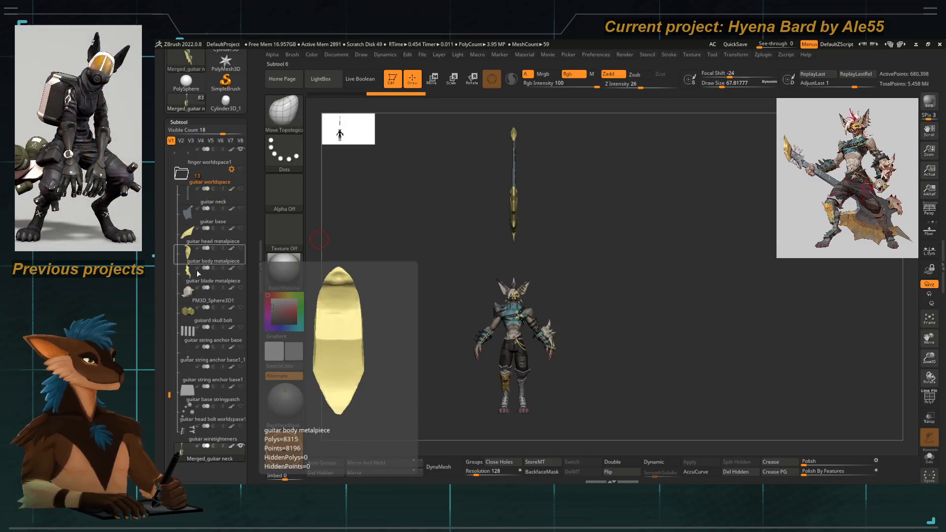
{"action": "left_click", "coordinate": [231, 172]}
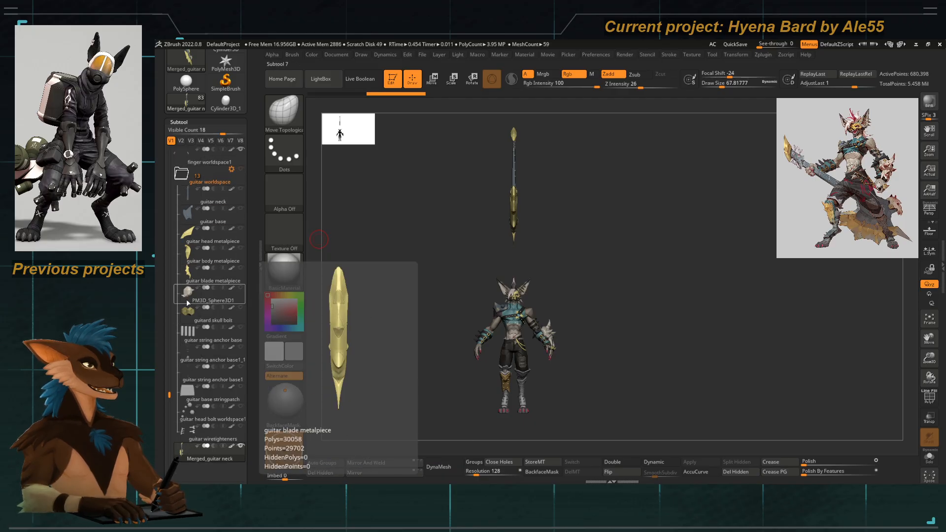
{"action": "left_click", "coordinate": [181, 173]}
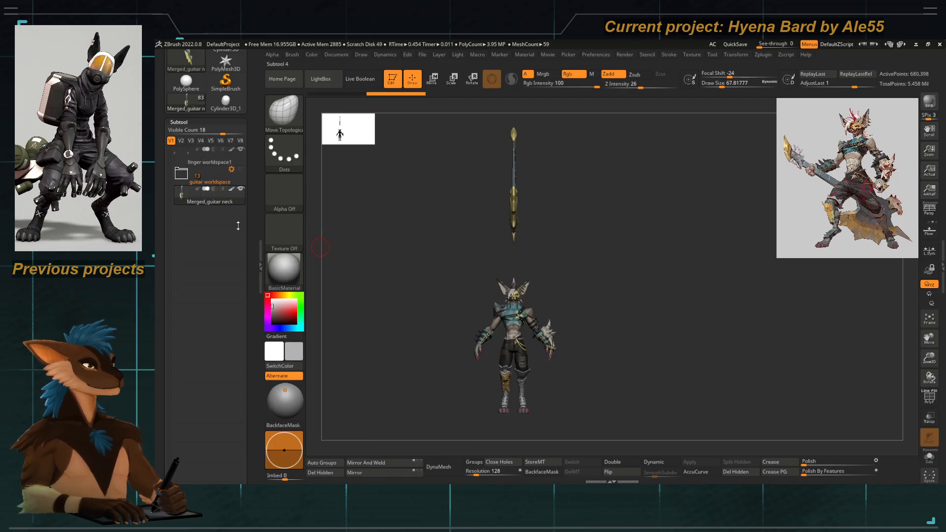
Try to move the merged guitar straight down onto the character, and undo the move.
{"action": "key", "text": "w"}
{"action": "left_click", "coordinate": [499, 341], "text": "alt"}
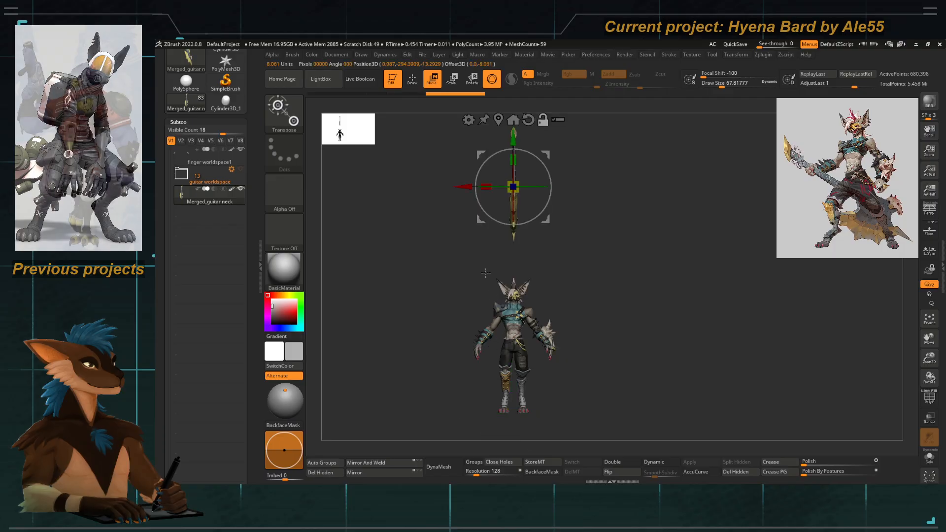
{"action": "left_click_drag", "start_coordinate": [480, 154], "coordinate": [479, 317]}
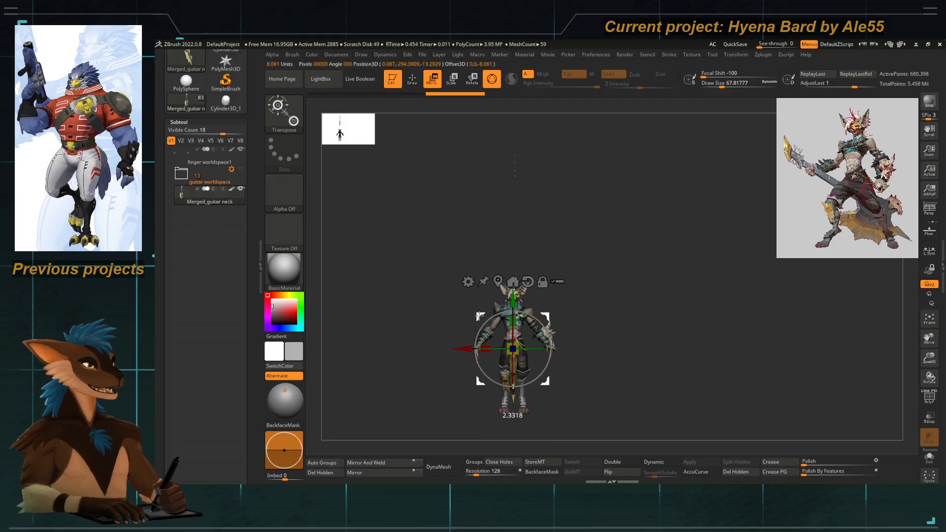
{"action": "left_click_drag", "start_coordinate": [432, 210], "coordinate": [513, 234]}
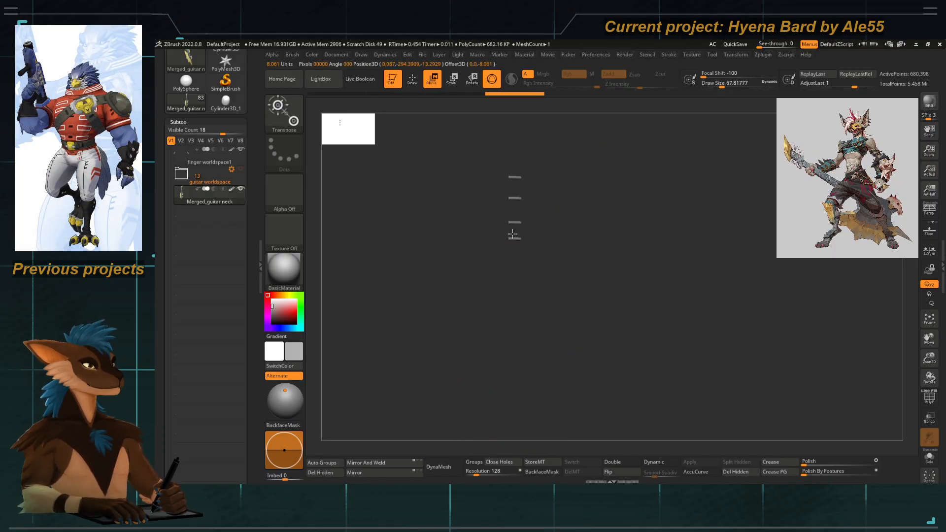
{"action": "key", "text": "ctrl+z"}
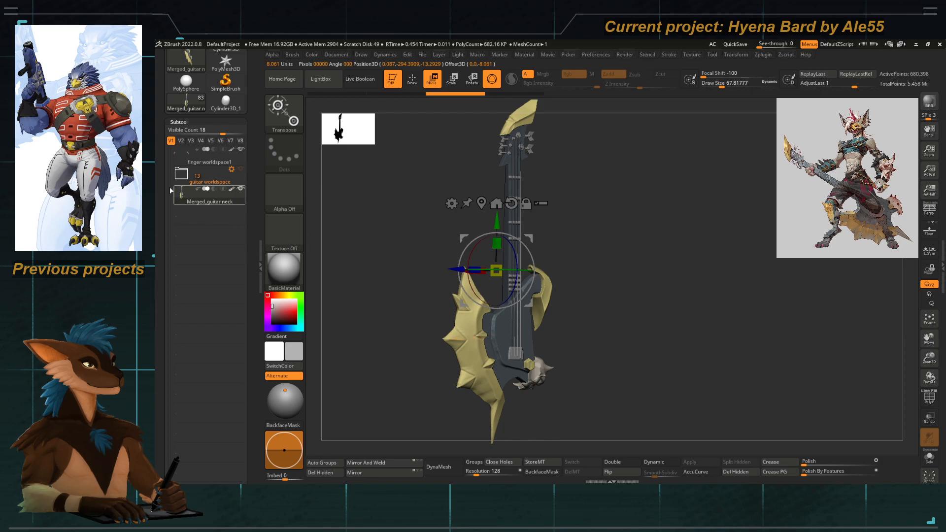
Expand the guitar worldspace folder and compare the guitar string anchor base1_1 piece with the merged guitar.
{"action": "left_click", "coordinate": [181, 173]}
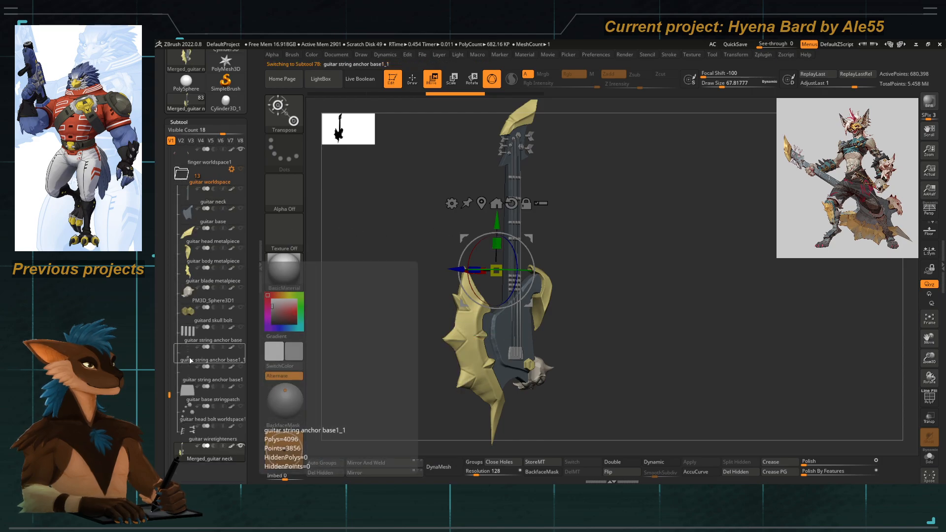
{"action": "left_click", "coordinate": [190, 360]}
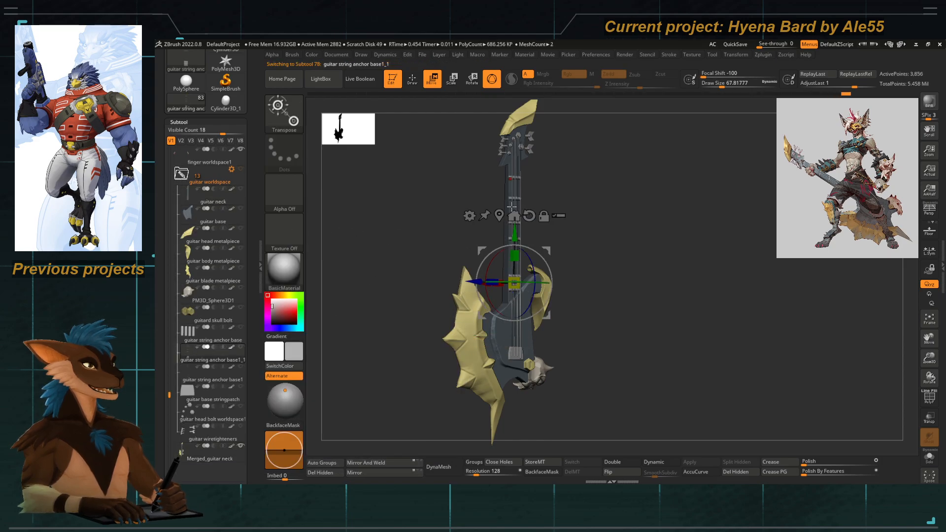
{"action": "left_click", "coordinate": [181, 459]}
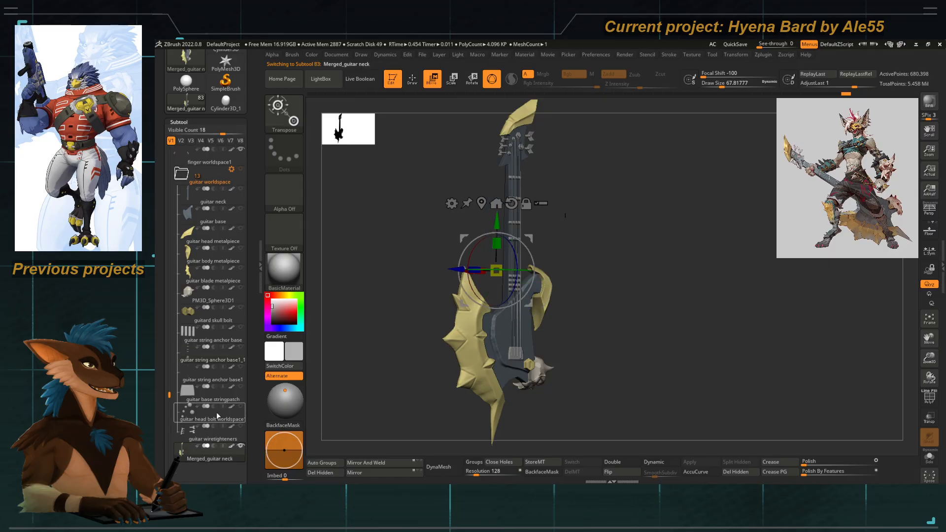
Delete the Merged_guitar neck subtool.
{"action": "scroll", "coordinate": [192, 394], "scroll_direction": "down", "scroll_amount": 5}
{"action": "left_click", "coordinate": [176, 359]}
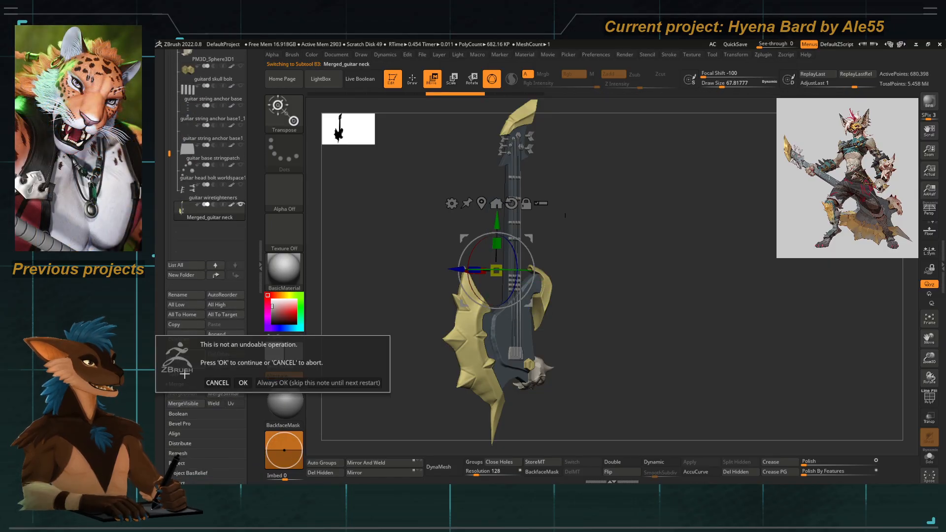
{"action": "left_click", "coordinate": [241, 382]}
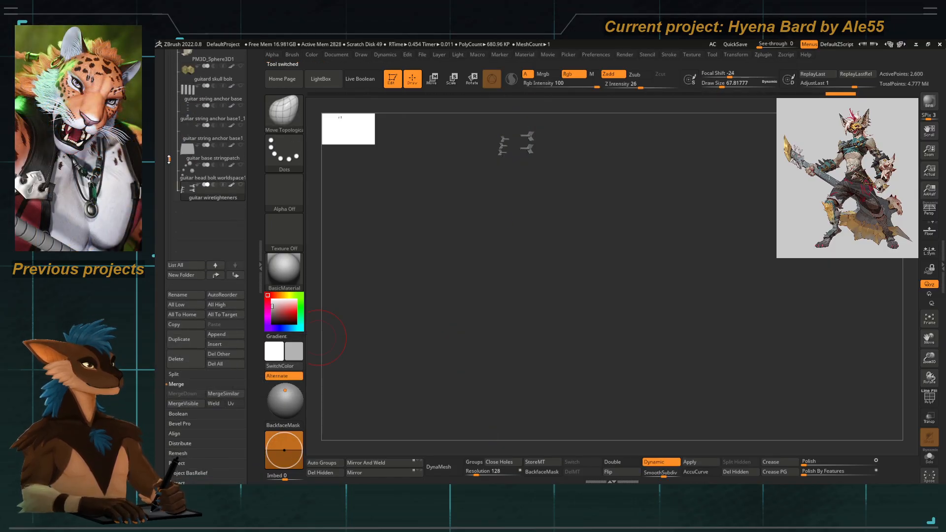
Make all parts in the guitar worldspace folder visible and keep the folder expanded.
{"action": "left_click_drag", "start_coordinate": [166, 184], "coordinate": [175, 93]}
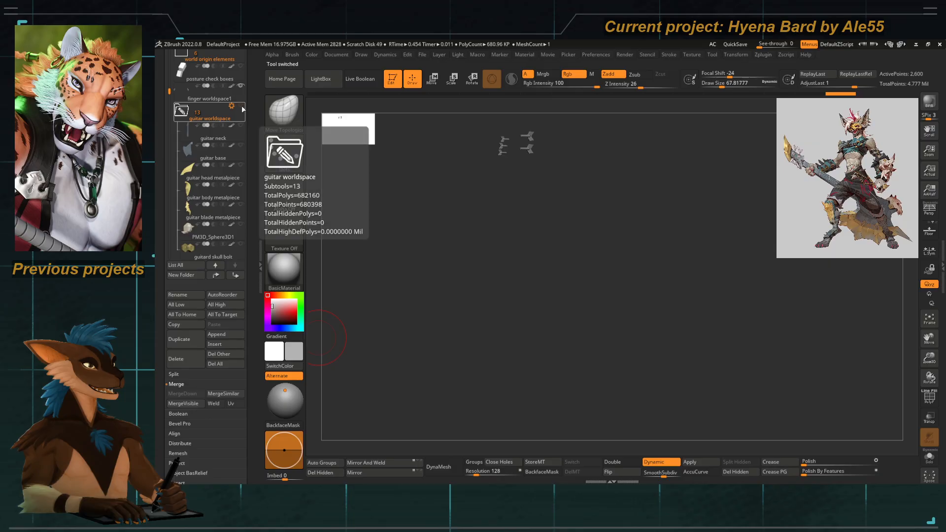
{"action": "left_click", "coordinate": [241, 106]}
{"action": "left_click", "coordinate": [182, 111]}
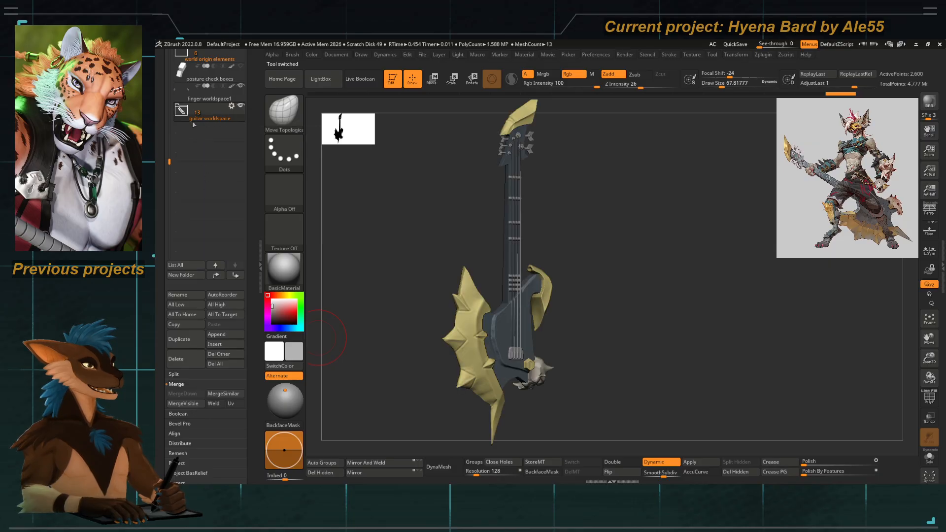
{"action": "left_click", "coordinate": [182, 111]}
{"action": "left_click_drag", "start_coordinate": [419, 253], "coordinate": [482, 281]}
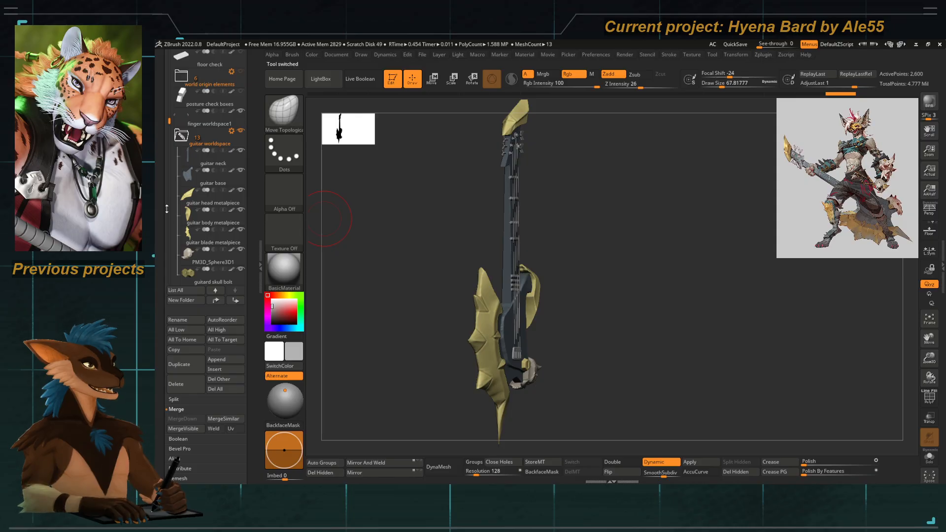
{"action": "left_click_drag", "start_coordinate": [168, 186], "coordinate": [169, 127]}
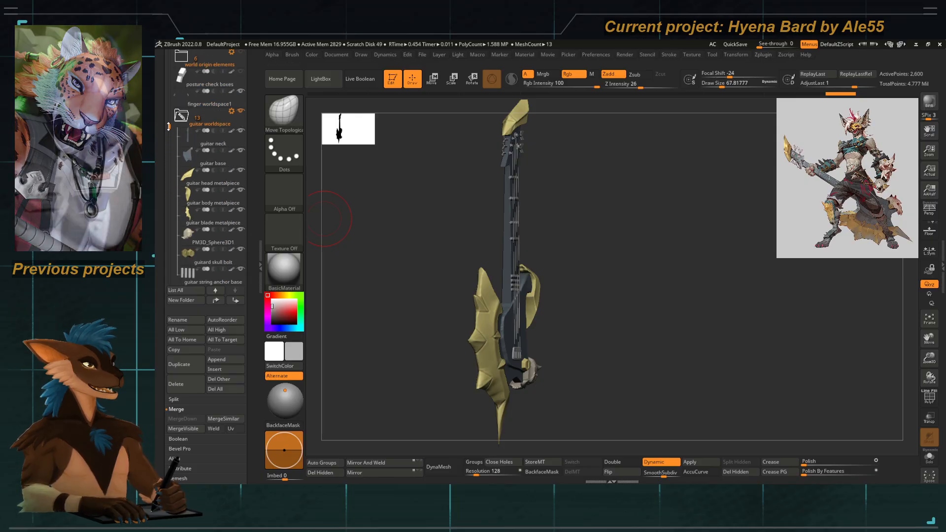
Merge the guitar worldspace folder into a fresh single copy and make that merged guitar the active subtool.
{"action": "left_click", "coordinate": [231, 111]}
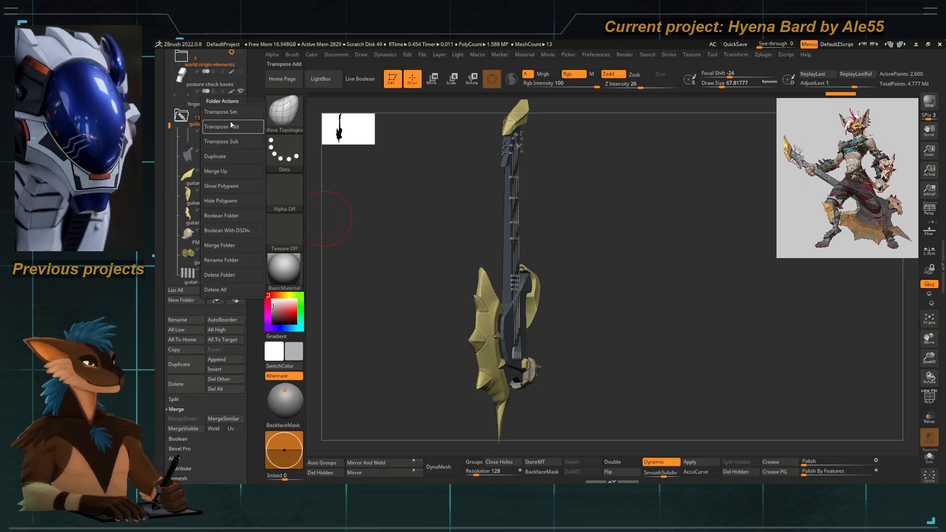
{"action": "left_click", "coordinate": [220, 247]}
{"action": "left_click", "coordinate": [188, 139]}
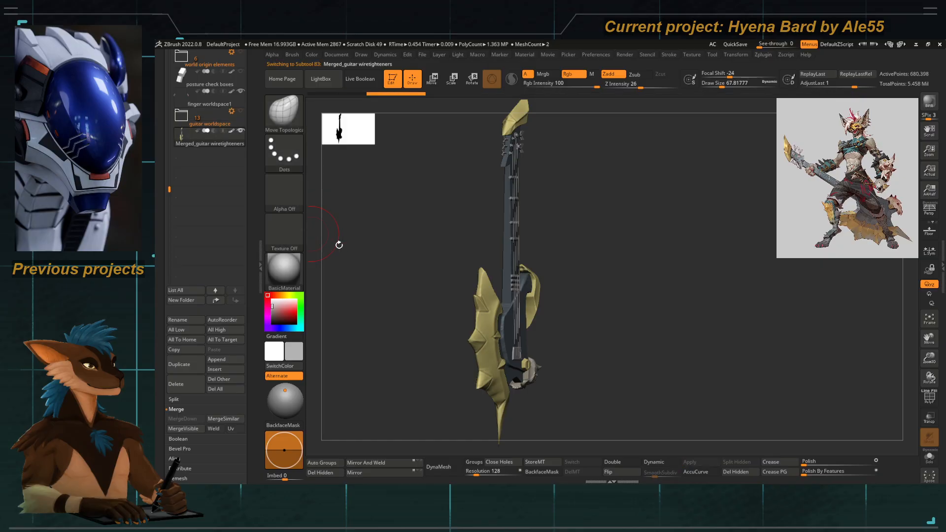
Show the merged guitar together with the whole character and center the transform gizmo on the guitar.
{"action": "left_click_drag", "start_coordinate": [338, 243], "coordinate": [496, 279], "text": "shift"}
{"action": "key", "text": "w"}
{"action": "left_click_drag", "start_coordinate": [584, 368], "coordinate": [444, 349], "text": "alt"}
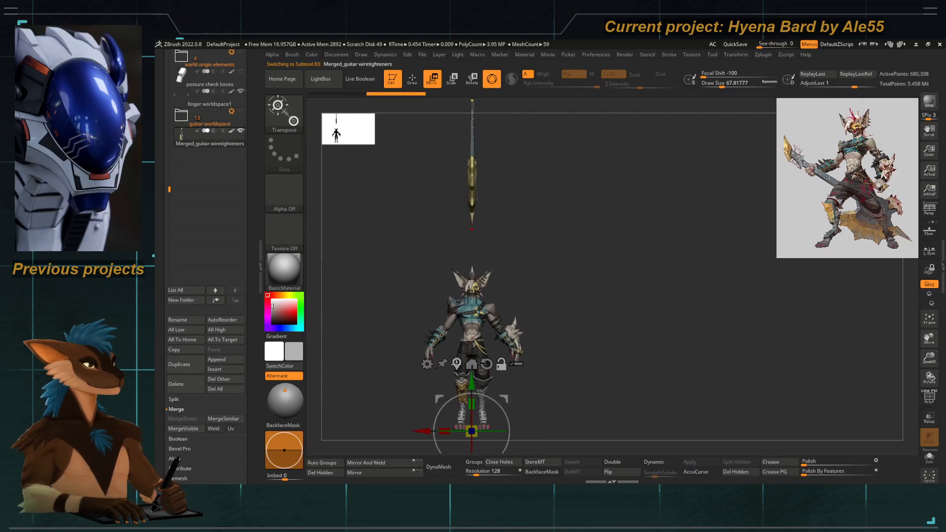
{"action": "left_click", "coordinate": [457, 363]}
{"action": "mouse_move", "coordinate": [438, 190]}
{"action": "left_mouse_down"}
{"action": "mouse_move", "coordinate": [458, 234]}
{"action": "mouse_move", "coordinate": [452, 189]}
{"action": "left_mouse_up"}
{"action": "key", "text": "ctrl+z"}
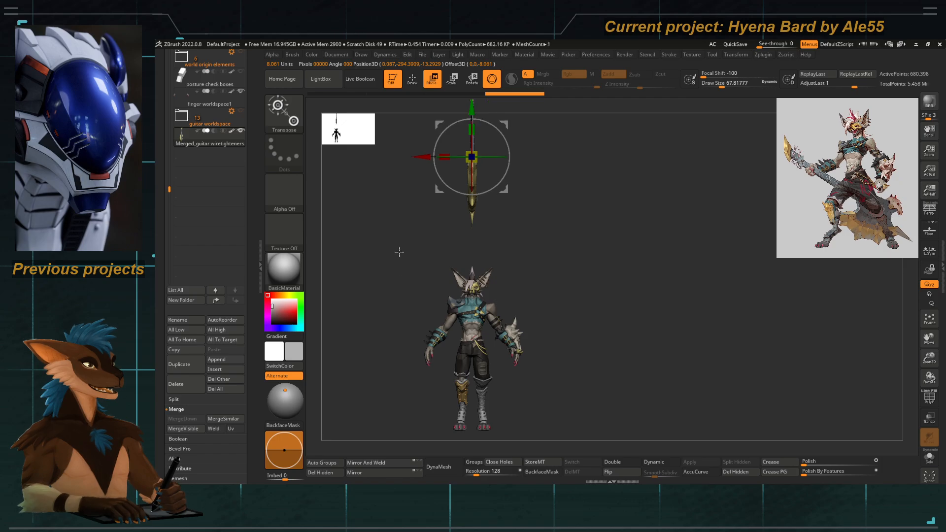
{"action": "left_click_drag", "start_coordinate": [506, 123], "coordinate": [508, 331]}
{"action": "key", "text": "ctrl+z"}
Lower the merged guitar onto the character's torso and tilt it diagonally by about 65 degrees.
{"action": "left_click_drag", "start_coordinate": [472, 110], "coordinate": [472, 295]}
{"action": "left_click_drag", "start_coordinate": [493, 342], "coordinate": [442, 363]}
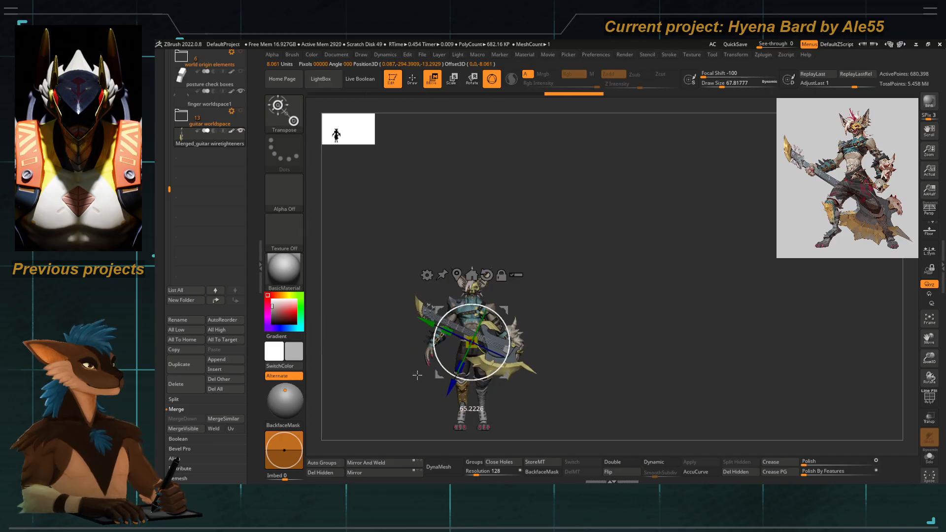
{"action": "left_click_drag", "start_coordinate": [395, 397], "coordinate": [359, 338], "text": "alt"}
Move the guitar behind the character's back and down to leg height, keeping it clear of the body.
{"action": "left_click_drag", "start_coordinate": [542, 278], "coordinate": [565, 277]}
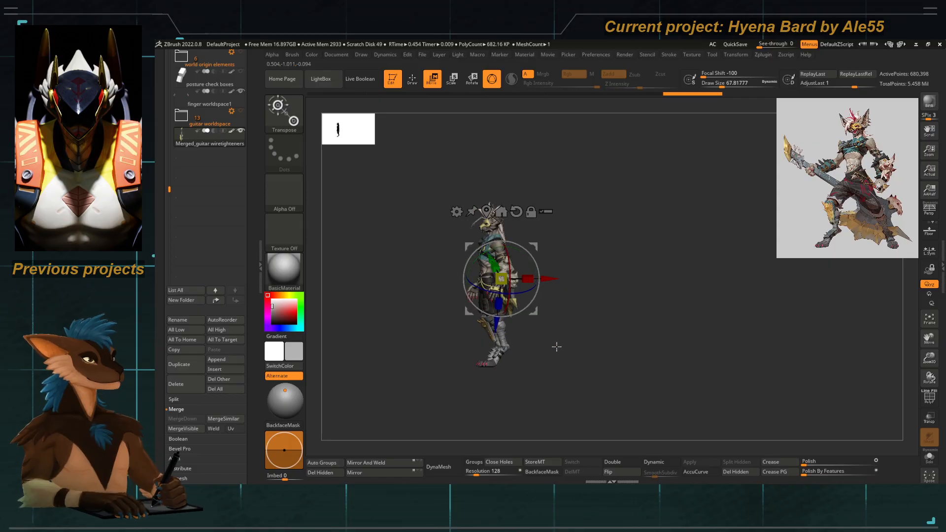
{"action": "left_click_drag", "start_coordinate": [556, 346], "coordinate": [609, 345]}
{"action": "mouse_move", "coordinate": [416, 329]}
{"action": "left_mouse_down", "text": "alt"}
{"action": "mouse_move", "coordinate": [458, 301]}
{"action": "mouse_move", "coordinate": [410, 355]}
{"action": "mouse_move", "coordinate": [408, 340]}
{"action": "left_mouse_up", "text": "alt"}
{"action": "left_click_drag", "start_coordinate": [479, 290], "coordinate": [489, 294]}
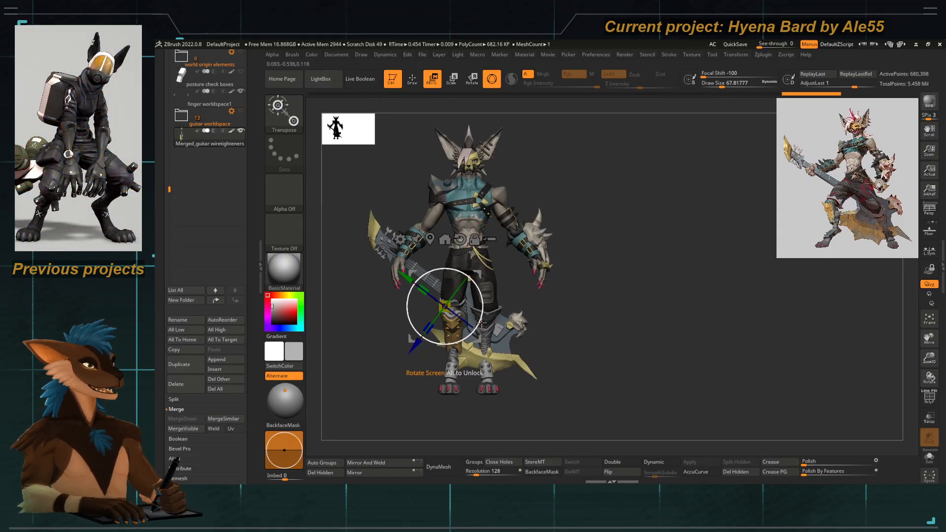
{"action": "left_click_drag", "start_coordinate": [547, 327], "coordinate": [513, 303], "text": "shift"}
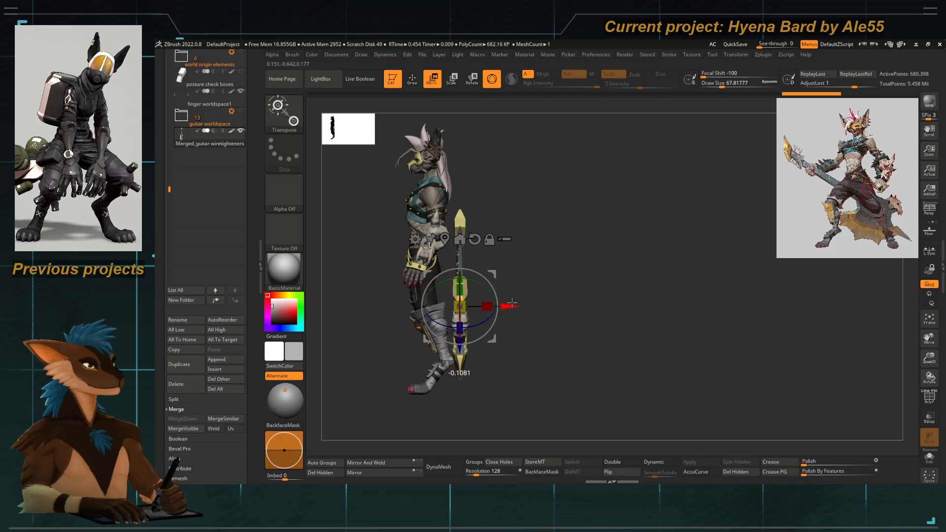
Enlarge the guitar uniformly and reposition it diagonally behind the character's legs with its head beyond the arm.
{"action": "left_click_drag", "start_coordinate": [398, 340], "coordinate": [447, 296], "text": "shift"}
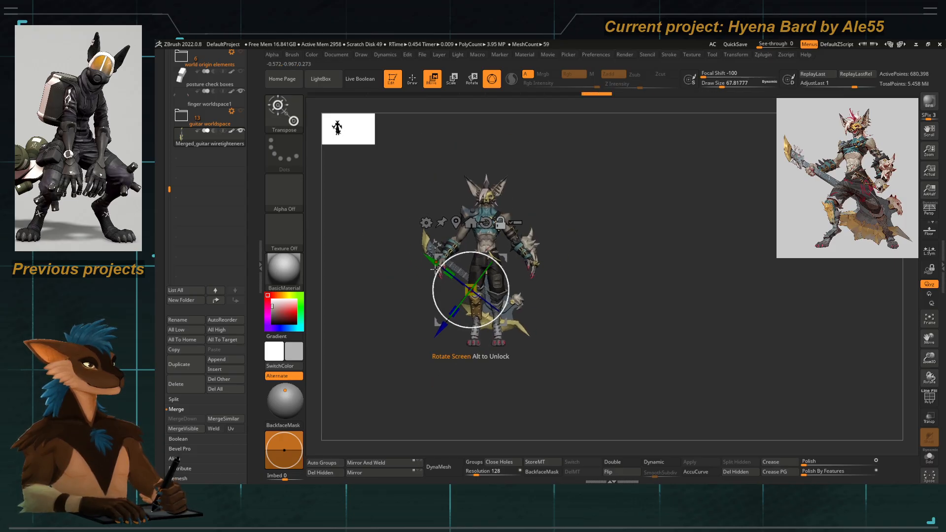
{"action": "left_click_drag", "start_coordinate": [456, 330], "coordinate": [461, 348], "text": "alt"}
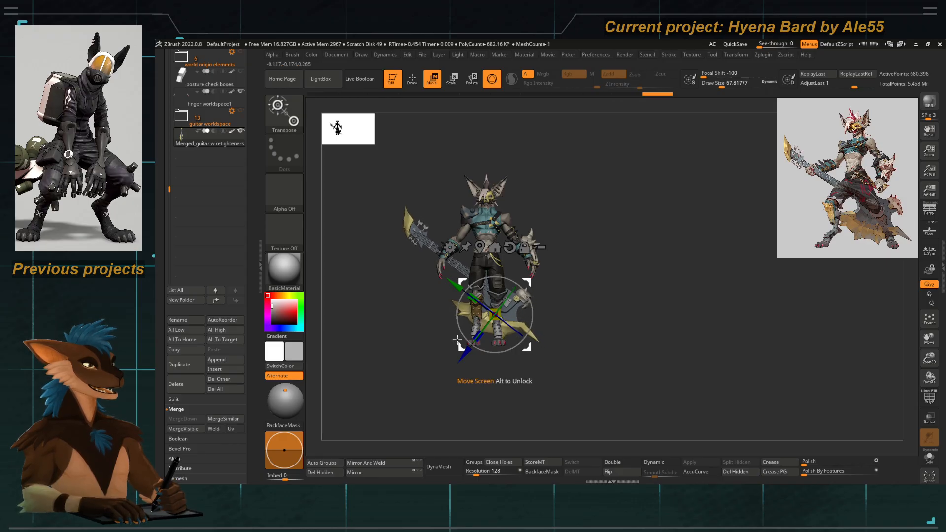
{"action": "left_click_drag", "start_coordinate": [495, 314], "coordinate": [468, 328]}
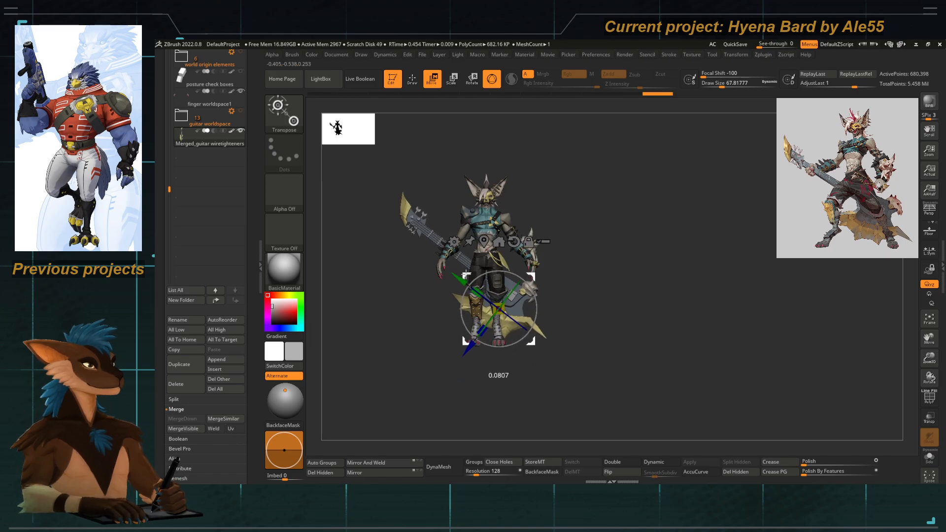
{"action": "left_click_drag", "start_coordinate": [466, 274], "coordinate": [473, 276]}
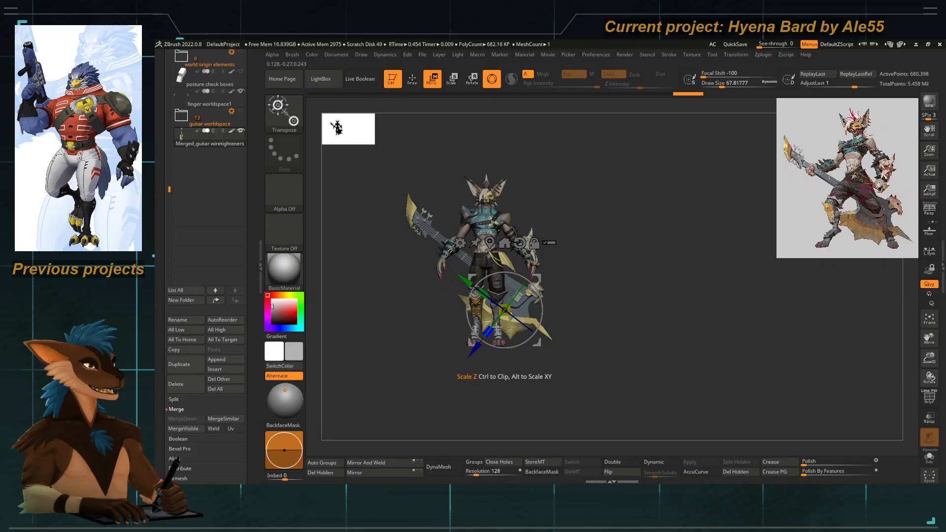
{"action": "left_click_drag", "start_coordinate": [425, 297], "coordinate": [410, 321]}
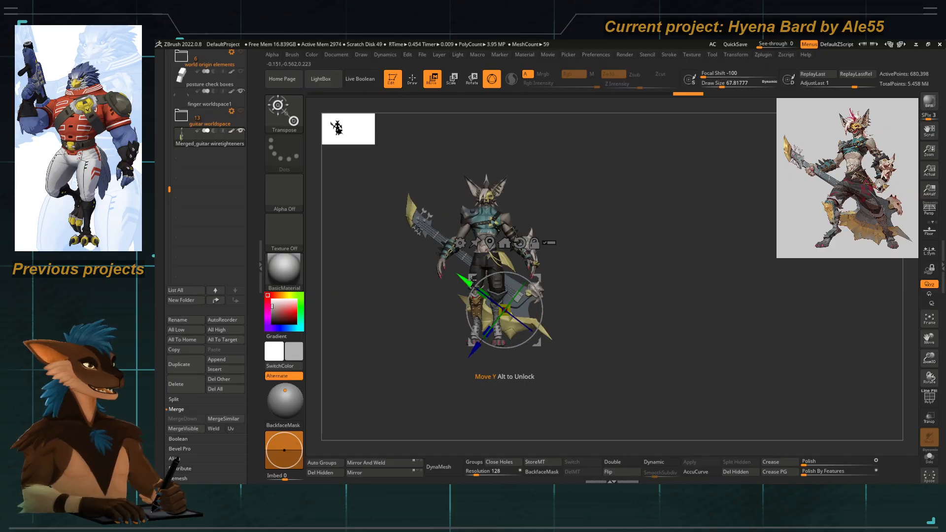
Recenter the gizmo on the guitar, shift the guitar slightly toward its head end, and return to draw mode.
{"action": "left_click_drag", "start_coordinate": [551, 244], "coordinate": [537, 271], "text": "alt"}
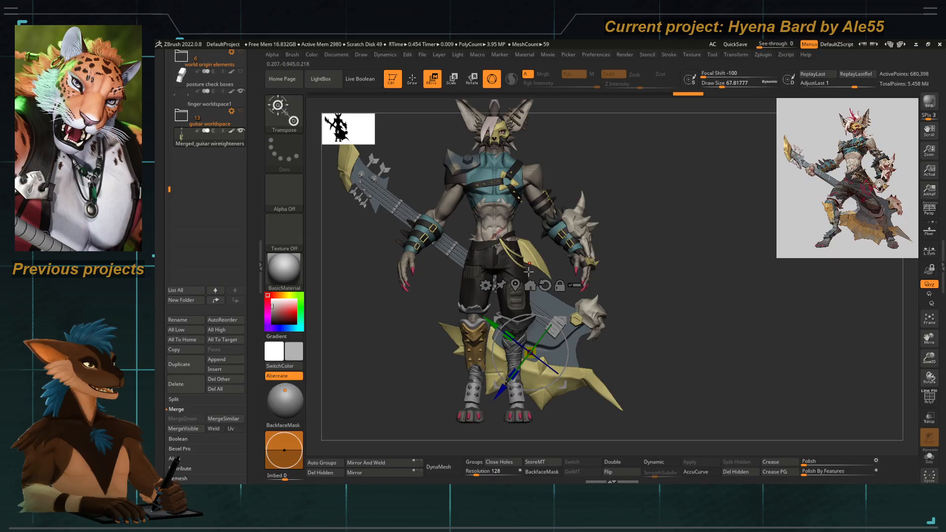
{"action": "left_click_drag", "start_coordinate": [527, 406], "coordinate": [510, 346], "text": "alt"}
{"action": "left_click_drag", "start_coordinate": [445, 251], "coordinate": [515, 311], "text": "alt"}
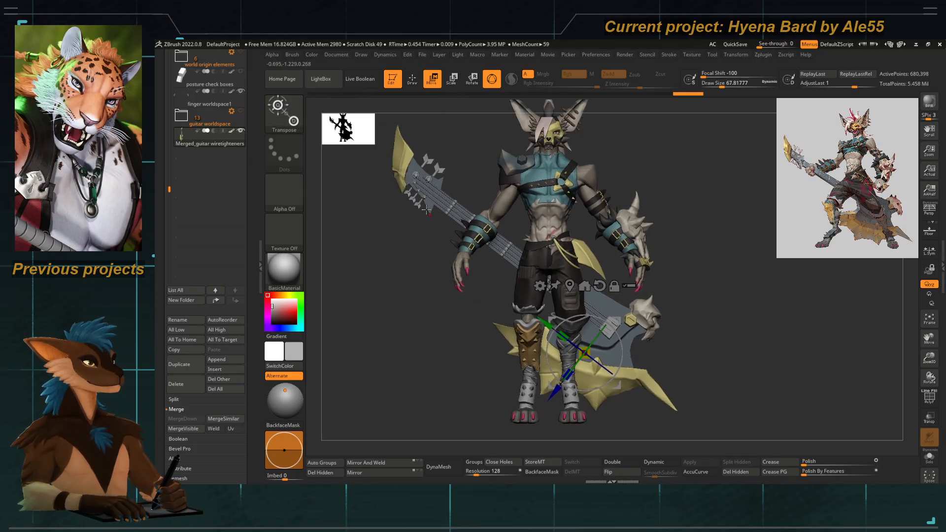
{"action": "left_click_drag", "start_coordinate": [459, 232], "coordinate": [417, 257], "text": "alt"}
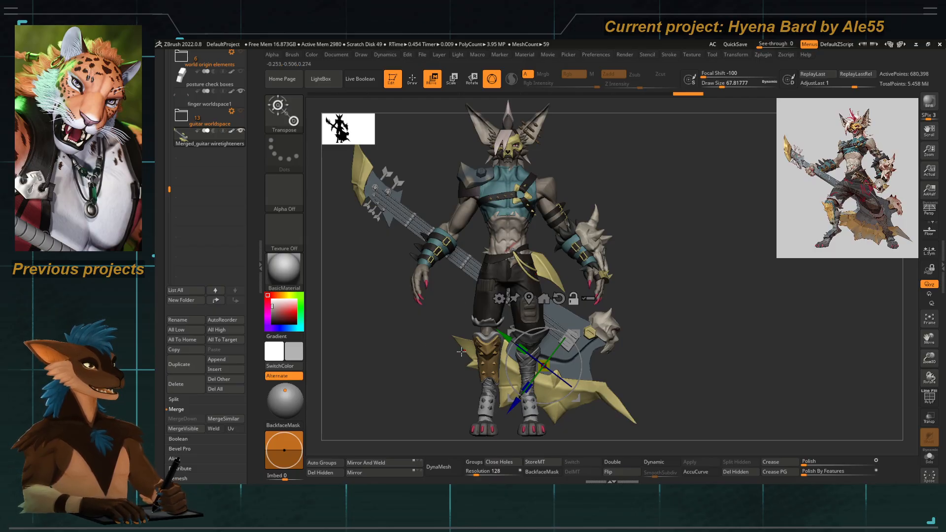
{"action": "left_click_drag", "start_coordinate": [454, 354], "coordinate": [458, 299], "text": "alt"}
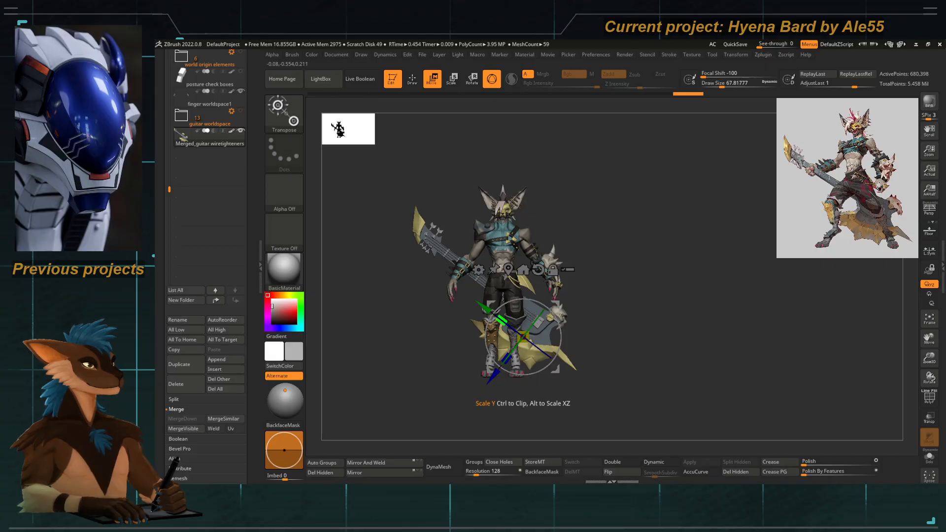
{"action": "left_click", "coordinate": [508, 269]}
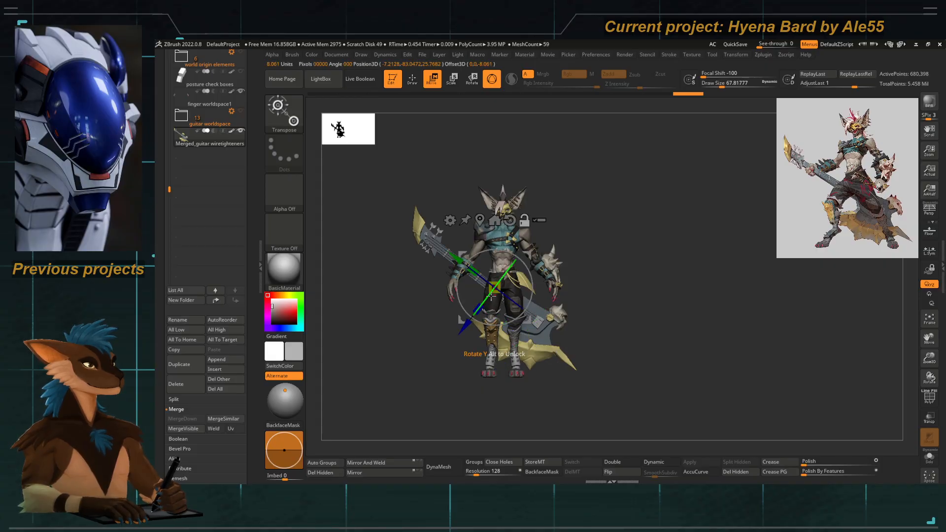
{"action": "left_click_drag", "start_coordinate": [460, 256], "coordinate": [455, 253]}
{"action": "key", "text": "q"}
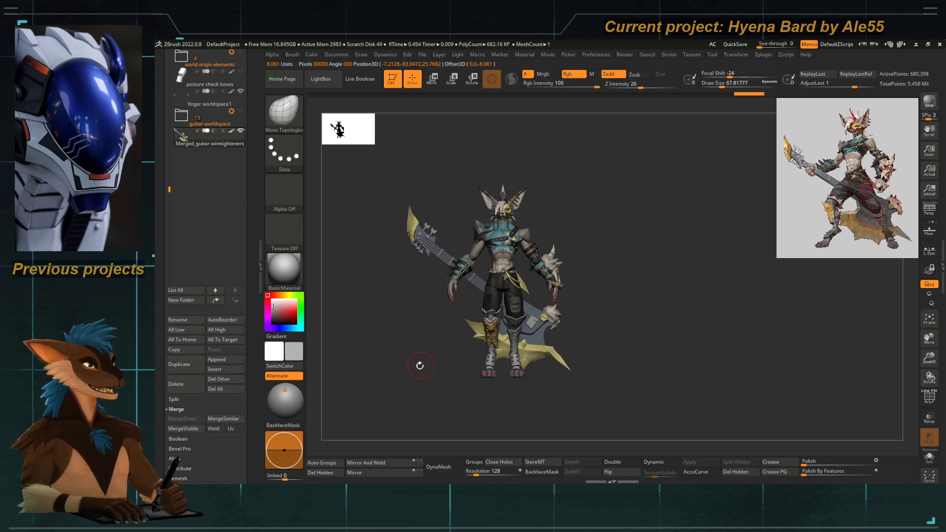
Turn on perspective and examine the guitar's size and placement from behind and in front, including its string plate up close.
{"action": "mouse_move", "coordinate": [419, 363]}
{"action": "left_mouse_down"}
{"action": "mouse_move", "coordinate": [376, 373]}
{"action": "mouse_move", "coordinate": [475, 370]}
{"action": "mouse_move", "coordinate": [421, 384]}
{"action": "mouse_move", "coordinate": [354, 376]}
{"action": "mouse_move", "coordinate": [397, 360]}
{"action": "left_mouse_up"}
{"action": "key", "text": "p"}
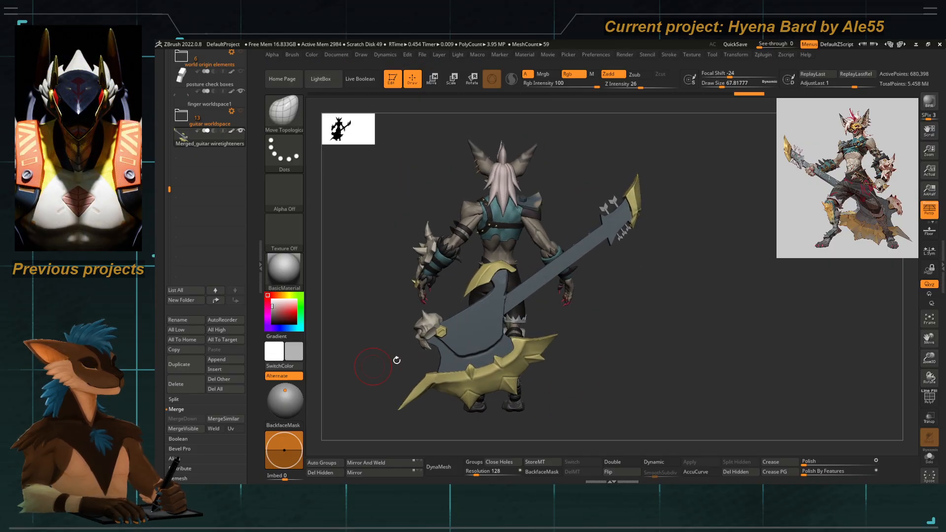
{"action": "left_click_drag", "start_coordinate": [557, 317], "coordinate": [542, 311]}
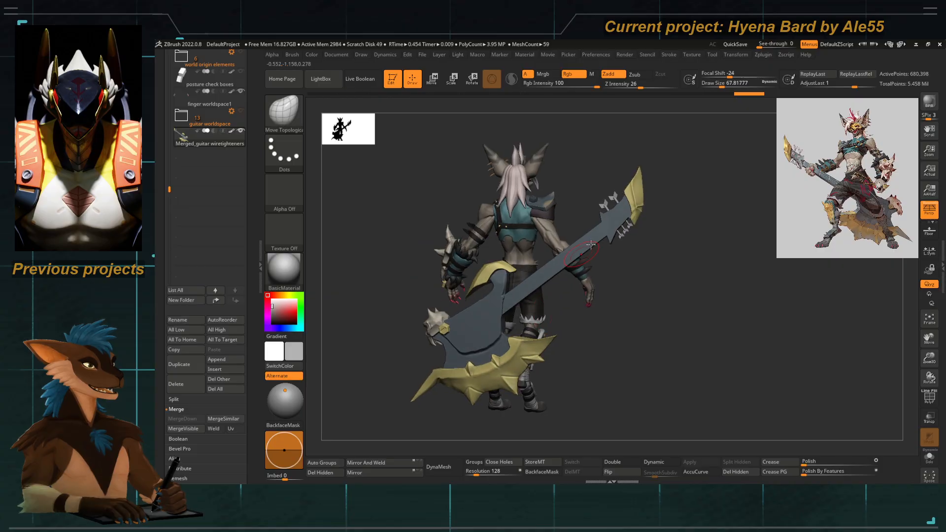
{"action": "right_click_drag", "start_coordinate": [531, 291], "coordinate": [493, 288], "text": "alt"}
{"action": "right_click_drag", "start_coordinate": [433, 341], "coordinate": [585, 183], "text": "alt"}
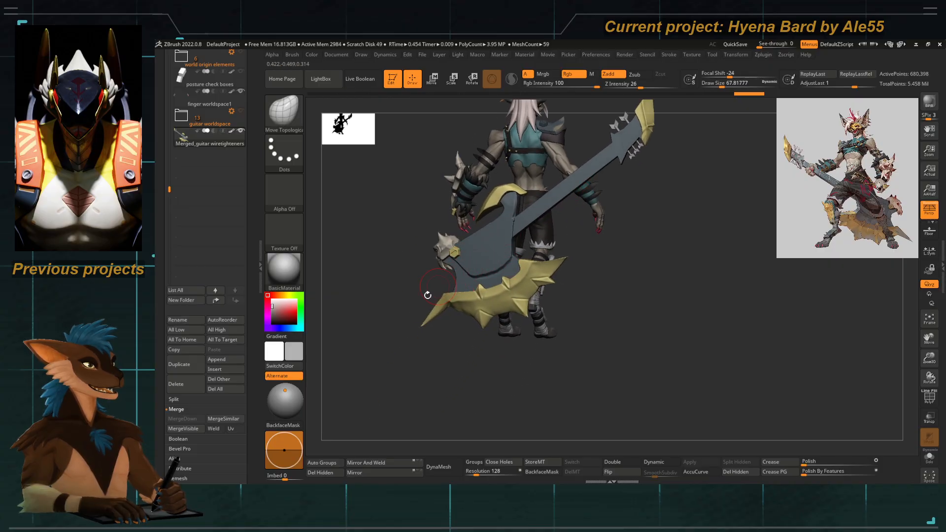
{"action": "left_click_drag", "start_coordinate": [428, 294], "coordinate": [530, 238]}
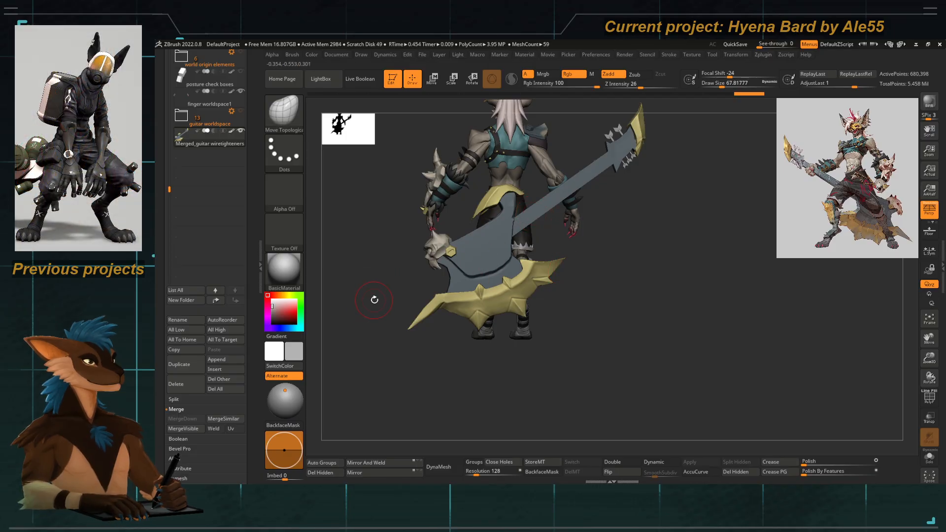
{"action": "left_click_drag", "start_coordinate": [374, 299], "coordinate": [459, 265]}
{"action": "left_click_drag", "start_coordinate": [377, 148], "coordinate": [386, 196], "text": "alt"}
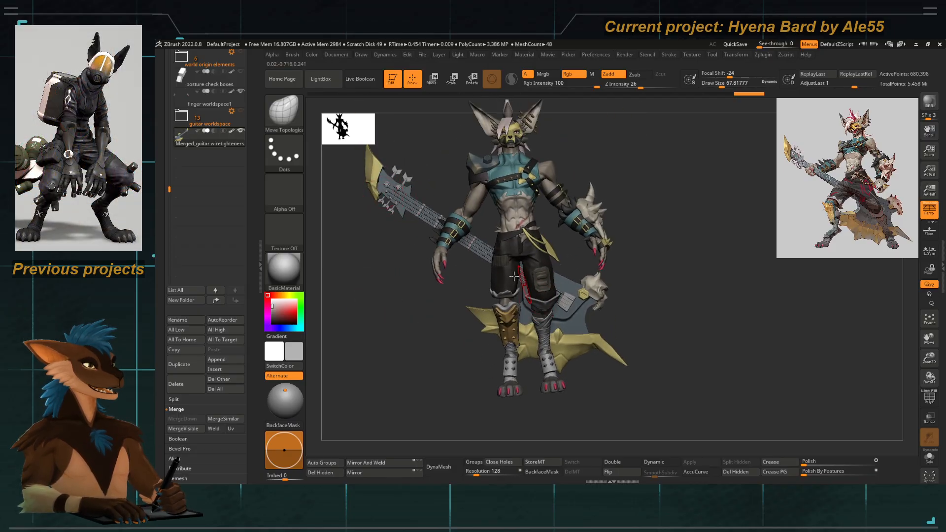
{"action": "left_click_drag", "start_coordinate": [404, 320], "coordinate": [401, 298]}
{"action": "left_click_drag", "start_coordinate": [409, 305], "coordinate": [459, 331], "text": "alt"}
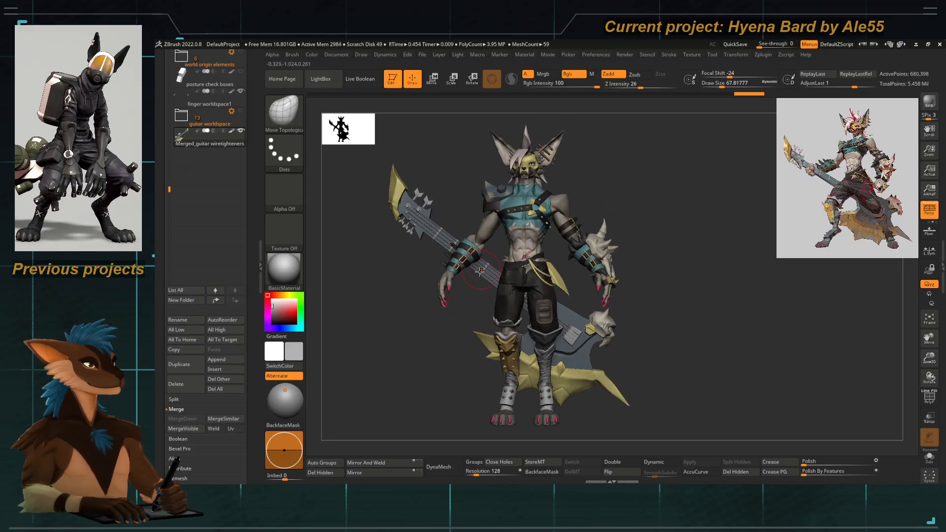
{"action": "right_click_drag", "start_coordinate": [572, 335], "coordinate": [497, 237], "text": "ctrl"}
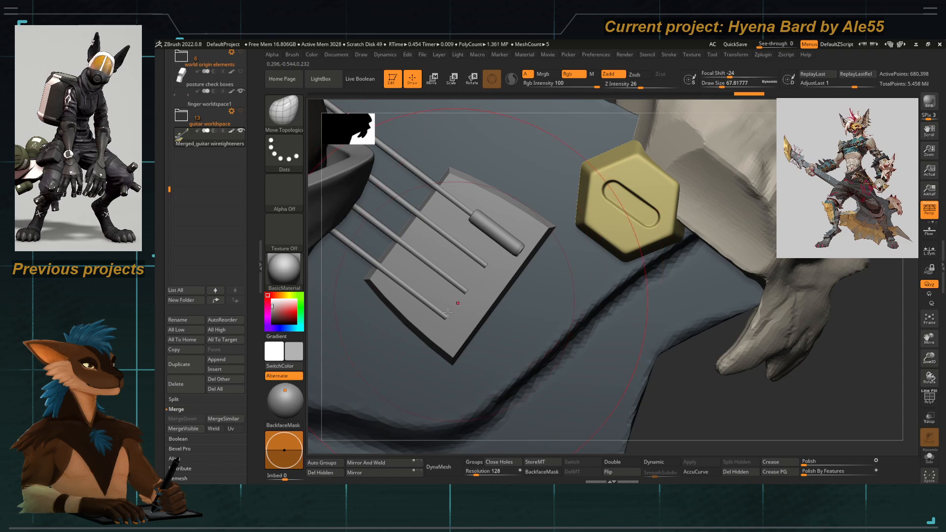
{"action": "right_click_drag", "start_coordinate": [448, 313], "coordinate": [543, 243], "text": "ctrl"}
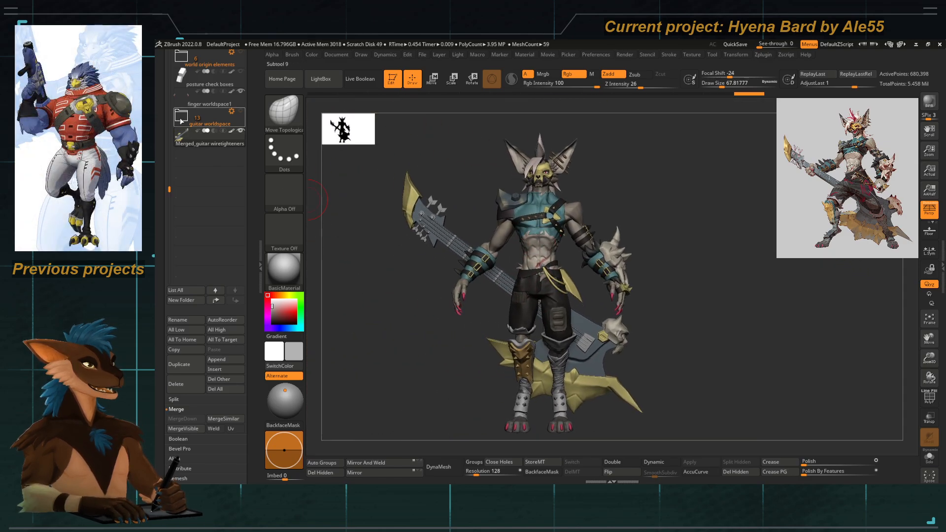
Show the guitar worldspace folder and bring the original upright guitar above the character into view.
{"action": "mouse_move", "coordinate": [553, 346]}
{"action": "right_mouse_down", "text": "ctrl"}
{"action": "mouse_move", "coordinate": [531, 338]}
{"action": "mouse_move", "coordinate": [529, 309]}
{"action": "mouse_move", "coordinate": [552, 328]}
{"action": "right_mouse_up", "text": "ctrl"}
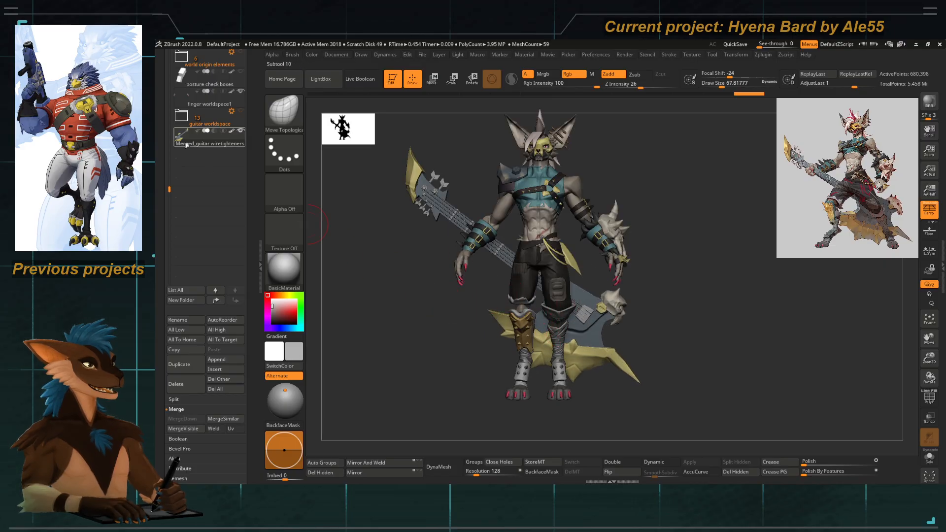
{"action": "left_click", "coordinate": [240, 111]}
{"action": "right_click_drag", "start_coordinate": [422, 300], "coordinate": [421, 207], "text": "alt"}
{"action": "right_click_drag", "start_coordinate": [421, 207], "coordinate": [463, 438], "text": "alt"}
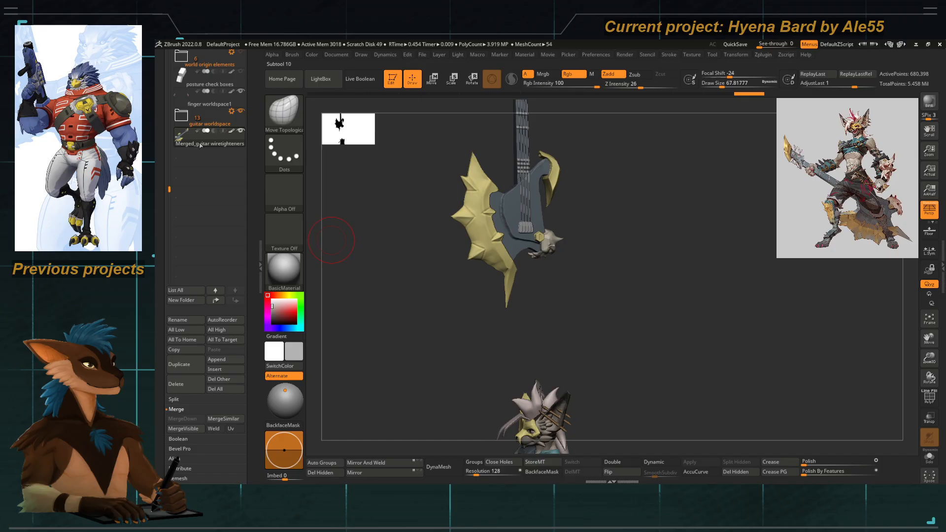
Select every subtool in the guitar worldspace folder for transposing together and reset the gizmo's orientation.
{"action": "left_click", "coordinate": [179, 118]}
{"action": "left_click", "coordinate": [230, 119]}
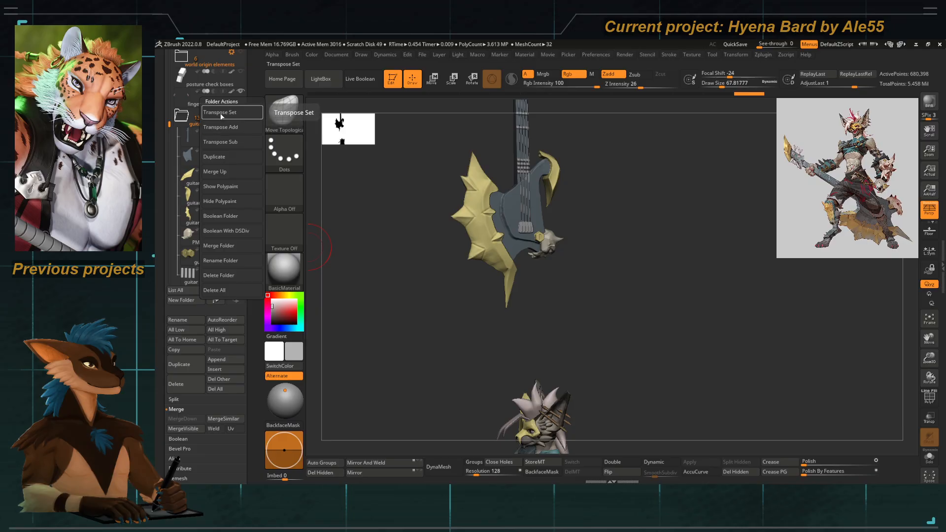
{"action": "left_click", "coordinate": [222, 114]}
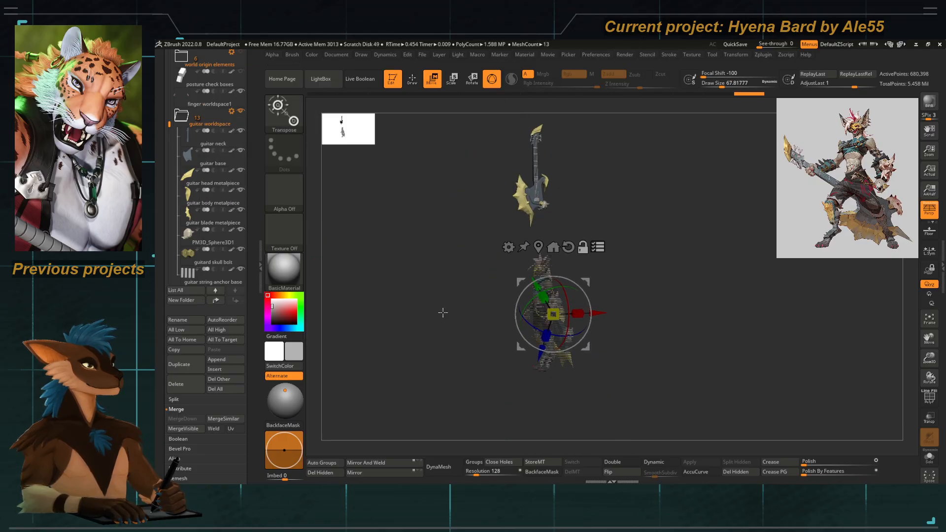
{"action": "left_click_drag", "start_coordinate": [443, 313], "coordinate": [367, 313]}
{"action": "left_click_drag", "start_coordinate": [435, 231], "coordinate": [492, 178], "text": "alt"}
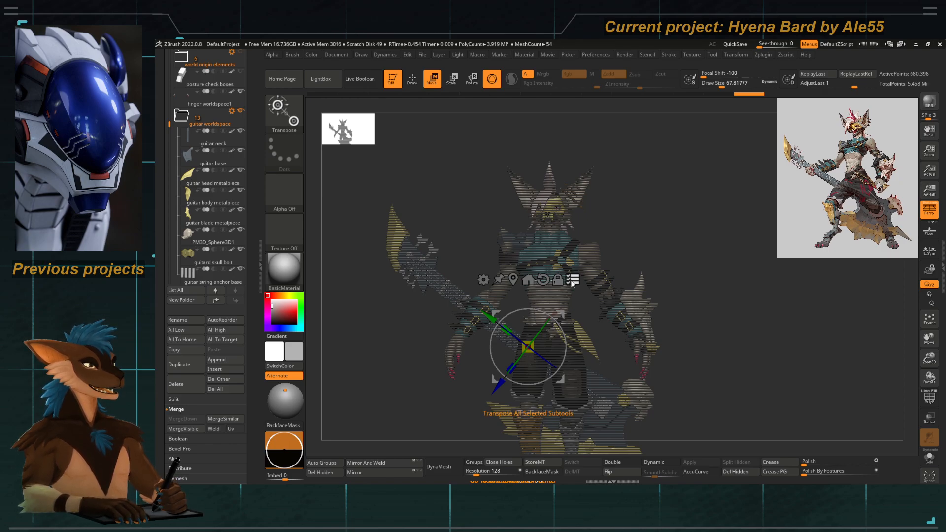
{"action": "left_click_drag", "start_coordinate": [483, 239], "coordinate": [437, 270], "text": "alt"}
{"action": "left_click_drag", "start_coordinate": [438, 270], "coordinate": [450, 274]}
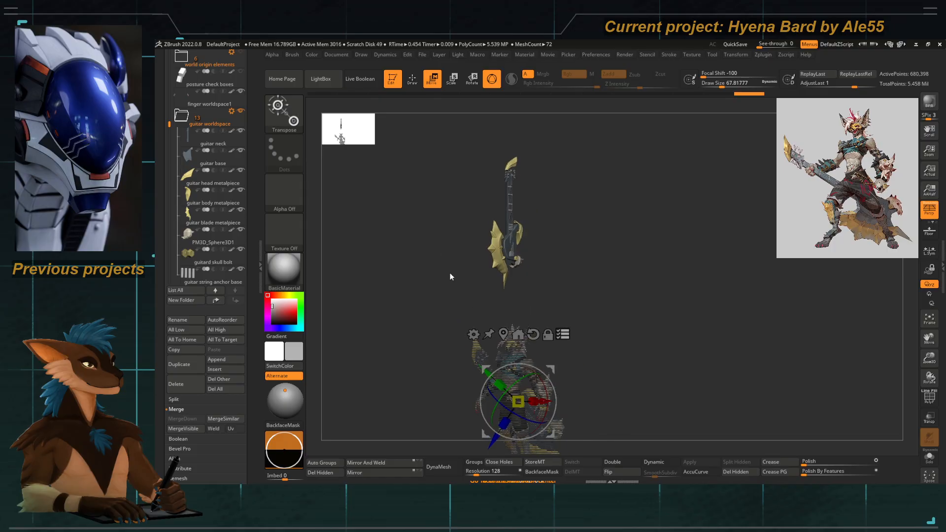
{"action": "left_click_drag", "start_coordinate": [512, 222], "coordinate": [522, 240]}
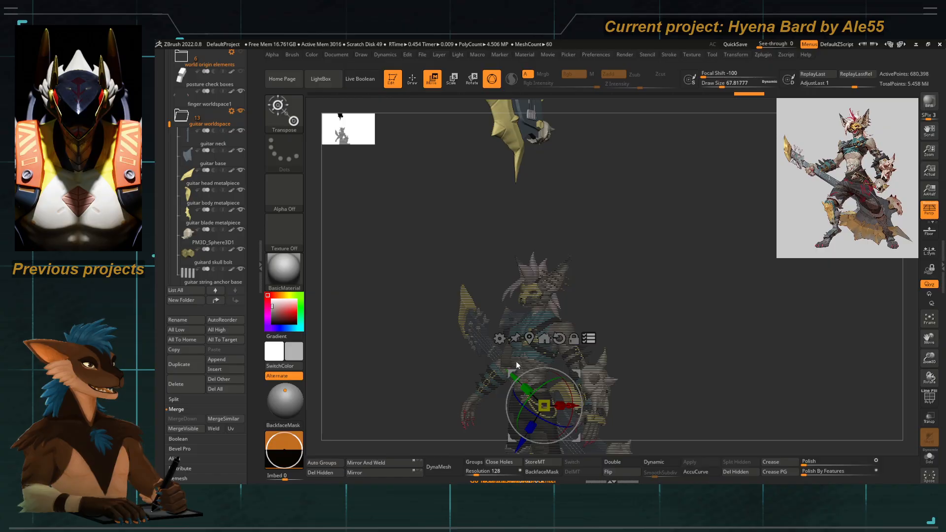
{"action": "left_click_drag", "start_coordinate": [509, 197], "coordinate": [525, 226]}
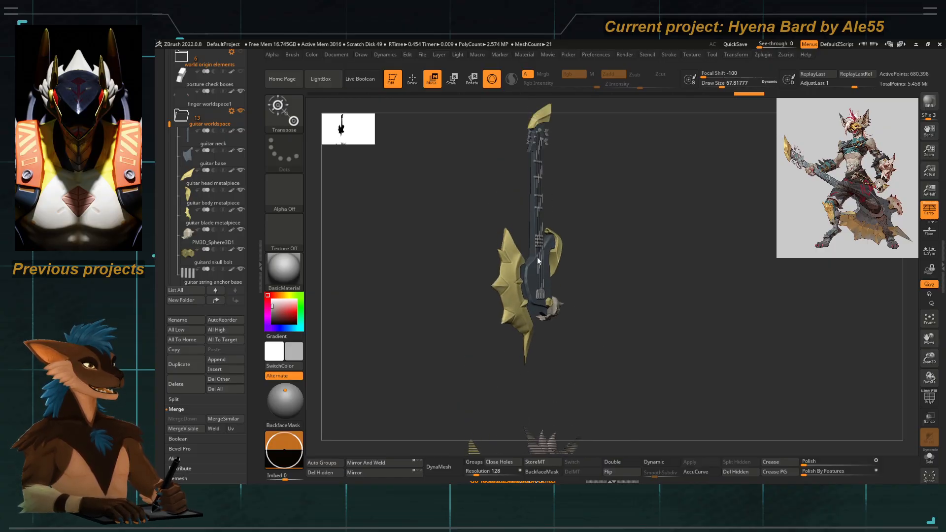
{"action": "right_click_drag", "start_coordinate": [515, 299], "coordinate": [519, 131], "text": "alt"}
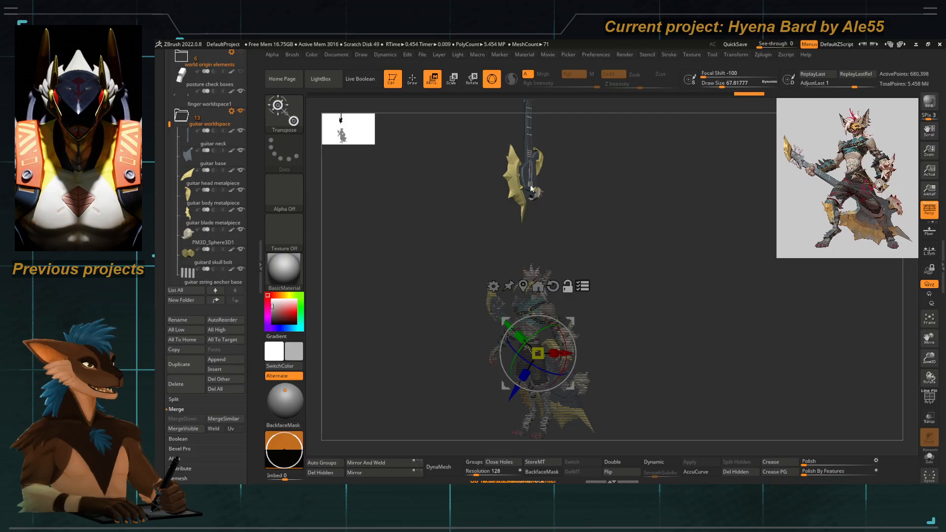
{"action": "right_click_drag", "start_coordinate": [566, 286], "coordinate": [573, 340], "text": "alt"}
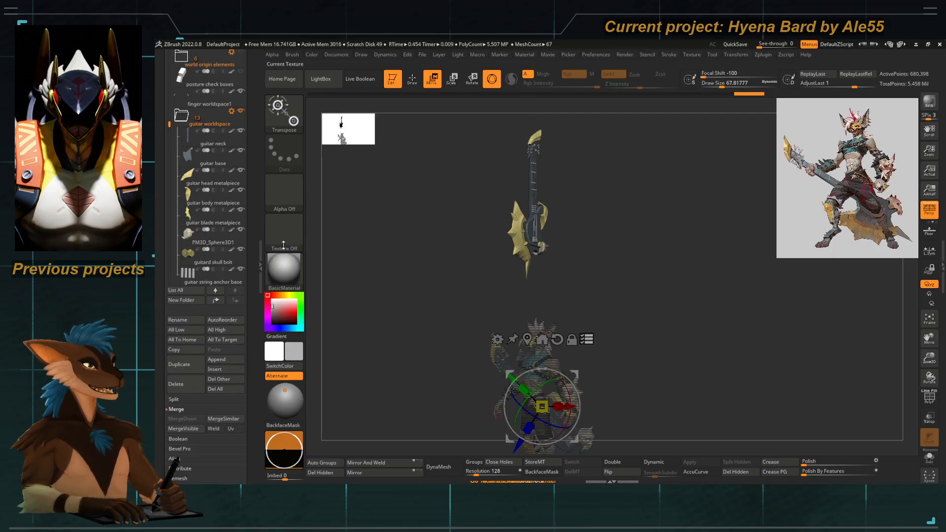
{"action": "left_click", "coordinate": [557, 339]}
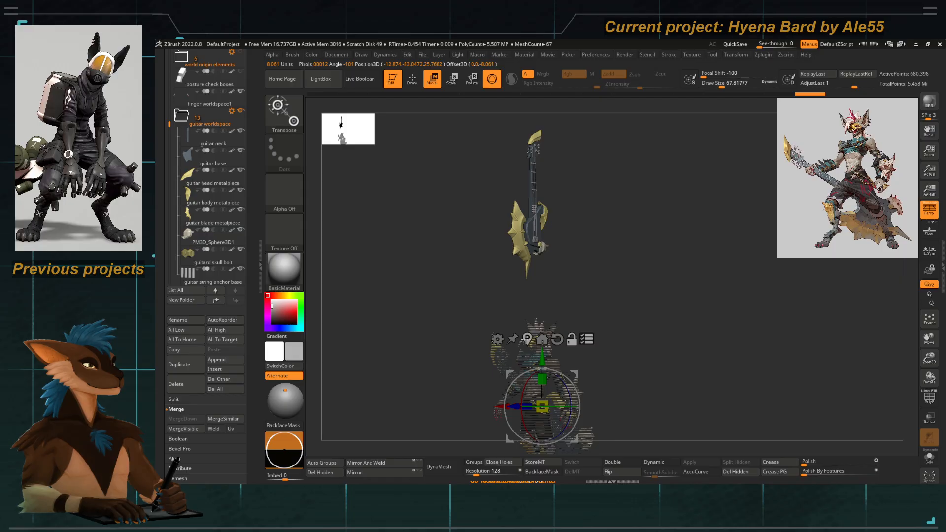
Switch to the front hair lock and center the gizmo on its unmasked mesh.
{"action": "left_click", "coordinate": [494, 383]}
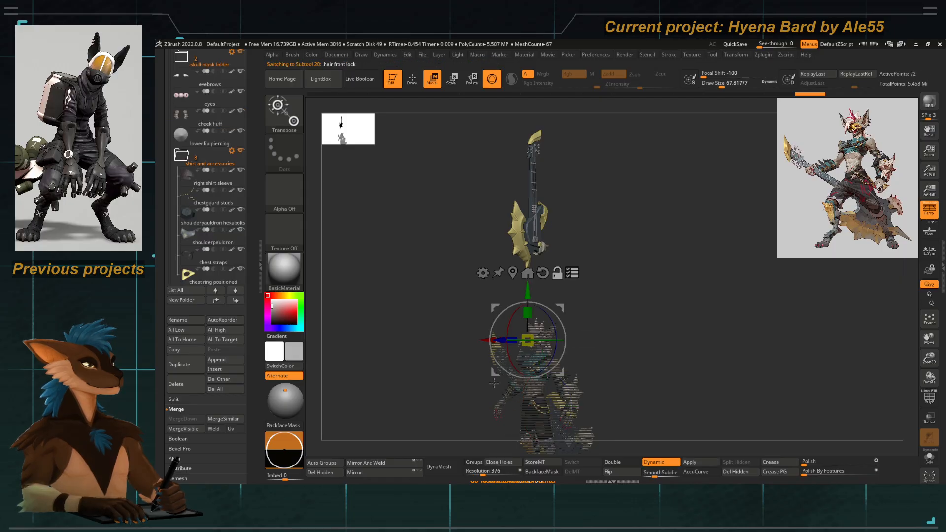
{"action": "left_click", "coordinate": [514, 274]}
{"action": "left_click_drag", "start_coordinate": [442, 277], "coordinate": [527, 411]}
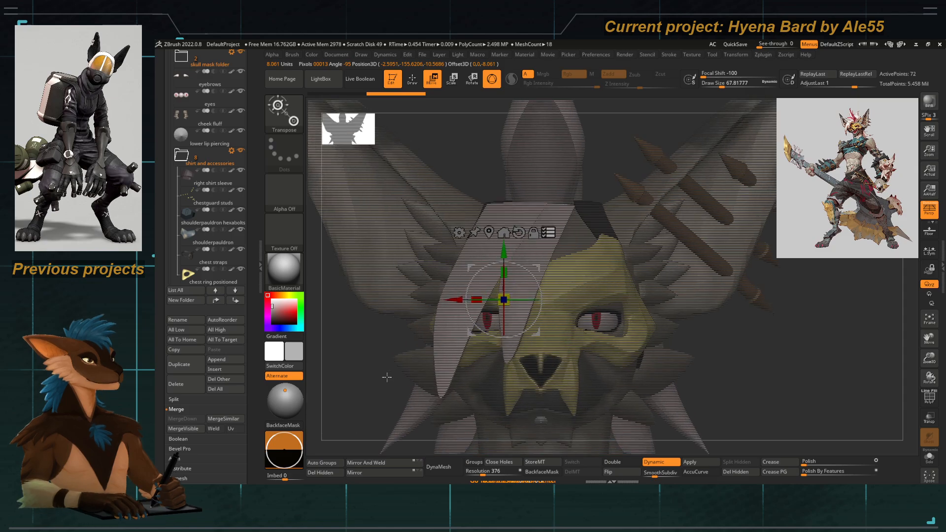
{"action": "left_click_drag", "start_coordinate": [387, 376], "coordinate": [523, 153]}
{"action": "left_click_drag", "start_coordinate": [444, 266], "coordinate": [465, 276]}
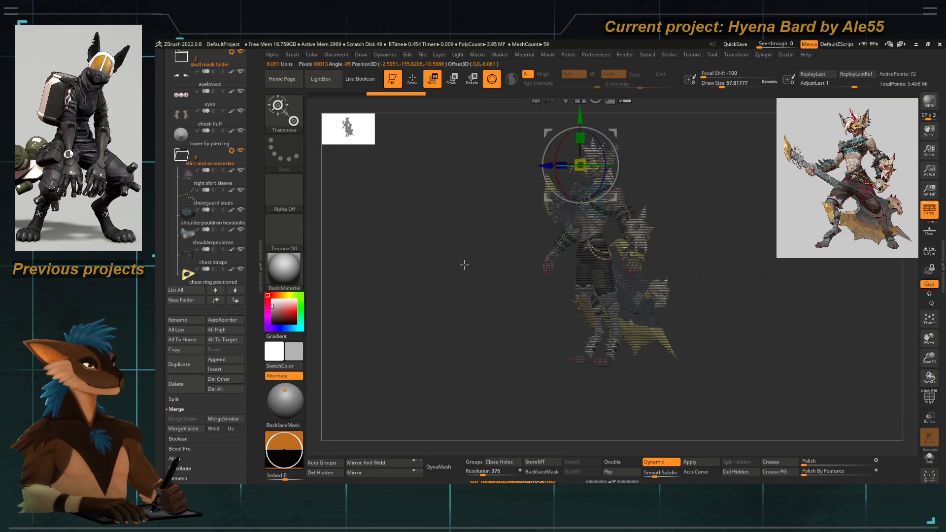
{"action": "left_click_drag", "start_coordinate": [493, 173], "coordinate": [471, 323], "text": "alt"}
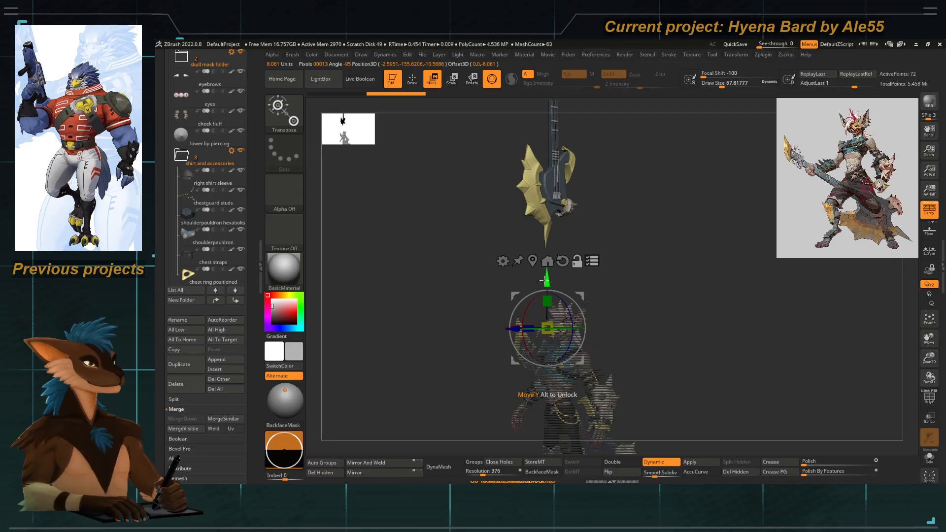
Switch the active subtool to Merged_guitar wiretighteners, and return to the character's front hair lock.
{"action": "left_click_drag", "start_coordinate": [172, 141], "coordinate": [172, 370]}
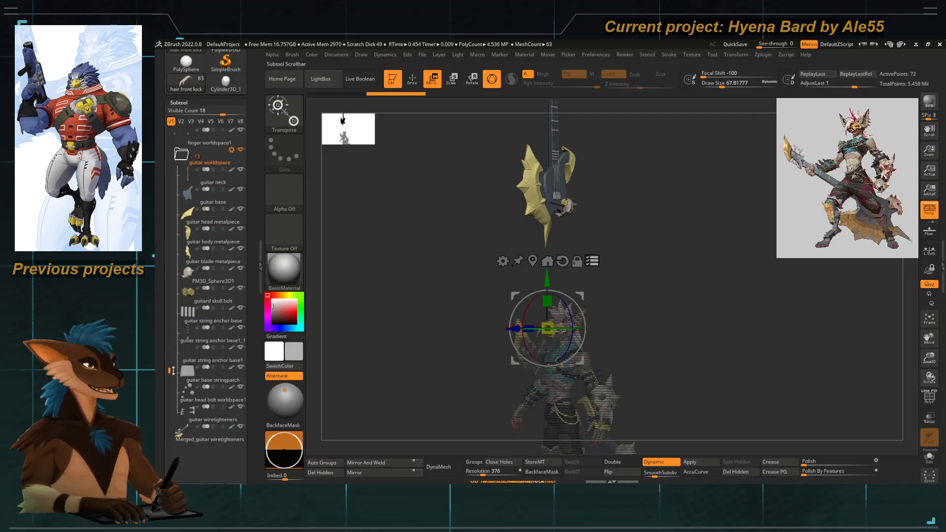
{"action": "left_click", "coordinate": [188, 180]}
{"action": "left_click_drag", "start_coordinate": [498, 220], "coordinate": [502, 270]}
{"action": "left_click", "coordinate": [188, 436]}
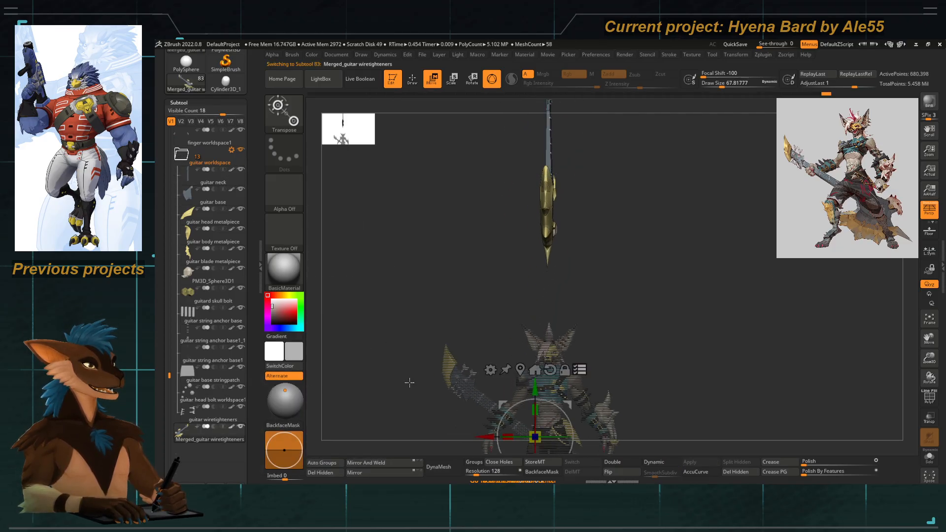
{"action": "left_click_drag", "start_coordinate": [409, 382], "coordinate": [432, 259], "text": "alt"}
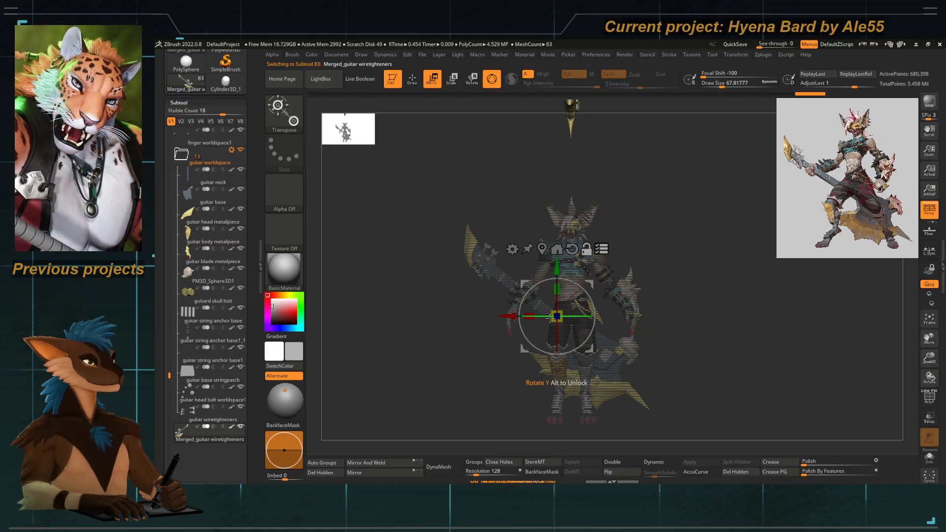
{"action": "left_click", "coordinate": [565, 225], "text": "alt"}
{"action": "right_click_drag", "start_coordinate": [565, 225], "coordinate": [565, 237], "text": "ctrl"}
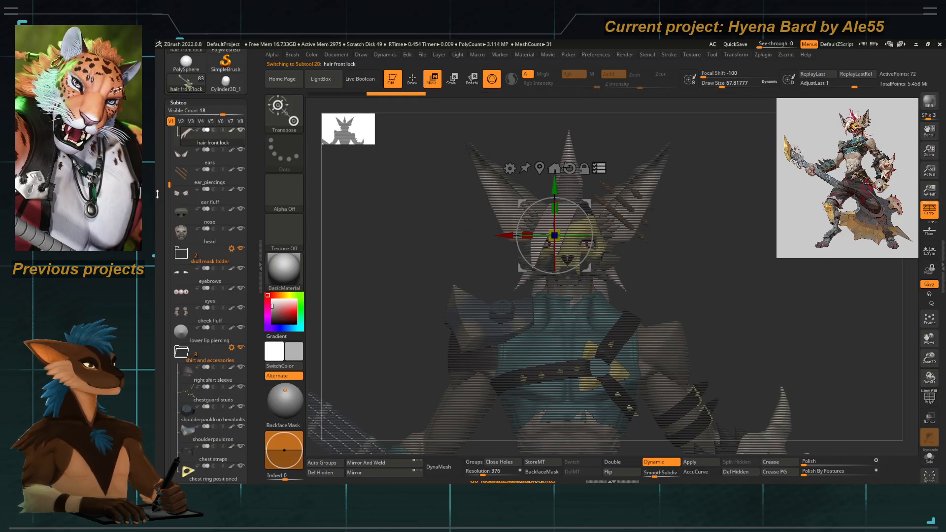
{"action": "mouse_move", "coordinate": [472, 253]}
{"action": "right_mouse_down", "text": "ctrl"}
{"action": "mouse_move", "coordinate": [448, 180]}
{"action": "mouse_move", "coordinate": [451, 282]}
{"action": "right_mouse_up", "text": "ctrl"}
{"action": "right_click_drag", "start_coordinate": [458, 195], "coordinate": [443, 340], "text": "alt"}
{"action": "right_click_drag", "start_coordinate": [493, 269], "coordinate": [433, 266]}
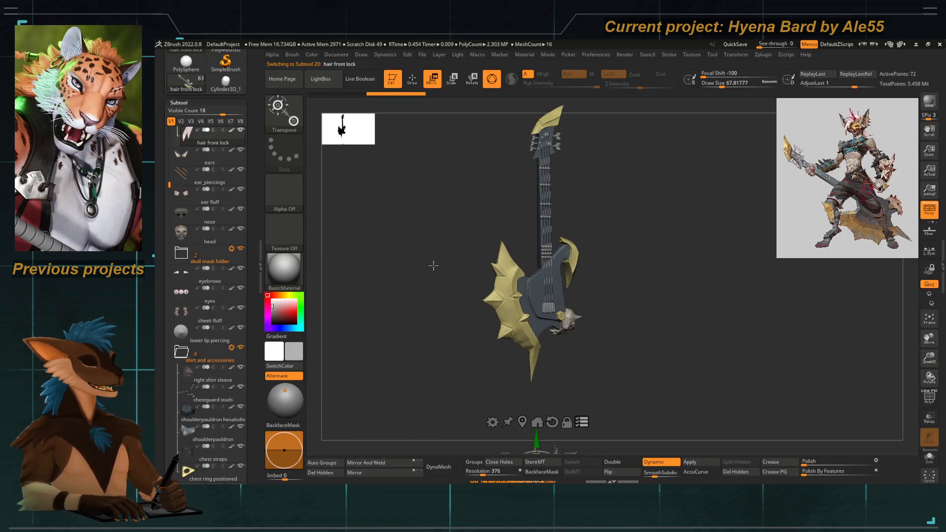
Make the upright guitar's neck the active subtool and center the gizmo on the unmasked mesh.
{"action": "left_click", "coordinate": [538, 253], "text": "alt"}
{"action": "right_click_drag", "start_coordinate": [466, 187], "coordinate": [456, 237], "text": "ctrl"}
{"action": "right_click_drag", "start_coordinate": [424, 160], "coordinate": [495, 235]}
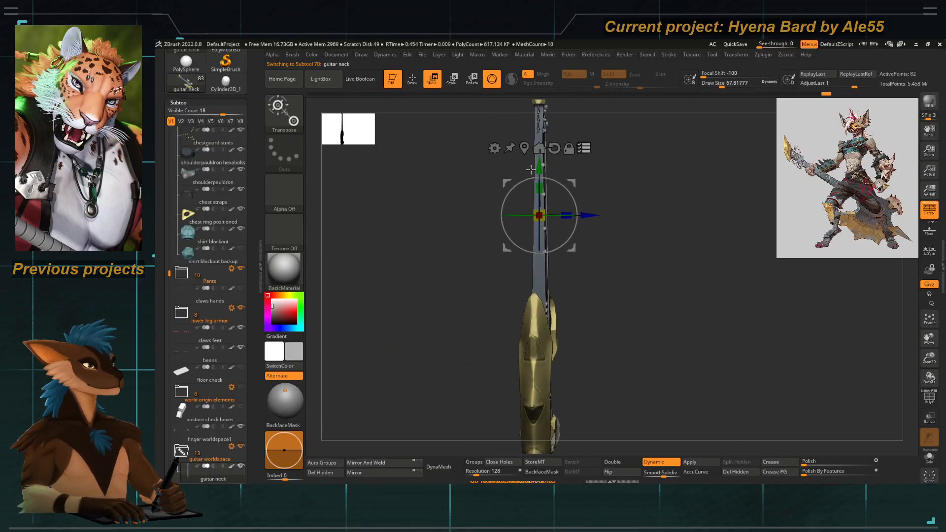
{"action": "left_click", "coordinate": [524, 148]}
{"action": "left_click", "coordinate": [518, 149]}
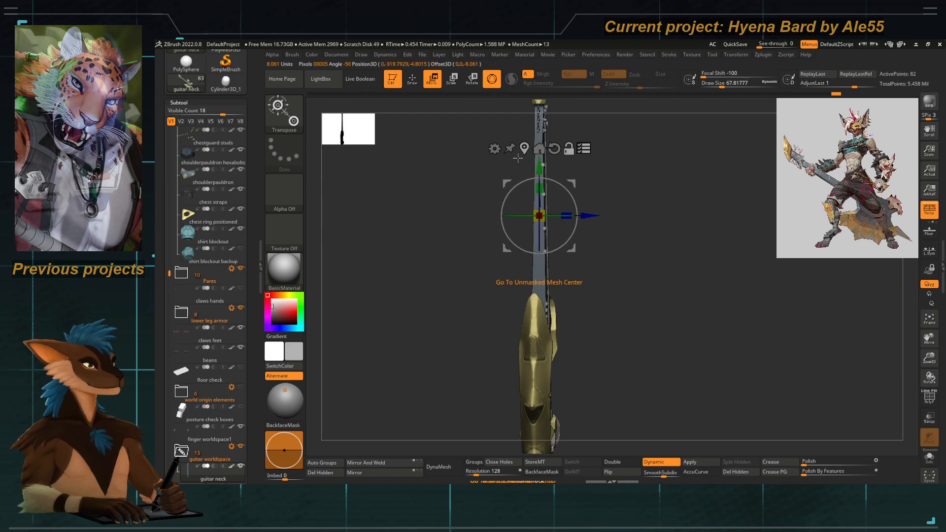
{"action": "right_click_drag", "start_coordinate": [471, 287], "coordinate": [427, 258]}
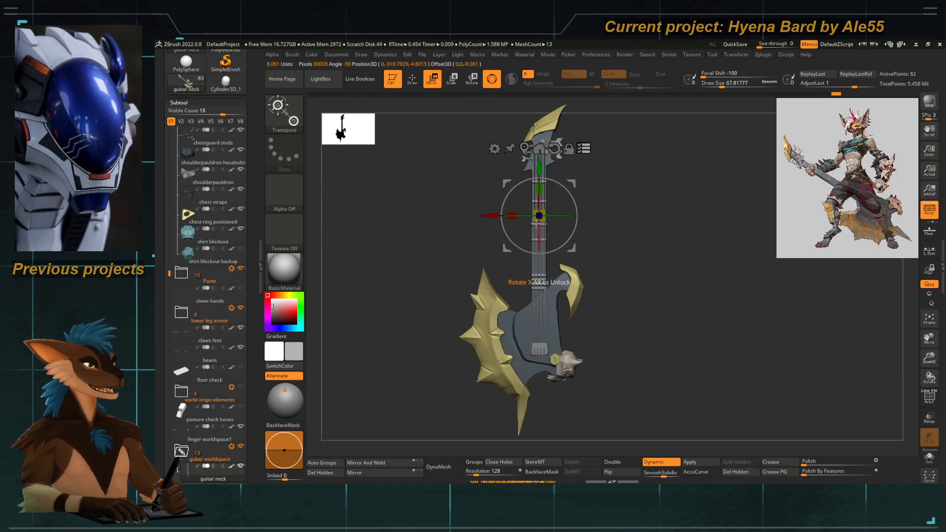
Try shifting the upright guitar along its depth axis with the gizmo, and undo the shift.
{"action": "left_click_drag", "start_coordinate": [532, 221], "coordinate": [527, 227]}
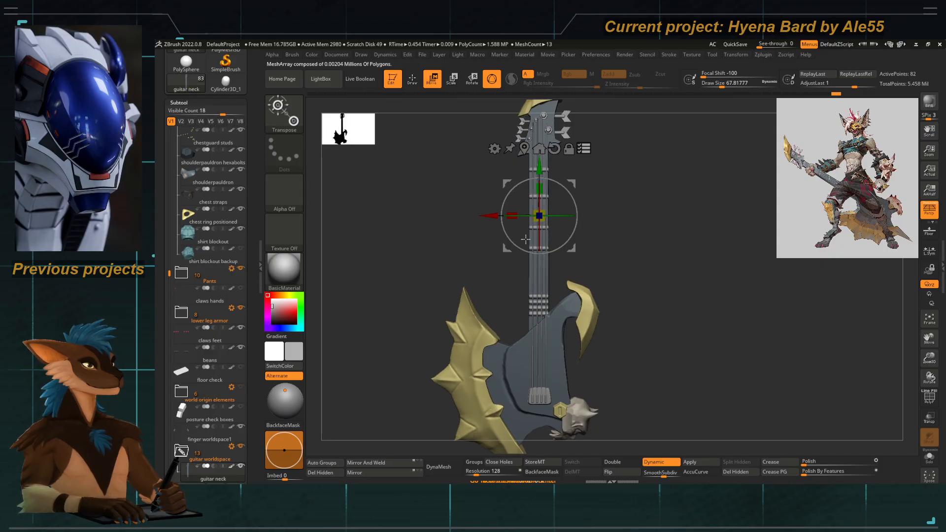
{"action": "left_click_drag", "start_coordinate": [463, 255], "coordinate": [518, 251]}
{"action": "left_click_drag", "start_coordinate": [587, 215], "coordinate": [555, 219]}
{"action": "key", "text": "ctrl+z"}
{"action": "left_click_drag", "start_coordinate": [471, 274], "coordinate": [421, 282]}
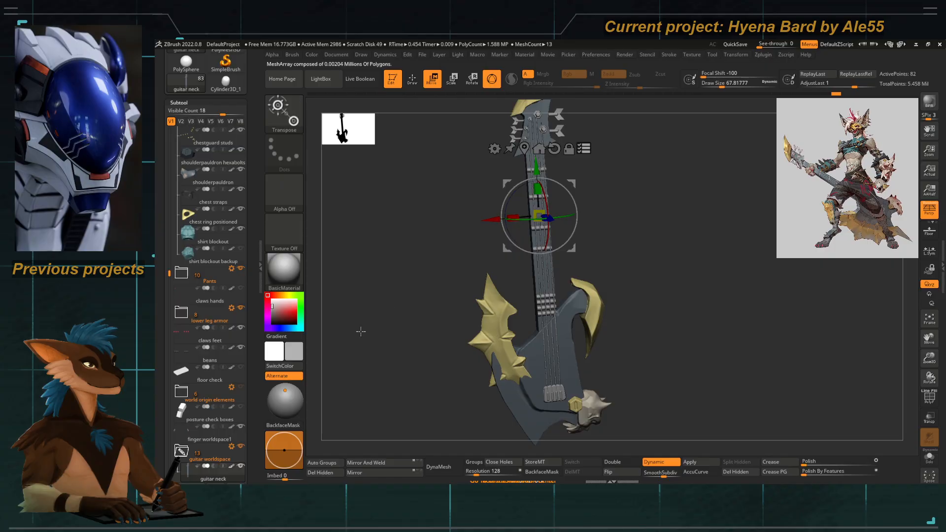
Turn off transposing of all selected subtools and bring the upright guitar's body into view.
{"action": "left_click_drag", "start_coordinate": [360, 332], "coordinate": [404, 304], "text": "shift"}
{"action": "mouse_move", "coordinate": [473, 273]}
{"action": "left_mouse_down", "text": "alt"}
{"action": "mouse_move", "coordinate": [450, 251]}
{"action": "mouse_move", "coordinate": [453, 289]}
{"action": "mouse_move", "coordinate": [435, 325]}
{"action": "mouse_move", "coordinate": [465, 313]}
{"action": "mouse_move", "coordinate": [483, 266]}
{"action": "mouse_move", "coordinate": [471, 248]}
{"action": "mouse_move", "coordinate": [486, 214]}
{"action": "mouse_move", "coordinate": [470, 286]}
{"action": "left_mouse_up", "text": "alt"}
{"action": "key", "text": "q"}
{"action": "key", "text": "w"}
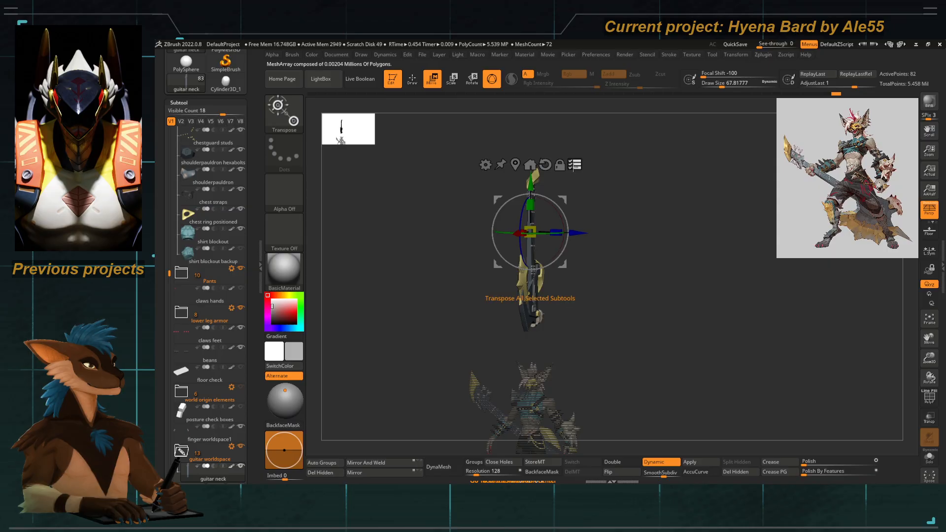
{"action": "left_click", "coordinate": [574, 167]}
{"action": "mouse_move", "coordinate": [390, 338]}
{"action": "left_mouse_down"}
{"action": "mouse_move", "coordinate": [467, 298]}
{"action": "mouse_move", "coordinate": [430, 388]}
{"action": "mouse_move", "coordinate": [441, 319]}
{"action": "mouse_move", "coordinate": [434, 232]}
{"action": "mouse_move", "coordinate": [447, 190]}
{"action": "left_mouse_up"}
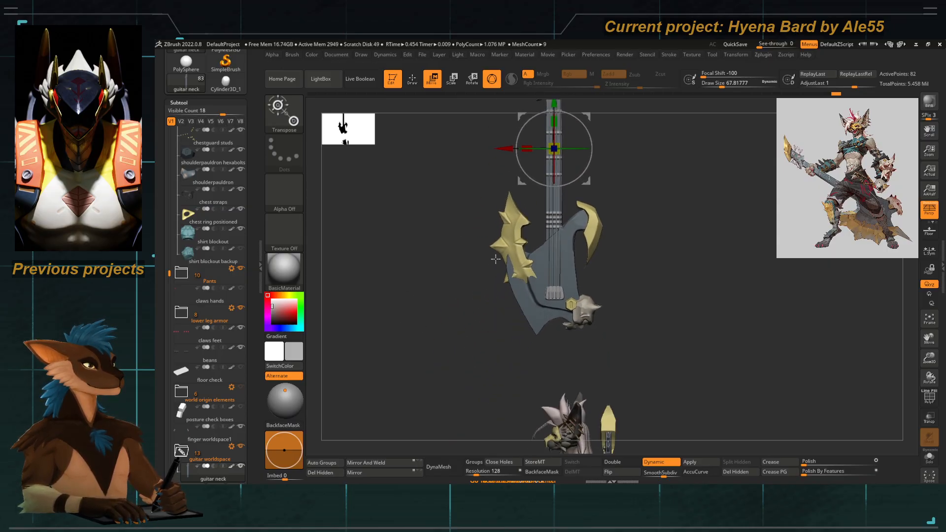
{"action": "mouse_move", "coordinate": [497, 256]}
{"action": "left_mouse_down", "text": "alt"}
{"action": "mouse_move", "coordinate": [486, 340]}
{"action": "mouse_move", "coordinate": [493, 267]}
{"action": "left_mouse_up", "text": "alt"}
{"action": "left_click_drag", "start_coordinate": [493, 267], "coordinate": [384, 271]}
Undo the last transformation of the guitar blade metalpiece and collapse the guitar worldspace folder.
{"action": "left_click", "coordinate": [520, 310], "text": "alt"}
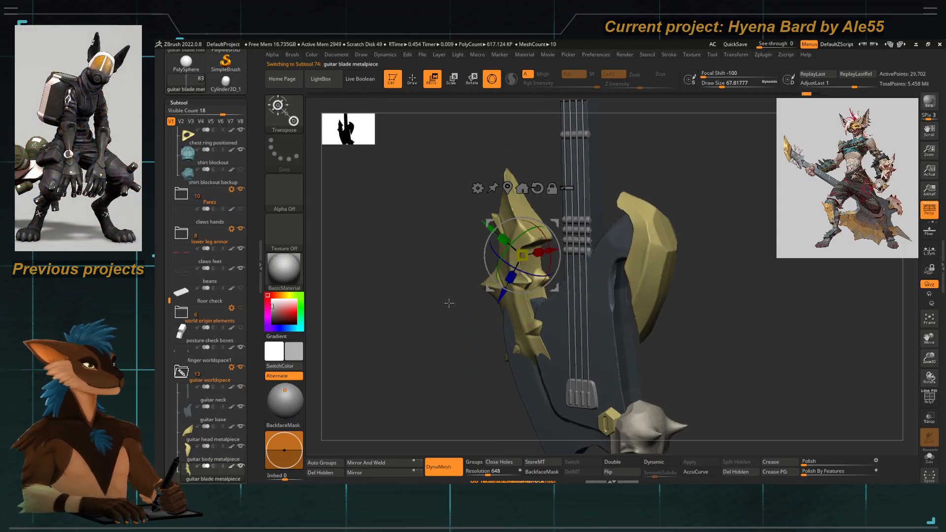
{"action": "key", "text": "ctrl+z"}
{"action": "left_click_drag", "start_coordinate": [448, 303], "coordinate": [447, 310], "text": "shift"}
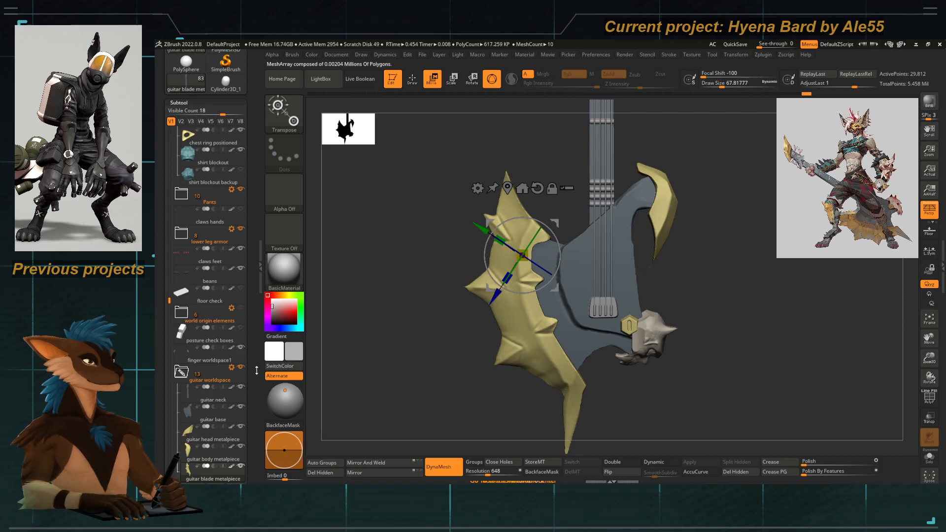
{"action": "scroll", "coordinate": [187, 305], "scroll_direction": "down", "scroll_amount": 5}
{"action": "left_click", "coordinate": [182, 281]}
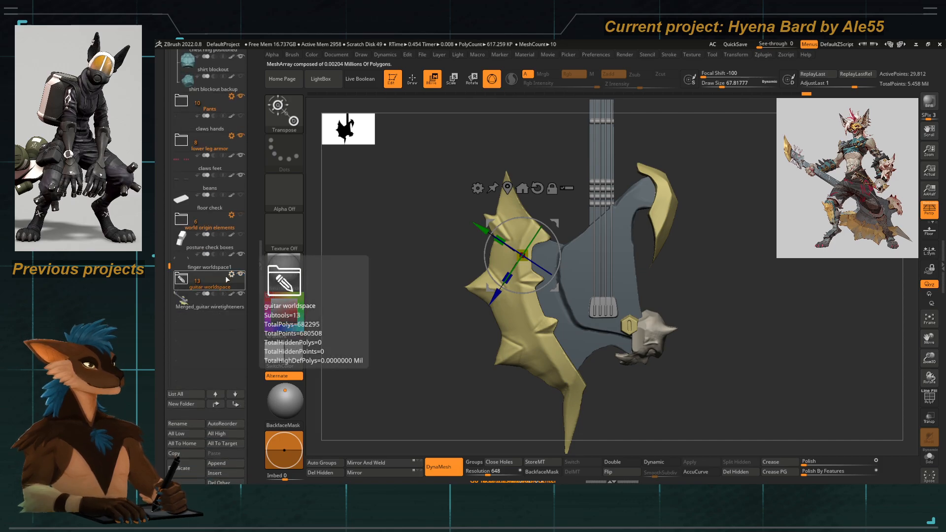
Try a small gizmo adjustment on the blade metalpiece and undo it.
{"action": "left_click_drag", "start_coordinate": [394, 308], "coordinate": [419, 310]}
{"action": "left_click_drag", "start_coordinate": [419, 310], "coordinate": [419, 285], "text": "alt"}
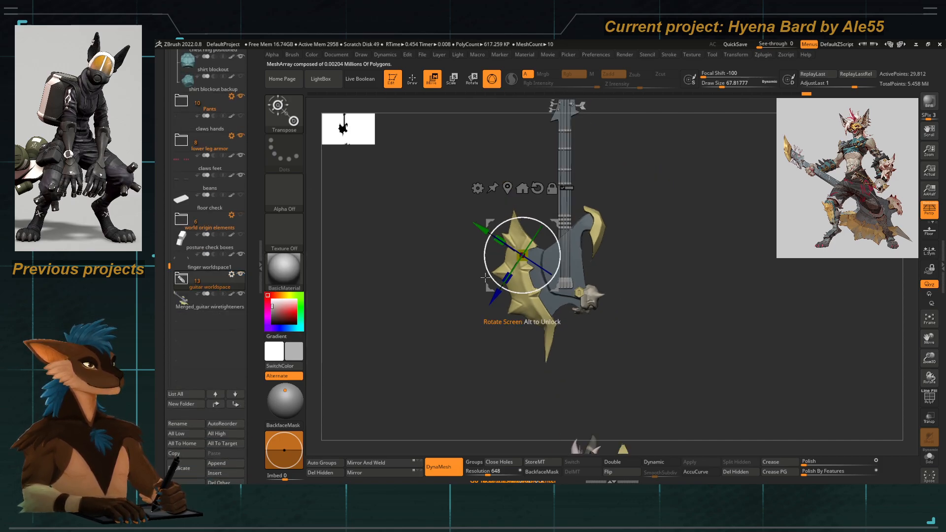
{"action": "mouse_move", "coordinate": [487, 293]}
{"action": "left_mouse_down"}
{"action": "mouse_move", "coordinate": [454, 321]}
{"action": "mouse_move", "coordinate": [492, 309]}
{"action": "left_mouse_up"}
{"action": "key", "text": "ctrl+z"}
{"action": "left_click_drag", "start_coordinate": [453, 323], "coordinate": [431, 229]}
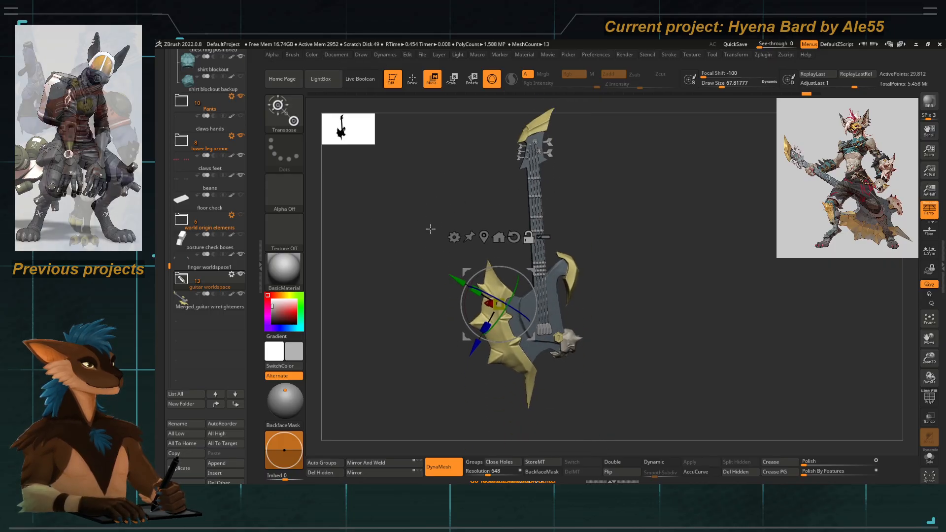
Apply Transpose Set to the guitar worldspace folder with the guitar neck active, and re-enter move mode.
{"action": "left_click", "coordinate": [233, 281]}
{"action": "left_click", "coordinate": [232, 276]}
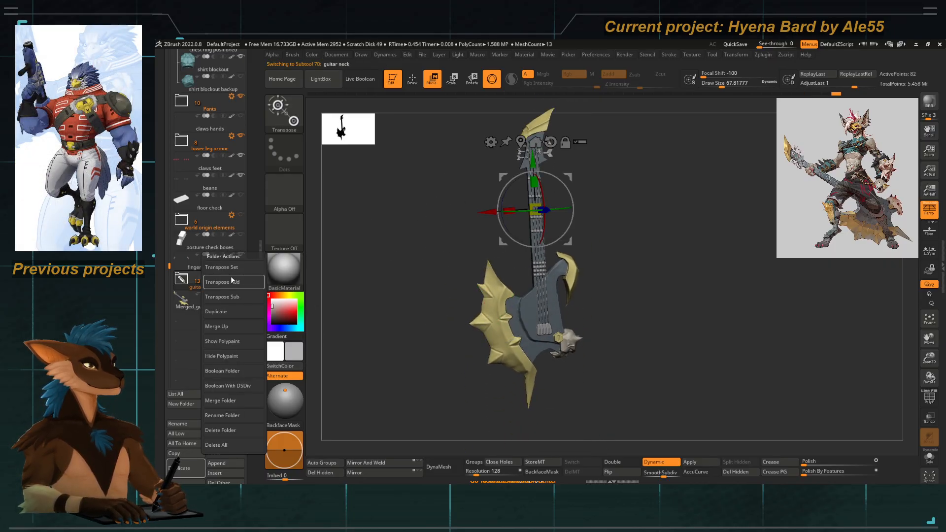
{"action": "left_click", "coordinate": [230, 271]}
{"action": "left_click_drag", "start_coordinate": [396, 277], "coordinate": [519, 350]}
{"action": "left_click_drag", "start_coordinate": [456, 295], "coordinate": [526, 272]}
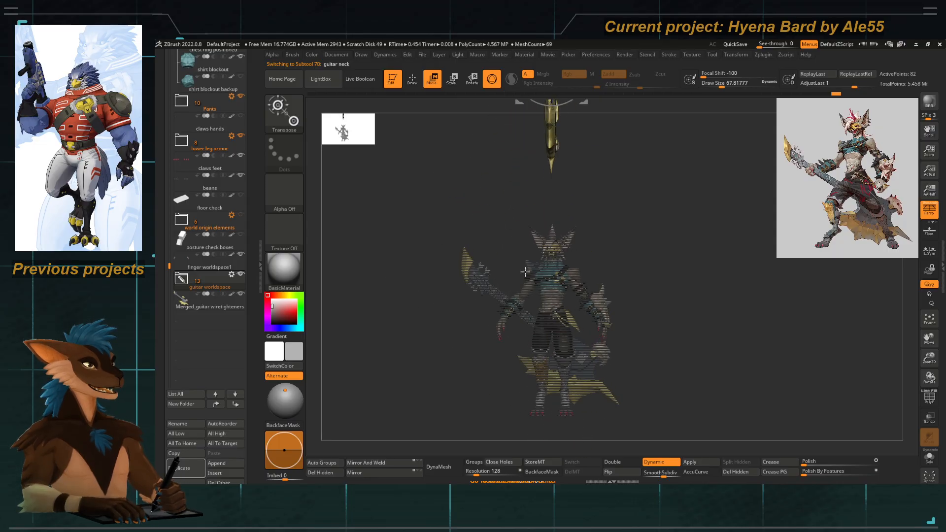
{"action": "left_click_drag", "start_coordinate": [517, 172], "coordinate": [503, 293], "text": "alt"}
{"action": "left_click_drag", "start_coordinate": [529, 231], "coordinate": [512, 254]}
{"action": "mouse_move", "coordinate": [413, 264]}
{"action": "left_mouse_down"}
{"action": "mouse_move", "coordinate": [429, 287]}
{"action": "mouse_move", "coordinate": [481, 227]}
{"action": "mouse_move", "coordinate": [490, 247]}
{"action": "mouse_move", "coordinate": [560, 242]}
{"action": "mouse_move", "coordinate": [481, 247]}
{"action": "mouse_move", "coordinate": [470, 219]}
{"action": "mouse_move", "coordinate": [472, 262]}
{"action": "left_mouse_up"}
{"action": "key", "text": "q"}
{"action": "key", "text": "w"}
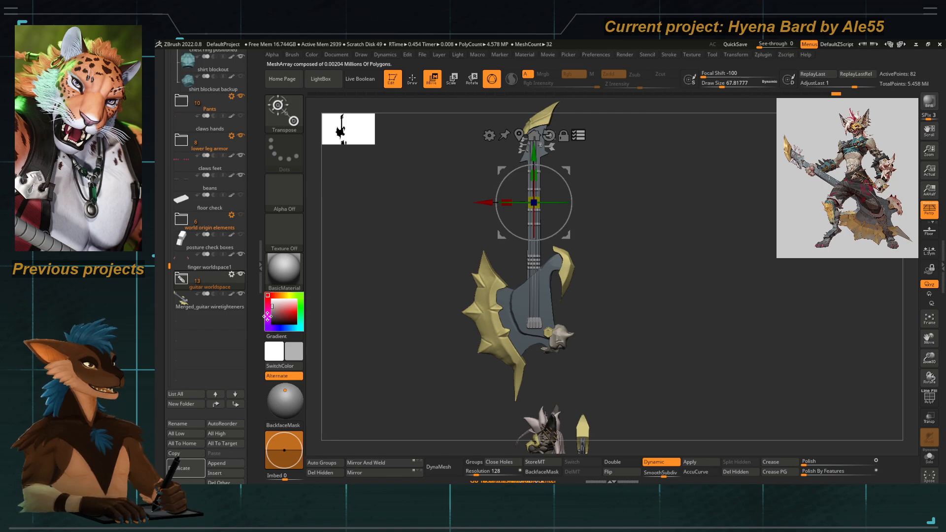
Examine the upright guitar's body, neck and head up close, including the back of the headstock and its tuning pegs.
{"action": "left_click_drag", "start_coordinate": [426, 299], "coordinate": [450, 212]}
{"action": "left_click_drag", "start_coordinate": [488, 417], "coordinate": [542, 350]}
{"action": "left_click_drag", "start_coordinate": [529, 207], "coordinate": [532, 384], "text": "alt"}
{"action": "left_click_drag", "start_coordinate": [530, 232], "coordinate": [533, 372], "text": "alt"}
{"action": "left_click_drag", "start_coordinate": [533, 157], "coordinate": [536, 377], "text": "alt"}
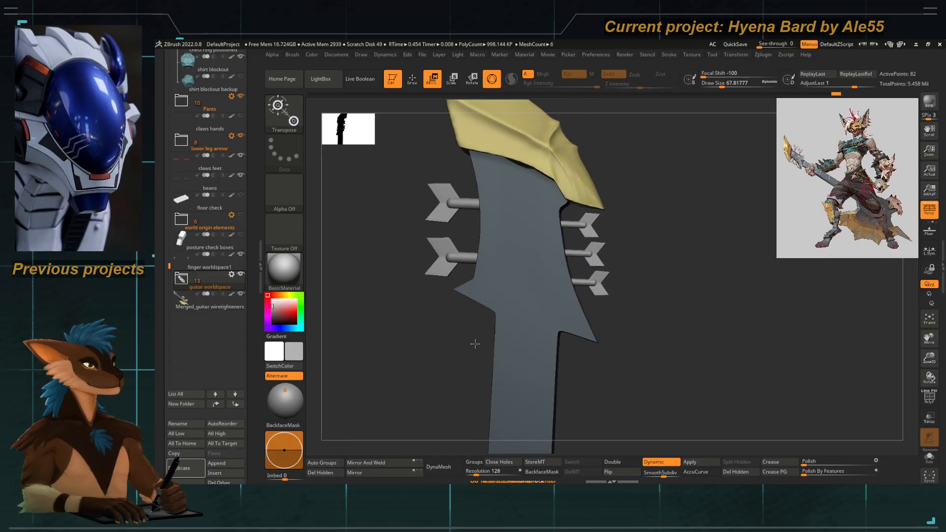
{"action": "mouse_move", "coordinate": [393, 340]}
{"action": "left_mouse_down"}
{"action": "mouse_move", "coordinate": [364, 339]}
{"action": "mouse_move", "coordinate": [402, 340]}
{"action": "left_mouse_up"}
{"action": "left_click_drag", "start_coordinate": [401, 340], "coordinate": [410, 230], "text": "alt"}
{"action": "left_click_drag", "start_coordinate": [441, 447], "coordinate": [478, 171], "text": "alt"}
{"action": "left_click_drag", "start_coordinate": [431, 410], "coordinate": [413, 326], "text": "alt"}
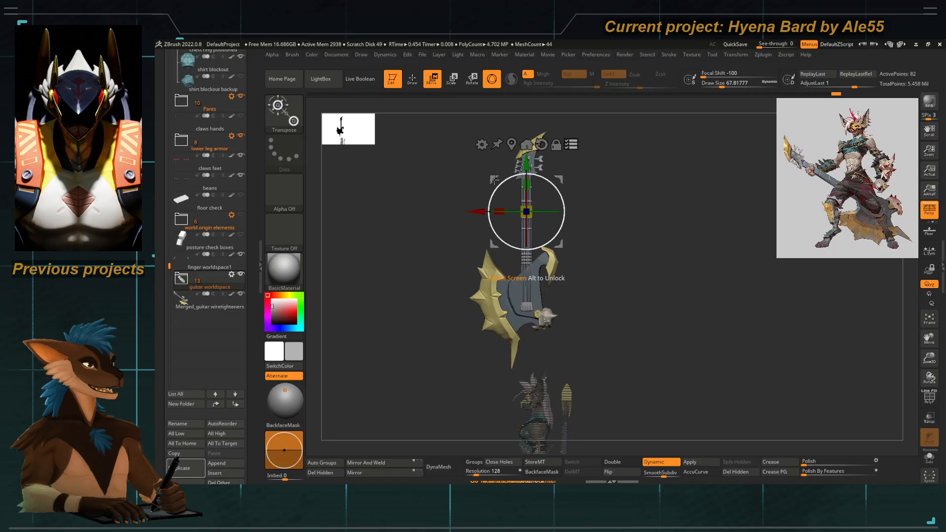
Select the Merged_guitar wiretighteners subtool on the character and delete it, confirming the removal.
{"action": "left_click_drag", "start_coordinate": [504, 171], "coordinate": [471, 302]}
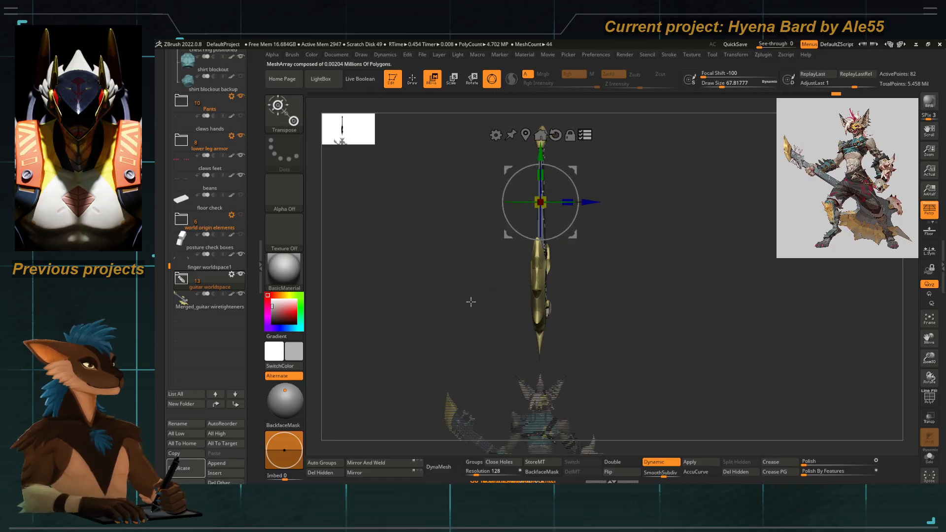
{"action": "left_click_drag", "start_coordinate": [480, 251], "coordinate": [511, 300], "text": "alt"}
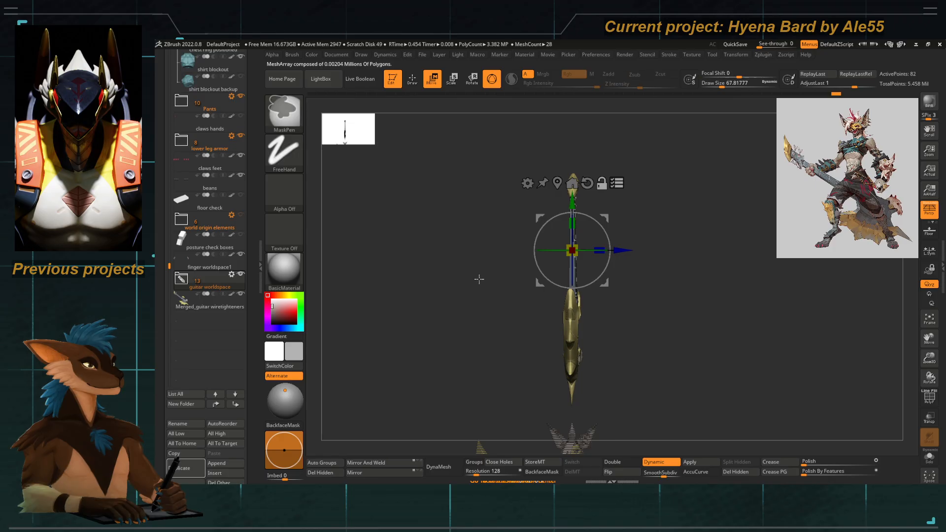
{"action": "left_click_drag", "start_coordinate": [483, 344], "coordinate": [459, 271], "text": "alt"}
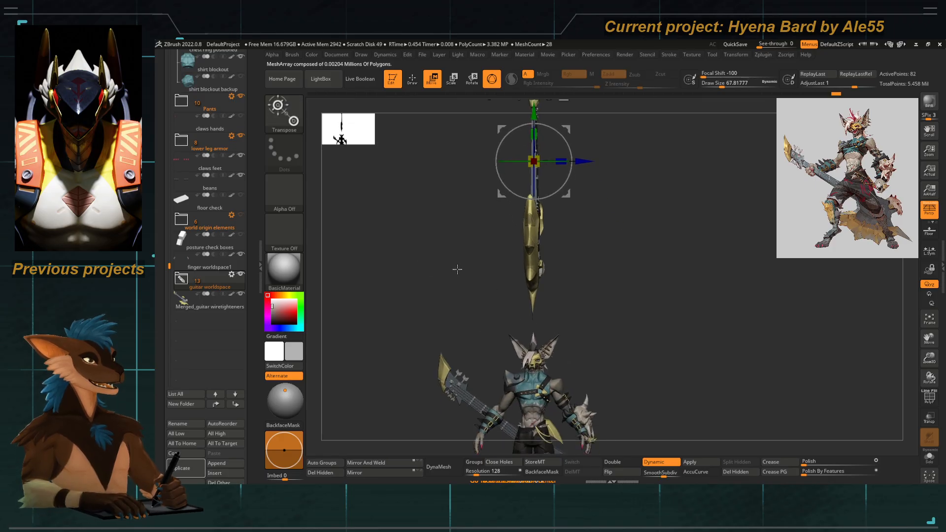
{"action": "left_click_drag", "start_coordinate": [468, 225], "coordinate": [471, 275], "text": "alt"}
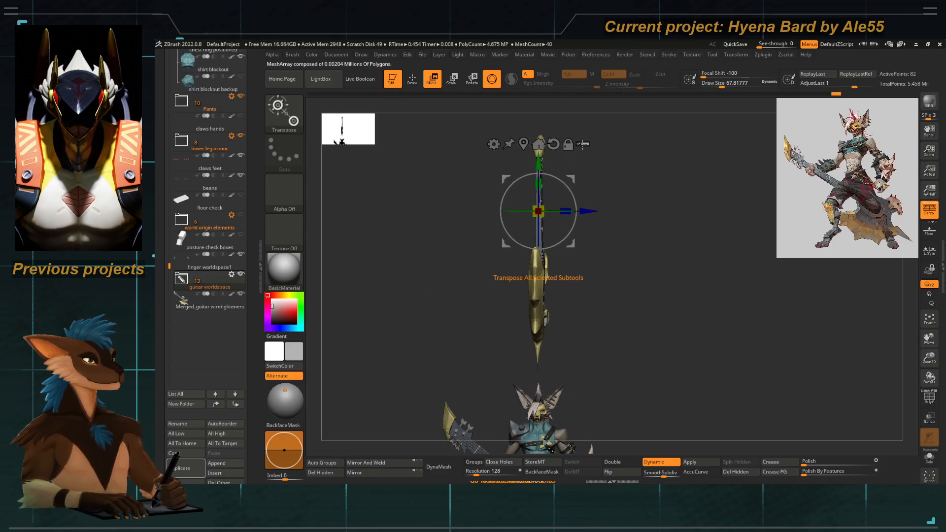
{"action": "left_click_drag", "start_coordinate": [440, 329], "coordinate": [446, 291]}
{"action": "left_click", "coordinate": [456, 256], "text": "alt"}
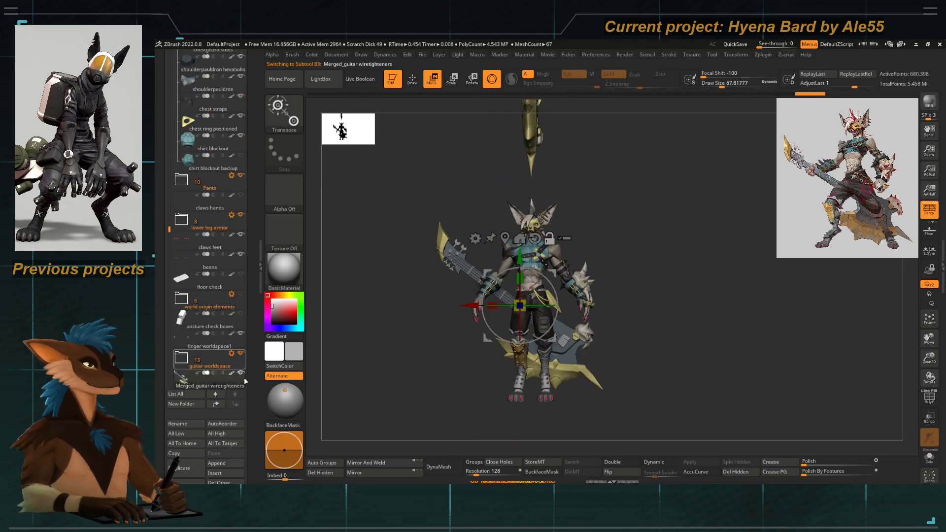
{"action": "left_click_drag", "start_coordinate": [253, 381], "coordinate": [205, 322]}
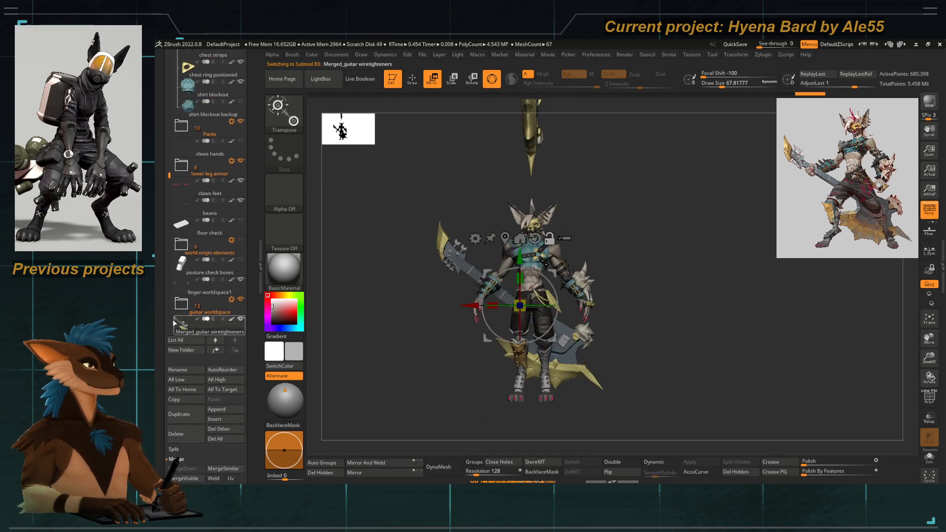
{"action": "left_click_drag", "start_coordinate": [419, 345], "coordinate": [452, 292], "text": "alt"}
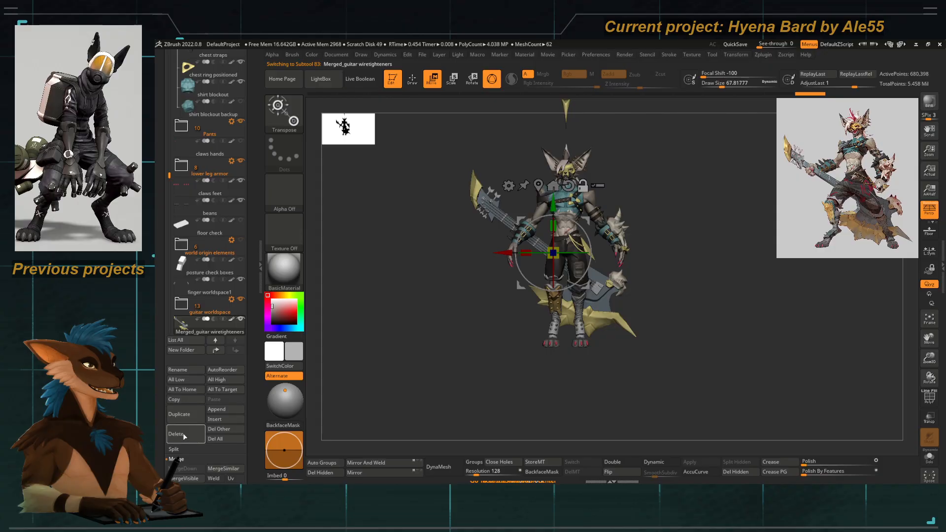
{"action": "left_click", "coordinate": [184, 434]}
{"action": "left_click", "coordinate": [242, 451]}
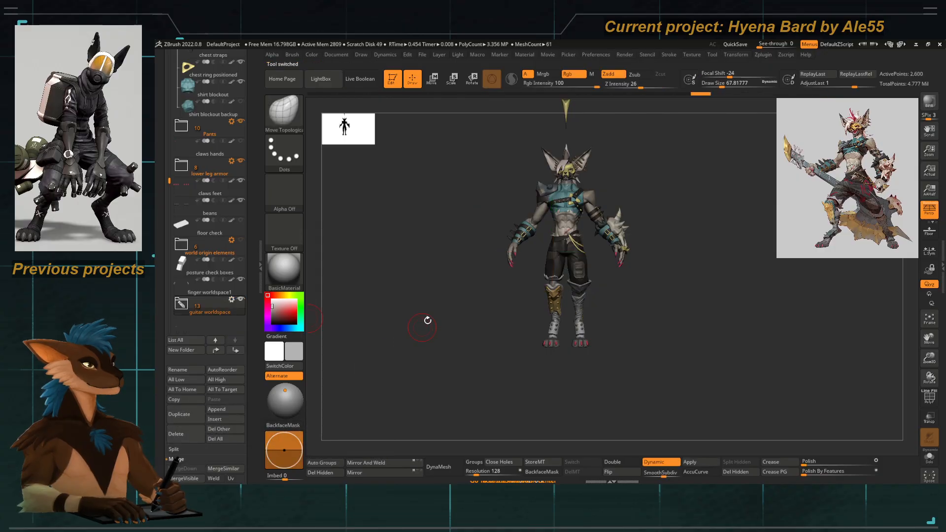
Select the guitar blade metalpiece and examine the upright guitar above the character from several angles.
{"action": "left_click_drag", "start_coordinate": [483, 214], "coordinate": [486, 329], "text": "alt"}
{"action": "left_click", "coordinate": [565, 191], "text": "alt"}
{"action": "left_click_drag", "start_coordinate": [530, 196], "coordinate": [477, 202]}
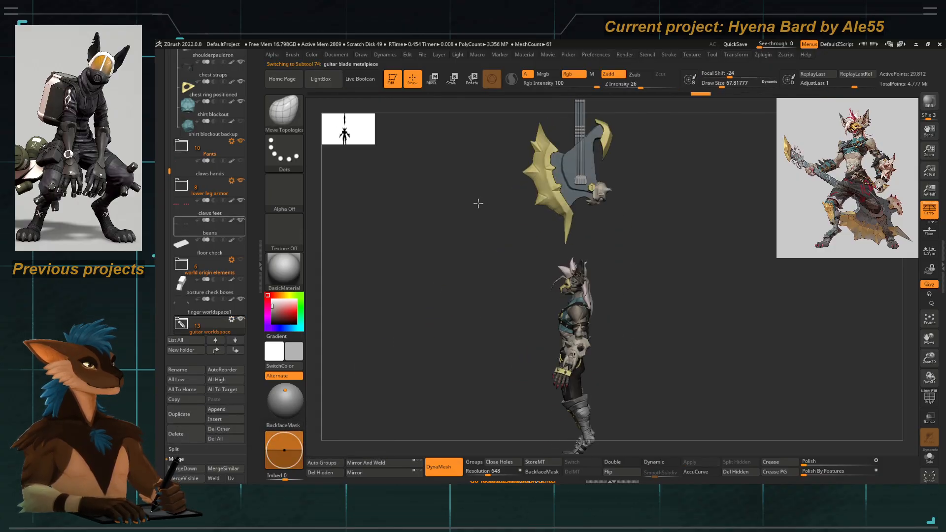
{"action": "left_click_drag", "start_coordinate": [516, 178], "coordinate": [498, 264], "text": "alt"}
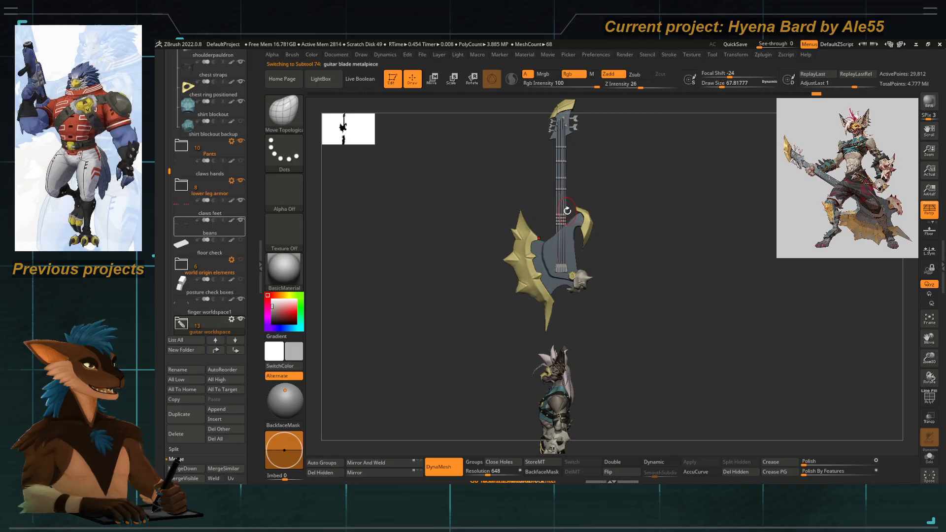
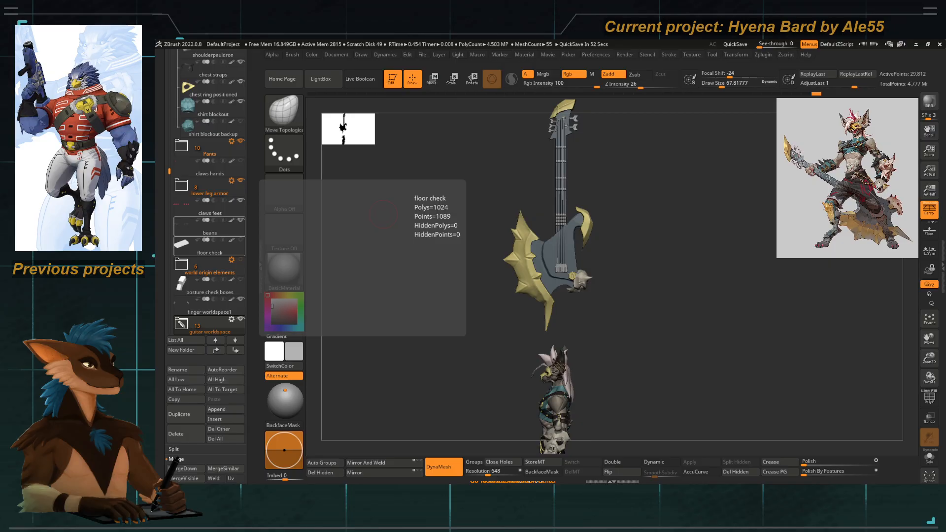
{"action": "left_click_drag", "start_coordinate": [450, 165], "coordinate": [468, 168]}
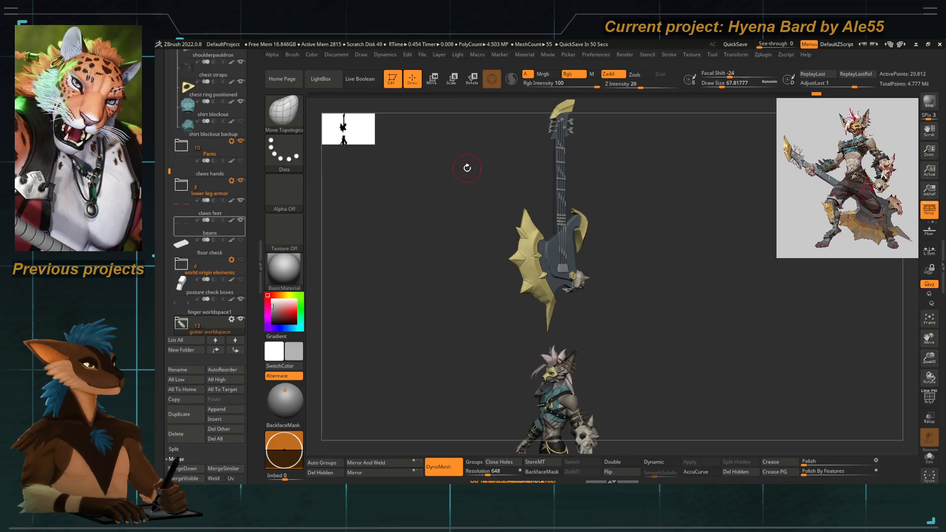
{"action": "left_click_drag", "start_coordinate": [433, 245], "coordinate": [526, 156]}
{"action": "left_click_drag", "start_coordinate": [477, 257], "coordinate": [546, 360]}
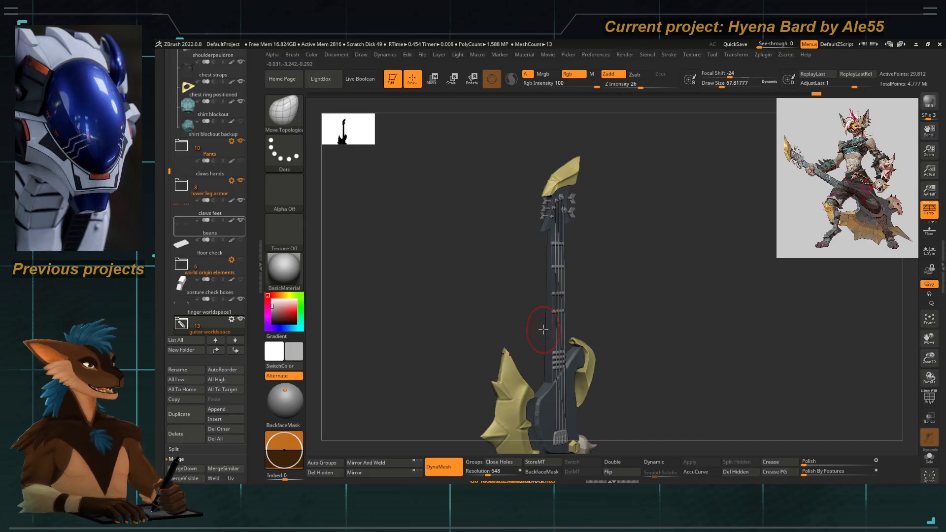
{"action": "left_click_drag", "start_coordinate": [445, 261], "coordinate": [419, 303]}
Make the guitar head metalpiece the active subtool and append a ZSphere as a new subtool.
{"action": "left_click", "coordinate": [565, 174], "text": "alt"}
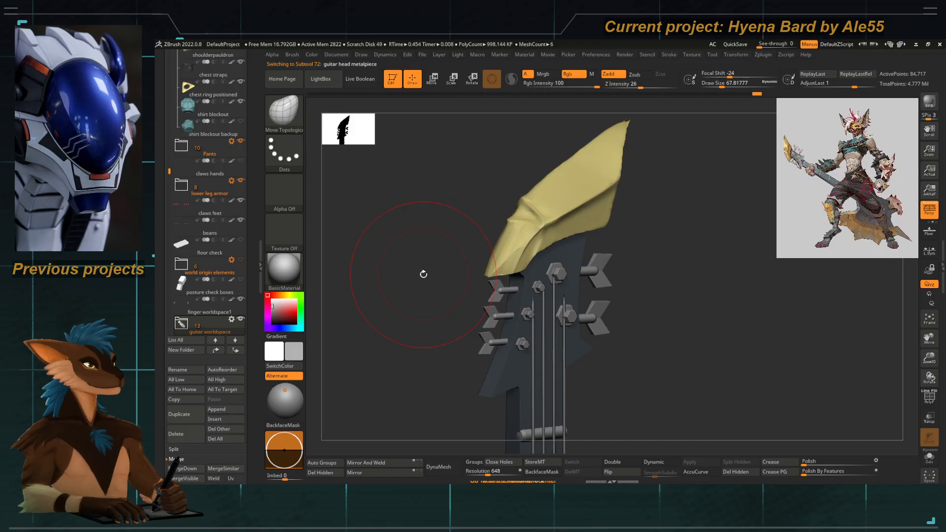
{"action": "scroll", "coordinate": [252, 256], "scroll_direction": "down", "scroll_amount": 2}
{"action": "scroll", "coordinate": [252, 256], "scroll_direction": "down", "scroll_amount": 2}
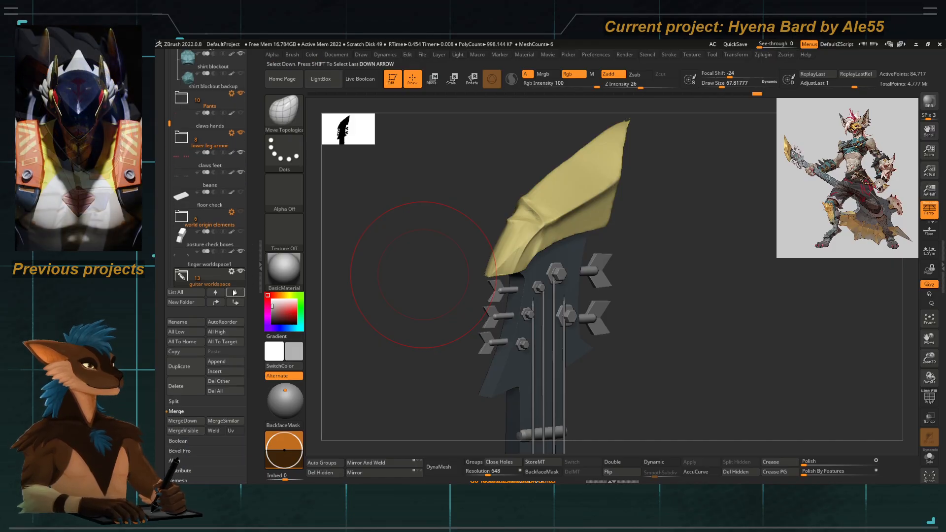
{"action": "scroll", "coordinate": [248, 256], "scroll_direction": "down", "scroll_amount": 1}
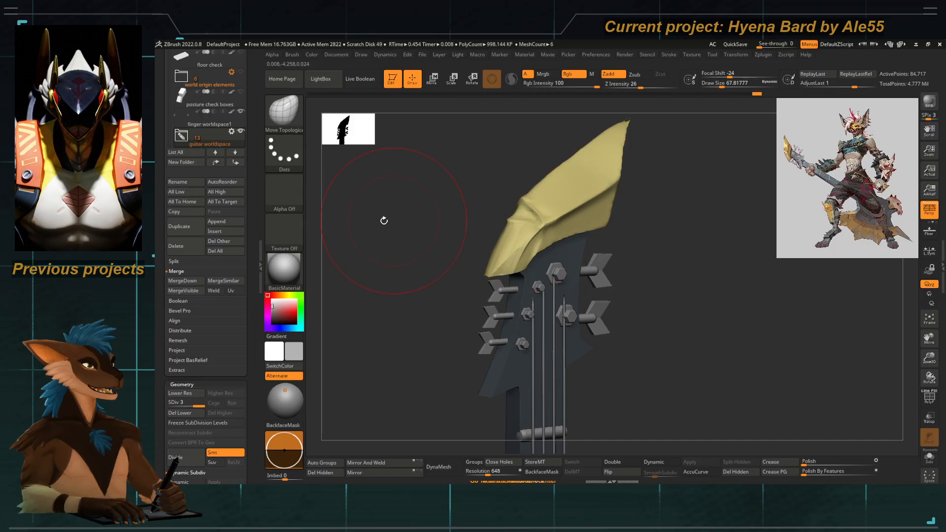
{"action": "left_click", "coordinate": [231, 223]}
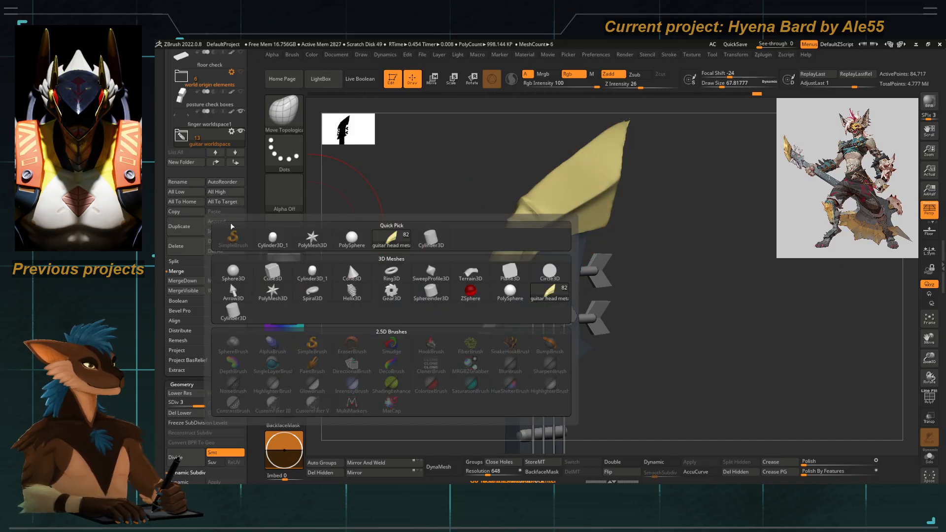
{"action": "left_click", "coordinate": [465, 288]}
Switch to the ZSphere's Adaptive Skin and Topology settings and turn on Edit Topology.
{"action": "left_click_drag", "start_coordinate": [412, 277], "coordinate": [513, 321], "text": "alt"}
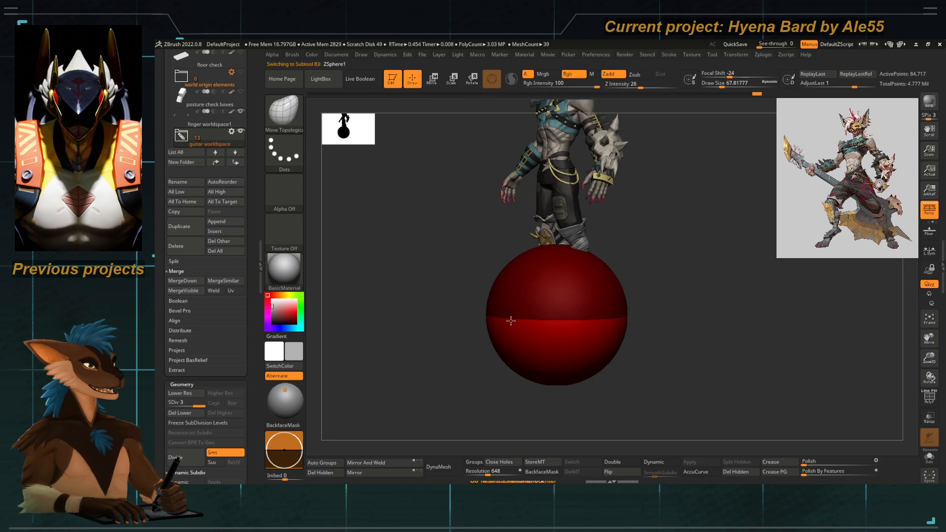
{"action": "left_click_drag", "start_coordinate": [433, 194], "coordinate": [436, 294], "text": "alt"}
{"action": "left_click_drag", "start_coordinate": [249, 315], "coordinate": [247, 229]}
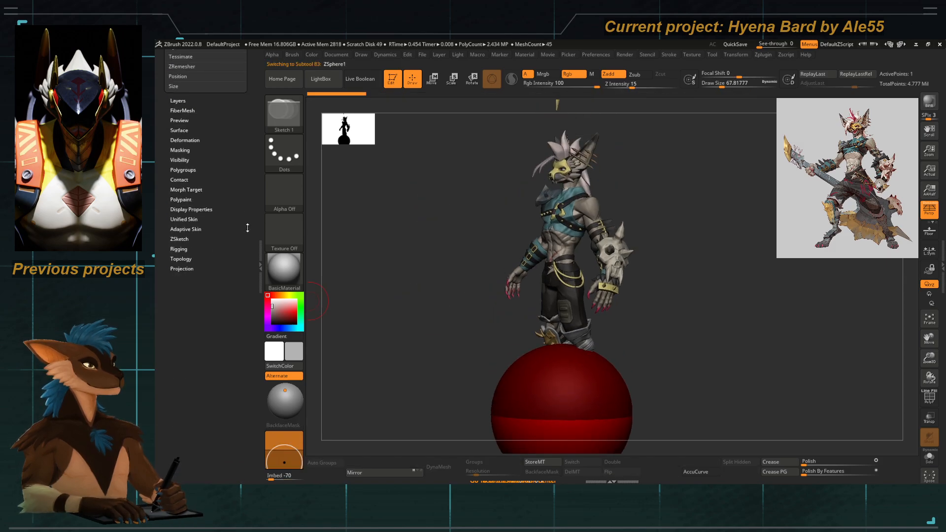
{"action": "left_click", "coordinate": [185, 230]}
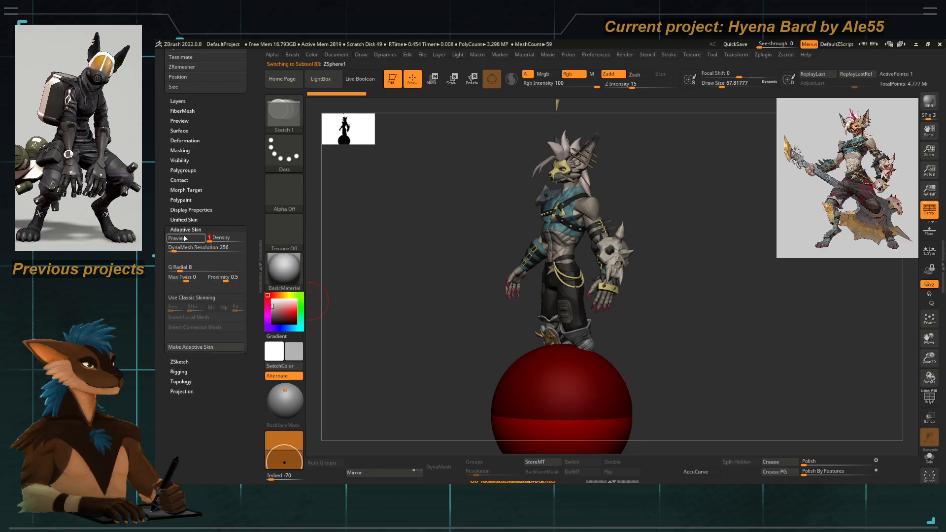
{"action": "left_click", "coordinate": [173, 382]}
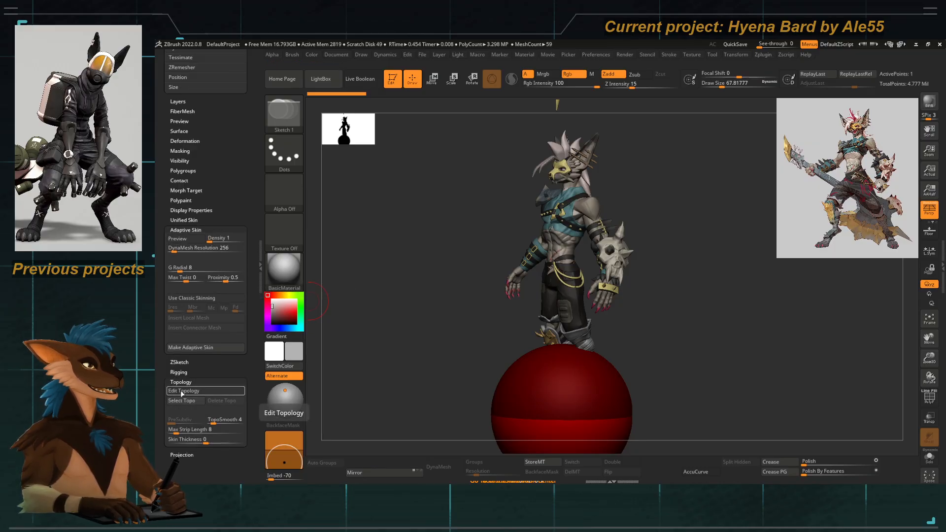
{"action": "left_click", "coordinate": [183, 390]}
Bring the guitar's head metalpiece up close for topology drawing and set the draw size to about 15.55.
{"action": "left_click_drag", "start_coordinate": [446, 294], "coordinate": [518, 223]}
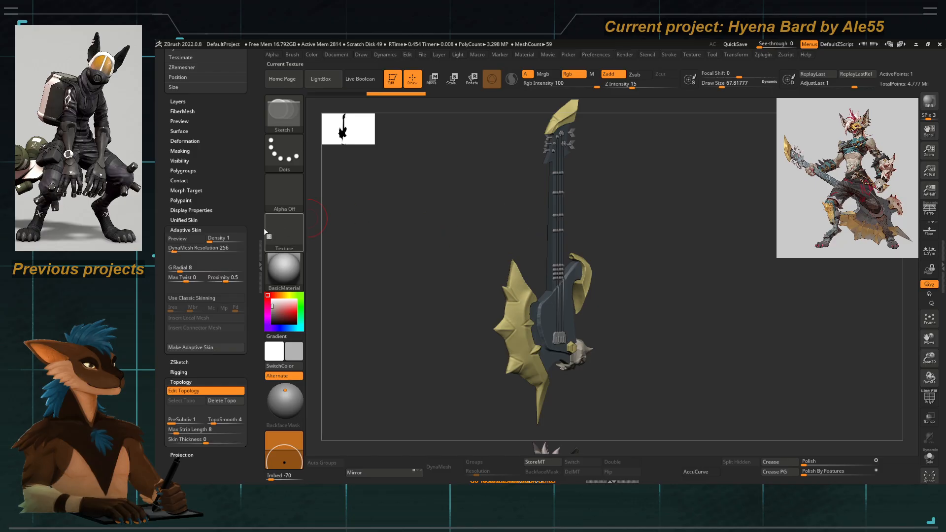
{"action": "left_click_drag", "start_coordinate": [252, 229], "coordinate": [244, 373]}
{"action": "mouse_move", "coordinate": [599, 180]}
{"action": "left_mouse_down", "text": "alt"}
{"action": "mouse_move", "coordinate": [574, 268]}
{"action": "mouse_move", "coordinate": [575, 300]}
{"action": "mouse_move", "coordinate": [552, 295]}
{"action": "left_mouse_up", "text": "alt"}
{"action": "key", "text": "space"}
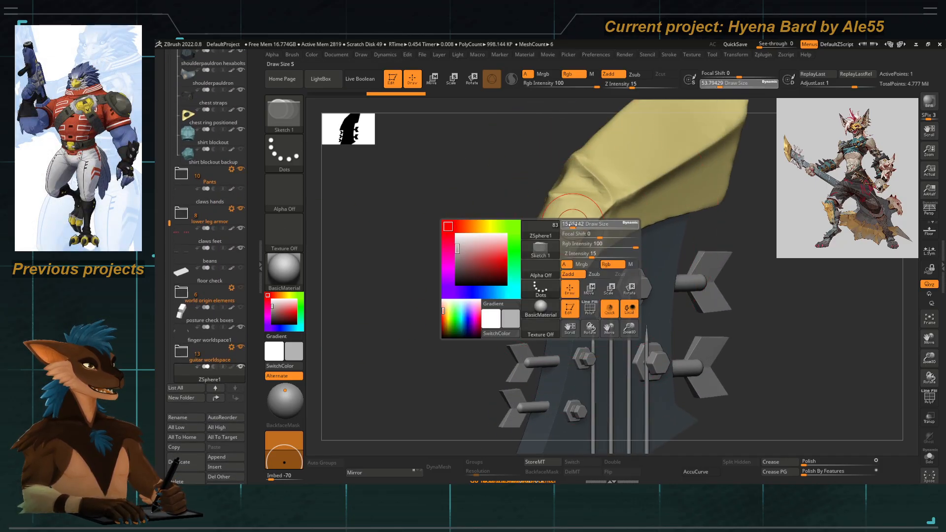
{"action": "left_click", "coordinate": [574, 225]}
Try to outline the side face of the head metalpiece with topology points at its base crease, tip and outer edge.
{"action": "left_click", "coordinate": [620, 199]}
{"action": "left_click", "coordinate": [597, 160]}
{"action": "right_click_drag", "start_coordinate": [586, 192], "coordinate": [515, 266], "text": "alt"}
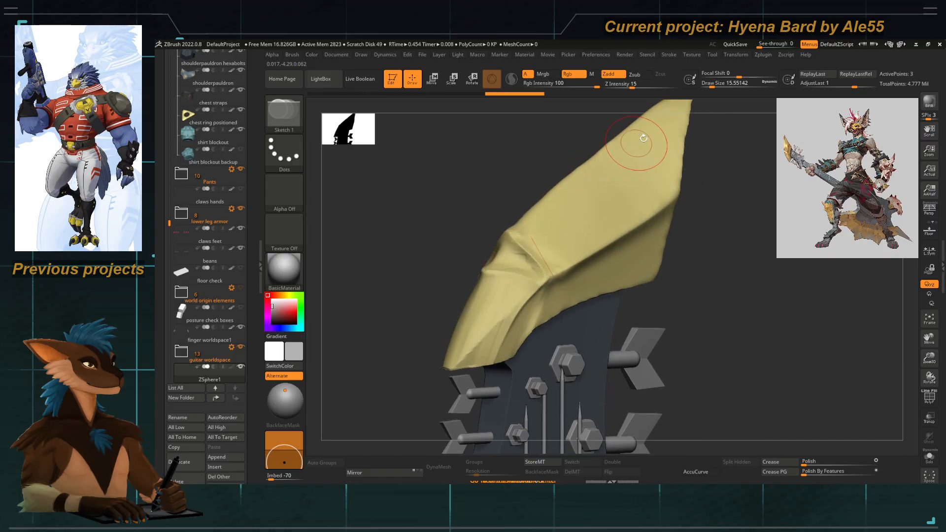
{"action": "right_click_drag", "start_coordinate": [667, 113], "coordinate": [627, 167], "text": "alt"}
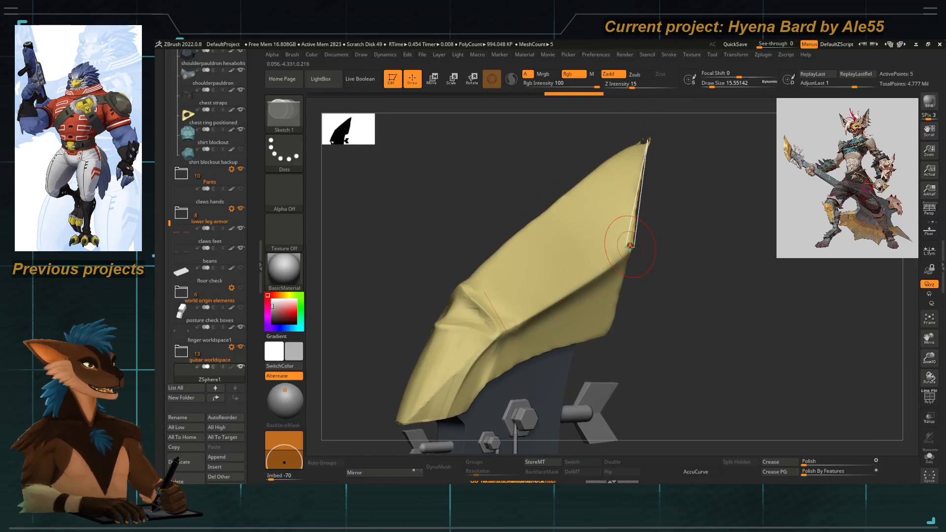
{"action": "left_click", "coordinate": [508, 332]}
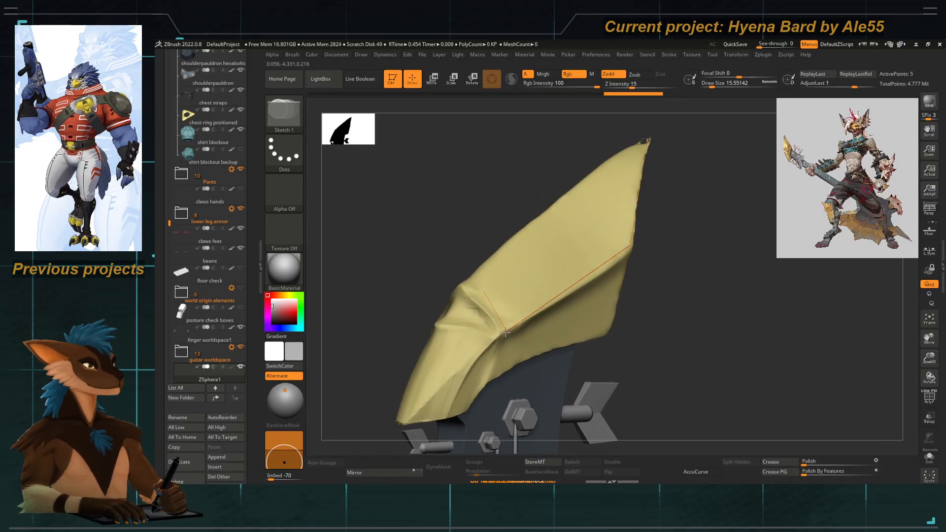
{"action": "left_click", "coordinate": [484, 291]}
Try replacing the outline's upper crease and tip points with new ones along the head metalpiece's upper ridge, closing the face.
{"action": "left_click", "coordinate": [484, 290], "text": "ctrl"}
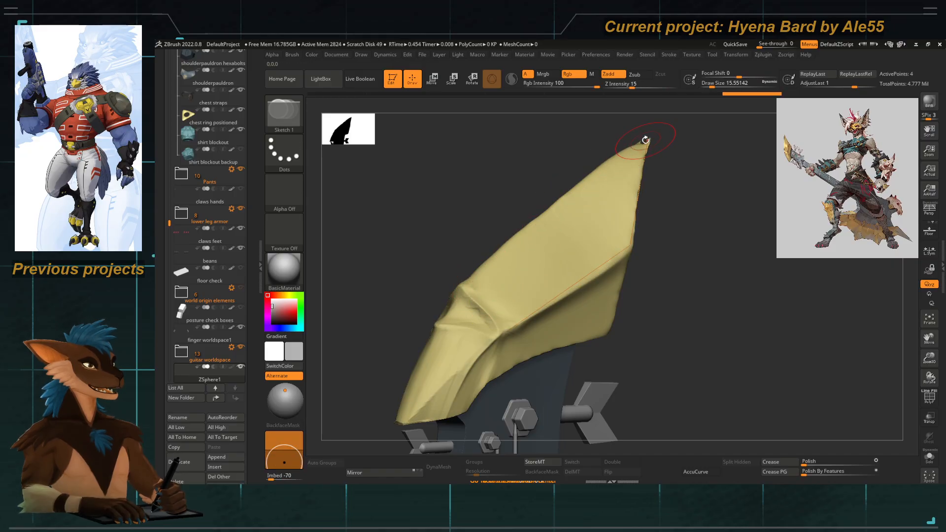
{"action": "left_click", "coordinate": [648, 140], "text": "alt"}
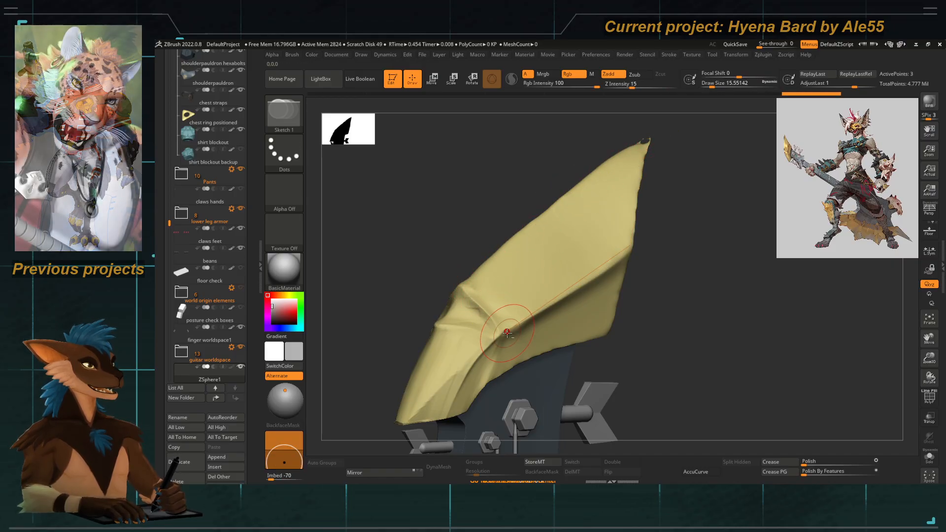
{"action": "key", "text": "ctrl"}
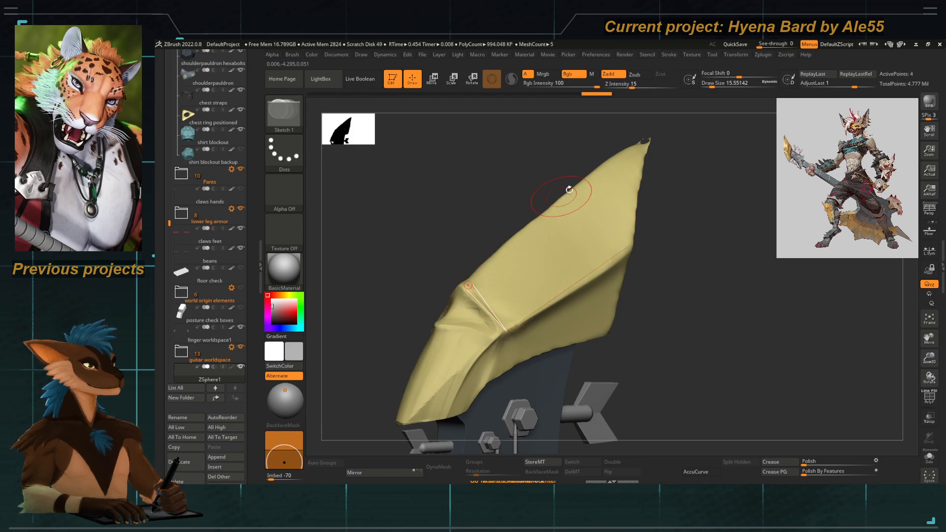
{"action": "left_click", "coordinate": [636, 150]}
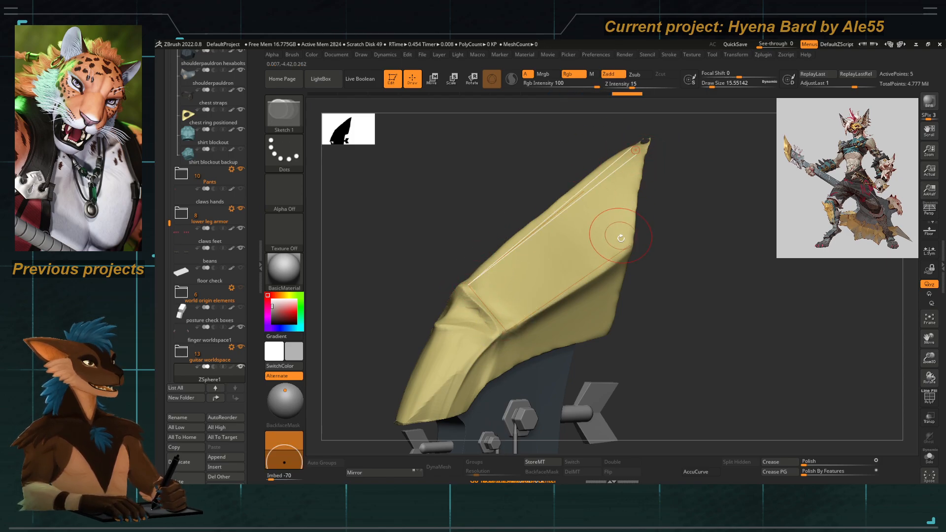
{"action": "left_click", "coordinate": [631, 245]}
Delete the existing topology points outlining the side face of the head metalpiece, from its base crease to its tip and outer edge.
{"action": "mouse_move", "coordinate": [457, 224]}
{"action": "left_mouse_down"}
{"action": "mouse_move", "coordinate": [459, 196]}
{"action": "mouse_move", "coordinate": [435, 203]}
{"action": "mouse_move", "coordinate": [486, 243]}
{"action": "mouse_move", "coordinate": [519, 226]}
{"action": "left_mouse_up"}
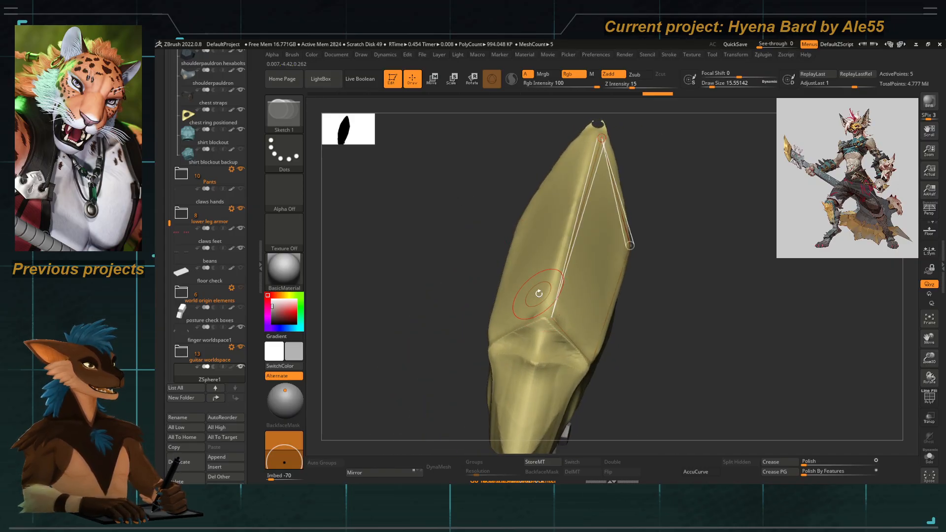
{"action": "left_click", "coordinate": [550, 317], "text": "alt"}
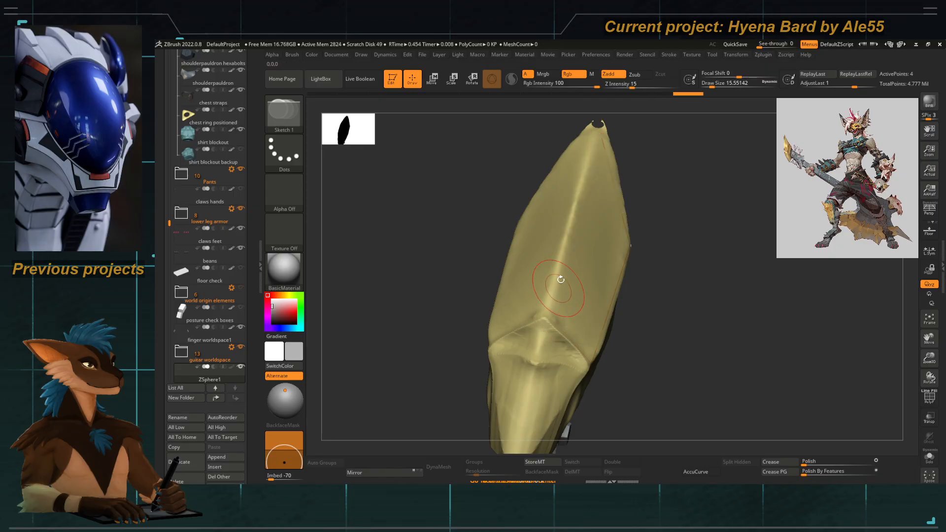
{"action": "left_click_drag", "start_coordinate": [661, 209], "coordinate": [622, 210]}
{"action": "left_click", "coordinate": [668, 240], "text": "alt"}
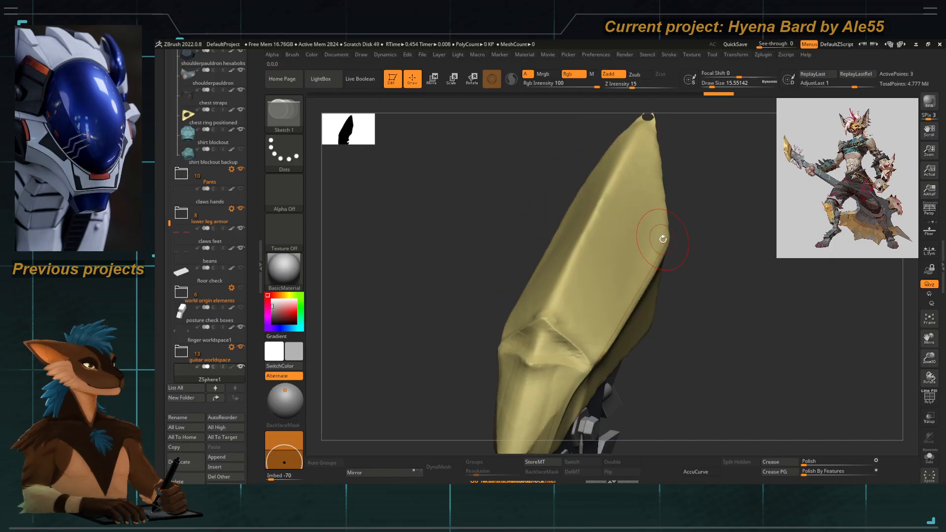
{"action": "left_click", "coordinate": [598, 360], "text": "alt"}
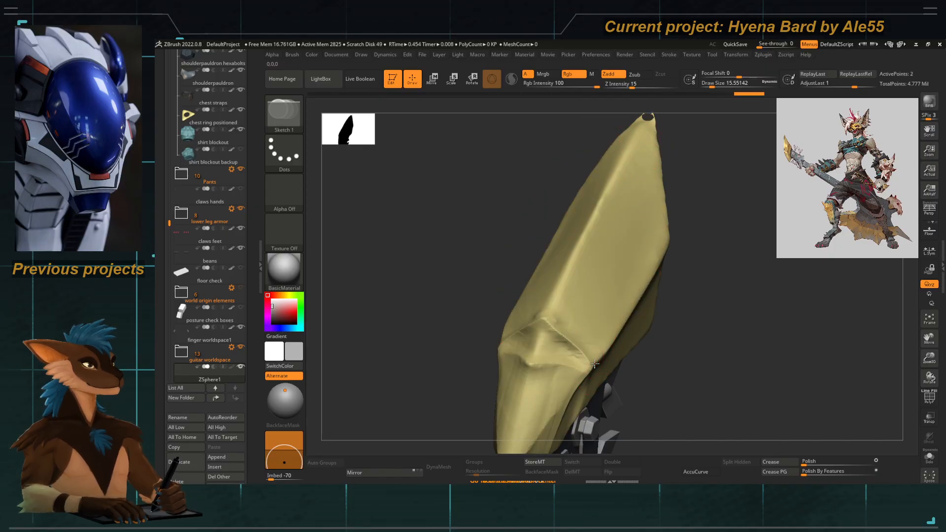
{"action": "left_click", "coordinate": [544, 319], "text": "alt"}
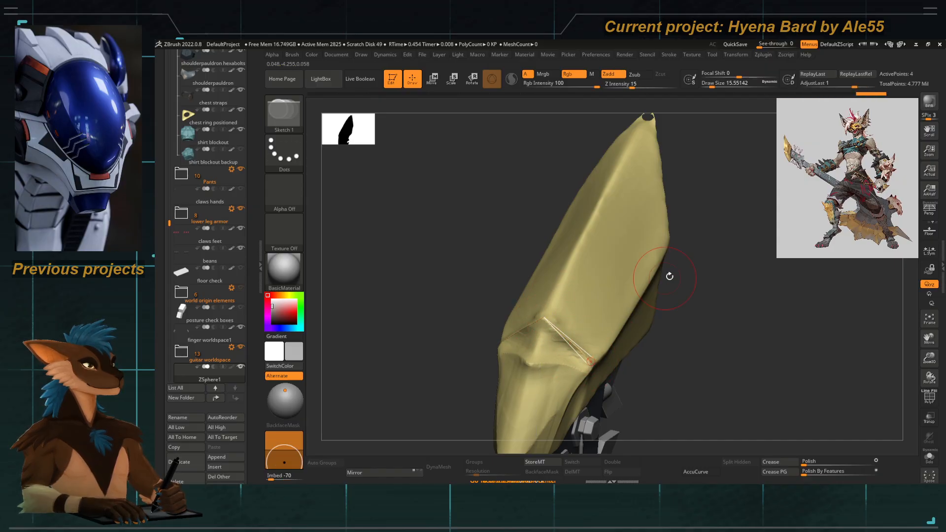
Place topology points at the side face's outer edge corner and on the upper ridge just below the metalpiece's tip.
{"action": "left_click_drag", "start_coordinate": [670, 276], "coordinate": [639, 276]}
{"action": "left_click", "coordinate": [696, 248]}
{"action": "left_click", "coordinate": [692, 130]}
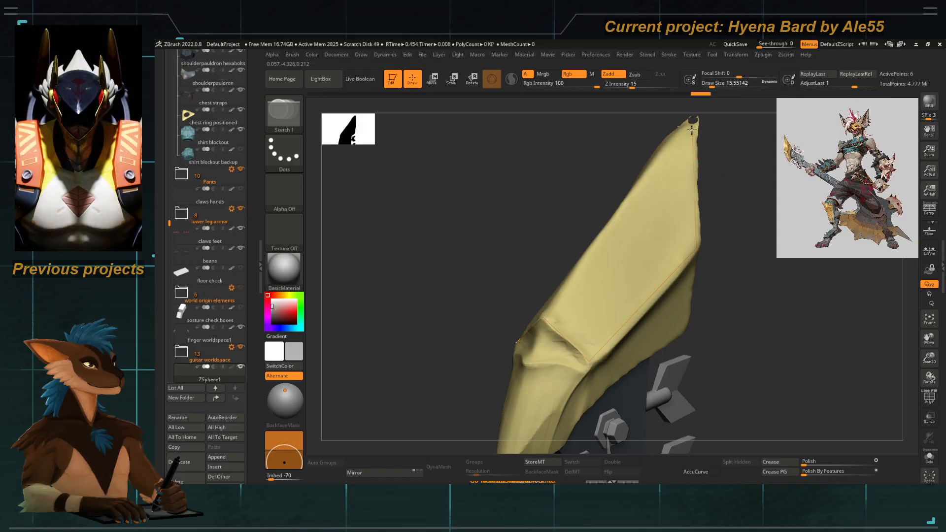
{"action": "key", "text": "ctrl+z"}
{"action": "left_click", "coordinate": [679, 129]}
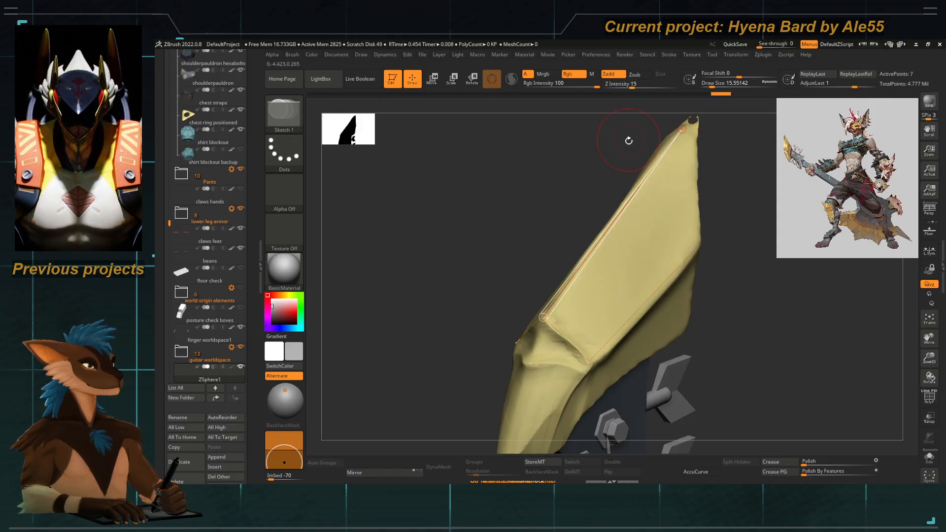
Connect the ridge point near the tip to the outer edge corner, closing the head metalpiece's side face.
{"action": "left_click_drag", "start_coordinate": [627, 141], "coordinate": [568, 203]}
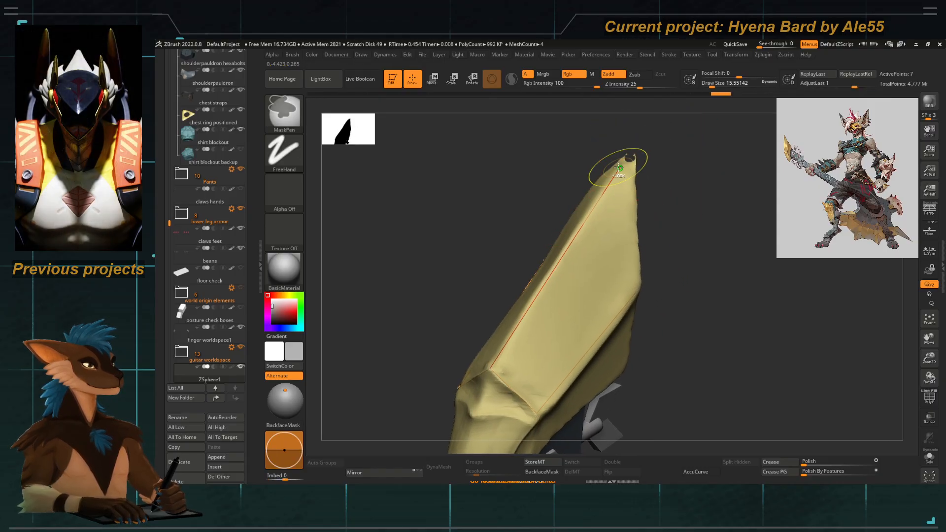
{"action": "left_click", "coordinate": [620, 168], "text": "ctrl"}
{"action": "left_click", "coordinate": [636, 292]}
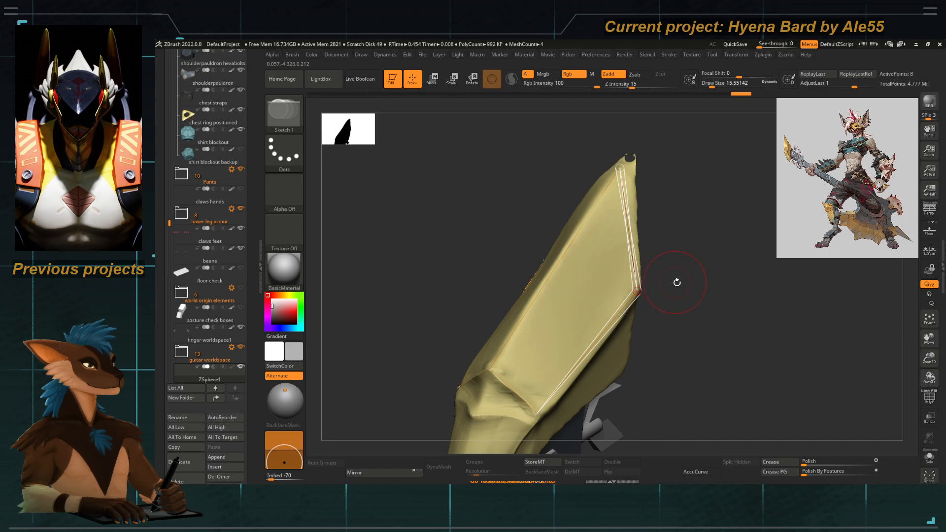
{"action": "left_click_drag", "start_coordinate": [677, 282], "coordinate": [663, 276]}
{"action": "key", "text": "ctrl+z"}
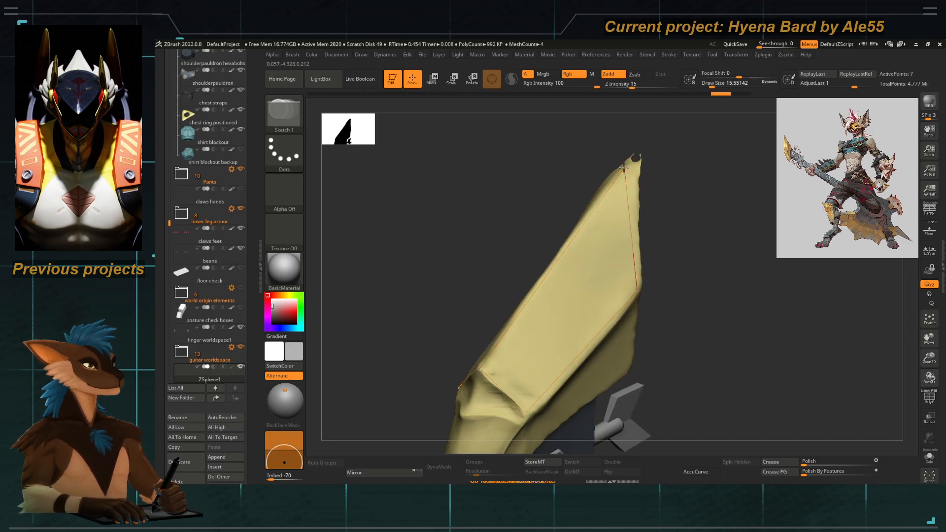
{"action": "left_click", "coordinate": [624, 168]}
{"action": "left_click_drag", "start_coordinate": [520, 228], "coordinate": [493, 236]}
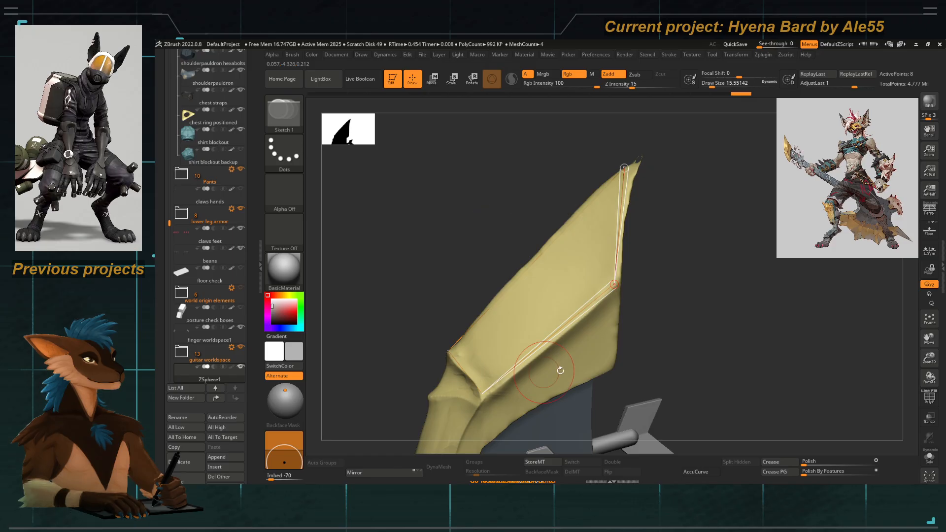
Draw the lower side face from the outer edge corner along the underside and back to the base crease.
{"action": "left_click", "coordinate": [615, 285], "text": "ctrl"}
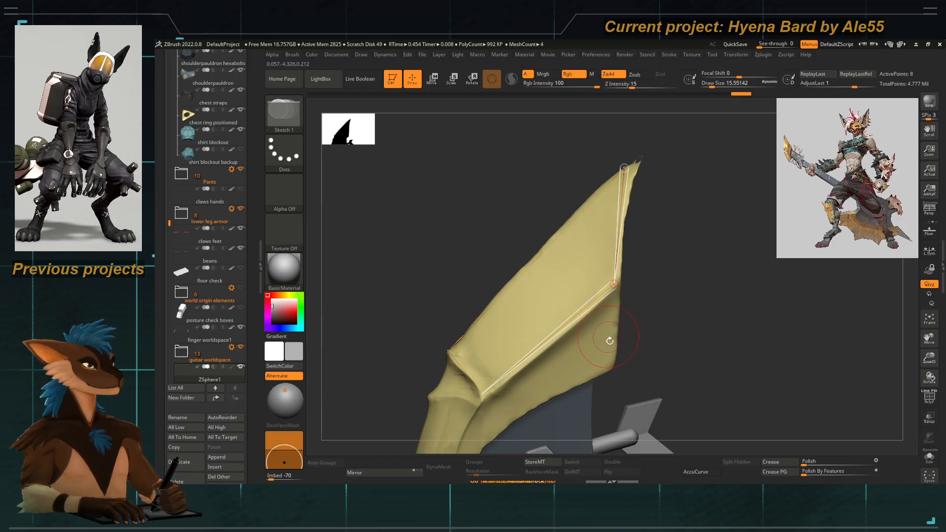
{"action": "left_click", "coordinate": [611, 367]}
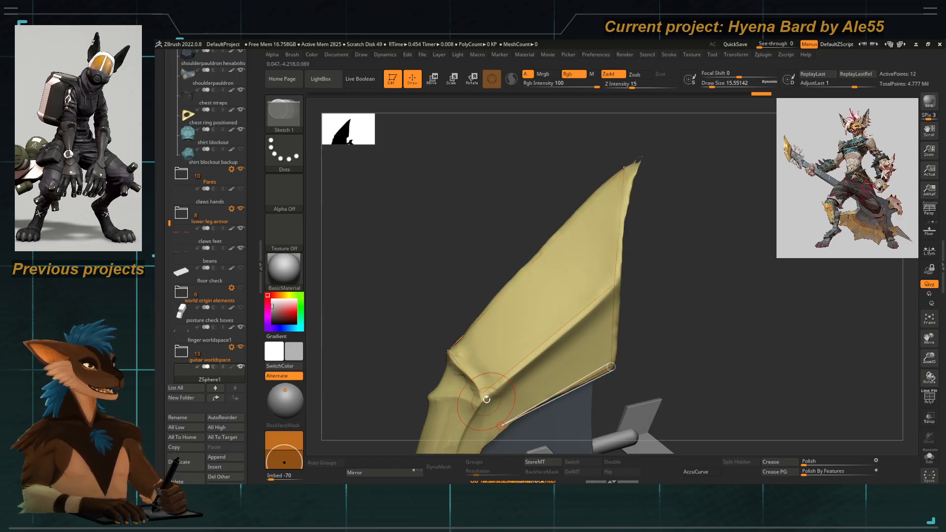
{"action": "left_click", "coordinate": [482, 395]}
Extend the topology from the base crease across the metalpiece's lower section and along its centre ridge to the bottom end.
{"action": "right_click_drag", "start_coordinate": [513, 400], "coordinate": [557, 236], "text": "alt"}
{"action": "right_click_drag", "start_coordinate": [513, 290], "coordinate": [545, 283], "text": "ctrl"}
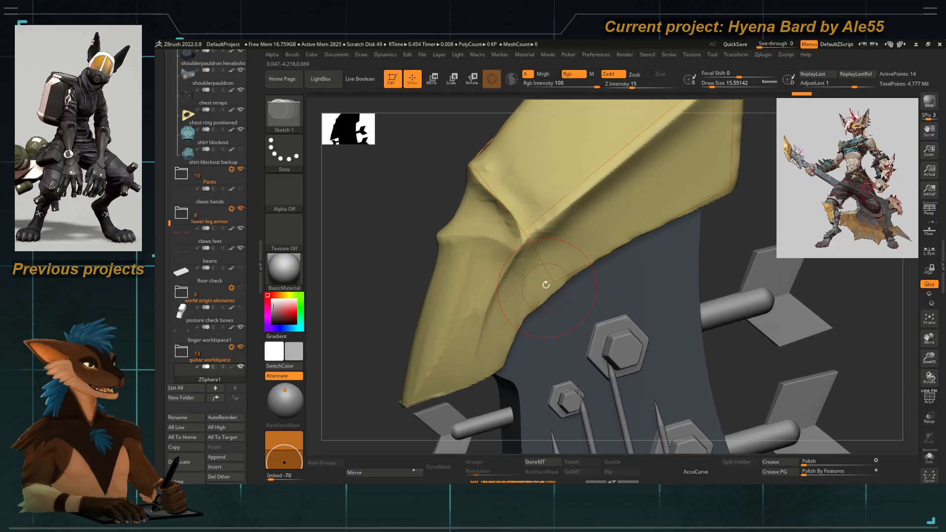
{"action": "left_click", "coordinate": [555, 283], "text": "ctrl"}
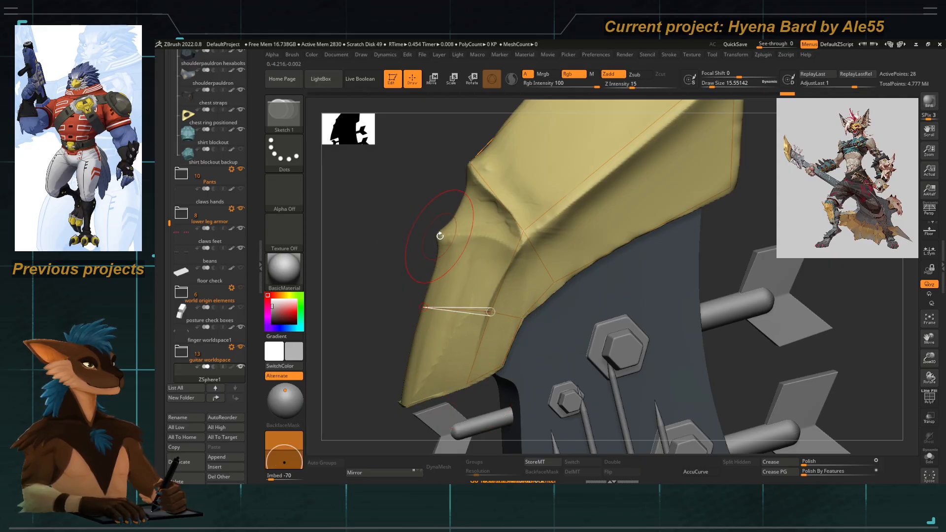
{"action": "left_click", "coordinate": [423, 313], "text": "ctrl"}
{"action": "left_click", "coordinate": [403, 404]}
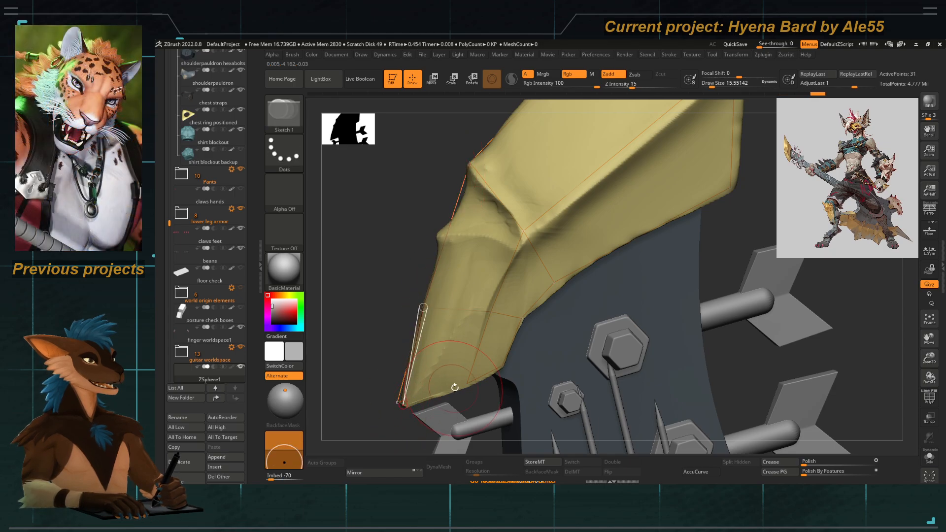
Undo the last bottom-end points and redraw the centre ridge point at the lower tip, closing the bottom faces.
{"action": "left_click", "coordinate": [464, 384]}
{"action": "left_click_drag", "start_coordinate": [455, 394], "coordinate": [496, 336], "text": "alt"}
{"action": "mouse_move", "coordinate": [364, 331]}
{"action": "left_mouse_down"}
{"action": "mouse_move", "coordinate": [456, 320]}
{"action": "mouse_move", "coordinate": [458, 277]}
{"action": "mouse_move", "coordinate": [444, 281]}
{"action": "left_mouse_up"}
{"action": "key", "text": "ctrl+z"}
{"action": "key", "text": "ctrl+z"}
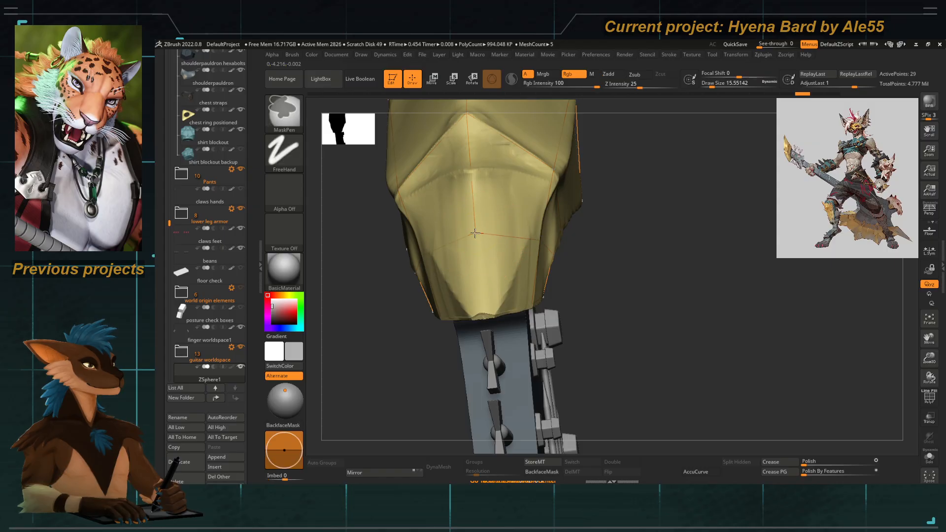
{"action": "left_click_drag", "start_coordinate": [559, 306], "coordinate": [527, 296]}
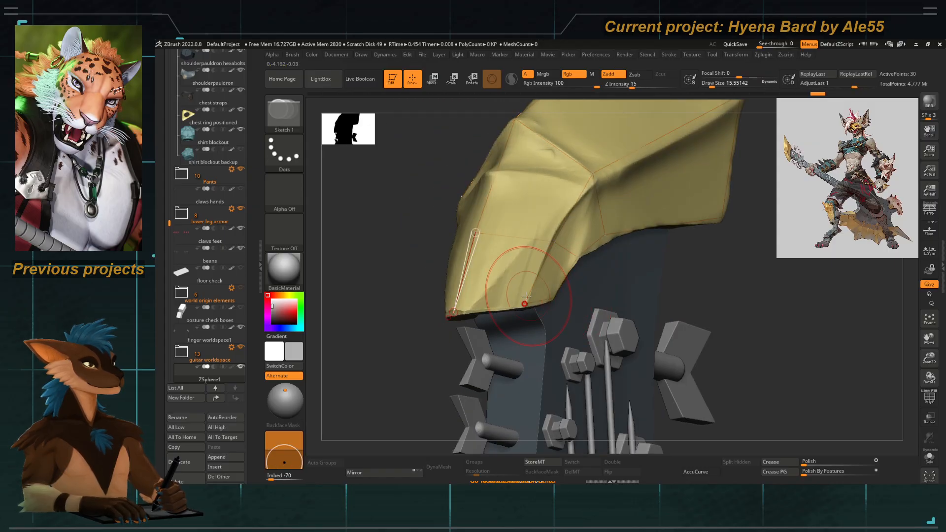
{"action": "left_click_drag", "start_coordinate": [391, 349], "coordinate": [416, 291]}
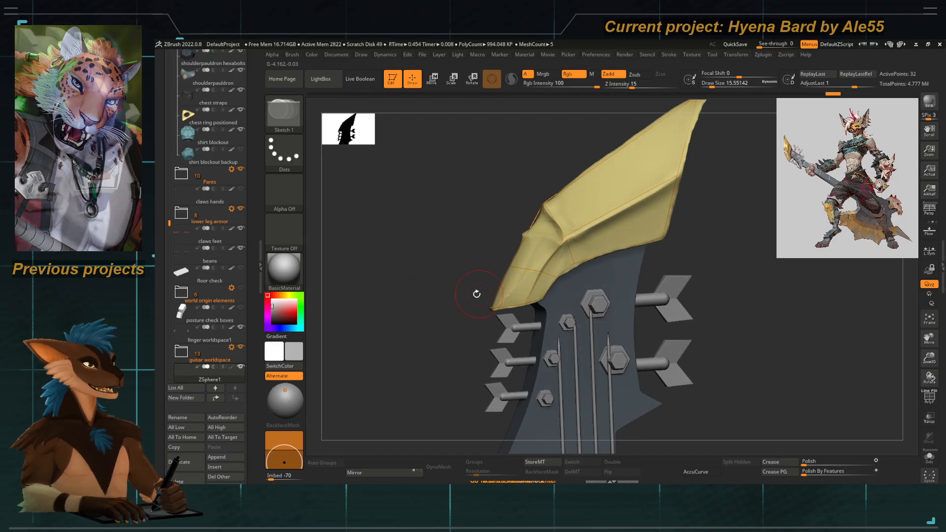
Turn off Edit Topology and isolate the ZSphere with its polyframe shown to inspect the retopologized metalpiece.
{"action": "left_click_drag", "start_coordinate": [254, 288], "coordinate": [252, 174]}
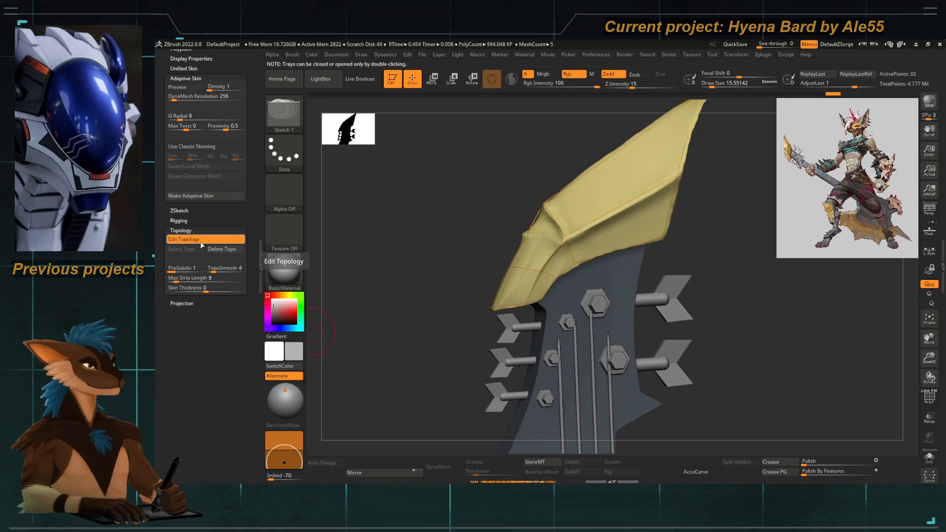
{"action": "left_click", "coordinate": [202, 244]}
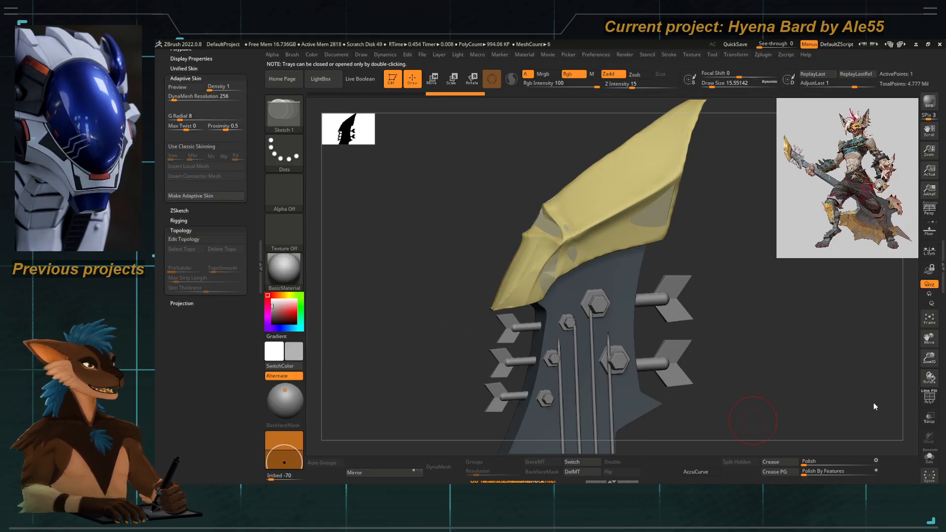
{"action": "left_click", "coordinate": [929, 460]}
{"action": "right_click_drag", "start_coordinate": [473, 325], "coordinate": [512, 322]}
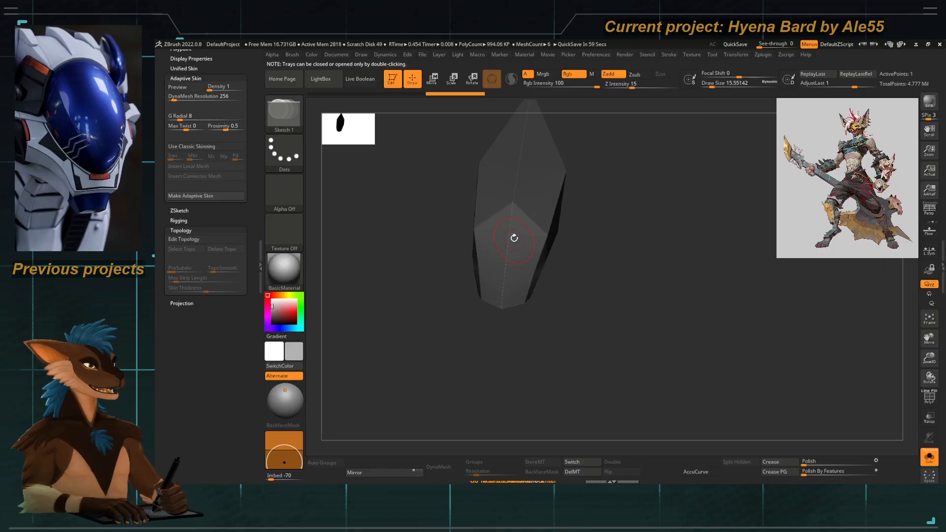
{"action": "right_click_drag", "start_coordinate": [514, 238], "coordinate": [525, 434]}
{"action": "right_click_drag", "start_coordinate": [521, 309], "coordinate": [571, 327]}
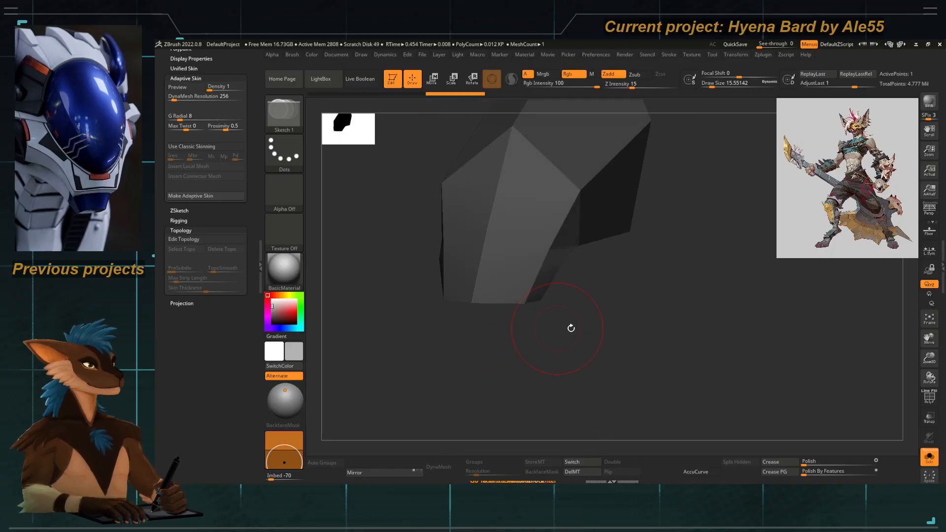
{"action": "key", "text": "shift+f"}
{"action": "right_click_drag", "start_coordinate": [527, 256], "coordinate": [395, 276]}
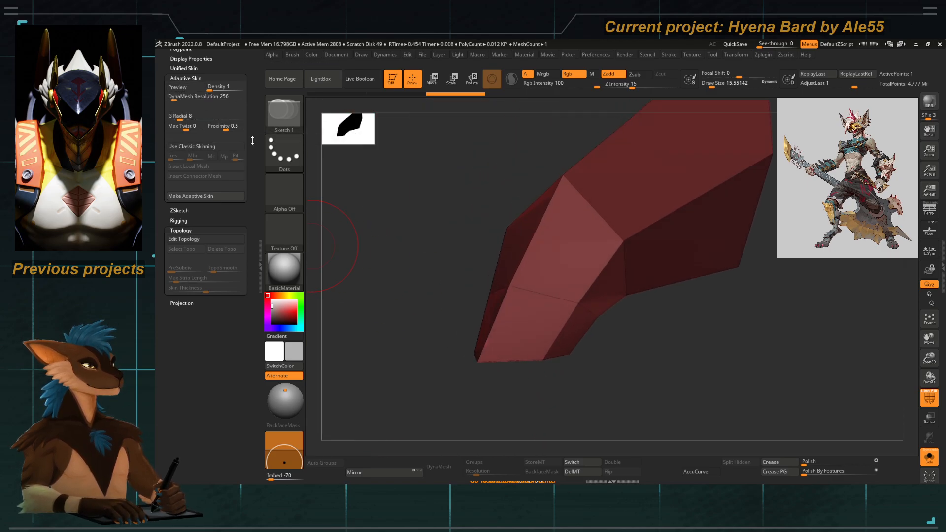
Set the adaptive skin's DynaMesh Resolution to 0 and make an adaptive skin from the ZSphere.
{"action": "scroll", "coordinate": [207, 222], "scroll_direction": "up", "scroll_amount": 3}
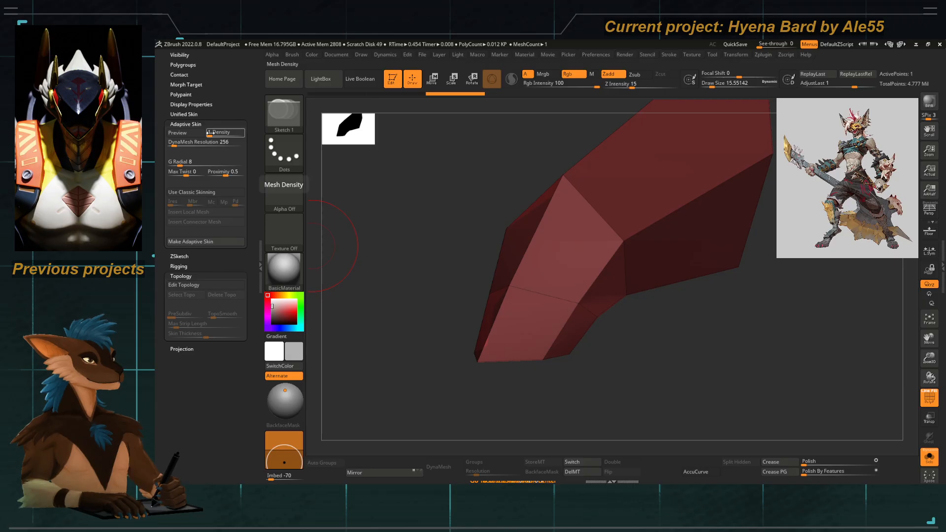
{"action": "left_click_drag", "start_coordinate": [207, 142], "coordinate": [161, 151]}
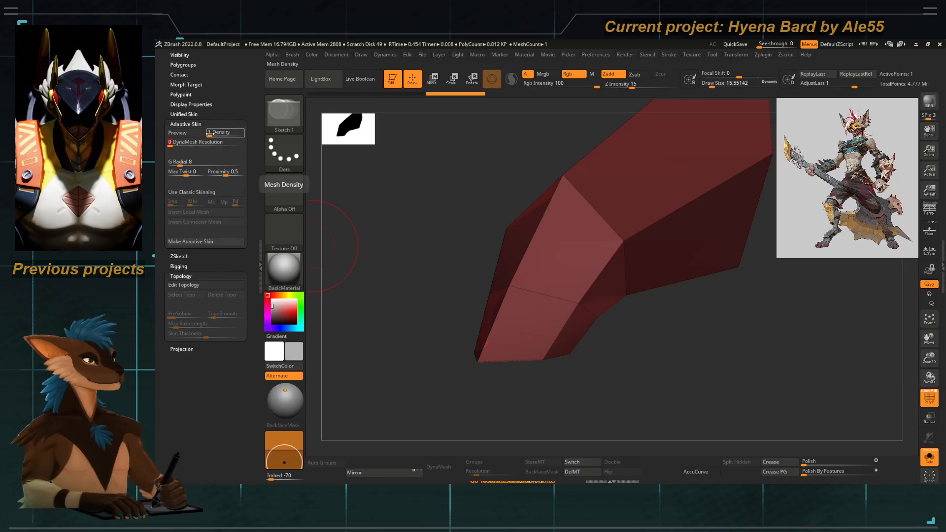
{"action": "left_click", "coordinate": [187, 134]}
{"action": "left_click", "coordinate": [187, 133]}
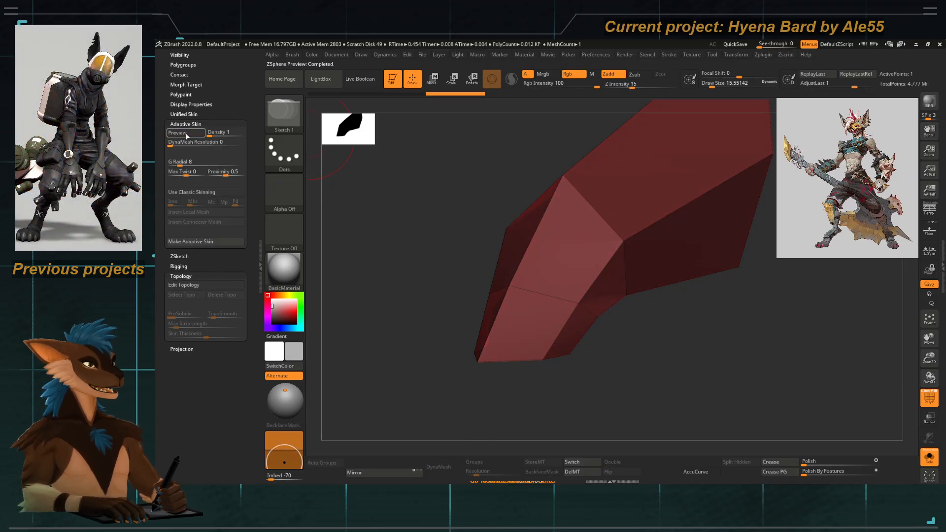
{"action": "left_click", "coordinate": [196, 242]}
Check the generated Skin_ZSphere1 tool and switch back to the ZSphere1 tool holding the character's subtools.
{"action": "scroll", "coordinate": [187, 256], "scroll_direction": "up", "scroll_amount": 10}
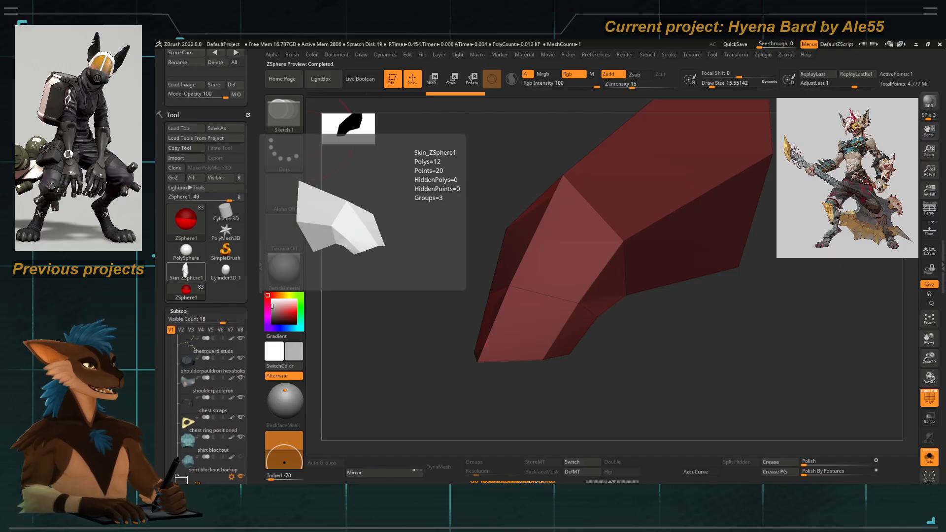
{"action": "left_click", "coordinate": [184, 271]}
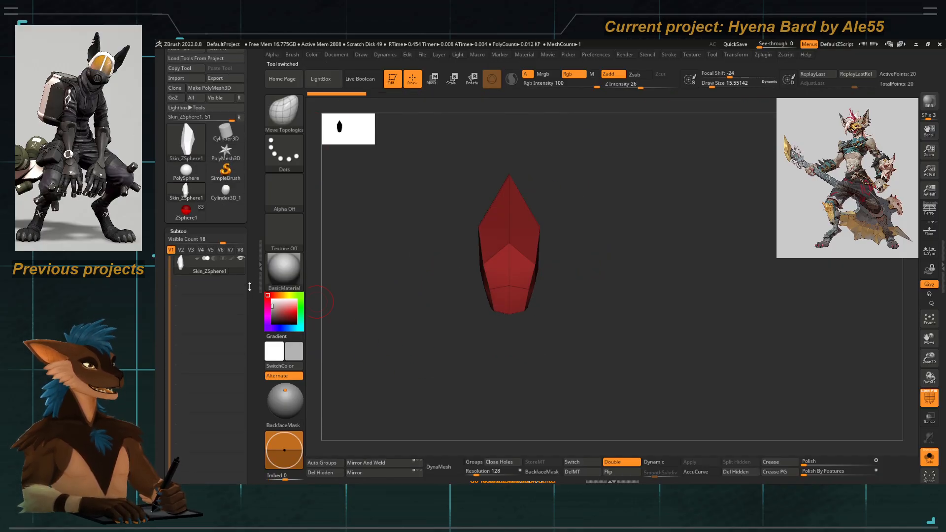
{"action": "scroll", "coordinate": [196, 396], "scroll_direction": "down", "scroll_amount": 5}
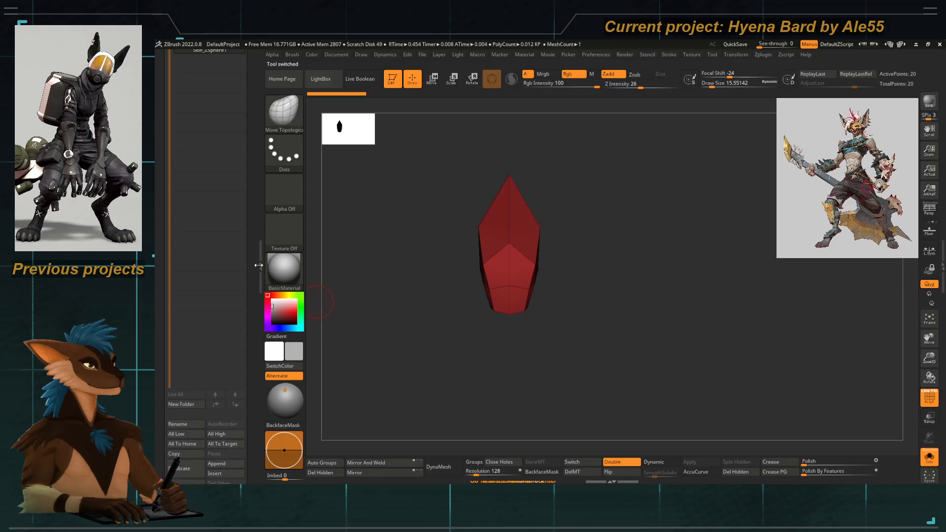
{"action": "scroll", "coordinate": [247, 355], "scroll_direction": "up", "scroll_amount": 6}
{"action": "left_click", "coordinate": [186, 279]}
Display the guitar around the retopologized ZSphere again and expand the guitar worldspace folder in the subtool list.
{"action": "scroll", "coordinate": [258, 267], "scroll_direction": "down", "scroll_amount": 5}
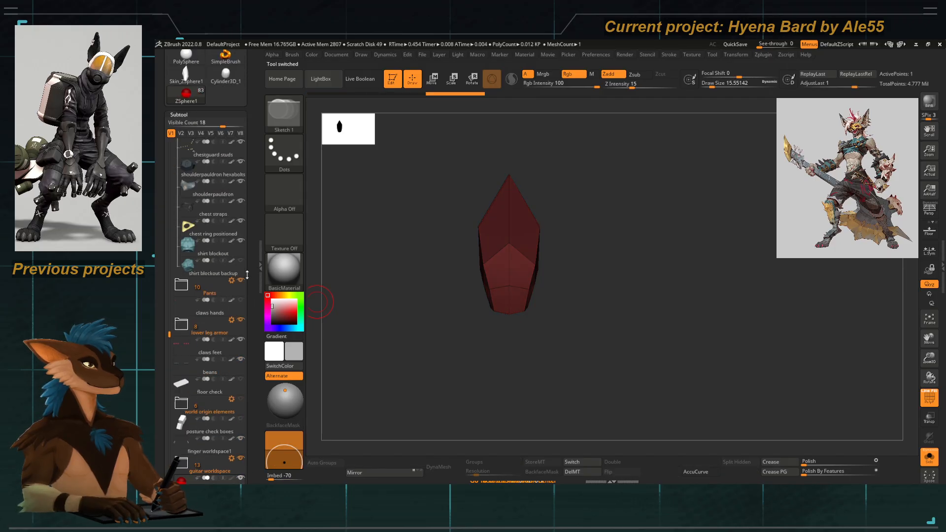
{"action": "left_click", "coordinate": [240, 346]}
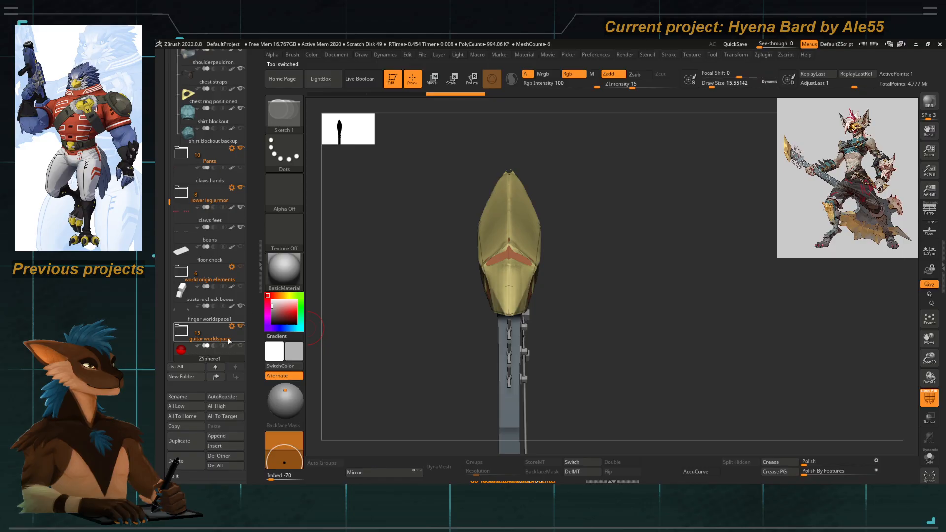
{"action": "left_click", "coordinate": [181, 332]}
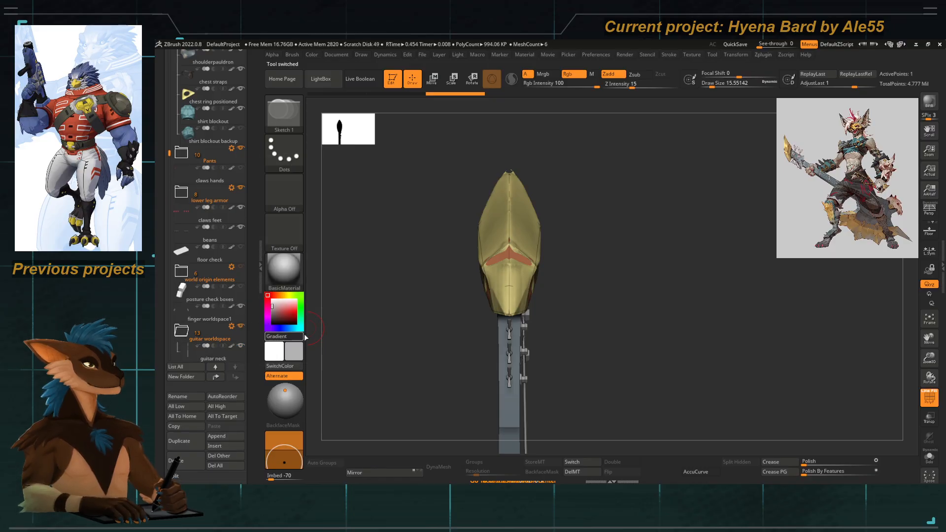
{"action": "left_click_drag", "start_coordinate": [324, 333], "coordinate": [307, 326]}
{"action": "scroll", "coordinate": [191, 244], "scroll_direction": "down", "scroll_amount": 3}
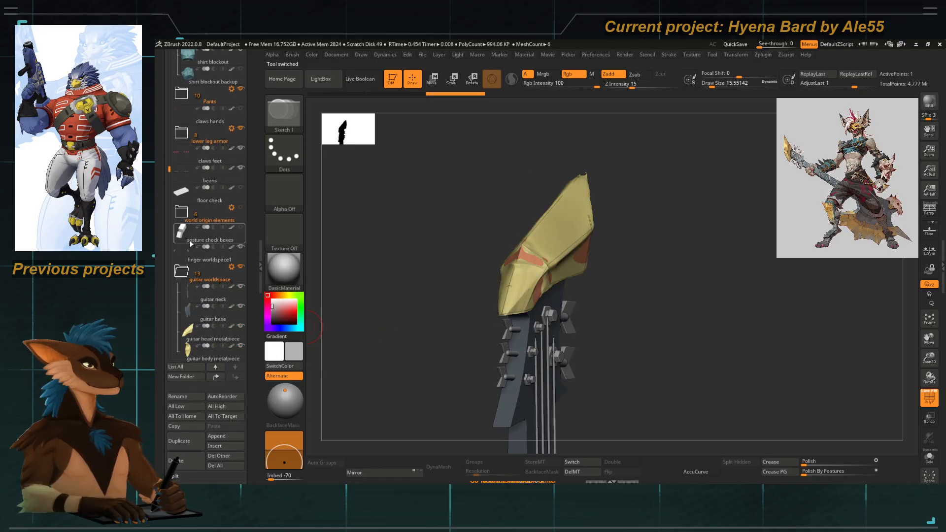
Append the retopologized skin of the head metalpiece to the character's subtools and select it.
{"action": "left_click", "coordinate": [228, 437]}
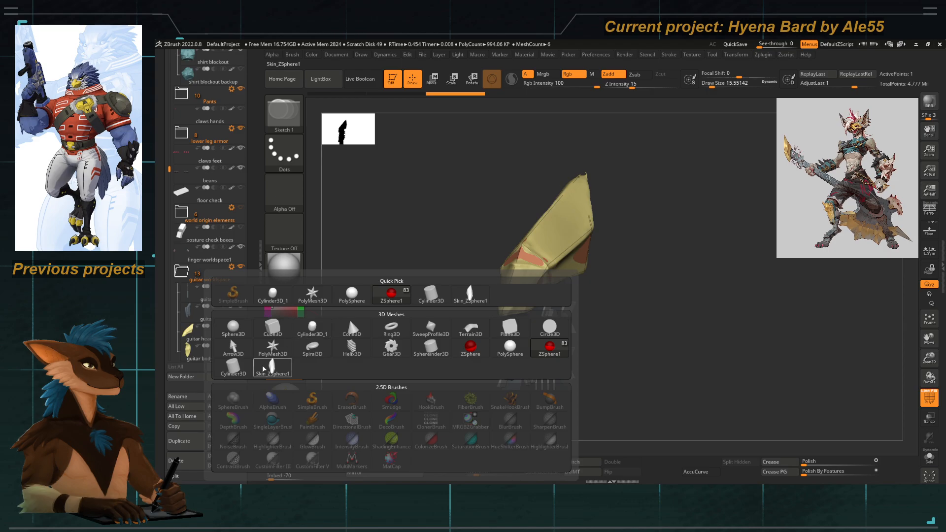
{"action": "left_click", "coordinate": [348, 316]}
{"action": "left_click_drag", "start_coordinate": [510, 256], "coordinate": [359, 271], "text": "alt"}
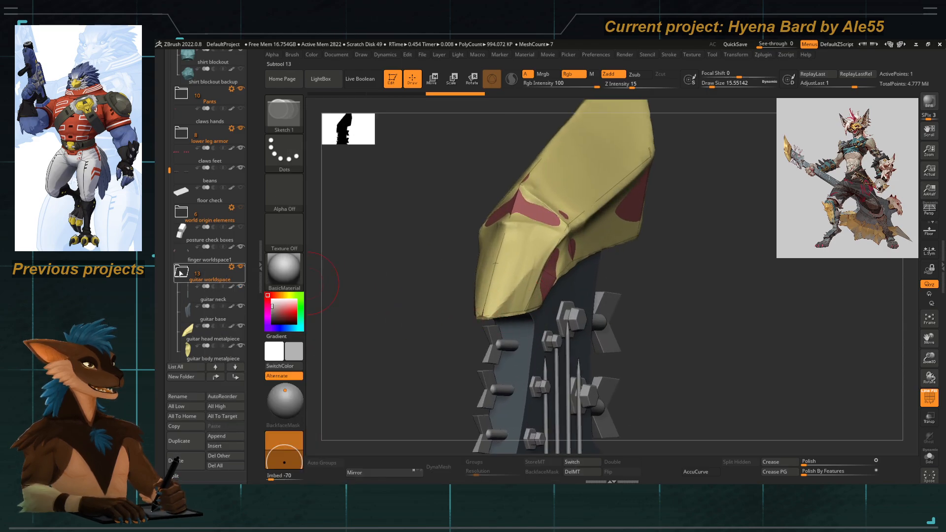
{"action": "scroll", "coordinate": [181, 274], "scroll_direction": "down", "scroll_amount": 12}
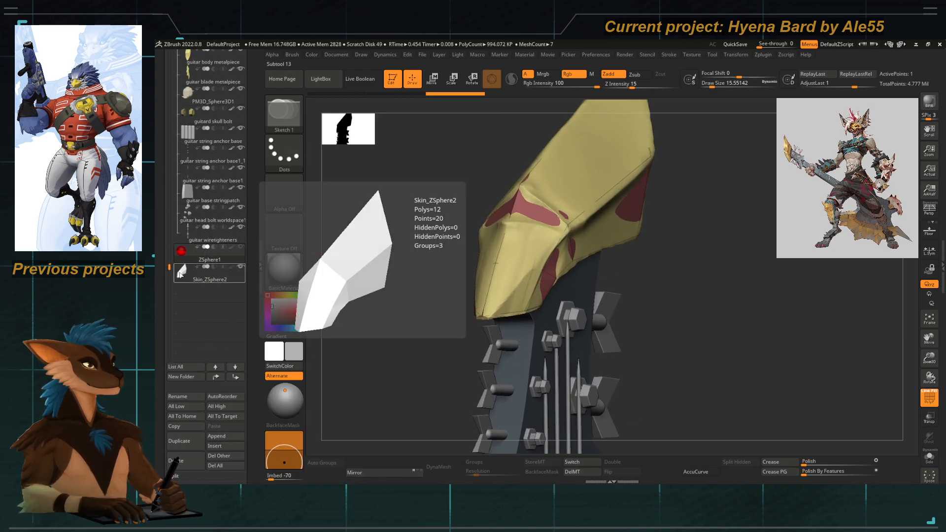
{"action": "left_click", "coordinate": [181, 274]}
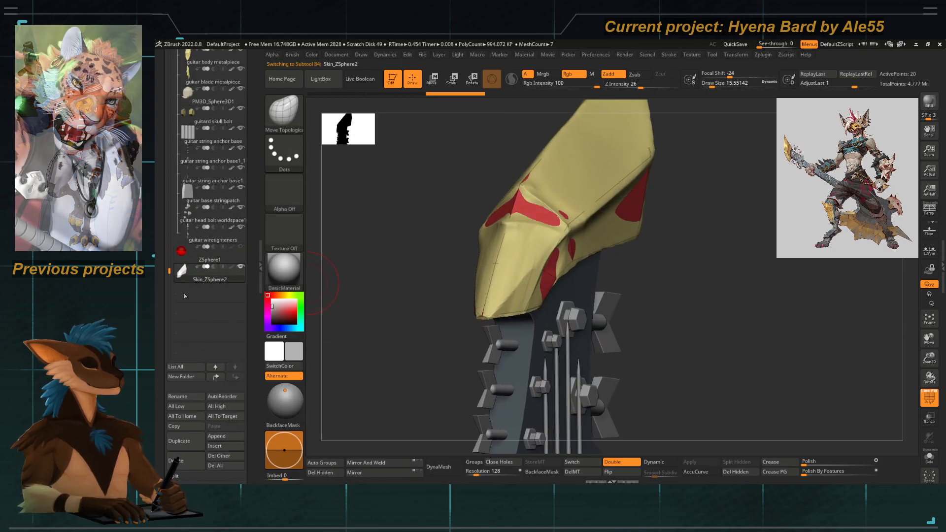
Isolate the appended skin and toggle its dynamic subdivision preview to check the low-poly shape.
{"action": "left_click", "coordinate": [925, 461]}
{"action": "left_click_drag", "start_coordinate": [416, 252], "coordinate": [421, 240]}
{"action": "mouse_move", "coordinate": [481, 353]}
{"action": "left_mouse_down"}
{"action": "mouse_move", "coordinate": [507, 359]}
{"action": "mouse_move", "coordinate": [468, 362]}
{"action": "mouse_move", "coordinate": [480, 362]}
{"action": "mouse_move", "coordinate": [560, 222]}
{"action": "mouse_move", "coordinate": [478, 264]}
{"action": "mouse_move", "coordinate": [522, 325]}
{"action": "mouse_move", "coordinate": [513, 302]}
{"action": "mouse_move", "coordinate": [541, 245]}
{"action": "left_mouse_up"}
{"action": "key", "text": "d"}
{"action": "key", "text": "shift+d"}
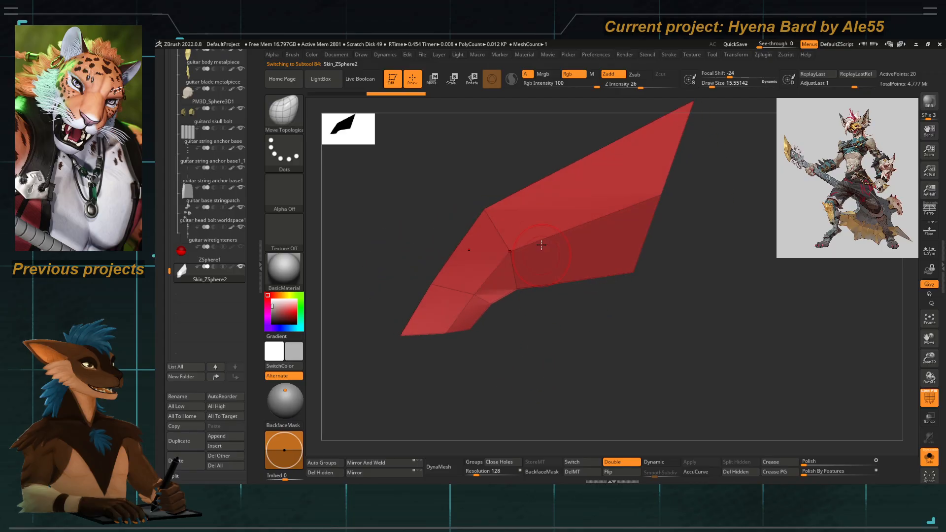
Compare the guitar's head metalpiece with the isolated skin from several angles.
{"action": "left_click", "coordinate": [929, 457]}
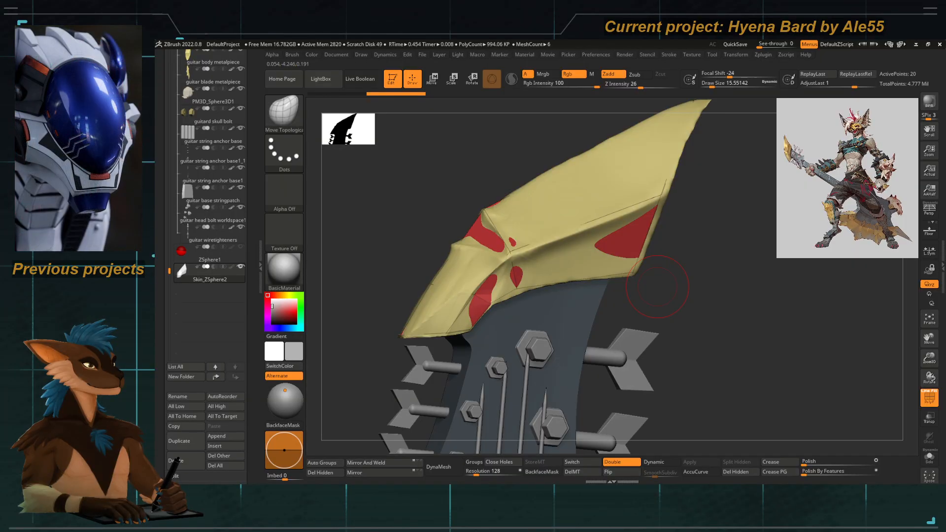
{"action": "left_click_drag", "start_coordinate": [370, 249], "coordinate": [392, 247]}
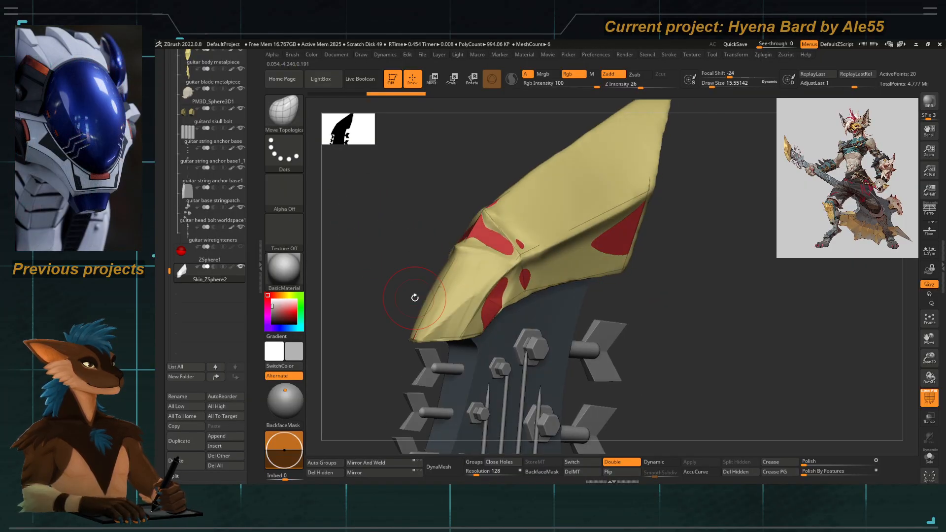
{"action": "left_click_drag", "start_coordinate": [415, 297], "coordinate": [370, 214]}
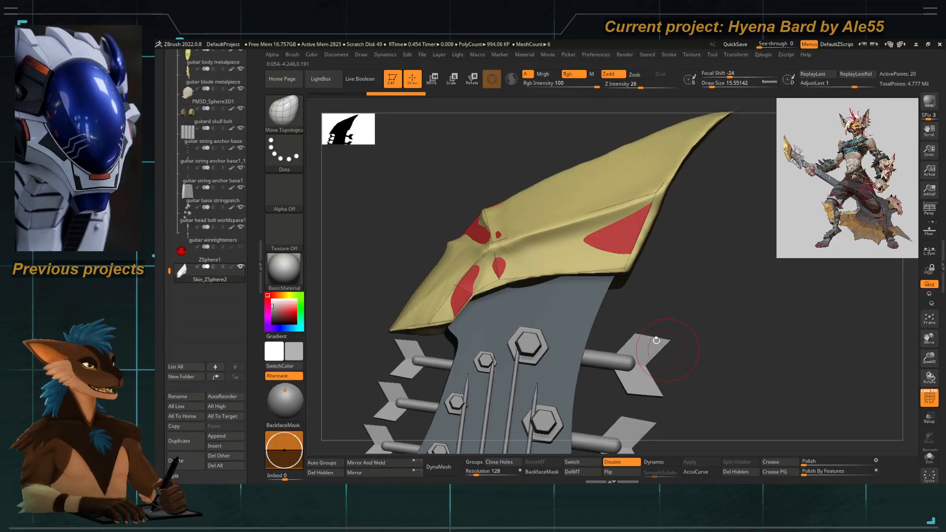
{"action": "left_click_drag", "start_coordinate": [656, 340], "coordinate": [643, 283]}
{"action": "left_click", "coordinate": [930, 456]}
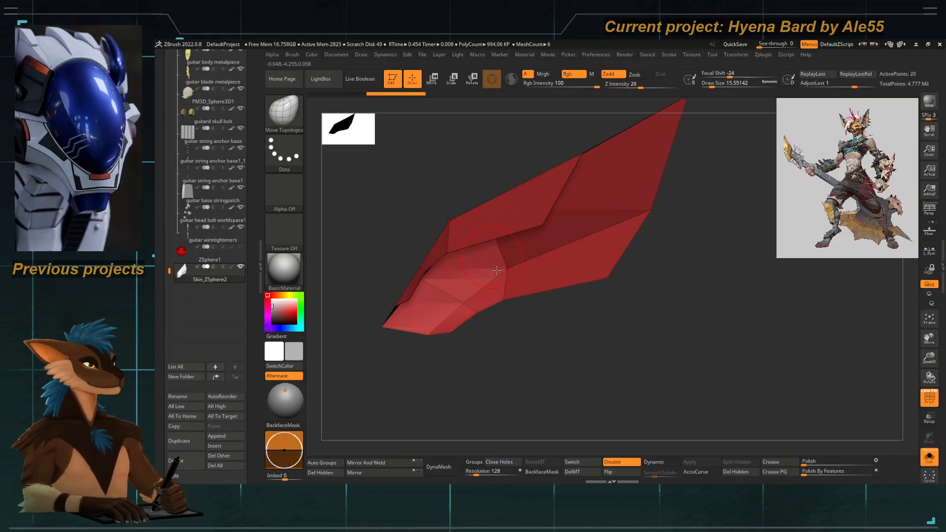
{"action": "left_click_drag", "start_coordinate": [513, 312], "coordinate": [469, 327]}
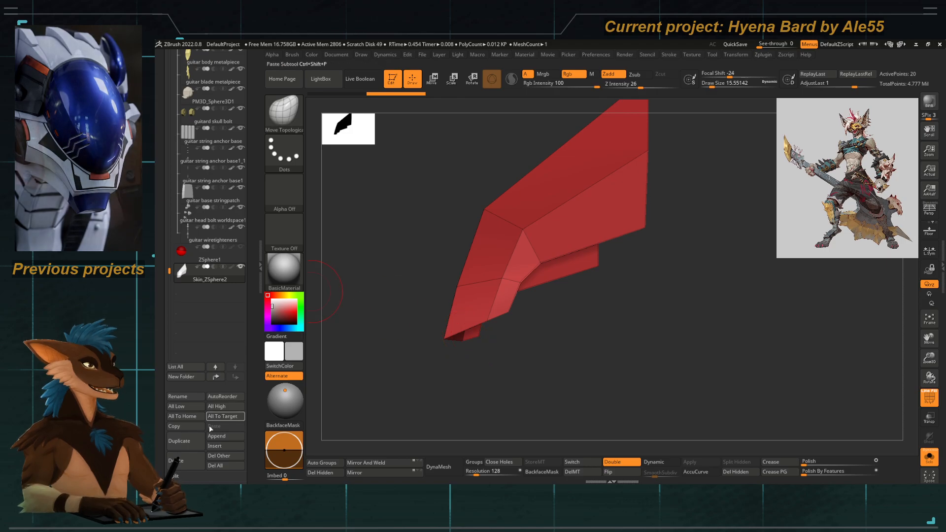
Delete the appended Skin_ZSphere2 subtool and display the guitar around the ZSphere again.
{"action": "left_click", "coordinate": [176, 461]}
{"action": "left_click", "coordinate": [243, 473]}
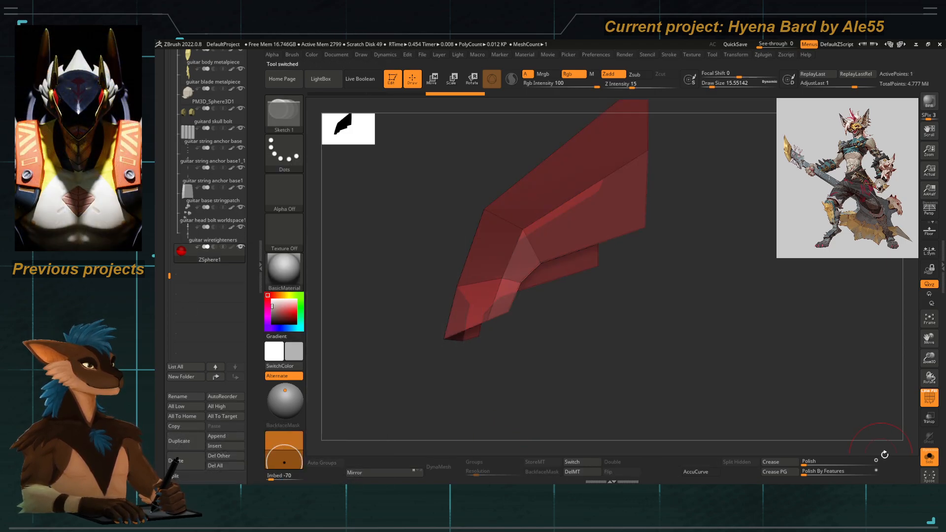
{"action": "left_click", "coordinate": [925, 456]}
{"action": "left_click_drag", "start_coordinate": [394, 236], "coordinate": [388, 218]}
Hide the guitar's body, blade, skull, string, bolt, wiretightener and base subtools, keeping the head metalpiece visible.
{"action": "left_click_drag", "start_coordinate": [257, 187], "coordinate": [255, 283]}
{"action": "left_click_drag", "start_coordinate": [242, 167], "coordinate": [240, 229]}
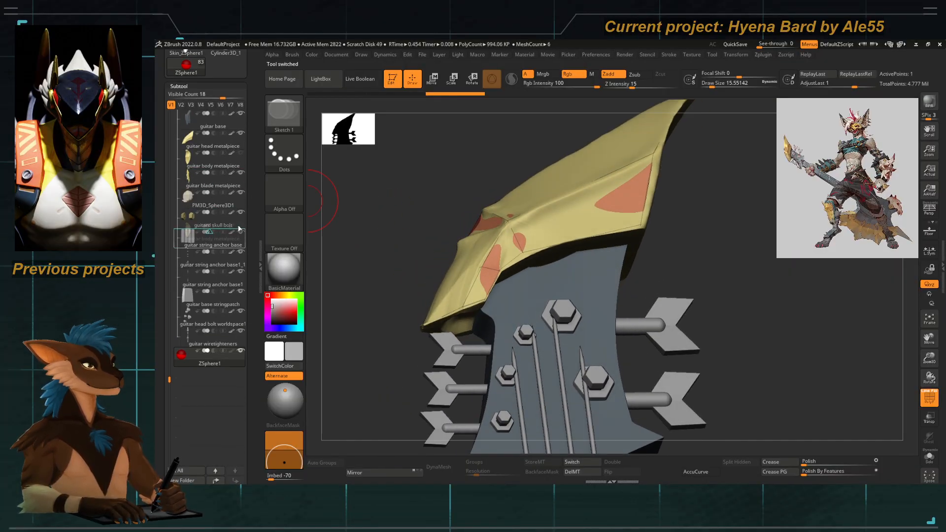
{"action": "left_click_drag", "start_coordinate": [239, 151], "coordinate": [242, 173]}
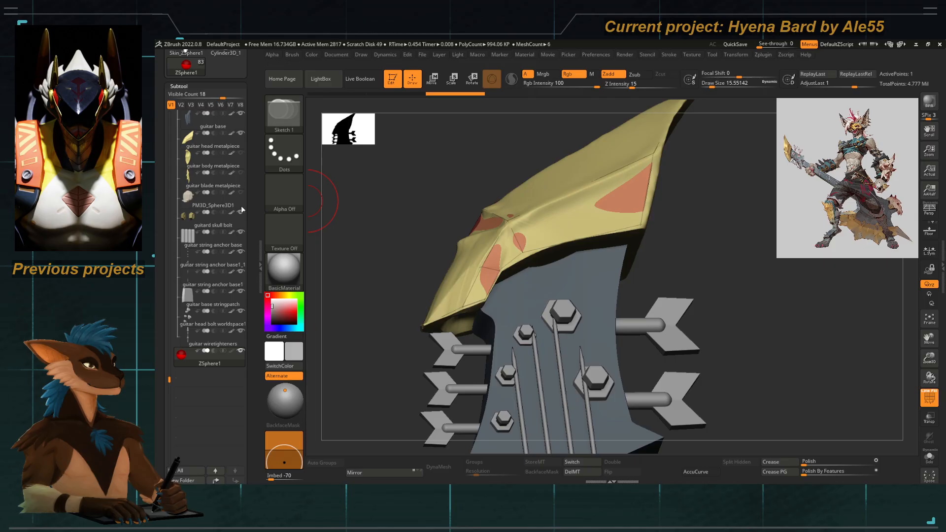
{"action": "left_click", "coordinate": [241, 291]}
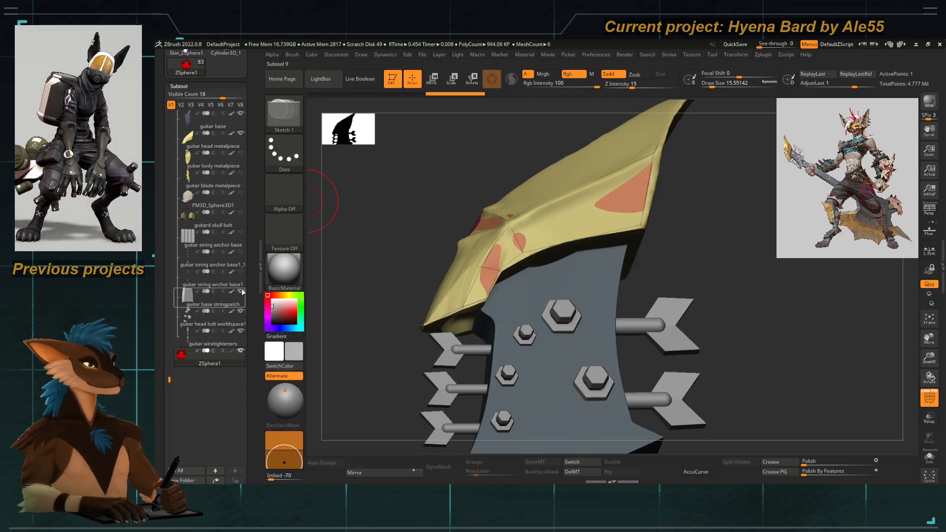
{"action": "left_click", "coordinate": [241, 312]}
{"action": "left_click", "coordinate": [241, 331]}
{"action": "left_click", "coordinate": [240, 136]}
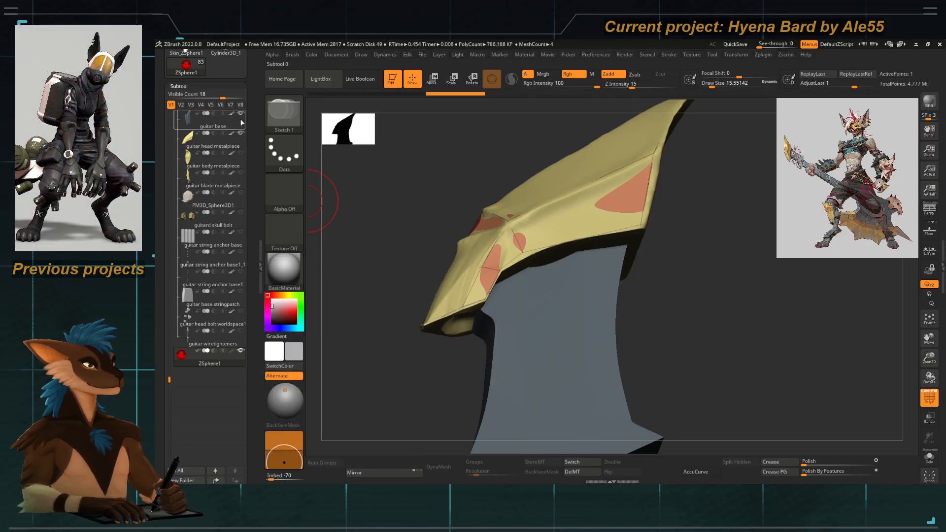
{"action": "left_click", "coordinate": [241, 114]}
Set the subtool list's Visible Count to 10 and hide the guitar neck to expose the metalpiece's underside.
{"action": "left_click_drag", "start_coordinate": [168, 357], "coordinate": [169, 323]}
{"action": "left_click_drag", "start_coordinate": [197, 85], "coordinate": [199, 84]}
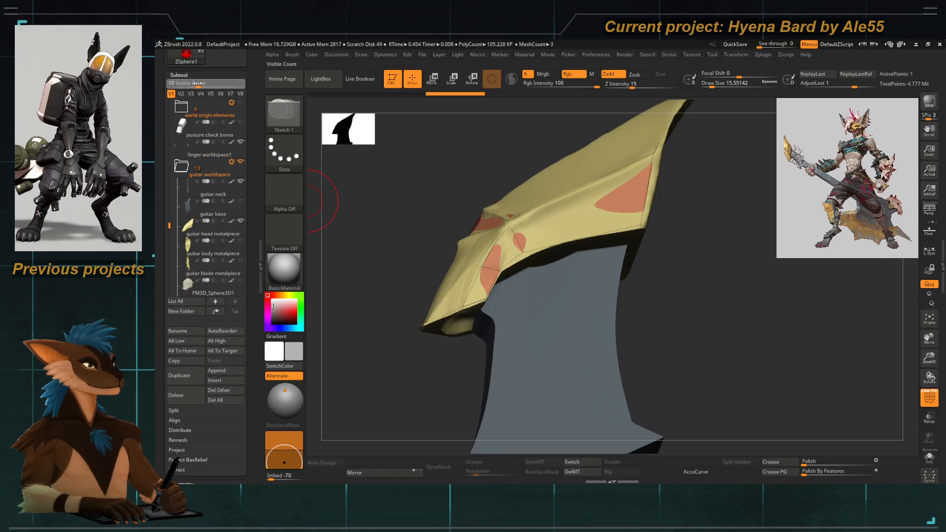
{"action": "left_click", "coordinate": [241, 181]}
{"action": "left_click_drag", "start_coordinate": [368, 294], "coordinate": [368, 244]}
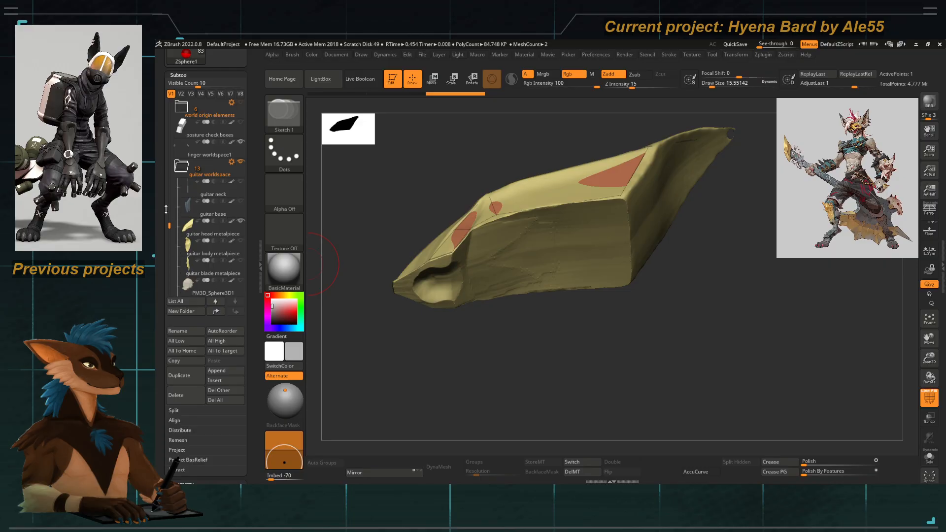
Turn Edit Topology back on for the ZSphere.
{"action": "left_click_drag", "start_coordinate": [166, 209], "coordinate": [169, 269]}
{"action": "left_click_drag", "start_coordinate": [256, 313], "coordinate": [240, 177]}
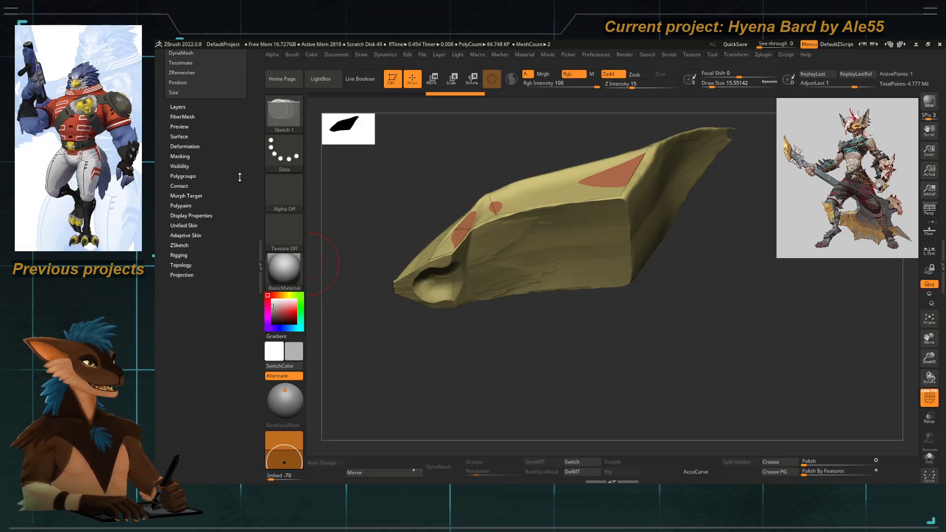
{"action": "left_click", "coordinate": [179, 265]}
{"action": "left_click", "coordinate": [185, 274]}
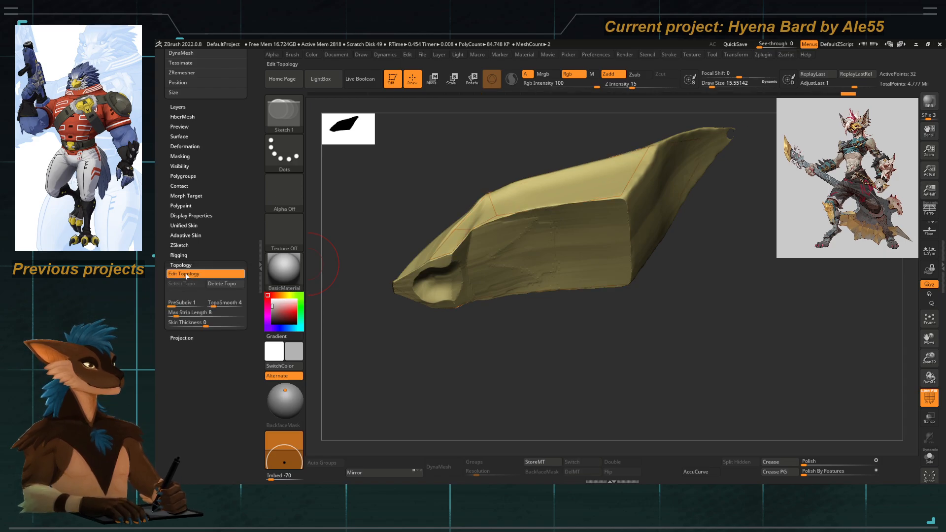
Try to extend the topology across the metalpiece's underside with points running from the lower hollow along its edge.
{"action": "left_click_drag", "start_coordinate": [433, 348], "coordinate": [470, 245]}
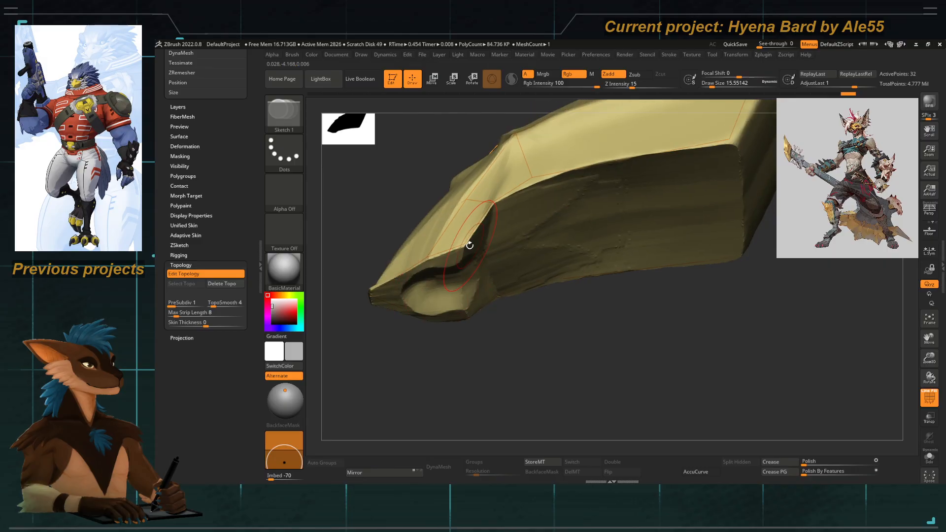
{"action": "left_click_drag", "start_coordinate": [448, 391], "coordinate": [469, 275]}
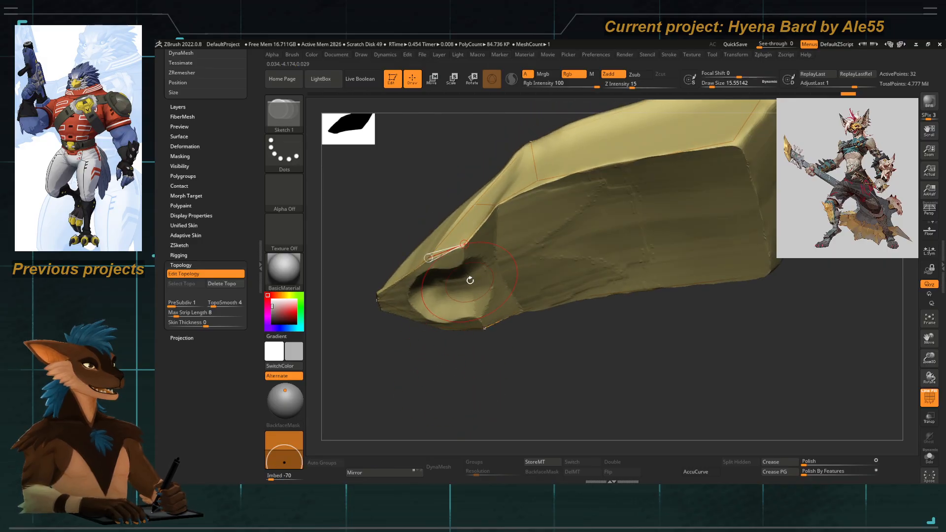
{"action": "left_click", "coordinate": [470, 284]}
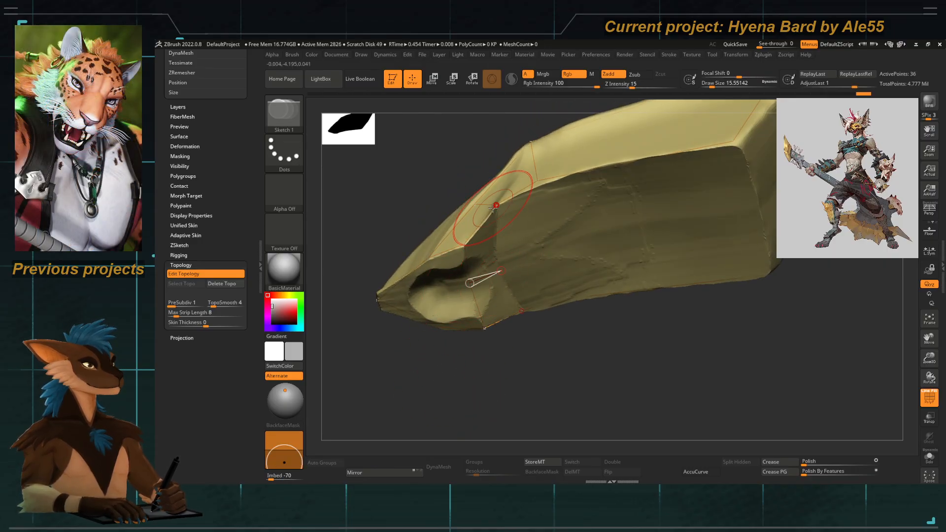
{"action": "left_click", "coordinate": [555, 257]}
{"action": "left_click", "coordinate": [538, 180]}
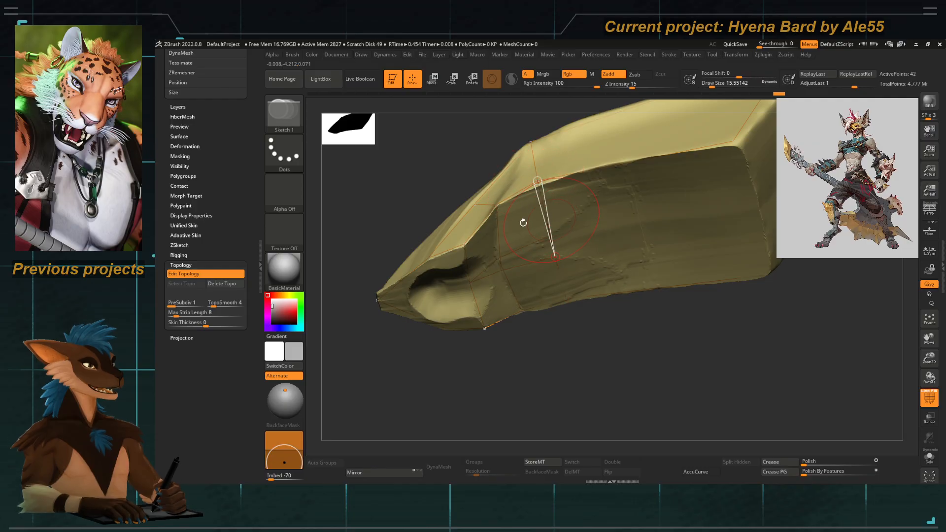
{"action": "left_click", "coordinate": [567, 297]}
{"action": "right_click_drag", "start_coordinate": [578, 226], "coordinate": [429, 254], "text": "alt"}
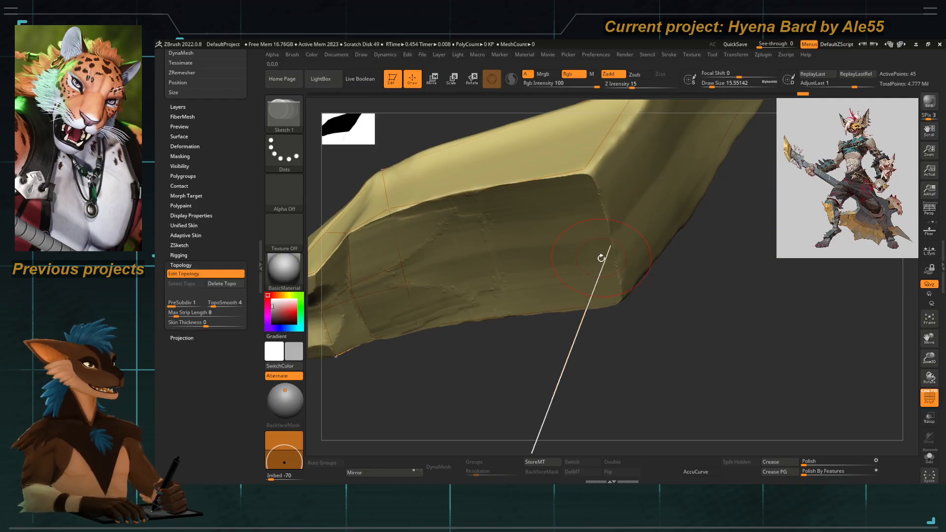
Undo the last topology points placed on the metalpiece's underside.
{"action": "key", "text": "ctrl"}
{"action": "key", "text": "ctrl+z"}
{"action": "left_click_drag", "start_coordinate": [424, 391], "coordinate": [400, 415]}
{"action": "key", "text": "ctrl+z"}
{"action": "key", "text": "ctrl+z"}
{"action": "key", "text": "ctrl+z"}
{"action": "key", "text": "ctrl+z"}
{"action": "key", "text": "ctrl+z"}
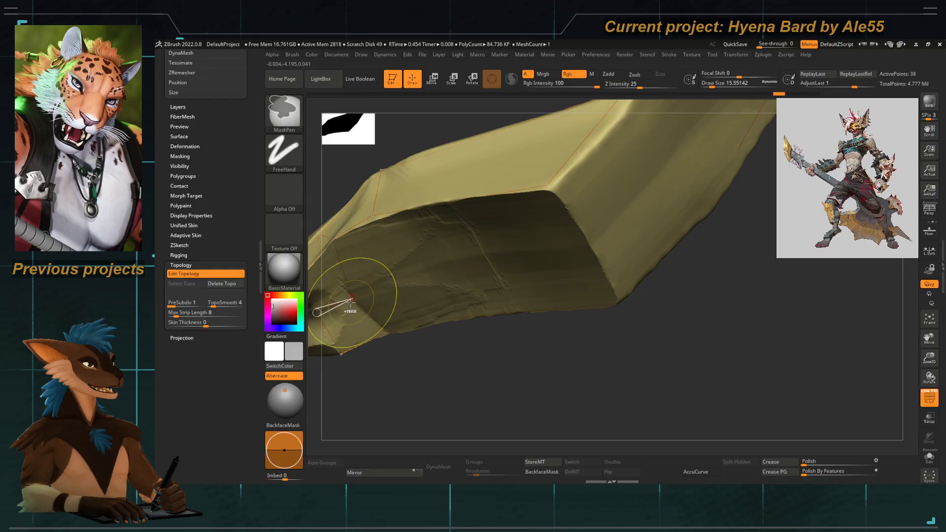
Redraw the underside topology with points from the hollow along the centre to the underside's far corner.
{"action": "mouse_move", "coordinate": [368, 283]}
{"action": "right_mouse_down", "text": "alt"}
{"action": "mouse_move", "coordinate": [394, 270]}
{"action": "mouse_move", "coordinate": [374, 281]}
{"action": "right_mouse_up", "text": "alt"}
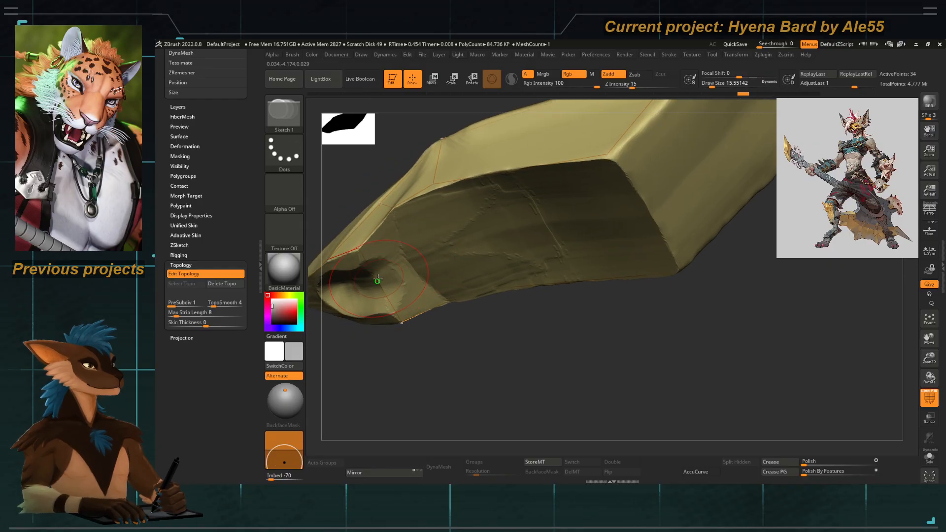
{"action": "left_click", "coordinate": [377, 281]}
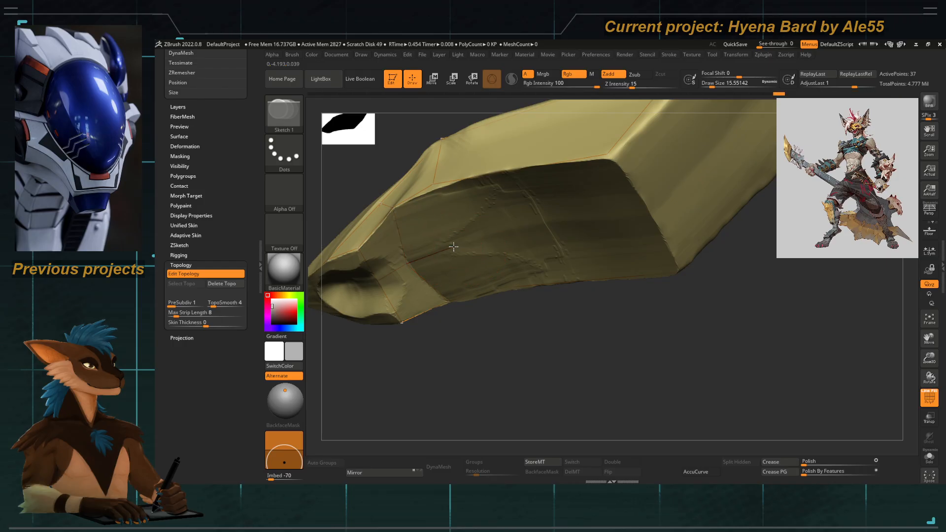
{"action": "left_click", "coordinate": [649, 215]}
{"action": "left_click", "coordinate": [608, 153]}
Add a centre point at the underside's far edge and connect the topology to the metalpiece's upper tip.
{"action": "mouse_move", "coordinate": [536, 256]}
{"action": "right_mouse_down", "text": "ctrl"}
{"action": "mouse_move", "coordinate": [559, 305]}
{"action": "mouse_move", "coordinate": [539, 261]}
{"action": "right_mouse_up", "text": "ctrl"}
{"action": "right_click_drag", "start_coordinate": [535, 142], "coordinate": [537, 282], "text": "alt"}
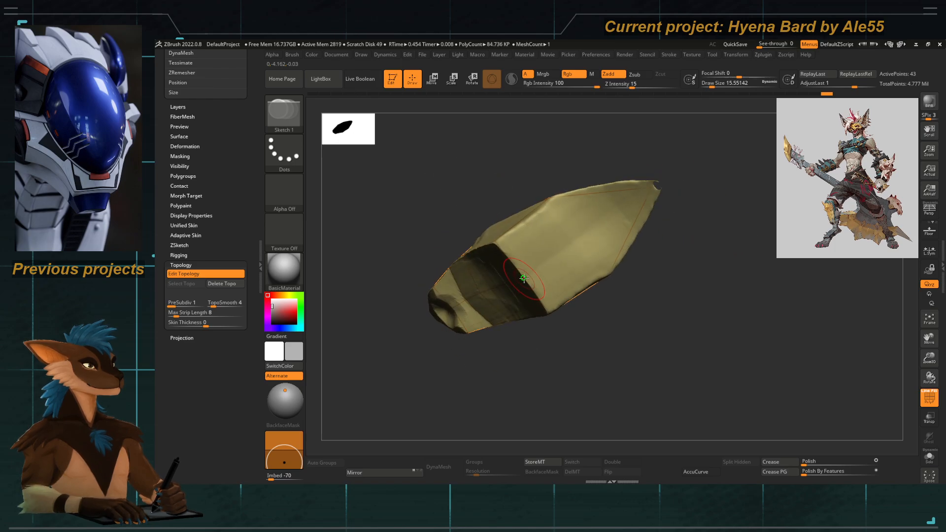
{"action": "left_click", "coordinate": [524, 278]}
{"action": "left_click", "coordinate": [650, 189]}
Add topology points from the hollow's upper rim into its interior and at the metalpiece's narrow tip.
{"action": "right_click_drag", "start_coordinate": [564, 182], "coordinate": [484, 256]}
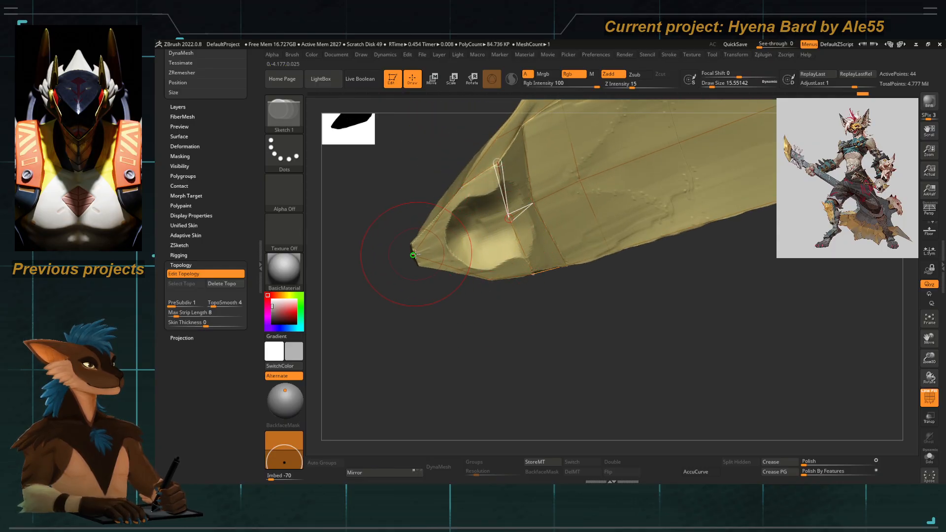
{"action": "left_click", "coordinate": [413, 255]}
{"action": "right_click_drag", "start_coordinate": [413, 255], "coordinate": [473, 302]}
{"action": "key", "text": "ctrl+z"}
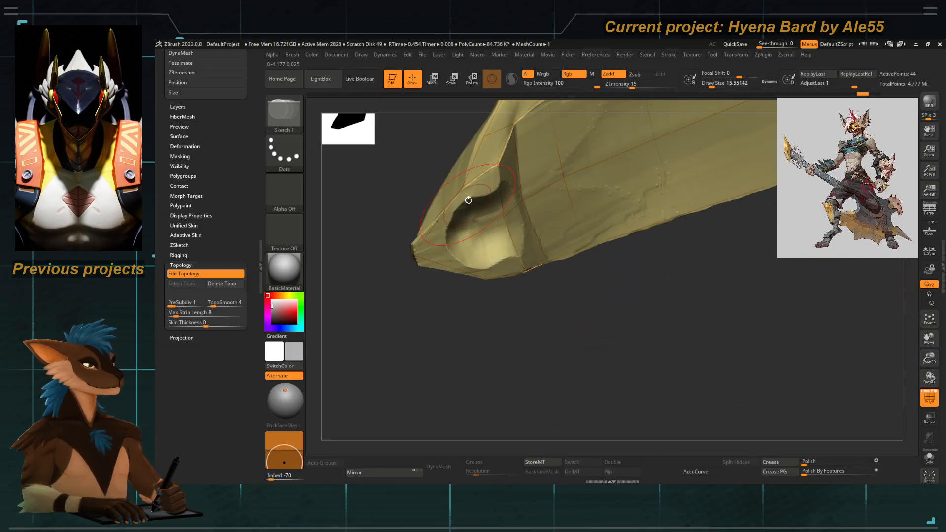
{"action": "left_click", "coordinate": [462, 188]}
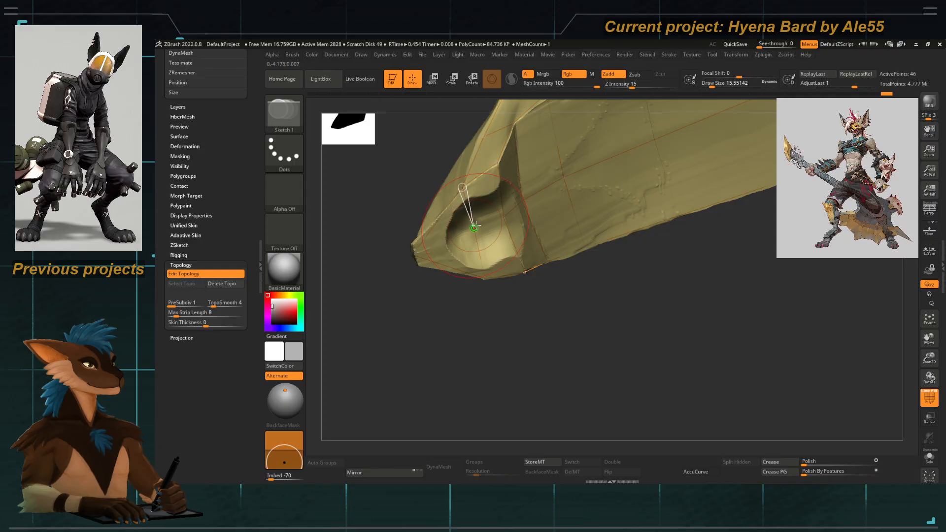
{"action": "mouse_move", "coordinate": [454, 330]}
{"action": "right_mouse_down"}
{"action": "mouse_move", "coordinate": [439, 293]}
{"action": "mouse_move", "coordinate": [452, 311]}
{"action": "mouse_move", "coordinate": [454, 300]}
{"action": "mouse_move", "coordinate": [448, 331]}
{"action": "mouse_move", "coordinate": [433, 330]}
{"action": "mouse_move", "coordinate": [442, 313]}
{"action": "right_mouse_up"}
{"action": "key", "text": "a"}
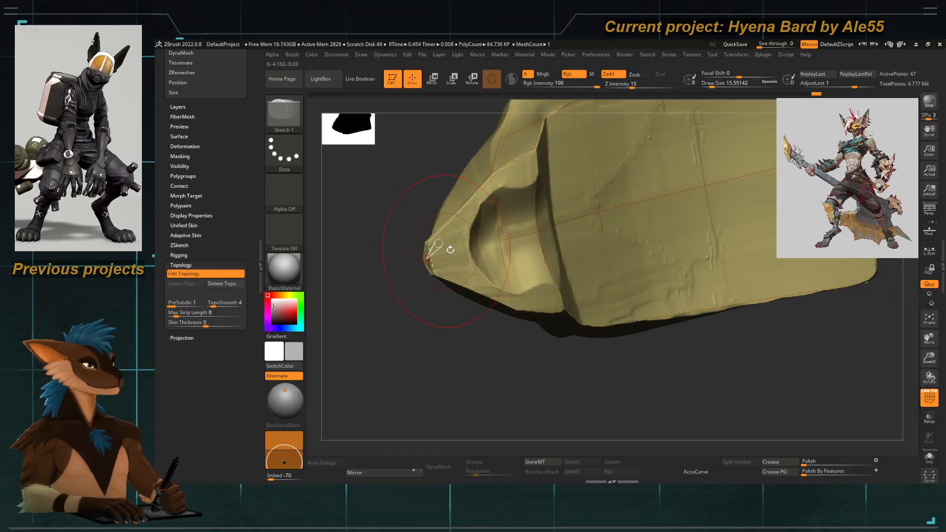
Connect the topology from the narrow tip to the hollow's side, linking its upper rim and inner centre point.
{"action": "left_click", "coordinate": [462, 251]}
{"action": "left_click", "coordinate": [496, 207]}
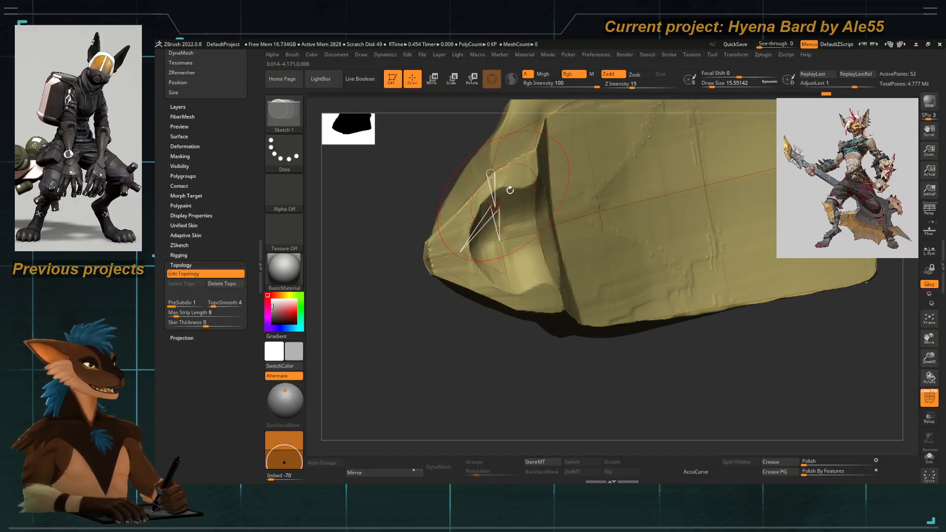
Try to extend the topology from the hollow's inner points towards the border of the flat underside.
{"action": "left_click", "coordinate": [537, 184]}
{"action": "mouse_move", "coordinate": [446, 355]}
{"action": "right_mouse_down"}
{"action": "mouse_move", "coordinate": [435, 357]}
{"action": "mouse_move", "coordinate": [439, 342]}
{"action": "right_mouse_up"}
{"action": "right_click_drag", "start_coordinate": [461, 308], "coordinate": [451, 296]}
{"action": "left_click", "coordinate": [452, 280]}
{"action": "left_click", "coordinate": [452, 290]}
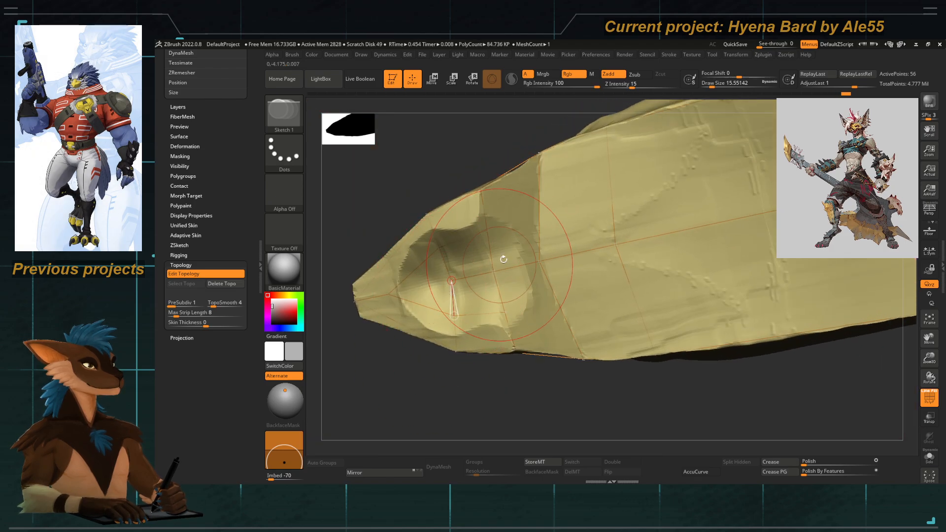
{"action": "left_click", "coordinate": [540, 208]}
{"action": "key", "text": "ctrl+z"}
{"action": "key", "text": "ctrl+z"}
{"action": "key", "text": "ctrl+z"}
{"action": "key", "text": "ctrl+z"}
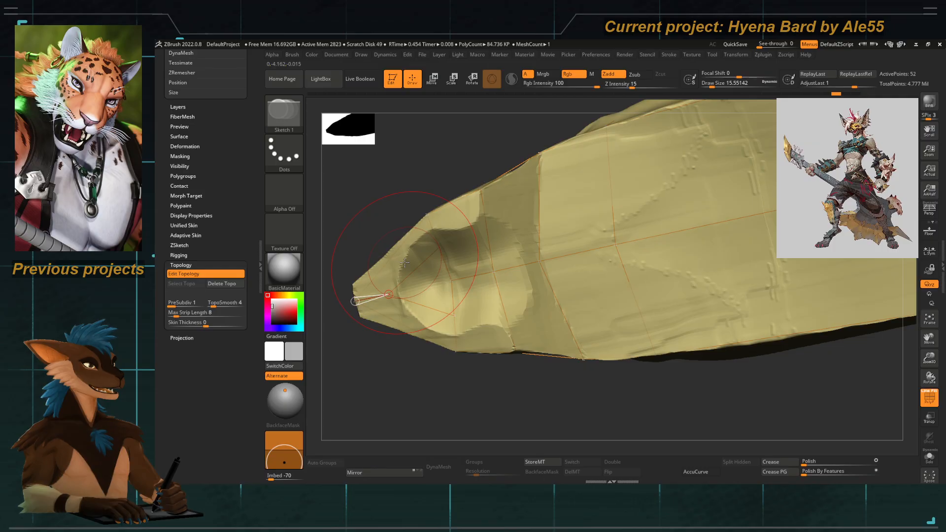
Continue the side row of topology points from inside the hollow to the border of the flat underside.
{"action": "left_click_drag", "start_coordinate": [401, 368], "coordinate": [386, 391]}
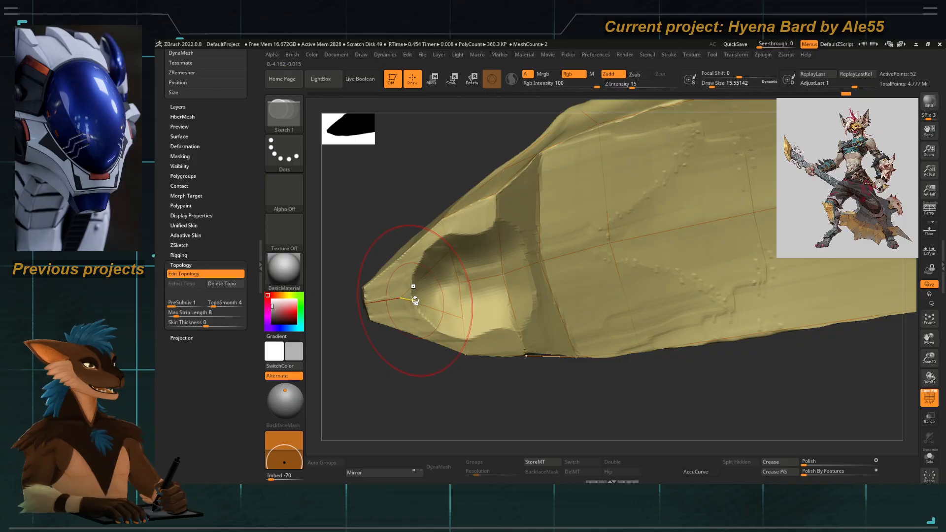
{"action": "mouse_move", "coordinate": [374, 359]}
{"action": "left_mouse_down"}
{"action": "mouse_move", "coordinate": [366, 383]}
{"action": "mouse_move", "coordinate": [398, 348]}
{"action": "mouse_move", "coordinate": [399, 371]}
{"action": "mouse_move", "coordinate": [384, 350]}
{"action": "left_mouse_up"}
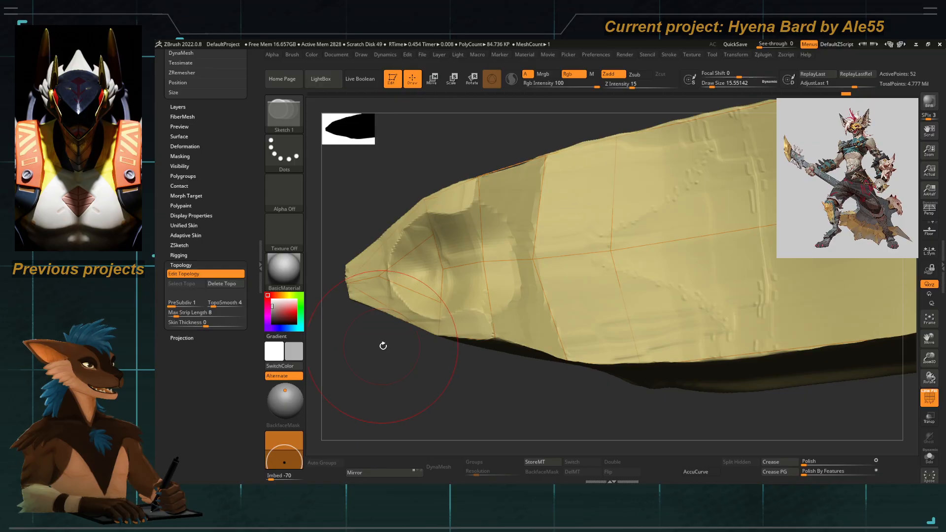
{"action": "left_click", "coordinate": [434, 235]}
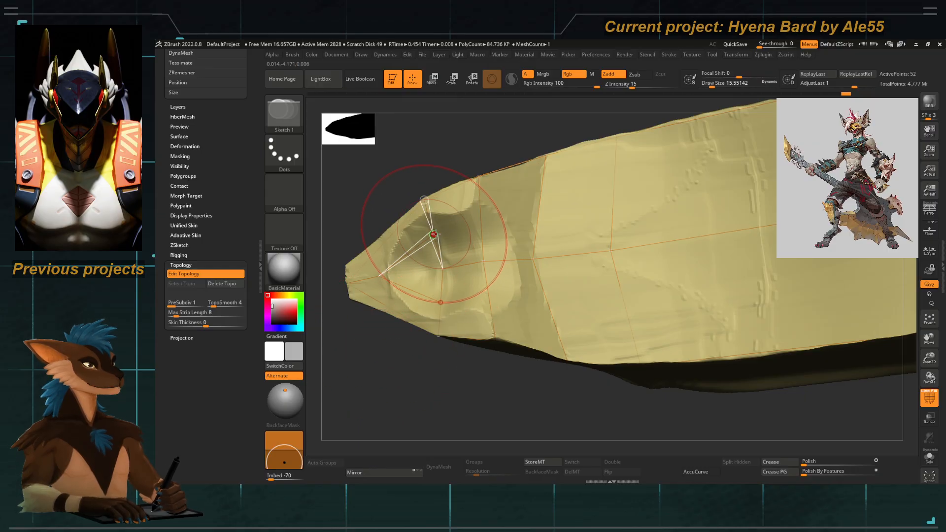
{"action": "left_click", "coordinate": [481, 220]}
{"action": "left_click", "coordinate": [540, 208]}
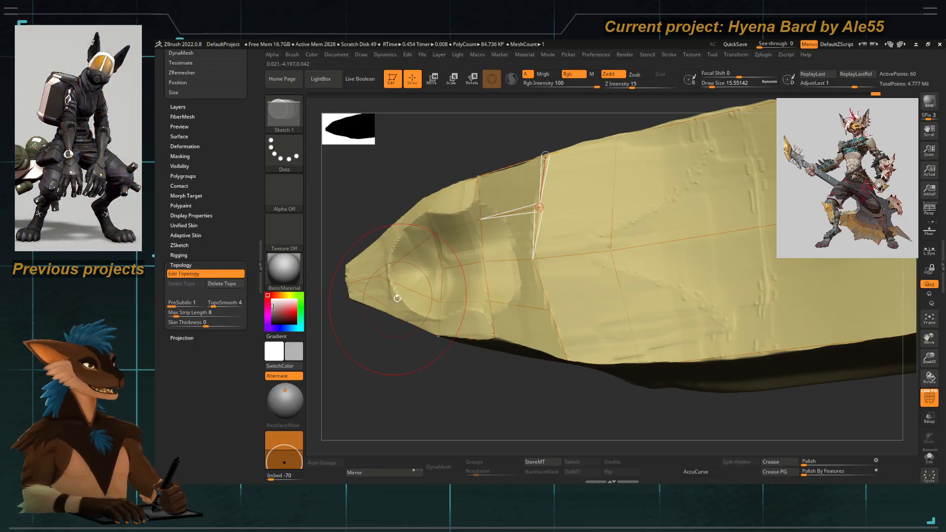
Delete the topology point at the hollow's centre and reconnect the next centre point to its neighbours and the narrow tip's point.
{"action": "mouse_move", "coordinate": [388, 337]}
{"action": "left_mouse_down"}
{"action": "mouse_move", "coordinate": [380, 348]}
{"action": "mouse_move", "coordinate": [383, 317]}
{"action": "mouse_move", "coordinate": [384, 365]}
{"action": "mouse_move", "coordinate": [445, 272]}
{"action": "left_mouse_up"}
{"action": "left_click", "coordinate": [446, 270], "text": "alt"}
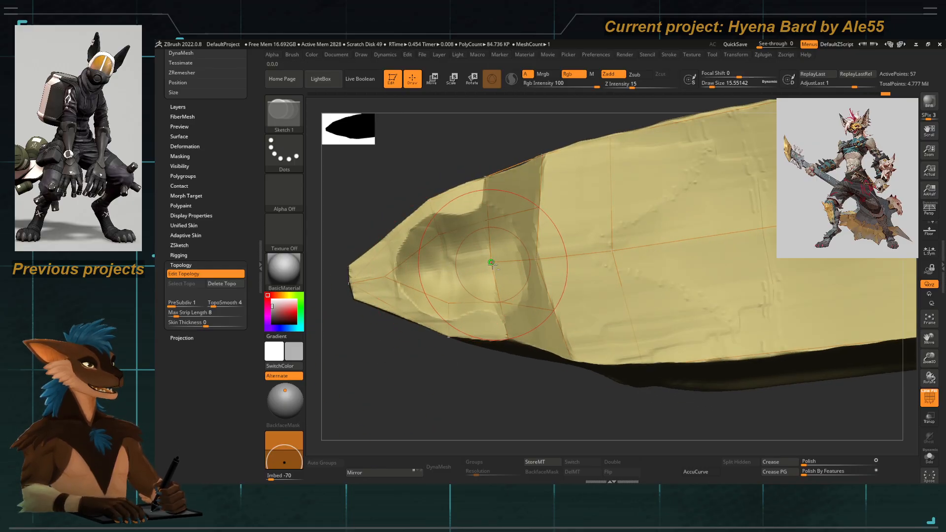
{"action": "left_click", "coordinate": [535, 260]}
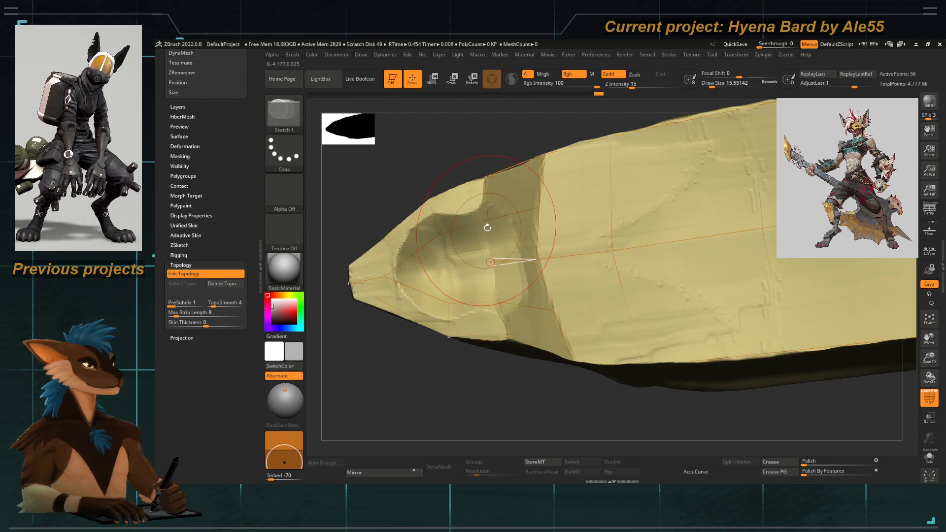
{"action": "left_click", "coordinate": [487, 221]}
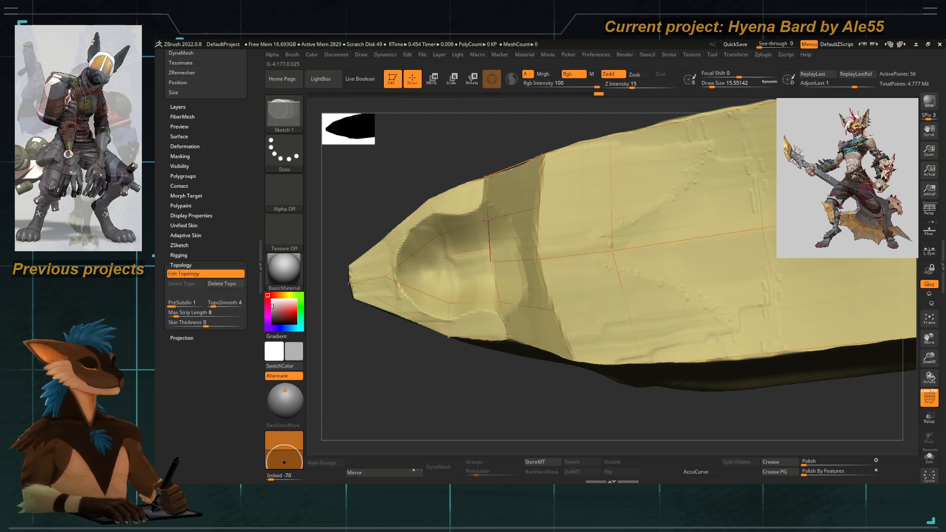
{"action": "left_click", "coordinate": [385, 277]}
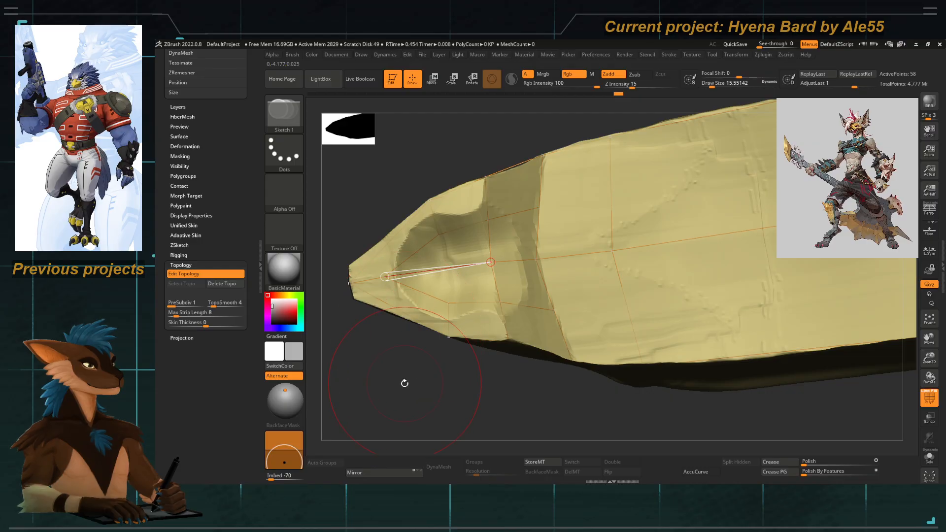
Extend the side rows of topology points along the underside onto the face leading to the far pointed end.
{"action": "left_click_drag", "start_coordinate": [405, 383], "coordinate": [429, 283]}
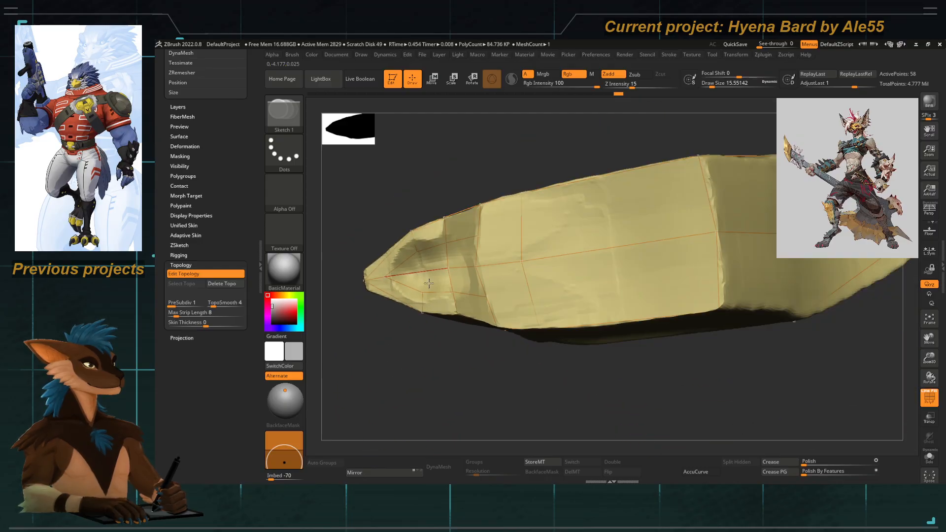
{"action": "key", "text": "f"}
{"action": "left_click_drag", "start_coordinate": [399, 202], "coordinate": [409, 228]}
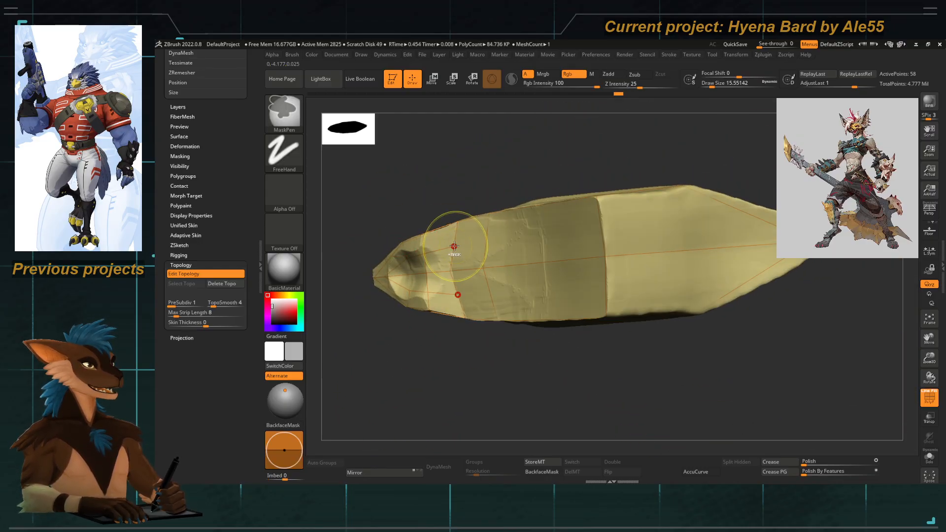
{"action": "left_click", "coordinate": [603, 229]}
{"action": "left_click_drag", "start_coordinate": [719, 172], "coordinate": [536, 201], "text": "alt"}
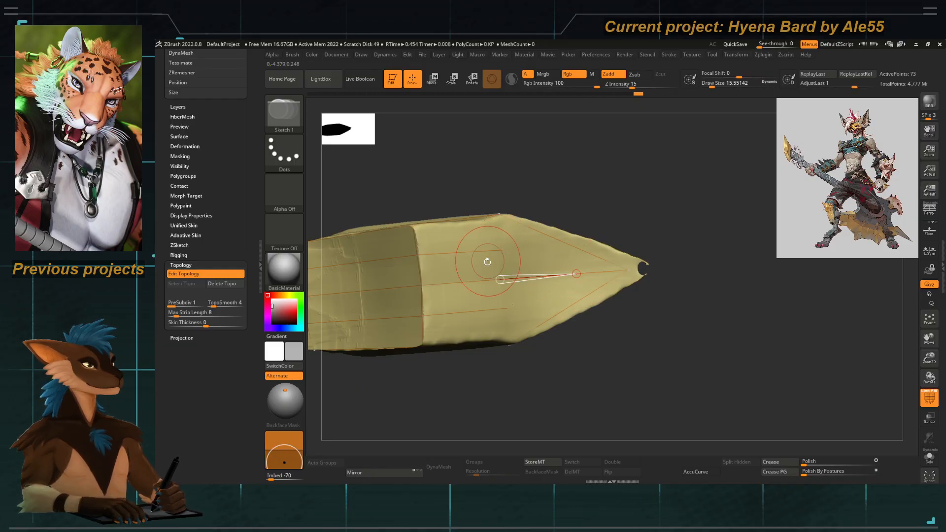
Undo the last topology points and links placed on the face near the far pointed end.
{"action": "key", "text": "ctrl"}
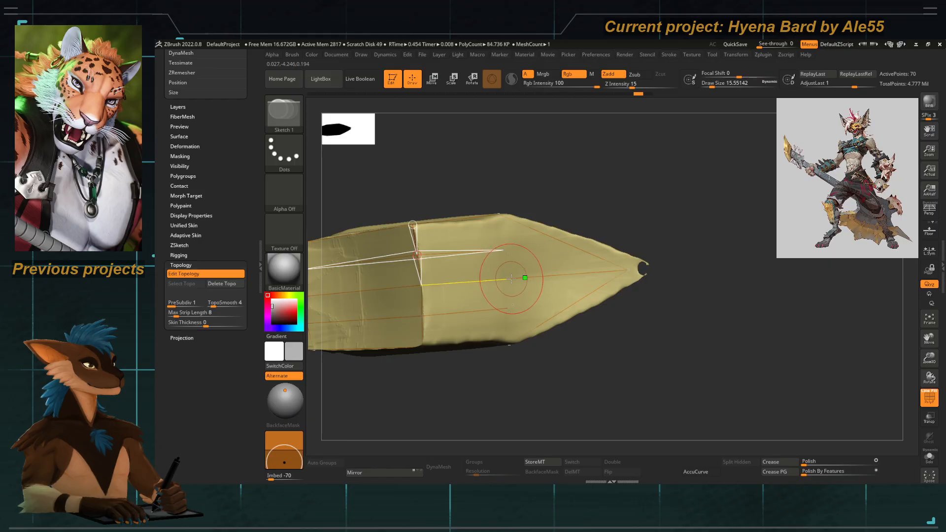
{"action": "key", "text": "ctrl+z"}
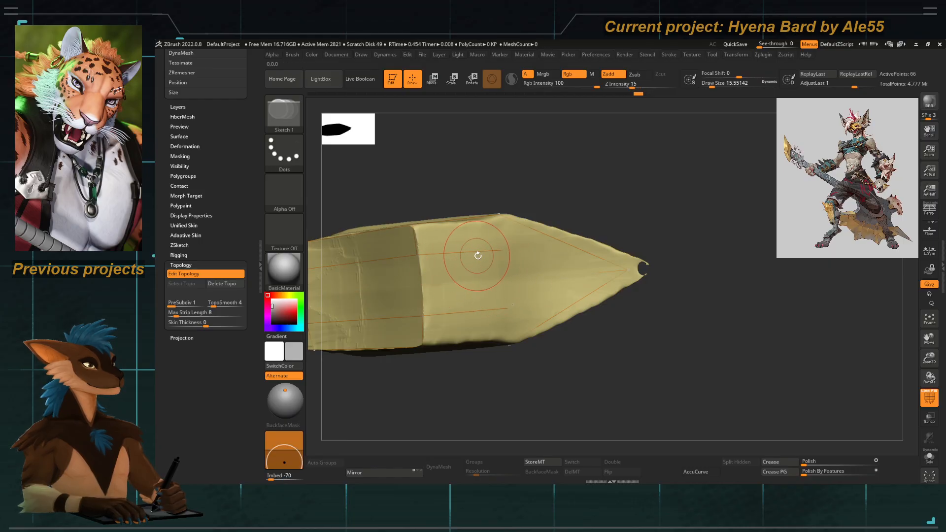
{"action": "key", "text": "ctrl+z"}
{"action": "key", "text": "ctrl+z"}
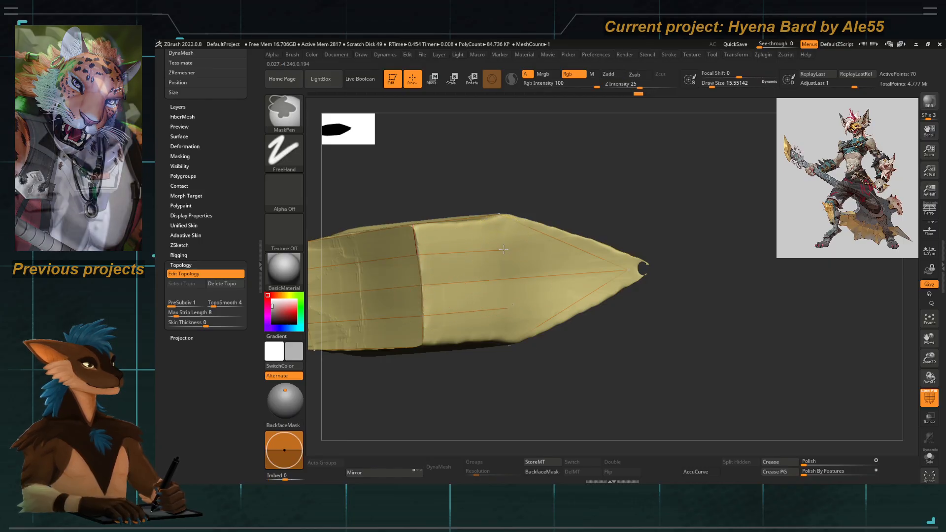
Try to link the side row's end point to the far corner and add a centre point on the end face.
{"action": "left_click_drag", "start_coordinate": [486, 179], "coordinate": [484, 190]}
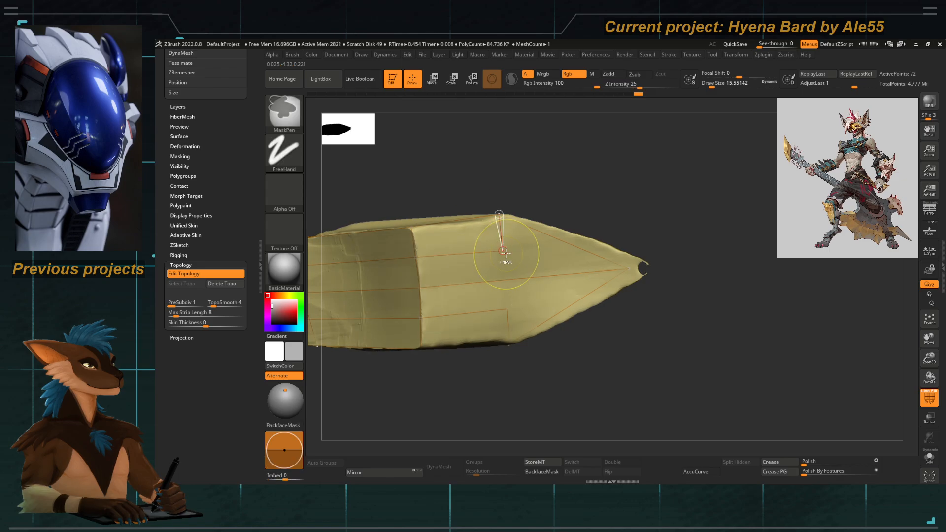
{"action": "left_click", "coordinate": [502, 252], "text": "ctrl"}
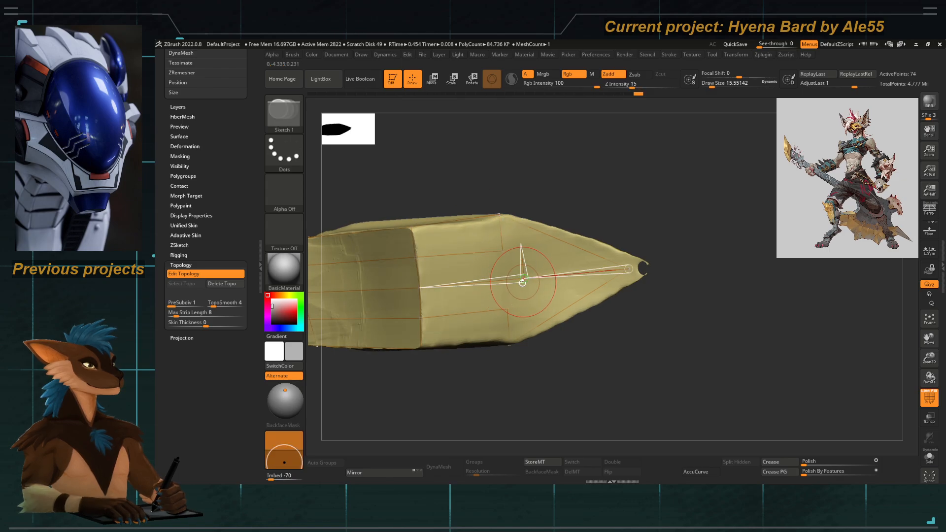
{"action": "left_click_drag", "start_coordinate": [537, 379], "coordinate": [488, 346]}
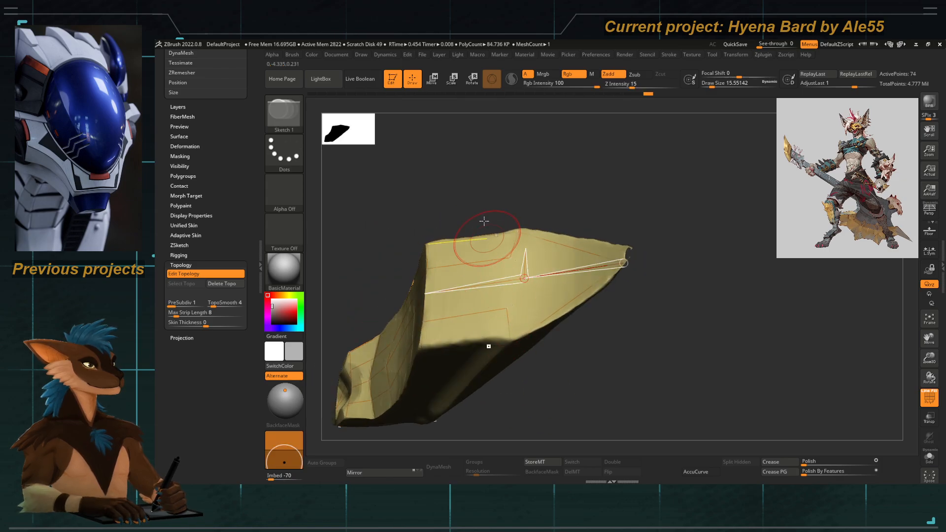
{"action": "key", "text": "ctrl+z"}
{"action": "mouse_move", "coordinate": [483, 220]}
{"action": "left_mouse_down"}
{"action": "mouse_move", "coordinate": [474, 211]}
{"action": "mouse_move", "coordinate": [482, 254]}
{"action": "left_mouse_up"}
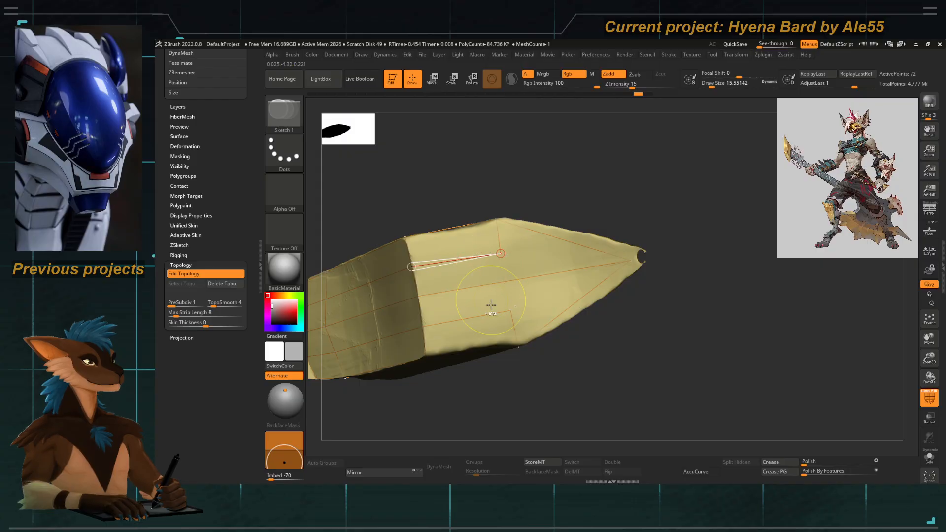
{"action": "left_click_drag", "start_coordinate": [466, 155], "coordinate": [469, 192]}
{"action": "key", "text": "ctrl+z"}
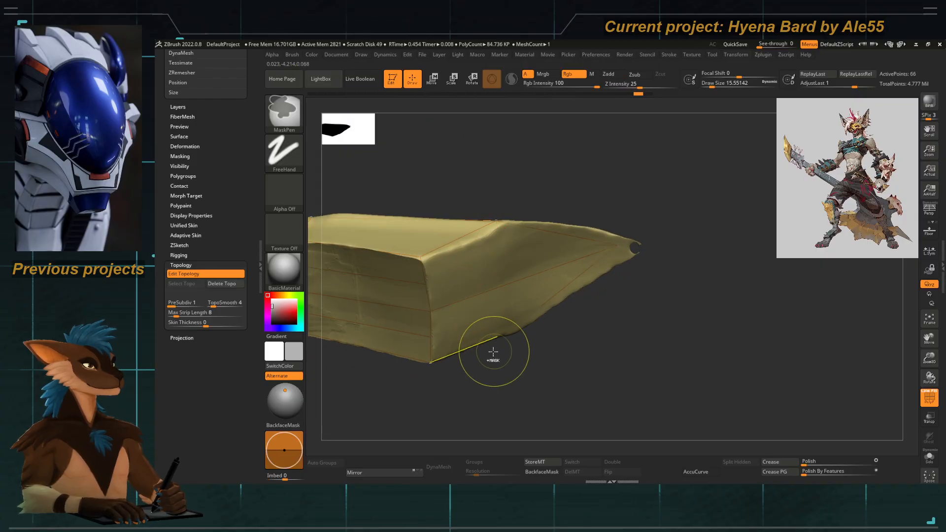
Extend the two lengthwise topology lines across the pointed front facet of the guitar head metalpiece and run an edge to the tip.
{"action": "mouse_move", "coordinate": [490, 399]}
{"action": "left_mouse_down"}
{"action": "mouse_move", "coordinate": [467, 411]}
{"action": "mouse_move", "coordinate": [475, 410]}
{"action": "mouse_move", "coordinate": [472, 298]}
{"action": "mouse_move", "coordinate": [486, 350]}
{"action": "mouse_move", "coordinate": [439, 364]}
{"action": "mouse_move", "coordinate": [448, 383]}
{"action": "mouse_move", "coordinate": [421, 386]}
{"action": "mouse_move", "coordinate": [304, 336]}
{"action": "mouse_move", "coordinate": [431, 376]}
{"action": "mouse_move", "coordinate": [491, 252]}
{"action": "left_mouse_up"}
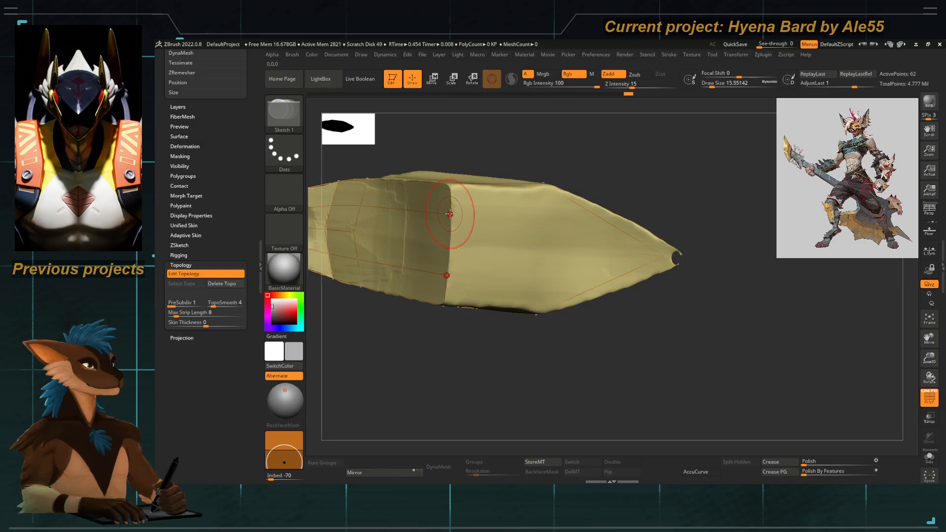
{"action": "key", "text": "ctrl"}
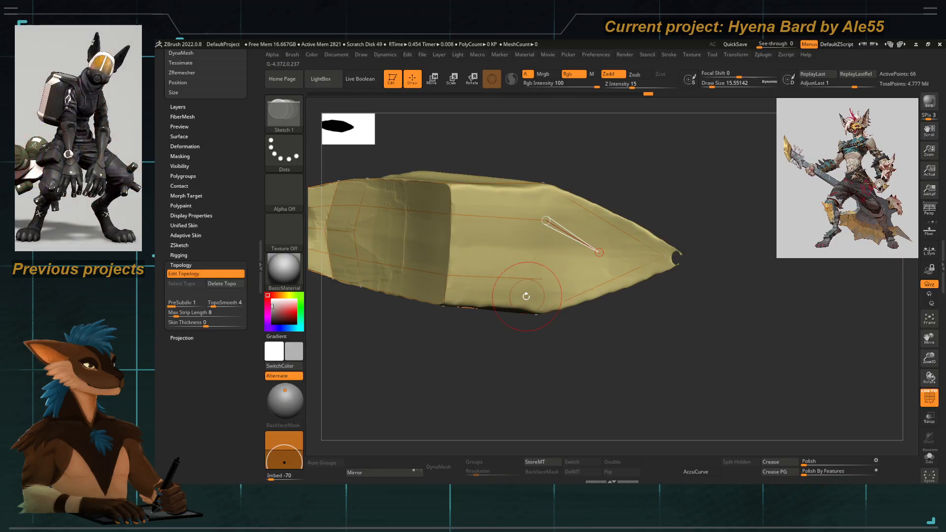
{"action": "left_click_drag", "start_coordinate": [545, 398], "coordinate": [525, 400]}
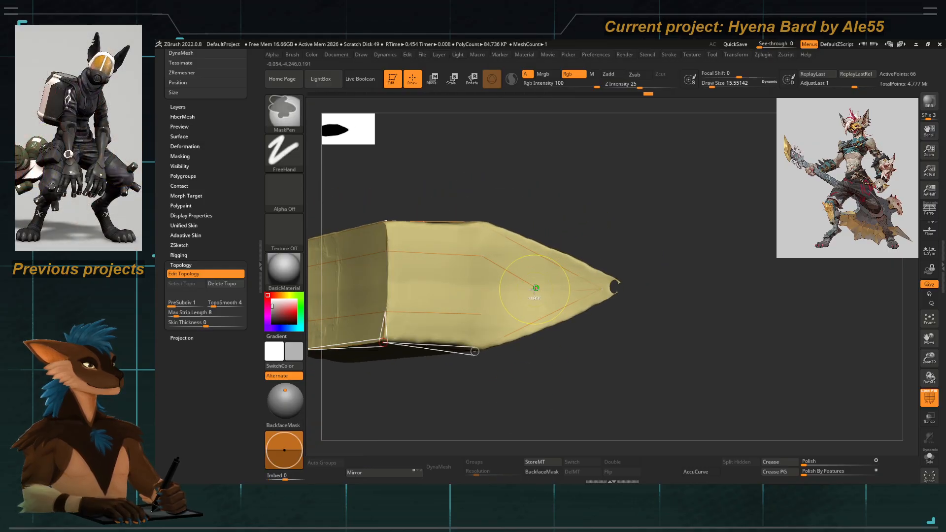
{"action": "left_click", "coordinate": [536, 288], "text": "ctrl"}
{"action": "left_click", "coordinate": [600, 288]}
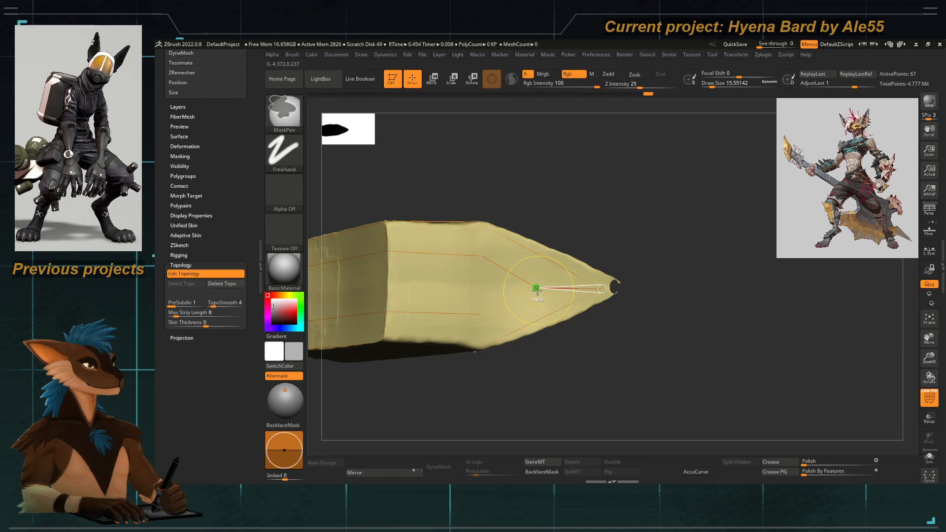
{"action": "left_click", "coordinate": [481, 314]}
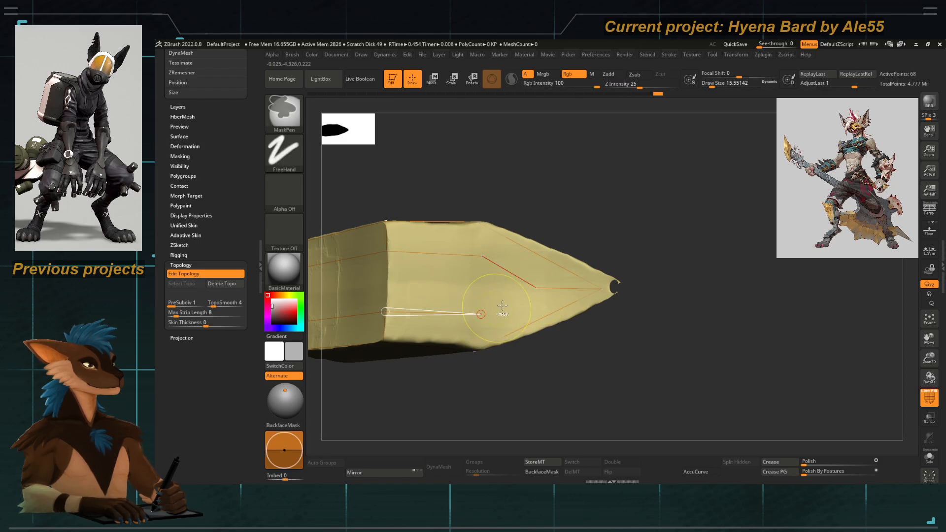
Redraw the two lengthwise topology lines on the front facet so they converge at the centre point before the tip.
{"action": "right_click_drag", "start_coordinate": [478, 314], "coordinate": [524, 311], "text": "alt"}
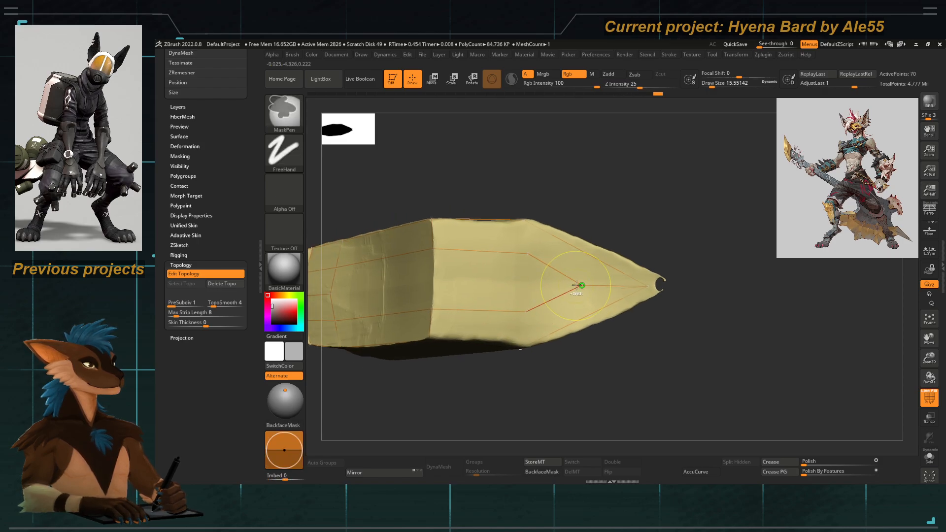
{"action": "key", "text": "ctrl"}
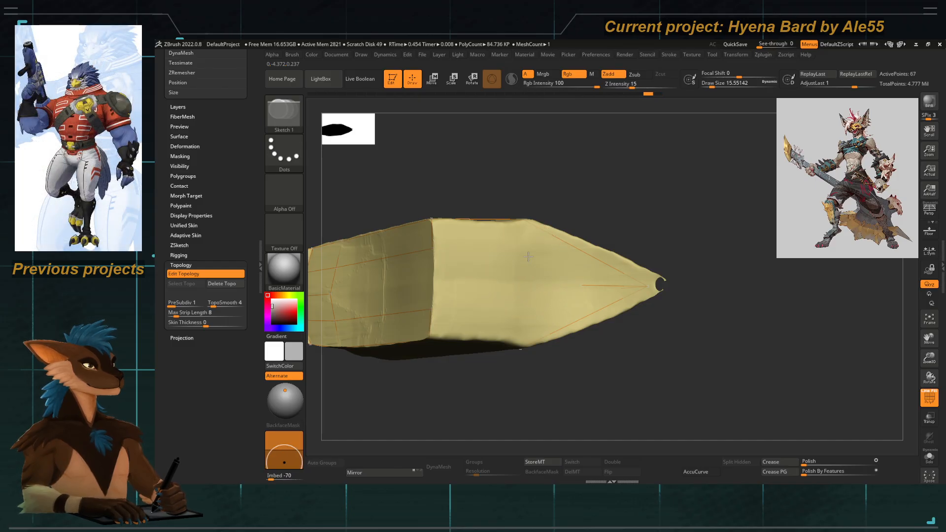
{"action": "left_click", "coordinate": [582, 286]}
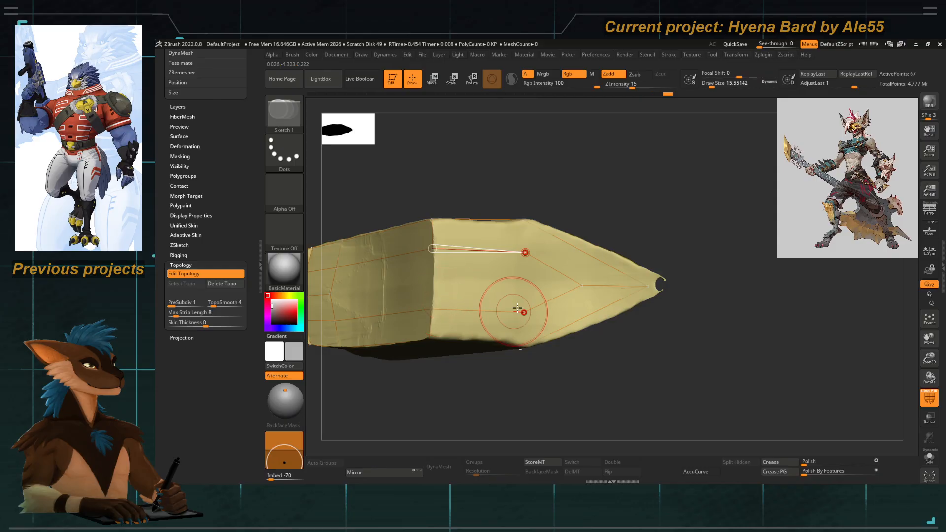
{"action": "key", "text": "ctrl"}
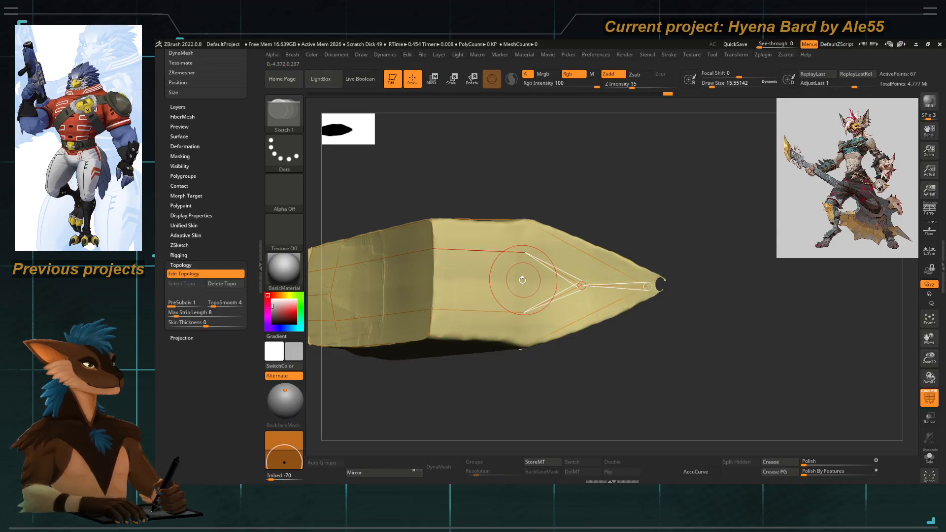
Draw a central lengthwise topology line over the ridge to the convergence point and add a cross edge where the facet starts to taper.
{"action": "right_click_drag", "start_coordinate": [421, 284], "coordinate": [391, 291]}
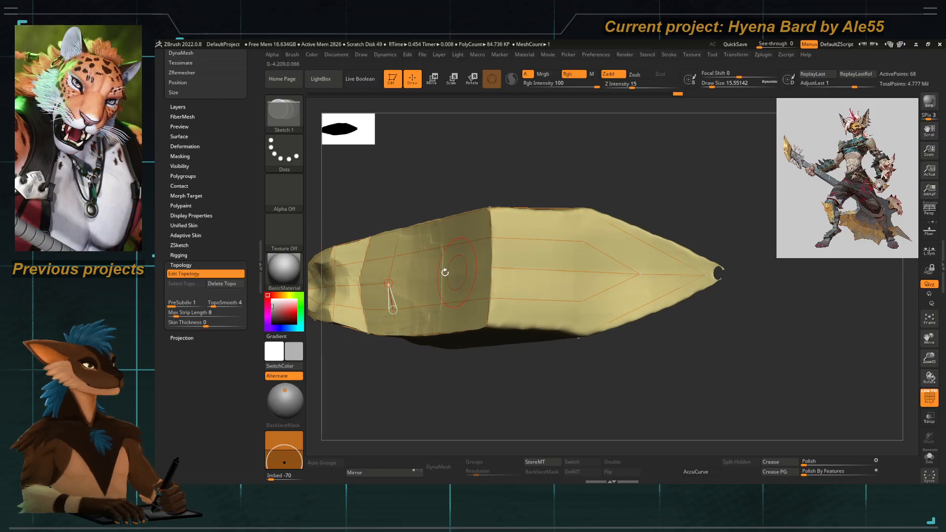
{"action": "key", "text": "ctrl"}
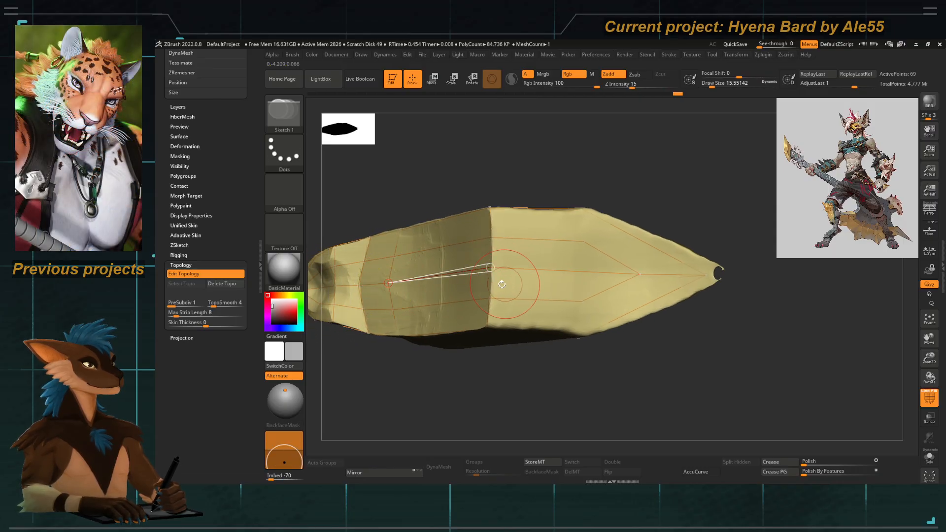
{"action": "right_click_drag", "start_coordinate": [503, 284], "coordinate": [434, 188], "text": "ctrl"}
{"action": "mouse_move", "coordinate": [443, 231]}
{"action": "right_mouse_down", "text": "ctrl"}
{"action": "mouse_move", "coordinate": [617, 316]}
{"action": "mouse_move", "coordinate": [504, 296]}
{"action": "right_mouse_up", "text": "ctrl"}
{"action": "key", "text": "ctrl"}
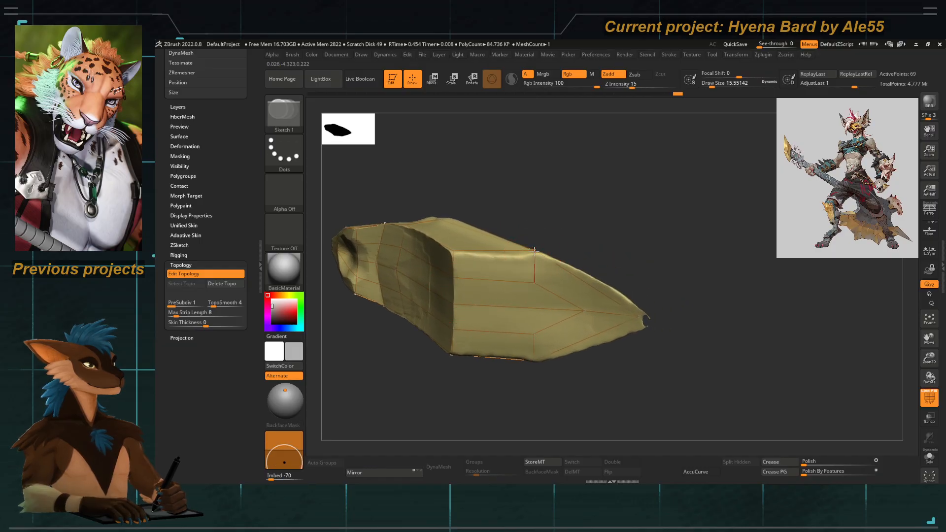
{"action": "mouse_move", "coordinate": [535, 251]}
{"action": "right_mouse_down"}
{"action": "mouse_move", "coordinate": [532, 211]}
{"action": "mouse_move", "coordinate": [509, 188]}
{"action": "mouse_move", "coordinate": [446, 205]}
{"action": "mouse_move", "coordinate": [463, 276]}
{"action": "mouse_move", "coordinate": [509, 224]}
{"action": "mouse_move", "coordinate": [454, 279]}
{"action": "mouse_move", "coordinate": [463, 254]}
{"action": "mouse_move", "coordinate": [448, 306]}
{"action": "mouse_move", "coordinate": [450, 348]}
{"action": "mouse_move", "coordinate": [540, 211]}
{"action": "mouse_move", "coordinate": [465, 268]}
{"action": "mouse_move", "coordinate": [540, 232]}
{"action": "mouse_move", "coordinate": [387, 253]}
{"action": "mouse_move", "coordinate": [385, 245]}
{"action": "mouse_move", "coordinate": [517, 306]}
{"action": "mouse_move", "coordinate": [453, 282]}
{"action": "mouse_move", "coordinate": [389, 306]}
{"action": "mouse_move", "coordinate": [424, 317]}
{"action": "mouse_move", "coordinate": [399, 340]}
{"action": "mouse_move", "coordinate": [378, 333]}
{"action": "mouse_move", "coordinate": [412, 276]}
{"action": "right_mouse_up"}
{"action": "key", "text": "shift"}
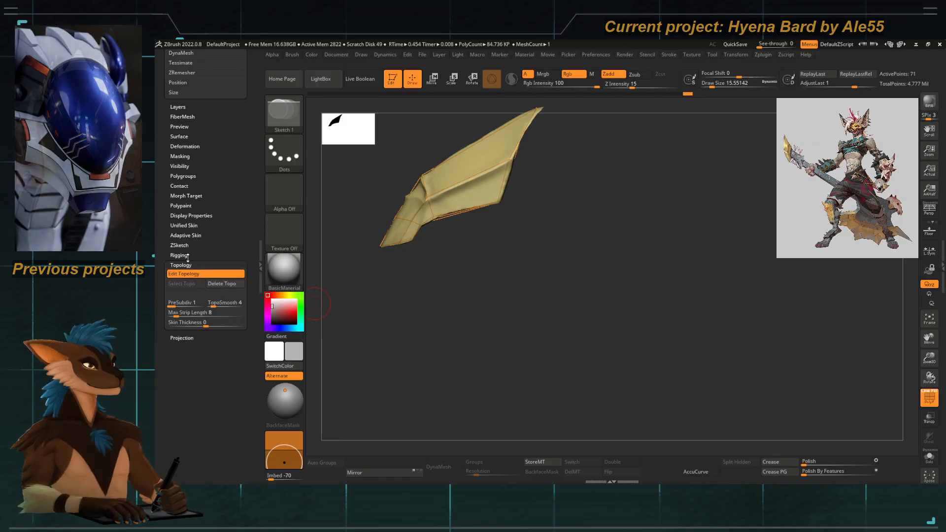
Generate an adaptive skin from the drawn topology, leave topology editing, and open the Skin_ZSphere2 mesh to inspect it.
{"action": "left_click", "coordinate": [186, 235]}
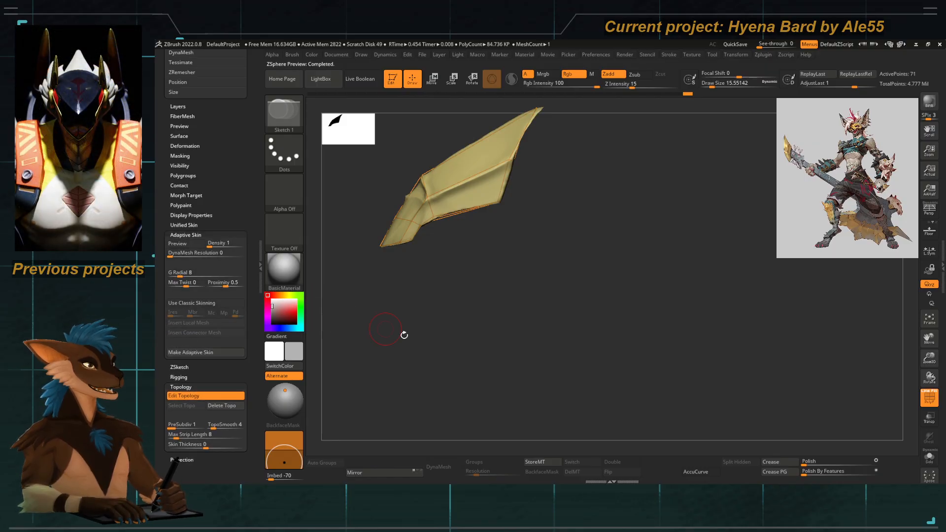
{"action": "right_click_drag", "start_coordinate": [404, 335], "coordinate": [461, 290], "text": "ctrl"}
{"action": "left_click", "coordinate": [184, 396]}
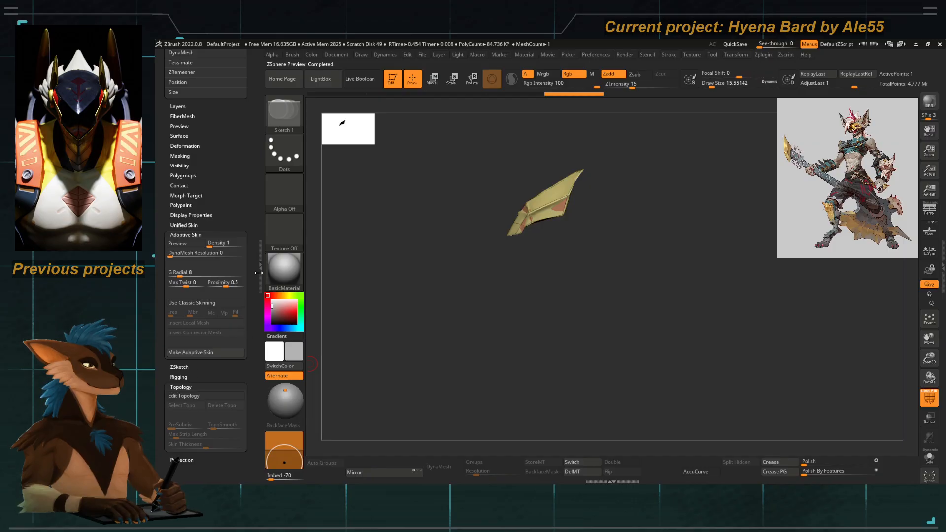
{"action": "scroll", "coordinate": [207, 247], "scroll_direction": "up", "scroll_amount": 15}
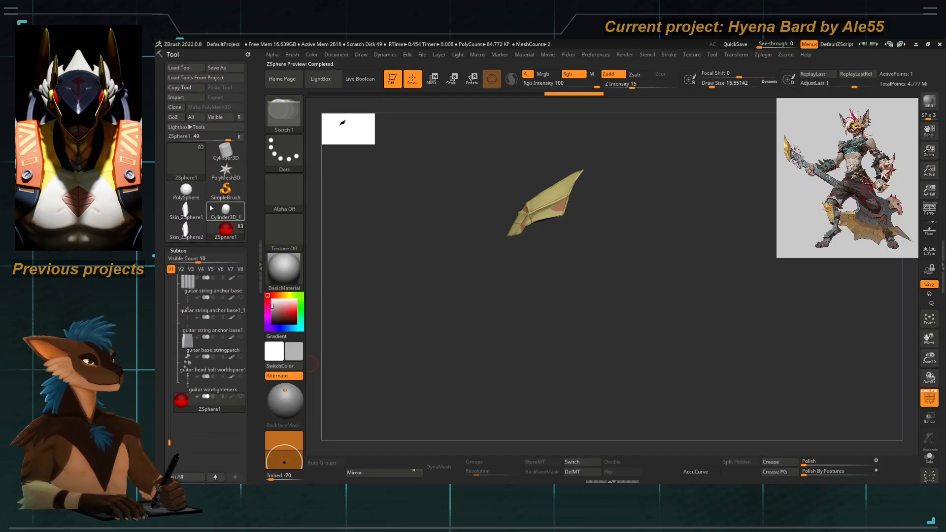
{"action": "left_click", "coordinate": [186, 229]}
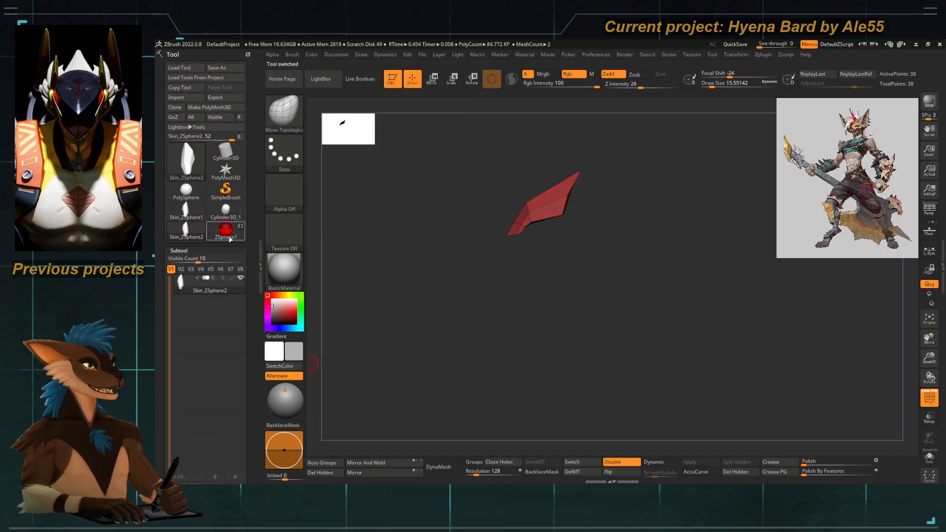
{"action": "key", "text": "f"}
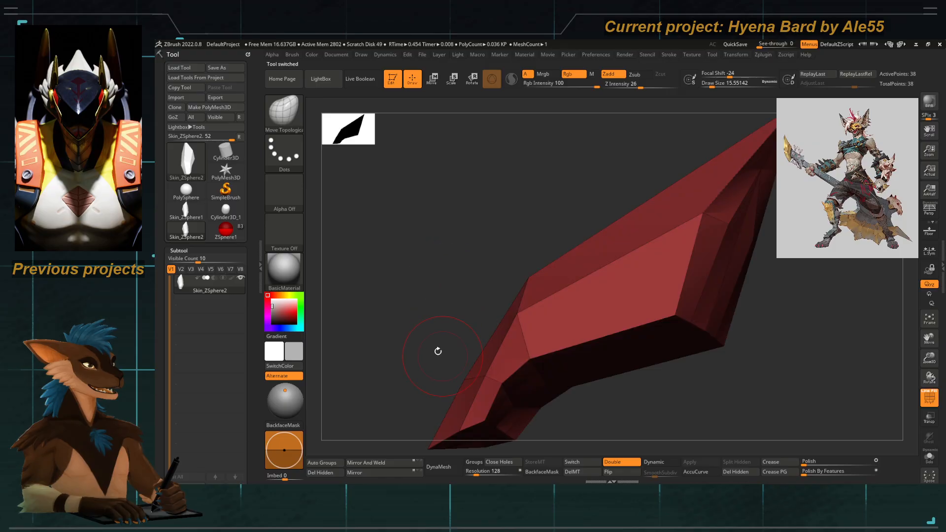
{"action": "right_click_drag", "start_coordinate": [437, 350], "coordinate": [410, 272]}
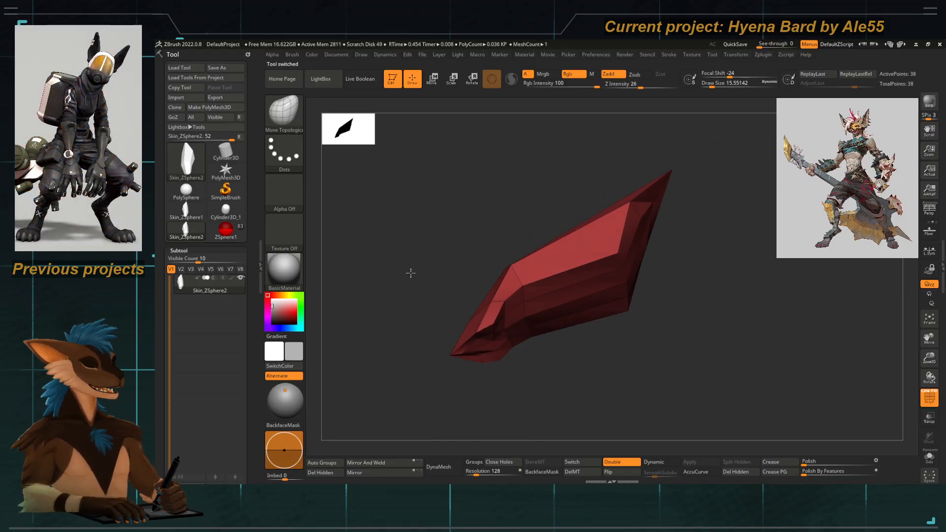
Return to the ZSphere1 tool, append the new skin mesh as a subtool and select it.
{"action": "left_click_drag", "start_coordinate": [251, 342], "coordinate": [251, 283]}
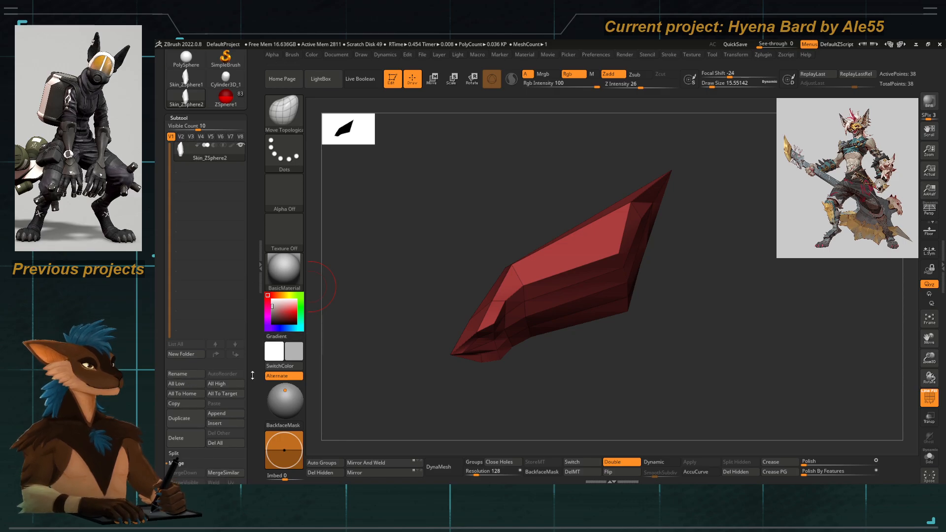
{"action": "left_click_drag", "start_coordinate": [251, 405], "coordinate": [251, 351]}
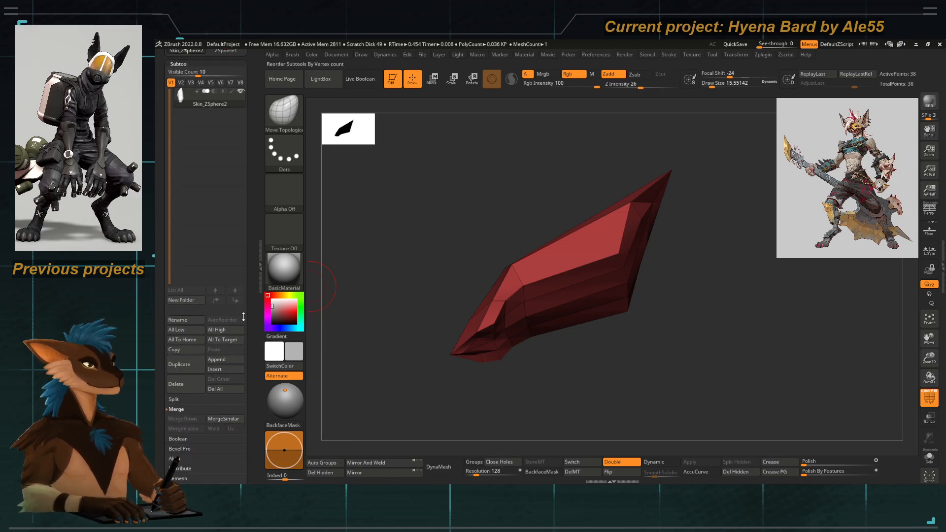
{"action": "left_click_drag", "start_coordinate": [255, 201], "coordinate": [245, 270]}
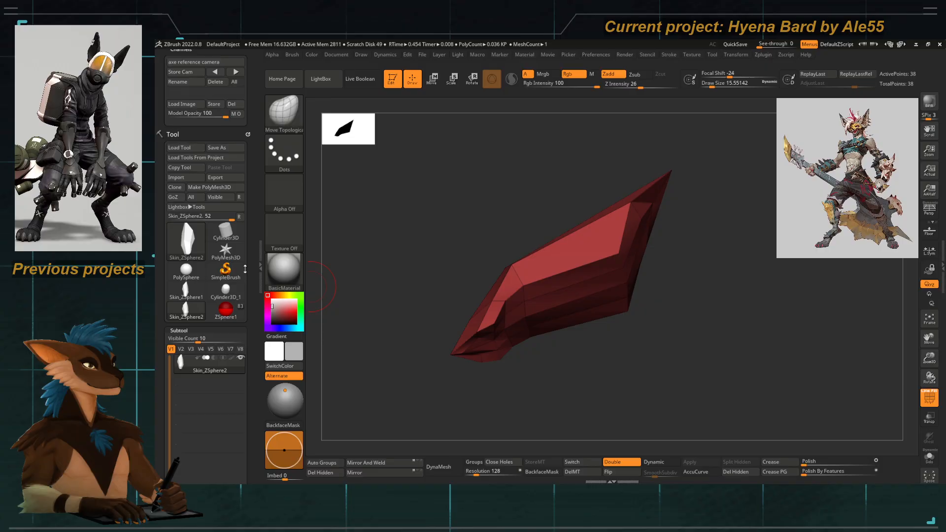
{"action": "left_click", "coordinate": [219, 319]}
{"action": "scroll", "coordinate": [221, 345], "scroll_direction": "down", "scroll_amount": 5}
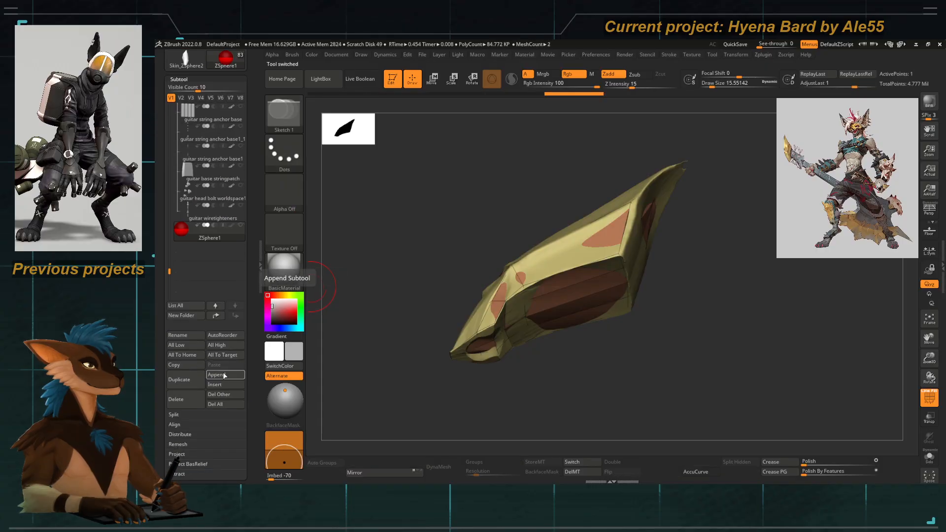
{"action": "left_click", "coordinate": [224, 376]}
{"action": "left_click", "coordinate": [347, 316]}
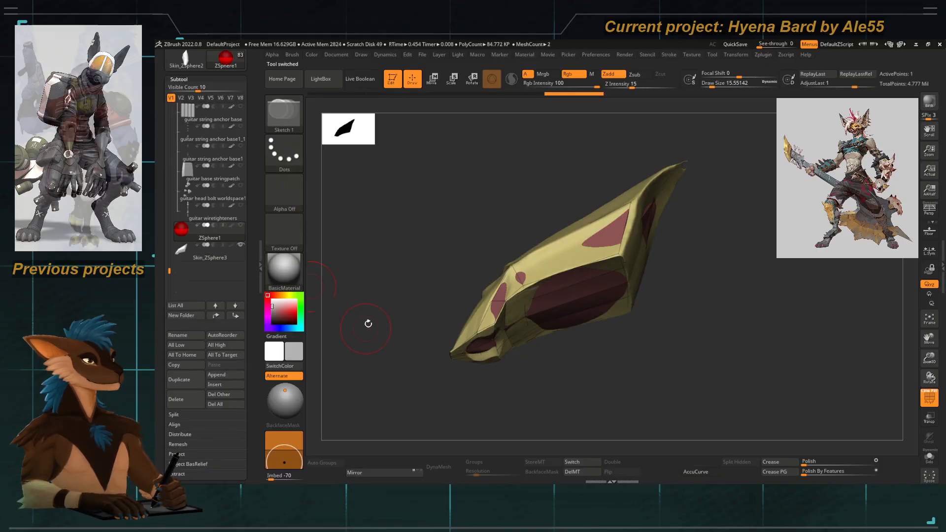
{"action": "left_click", "coordinate": [229, 254]}
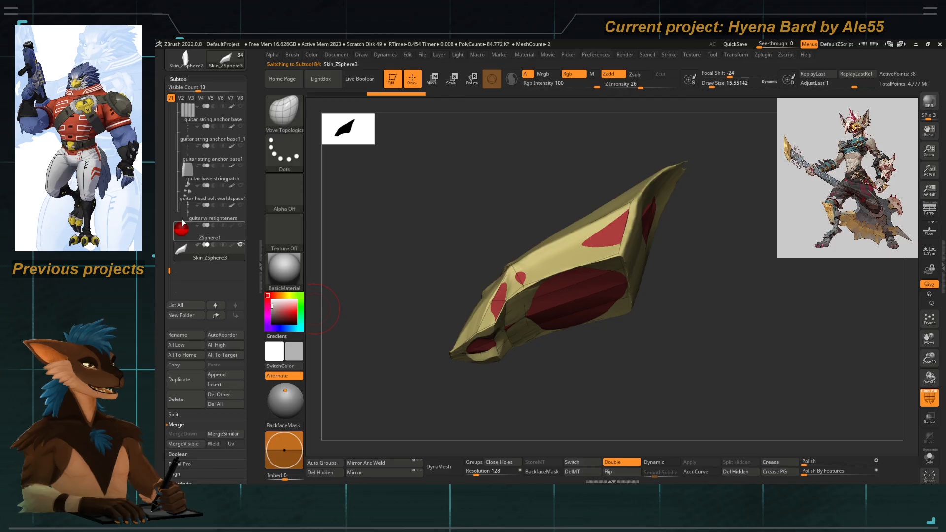
Show the guitar neck and guitar base subtools and hide the original guitar head metalpiece.
{"action": "left_click_drag", "start_coordinate": [169, 270], "coordinate": [169, 230]}
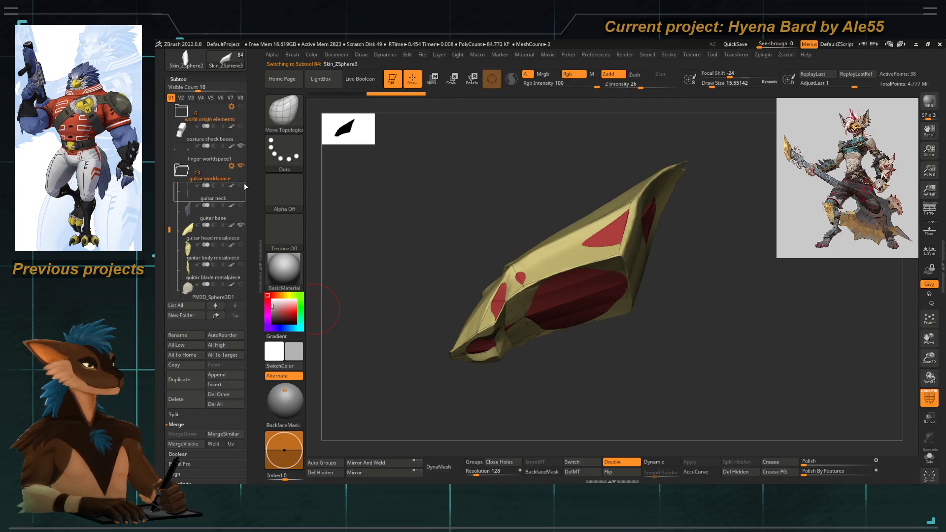
{"action": "left_click", "coordinate": [241, 206]}
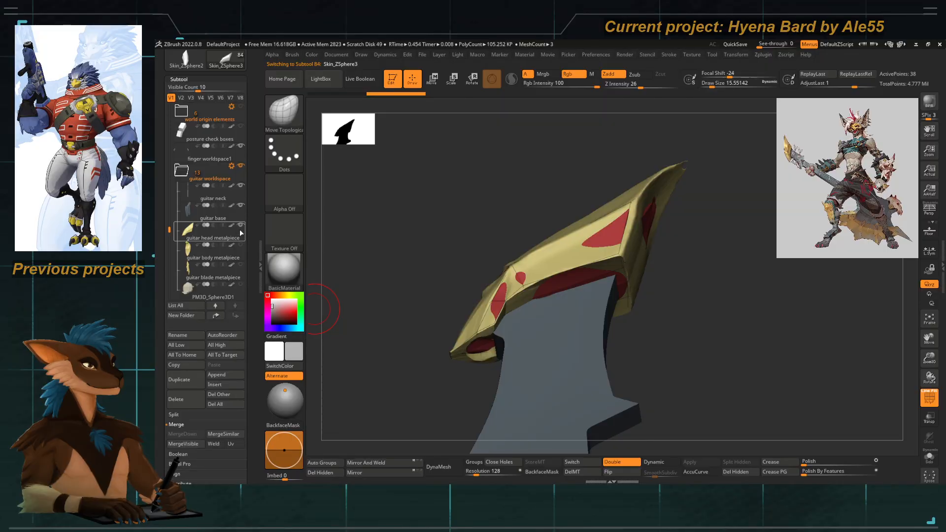
{"action": "left_click", "coordinate": [241, 225]}
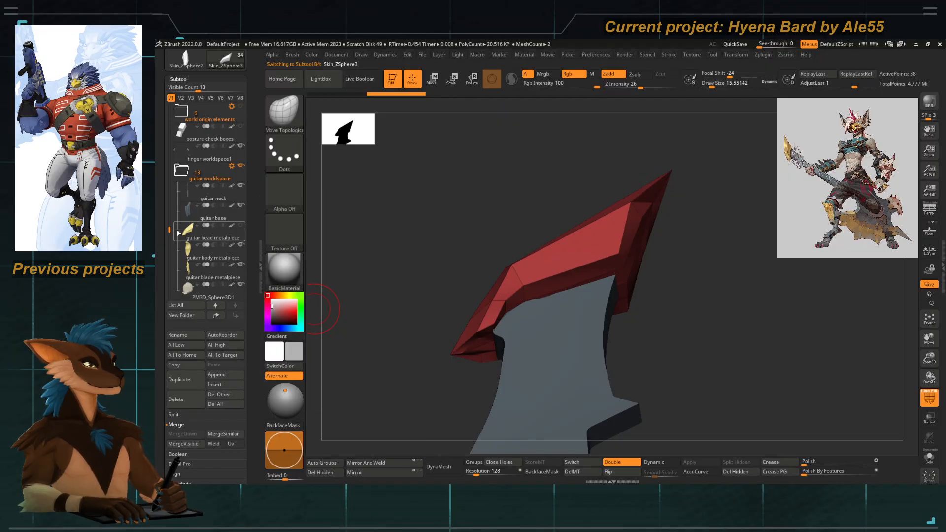
Show the guitar string anchor, stringpatch, head bolt and wiretightener subtools around the new head piece.
{"action": "left_click_drag", "start_coordinate": [169, 231], "coordinate": [170, 254]}
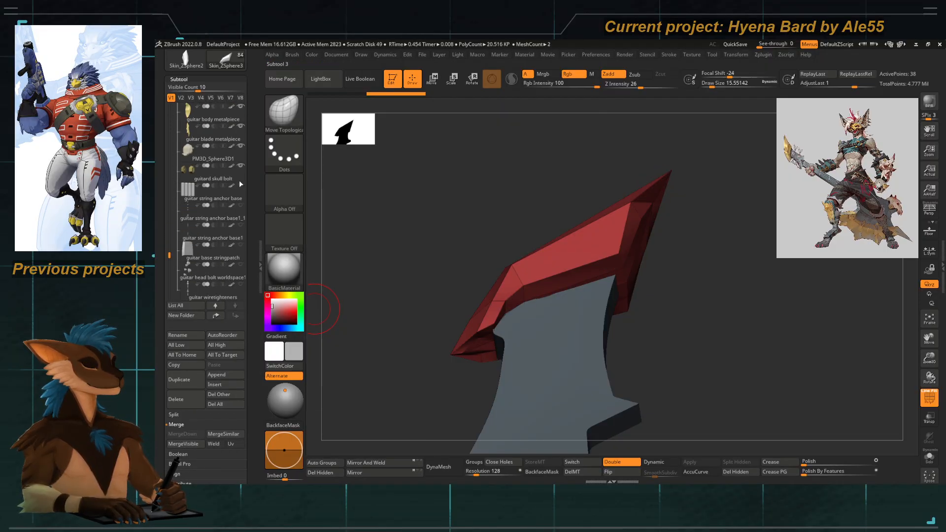
{"action": "left_click", "coordinate": [241, 225]}
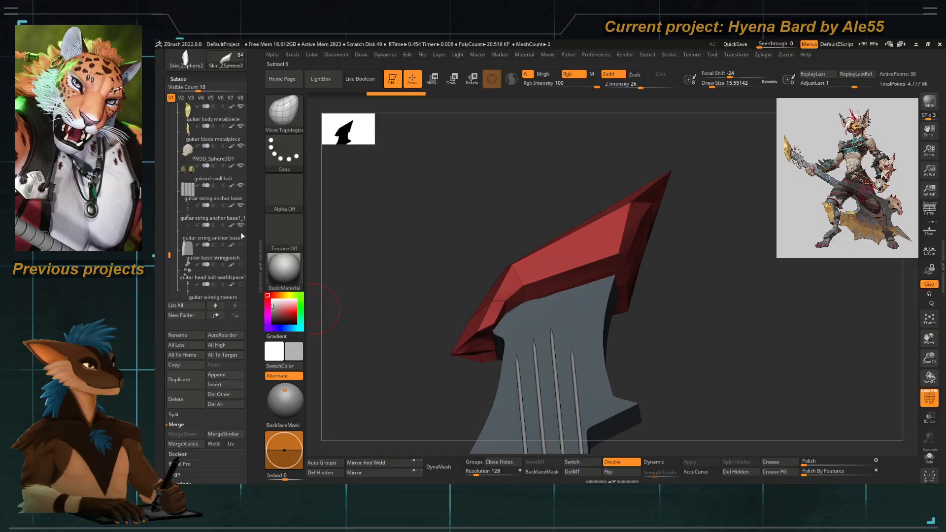
{"action": "left_click", "coordinate": [241, 265]}
{"action": "left_click", "coordinate": [241, 284]}
{"action": "left_click_drag", "start_coordinate": [170, 256], "coordinate": [170, 268]}
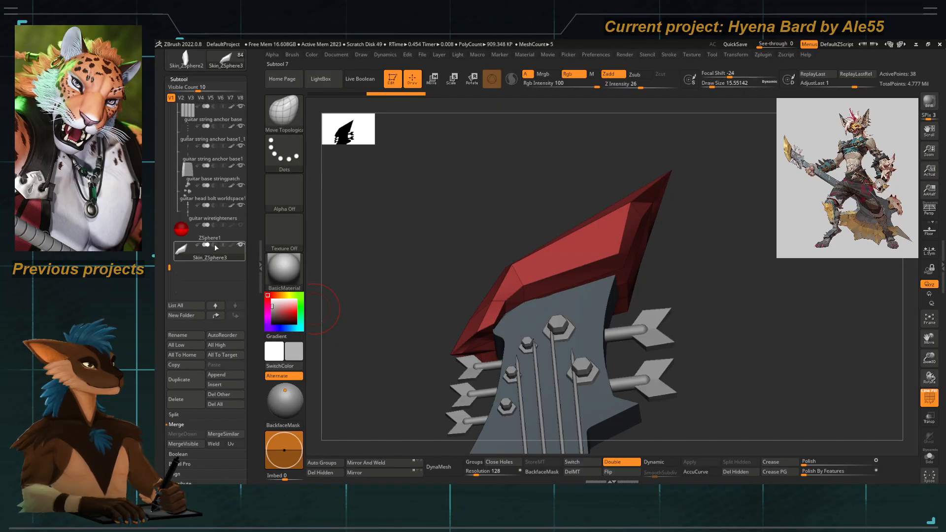
Turn off the polyframe display and fill the new head piece with the gold colour sampled from the guitar's other metal pieces.
{"action": "left_click_drag", "start_coordinate": [379, 261], "coordinate": [410, 326]}
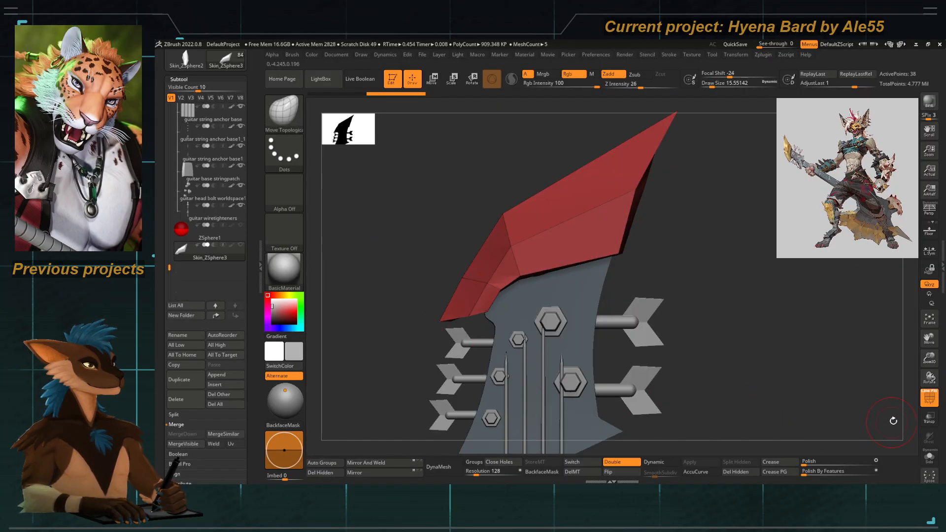
{"action": "left_click", "coordinate": [930, 398]}
{"action": "left_click_drag", "start_coordinate": [762, 340], "coordinate": [459, 223], "text": "alt"}
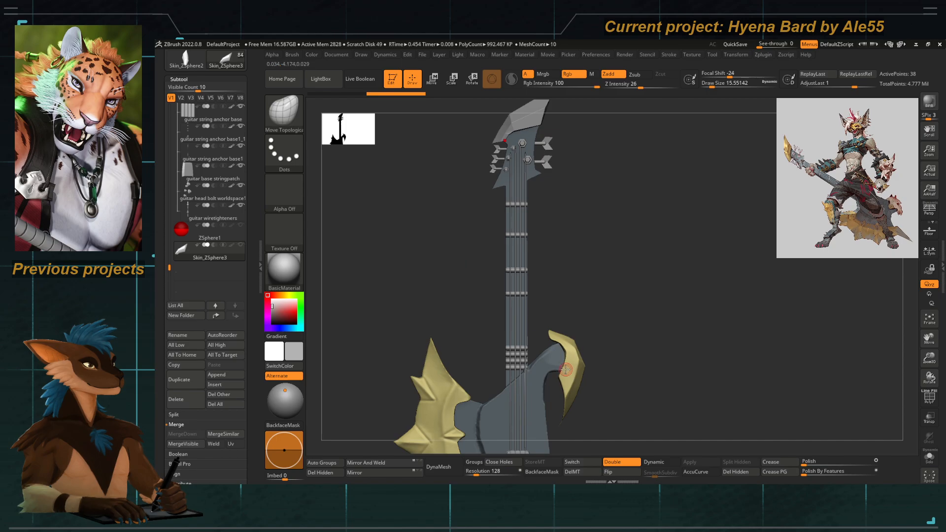
{"action": "key", "text": "c"}
{"action": "left_click_drag", "start_coordinate": [352, 119], "coordinate": [354, 180], "text": "alt"}
{"action": "left_click", "coordinate": [311, 55]}
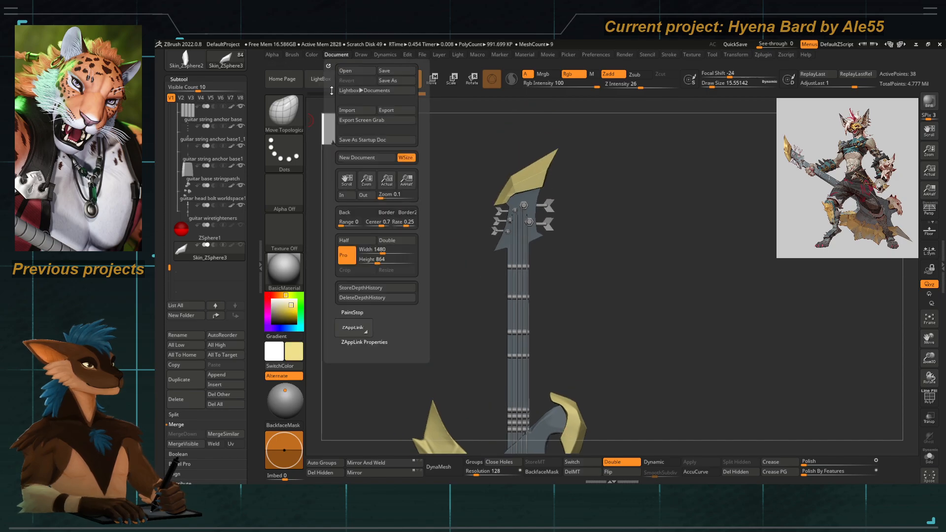
{"action": "left_click", "coordinate": [330, 233]}
Turn on dynamic subdivision for the new head piece and inspect its smoothed shape against the guitar head.
{"action": "left_click_drag", "start_coordinate": [467, 207], "coordinate": [462, 276], "text": "alt"}
{"action": "key", "text": "d"}
{"action": "mouse_move", "coordinate": [409, 225]}
{"action": "left_mouse_down"}
{"action": "mouse_move", "coordinate": [442, 228]}
{"action": "mouse_move", "coordinate": [437, 261]}
{"action": "mouse_move", "coordinate": [416, 249]}
{"action": "left_mouse_up"}
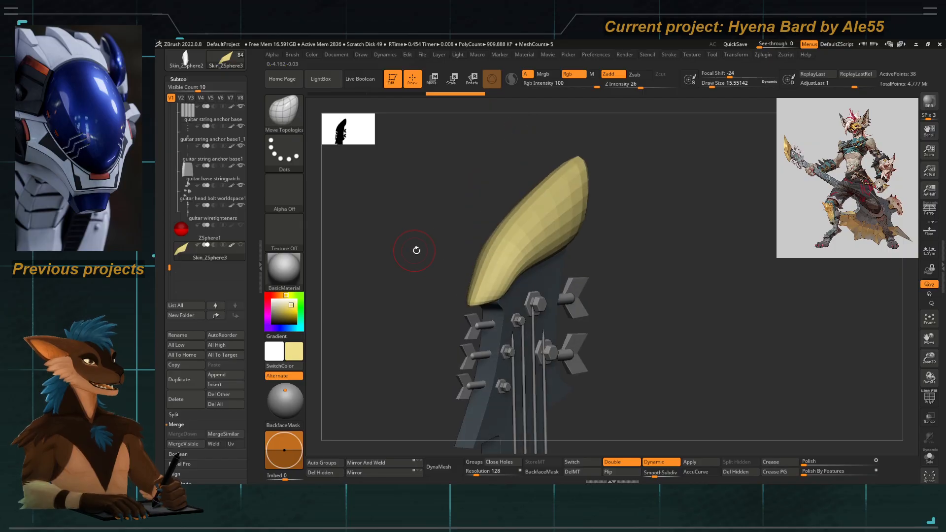
Crease the new head piece's sharp edges at a crease tolerance of 45 while dynamic subdivision is on.
{"action": "key", "text": "shift+d"}
{"action": "left_click", "coordinate": [927, 397]}
{"action": "key", "text": "d"}
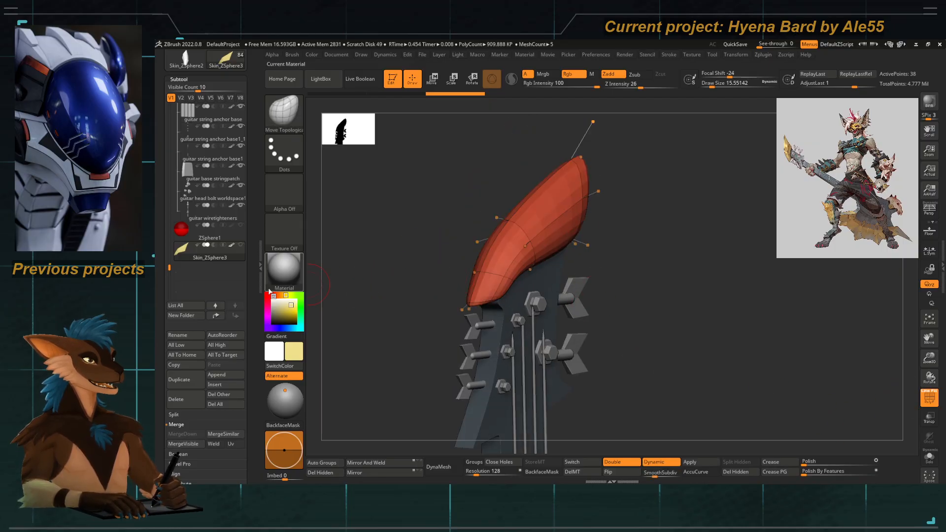
{"action": "scroll", "coordinate": [244, 247], "scroll_direction": "down", "scroll_amount": 5}
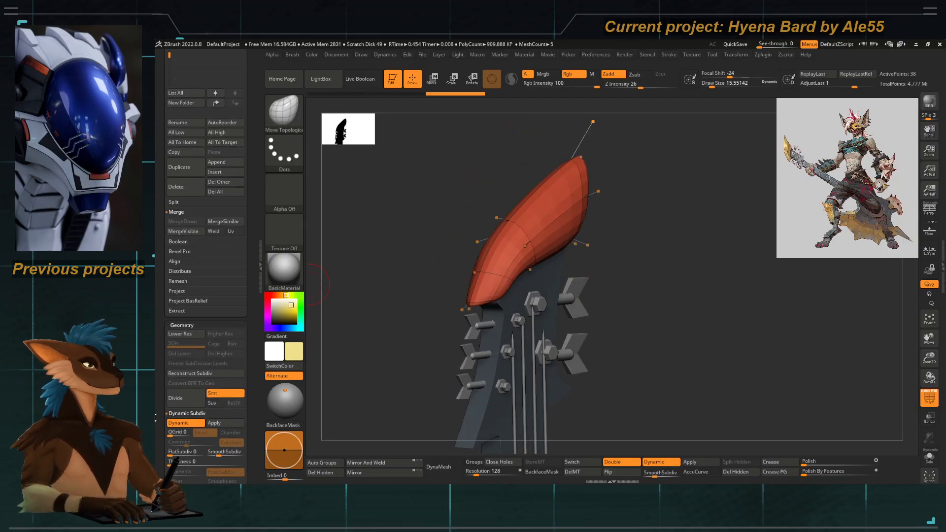
{"action": "scroll", "coordinate": [244, 248], "scroll_direction": "down", "scroll_amount": 5}
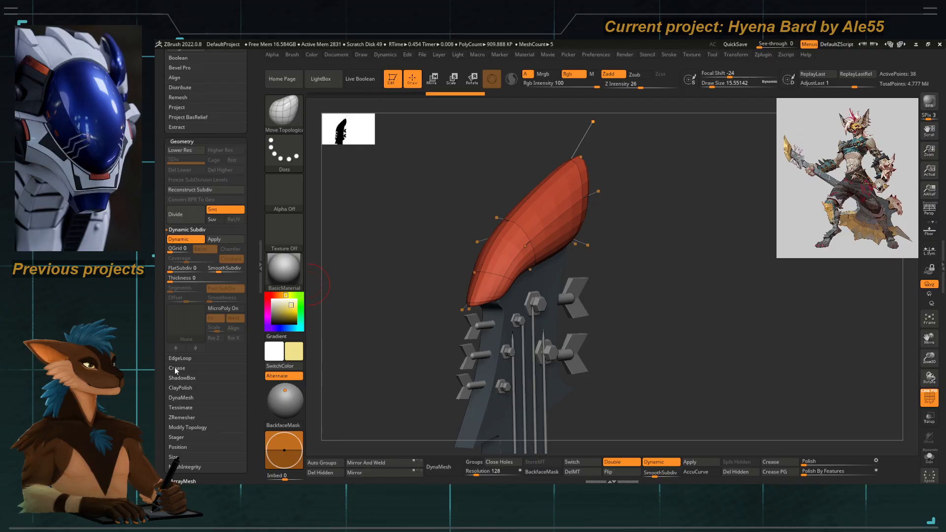
{"action": "left_click", "coordinate": [175, 369]}
{"action": "left_click", "coordinate": [182, 259]}
{"action": "left_click_drag", "start_coordinate": [413, 239], "coordinate": [393, 259], "text": "alt"}
{"action": "left_click_drag", "start_coordinate": [573, 230], "coordinate": [553, 248], "text": "alt"}
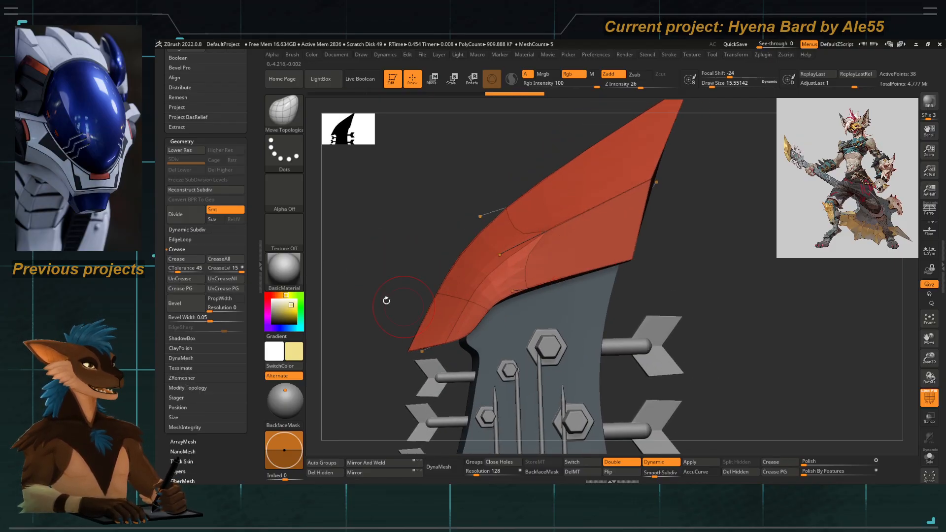
Switch to the ZModeler brush and set its edge action to Crease on single edges of the new head piece.
{"action": "left_click_drag", "start_coordinate": [355, 294], "coordinate": [385, 282]}
{"action": "key", "text": "b"}
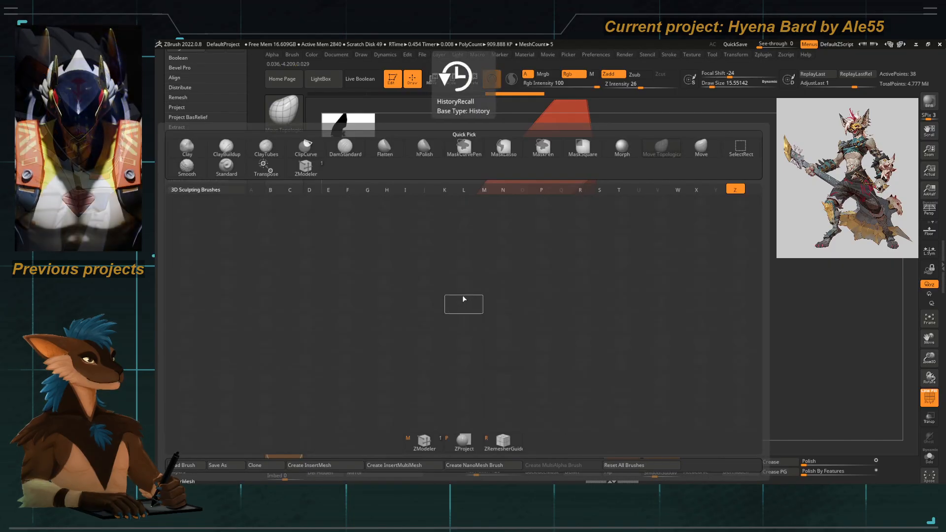
{"action": "key", "text": "z"}
{"action": "key", "text": "m"}
{"action": "key", "text": "space"}
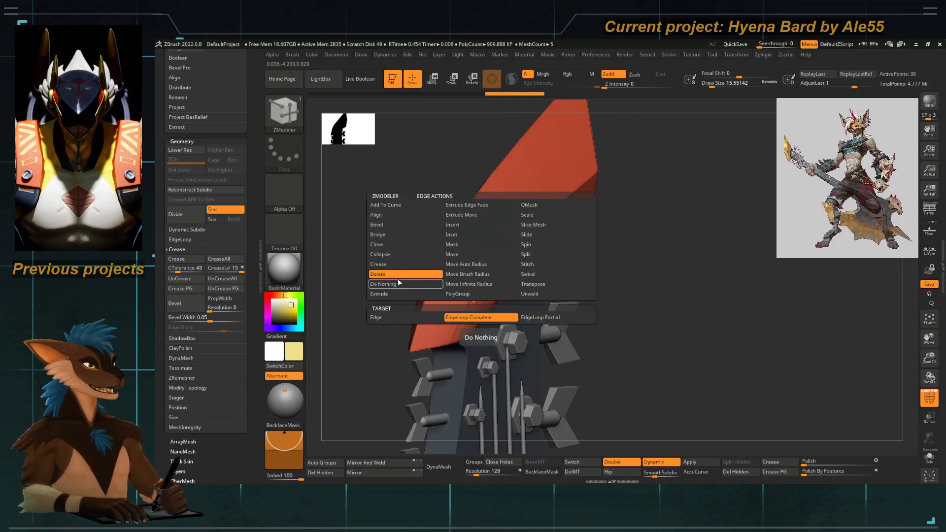
{"action": "left_click", "coordinate": [398, 265]}
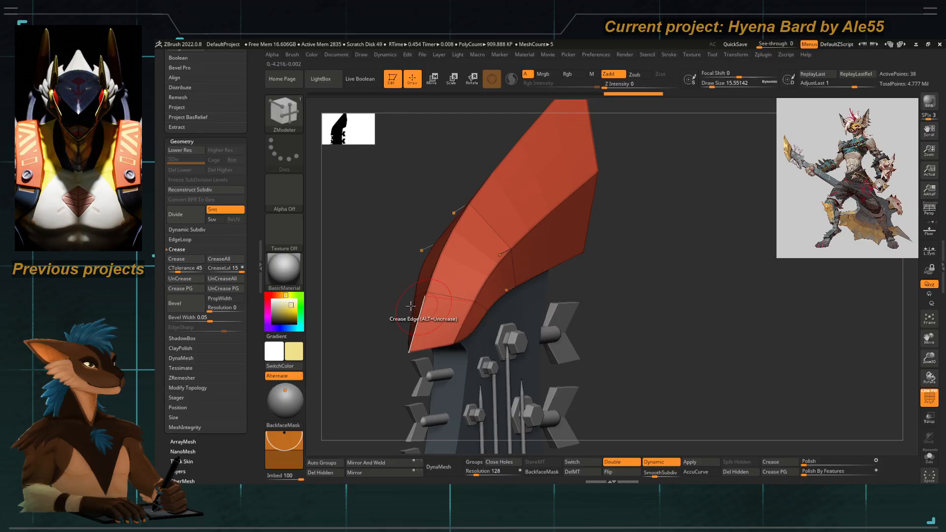
{"action": "left_click_drag", "start_coordinate": [397, 312], "coordinate": [394, 173]}
Isolate the new head piece to inspect its creased edges, then show the surrounding guitar parts with the polyframe off.
{"action": "left_click", "coordinate": [930, 457]}
{"action": "mouse_move", "coordinate": [386, 232]}
{"action": "left_mouse_down", "text": "alt"}
{"action": "mouse_move", "coordinate": [378, 205]}
{"action": "mouse_move", "coordinate": [379, 233]}
{"action": "left_mouse_up", "text": "alt"}
{"action": "left_click_drag", "start_coordinate": [421, 382], "coordinate": [435, 267]}
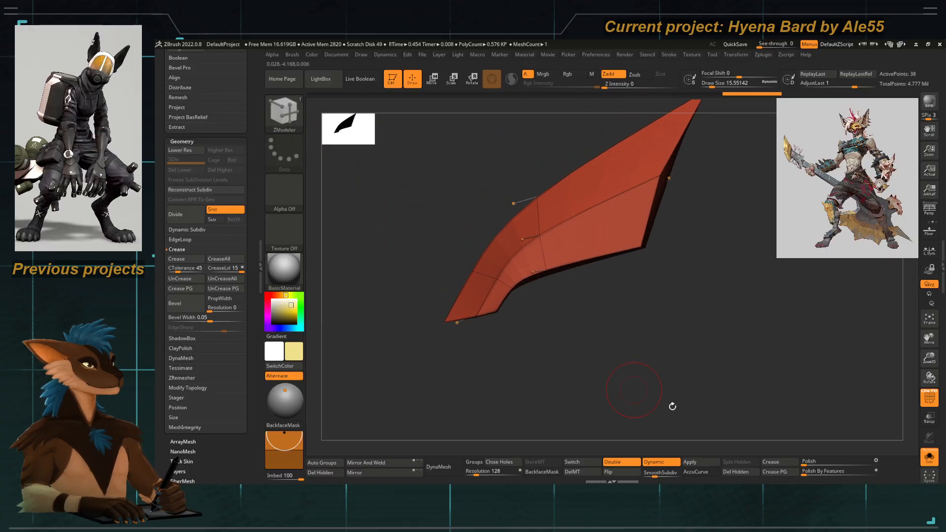
{"action": "left_click", "coordinate": [929, 456]}
{"action": "key", "text": "shift+f"}
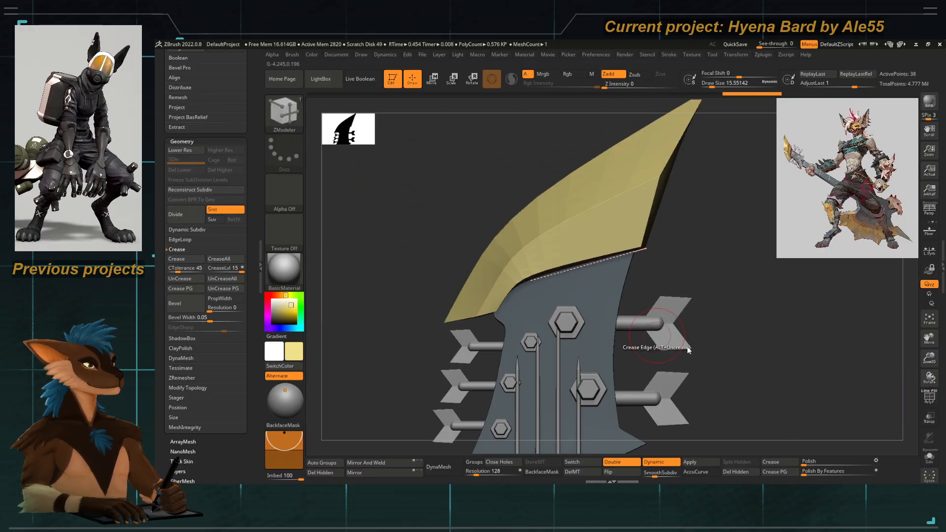
Pull the lower tip of the head piece slightly down with the Move Topological brush at a draw size of about 23.
{"action": "key", "text": "b"}
{"action": "key", "text": "m"}
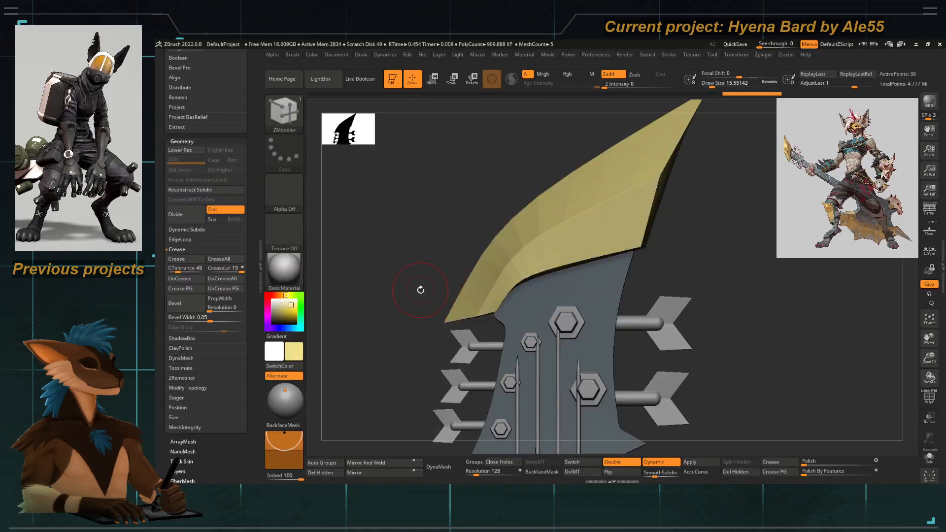
{"action": "key", "text": "b"}
{"action": "key", "text": "m"}
{"action": "key", "text": "t"}
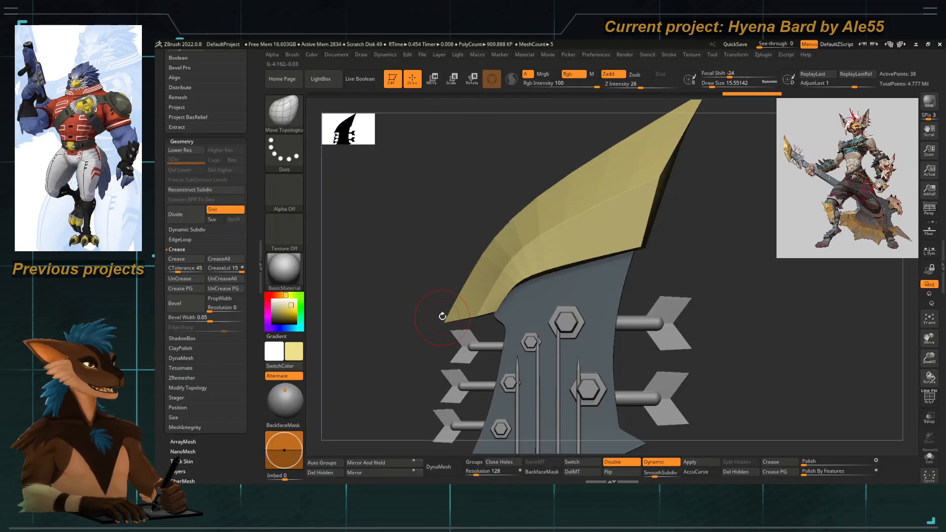
{"action": "key", "text": "space"}
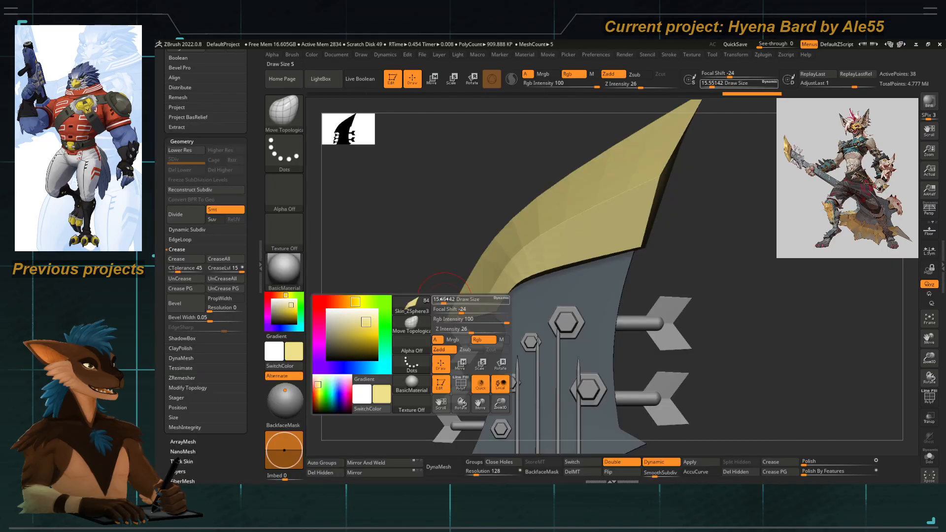
{"action": "left_click_drag", "start_coordinate": [448, 300], "coordinate": [440, 361]}
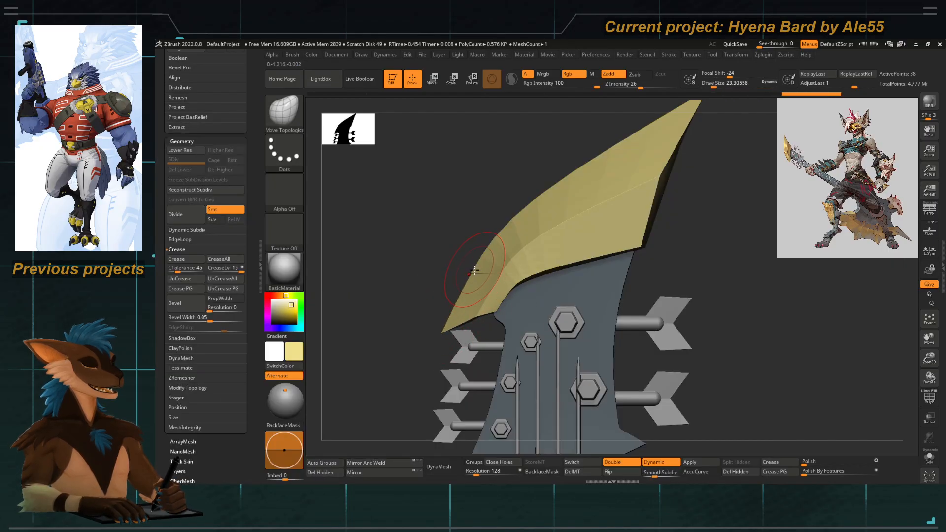
Round out the head piece's outer curve near the lower tip using a larger Move Topological brush.
{"action": "mouse_move", "coordinate": [402, 235]}
{"action": "left_mouse_down"}
{"action": "mouse_move", "coordinate": [367, 208]}
{"action": "mouse_move", "coordinate": [454, 283]}
{"action": "mouse_move", "coordinate": [450, 222]}
{"action": "mouse_move", "coordinate": [471, 238]}
{"action": "left_mouse_up"}
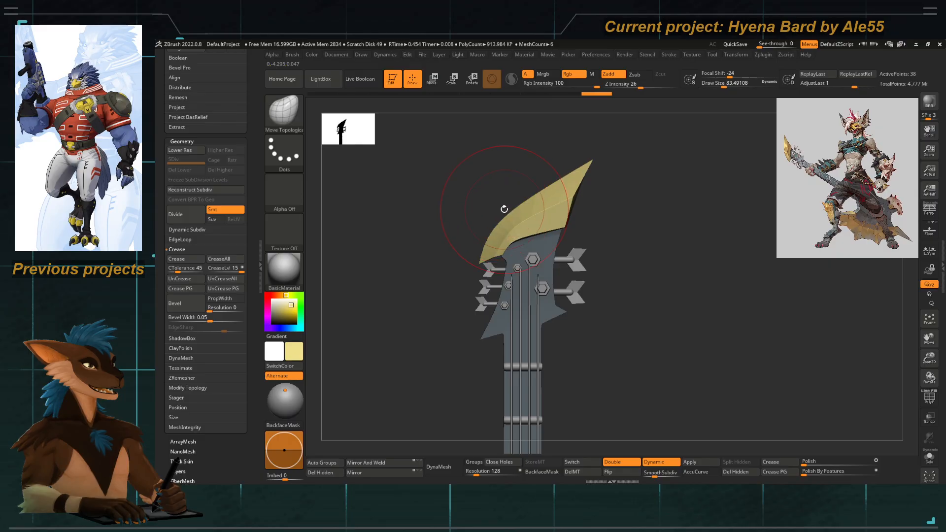
{"action": "key", "text": "shift"}
{"action": "left_click_drag", "start_coordinate": [500, 201], "coordinate": [491, 207]}
{"action": "key", "text": "space"}
{"action": "mouse_move", "coordinate": [465, 213]}
{"action": "left_mouse_down", "text": "alt"}
{"action": "mouse_move", "coordinate": [474, 249]}
{"action": "mouse_move", "coordinate": [516, 268]}
{"action": "mouse_move", "coordinate": [511, 277]}
{"action": "left_mouse_up", "text": "alt"}
{"action": "key", "text": "space"}
Crease the complete edge loop across the head piece's bend with ZModeler, checking it with dynamic subdivision on.
{"action": "left_click", "coordinate": [927, 398]}
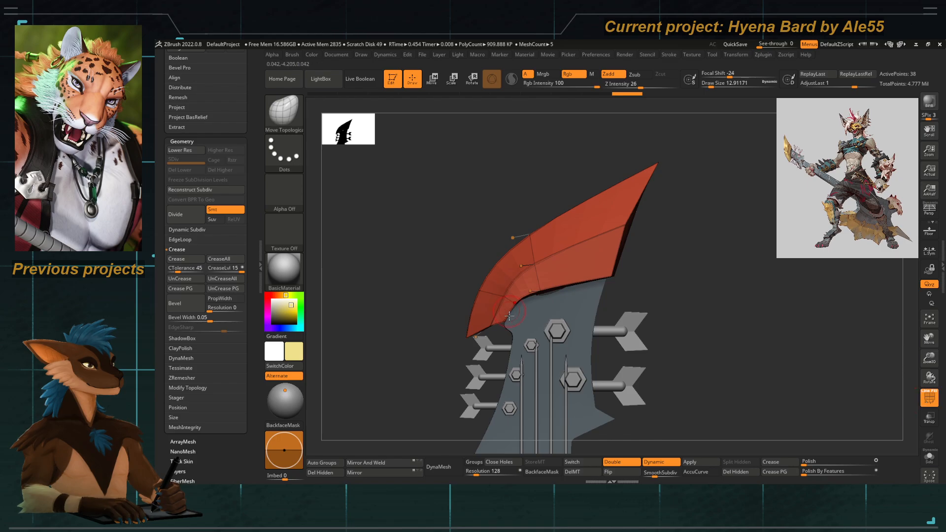
{"action": "key", "text": "shift+d"}
{"action": "left_click_drag", "start_coordinate": [513, 310], "coordinate": [528, 286], "text": "alt"}
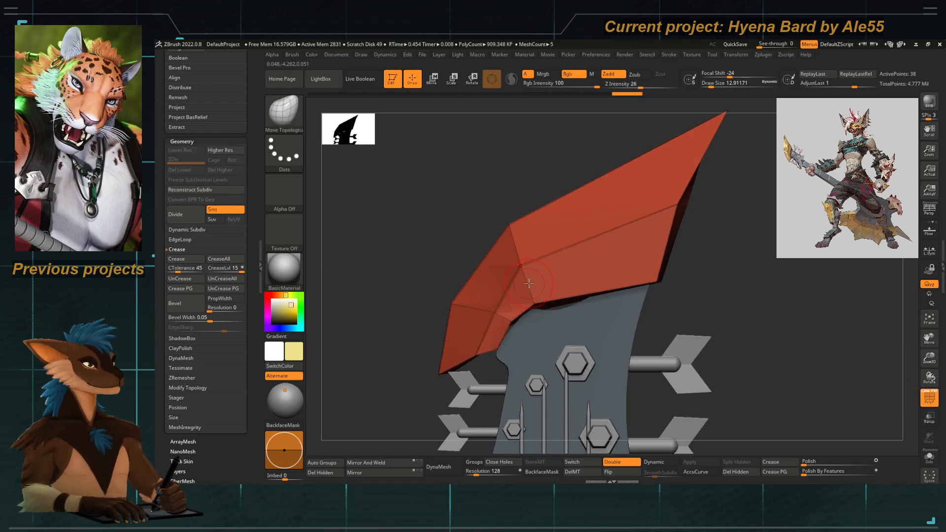
{"action": "key", "text": "b"}
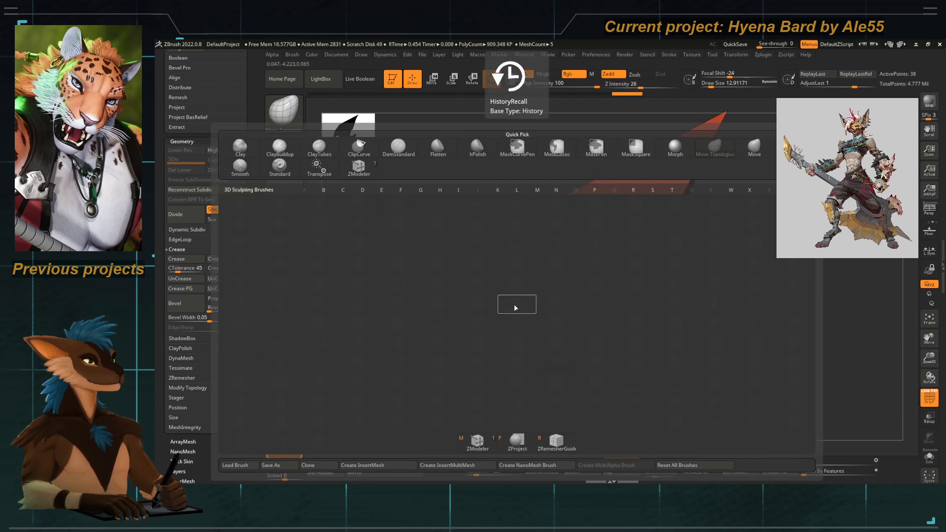
{"action": "key", "text": "m"}
{"action": "key", "text": "space"}
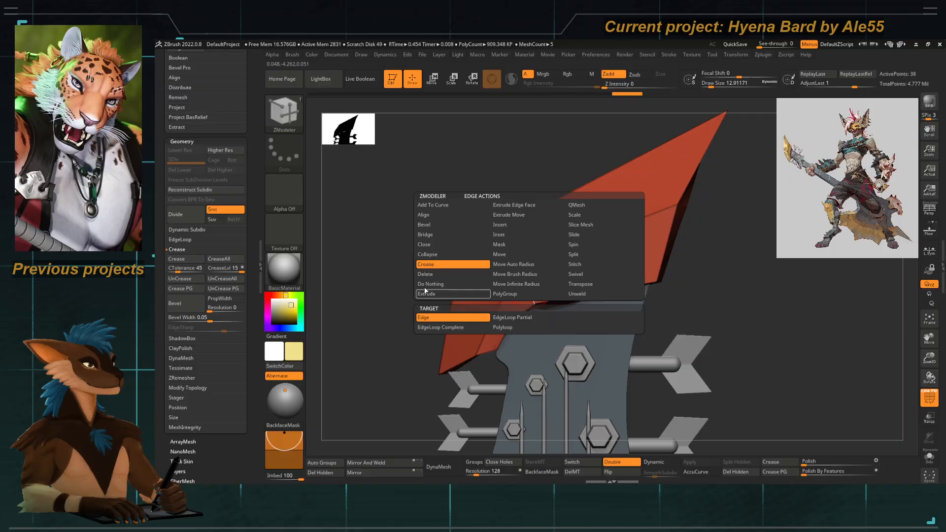
{"action": "left_click", "coordinate": [434, 328]}
{"action": "left_click", "coordinate": [527, 291]}
{"action": "key", "text": "d"}
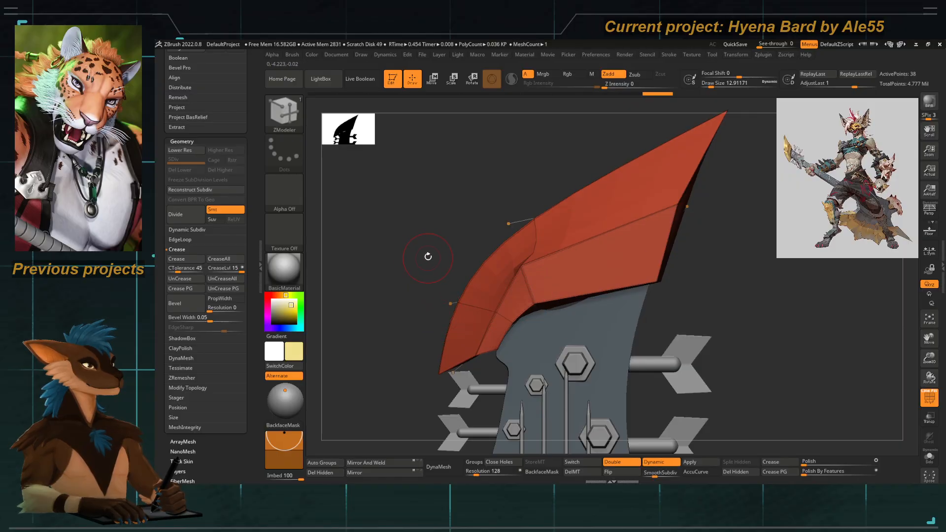
{"action": "left_click_drag", "start_coordinate": [427, 256], "coordinate": [444, 265]}
{"action": "left_click", "coordinate": [524, 239]}
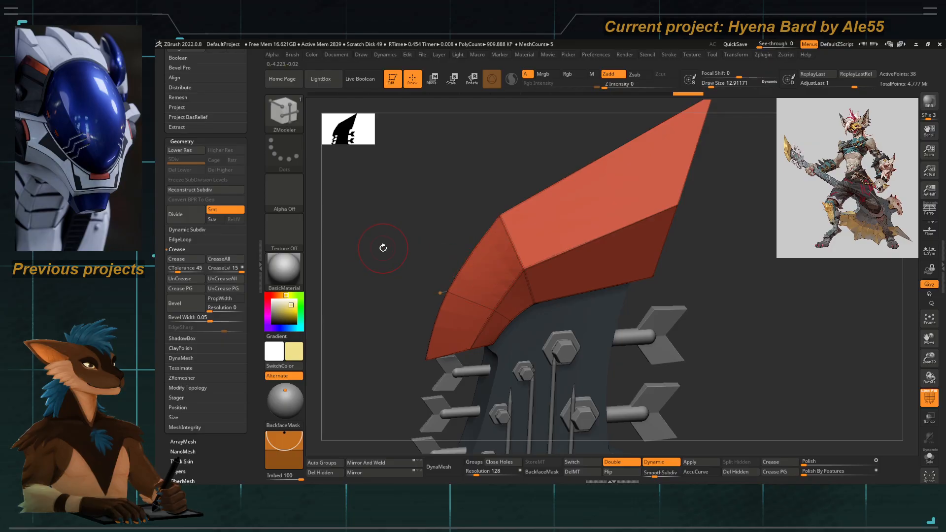
{"action": "left_click_drag", "start_coordinate": [370, 252], "coordinate": [409, 255]}
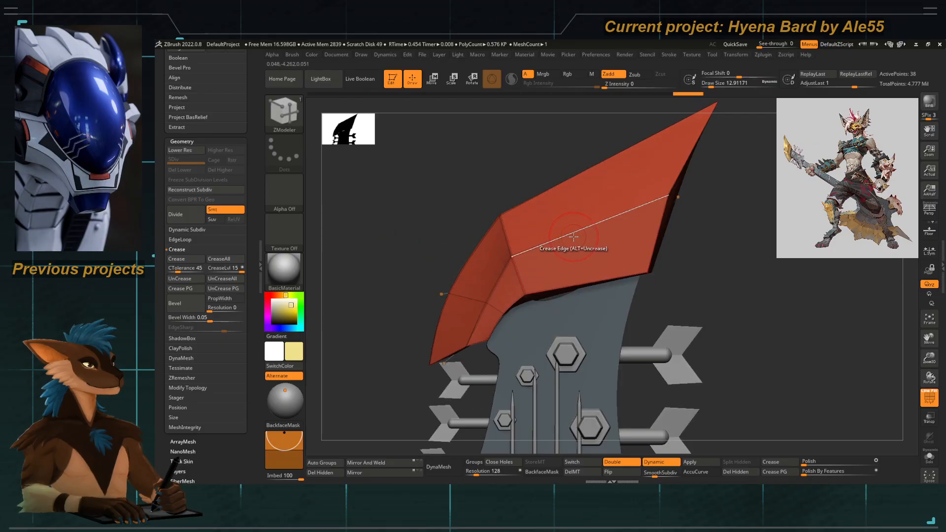
Insert two single edge loops across the long upper section of the head piece with ZModeler.
{"action": "key", "text": "space"}
{"action": "left_click", "coordinate": [551, 226]}
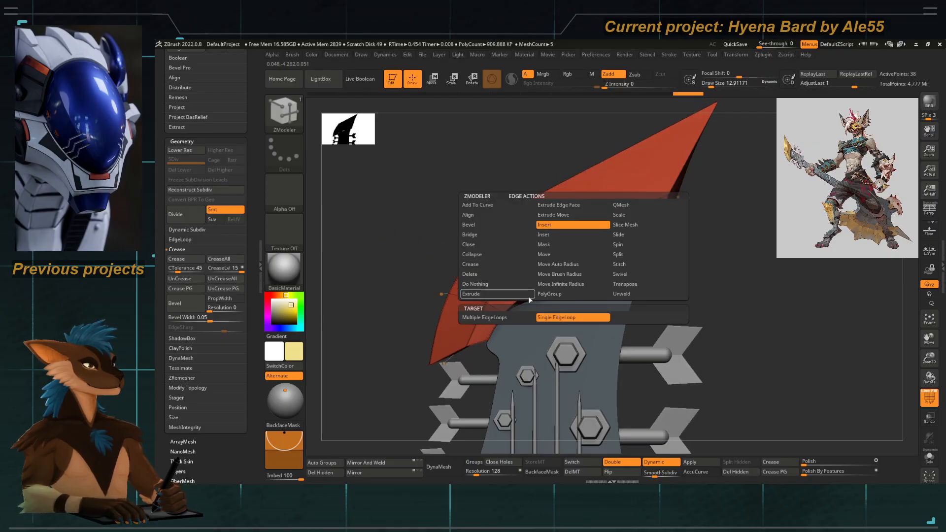
{"action": "left_click", "coordinate": [549, 237]}
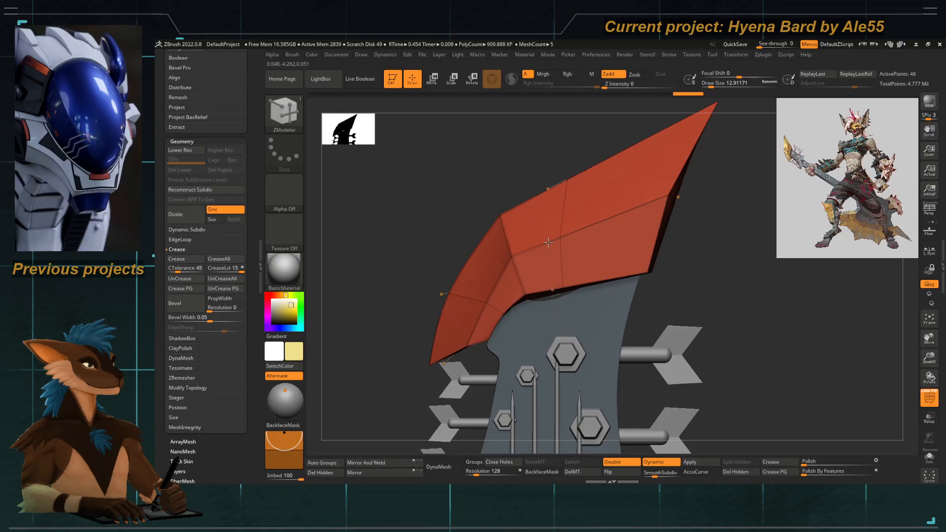
{"action": "left_click", "coordinate": [618, 215]}
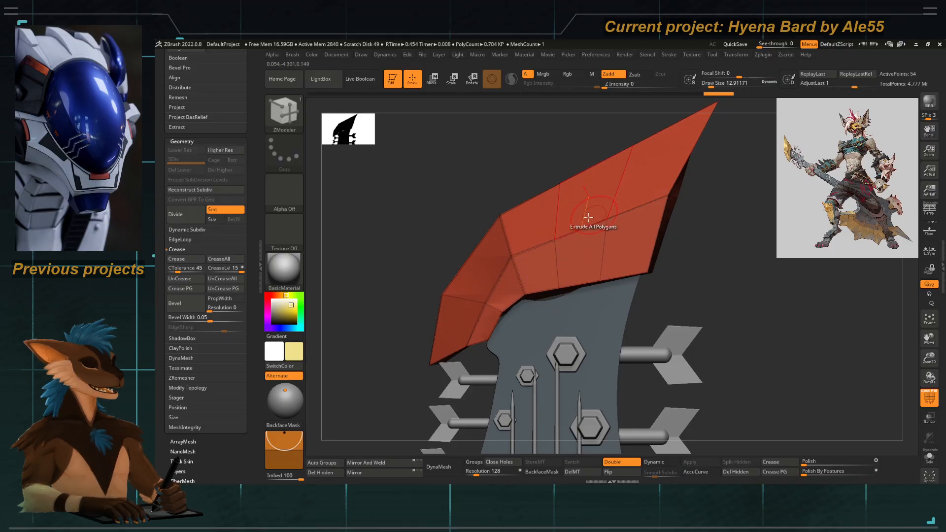
{"action": "key", "text": "d"}
Reshape the head piece's outer edge into a smoother arc along the new loops with the Move Topological brush.
{"action": "key", "text": "b"}
{"action": "key", "text": "m"}
{"action": "key", "text": "t"}
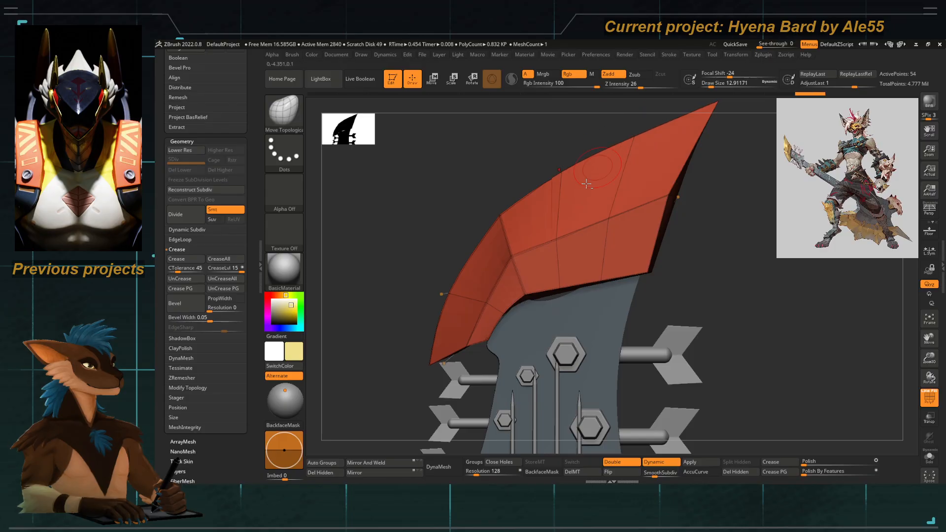
{"action": "right_click_drag", "start_coordinate": [586, 183], "coordinate": [516, 240], "text": "alt"}
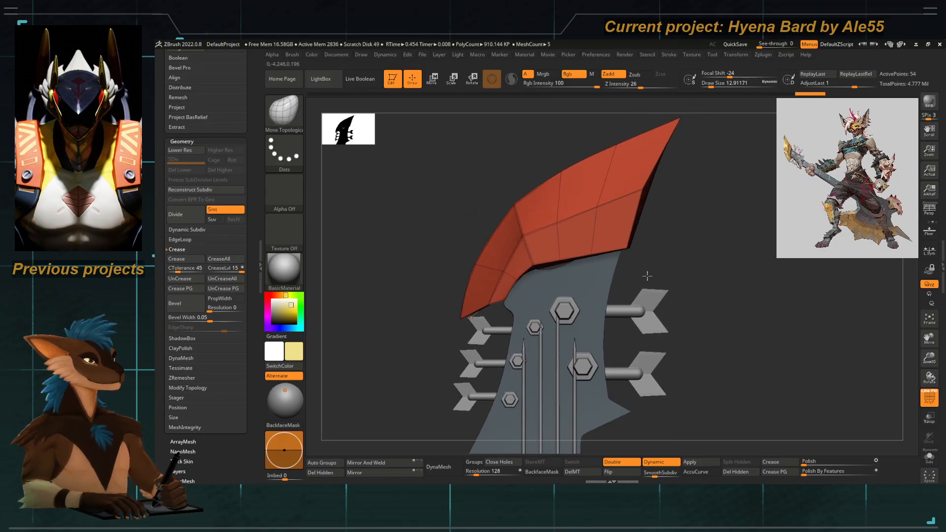
{"action": "right_click_drag", "start_coordinate": [646, 274], "coordinate": [430, 213]}
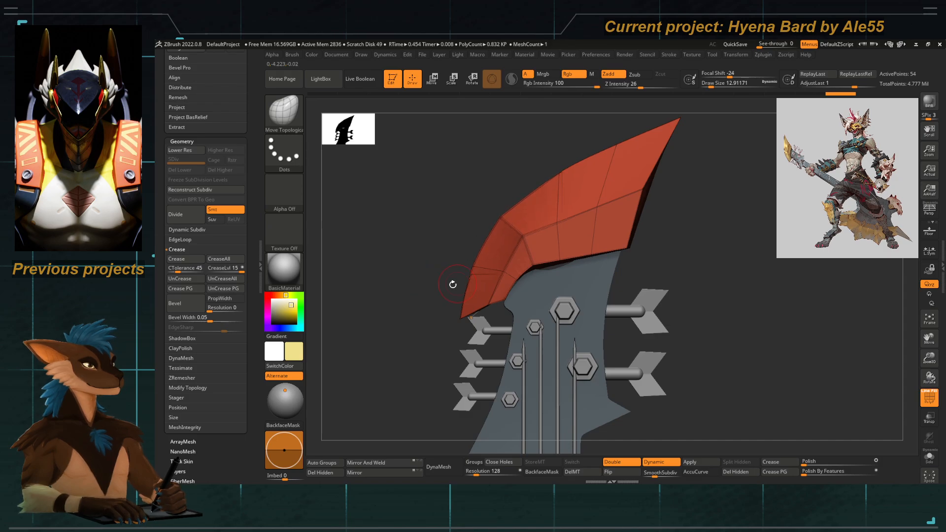
{"action": "mouse_move", "coordinate": [459, 292]}
{"action": "left_mouse_down", "text": "alt"}
{"action": "mouse_move", "coordinate": [494, 247]}
{"action": "mouse_move", "coordinate": [507, 268]}
{"action": "mouse_move", "coordinate": [513, 213]}
{"action": "mouse_move", "coordinate": [532, 255]}
{"action": "mouse_move", "coordinate": [493, 267]}
{"action": "mouse_move", "coordinate": [511, 271]}
{"action": "mouse_move", "coordinate": [557, 241]}
{"action": "left_mouse_up", "text": "alt"}
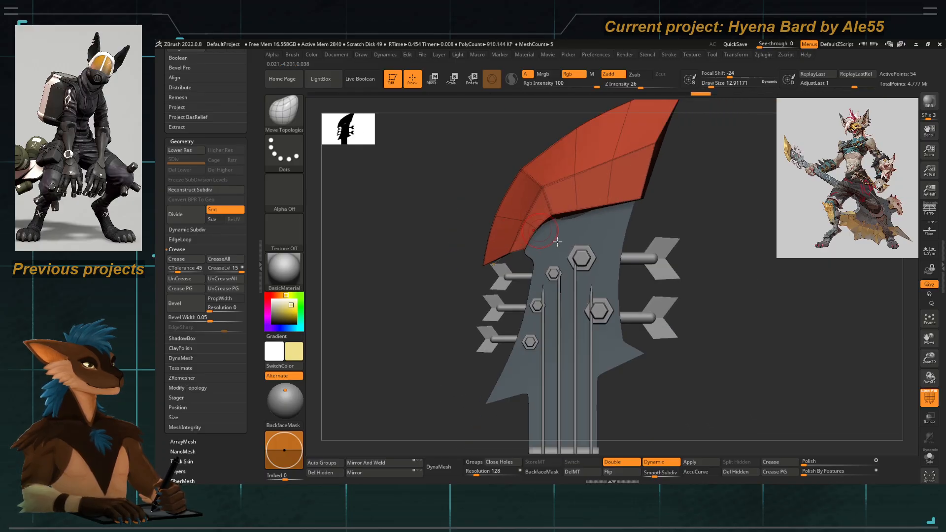
Select the guitar neck, make the Skin_ZSphere3 head piece visible and compare both with the polyframe off.
{"action": "left_click", "coordinate": [565, 237], "text": "alt"}
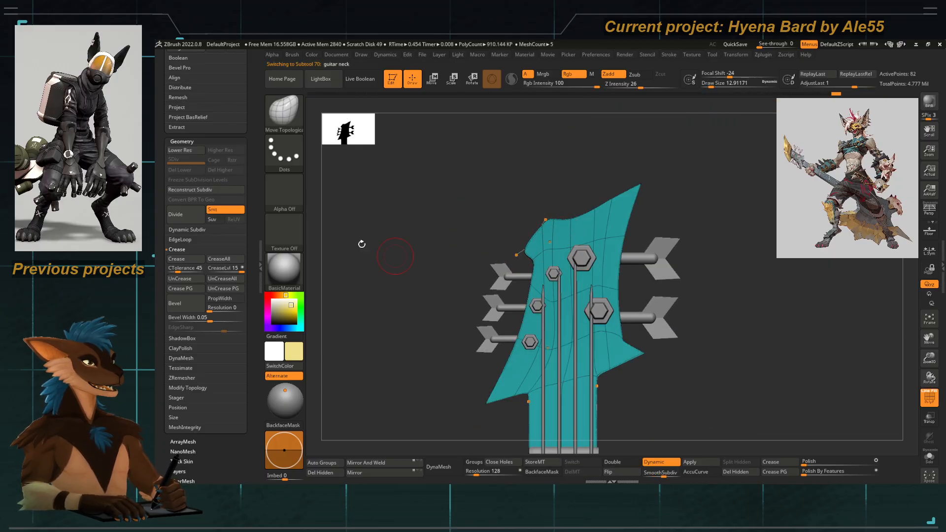
{"action": "scroll", "coordinate": [226, 179], "scroll_direction": "up", "scroll_amount": 5}
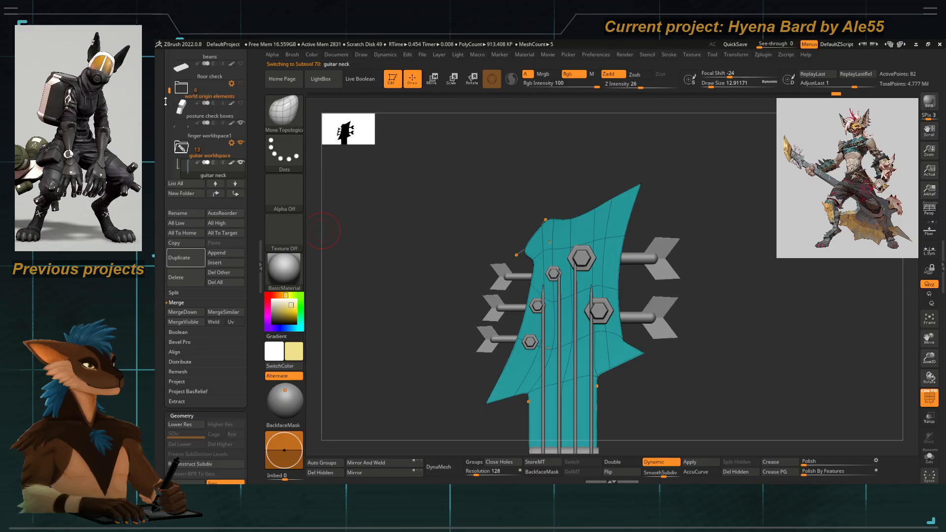
{"action": "left_click_drag", "start_coordinate": [166, 101], "coordinate": [173, 148]}
{"action": "left_click", "coordinate": [241, 124]}
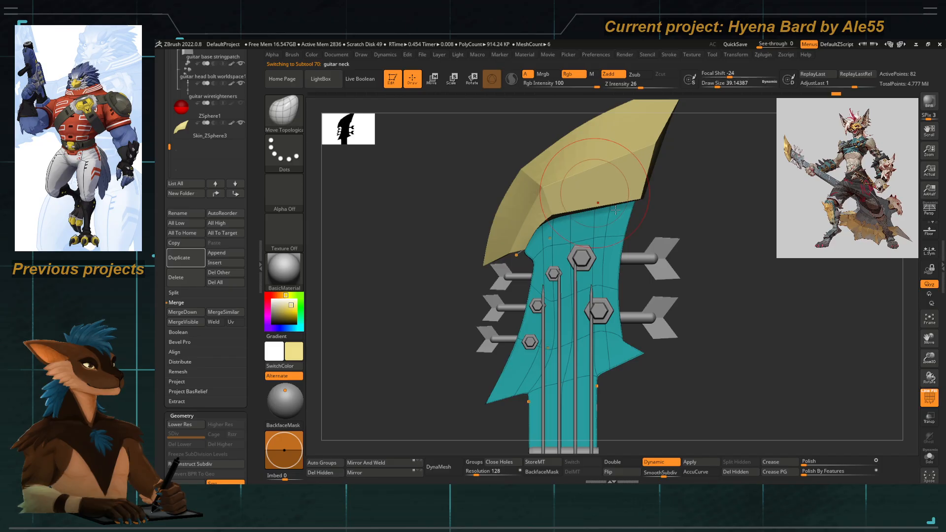
{"action": "left_click", "coordinate": [924, 397]}
{"action": "mouse_move", "coordinate": [456, 306]}
{"action": "left_mouse_down", "text": "alt"}
{"action": "mouse_move", "coordinate": [444, 243]}
{"action": "mouse_move", "coordinate": [411, 304]}
{"action": "left_mouse_up", "text": "alt"}
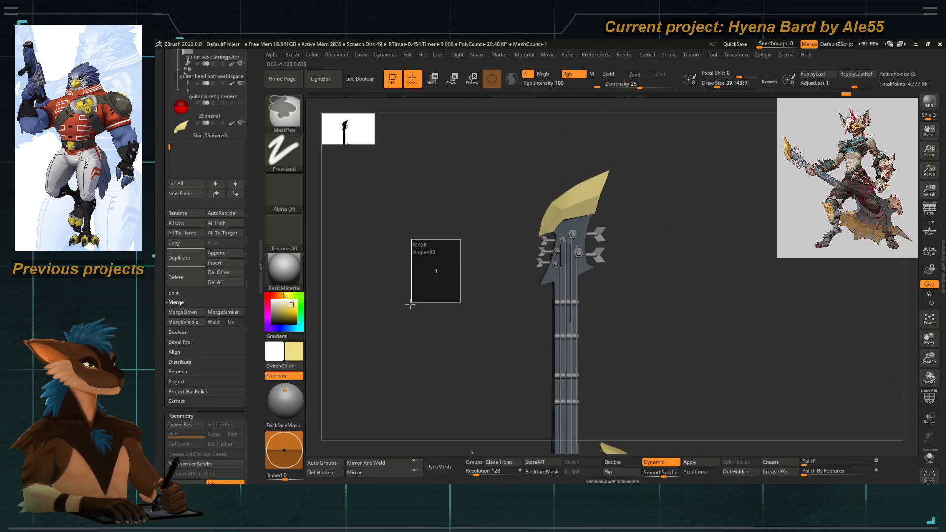
{"action": "left_click_drag", "start_coordinate": [451, 251], "coordinate": [507, 251], "text": "alt"}
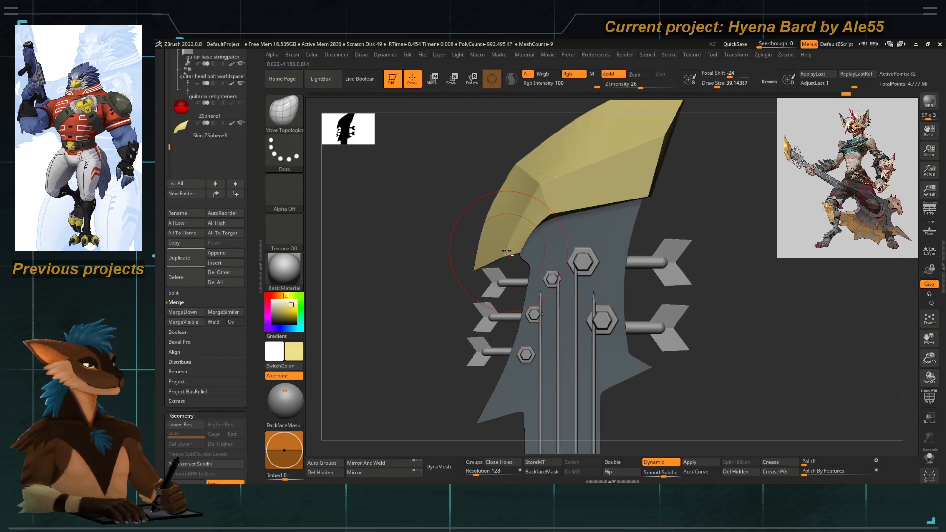
Reselect the Skin_ZSphere3 head piece and smooth its outer curve around the bend.
{"action": "left_click", "coordinate": [506, 224], "text": "alt"}
{"action": "key", "text": "b"}
{"action": "key", "text": "Escape"}
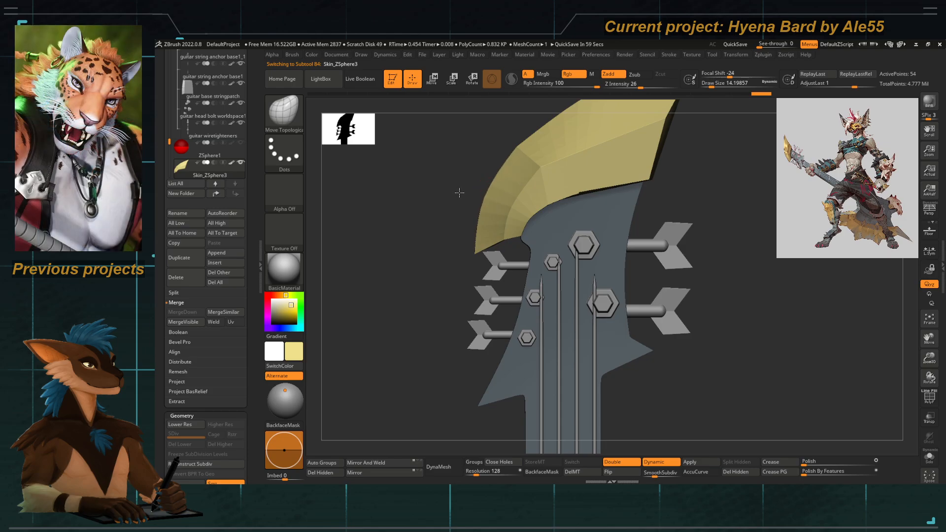
{"action": "left_click_drag", "start_coordinate": [466, 190], "coordinate": [532, 166], "text": "alt"}
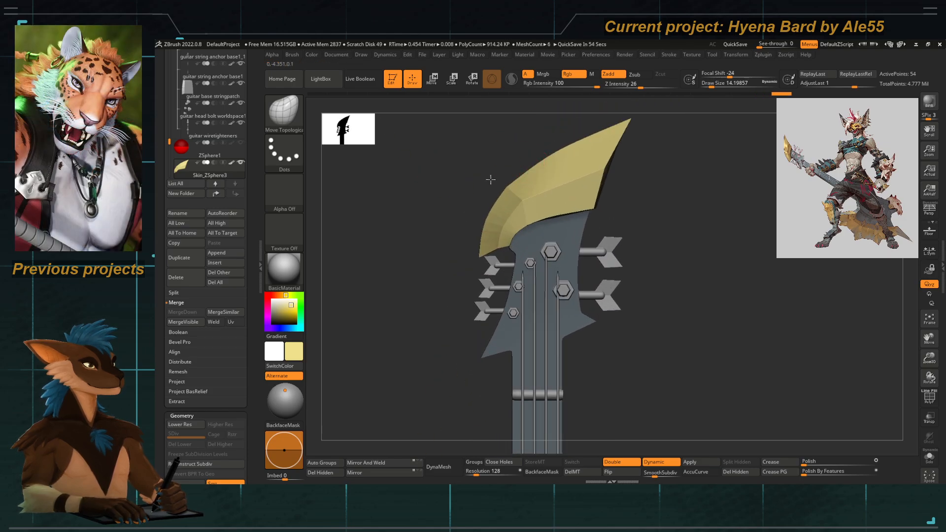
Refine the head piece's curved outline with Move Topological, checking its polyframe and its fit against the whole guitar.
{"action": "left_click_drag", "start_coordinate": [506, 182], "coordinate": [403, 130]}
{"action": "left_click_drag", "start_coordinate": [452, 190], "coordinate": [515, 192]}
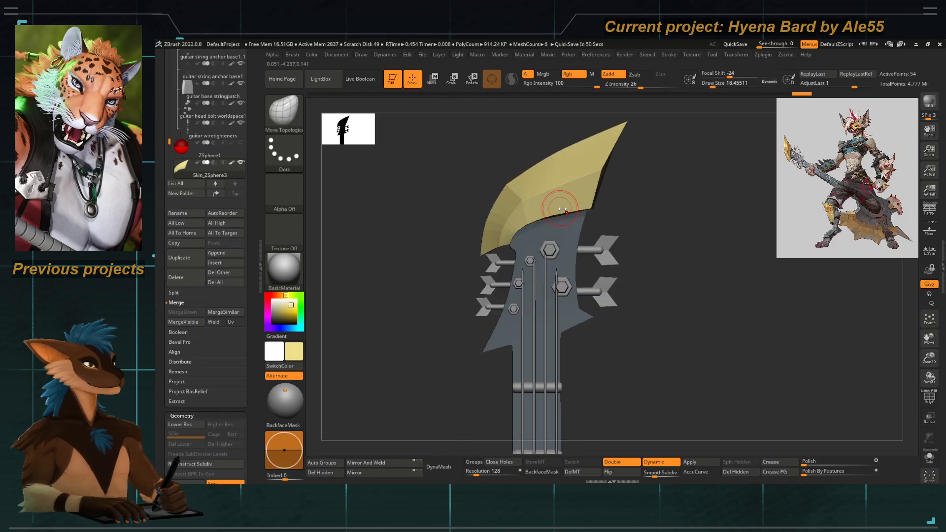
{"action": "left_click", "coordinate": [920, 398]}
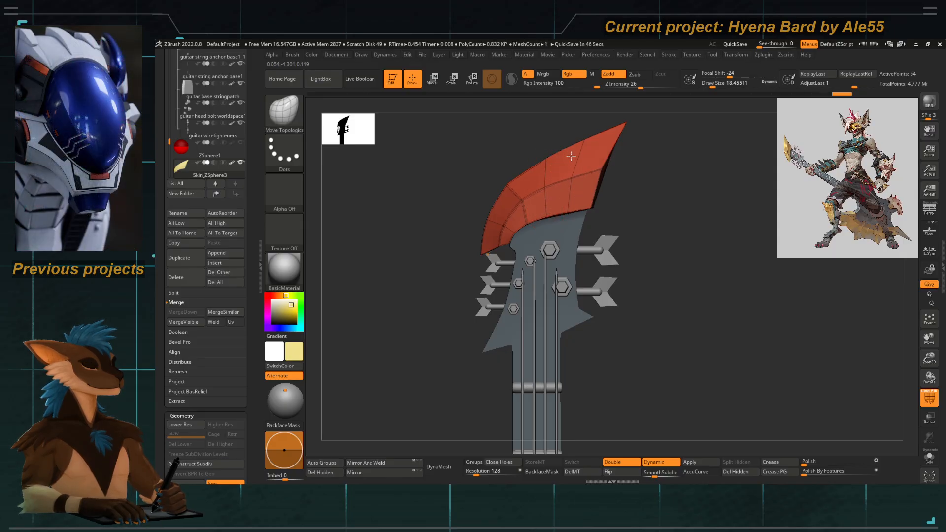
{"action": "left_click", "coordinate": [930, 398]}
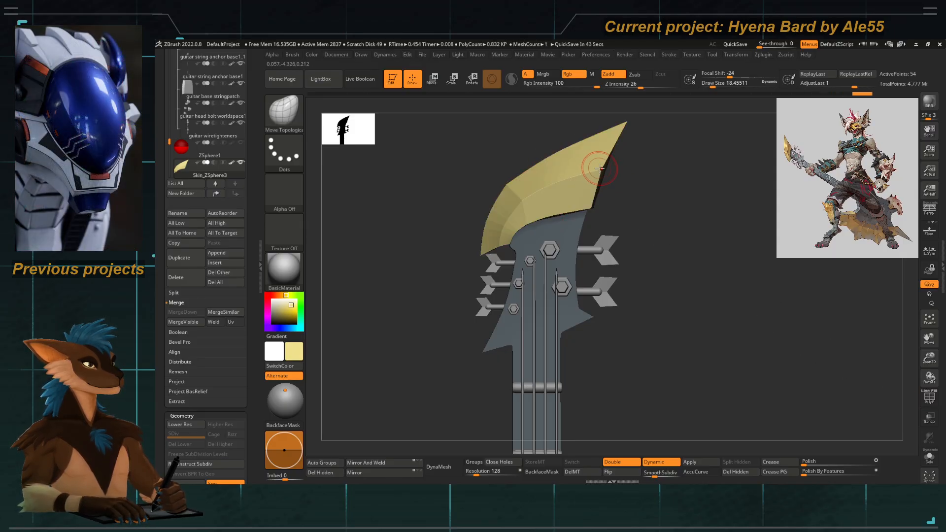
{"action": "left_click_drag", "start_coordinate": [629, 174], "coordinate": [630, 173]}
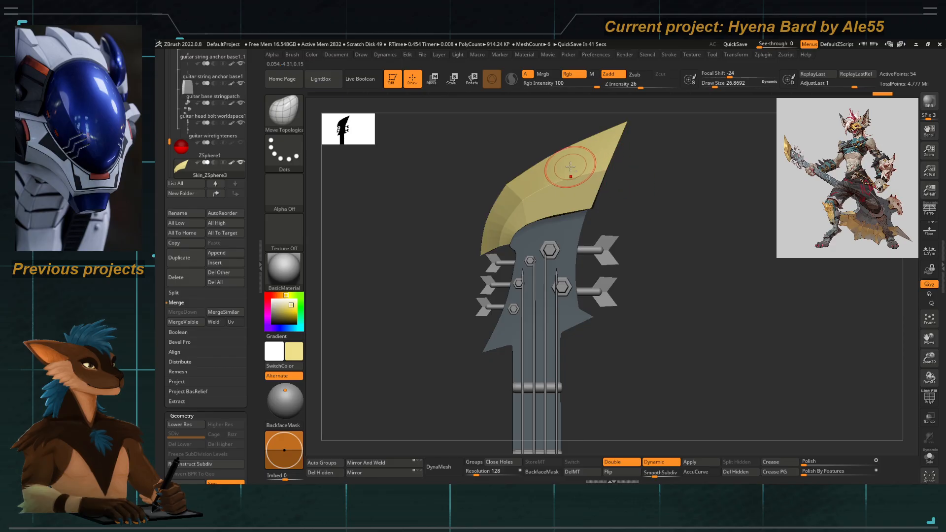
{"action": "right_click_drag", "start_coordinate": [571, 168], "coordinate": [558, 203], "text": "alt"}
{"action": "left_click_drag", "start_coordinate": [538, 191], "coordinate": [524, 183]}
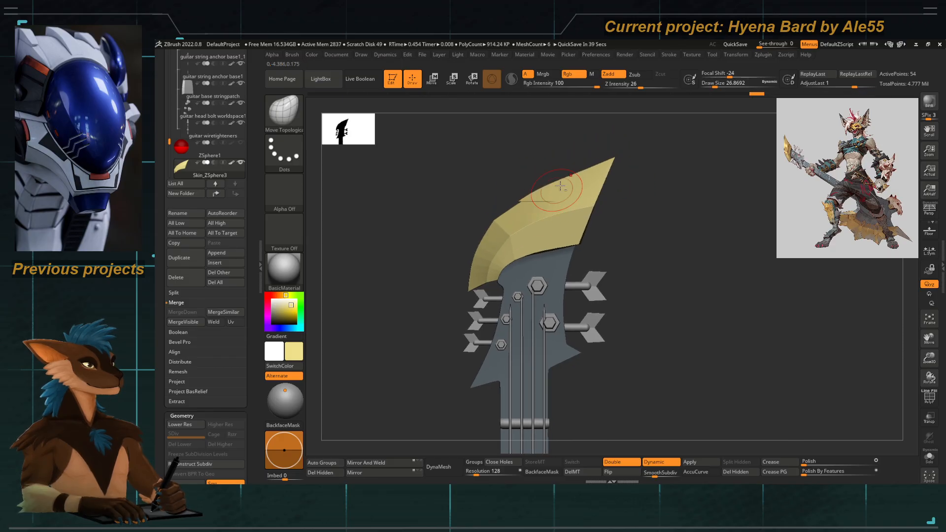
{"action": "mouse_move", "coordinate": [569, 175]}
{"action": "right_mouse_down", "text": "ctrl"}
{"action": "mouse_move", "coordinate": [476, 154]}
{"action": "mouse_move", "coordinate": [438, 168]}
{"action": "right_mouse_up", "text": "ctrl"}
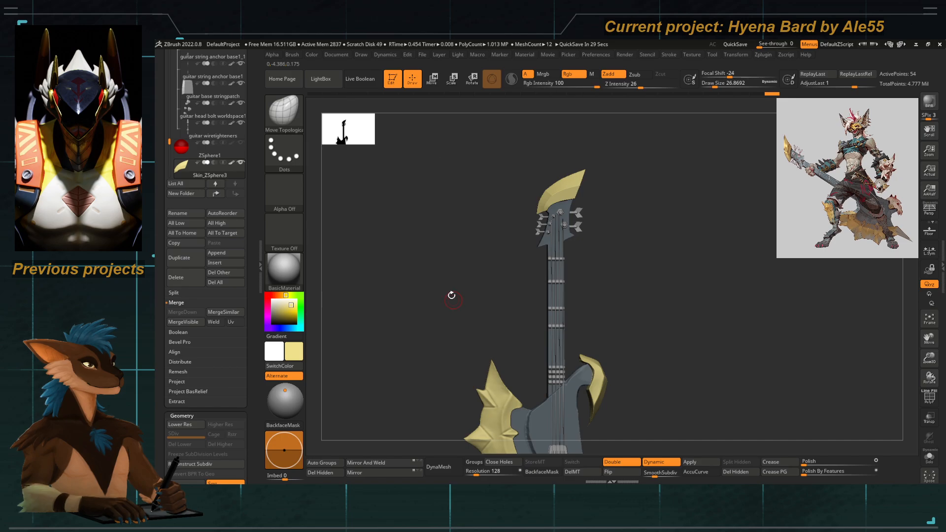
{"action": "left_click_drag", "start_coordinate": [502, 247], "coordinate": [508, 232], "text": "alt"}
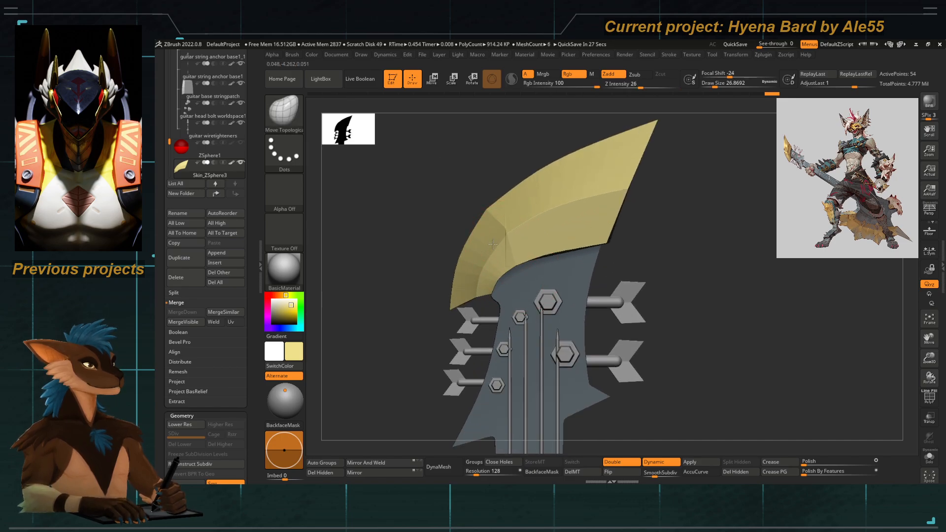
{"action": "left_click_drag", "start_coordinate": [443, 231], "coordinate": [414, 185], "text": "alt"}
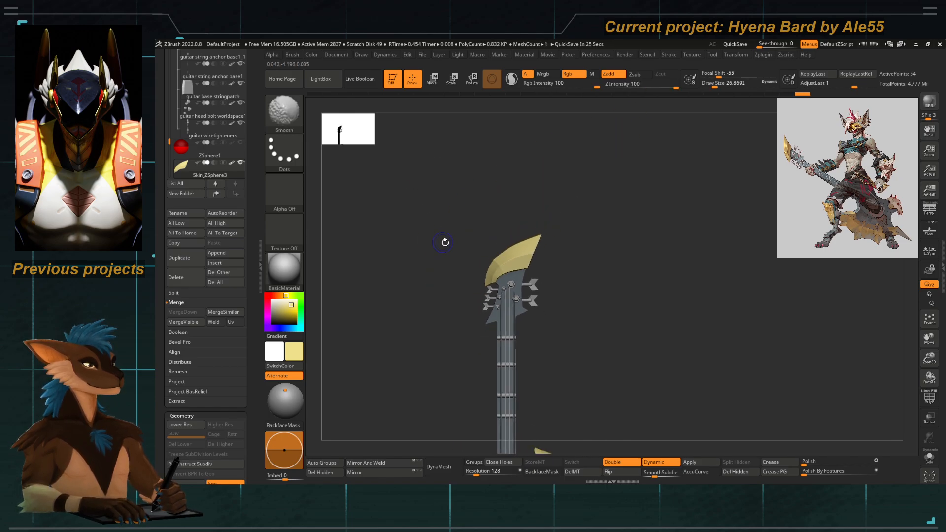
{"action": "mouse_move", "coordinate": [454, 245]}
{"action": "left_mouse_down", "text": "alt"}
{"action": "mouse_move", "coordinate": [465, 279]}
{"action": "mouse_move", "coordinate": [387, 239]}
{"action": "mouse_move", "coordinate": [430, 270]}
{"action": "mouse_move", "coordinate": [465, 261]}
{"action": "mouse_move", "coordinate": [431, 348]}
{"action": "mouse_move", "coordinate": [450, 344]}
{"action": "mouse_move", "coordinate": [438, 325]}
{"action": "mouse_move", "coordinate": [459, 283]}
{"action": "left_mouse_up", "text": "alt"}
Enlarge the Move Topological draw size to about 62 and adjust the overall shape of the head piece's blade.
{"action": "key", "text": "space"}
{"action": "left_click", "coordinate": [508, 232]}
{"action": "key", "text": "space"}
{"action": "left_click", "coordinate": [474, 251]}
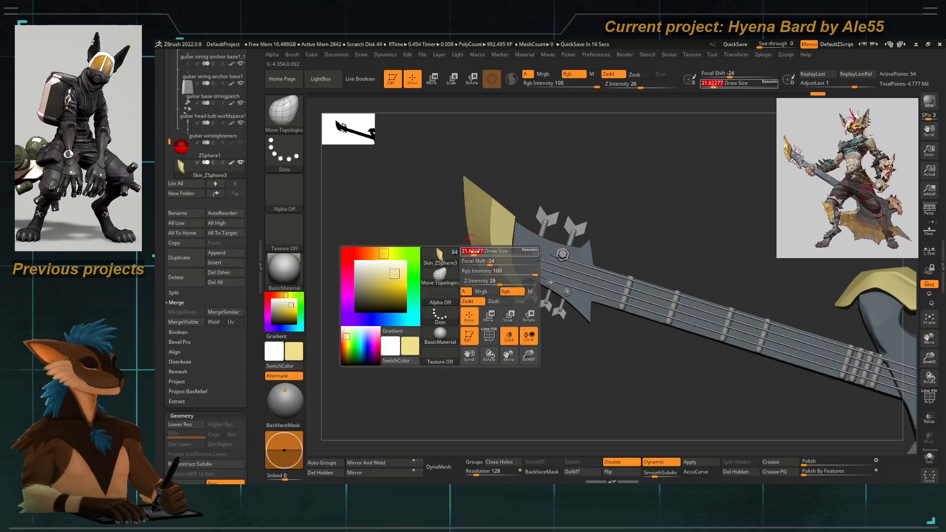
{"action": "key", "text": "space"}
{"action": "left_click", "coordinate": [471, 236]}
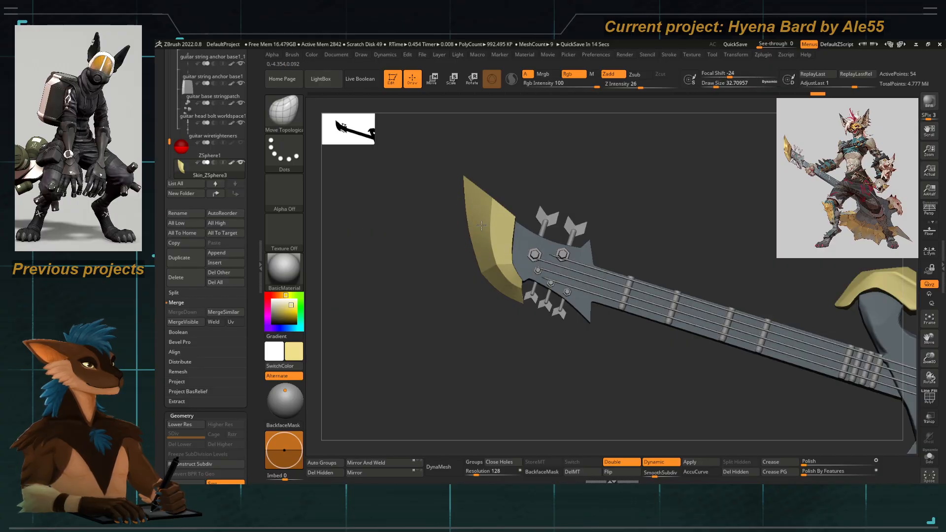
{"action": "key", "text": "space"}
{"action": "left_click", "coordinate": [468, 225]}
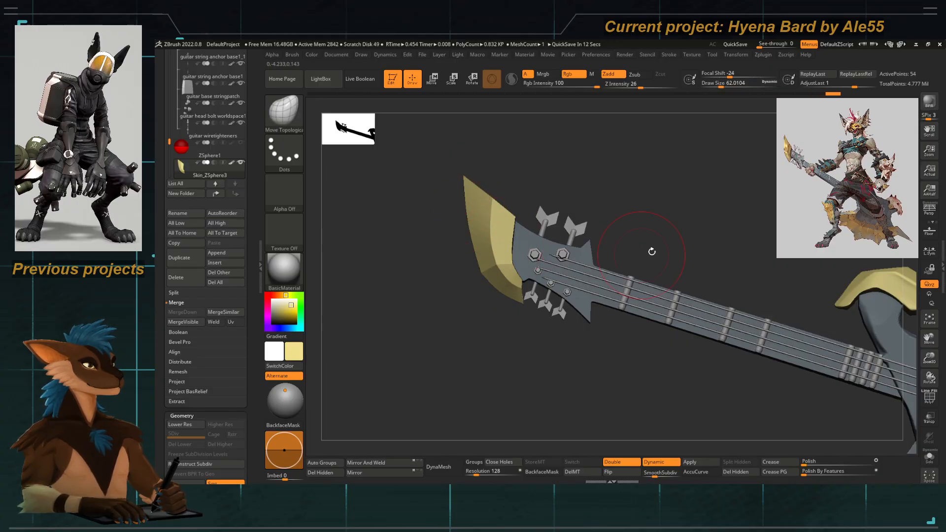
{"action": "left_click_drag", "start_coordinate": [456, 289], "coordinate": [442, 289]}
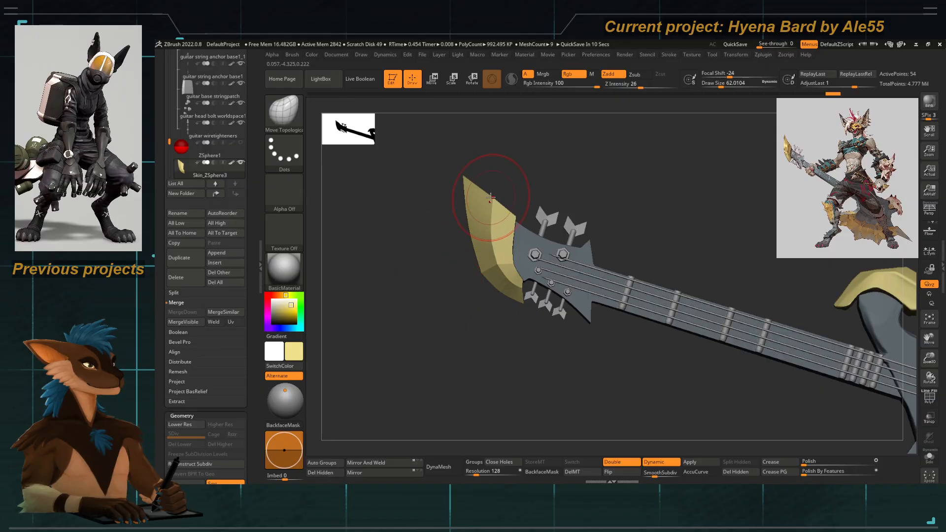
{"action": "mouse_move", "coordinate": [510, 216]}
{"action": "left_mouse_down"}
{"action": "mouse_move", "coordinate": [522, 201]}
{"action": "mouse_move", "coordinate": [493, 216]}
{"action": "left_mouse_up"}
Reduce the brush size and touch up the blade's silhouette in proportion to the full guitar.
{"action": "key", "text": "space"}
{"action": "key", "text": "space"}
{"action": "left_click_drag", "start_coordinate": [493, 216], "coordinate": [423, 339]}
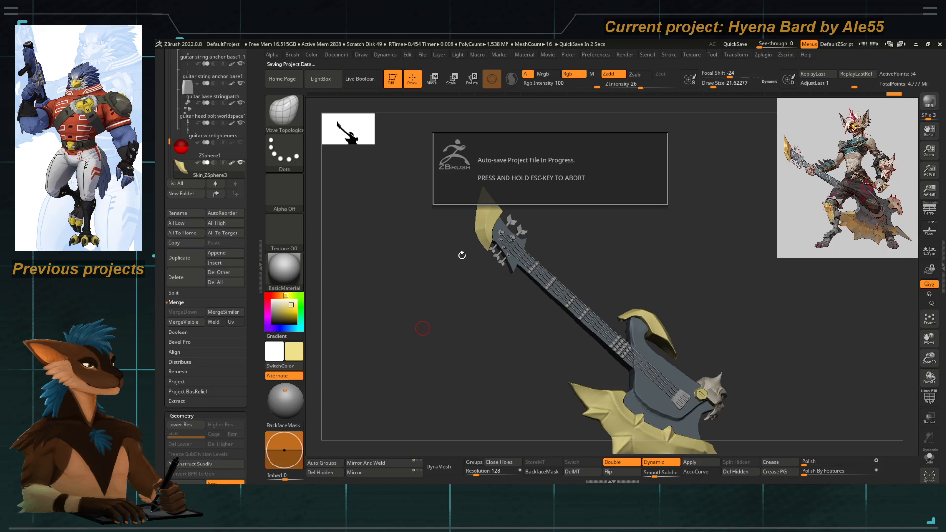
{"action": "left_click_drag", "start_coordinate": [462, 250], "coordinate": [470, 196], "text": "alt"}
{"action": "key", "text": "space"}
Set the head piece's Dynamic Subdiv SmoothSubdiv level to 4.
{"action": "scroll", "coordinate": [217, 282], "scroll_direction": "down", "scroll_amount": 7}
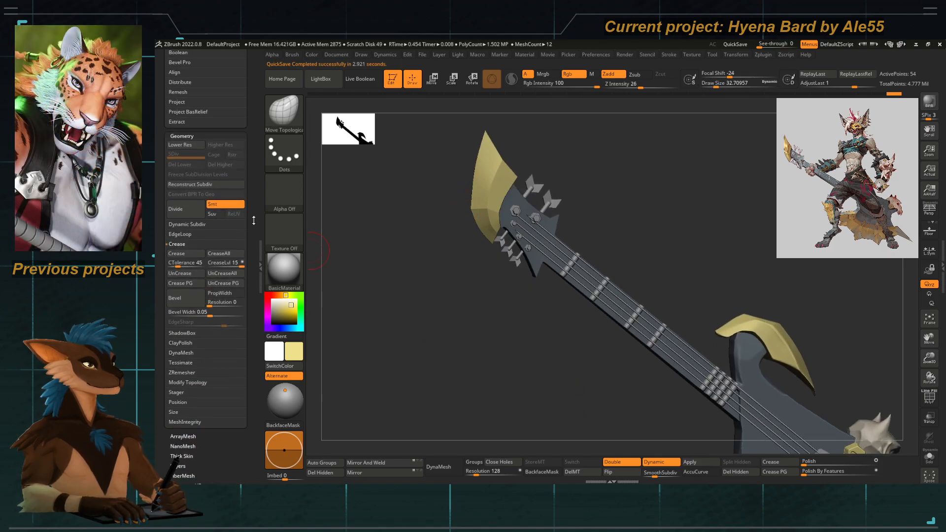
{"action": "left_click_drag", "start_coordinate": [223, 211], "coordinate": [227, 211]}
{"action": "left_click", "coordinate": [194, 173]}
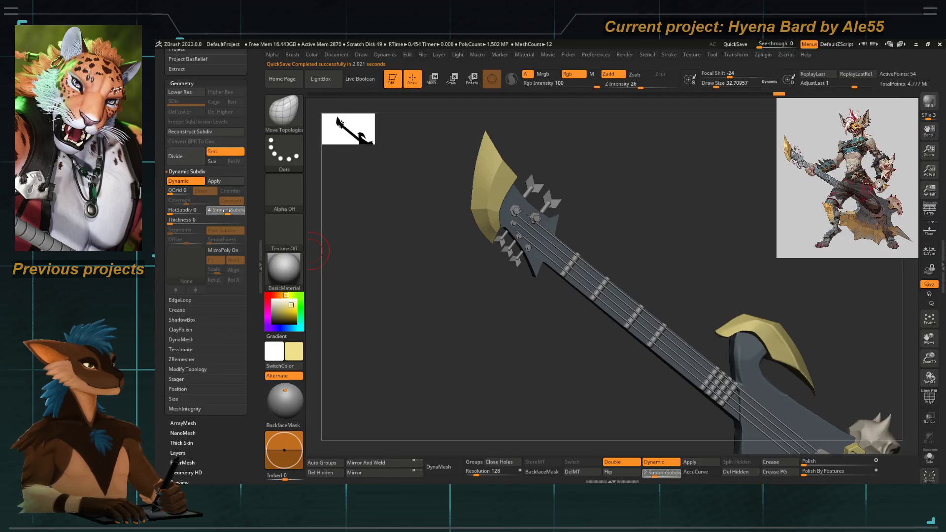
Reshape the head piece's lower hook and inner edge around the guitar neck at a draw size of about 33.
{"action": "left_click_drag", "start_coordinate": [424, 333], "coordinate": [416, 310], "text": "shift"}
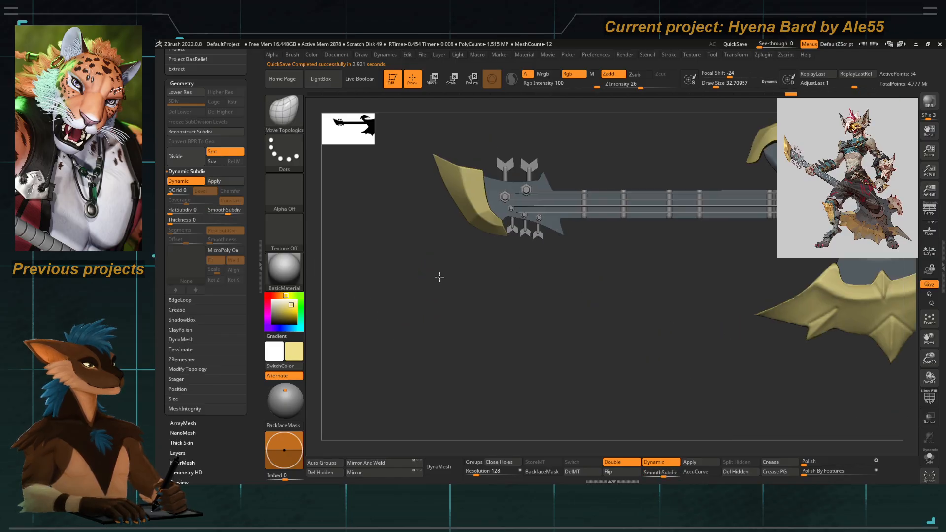
{"action": "left_click_drag", "start_coordinate": [437, 276], "coordinate": [456, 267], "text": "alt"}
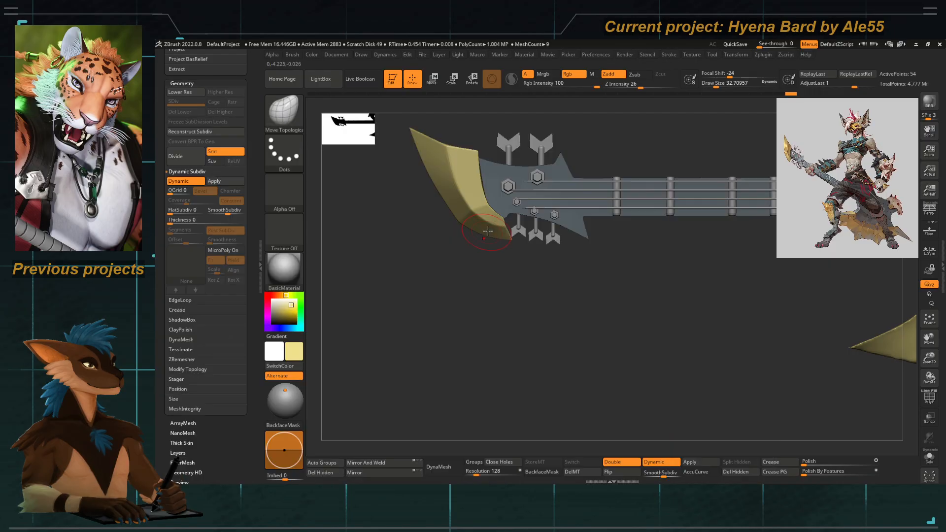
{"action": "left_click_drag", "start_coordinate": [496, 216], "coordinate": [504, 224]}
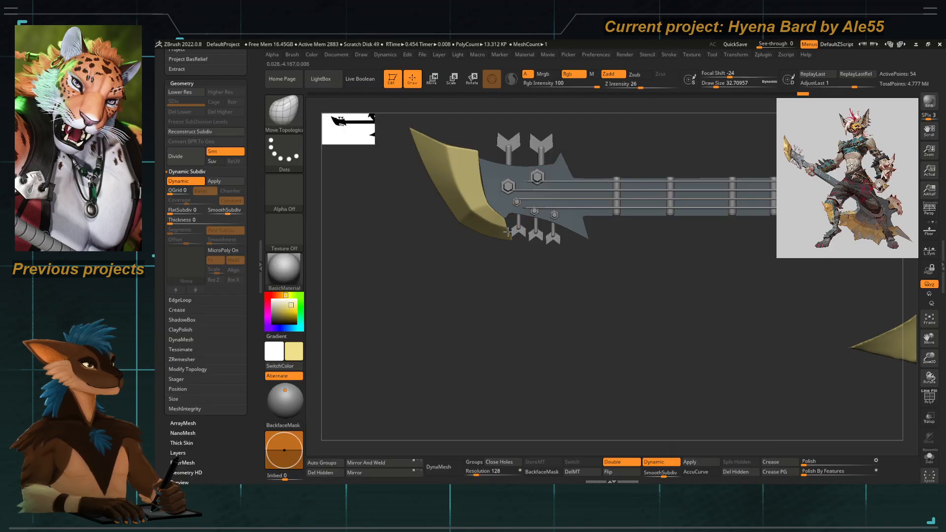
{"action": "left_click_drag", "start_coordinate": [503, 256], "coordinate": [507, 251]}
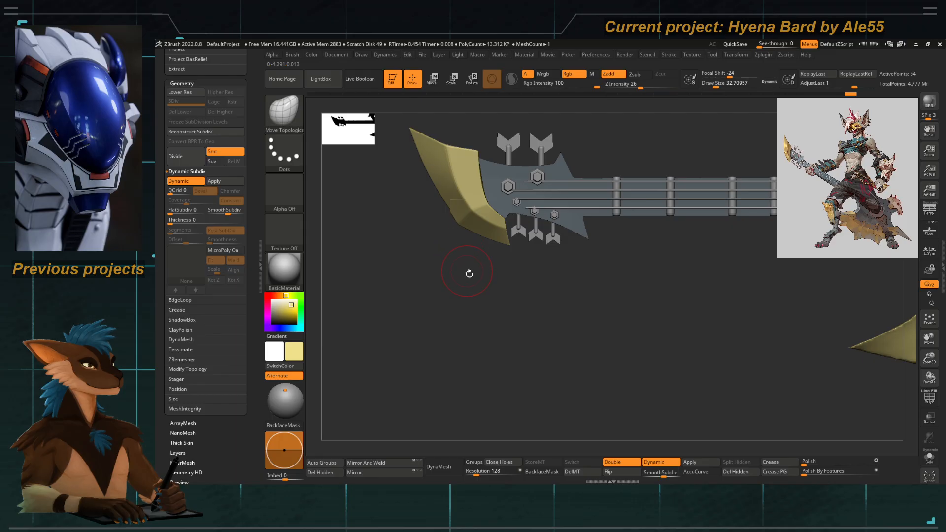
{"action": "right_click_drag", "start_coordinate": [478, 305], "coordinate": [467, 274], "text": "ctrl"}
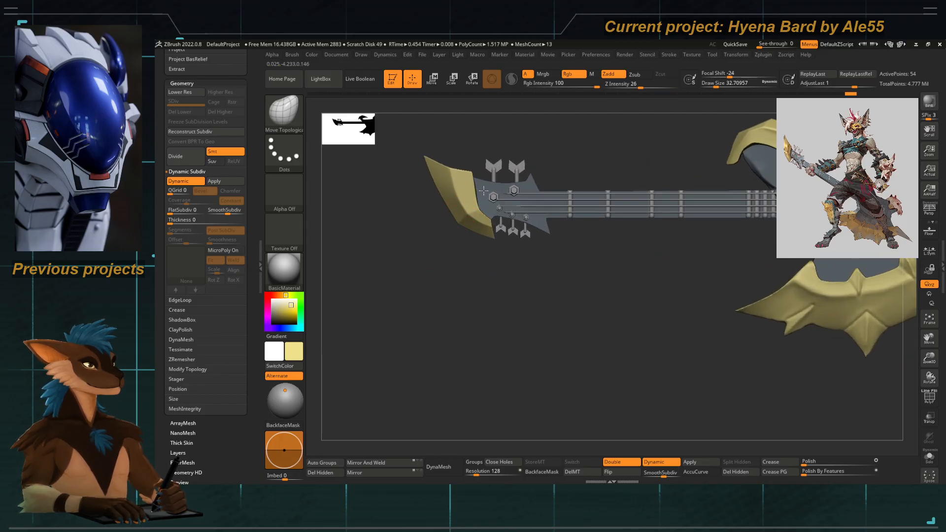
{"action": "left_click_drag", "start_coordinate": [483, 191], "coordinate": [475, 193]}
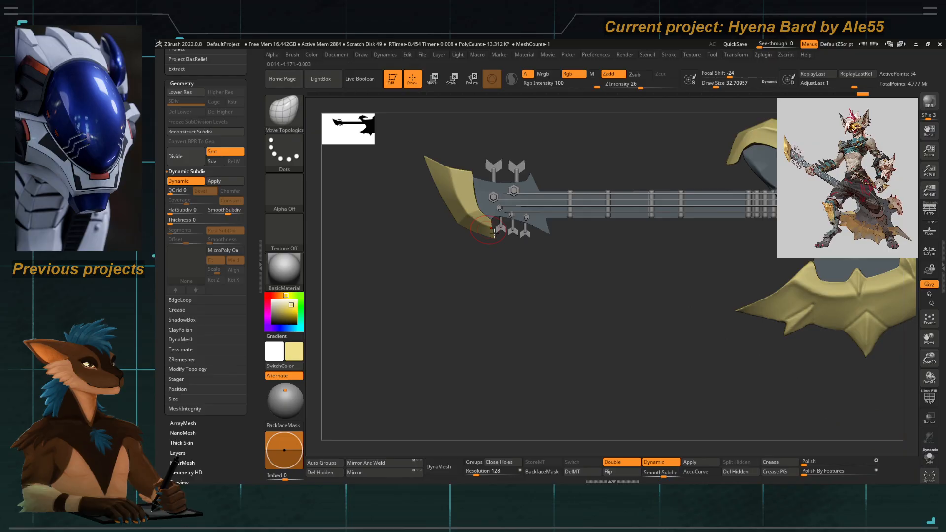
Isolate the head piece, show its polyframe and smooth its inner face with a brush size of about 10.5.
{"action": "left_click", "coordinate": [930, 455]}
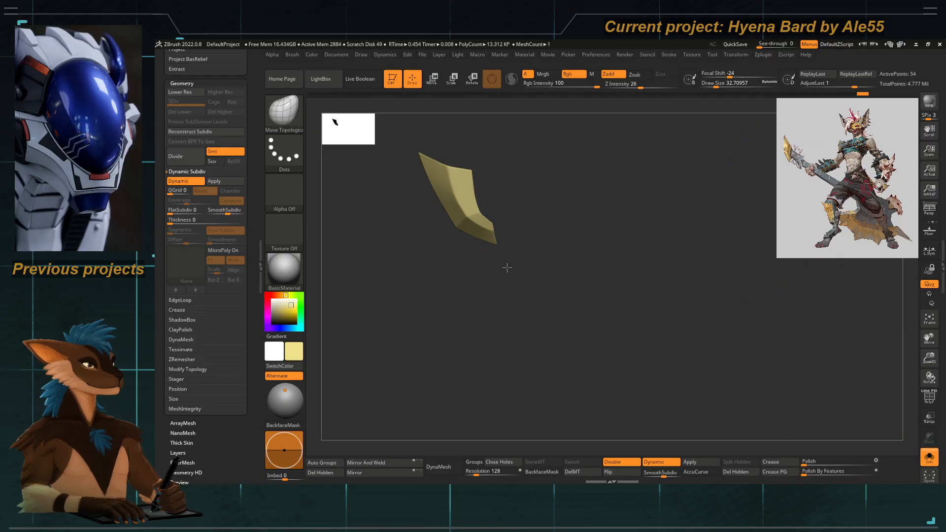
{"action": "left_click_drag", "start_coordinate": [507, 266], "coordinate": [484, 305]}
{"action": "left_click", "coordinate": [930, 398]}
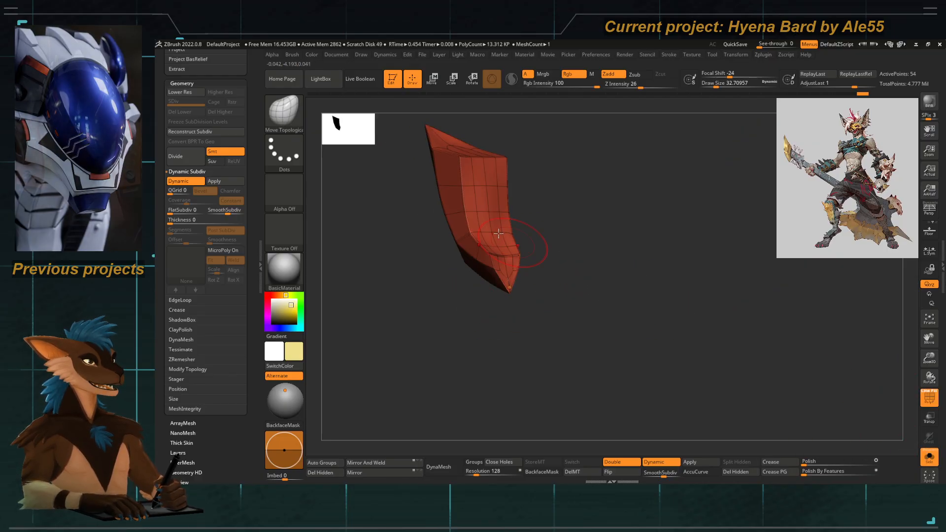
{"action": "right_click_drag", "start_coordinate": [535, 249], "coordinate": [376, 310], "text": "ctrl"}
{"action": "left_click_drag", "start_coordinate": [376, 311], "coordinate": [362, 316]}
{"action": "key", "text": "space"}
{"action": "left_click_drag", "start_coordinate": [485, 224], "coordinate": [479, 217]}
{"action": "key", "text": "space"}
{"action": "key", "text": "shift"}
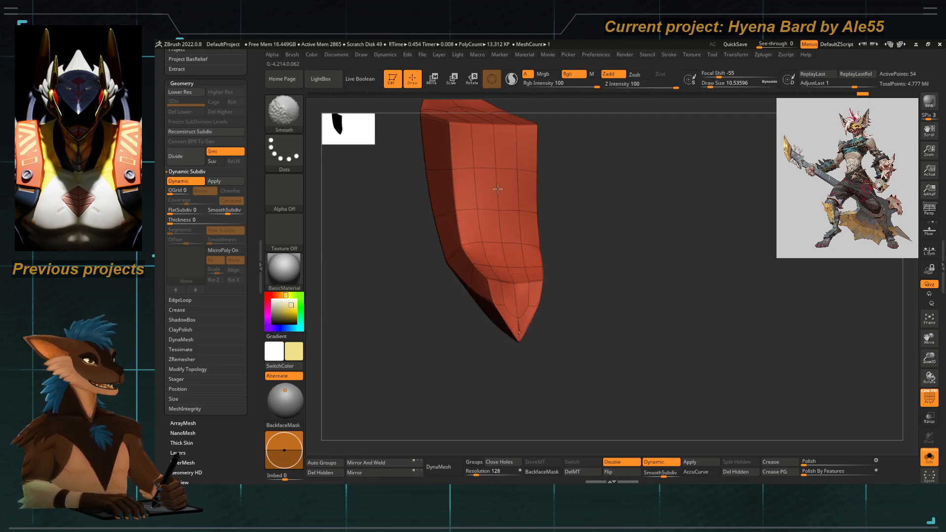
{"action": "left_click_drag", "start_coordinate": [400, 296], "coordinate": [446, 291], "text": "shift"}
Switch back to Move Topological at a draw size of about 25 and adjust the inner edge above the bend.
{"action": "key", "text": "b"}
{"action": "key", "text": "m"}
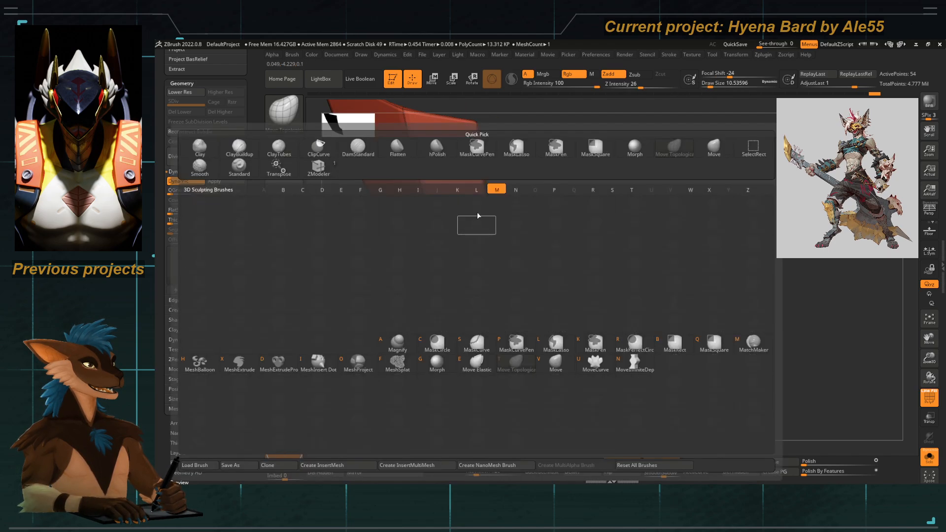
{"action": "key", "text": "t"}
{"action": "key", "text": "space"}
{"action": "left_click_drag", "start_coordinate": [485, 209], "coordinate": [491, 208]}
{"action": "right_click_drag", "start_coordinate": [492, 207], "coordinate": [495, 214], "text": "ctrl"}
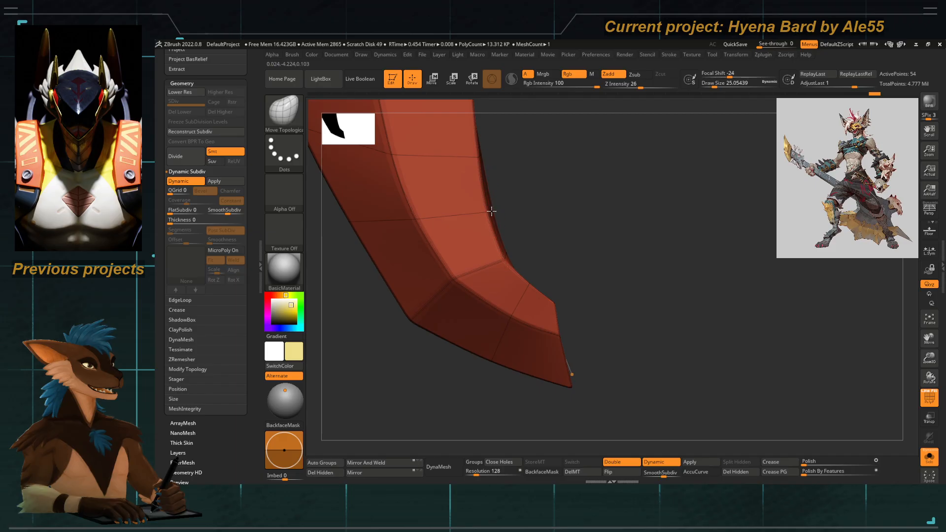
{"action": "mouse_move", "coordinate": [491, 211]}
{"action": "left_mouse_down"}
{"action": "mouse_move", "coordinate": [452, 225]}
{"action": "mouse_move", "coordinate": [486, 214]}
{"action": "left_mouse_up"}
Round the head piece's inner edge through the bend with Move Topological at a draw size of about 14.
{"action": "key", "text": "space"}
{"action": "mouse_move", "coordinate": [499, 161]}
{"action": "right_mouse_down", "text": "alt"}
{"action": "mouse_move", "coordinate": [490, 193]}
{"action": "mouse_move", "coordinate": [477, 190]}
{"action": "right_mouse_up", "text": "alt"}
{"action": "left_click_drag", "start_coordinate": [477, 190], "coordinate": [464, 221]}
{"action": "mouse_move", "coordinate": [515, 204]}
{"action": "right_mouse_down"}
{"action": "mouse_move", "coordinate": [535, 202]}
{"action": "mouse_move", "coordinate": [395, 163]}
{"action": "mouse_move", "coordinate": [516, 251]}
{"action": "right_mouse_up"}
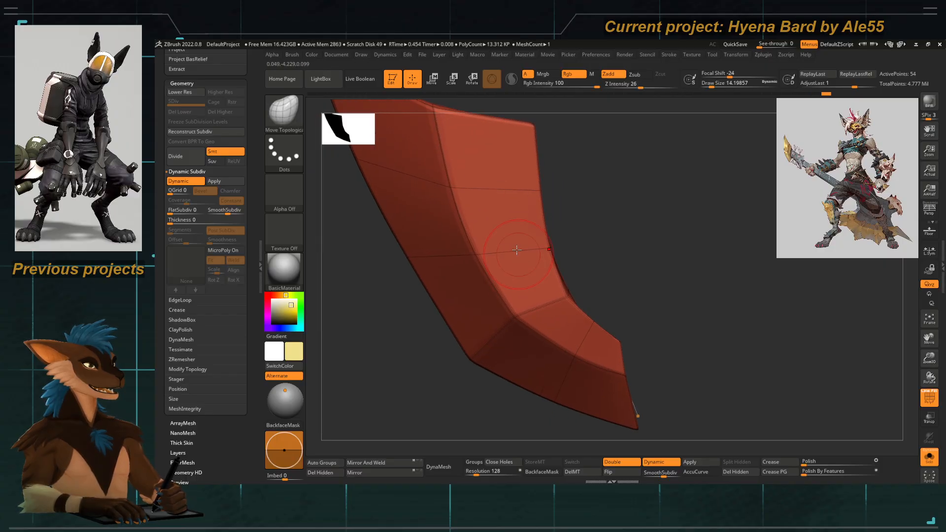
{"action": "right_click_drag", "start_coordinate": [587, 232], "coordinate": [561, 220], "text": "alt"}
{"action": "right_click_drag", "start_coordinate": [508, 195], "coordinate": [434, 133], "text": "alt"}
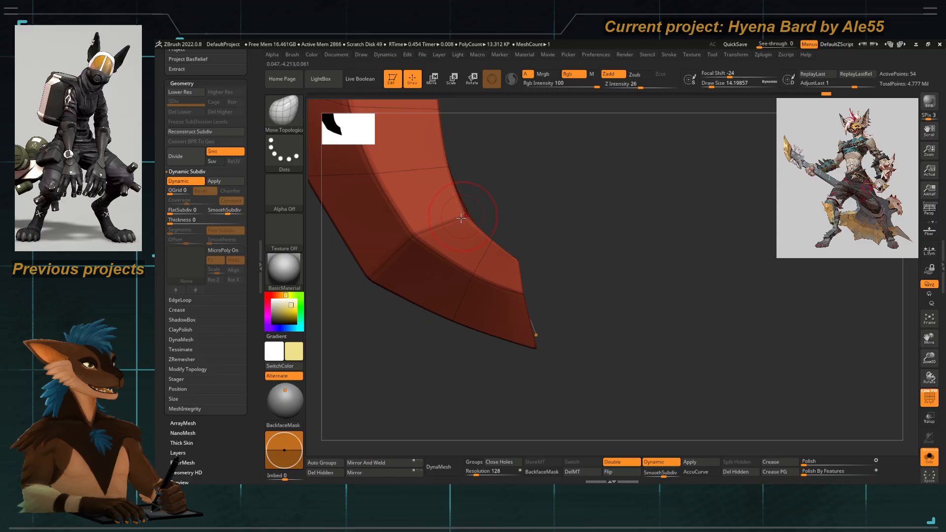
{"action": "right_click_drag", "start_coordinate": [467, 209], "coordinate": [477, 201]}
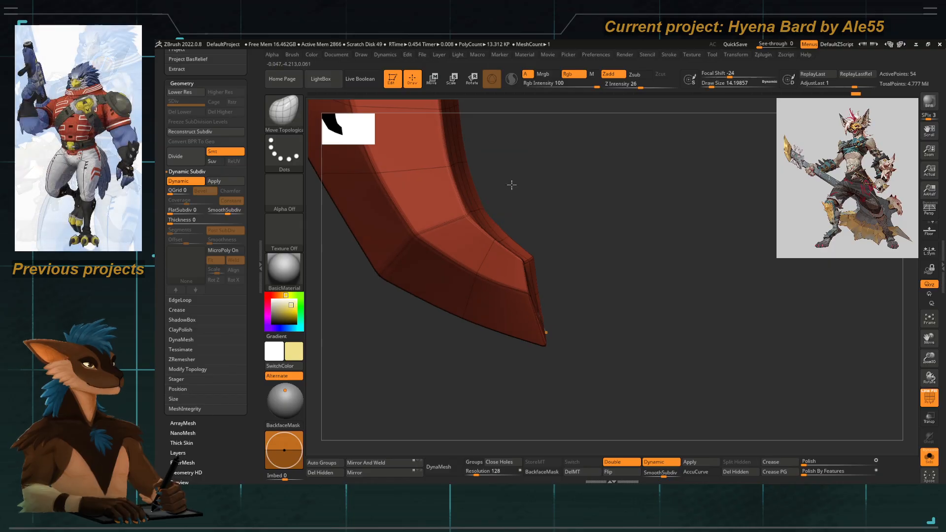
{"action": "right_click_drag", "start_coordinate": [509, 184], "coordinate": [506, 271]}
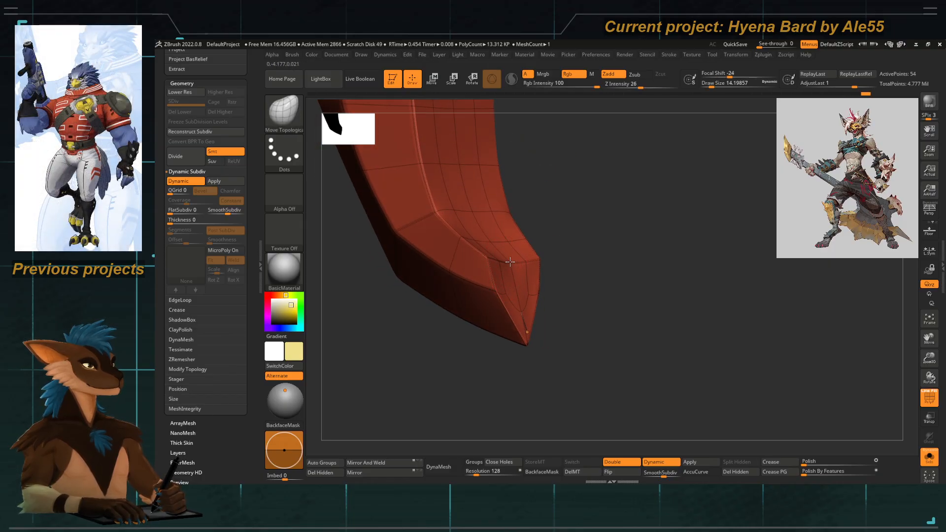
Adjust the corner edges of the head piece's lower tip with a small Move Topological brush, toggling the subdivision preview to check them.
{"action": "right_click_drag", "start_coordinate": [559, 227], "coordinate": [562, 217]}
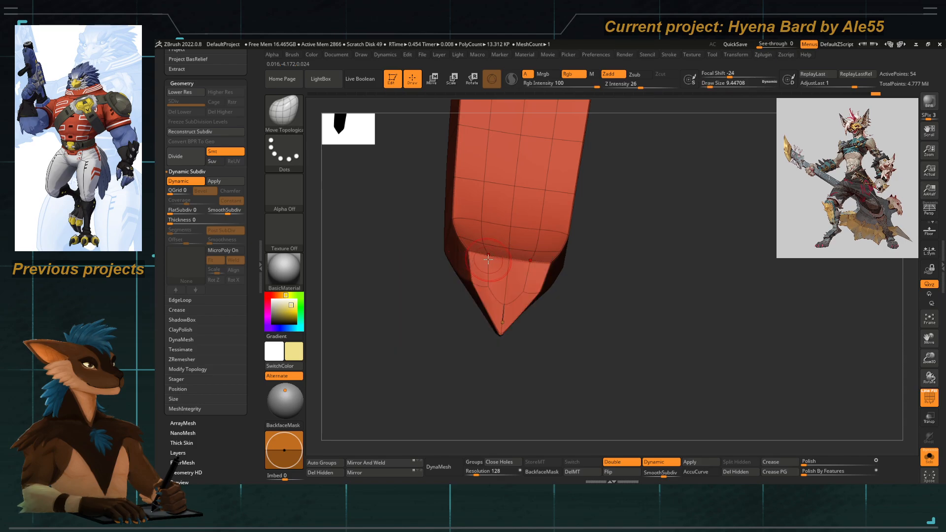
{"action": "mouse_move", "coordinate": [485, 250]}
{"action": "right_mouse_down"}
{"action": "mouse_move", "coordinate": [437, 334]}
{"action": "mouse_move", "coordinate": [460, 370]}
{"action": "mouse_move", "coordinate": [476, 321]}
{"action": "mouse_move", "coordinate": [443, 242]}
{"action": "mouse_move", "coordinate": [408, 291]}
{"action": "mouse_move", "coordinate": [486, 283]}
{"action": "mouse_move", "coordinate": [481, 300]}
{"action": "right_mouse_up"}
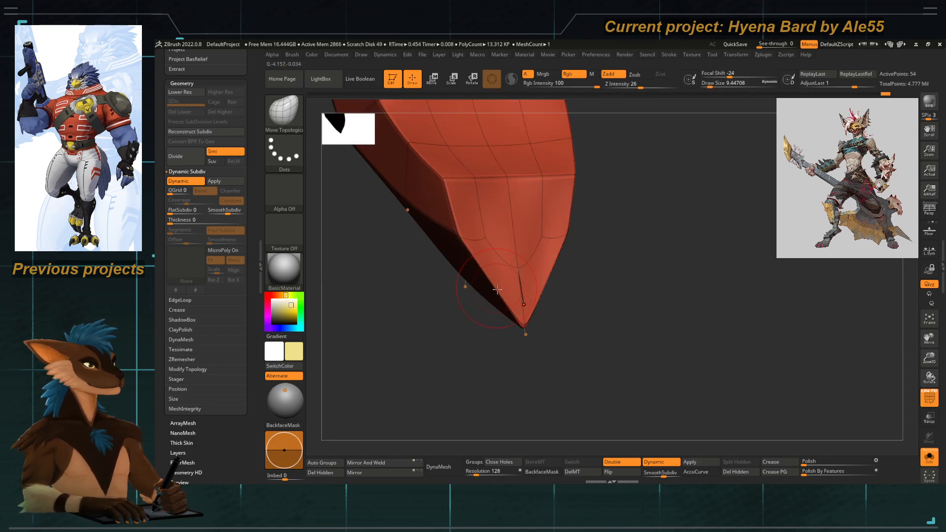
{"action": "key", "text": "shift+d"}
{"action": "right_click_drag", "start_coordinate": [485, 264], "coordinate": [437, 338]}
{"action": "key", "text": "d"}
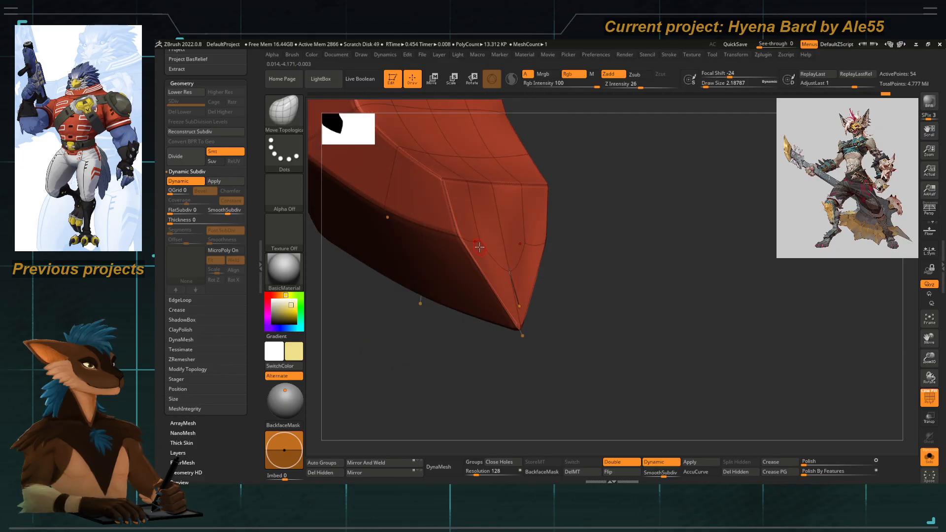
{"action": "left_click_drag", "start_coordinate": [480, 240], "coordinate": [480, 245], "text": "shift"}
{"action": "right_click_drag", "start_coordinate": [482, 245], "coordinate": [450, 349]}
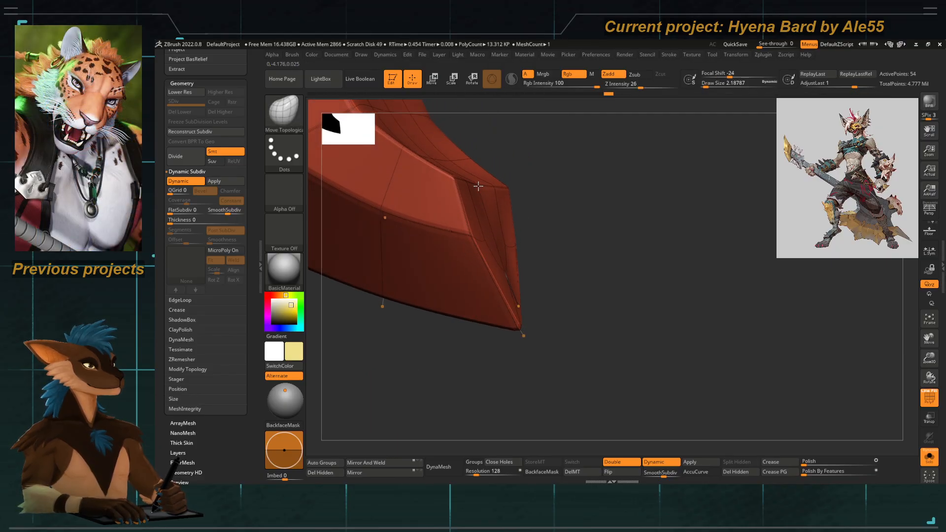
{"action": "mouse_move", "coordinate": [553, 189]}
{"action": "right_mouse_down"}
{"action": "mouse_move", "coordinate": [510, 159]}
{"action": "mouse_move", "coordinate": [480, 179]}
{"action": "mouse_move", "coordinate": [495, 197]}
{"action": "right_mouse_up"}
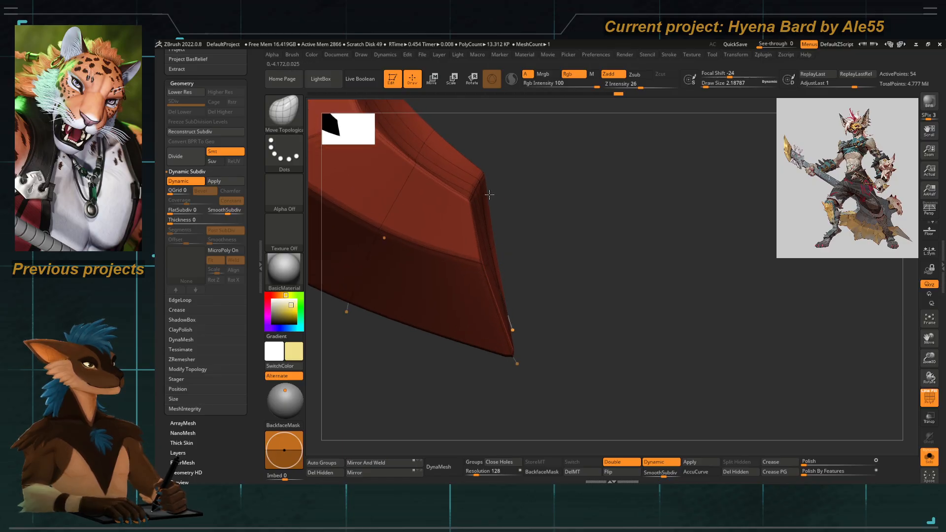
Crease the inner edge segment through the head piece's lower bend with ZModeler's Crease Edge action.
{"action": "mouse_move", "coordinate": [489, 194]}
{"action": "right_mouse_down"}
{"action": "mouse_move", "coordinate": [435, 220]}
{"action": "mouse_move", "coordinate": [450, 364]}
{"action": "mouse_move", "coordinate": [486, 278]}
{"action": "mouse_move", "coordinate": [502, 283]}
{"action": "right_mouse_up"}
{"action": "left_click_drag", "start_coordinate": [490, 243], "coordinate": [500, 236]}
{"action": "mouse_move", "coordinate": [572, 182]}
{"action": "right_mouse_down", "text": "ctrl"}
{"action": "mouse_move", "coordinate": [564, 215]}
{"action": "mouse_move", "coordinate": [512, 237]}
{"action": "right_mouse_up", "text": "ctrl"}
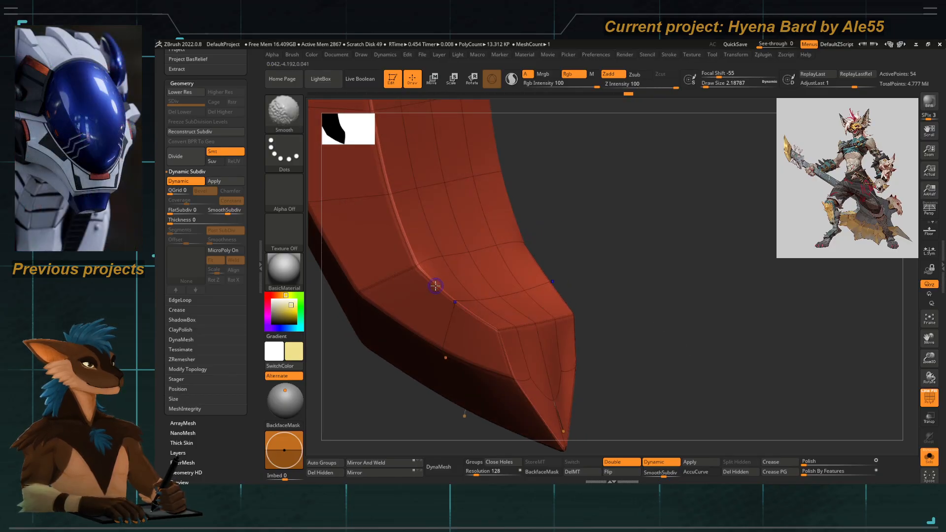
{"action": "key", "text": "shift+d"}
{"action": "key", "text": "b"}
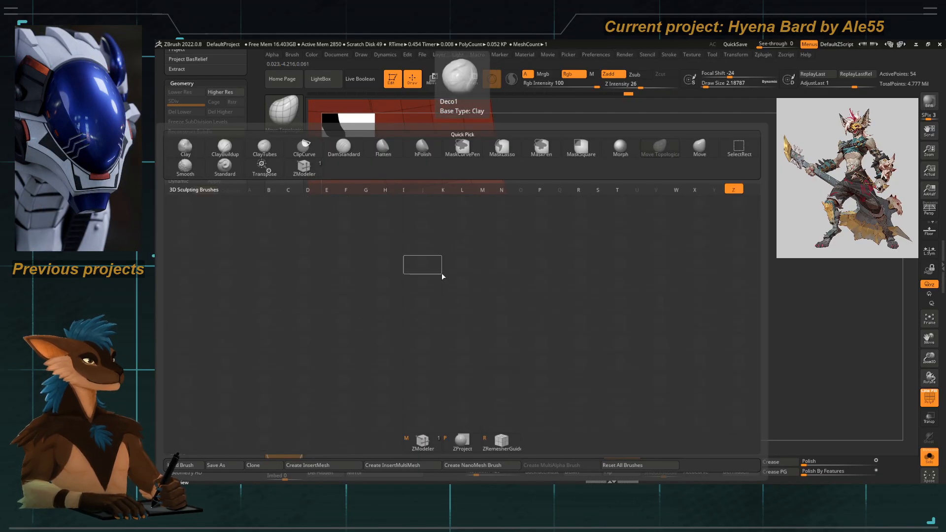
{"action": "key", "text": "m"}
{"action": "key", "text": "space"}
{"action": "left_click", "coordinate": [375, 264]}
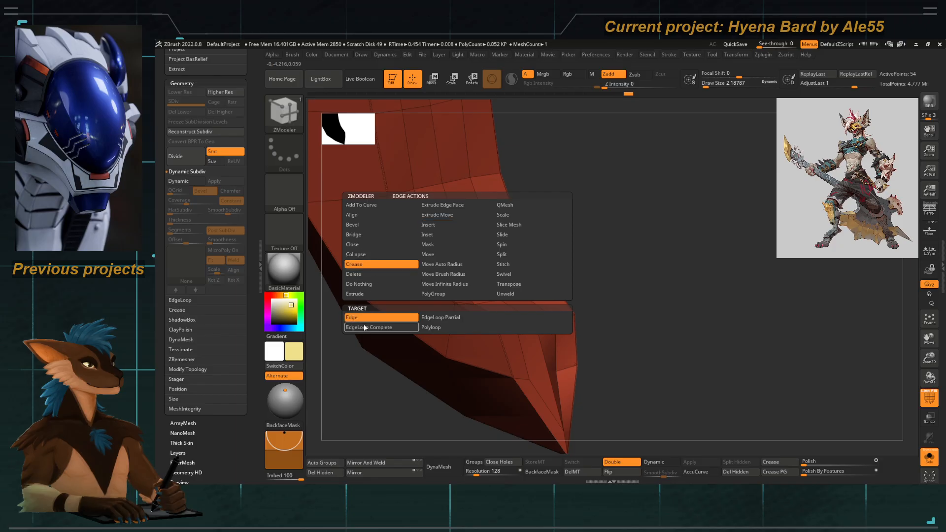
{"action": "left_click", "coordinate": [365, 328]}
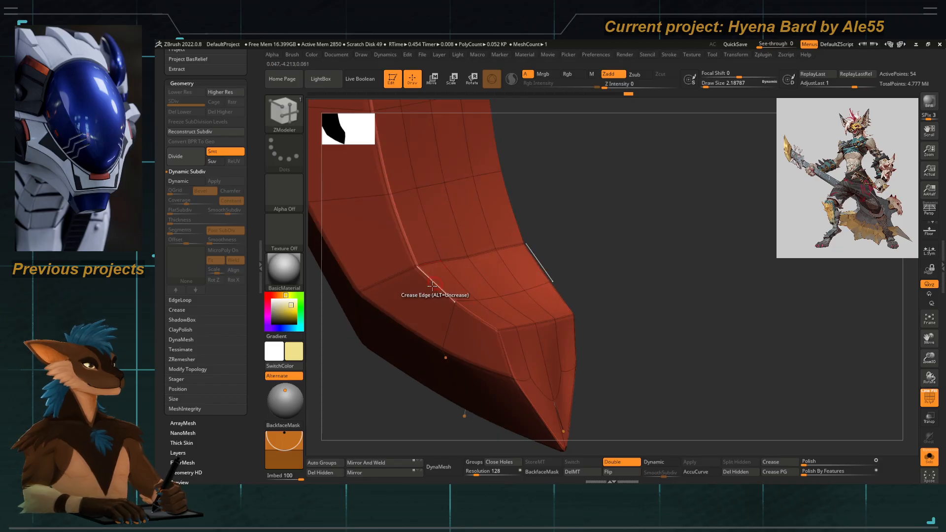
{"action": "left_click", "coordinate": [433, 286]}
Restore the dynamic subdivision preview, switch back to Move Topological and check the creased bend from several angles.
{"action": "key", "text": "d"}
{"action": "key", "text": "b"}
{"action": "key", "text": "m"}
{"action": "key", "text": "t"}
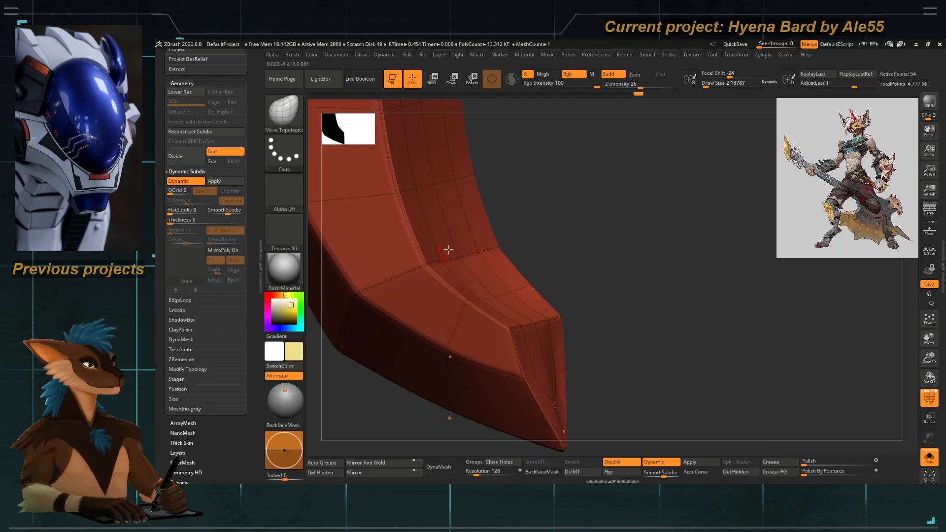
{"action": "right_click_drag", "start_coordinate": [448, 250], "coordinate": [435, 261]}
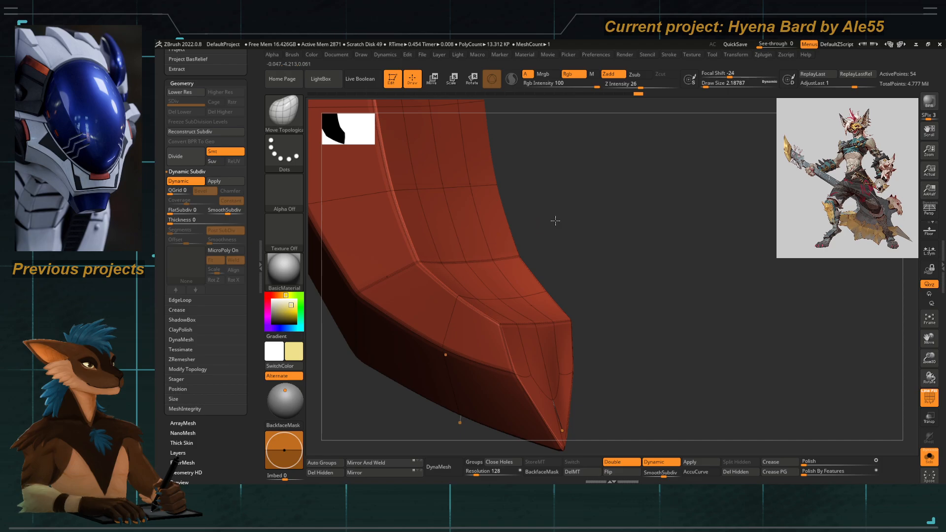
{"action": "right_click_drag", "start_coordinate": [555, 221], "coordinate": [519, 251]}
End the isolation of the head piece so the whole guitar shows, and turn off the polyframe.
{"action": "left_click", "coordinate": [930, 456]}
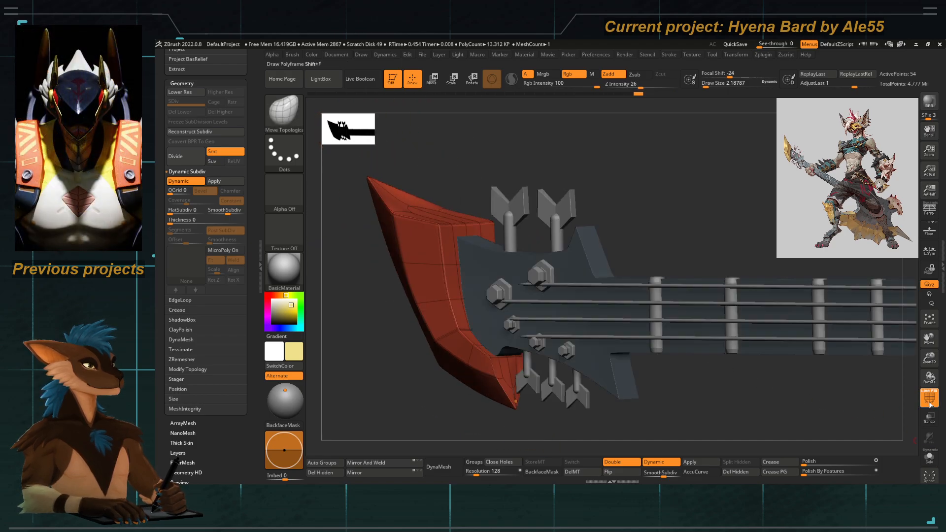
{"action": "left_click", "coordinate": [930, 405]}
{"action": "right_click_drag", "start_coordinate": [538, 308], "coordinate": [388, 271], "text": "ctrl"}
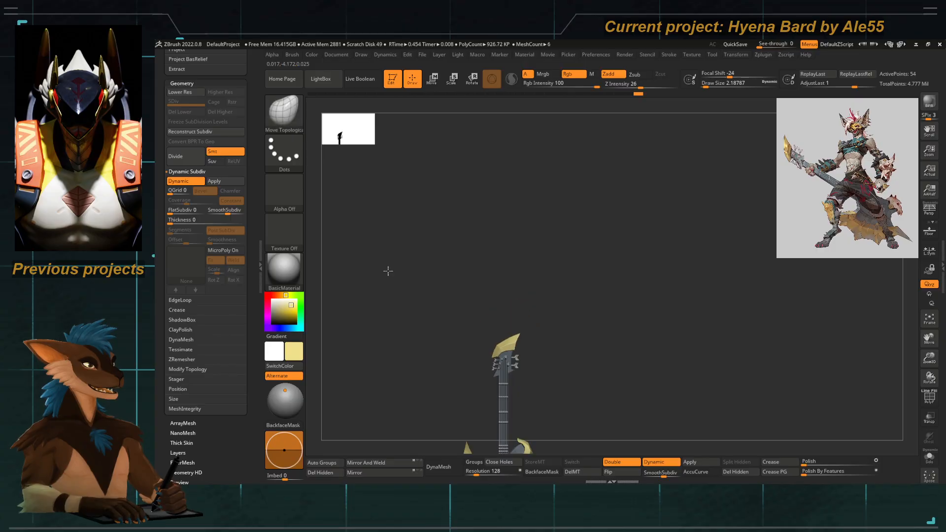
Show the original guitar head metalpiece subtool and move it clear of the neck, beside the retopologized piece.
{"action": "right_click_drag", "start_coordinate": [443, 345], "coordinate": [500, 231], "text": "alt"}
{"action": "left_click_drag", "start_coordinate": [251, 209], "coordinate": [248, 323]}
{"action": "left_click_drag", "start_coordinate": [180, 282], "coordinate": [191, 154]}
{"action": "left_click", "coordinate": [217, 144]}
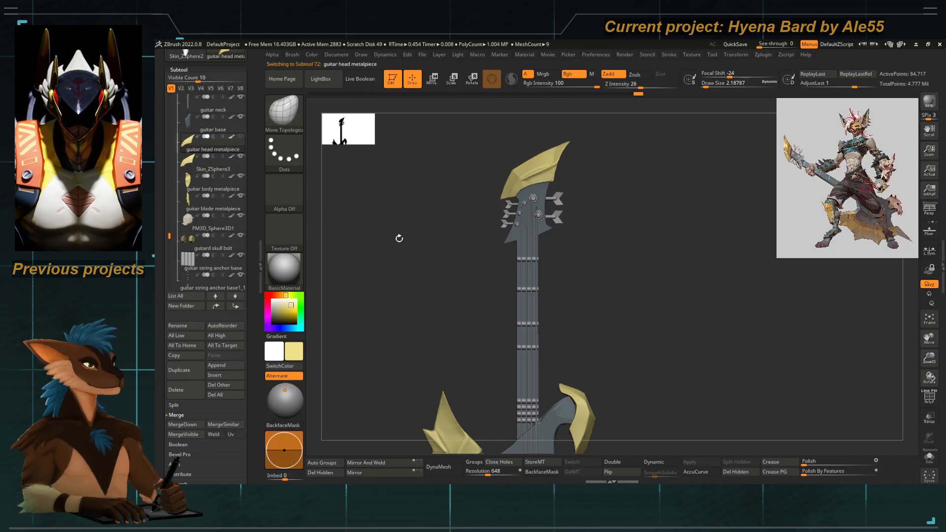
{"action": "key", "text": "w"}
{"action": "left_click_drag", "start_coordinate": [490, 201], "coordinate": [415, 202]}
{"action": "left_click_drag", "start_coordinate": [401, 263], "coordinate": [390, 284], "text": "ctrl"}
{"action": "key", "text": "q"}
{"action": "left_click_drag", "start_coordinate": [424, 249], "coordinate": [440, 261]}
{"action": "mouse_move", "coordinate": [440, 261]}
{"action": "left_mouse_down", "text": "alt"}
{"action": "mouse_move", "coordinate": [481, 204]}
{"action": "mouse_move", "coordinate": [458, 231]}
{"action": "left_mouse_up", "text": "alt"}
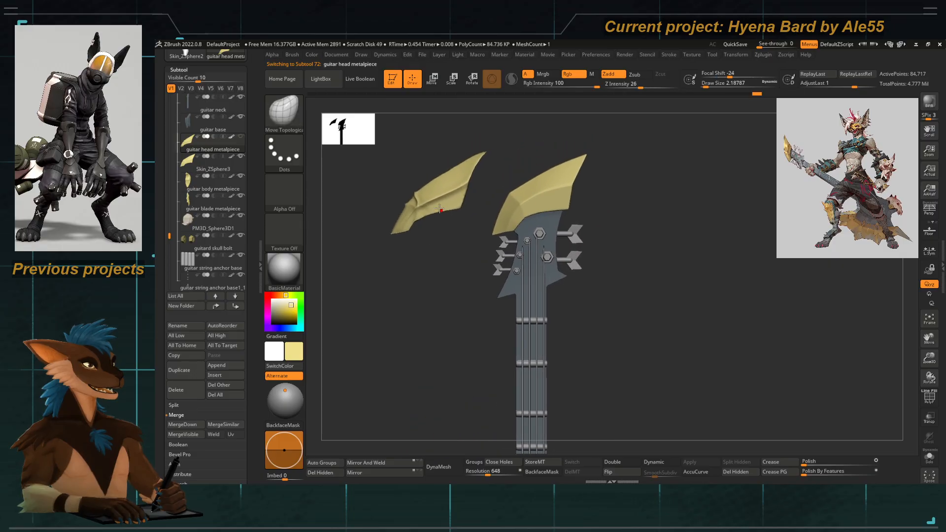
Select the retopologized Skin_ZSphere3 head piece, show the original metalpiece for comparison and turn on the polyframe.
{"action": "left_click", "coordinate": [531, 195], "text": "alt"}
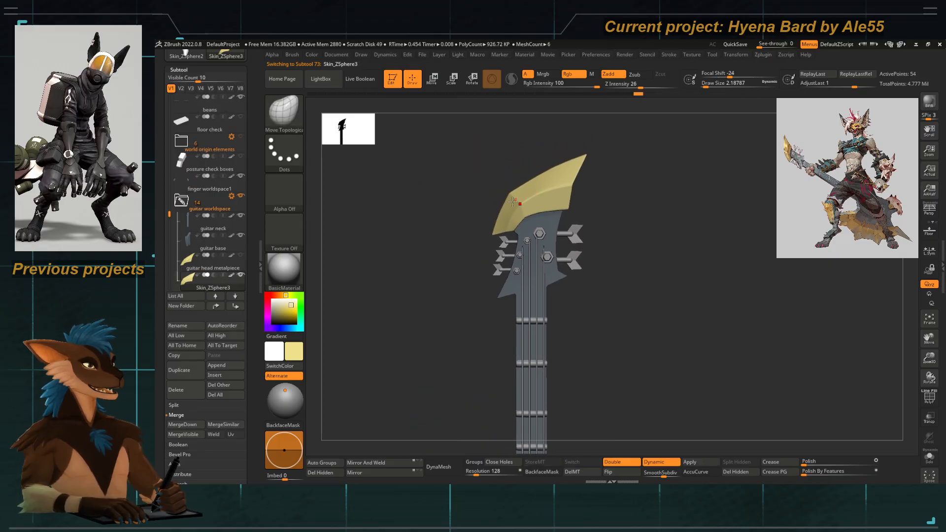
{"action": "left_click", "coordinate": [240, 255]}
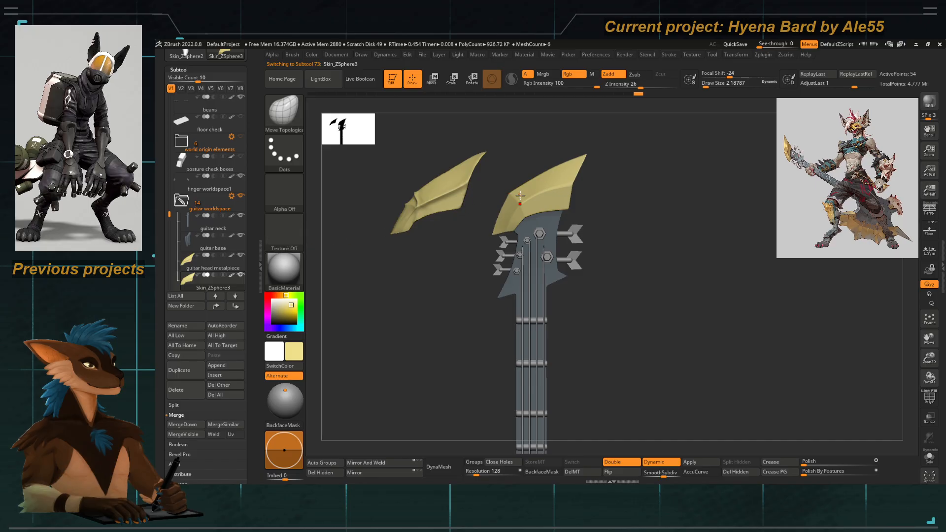
{"action": "left_click", "coordinate": [926, 402]}
Adjust the retopologized head piece's outer edge with Move Topological at a draw size of about 35.
{"action": "key", "text": "b"}
{"action": "key", "text": "m"}
{"action": "key", "text": "t"}
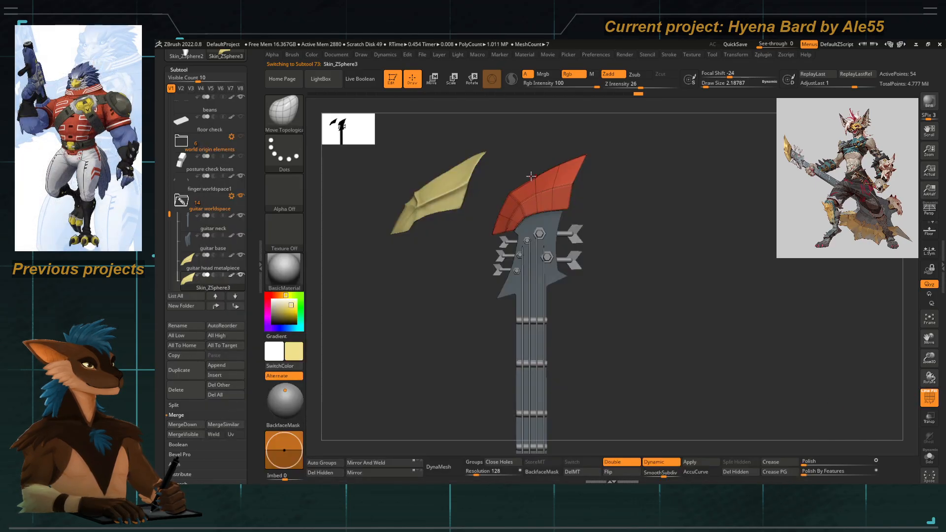
{"action": "key", "text": "s"}
{"action": "left_click_drag", "start_coordinate": [531, 177], "coordinate": [535, 177]}
{"action": "right_click_drag", "start_coordinate": [536, 176], "coordinate": [532, 197], "text": "ctrl"}
{"action": "key", "text": "s"}
{"action": "left_click_drag", "start_coordinate": [529, 176], "coordinate": [533, 177]}
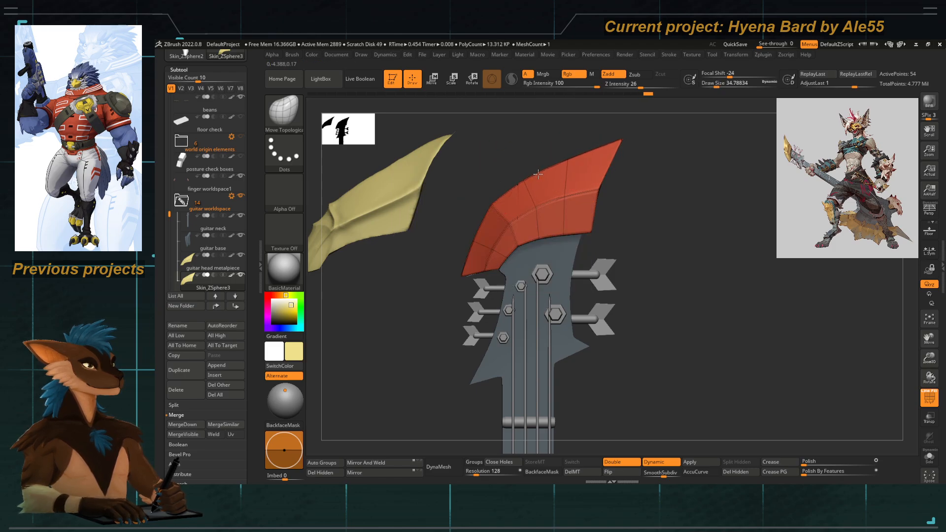
{"action": "right_click_drag", "start_coordinate": [560, 150], "coordinate": [458, 170], "text": "ctrl"}
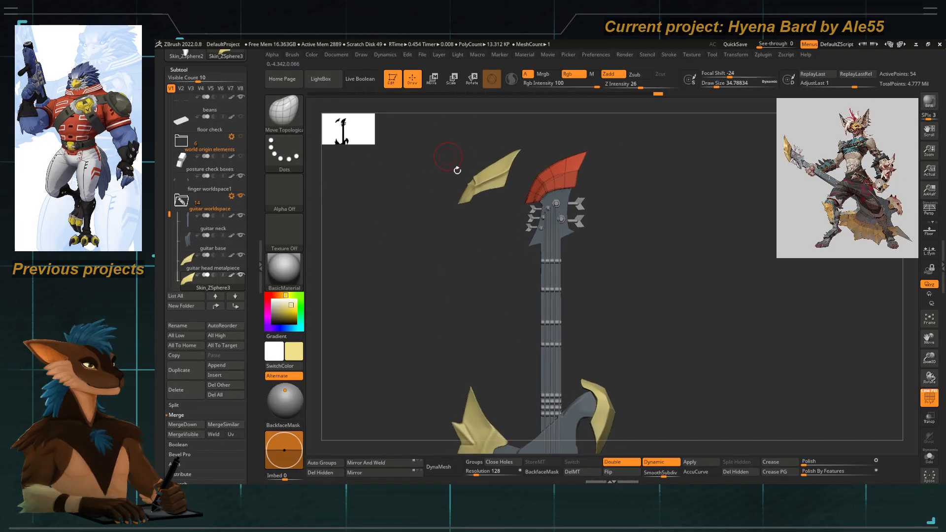
Compare the retopologized head piece with the original beside it, with and without the polyframe.
{"action": "left_click", "coordinate": [921, 395]}
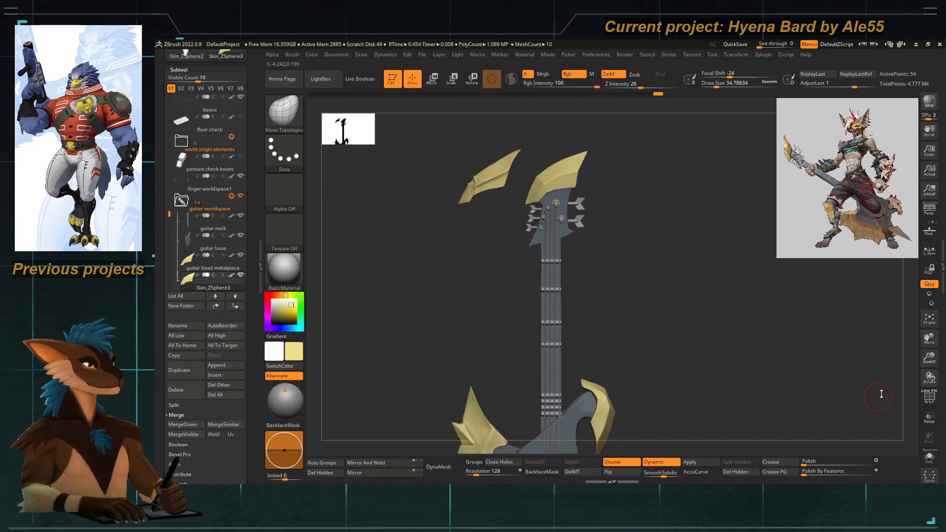
{"action": "left_click", "coordinate": [924, 396]}
{"action": "right_click_drag", "start_coordinate": [552, 160], "coordinate": [596, 337], "text": "ctrl"}
{"action": "right_click_drag", "start_coordinate": [562, 245], "coordinate": [475, 186], "text": "ctrl"}
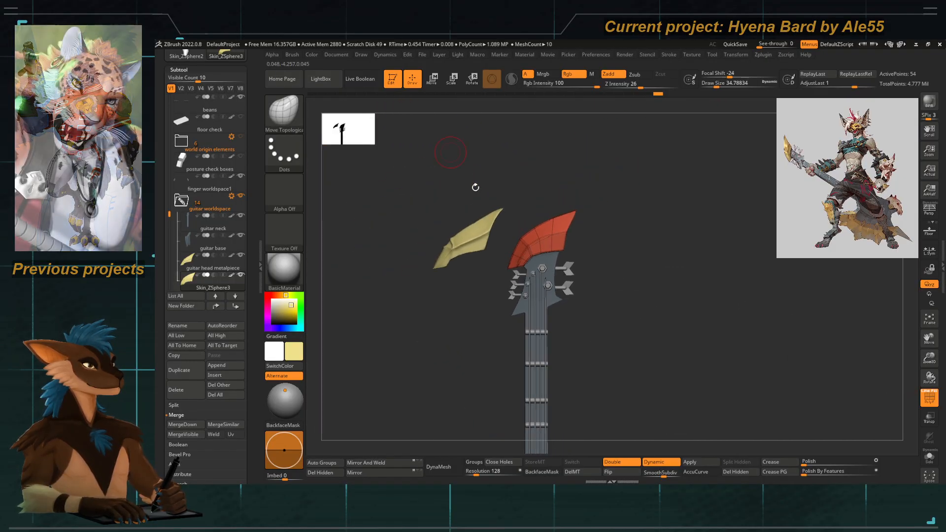
{"action": "left_click", "coordinate": [930, 397]}
{"action": "left_click_drag", "start_coordinate": [550, 258], "coordinate": [554, 278]}
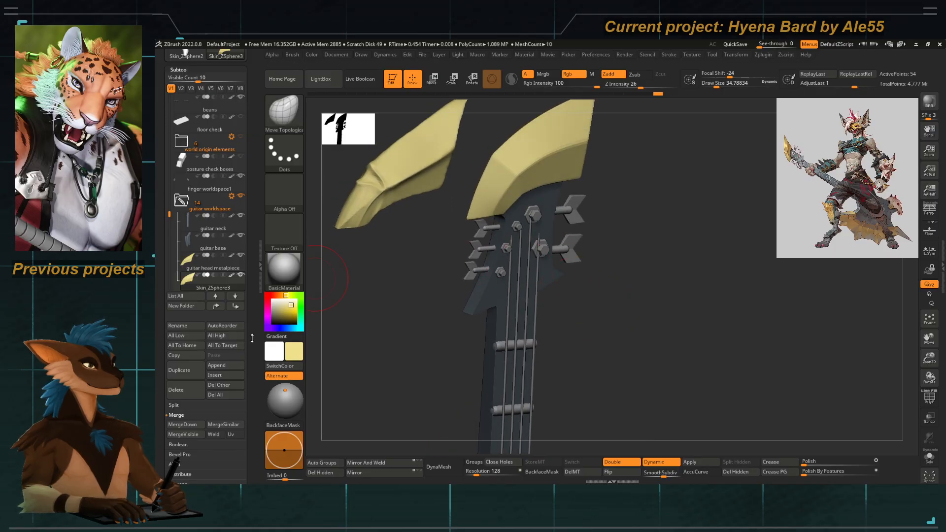
Set the head piece's dynamic SmoothSubdiv level to 5 and inspect the upper tip.
{"action": "scroll", "coordinate": [207, 306], "scroll_direction": "down", "scroll_amount": 10}
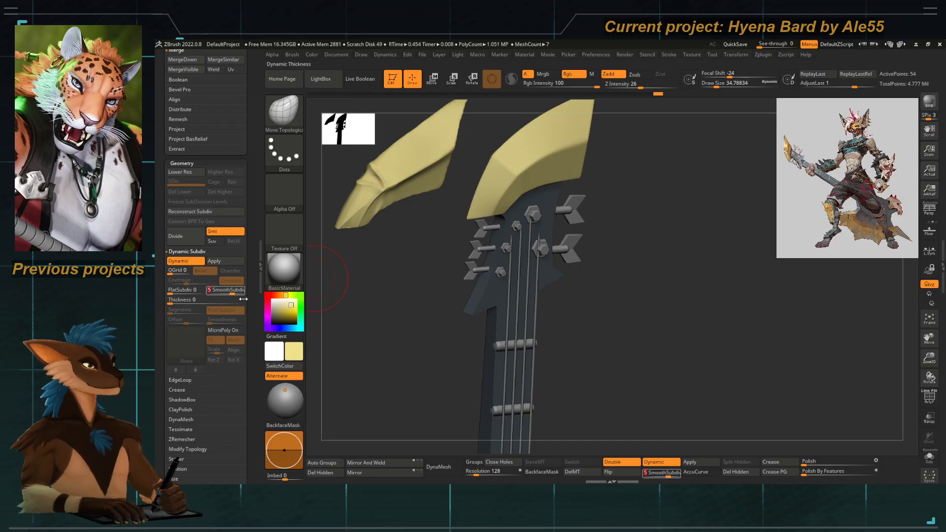
{"action": "mouse_move", "coordinate": [375, 316]}
{"action": "left_mouse_down"}
{"action": "mouse_move", "coordinate": [382, 321]}
{"action": "mouse_move", "coordinate": [367, 243]}
{"action": "mouse_move", "coordinate": [416, 301]}
{"action": "mouse_move", "coordinate": [387, 298]}
{"action": "mouse_move", "coordinate": [621, 261]}
{"action": "mouse_move", "coordinate": [583, 258]}
{"action": "mouse_move", "coordinate": [577, 235]}
{"action": "mouse_move", "coordinate": [536, 265]}
{"action": "left_mouse_up"}
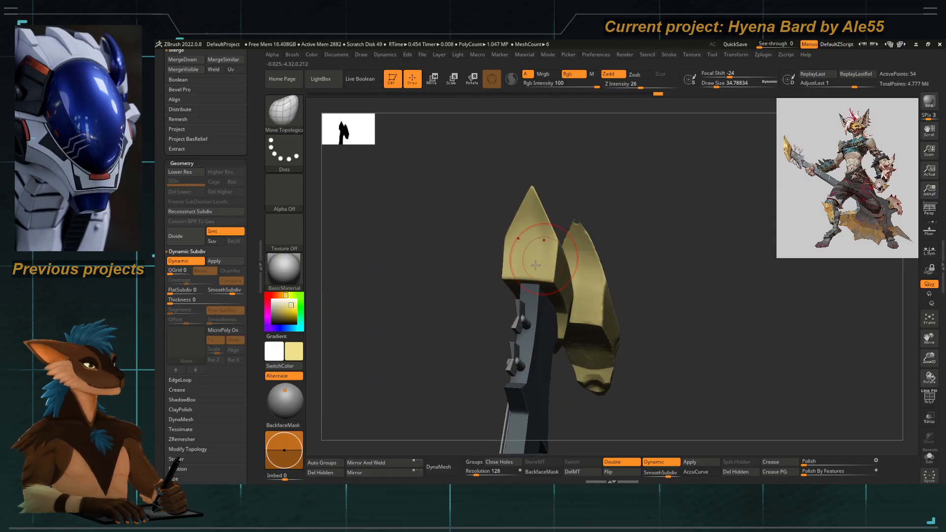
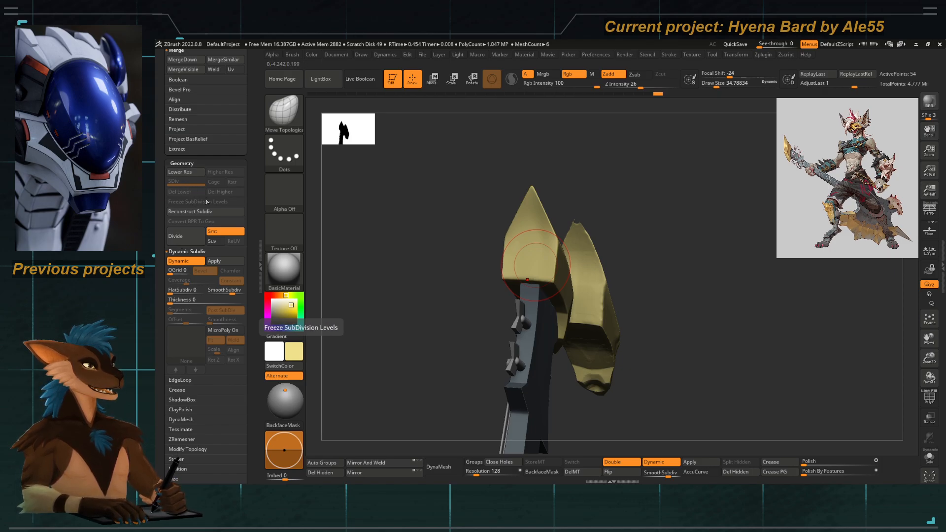
{"action": "mouse_move", "coordinate": [400, 368]}
{"action": "left_mouse_down"}
{"action": "mouse_move", "coordinate": [389, 360]}
{"action": "mouse_move", "coordinate": [421, 274]}
{"action": "mouse_move", "coordinate": [434, 249]}
{"action": "mouse_move", "coordinate": [467, 232]}
{"action": "mouse_move", "coordinate": [472, 264]}
{"action": "mouse_move", "coordinate": [449, 269]}
{"action": "left_mouse_up"}
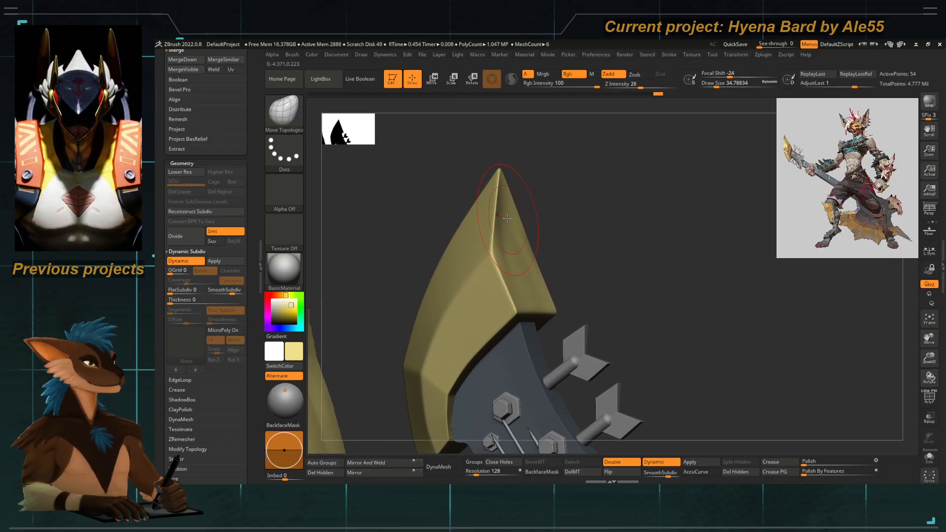
Refine the inner face below the head piece's upper tip with Move Topological, and switch to the hPolish brush.
{"action": "key", "text": "b"}
{"action": "key", "text": "m"}
{"action": "key", "text": "t"}
{"action": "key", "text": "space"}
{"action": "mouse_move", "coordinate": [507, 217]}
{"action": "left_mouse_down"}
{"action": "mouse_move", "coordinate": [527, 193]}
{"action": "mouse_move", "coordinate": [414, 188]}
{"action": "mouse_move", "coordinate": [425, 199]}
{"action": "mouse_move", "coordinate": [422, 221]}
{"action": "mouse_move", "coordinate": [484, 250]}
{"action": "left_mouse_up"}
{"action": "key", "text": "b"}
{"action": "key", "text": "h"}
{"action": "key", "text": "p"}
{"action": "key", "text": "space"}
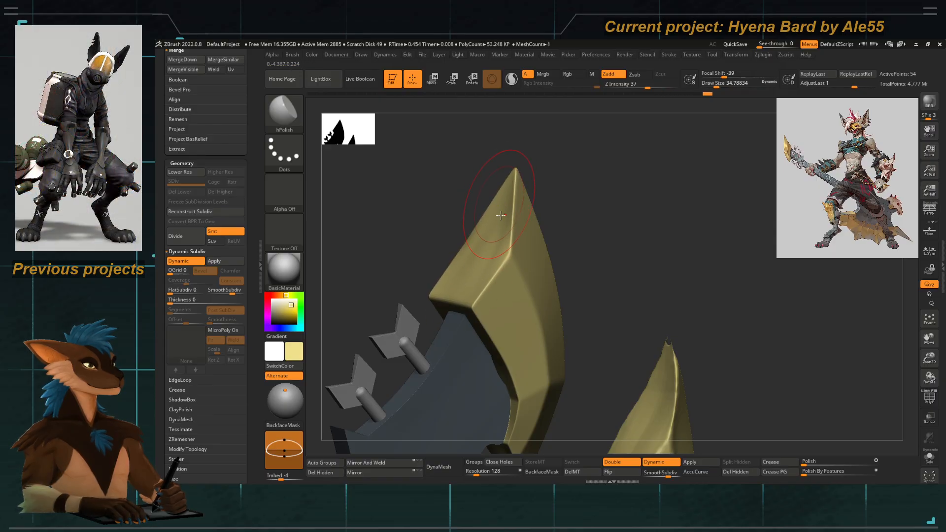
Shift the edge loop below the upper tip on the unsmoothed mesh with Move Topological at a draw size of about 11.7.
{"action": "left_click", "coordinate": [929, 400]}
{"action": "key", "text": "shift+d"}
{"action": "left_click_drag", "start_coordinate": [454, 252], "coordinate": [481, 236], "text": "alt"}
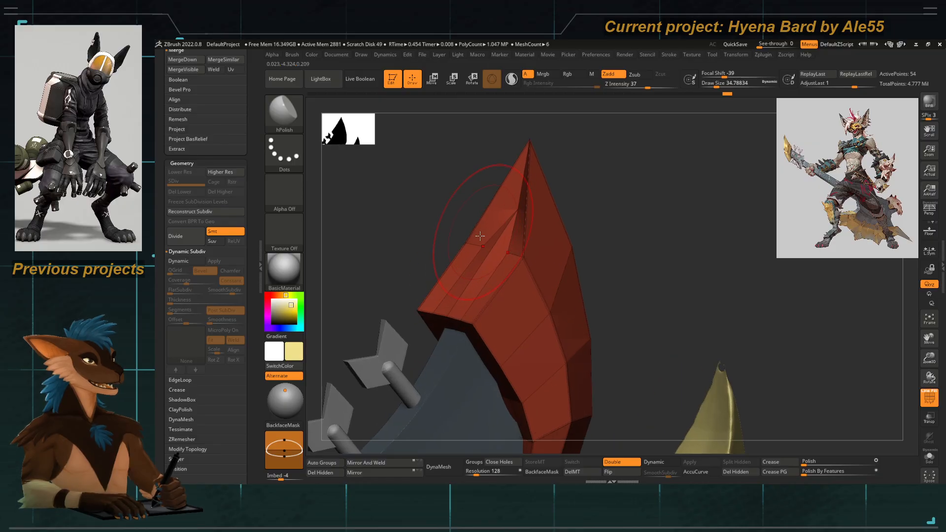
{"action": "key", "text": "b"}
{"action": "key", "text": "m"}
{"action": "key", "text": "t"}
{"action": "key", "text": "space"}
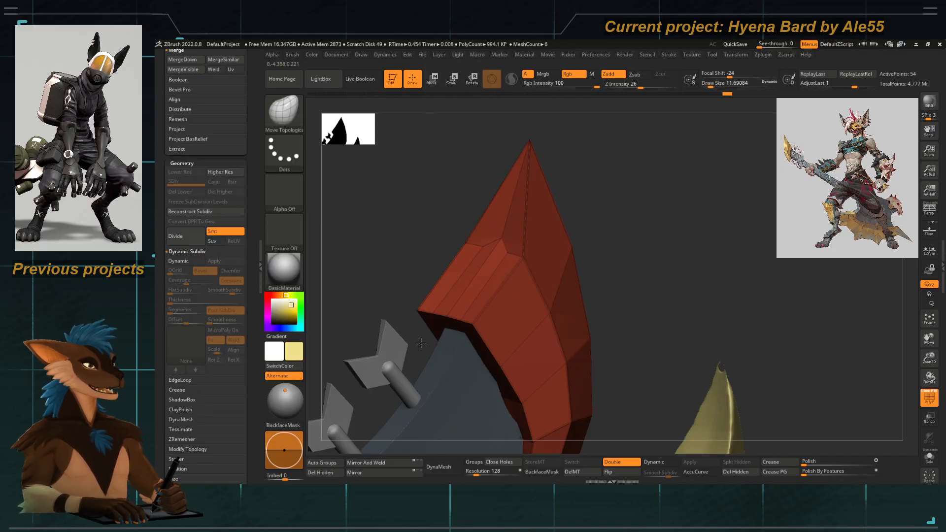
{"action": "left_click_drag", "start_coordinate": [476, 252], "coordinate": [461, 208]}
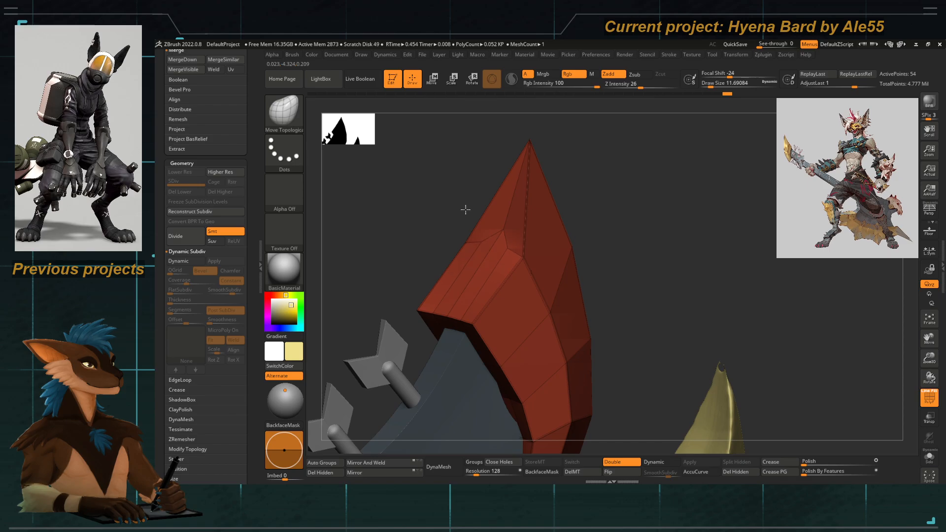
{"action": "key", "text": "d"}
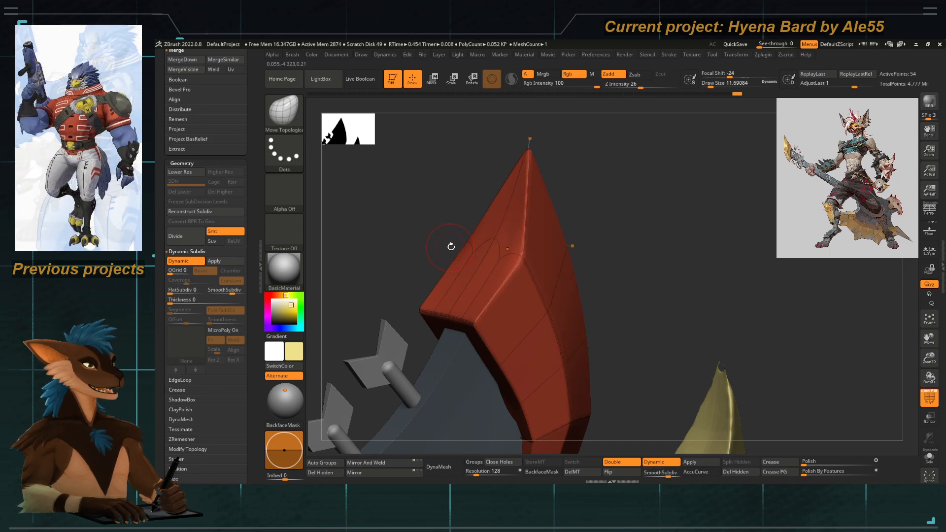
Pull the inner face's edge loop up toward the head piece's upper tip on the unsmoothed mesh.
{"action": "left_click", "coordinate": [929, 397]}
{"action": "left_click", "coordinate": [929, 397]}
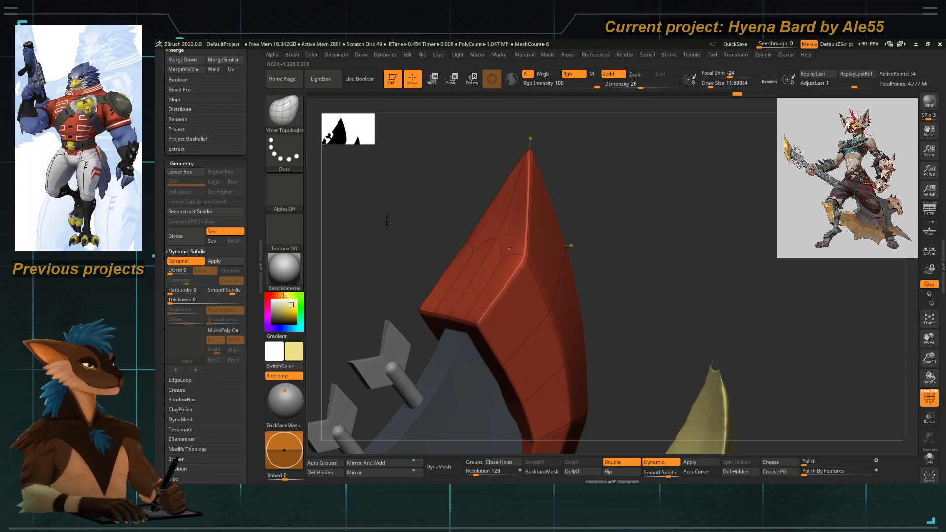
{"action": "mouse_move", "coordinate": [387, 221]}
{"action": "left_mouse_down"}
{"action": "mouse_move", "coordinate": [397, 239]}
{"action": "mouse_move", "coordinate": [429, 228]}
{"action": "mouse_move", "coordinate": [404, 247]}
{"action": "mouse_move", "coordinate": [416, 244]}
{"action": "left_mouse_up"}
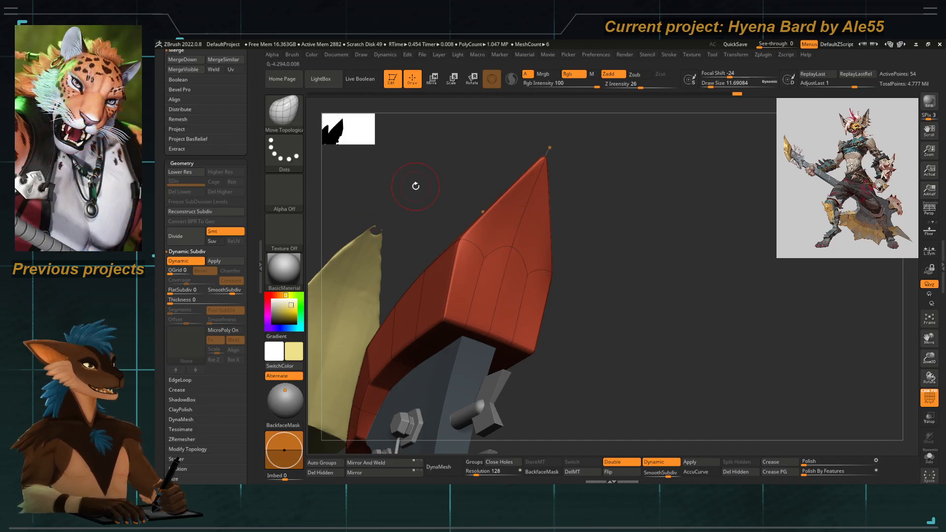
{"action": "mouse_move", "coordinate": [415, 186]}
{"action": "left_mouse_down"}
{"action": "mouse_move", "coordinate": [409, 193]}
{"action": "mouse_move", "coordinate": [418, 184]}
{"action": "mouse_move", "coordinate": [424, 194]}
{"action": "left_mouse_up"}
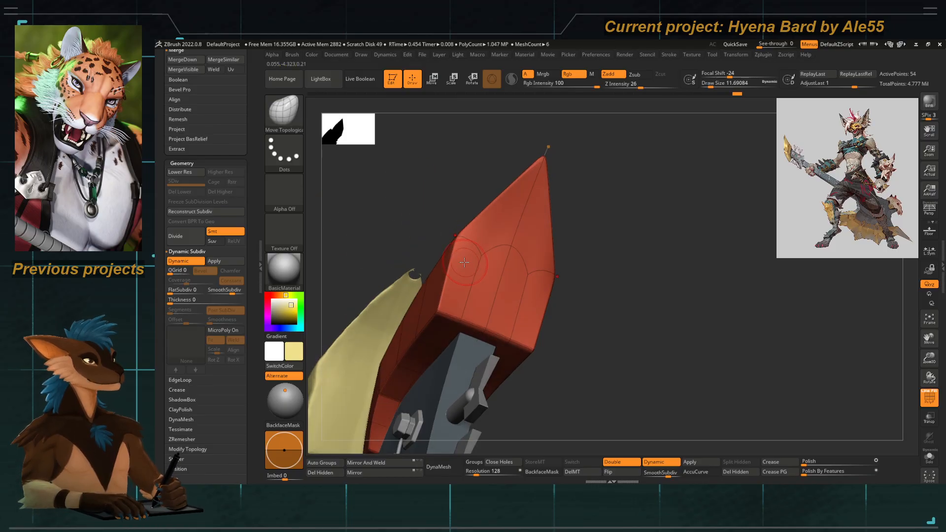
{"action": "key", "text": "shift+d"}
{"action": "mouse_move", "coordinate": [424, 246]}
{"action": "left_mouse_down"}
{"action": "mouse_move", "coordinate": [378, 213]}
{"action": "mouse_move", "coordinate": [414, 249]}
{"action": "mouse_move", "coordinate": [488, 256]}
{"action": "left_mouse_up"}
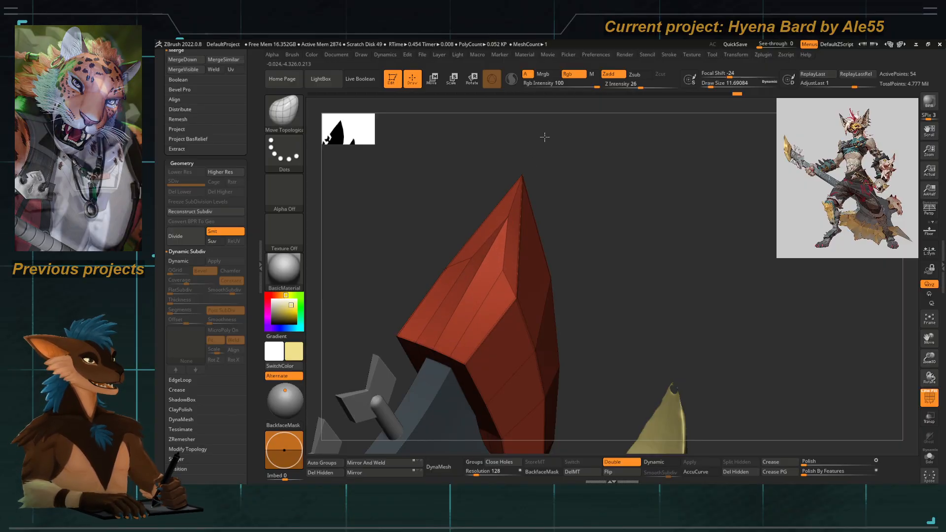
{"action": "left_click_drag", "start_coordinate": [442, 184], "coordinate": [504, 247]}
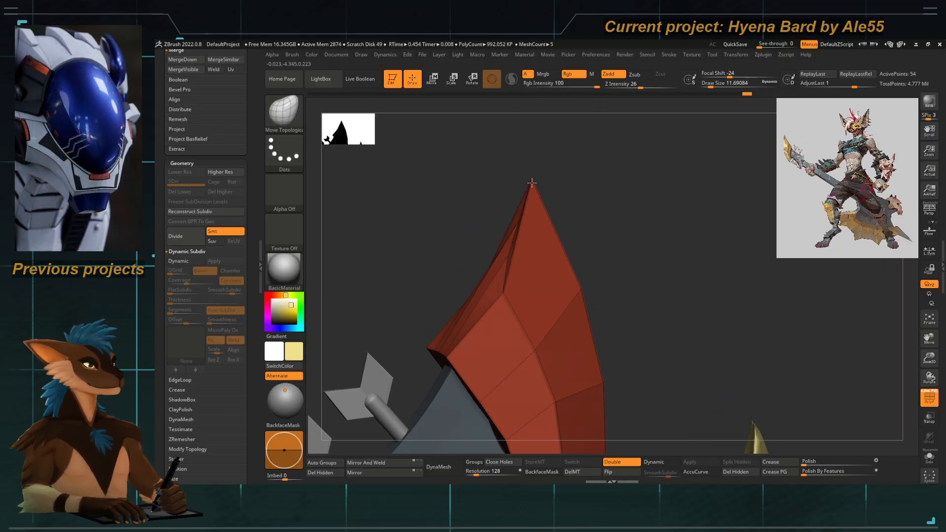
{"action": "left_click_drag", "start_coordinate": [527, 130], "coordinate": [497, 215]}
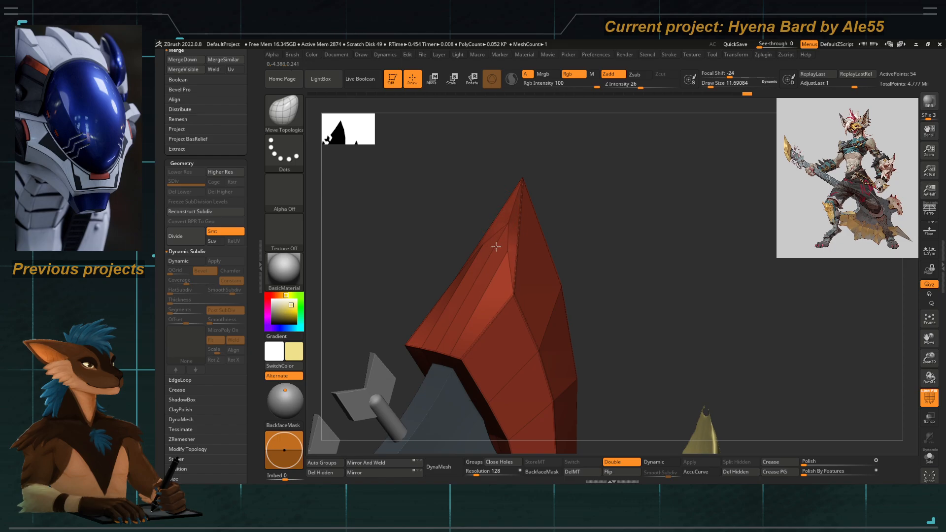
Restore the subdivision preview, hide the polyframe and check the reshaped tip against the whole guitar.
{"action": "key", "text": "d"}
{"action": "left_click_drag", "start_coordinate": [424, 248], "coordinate": [444, 259]}
{"action": "left_click", "coordinate": [922, 402]}
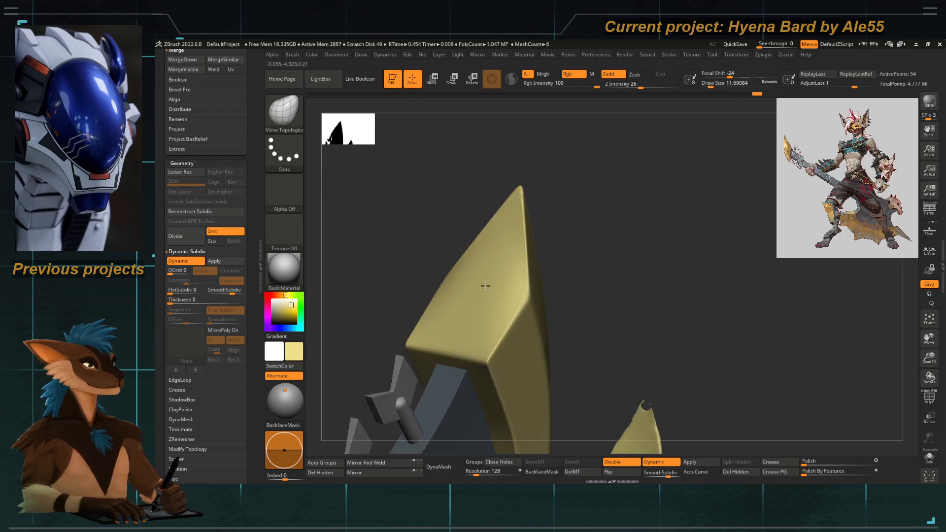
{"action": "left_click_drag", "start_coordinate": [390, 276], "coordinate": [370, 240], "text": "alt"}
{"action": "left_click_drag", "start_coordinate": [370, 239], "coordinate": [486, 276]}
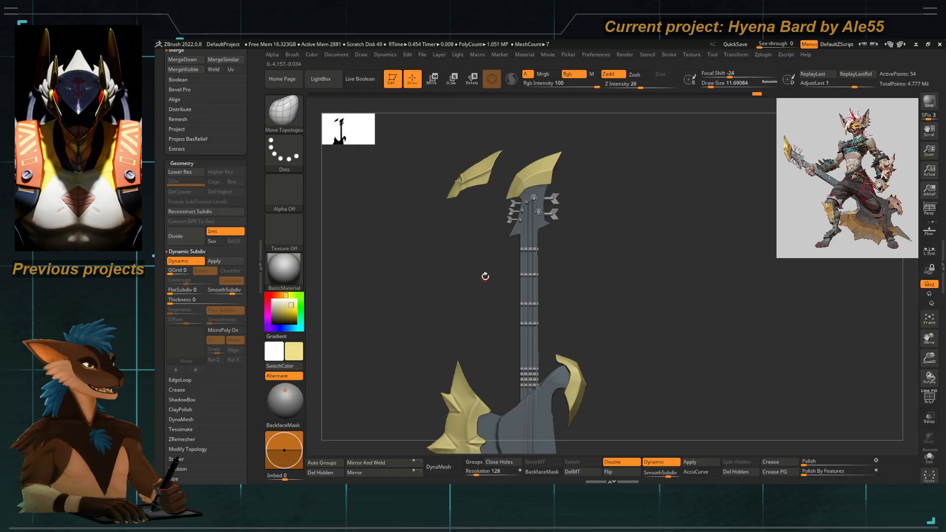
Compare the original head metalpiece with its retopologized version on the guitar, ending with the retopologized mesh active.
{"action": "left_click", "coordinate": [473, 180], "text": "alt"}
{"action": "left_click_drag", "start_coordinate": [577, 357], "coordinate": [582, 260], "text": "alt"}
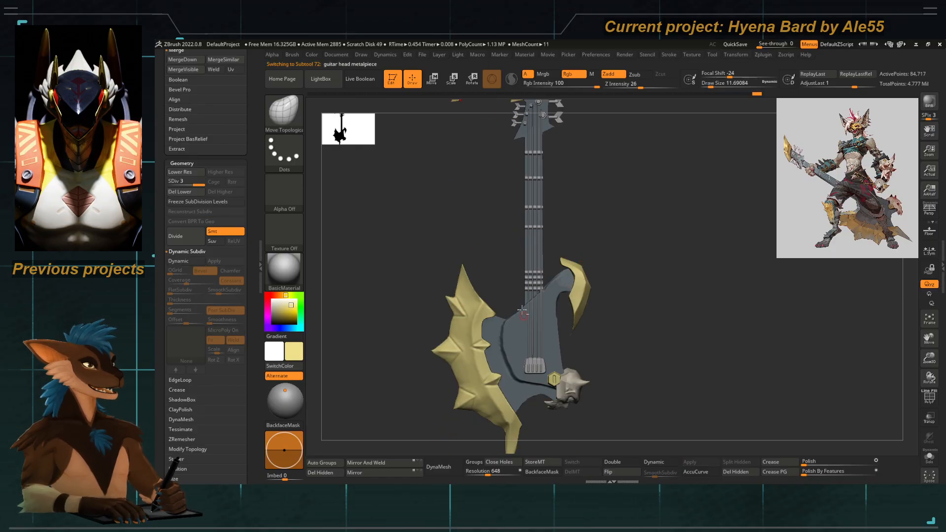
{"action": "left_click_drag", "start_coordinate": [513, 167], "coordinate": [499, 309], "text": "alt"}
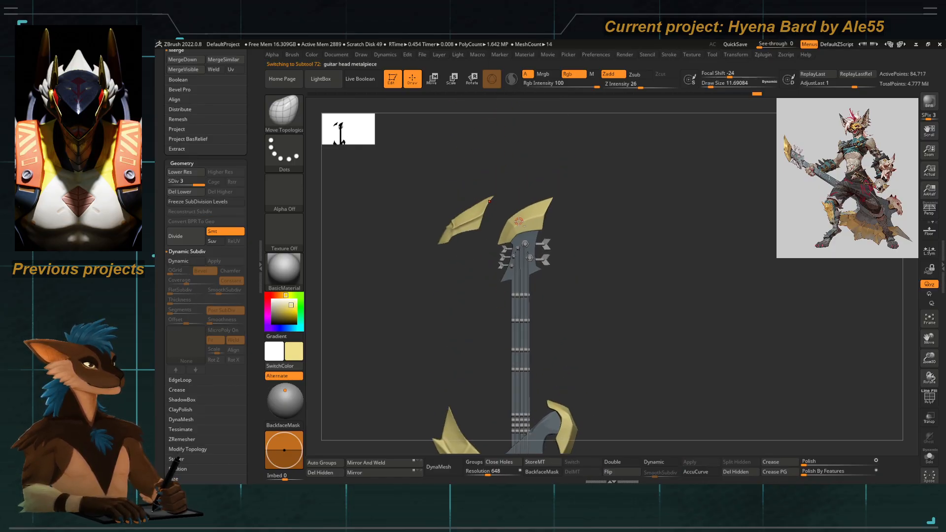
{"action": "left_click", "coordinate": [519, 221], "text": "alt"}
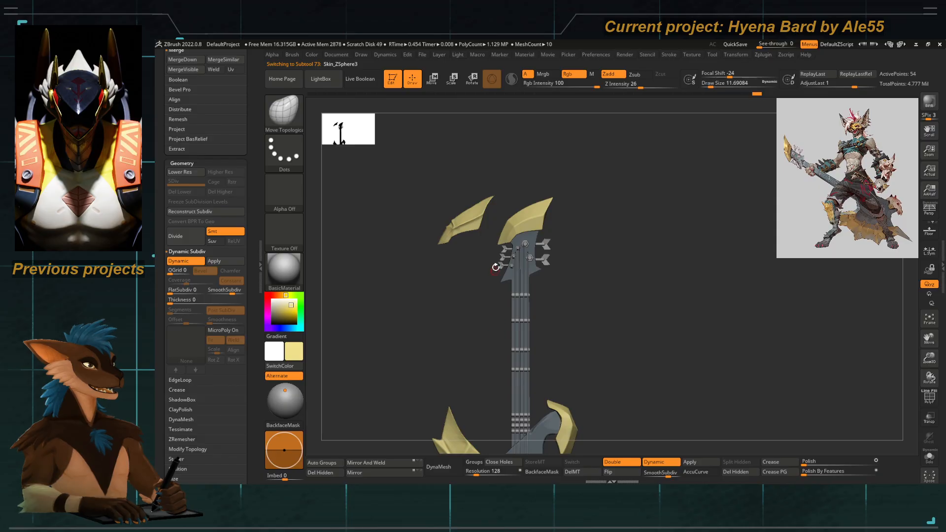
{"action": "left_click_drag", "start_coordinate": [526, 243], "coordinate": [518, 207], "text": "alt"}
{"action": "key", "text": "w"}
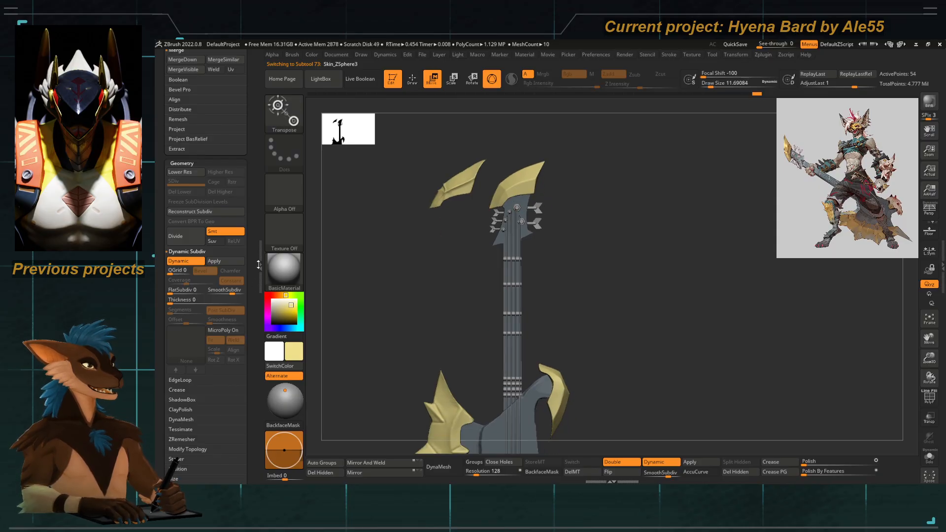
Rename the retopologized Skin_ZSphere3 subtool as "guitar head metalpiece subD".
{"action": "left_click_drag", "start_coordinate": [253, 206], "coordinate": [251, 361]}
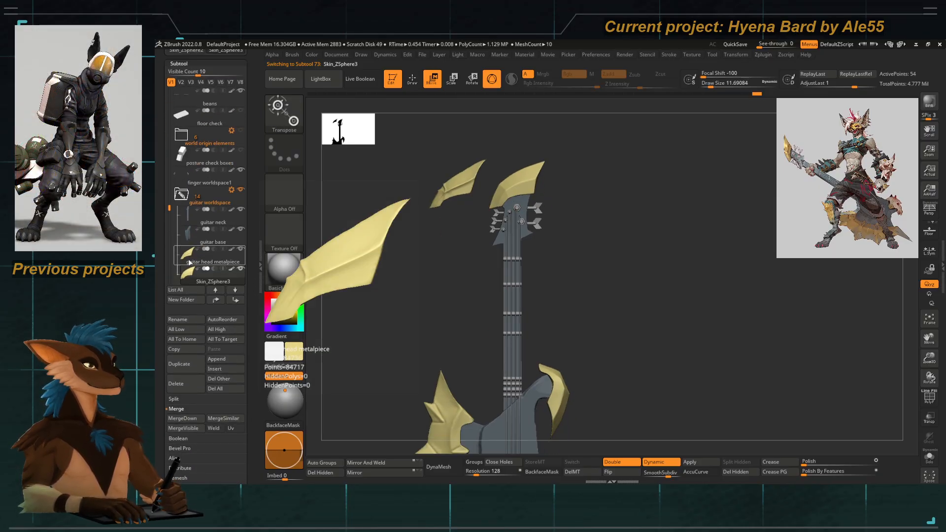
{"action": "left_click_drag", "start_coordinate": [169, 210], "coordinate": [169, 222]}
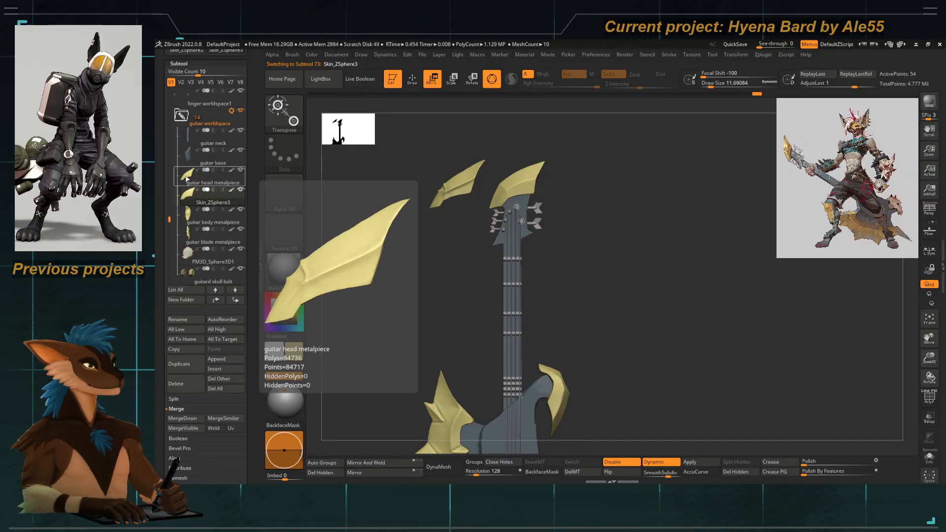
{"action": "left_click", "coordinate": [184, 320]}
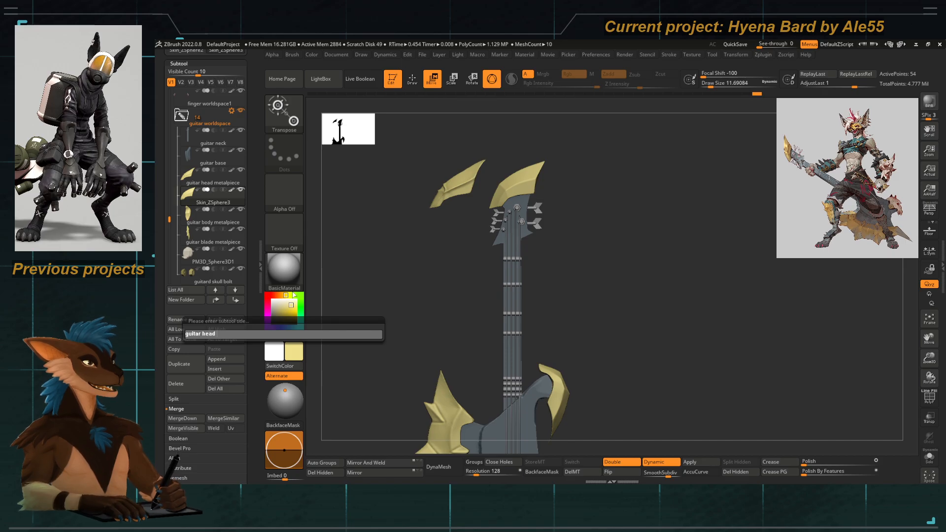
{"action": "type", "text": "guitar head metalpiece clea"}
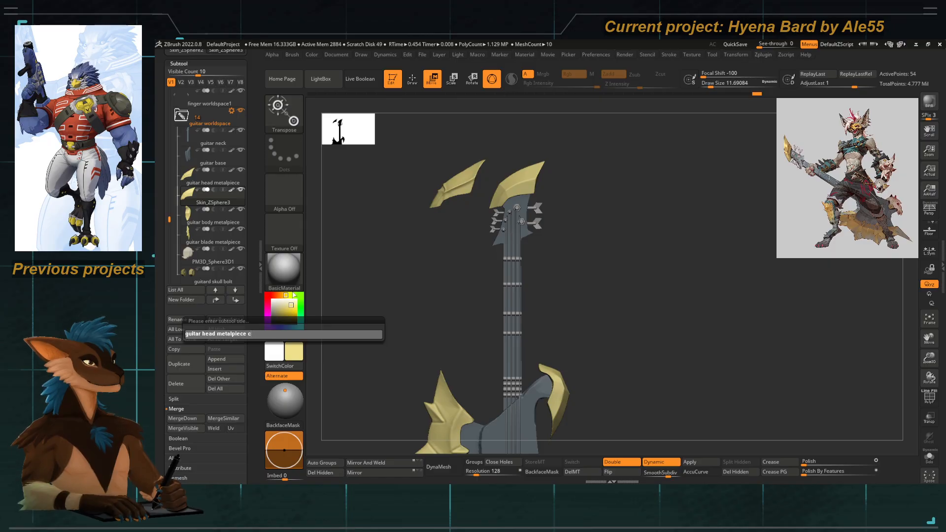
{"action": "key", "text": "BackSpace"}
{"action": "type", "text": "subD"}
{"action": "key", "text": "Return"}
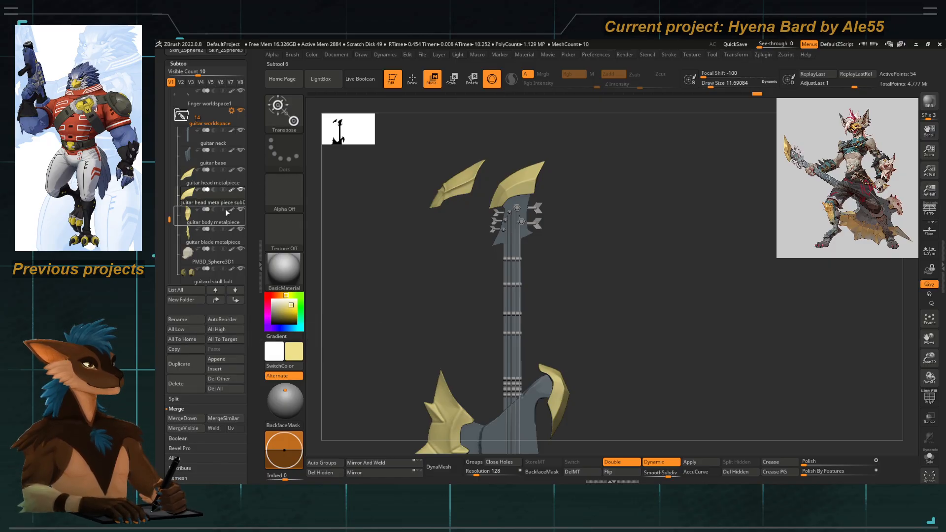
Delete the original high-poly guitar head metalpiece subtool and confirm the deletion.
{"action": "left_click", "coordinate": [183, 174]}
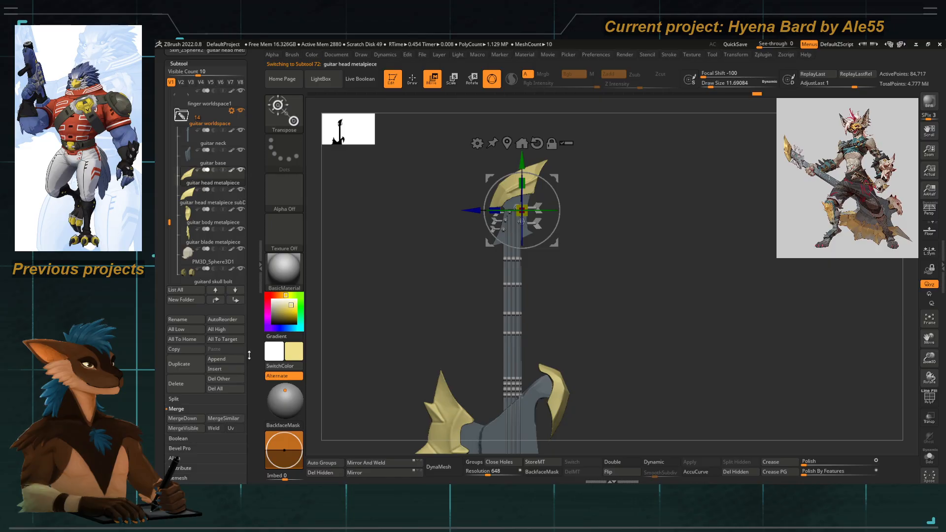
{"action": "left_click_drag", "start_coordinate": [252, 362], "coordinate": [251, 323]}
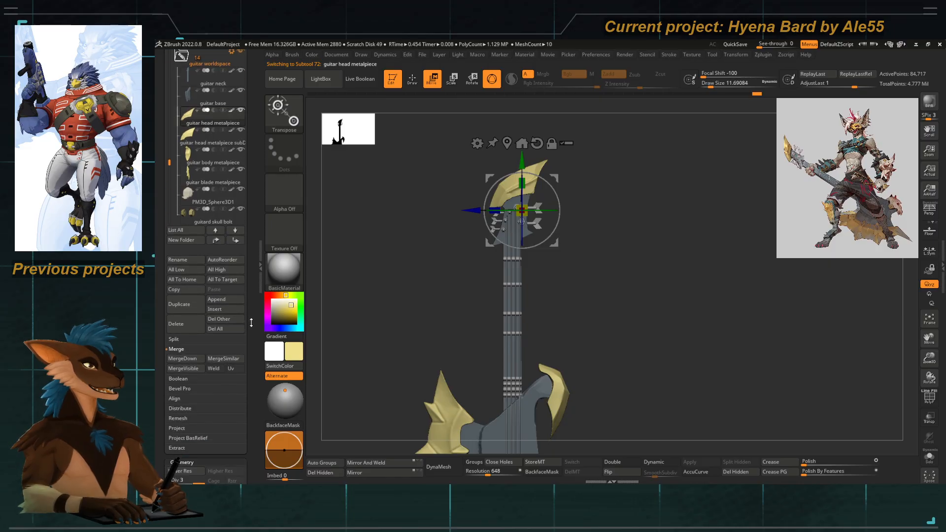
{"action": "left_click", "coordinate": [186, 326]}
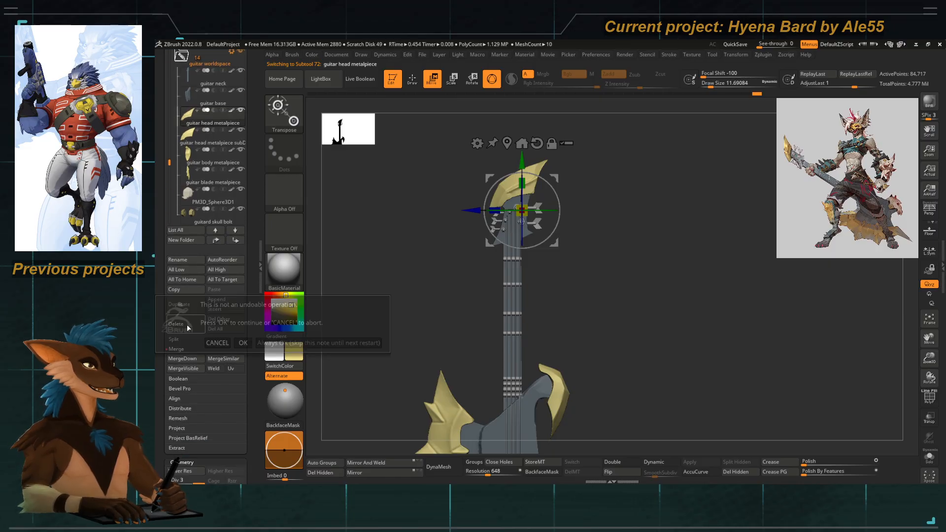
{"action": "left_click", "coordinate": [242, 342]}
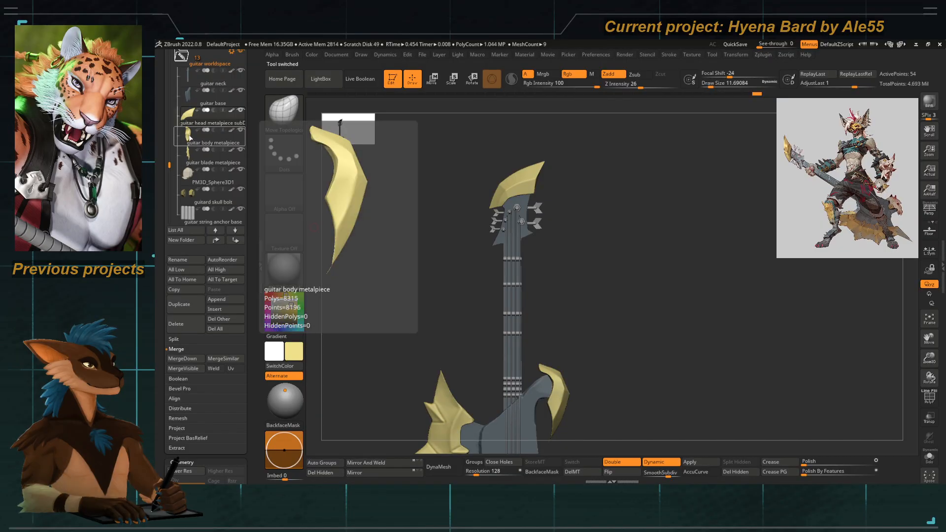
Duplicate the guitar head metalpiece subD subtool and place the copy directly below the guitar body metalpiece in the subtool order.
{"action": "left_click", "coordinate": [190, 138]}
{"action": "left_click_drag", "start_coordinate": [394, 237], "coordinate": [571, 299]}
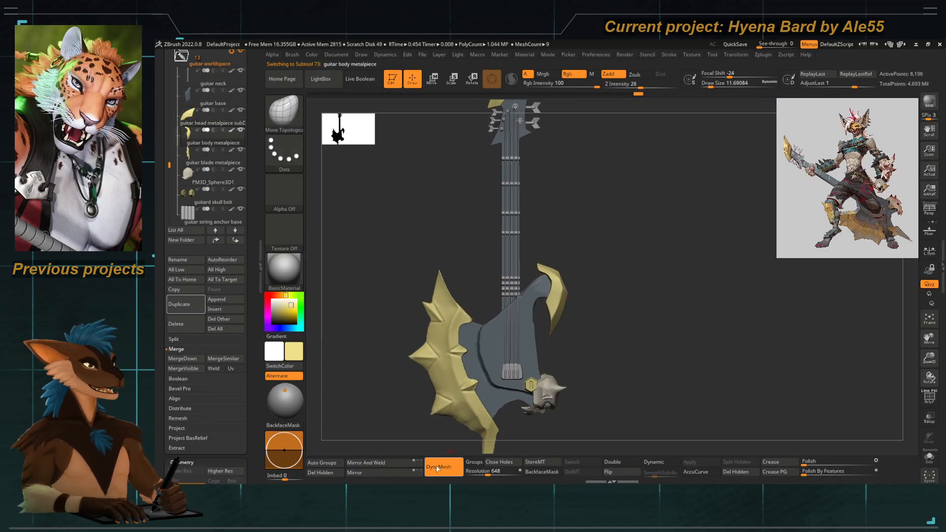
{"action": "left_click", "coordinate": [207, 116]}
{"action": "left_click_drag", "start_coordinate": [421, 281], "coordinate": [418, 315], "text": "alt"}
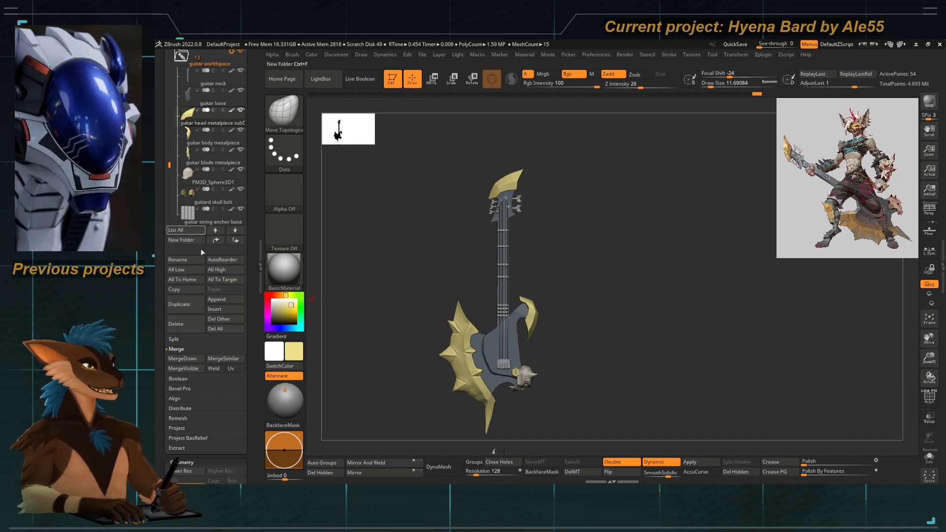
{"action": "left_click", "coordinate": [179, 311]}
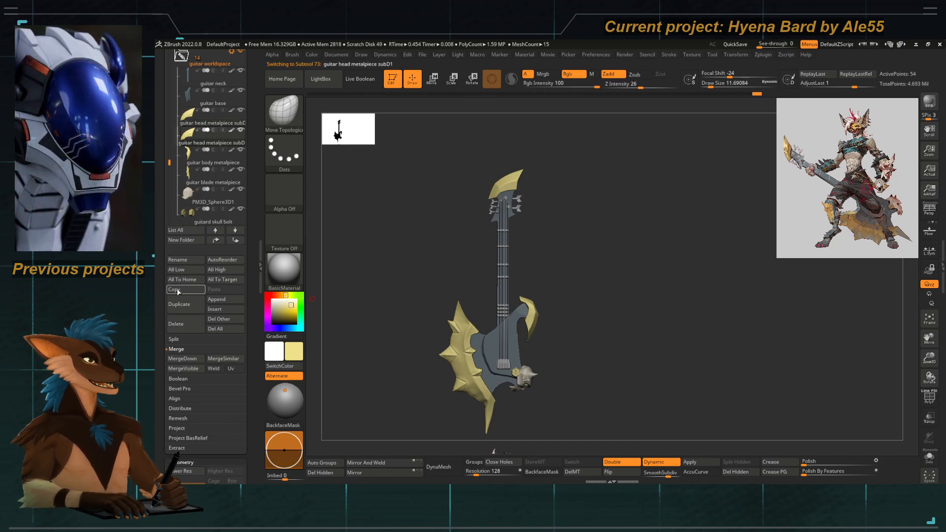
{"action": "key", "text": "w"}
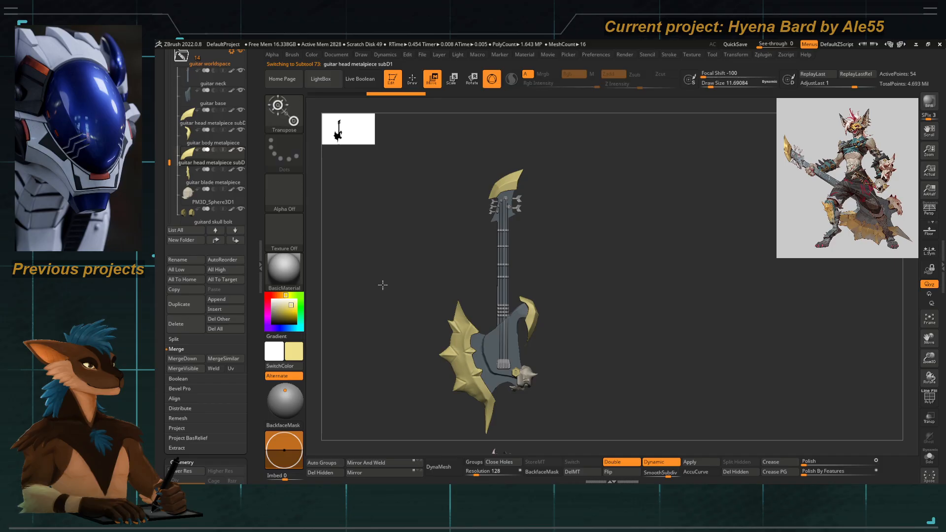
Move the duplicated head piece down onto the guitar body's horn metalpiece and rotate it to follow the horn.
{"action": "left_click_drag", "start_coordinate": [425, 277], "coordinate": [400, 123], "text": "alt"}
{"action": "left_click_drag", "start_coordinate": [430, 412], "coordinate": [440, 309], "text": "alt"}
{"action": "left_click", "coordinate": [503, 295], "text": "alt"}
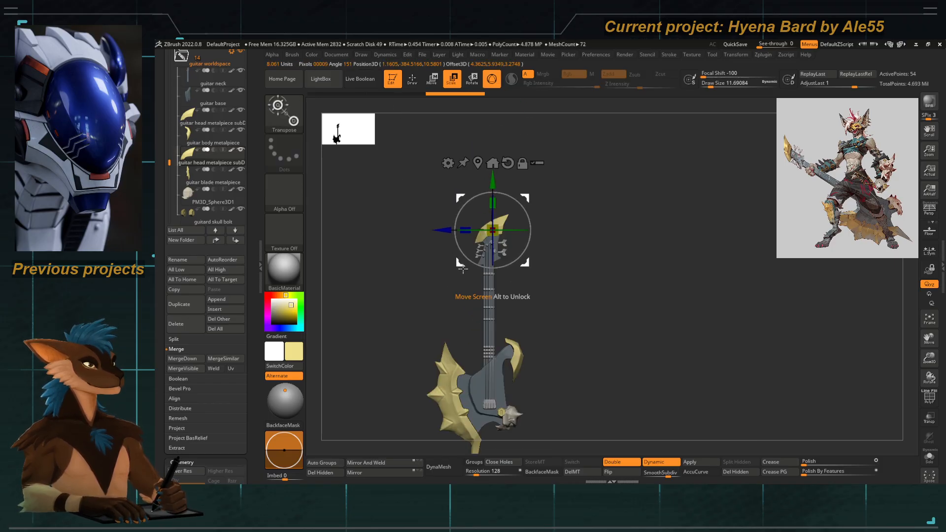
{"action": "left_click_drag", "start_coordinate": [459, 265], "coordinate": [478, 400]}
{"action": "left_click_drag", "start_coordinate": [538, 384], "coordinate": [522, 327], "text": "alt"}
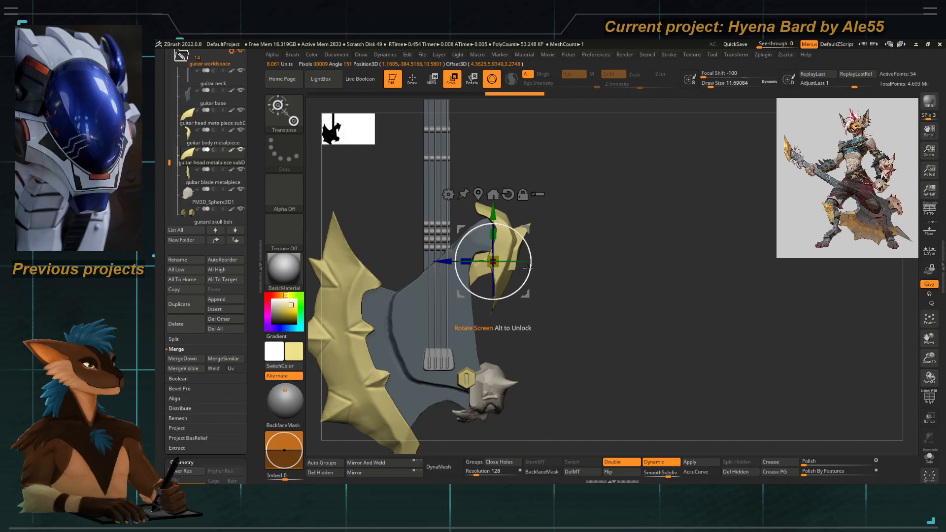
{"action": "left_click_drag", "start_coordinate": [531, 266], "coordinate": [485, 302]}
Try to flip the duplicated piece while viewing the guitar edge-on, and undo the rotation.
{"action": "left_click_drag", "start_coordinate": [551, 303], "coordinate": [463, 295]}
{"action": "left_click_drag", "start_coordinate": [456, 244], "coordinate": [581, 298], "text": "shift"}
{"action": "key", "text": "ctrl+z"}
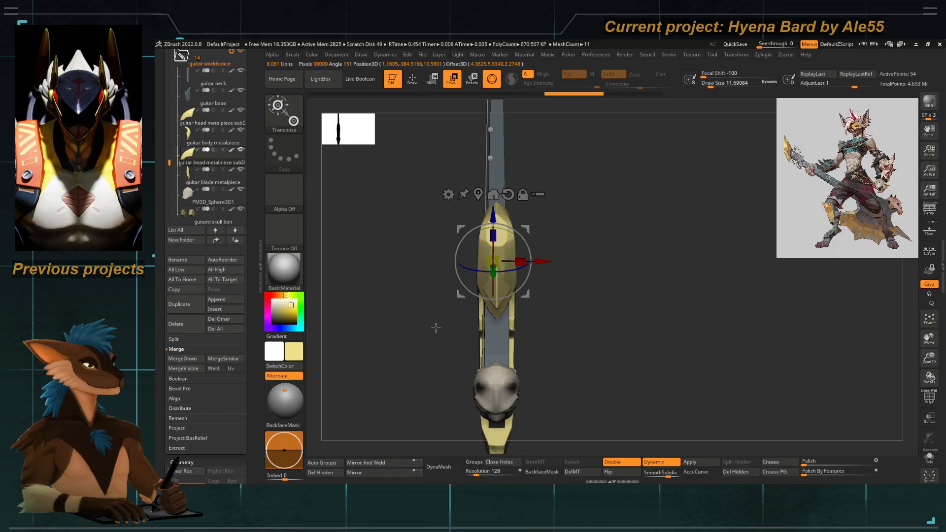
Check the duplicated piece against the guitar reference image, return to the edge-on view and isolate the piece.
{"action": "left_click_drag", "start_coordinate": [411, 335], "coordinate": [421, 336]}
{"action": "key", "text": "shift+z"}
{"action": "key", "text": "z"}
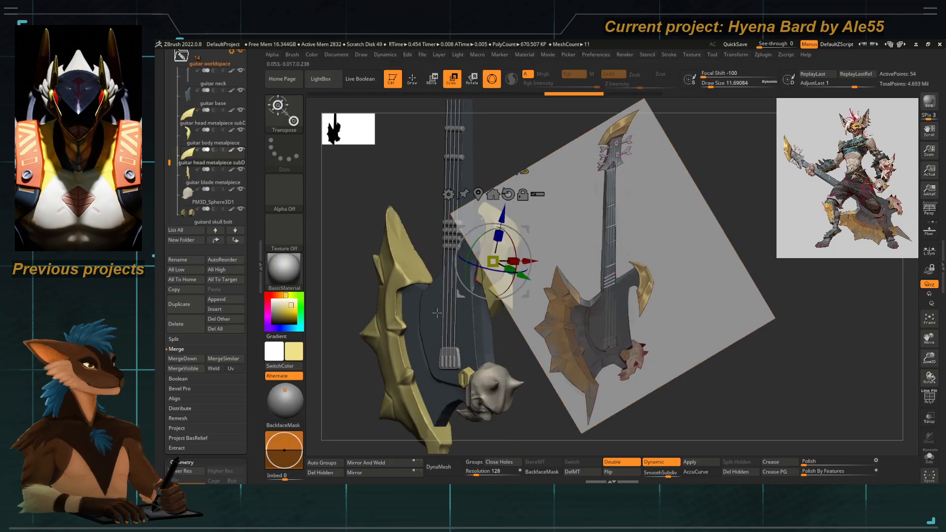
{"action": "key", "text": "shift+z"}
{"action": "left_click_drag", "start_coordinate": [655, 384], "coordinate": [583, 391], "text": "shift"}
{"action": "left_click", "coordinate": [930, 456]}
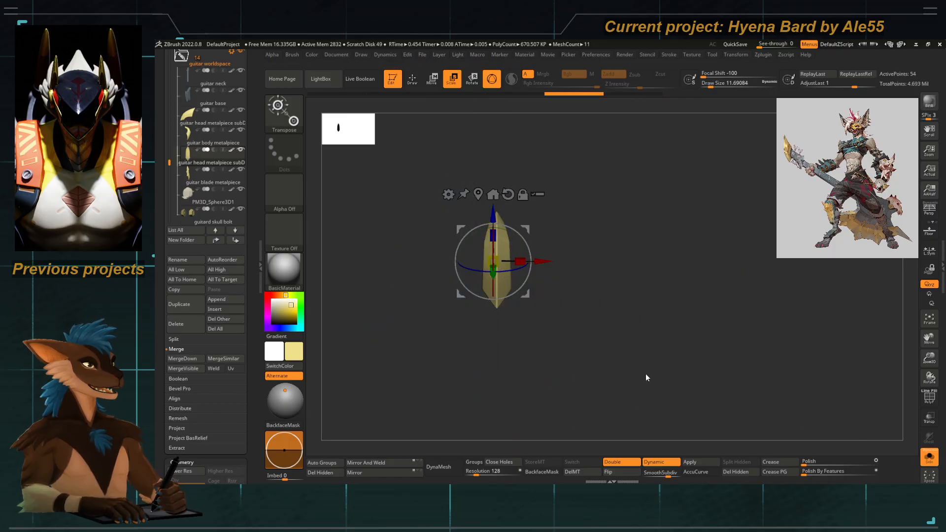
Try to flip the isolated piece 180 degrees around the off-center gizmo, and undo the rotation.
{"action": "left_click_drag", "start_coordinate": [459, 246], "coordinate": [434, 295]}
{"action": "key", "text": "ctrl+z"}
{"action": "left_click_drag", "start_coordinate": [454, 262], "coordinate": [571, 300]}
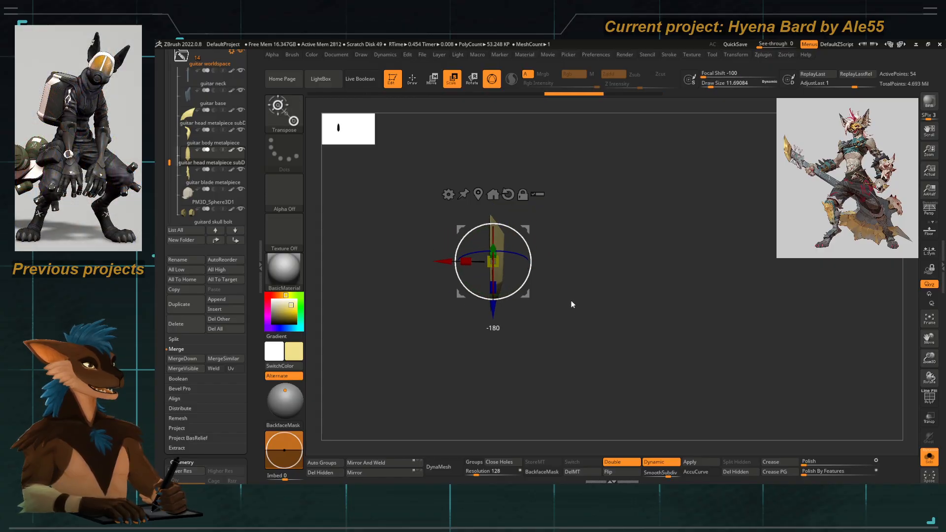
{"action": "left_click", "coordinate": [508, 193]}
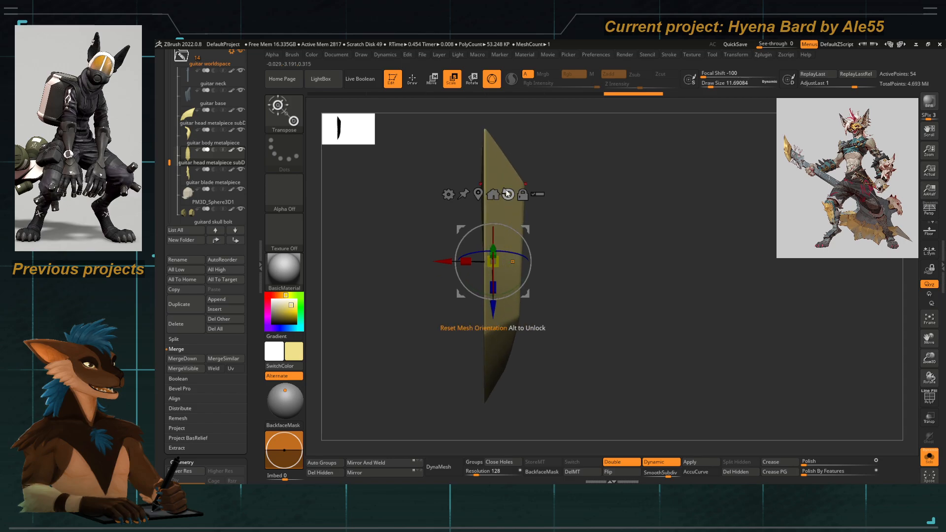
{"action": "key", "text": "ctrl+z"}
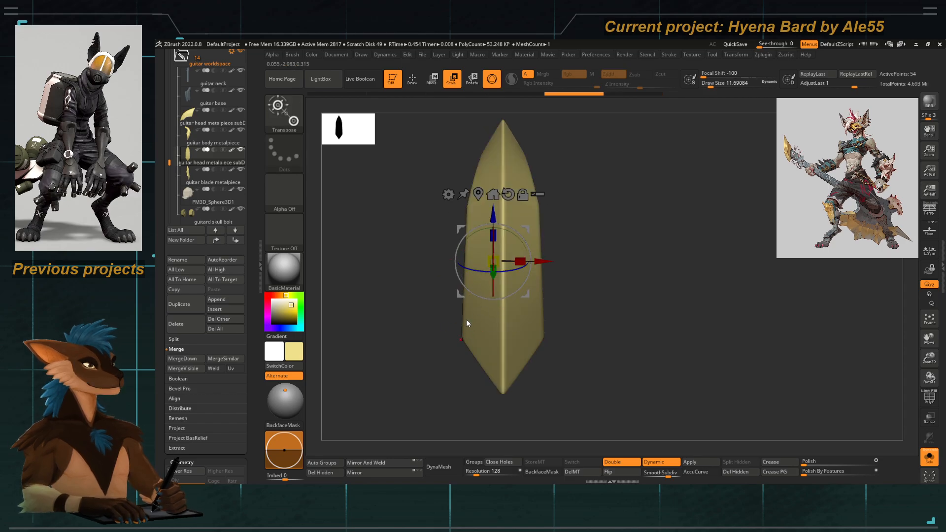
Center the gizmo on the isolated piece, flip it upside down and turn on perspective.
{"action": "left_click", "coordinate": [478, 201], "text": "alt"}
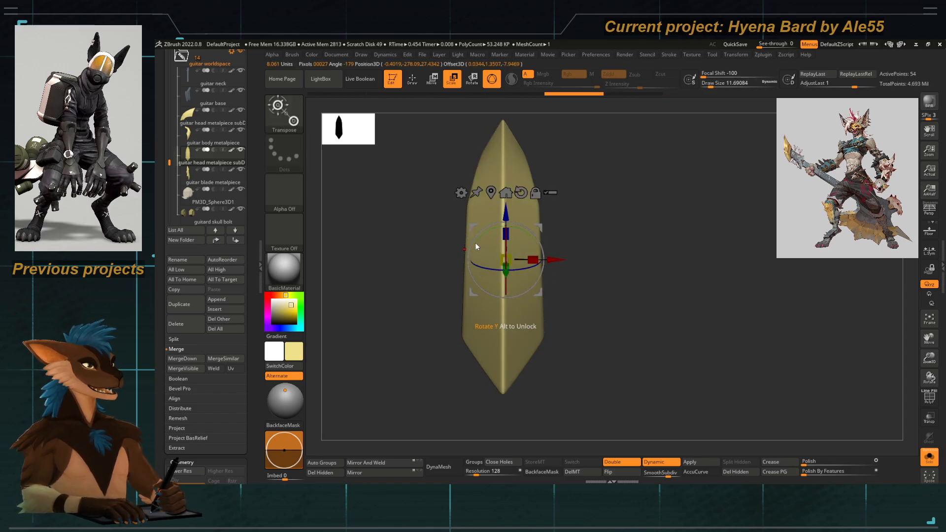
{"action": "left_click_drag", "start_coordinate": [475, 234], "coordinate": [579, 322]}
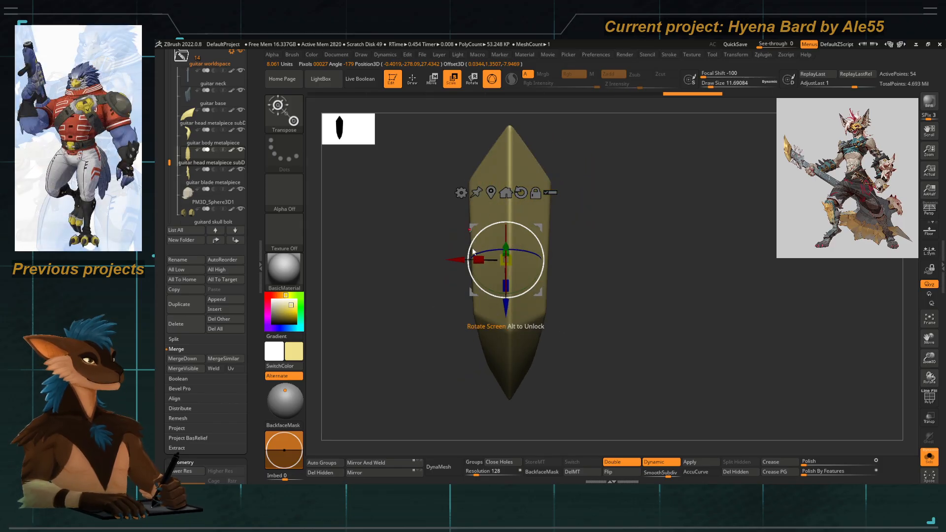
{"action": "key", "text": "p"}
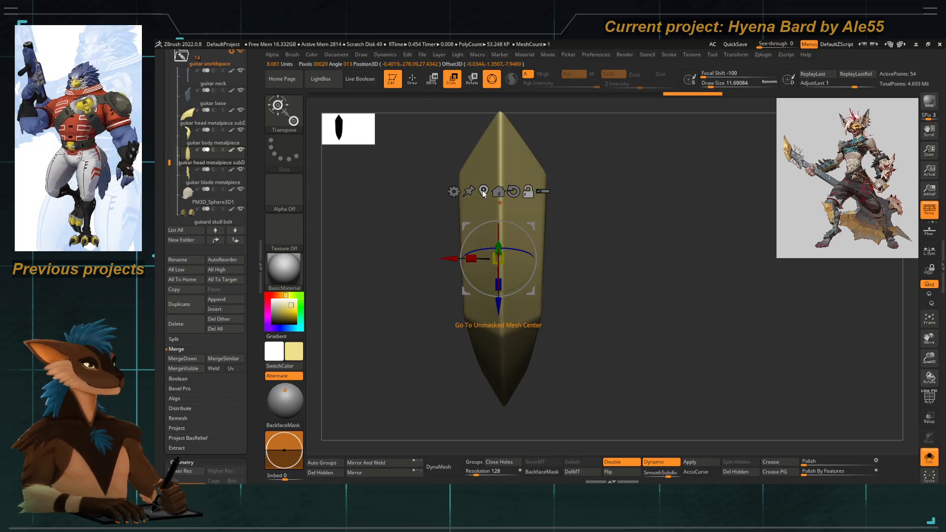
Set the flipped piece's X position to 0 and check its alignment with the guitar body's horn.
{"action": "scroll", "coordinate": [254, 370], "scroll_direction": "down", "scroll_amount": 10}
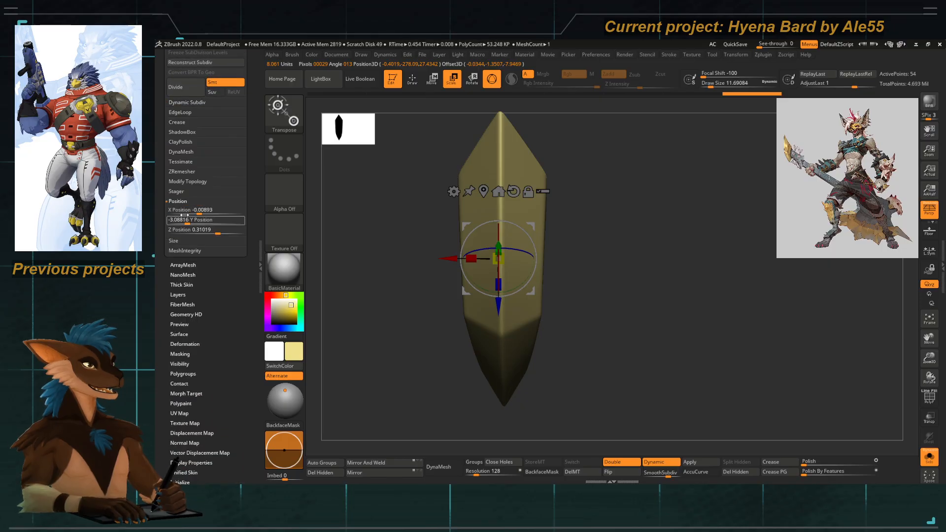
{"action": "left_click", "coordinate": [185, 210]}
{"action": "type", "text": "0"}
{"action": "key", "text": "Return"}
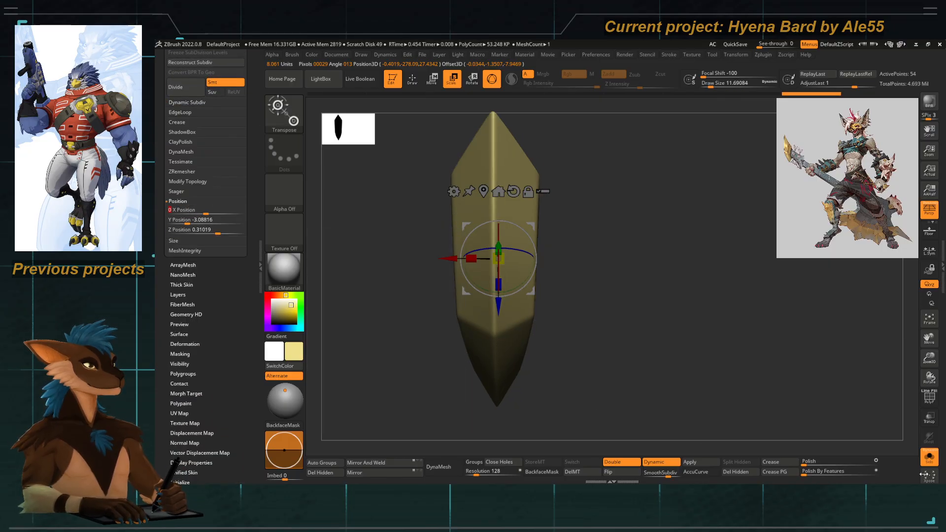
{"action": "left_click", "coordinate": [928, 457]}
{"action": "left_click_drag", "start_coordinate": [390, 291], "coordinate": [468, 302], "text": "alt"}
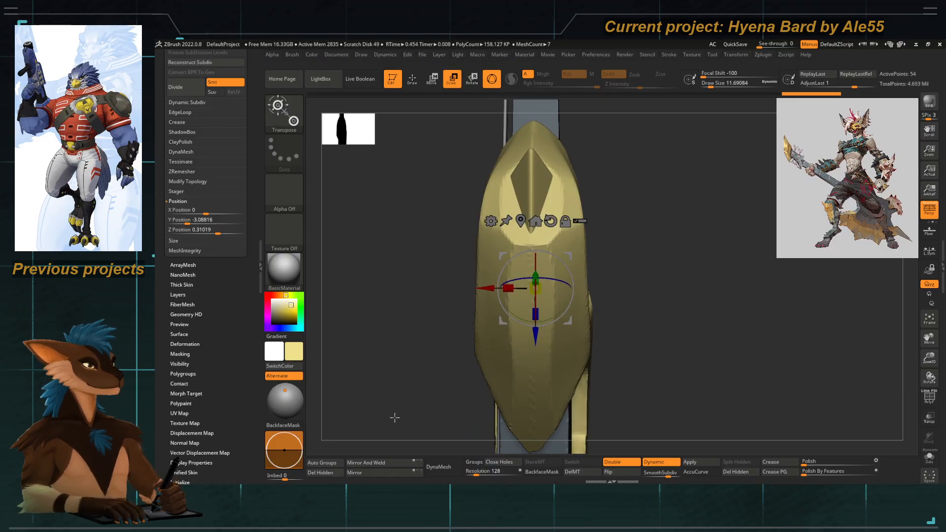
Center the gizmo on the repositioned piece and isolate it with the polyframe shown.
{"action": "left_click", "coordinate": [519, 222]}
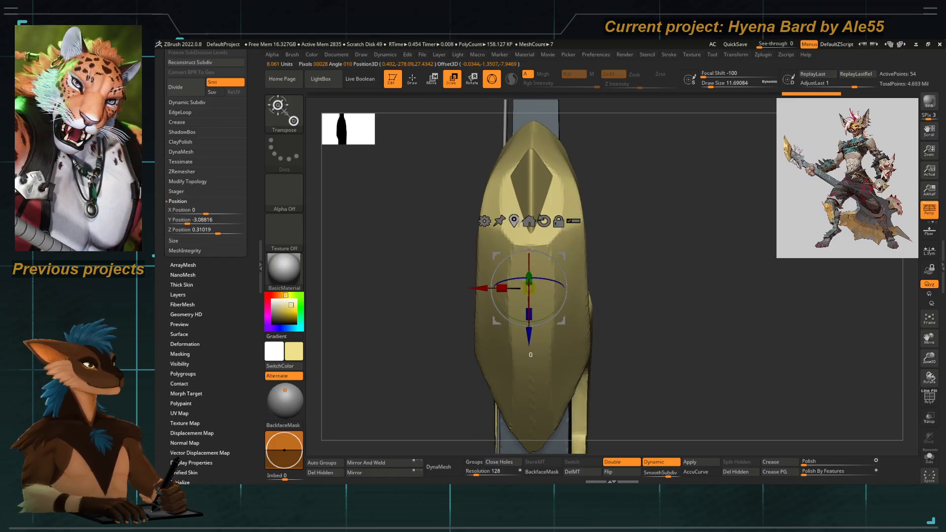
{"action": "left_click", "coordinate": [181, 210]}
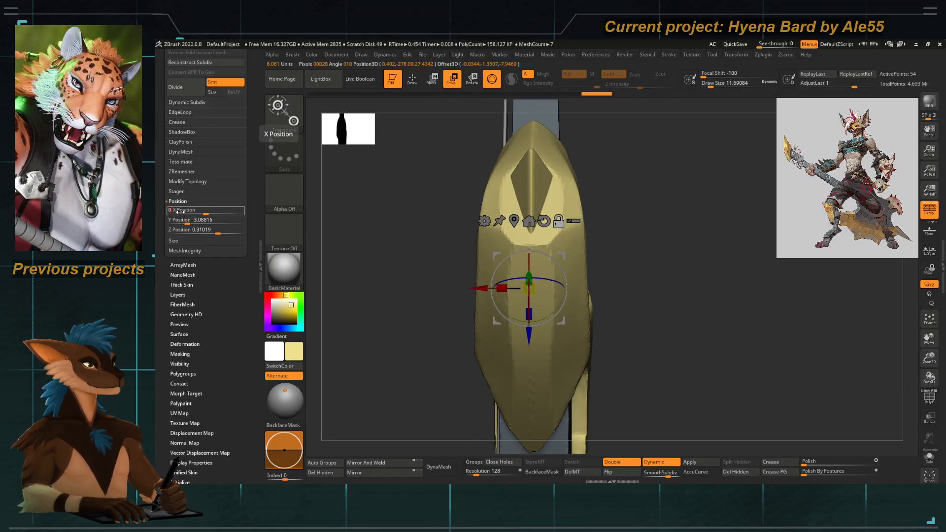
{"action": "left_click", "coordinate": [929, 458]}
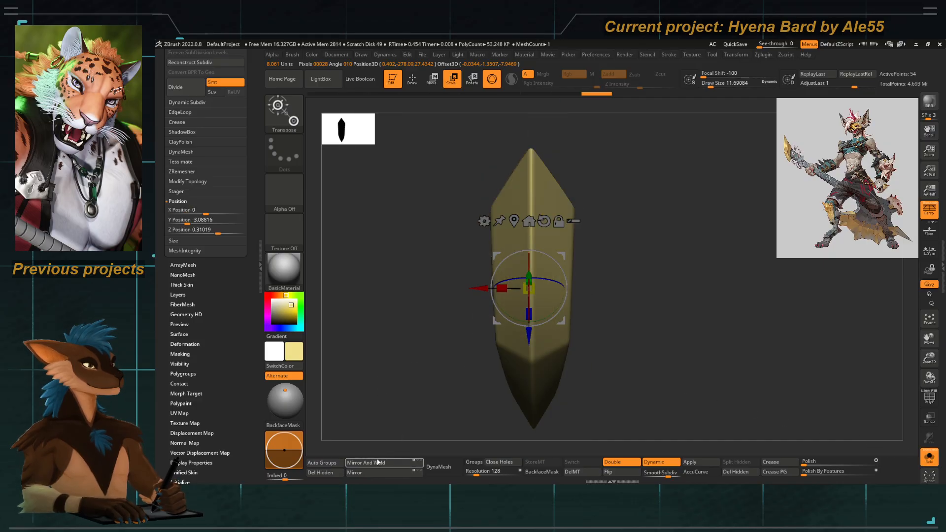
{"action": "left_click", "coordinate": [930, 398]}
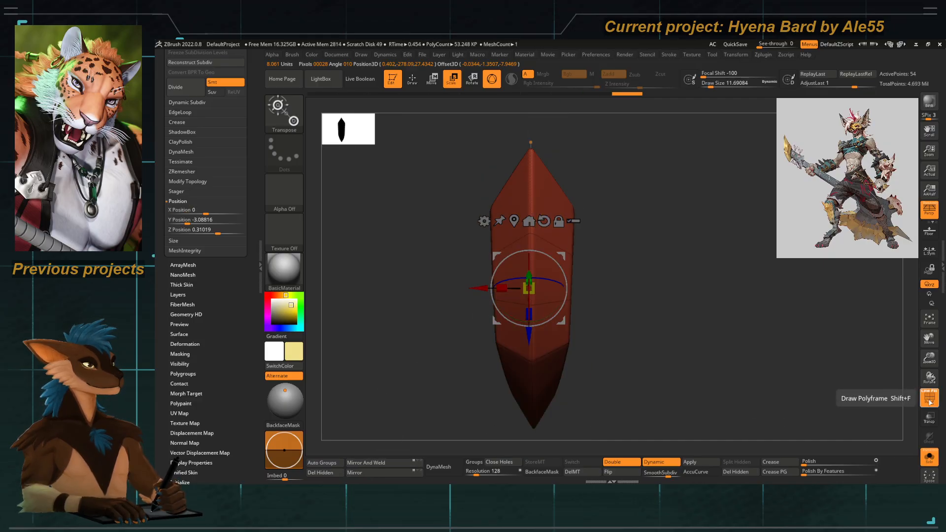
Show the whole guitar again without the polyframe and apply Mirror And Weld to the guitar body metalpiece.
{"action": "left_click", "coordinate": [929, 399]}
{"action": "left_click", "coordinate": [928, 457]}
{"action": "left_click", "coordinate": [495, 370]}
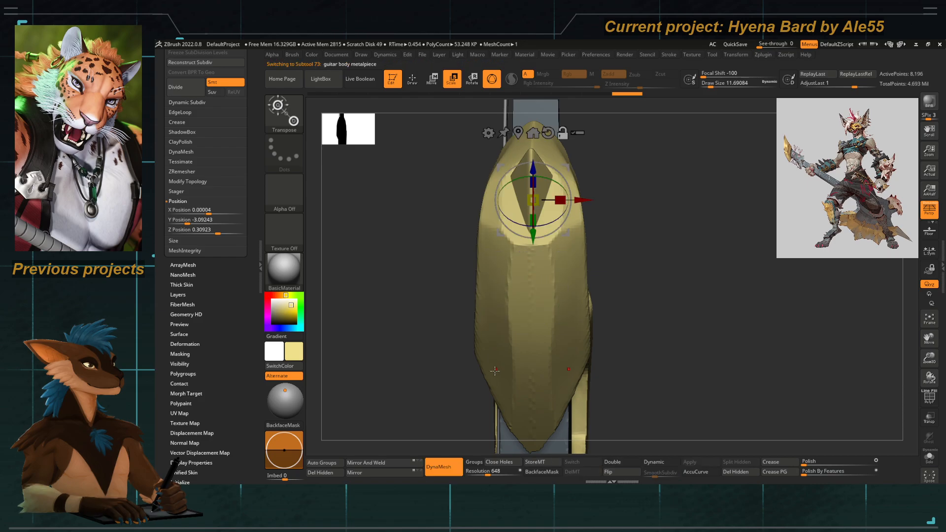
{"action": "left_click", "coordinate": [373, 464]}
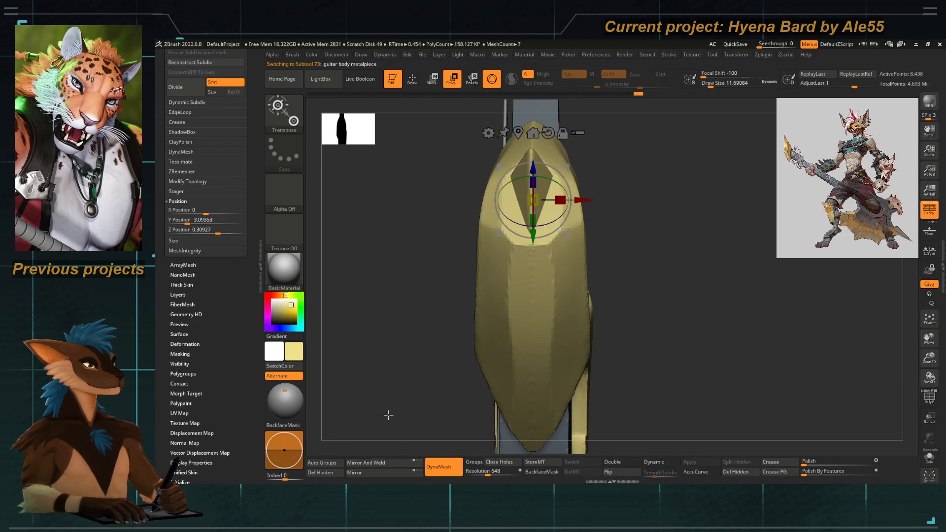
Center and realign the gizmo on the guitar's head metalpiece, and move the gizmo up to the piece's tip.
{"action": "left_click", "coordinate": [524, 165], "text": "alt"}
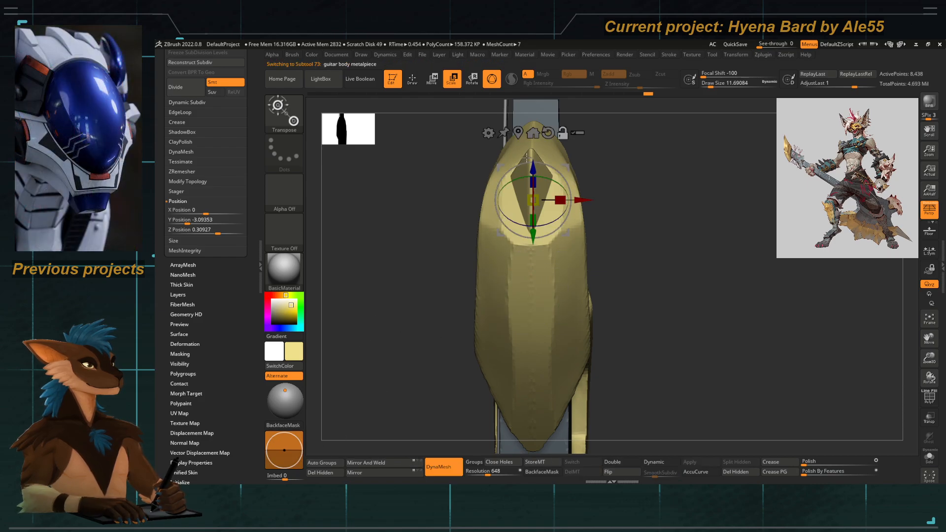
{"action": "left_click_drag", "start_coordinate": [428, 230], "coordinate": [511, 256], "text": "alt"}
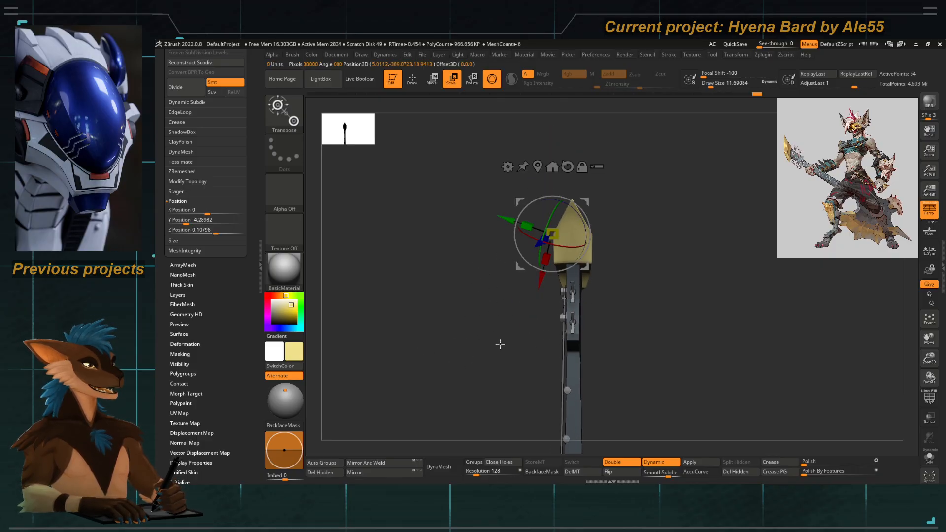
{"action": "left_click", "coordinate": [538, 166], "text": "alt"}
{"action": "left_click", "coordinate": [588, 182], "text": "alt"}
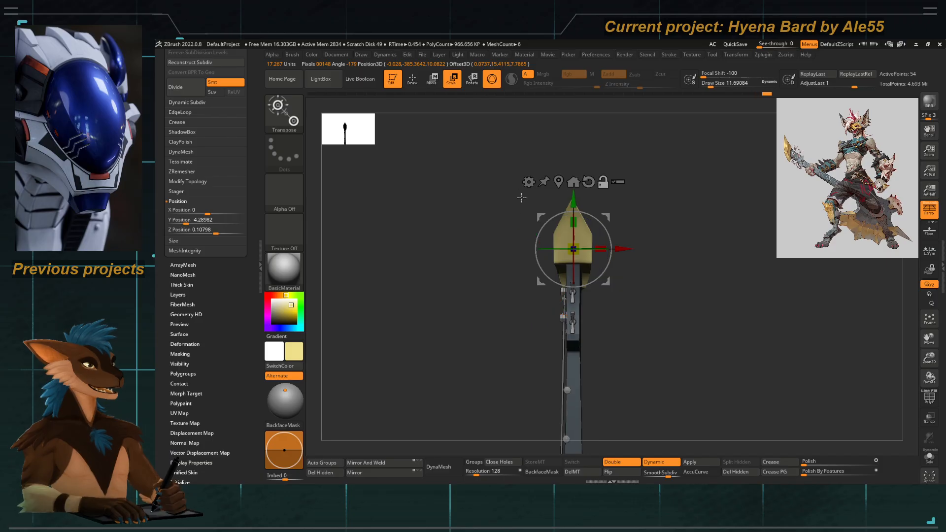
{"action": "left_click_drag", "start_coordinate": [522, 198], "coordinate": [522, 421], "text": "alt"}
{"action": "left_click_drag", "start_coordinate": [570, 322], "coordinate": [566, 321], "text": "alt"}
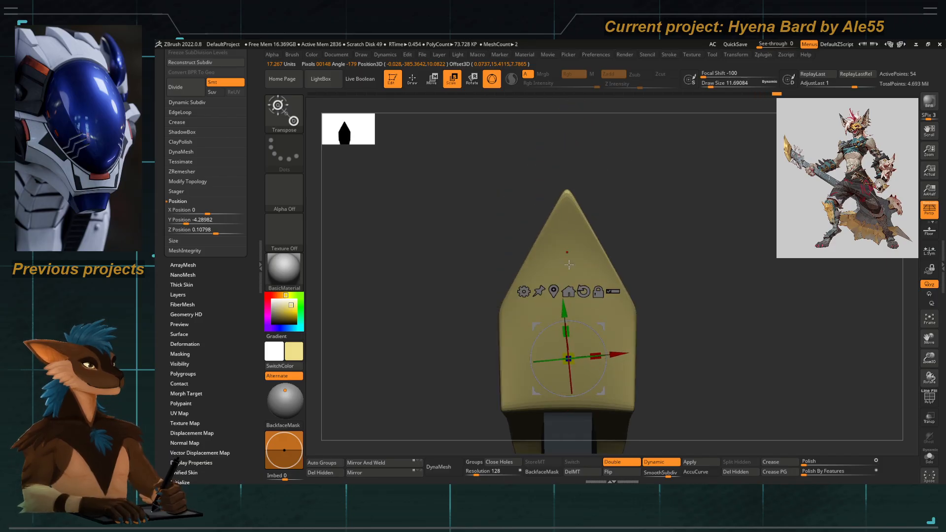
{"action": "key", "text": "shift+z"}
{"action": "key", "text": "shift+z"}
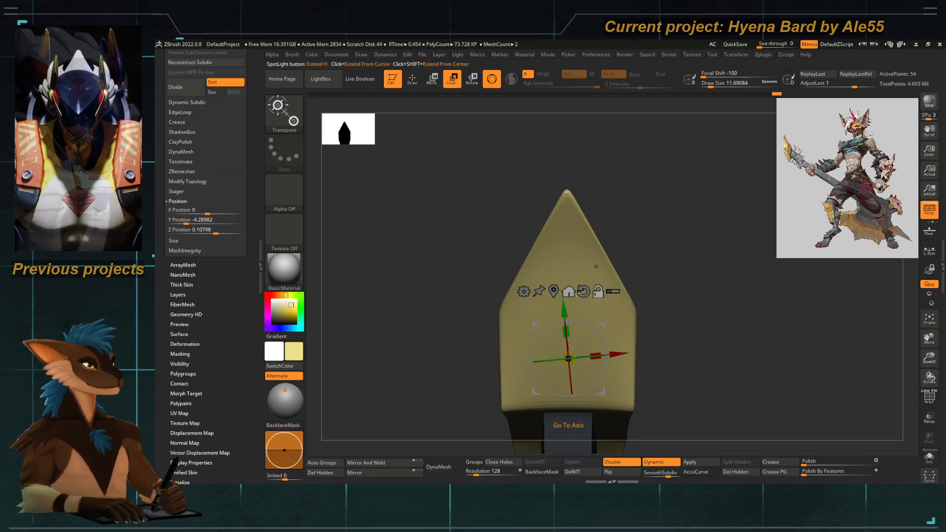
{"action": "left_click_drag", "start_coordinate": [565, 242], "coordinate": [564, 144], "text": "alt"}
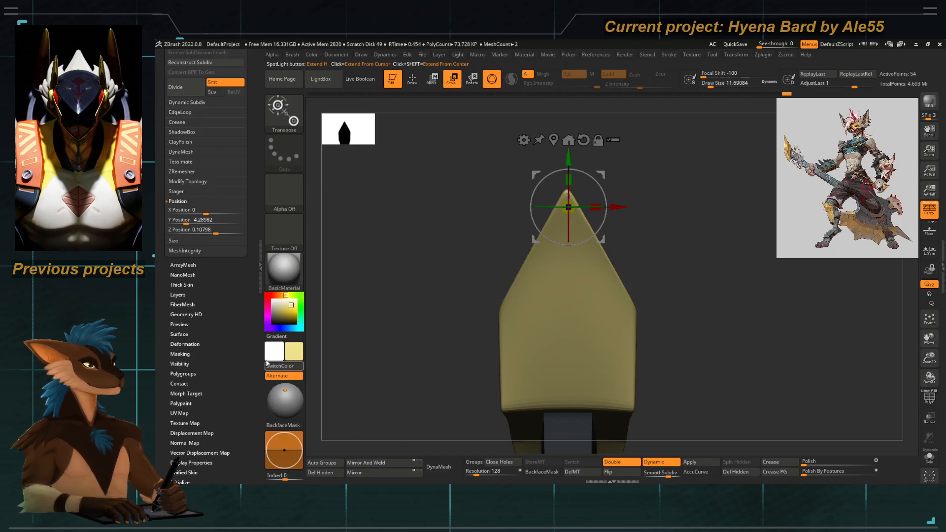
Set the head metalpiece's X position to 0.
{"action": "scroll", "coordinate": [204, 212], "scroll_direction": "down", "scroll_amount": 2}
{"action": "left_click", "coordinate": [203, 182]}
{"action": "type", "text": "0"}
{"action": "key", "text": "Return"}
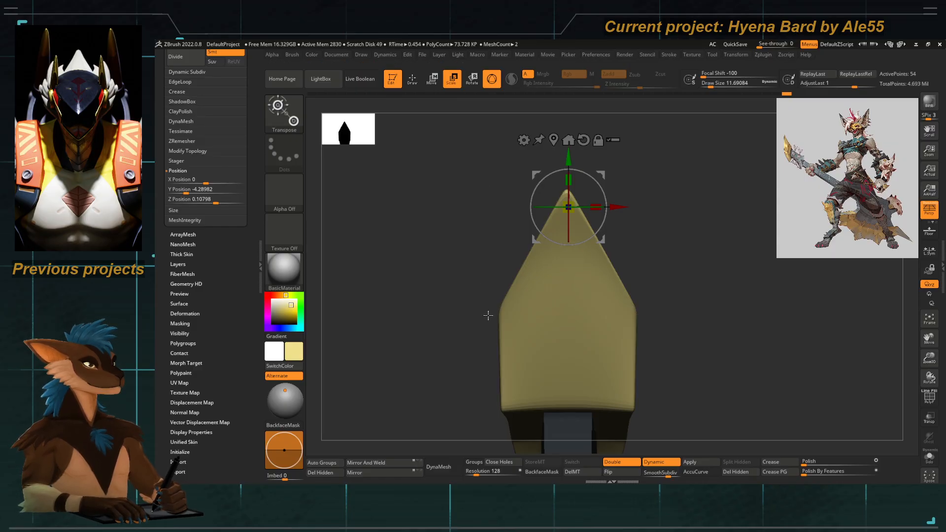
Turn off perspective and check how the head metalpiece lines up with the guitar's neck.
{"action": "key", "text": "p"}
{"action": "key", "text": "alt+shift+s"}
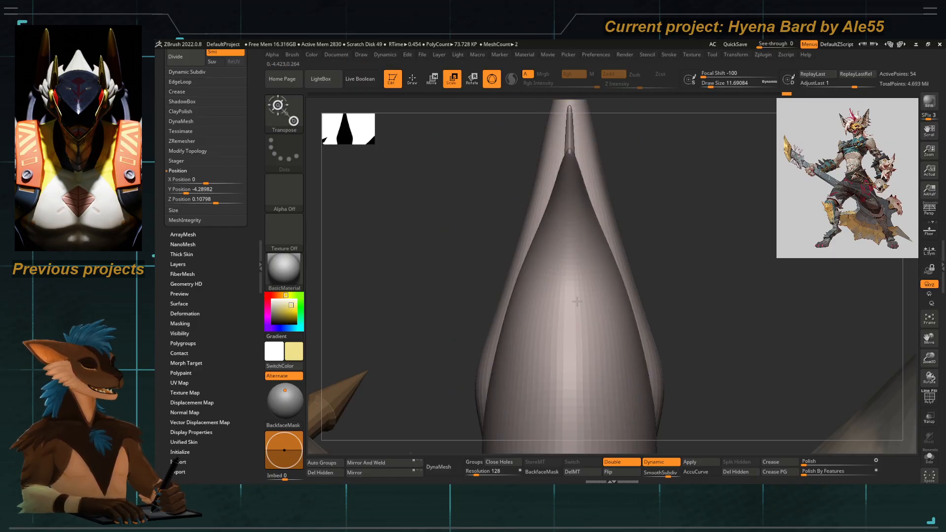
{"action": "key", "text": "f"}
{"action": "key", "text": "f"}
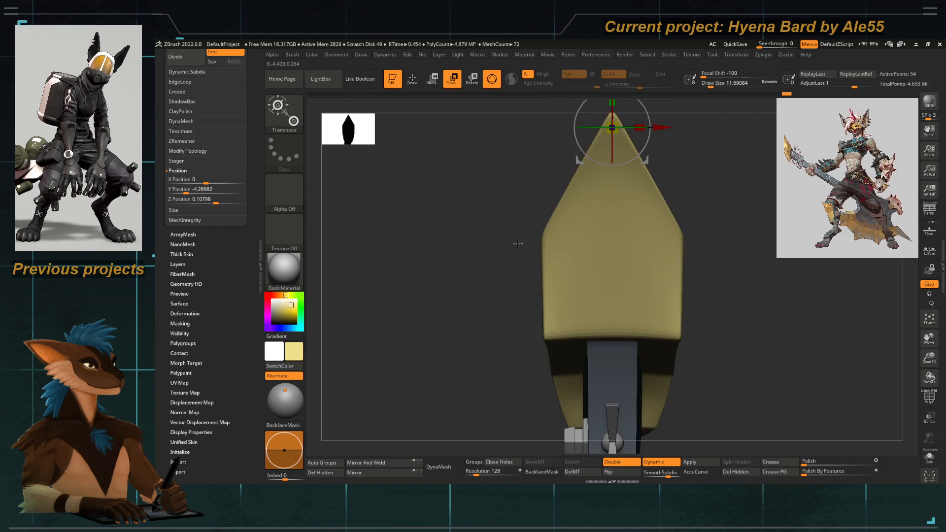
{"action": "right_click_drag", "start_coordinate": [514, 216], "coordinate": [483, 274], "text": "alt"}
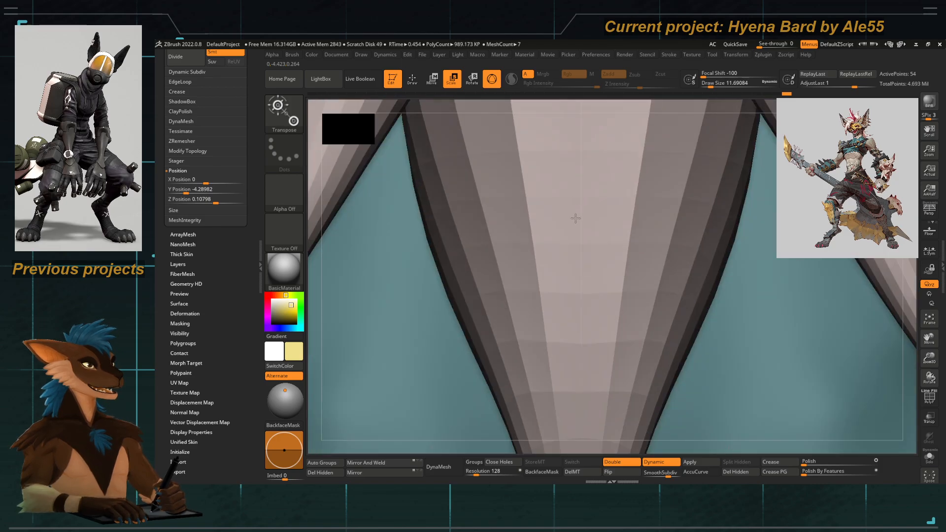
{"action": "key", "text": "f"}
{"action": "key", "text": "f"}
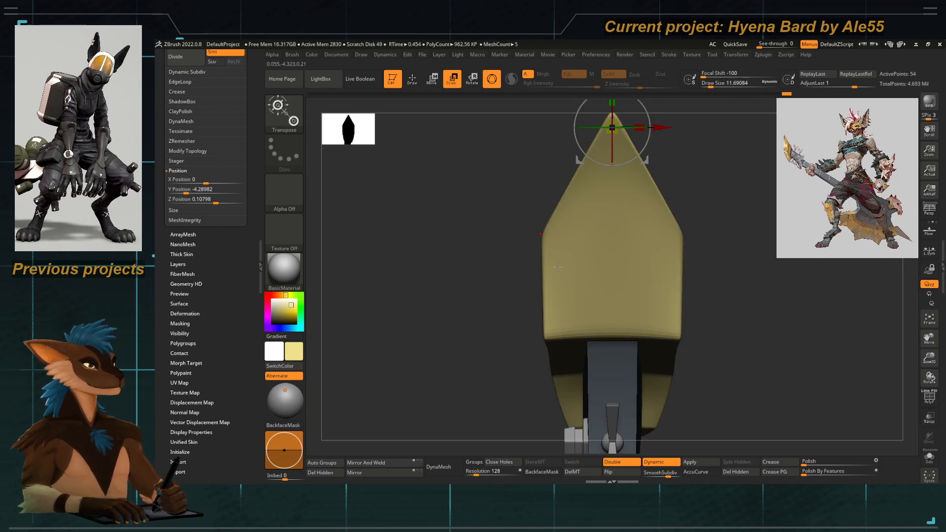
{"action": "right_click_drag", "start_coordinate": [536, 216], "coordinate": [476, 153], "text": "alt"}
{"action": "right_click_drag", "start_coordinate": [510, 293], "coordinate": [511, 152], "text": "alt"}
{"action": "right_click_drag", "start_coordinate": [530, 357], "coordinate": [536, 220], "text": "alt"}
Center the gizmo on the flipped duplicate at the body's horn, reset its orientation and set the X position to 0.
{"action": "left_click", "coordinate": [598, 279], "text": "alt"}
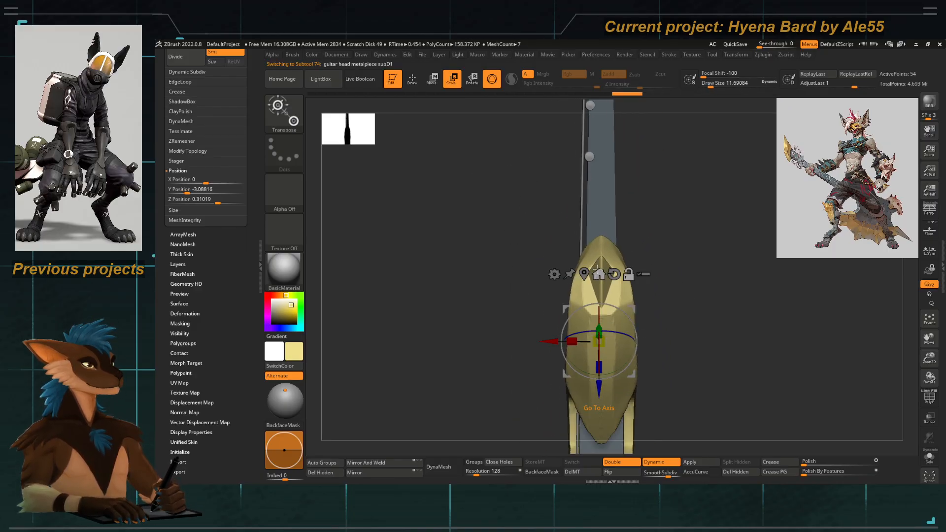
{"action": "key", "text": "f"}
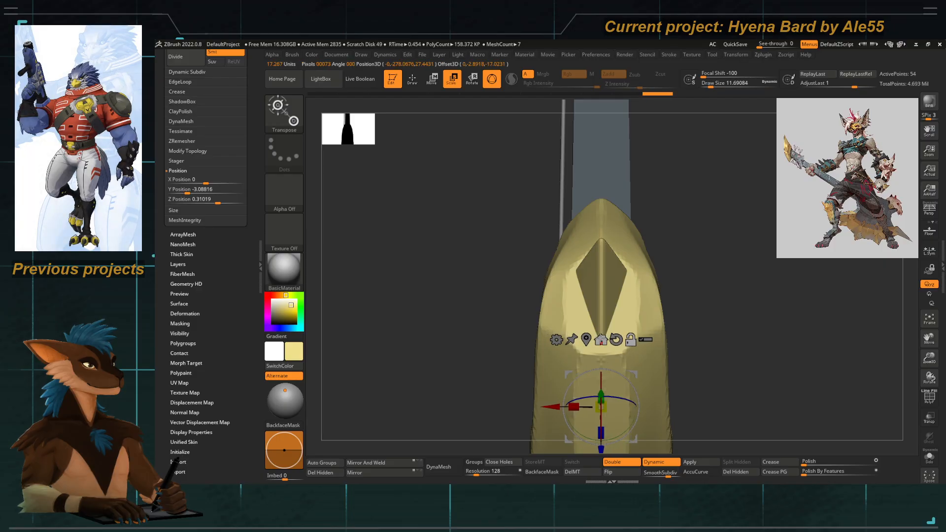
{"action": "left_click", "coordinate": [612, 339]}
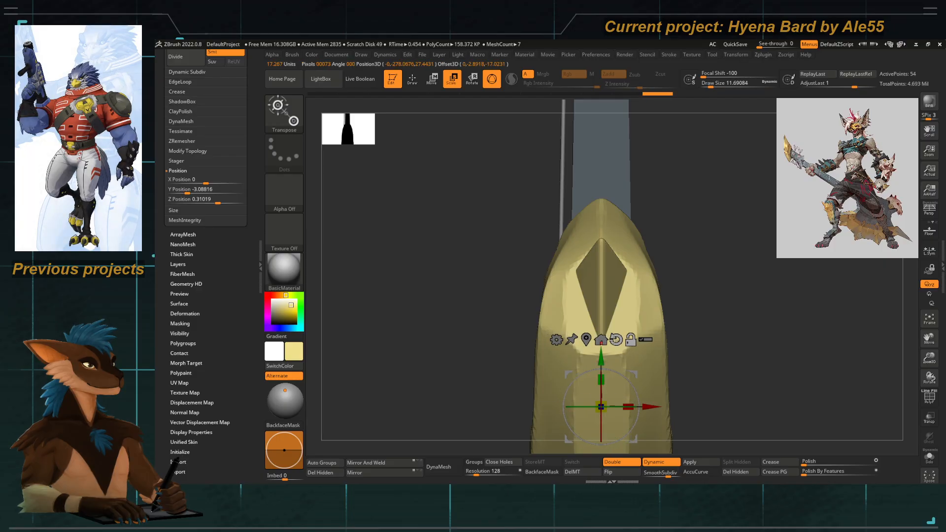
{"action": "left_click", "coordinate": [200, 180]}
{"action": "type", "text": "0"}
{"action": "key", "text": "Return"}
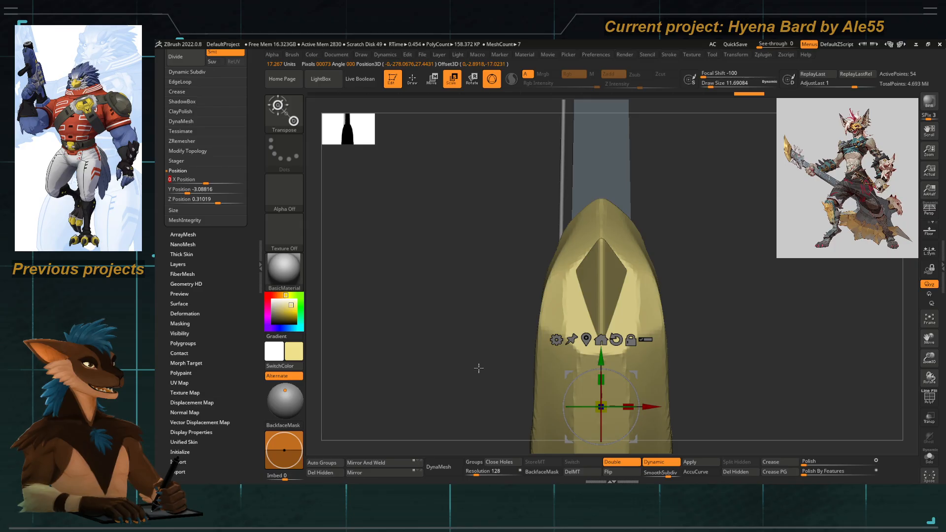
View the guitar from the front with the polyframe on and ready the Move Topological brush at a draw size of about 80.
{"action": "left_click_drag", "start_coordinate": [427, 326], "coordinate": [413, 206]}
{"action": "key", "text": "q"}
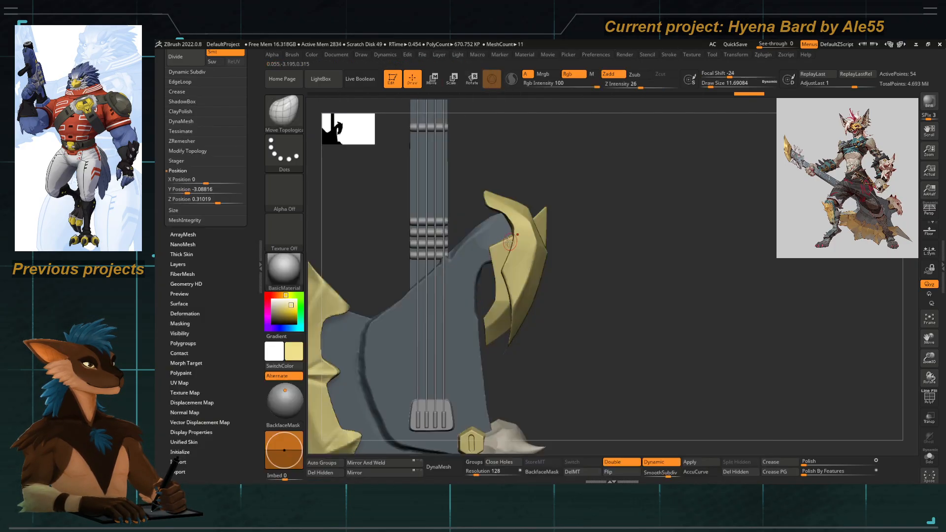
{"action": "left_click", "coordinate": [930, 400]}
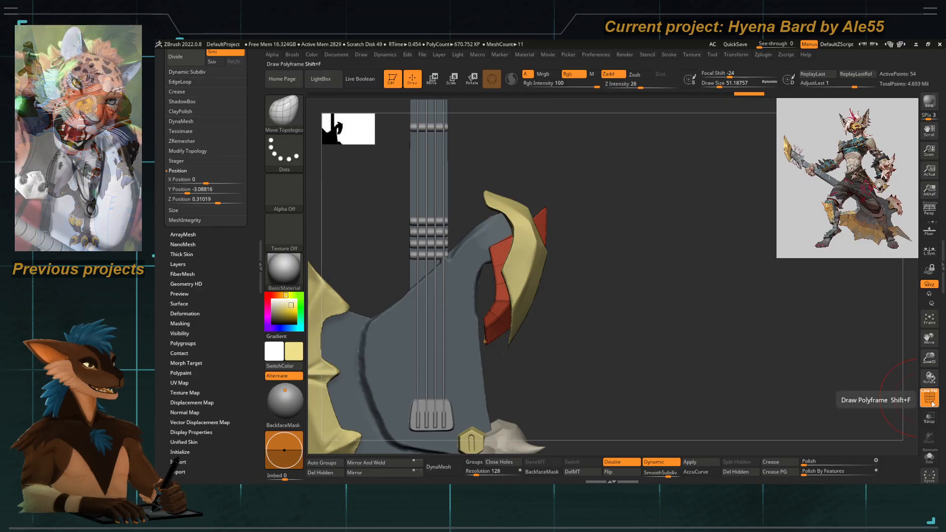
{"action": "key", "text": "space"}
{"action": "left_click_drag", "start_coordinate": [542, 218], "coordinate": [545, 217]}
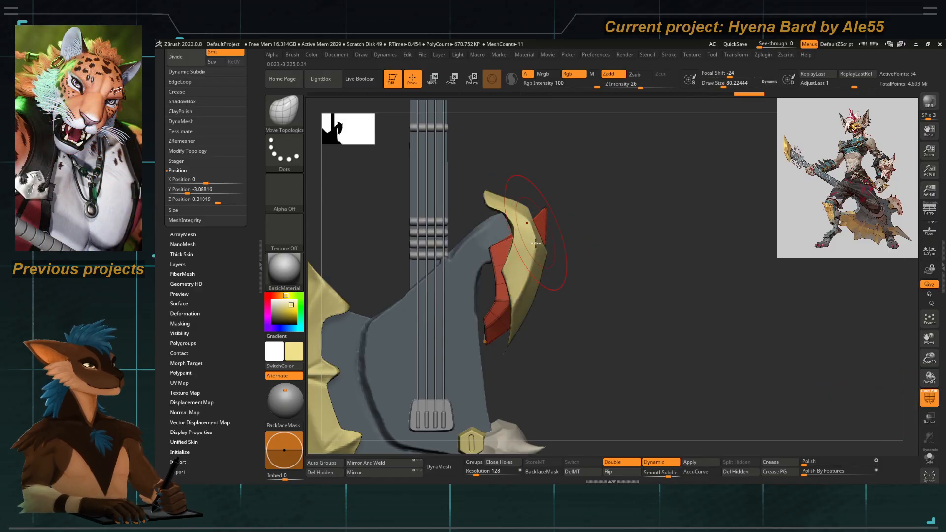
{"action": "key", "text": "b"}
{"action": "key", "text": "Escape"}
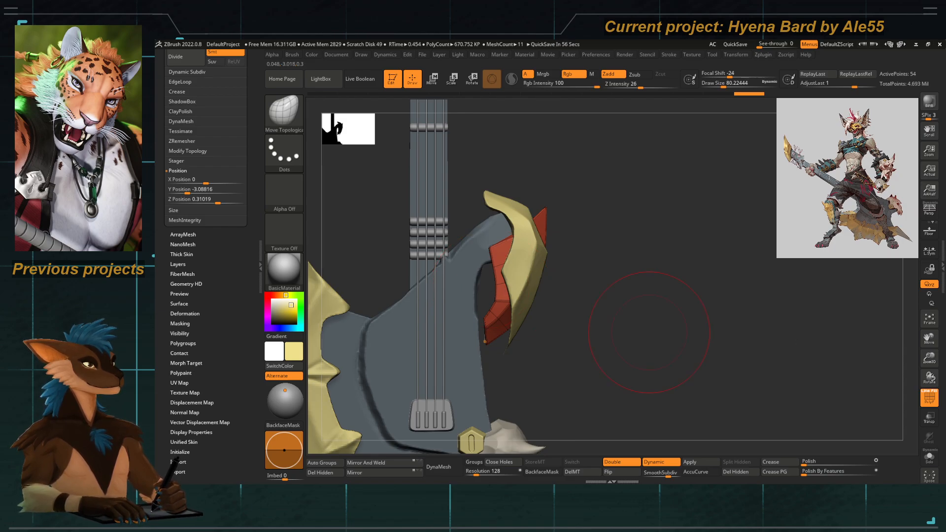
{"action": "mouse_move", "coordinate": [527, 374]}
{"action": "left_mouse_down"}
{"action": "mouse_move", "coordinate": [404, 369]}
{"action": "mouse_move", "coordinate": [524, 365]}
{"action": "left_mouse_up"}
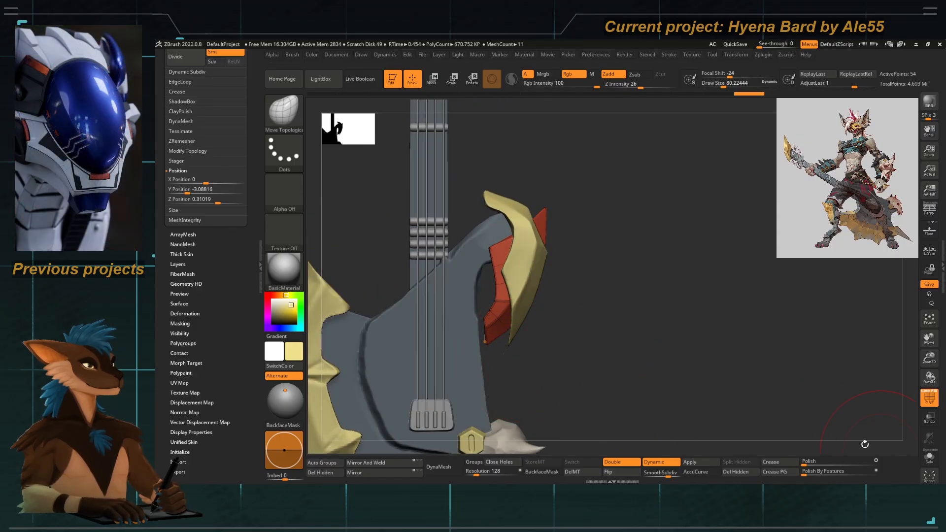
Compare the duplicate with the guitar reference image, revert it to its state before the flip and inspect it isolated.
{"action": "key", "text": "shift+z"}
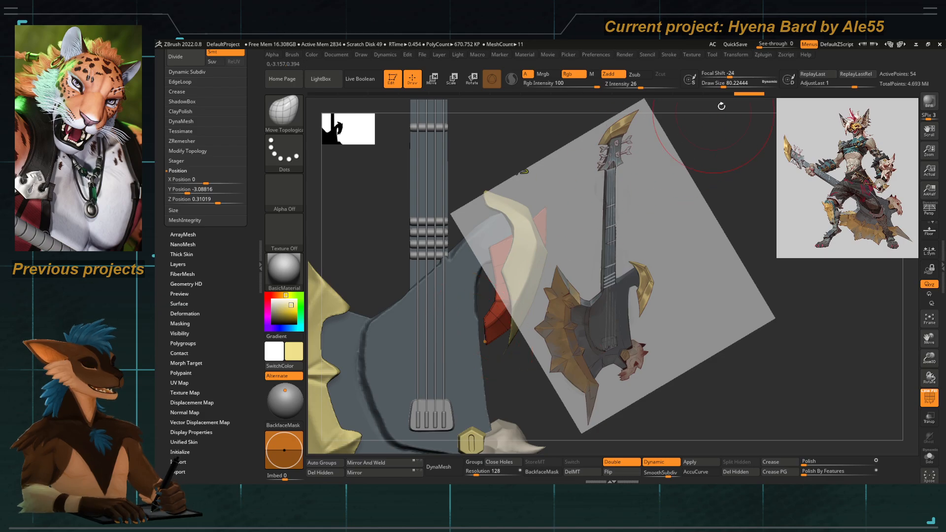
{"action": "mouse_move", "coordinate": [745, 93]}
{"action": "left_mouse_down"}
{"action": "mouse_move", "coordinate": [614, 117]}
{"action": "mouse_move", "coordinate": [445, 128]}
{"action": "left_mouse_up"}
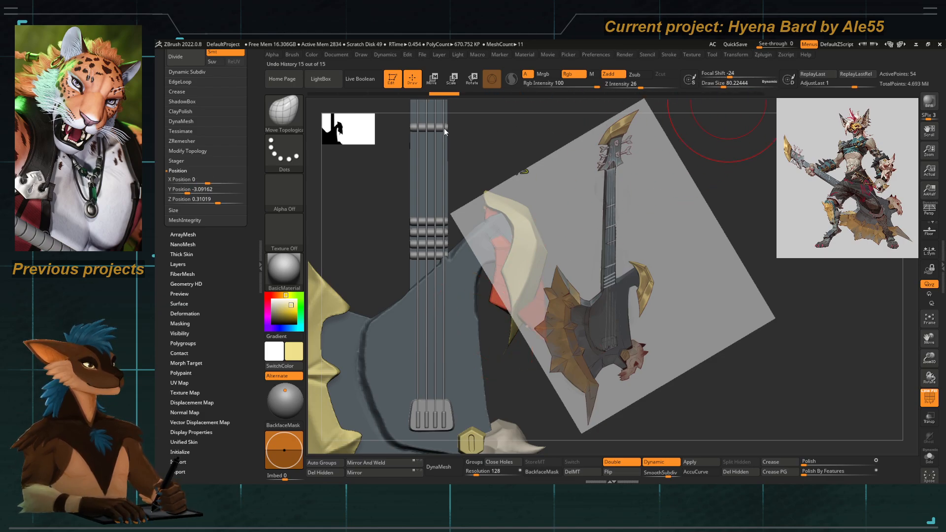
{"action": "left_click", "coordinate": [930, 457]}
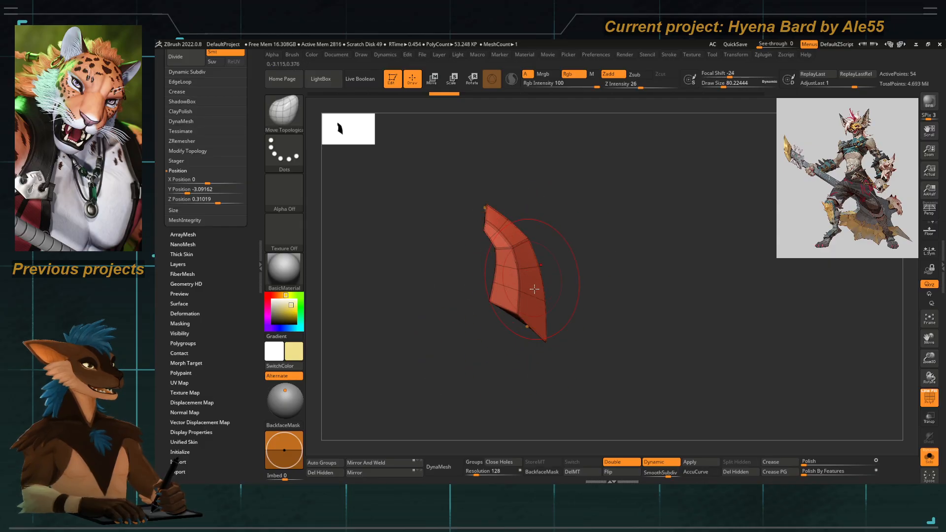
{"action": "left_click", "coordinate": [930, 457]}
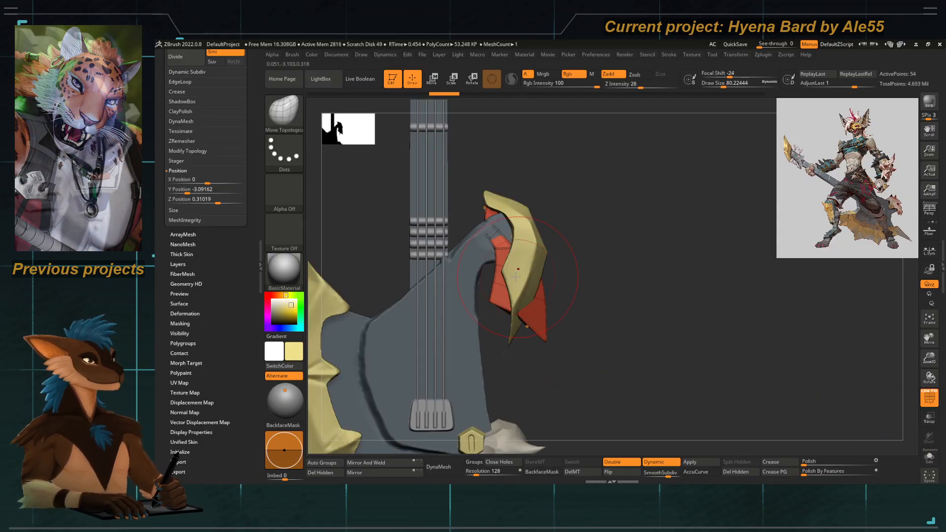
Move the duplicate over the horn metalpiece and pull its lower end into line with a draw size of about 140.
{"action": "key", "text": "e"}
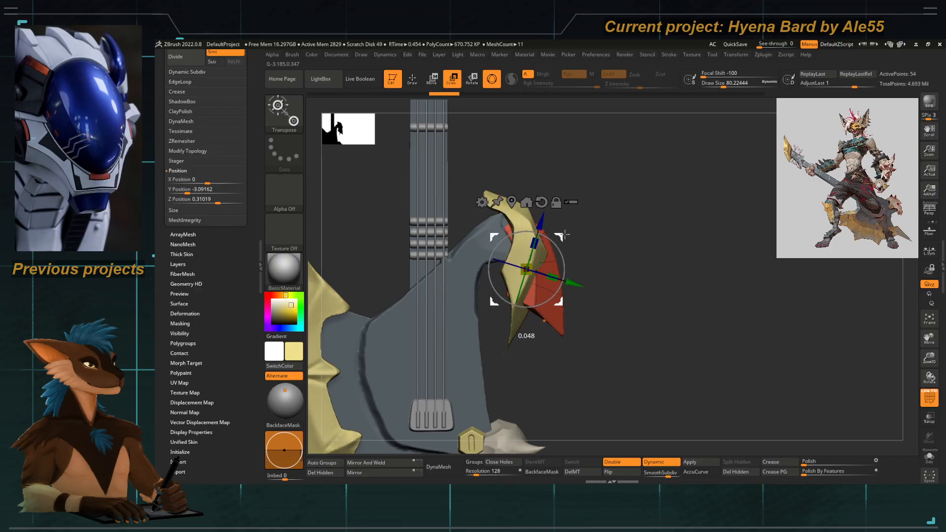
{"action": "left_click_drag", "start_coordinate": [565, 235], "coordinate": [543, 256]}
{"action": "key", "text": "q"}
{"action": "key", "text": "space"}
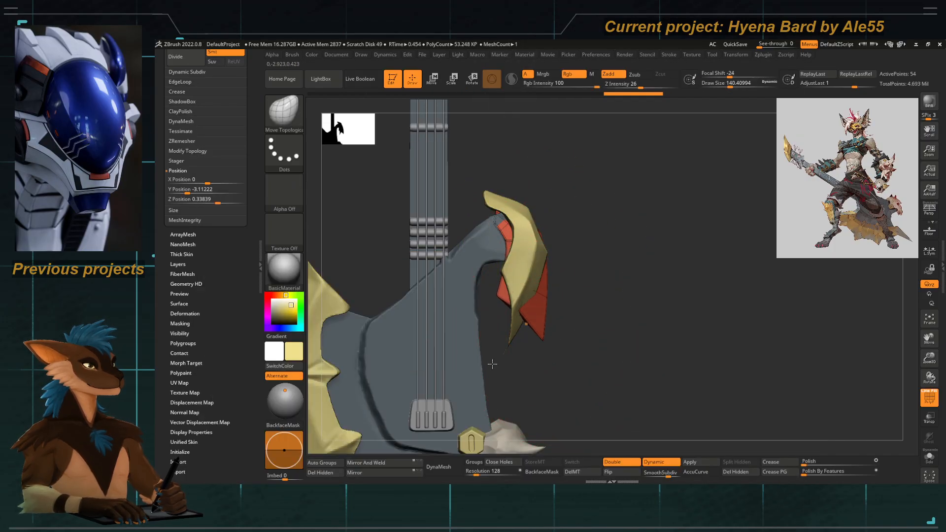
{"action": "left_click_drag", "start_coordinate": [382, 407], "coordinate": [369, 419]}
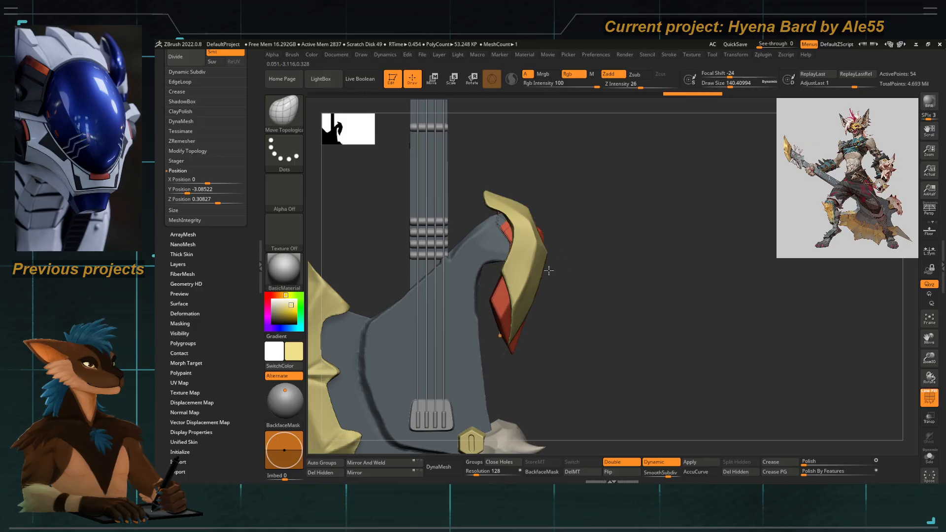
Pull the duplicate's upper tip and outer edge over the horn metalpiece's outline with draw sizes of 112 and about 90.
{"action": "key", "text": "s"}
{"action": "left_click_drag", "start_coordinate": [545, 271], "coordinate": [550, 276]}
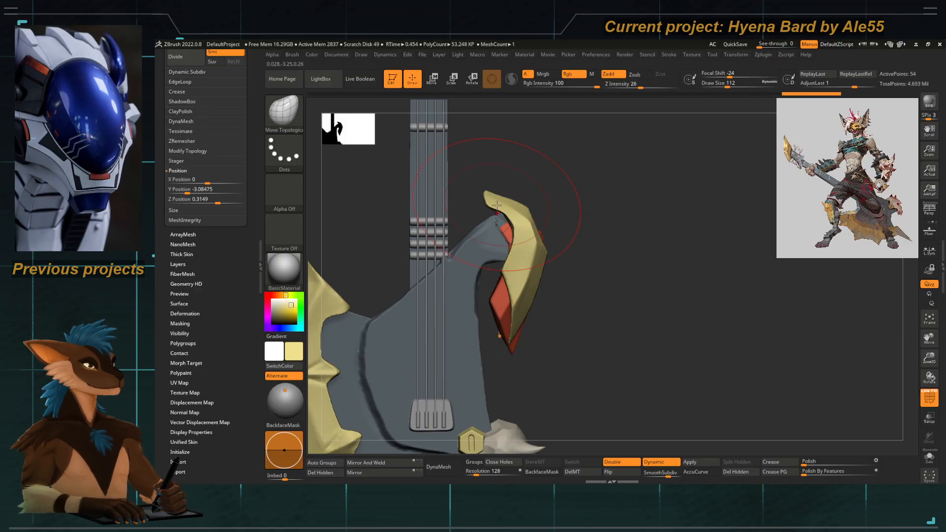
{"action": "left_click_drag", "start_coordinate": [464, 174], "coordinate": [486, 186]}
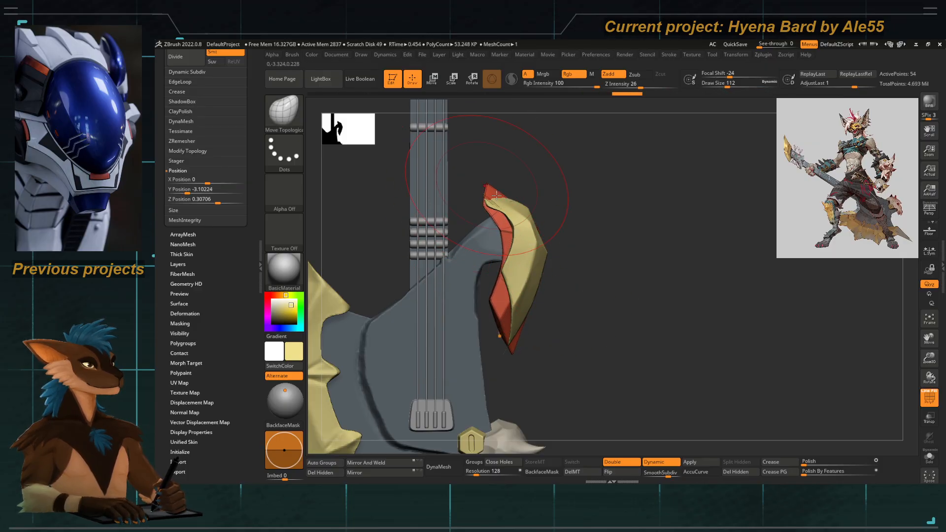
{"action": "key", "text": "space"}
{"action": "mouse_move", "coordinate": [513, 215]}
{"action": "left_mouse_down"}
{"action": "mouse_move", "coordinate": [547, 244]}
{"action": "mouse_move", "coordinate": [530, 230]}
{"action": "left_mouse_up"}
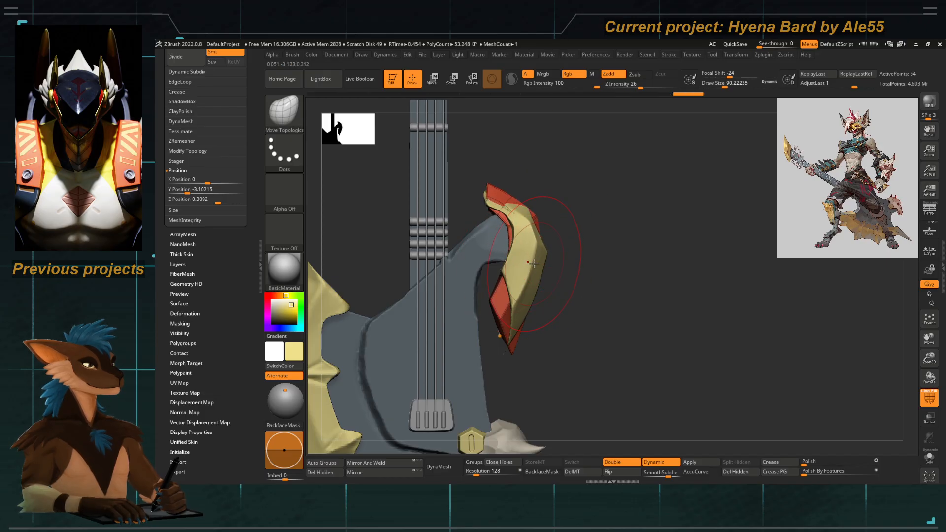
{"action": "left_click_drag", "start_coordinate": [575, 264], "coordinate": [555, 272]}
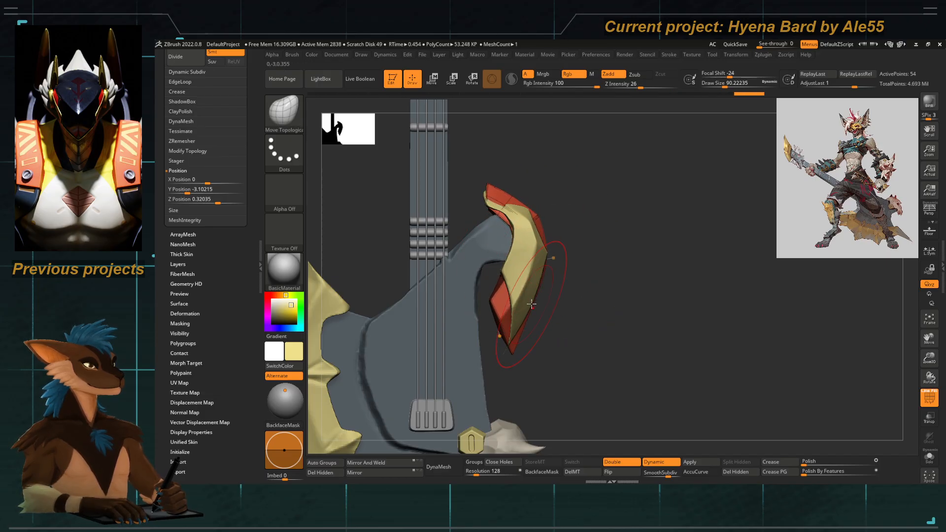
Push the duplicate's lower inner edge towards the horn metalpiece's inner outline, using draw sizes of about 51 and 77.
{"action": "left_click_drag", "start_coordinate": [490, 304], "coordinate": [503, 307]}
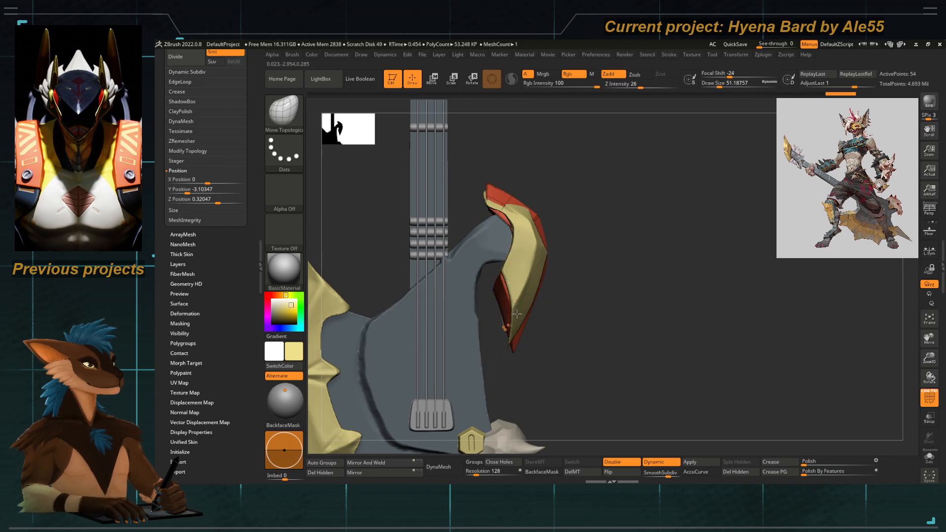
{"action": "key", "text": "space"}
{"action": "left_click_drag", "start_coordinate": [525, 305], "coordinate": [495, 298]}
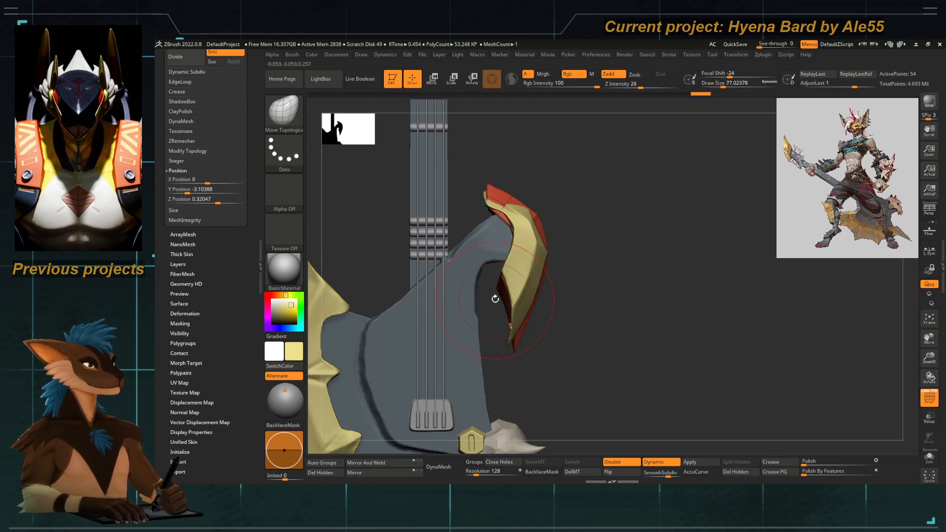
Isolate the duplicate and examine the edges around its upper tip with dynamic subdivision switched off.
{"action": "left_click", "coordinate": [930, 457]}
{"action": "left_click_drag", "start_coordinate": [614, 333], "coordinate": [483, 297]}
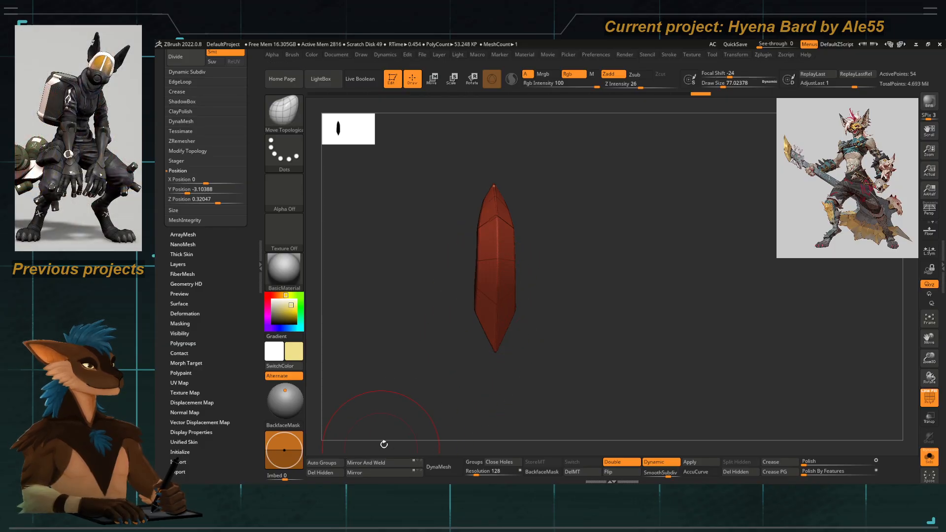
{"action": "mouse_move", "coordinate": [385, 444]}
{"action": "left_mouse_down"}
{"action": "mouse_move", "coordinate": [429, 345]}
{"action": "mouse_move", "coordinate": [472, 288]}
{"action": "mouse_move", "coordinate": [464, 247]}
{"action": "mouse_move", "coordinate": [465, 306]}
{"action": "mouse_move", "coordinate": [426, 271]}
{"action": "mouse_move", "coordinate": [431, 232]}
{"action": "mouse_move", "coordinate": [478, 340]}
{"action": "left_mouse_up"}
{"action": "key", "text": "shift"}
{"action": "key", "text": "shift+d"}
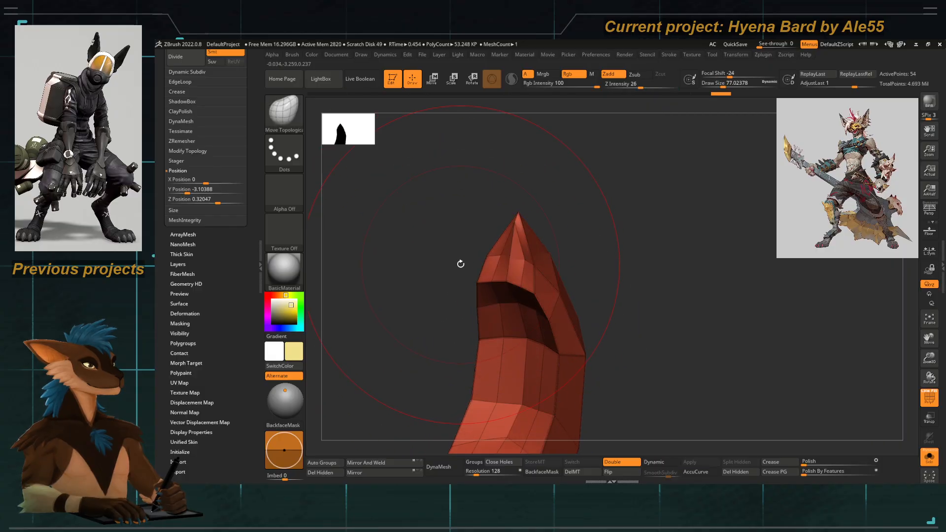
{"action": "key", "text": "d"}
{"action": "left_click_drag", "start_coordinate": [452, 256], "coordinate": [456, 255]}
{"action": "key", "text": "shift+d"}
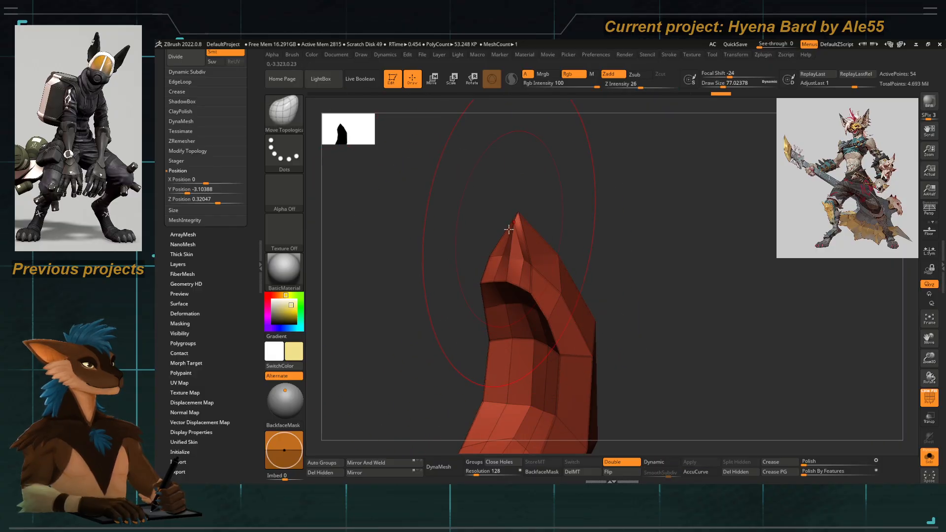
Adjust the duplicate's upper tip with a draw size of about 7.5 and return to the subdivided view of the whole guitar.
{"action": "key", "text": "space"}
{"action": "mouse_move", "coordinate": [518, 223]}
{"action": "left_mouse_down"}
{"action": "mouse_move", "coordinate": [503, 222]}
{"action": "mouse_move", "coordinate": [513, 244]}
{"action": "mouse_move", "coordinate": [420, 262]}
{"action": "mouse_move", "coordinate": [408, 203]}
{"action": "mouse_move", "coordinate": [461, 247]}
{"action": "left_mouse_up"}
{"action": "key", "text": "d"}
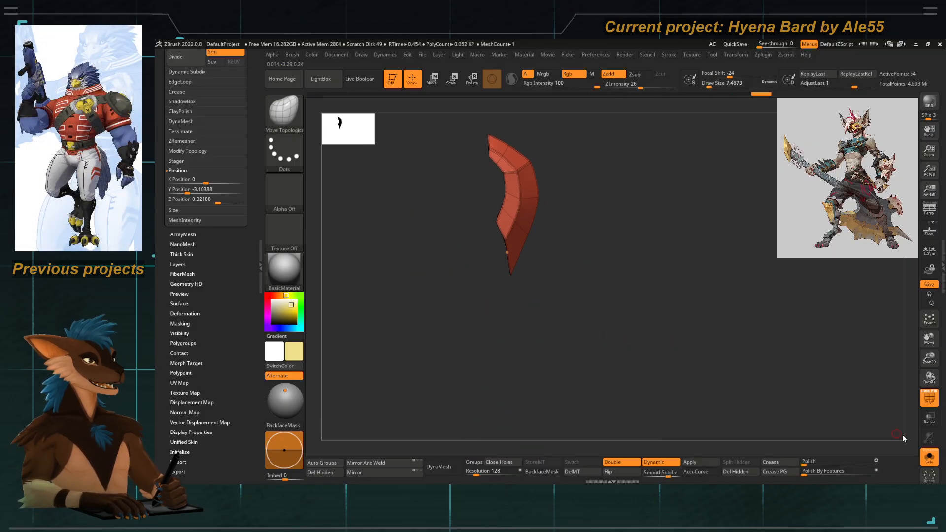
{"action": "left_click", "coordinate": [929, 457]}
Push the duplicate's lower inner edge with a draw size of about 59 and check it against the guitar reference image.
{"action": "key", "text": "b"}
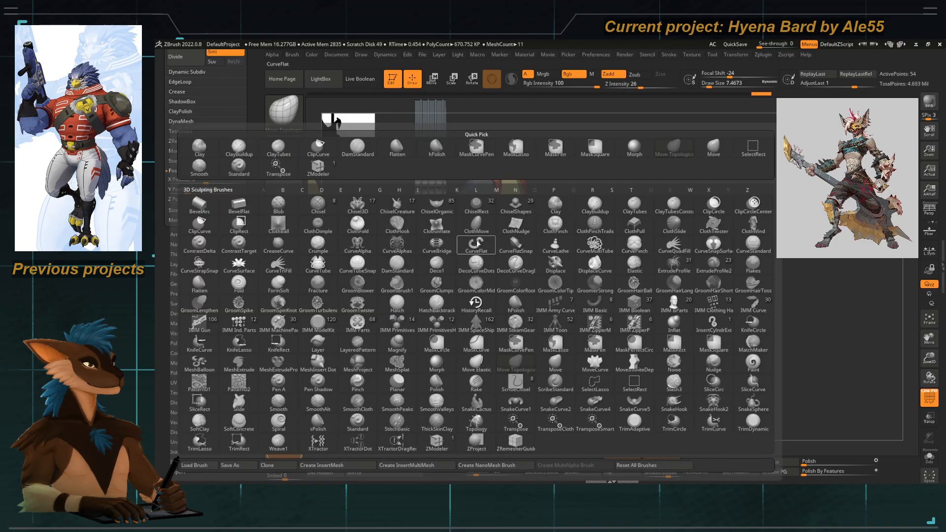
{"action": "key", "text": "space"}
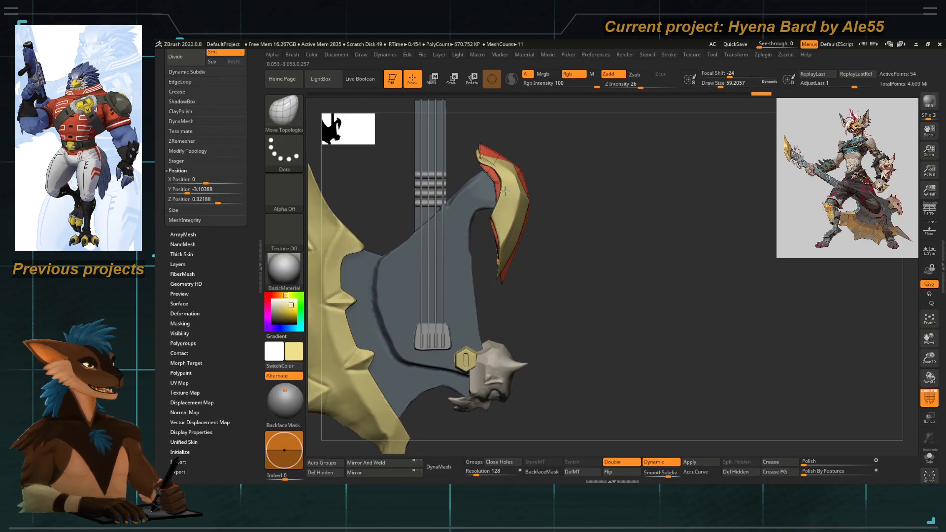
{"action": "right_click_drag", "start_coordinate": [504, 238], "coordinate": [498, 313], "text": "ctrl"}
{"action": "left_click_drag", "start_coordinate": [501, 307], "coordinate": [468, 317]}
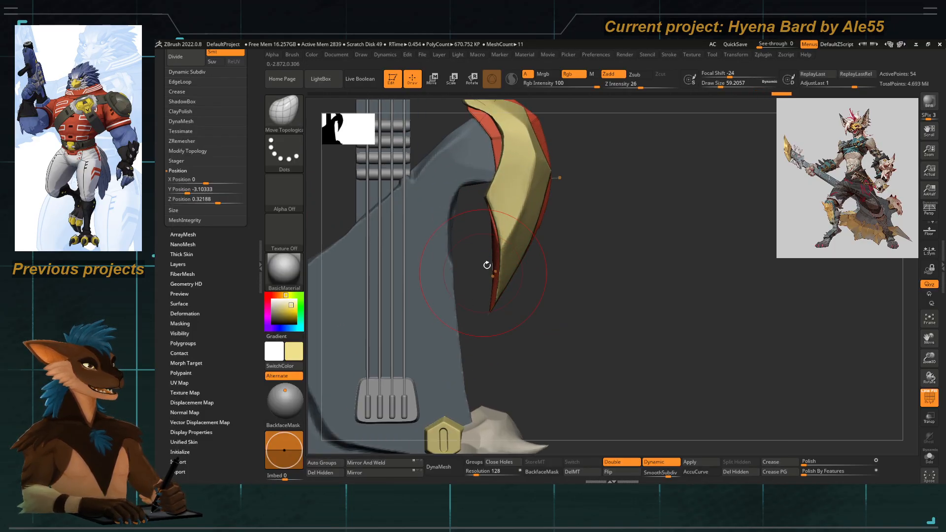
{"action": "key", "text": "shift+z"}
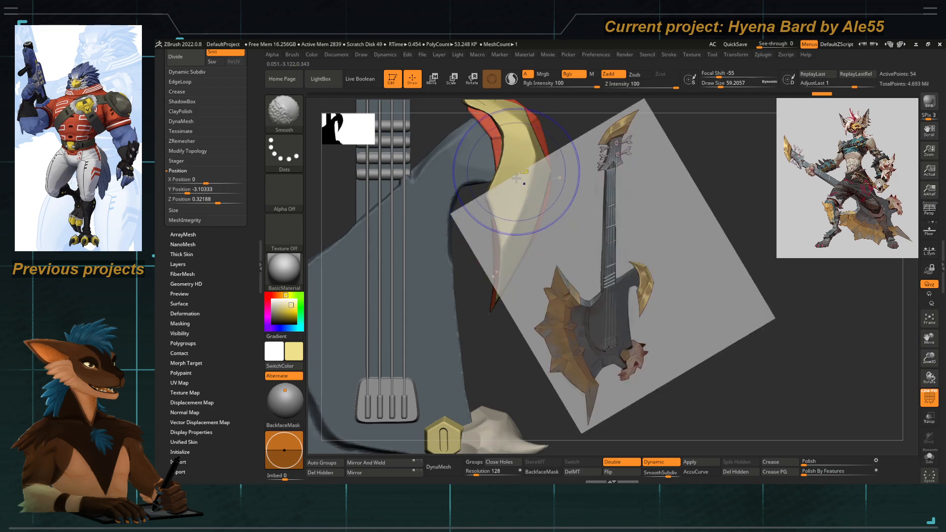
{"action": "key", "text": "shift+z"}
Turn on transparency and fit the duplicate's upper part to the horn metalpiece's outline with a draw size of about 39.
{"action": "left_click", "coordinate": [929, 418]}
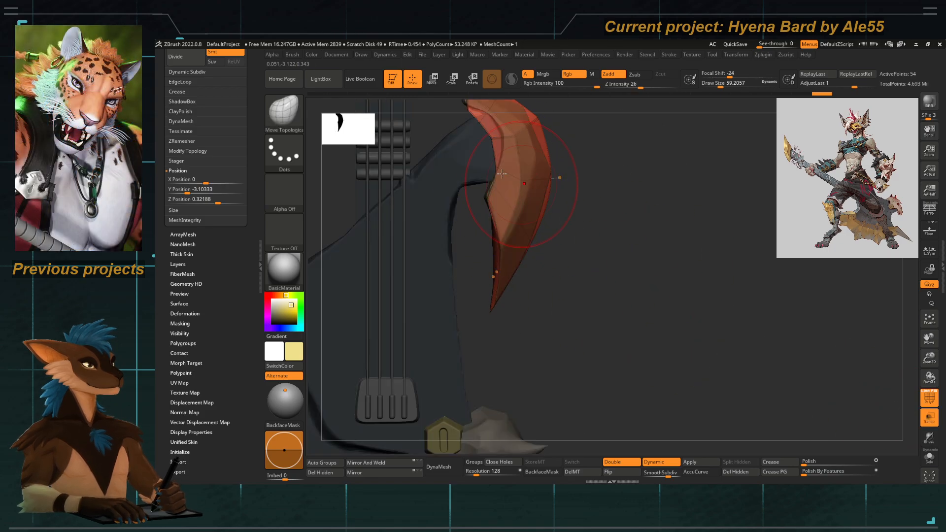
{"action": "right_click_drag", "start_coordinate": [518, 148], "coordinate": [536, 196], "text": "alt"}
{"action": "key", "text": "s"}
{"action": "left_click_drag", "start_coordinate": [536, 196], "coordinate": [631, 129]}
{"action": "left_click_drag", "start_coordinate": [556, 254], "coordinate": [679, 221]}
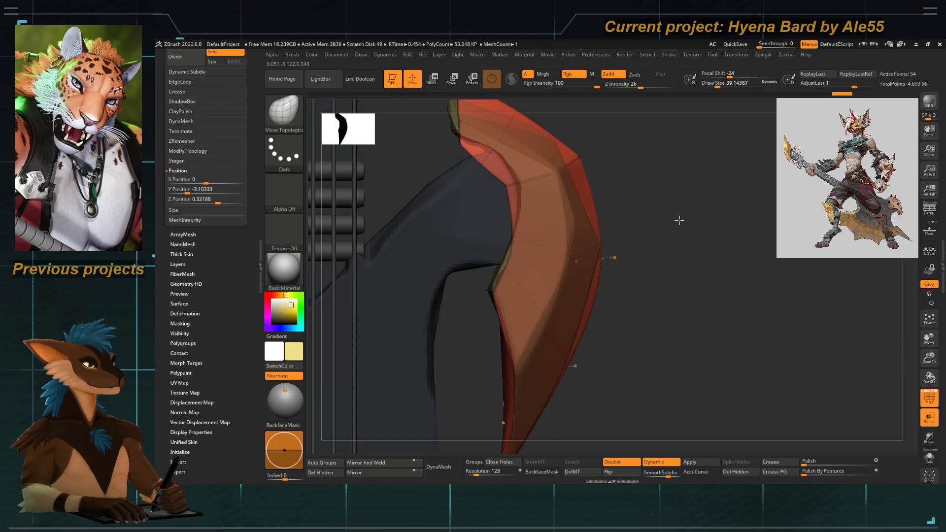
{"action": "left_click_drag", "start_coordinate": [542, 311], "coordinate": [583, 376]}
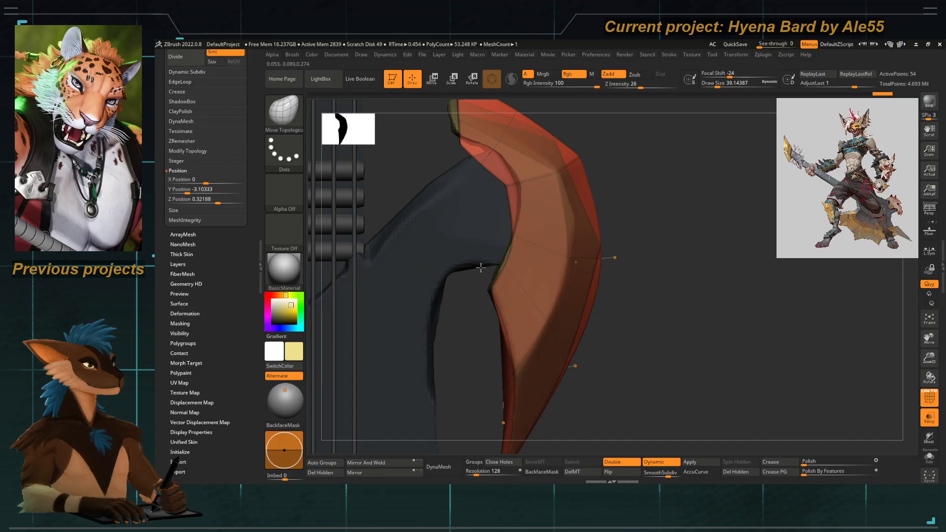
{"action": "left_click_drag", "start_coordinate": [511, 187], "coordinate": [556, 171]}
{"action": "mouse_move", "coordinate": [484, 158]}
{"action": "left_mouse_down"}
{"action": "mouse_move", "coordinate": [505, 137]}
{"action": "mouse_move", "coordinate": [431, 128]}
{"action": "left_mouse_up"}
{"action": "right_click_drag", "start_coordinate": [463, 115], "coordinate": [461, 175], "text": "alt"}
{"action": "mouse_move", "coordinate": [461, 175]}
{"action": "left_mouse_down"}
{"action": "mouse_move", "coordinate": [455, 164]}
{"action": "mouse_move", "coordinate": [499, 187]}
{"action": "left_mouse_up"}
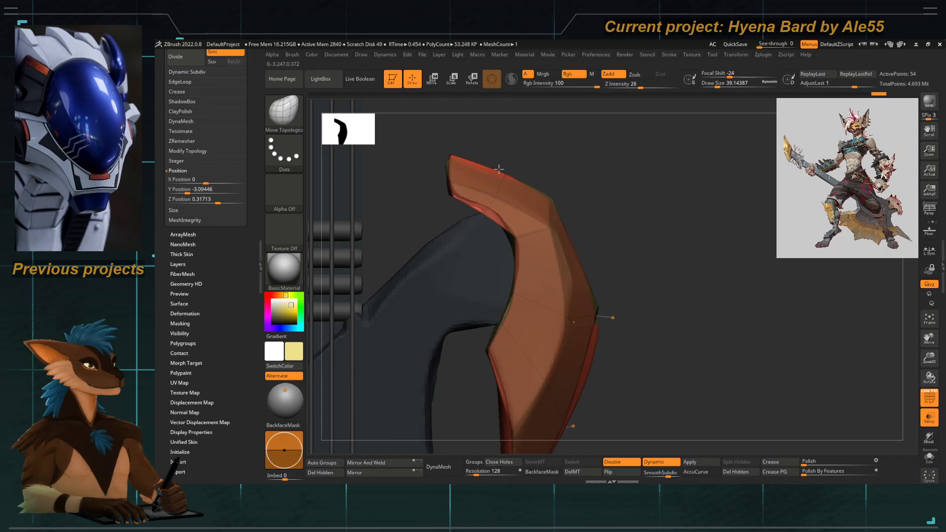
Refine the duplicate's upper edge near the tip with a draw size of about 23.
{"action": "key", "text": "space"}
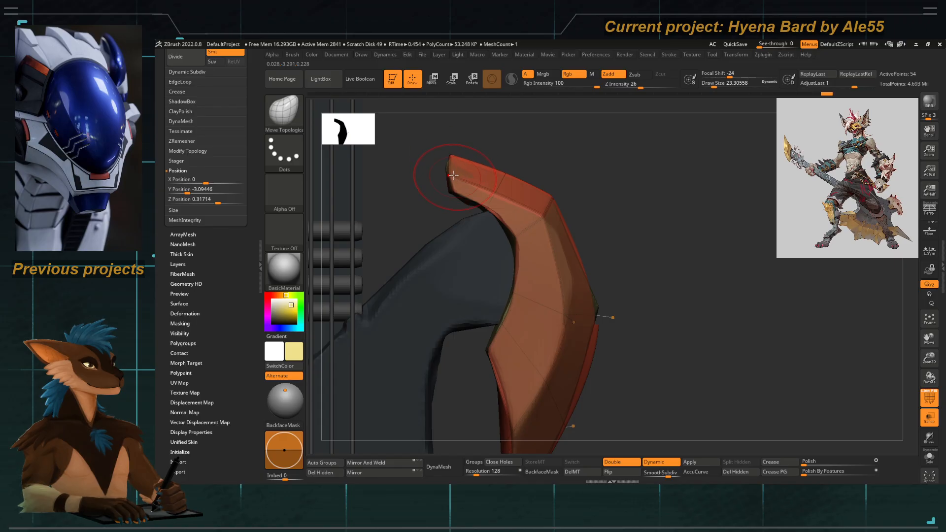
{"action": "left_click_drag", "start_coordinate": [490, 177], "coordinate": [479, 181]}
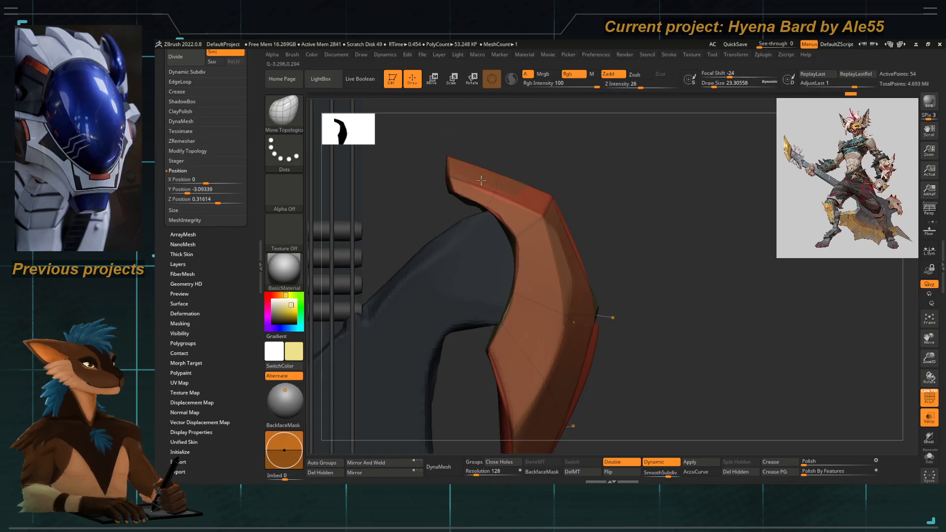
{"action": "right_click_drag", "start_coordinate": [575, 292], "coordinate": [565, 260], "text": "alt"}
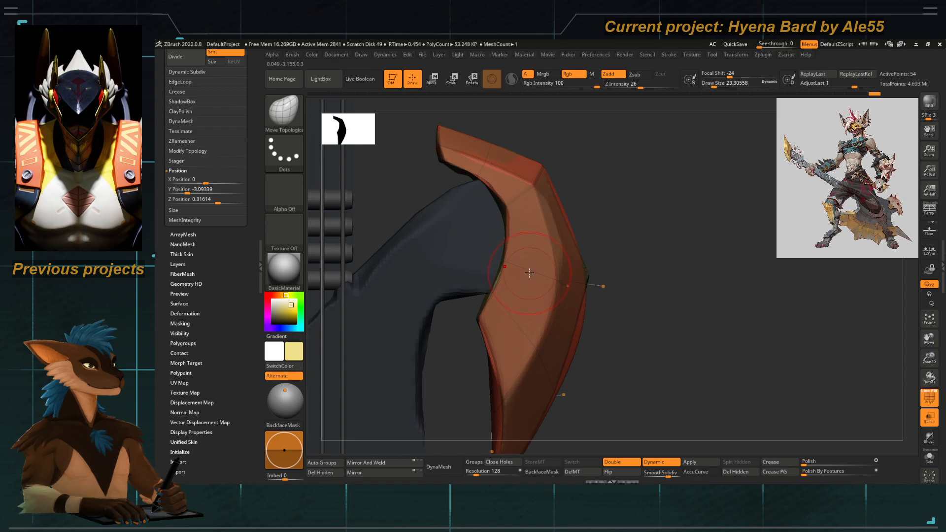
{"action": "key", "text": "b"}
{"action": "key", "text": "z"}
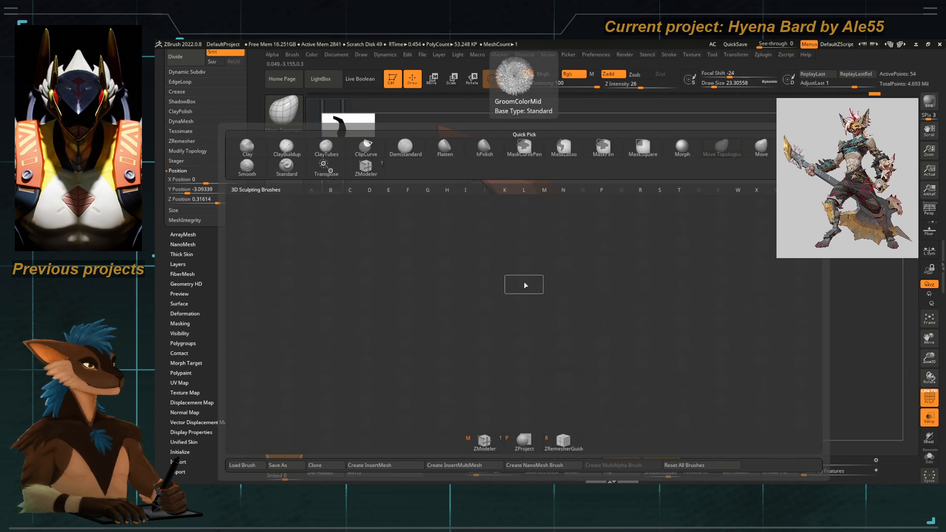
{"action": "key", "text": "m"}
{"action": "key", "text": "space"}
{"action": "left_click", "coordinate": [439, 327]}
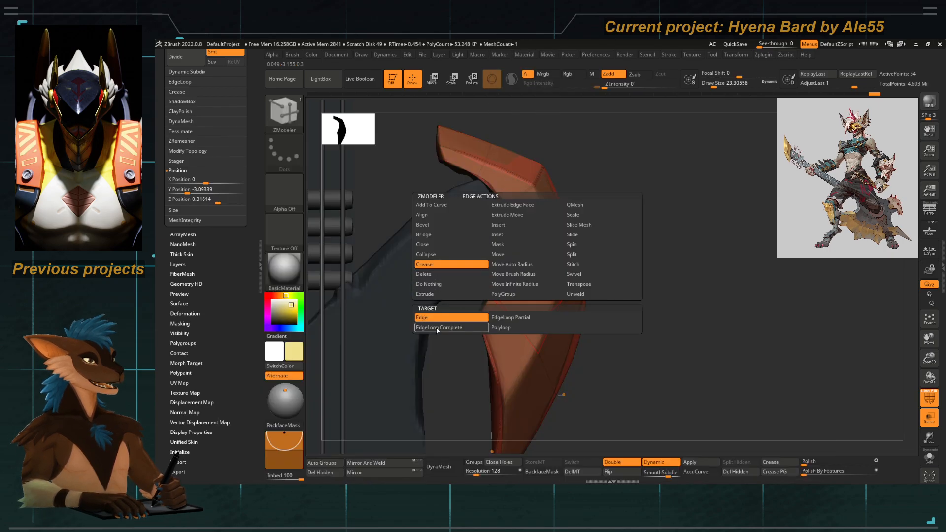
Return to the Move Topological brush and pull the duplicate's middle outer corner slightly inwards.
{"action": "key", "text": "b"}
{"action": "key", "text": "m"}
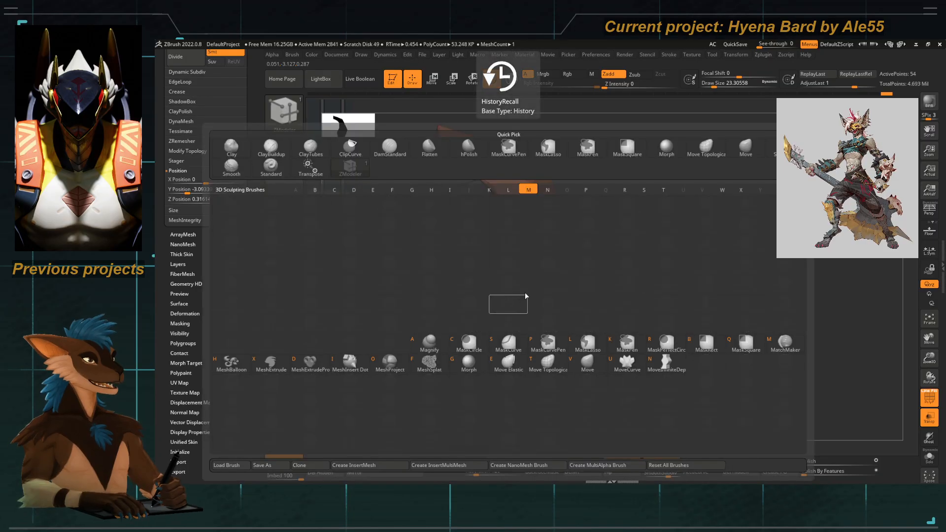
{"action": "key", "text": "t"}
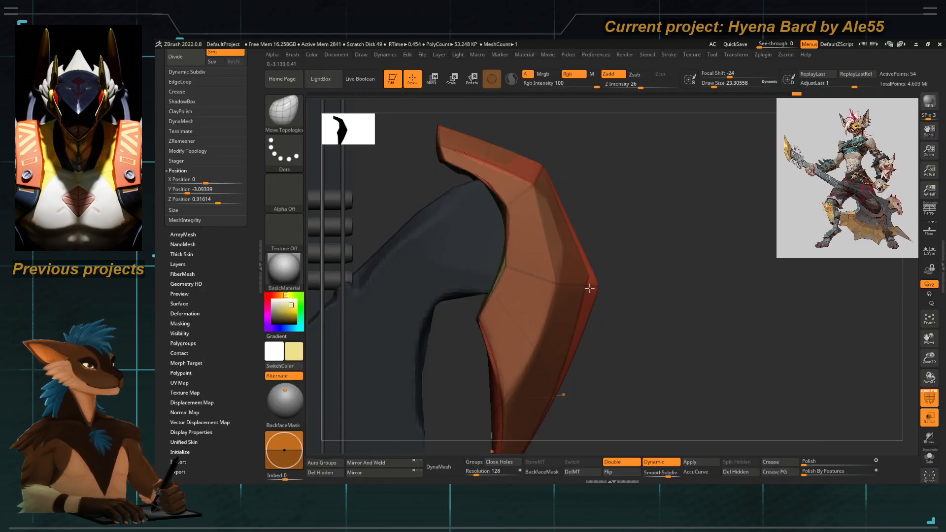
{"action": "left_click_drag", "start_coordinate": [590, 289], "coordinate": [582, 284]}
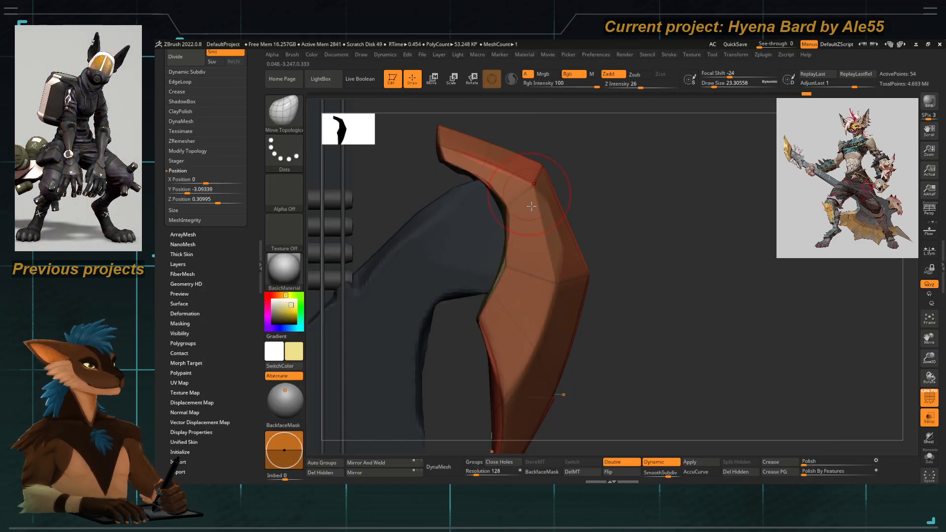
Compare the guitar body and its horn metalpiece with the guitar reference image.
{"action": "right_click_drag", "start_coordinate": [532, 206], "coordinate": [467, 247], "text": "ctrl"}
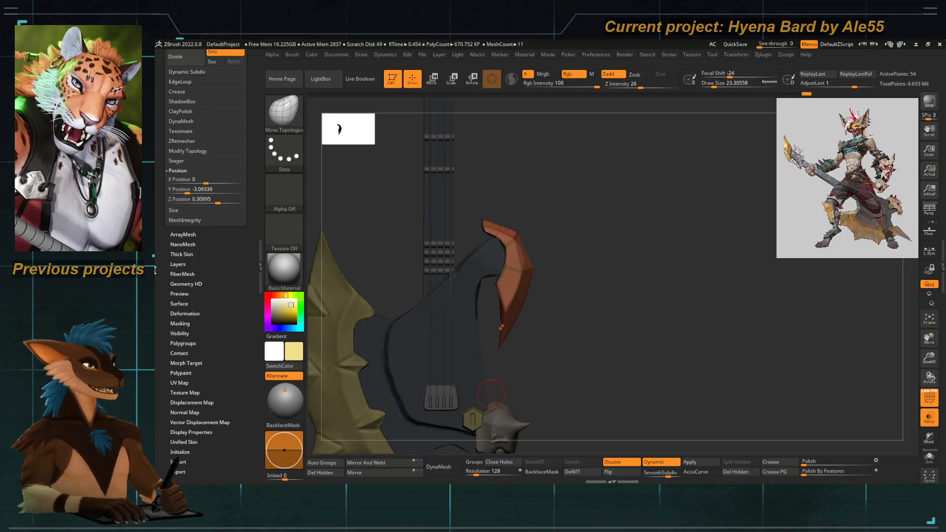
{"action": "left_click_drag", "start_coordinate": [429, 338], "coordinate": [400, 313]}
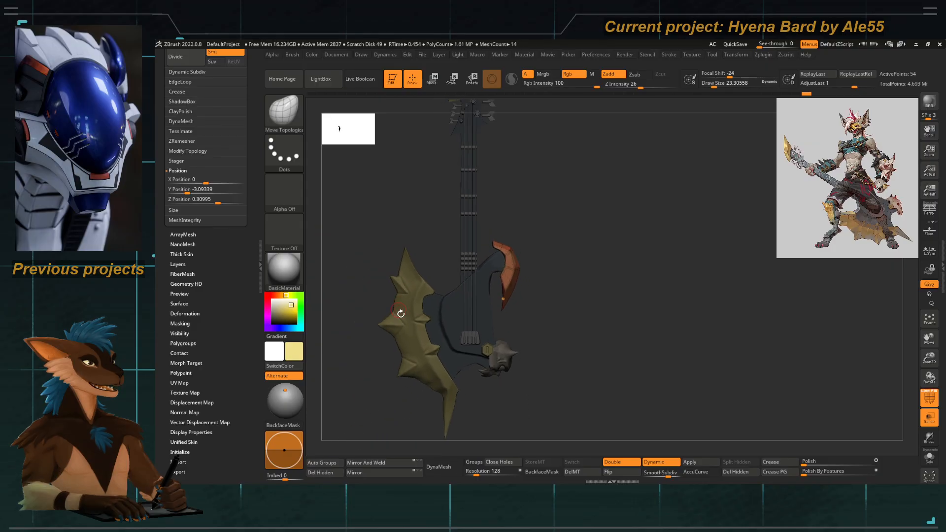
{"action": "right_click_drag", "start_coordinate": [427, 317], "coordinate": [452, 266], "text": "alt"}
{"action": "right_click_drag", "start_coordinate": [485, 304], "coordinate": [538, 328], "text": "ctrl"}
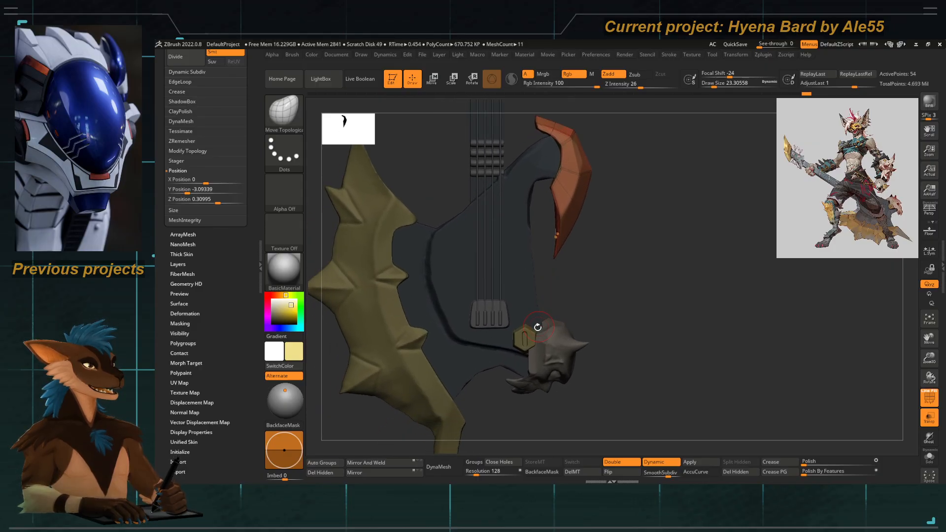
{"action": "key", "text": "shift+z"}
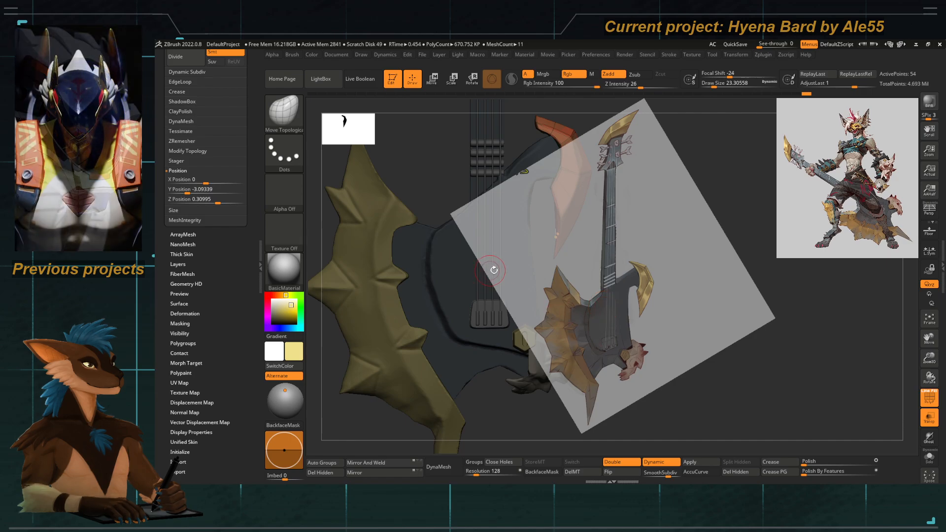
{"action": "key", "text": "shift+z"}
Hide the original guitar body metalpiece and turn off the polyframe and transparency to view the new horn piece on the guitar.
{"action": "left_click_drag", "start_coordinate": [586, 166], "coordinate": [546, 217], "text": "alt"}
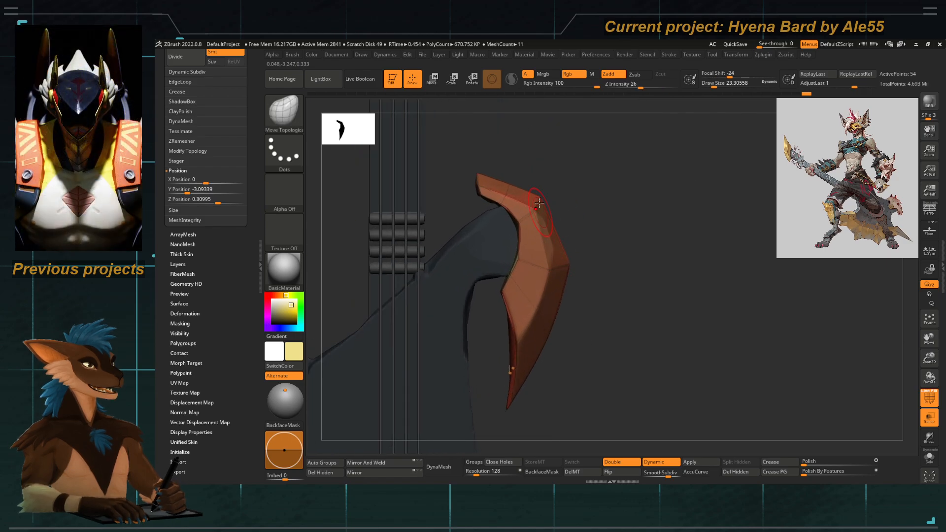
{"action": "left_click_drag", "start_coordinate": [247, 207], "coordinate": [247, 328]}
{"action": "left_click", "coordinate": [240, 282]}
{"action": "left_click", "coordinate": [240, 282]}
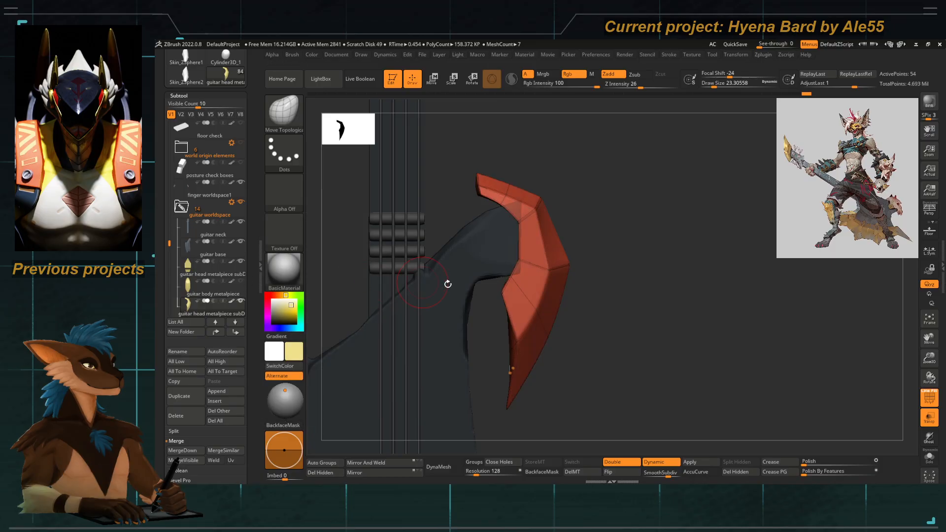
{"action": "left_click", "coordinate": [930, 397]}
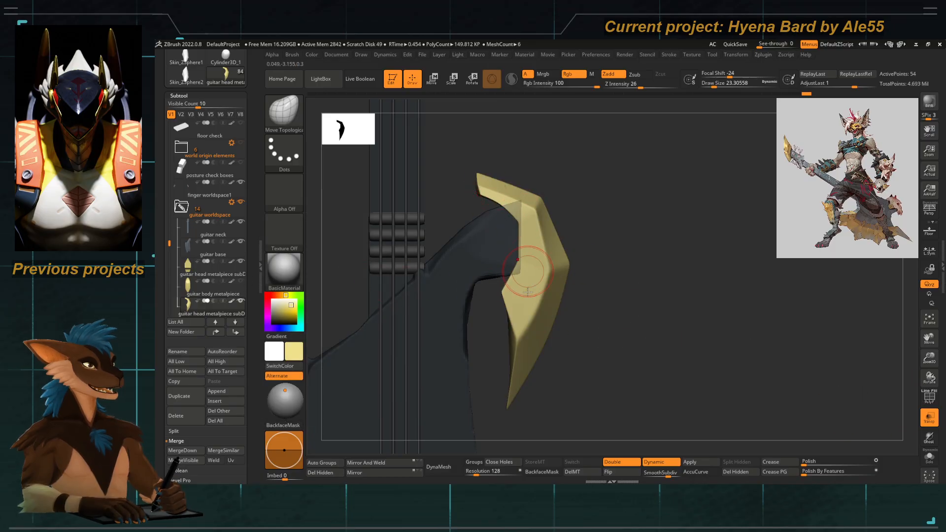
{"action": "left_click", "coordinate": [930, 418]}
{"action": "left_click_drag", "start_coordinate": [446, 231], "coordinate": [468, 480], "text": "alt"}
{"action": "left_click_drag", "start_coordinate": [530, 245], "coordinate": [521, 272], "text": "alt"}
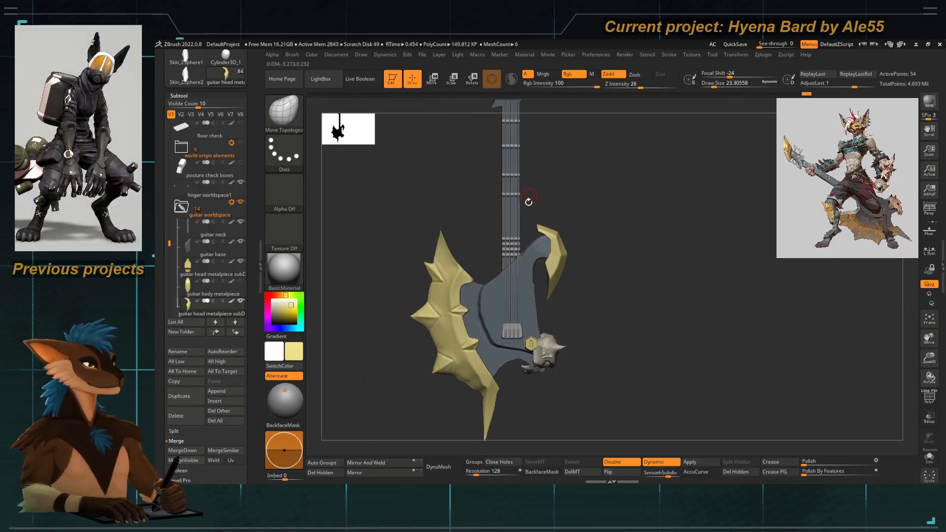
Reshape the horn metalpiece's inner corner and straighten the lower inner edge beneath it with Move Topological.
{"action": "left_click_drag", "start_coordinate": [528, 201], "coordinate": [520, 266], "text": "alt"}
{"action": "mouse_move", "coordinate": [525, 367]}
{"action": "left_mouse_down"}
{"action": "mouse_move", "coordinate": [562, 358]}
{"action": "mouse_move", "coordinate": [590, 376]}
{"action": "mouse_move", "coordinate": [536, 314]}
{"action": "mouse_move", "coordinate": [538, 274]}
{"action": "left_mouse_up"}
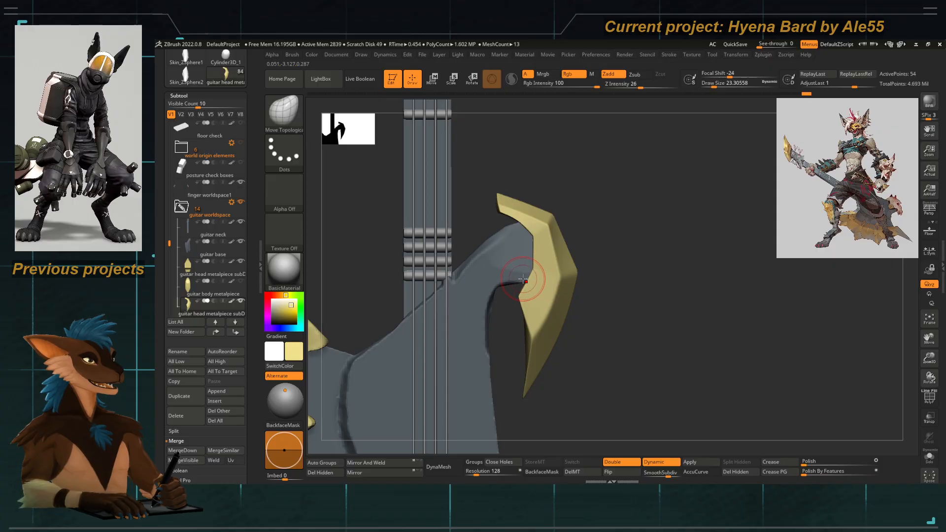
{"action": "key", "text": "b"}
{"action": "key", "text": "m"}
{"action": "key", "text": "t"}
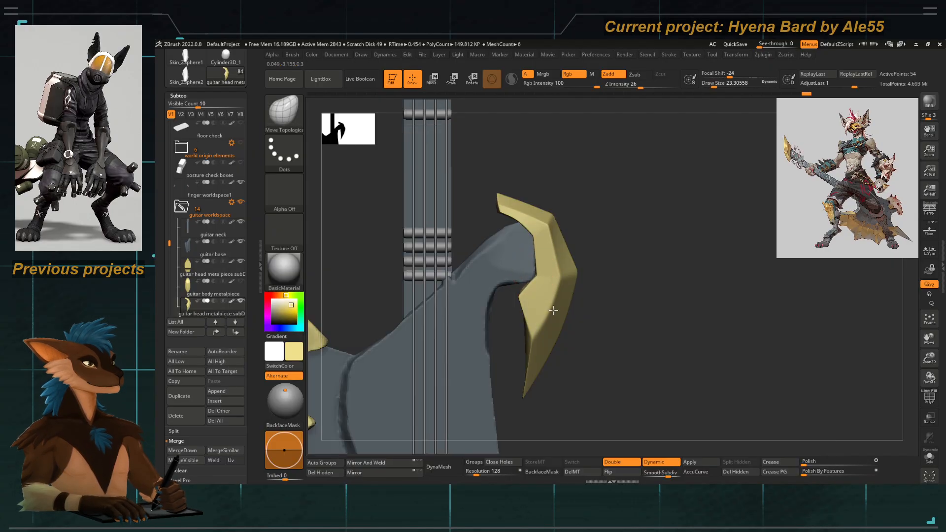
{"action": "left_click_drag", "start_coordinate": [538, 302], "coordinate": [537, 302]}
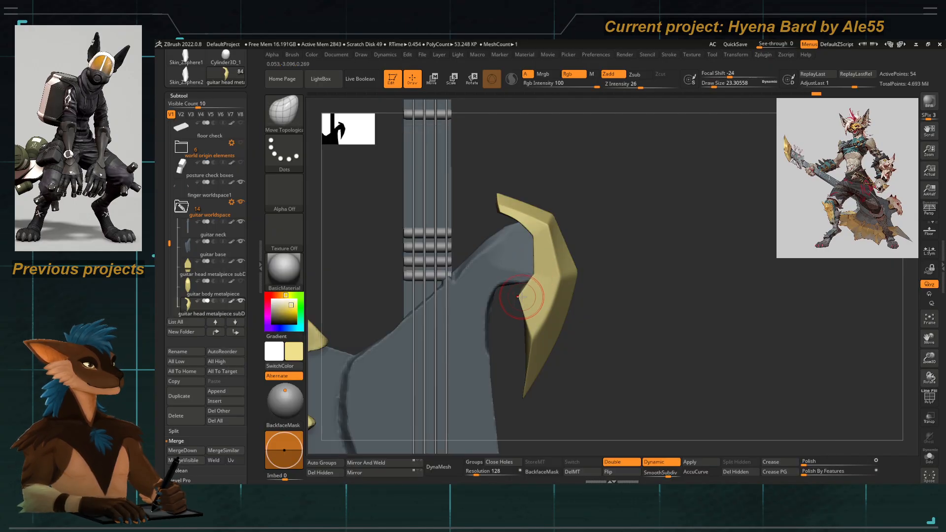
{"action": "right_click_drag", "start_coordinate": [524, 327], "coordinate": [524, 277], "text": "alt"}
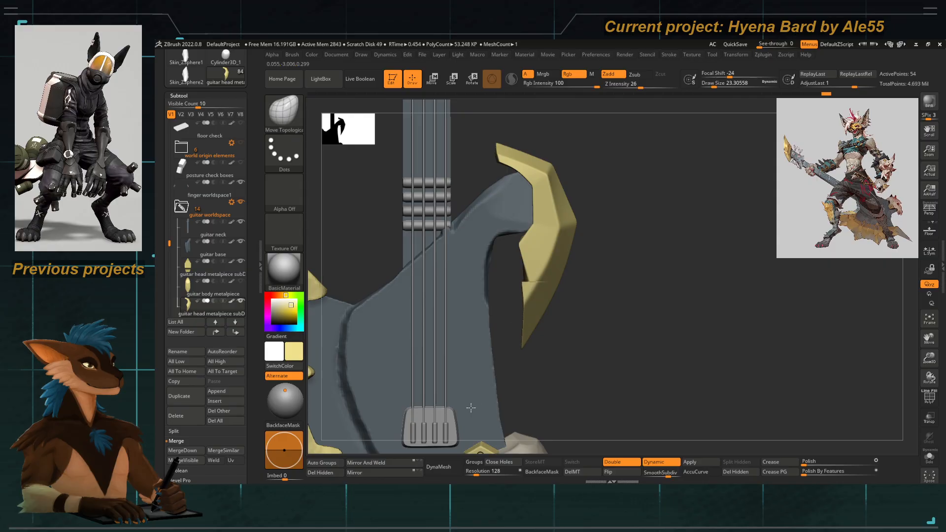
{"action": "left_click_drag", "start_coordinate": [549, 264], "coordinate": [563, 283]}
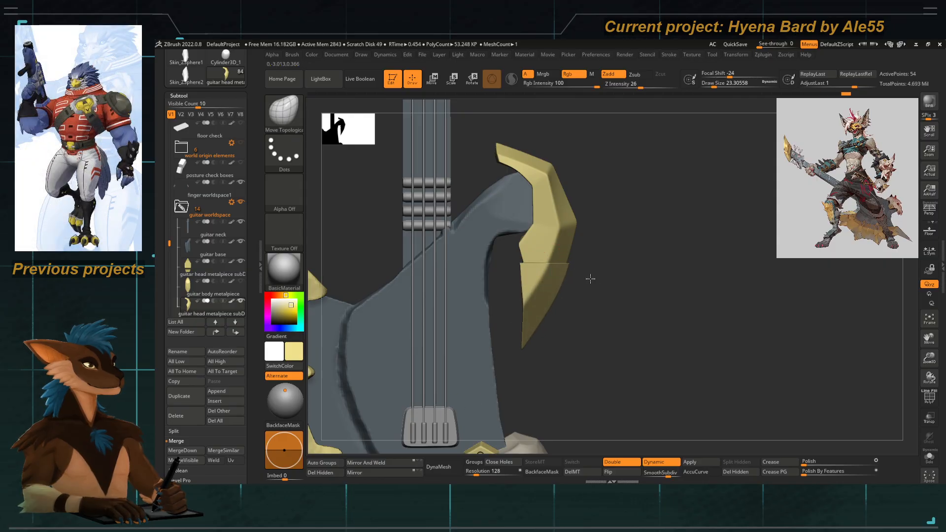
{"action": "left_click", "coordinate": [587, 301]}
Pull the horn metalpiece's upper outer corner outwards and nudge its upper tip.
{"action": "left_click_drag", "start_coordinate": [555, 165], "coordinate": [573, 161]}
{"action": "right_click_drag", "start_coordinate": [543, 194], "coordinate": [492, 190], "text": "ctrl"}
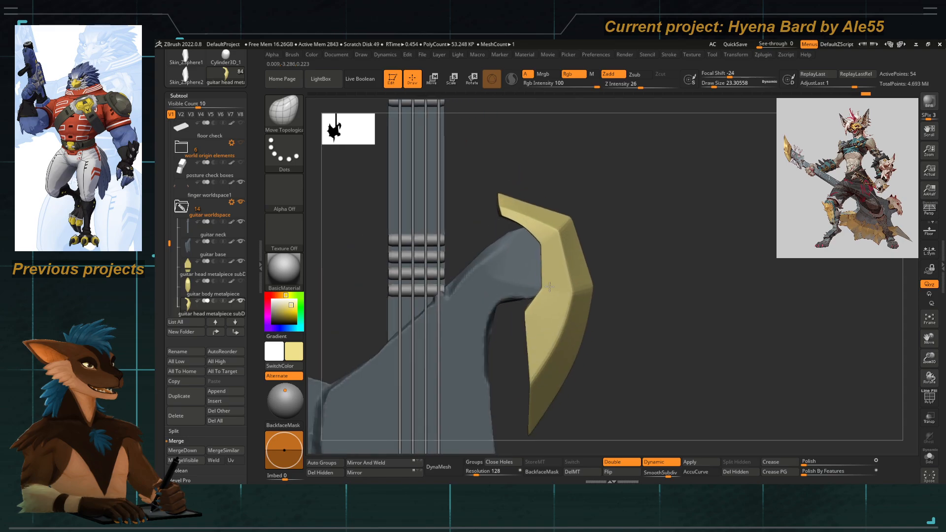
{"action": "left_click_drag", "start_coordinate": [498, 193], "coordinate": [495, 188]}
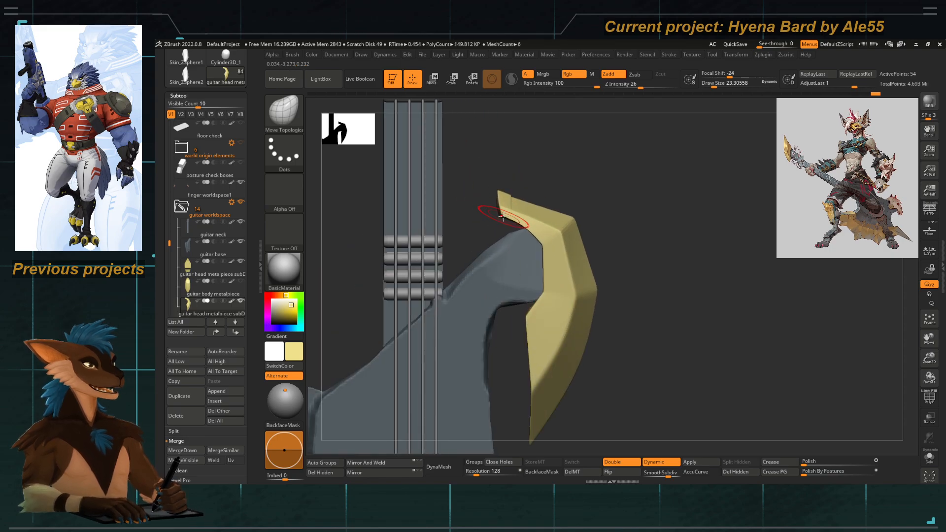
Straighten the edge and lower corner of the horn metalpiece's upper end with Move Topological at a draw size of about 14.
{"action": "left_click_drag", "start_coordinate": [510, 226], "coordinate": [523, 225], "text": "shift"}
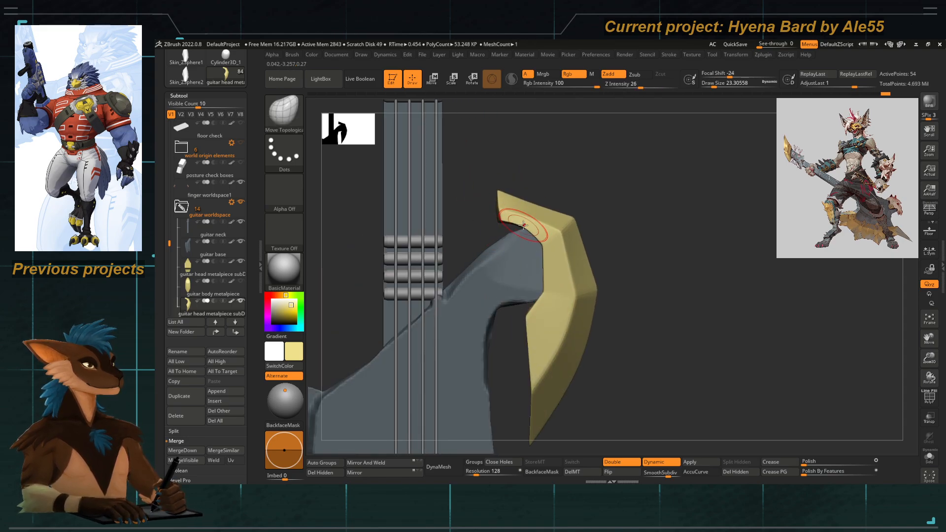
{"action": "right_click_drag", "start_coordinate": [508, 271], "coordinate": [533, 286], "text": "ctrl"}
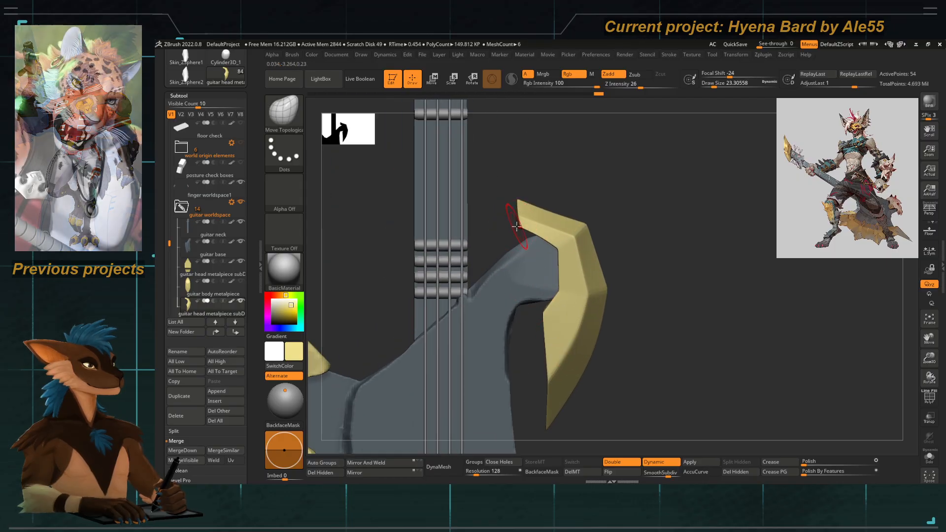
{"action": "right_click_drag", "start_coordinate": [514, 224], "coordinate": [505, 170], "text": "ctrl"}
{"action": "key", "text": "space"}
{"action": "left_click_drag", "start_coordinate": [510, 205], "coordinate": [508, 197]}
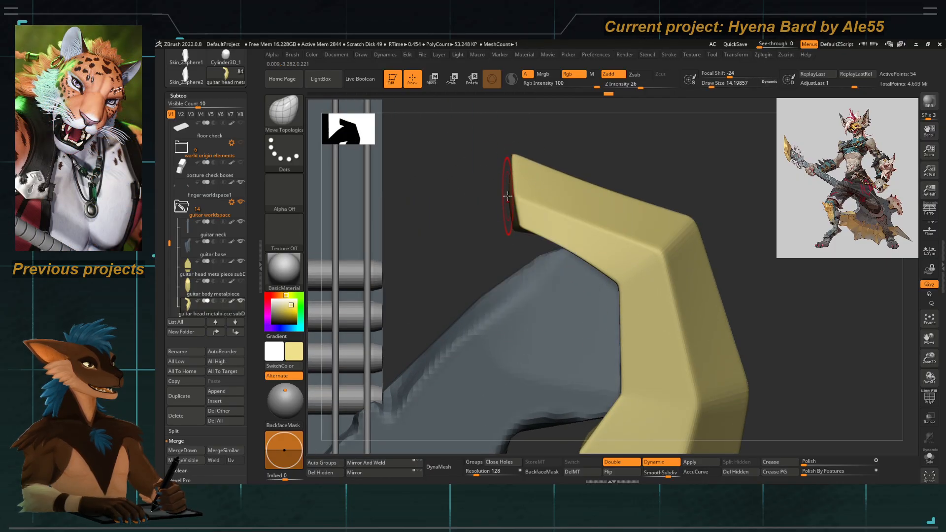
{"action": "left_click_drag", "start_coordinate": [514, 230], "coordinate": [521, 227]}
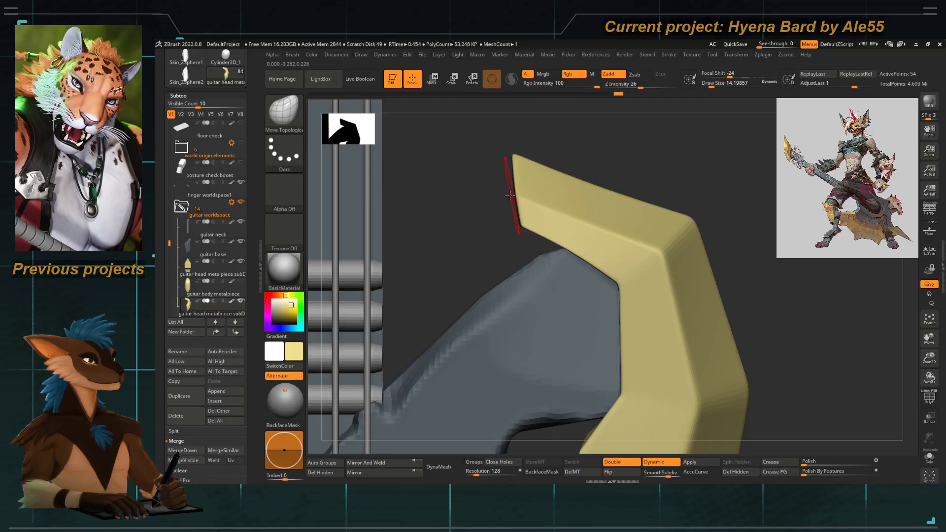
{"action": "left_click_drag", "start_coordinate": [488, 197], "coordinate": [508, 180]}
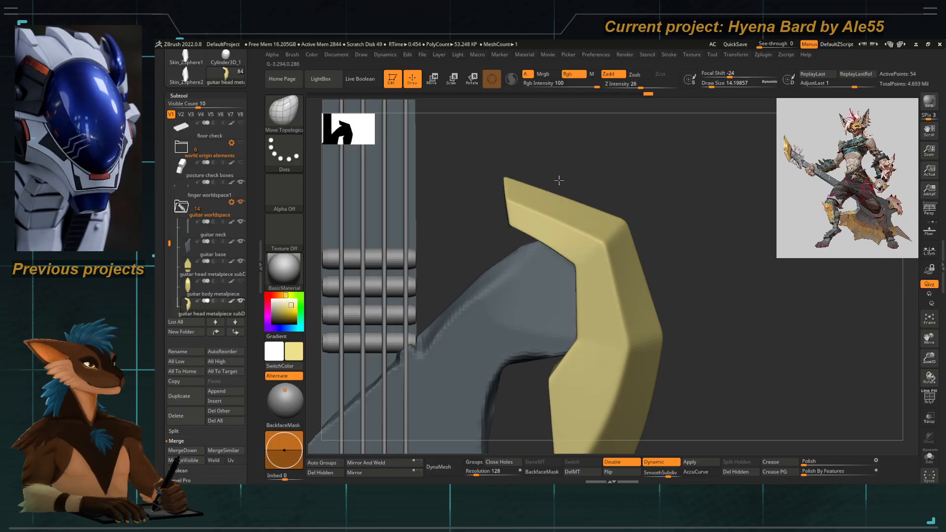
Nudge the horn metalpiece's outer corner, lower inner edge and two inner corners with Move Topological.
{"action": "right_click_drag", "start_coordinate": [564, 199], "coordinate": [513, 235]}
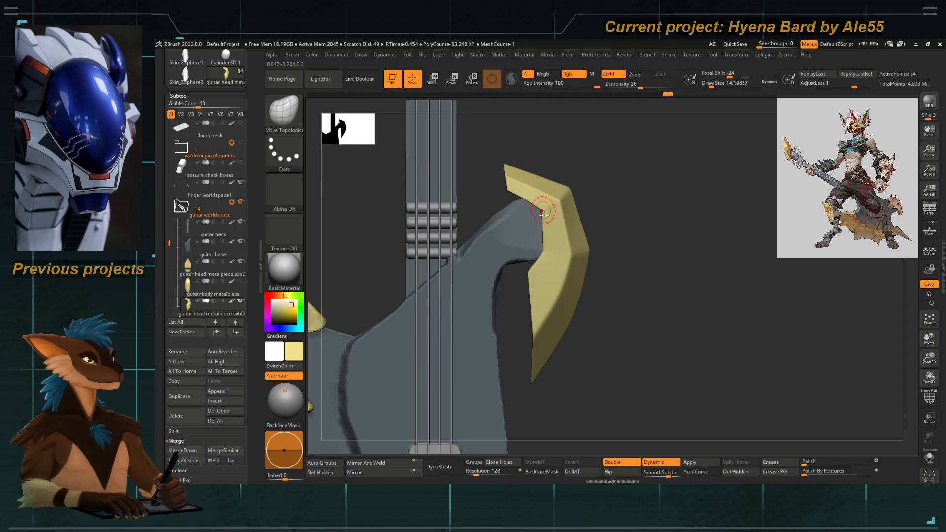
{"action": "left_click_drag", "start_coordinate": [571, 254], "coordinate": [567, 258]}
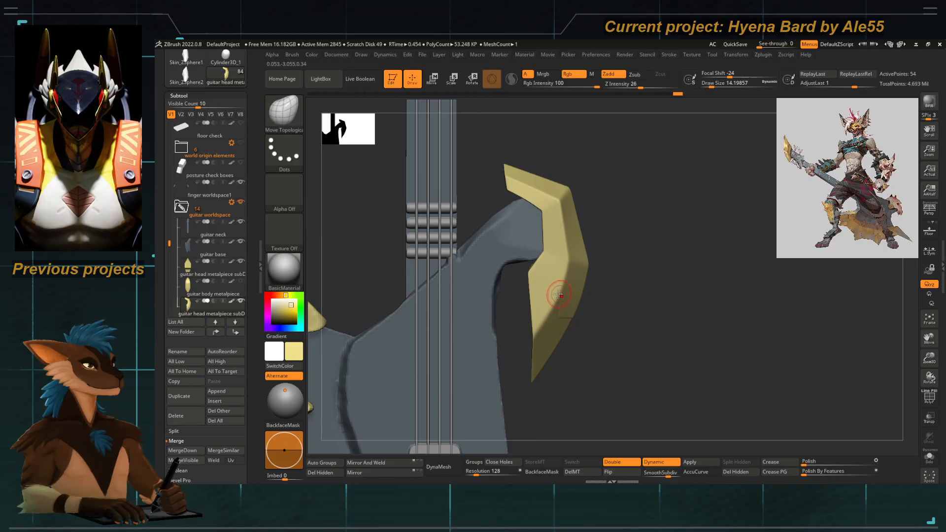
{"action": "left_click_drag", "start_coordinate": [519, 343], "coordinate": [531, 343]}
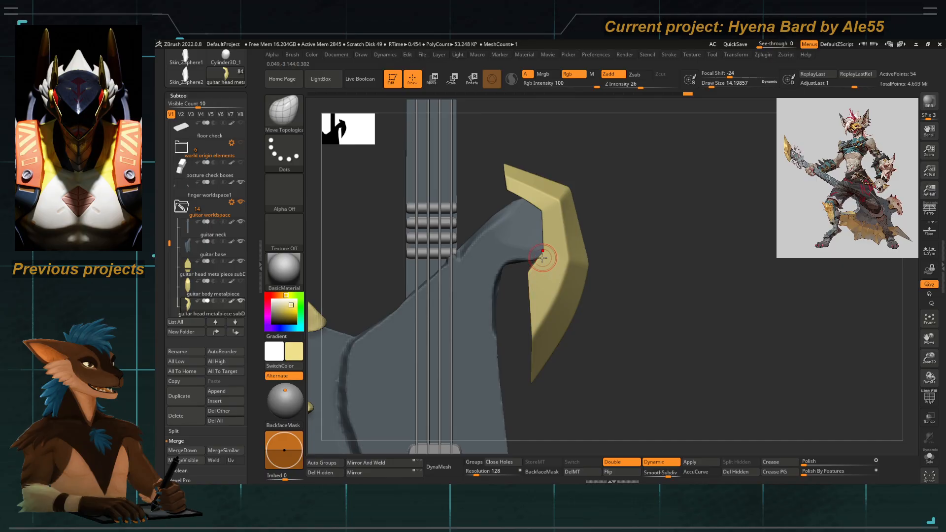
{"action": "key", "text": "space"}
{"action": "left_click_drag", "start_coordinate": [545, 258], "coordinate": [540, 263]}
{"action": "key", "text": "space"}
{"action": "left_click_drag", "start_coordinate": [551, 218], "coordinate": [546, 217]}
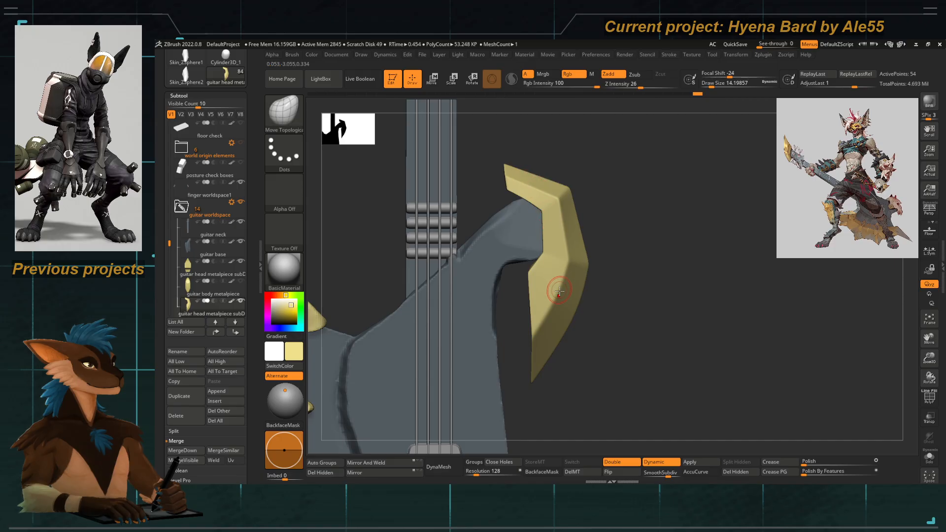
Examine the horn metalpiece's silhouette against the whole guitar body and the spiked blade metalpiece.
{"action": "right_click_drag", "start_coordinate": [550, 343], "coordinate": [481, 172], "text": "ctrl"}
{"action": "right_click_drag", "start_coordinate": [518, 236], "coordinate": [584, 362], "text": "ctrl"}
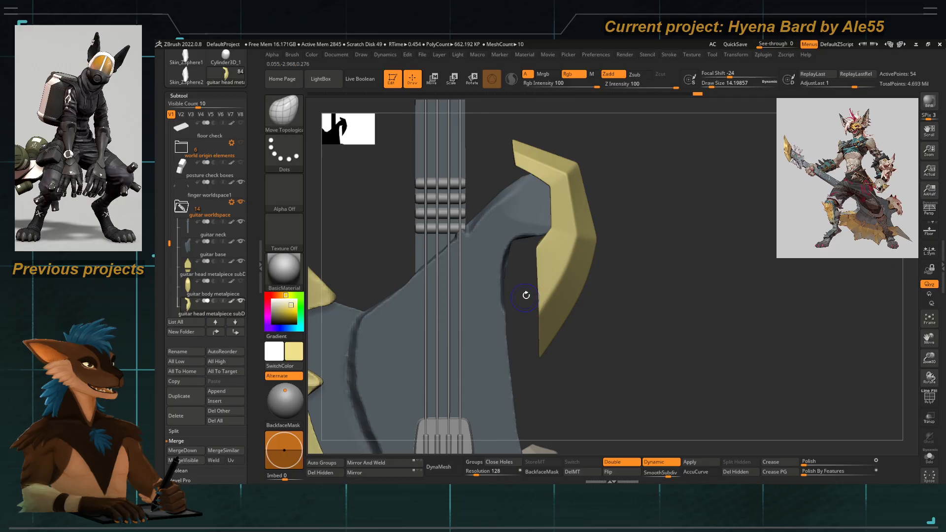
{"action": "right_click_drag", "start_coordinate": [543, 290], "coordinate": [476, 241], "text": "ctrl"}
{"action": "right_click_drag", "start_coordinate": [476, 242], "coordinate": [506, 177], "text": "alt"}
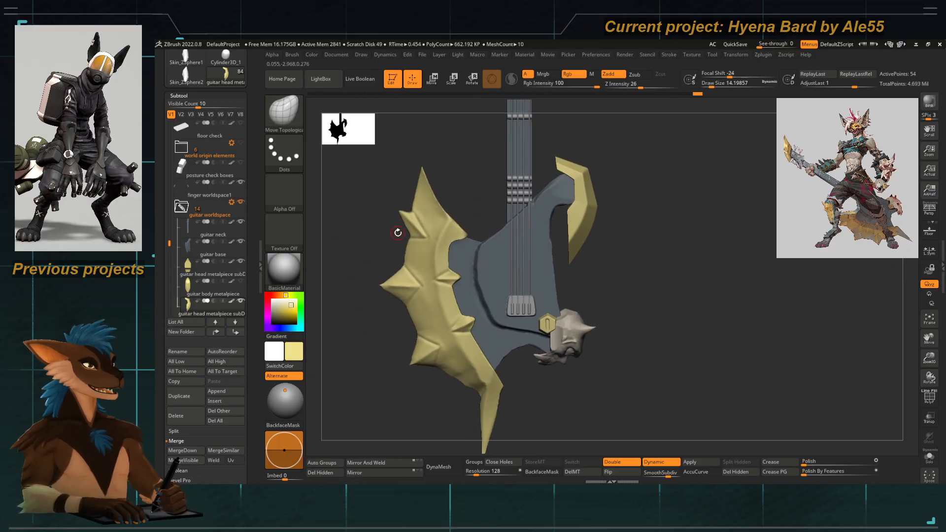
{"action": "right_click_drag", "start_coordinate": [414, 281], "coordinate": [435, 252], "text": "alt"}
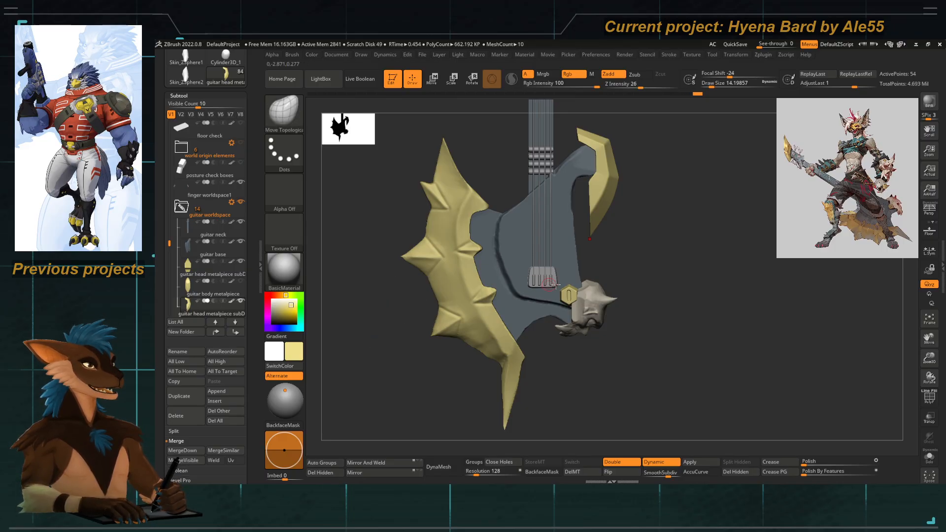
{"action": "right_click_drag", "start_coordinate": [544, 276], "coordinate": [565, 199], "text": "ctrl"}
{"action": "mouse_move", "coordinate": [585, 300]}
{"action": "right_mouse_down", "text": "ctrl"}
{"action": "mouse_move", "coordinate": [587, 353]}
{"action": "mouse_move", "coordinate": [586, 298]}
{"action": "right_mouse_up", "text": "ctrl"}
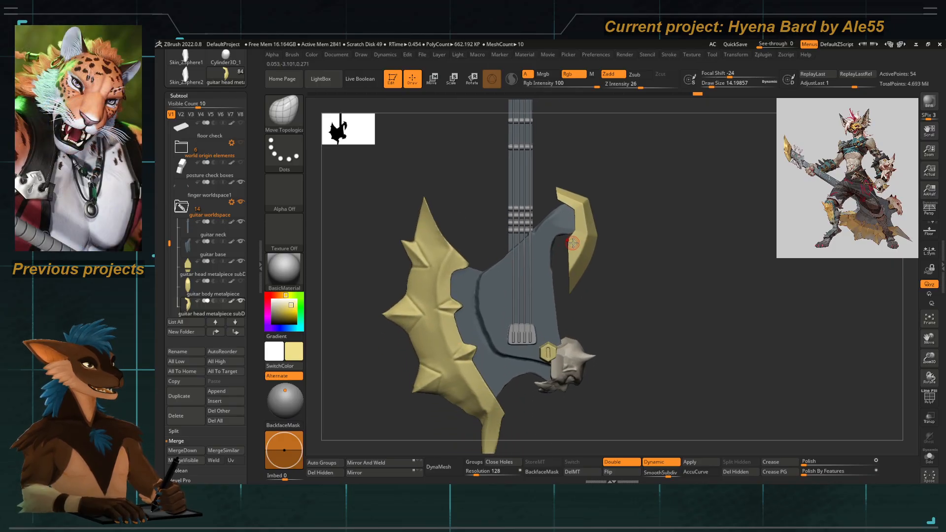
{"action": "right_click_drag", "start_coordinate": [573, 243], "coordinate": [571, 276], "text": "ctrl"}
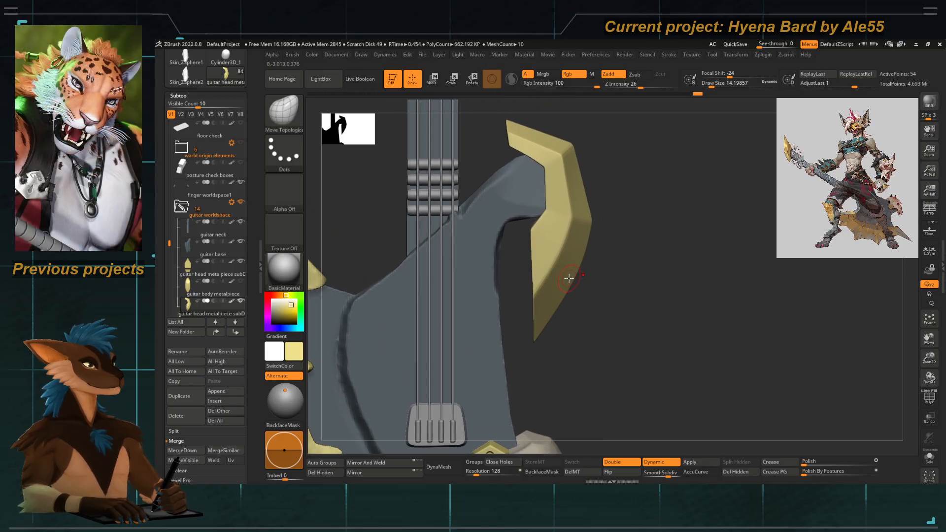
Check the horn metalpiece's low-poly wireframe and straighten the wavy edge of its lower inner face with Move Topological at a small draw size.
{"action": "key", "text": "b"}
{"action": "key", "text": "m"}
{"action": "key", "text": "t"}
{"action": "key", "text": "]"}
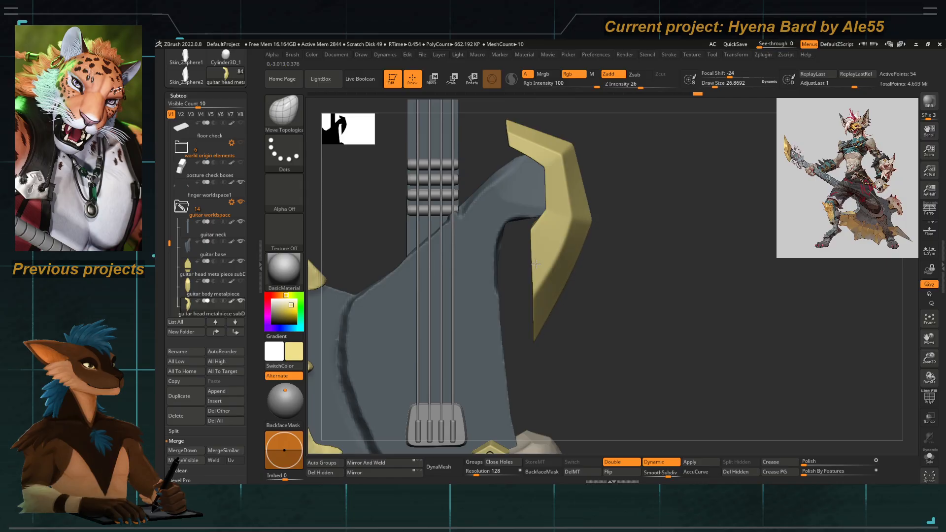
{"action": "right_click_drag", "start_coordinate": [522, 251], "coordinate": [556, 283], "text": "ctrl"}
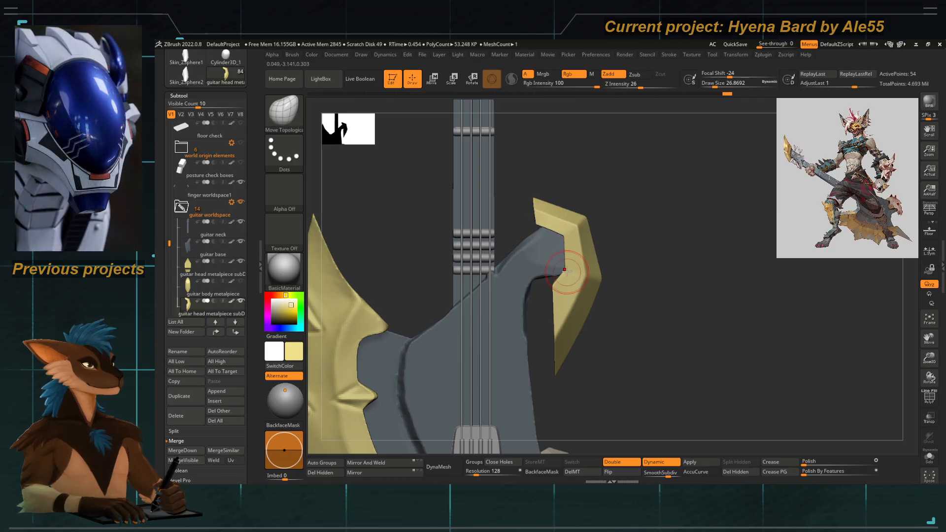
{"action": "mouse_move", "coordinate": [465, 224]}
{"action": "left_mouse_down", "text": "alt"}
{"action": "mouse_move", "coordinate": [474, 242]}
{"action": "mouse_move", "coordinate": [465, 224]}
{"action": "mouse_move", "coordinate": [535, 232]}
{"action": "mouse_move", "coordinate": [472, 227]}
{"action": "mouse_move", "coordinate": [488, 225]}
{"action": "mouse_move", "coordinate": [616, 383]}
{"action": "mouse_move", "coordinate": [537, 258]}
{"action": "mouse_move", "coordinate": [582, 299]}
{"action": "mouse_move", "coordinate": [572, 298]}
{"action": "left_mouse_up", "text": "alt"}
{"action": "key", "text": "space"}
{"action": "mouse_move", "coordinate": [485, 191]}
{"action": "left_mouse_down"}
{"action": "mouse_move", "coordinate": [474, 190]}
{"action": "mouse_move", "coordinate": [485, 187]}
{"action": "left_mouse_up"}
{"action": "key", "text": "space"}
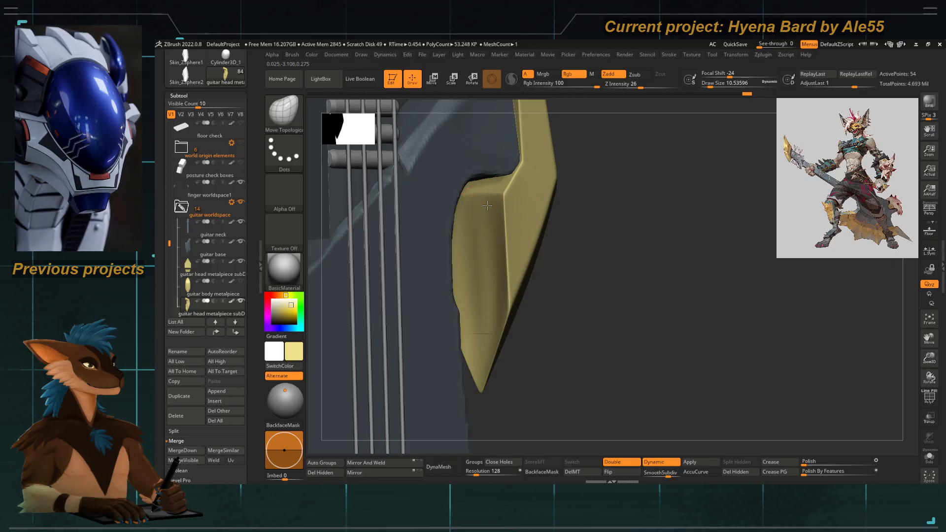
{"action": "left_click", "coordinate": [925, 399]}
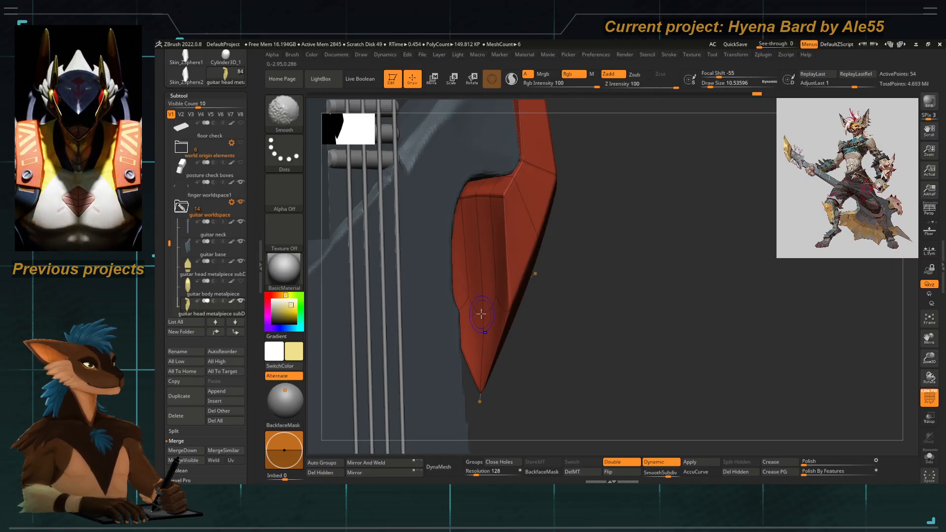
{"action": "key", "text": "shift+d"}
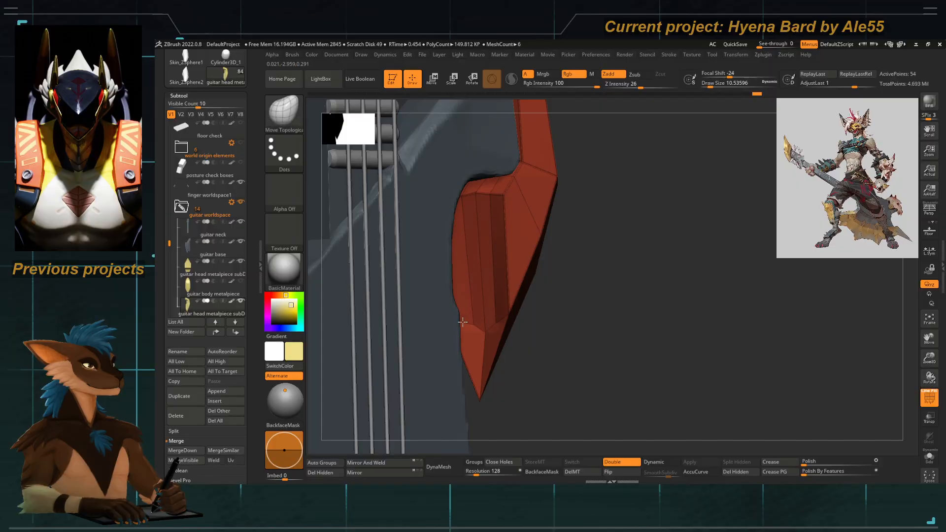
{"action": "left_click", "coordinate": [930, 398]}
{"action": "key", "text": "d"}
{"action": "left_click_drag", "start_coordinate": [571, 348], "coordinate": [505, 340]}
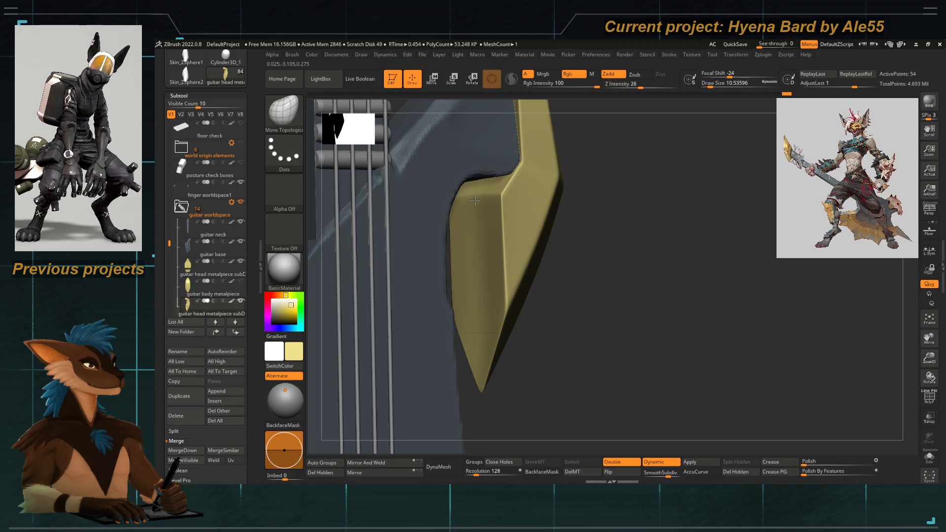
Review the horn metalpiece on the full guitar and enlarge the Move Topological draw size to about 136.
{"action": "left_click_drag", "start_coordinate": [604, 360], "coordinate": [574, 276]}
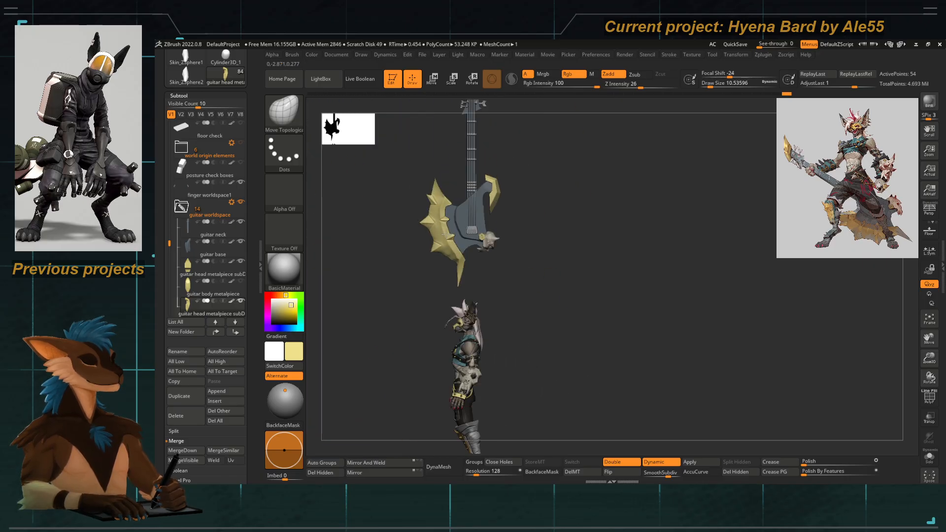
{"action": "left_click_drag", "start_coordinate": [438, 207], "coordinate": [463, 276], "text": "alt"}
{"action": "left_click_drag", "start_coordinate": [559, 338], "coordinate": [532, 279], "text": "alt"}
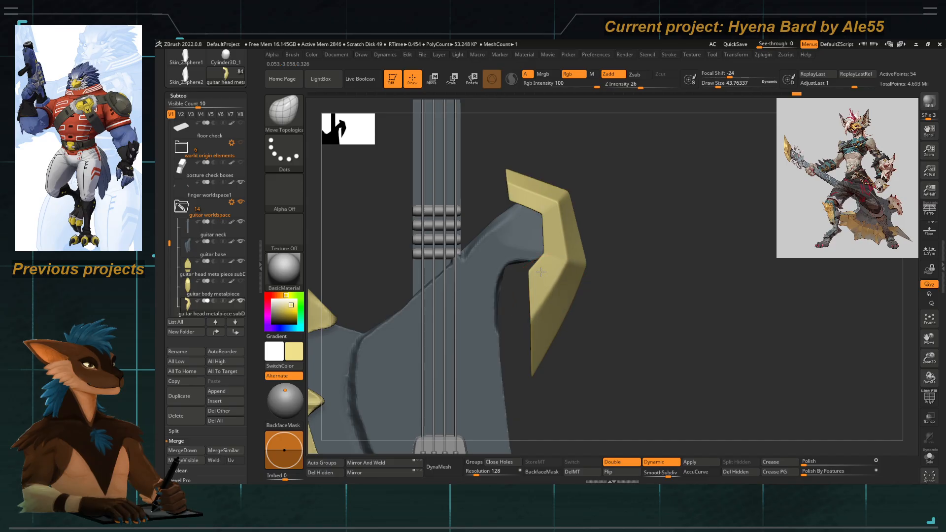
{"action": "mouse_move", "coordinate": [556, 309]}
{"action": "right_mouse_down", "text": "ctrl"}
{"action": "mouse_move", "coordinate": [477, 201]}
{"action": "mouse_move", "coordinate": [541, 315]}
{"action": "right_mouse_up", "text": "ctrl"}
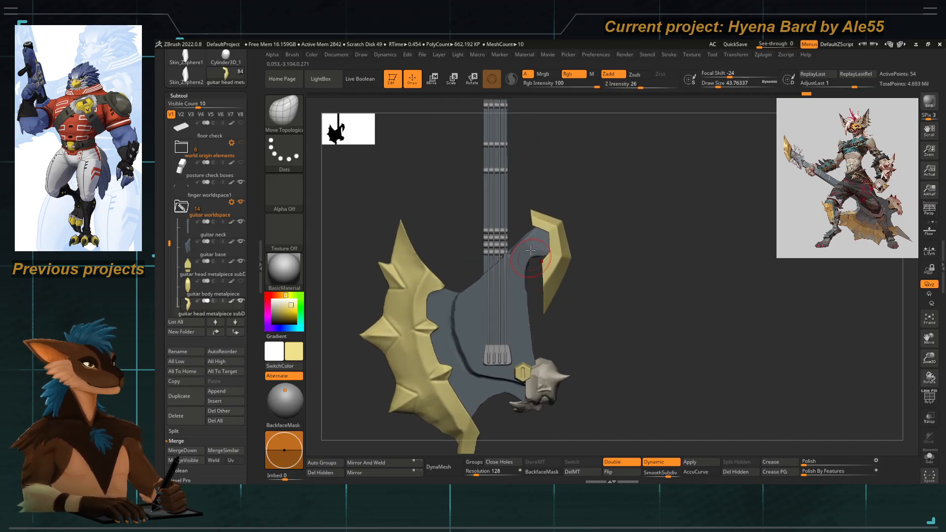
{"action": "key", "text": "space"}
{"action": "left_click_drag", "start_coordinate": [532, 232], "coordinate": [537, 252]}
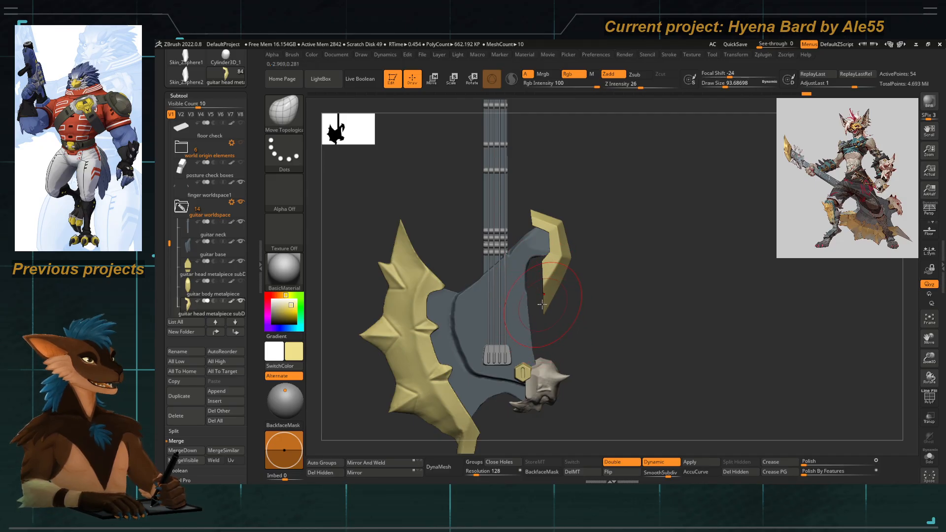
{"action": "key", "text": "space"}
{"action": "left_click_drag", "start_coordinate": [542, 320], "coordinate": [542, 321]}
{"action": "right_click_drag", "start_coordinate": [542, 321], "coordinate": [543, 365], "text": "ctrl"}
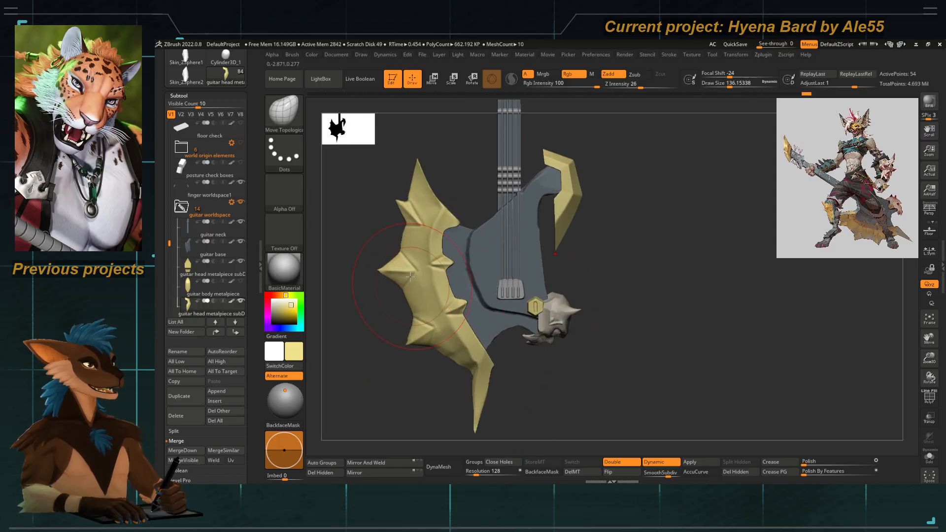
Select the guitar blade metalpiece and examine its shape from the front, edge-on and at an angle.
{"action": "left_click", "coordinate": [428, 269], "text": "alt"}
{"action": "right_click_drag", "start_coordinate": [428, 269], "coordinate": [486, 290], "text": "alt"}
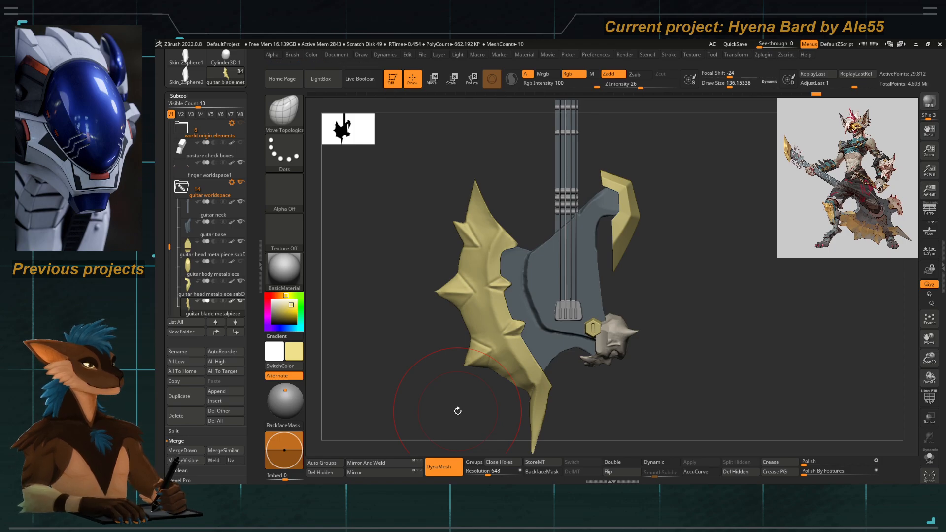
{"action": "left_click_drag", "start_coordinate": [394, 277], "coordinate": [472, 388]}
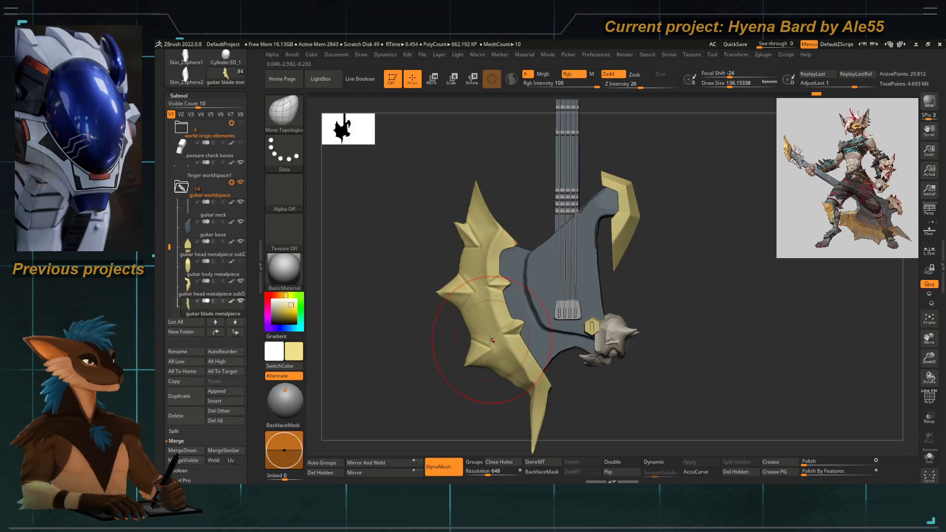
{"action": "left_click_drag", "start_coordinate": [450, 338], "coordinate": [451, 313], "text": "alt"}
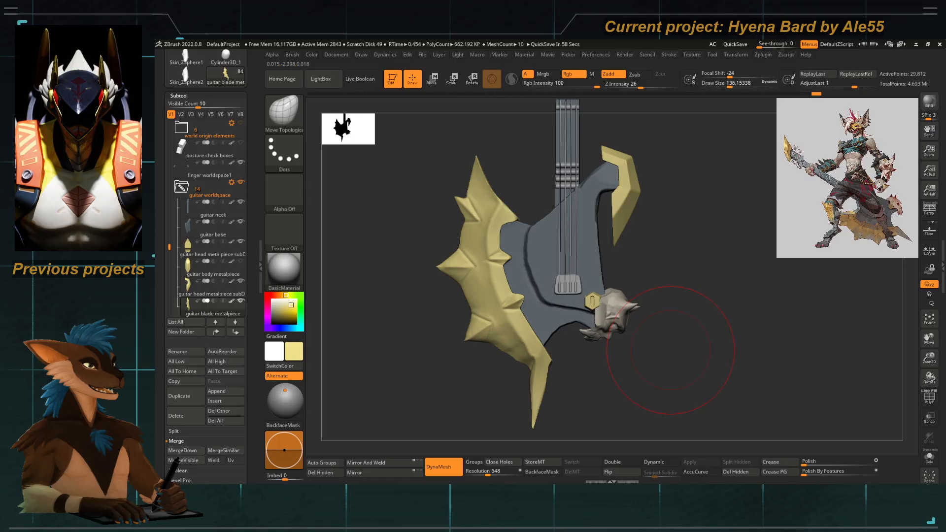
{"action": "left_click_drag", "start_coordinate": [451, 385], "coordinate": [421, 326]}
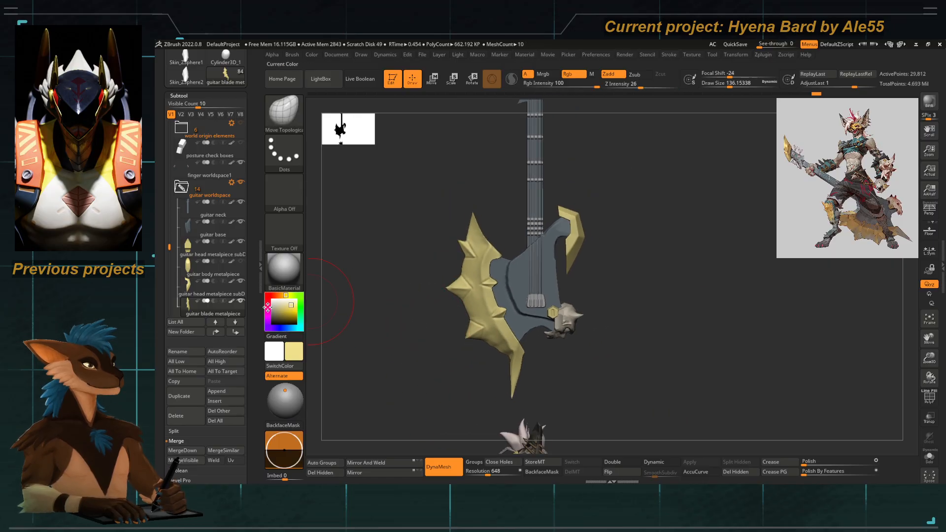
{"action": "left_click_drag", "start_coordinate": [253, 321], "coordinate": [250, 363]}
{"action": "left_click_drag", "start_coordinate": [364, 386], "coordinate": [401, 380], "text": "shift"}
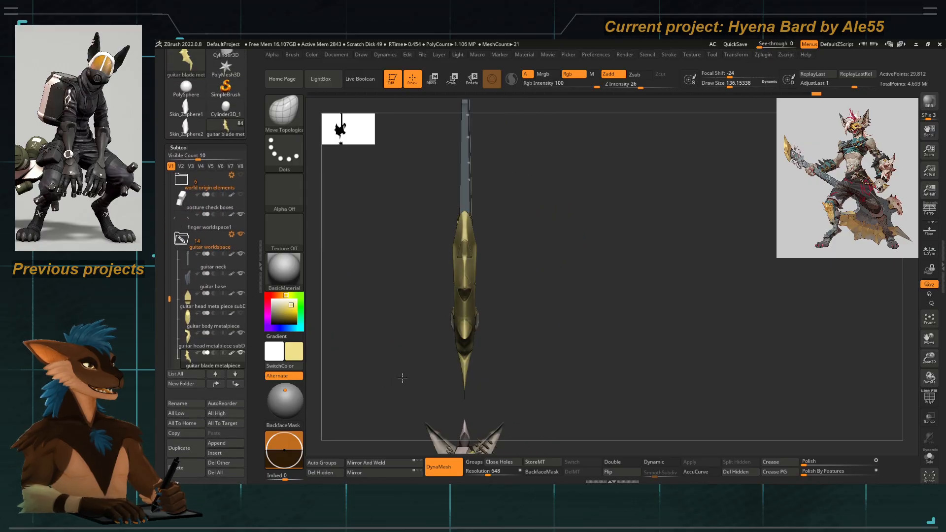
{"action": "left_click_drag", "start_coordinate": [451, 314], "coordinate": [407, 309]}
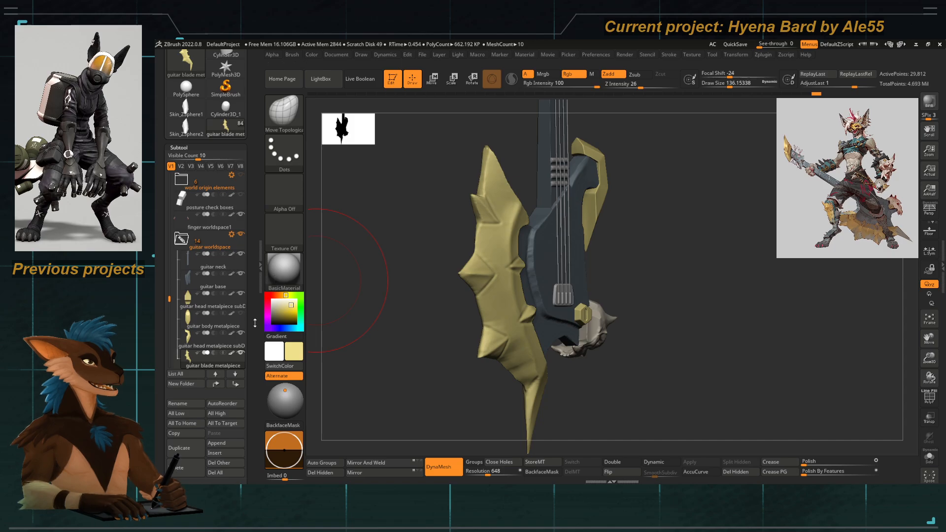
Select the ZSphere1 subtool at the end of the subtool list and turn the guitar towards the front.
{"action": "left_click_drag", "start_coordinate": [254, 323], "coordinate": [232, 298]}
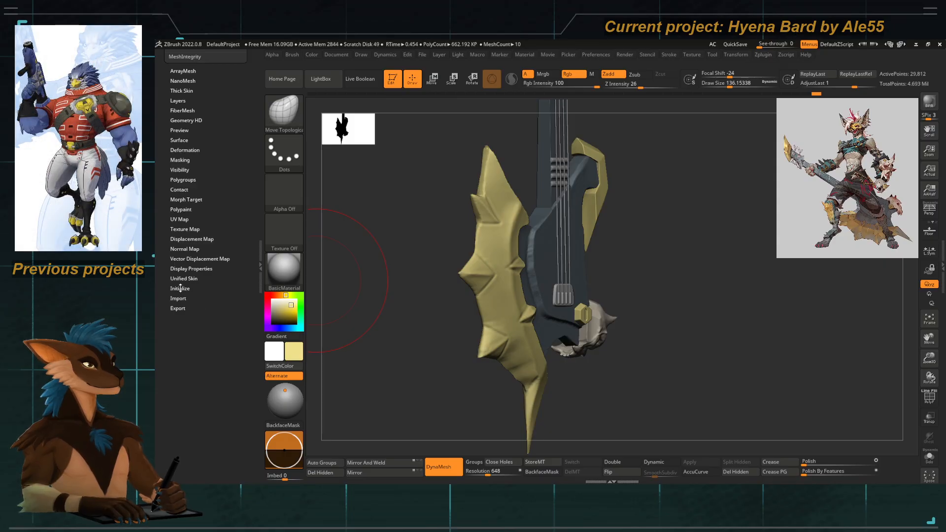
{"action": "left_click_drag", "start_coordinate": [244, 162], "coordinate": [252, 258]}
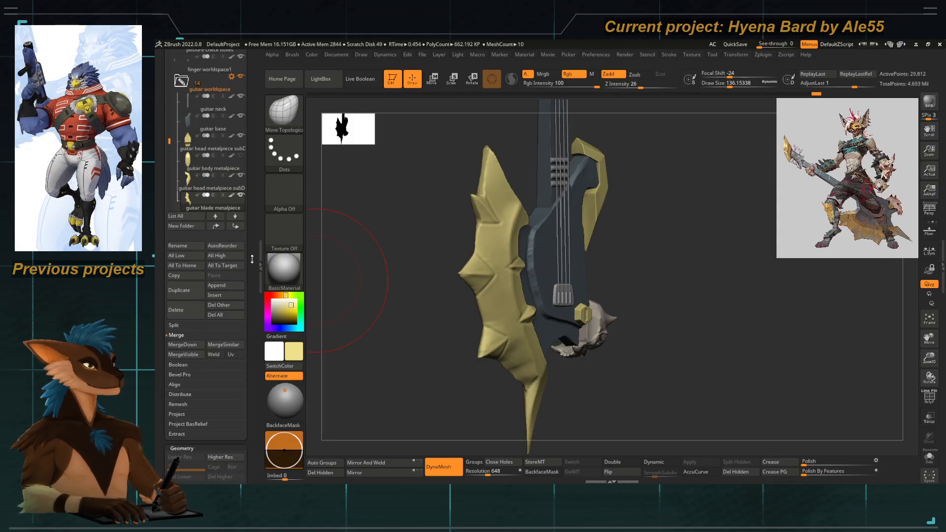
{"action": "left_click_drag", "start_coordinate": [167, 144], "coordinate": [168, 175]}
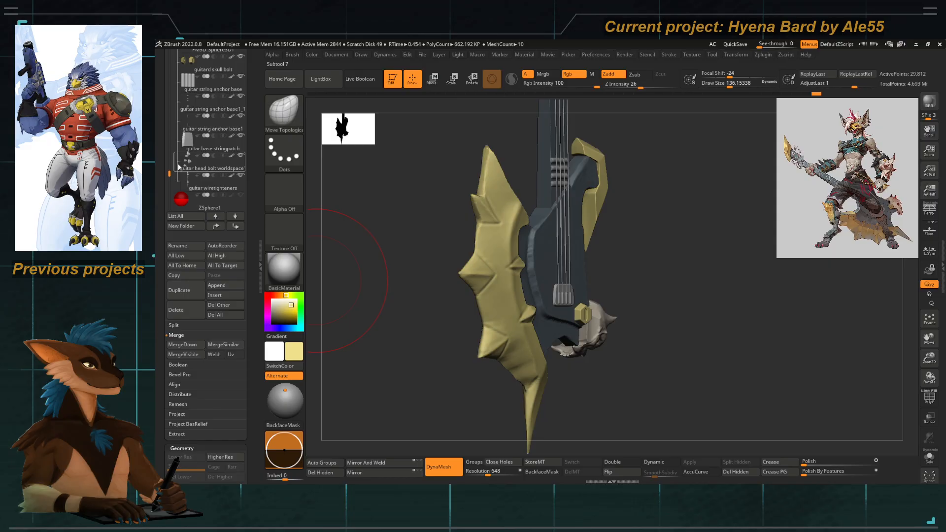
{"action": "left_click", "coordinate": [180, 203]}
{"action": "left_click_drag", "start_coordinate": [381, 341], "coordinate": [288, 379]}
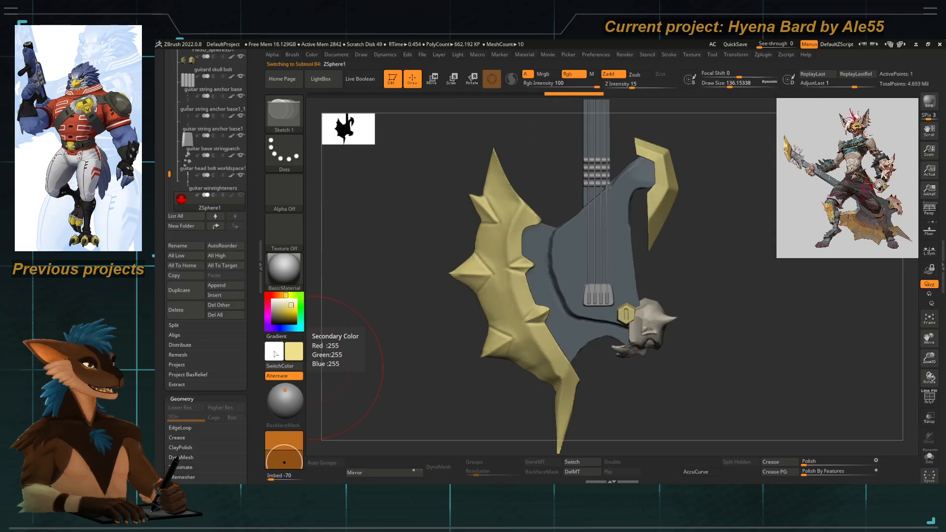
Turn on Edit Topology for the ZSphere subtool and delete its existing topology.
{"action": "left_click_drag", "start_coordinate": [255, 338], "coordinate": [251, 123]}
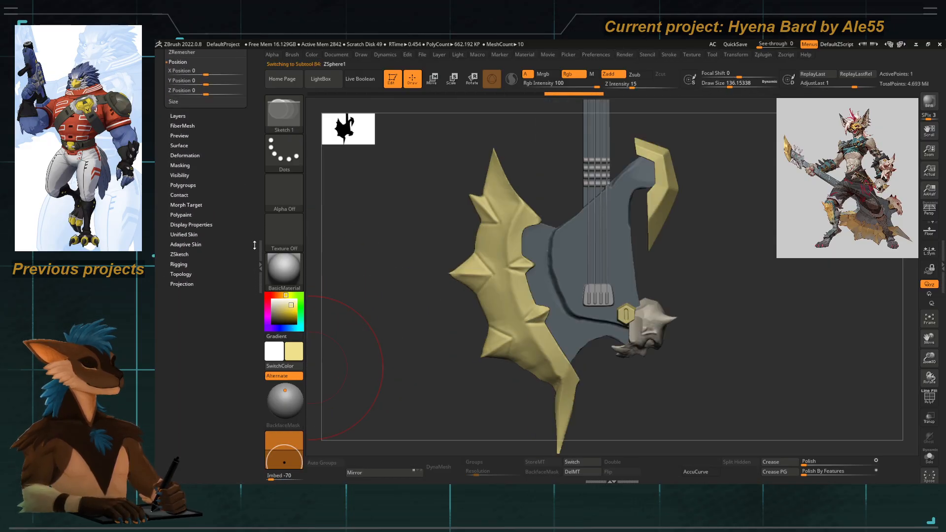
{"action": "left_click", "coordinate": [181, 280]}
{"action": "left_click", "coordinate": [181, 289]}
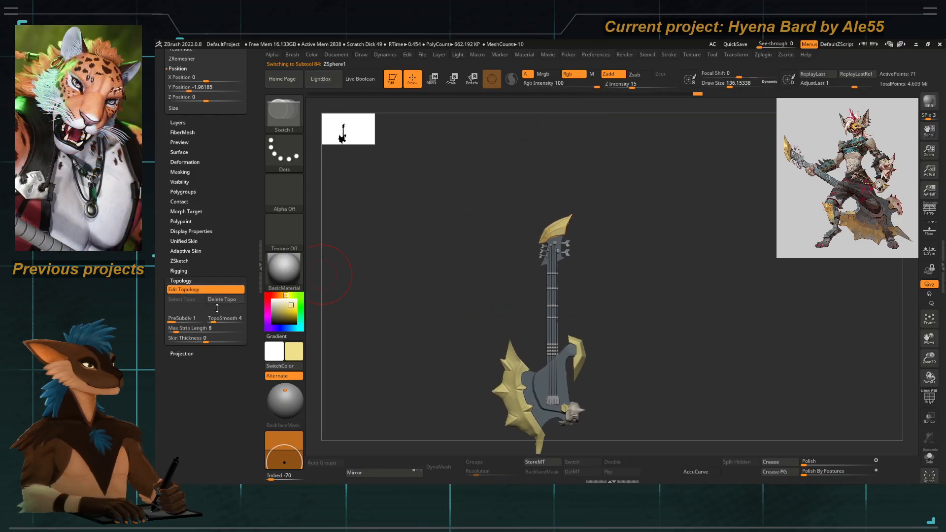
{"action": "left_click", "coordinate": [222, 300]}
Bring the upper part of the blade metalpiece close and reduce the draw size to about 31.
{"action": "left_click_drag", "start_coordinate": [492, 373], "coordinate": [534, 283], "text": "alt"}
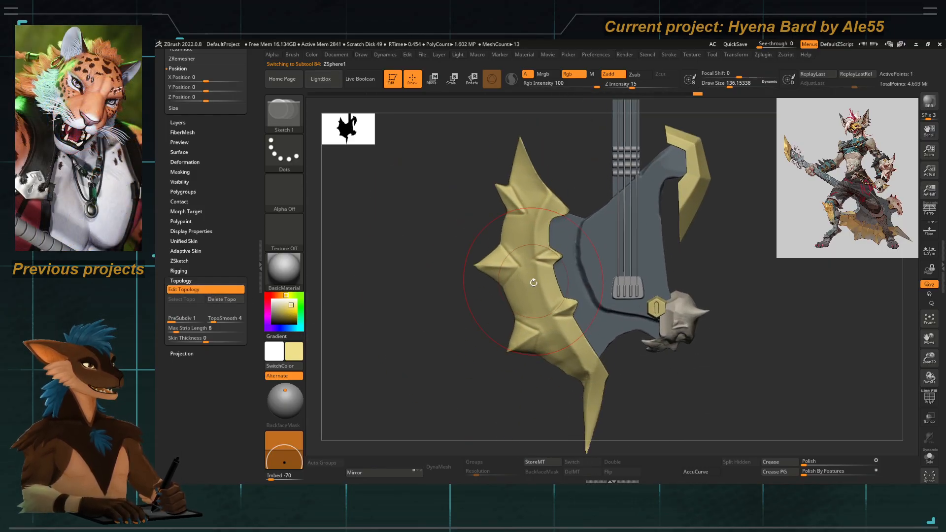
{"action": "key", "text": "space"}
{"action": "left_click_drag", "start_coordinate": [512, 250], "coordinate": [500, 249]}
{"action": "left_click_drag", "start_coordinate": [434, 286], "coordinate": [434, 380], "text": "alt"}
{"action": "key", "text": "space"}
{"action": "left_click_drag", "start_coordinate": [550, 213], "coordinate": [548, 212]}
{"action": "left_click_drag", "start_coordinate": [422, 233], "coordinate": [414, 258]}
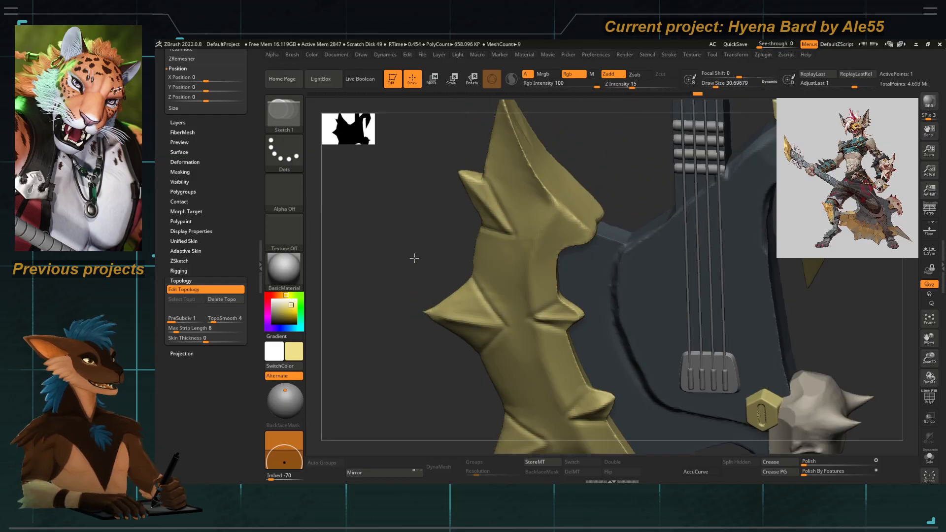
Place the first mirrored topology points at the inner bend of the blade's upper spike, undoing the misplaced ones.
{"action": "left_click", "coordinate": [555, 210]}
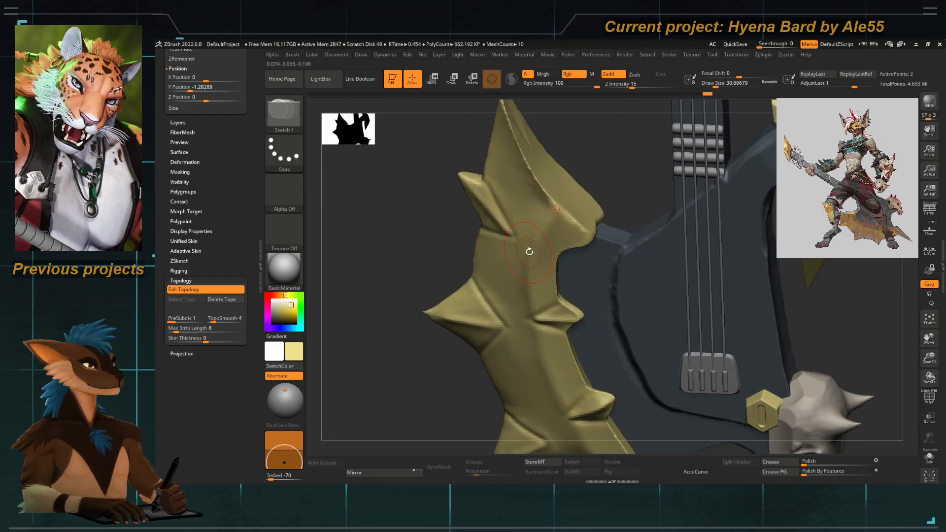
{"action": "mouse_move", "coordinate": [410, 268]}
{"action": "left_mouse_down"}
{"action": "mouse_move", "coordinate": [567, 276]}
{"action": "mouse_move", "coordinate": [419, 283]}
{"action": "left_mouse_up"}
{"action": "key", "text": "ctrl+z"}
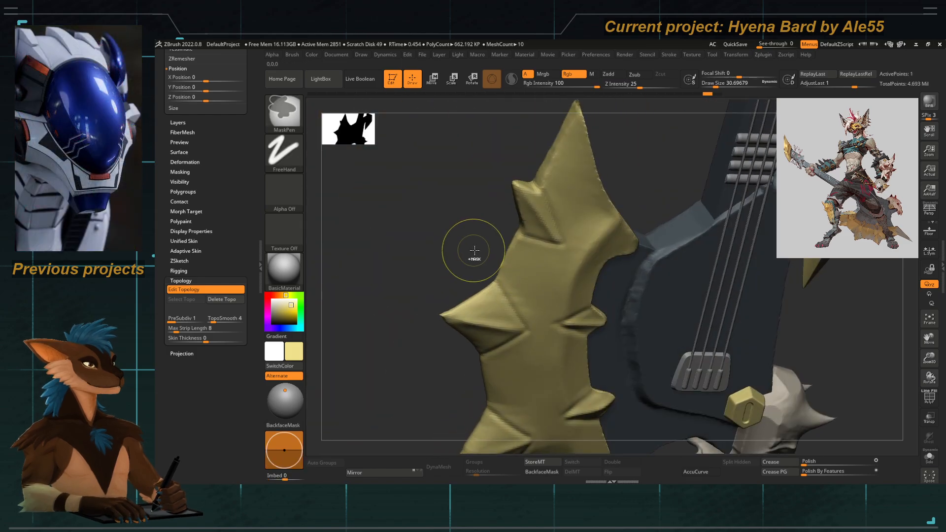
{"action": "key", "text": "ctrl+z"}
{"action": "left_click_drag", "start_coordinate": [445, 245], "coordinate": [573, 263]}
{"action": "left_click", "coordinate": [557, 249]}
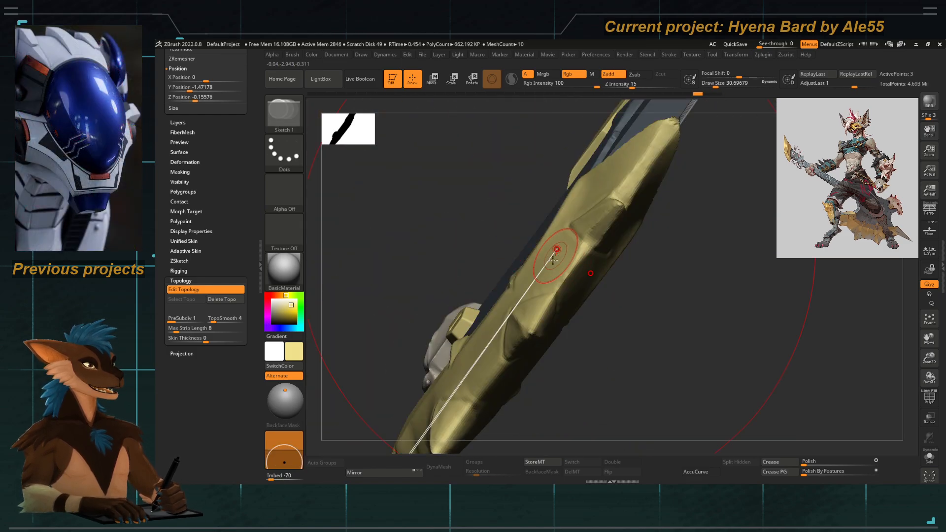
{"action": "right_click_drag", "start_coordinate": [562, 298], "coordinate": [560, 306], "text": "shift"}
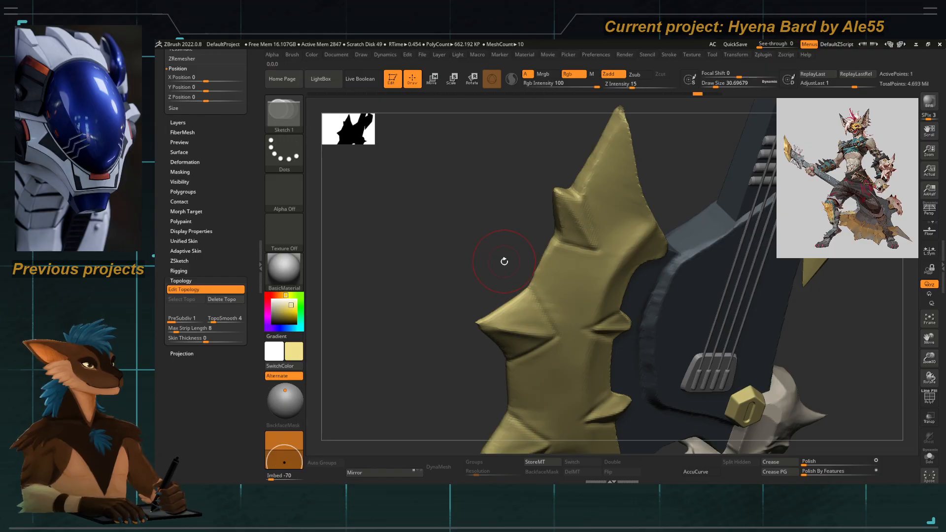
{"action": "left_click_drag", "start_coordinate": [505, 261], "coordinate": [485, 235]}
{"action": "key", "text": "ctrl+z"}
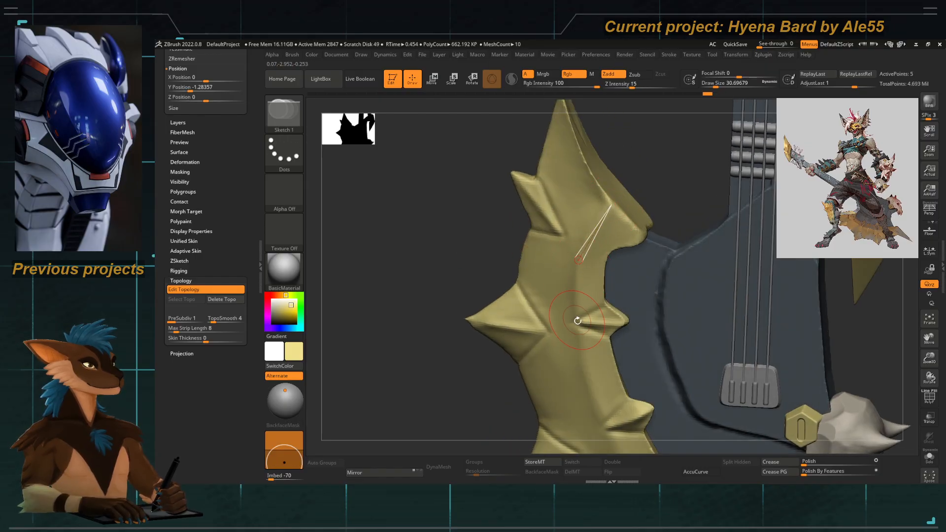
Try to outline a single topology quad across the blade between the upper outer spike and the large middle spike.
{"action": "left_click", "coordinate": [578, 323]}
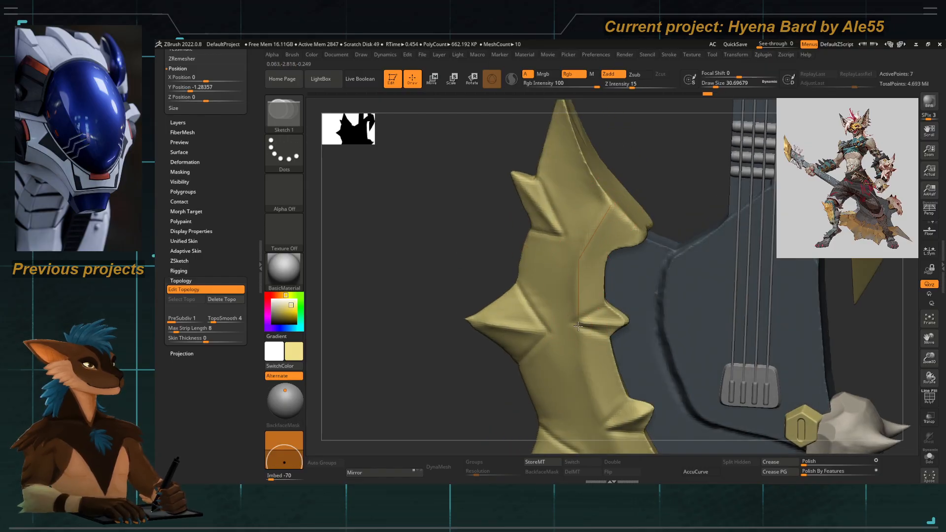
{"action": "left_click", "coordinate": [512, 326]}
{"action": "left_click", "coordinate": [524, 245]}
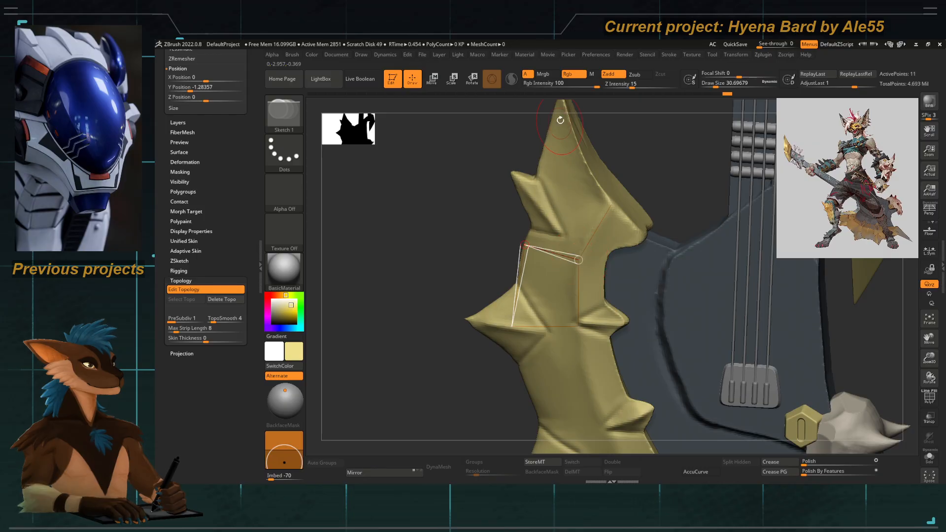
Try to extend the topology from the inner bend to the blade's tip, and undo the wrongly connected edges.
{"action": "right_click_drag", "start_coordinate": [560, 120], "coordinate": [539, 205], "text": "alt"}
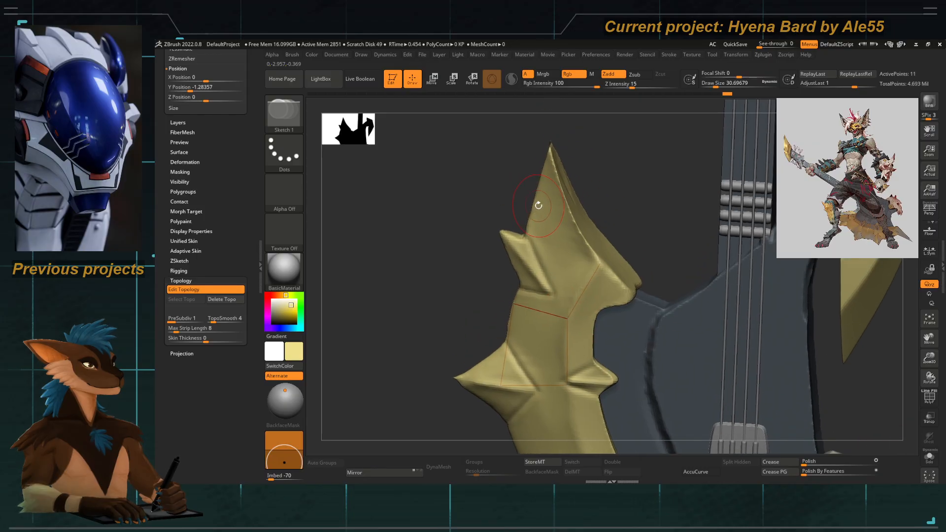
{"action": "left_click", "coordinate": [600, 264]}
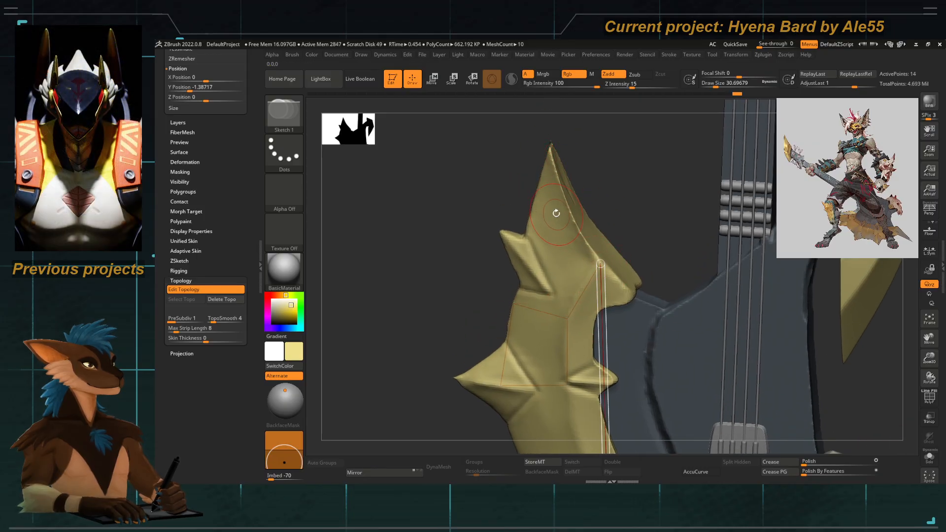
{"action": "left_click", "coordinate": [550, 149]}
{"action": "mouse_move", "coordinate": [538, 213]}
{"action": "right_mouse_down"}
{"action": "mouse_move", "coordinate": [500, 203]}
{"action": "mouse_move", "coordinate": [543, 211]}
{"action": "right_mouse_up"}
{"action": "key", "text": "ctrl+z"}
{"action": "key", "text": "ctrl+z"}
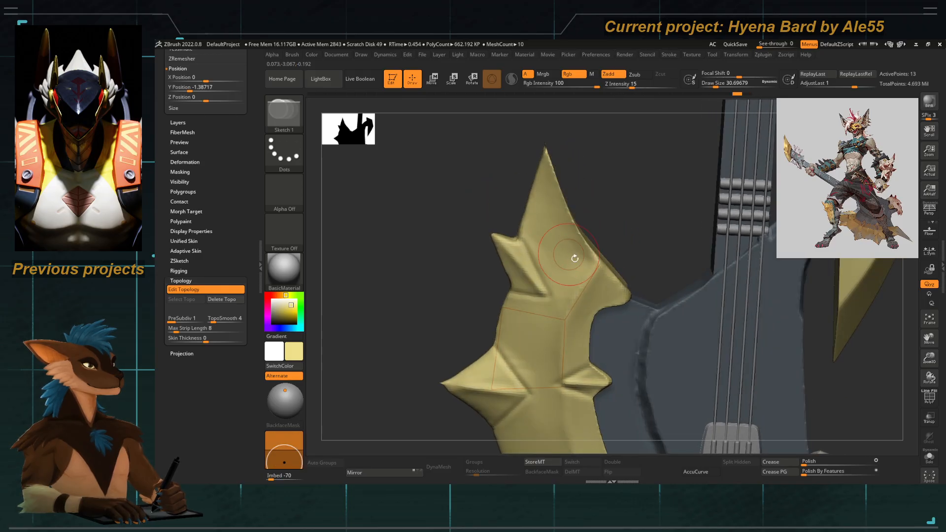
{"action": "key", "text": "ctrl+z"}
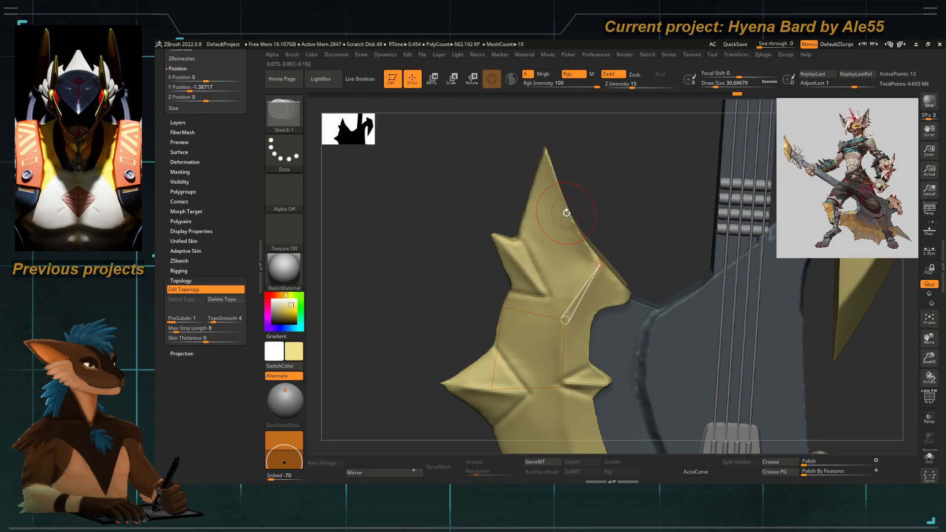
Try to carry the topology up to the blade's tip and back down past the outer spike, then undo that section.
{"action": "mouse_move", "coordinate": [545, 154]}
{"action": "right_mouse_down"}
{"action": "mouse_move", "coordinate": [490, 158]}
{"action": "mouse_move", "coordinate": [546, 162]}
{"action": "right_mouse_up"}
{"action": "left_click", "coordinate": [549, 157]}
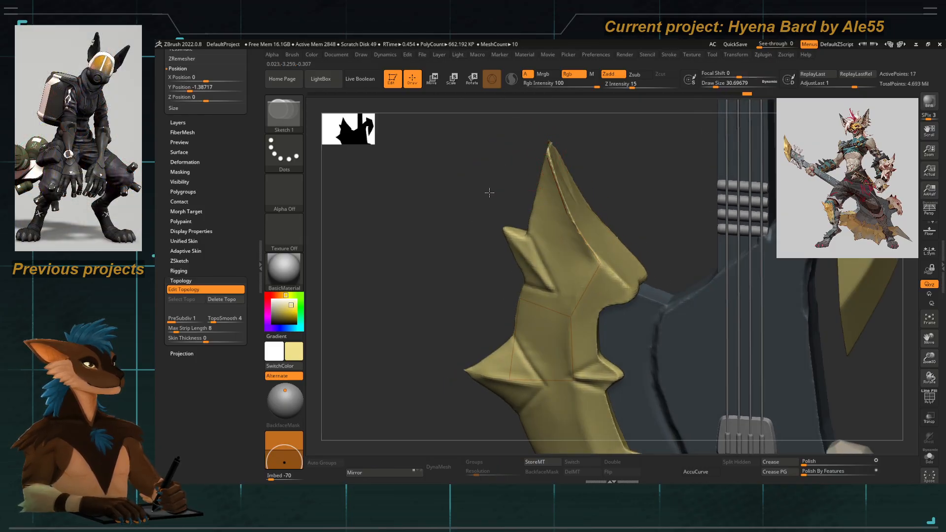
{"action": "right_click_drag", "start_coordinate": [488, 192], "coordinate": [520, 201]}
{"action": "left_click", "coordinate": [518, 230]}
{"action": "left_click", "coordinate": [495, 301]}
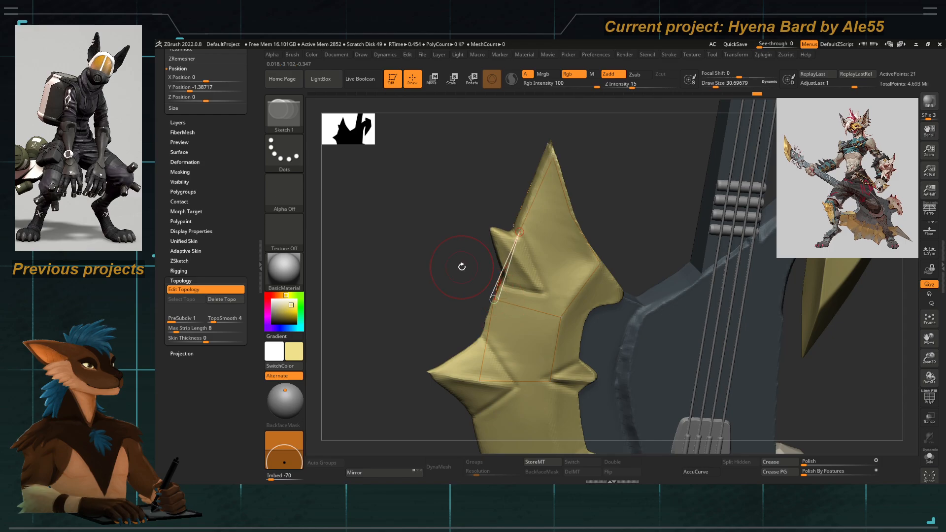
{"action": "right_click_drag", "start_coordinate": [462, 267], "coordinate": [503, 291]}
{"action": "left_click", "coordinate": [578, 166], "text": "ctrl"}
{"action": "key", "text": "ctrl+z"}
{"action": "key", "text": "ctrl+z"}
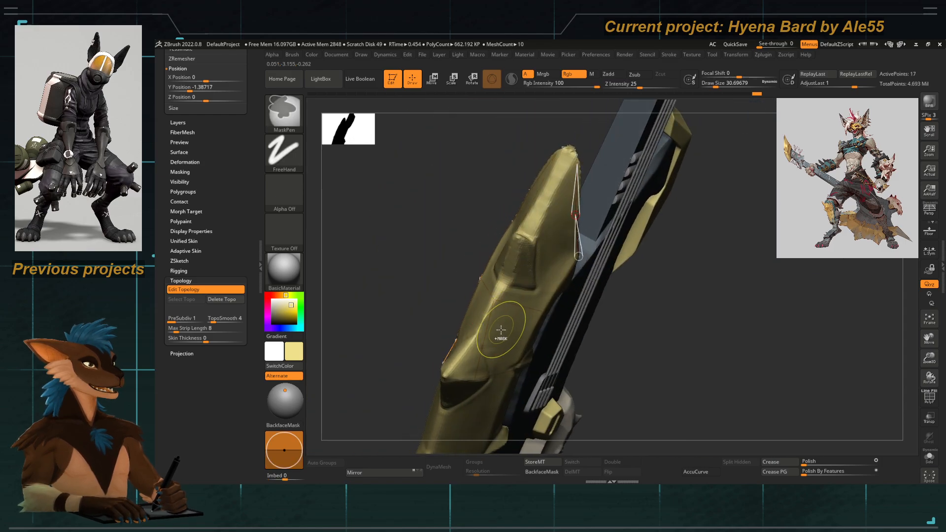
Look at the blade edge-on and undo the remaining topology quads down to the first mirrored points.
{"action": "left_click_drag", "start_coordinate": [417, 304], "coordinate": [461, 237]}
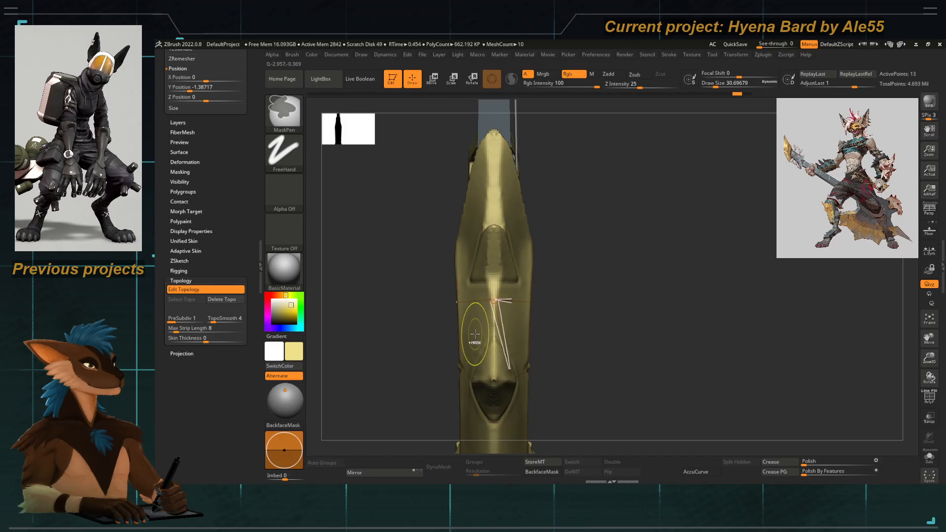
{"action": "key", "text": "ctrl+z"}
{"action": "key", "text": "ctrl+z"}
{"action": "key", "text": "ctrl+z"}
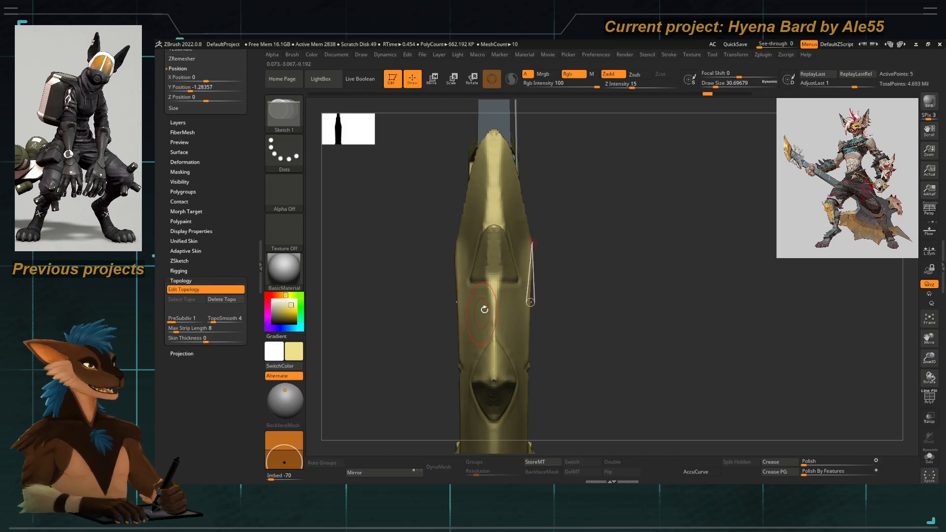
{"action": "key", "text": "ctrl+z"}
Draw topology quads on the blade's upper spike, from its inner bend to the tip and across to the outer spike's base.
{"action": "left_click_drag", "start_coordinate": [609, 323], "coordinate": [523, 287]}
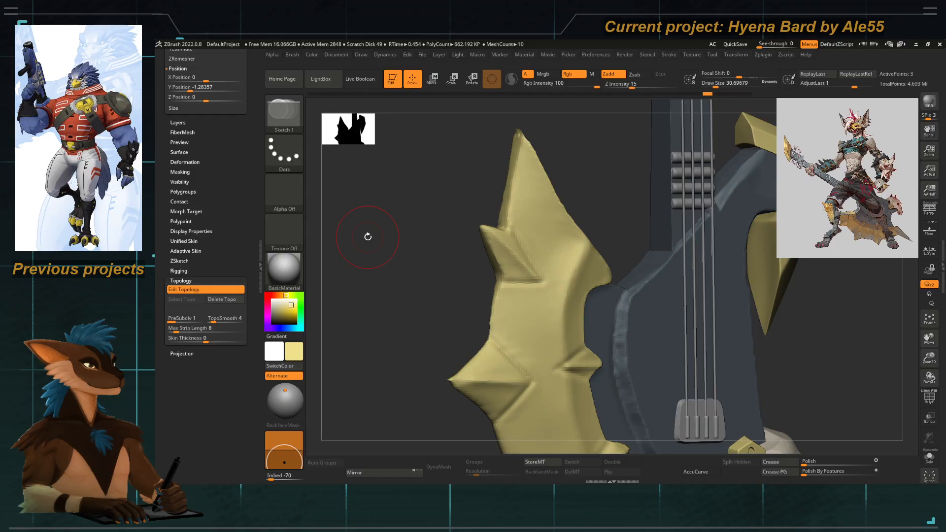
{"action": "left_click_drag", "start_coordinate": [368, 236], "coordinate": [410, 251]}
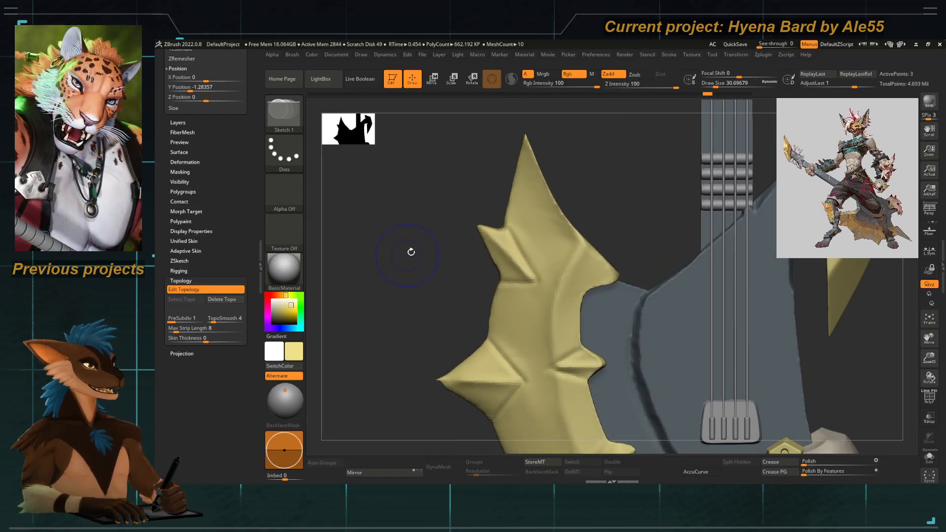
{"action": "left_click", "coordinate": [556, 292]}
{"action": "left_click", "coordinate": [528, 274]}
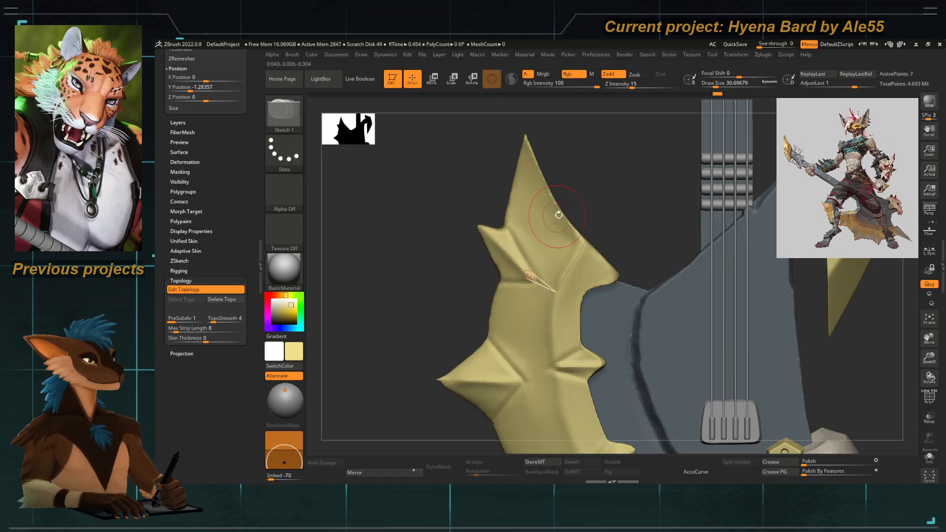
{"action": "left_click", "coordinate": [559, 213]}
{"action": "left_click", "coordinate": [586, 243]}
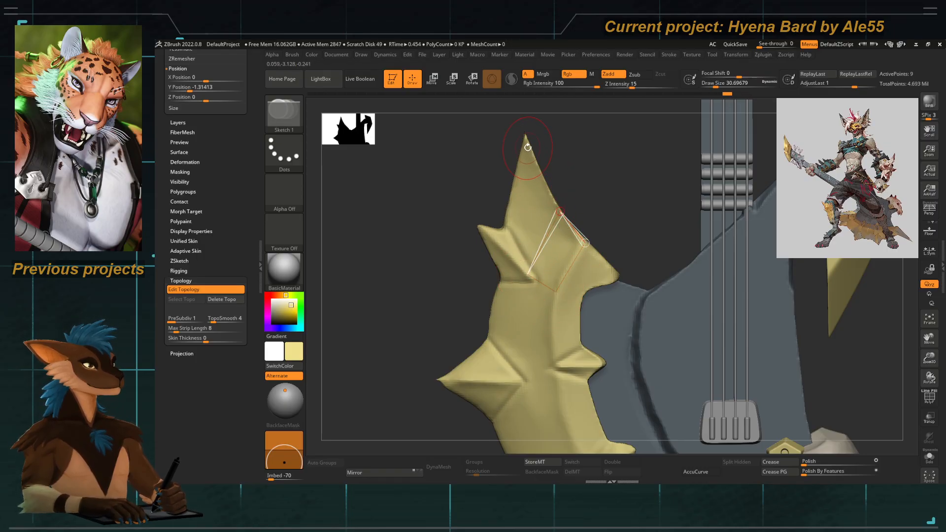
{"action": "left_click", "coordinate": [507, 229]}
{"action": "left_click", "coordinate": [527, 274]}
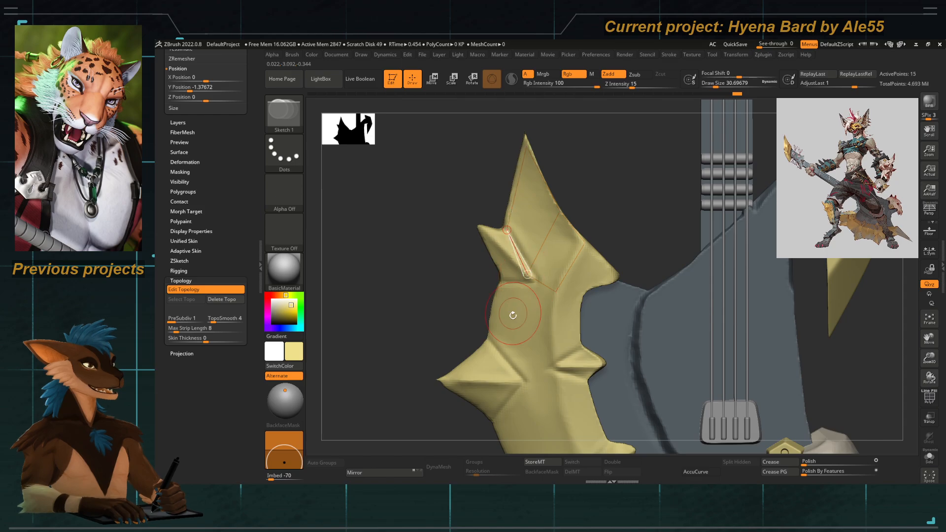
Add two side-by-side topology quads down the blade's face between the upper outer spike and the large middle spike.
{"action": "left_click", "coordinate": [492, 352]}
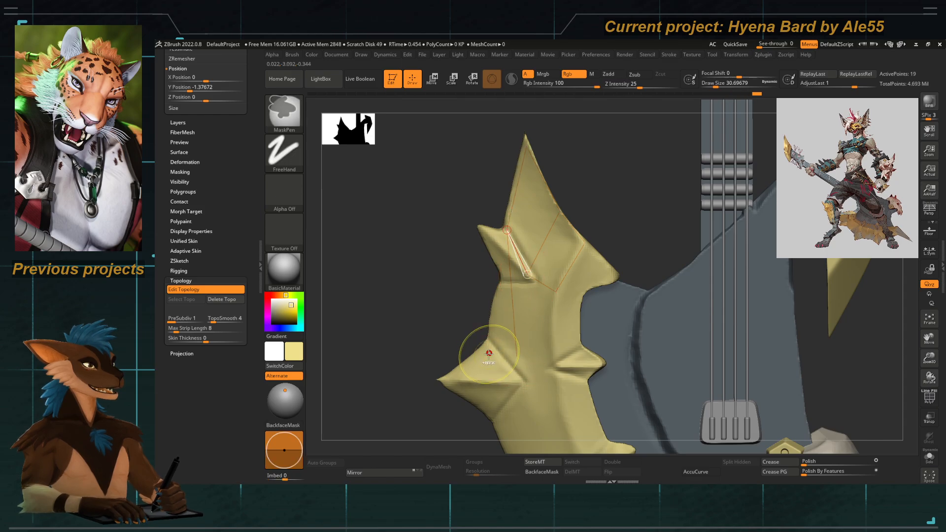
{"action": "key", "text": "ctrl+z"}
{"action": "left_click", "coordinate": [491, 351]}
{"action": "left_click", "coordinate": [521, 355]}
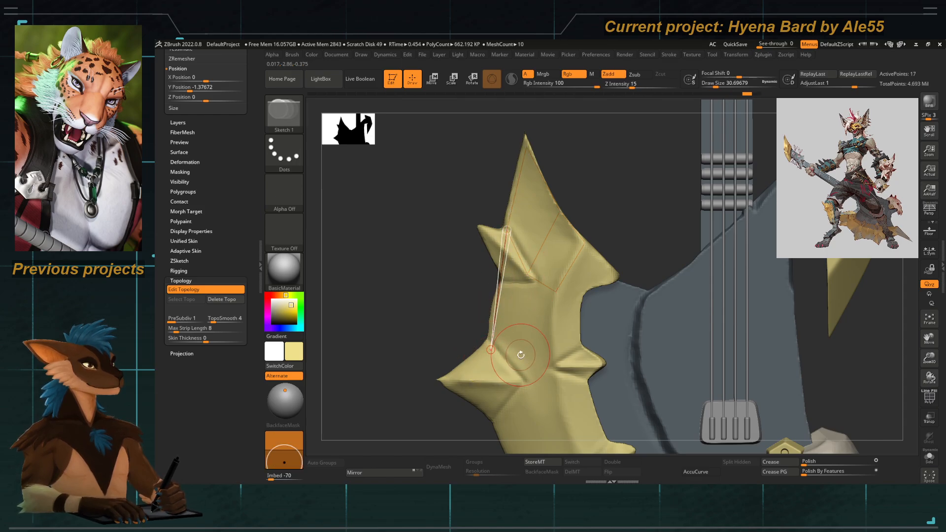
{"action": "left_click", "coordinate": [527, 272]}
{"action": "left_click", "coordinate": [554, 364]}
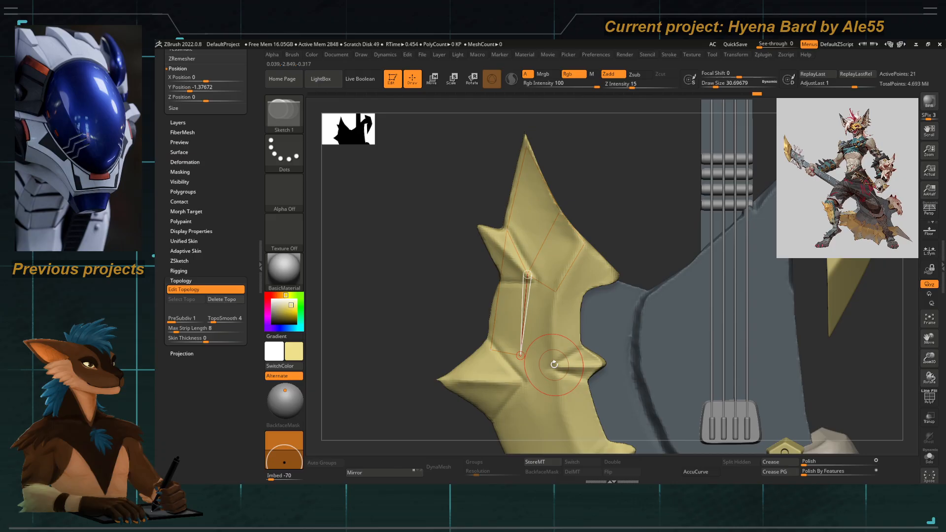
{"action": "left_click", "coordinate": [556, 293]}
Remove the stray topology edge and add the inner quad from the middle spikes down to the lower inner spike.
{"action": "right_click_drag", "start_coordinate": [542, 394], "coordinate": [538, 232], "text": "alt"}
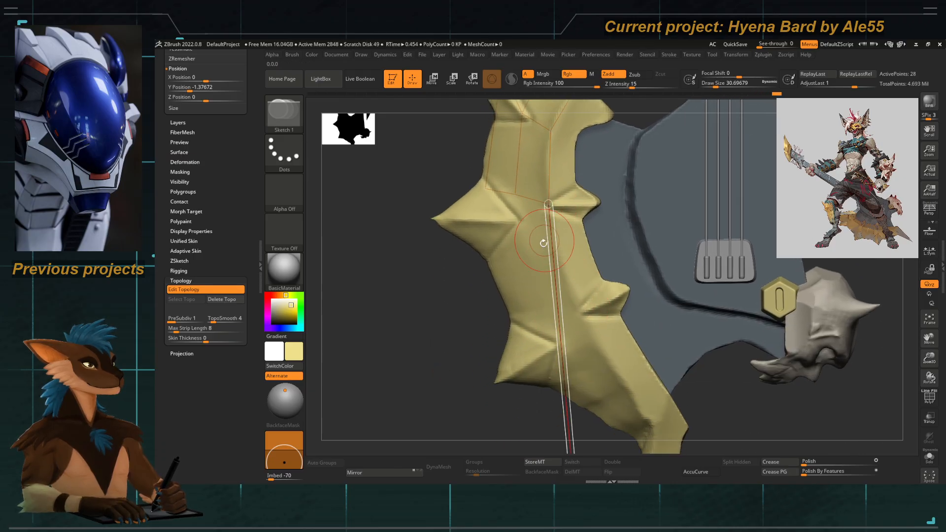
{"action": "key", "text": "ctrl"}
{"action": "left_click", "coordinate": [548, 204], "text": "ctrl"}
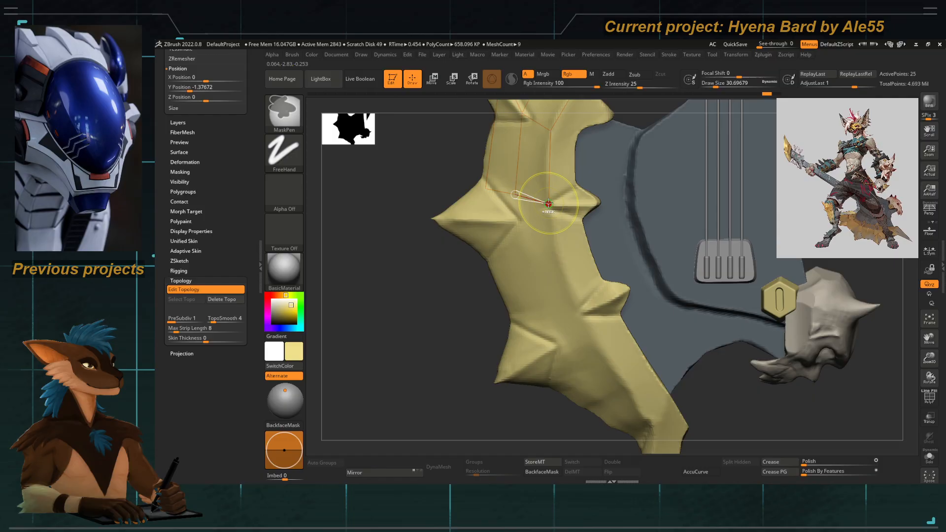
{"action": "left_click", "coordinate": [580, 311]}
{"action": "left_click", "coordinate": [541, 325]}
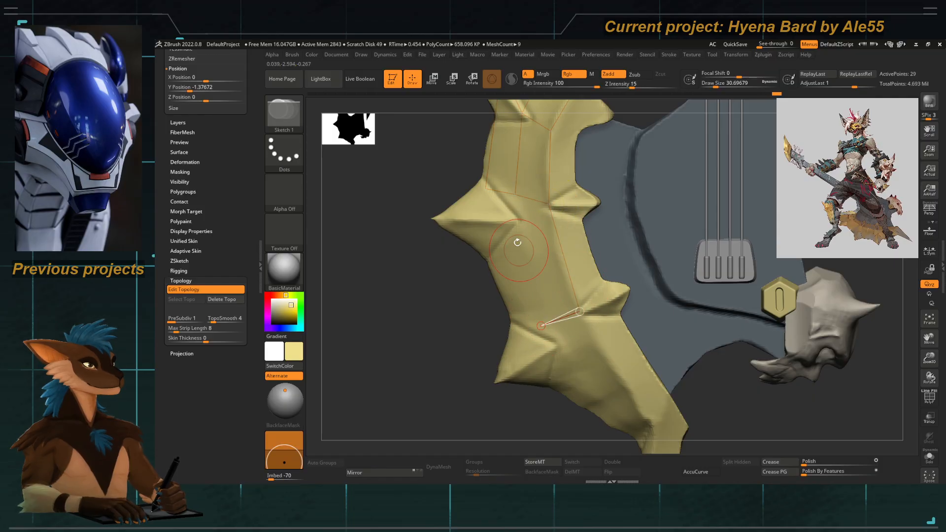
Add the adjoining outer quad from the large middle spike down to the base of the lower outer spike.
{"action": "left_click", "coordinate": [512, 324]}
{"action": "left_click", "coordinate": [487, 189]}
{"action": "left_click_drag", "start_coordinate": [419, 296], "coordinate": [501, 328]}
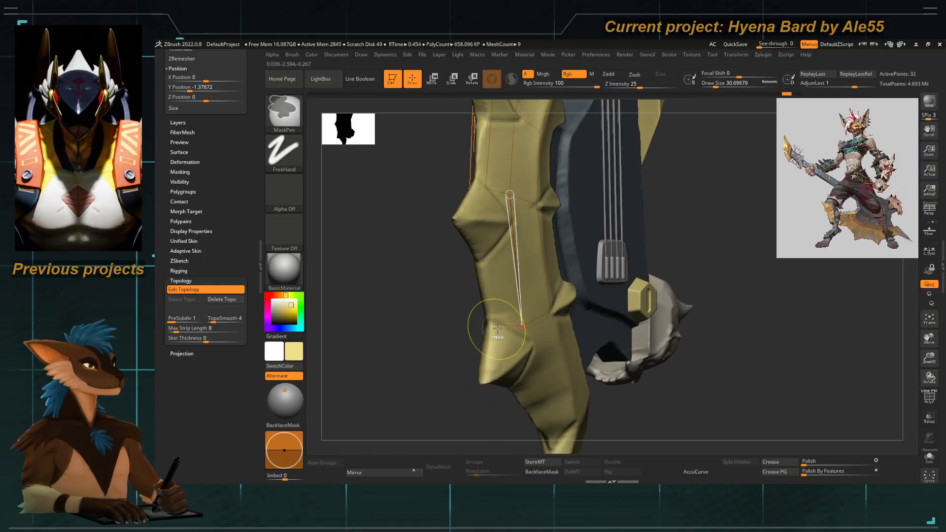
{"action": "left_click", "coordinate": [522, 325]}
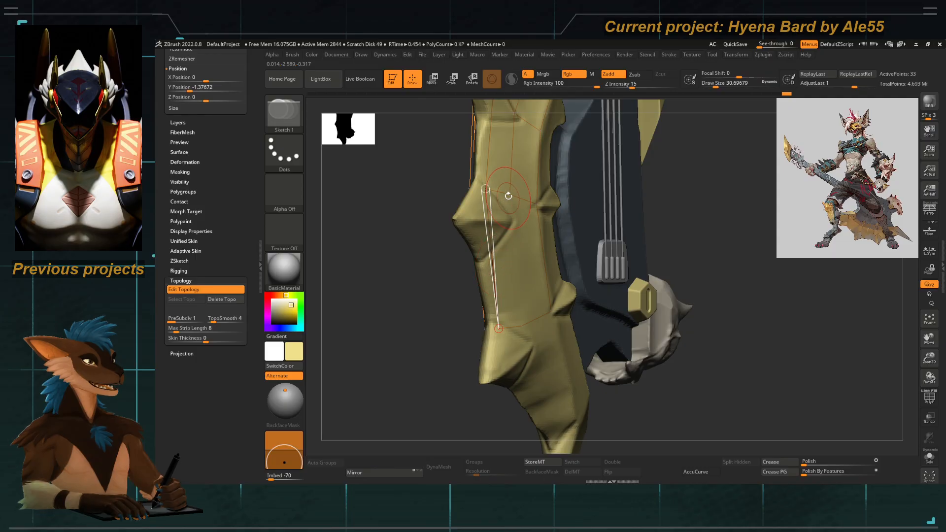
{"action": "left_click", "coordinate": [511, 195], "text": "ctrl"}
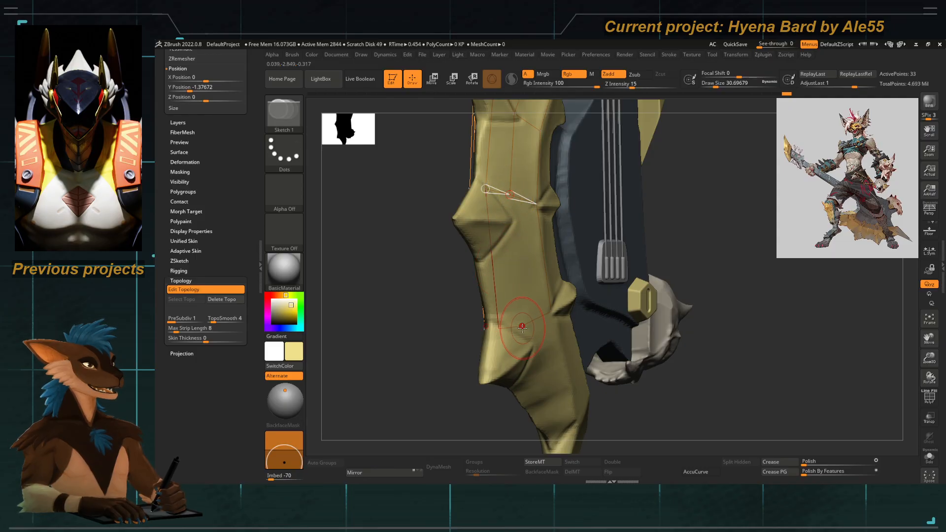
{"action": "left_click_drag", "start_coordinate": [447, 355], "coordinate": [447, 217]}
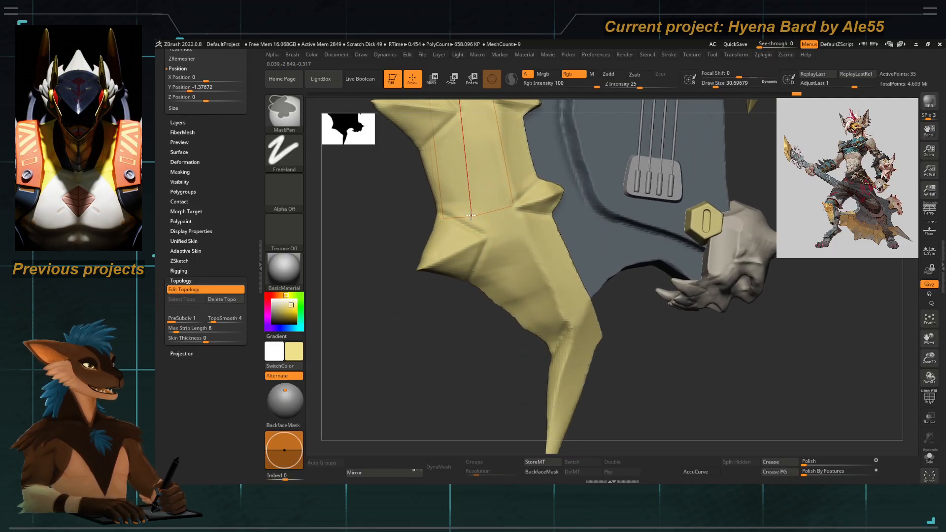
Complete the face quad between the lower spikes and tail bend, then start the rim topology at the blade's upper end.
{"action": "left_click", "coordinate": [558, 334]}
{"action": "left_click", "coordinate": [513, 206]}
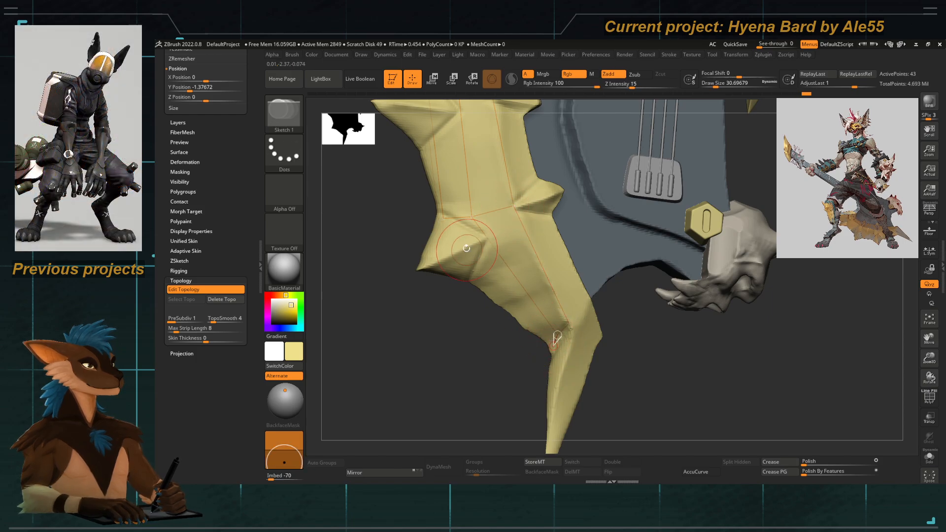
{"action": "mouse_move", "coordinate": [435, 359]}
{"action": "left_mouse_down"}
{"action": "mouse_move", "coordinate": [457, 277]}
{"action": "mouse_move", "coordinate": [455, 344]}
{"action": "mouse_move", "coordinate": [454, 263]}
{"action": "mouse_move", "coordinate": [474, 232]}
{"action": "left_mouse_up"}
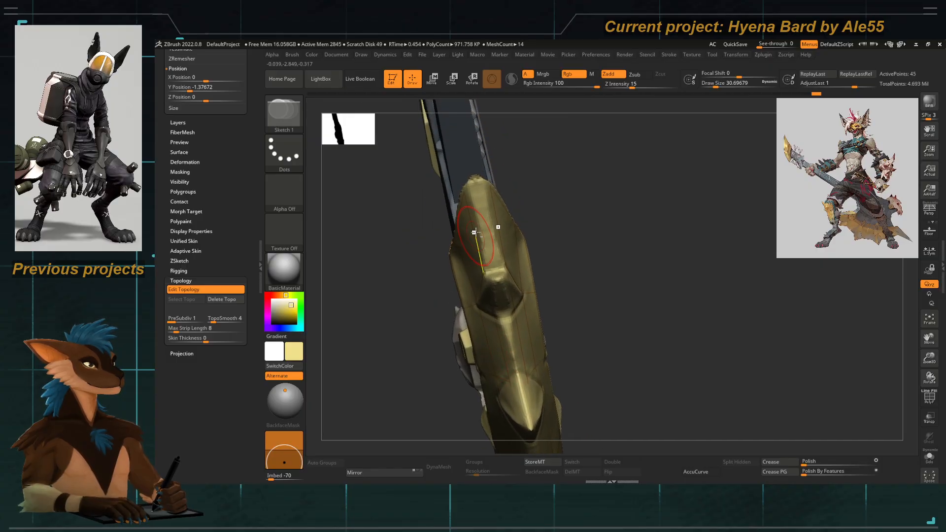
{"action": "left_click", "coordinate": [491, 187]}
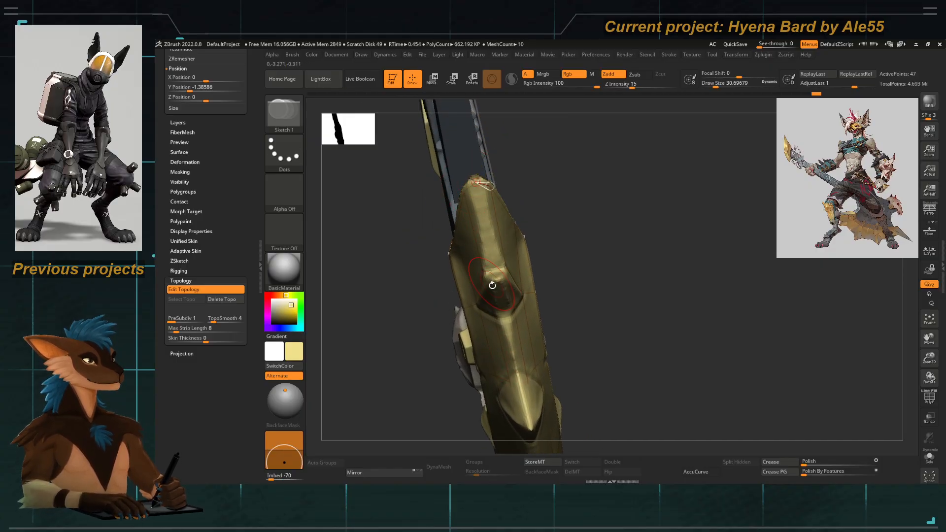
Add rim topology along the blade's outer edge around the upper outer spike and above the lower outer spike.
{"action": "left_click_drag", "start_coordinate": [454, 351], "coordinate": [494, 258]}
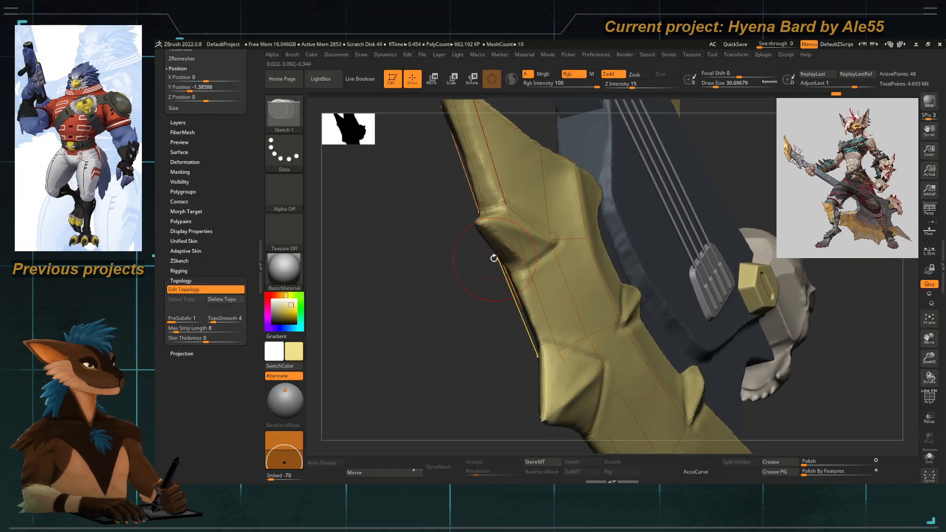
{"action": "left_click", "coordinate": [506, 205]}
{"action": "left_click", "coordinate": [495, 244], "text": "ctrl"}
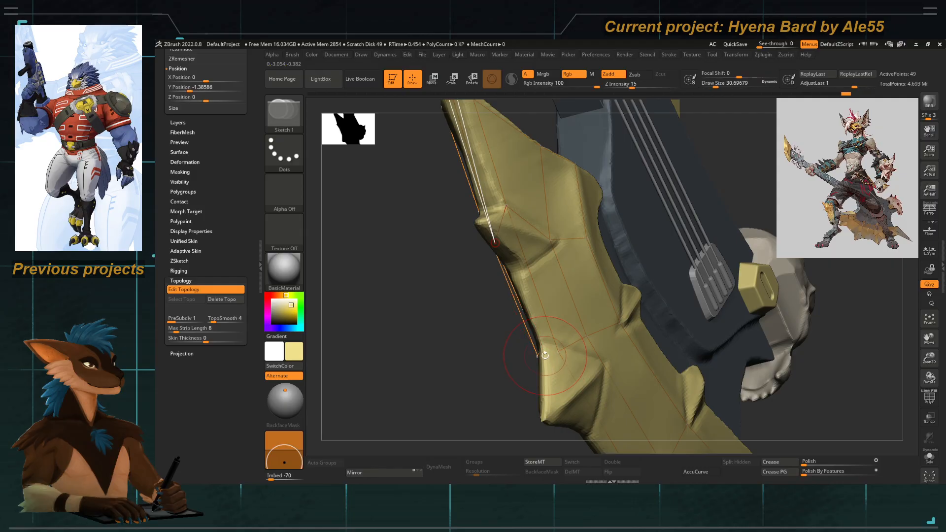
{"action": "left_click_drag", "start_coordinate": [552, 354], "coordinate": [549, 295]}
{"action": "left_click", "coordinate": [557, 298], "text": "ctrl"}
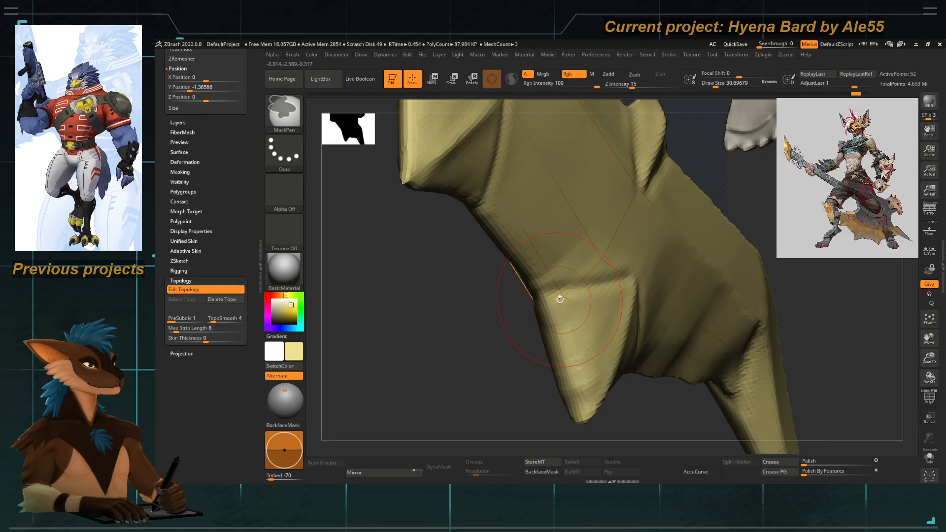
{"action": "left_click", "coordinate": [559, 296], "text": "ctrl"}
{"action": "left_click", "coordinate": [546, 302]}
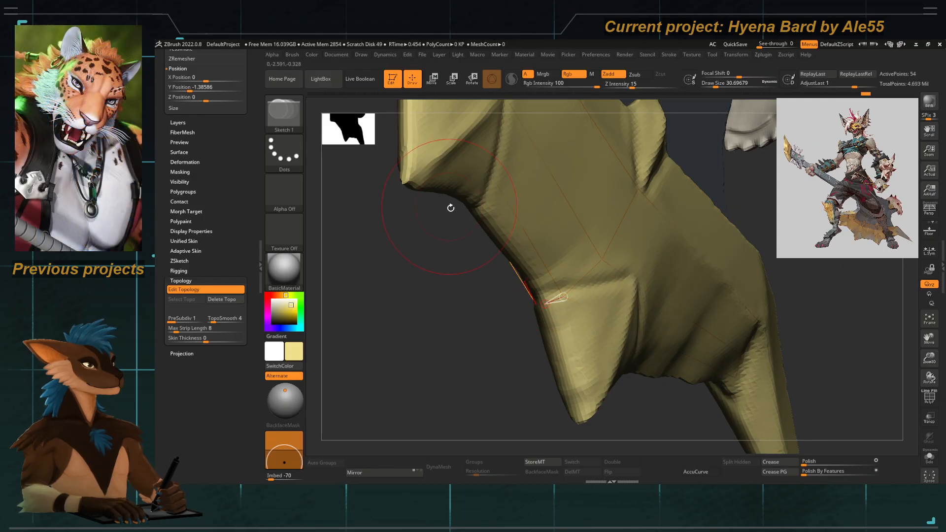
Extend the outer rim strip from the large middle spike past the lower outer spike to the tail bend.
{"action": "left_click_drag", "start_coordinate": [450, 207], "coordinate": [491, 213]}
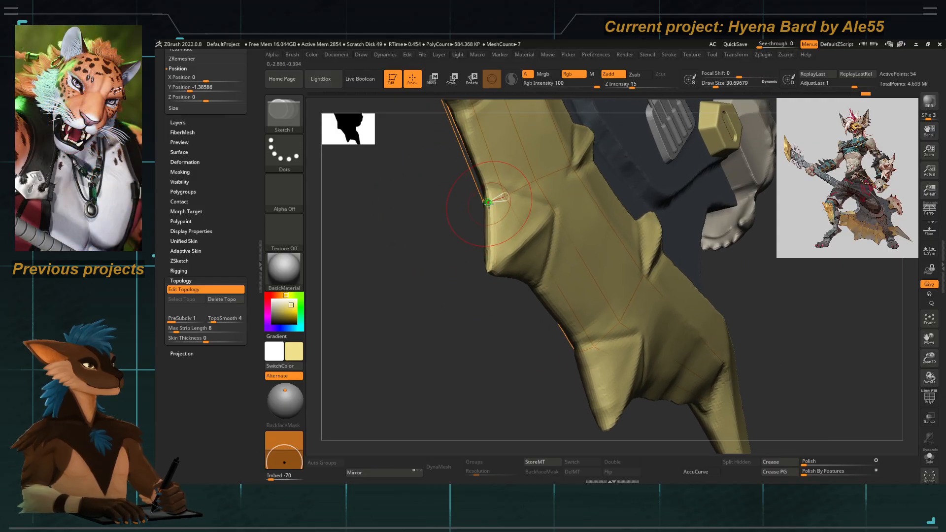
{"action": "left_click_drag", "start_coordinate": [488, 327], "coordinate": [504, 266]}
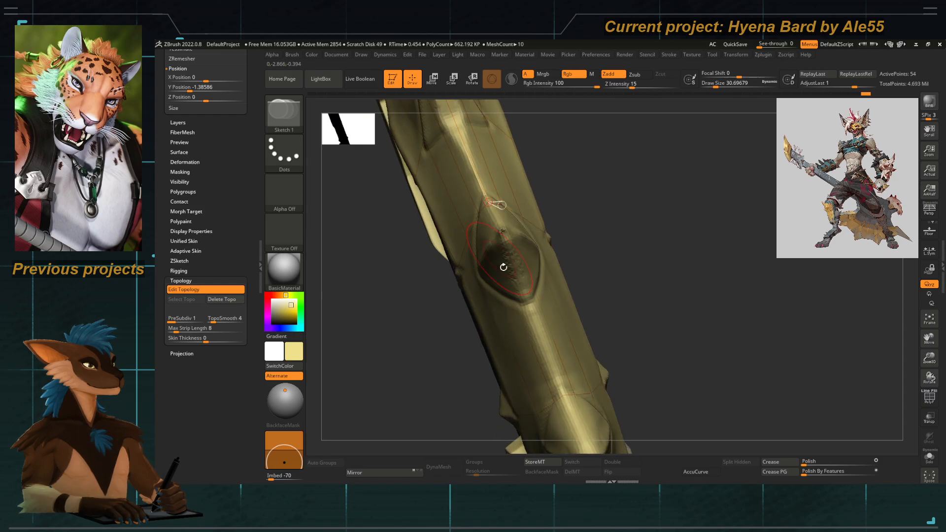
{"action": "left_click", "coordinate": [555, 373]}
{"action": "left_click_drag", "start_coordinate": [434, 340], "coordinate": [488, 256]}
{"action": "left_click_drag", "start_coordinate": [439, 420], "coordinate": [456, 282]}
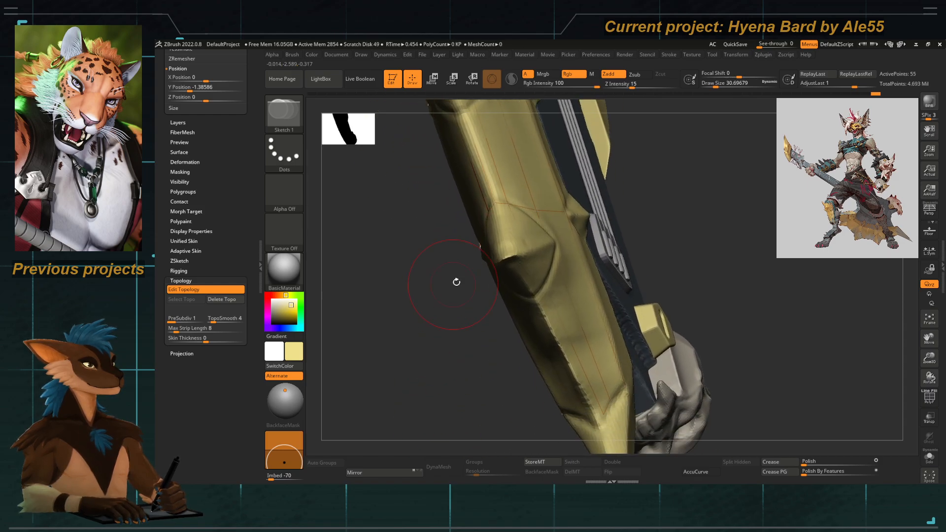
{"action": "left_click", "coordinate": [495, 204], "text": "ctrl"}
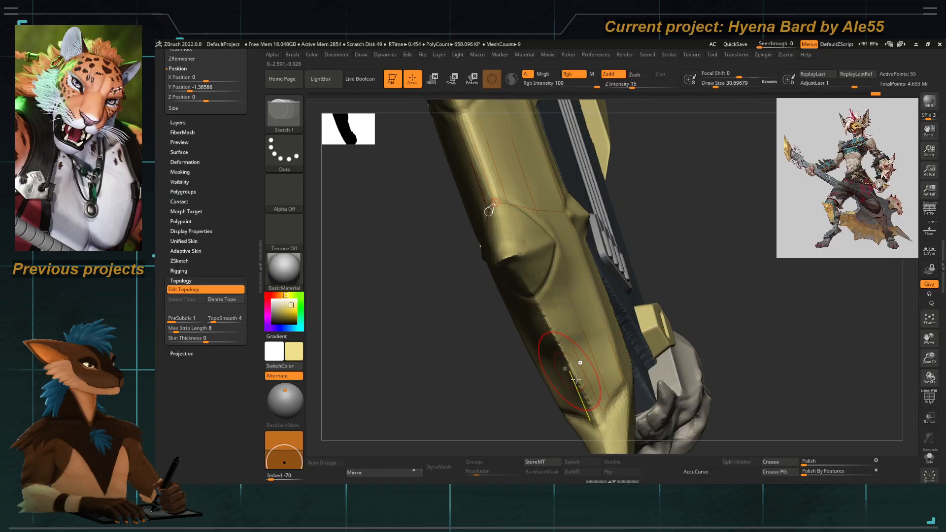
{"action": "left_click", "coordinate": [604, 415]}
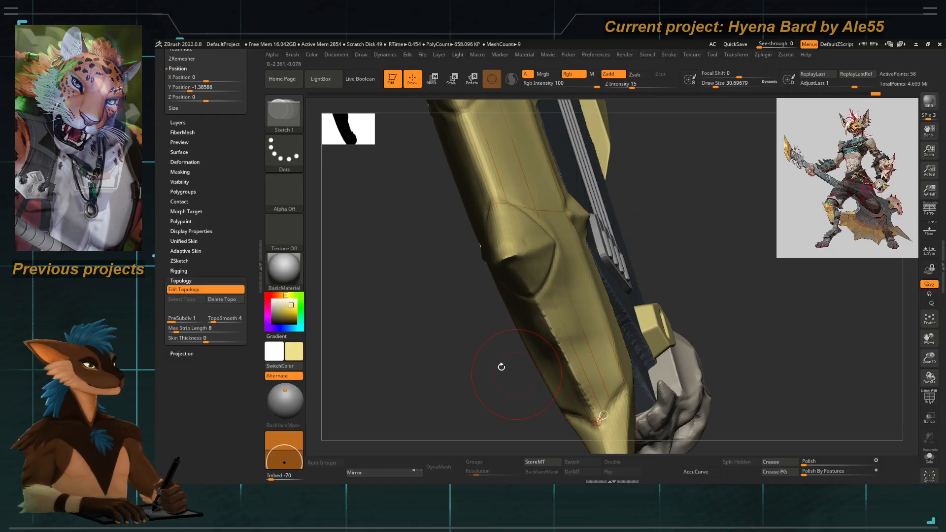
Add the inner-edge quad between the lower inner spike and the tail bend.
{"action": "left_click_drag", "start_coordinate": [500, 368], "coordinate": [522, 329]}
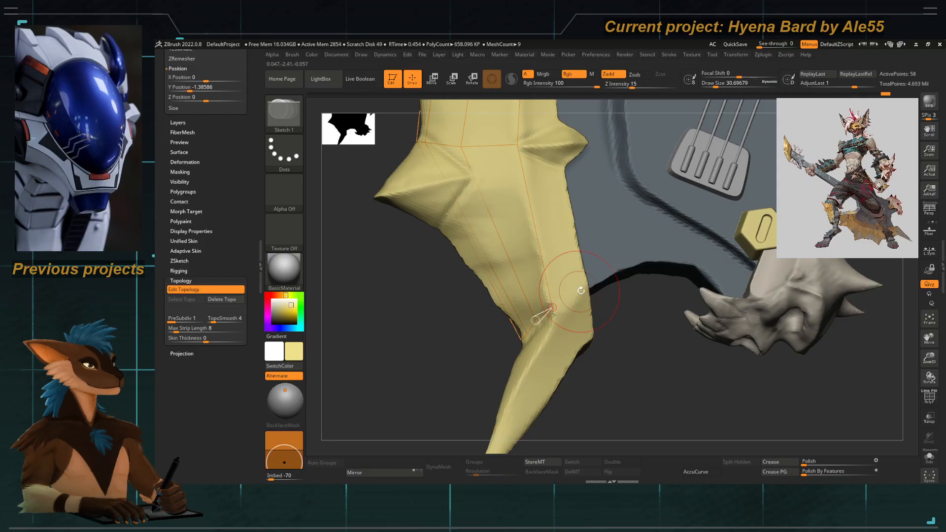
{"action": "left_click", "coordinate": [562, 142]}
{"action": "left_click", "coordinate": [517, 144]}
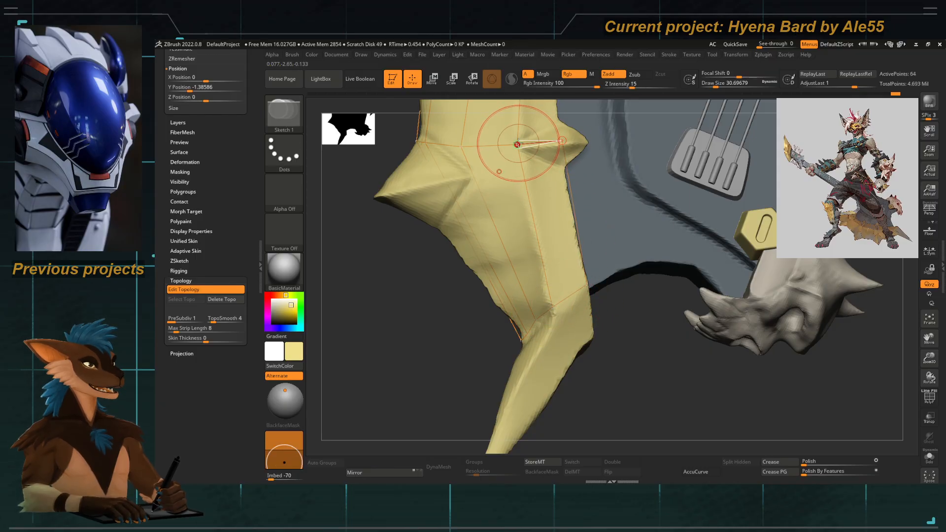
Continue the inner-edge quads from the lower inner spike past the upper inner spike to the curve beneath the upper spike.
{"action": "right_click_drag", "start_coordinate": [519, 145], "coordinate": [469, 315], "text": "alt"}
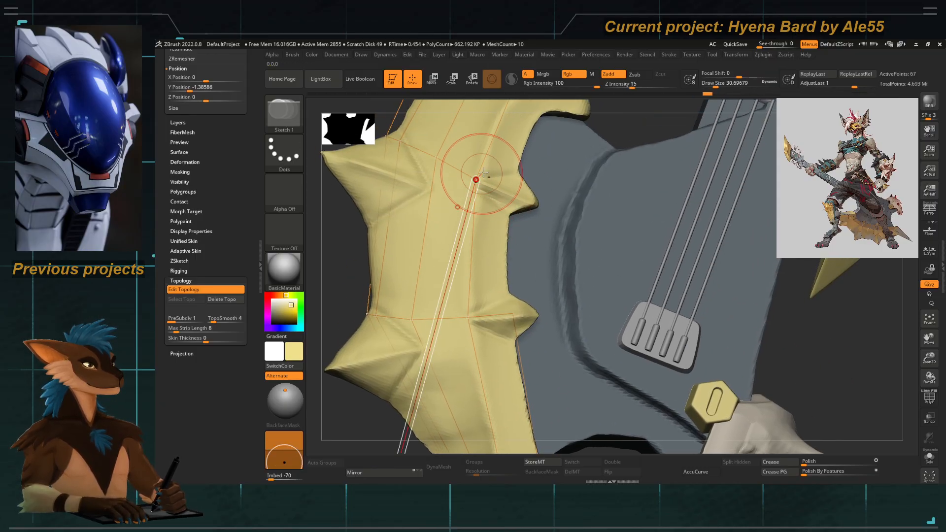
{"action": "right_click_drag", "start_coordinate": [476, 178], "coordinate": [466, 197], "text": "alt"}
{"action": "left_click", "coordinate": [501, 334], "text": "ctrl"}
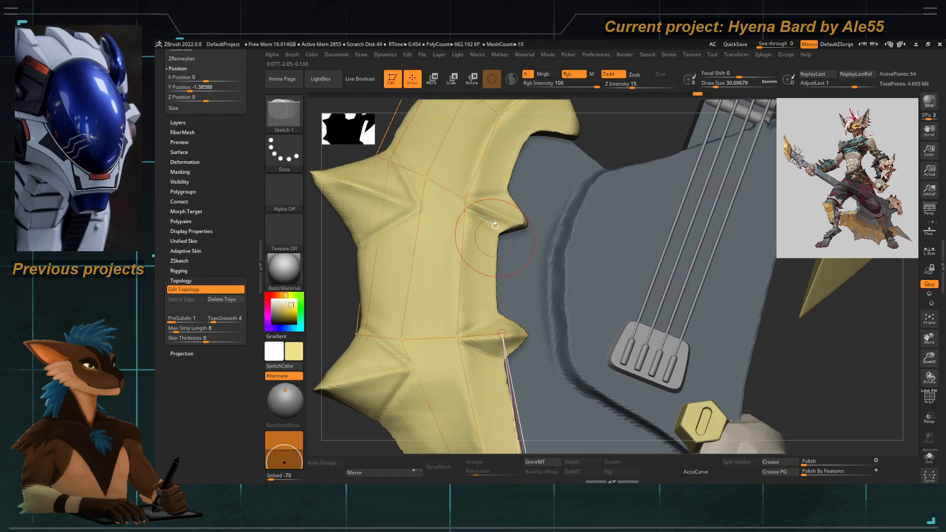
{"action": "left_click", "coordinate": [501, 218]}
{"action": "left_click", "coordinate": [465, 200]}
{"action": "left_click", "coordinate": [524, 134]}
{"action": "left_click", "coordinate": [501, 117]}
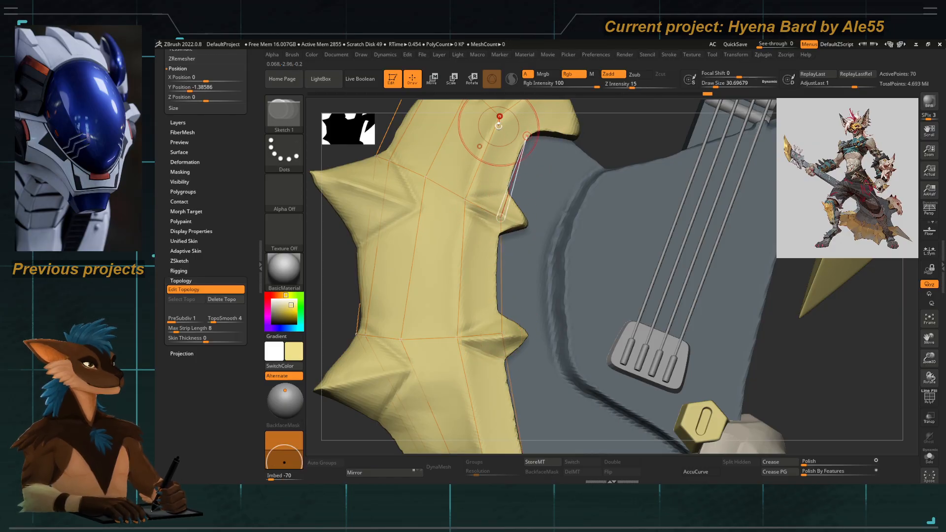
Carry the strip around the upper spike's inner corner and add quads across the lower part of its inner face.
{"action": "right_click_drag", "start_coordinate": [503, 141], "coordinate": [516, 236], "text": "alt"}
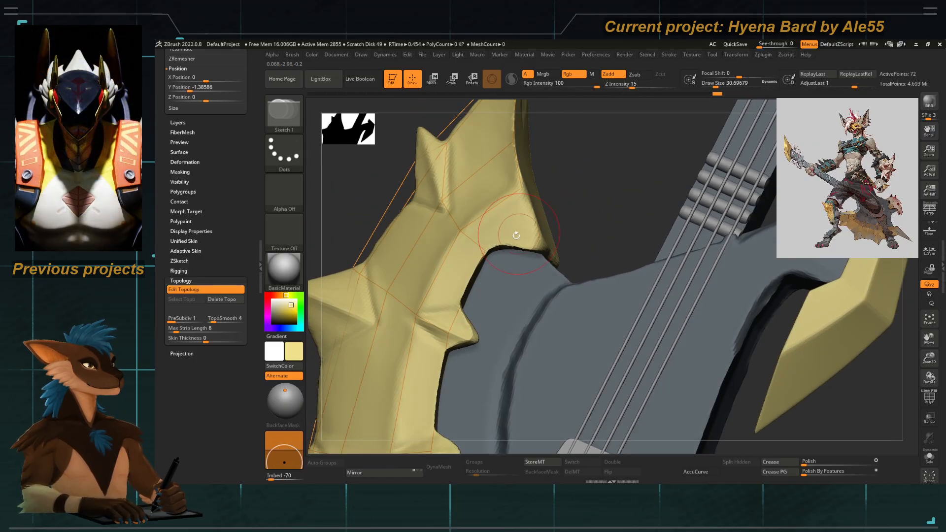
{"action": "left_click", "coordinate": [485, 249]}
{"action": "right_click_drag", "start_coordinate": [524, 189], "coordinate": [555, 217]}
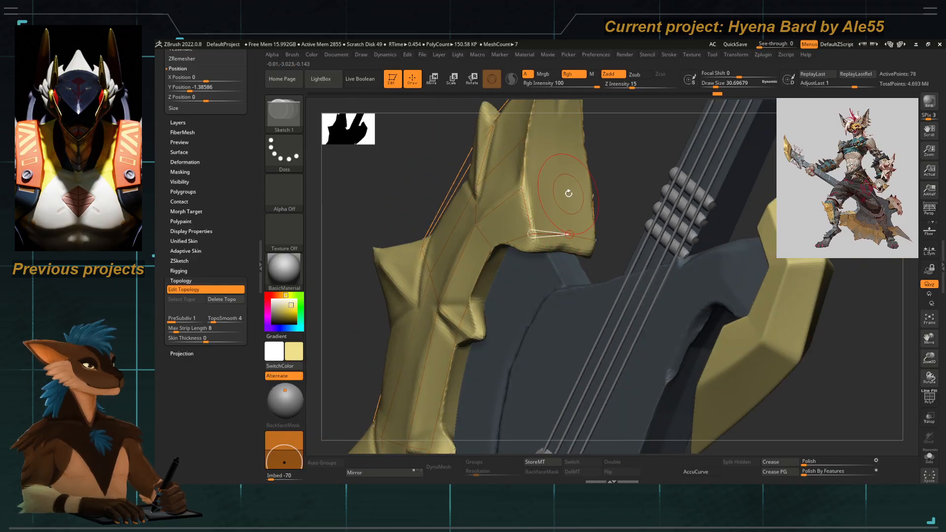
{"action": "key", "text": "ctrl+z"}
{"action": "key", "text": "ctrl+z"}
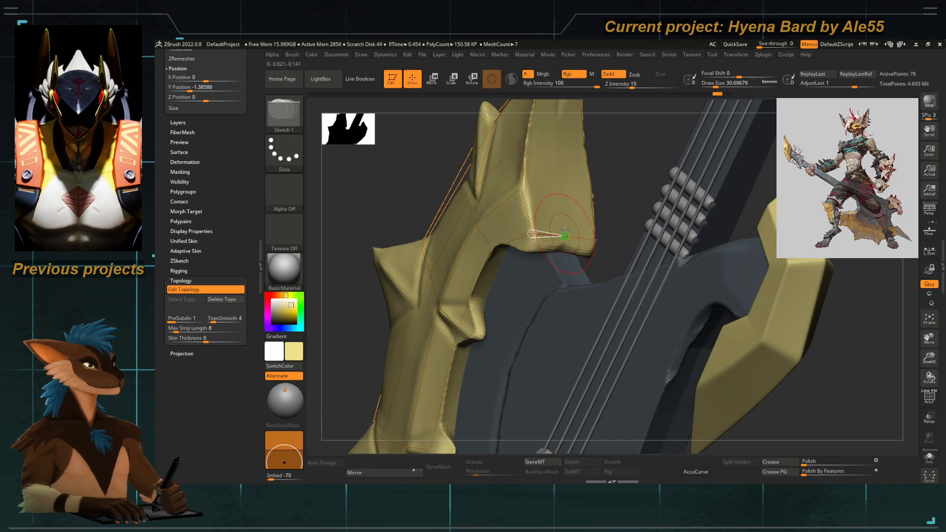
{"action": "left_click", "coordinate": [560, 190]}
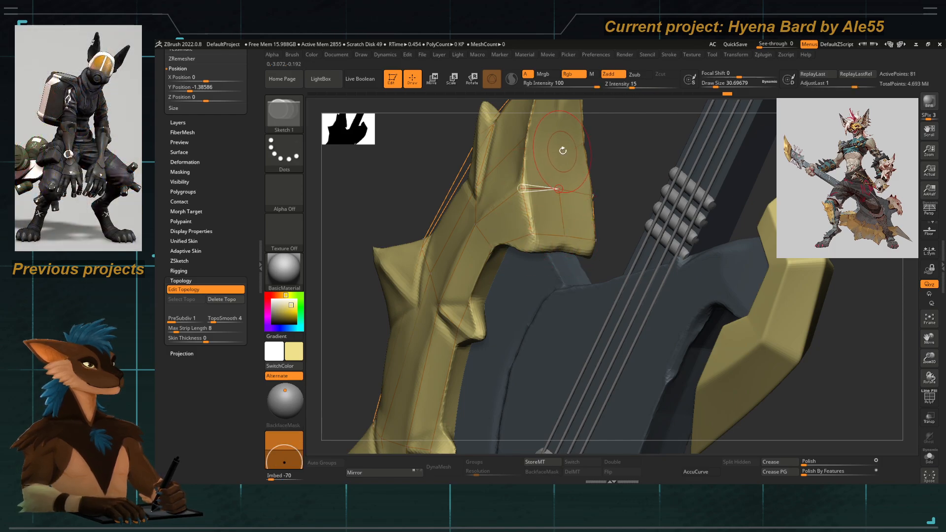
Extend the upper spike's inner-face topology along its centre line to the tip and check the tip's edge flow.
{"action": "right_click_drag", "start_coordinate": [526, 141], "coordinate": [518, 241]}
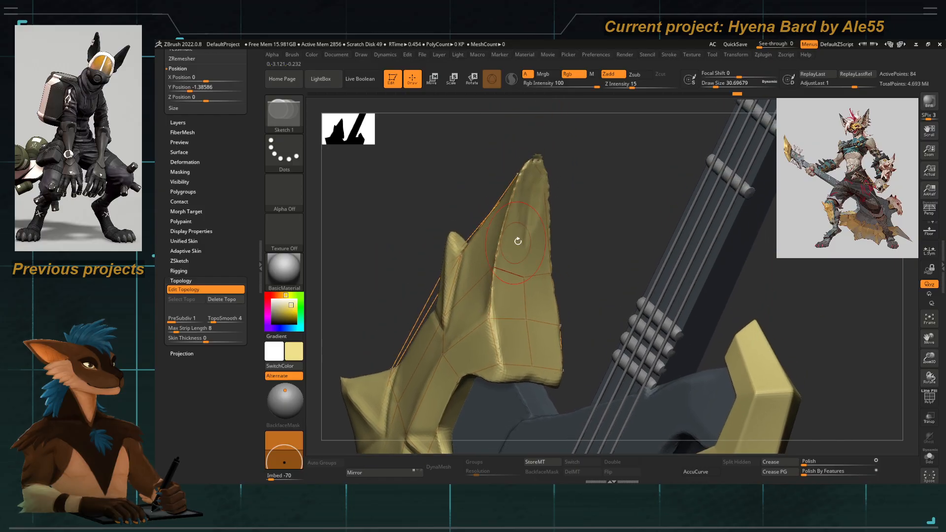
{"action": "right_click_drag", "start_coordinate": [524, 209], "coordinate": [528, 275]}
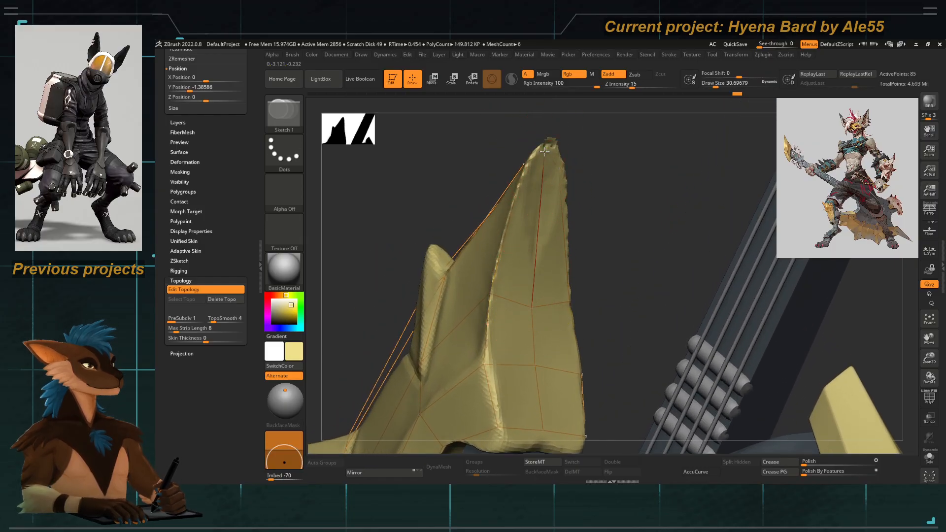
{"action": "mouse_move", "coordinate": [545, 151]}
{"action": "right_mouse_down"}
{"action": "mouse_move", "coordinate": [503, 152]}
{"action": "mouse_move", "coordinate": [495, 162]}
{"action": "mouse_move", "coordinate": [518, 188]}
{"action": "mouse_move", "coordinate": [498, 148]}
{"action": "mouse_move", "coordinate": [508, 131]}
{"action": "mouse_move", "coordinate": [521, 183]}
{"action": "mouse_move", "coordinate": [521, 169]}
{"action": "right_mouse_up"}
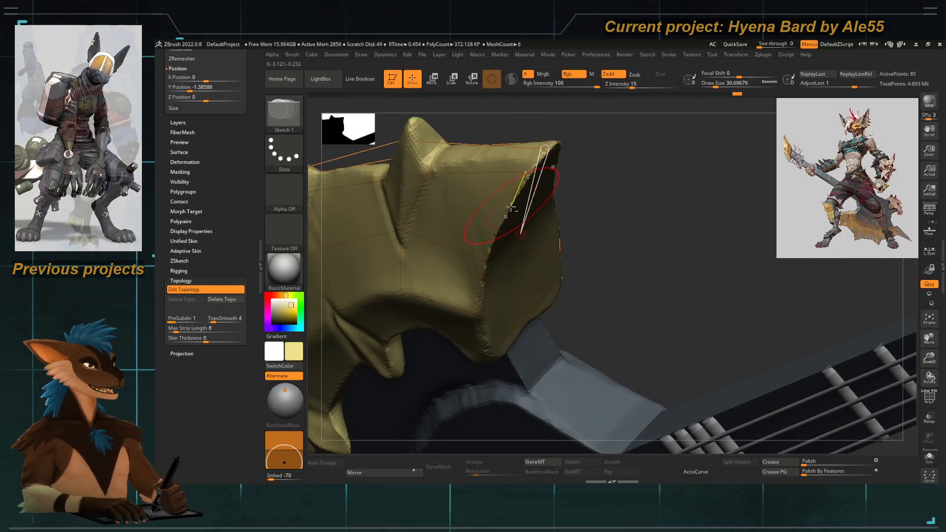
{"action": "right_click_drag", "start_coordinate": [498, 229], "coordinate": [610, 246], "text": "ctrl"}
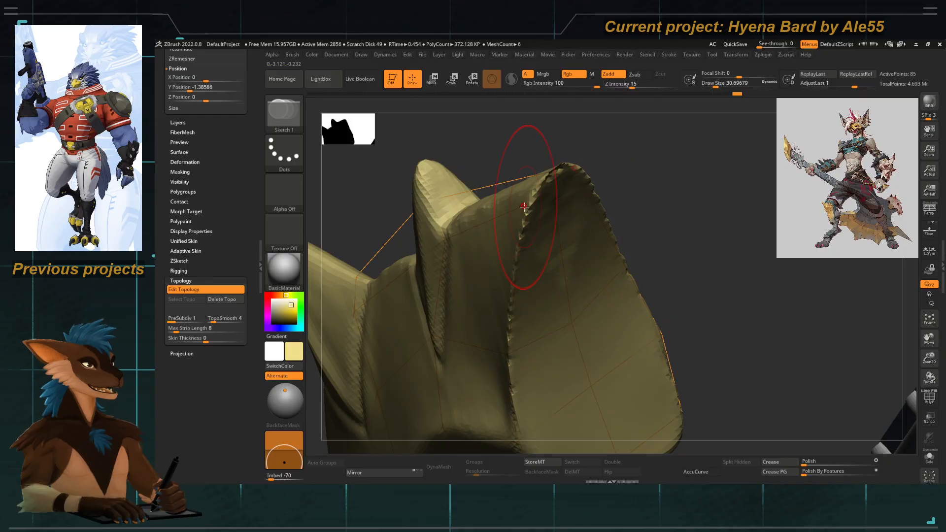
{"action": "right_click_drag", "start_coordinate": [507, 152], "coordinate": [514, 211]}
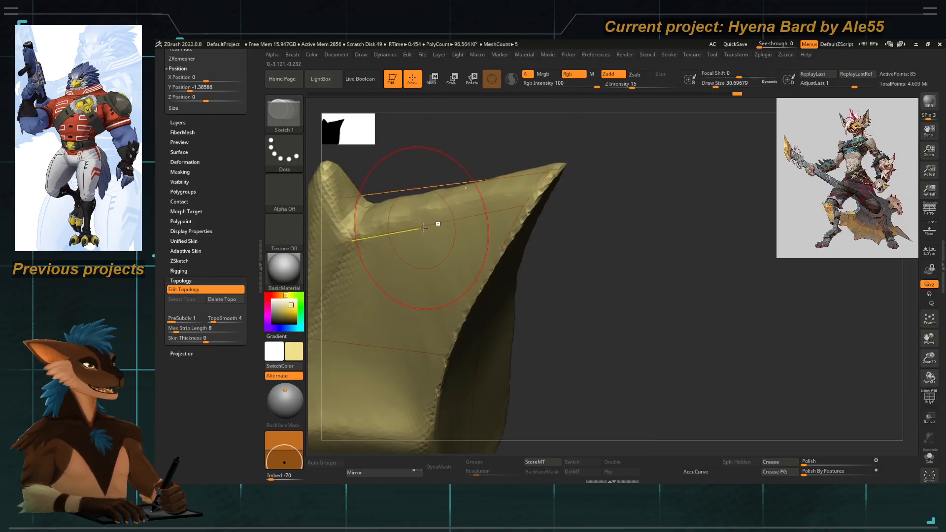
{"action": "mouse_move", "coordinate": [437, 219]}
{"action": "right_mouse_down"}
{"action": "mouse_move", "coordinate": [532, 194]}
{"action": "mouse_move", "coordinate": [544, 203]}
{"action": "right_mouse_up"}
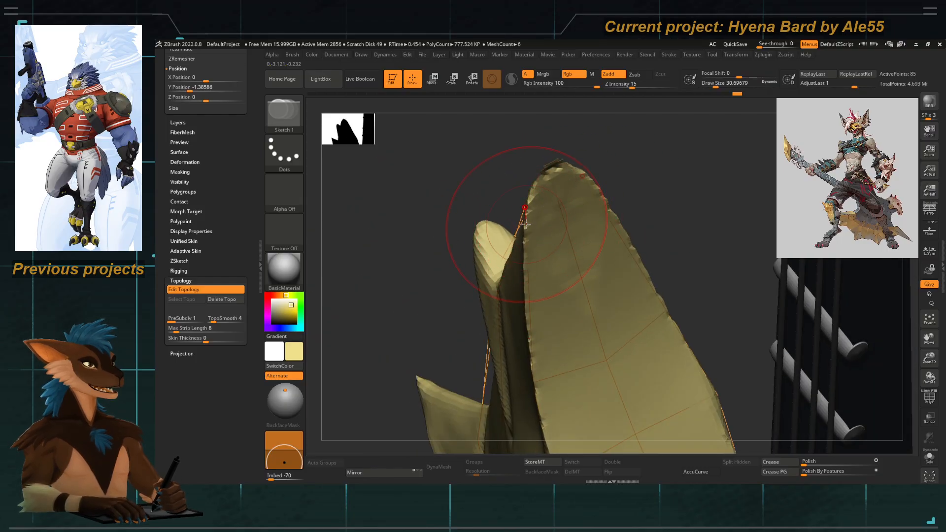
{"action": "mouse_move", "coordinate": [537, 207]}
{"action": "right_mouse_down"}
{"action": "mouse_move", "coordinate": [490, 175]}
{"action": "mouse_move", "coordinate": [519, 211]}
{"action": "right_mouse_up"}
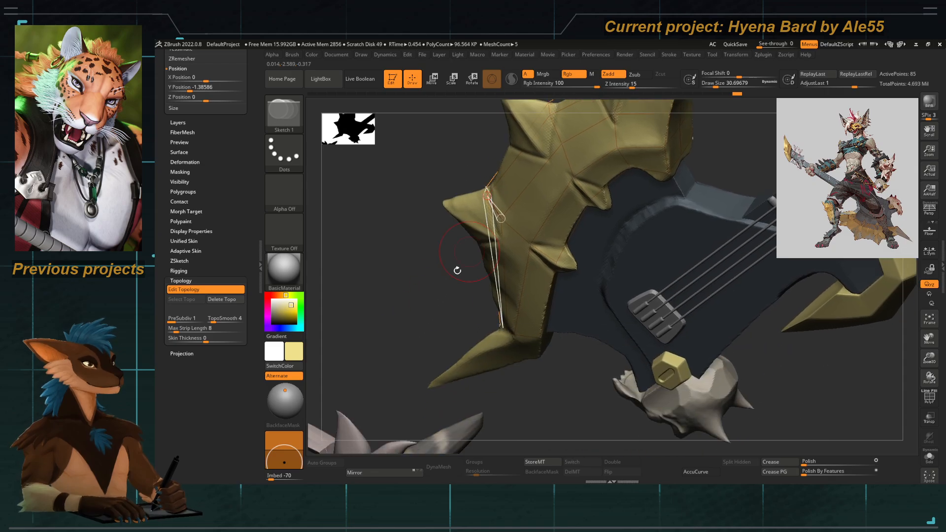
Complete the outer-edge quad down to the corner where the blade bends into the tail spike.
{"action": "right_click_drag", "start_coordinate": [454, 270], "coordinate": [449, 292]}
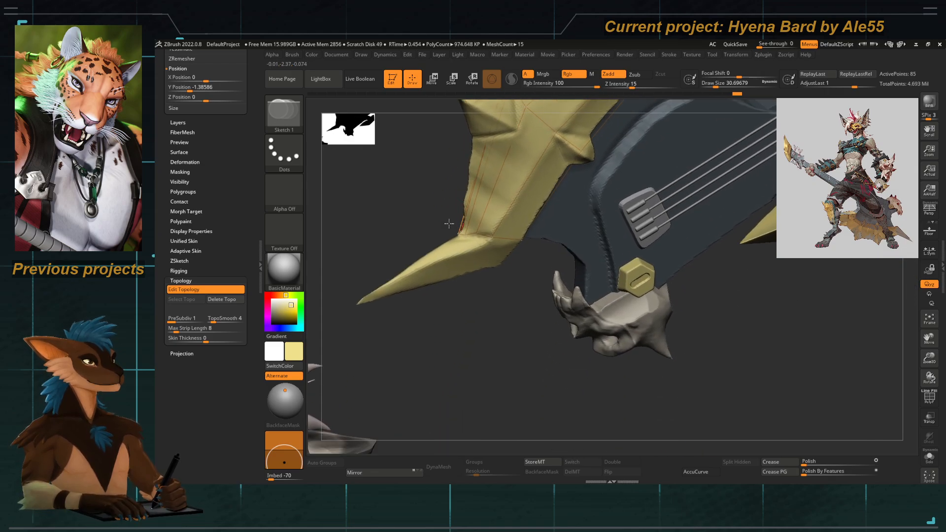
{"action": "right_click_drag", "start_coordinate": [448, 292], "coordinate": [465, 279]}
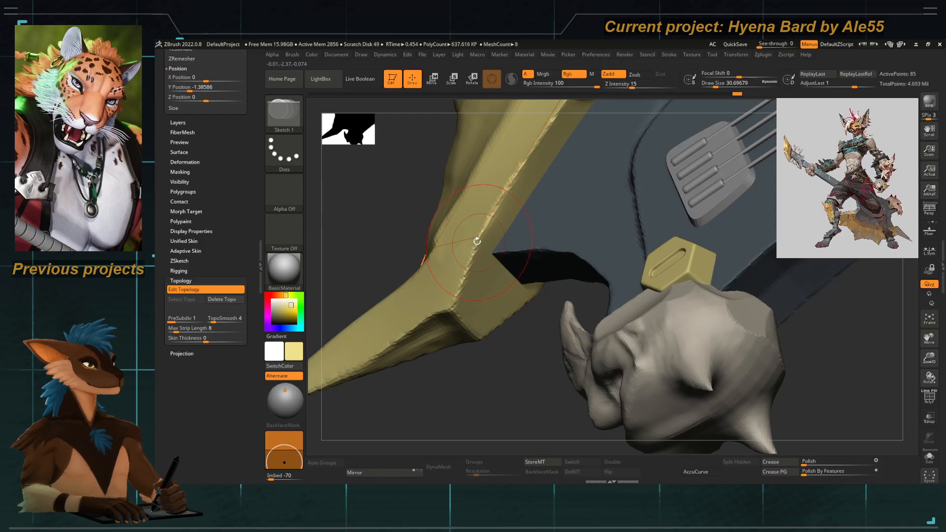
{"action": "mouse_move", "coordinate": [477, 241]}
{"action": "right_mouse_down"}
{"action": "mouse_move", "coordinate": [408, 201]}
{"action": "mouse_move", "coordinate": [443, 206]}
{"action": "mouse_move", "coordinate": [434, 198]}
{"action": "mouse_move", "coordinate": [429, 207]}
{"action": "mouse_move", "coordinate": [468, 284]}
{"action": "mouse_move", "coordinate": [412, 247]}
{"action": "mouse_move", "coordinate": [475, 258]}
{"action": "right_mouse_up"}
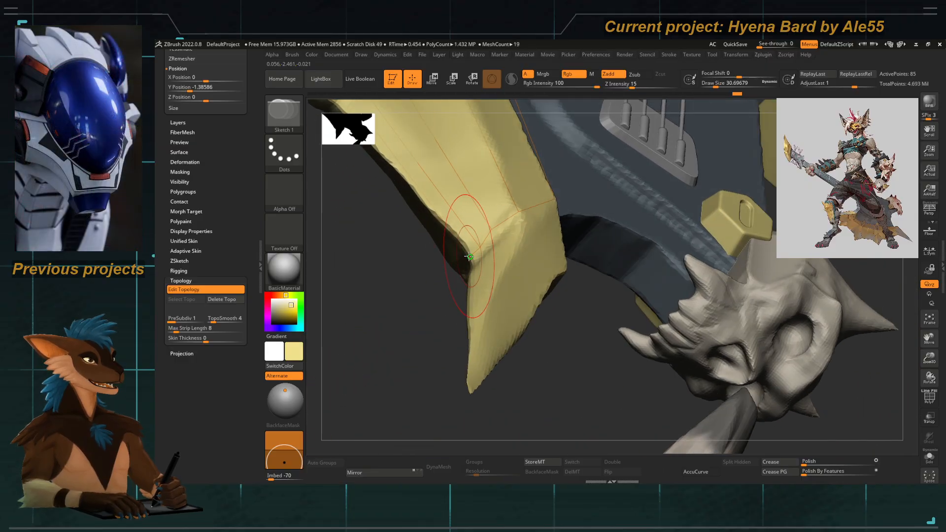
{"action": "left_click", "coordinate": [470, 256]}
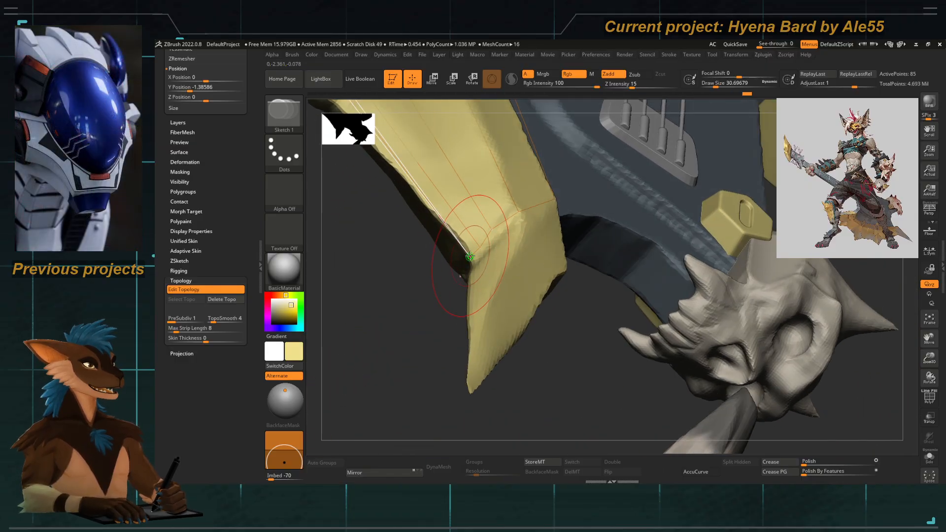
{"action": "key", "text": "ctrl"}
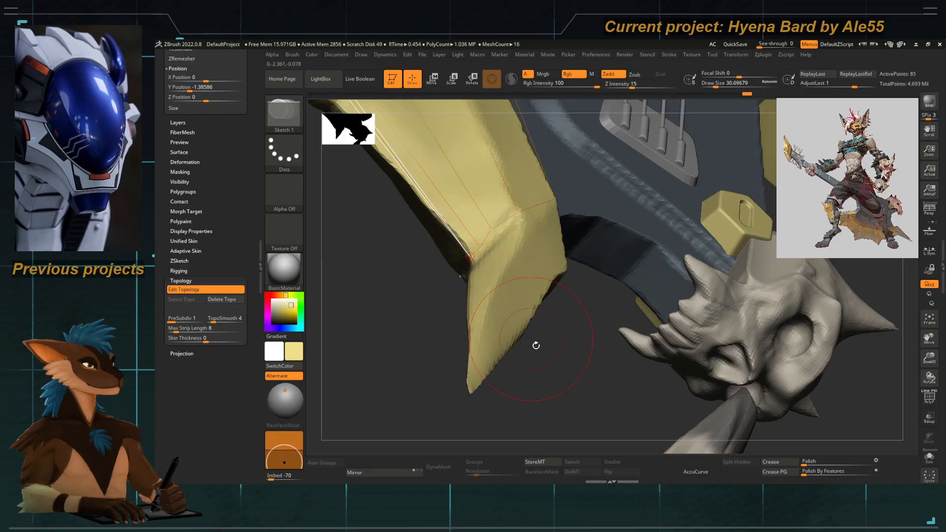
Add quads across the tail spike's base and wrap them over its lower edge onto the side face.
{"action": "right_click_drag", "start_coordinate": [534, 345], "coordinate": [494, 284]}
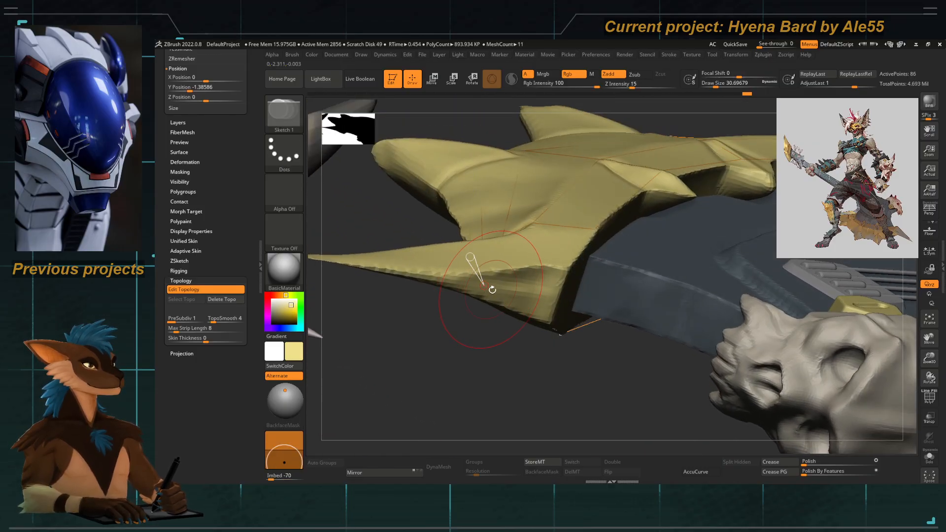
{"action": "right_click_drag", "start_coordinate": [484, 284], "coordinate": [506, 324]}
{"action": "left_click", "coordinate": [499, 234], "text": "ctrl"}
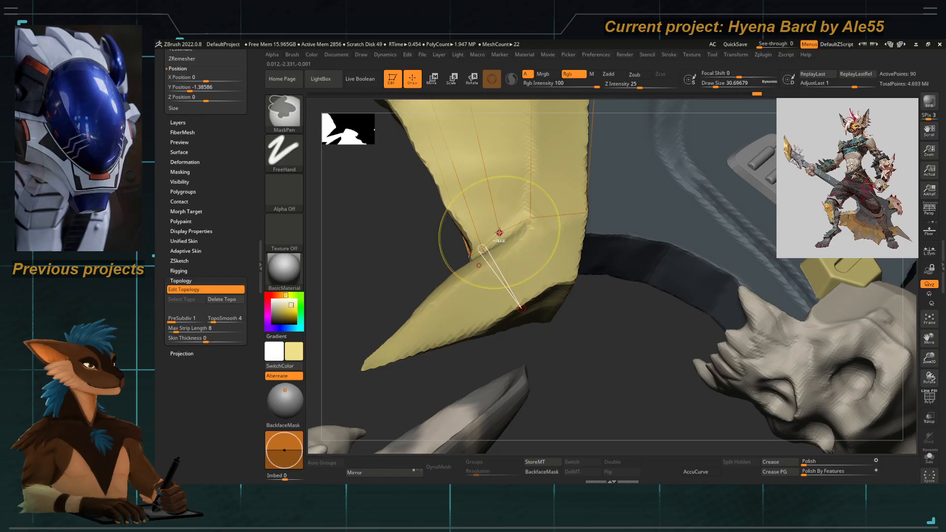
{"action": "left_click", "coordinate": [533, 296]}
{"action": "right_click_drag", "start_coordinate": [545, 375], "coordinate": [499, 284]}
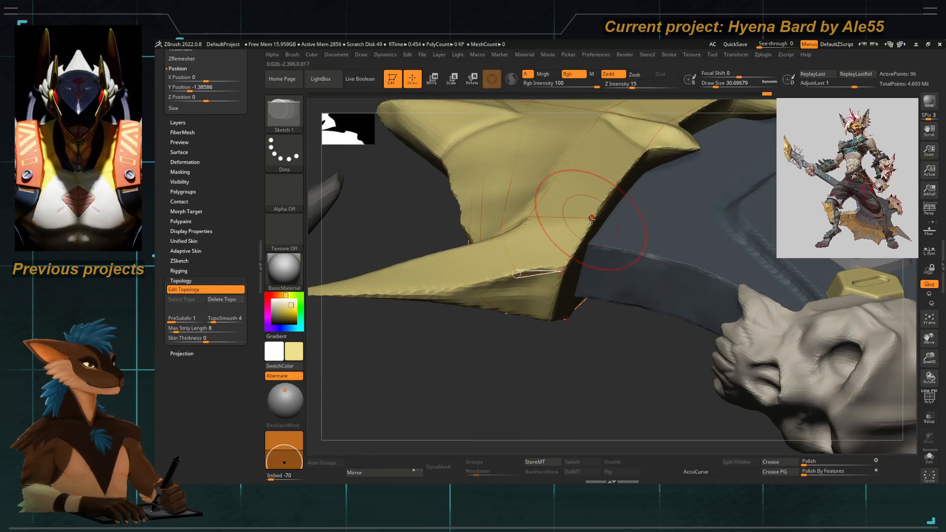
{"action": "right_click_drag", "start_coordinate": [546, 392], "coordinate": [491, 288]}
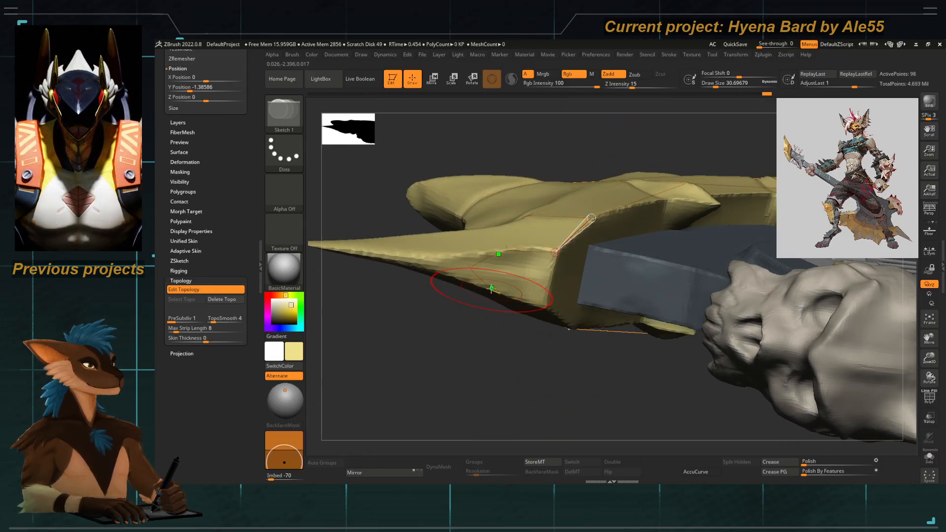
{"action": "left_click", "coordinate": [469, 268], "text": "ctrl"}
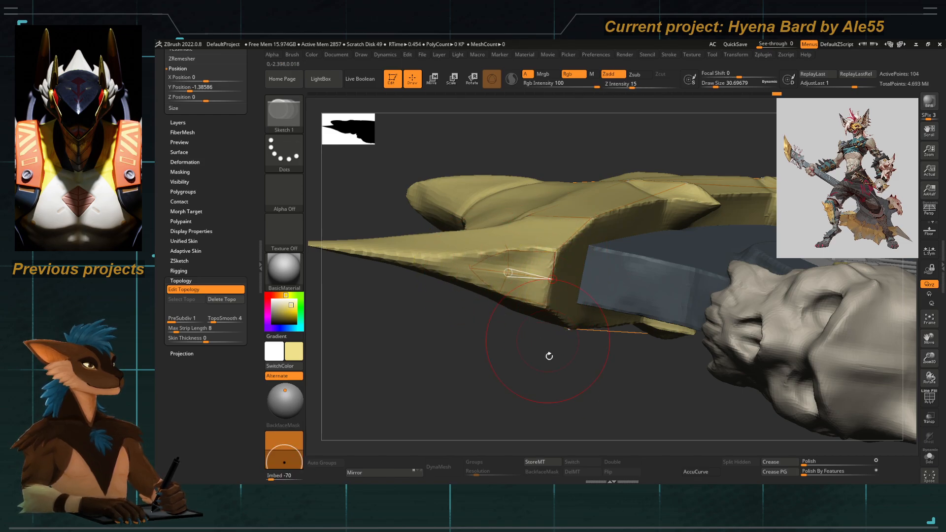
Add a quad around the tail bend's corner, covering the end face from the top edge to the centre line.
{"action": "right_click_drag", "start_coordinate": [549, 355], "coordinate": [609, 276]}
{"action": "left_click", "coordinate": [612, 275]}
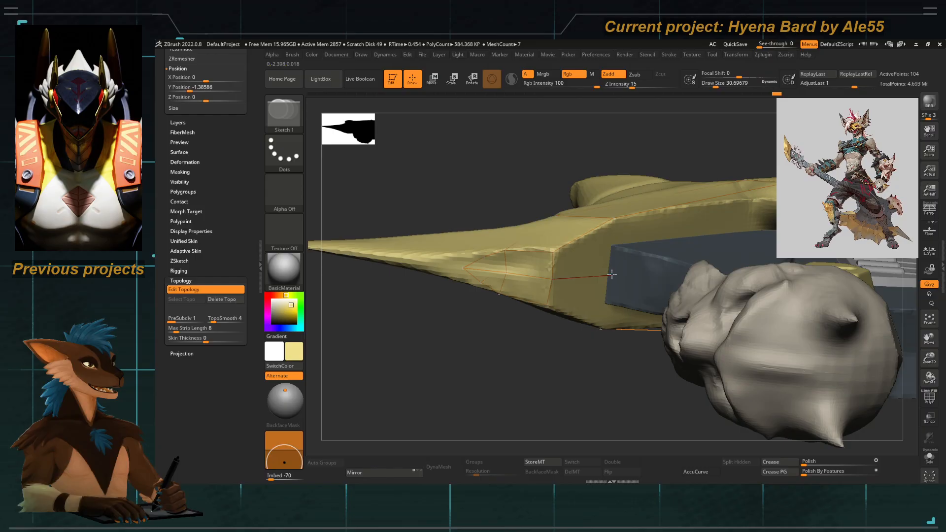
{"action": "left_click", "coordinate": [613, 218]}
{"action": "left_click", "coordinate": [553, 252]}
Start the inner side wall's quad strip along the centre line from the tail bend towards the lower inner spike.
{"action": "right_click_drag", "start_coordinate": [552, 261], "coordinate": [498, 178]}
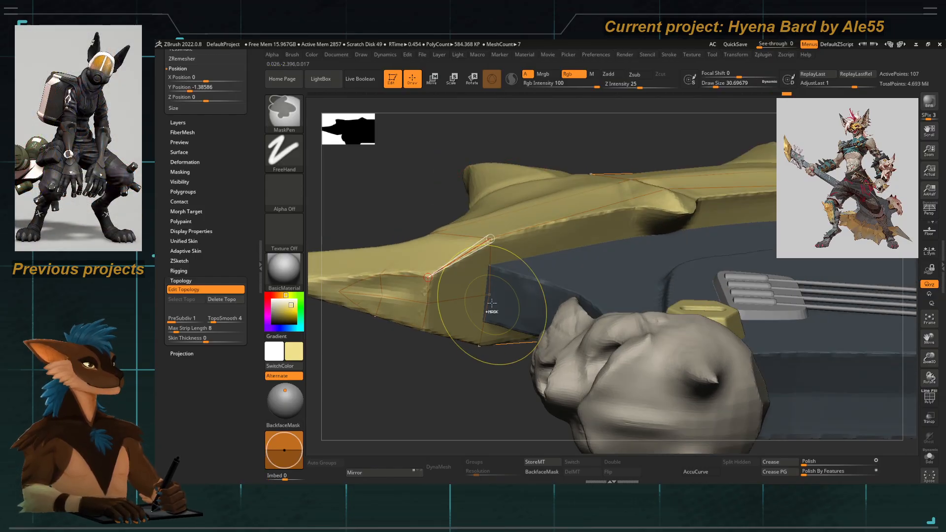
{"action": "right_click_drag", "start_coordinate": [528, 274], "coordinate": [548, 282]}
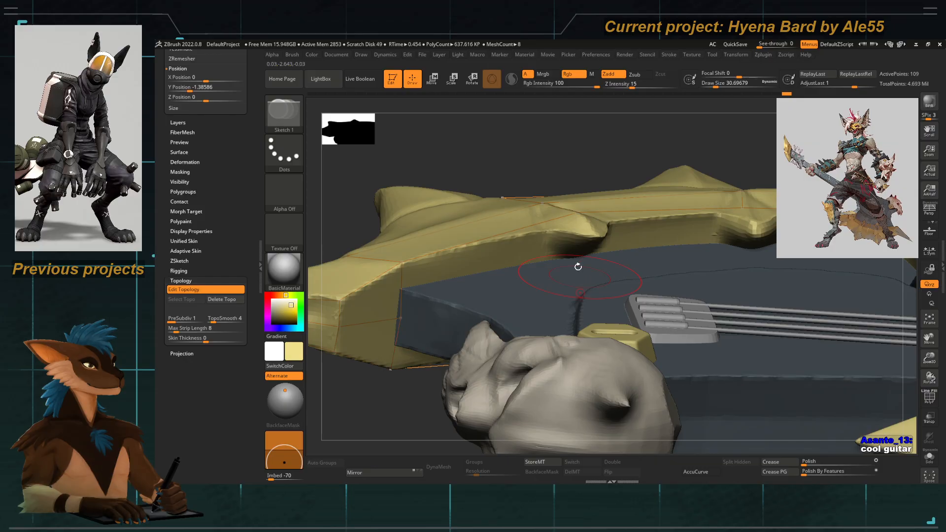
{"action": "right_click_drag", "start_coordinate": [567, 239], "coordinate": [513, 271]}
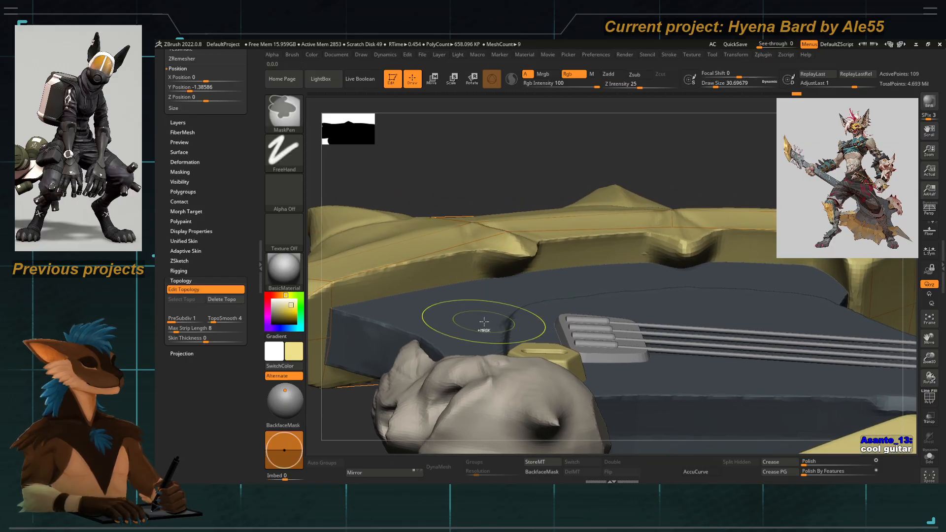
{"action": "mouse_move", "coordinate": [454, 316]}
{"action": "right_mouse_down"}
{"action": "mouse_move", "coordinate": [499, 307]}
{"action": "mouse_move", "coordinate": [375, 315]}
{"action": "right_mouse_up"}
{"action": "key", "text": "ctrl"}
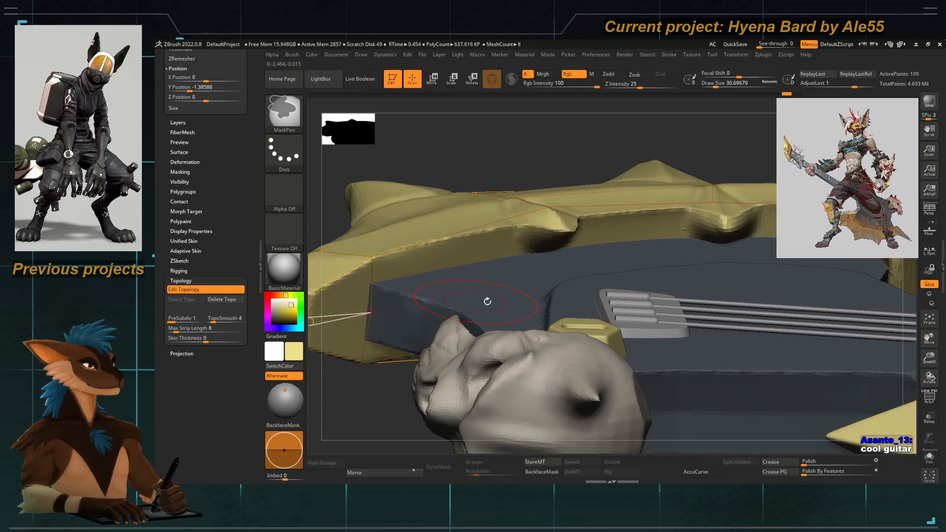
{"action": "left_click", "coordinate": [530, 284]}
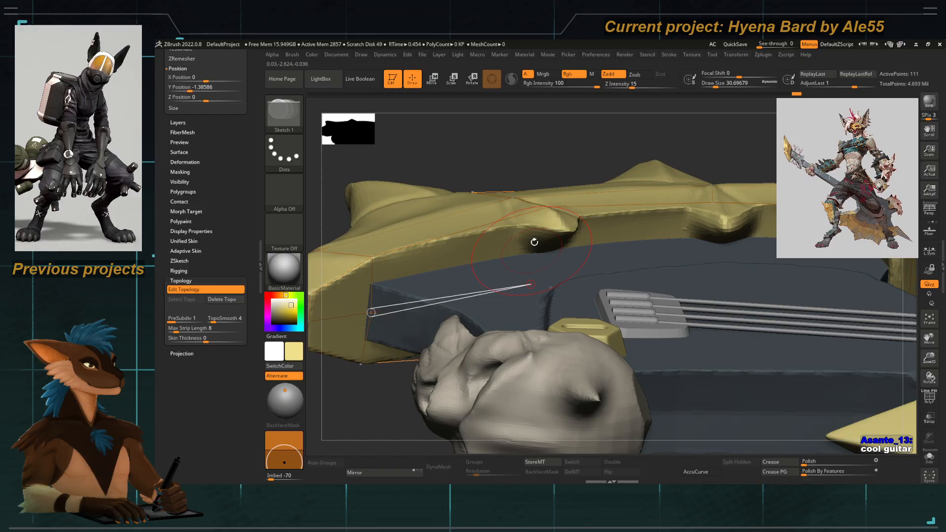
Extend the blade's topology cage from its inner edge onto the guitar body, adding faces past each spike notch up to the inner corner.
{"action": "left_click", "coordinate": [548, 207]}
{"action": "right_click_drag", "start_coordinate": [546, 243], "coordinate": [439, 247], "text": "alt"}
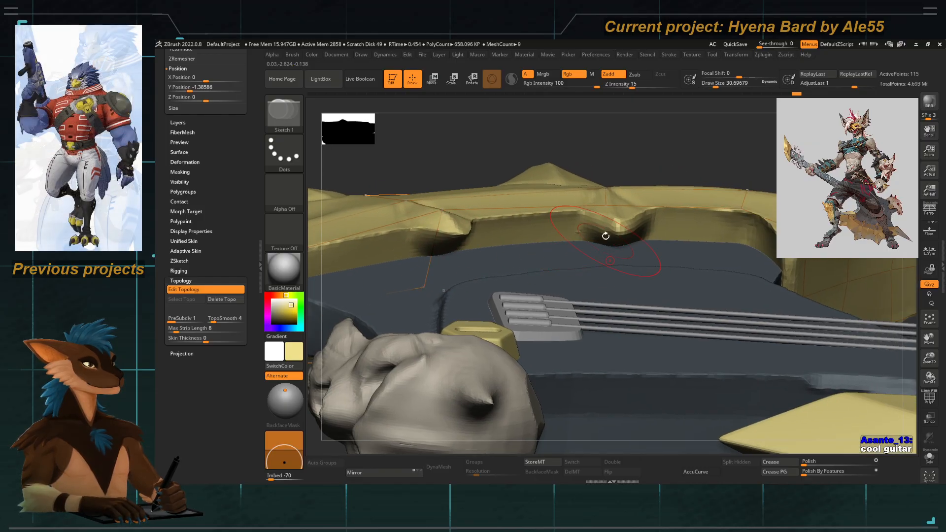
{"action": "key", "text": "ctrl"}
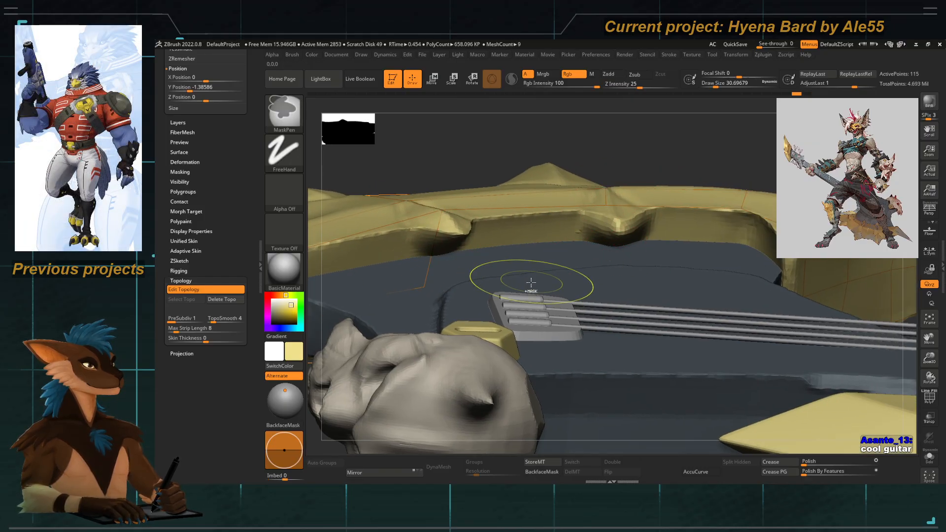
{"action": "left_click", "coordinate": [424, 287], "text": "ctrl"}
{"action": "left_click", "coordinate": [605, 270]}
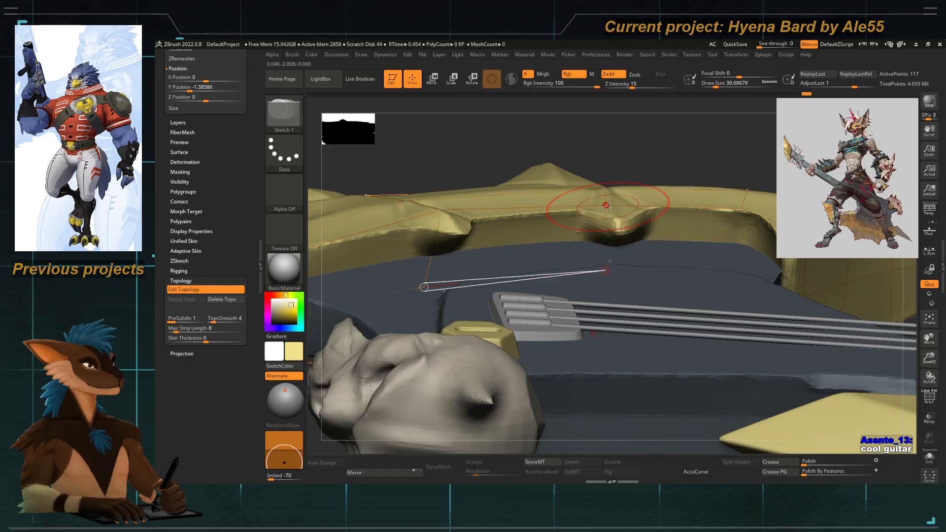
{"action": "left_click", "coordinate": [607, 206]}
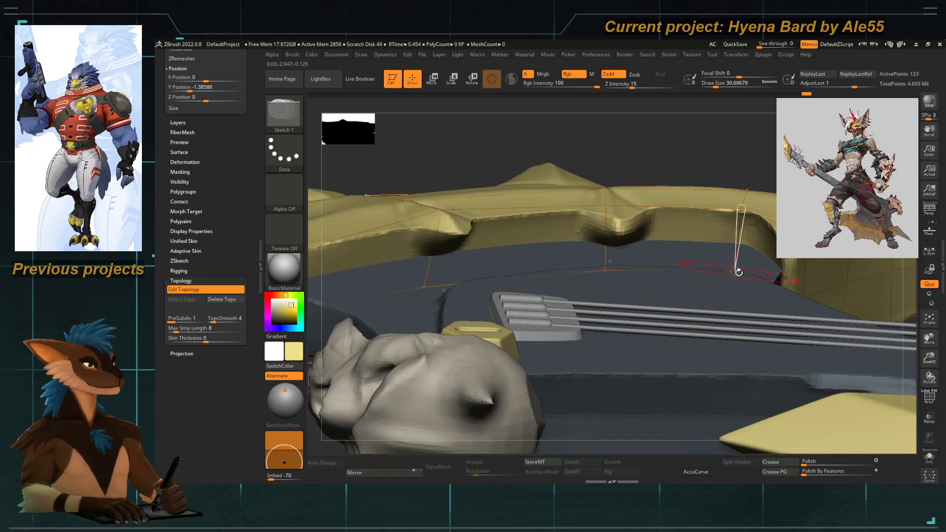
{"action": "right_click_drag", "start_coordinate": [776, 297], "coordinate": [625, 282]}
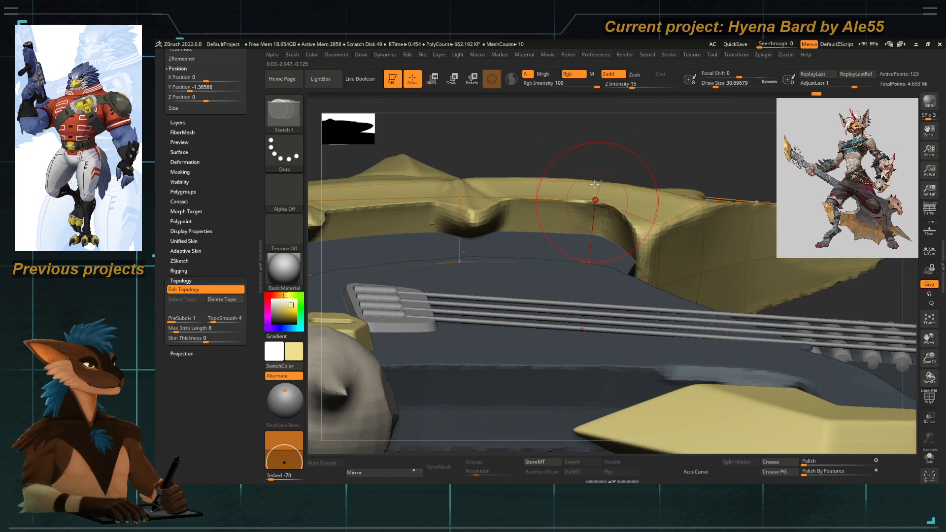
{"action": "right_click_drag", "start_coordinate": [595, 184], "coordinate": [587, 273]}
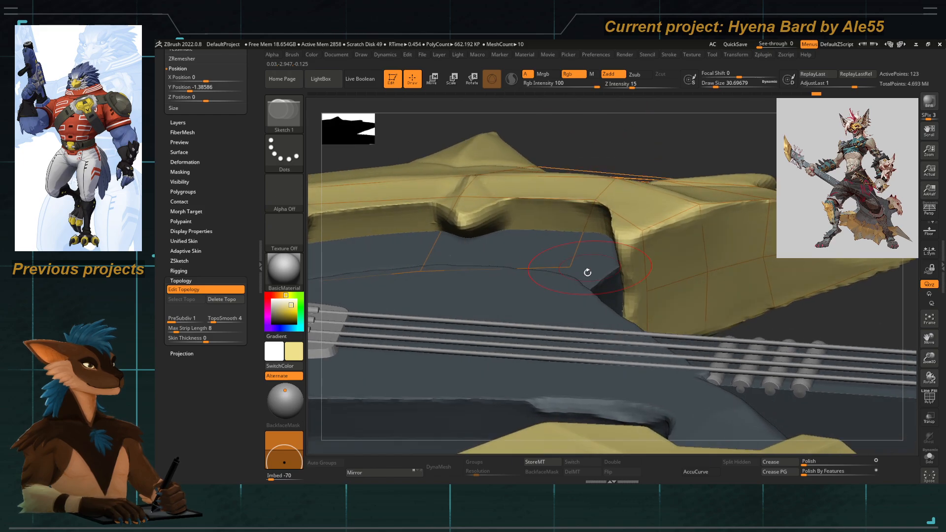
Connect the topology cage points at the blade's inner corner to the last strip point on the guitar body.
{"action": "left_click", "coordinate": [929, 458]}
{"action": "right_click_drag", "start_coordinate": [548, 400], "coordinate": [552, 288]}
{"action": "left_click", "coordinate": [929, 458]}
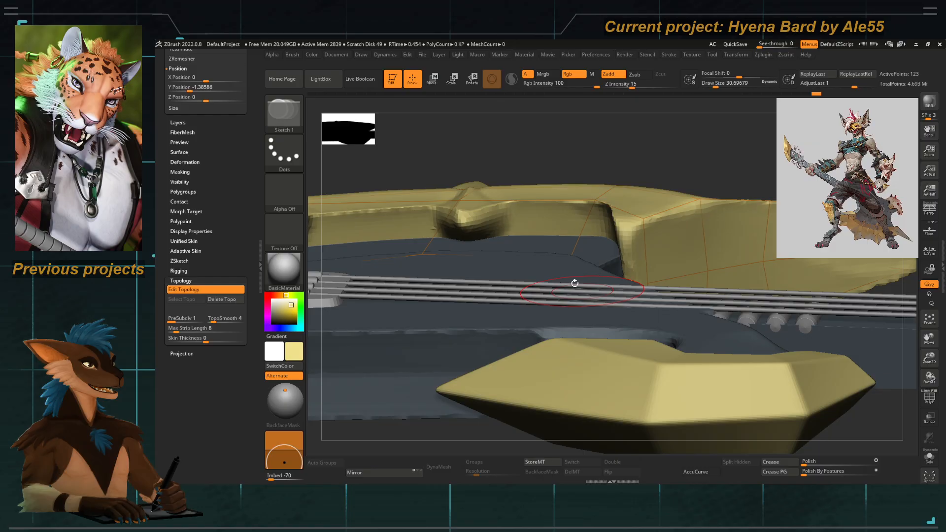
{"action": "left_click", "coordinate": [572, 255], "text": "ctrl"}
{"action": "left_click", "coordinate": [647, 283]}
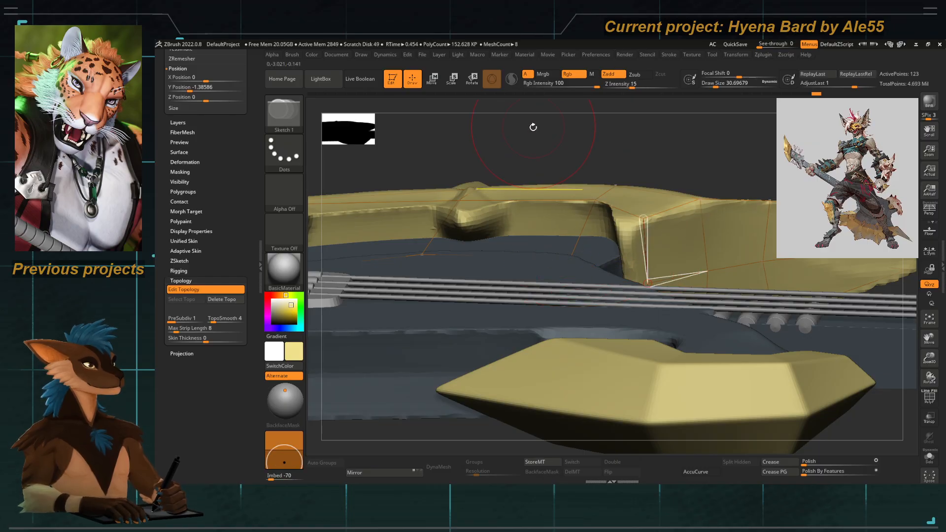
{"action": "right_click_drag", "start_coordinate": [530, 125], "coordinate": [534, 151]}
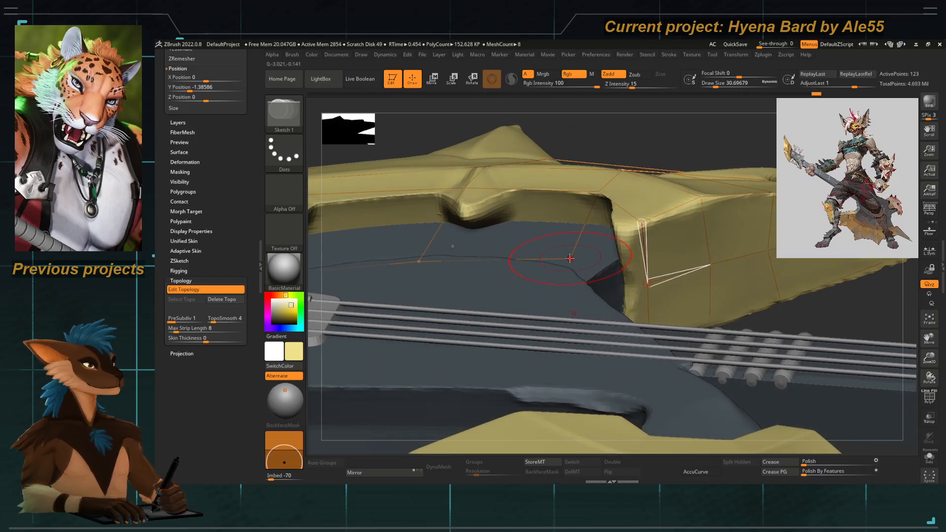
{"action": "left_click", "coordinate": [569, 258]}
Generate an adaptive skin mesh from the blade topology and turn off topology editing.
{"action": "right_click_drag", "start_coordinate": [571, 285], "coordinate": [482, 155], "text": "ctrl"}
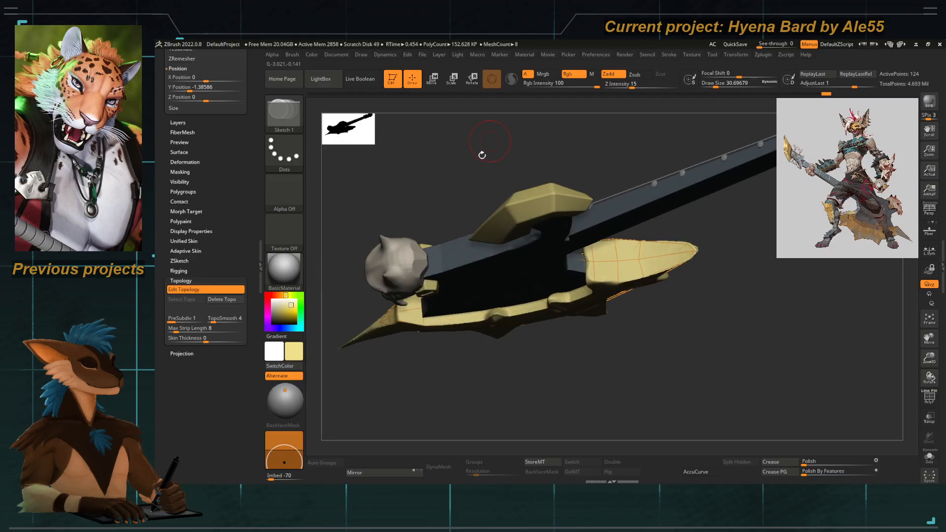
{"action": "right_click_drag", "start_coordinate": [403, 175], "coordinate": [395, 121]}
{"action": "right_click_drag", "start_coordinate": [379, 207], "coordinate": [447, 260]}
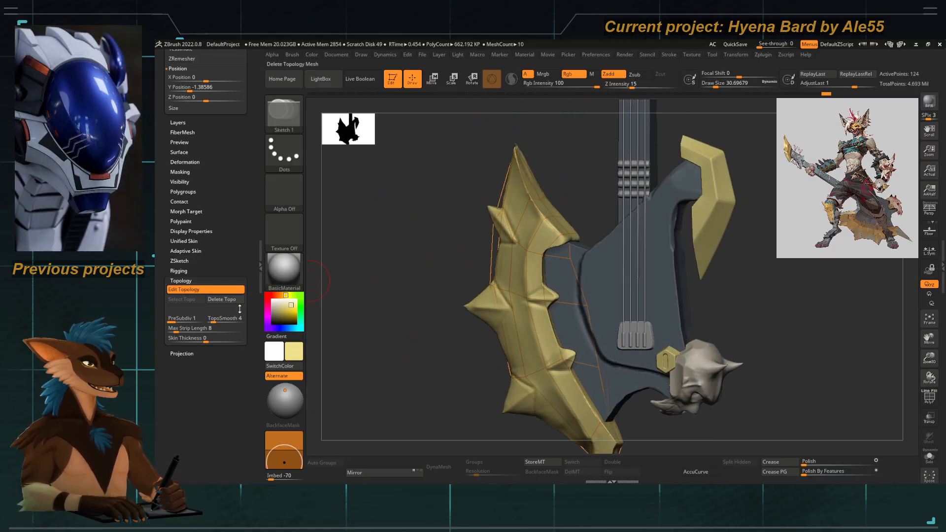
{"action": "left_click", "coordinate": [177, 251]}
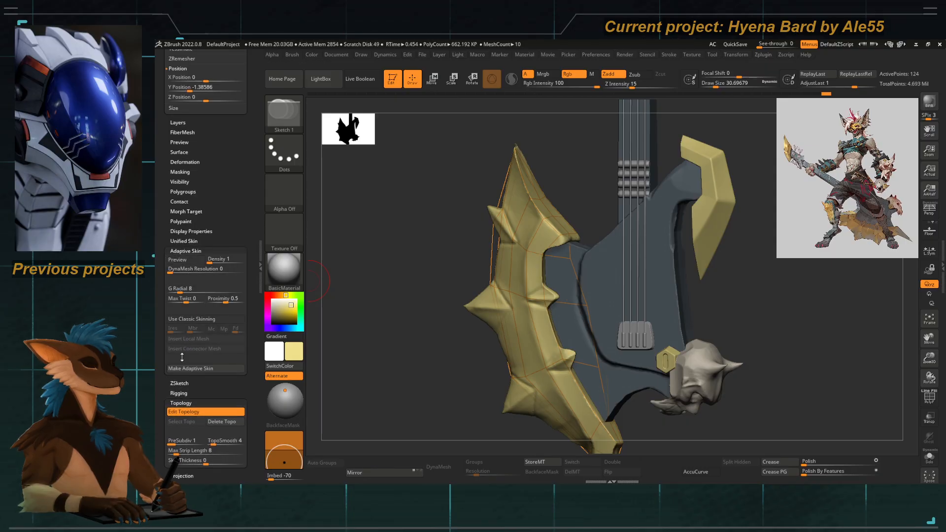
{"action": "left_click_drag", "start_coordinate": [182, 357], "coordinate": [182, 377]}
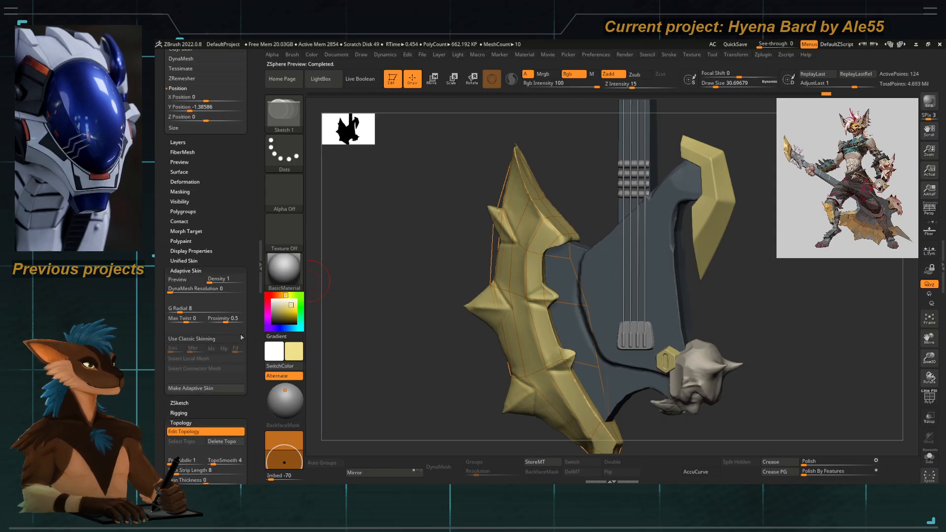
{"action": "left_click", "coordinate": [226, 433]}
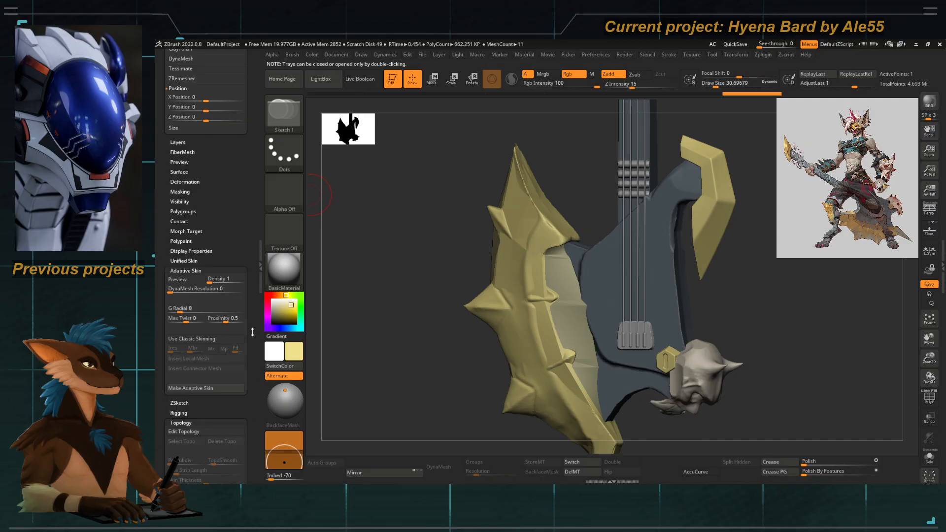
Make the generated Skin_ZSphere3 mesh the active tool and frame it facing the blade's inner edge.
{"action": "left_click_drag", "start_coordinate": [252, 333], "coordinate": [248, 454]}
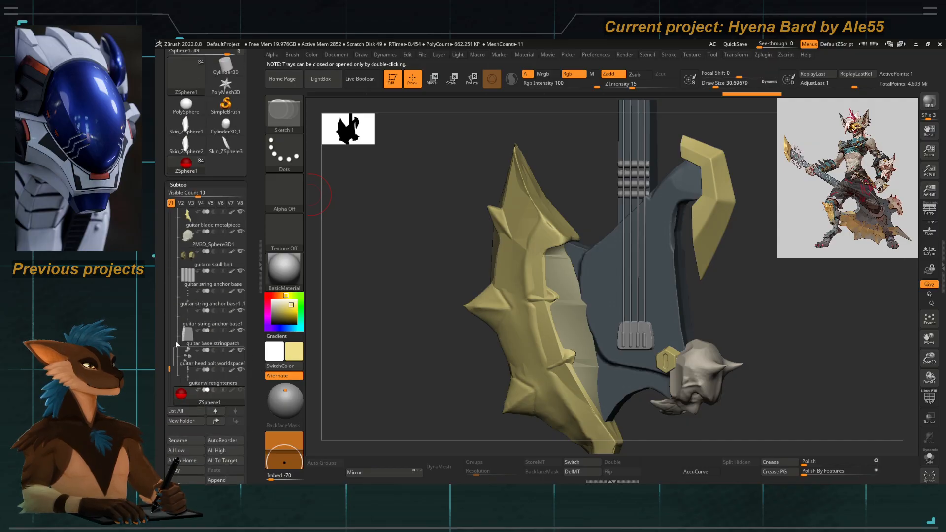
{"action": "left_click", "coordinate": [187, 215]}
{"action": "left_click", "coordinate": [225, 144]}
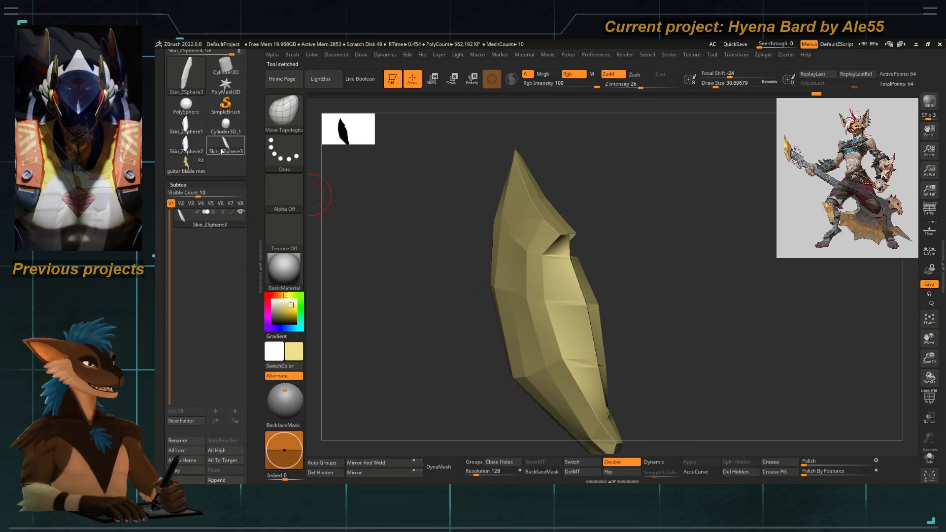
{"action": "left_click_drag", "start_coordinate": [416, 319], "coordinate": [383, 318]}
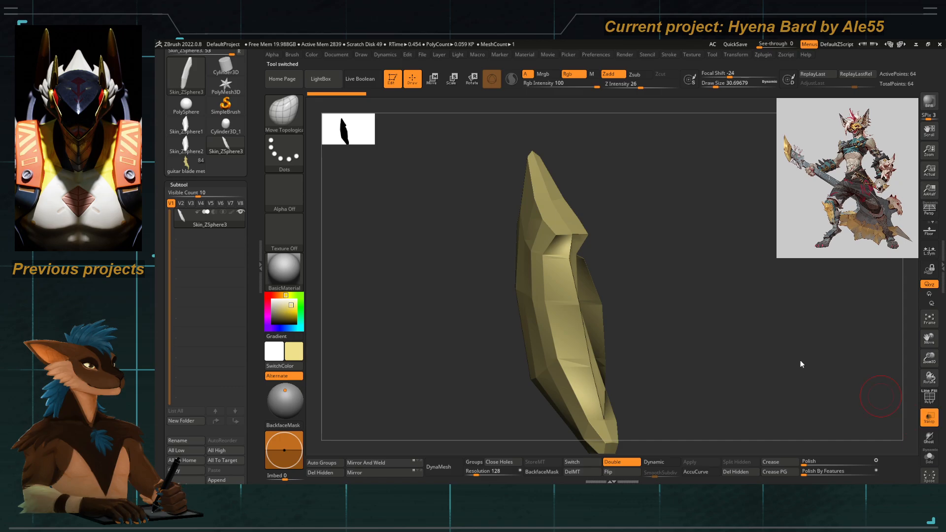
{"action": "left_click_drag", "start_coordinate": [773, 310], "coordinate": [583, 251]}
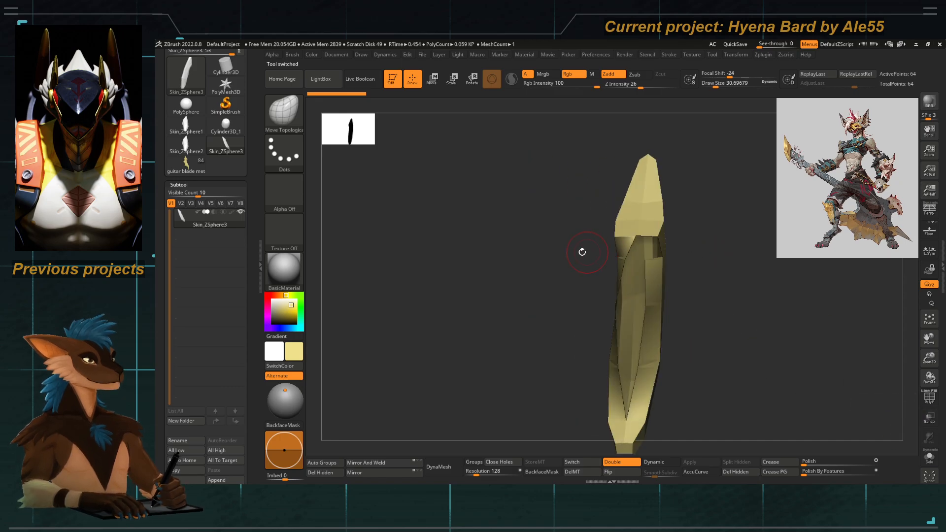
{"action": "key", "text": "ctrl+n"}
{"action": "key", "text": "f"}
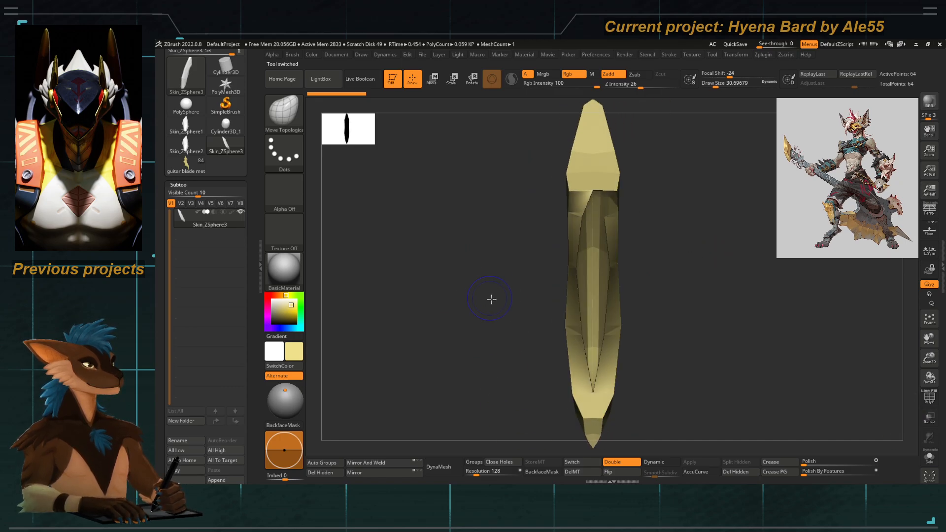
{"action": "left_click_drag", "start_coordinate": [513, 264], "coordinate": [433, 353]}
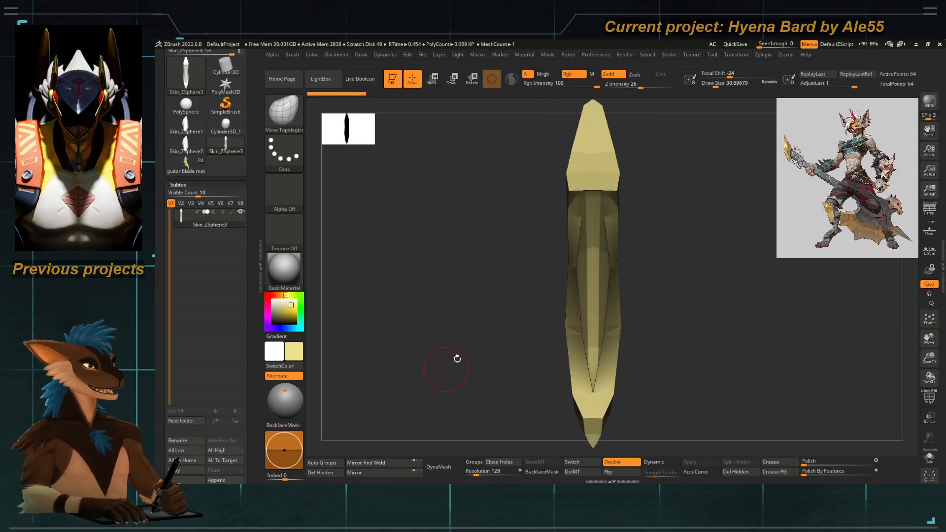
Switch to the ZModeler brush and display the polyframe on the blade mesh.
{"action": "mouse_move", "coordinate": [506, 276]}
{"action": "left_mouse_down"}
{"action": "mouse_move", "coordinate": [492, 274]}
{"action": "mouse_move", "coordinate": [519, 278]}
{"action": "mouse_move", "coordinate": [517, 345]}
{"action": "left_mouse_up"}
{"action": "key", "text": "b"}
{"action": "key", "text": "z"}
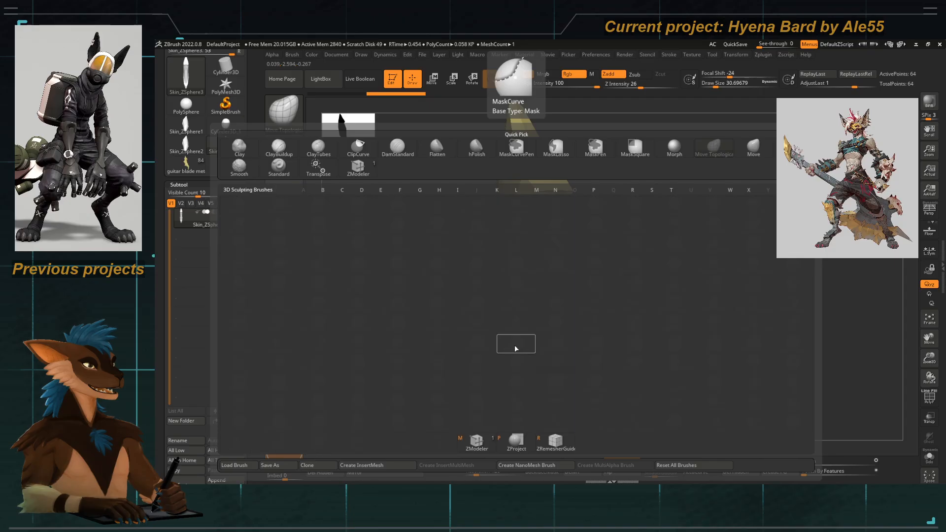
{"action": "key", "text": "m"}
{"action": "left_click", "coordinate": [930, 398]}
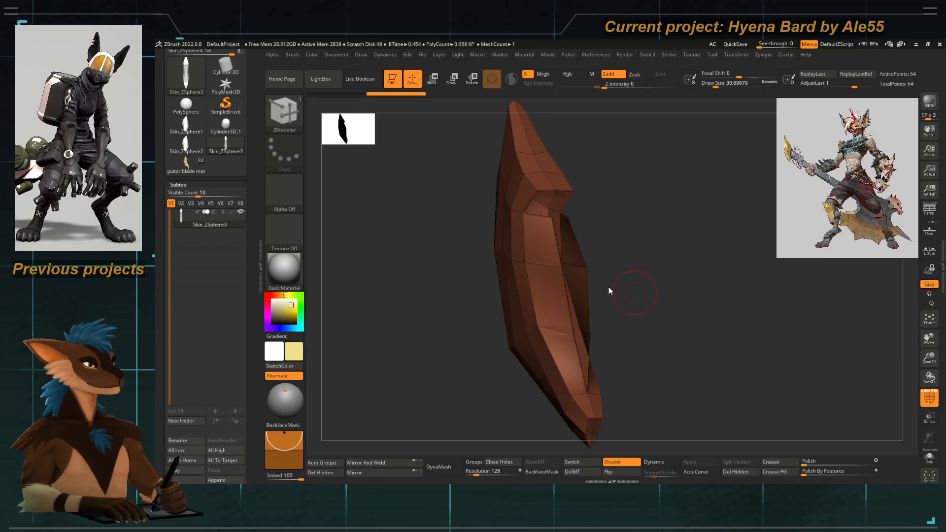
Close the gap along the blade's inner side by stitching three opposing point pairs with ZModeler's Stitch Two Points at their midpoints.
{"action": "left_click_drag", "start_coordinate": [611, 291], "coordinate": [622, 256], "text": "alt"}
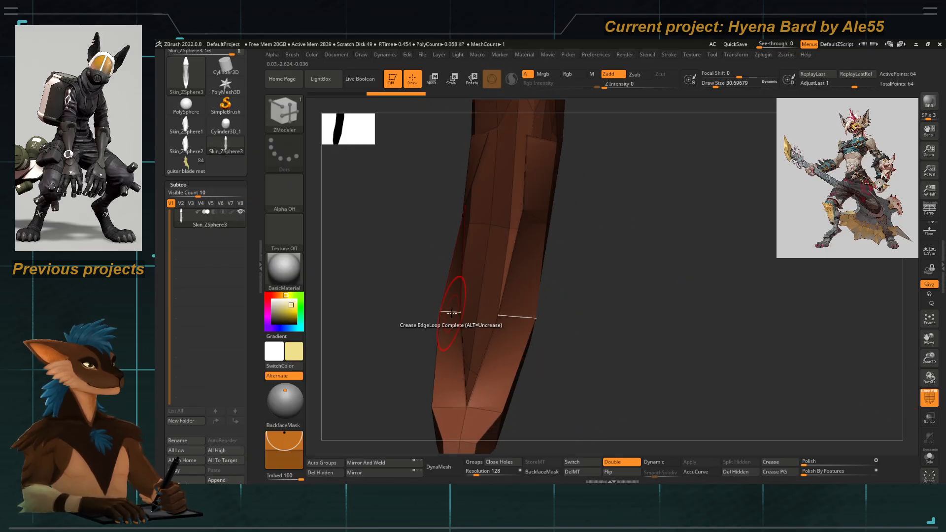
{"action": "key", "text": "space"}
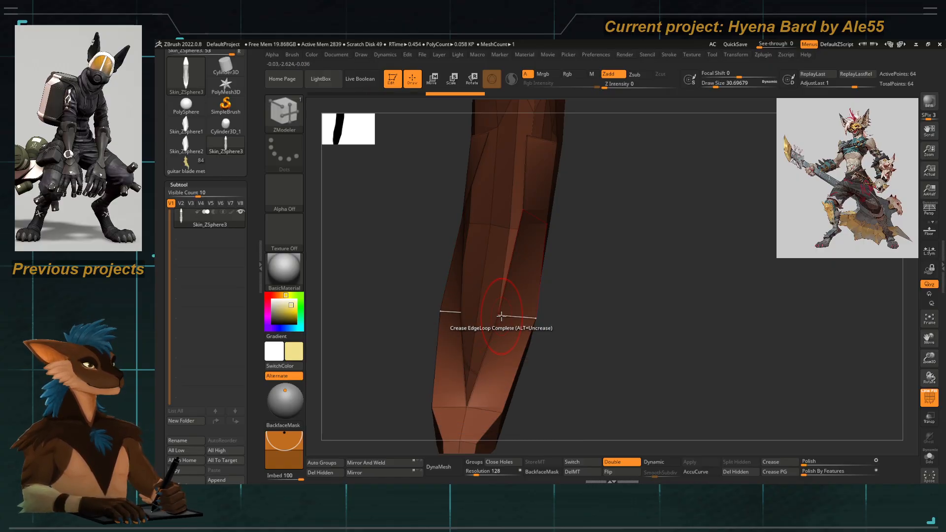
{"action": "left_click", "coordinate": [457, 314]}
{"action": "left_click_drag", "start_coordinate": [390, 239], "coordinate": [440, 238]}
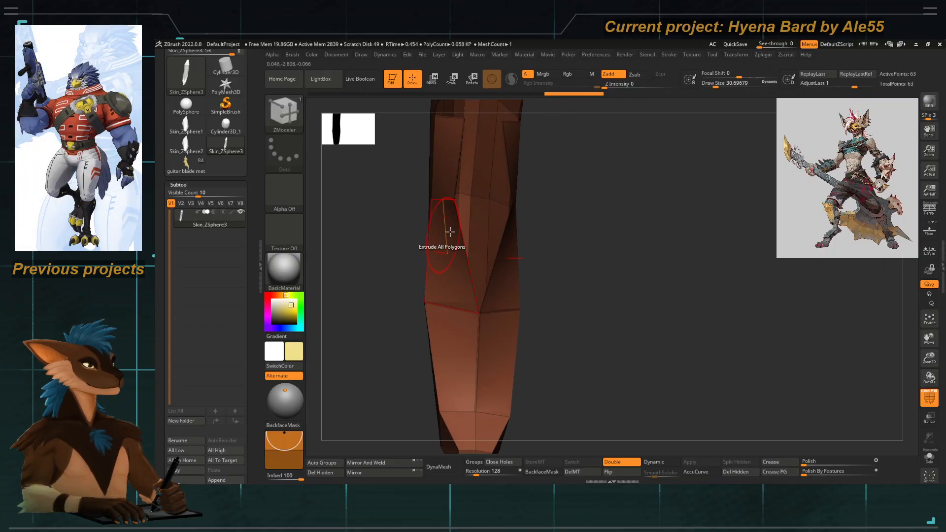
{"action": "left_click_drag", "start_coordinate": [454, 199], "coordinate": [542, 230]}
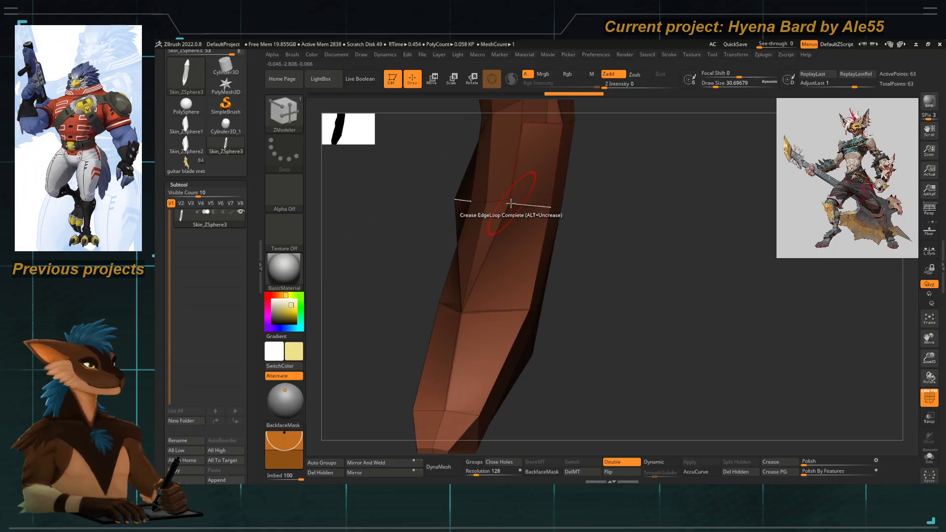
{"action": "left_click", "coordinate": [511, 204]}
{"action": "left_click_drag", "start_coordinate": [462, 169], "coordinate": [504, 245]}
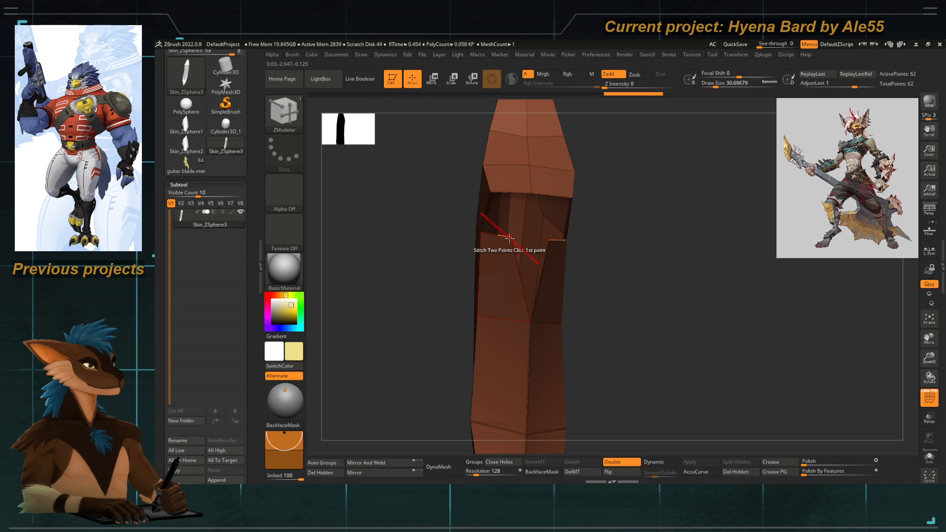
{"action": "left_click", "coordinate": [510, 239]}
{"action": "left_click", "coordinate": [549, 240]}
{"action": "left_click_drag", "start_coordinate": [596, 261], "coordinate": [565, 267]}
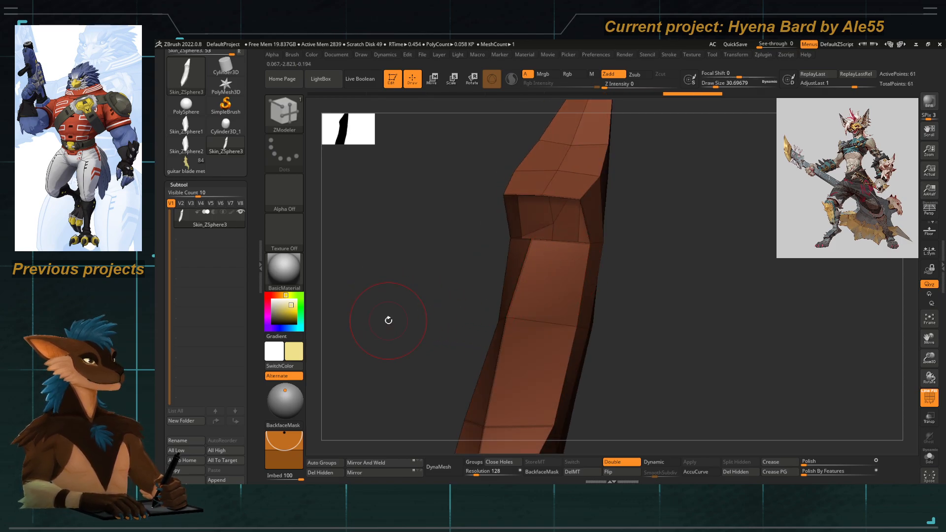
{"action": "left_click_drag", "start_coordinate": [389, 321], "coordinate": [498, 247]}
{"action": "key", "text": "space"}
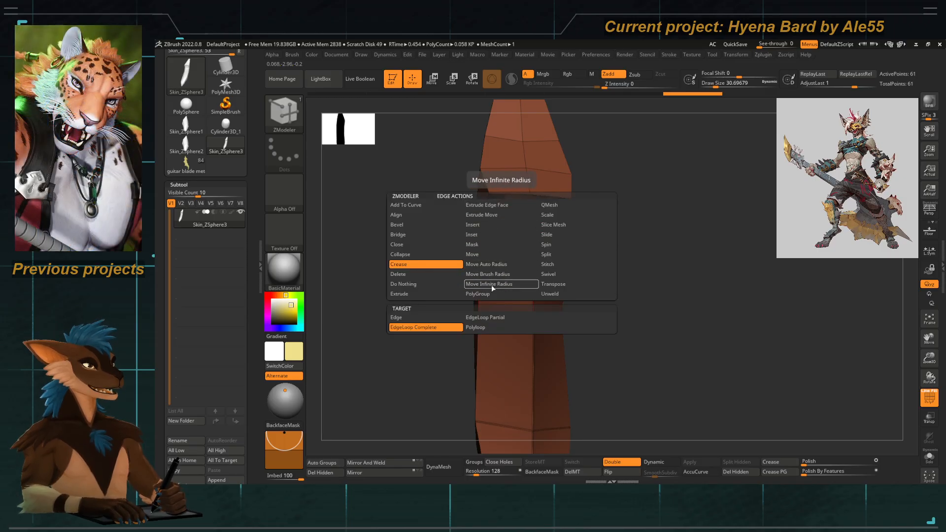
{"action": "left_click", "coordinate": [507, 235]}
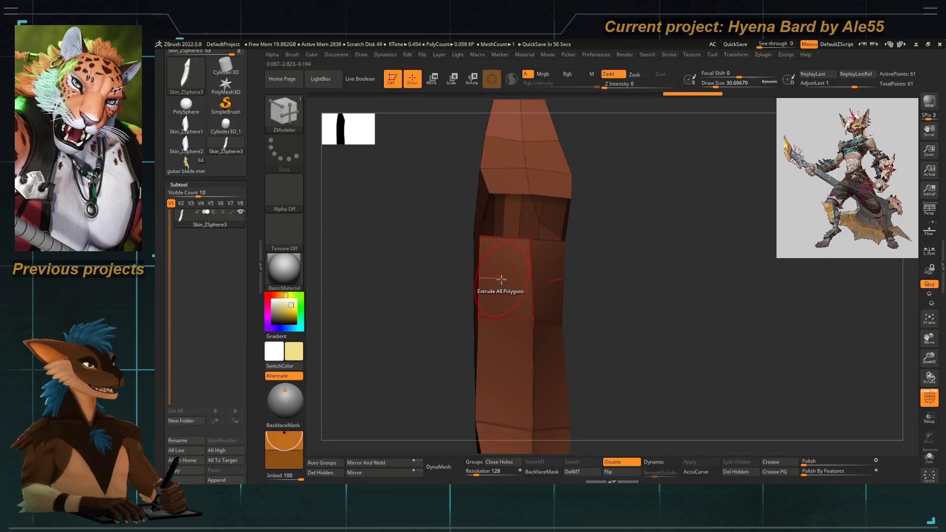
{"action": "key", "text": "space"}
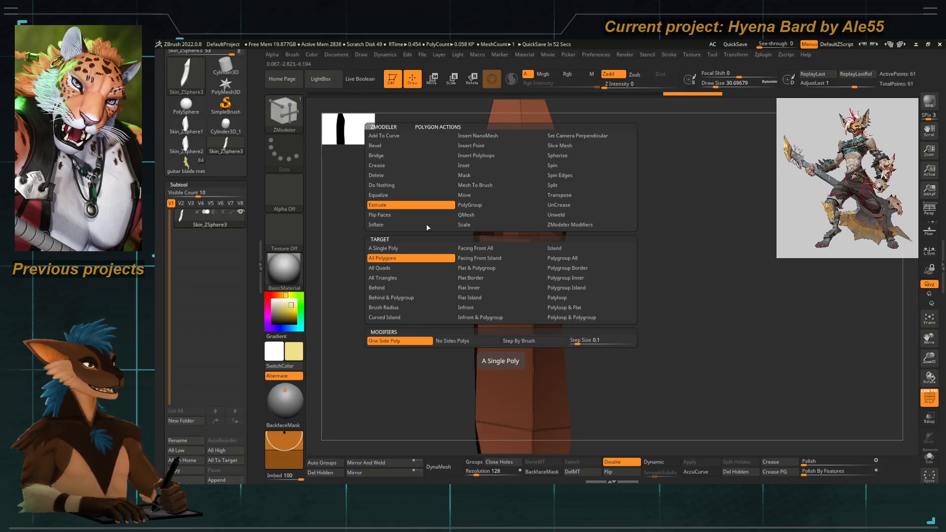
{"action": "key", "text": "space"}
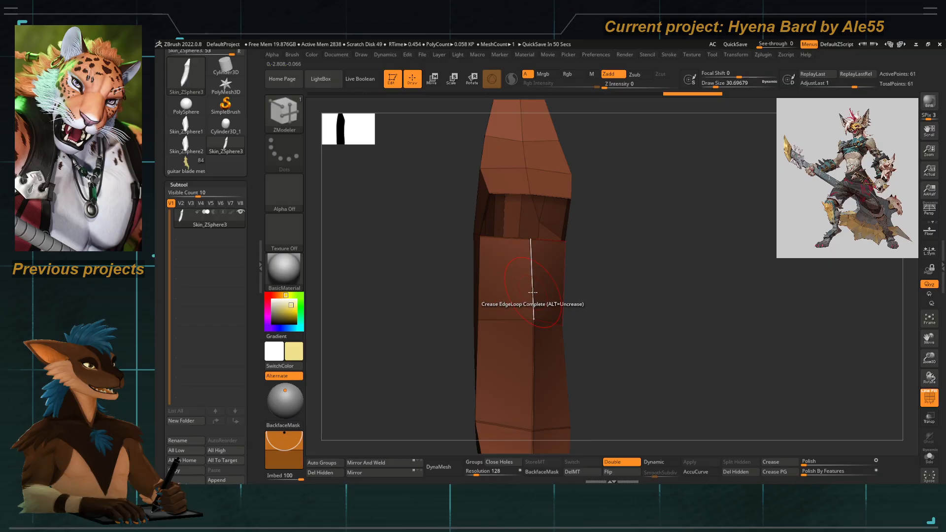
{"action": "key", "text": "space"}
{"action": "key", "text": "space"}
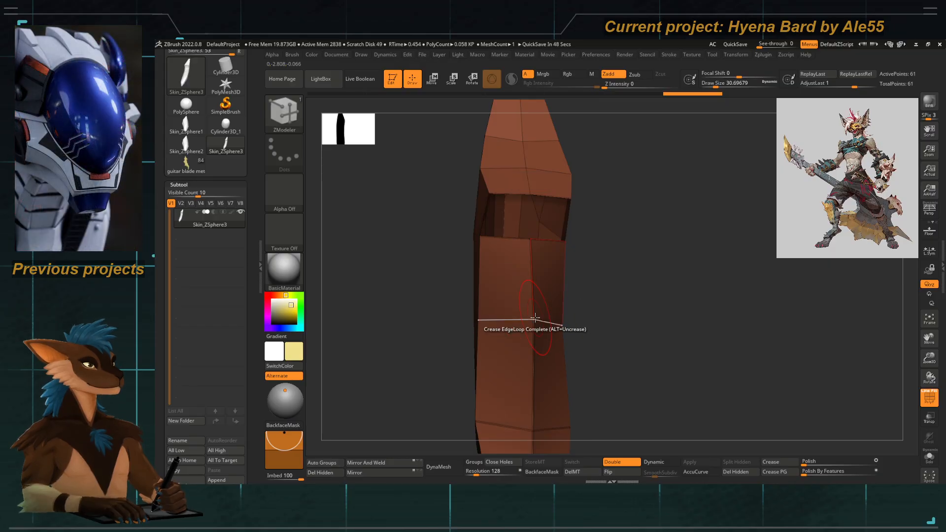
{"action": "key", "text": "space"}
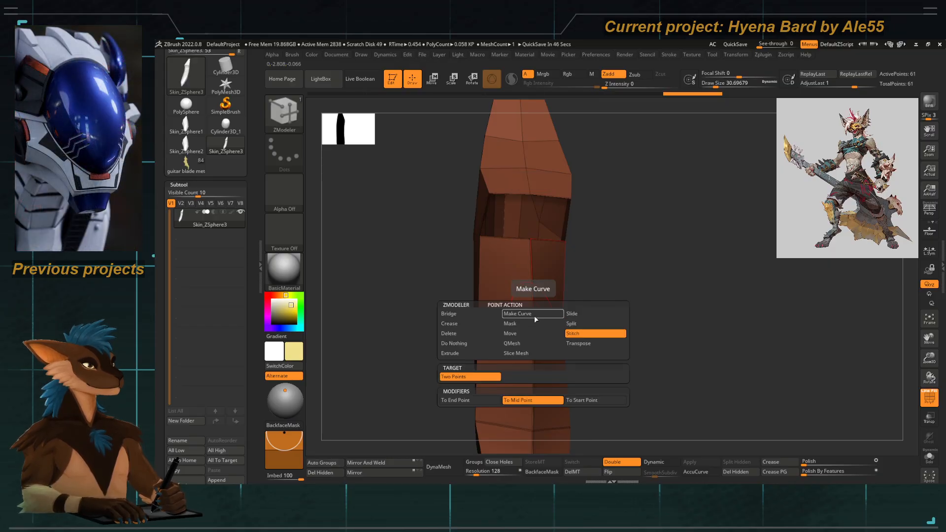
{"action": "key", "text": "space"}
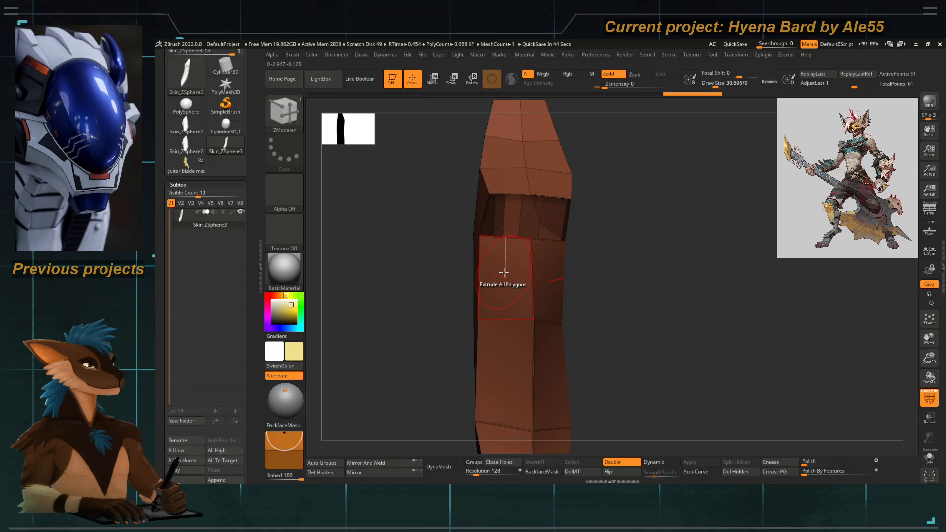
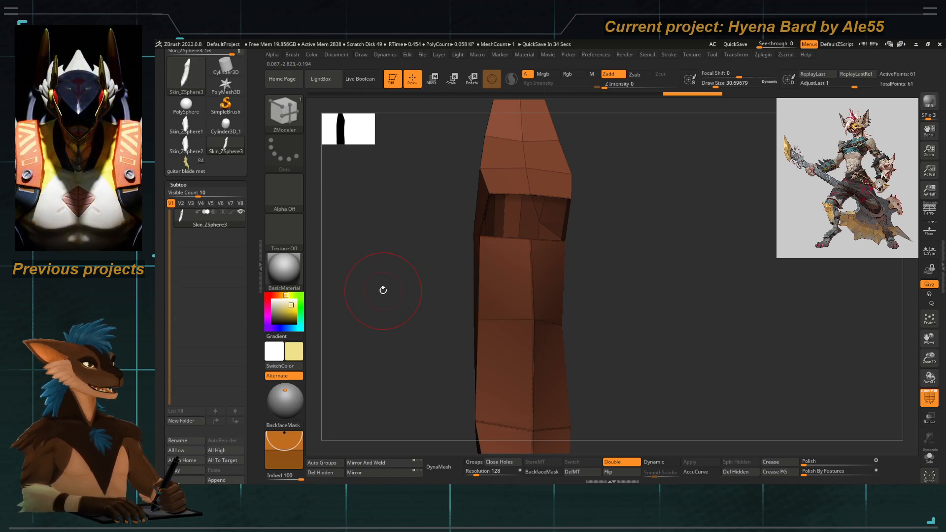
Close the opening at the blade's inner notch by joining its two facing edges with ZModeler's Bridge Two Edges.
{"action": "left_click_drag", "start_coordinate": [389, 286], "coordinate": [366, 287]}
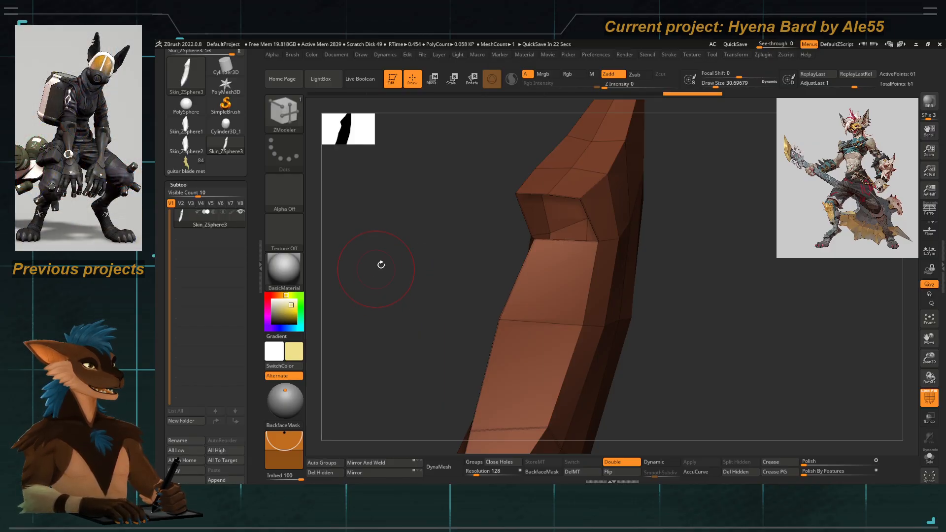
{"action": "left_click_drag", "start_coordinate": [381, 264], "coordinate": [478, 290]}
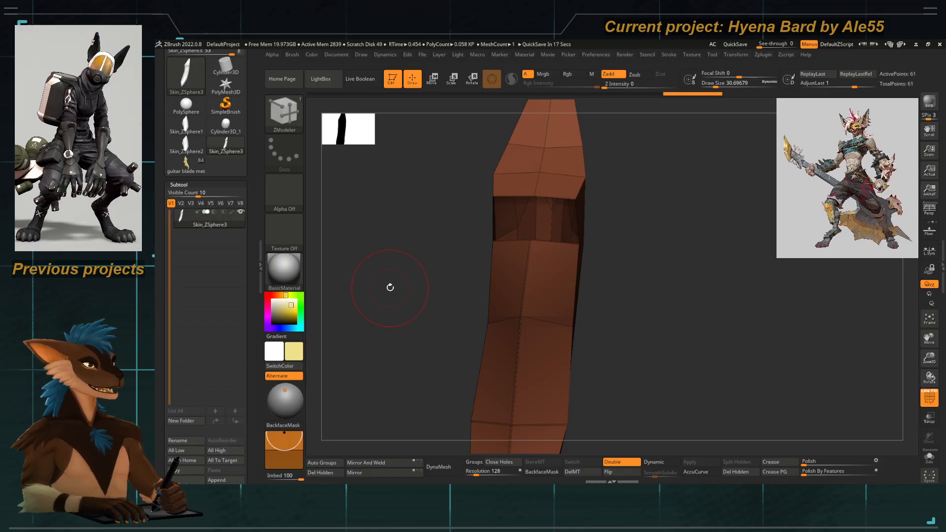
{"action": "left_click_drag", "start_coordinate": [390, 288], "coordinate": [594, 264]}
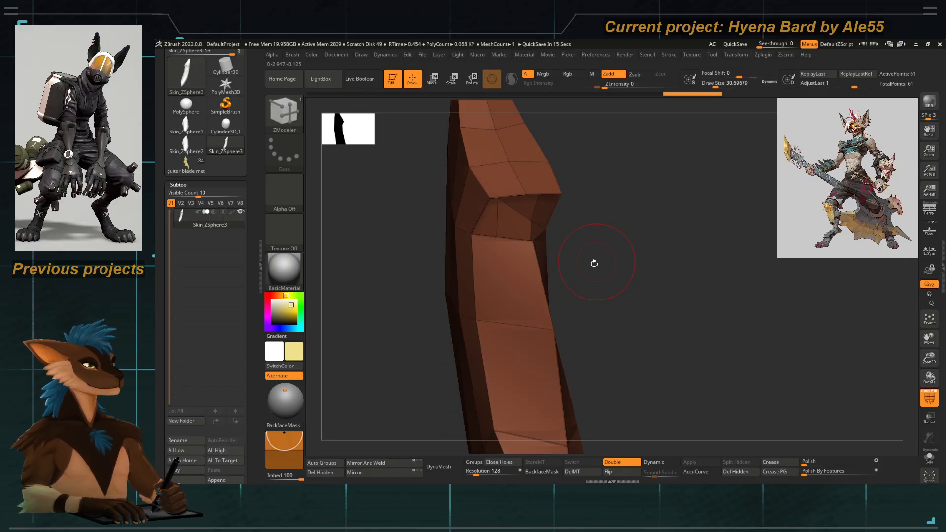
{"action": "right_click_drag", "start_coordinate": [458, 304], "coordinate": [438, 286], "text": "ctrl"}
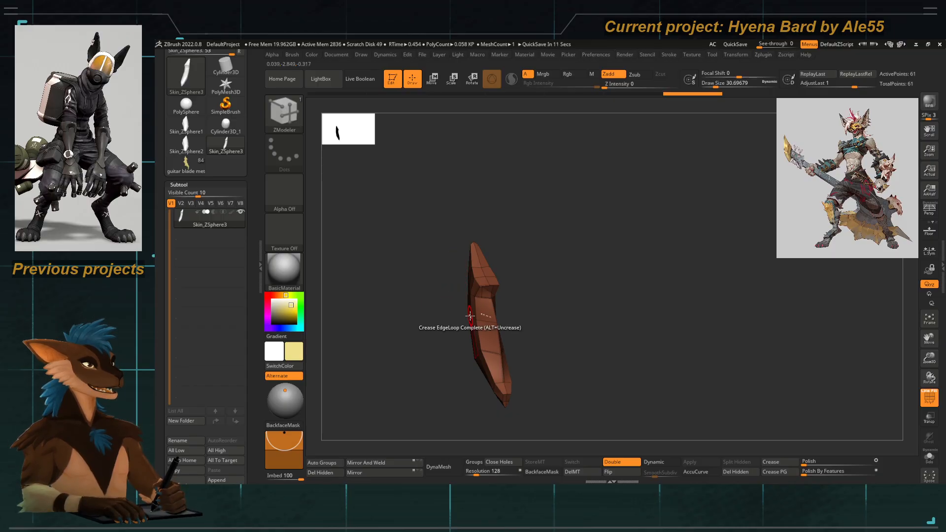
{"action": "right_click_drag", "start_coordinate": [420, 320], "coordinate": [448, 350], "text": "ctrl"}
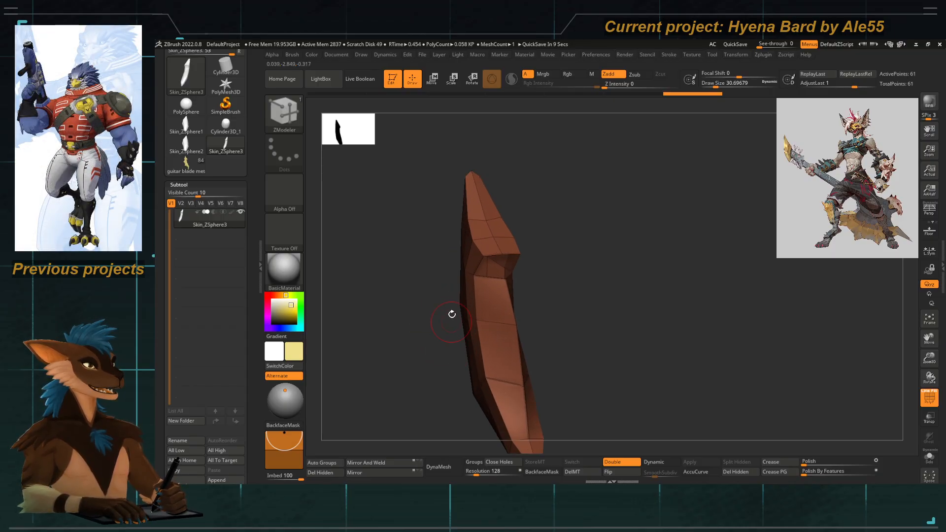
{"action": "right_click_drag", "start_coordinate": [452, 315], "coordinate": [466, 332], "text": "ctrl"}
{"action": "right_click_drag", "start_coordinate": [559, 305], "coordinate": [602, 300]}
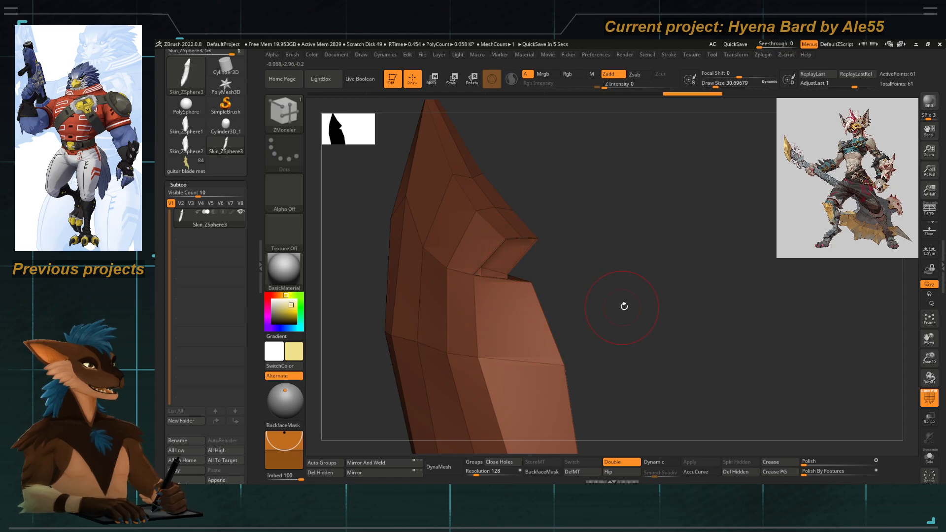
{"action": "left_click_drag", "start_coordinate": [624, 306], "coordinate": [602, 309]}
{"action": "key", "text": "space"}
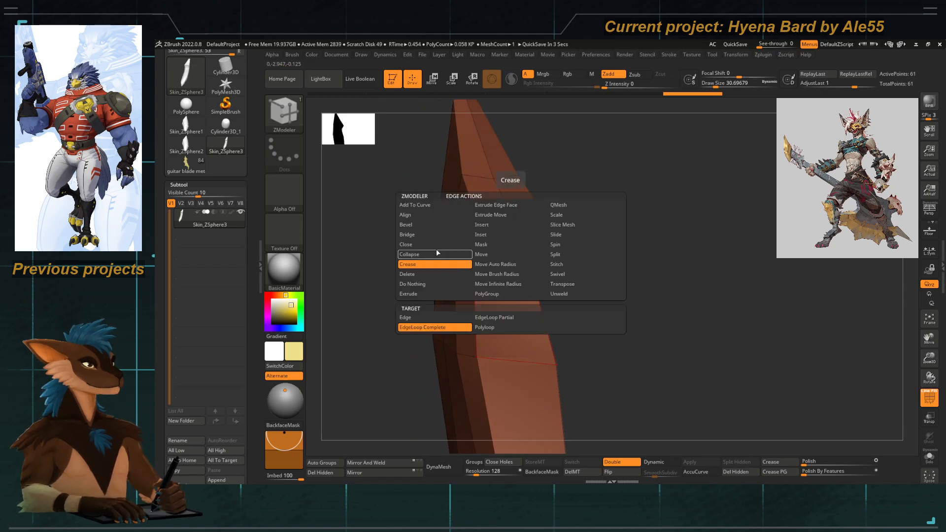
{"action": "left_click", "coordinate": [414, 235]}
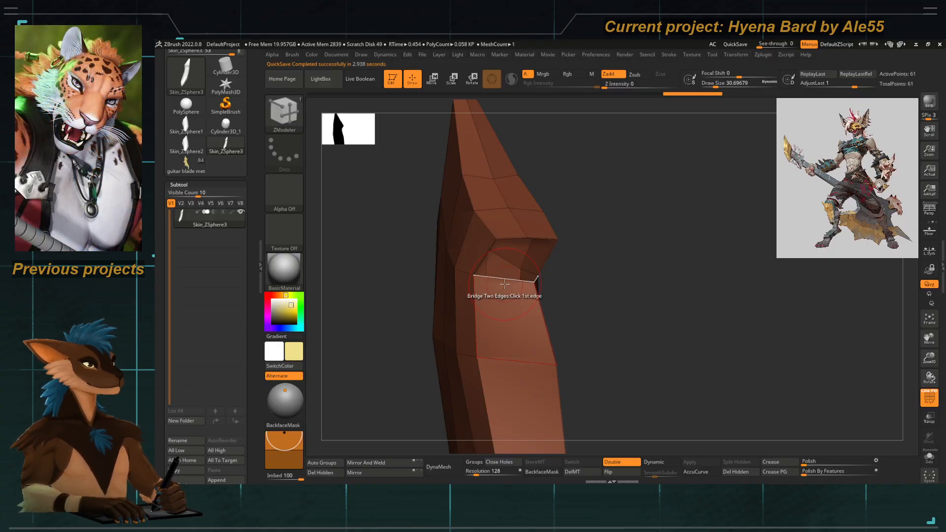
{"action": "left_click", "coordinate": [506, 282]}
{"action": "left_click", "coordinate": [513, 236]}
Merge the blade mesh into a single polygroup and smooth the protruding corner below the inner notch.
{"action": "left_click_drag", "start_coordinate": [366, 307], "coordinate": [372, 309]}
{"action": "key", "text": "ctrl+w"}
{"action": "left_click_drag", "start_coordinate": [405, 367], "coordinate": [498, 293]}
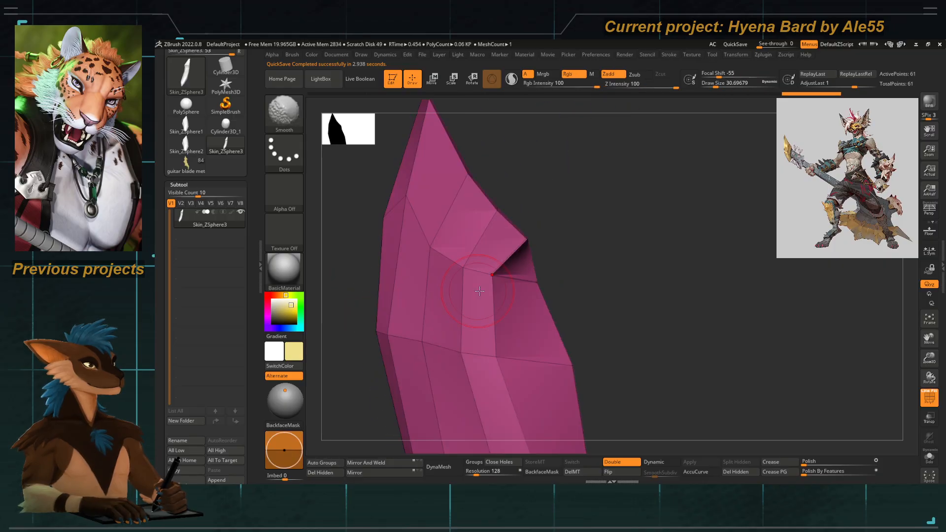
{"action": "left_click", "coordinate": [511, 283]}
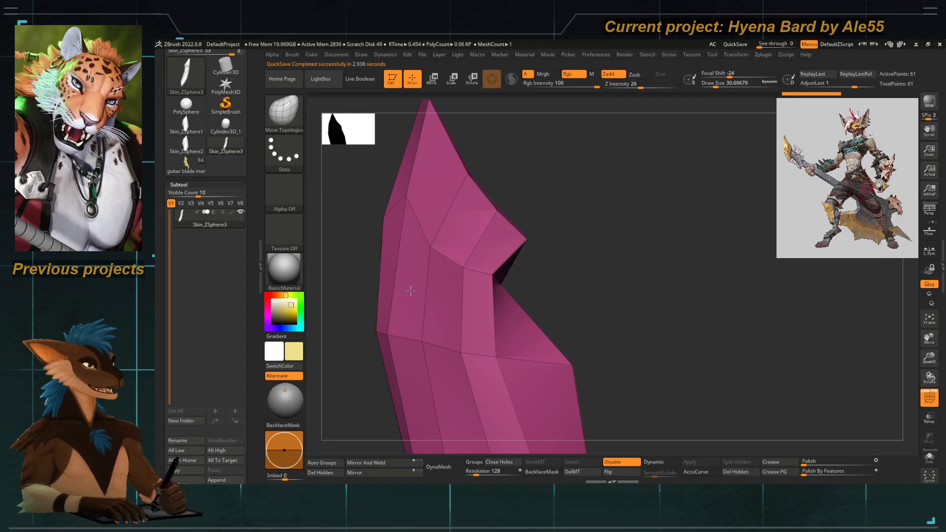
Copy the Skin_ZSphere3 blade mesh and paste it as a subtool into the guitar blade metalpiece tool.
{"action": "right_click_drag", "start_coordinate": [411, 368], "coordinate": [434, 345]}
{"action": "right_click_drag", "start_coordinate": [512, 337], "coordinate": [482, 272], "text": "alt"}
{"action": "left_click_drag", "start_coordinate": [559, 375], "coordinate": [449, 340]}
{"action": "left_click_drag", "start_coordinate": [334, 347], "coordinate": [348, 281], "text": "alt"}
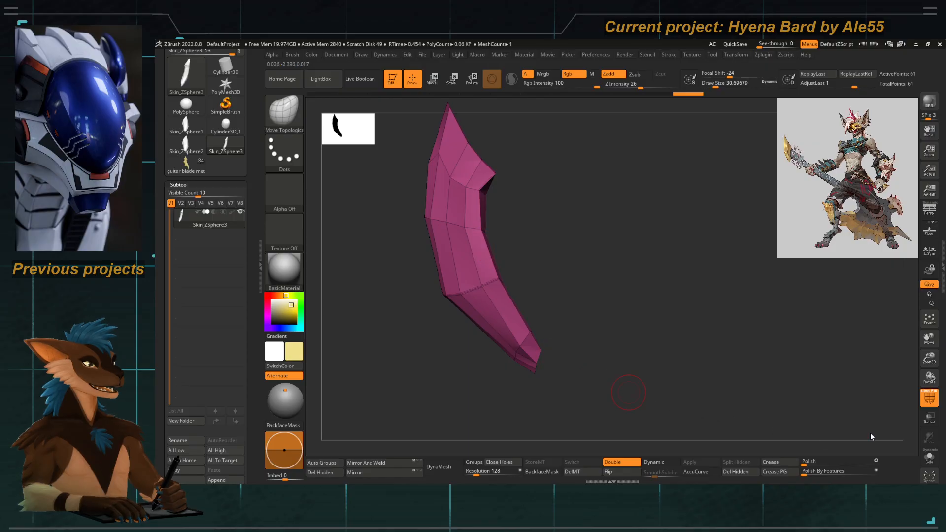
{"action": "left_click", "coordinate": [929, 397]}
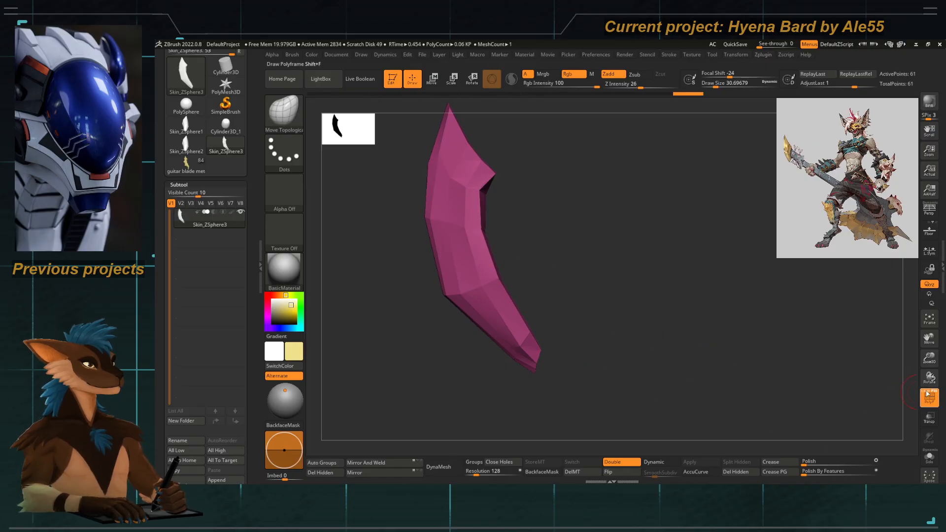
{"action": "left_click_drag", "start_coordinate": [248, 242], "coordinate": [247, 216]}
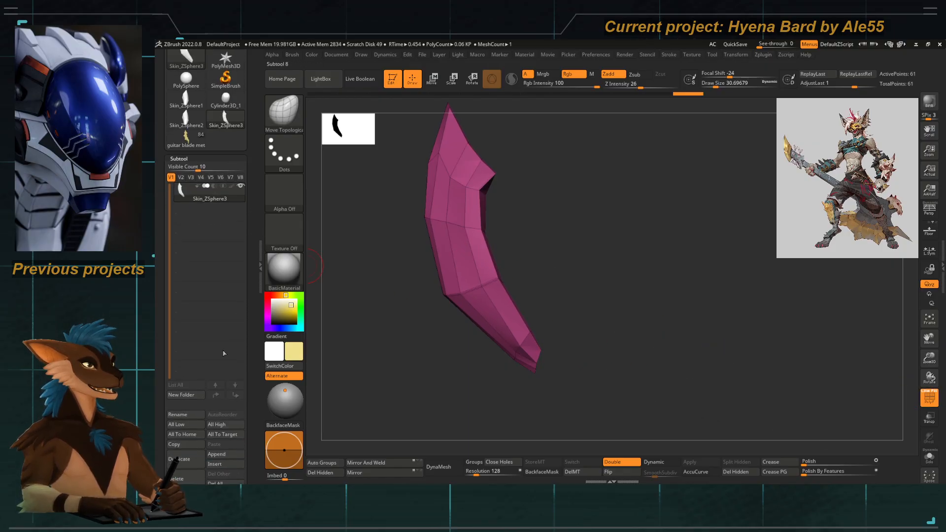
{"action": "left_click", "coordinate": [180, 445]}
{"action": "left_click", "coordinate": [222, 79]}
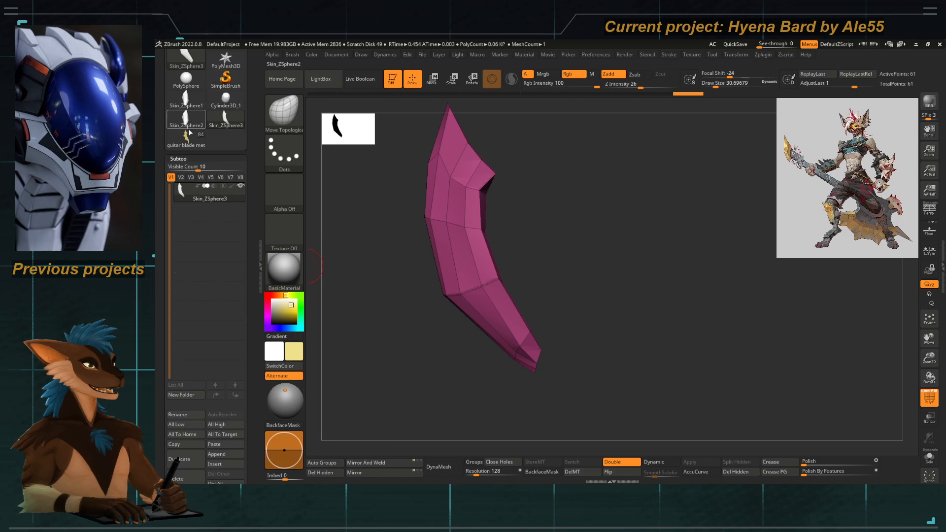
{"action": "left_click", "coordinate": [187, 136]}
{"action": "left_click_drag", "start_coordinate": [249, 399], "coordinate": [249, 336]}
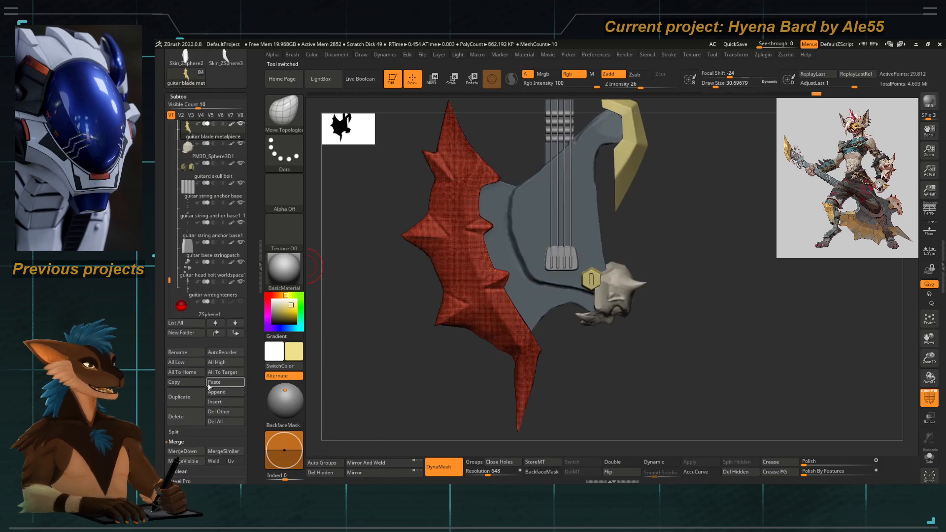
{"action": "left_click", "coordinate": [210, 384]}
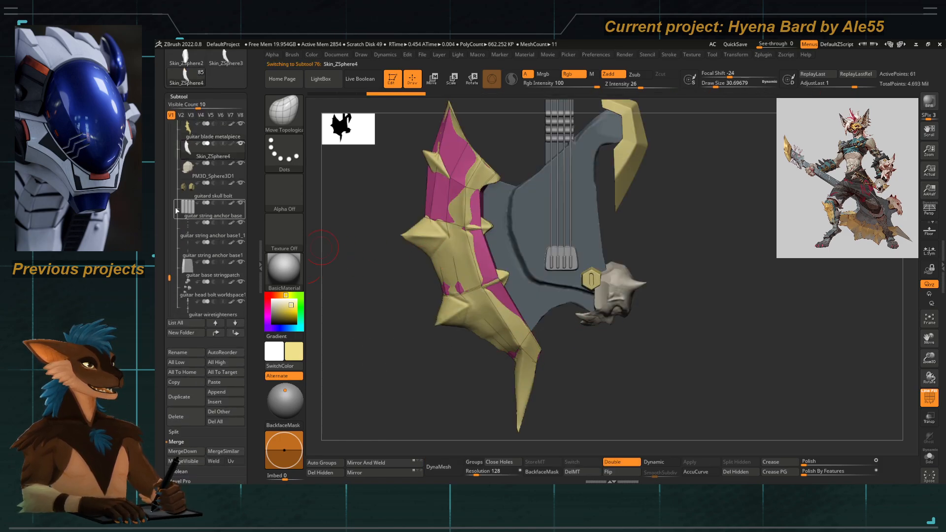
Turn off the polyframe and hide the original guitar blade metalpiece subtool to isolate the pasted low-poly blade.
{"action": "left_click_drag", "start_coordinate": [169, 281], "coordinate": [170, 255]}
{"action": "right_click_drag", "start_coordinate": [457, 241], "coordinate": [497, 283], "text": "alt"}
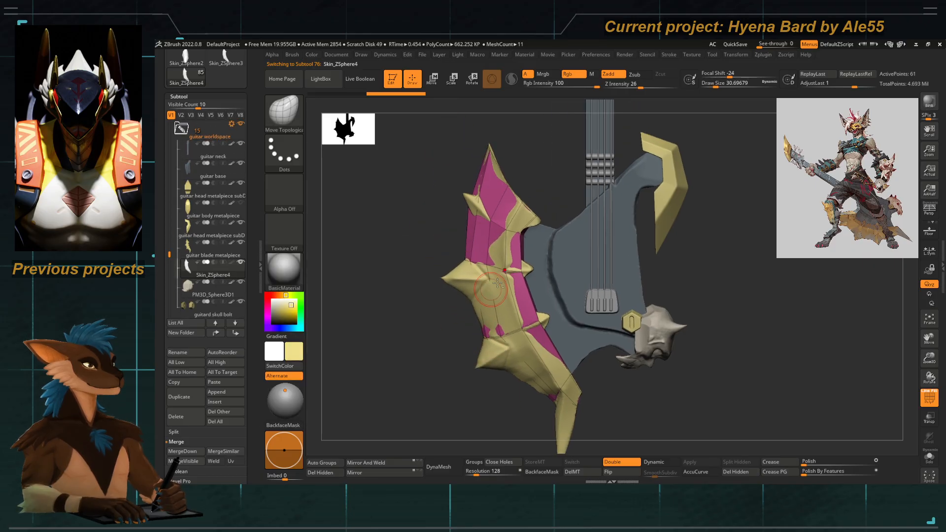
{"action": "left_click", "coordinate": [929, 397]}
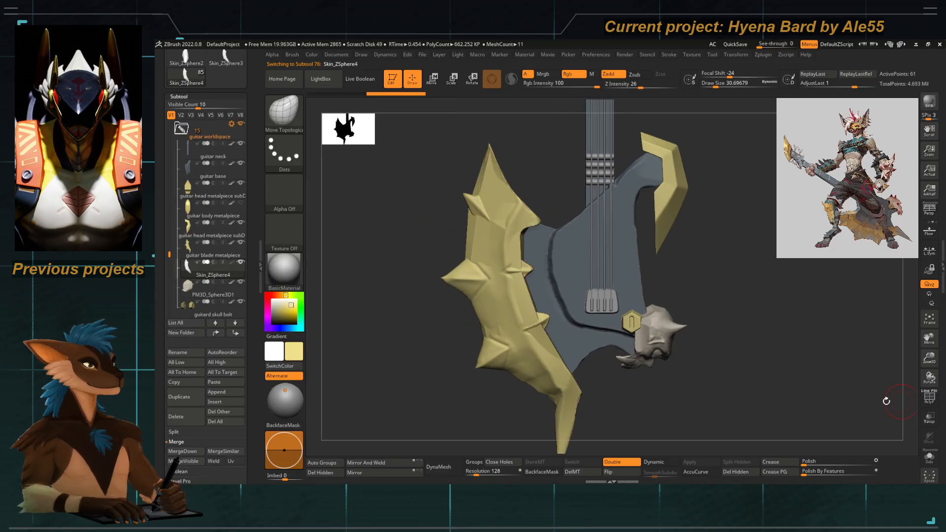
{"action": "left_click", "coordinate": [241, 243]}
Turn on dynamic subdivision for the Skin_ZSphere4 blade and inspect its smoothed surface up close.
{"action": "key", "text": "d"}
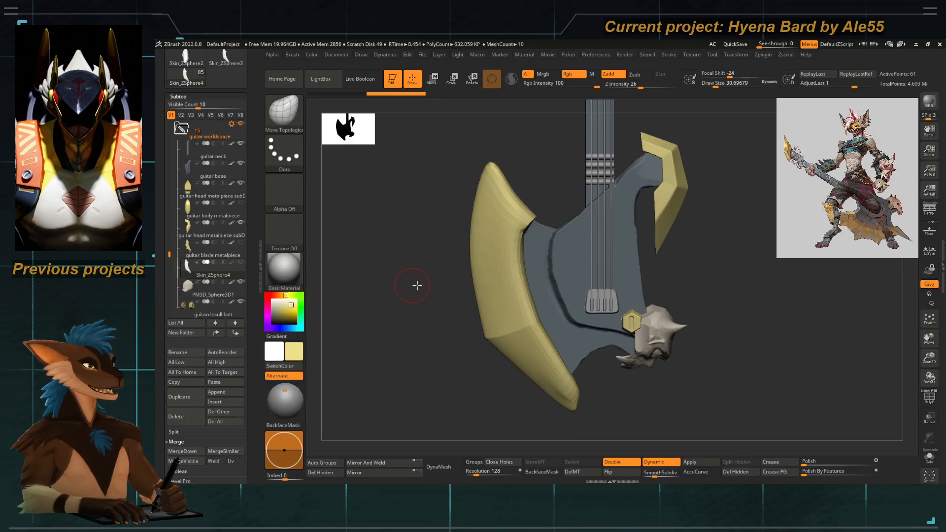
{"action": "mouse_move", "coordinate": [416, 283]}
{"action": "left_mouse_down"}
{"action": "mouse_move", "coordinate": [518, 307]}
{"action": "mouse_move", "coordinate": [419, 296]}
{"action": "left_mouse_up"}
{"action": "left_click_drag", "start_coordinate": [433, 217], "coordinate": [480, 264], "text": "alt"}
{"action": "left_click_drag", "start_coordinate": [458, 228], "coordinate": [441, 335], "text": "alt"}
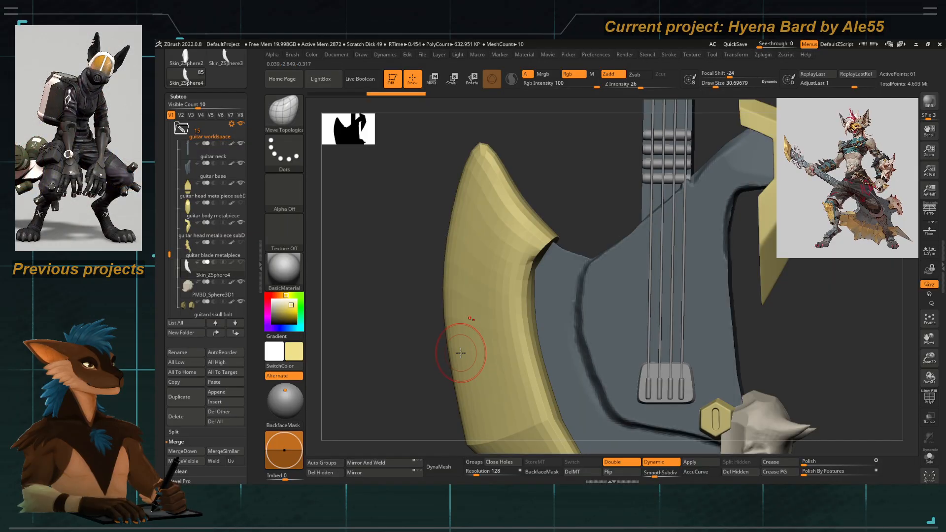
{"action": "left_click_drag", "start_coordinate": [332, 319], "coordinate": [374, 334]}
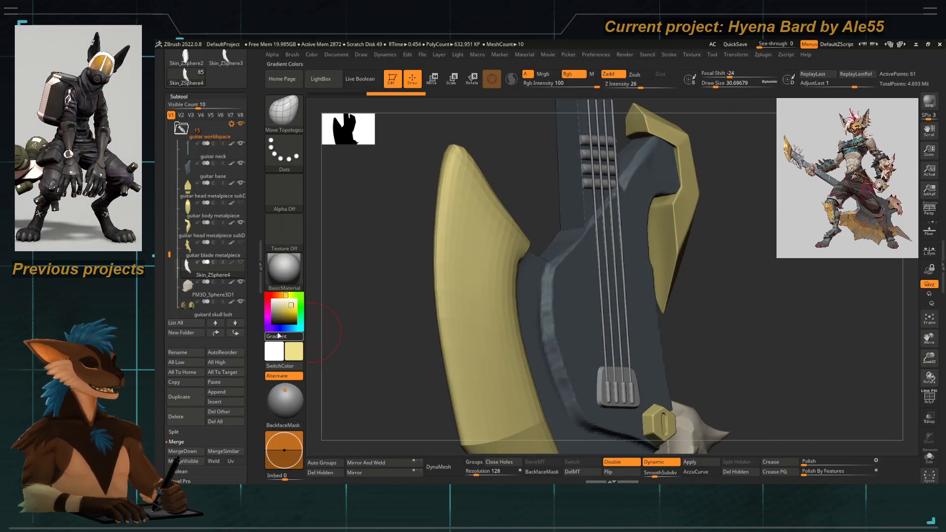
Crease the hard edges of the Skin_ZSphere4 blade mesh to keep its tip and rims sharp under subdivision.
{"action": "scroll", "coordinate": [175, 319], "scroll_direction": "down", "scroll_amount": 5}
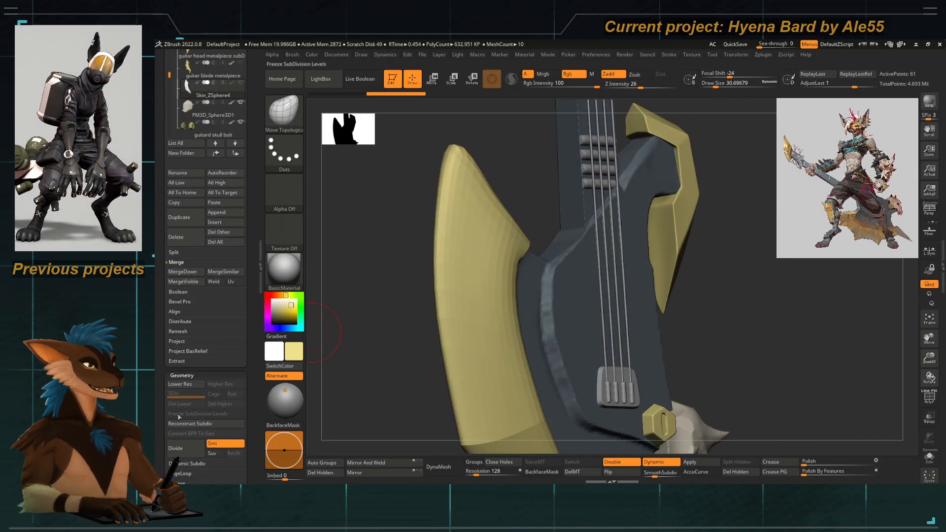
{"action": "scroll", "coordinate": [244, 315], "scroll_direction": "down", "scroll_amount": 5}
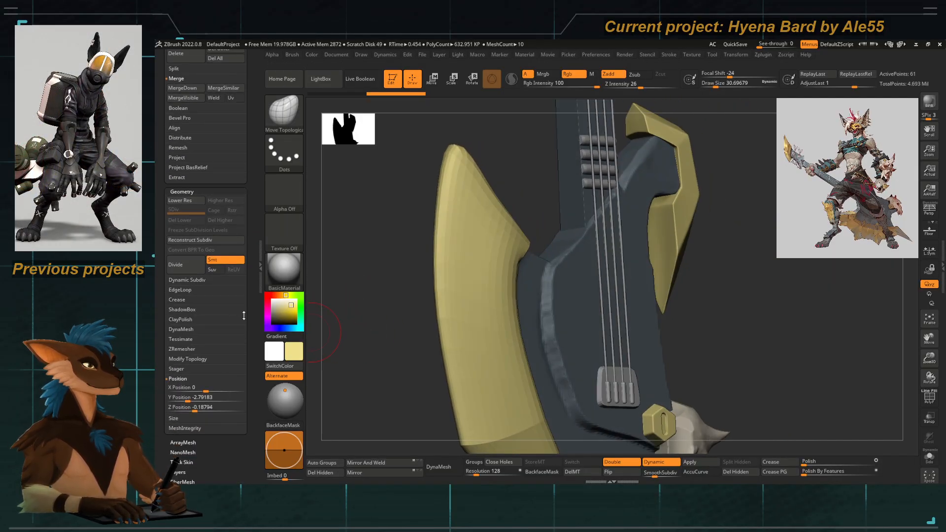
{"action": "left_click", "coordinate": [176, 299]}
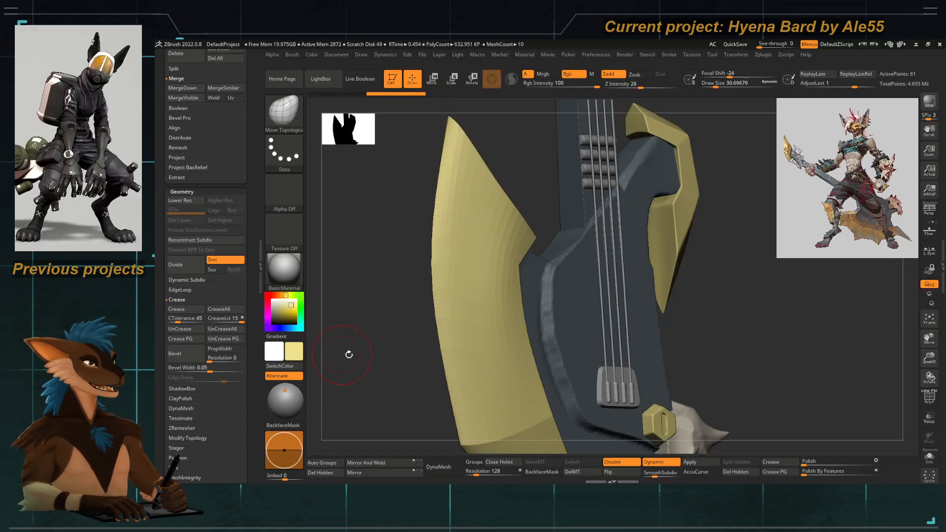
Select the guitar head metalpiece subD1 subtool and check its crease level and dynamic subdivision settings for reference.
{"action": "mouse_move", "coordinate": [349, 353]}
{"action": "left_mouse_down"}
{"action": "mouse_move", "coordinate": [423, 340]}
{"action": "mouse_move", "coordinate": [379, 327]}
{"action": "mouse_move", "coordinate": [500, 361]}
{"action": "left_mouse_up"}
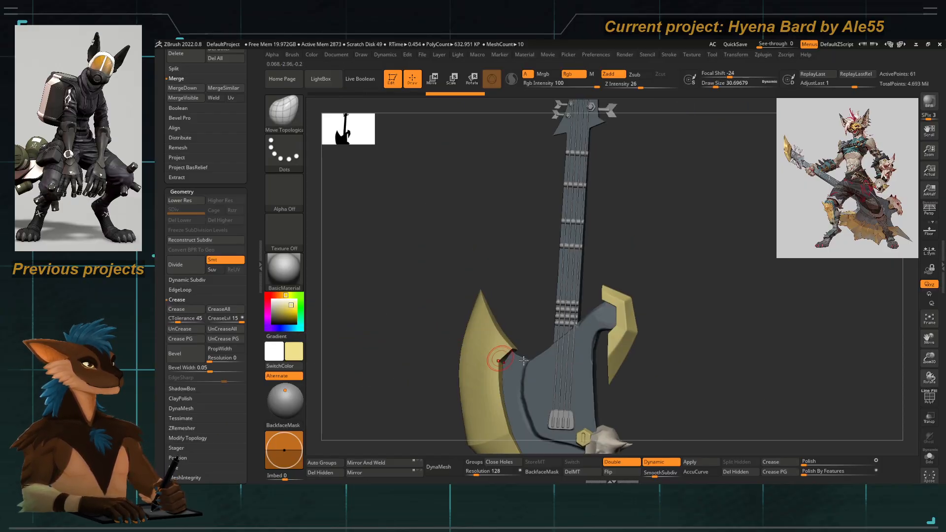
{"action": "left_click", "coordinate": [629, 341], "text": "alt"}
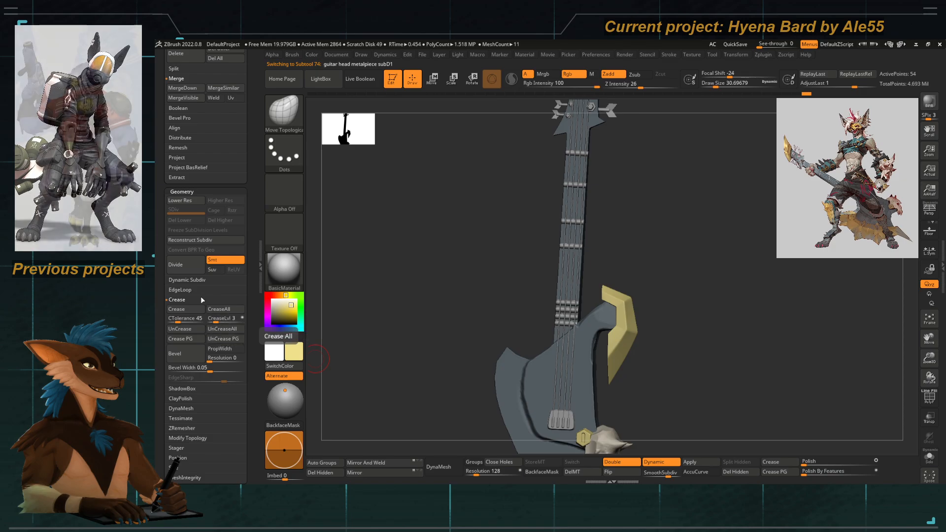
{"action": "left_click", "coordinate": [184, 280]}
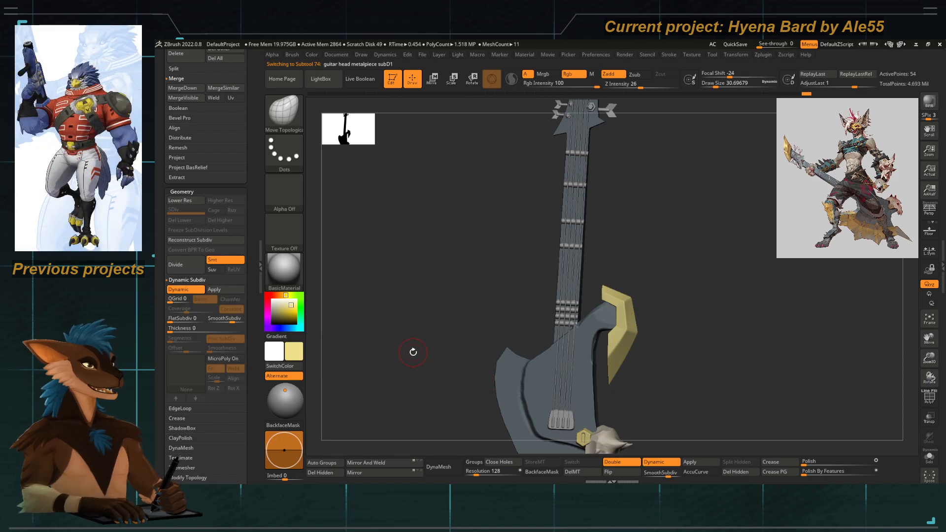
{"action": "scroll", "coordinate": [243, 203], "scroll_direction": "up", "scroll_amount": 10}
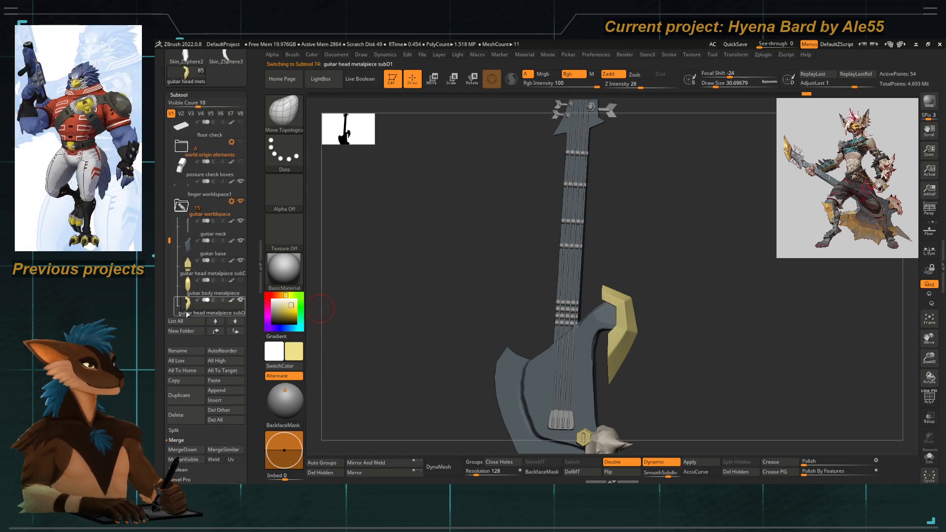
Select the Skin_ZSphere4 blade again and set its crease level to 3, then check the softened edges at the tip.
{"action": "key", "text": "Down"}
{"action": "key", "text": "Down"}
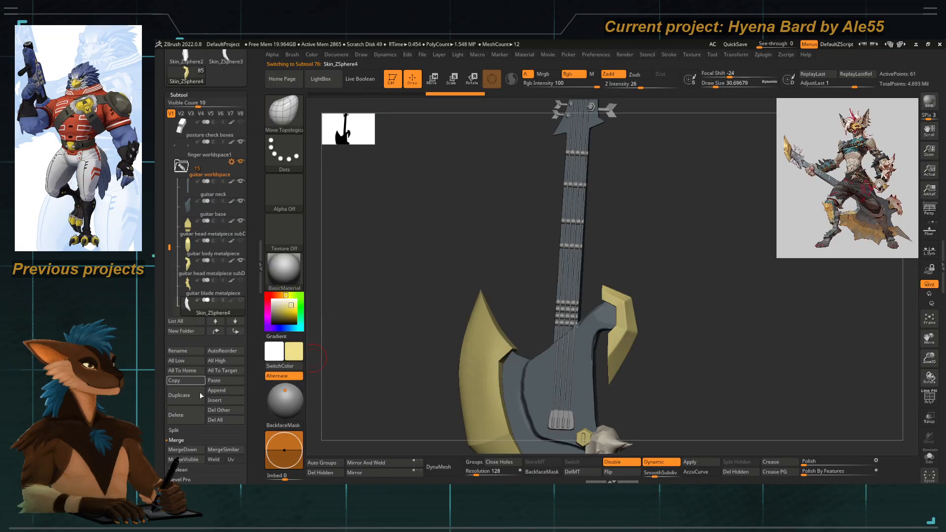
{"action": "scroll", "coordinate": [252, 408], "scroll_direction": "down", "scroll_amount": 10}
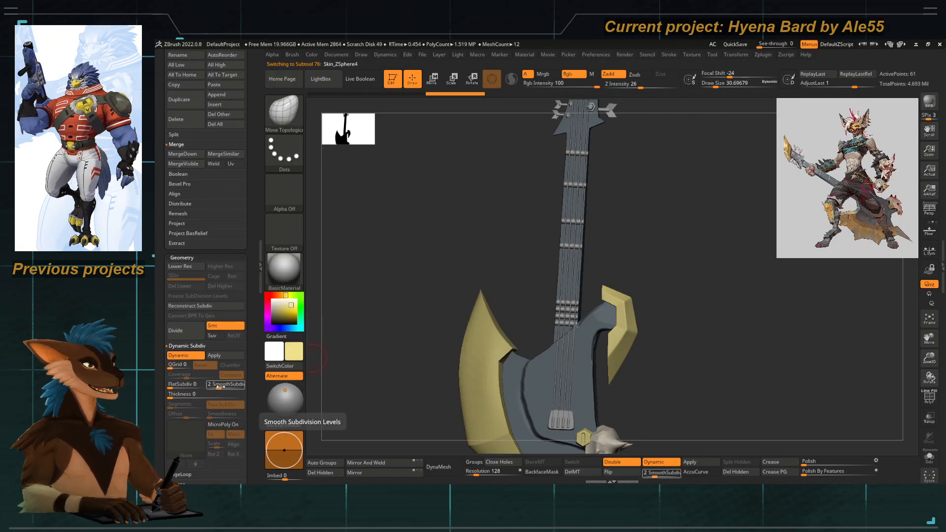
{"action": "left_click_drag", "start_coordinate": [218, 388], "coordinate": [216, 302]}
{"action": "left_click", "coordinate": [182, 402]}
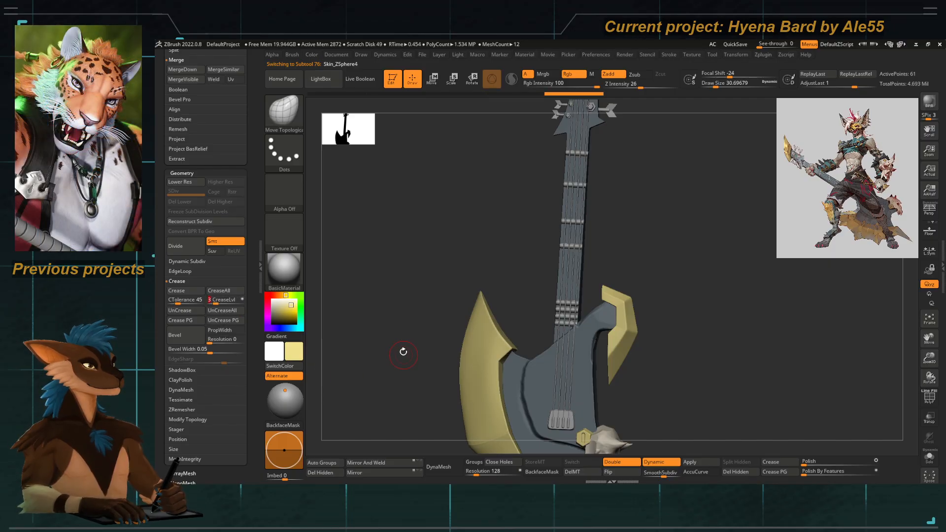
{"action": "left_click_drag", "start_coordinate": [403, 352], "coordinate": [495, 286]}
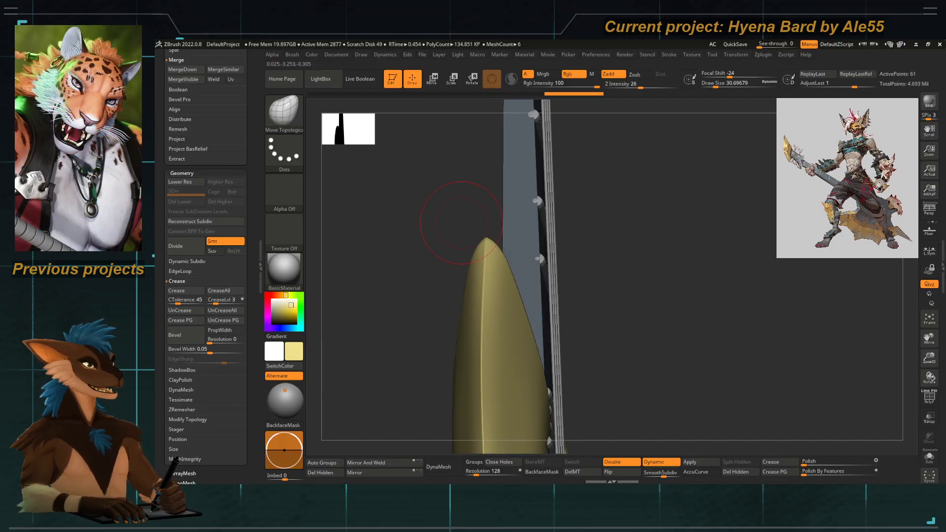
{"action": "left_click_drag", "start_coordinate": [462, 223], "coordinate": [412, 230]}
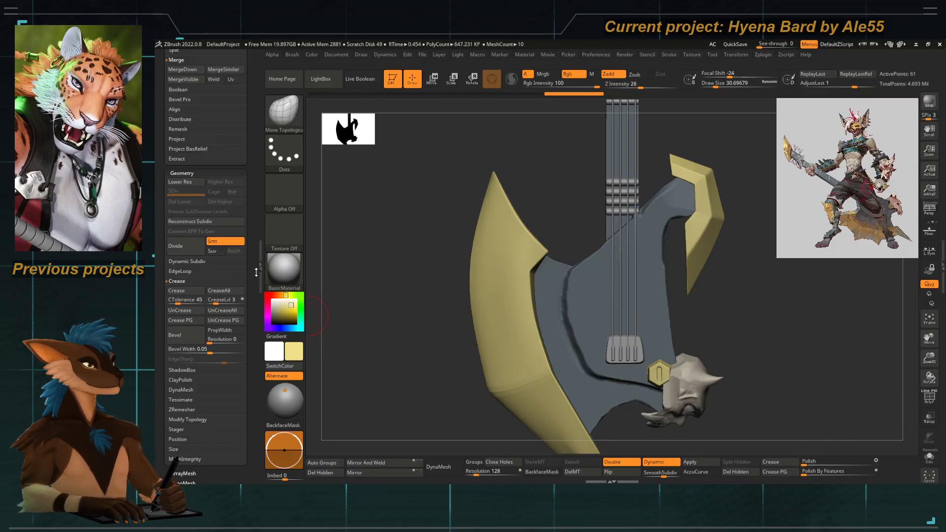
Show the original guitar blade metalpiece over the low-poly blade and compare their shapes around the tip and spikes.
{"action": "left_click_drag", "start_coordinate": [256, 273], "coordinate": [250, 367]}
{"action": "left_click", "coordinate": [241, 227]}
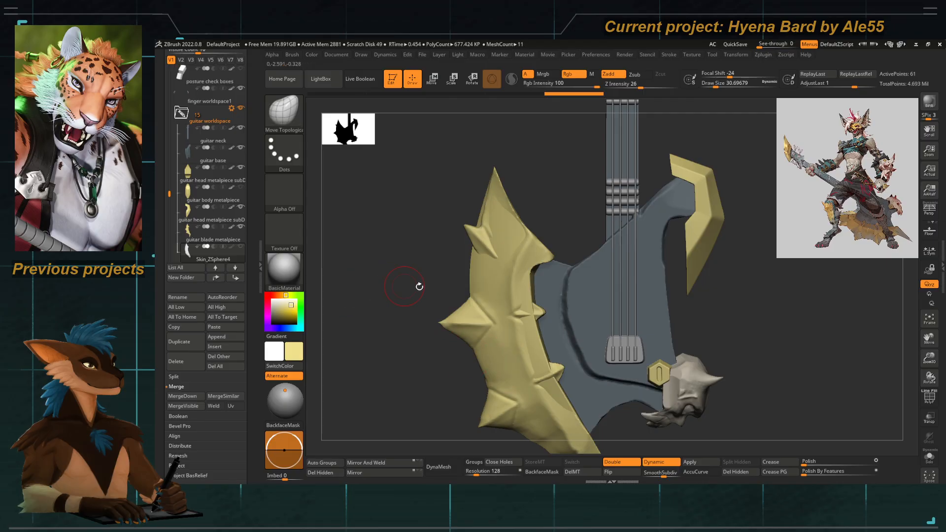
{"action": "left_click_drag", "start_coordinate": [440, 301], "coordinate": [433, 315], "text": "alt"}
{"action": "key", "text": "space"}
{"action": "left_click", "coordinate": [458, 203]}
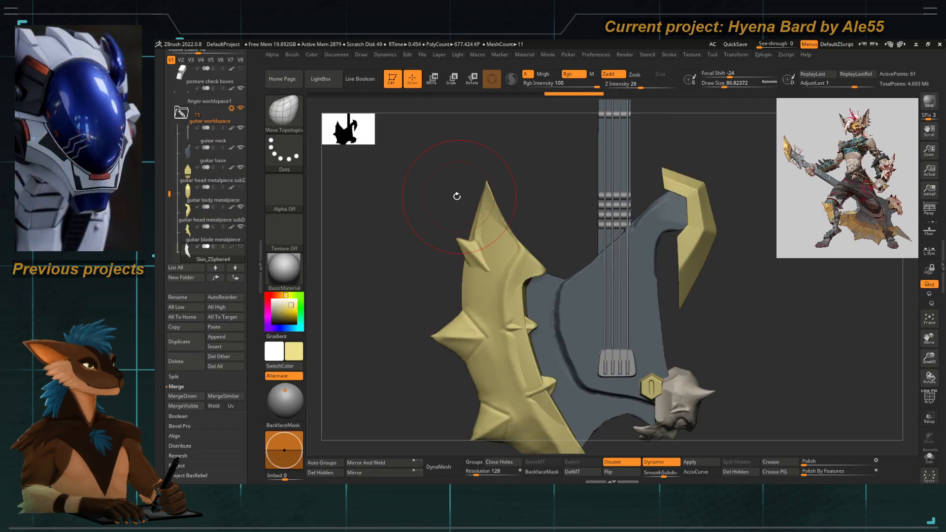
{"action": "mouse_move", "coordinate": [457, 196]}
{"action": "left_mouse_down"}
{"action": "mouse_move", "coordinate": [434, 205]}
{"action": "mouse_move", "coordinate": [457, 199]}
{"action": "left_mouse_up"}
{"action": "left_click_drag", "start_coordinate": [457, 200], "coordinate": [529, 396], "text": "alt"}
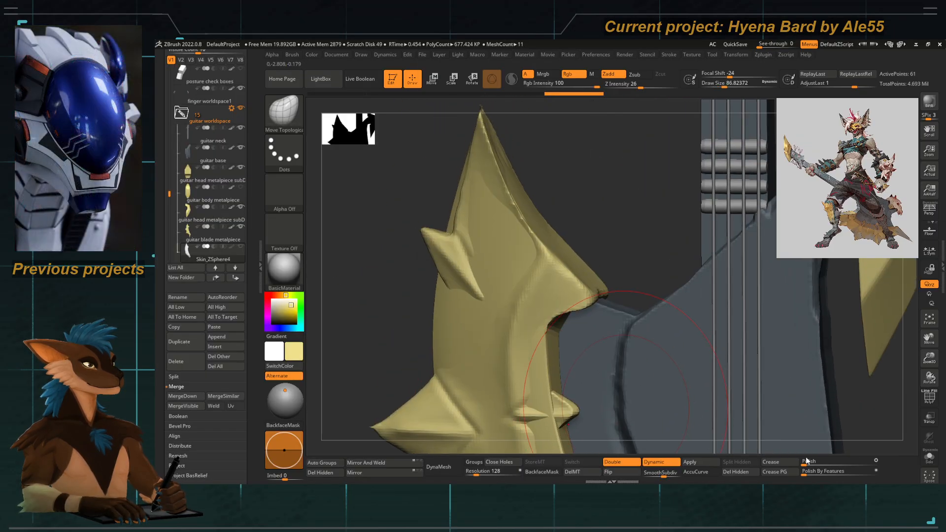
Isolate the low-poly blade with its polyframe shown and refine its tip using a smaller Move Topological brush.
{"action": "left_click", "coordinate": [929, 457]}
{"action": "left_click_drag", "start_coordinate": [404, 162], "coordinate": [514, 292]}
{"action": "left_click", "coordinate": [929, 396]}
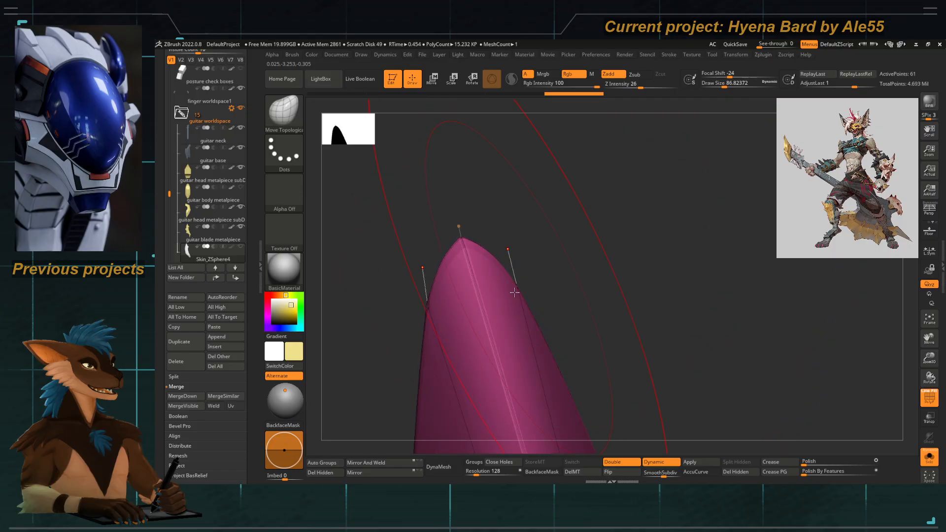
{"action": "mouse_move", "coordinate": [540, 252]}
{"action": "left_mouse_down"}
{"action": "mouse_move", "coordinate": [557, 210]}
{"action": "mouse_move", "coordinate": [470, 232]}
{"action": "left_mouse_up"}
{"action": "key", "text": "space"}
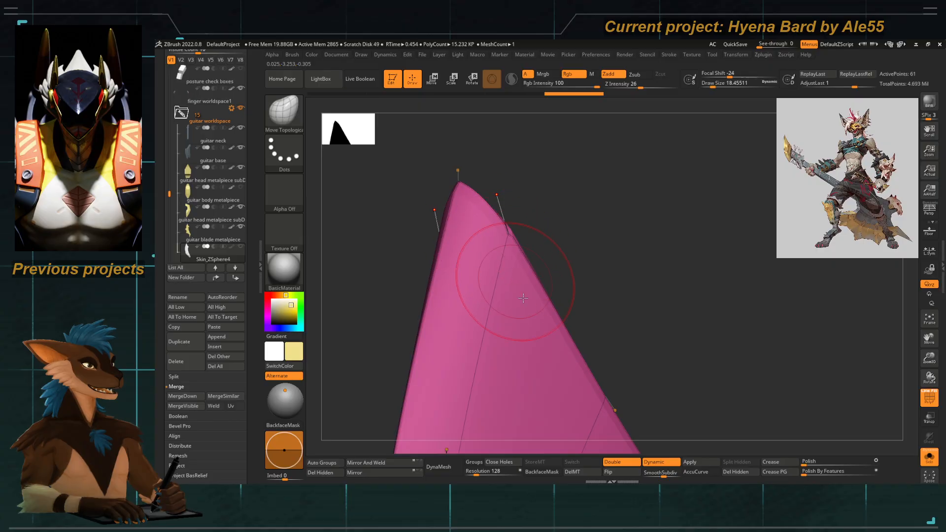
{"action": "left_click_drag", "start_coordinate": [565, 391], "coordinate": [508, 232]}
{"action": "left_click_drag", "start_coordinate": [449, 222], "coordinate": [511, 226]}
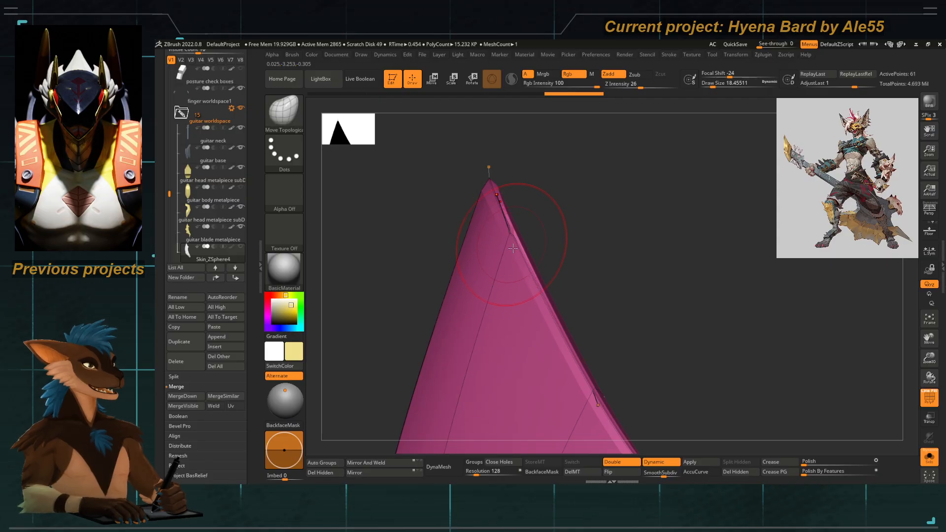
{"action": "left_click_drag", "start_coordinate": [514, 248], "coordinate": [602, 292]}
Examine the smoothed blade tip and inner notch from several angles, both without and with the polyframe.
{"action": "left_click", "coordinate": [929, 397]}
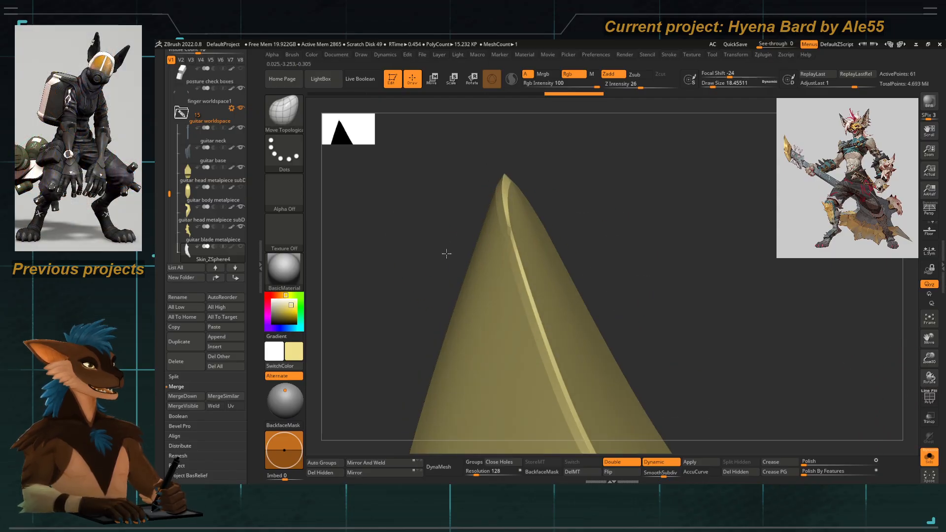
{"action": "left_click_drag", "start_coordinate": [447, 254], "coordinate": [442, 250]}
{"action": "left_click_drag", "start_coordinate": [437, 217], "coordinate": [449, 232]}
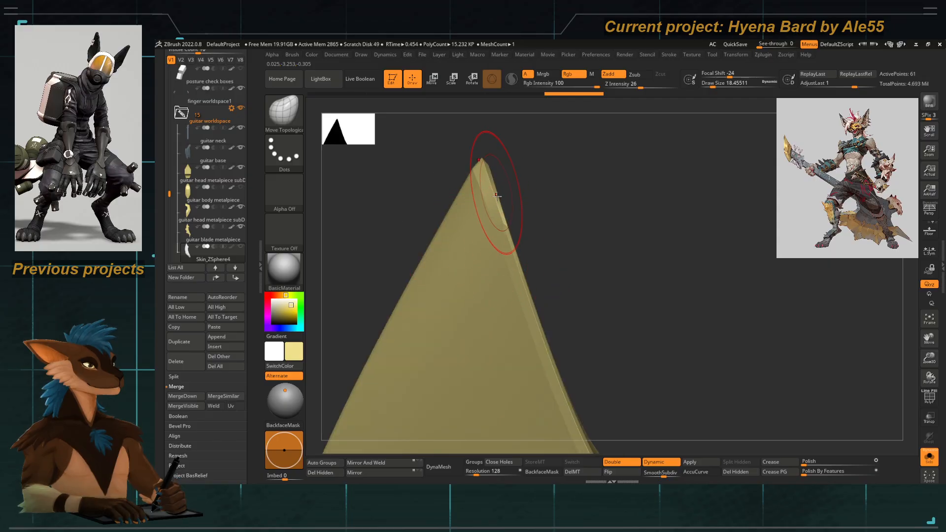
{"action": "left_click_drag", "start_coordinate": [534, 222], "coordinate": [498, 241]}
{"action": "left_click_drag", "start_coordinate": [420, 291], "coordinate": [604, 232], "text": "alt"}
{"action": "left_click", "coordinate": [929, 397]}
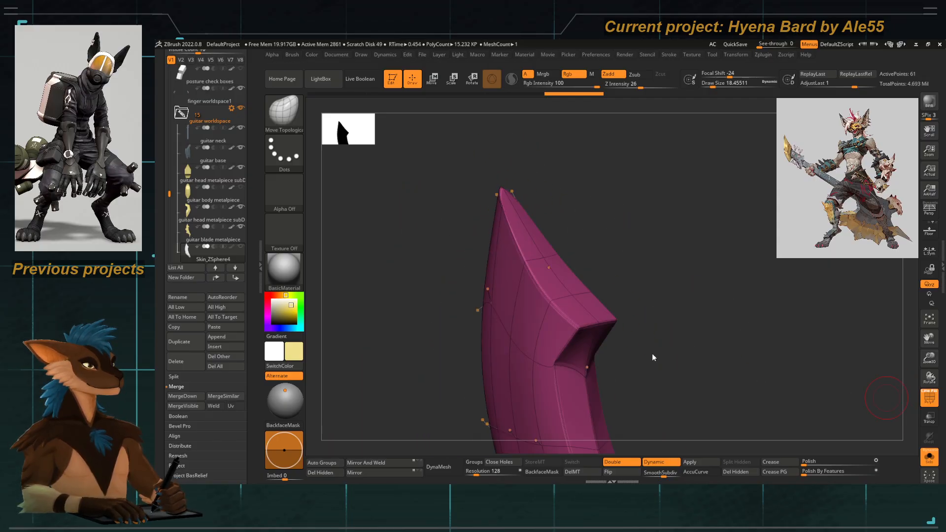
{"action": "mouse_move", "coordinate": [652, 357]}
{"action": "left_mouse_down"}
{"action": "mouse_move", "coordinate": [465, 317]}
{"action": "mouse_move", "coordinate": [434, 321]}
{"action": "mouse_move", "coordinate": [372, 248]}
{"action": "mouse_move", "coordinate": [376, 218]}
{"action": "left_mouse_up"}
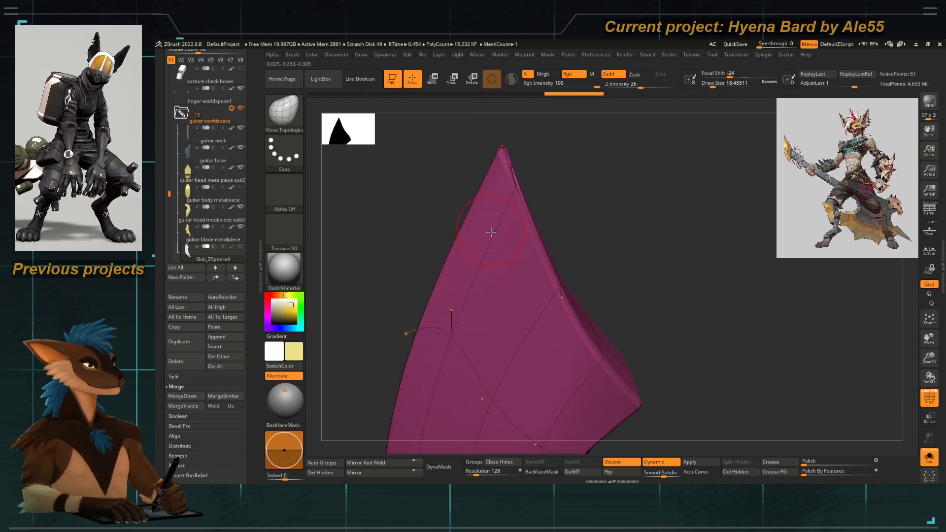
Turn off dynamic subdivision on the blade and insert a single edge loop near its tip with ZModeler.
{"action": "key", "text": "b"}
{"action": "key", "text": "m"}
{"action": "key", "text": "t"}
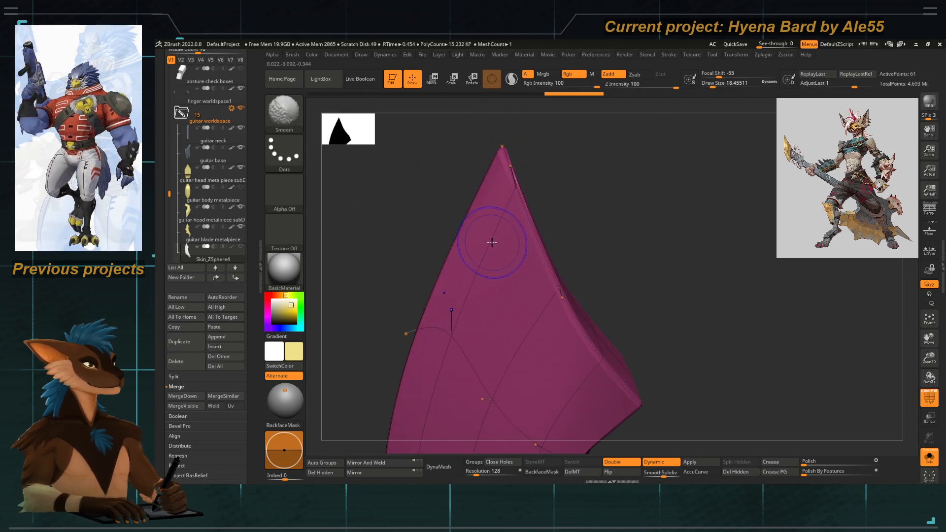
{"action": "key", "text": "shift+d"}
{"action": "key", "text": "b"}
{"action": "key", "text": "z"}
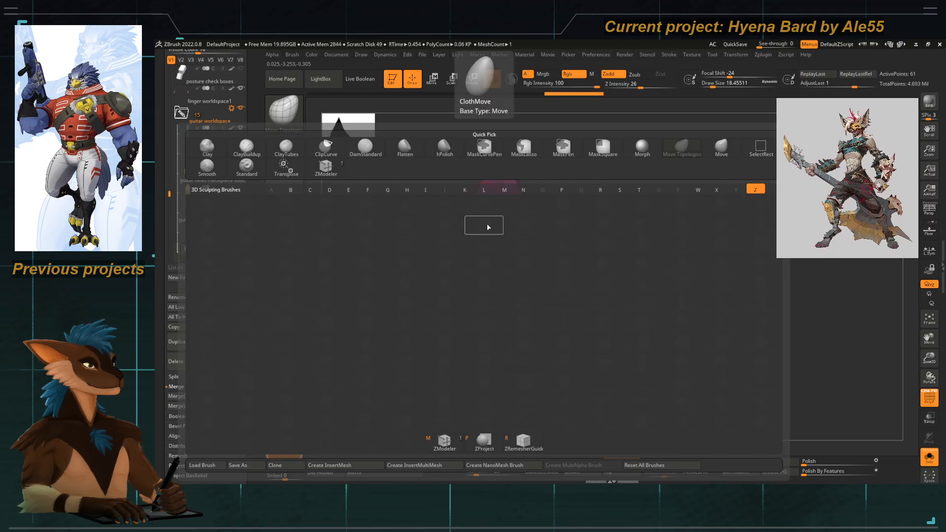
{"action": "key", "text": "m"}
{"action": "key", "text": "space"}
{"action": "left_click", "coordinate": [465, 225]}
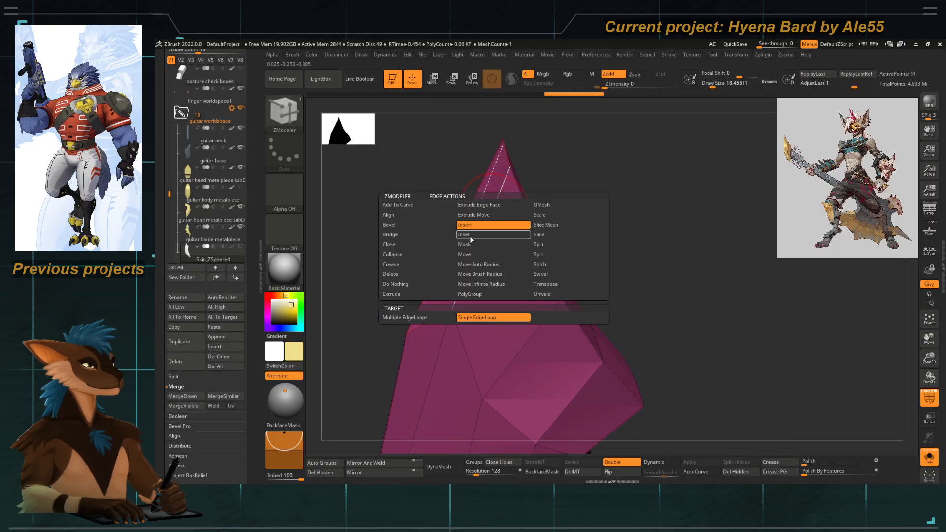
{"action": "left_click", "coordinate": [501, 200]}
{"action": "left_click_drag", "start_coordinate": [462, 194], "coordinate": [473, 203]}
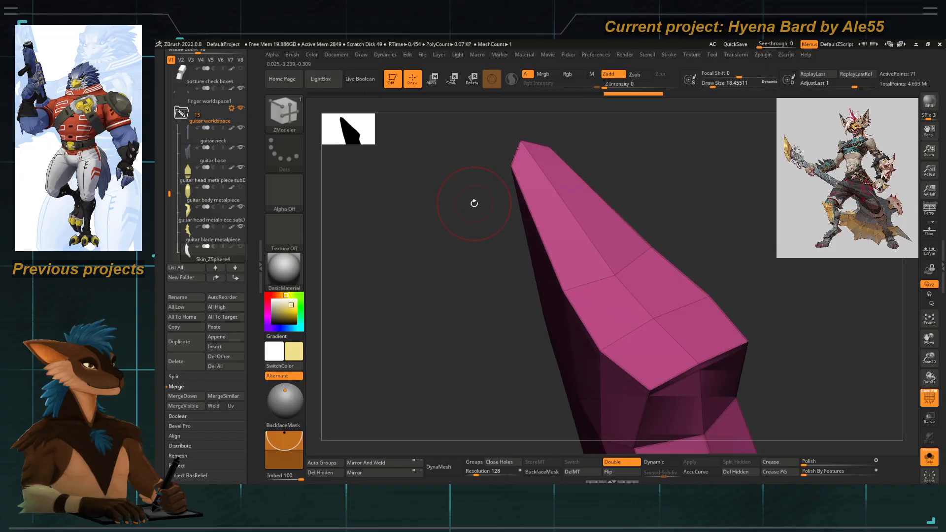
Pull the vertices around the blade's end into a sharp point with a small Move Topological brush.
{"action": "key", "text": "b"}
{"action": "key", "text": "m"}
{"action": "key", "text": "t"}
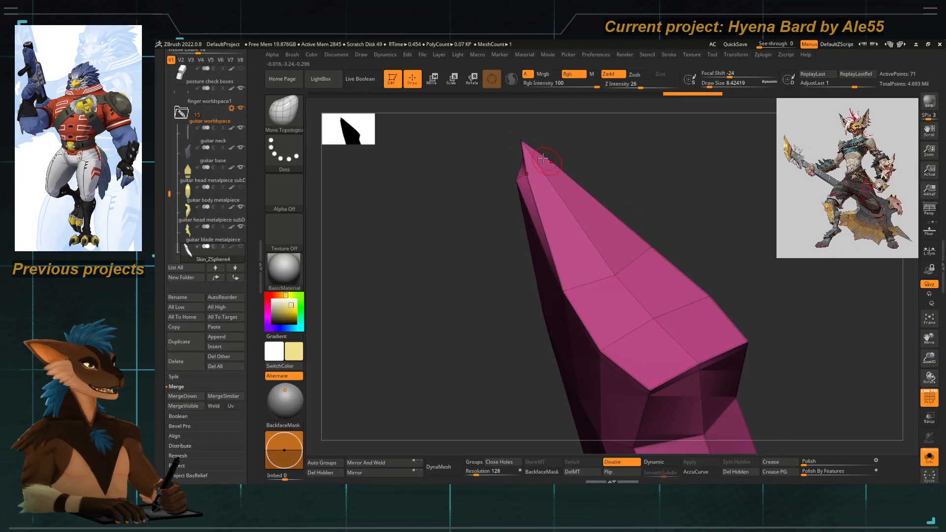
{"action": "left_click_drag", "start_coordinate": [523, 144], "coordinate": [525, 159]}
{"action": "left_click_drag", "start_coordinate": [602, 300], "coordinate": [478, 195]}
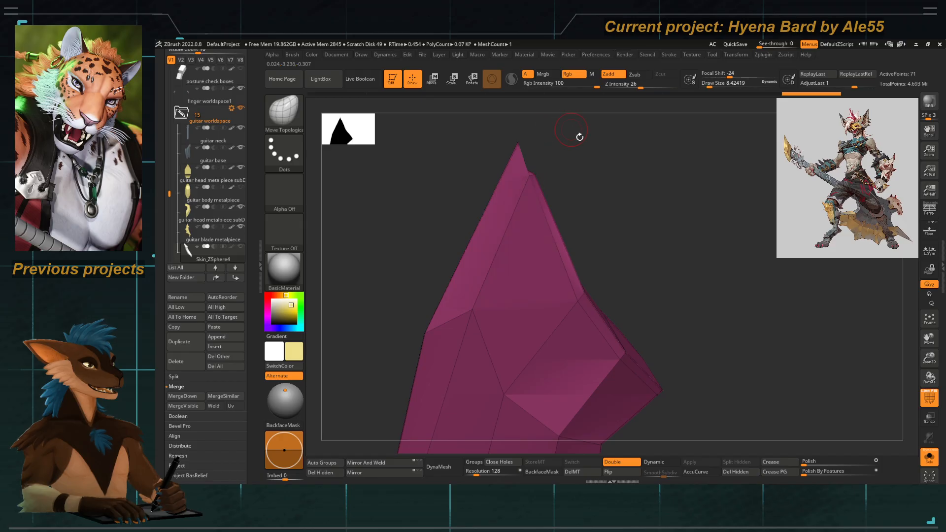
{"action": "left_click_drag", "start_coordinate": [579, 136], "coordinate": [537, 165]}
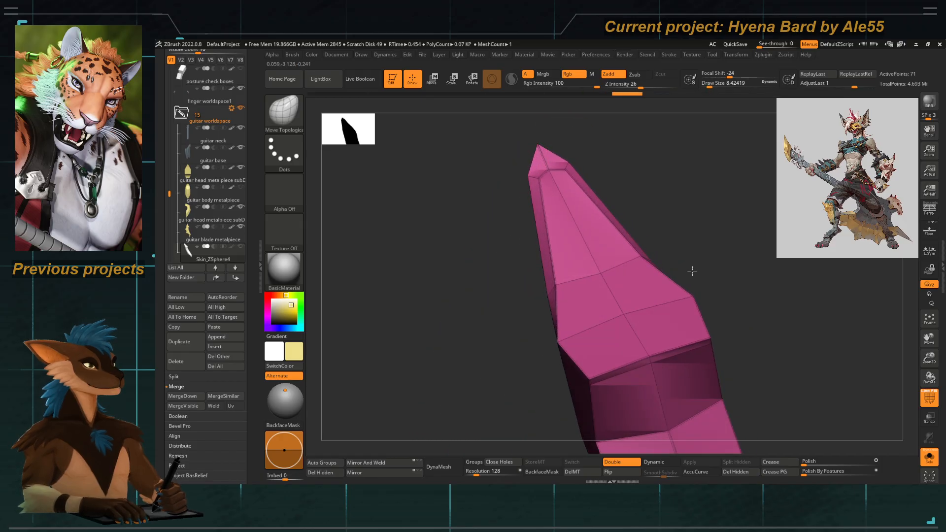
Reposition the vertices along the blade's upper inner rim toward the notch corner to even out the edge flow.
{"action": "left_click_drag", "start_coordinate": [562, 344], "coordinate": [573, 341]}
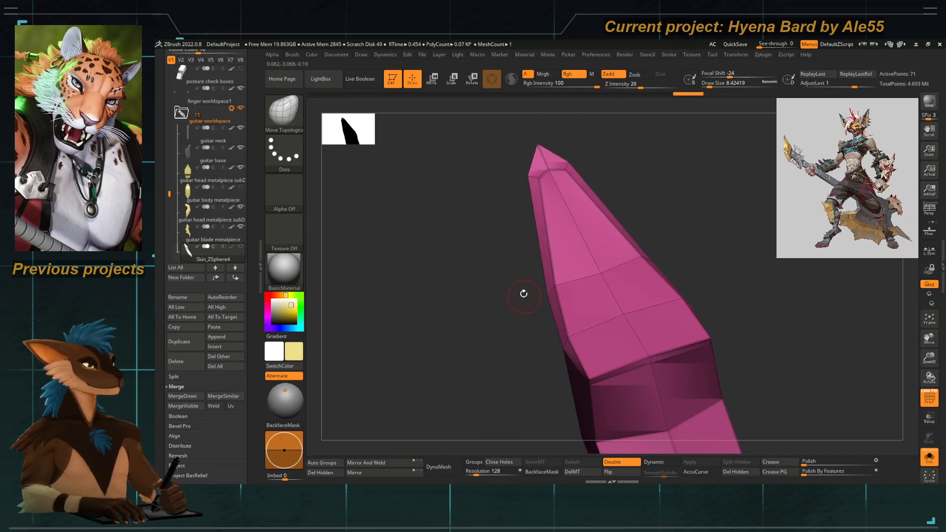
{"action": "left_click_drag", "start_coordinate": [524, 293], "coordinate": [547, 317]}
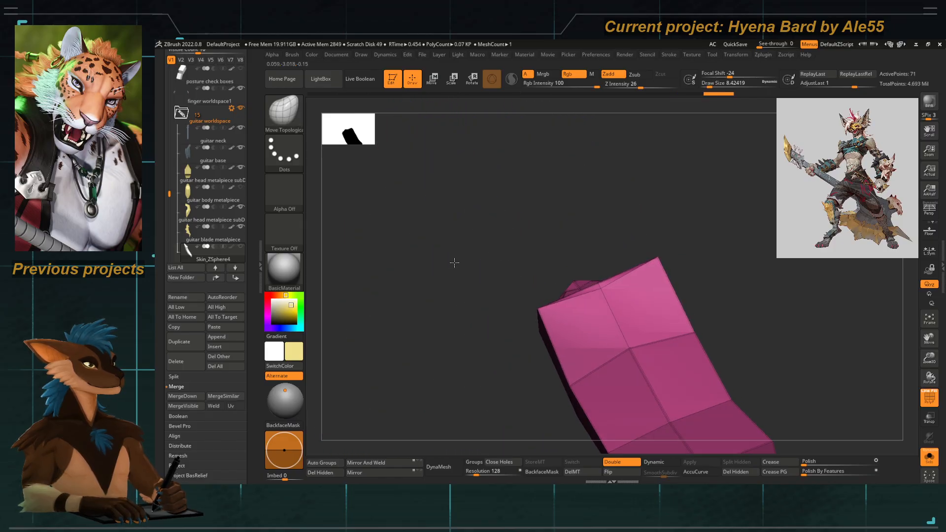
{"action": "left_click_drag", "start_coordinate": [454, 264], "coordinate": [488, 320]}
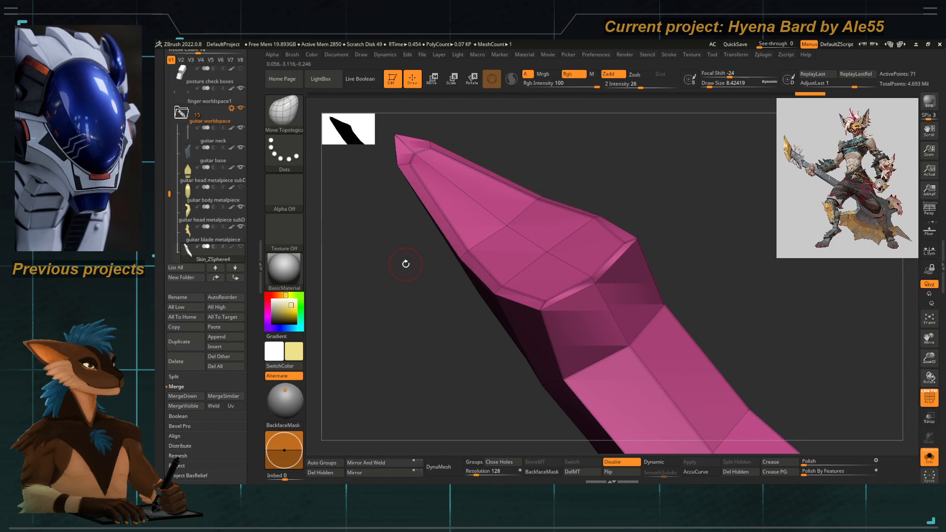
{"action": "mouse_move", "coordinate": [406, 264]}
{"action": "left_mouse_down"}
{"action": "mouse_move", "coordinate": [495, 177]}
{"action": "mouse_move", "coordinate": [555, 243]}
{"action": "mouse_move", "coordinate": [494, 226]}
{"action": "mouse_move", "coordinate": [493, 212]}
{"action": "left_mouse_up"}
{"action": "key", "text": "space"}
{"action": "left_click", "coordinate": [467, 242]}
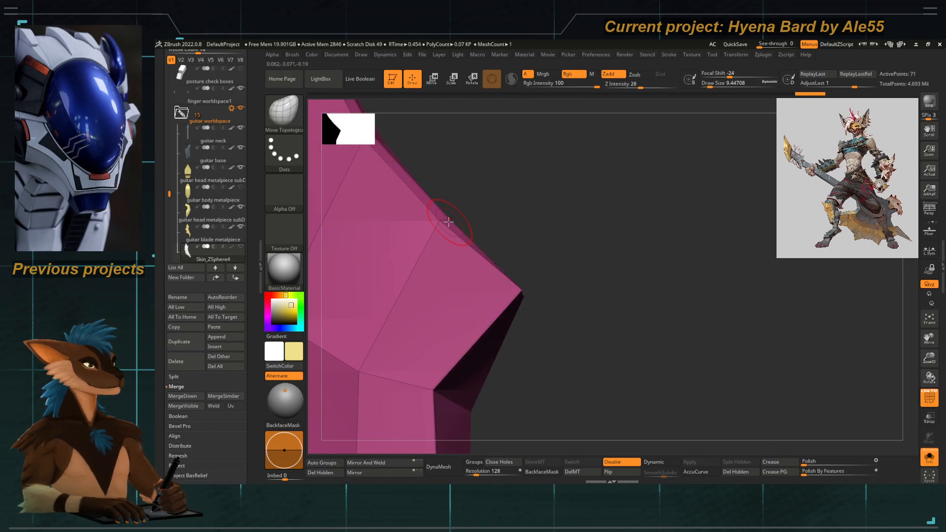
{"action": "left_click_drag", "start_coordinate": [430, 225], "coordinate": [503, 167]}
{"action": "left_click_drag", "start_coordinate": [427, 196], "coordinate": [479, 166], "text": "alt"}
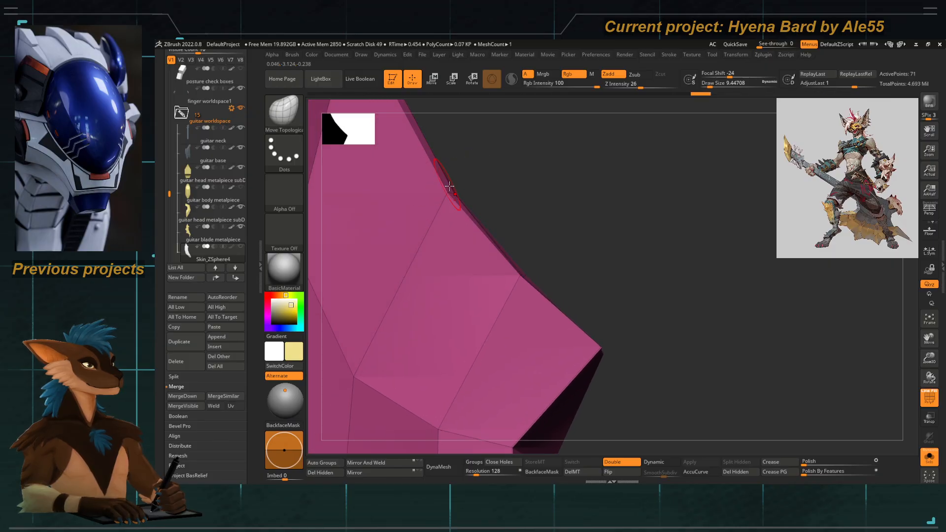
{"action": "left_click_drag", "start_coordinate": [564, 265], "coordinate": [385, 211]}
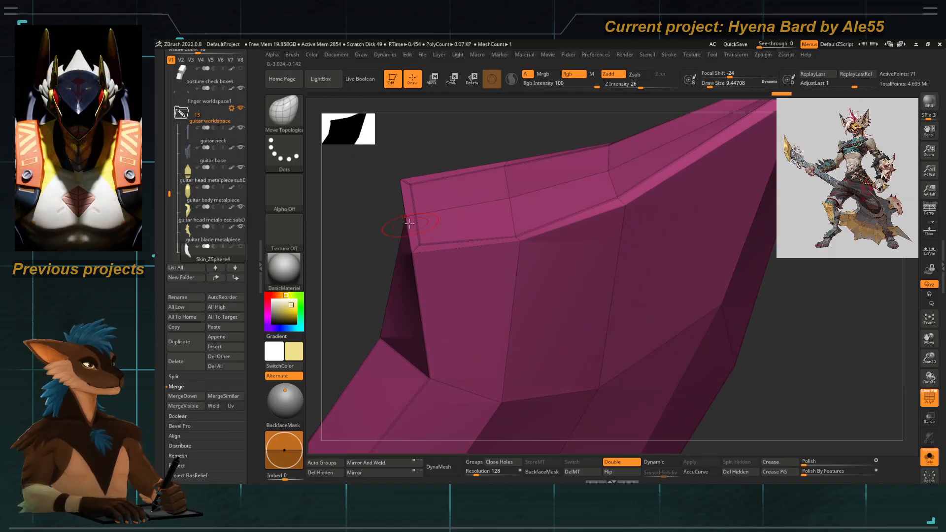
Remove the existing creases from the blade mesh.
{"action": "left_click_drag", "start_coordinate": [370, 200], "coordinate": [385, 245]}
{"action": "scroll", "coordinate": [188, 385], "scroll_direction": "down", "scroll_amount": 5}
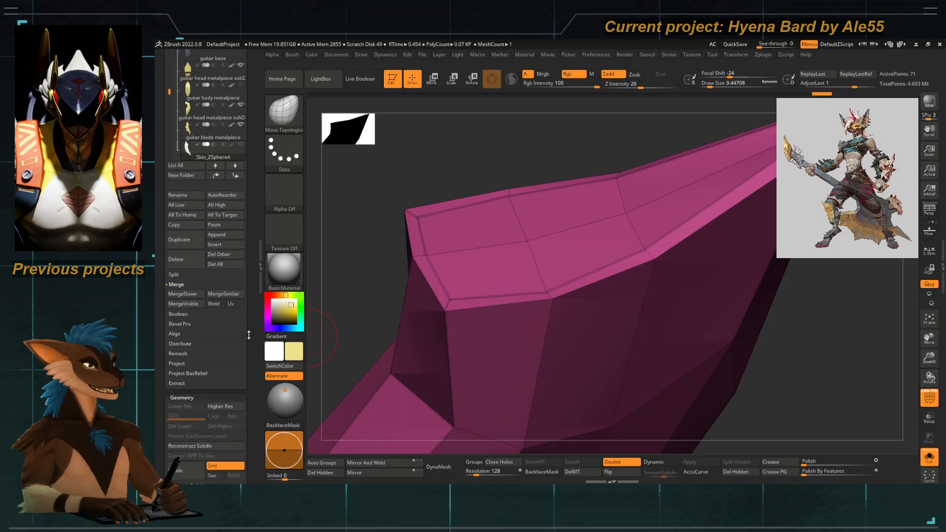
{"action": "scroll", "coordinate": [252, 406], "scroll_direction": "down", "scroll_amount": 5}
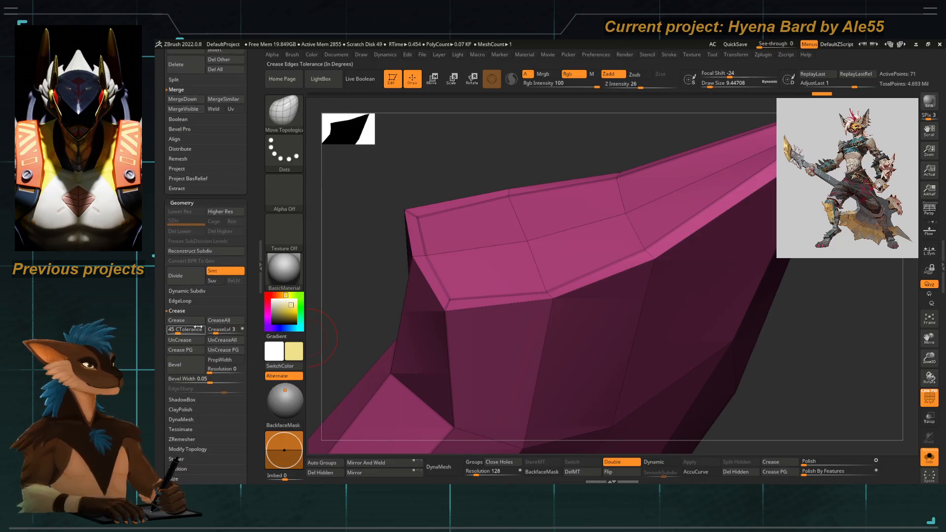
{"action": "left_click", "coordinate": [188, 341]}
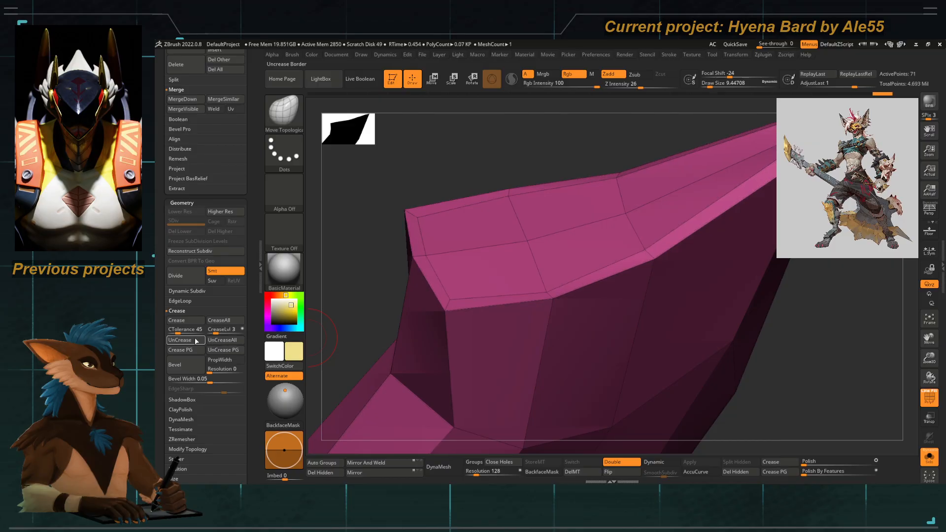
Crease the blade's sharp edges with a tolerance of 45 and turn its dynamic subdivision on without the wireframe.
{"action": "left_click", "coordinate": [193, 325]}
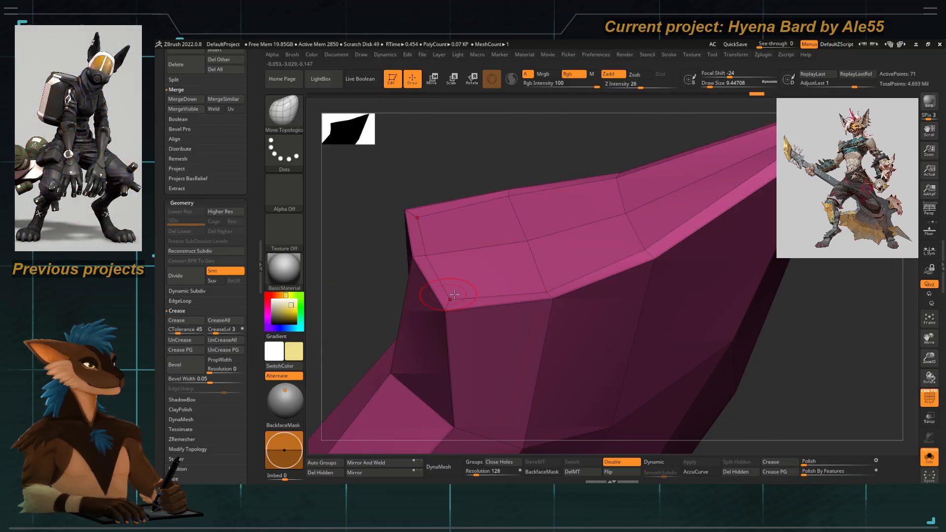
{"action": "key", "text": "d"}
{"action": "mouse_move", "coordinate": [450, 298]}
{"action": "right_mouse_down", "text": "ctrl"}
{"action": "mouse_move", "coordinate": [380, 257]}
{"action": "mouse_move", "coordinate": [417, 296]}
{"action": "right_mouse_up", "text": "ctrl"}
{"action": "mouse_move", "coordinate": [543, 246]}
{"action": "right_mouse_down"}
{"action": "mouse_move", "coordinate": [577, 267]}
{"action": "mouse_move", "coordinate": [508, 197]}
{"action": "mouse_move", "coordinate": [537, 202]}
{"action": "mouse_move", "coordinate": [493, 222]}
{"action": "right_mouse_up"}
{"action": "left_click", "coordinate": [928, 398]}
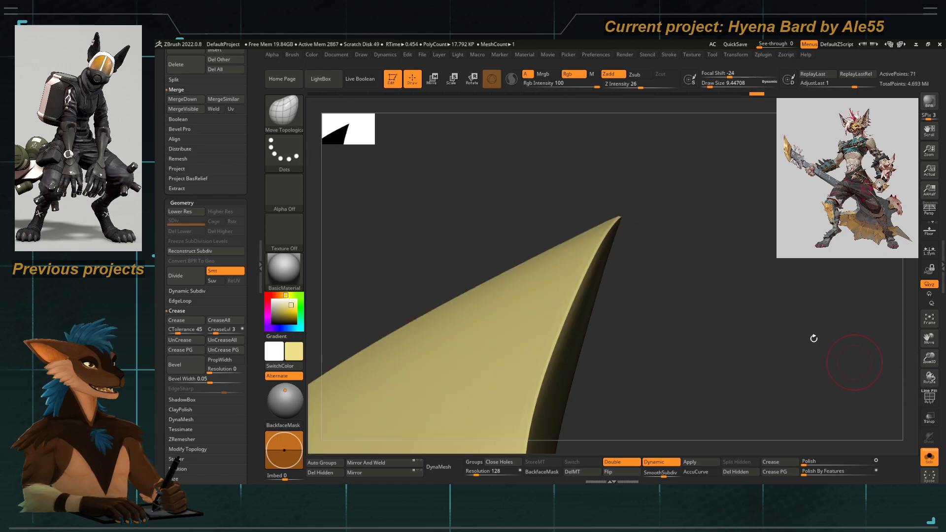
{"action": "right_click_drag", "start_coordinate": [813, 338], "coordinate": [628, 275]}
{"action": "right_click_drag", "start_coordinate": [517, 204], "coordinate": [604, 232]}
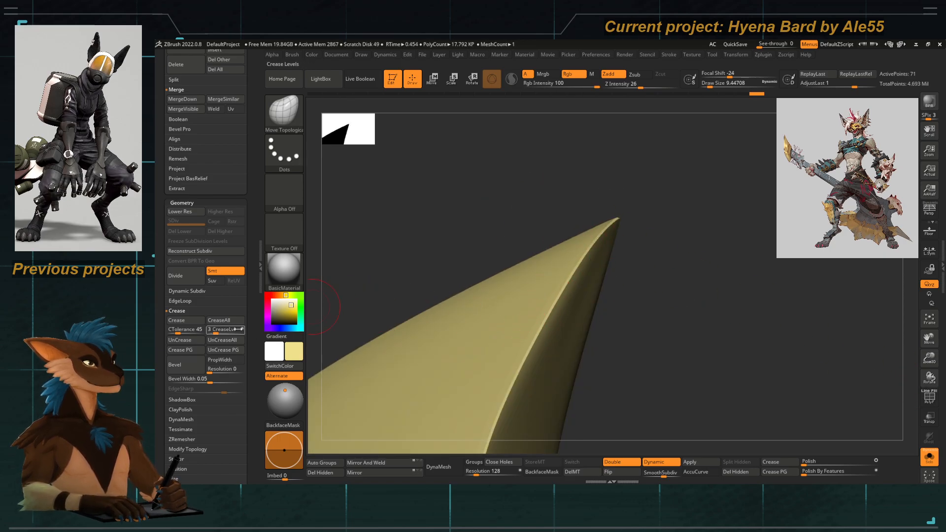
Raise the smooth subdivision level of the blade's dynamic subdivision and bring the rest of the guitar back into view.
{"action": "left_click", "coordinate": [187, 291]}
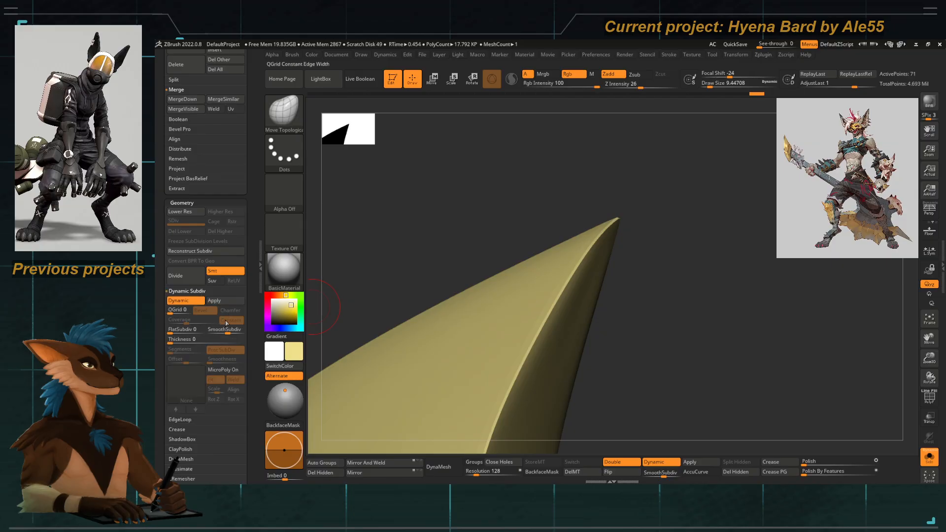
{"action": "left_click_drag", "start_coordinate": [229, 331], "coordinate": [233, 331]}
{"action": "right_click_drag", "start_coordinate": [469, 256], "coordinate": [518, 299]}
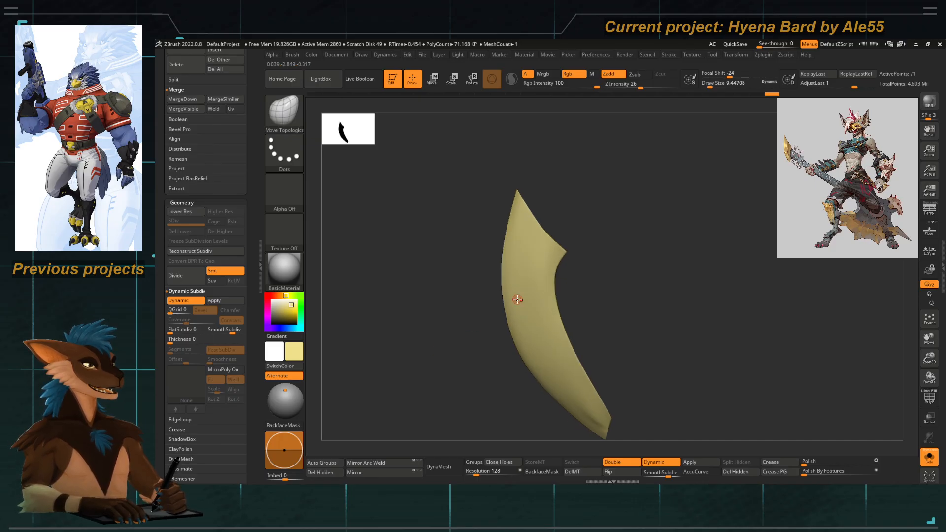
{"action": "right_click_drag", "start_coordinate": [554, 359], "coordinate": [587, 278], "text": "ctrl"}
{"action": "left_click_drag", "start_coordinate": [586, 278], "coordinate": [523, 221]}
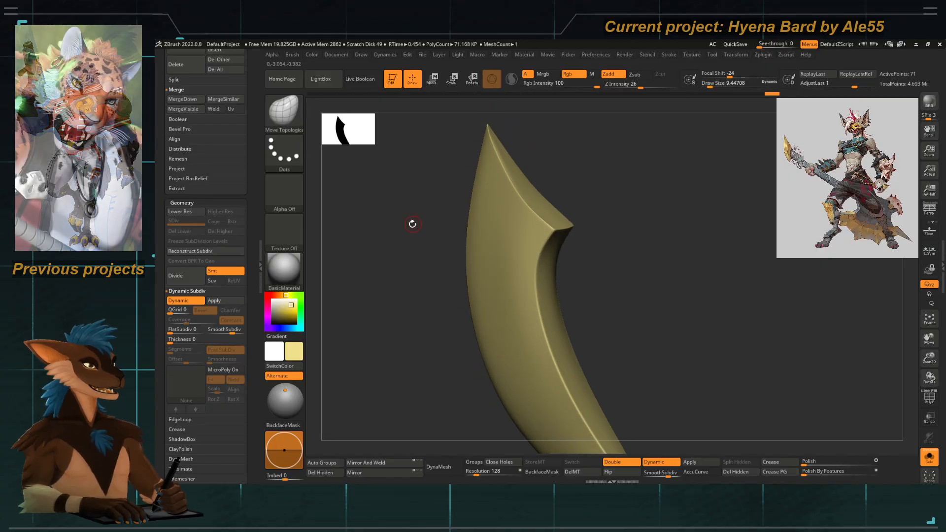
{"action": "left_click_drag", "start_coordinate": [412, 222], "coordinate": [437, 289]}
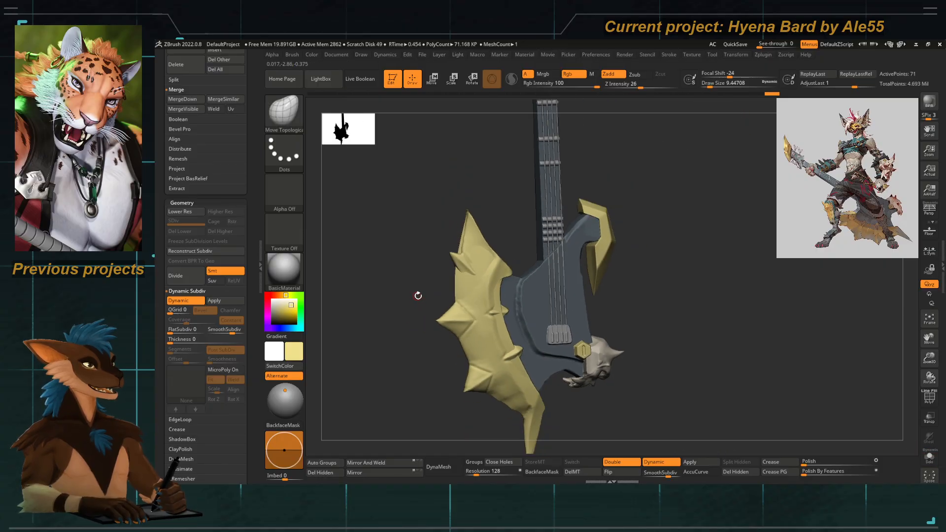
Pull the blade's outer edge outward between the spikes using Move Topological with a draw size of about 77.
{"action": "mouse_move", "coordinate": [418, 295]}
{"action": "left_mouse_down", "text": "alt"}
{"action": "mouse_move", "coordinate": [444, 302]}
{"action": "mouse_move", "coordinate": [397, 249]}
{"action": "mouse_move", "coordinate": [401, 290]}
{"action": "mouse_move", "coordinate": [467, 271]}
{"action": "mouse_move", "coordinate": [460, 279]}
{"action": "left_mouse_up", "text": "alt"}
{"action": "key", "text": "b"}
{"action": "key", "text": "m"}
{"action": "key", "text": "t"}
{"action": "key", "text": "space"}
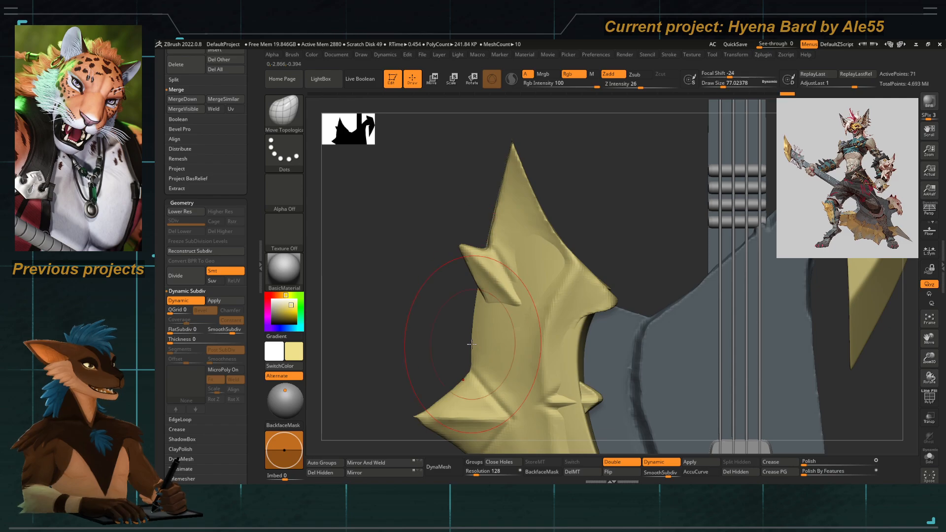
{"action": "left_click_drag", "start_coordinate": [480, 403], "coordinate": [452, 242], "text": "alt"}
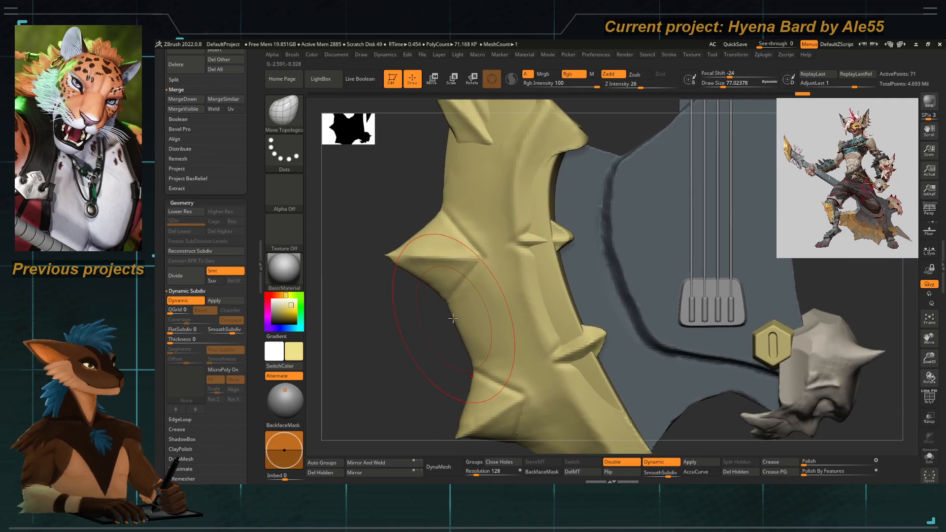
{"action": "left_click_drag", "start_coordinate": [464, 319], "coordinate": [428, 324]}
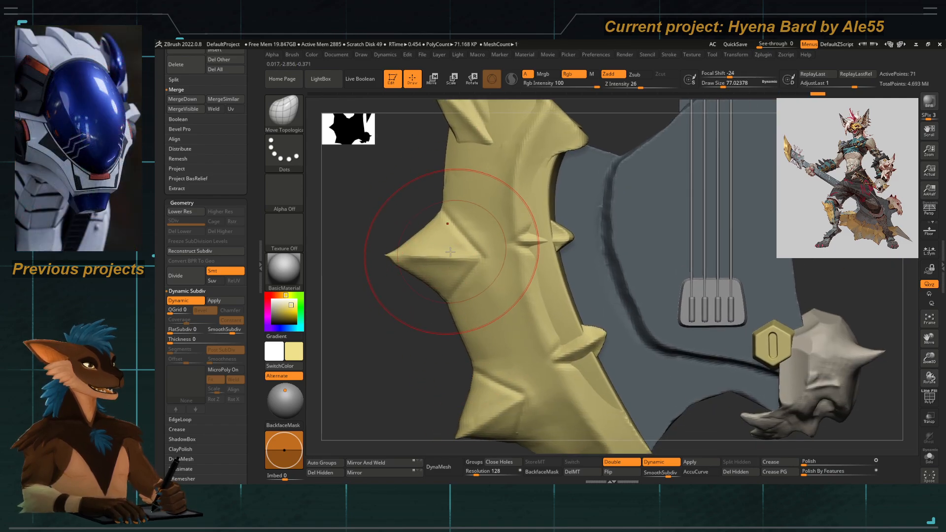
{"action": "left_click_drag", "start_coordinate": [456, 279], "coordinate": [448, 279]}
{"action": "left_click_drag", "start_coordinate": [421, 326], "coordinate": [383, 325]}
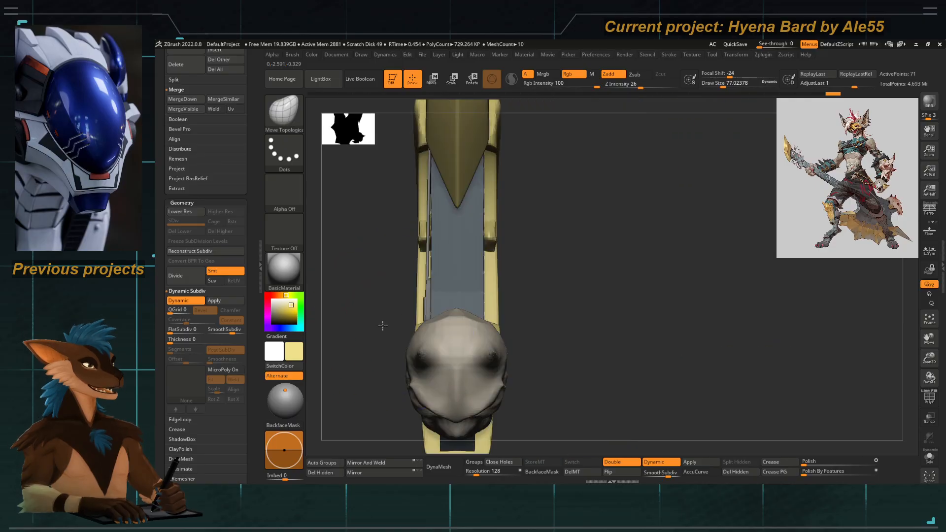
{"action": "left_click_drag", "start_coordinate": [389, 289], "coordinate": [472, 247], "text": "alt"}
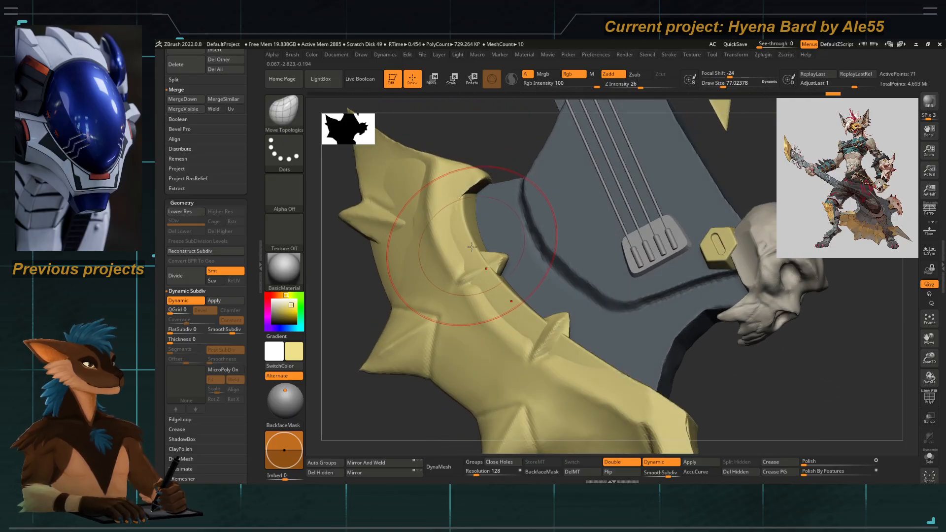
Nudge the blade's rim near the notch corner with Move Topological, reducing the draw size to about 39.
{"action": "key", "text": "space"}
{"action": "left_click", "coordinate": [475, 258]}
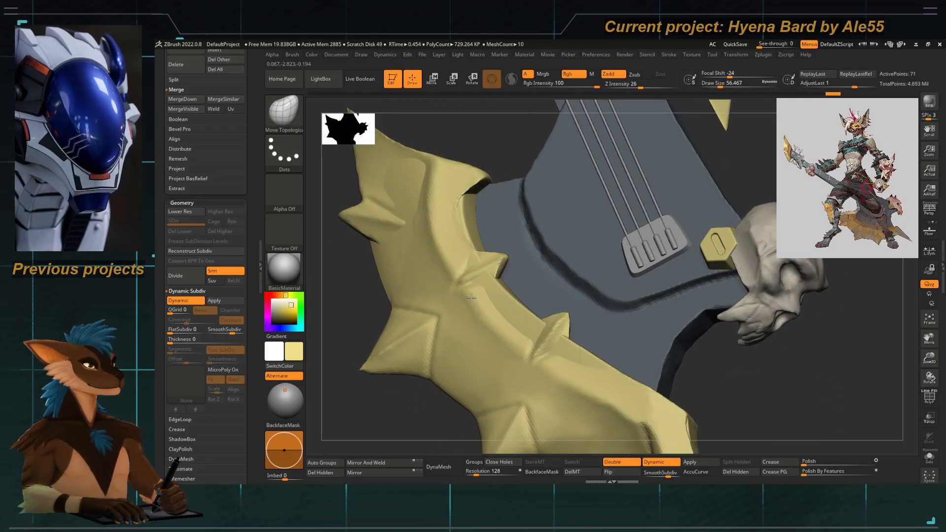
{"action": "left_click_drag", "start_coordinate": [358, 283], "coordinate": [365, 262]}
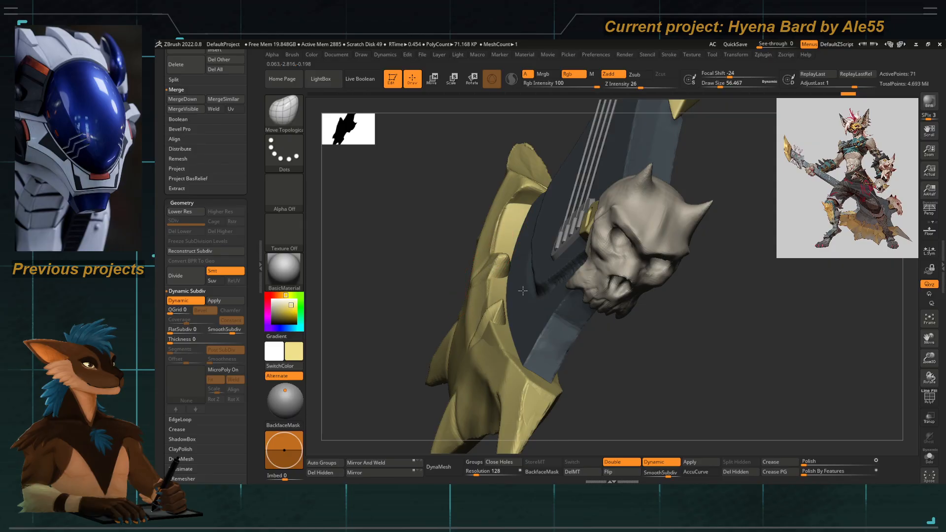
{"action": "left_click_drag", "start_coordinate": [419, 177], "coordinate": [461, 237]}
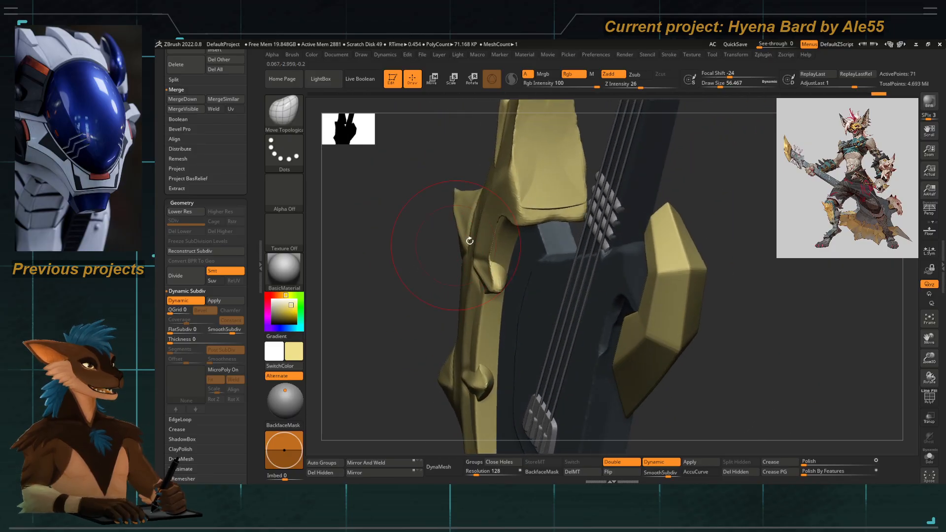
{"action": "left_click_drag", "start_coordinate": [521, 213], "coordinate": [524, 223]}
{"action": "key", "text": "space"}
{"action": "left_click", "coordinate": [542, 228]}
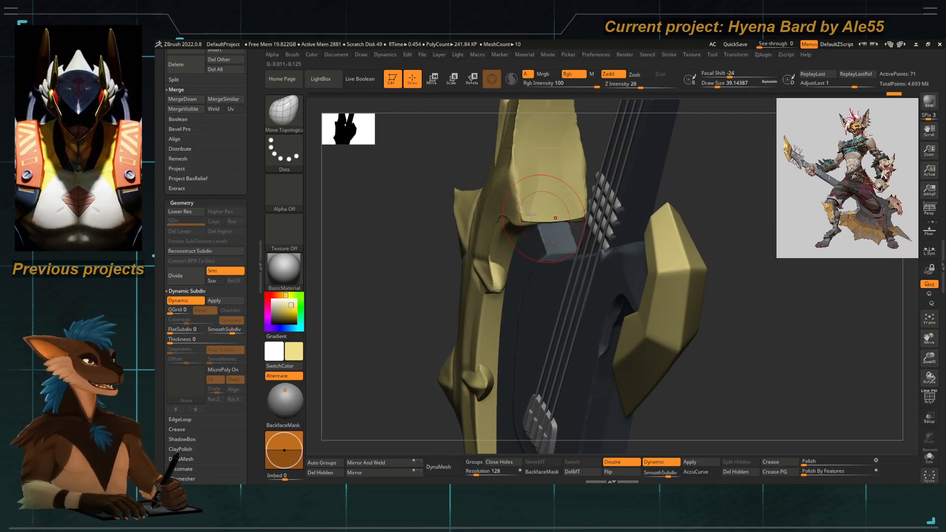
{"action": "left_click_drag", "start_coordinate": [409, 202], "coordinate": [471, 175]}
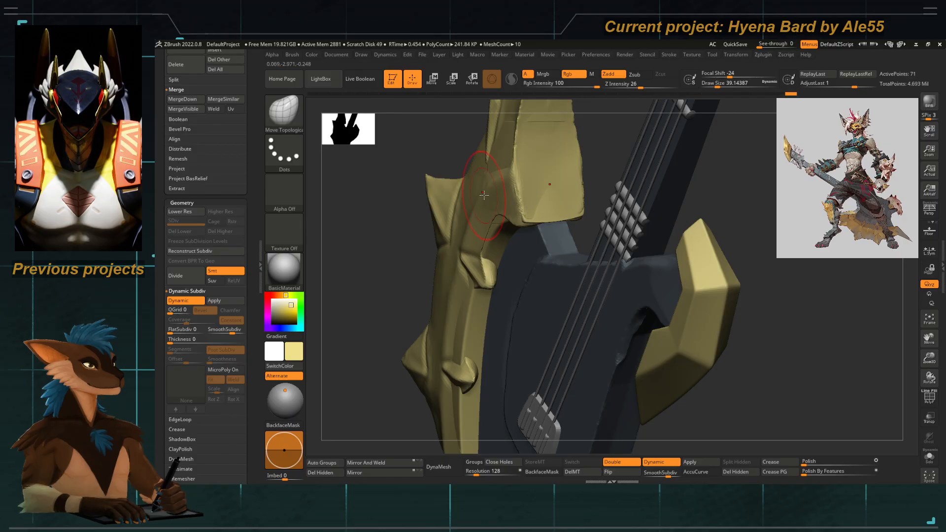
{"action": "left_click_drag", "start_coordinate": [398, 236], "coordinate": [474, 204]}
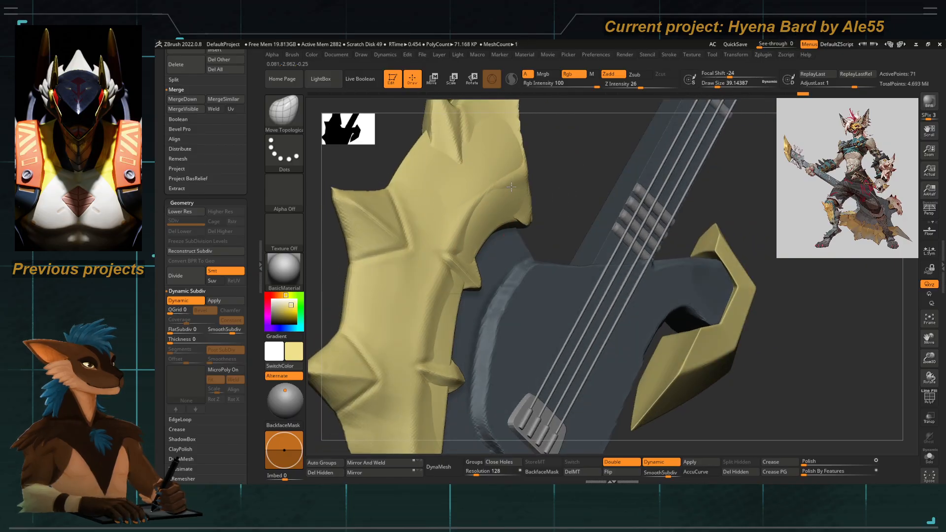
Set ZModeler's edge action to Crease and isolate the low-poly blade with its wireframe shown.
{"action": "left_click", "coordinate": [923, 400]}
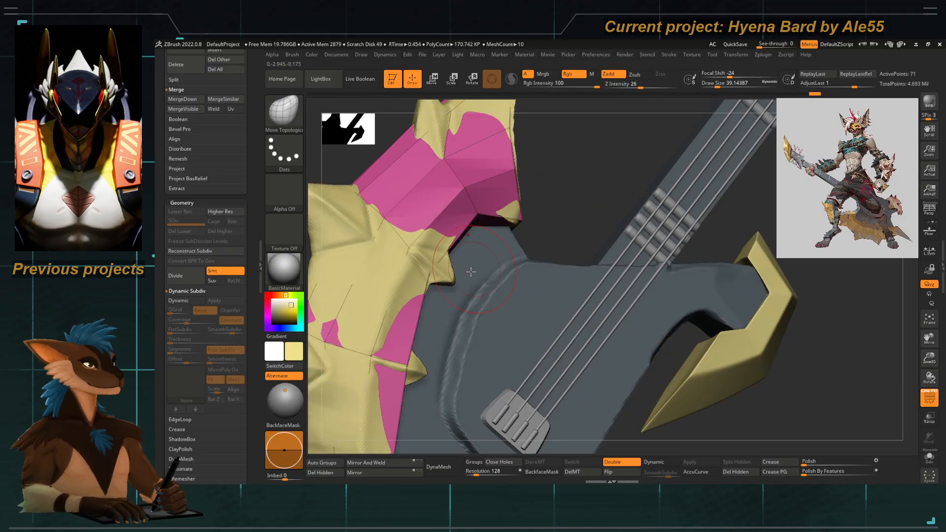
{"action": "key", "text": "b"}
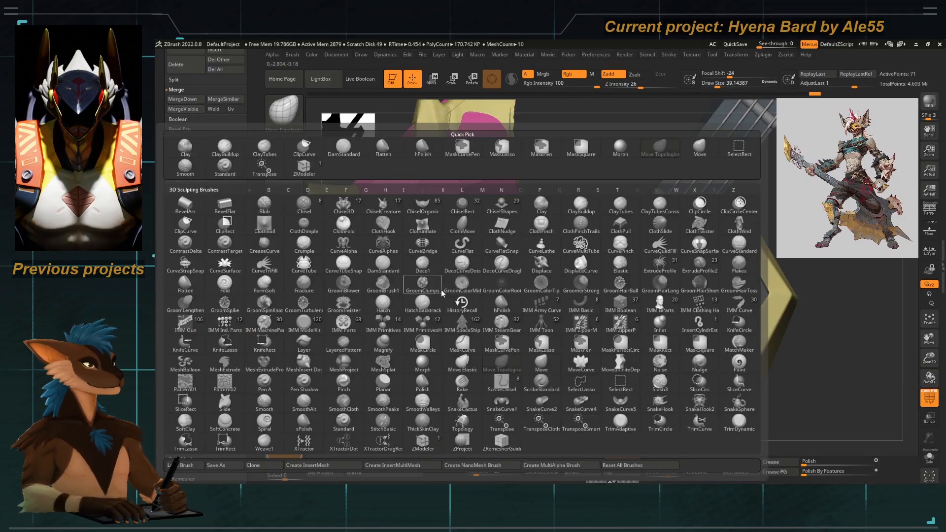
{"action": "key", "text": "z"}
{"action": "key", "text": "m"}
{"action": "key", "text": "space"}
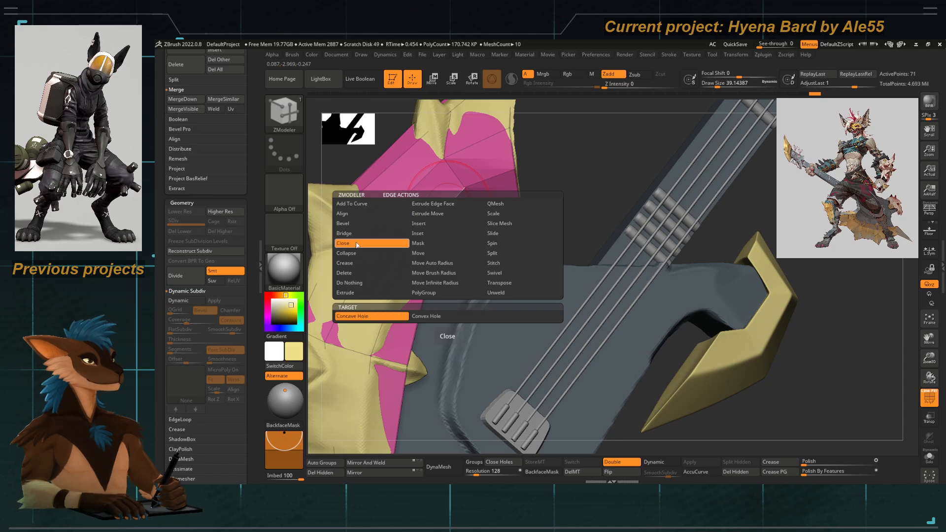
{"action": "left_click", "coordinate": [353, 264]}
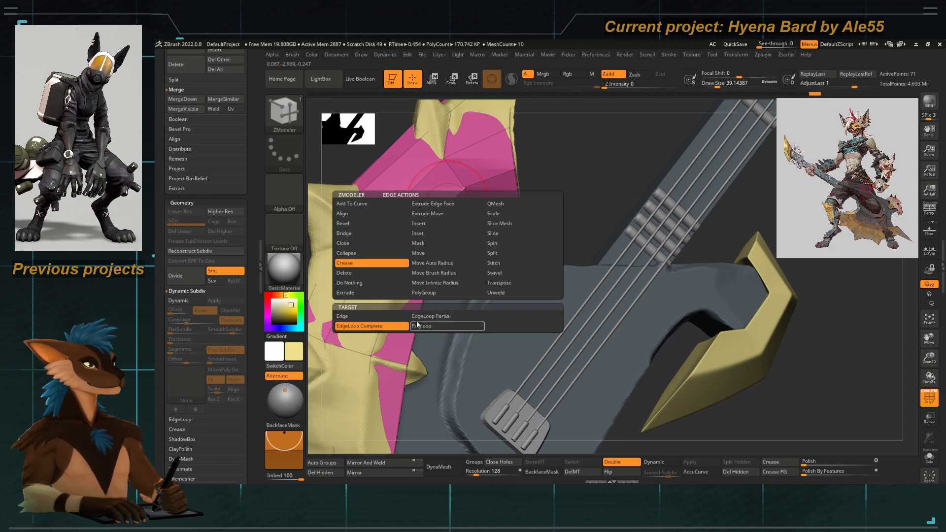
{"action": "left_click", "coordinate": [930, 456]}
Examine the isolated blade's edge flow at the notch corner and around its narrow lower tip.
{"action": "left_click_drag", "start_coordinate": [553, 183], "coordinate": [531, 188]}
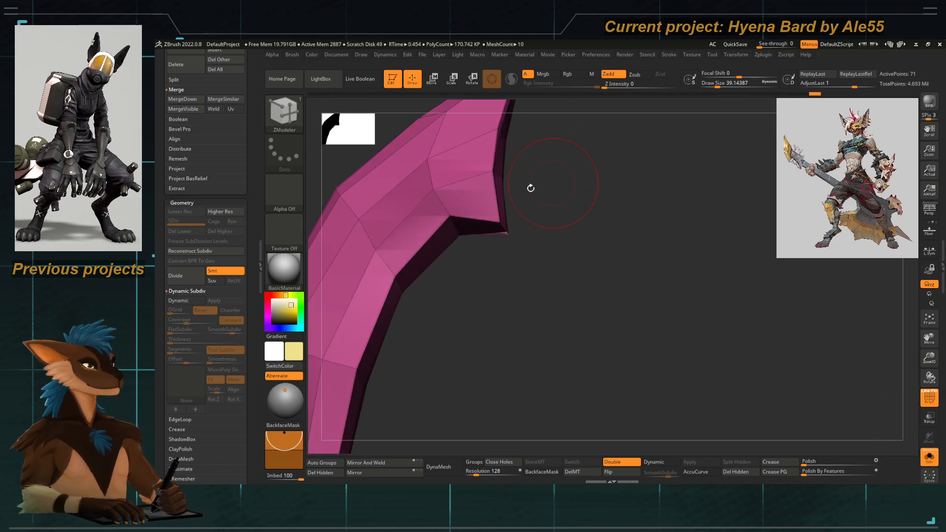
{"action": "left_click_drag", "start_coordinate": [535, 291], "coordinate": [458, 301]}
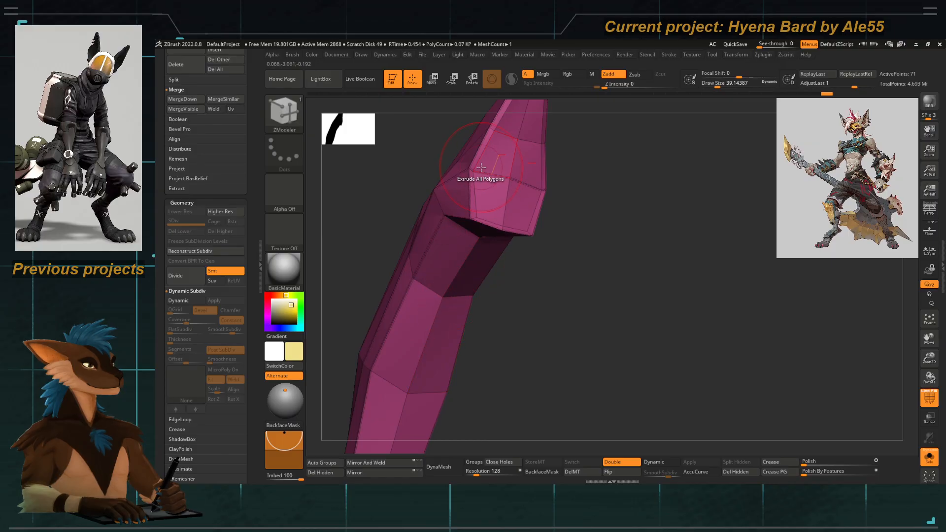
{"action": "right_click_drag", "start_coordinate": [481, 167], "coordinate": [477, 193], "text": "ctrl"}
{"action": "key", "text": "space"}
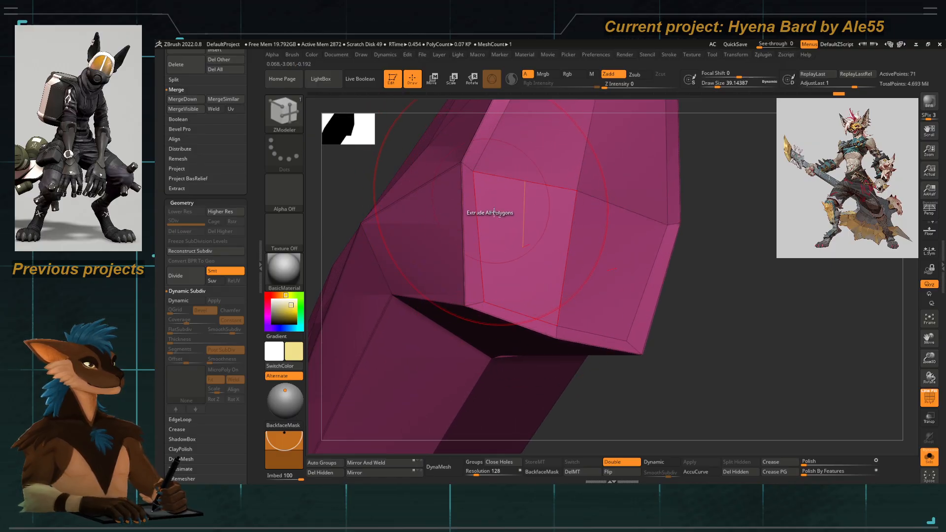
{"action": "right_click_drag", "start_coordinate": [488, 204], "coordinate": [481, 162], "text": "ctrl"}
{"action": "left_click_drag", "start_coordinate": [365, 303], "coordinate": [400, 316]}
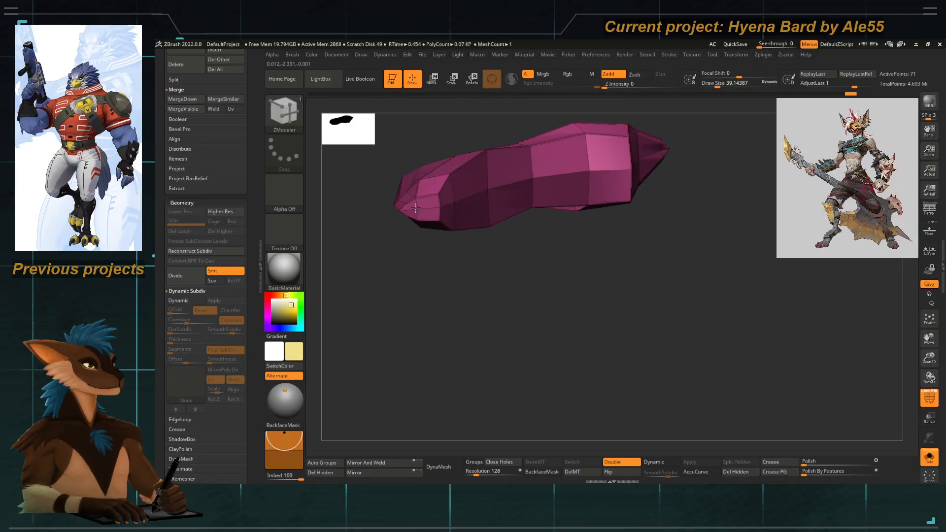
{"action": "right_click_drag", "start_coordinate": [461, 212], "coordinate": [458, 291], "text": "ctrl"}
{"action": "left_click_drag", "start_coordinate": [458, 325], "coordinate": [461, 363]}
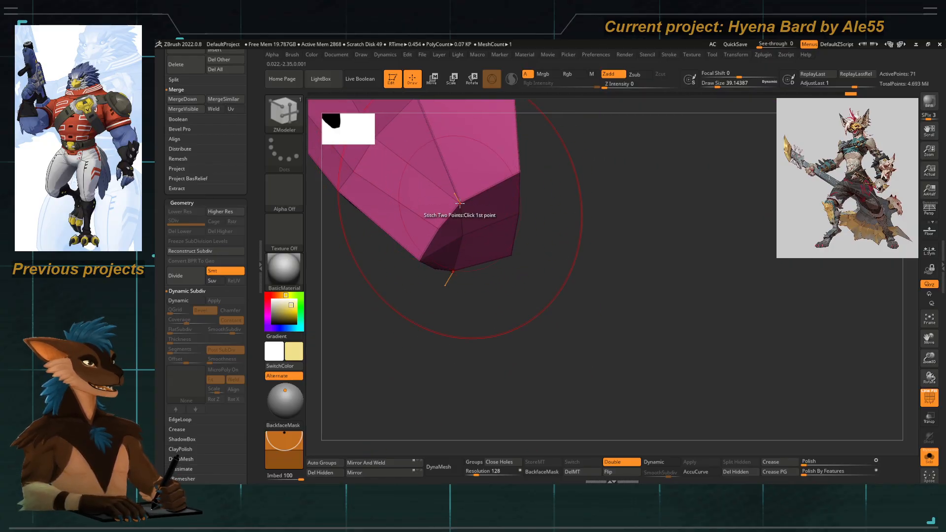
{"action": "left_click_drag", "start_coordinate": [482, 291], "coordinate": [446, 291]}
{"action": "right_click_drag", "start_coordinate": [447, 182], "coordinate": [469, 232], "text": "alt"}
{"action": "left_click_drag", "start_coordinate": [439, 377], "coordinate": [401, 370]}
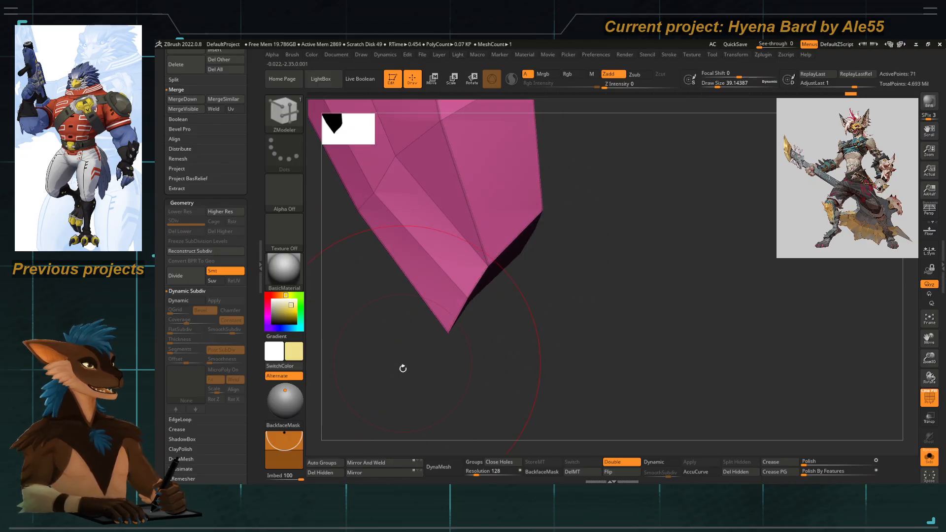
Turn dynamic subdivision back on for the blade, frame its lower tip and return to ZModeler drawing mode.
{"action": "key", "text": "r"}
{"action": "key", "text": "f"}
{"action": "key", "text": "d"}
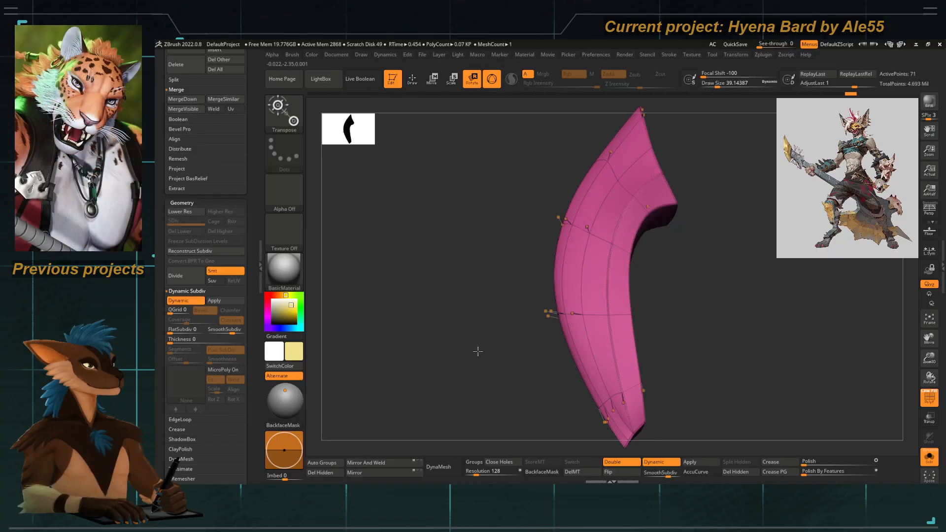
{"action": "left_click_drag", "start_coordinate": [477, 351], "coordinate": [387, 220], "text": "alt"}
{"action": "left_click", "coordinate": [924, 391]}
{"action": "key", "text": "f"}
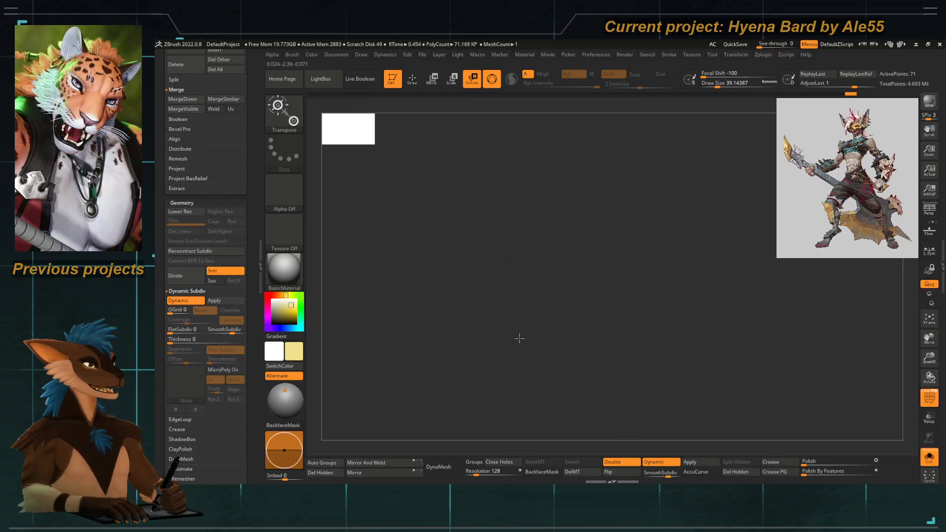
{"action": "key", "text": "f"}
{"action": "right_click_drag", "start_coordinate": [612, 251], "coordinate": [609, 355], "text": "ctrl"}
{"action": "left_click_drag", "start_coordinate": [585, 353], "coordinate": [501, 277], "text": "alt"}
{"action": "key", "text": "q"}
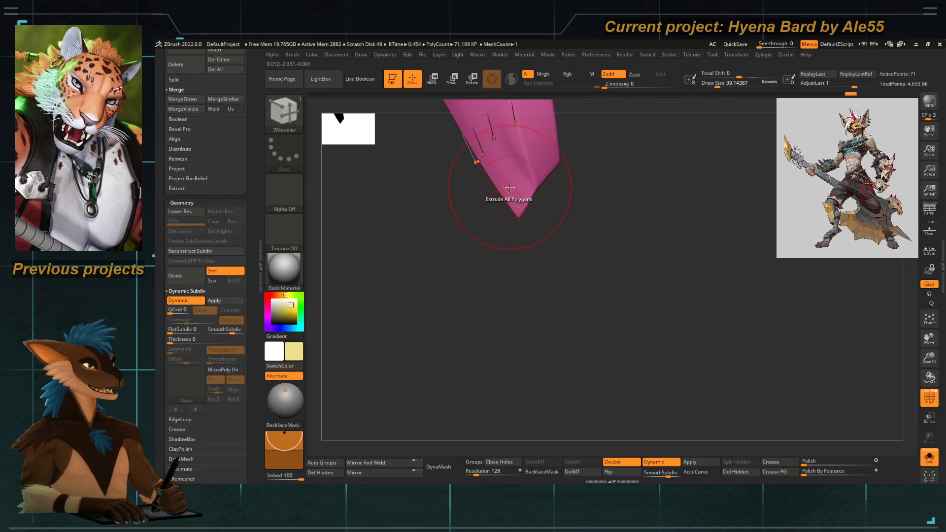
Compare the blade's lower tip with dynamic subdivision off and on, checking the smoothed surface without the wireframe.
{"action": "left_click_drag", "start_coordinate": [504, 233], "coordinate": [498, 332], "text": "alt"}
{"action": "key", "text": "shift+d"}
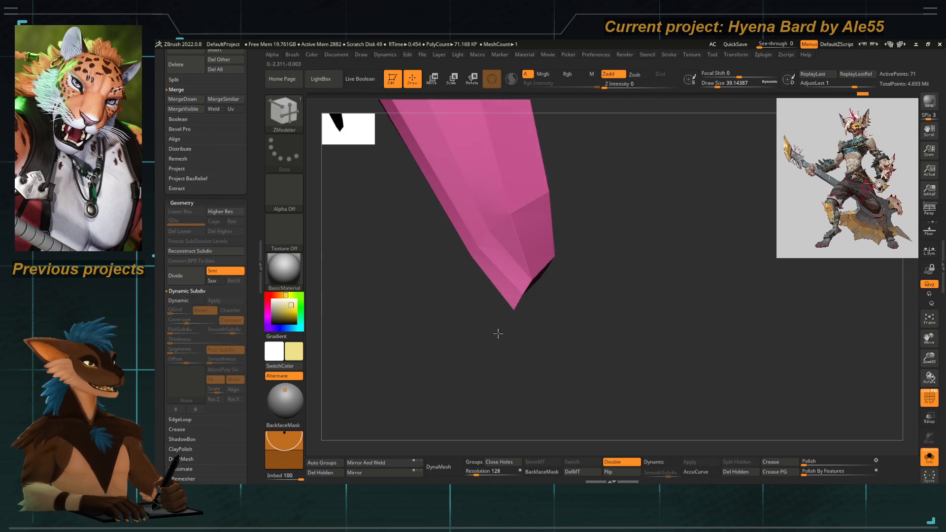
{"action": "left_click", "coordinate": [929, 396]}
{"action": "left_click", "coordinate": [923, 401]}
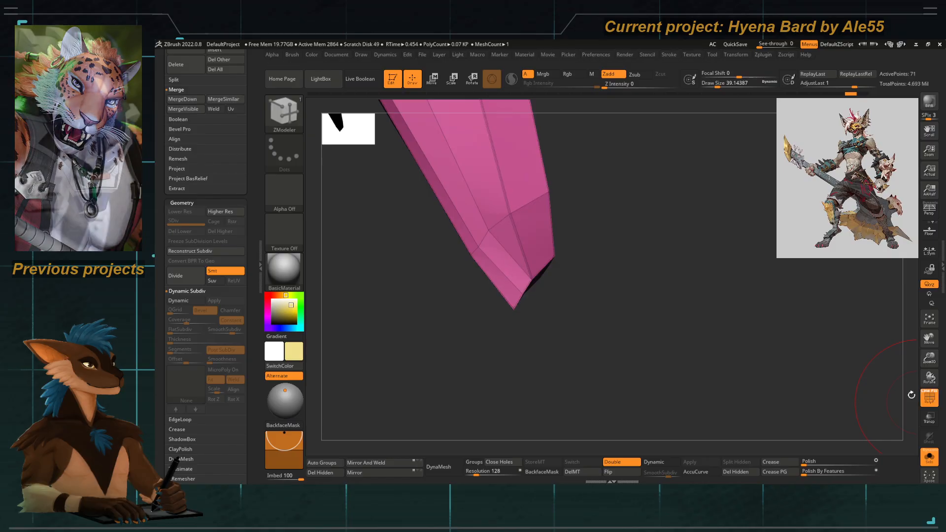
{"action": "key", "text": "shift+d"}
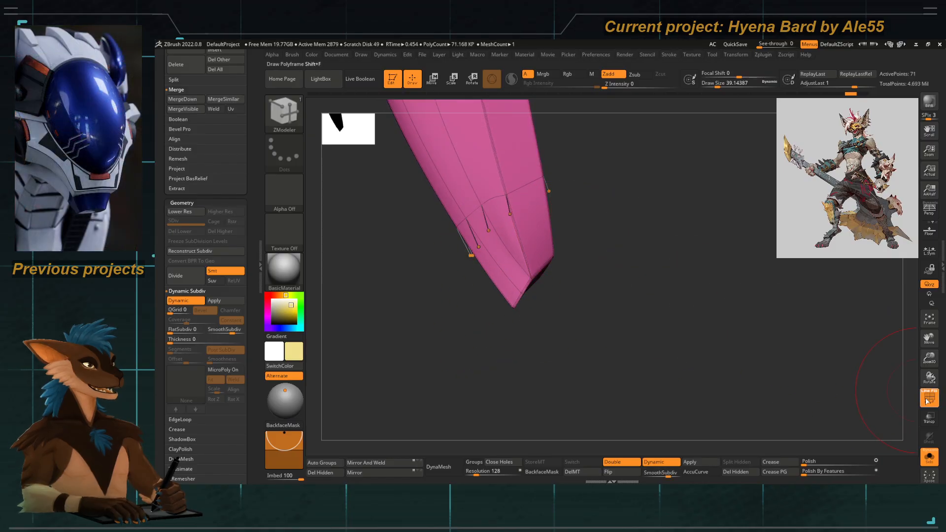
{"action": "left_click", "coordinate": [927, 402]}
{"action": "left_click_drag", "start_coordinate": [611, 258], "coordinate": [529, 264]}
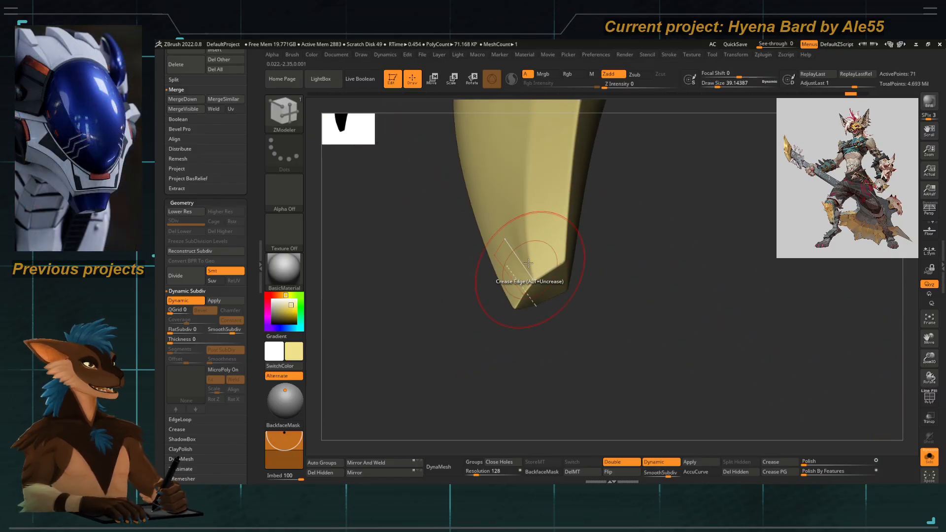
Show the wireframe and turn off dynamic subdivision to work on the low-poly cage of the blade's lower tip.
{"action": "left_click", "coordinate": [528, 264]}
{"action": "left_click", "coordinate": [928, 396]}
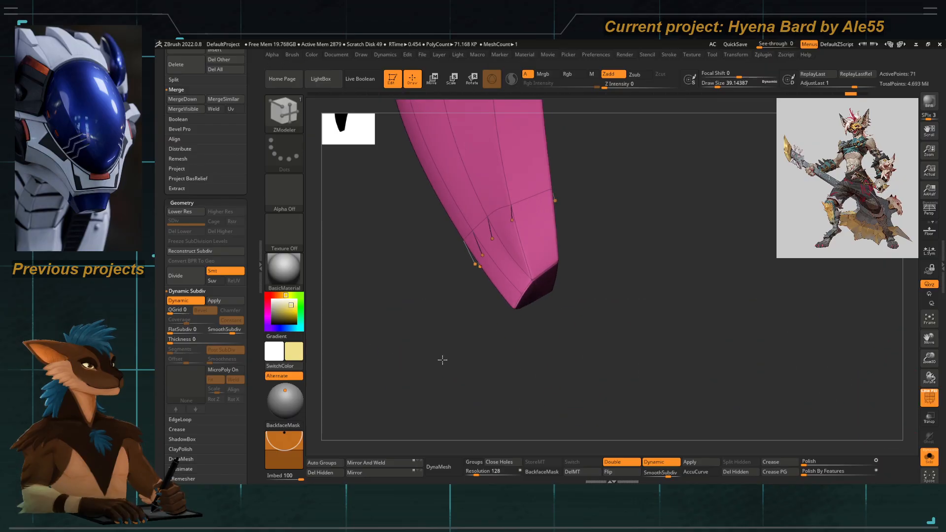
{"action": "key", "text": "shift+d"}
{"action": "left_click_drag", "start_coordinate": [469, 310], "coordinate": [424, 332]}
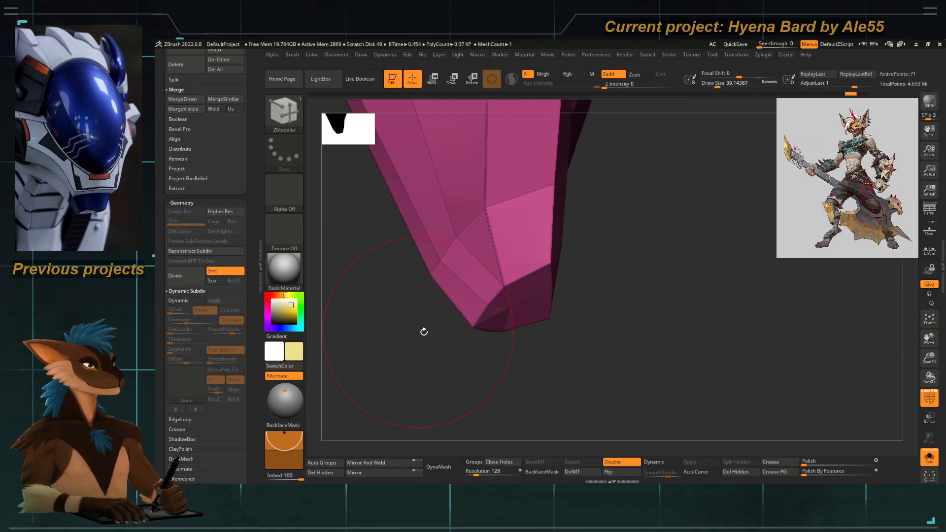
Try inserting a single edge loop lengthwise through the short edge of the lower tip's end face.
{"action": "key", "text": "space"}
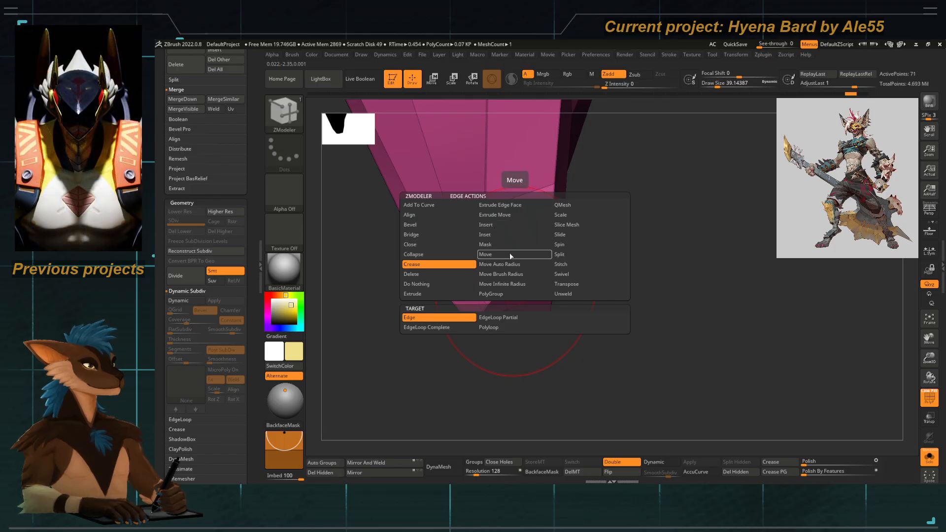
{"action": "key", "text": "space"}
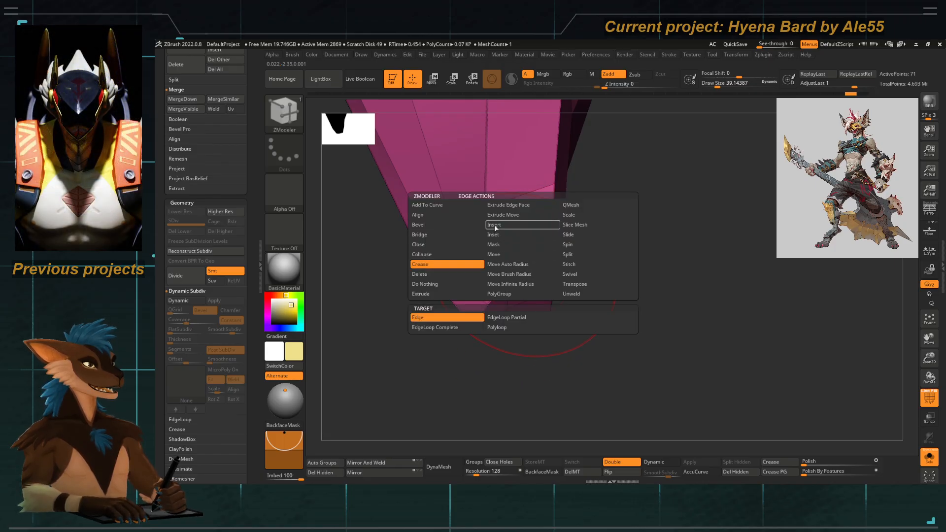
{"action": "left_click", "coordinate": [495, 228]}
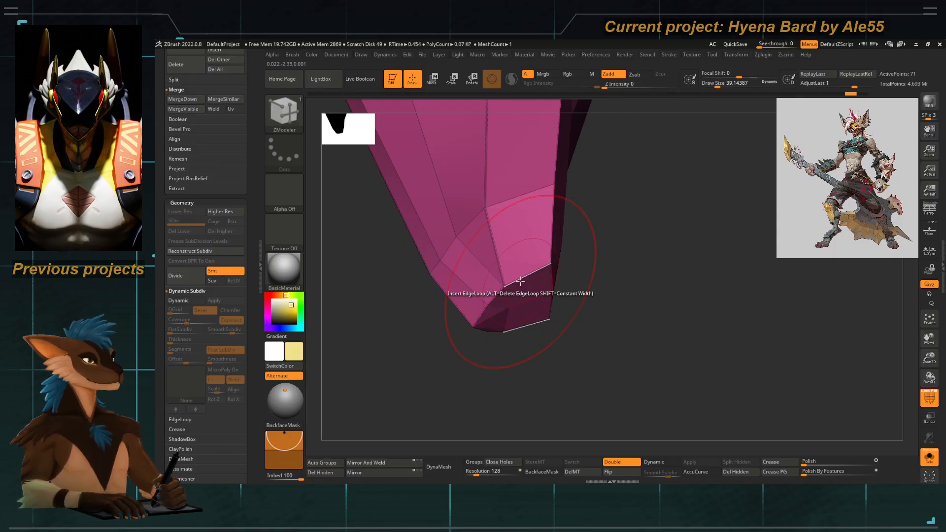
{"action": "left_click", "coordinate": [524, 274]}
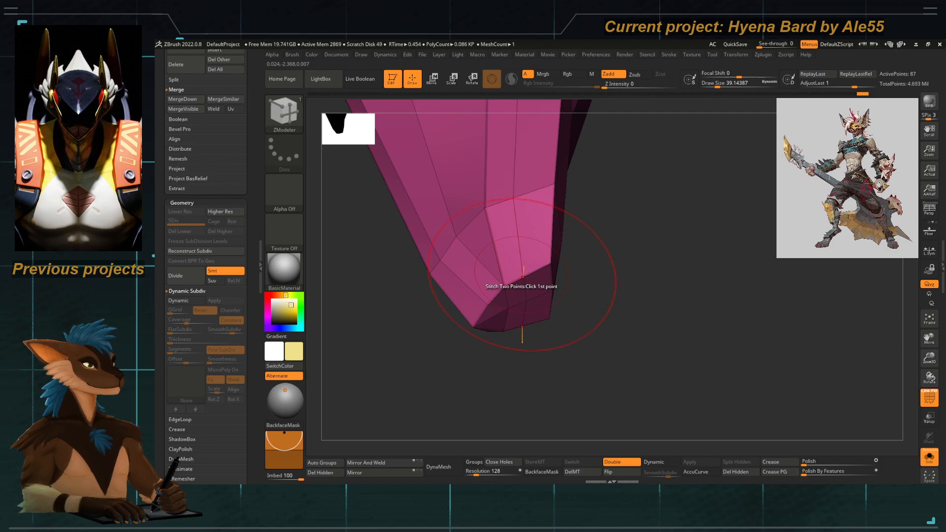
Try insetting the short end-face edge of the blade's lower tip with ZModeler's Inset edge action.
{"action": "key", "text": "space"}
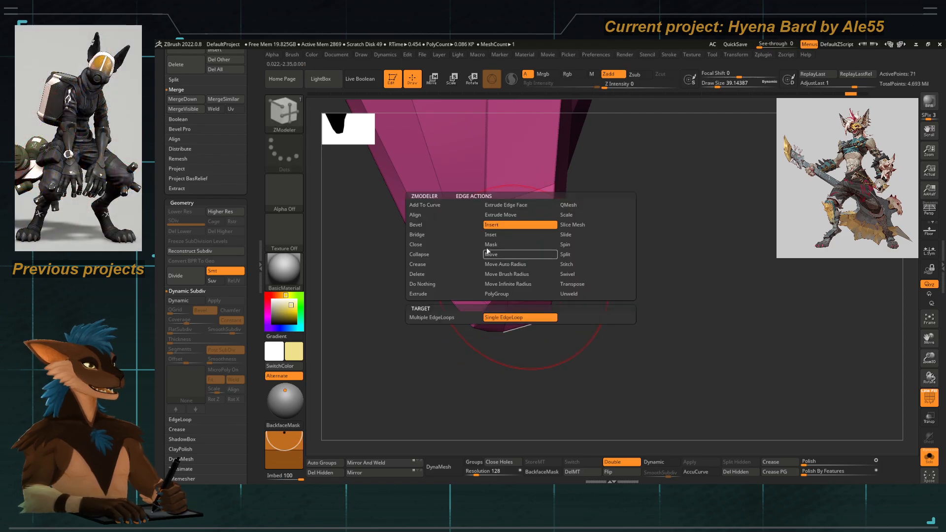
{"action": "left_click", "coordinate": [493, 236]}
{"action": "left_click", "coordinate": [524, 275]}
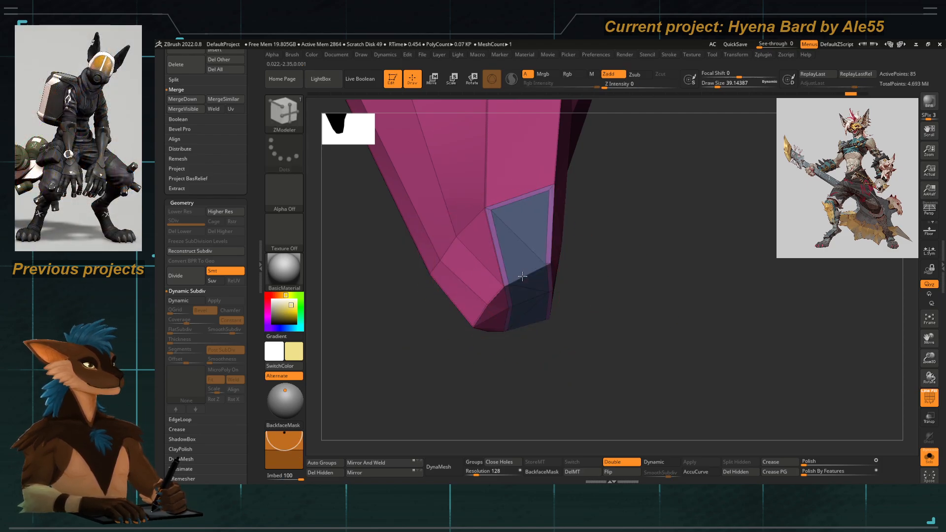
Split the short edge where the blade's flat side meets the lower tip's end face, using ZModeler's Split edge action.
{"action": "key", "text": "space"}
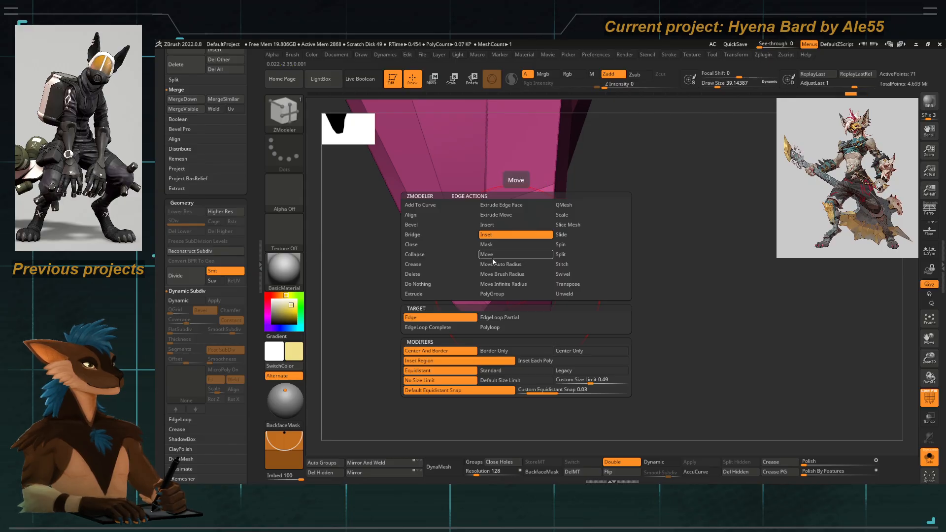
{"action": "key", "text": "space"}
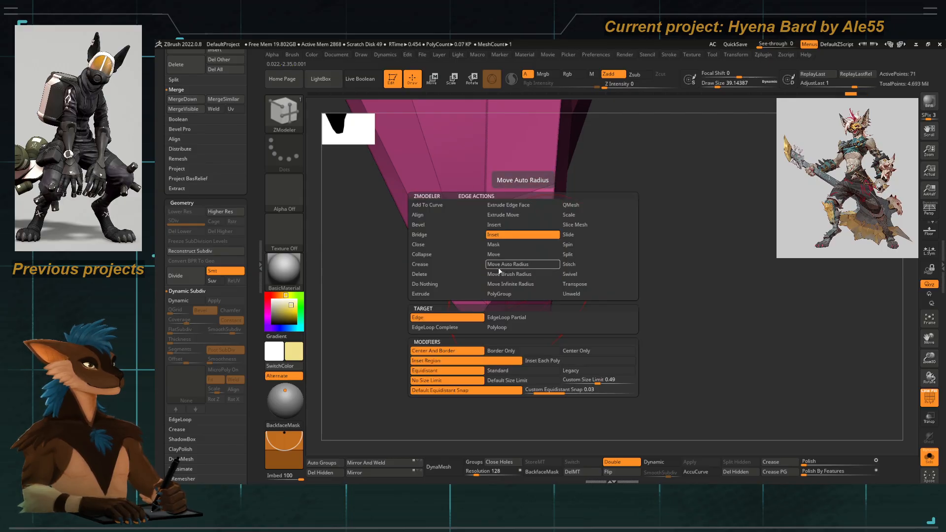
{"action": "key", "text": "space"}
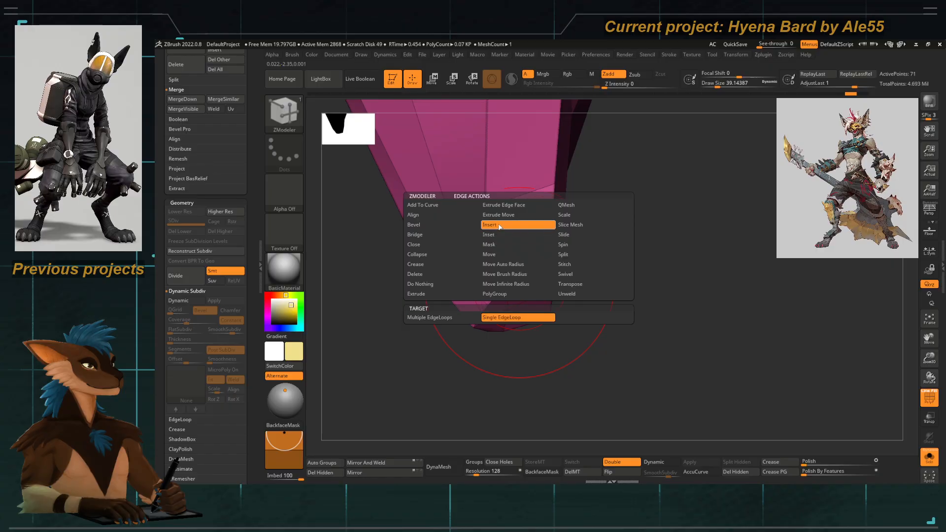
{"action": "left_click", "coordinate": [569, 263]}
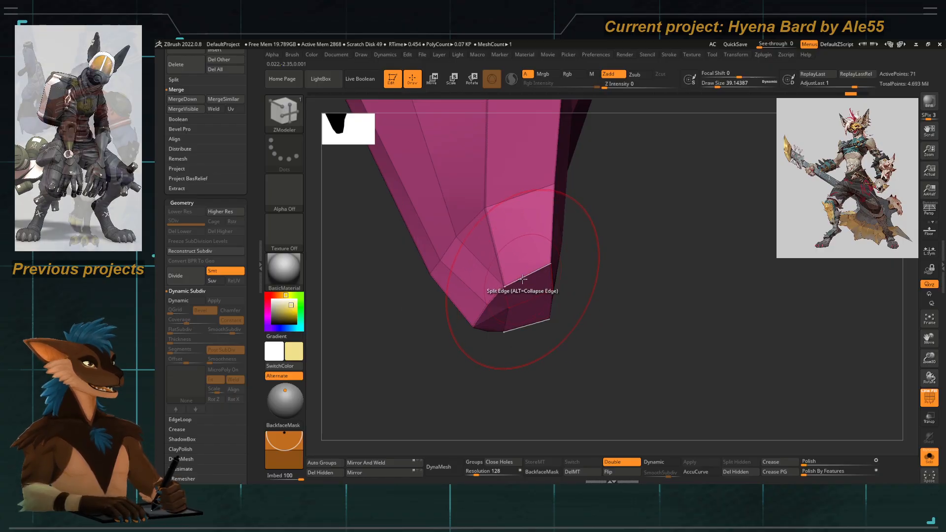
{"action": "left_click", "coordinate": [525, 277]}
{"action": "left_click_drag", "start_coordinate": [498, 367], "coordinate": [522, 360]}
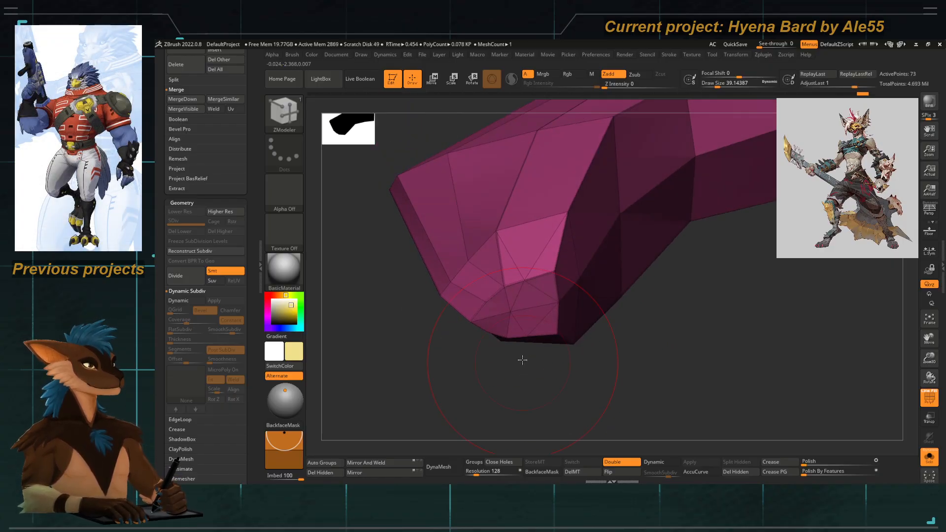
Delete the surplus triangulating edges around the new split point with ZModeler's Delete edge action.
{"action": "key", "text": "space"}
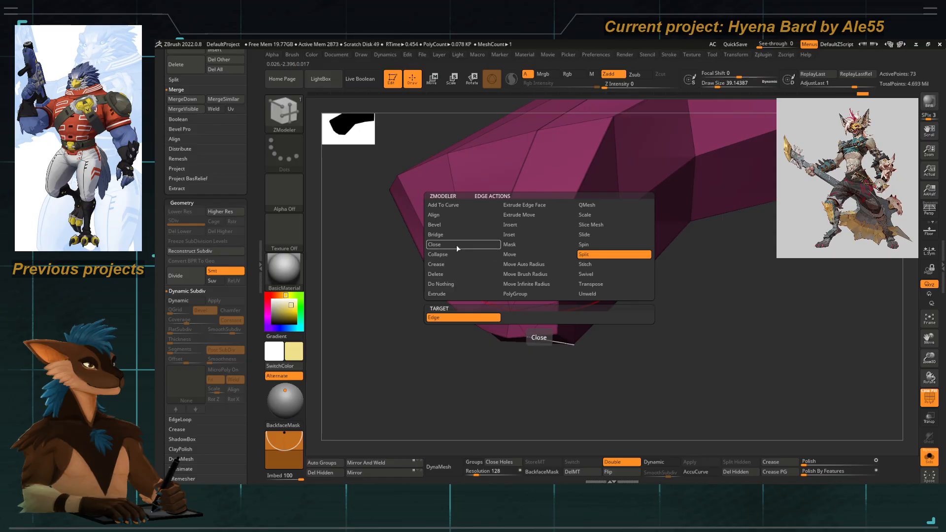
{"action": "left_click", "coordinate": [446, 275]}
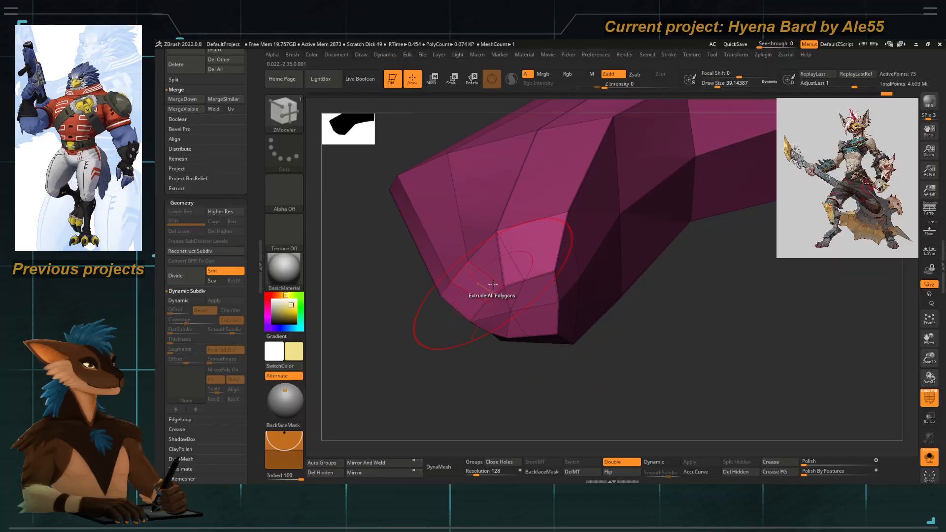
{"action": "left_click", "coordinate": [514, 299]}
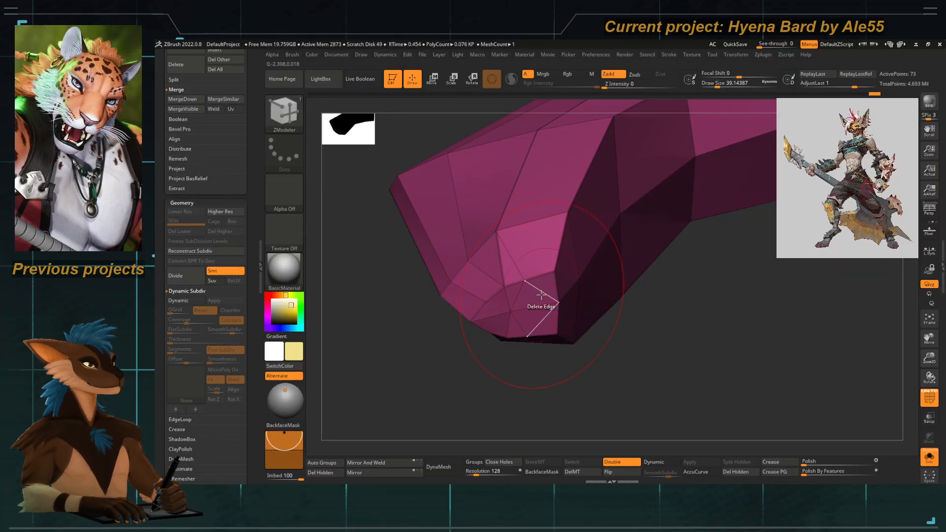
{"action": "left_click", "coordinate": [504, 300]}
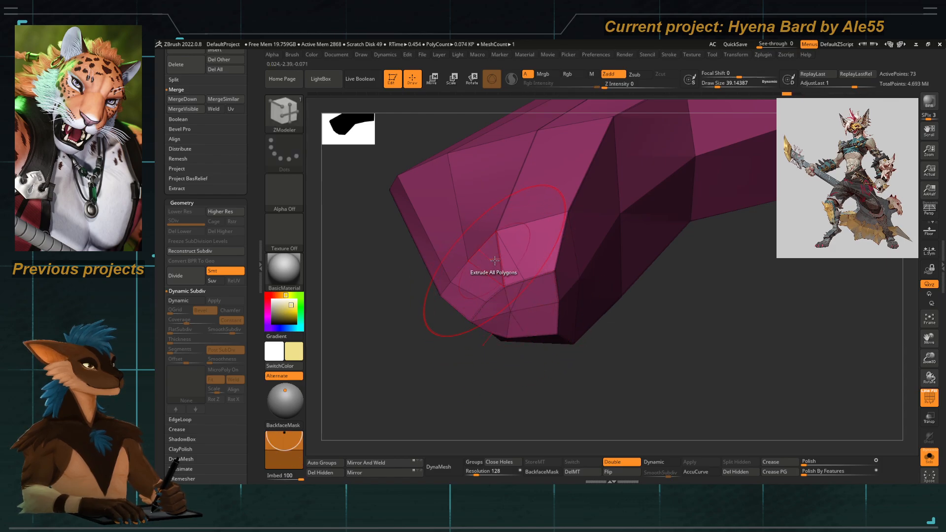
{"action": "left_click_drag", "start_coordinate": [459, 385], "coordinate": [540, 309]}
Split the centre edge of the tip's end face and delete the surplus edges around the new point.
{"action": "key", "text": "space"}
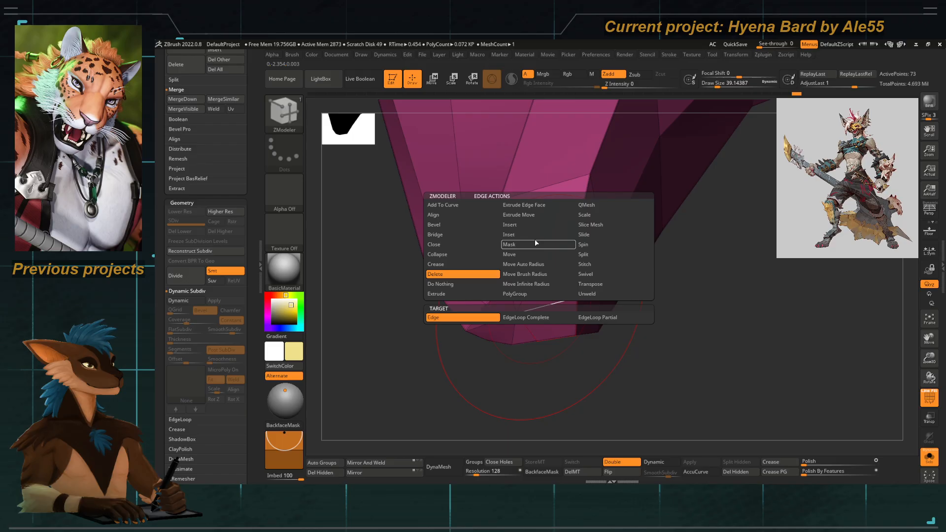
{"action": "left_click", "coordinate": [585, 254]}
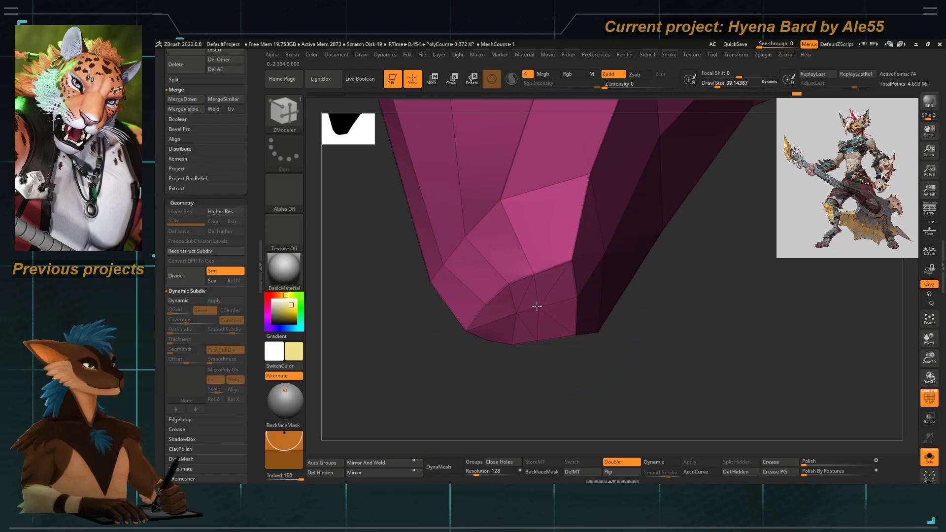
{"action": "key", "text": "space"}
{"action": "left_click", "coordinate": [436, 275]}
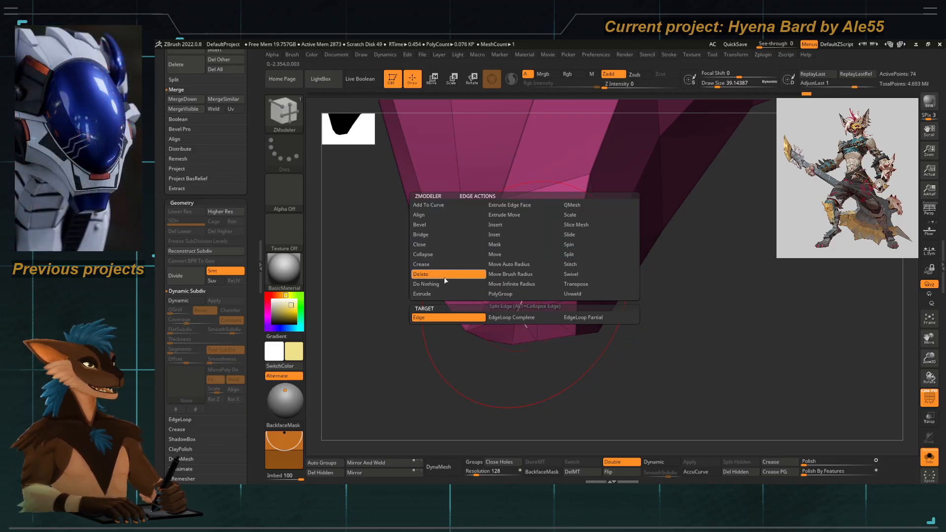
{"action": "left_click_drag", "start_coordinate": [491, 376], "coordinate": [540, 253]}
Check the lower tip's new edge flow with dynamic subdivision on, and return to the low-poly cage.
{"action": "key", "text": "d"}
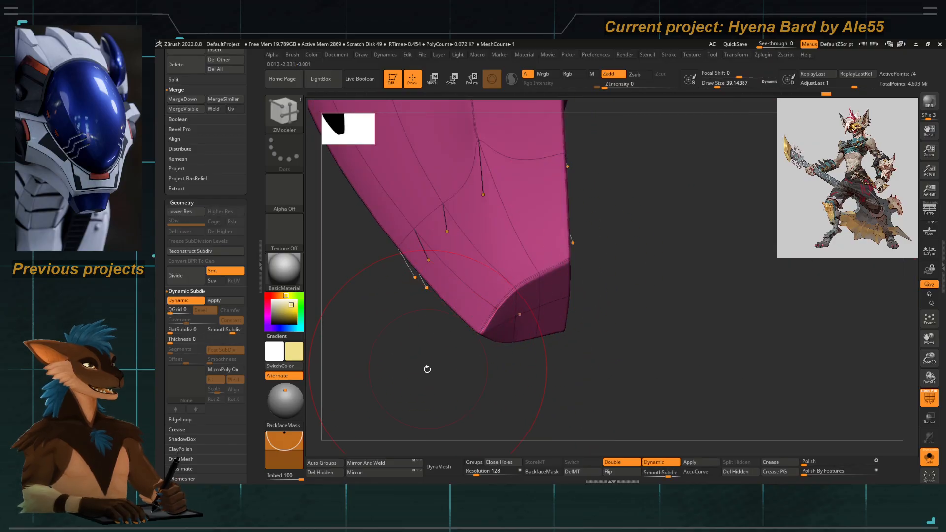
{"action": "left_click_drag", "start_coordinate": [426, 370], "coordinate": [447, 369]}
{"action": "key", "text": "shift+d"}
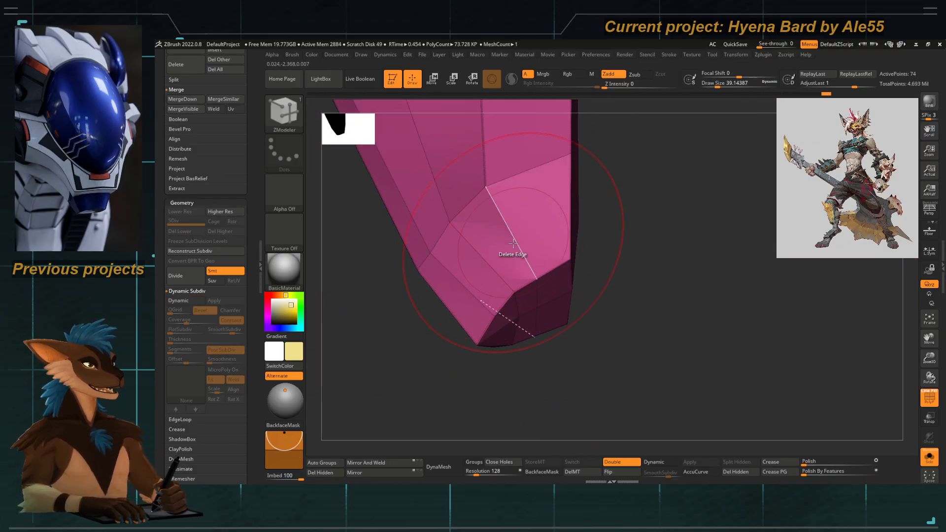
Crease the edge continuing the blade's ridge down to the end face and inspect the smoothed tip without wireframe.
{"action": "key", "text": "space"}
{"action": "left_click", "coordinate": [439, 264]}
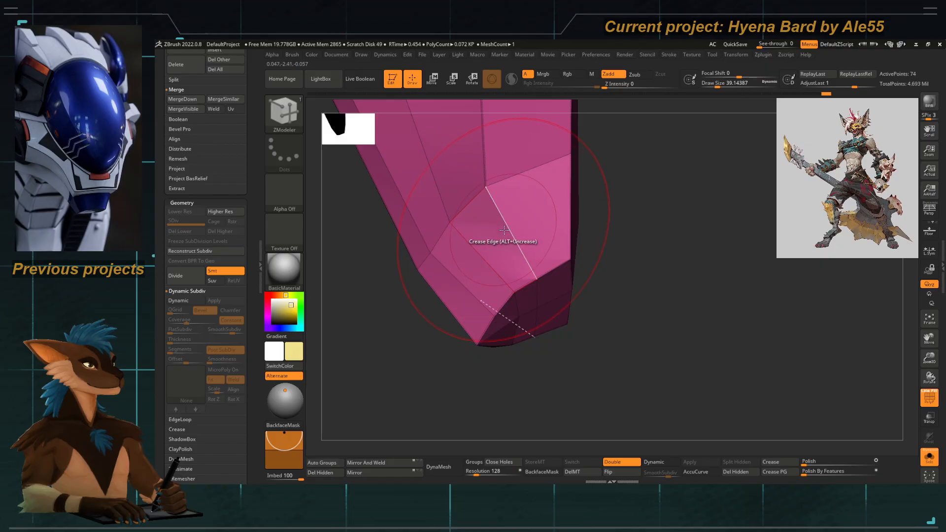
{"action": "left_click_drag", "start_coordinate": [503, 372], "coordinate": [464, 317]}
{"action": "key", "text": "d"}
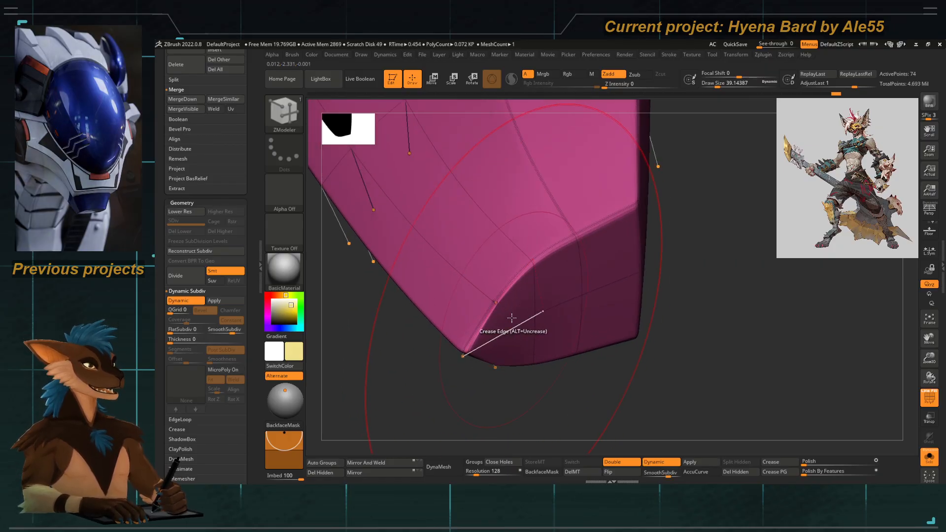
{"action": "left_click", "coordinate": [926, 397]}
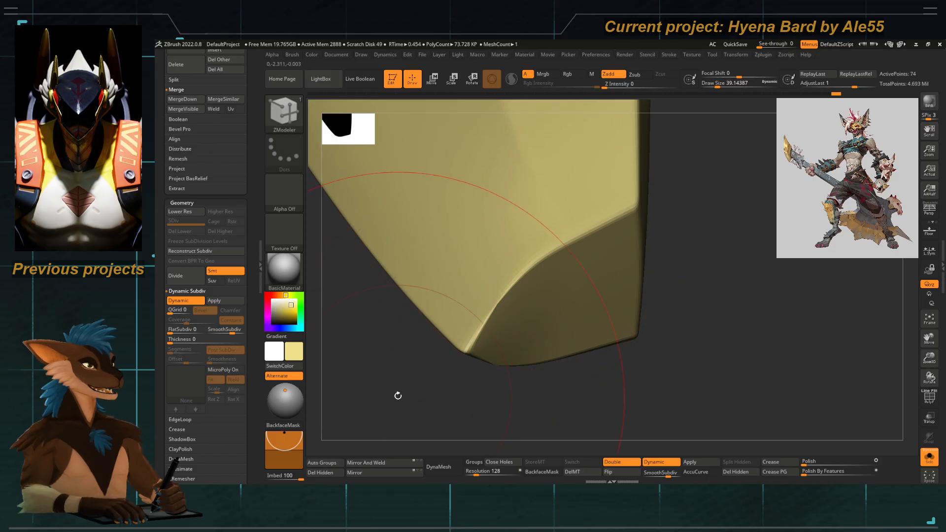
{"action": "left_click_drag", "start_coordinate": [368, 393], "coordinate": [460, 335]}
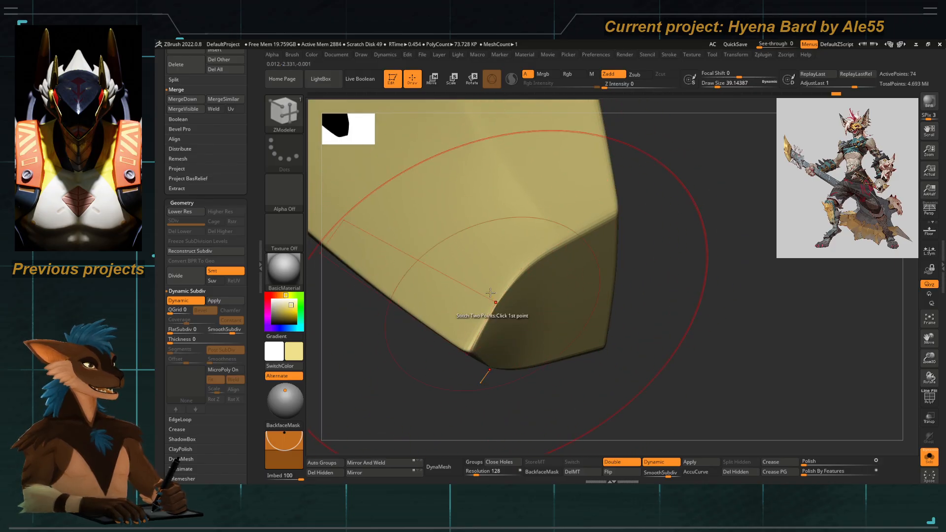
Insert a single edge loop around the blade's lower tip, close to the rim of its end face.
{"action": "left_click", "coordinate": [928, 399]}
{"action": "key", "text": "space"}
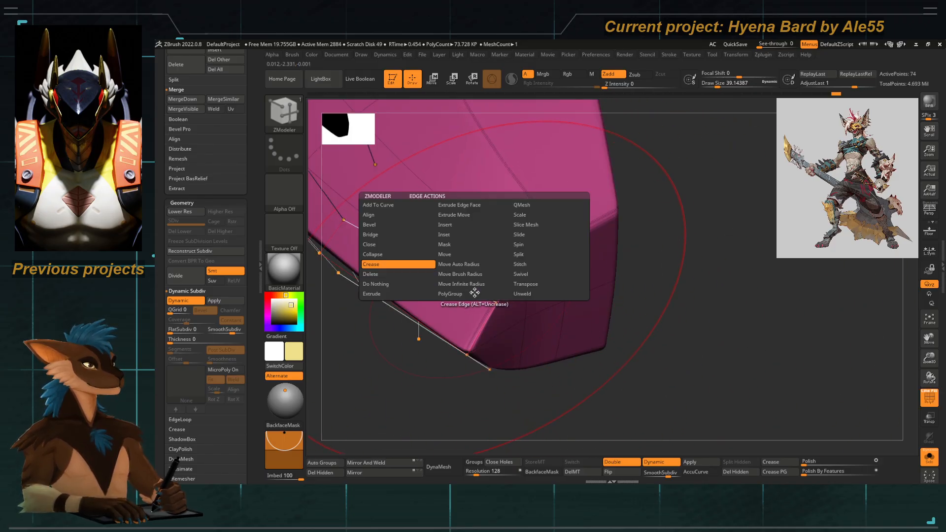
{"action": "left_click", "coordinate": [446, 228]}
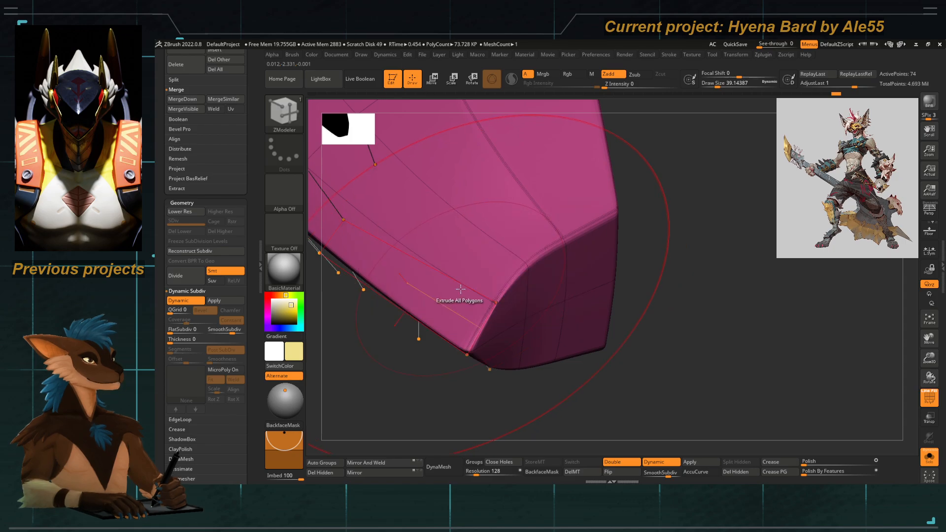
{"action": "key", "text": "shift+d"}
{"action": "left_click_drag", "start_coordinate": [480, 296], "coordinate": [490, 301]}
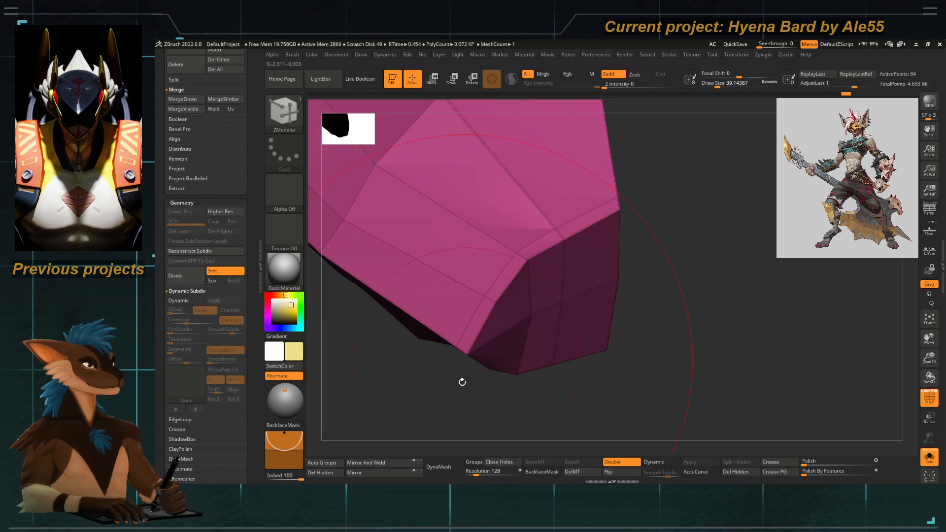
Push the end face's rim vertices inward with the Move Topological brush to bevel the border of the blade's lower tip.
{"action": "mouse_move", "coordinate": [462, 382]}
{"action": "left_mouse_down"}
{"action": "mouse_move", "coordinate": [433, 342]}
{"action": "mouse_move", "coordinate": [407, 239]}
{"action": "mouse_move", "coordinate": [429, 311]}
{"action": "mouse_move", "coordinate": [405, 252]}
{"action": "mouse_move", "coordinate": [478, 291]}
{"action": "mouse_move", "coordinate": [425, 260]}
{"action": "left_mouse_up"}
{"action": "key", "text": "b"}
{"action": "key", "text": "m"}
{"action": "key", "text": "t"}
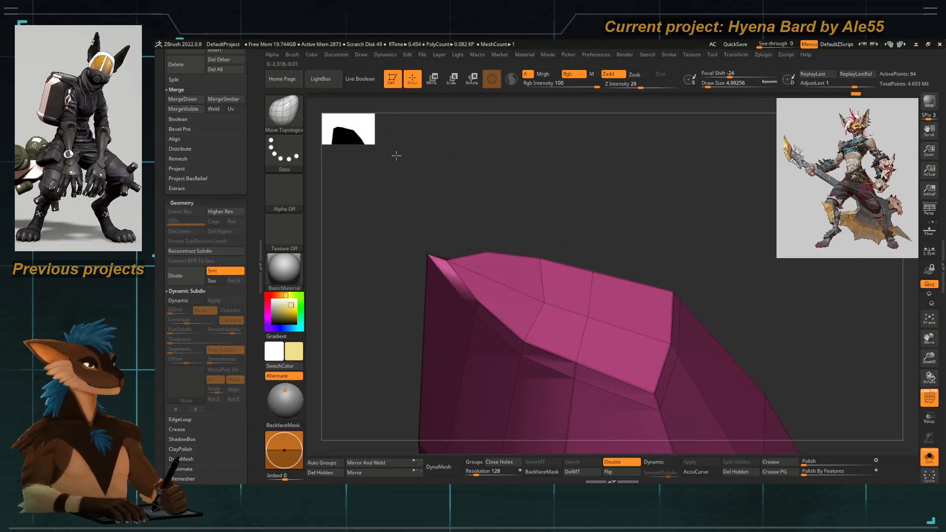
{"action": "left_click_drag", "start_coordinate": [489, 262], "coordinate": [493, 275]}
{"action": "right_click_drag", "start_coordinate": [501, 351], "coordinate": [461, 262]}
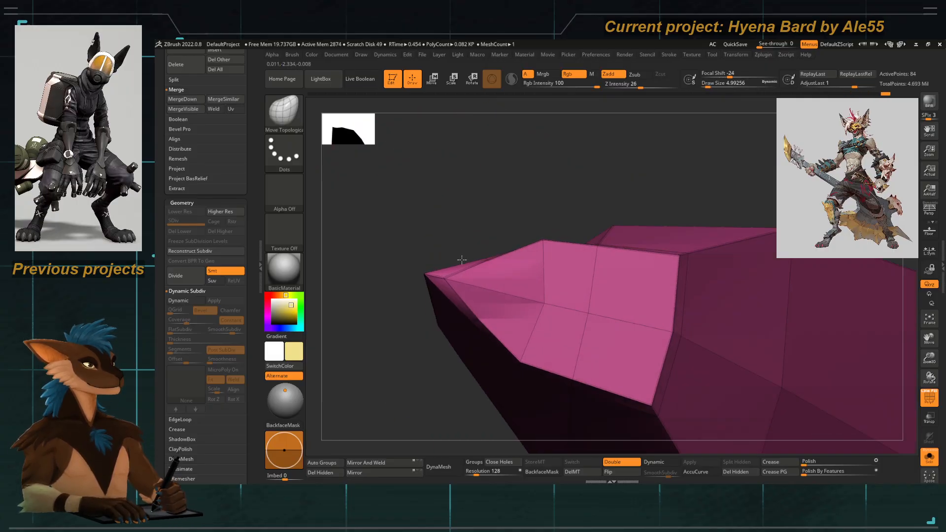
{"action": "left_click_drag", "start_coordinate": [487, 267], "coordinate": [540, 268]}
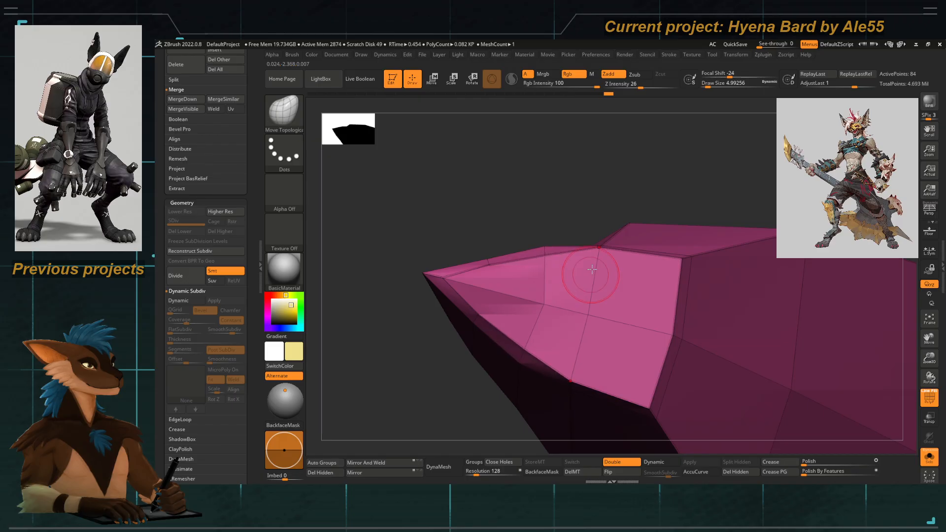
{"action": "left_click_drag", "start_coordinate": [600, 260], "coordinate": [597, 274]}
{"action": "left_click_drag", "start_coordinate": [675, 263], "coordinate": [669, 278]}
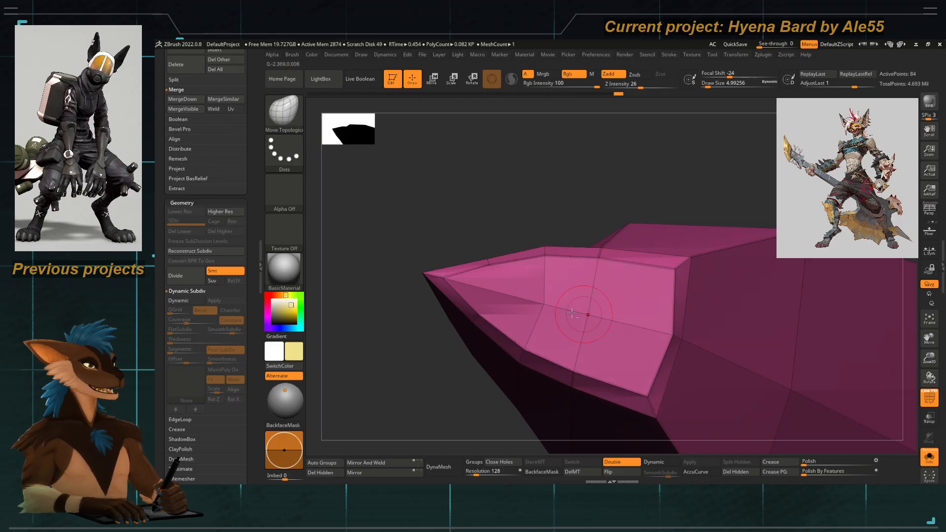
{"action": "right_click_drag", "start_coordinate": [588, 315], "coordinate": [456, 153]}
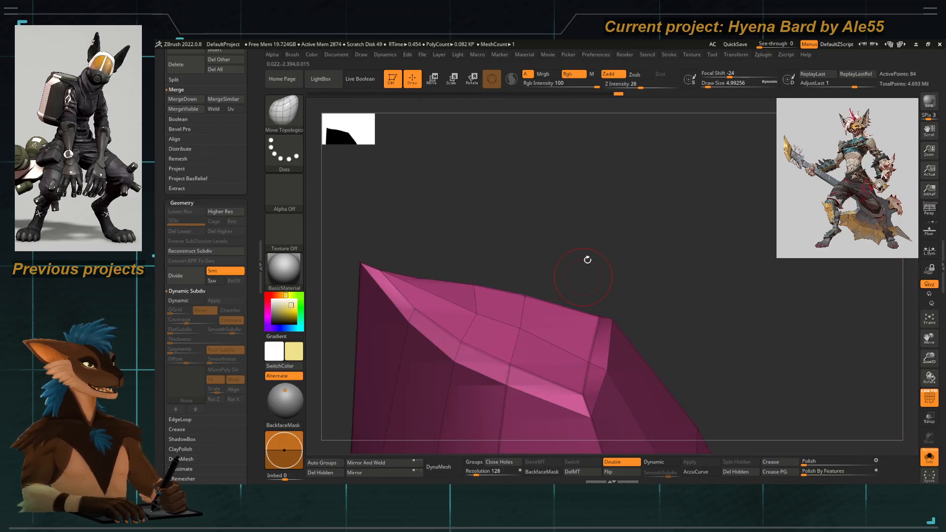
{"action": "right_click_drag", "start_coordinate": [587, 258], "coordinate": [560, 244]}
{"action": "mouse_move", "coordinate": [555, 342]}
{"action": "right_mouse_down"}
{"action": "mouse_move", "coordinate": [425, 372]}
{"action": "mouse_move", "coordinate": [508, 339]}
{"action": "right_mouse_up"}
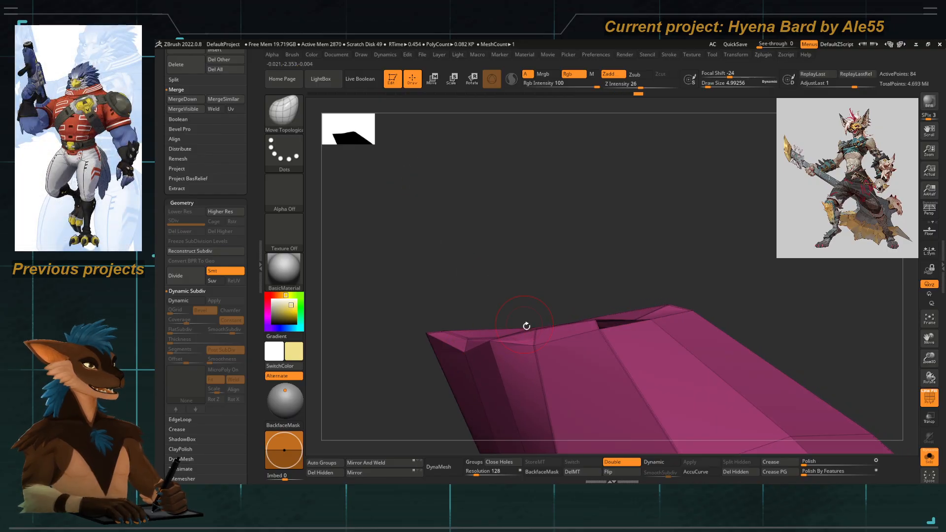
Refine the bevel of the lower tip's end face by nudging its rim vertices with the Move Topological brush.
{"action": "left_click_drag", "start_coordinate": [590, 318], "coordinate": [566, 260]}
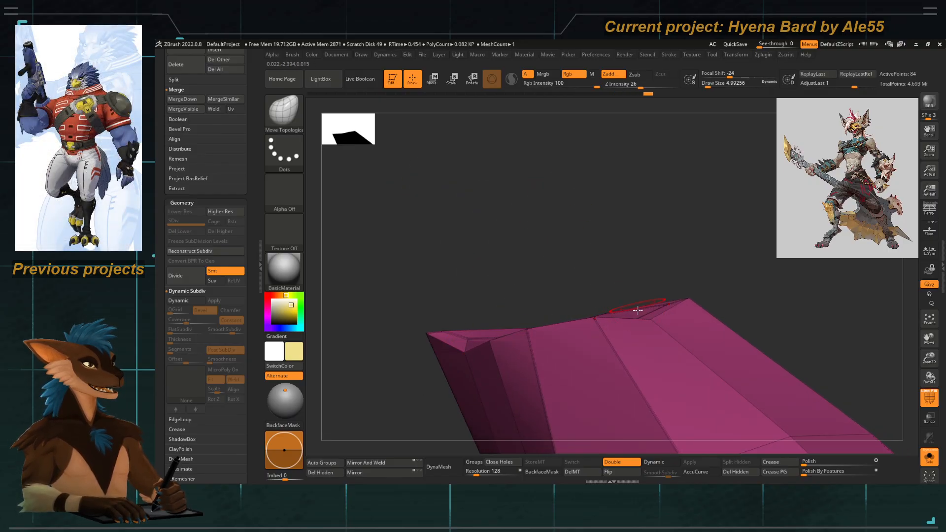
{"action": "mouse_move", "coordinate": [607, 281]}
{"action": "right_mouse_down"}
{"action": "mouse_move", "coordinate": [465, 283]}
{"action": "mouse_move", "coordinate": [448, 364]}
{"action": "right_mouse_up"}
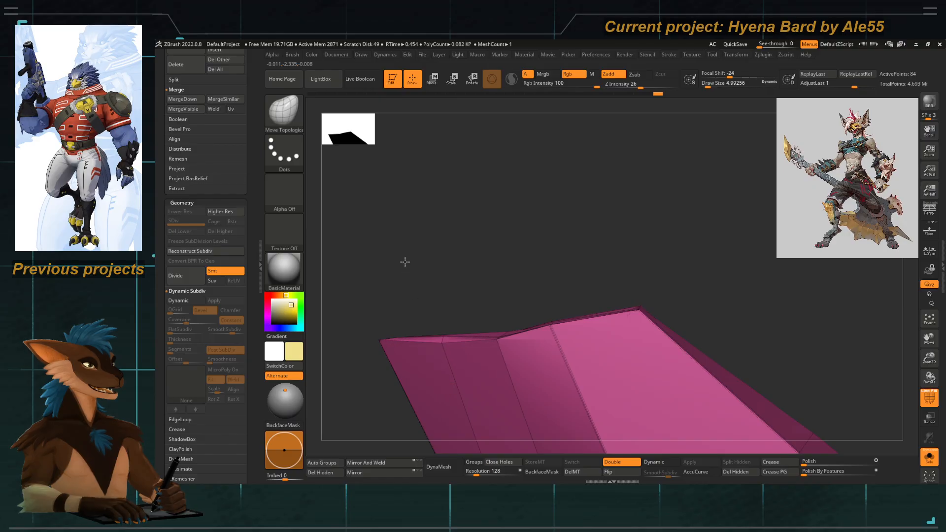
{"action": "right_click_drag", "start_coordinate": [405, 262], "coordinate": [434, 335]}
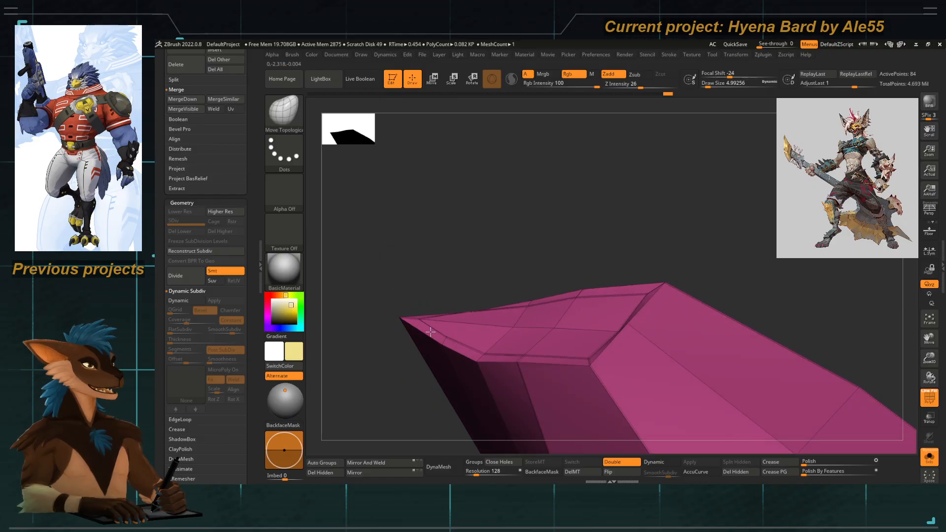
{"action": "right_click_drag", "start_coordinate": [488, 353], "coordinate": [534, 300]}
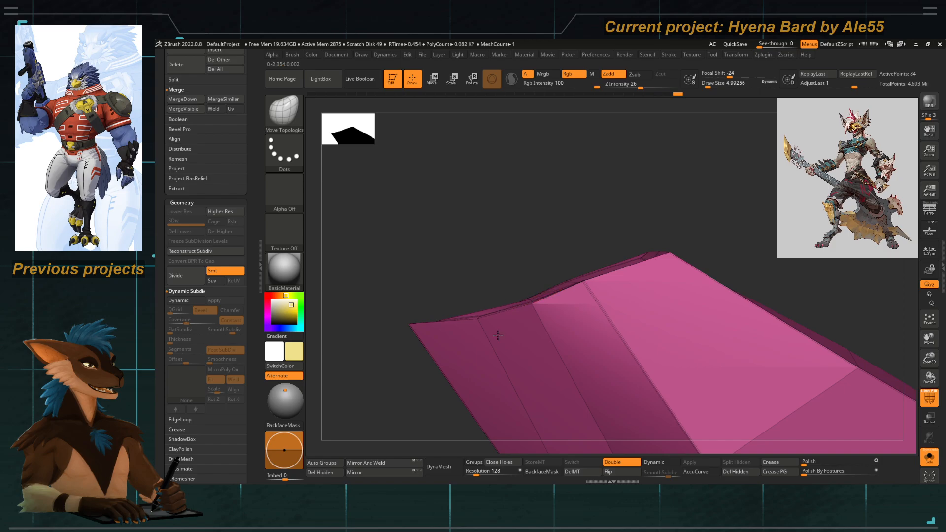
{"action": "right_click_drag", "start_coordinate": [465, 359], "coordinate": [420, 261]}
{"action": "right_click_drag", "start_coordinate": [543, 275], "coordinate": [561, 260]}
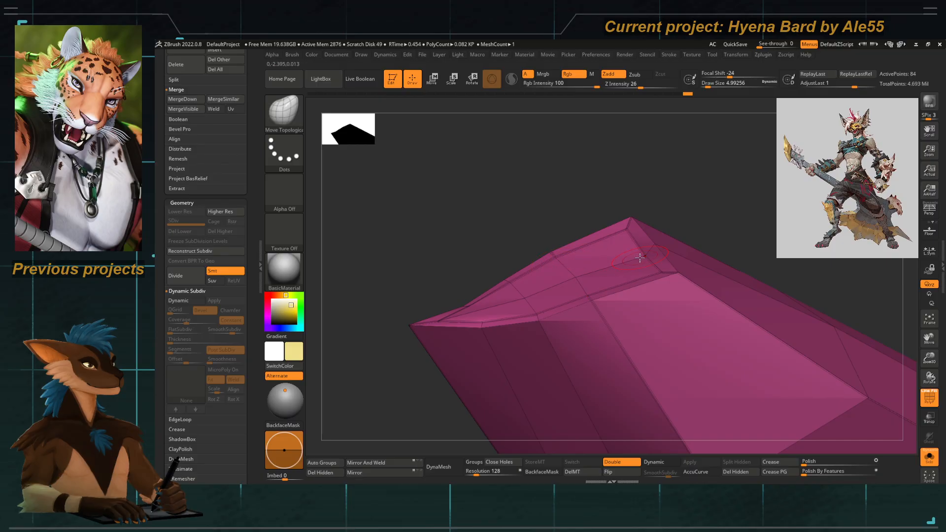
{"action": "right_click_drag", "start_coordinate": [623, 229], "coordinate": [522, 192]}
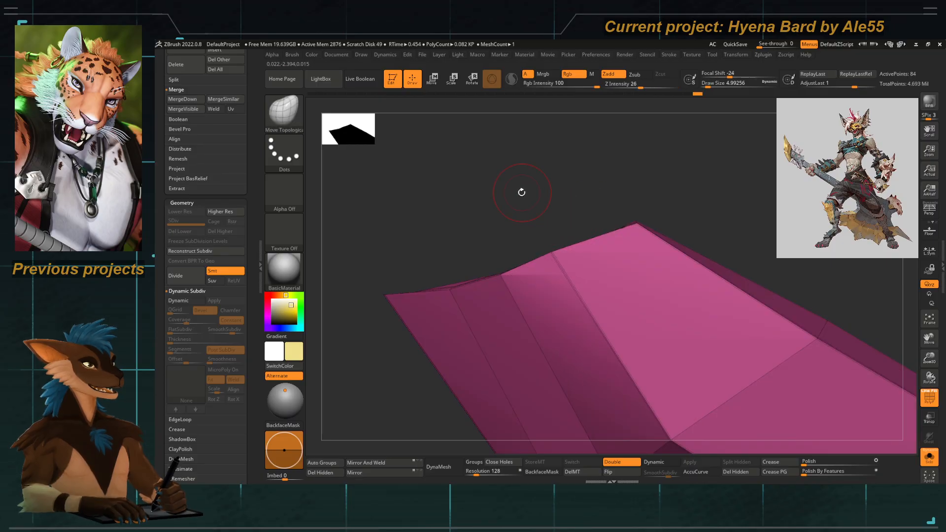
Raise the brush's draw size to about 8.4 and even out the support loop around the lower tip's end face.
{"action": "key", "text": "s"}
{"action": "left_click_drag", "start_coordinate": [545, 259], "coordinate": [554, 258]}
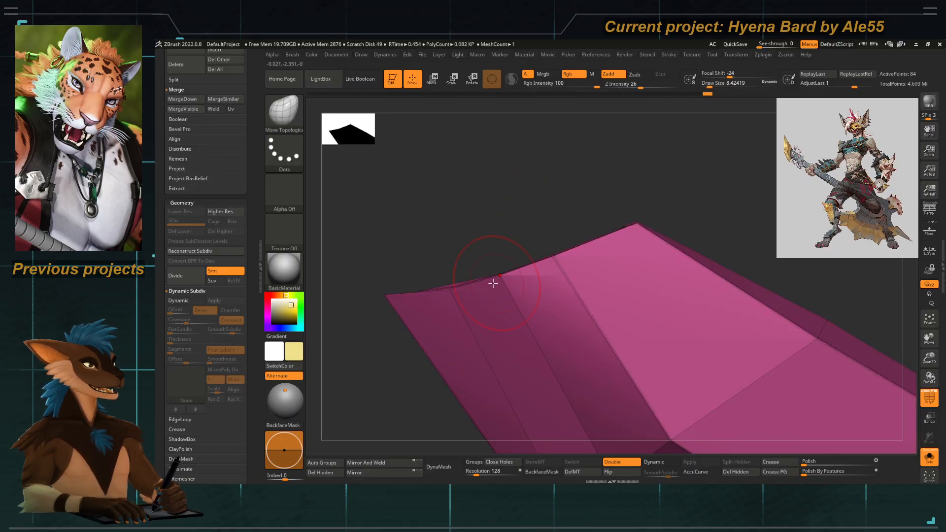
{"action": "right_click_drag", "start_coordinate": [414, 241], "coordinate": [469, 234]}
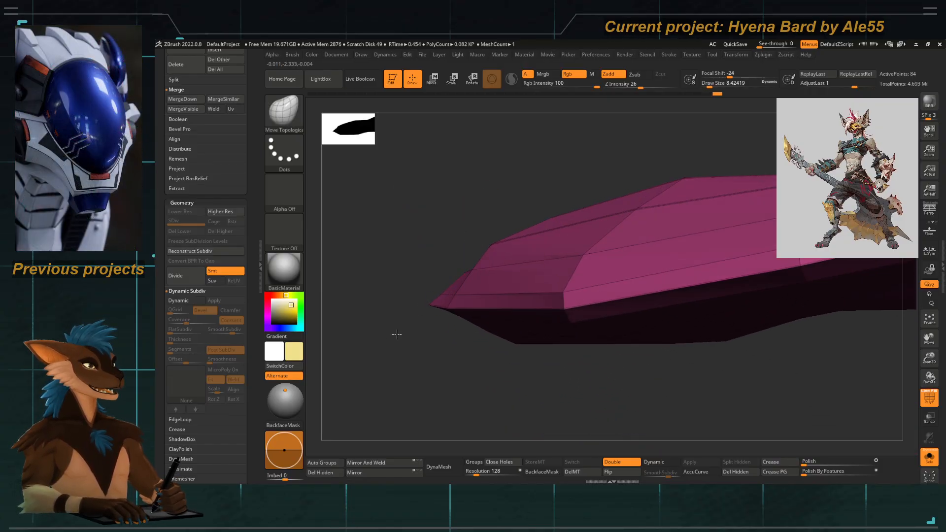
{"action": "right_click_drag", "start_coordinate": [399, 271], "coordinate": [442, 303]}
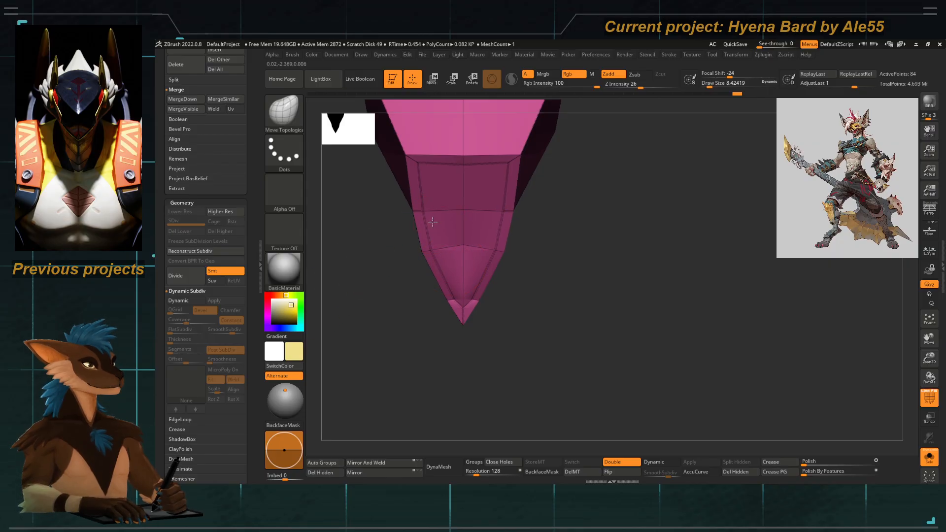
{"action": "left_click_drag", "start_coordinate": [368, 263], "coordinate": [446, 236]}
Switch to ZModeler with Crease as its edge action, and compare the lower tip with dynamic subdivision on and off.
{"action": "key", "text": "b"}
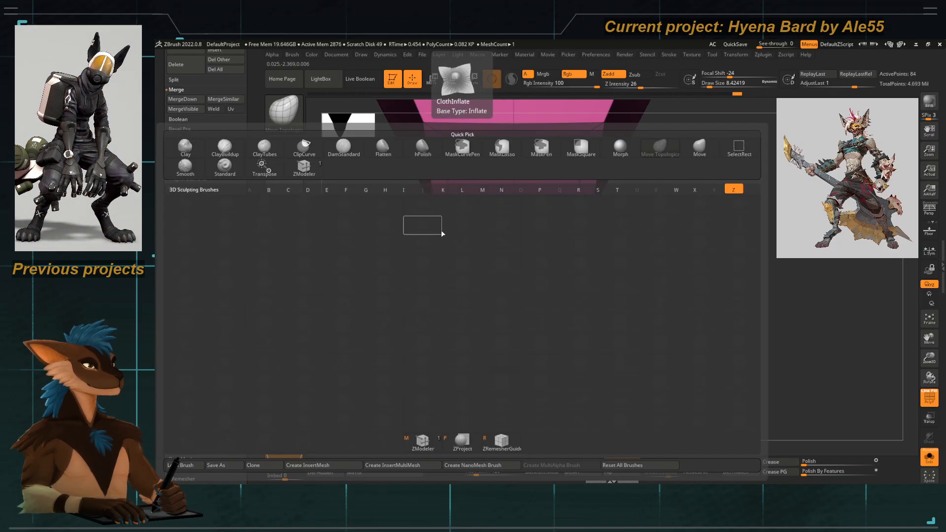
{"action": "key", "text": "m"}
{"action": "key", "text": "space"}
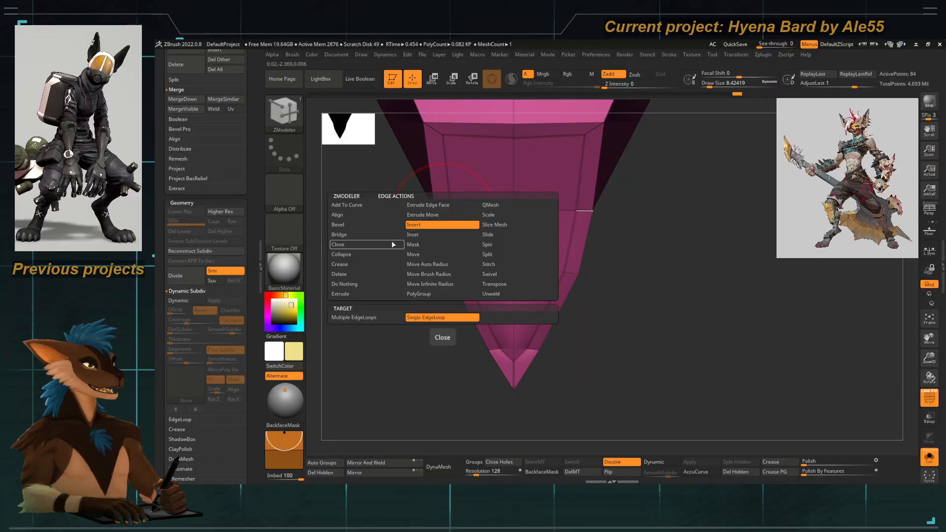
{"action": "left_click", "coordinate": [357, 266]}
{"action": "left_click", "coordinate": [378, 329]}
{"action": "left_click_drag", "start_coordinate": [366, 231], "coordinate": [454, 279]}
{"action": "key", "text": "d"}
{"action": "key", "text": "shift+d"}
Crease the complete edge loop bordering the lower tip's end face, and return the Crease target to a single edge.
{"action": "left_click_drag", "start_coordinate": [529, 340], "coordinate": [490, 345]}
{"action": "key", "text": "space"}
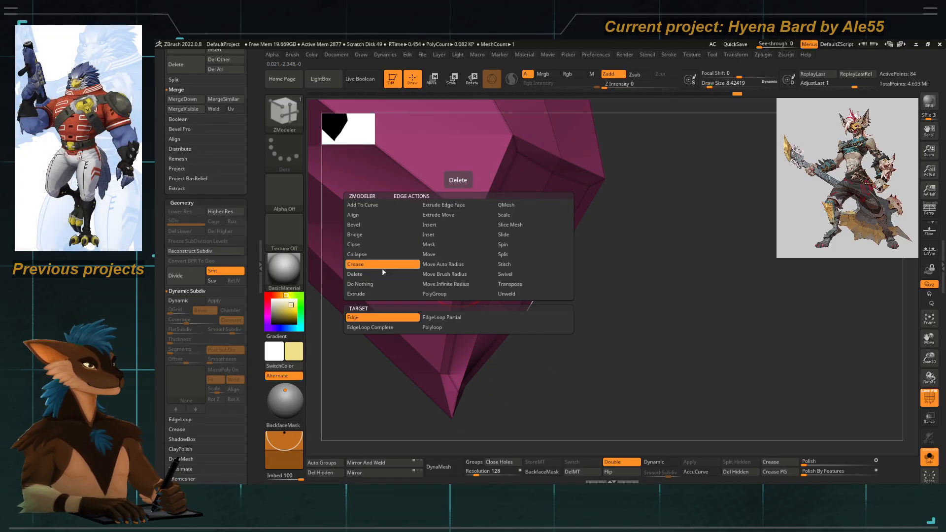
{"action": "left_click", "coordinate": [369, 328]}
{"action": "left_click", "coordinate": [473, 253]}
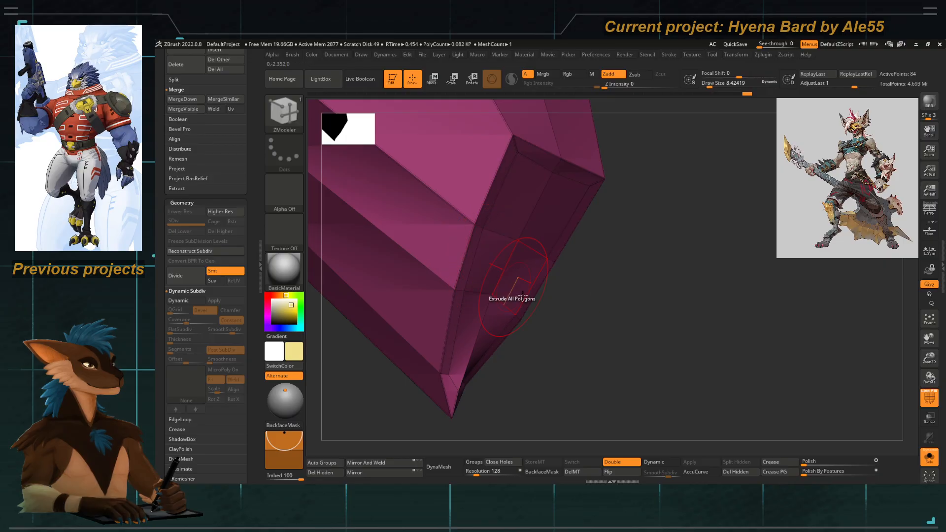
{"action": "left_click_drag", "start_coordinate": [567, 330], "coordinate": [537, 311]}
{"action": "key", "text": "space"}
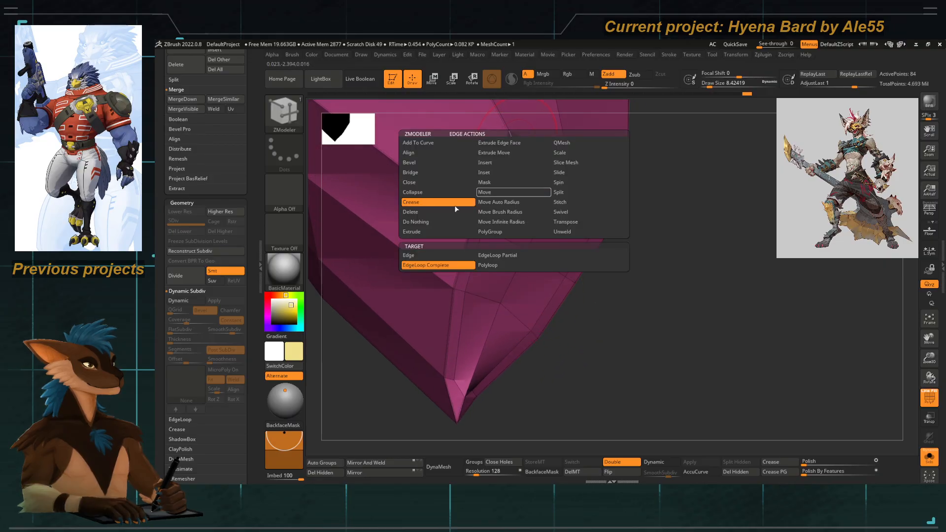
{"action": "left_click", "coordinate": [417, 258]}
{"action": "left_click_drag", "start_coordinate": [532, 380], "coordinate": [468, 325]}
Turn dynamic subdivision on, hide the wireframe, and leave solo mode to view the smoothed blade with the rest of the guitar.
{"action": "key", "text": "d"}
{"action": "left_click_drag", "start_coordinate": [420, 408], "coordinate": [440, 416]}
{"action": "left_click", "coordinate": [924, 402]}
{"action": "left_click_drag", "start_coordinate": [624, 310], "coordinate": [503, 348]}
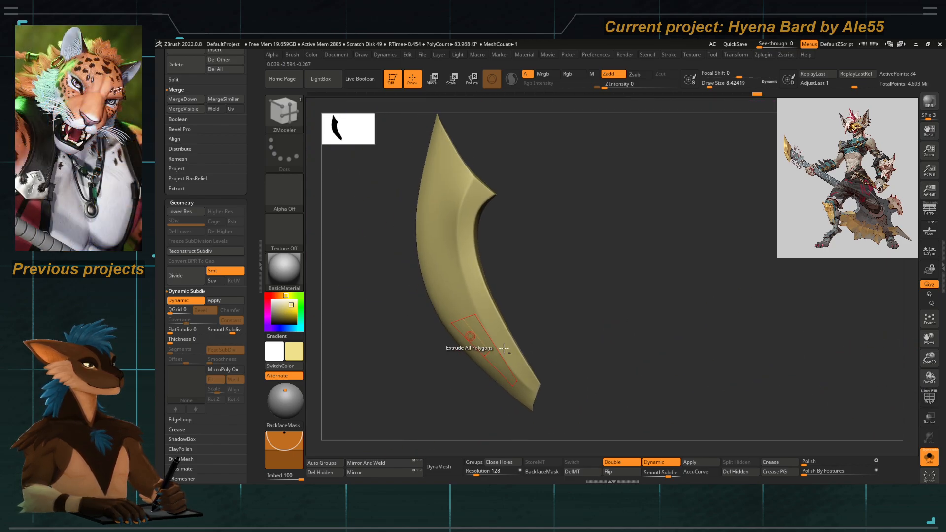
{"action": "left_click", "coordinate": [927, 460]}
{"action": "mouse_move", "coordinate": [390, 362]}
{"action": "left_mouse_down"}
{"action": "mouse_move", "coordinate": [416, 317]}
{"action": "mouse_move", "coordinate": [393, 367]}
{"action": "mouse_move", "coordinate": [392, 352]}
{"action": "left_mouse_up"}
Select the Move Topological brush and raise its draw size to about 97 for broad adjustments to the blade.
{"action": "key", "text": "b"}
{"action": "key", "text": "m"}
{"action": "key", "text": "t"}
{"action": "key", "text": "space"}
{"action": "key", "text": "space"}
{"action": "left_click", "coordinate": [472, 249]}
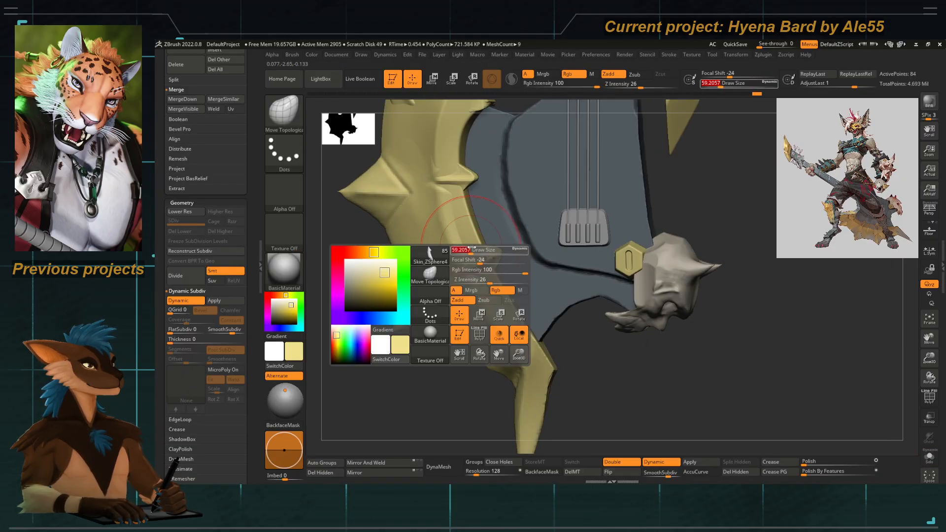
{"action": "key", "text": "space"}
{"action": "left_click", "coordinate": [478, 241]}
{"action": "left_click_drag", "start_coordinate": [485, 248], "coordinate": [474, 253]}
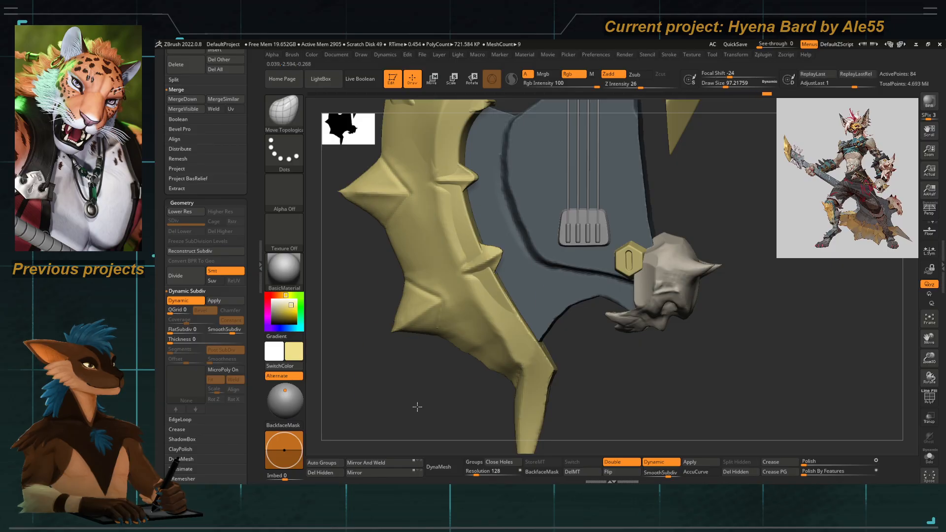
{"action": "left_click_drag", "start_coordinate": [417, 407], "coordinate": [479, 289]}
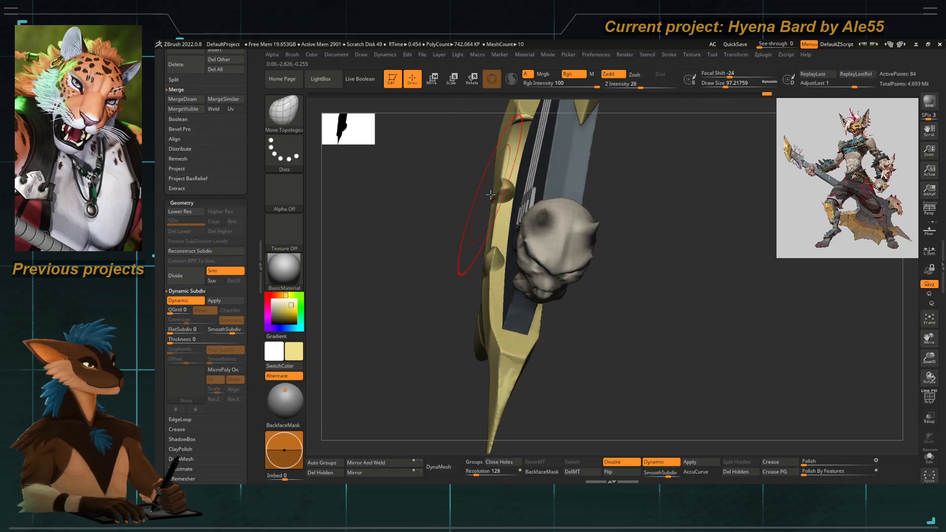
Overlay the blade mesh edge-on on the original sculpt with transparency and wireframe on, and reduce the draw size to about 37.
{"action": "key", "text": "space"}
{"action": "left_click", "coordinate": [493, 212]}
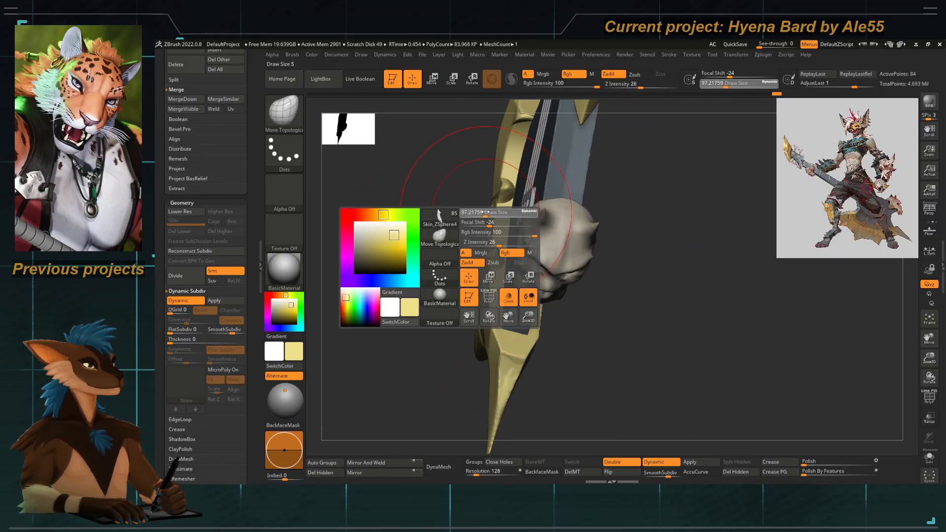
{"action": "mouse_move", "coordinate": [375, 316]}
{"action": "left_mouse_down"}
{"action": "mouse_move", "coordinate": [444, 320]}
{"action": "mouse_move", "coordinate": [459, 375]}
{"action": "left_mouse_up"}
{"action": "left_click_drag", "start_coordinate": [450, 319], "coordinate": [477, 264], "text": "shift"}
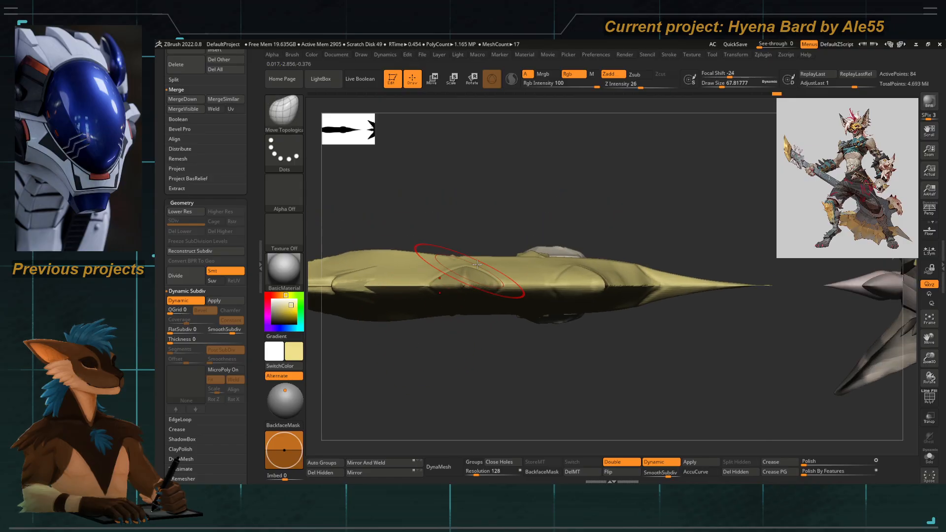
{"action": "left_click", "coordinate": [930, 423]}
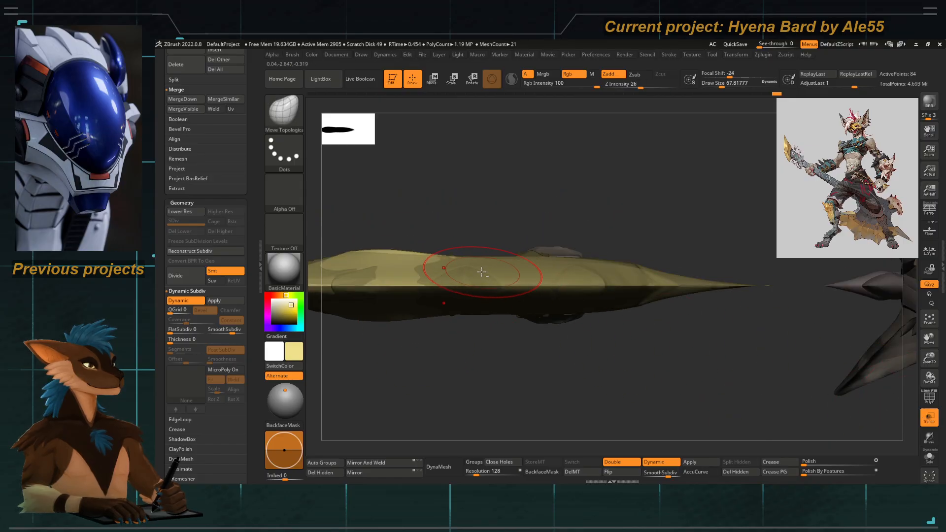
{"action": "right_click_drag", "start_coordinate": [475, 276], "coordinate": [539, 271], "text": "alt"}
{"action": "key", "text": "space"}
{"action": "left_click", "coordinate": [507, 248]}
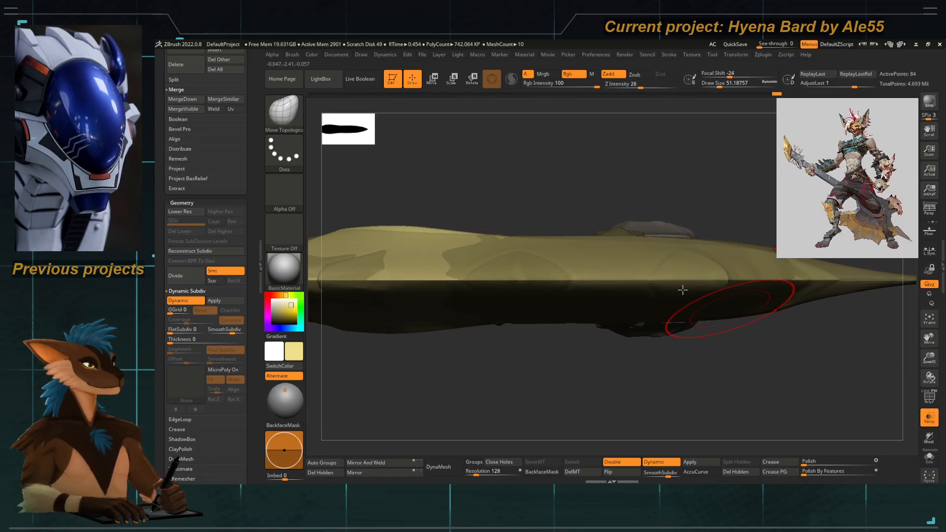
{"action": "key", "text": "space"}
{"action": "left_click", "coordinate": [499, 240]}
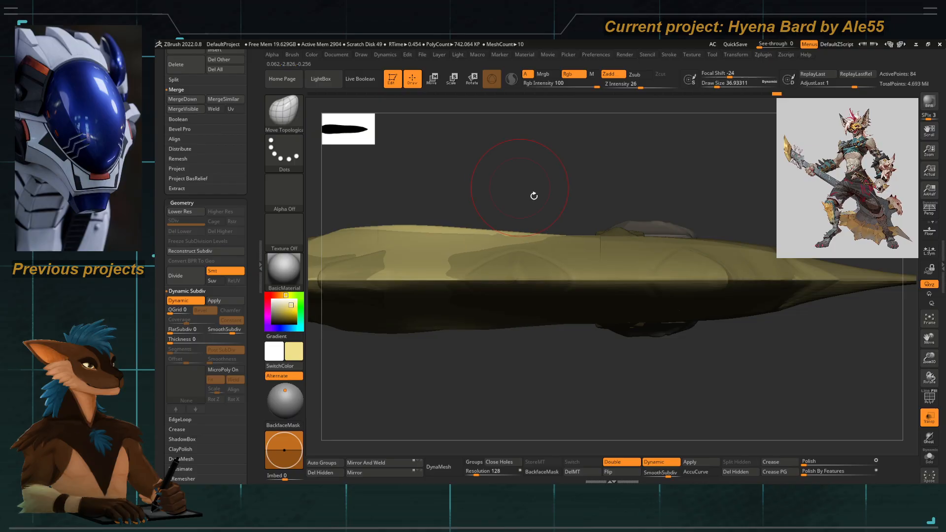
{"action": "left_click", "coordinate": [929, 397]}
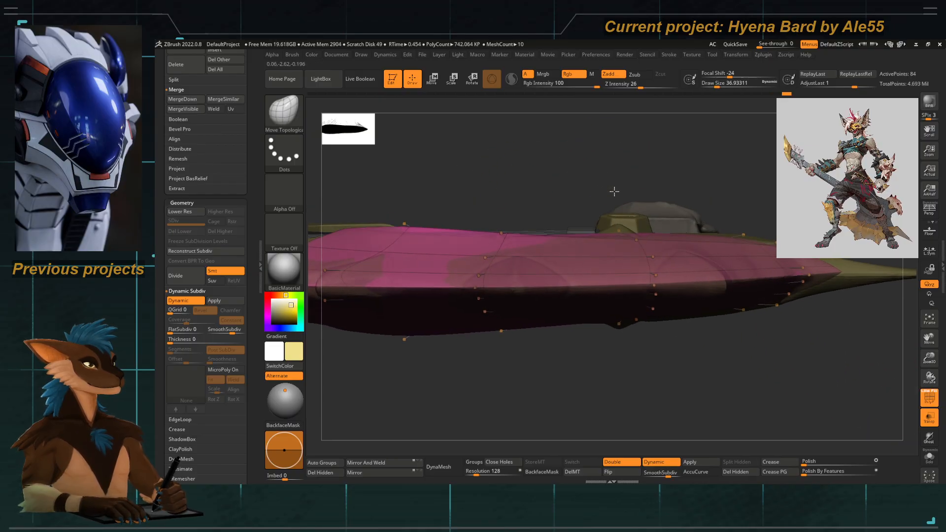
Set the draw size to about 46 and adjust the blade's side vertices so its thickness follows the original metal piece.
{"action": "left_click_drag", "start_coordinate": [469, 183], "coordinate": [528, 197]}
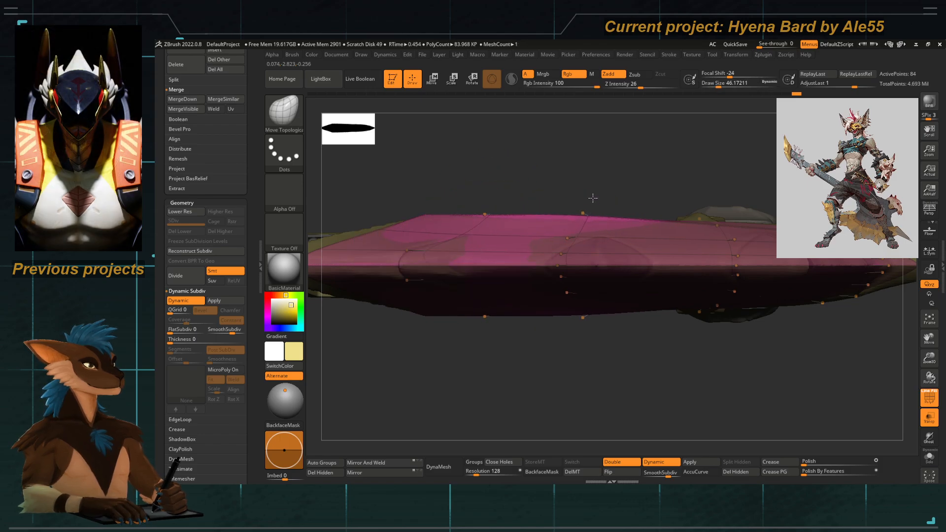
{"action": "left_click_drag", "start_coordinate": [604, 213], "coordinate": [495, 228]}
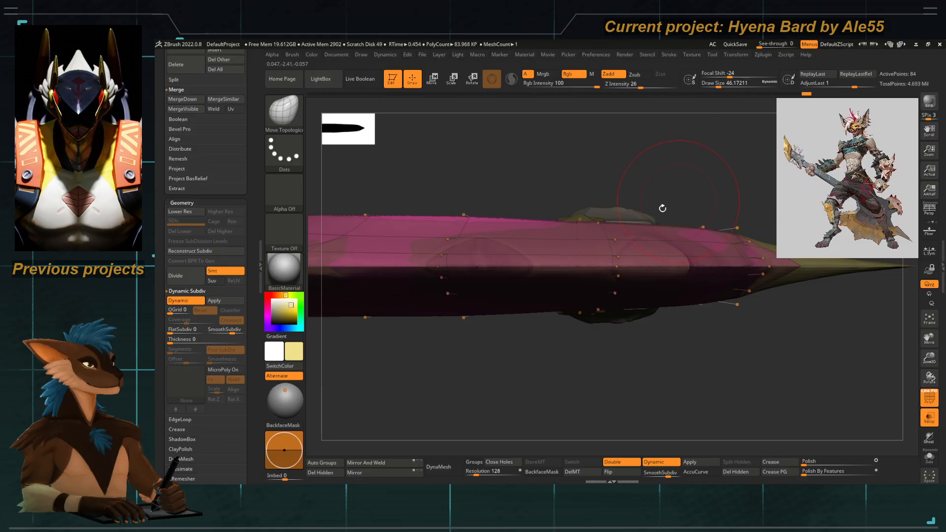
{"action": "mouse_move", "coordinate": [598, 154]}
{"action": "left_mouse_down"}
{"action": "mouse_move", "coordinate": [594, 190]}
{"action": "mouse_move", "coordinate": [682, 259]}
{"action": "mouse_move", "coordinate": [651, 332]}
{"action": "mouse_move", "coordinate": [633, 331]}
{"action": "mouse_move", "coordinate": [608, 281]}
{"action": "mouse_move", "coordinate": [657, 311]}
{"action": "mouse_move", "coordinate": [614, 256]}
{"action": "mouse_move", "coordinate": [620, 276]}
{"action": "mouse_move", "coordinate": [542, 148]}
{"action": "left_mouse_up"}
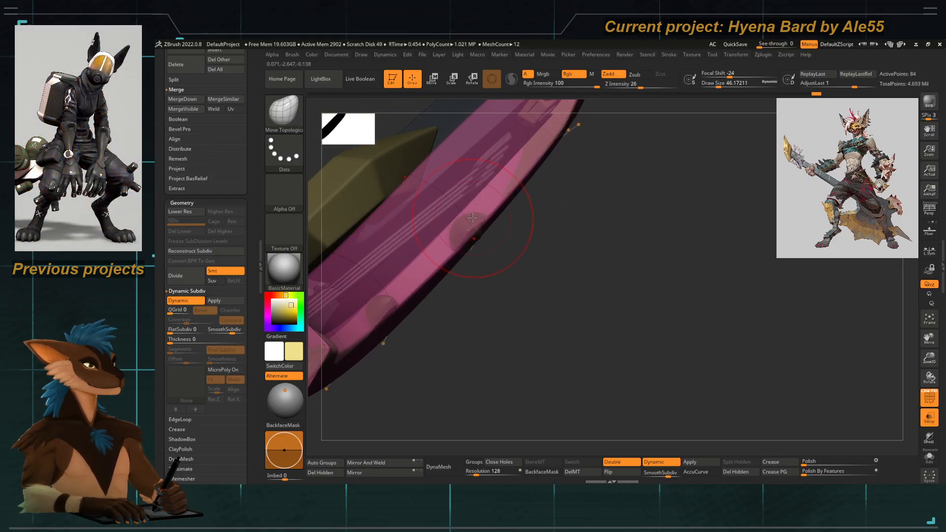
Set the draw size to about 59 and shift the outer-edge vertices so the cross loop lines up with the lower spike.
{"action": "mouse_move", "coordinate": [528, 304]}
{"action": "left_mouse_down"}
{"action": "mouse_move", "coordinate": [476, 235]}
{"action": "mouse_move", "coordinate": [521, 284]}
{"action": "mouse_move", "coordinate": [464, 263]}
{"action": "mouse_move", "coordinate": [481, 256]}
{"action": "mouse_move", "coordinate": [483, 186]}
{"action": "mouse_move", "coordinate": [511, 240]}
{"action": "left_mouse_up"}
{"action": "left_click_drag", "start_coordinate": [506, 291], "coordinate": [482, 286]}
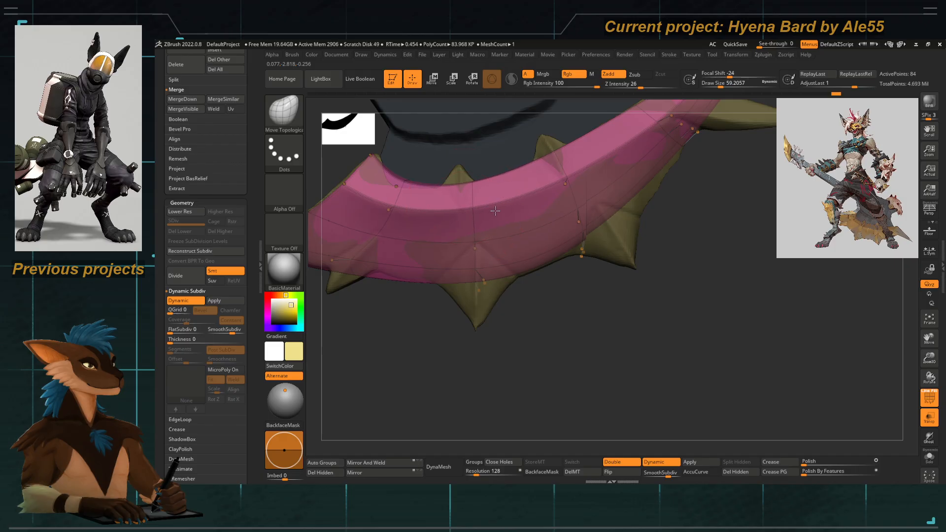
{"action": "mouse_move", "coordinate": [495, 210]}
{"action": "left_mouse_down"}
{"action": "mouse_move", "coordinate": [490, 286]}
{"action": "mouse_move", "coordinate": [537, 309]}
{"action": "left_mouse_up"}
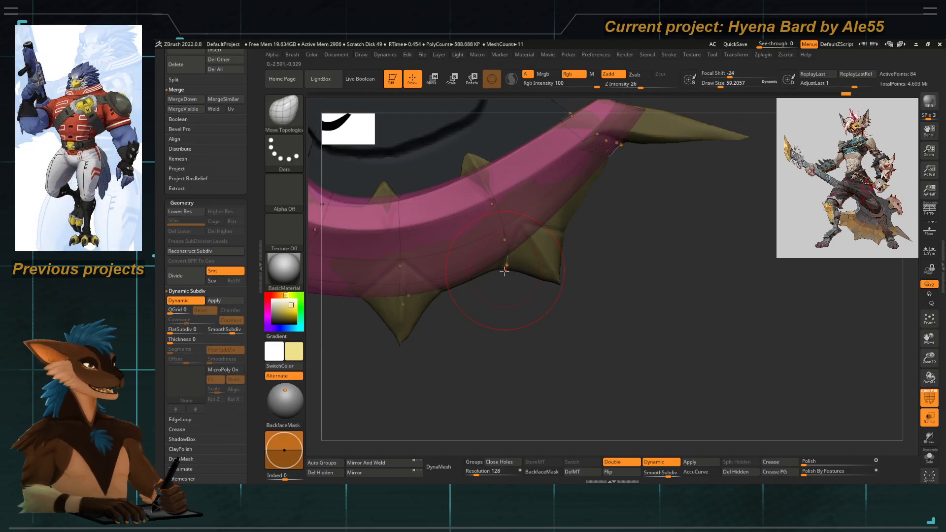
{"action": "left_click_drag", "start_coordinate": [505, 268], "coordinate": [623, 227]}
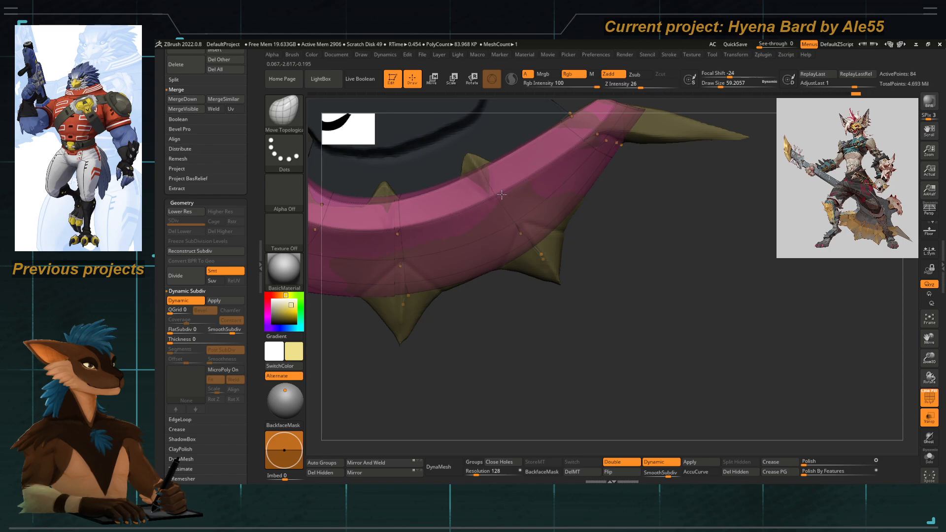
Reduce the draw size to about 44 and fit the blade's inner-edge vertices to the original silhouette and its upper corner.
{"action": "left_click_drag", "start_coordinate": [513, 324], "coordinate": [547, 166]}
{"action": "mouse_move", "coordinate": [598, 190]}
{"action": "left_mouse_down"}
{"action": "mouse_move", "coordinate": [599, 219]}
{"action": "mouse_move", "coordinate": [557, 120]}
{"action": "mouse_move", "coordinate": [526, 147]}
{"action": "mouse_move", "coordinate": [507, 190]}
{"action": "mouse_move", "coordinate": [458, 210]}
{"action": "left_mouse_up"}
{"action": "key", "text": "space"}
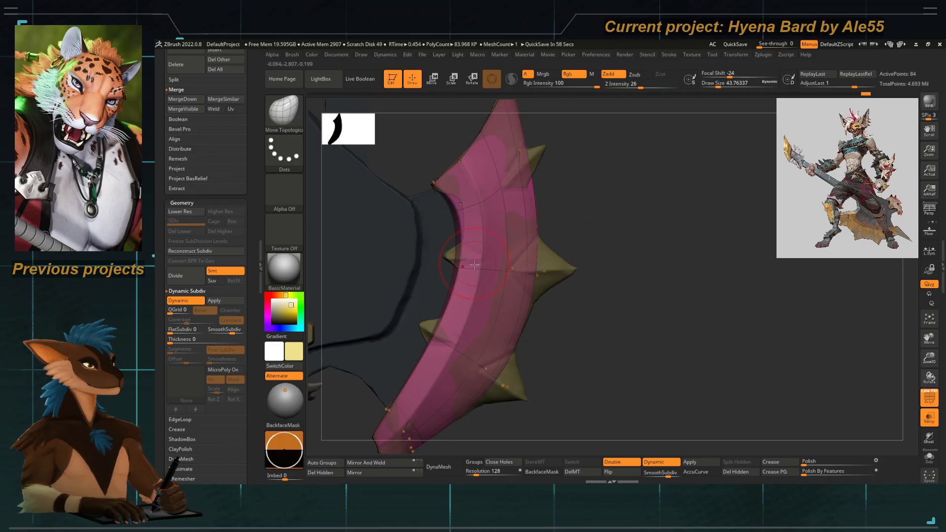
{"action": "left_click_drag", "start_coordinate": [419, 135], "coordinate": [422, 162], "text": "alt"}
{"action": "right_click_drag", "start_coordinate": [494, 164], "coordinate": [488, 245]}
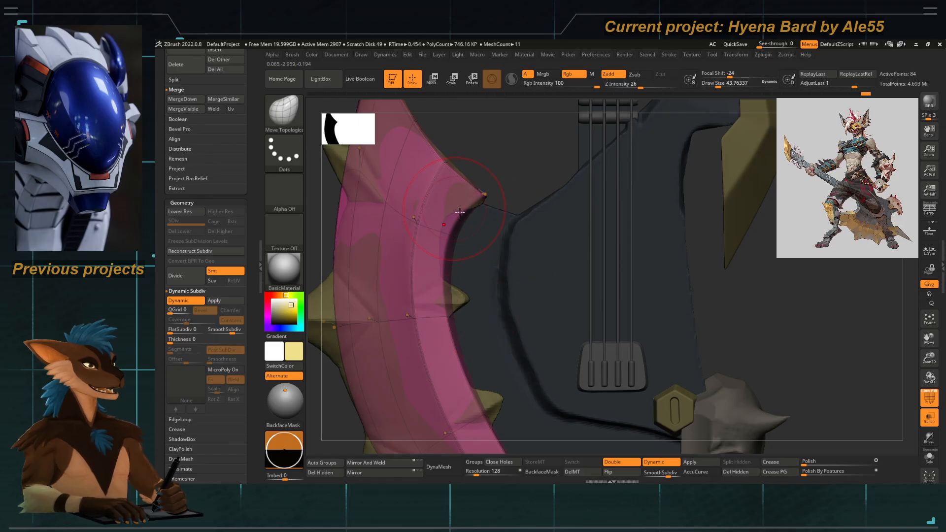
Hide the wireframe and turn off transparency to show the blade mesh and original metal piece as solid surfaces.
{"action": "key", "text": "shift+f"}
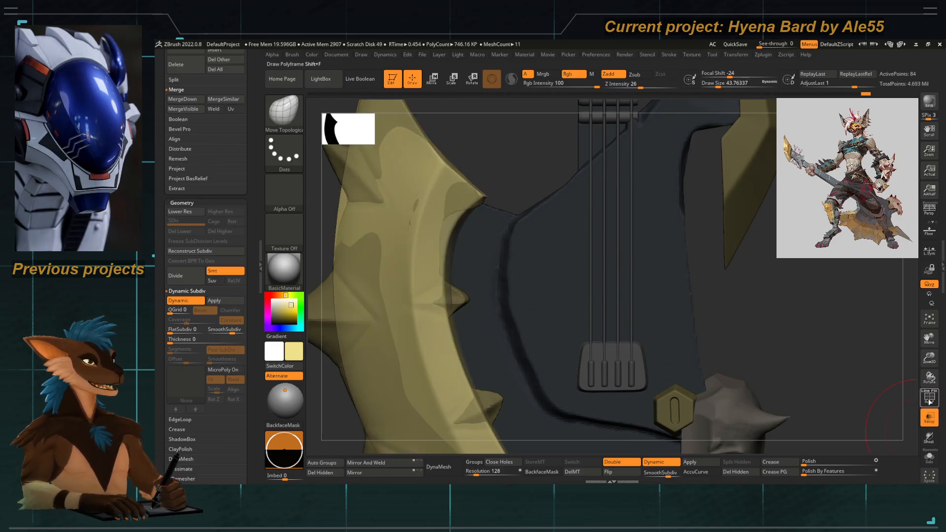
{"action": "left_click_drag", "start_coordinate": [696, 356], "coordinate": [800, 426], "text": "alt"}
{"action": "left_click", "coordinate": [930, 419]}
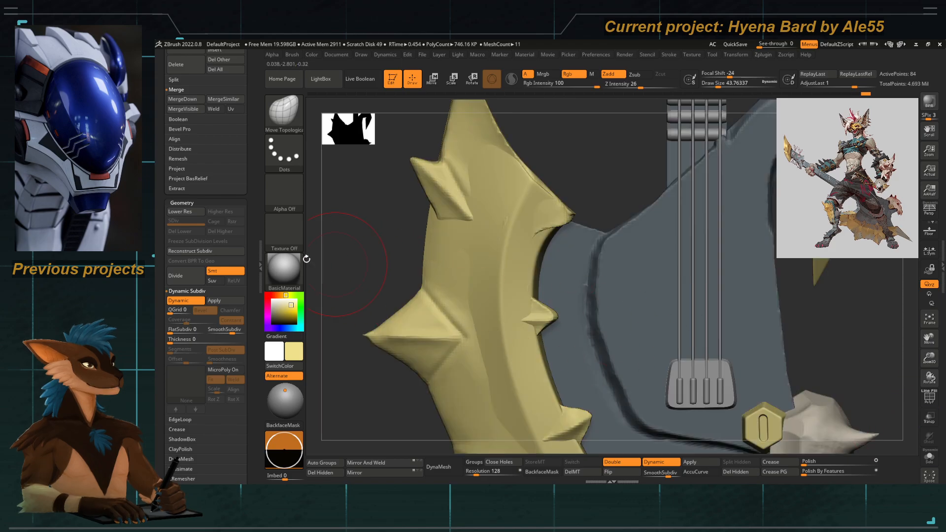
{"action": "scroll", "coordinate": [232, 276], "scroll_direction": "up", "scroll_amount": 10}
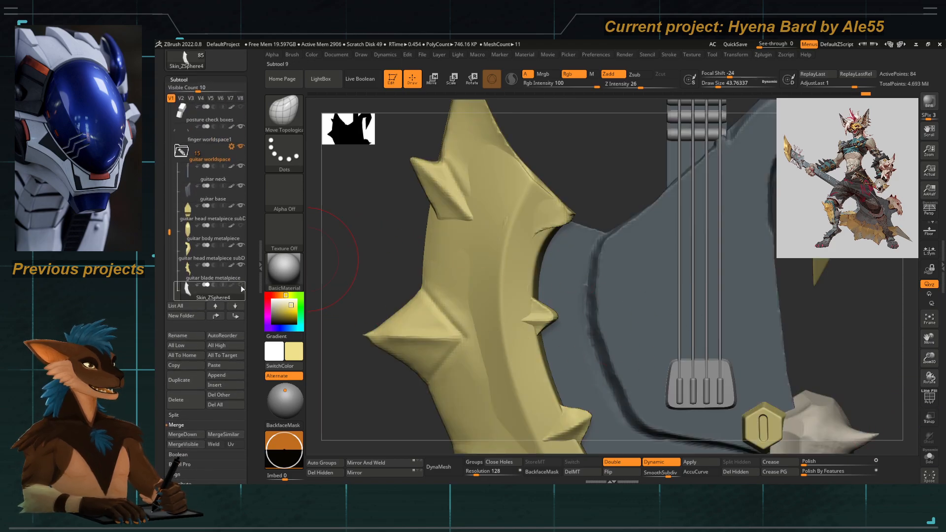
Isolate the original guitar blade metalpiece and pull its upper inner corner slightly downward with Move Topological at draw size about 29.
{"action": "left_click", "coordinate": [221, 279]}
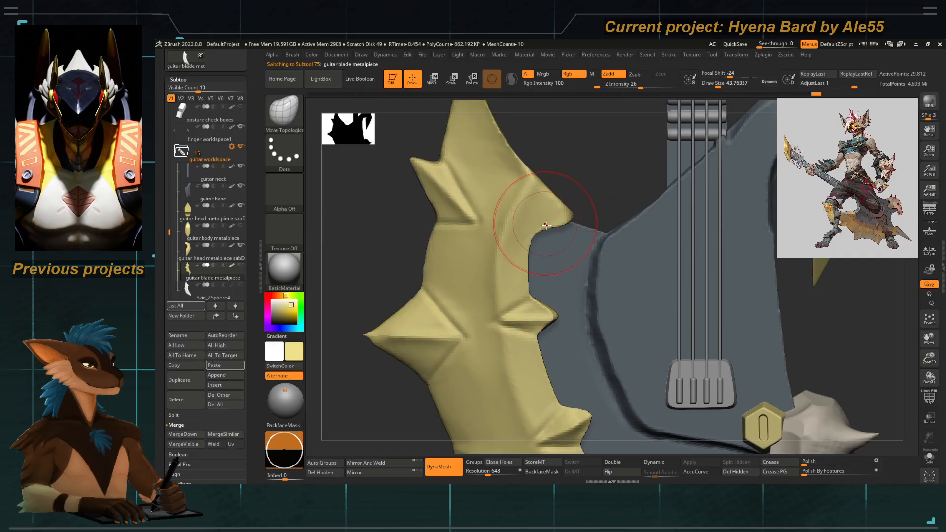
{"action": "key", "text": "b"}
{"action": "key", "text": "m"}
{"action": "key", "text": "t"}
{"action": "key", "text": "bracketleft"}
{"action": "left_click_drag", "start_coordinate": [563, 227], "coordinate": [570, 246]}
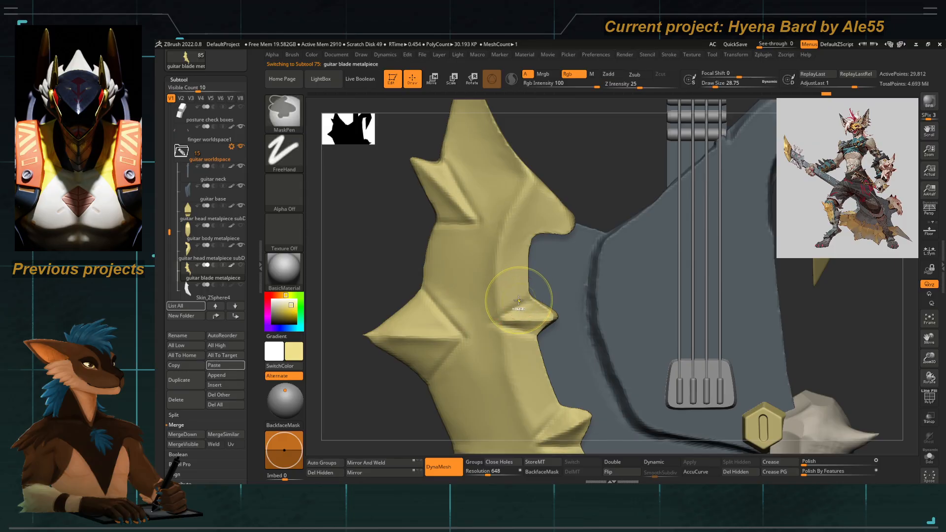
Return to the Skin_ZSphere4 blade mesh, turn on perspective and examine its smoothed form from the tip, front and side.
{"action": "left_click", "coordinate": [242, 294]}
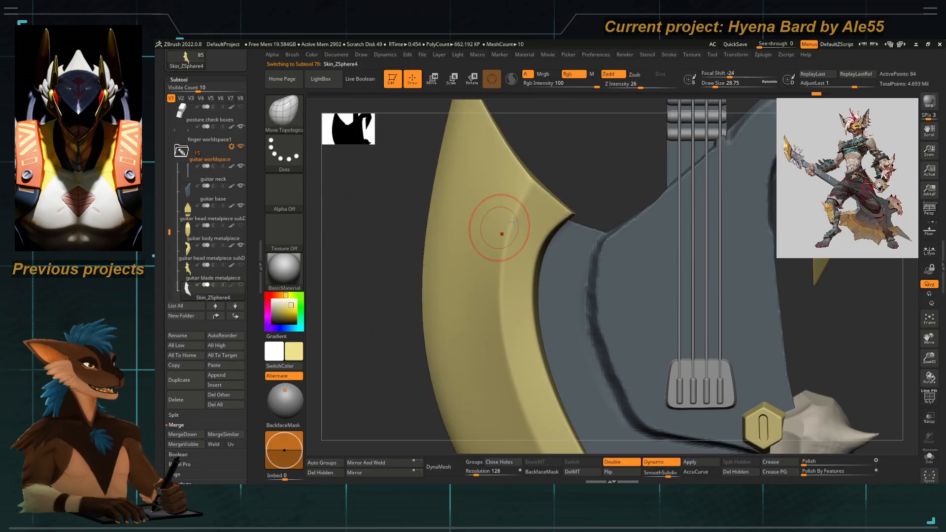
{"action": "left_click_drag", "start_coordinate": [554, 232], "coordinate": [468, 275]}
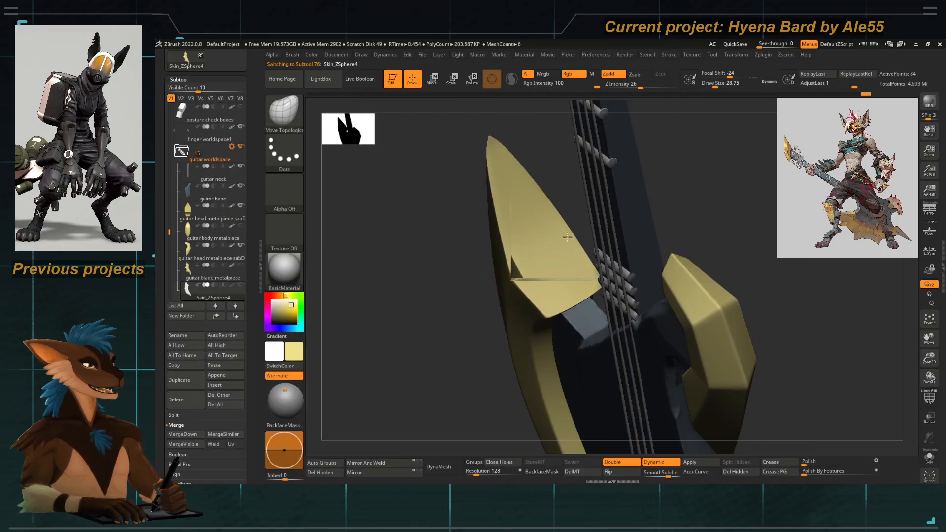
{"action": "left_click_drag", "start_coordinate": [567, 237], "coordinate": [490, 274]}
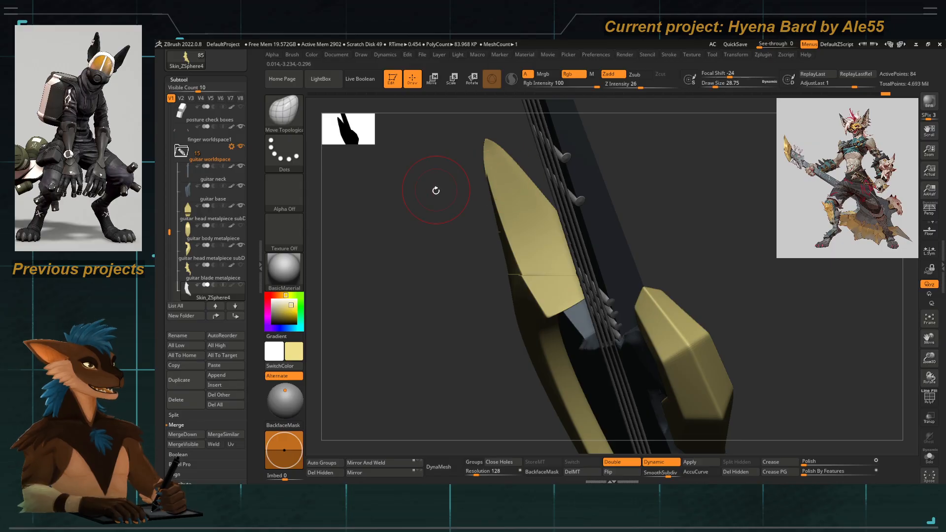
{"action": "left_click_drag", "start_coordinate": [433, 185], "coordinate": [448, 193]}
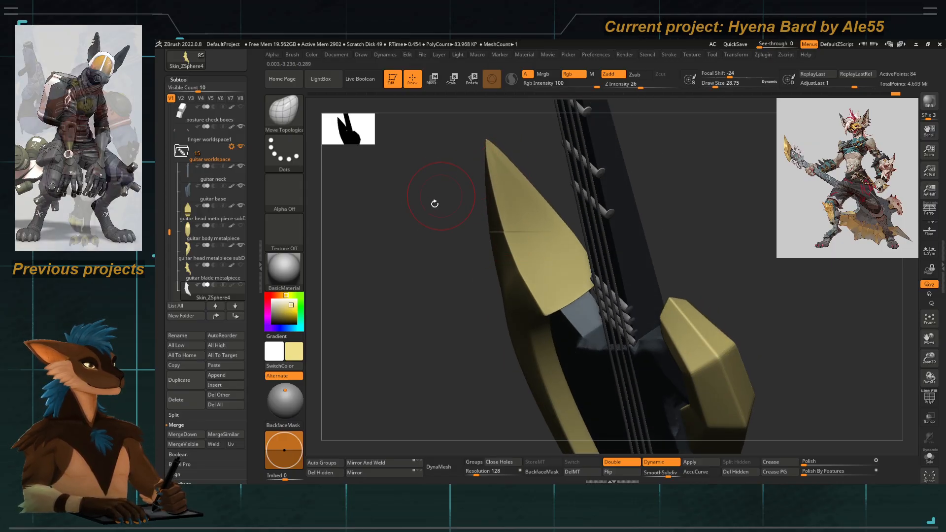
{"action": "left_click_drag", "start_coordinate": [434, 203], "coordinate": [454, 279]}
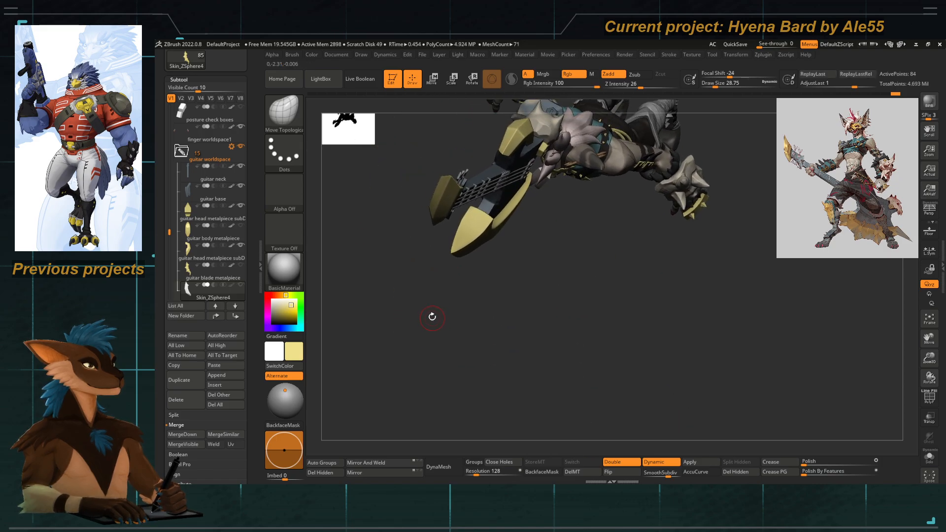
{"action": "key", "text": "p"}
{"action": "mouse_move", "coordinate": [446, 205]}
{"action": "left_mouse_down"}
{"action": "mouse_move", "coordinate": [539, 275]}
{"action": "mouse_move", "coordinate": [516, 312]}
{"action": "mouse_move", "coordinate": [443, 213]}
{"action": "mouse_move", "coordinate": [495, 223]}
{"action": "left_mouse_up"}
{"action": "key", "text": "space"}
{"action": "left_click", "coordinate": [490, 209]}
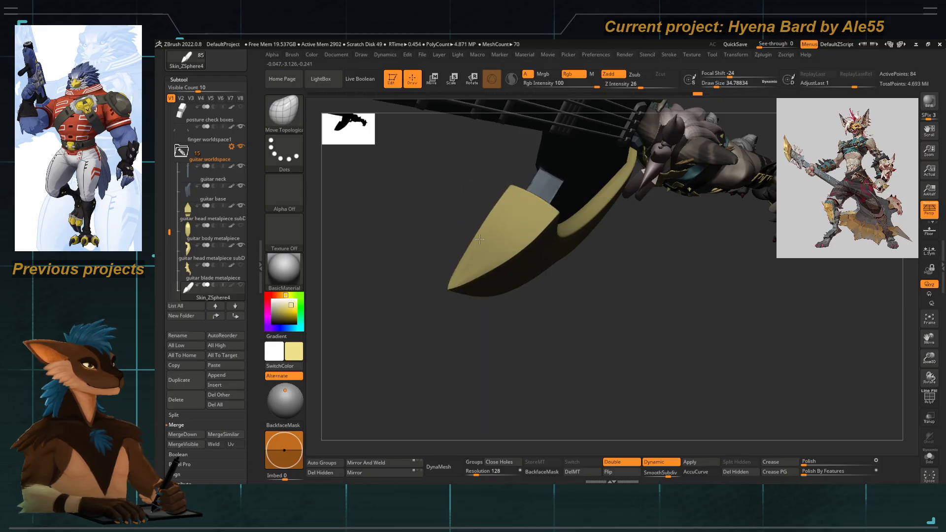
{"action": "mouse_move", "coordinate": [470, 229]}
{"action": "left_mouse_down"}
{"action": "mouse_move", "coordinate": [461, 200]}
{"action": "mouse_move", "coordinate": [440, 181]}
{"action": "mouse_move", "coordinate": [408, 198]}
{"action": "mouse_move", "coordinate": [393, 329]}
{"action": "mouse_move", "coordinate": [465, 228]}
{"action": "left_mouse_up"}
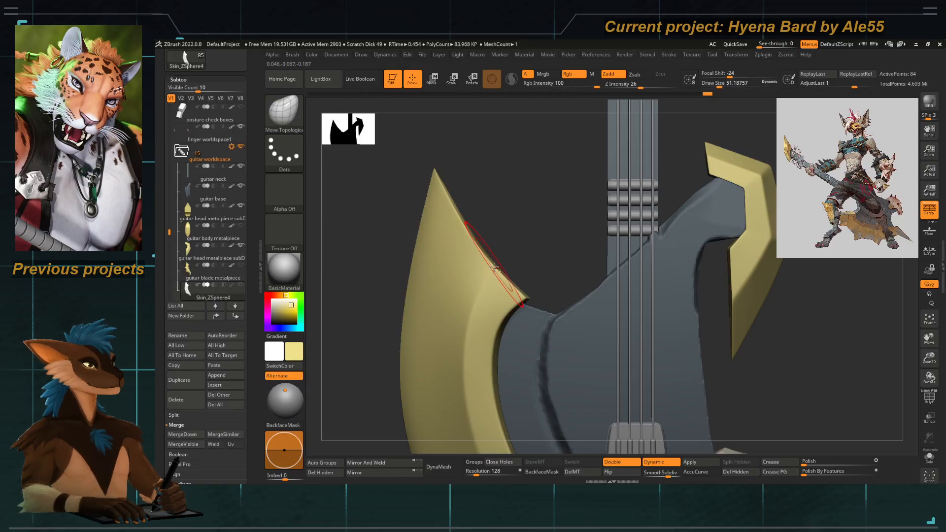
{"action": "left_click_drag", "start_coordinate": [495, 267], "coordinate": [485, 250], "text": "alt"}
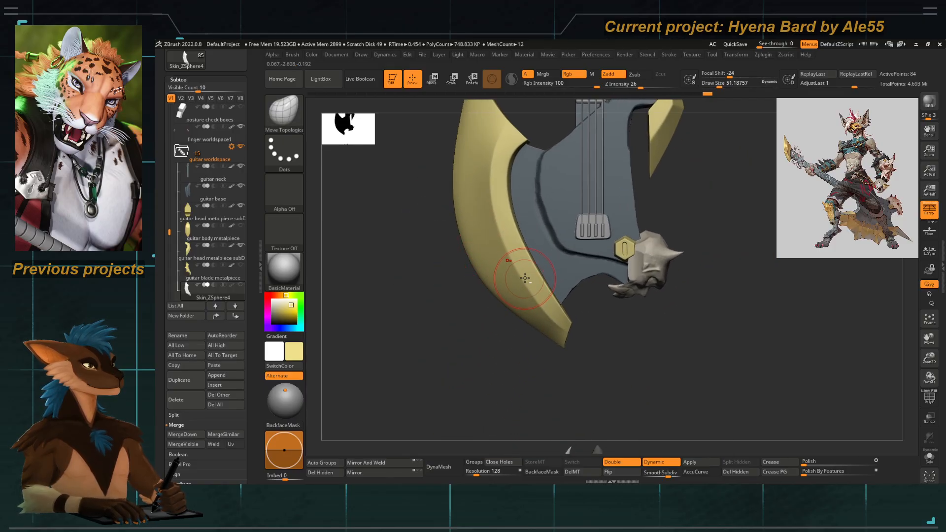
{"action": "left_click_drag", "start_coordinate": [525, 278], "coordinate": [499, 327], "text": "alt"}
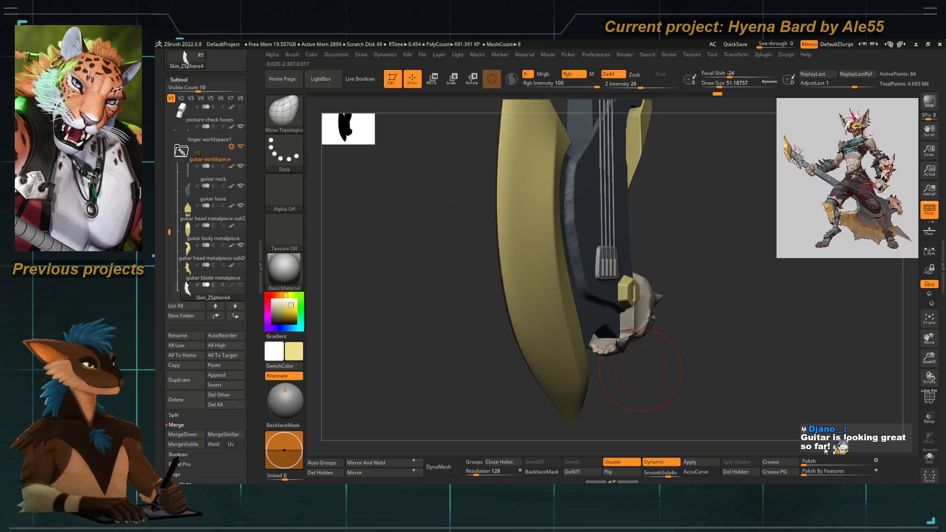
Show the blade mesh's wireframe without dynamic subdivision and set Move Topological's draw size to about 23.
{"action": "left_click", "coordinate": [926, 407]}
{"action": "key", "text": "shift+d"}
{"action": "left_click_drag", "start_coordinate": [469, 241], "coordinate": [418, 281]}
{"action": "key", "text": "b"}
{"action": "key", "text": "m"}
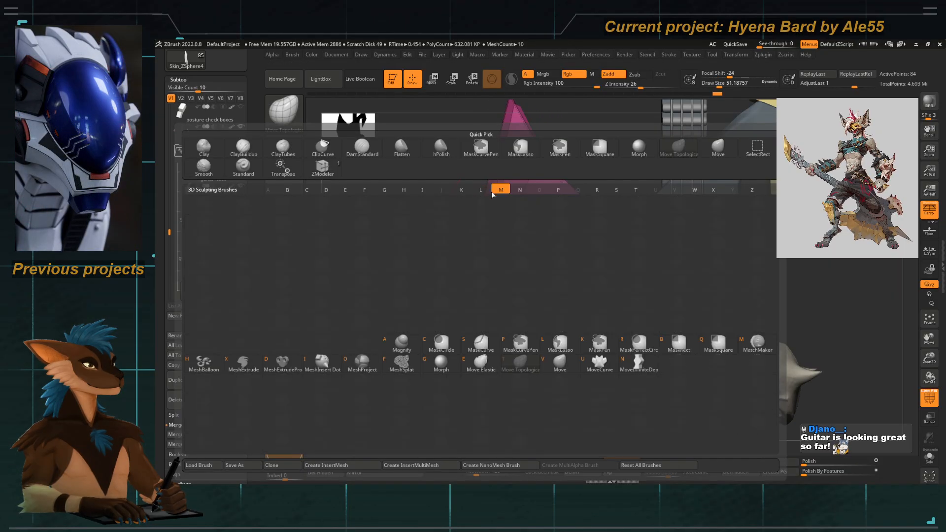
{"action": "key", "text": "t"}
{"action": "key", "text": "space"}
{"action": "left_click_drag", "start_coordinate": [499, 178], "coordinate": [496, 177]}
{"action": "key", "text": "space"}
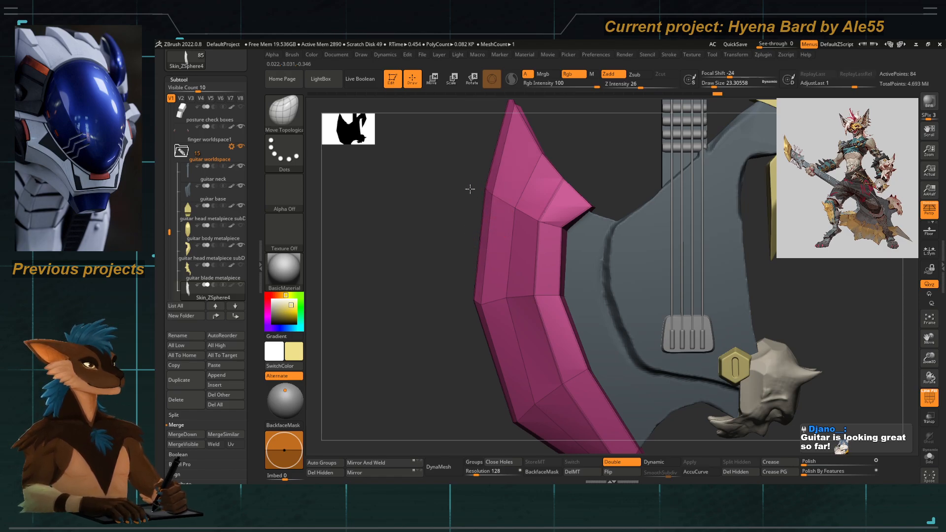
Nudge the edge vertices near the blade's upper tip and restore the dynamic subdivision preview.
{"action": "left_click_drag", "start_coordinate": [484, 187], "coordinate": [502, 202]}
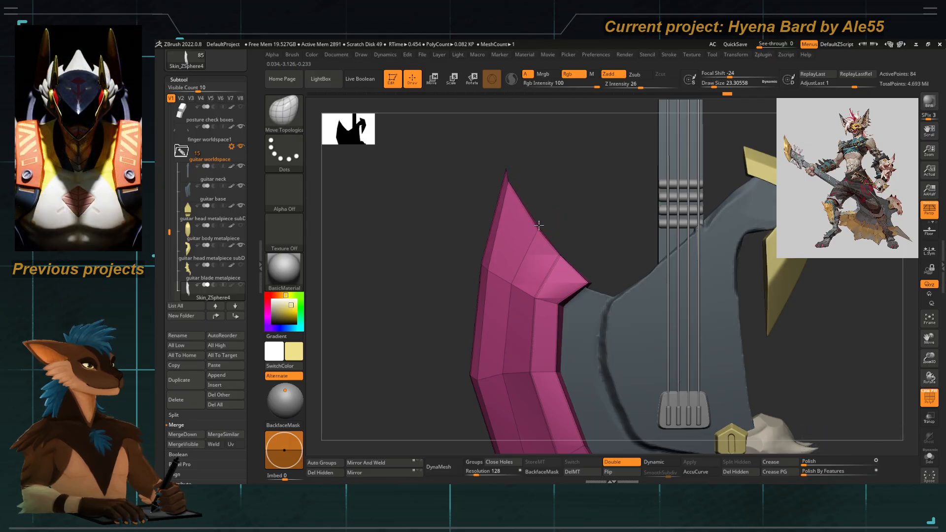
{"action": "key", "text": "f"}
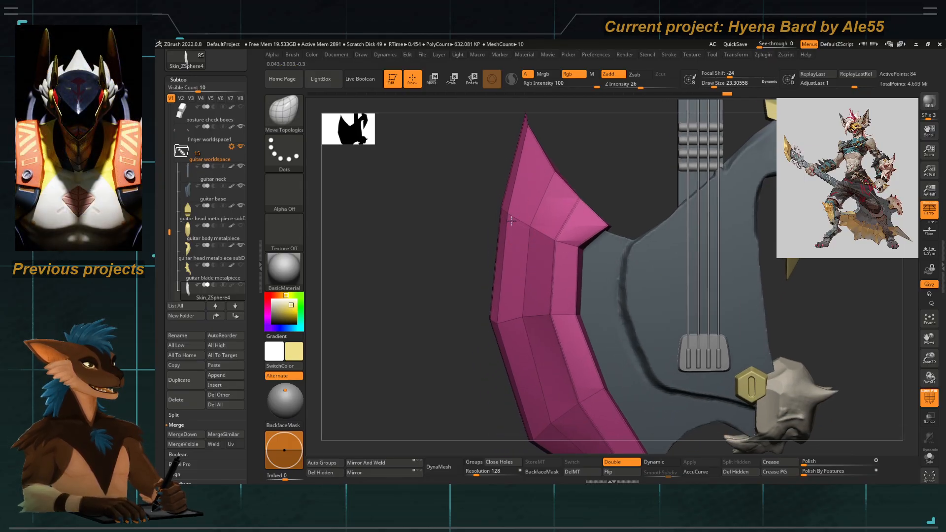
{"action": "left_click_drag", "start_coordinate": [446, 284], "coordinate": [517, 221]}
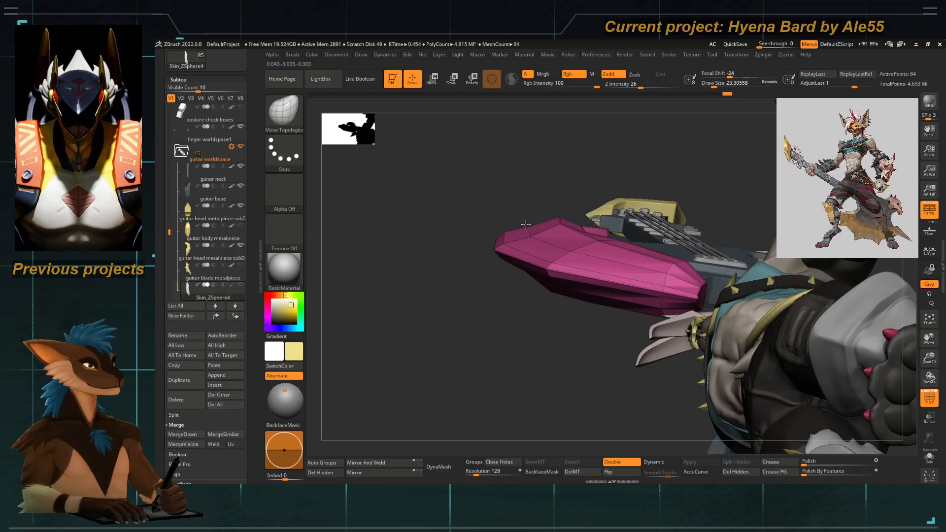
{"action": "mouse_move", "coordinate": [528, 236]}
{"action": "right_mouse_down"}
{"action": "mouse_move", "coordinate": [520, 195]}
{"action": "mouse_move", "coordinate": [532, 218]}
{"action": "right_mouse_up"}
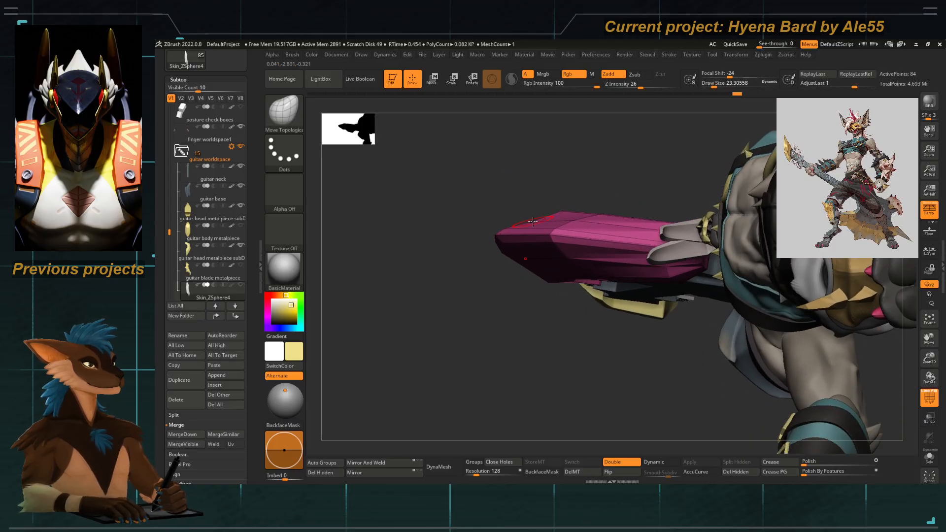
{"action": "key", "text": "d"}
{"action": "mouse_move", "coordinate": [474, 184]}
{"action": "left_mouse_down"}
{"action": "mouse_move", "coordinate": [473, 252]}
{"action": "mouse_move", "coordinate": [483, 269]}
{"action": "mouse_move", "coordinate": [461, 275]}
{"action": "mouse_move", "coordinate": [465, 184]}
{"action": "mouse_move", "coordinate": [472, 197]}
{"action": "left_mouse_up"}
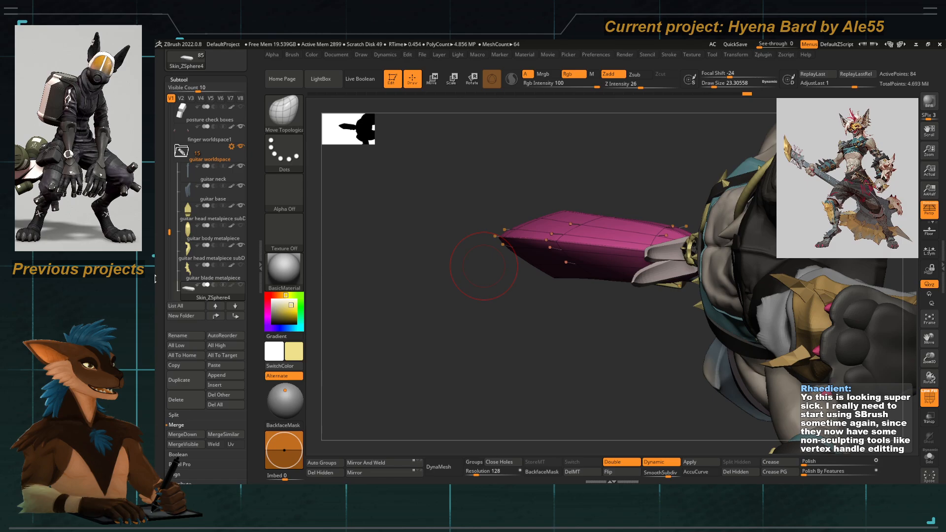
{"action": "left_click_drag", "start_coordinate": [465, 295], "coordinate": [447, 354]}
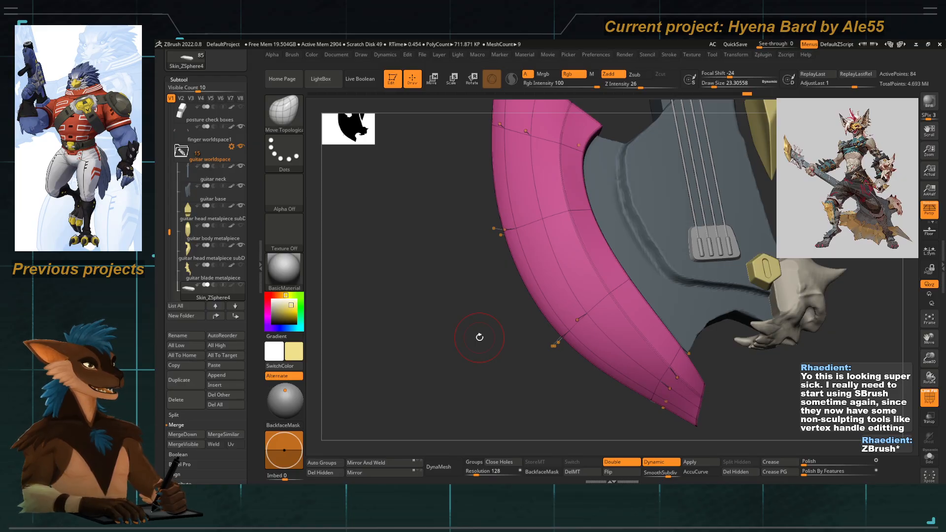
Hide the wireframe and compare the smoothed blade with the original spiked metal piece, ending on the blade's lower end.
{"action": "left_click_drag", "start_coordinate": [408, 332], "coordinate": [427, 314]}
{"action": "left_click", "coordinate": [929, 398]}
{"action": "left_click", "coordinate": [197, 272]}
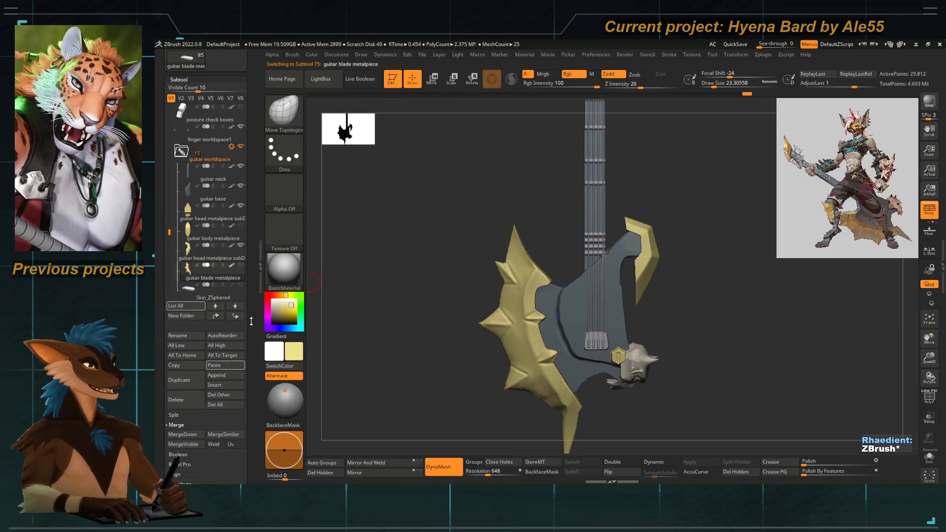
{"action": "left_click", "coordinate": [516, 351], "text": "alt"}
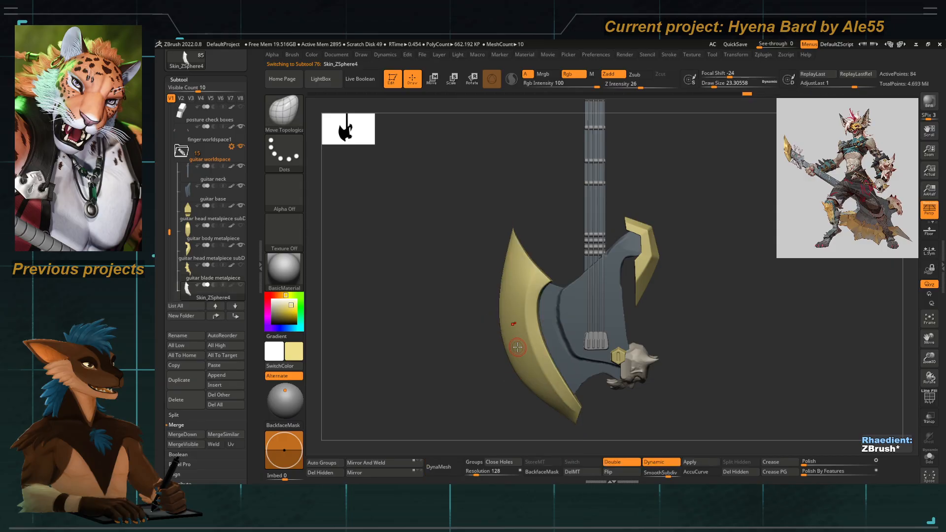
{"action": "left_click_drag", "start_coordinate": [516, 373], "coordinate": [544, 335], "text": "alt"}
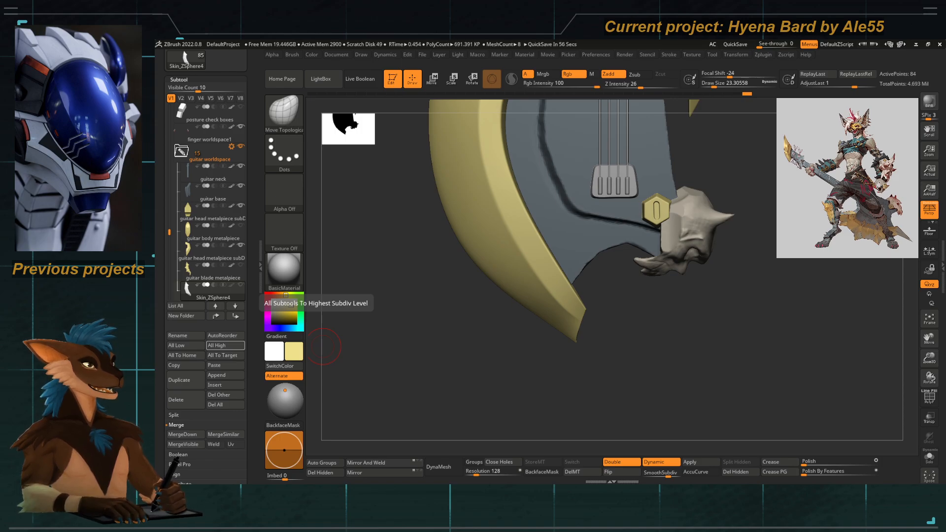
{"action": "key", "text": "shift"}
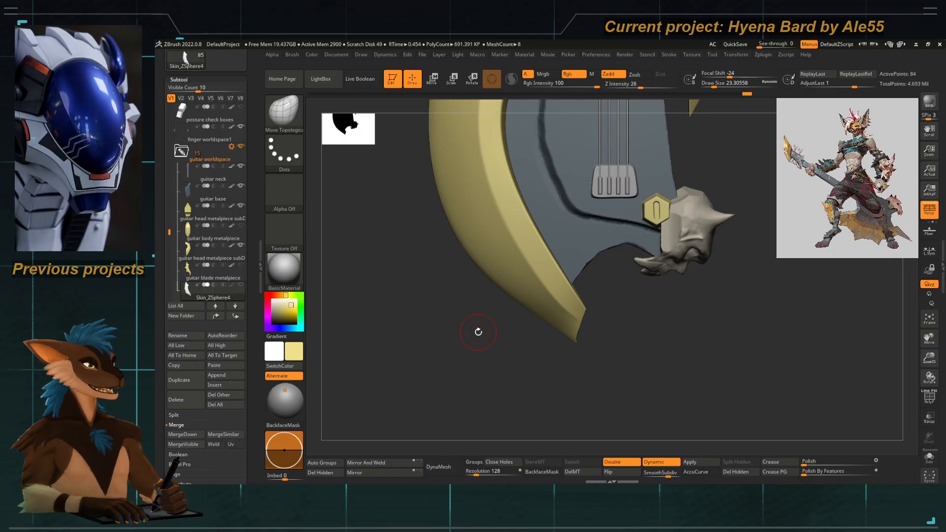
Choose Move Topological again and set its draw size to about 97 for broad adjustments of the whole blade.
{"action": "key", "text": "b"}
{"action": "key", "text": "m"}
{"action": "key", "text": "t"}
{"action": "key", "text": "s"}
{"action": "mouse_move", "coordinate": [501, 306]}
{"action": "left_mouse_down"}
{"action": "mouse_move", "coordinate": [515, 307]}
{"action": "mouse_move", "coordinate": [534, 340]}
{"action": "left_mouse_up"}
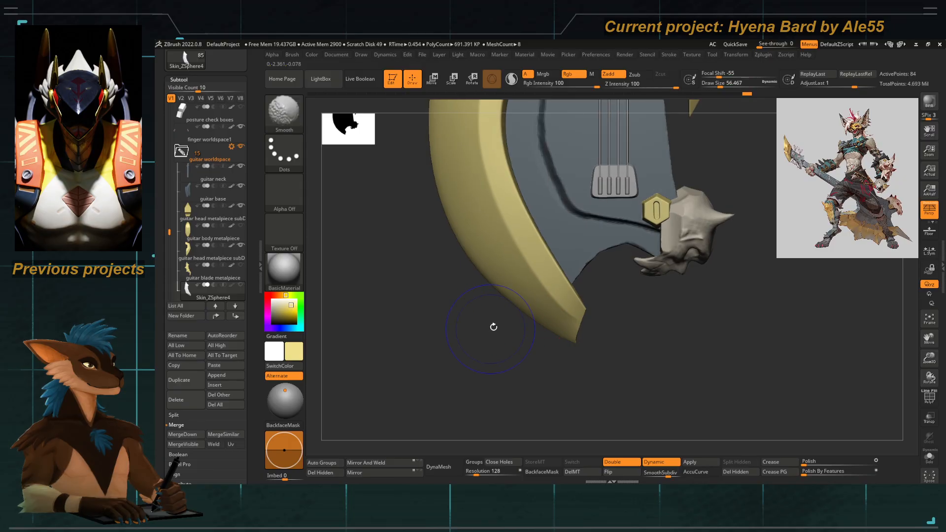
{"action": "mouse_move", "coordinate": [495, 327]}
{"action": "right_mouse_down", "text": "ctrl"}
{"action": "mouse_move", "coordinate": [460, 271]}
{"action": "mouse_move", "coordinate": [507, 281]}
{"action": "mouse_move", "coordinate": [486, 317]}
{"action": "right_mouse_up", "text": "ctrl"}
{"action": "key", "text": "space"}
{"action": "left_click", "coordinate": [537, 252]}
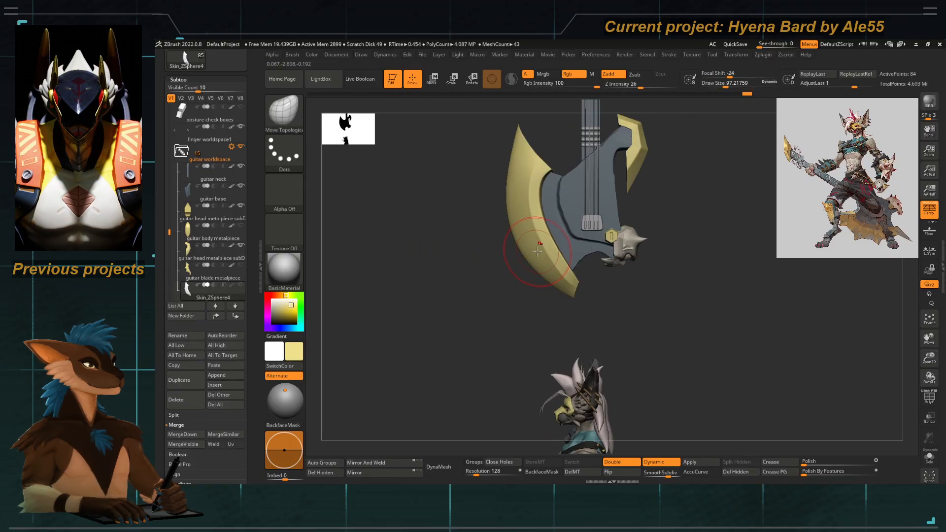
Display the original spiked metal piece together with the blade mesh and examine the spikes along its edges.
{"action": "mouse_move", "coordinate": [434, 302]}
{"action": "right_mouse_down", "text": "ctrl"}
{"action": "mouse_move", "coordinate": [408, 215]}
{"action": "mouse_move", "coordinate": [450, 262]}
{"action": "mouse_move", "coordinate": [481, 324]}
{"action": "mouse_move", "coordinate": [365, 294]}
{"action": "right_mouse_up", "text": "ctrl"}
{"action": "left_click", "coordinate": [241, 265]}
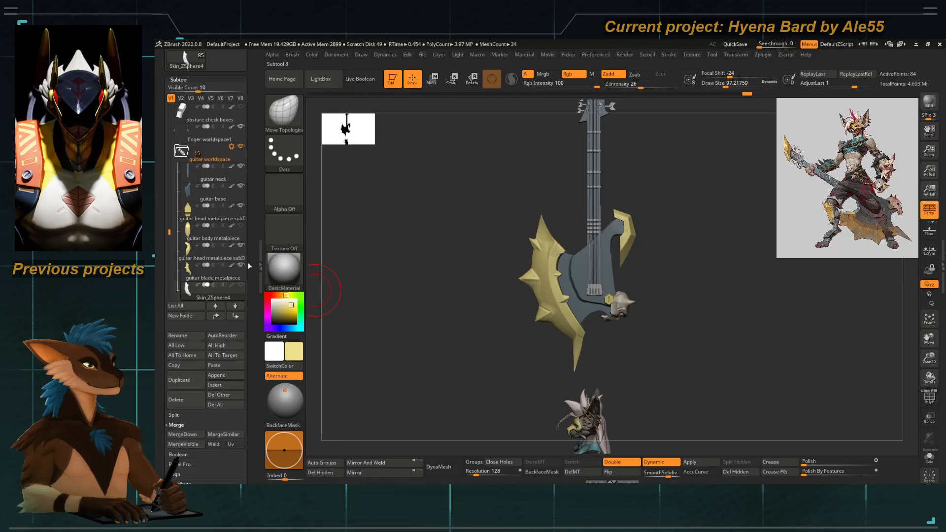
{"action": "right_click_drag", "start_coordinate": [498, 276], "coordinate": [528, 329], "text": "ctrl"}
{"action": "right_click_drag", "start_coordinate": [467, 177], "coordinate": [483, 254], "text": "alt"}
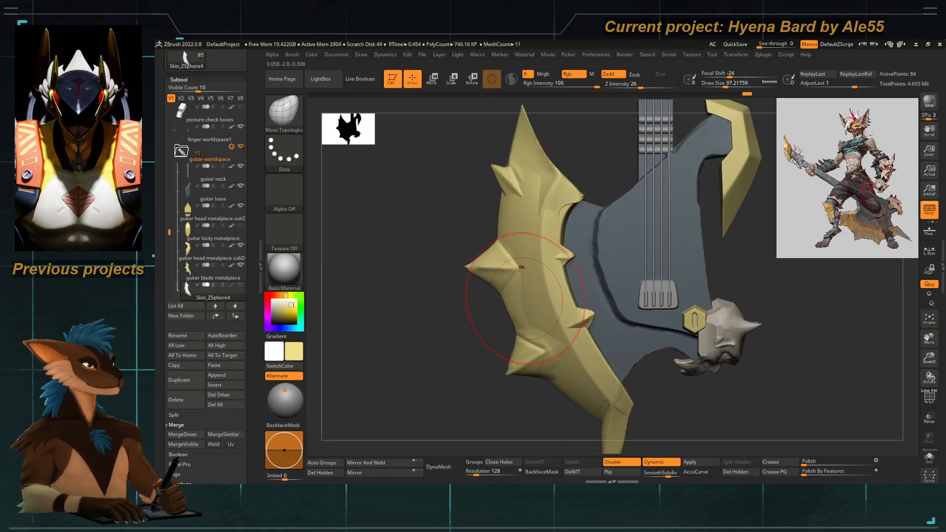
Isolate the blade mesh in Solo mode and append a new mesh as a subtool.
{"action": "left_click", "coordinate": [930, 461]}
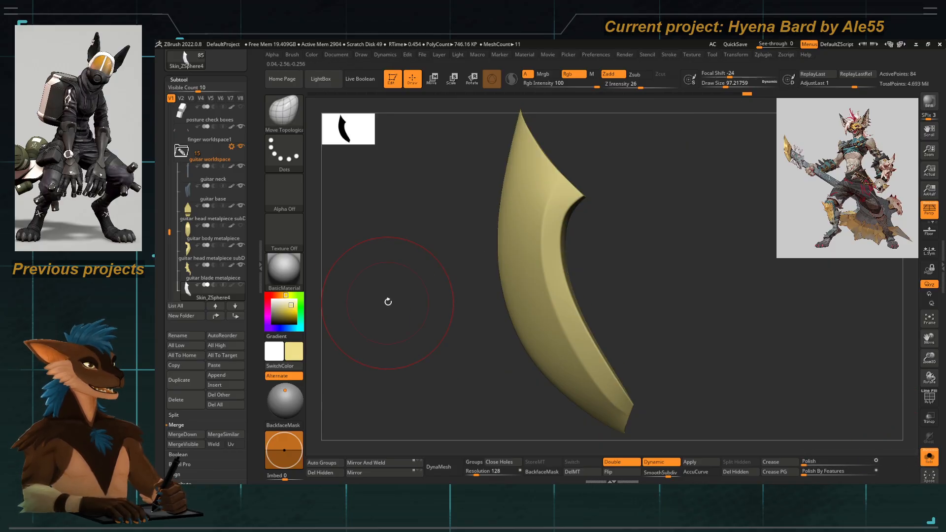
{"action": "scroll", "coordinate": [255, 245], "scroll_direction": "down", "scroll_amount": 3}
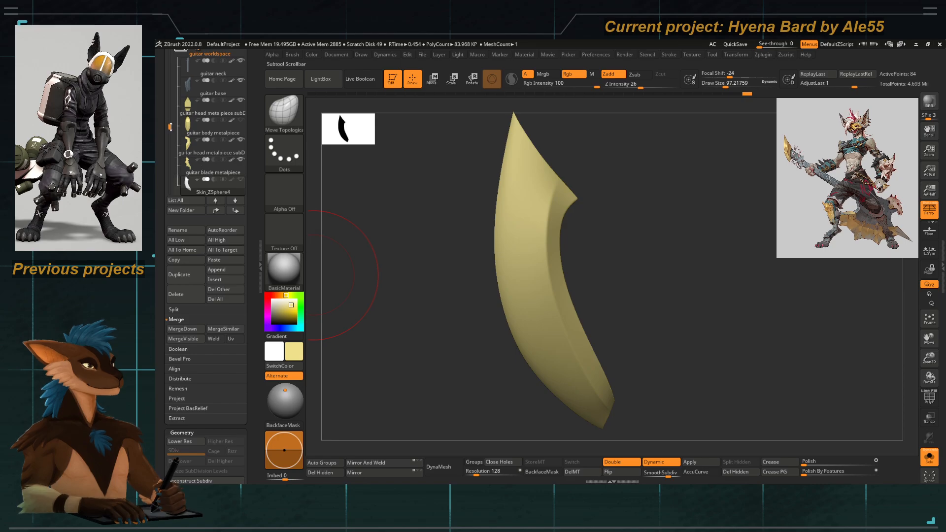
{"action": "scroll", "coordinate": [255, 409], "scroll_direction": "down", "scroll_amount": 3}
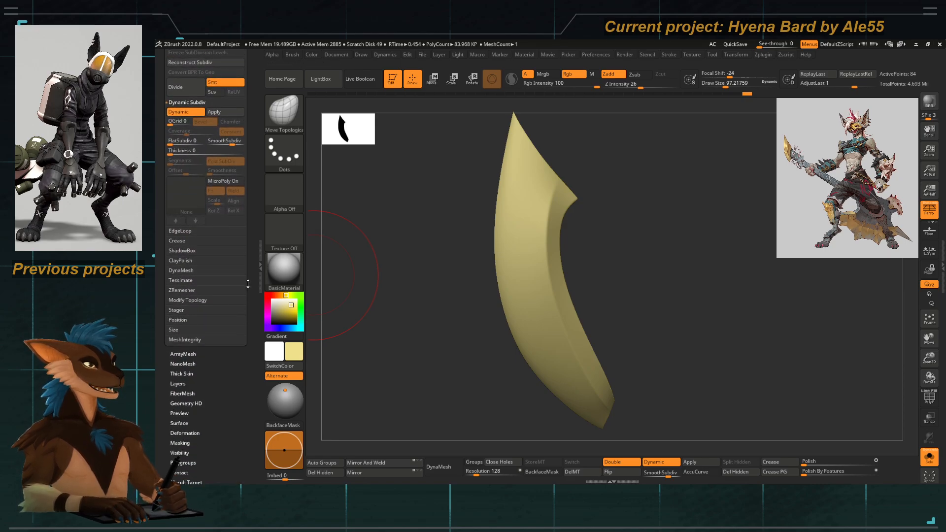
{"action": "scroll", "coordinate": [254, 409], "scroll_direction": "up", "scroll_amount": 3}
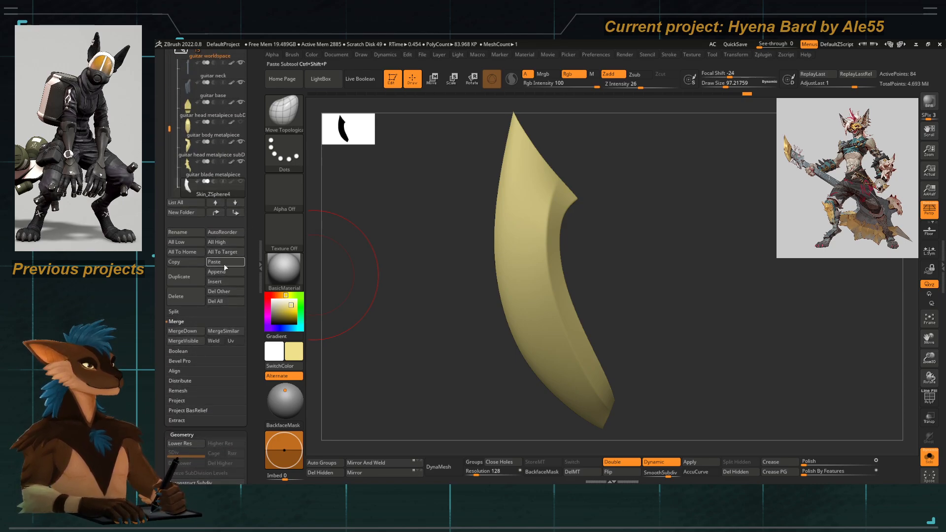
{"action": "left_click", "coordinate": [221, 273]}
{"action": "left_click", "coordinate": [347, 311]}
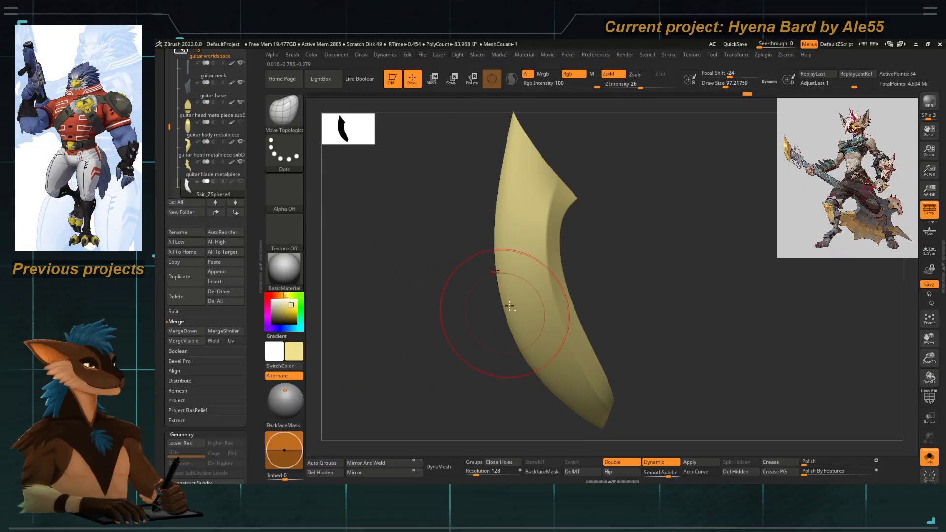
Leave Solo mode, select the newly appended cube and display its polygon wireframe.
{"action": "left_click", "coordinate": [929, 456]}
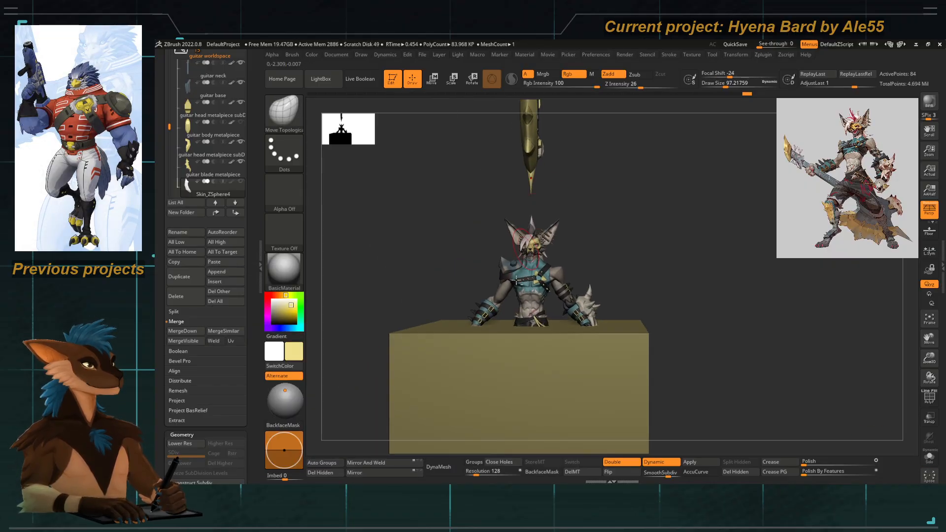
{"action": "left_click", "coordinate": [475, 365], "text": "alt"}
{"action": "right_click_drag", "start_coordinate": [475, 364], "coordinate": [473, 322], "text": "ctrl"}
{"action": "right_click_drag", "start_coordinate": [474, 323], "coordinate": [492, 159], "text": "alt"}
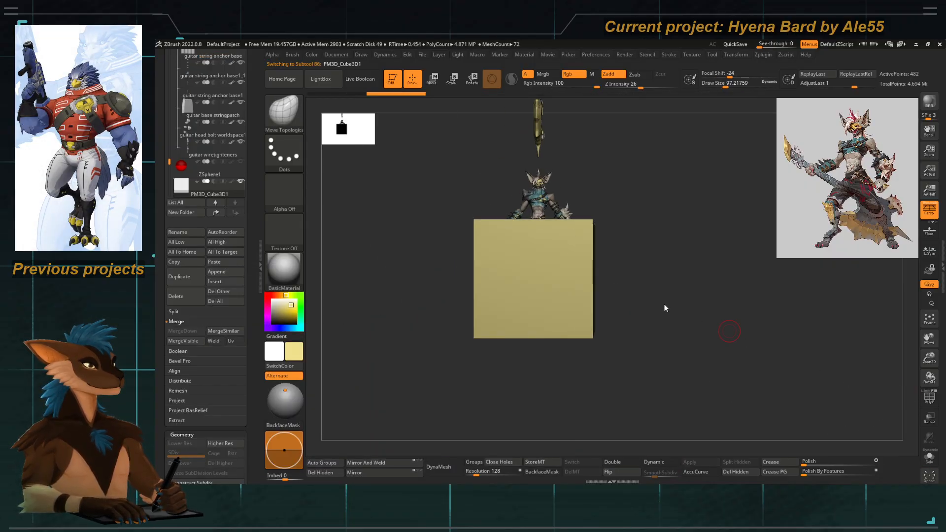
{"action": "right_click_drag", "start_coordinate": [665, 308], "coordinate": [805, 425], "text": "ctrl"}
{"action": "left_click", "coordinate": [928, 401]}
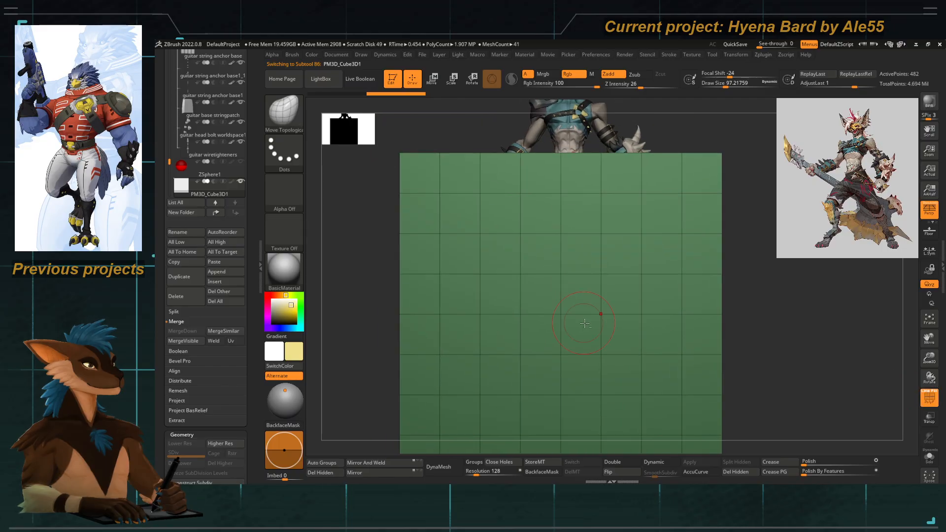
Mask a block of faces two wide and three high on the cube's front at draw size about 167, and make it a polygroup.
{"action": "left_click_drag", "start_coordinate": [559, 315], "coordinate": [559, 260], "text": "ctrl"}
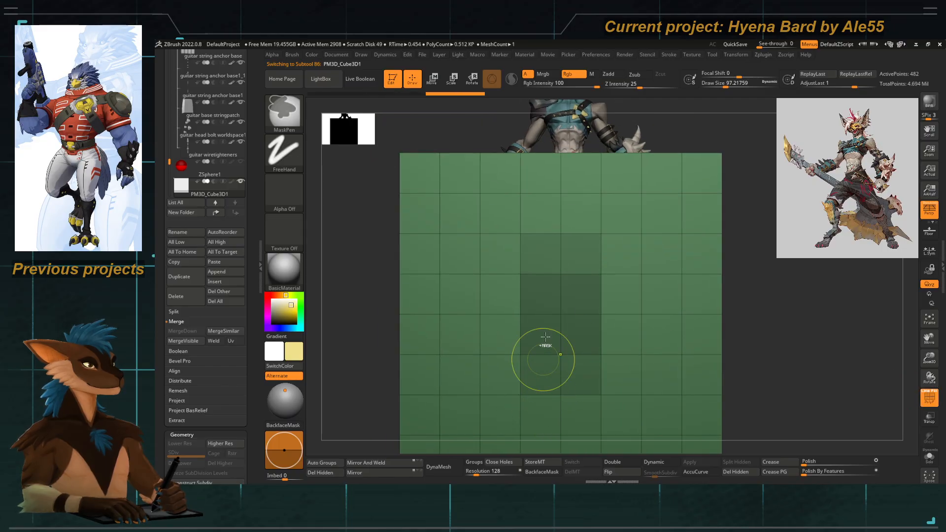
{"action": "key", "text": "space"}
{"action": "key", "text": "space"}
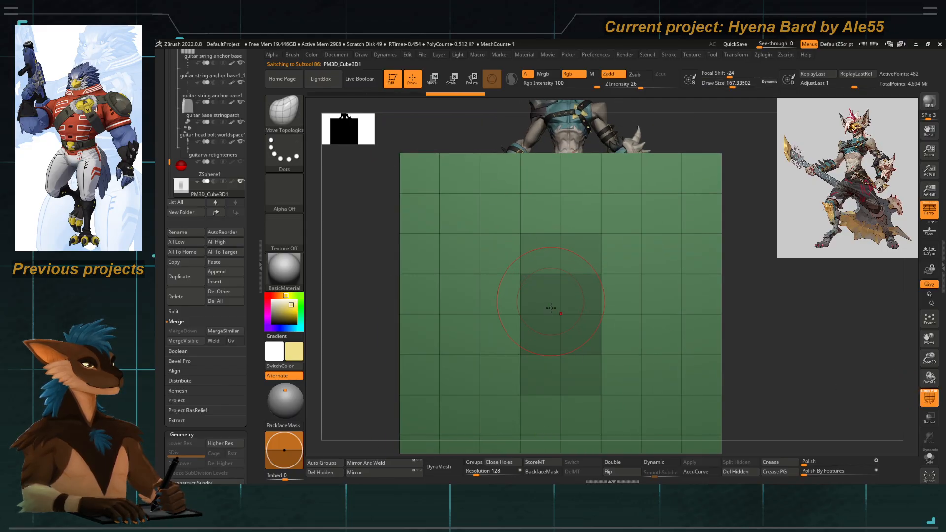
{"action": "mouse_move", "coordinate": [548, 363]}
{"action": "left_mouse_down", "text": "ctrl"}
{"action": "mouse_move", "coordinate": [539, 324]}
{"action": "mouse_move", "coordinate": [539, 392]}
{"action": "left_mouse_up", "text": "ctrl"}
{"action": "key", "text": "ctrl+w"}
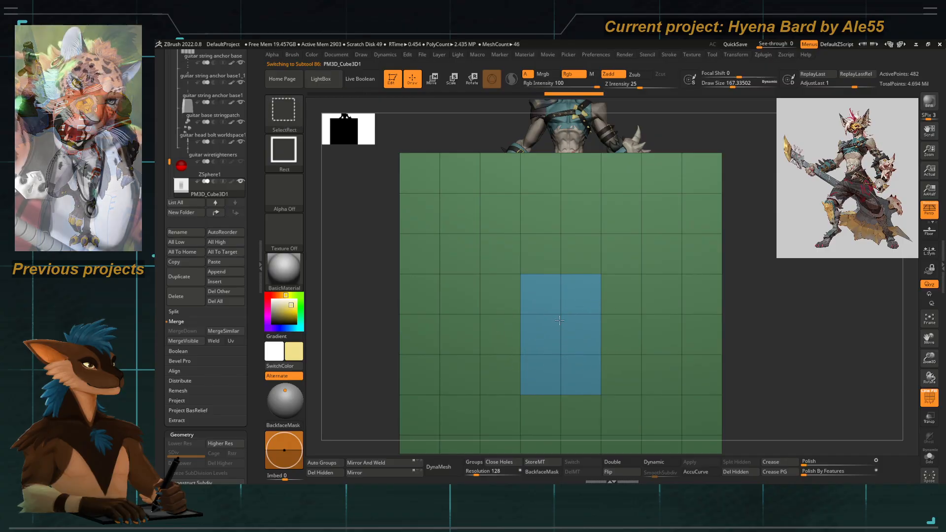
Isolate the new polygroup, trim it to a two-by-two patch of faces, and centre the gizmo on the patch.
{"action": "left_click", "coordinate": [562, 332], "text": "ctrl+shift"}
{"action": "left_click_drag", "start_coordinate": [497, 342], "coordinate": [495, 304], "text": "alt"}
{"action": "left_click_drag", "start_coordinate": [585, 384], "coordinate": [491, 329], "text": "ctrl+shift"}
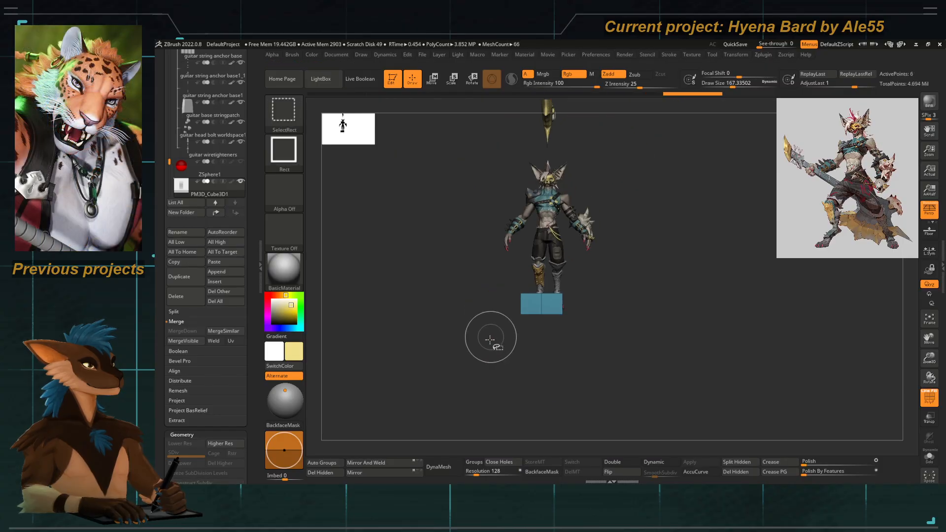
{"action": "key", "text": "ctrl+z"}
{"action": "left_click_drag", "start_coordinate": [586, 379], "coordinate": [462, 382], "text": "ctrl+shift"}
{"action": "key", "text": "e"}
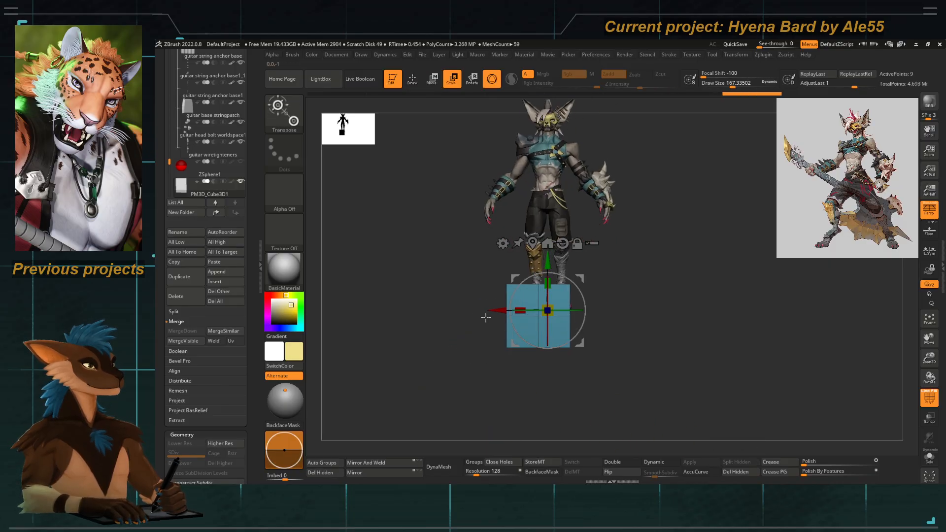
{"action": "left_click", "coordinate": [533, 243]}
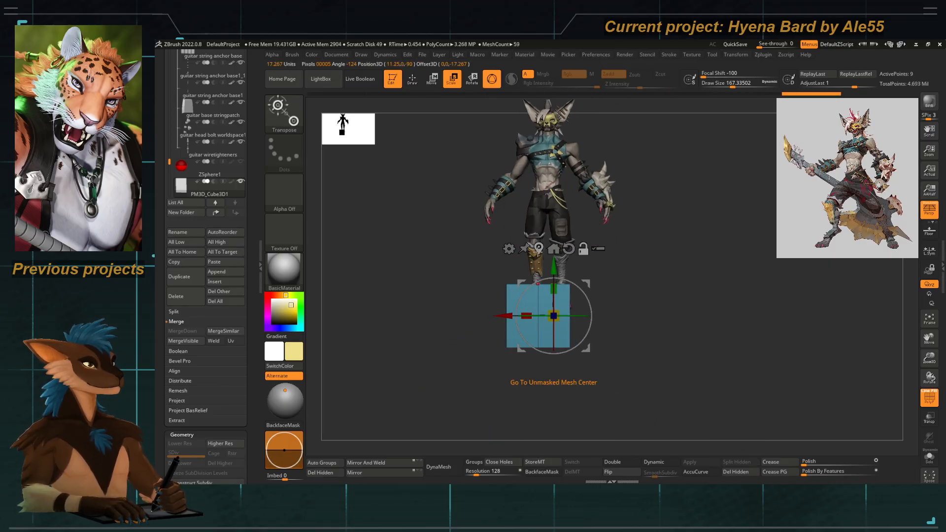
{"action": "left_click", "coordinate": [538, 251], "text": "alt"}
{"action": "left_click_drag", "start_coordinate": [414, 324], "coordinate": [370, 305]}
{"action": "left_click_drag", "start_coordinate": [257, 235], "coordinate": [255, 196]}
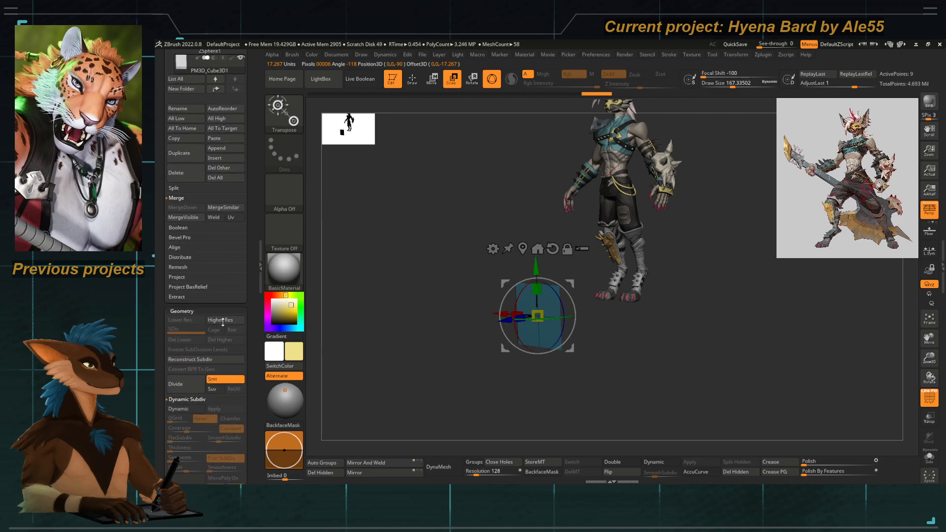
{"action": "left_click_drag", "start_coordinate": [253, 321], "coordinate": [248, 236]}
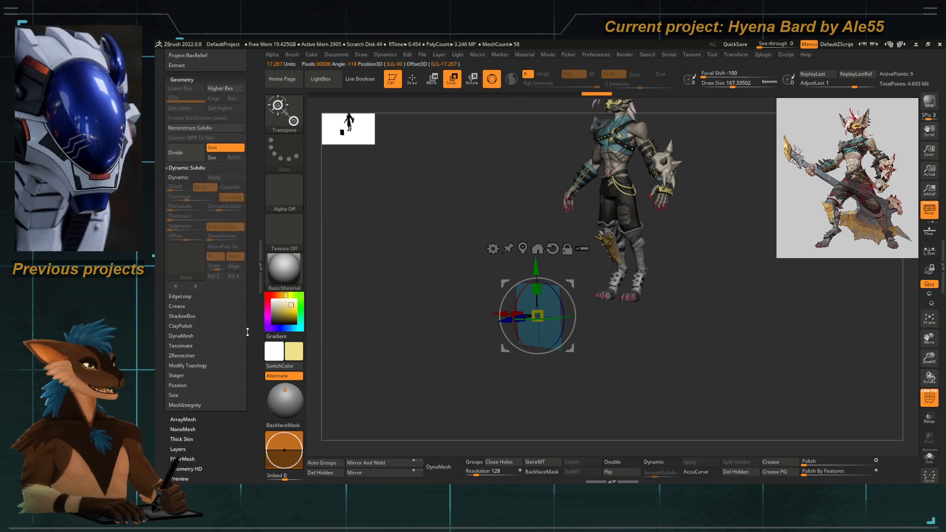
{"action": "left_click_drag", "start_coordinate": [248, 332], "coordinate": [247, 306]}
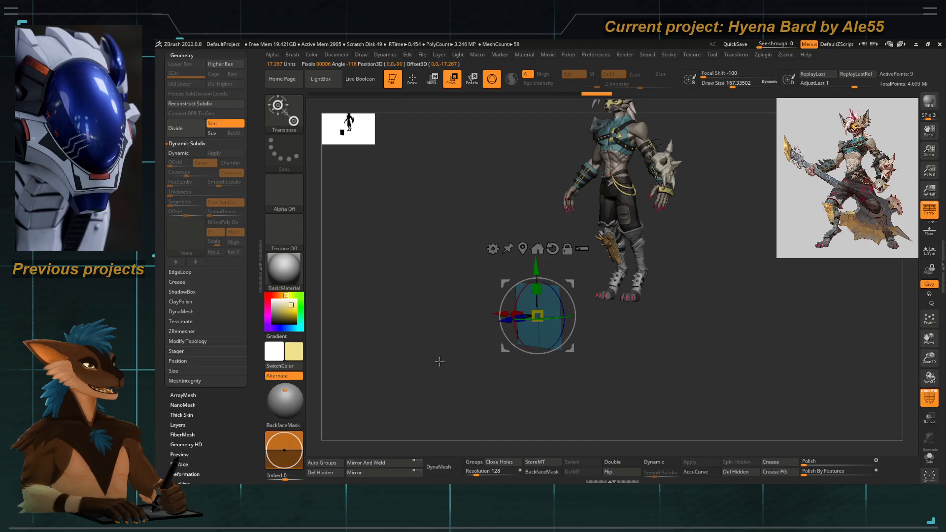
{"action": "left_click", "coordinate": [493, 249]}
{"action": "left_click_drag", "start_coordinate": [483, 284], "coordinate": [485, 308], "text": "alt"}
{"action": "key", "text": "q"}
{"action": "key", "text": "w"}
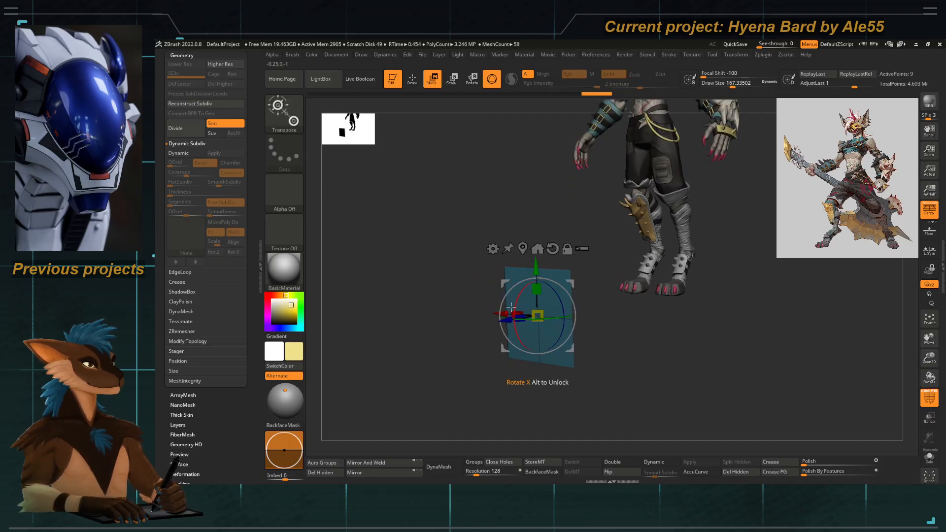
Extrude all polygons of the two-by-two patch with ZModeler to form a solid box.
{"action": "key", "text": "b"}
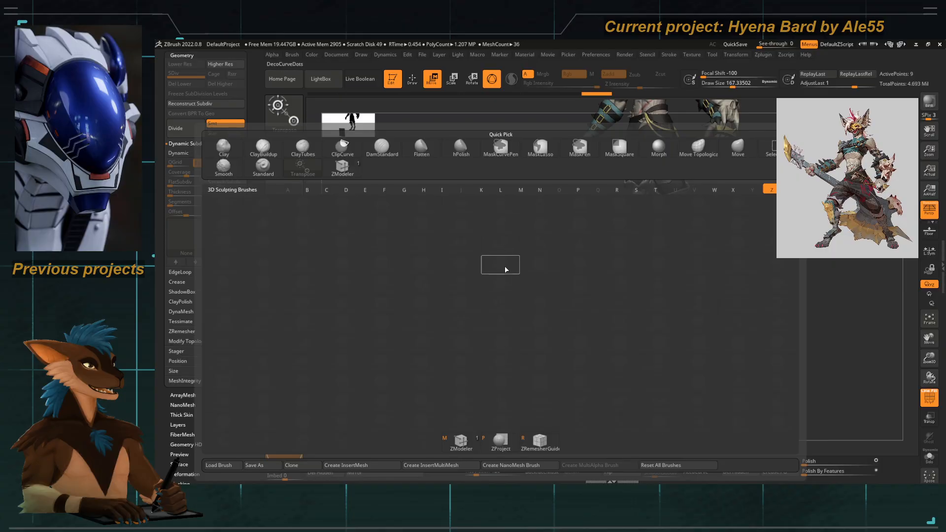
{"action": "key", "text": "m"}
{"action": "key", "text": "space"}
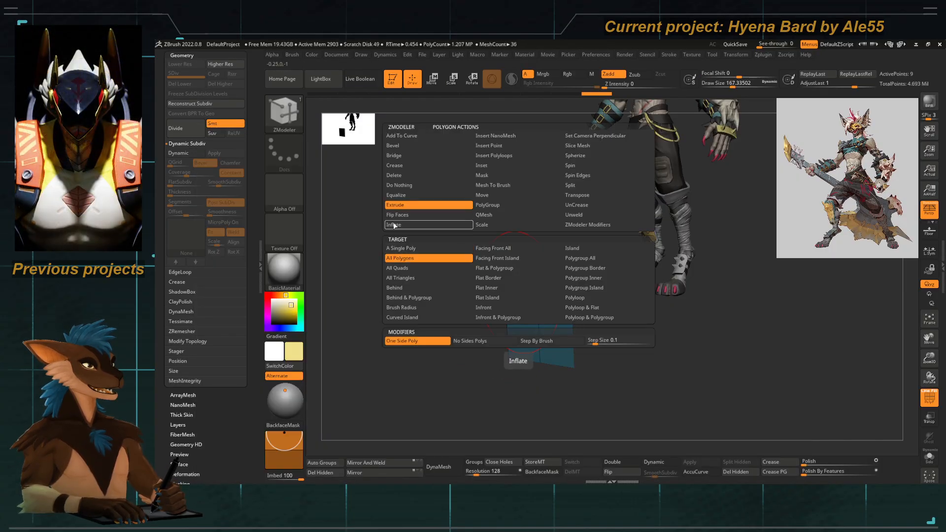
{"action": "left_click", "coordinate": [407, 261]}
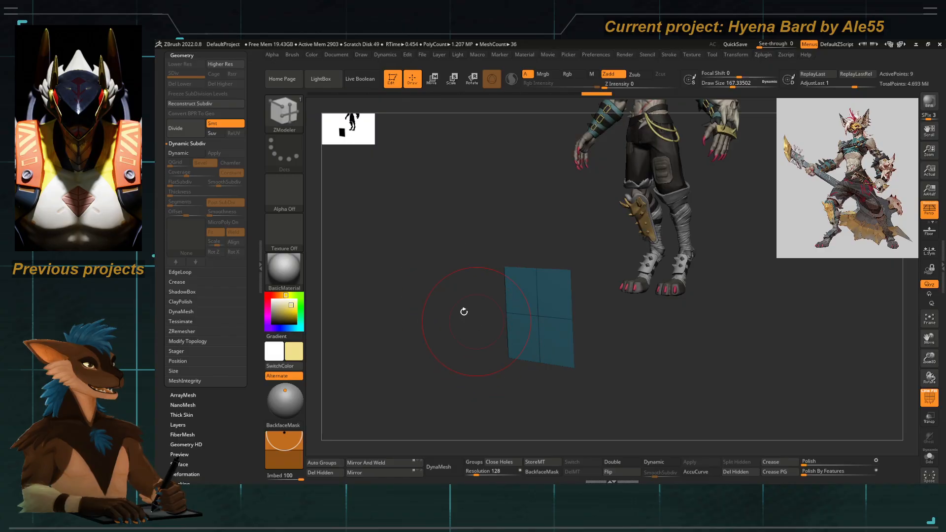
{"action": "left_click_drag", "start_coordinate": [516, 294], "coordinate": [463, 332]}
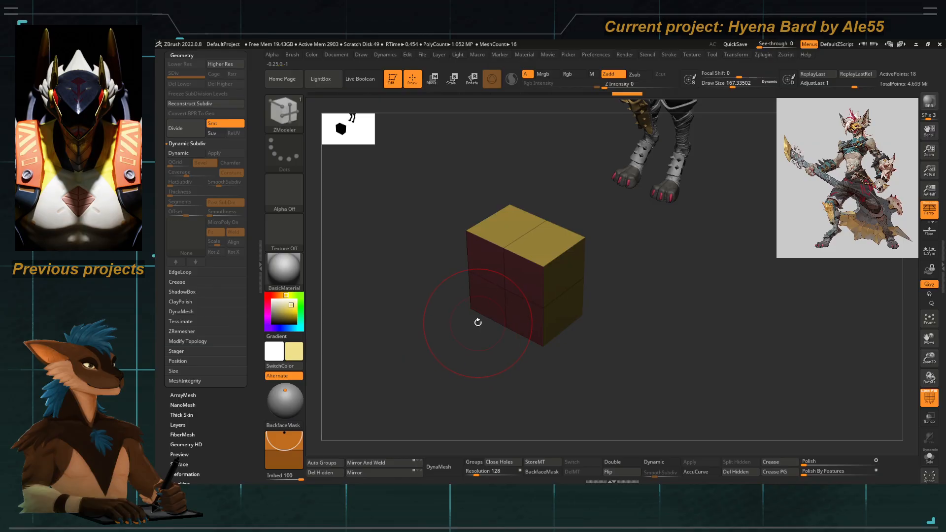
{"action": "mouse_move", "coordinate": [467, 345]}
{"action": "left_mouse_down"}
{"action": "mouse_move", "coordinate": [460, 324]}
{"action": "mouse_move", "coordinate": [454, 335]}
{"action": "left_mouse_up"}
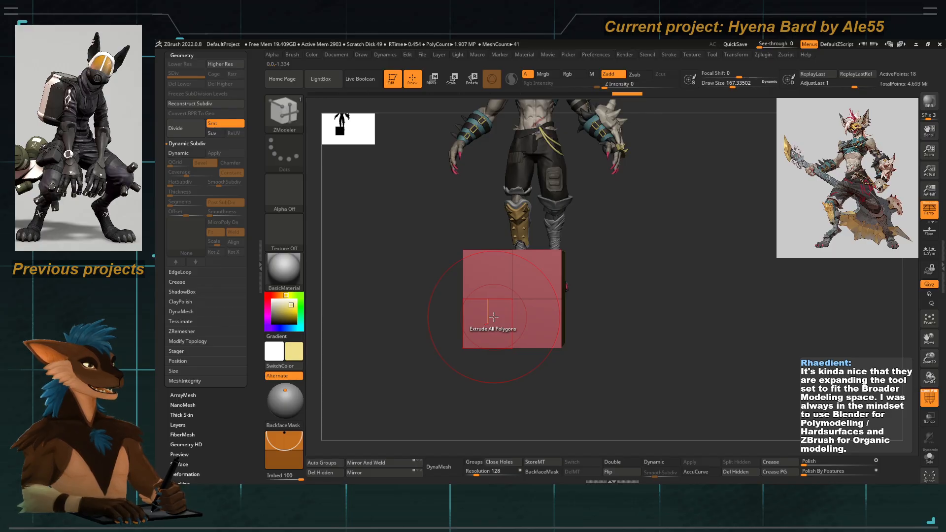
{"action": "left_click_drag", "start_coordinate": [443, 302], "coordinate": [509, 268], "text": "alt"}
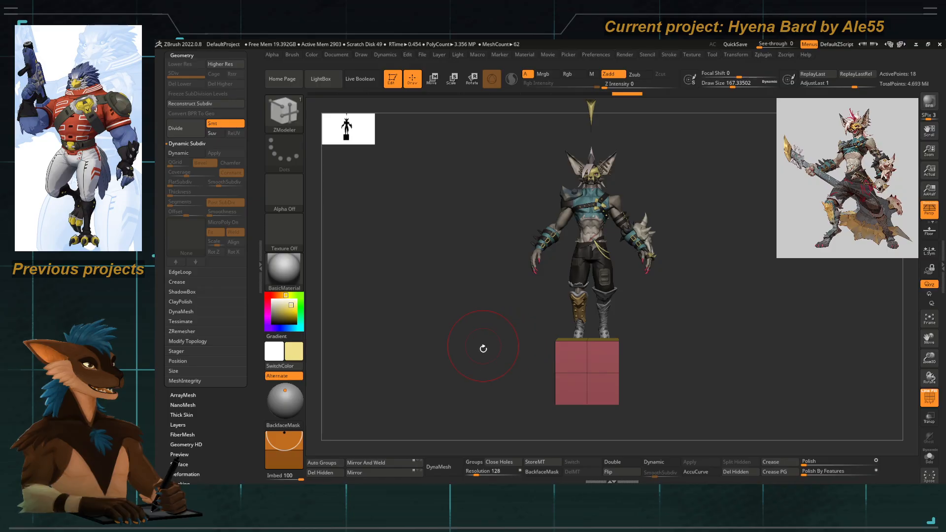
{"action": "left_click_drag", "start_coordinate": [488, 353], "coordinate": [540, 350], "text": "alt"}
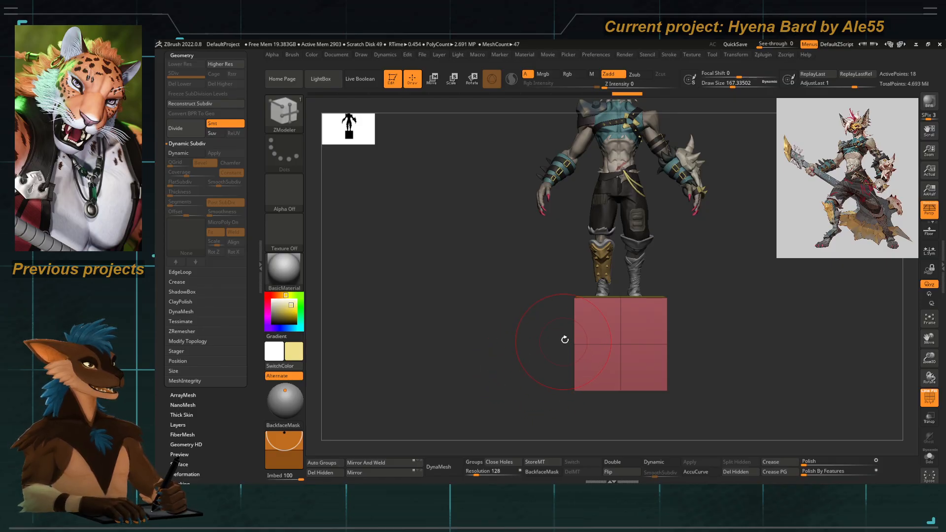
{"action": "mouse_move", "coordinate": [565, 340]}
{"action": "left_mouse_down", "text": "alt"}
{"action": "mouse_move", "coordinate": [581, 350]}
{"action": "mouse_move", "coordinate": [420, 374]}
{"action": "left_mouse_up", "text": "alt"}
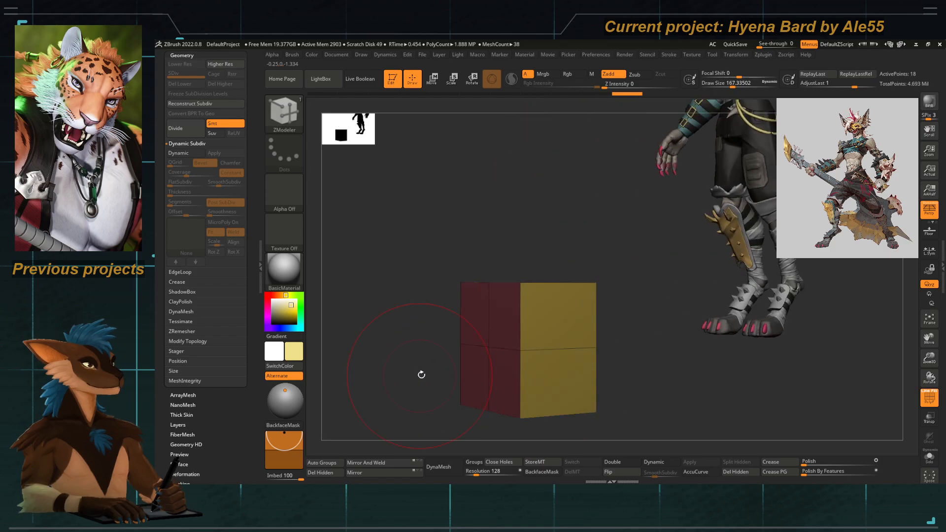
Pull the middle row of the box's front face outward into a wedge with Move Topological at draw size about 136.
{"action": "key", "text": "b"}
{"action": "key", "text": "m"}
{"action": "key", "text": "t"}
{"action": "left_click_drag", "start_coordinate": [492, 333], "coordinate": [440, 336]}
{"action": "key", "text": "ctrl+z"}
{"action": "mouse_move", "coordinate": [369, 338]}
{"action": "left_mouse_down", "text": "shift"}
{"action": "mouse_move", "coordinate": [415, 350]}
{"action": "mouse_move", "coordinate": [332, 325]}
{"action": "left_mouse_up", "text": "shift"}
{"action": "mouse_move", "coordinate": [433, 310]}
{"action": "right_mouse_down", "text": "alt"}
{"action": "mouse_move", "coordinate": [464, 293]}
{"action": "mouse_move", "coordinate": [439, 284]}
{"action": "right_mouse_up", "text": "alt"}
{"action": "key", "text": "space"}
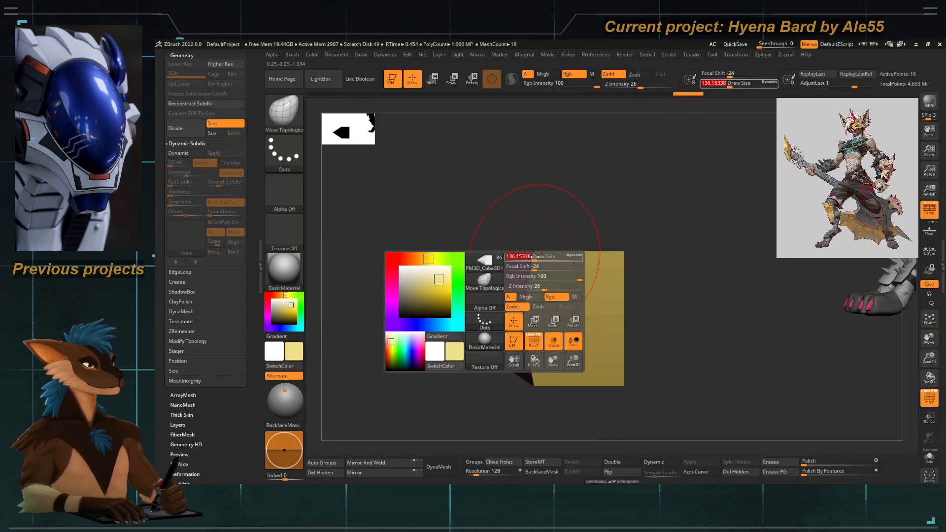
{"action": "left_click_drag", "start_coordinate": [539, 257], "coordinate": [538, 255]}
{"action": "left_click_drag", "start_coordinate": [524, 311], "coordinate": [572, 312]}
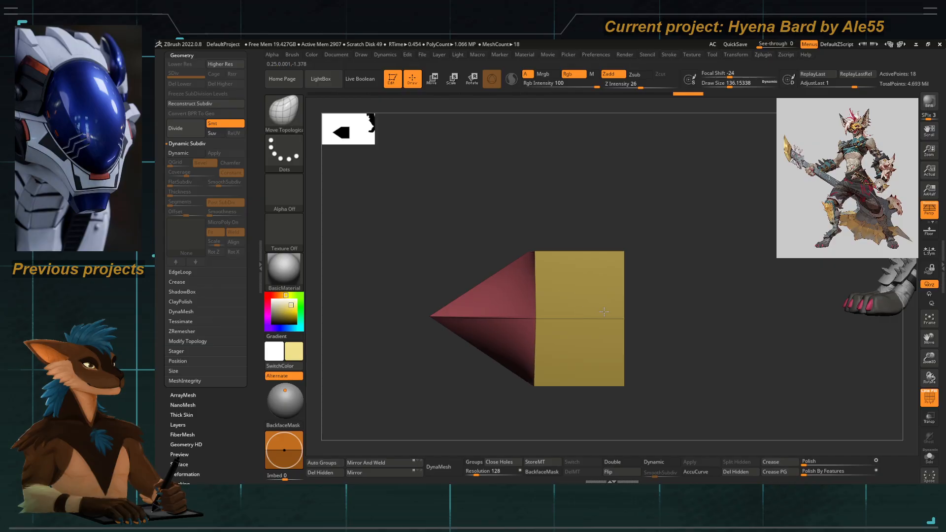
Move the box's corners inward in front view, turning the wedge into a faceted, pointed spike.
{"action": "right_click_drag", "start_coordinate": [456, 243], "coordinate": [542, 239]}
{"action": "right_click_drag", "start_coordinate": [461, 225], "coordinate": [552, 173], "text": "alt"}
{"action": "right_click_drag", "start_coordinate": [474, 368], "coordinate": [481, 255]}
{"action": "mouse_move", "coordinate": [485, 203]}
{"action": "right_mouse_down"}
{"action": "mouse_move", "coordinate": [469, 231]}
{"action": "mouse_move", "coordinate": [465, 211]}
{"action": "mouse_move", "coordinate": [473, 211]}
{"action": "right_mouse_up"}
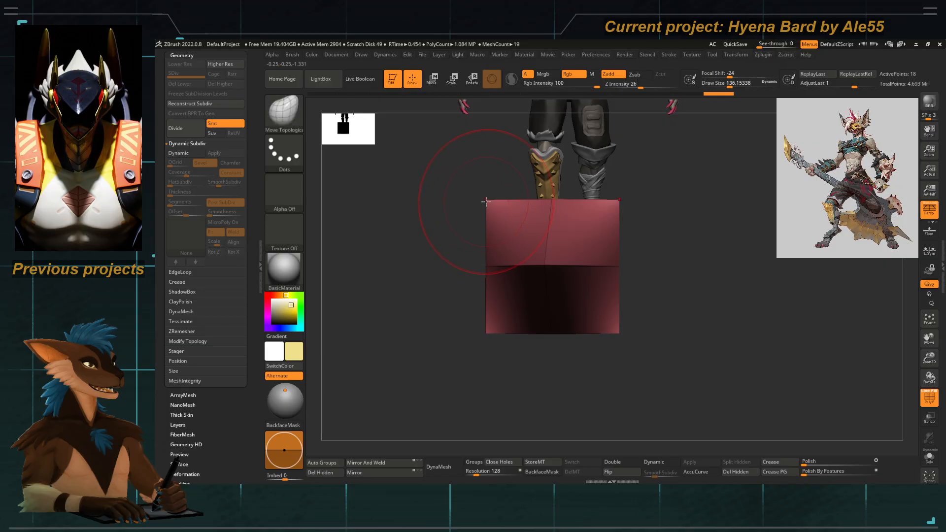
{"action": "left_click_drag", "start_coordinate": [487, 333], "coordinate": [514, 305]}
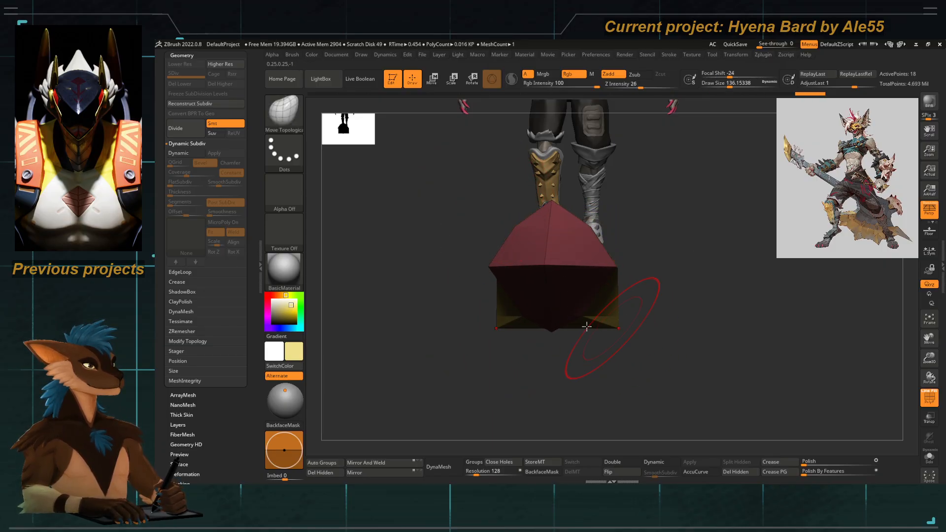
{"action": "left_click_drag", "start_coordinate": [498, 334], "coordinate": [567, 268]}
{"action": "right_click_drag", "start_coordinate": [434, 345], "coordinate": [461, 368]}
Narrow the spike's width and move it up beside the guitar's spiked blade metal piece.
{"action": "key", "text": "e"}
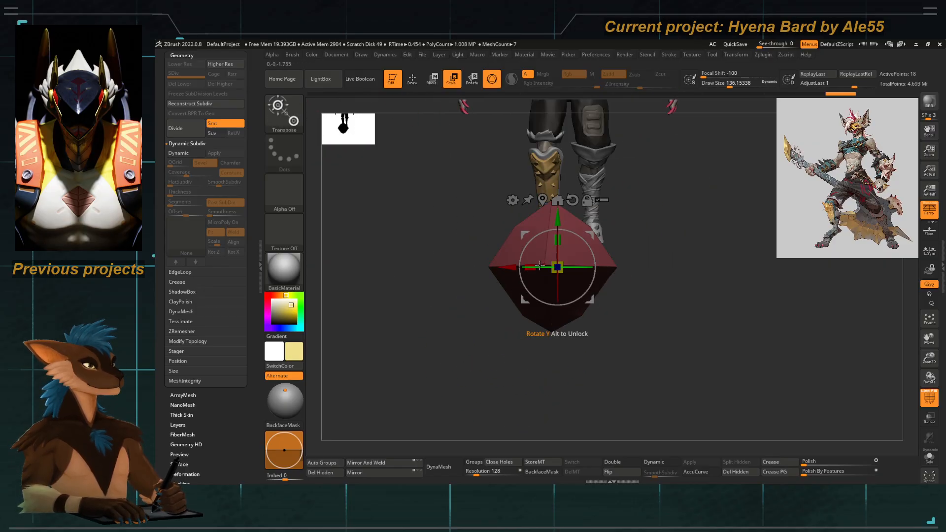
{"action": "left_click_drag", "start_coordinate": [530, 267], "coordinate": [557, 269]}
{"action": "right_click_drag", "start_coordinate": [522, 356], "coordinate": [436, 363]}
{"action": "right_click_drag", "start_coordinate": [436, 362], "coordinate": [451, 259], "text": "ctrl"}
{"action": "left_click_drag", "start_coordinate": [499, 325], "coordinate": [590, 147]}
{"action": "right_click_drag", "start_coordinate": [534, 239], "coordinate": [447, 405], "text": "alt"}
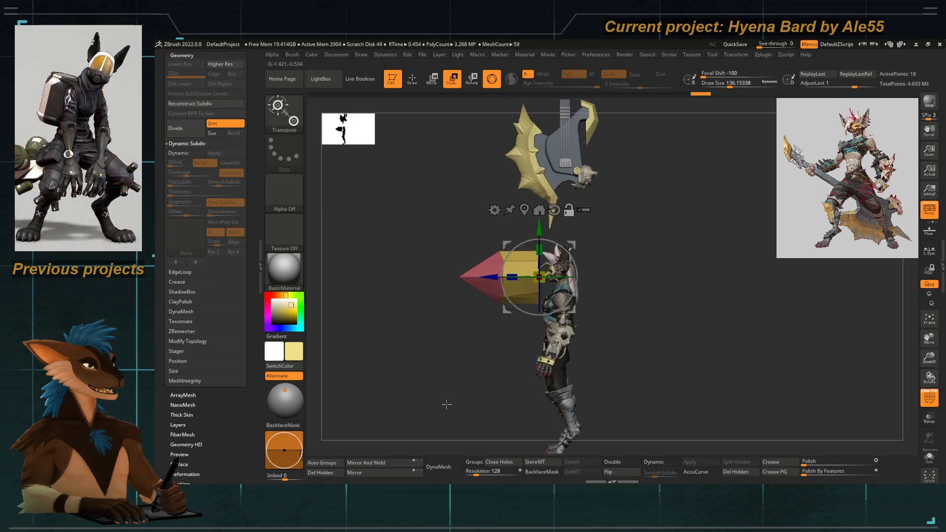
{"action": "left_click_drag", "start_coordinate": [508, 245], "coordinate": [506, 118]}
{"action": "right_click_drag", "start_coordinate": [506, 118], "coordinate": [524, 345], "text": "alt"}
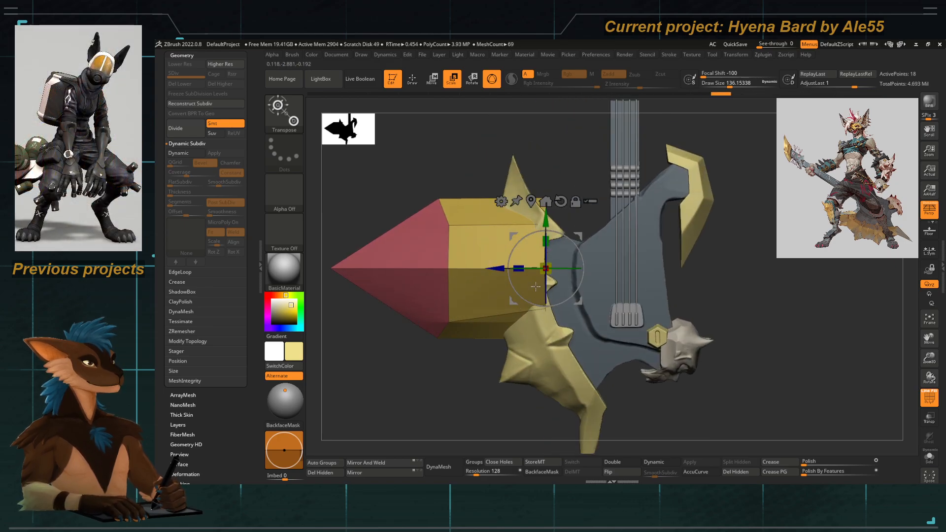
Scale down and rotate the spike mesh, and place it over the upper outer spike of the original blade metal piece.
{"action": "left_click_drag", "start_coordinate": [546, 268], "coordinate": [527, 269]}
{"action": "left_click_drag", "start_coordinate": [559, 242], "coordinate": [568, 223]}
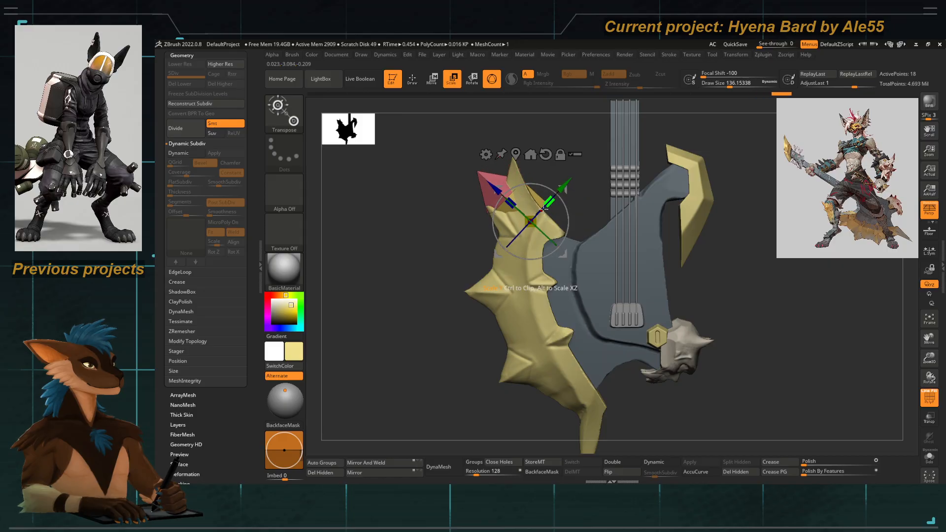
{"action": "right_click_drag", "start_coordinate": [439, 233], "coordinate": [440, 276]}
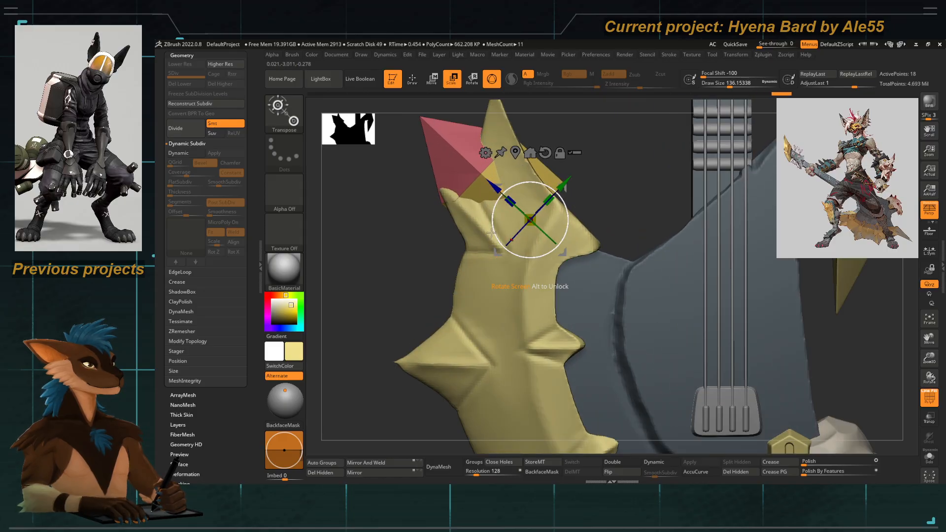
{"action": "left_click_drag", "start_coordinate": [493, 230], "coordinate": [485, 288]}
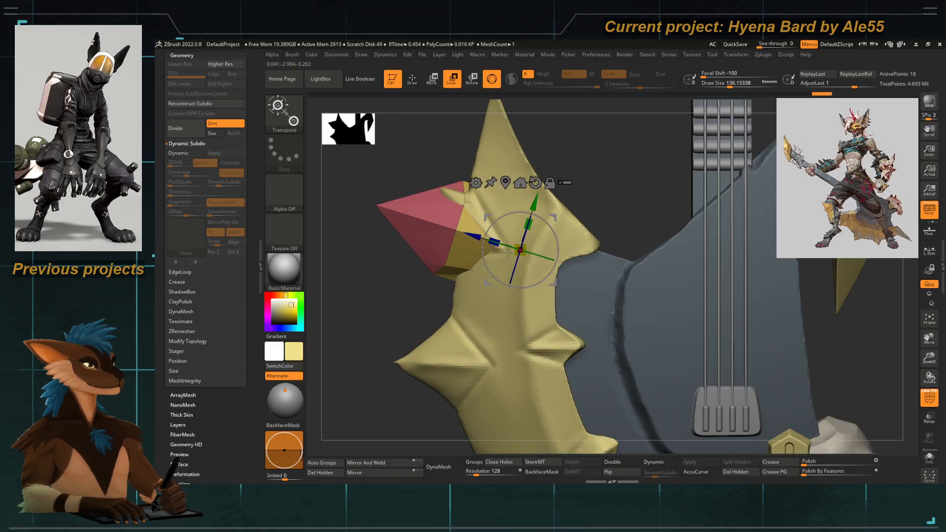
{"action": "left_click_drag", "start_coordinate": [521, 250], "coordinate": [489, 211]}
{"action": "right_click_drag", "start_coordinate": [405, 257], "coordinate": [468, 254]}
Hide the guitar blade metalpiece subtool and show Skin_ZSphere4, the low-poly blade, around the spike mesh.
{"action": "key", "text": "w"}
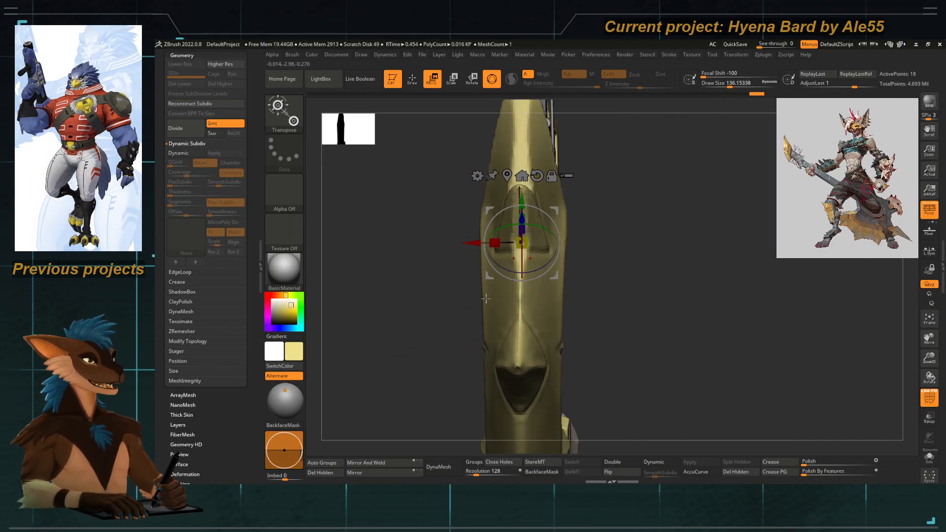
{"action": "key", "text": "q"}
{"action": "left_click_drag", "start_coordinate": [253, 185], "coordinate": [248, 290]}
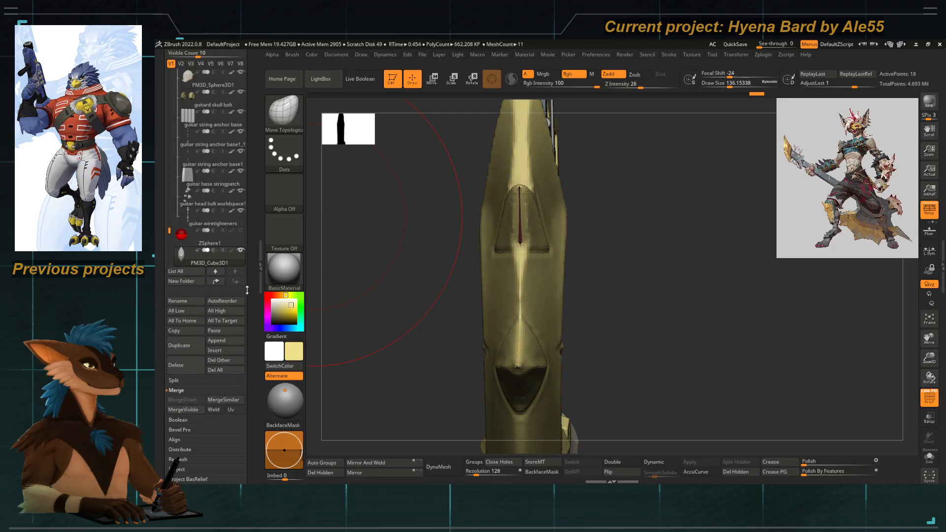
{"action": "right_click_drag", "start_coordinate": [360, 231], "coordinate": [430, 238]}
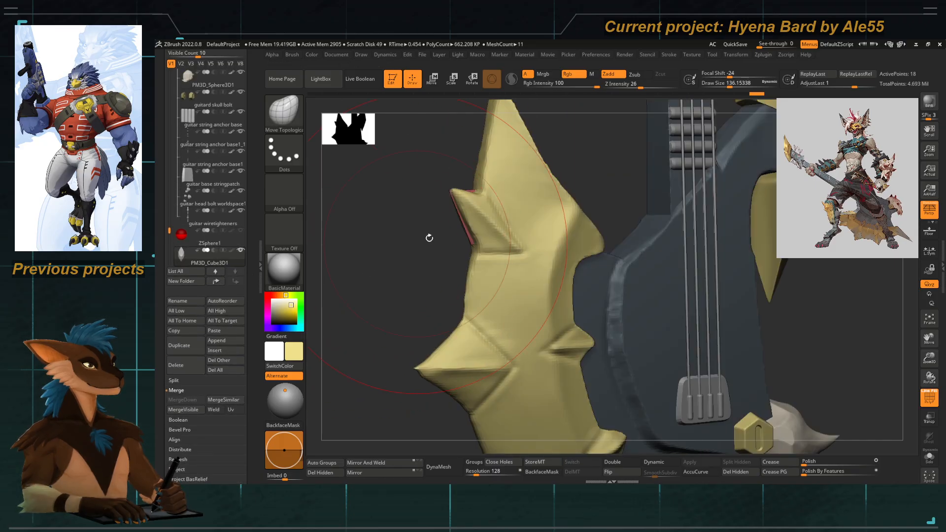
{"action": "left_click", "coordinate": [181, 106]}
{"action": "left_click_drag", "start_coordinate": [182, 107], "coordinate": [169, 311]}
{"action": "left_click", "coordinate": [178, 292]}
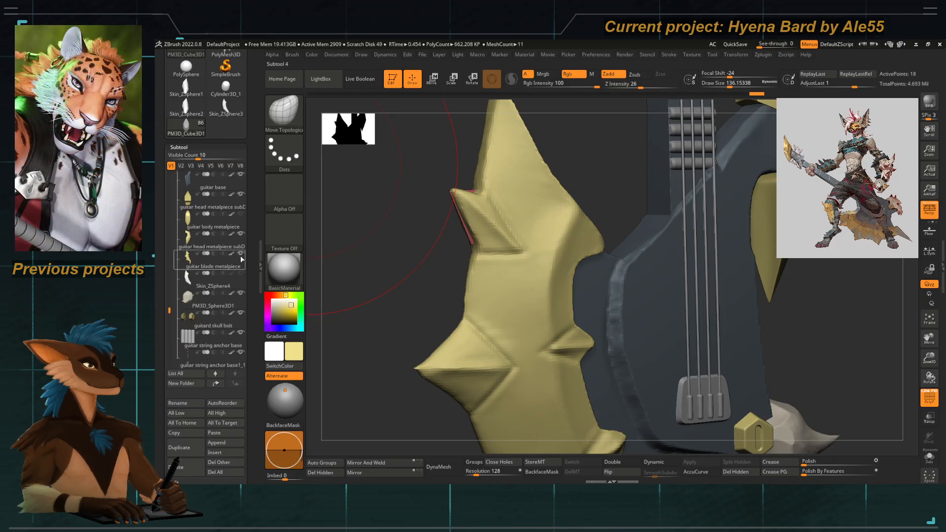
{"action": "mouse_move", "coordinate": [240, 274]}
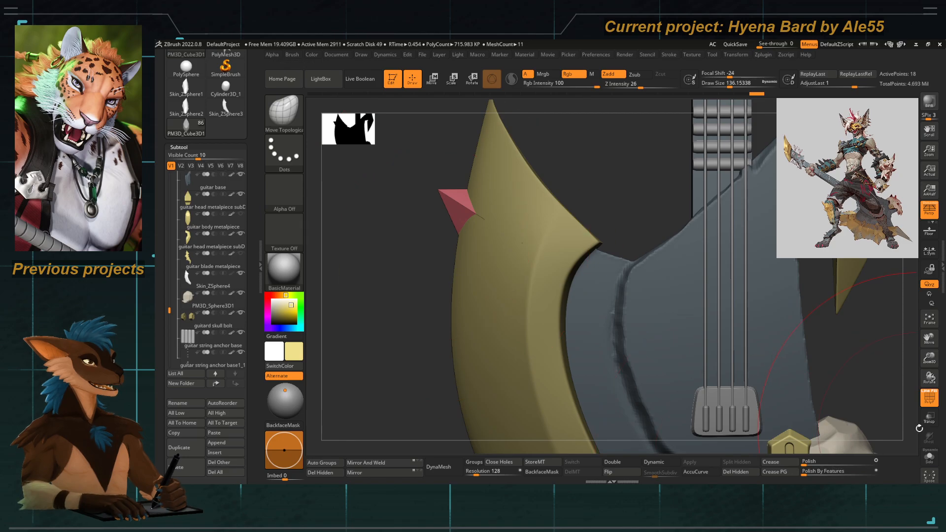
With transparency and PolyFrame on, hide the spike's yellow inner section and delete it, keeping only the pink pointed end.
{"action": "key", "text": "shift+f"}
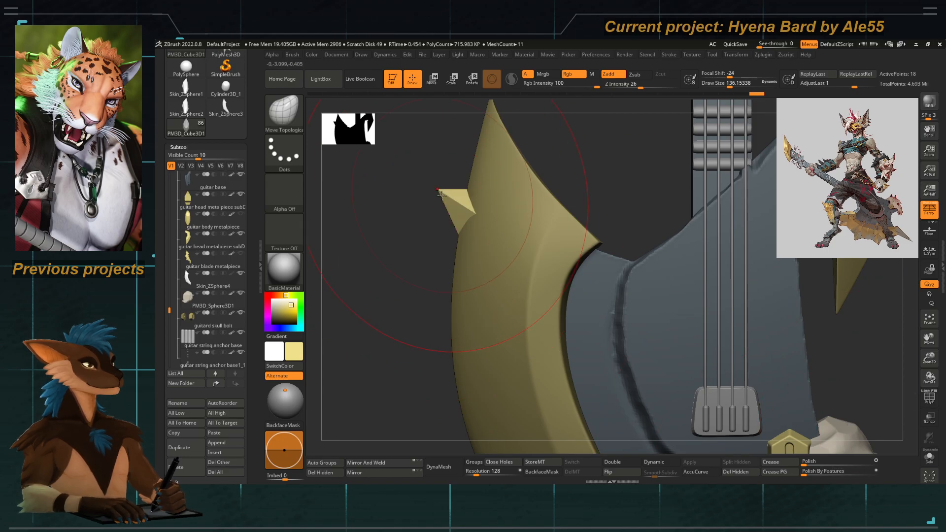
{"action": "left_click", "coordinate": [929, 423]}
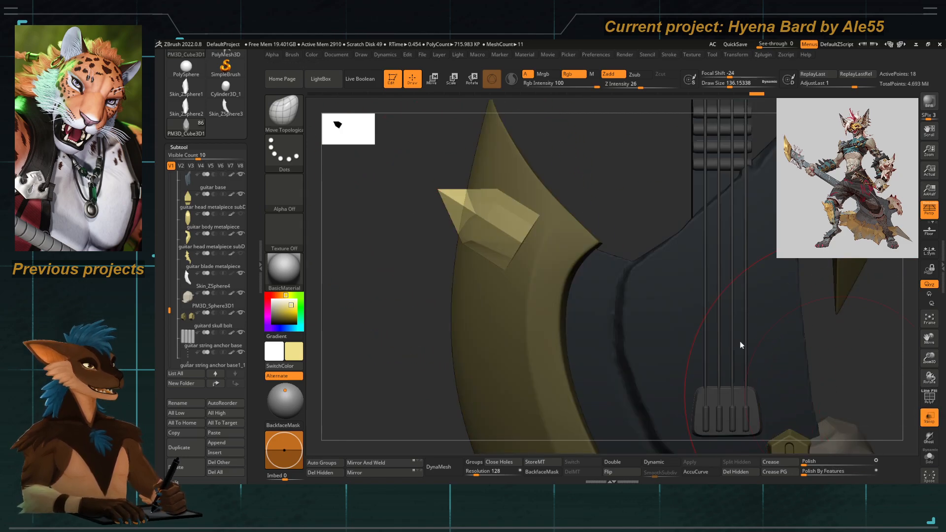
{"action": "left_click", "coordinate": [929, 397]}
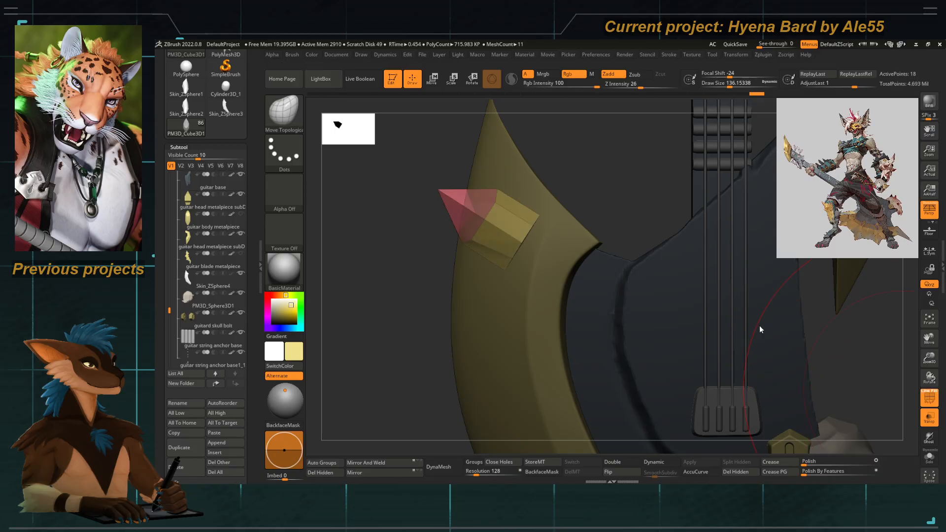
{"action": "right_click_drag", "start_coordinate": [505, 210], "coordinate": [542, 207], "text": "ctrl"}
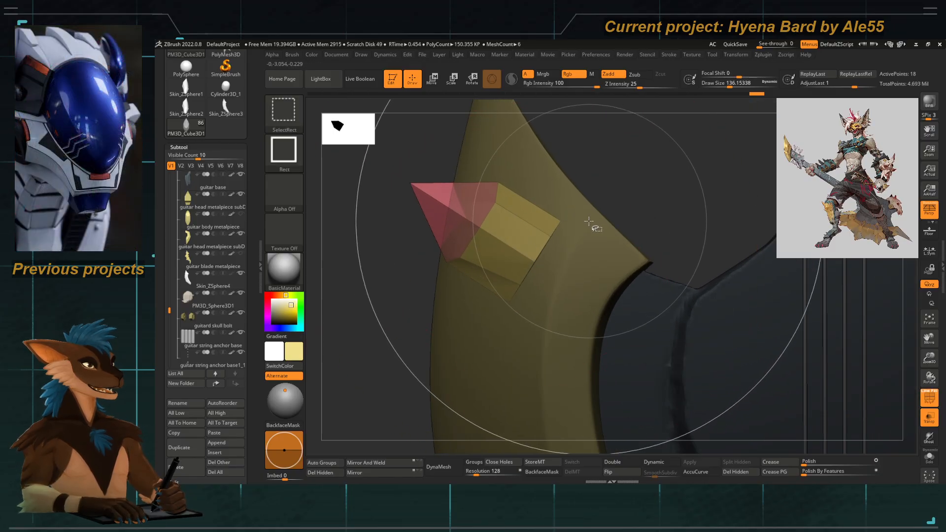
{"action": "mouse_move", "coordinate": [587, 219]}
{"action": "left_mouse_down", "text": "ctrl+shift"}
{"action": "mouse_move", "coordinate": [503, 251]}
{"action": "mouse_move", "coordinate": [493, 305]}
{"action": "left_mouse_up", "text": "ctrl+shift"}
{"action": "mouse_move", "coordinate": [389, 317]}
{"action": "right_mouse_down"}
{"action": "mouse_move", "coordinate": [462, 317]}
{"action": "mouse_move", "coordinate": [530, 302]}
{"action": "mouse_move", "coordinate": [444, 252]}
{"action": "mouse_move", "coordinate": [361, 286]}
{"action": "mouse_move", "coordinate": [450, 261]}
{"action": "right_mouse_up"}
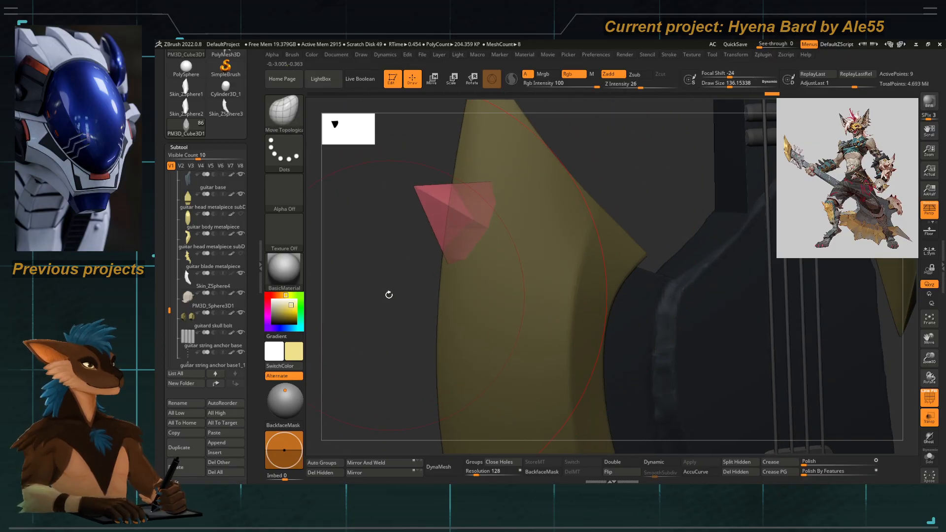
{"action": "right_click_drag", "start_coordinate": [389, 294], "coordinate": [419, 271]}
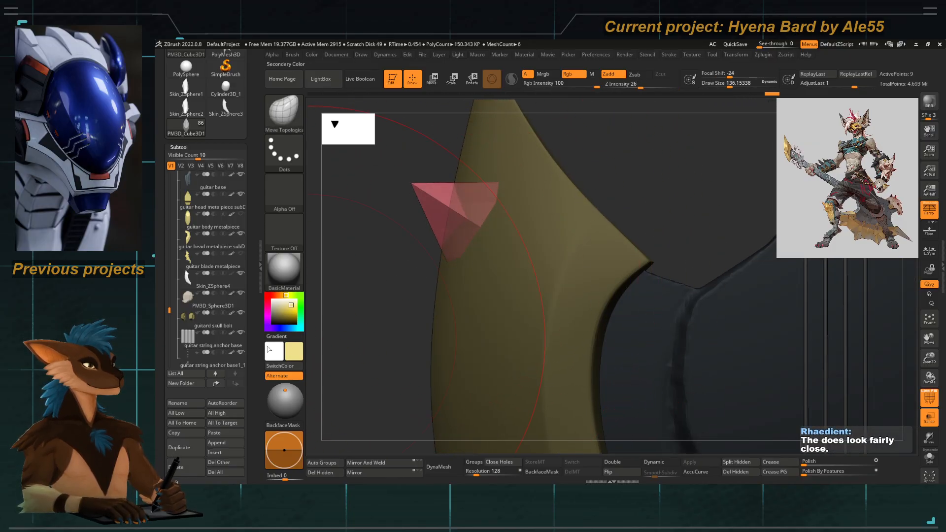
{"action": "scroll", "coordinate": [248, 424], "scroll_direction": "down", "scroll_amount": 5}
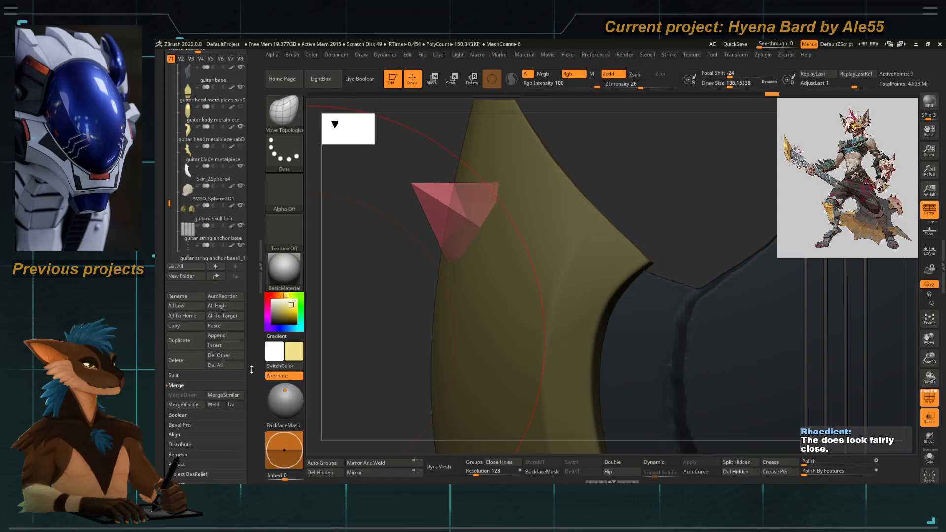
{"action": "left_click", "coordinate": [187, 306]}
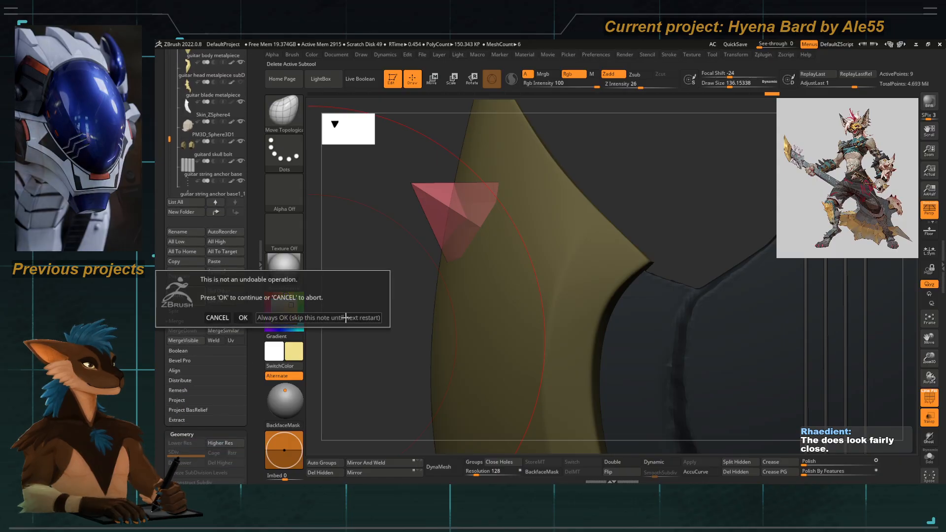
{"action": "left_click", "coordinate": [218, 317]}
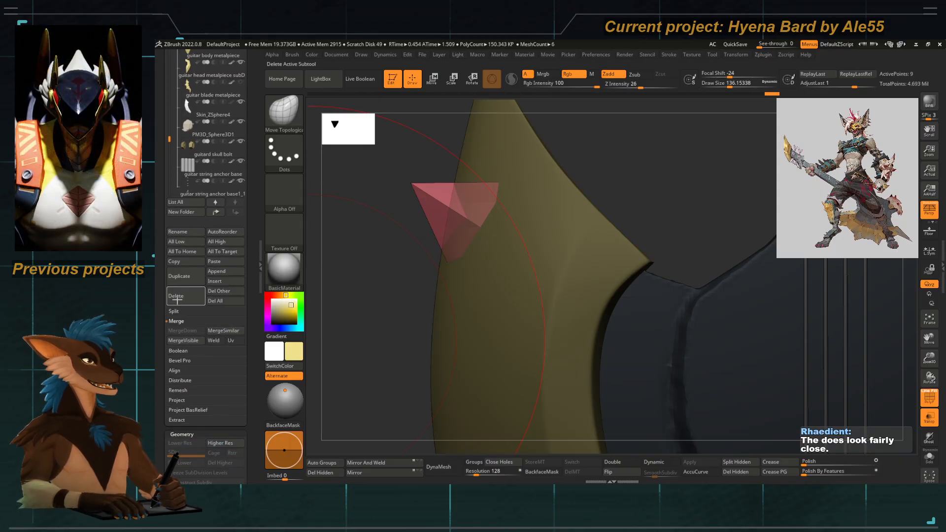
{"action": "left_click", "coordinate": [738, 473]}
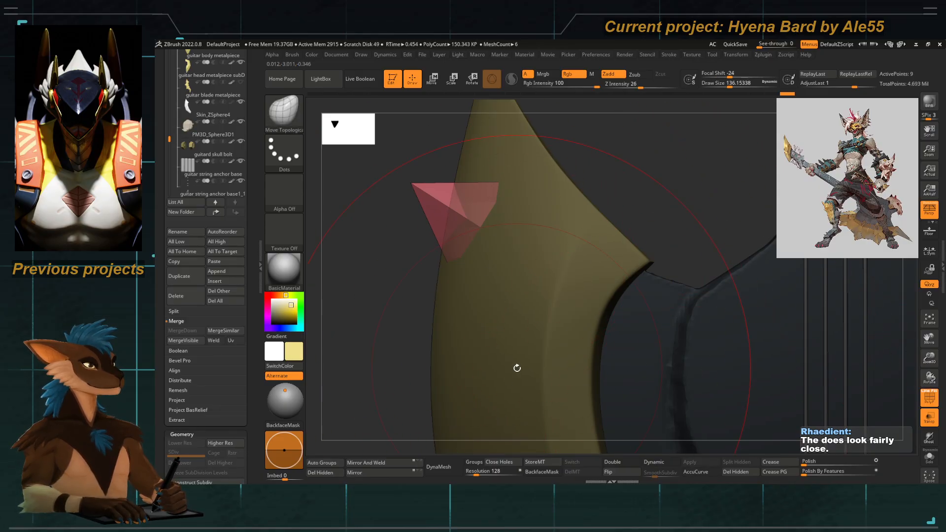
Turn off PolyFrame and transparency, and show the guitar blade metalpiece subtool again.
{"action": "right_click_drag", "start_coordinate": [435, 302], "coordinate": [430, 259], "text": "ctrl"}
{"action": "left_click", "coordinate": [930, 398]}
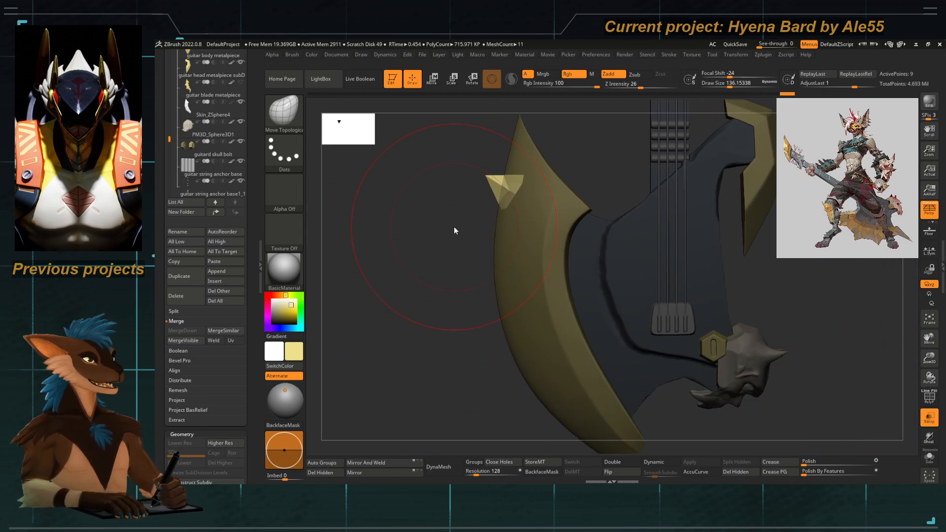
{"action": "right_click_drag", "start_coordinate": [454, 228], "coordinate": [429, 253], "text": "alt"}
{"action": "left_click", "coordinate": [930, 418]}
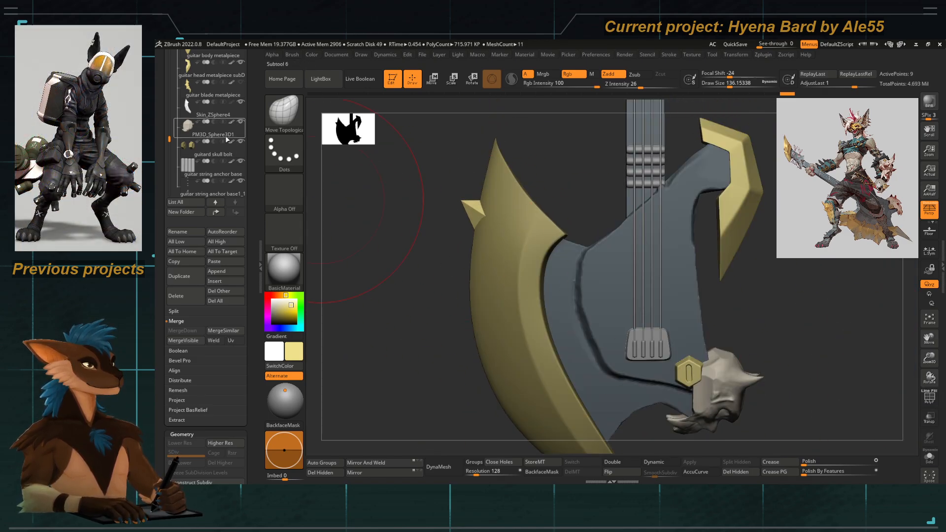
{"action": "left_click", "coordinate": [241, 81]}
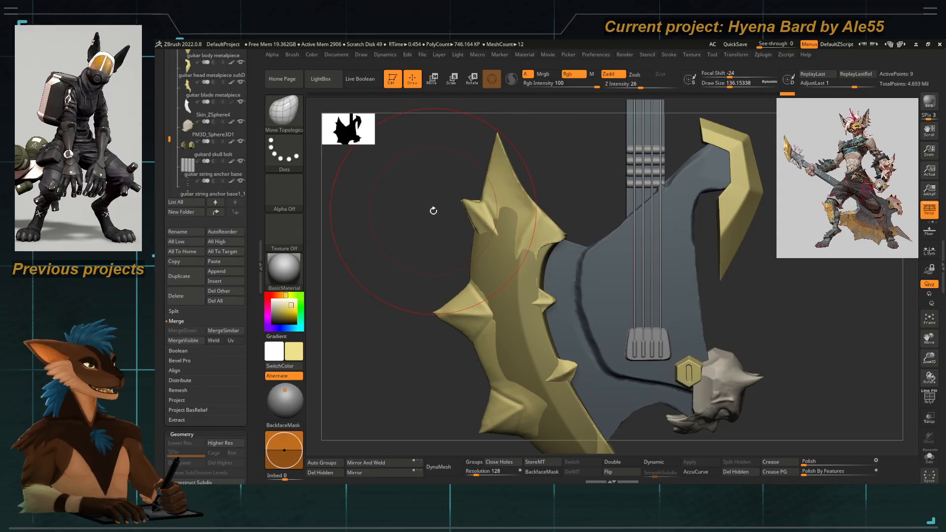
Copy the spike onto the middle and lower outer spikes of the original blade, rotating the lower copy about 33 degrees.
{"action": "key", "text": "space"}
{"action": "mouse_move", "coordinate": [450, 206]}
{"action": "left_mouse_down"}
{"action": "mouse_move", "coordinate": [458, 293]}
{"action": "mouse_move", "coordinate": [466, 291]}
{"action": "mouse_move", "coordinate": [460, 327]}
{"action": "mouse_move", "coordinate": [466, 272]}
{"action": "mouse_move", "coordinate": [490, 383]}
{"action": "mouse_move", "coordinate": [503, 375]}
{"action": "left_mouse_up"}
{"action": "key", "text": "w"}
{"action": "right_click_drag", "start_coordinate": [502, 376], "coordinate": [480, 290], "text": "alt"}
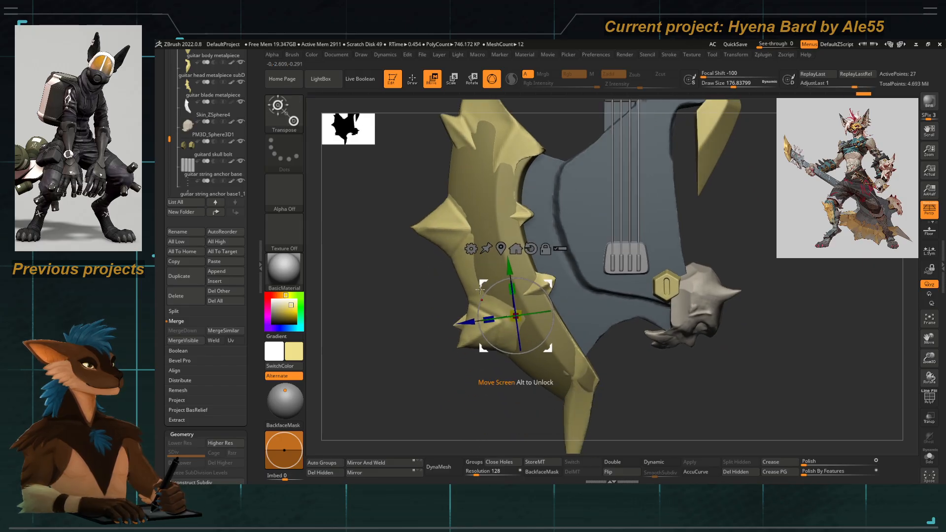
{"action": "left_click_drag", "start_coordinate": [480, 290], "coordinate": [448, 326]}
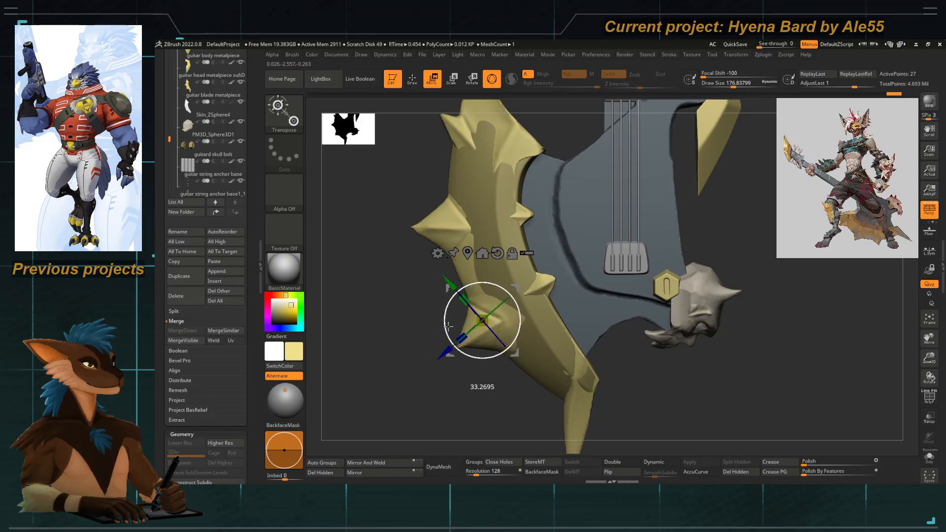
{"action": "key", "text": "q"}
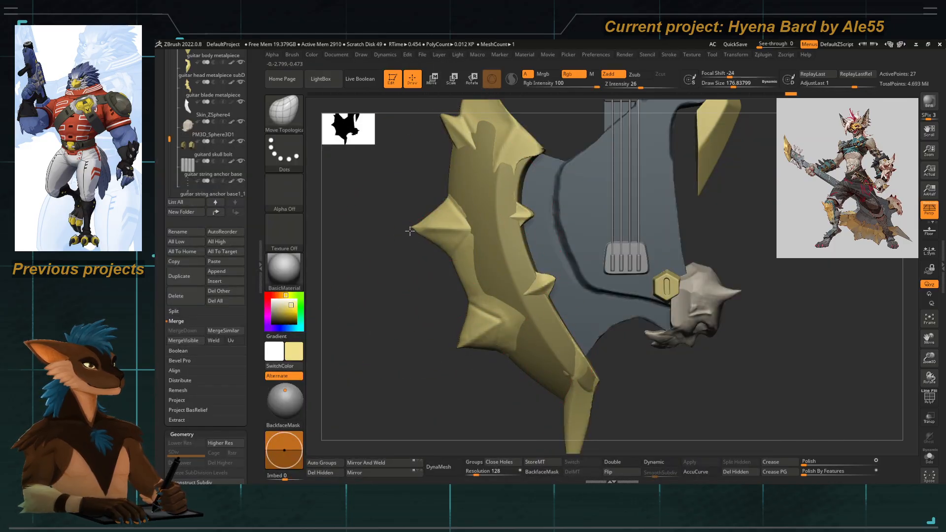
Turn on transparency with Ghost and stretch the middle spike's base inward and its tip outward with Move Topological at draw size about 77.
{"action": "left_click", "coordinate": [929, 418]}
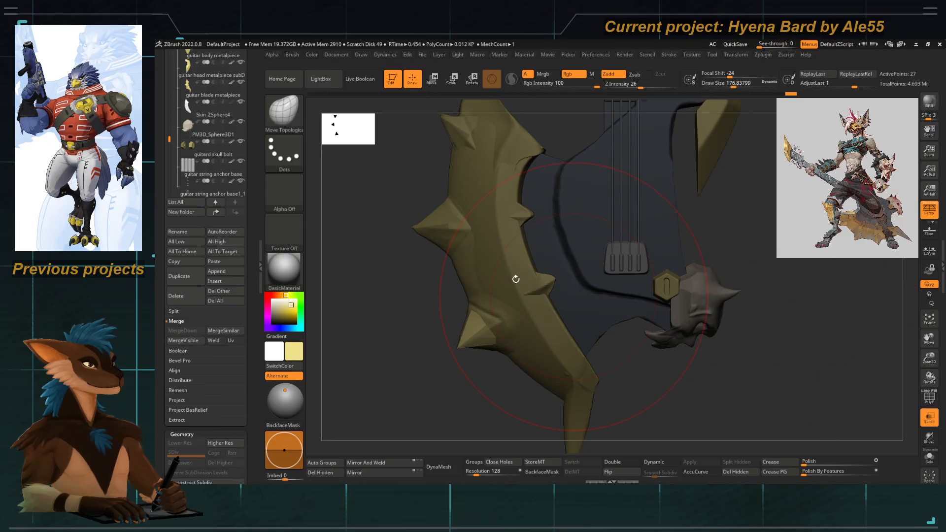
{"action": "key", "text": "space"}
{"action": "left_click", "coordinate": [413, 227]}
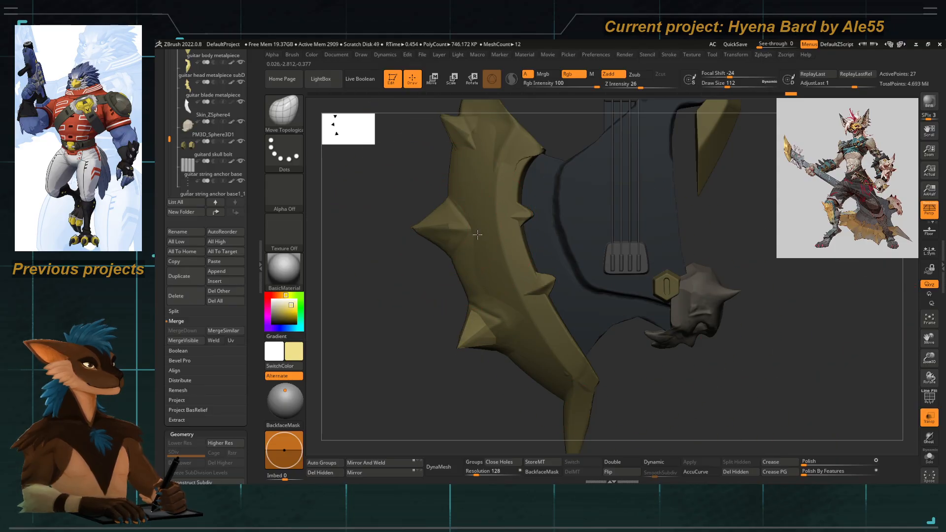
{"action": "left_click", "coordinate": [931, 423]}
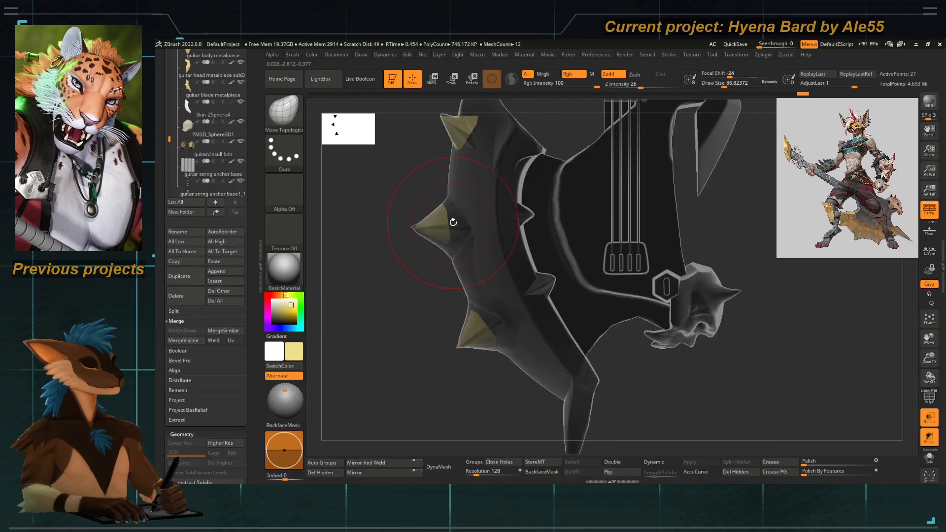
{"action": "left_click", "coordinate": [446, 223], "text": "alt"}
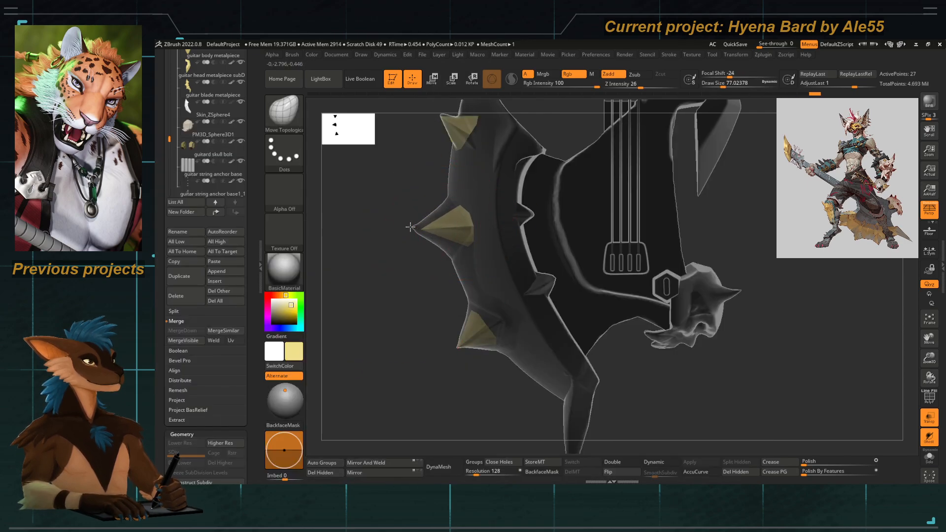
Reshape the upper and lower spikes to match the original sculpt's outline, using Move Topological at draw size about 59.
{"action": "left_click_drag", "start_coordinate": [440, 107], "coordinate": [439, 109]}
{"action": "key", "text": "space"}
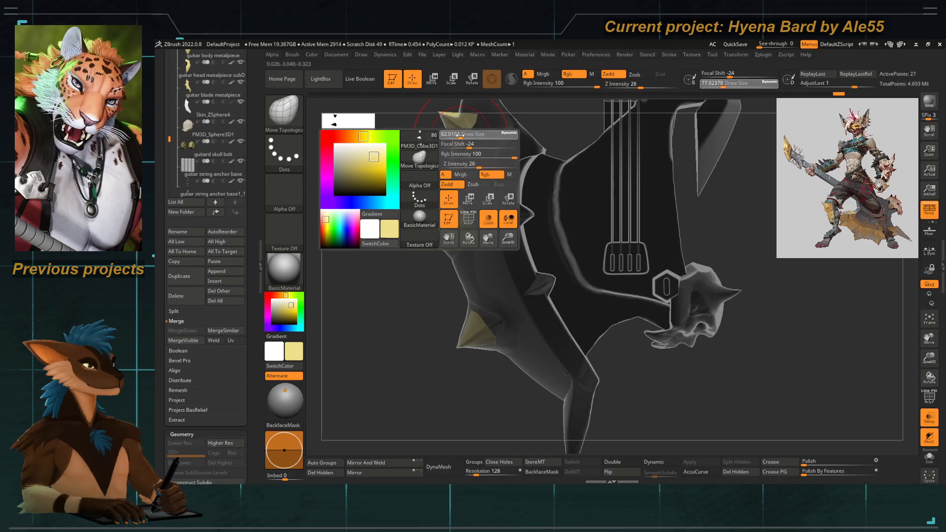
{"action": "left_click", "coordinate": [459, 134]}
{"action": "left_click_drag", "start_coordinate": [473, 143], "coordinate": [483, 170]}
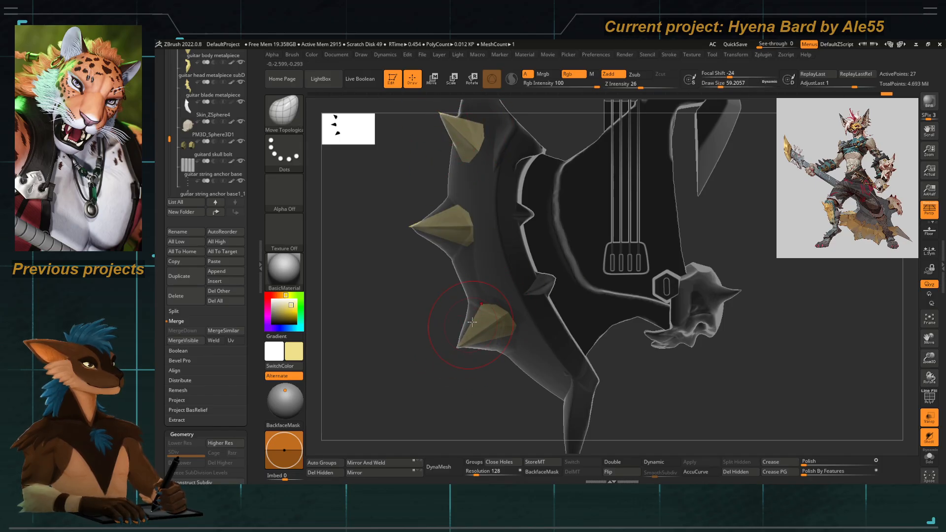
{"action": "left_click_drag", "start_coordinate": [481, 307], "coordinate": [461, 302]}
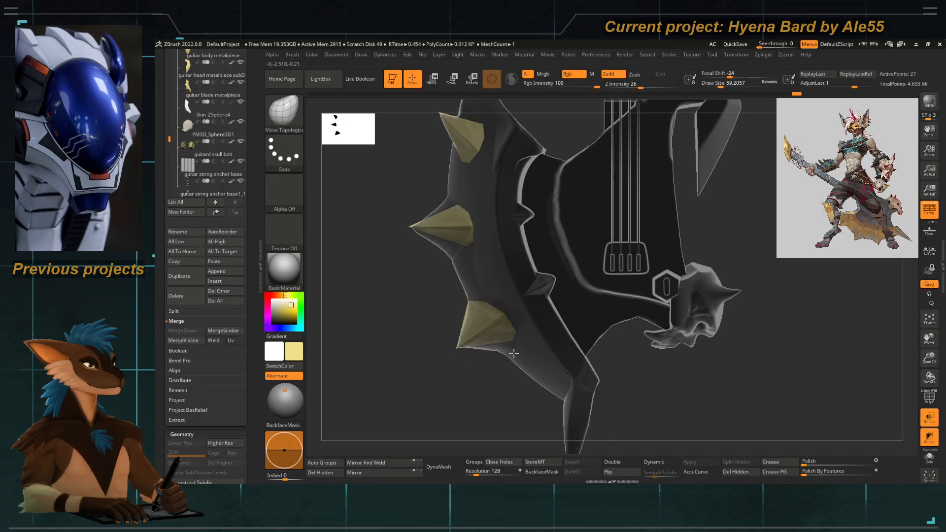
Widen the bases of the middle and upper spikes to follow the original sculpt, using Move Topological at draw size about 46.
{"action": "key", "text": "space"}
{"action": "left_click", "coordinate": [455, 207]}
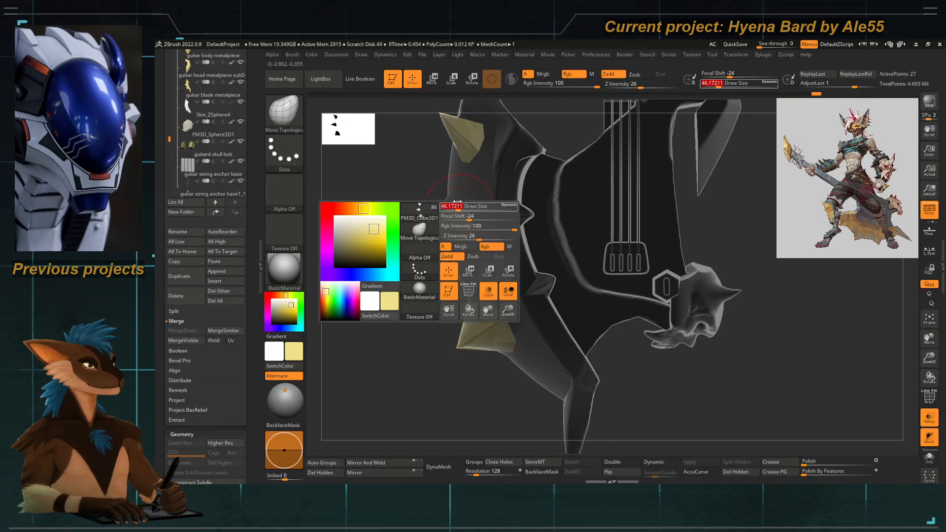
{"action": "left_click_drag", "start_coordinate": [457, 207], "coordinate": [437, 178]}
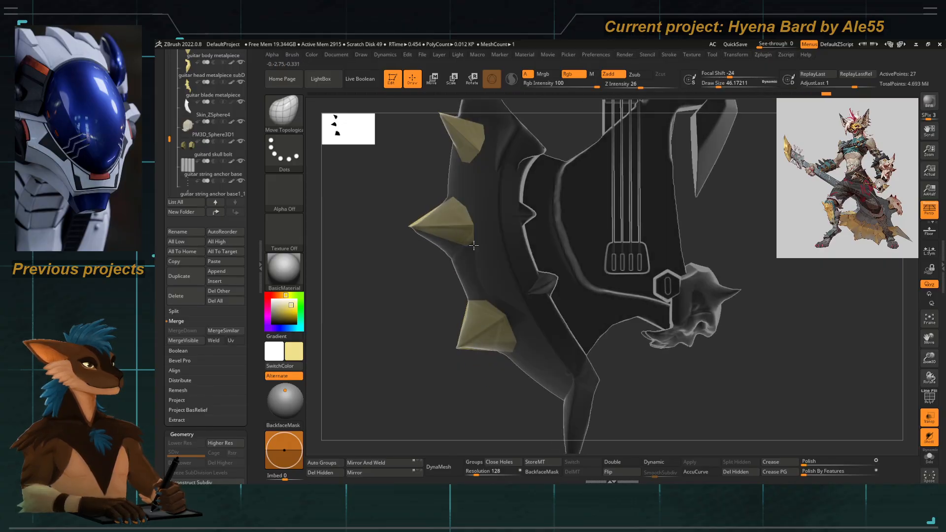
{"action": "left_click_drag", "start_coordinate": [435, 280], "coordinate": [451, 356], "text": "alt"}
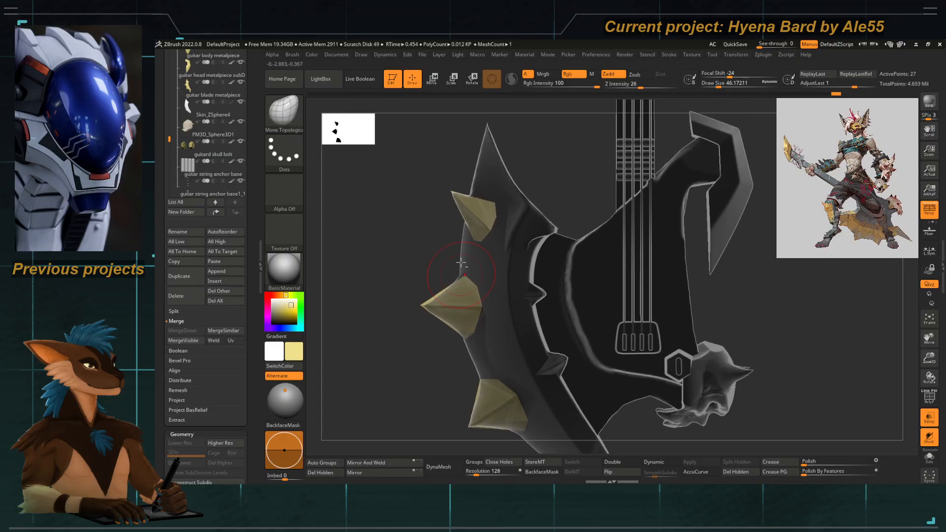
{"action": "left_click_drag", "start_coordinate": [464, 218], "coordinate": [488, 252], "text": "alt"}
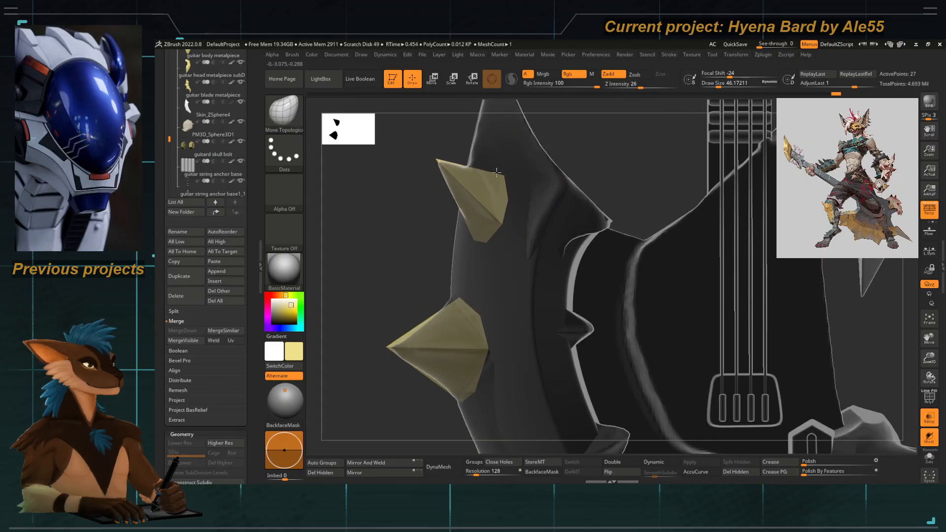
Turn off transparency and widen the spikes along the X axis by a factor of about 1.77 in side view.
{"action": "left_click_drag", "start_coordinate": [399, 252], "coordinate": [616, 290], "text": "shift"}
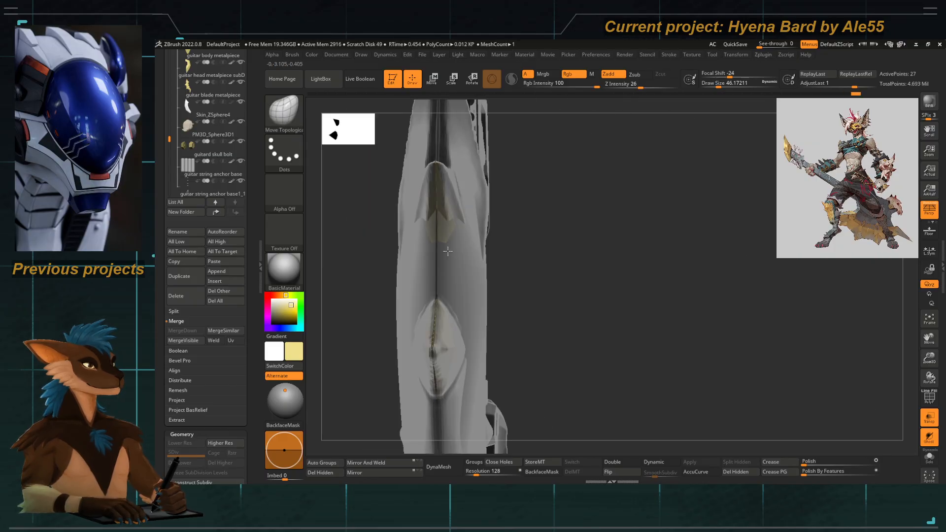
{"action": "left_click", "coordinate": [928, 419]}
{"action": "mouse_move", "coordinate": [523, 274]}
{"action": "left_mouse_down", "text": "shift"}
{"action": "mouse_move", "coordinate": [336, 279]}
{"action": "mouse_move", "coordinate": [403, 264]}
{"action": "mouse_move", "coordinate": [393, 262]}
{"action": "mouse_move", "coordinate": [435, 245]}
{"action": "mouse_move", "coordinate": [415, 261]}
{"action": "mouse_move", "coordinate": [441, 290]}
{"action": "left_mouse_up", "text": "shift"}
{"action": "key", "text": "w"}
{"action": "left_click_drag", "start_coordinate": [465, 344], "coordinate": [423, 354]}
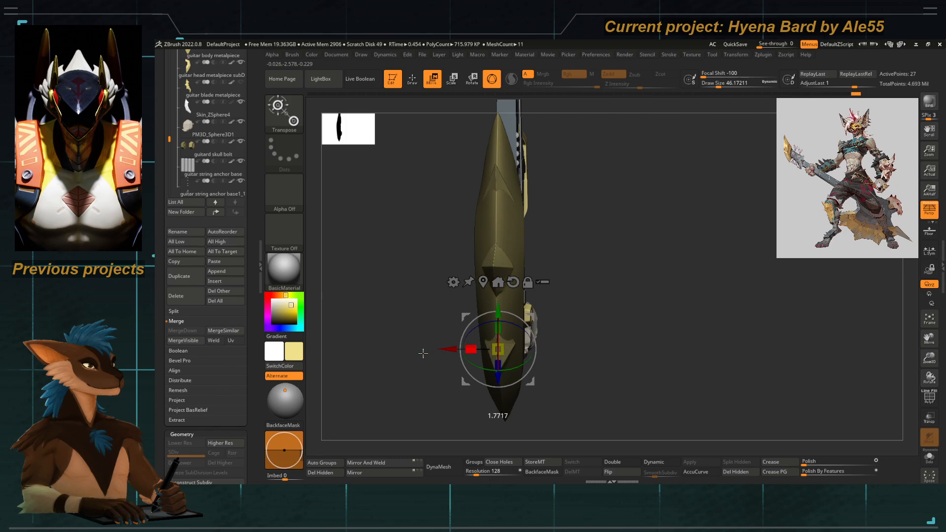
{"action": "key", "text": "q"}
Reshape the base of the lower spike to follow the blade surface, using Move Topological at draw size about 23.
{"action": "mouse_move", "coordinate": [386, 294]}
{"action": "left_mouse_down"}
{"action": "mouse_move", "coordinate": [389, 275]}
{"action": "mouse_move", "coordinate": [419, 304]}
{"action": "mouse_move", "coordinate": [432, 273]}
{"action": "mouse_move", "coordinate": [446, 279]}
{"action": "mouse_move", "coordinate": [437, 266]}
{"action": "mouse_move", "coordinate": [449, 172]}
{"action": "mouse_move", "coordinate": [451, 270]}
{"action": "mouse_move", "coordinate": [496, 250]}
{"action": "mouse_move", "coordinate": [497, 239]}
{"action": "left_mouse_up"}
{"action": "key", "text": "b"}
{"action": "key", "text": "m"}
{"action": "key", "text": "t"}
{"action": "key", "text": "s"}
{"action": "mouse_move", "coordinate": [437, 267]}
{"action": "left_mouse_down"}
{"action": "mouse_move", "coordinate": [498, 241]}
{"action": "mouse_move", "coordinate": [488, 252]}
{"action": "left_mouse_up"}
{"action": "key", "text": "s"}
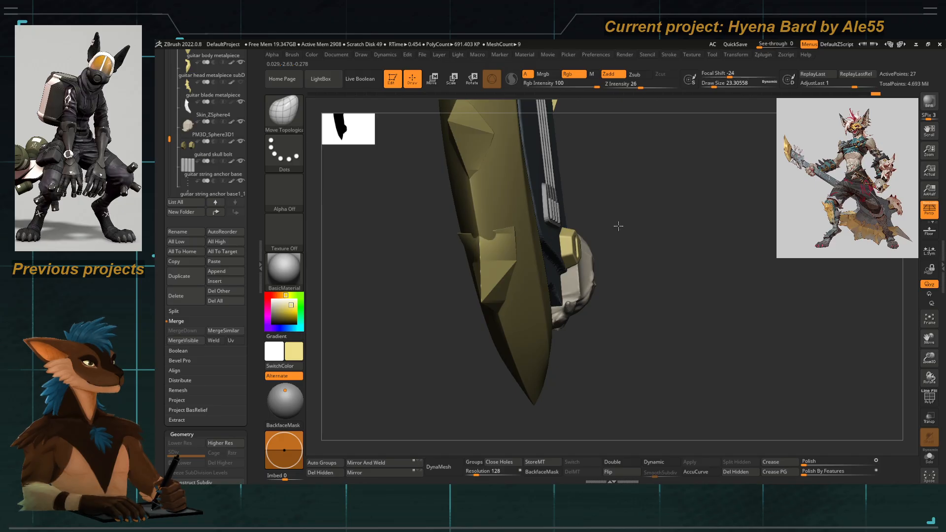
{"action": "left_click_drag", "start_coordinate": [535, 321], "coordinate": [384, 319]}
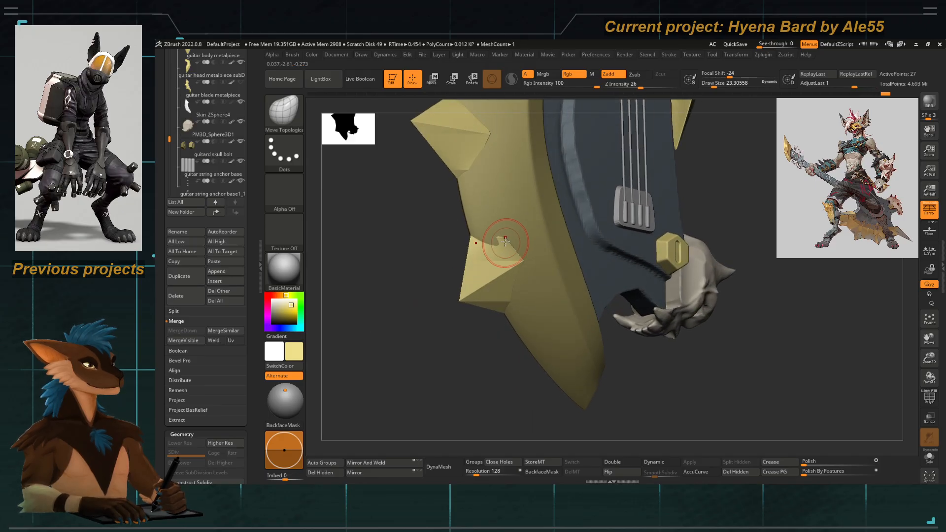
{"action": "left_click_drag", "start_coordinate": [413, 255], "coordinate": [493, 239]}
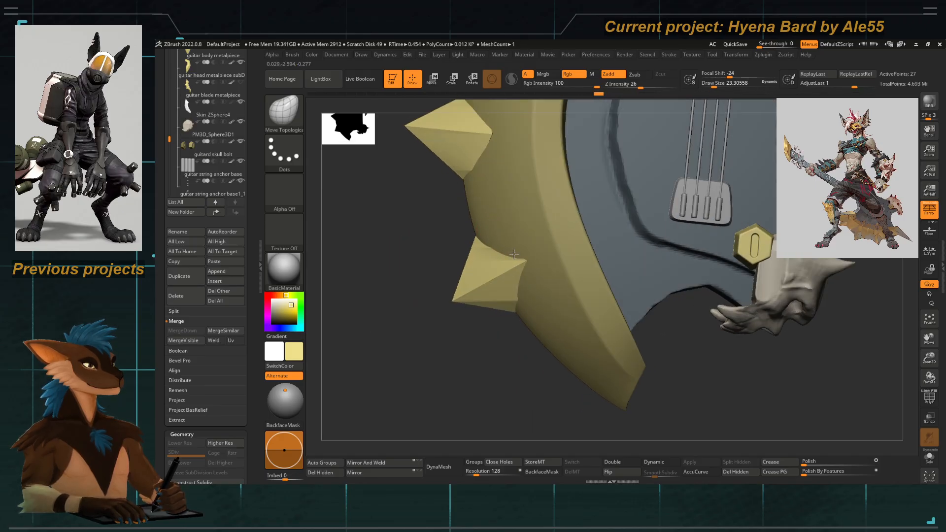
Narrow the spikes along the X axis by a factor of about 0.97, viewed edge-on to the blade.
{"action": "left_click_drag", "start_coordinate": [466, 368], "coordinate": [513, 312]}
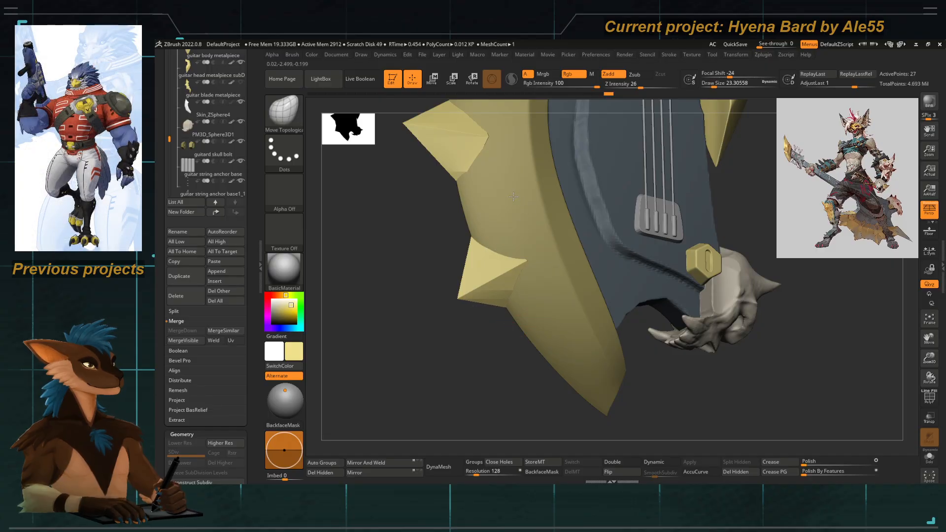
{"action": "left_click_drag", "start_coordinate": [432, 384], "coordinate": [543, 345], "text": "shift"}
{"action": "left_click_drag", "start_coordinate": [469, 309], "coordinate": [542, 212]}
{"action": "key", "text": "space"}
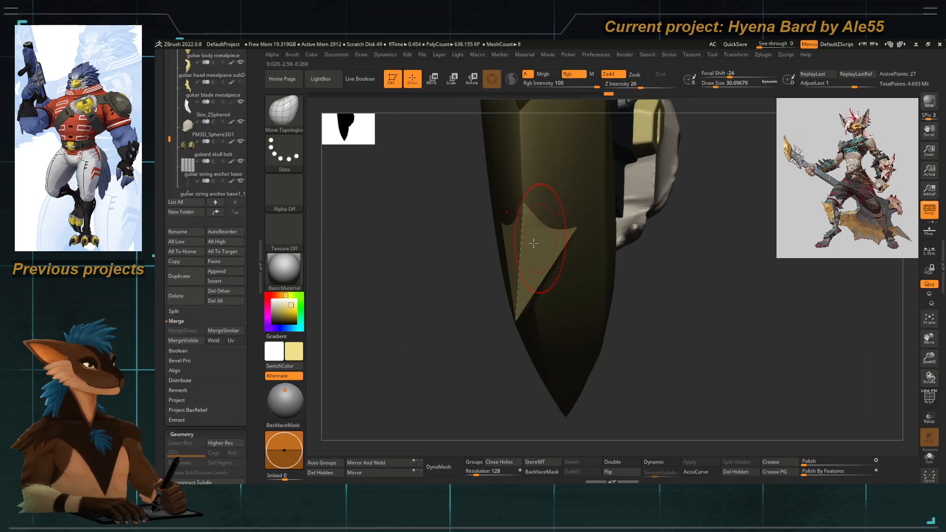
{"action": "key", "text": "e"}
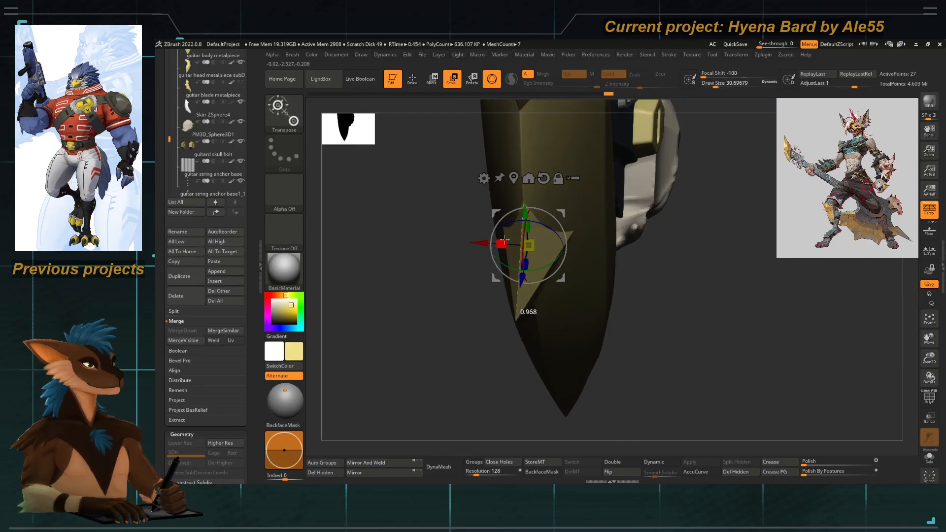
{"action": "left_click_drag", "start_coordinate": [505, 240], "coordinate": [507, 240]}
{"action": "left_click_drag", "start_coordinate": [450, 300], "coordinate": [478, 296]}
{"action": "key", "text": "q"}
{"action": "left_click_drag", "start_coordinate": [437, 319], "coordinate": [393, 314]}
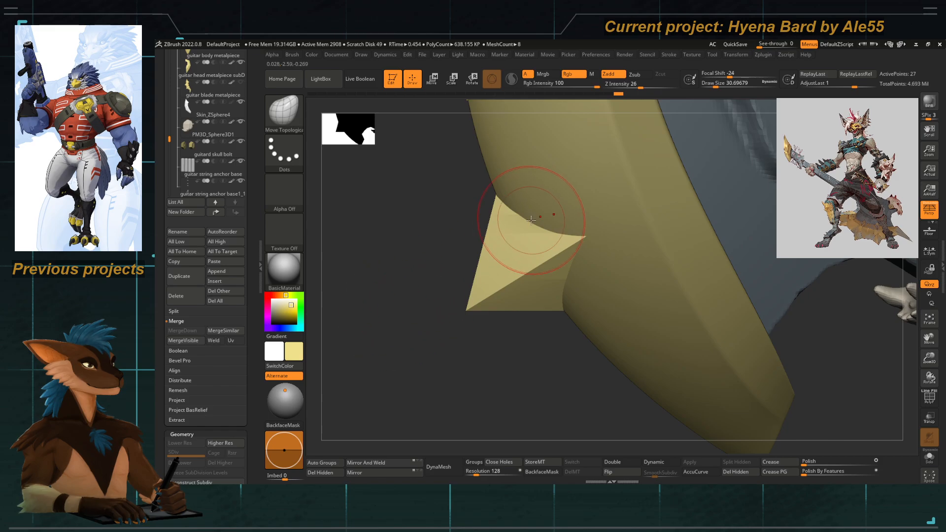
Refine the lower spike's base corners with Move Topological at draw size about 20, turning on transparency to see through the blade.
{"action": "mouse_move", "coordinate": [471, 221]}
{"action": "left_mouse_down"}
{"action": "mouse_move", "coordinate": [503, 214]}
{"action": "mouse_move", "coordinate": [503, 231]}
{"action": "left_mouse_up"}
{"action": "key", "text": "s"}
{"action": "left_click_drag", "start_coordinate": [453, 124], "coordinate": [465, 126]}
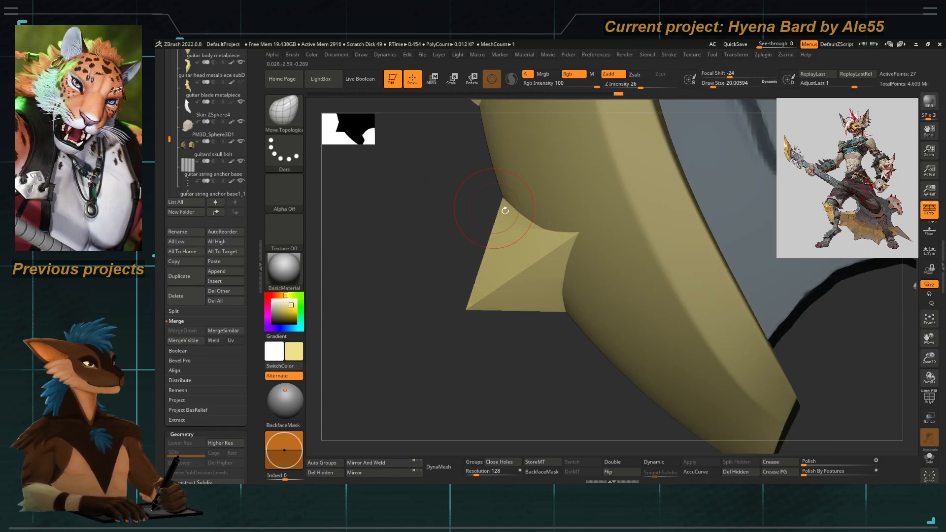
{"action": "left_click_drag", "start_coordinate": [499, 205], "coordinate": [910, 407]}
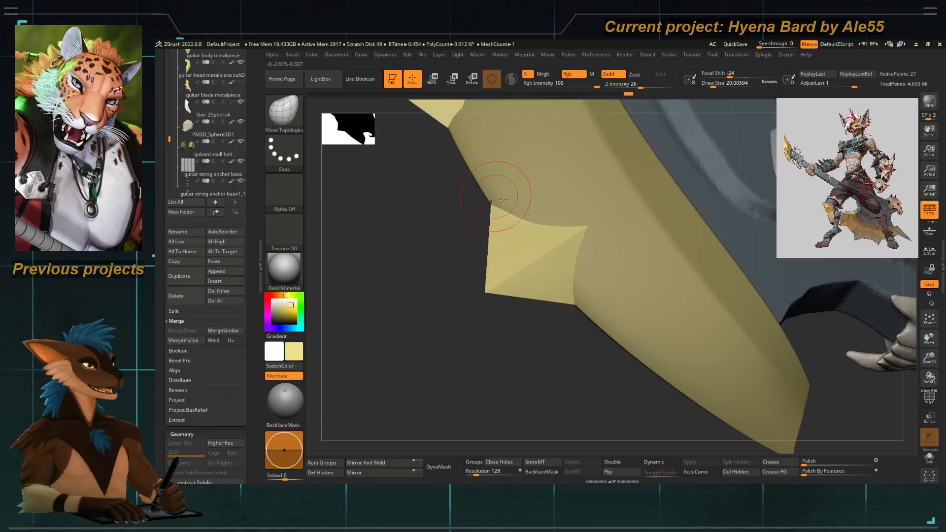
{"action": "left_click", "coordinate": [927, 422]}
{"action": "mouse_move", "coordinate": [431, 311]}
{"action": "left_mouse_down"}
{"action": "mouse_move", "coordinate": [429, 319]}
{"action": "mouse_move", "coordinate": [420, 312]}
{"action": "mouse_move", "coordinate": [460, 259]}
{"action": "mouse_move", "coordinate": [460, 227]}
{"action": "mouse_move", "coordinate": [452, 250]}
{"action": "left_mouse_up"}
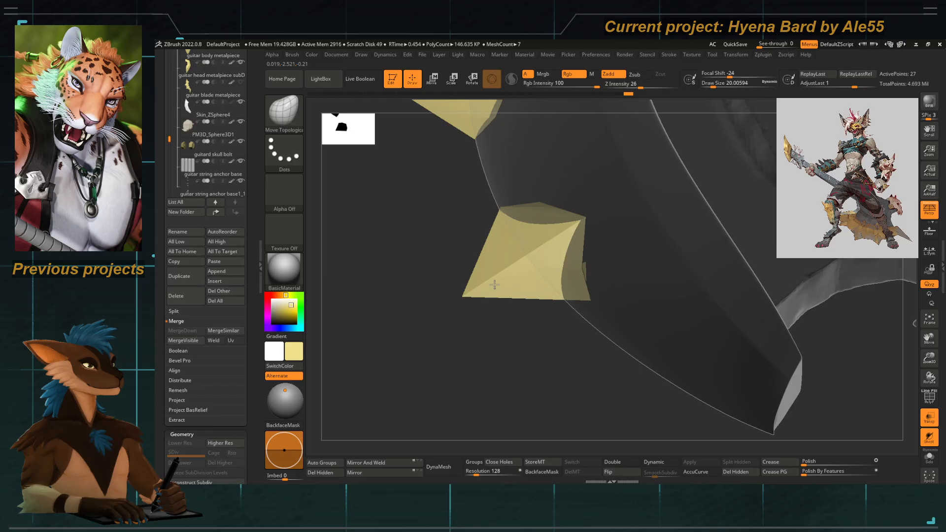
{"action": "mouse_move", "coordinate": [511, 267]}
{"action": "left_mouse_down"}
{"action": "mouse_move", "coordinate": [516, 382]}
{"action": "mouse_move", "coordinate": [578, 300]}
{"action": "left_mouse_up"}
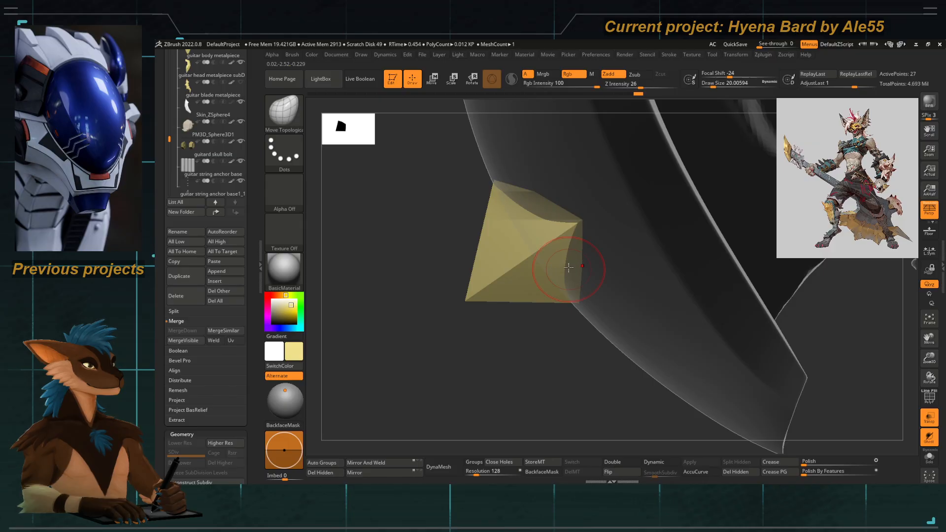
{"action": "mouse_move", "coordinate": [510, 167]}
{"action": "left_mouse_down"}
{"action": "mouse_move", "coordinate": [472, 243]}
{"action": "mouse_move", "coordinate": [473, 296]}
{"action": "mouse_move", "coordinate": [524, 229]}
{"action": "mouse_move", "coordinate": [475, 238]}
{"action": "mouse_move", "coordinate": [451, 262]}
{"action": "left_mouse_up"}
Try a crease level of 3 on the spikes and preview them with dynamic subdivision at SmoothSubdiv 4.
{"action": "scroll", "coordinate": [229, 375], "scroll_direction": "down", "scroll_amount": 10}
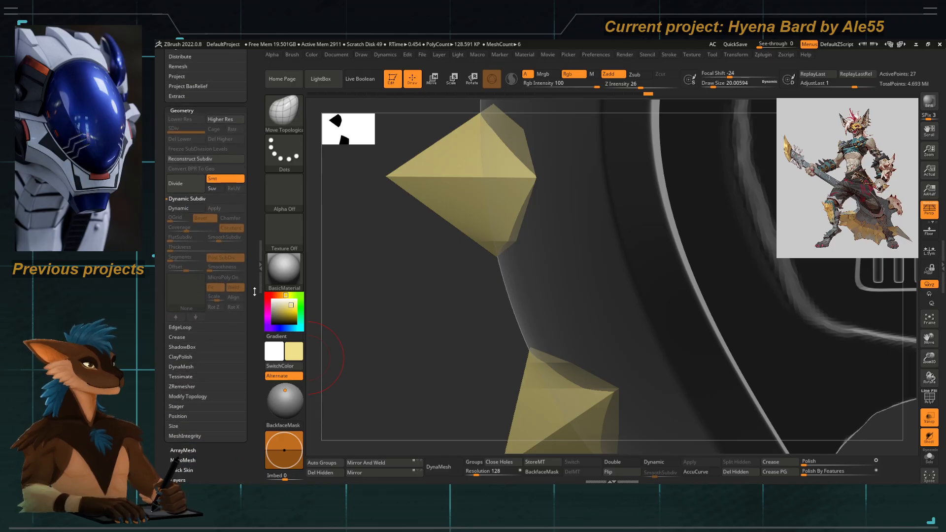
{"action": "left_click", "coordinate": [177, 318]}
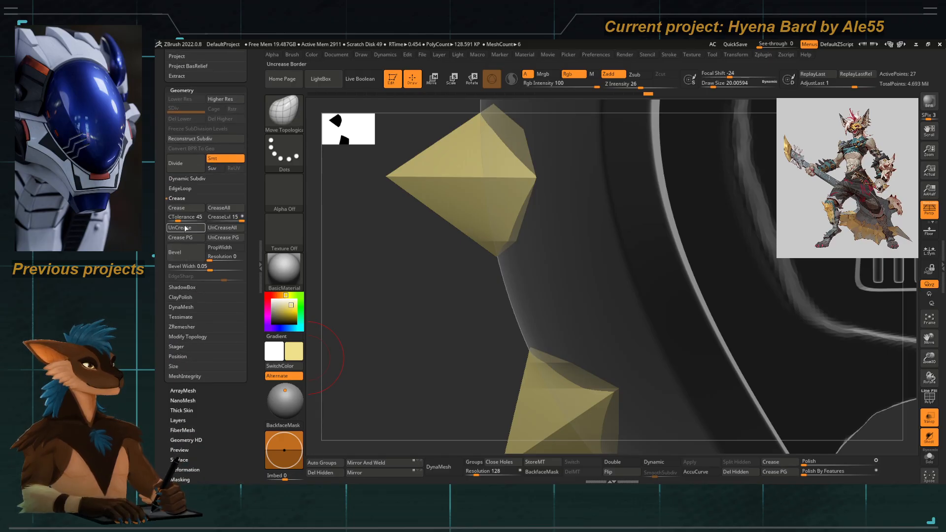
{"action": "left_click", "coordinate": [221, 218]}
{"action": "type", "text": "3"}
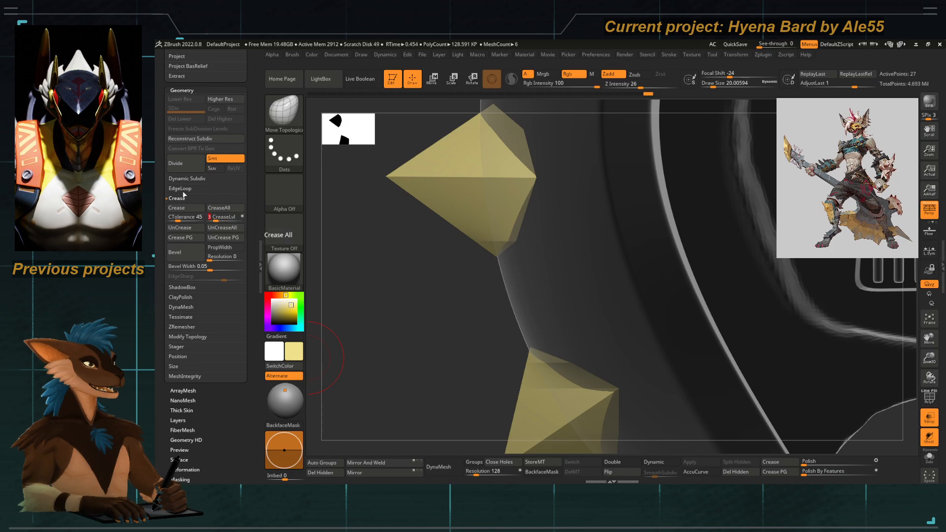
{"action": "left_click", "coordinate": [187, 179]}
{"action": "left_click", "coordinate": [178, 188]}
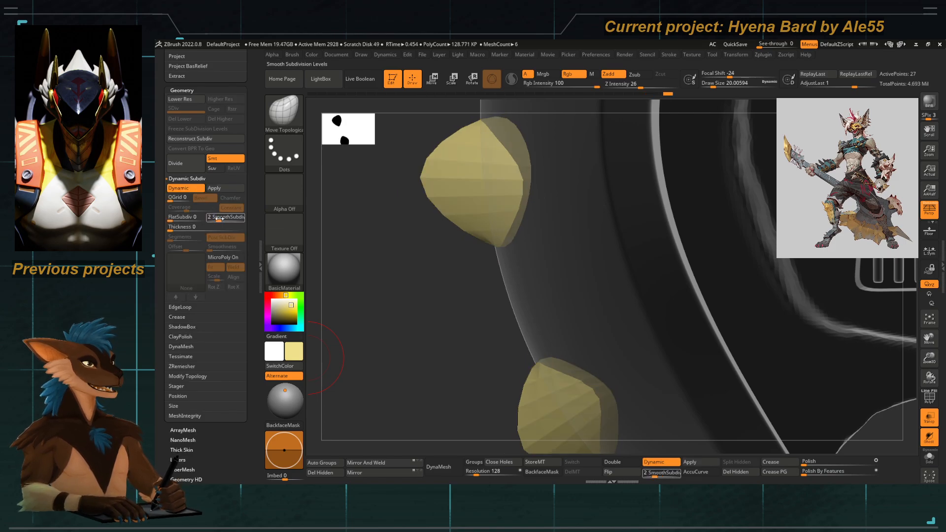
{"action": "left_click", "coordinate": [220, 218]}
{"action": "type", "text": "4"}
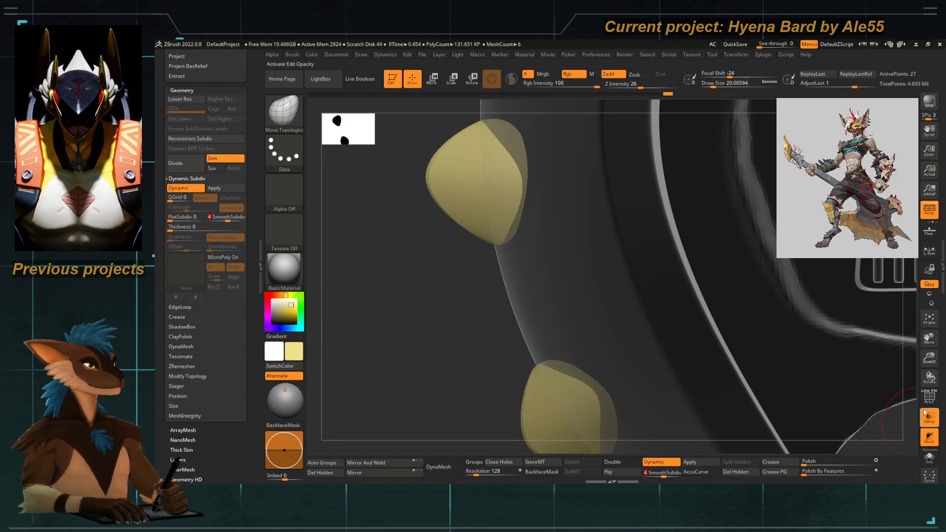
Set the spikes' crease level back to 15 and turn off their dynamic subdivision.
{"action": "left_click", "coordinate": [178, 317]}
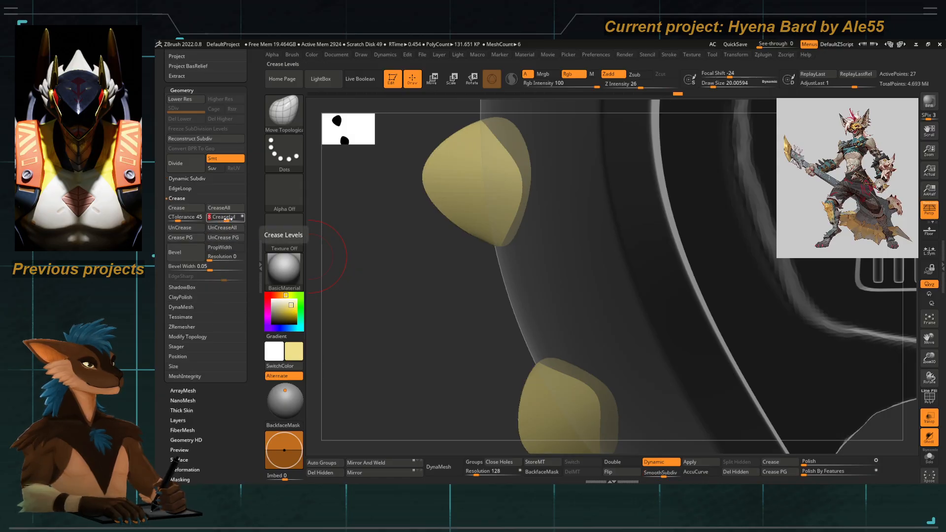
{"action": "left_click_drag", "start_coordinate": [227, 217], "coordinate": [248, 225]}
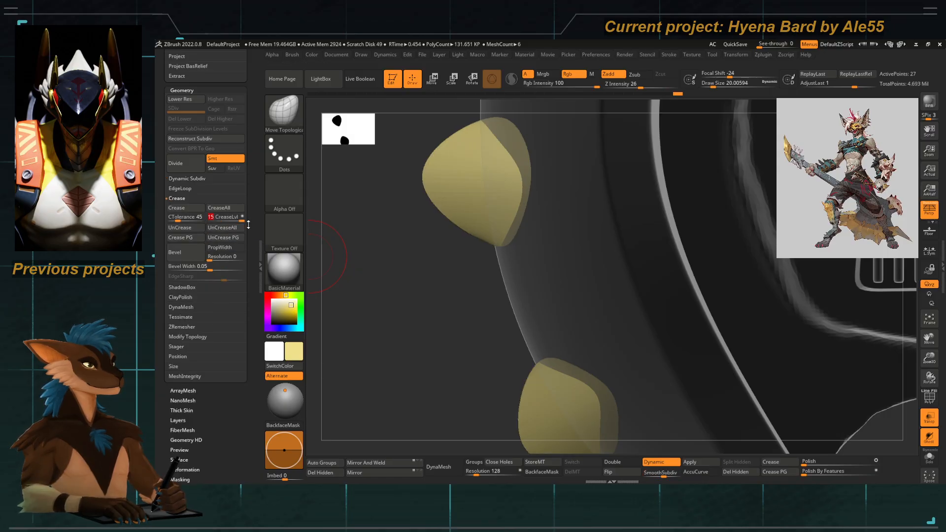
{"action": "key", "text": "shift+f"}
{"action": "left_click", "coordinate": [931, 397]}
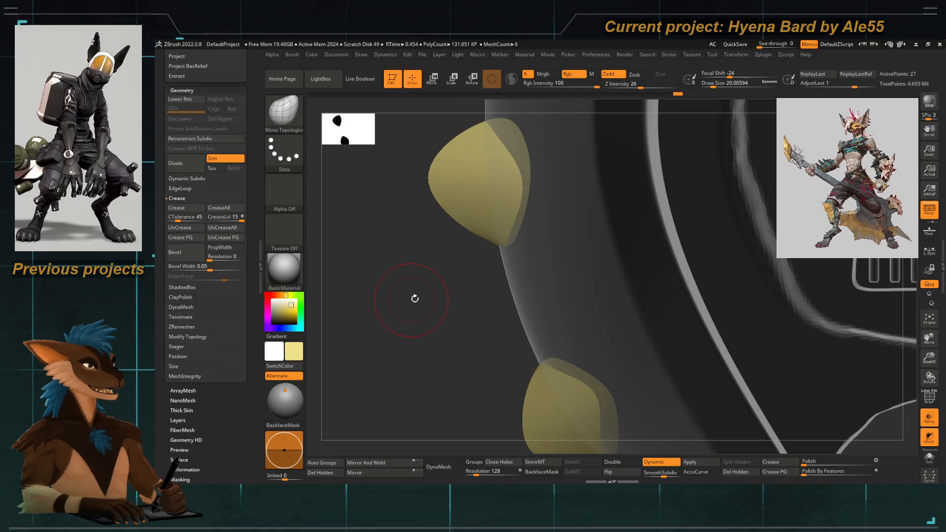
{"action": "key", "text": "shift+d"}
{"action": "left_click_drag", "start_coordinate": [435, 196], "coordinate": [450, 239], "text": "alt"}
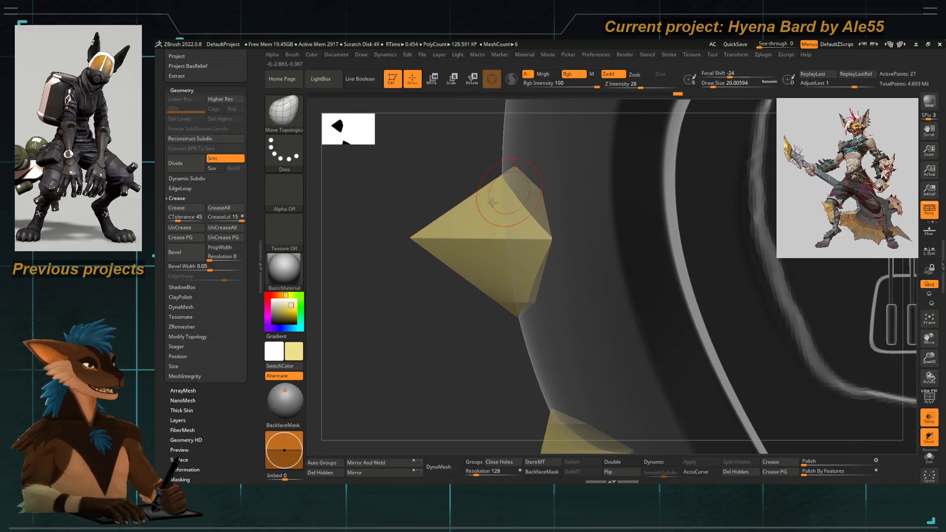
{"action": "left_click_drag", "start_coordinate": [421, 322], "coordinate": [414, 361], "text": "alt"}
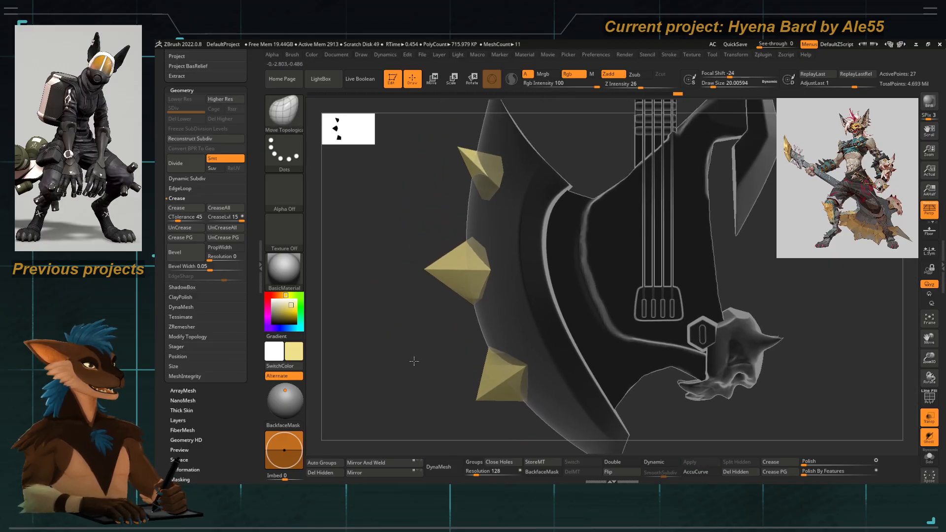
Adjust the upper spike's shape with Move Topological at draw size about 33 and turn off transparency.
{"action": "mouse_move", "coordinate": [465, 202]}
{"action": "left_mouse_down"}
{"action": "mouse_move", "coordinate": [437, 209]}
{"action": "mouse_move", "coordinate": [489, 201]}
{"action": "mouse_move", "coordinate": [490, 165]}
{"action": "left_mouse_up"}
{"action": "key", "text": "b"}
{"action": "key", "text": "m"}
{"action": "key", "text": "t"}
{"action": "key", "text": "s"}
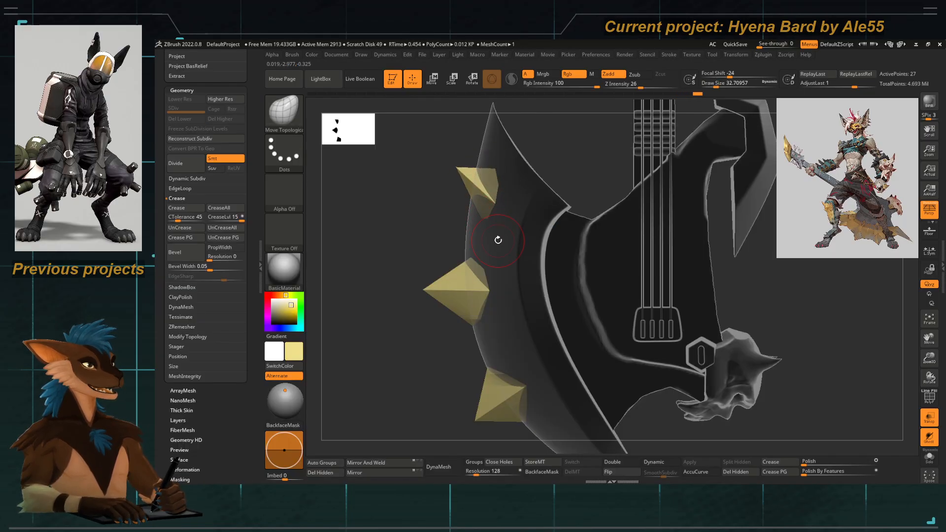
{"action": "left_click_drag", "start_coordinate": [420, 220], "coordinate": [450, 224]}
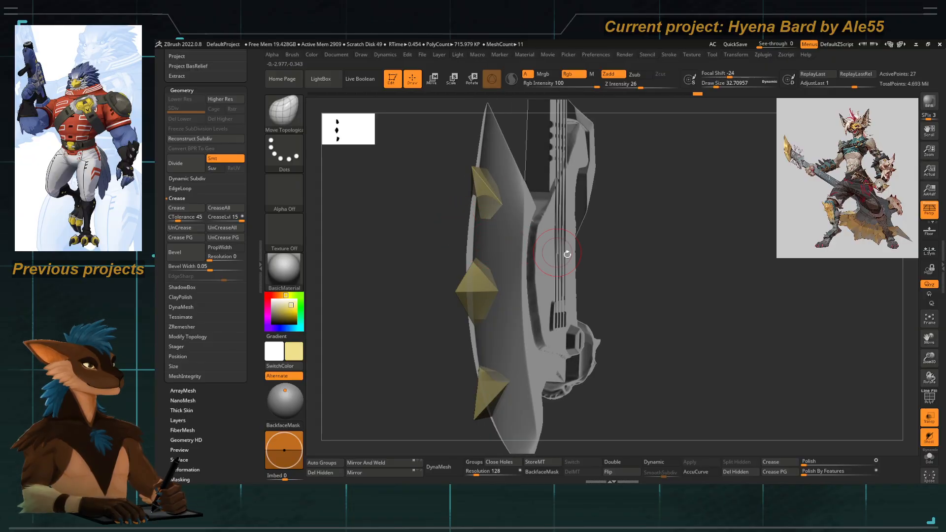
{"action": "left_click", "coordinate": [934, 422]}
{"action": "mouse_move", "coordinate": [443, 245]}
{"action": "left_mouse_down"}
{"action": "mouse_move", "coordinate": [393, 243]}
{"action": "mouse_move", "coordinate": [471, 239]}
{"action": "mouse_move", "coordinate": [450, 274]}
{"action": "mouse_move", "coordinate": [433, 230]}
{"action": "left_mouse_up"}
Select the Skin_ZSphere4 blade mesh, show its polygon wireframe and turn off its dynamic subdivision.
{"action": "left_click", "coordinate": [489, 229], "text": "alt"}
{"action": "left_click", "coordinate": [929, 401]}
{"action": "key", "text": "shift+d"}
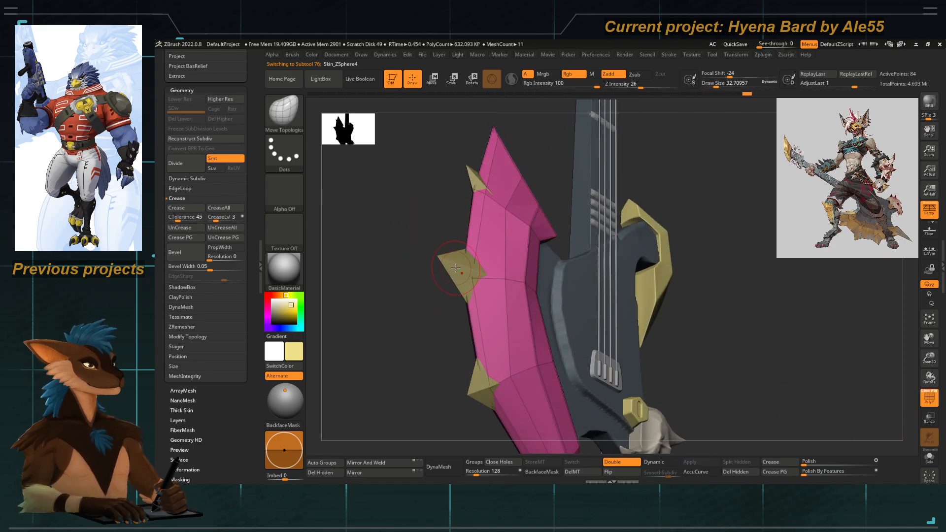
{"action": "key", "text": "b"}
{"action": "key", "text": "Escape"}
{"action": "left_click_drag", "start_coordinate": [433, 205], "coordinate": [499, 203]}
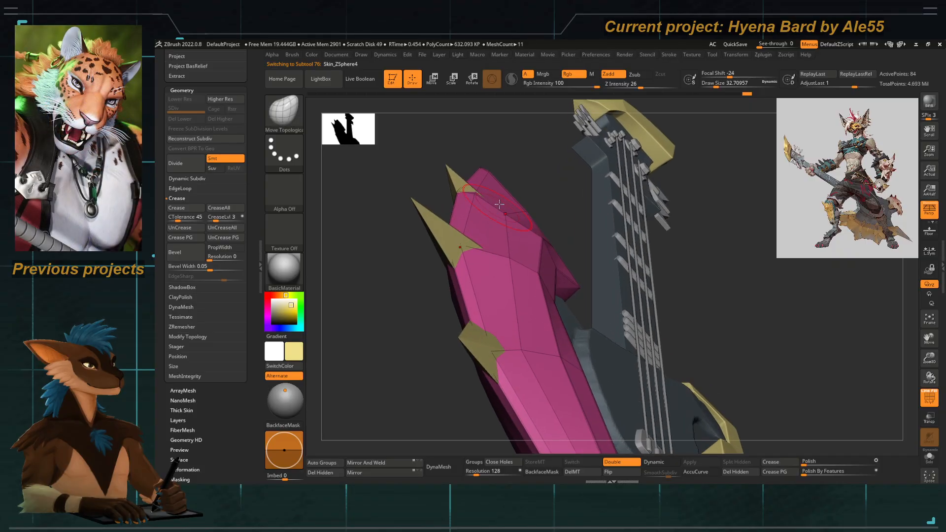
Delete a complete edge loop on the blade near the middle spike with the ZModeler brush.
{"action": "key", "text": "b"}
{"action": "key", "text": "z"}
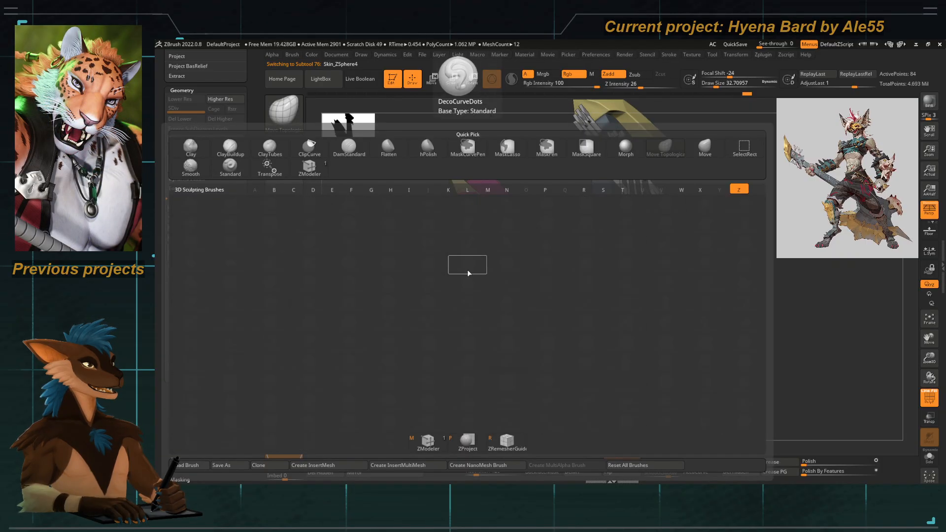
{"action": "key", "text": "m"}
{"action": "key", "text": "space"}
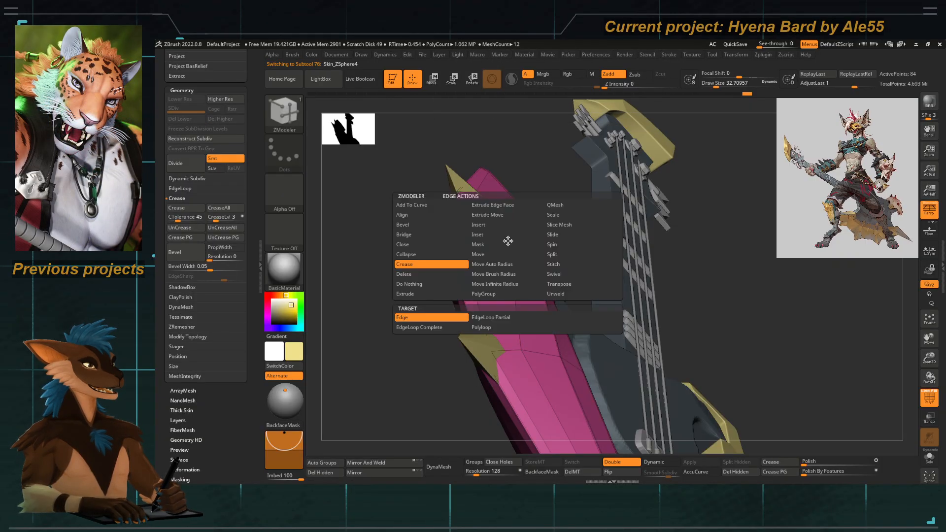
{"action": "left_click", "coordinate": [408, 275]}
{"action": "left_click", "coordinate": [419, 328]}
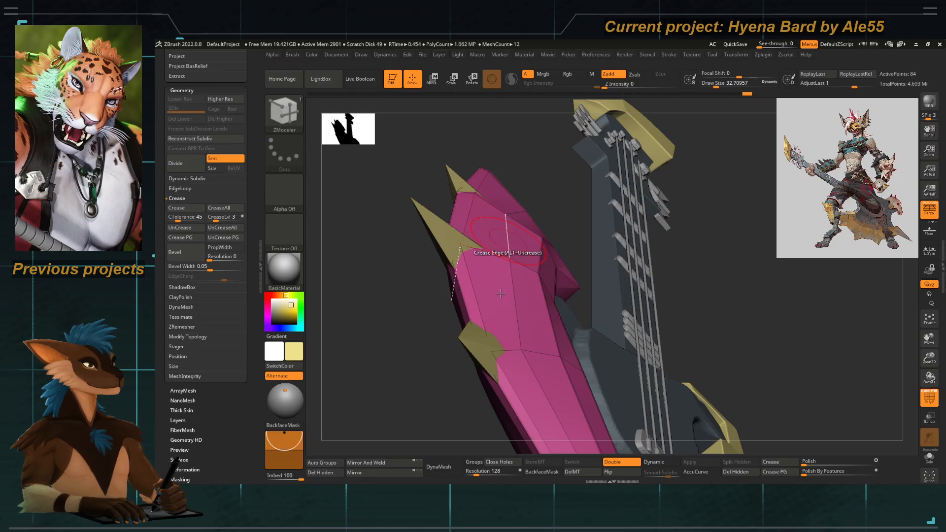
{"action": "left_click", "coordinate": [478, 281]}
Turn the blade's dynamic subdivision back on, hide the polygon wireframe and select the spike mesh.
{"action": "left_click_drag", "start_coordinate": [425, 290], "coordinate": [392, 309], "text": "alt"}
{"action": "key", "text": "d"}
{"action": "left_click", "coordinate": [929, 400]}
{"action": "left_click", "coordinate": [441, 294], "text": "alt"}
Fit the upper spike's base to the blade surface, using Move Topological at draw size about 33.
{"action": "key", "text": "b"}
{"action": "key", "text": "m"}
{"action": "key", "text": "t"}
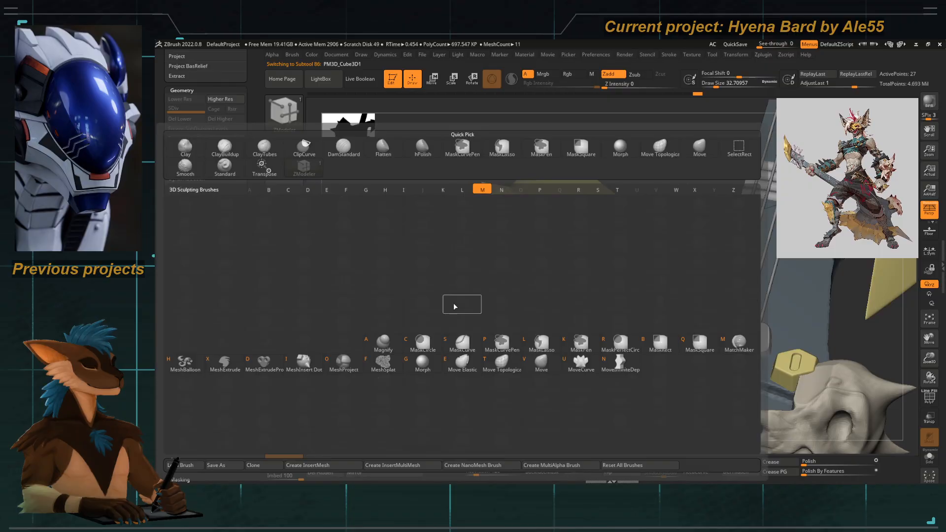
{"action": "left_click_drag", "start_coordinate": [439, 231], "coordinate": [438, 248]}
{"action": "mouse_move", "coordinate": [441, 360]}
{"action": "left_mouse_down"}
{"action": "mouse_move", "coordinate": [451, 344]}
{"action": "mouse_move", "coordinate": [420, 363]}
{"action": "mouse_move", "coordinate": [431, 359]}
{"action": "left_mouse_up"}
{"action": "mouse_move", "coordinate": [436, 224]}
{"action": "left_mouse_down"}
{"action": "mouse_move", "coordinate": [442, 240]}
{"action": "mouse_move", "coordinate": [424, 250]}
{"action": "mouse_move", "coordinate": [485, 250]}
{"action": "left_mouse_up"}
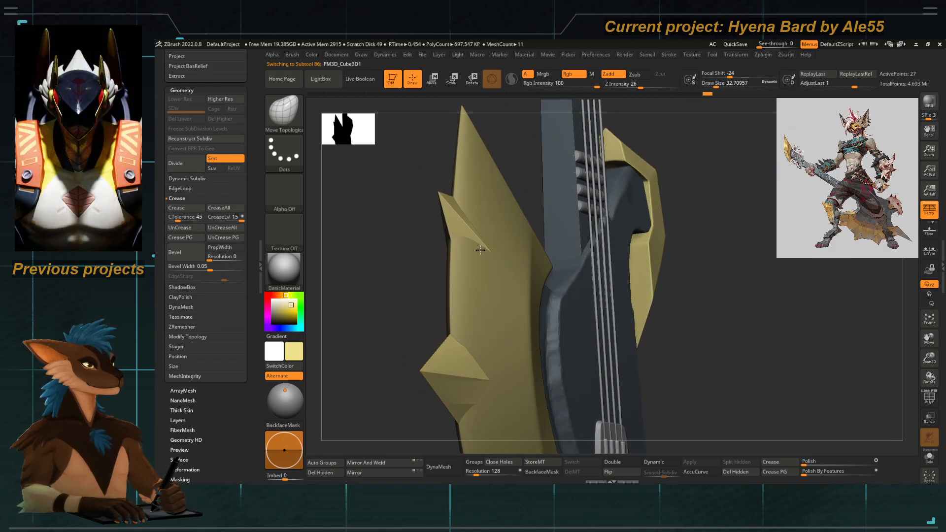
Adjust the lower spike's base against the blade with Move Topological and check the fit from several sides.
{"action": "left_click_drag", "start_coordinate": [417, 259], "coordinate": [468, 279]}
{"action": "left_click_drag", "start_coordinate": [368, 365], "coordinate": [462, 301]}
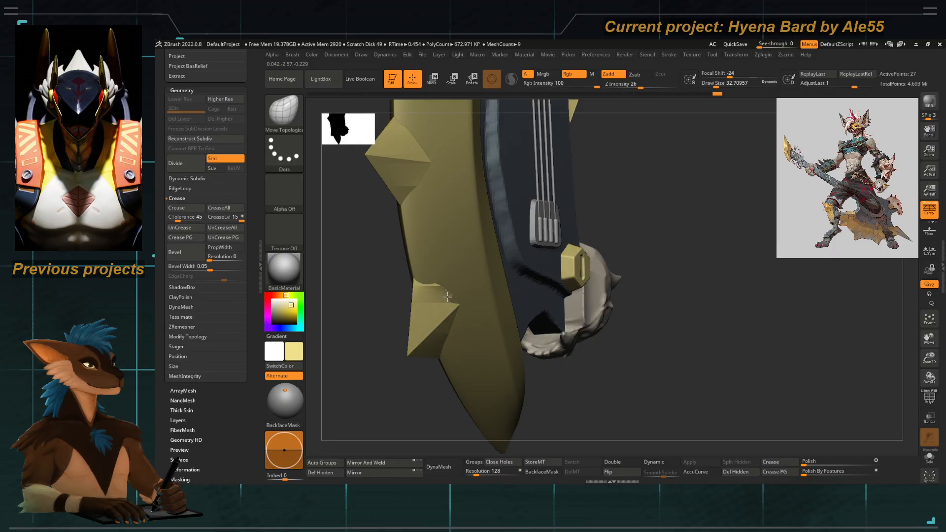
{"action": "mouse_move", "coordinate": [359, 315]}
{"action": "left_mouse_down"}
{"action": "mouse_move", "coordinate": [394, 304]}
{"action": "mouse_move", "coordinate": [378, 347]}
{"action": "left_mouse_up"}
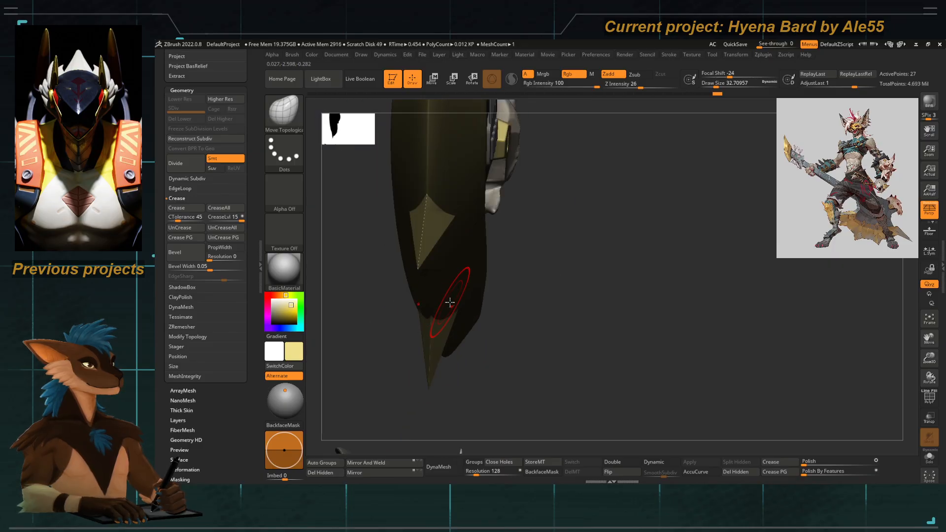
{"action": "left_click_drag", "start_coordinate": [509, 311], "coordinate": [473, 340]}
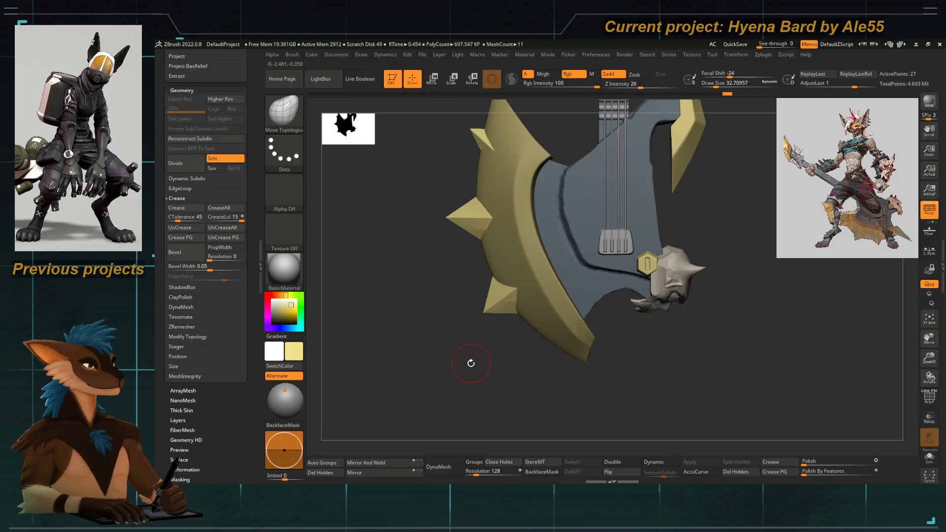
{"action": "left_click_drag", "start_coordinate": [495, 362], "coordinate": [461, 320], "text": "alt"}
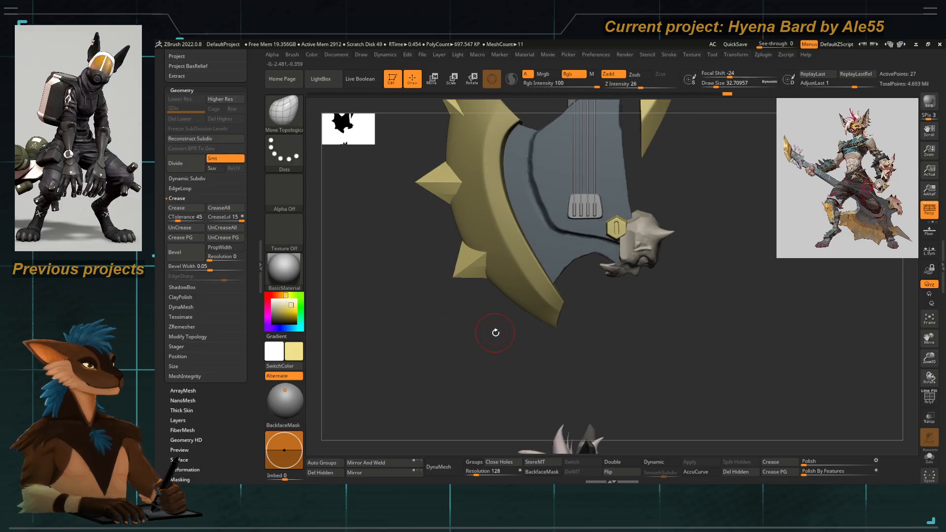
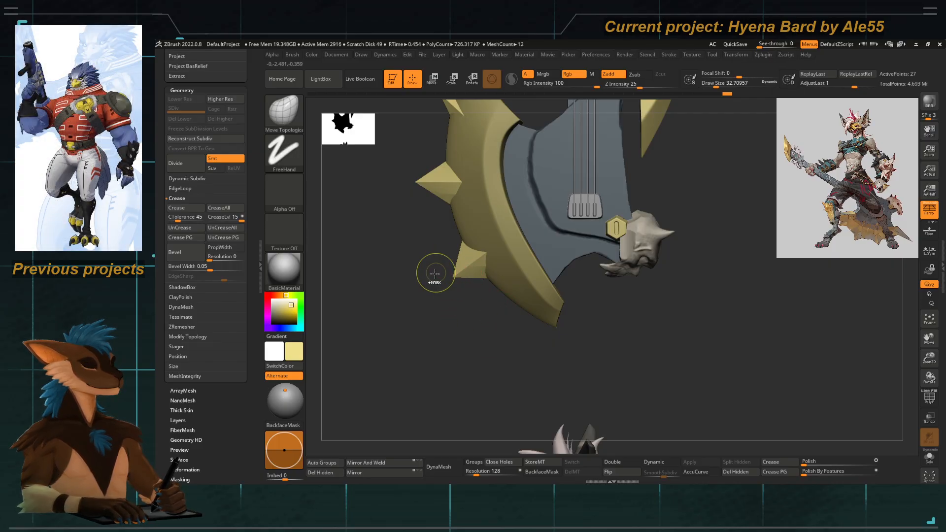
Duplicate the lower spike and place the copy at the blade's lower tip, pointing downward.
{"action": "left_click_drag", "start_coordinate": [415, 290], "coordinate": [523, 217], "text": "ctrl"}
{"action": "key", "text": "w"}
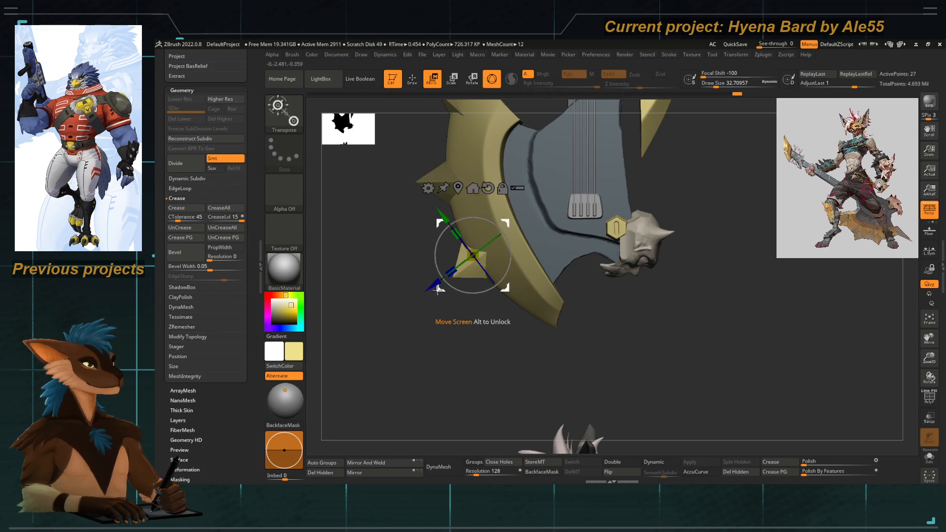
{"action": "mouse_move", "coordinate": [438, 289]}
{"action": "left_mouse_down"}
{"action": "mouse_move", "coordinate": [498, 345]}
{"action": "mouse_move", "coordinate": [516, 379]}
{"action": "mouse_move", "coordinate": [506, 342]}
{"action": "mouse_move", "coordinate": [443, 361]}
{"action": "mouse_move", "coordinate": [470, 361]}
{"action": "left_mouse_up"}
{"action": "key", "text": "q"}
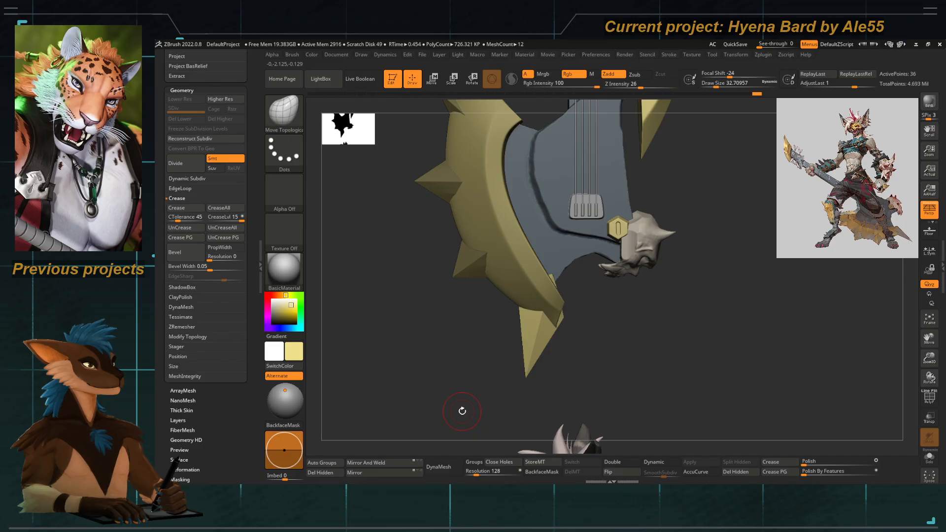
Shape the tip spike's point and fit its base around the blade's lower end with Move Topological, working from front and side.
{"action": "left_click_drag", "start_coordinate": [512, 394], "coordinate": [483, 249]}
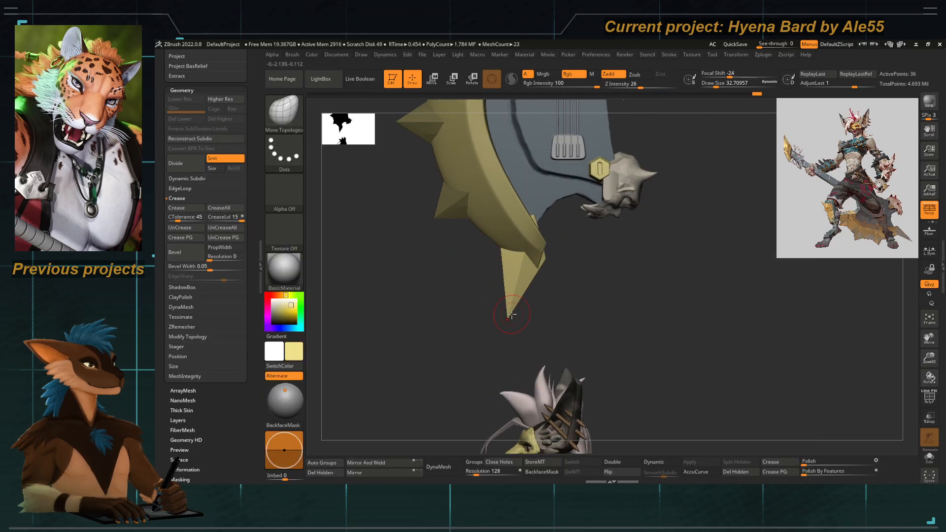
{"action": "left_click_drag", "start_coordinate": [602, 393], "coordinate": [566, 332]}
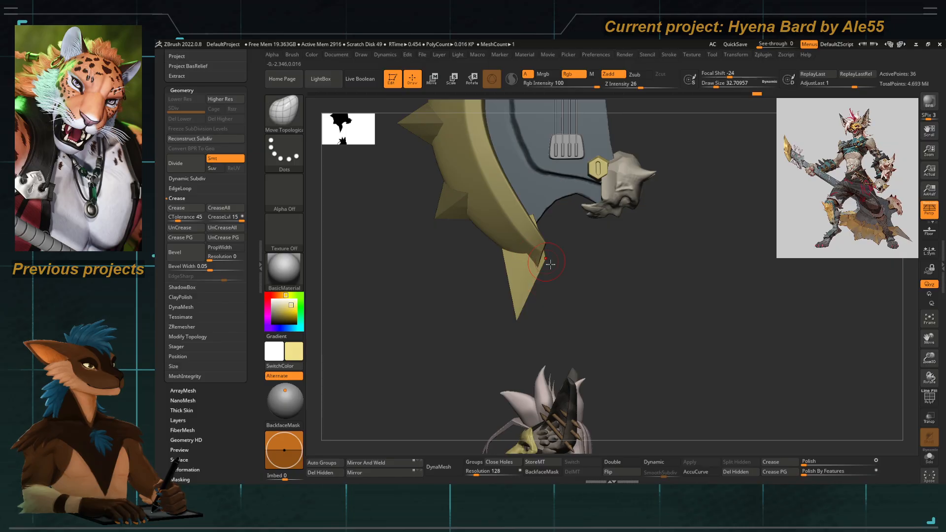
{"action": "mouse_move", "coordinate": [551, 265]}
{"action": "left_mouse_down"}
{"action": "mouse_move", "coordinate": [467, 281]}
{"action": "mouse_move", "coordinate": [493, 300]}
{"action": "mouse_move", "coordinate": [583, 296]}
{"action": "left_mouse_up"}
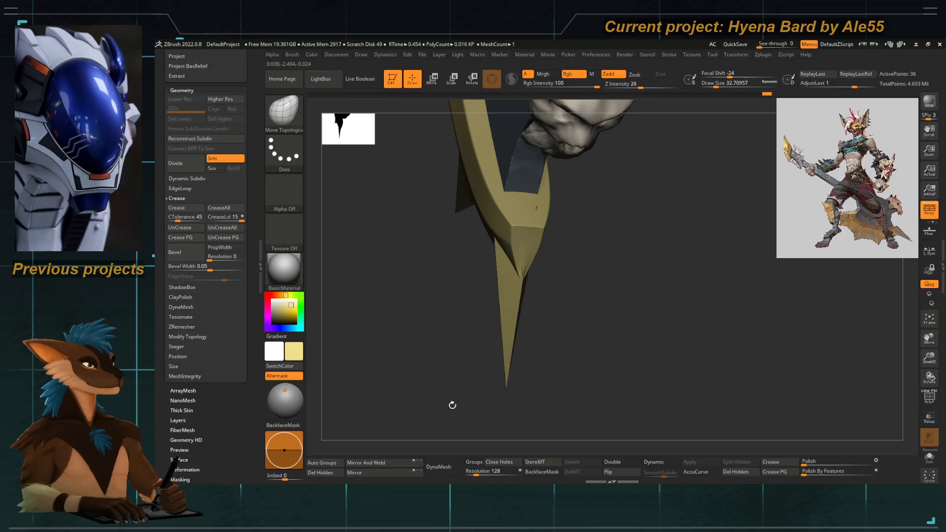
{"action": "left_click_drag", "start_coordinate": [453, 405], "coordinate": [469, 264]}
{"action": "left_click_drag", "start_coordinate": [479, 318], "coordinate": [493, 259]}
{"action": "mouse_move", "coordinate": [580, 245]}
{"action": "left_mouse_down"}
{"action": "mouse_move", "coordinate": [560, 249]}
{"action": "mouse_move", "coordinate": [506, 221]}
{"action": "left_mouse_up"}
{"action": "mouse_move", "coordinate": [572, 286]}
{"action": "left_mouse_down"}
{"action": "mouse_move", "coordinate": [466, 286]}
{"action": "mouse_move", "coordinate": [525, 283]}
{"action": "left_mouse_up"}
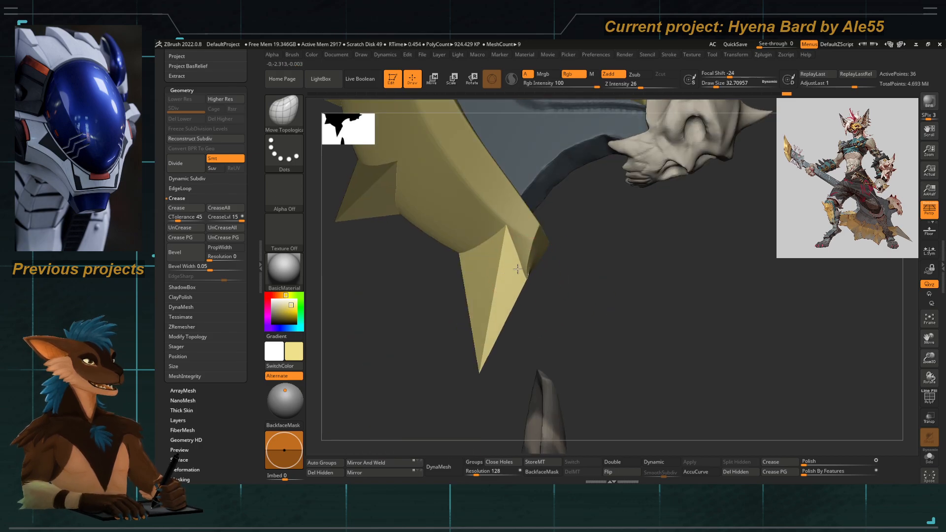
{"action": "mouse_move", "coordinate": [510, 273]}
{"action": "left_mouse_down"}
{"action": "mouse_move", "coordinate": [530, 281]}
{"action": "mouse_move", "coordinate": [446, 302]}
{"action": "left_mouse_up"}
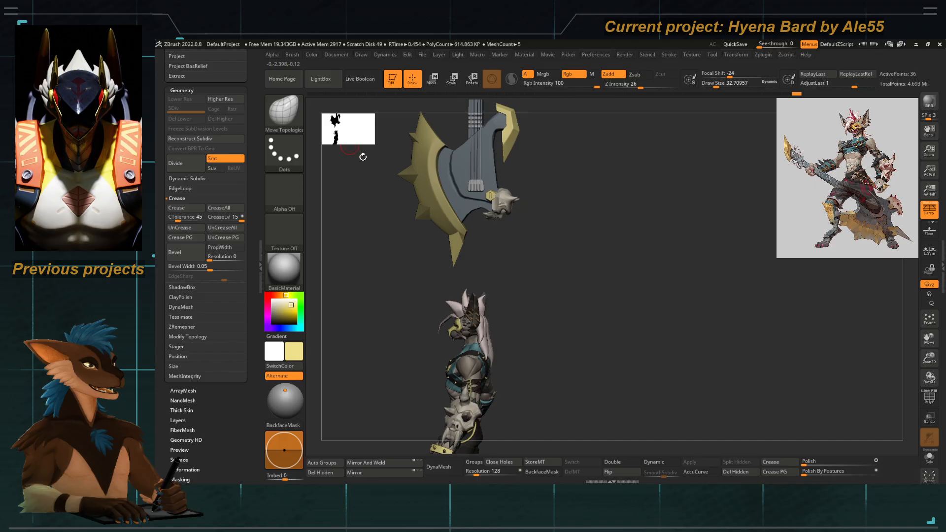
Refine the spikes along the blade's outer edge with Move Topological at draw size about 44.
{"action": "left_click_drag", "start_coordinate": [363, 156], "coordinate": [434, 189], "text": "alt"}
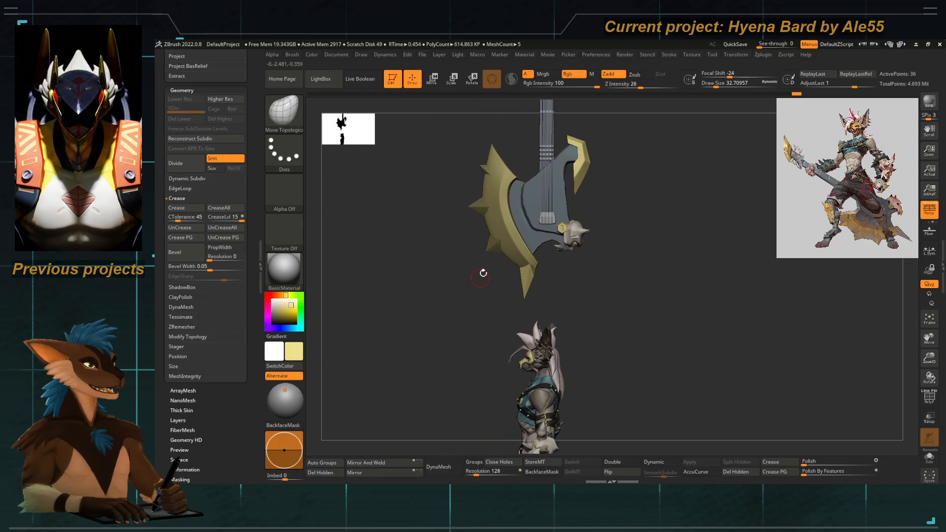
{"action": "key", "text": "space"}
{"action": "mouse_move", "coordinate": [515, 280]}
{"action": "left_mouse_down"}
{"action": "mouse_move", "coordinate": [501, 285]}
{"action": "mouse_move", "coordinate": [527, 291]}
{"action": "left_mouse_up"}
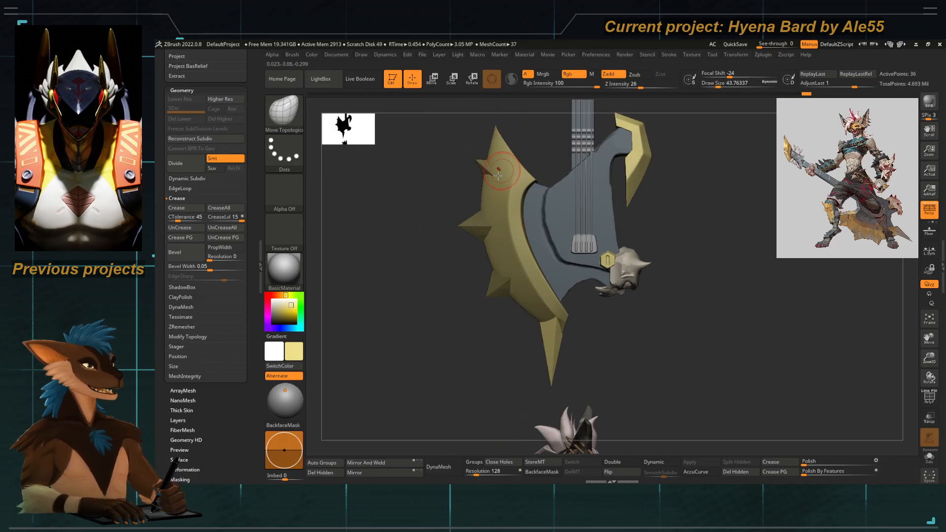
{"action": "left_click_drag", "start_coordinate": [449, 281], "coordinate": [481, 190], "text": "alt"}
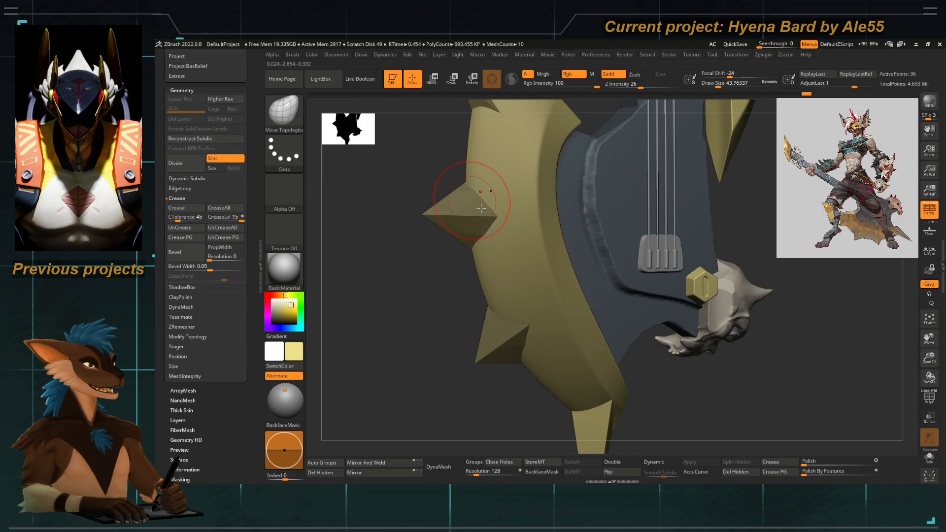
{"action": "left_click_drag", "start_coordinate": [458, 285], "coordinate": [497, 238]}
{"action": "left_click_drag", "start_coordinate": [507, 343], "coordinate": [484, 270], "text": "alt"}
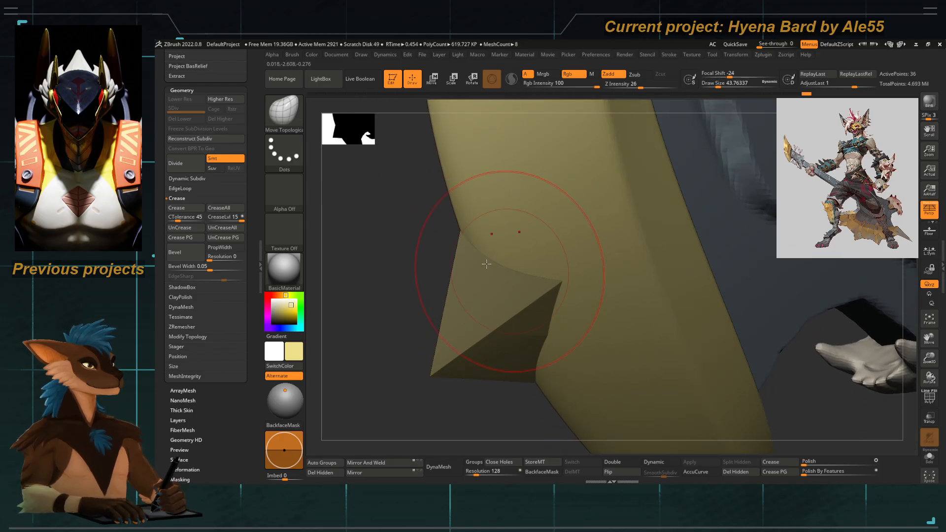
{"action": "left_click_drag", "start_coordinate": [419, 310], "coordinate": [472, 314], "text": "alt"}
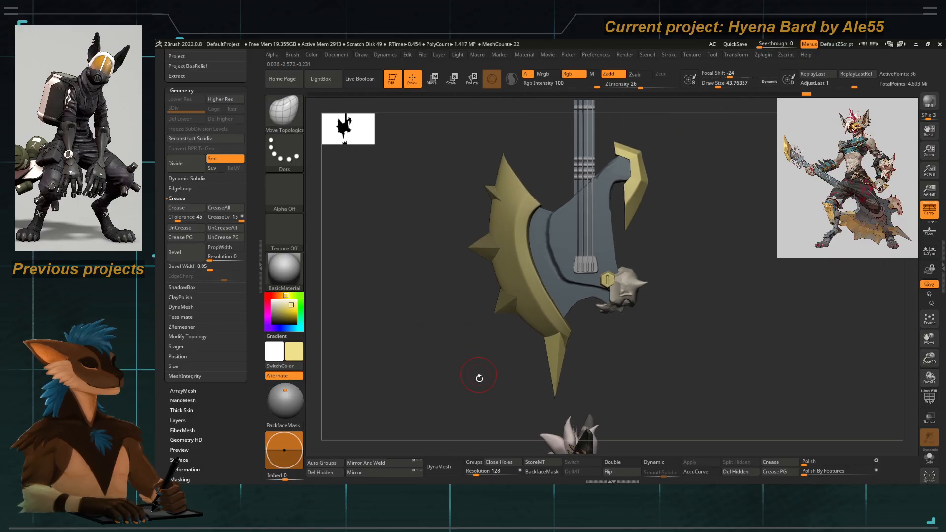
{"action": "mouse_move", "coordinate": [480, 376]}
{"action": "left_mouse_down"}
{"action": "mouse_move", "coordinate": [477, 349]}
{"action": "mouse_move", "coordinate": [483, 362]}
{"action": "left_mouse_up"}
{"action": "left_click_drag", "start_coordinate": [507, 375], "coordinate": [452, 283]}
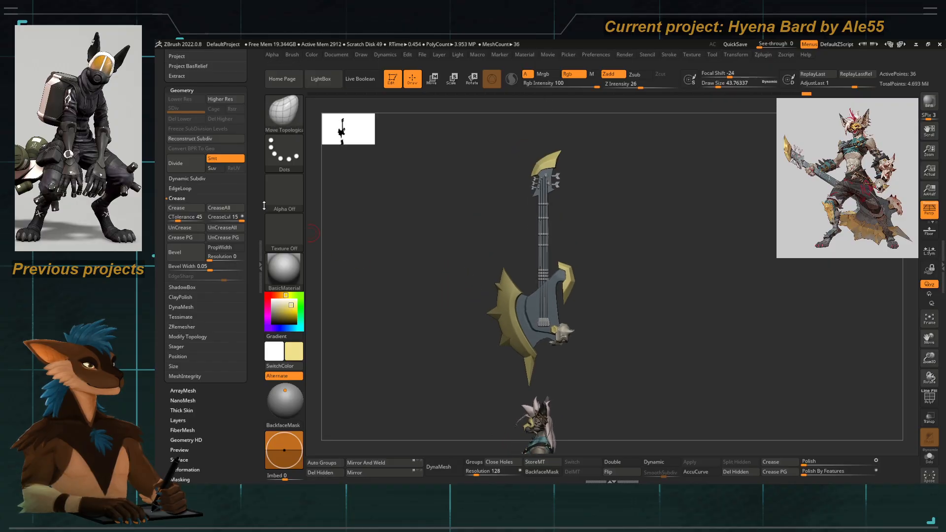
Briefly show the original guitar blade metalpiece subtool to compare it with the new blade, and hide it again.
{"action": "scroll", "coordinate": [252, 214], "scroll_direction": "up", "scroll_amount": 10}
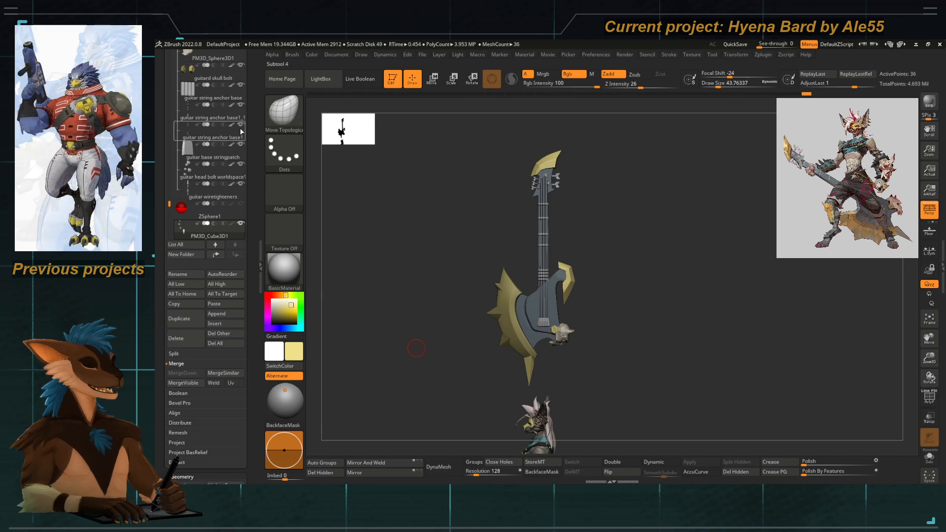
{"action": "scroll", "coordinate": [213, 184], "scroll_direction": "up", "scroll_amount": 3}
{"action": "scroll", "coordinate": [222, 184], "scroll_direction": "up", "scroll_amount": 6}
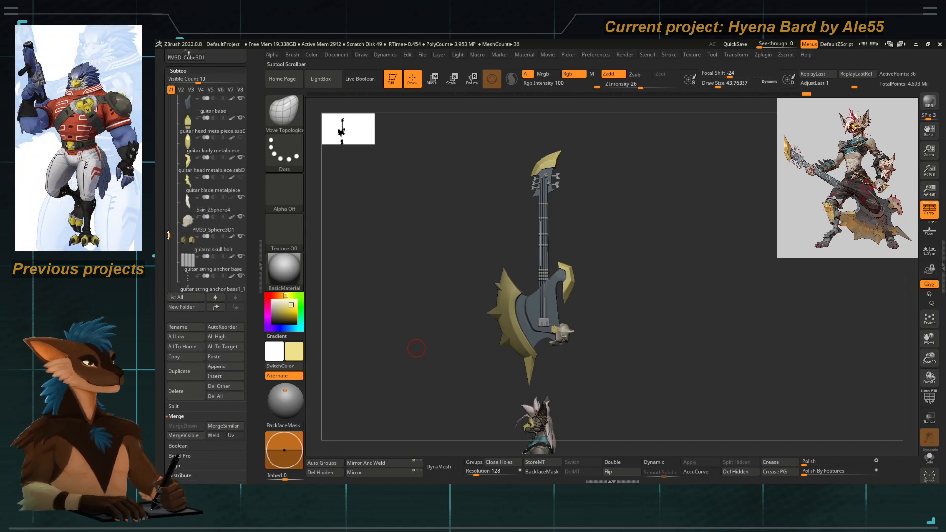
{"action": "left_click", "coordinate": [241, 177]}
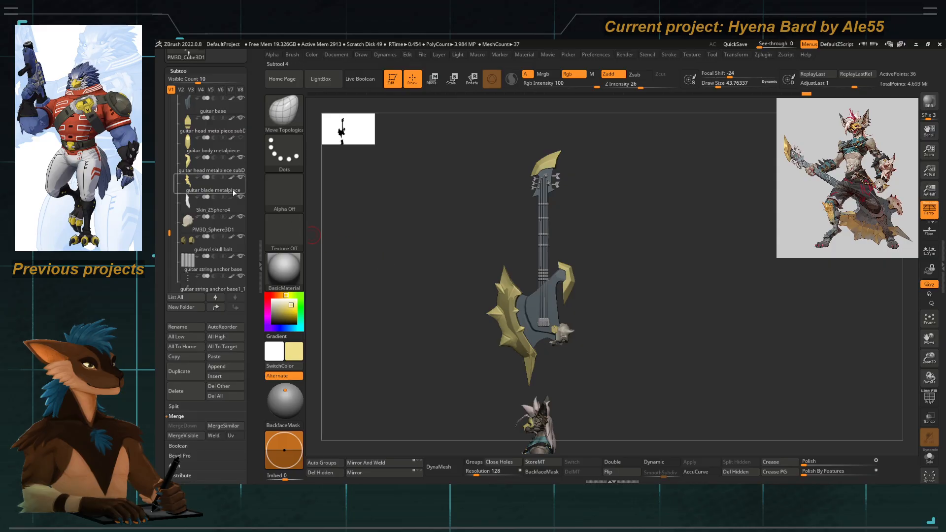
{"action": "left_click", "coordinate": [241, 178]}
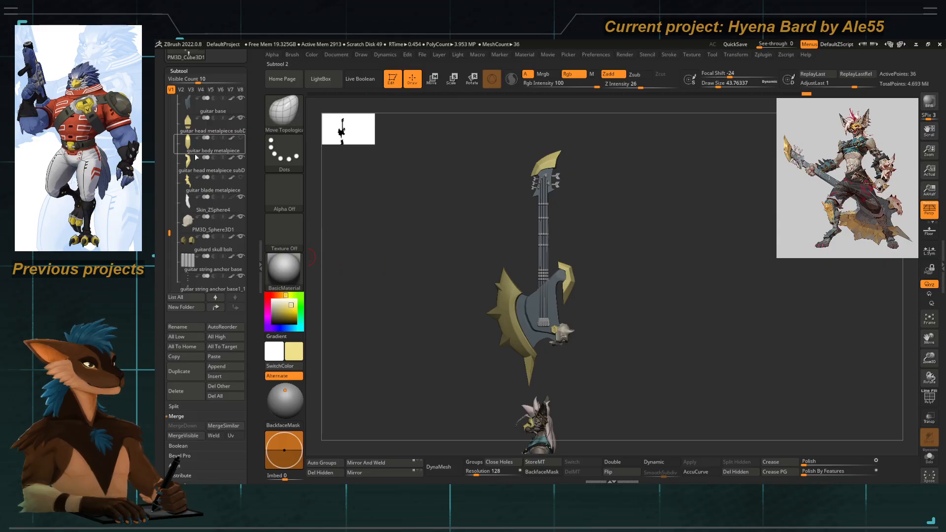
{"action": "mouse_move", "coordinate": [169, 232]}
{"action": "left_mouse_down"}
{"action": "mouse_move", "coordinate": [168, 178]}
{"action": "mouse_move", "coordinate": [169, 219]}
{"action": "left_mouse_up"}
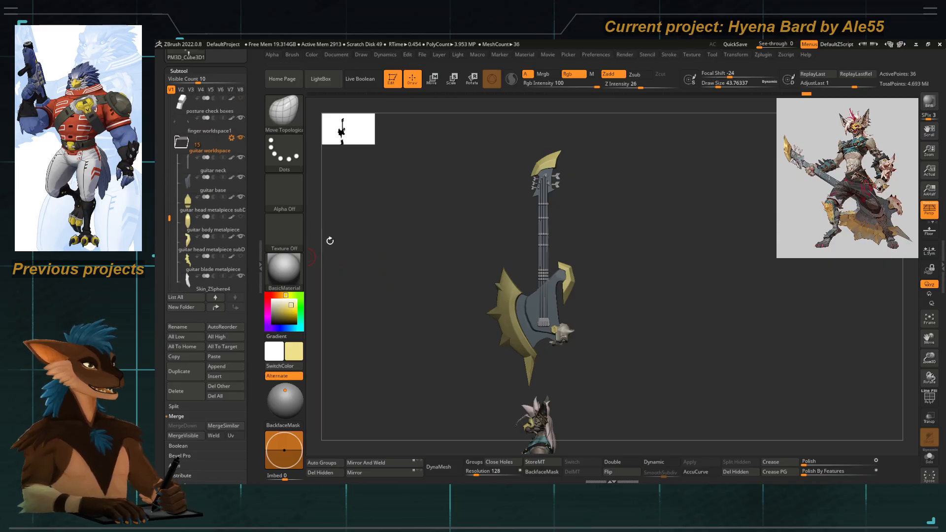
Examine the whole guitar's silhouette from the front, edge-on and at a distance above the character.
{"action": "left_click_drag", "start_coordinate": [340, 241], "coordinate": [465, 260]}
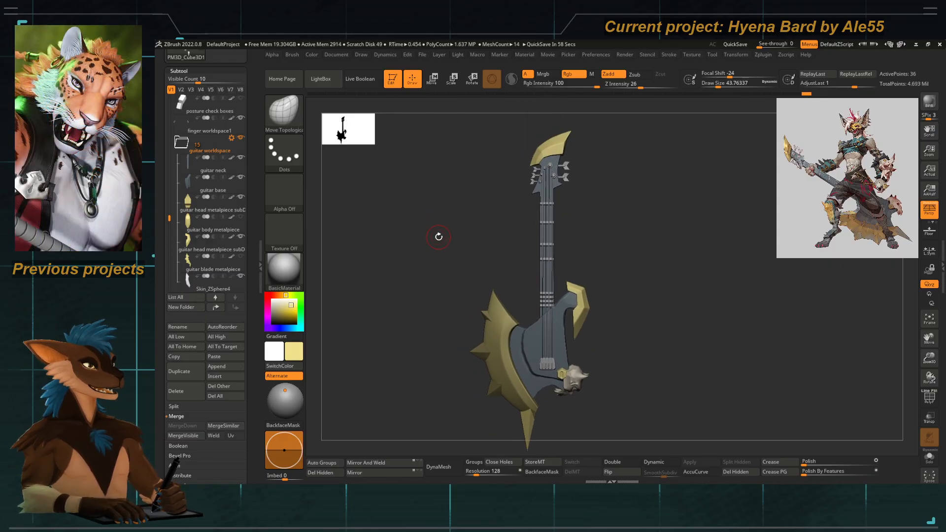
{"action": "left_click_drag", "start_coordinate": [437, 235], "coordinate": [471, 216], "text": "alt"}
{"action": "right_click", "coordinate": [471, 217]}
{"action": "right_click_drag", "start_coordinate": [475, 219], "coordinate": [475, 212], "text": "ctrl"}
{"action": "left_click_drag", "start_coordinate": [451, 187], "coordinate": [488, 200]}
{"action": "right_click_drag", "start_coordinate": [442, 236], "coordinate": [440, 212], "text": "ctrl"}
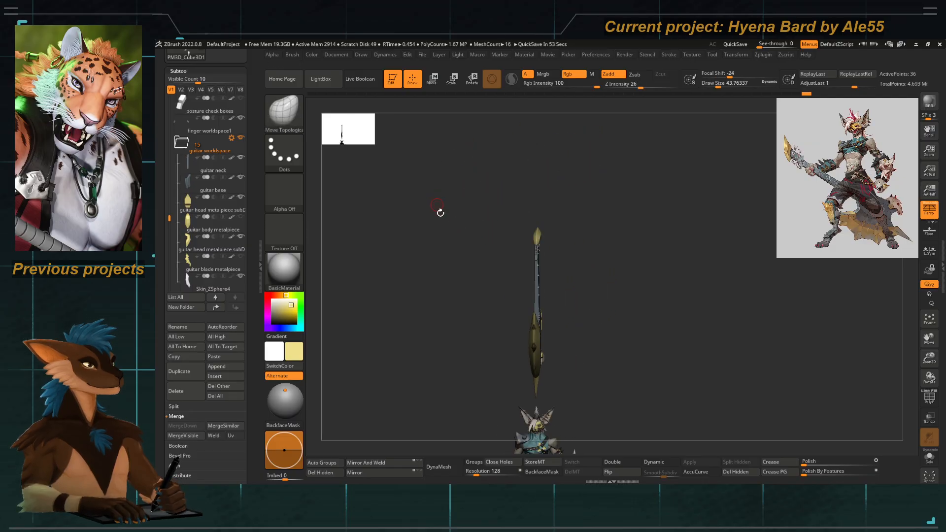
{"action": "left_click_drag", "start_coordinate": [440, 212], "coordinate": [441, 143], "text": "alt"}
{"action": "left_click_drag", "start_coordinate": [448, 252], "coordinate": [427, 242]}
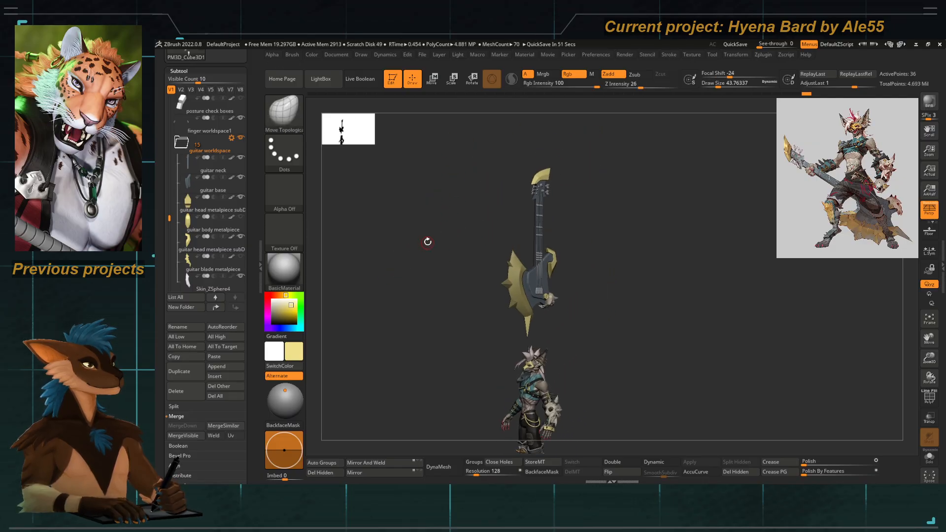
{"action": "right_click_drag", "start_coordinate": [428, 241], "coordinate": [459, 269], "text": "ctrl"}
{"action": "left_click_drag", "start_coordinate": [454, 251], "coordinate": [446, 295], "text": "alt"}
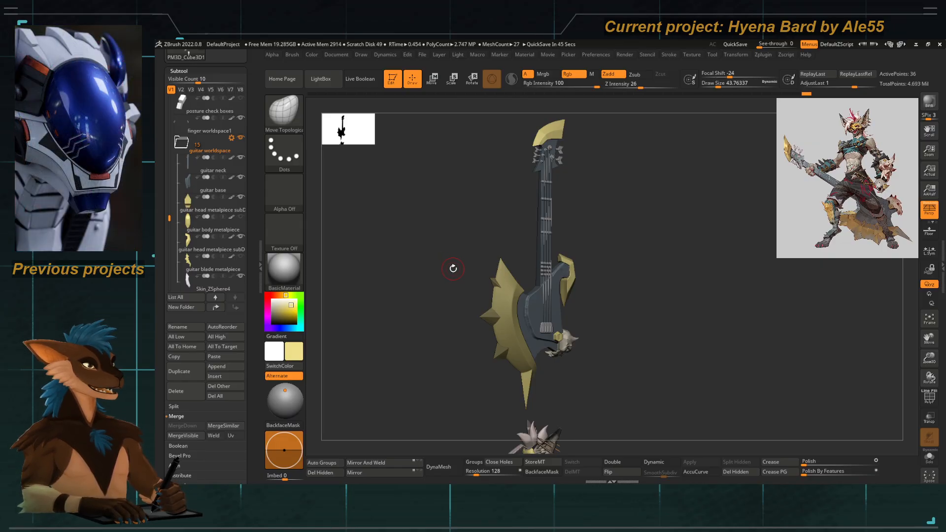
Select the Skin_ZSphere4 blade mesh and check the spiked blade up close and in full view.
{"action": "left_click", "coordinate": [509, 295], "text": "alt"}
{"action": "mouse_move", "coordinate": [412, 312]}
{"action": "left_mouse_down"}
{"action": "mouse_move", "coordinate": [402, 319]}
{"action": "mouse_move", "coordinate": [412, 350]}
{"action": "mouse_move", "coordinate": [398, 226]}
{"action": "left_mouse_up"}
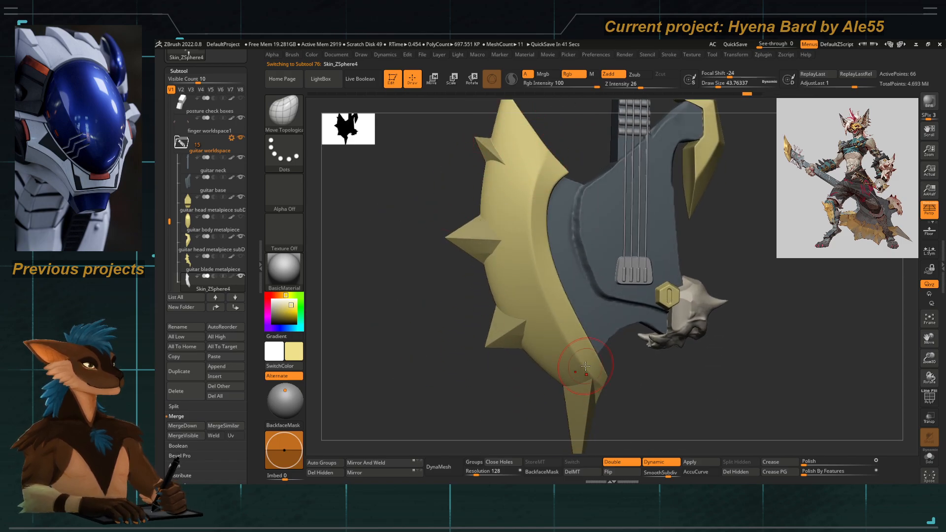
{"action": "left_click_drag", "start_coordinate": [425, 205], "coordinate": [465, 253], "text": "alt"}
{"action": "key", "text": "f"}
{"action": "key", "text": "f"}
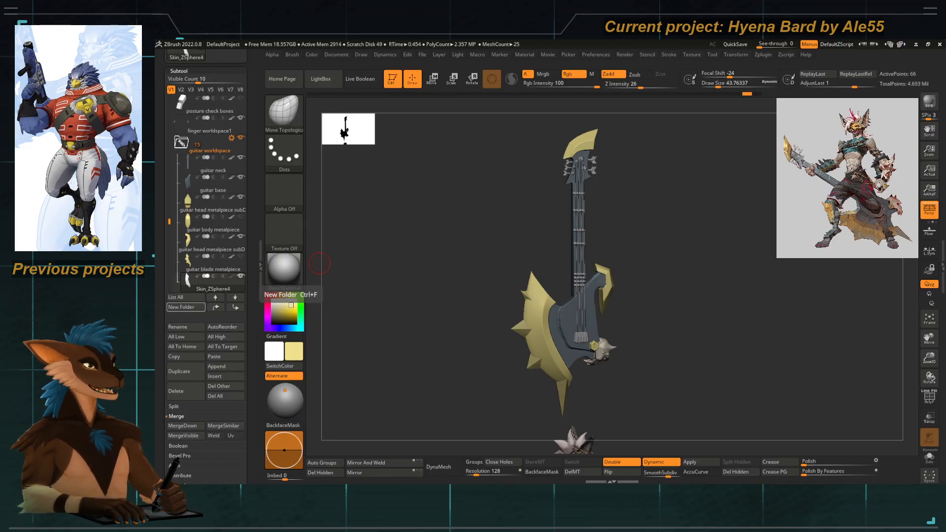
{"action": "left_click_drag", "start_coordinate": [319, 263], "coordinate": [469, 264]}
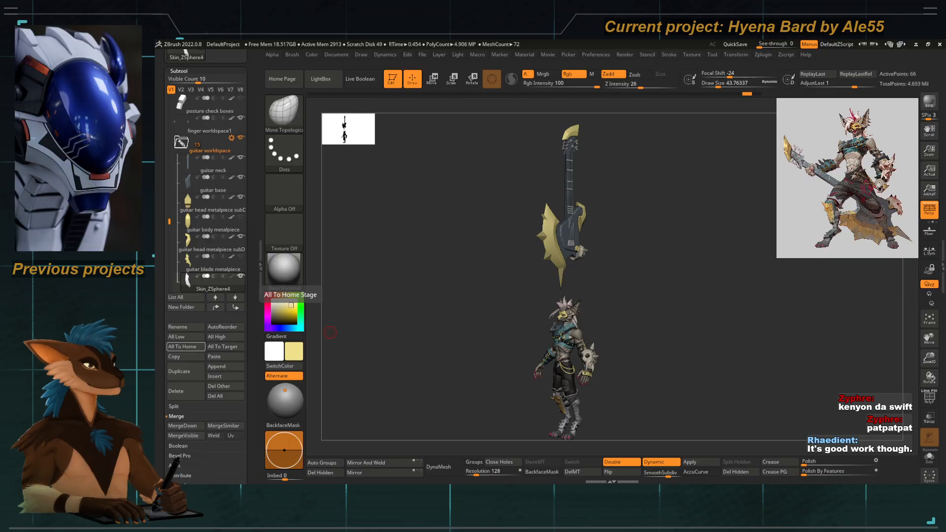
{"action": "left_click_drag", "start_coordinate": [342, 338], "coordinate": [325, 329]}
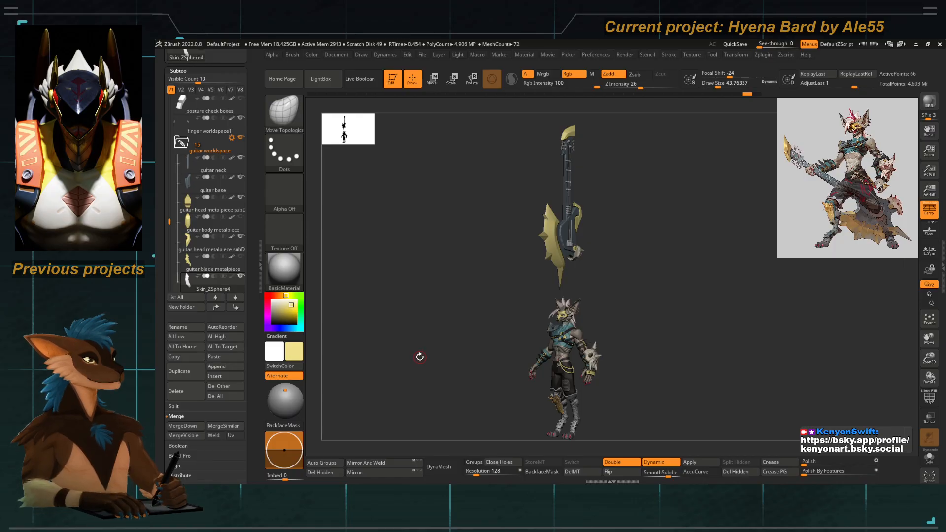
{"action": "mouse_move", "coordinate": [210, 263]}
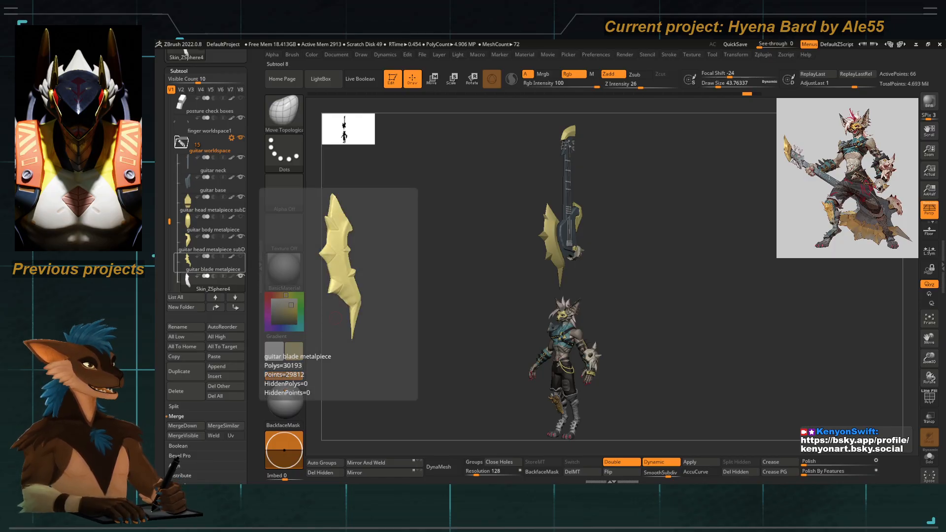